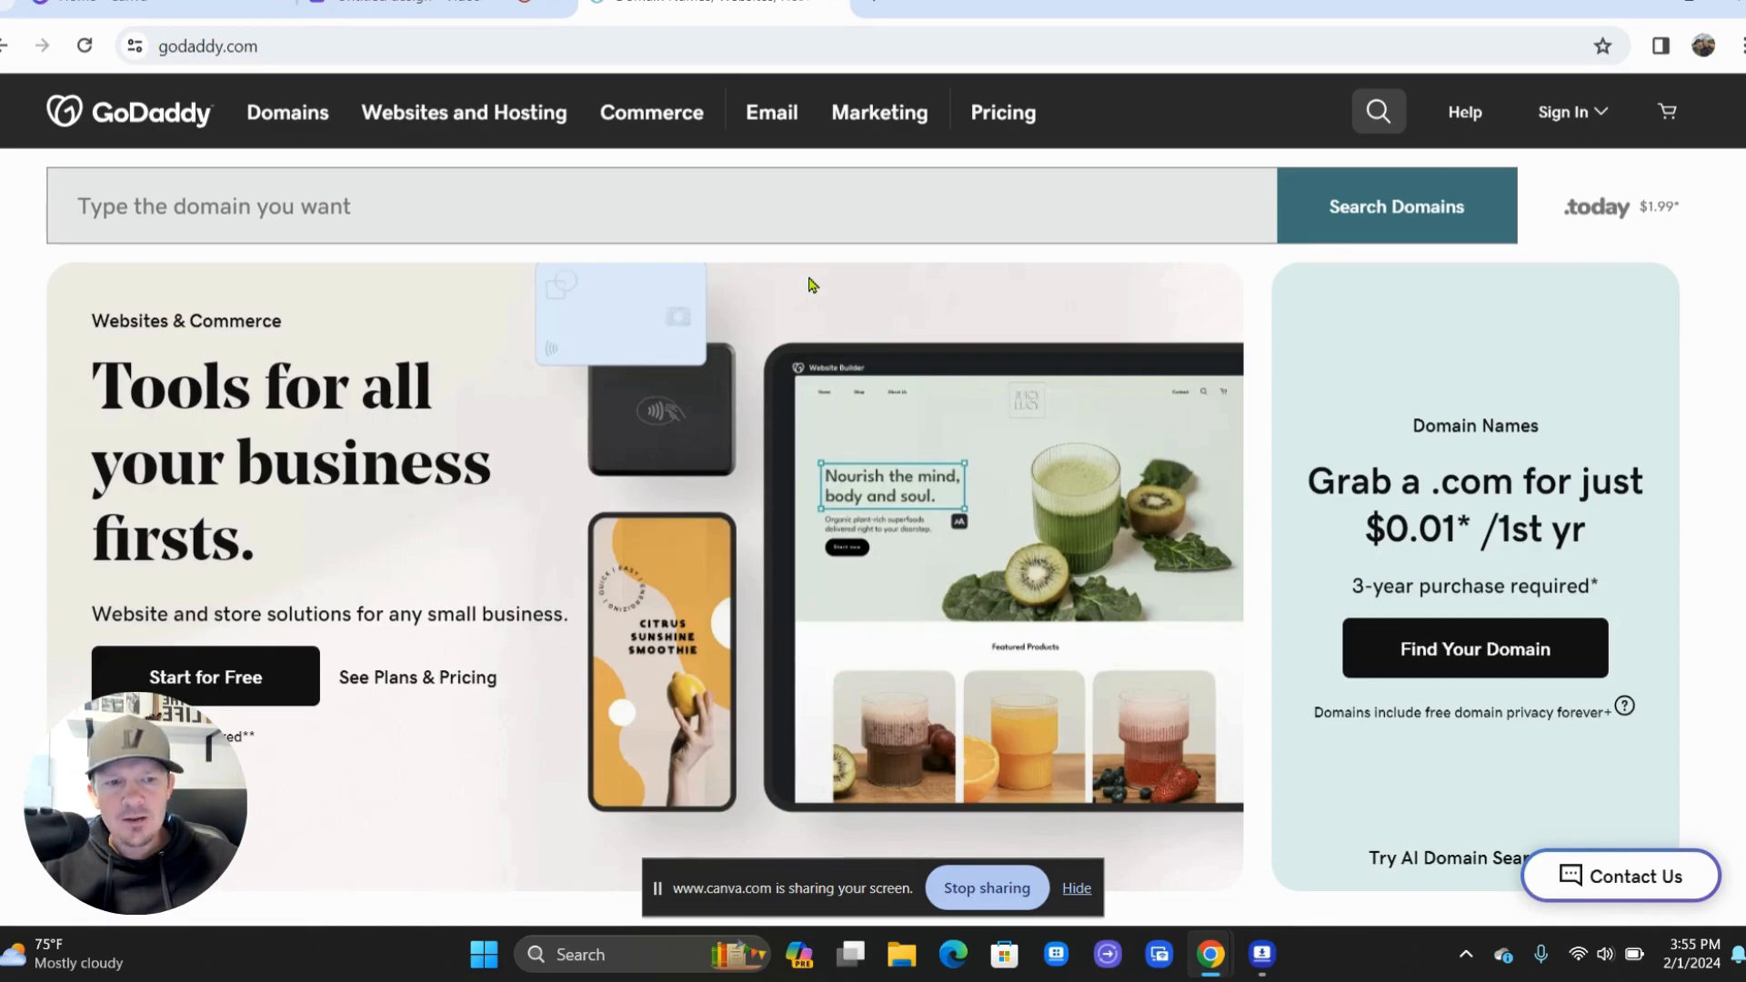
- Search GoDaddy for the domain name myawesomeivtherapycompany
{"action": "left_click", "coordinate": [1582, 126]}
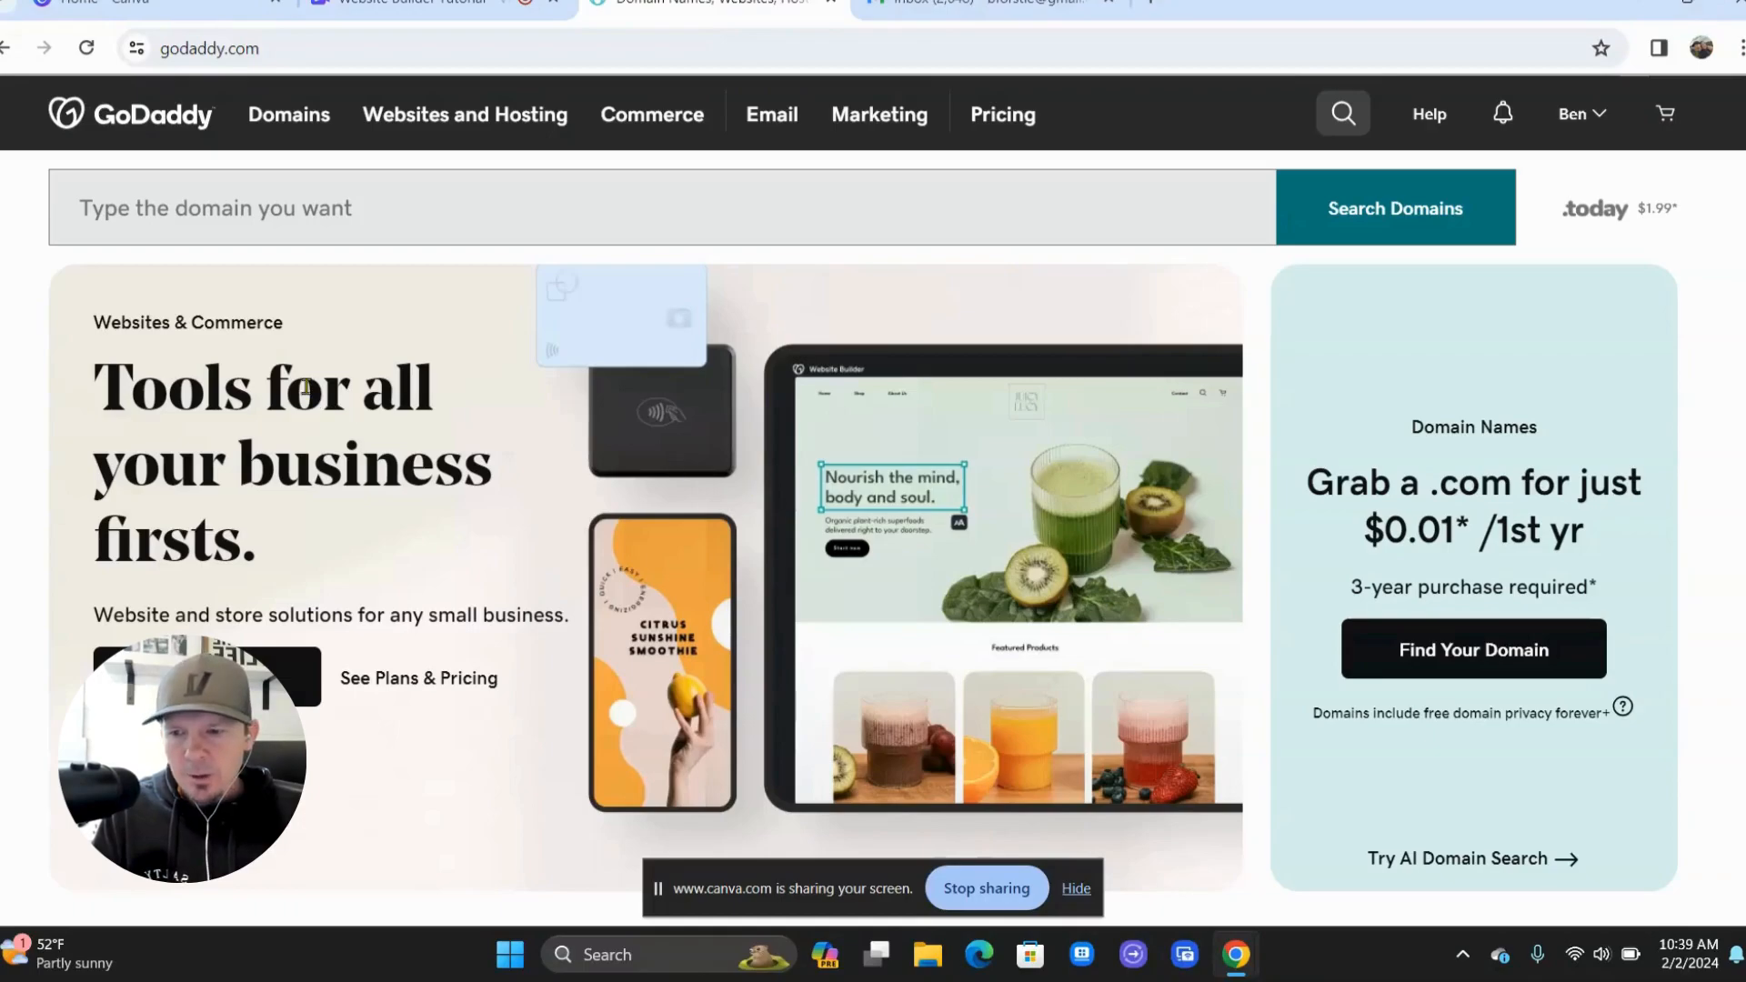
{"action": "left_click", "coordinate": [231, 204]}
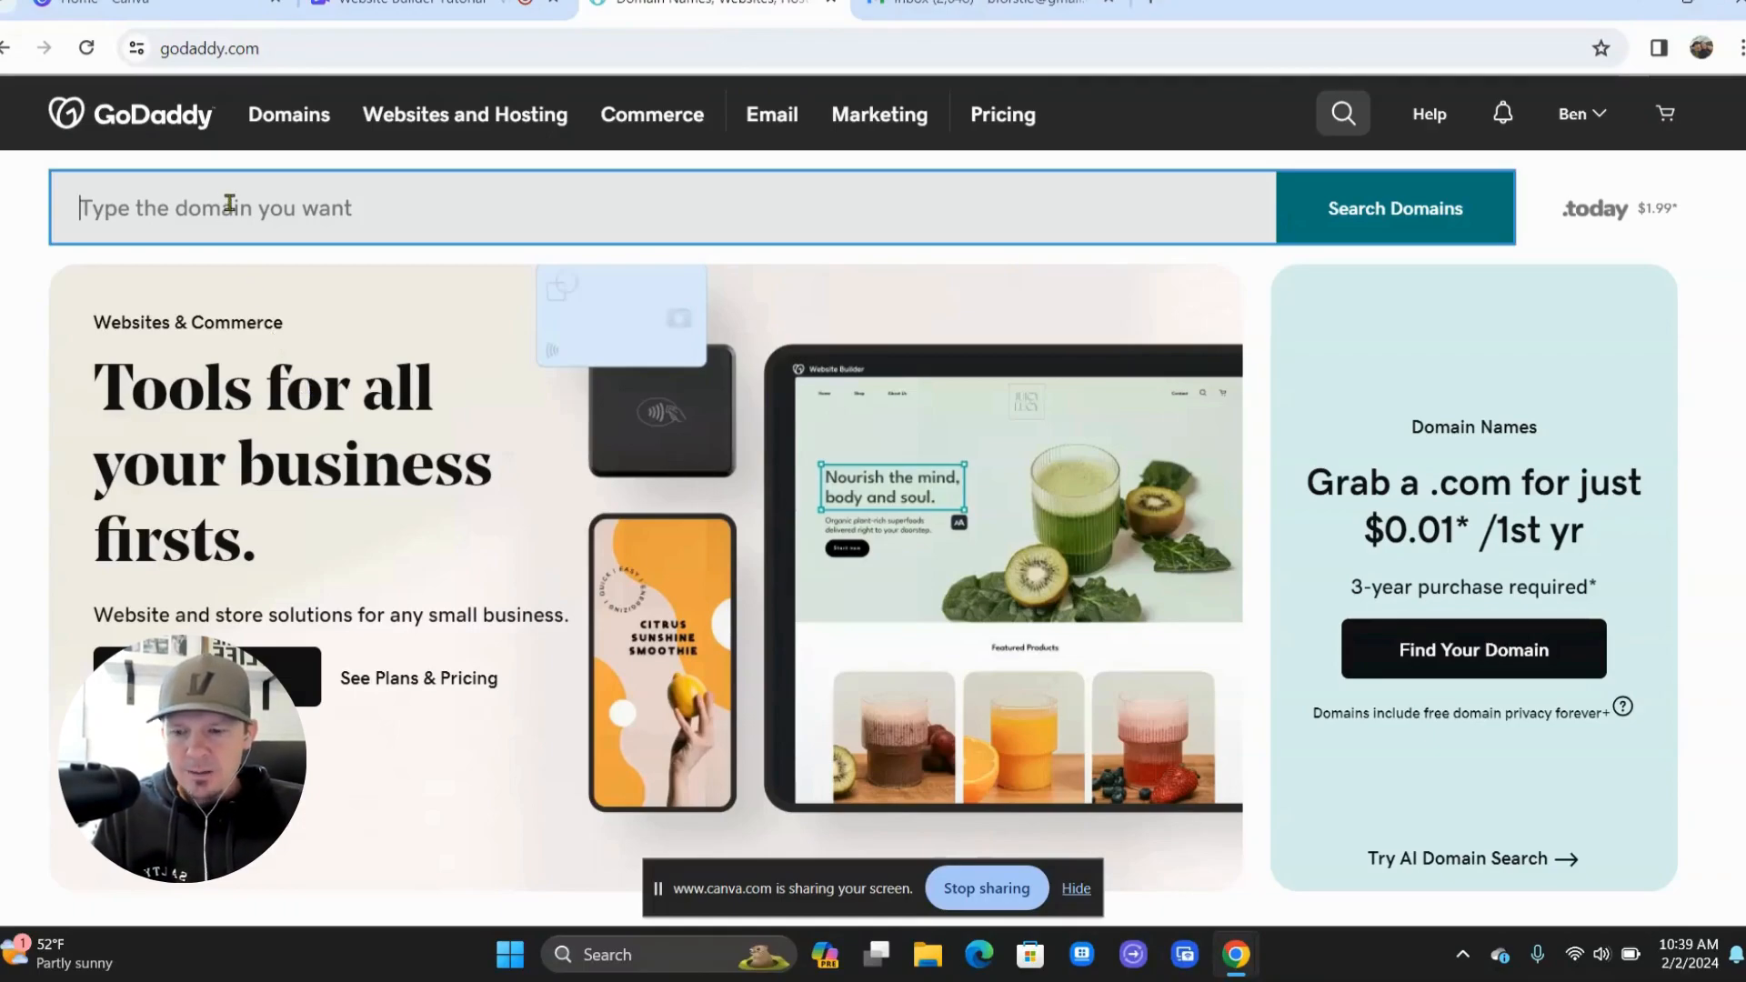
{"action": "type", "text": "mya"}
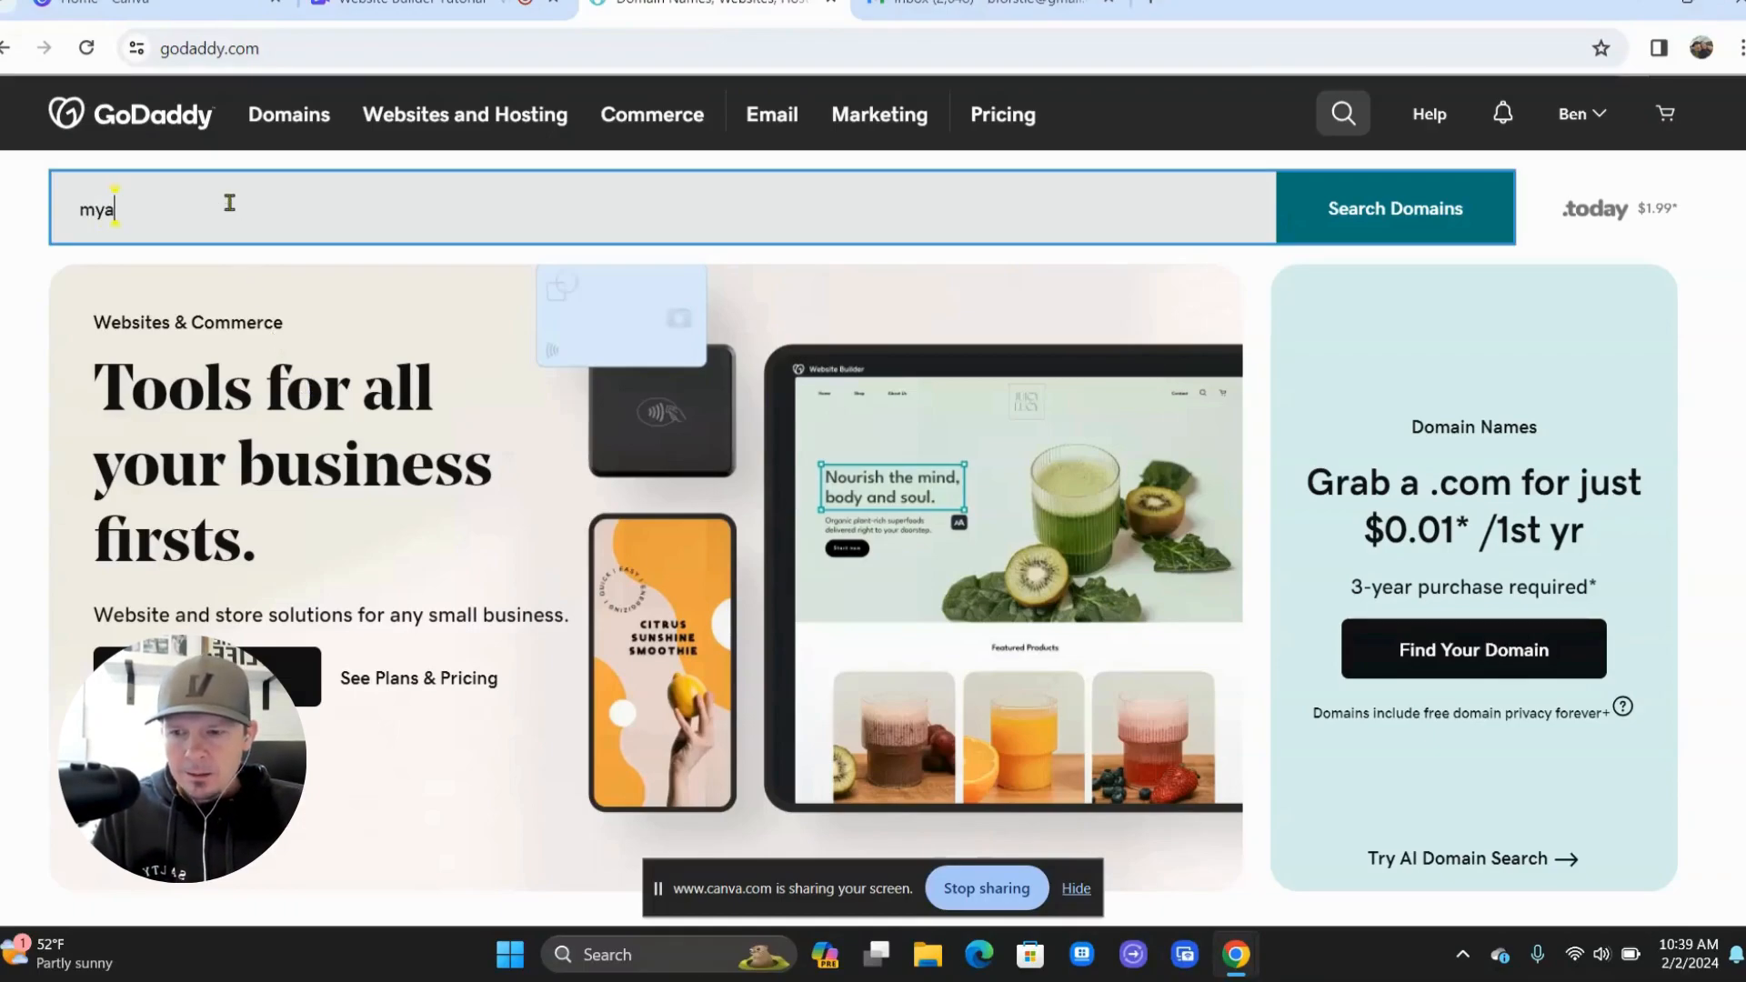
{"action": "type", "text": "wesomeiv"}
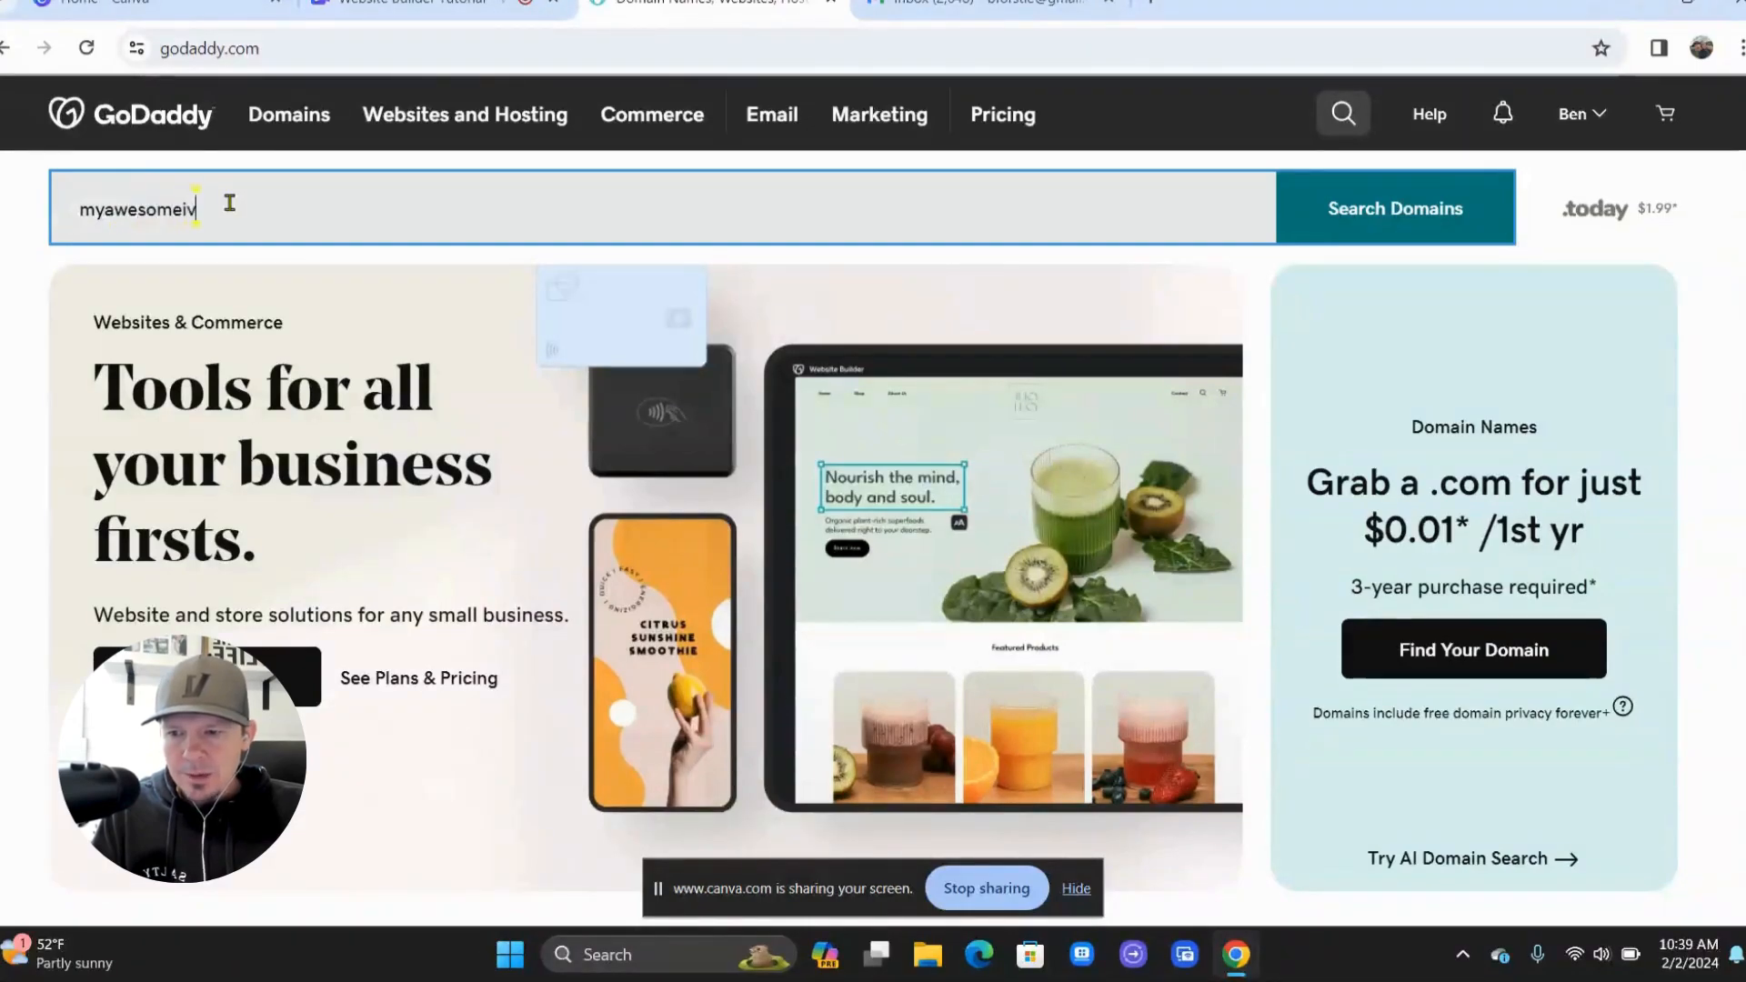
{"action": "type", "text": "therapycom"}
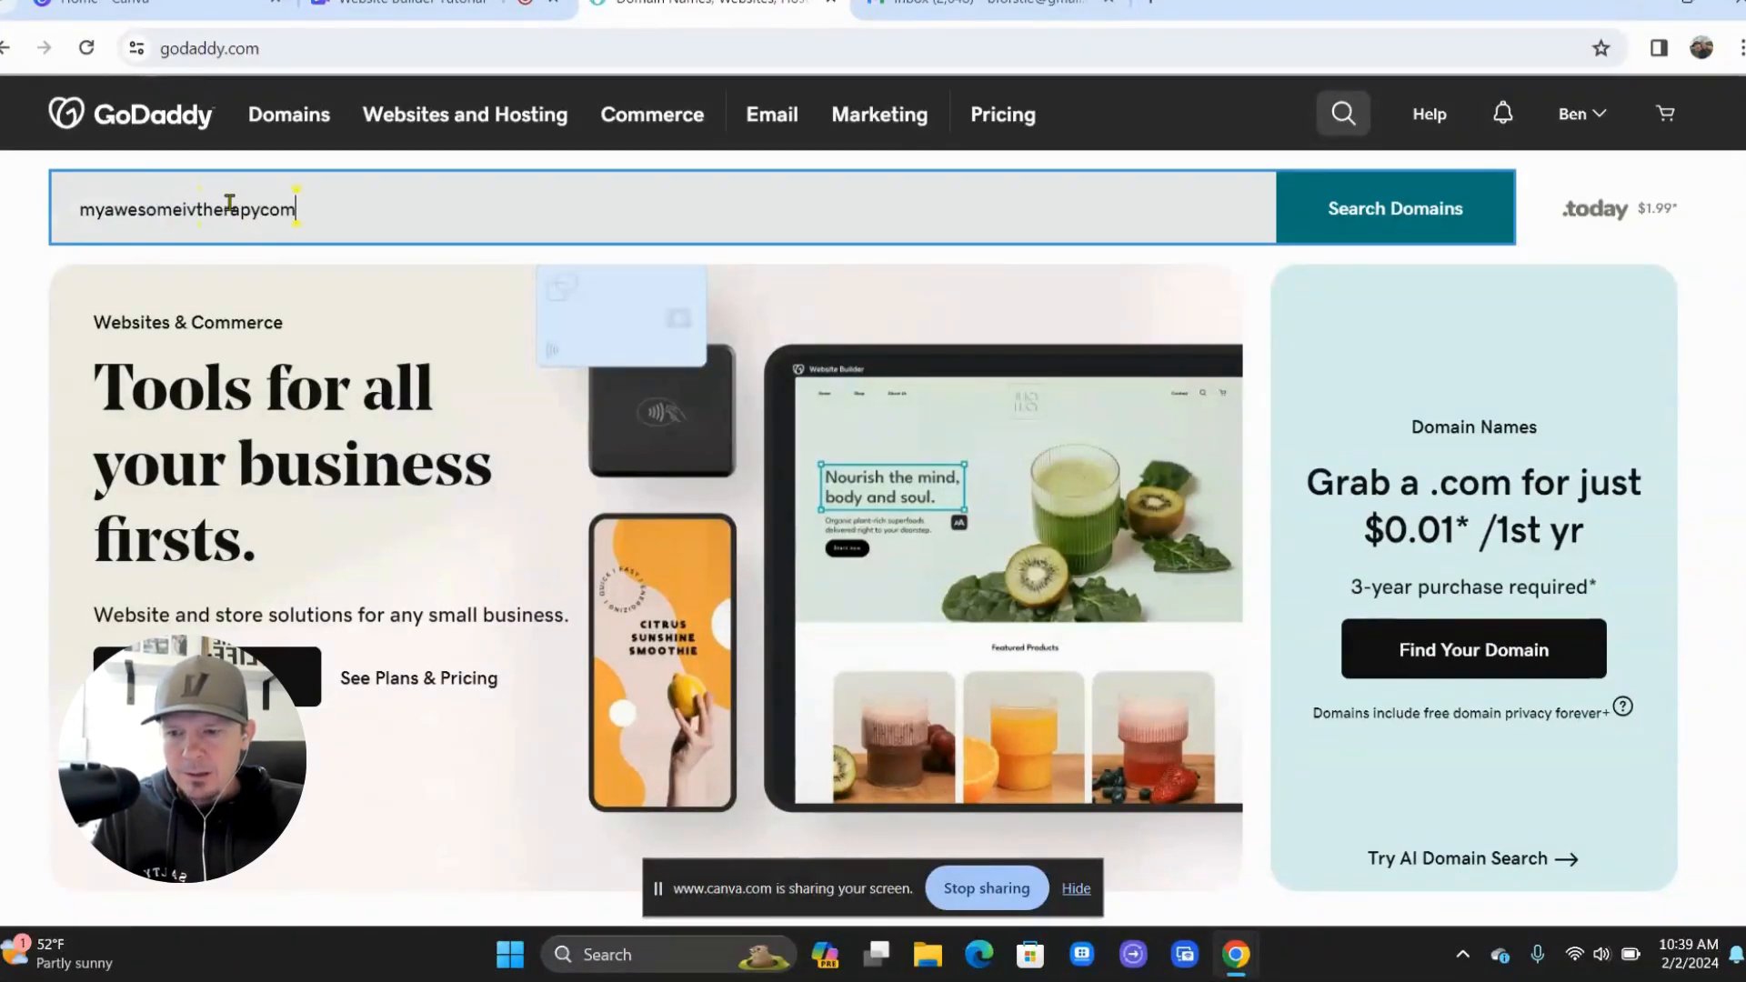
{"action": "type", "text": "pany"}
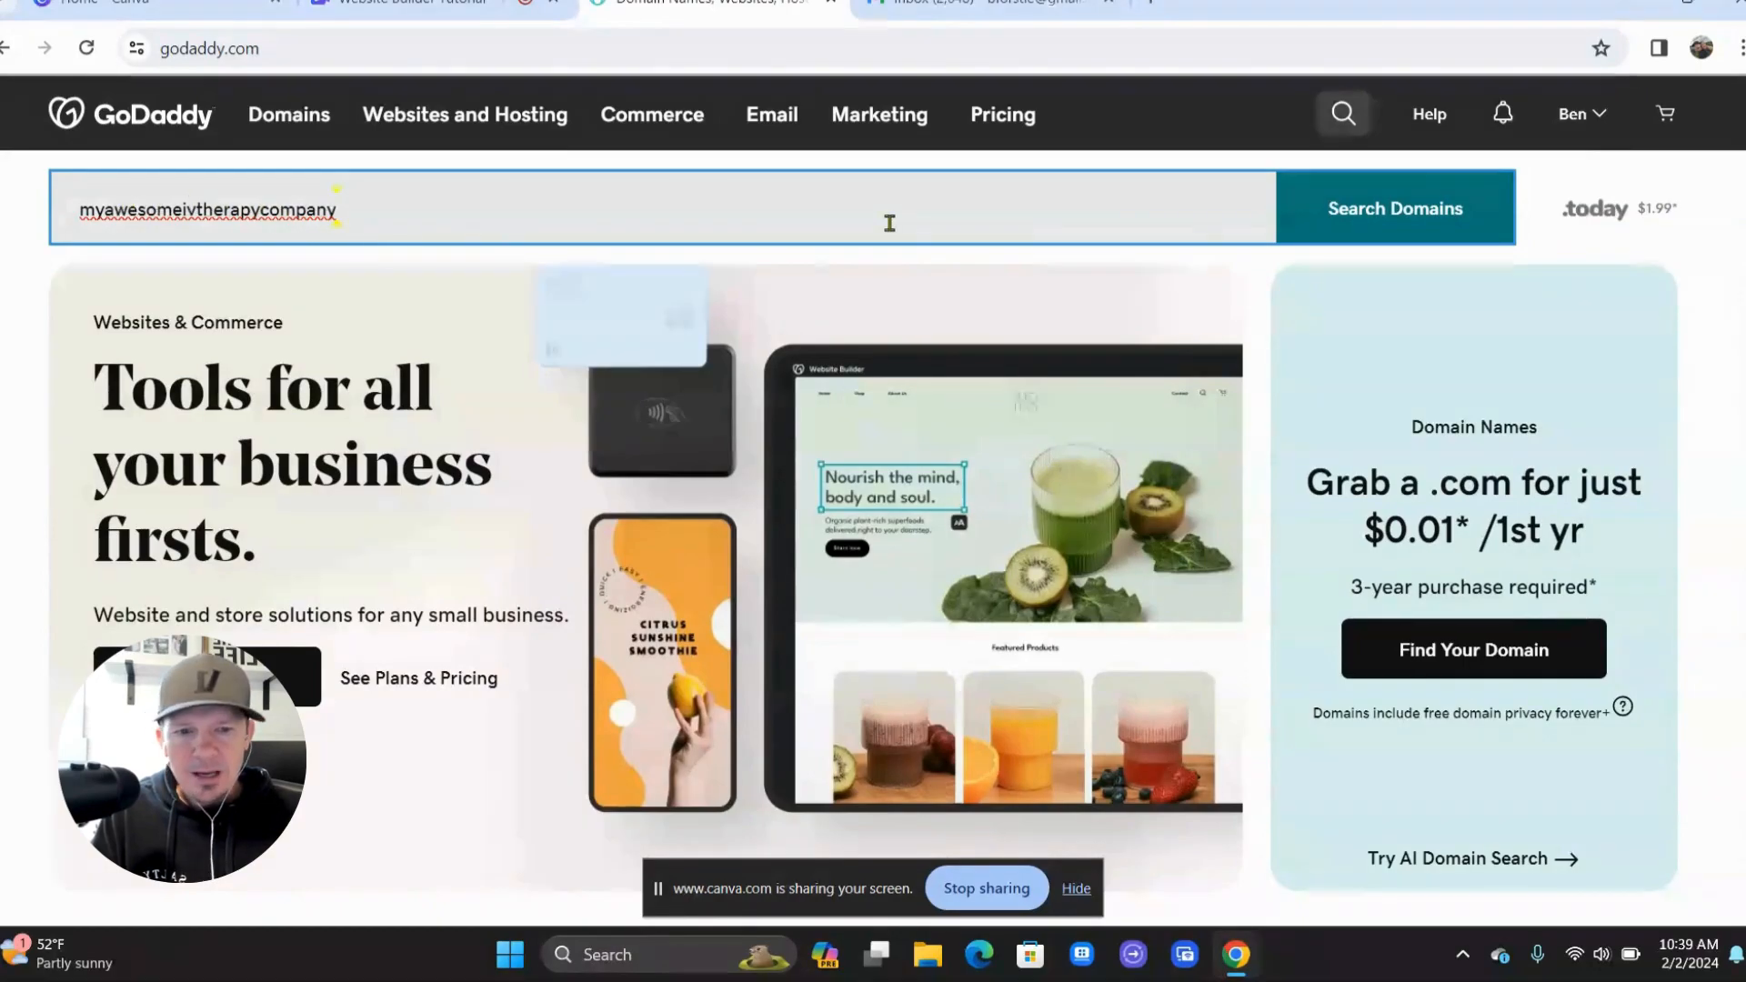
{"action": "left_click", "coordinate": [1332, 218]}
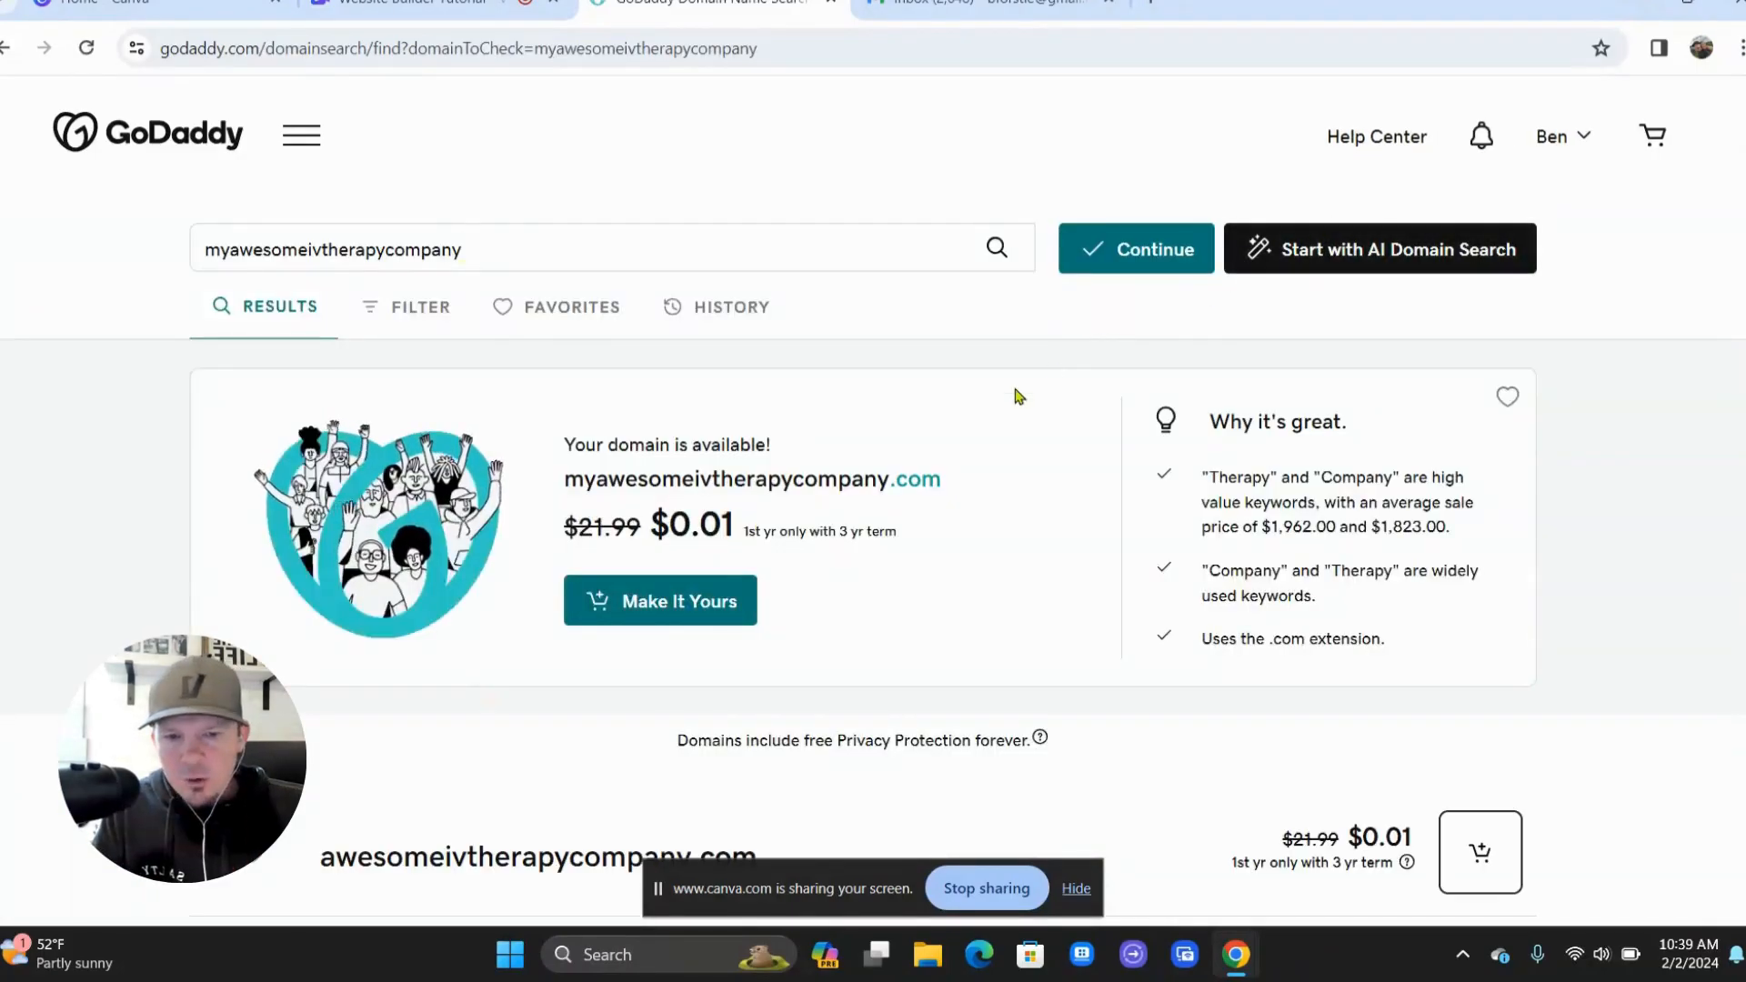
- Add myawesomeivtherapycompany.com to the cart and decline the domain bundle offer
{"action": "scroll", "coordinate": [948, 459], "scroll_direction": "down", "scroll_amount": 1}
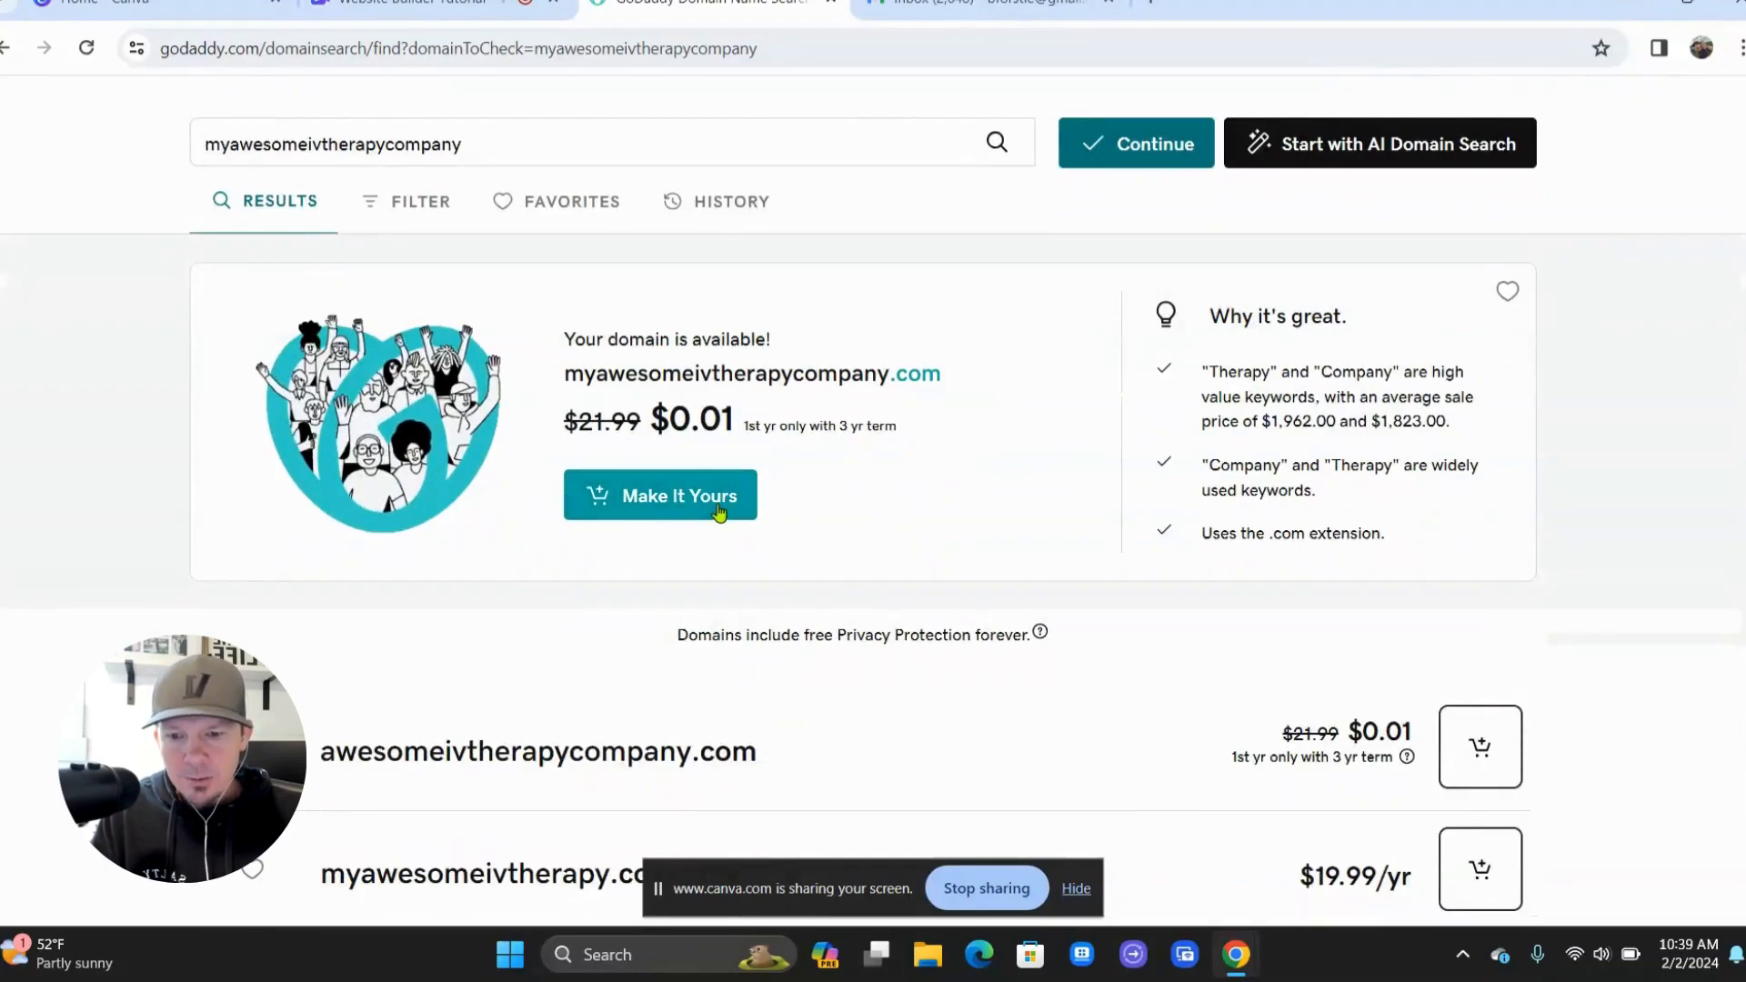
{"action": "left_click", "coordinate": [718, 513]}
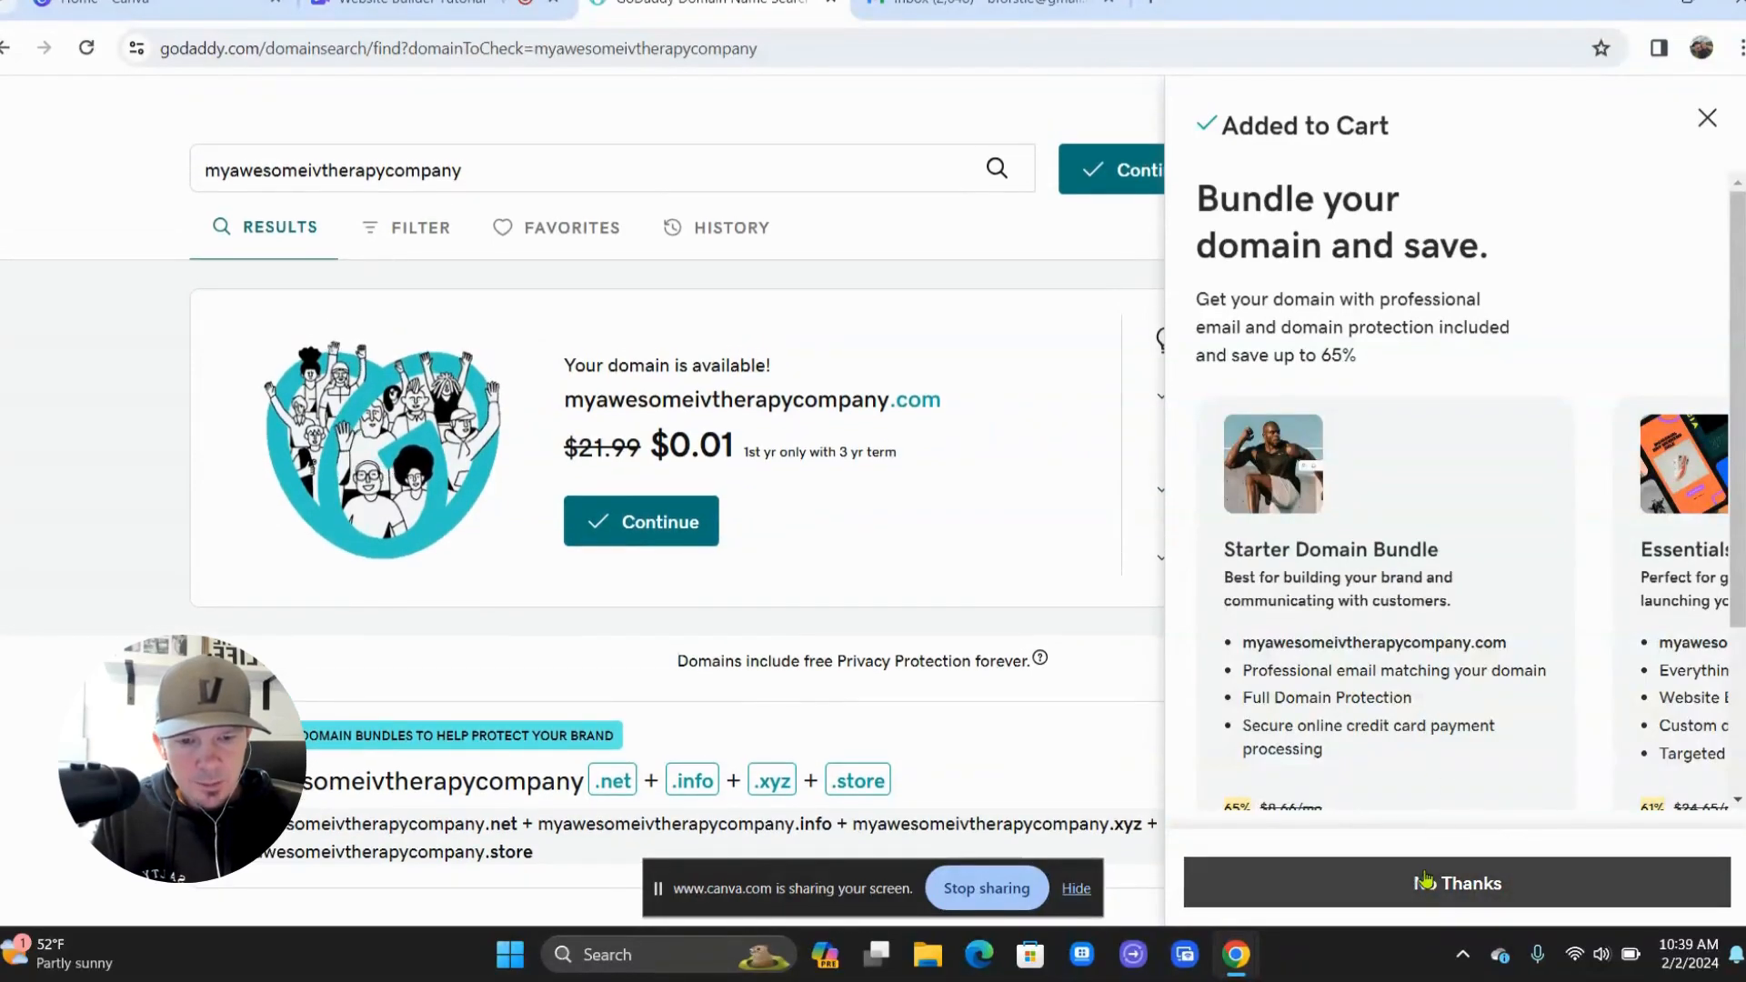
{"action": "left_click", "coordinate": [1425, 880]}
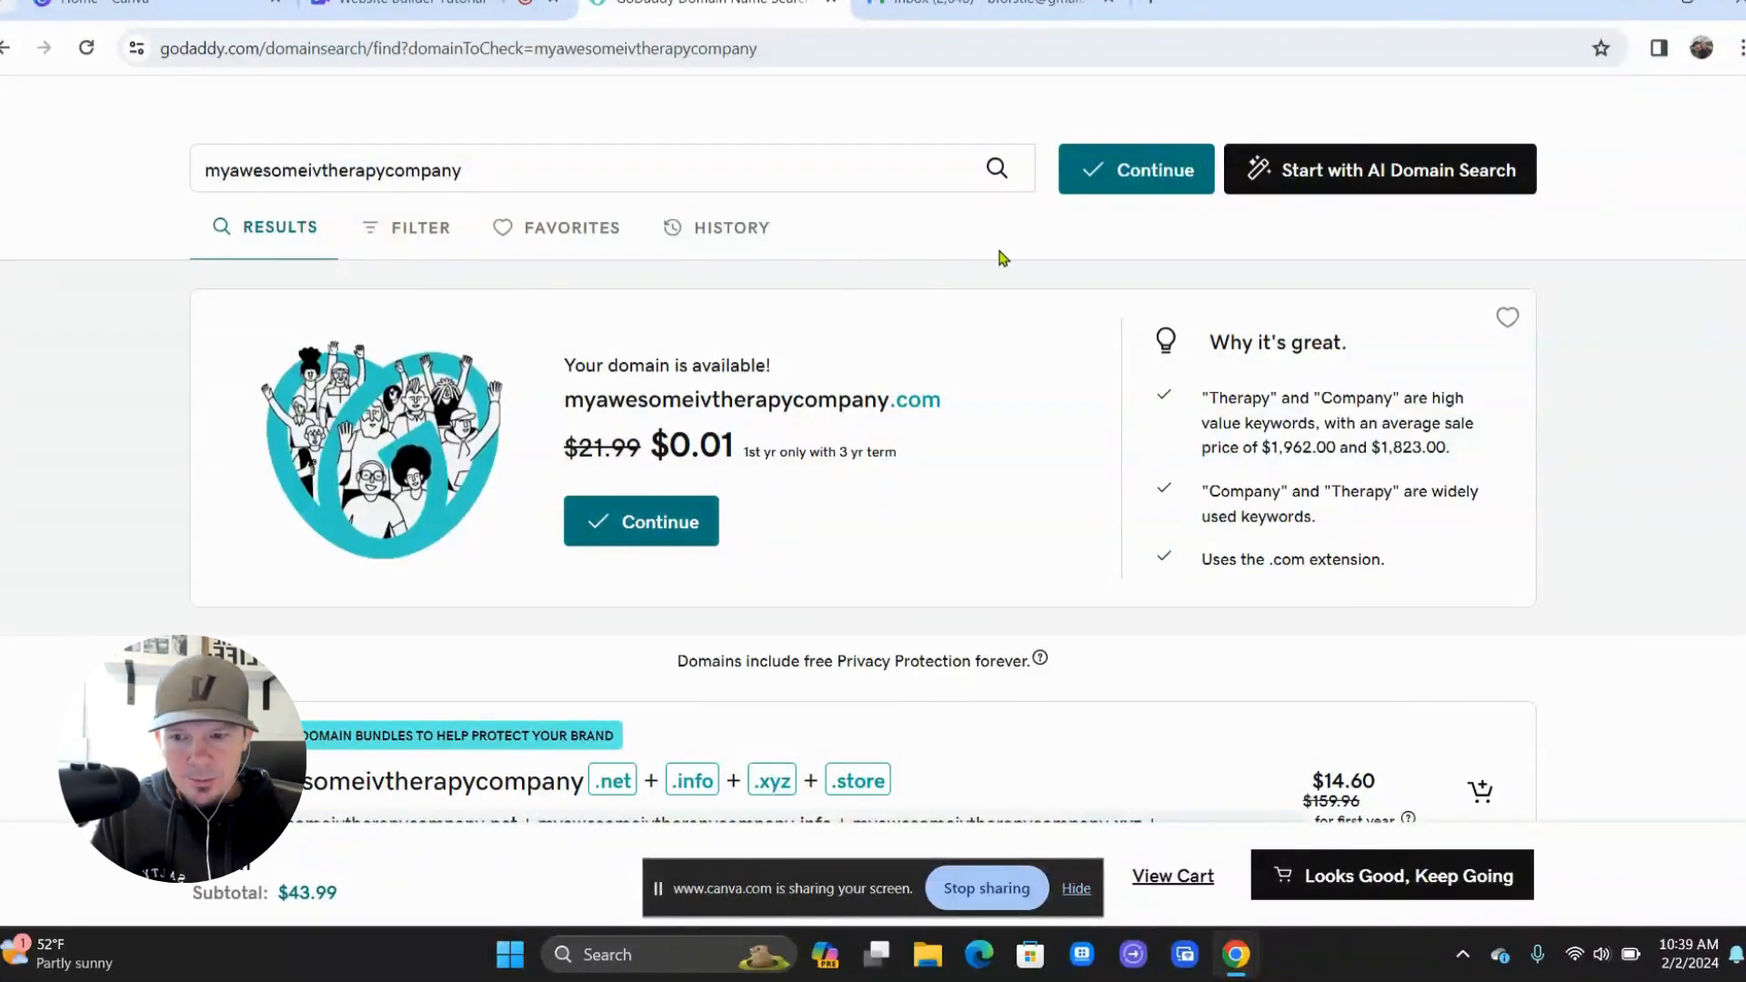
- Go to the Website Builder product page among the Websites & Hosting products
{"action": "scroll", "coordinate": [1000, 259], "scroll_direction": "up", "scroll_amount": 1}
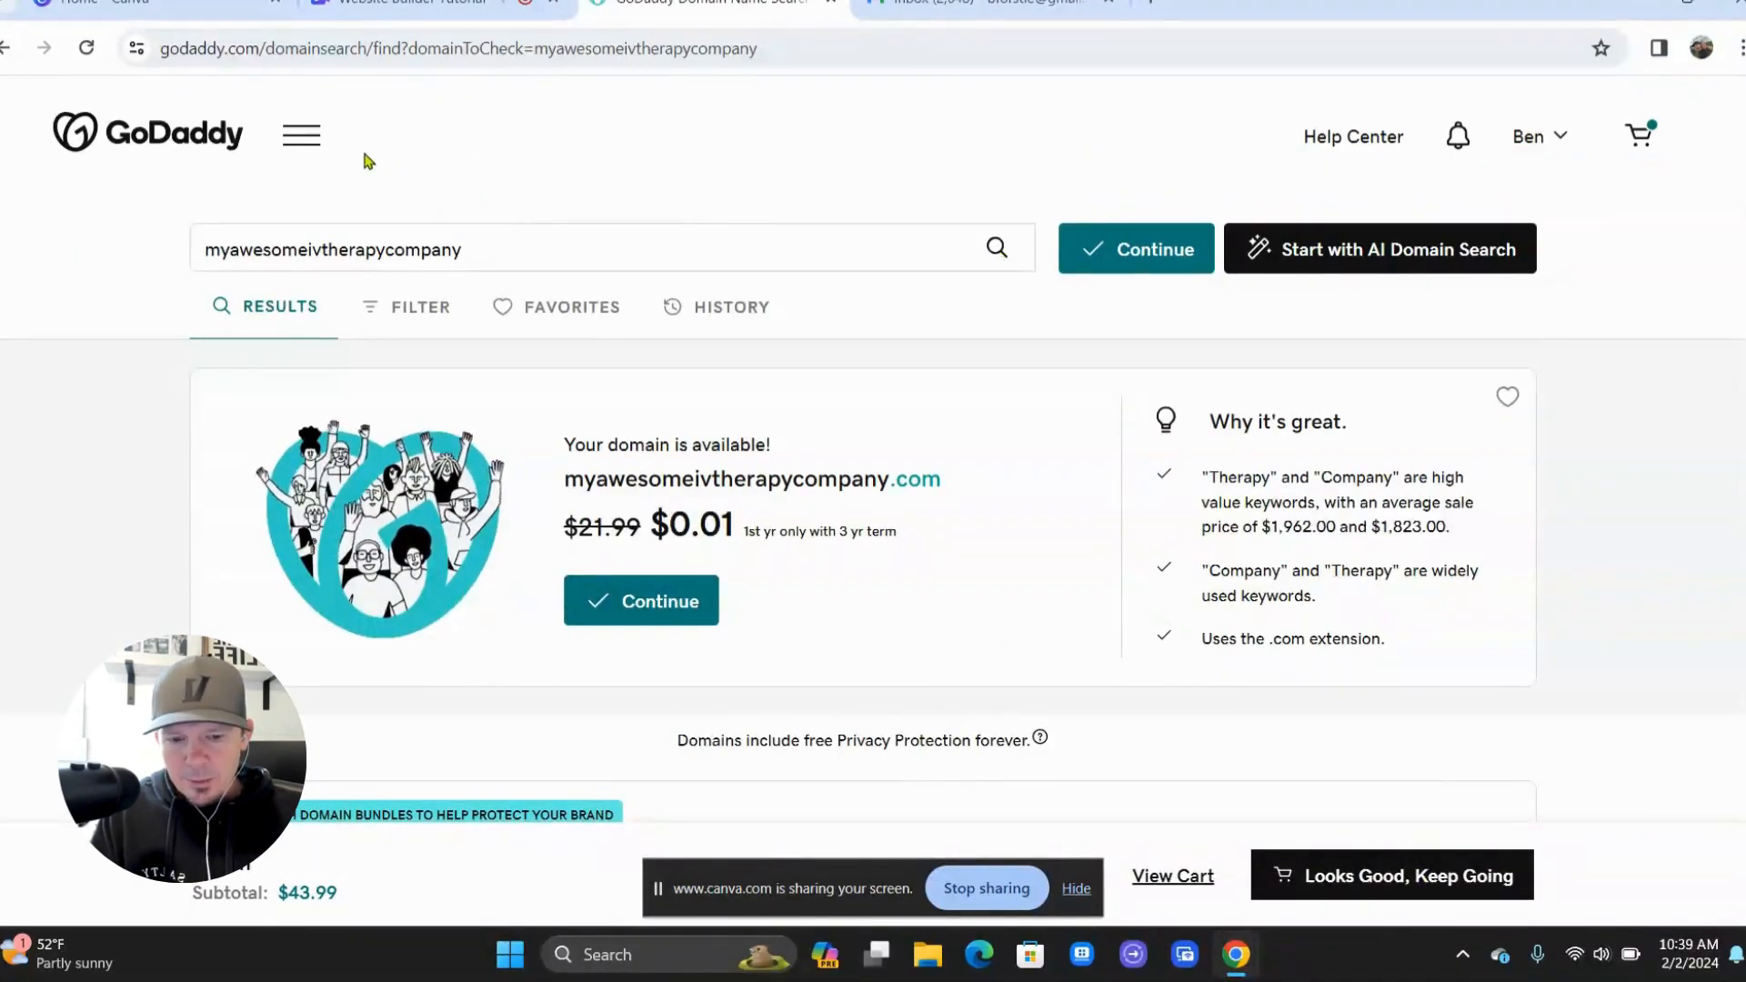
{"action": "left_click", "coordinate": [301, 134]}
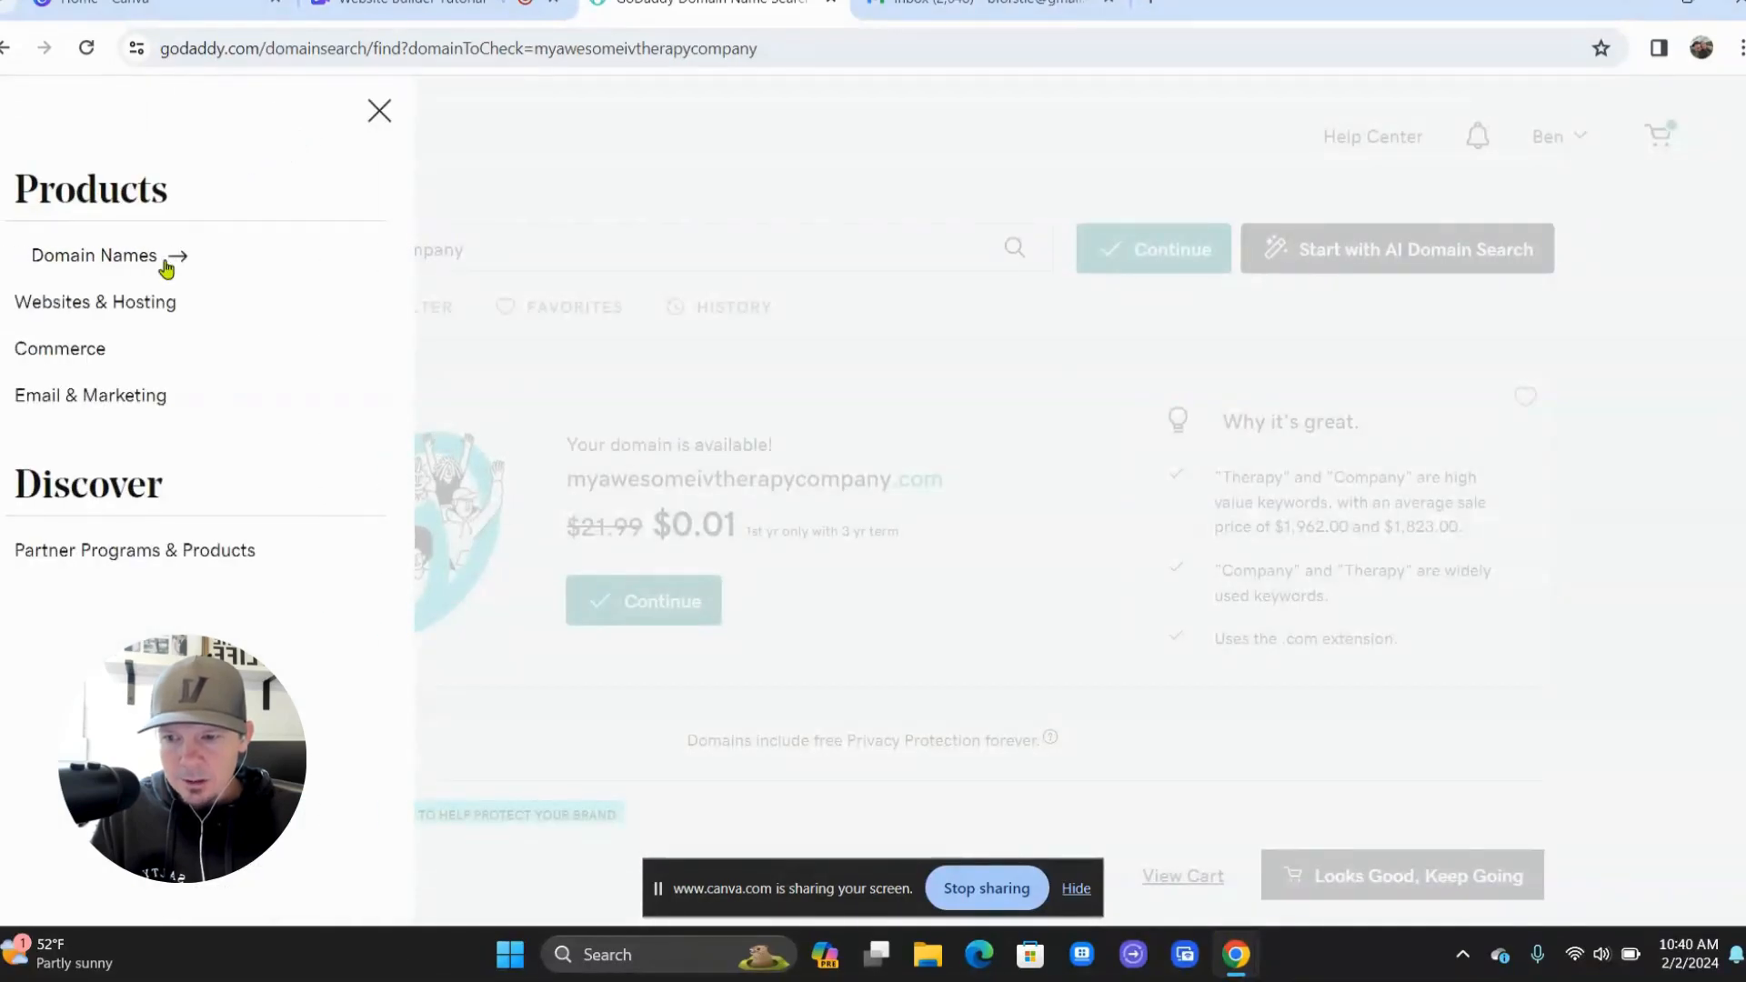
{"action": "left_click", "coordinate": [144, 303]}
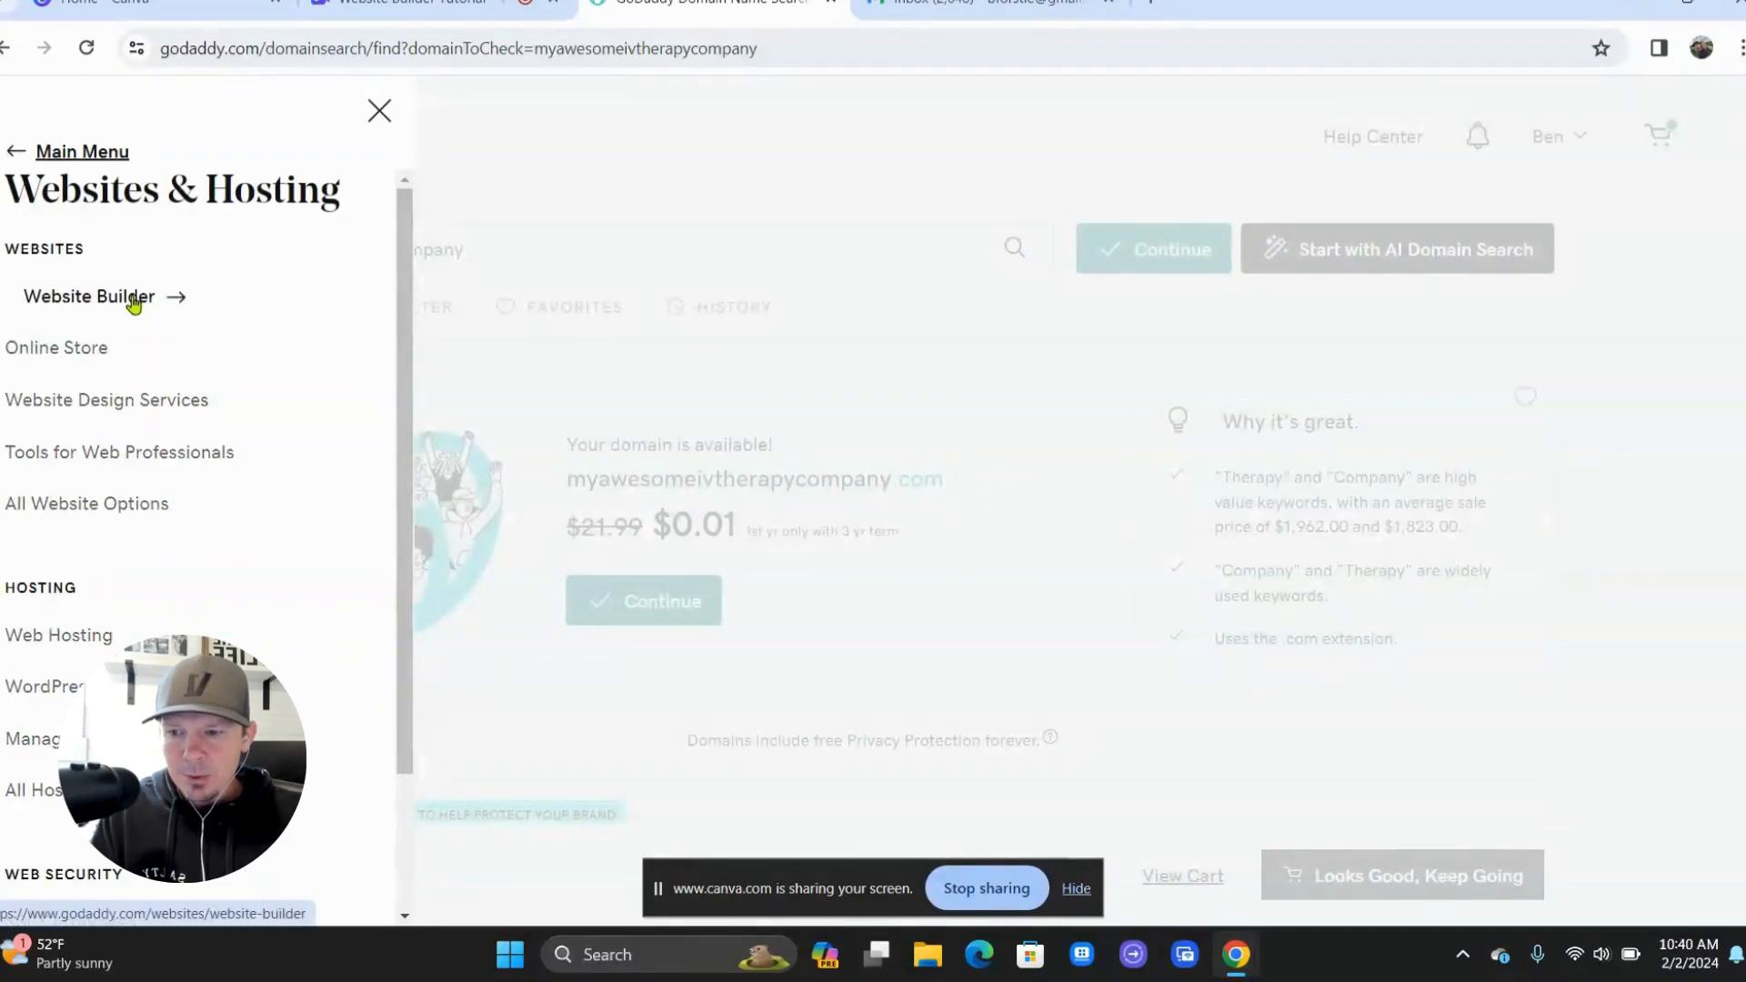
{"action": "left_click", "coordinate": [134, 300]}
{"action": "scroll", "coordinate": [293, 366], "scroll_direction": "down", "scroll_amount": 1}
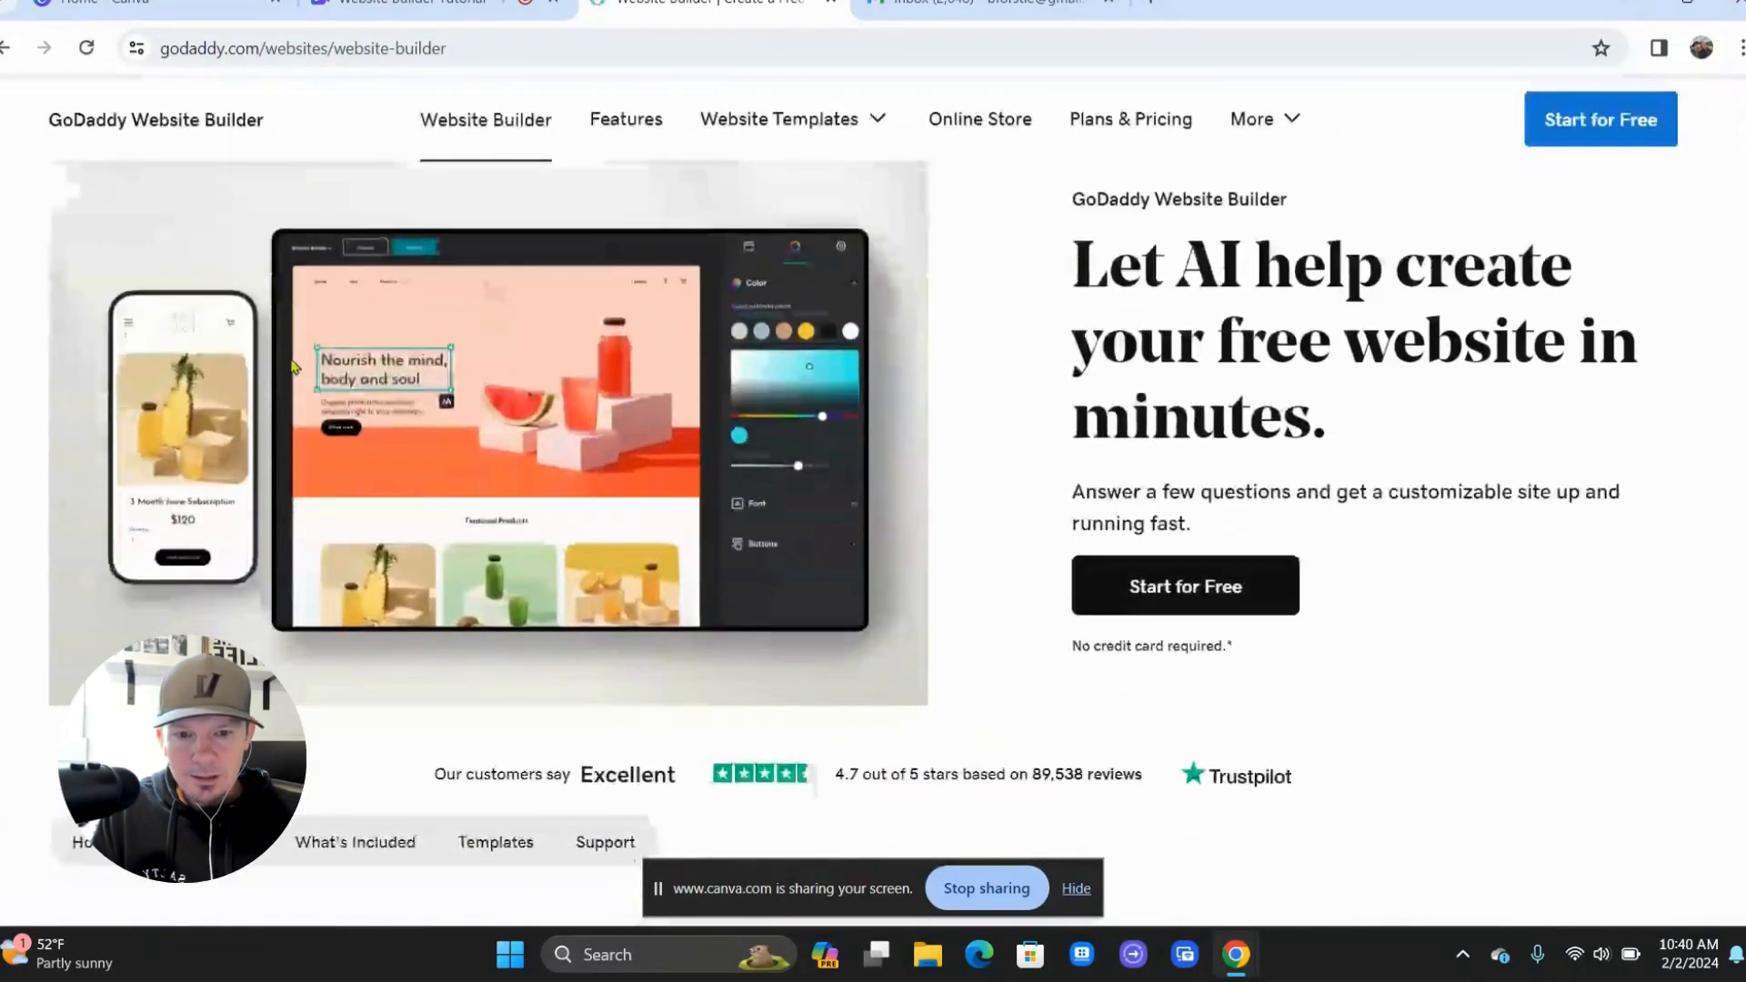
- Bring up the Website Builder plans and add the Basic plan to the cart
{"action": "scroll", "coordinate": [293, 367], "scroll_direction": "down", "scroll_amount": 4}
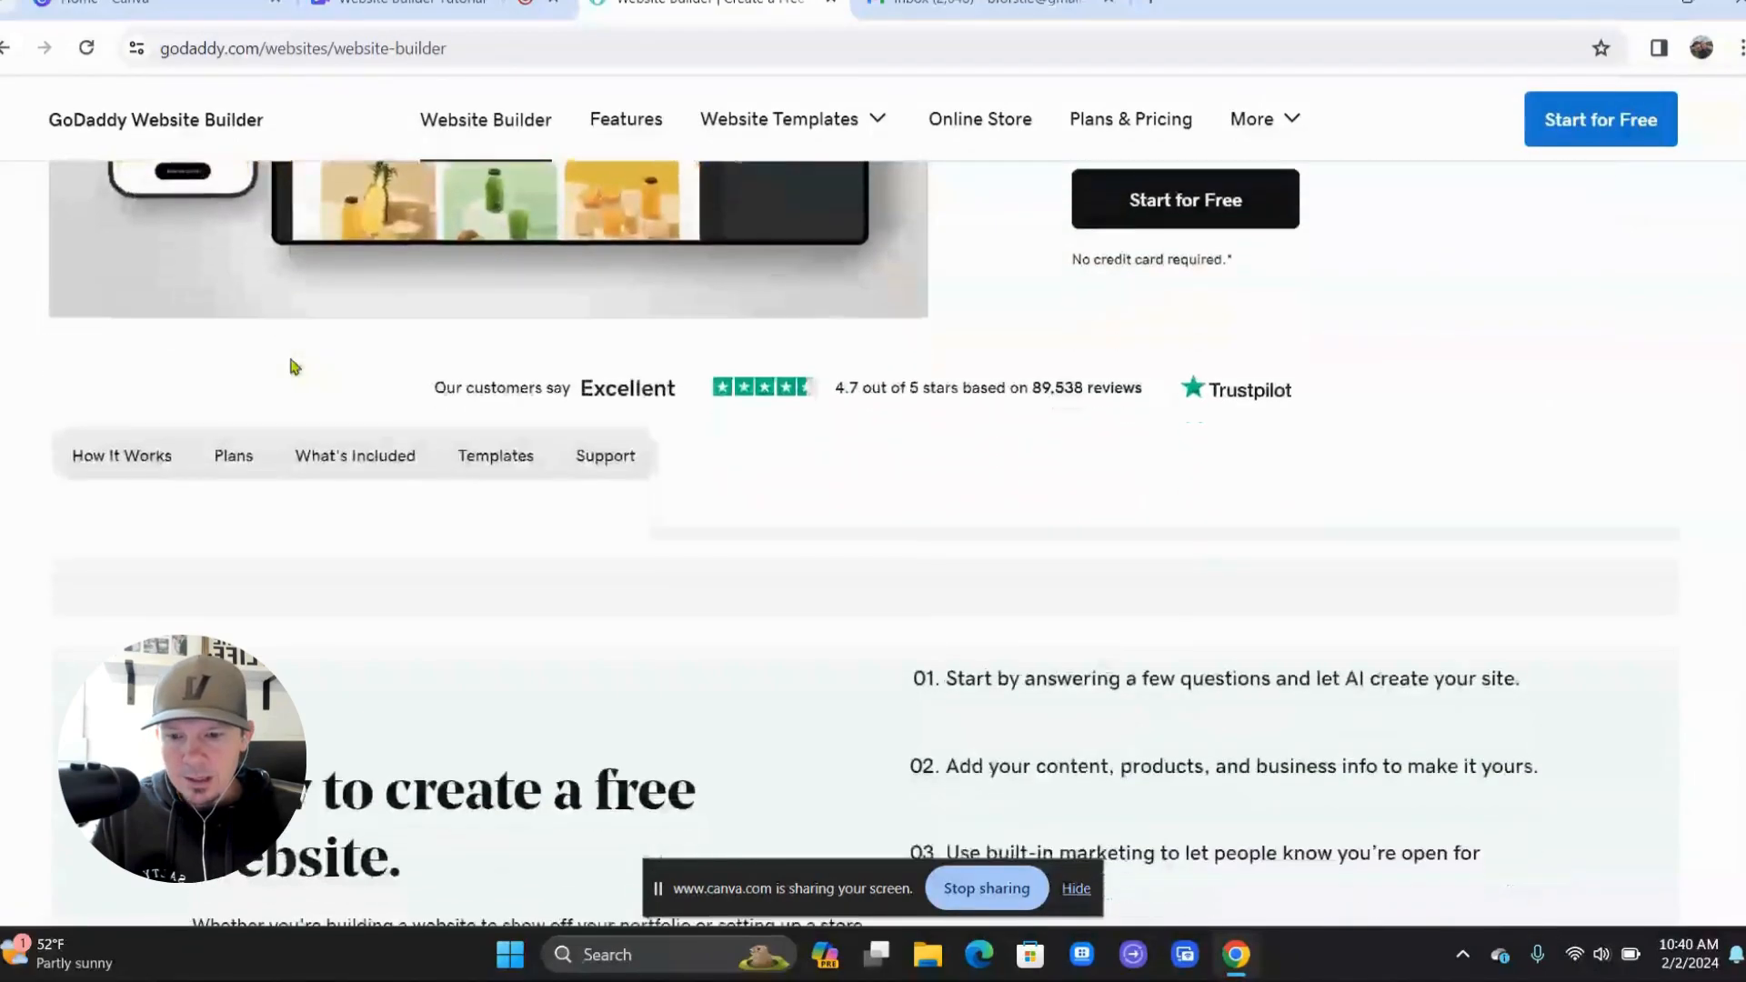
{"action": "left_click", "coordinate": [231, 457]}
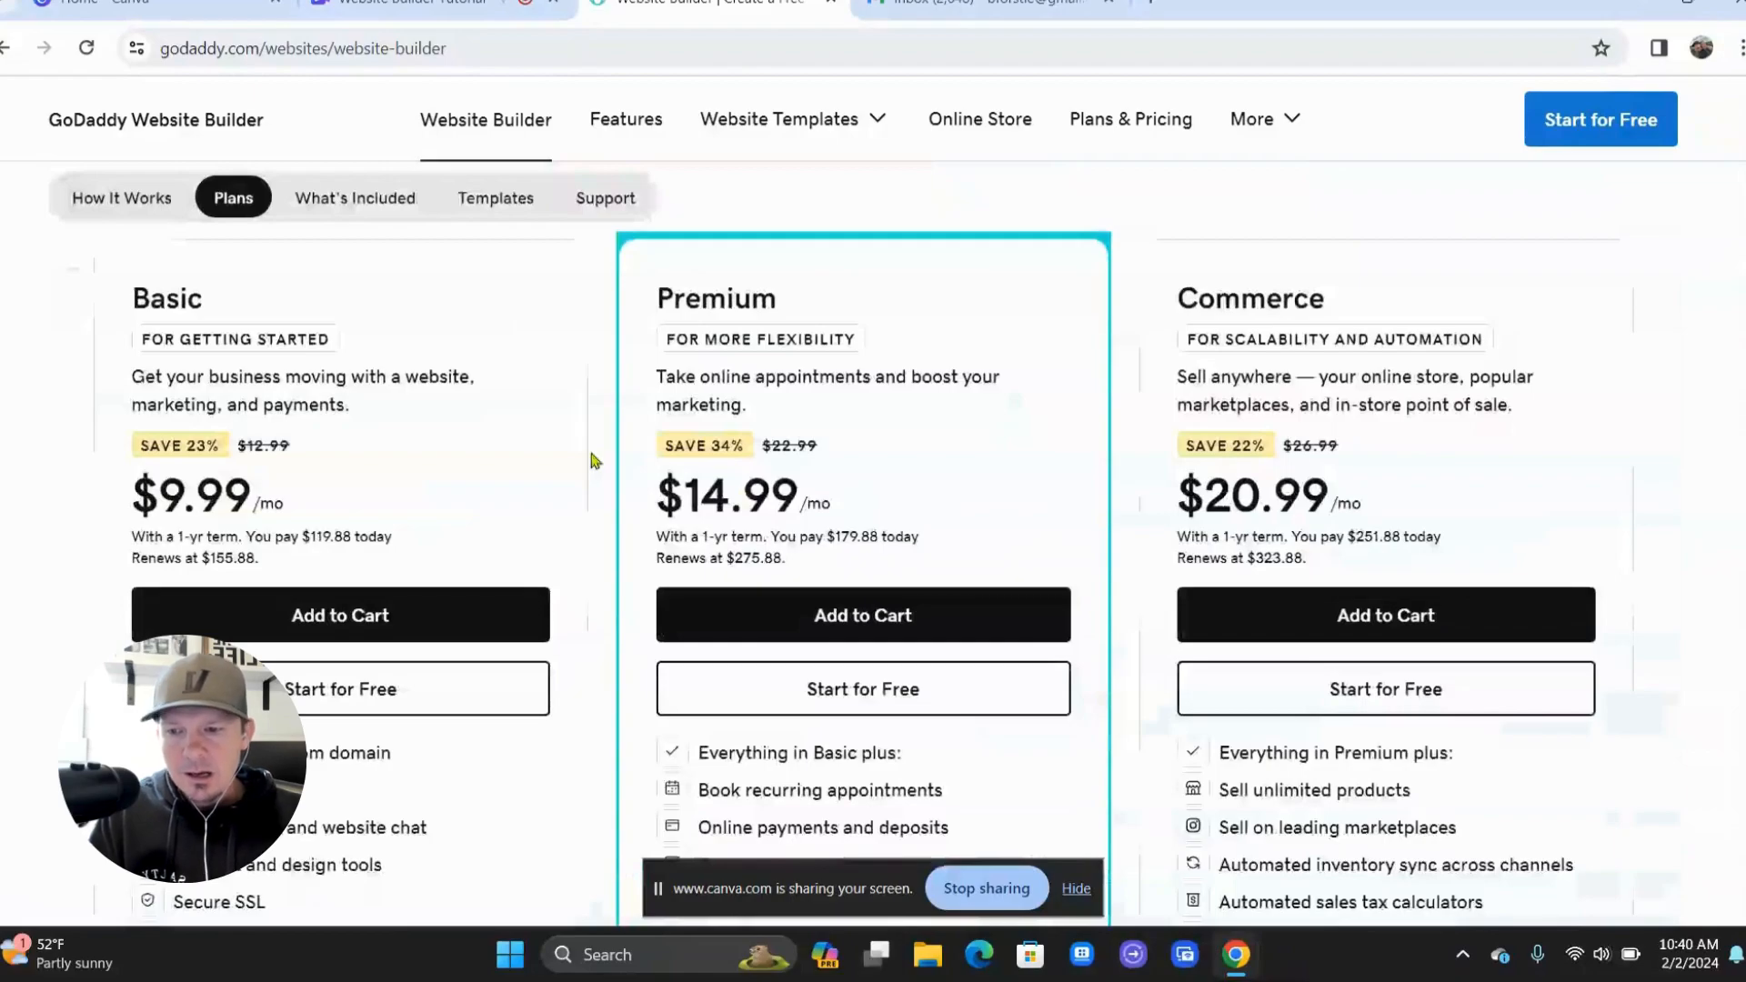
{"action": "scroll", "coordinate": [483, 487], "scroll_direction": "down", "scroll_amount": 1}
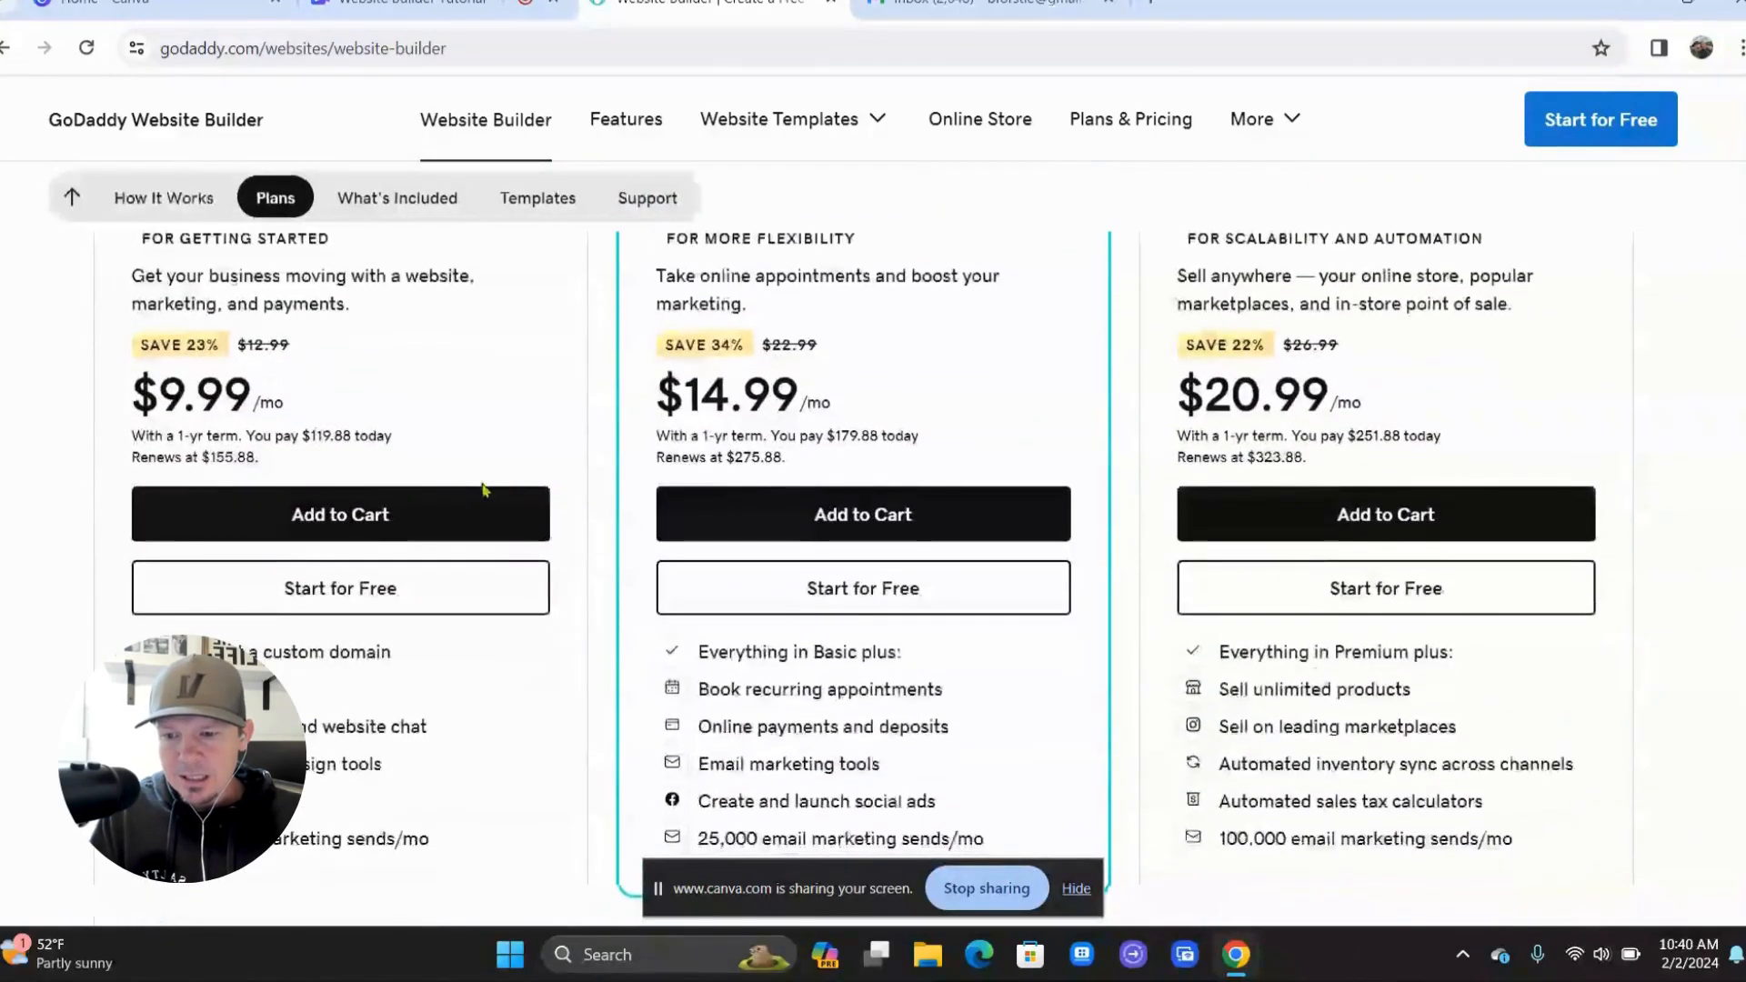
{"action": "left_click", "coordinate": [389, 506]}
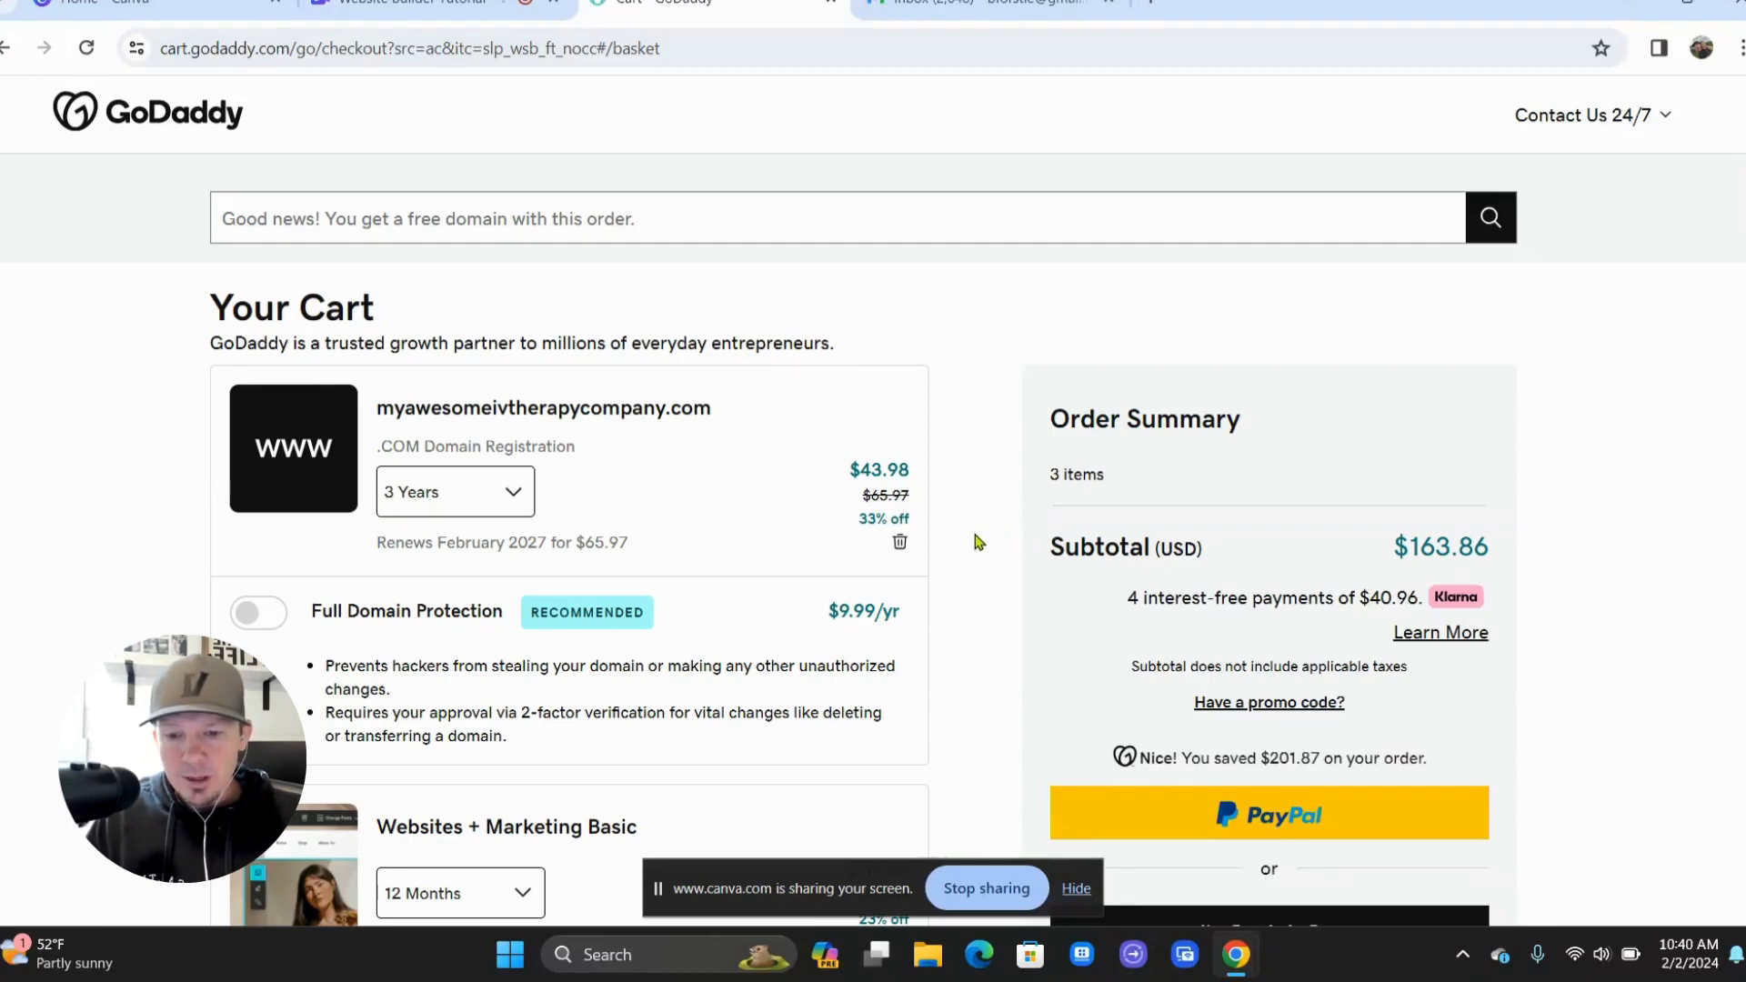
- Set the .com domain registration term to 1 Year and turn on Full Domain Protection
{"action": "scroll", "coordinate": [977, 542], "scroll_direction": "down", "scroll_amount": 1}
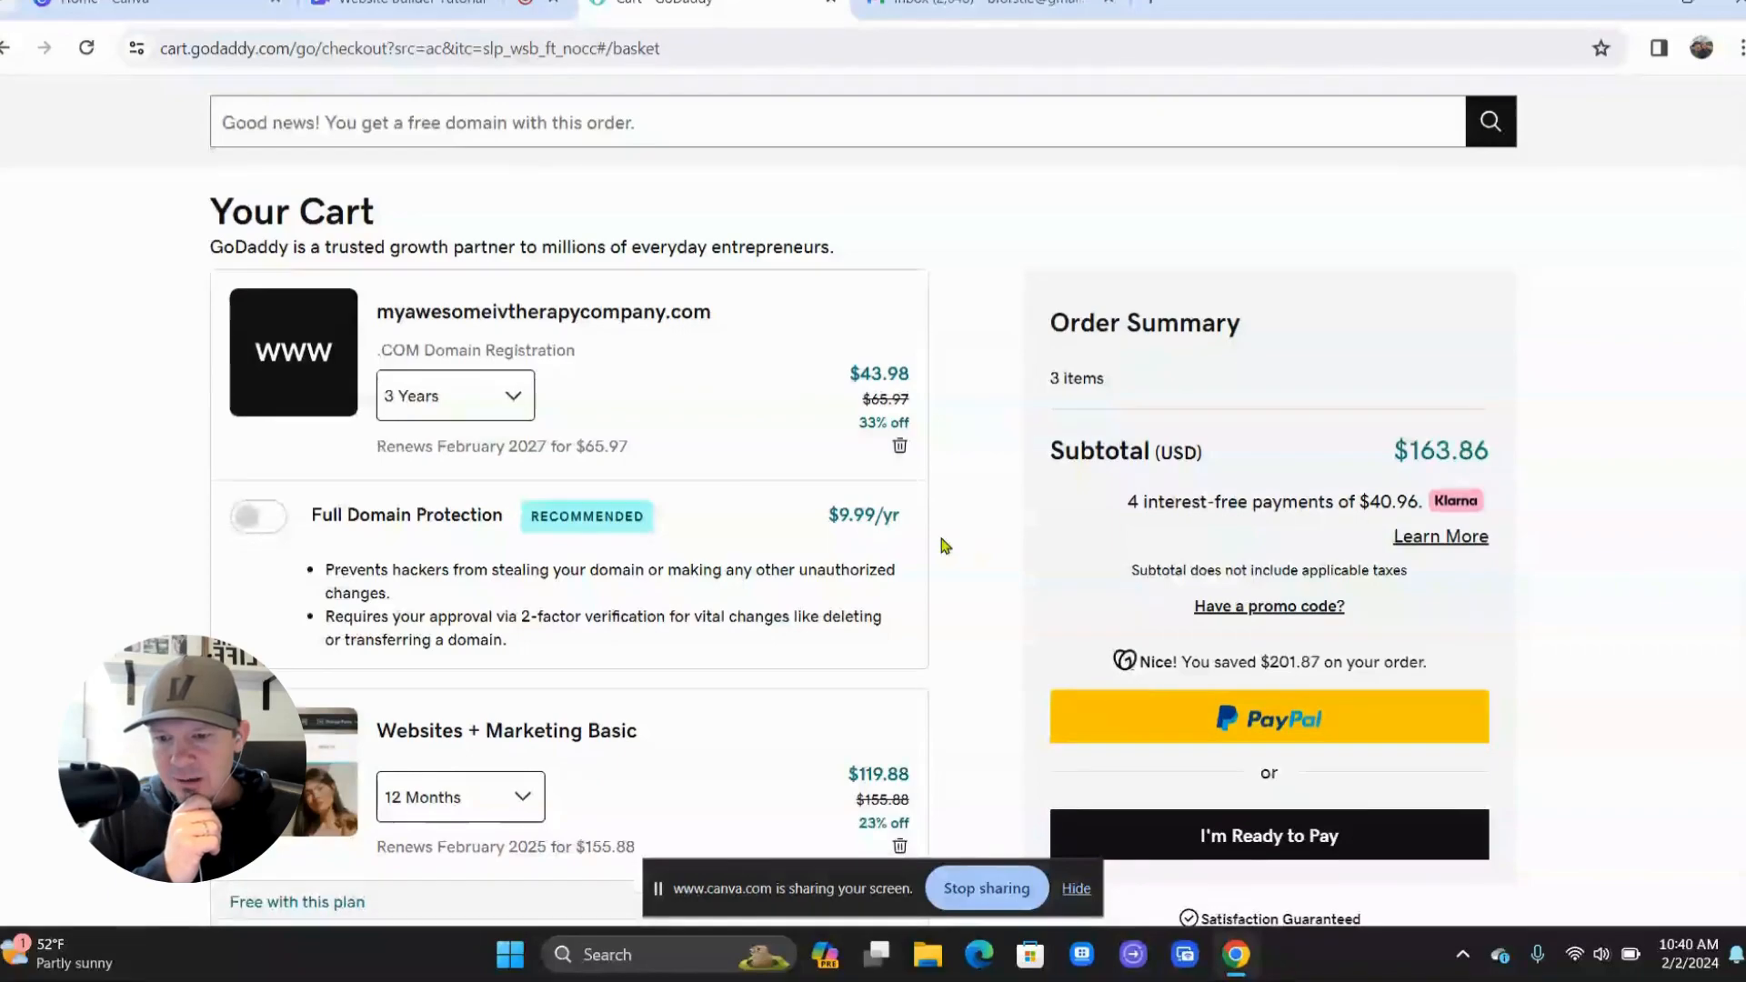
{"action": "left_click", "coordinate": [511, 407]}
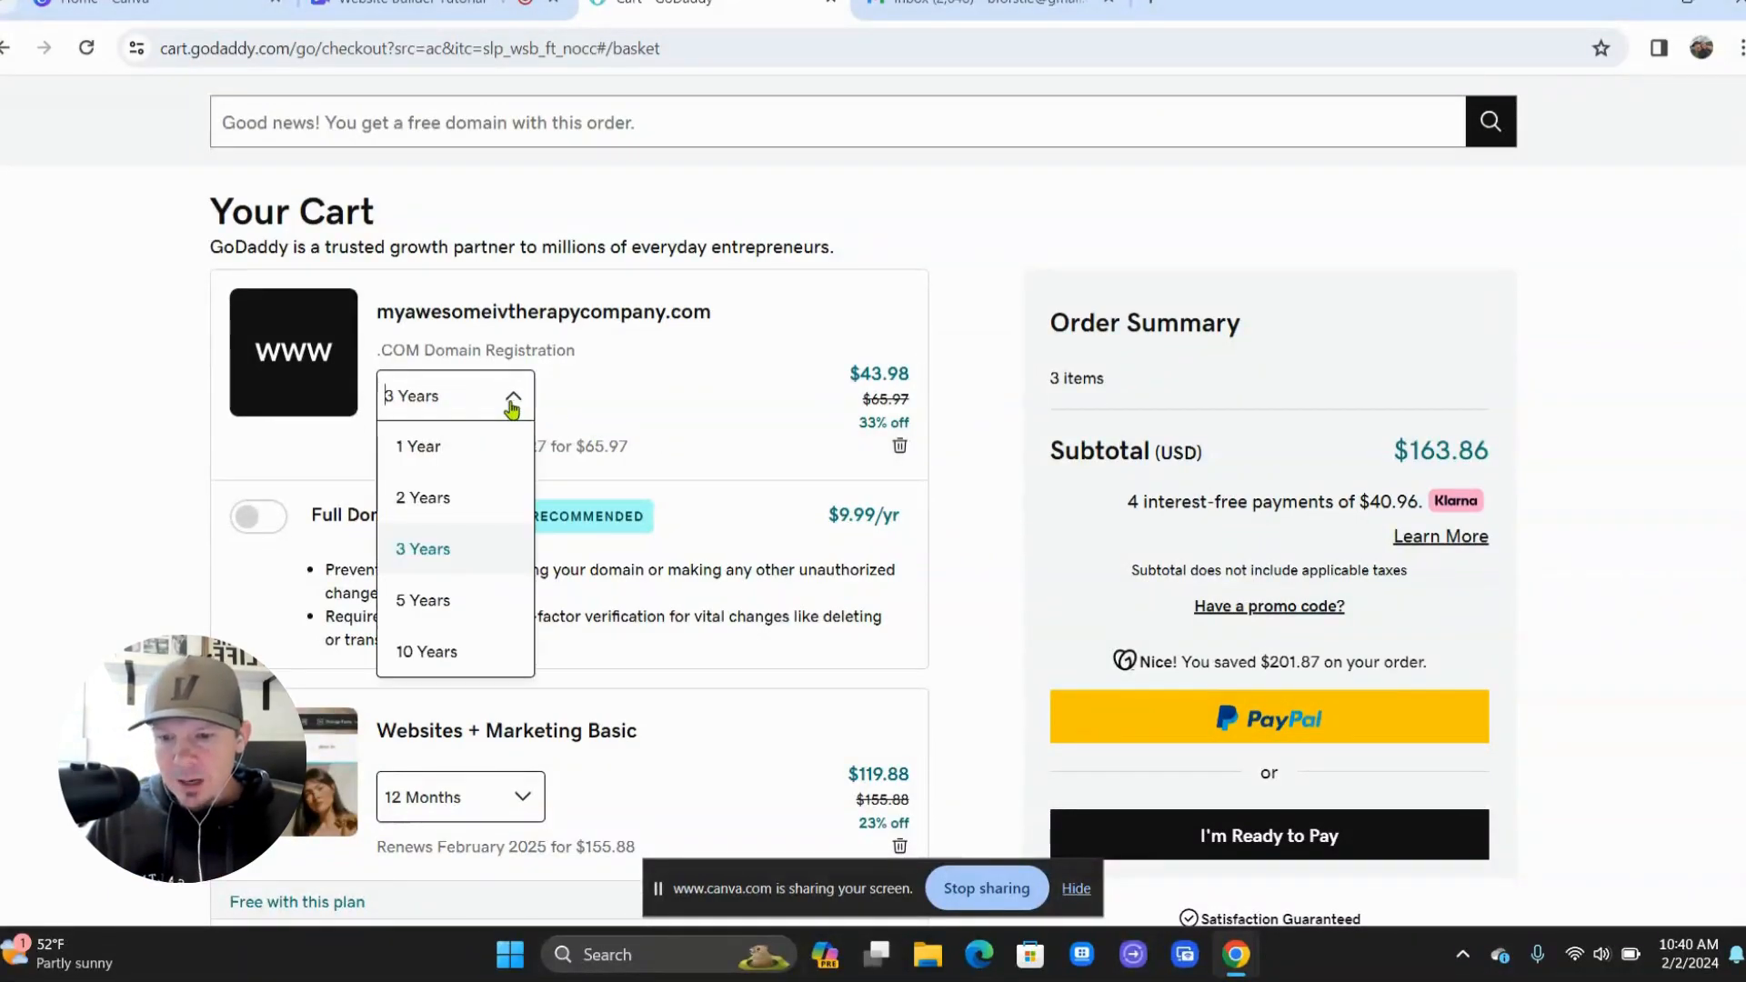
{"action": "left_click", "coordinate": [463, 451]}
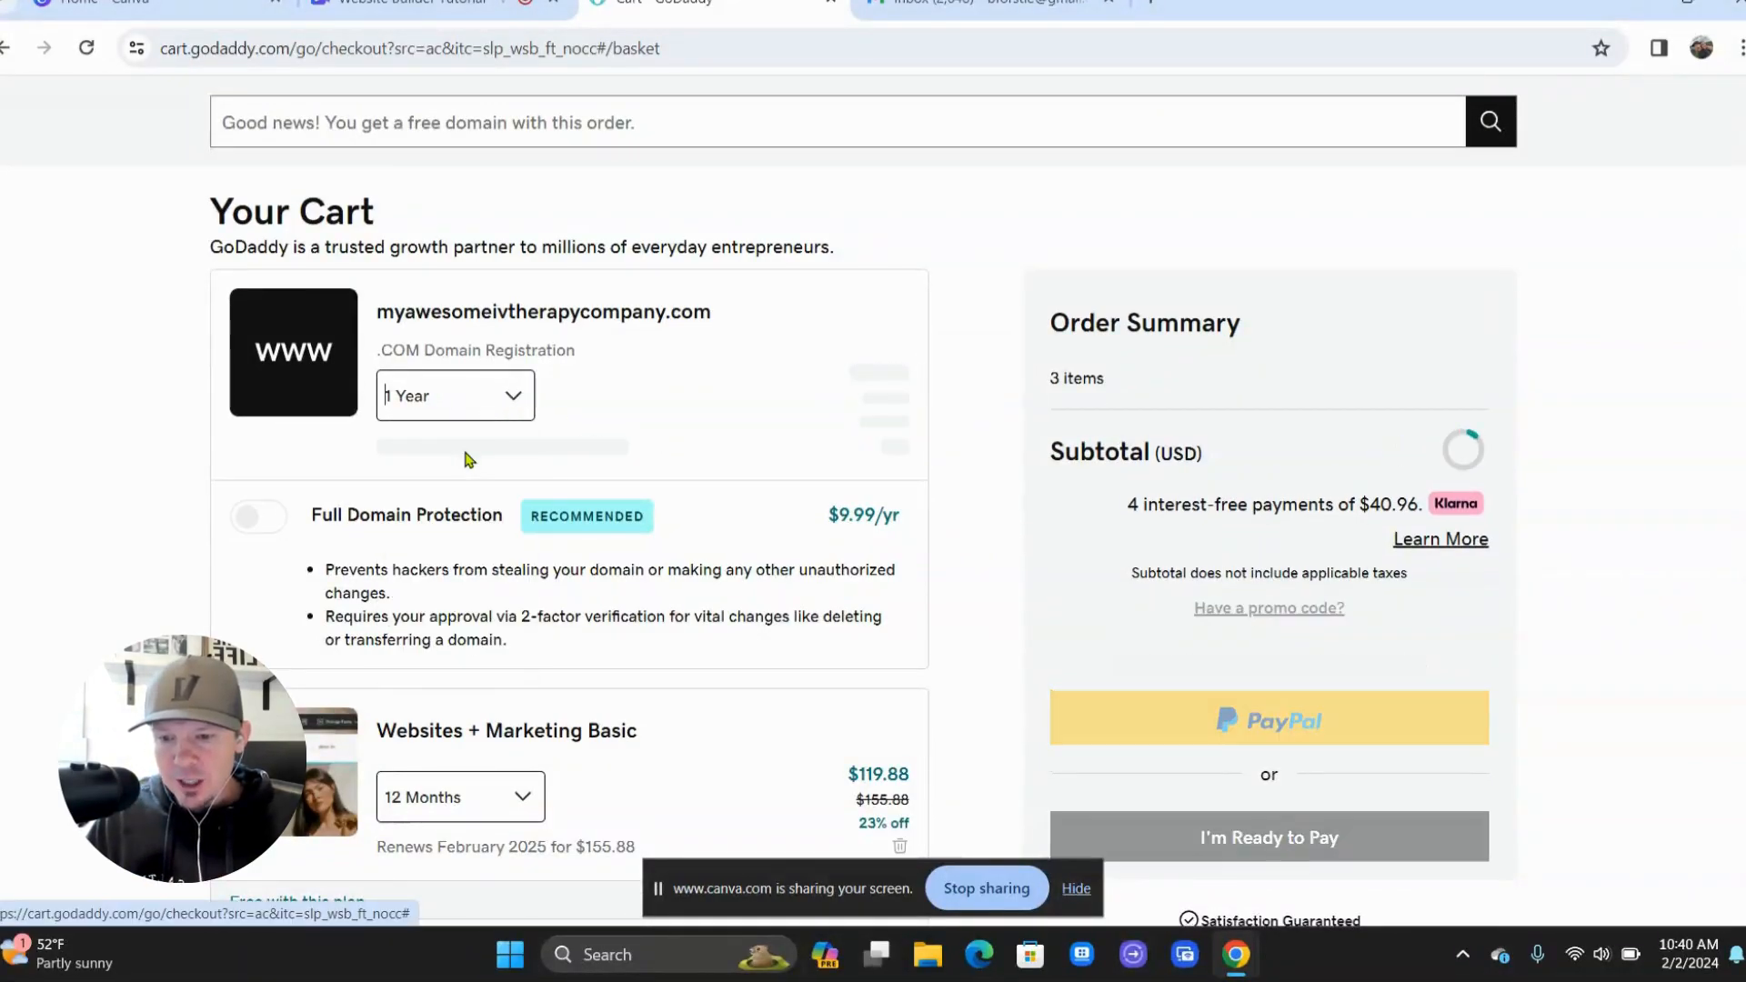
{"action": "left_click", "coordinate": [278, 512]}
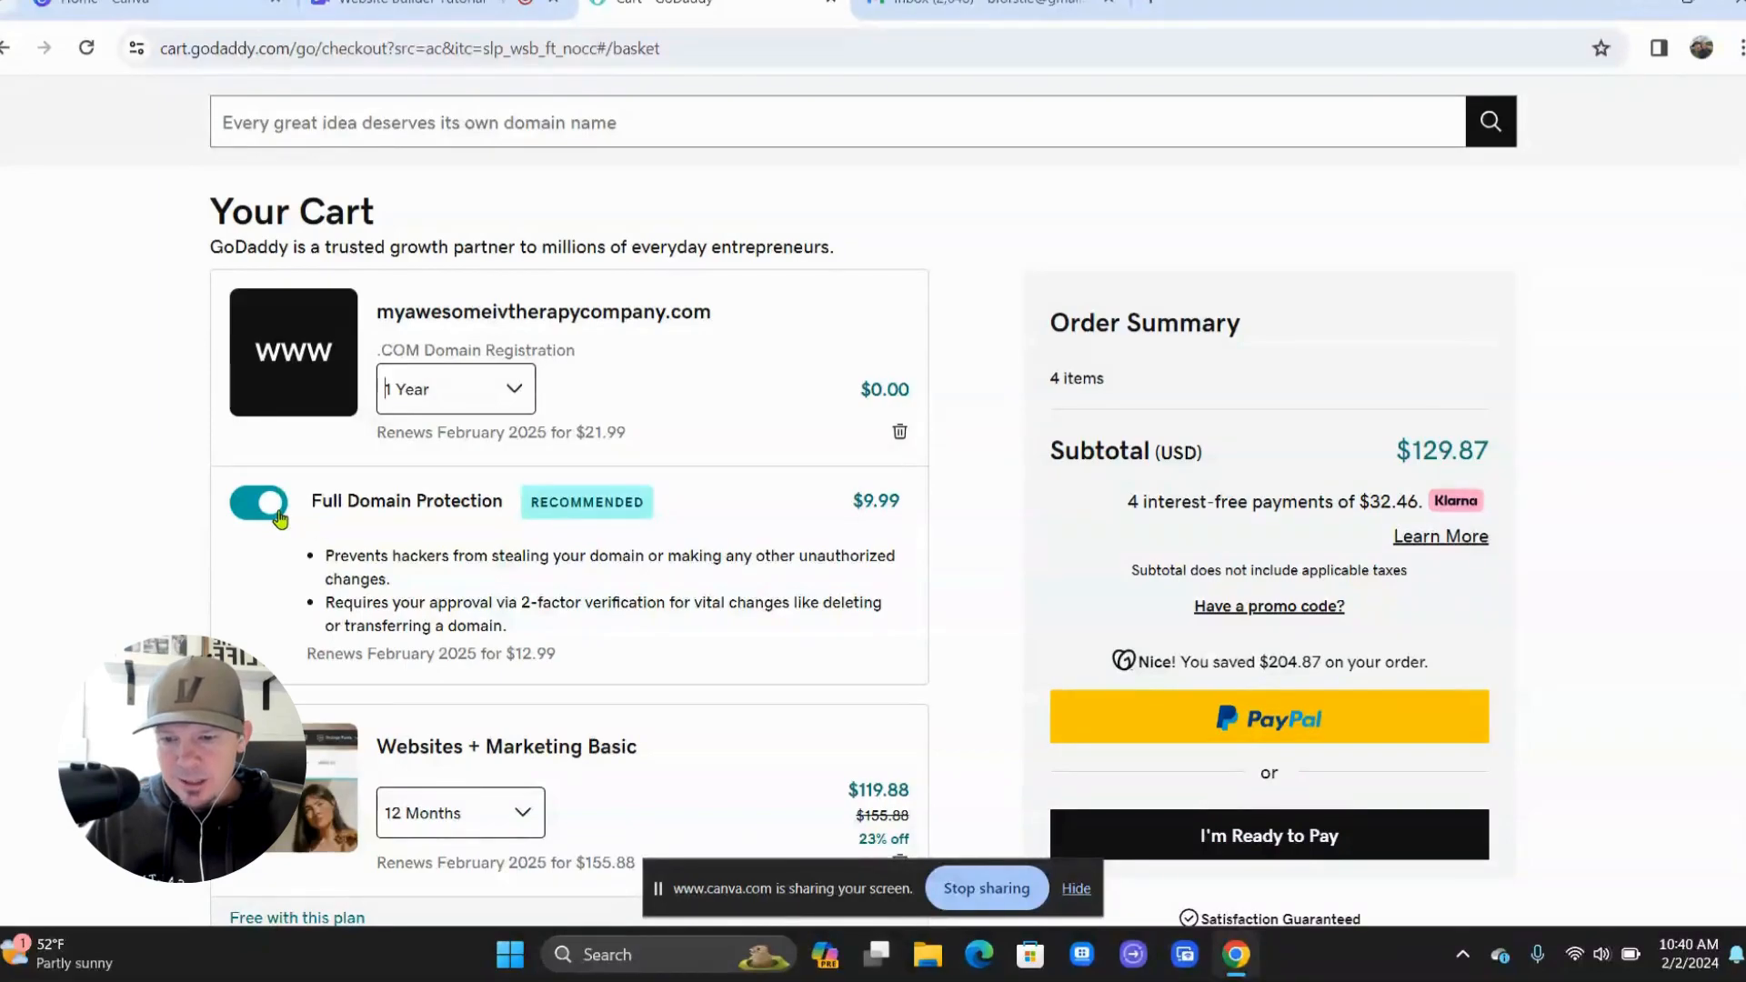
- Set the Websites + Marketing Basic term to 1 Month and accept the removal of the free products
{"action": "scroll", "coordinate": [452, 584], "scroll_direction": "down", "scroll_amount": 3}
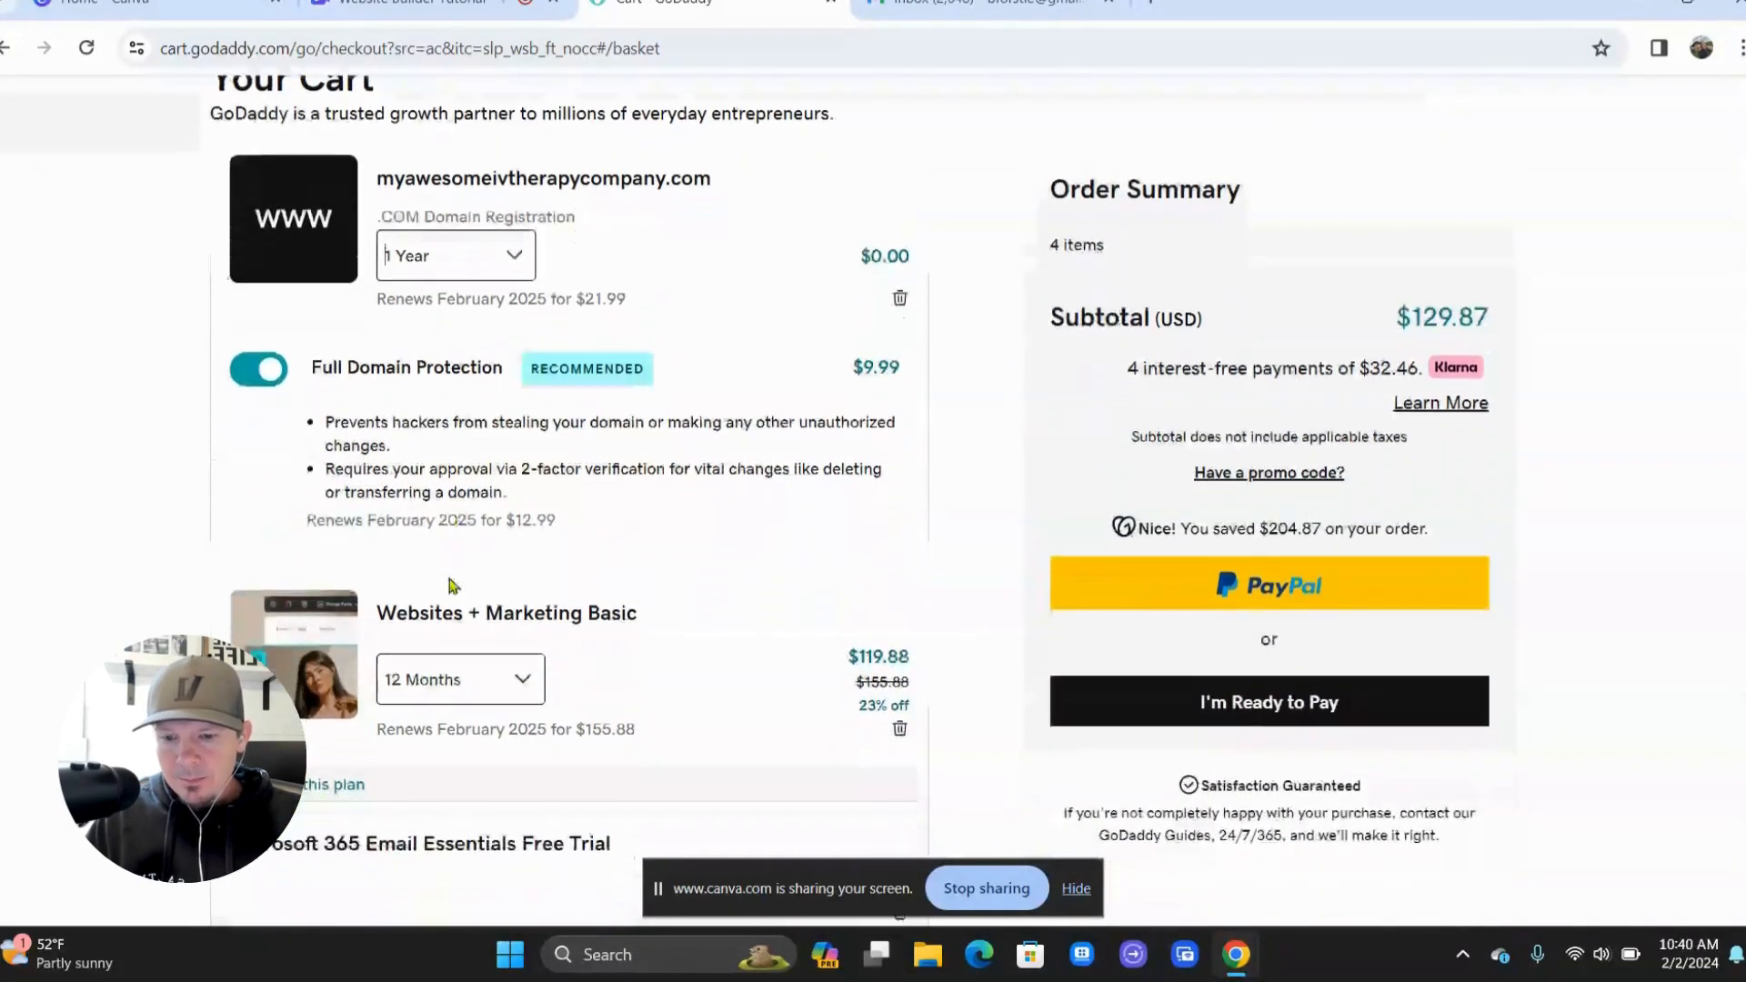
{"action": "scroll", "coordinate": [452, 585], "scroll_direction": "down", "scroll_amount": 1}
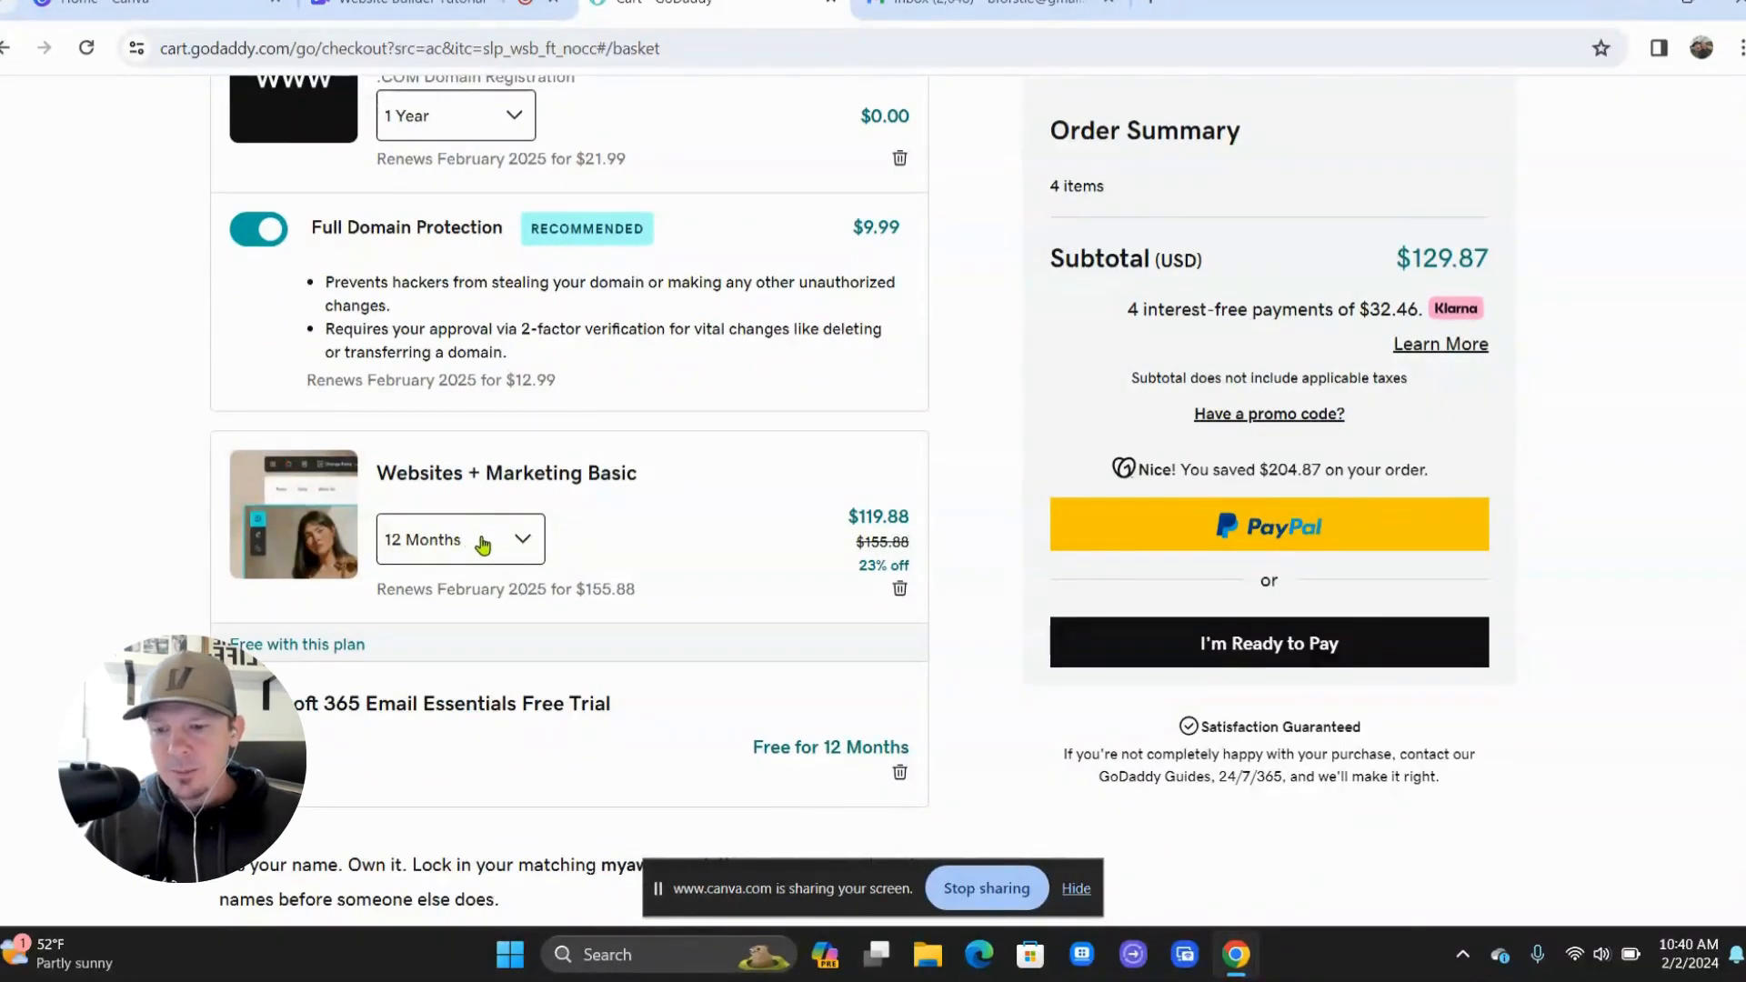
{"action": "left_click", "coordinate": [483, 542]}
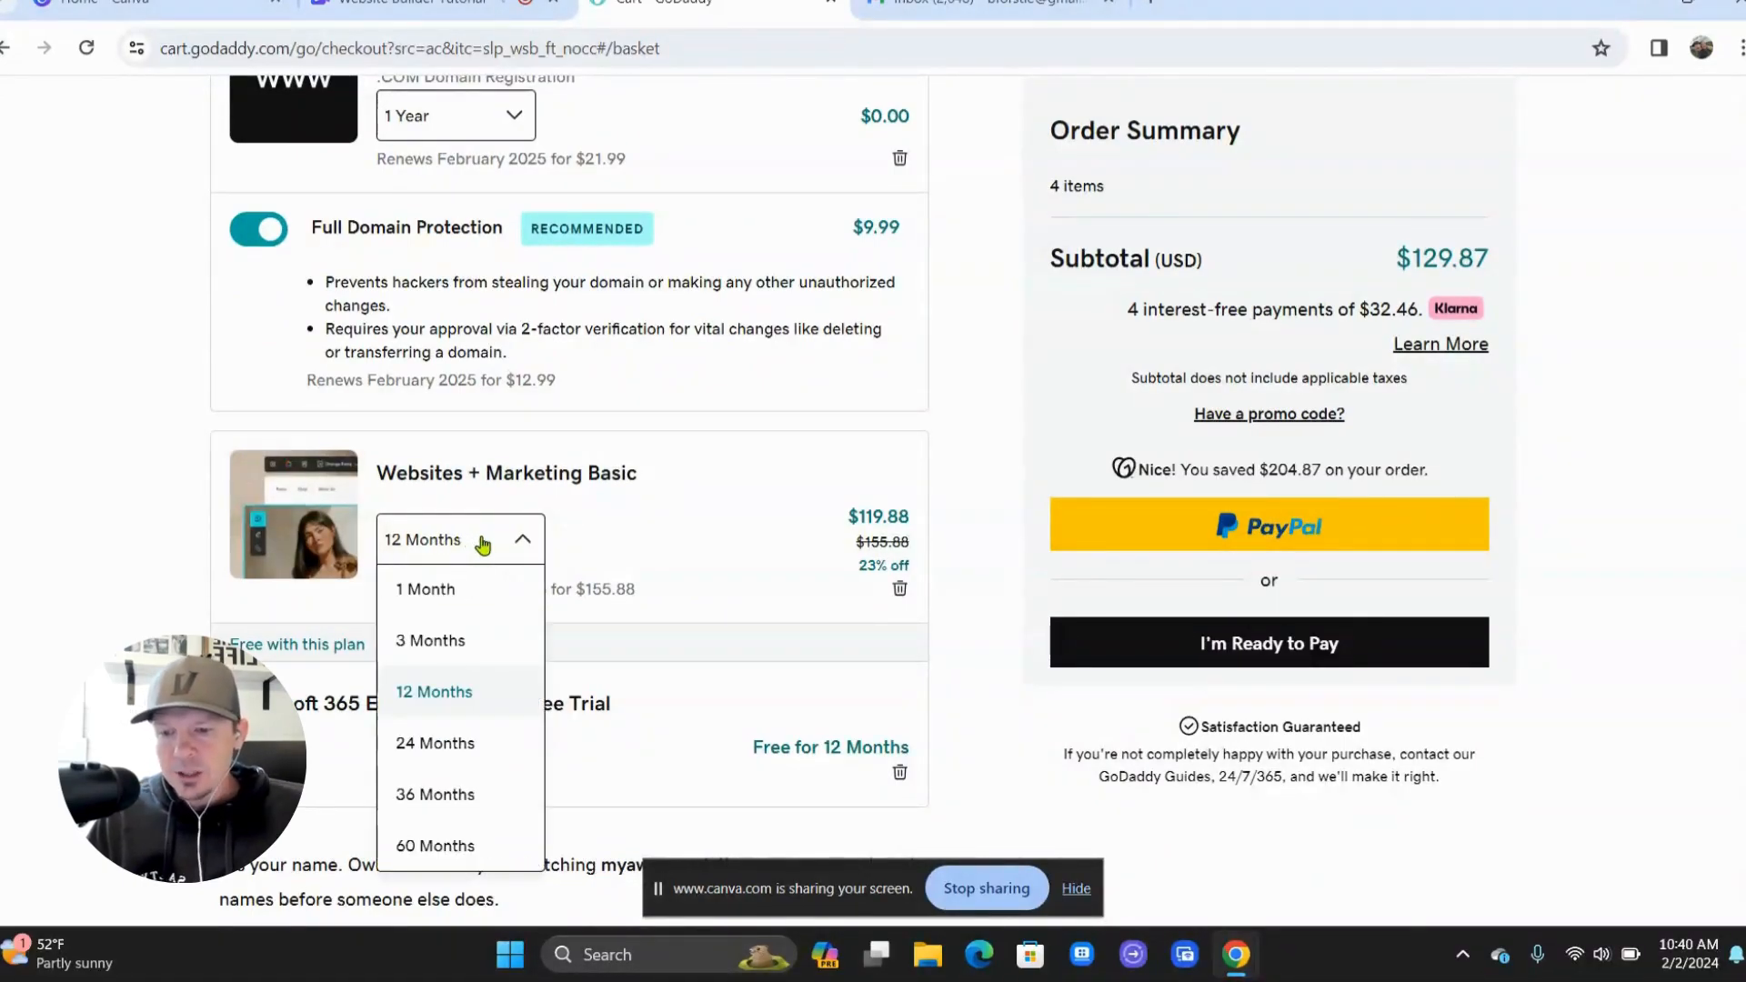
{"action": "left_click", "coordinate": [461, 593]}
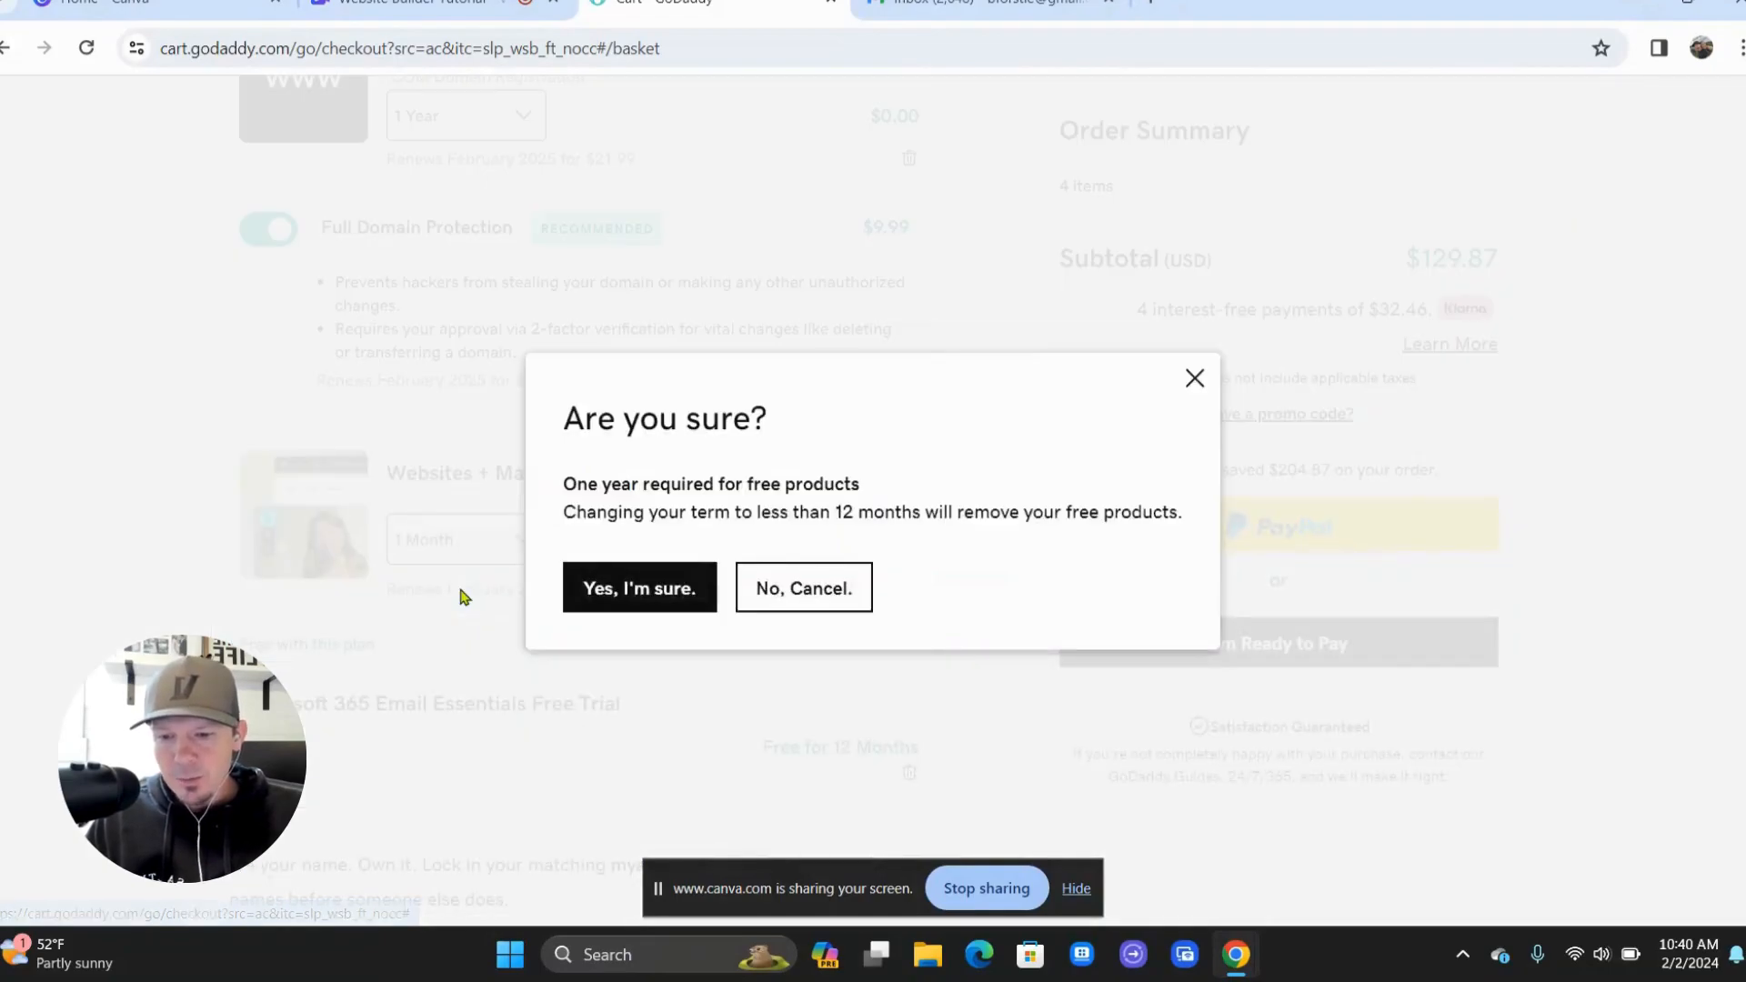
{"action": "left_click", "coordinate": [602, 582]}
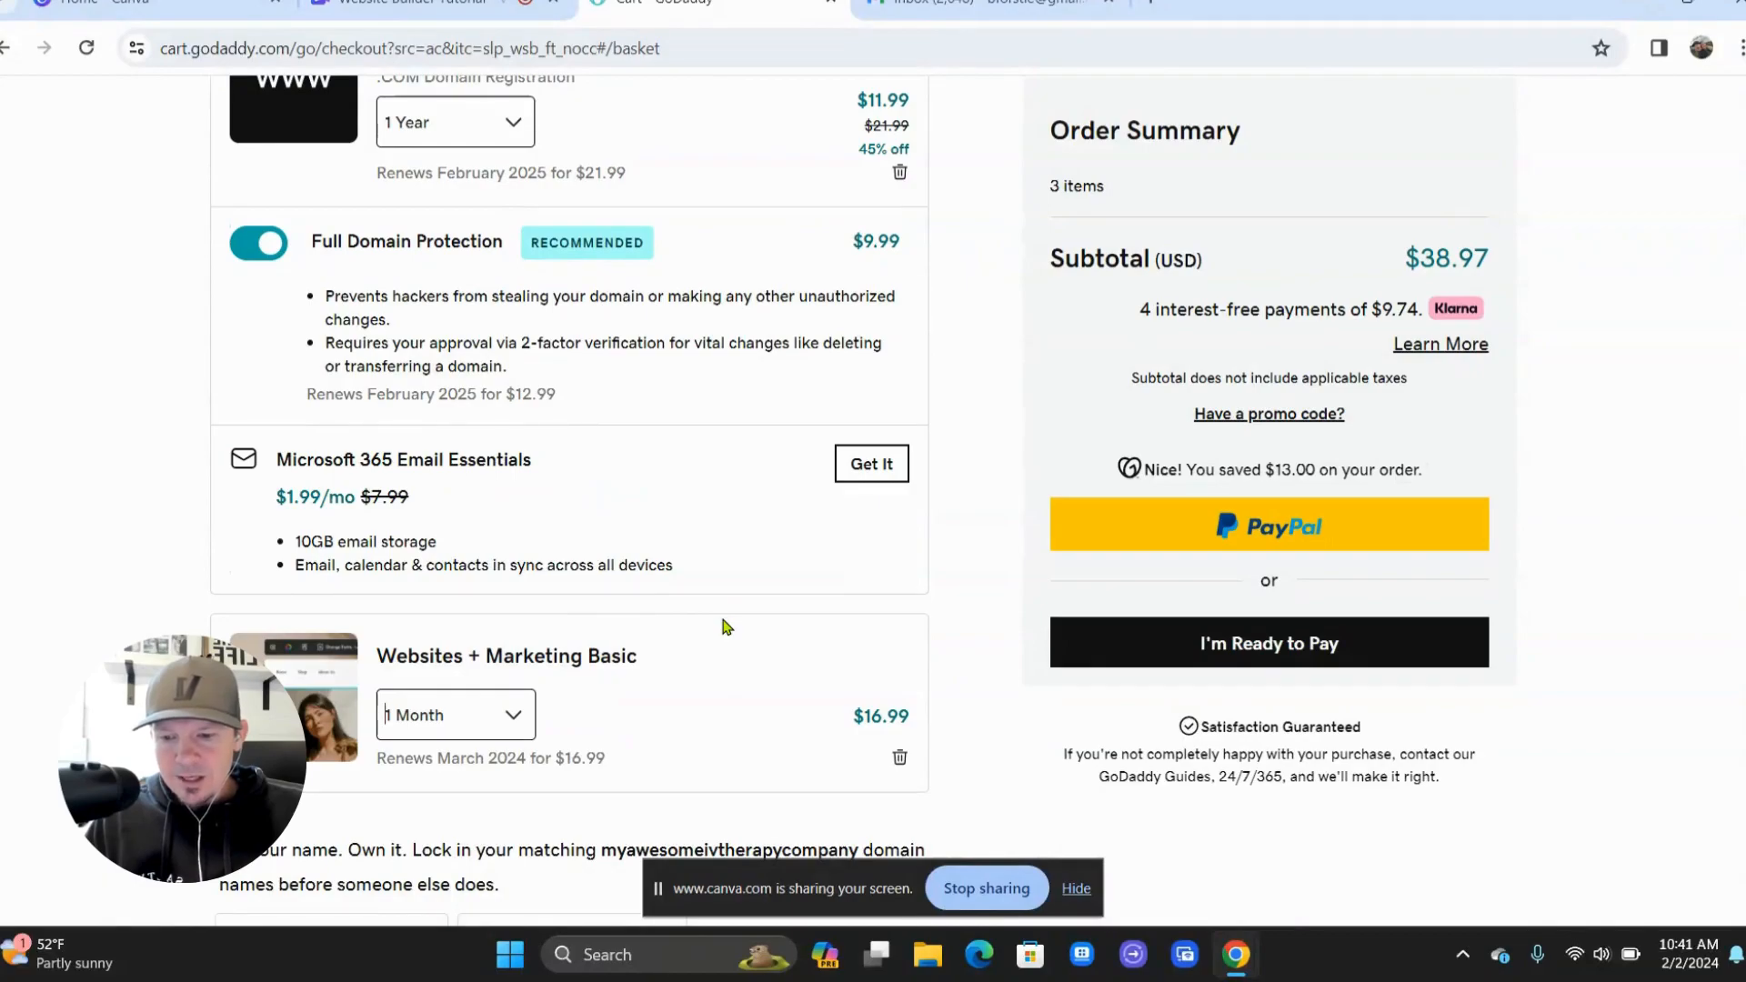
- Review the registration terms offered for the domain in the cart without changing the selection
{"action": "scroll", "coordinate": [724, 627], "scroll_direction": "up", "scroll_amount": 1}
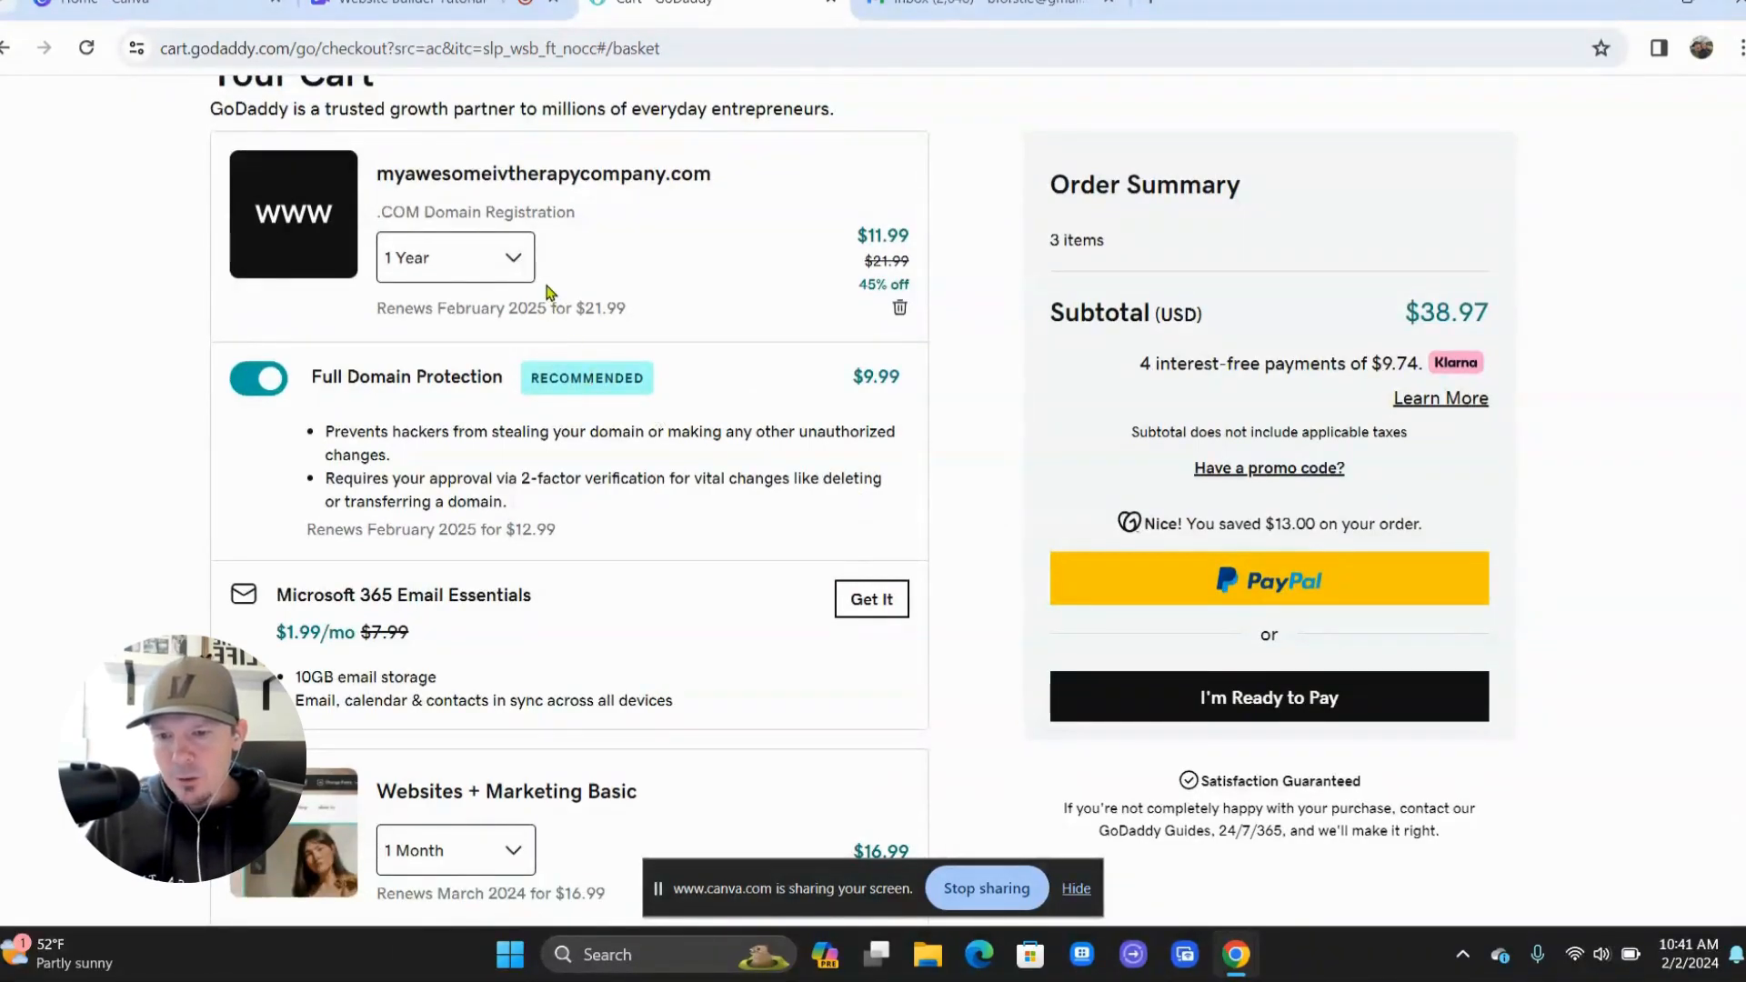
{"action": "left_click", "coordinate": [517, 263]}
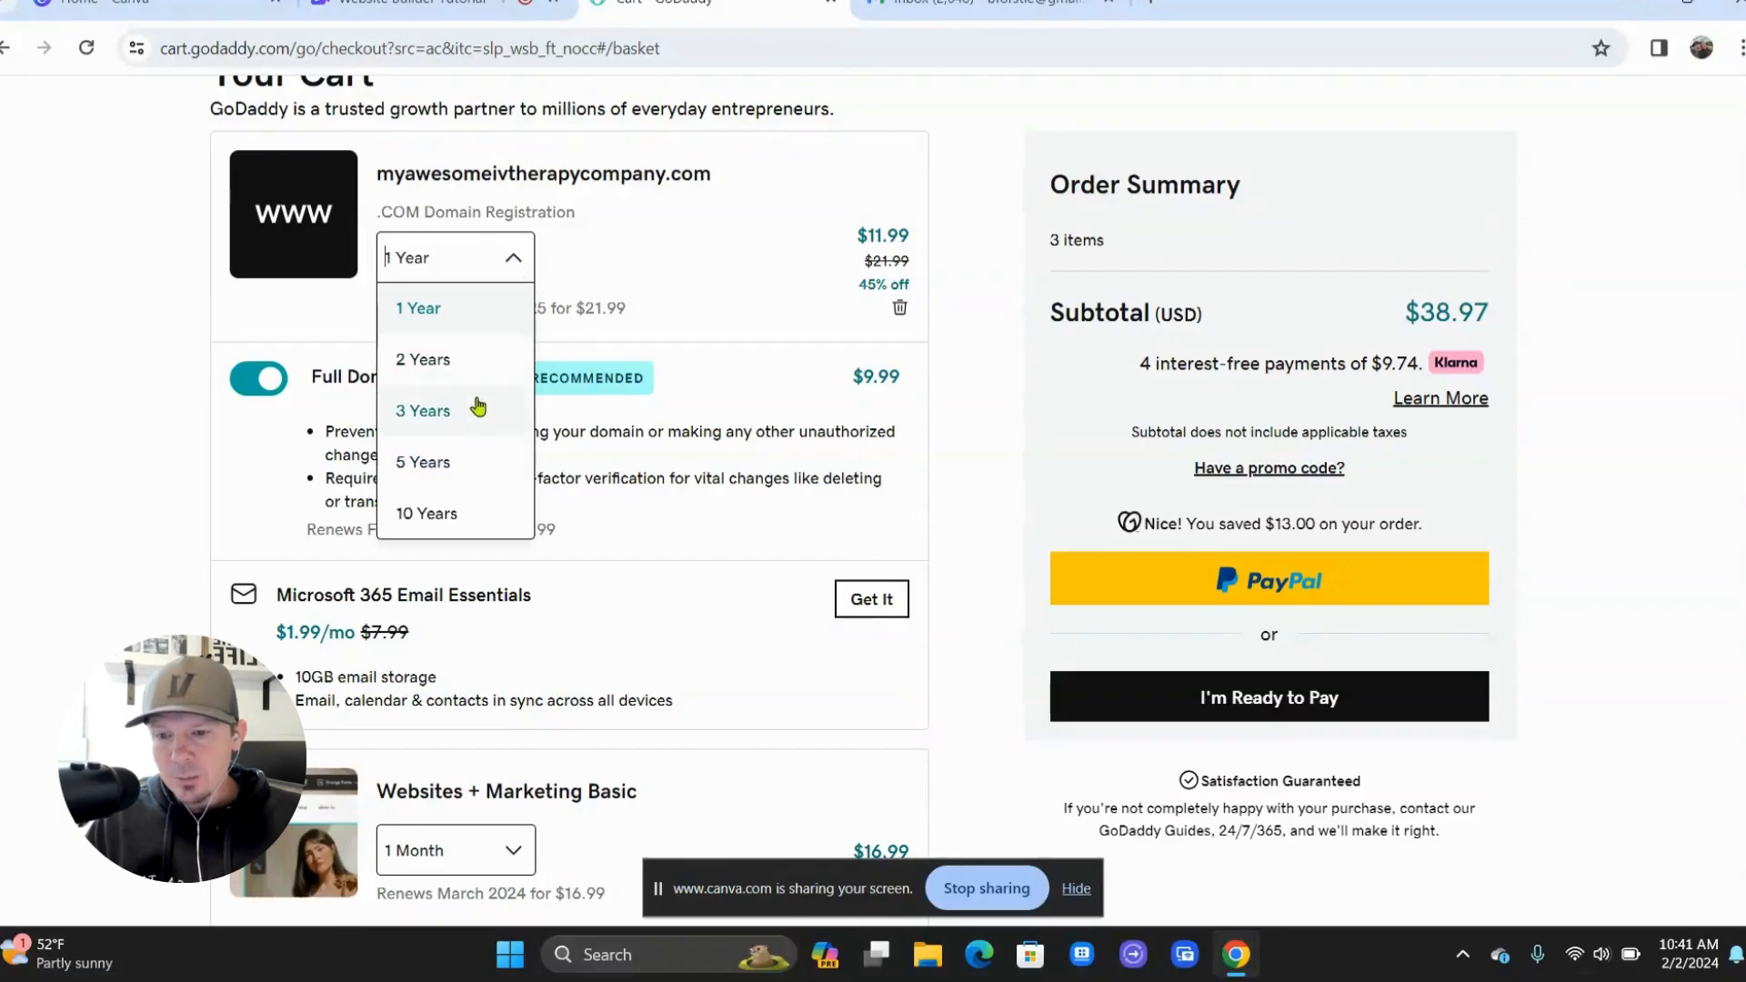
{"action": "left_click", "coordinate": [627, 262]}
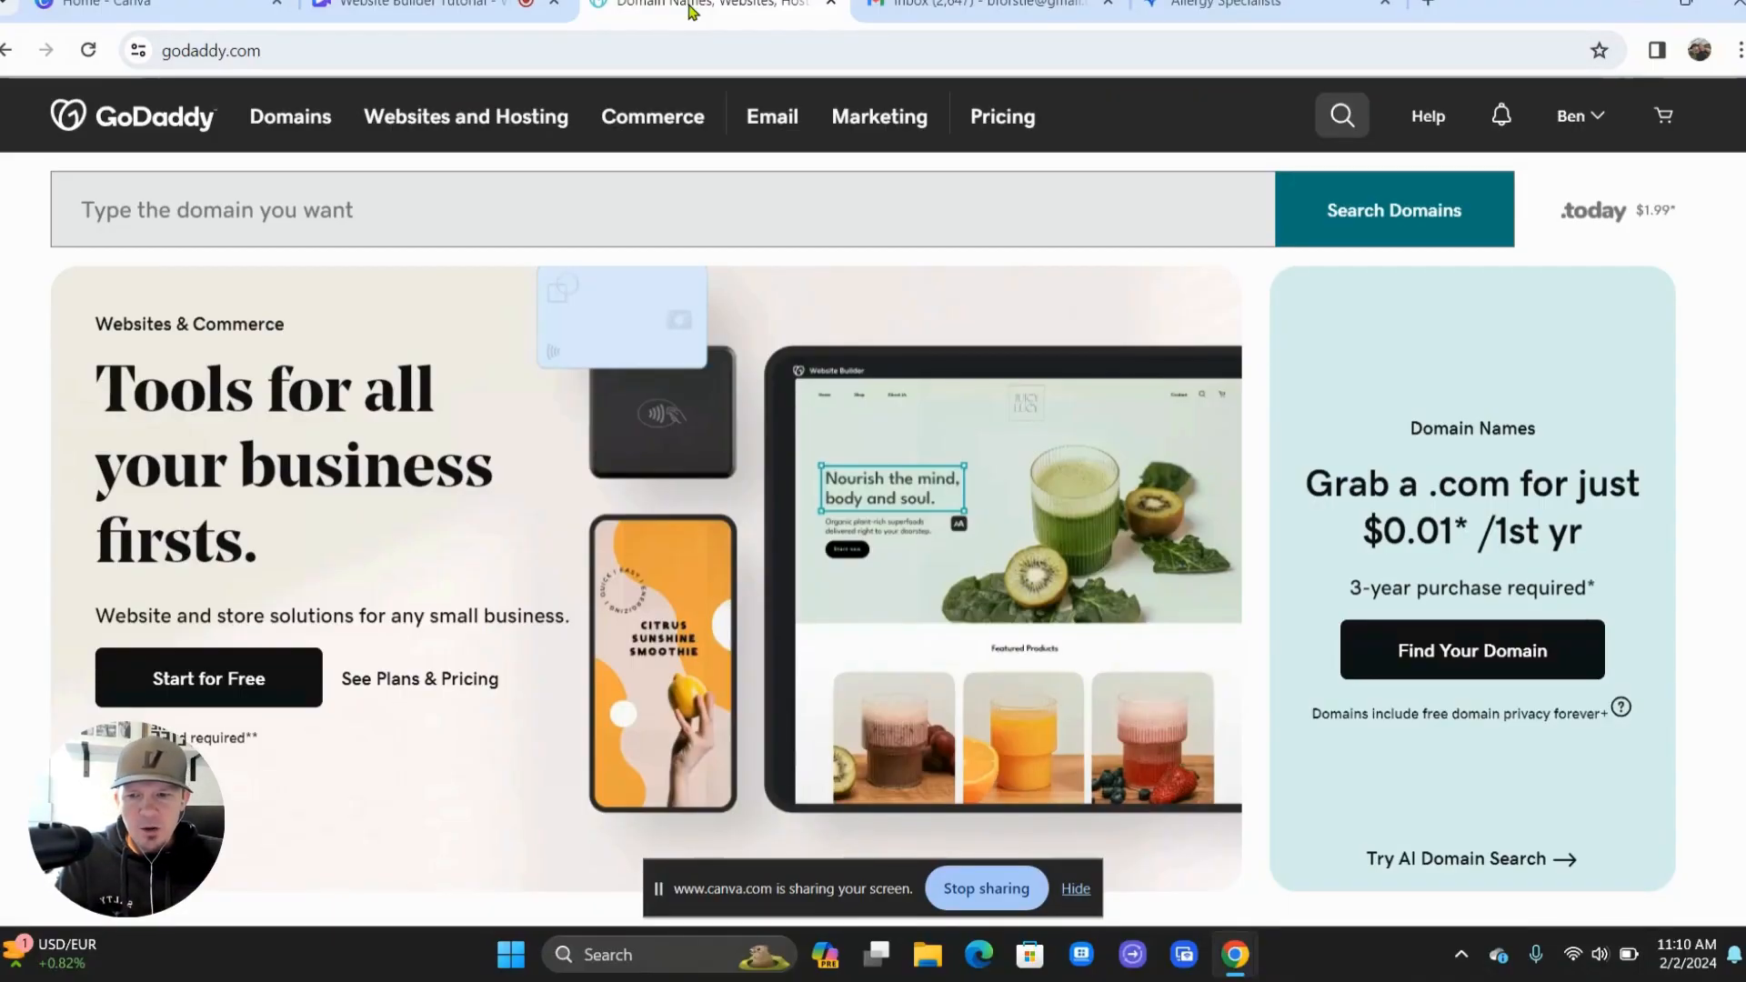
- Open the account's My Products page and expand the Domains section under All Products and Services
{"action": "left_click", "coordinate": [1582, 116]}
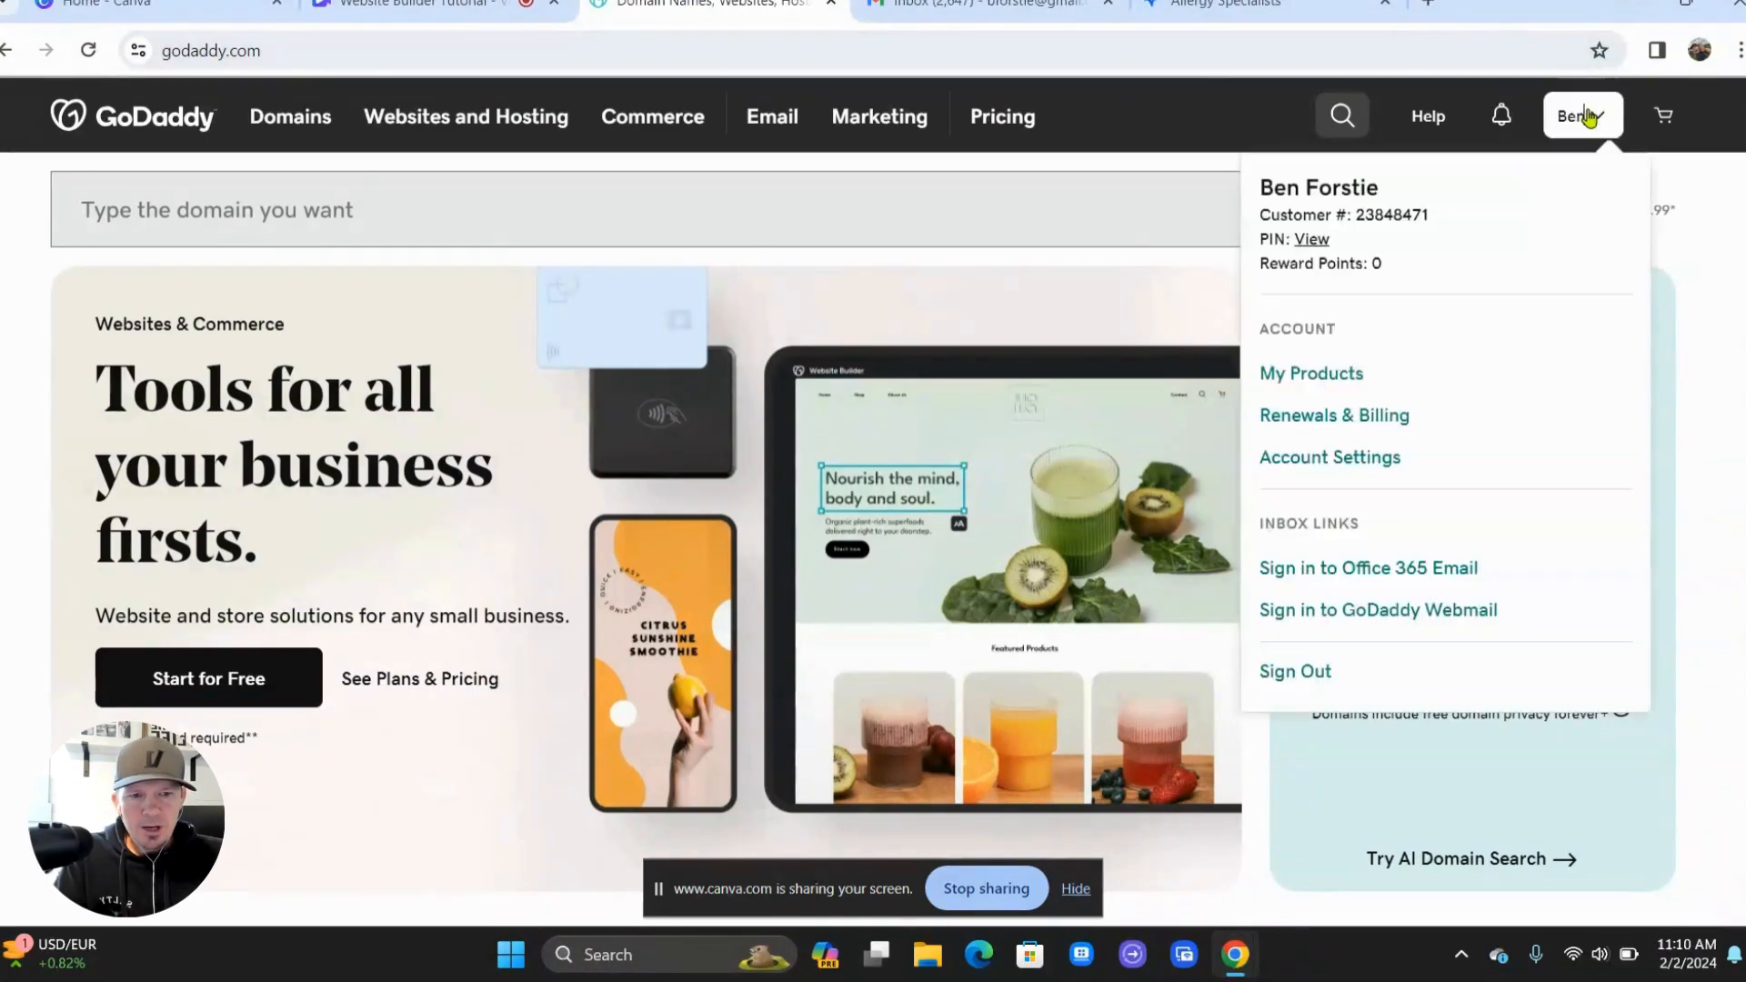
{"action": "left_click", "coordinate": [1311, 374]}
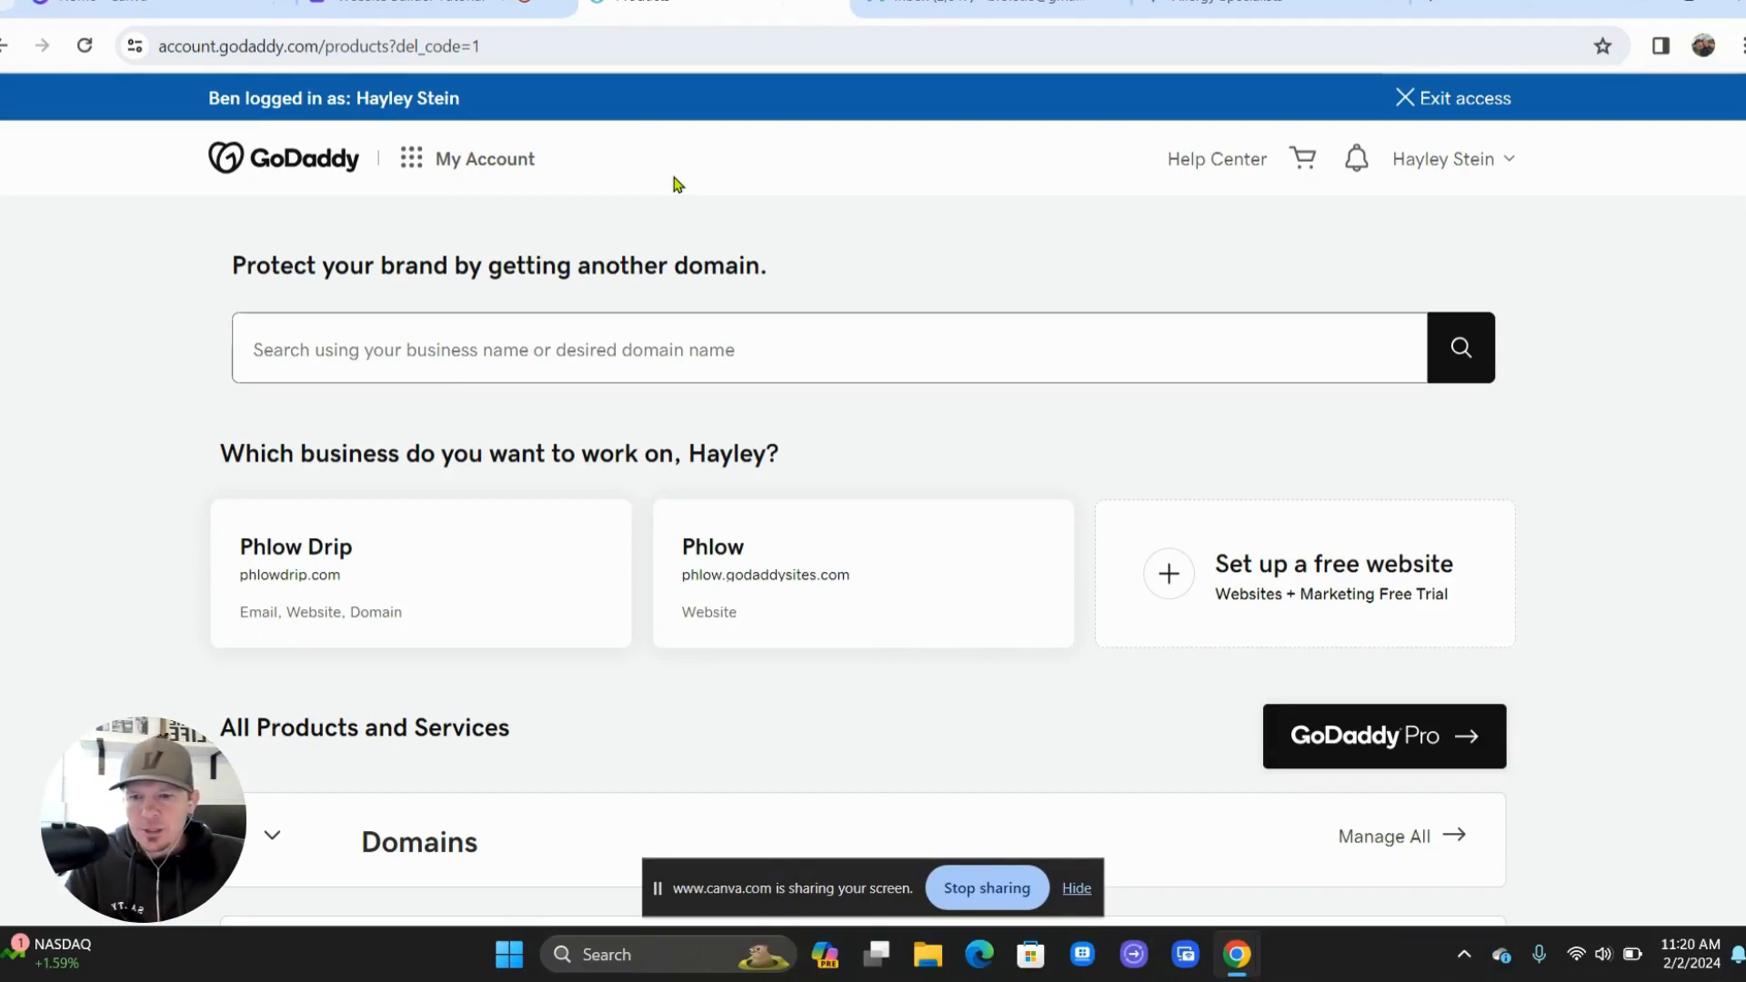
{"action": "scroll", "coordinate": [644, 352], "scroll_direction": "down", "scroll_amount": 2}
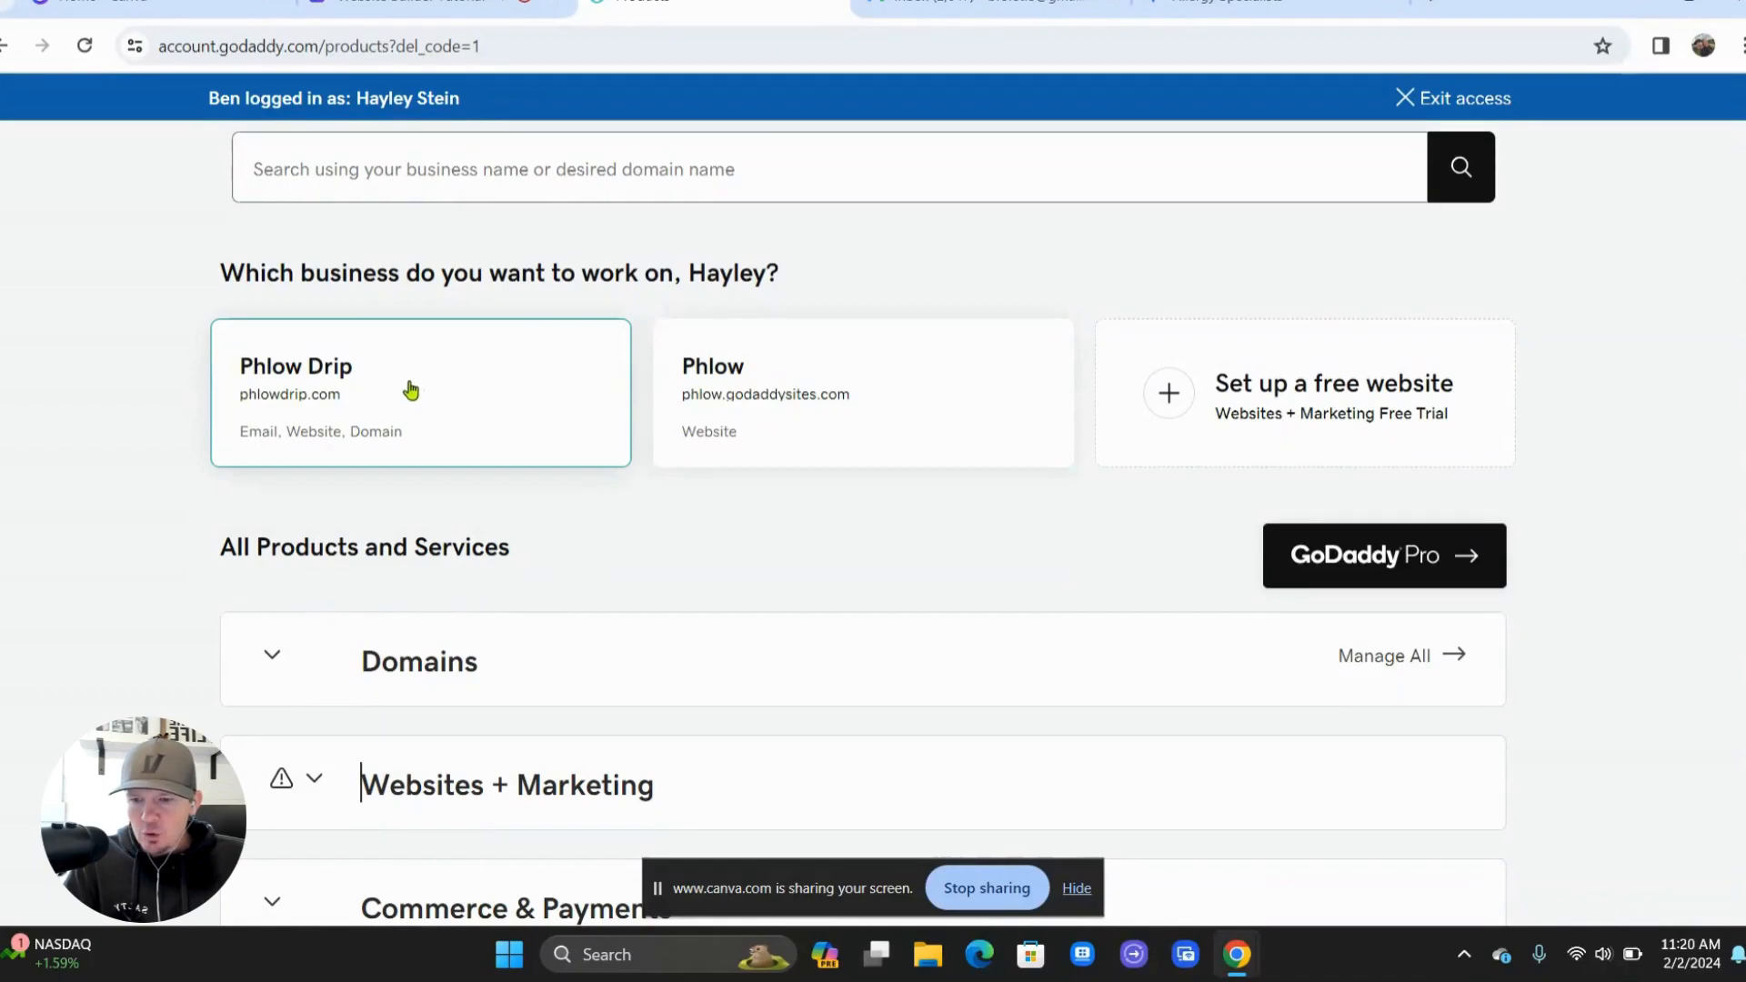
{"action": "scroll", "coordinate": [409, 387], "scroll_direction": "down", "scroll_amount": 1}
{"action": "scroll", "coordinate": [406, 386], "scroll_direction": "down", "scroll_amount": 1}
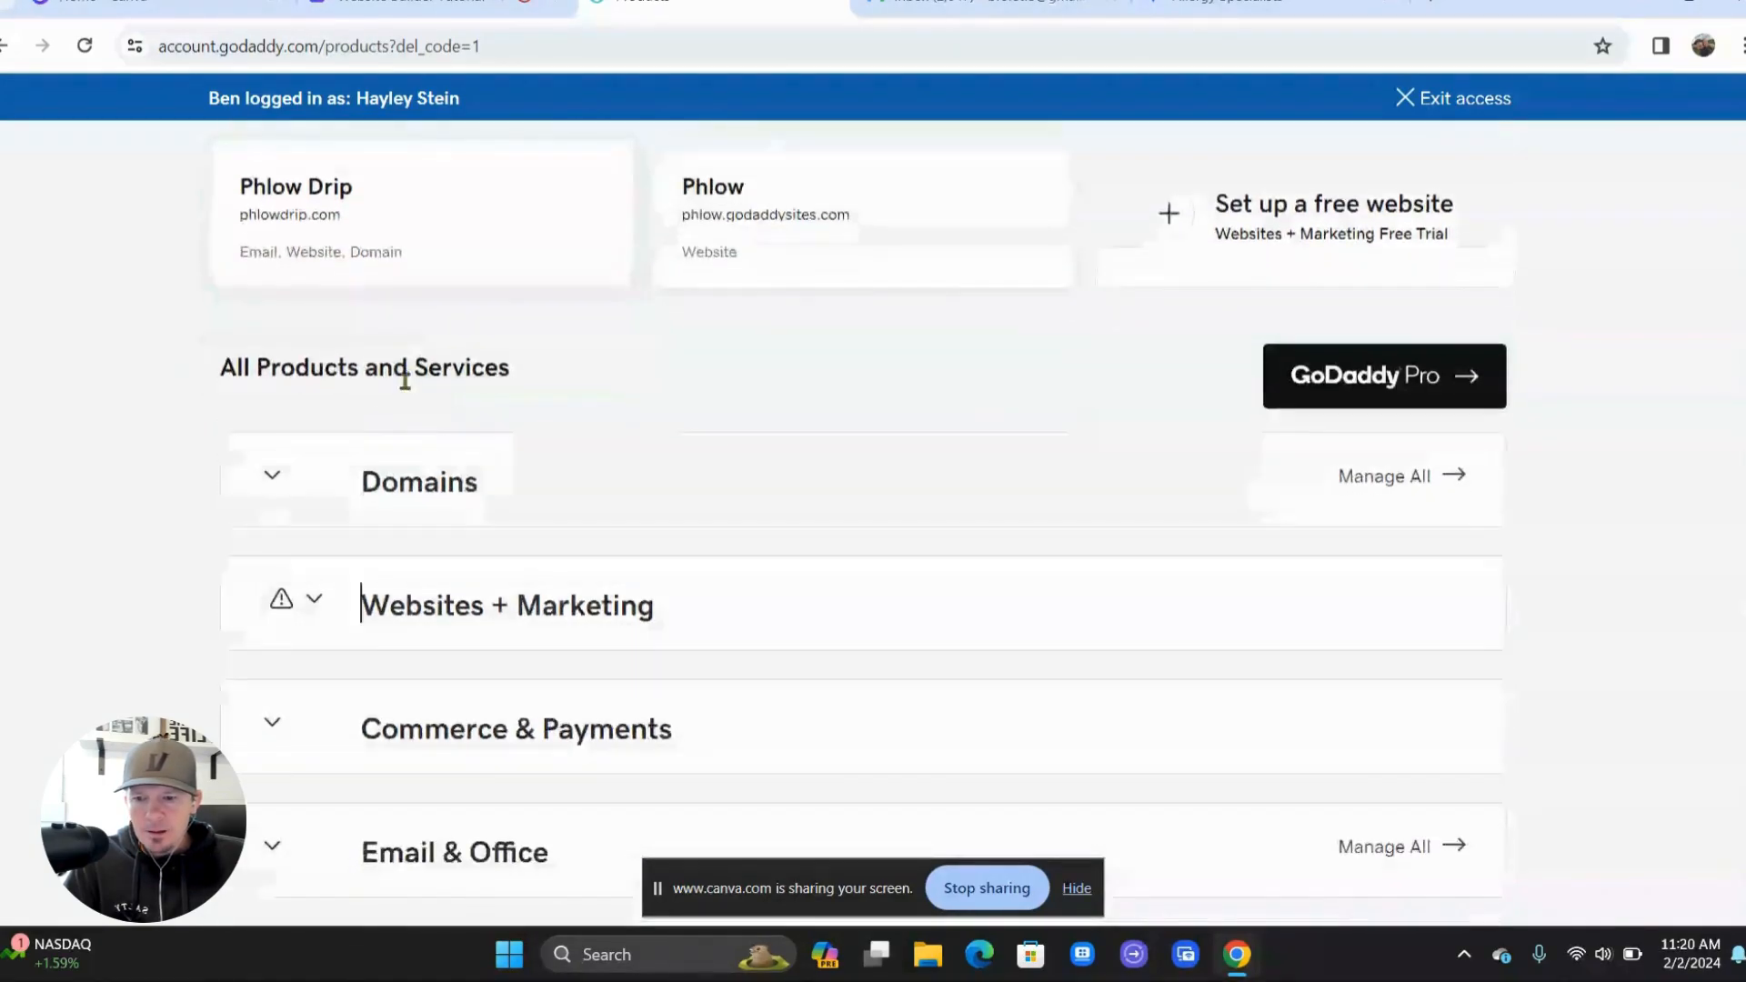
{"action": "left_click", "coordinate": [298, 485]}
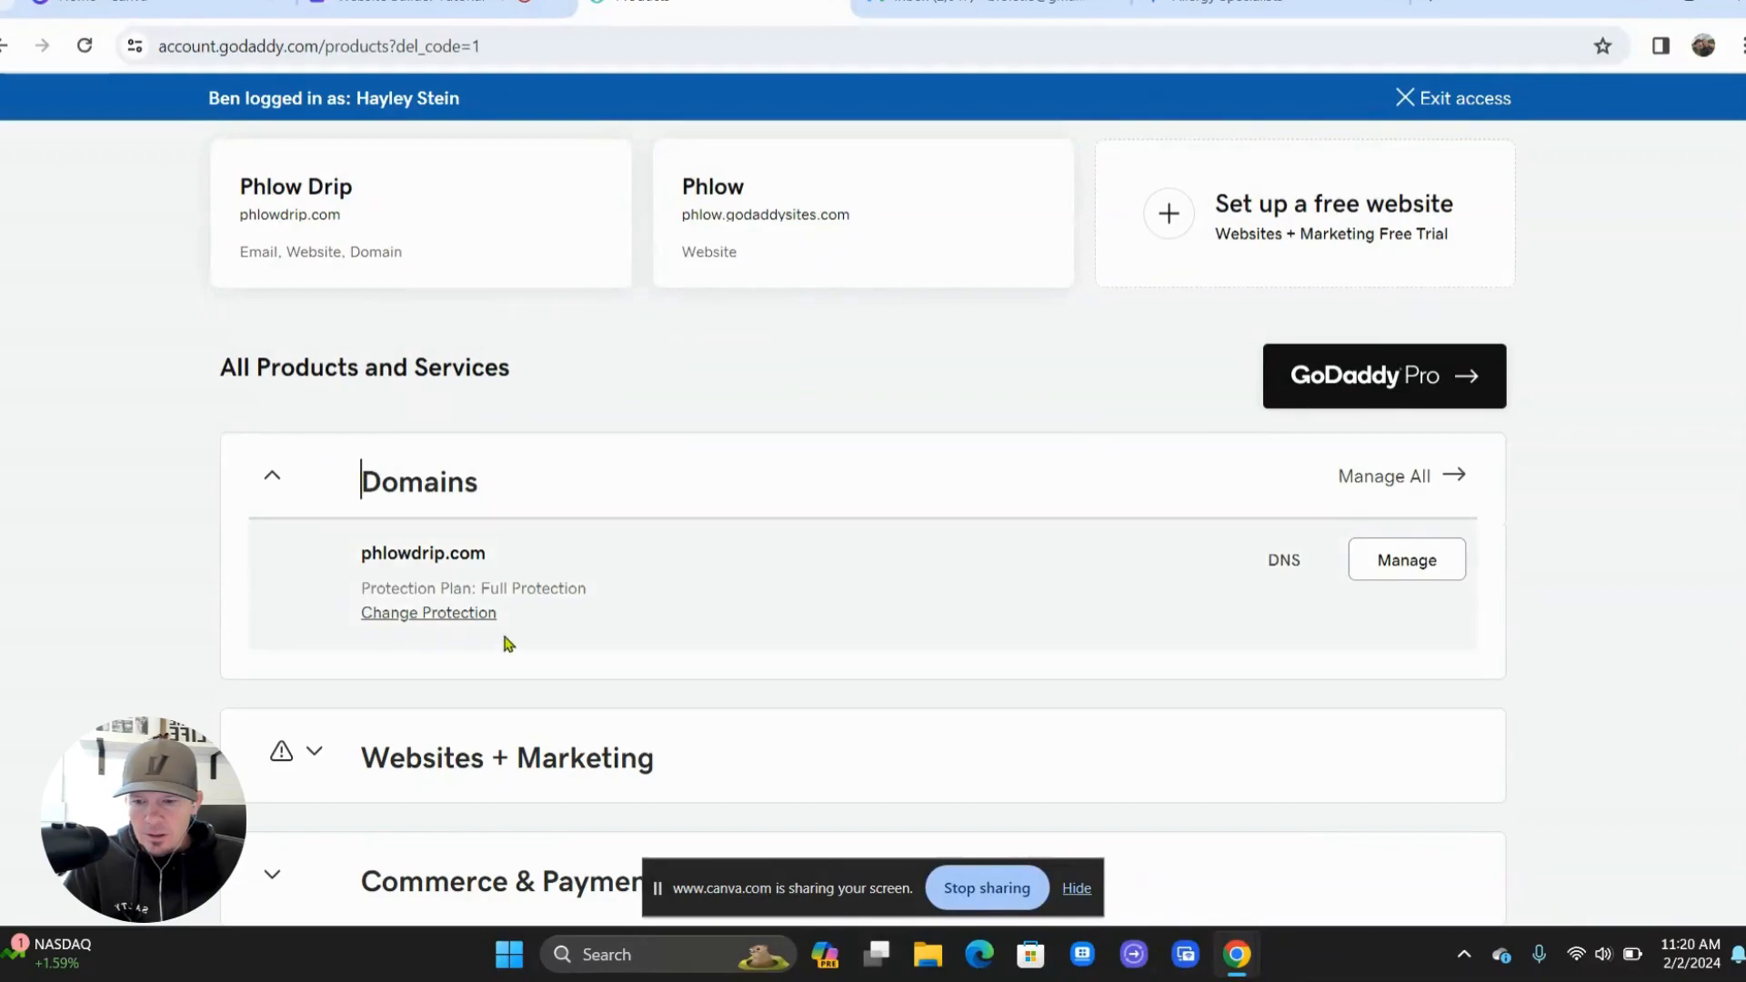
- Start setting up the Websites + Marketing Basic plan and select Something else as the feature the website needs
{"action": "scroll", "coordinate": [591, 659], "scroll_direction": "down", "scroll_amount": 3}
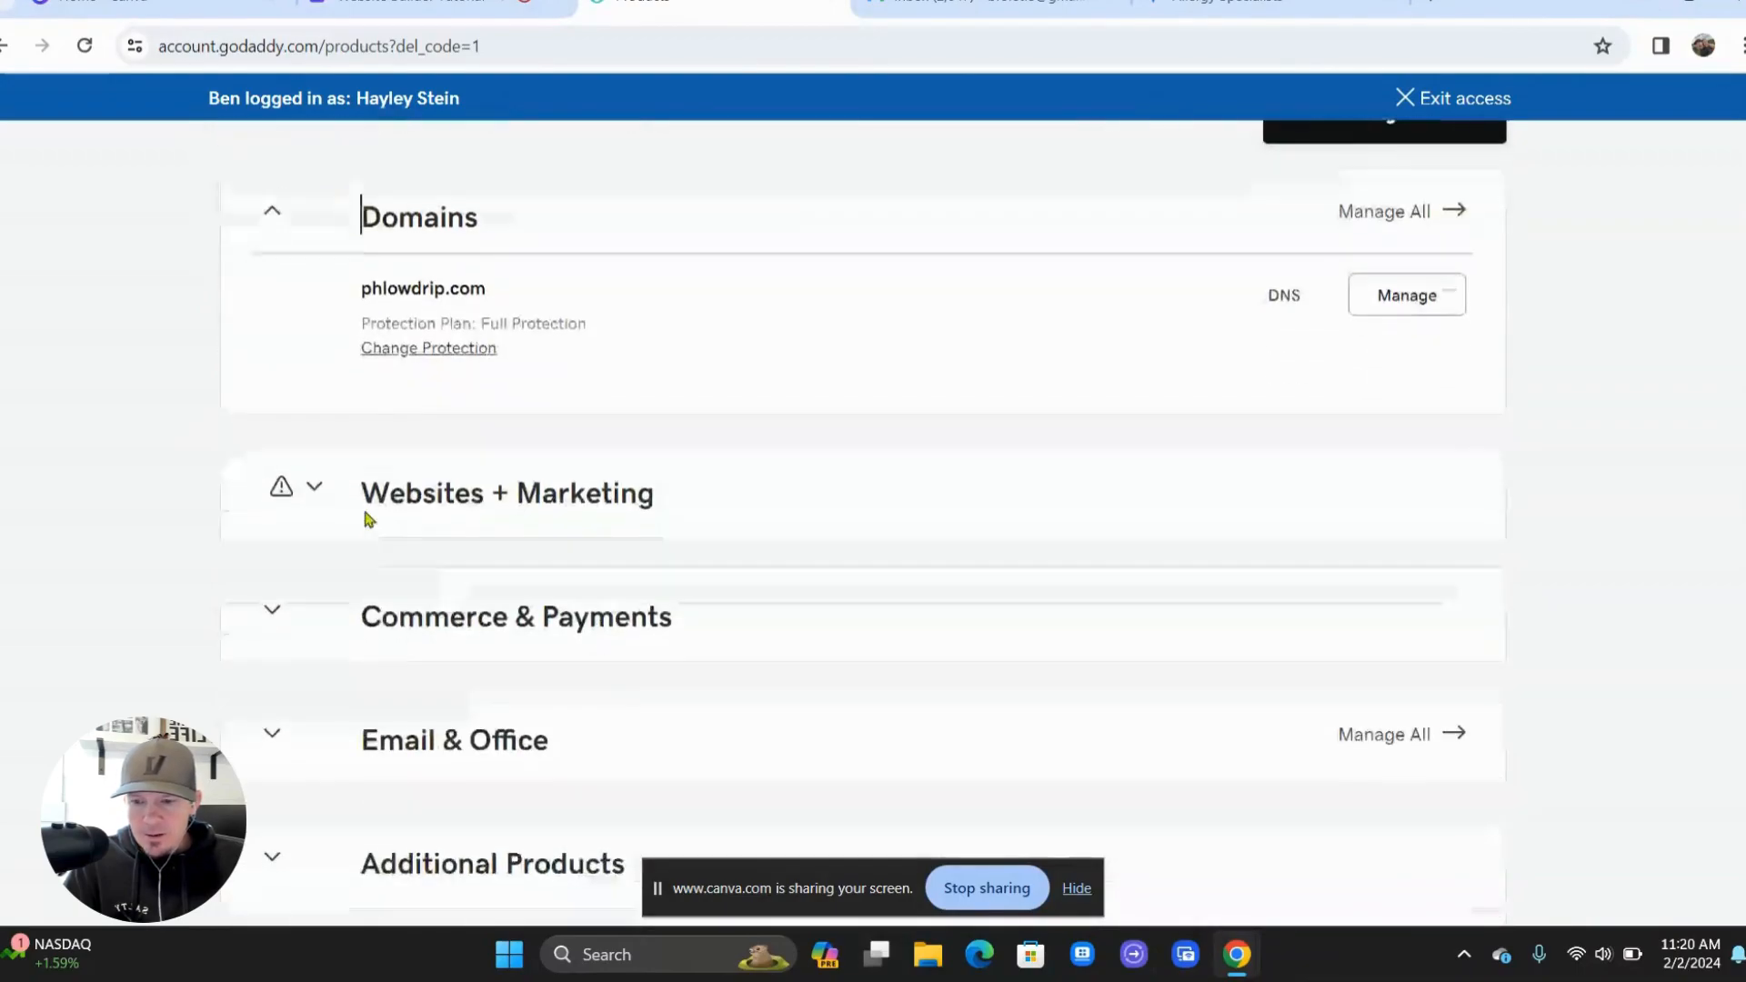
{"action": "left_click", "coordinate": [315, 489]}
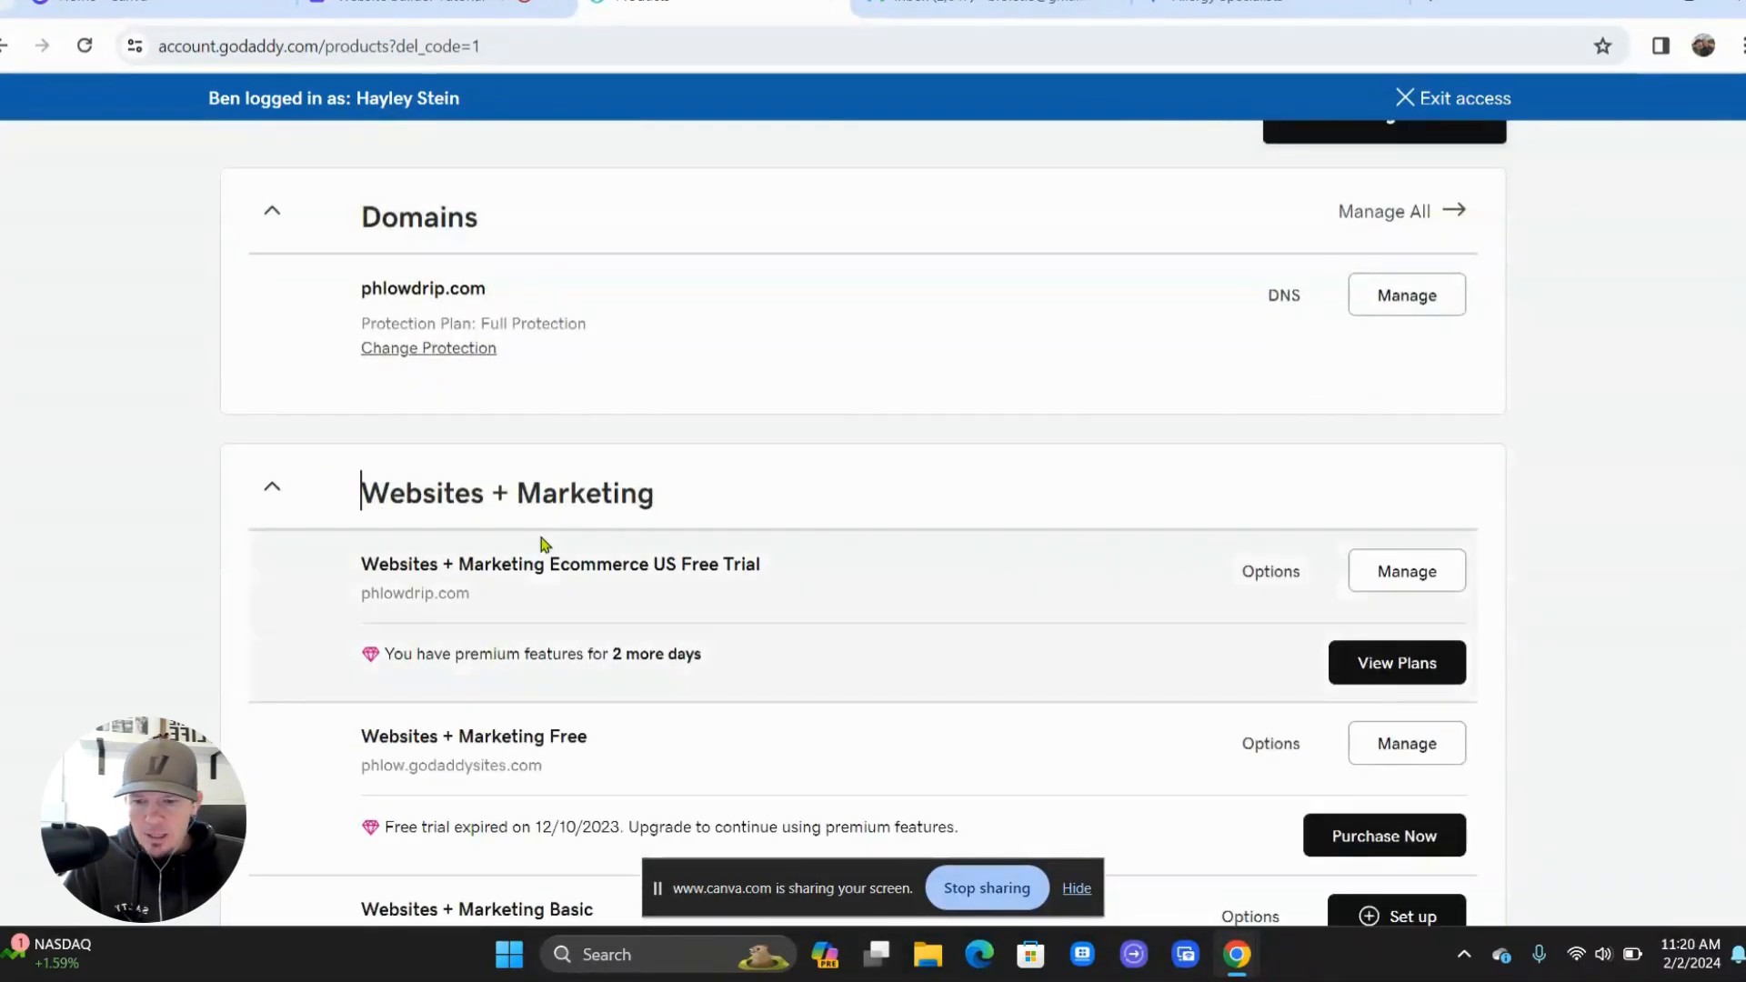
{"action": "scroll", "coordinate": [542, 546], "scroll_direction": "down", "scroll_amount": 3}
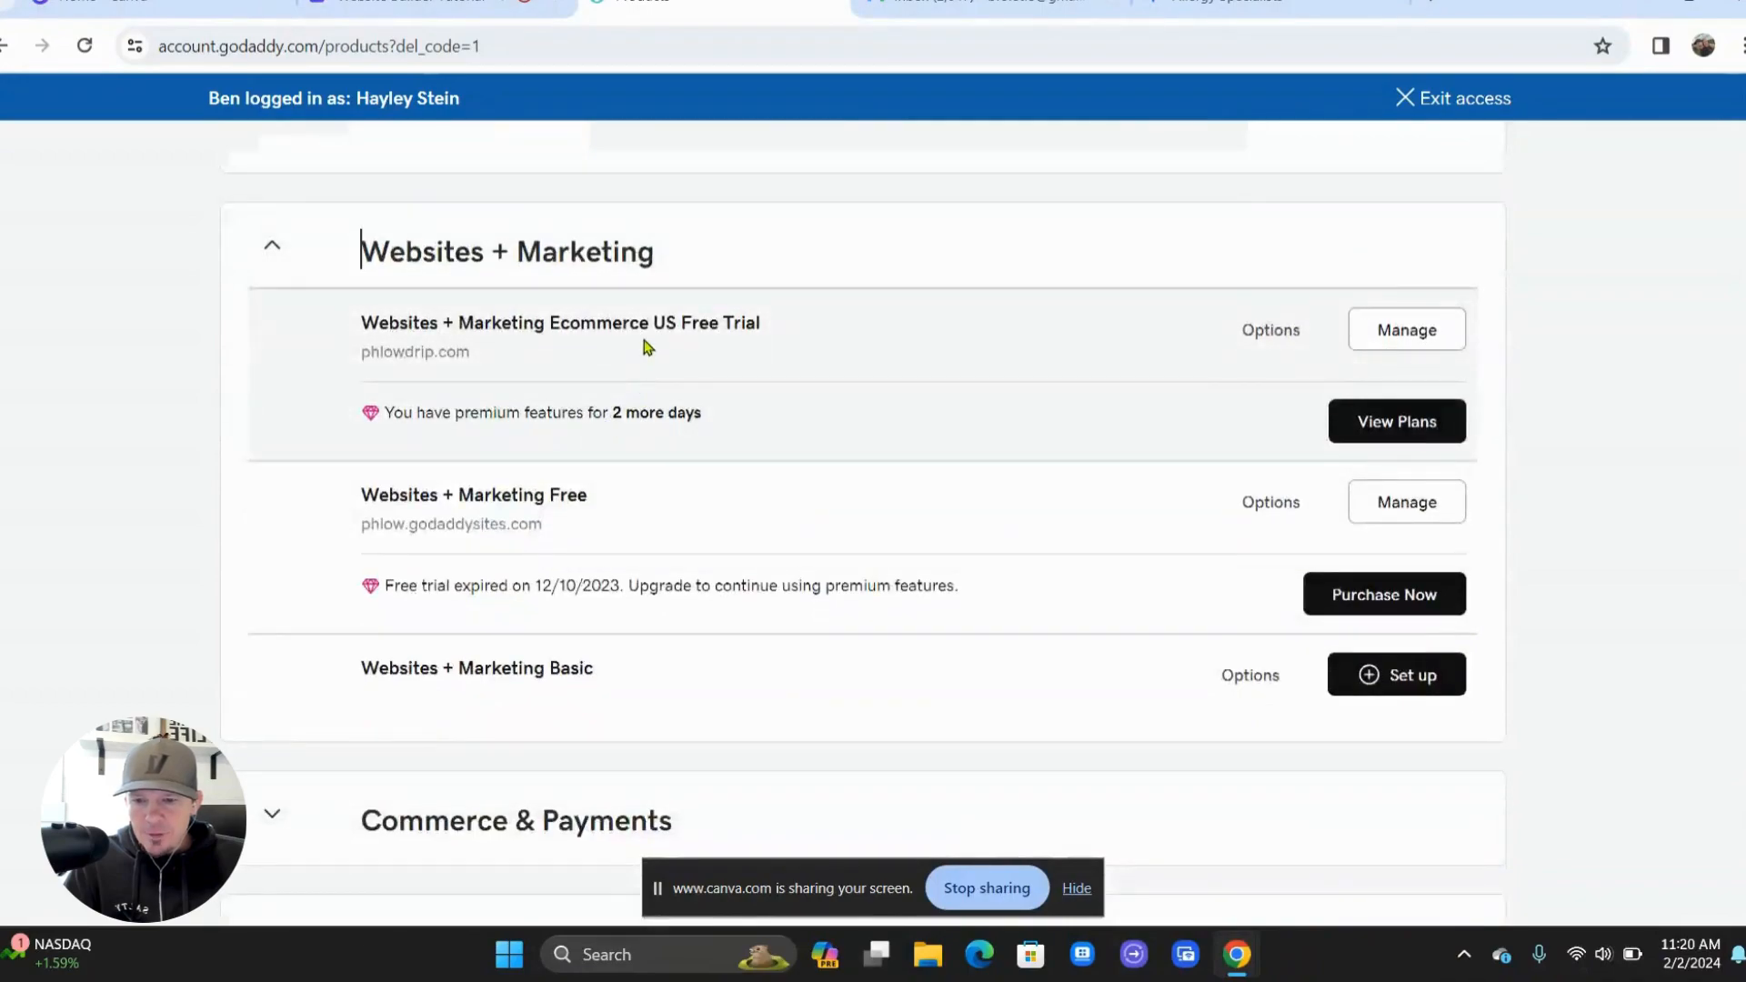
{"action": "scroll", "coordinate": [604, 503], "scroll_direction": "down", "scroll_amount": 2}
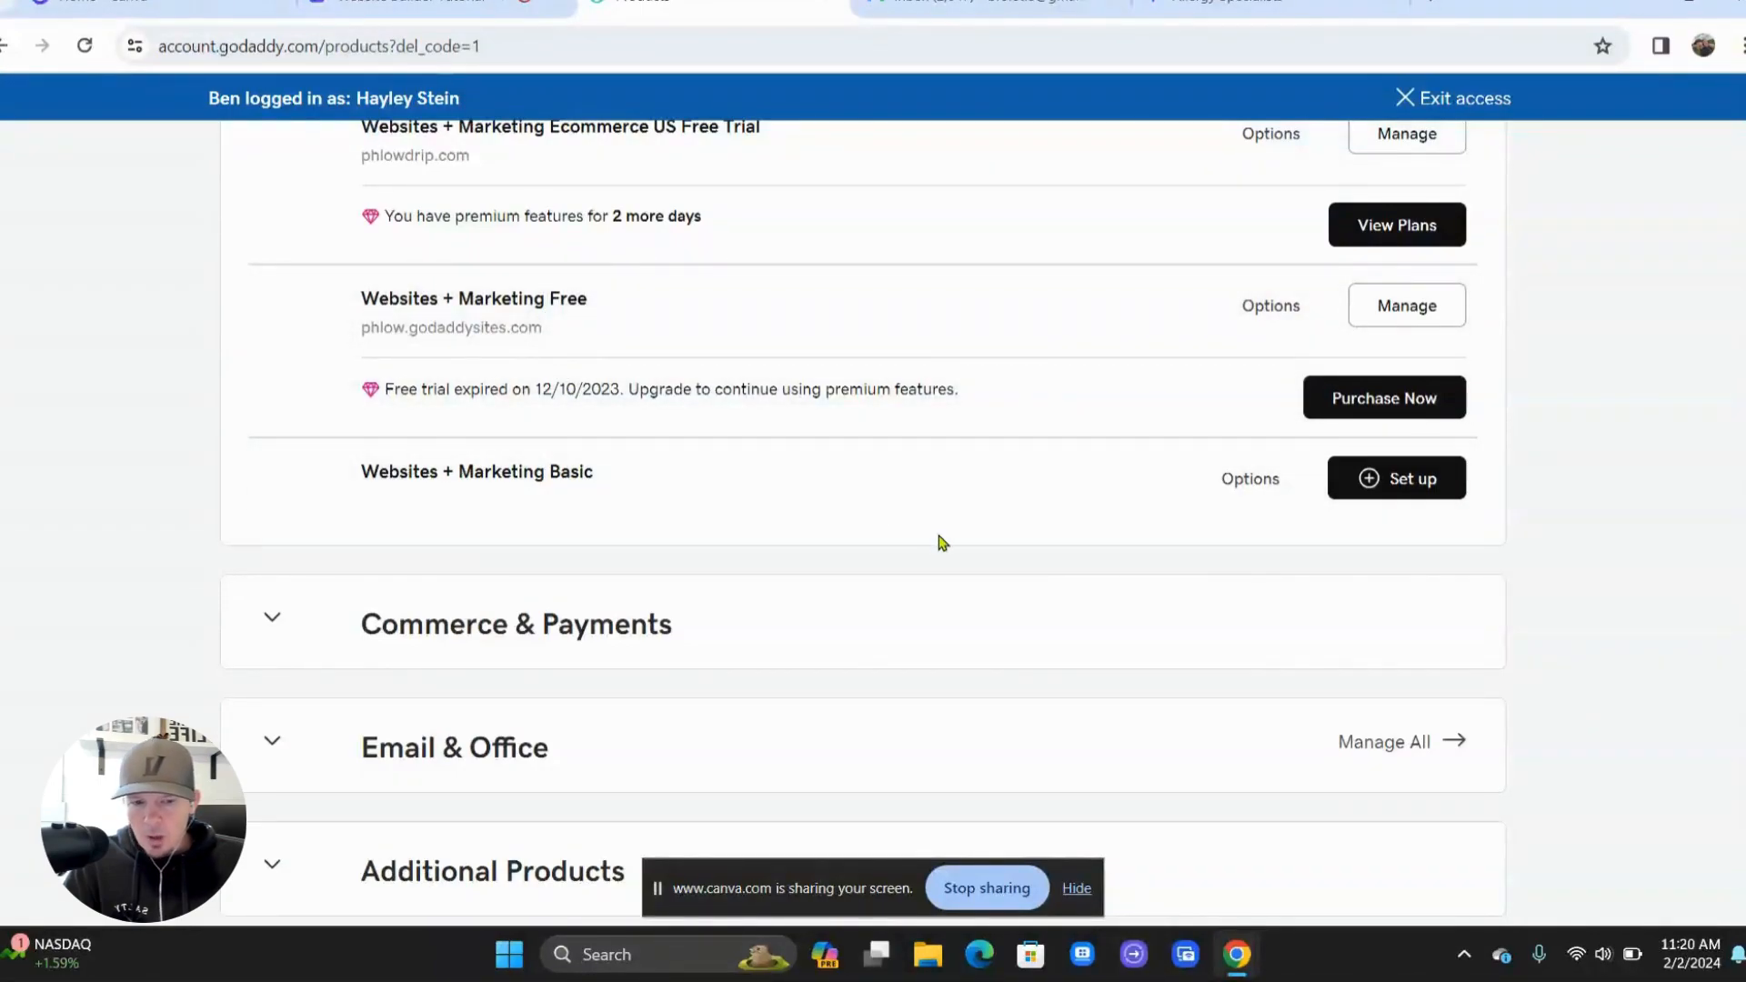
{"action": "left_click", "coordinate": [1398, 489]}
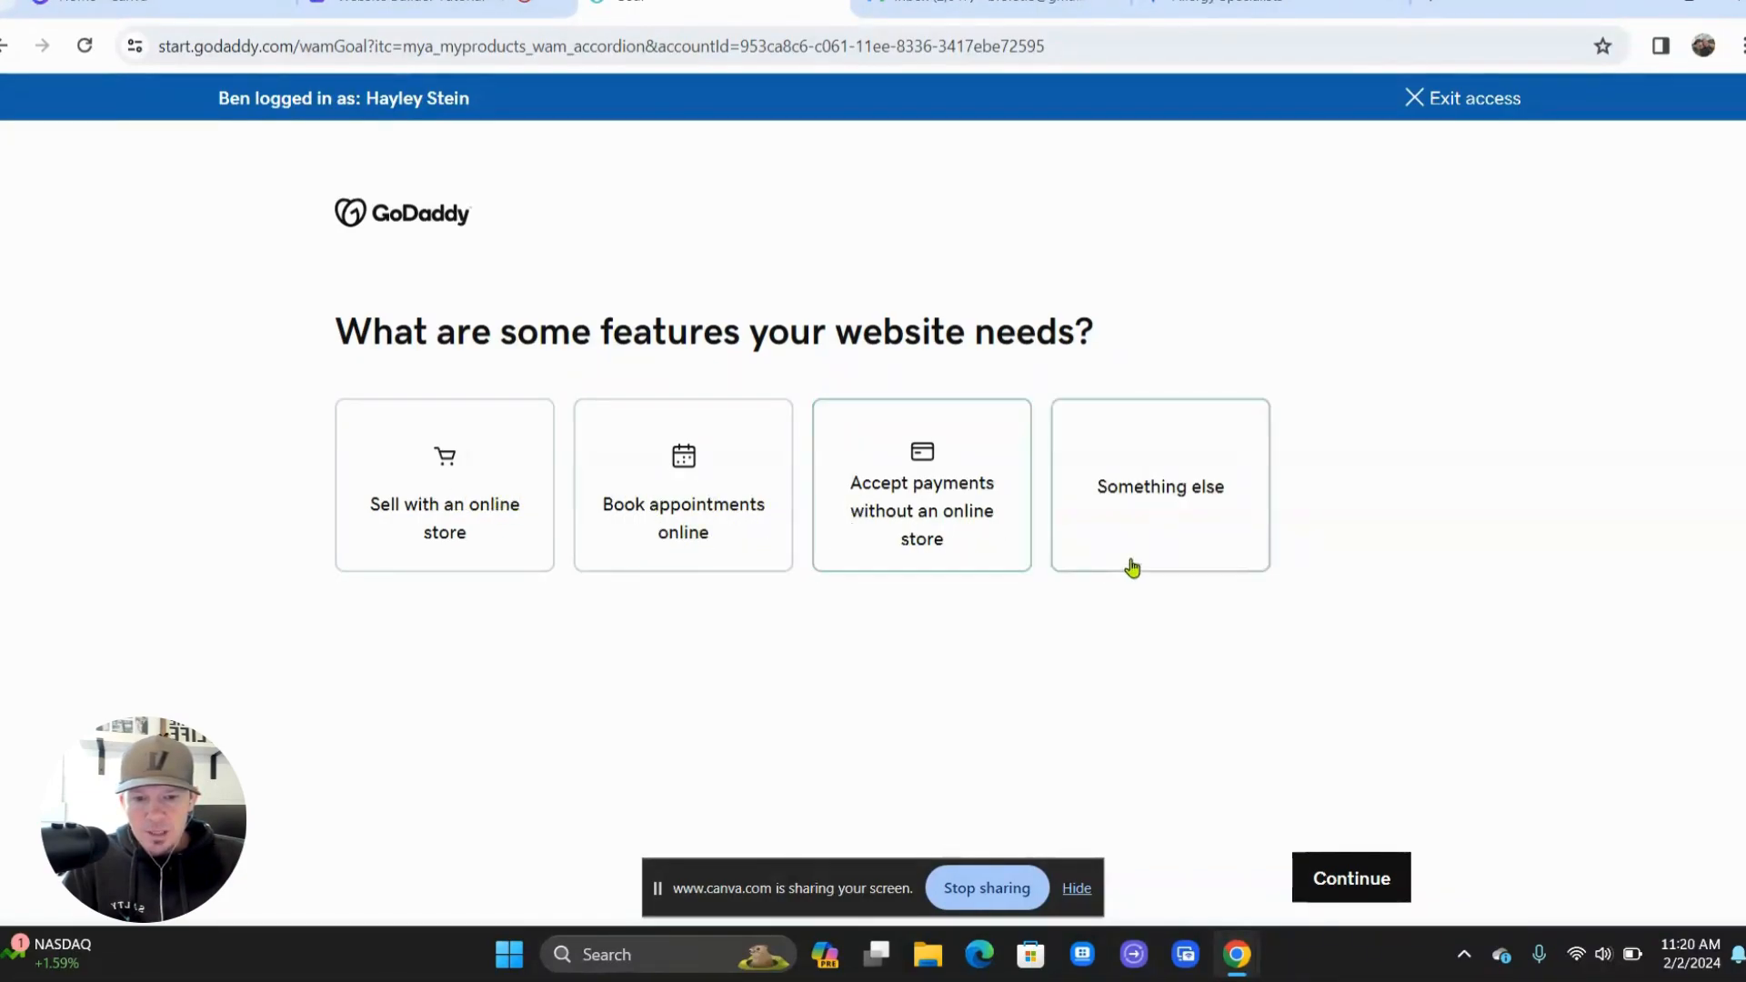
{"action": "left_click", "coordinate": [1183, 514]}
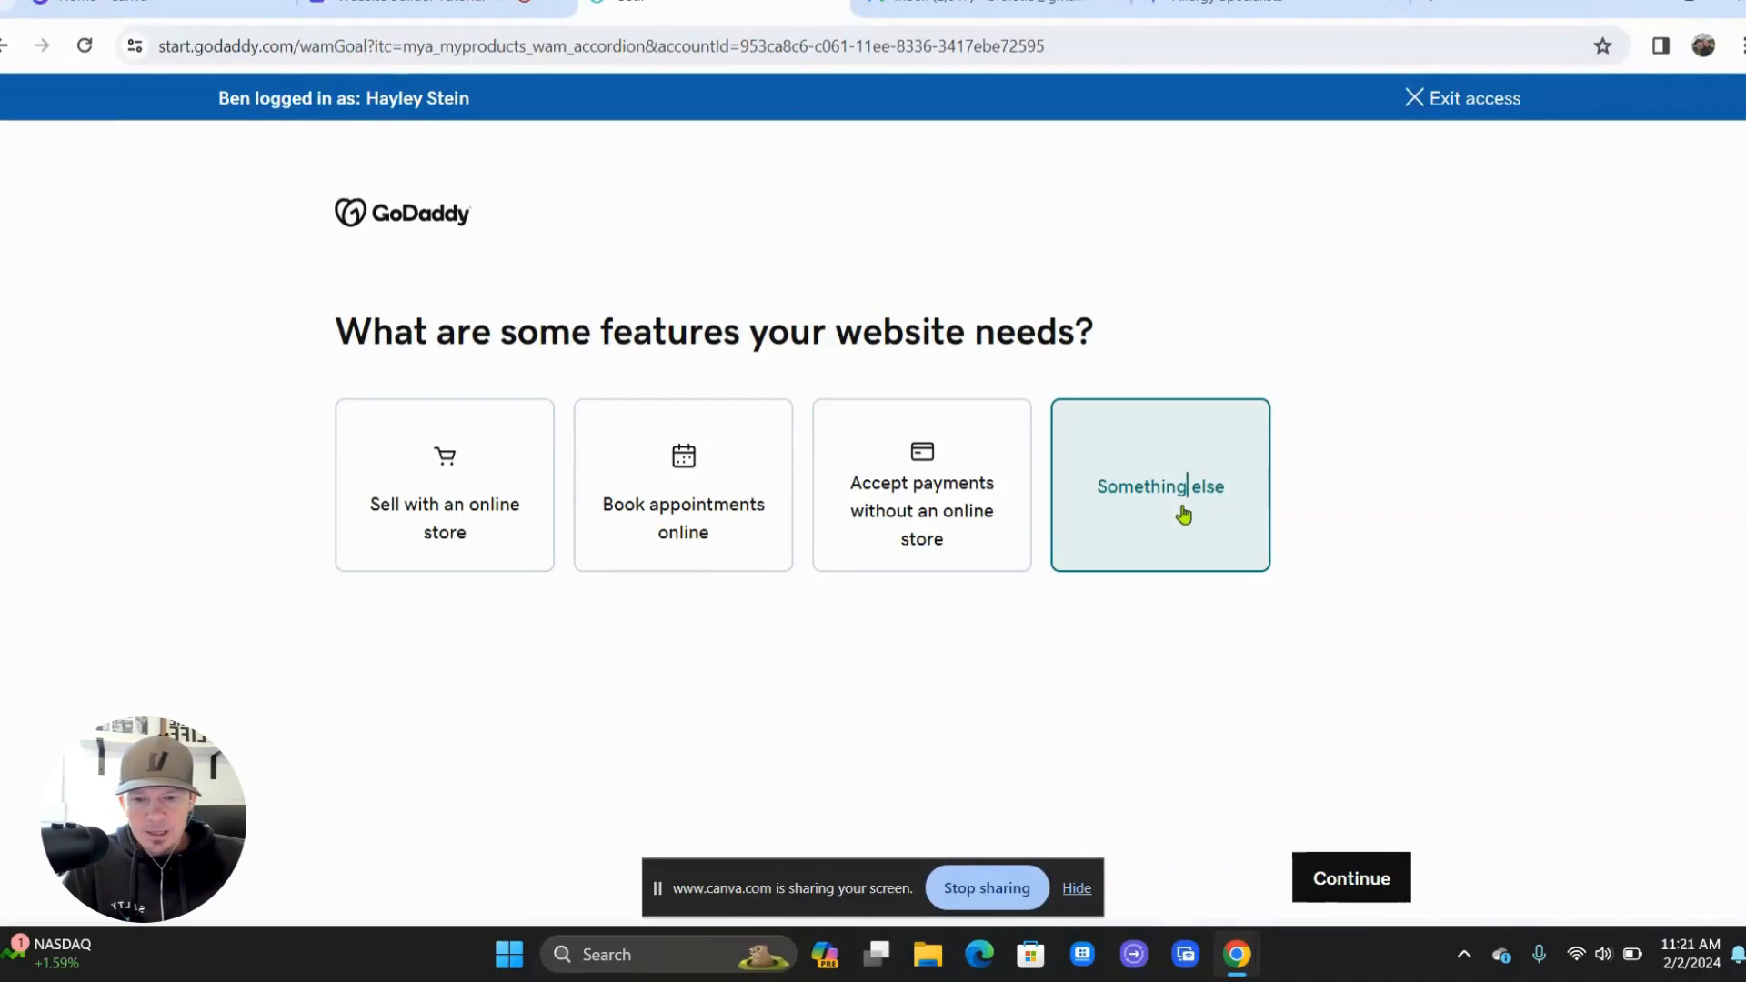
{"action": "left_click", "coordinate": [1354, 874]}
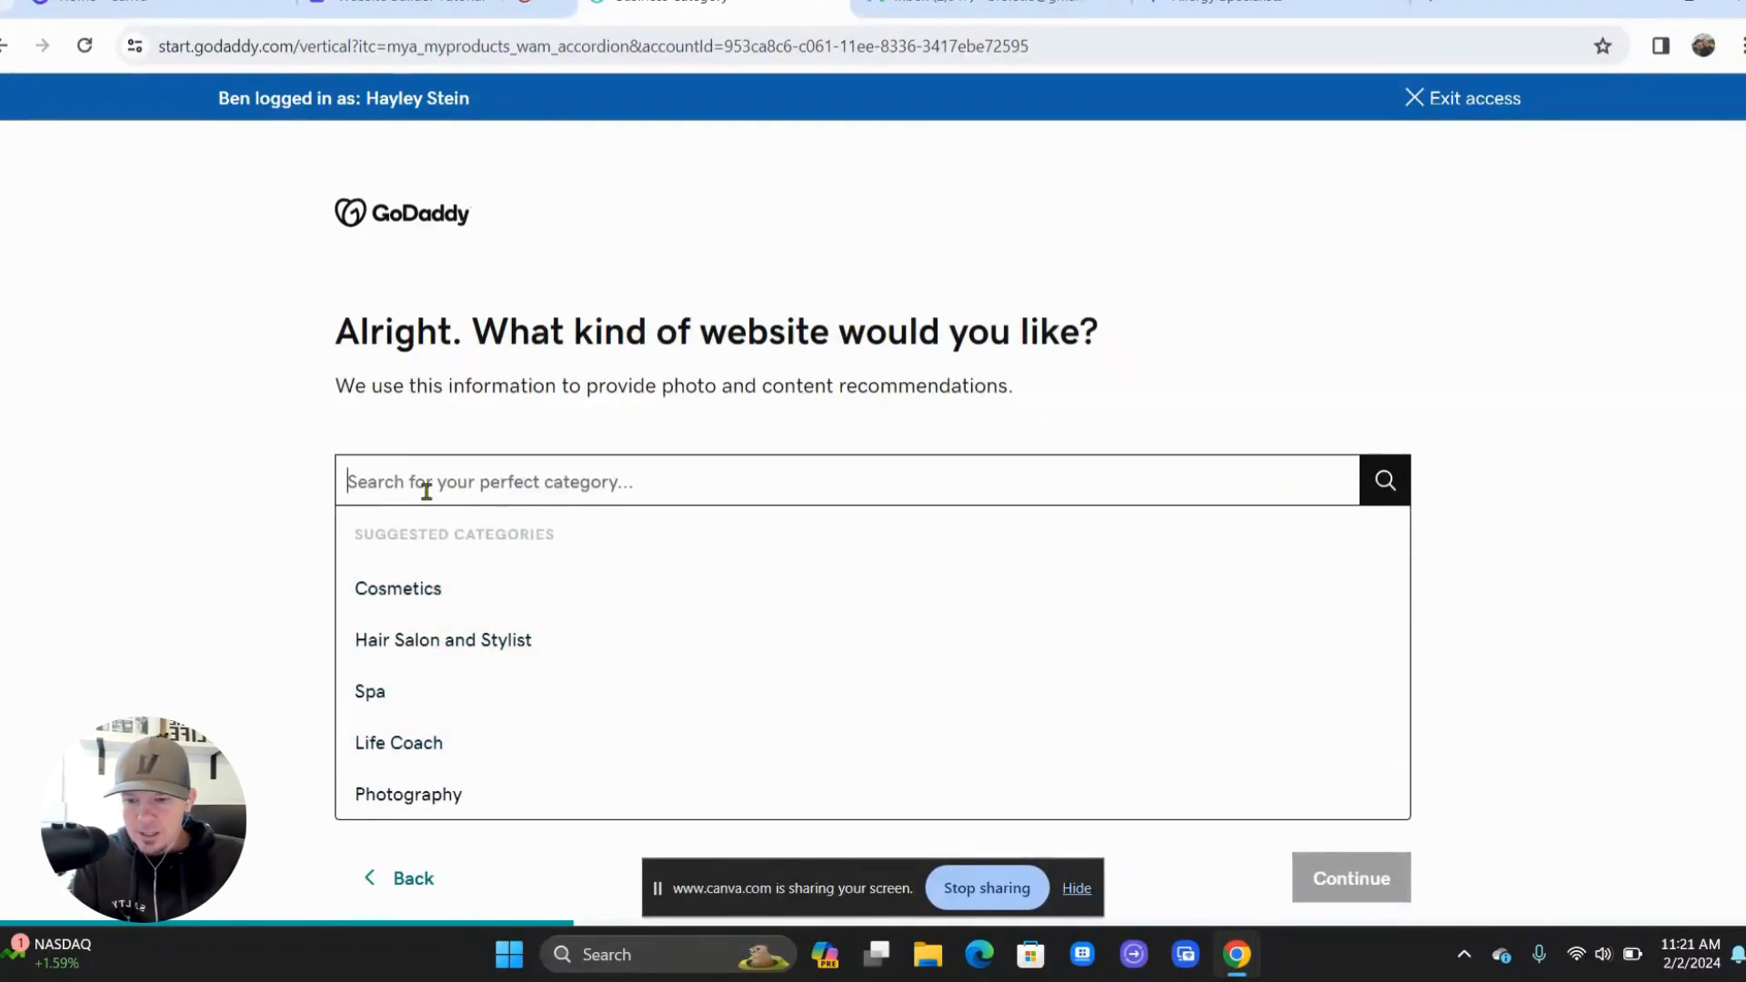
- Try searching the website categories for "iv thera" and clear the search text
{"action": "type", "text": "iv thera"}
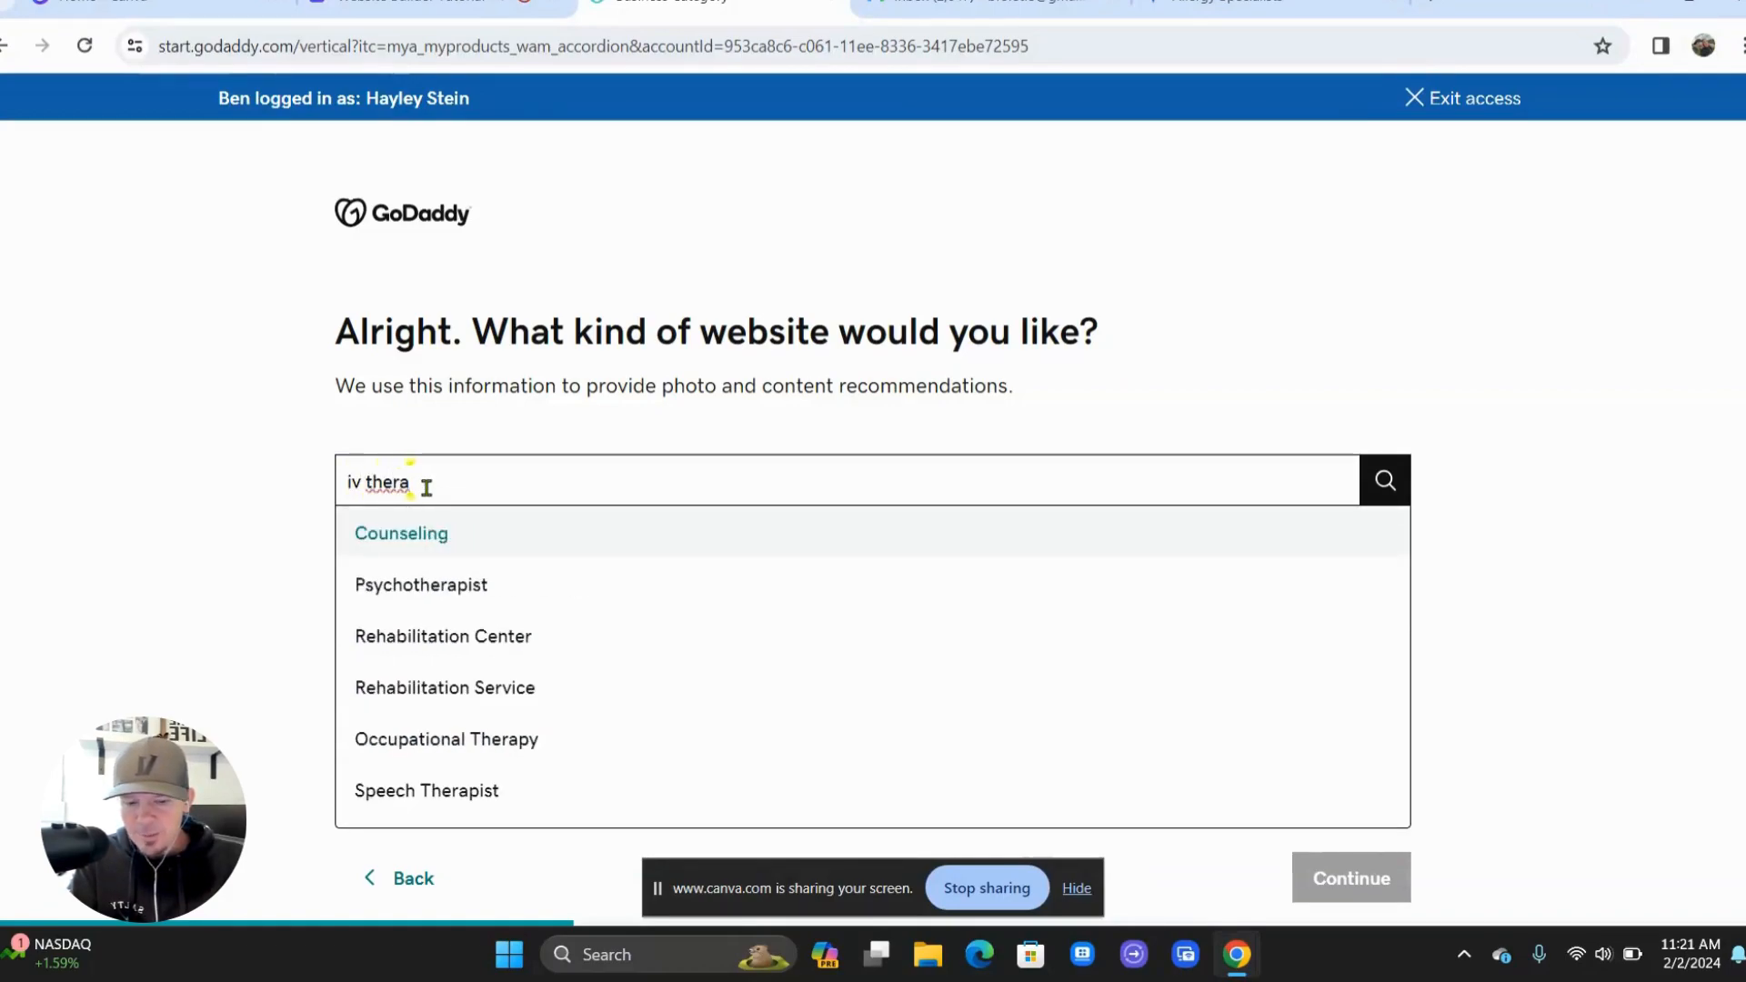
{"action": "key", "text": "BackSpace"}
{"action": "key", "text": "BackSpace"}
{"action": "key", "text": "BackSpace"}
{"action": "key", "text": "BackSpace"}
{"action": "key", "text": "BackSpace"}
{"action": "key", "text": "BackSpace"}
{"action": "key", "text": "BackSpace"}
{"action": "key", "text": "BackSpace"}
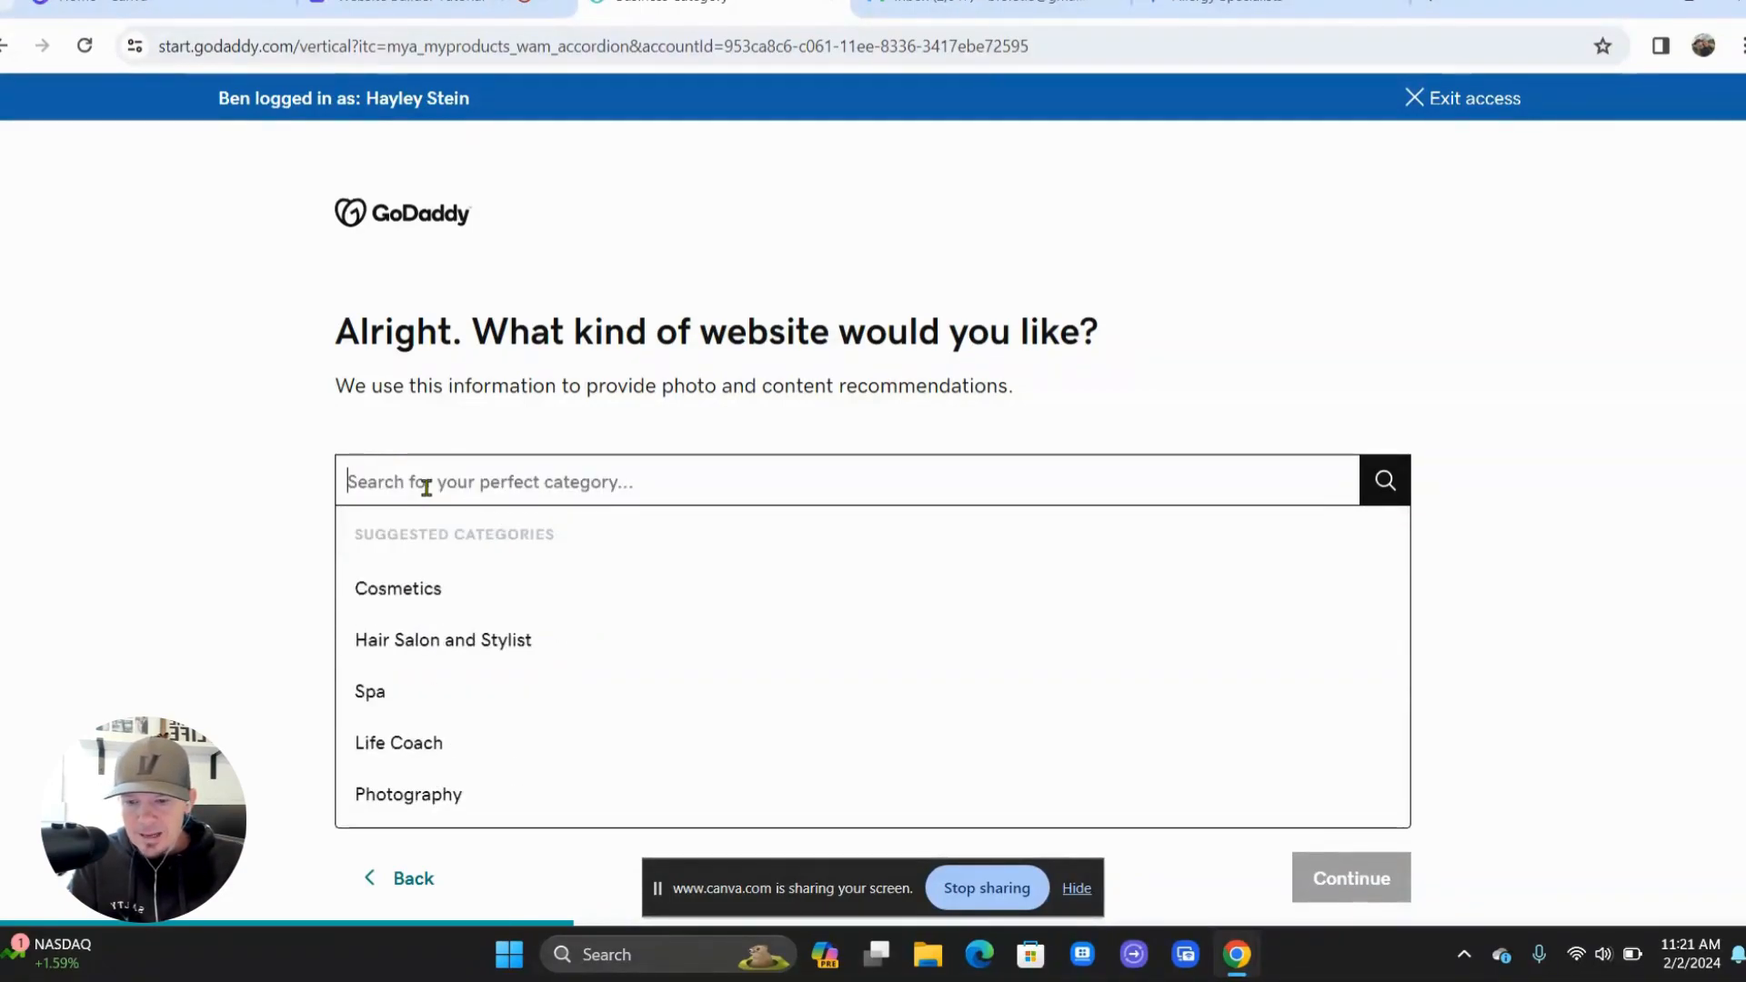
- Choose Spa as the website category and name the website Ph Low IV Therapy
{"action": "left_click", "coordinate": [397, 699]}
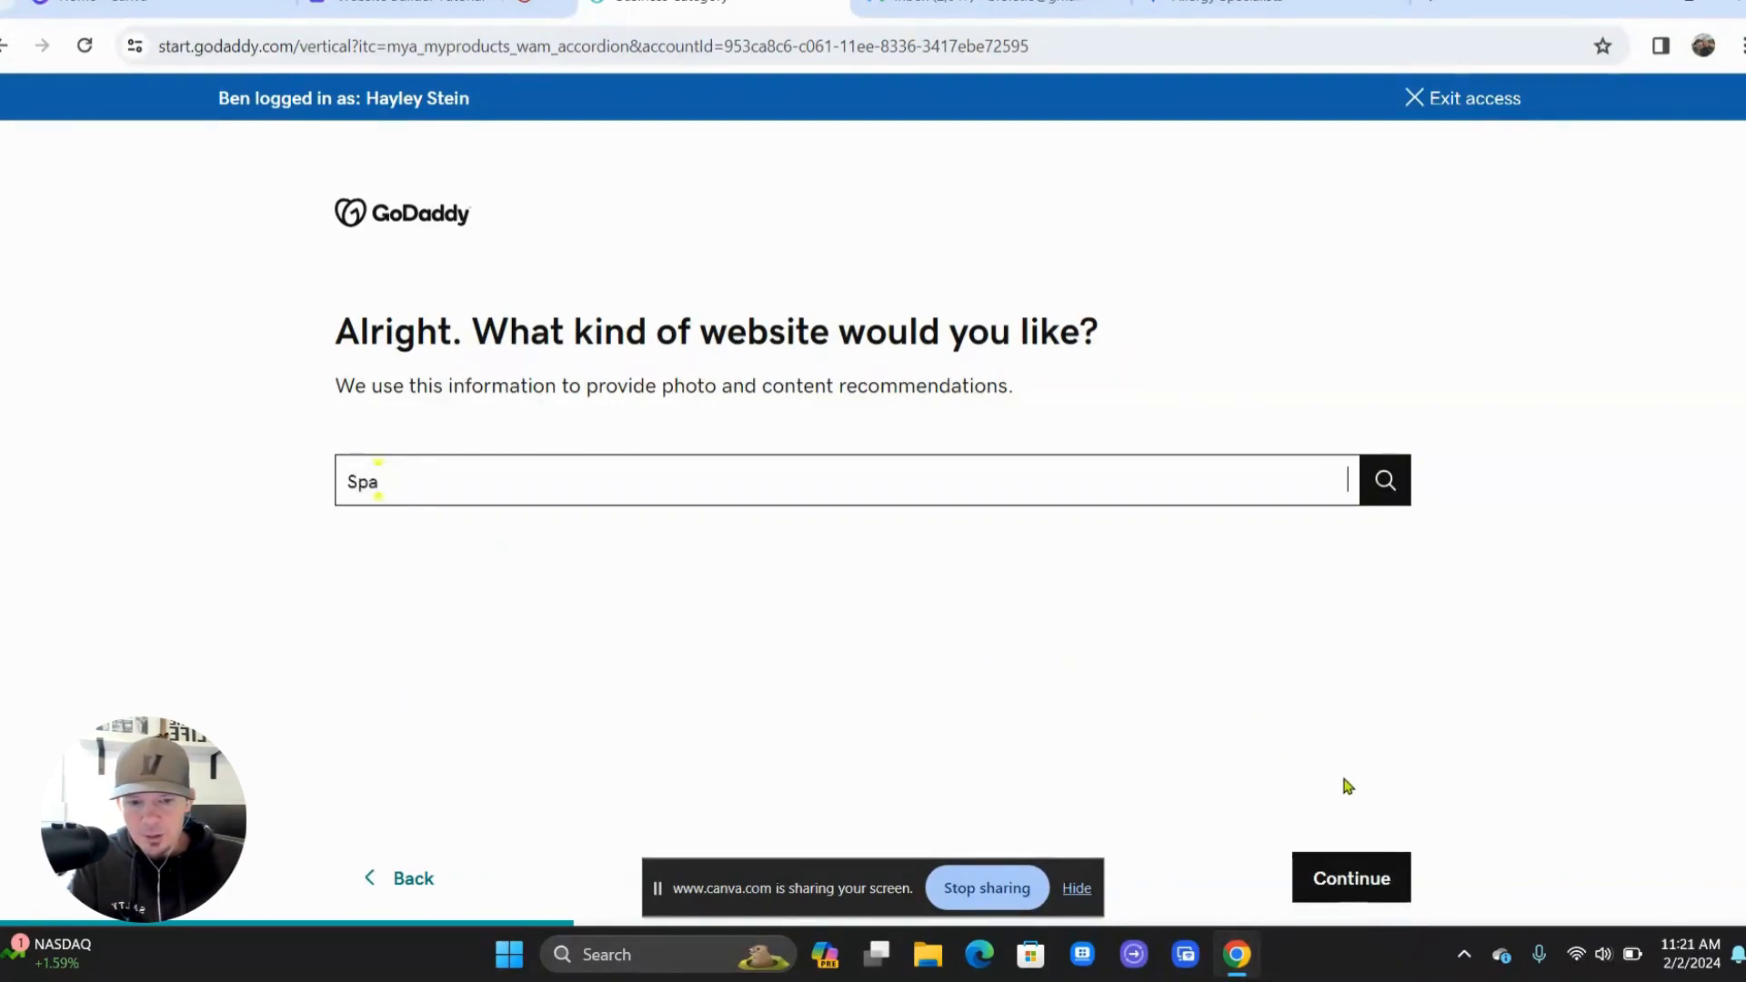
{"action": "left_click", "coordinate": [1351, 874]}
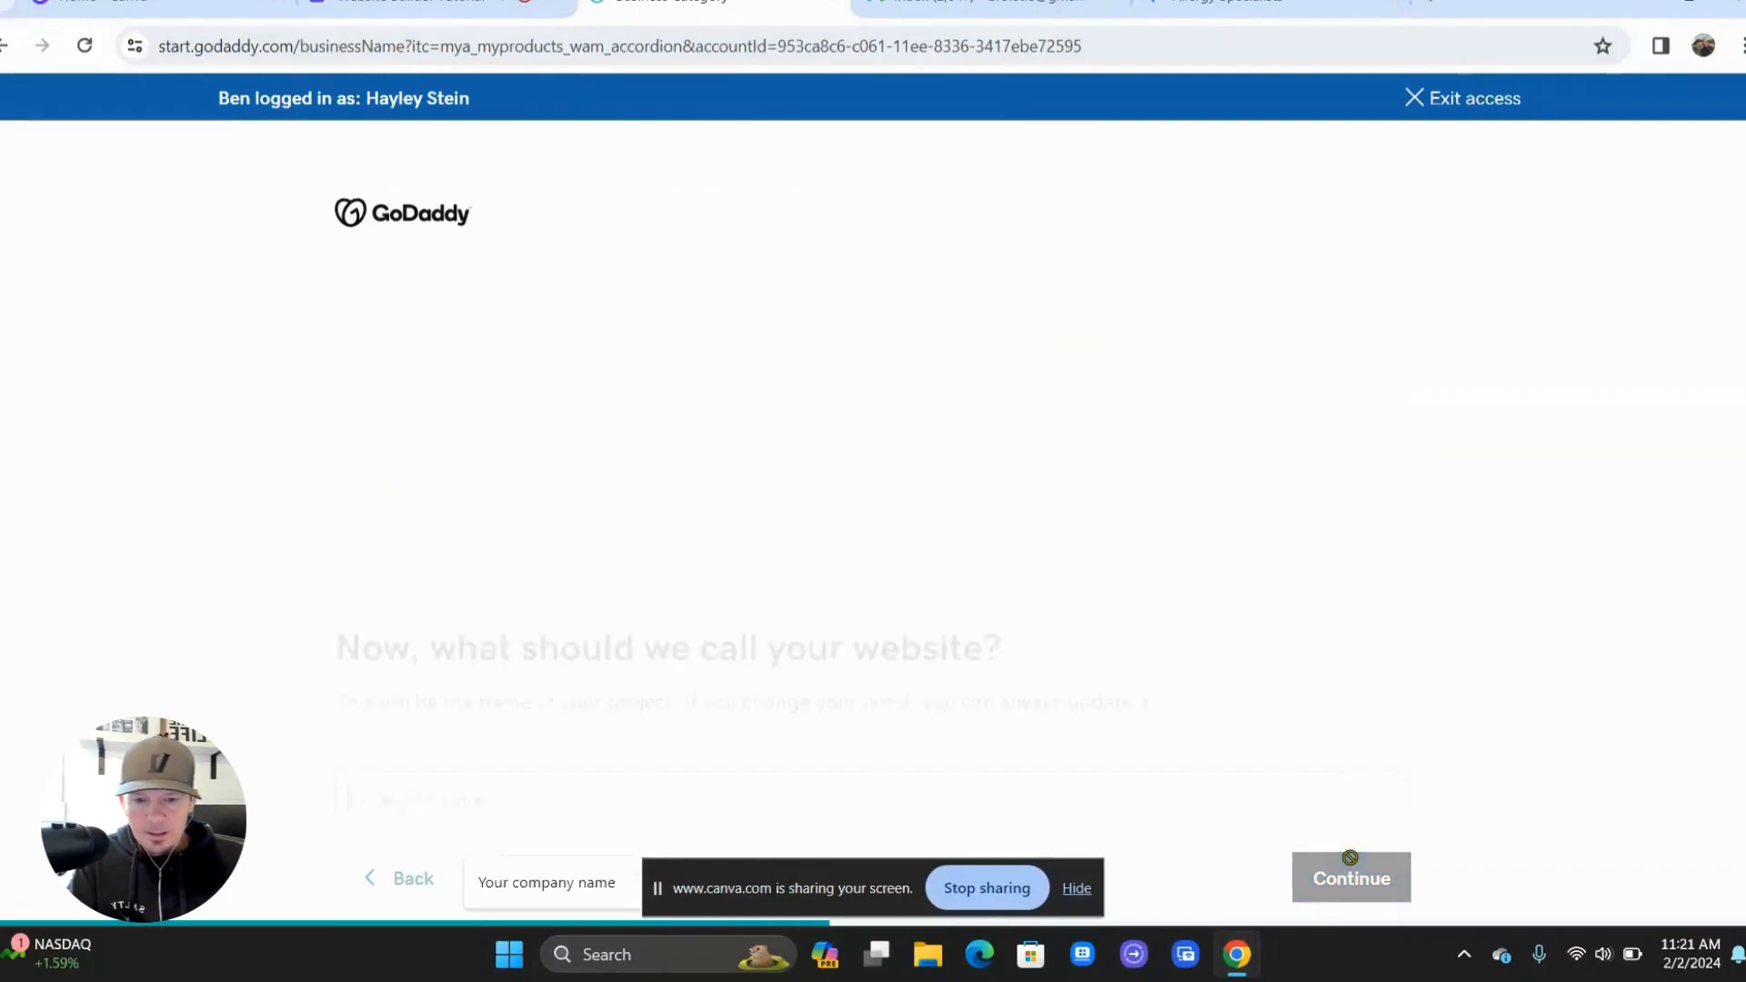
{"action": "left_click", "coordinate": [407, 490]}
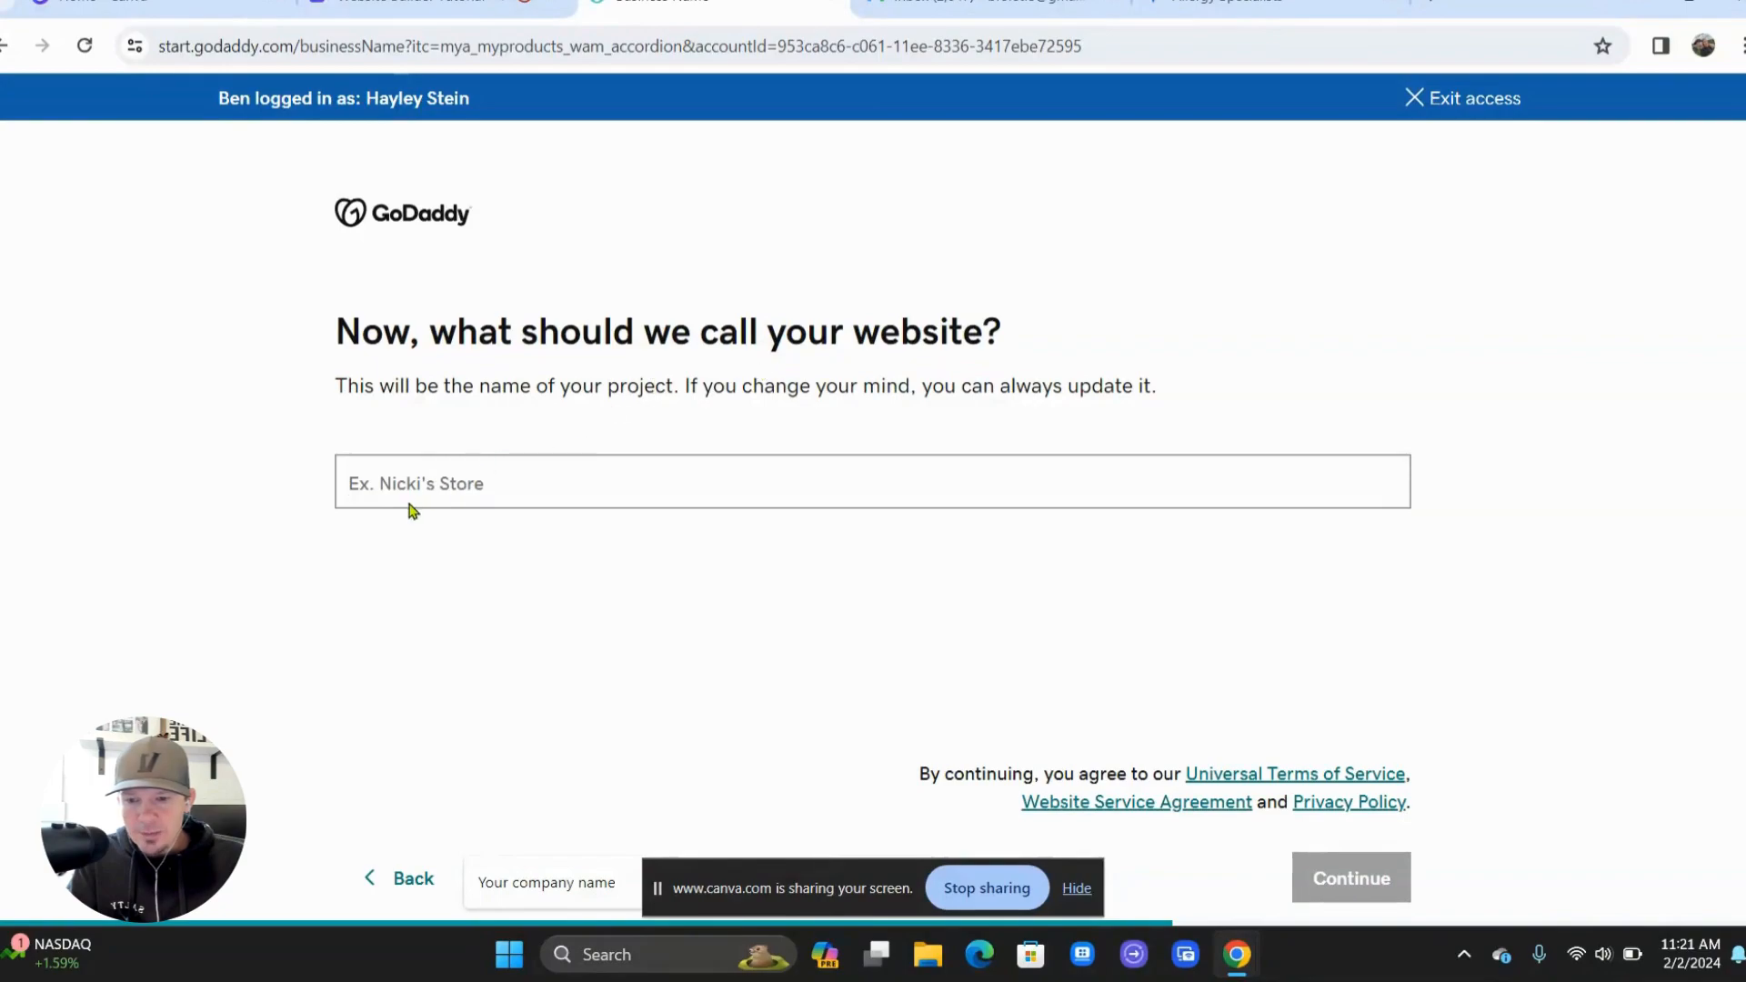
{"action": "left_click", "coordinate": [403, 489]}
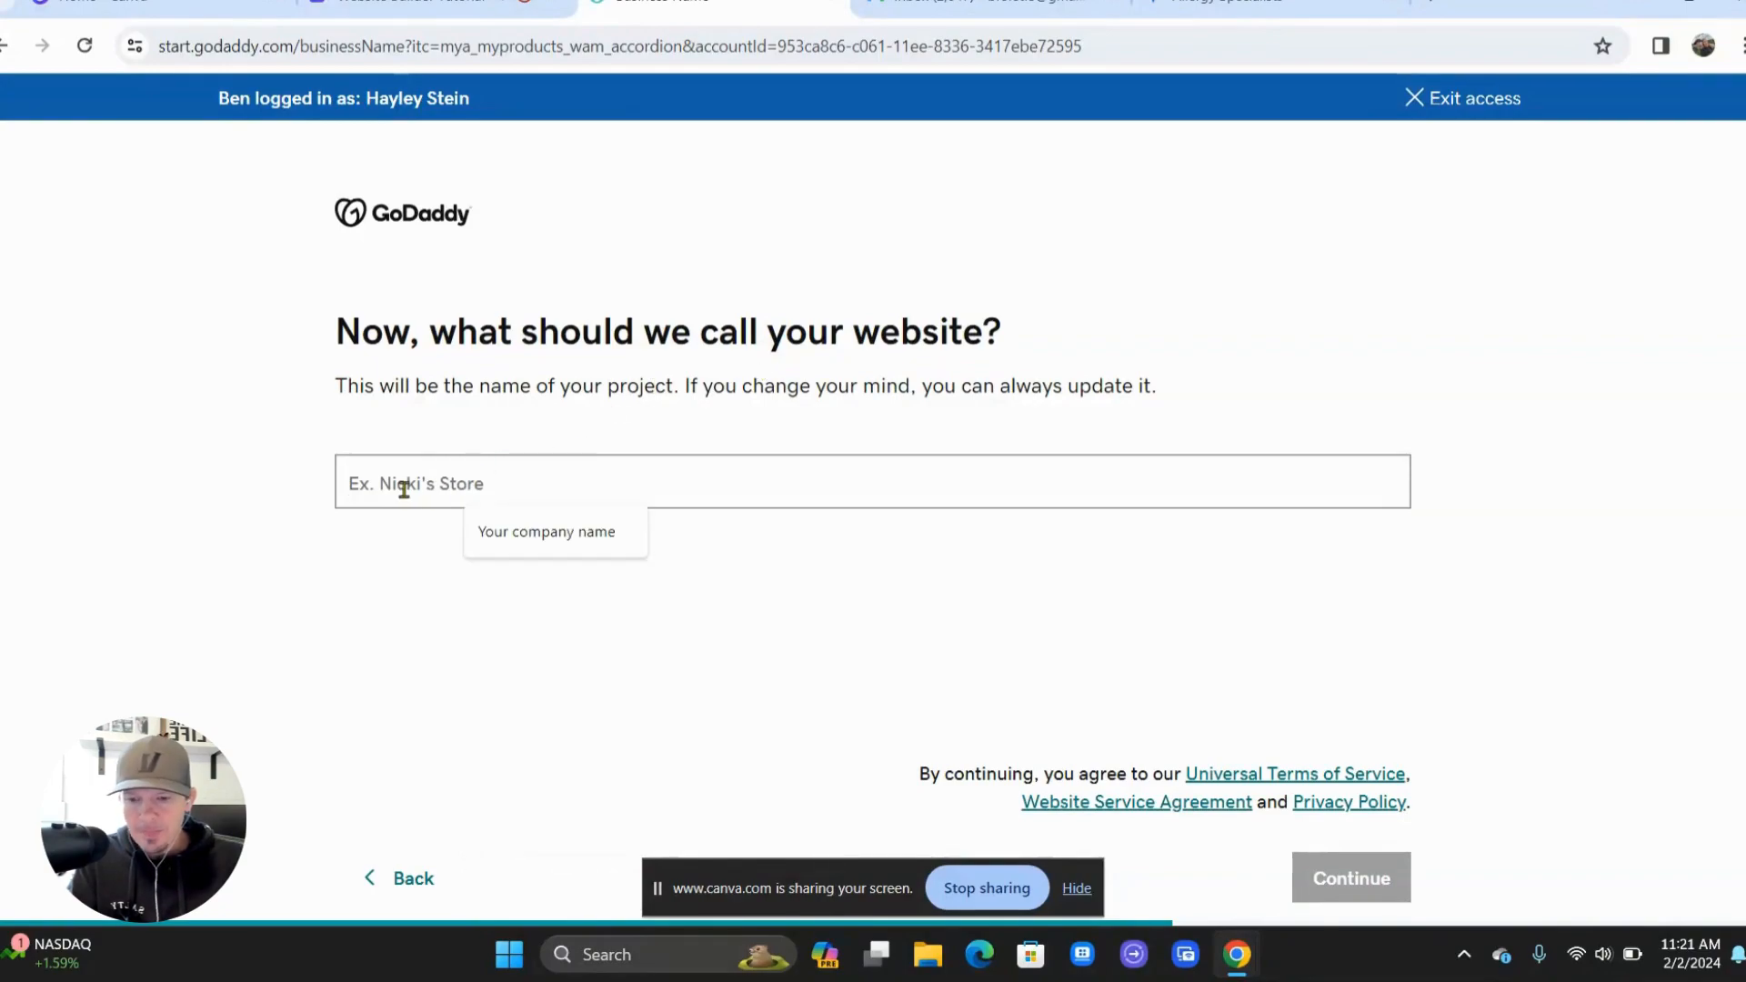
{"action": "type", "text": "Ph Low"}
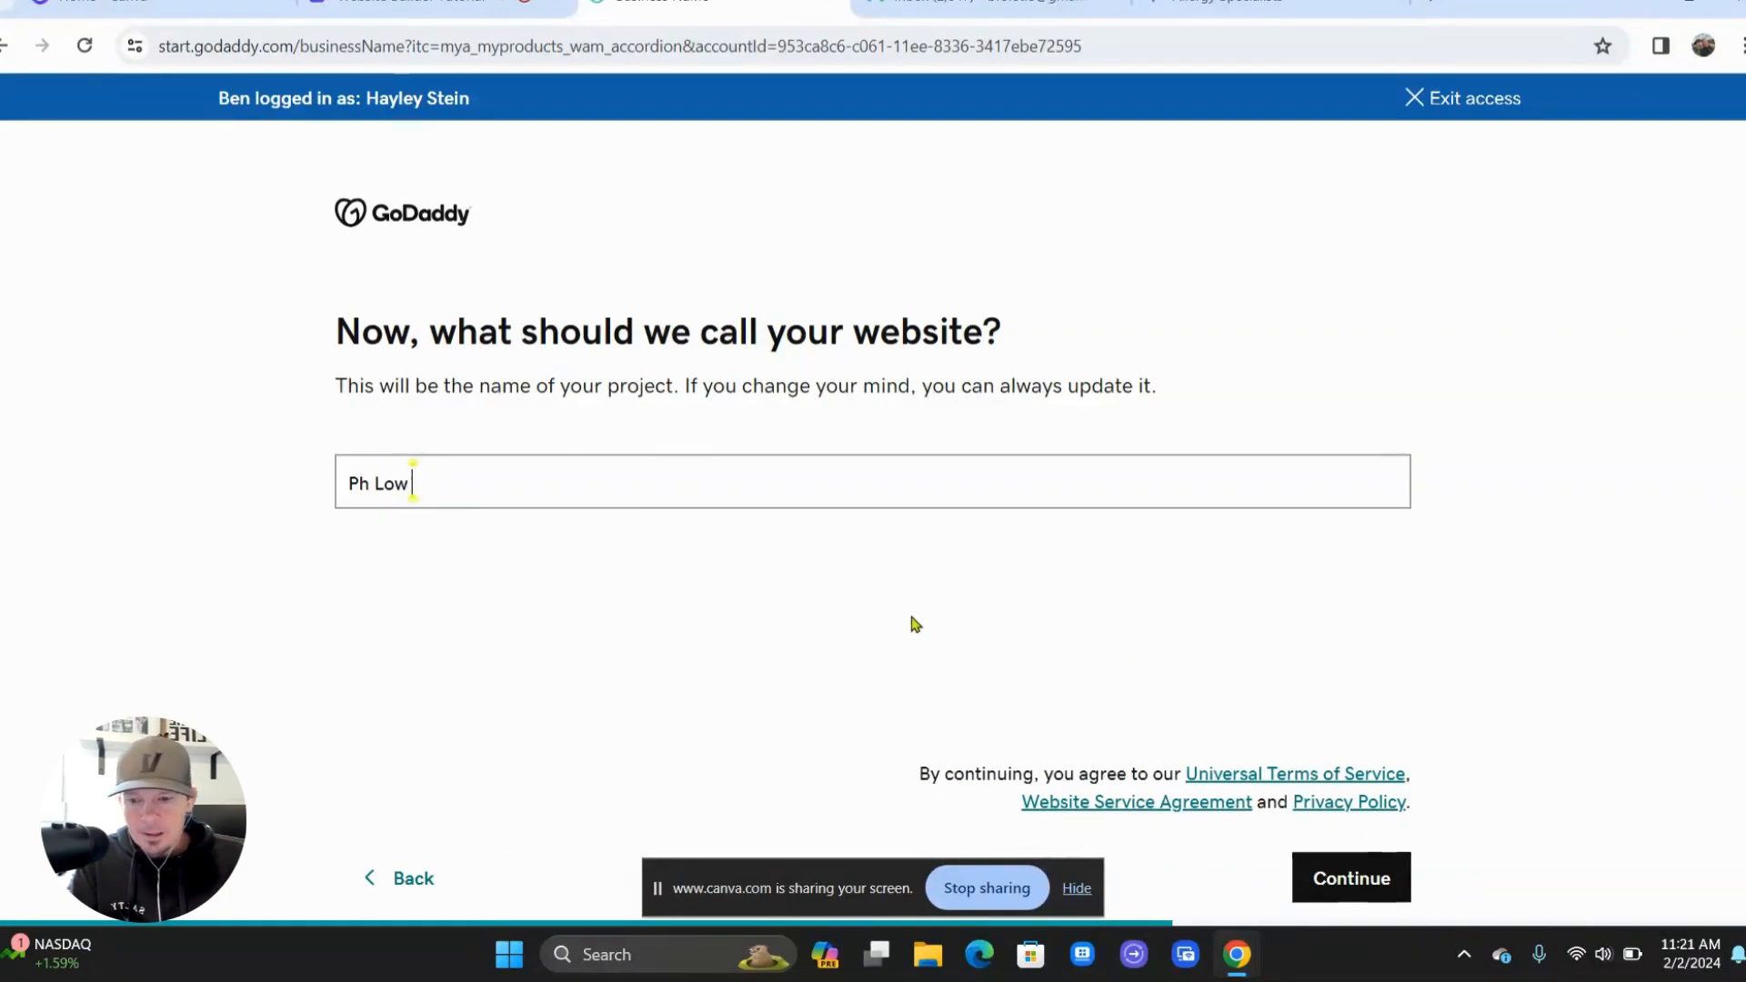
{"action": "type", "text": "IV Therapy"}
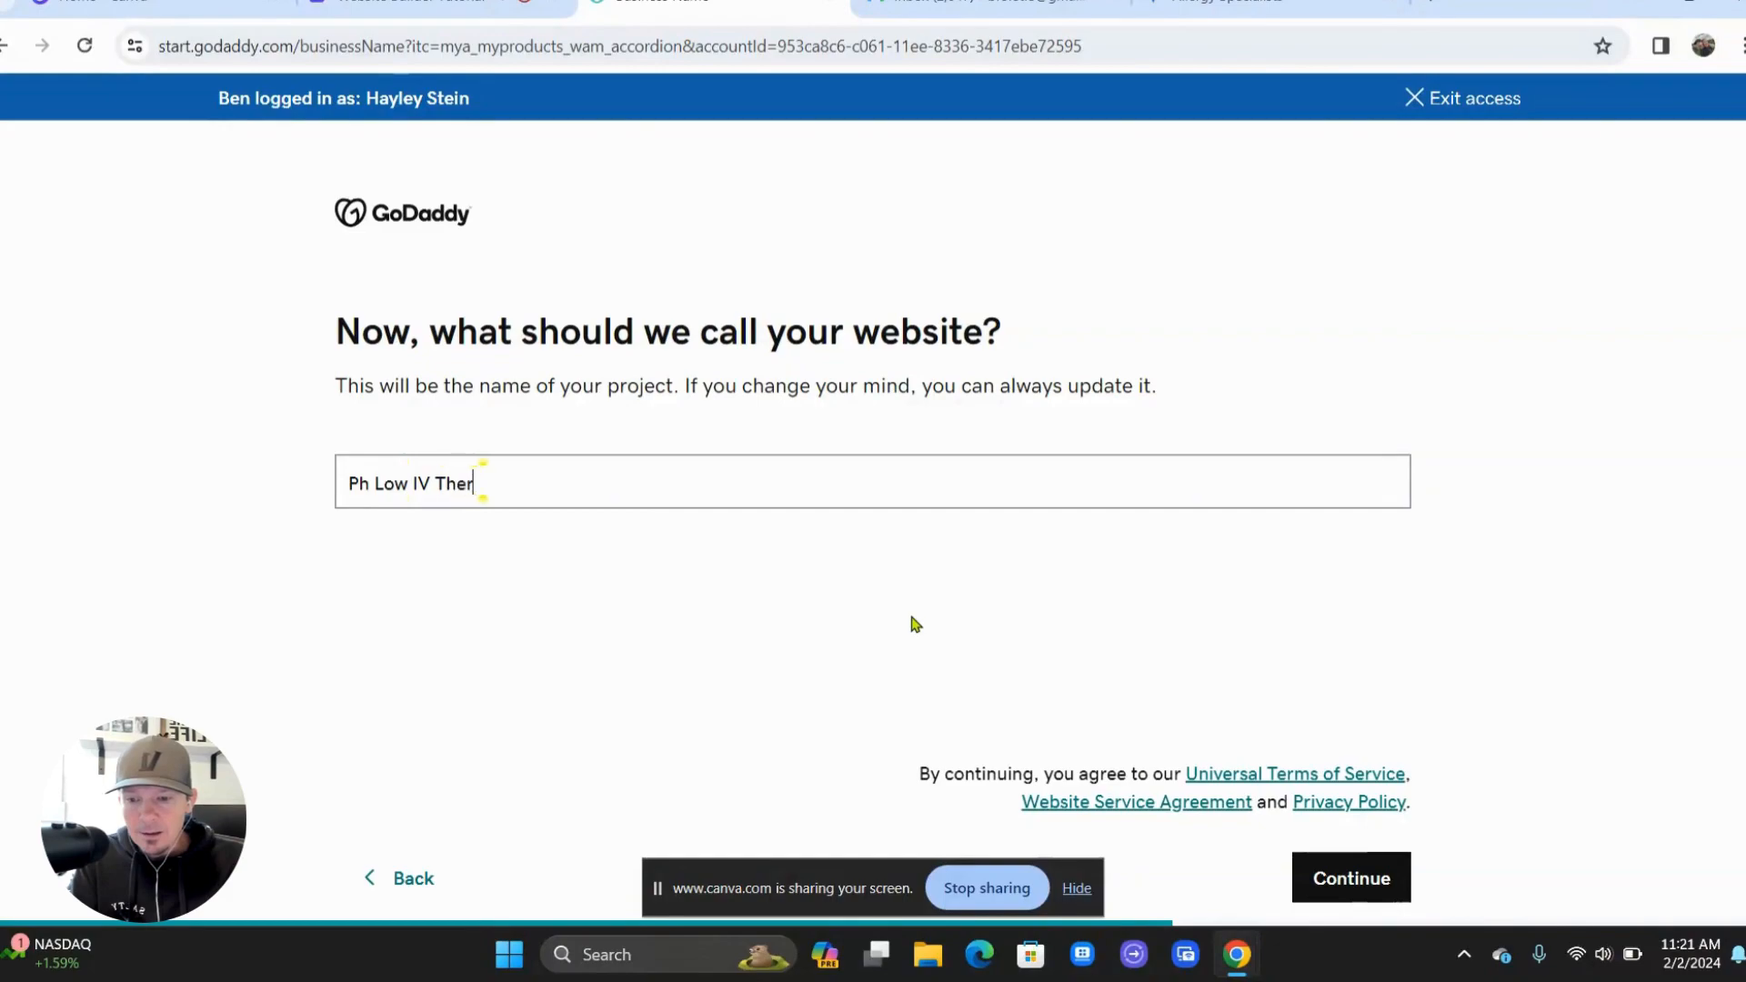
{"action": "left_click", "coordinate": [1337, 887]}
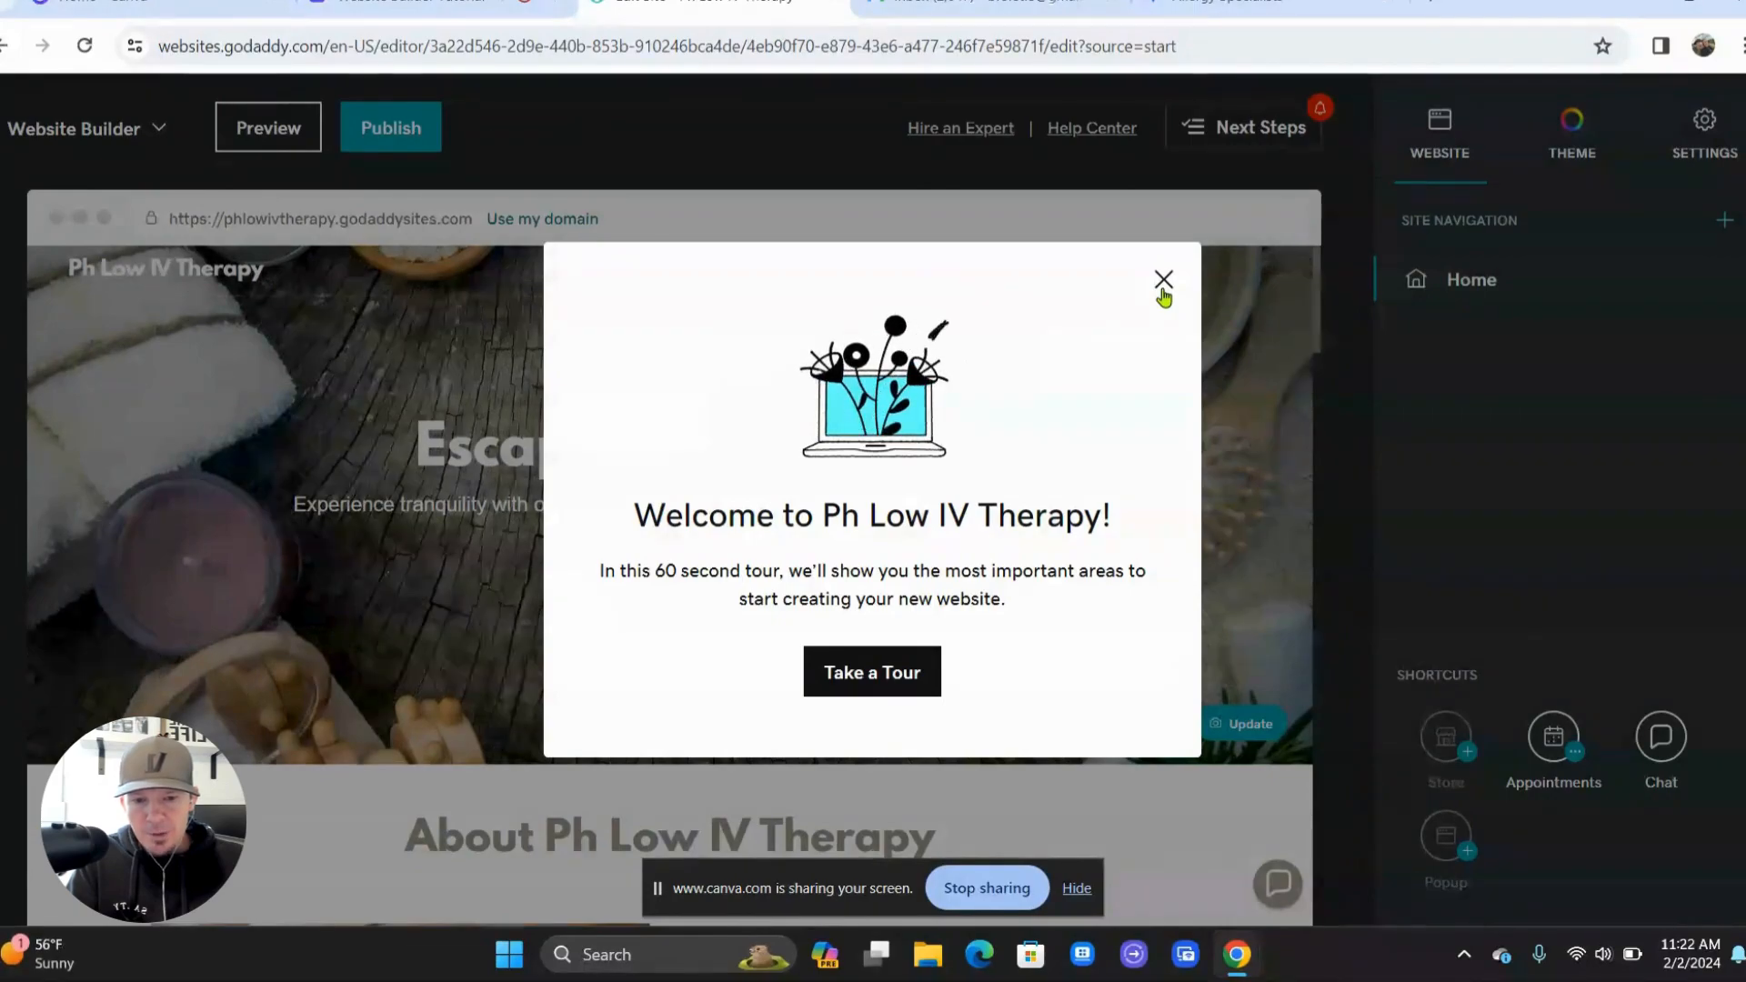
- Dismiss the welcome tour in the website editor and open the site's Dashboard
{"action": "left_click", "coordinate": [1164, 282]}
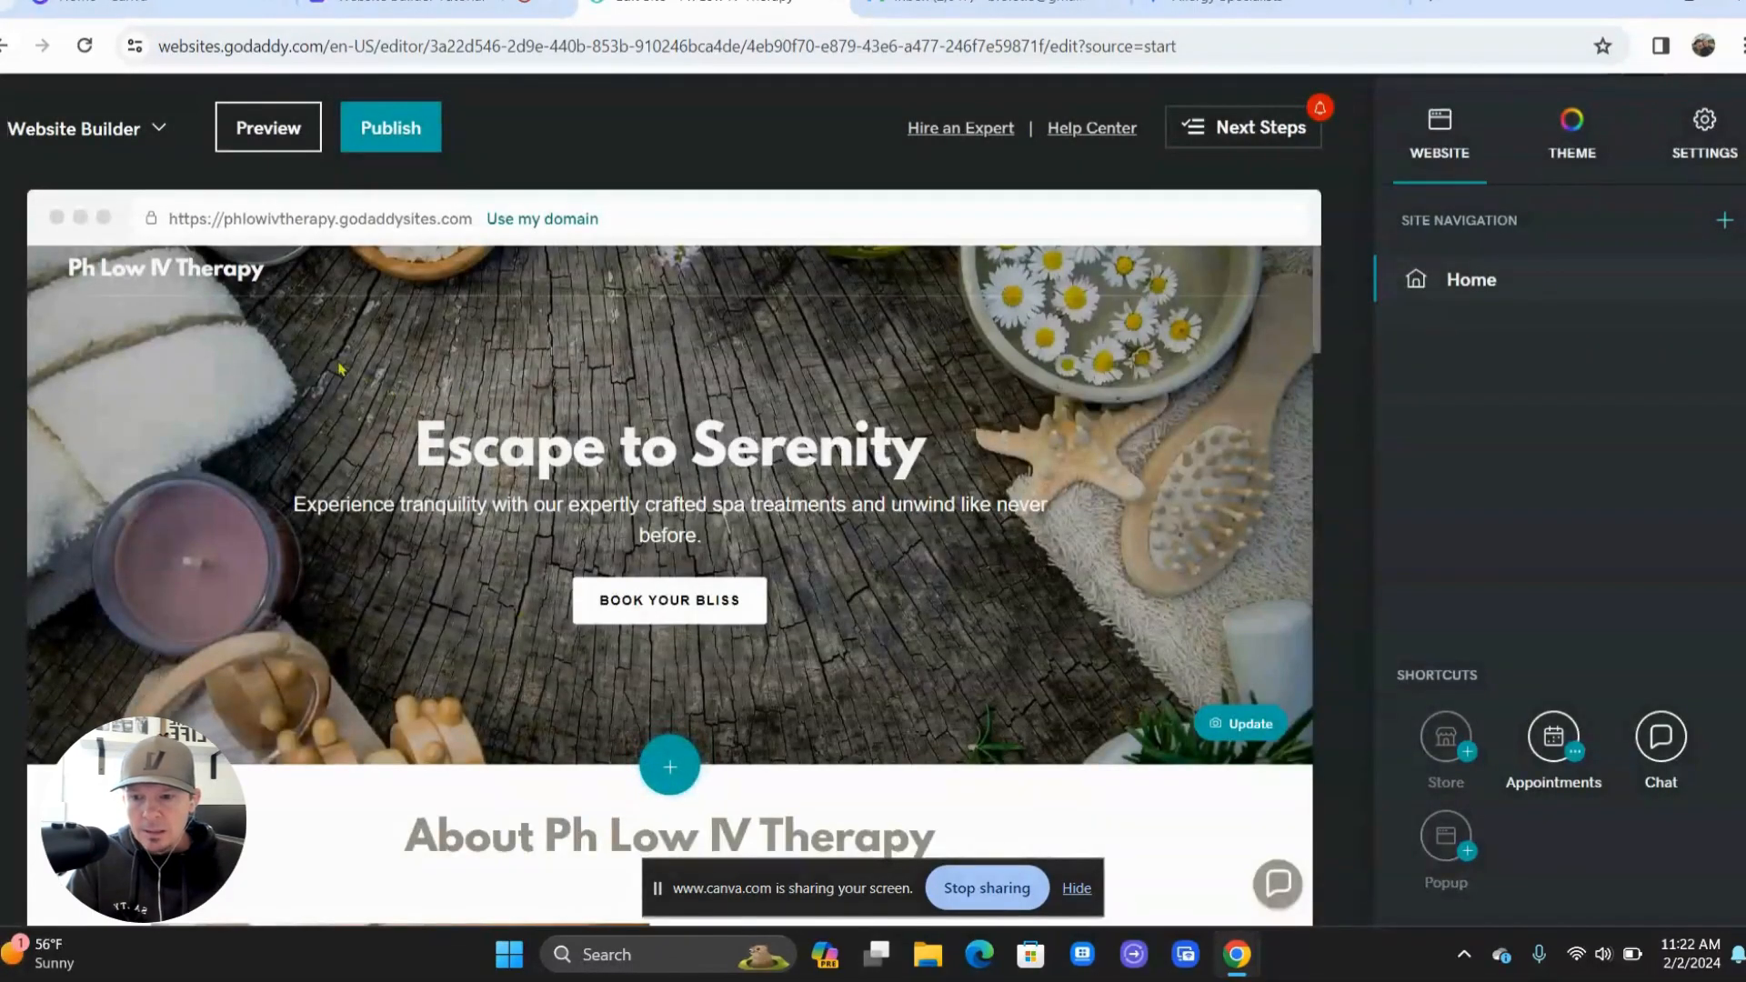
{"action": "scroll", "coordinate": [408, 434], "scroll_direction": "down", "scroll_amount": 10}
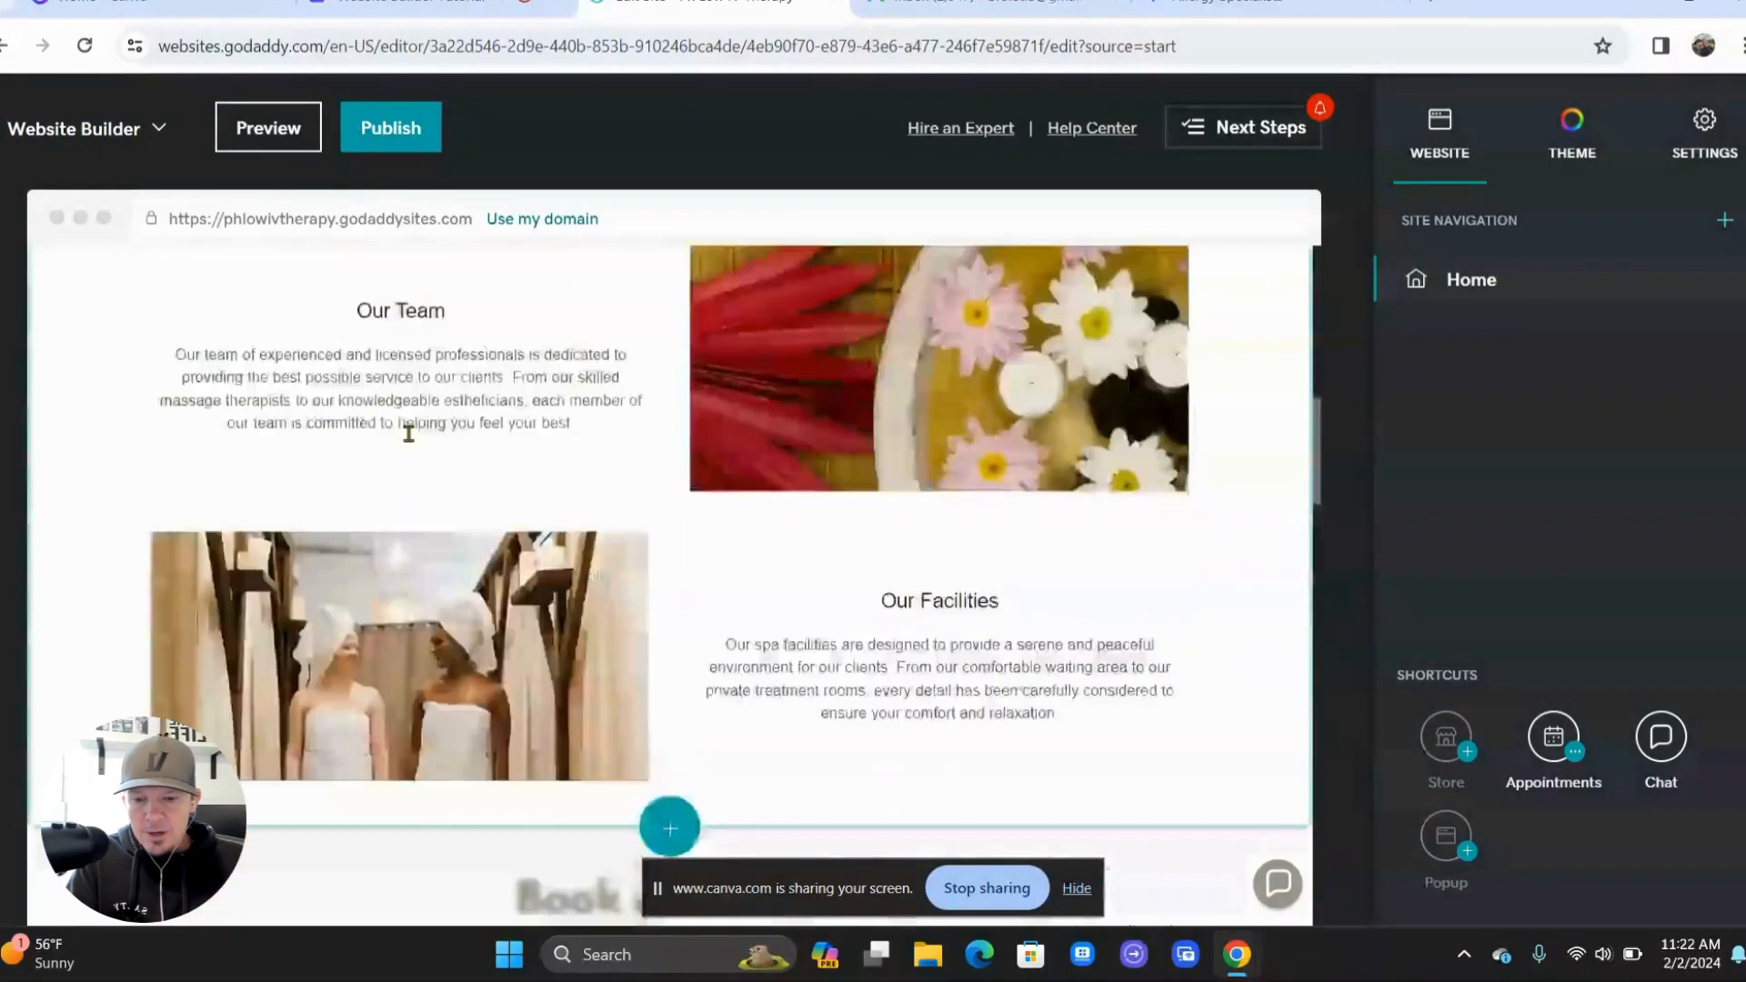
{"action": "scroll", "coordinate": [409, 434], "scroll_direction": "up", "scroll_amount": 10}
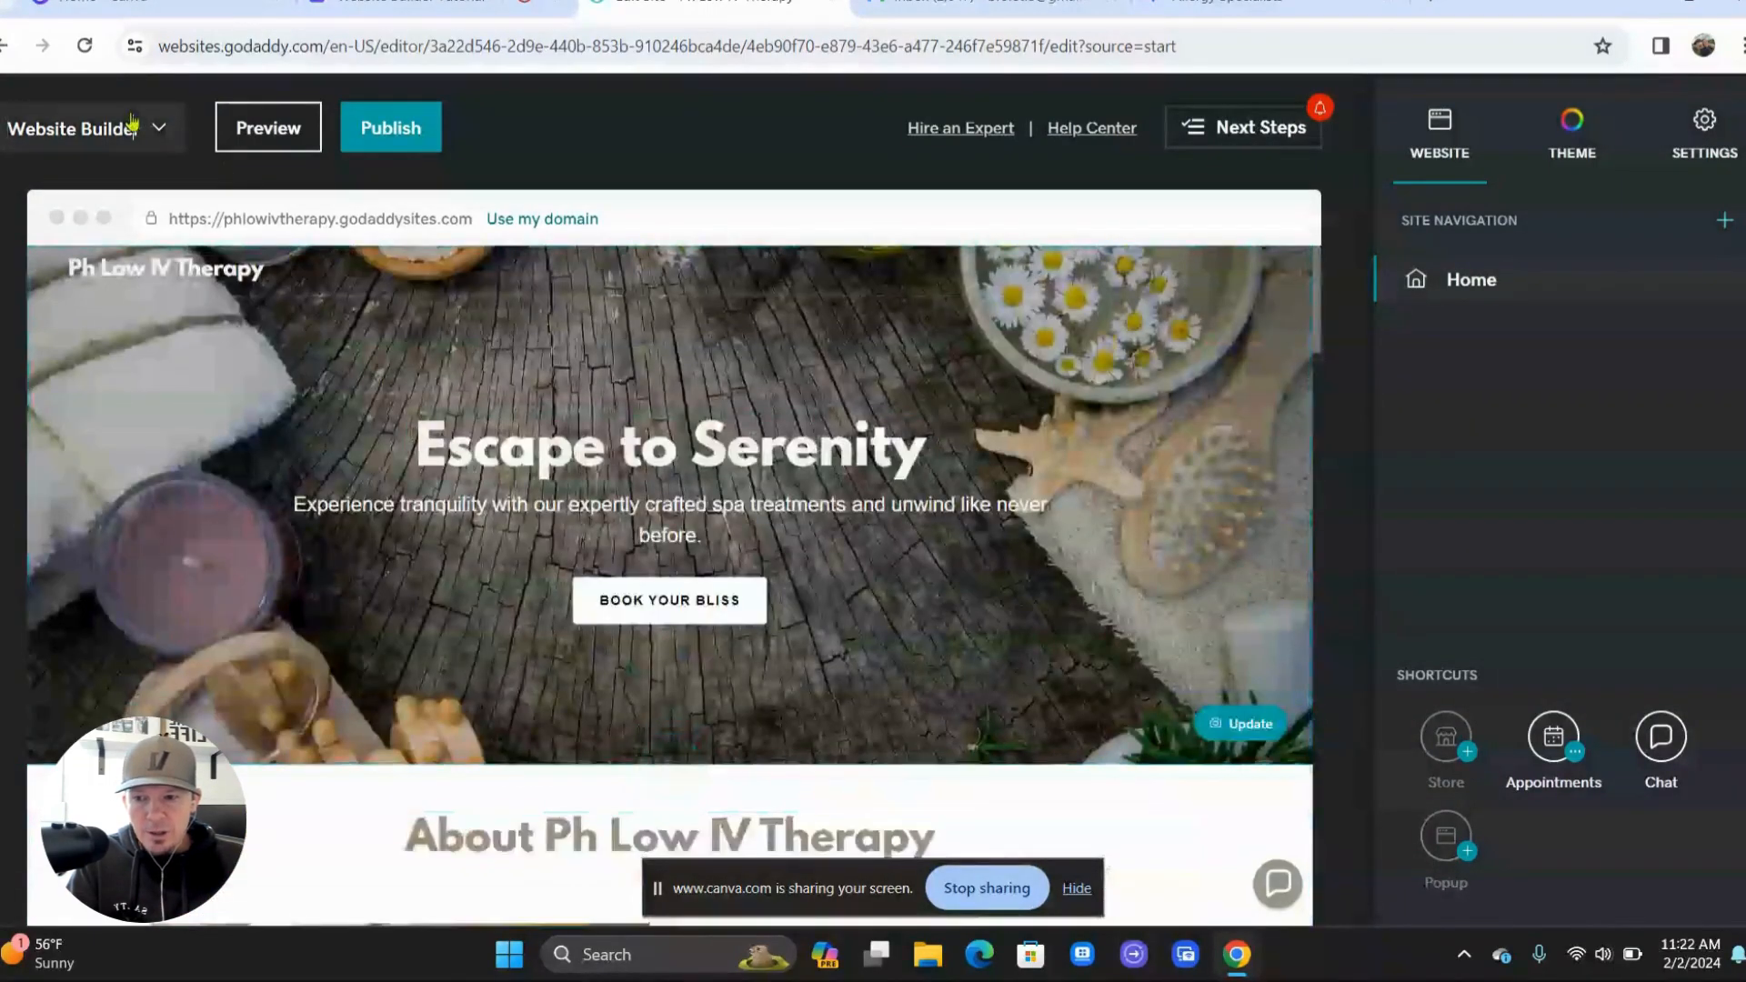
{"action": "left_click", "coordinate": [132, 124]}
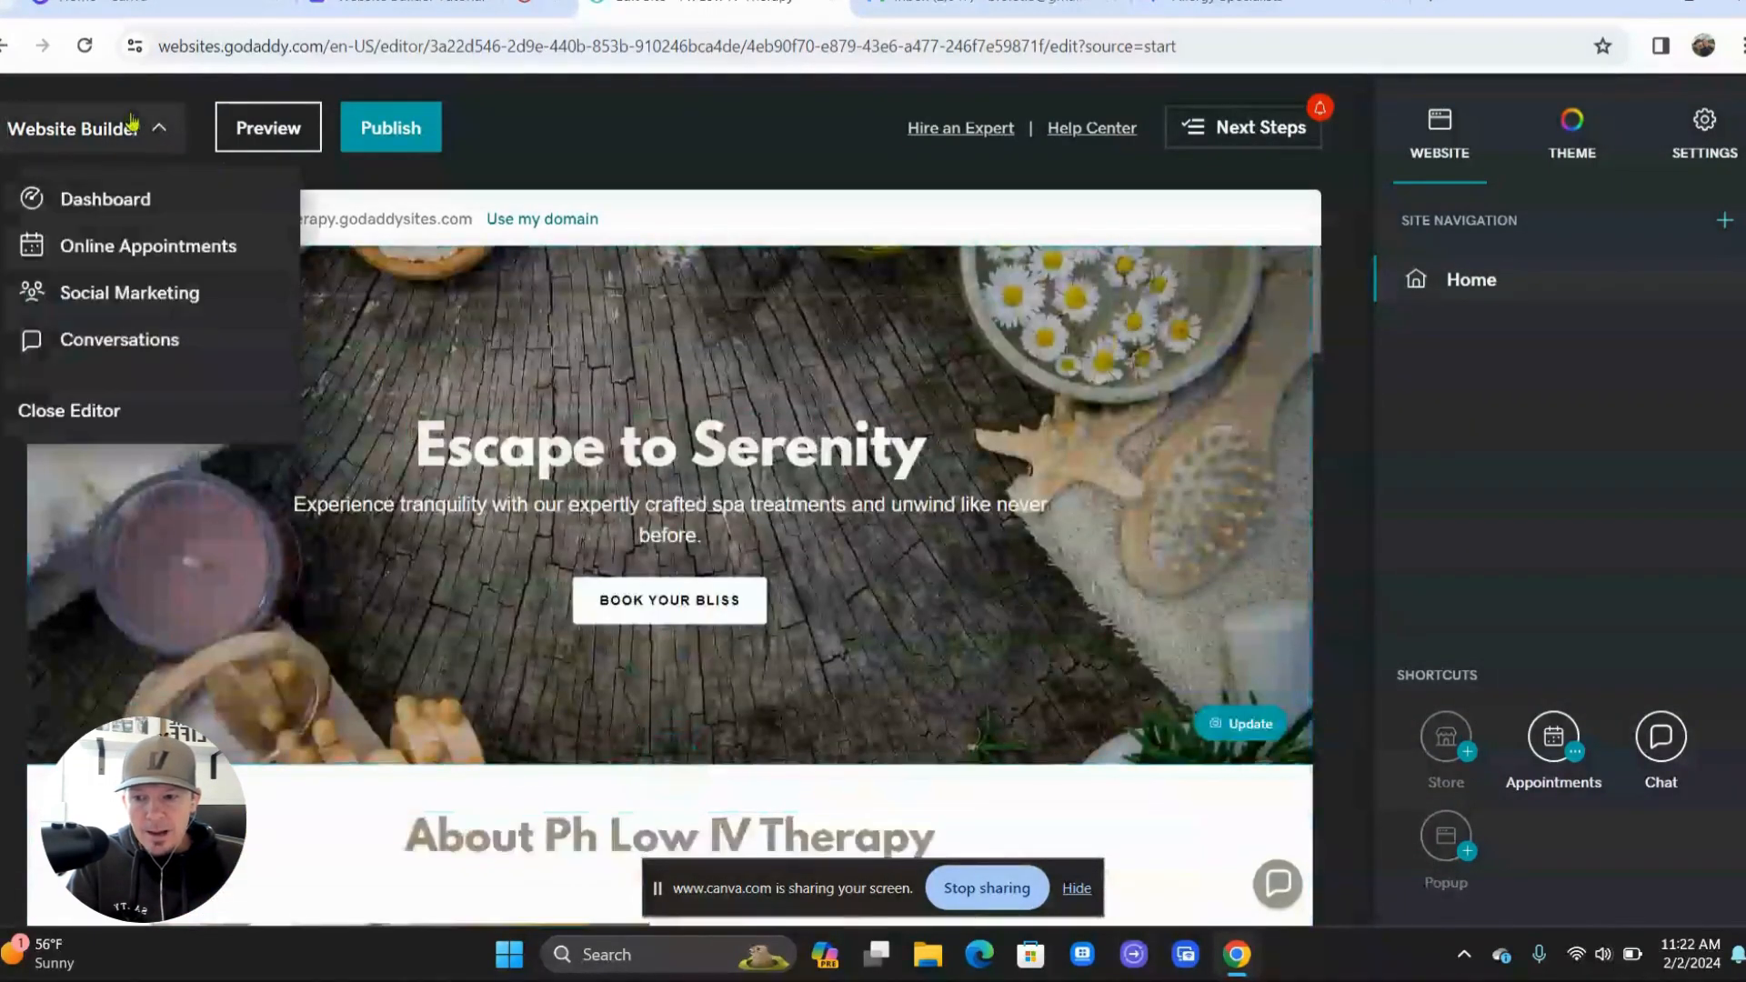
{"action": "left_click", "coordinate": [132, 205]}
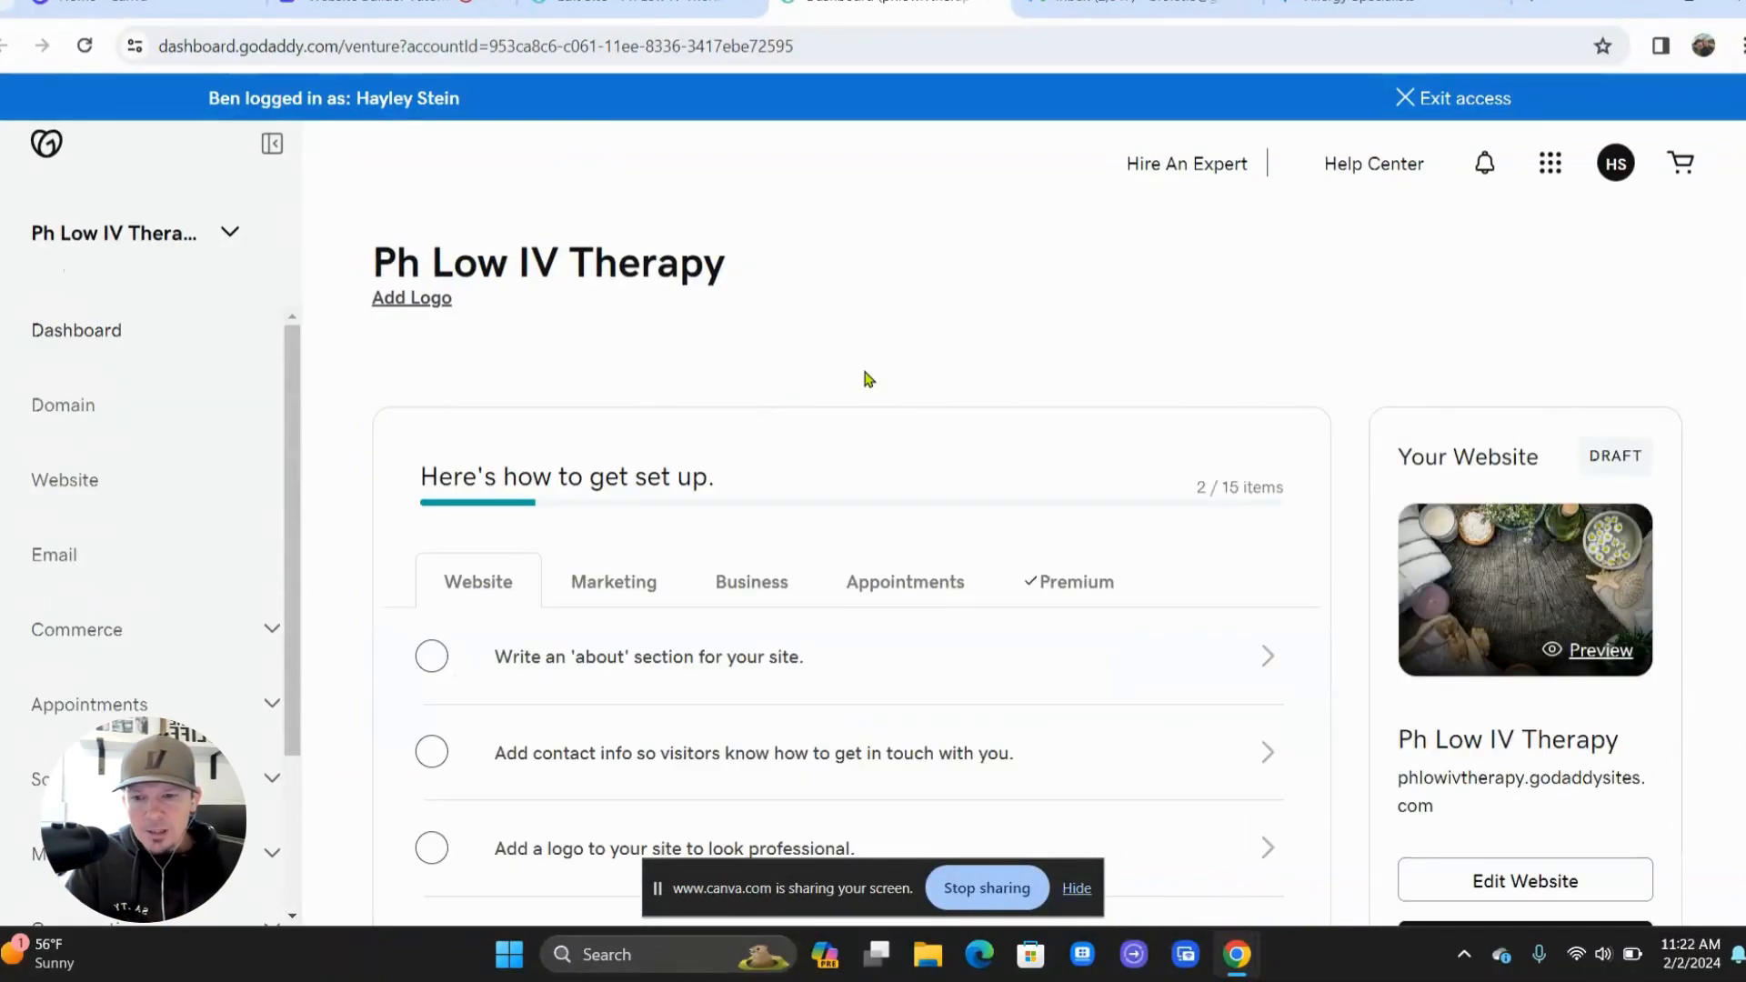
- Look over the dashboard's Website setup checklist, then reopen the Ph Low IV Therapy site for editing without the tour
{"action": "scroll", "coordinate": [861, 384], "scroll_direction": "down", "scroll_amount": 3}
{"action": "scroll", "coordinate": [866, 379], "scroll_direction": "down", "scroll_amount": 1}
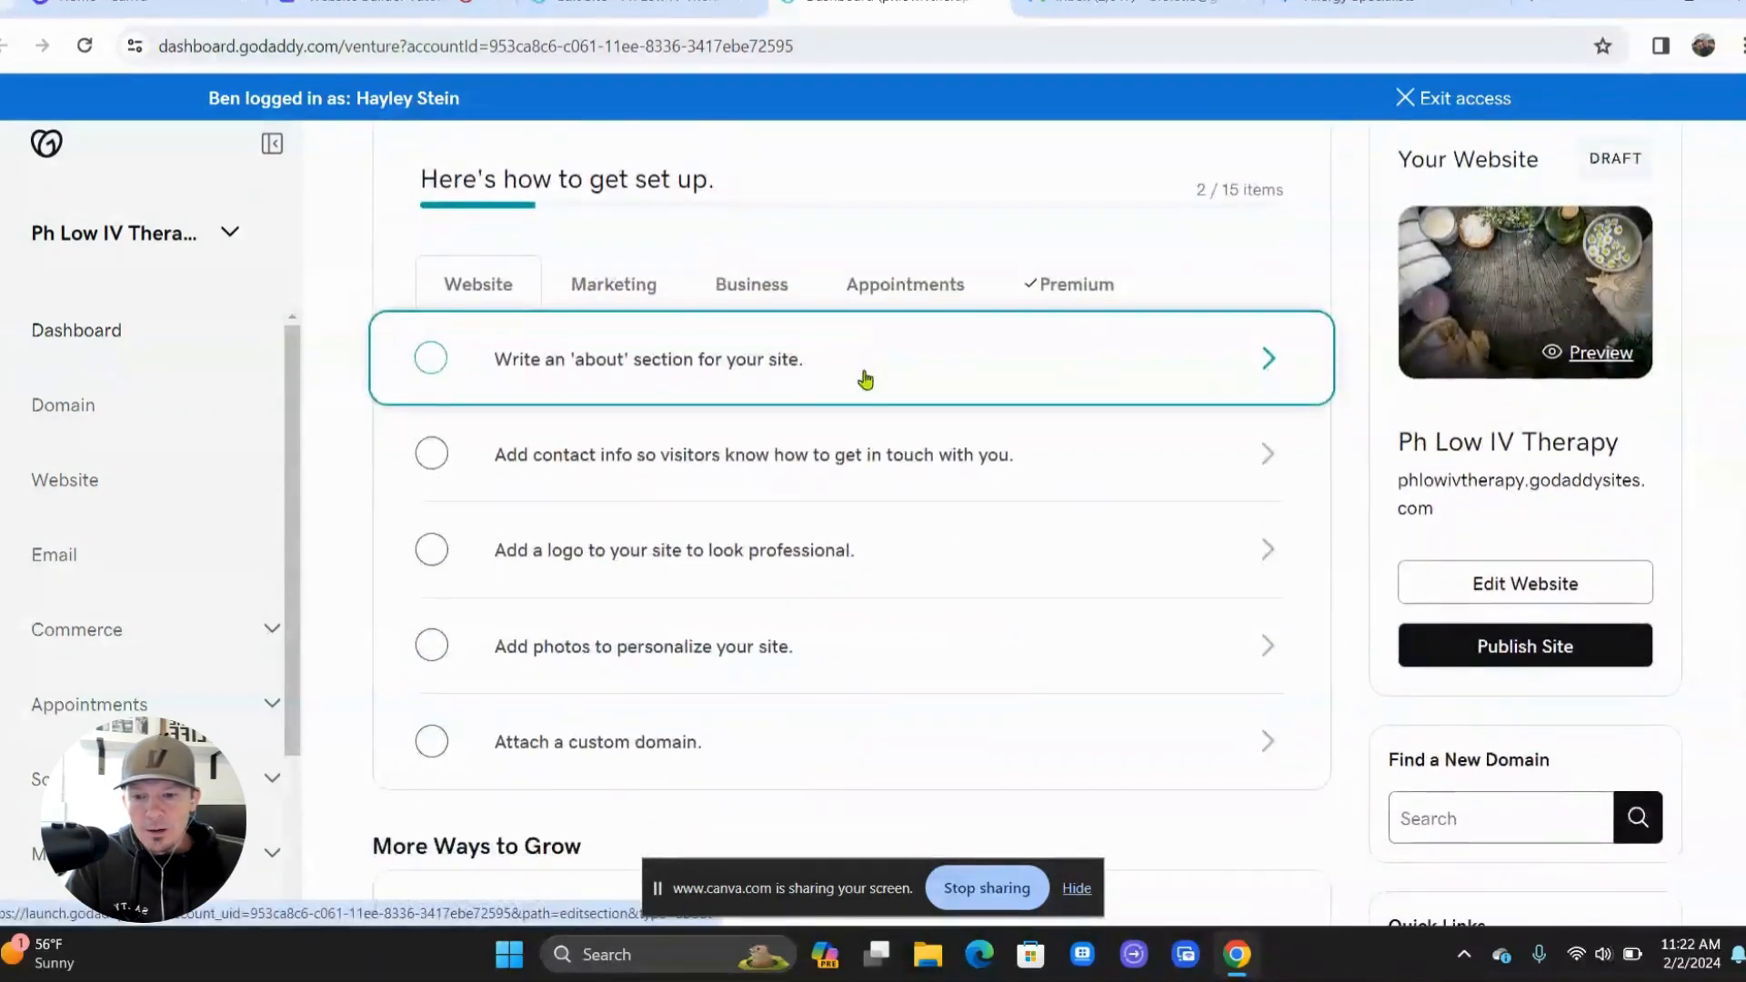
{"action": "scroll", "coordinate": [811, 540], "scroll_direction": "up", "scroll_amount": 3}
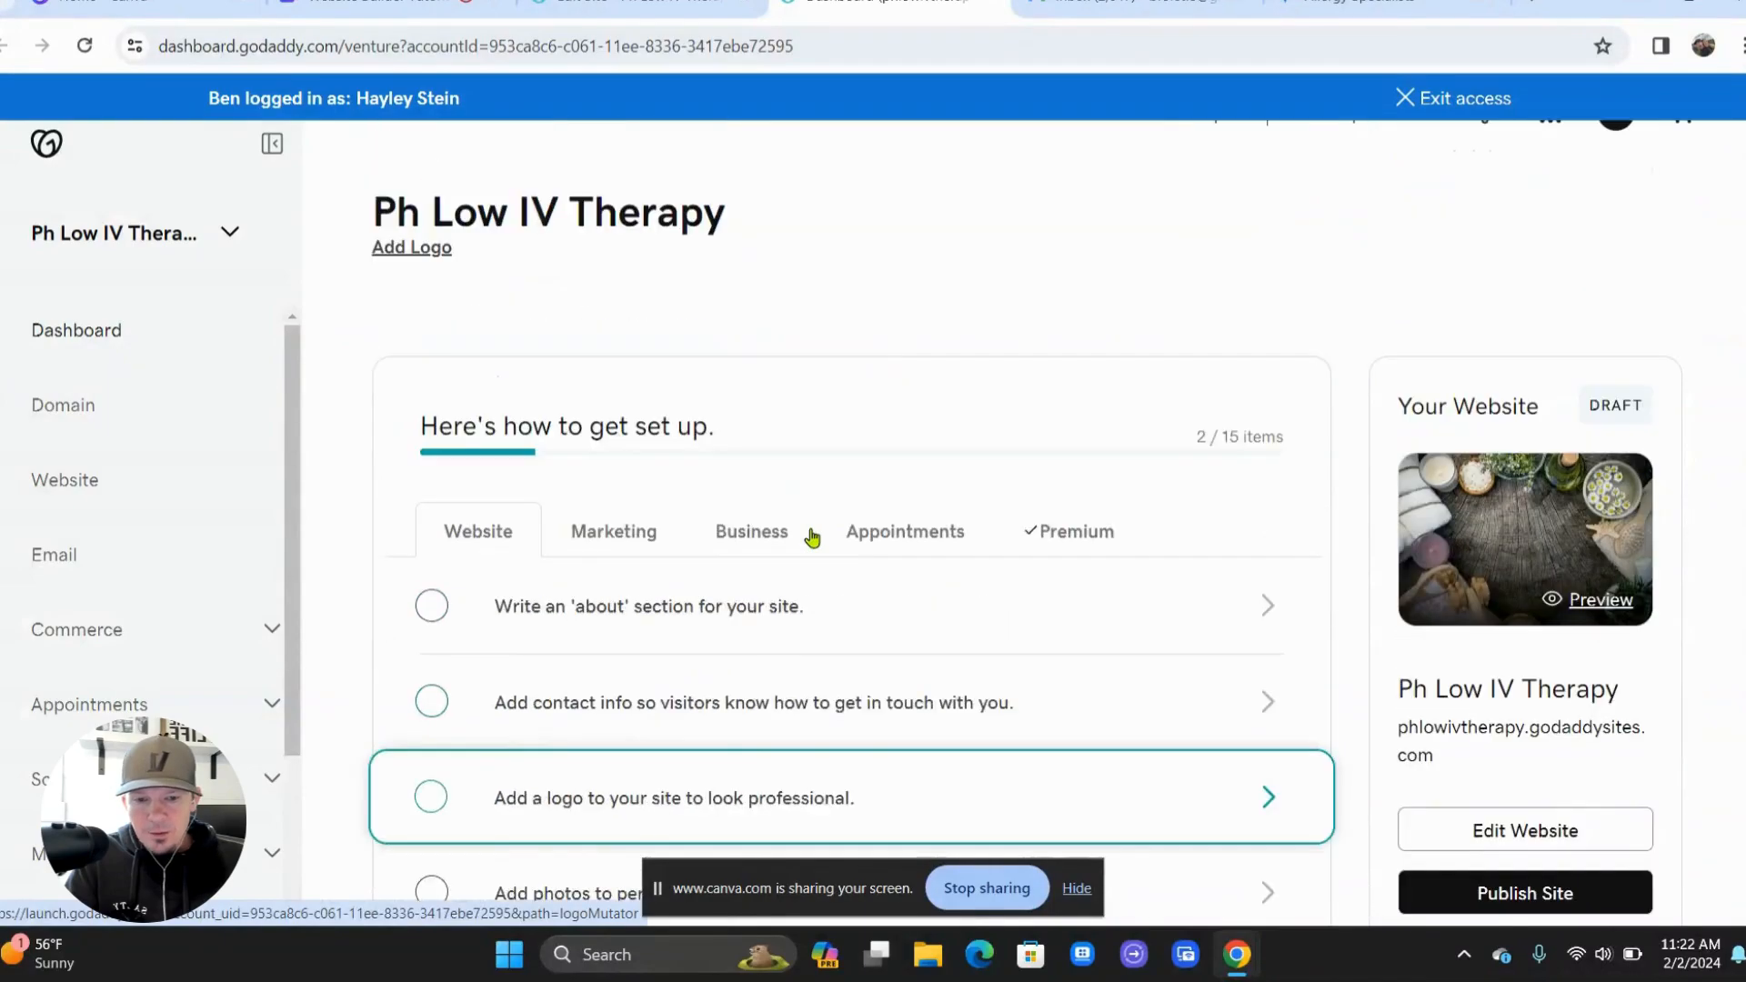
{"action": "scroll", "coordinate": [939, 522], "scroll_direction": "down", "scroll_amount": 2}
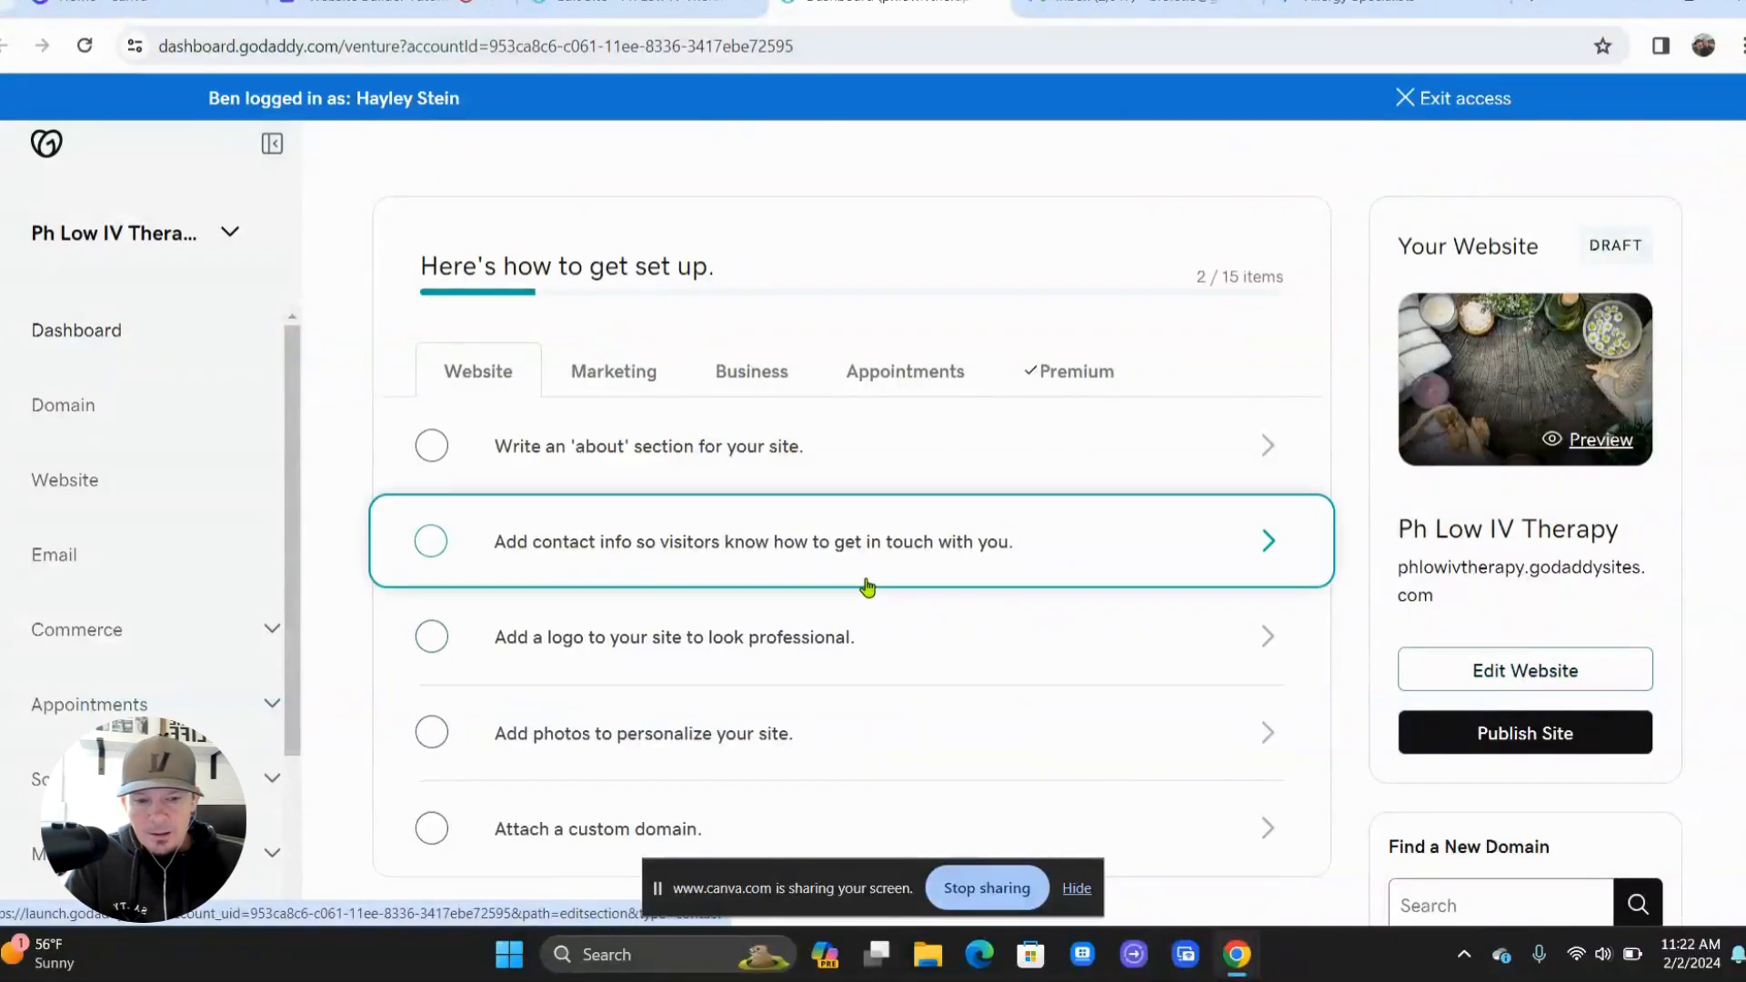
{"action": "scroll", "coordinate": [867, 587], "scroll_direction": "down", "scroll_amount": 2}
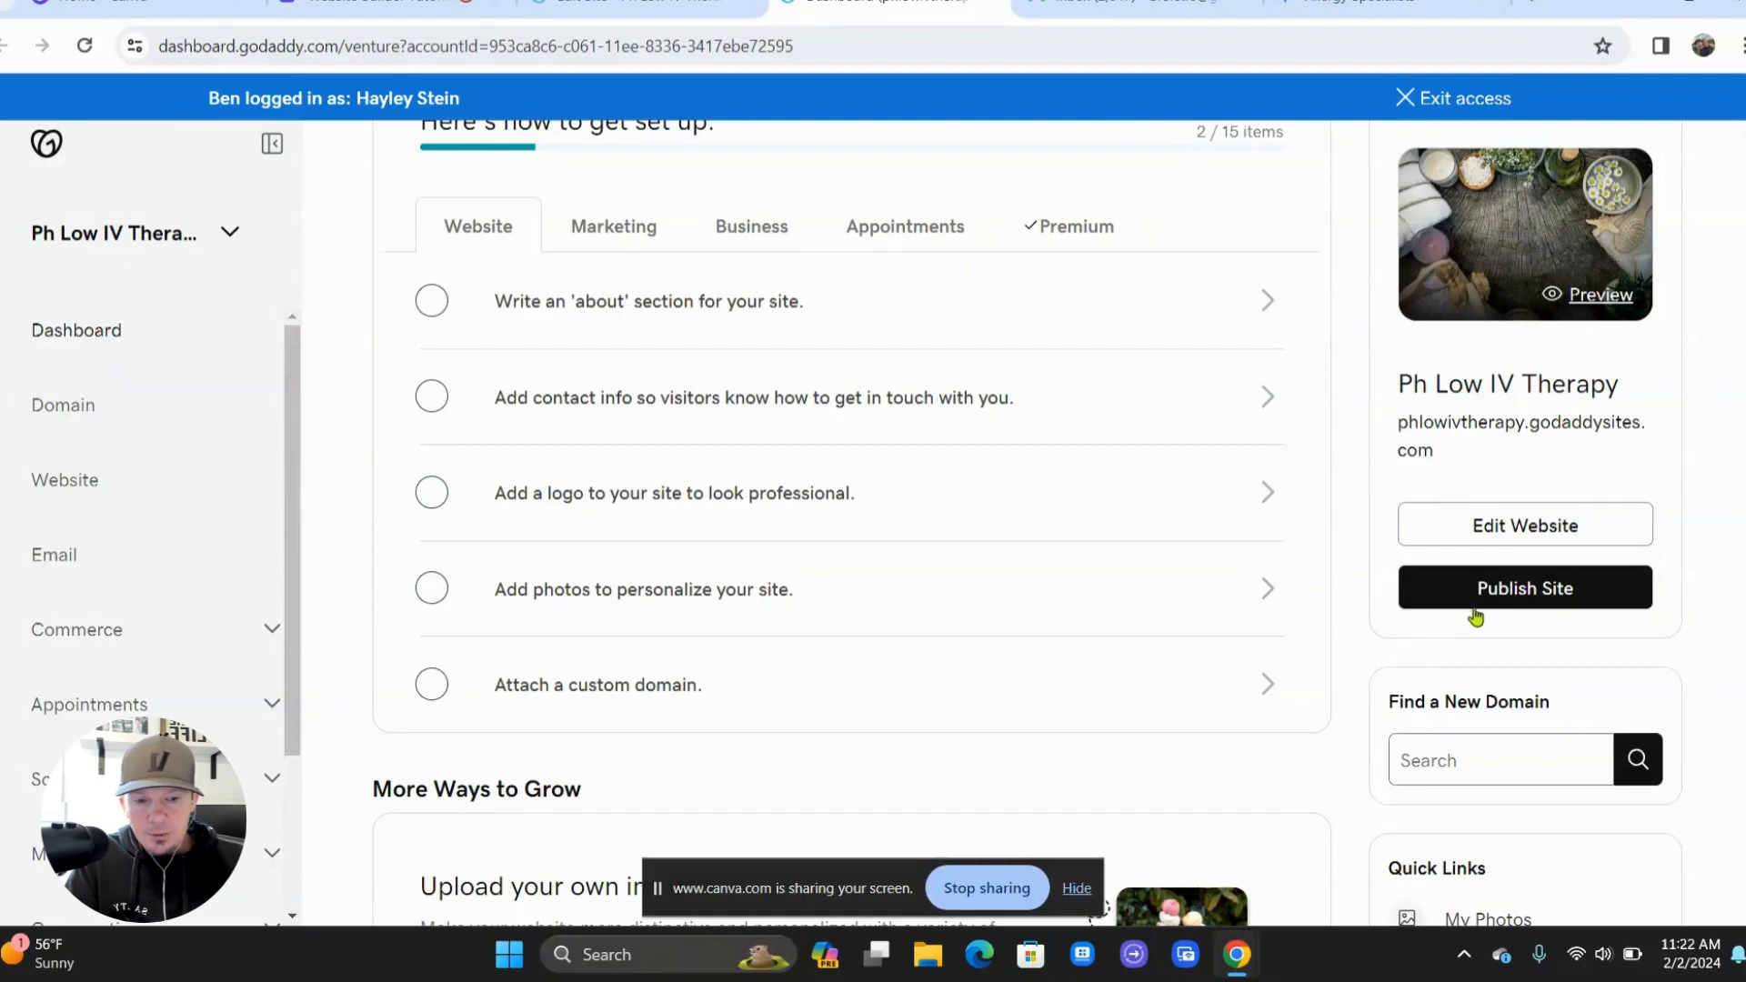
{"action": "left_click", "coordinate": [1508, 528]}
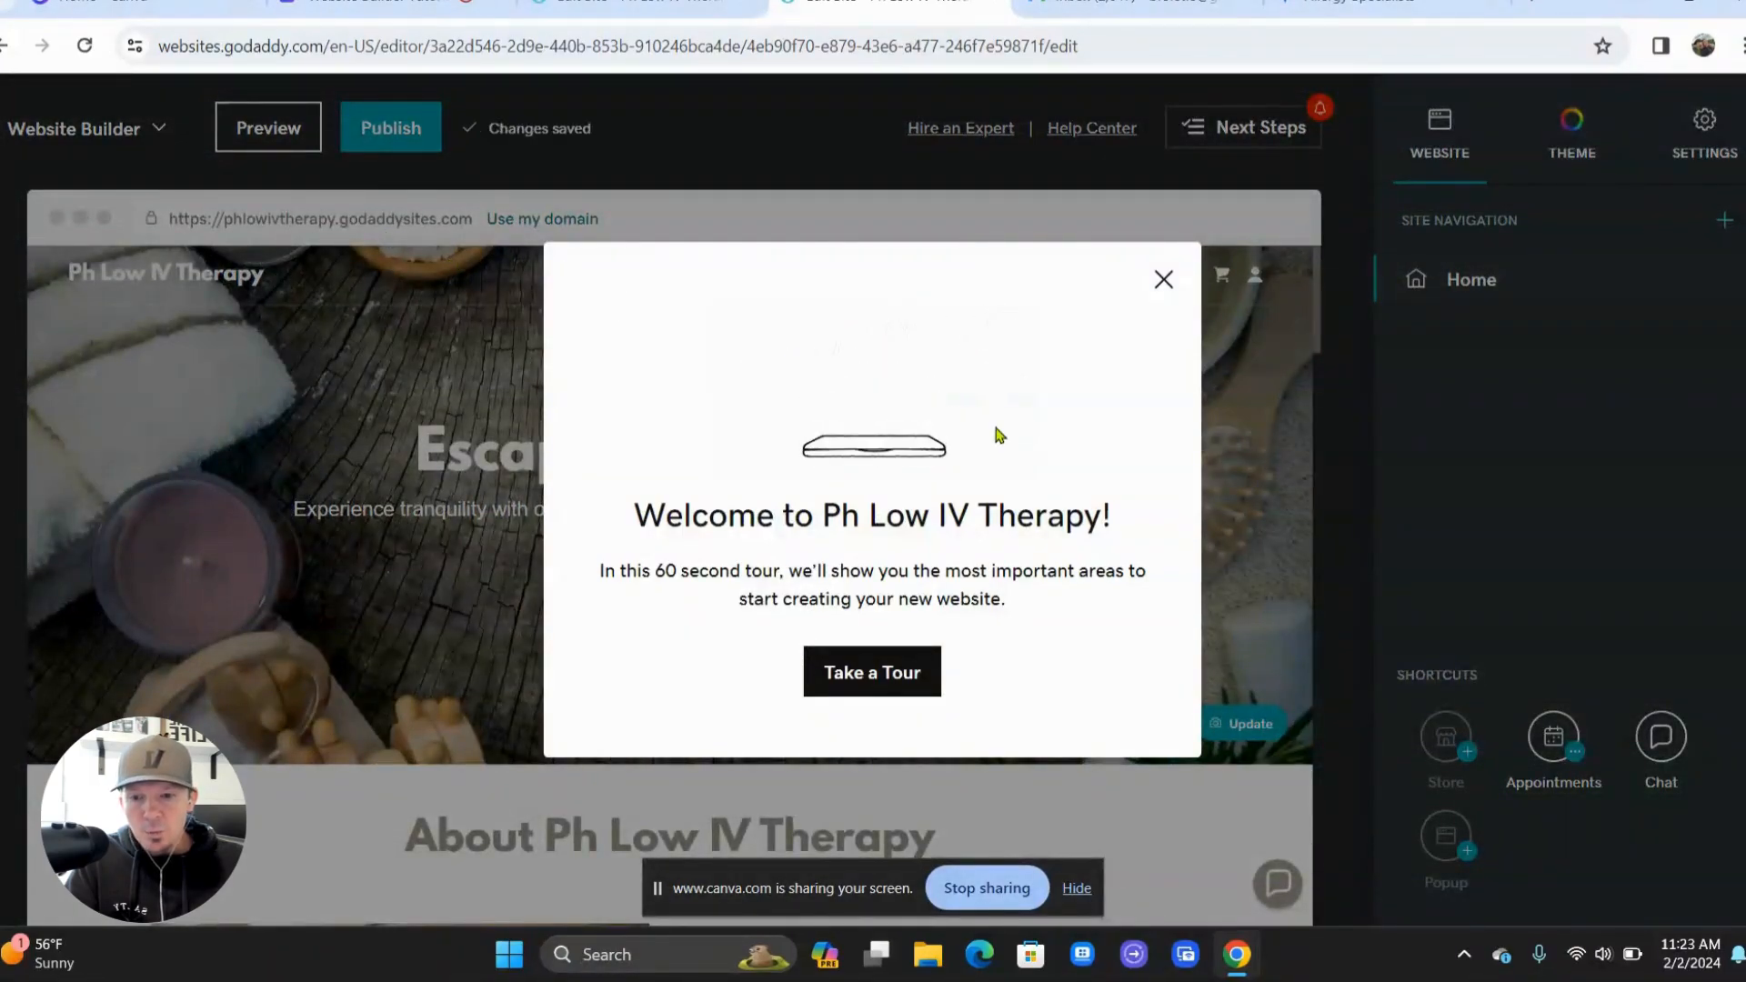
{"action": "left_click", "coordinate": [1164, 280]}
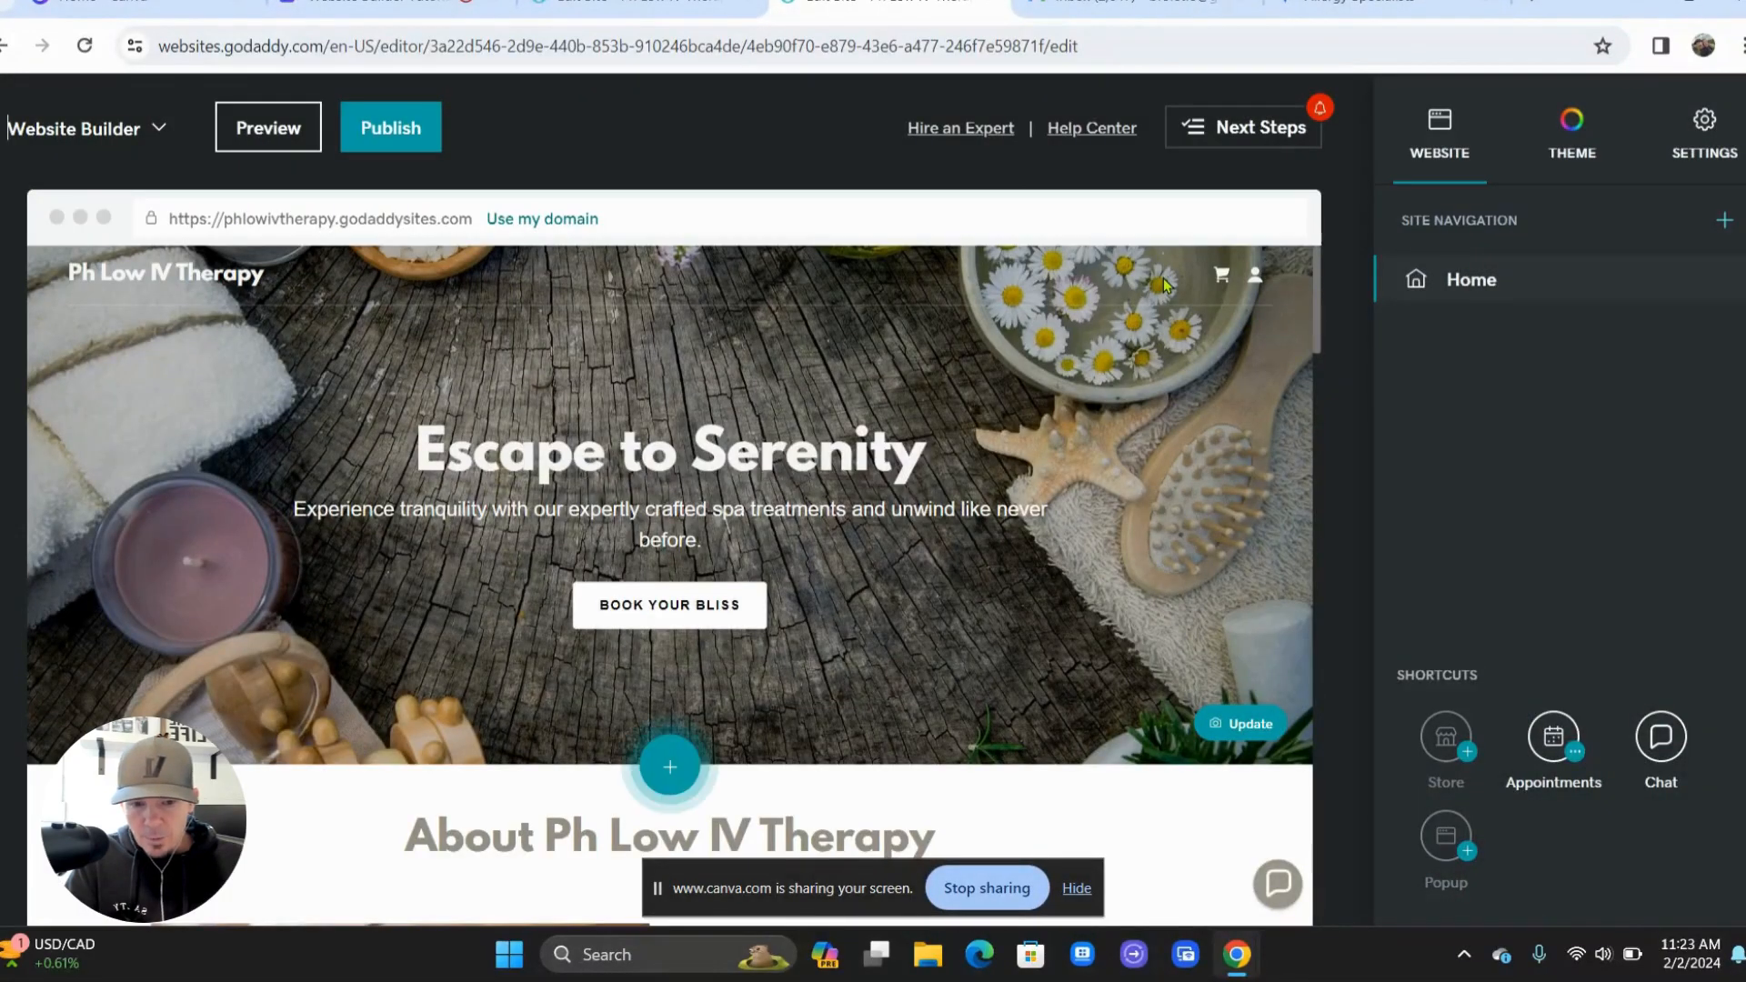
- Examine the generated home page's sections, including About, Book a Service, the client reviews and Contact Us
{"action": "scroll", "coordinate": [764, 566], "scroll_direction": "down", "scroll_amount": 9}
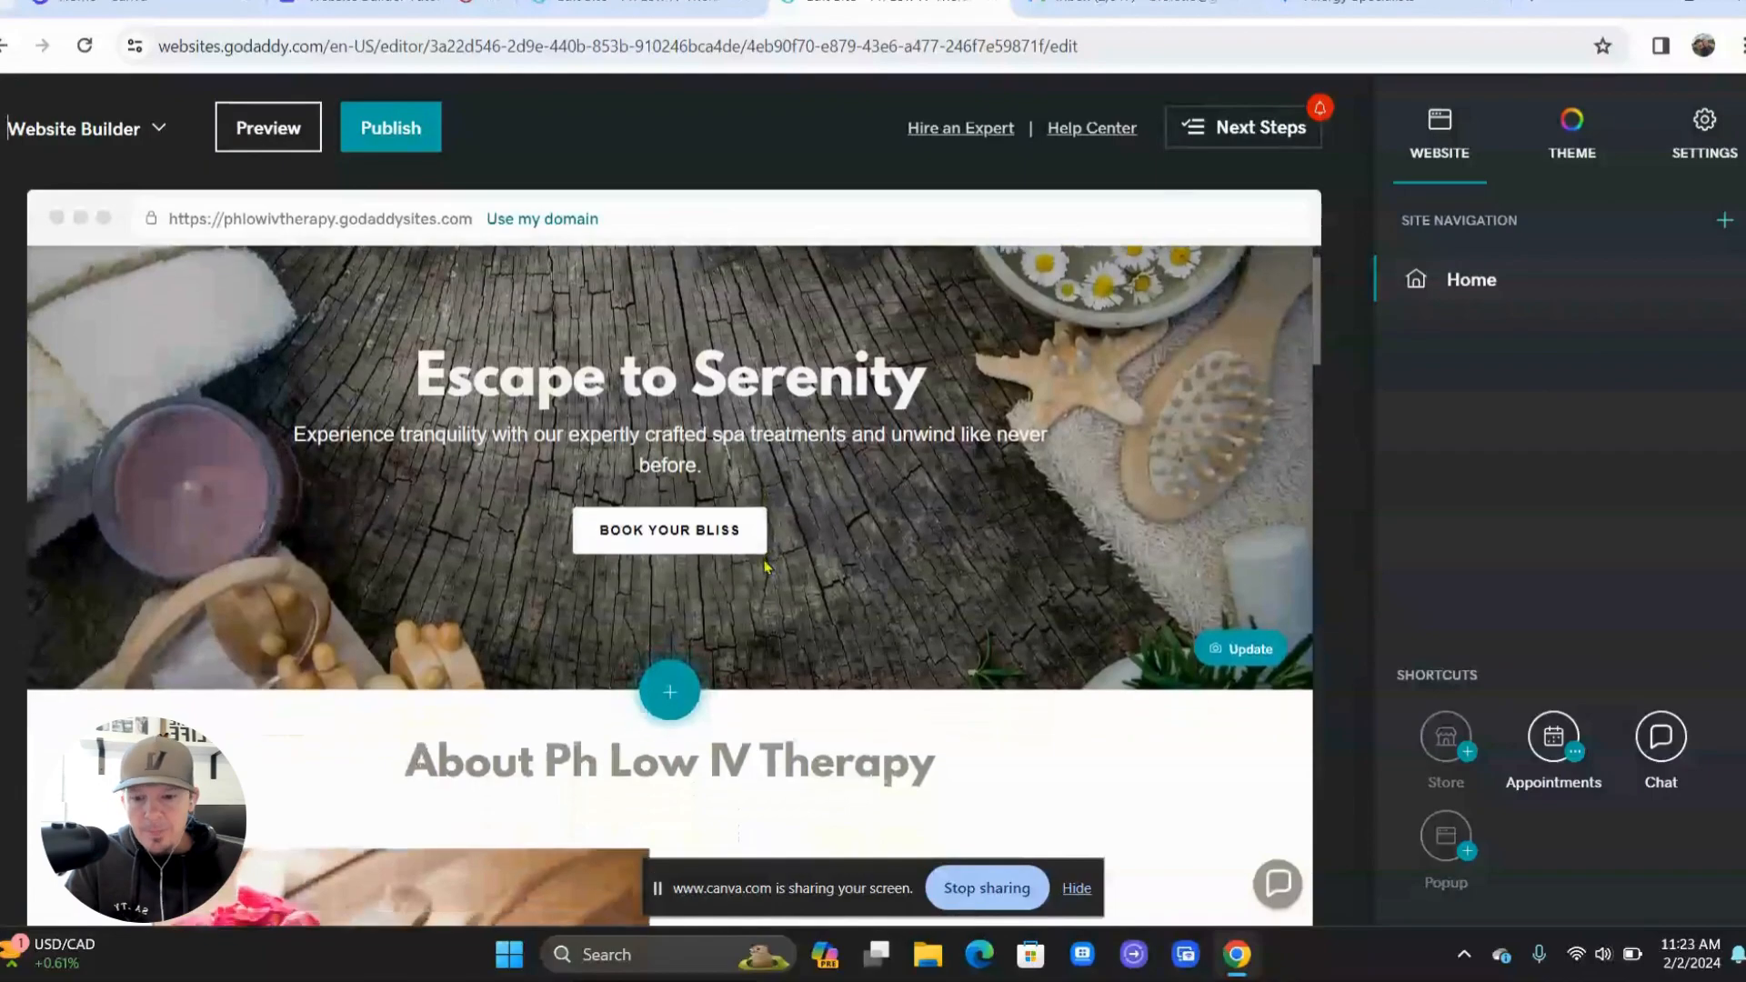
{"action": "scroll", "coordinate": [764, 565], "scroll_direction": "down", "scroll_amount": 8}
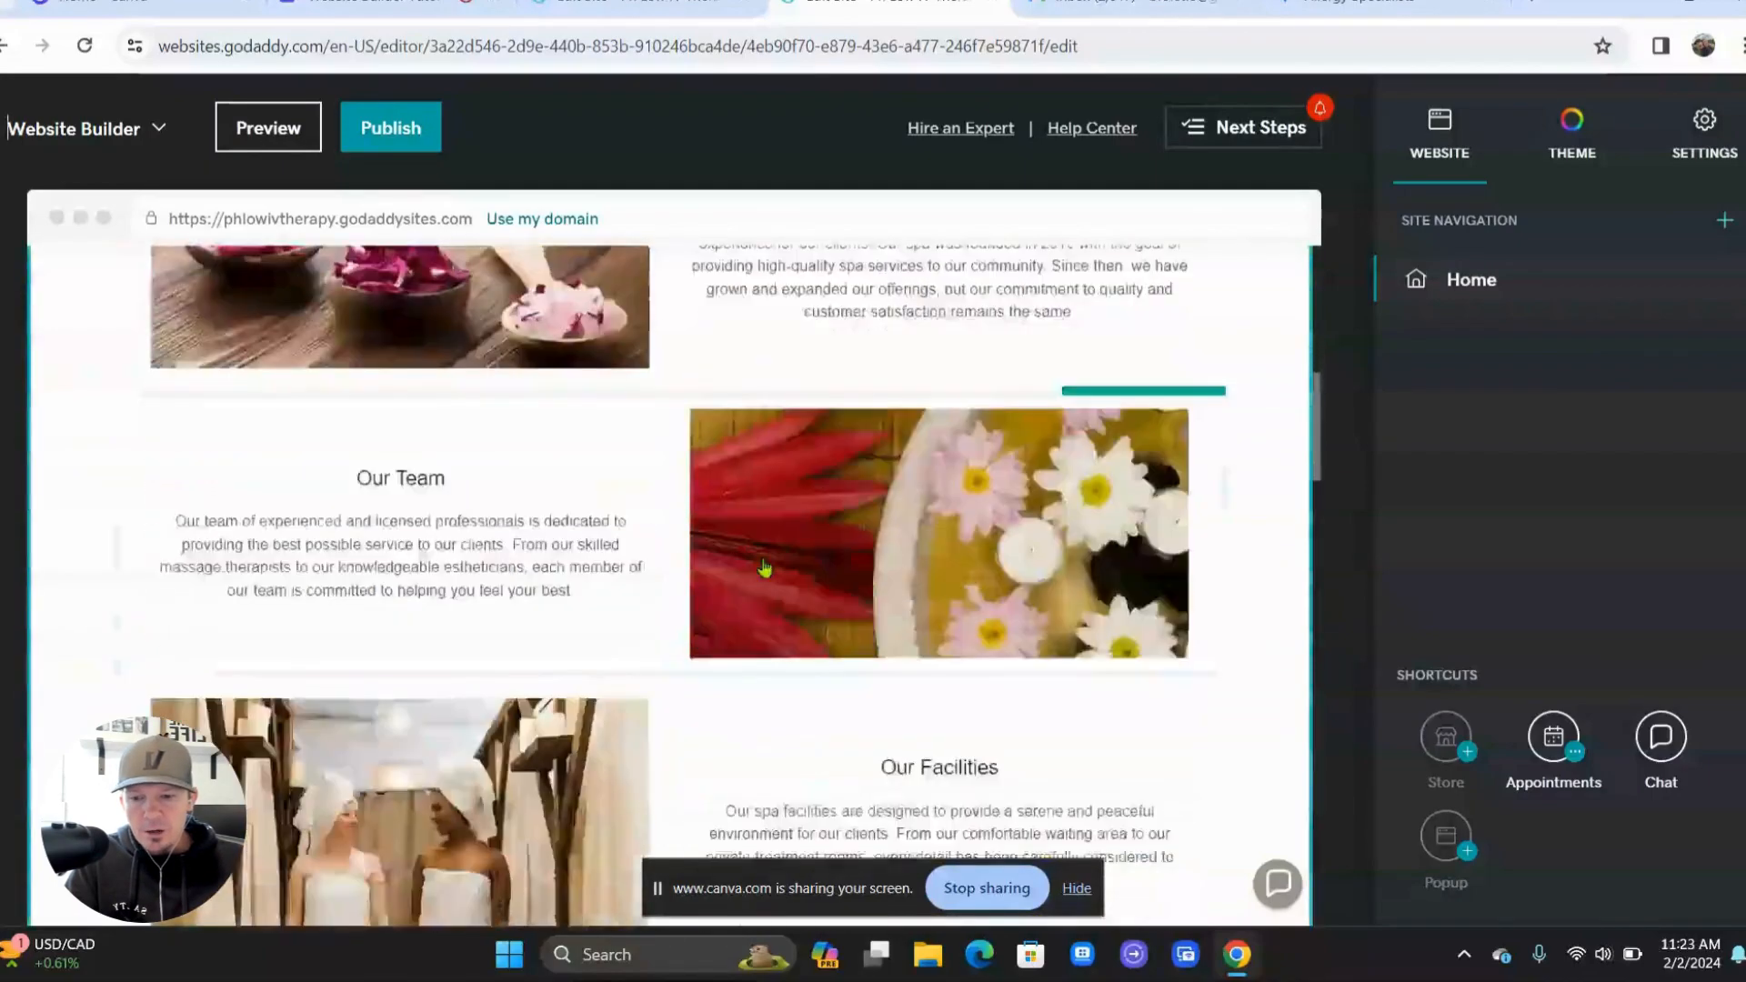
{"action": "scroll", "coordinate": [764, 567], "scroll_direction": "down", "scroll_amount": 3}
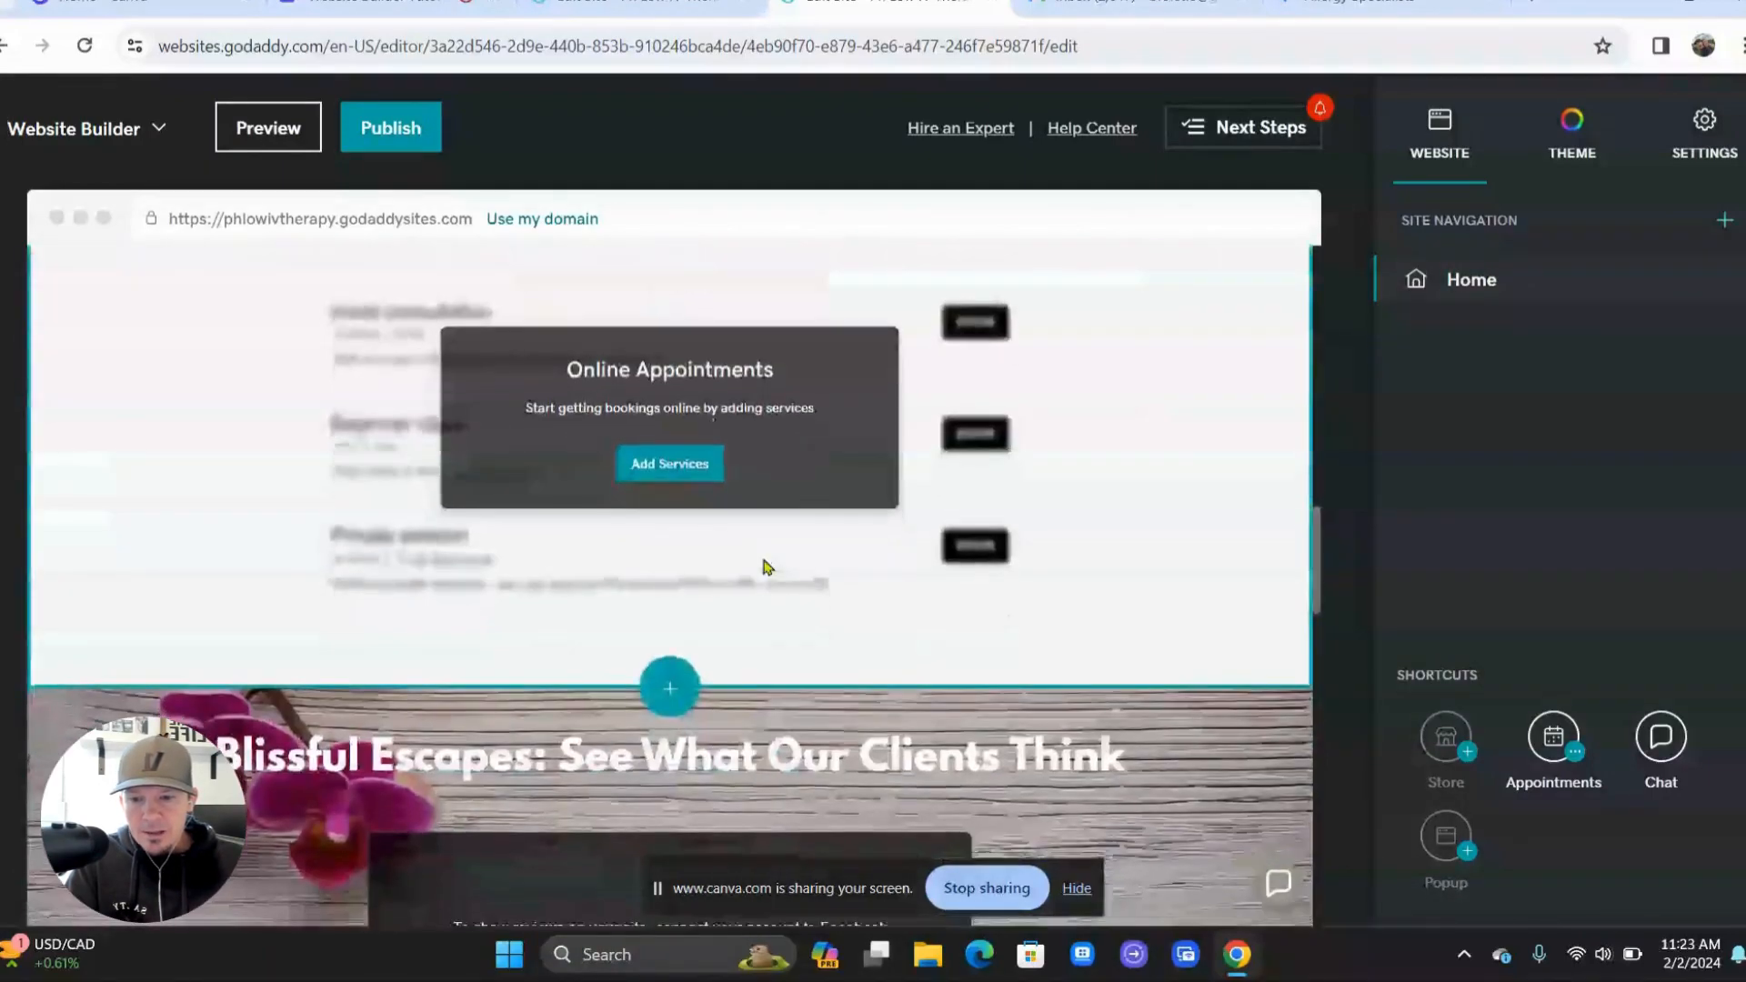
{"action": "scroll", "coordinate": [798, 483], "scroll_direction": "down", "scroll_amount": 4}
{"action": "scroll", "coordinate": [798, 483], "scroll_direction": "down", "scroll_amount": 2}
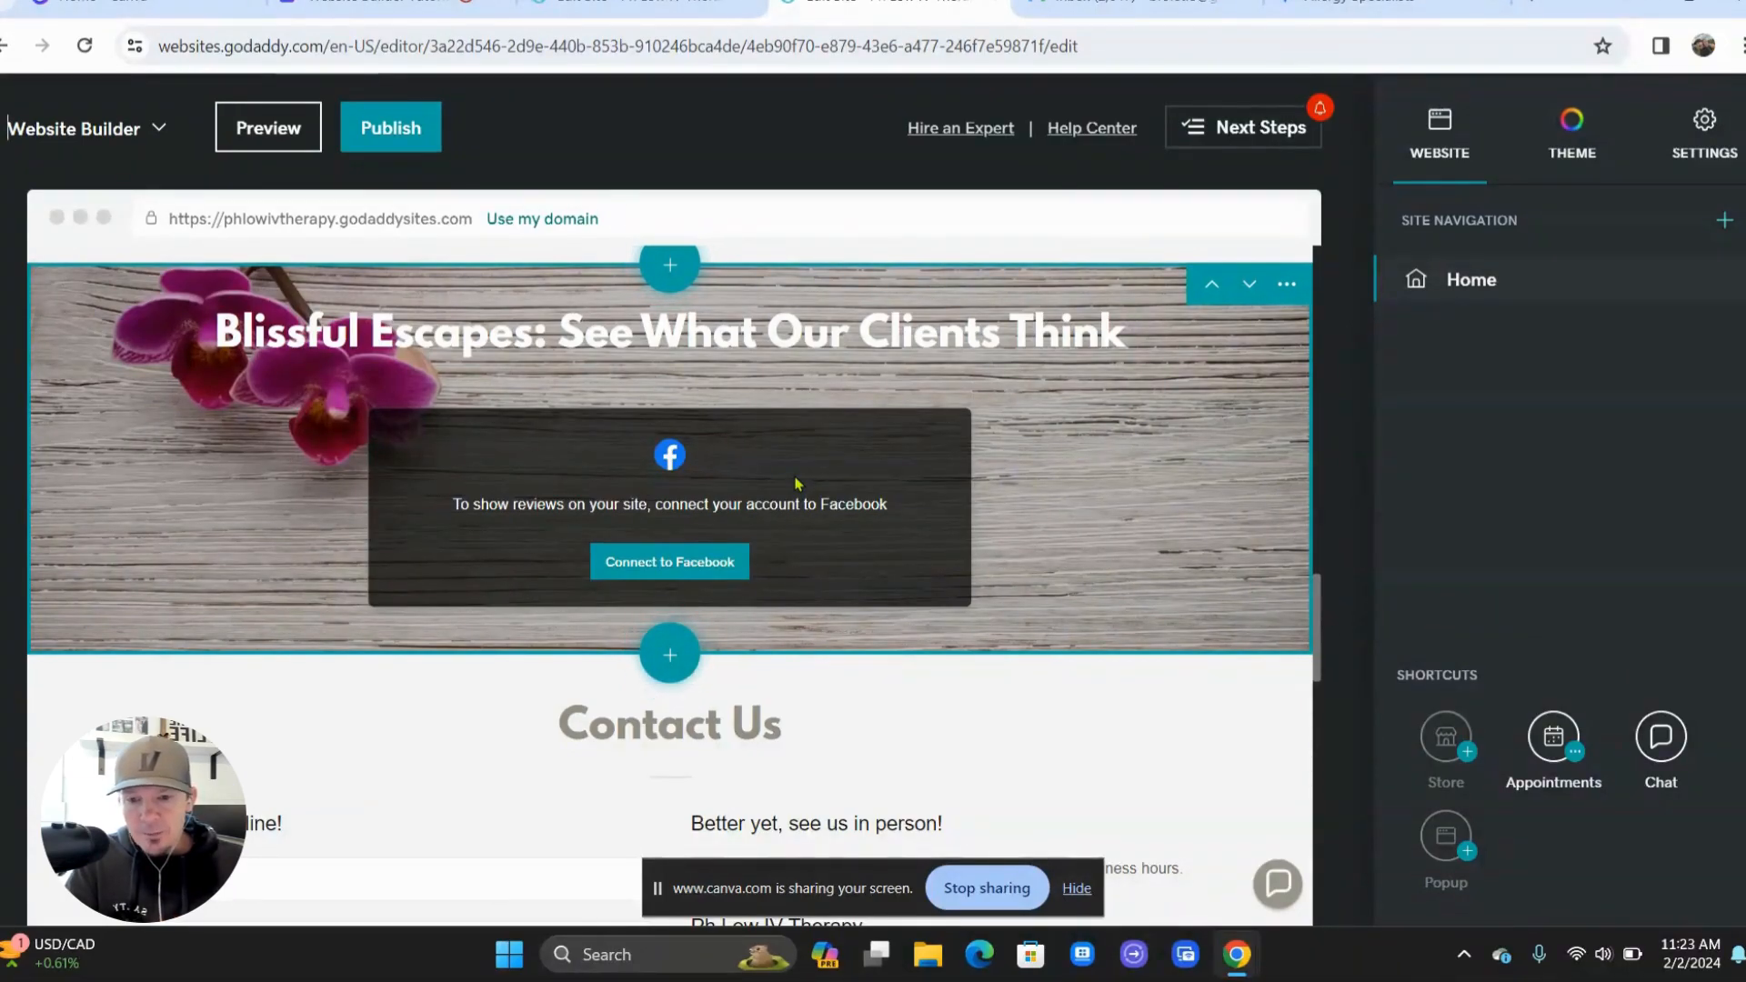
{"action": "scroll", "coordinate": [796, 484], "scroll_direction": "up", "scroll_amount": 1}
{"action": "scroll", "coordinate": [796, 484], "scroll_direction": "up", "scroll_amount": 3}
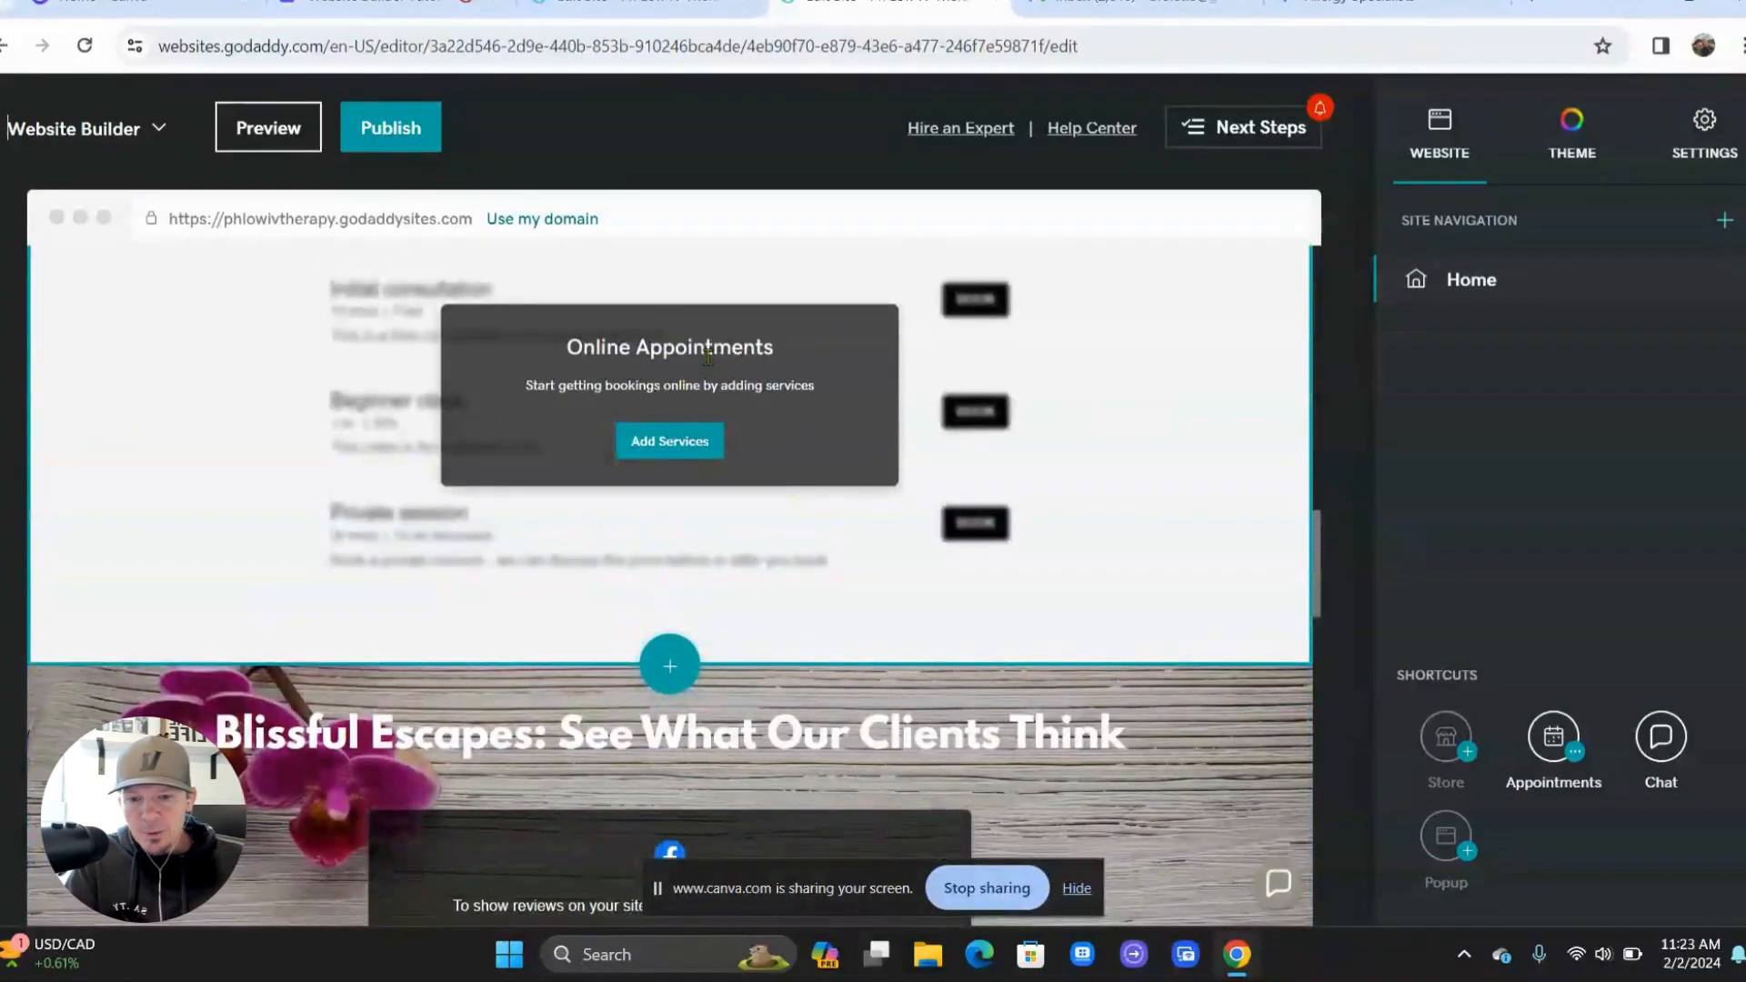
{"action": "scroll", "coordinate": [317, 416], "scroll_direction": "down", "scroll_amount": 1}
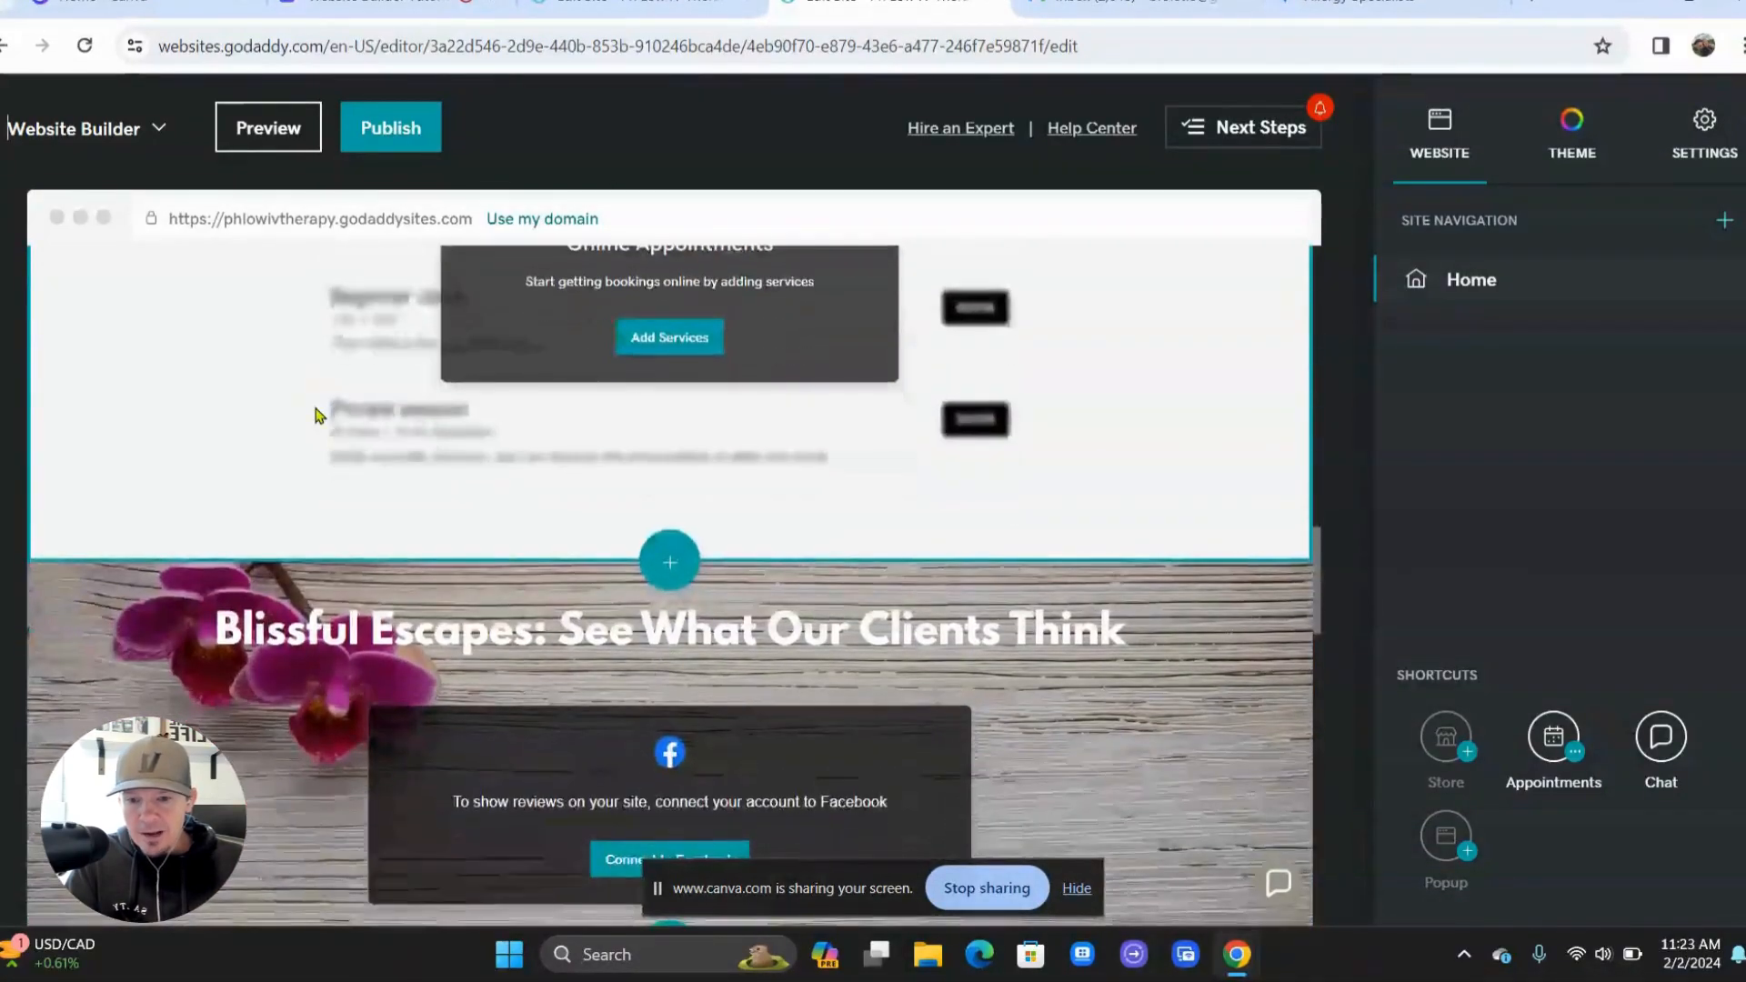
{"action": "scroll", "coordinate": [318, 416], "scroll_direction": "up", "scroll_amount": 1}
{"action": "scroll", "coordinate": [317, 415], "scroll_direction": "up", "scroll_amount": 1}
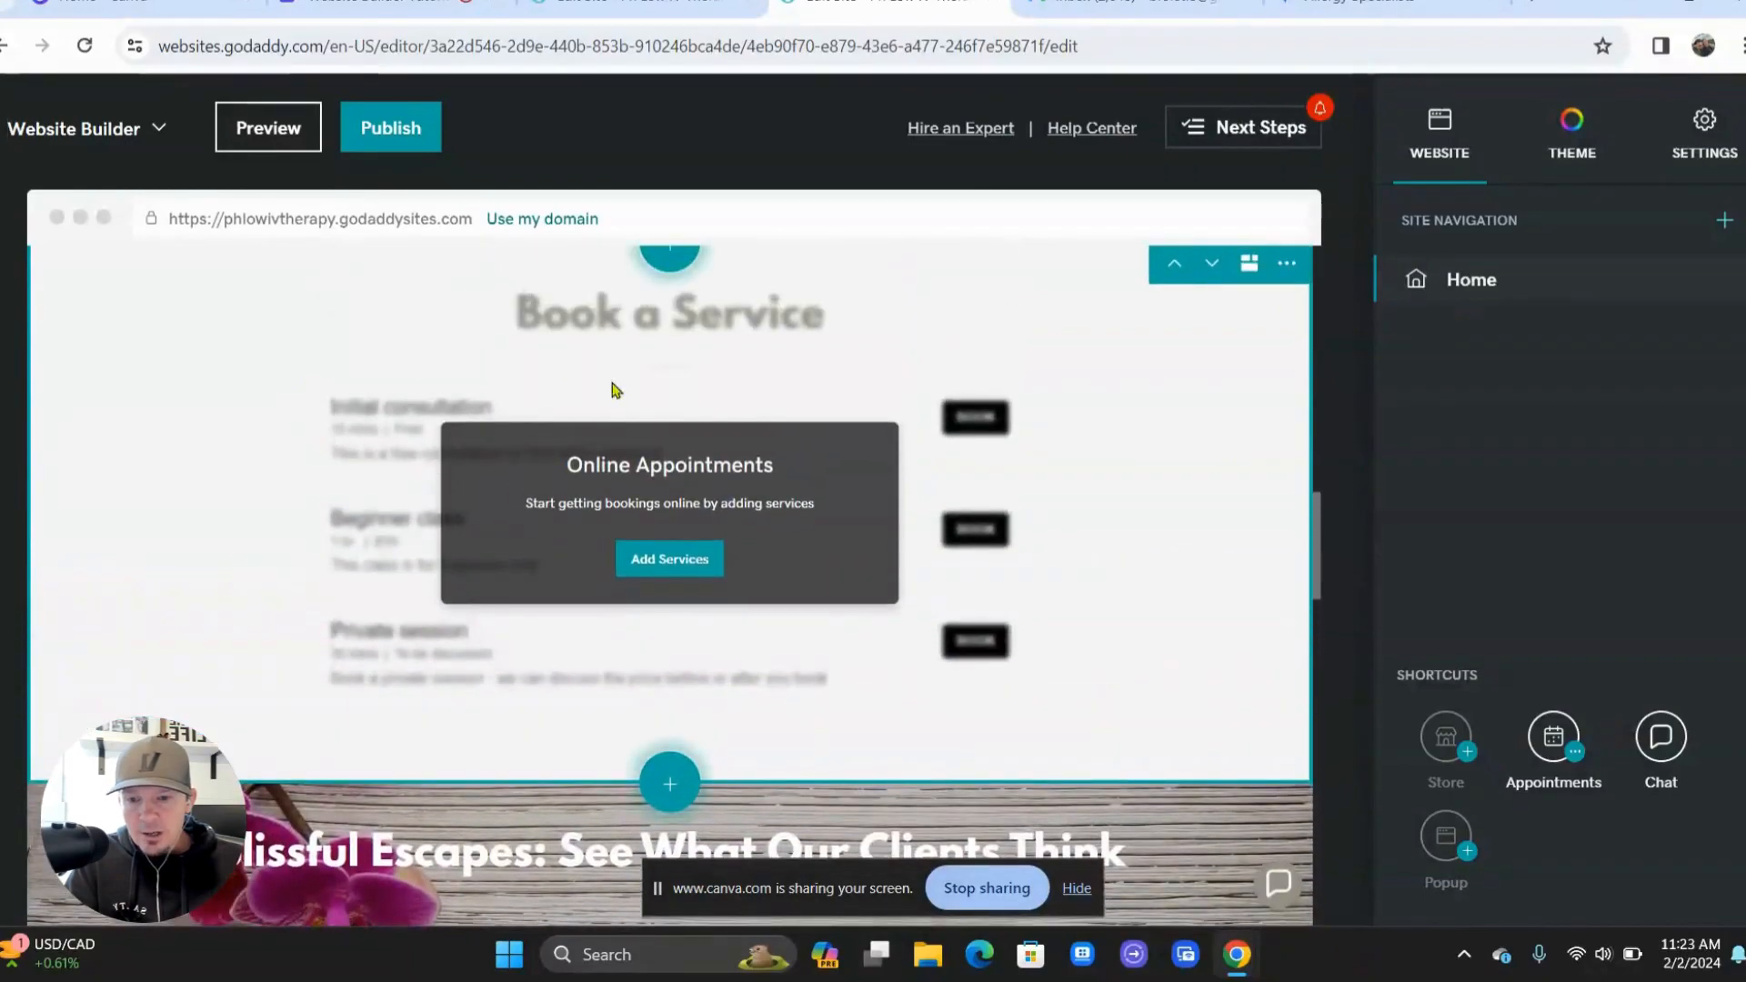
{"action": "scroll", "coordinate": [651, 435], "scroll_direction": "up", "scroll_amount": 1}
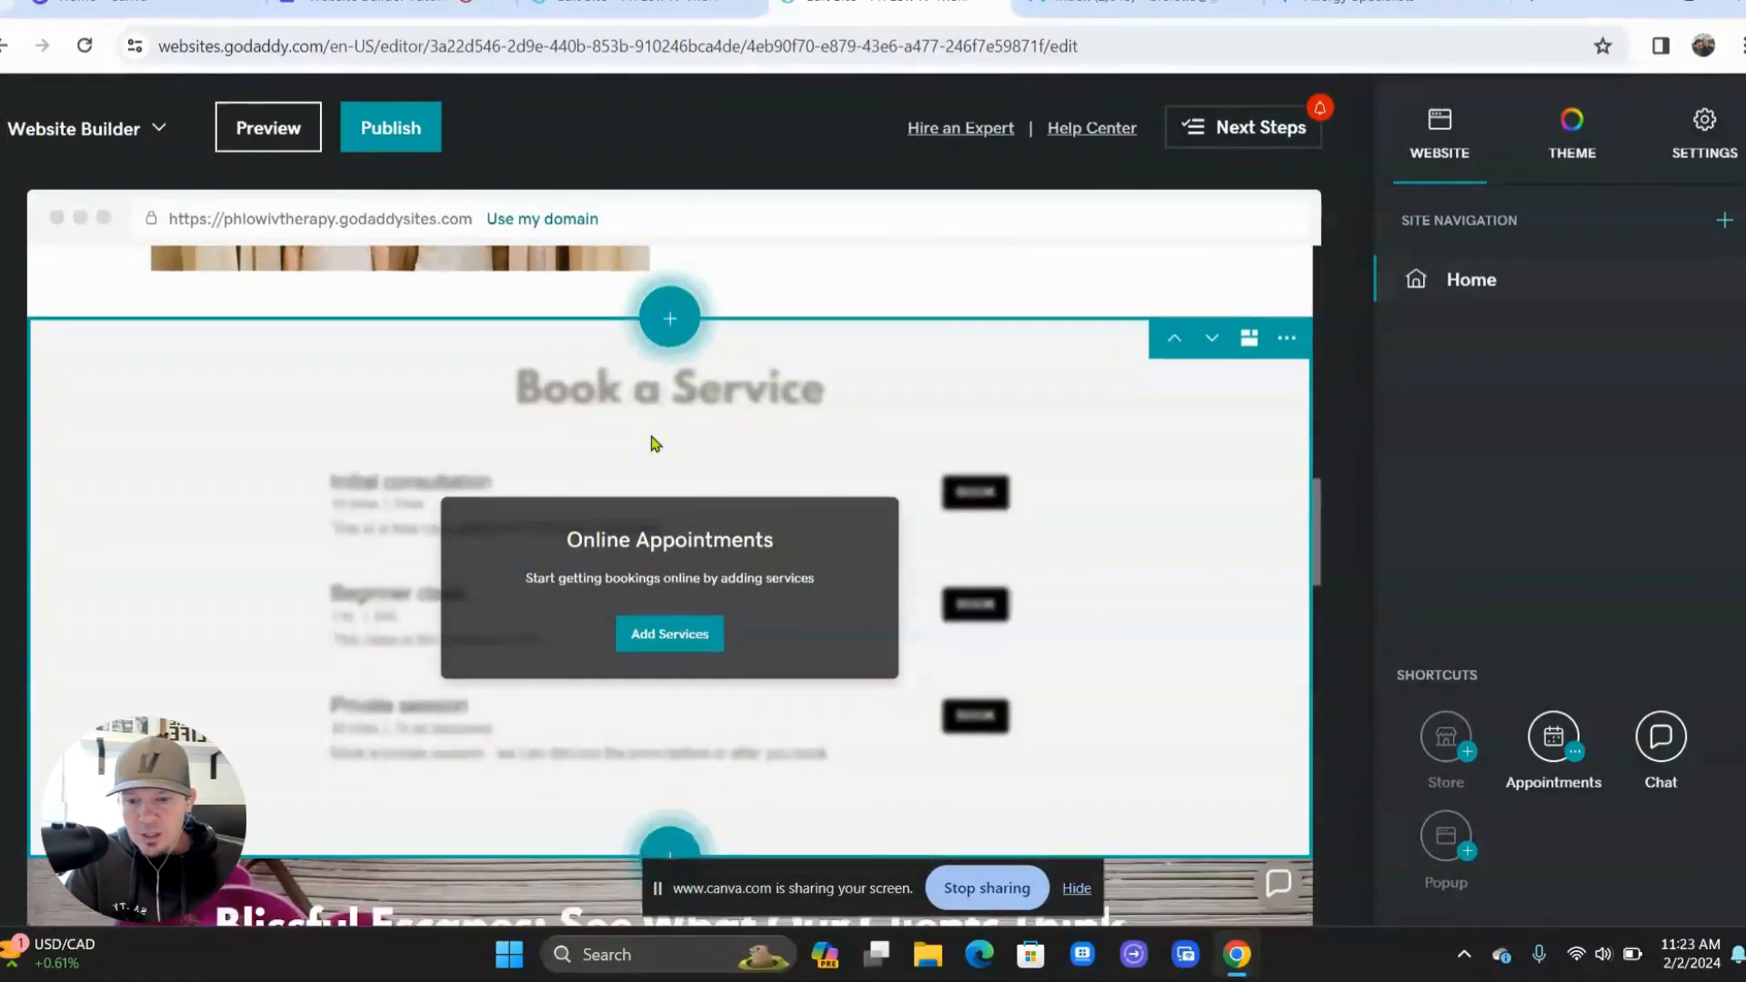
- Look over the rest of the home page, from the client reviews down to the Connect With Us and Join Our Mailing List sections
{"action": "scroll", "coordinate": [651, 443], "scroll_direction": "down", "scroll_amount": 4}
{"action": "scroll", "coordinate": [651, 435], "scroll_direction": "down", "scroll_amount": 2}
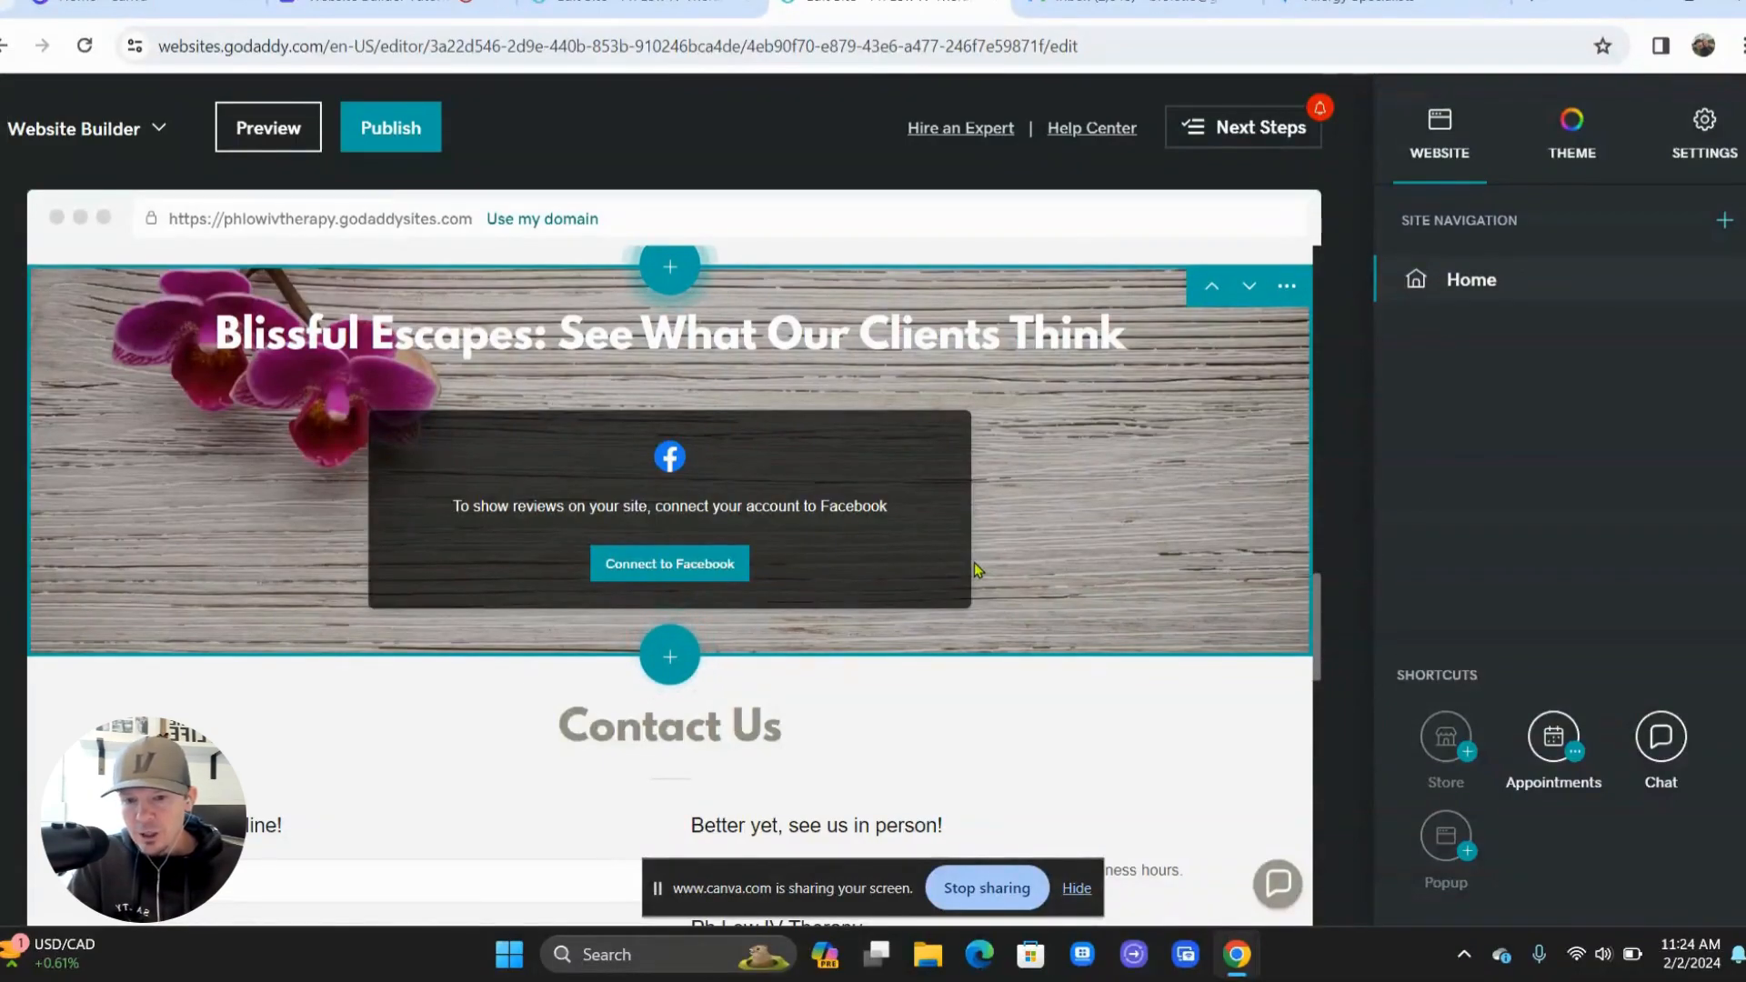
{"action": "scroll", "coordinate": [976, 568], "scroll_direction": "down", "scroll_amount": 2}
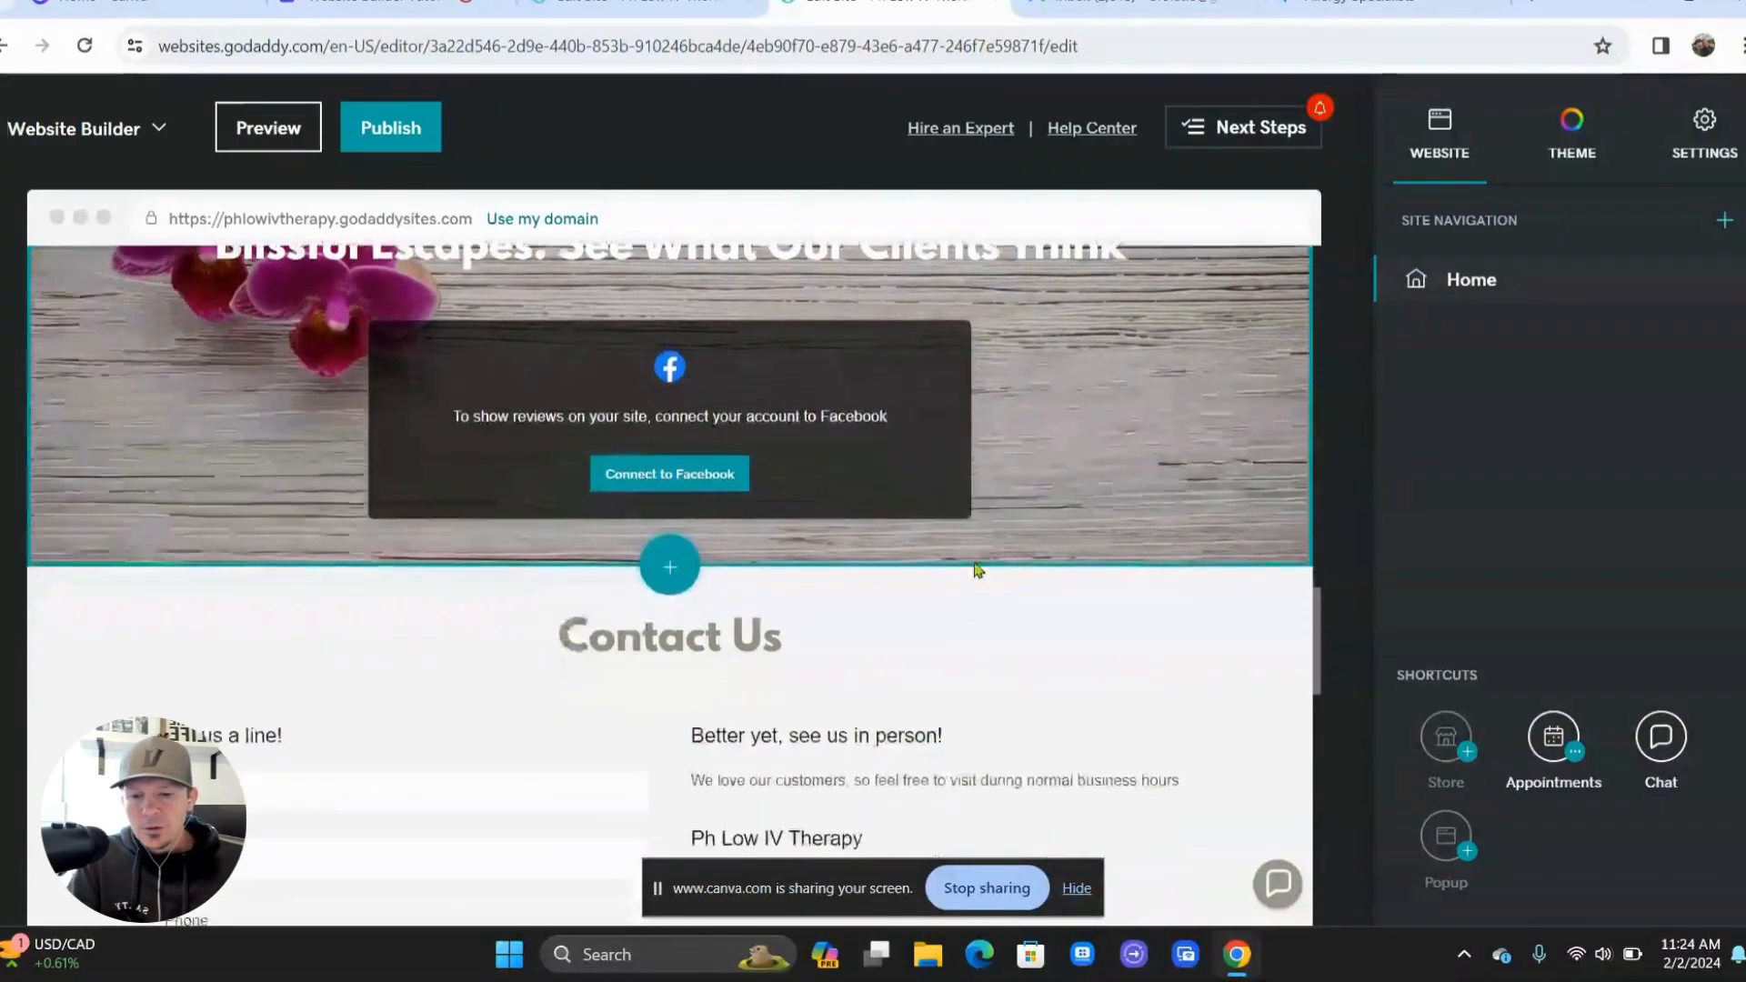
{"action": "scroll", "coordinate": [973, 562], "scroll_direction": "down", "scroll_amount": 15}
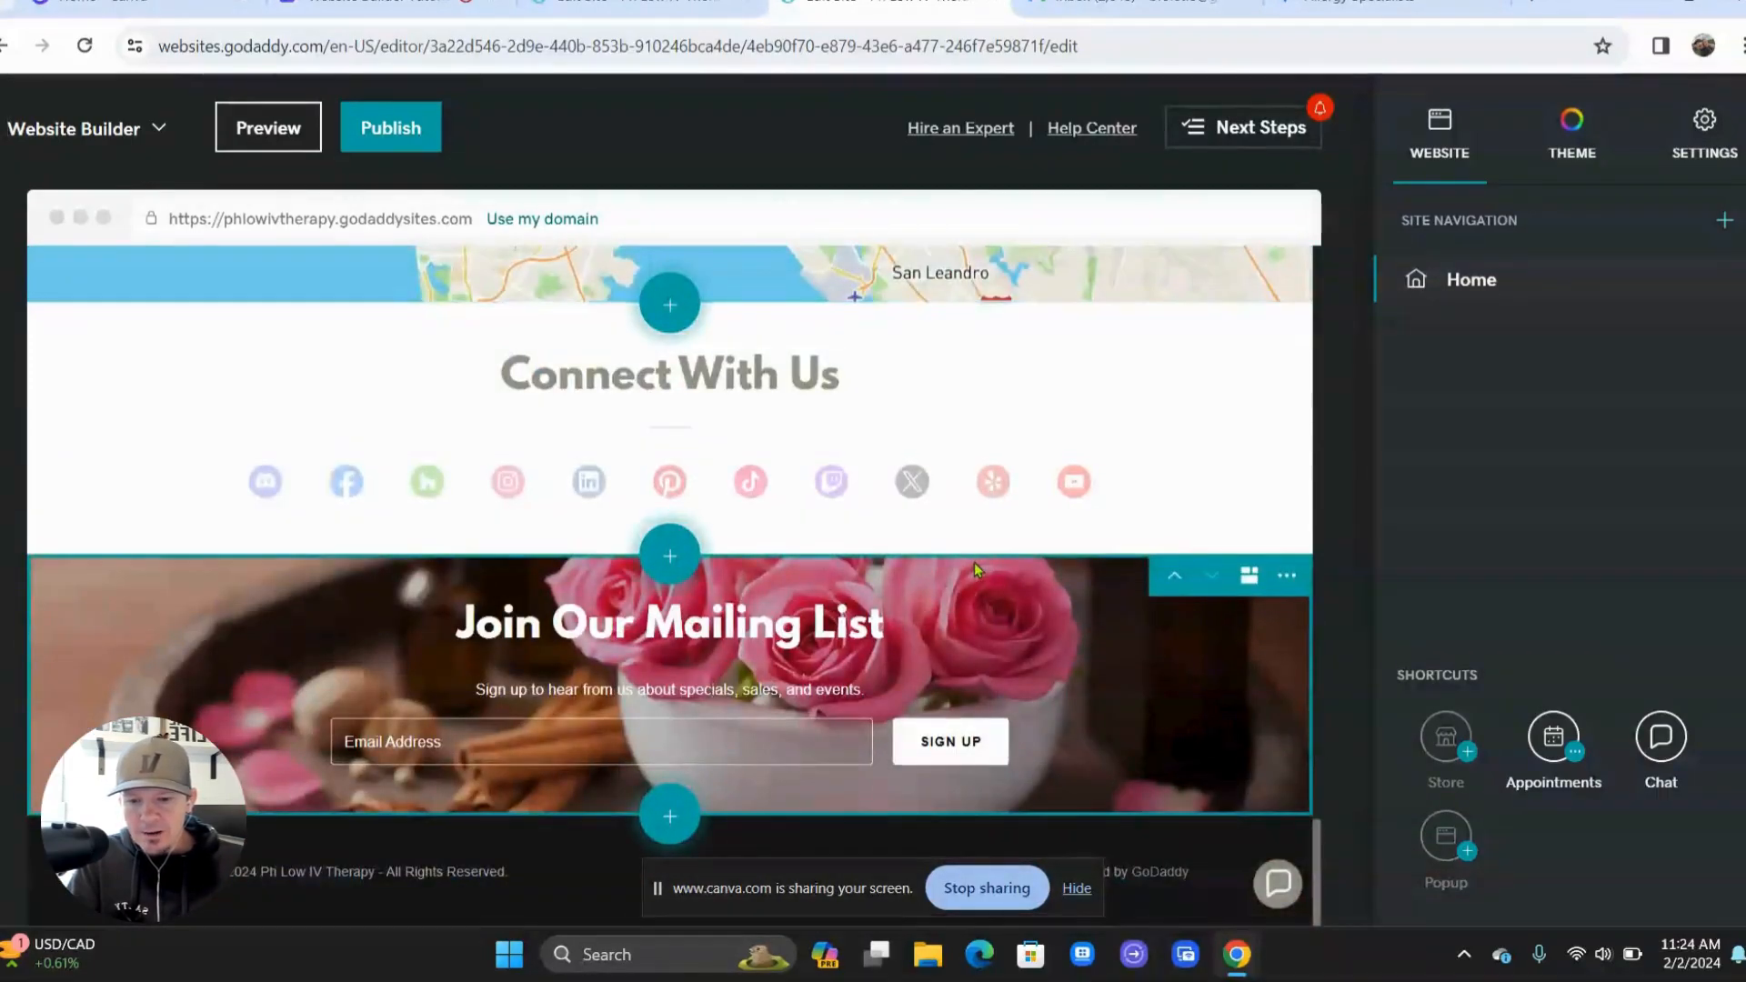
{"action": "scroll", "coordinate": [974, 568], "scroll_direction": "up", "scroll_amount": 12}
{"action": "scroll", "coordinate": [976, 569], "scroll_direction": "up", "scroll_amount": 20}
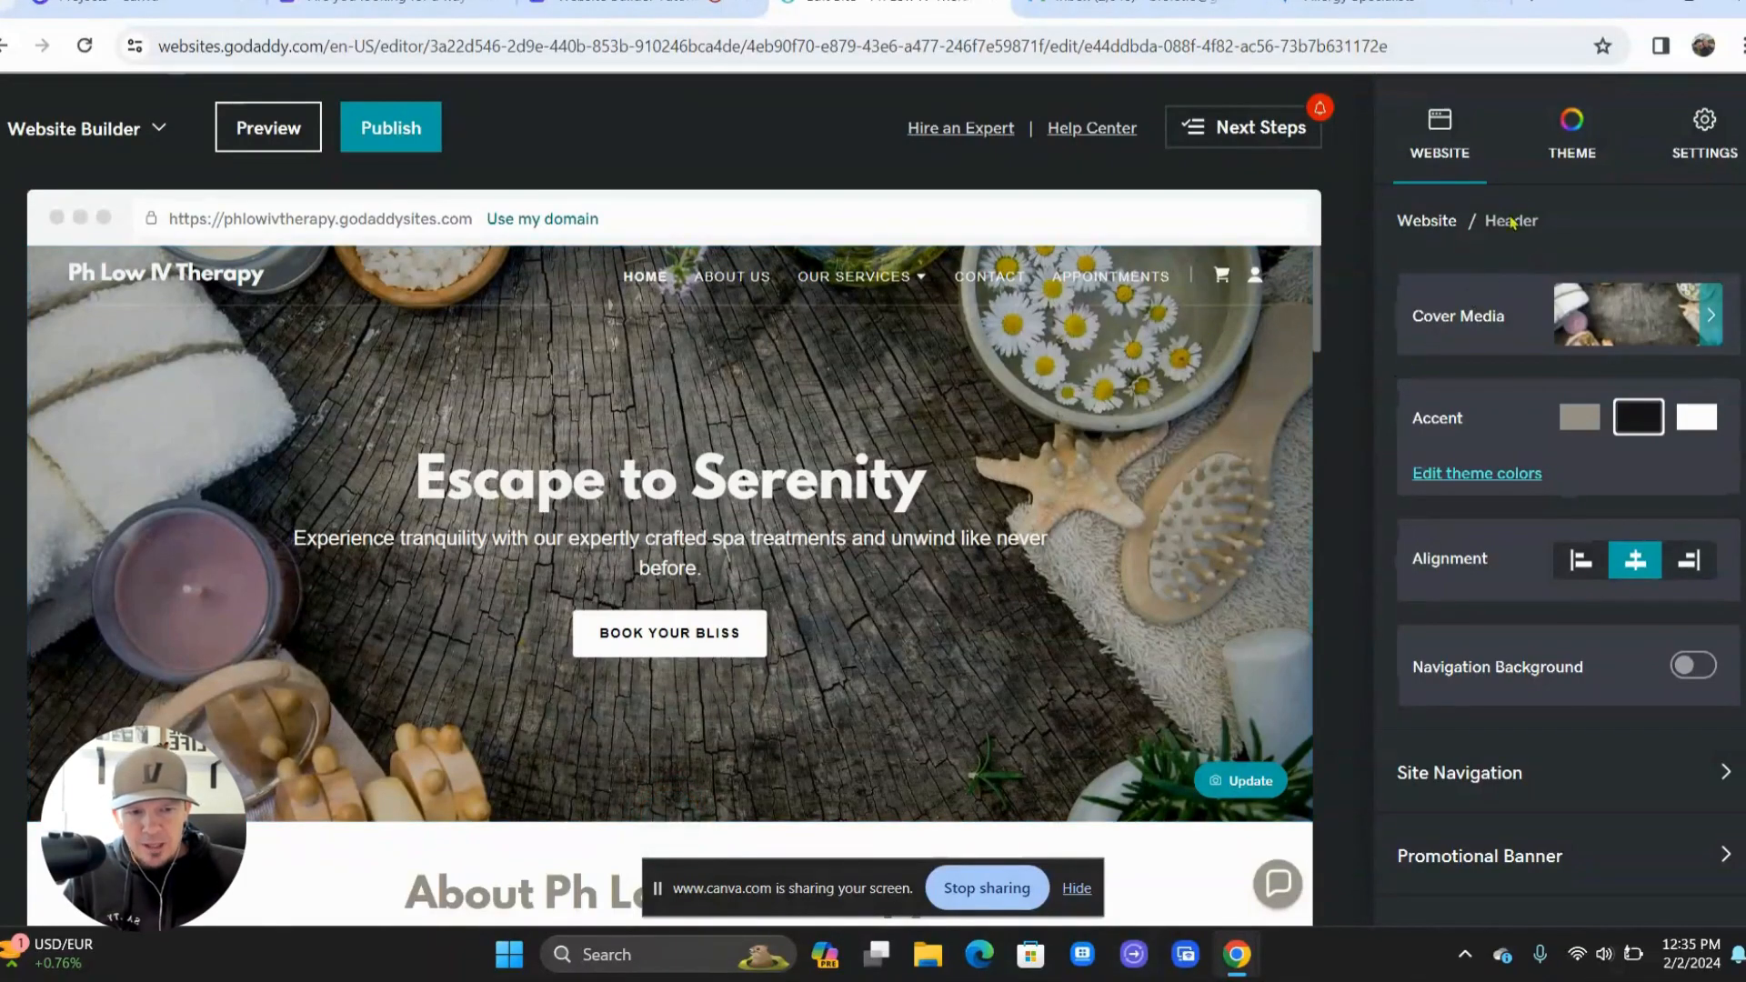
- Review the website theme's color options and its primary and secondary button styles
{"action": "left_click", "coordinate": [1557, 156]}
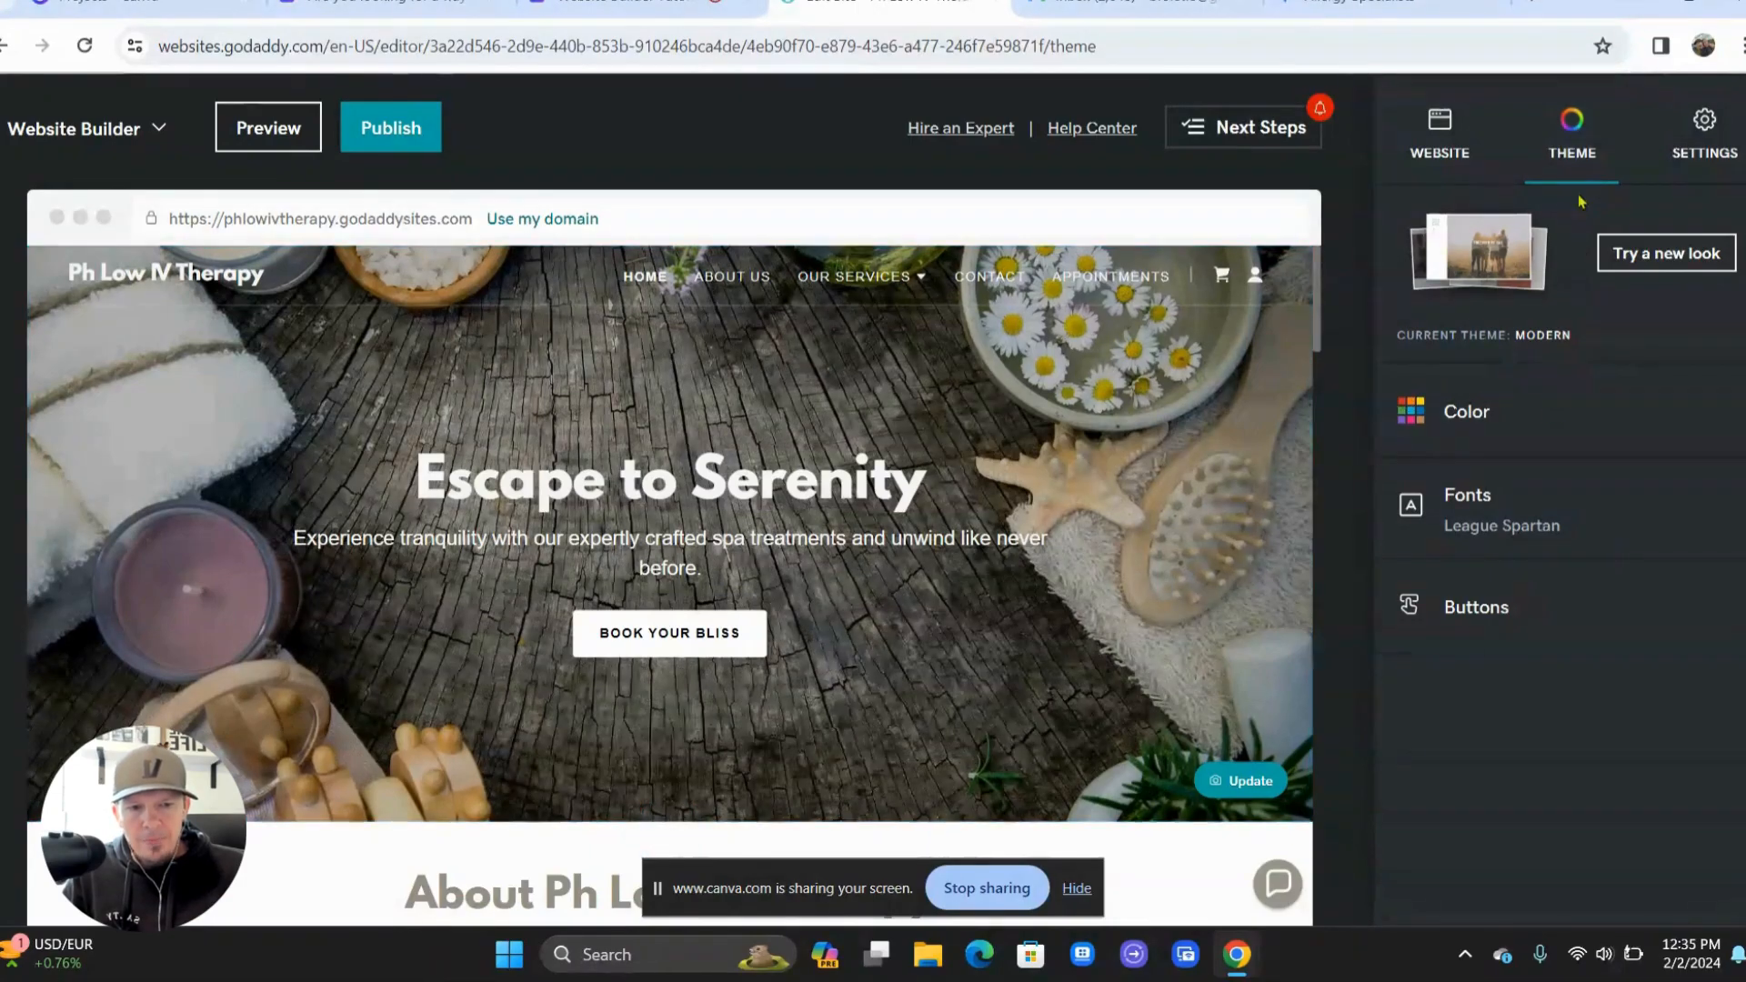
{"action": "left_click", "coordinate": [1520, 434]}
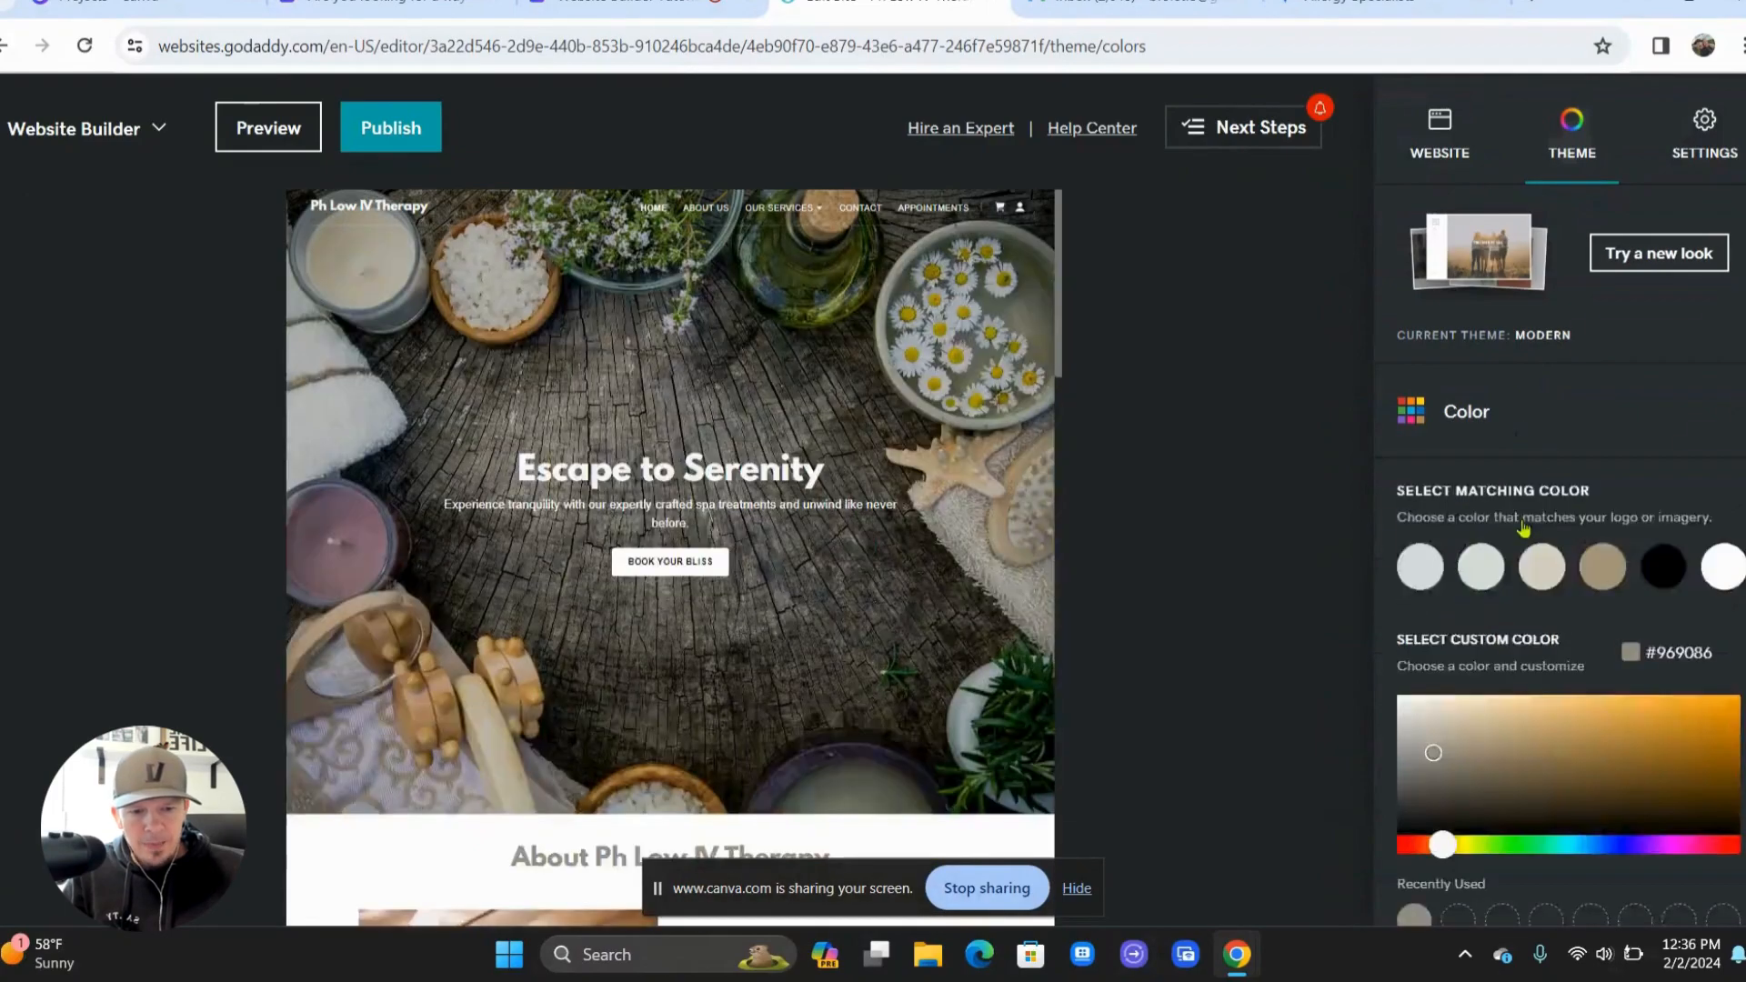
{"action": "scroll", "coordinate": [1523, 551], "scroll_direction": "down", "scroll_amount": 4}
{"action": "scroll", "coordinate": [1524, 558], "scroll_direction": "up", "scroll_amount": 4}
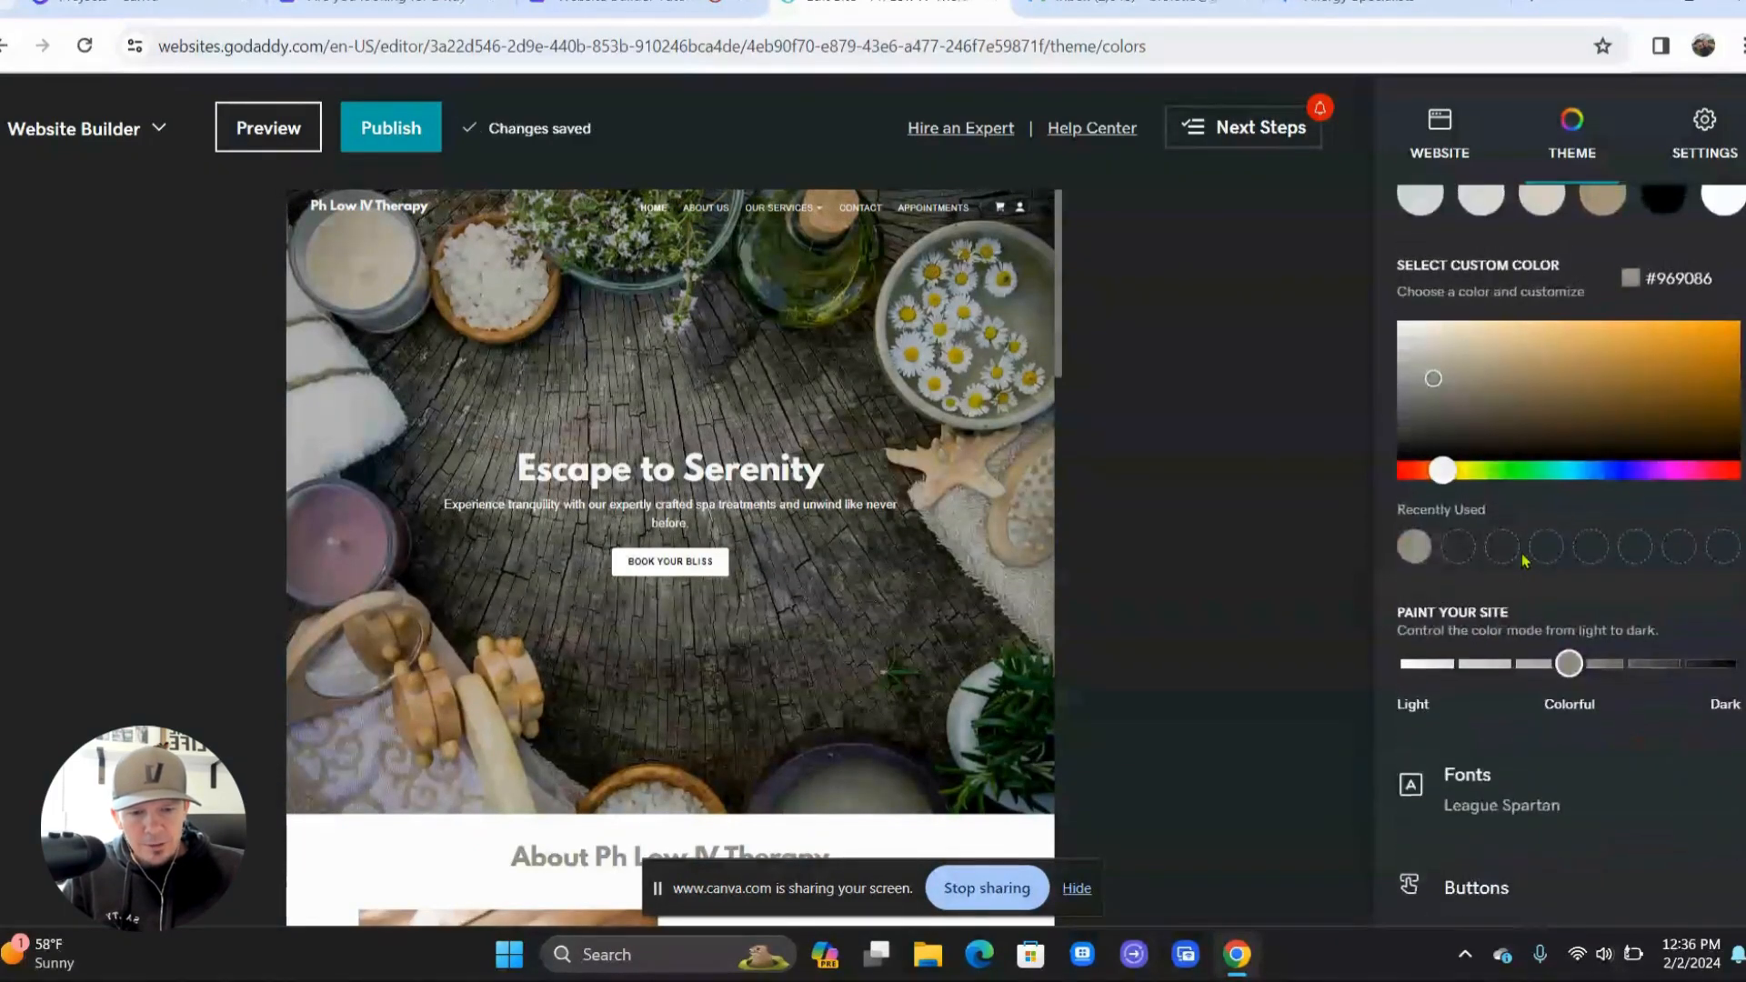
{"action": "left_click", "coordinate": [1509, 404]}
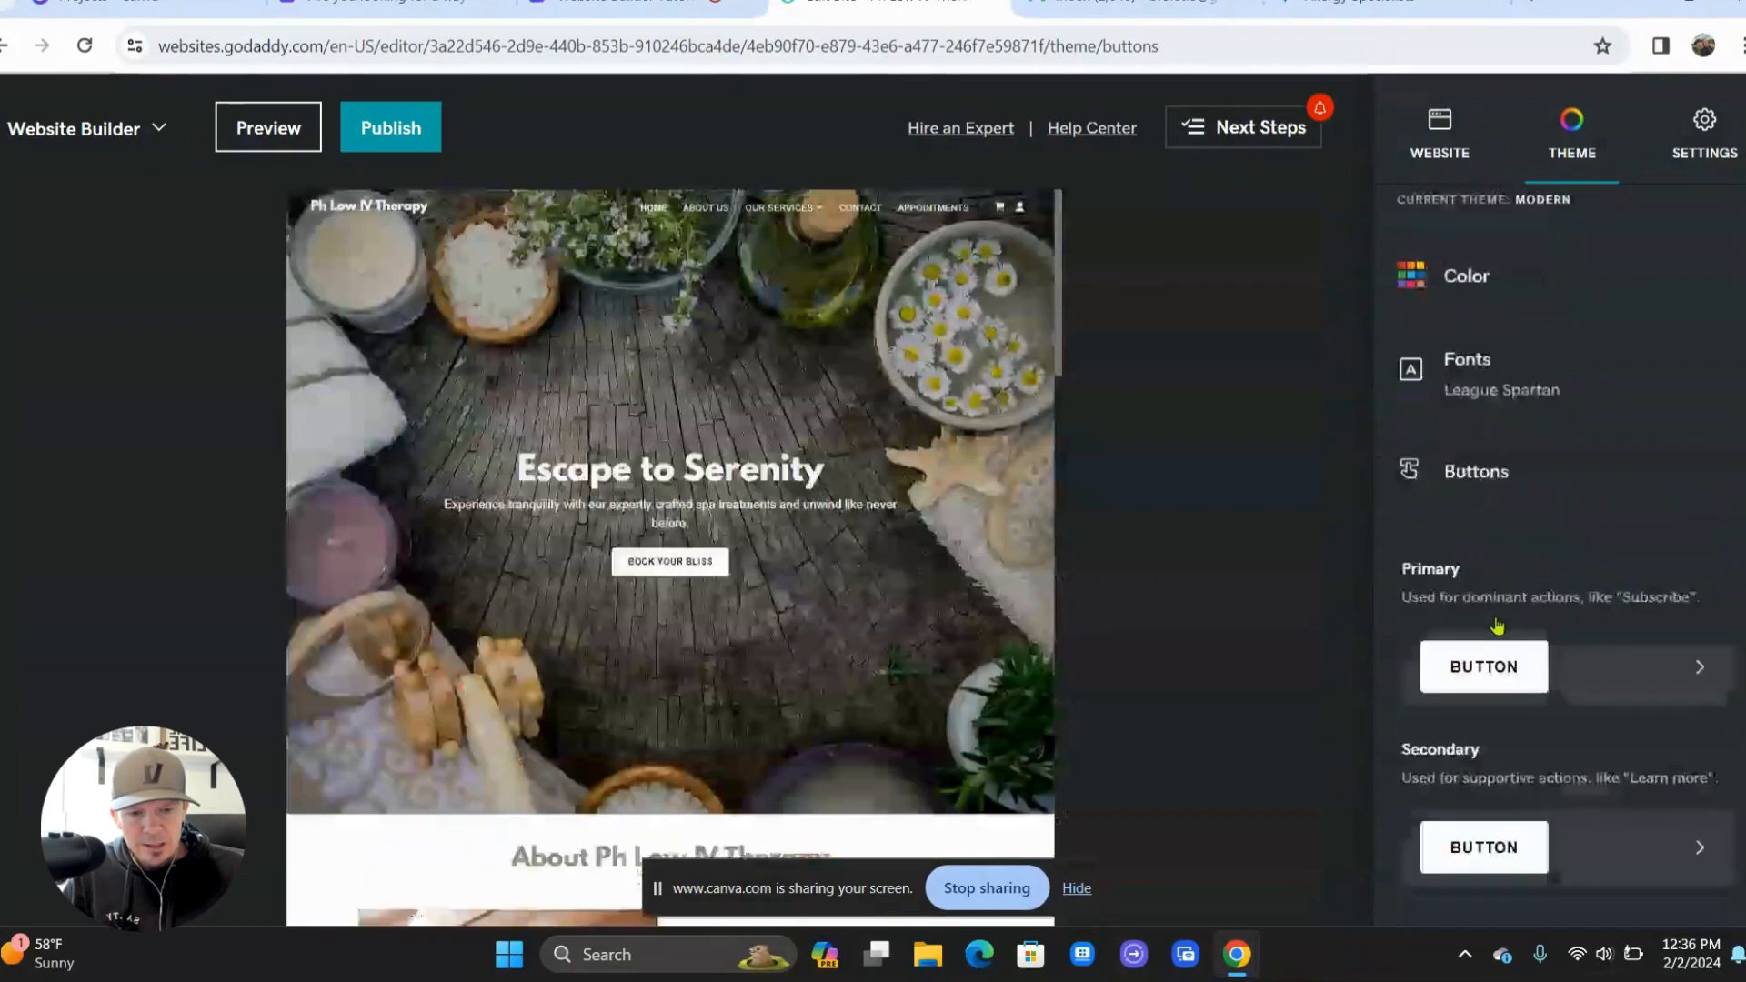
{"action": "left_click", "coordinate": [1497, 626]}
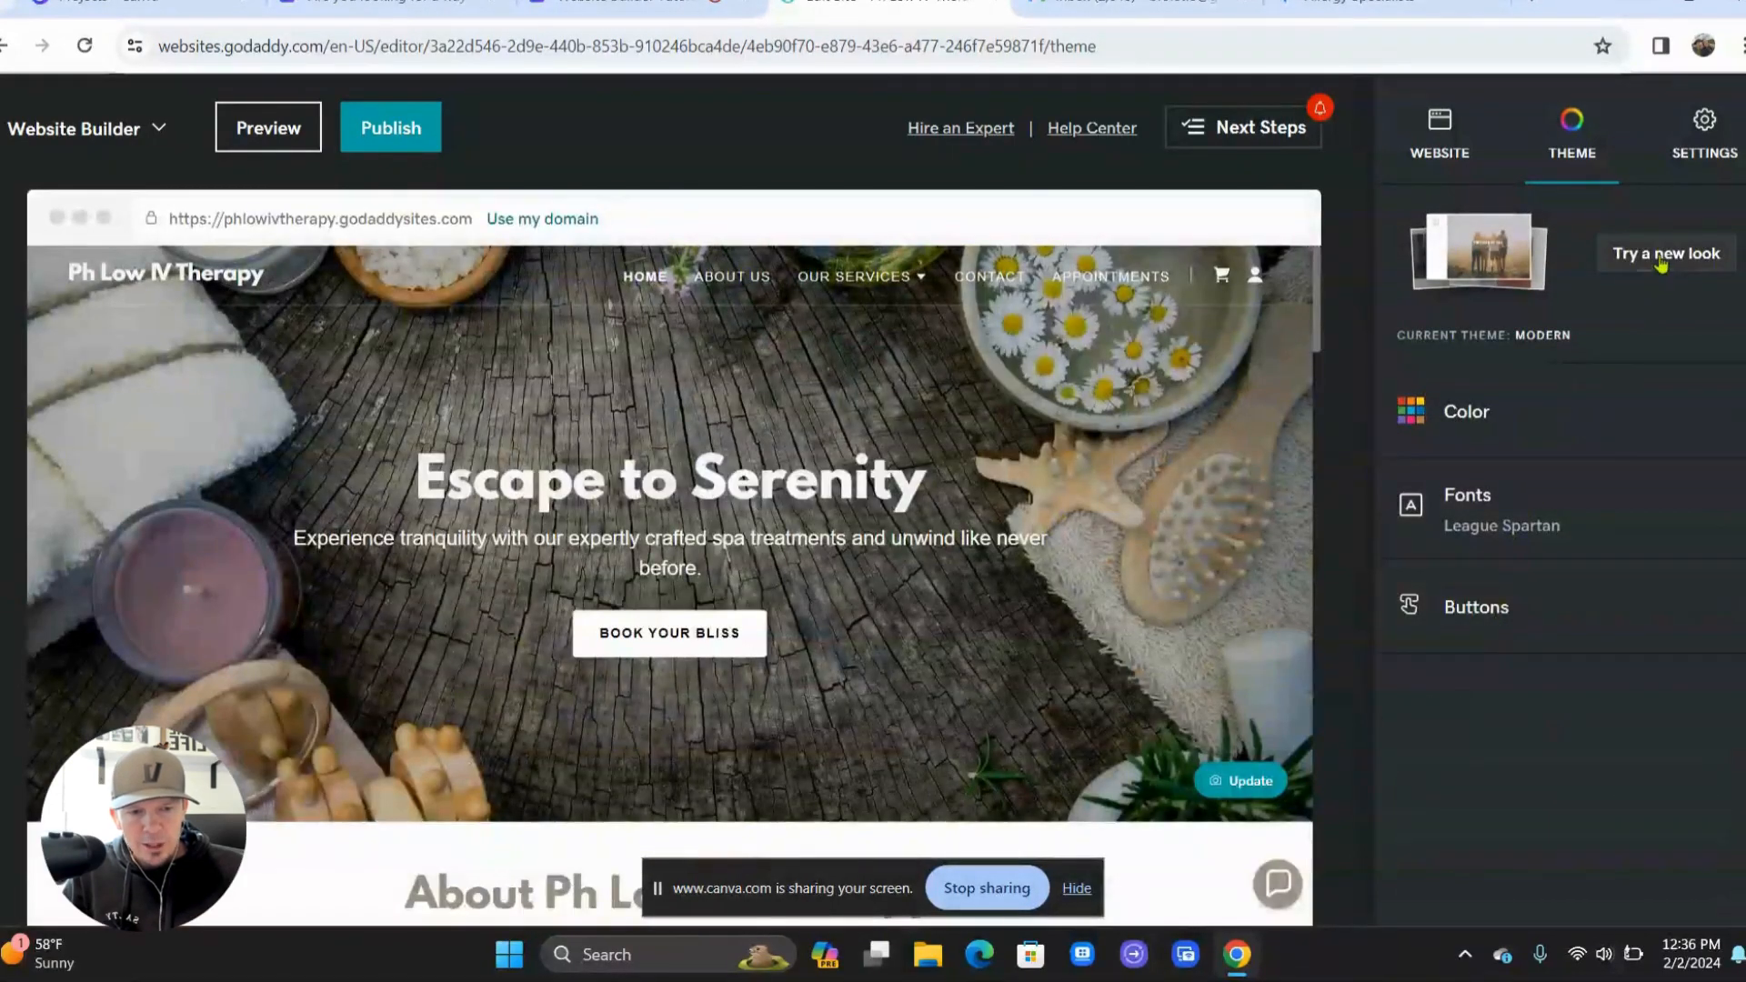
- Browse the alternative themes, apply the Luxe theme to the website and check how the home page looks with it
{"action": "left_click", "coordinate": [1661, 260]}
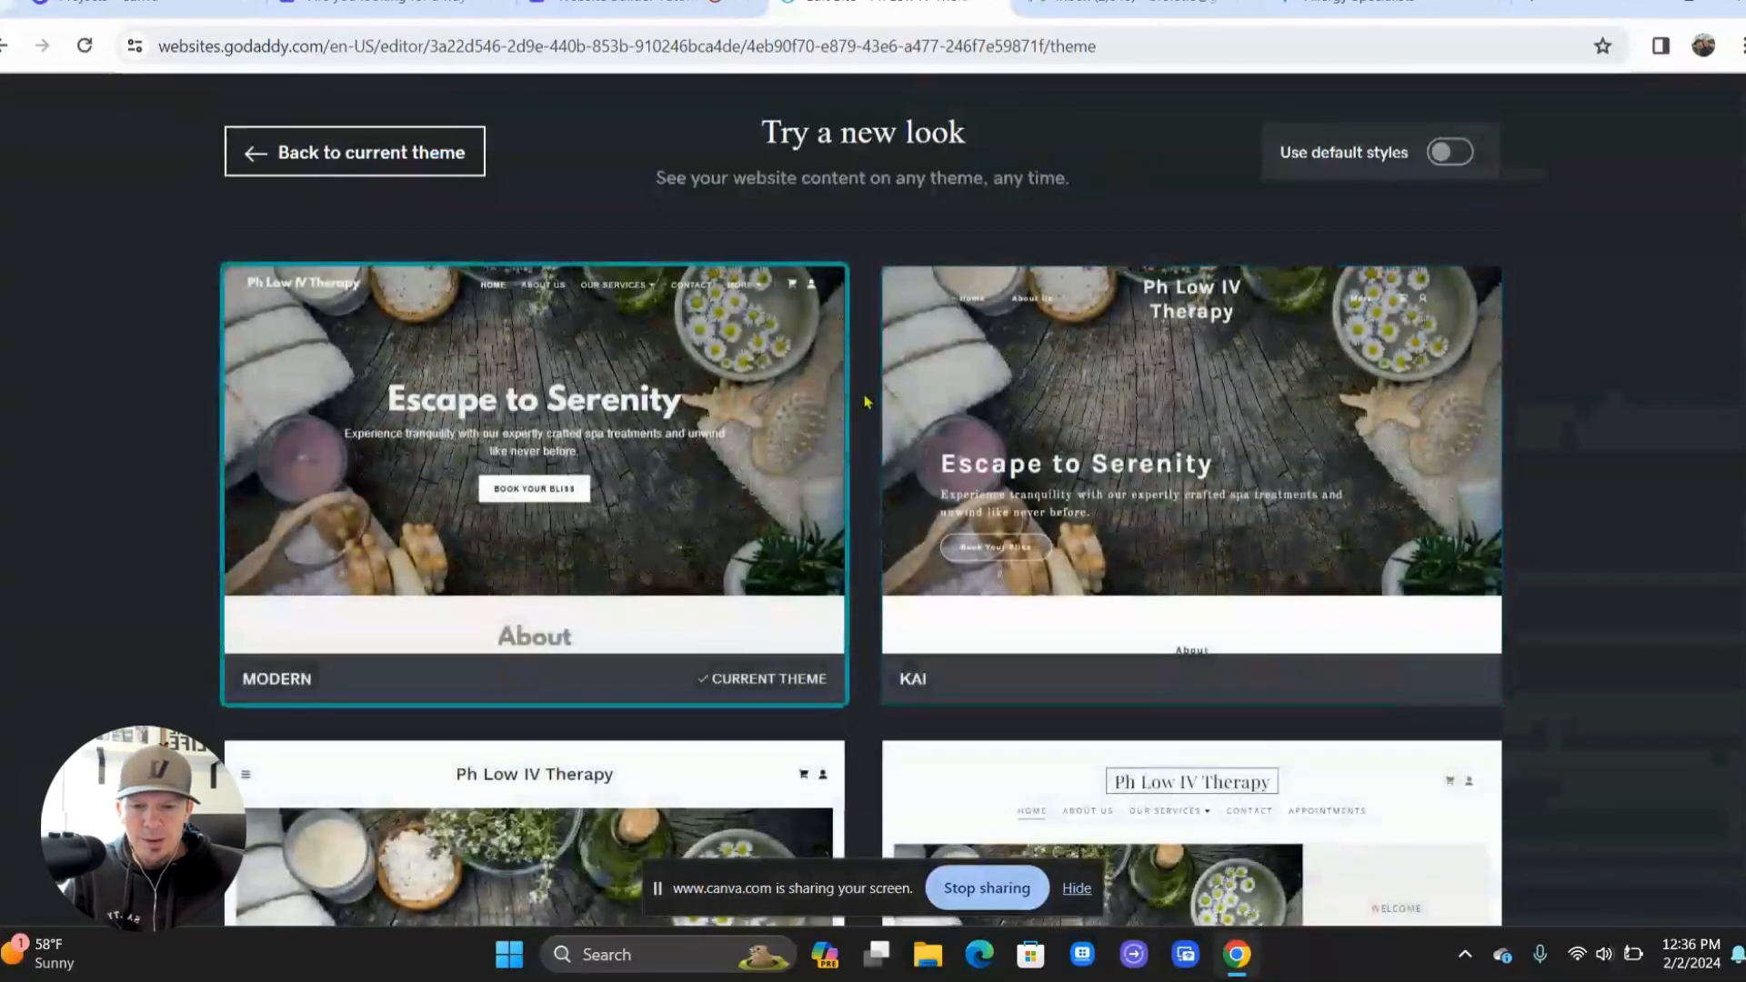
{"action": "scroll", "coordinate": [864, 401], "scroll_direction": "down", "scroll_amount": 1}
{"action": "scroll", "coordinate": [865, 401], "scroll_direction": "up", "scroll_amount": 1}
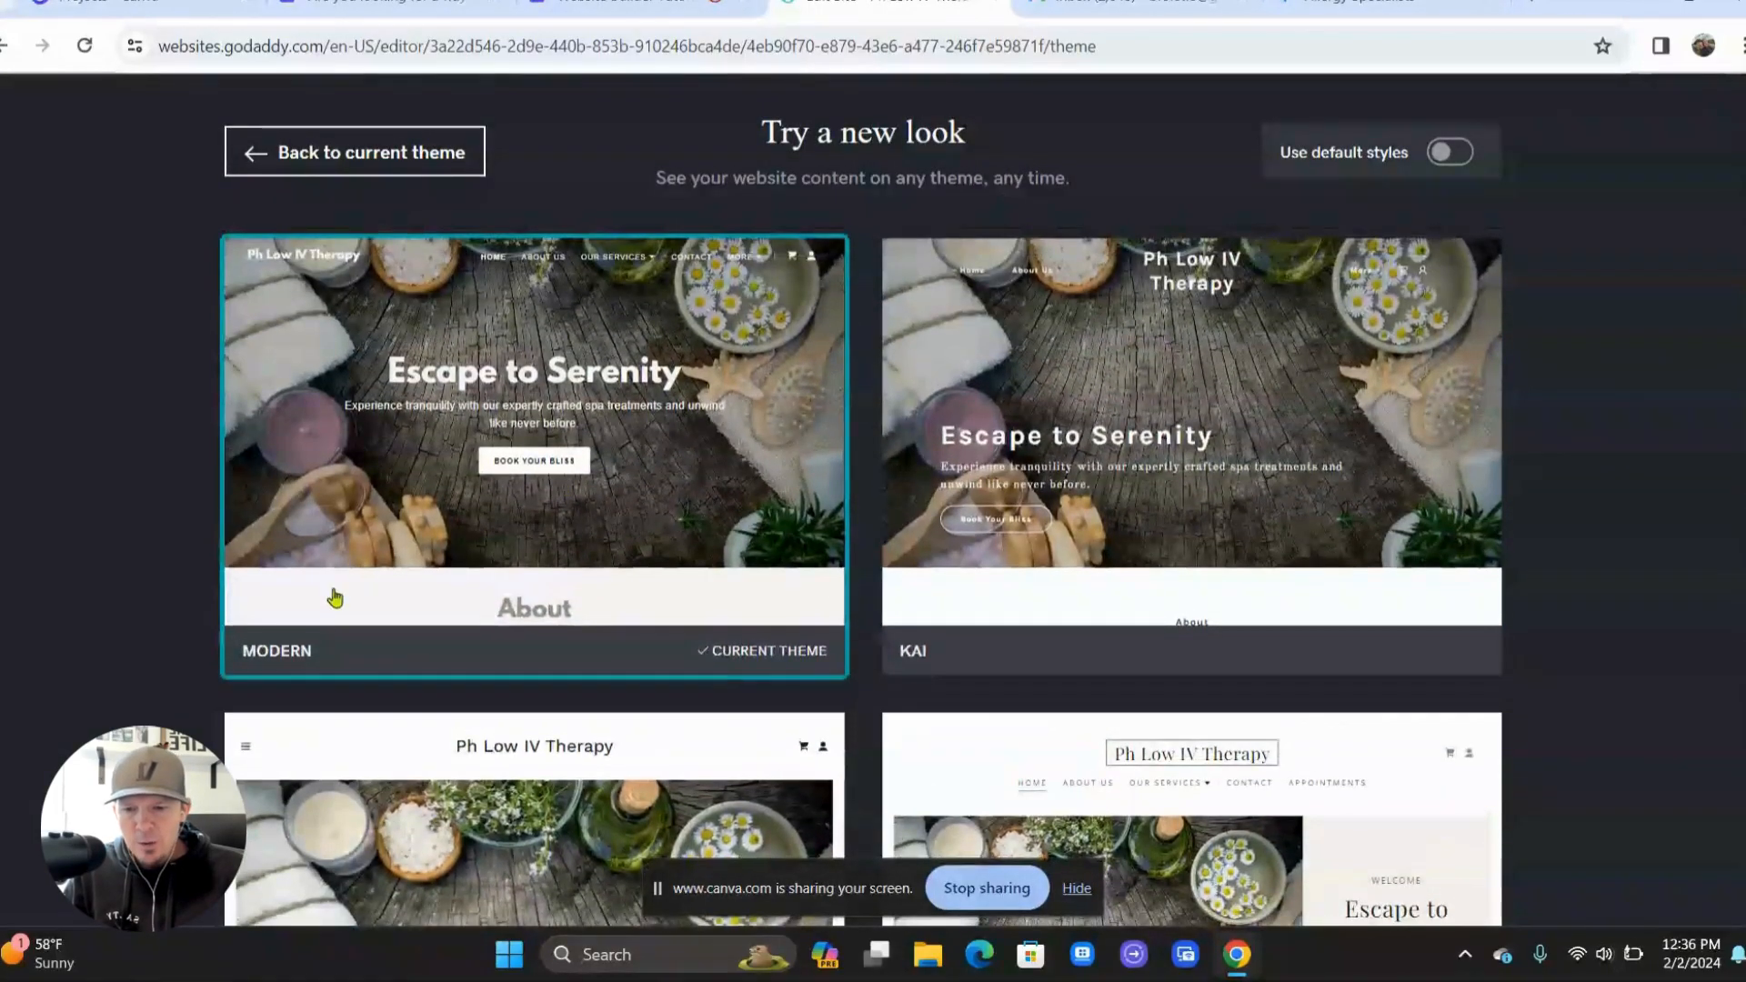
{"action": "scroll", "coordinate": [677, 526], "scroll_direction": "down", "scroll_amount": 13}
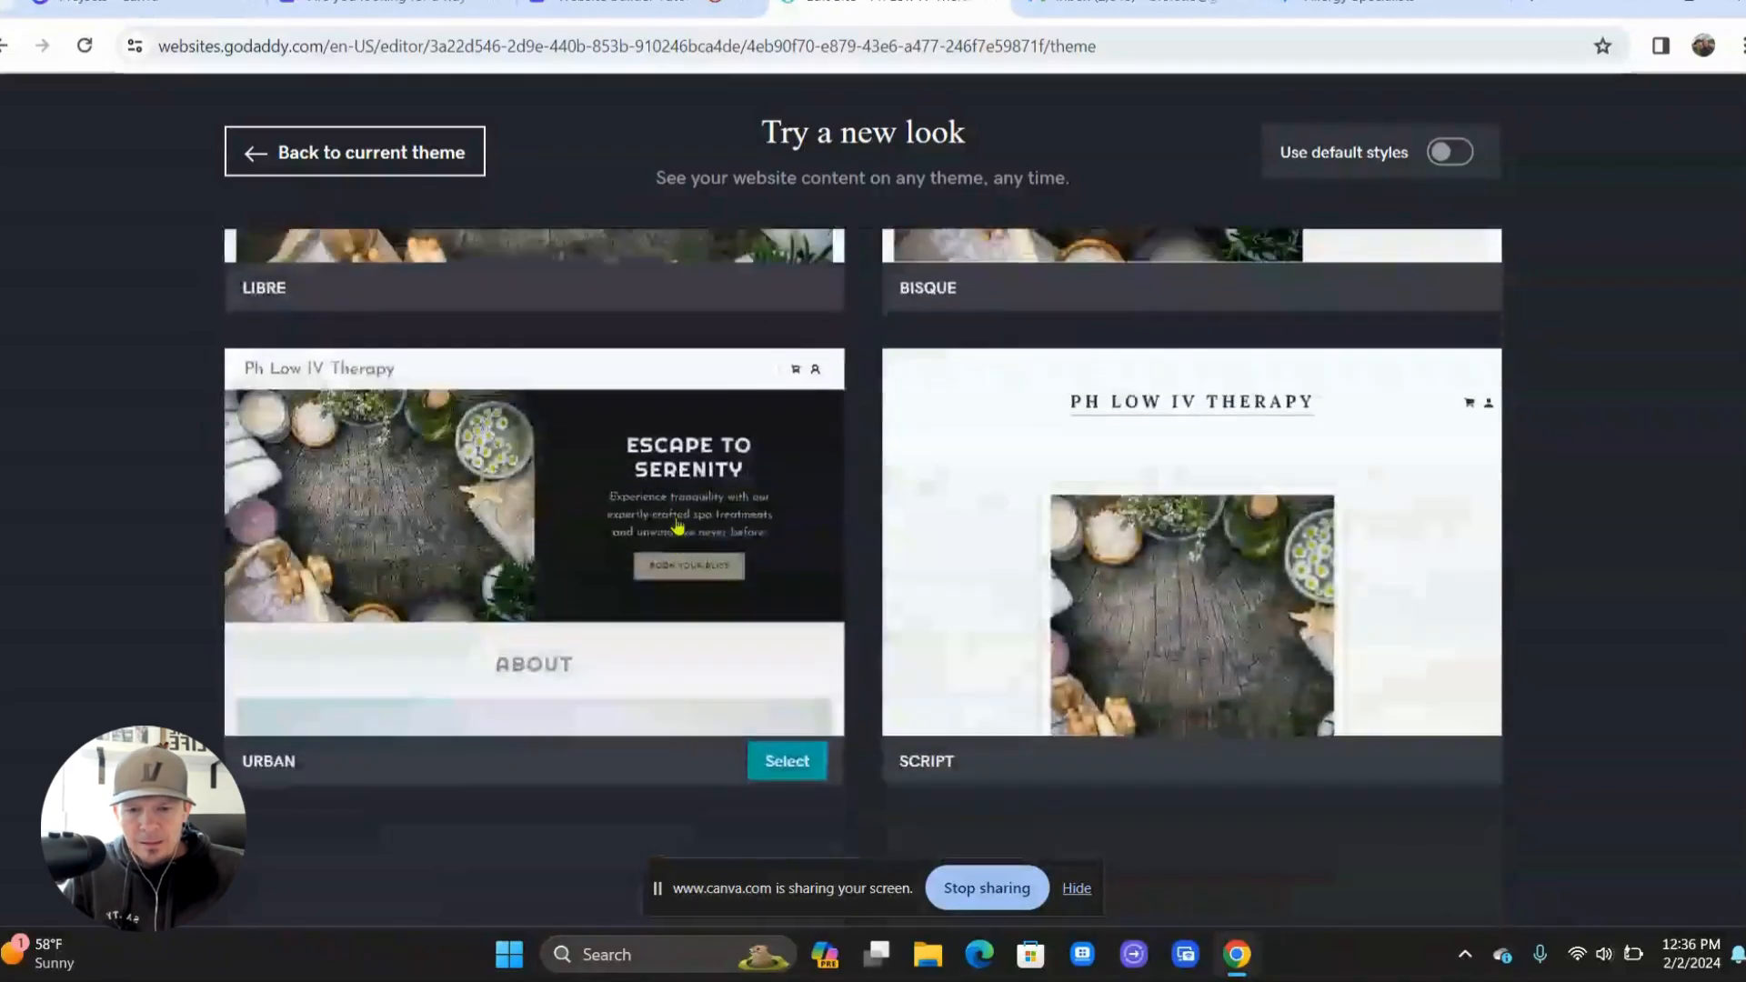
{"action": "scroll", "coordinate": [678, 526], "scroll_direction": "down", "scroll_amount": 10}
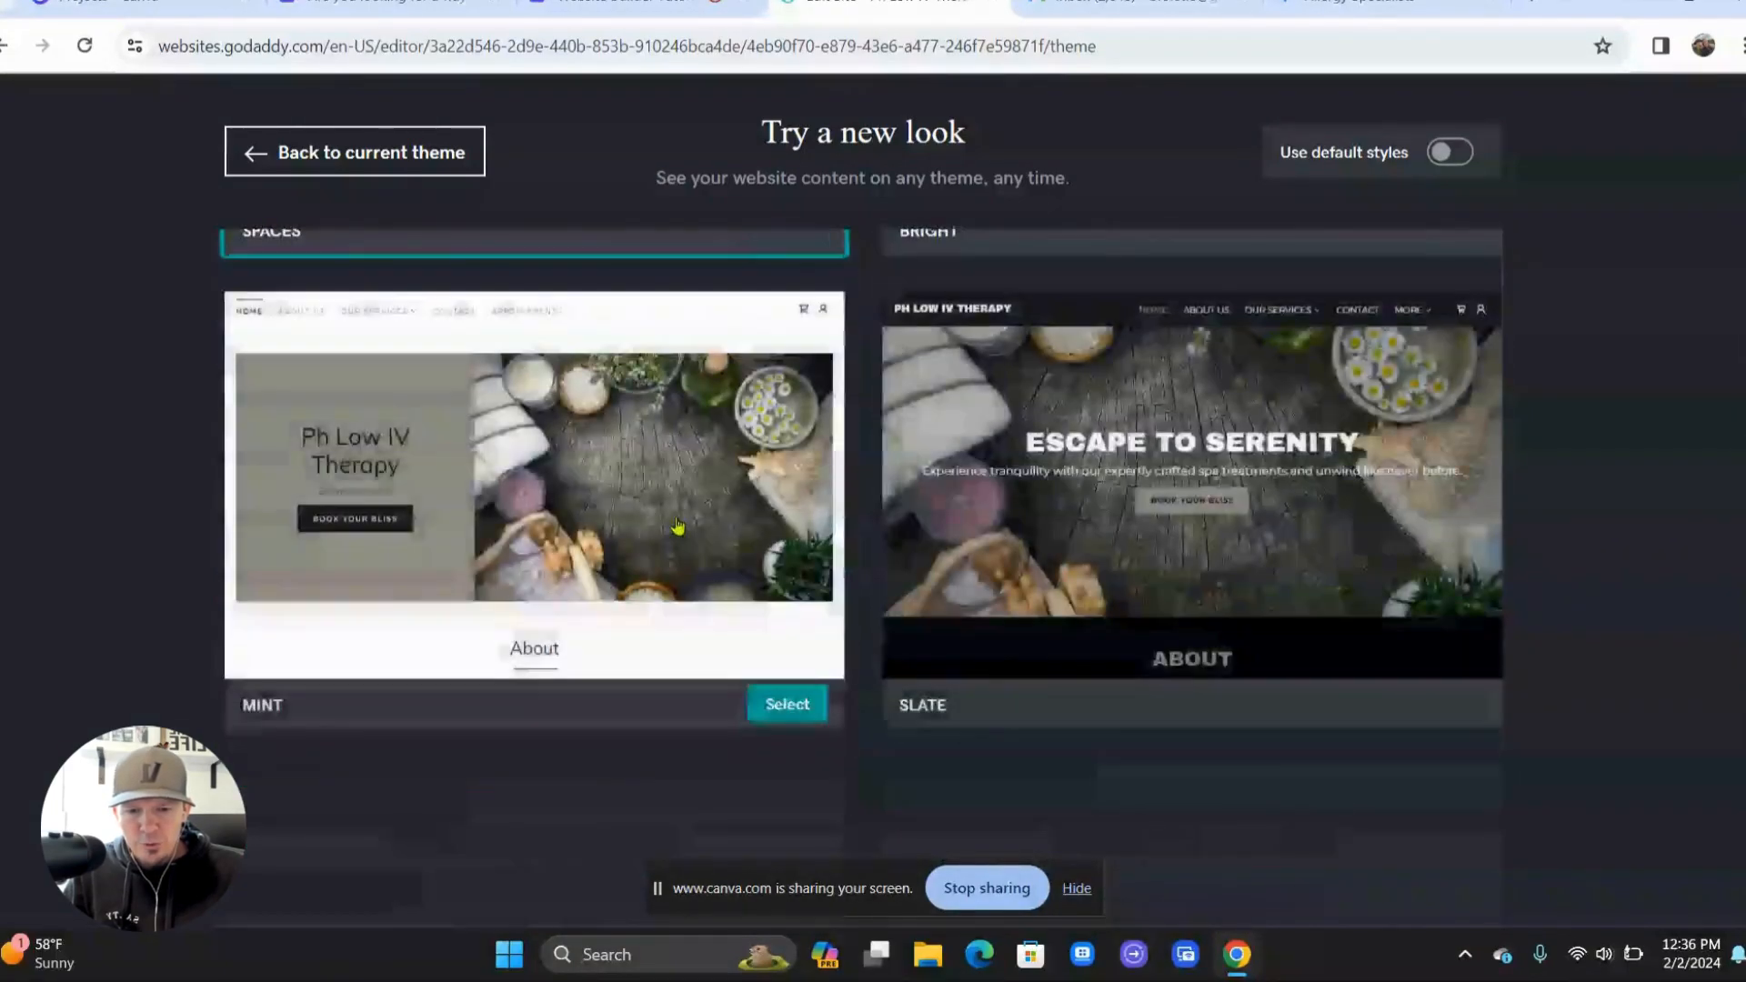
{"action": "scroll", "coordinate": [677, 526], "scroll_direction": "down", "scroll_amount": 5}
{"action": "scroll", "coordinate": [677, 525], "scroll_direction": "up", "scroll_amount": 4}
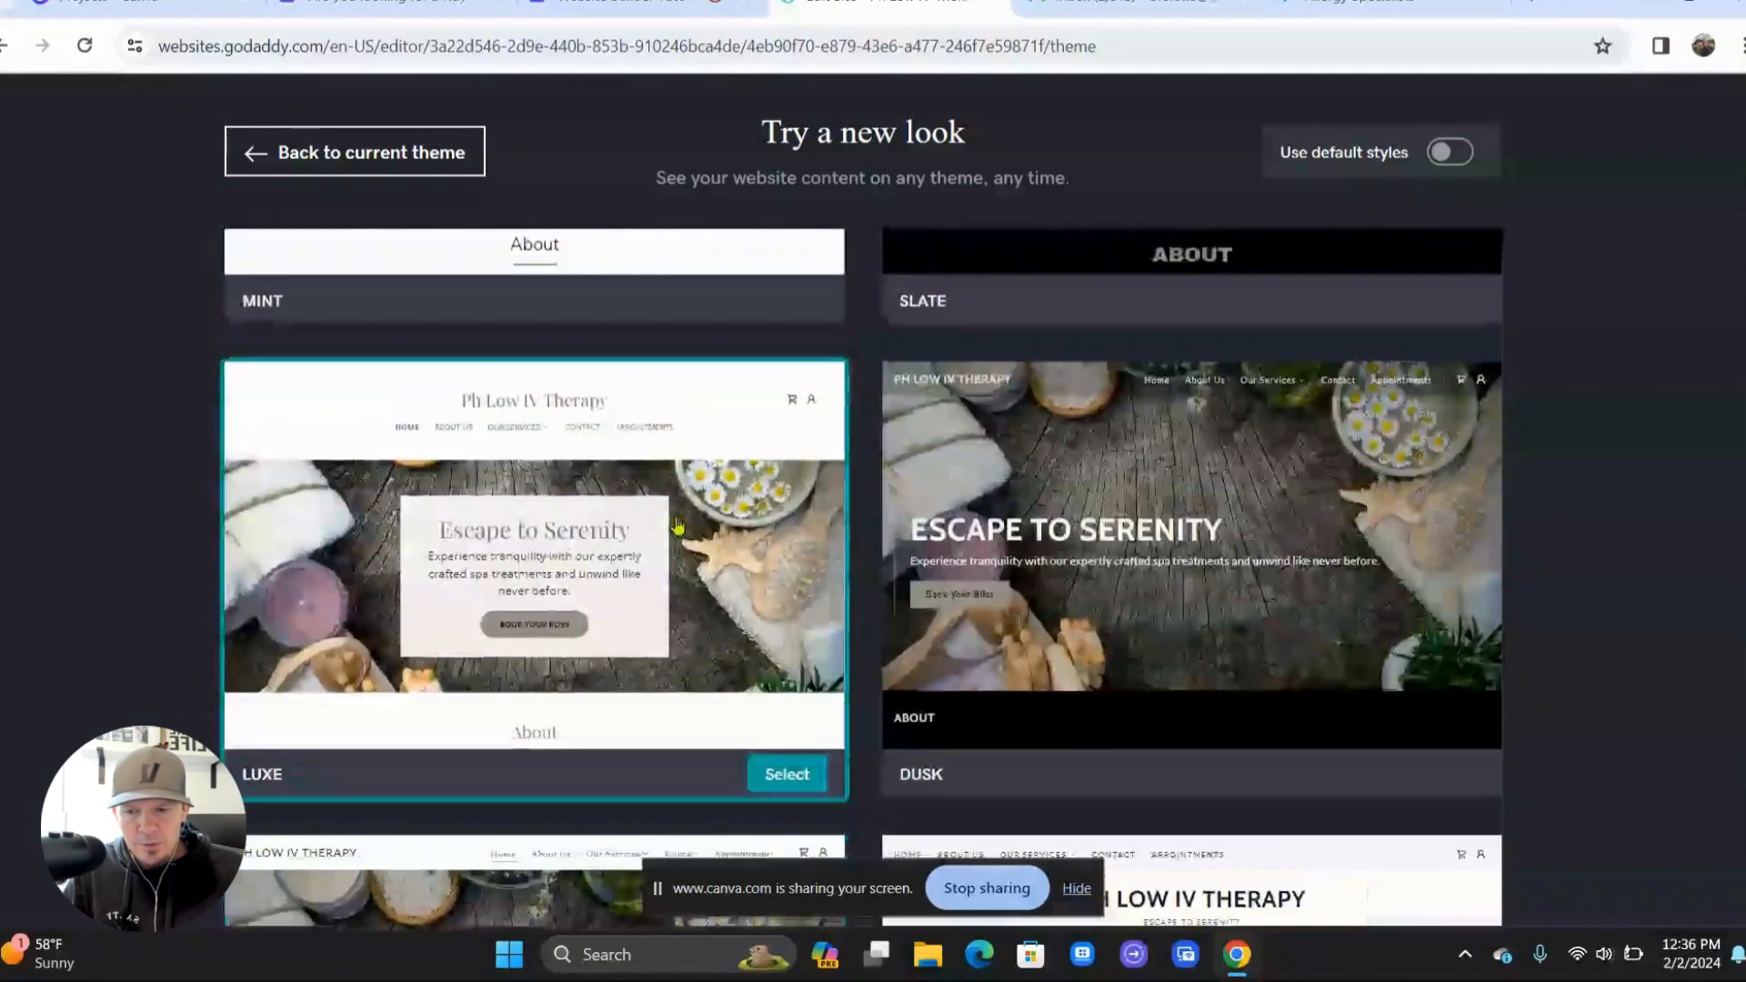
{"action": "left_click", "coordinate": [787, 774]}
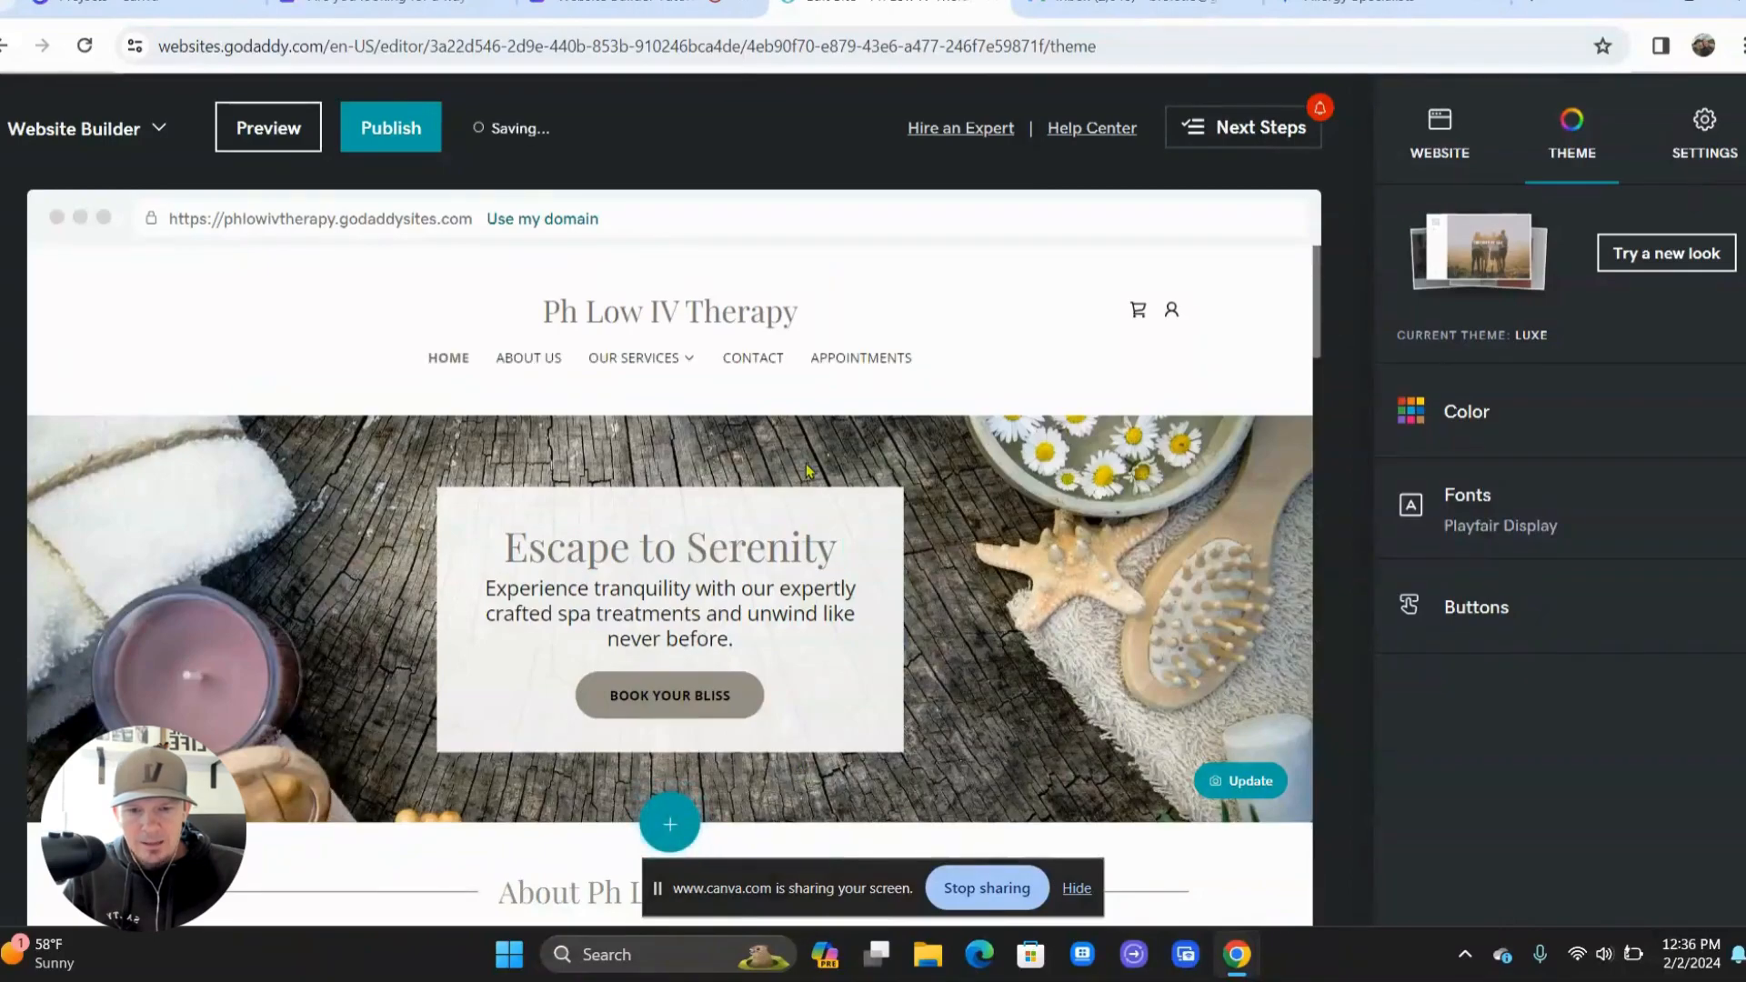
{"action": "scroll", "coordinate": [805, 463], "scroll_direction": "down", "scroll_amount": 3}
{"action": "scroll", "coordinate": [805, 463], "scroll_direction": "down", "scroll_amount": 12}
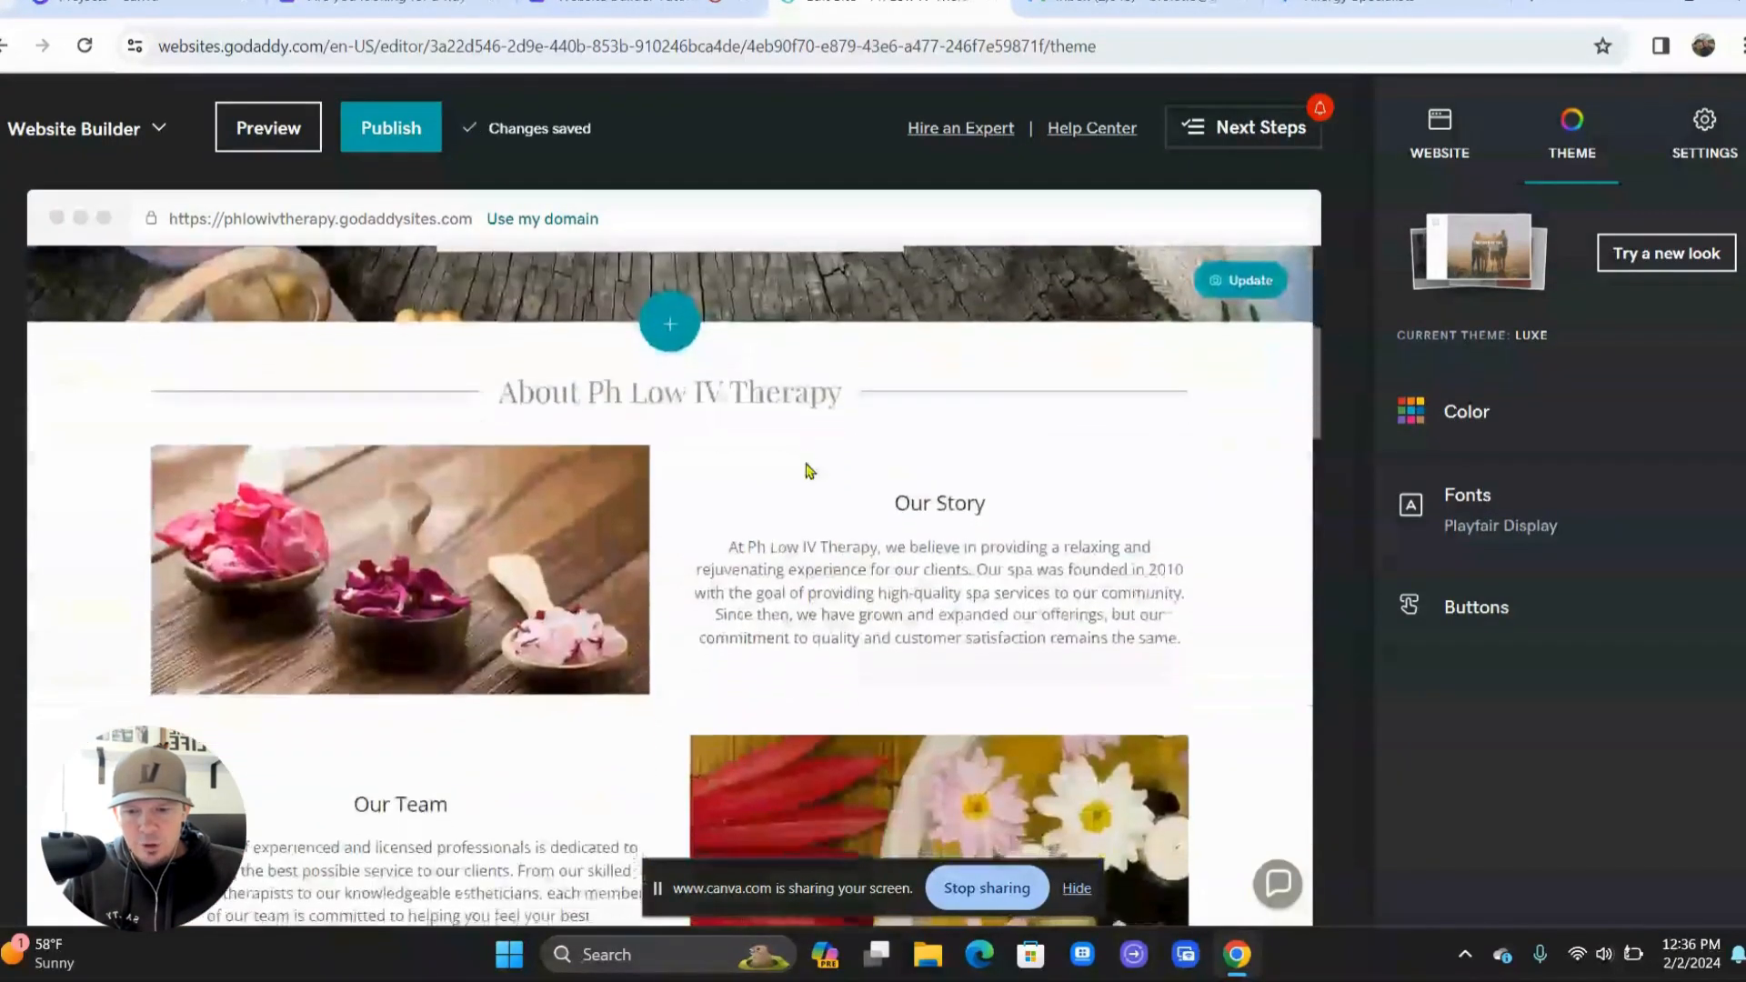
{"action": "scroll", "coordinate": [807, 471], "scroll_direction": "up", "scroll_amount": 8}
{"action": "scroll", "coordinate": [806, 468], "scroll_direction": "up", "scroll_amount": 8}
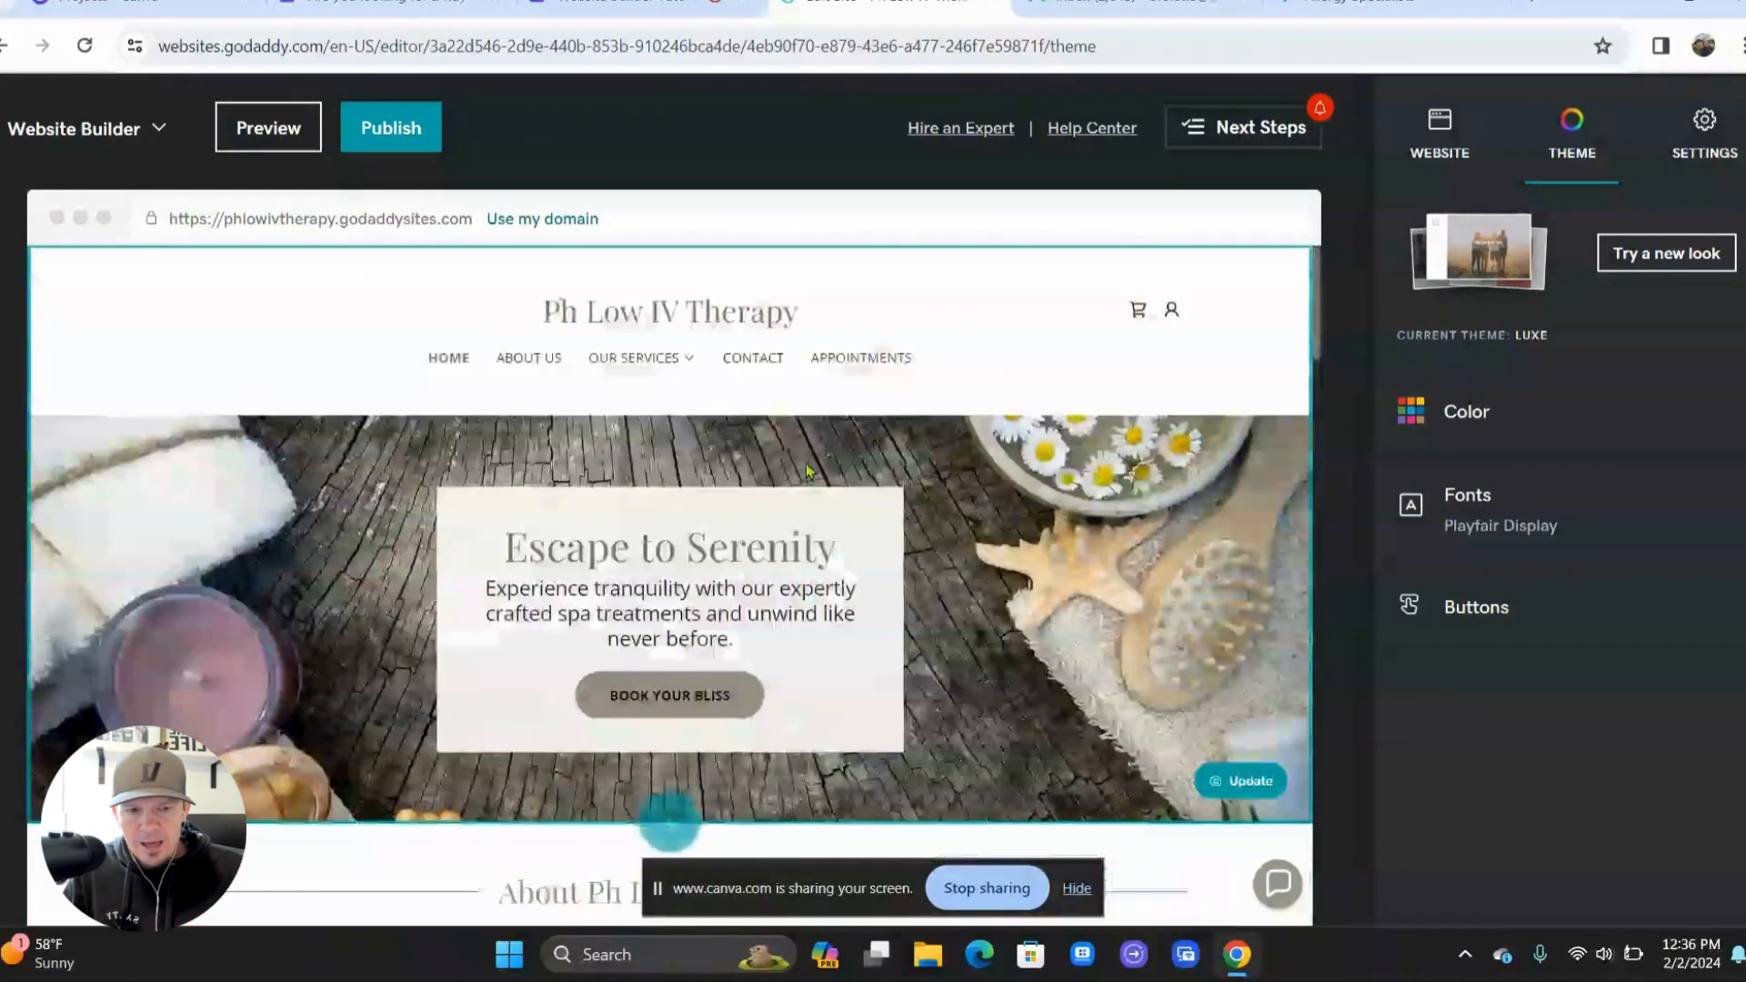
- Switch the website to the Urban theme and check the home page down to the Book a Service section
{"action": "left_click", "coordinate": [1637, 252]}
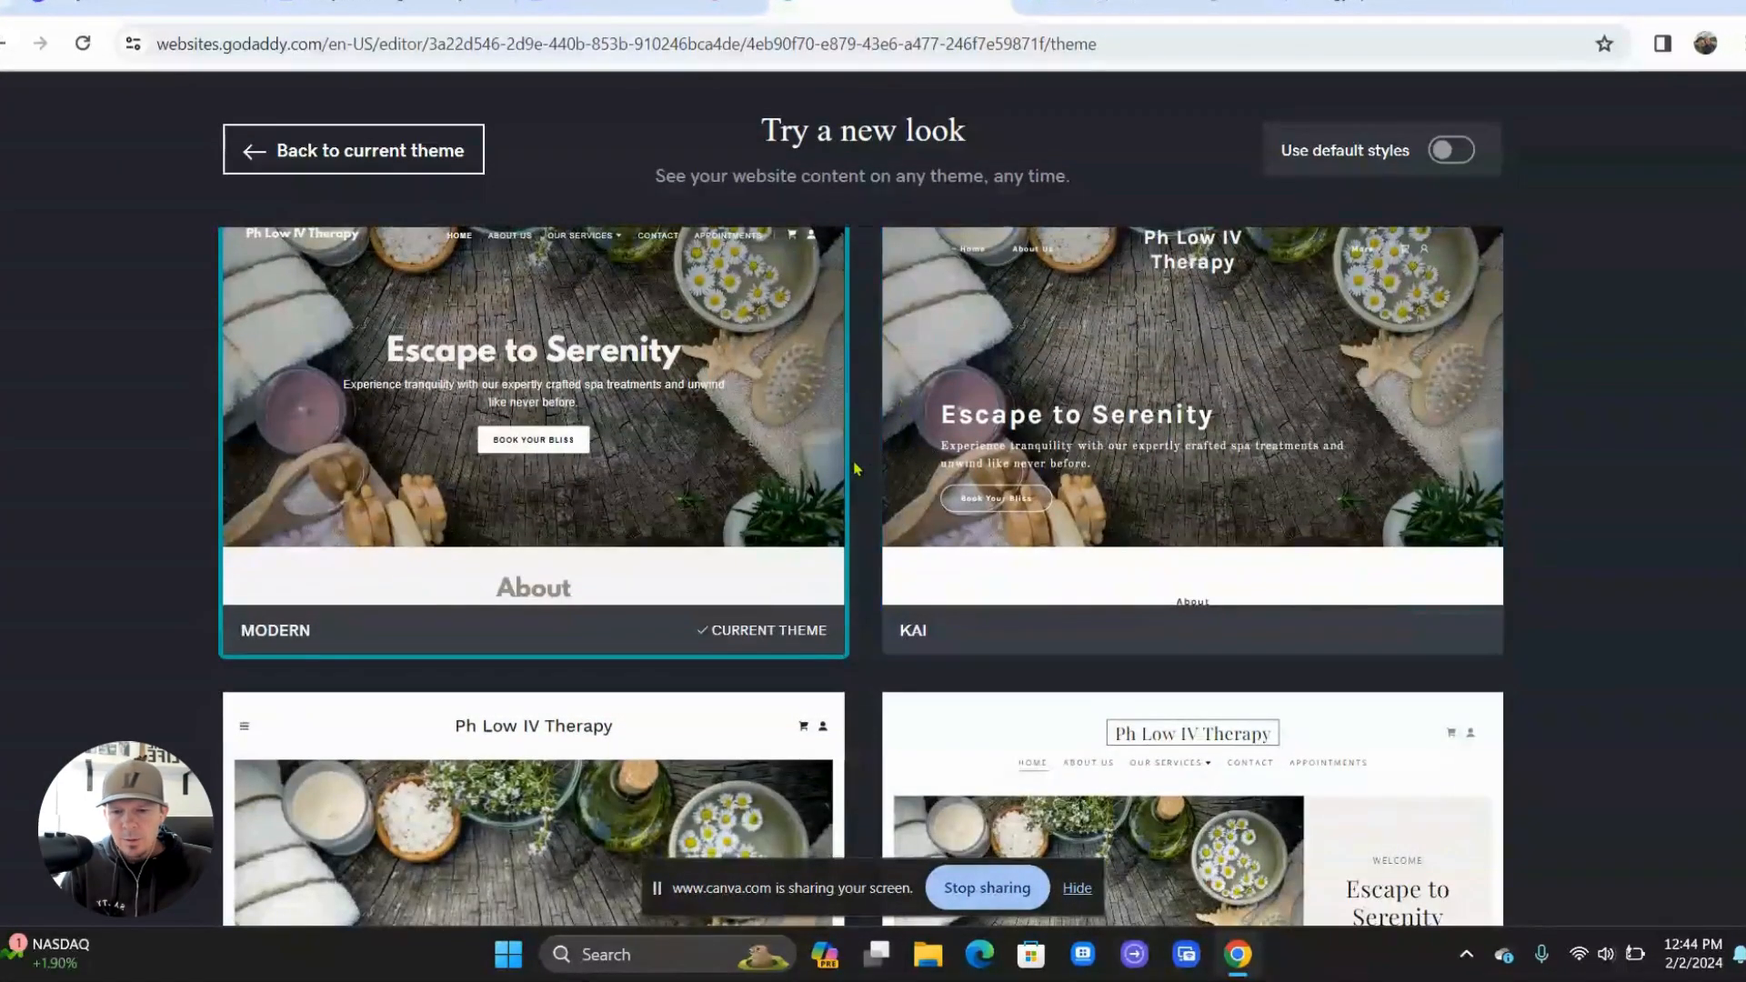
{"action": "scroll", "coordinate": [854, 468], "scroll_direction": "down", "scroll_amount": 2}
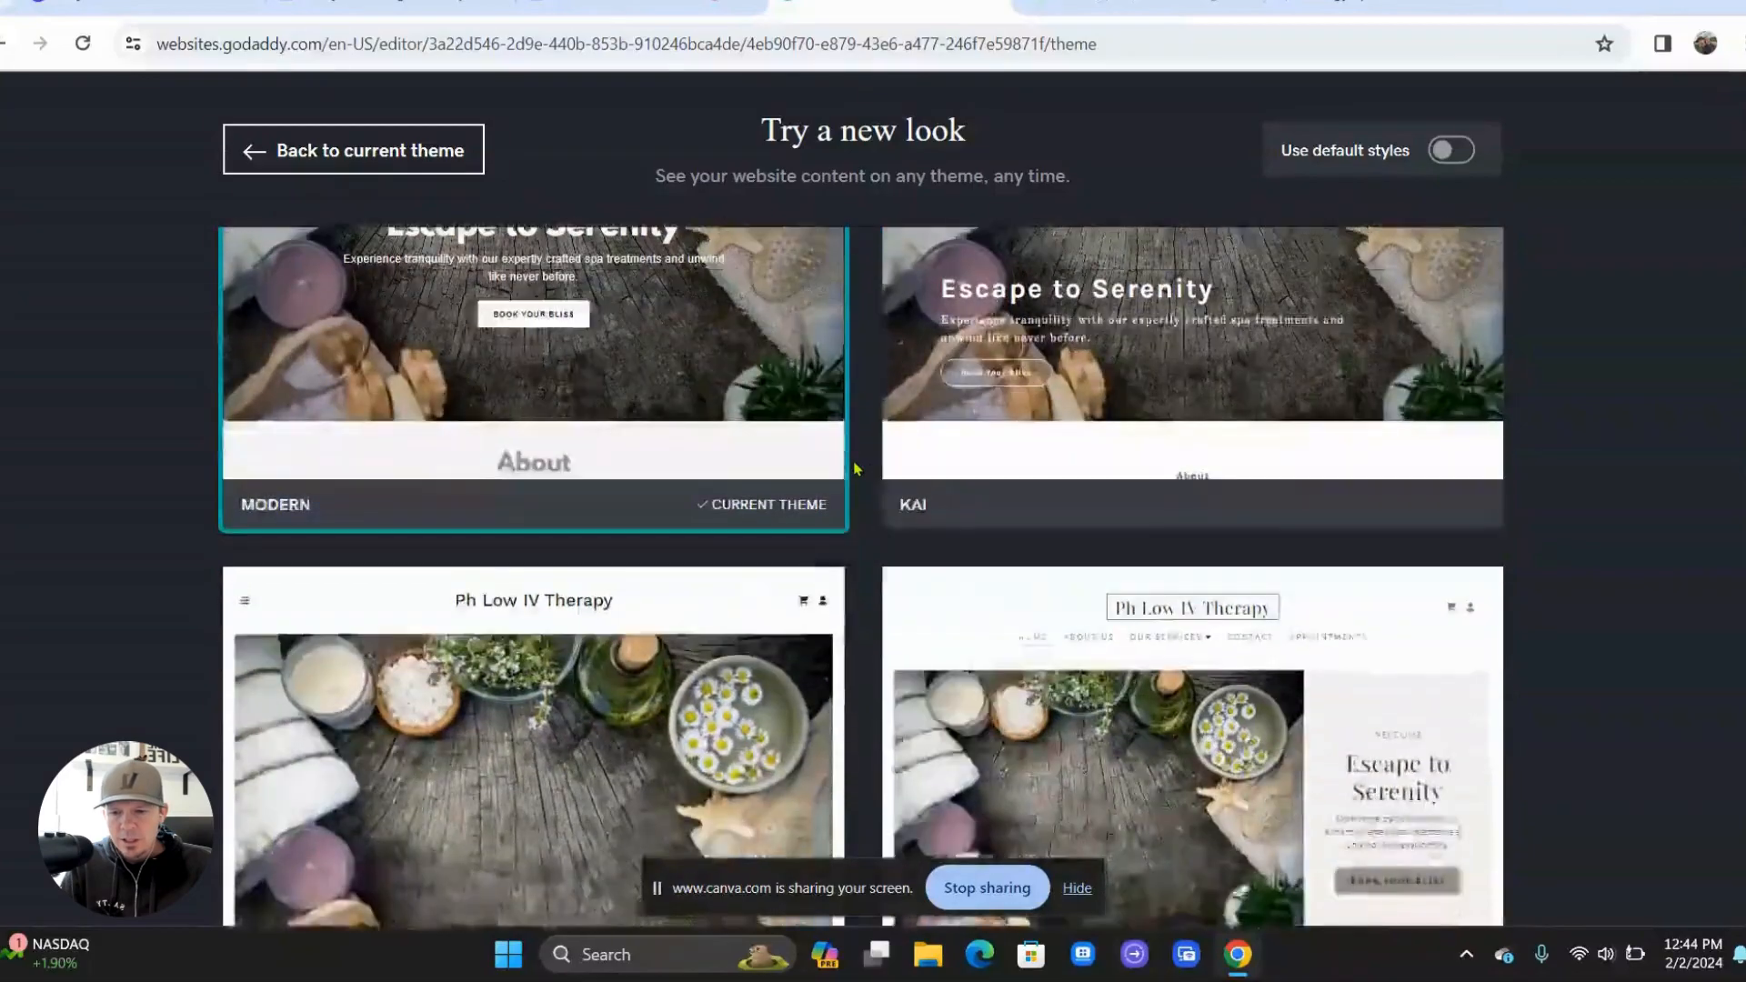
{"action": "scroll", "coordinate": [854, 468], "scroll_direction": "down", "scroll_amount": 8}
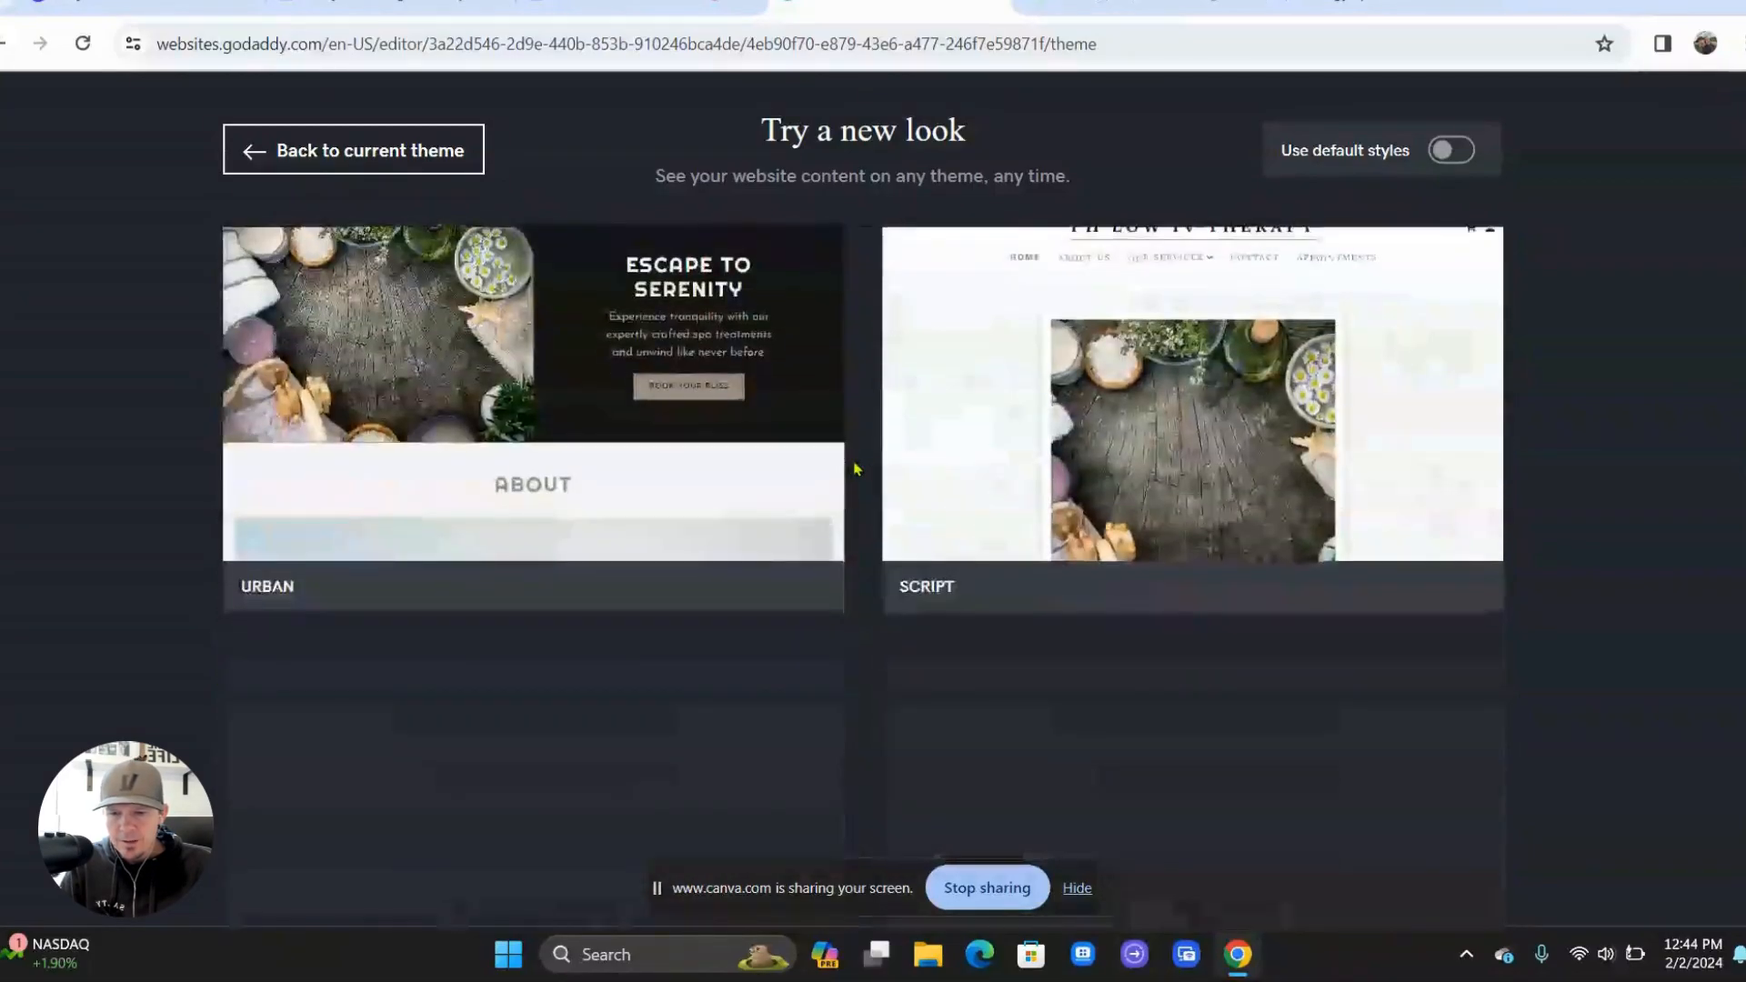
{"action": "scroll", "coordinate": [855, 469], "scroll_direction": "up", "scroll_amount": 2}
{"action": "left_click", "coordinate": [791, 746]}
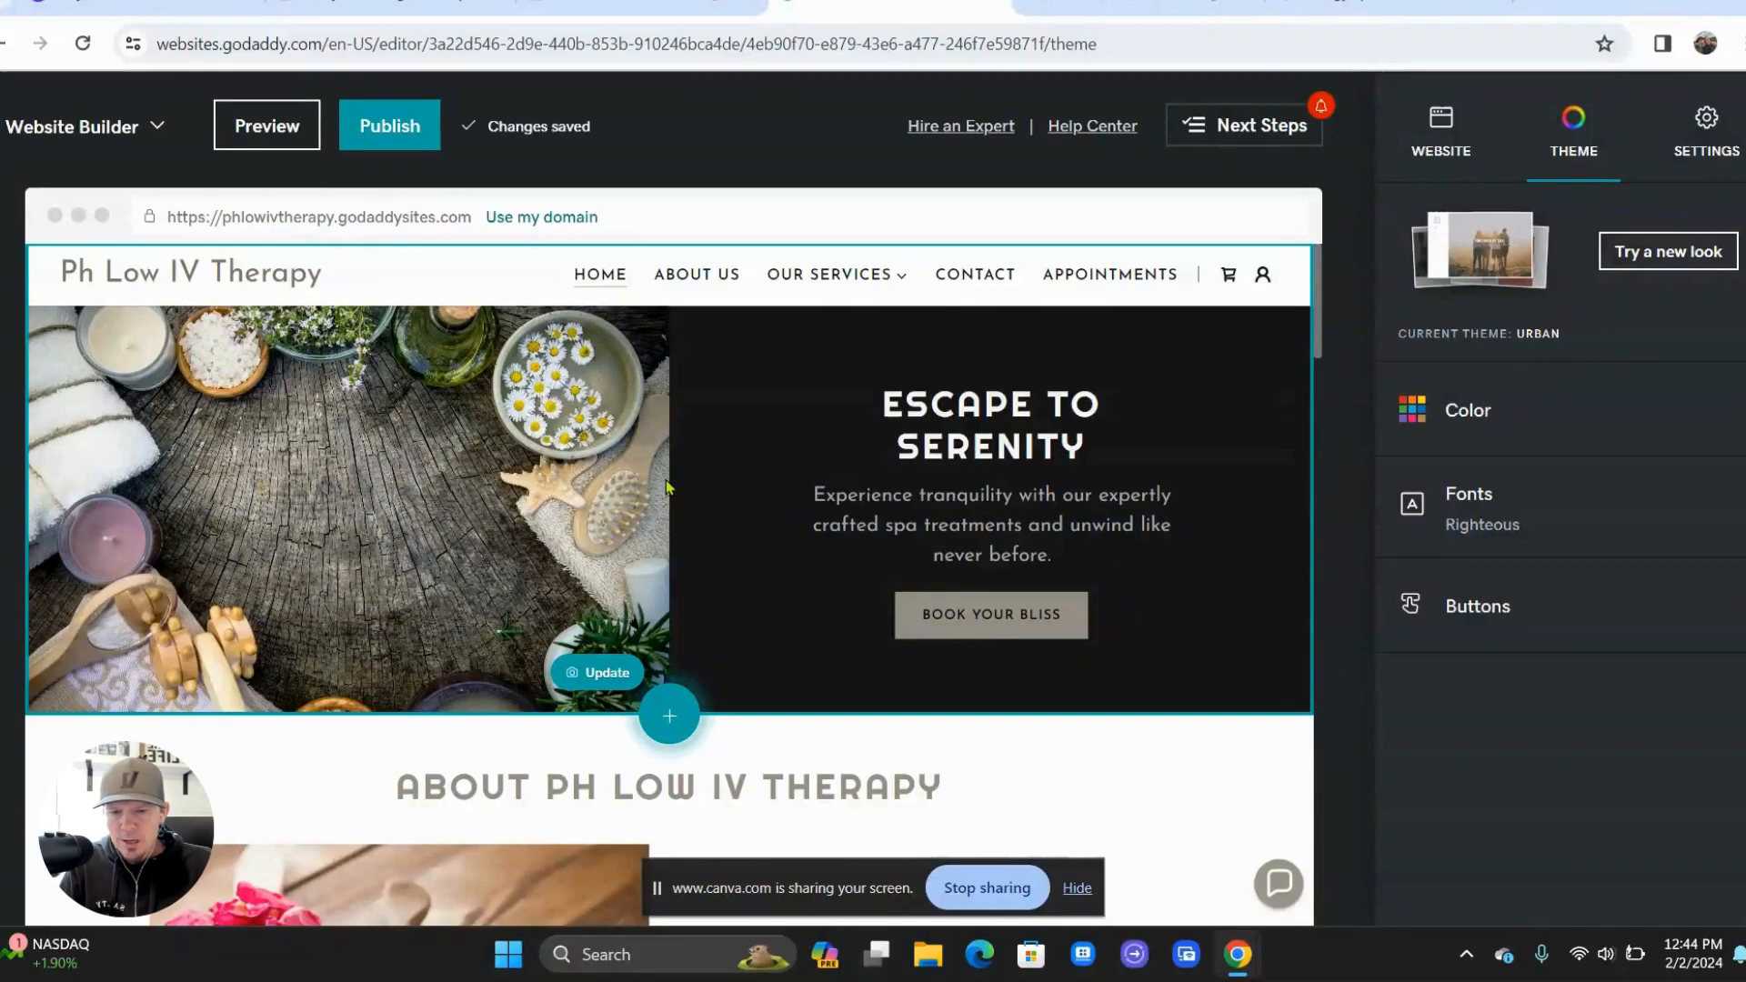
{"action": "scroll", "coordinate": [794, 651], "scroll_direction": "down", "scroll_amount": 10}
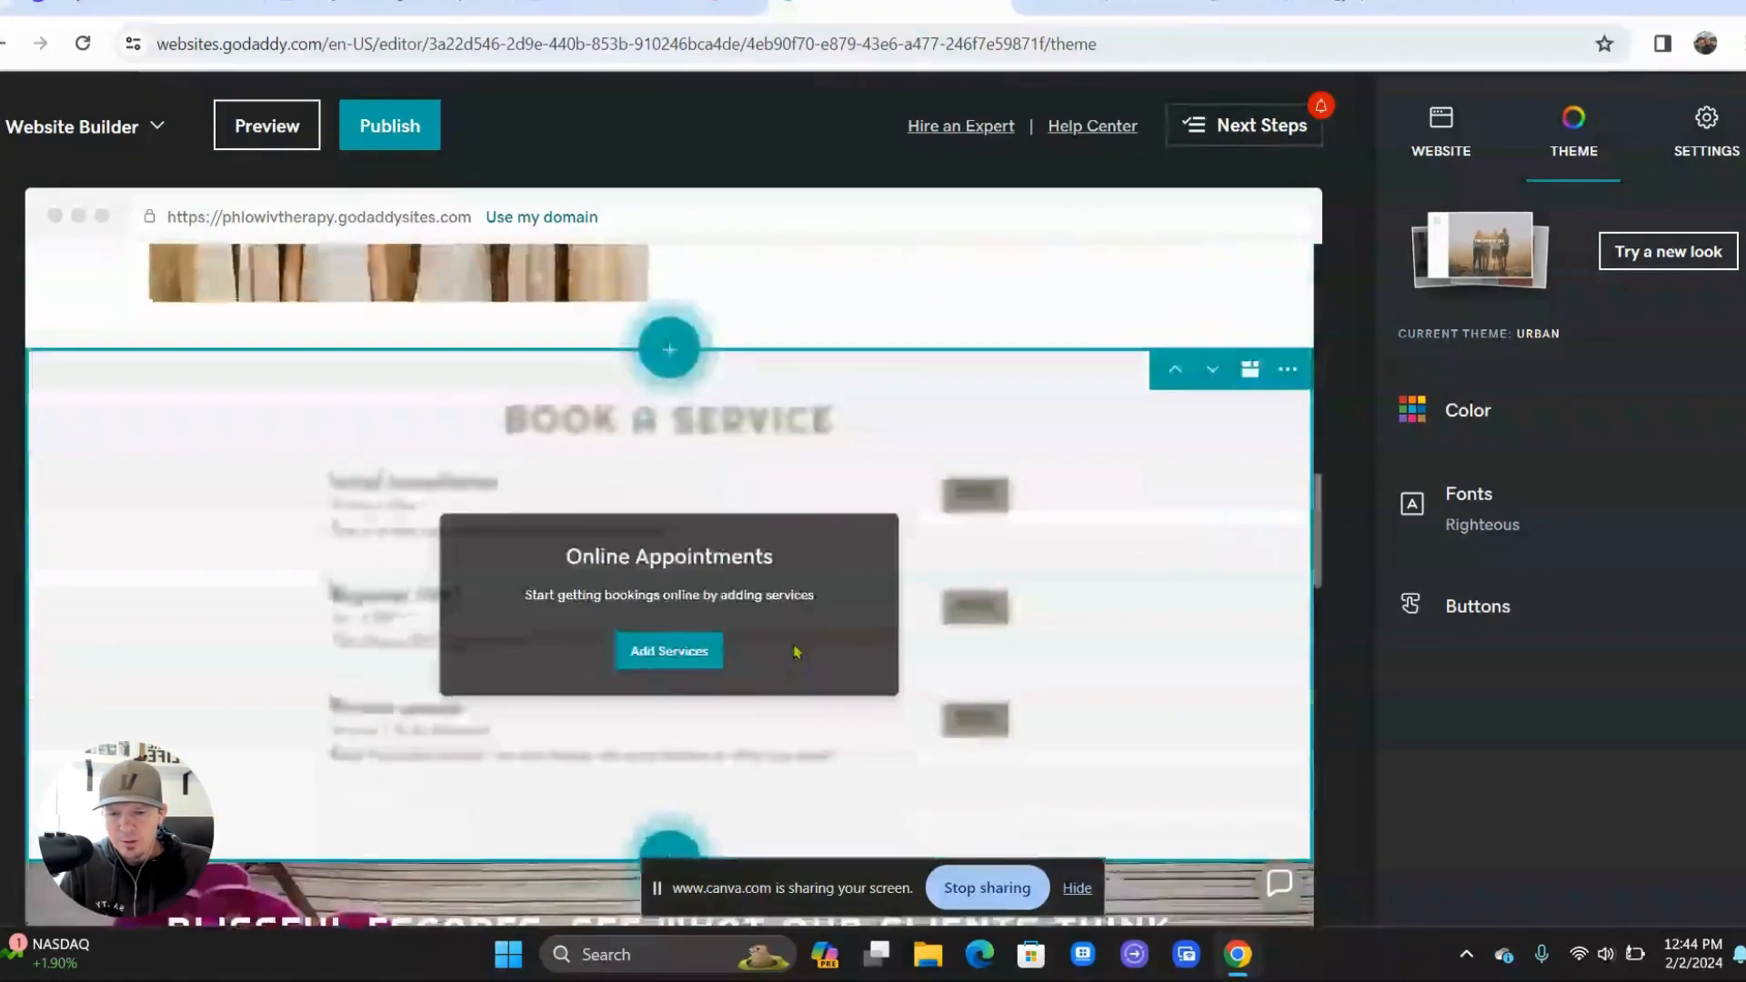
{"action": "scroll", "coordinate": [793, 651], "scroll_direction": "up", "scroll_amount": 15}
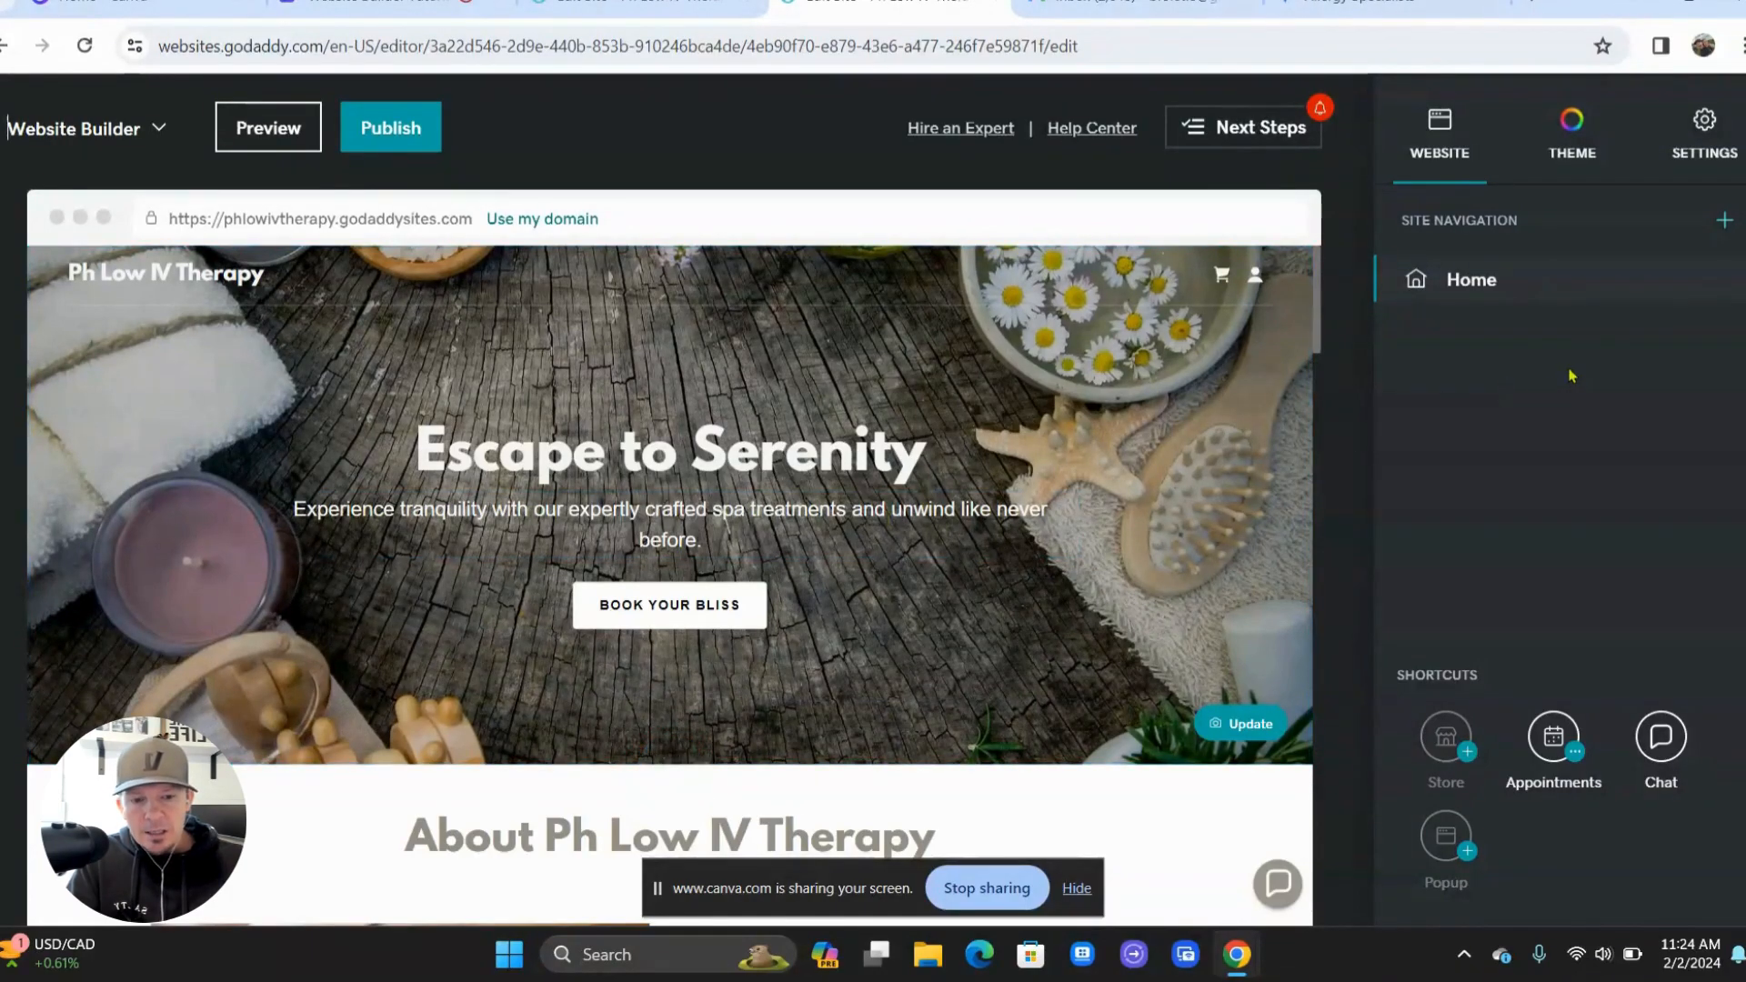
- Add a page from the Blank template to the site navigation and title it Contact
{"action": "left_click", "coordinate": [1722, 227]}
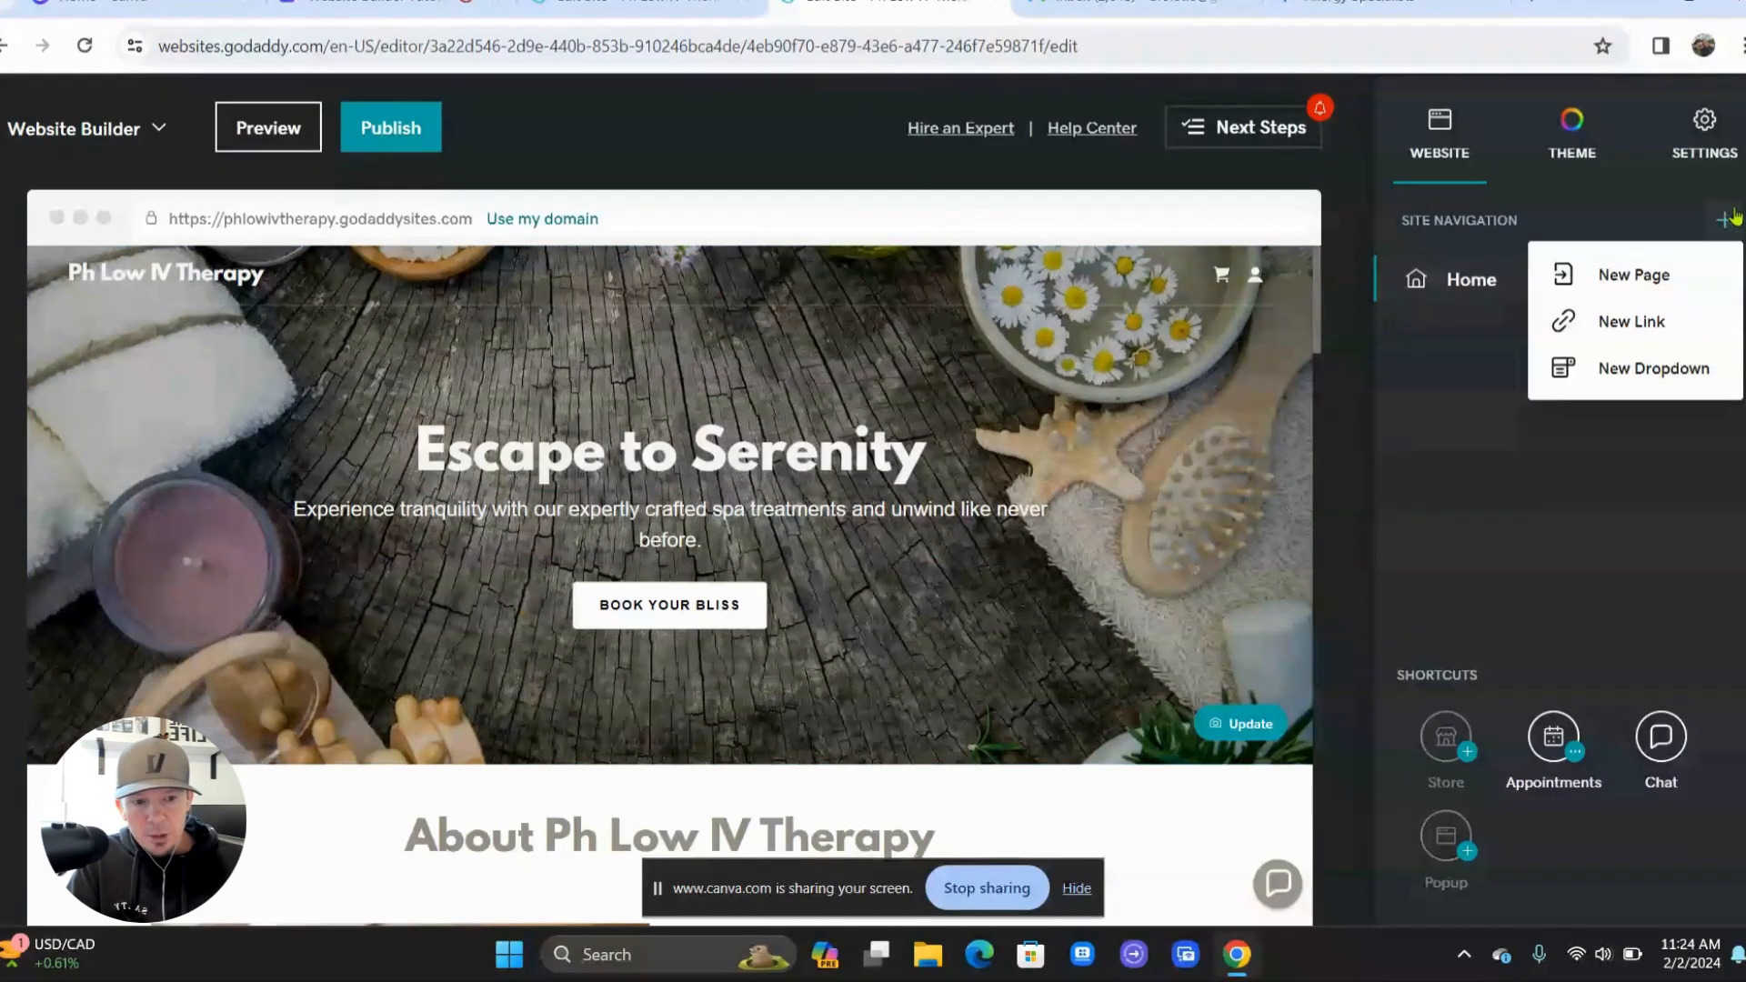
{"action": "left_click", "coordinate": [1642, 277]}
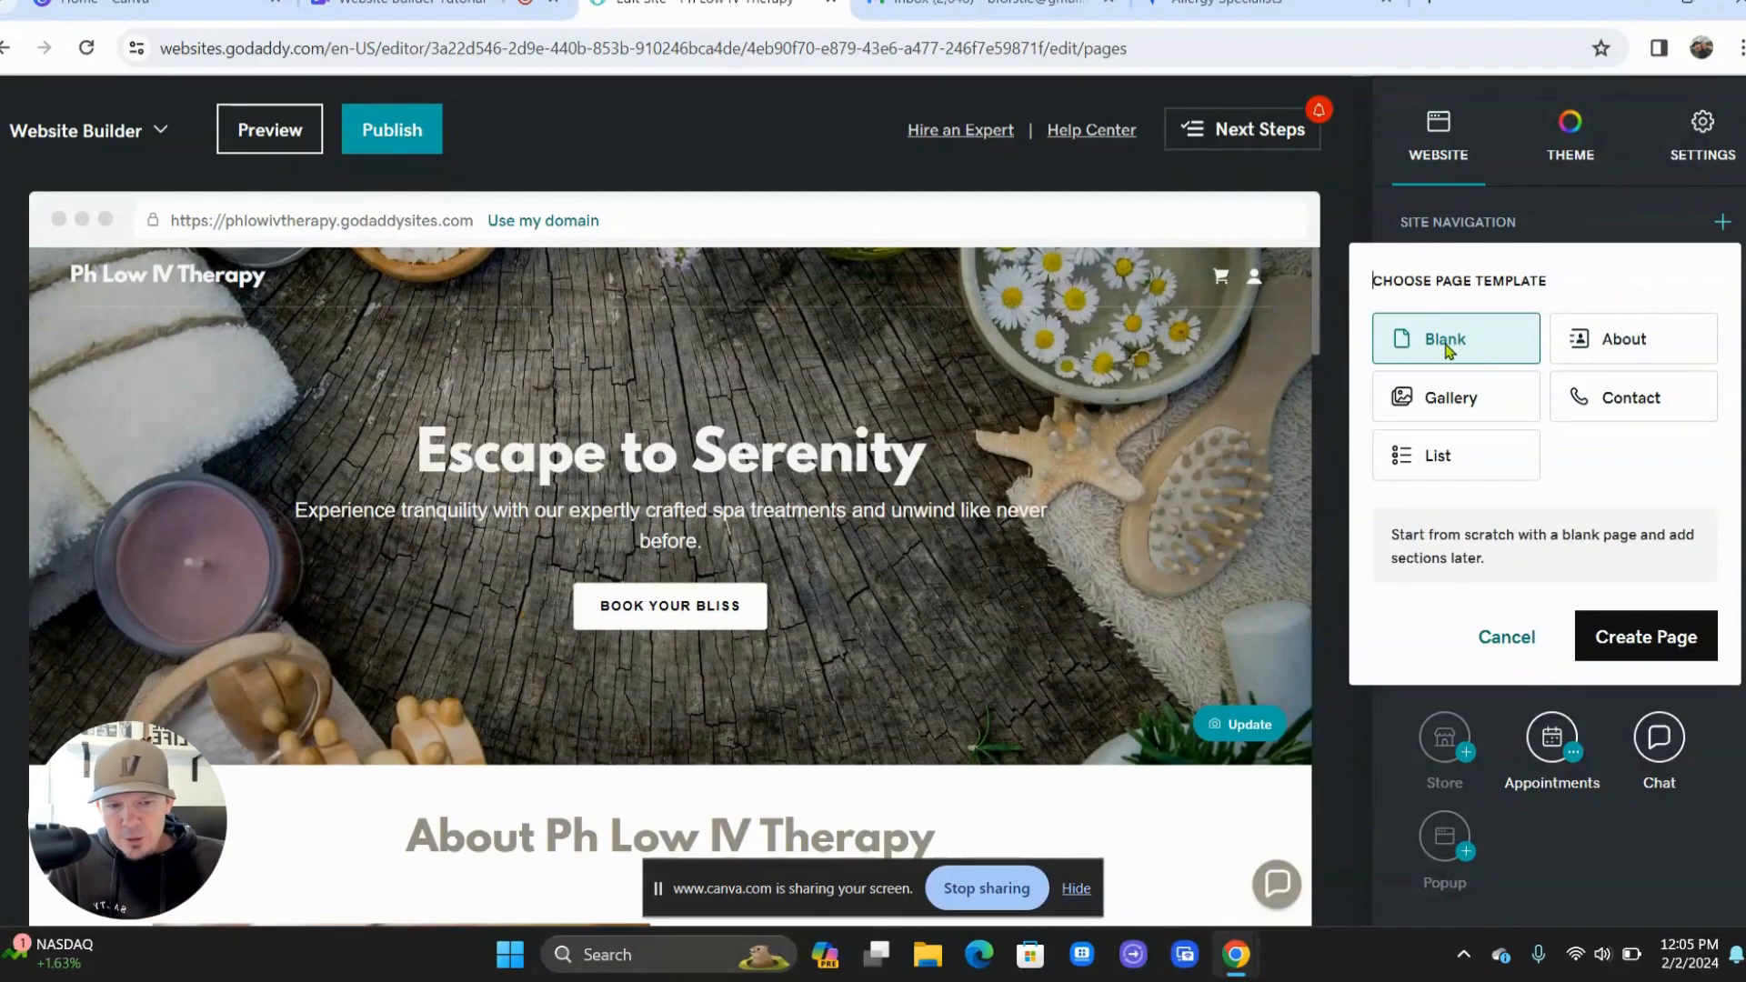
{"action": "left_click", "coordinate": [1609, 662]}
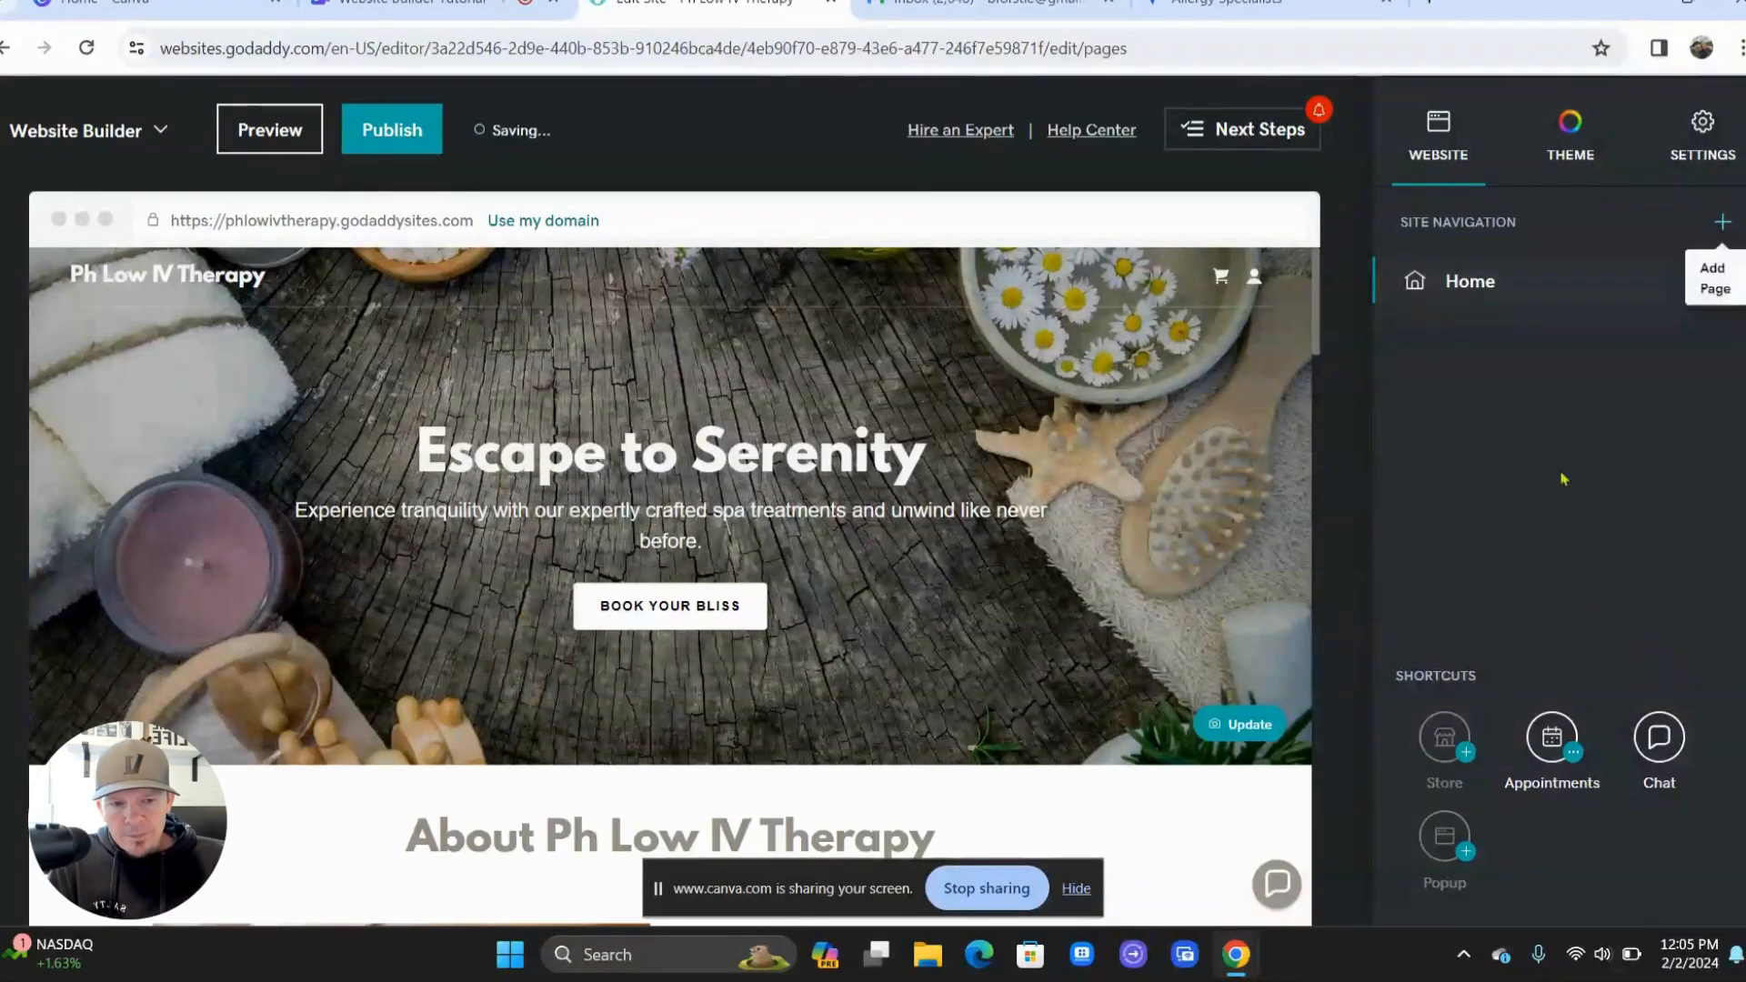
{"action": "key", "text": "BackSpace"}
{"action": "key", "text": "BackSpace"}
{"action": "key", "text": "BackSpace"}
{"action": "key", "text": "BackSpace"}
{"action": "key", "text": "BackSpace"}
{"action": "type", "text": "tact"}
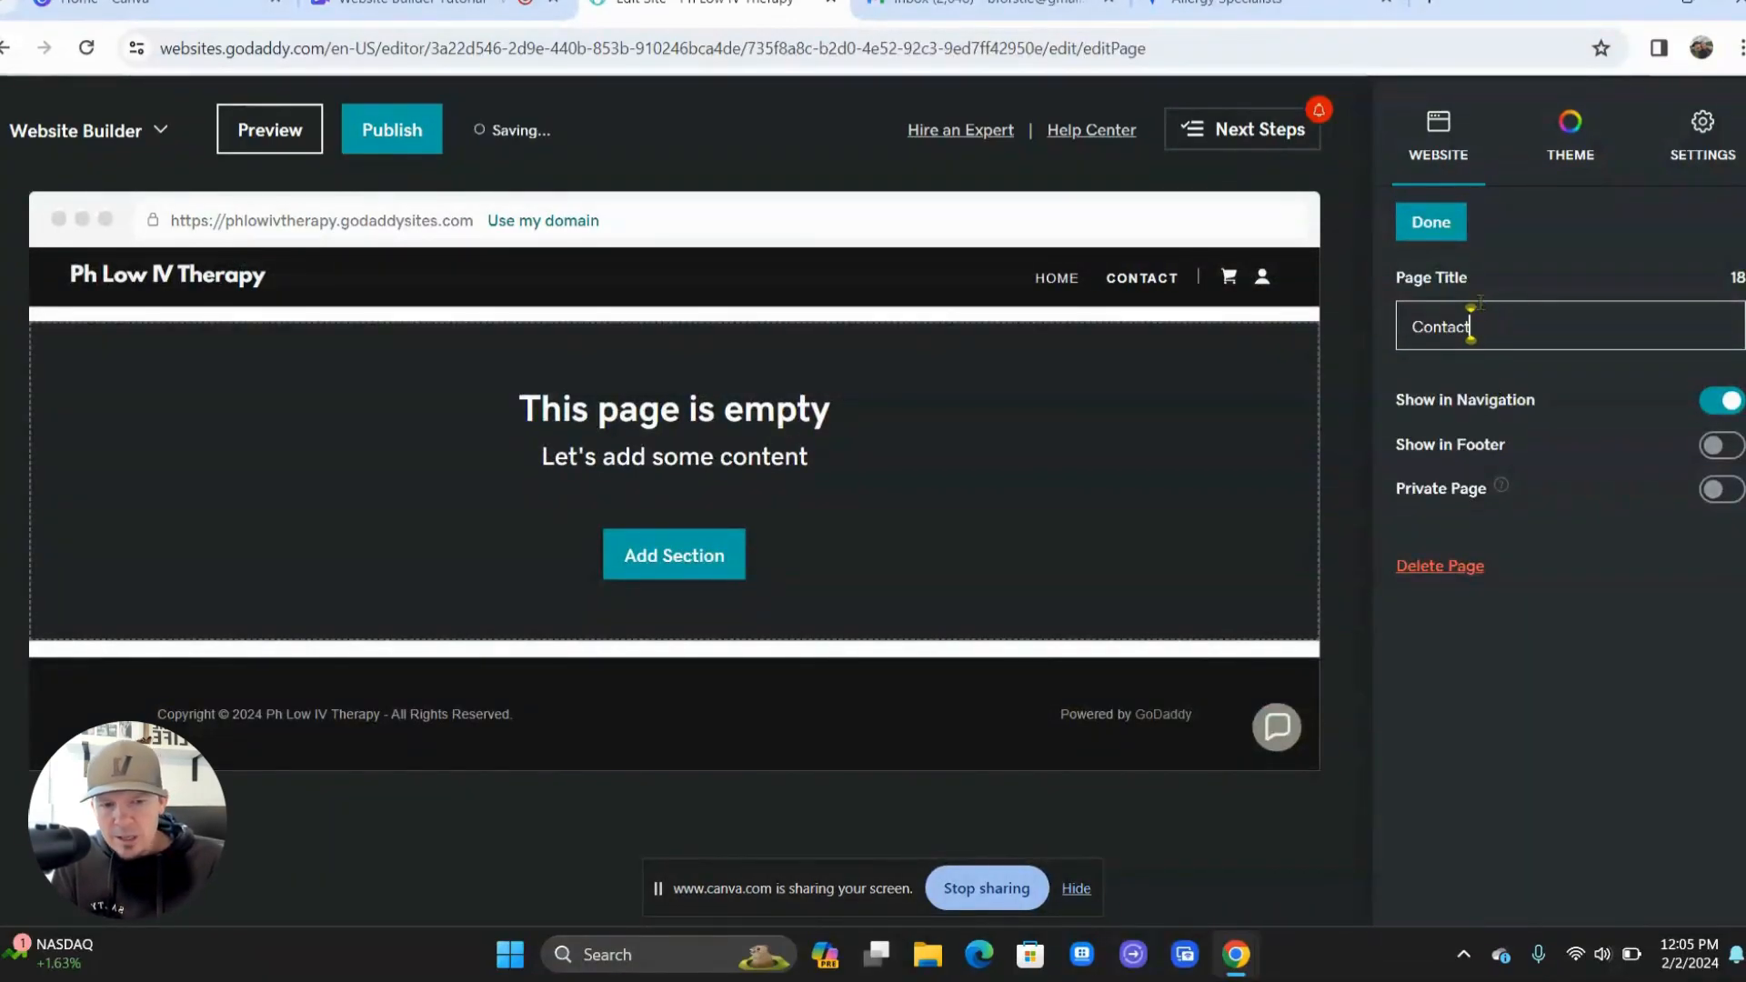
{"action": "left_click", "coordinate": [1432, 221]}
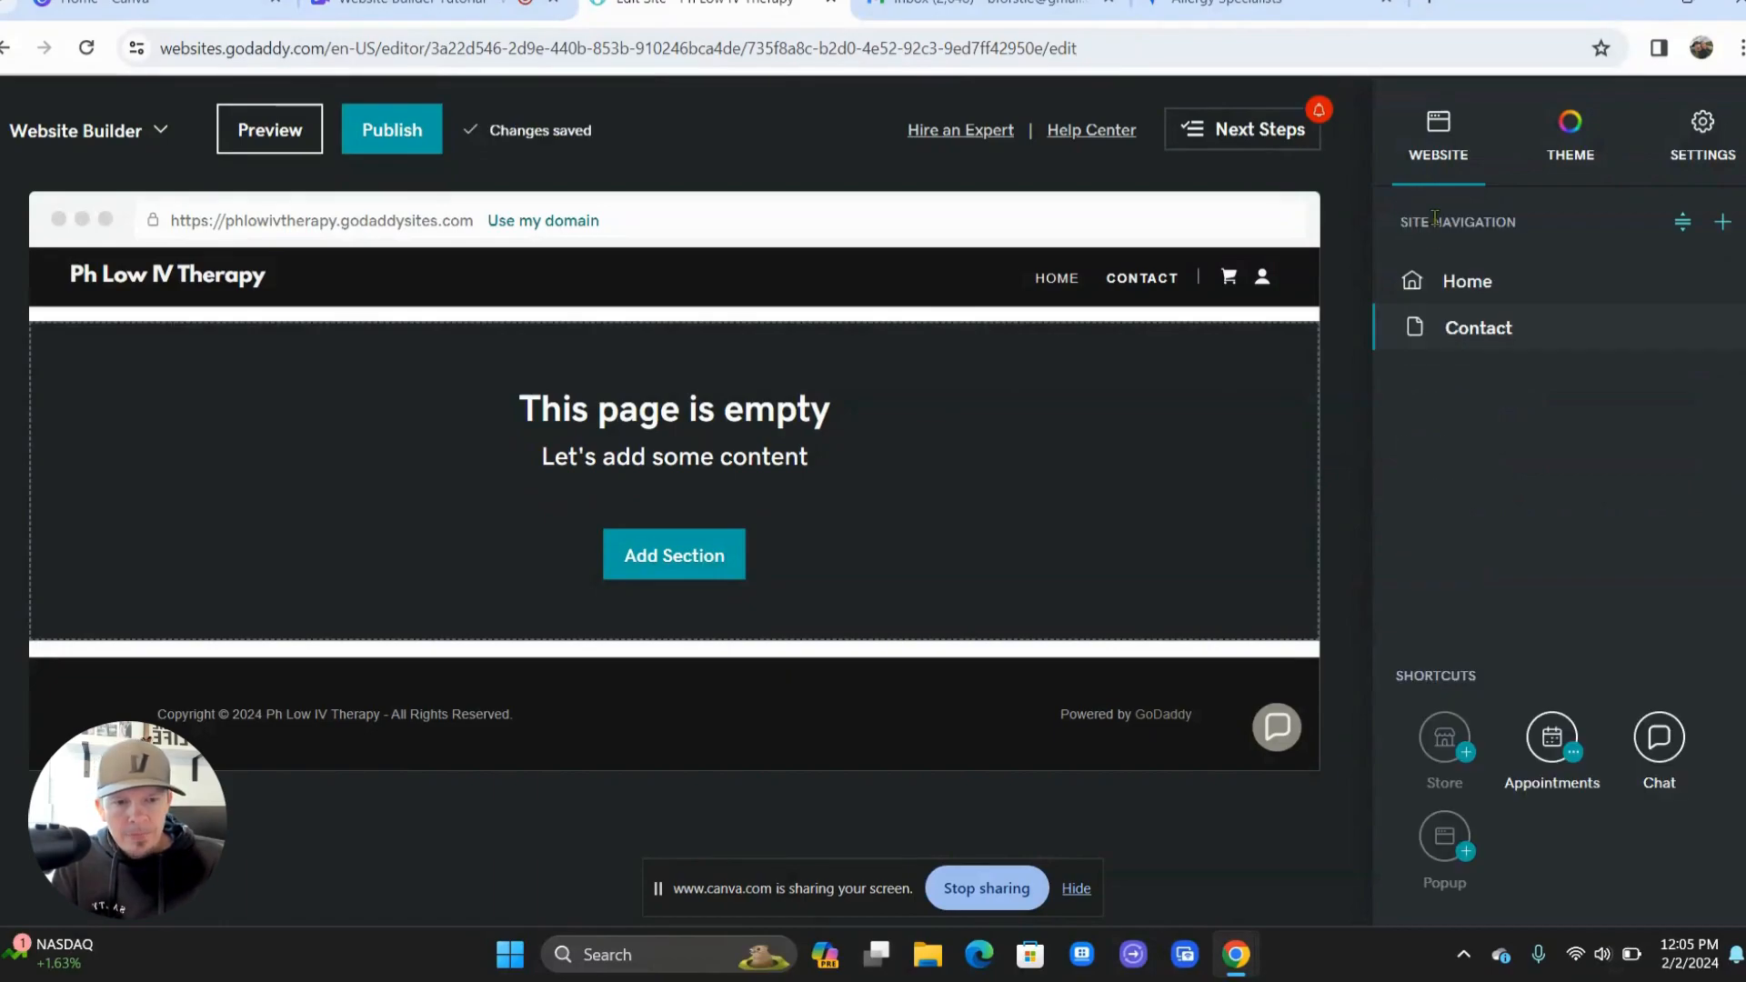
- Add another page from the Blank template to the site navigation and title it About Us
{"action": "left_click", "coordinate": [1721, 224]}
{"action": "left_click", "coordinate": [1598, 282]}
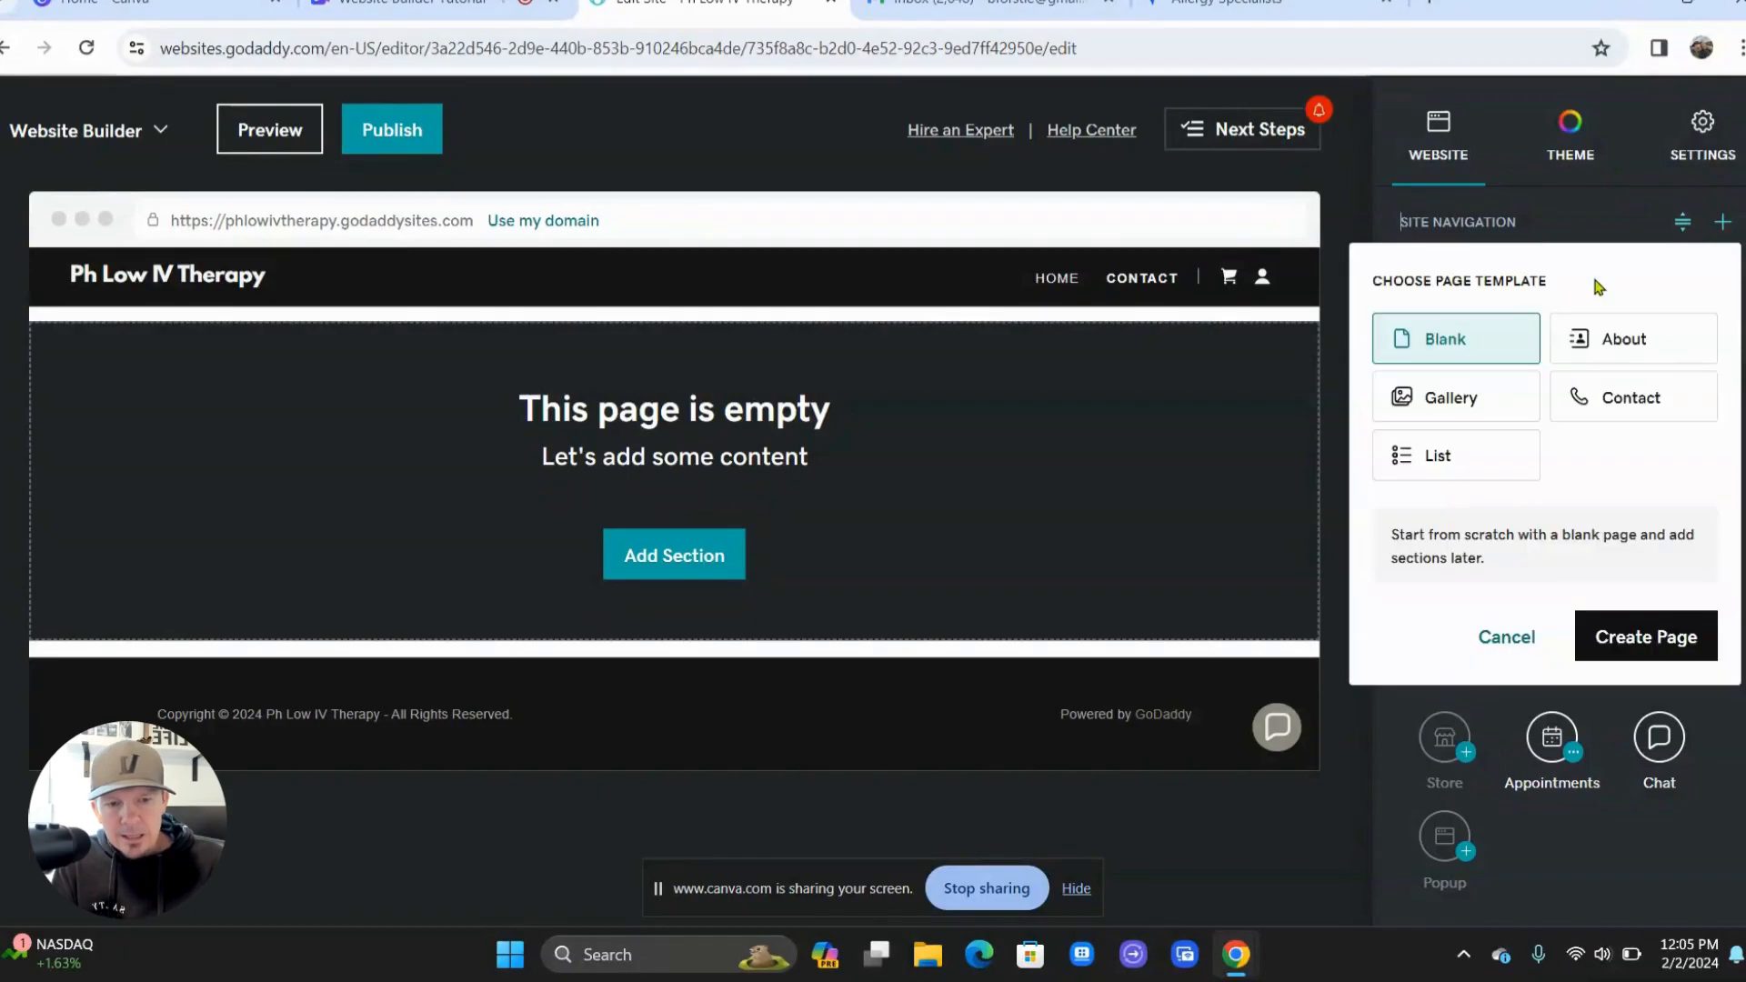
{"action": "left_click", "coordinate": [1623, 639]}
{"action": "key", "text": "BackSpace"}
{"action": "key", "text": "BackSpace"}
{"action": "key", "text": "BackSpace"}
{"action": "key", "text": "BackSpace"}
{"action": "key", "text": "BackSpace"}
{"action": "type", "text": "About Us"}
{"action": "left_click", "coordinate": [1448, 223]}
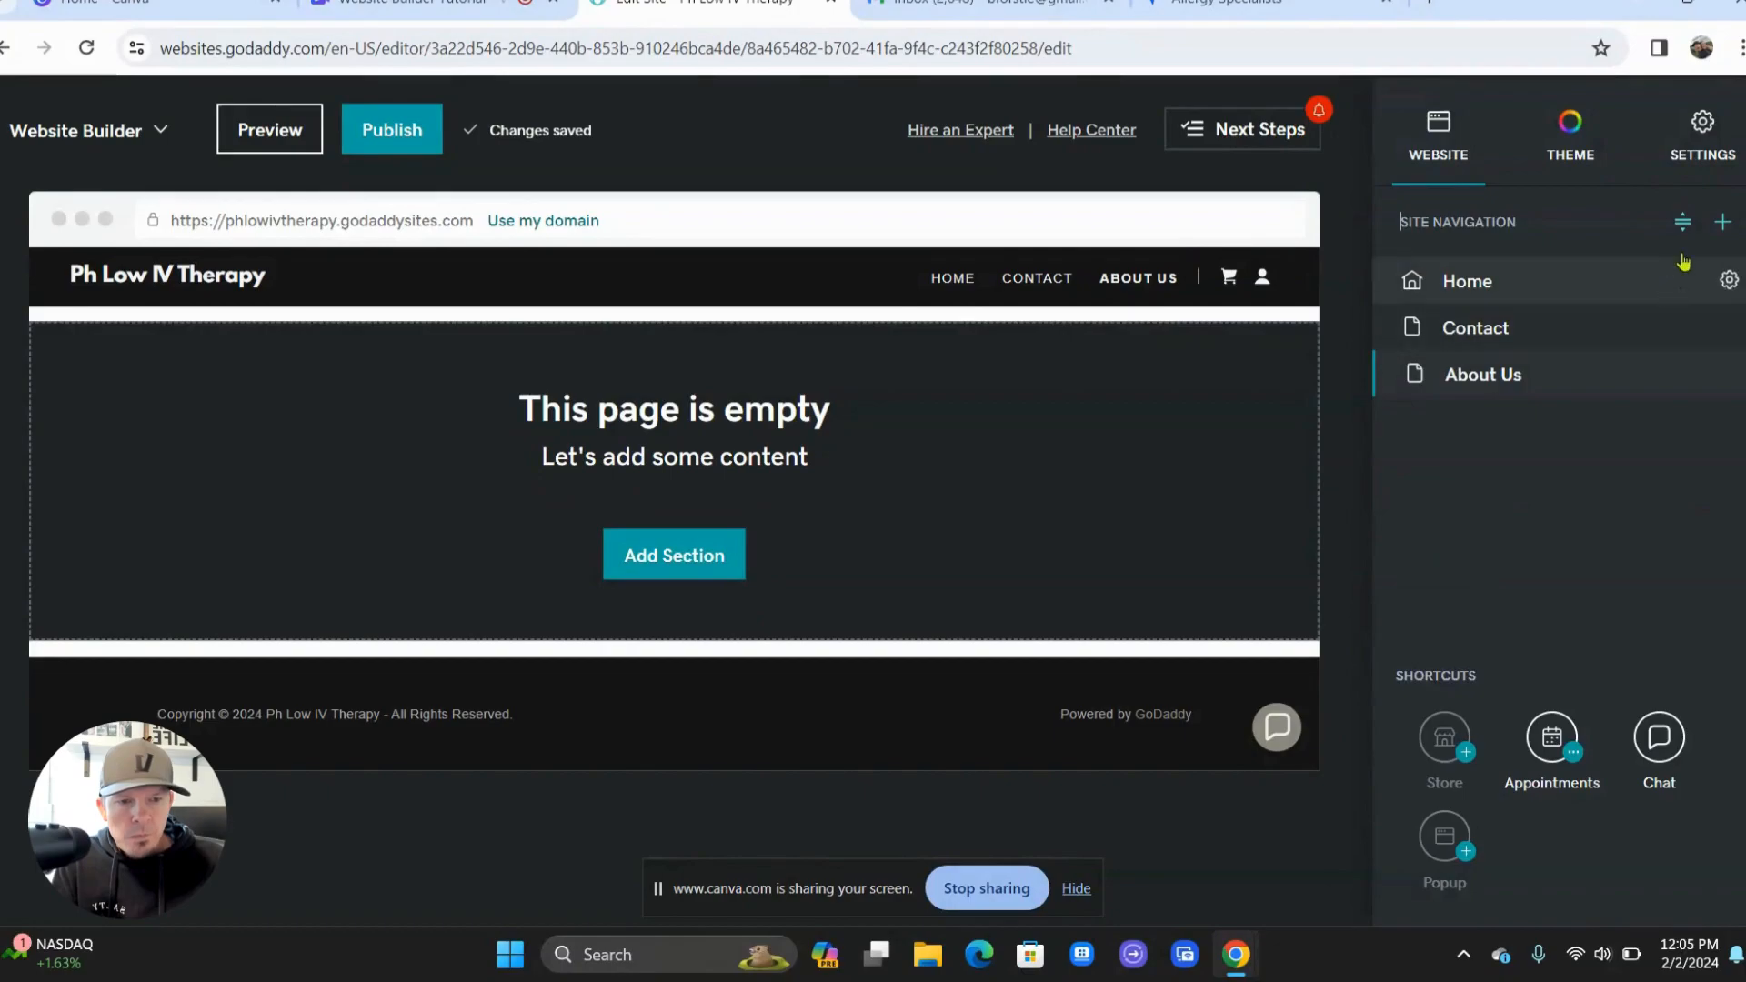
- Add a dropdown menu titled Our Services to the site navigation without assigning any pages to it
{"action": "left_click", "coordinate": [1720, 225]}
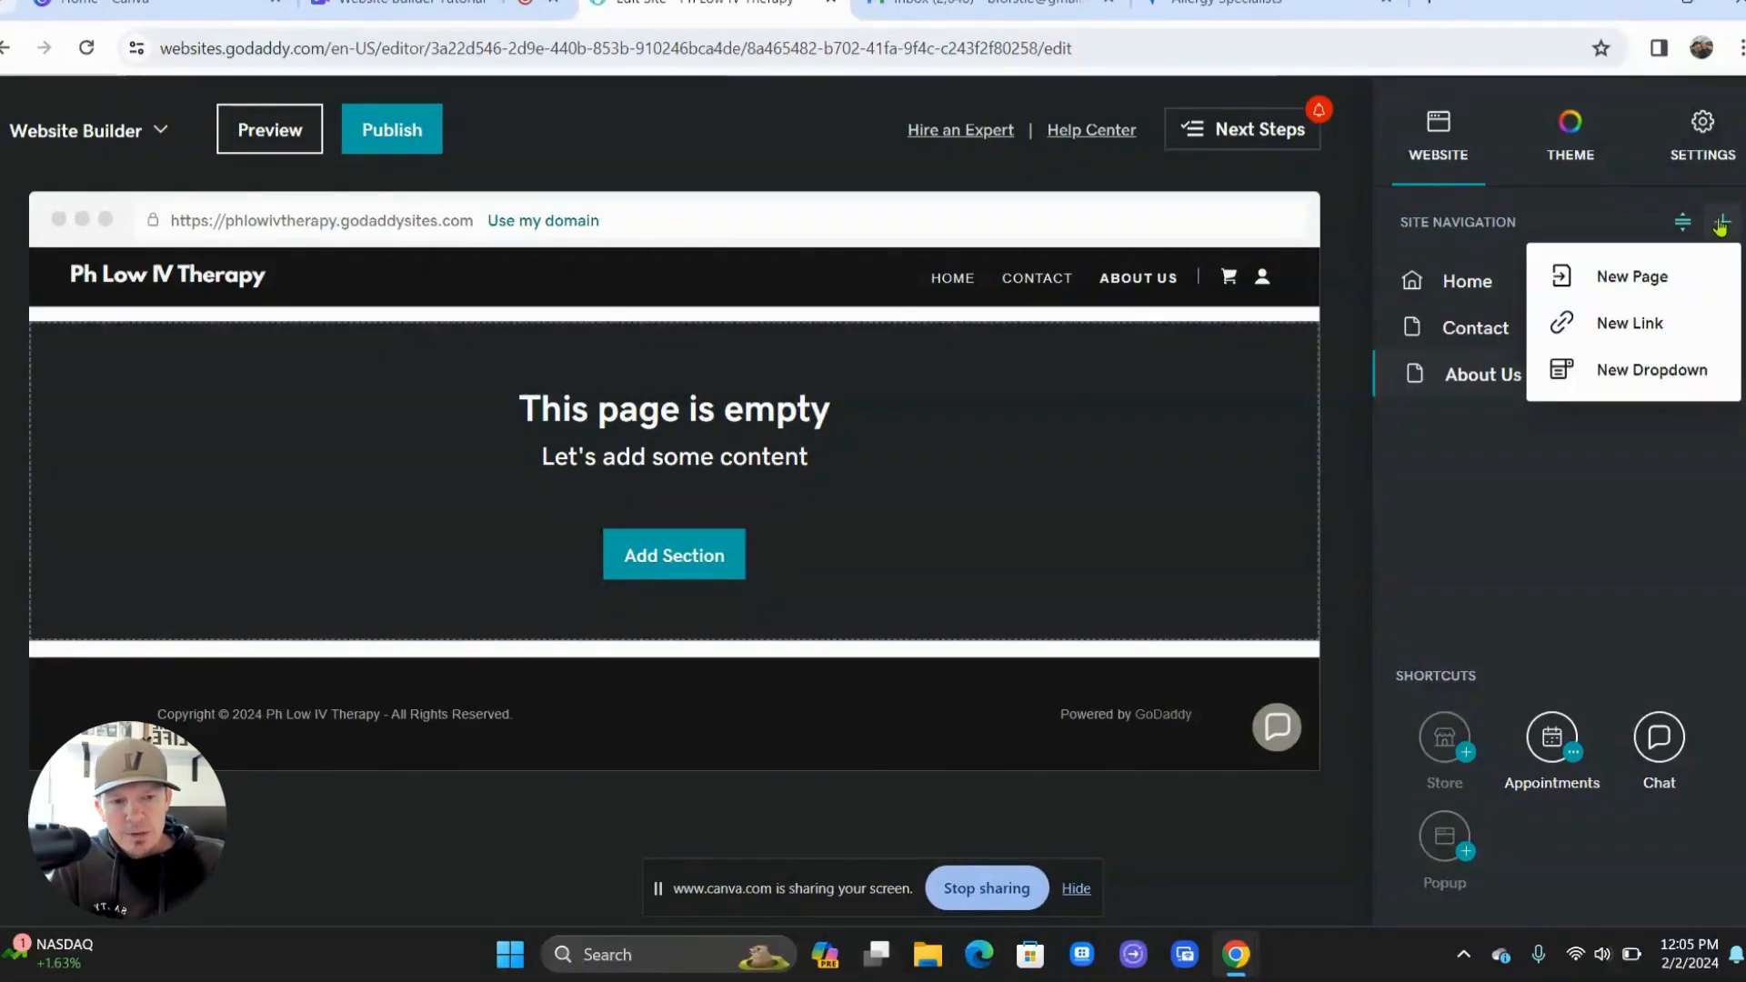
{"action": "left_click", "coordinate": [1640, 371]}
{"action": "type", "text": "Our Se"}
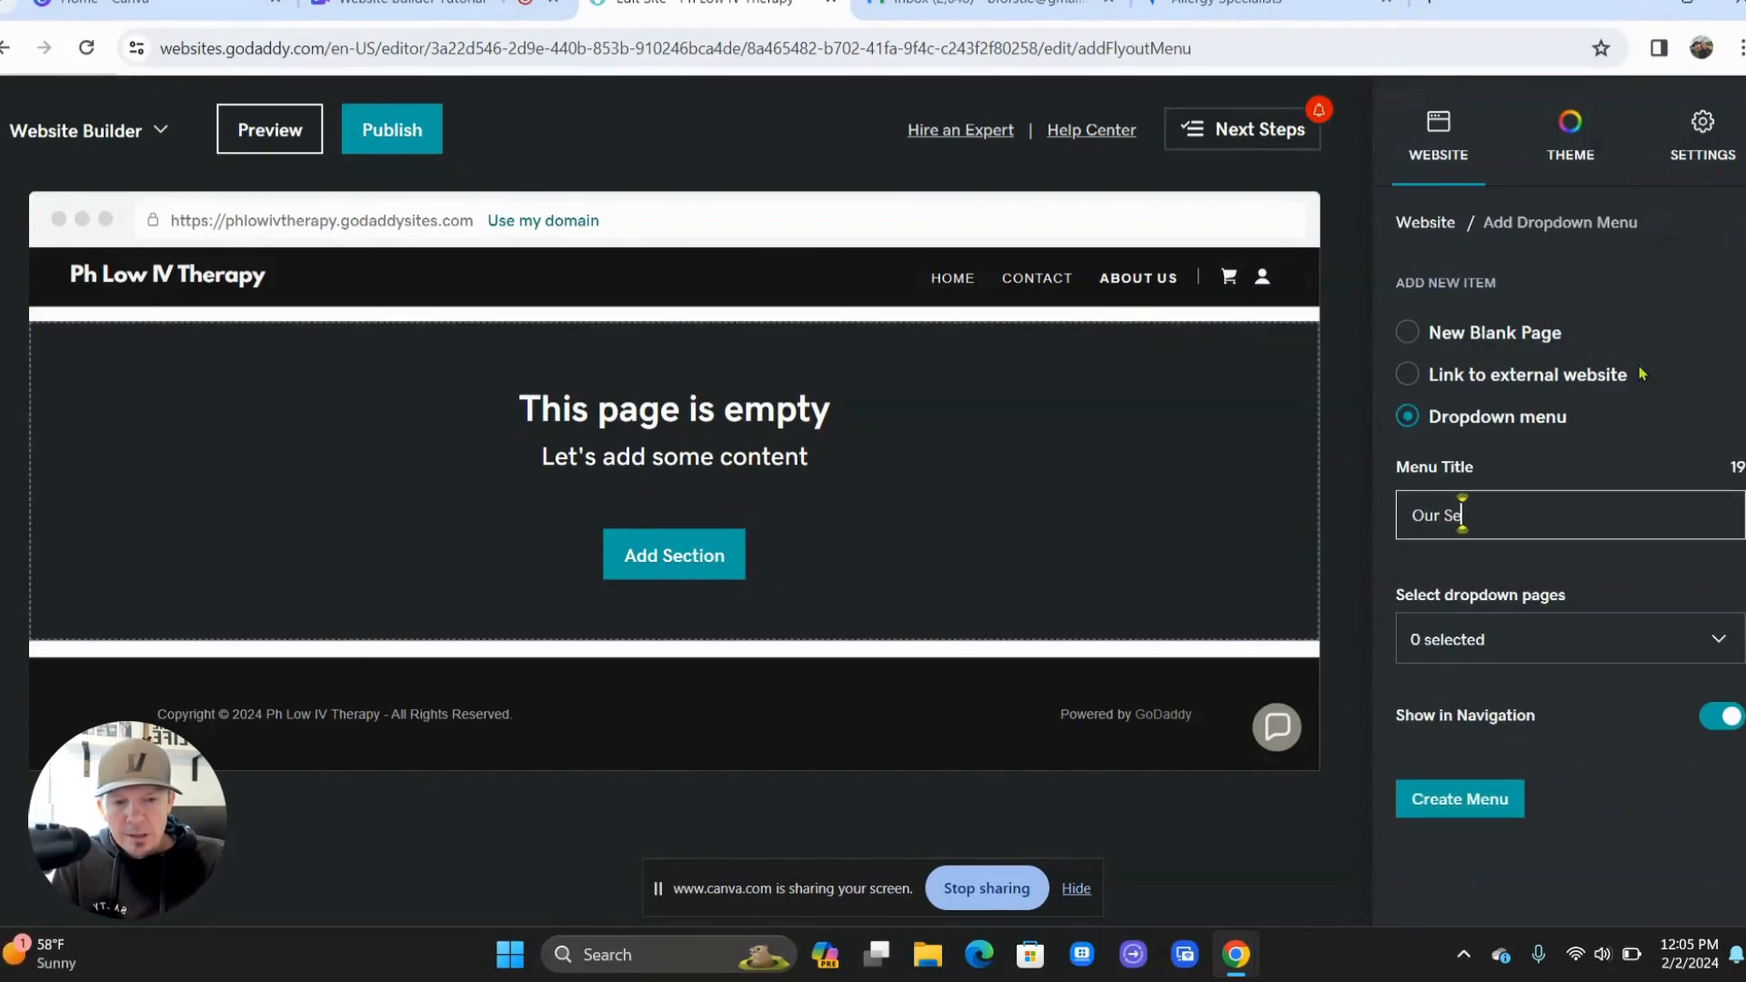
{"action": "type", "text": "rvices"}
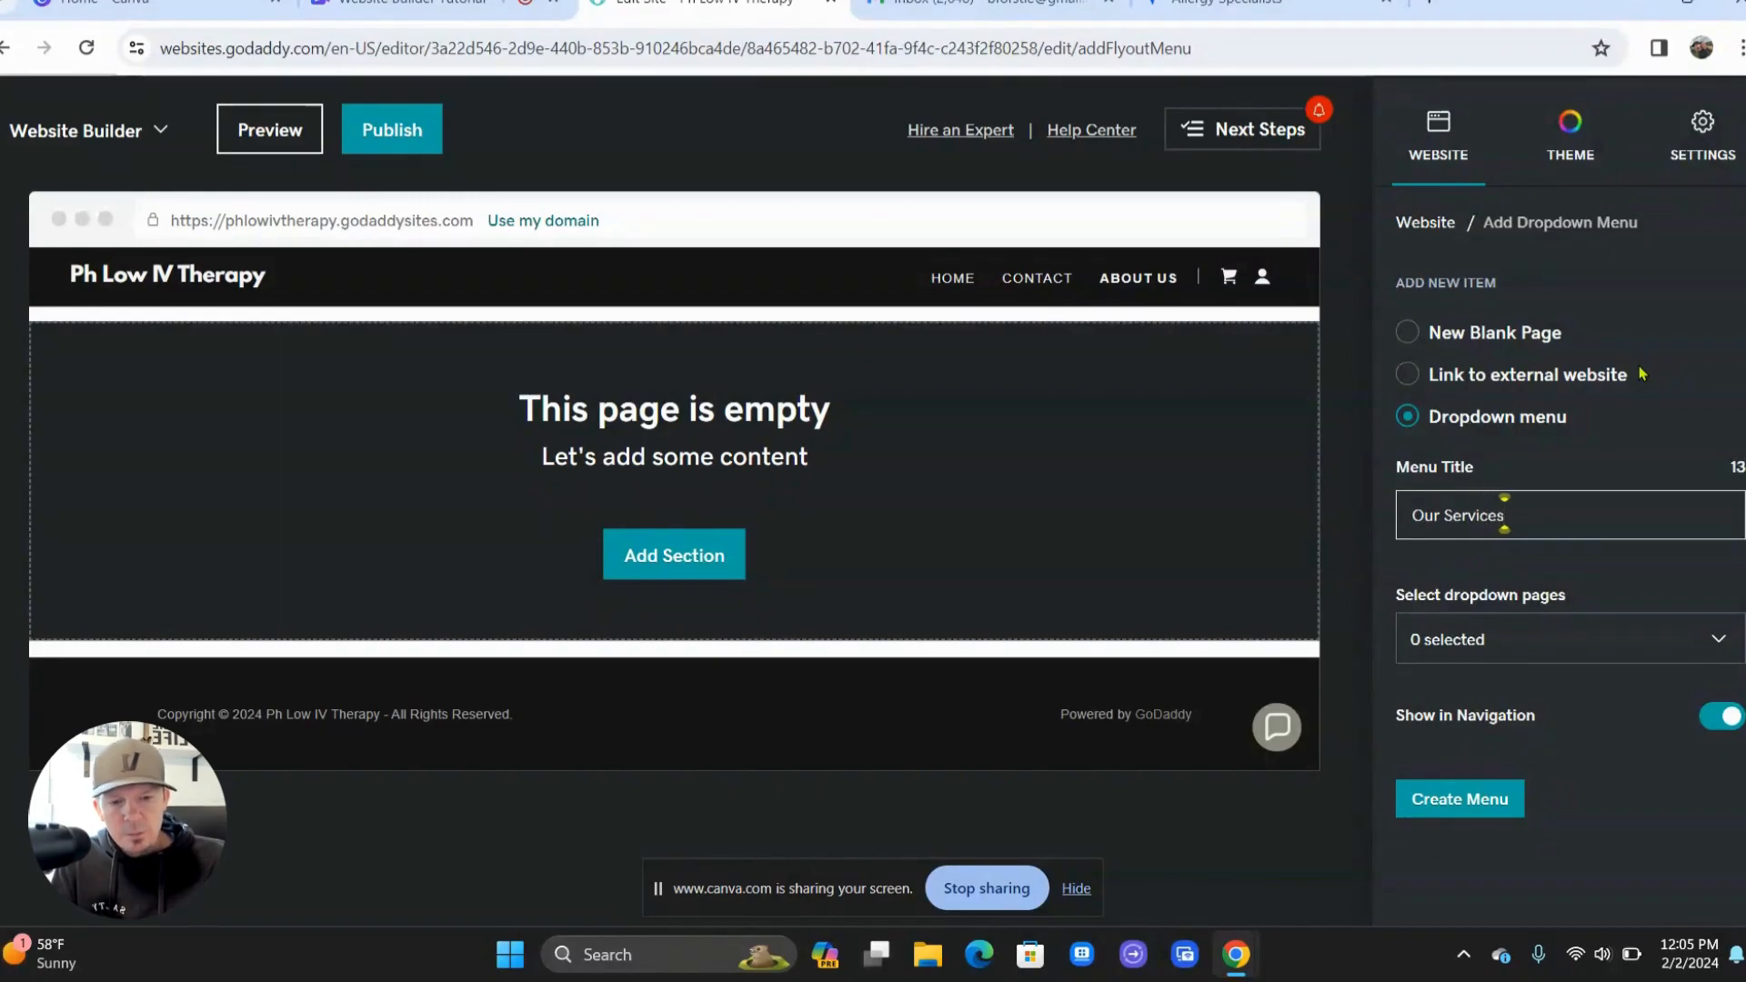
{"action": "left_click", "coordinate": [1560, 650]}
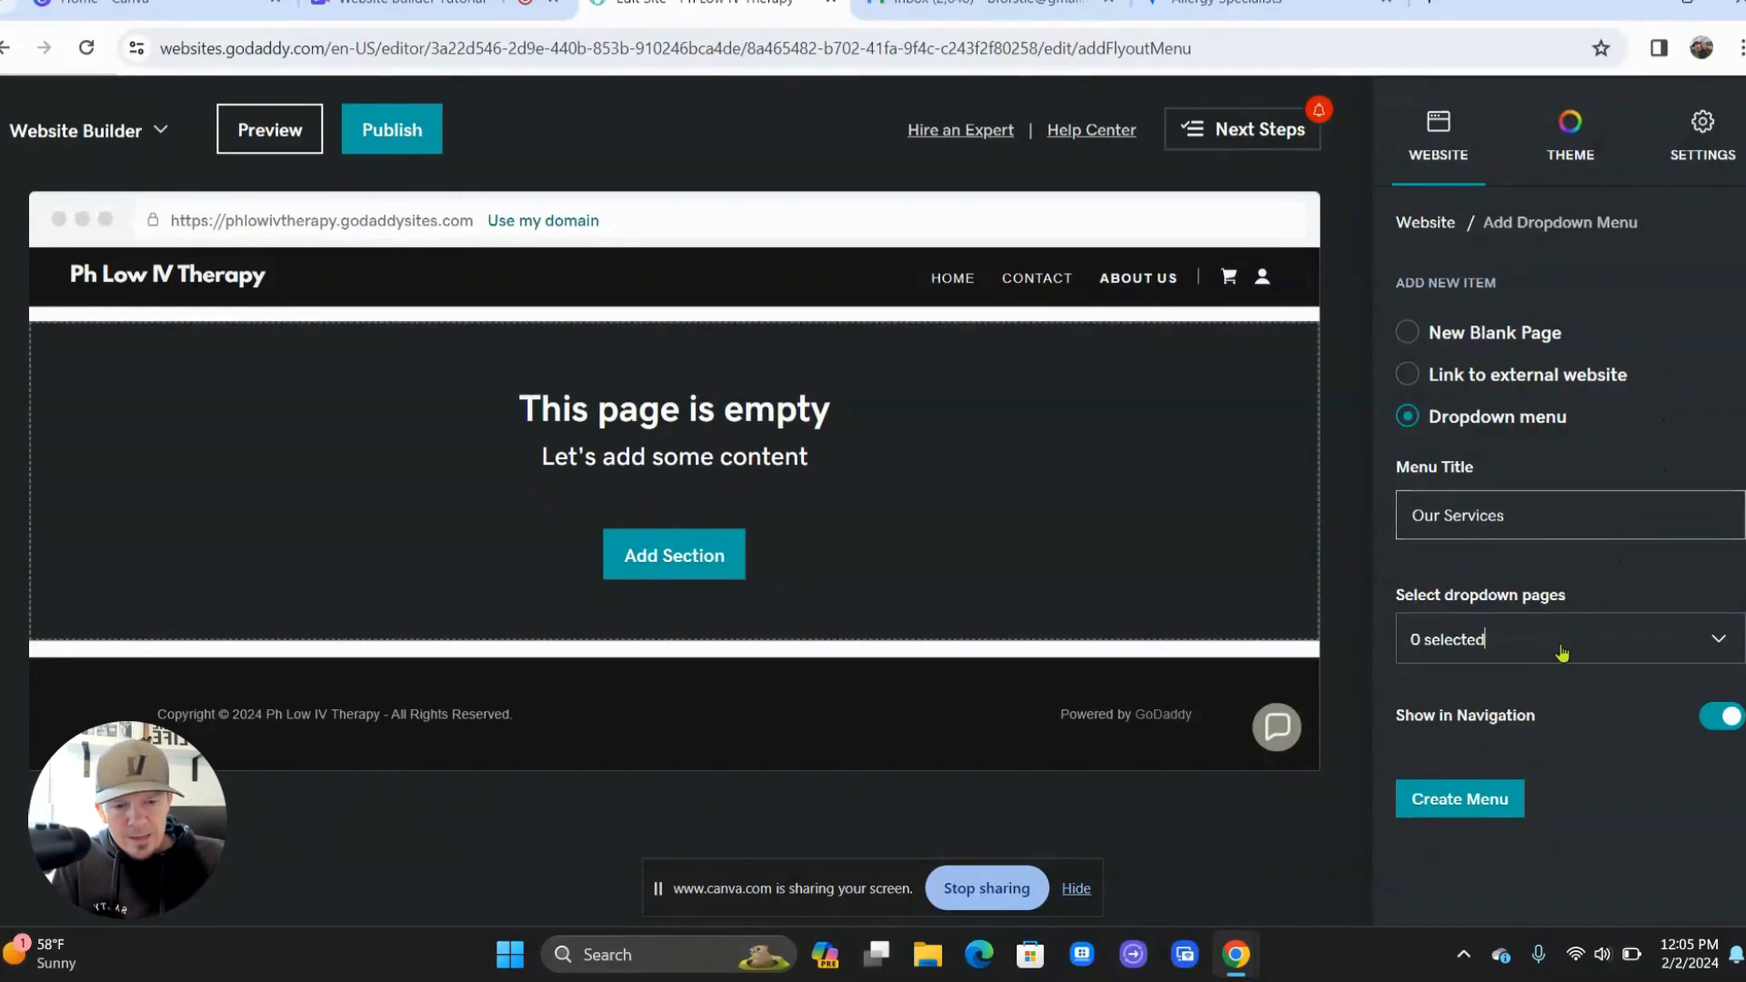
{"action": "left_click", "coordinate": [1536, 572]}
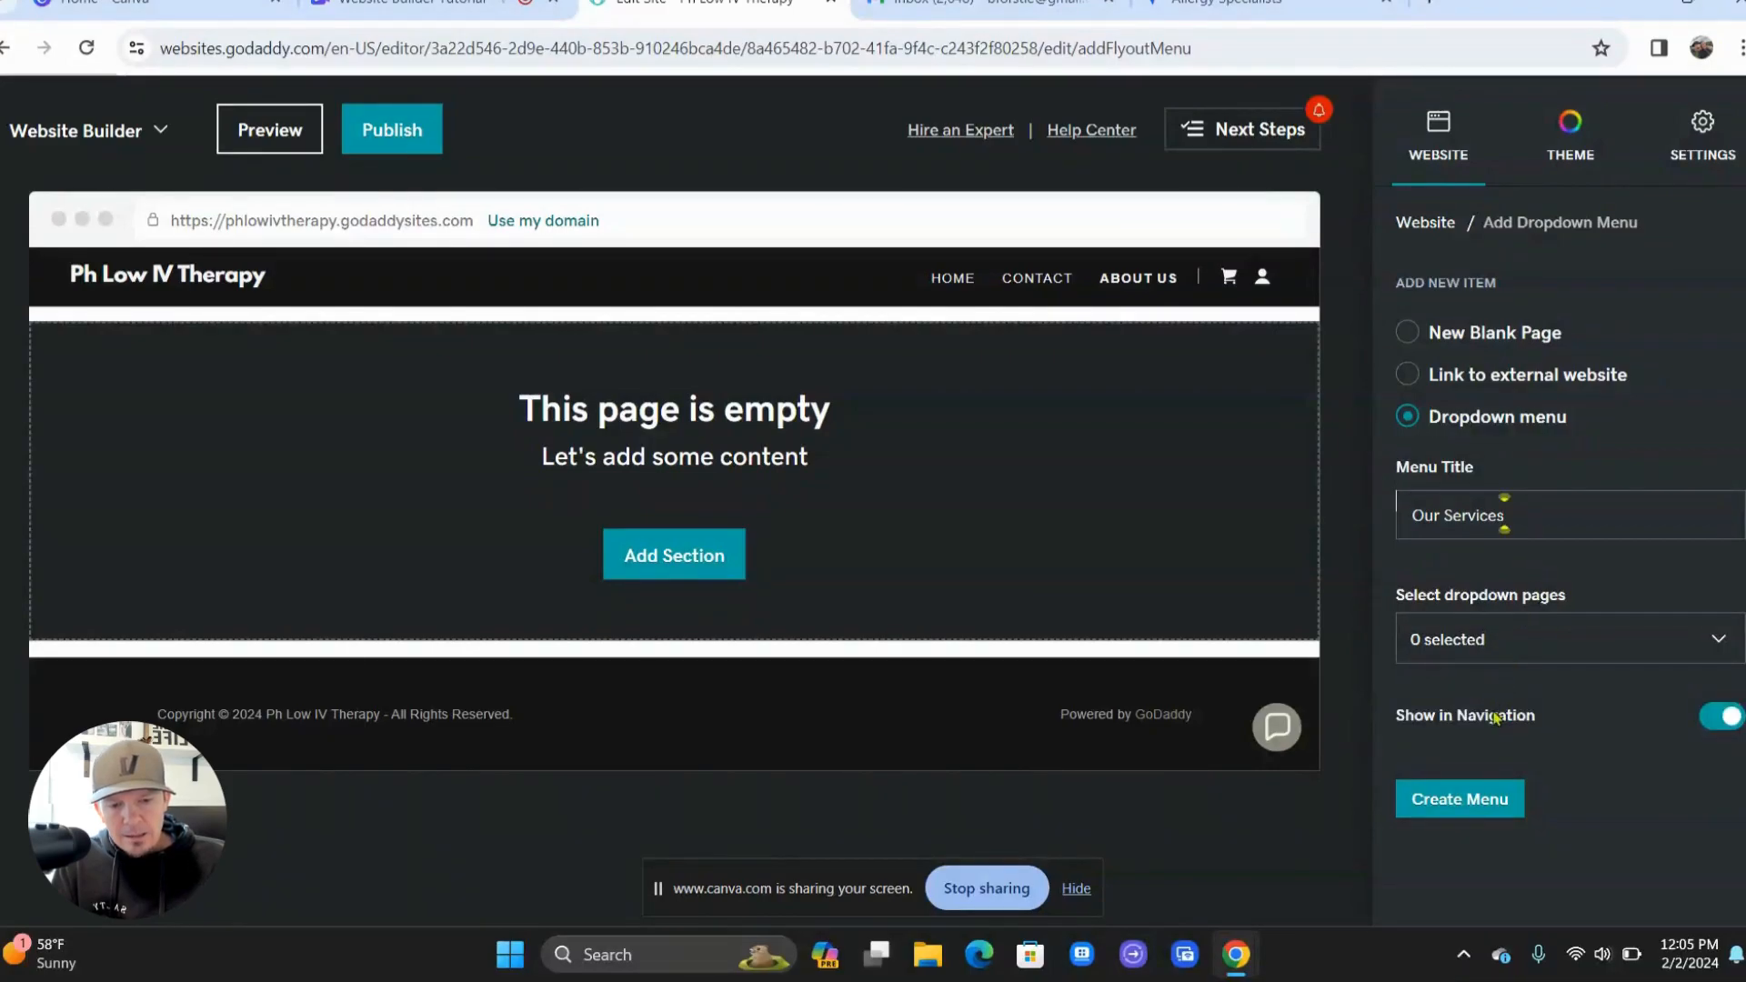
{"action": "left_click", "coordinate": [1463, 800]}
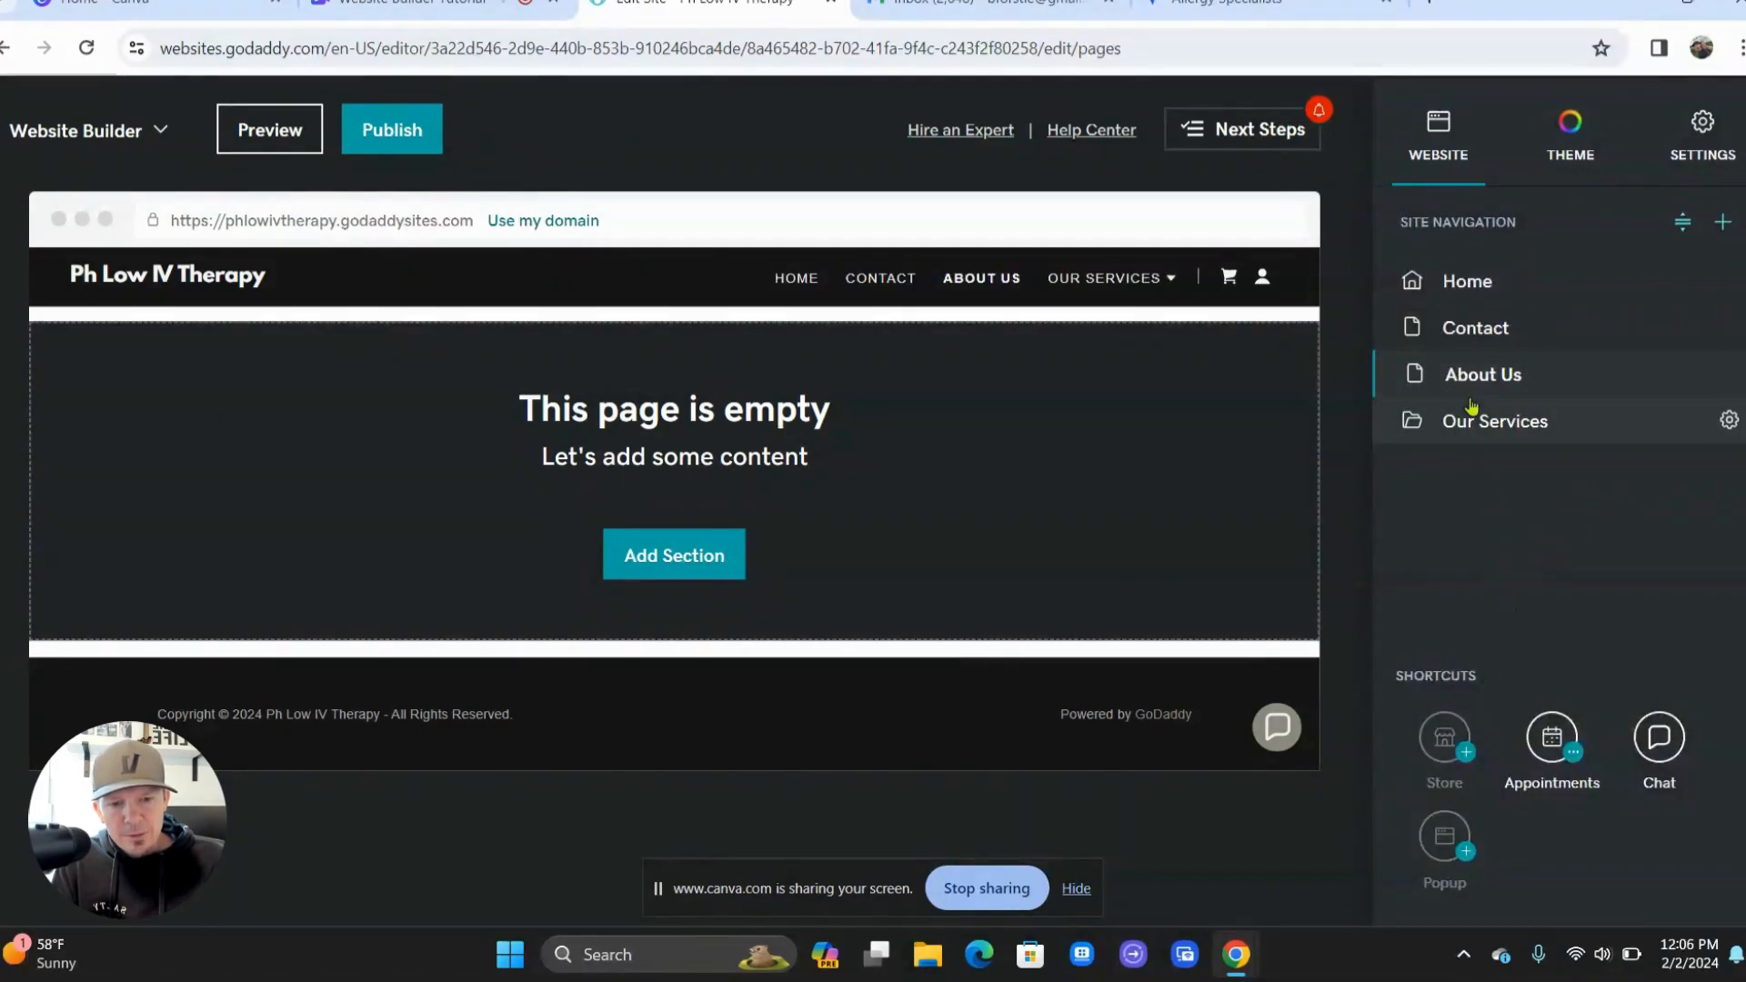
- Add a page from the Blank template to the site navigation and title it Appointments
{"action": "left_click", "coordinate": [1722, 223]}
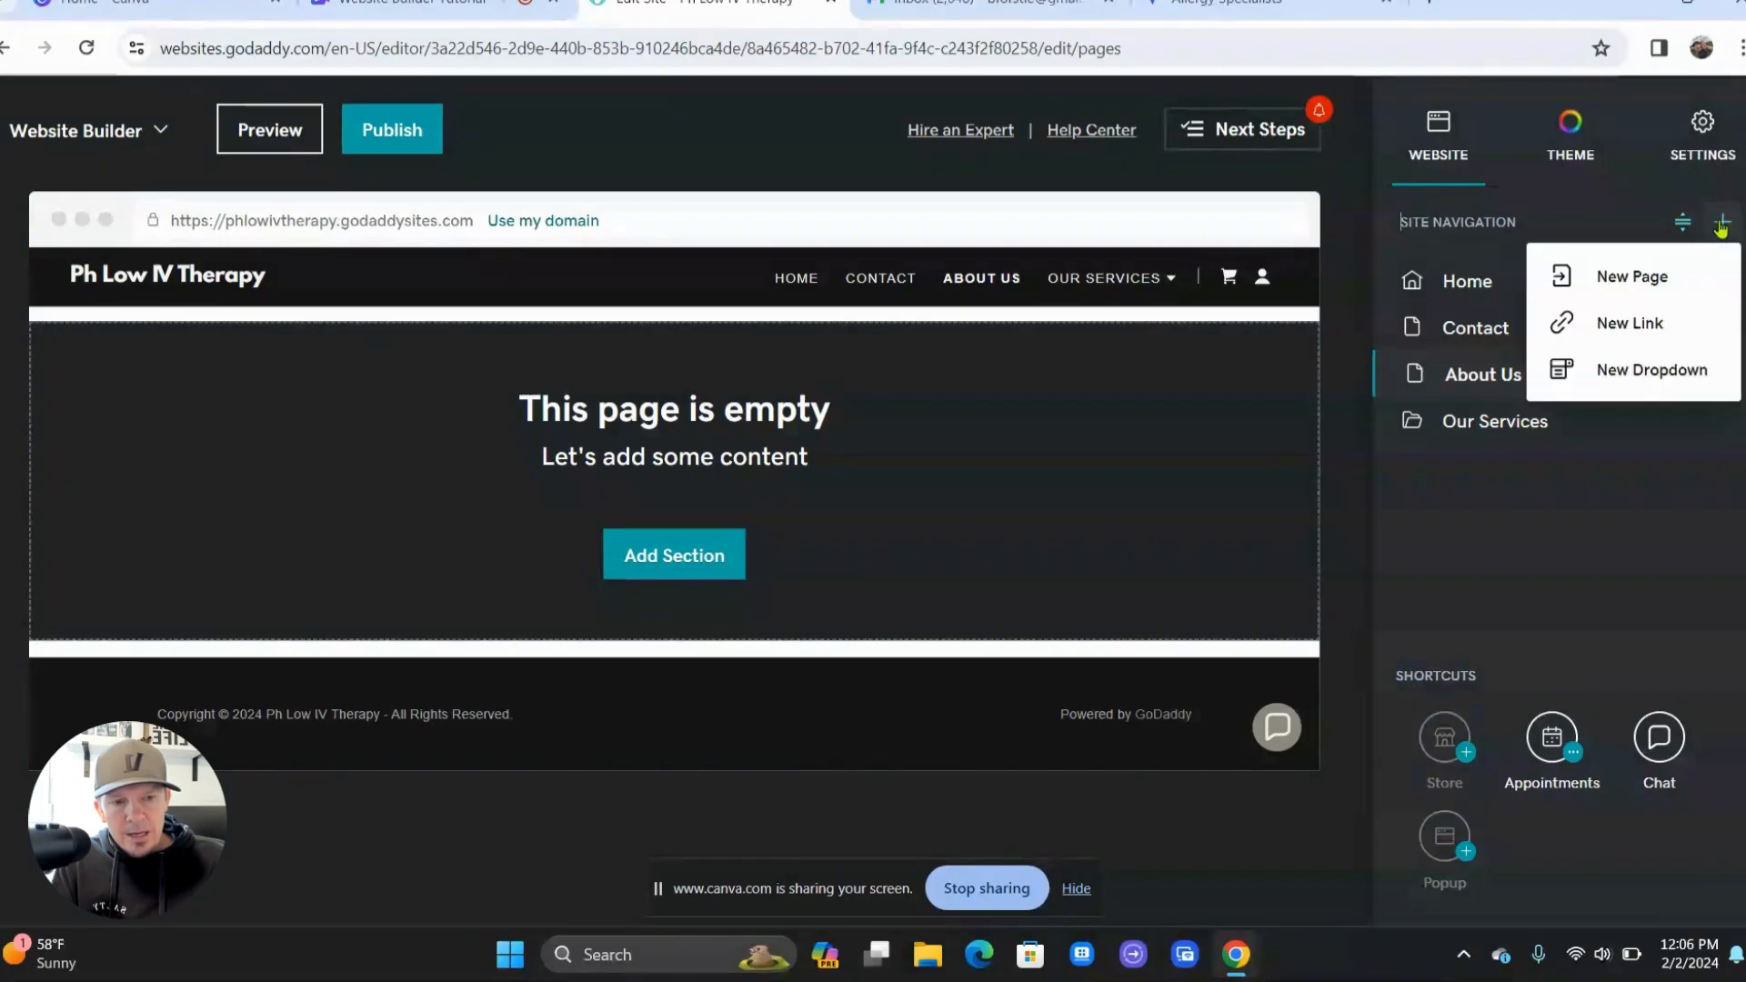
{"action": "left_click", "coordinate": [1623, 280]}
{"action": "left_click", "coordinate": [1723, 225]}
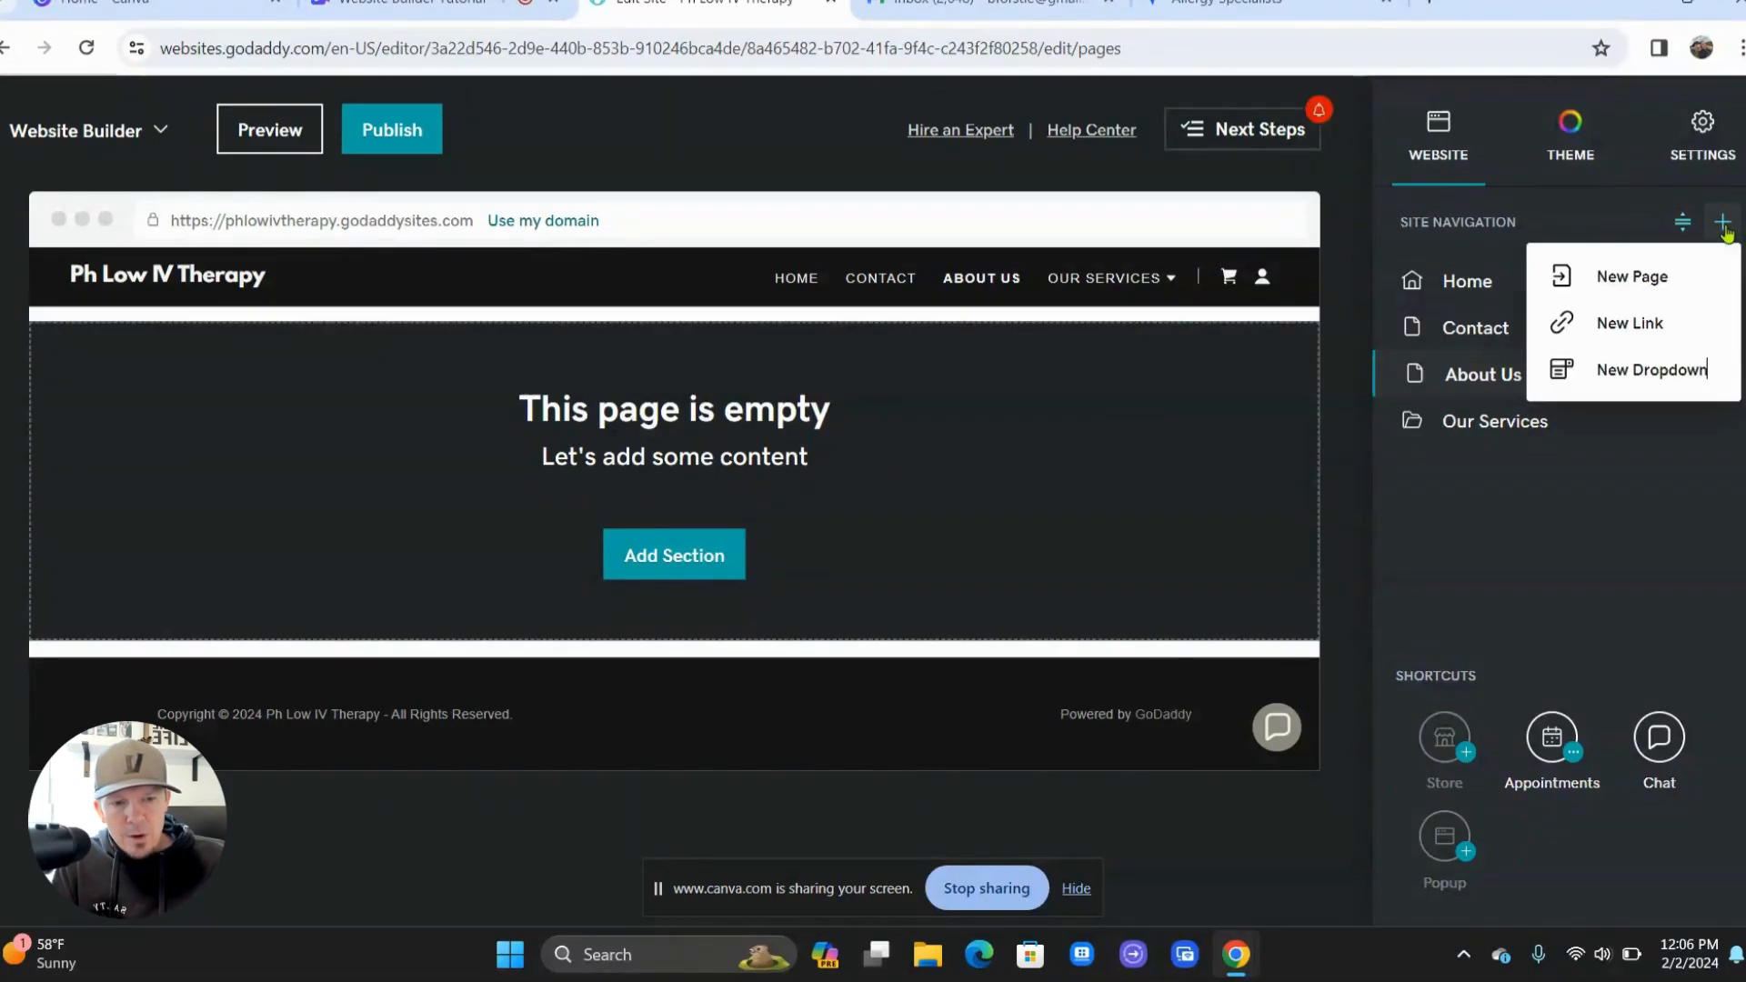
{"action": "left_click", "coordinate": [1605, 289]}
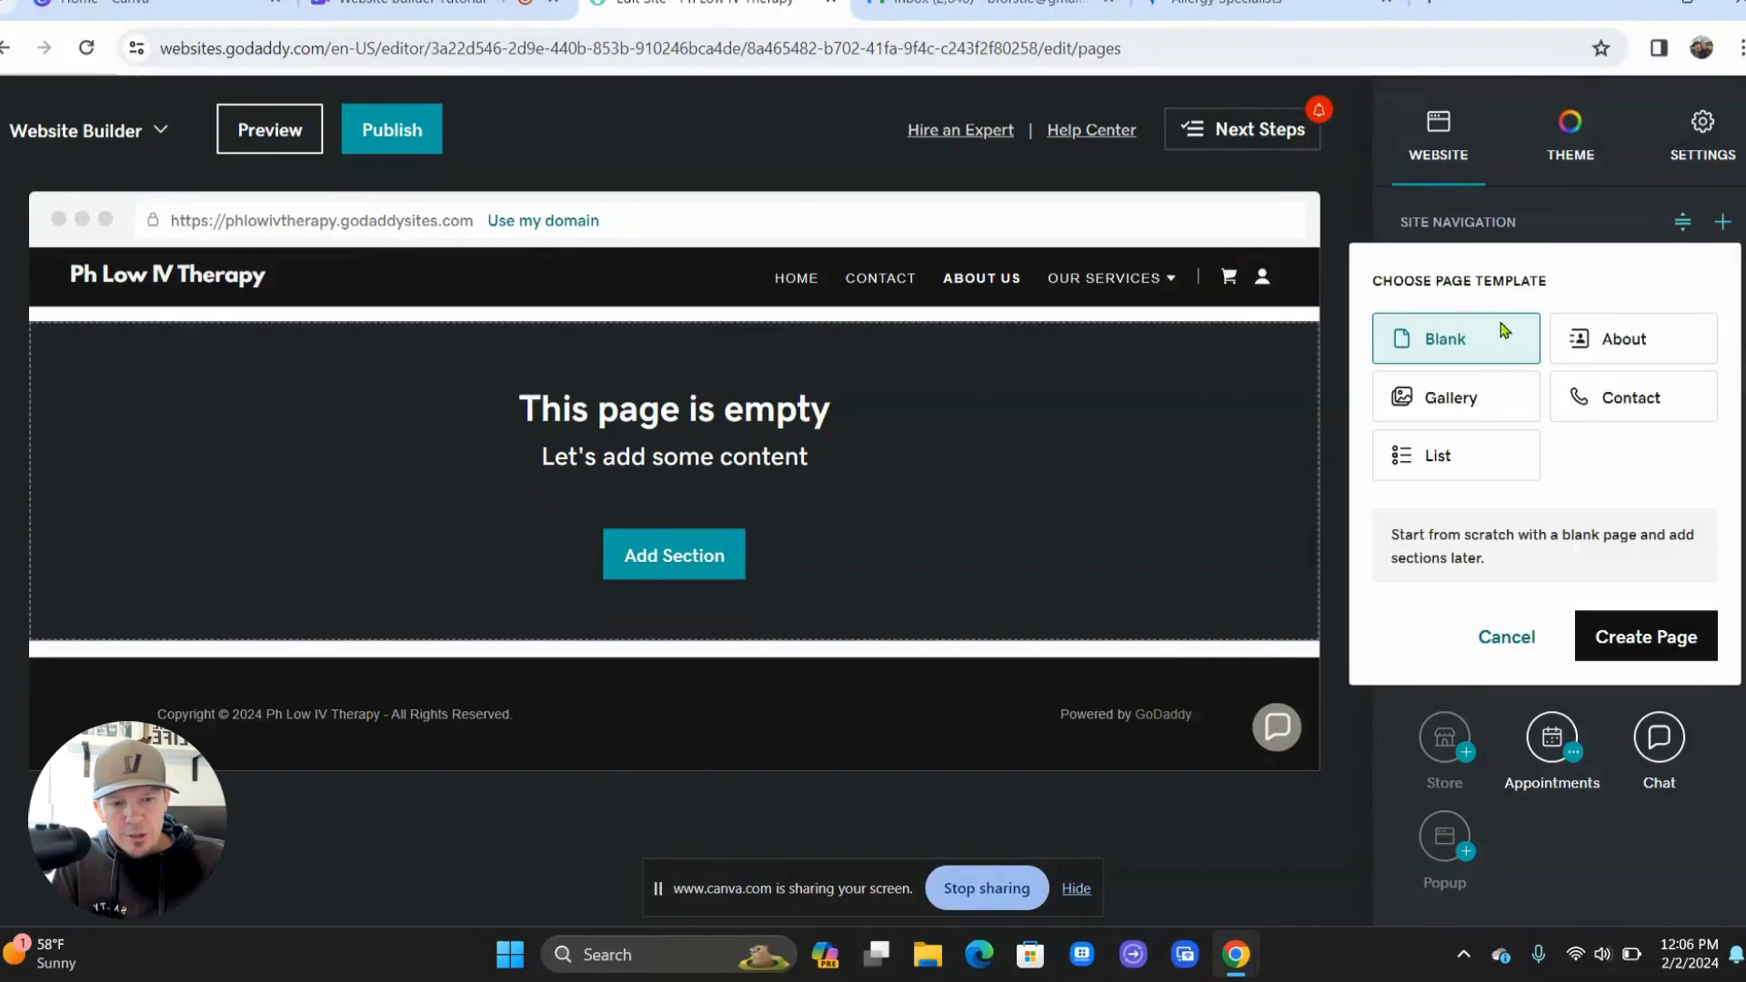
{"action": "left_click", "coordinate": [1596, 627]}
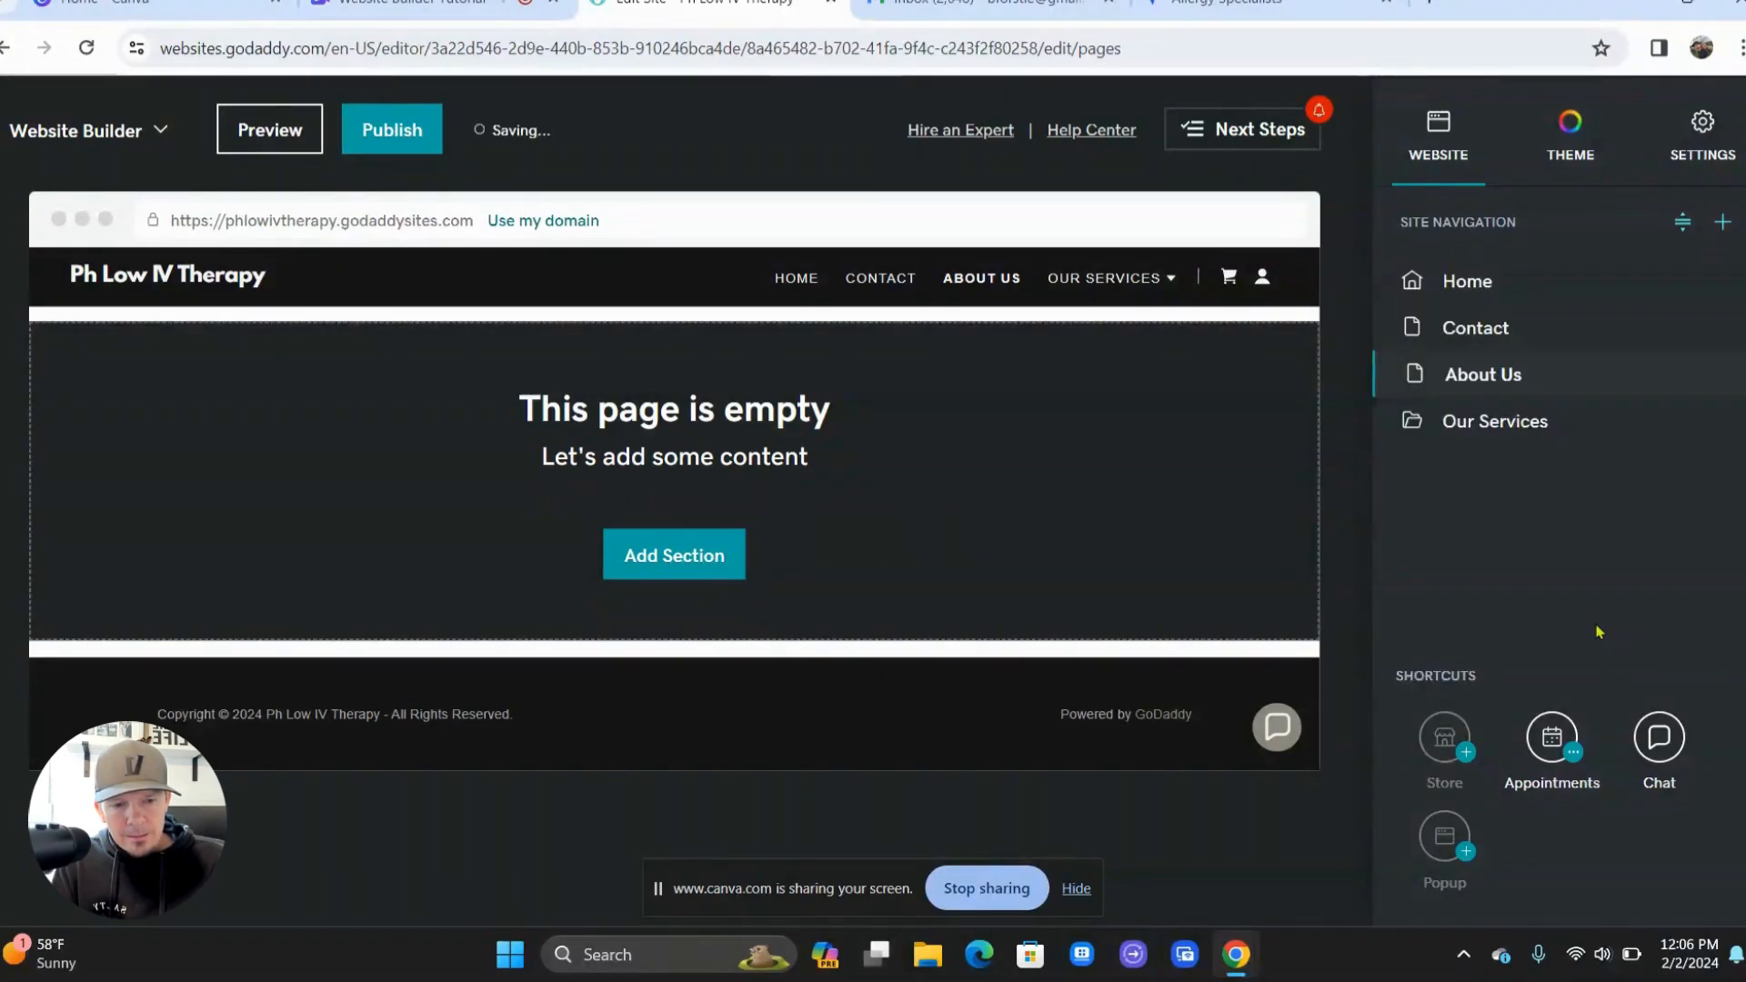
{"action": "key", "text": "BackSpace"}
{"action": "key", "text": "BackSpace"}
{"action": "key", "text": "BackSpace"}
{"action": "key", "text": "BackSpace"}
{"action": "key", "text": "BackSpace"}
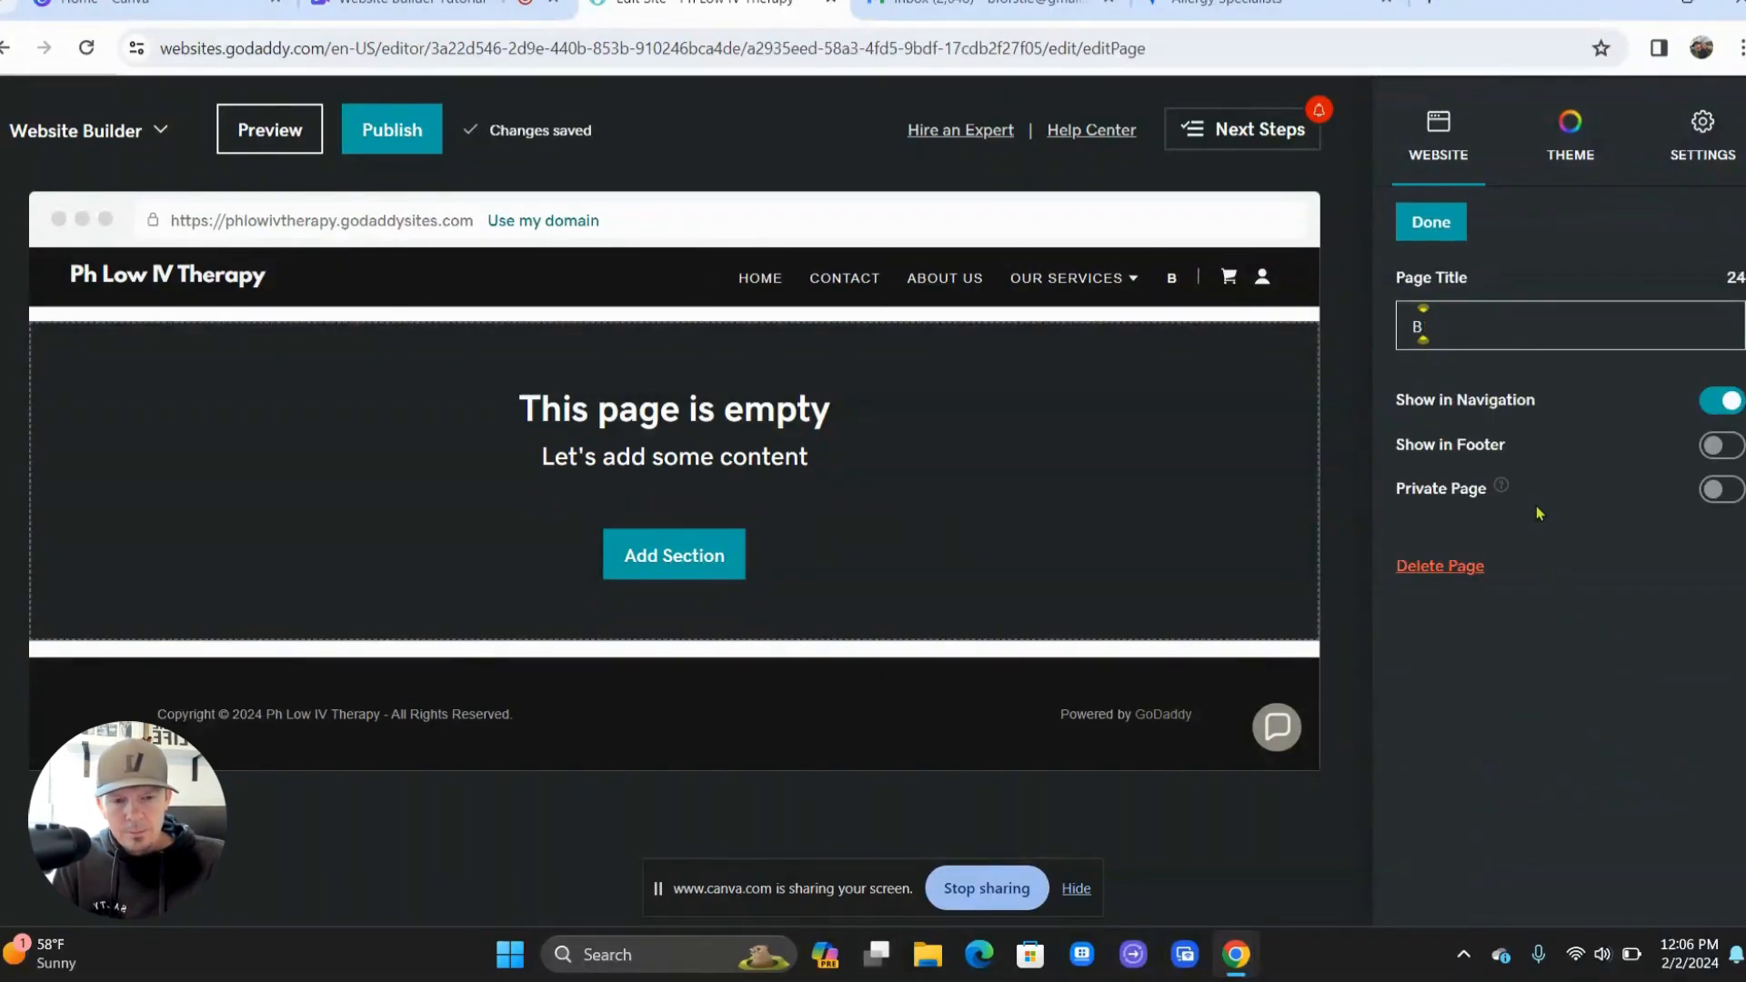
{"action": "type", "text": "Appoint"}
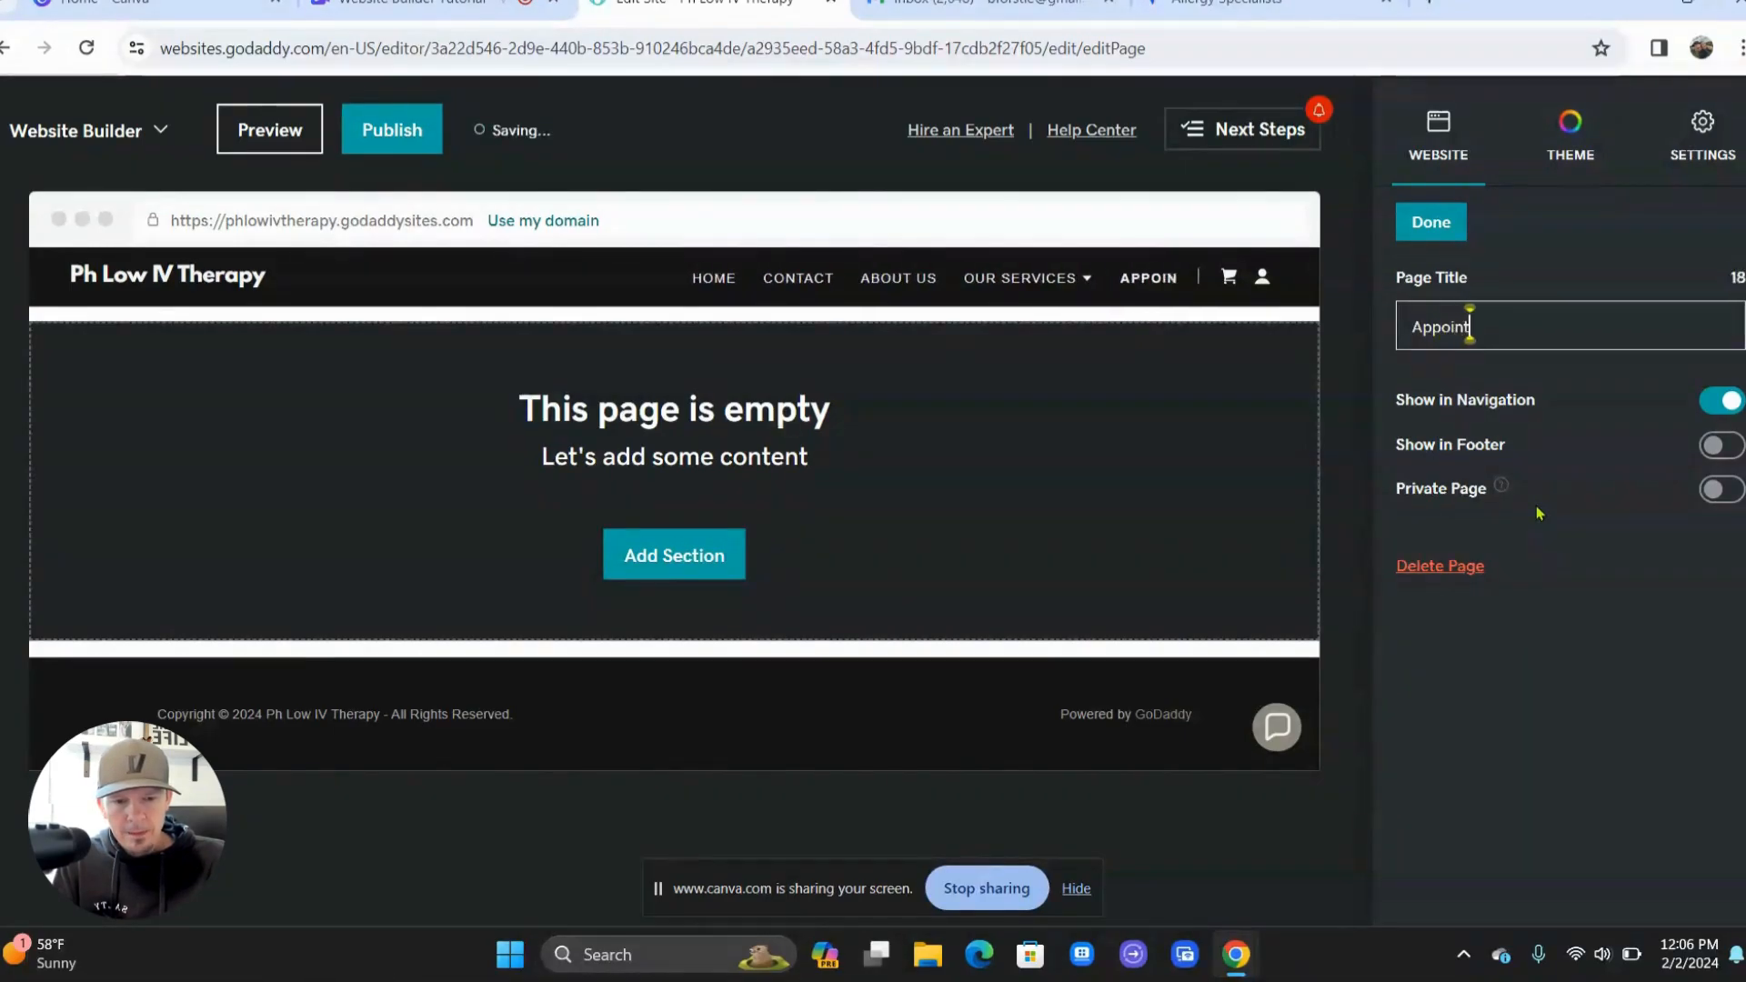
{"action": "type", "text": "ments"}
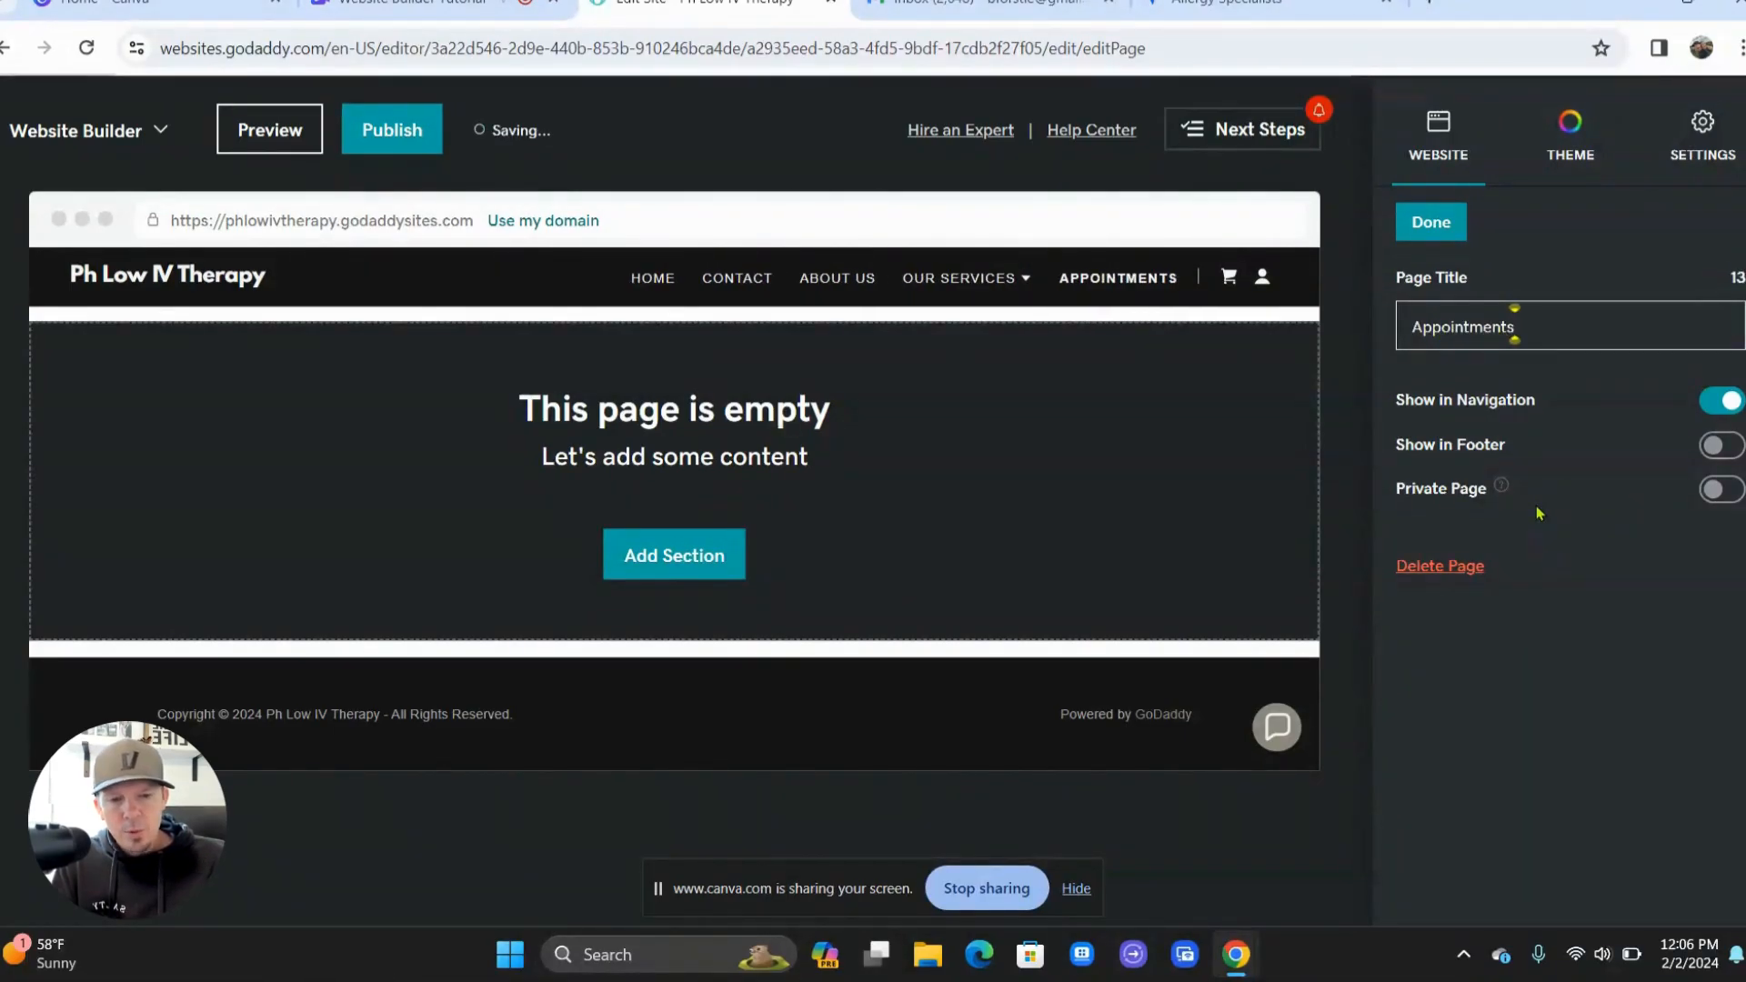
{"action": "left_click", "coordinate": [1445, 229]}
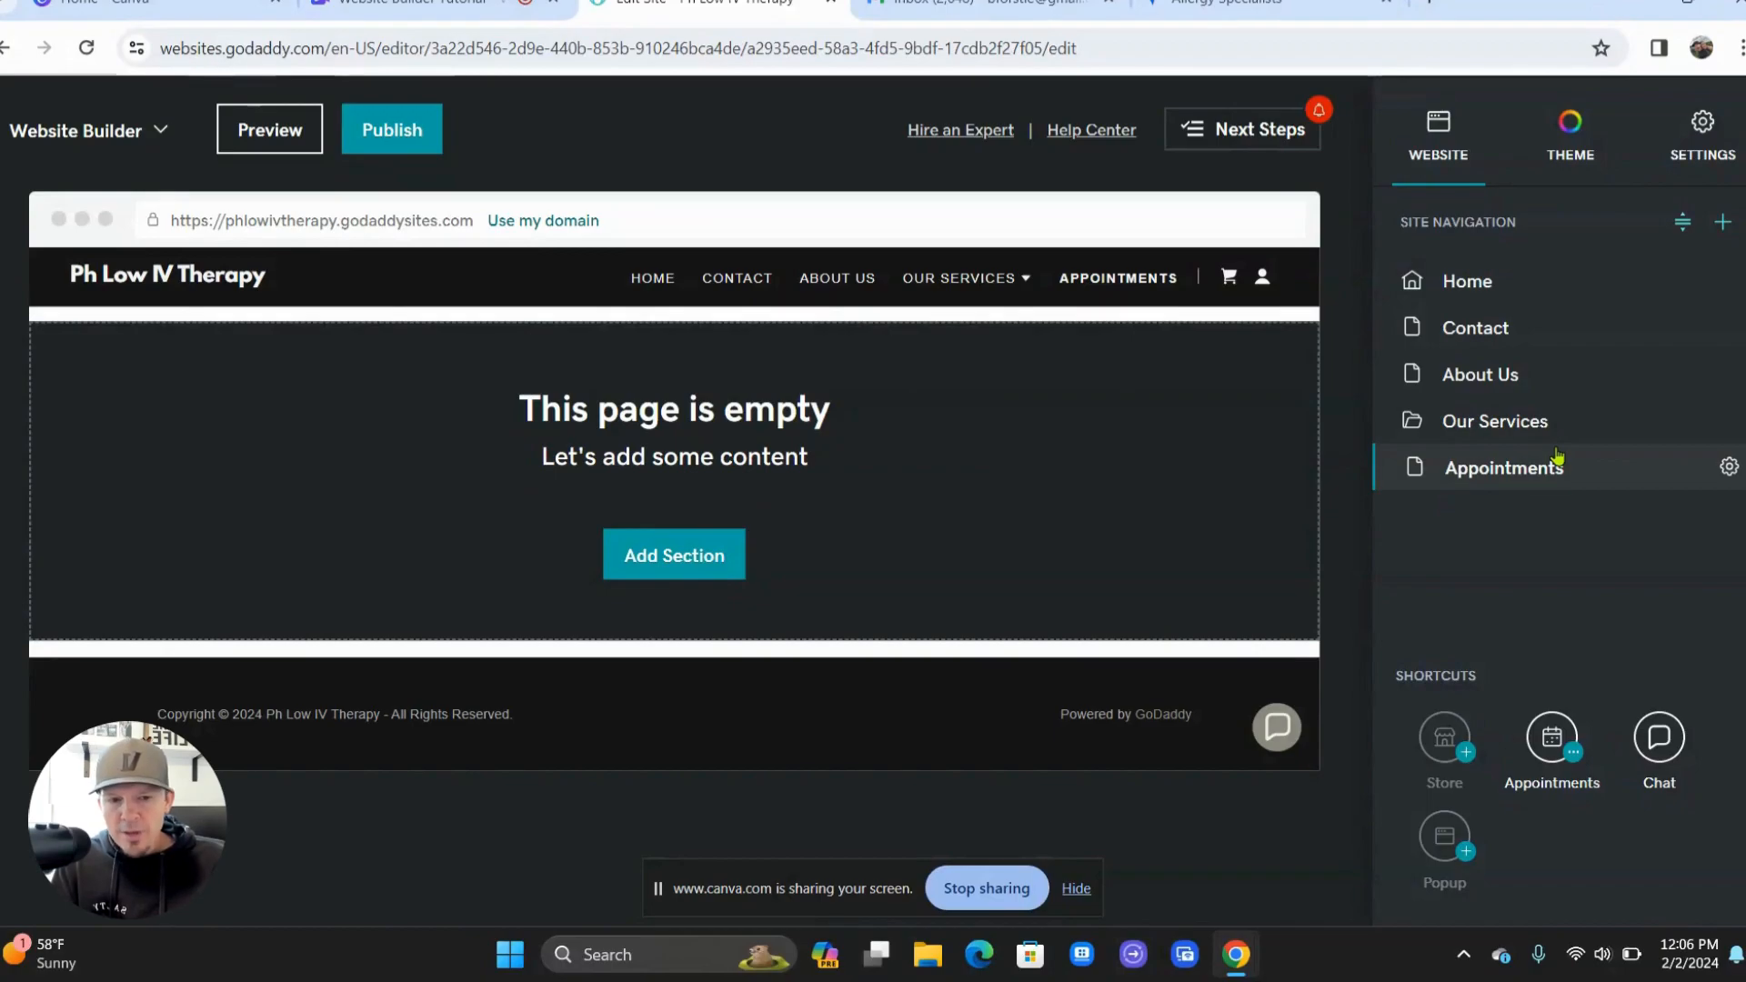
{"action": "left_click", "coordinate": [1721, 223]}
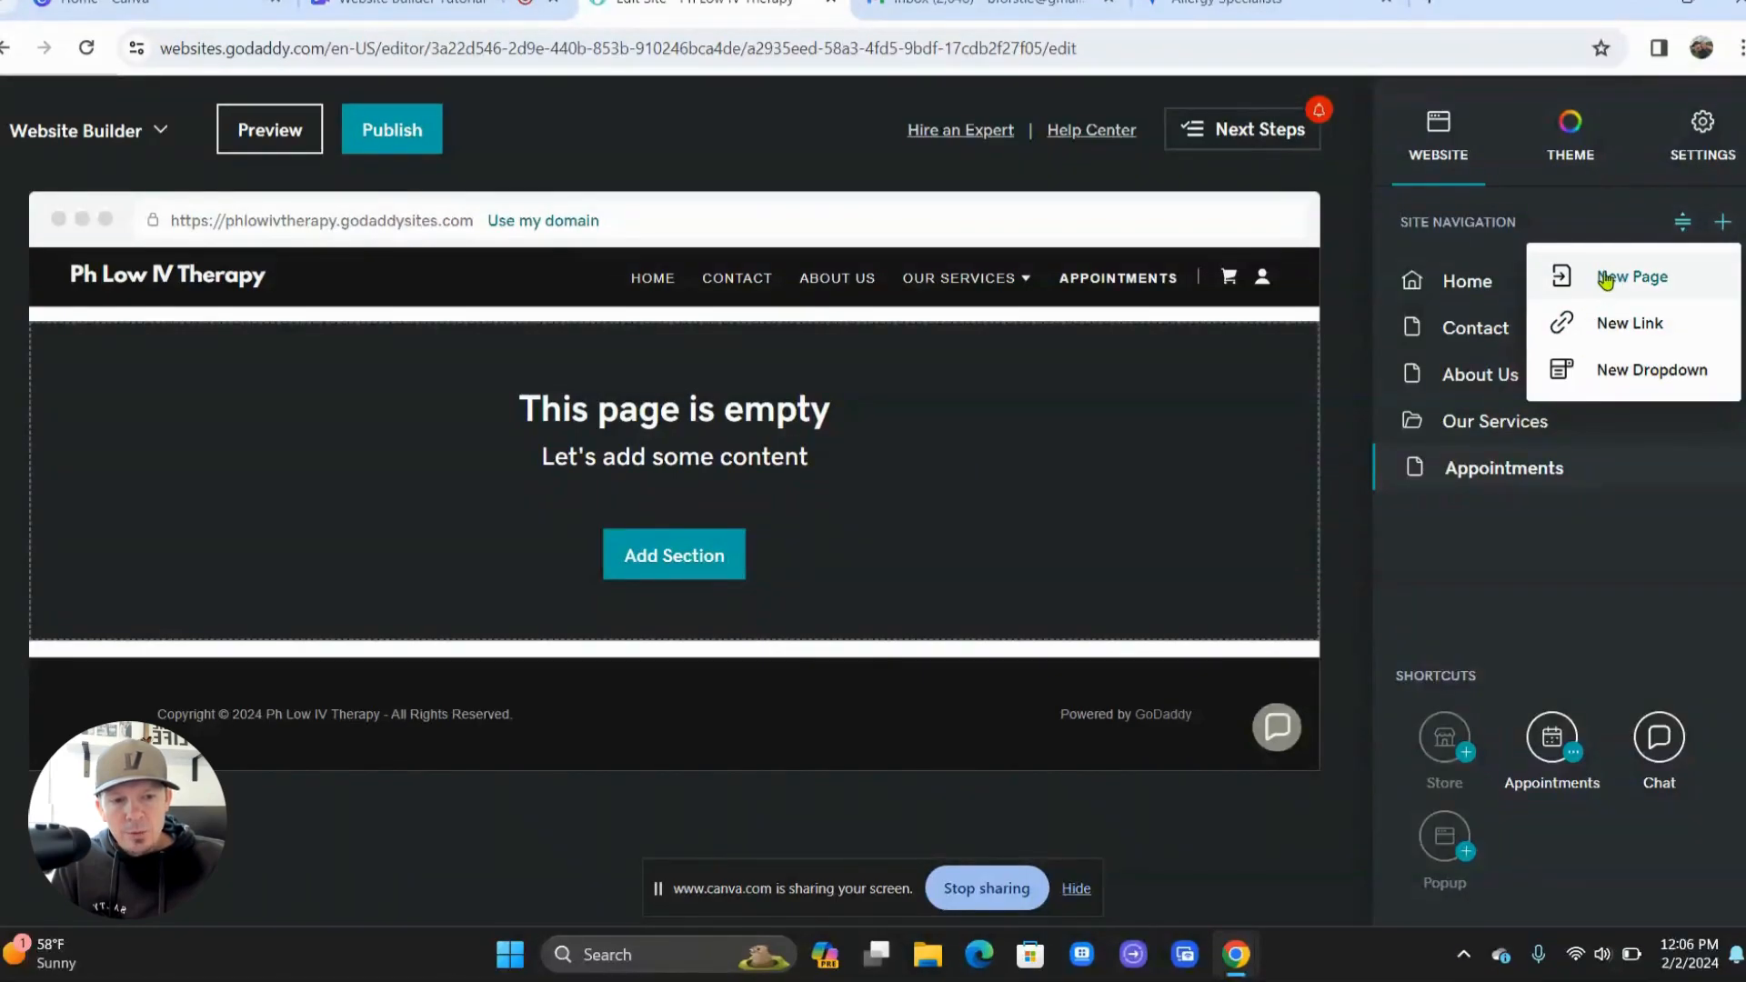
{"action": "left_click", "coordinate": [1612, 324]}
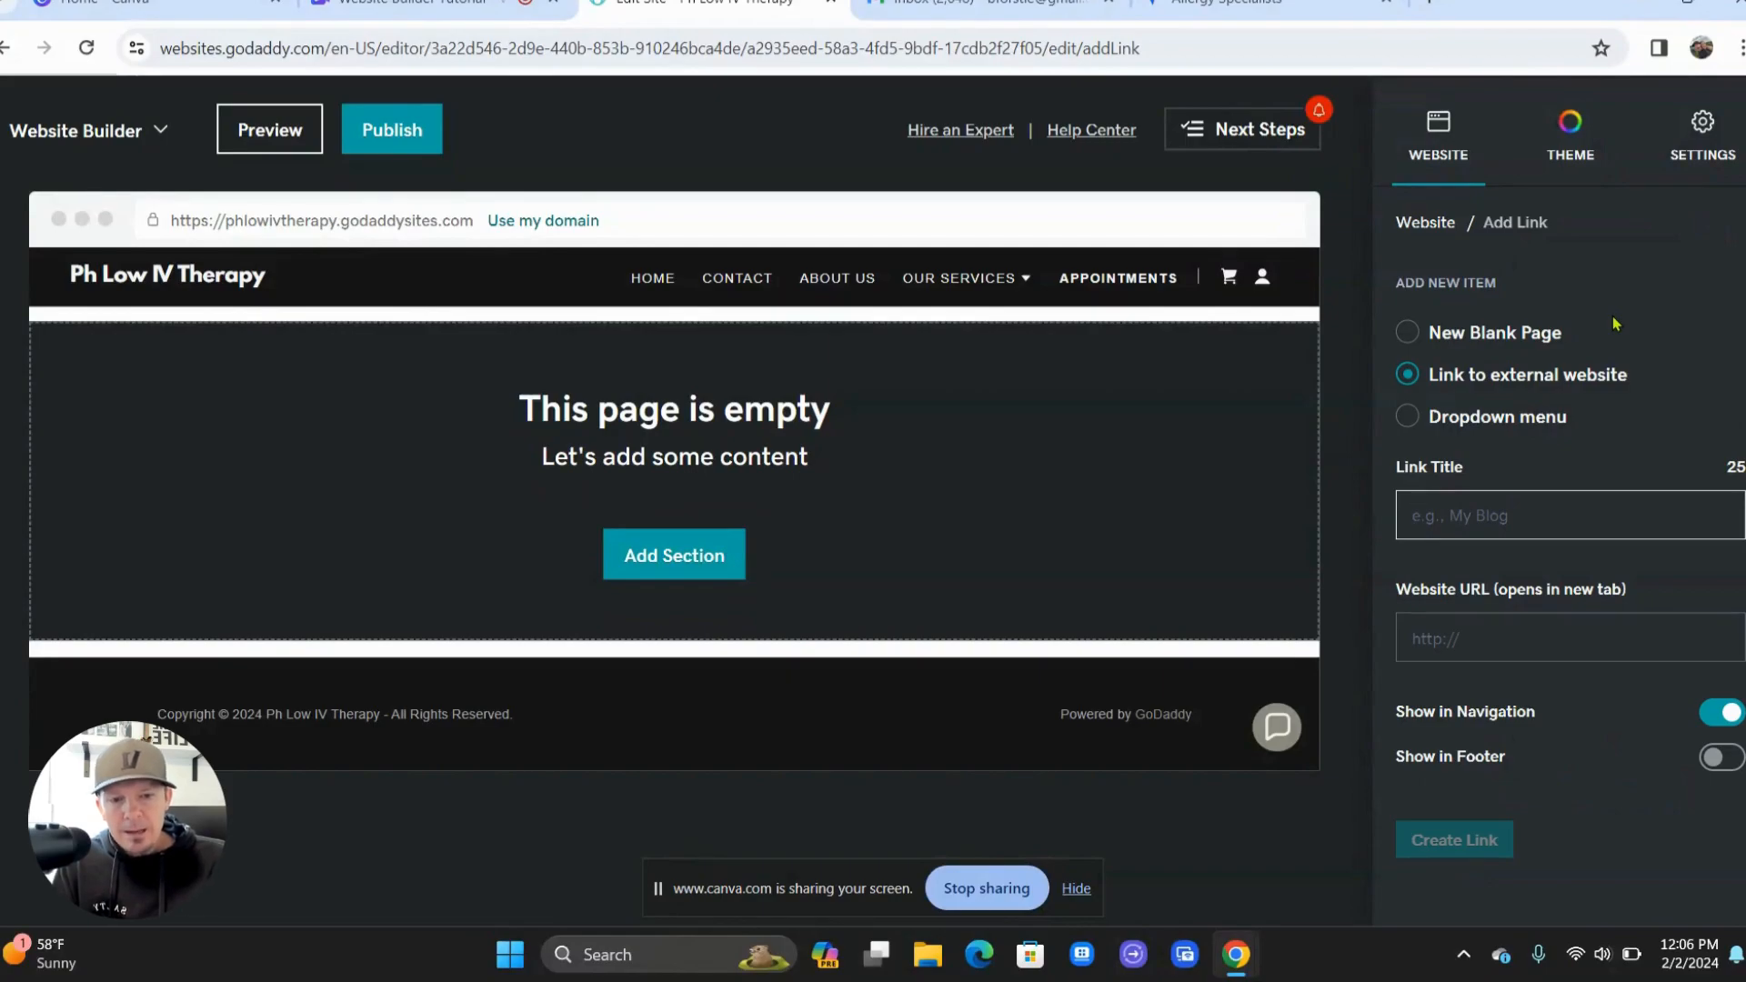
{"action": "type", "text": "Pa"}
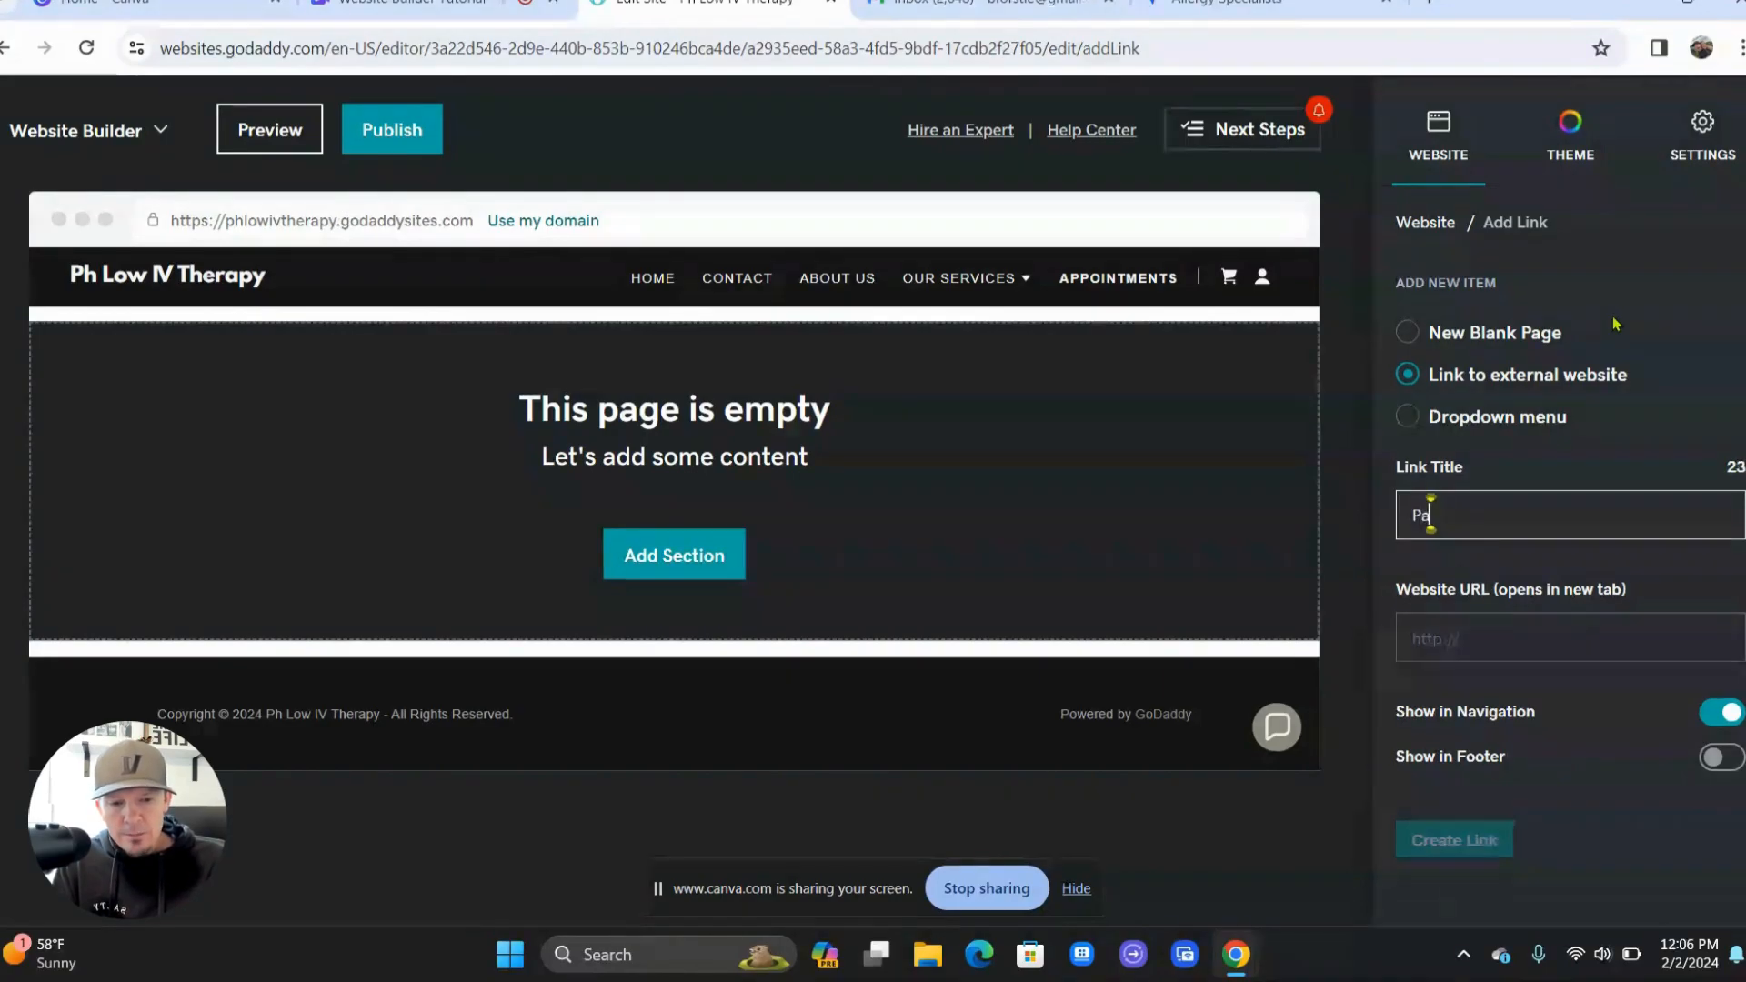
{"action": "type", "text": "tient Portal"}
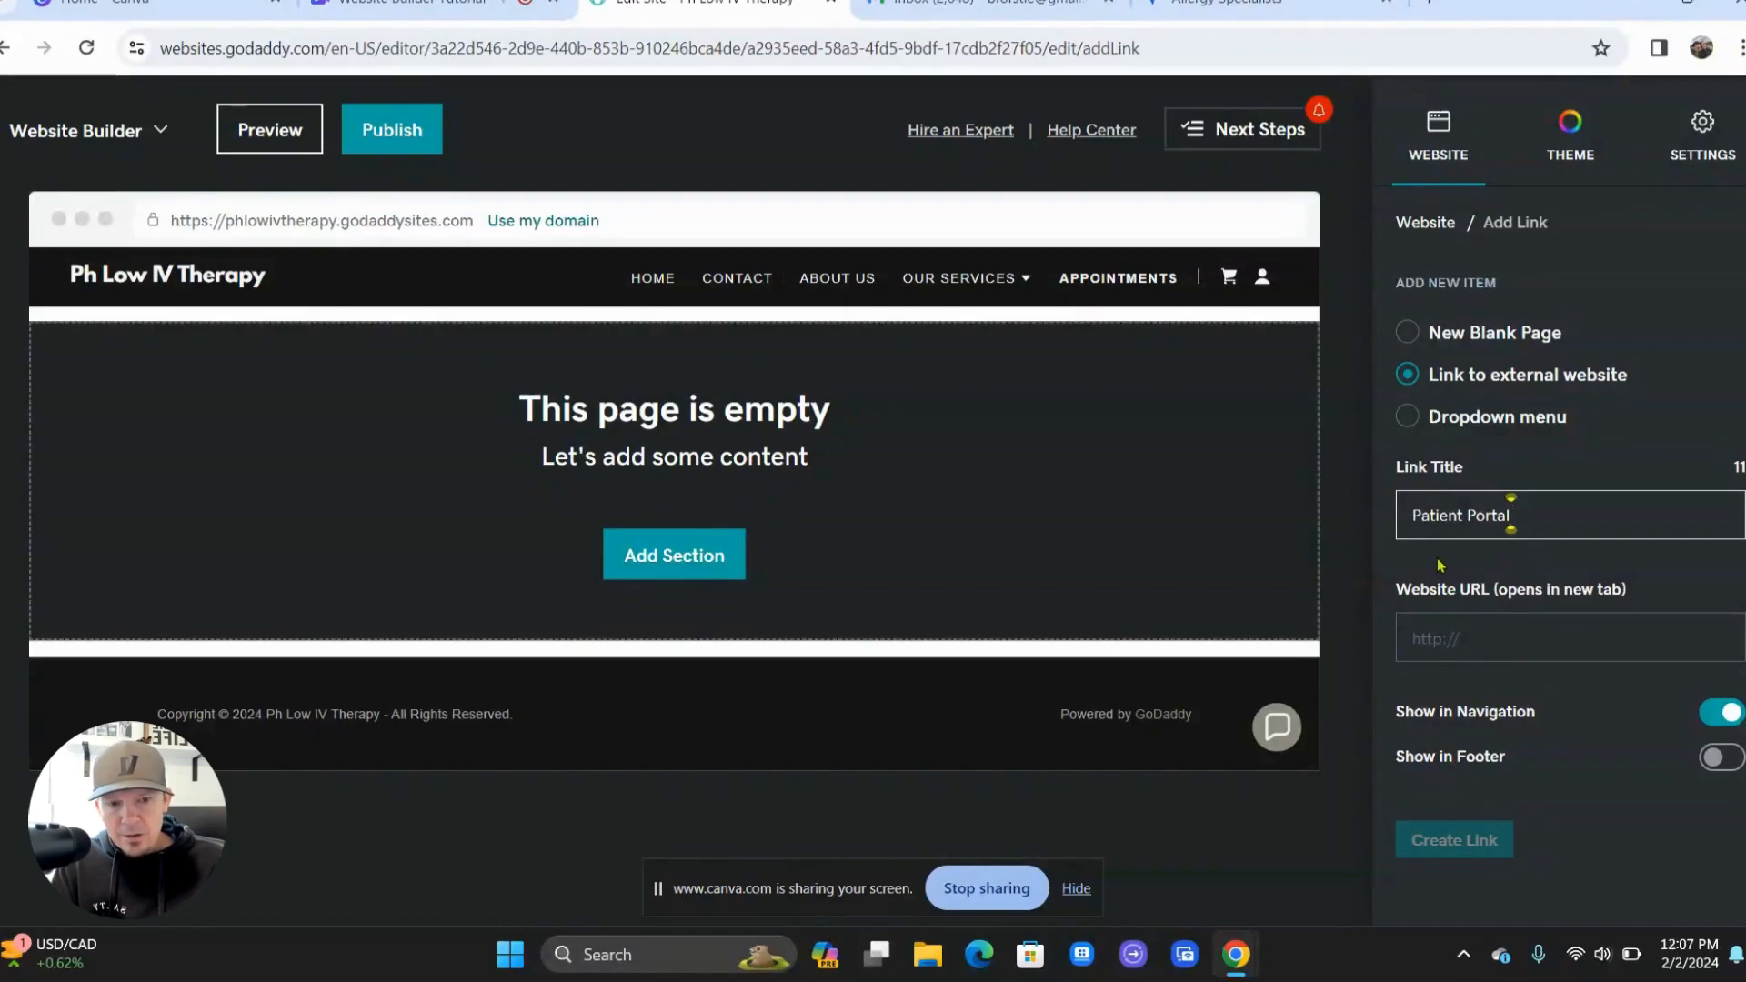
{"action": "left_click", "coordinate": [1427, 221]}
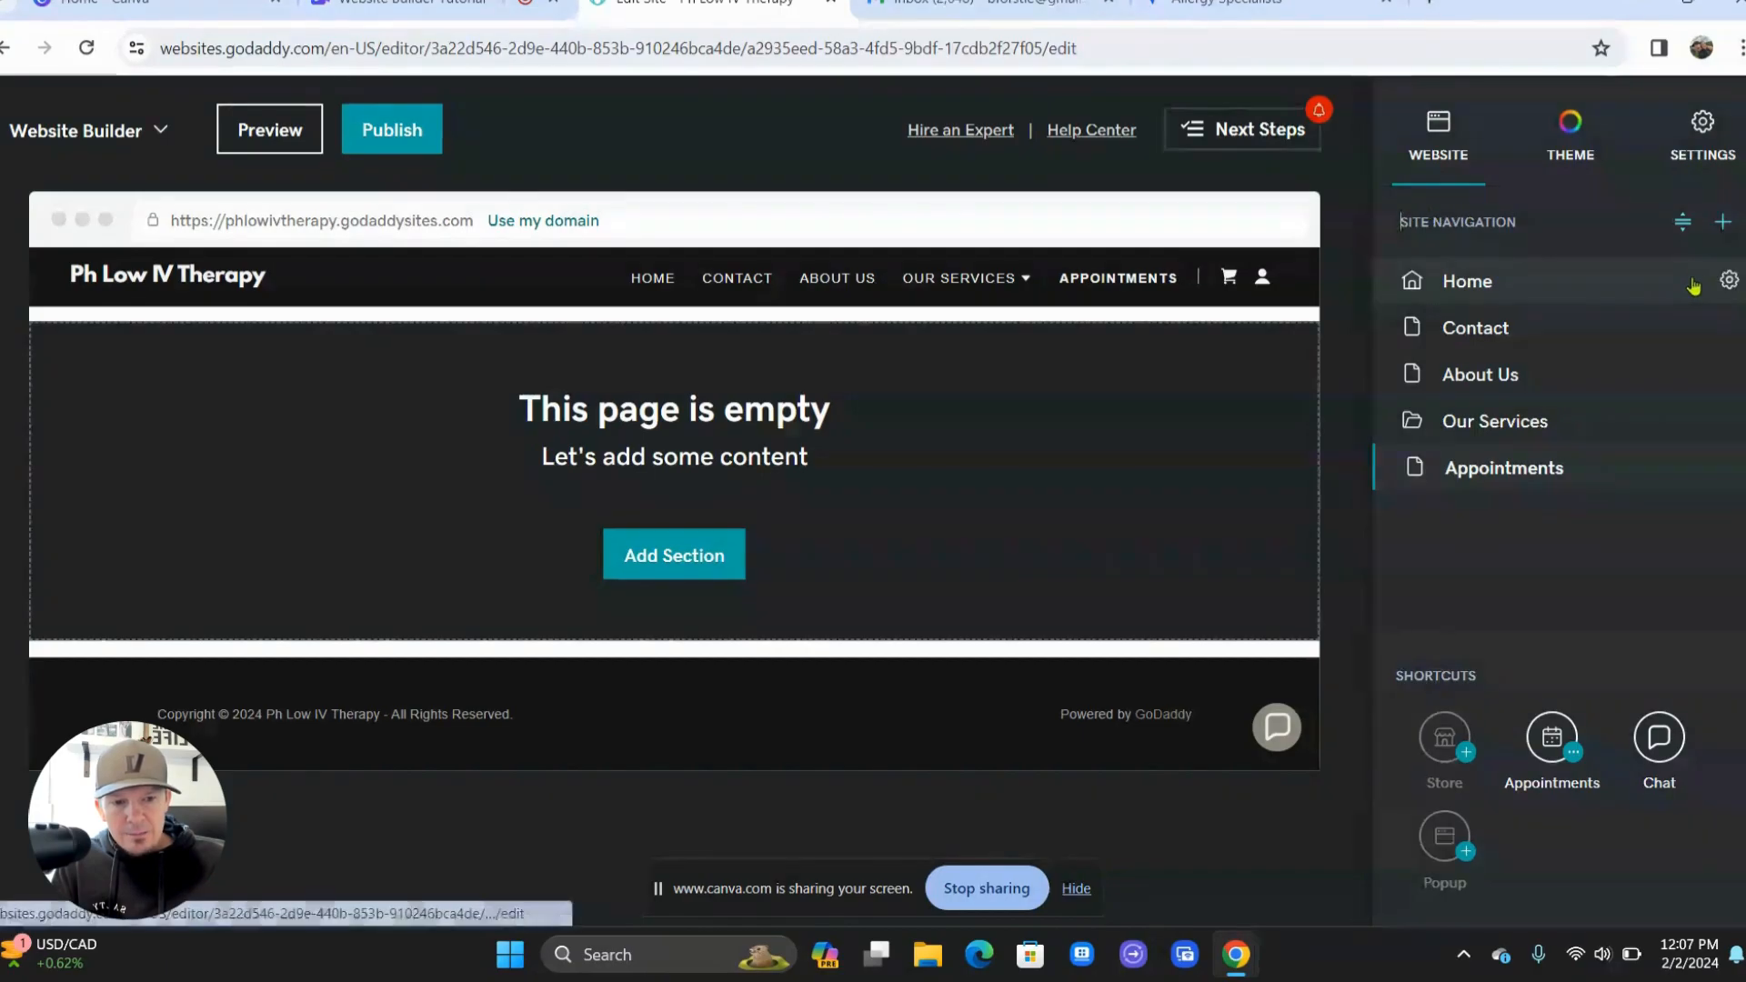
- Add a page from the Blank template to the site navigation and title it Immunity IV Drip
{"action": "left_click", "coordinate": [1719, 227]}
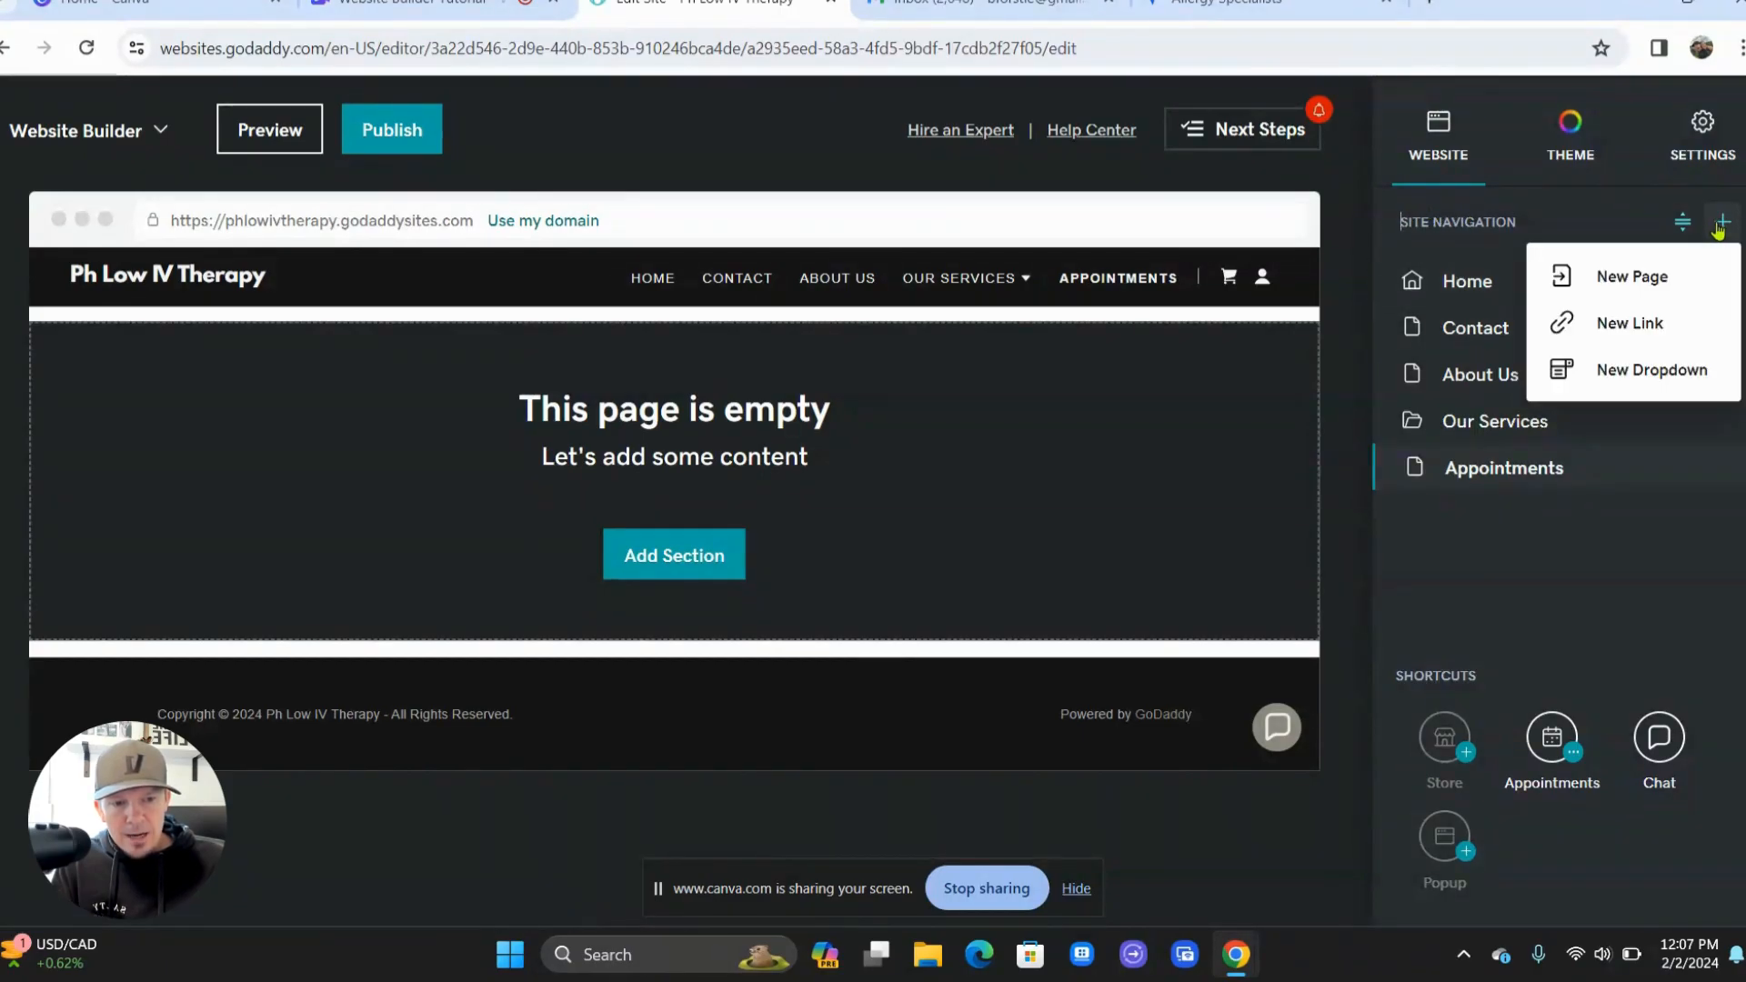
{"action": "left_click", "coordinate": [1597, 279]}
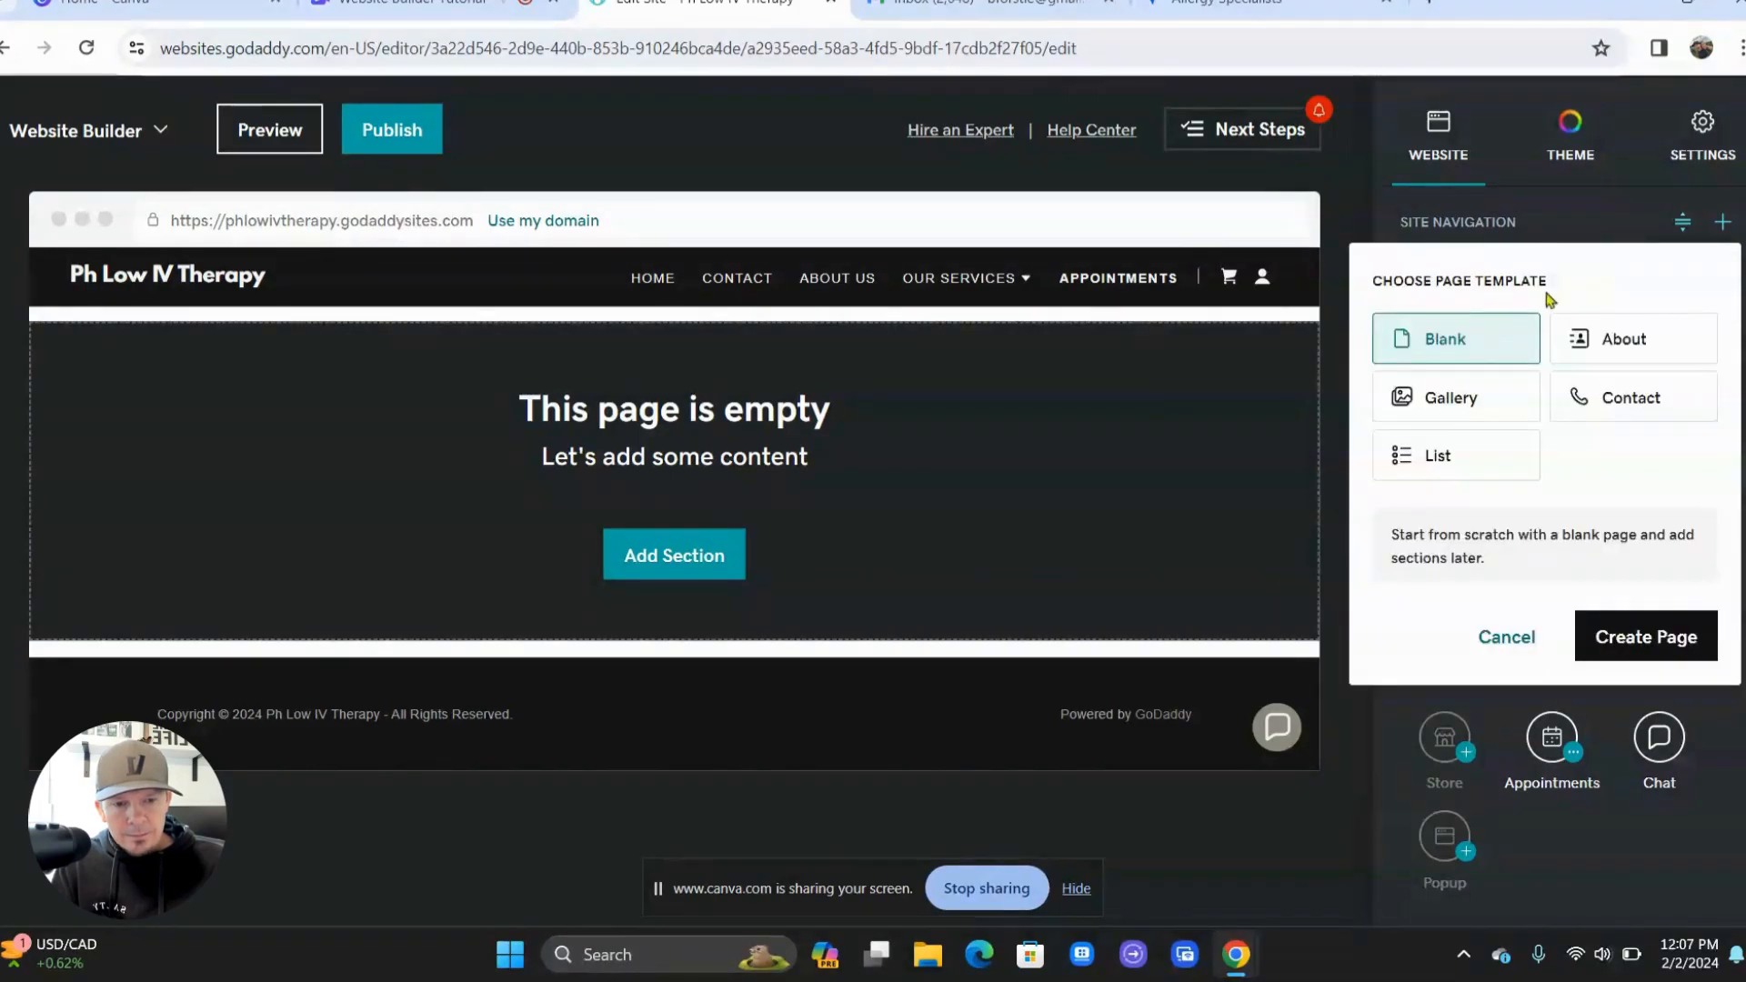
{"action": "left_click", "coordinate": [1618, 627]}
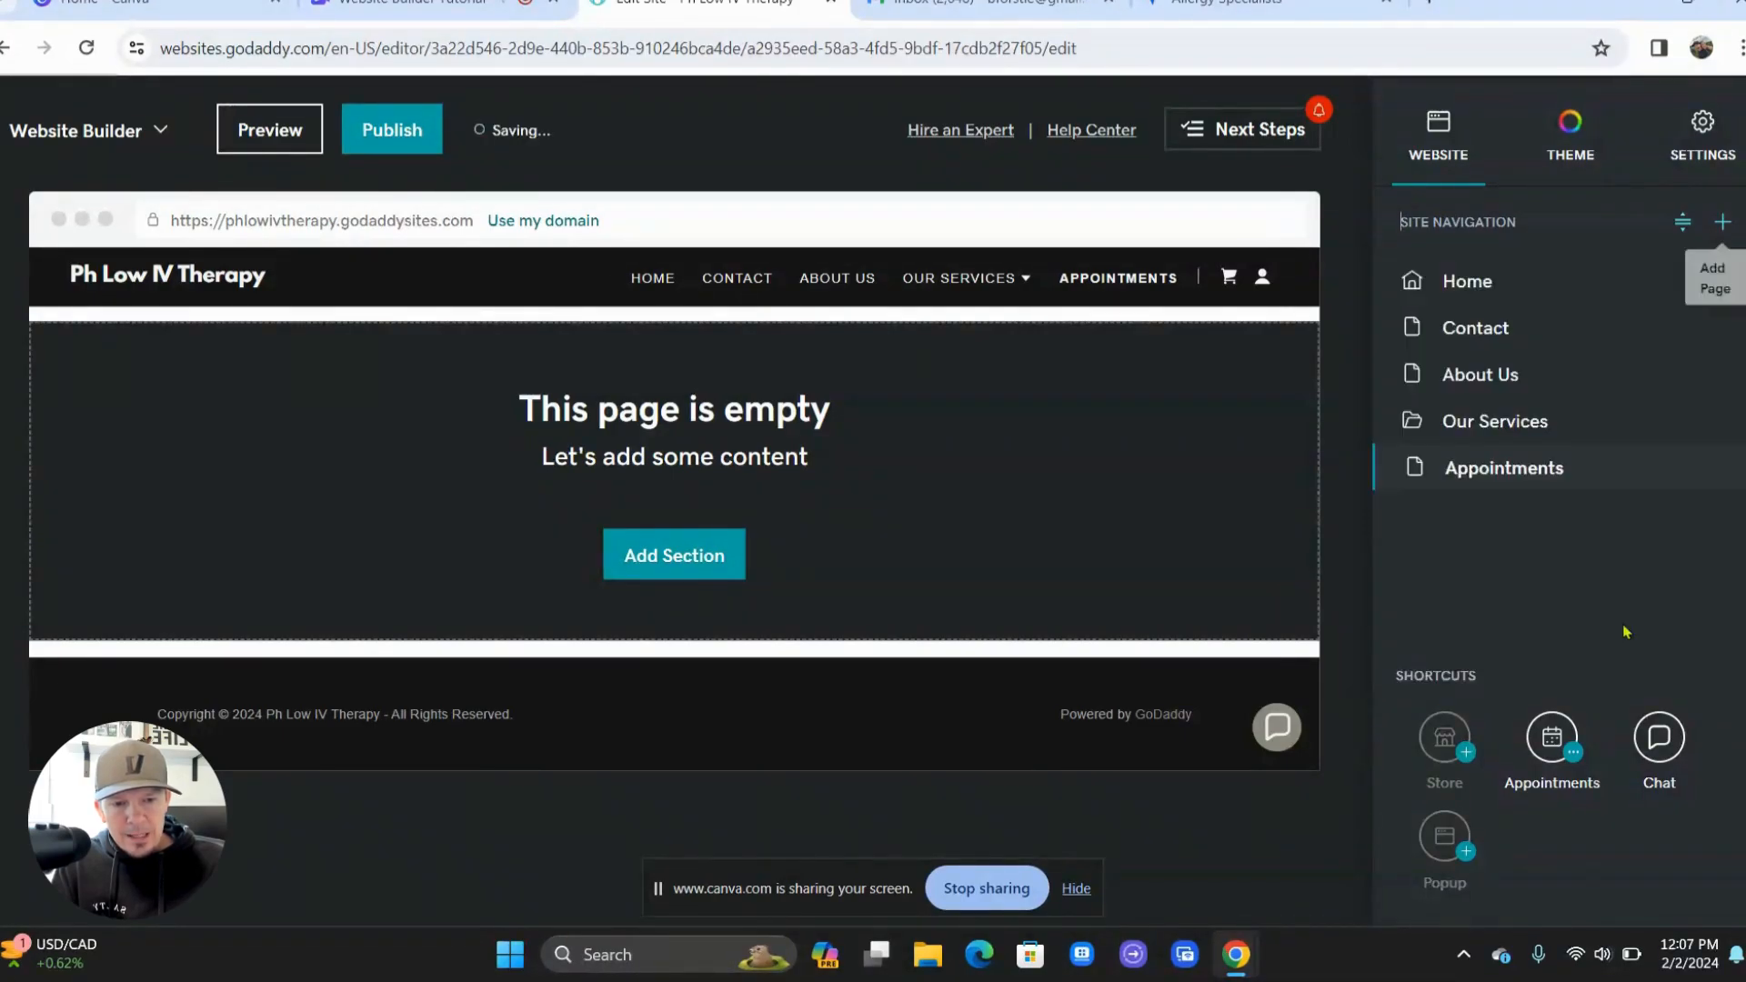
{"action": "key", "text": "BackSpace"}
{"action": "key", "text": "BackSpace"}
{"action": "key", "text": "BackSpace"}
{"action": "key", "text": "BackSpace"}
{"action": "key", "text": "BackSpace"}
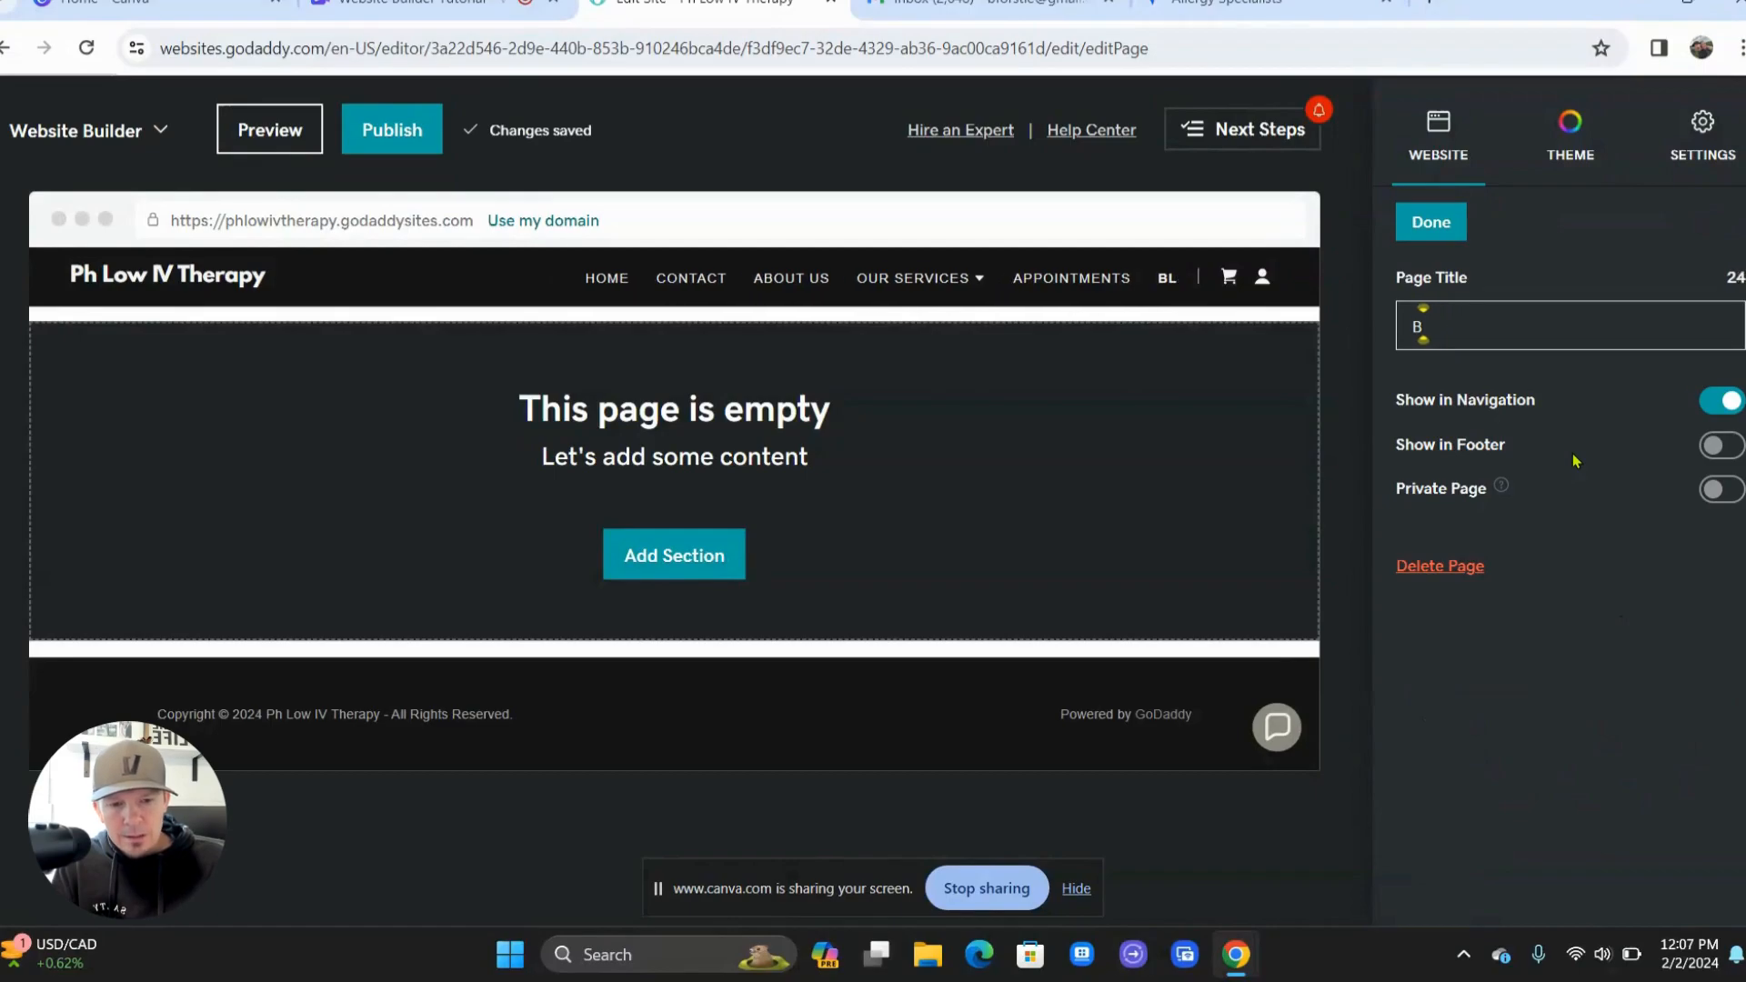
{"action": "type", "text": "Immun"}
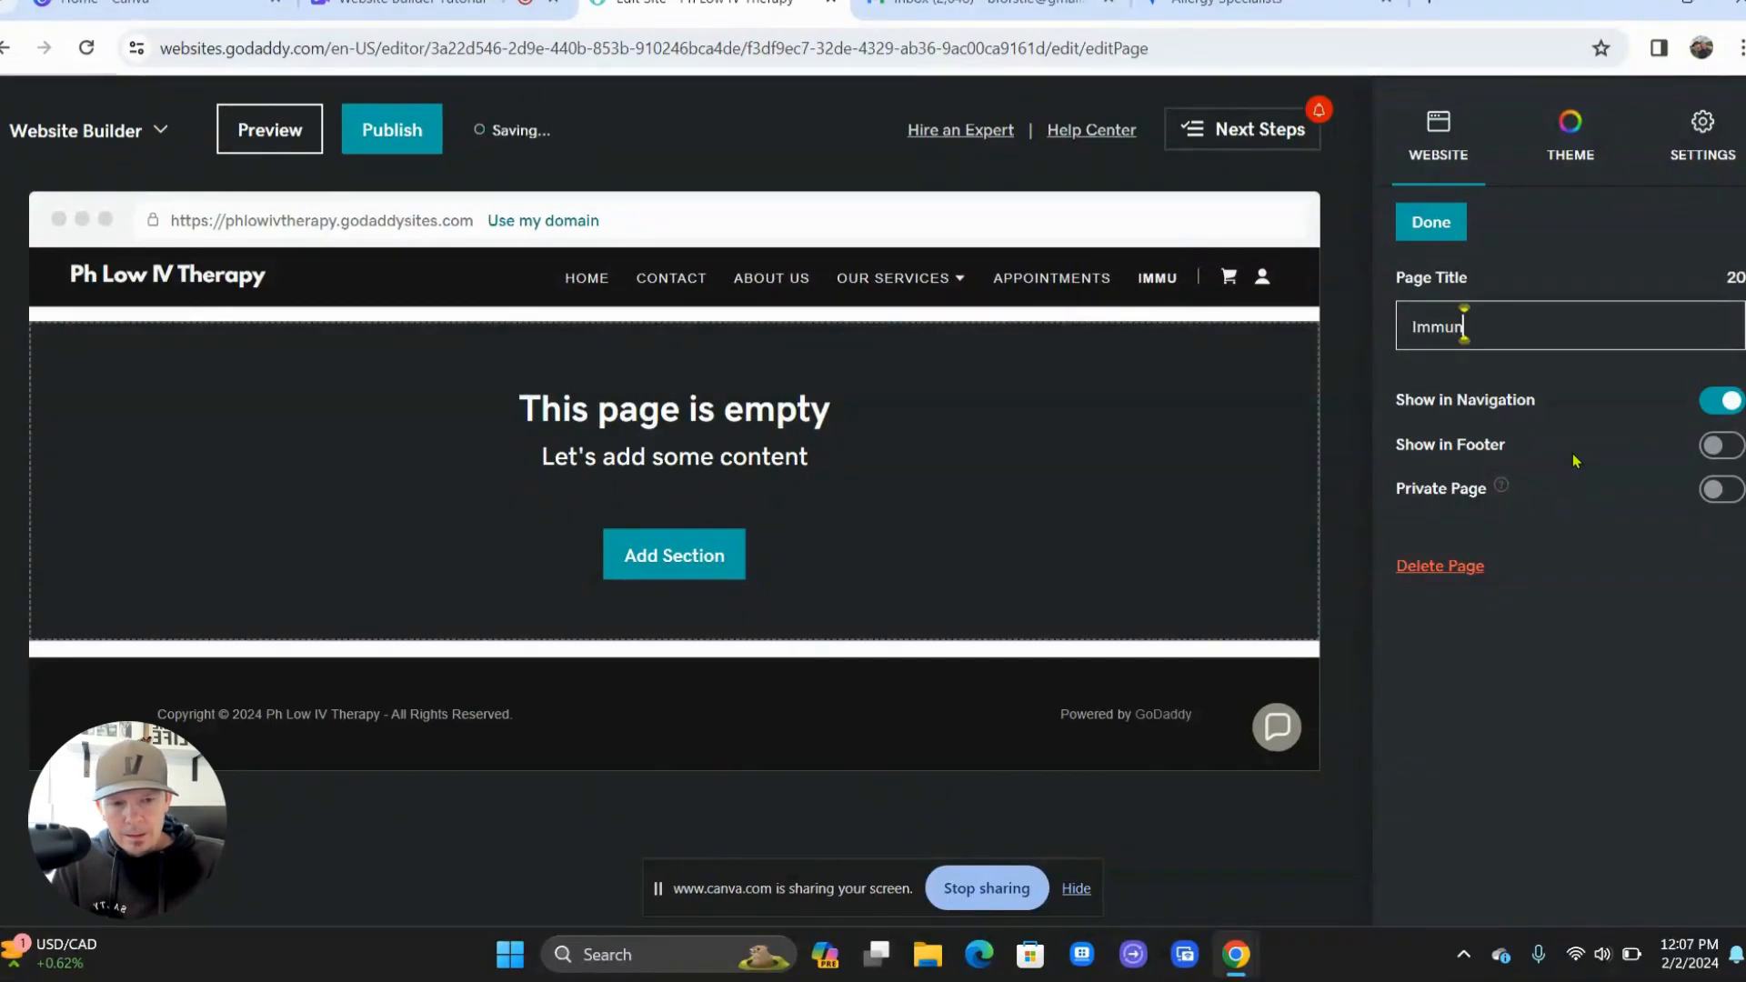
{"action": "type", "text": "ity IV "}
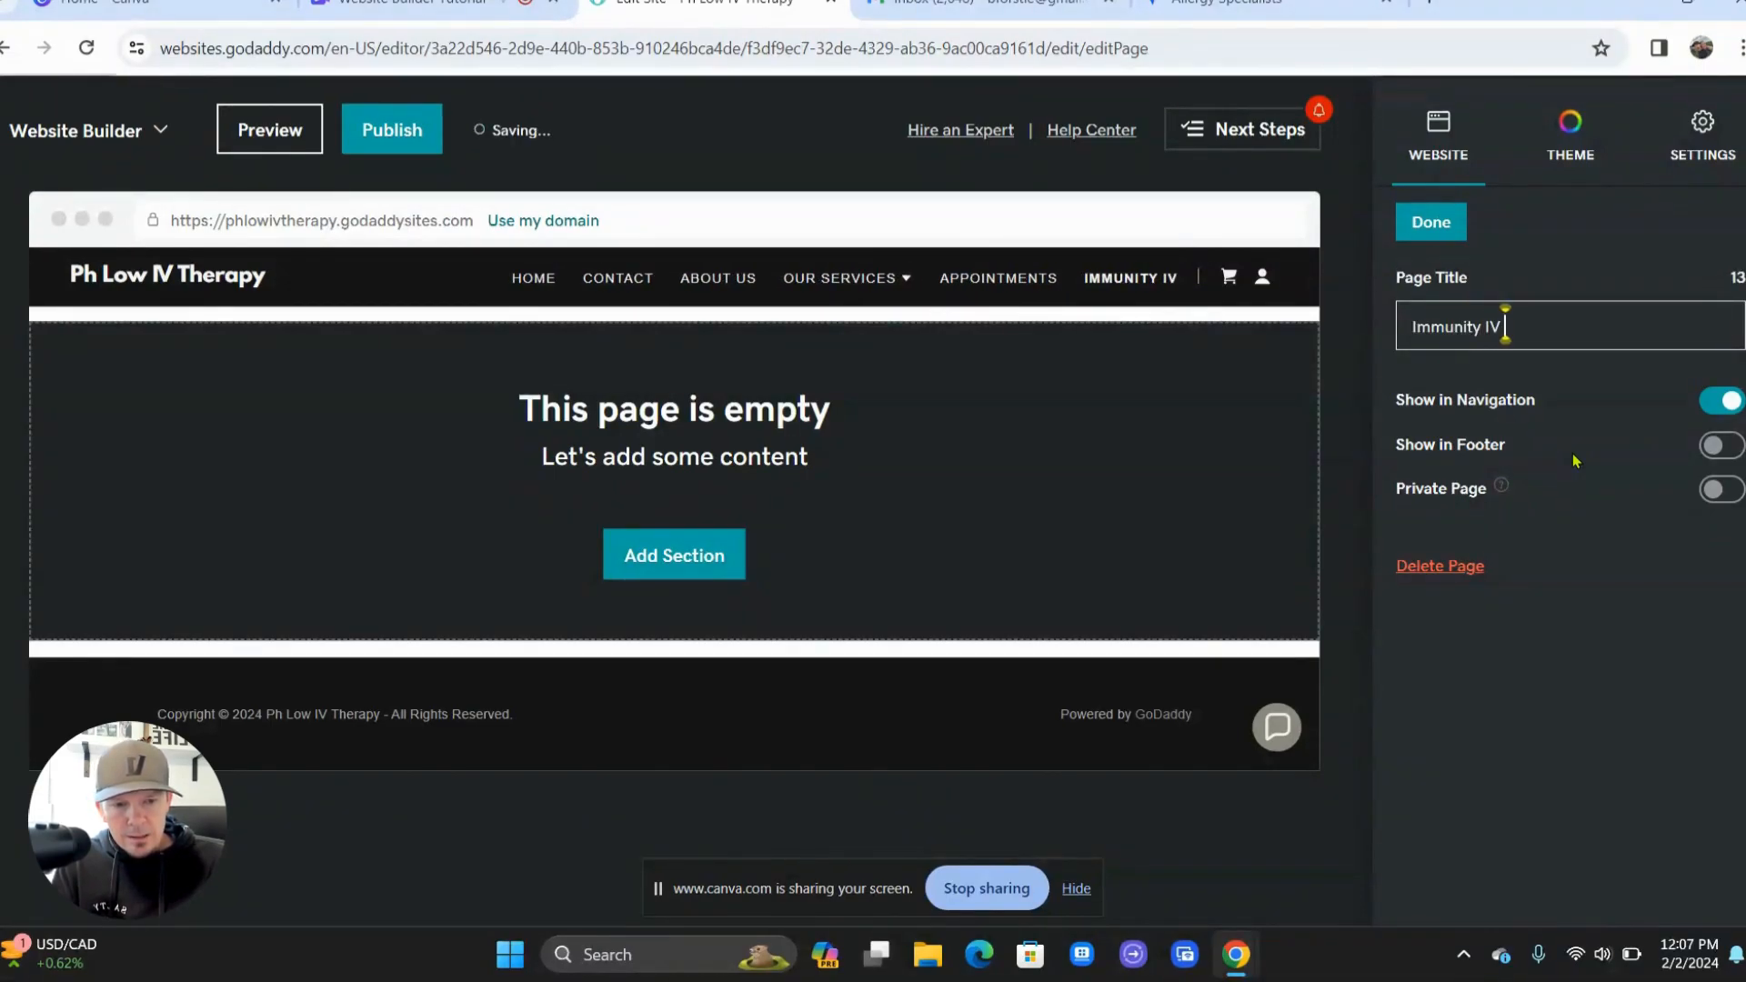
{"action": "type", "text": "Drip"}
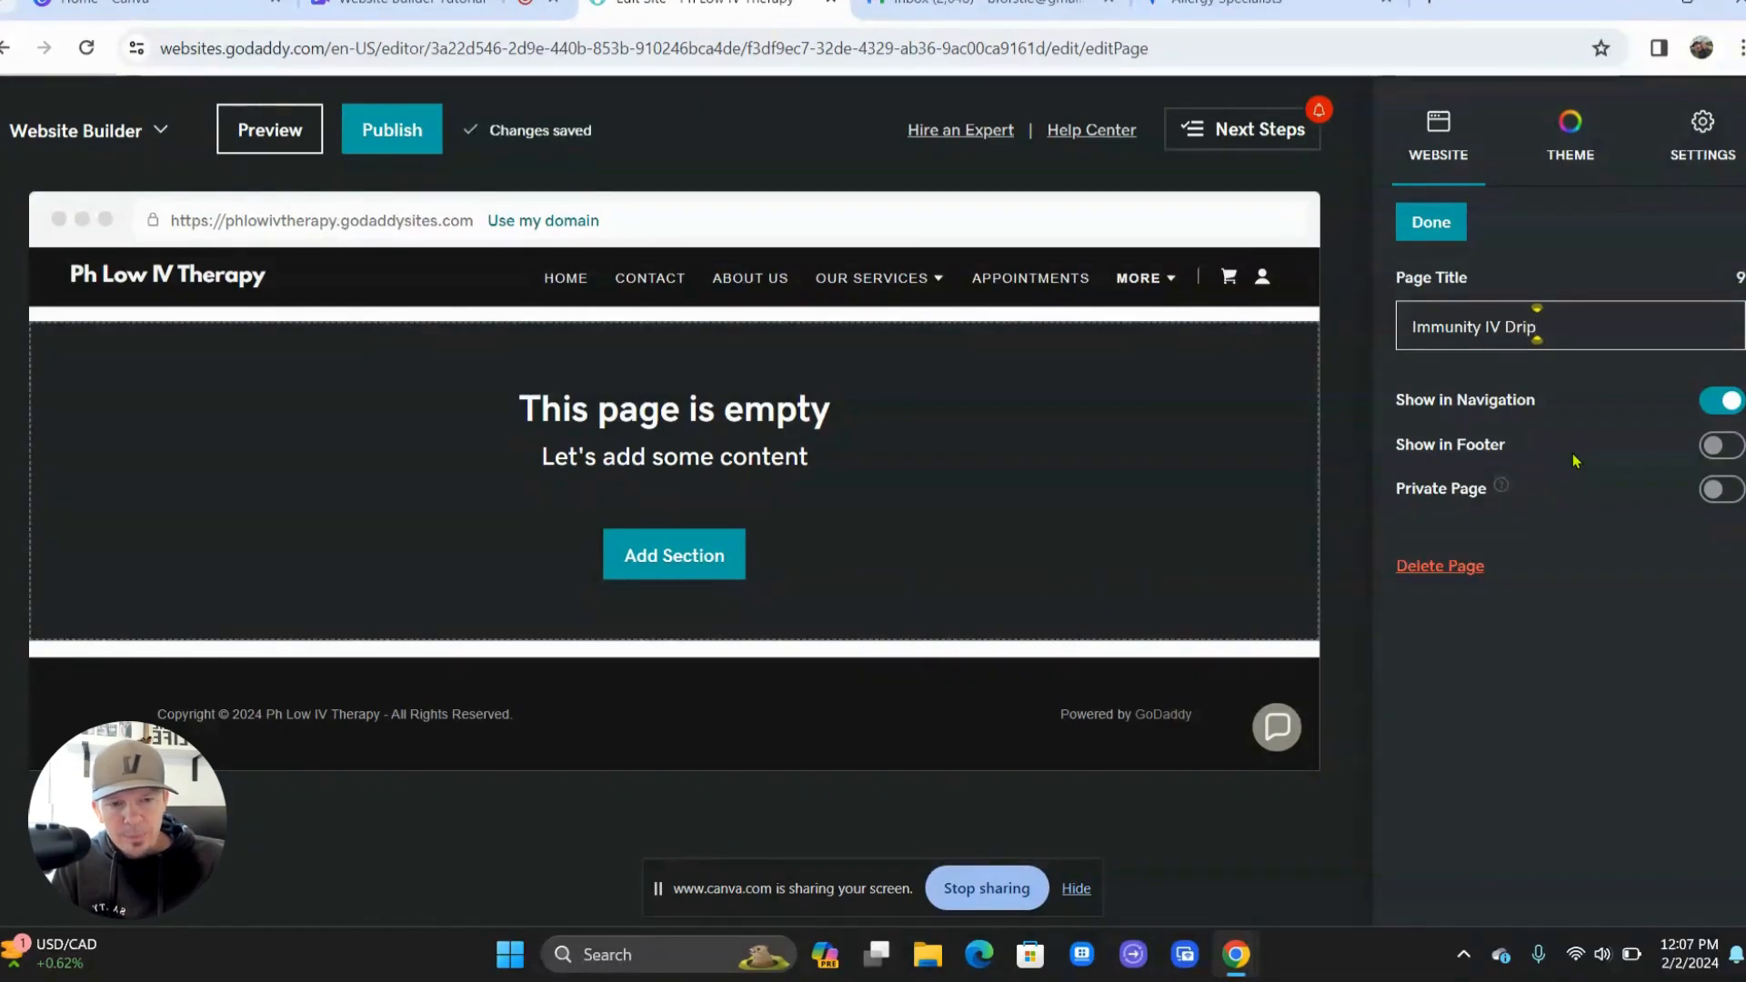
{"action": "left_click", "coordinate": [1446, 223]}
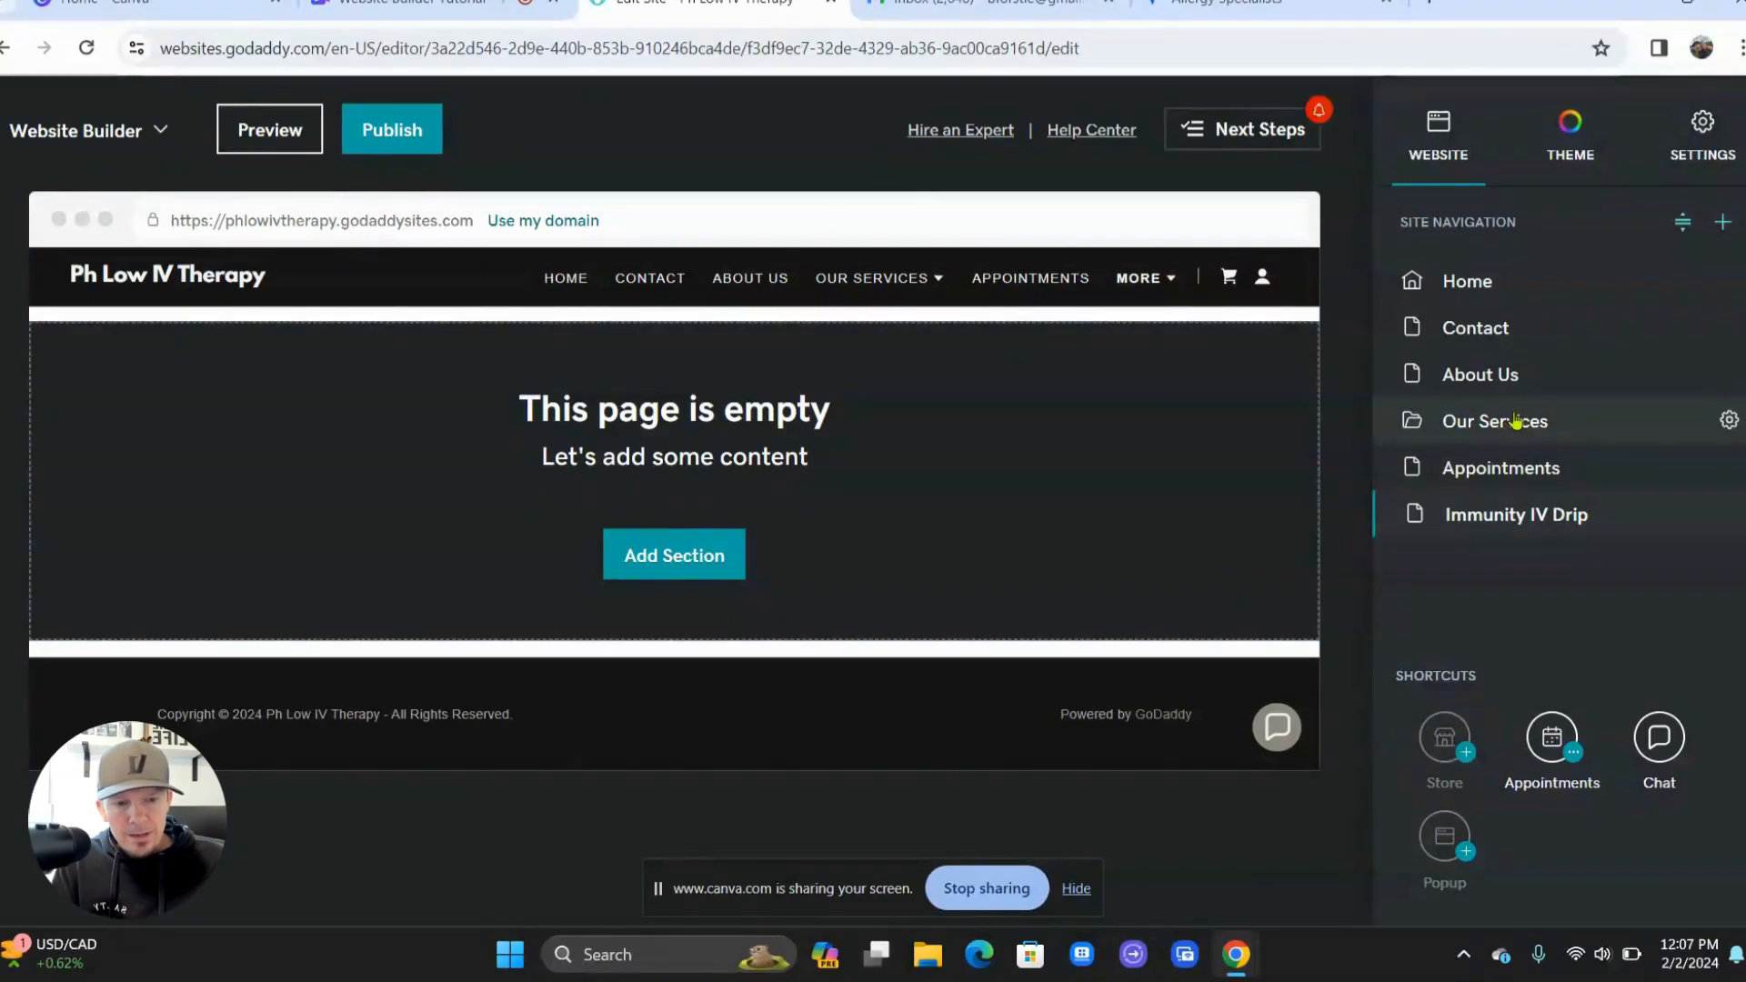
- Include the Immunity IV Drip page in the Our Services dropdown menu and check the menu in the website header
{"action": "left_click", "coordinate": [1729, 421]}
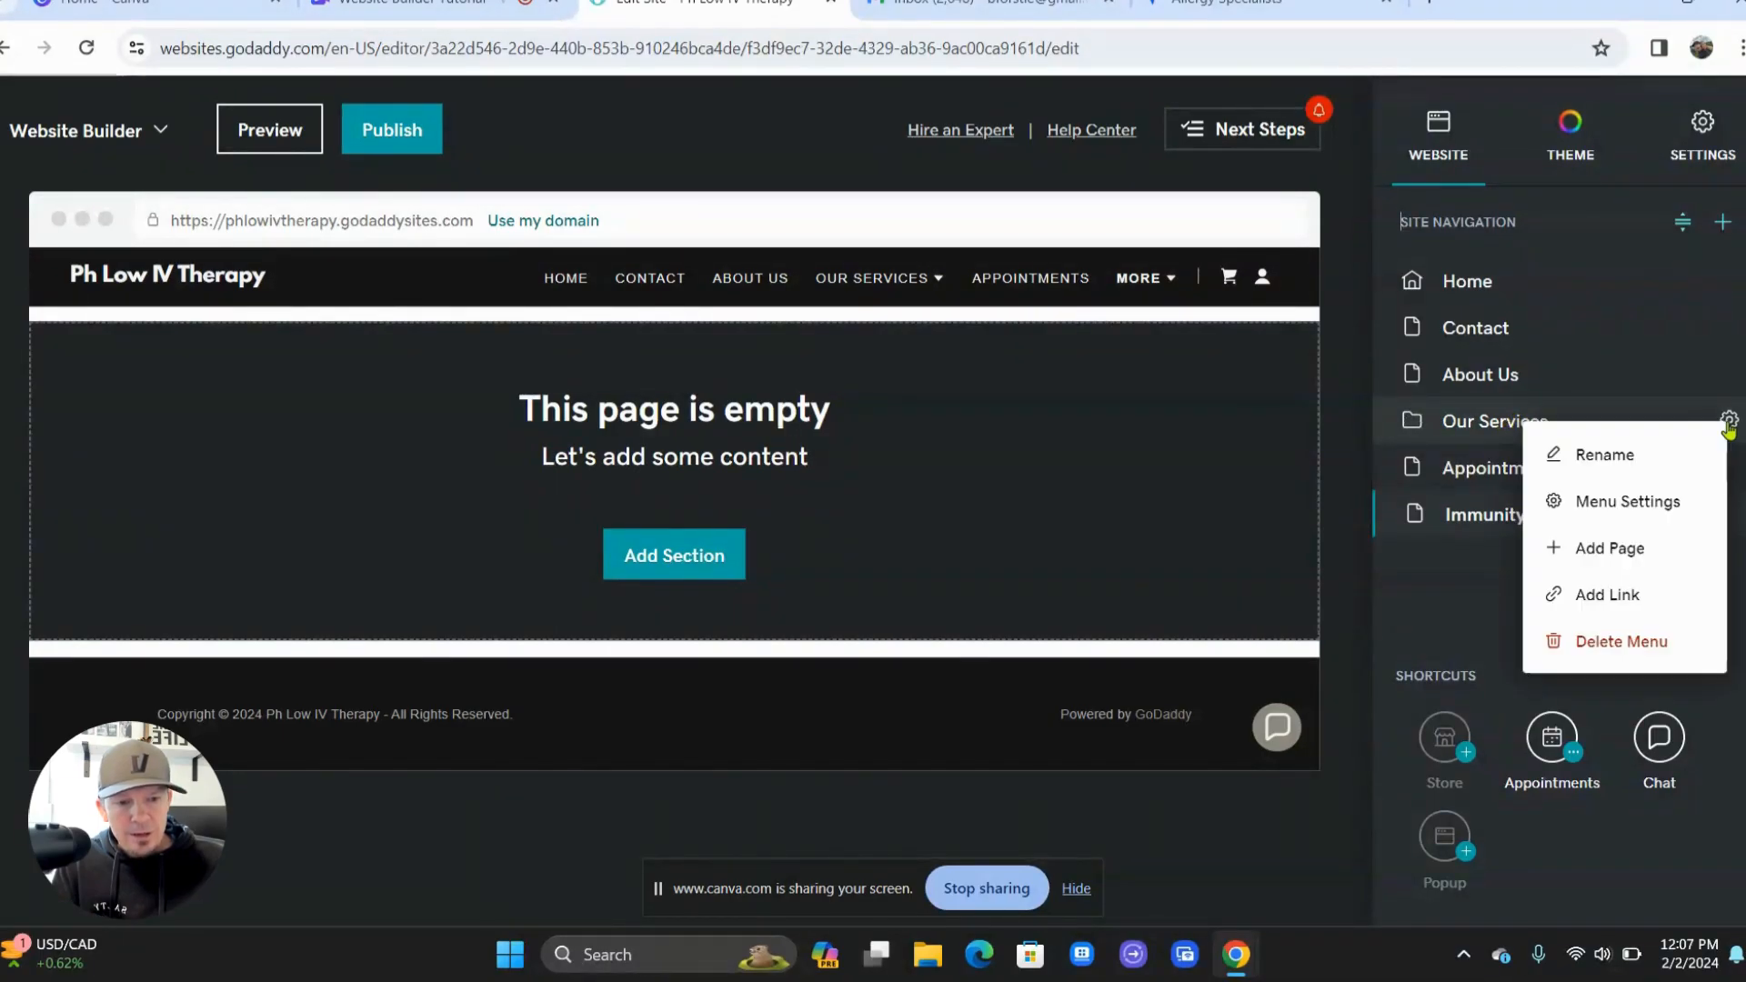
{"action": "left_click", "coordinate": [1614, 504]}
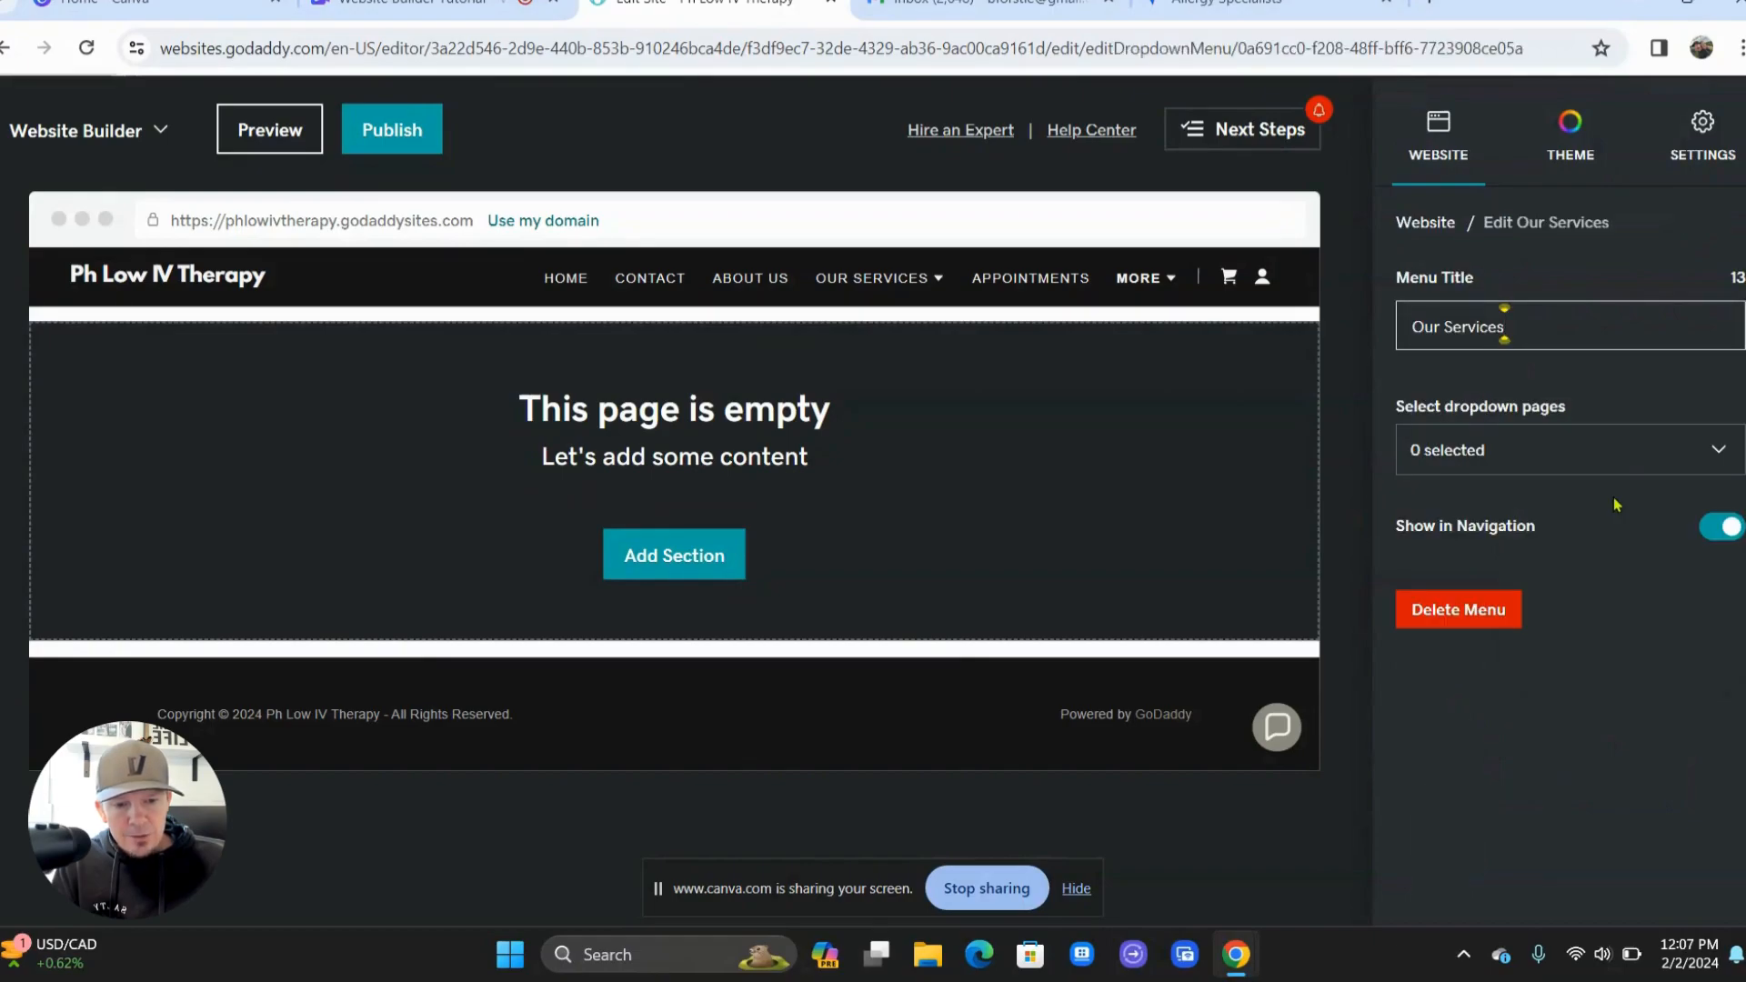
{"action": "left_click", "coordinate": [1615, 458]}
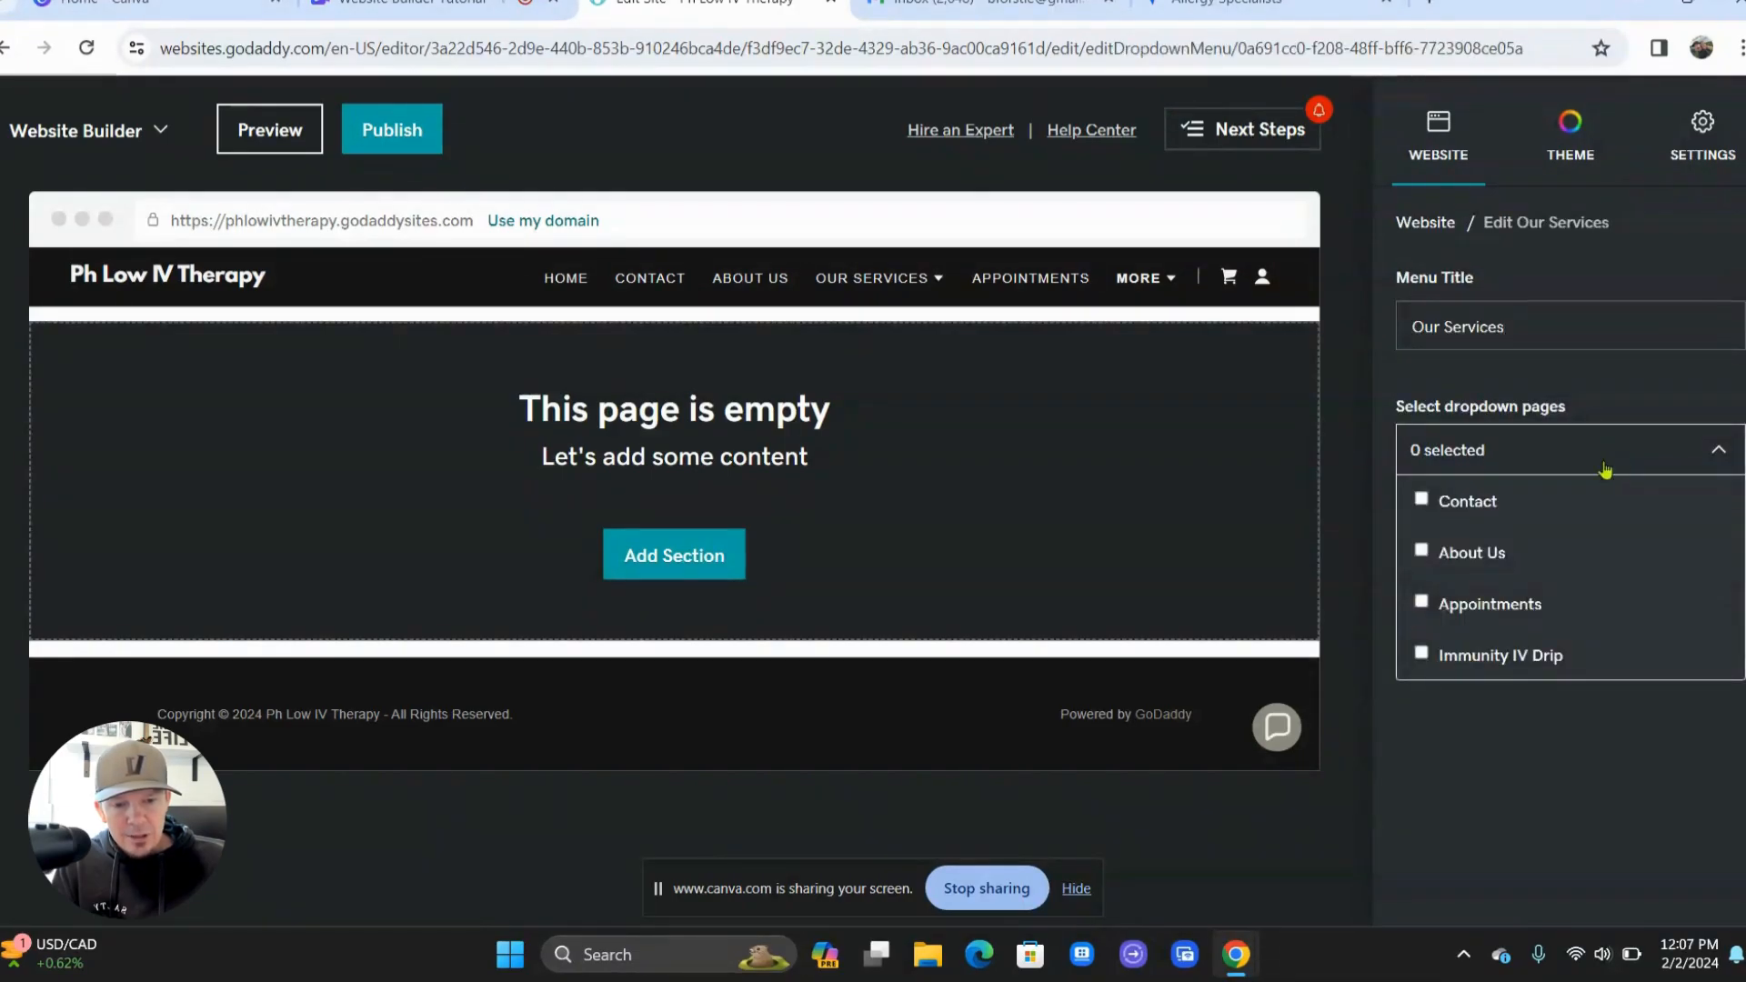
{"action": "left_click", "coordinate": [1500, 653]}
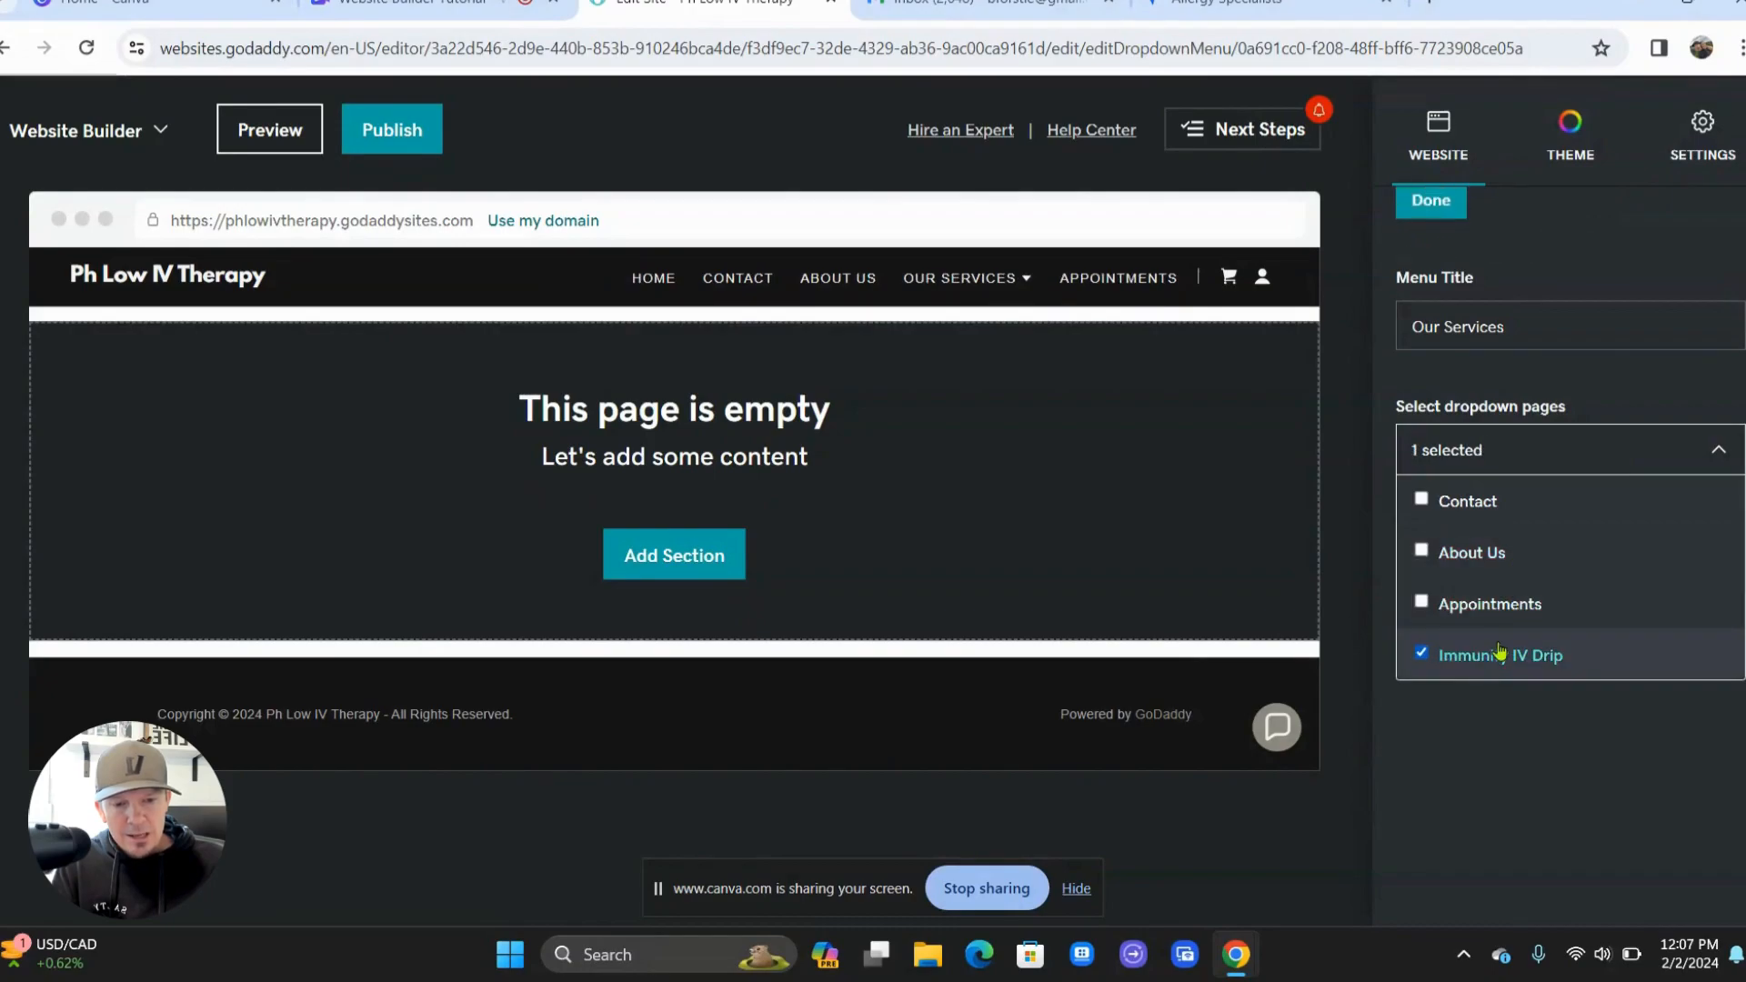
{"action": "left_click", "coordinate": [1430, 223]}
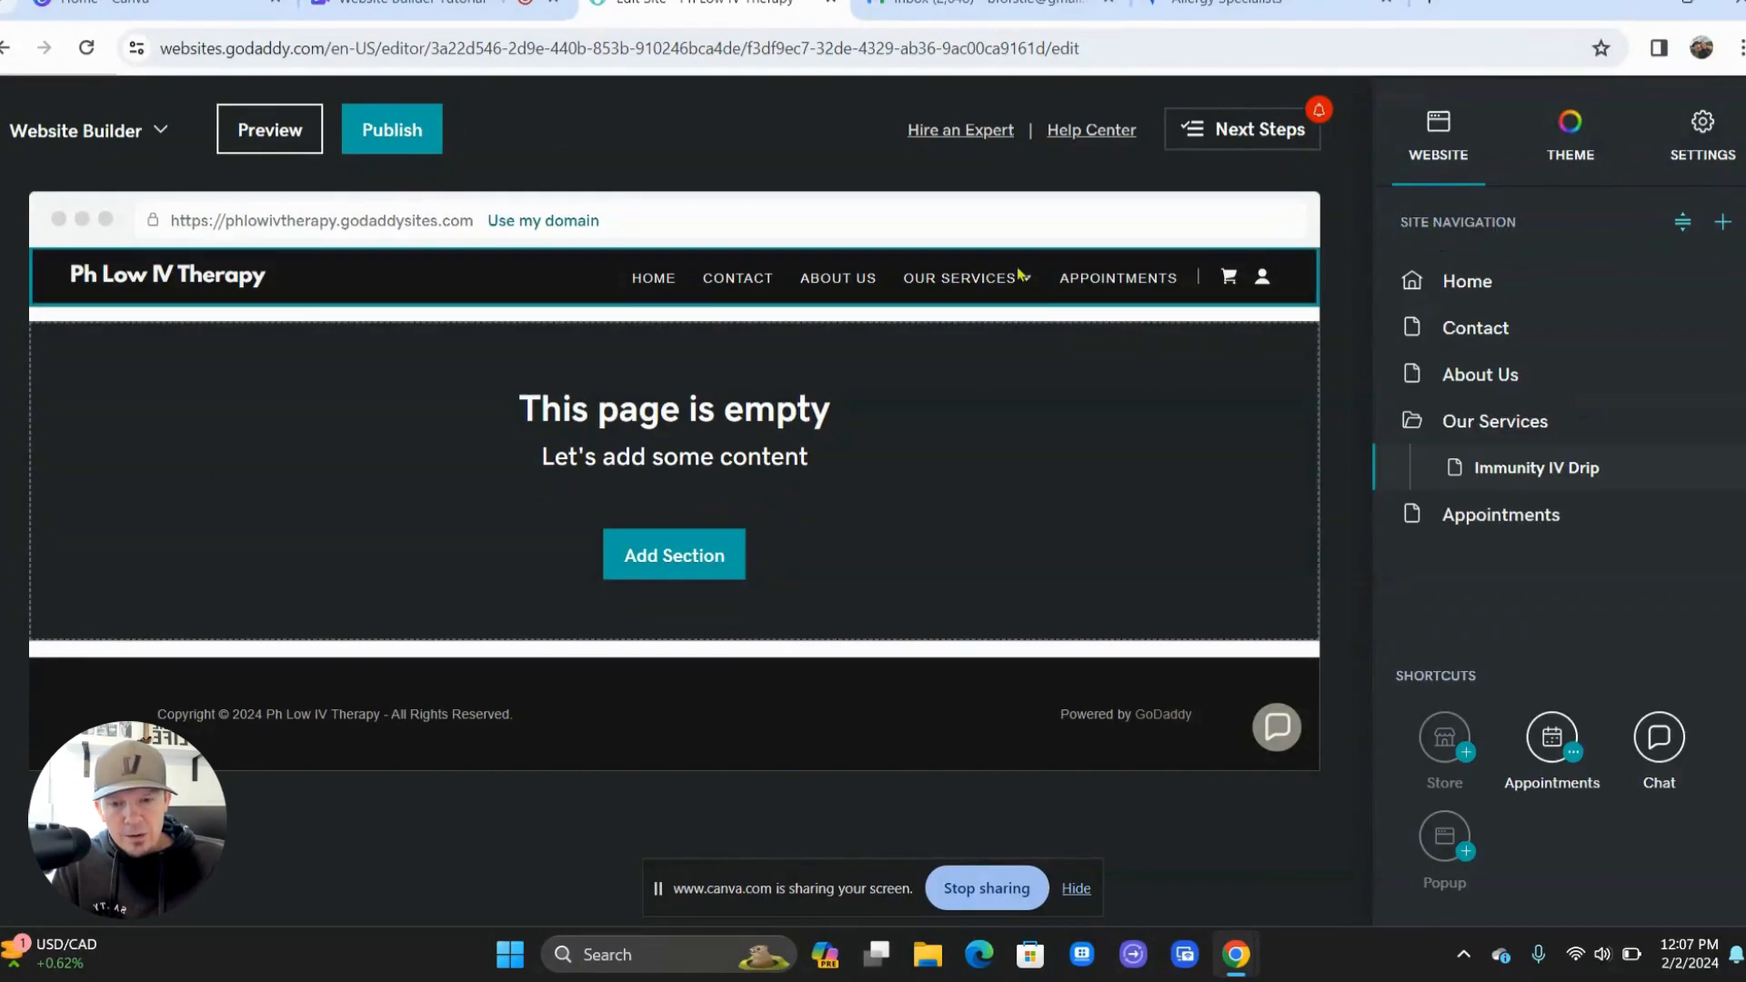
{"action": "mouse_move", "coordinate": [1024, 283]}
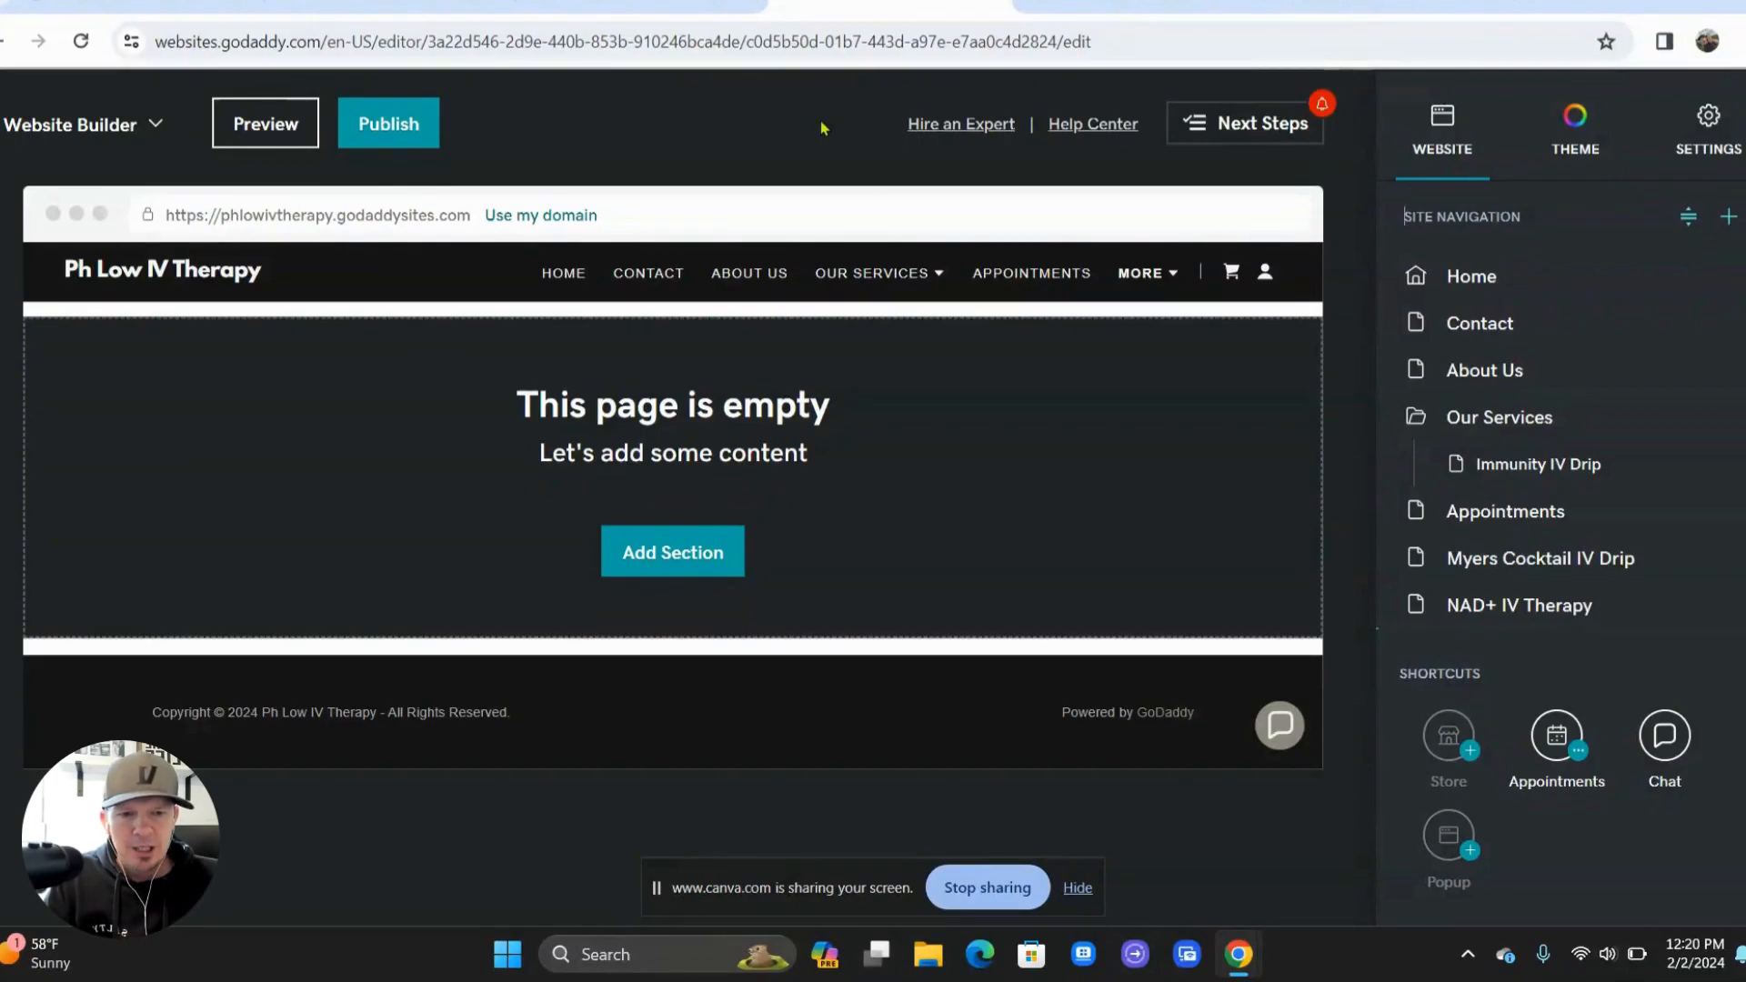
- Include the Myers Cocktail IV Drip, NAD+ IV Therapy and Recovery & Performance IV pages in the Our Services dropdown and check it in the header
{"action": "scroll", "coordinate": [1512, 327], "scroll_direction": "down", "scroll_amount": 1}
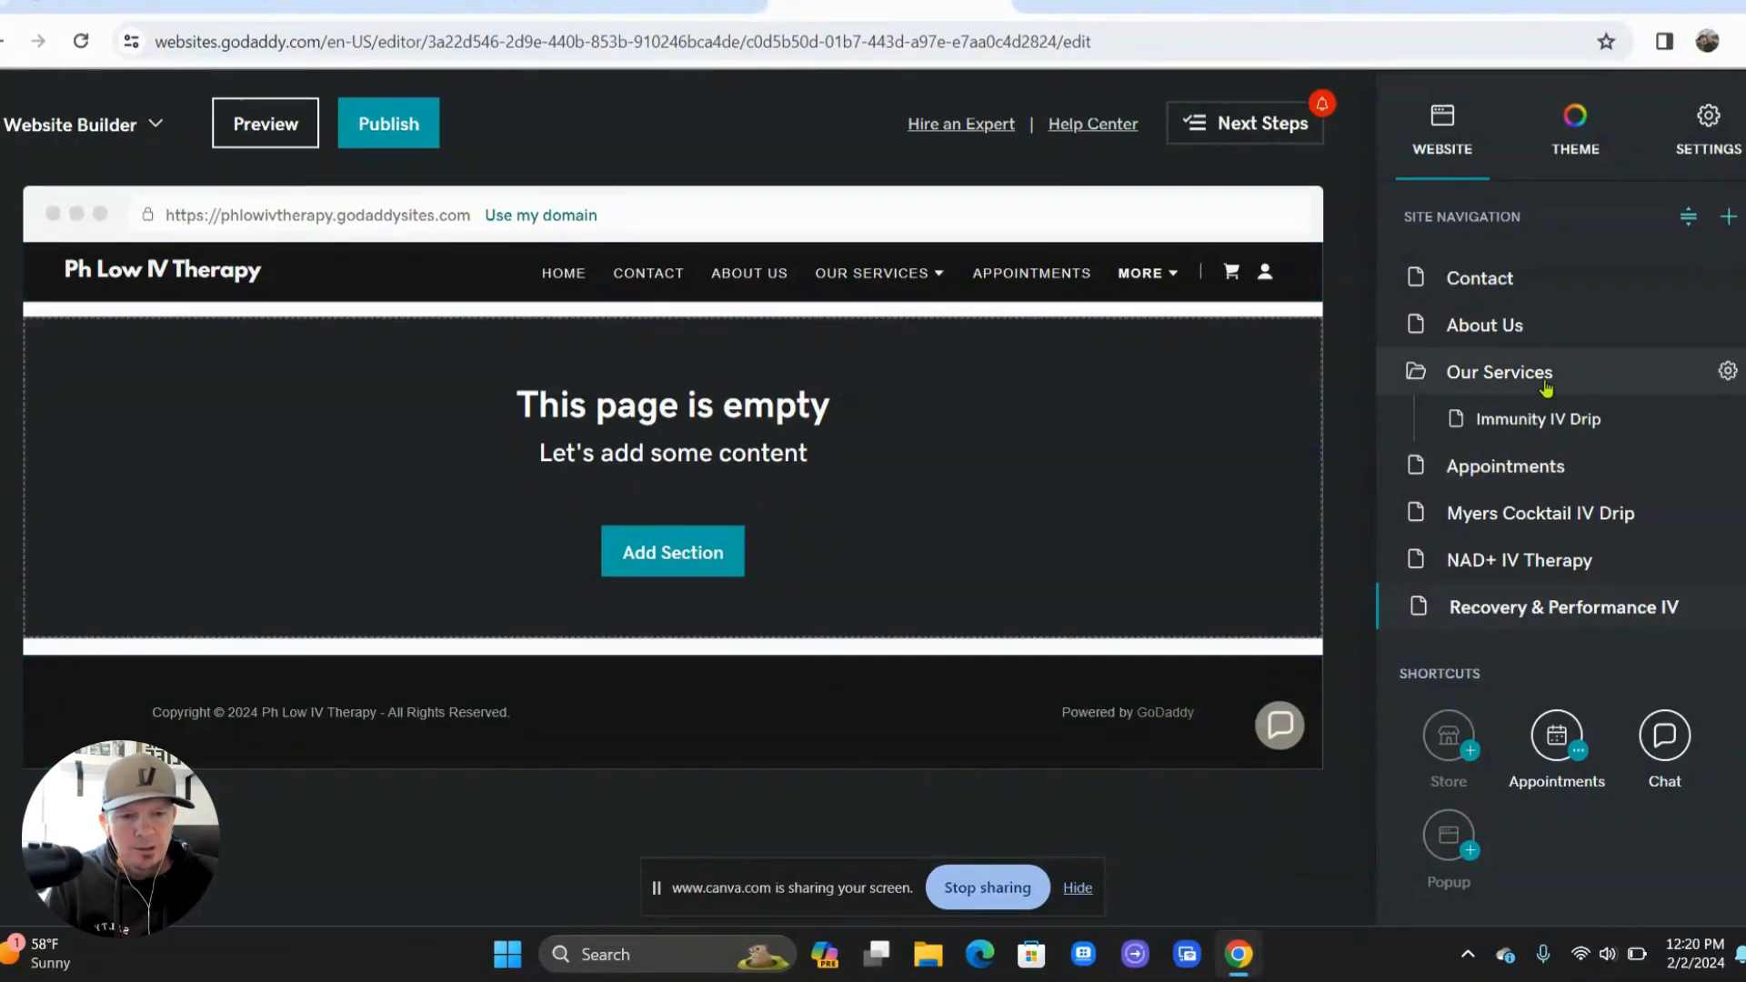
{"action": "left_click", "coordinate": [1725, 372]}
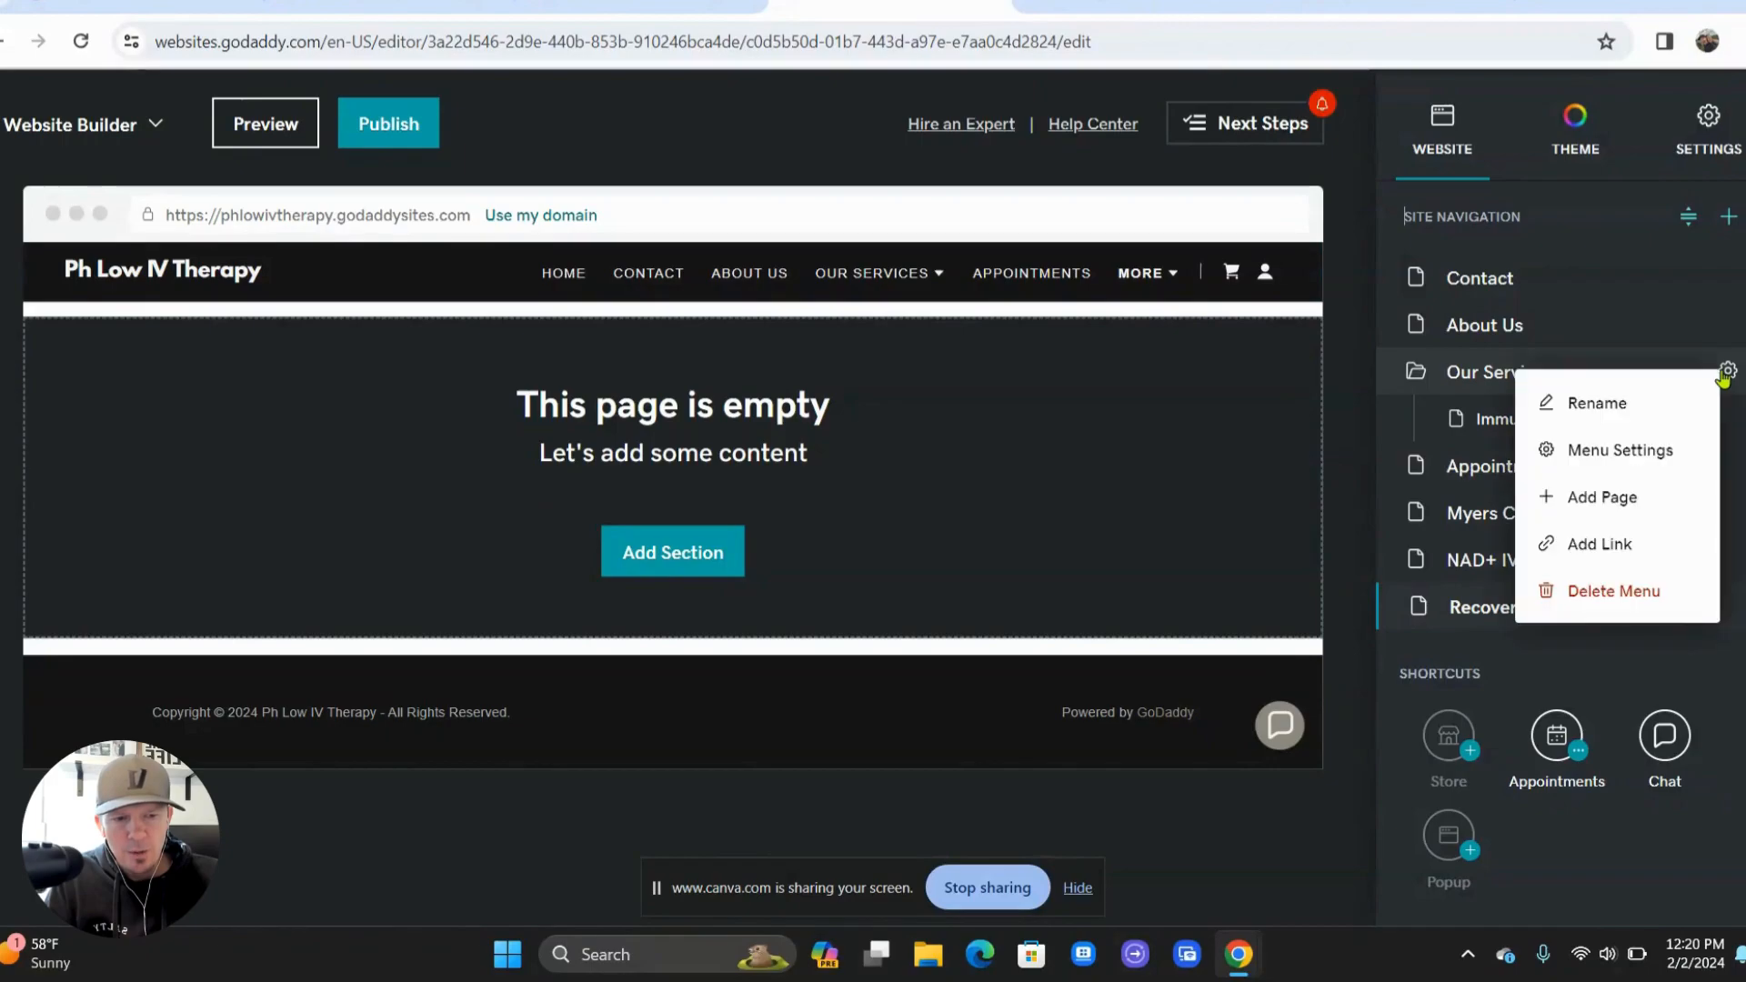
{"action": "left_click", "coordinate": [1632, 450]}
{"action": "left_click", "coordinate": [1716, 448]}
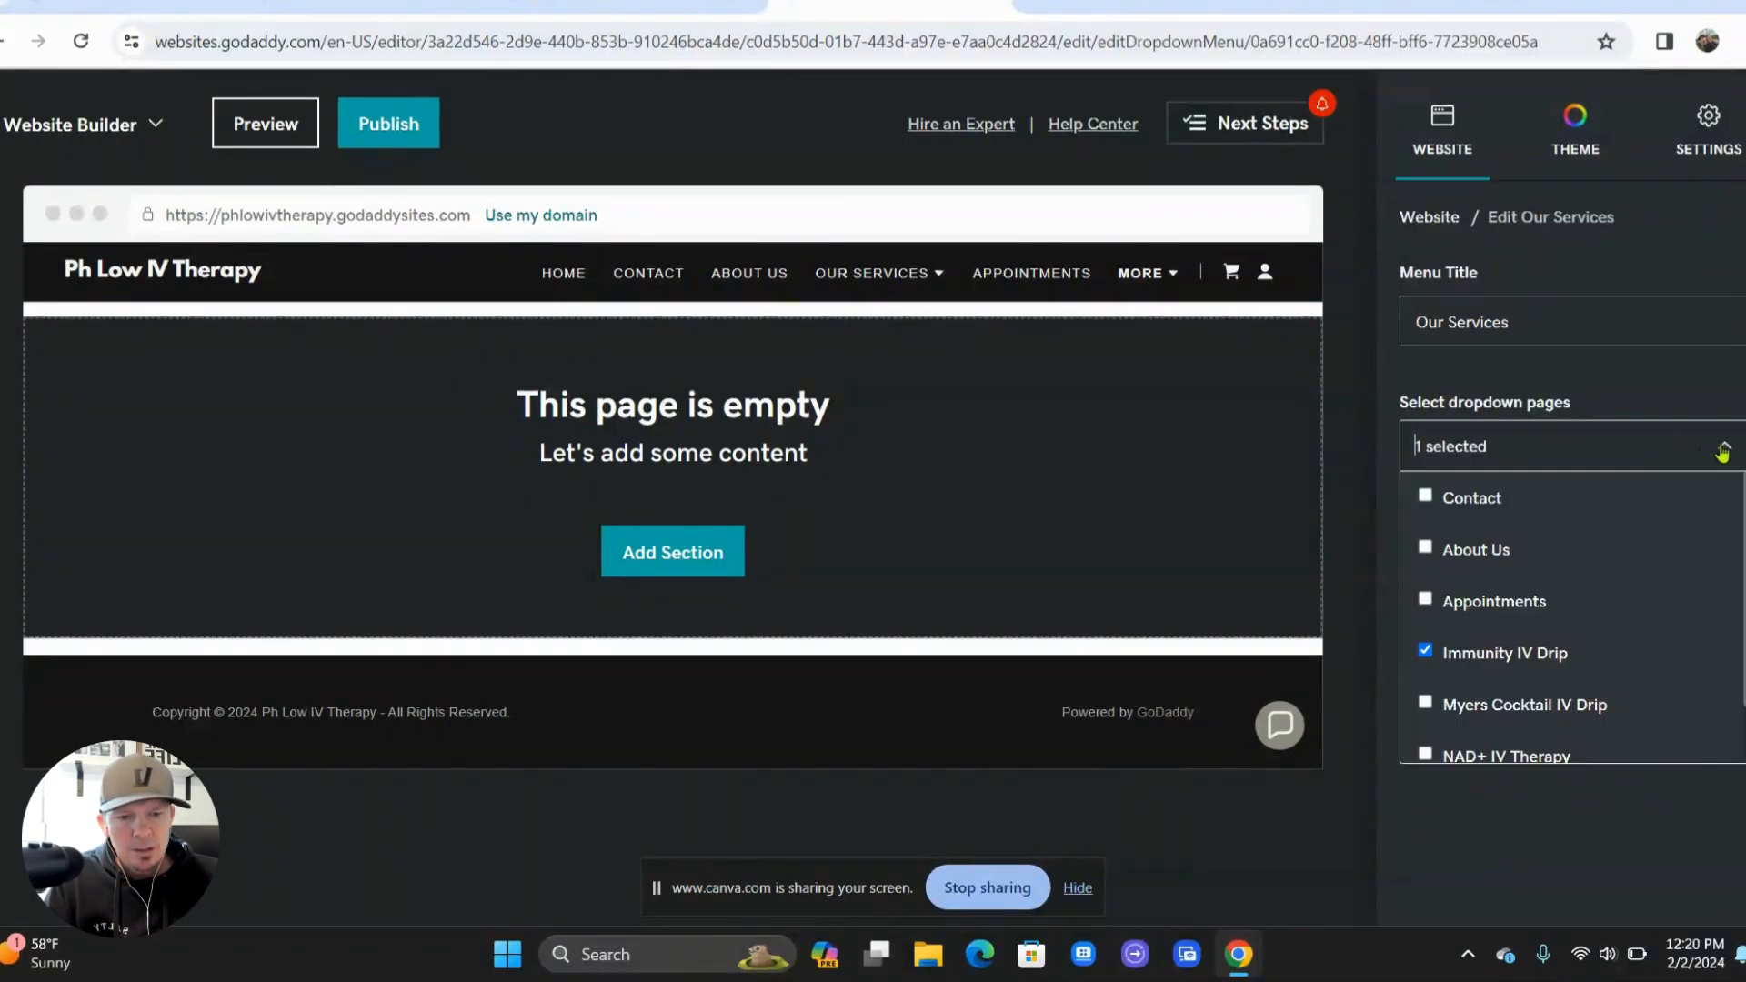
{"action": "scroll", "coordinate": [1545, 541], "scroll_direction": "down", "scroll_amount": 1}
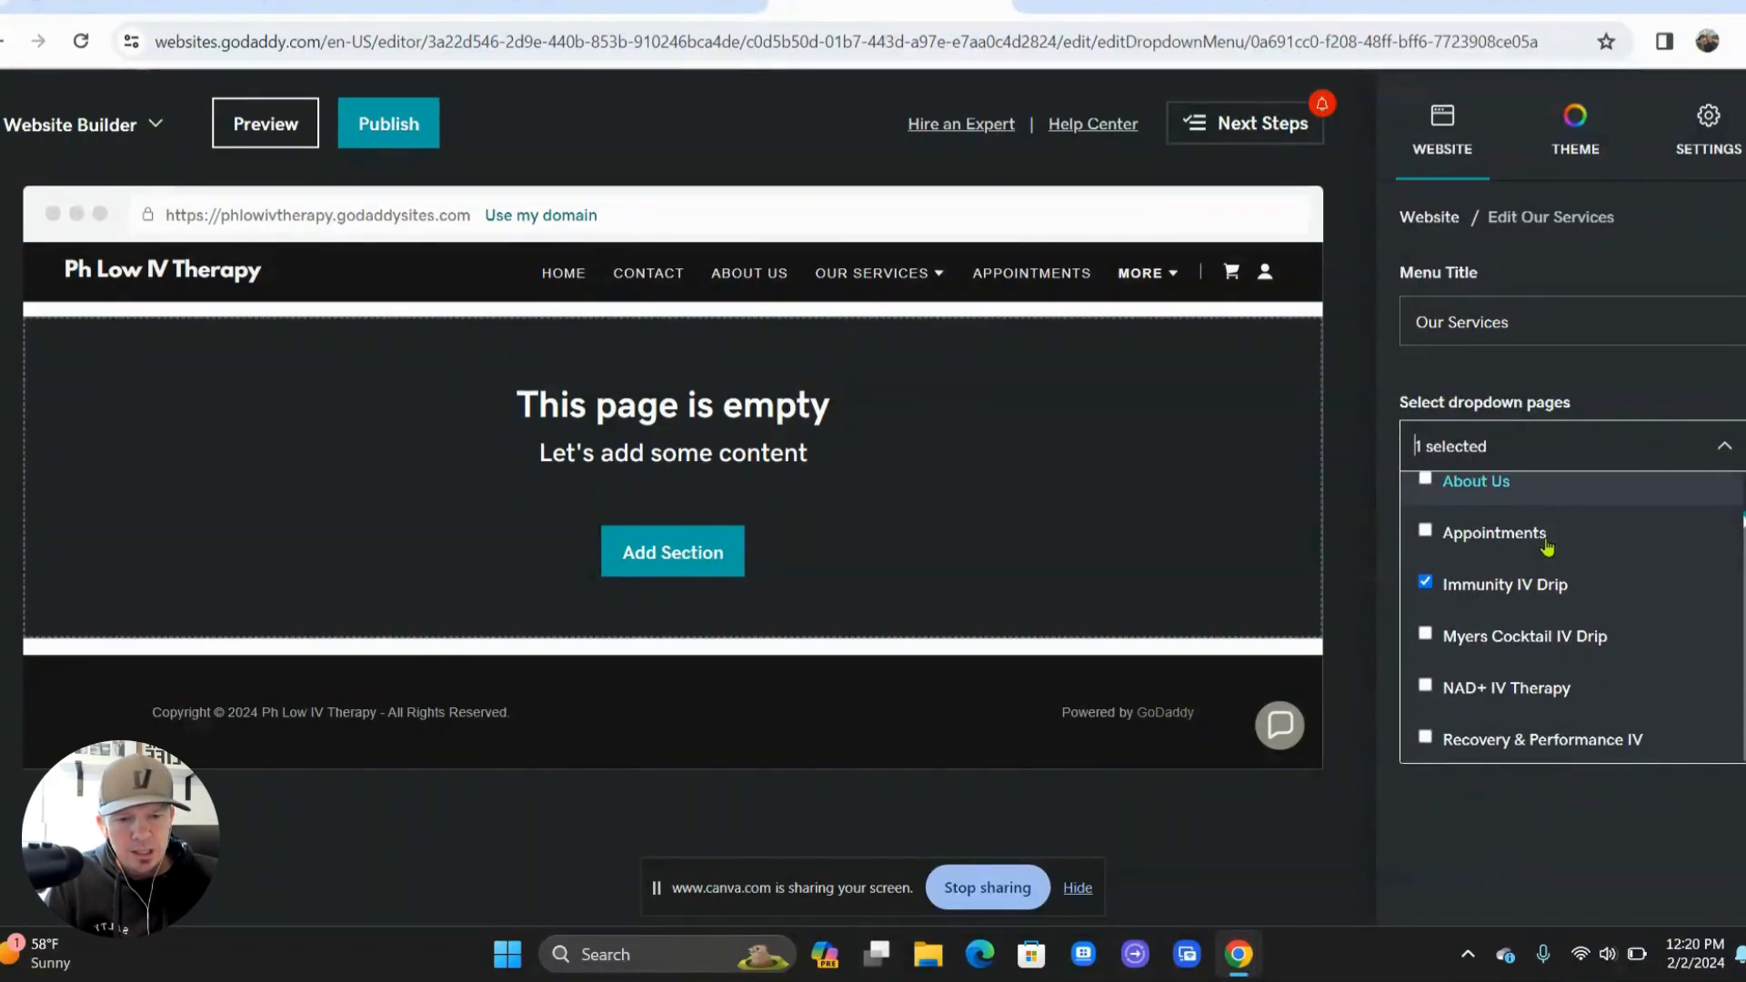
{"action": "left_click", "coordinate": [1427, 633]}
{"action": "left_click", "coordinate": [1425, 685]}
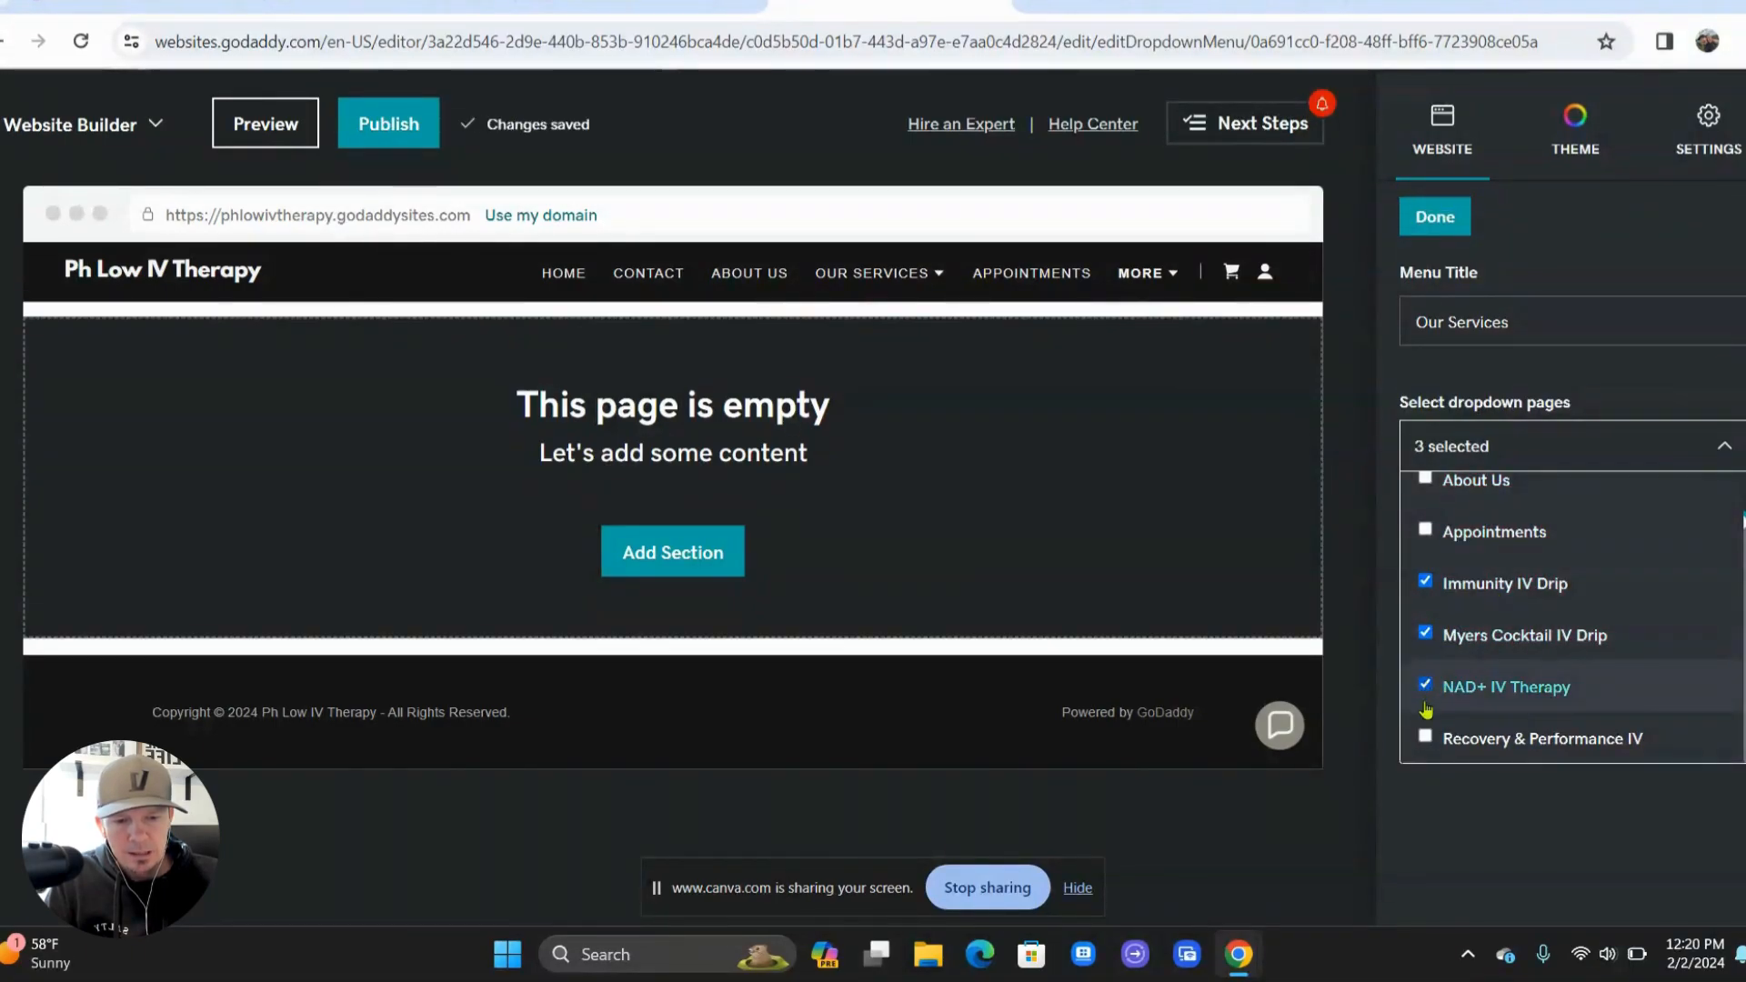
{"action": "left_click", "coordinate": [1424, 736]}
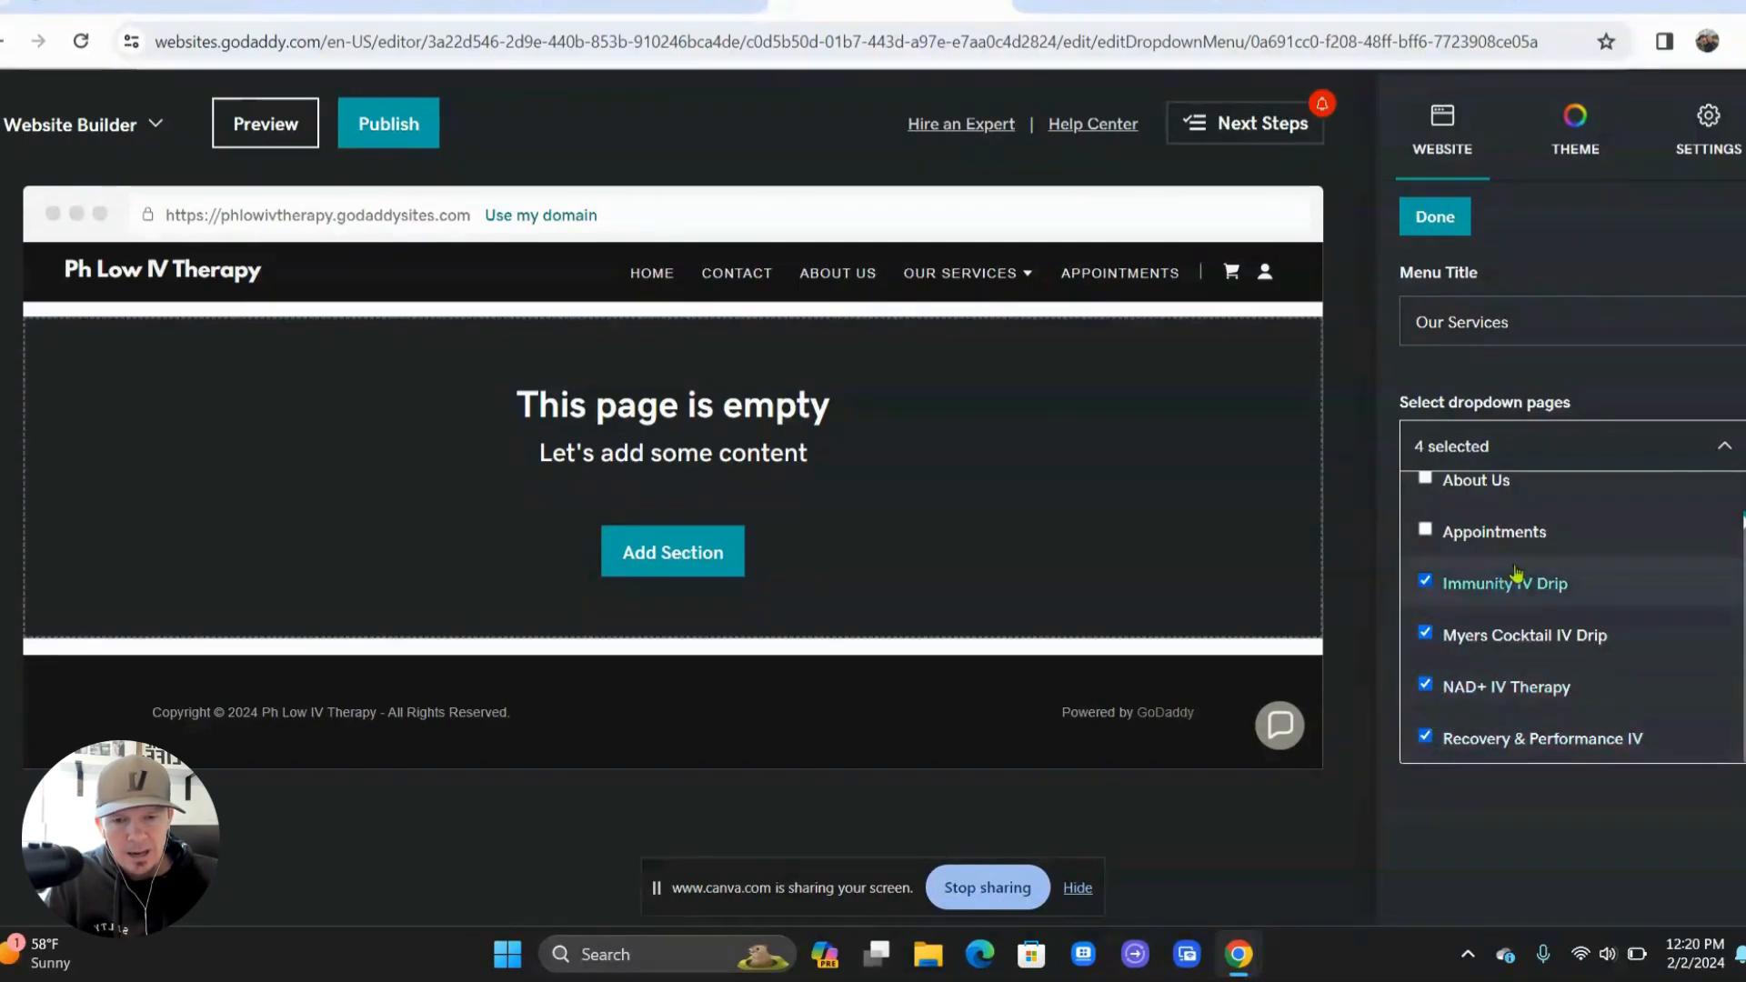
{"action": "left_click", "coordinate": [1435, 216]}
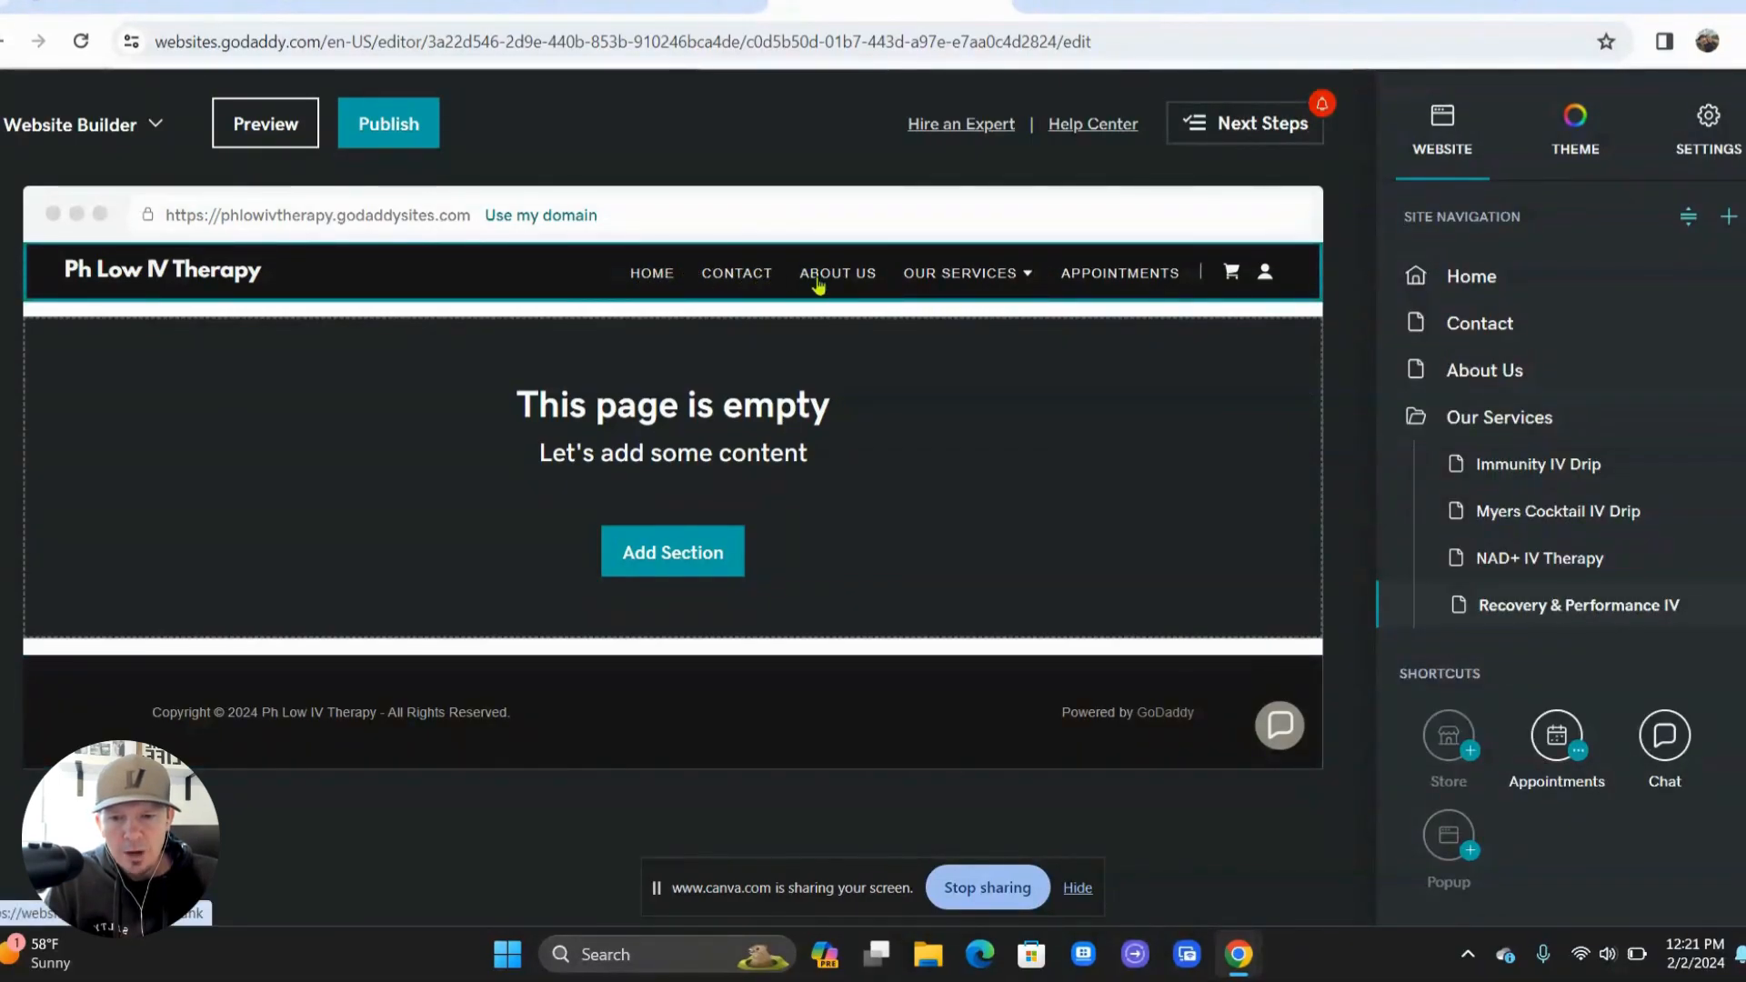
{"action": "left_click", "coordinate": [1022, 278]}
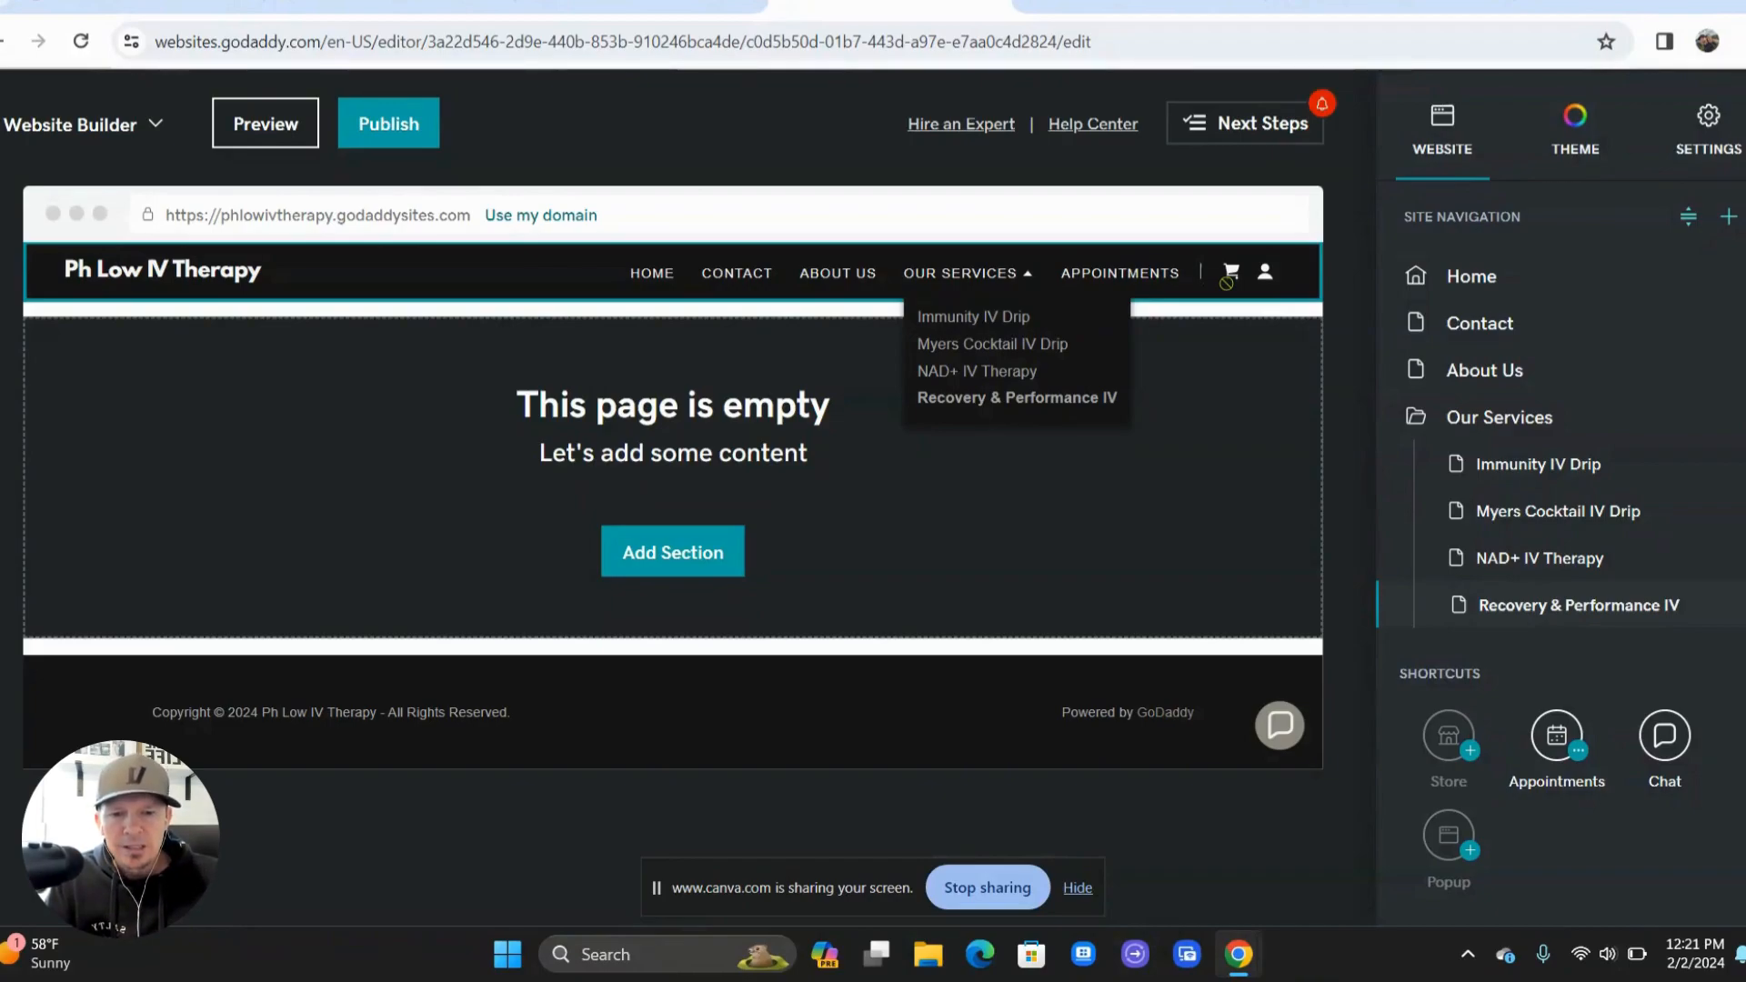
- Reorder the site navigation so that Contact sits between the Our Services dropdown and Appointments
{"action": "scroll", "coordinate": [1504, 497], "scroll_direction": "down", "scroll_amount": 1}
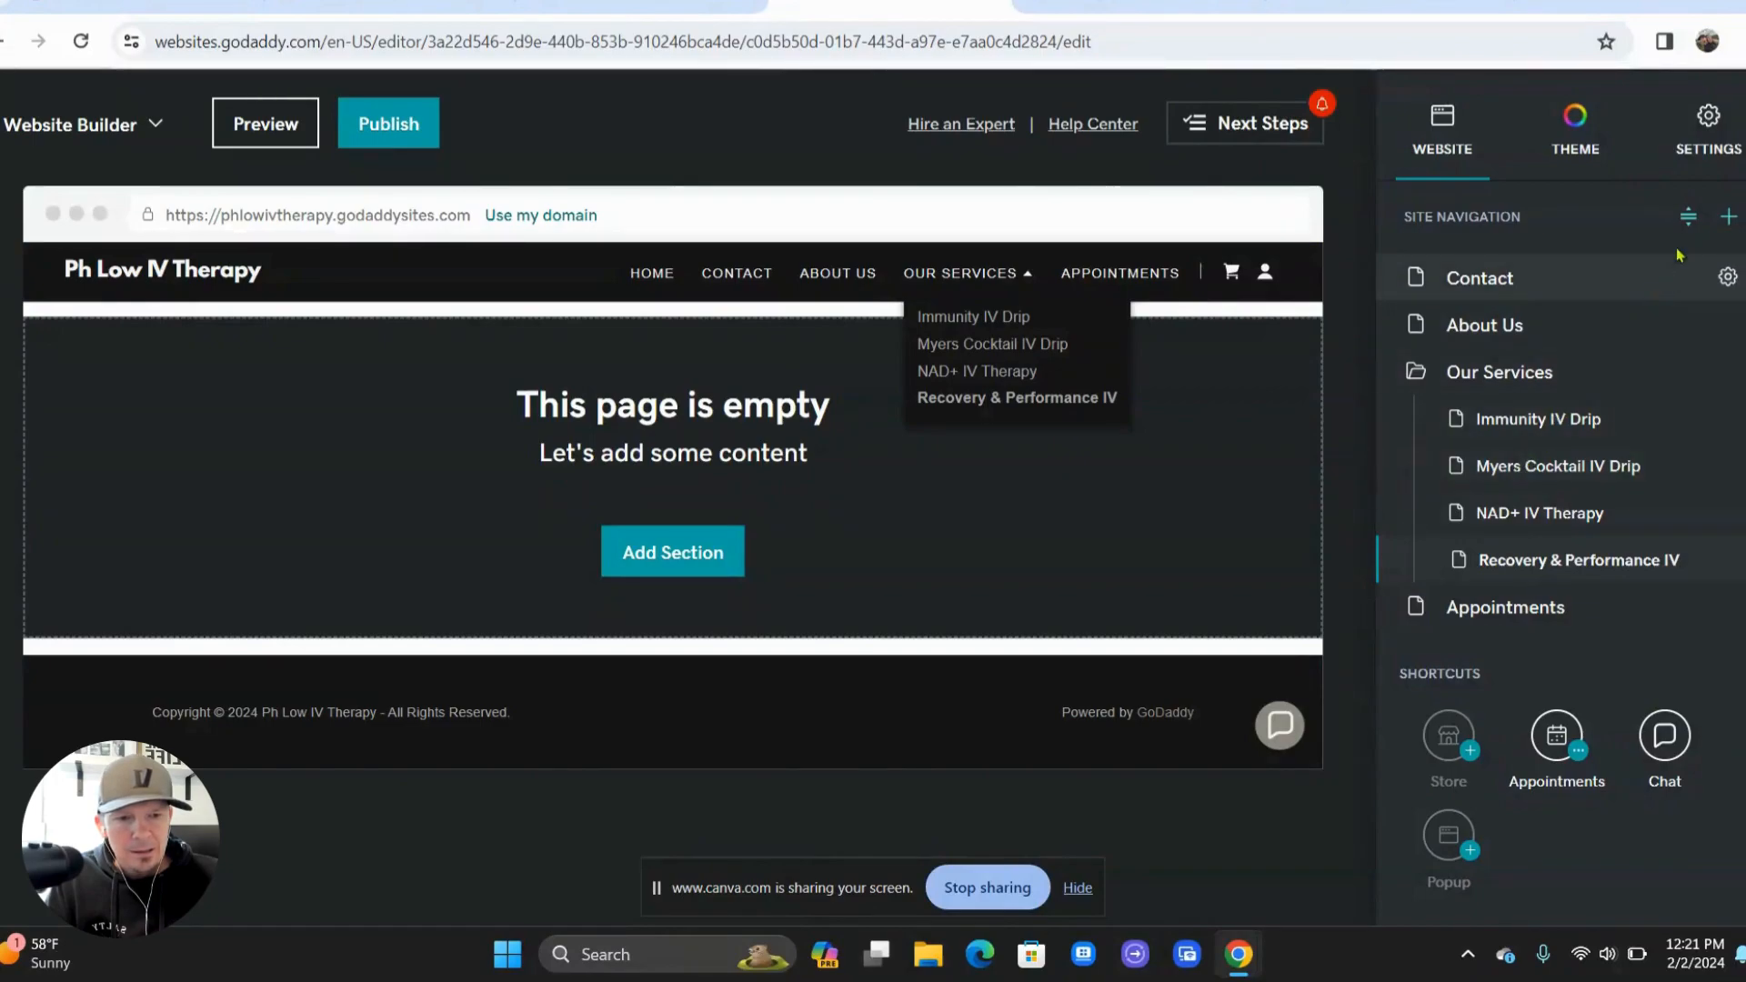
{"action": "left_click", "coordinate": [1687, 216]}
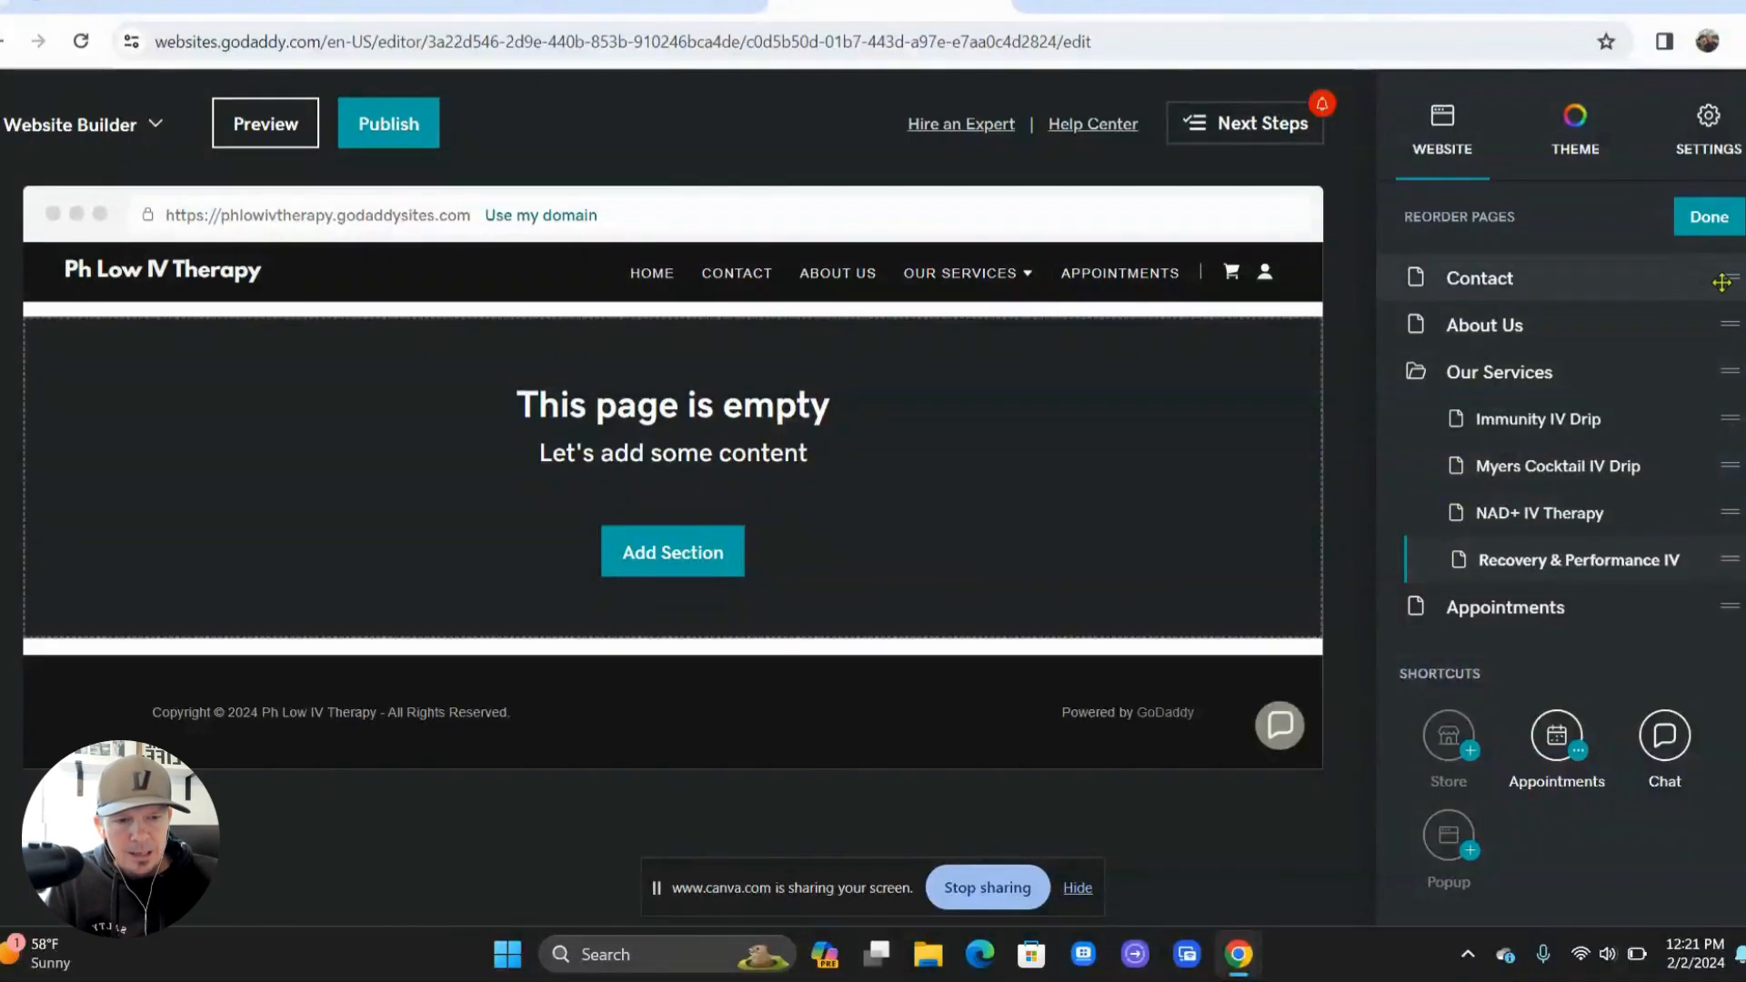
{"action": "left_click_drag", "start_coordinate": [1722, 285], "coordinate": [1734, 571]}
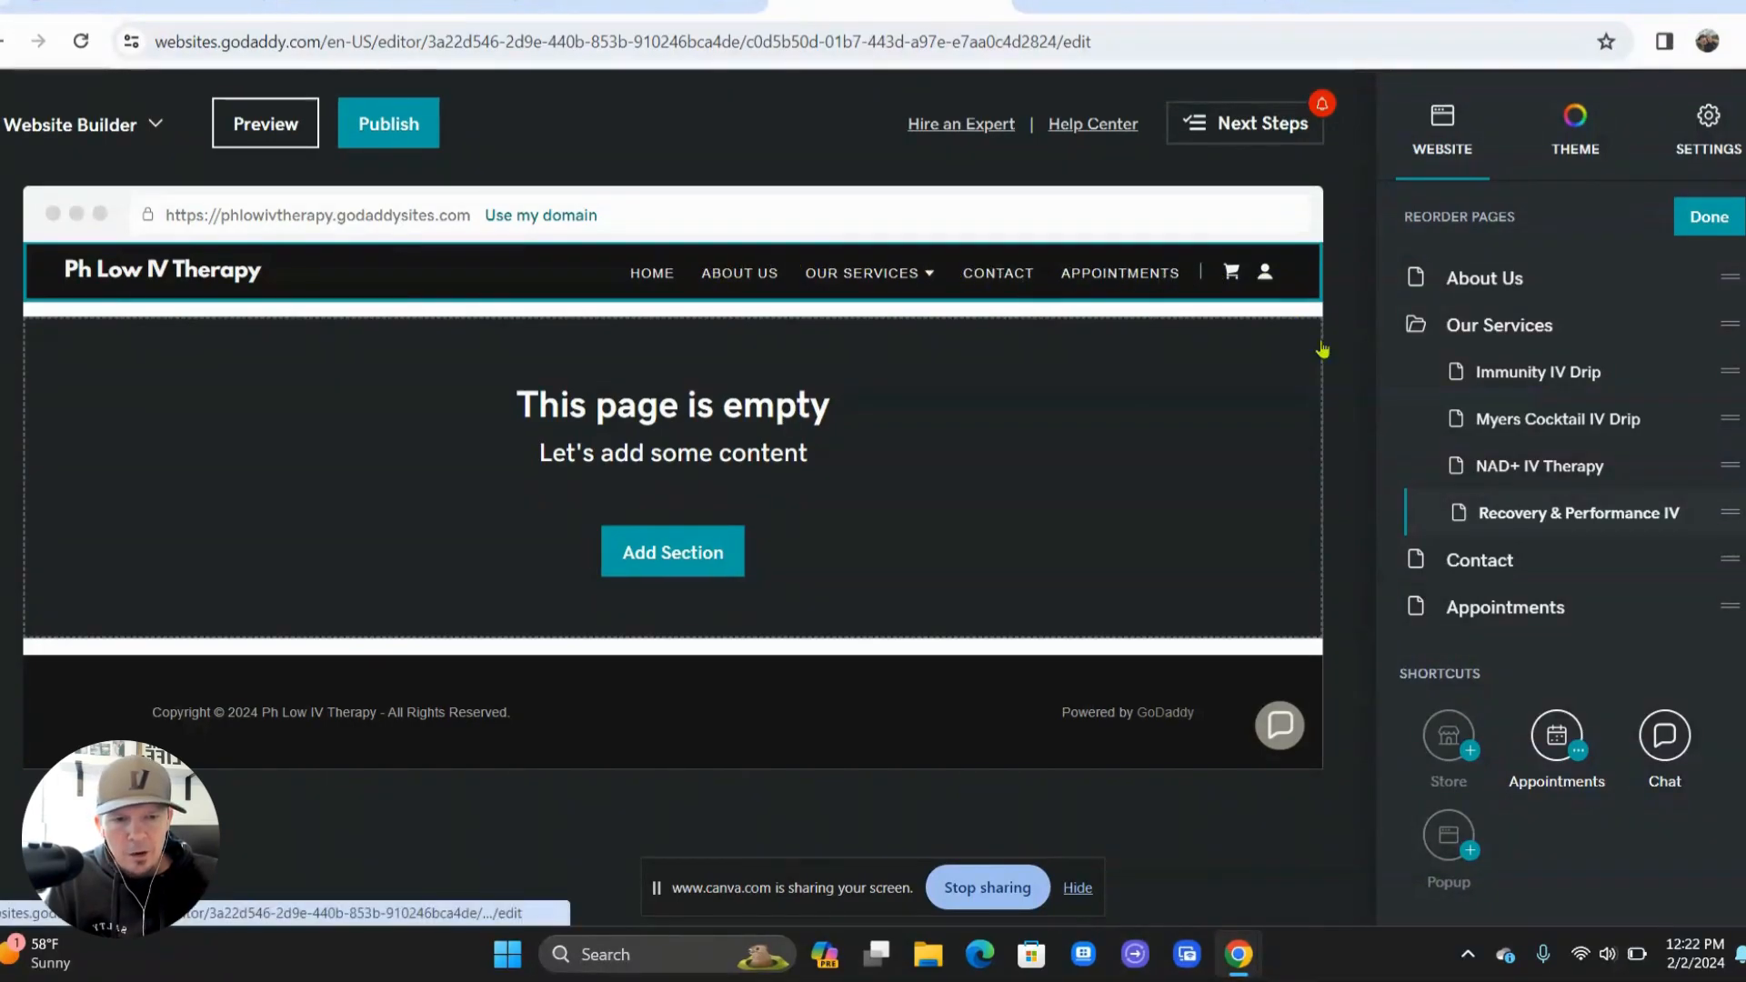
{"action": "left_click", "coordinate": [1706, 227]}
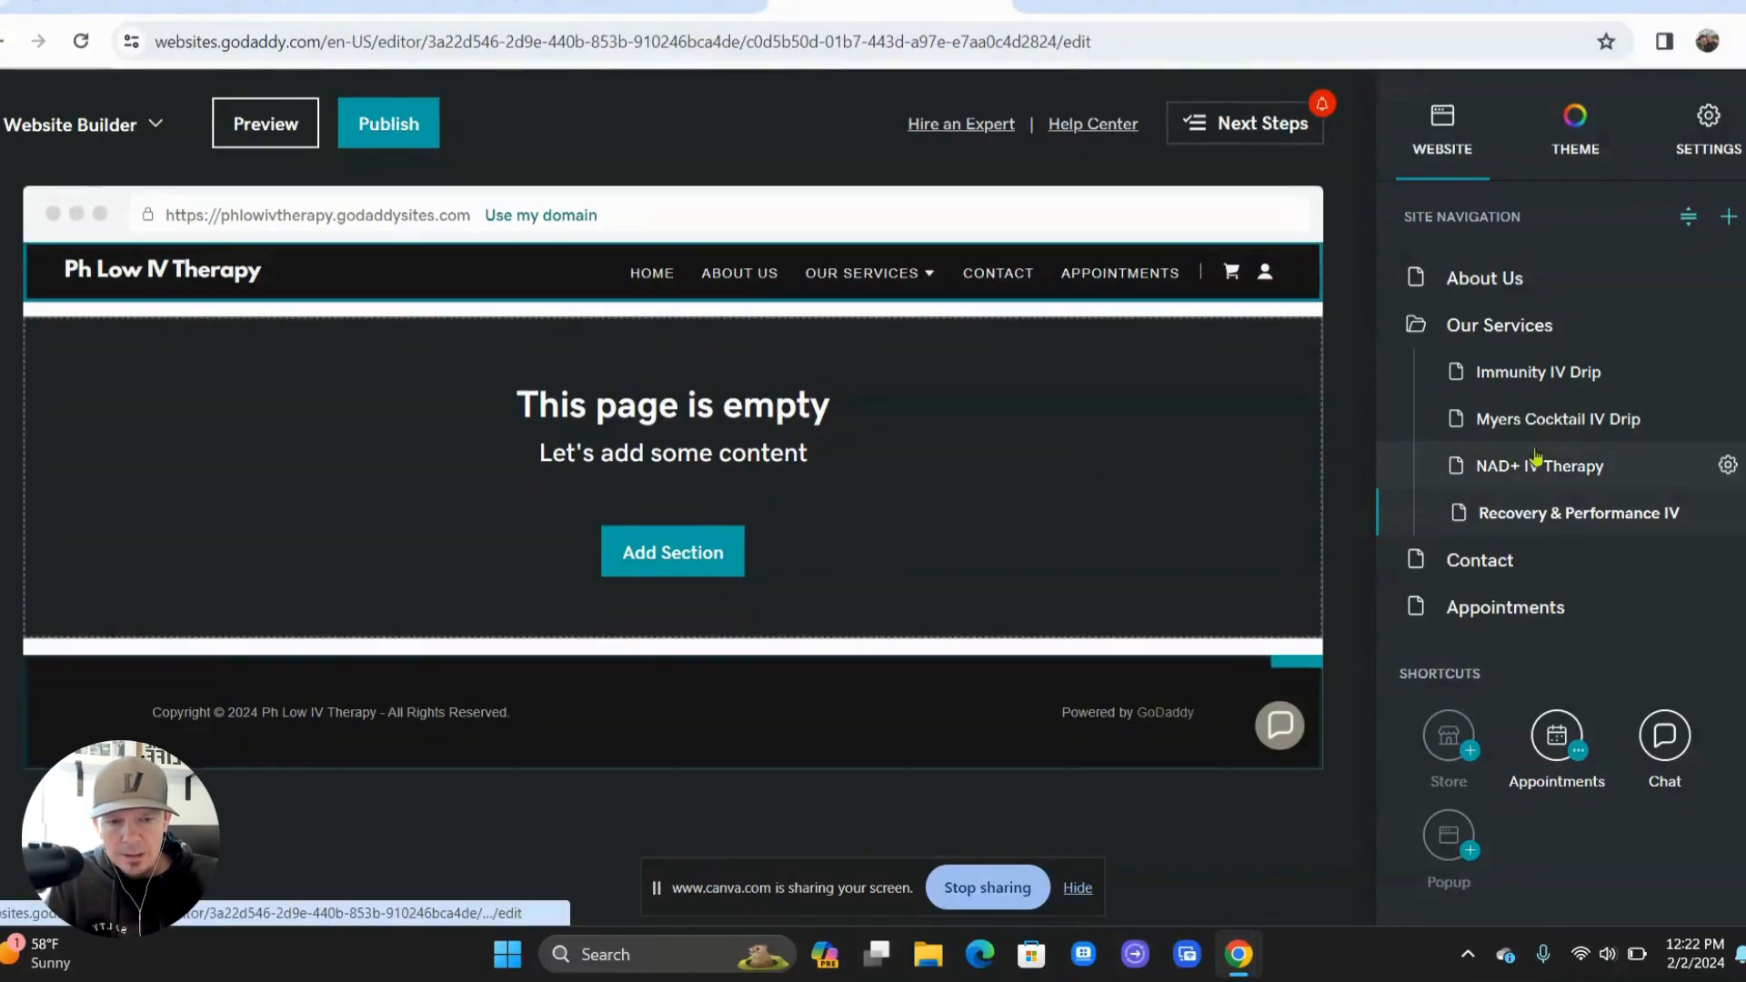
- Test the navigation by visiting the Home, Contact and Myers Cocktail IV Drip pages, and return to the Home page
{"action": "scroll", "coordinate": [1505, 418], "scroll_direction": "up", "scroll_amount": 1}
{"action": "left_click", "coordinate": [1480, 280]}
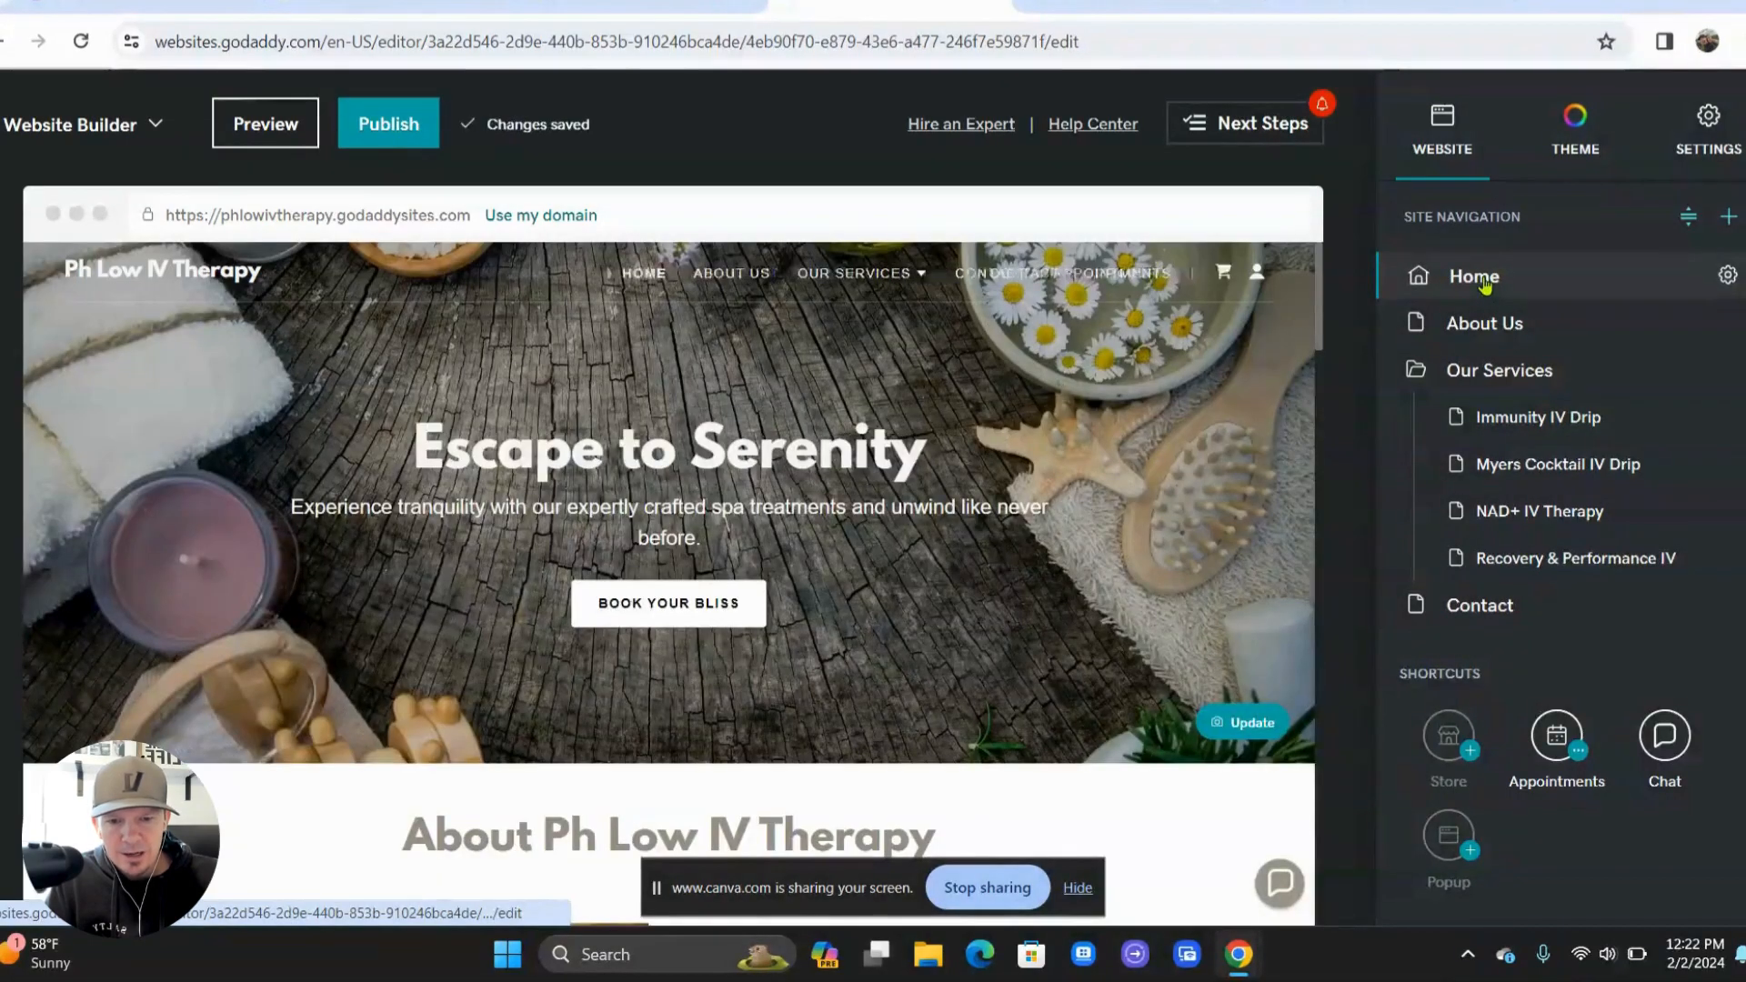
{"action": "left_click", "coordinate": [981, 275]}
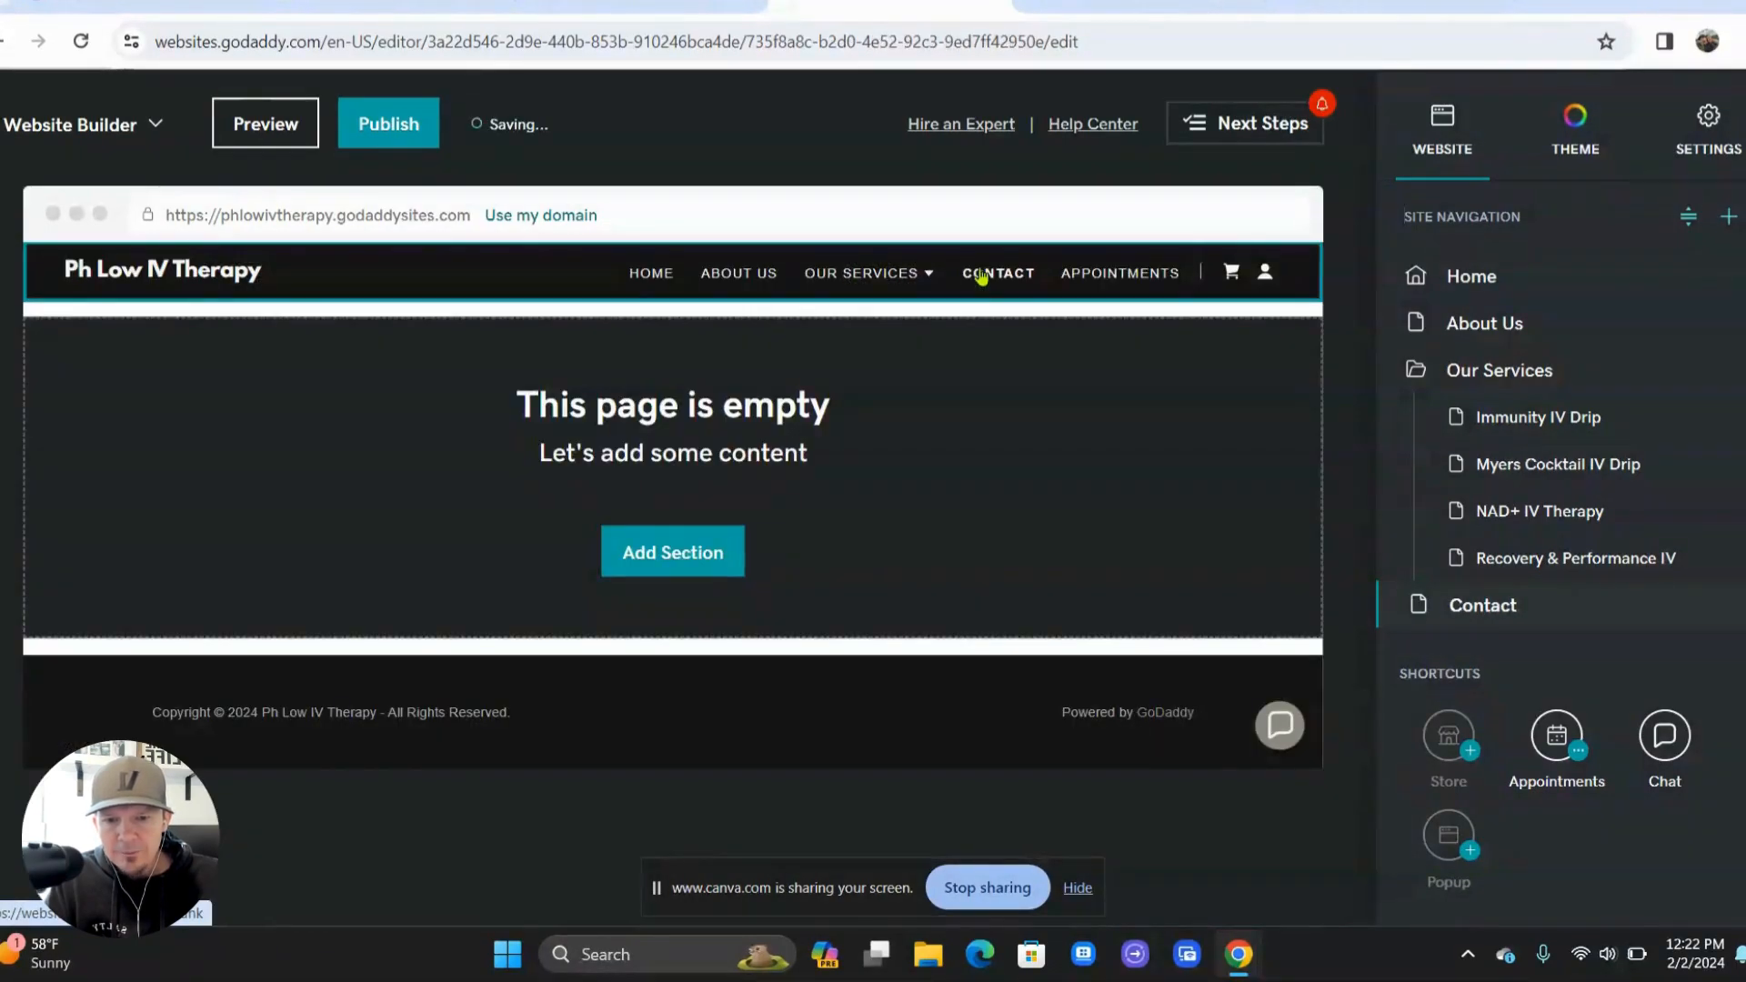
{"action": "left_click", "coordinate": [923, 275]}
{"action": "left_click", "coordinate": [907, 343]}
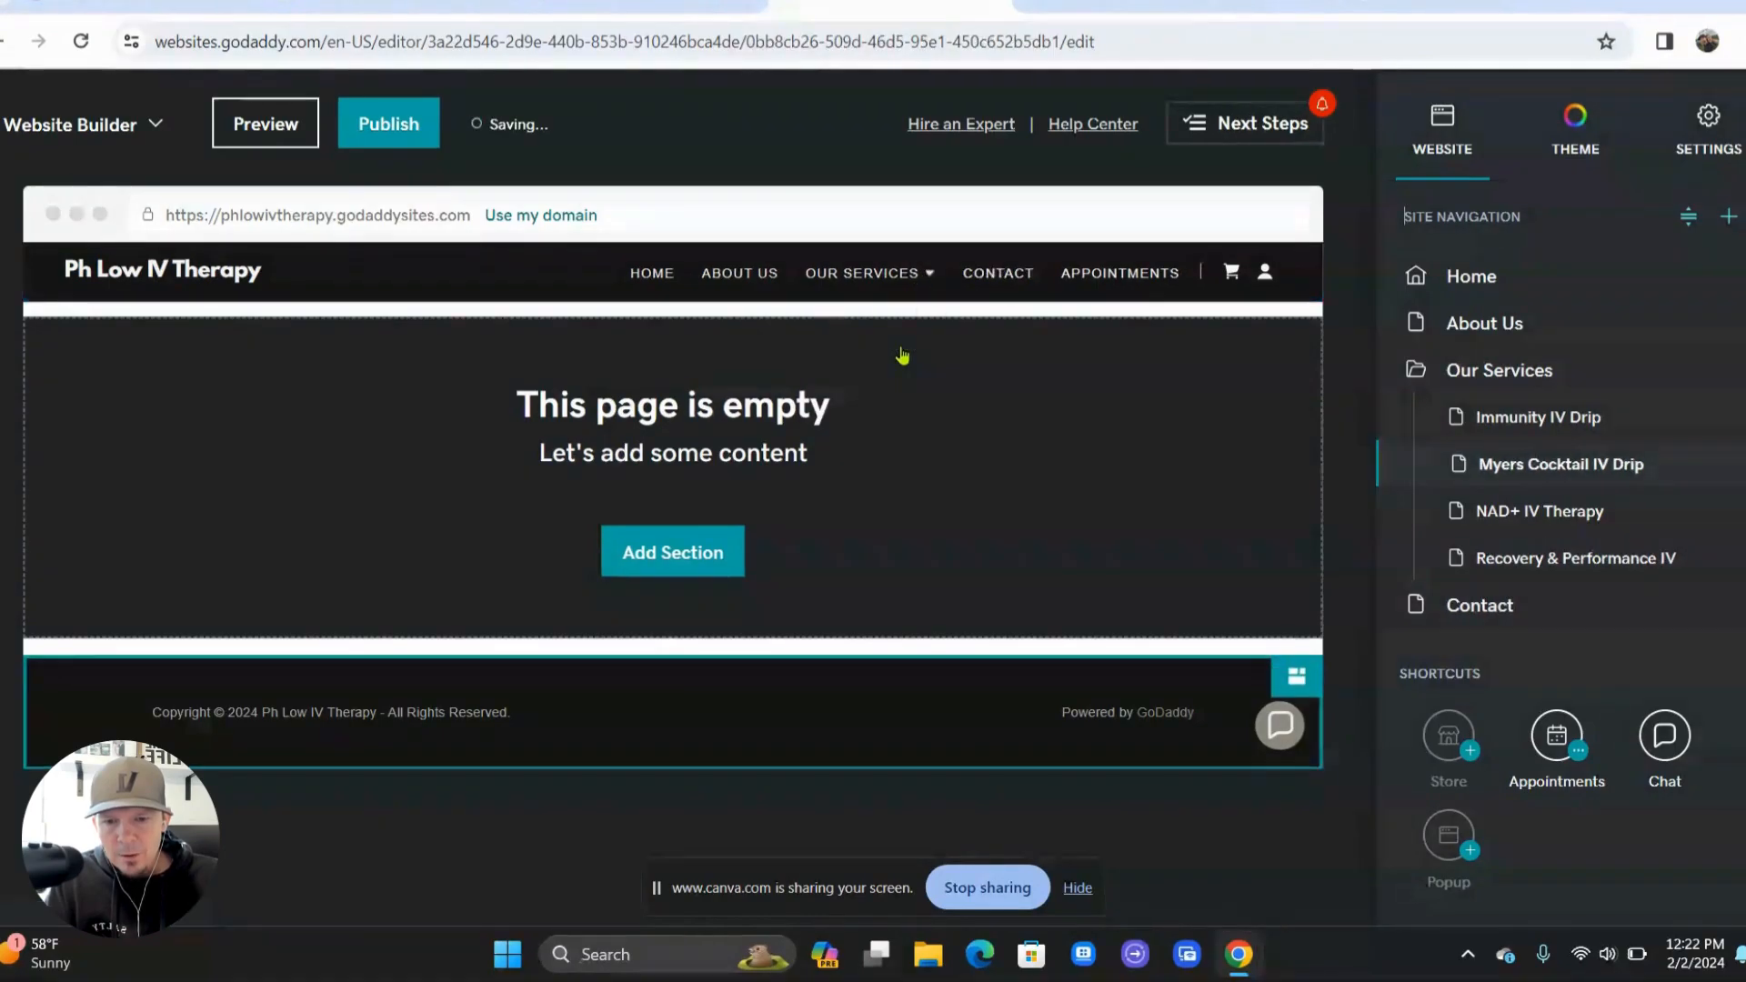
{"action": "left_click", "coordinate": [1486, 288]}
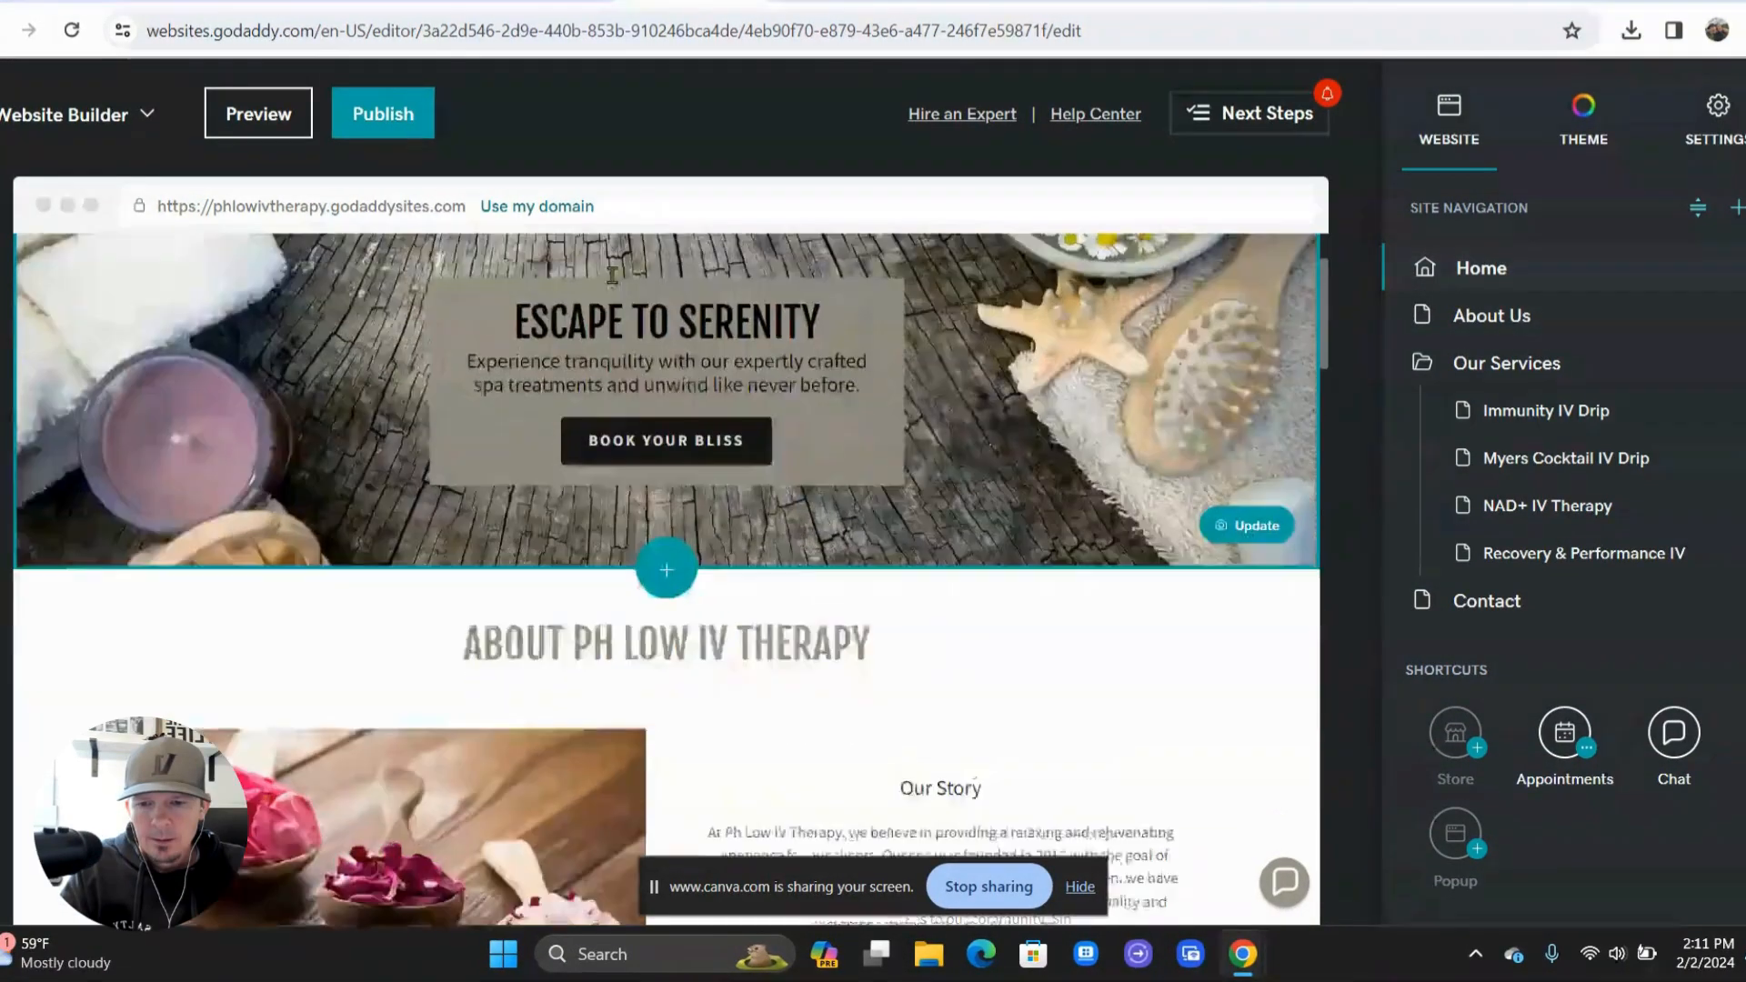
- Review the Home page's cover image and About Ph Low IV Therapy section
{"action": "scroll", "coordinate": [613, 274], "scroll_direction": "down", "scroll_amount": 5}
{"action": "scroll", "coordinate": [613, 274], "scroll_direction": "up", "scroll_amount": 7}
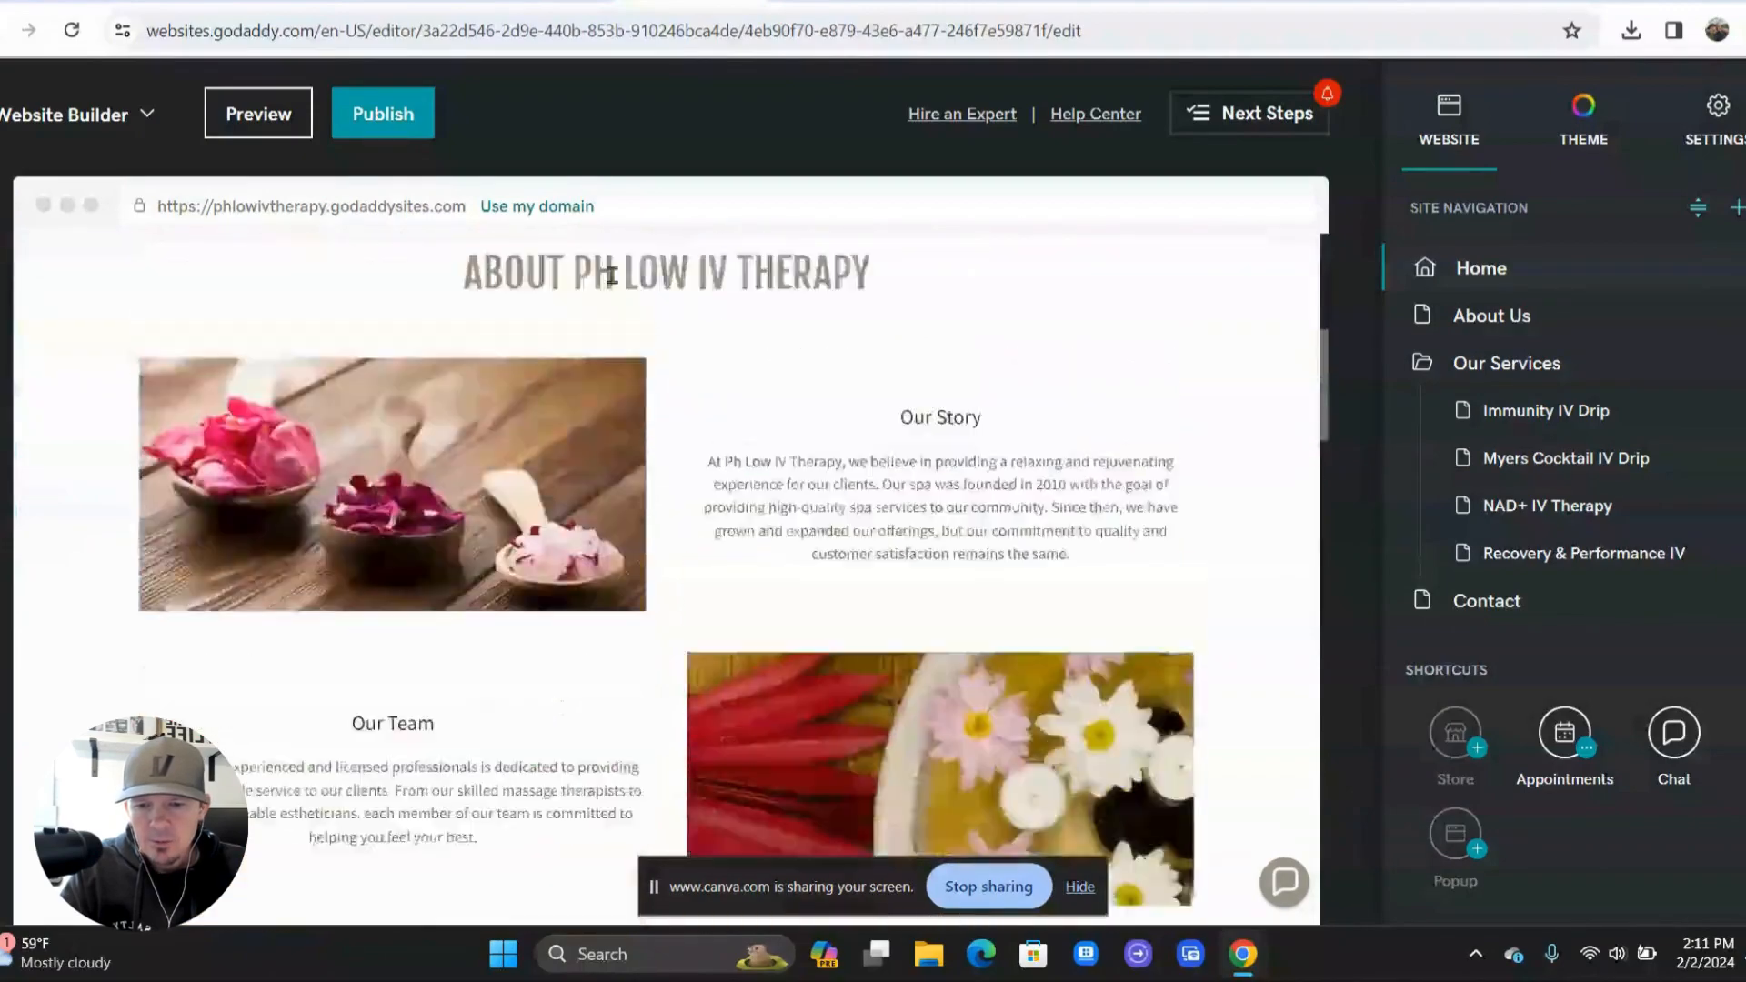
{"action": "scroll", "coordinate": [612, 275], "scroll_direction": "down", "scroll_amount": 3}
{"action": "scroll", "coordinate": [612, 274], "scroll_direction": "up", "scroll_amount": 2}
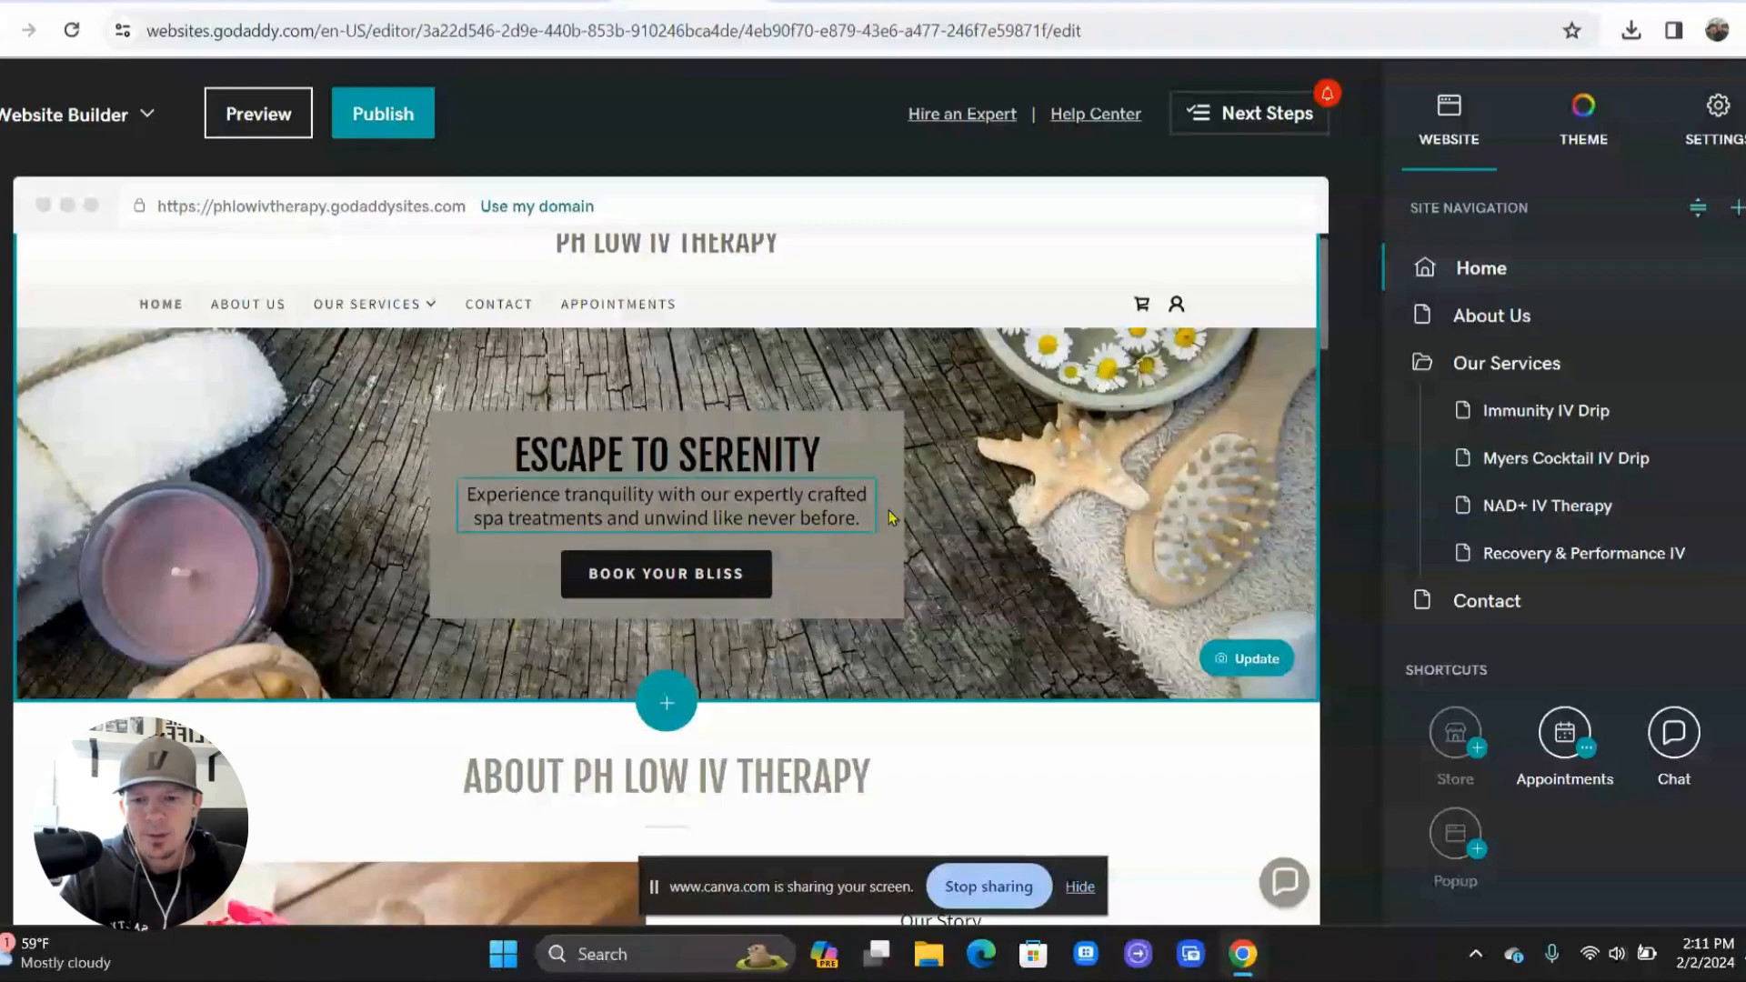
{"action": "scroll", "coordinate": [927, 600], "scroll_direction": "down", "scroll_amount": 2}
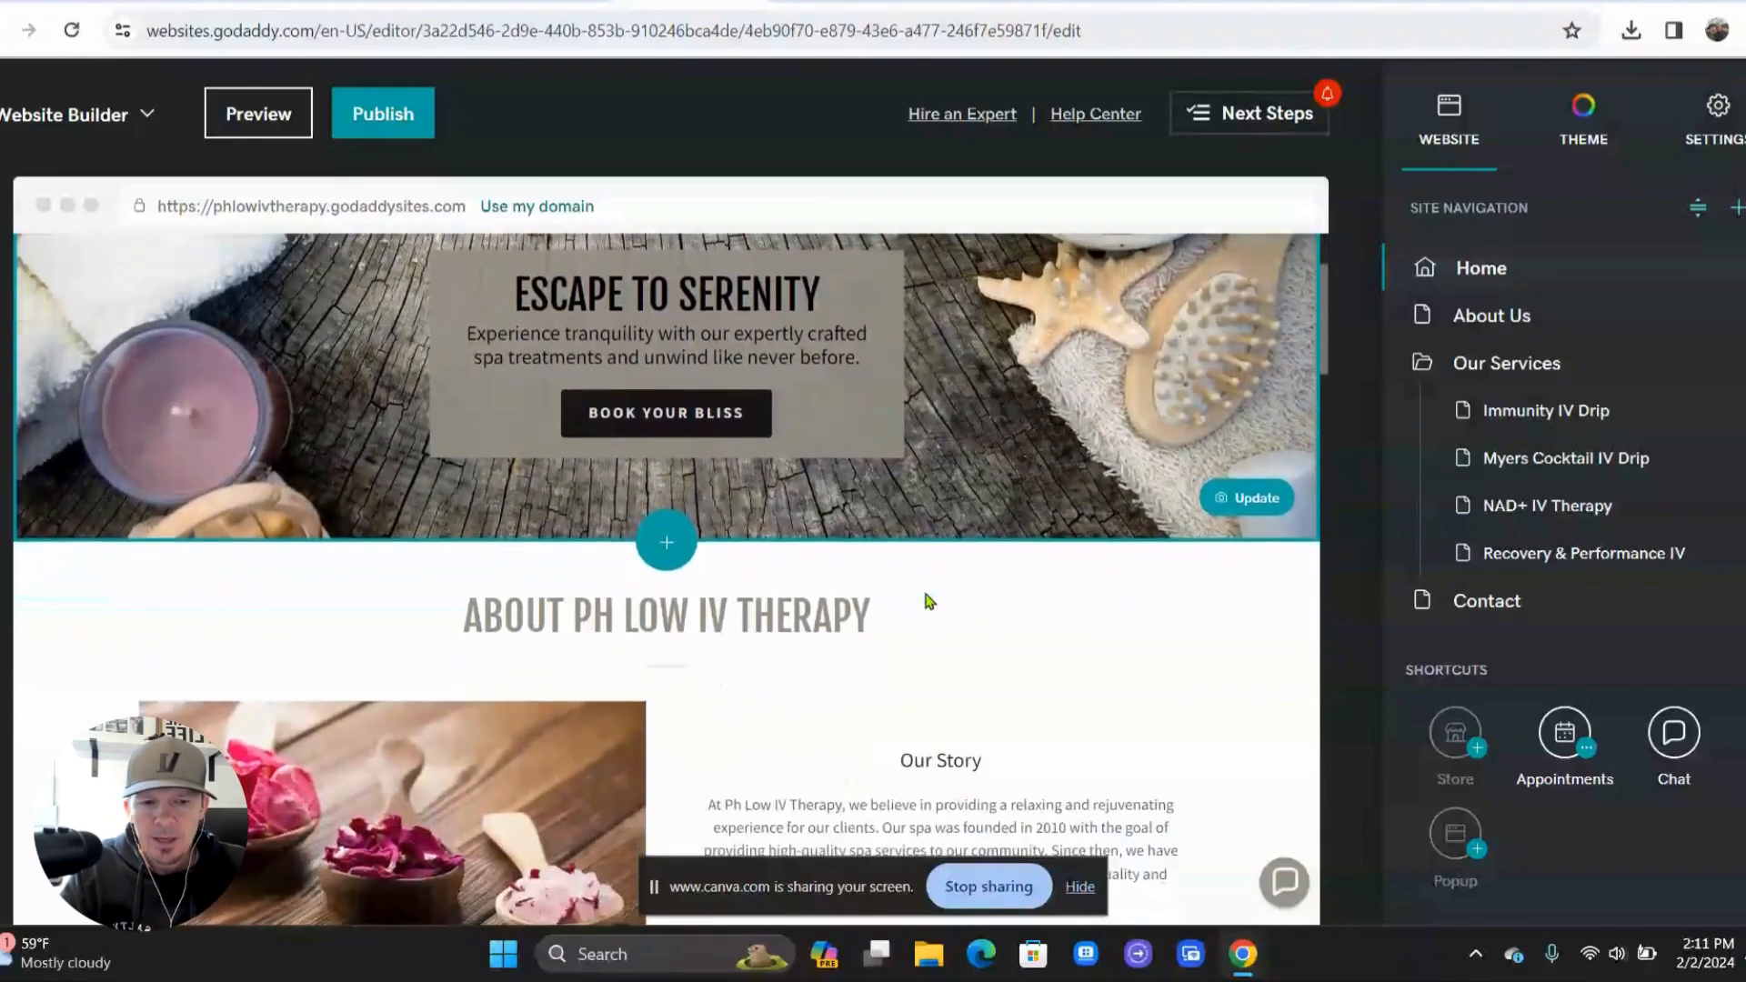
{"action": "scroll", "coordinate": [928, 602], "scroll_direction": "up", "scroll_amount": 2}
{"action": "scroll", "coordinate": [928, 601], "scroll_direction": "down", "scroll_amount": 1}
{"action": "scroll", "coordinate": [923, 592], "scroll_direction": "down", "scroll_amount": 1}
{"action": "scroll", "coordinate": [863, 637], "scroll_direction": "up", "scroll_amount": 3}
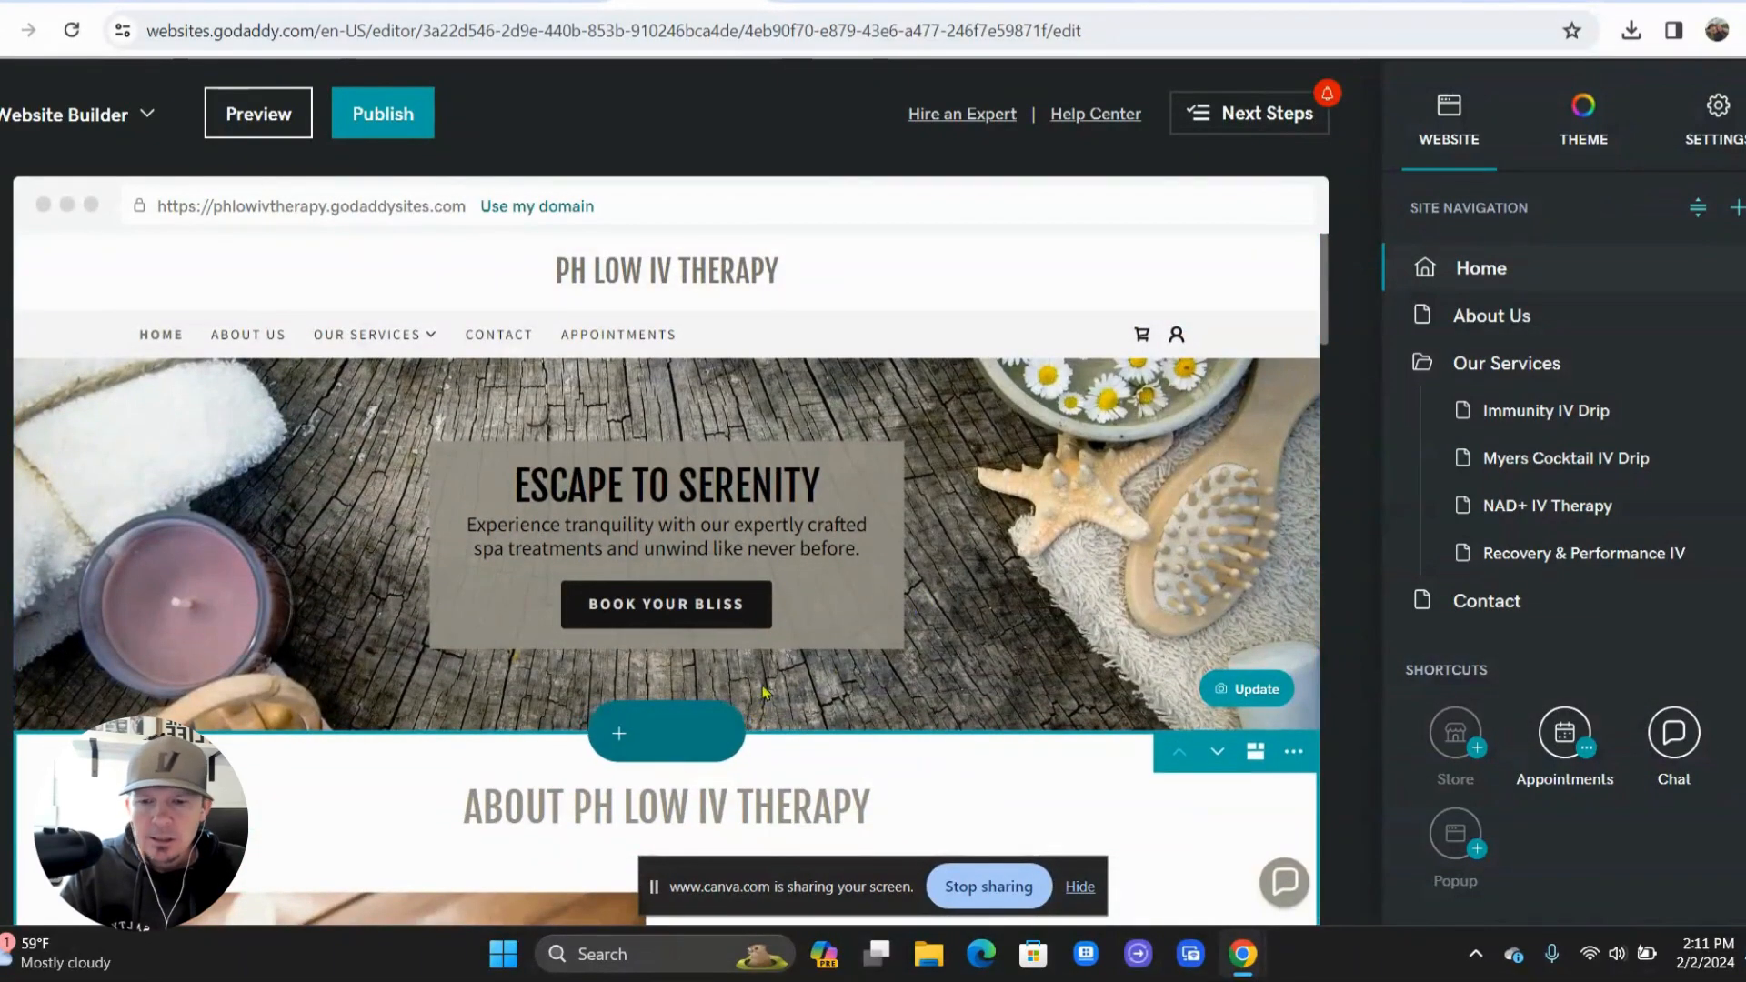
{"action": "scroll", "coordinate": [763, 693], "scroll_direction": "down", "scroll_amount": 1}
{"action": "scroll", "coordinate": [1069, 450], "scroll_direction": "up", "scroll_amount": 1}
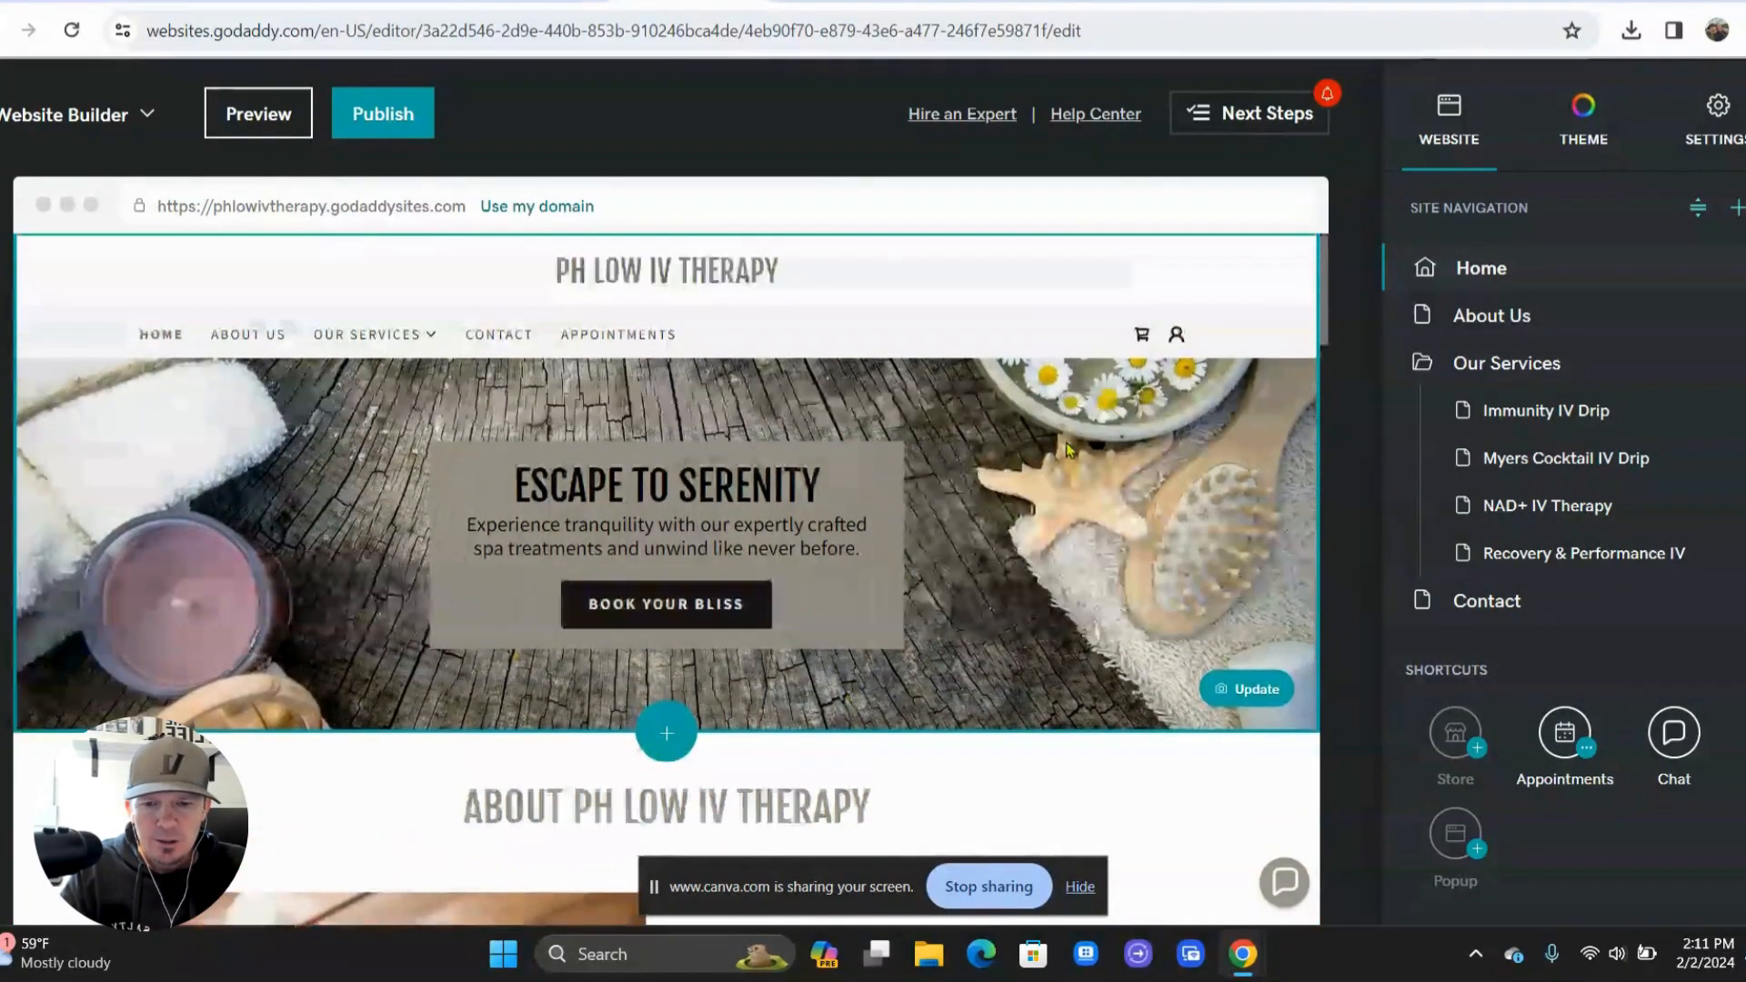
{"action": "scroll", "coordinate": [1009, 768], "scroll_direction": "down", "scroll_amount": 1}
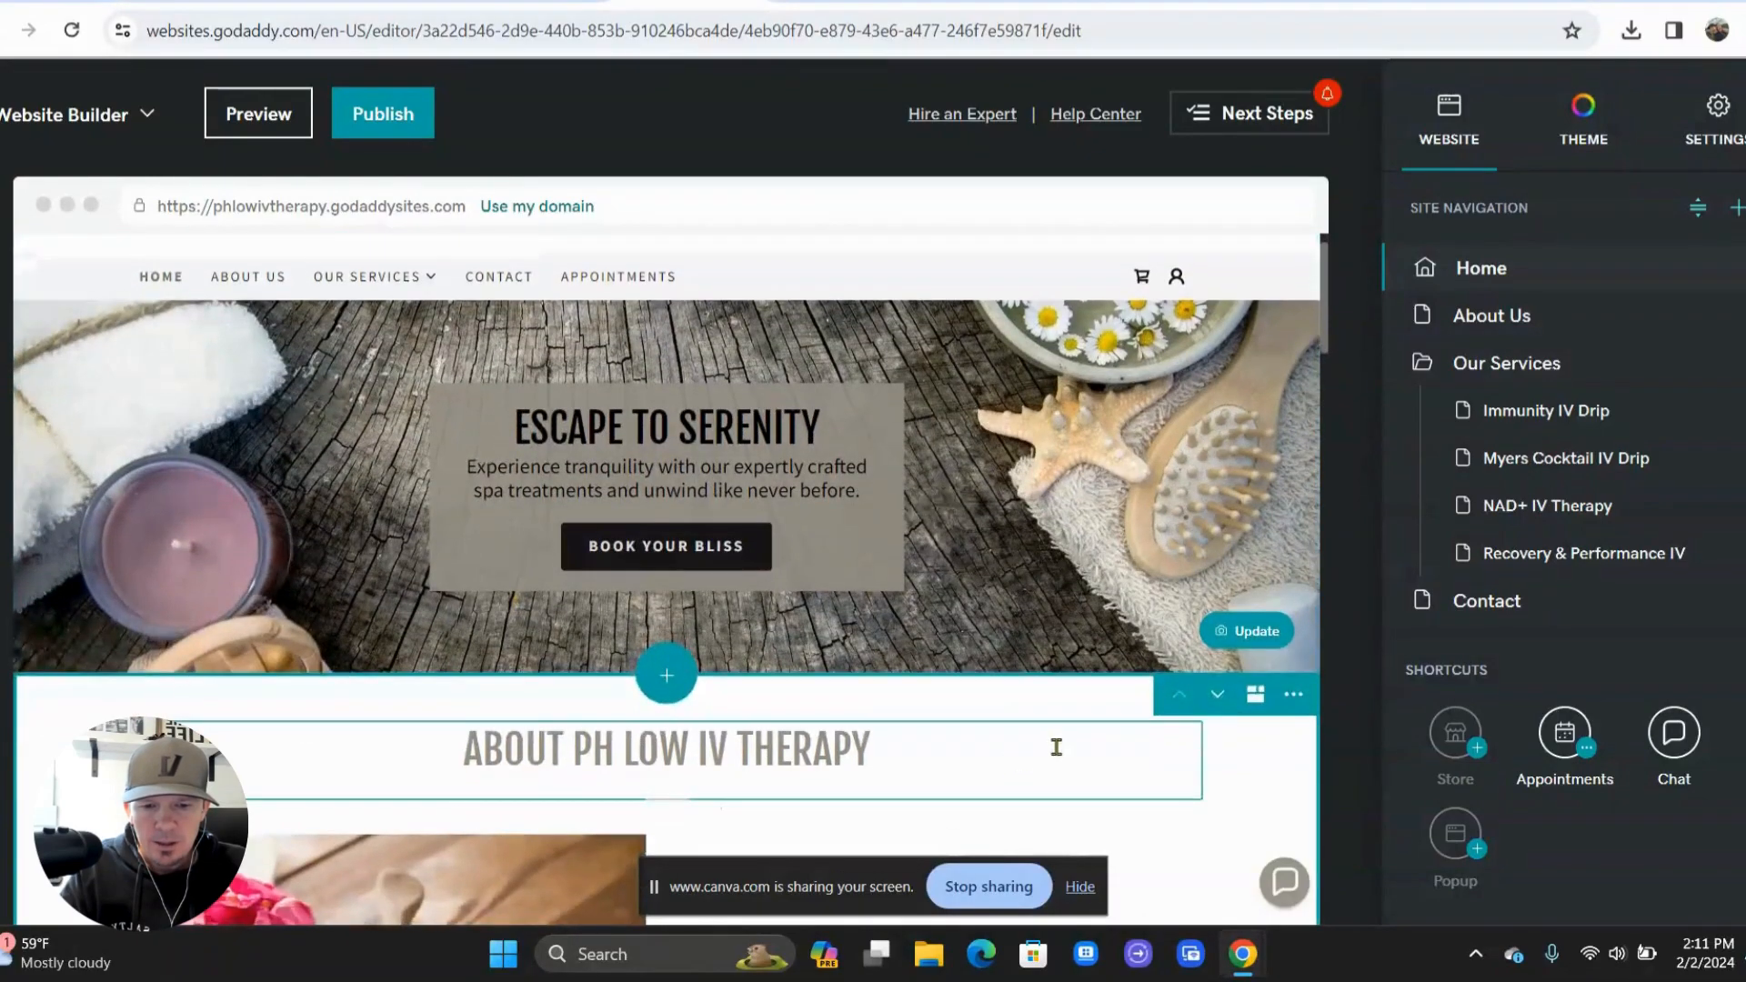
- Move the About Ph Low IV Therapy section down one position, below the Book a Service section
{"action": "left_click", "coordinate": [1292, 695]}
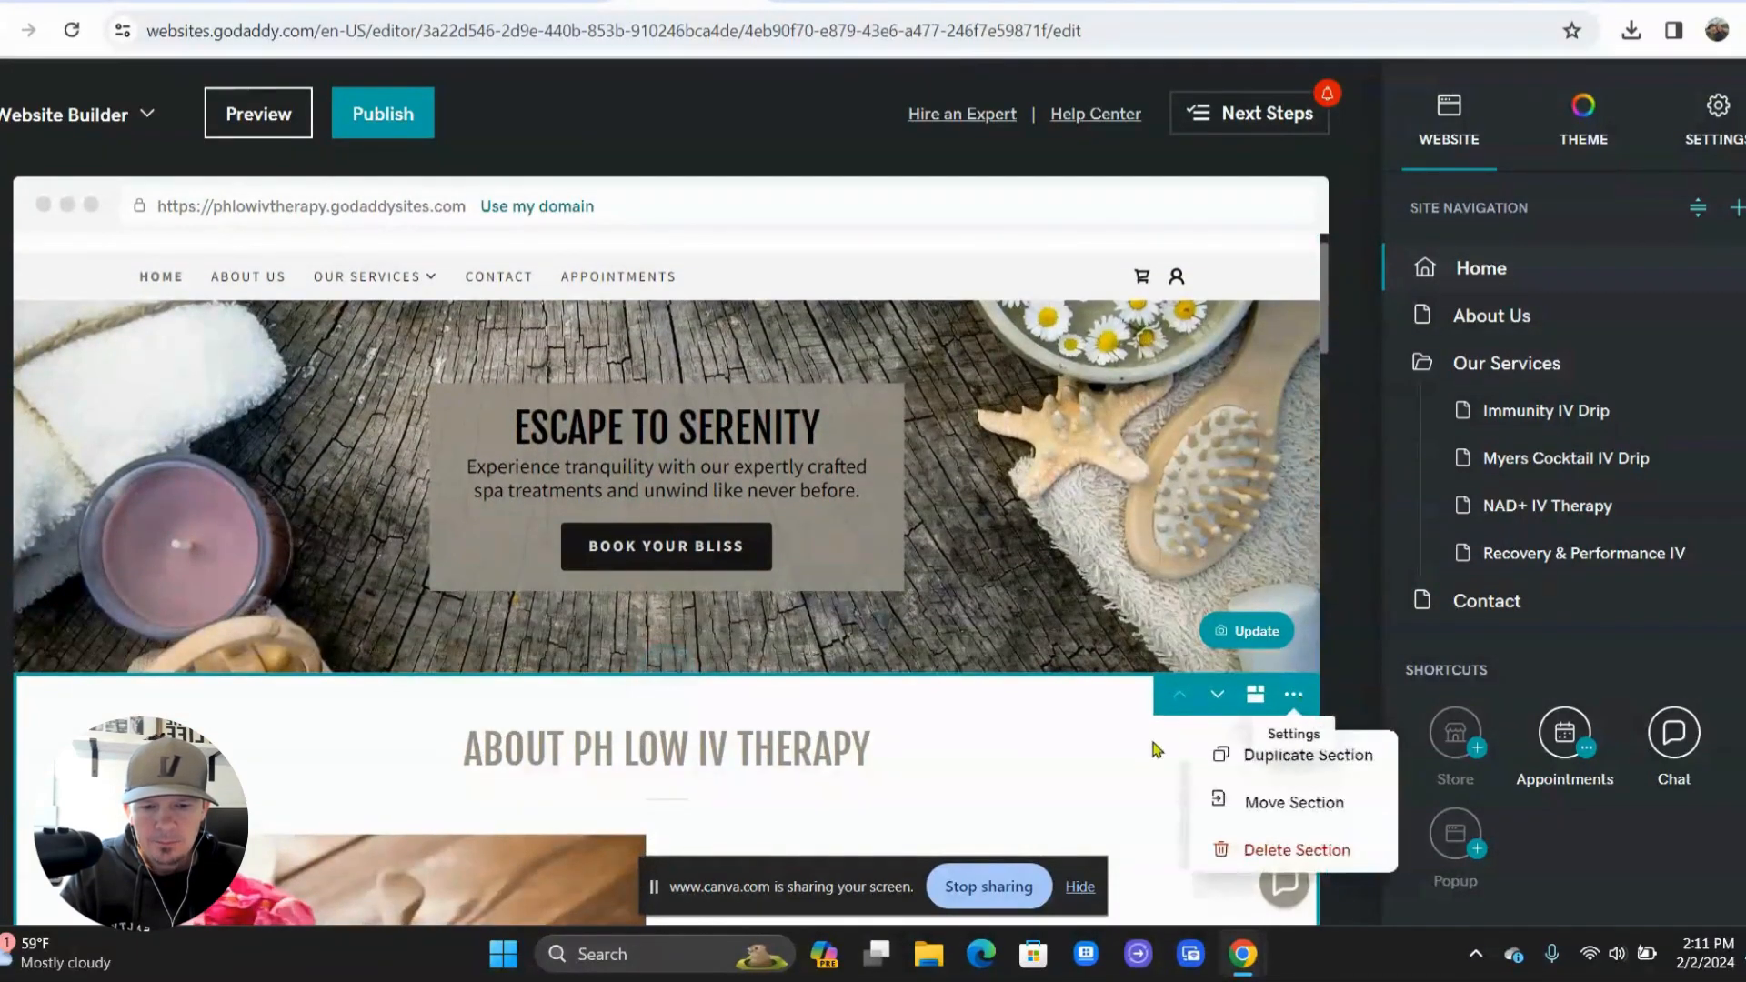
{"action": "left_click", "coordinate": [1025, 760]}
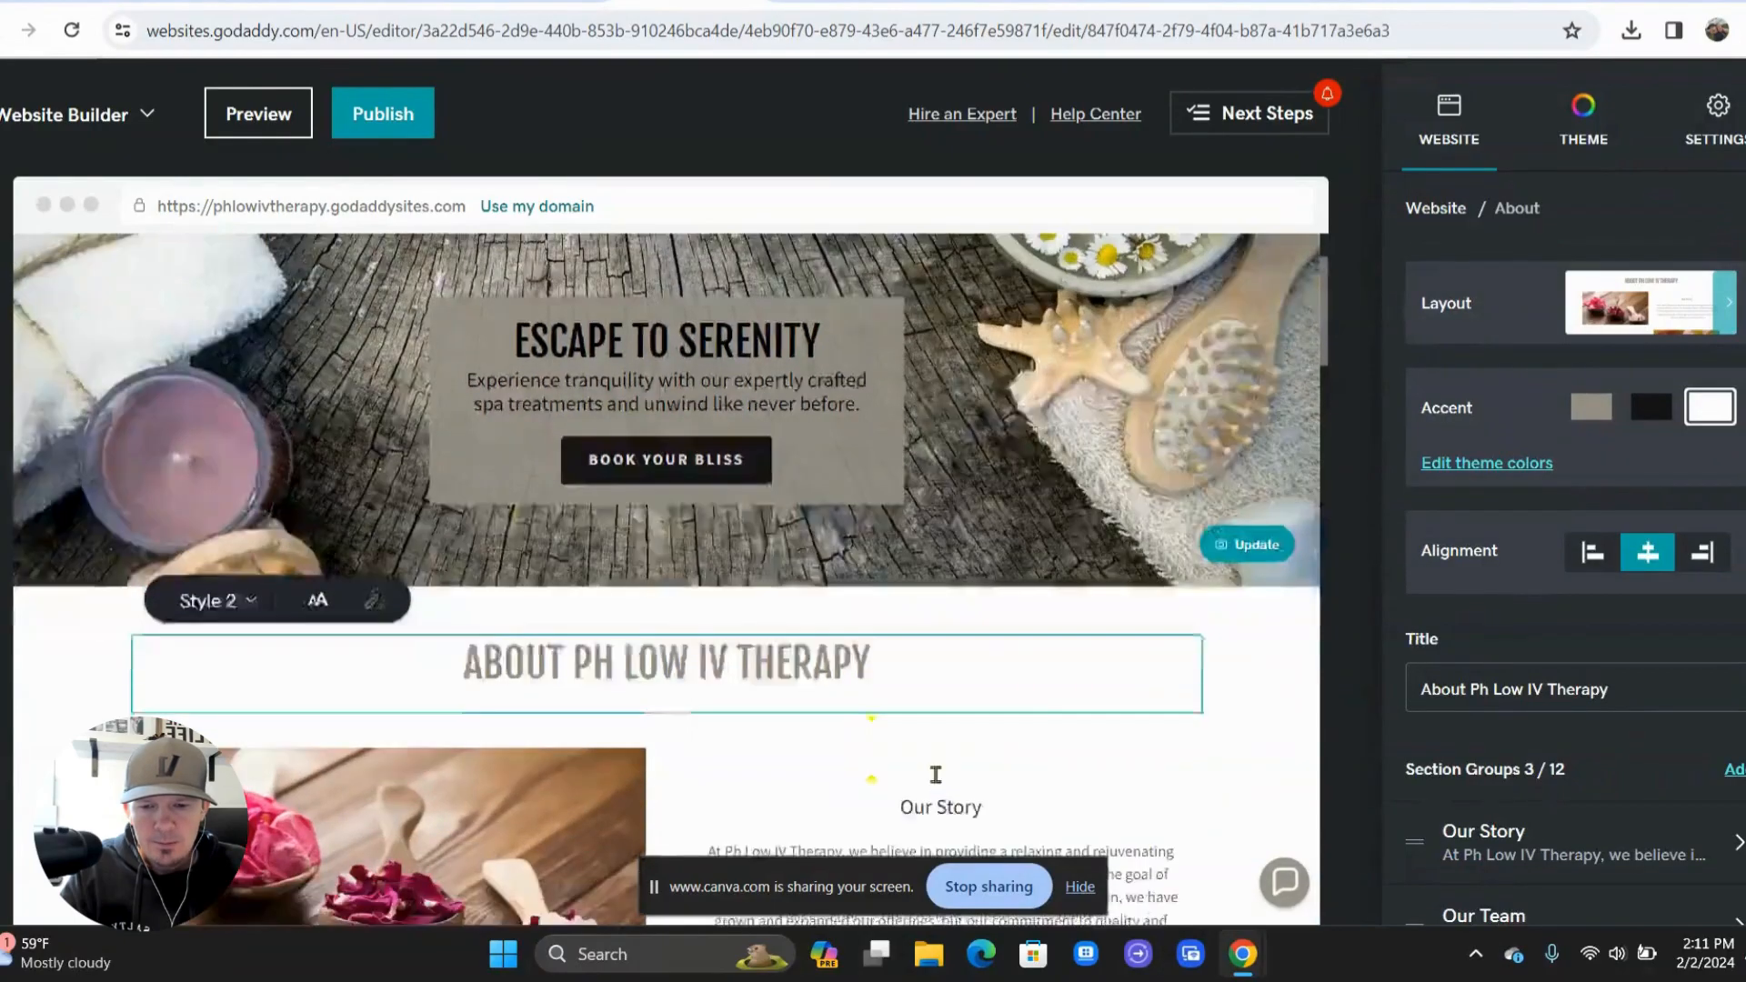
{"action": "scroll", "coordinate": [936, 774], "scroll_direction": "down", "scroll_amount": 5}
{"action": "scroll", "coordinate": [1205, 514], "scroll_direction": "up", "scroll_amount": 4}
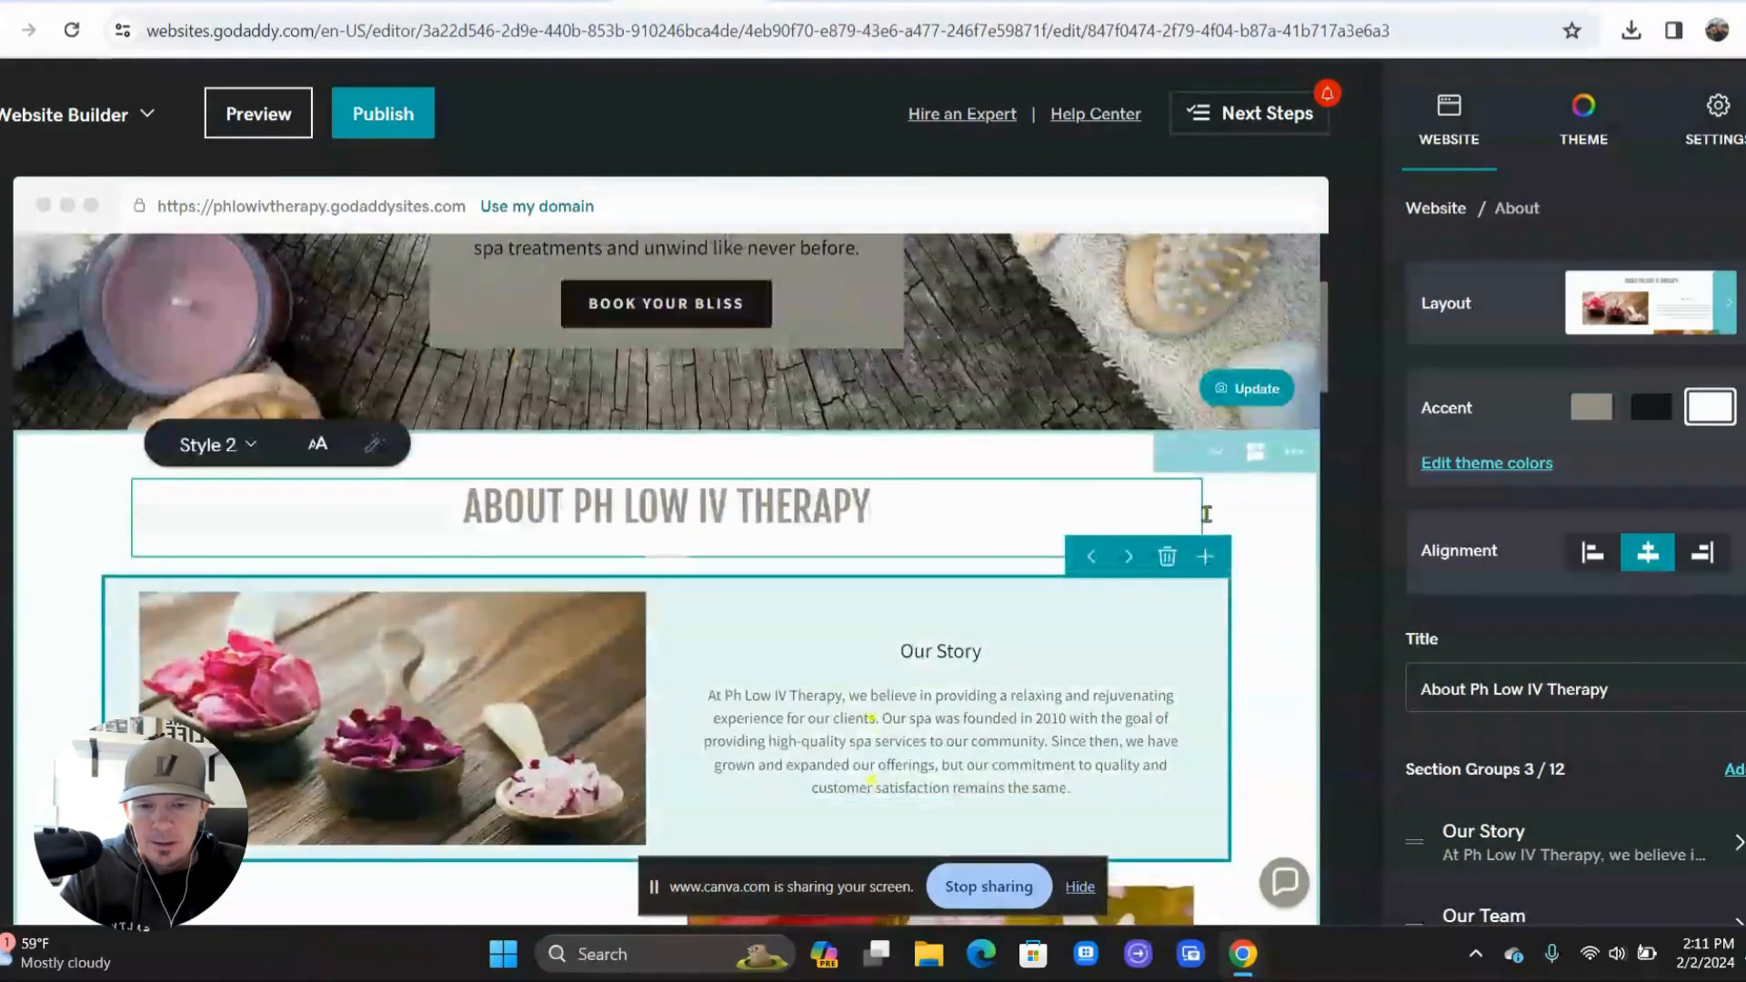
{"action": "left_click", "coordinate": [1219, 454]}
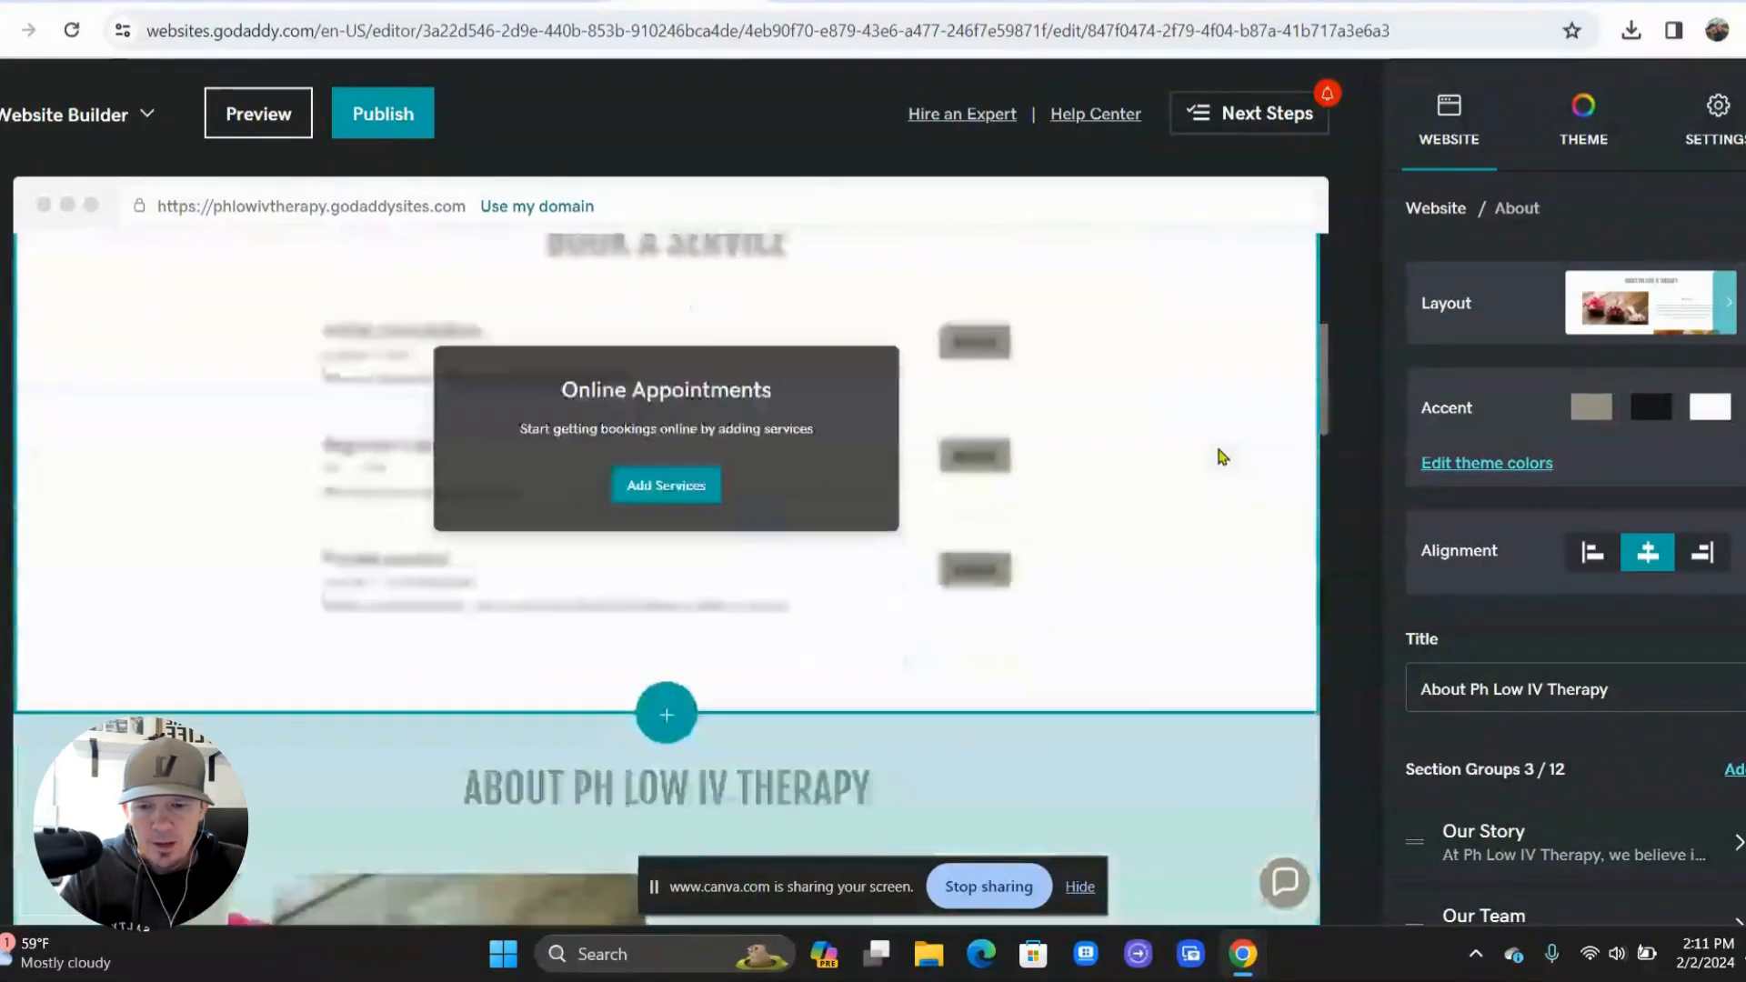
- Look over the remaining Home page sections and delete the Book a Service section
{"action": "scroll", "coordinate": [841, 573], "scroll_direction": "down", "scroll_amount": 4}
{"action": "scroll", "coordinate": [843, 574], "scroll_direction": "down", "scroll_amount": 7}
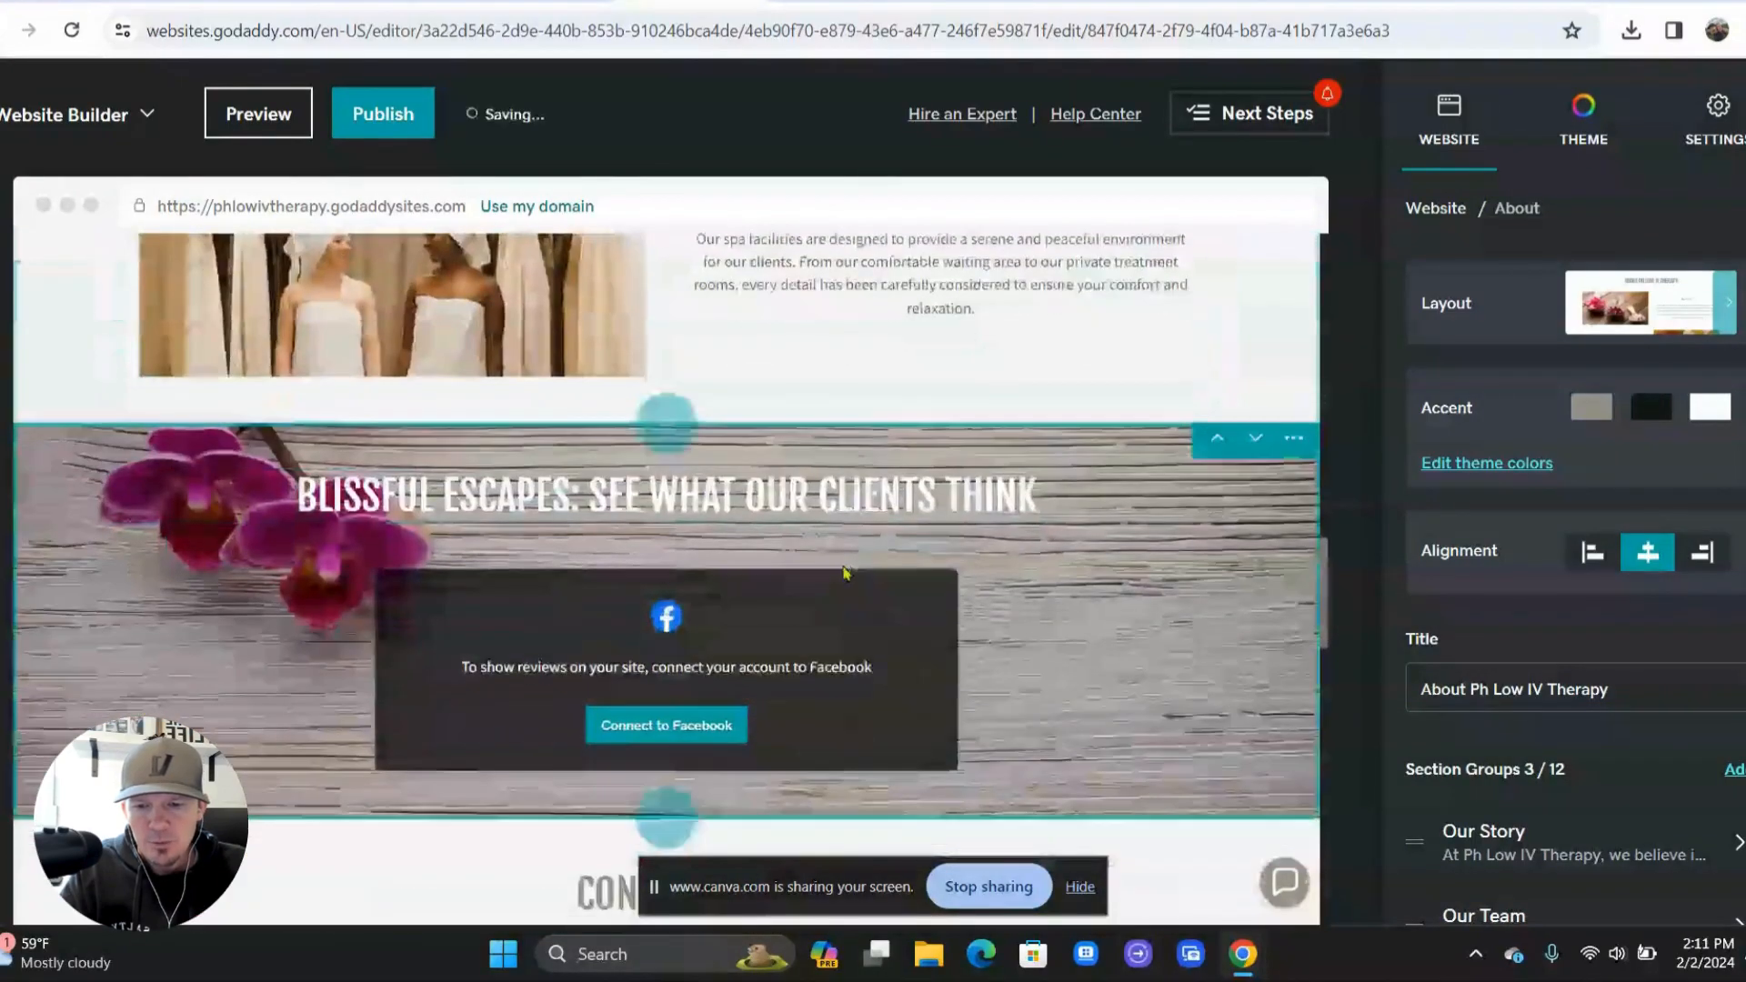
{"action": "scroll", "coordinate": [846, 574], "scroll_direction": "up", "scroll_amount": 7}
{"action": "scroll", "coordinate": [844, 574], "scroll_direction": "up", "scroll_amount": 8}
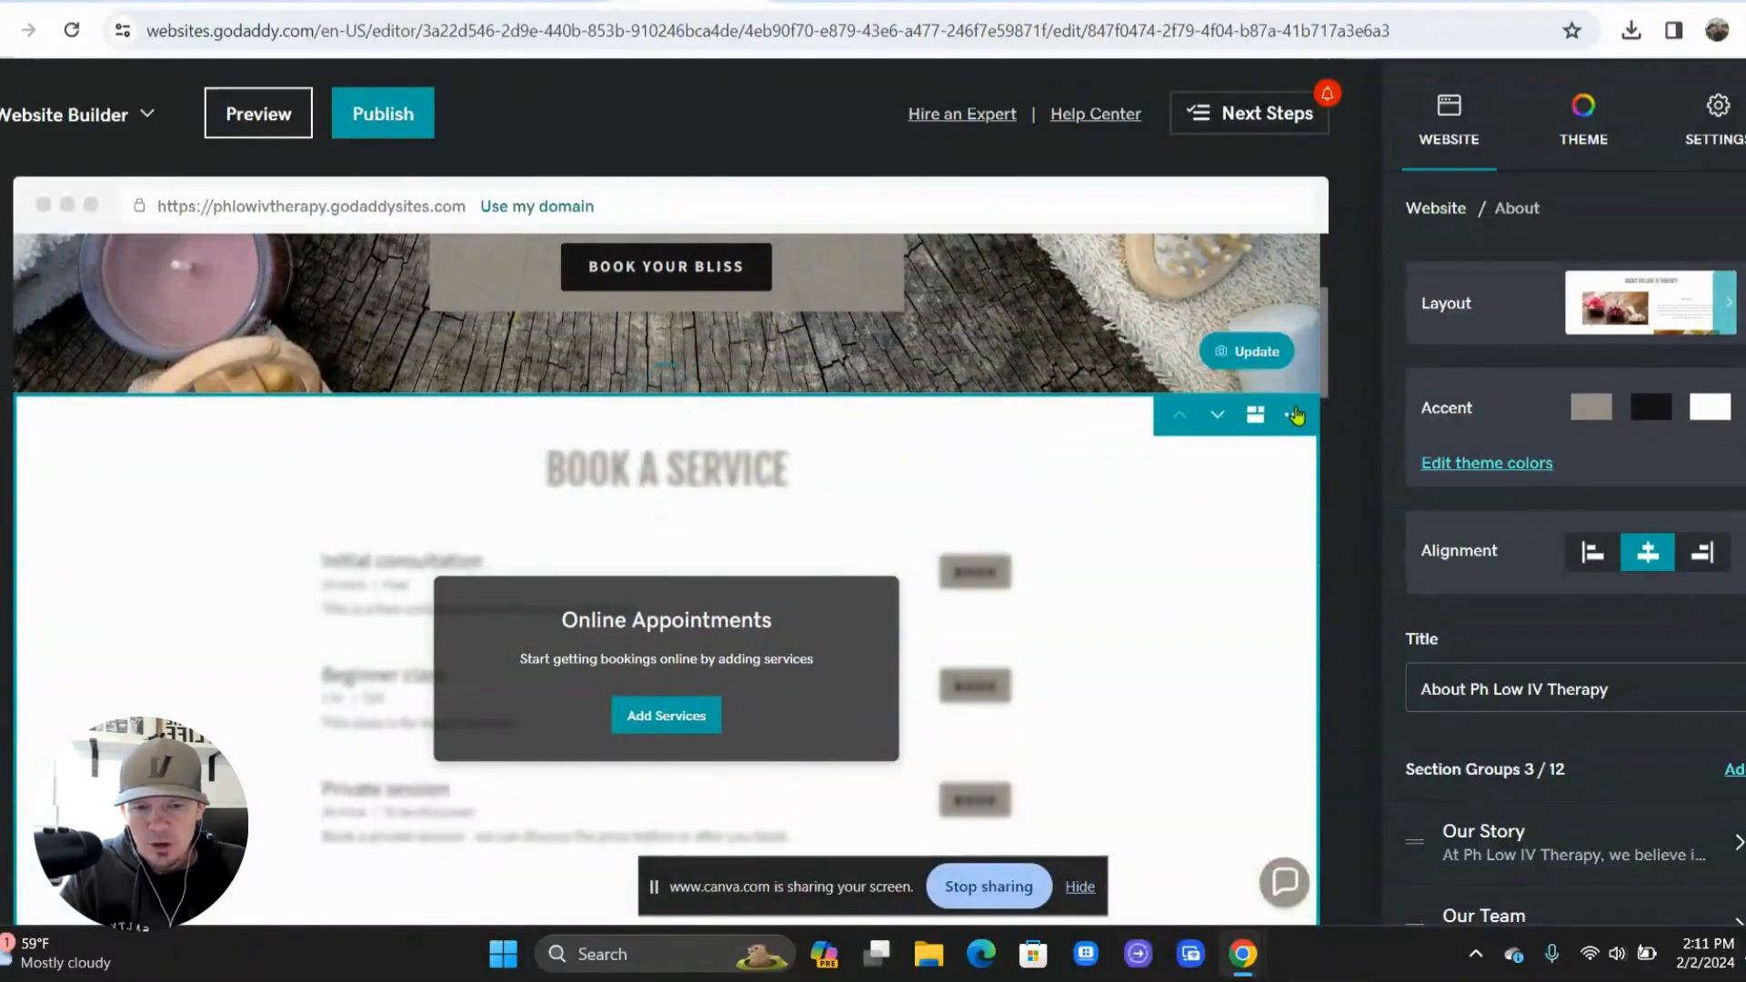
{"action": "left_click", "coordinate": [1293, 414]}
{"action": "left_click", "coordinate": [1276, 524]}
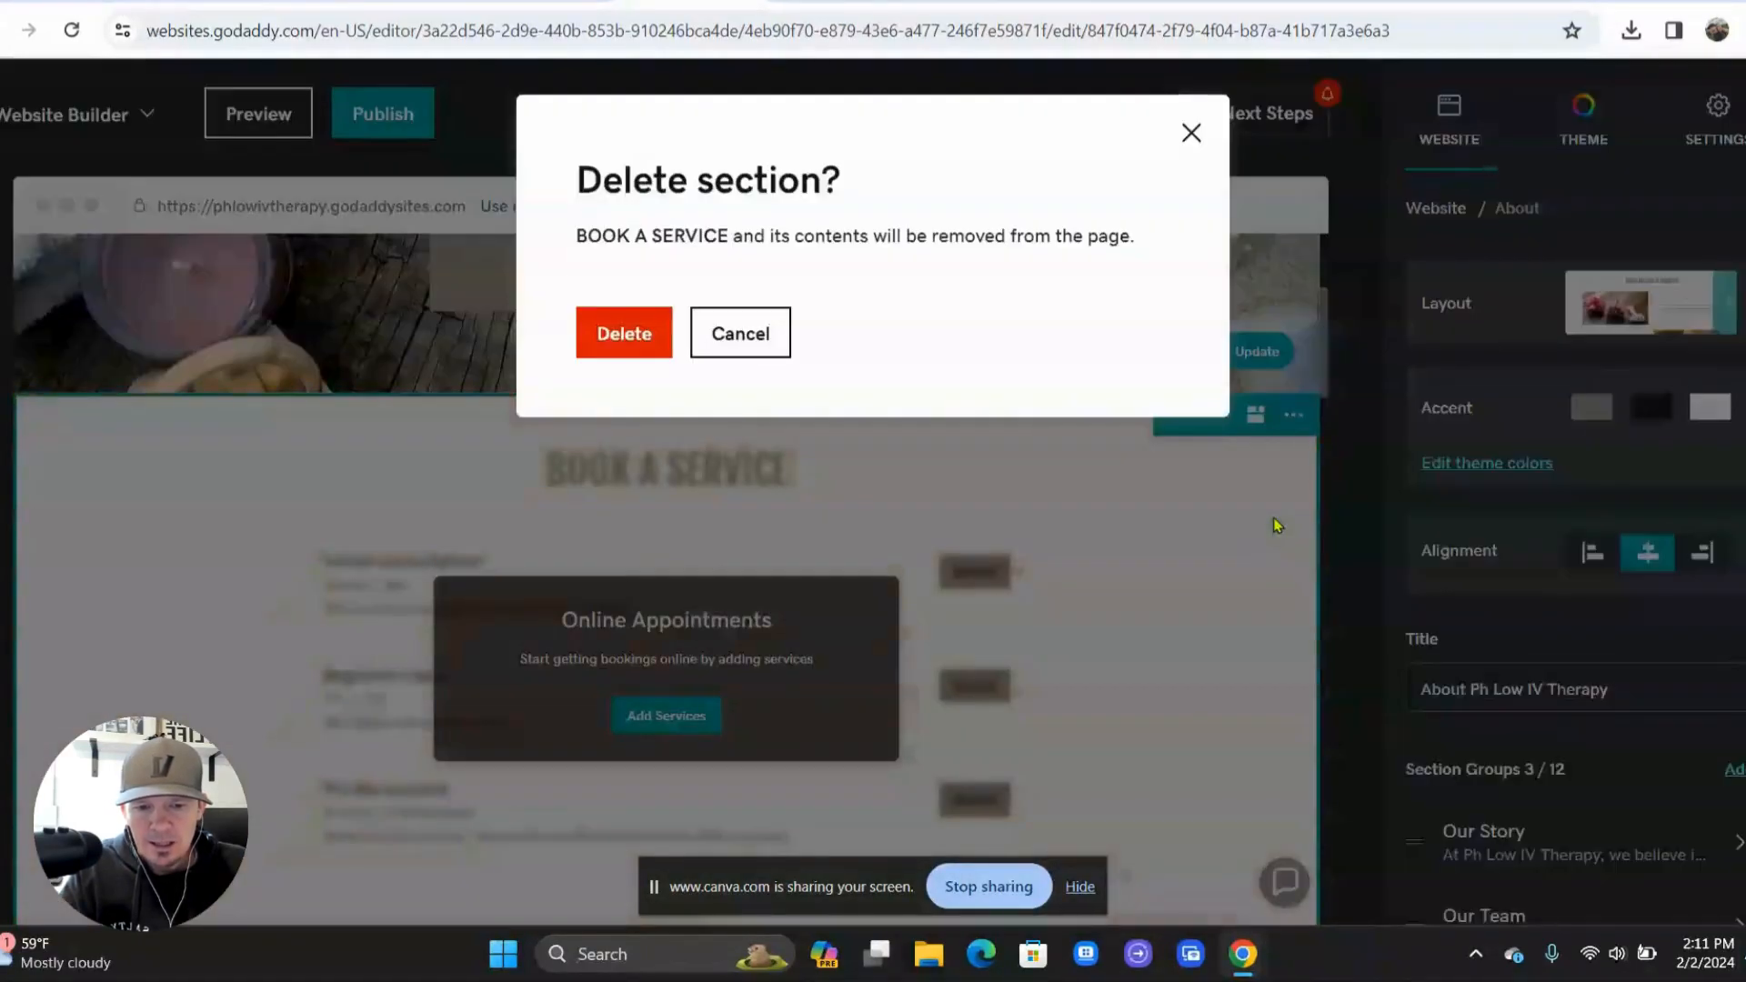
{"action": "left_click", "coordinate": [624, 336]}
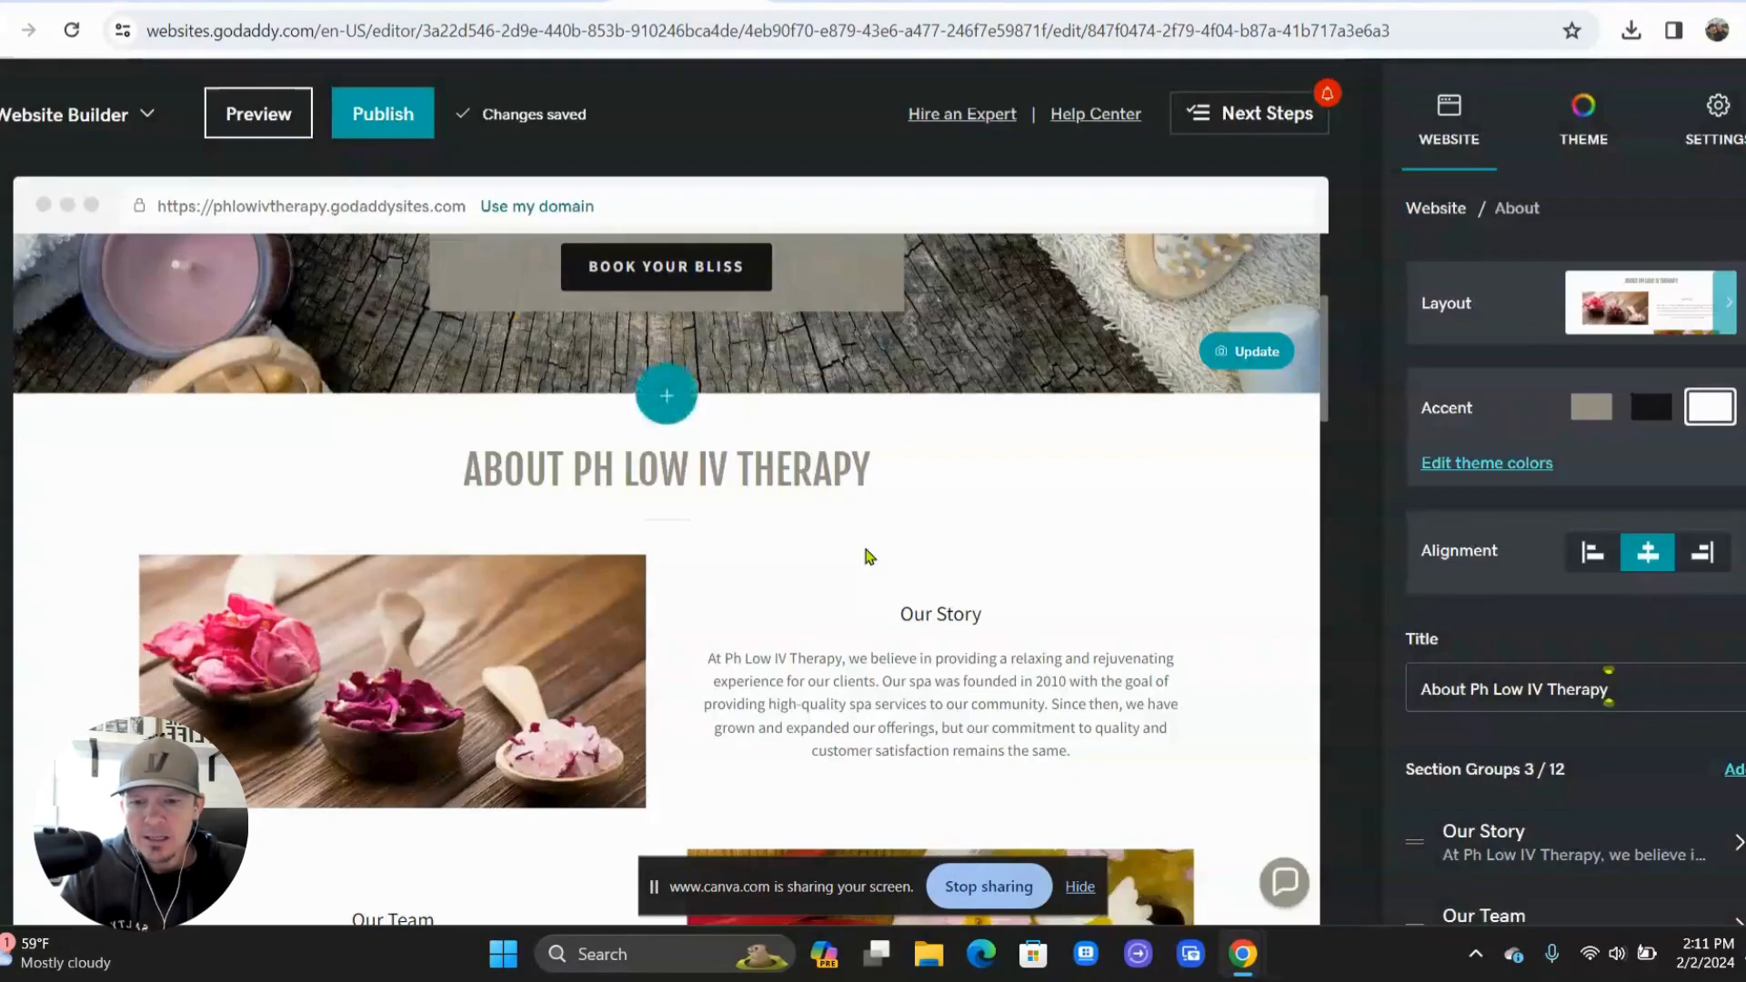
- Start adding a section below the Home page's cover image and browse the Recommended and Popular section types
{"action": "scroll", "coordinate": [868, 556], "scroll_direction": "up", "scroll_amount": 3}
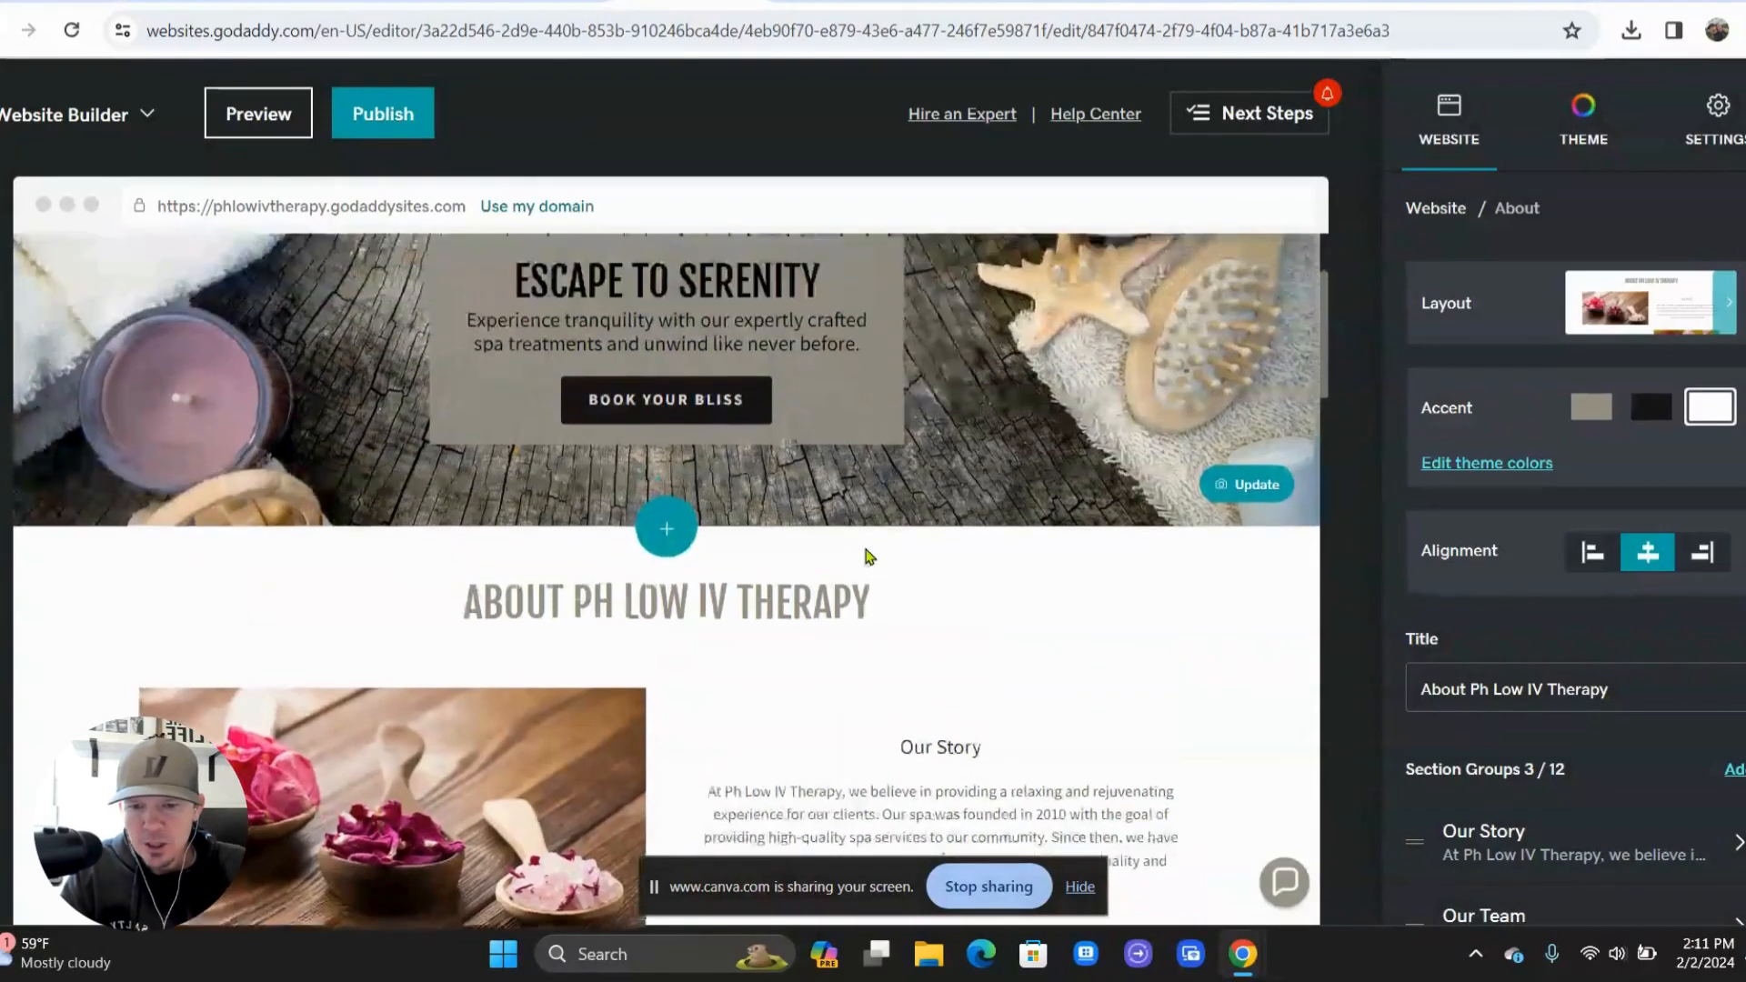
{"action": "scroll", "coordinate": [865, 545], "scroll_direction": "down", "scroll_amount": 2}
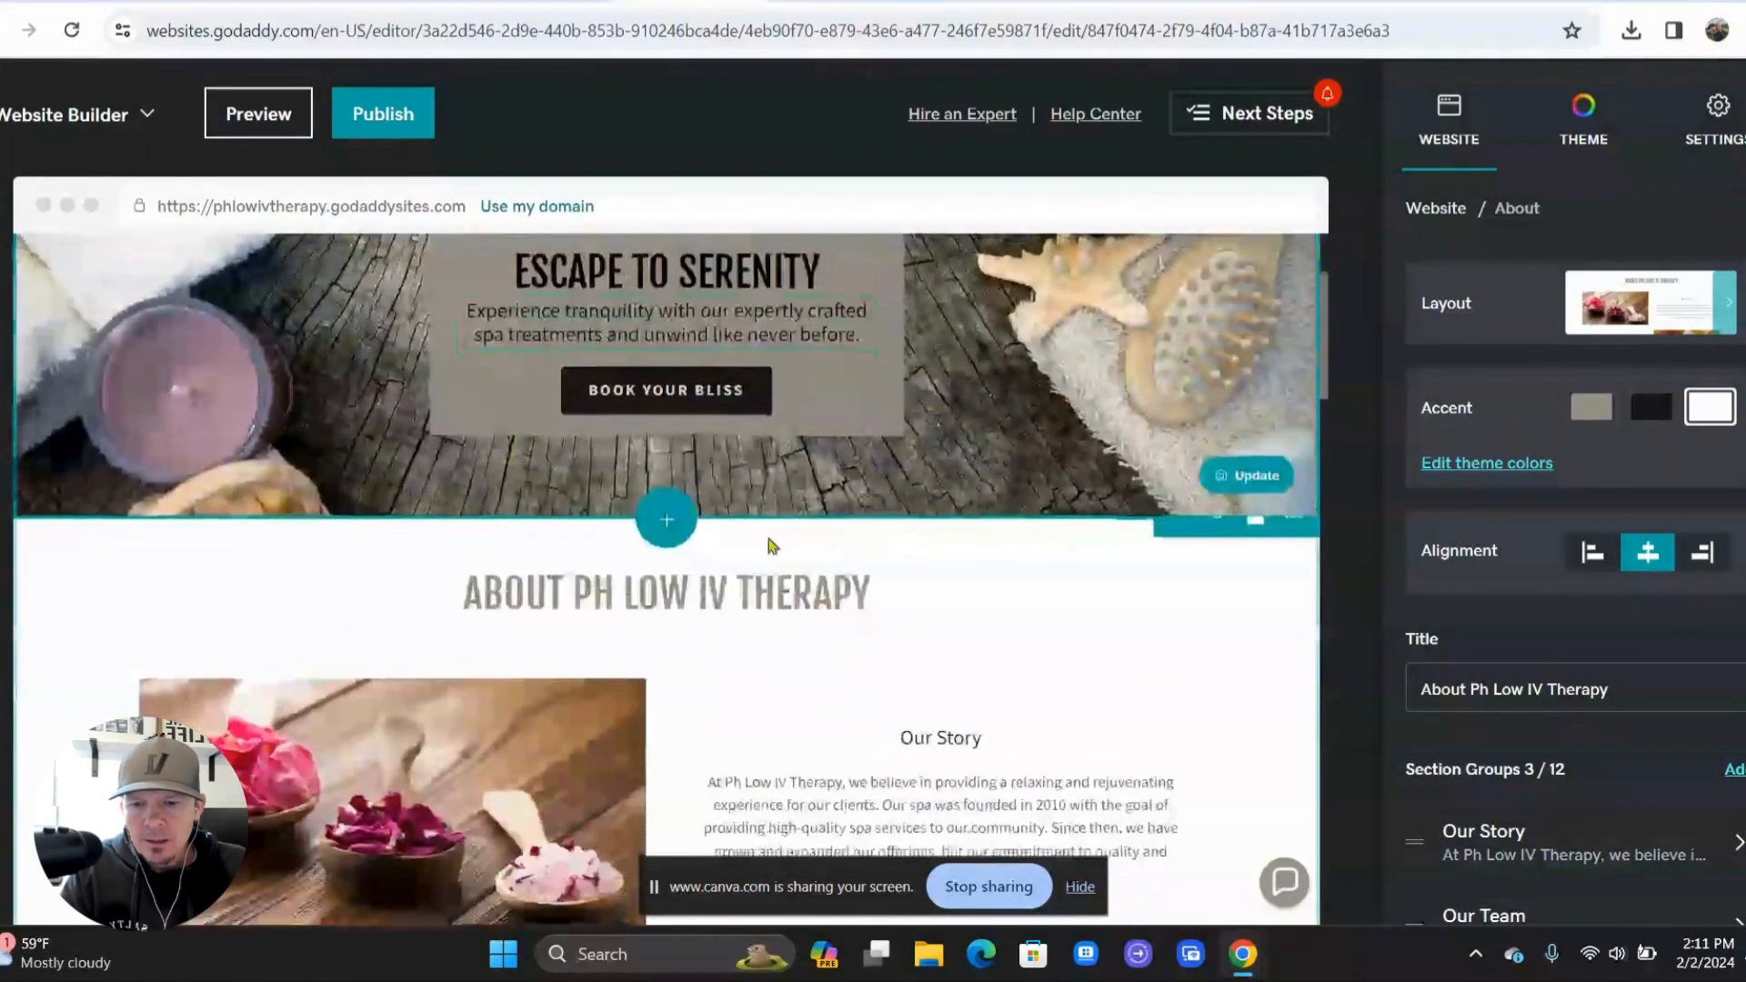
{"action": "left_click", "coordinate": [678, 521]}
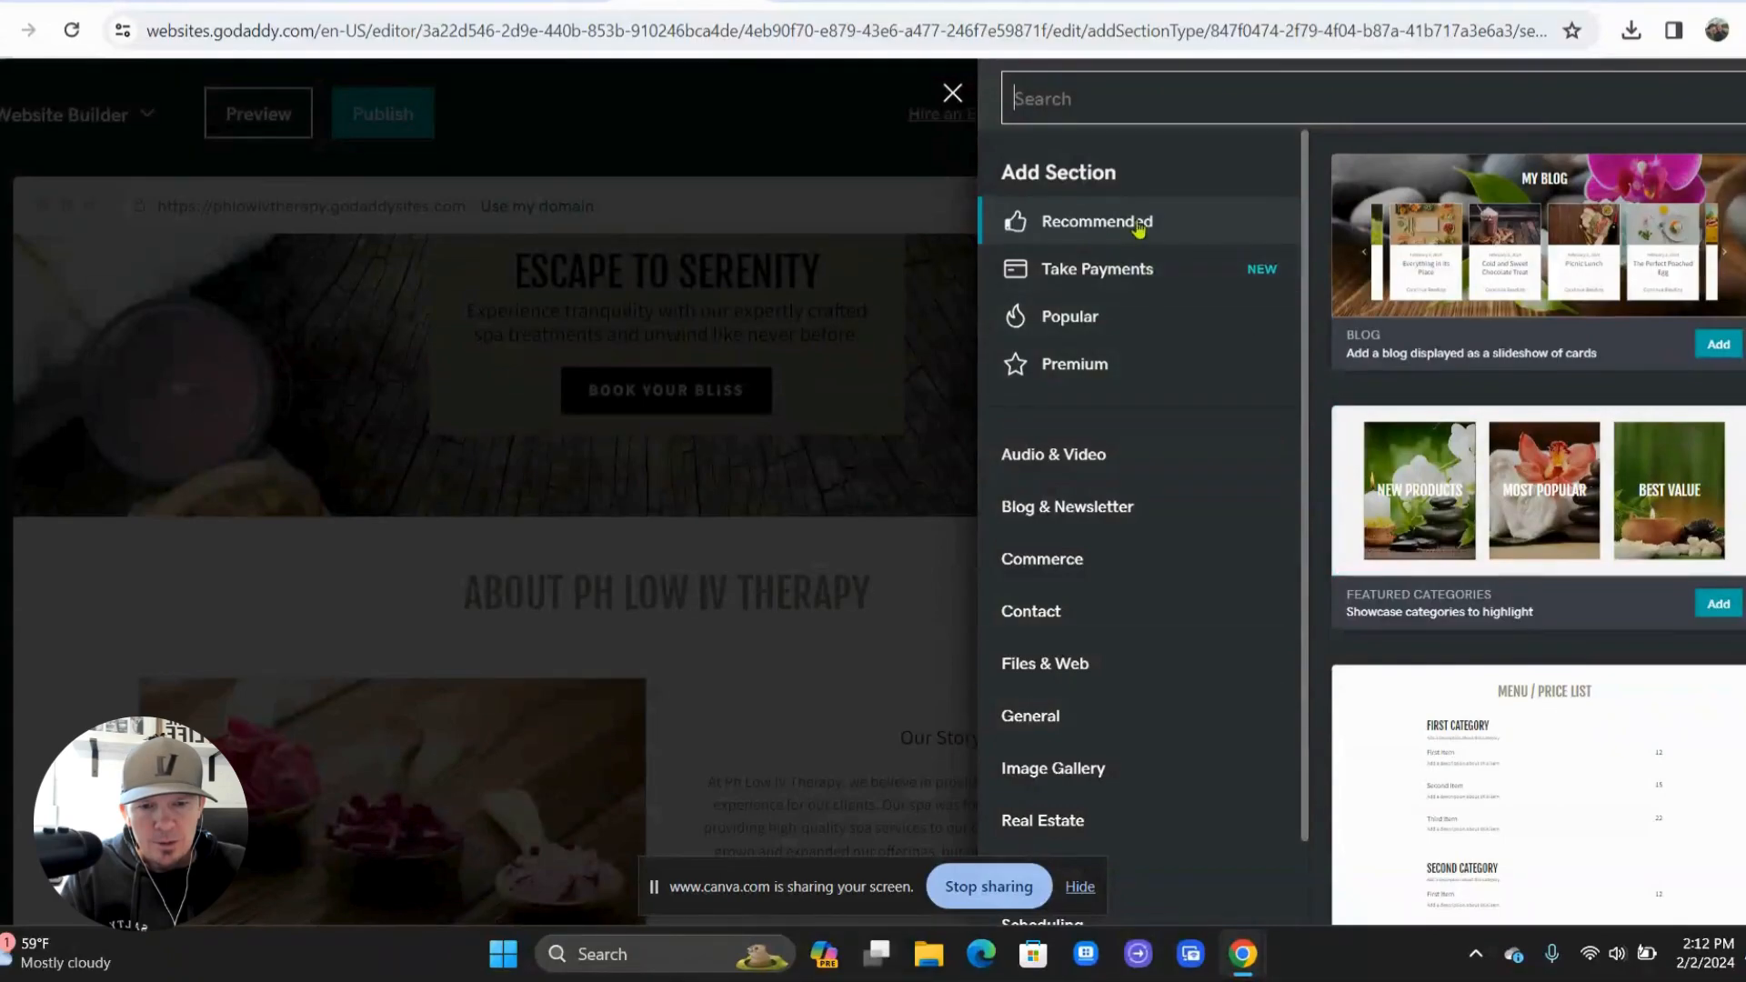
{"action": "scroll", "coordinate": [1455, 427], "scroll_direction": "down", "scroll_amount": 8}
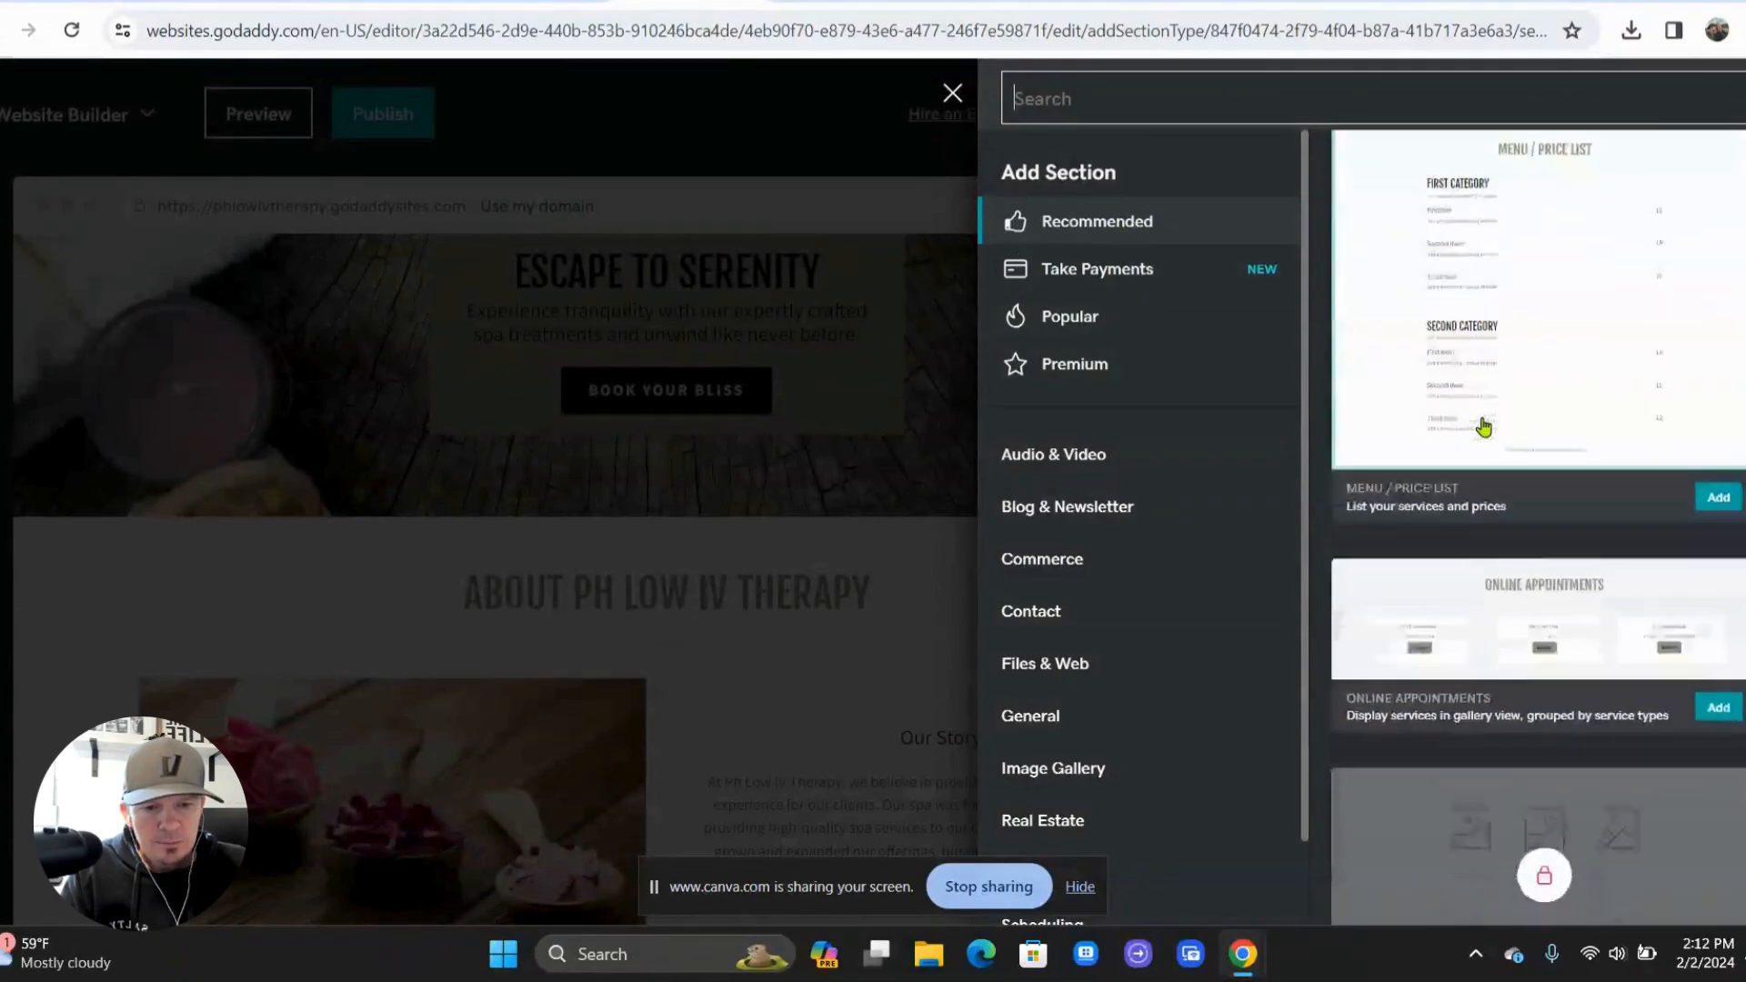
{"action": "scroll", "coordinate": [1483, 427], "scroll_direction": "up", "scroll_amount": 8}
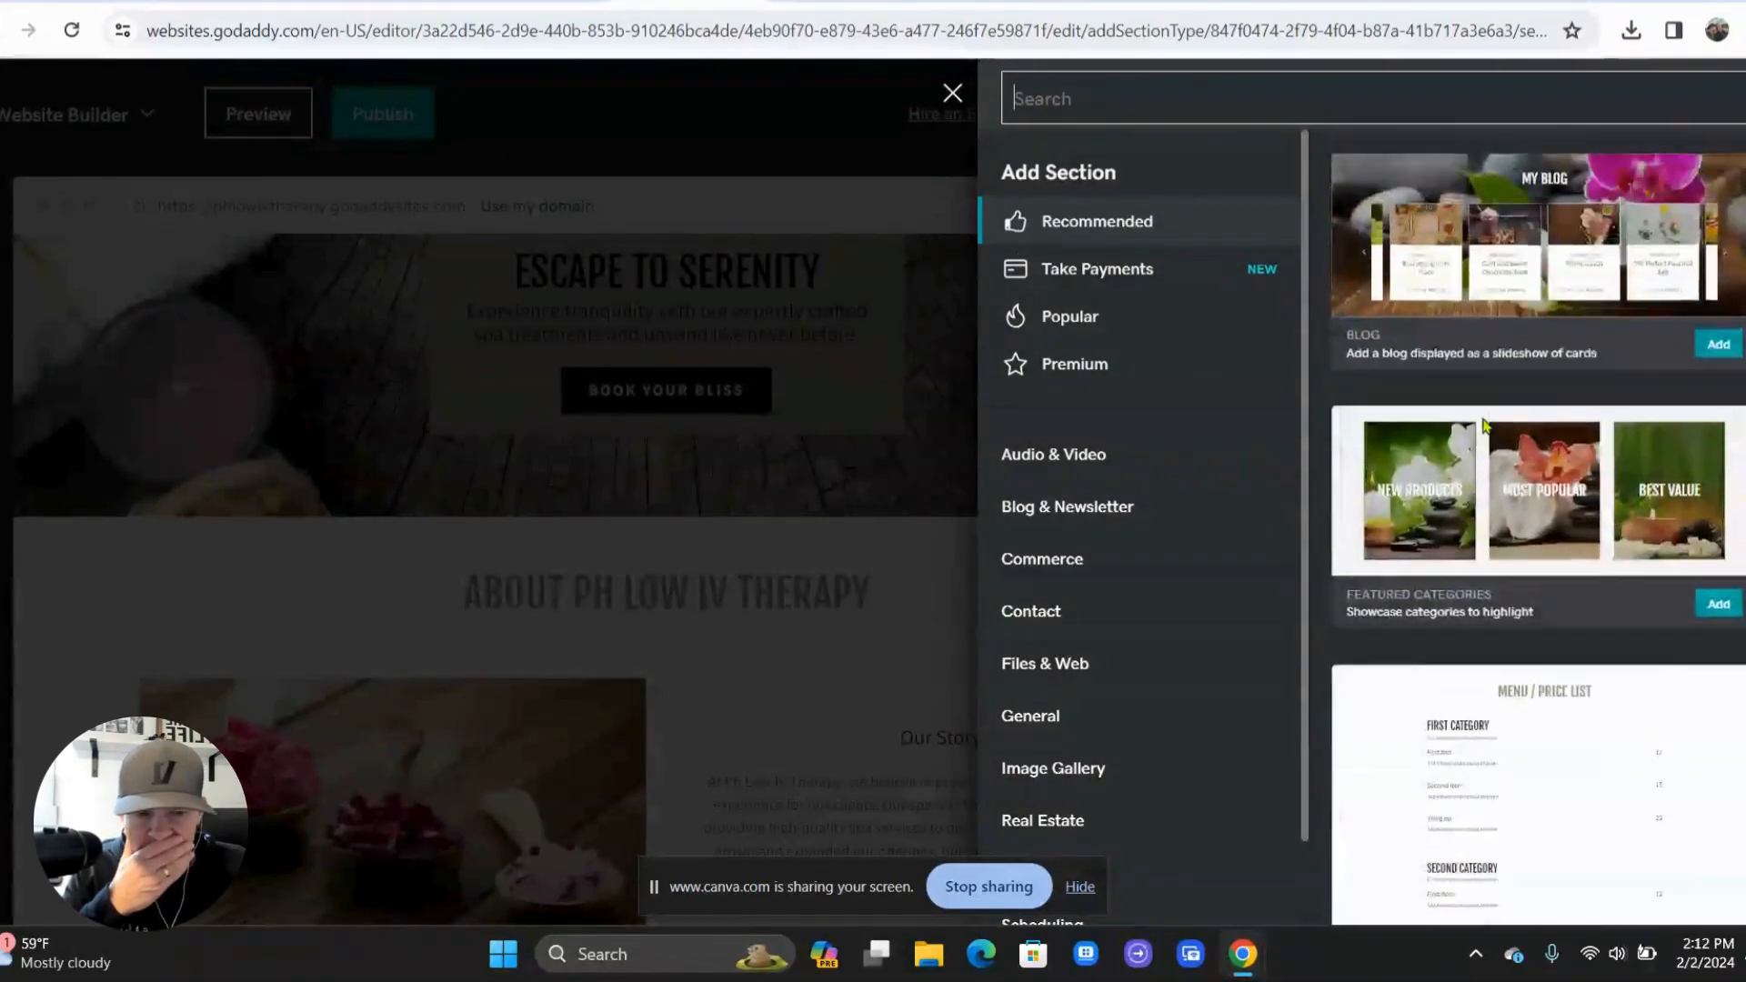
{"action": "left_click", "coordinate": [1075, 317]}
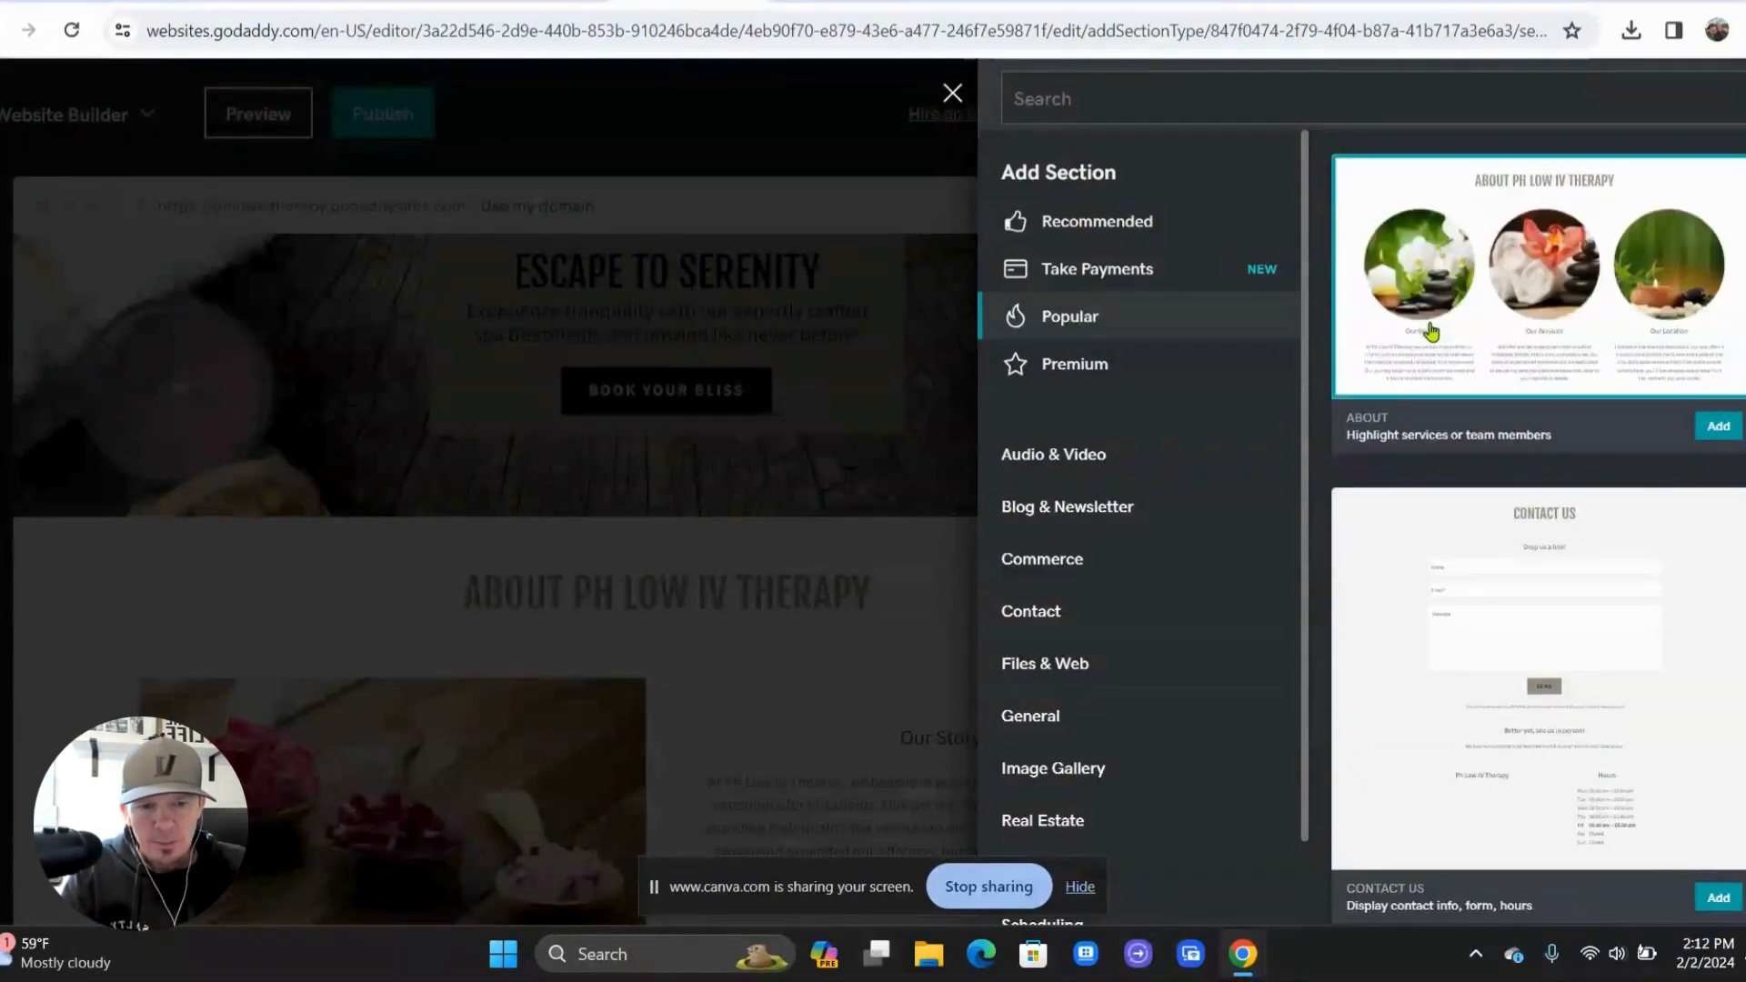
{"action": "scroll", "coordinate": [1562, 425], "scroll_direction": "down", "scroll_amount": 1}
{"action": "scroll", "coordinate": [1562, 424], "scroll_direction": "down", "scroll_amount": 3}
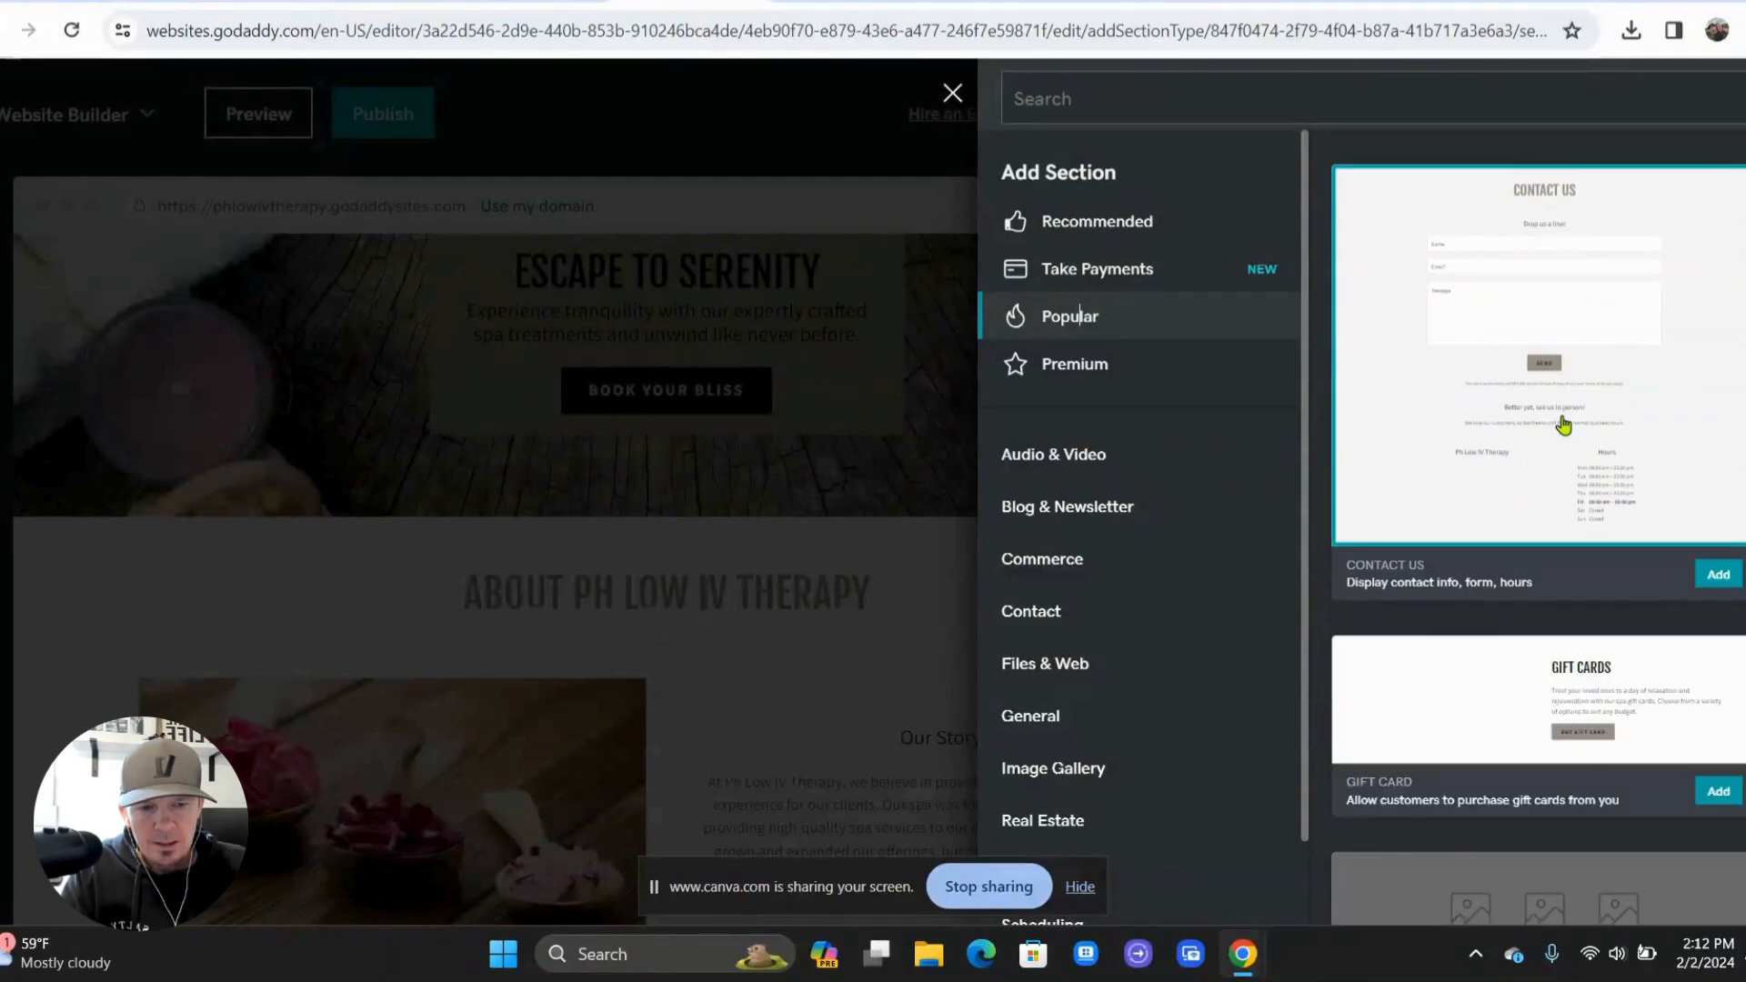
{"action": "scroll", "coordinate": [1562, 425], "scroll_direction": "up", "scroll_amount": 1}
{"action": "scroll", "coordinate": [1562, 424], "scroll_direction": "down", "scroll_amount": 2}
{"action": "scroll", "coordinate": [1563, 425], "scroll_direction": "down", "scroll_amount": 6}
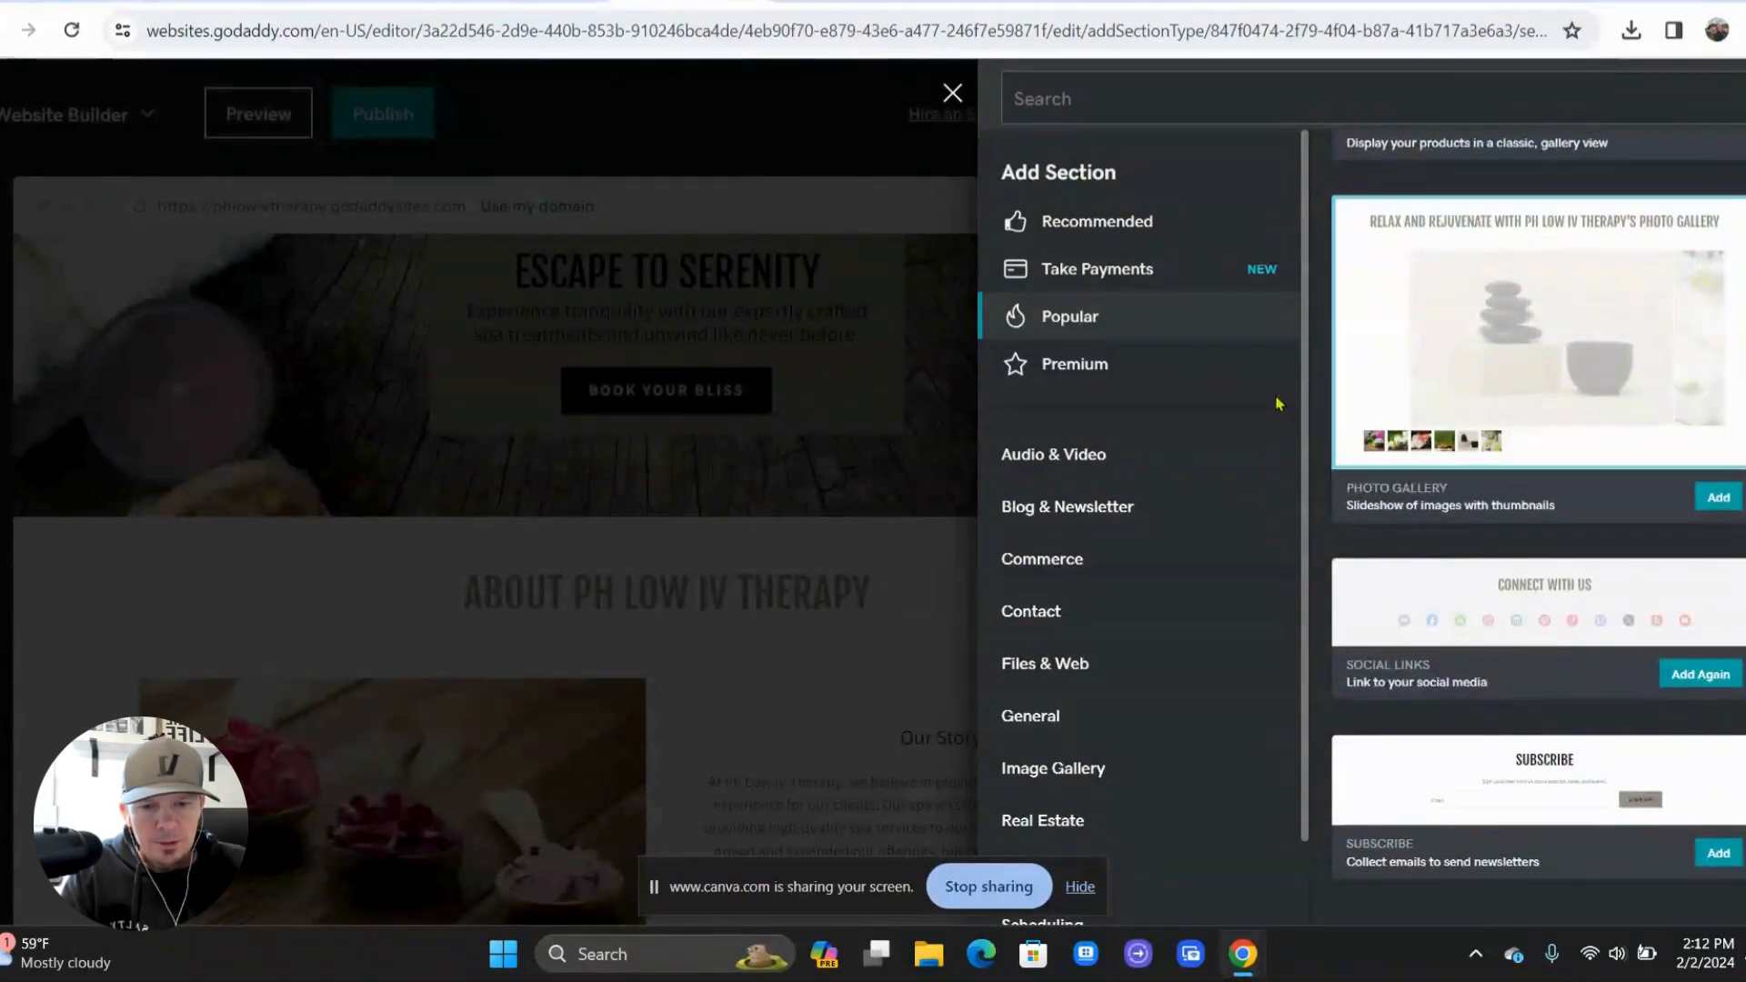
{"action": "scroll", "coordinate": [1075, 630], "scroll_direction": "down", "scroll_amount": 1}
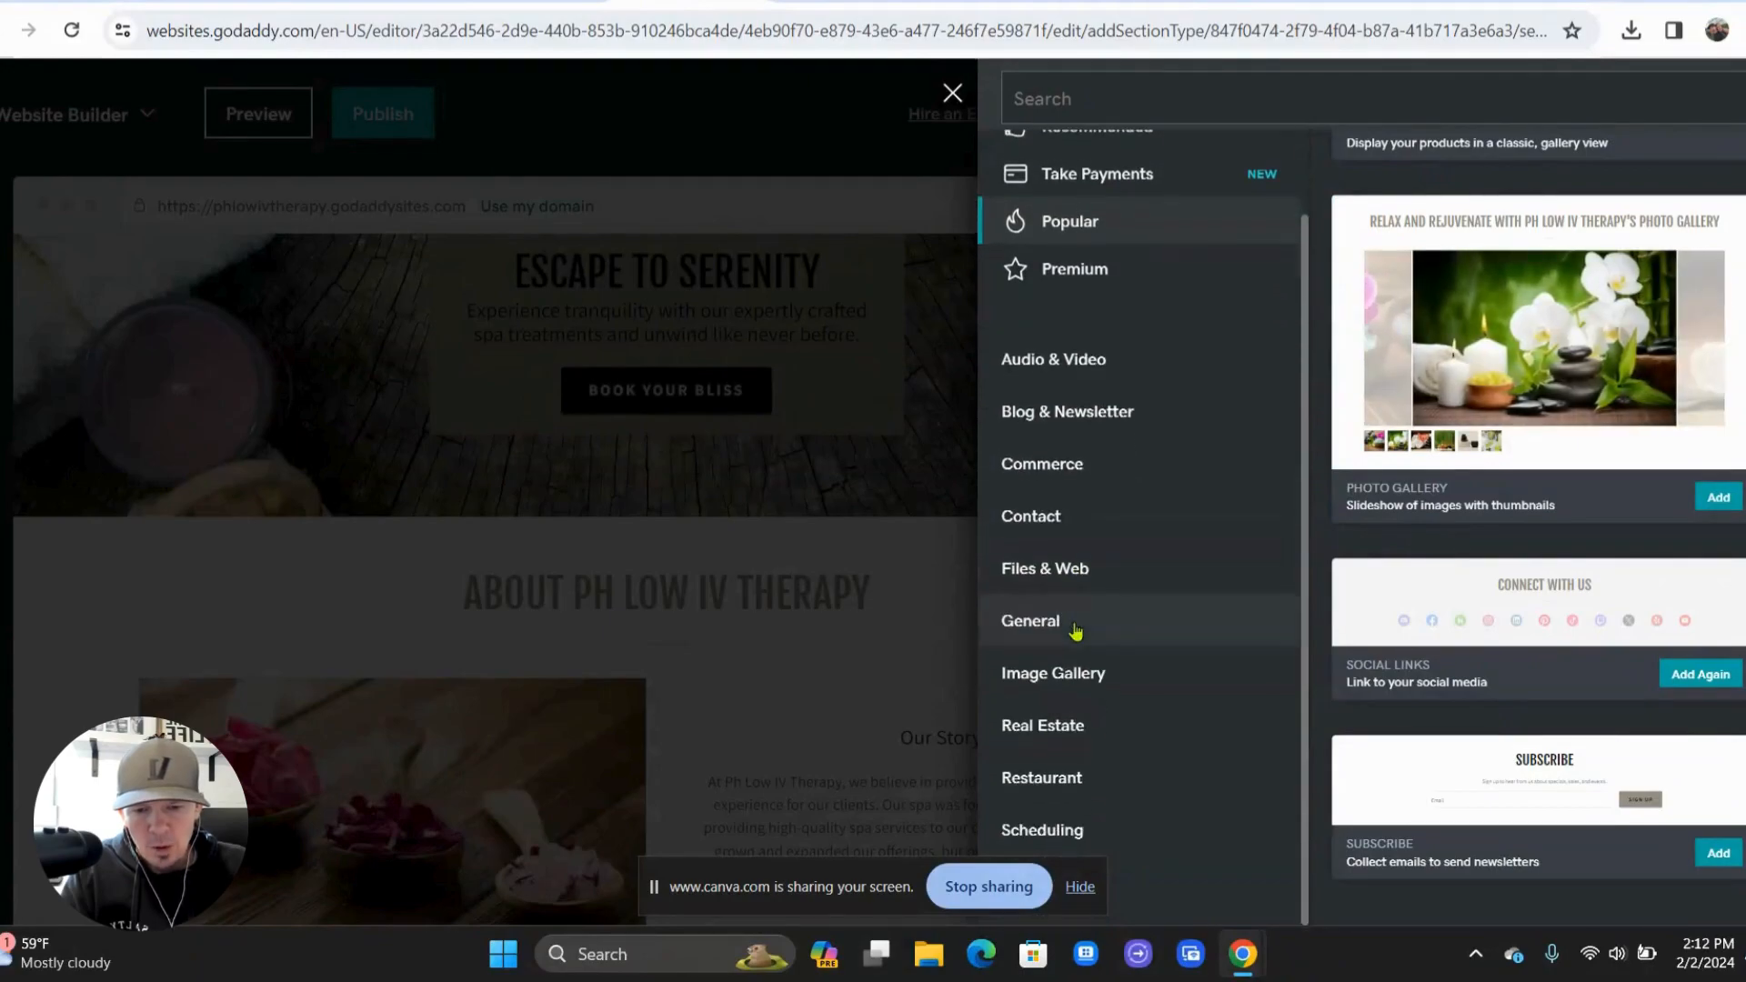
- Look through the Content layouts among the General section types, and leave the section picker without adding one
{"action": "left_click", "coordinate": [1075, 630]}
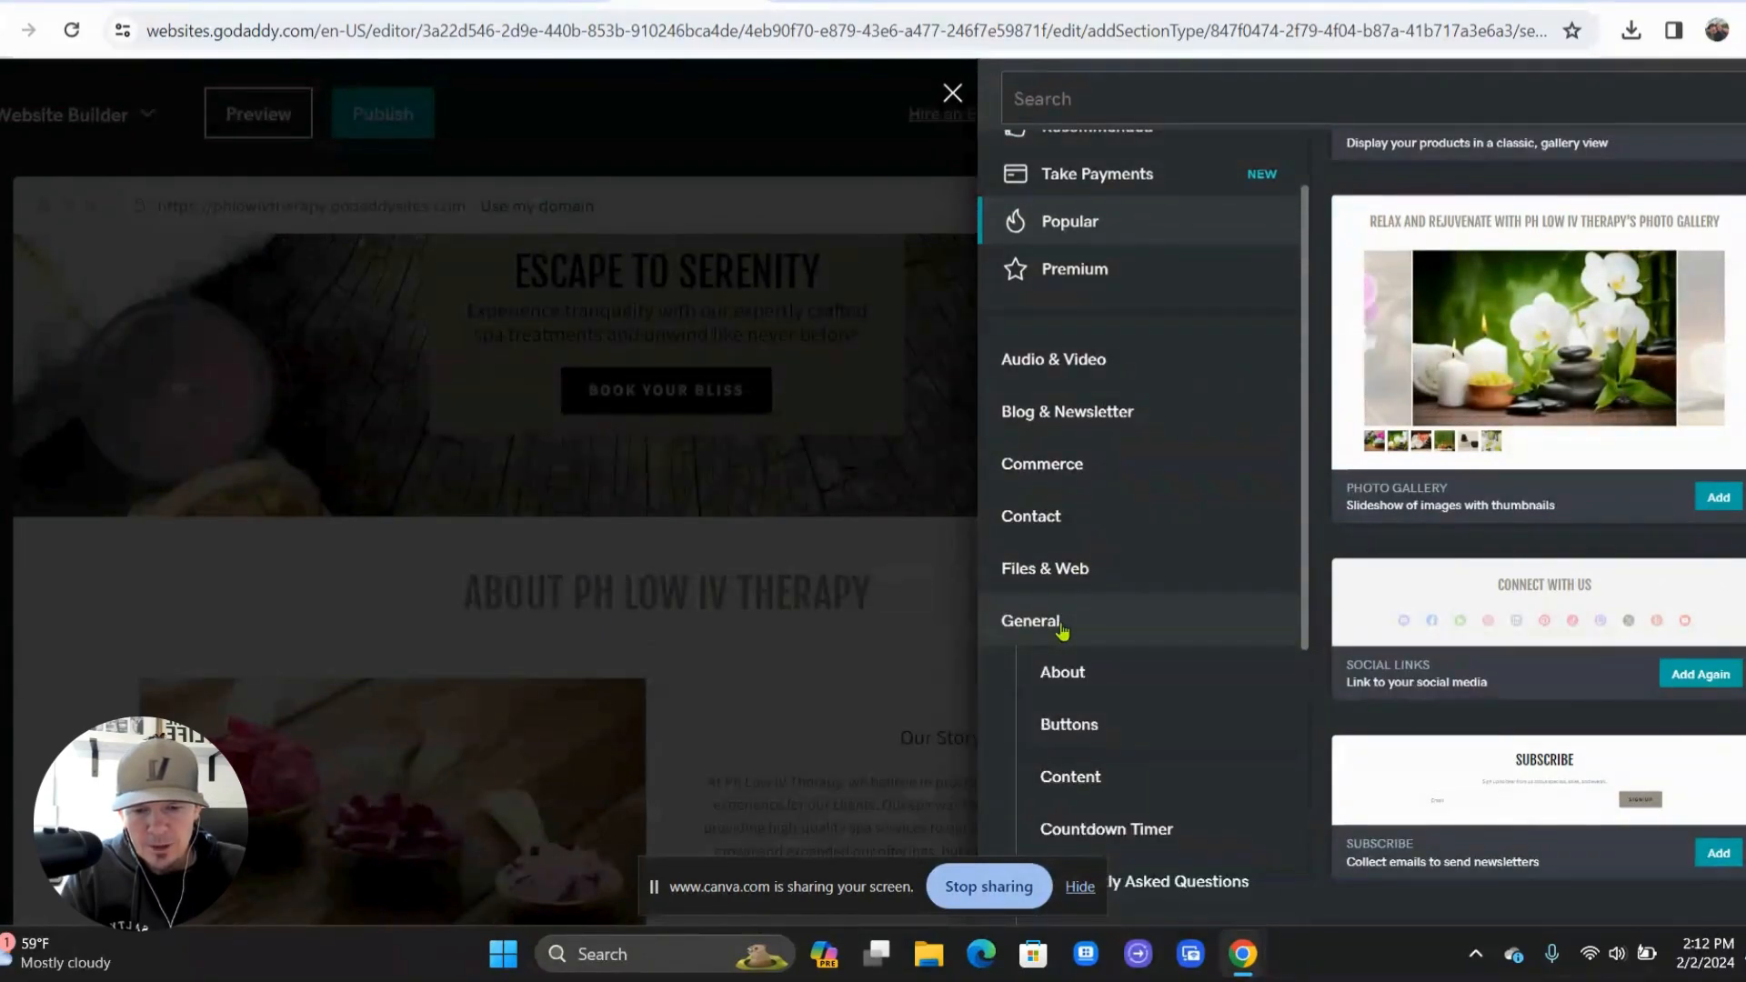
{"action": "scroll", "coordinate": [1063, 630], "scroll_direction": "down", "scroll_amount": 3}
{"action": "scroll", "coordinate": [1063, 630], "scroll_direction": "down", "scroll_amount": 1}
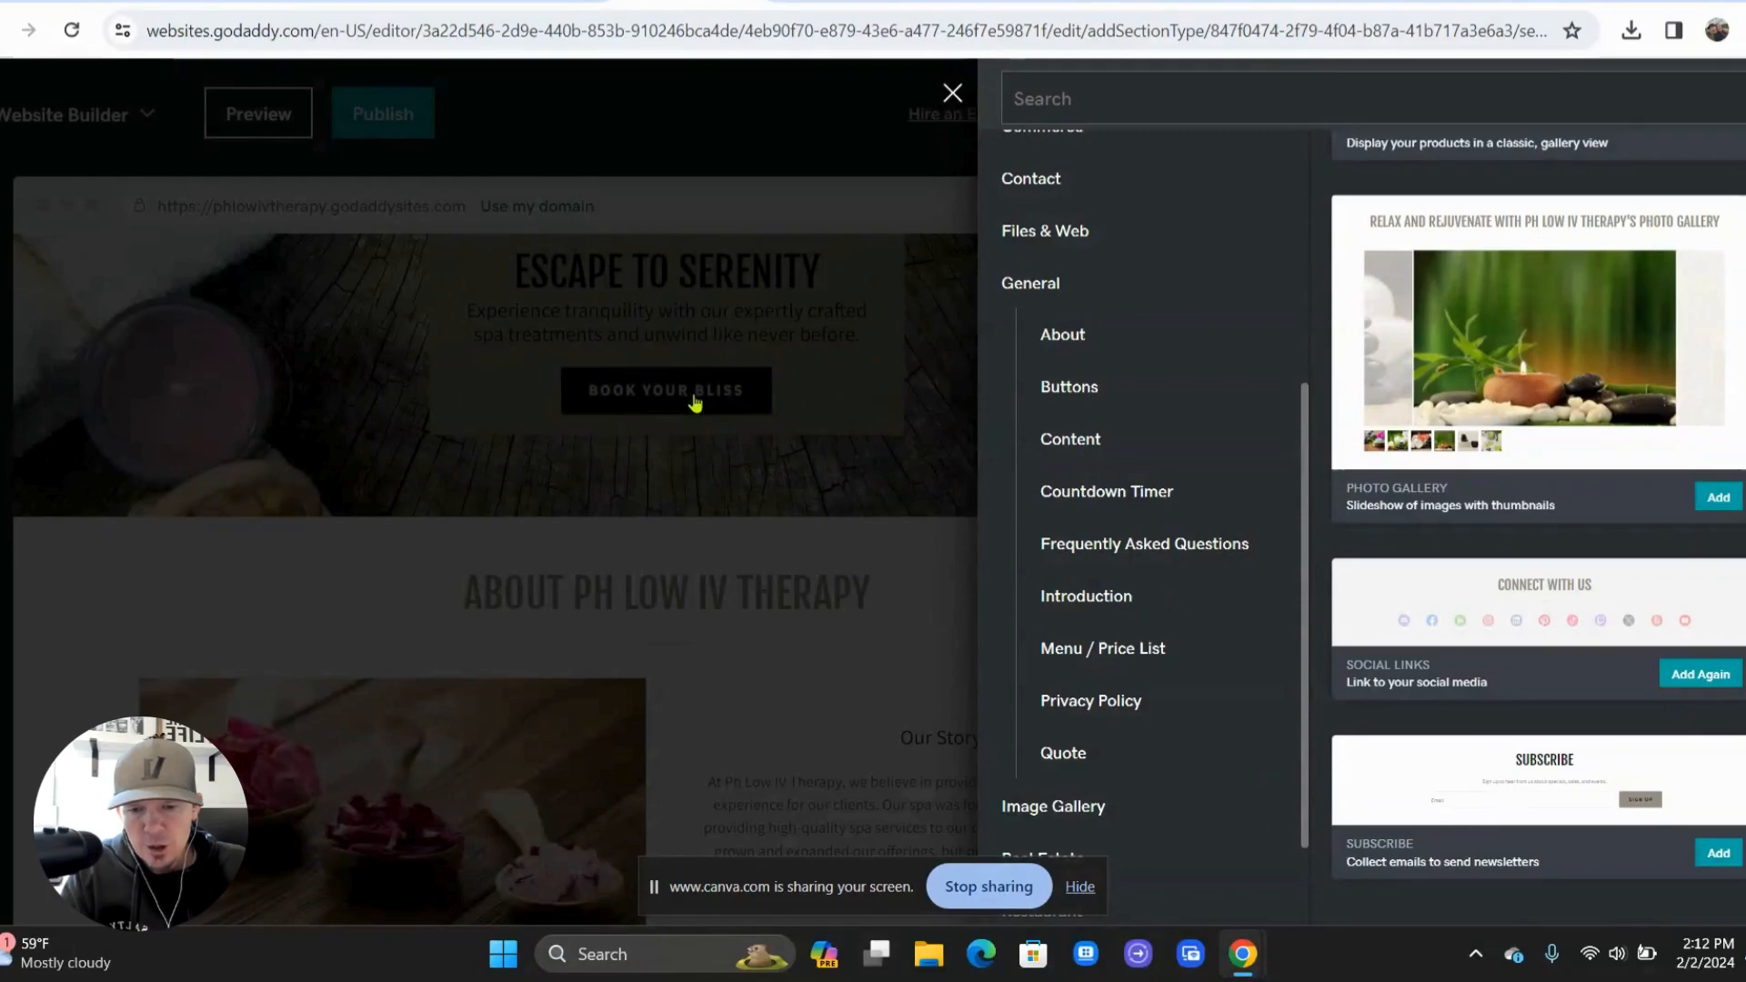
{"action": "left_click", "coordinate": [1073, 440]}
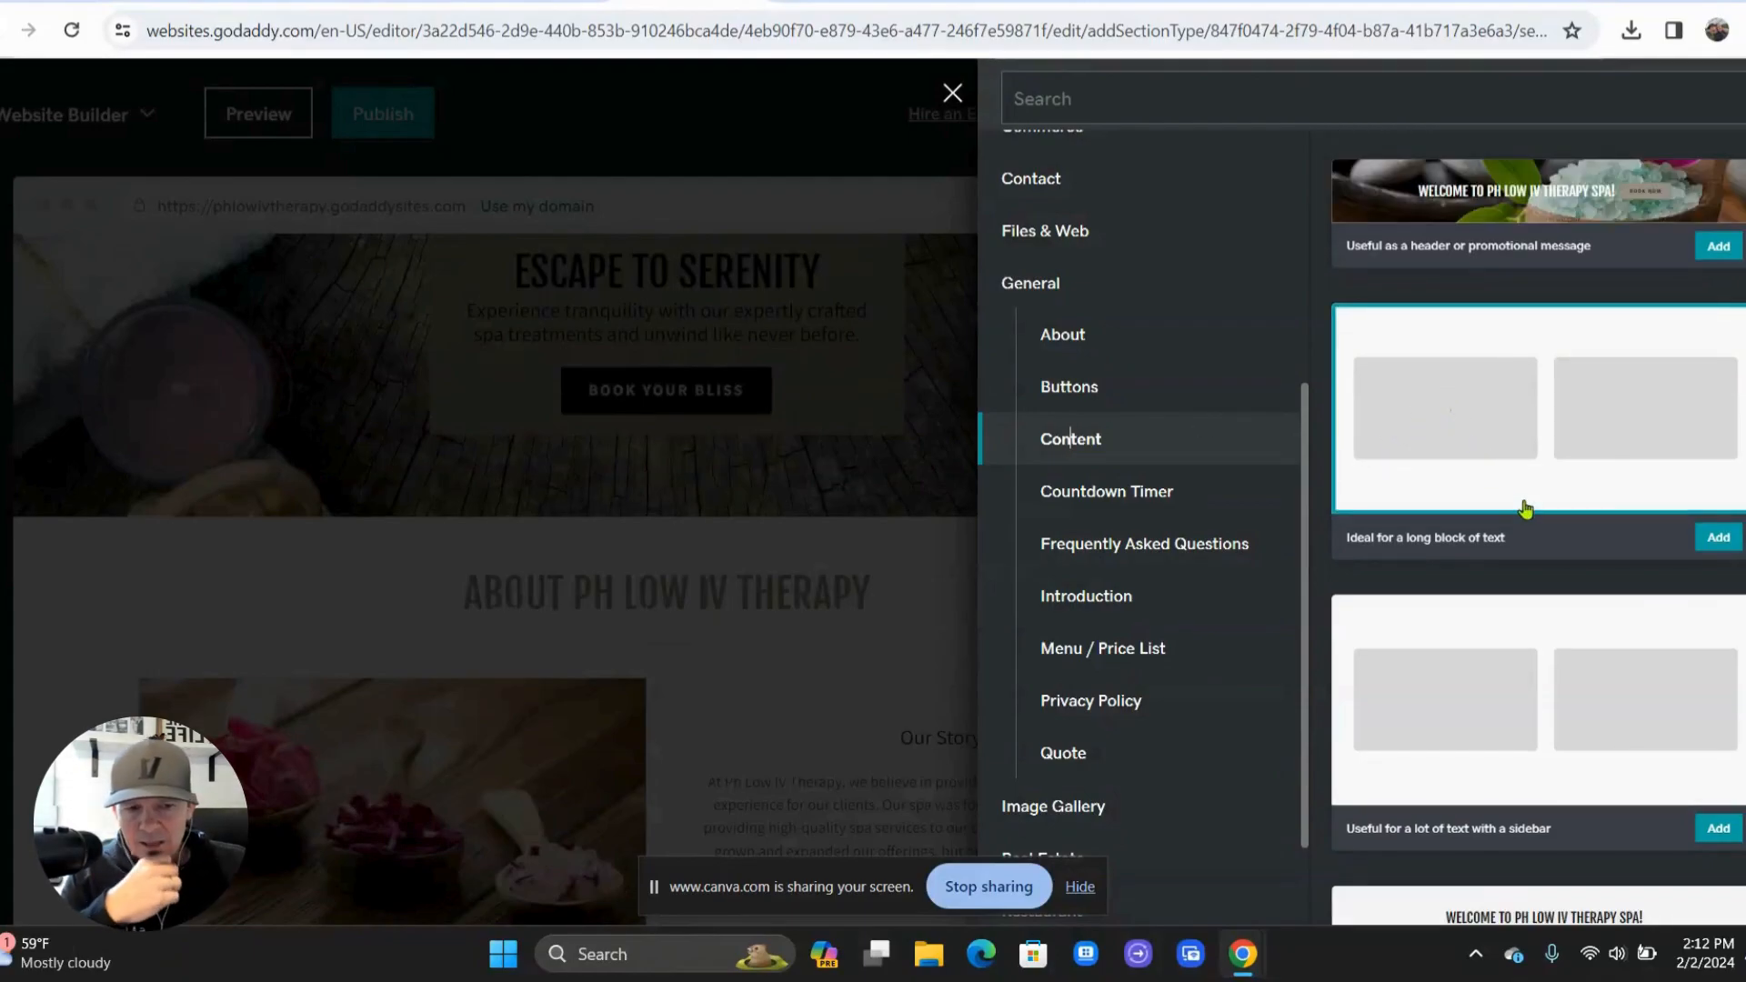
{"action": "scroll", "coordinate": [1524, 507], "scroll_direction": "up", "scroll_amount": 3}
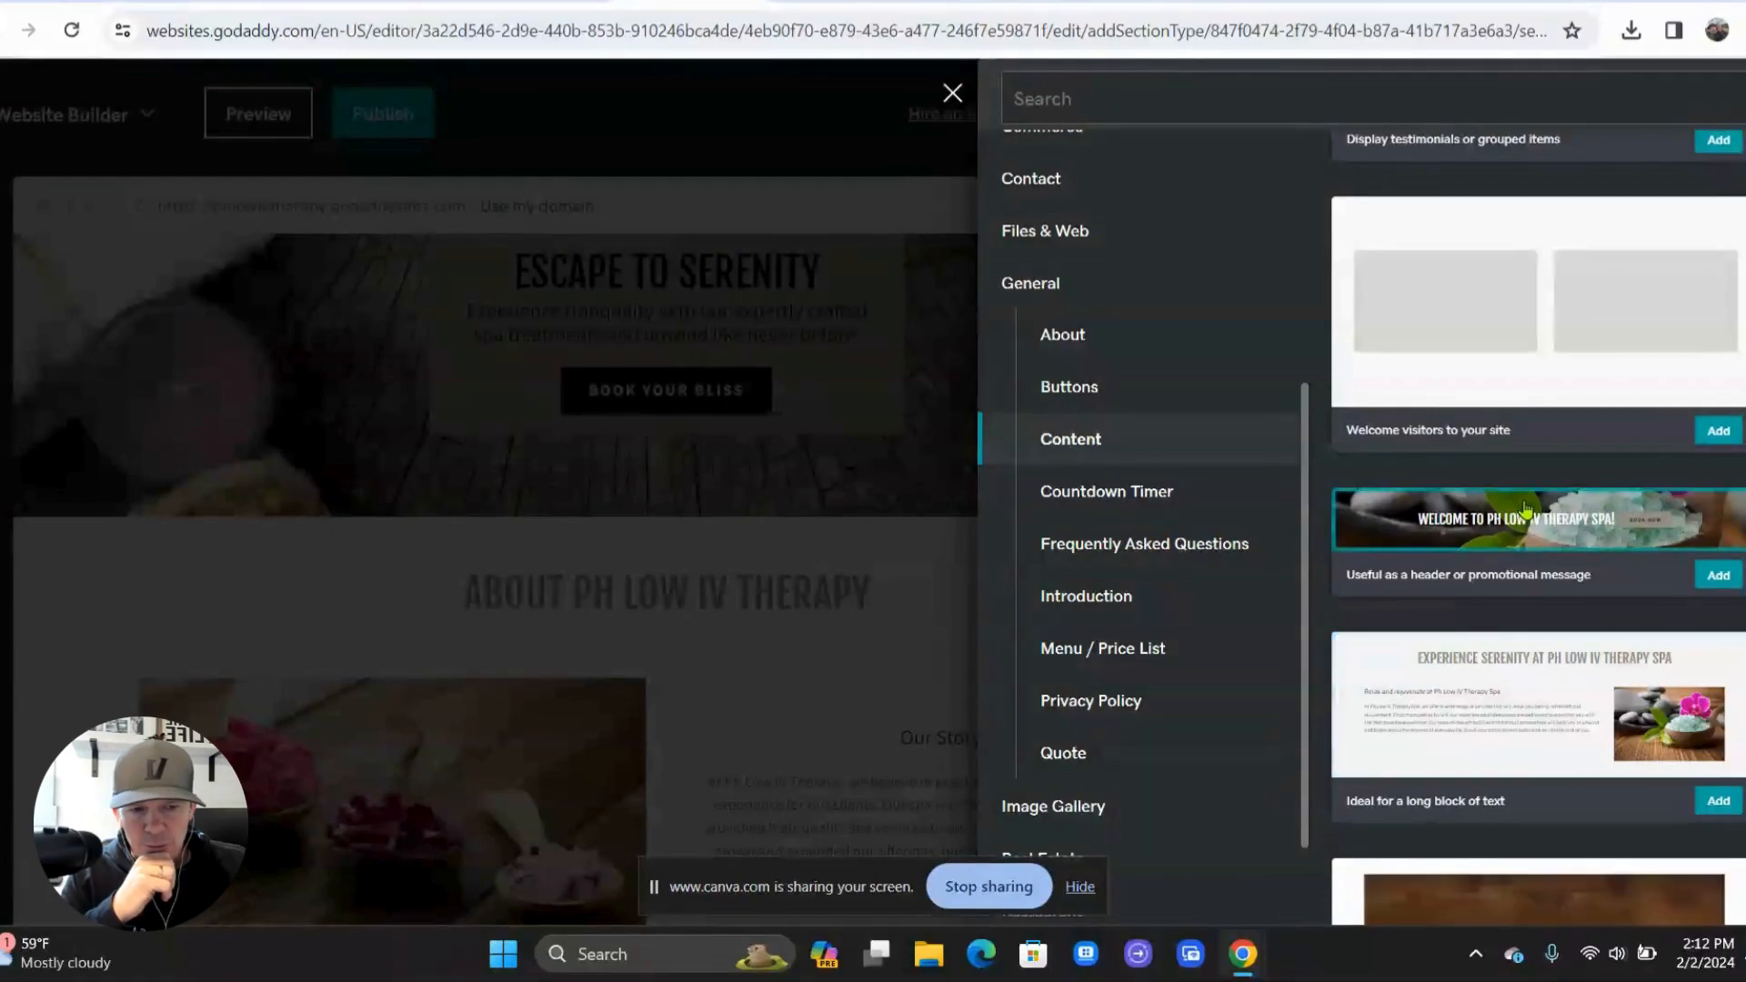
{"action": "scroll", "coordinate": [1523, 508], "scroll_direction": "down", "scroll_amount": 3}
{"action": "scroll", "coordinate": [1526, 508], "scroll_direction": "down", "scroll_amount": 5}
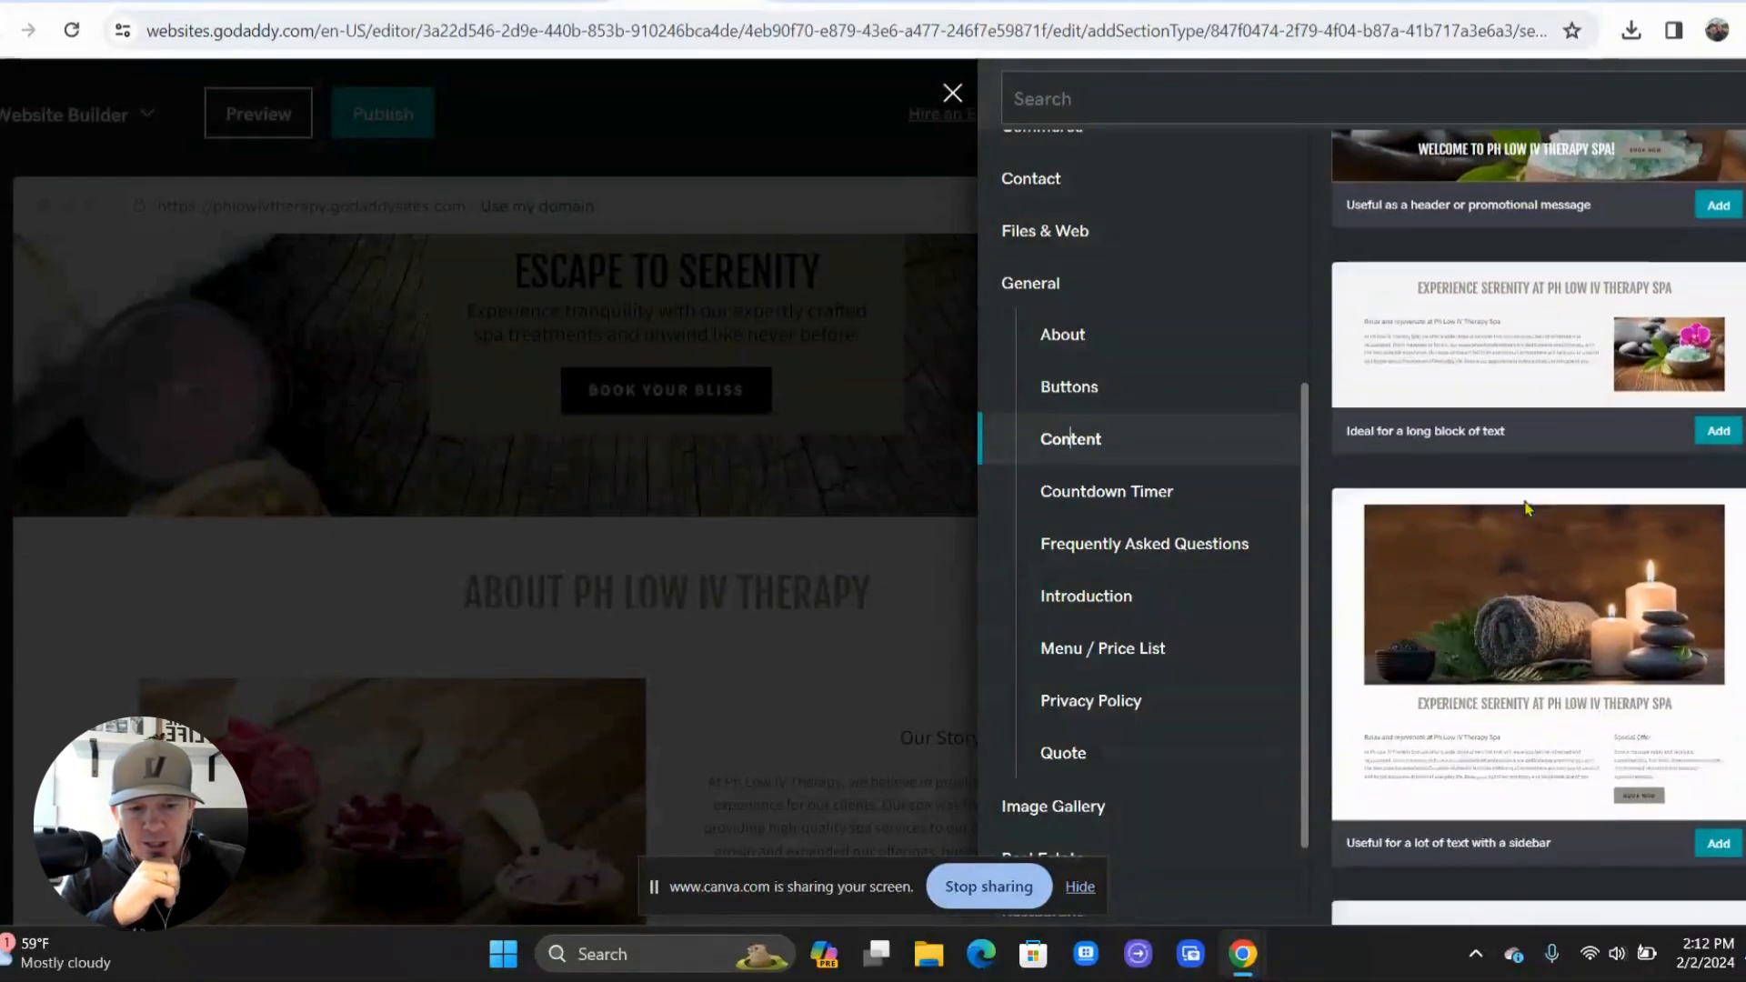
{"action": "scroll", "coordinate": [1525, 509], "scroll_direction": "down", "scroll_amount": 3}
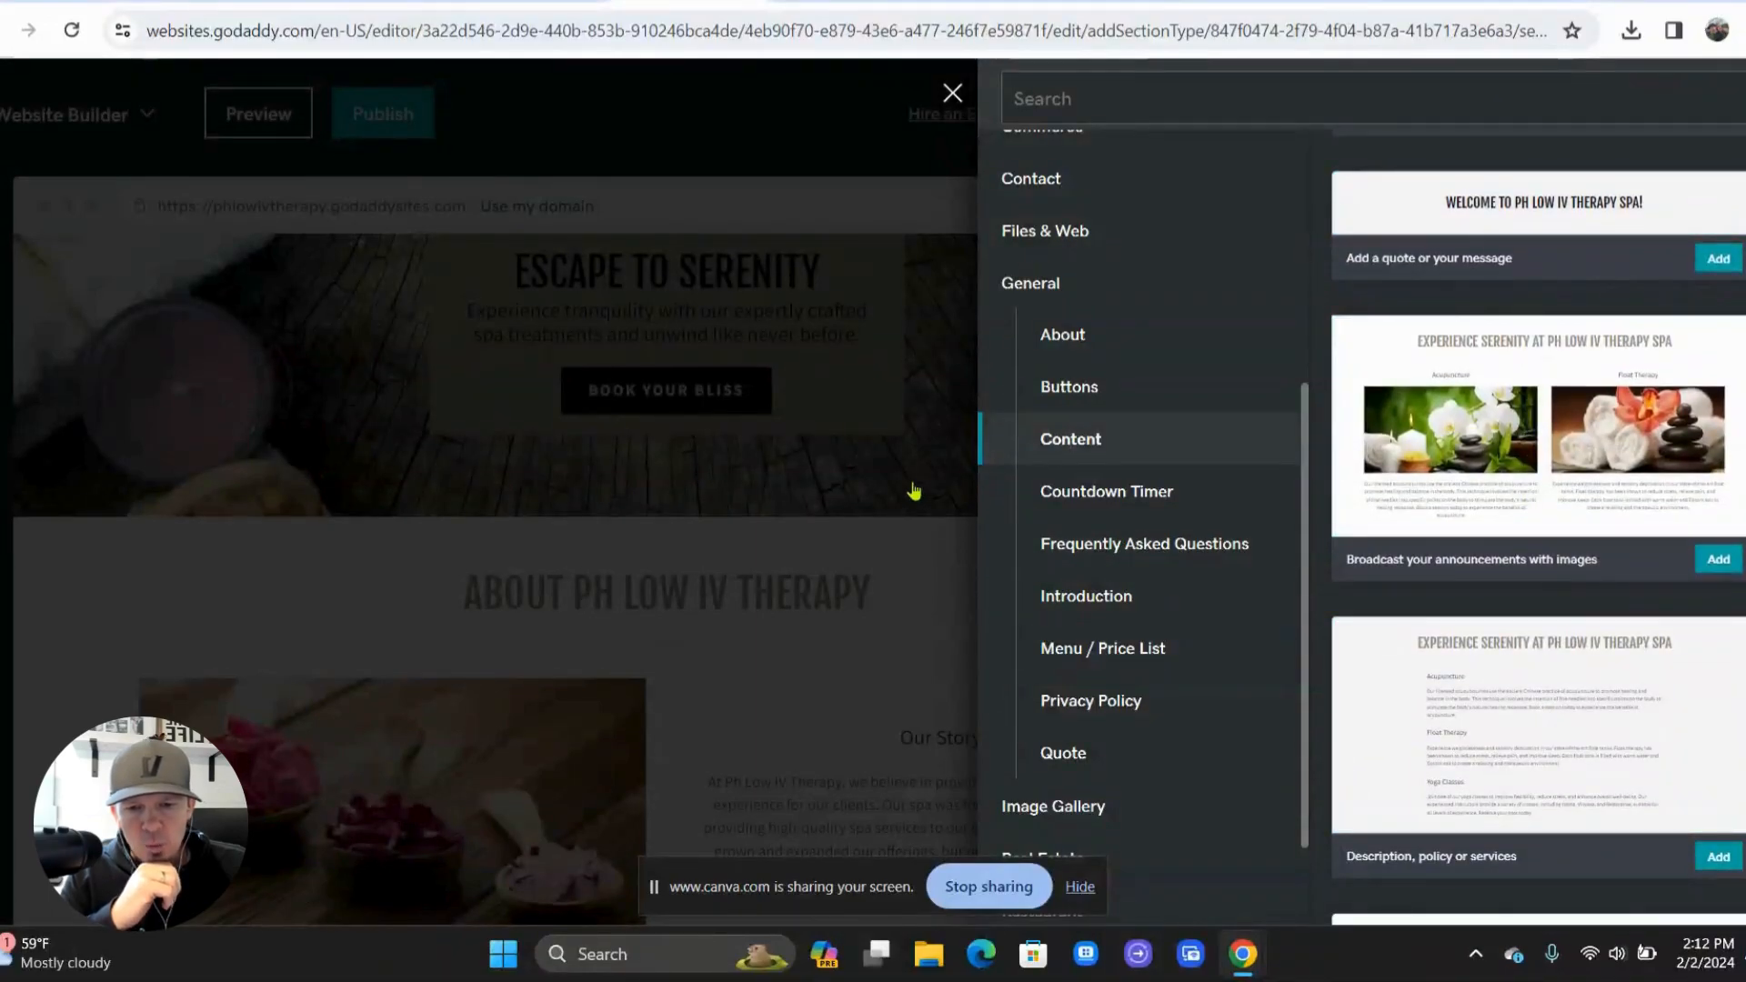
{"action": "left_click", "coordinate": [879, 484]}
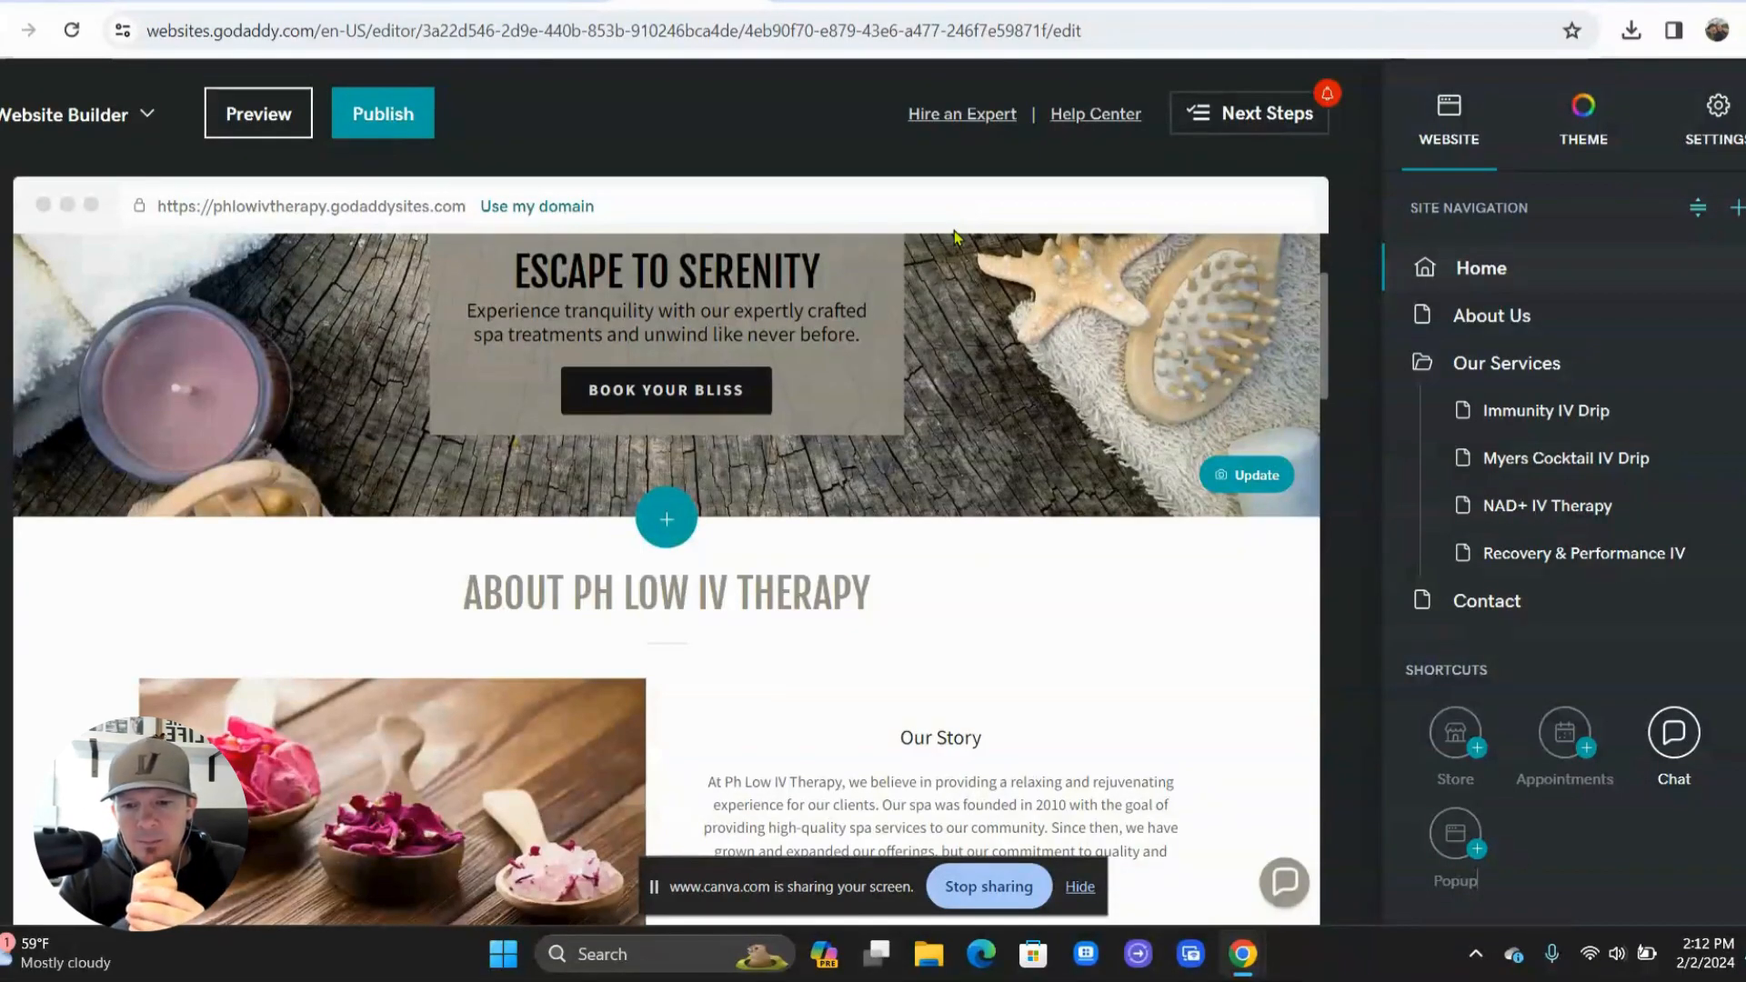
- Switch to ChatGPT and ask for story-format homepage sections, headlines and text for Ph Low IV Therapy, with a call to action to book an appointment
{"action": "left_click", "coordinate": [1432, 7]}
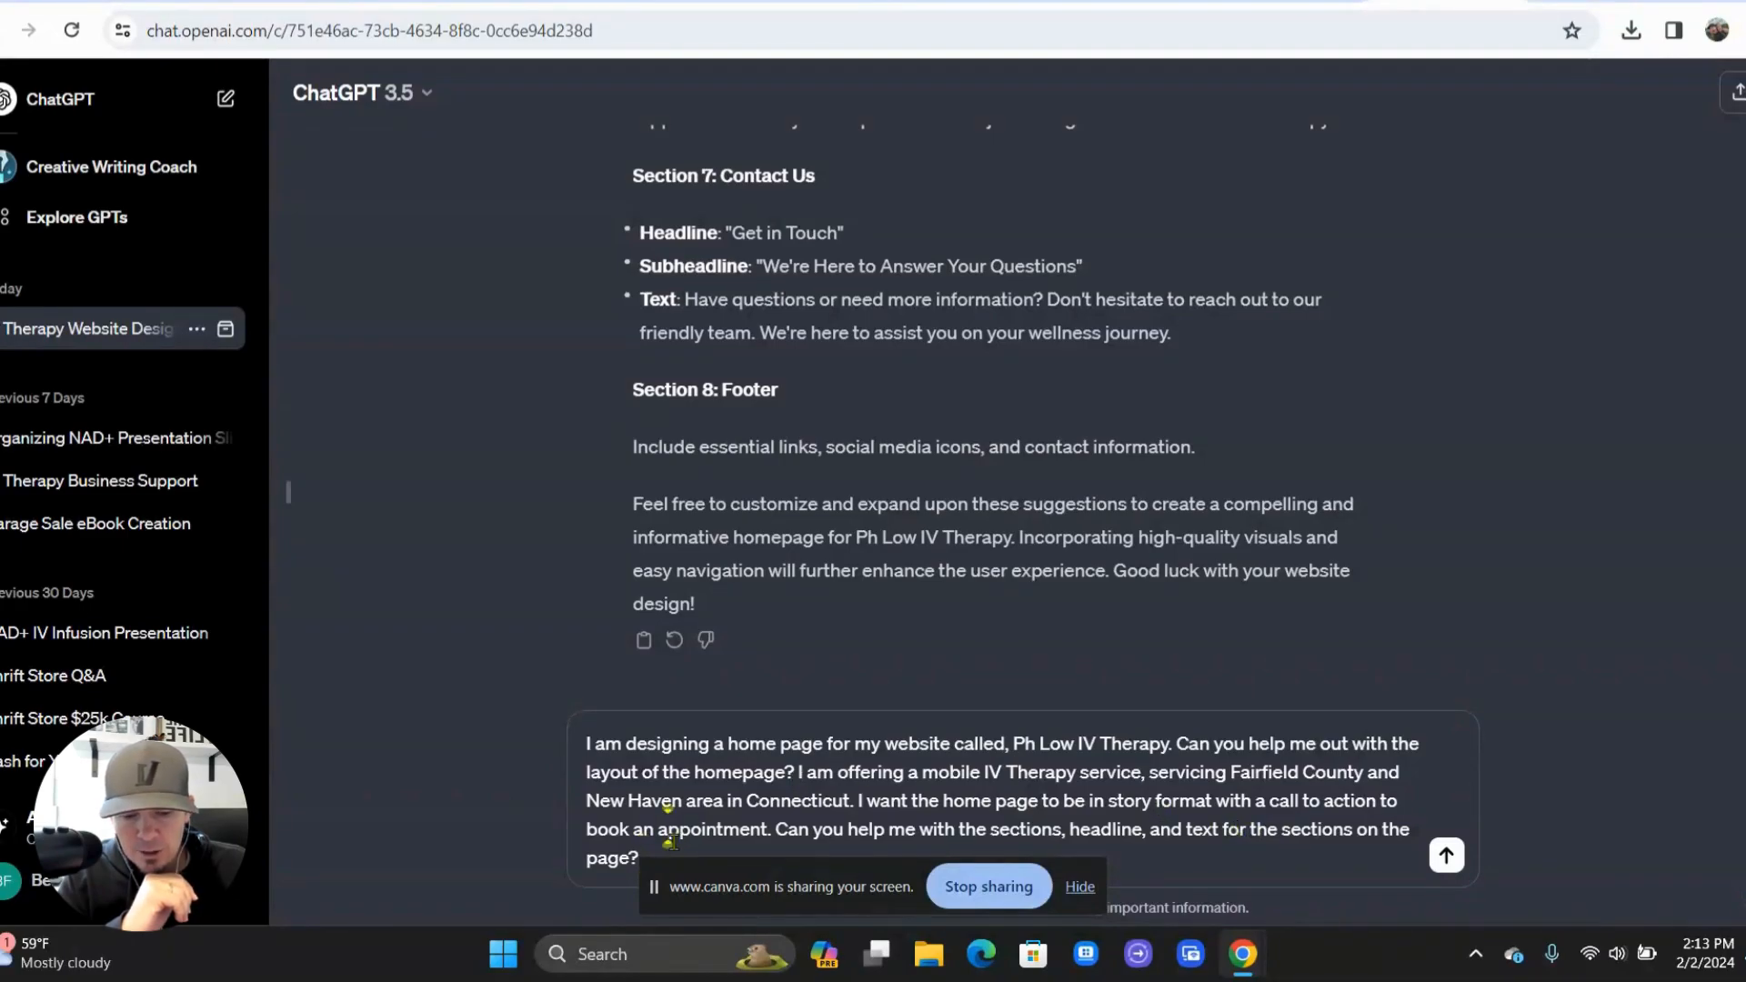
{"action": "key", "text": "Return"}
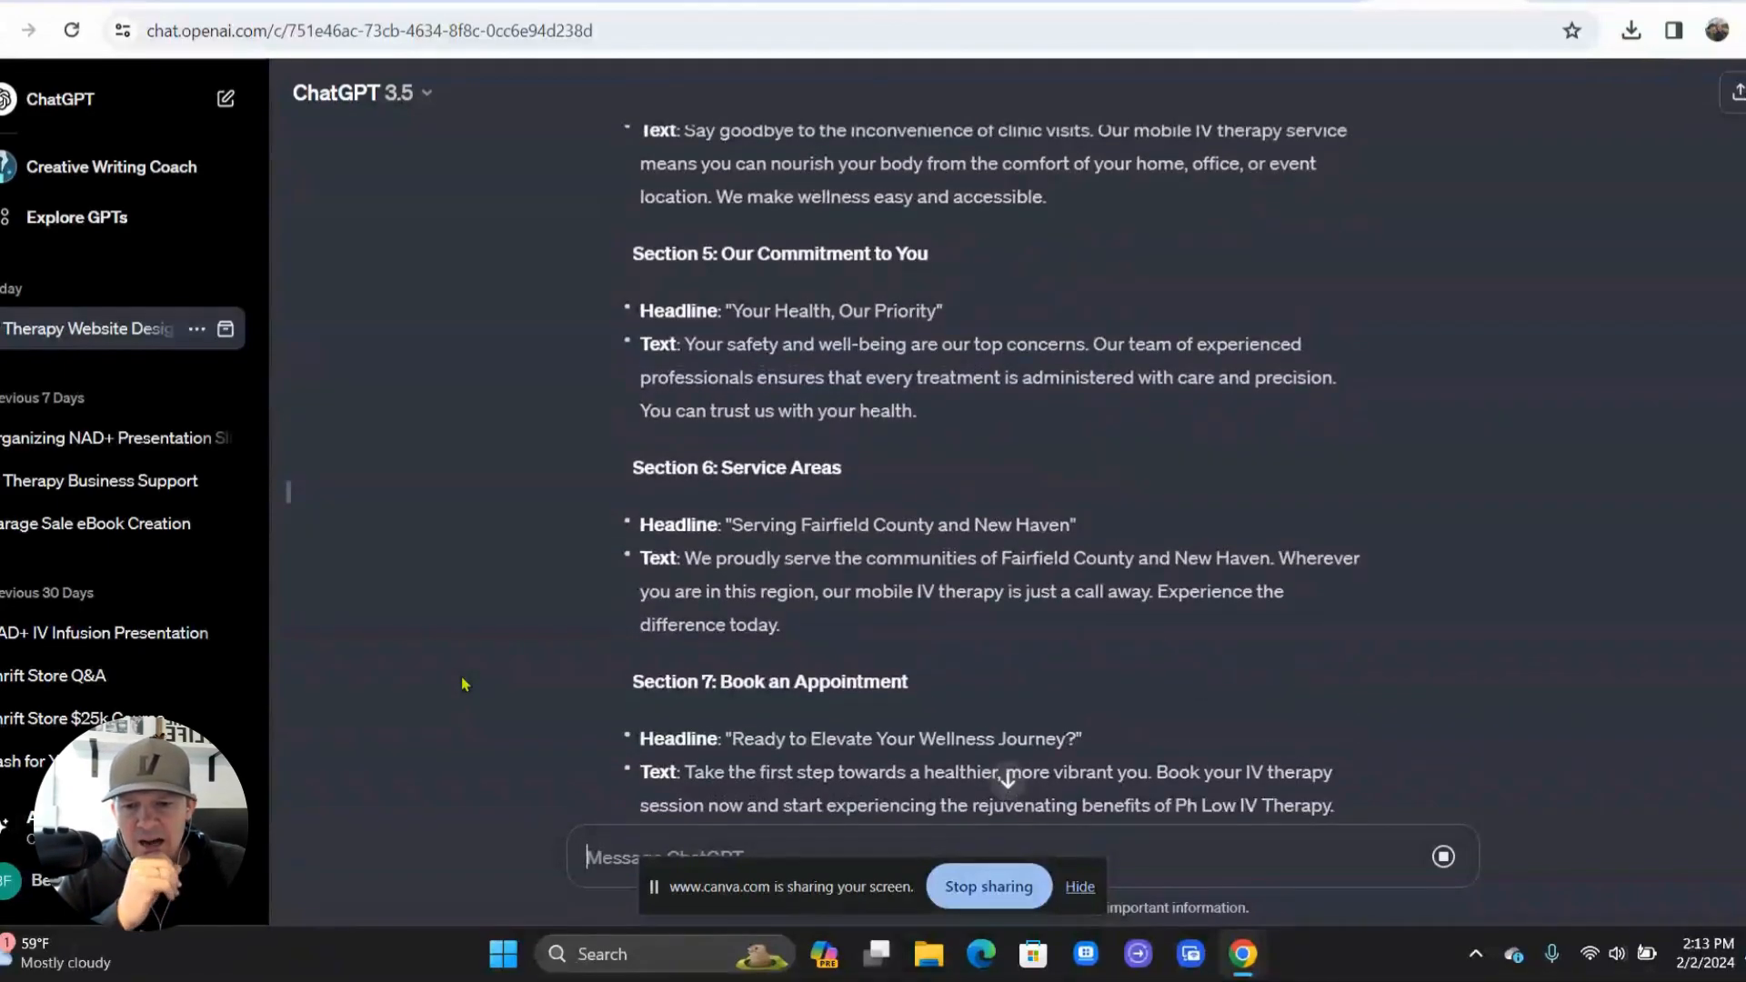
- Read through ChatGPT's suggested homepage layout, covering each section's headline and text from the Hero Section to the Footer
{"action": "scroll", "coordinate": [462, 683], "scroll_direction": "up", "scroll_amount": 10}
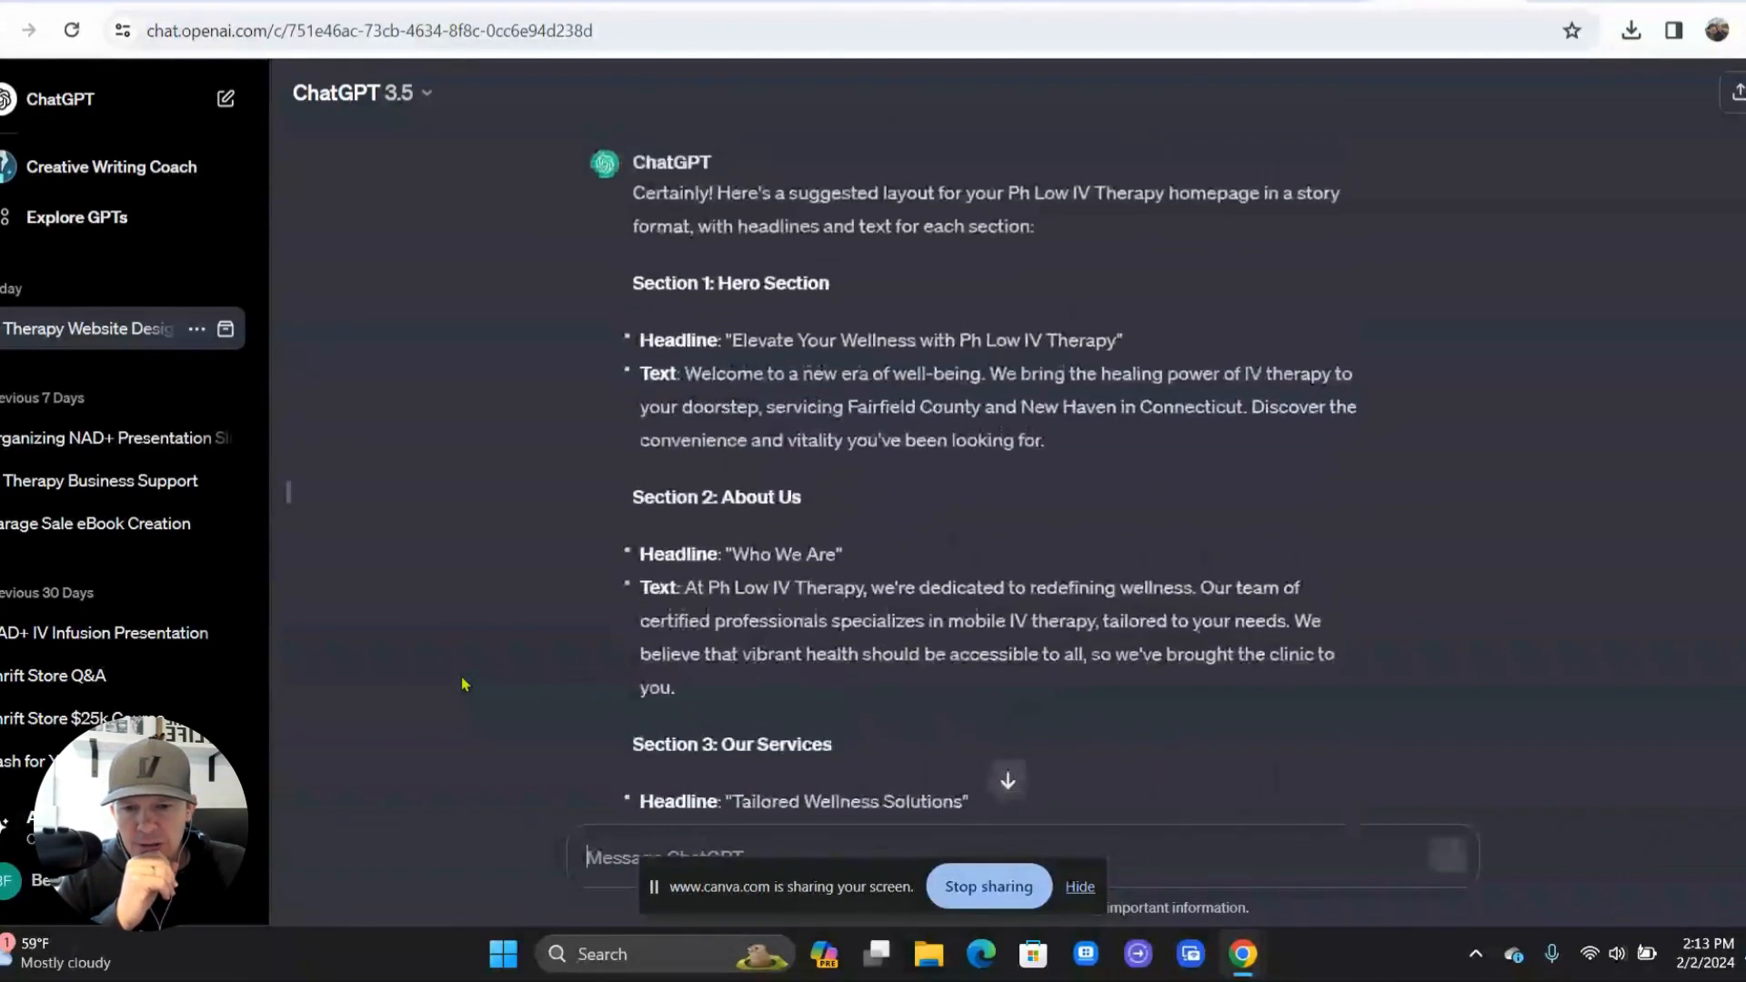
{"action": "scroll", "coordinate": [637, 615], "scroll_direction": "down", "scroll_amount": 2}
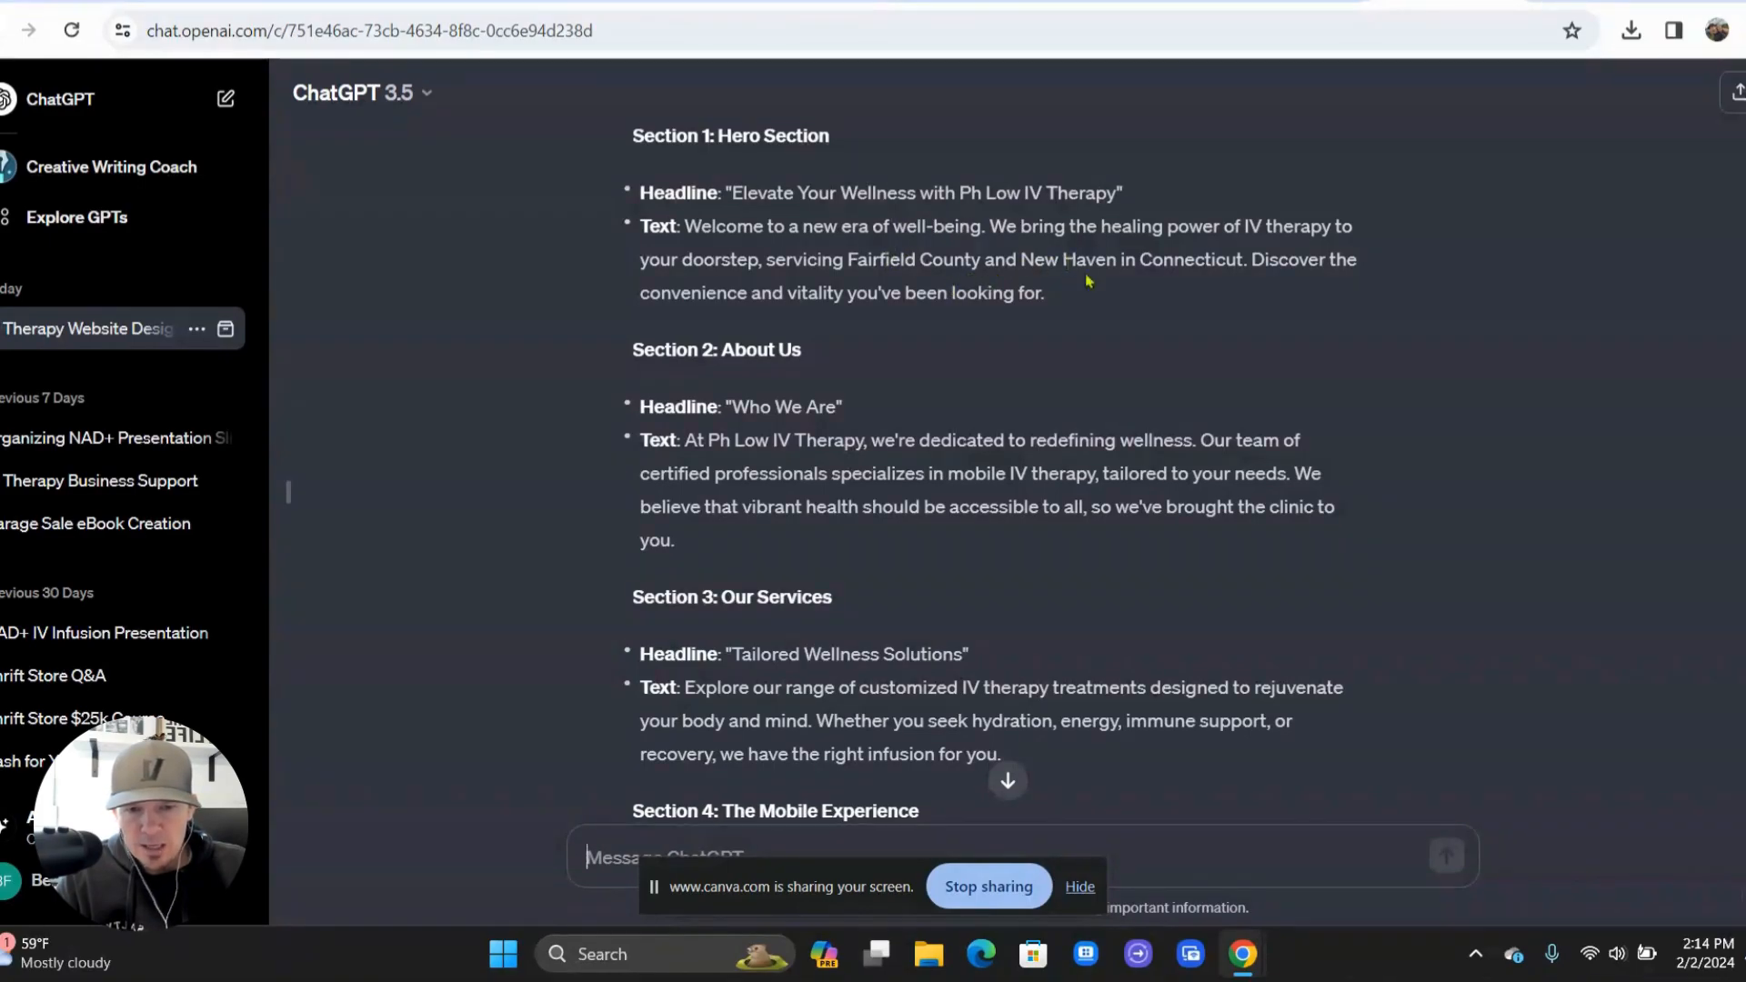
{"action": "scroll", "coordinate": [957, 364], "scroll_direction": "down", "scroll_amount": 2}
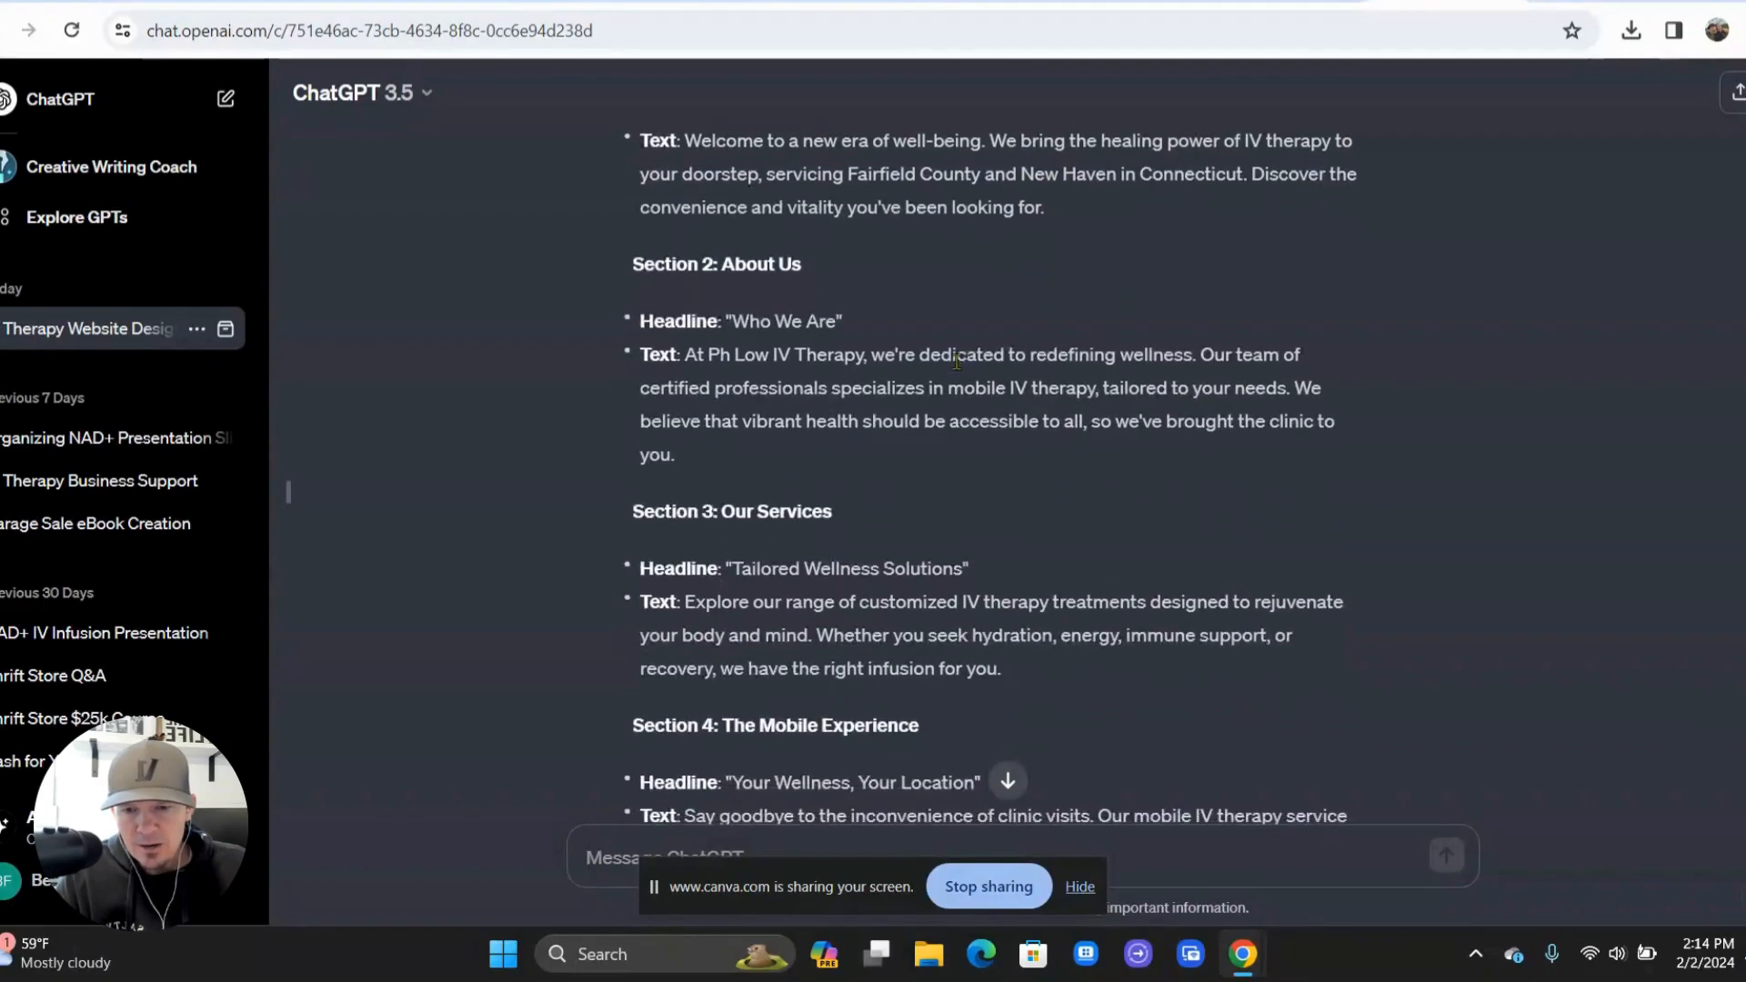
{"action": "scroll", "coordinate": [956, 363], "scroll_direction": "down", "scroll_amount": 4}
{"action": "scroll", "coordinate": [956, 368], "scroll_direction": "down", "scroll_amount": 6}
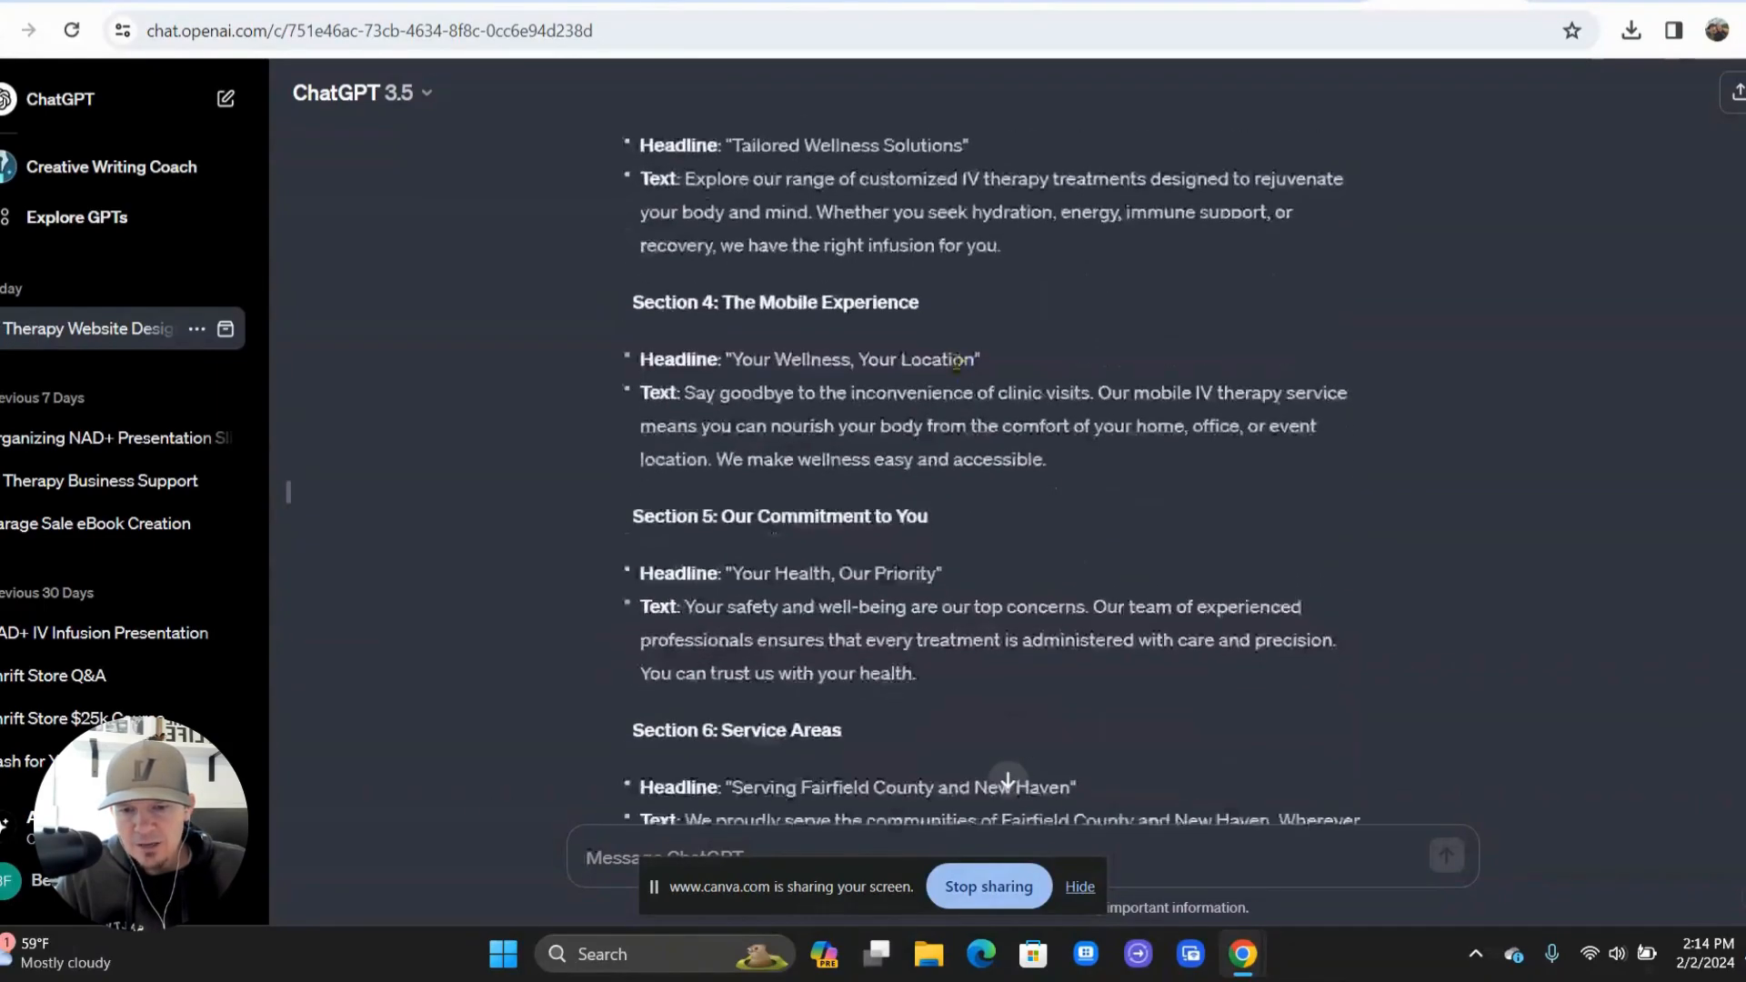
{"action": "scroll", "coordinate": [957, 368], "scroll_direction": "up", "scroll_amount": 3}
{"action": "scroll", "coordinate": [957, 369], "scroll_direction": "up", "scroll_amount": 1}
{"action": "scroll", "coordinate": [957, 368], "scroll_direction": "down", "scroll_amount": 2}
{"action": "scroll", "coordinate": [956, 368], "scroll_direction": "down", "scroll_amount": 4}
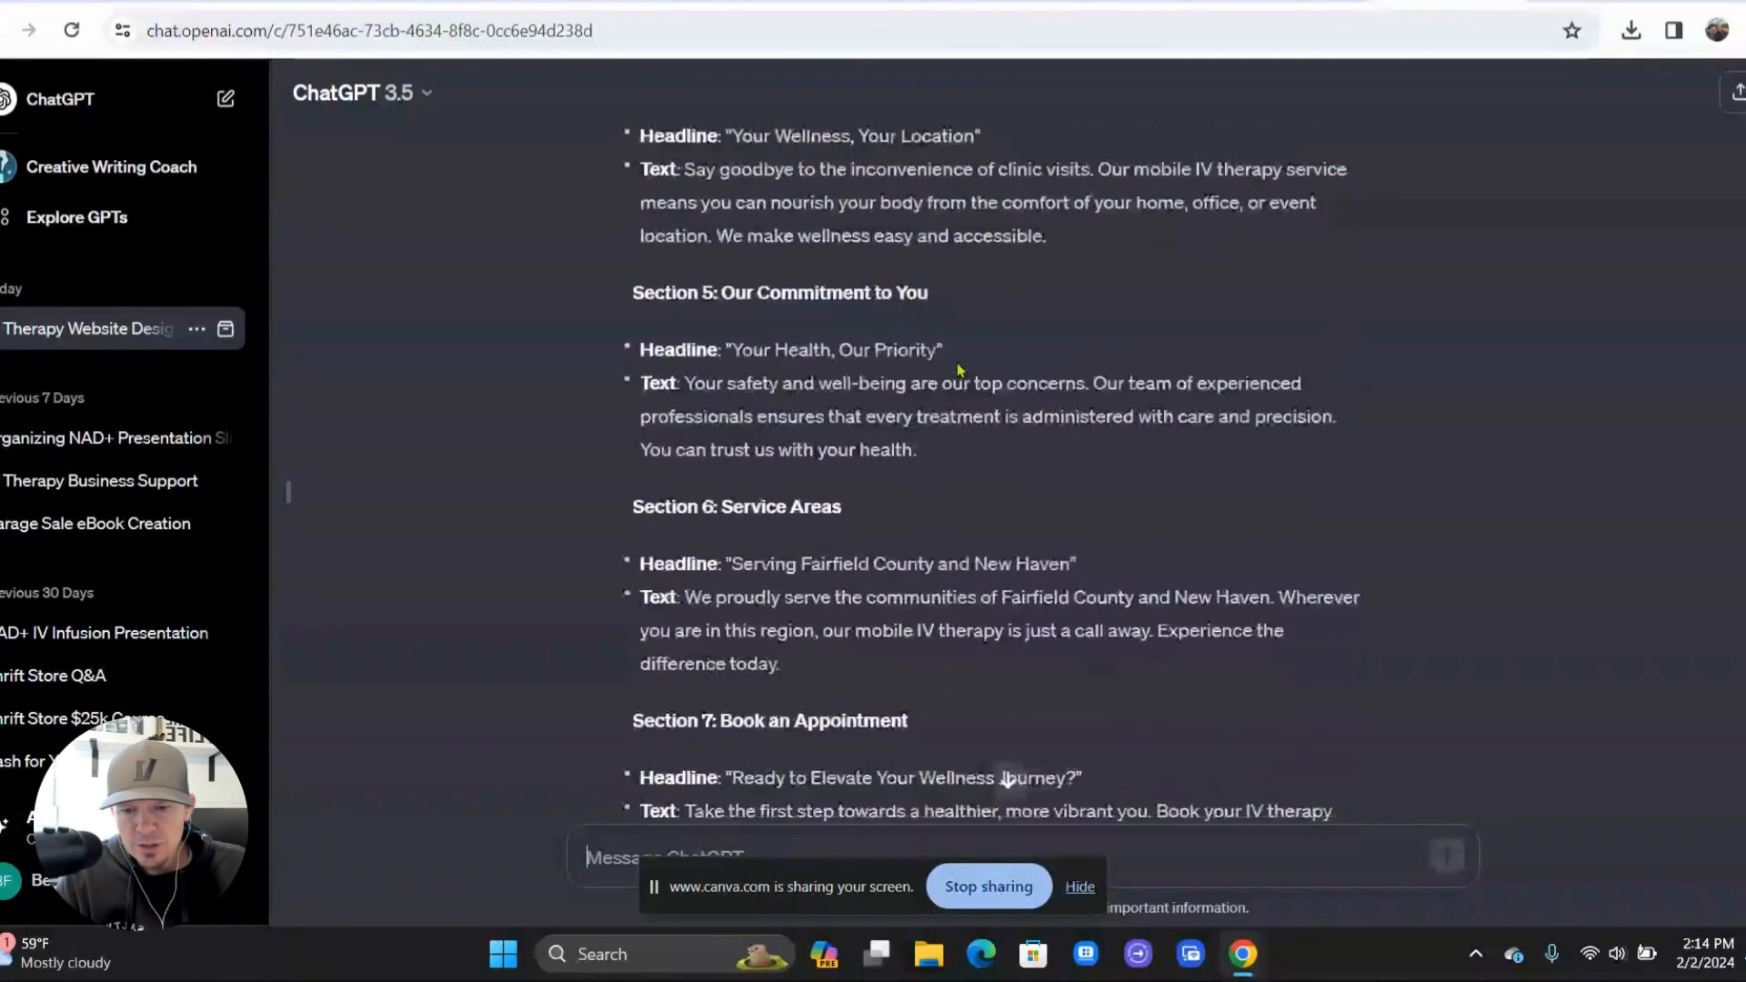
{"action": "scroll", "coordinate": [846, 437], "scroll_direction": "down", "scroll_amount": 3}
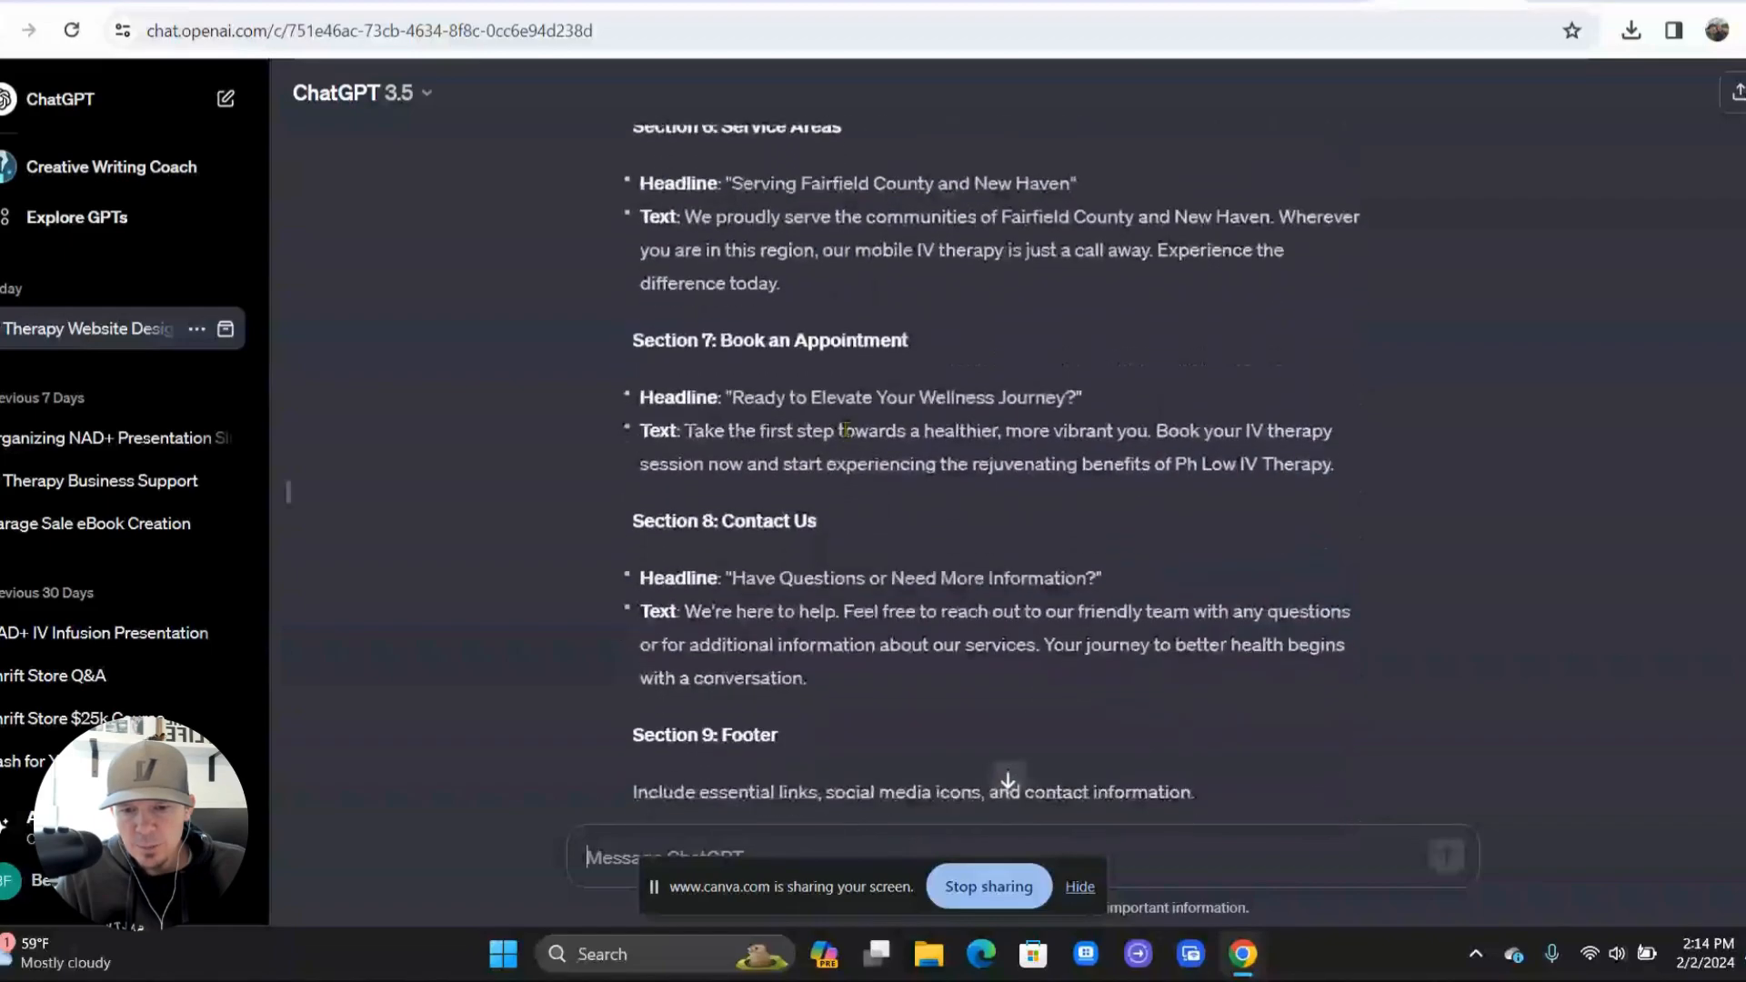
{"action": "scroll", "coordinate": [857, 637], "scroll_direction": "down", "scroll_amount": 2}
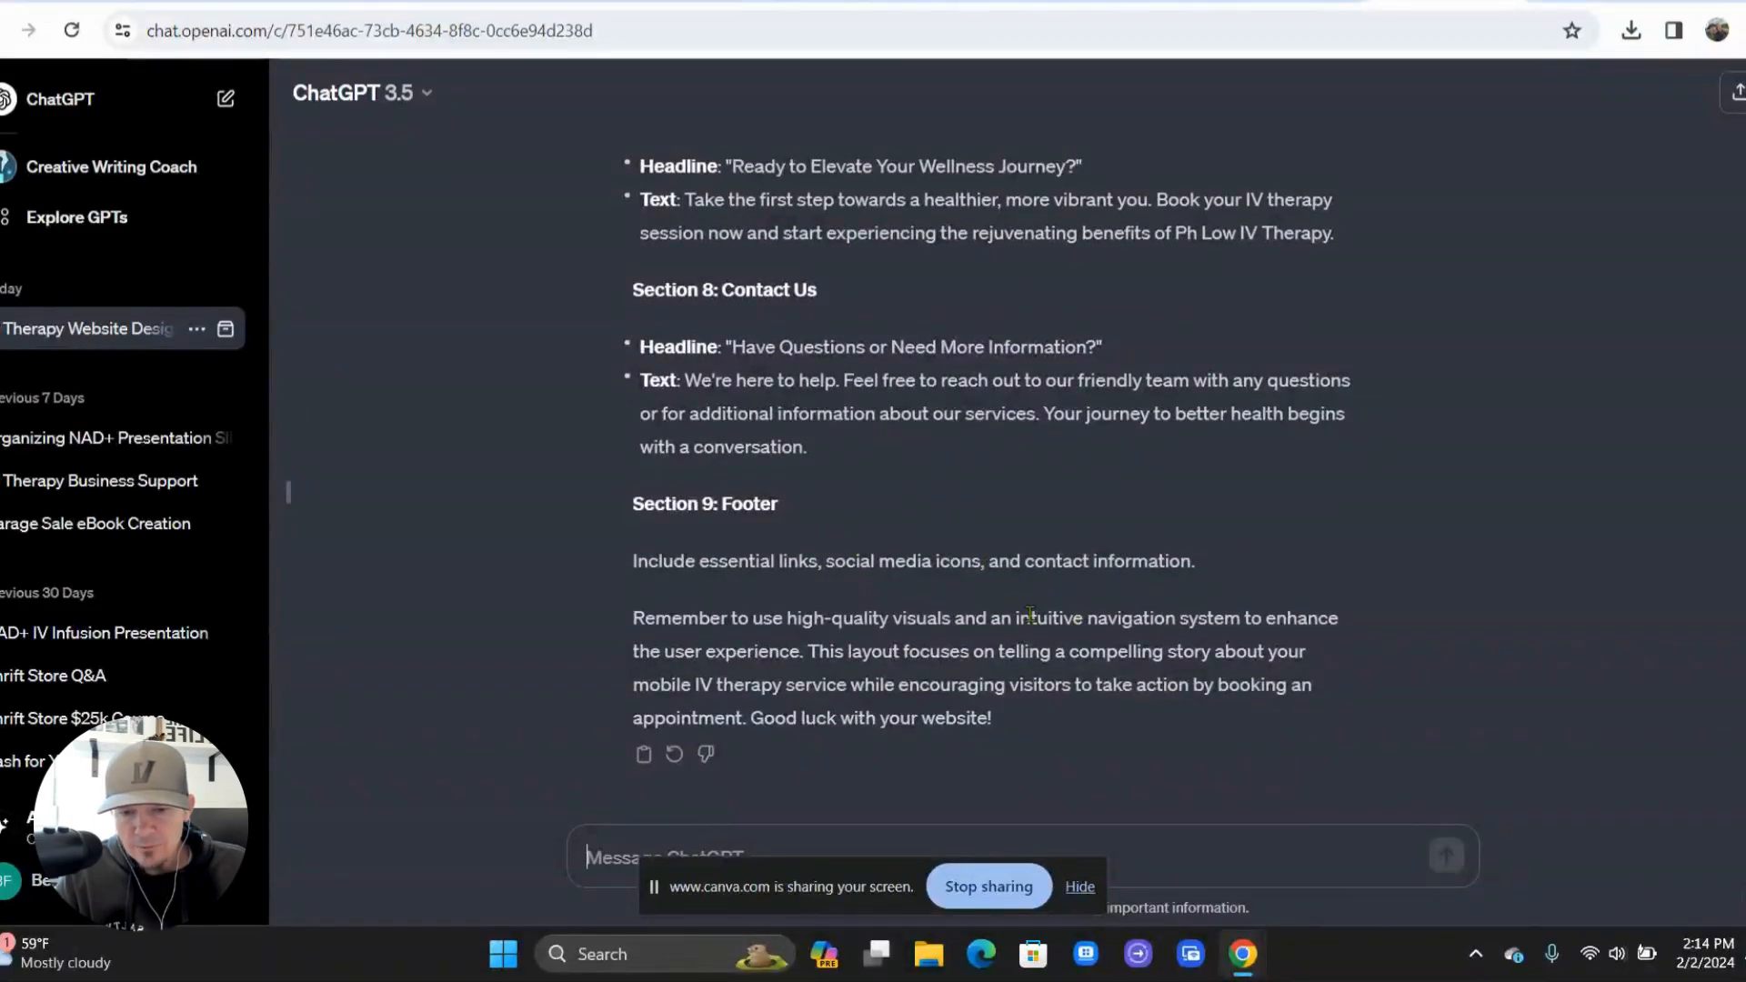
{"action": "scroll", "coordinate": [586, 659], "scroll_direction": "up", "scroll_amount": 15}
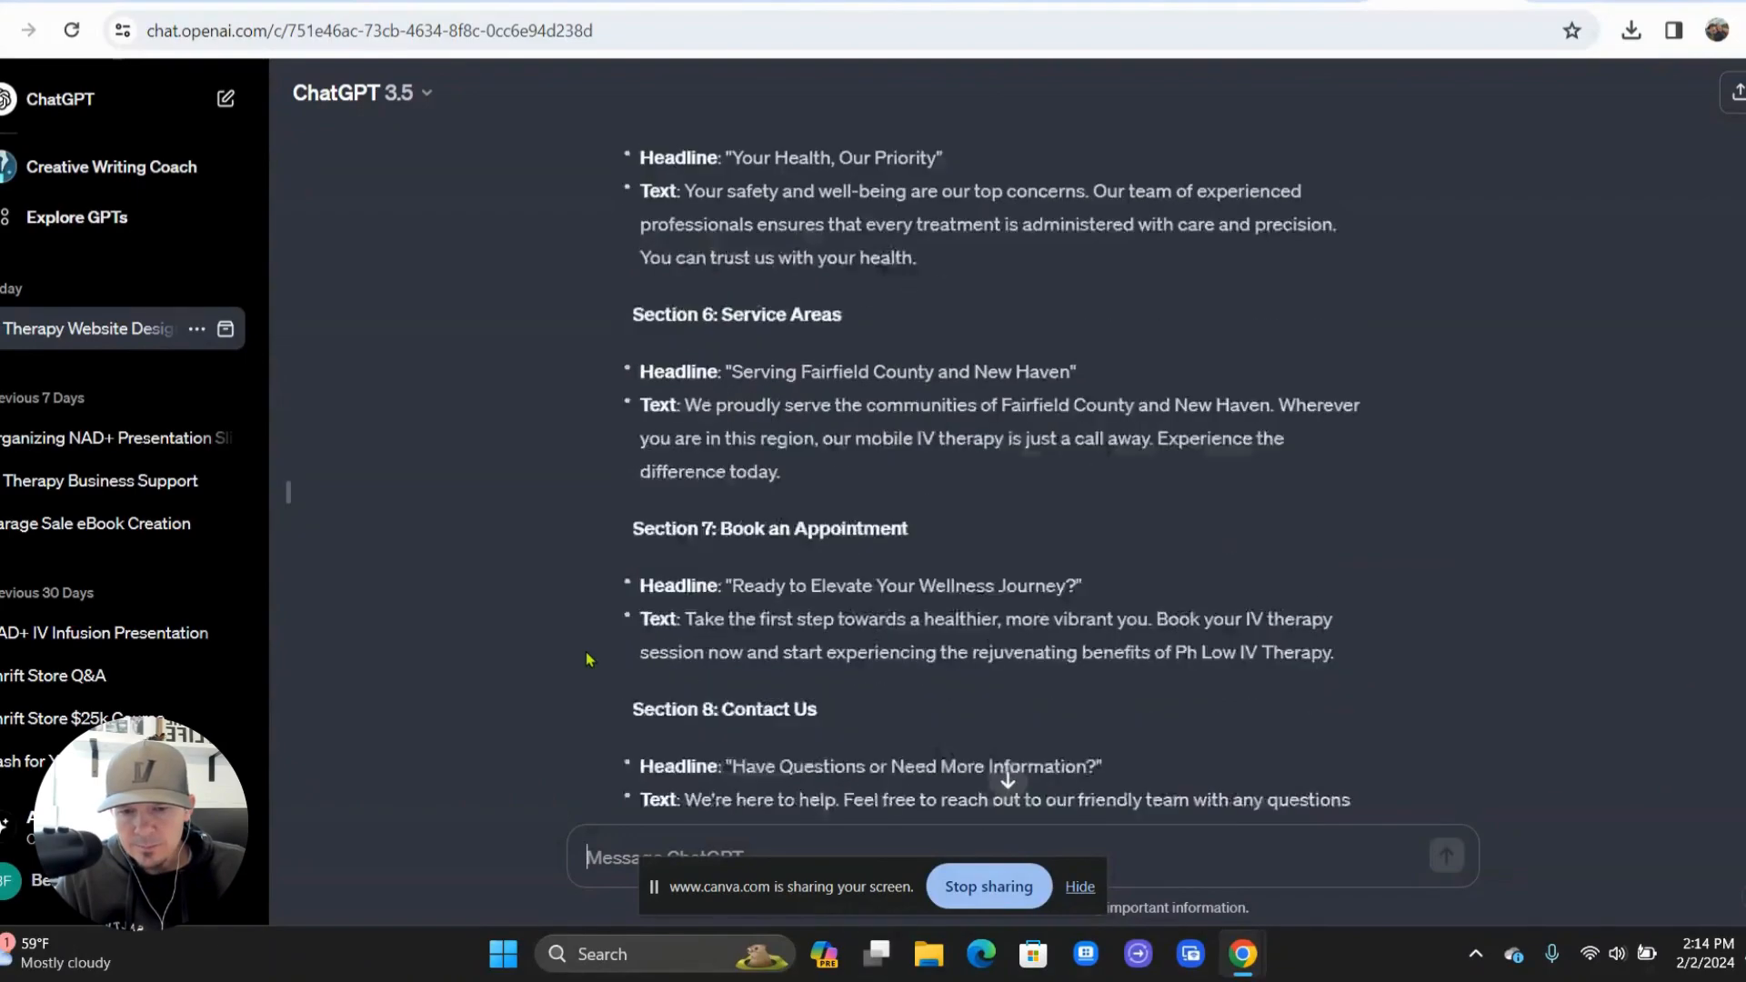
{"action": "scroll", "coordinate": [587, 659], "scroll_direction": "up", "scroll_amount": 2}
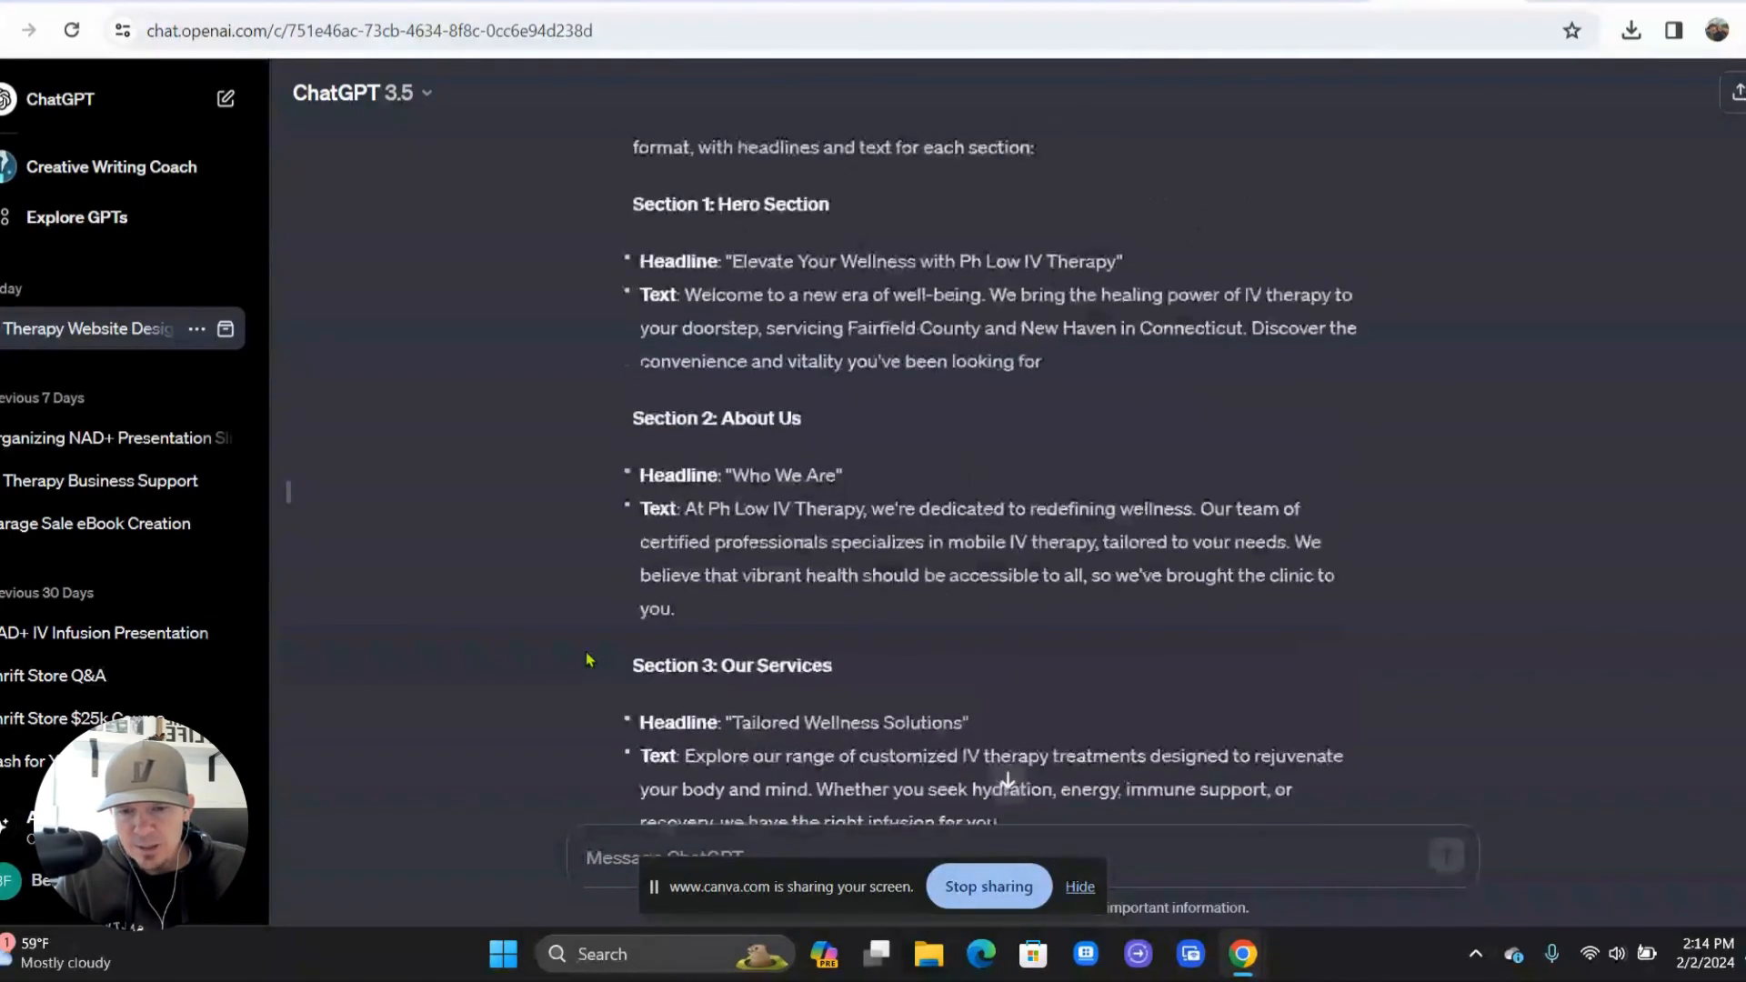
{"action": "scroll", "coordinate": [587, 659], "scroll_direction": "up", "scroll_amount": 2}
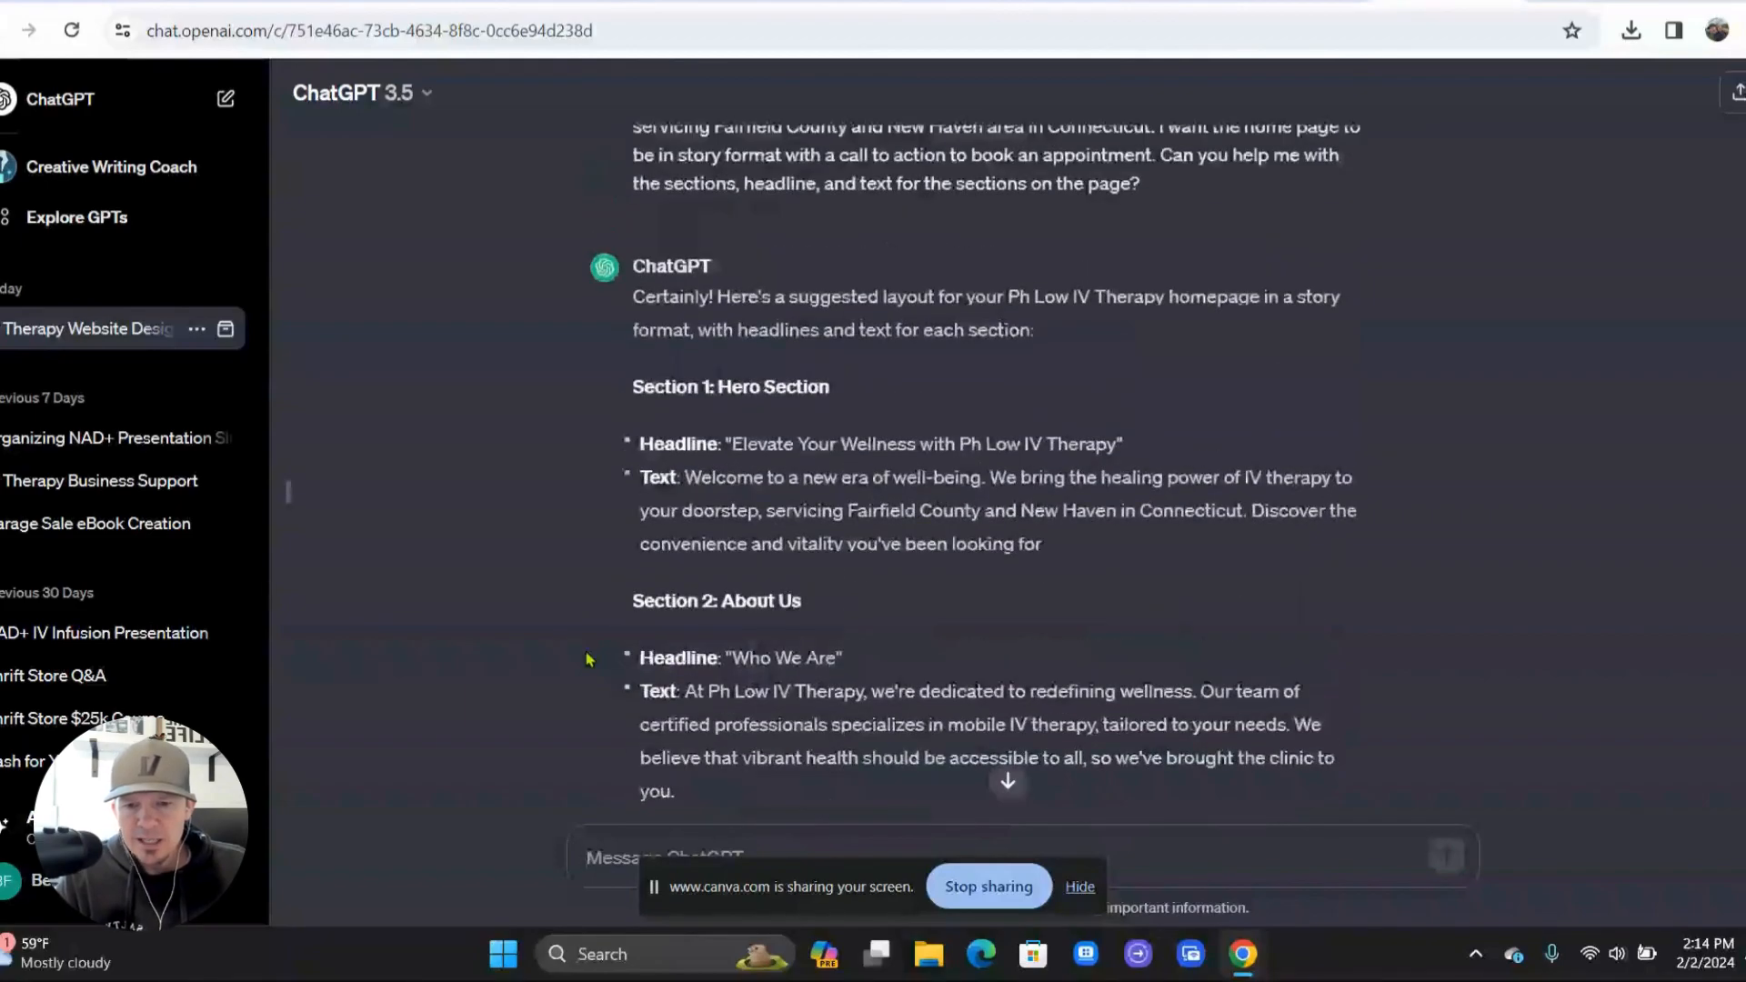
{"action": "scroll", "coordinate": [586, 660], "scroll_direction": "down", "scroll_amount": 2}
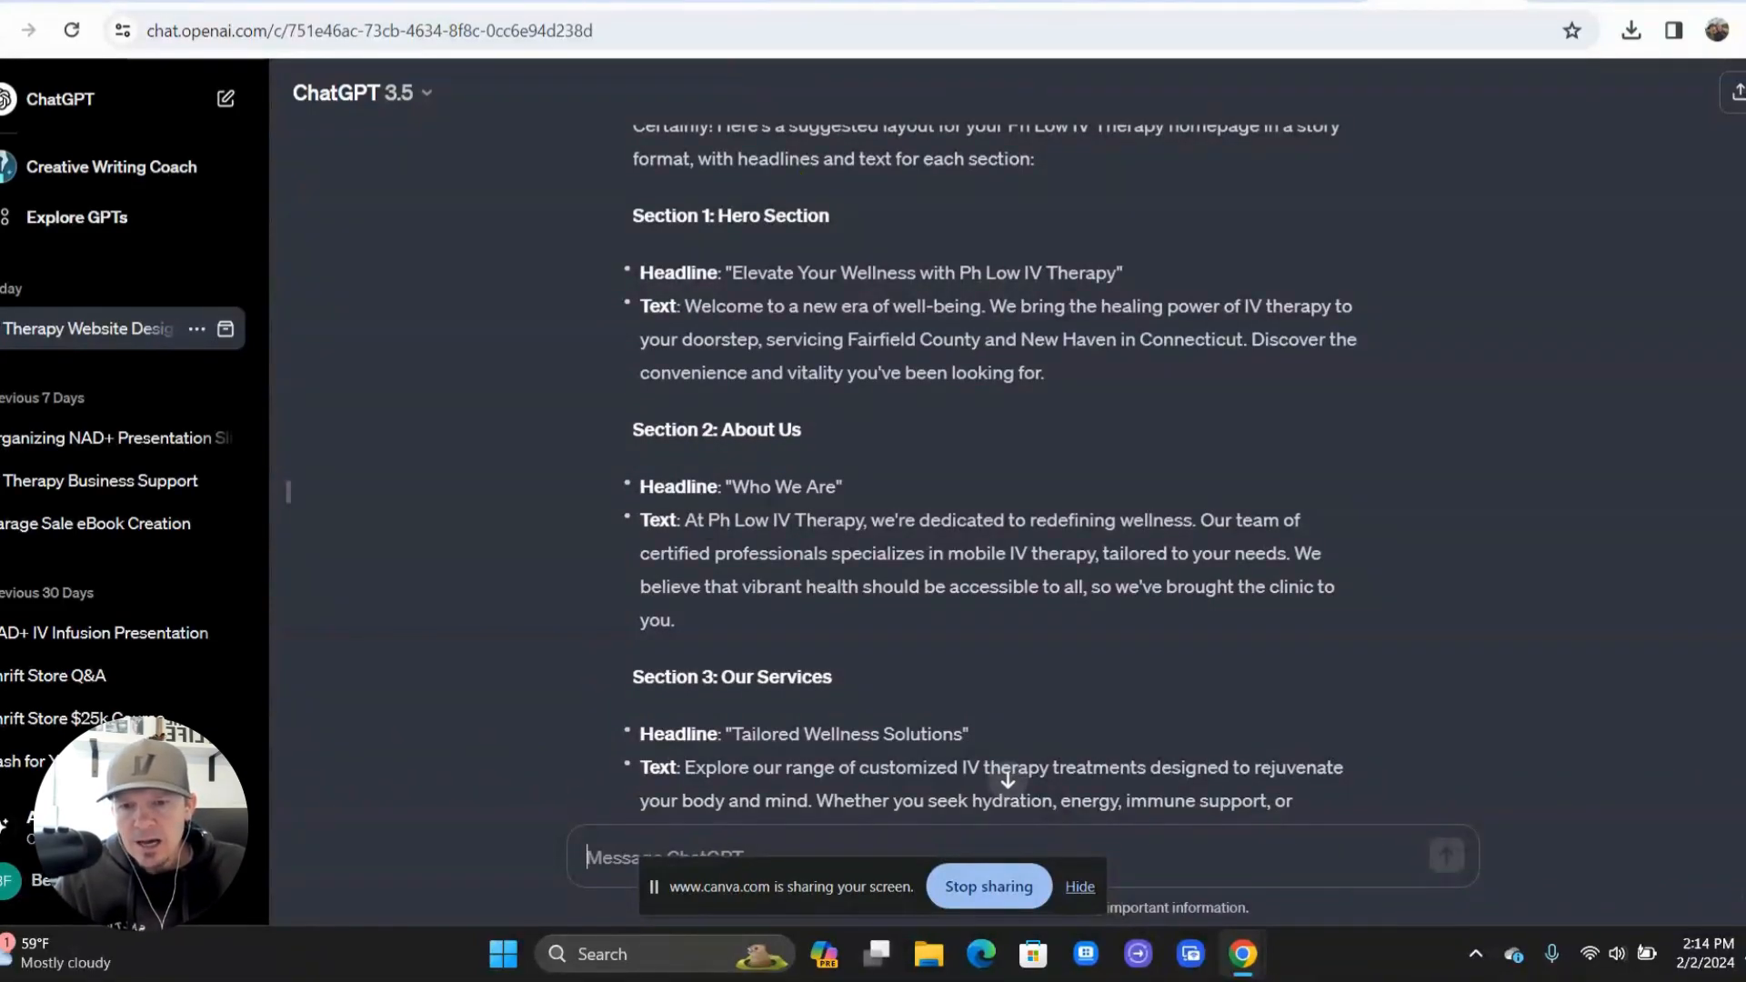
- Switch back to GoDaddy's Website Builder and examine the Home page header's headline and paragraph settings
{"action": "left_click", "coordinate": [709, 1]}
{"action": "left_click", "coordinate": [764, 310]}
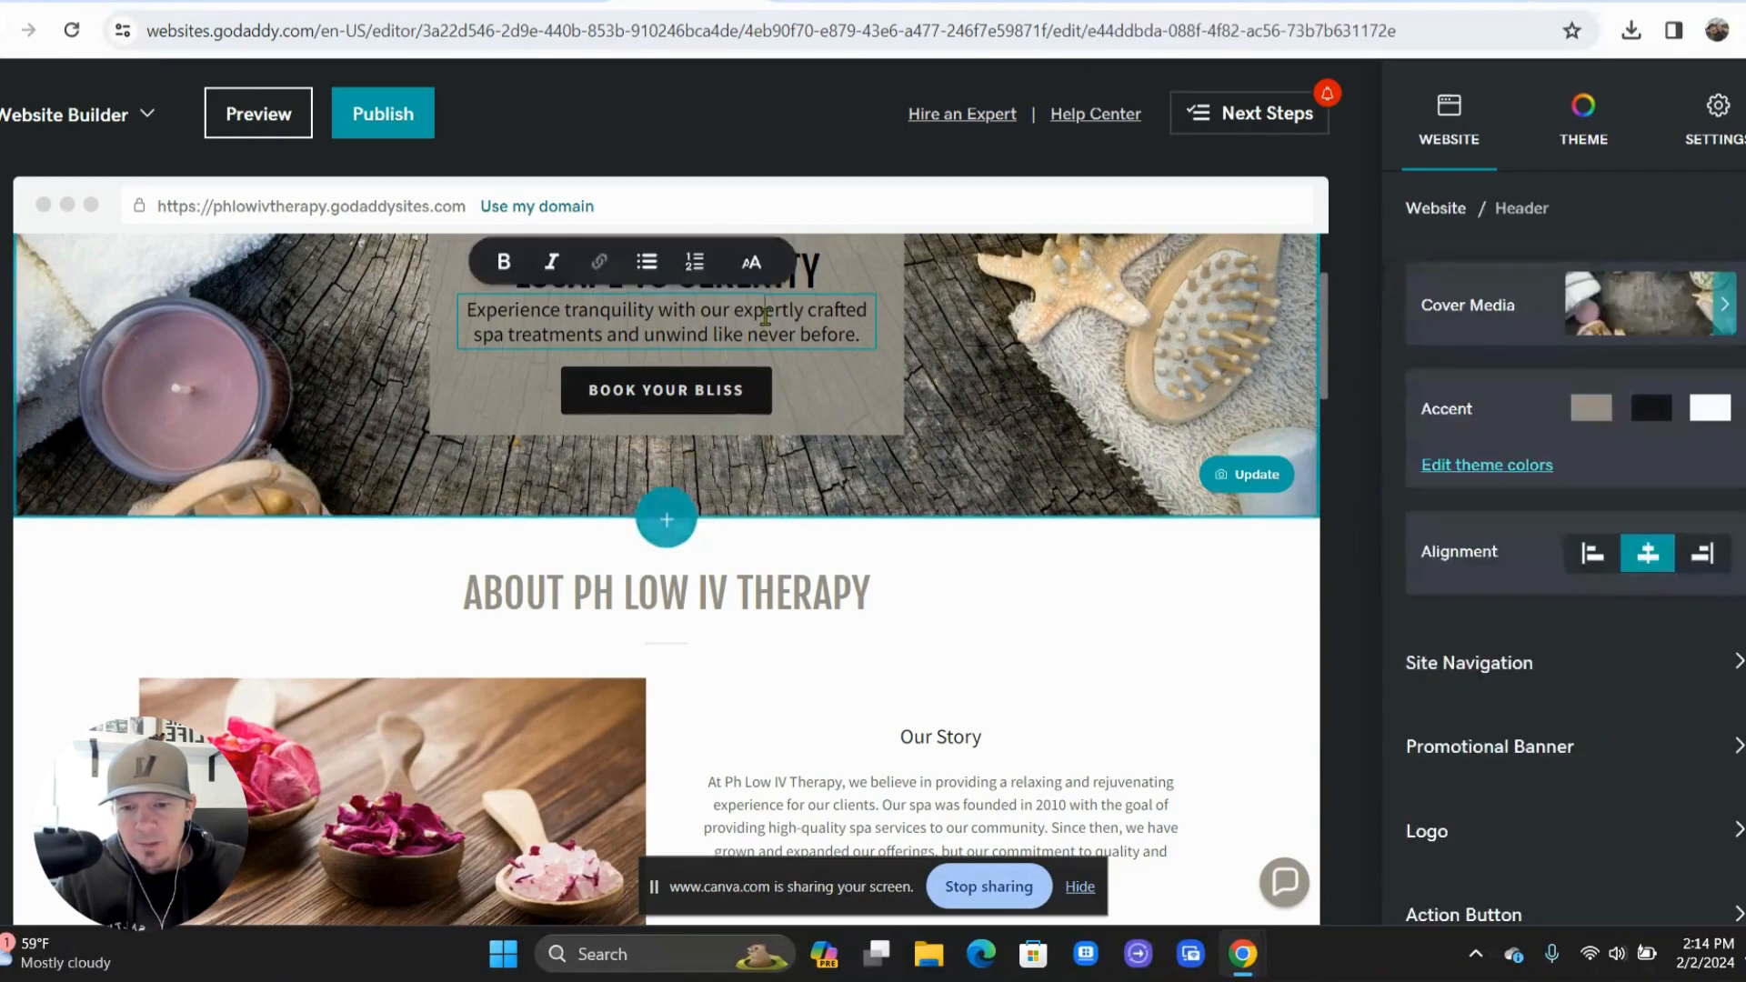
{"action": "scroll", "coordinate": [1532, 623], "scroll_direction": "down", "scroll_amount": 5}
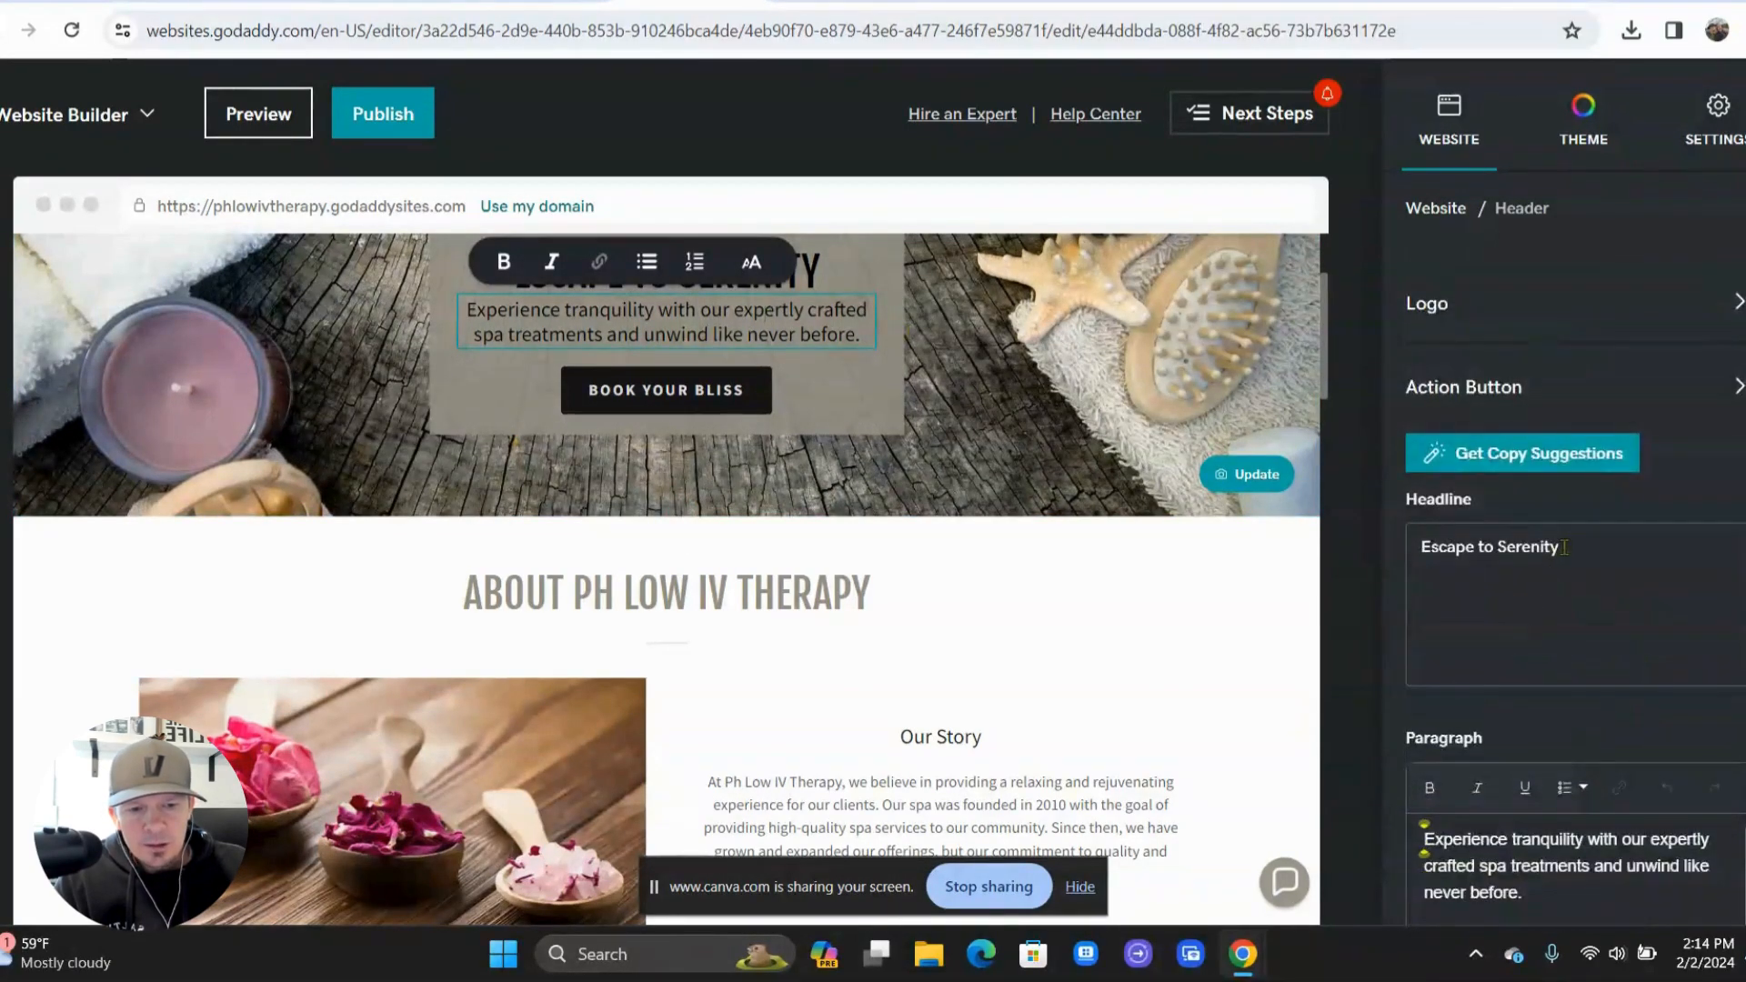
{"action": "left_click_drag", "start_coordinate": [1564, 547], "coordinate": [1406, 537]}
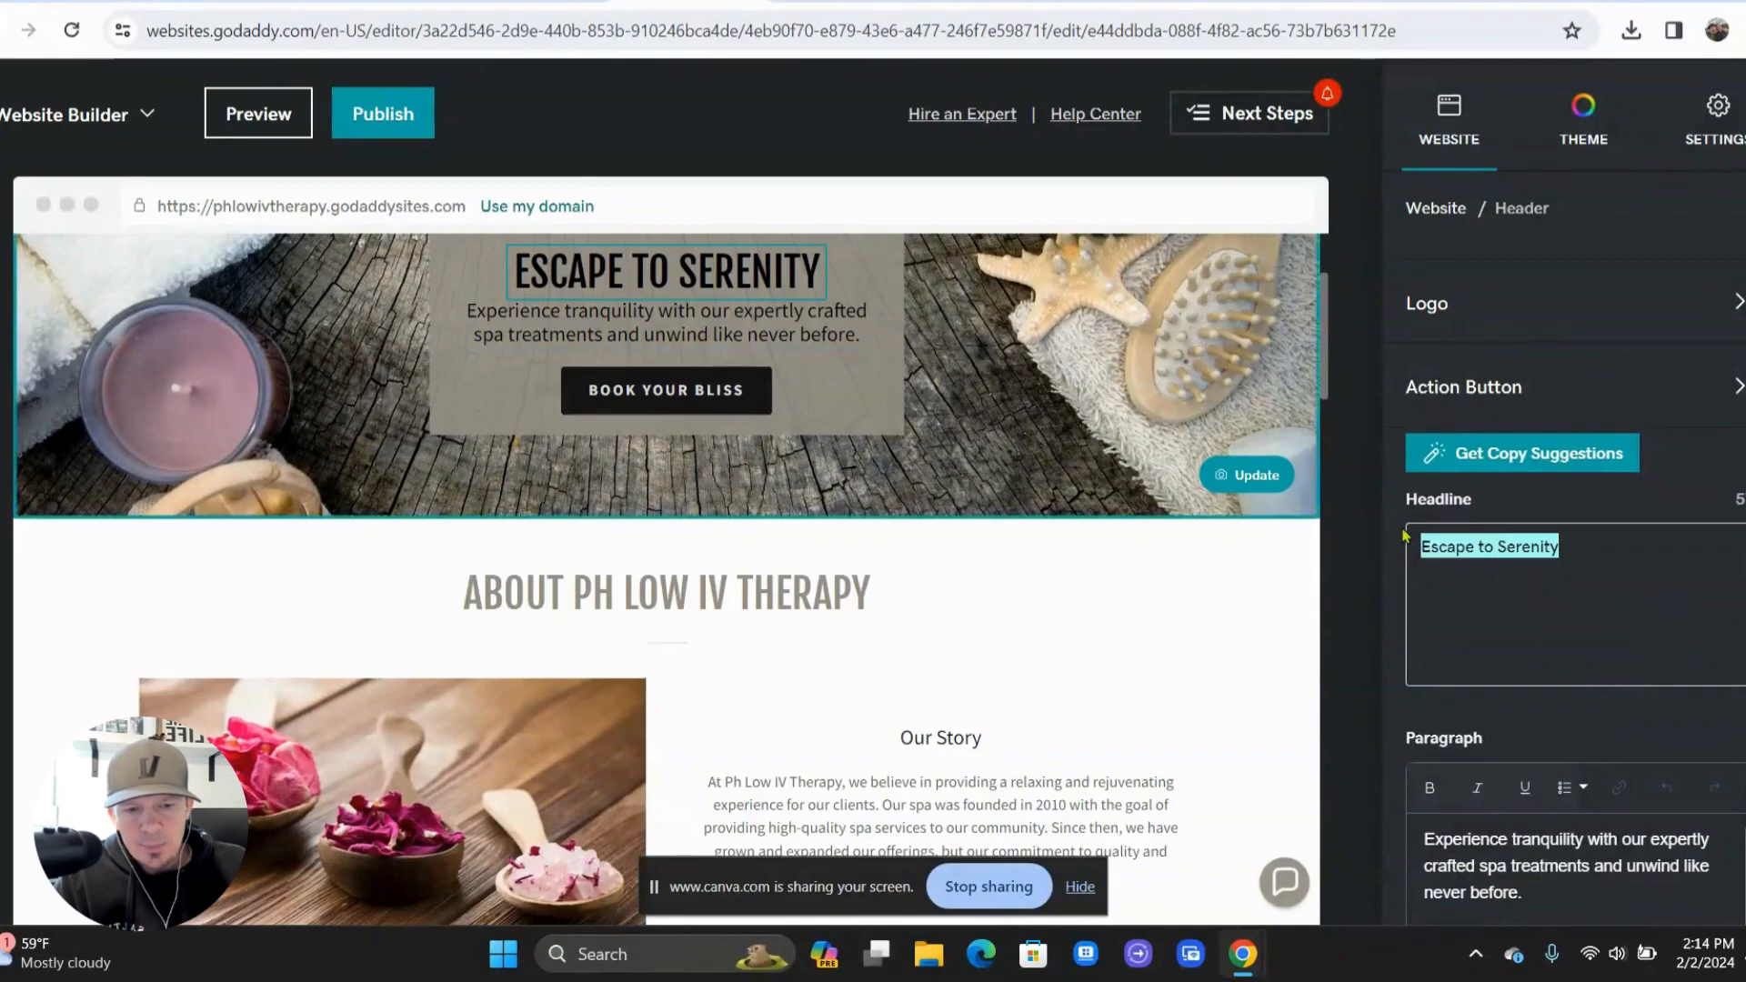
{"action": "left_click", "coordinate": [1515, 592]}
{"action": "scroll", "coordinate": [1518, 591], "scroll_direction": "down", "scroll_amount": 2}
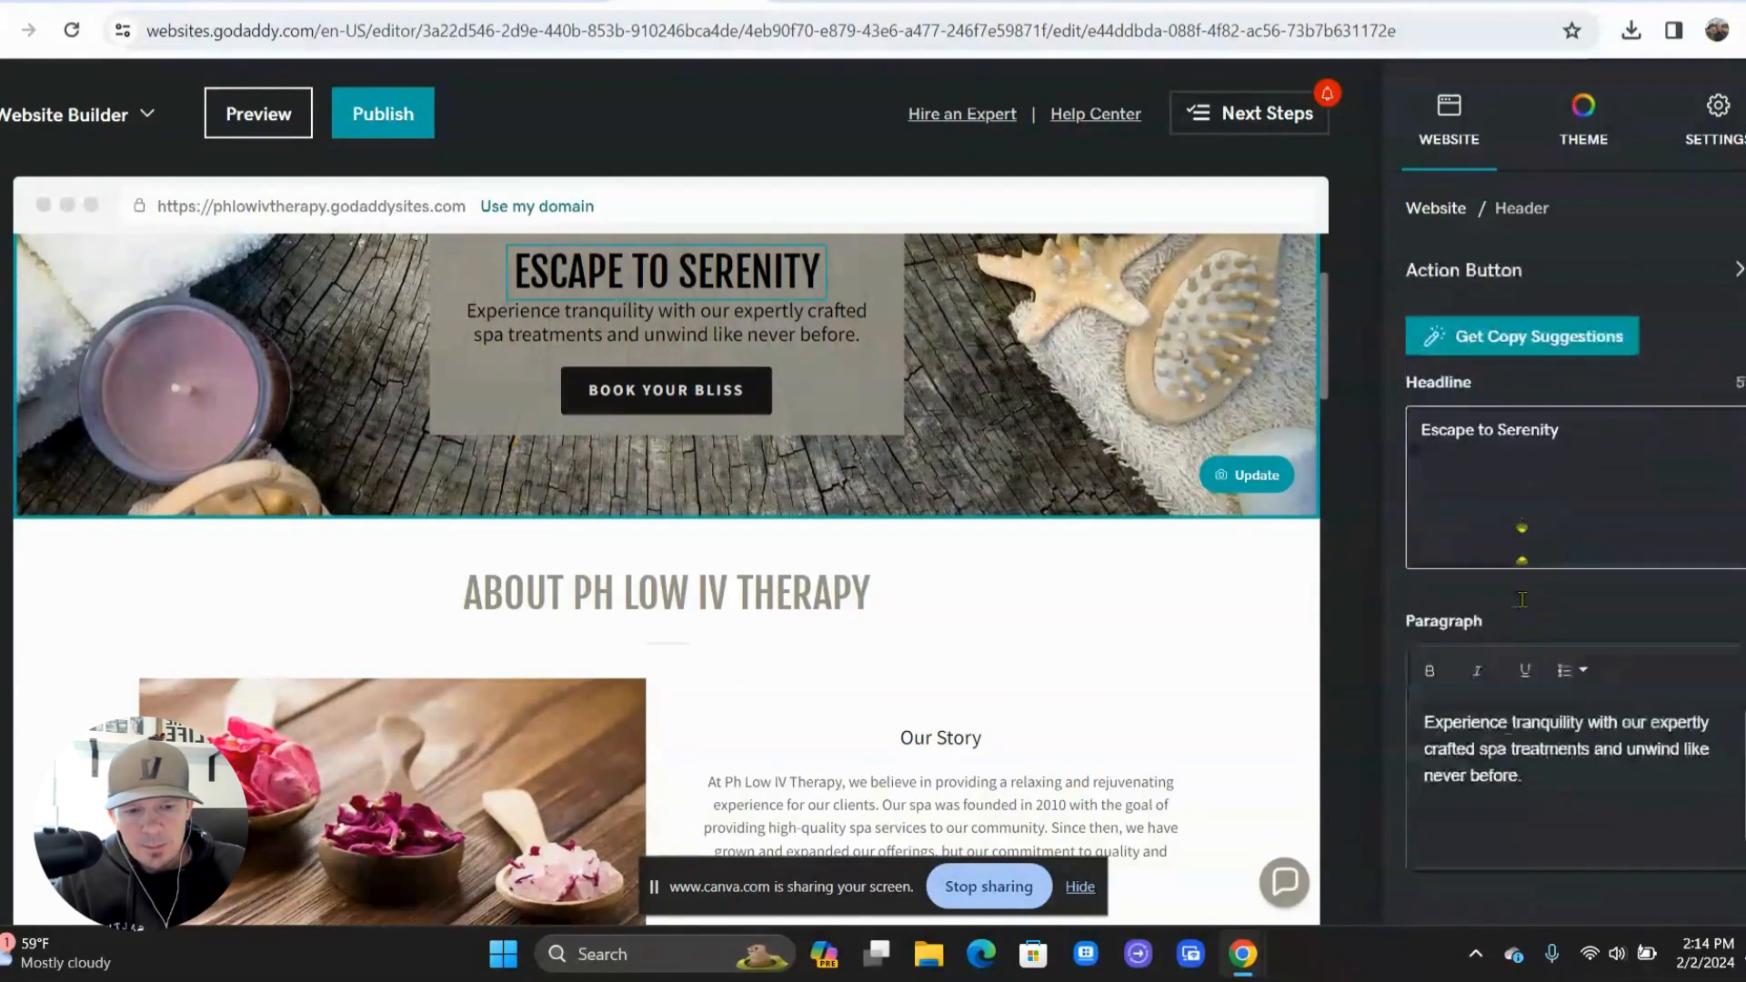
- View the copy suggestion for the header's headline and paragraph, and cancel without using it
{"action": "left_click_drag", "start_coordinate": [1541, 743], "coordinate": [1413, 621]}
{"action": "left_click", "coordinate": [1481, 307]}
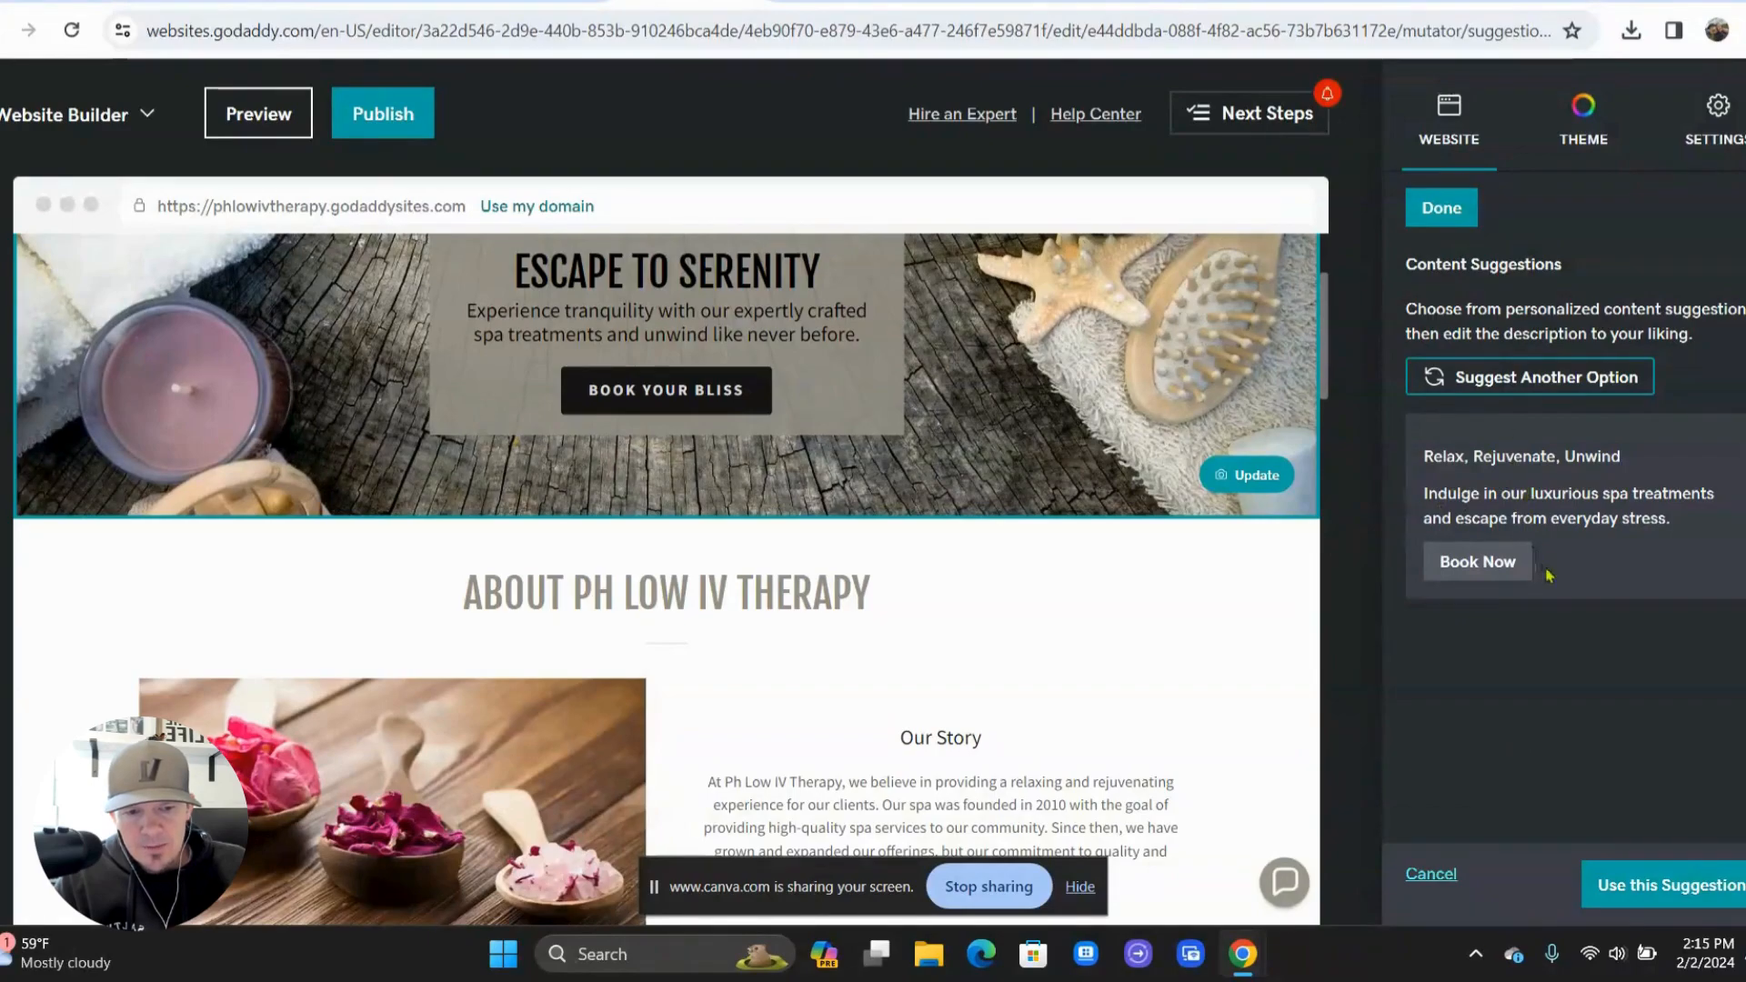
{"action": "left_click", "coordinate": [1430, 873]}
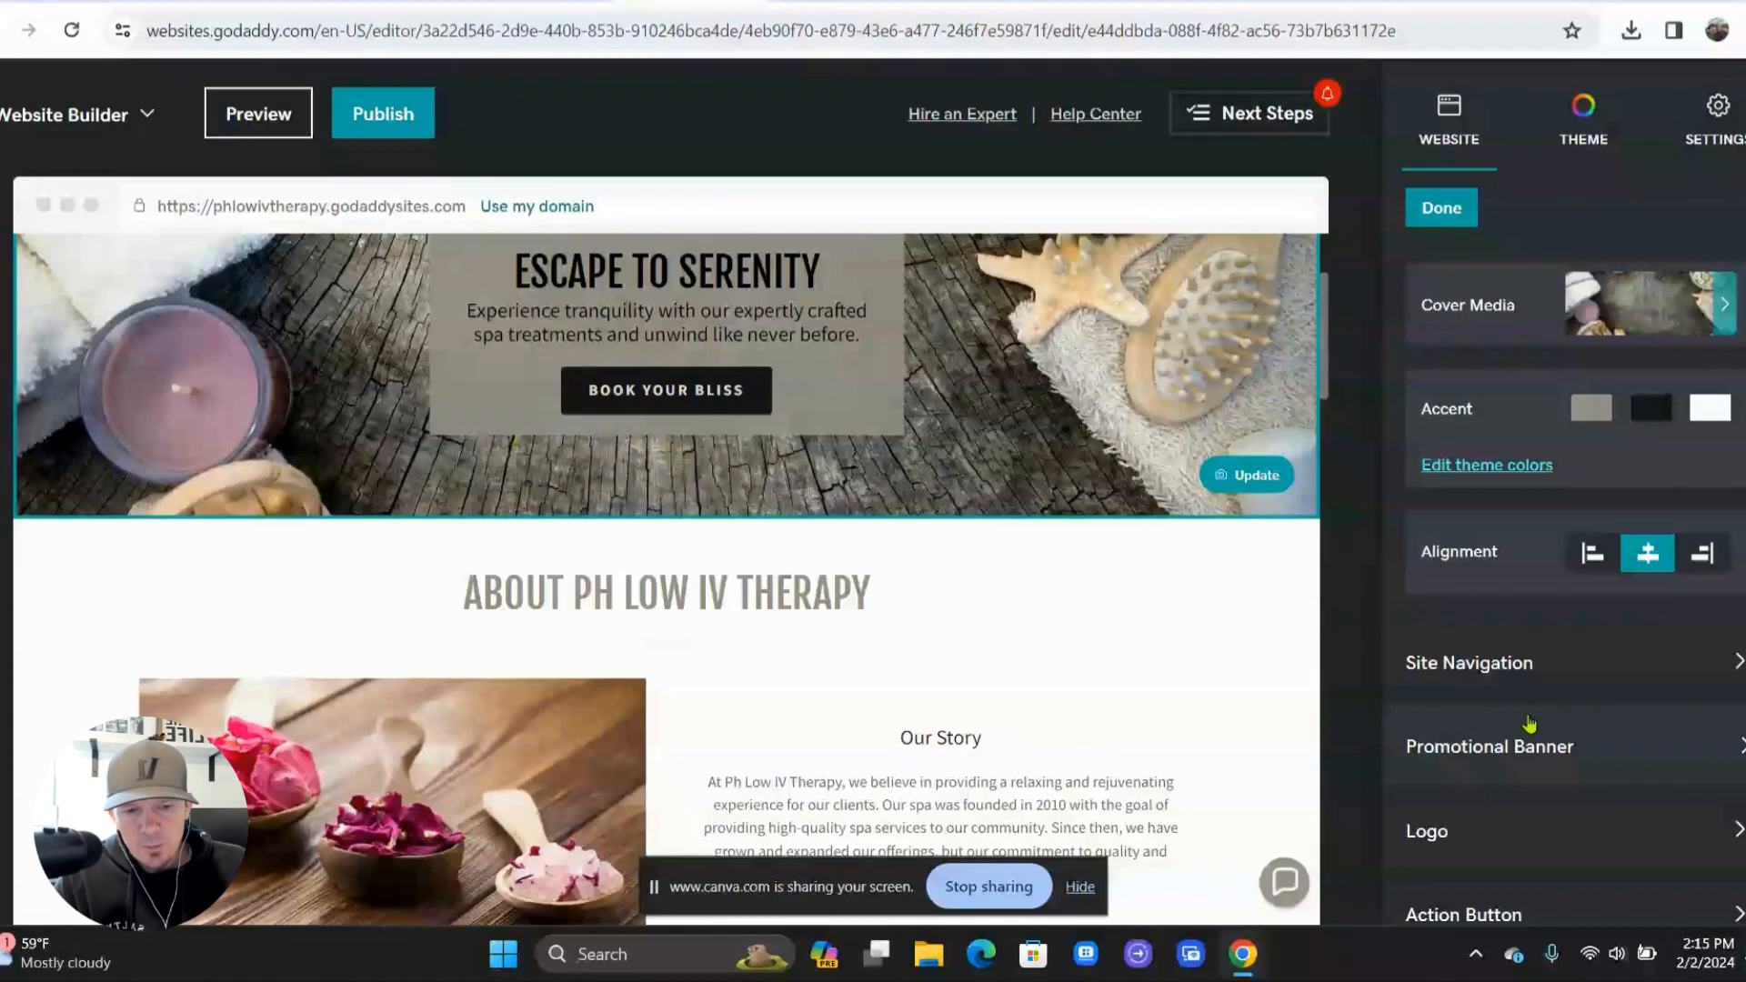
{"action": "scroll", "coordinate": [1530, 723], "scroll_direction": "down", "scroll_amount": 6}
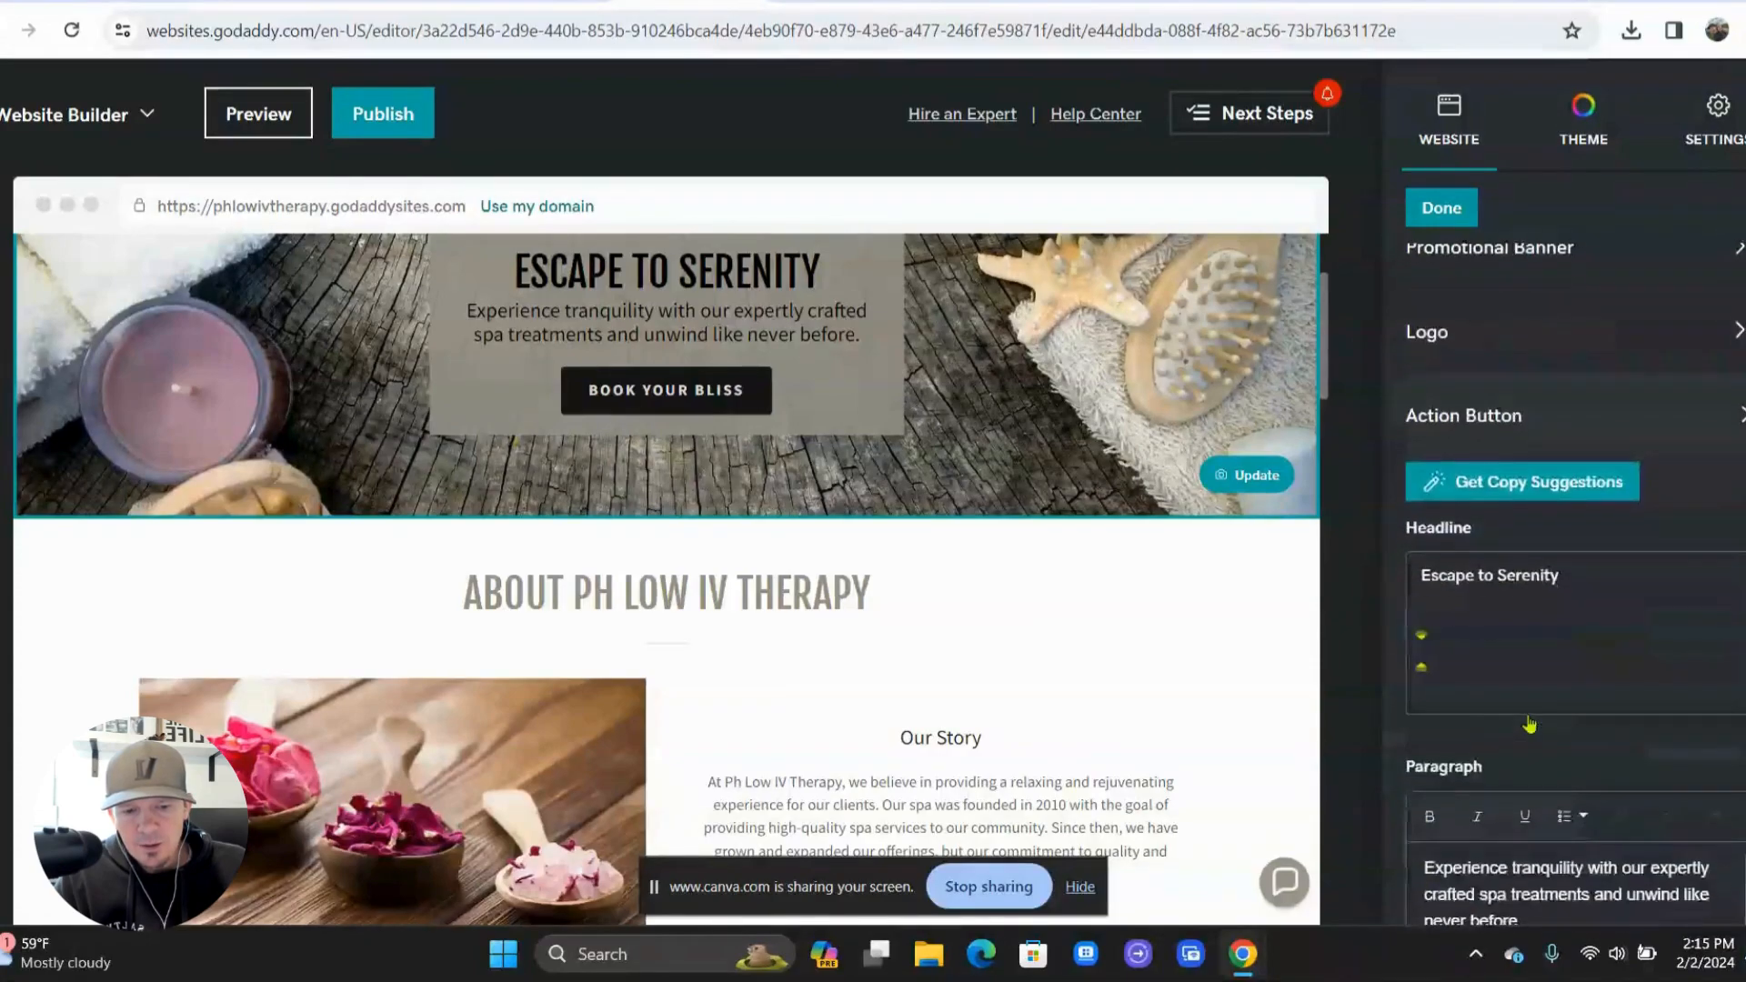
{"action": "scroll", "coordinate": [1530, 723], "scroll_direction": "down", "scroll_amount": 2}
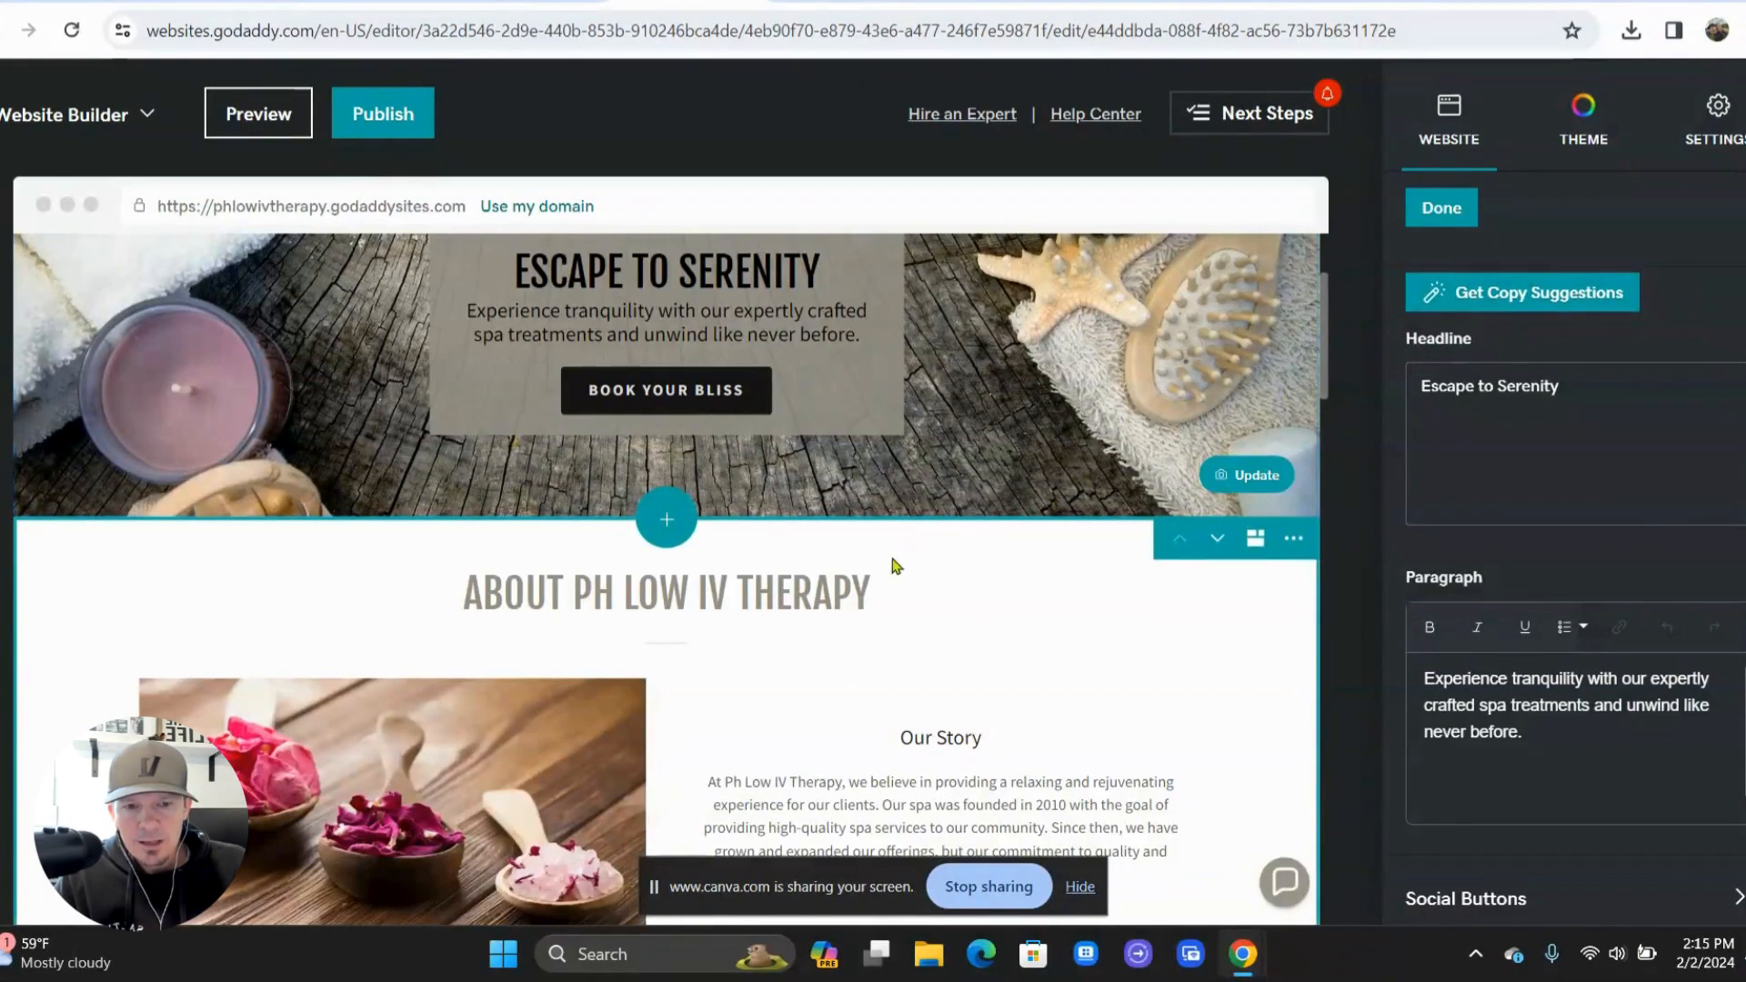
{"action": "scroll", "coordinate": [830, 668], "scroll_direction": "down", "scroll_amount": 2}
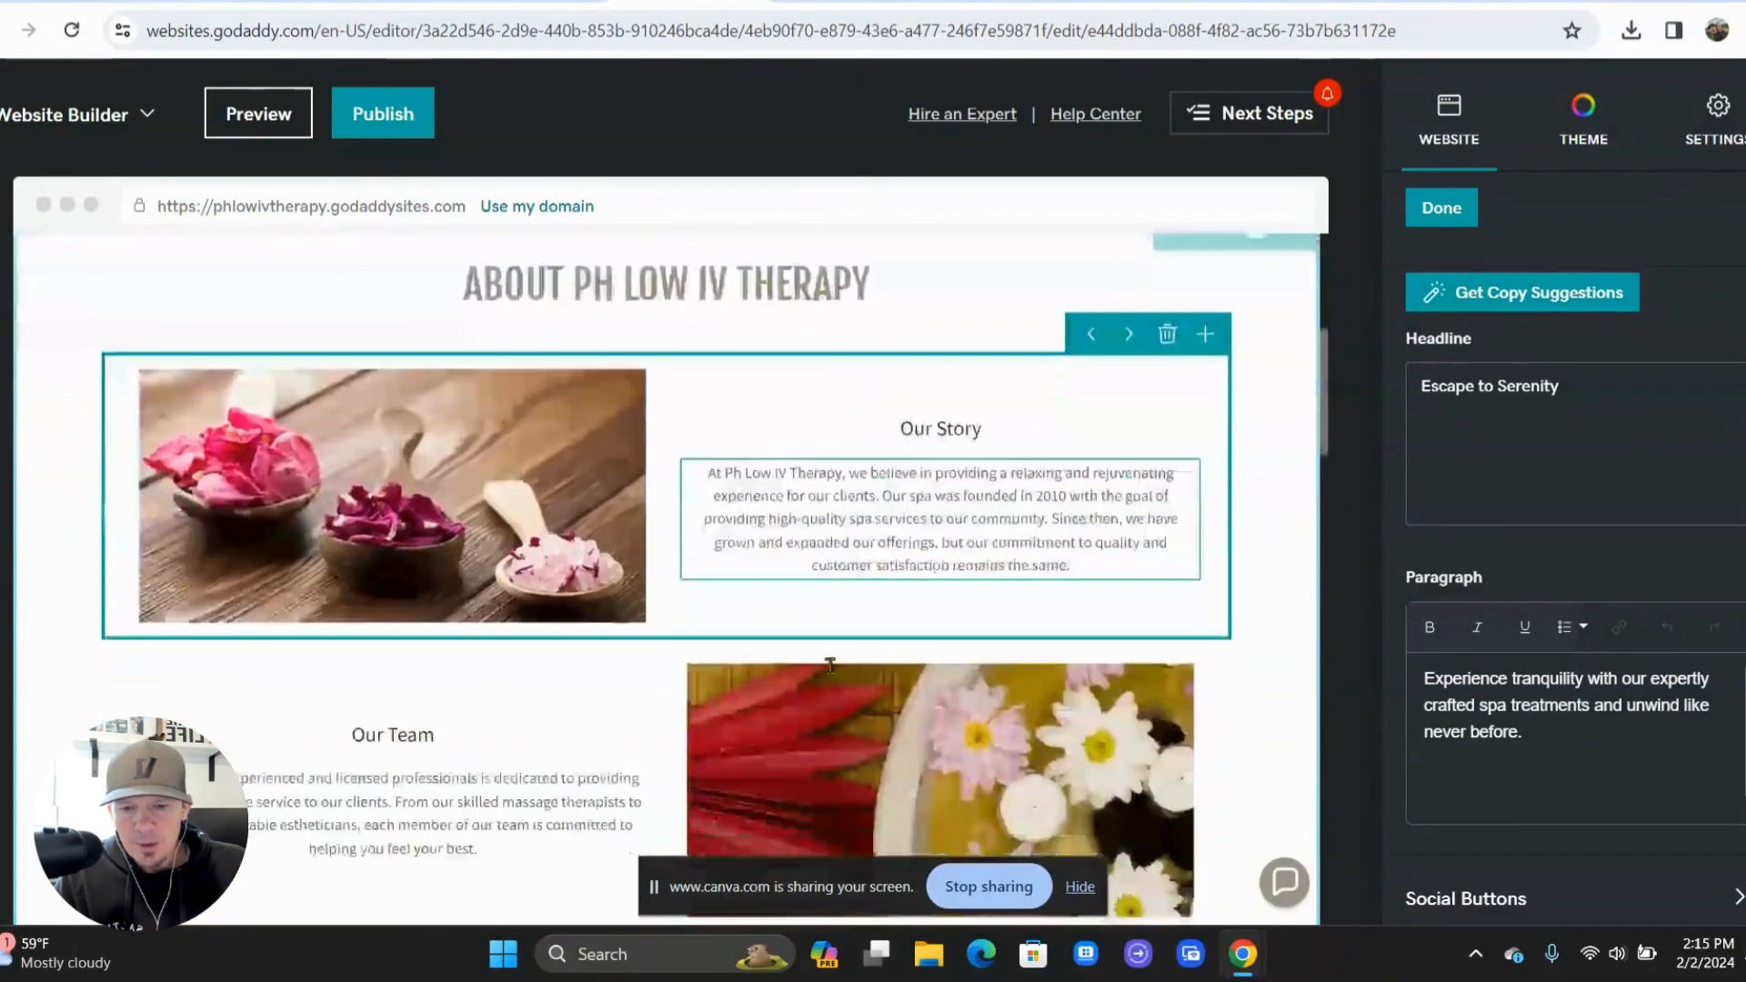
{"action": "scroll", "coordinate": [830, 668], "scroll_direction": "up", "scroll_amount": 4}
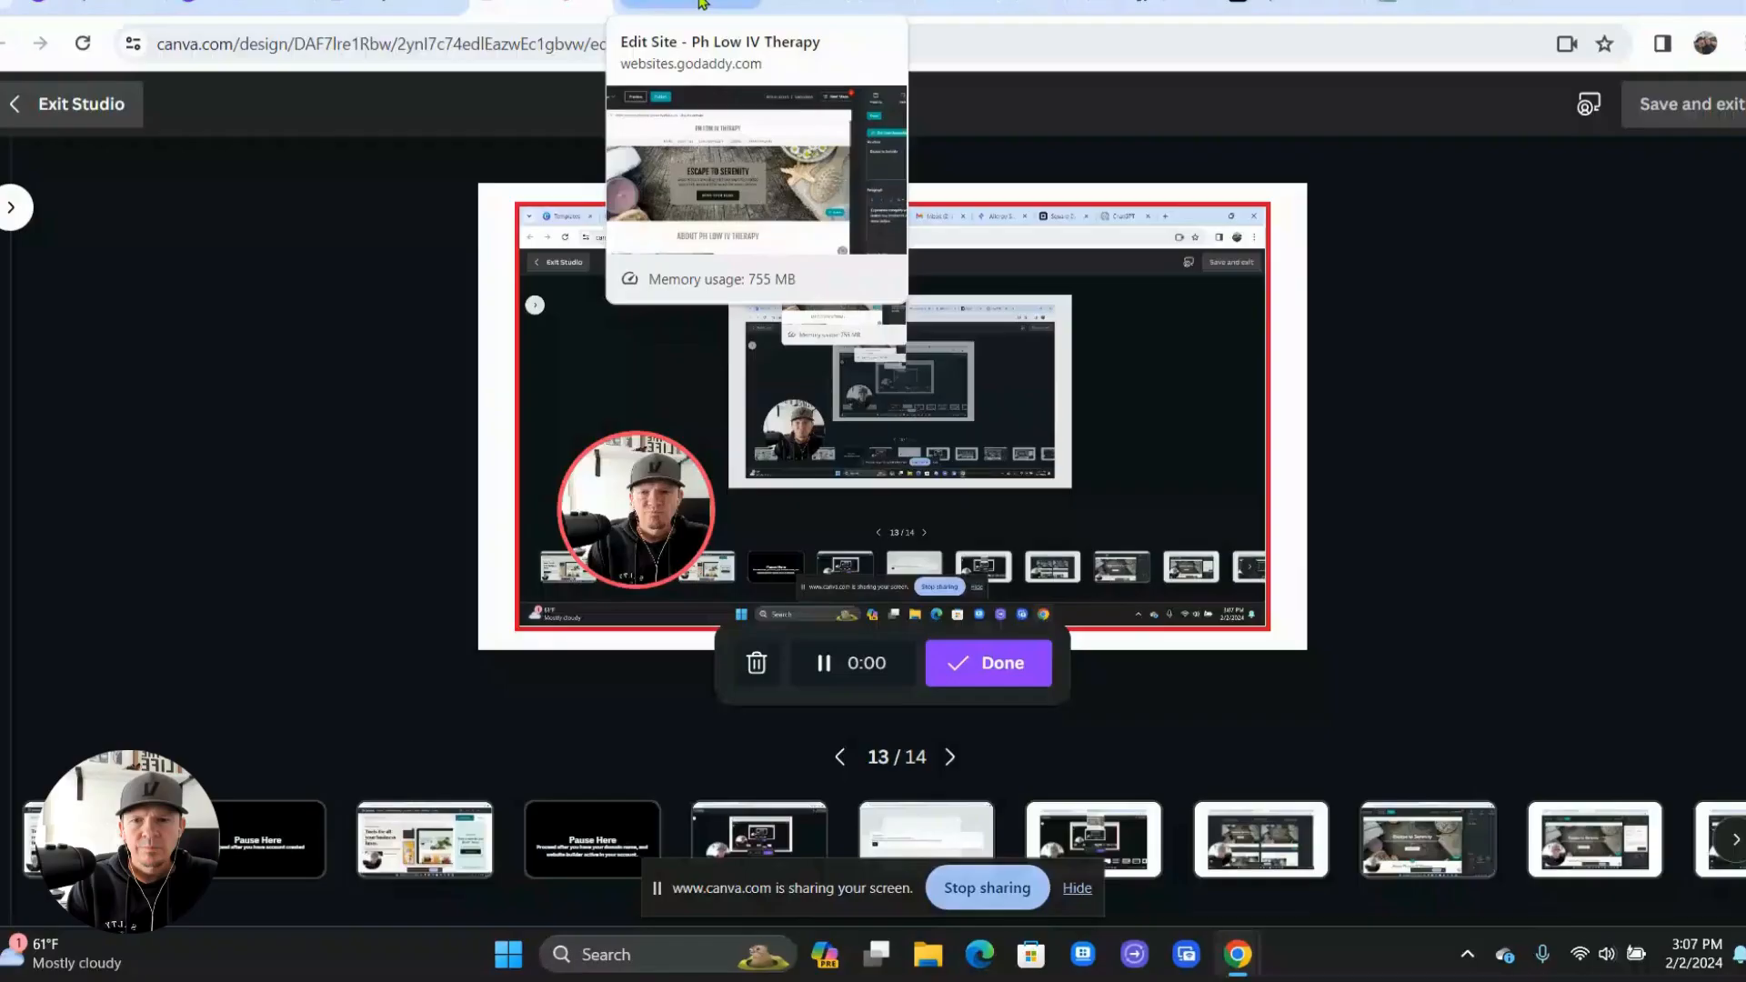
- Return to GoDaddy's Website Builder and delete the About Ph Low IV Therapy section from the Home page
{"action": "left_click", "coordinate": [701, 3]}
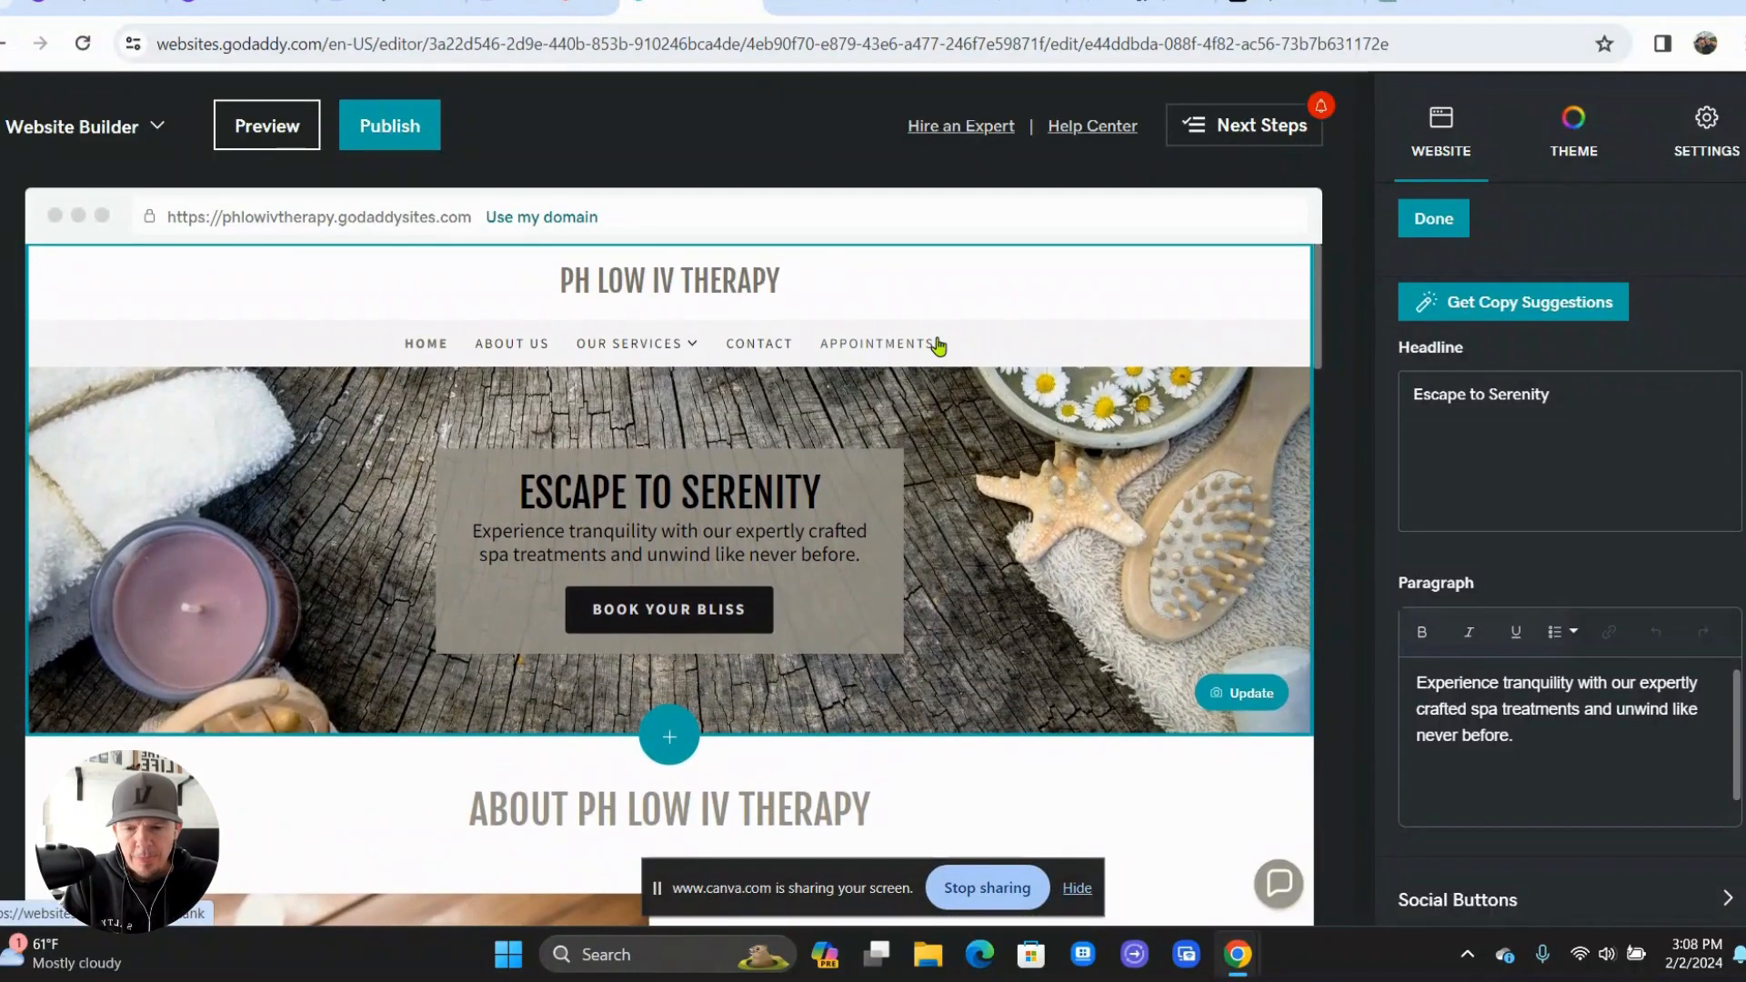
{"action": "scroll", "coordinate": [672, 523], "scroll_direction": "down", "scroll_amount": 3}
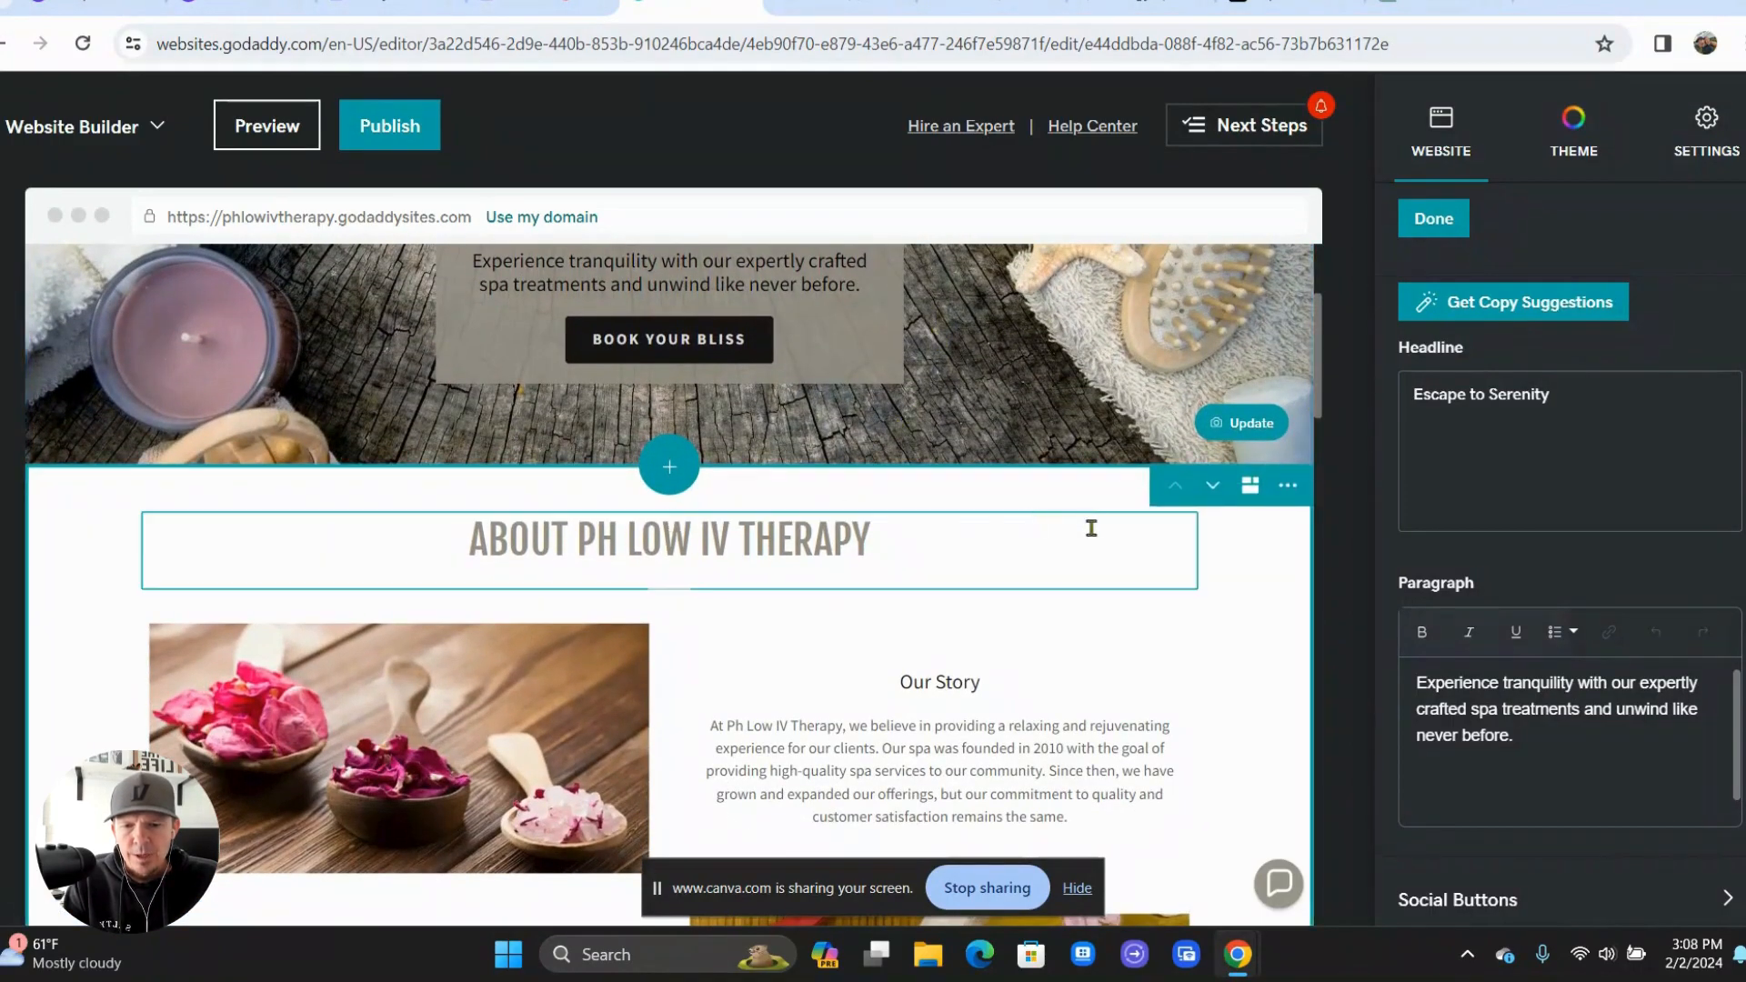
{"action": "left_click", "coordinate": [1287, 485]}
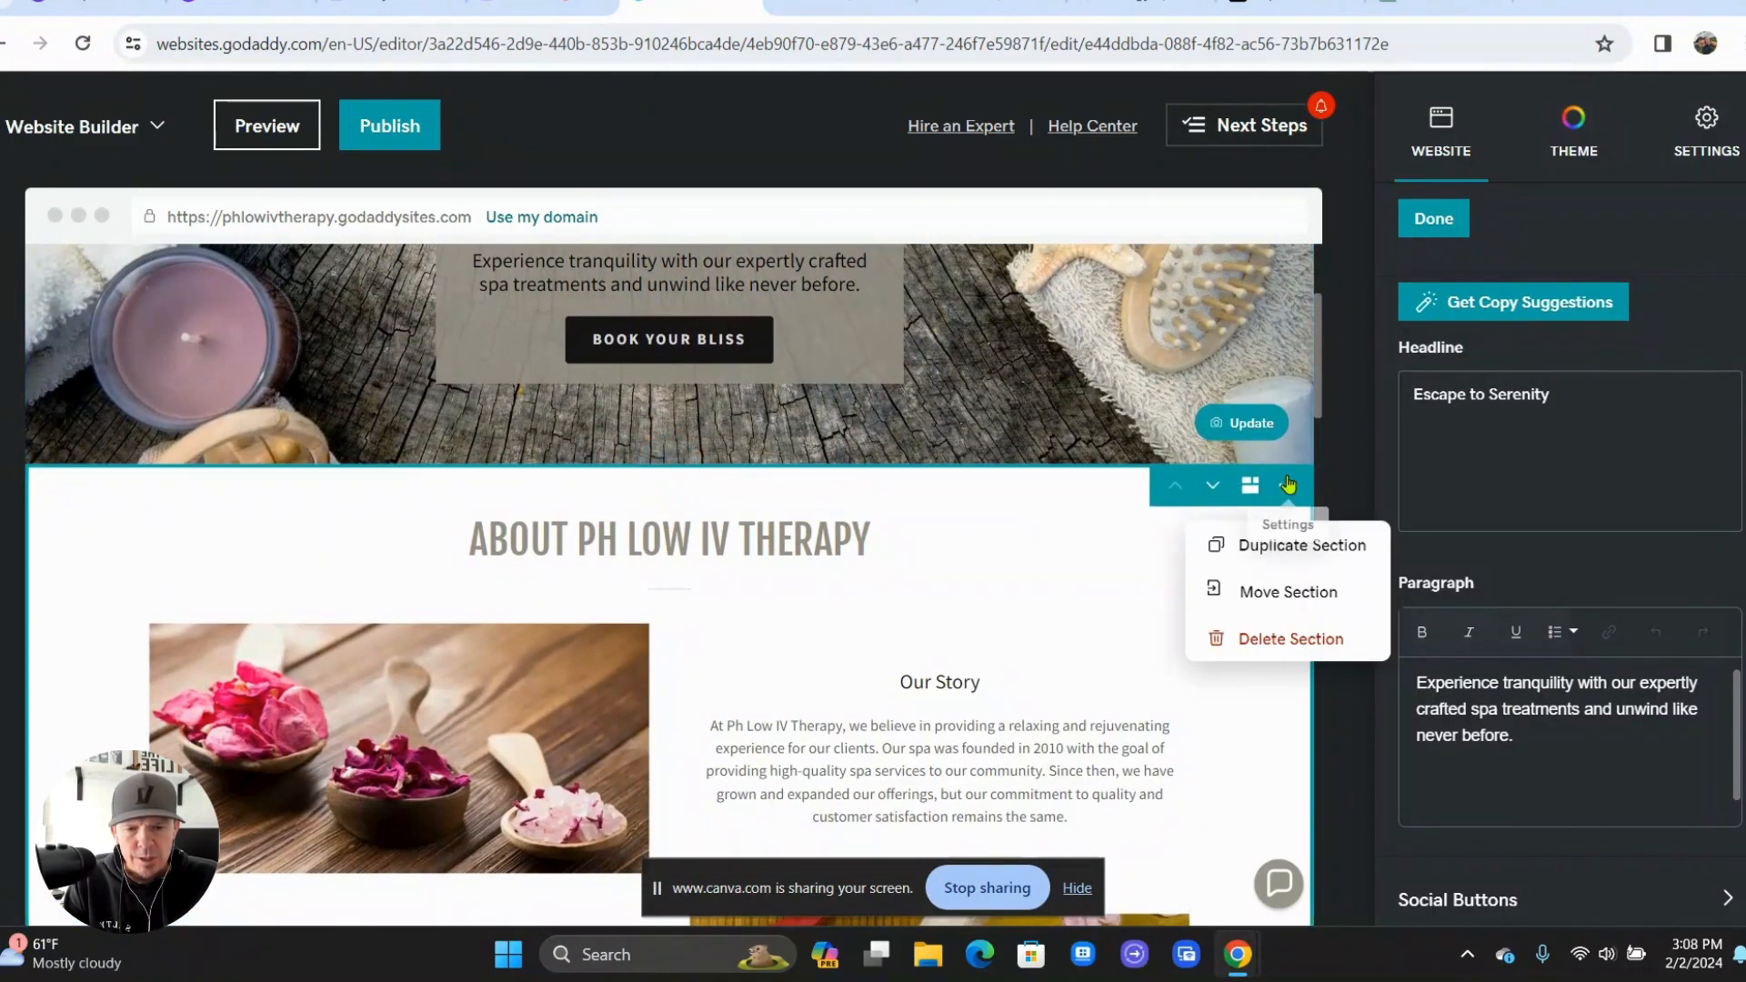
{"action": "left_click", "coordinate": [1264, 636]}
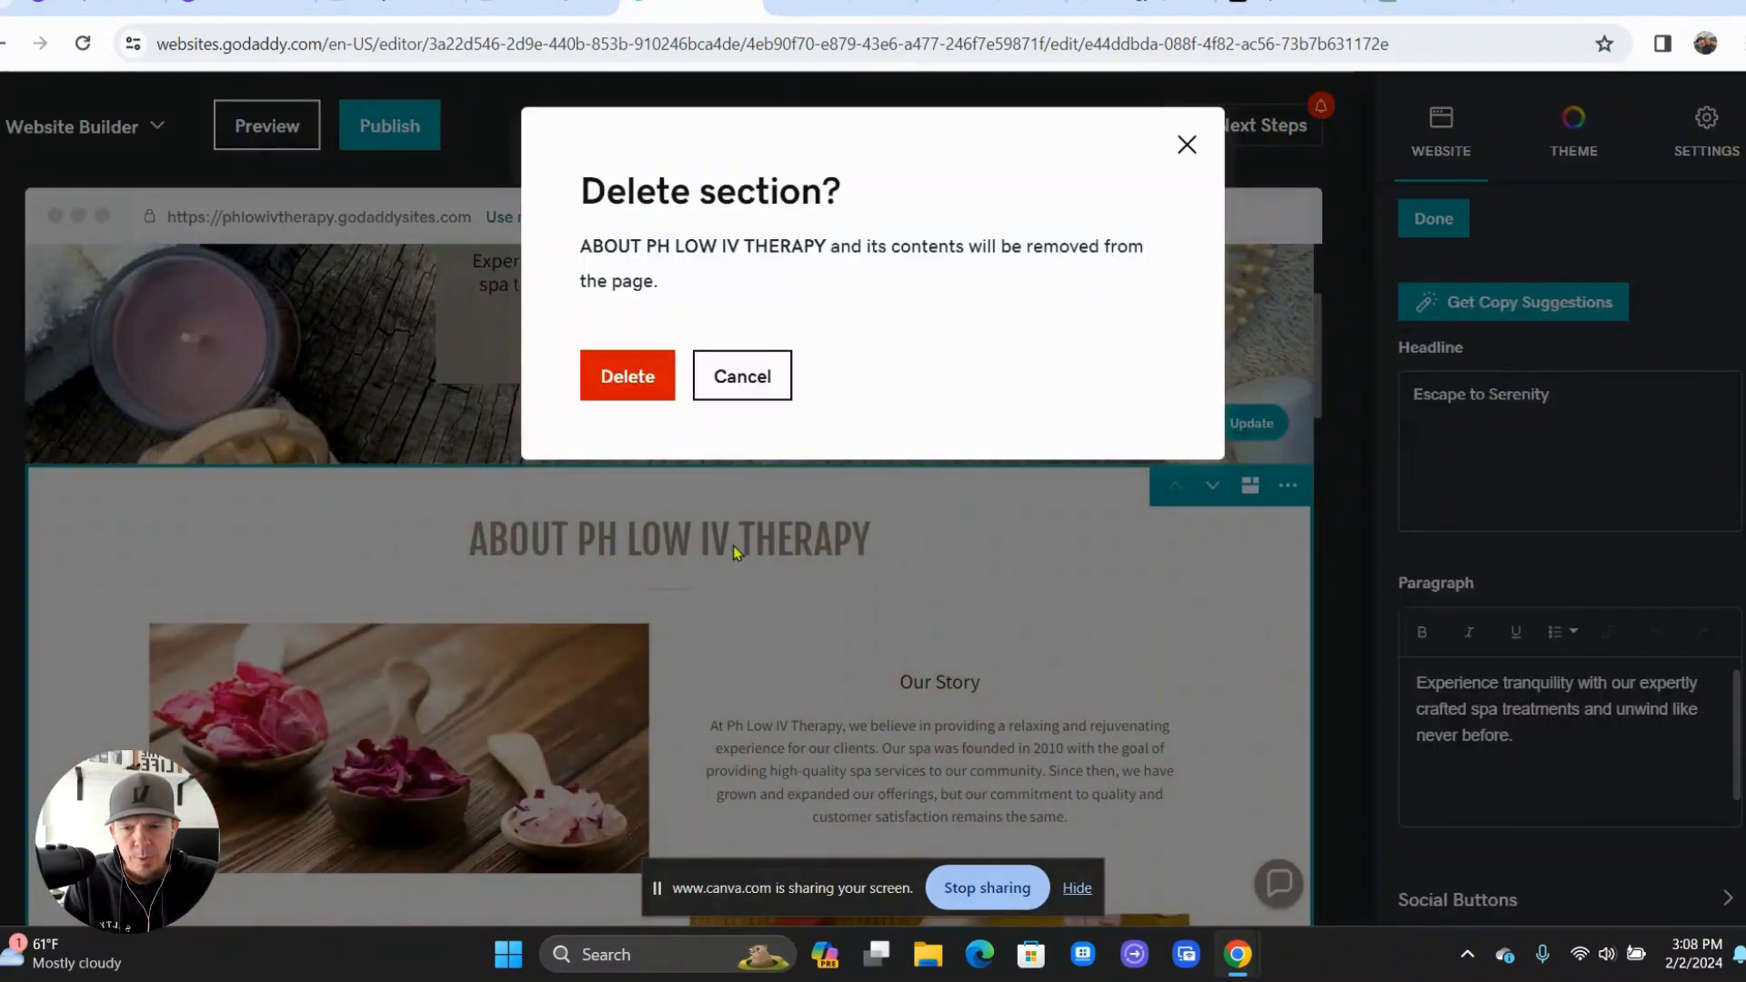
{"action": "left_click", "coordinate": [632, 374]}
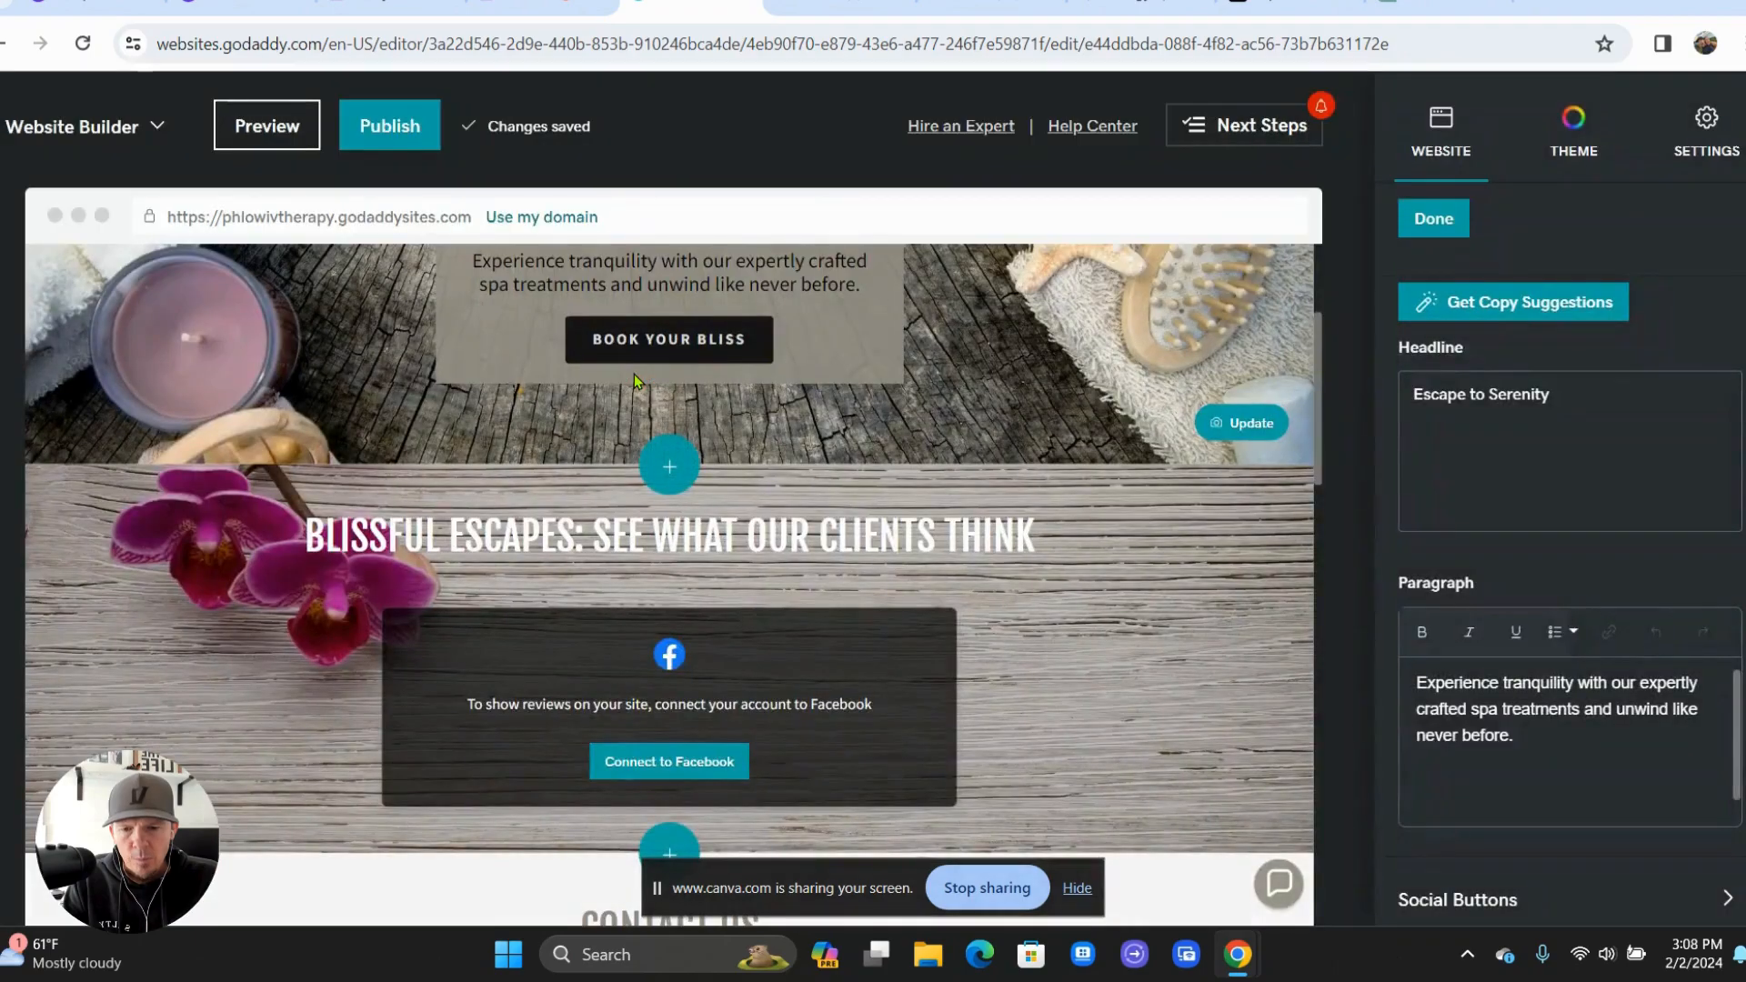
- Start adding a section between the Home page header and the client reviews, and show the General category's Content layouts
{"action": "scroll", "coordinate": [1027, 445], "scroll_direction": "down", "scroll_amount": 1}
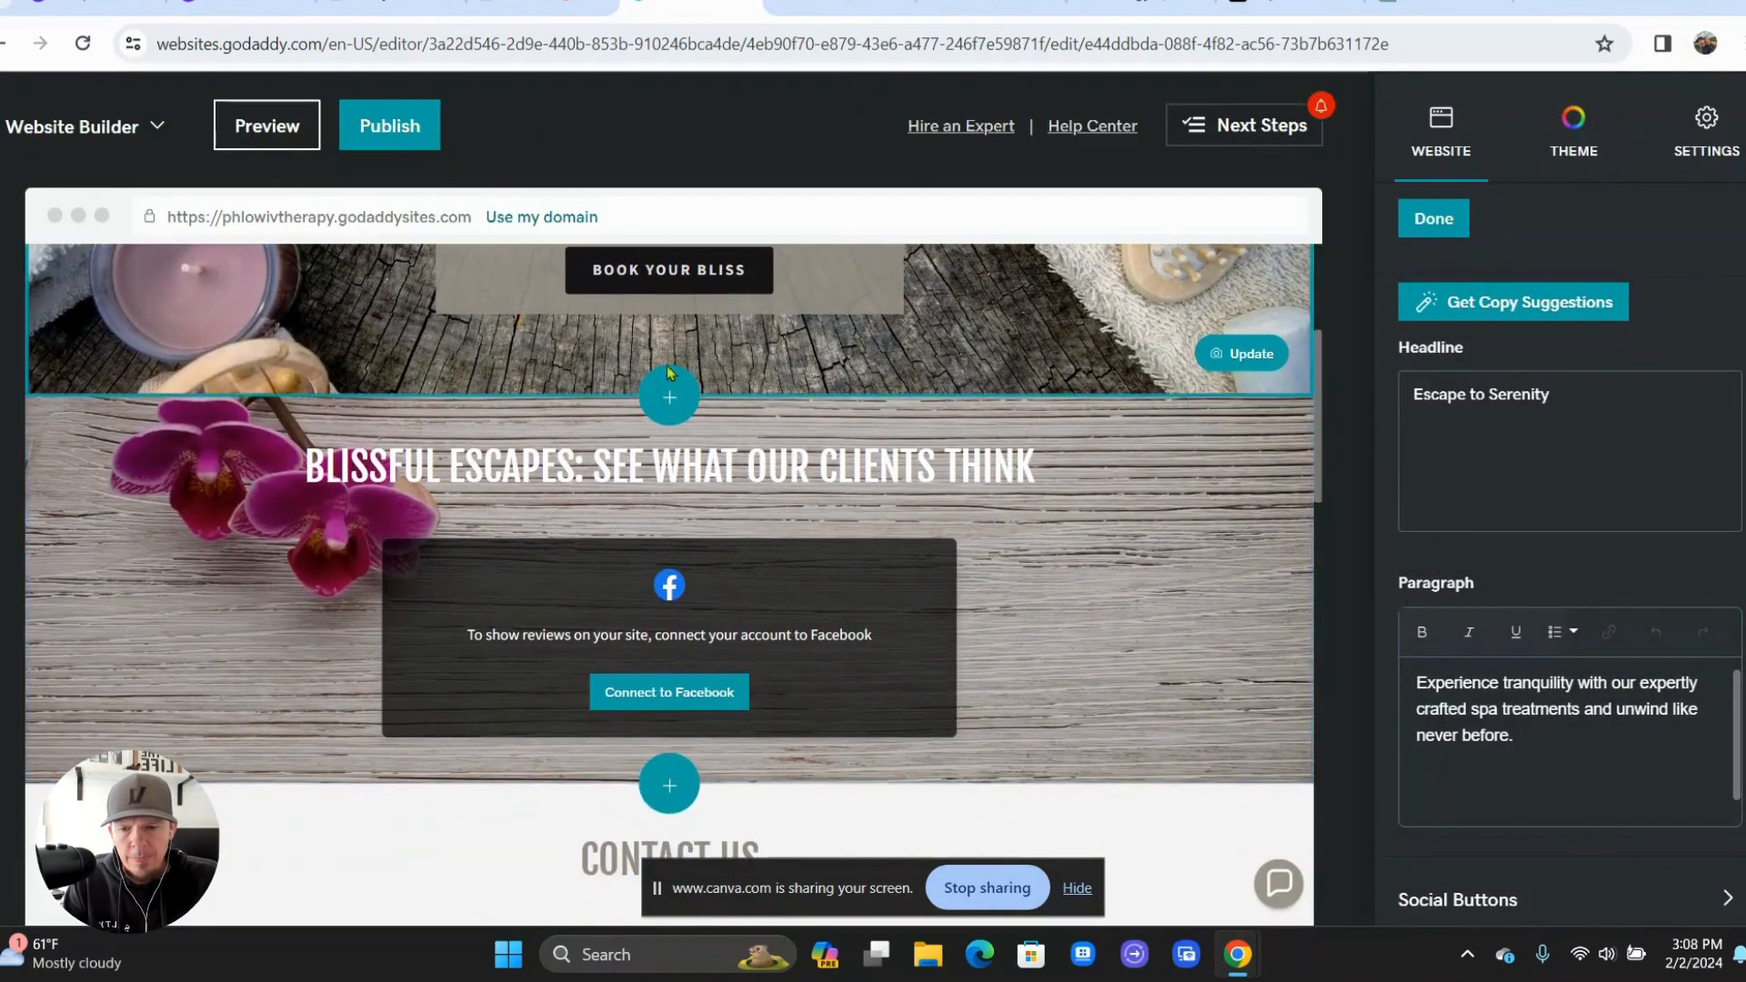
{"action": "left_click", "coordinate": [662, 400]}
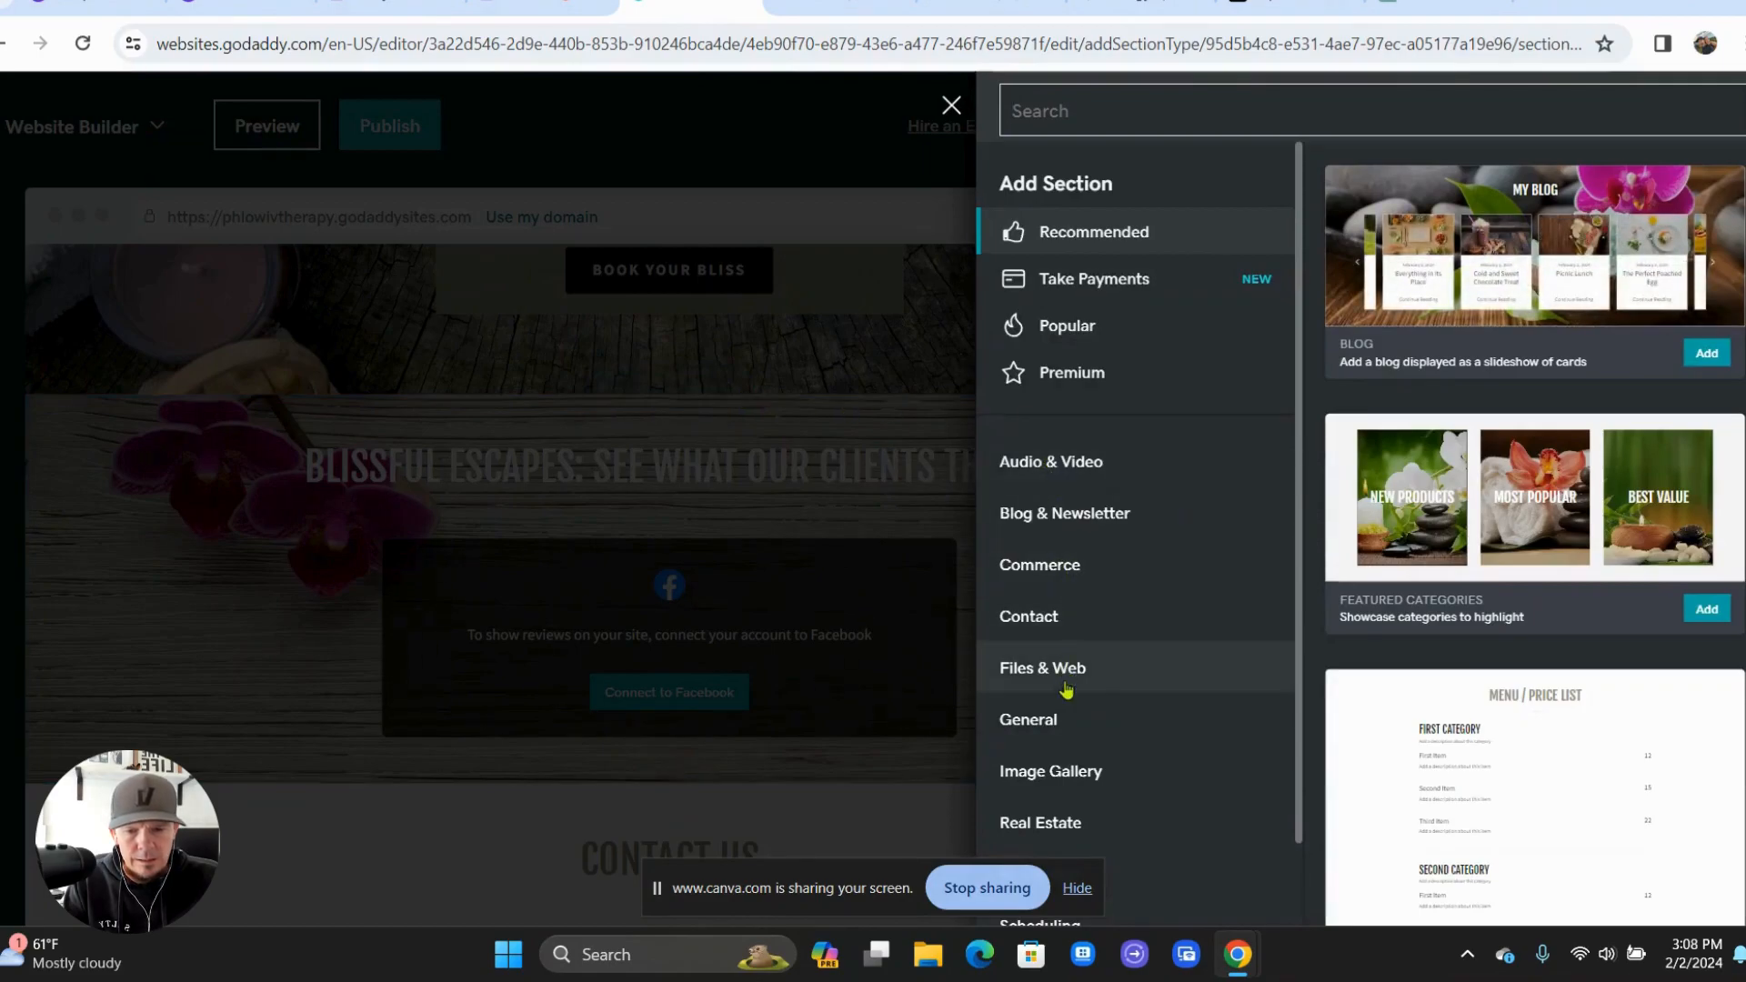
{"action": "left_click", "coordinate": [1067, 716]}
{"action": "scroll", "coordinate": [1068, 715], "scroll_direction": "down", "scroll_amount": 4}
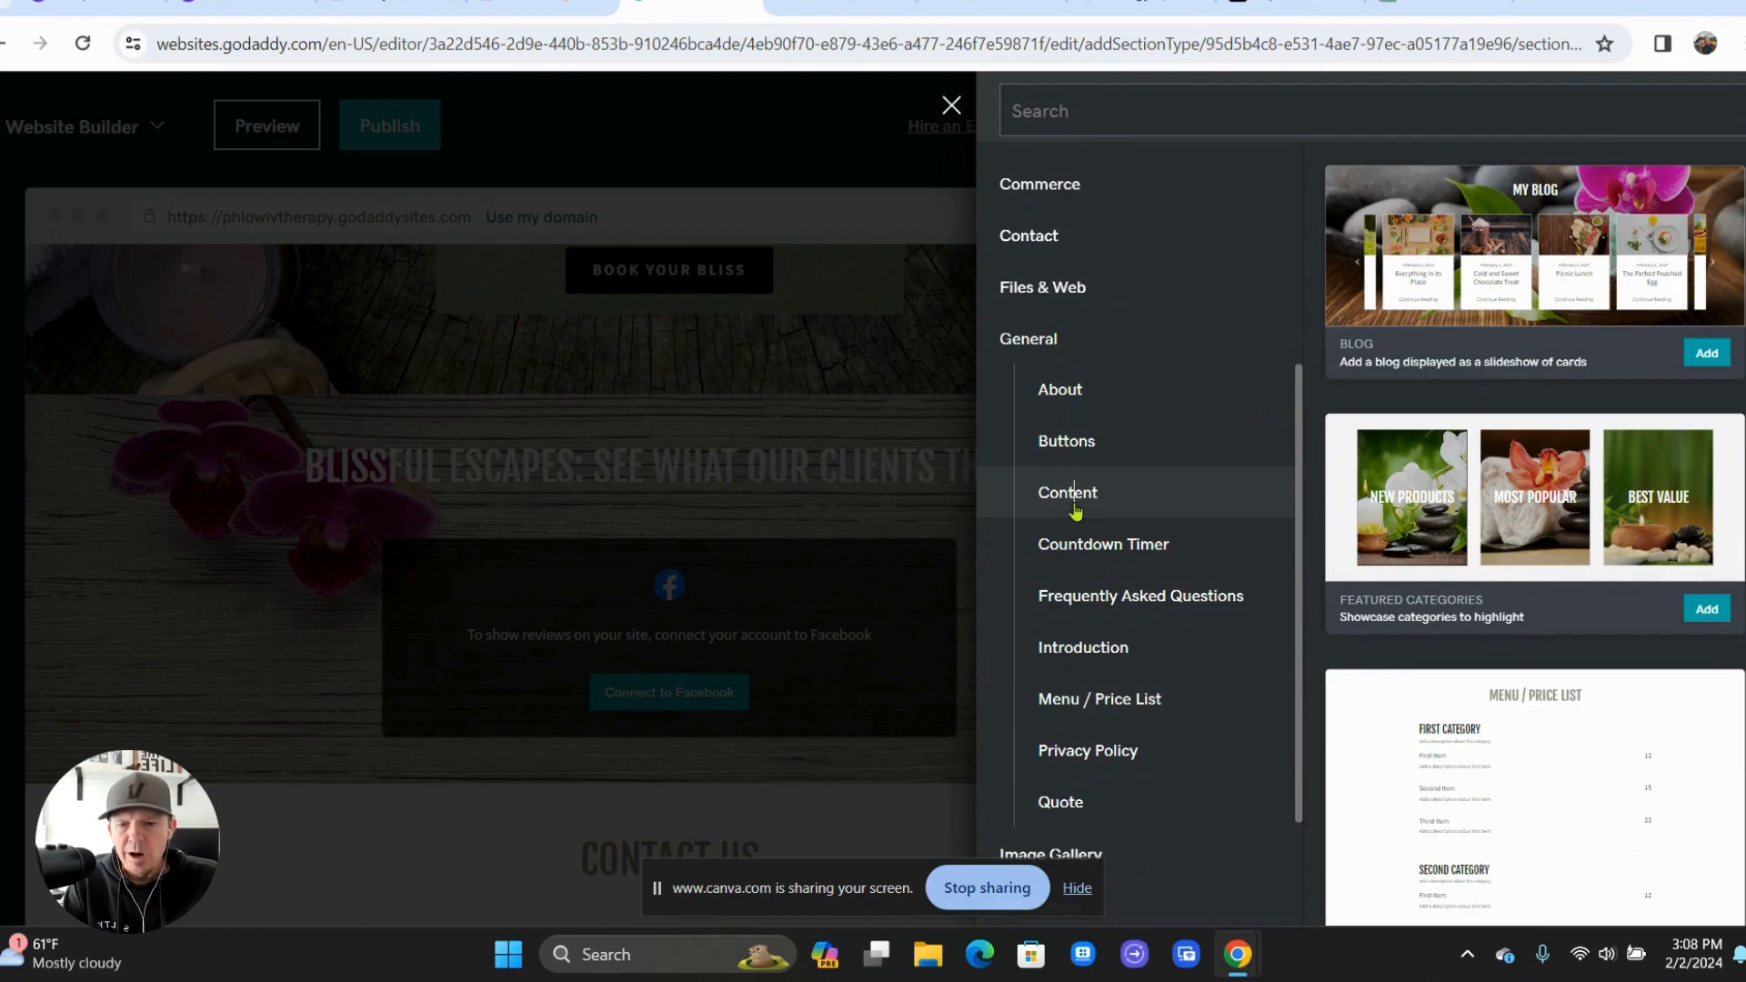
{"action": "left_click", "coordinate": [1073, 506]}
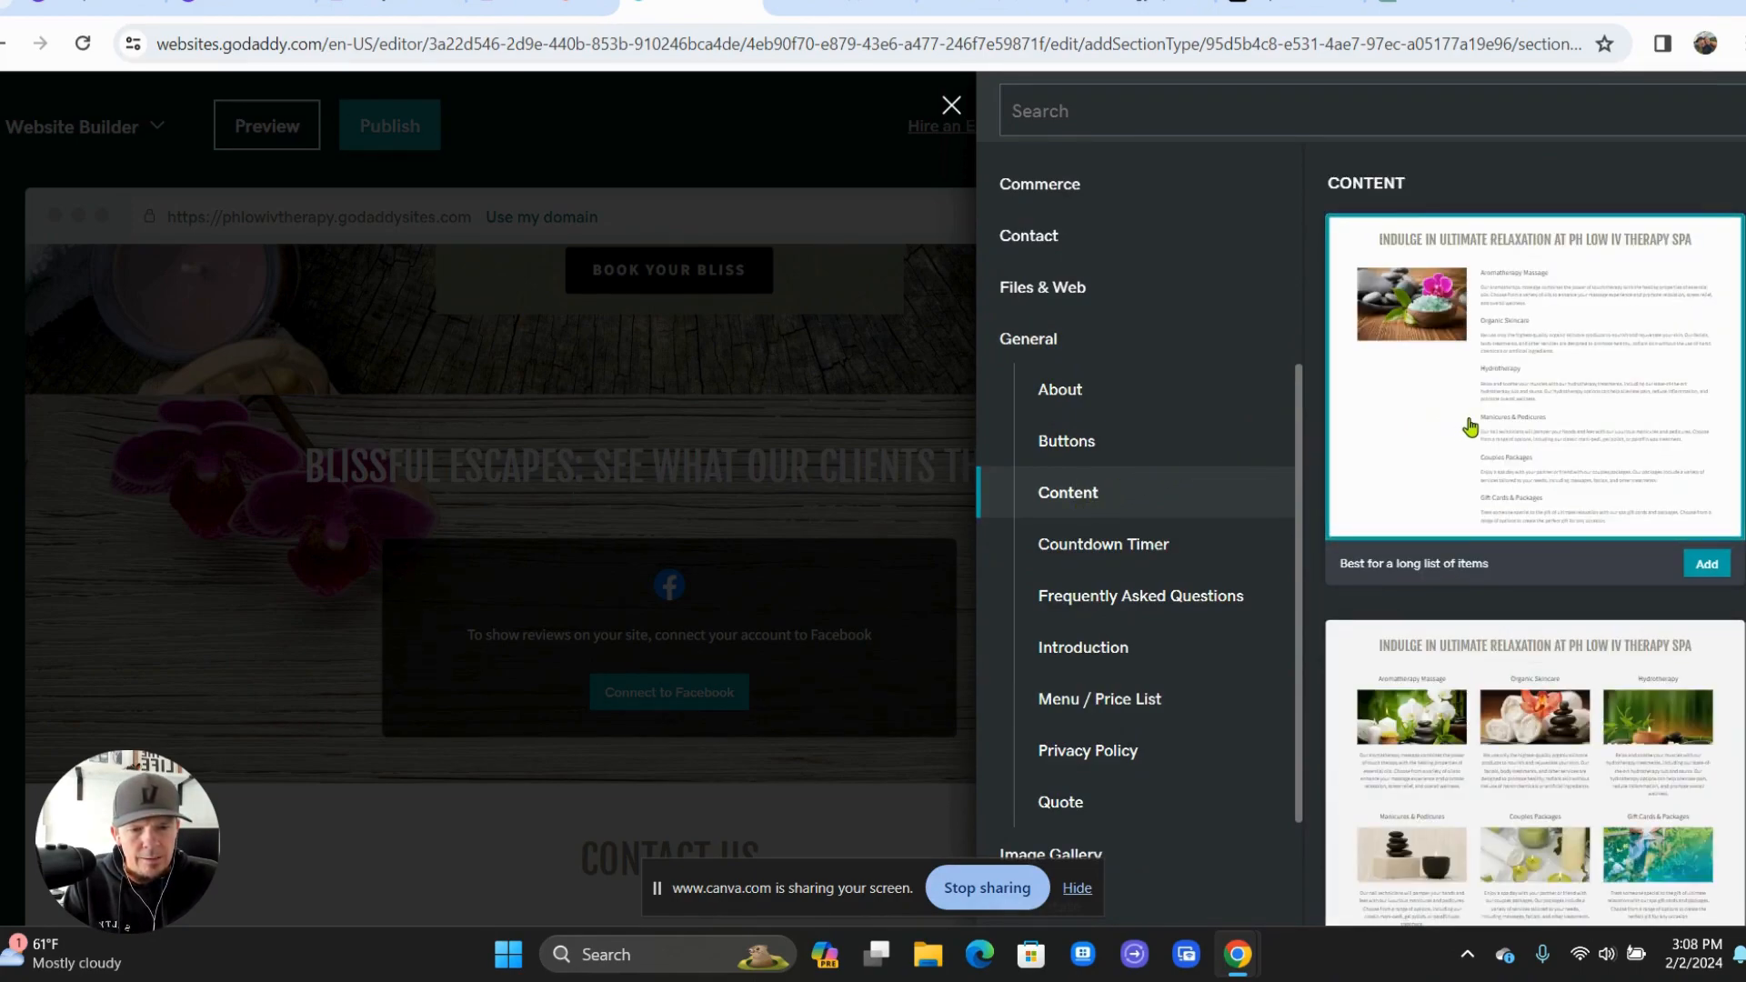
- Compare the Content layouts and add the "Feature categories with images" section to the Home page
{"action": "scroll", "coordinate": [1470, 425], "scroll_direction": "down", "scroll_amount": 3}
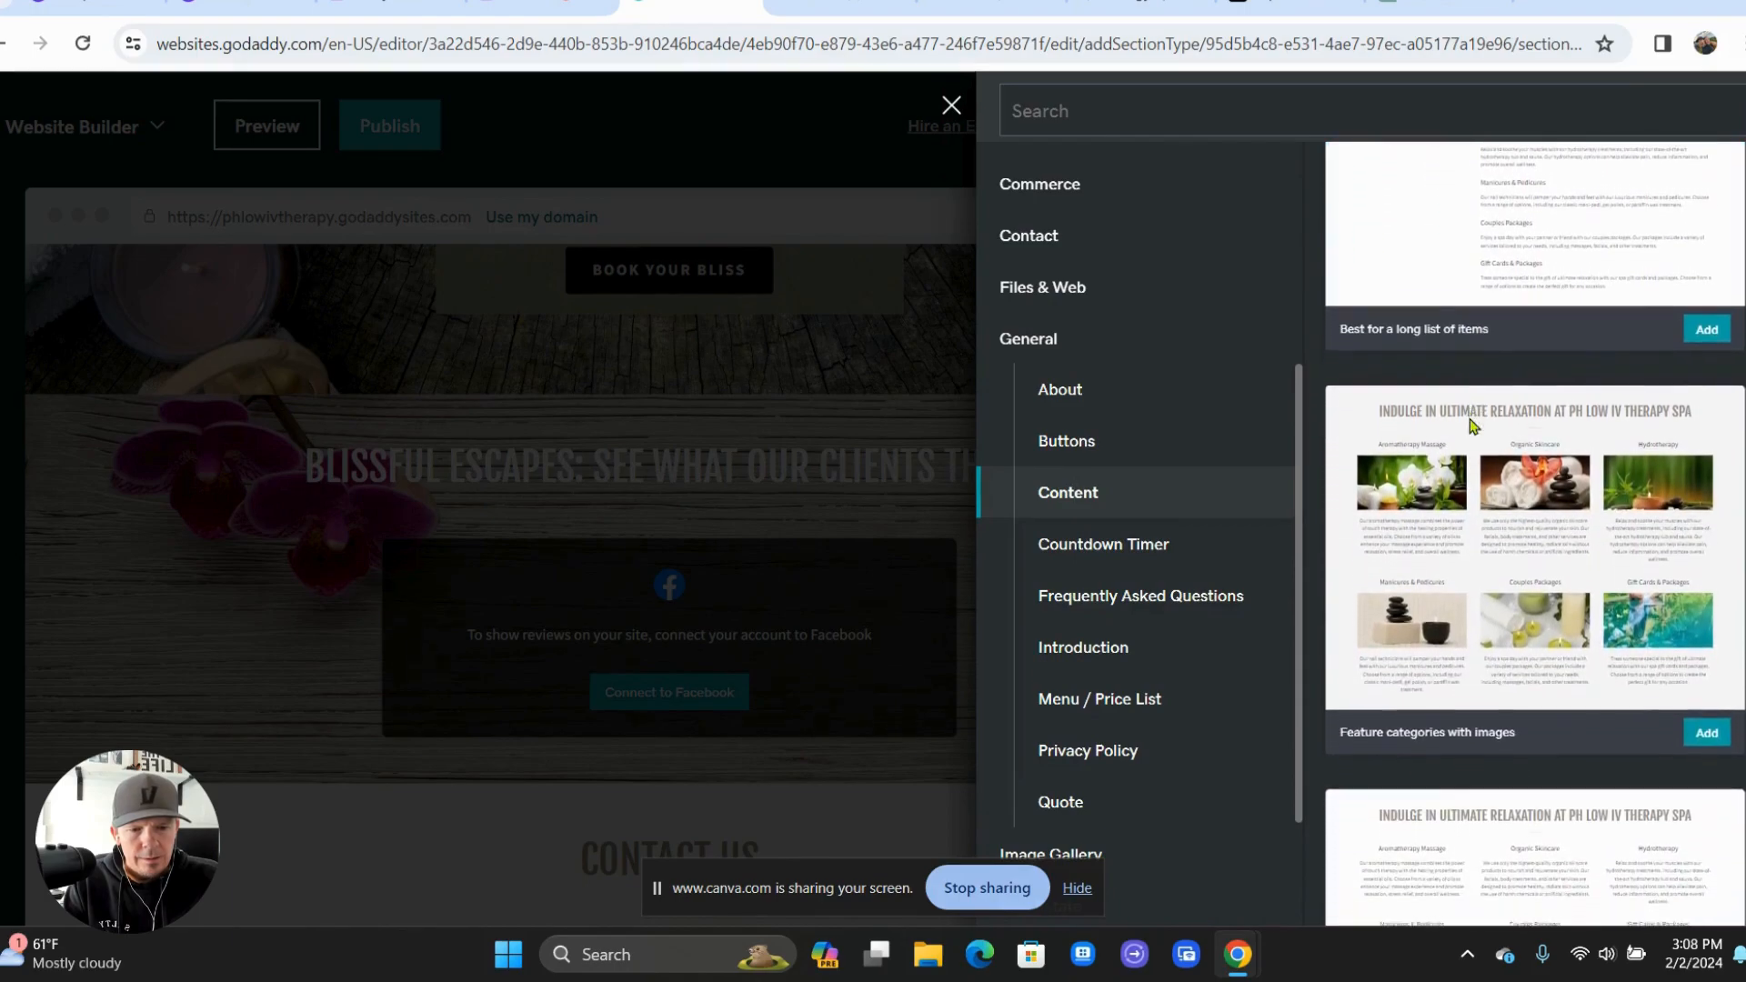
{"action": "scroll", "coordinate": [1473, 425], "scroll_direction": "down", "scroll_amount": 1}
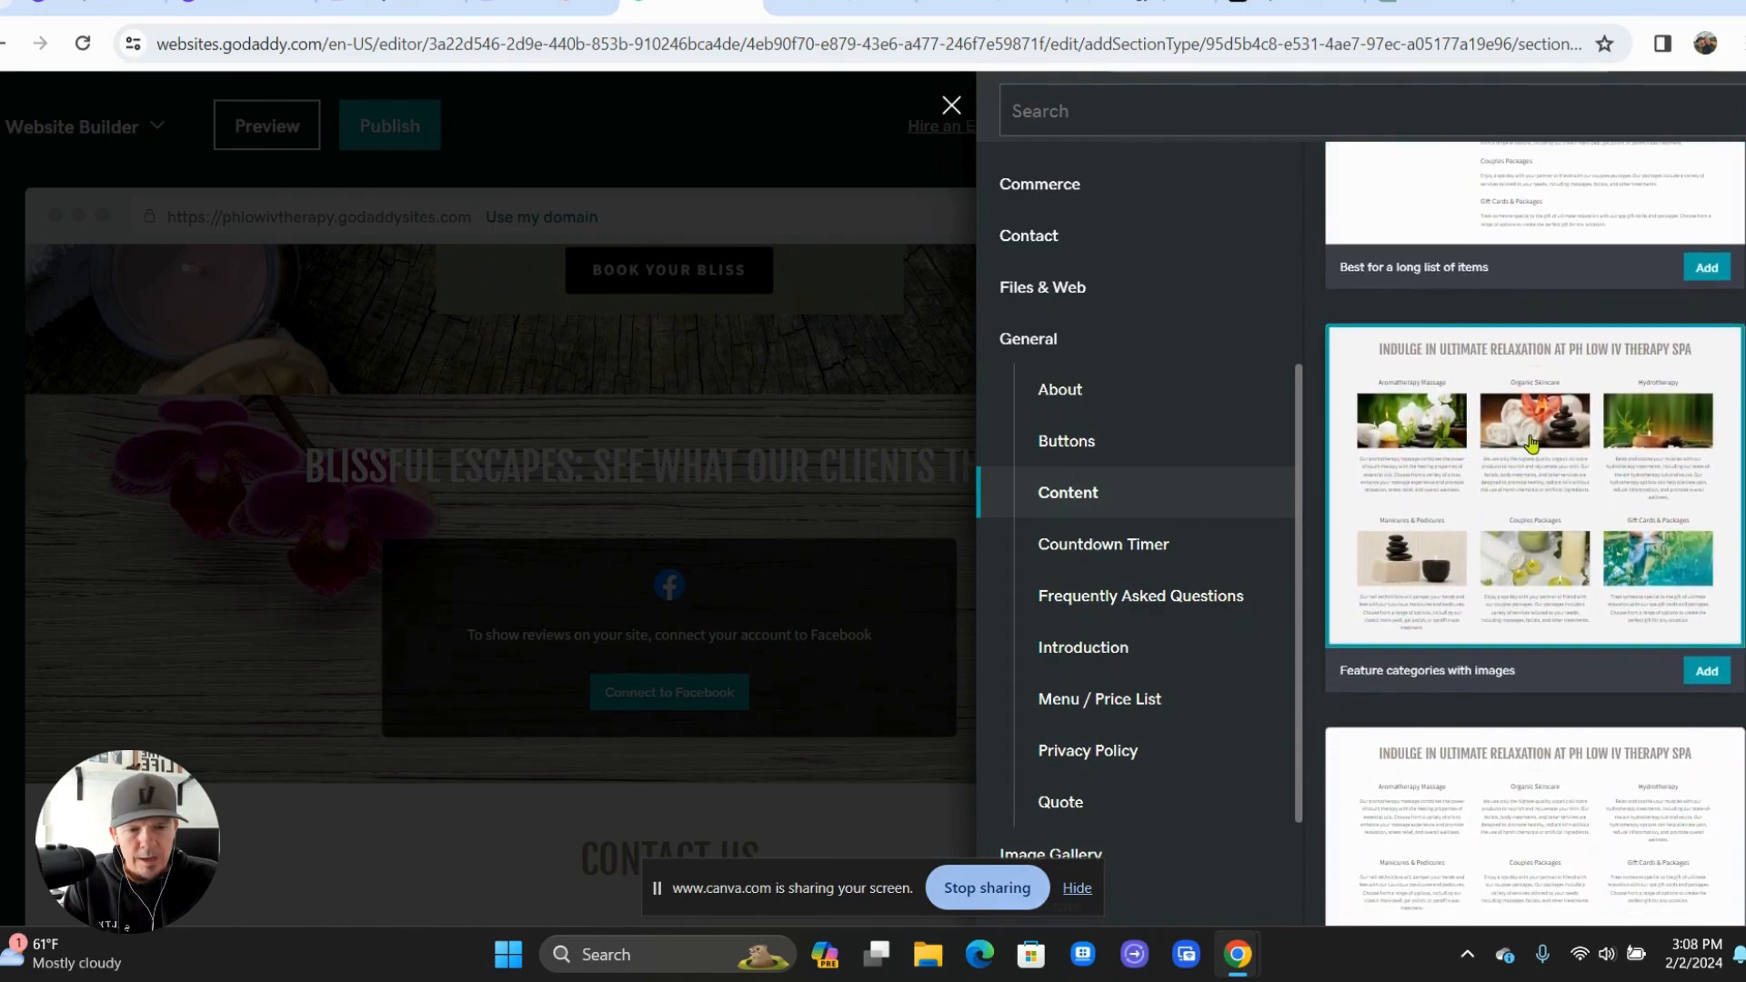
{"action": "scroll", "coordinate": [1533, 509], "scroll_direction": "down", "scroll_amount": 10}
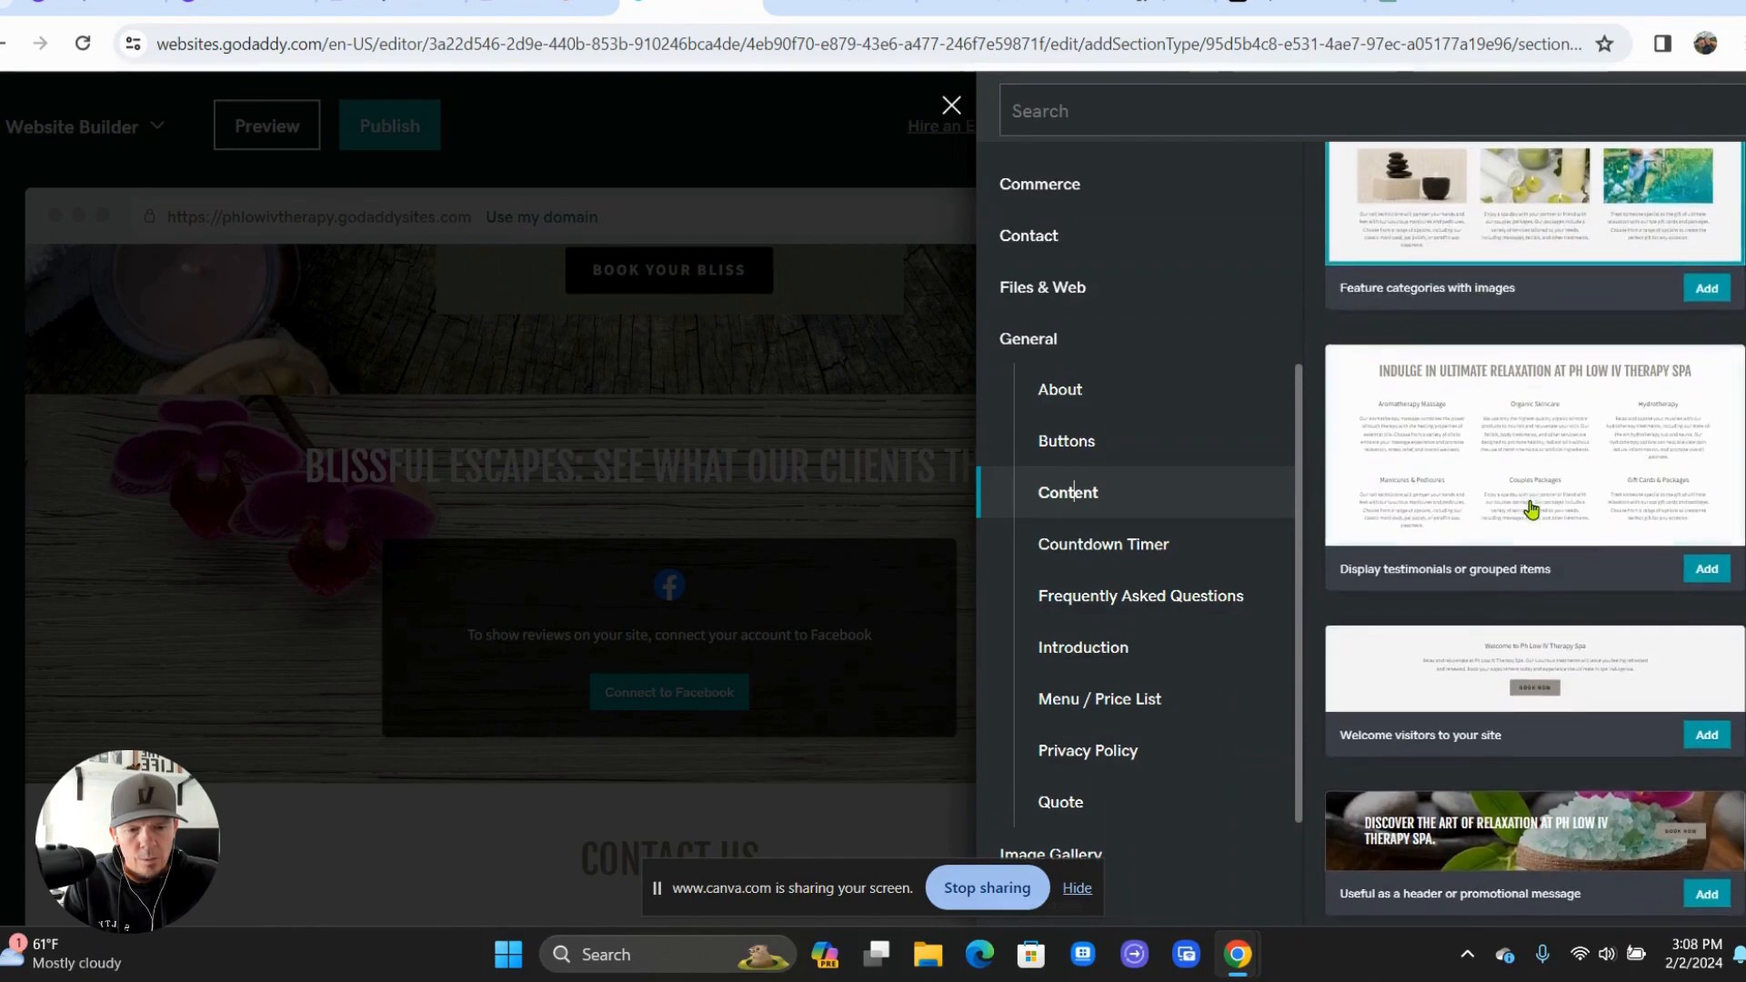
{"action": "scroll", "coordinate": [1533, 509], "scroll_direction": "down", "scroll_amount": 10}
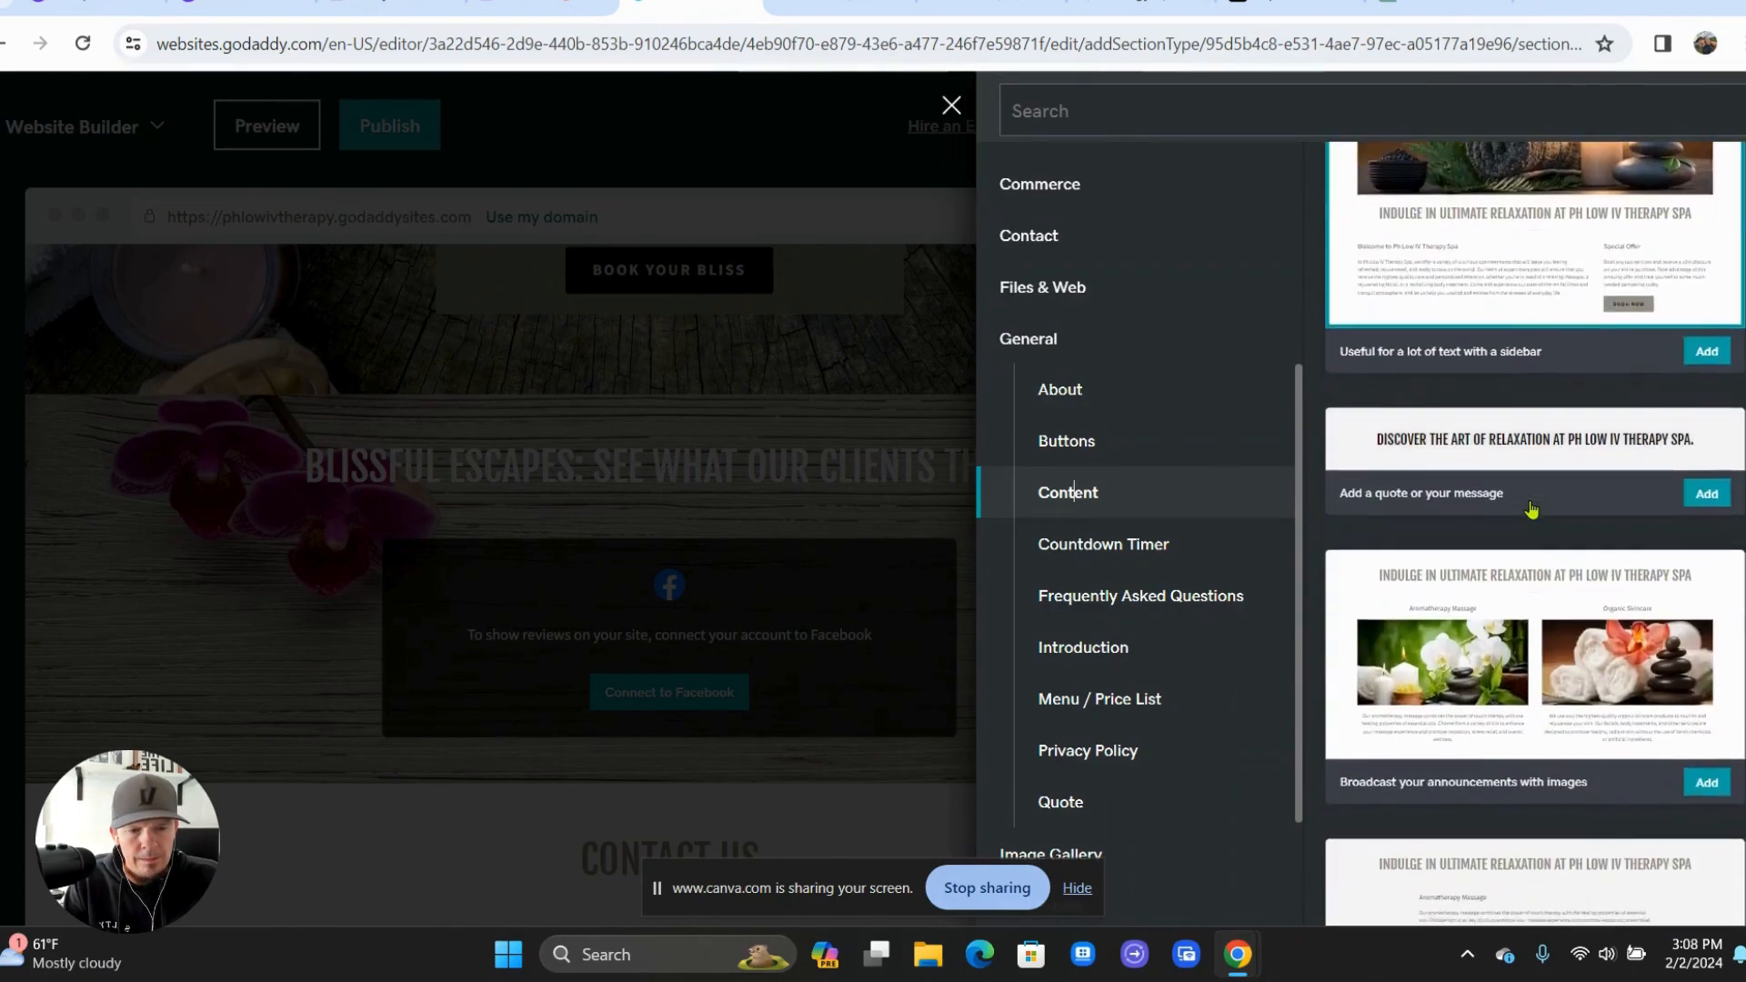
{"action": "scroll", "coordinate": [1530, 507], "scroll_direction": "down", "scroll_amount": 5}
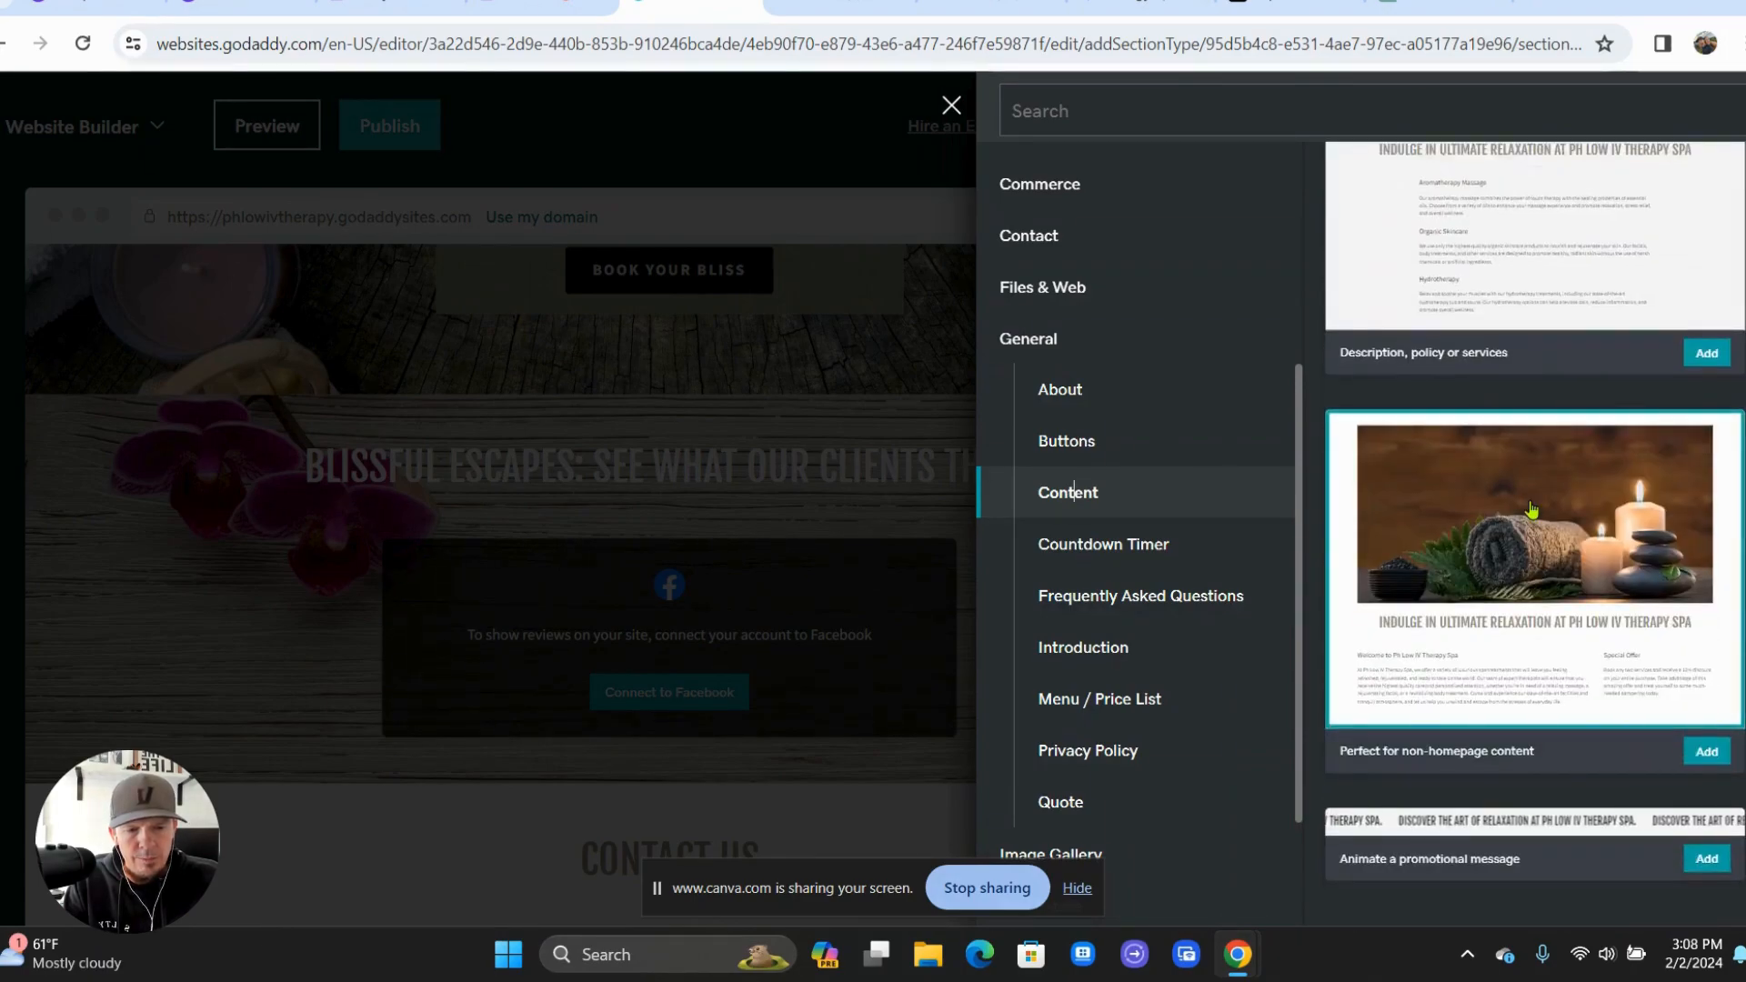
{"action": "scroll", "coordinate": [1531, 509], "scroll_direction": "up", "scroll_amount": 4}
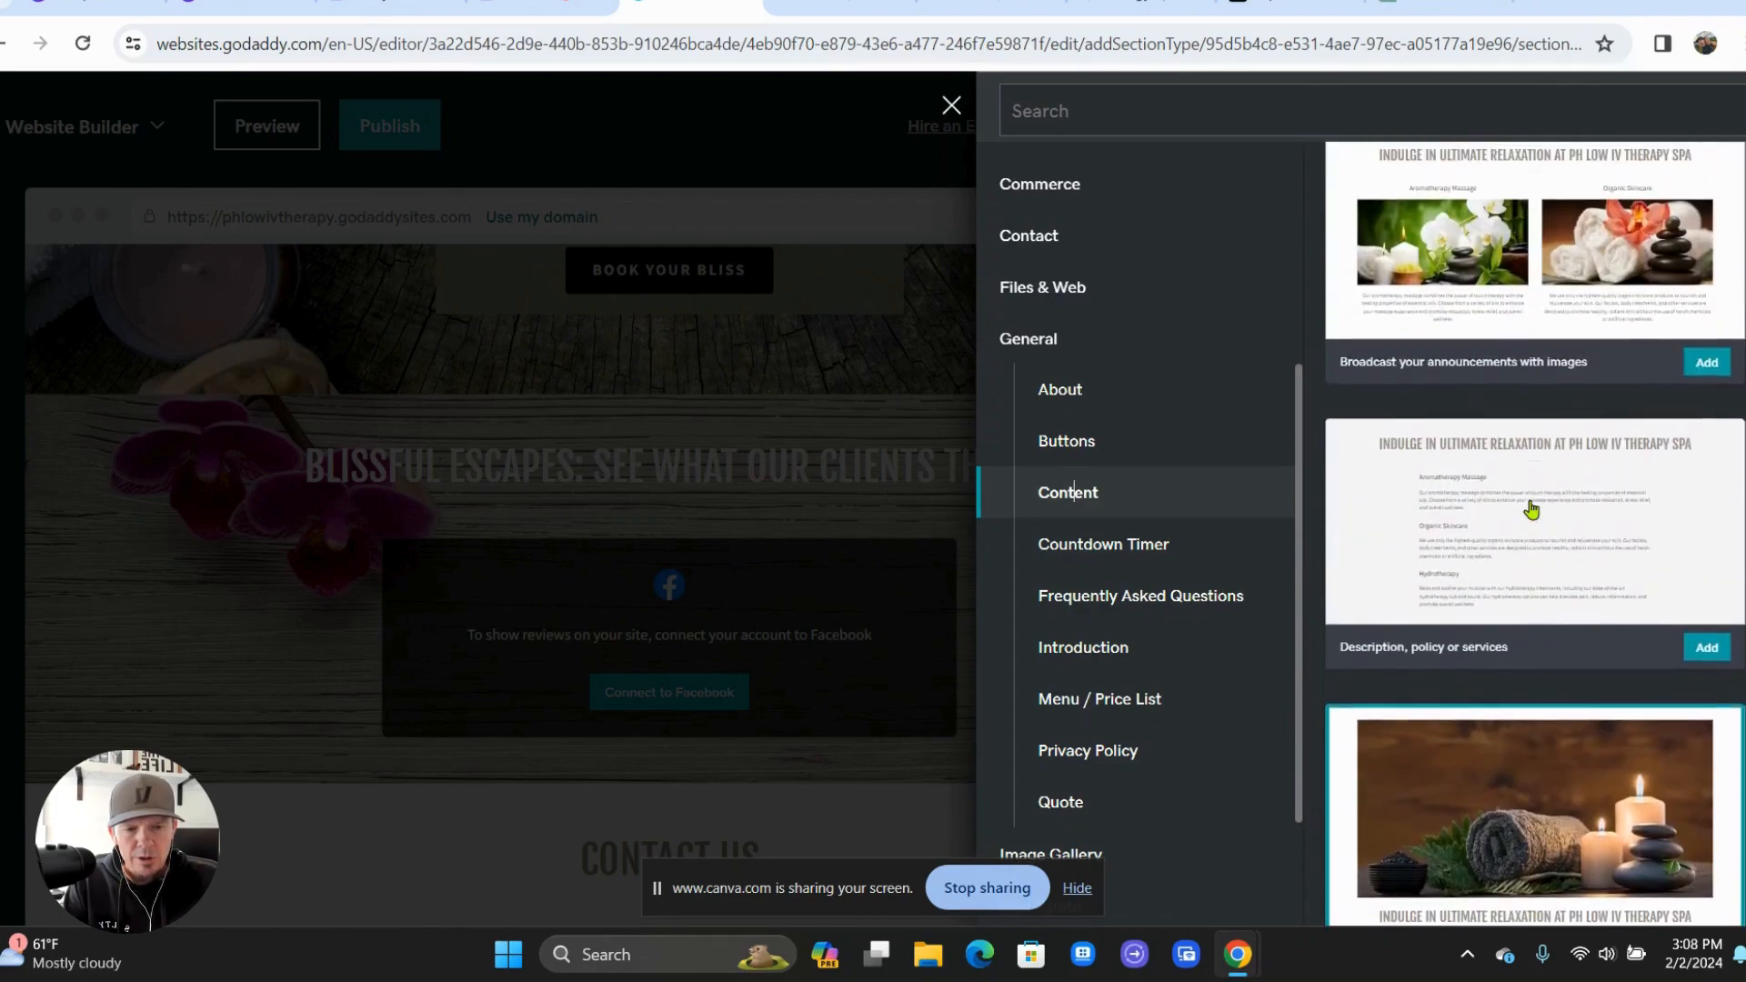
{"action": "scroll", "coordinate": [1533, 509], "scroll_direction": "up", "scroll_amount": 5}
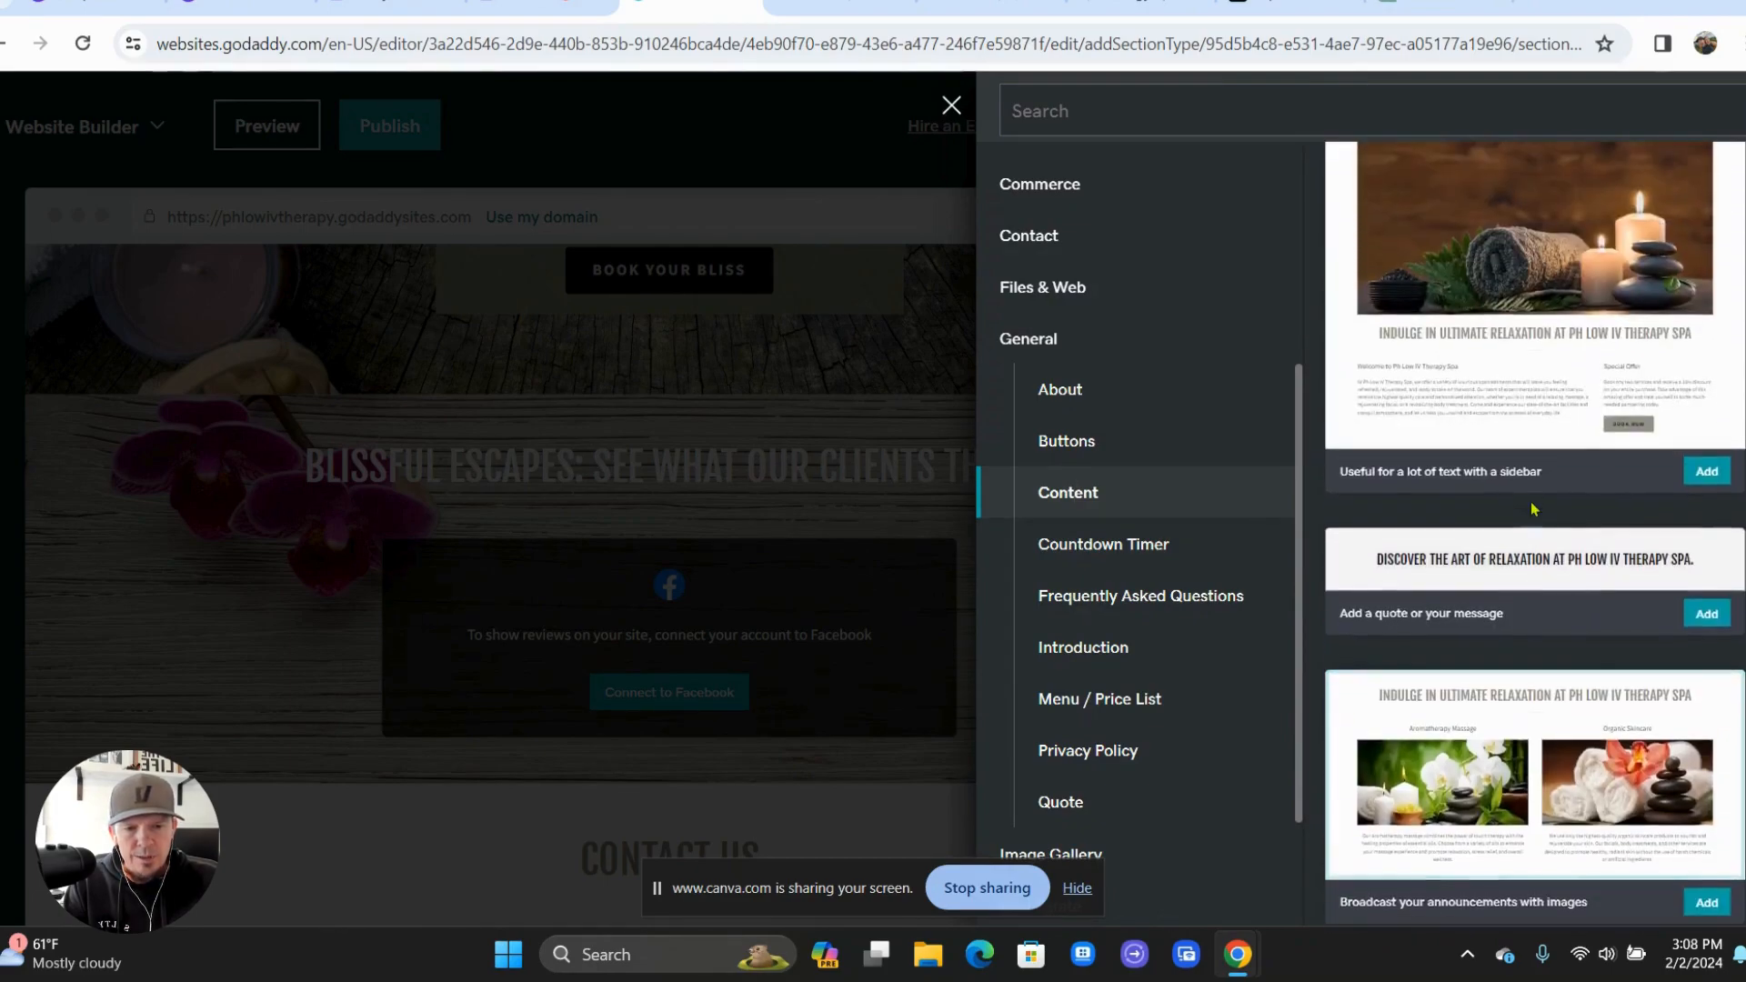
{"action": "scroll", "coordinate": [1532, 508], "scroll_direction": "up", "scroll_amount": 10}
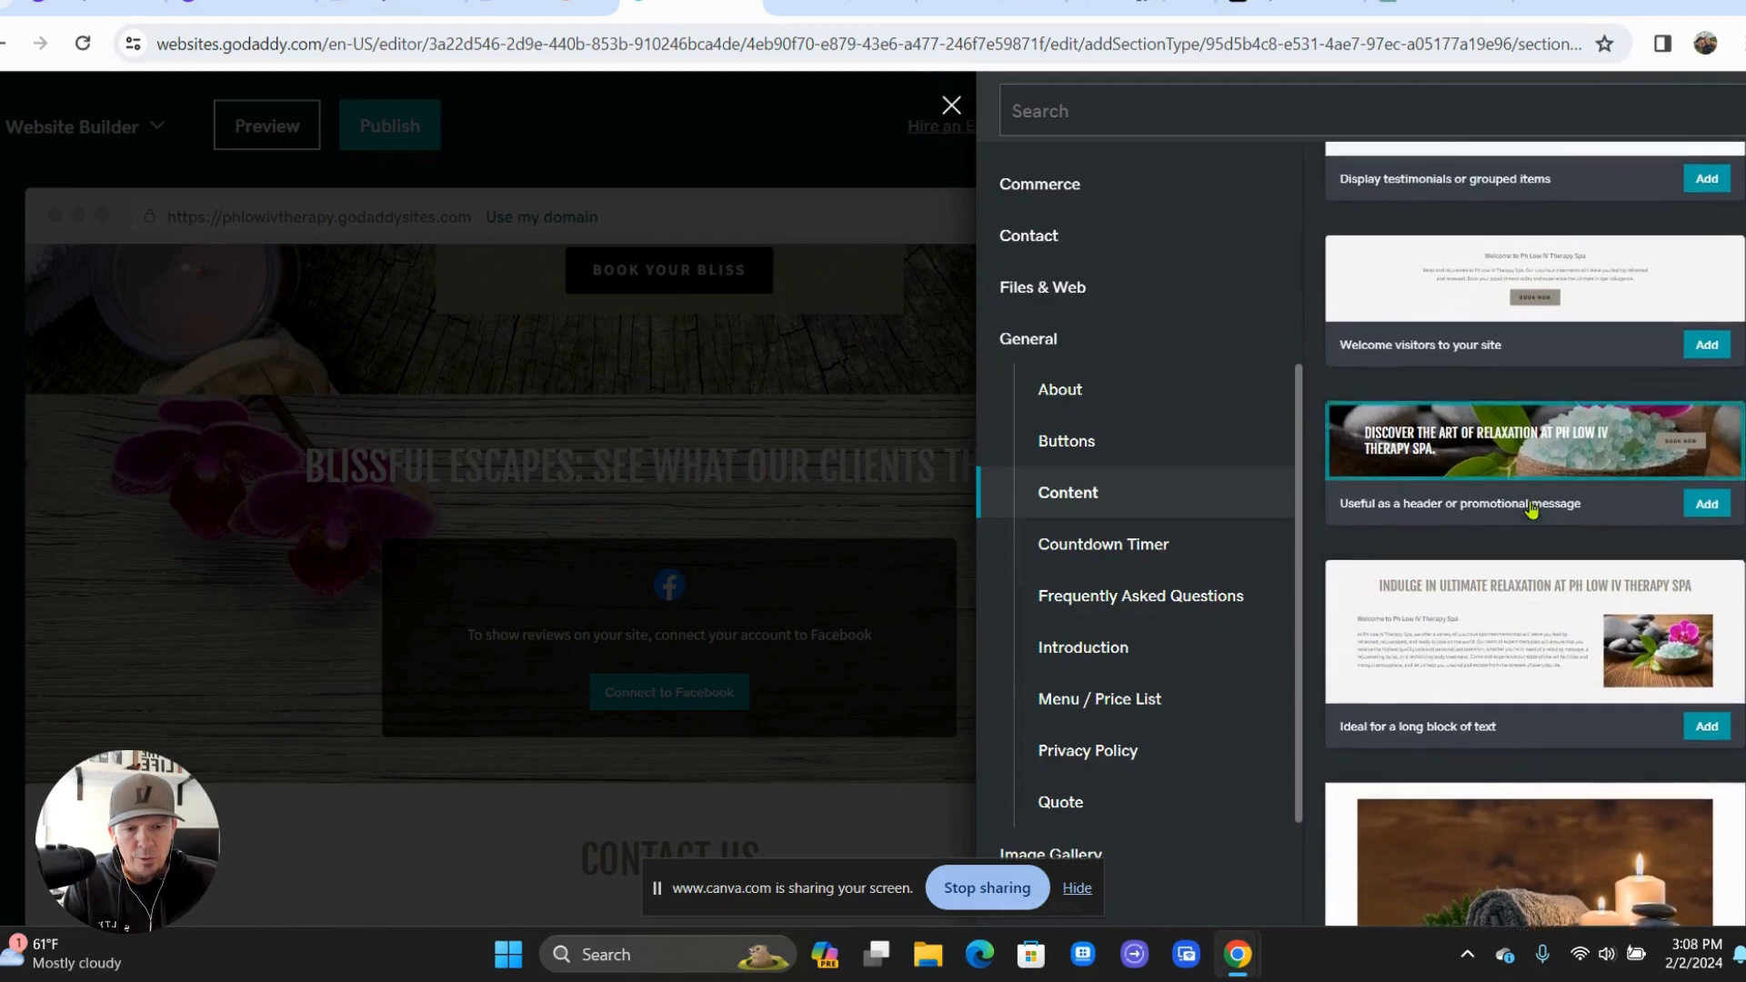
{"action": "scroll", "coordinate": [1532, 509], "scroll_direction": "up", "scroll_amount": 5}
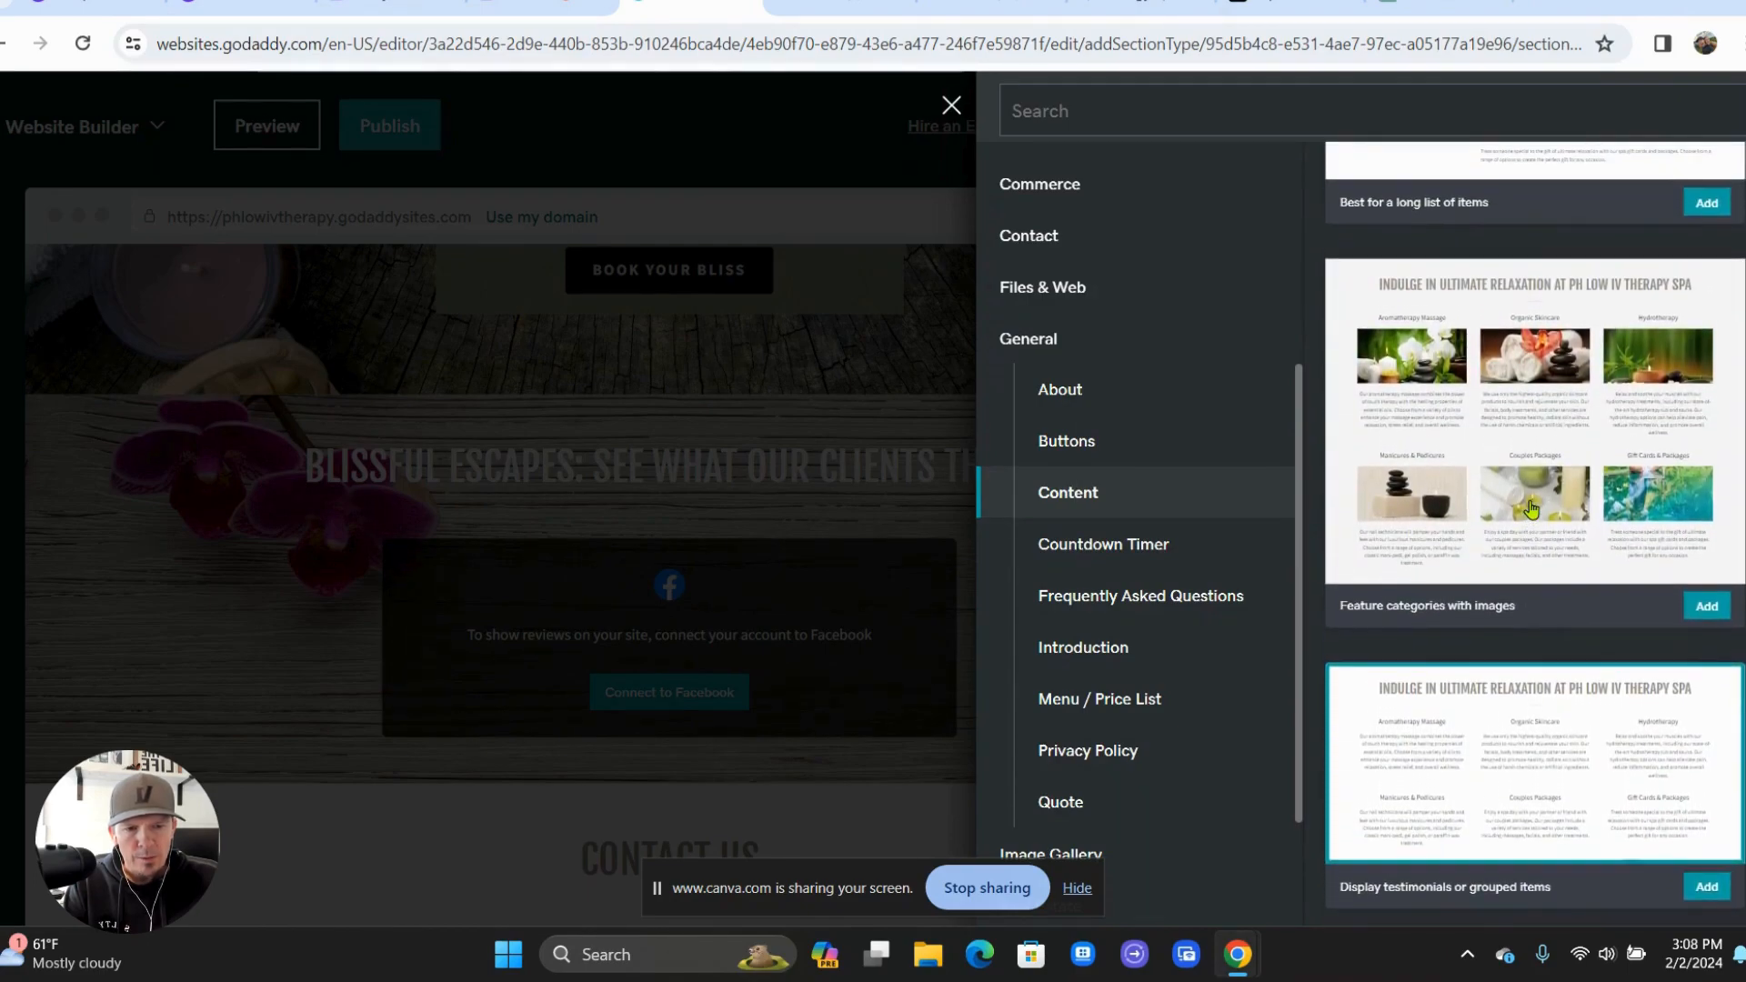
{"action": "scroll", "coordinate": [1531, 510], "scroll_direction": "up", "scroll_amount": 1}
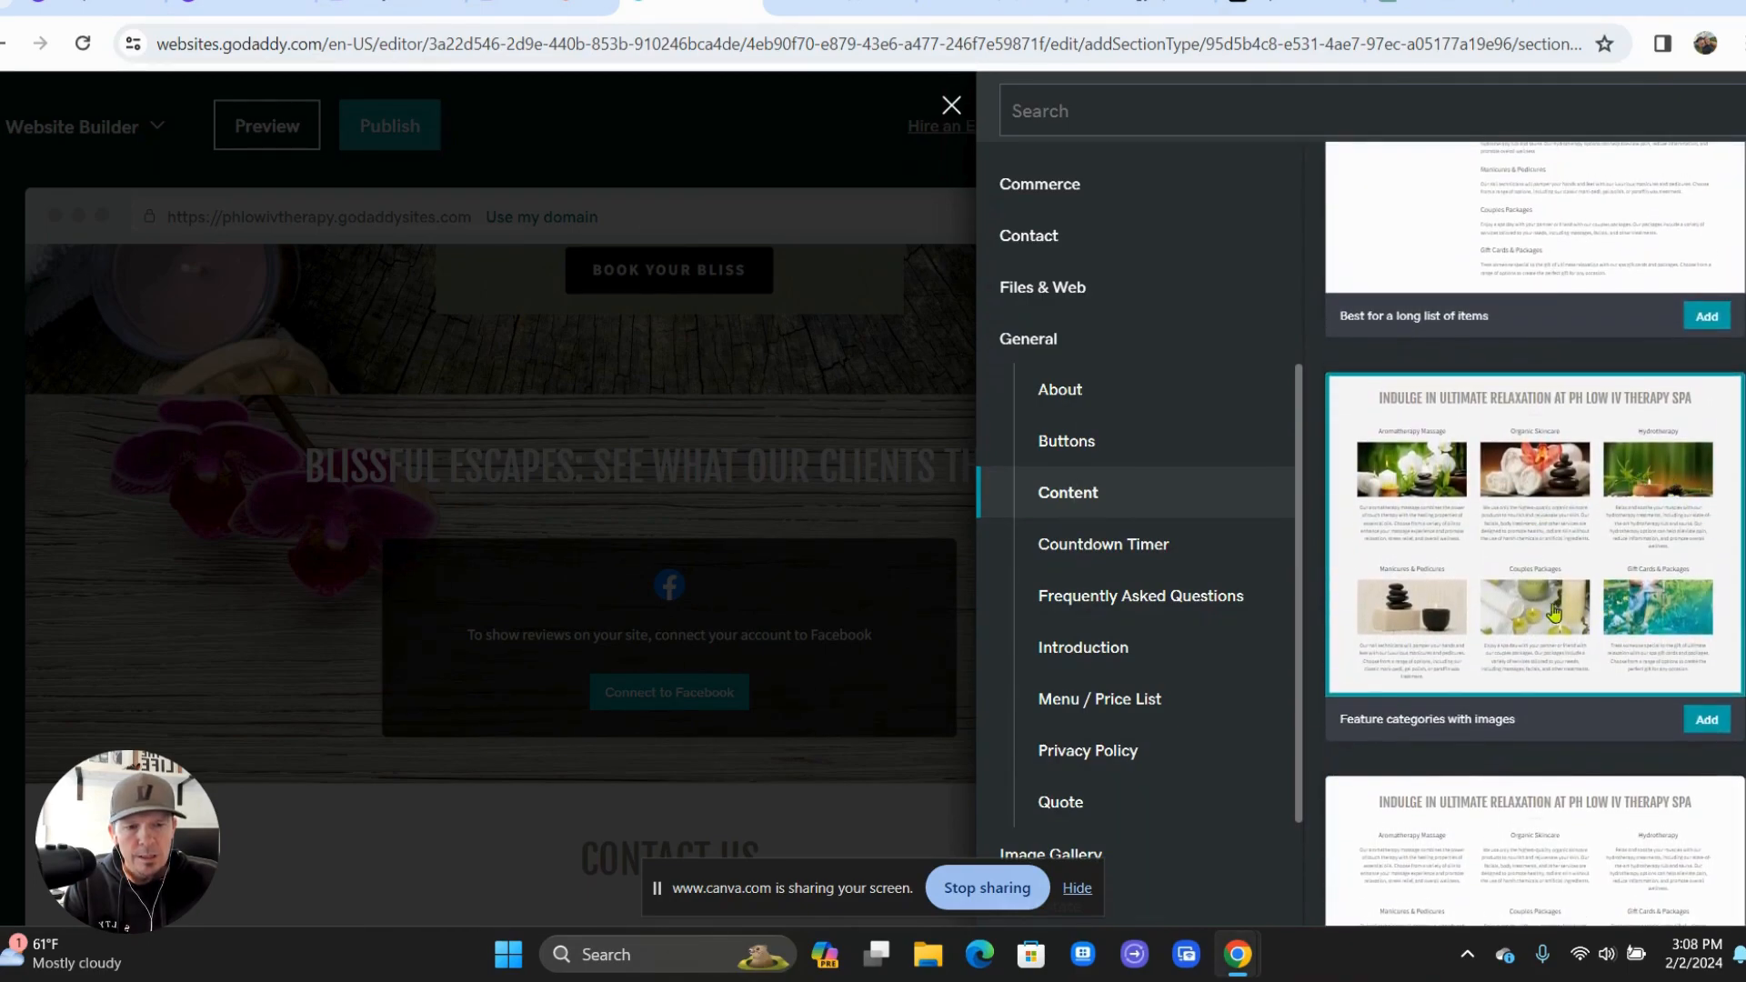
{"action": "left_click", "coordinate": [1589, 525]}
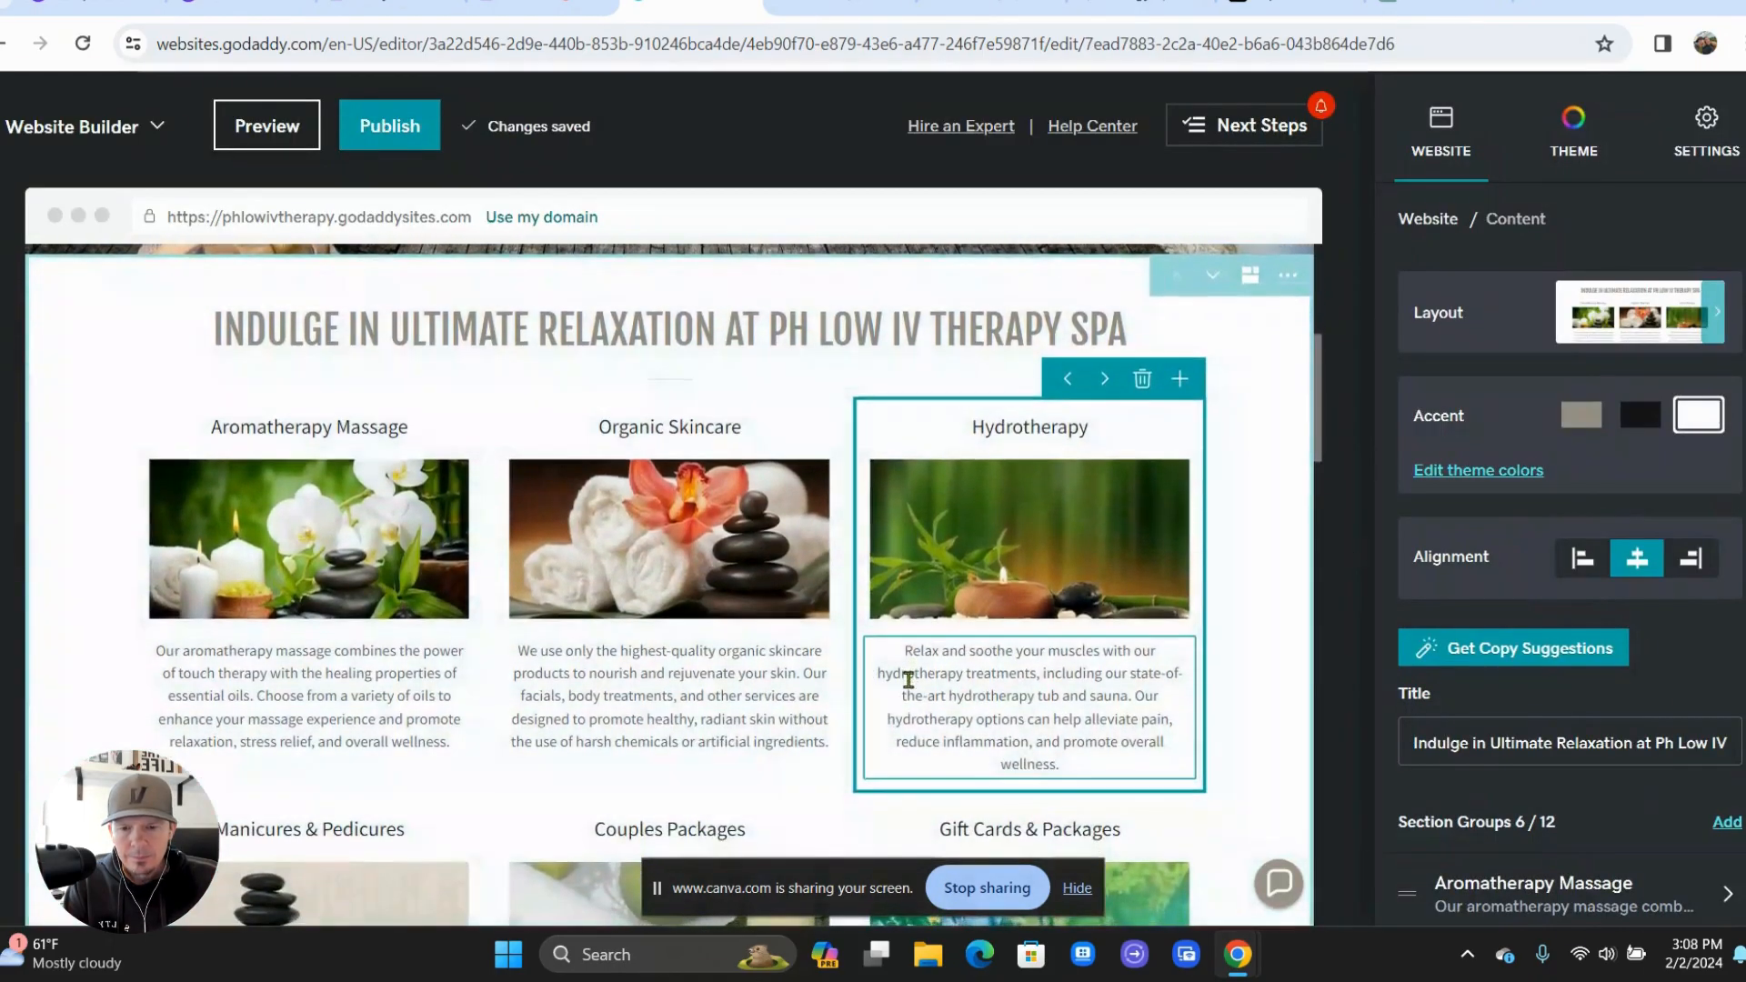
- Enable an action button for the Hydrotherapy group in the new content section
{"action": "scroll", "coordinate": [907, 679], "scroll_direction": "down", "scroll_amount": 2}
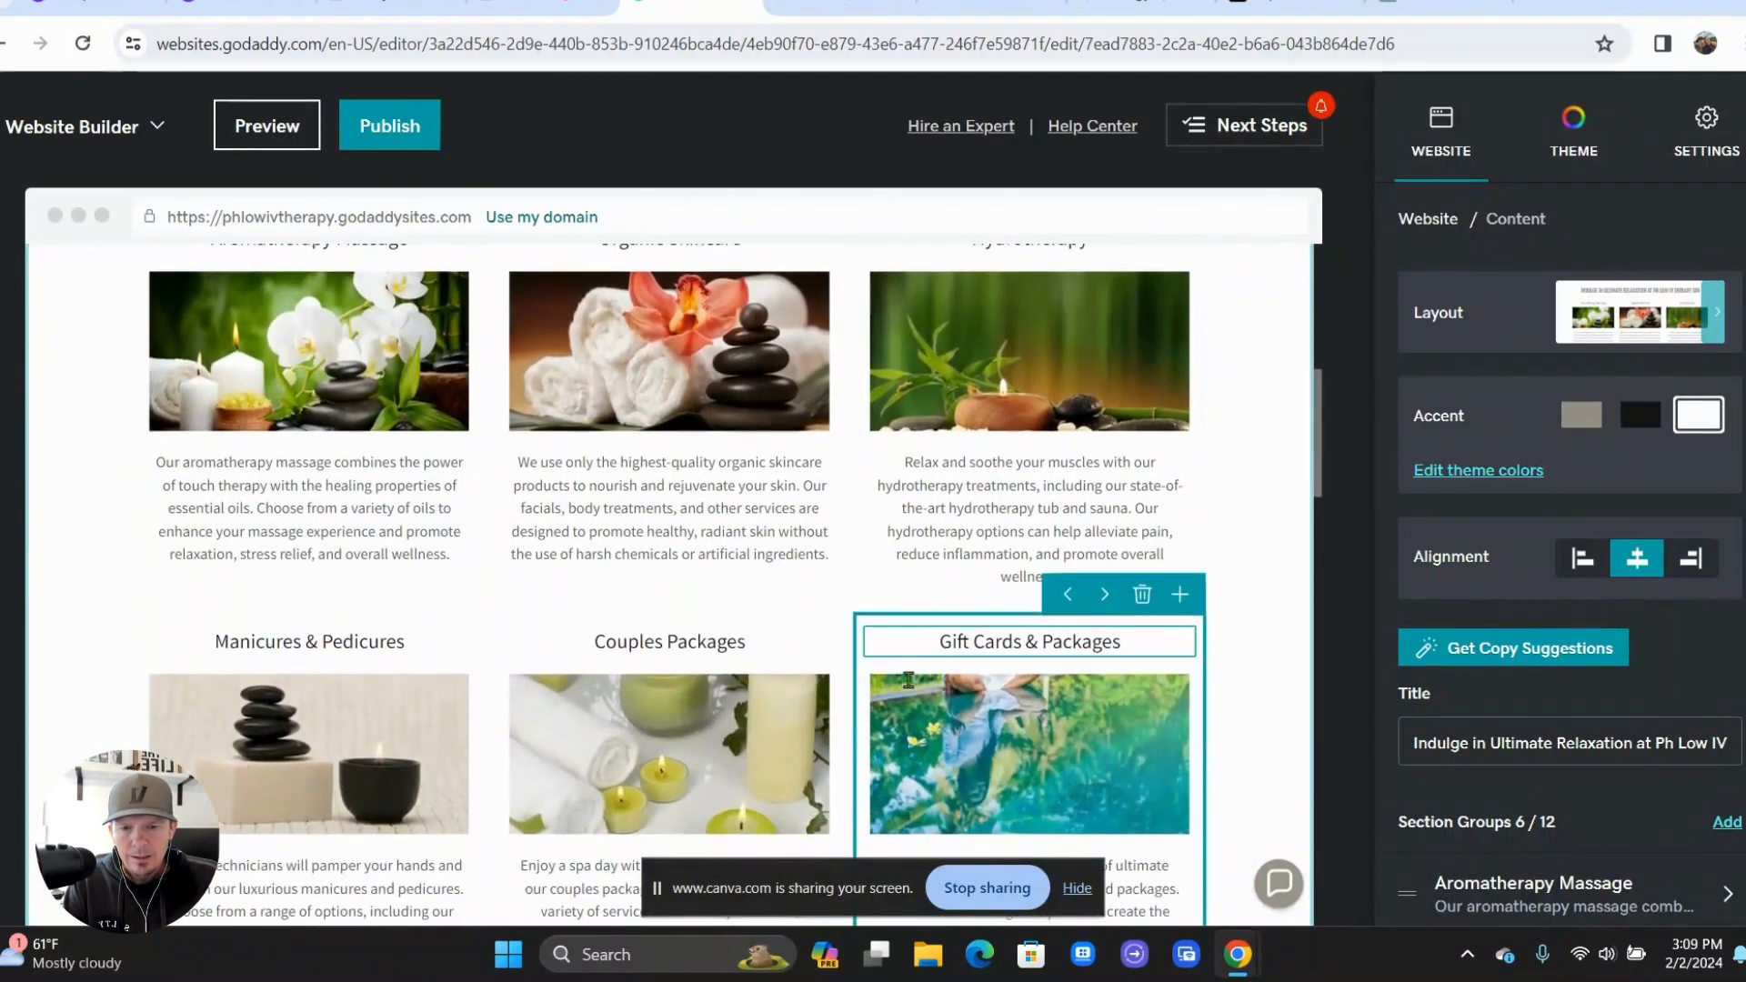
{"action": "scroll", "coordinate": [991, 500], "scroll_direction": "up", "scroll_amount": 1}
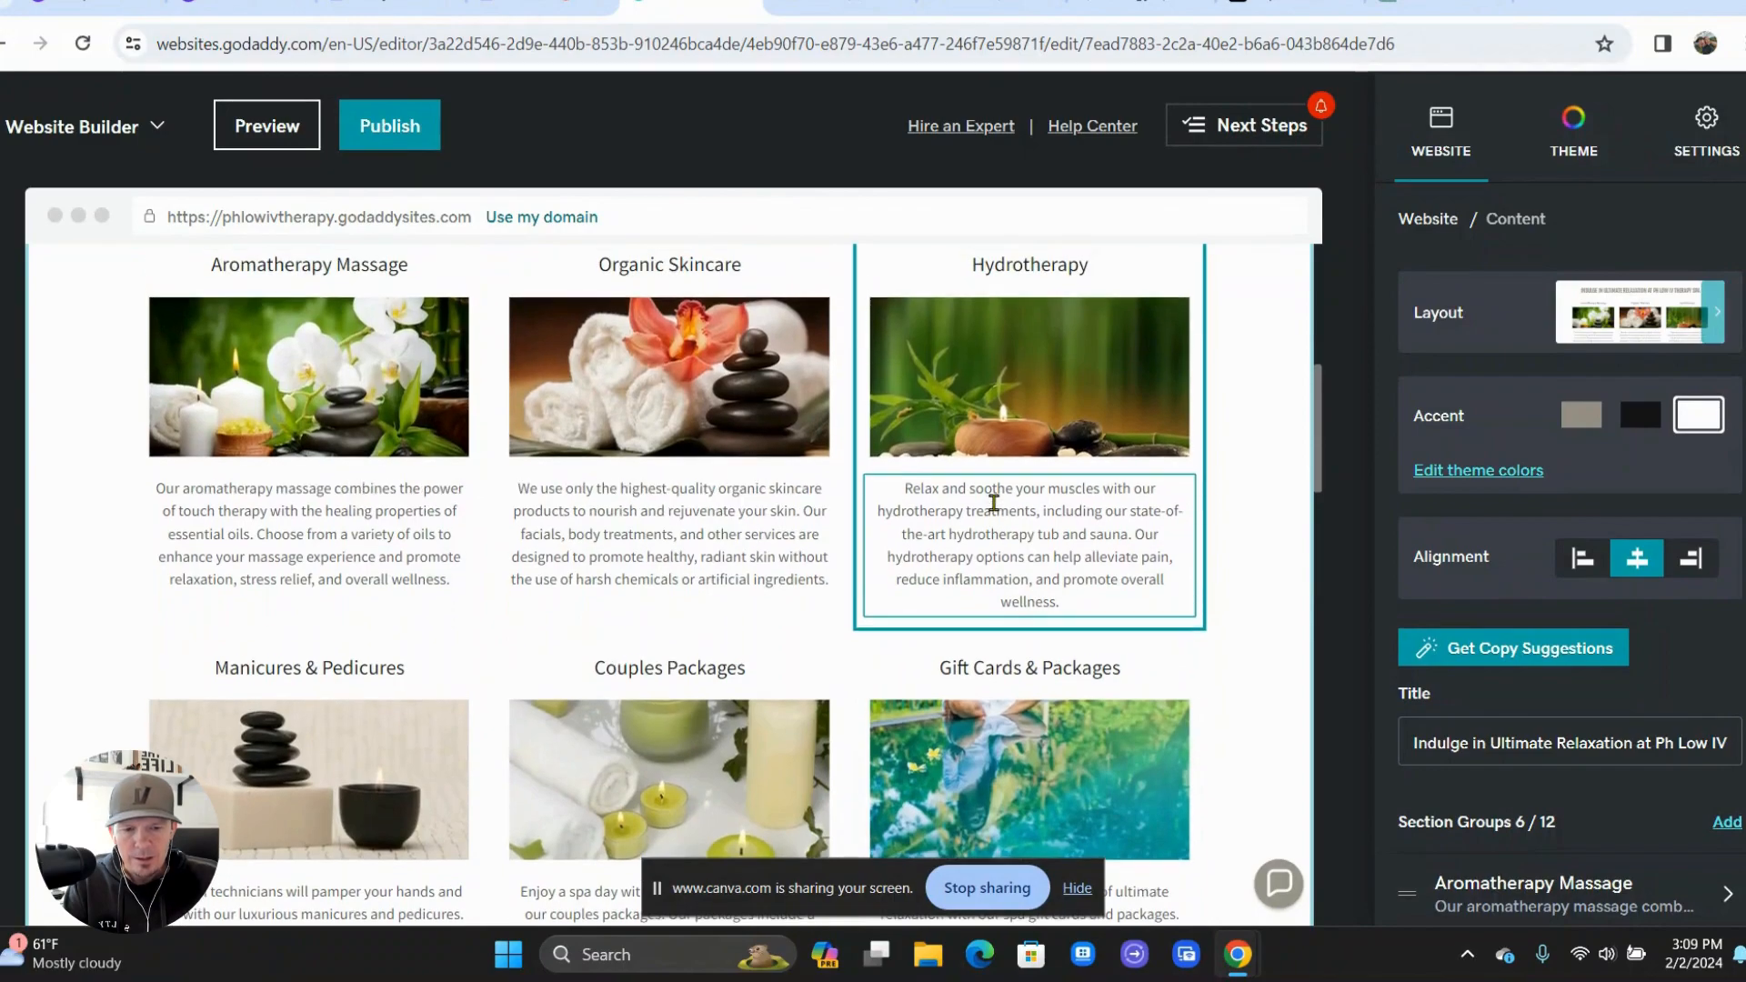
{"action": "left_click", "coordinate": [993, 502]}
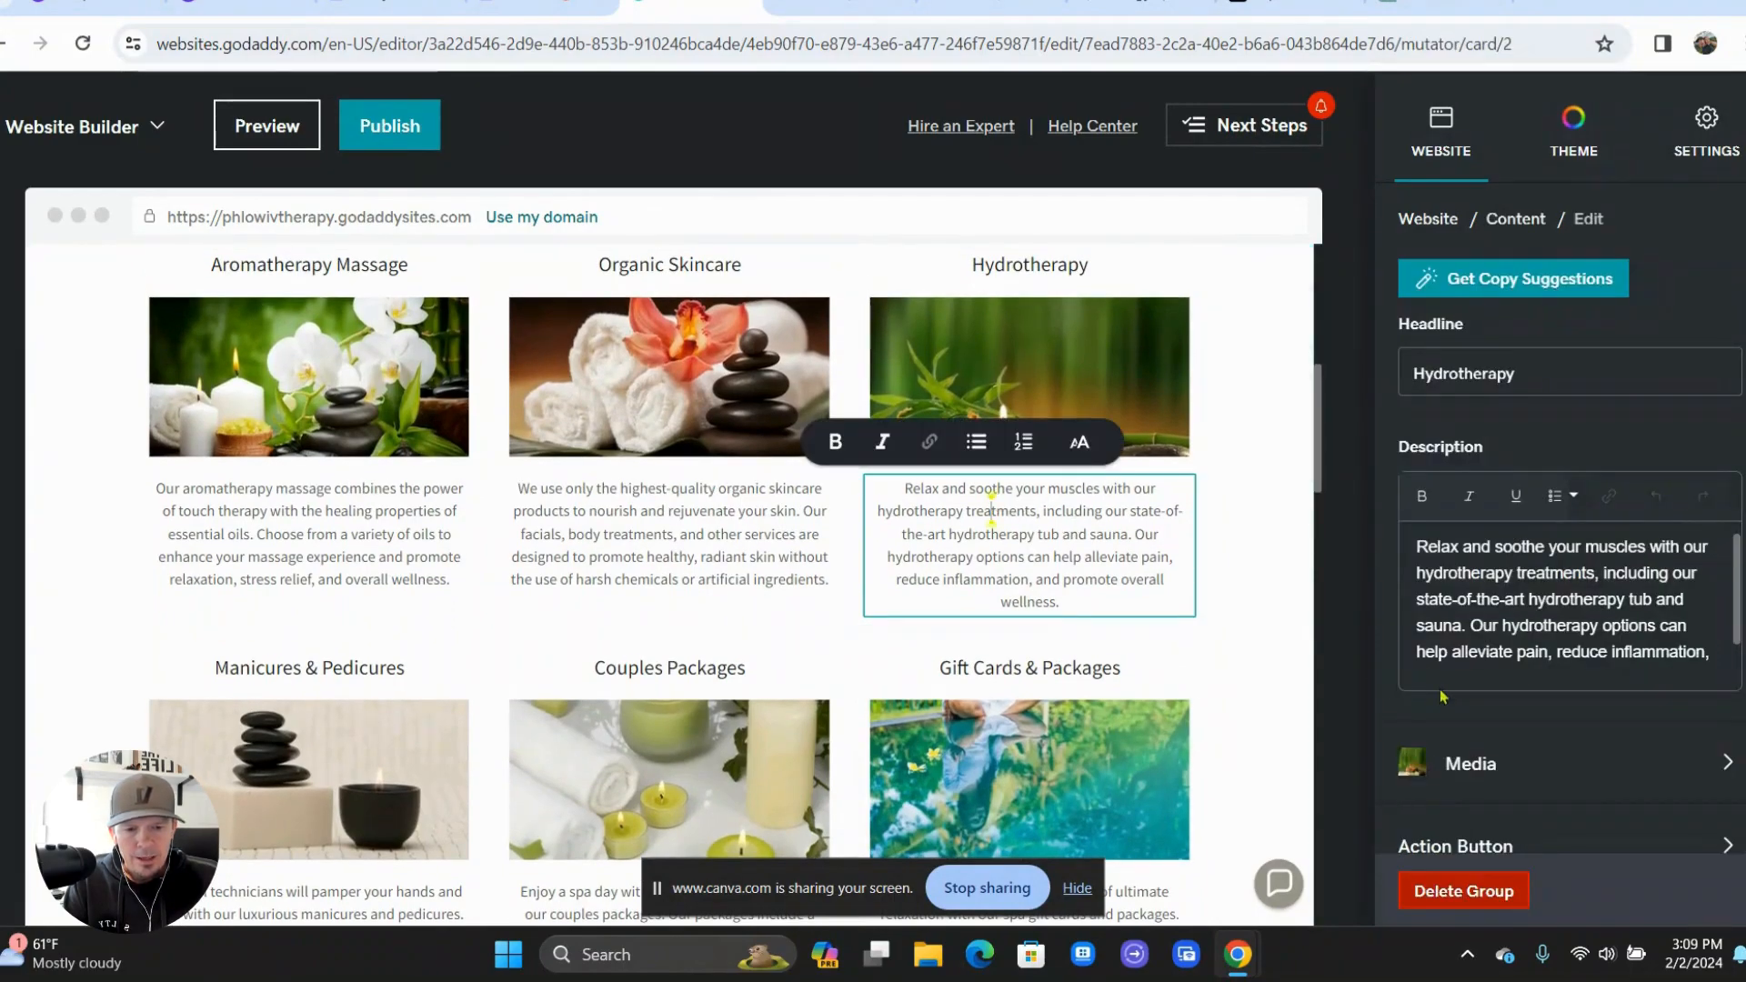
{"action": "scroll", "coordinate": [1548, 710], "scroll_direction": "down", "scroll_amount": 1}
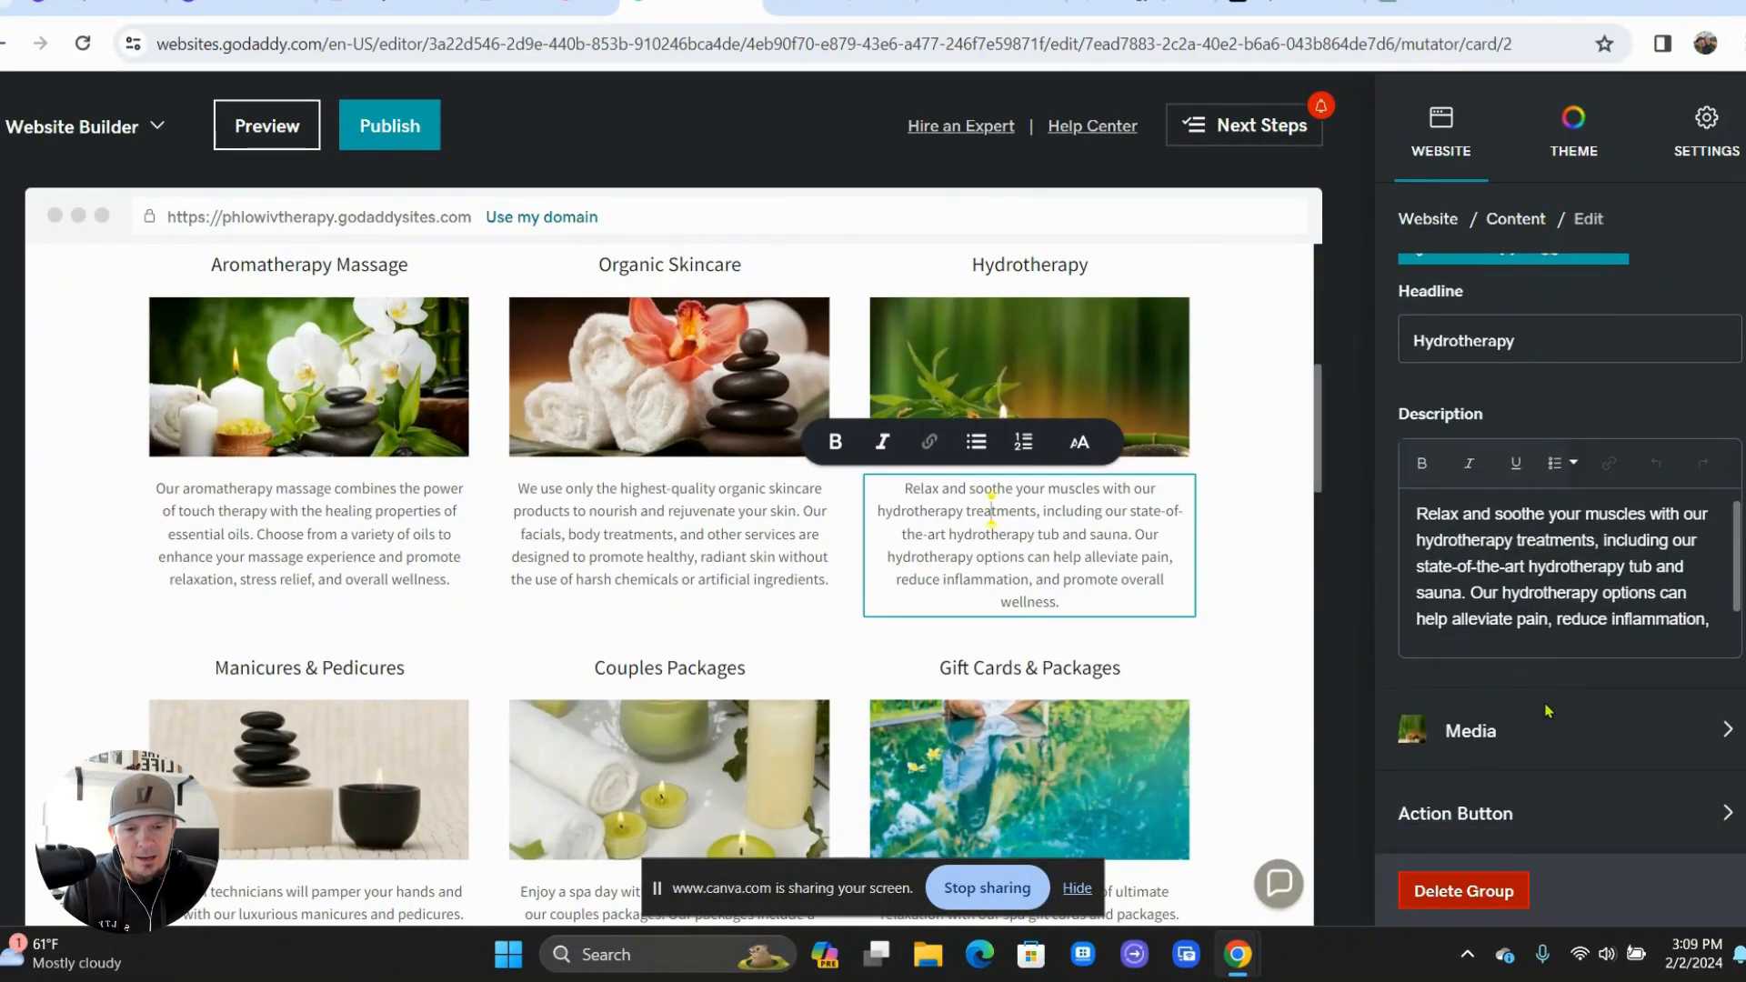
{"action": "left_click", "coordinate": [1524, 815]}
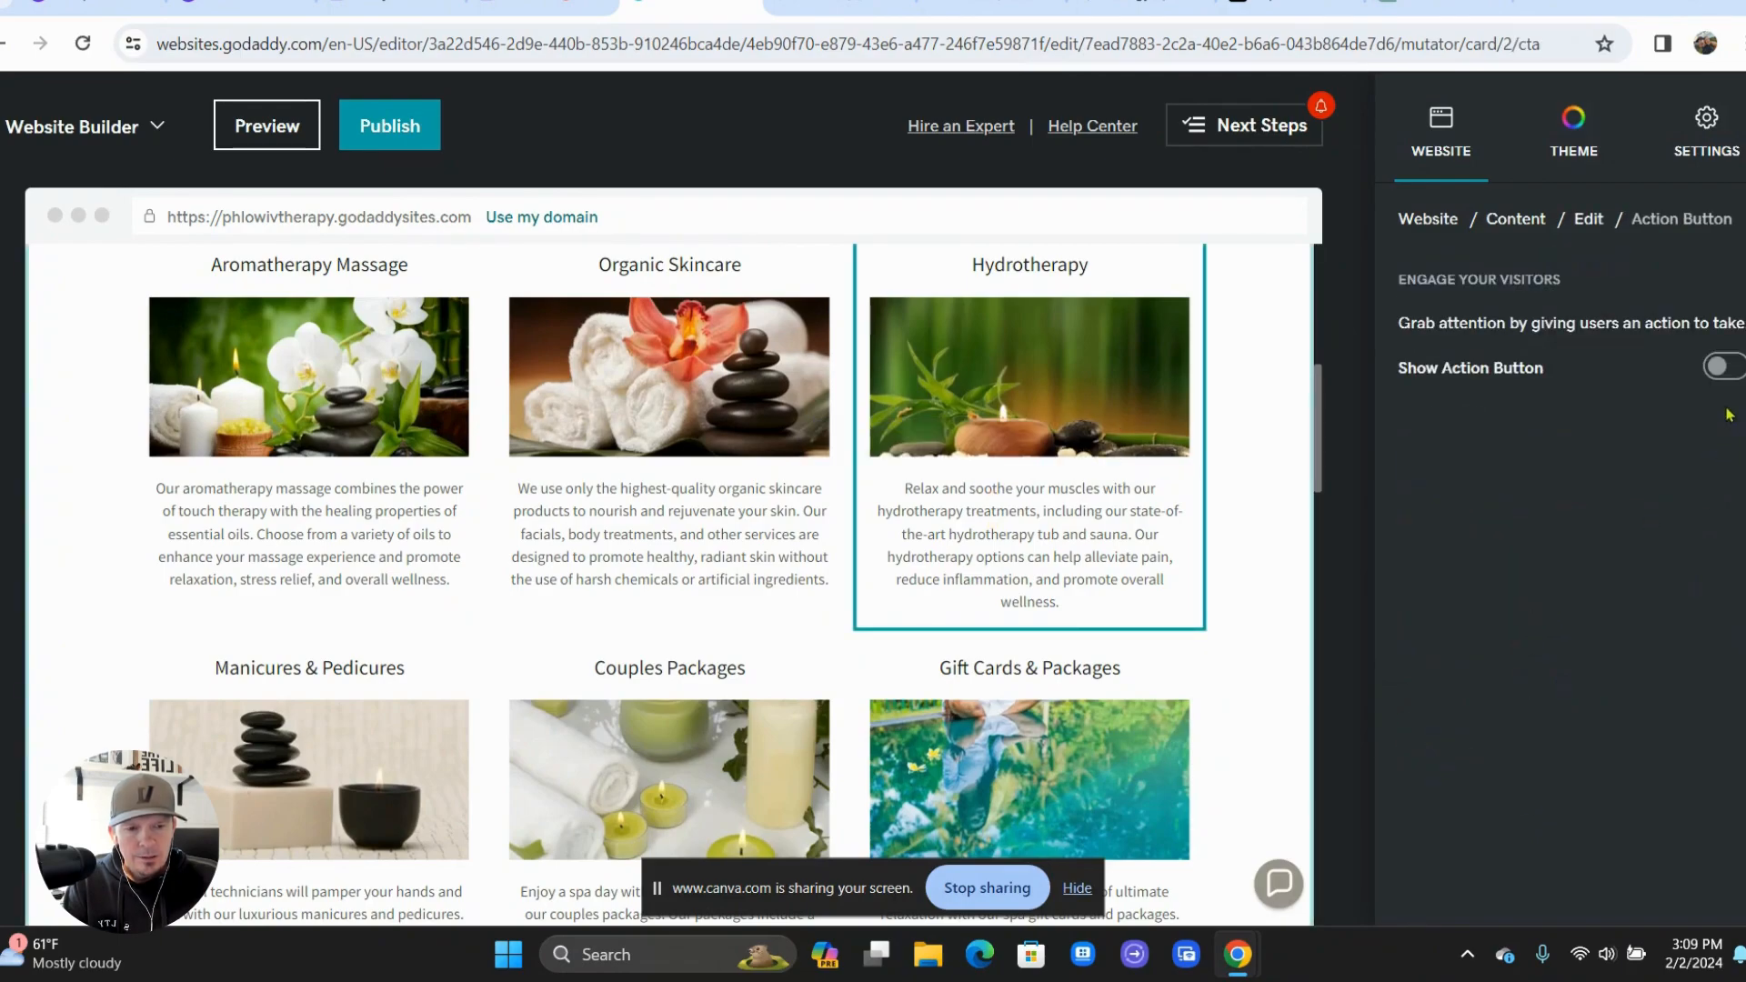
{"action": "left_click", "coordinate": [1725, 367]}
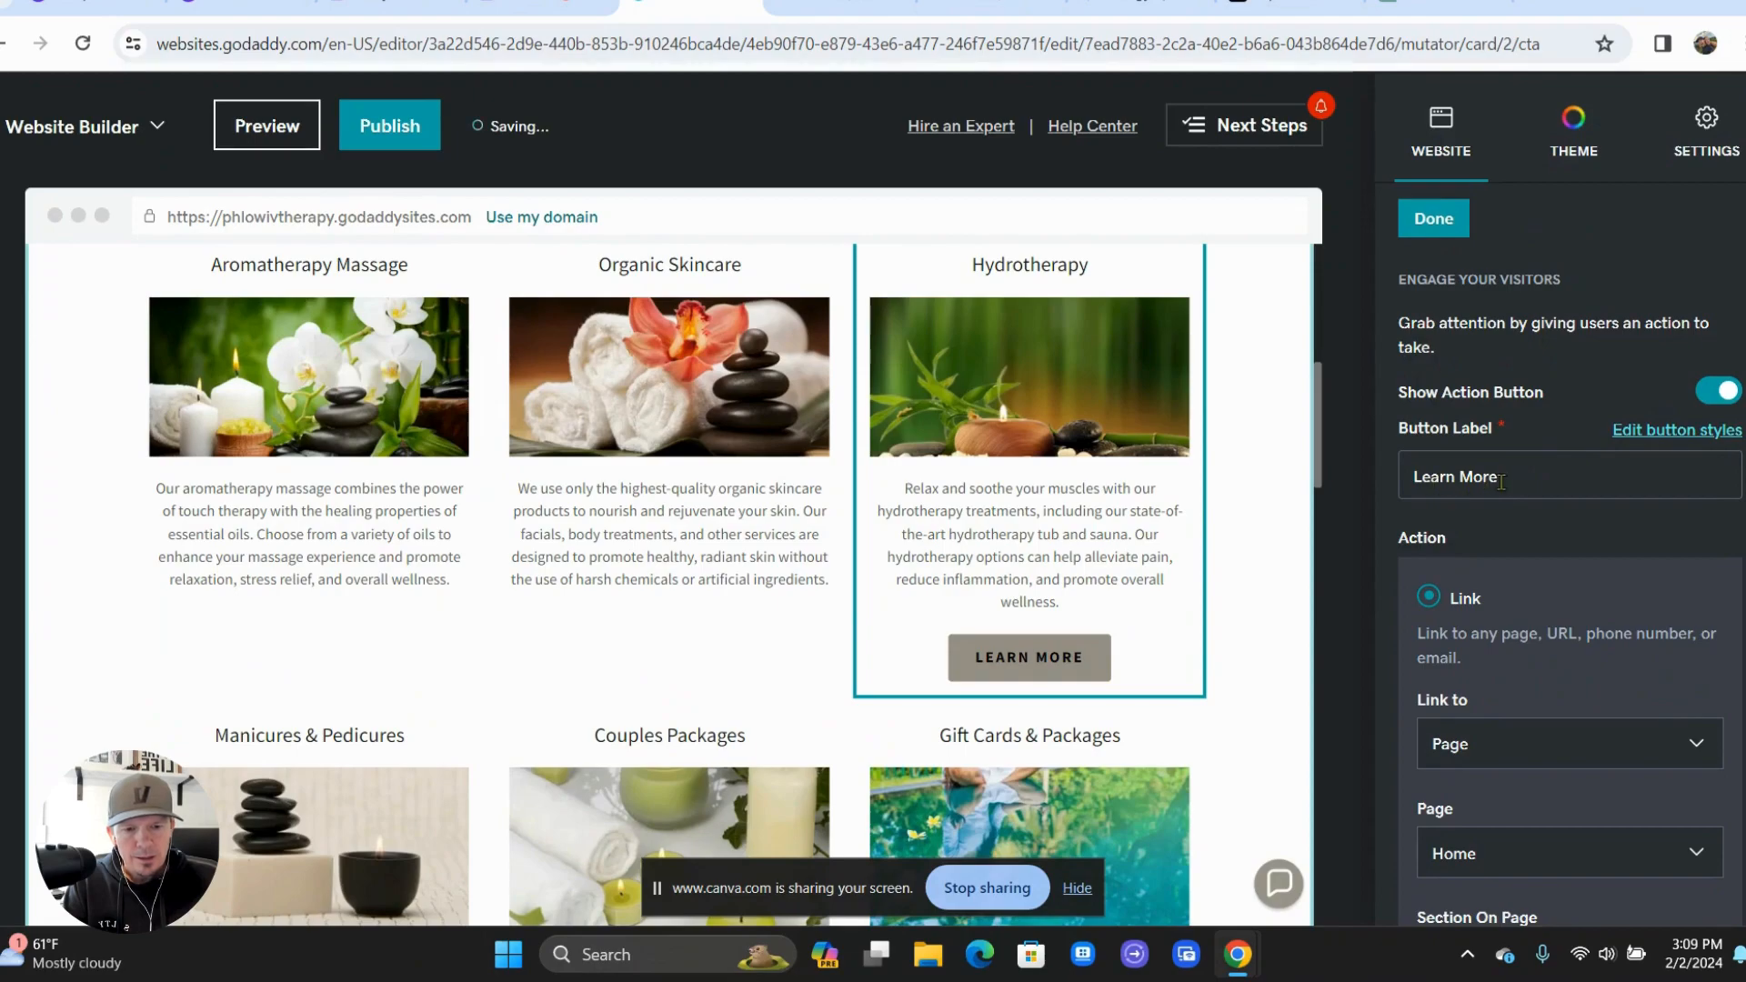
- Examine the link types and the site pages available as targets for the Hydrotherapy group's Learn More button
{"action": "scroll", "coordinate": [1500, 482], "scroll_direction": "down", "scroll_amount": 3}
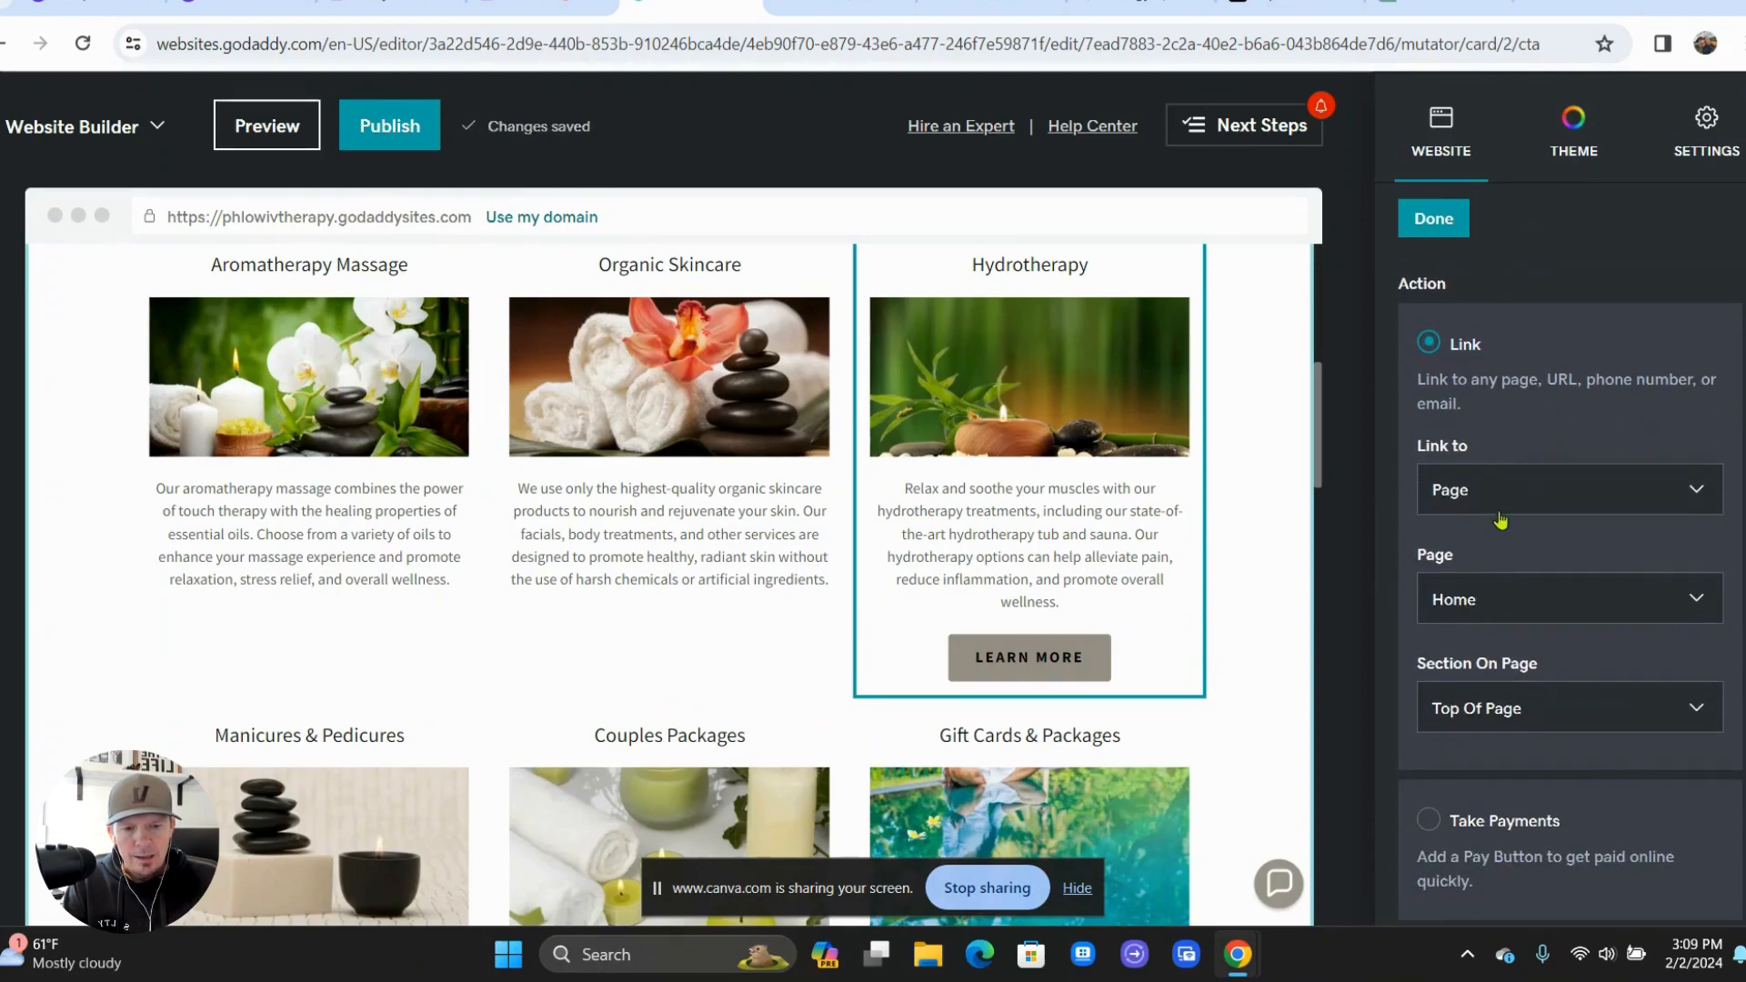
{"action": "left_click", "coordinate": [1503, 491]}
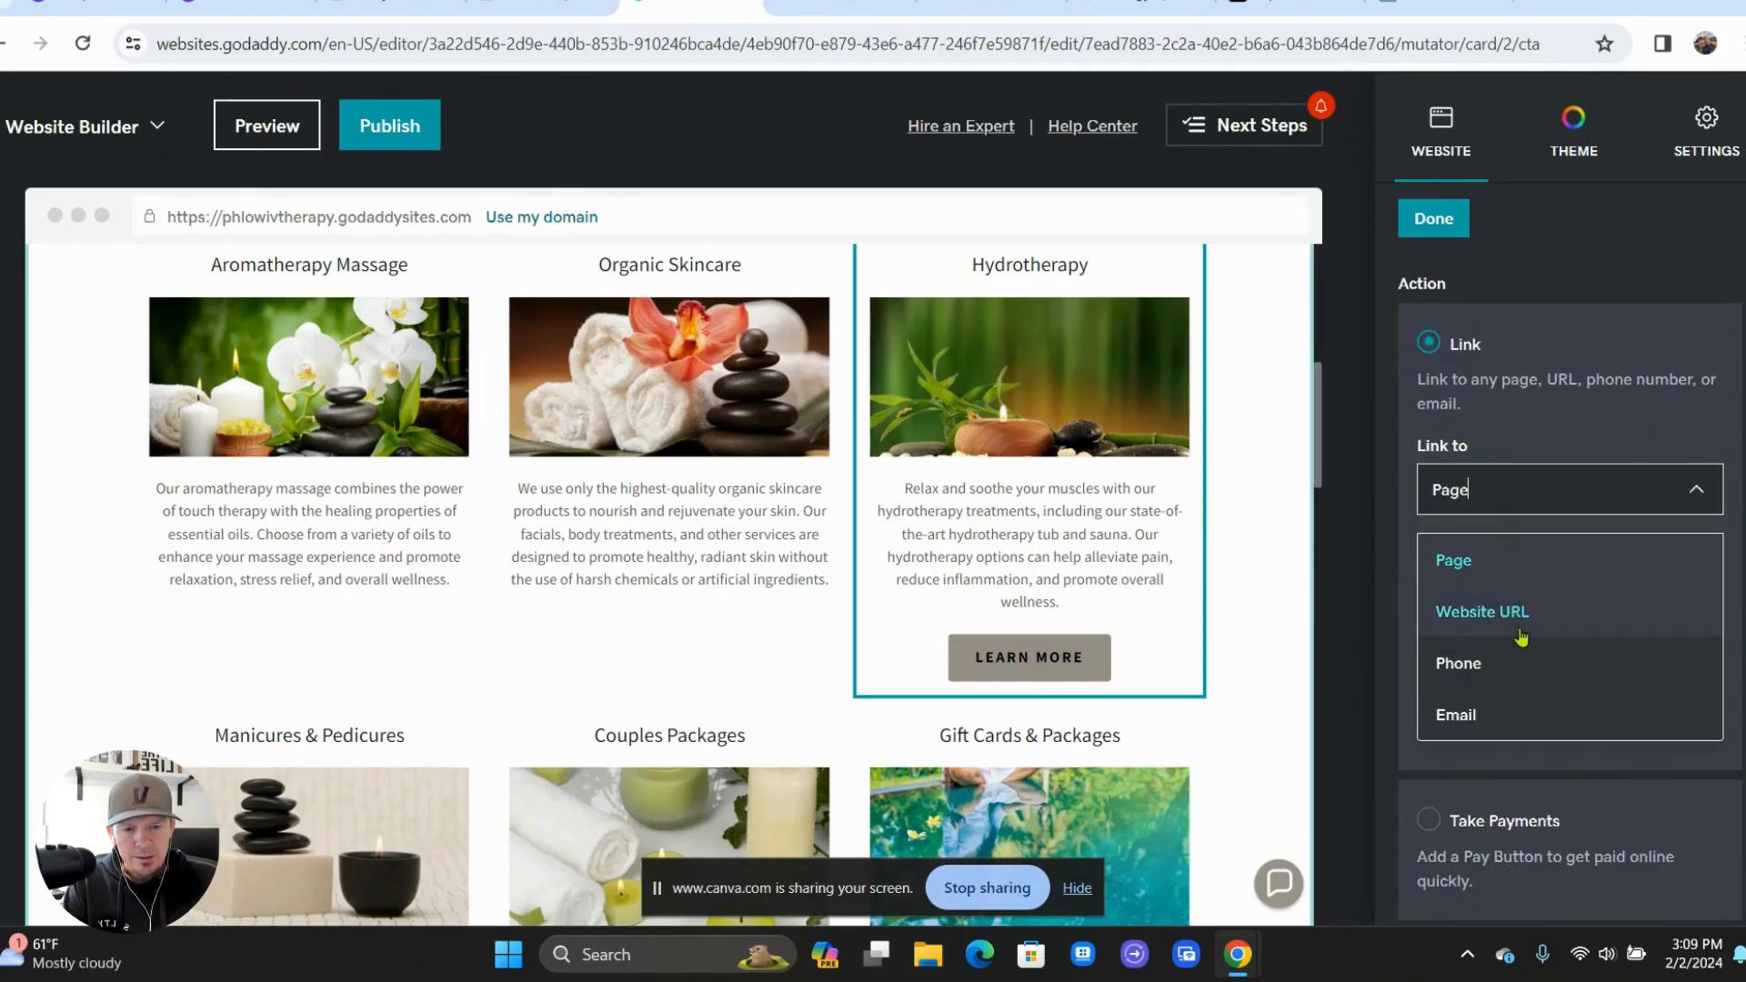
{"action": "left_click", "coordinate": [1505, 564]}
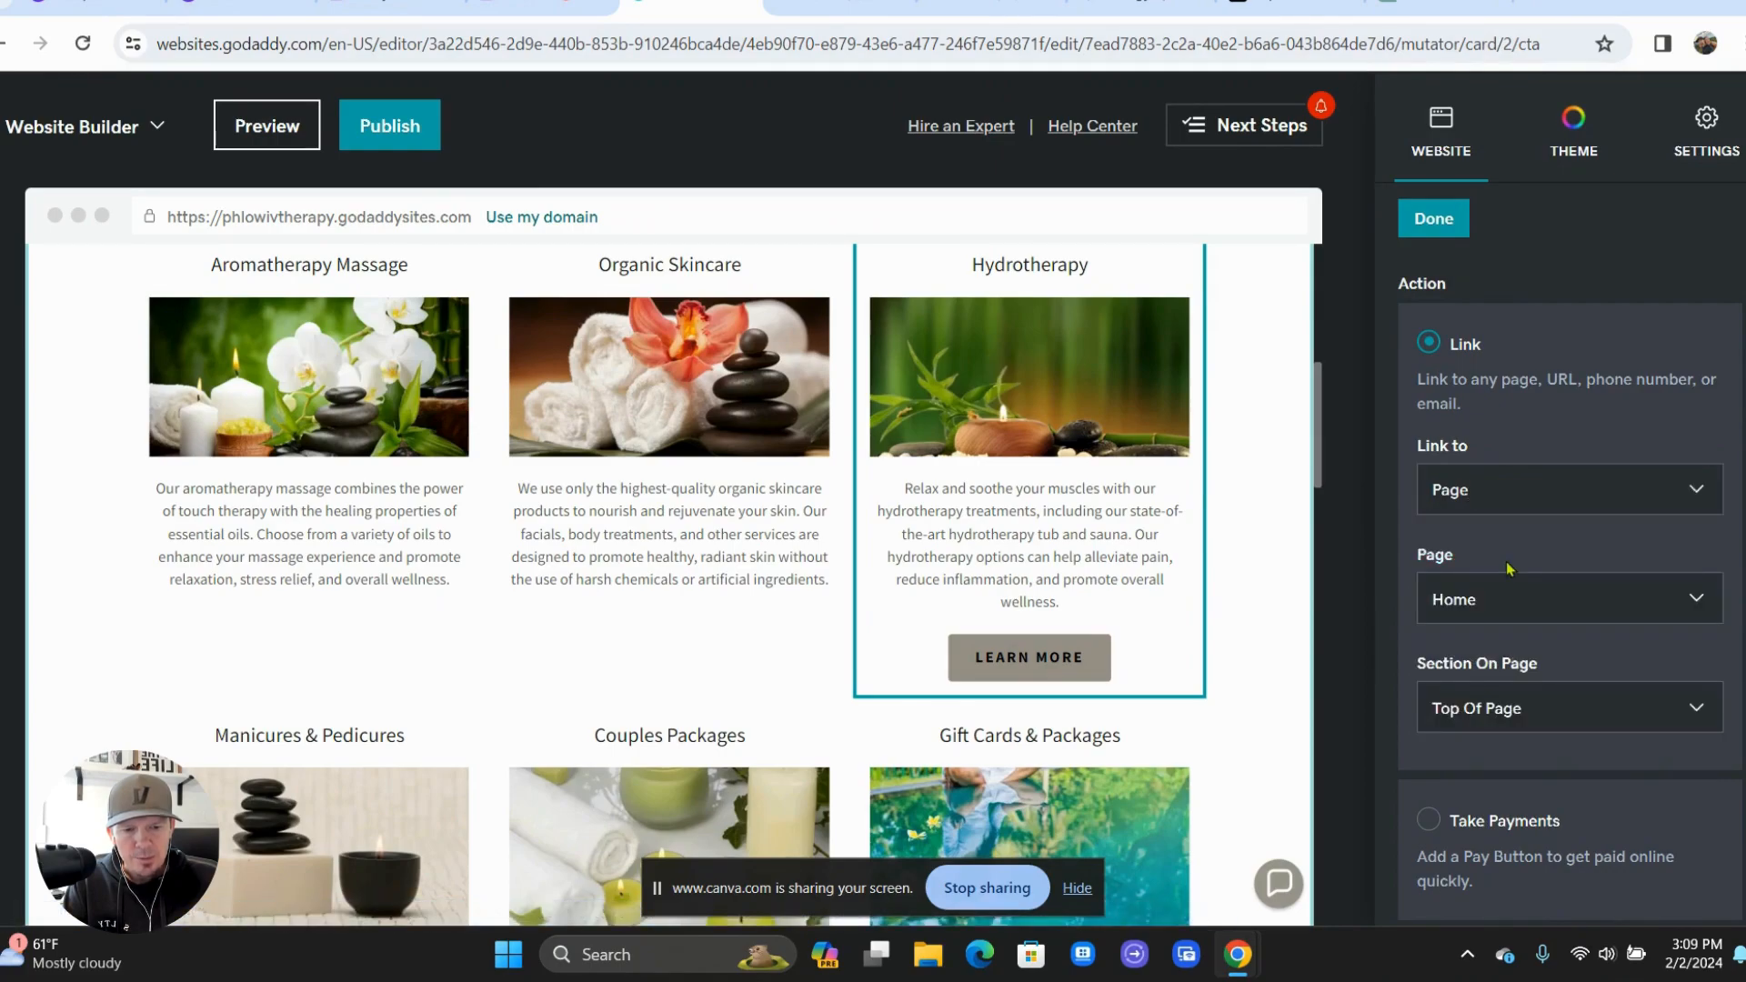
{"action": "left_click", "coordinate": [1511, 601]}
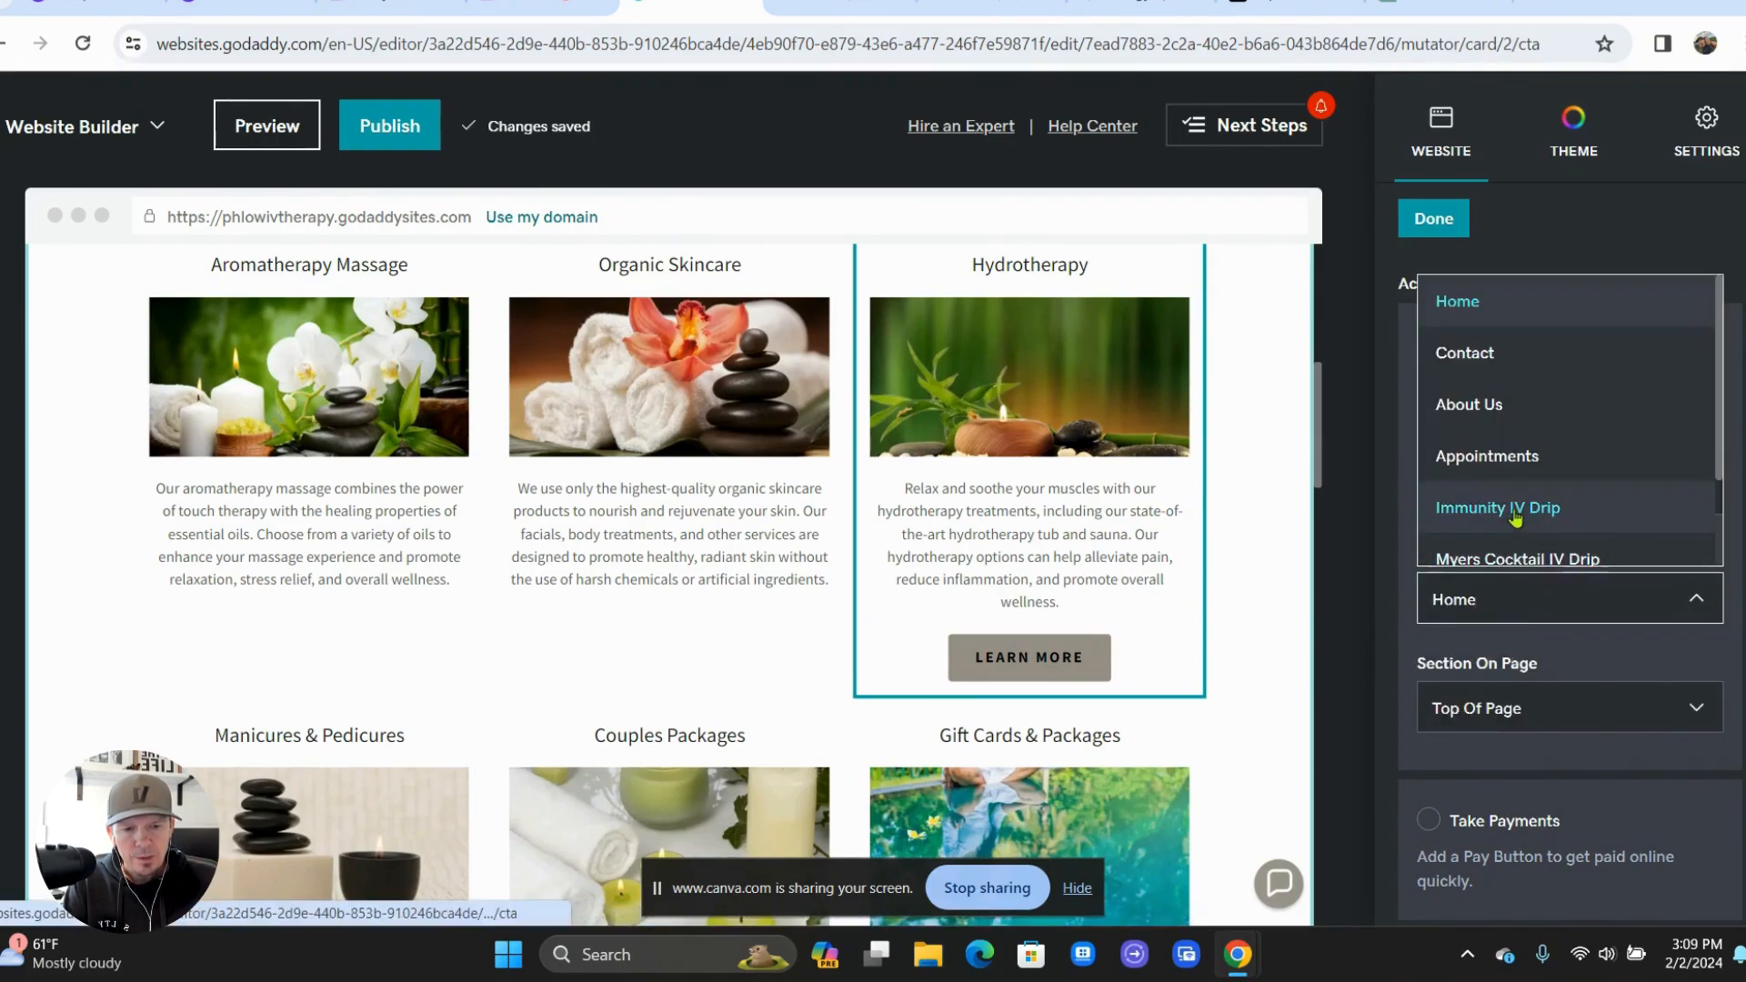
{"action": "scroll", "coordinate": [1515, 514], "scroll_direction": "down", "scroll_amount": 3}
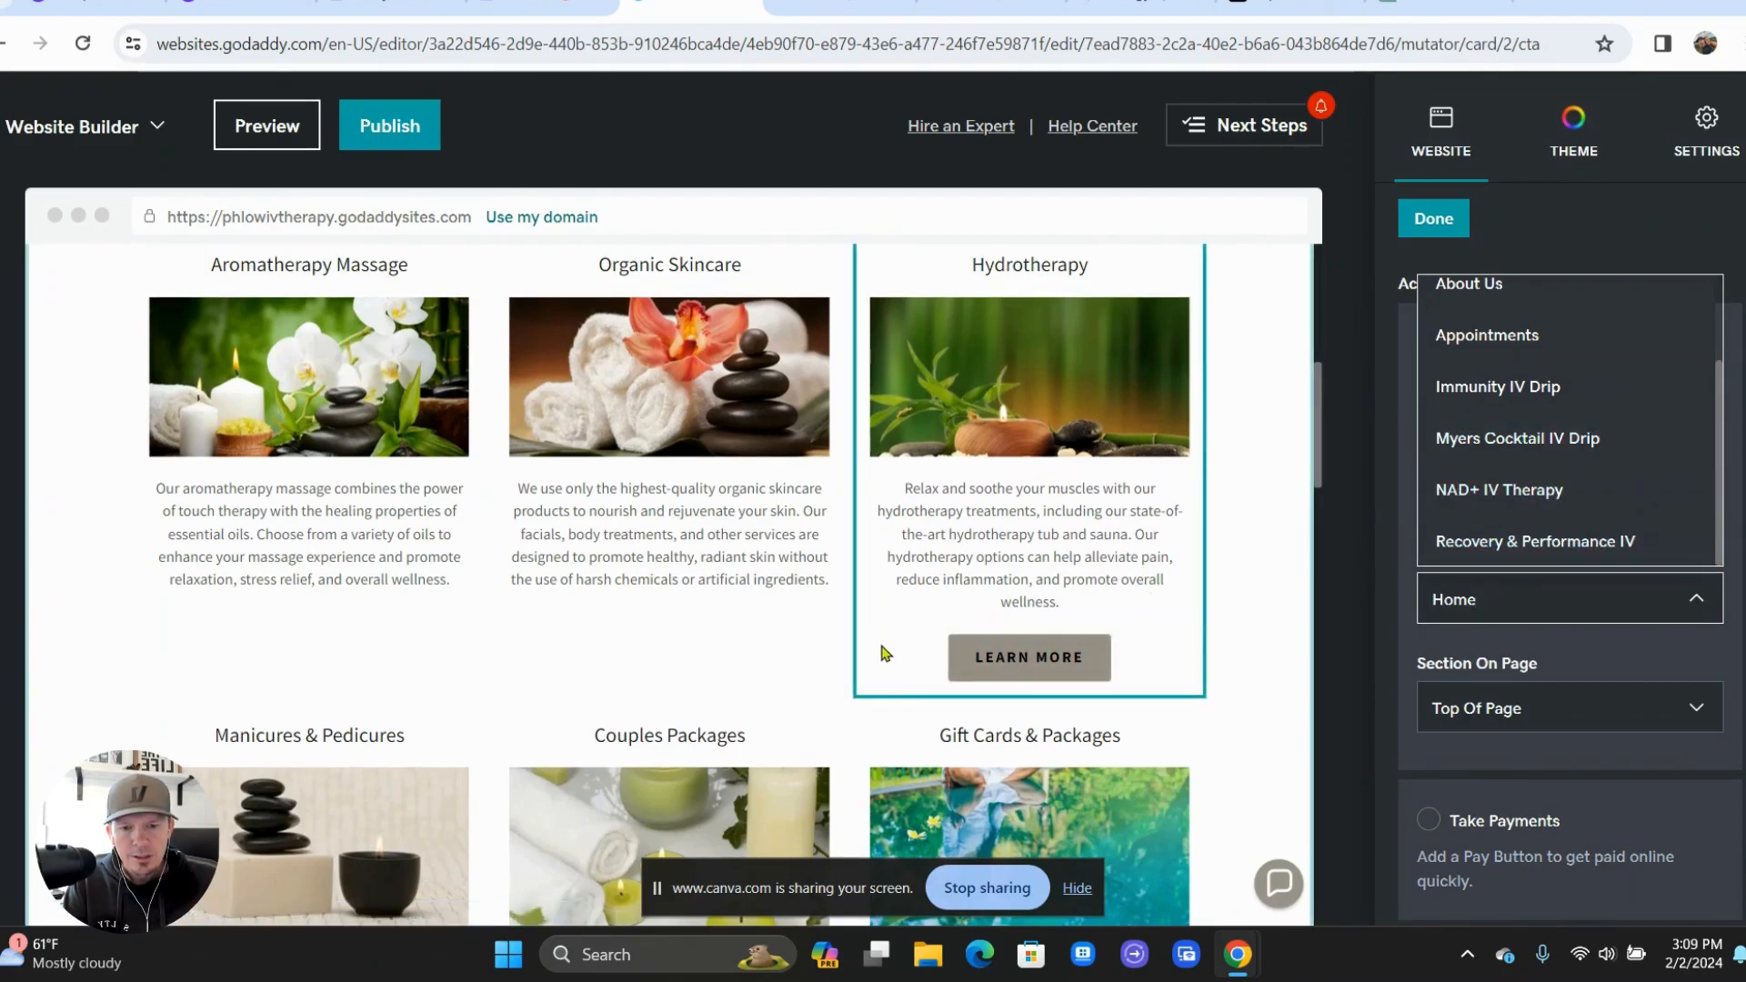
{"action": "left_click", "coordinate": [825, 667]}
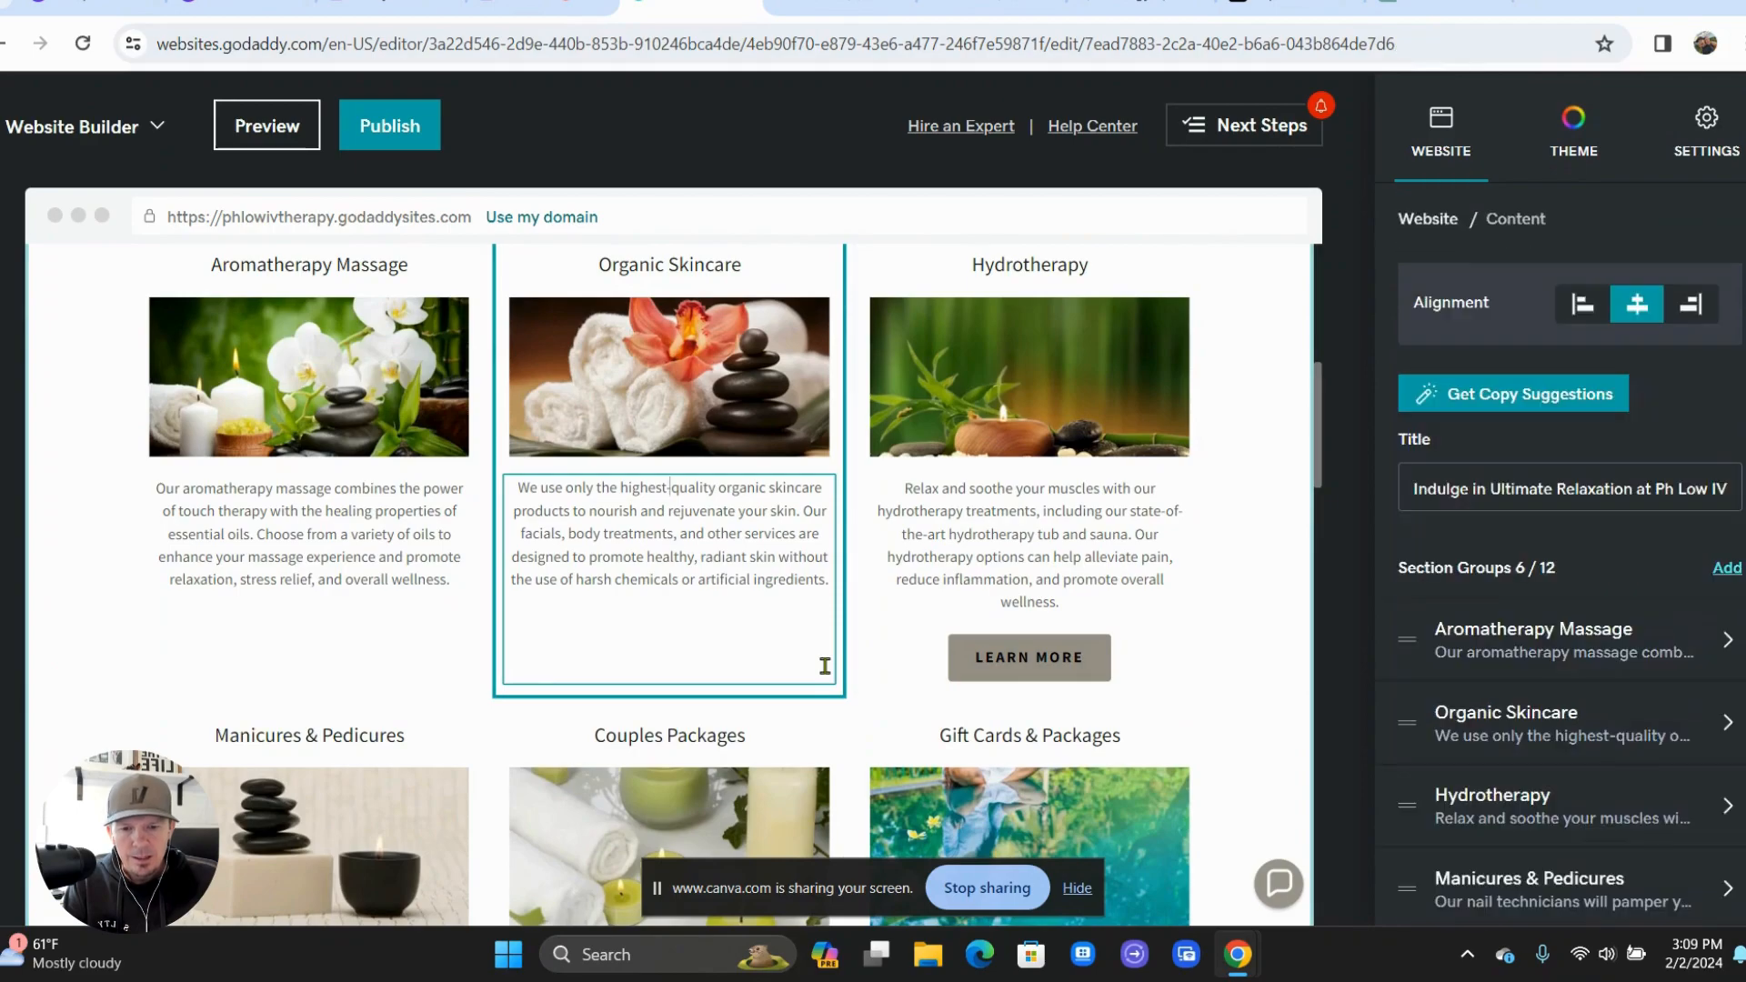
- Duplicate the Gift Cards & Packages group in the content section and delete the copy
{"action": "scroll", "coordinate": [824, 670], "scroll_direction": "down", "scroll_amount": 2}
{"action": "scroll", "coordinate": [764, 591], "scroll_direction": "down", "scroll_amount": 2}
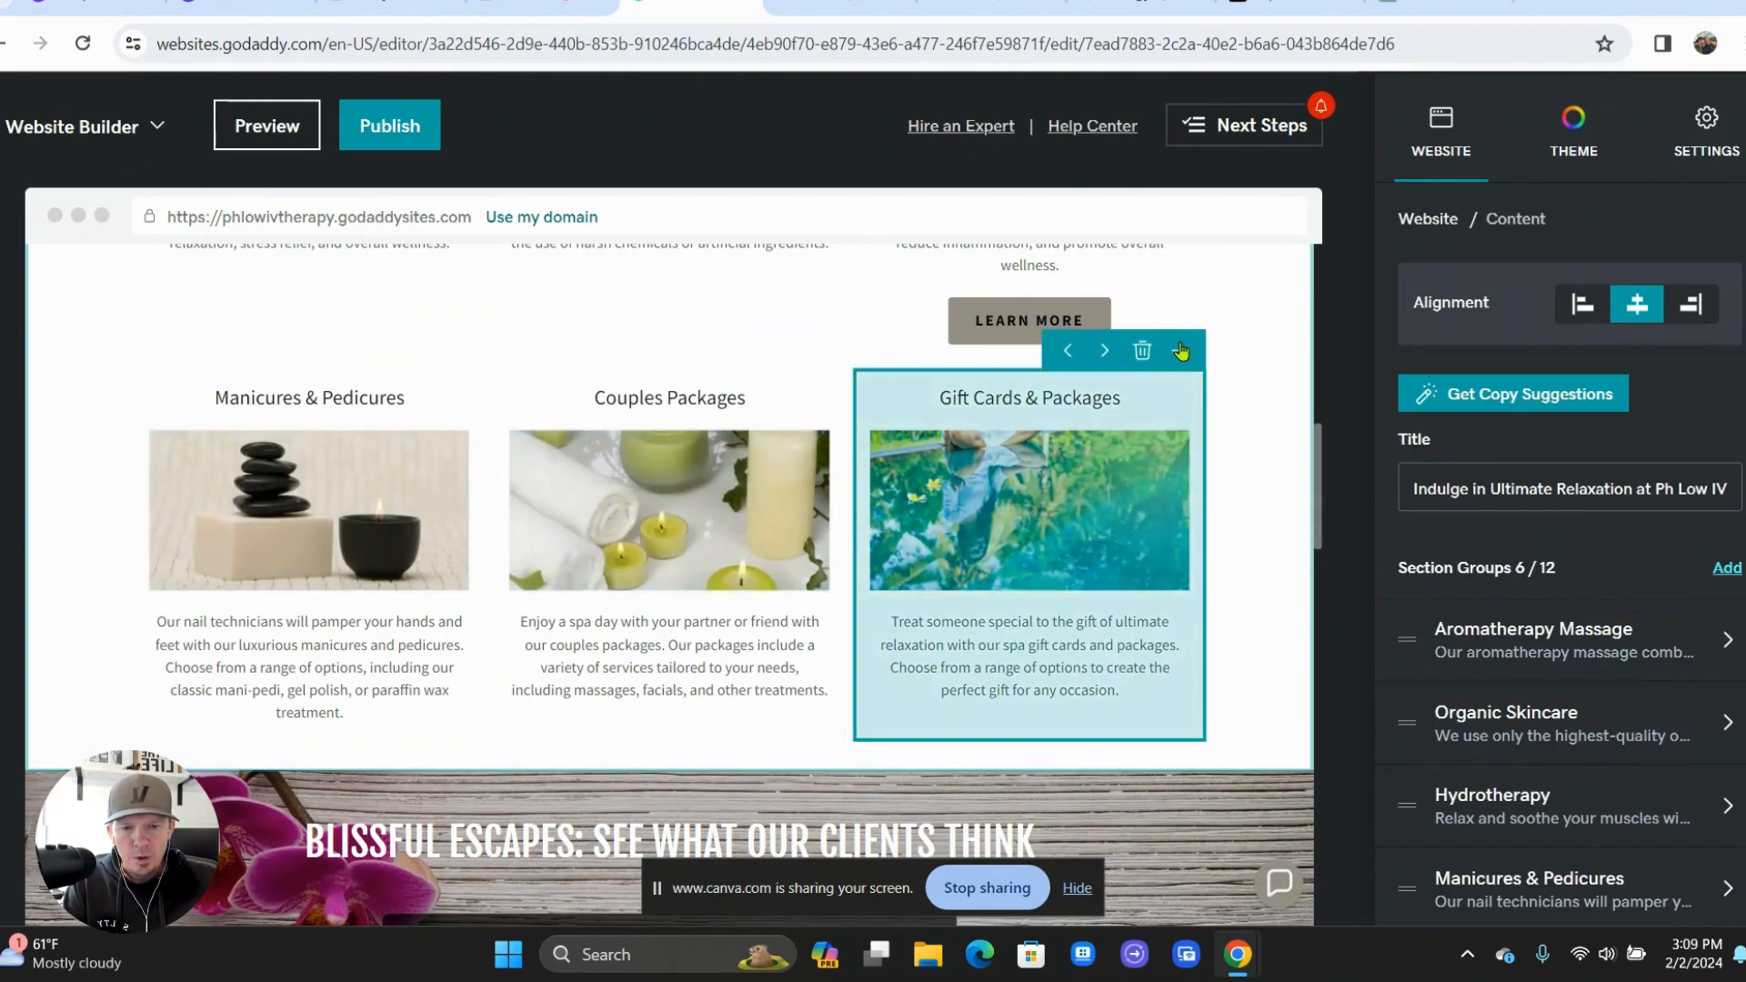
{"action": "left_click", "coordinate": [1179, 351]}
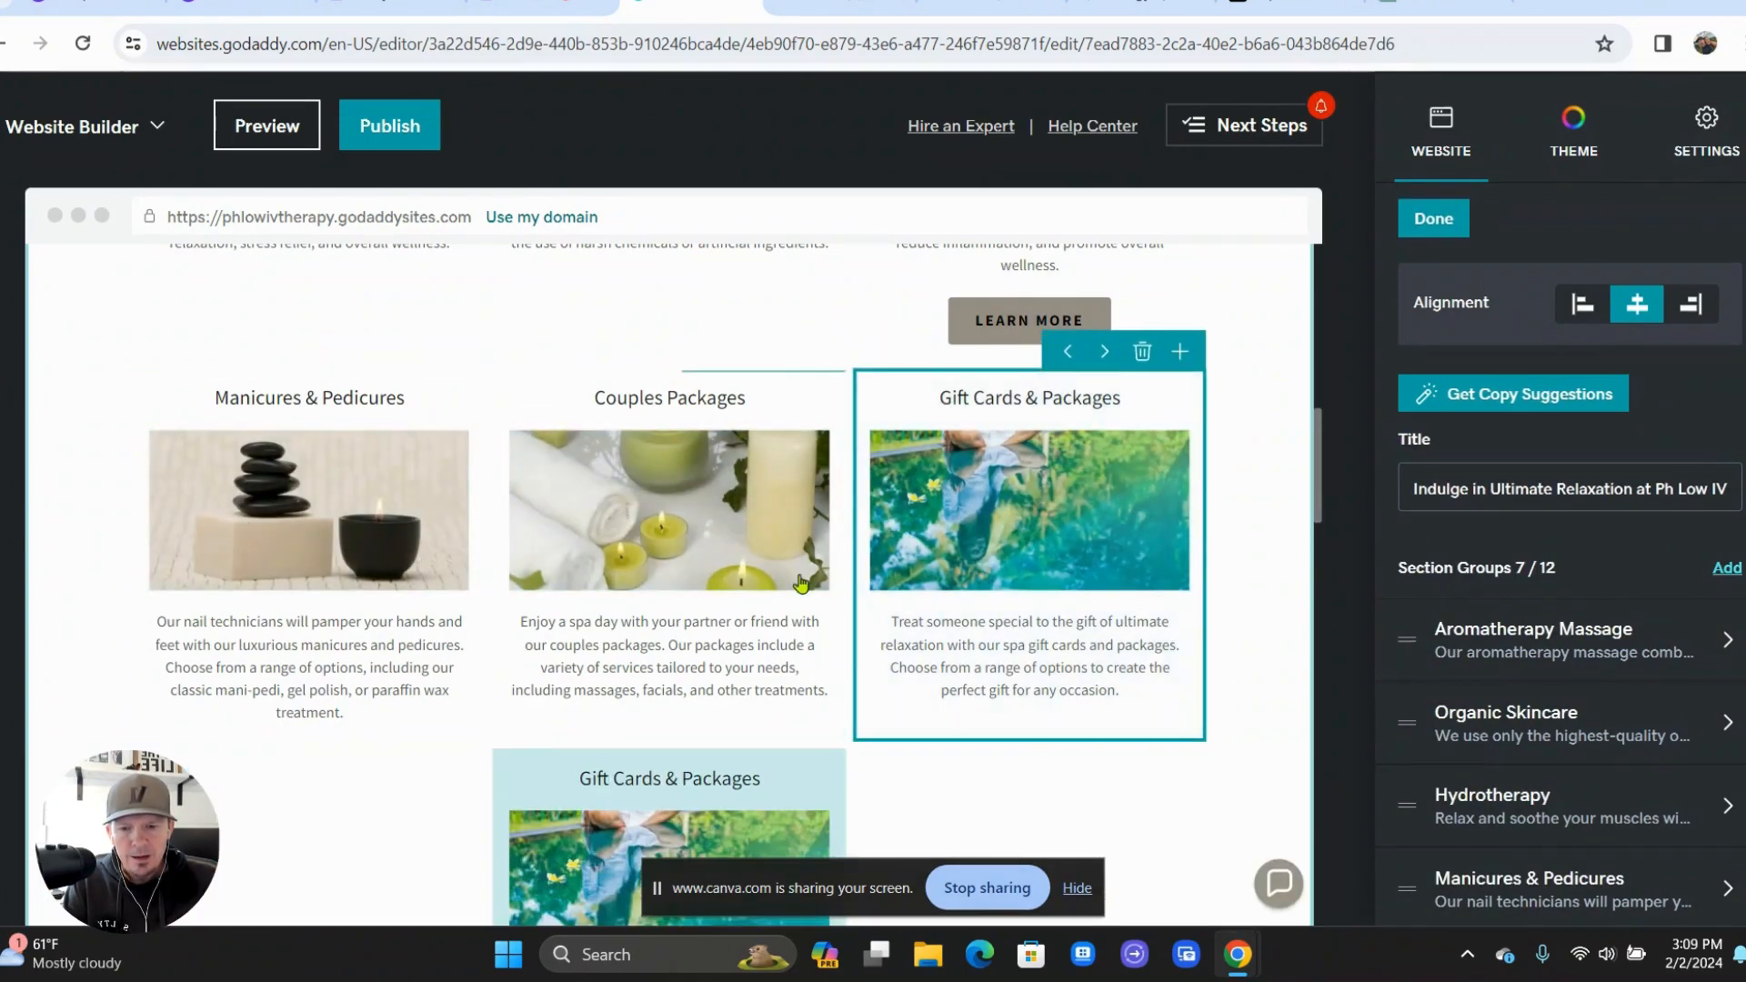
{"action": "scroll", "coordinate": [795, 584], "scroll_direction": "down", "scroll_amount": 3}
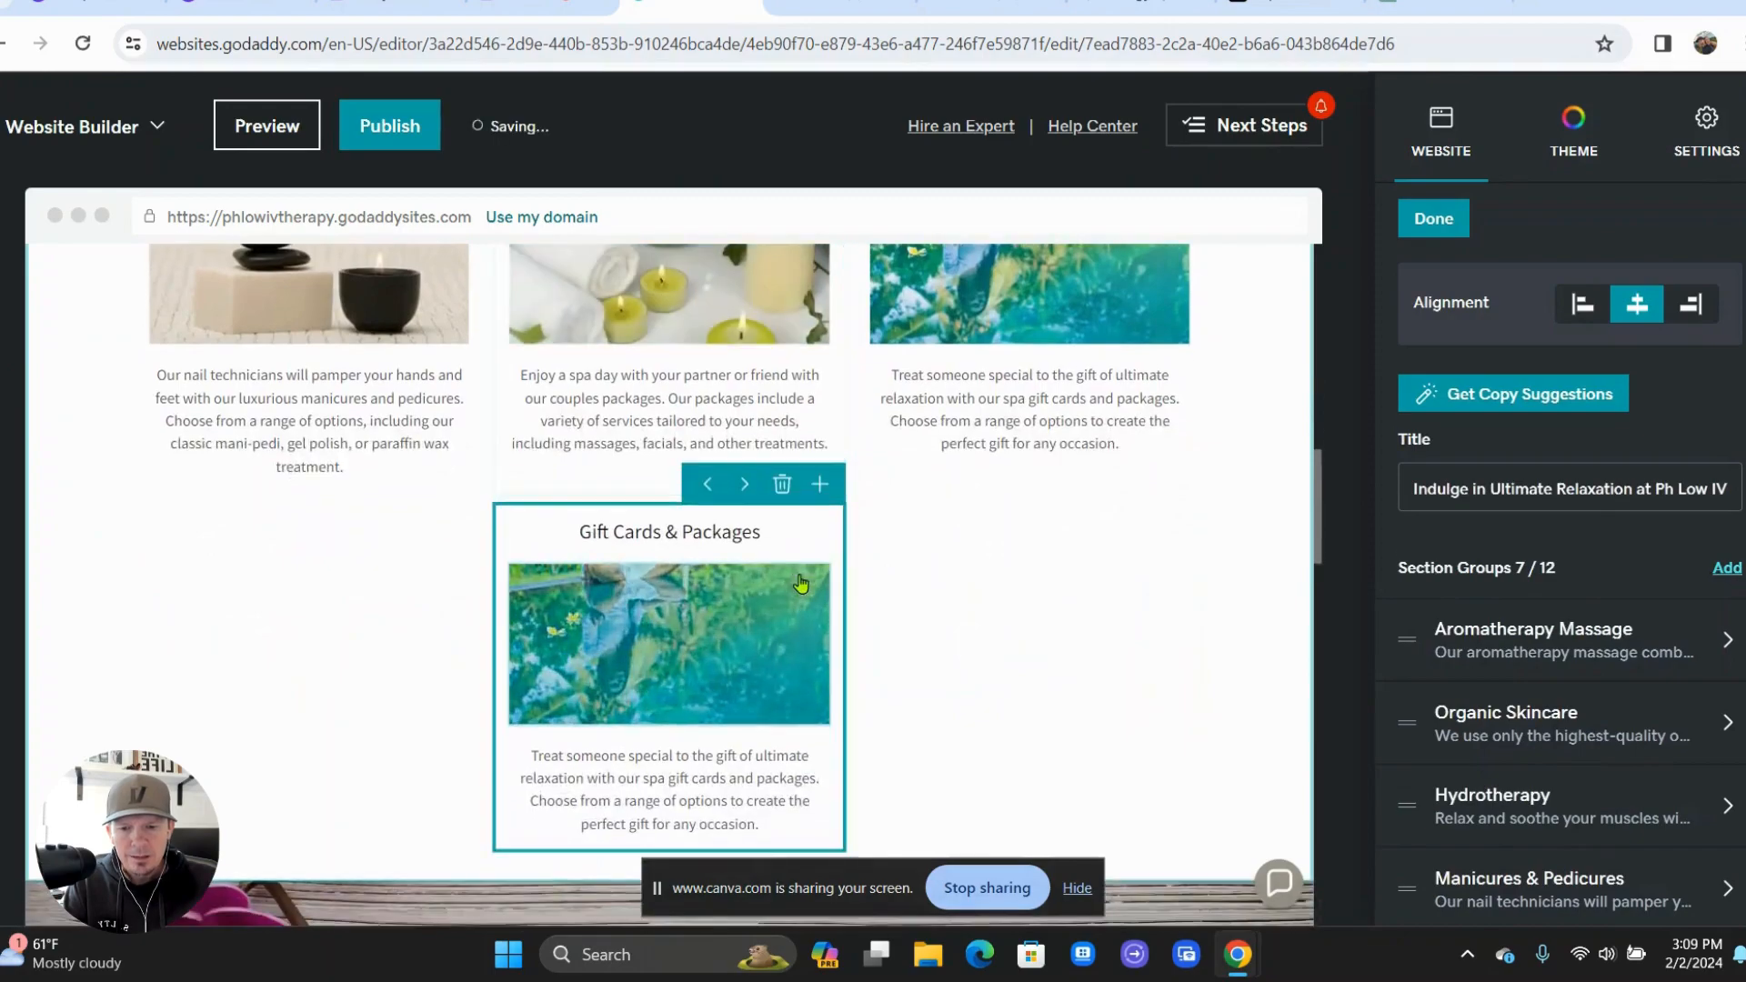
{"action": "left_click", "coordinate": [782, 485]}
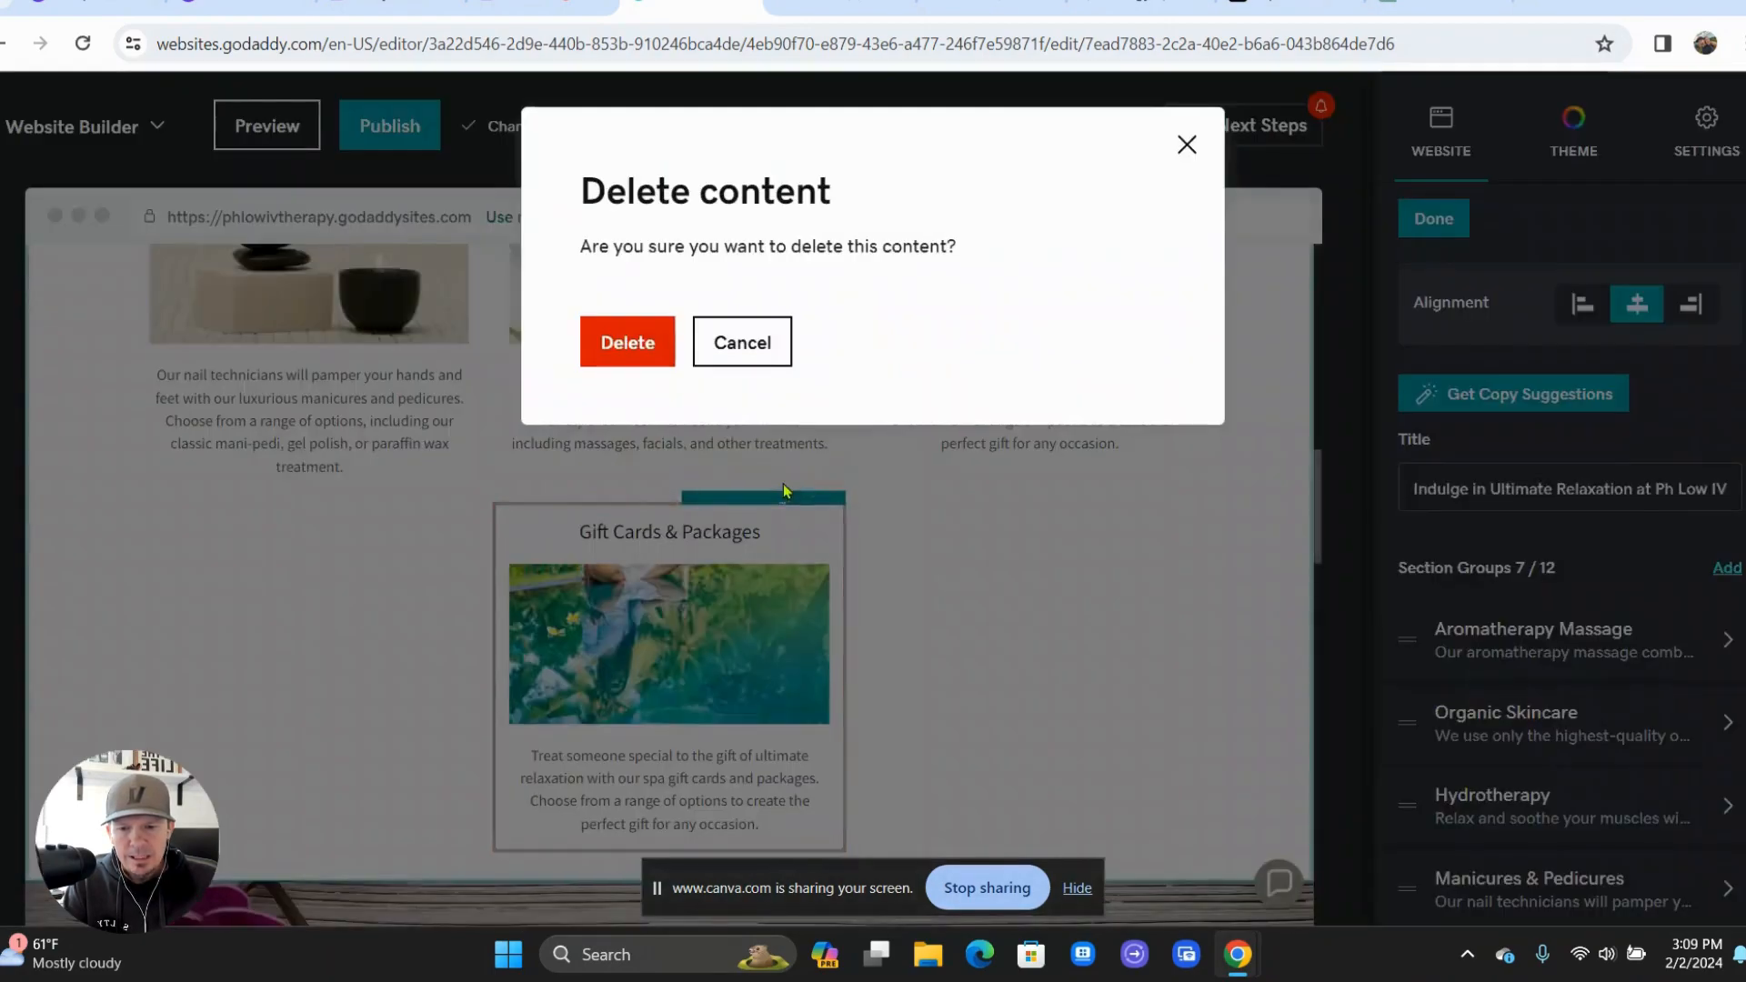
{"action": "left_click", "coordinate": [649, 342]}
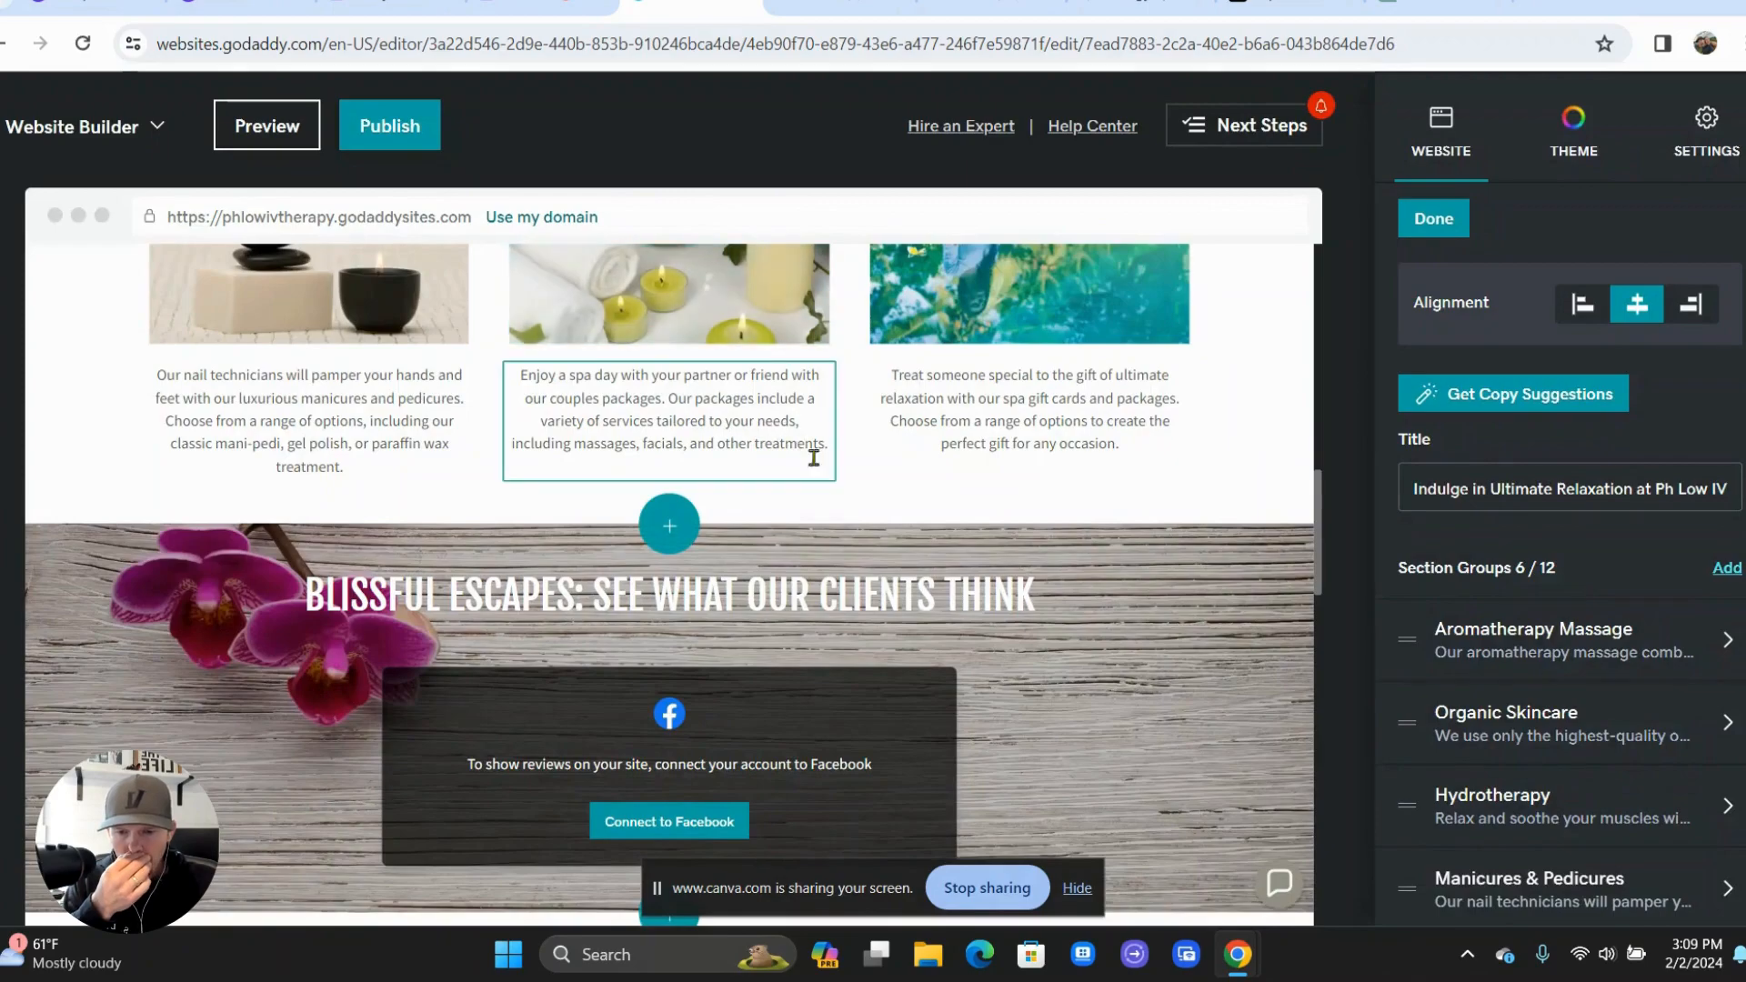
- Try to connect the client reviews section to Facebook, and return to the website editor
{"action": "scroll", "coordinate": [830, 472], "scroll_direction": "down", "scroll_amount": 1}
{"action": "scroll", "coordinate": [832, 477], "scroll_direction": "up", "scroll_amount": 5}
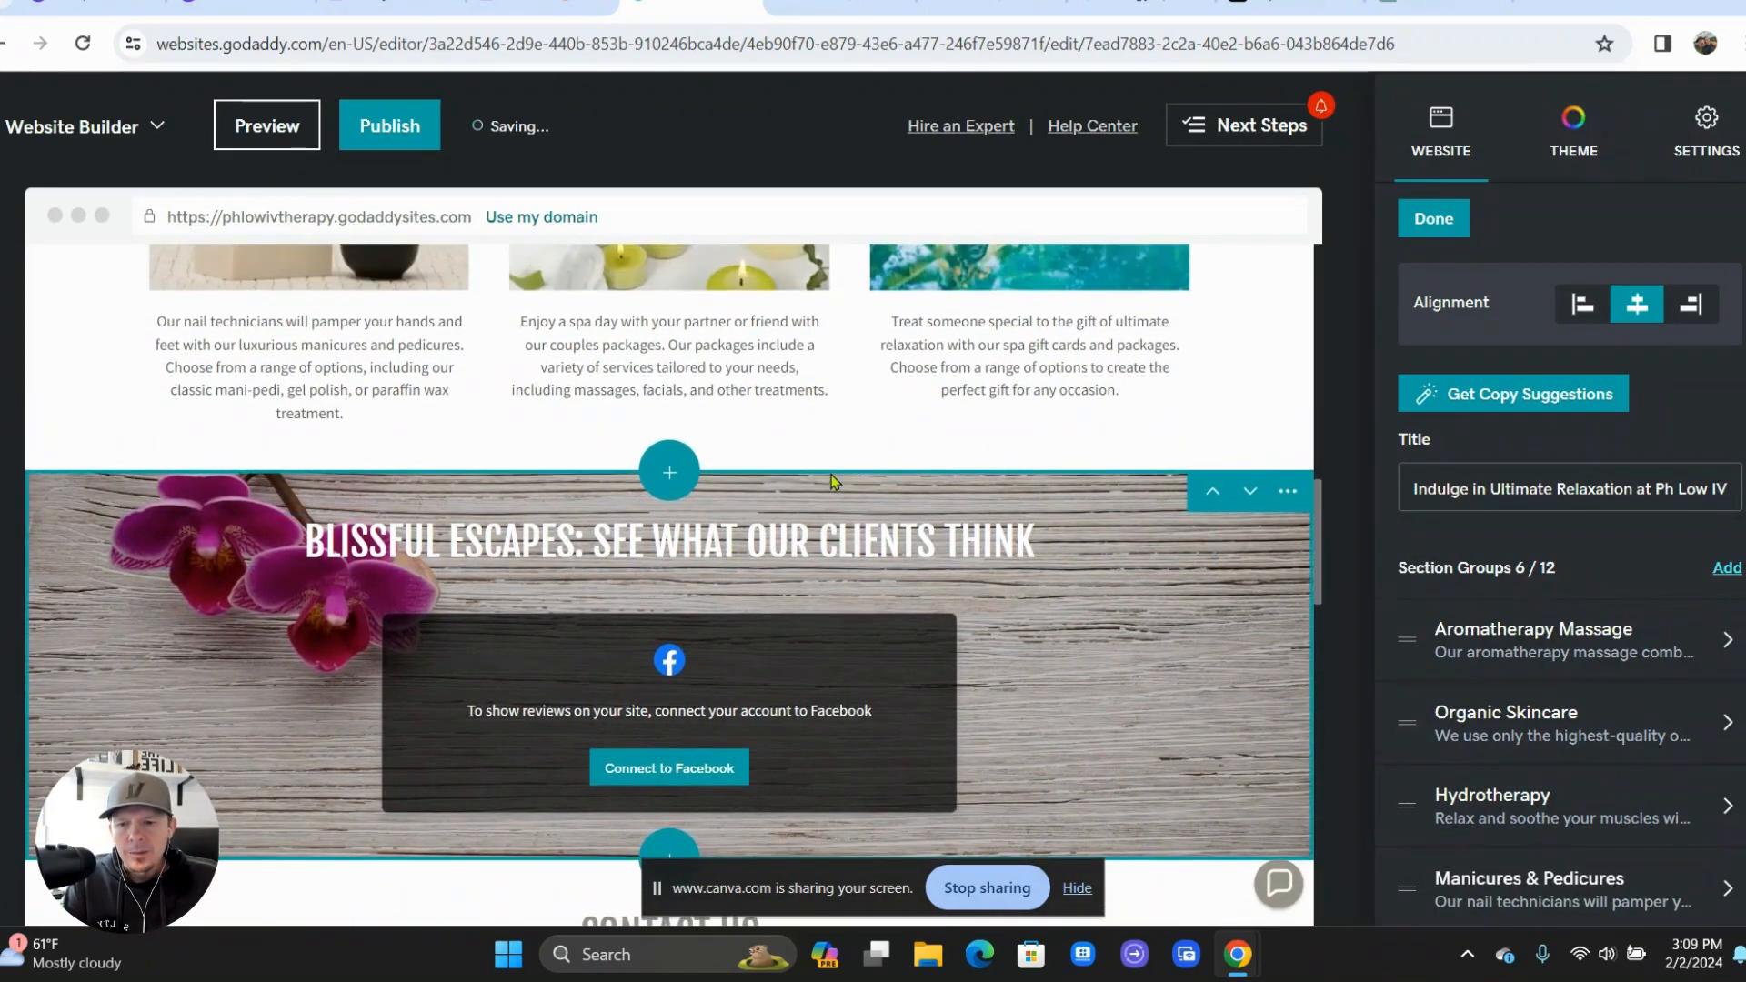
{"action": "scroll", "coordinate": [833, 479], "scroll_direction": "down", "scroll_amount": 5}
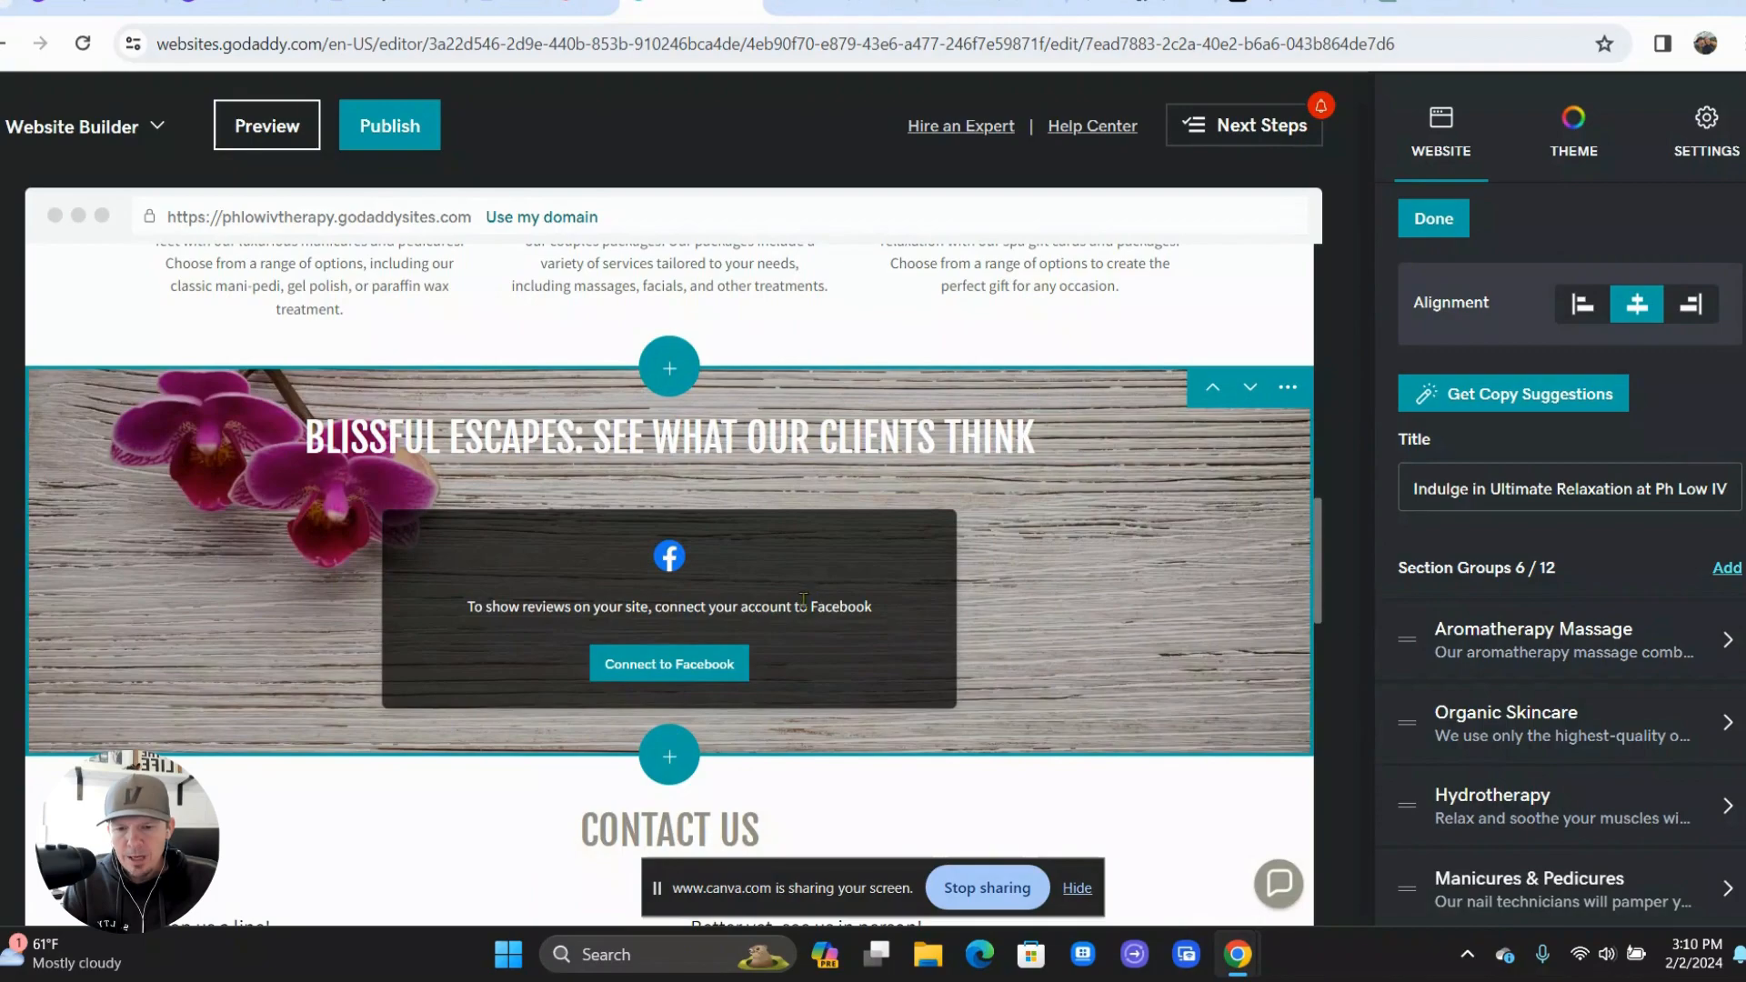
{"action": "left_click", "coordinate": [1015, 592]}
{"action": "scroll", "coordinate": [1011, 585], "scroll_direction": "down", "scroll_amount": 1}
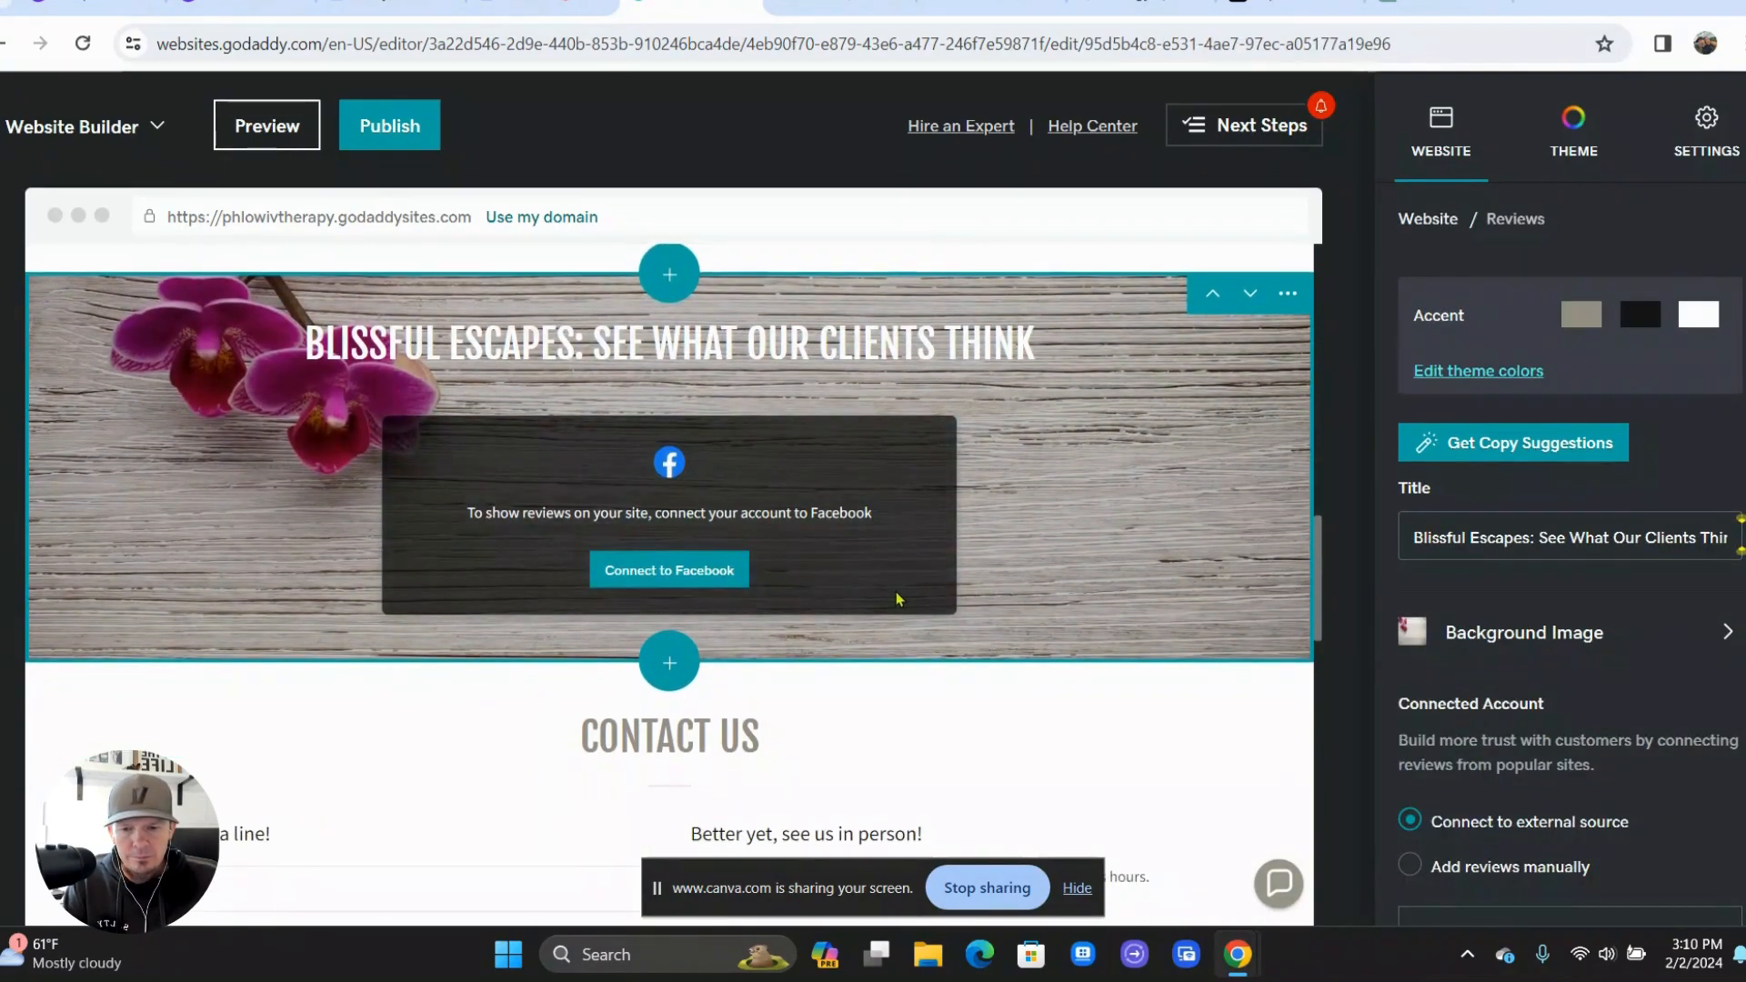
{"action": "left_click", "coordinate": [728, 571]}
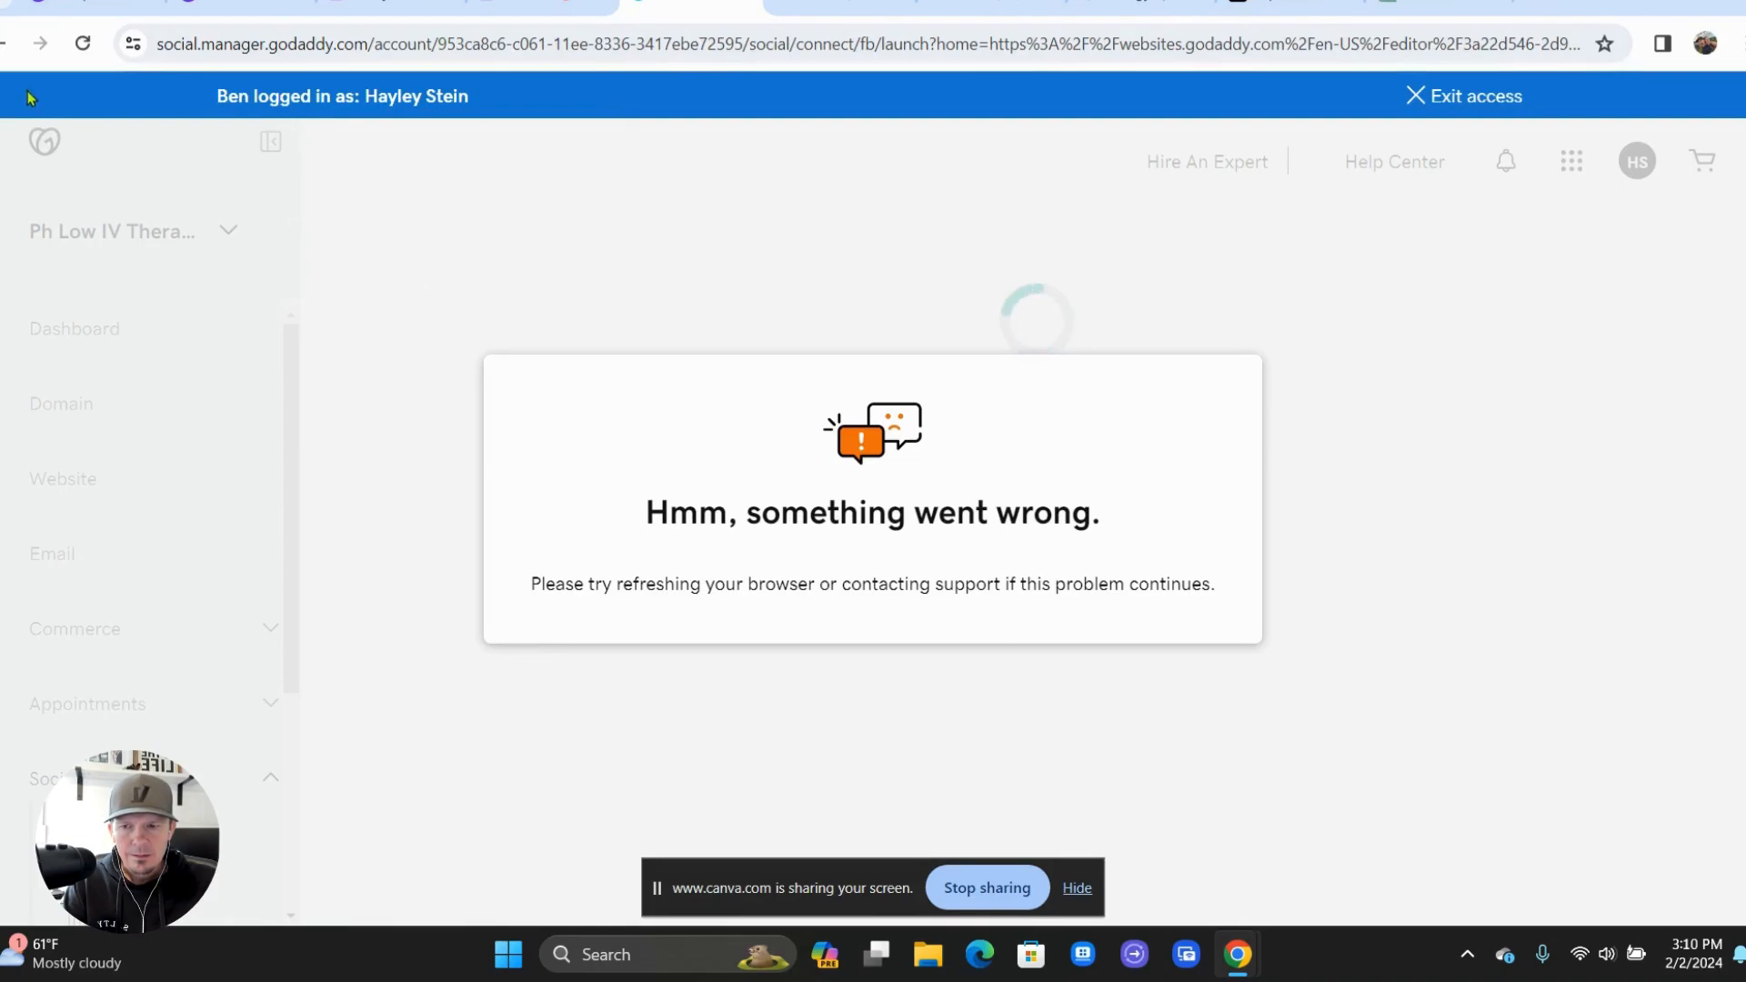
{"action": "left_click", "coordinate": [4, 44]}
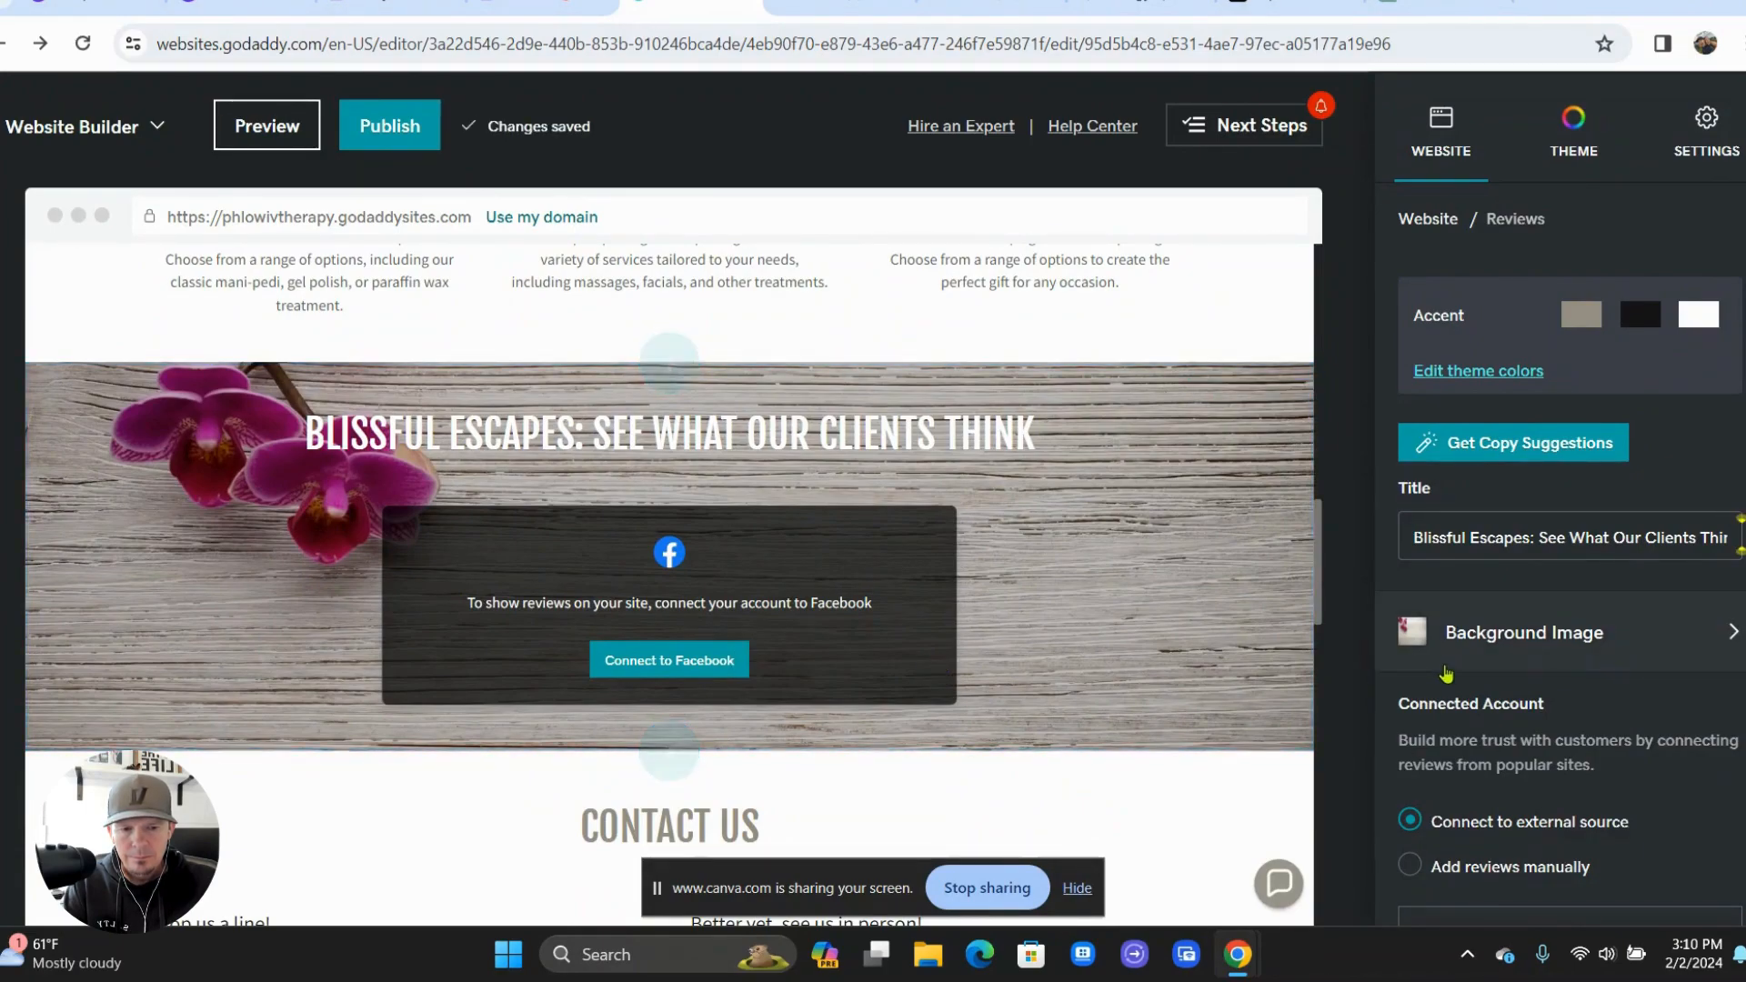
- Set the external source of the Blissful Escapes reviews section to Google My Business
{"action": "scroll", "coordinate": [1445, 674], "scroll_direction": "down", "scroll_amount": 1}
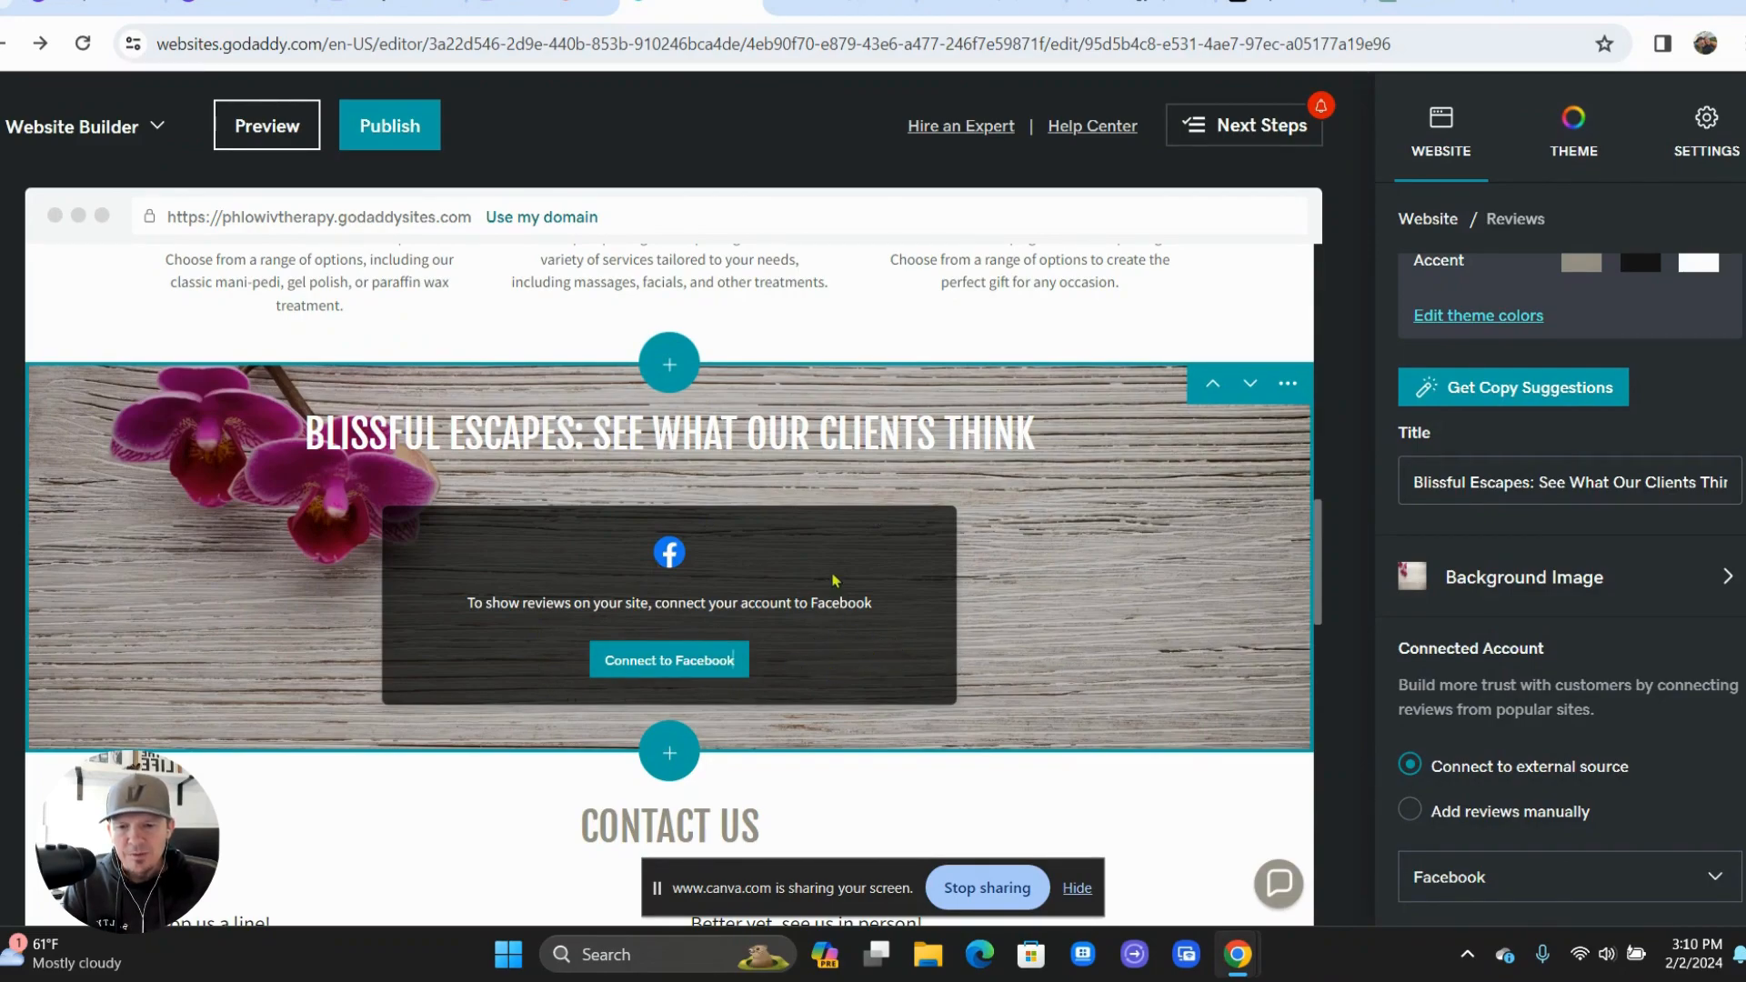
{"action": "scroll", "coordinate": [876, 507], "scroll_direction": "up", "scroll_amount": 1}
{"action": "scroll", "coordinate": [878, 507], "scroll_direction": "down", "scroll_amount": 2}
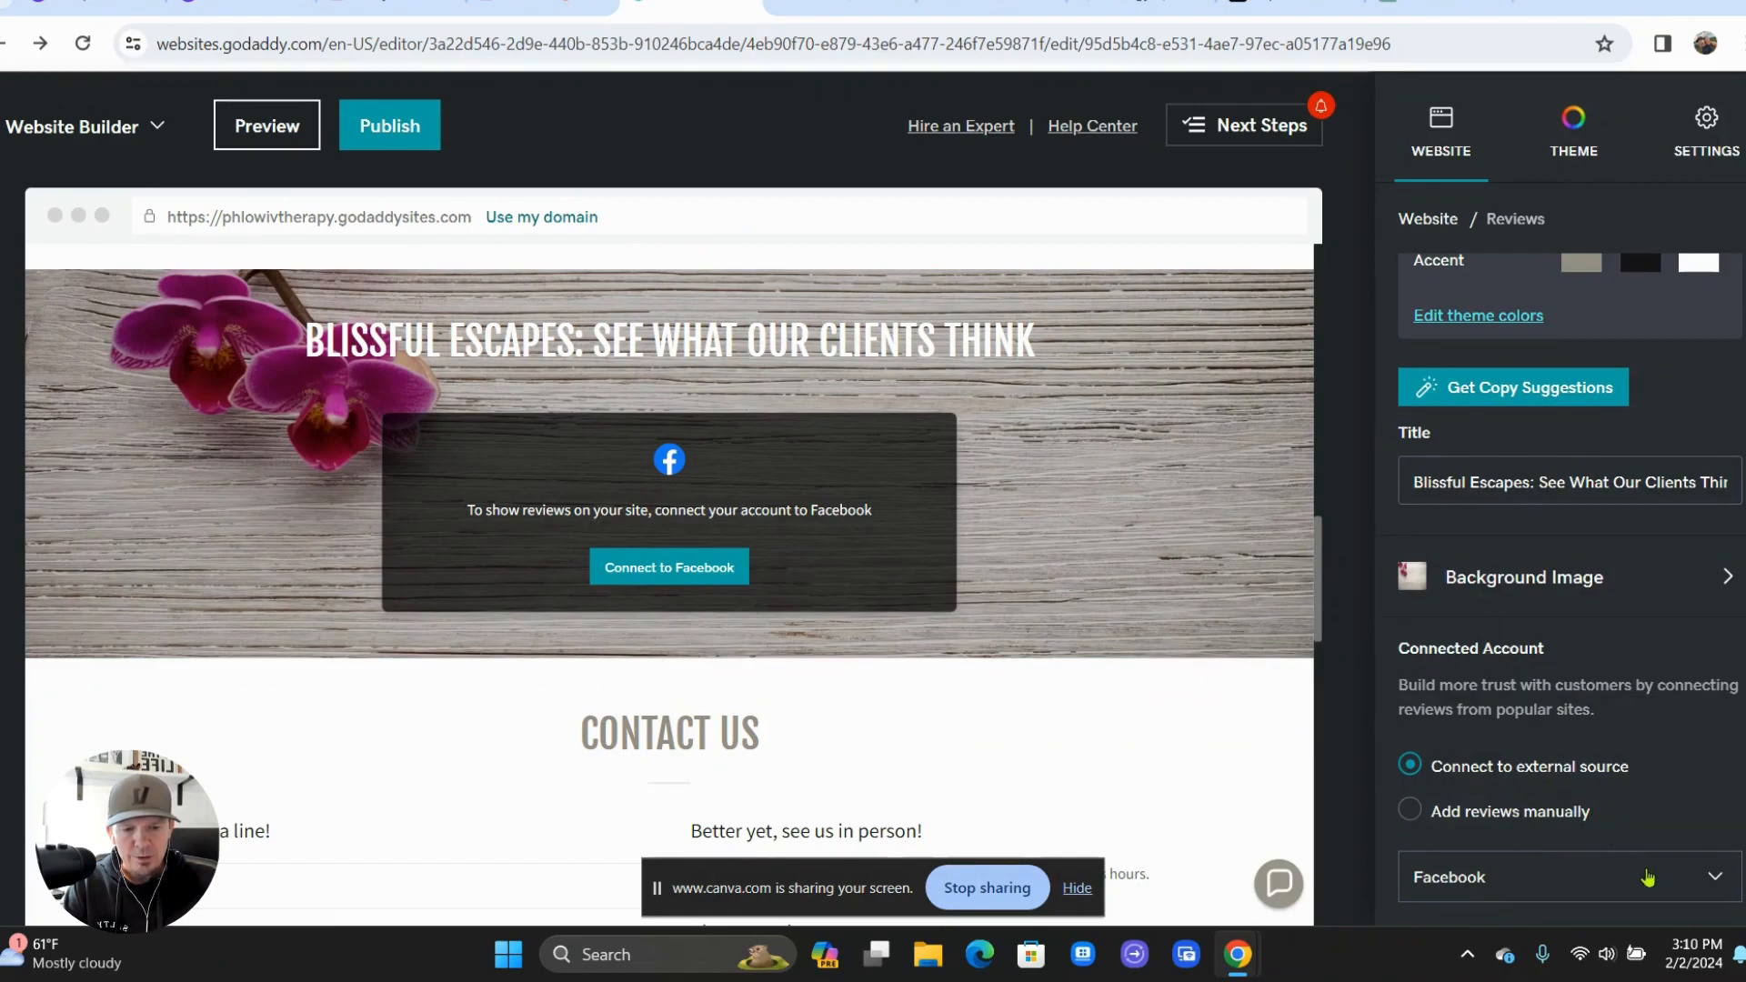
{"action": "left_click", "coordinate": [1648, 877]}
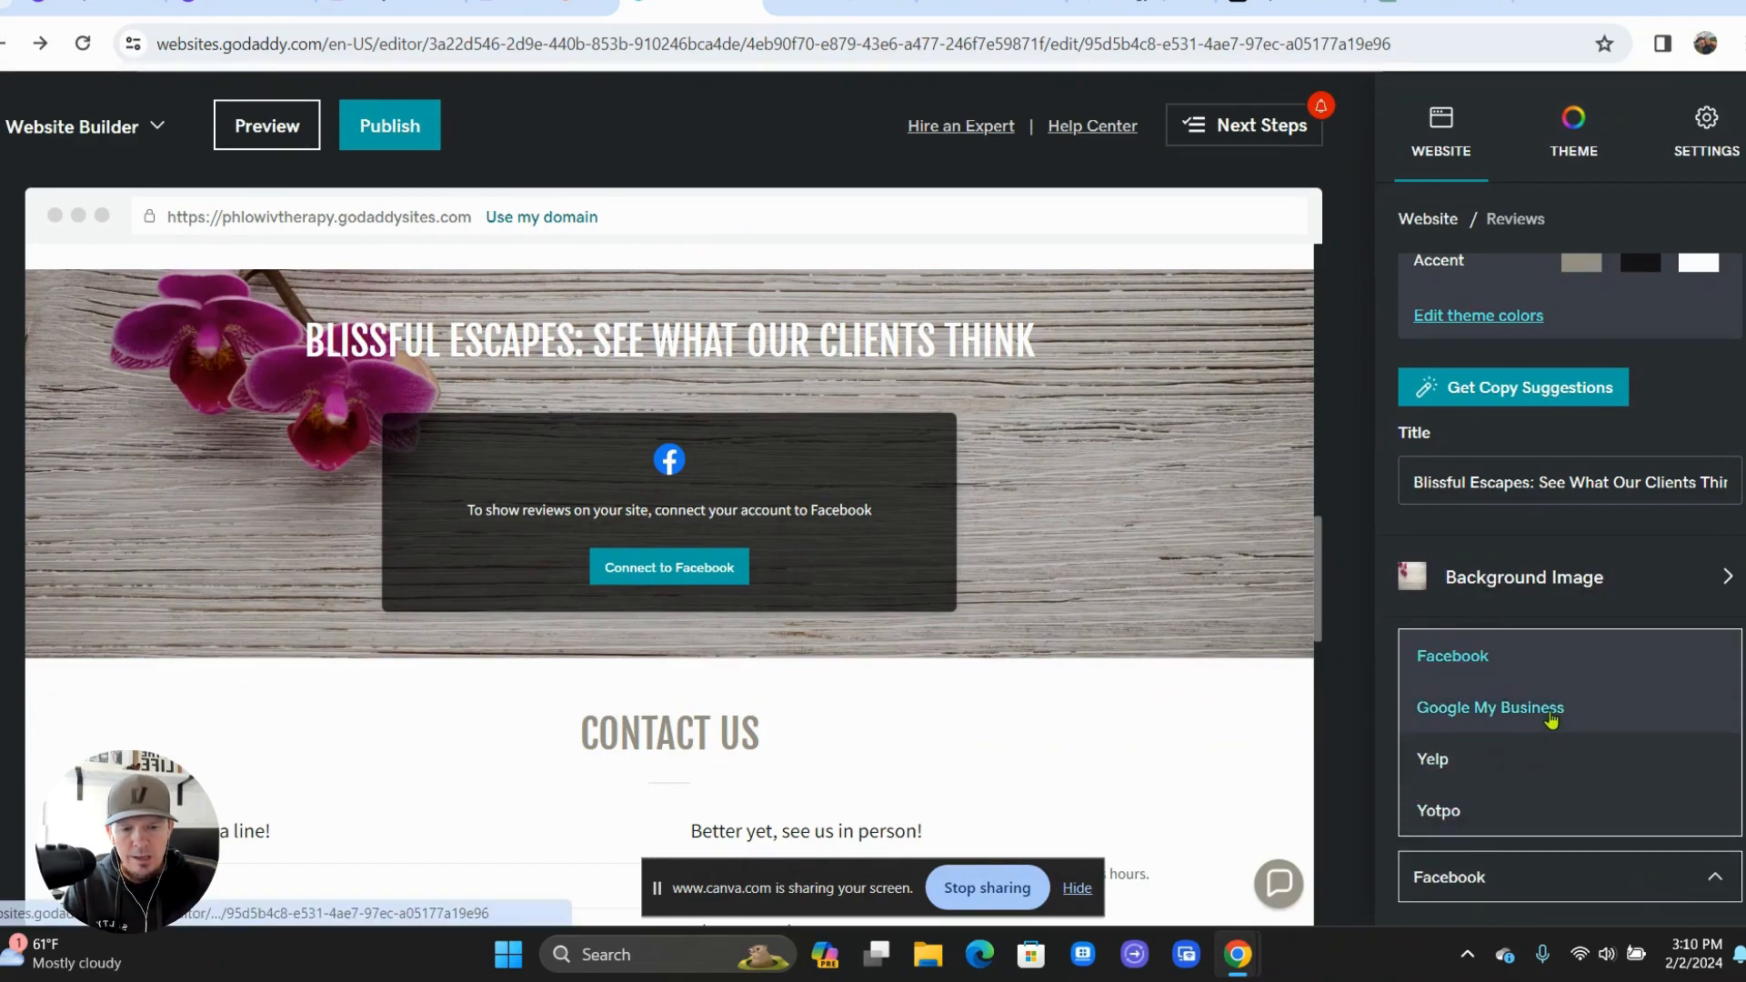
{"action": "left_click", "coordinate": [1550, 712]}
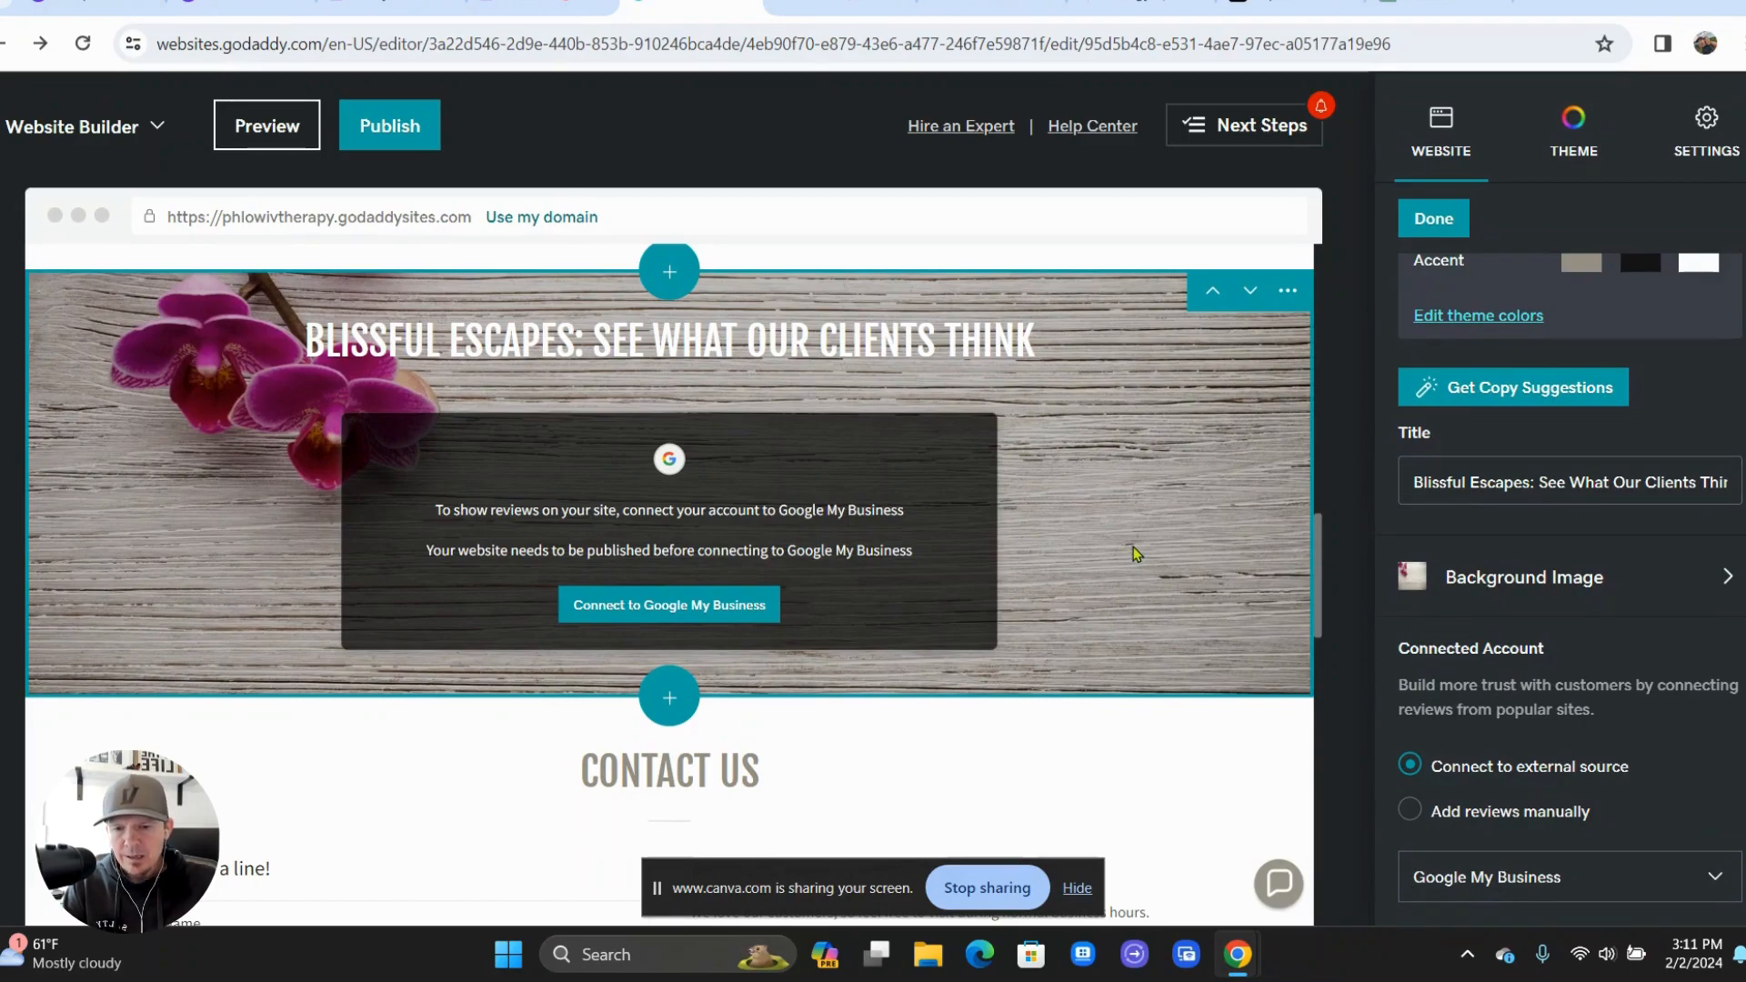
- Delete the Contact Us section below the client reviews on the Home page
{"action": "scroll", "coordinate": [1136, 553], "scroll_direction": "down", "scroll_amount": 2}
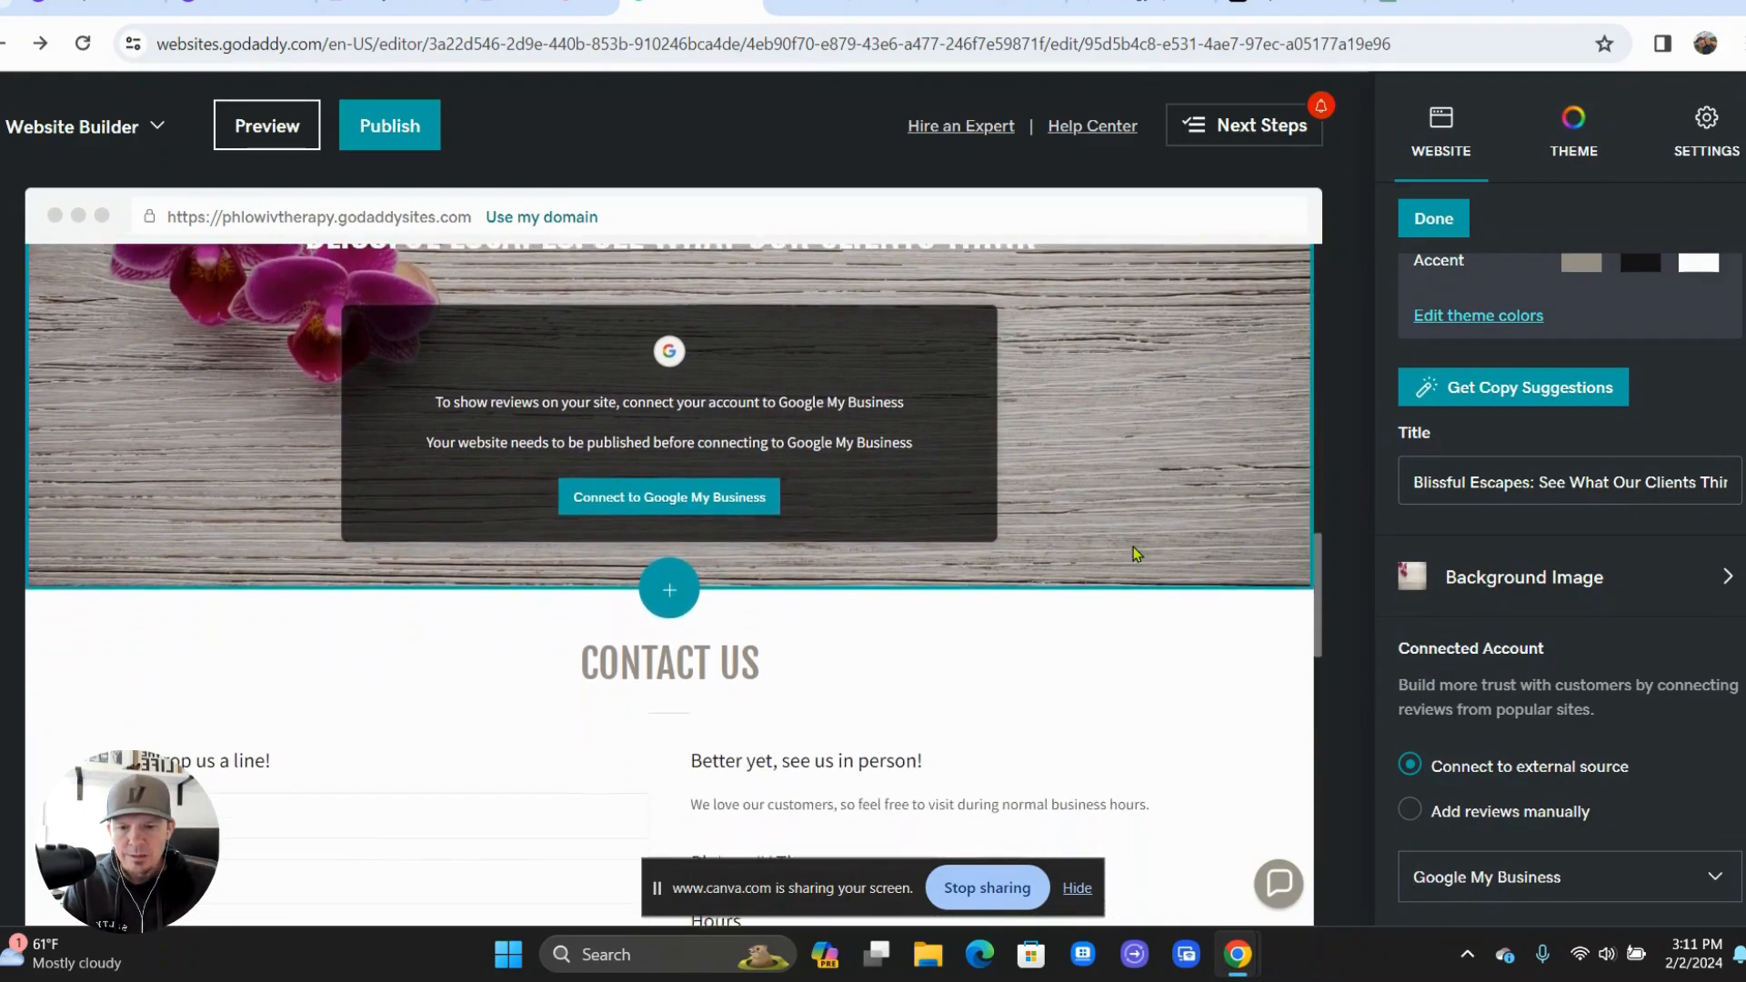
{"action": "scroll", "coordinate": [1136, 553], "scroll_direction": "down", "scroll_amount": 2}
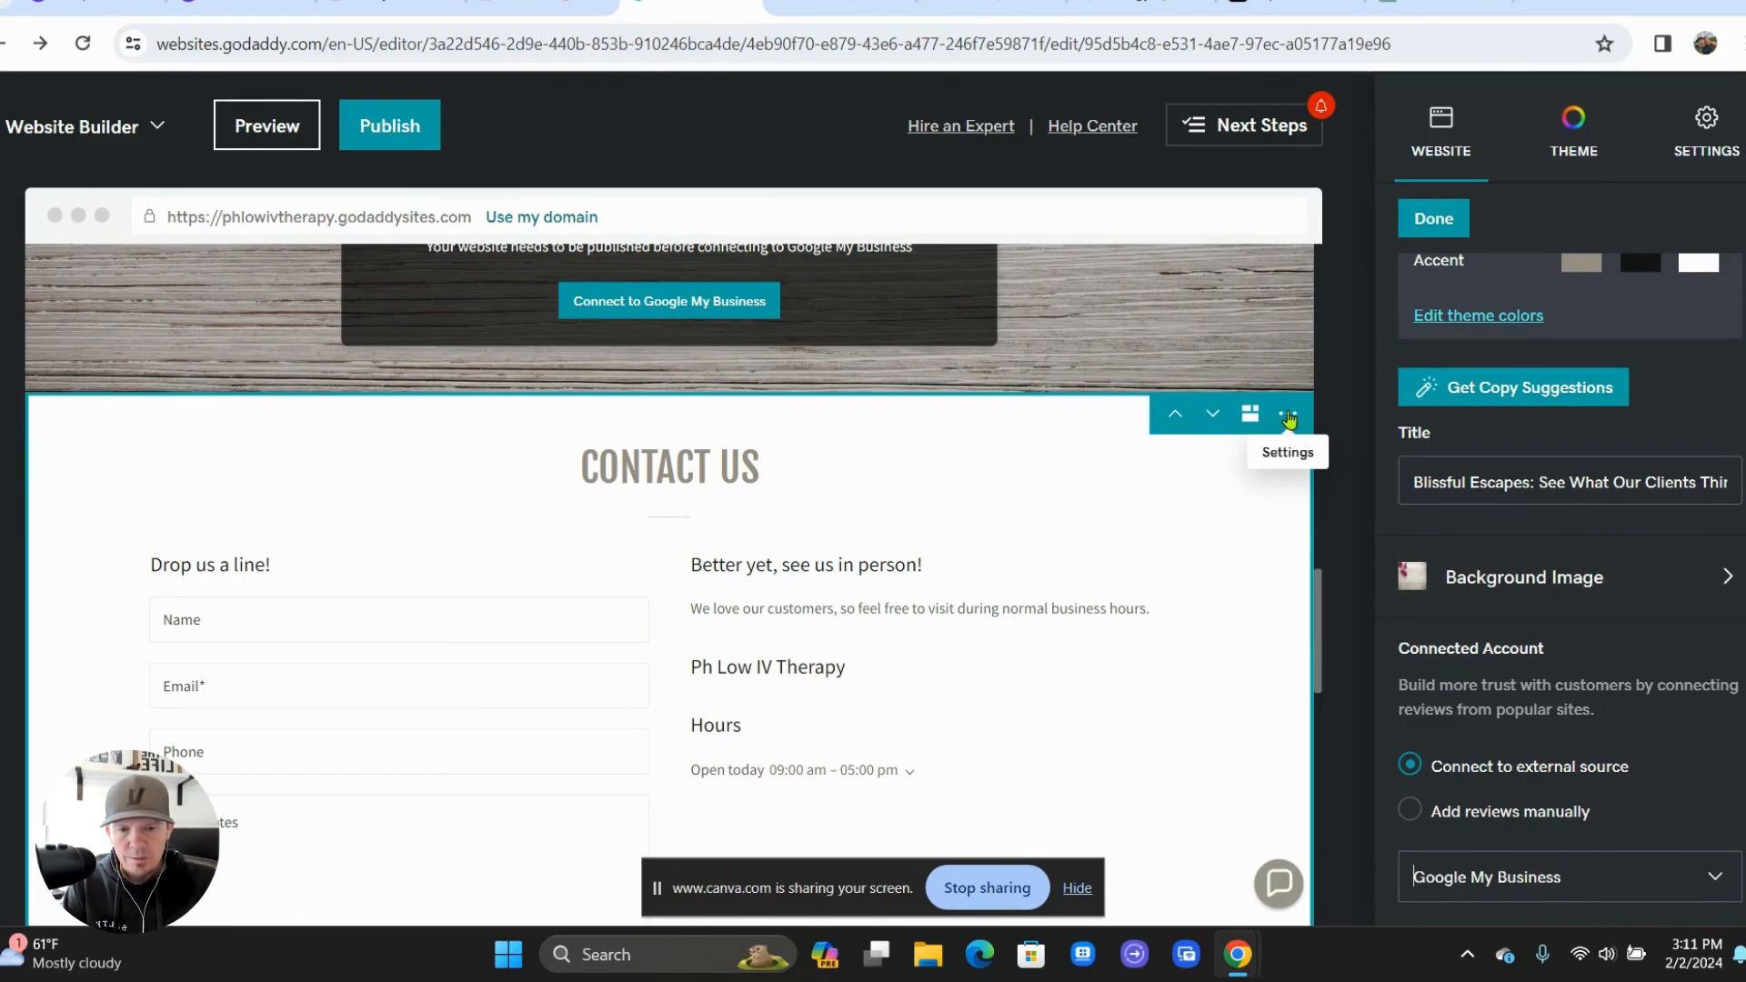
{"action": "left_click", "coordinate": [1289, 420]}
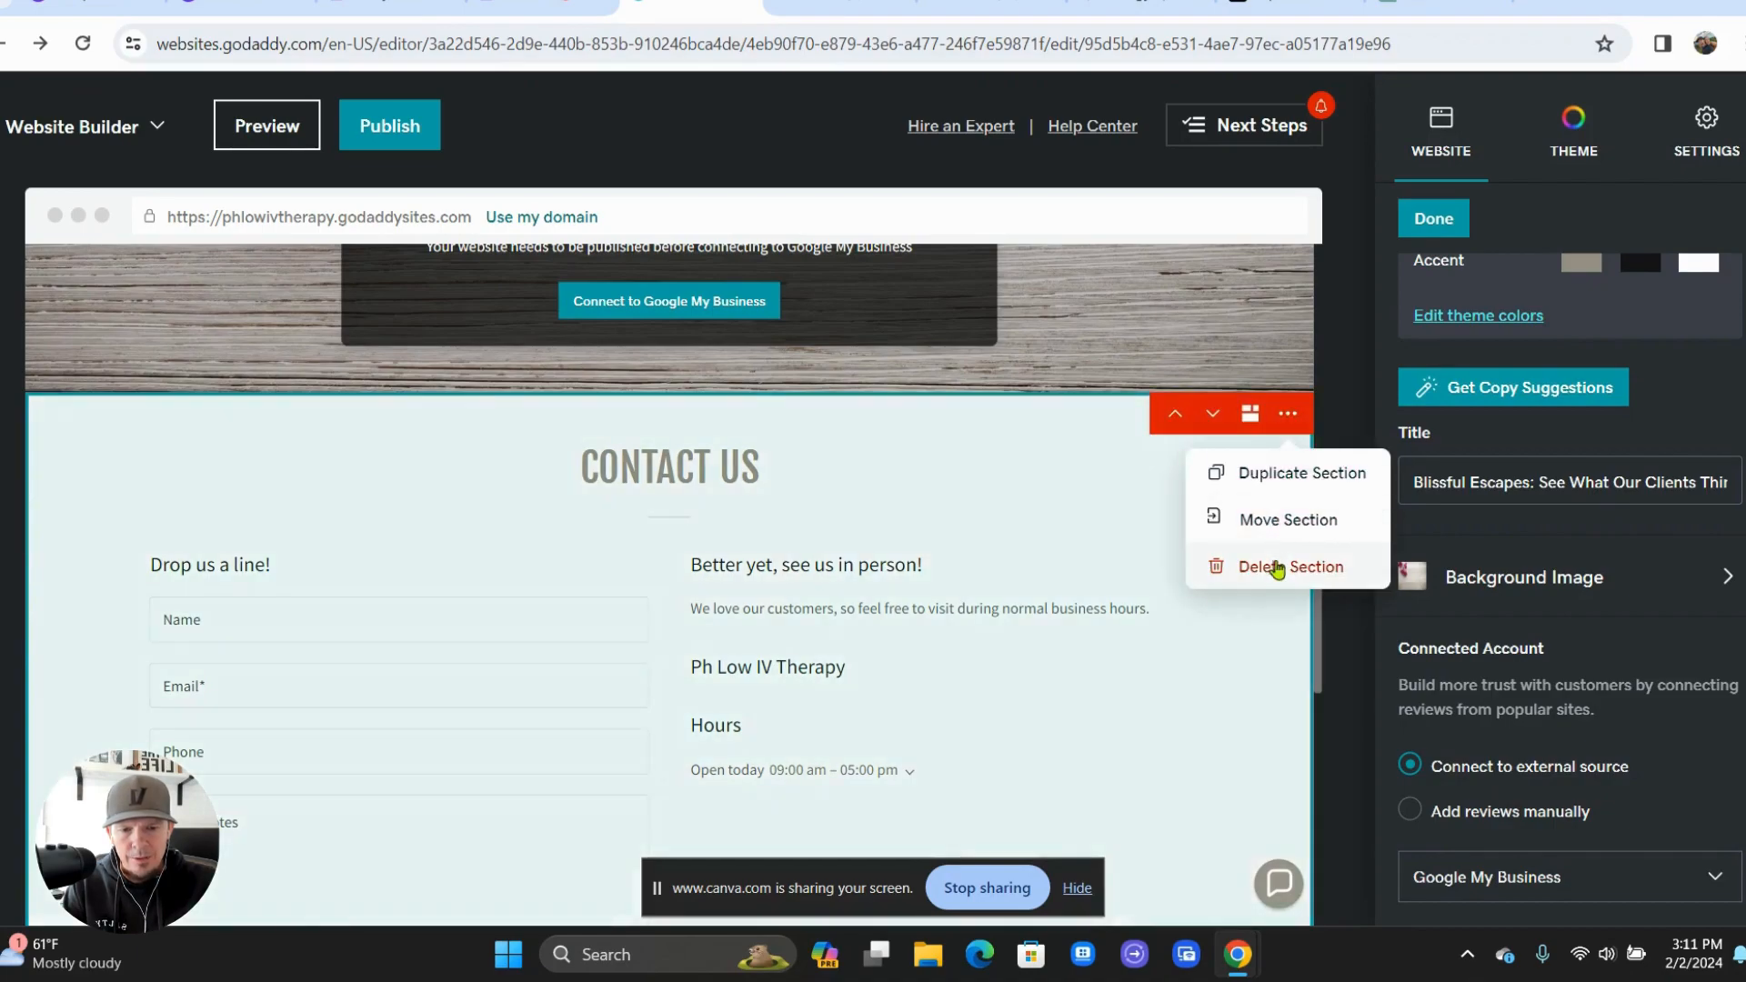
{"action": "left_click", "coordinate": [1277, 566]}
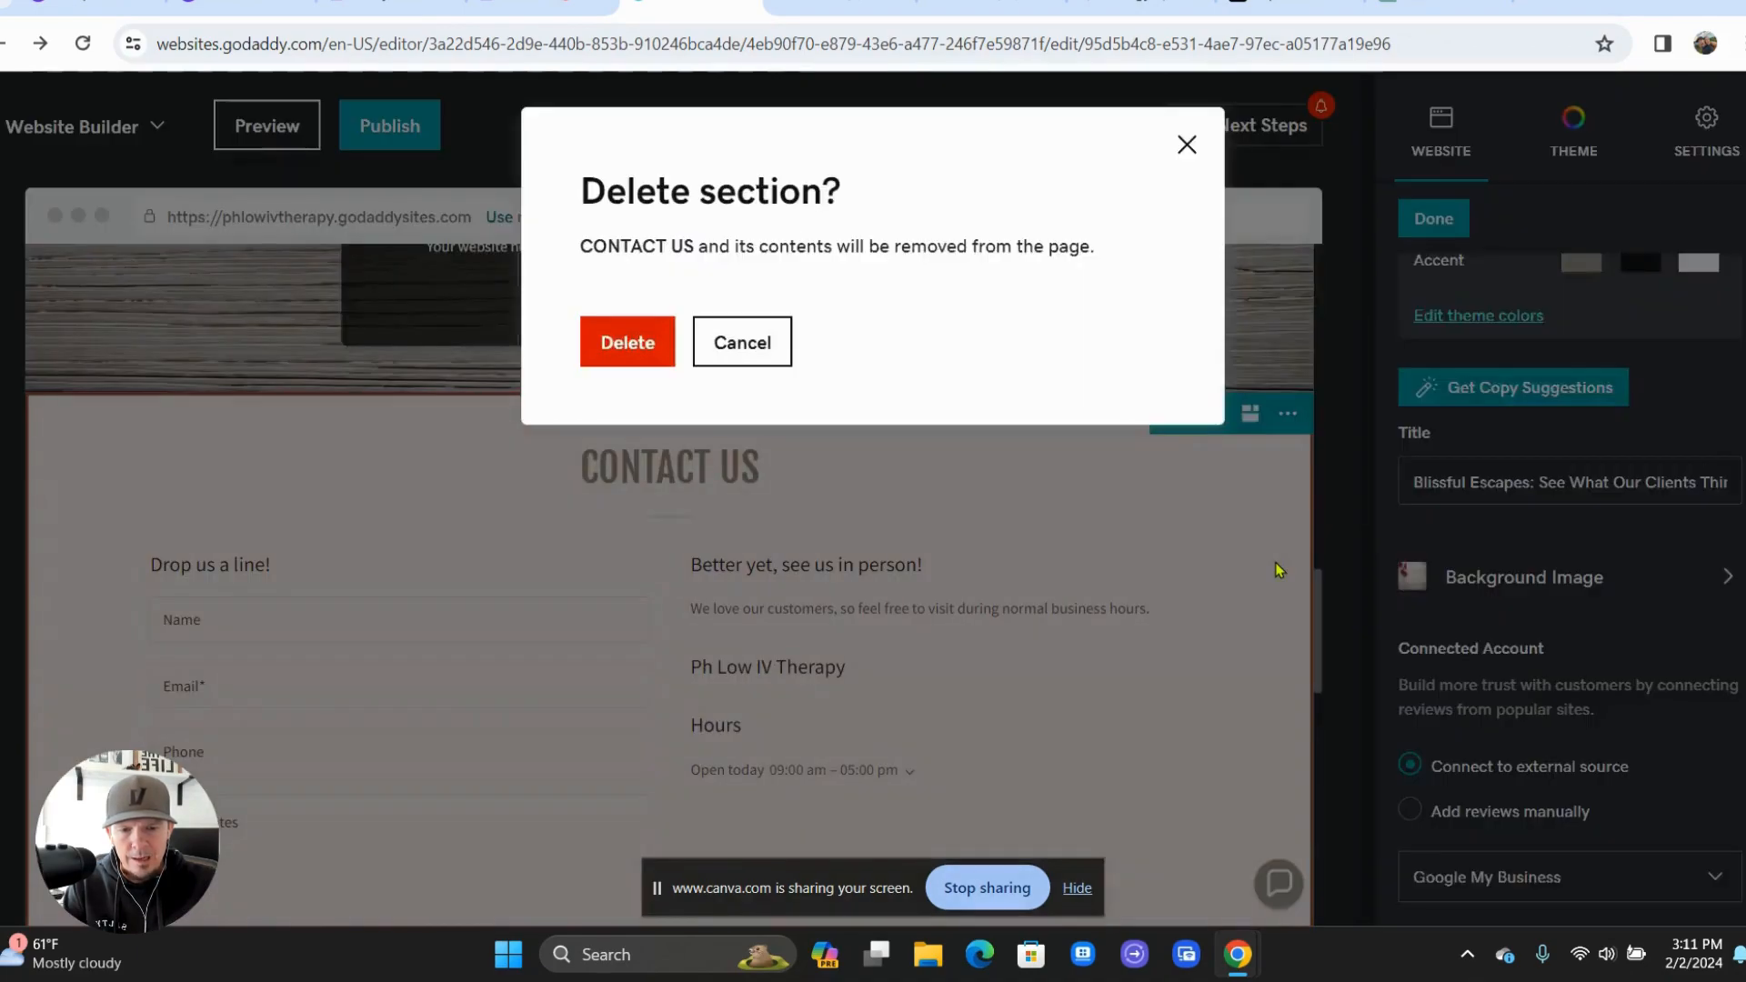
{"action": "left_click", "coordinate": [648, 340]}
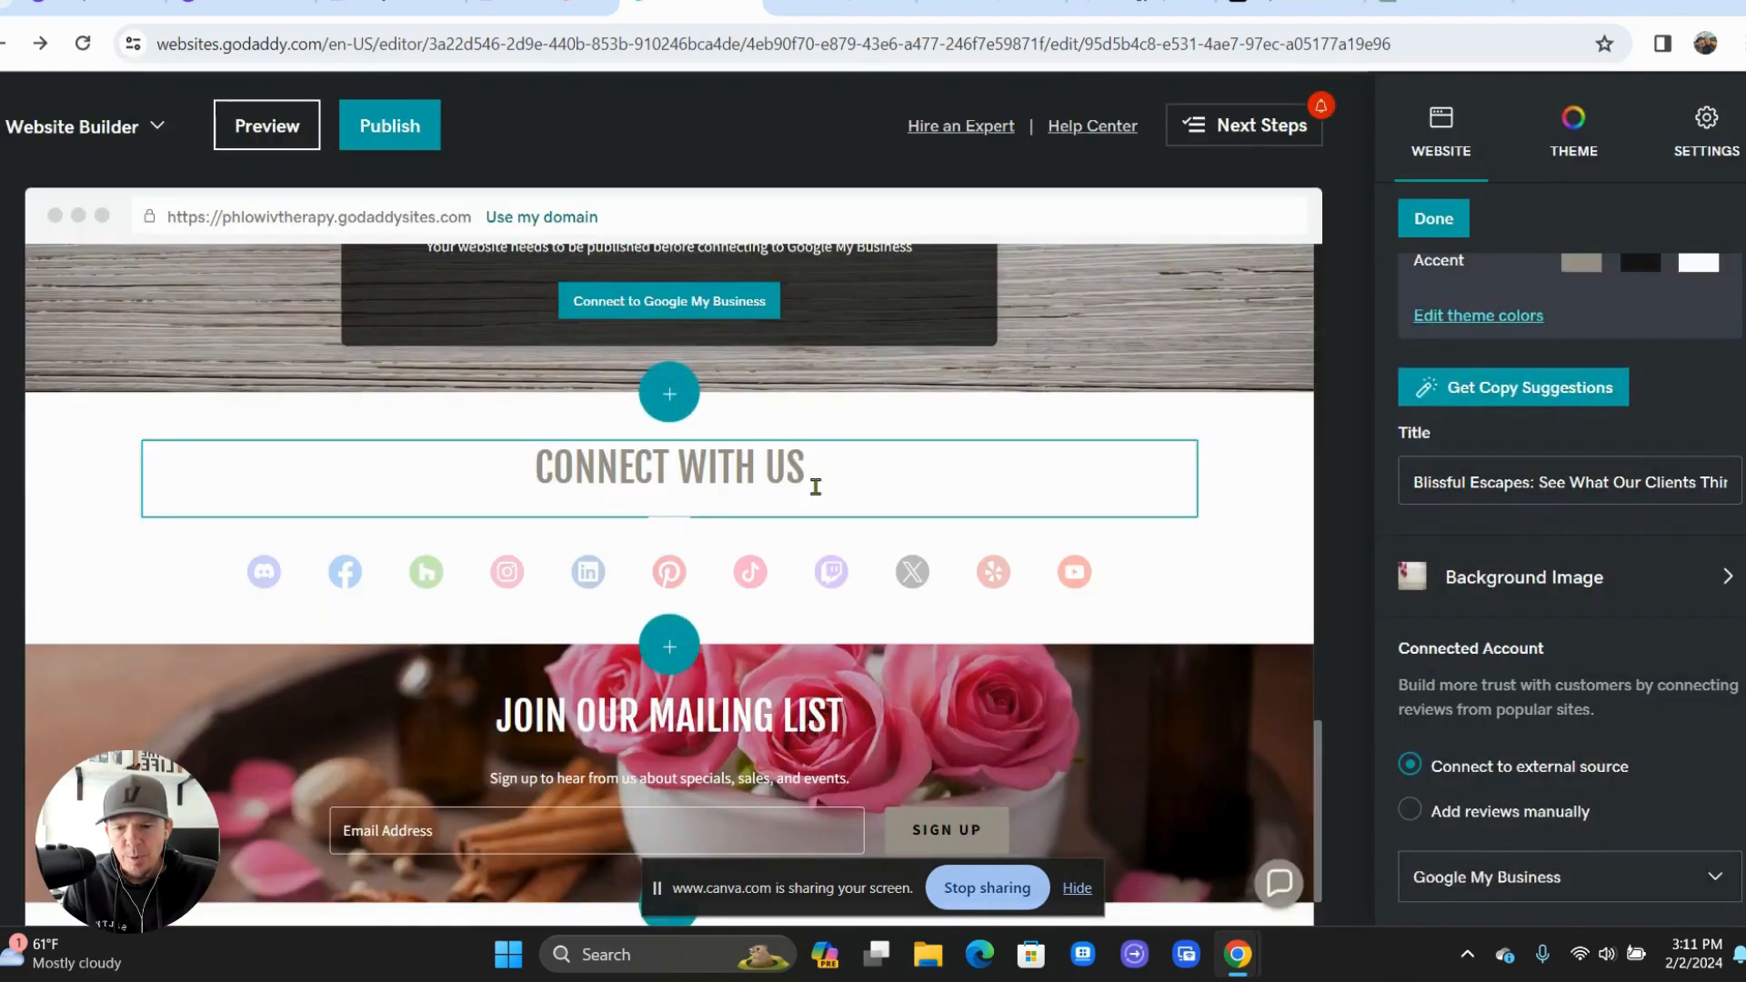
- Review the Home page's social links and mailing list sections, the header with its booking button, and the service groups
{"action": "scroll", "coordinate": [815, 487], "scroll_direction": "down", "scroll_amount": 1}
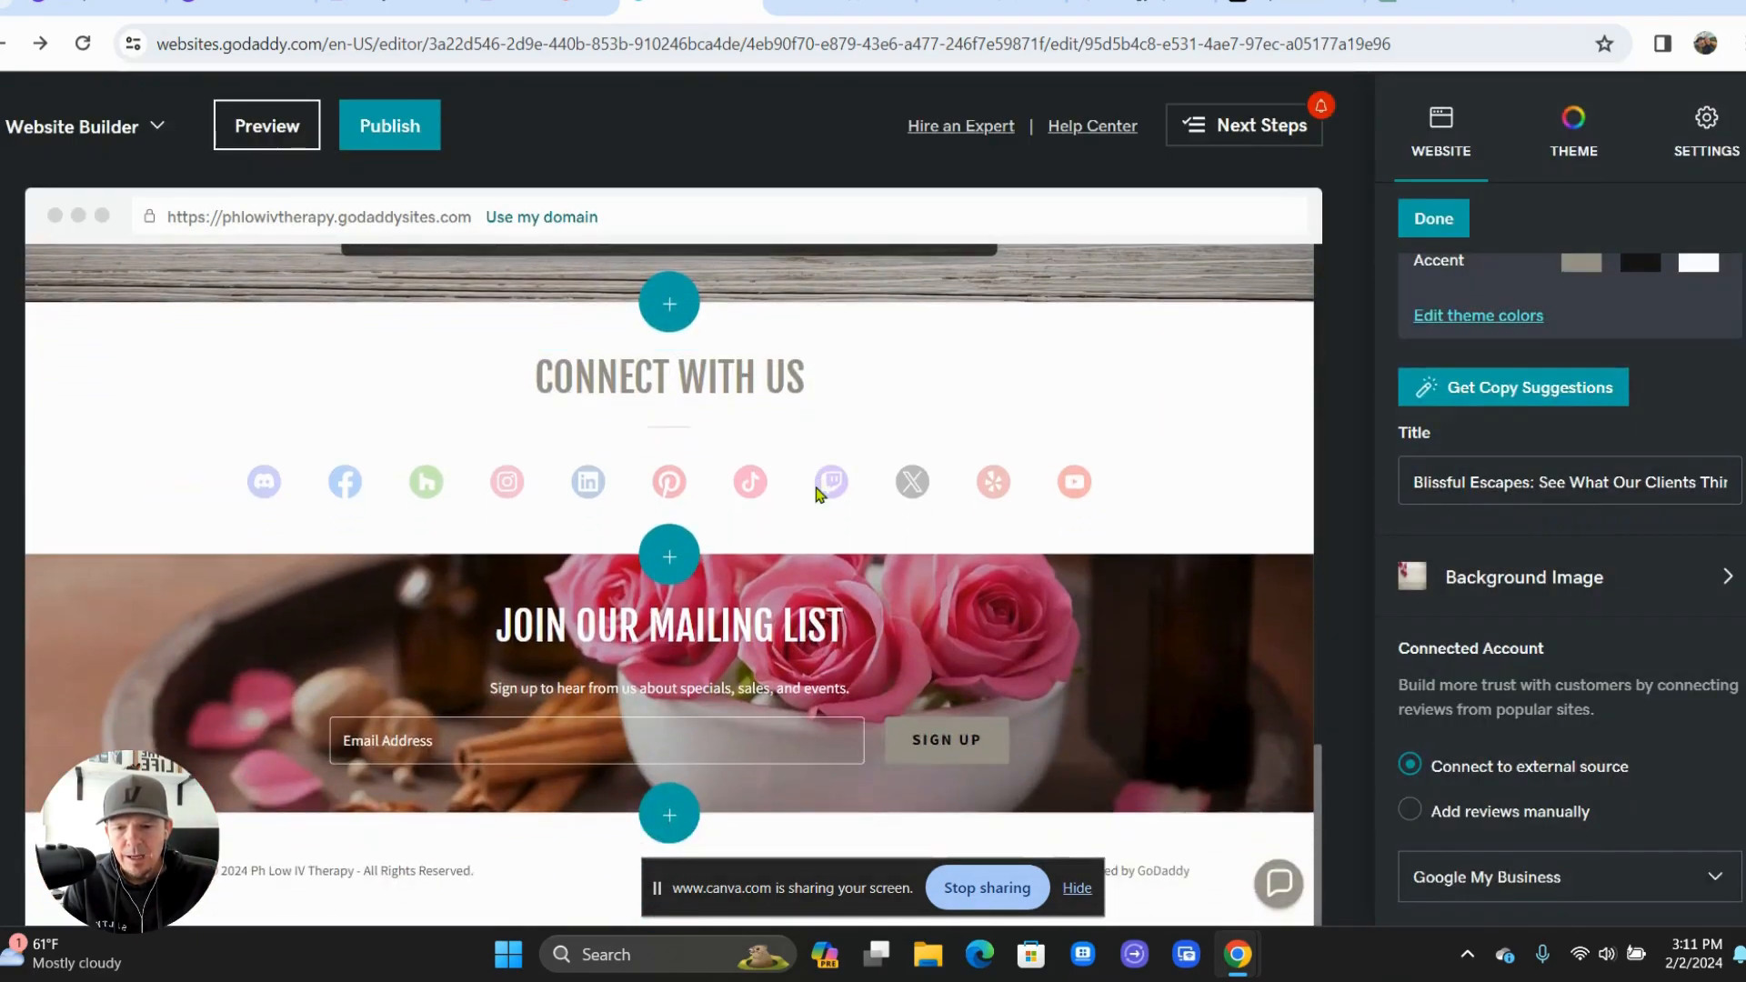
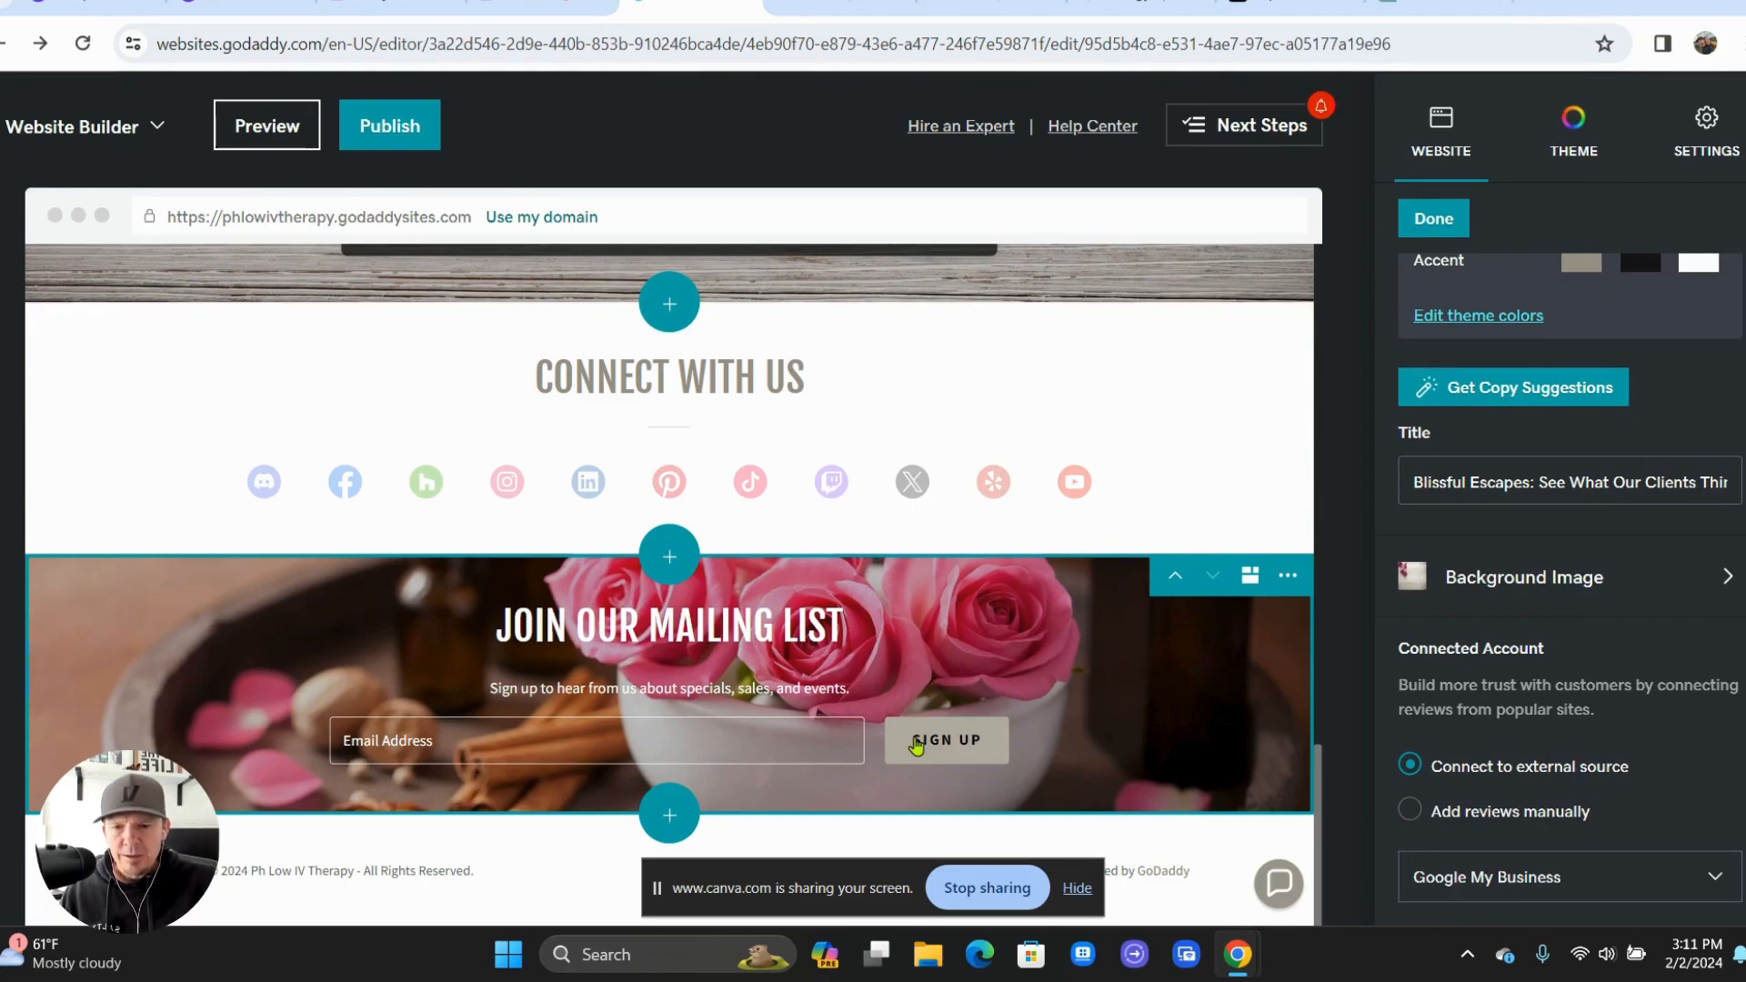
{"action": "scroll", "coordinate": [916, 745], "scroll_direction": "down", "scroll_amount": 3}
{"action": "scroll", "coordinate": [915, 746], "scroll_direction": "up", "scroll_amount": 16}
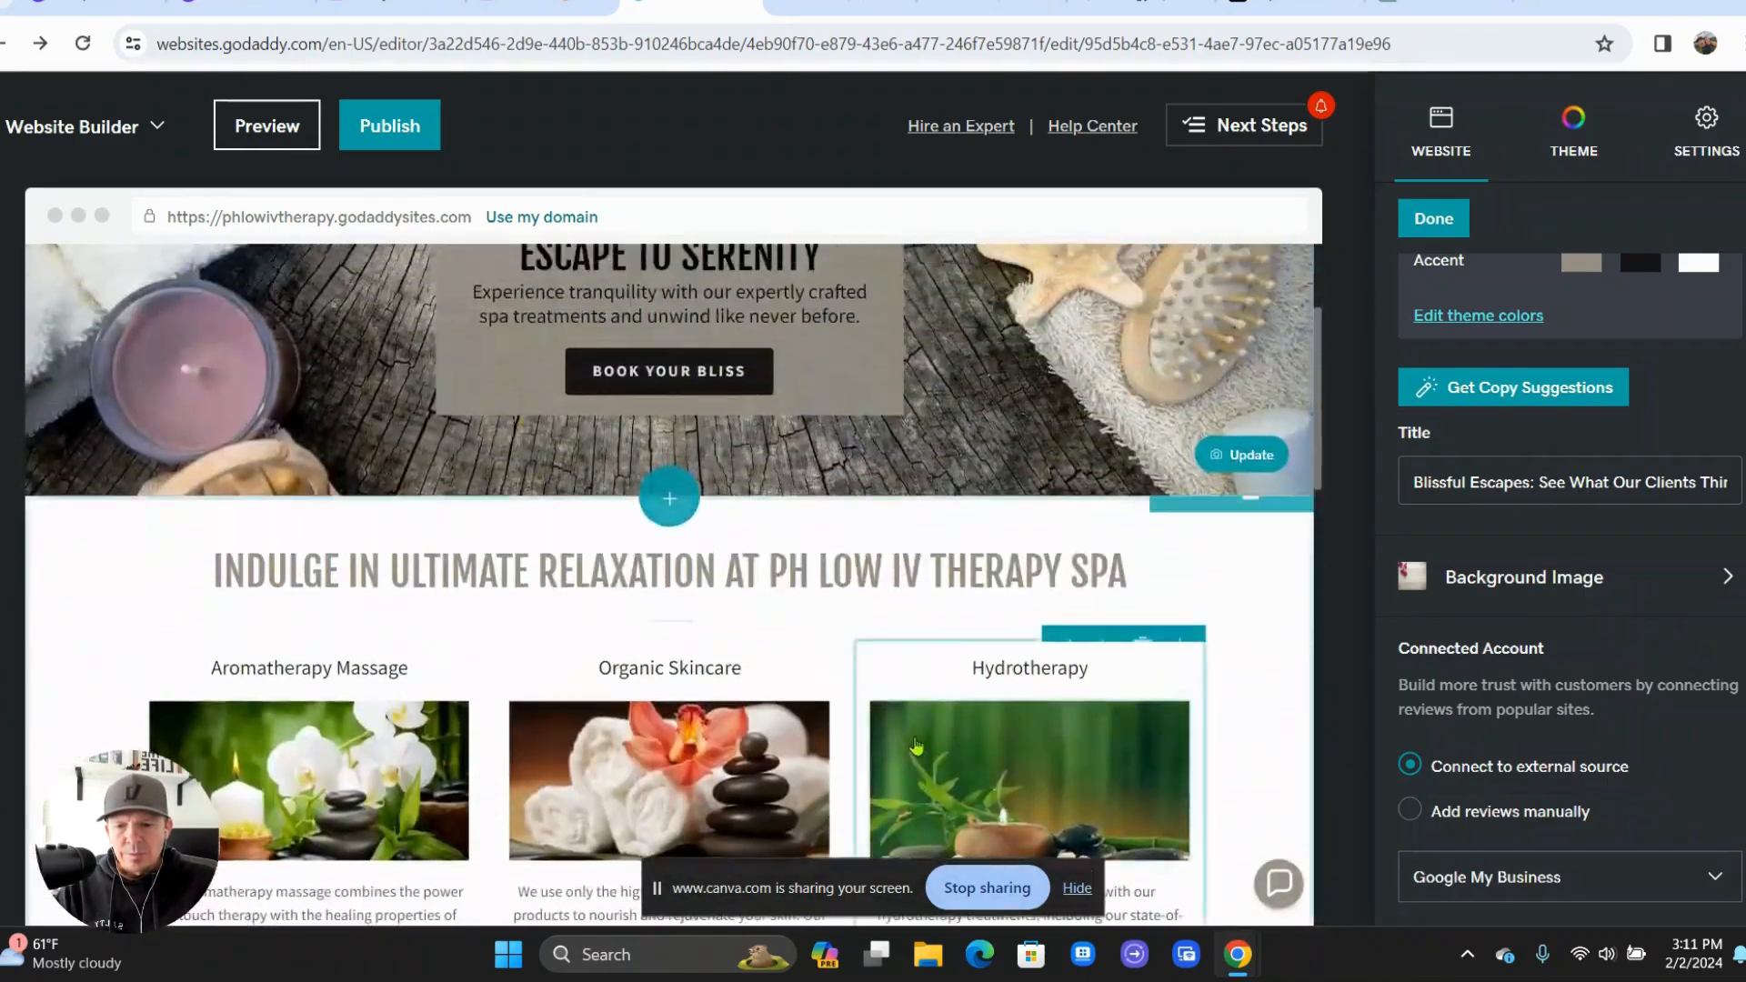
{"action": "scroll", "coordinate": [915, 746], "scroll_direction": "up", "scroll_amount": 3}
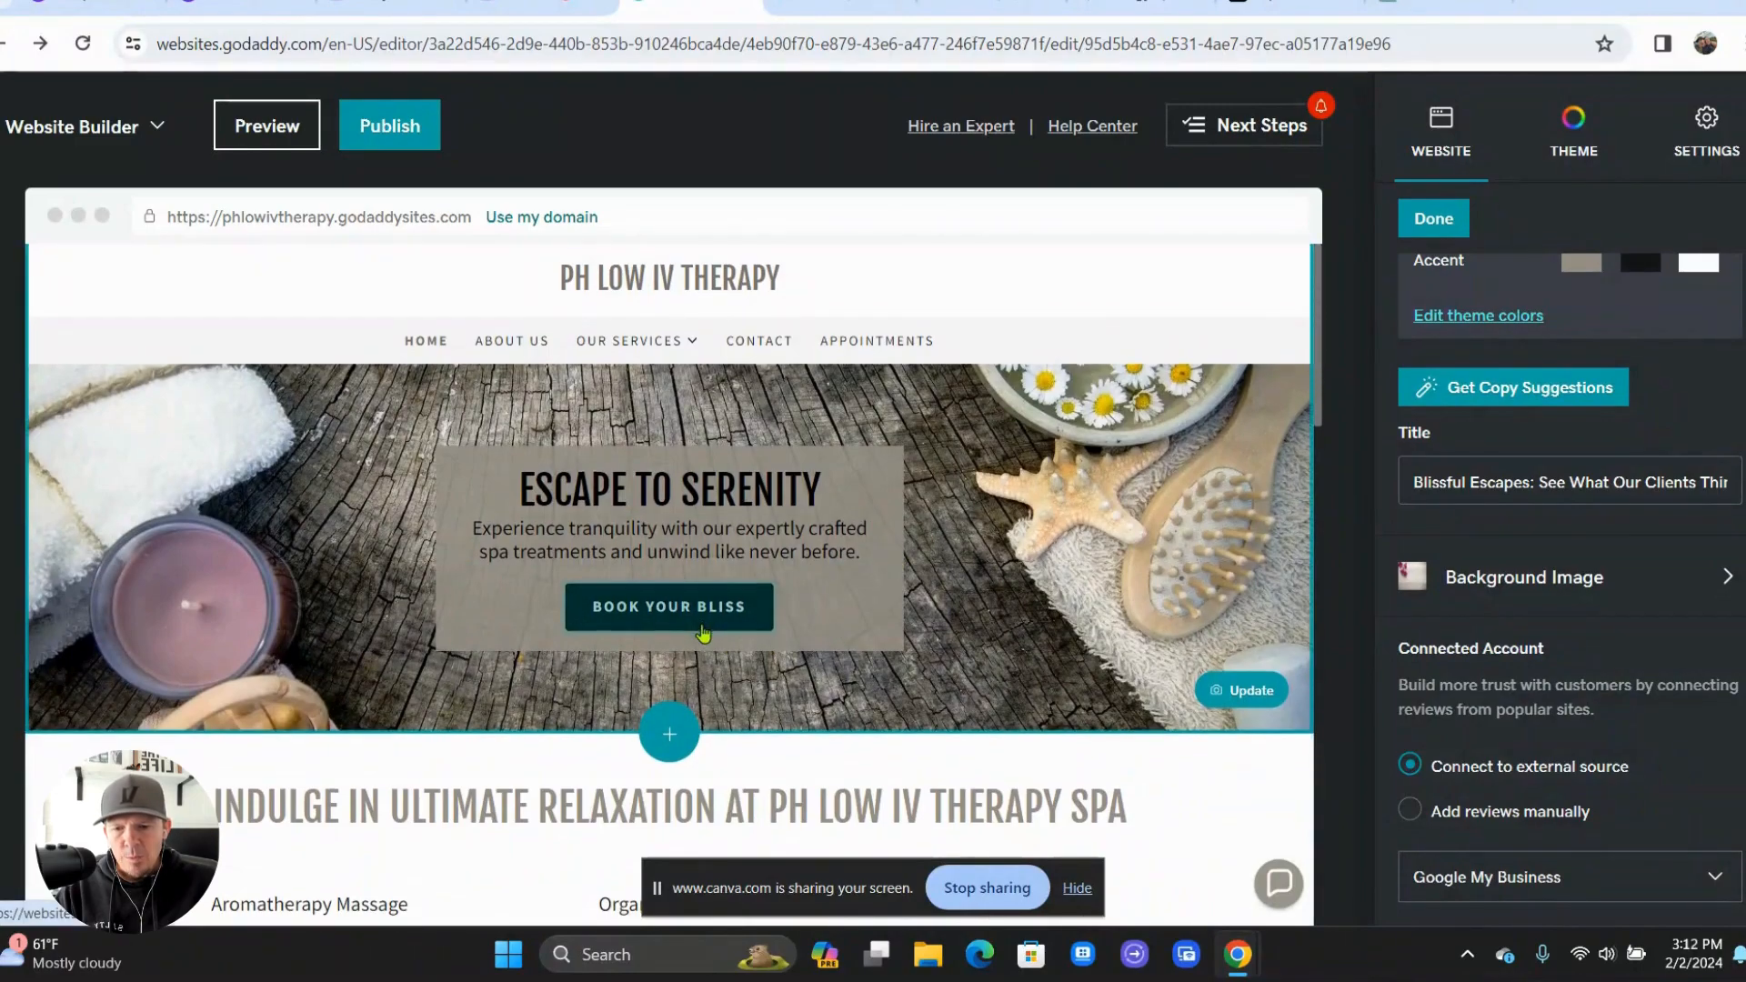
{"action": "scroll", "coordinate": [702, 633], "scroll_direction": "down", "scroll_amount": 1}
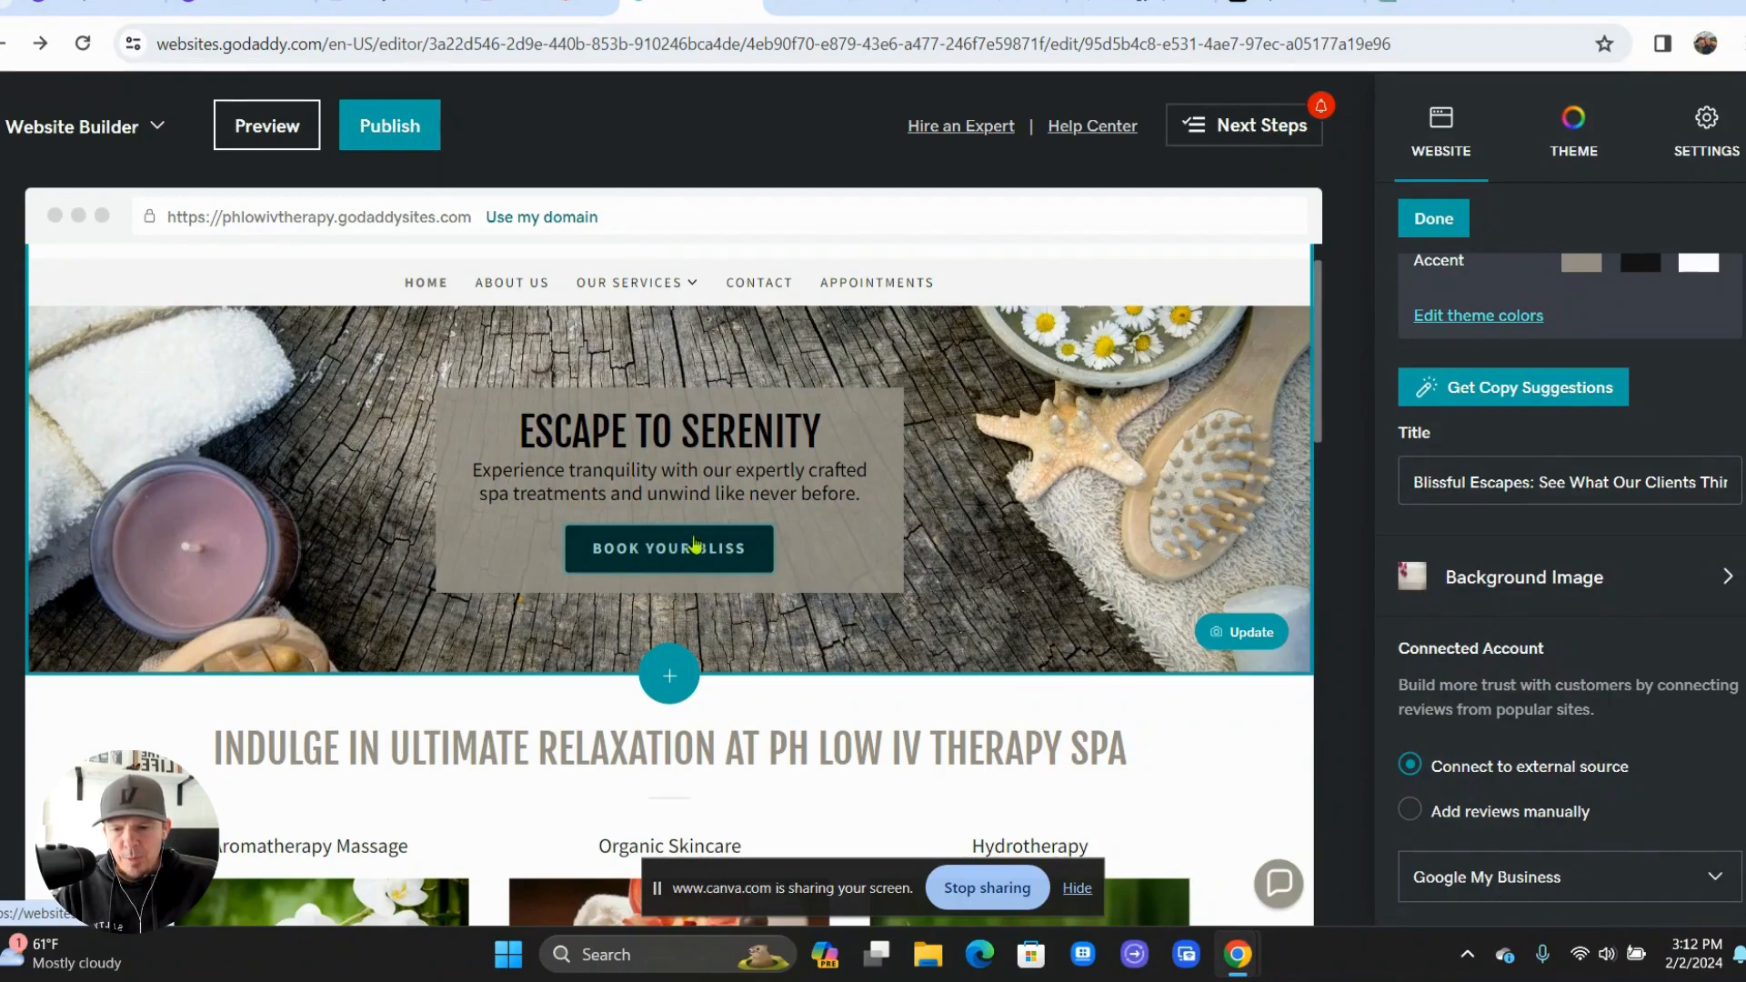
{"action": "scroll", "coordinate": [703, 564], "scroll_direction": "down", "scroll_amount": 3}
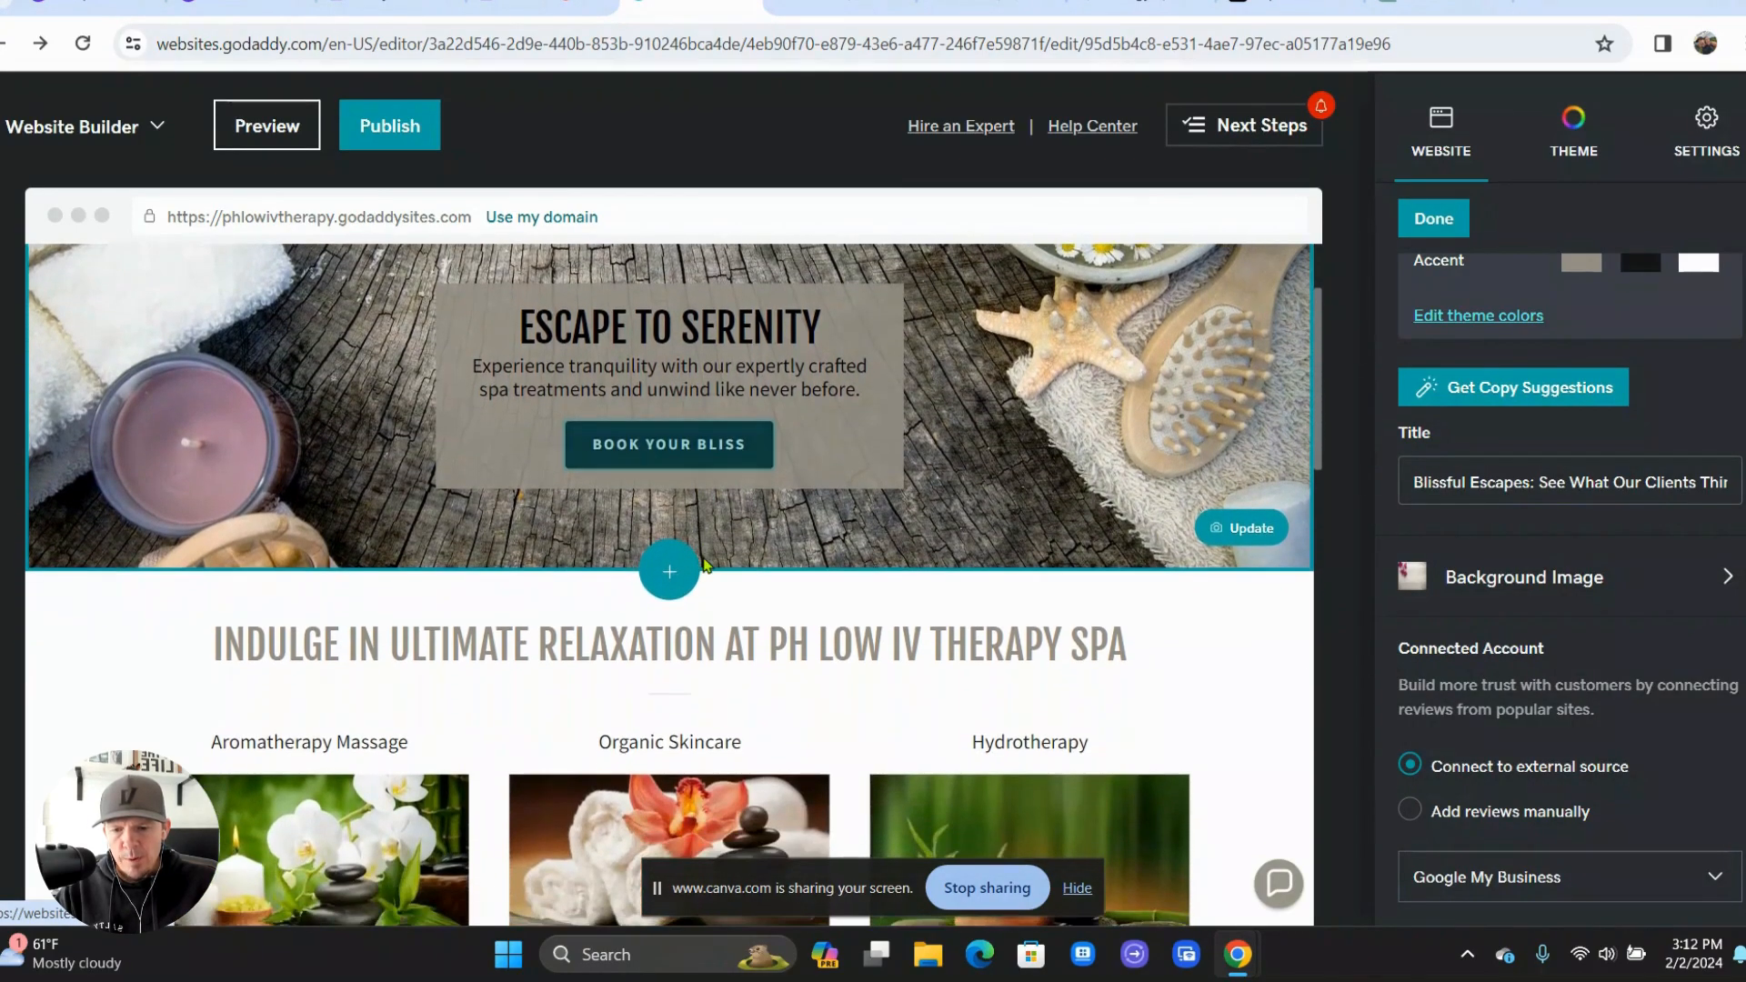
{"action": "scroll", "coordinate": [702, 564], "scroll_direction": "down", "scroll_amount": 1}
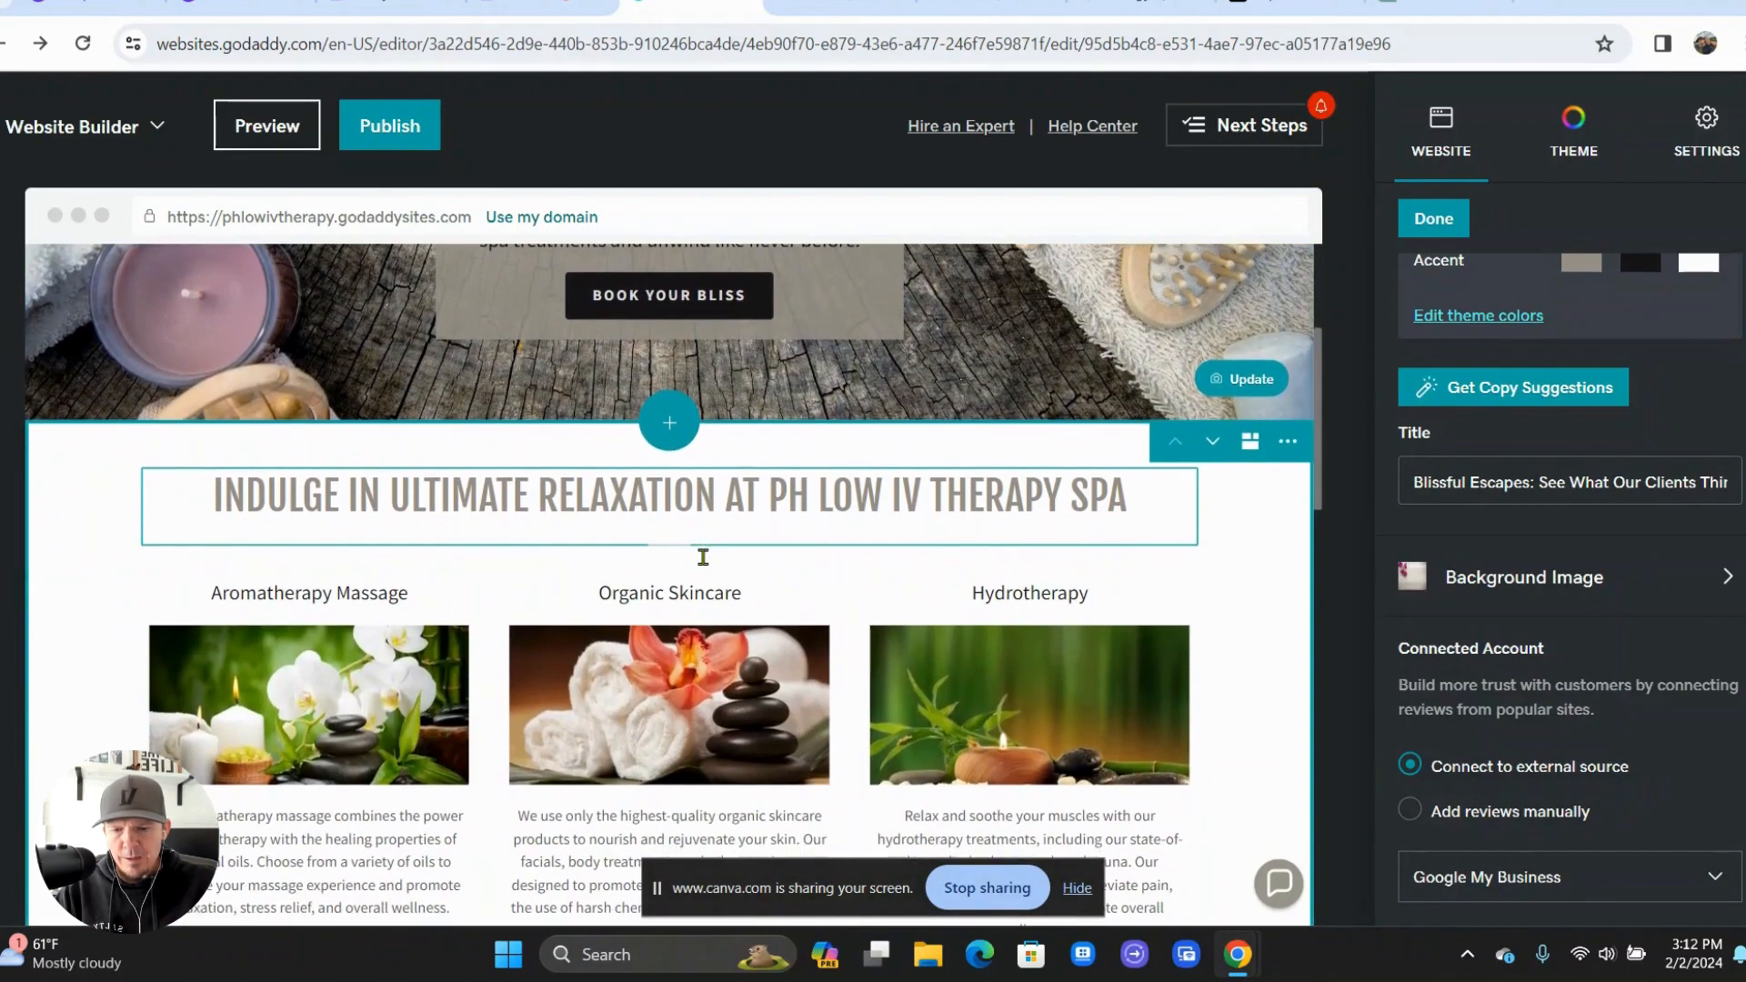
{"action": "scroll", "coordinate": [703, 563], "scroll_direction": "down", "scroll_amount": 2}
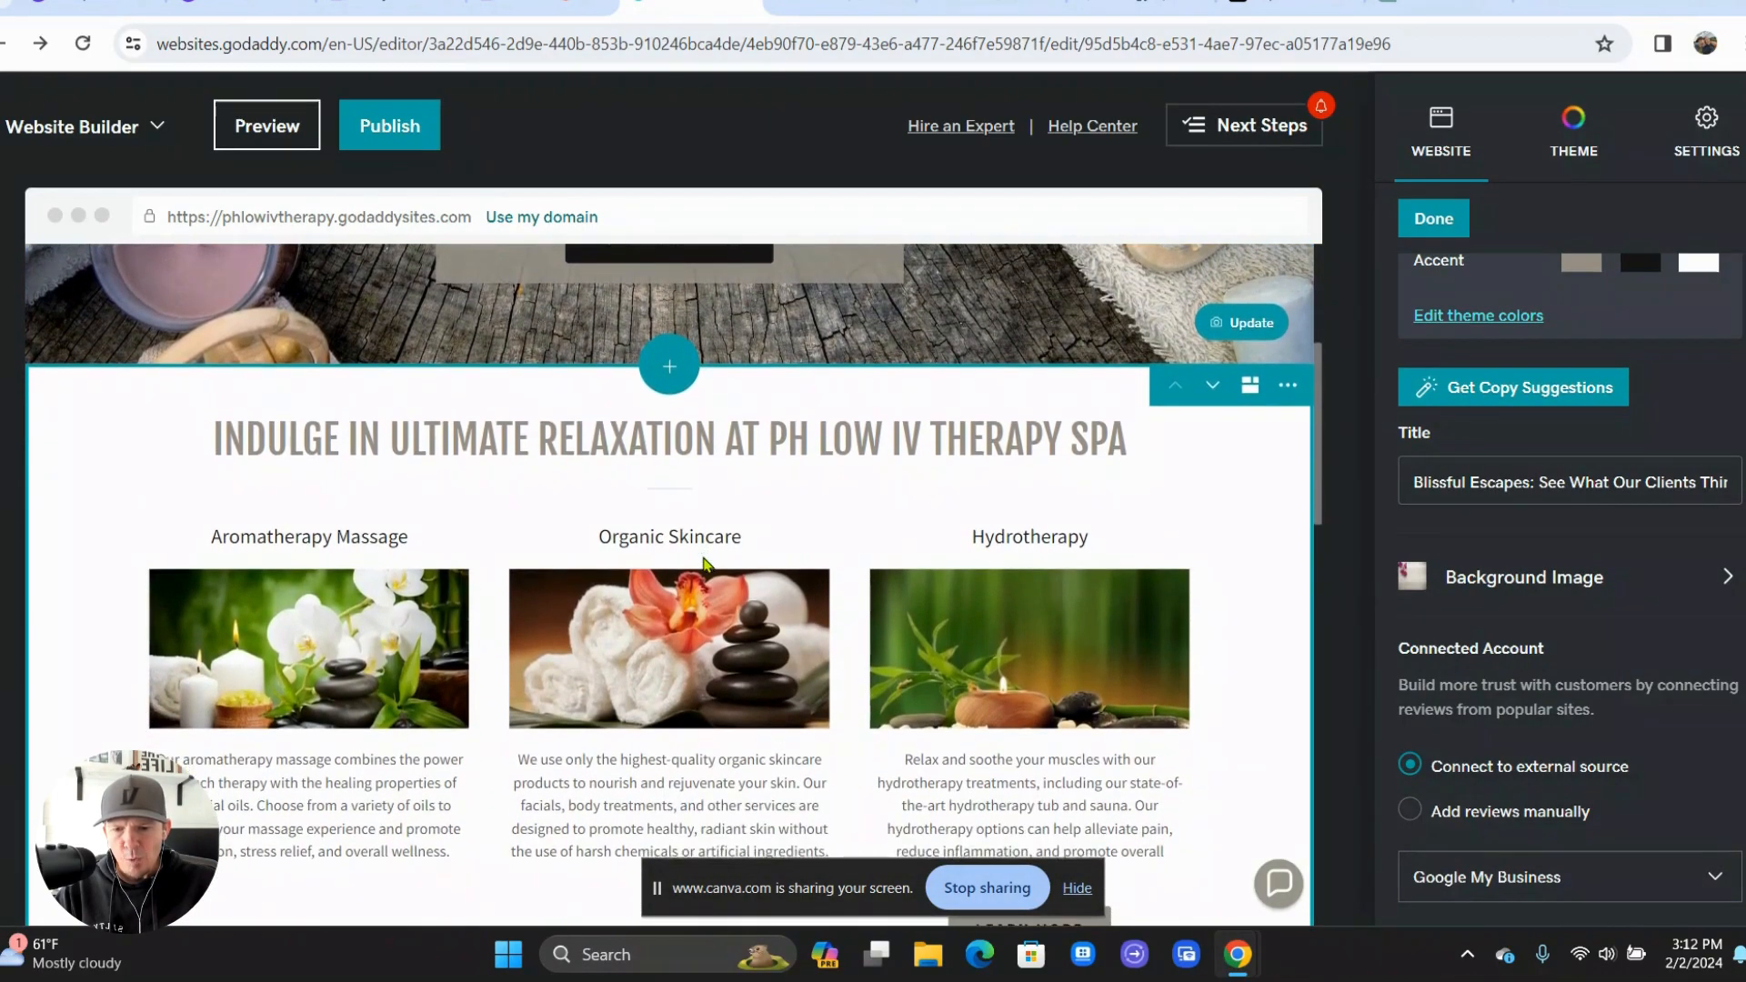
{"action": "scroll", "coordinate": [703, 564], "scroll_direction": "down", "scroll_amount": 3}
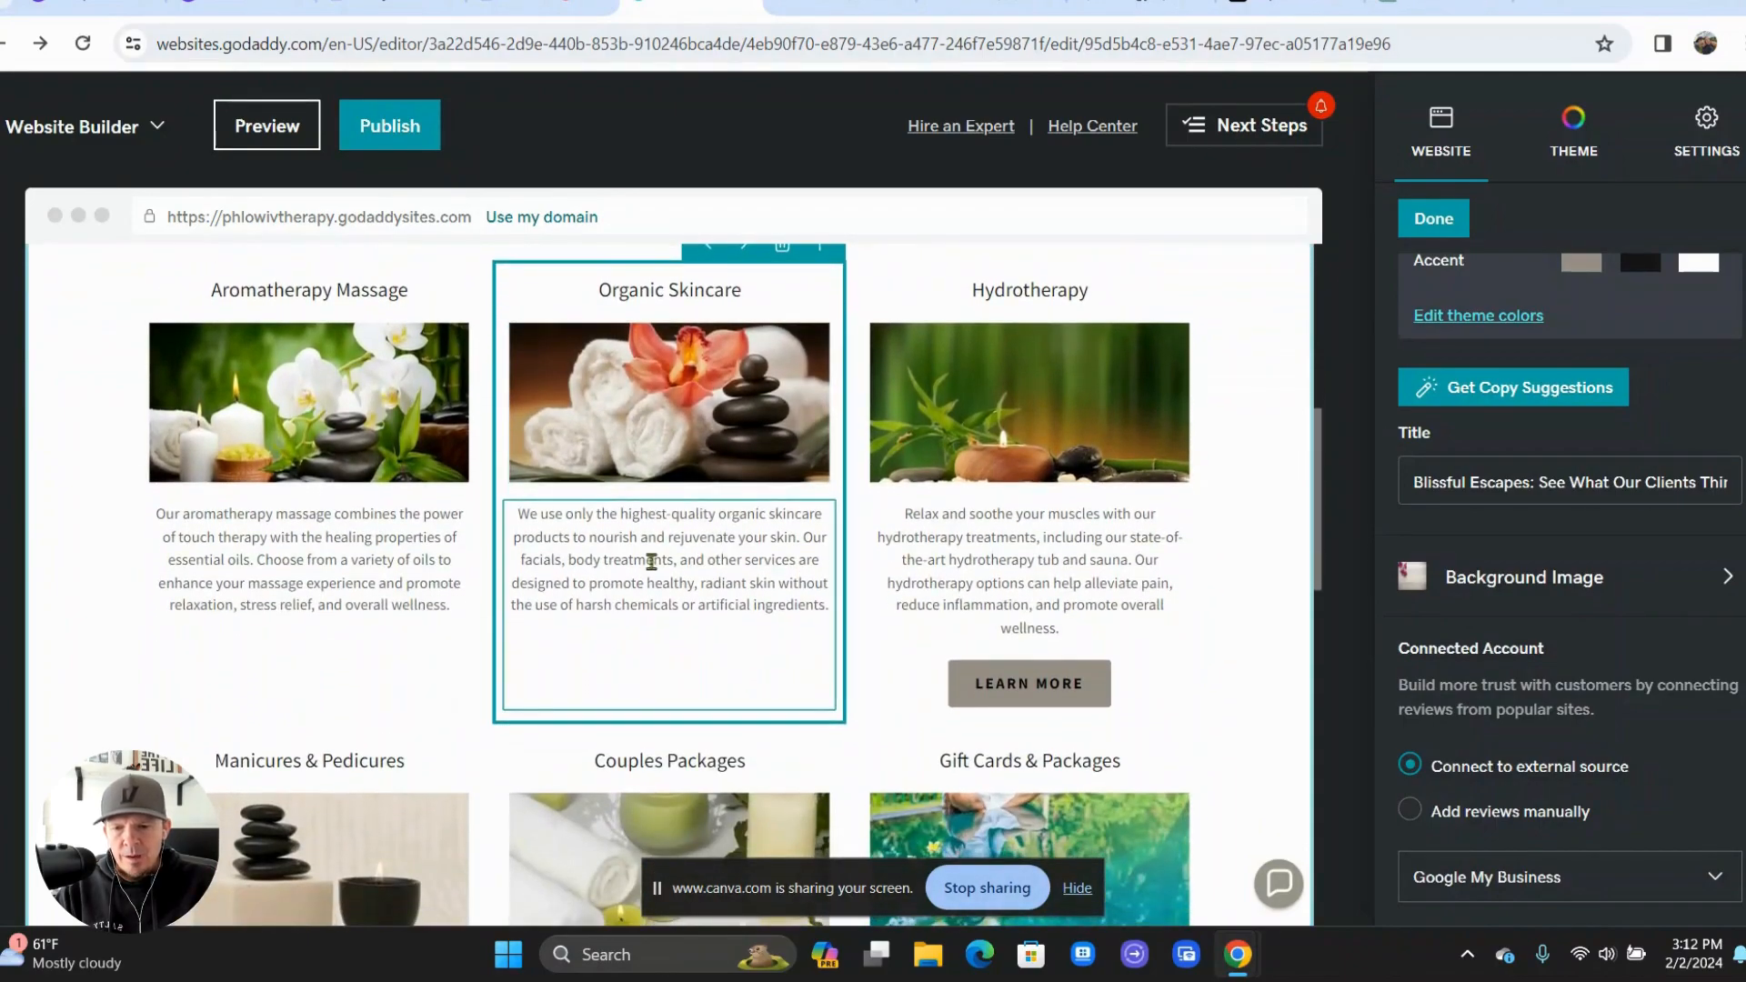
{"action": "scroll", "coordinate": [974, 571], "scroll_direction": "down", "scroll_amount": 4}
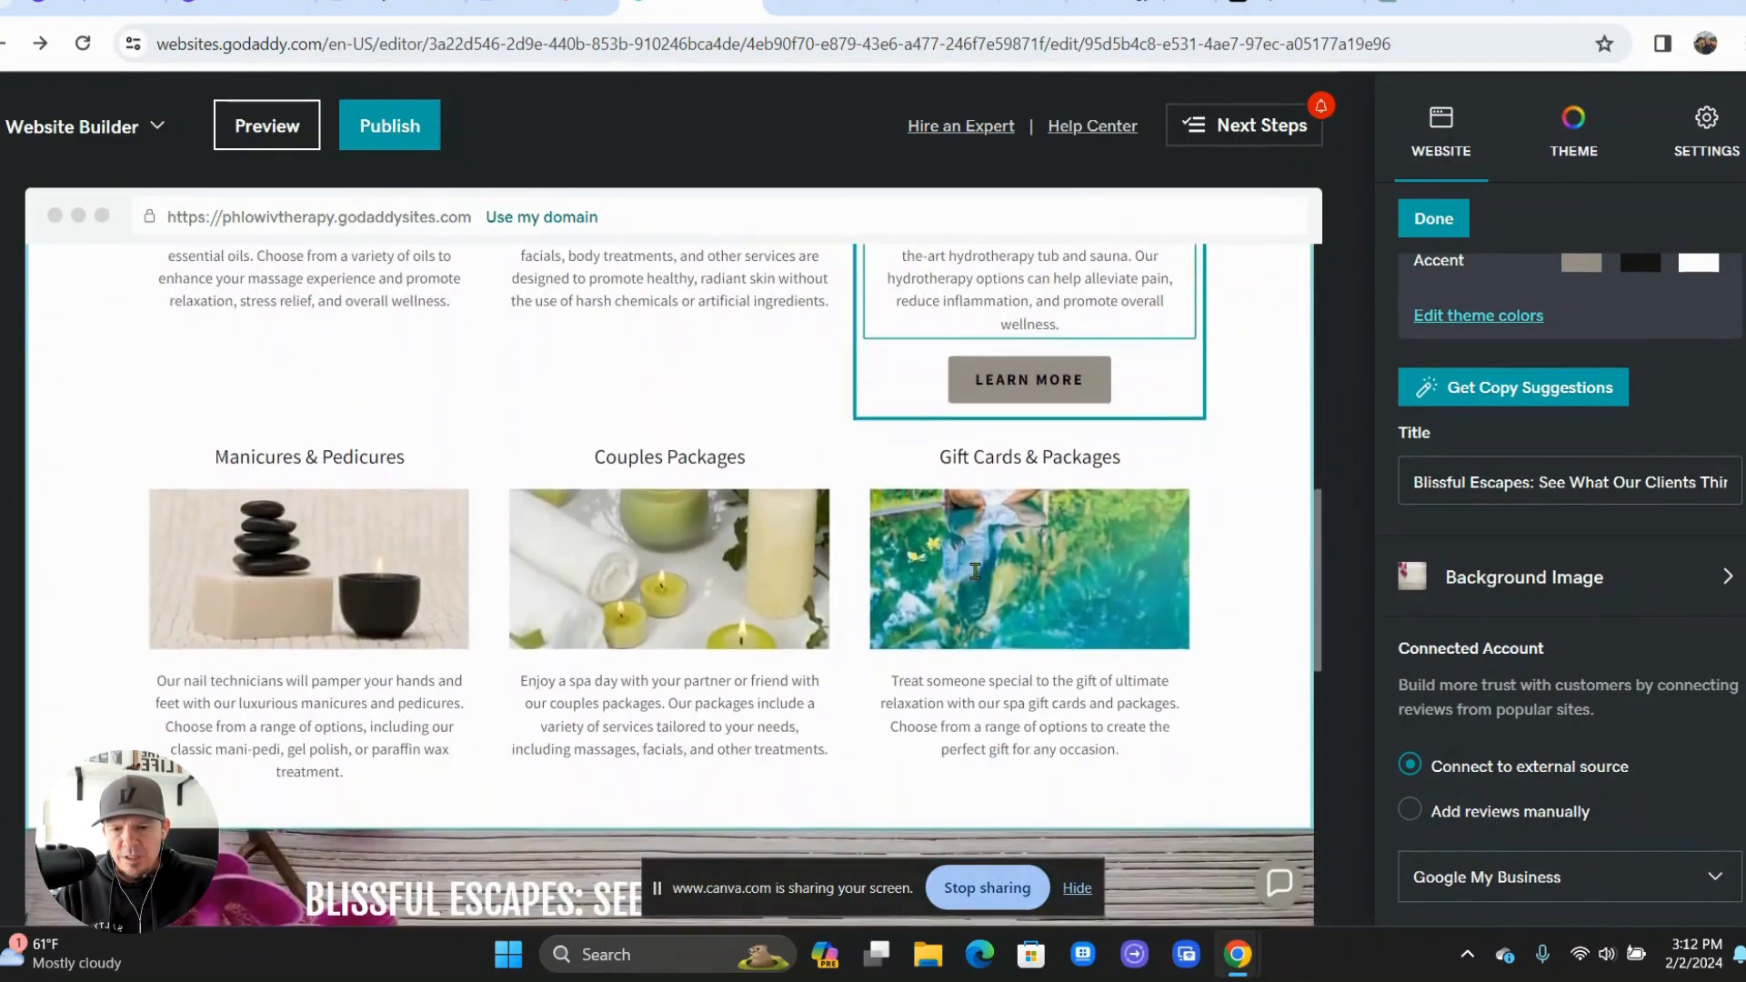
- Add an About section with the "Useful for a summary or bio" layout above the Blissful Escapes reviews section on the Home page
{"action": "scroll", "coordinate": [974, 571], "scroll_direction": "down", "scroll_amount": 2}
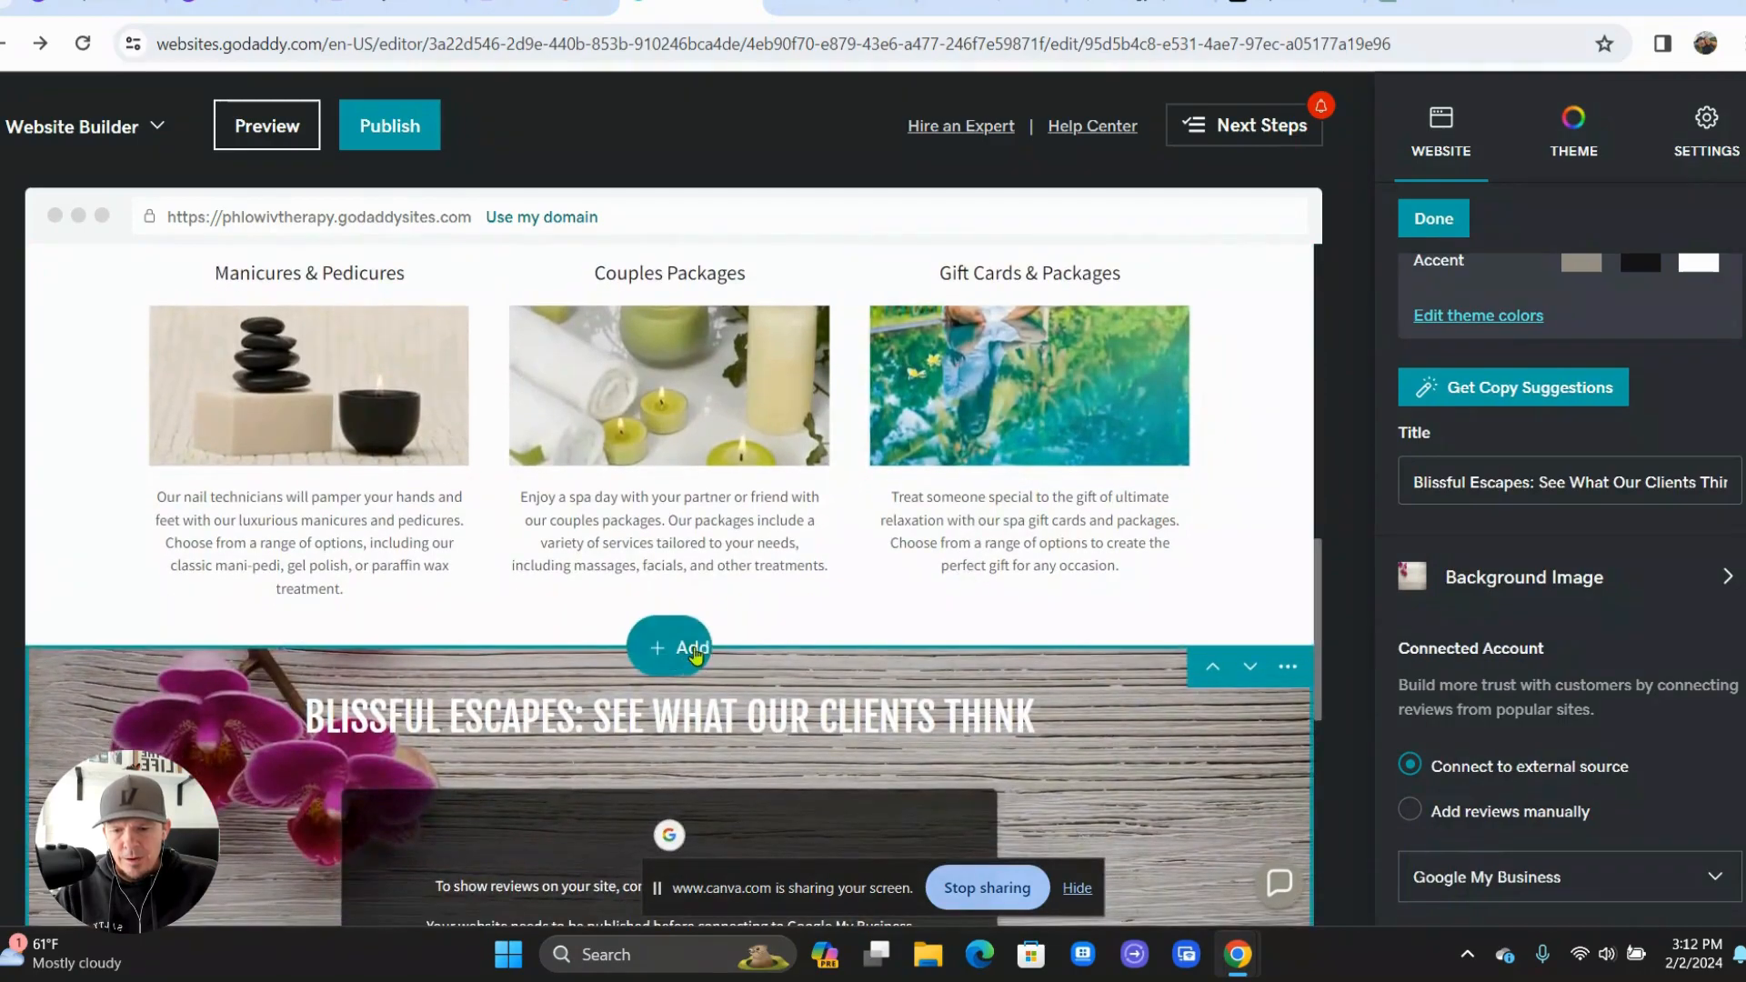
{"action": "left_click", "coordinate": [693, 651]}
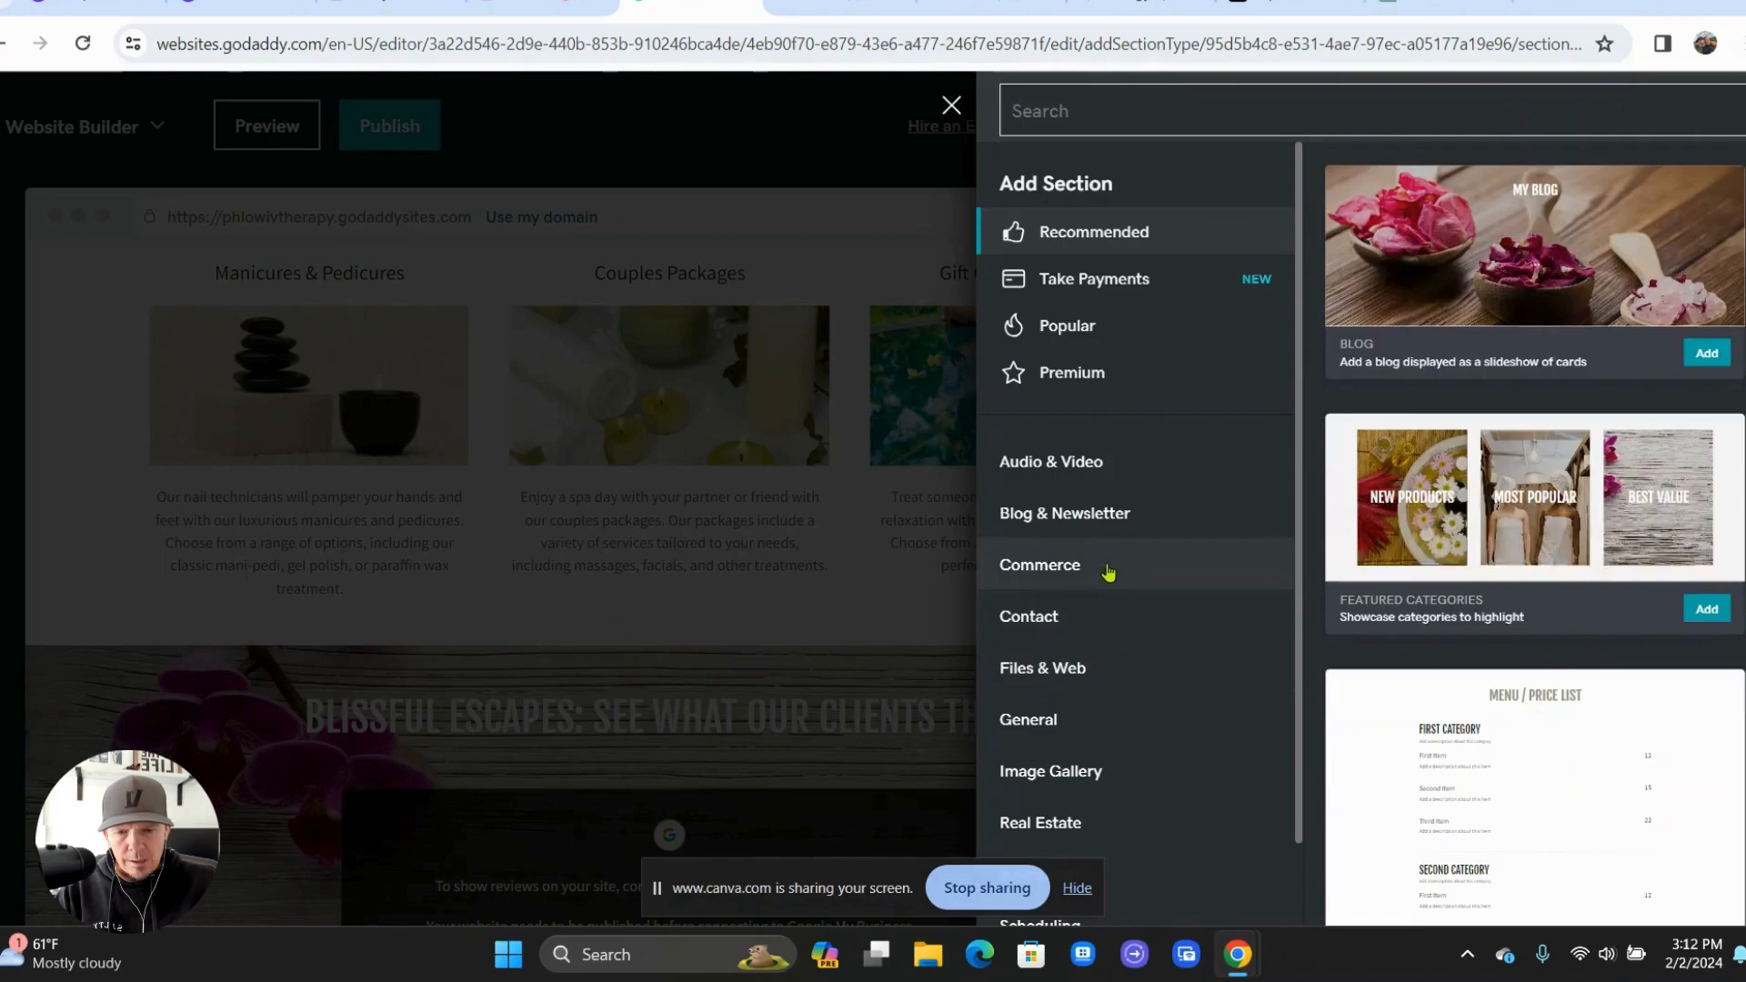
{"action": "scroll", "coordinate": [1108, 573], "scroll_direction": "down", "scroll_amount": 2}
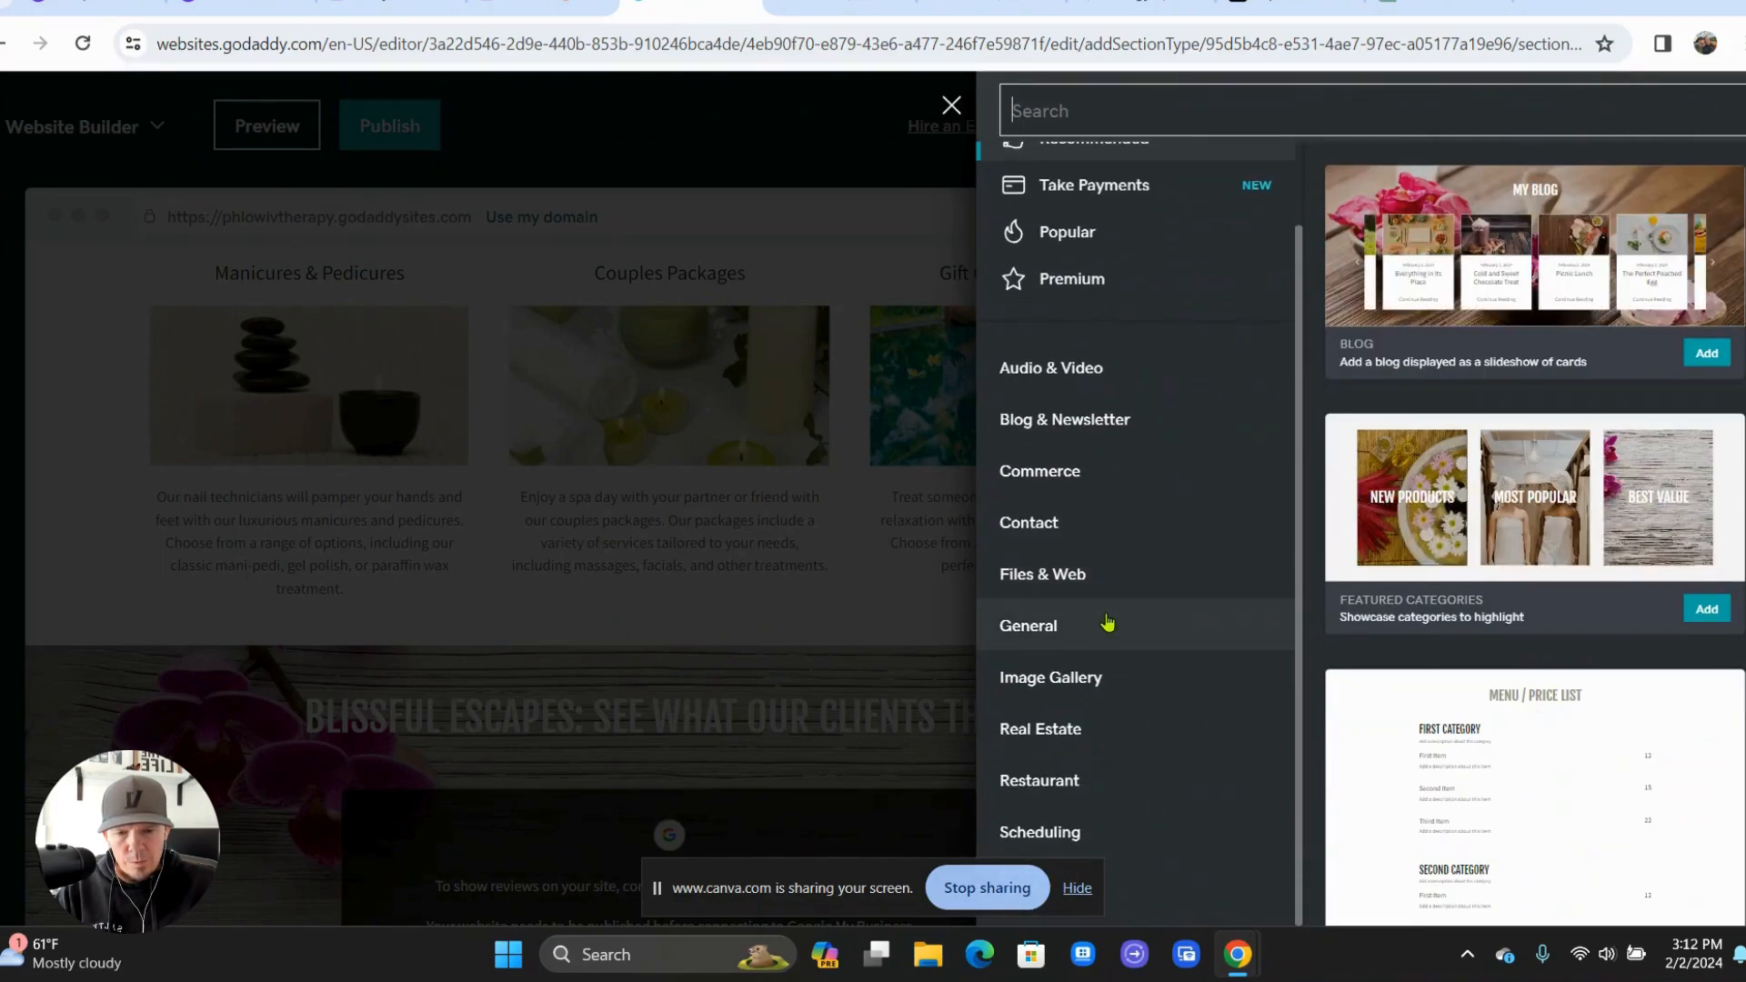
{"action": "left_click", "coordinate": [1107, 623]}
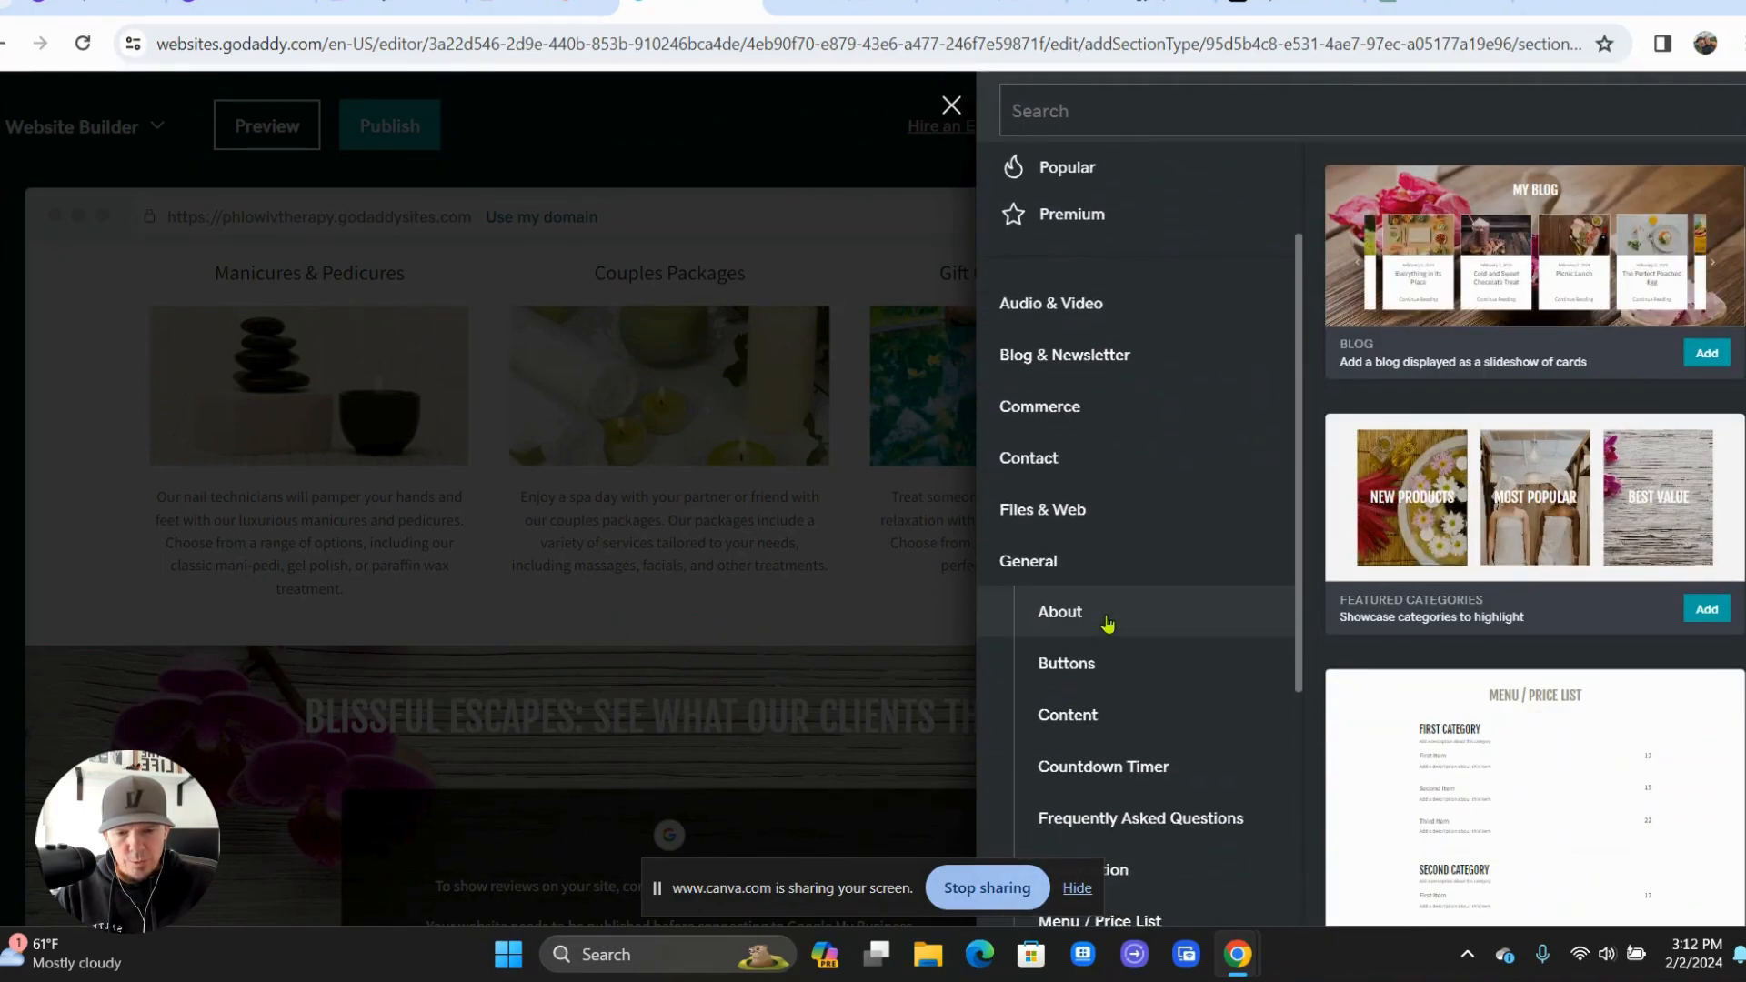
{"action": "left_click", "coordinate": [1107, 622]}
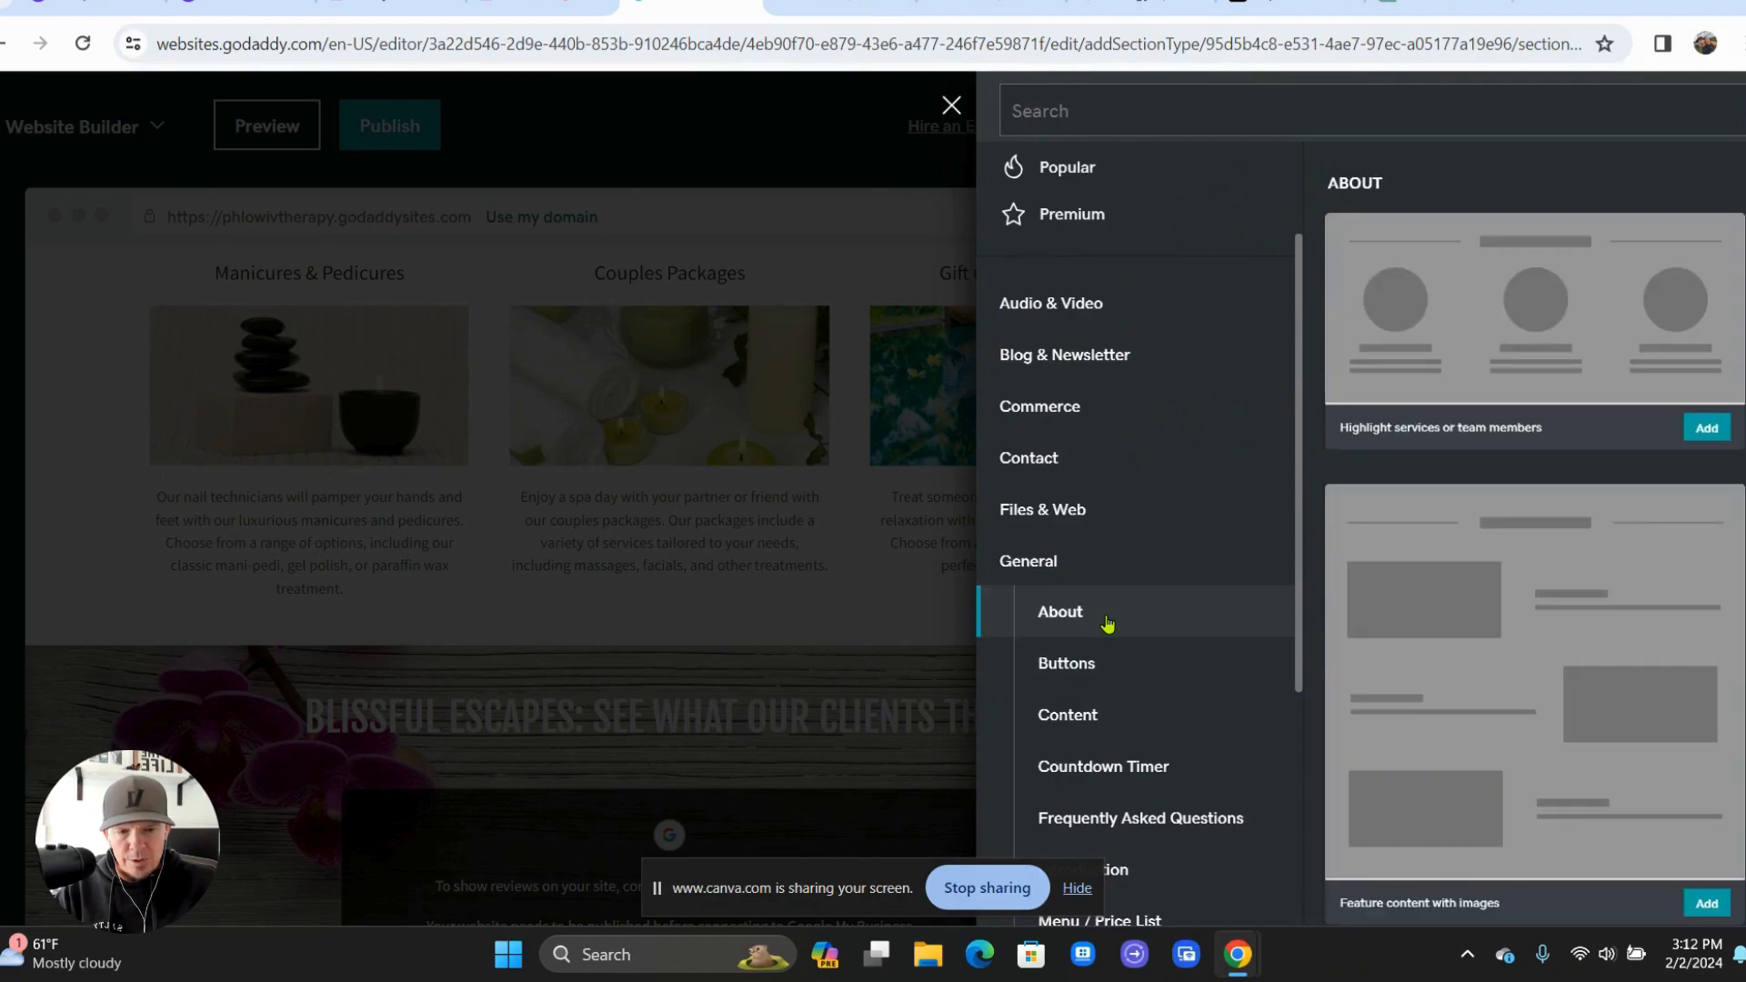
{"action": "scroll", "coordinate": [1558, 650], "scroll_direction": "down", "scroll_amount": 5}
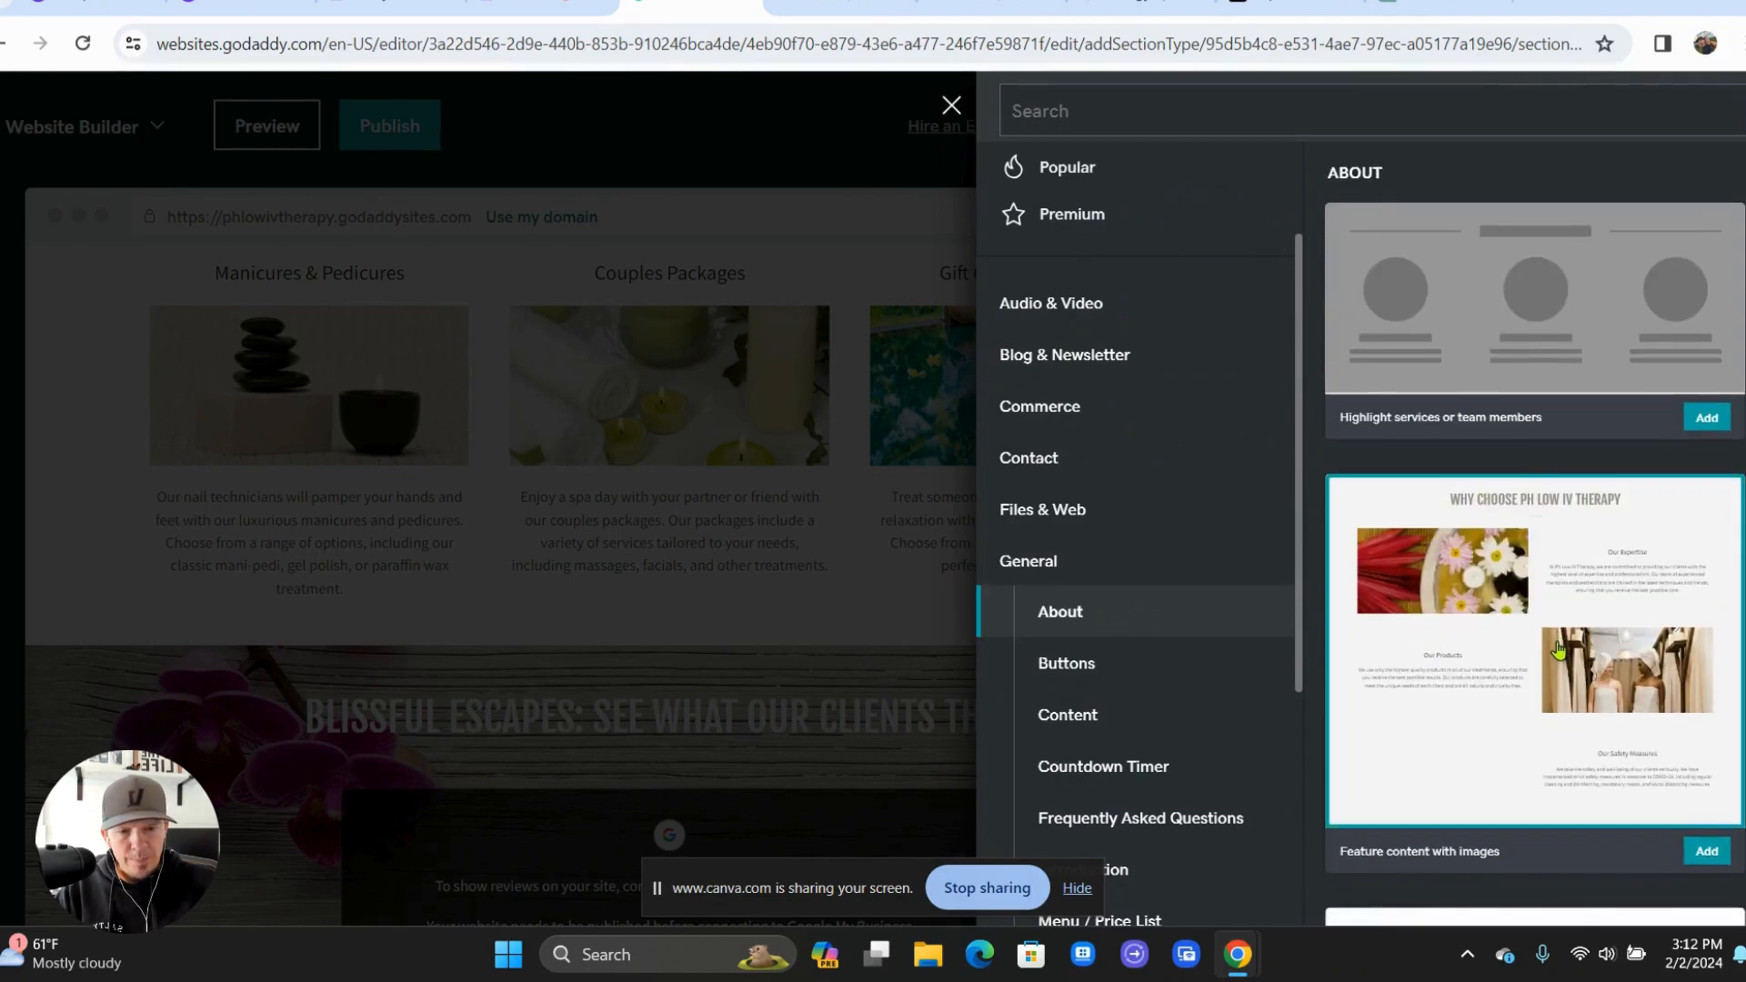
{"action": "scroll", "coordinate": [1558, 649], "scroll_direction": "down", "scroll_amount": 7}
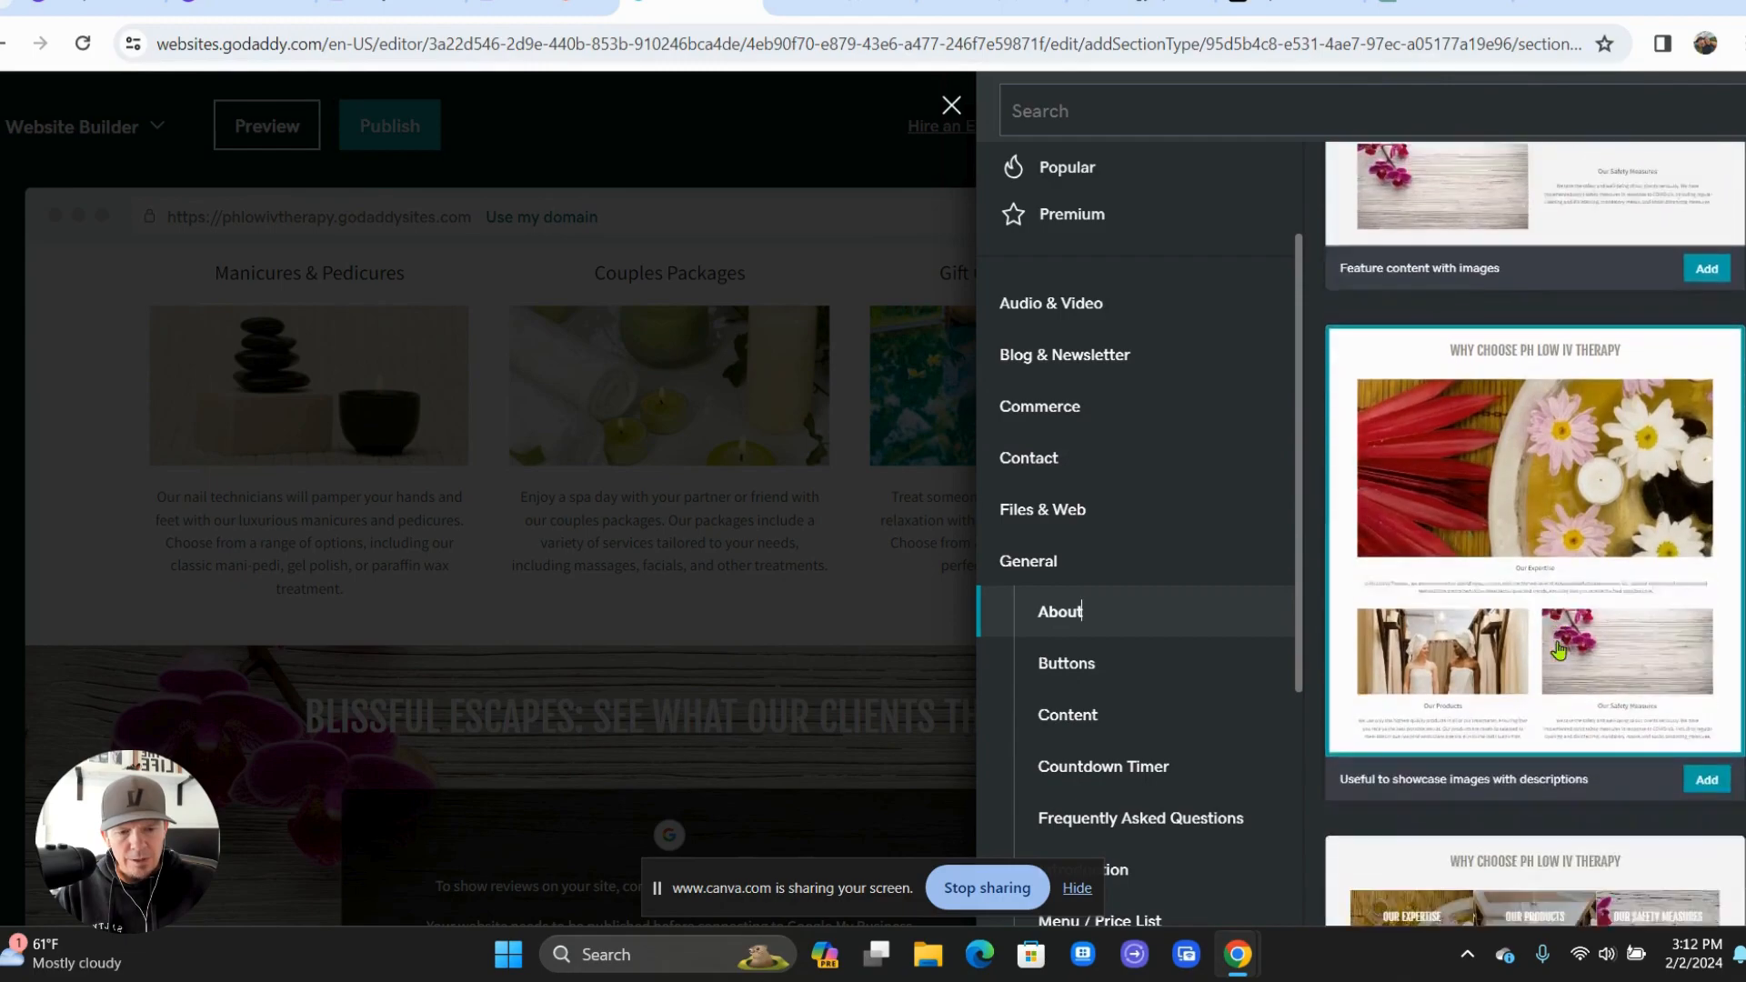
{"action": "scroll", "coordinate": [1558, 649], "scroll_direction": "down", "scroll_amount": 4}
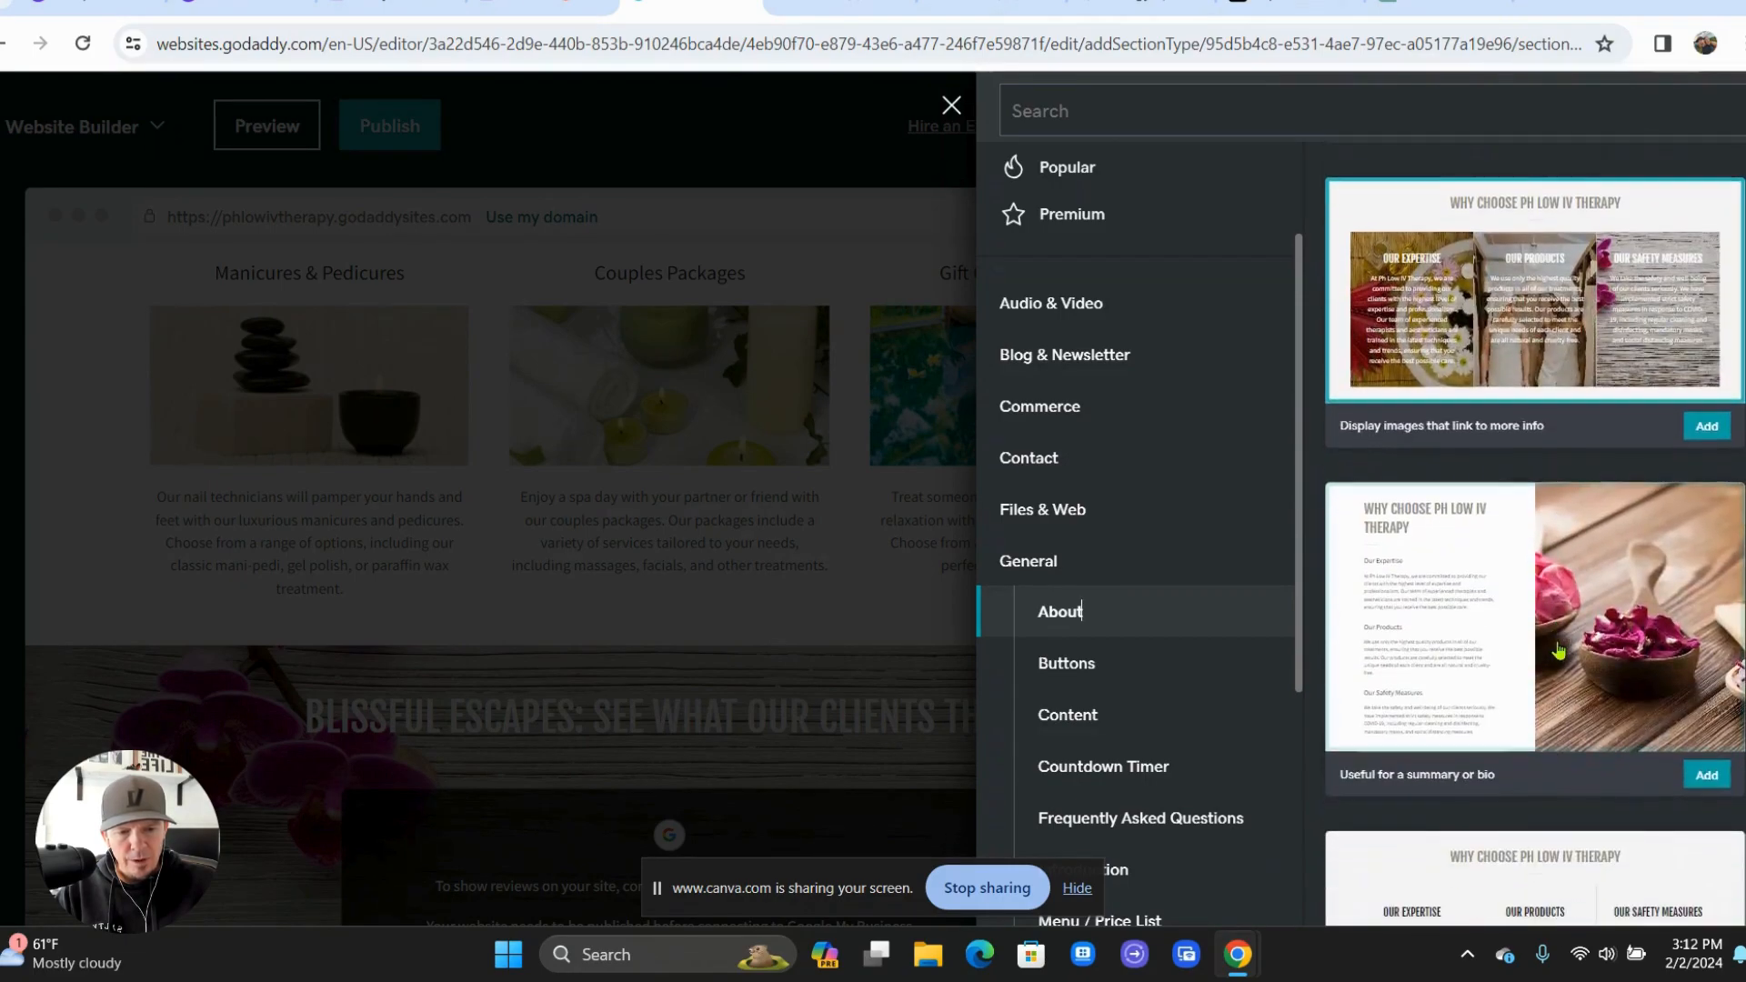
{"action": "scroll", "coordinate": [1557, 650], "scroll_direction": "down", "scroll_amount": 2}
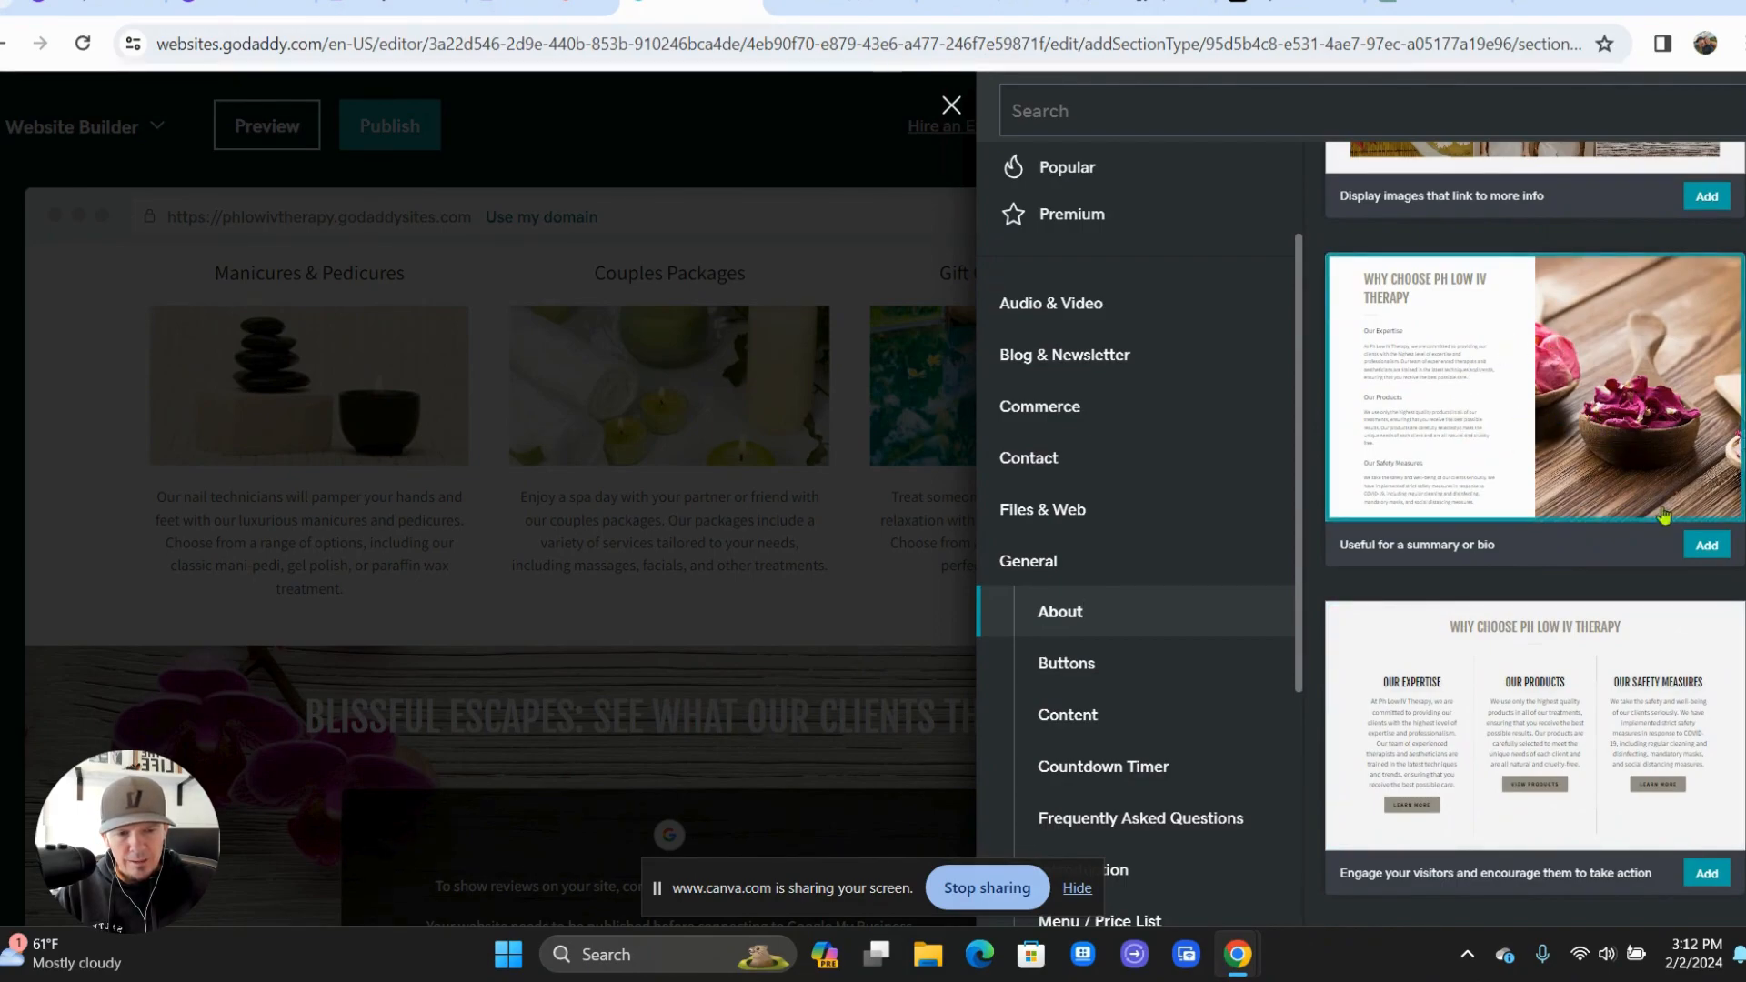
{"action": "left_click", "coordinate": [1703, 550]}
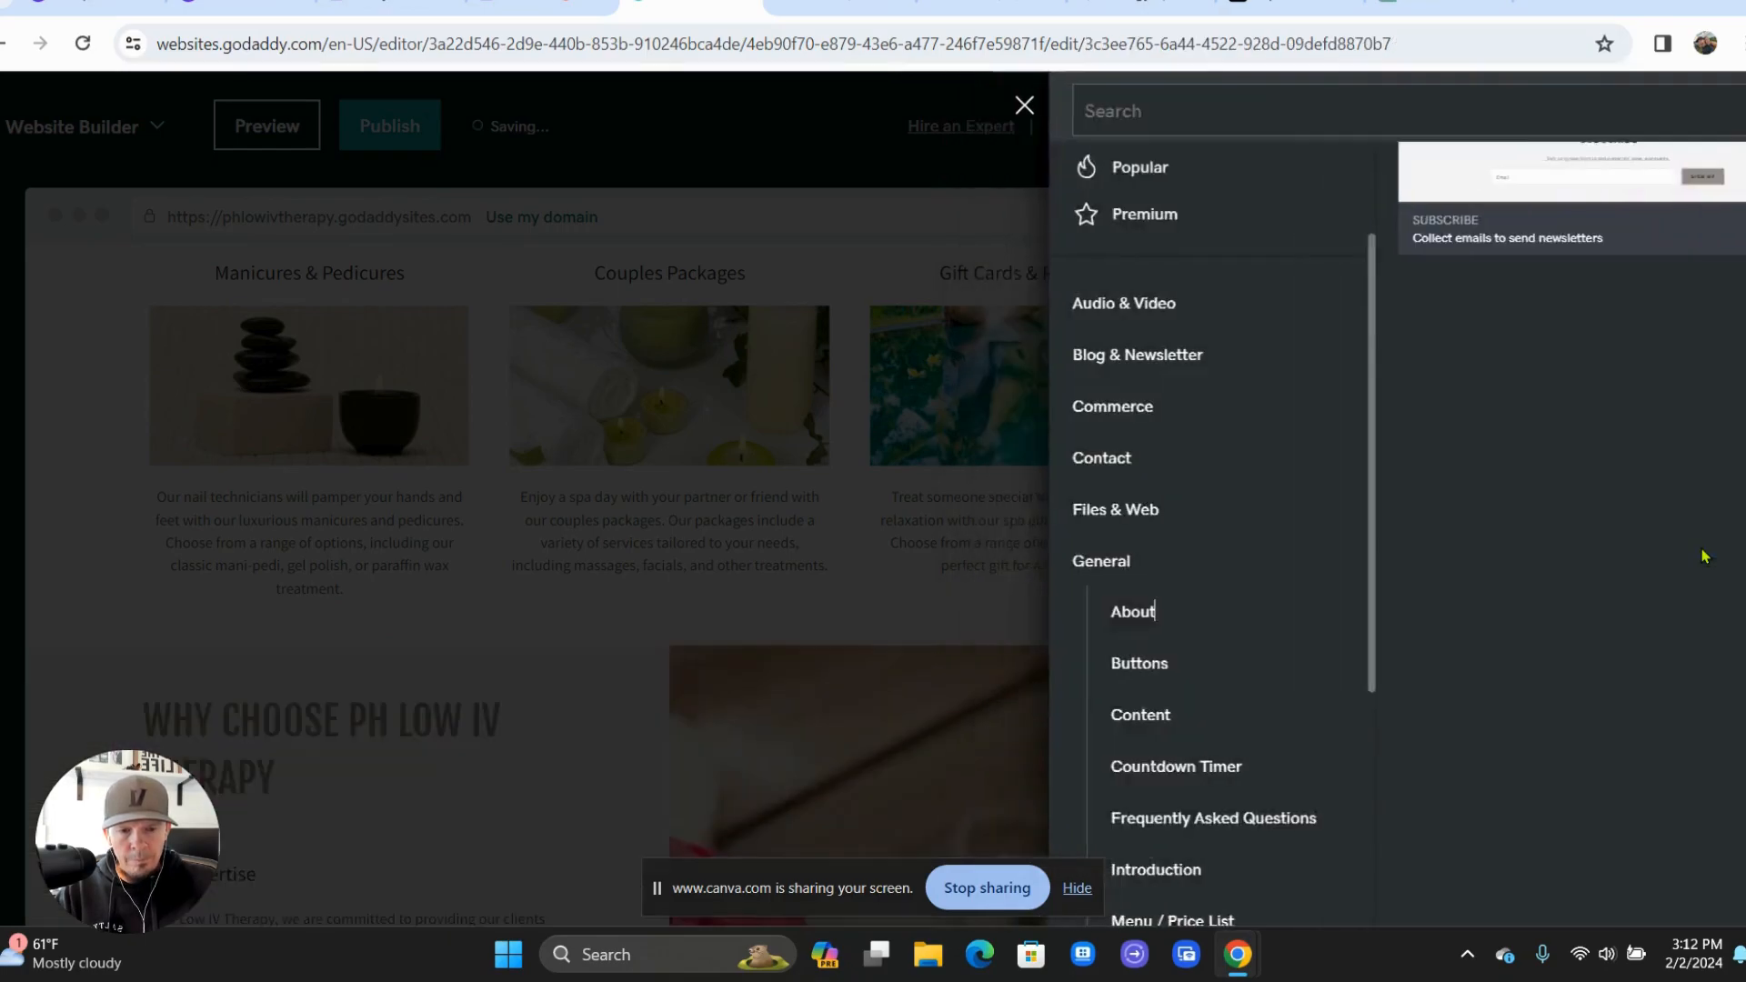
- Review the new Why Choose Ph Low IV Therapy section, its section groups and the rest of the Home page
{"action": "scroll", "coordinate": [695, 584], "scroll_direction": "down", "scroll_amount": 10}
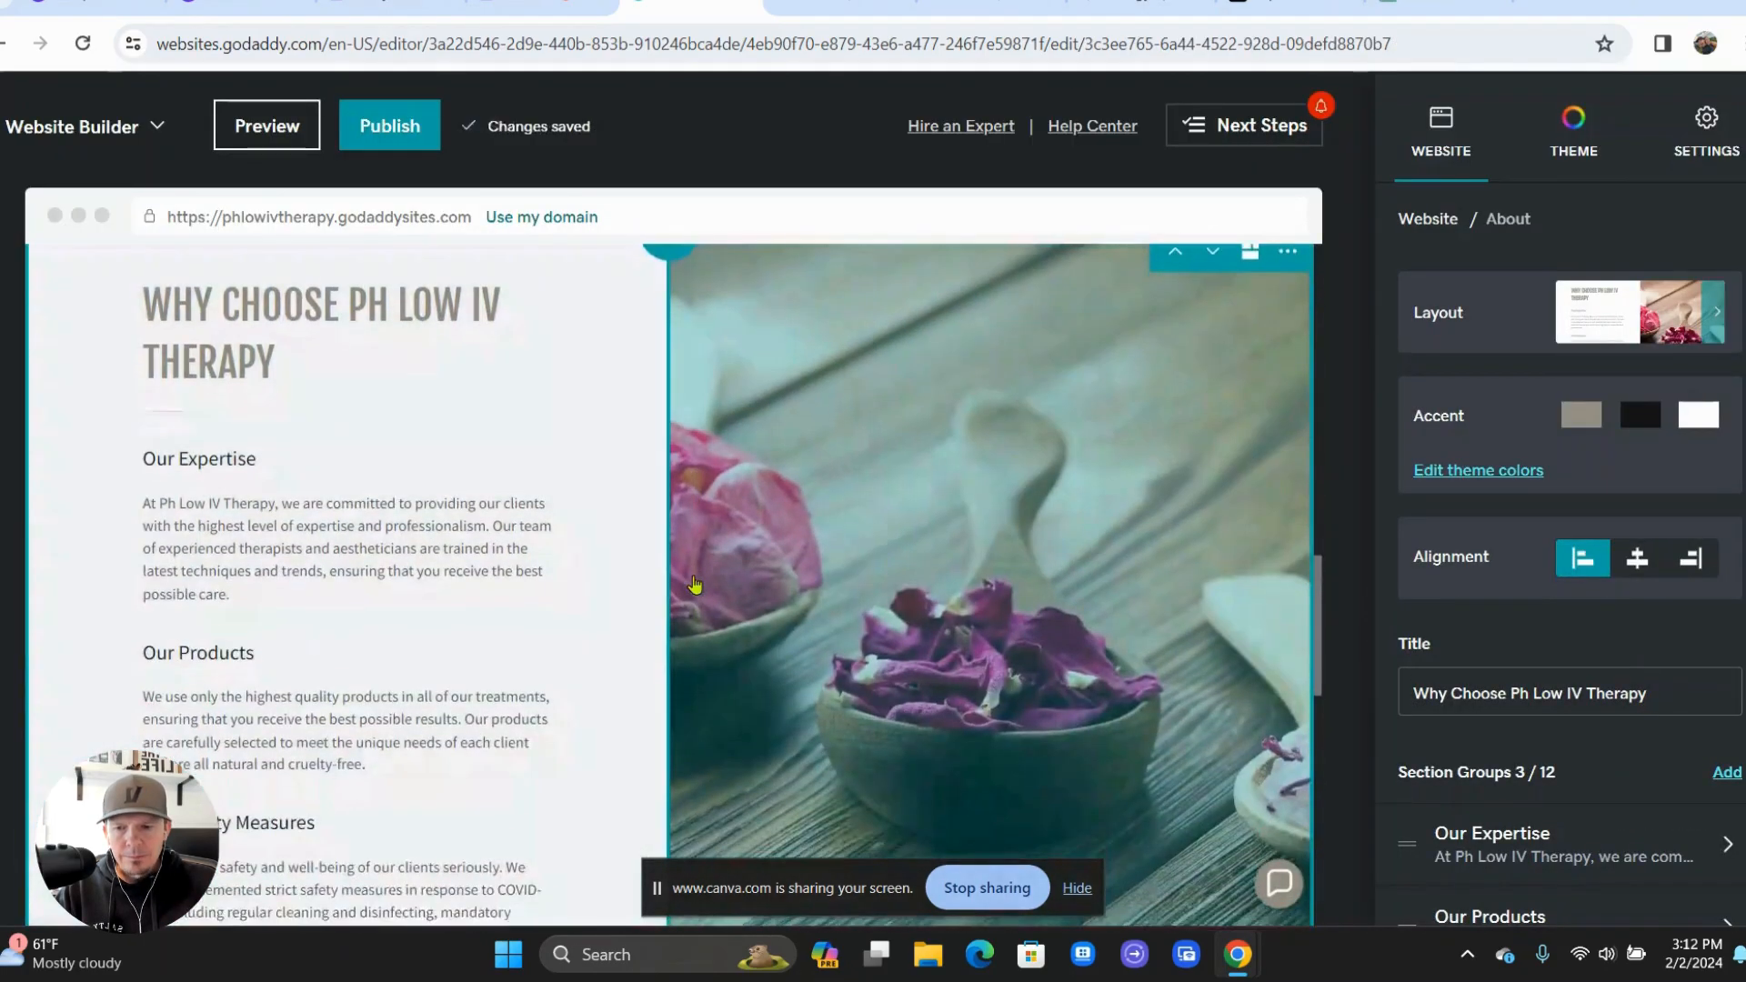
{"action": "scroll", "coordinate": [696, 585], "scroll_direction": "down", "scroll_amount": 6}
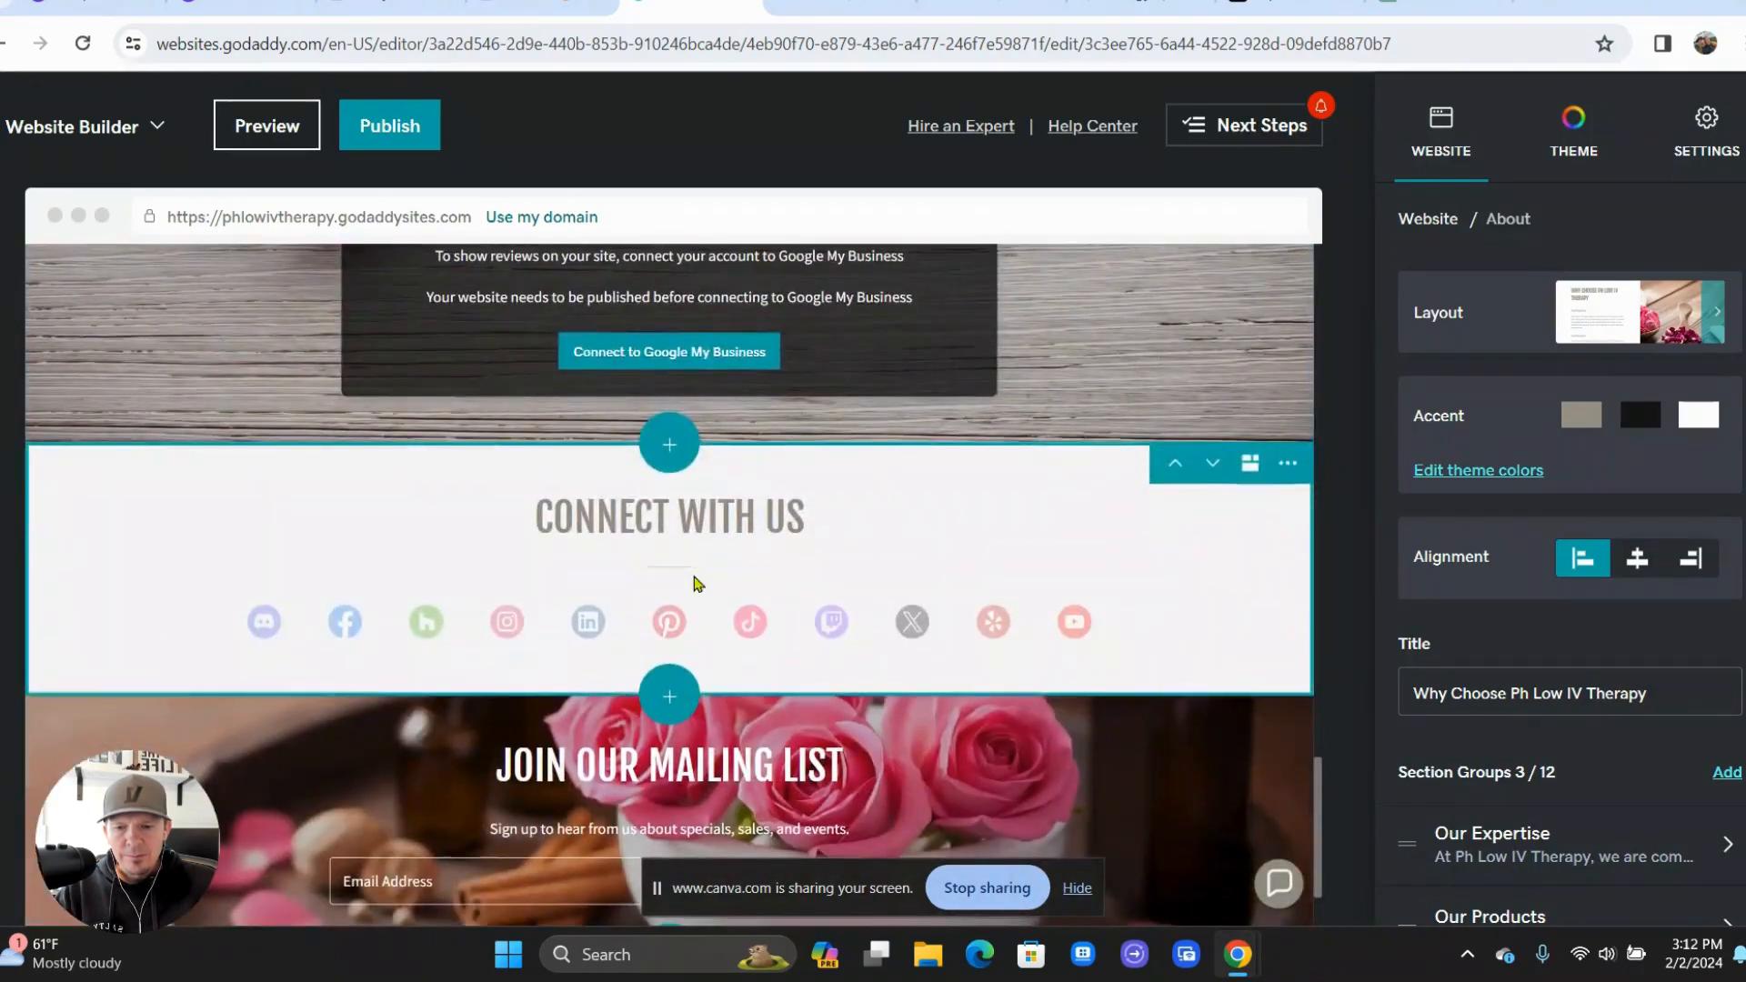
{"action": "scroll", "coordinate": [695, 585], "scroll_direction": "up", "scroll_amount": 12}
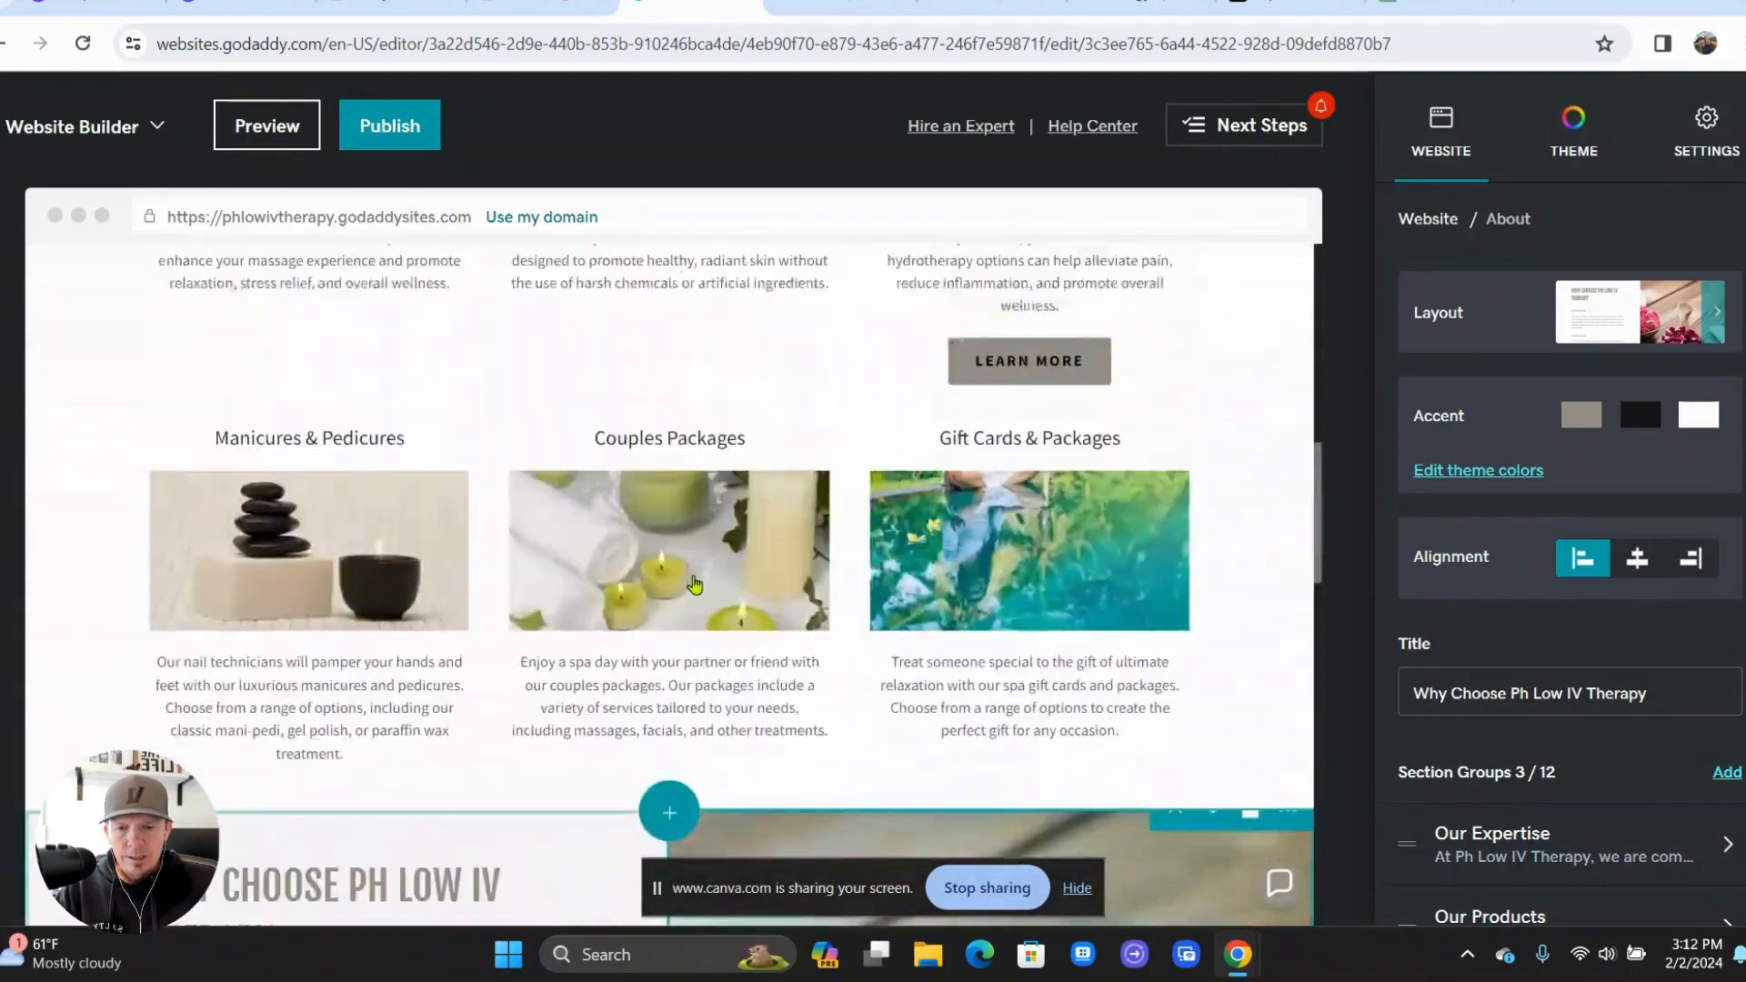
{"action": "scroll", "coordinate": [694, 583], "scroll_direction": "up", "scroll_amount": 4}
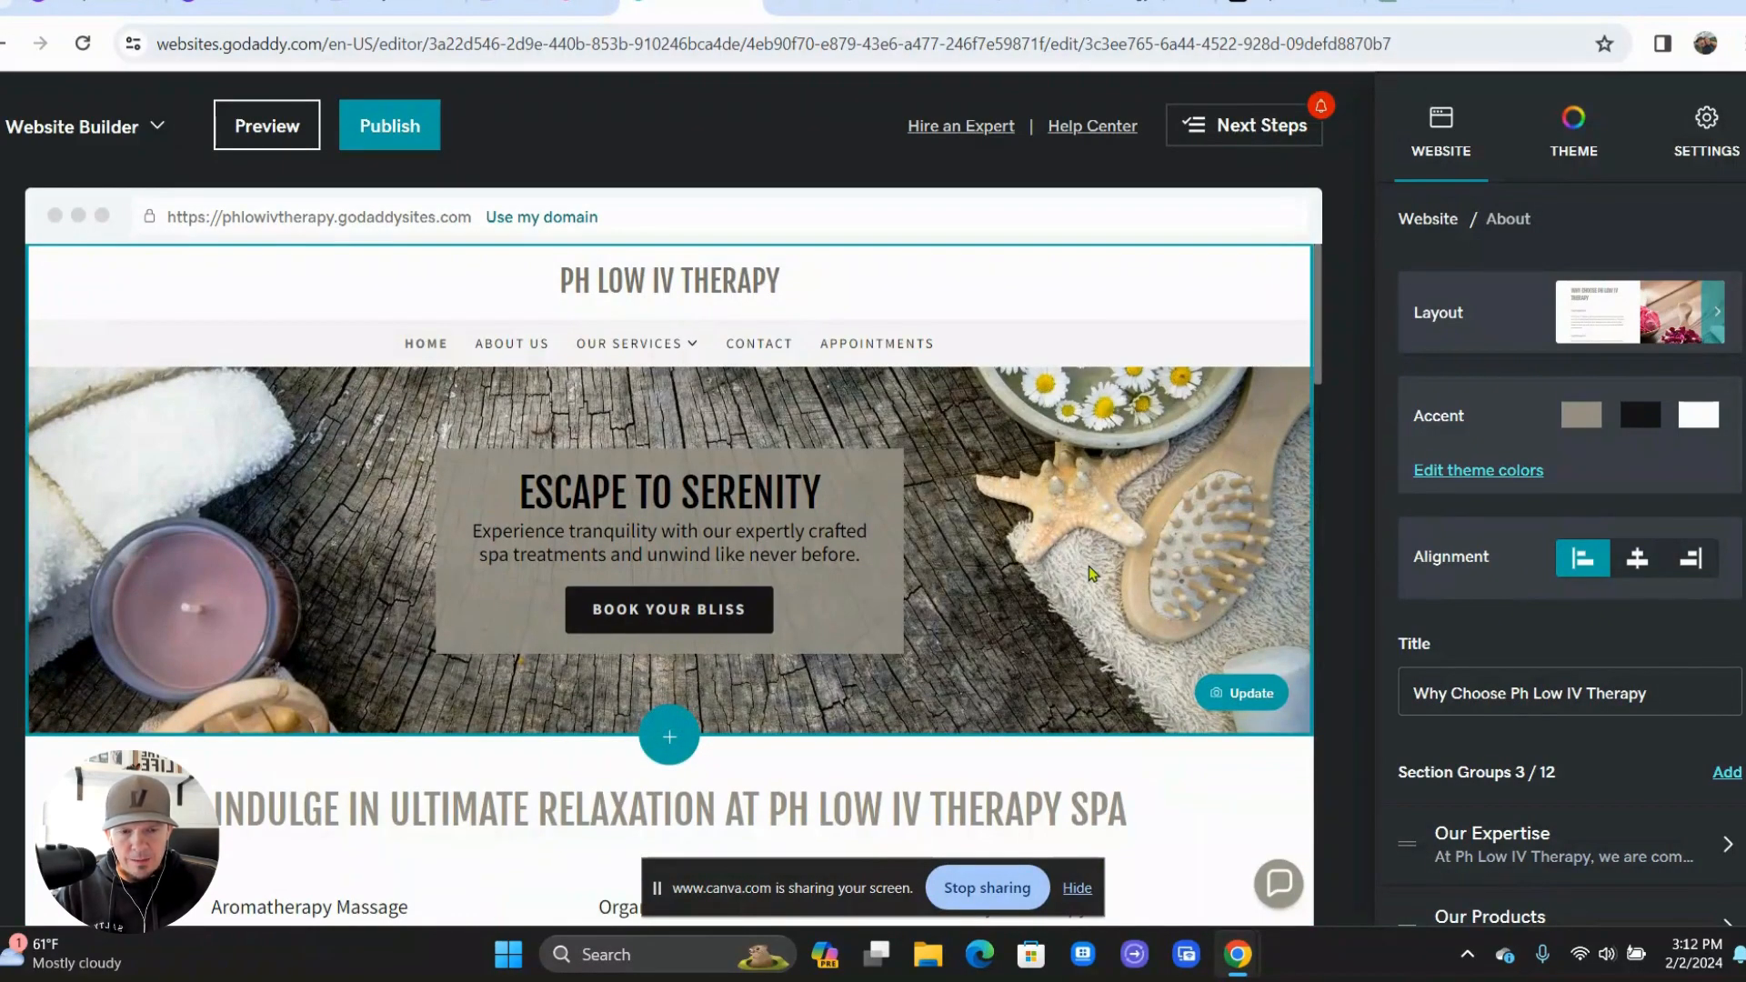
{"action": "scroll", "coordinate": [1514, 766], "scroll_direction": "down", "scroll_amount": 3}
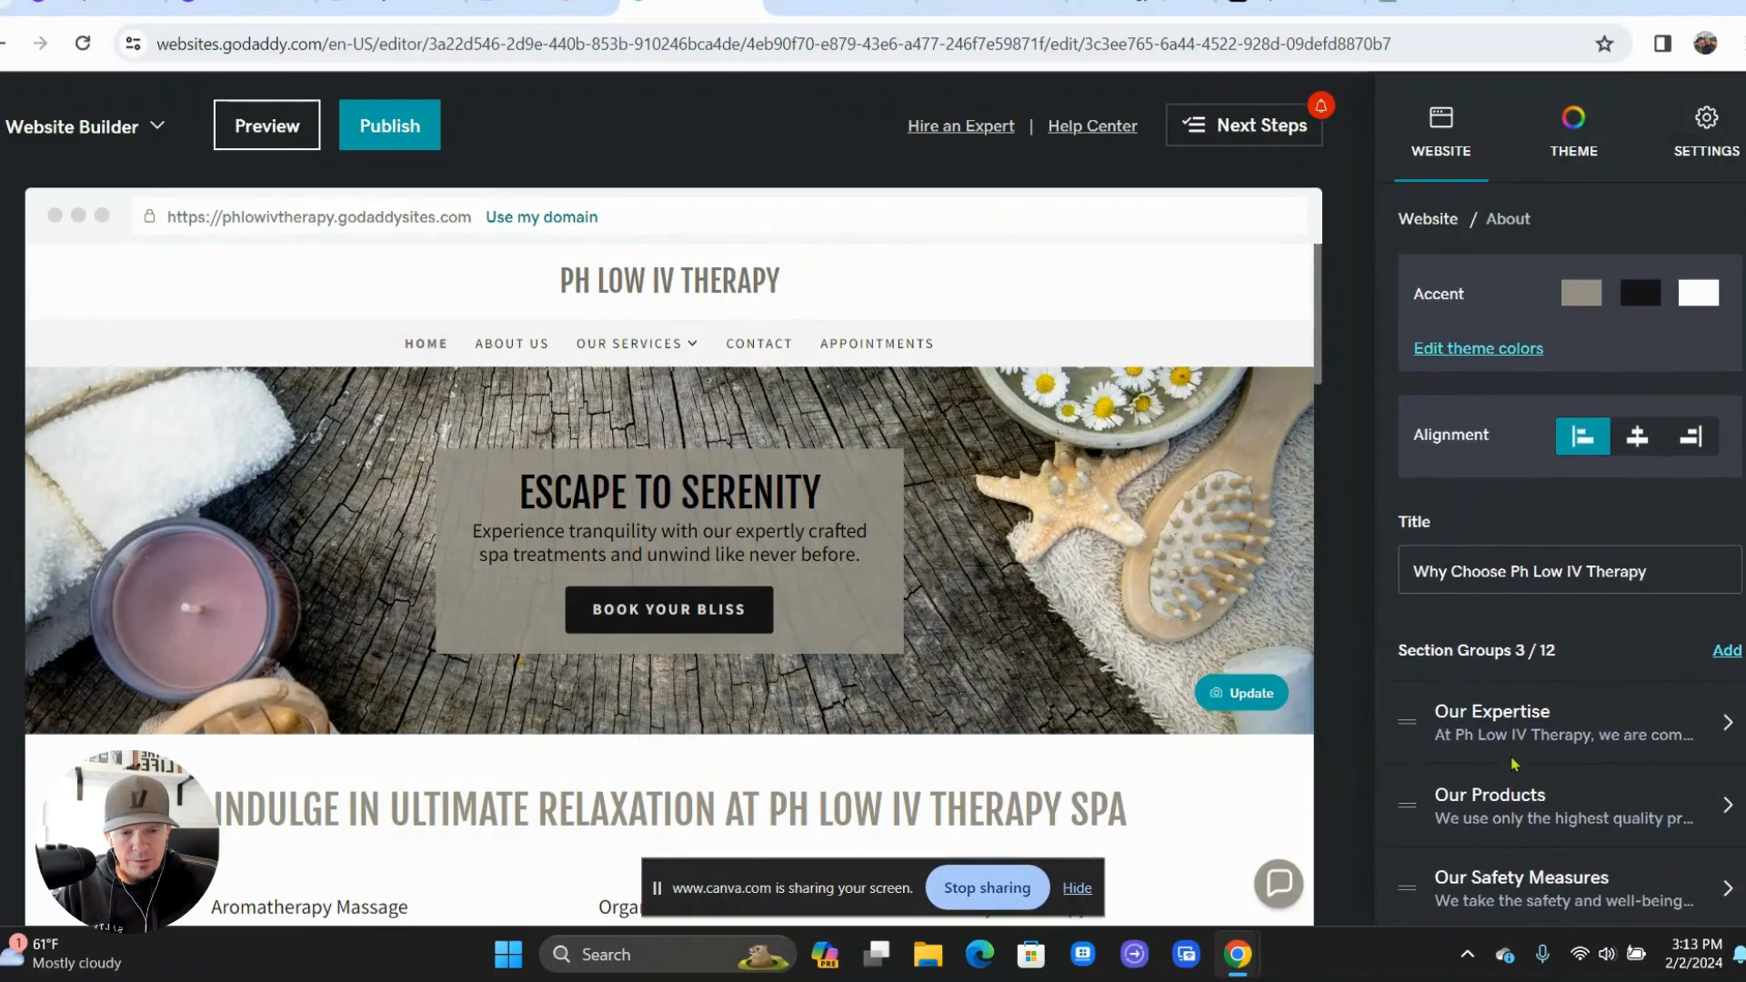
{"action": "scroll", "coordinate": [1509, 768], "scroll_direction": "up", "scroll_amount": 3}
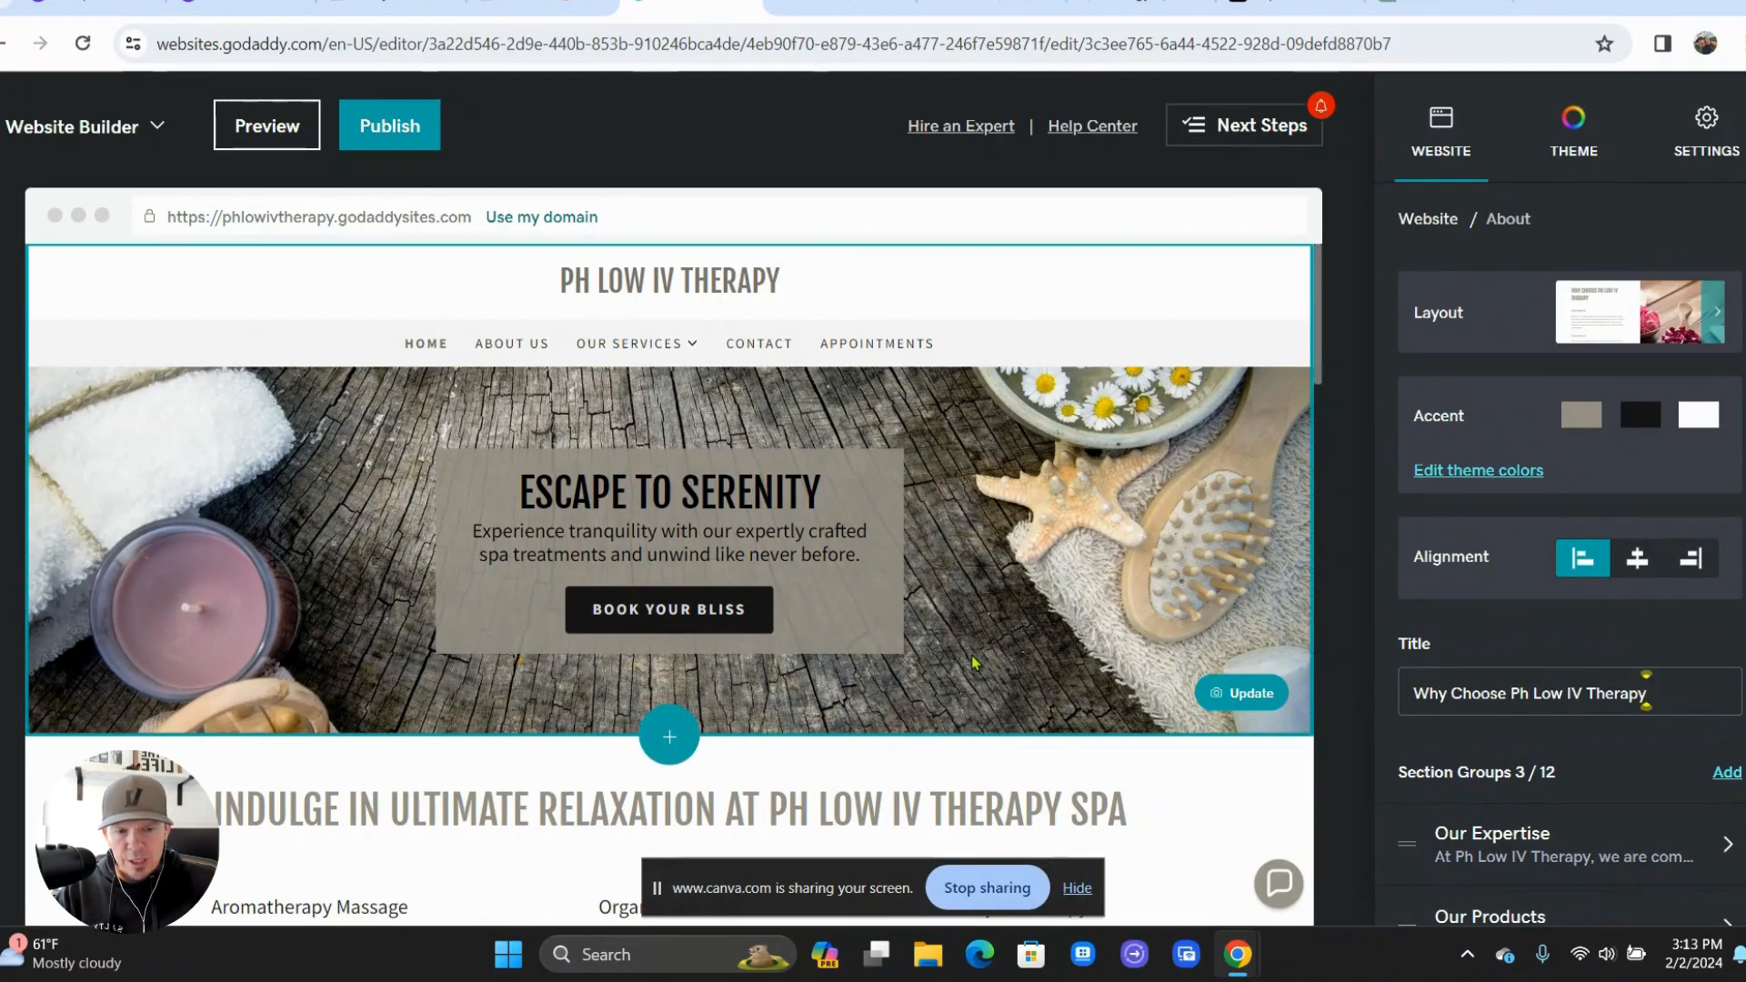
- Return to the site navigation, dismiss the welcome tour and open the About Us page
{"action": "left_click", "coordinate": [1427, 221]}
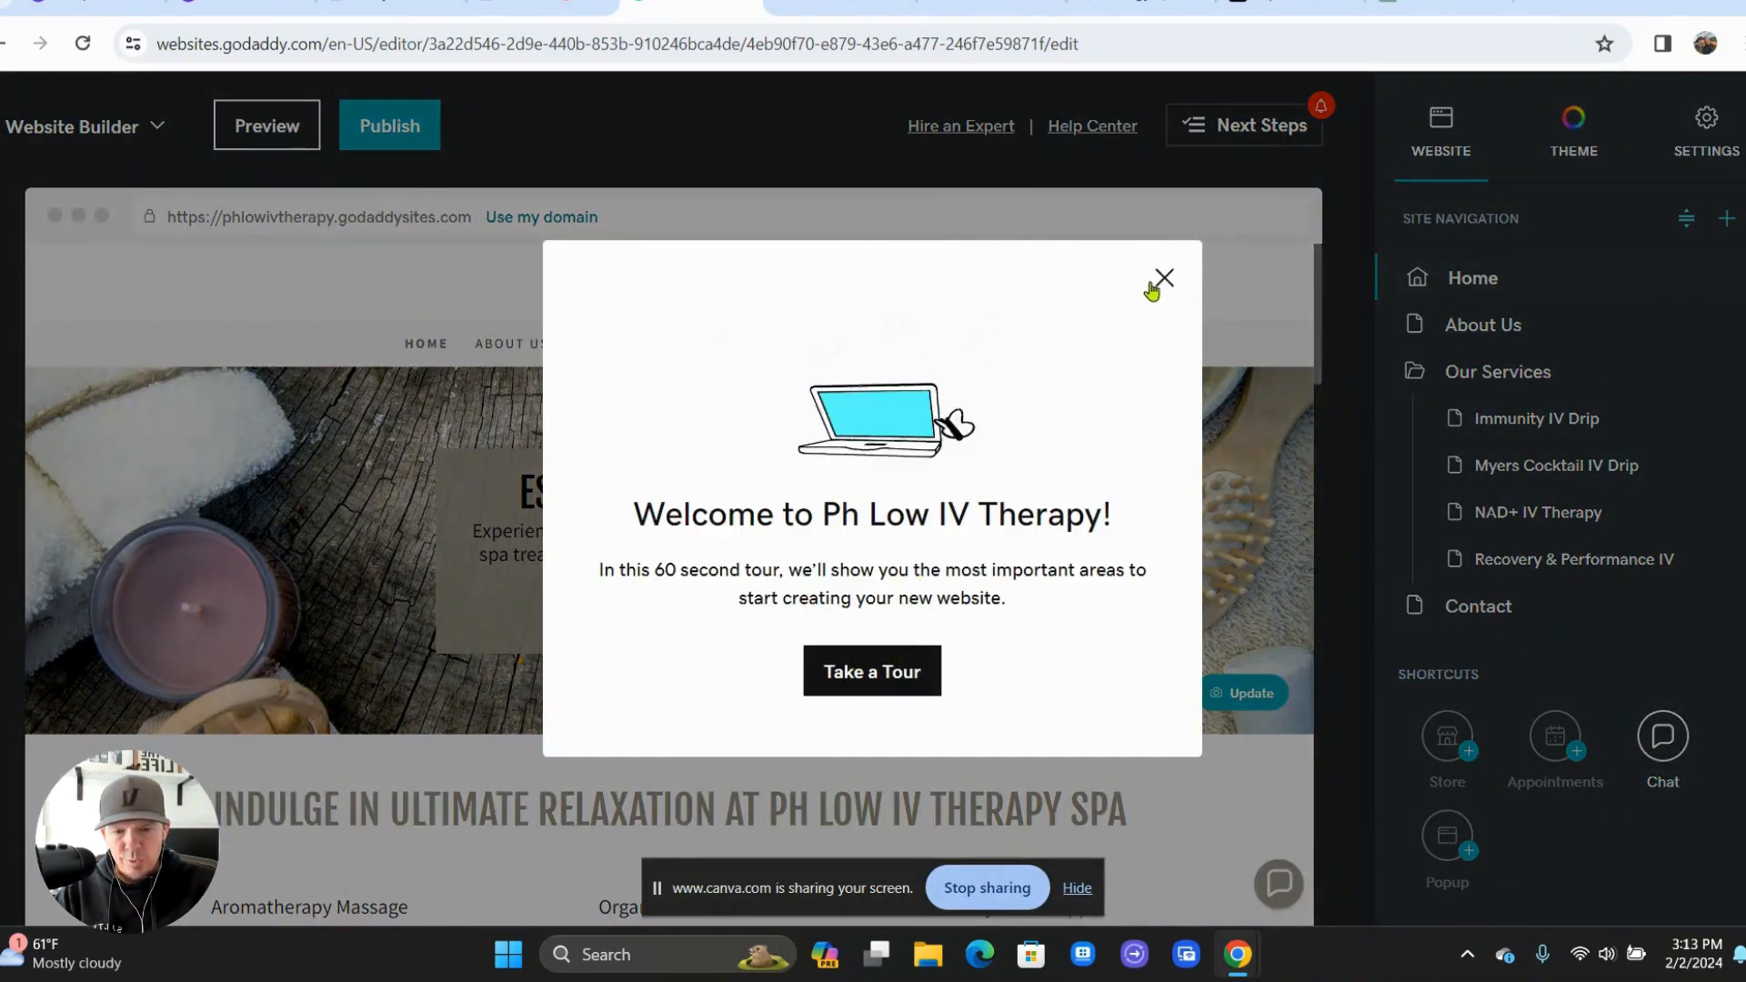
{"action": "left_click", "coordinate": [1163, 278]}
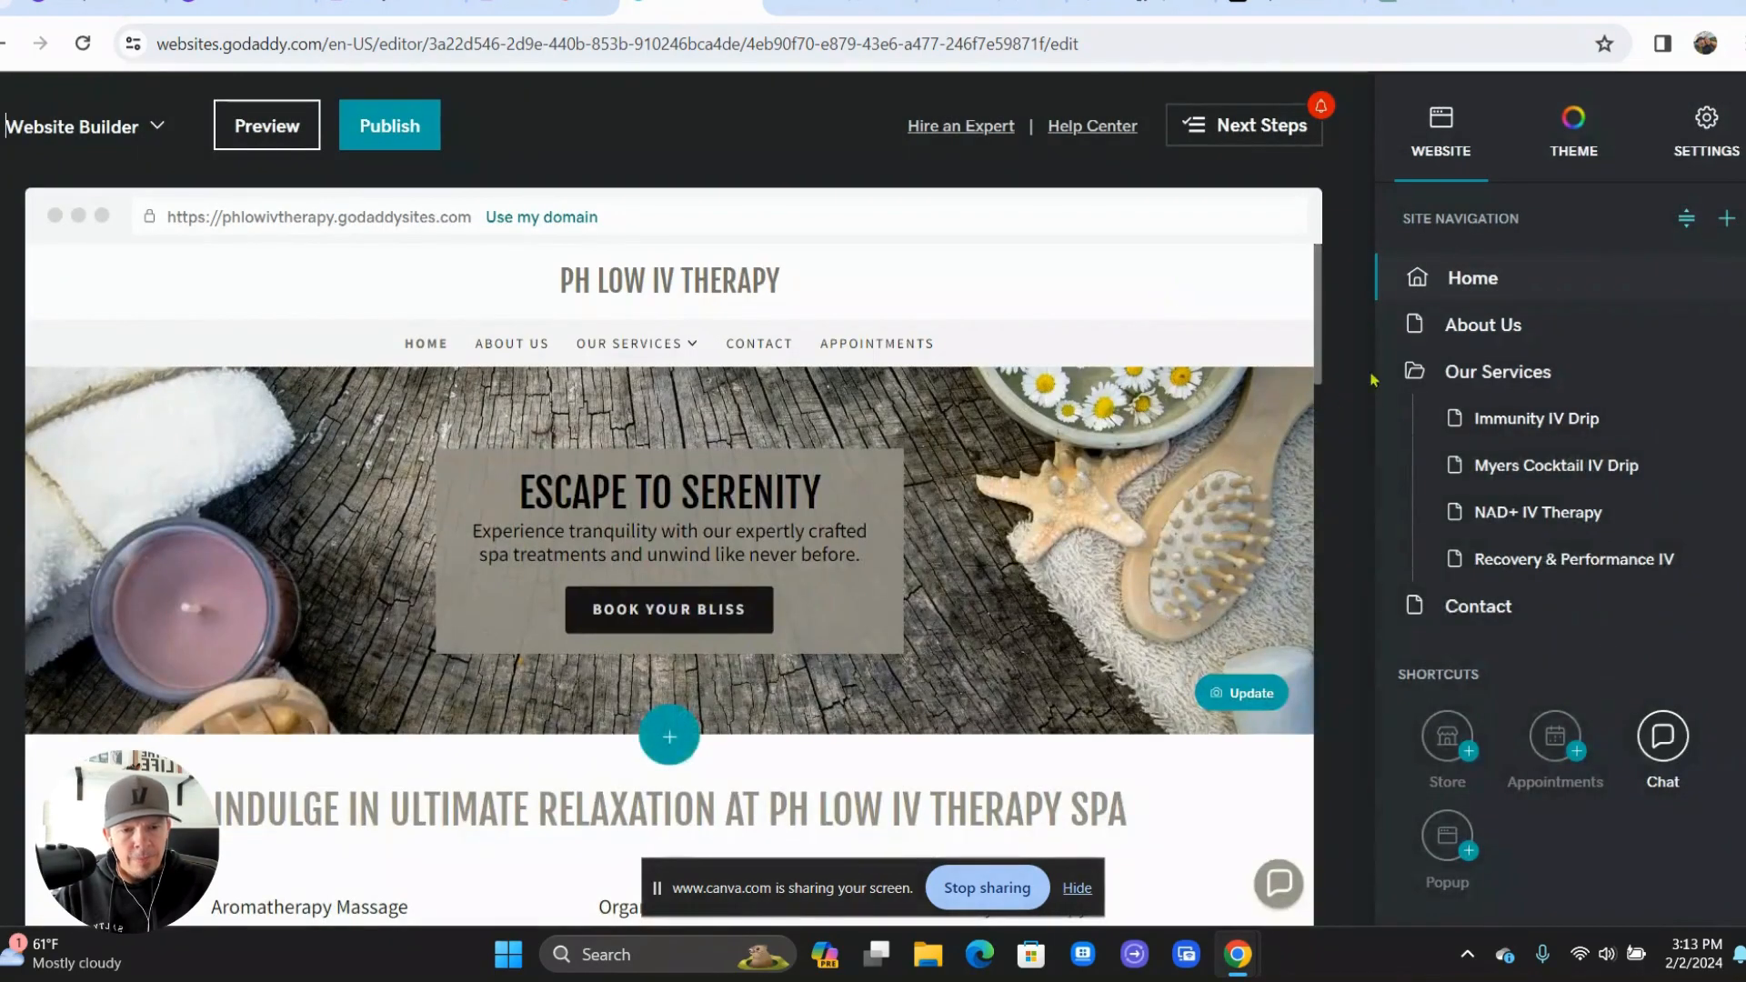
{"action": "left_click", "coordinate": [1482, 329]}
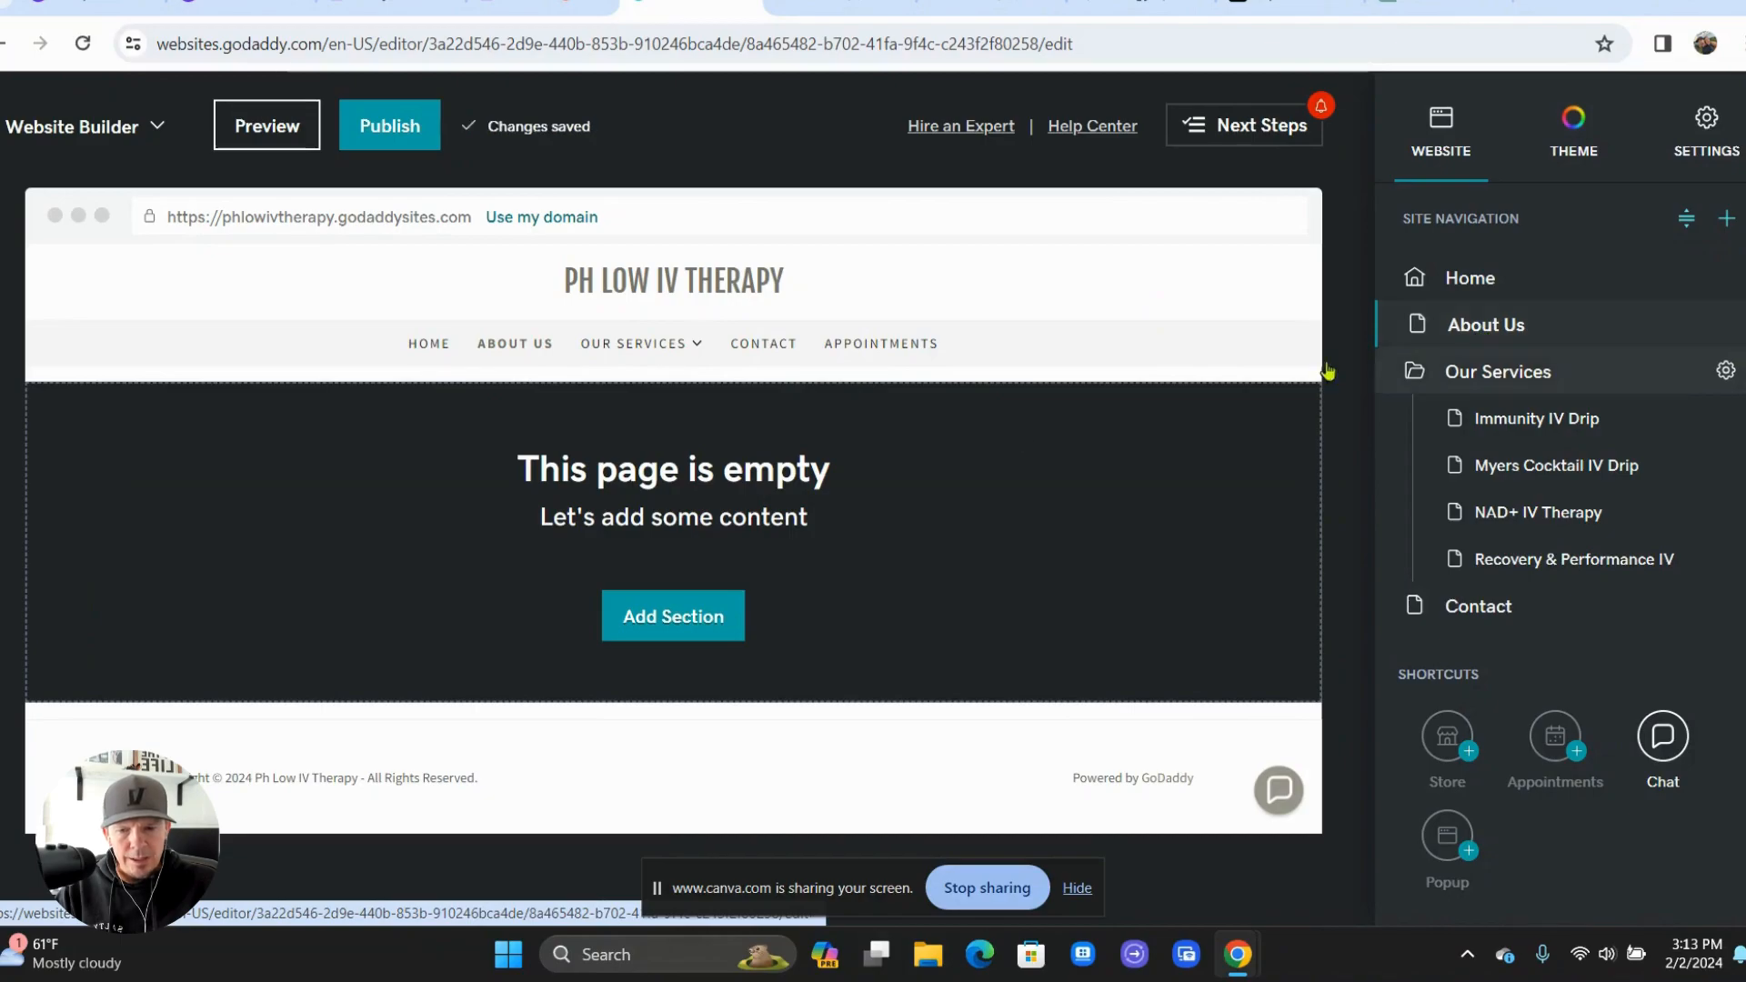
- Add an Introduction section with the "Useful as a header or promotional message" layout to the empty About Us page
{"action": "left_click", "coordinate": [680, 617]}
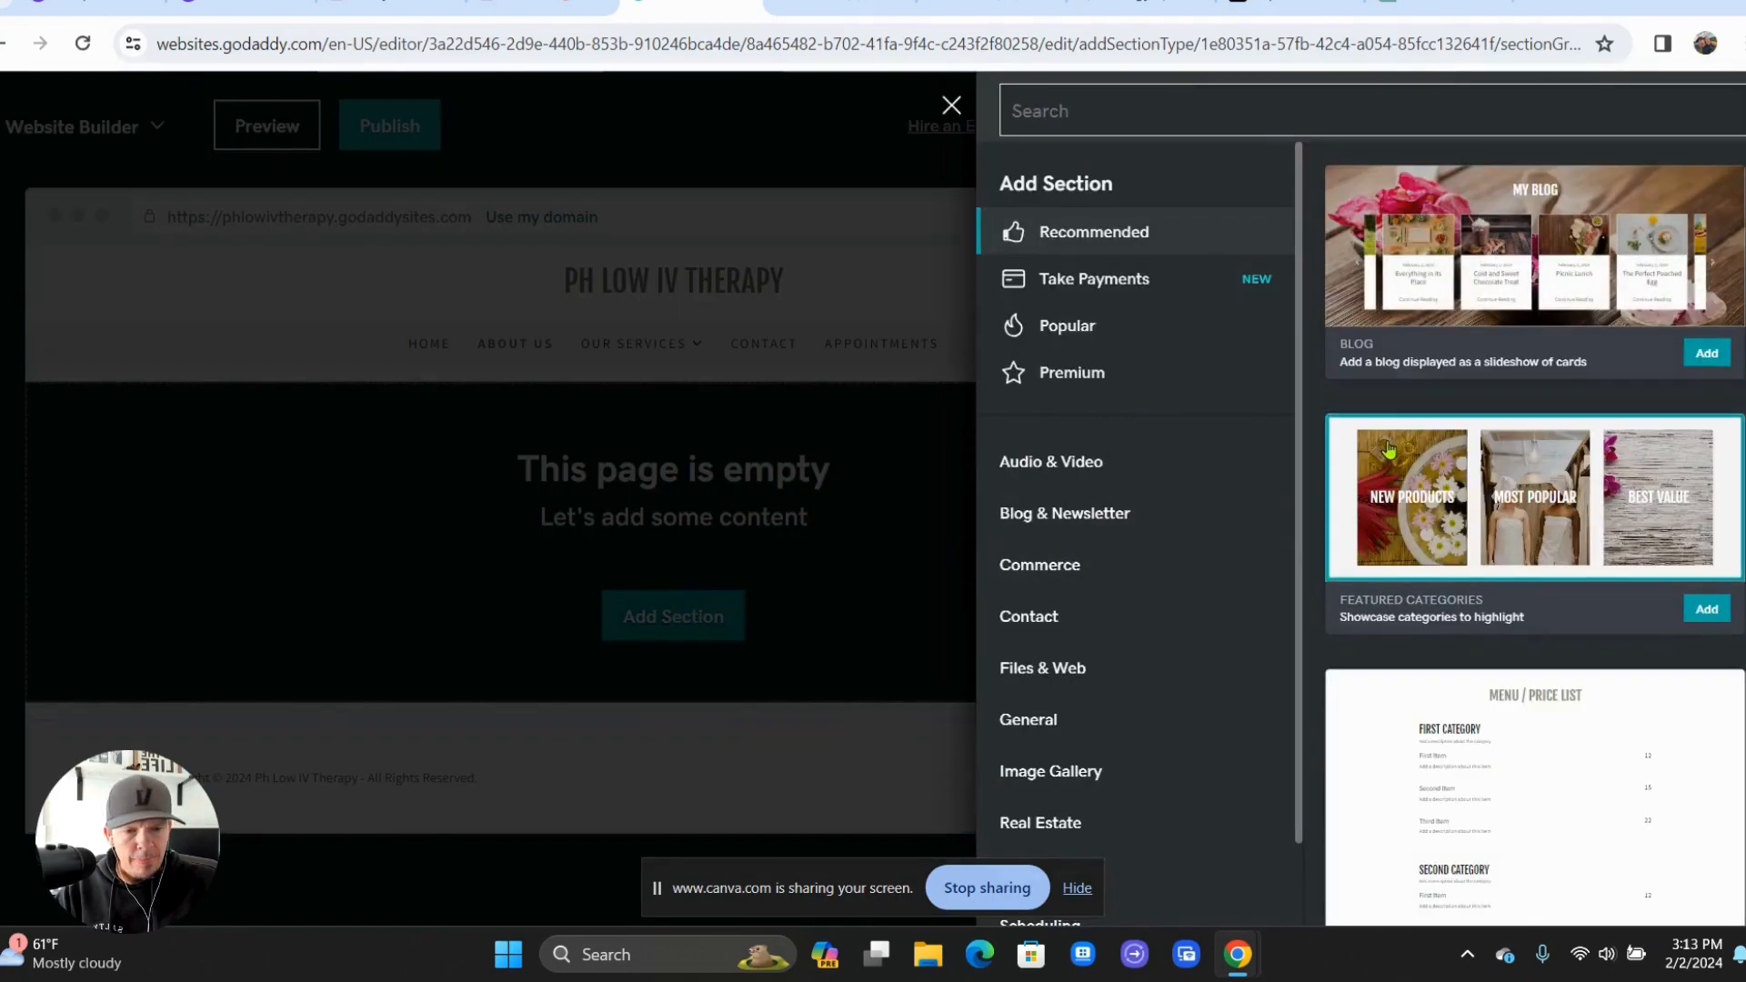
{"action": "scroll", "coordinate": [1389, 449], "scroll_direction": "down", "scroll_amount": 1}
{"action": "scroll", "coordinate": [1388, 449], "scroll_direction": "down", "scroll_amount": 1}
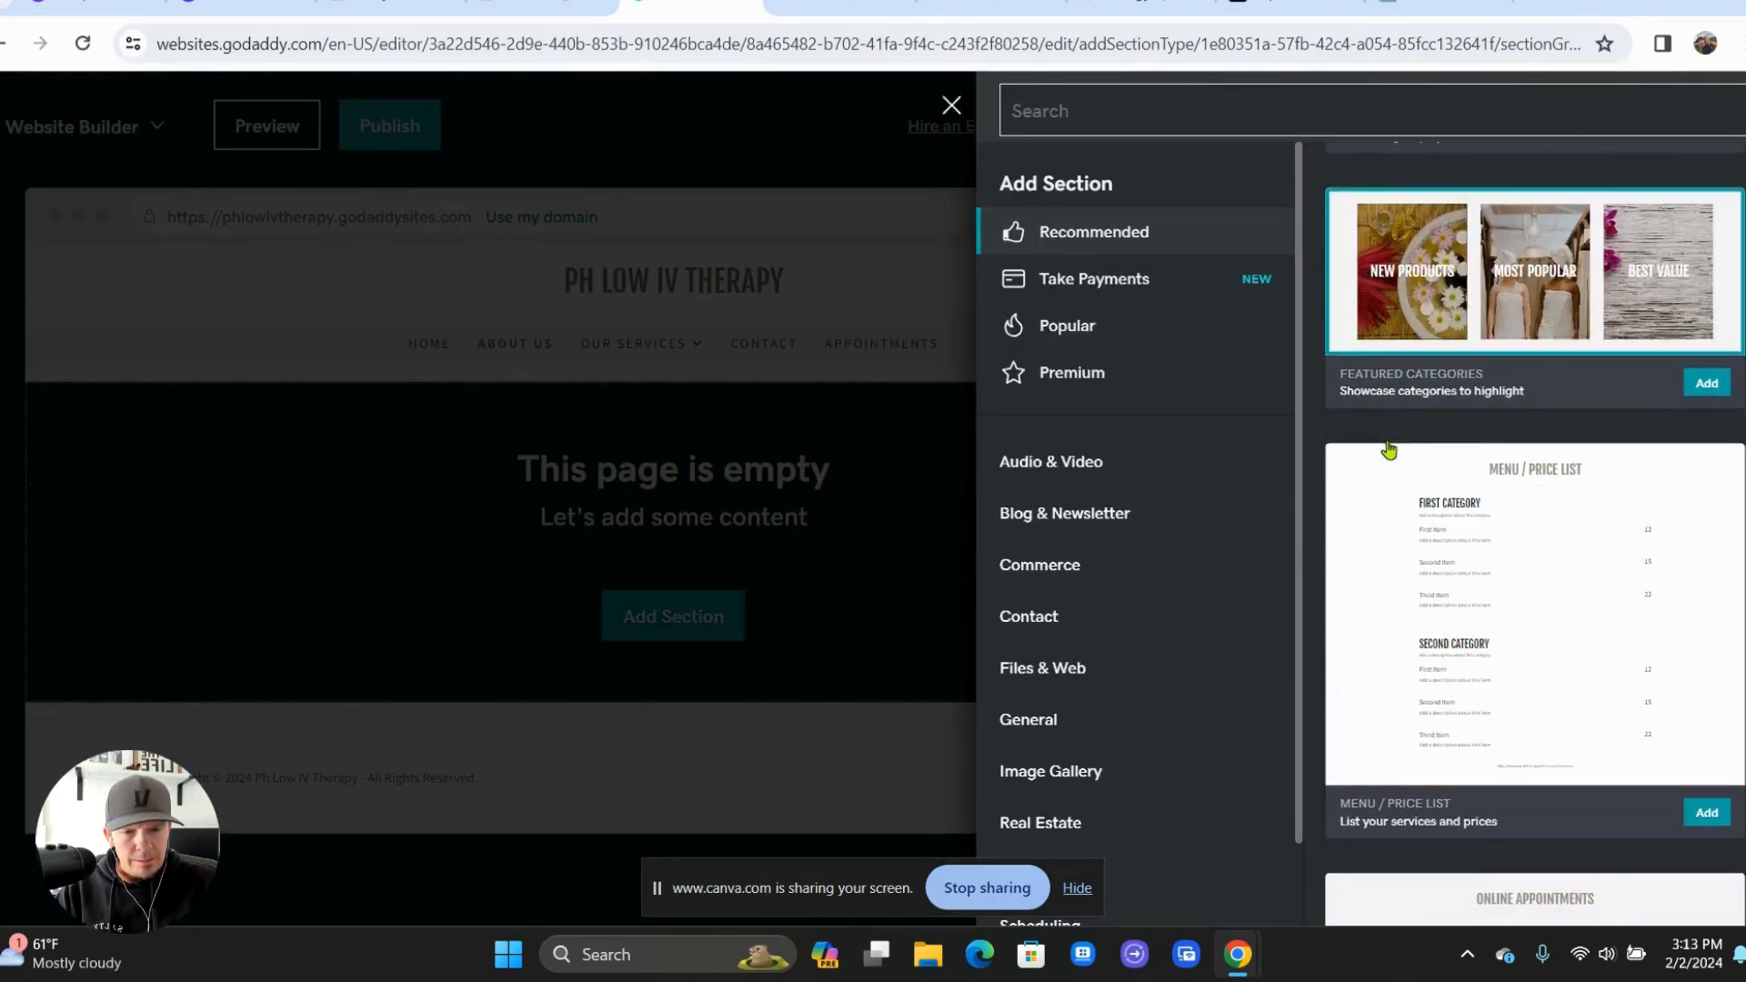
{"action": "scroll", "coordinate": [1089, 707], "scroll_direction": "down", "scroll_amount": 1}
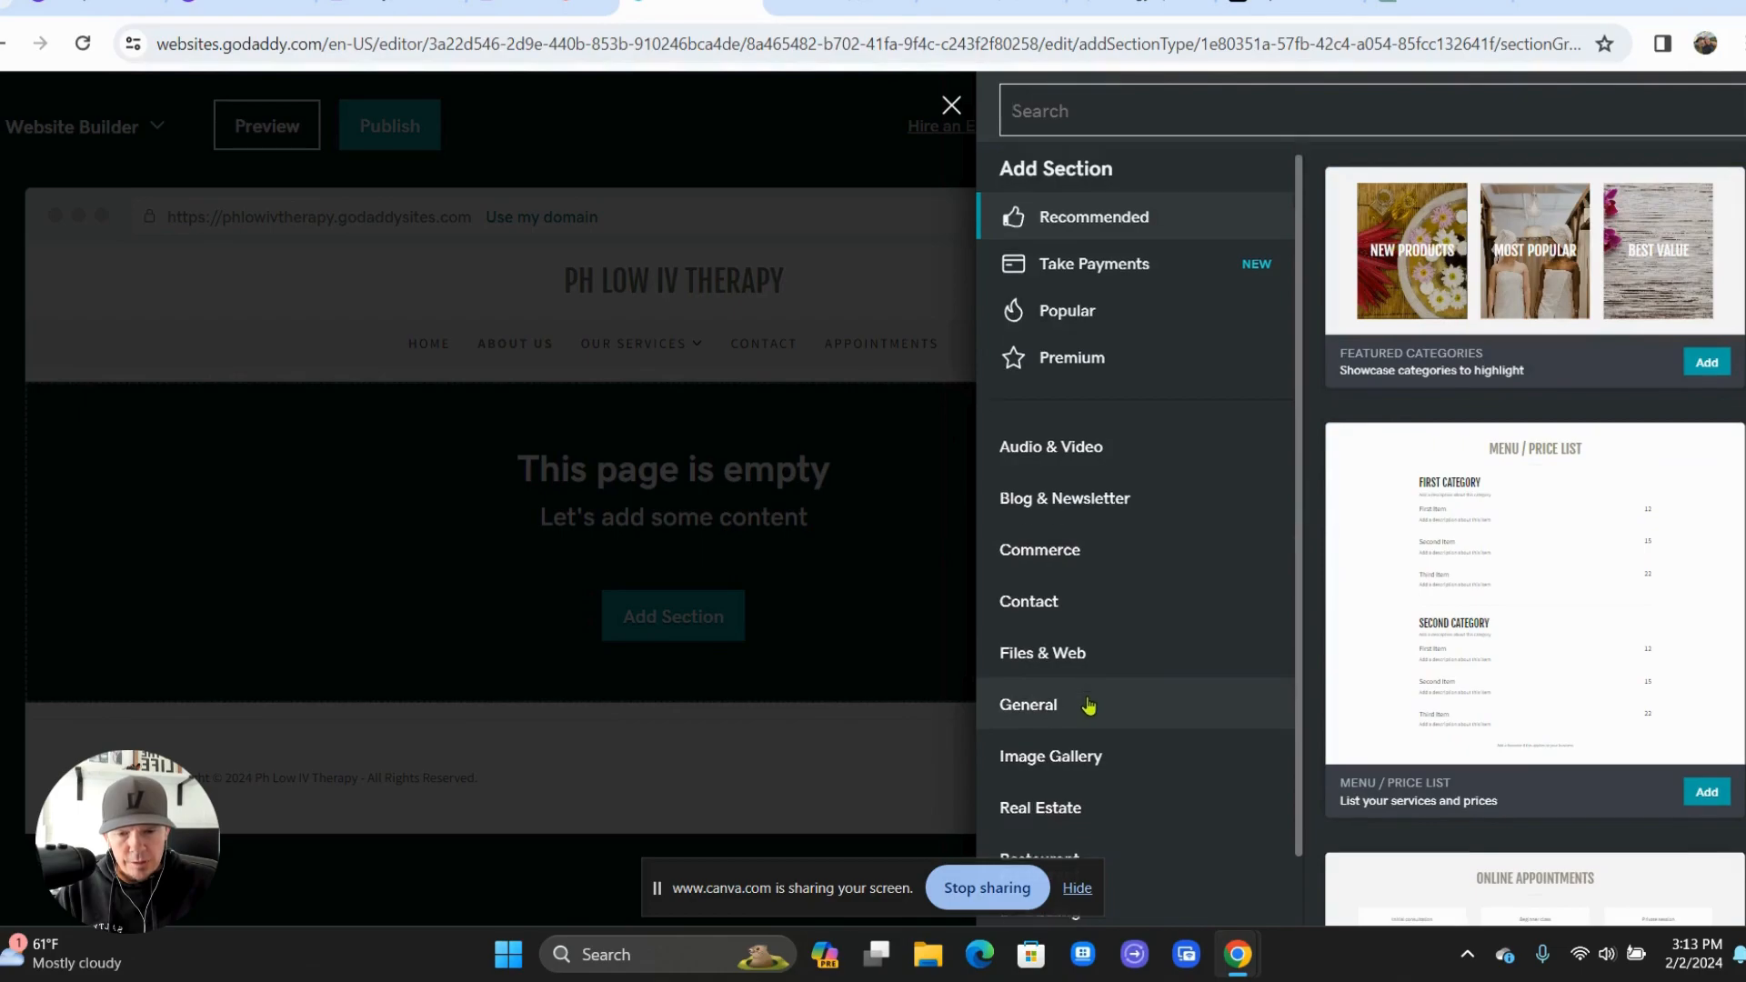
{"action": "left_click", "coordinate": [1077, 541]}
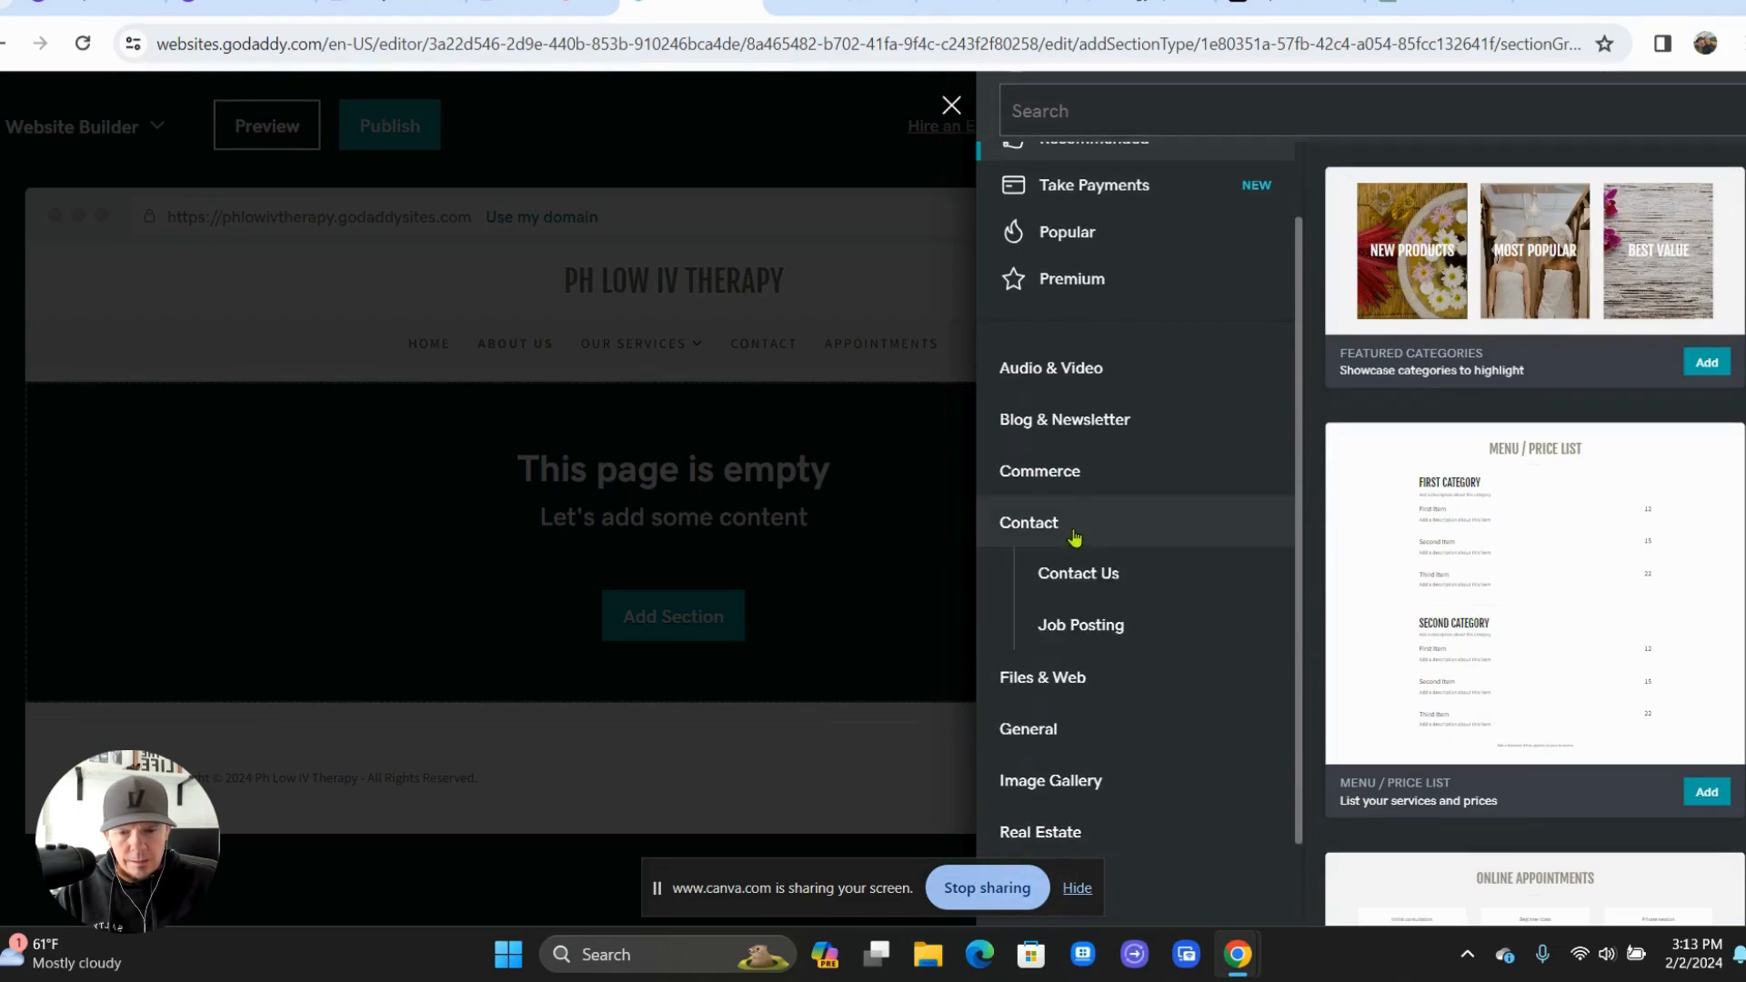
{"action": "scroll", "coordinate": [1076, 538], "scroll_direction": "down", "scroll_amount": 1}
{"action": "scroll", "coordinate": [1073, 537], "scroll_direction": "down", "scroll_amount": 1}
{"action": "left_click", "coordinate": [1060, 624]}
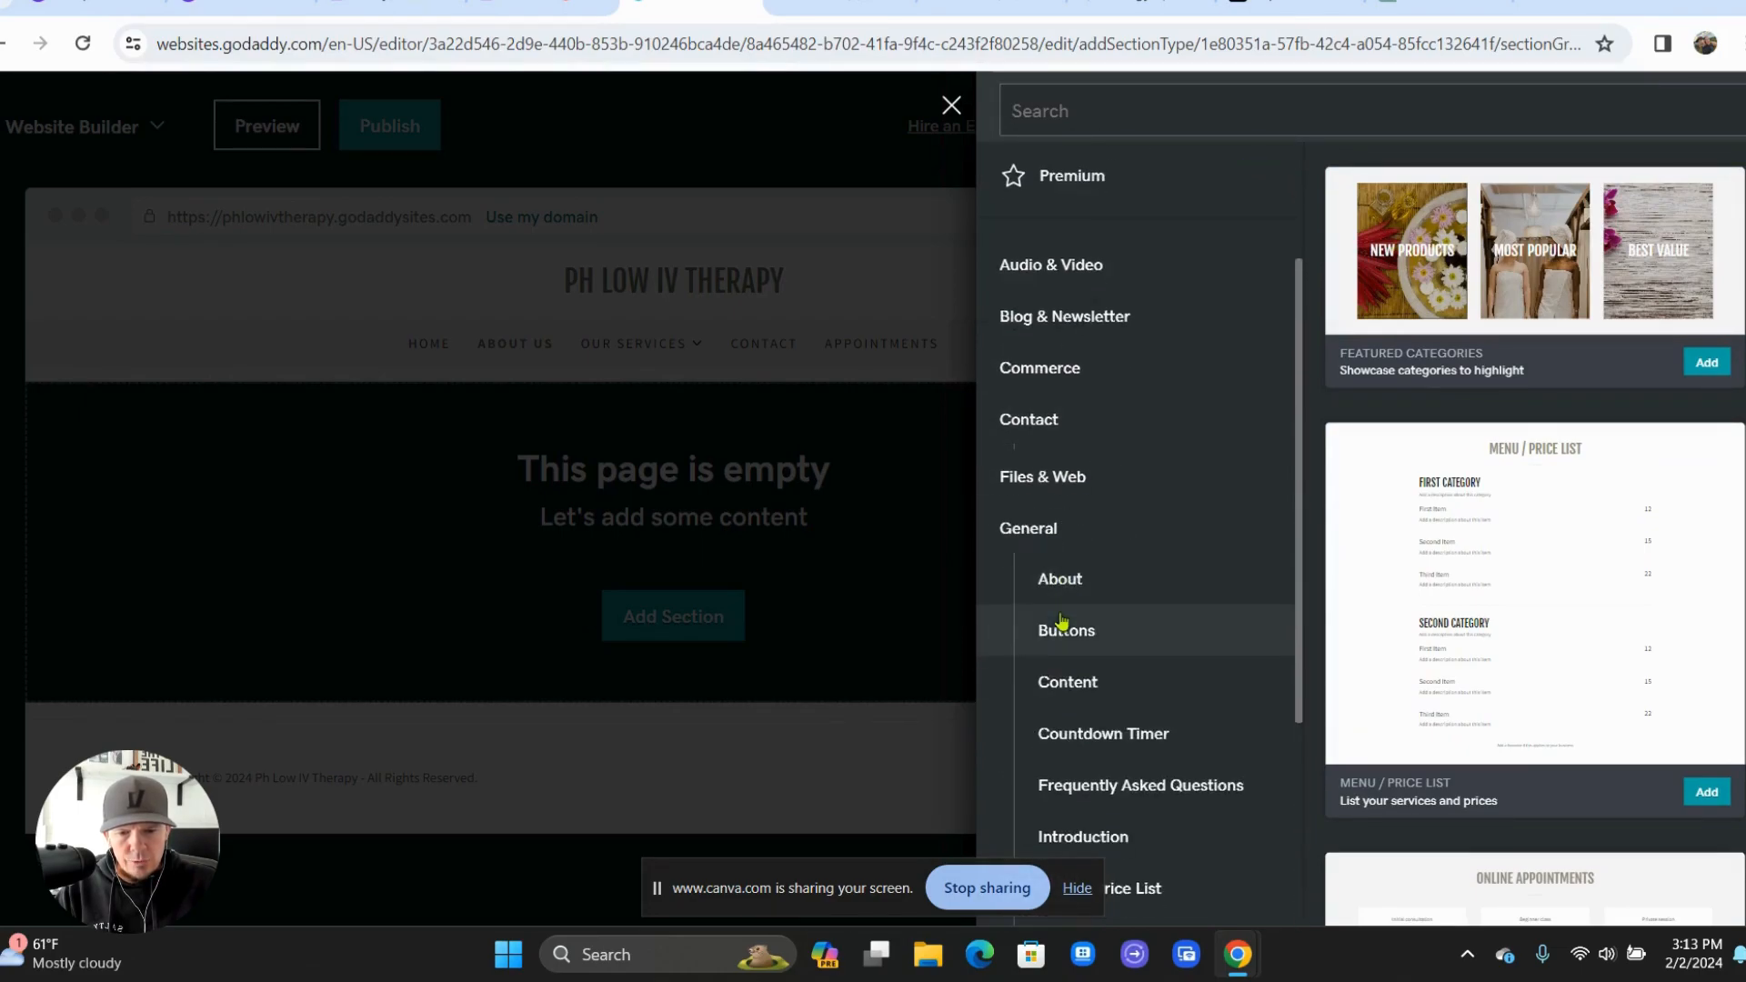
{"action": "scroll", "coordinate": [1096, 682], "scroll_direction": "down", "scroll_amount": 2}
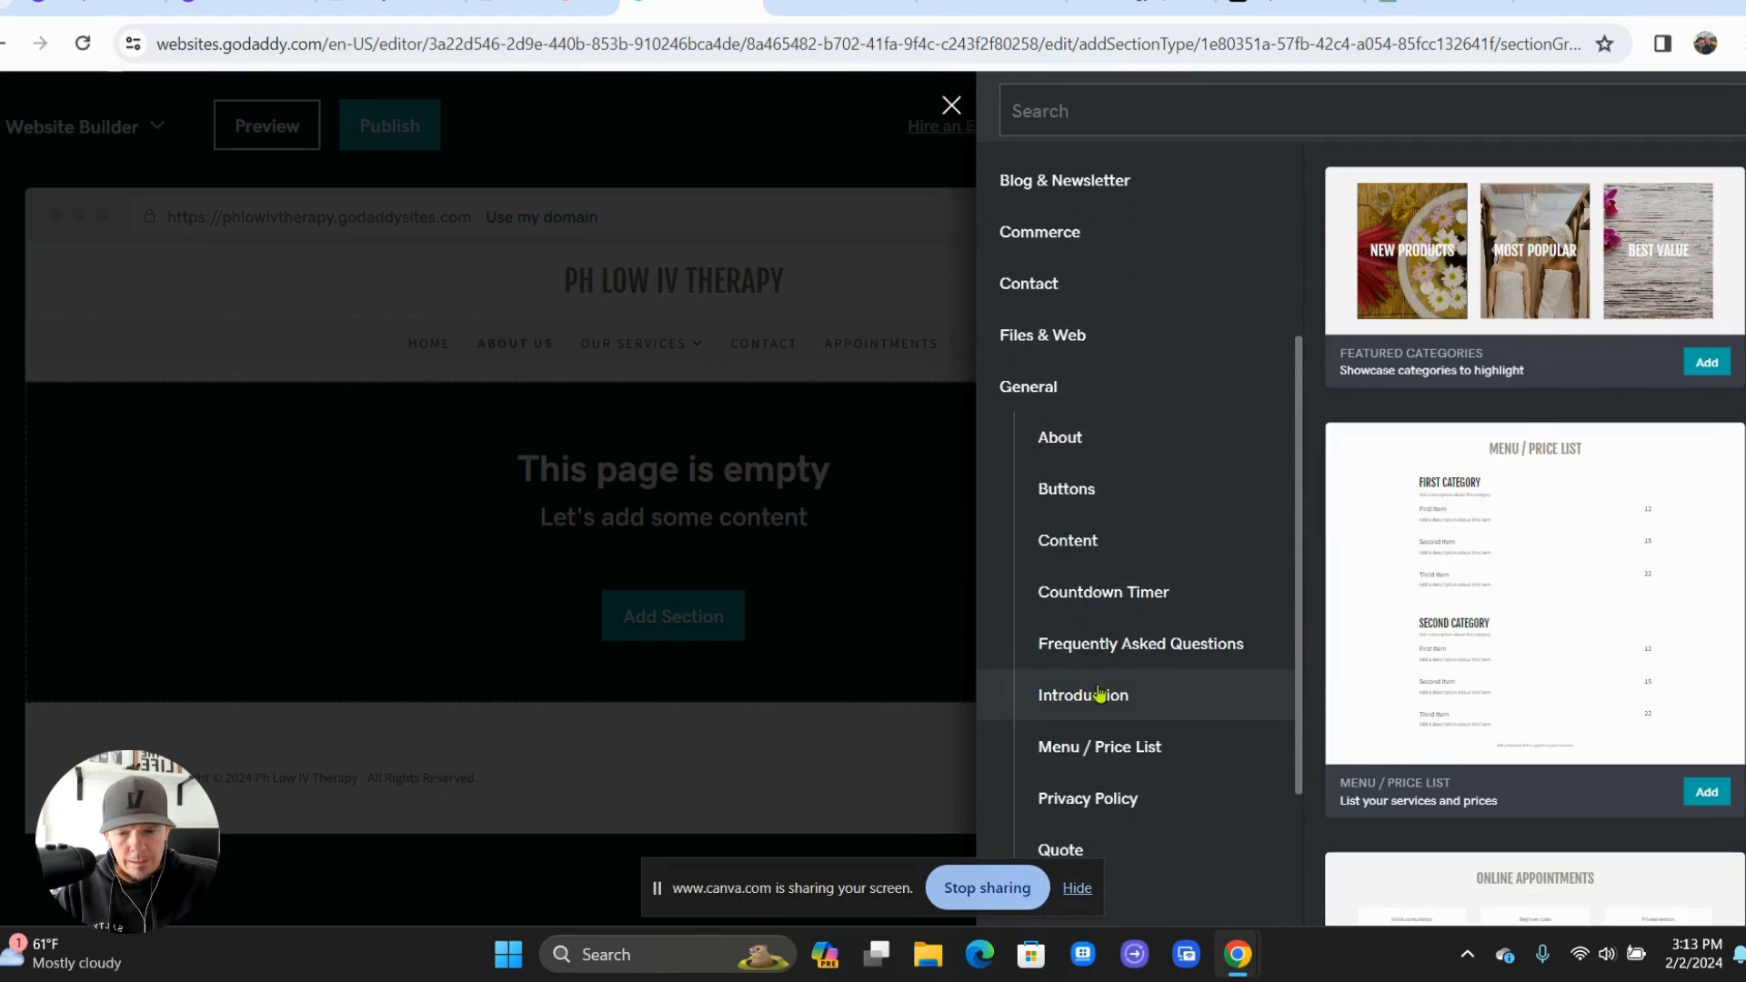
{"action": "left_click", "coordinate": [1100, 694]}
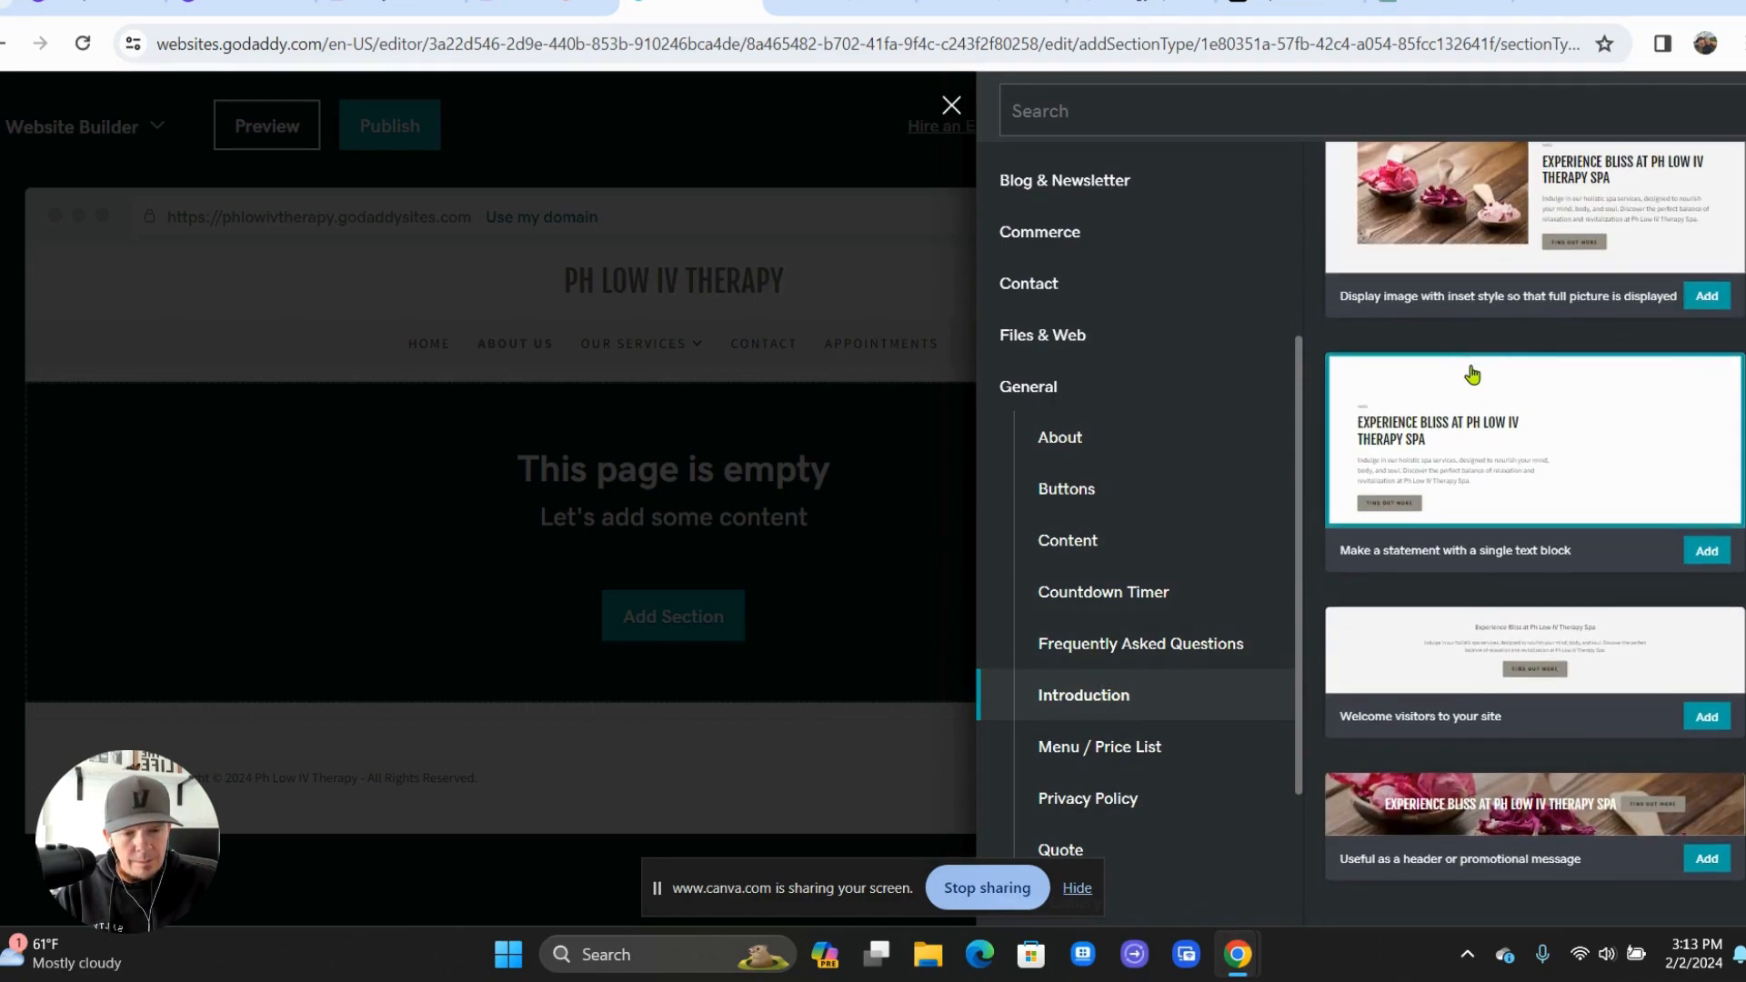
{"action": "left_click", "coordinate": [1491, 805]}
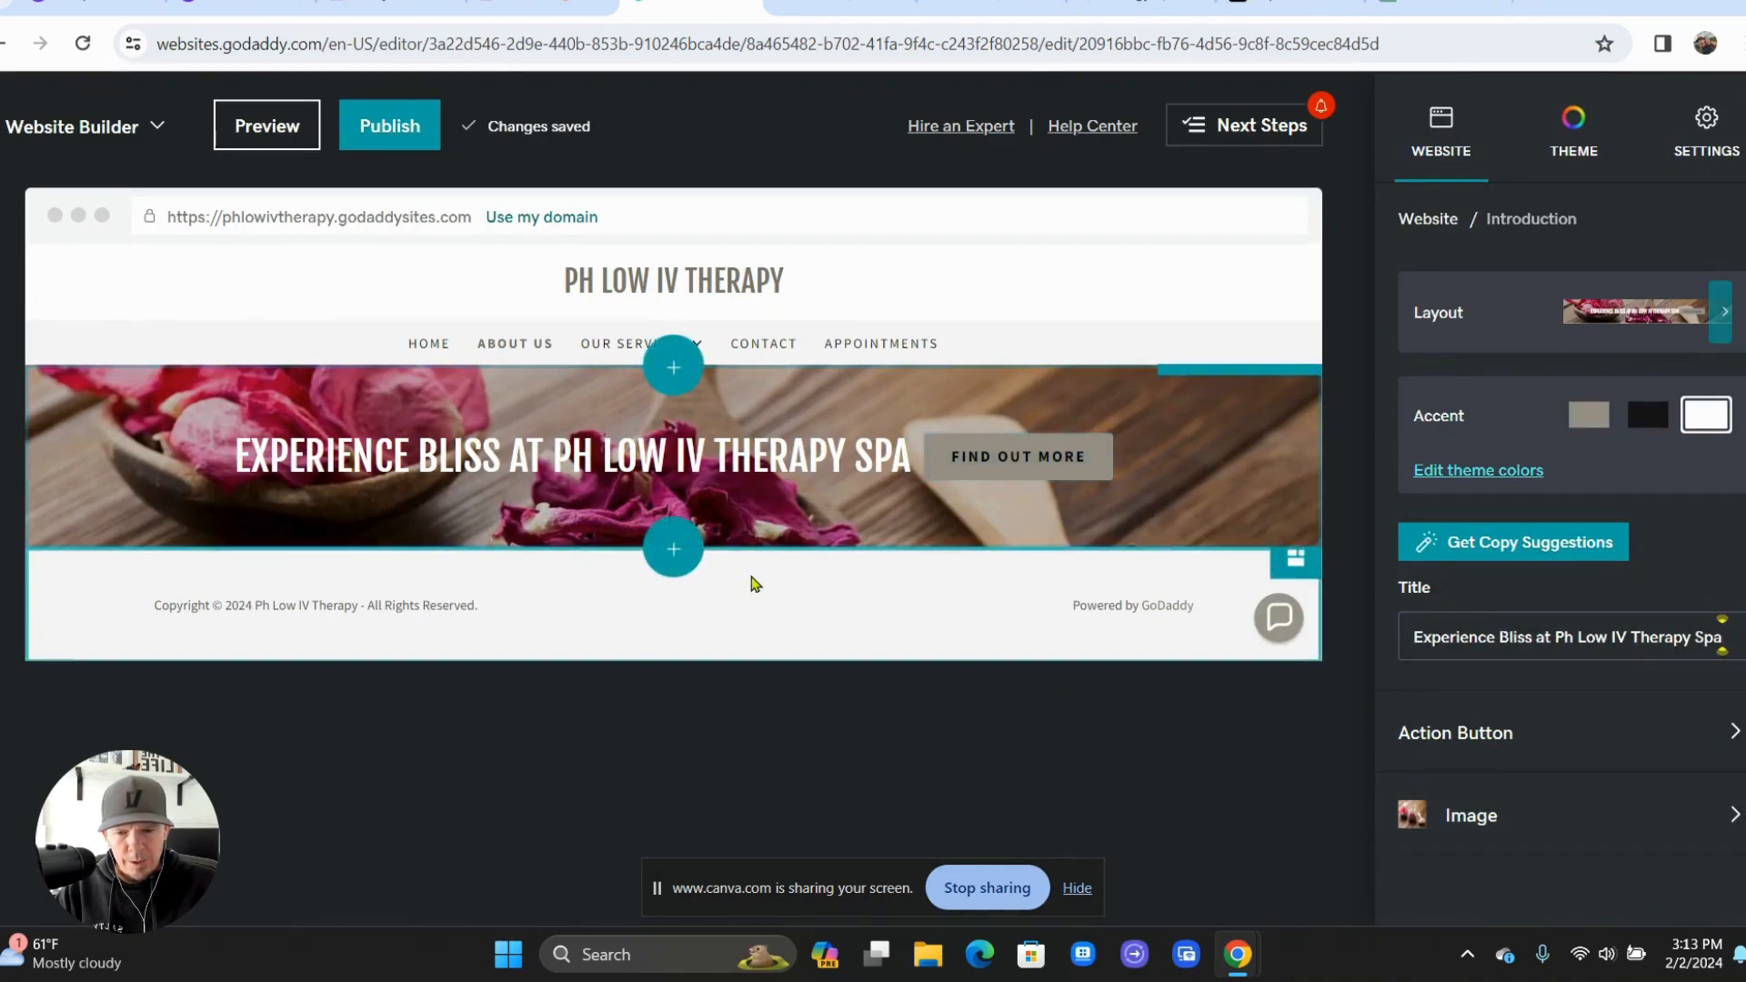
- Add an About section with the "Useful for a summary or bio" layout below the Introduction banner on the About Us page
{"action": "left_click", "coordinate": [687, 548]}
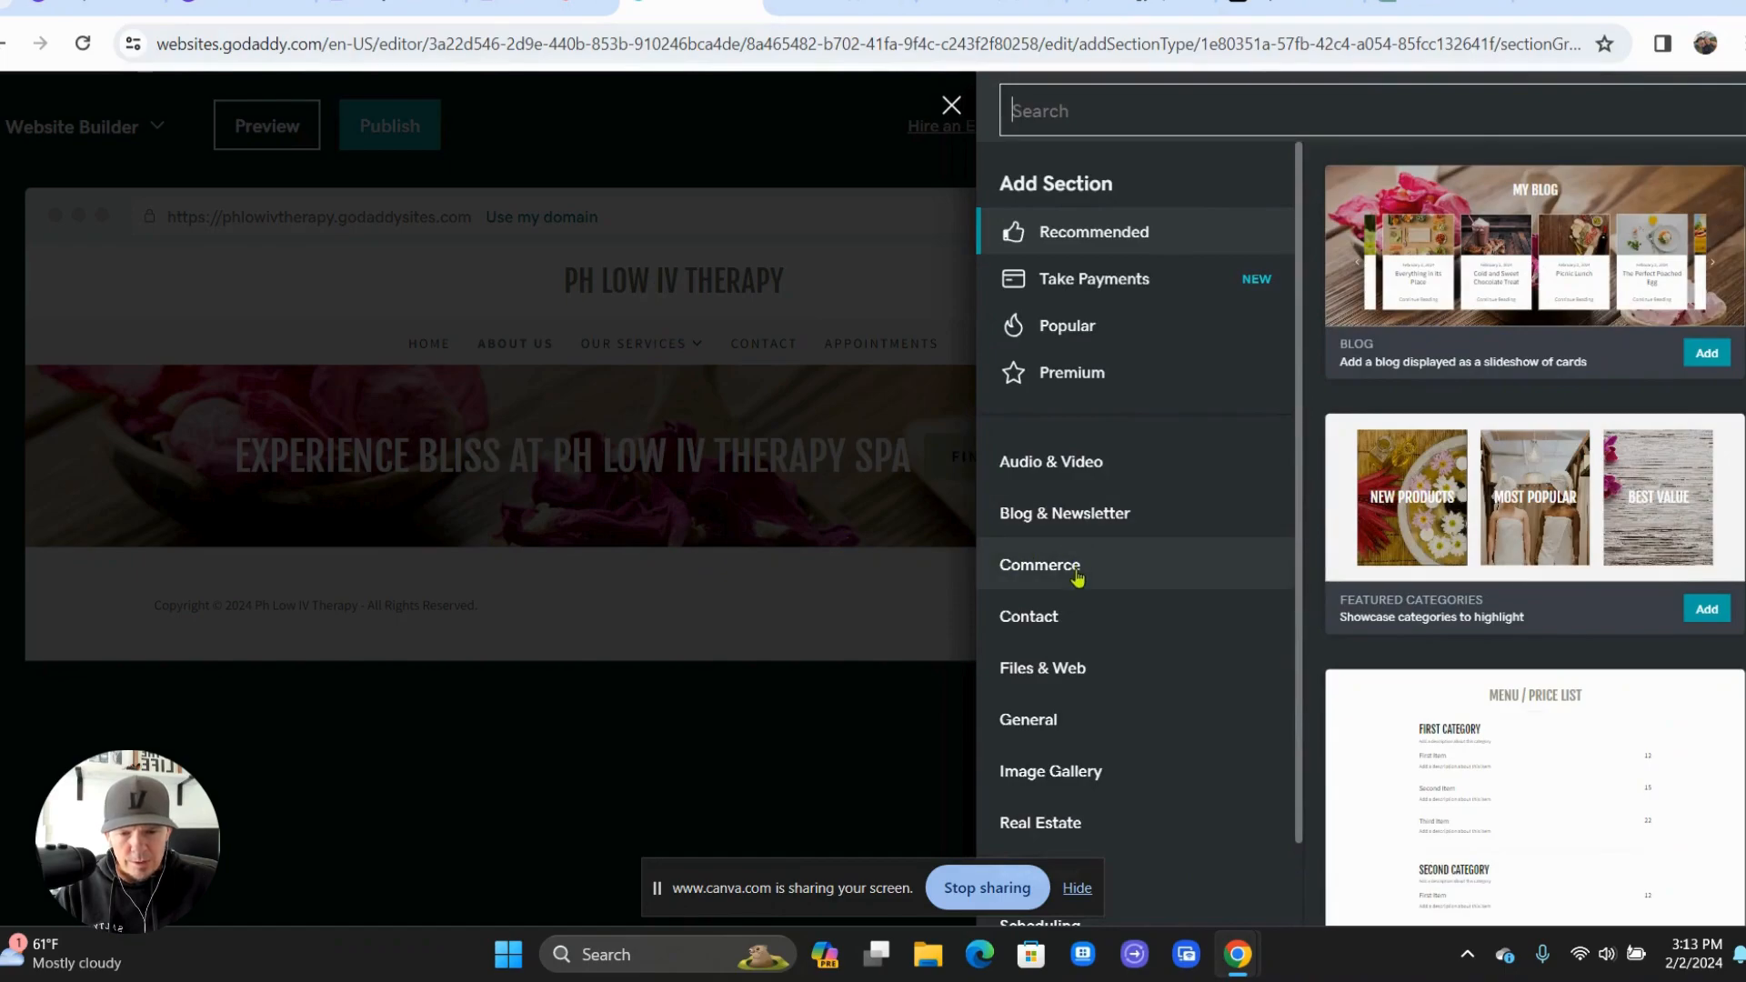
{"action": "scroll", "coordinate": [1078, 578], "scroll_direction": "down", "scroll_amount": 1}
{"action": "left_click", "coordinate": [1052, 652]}
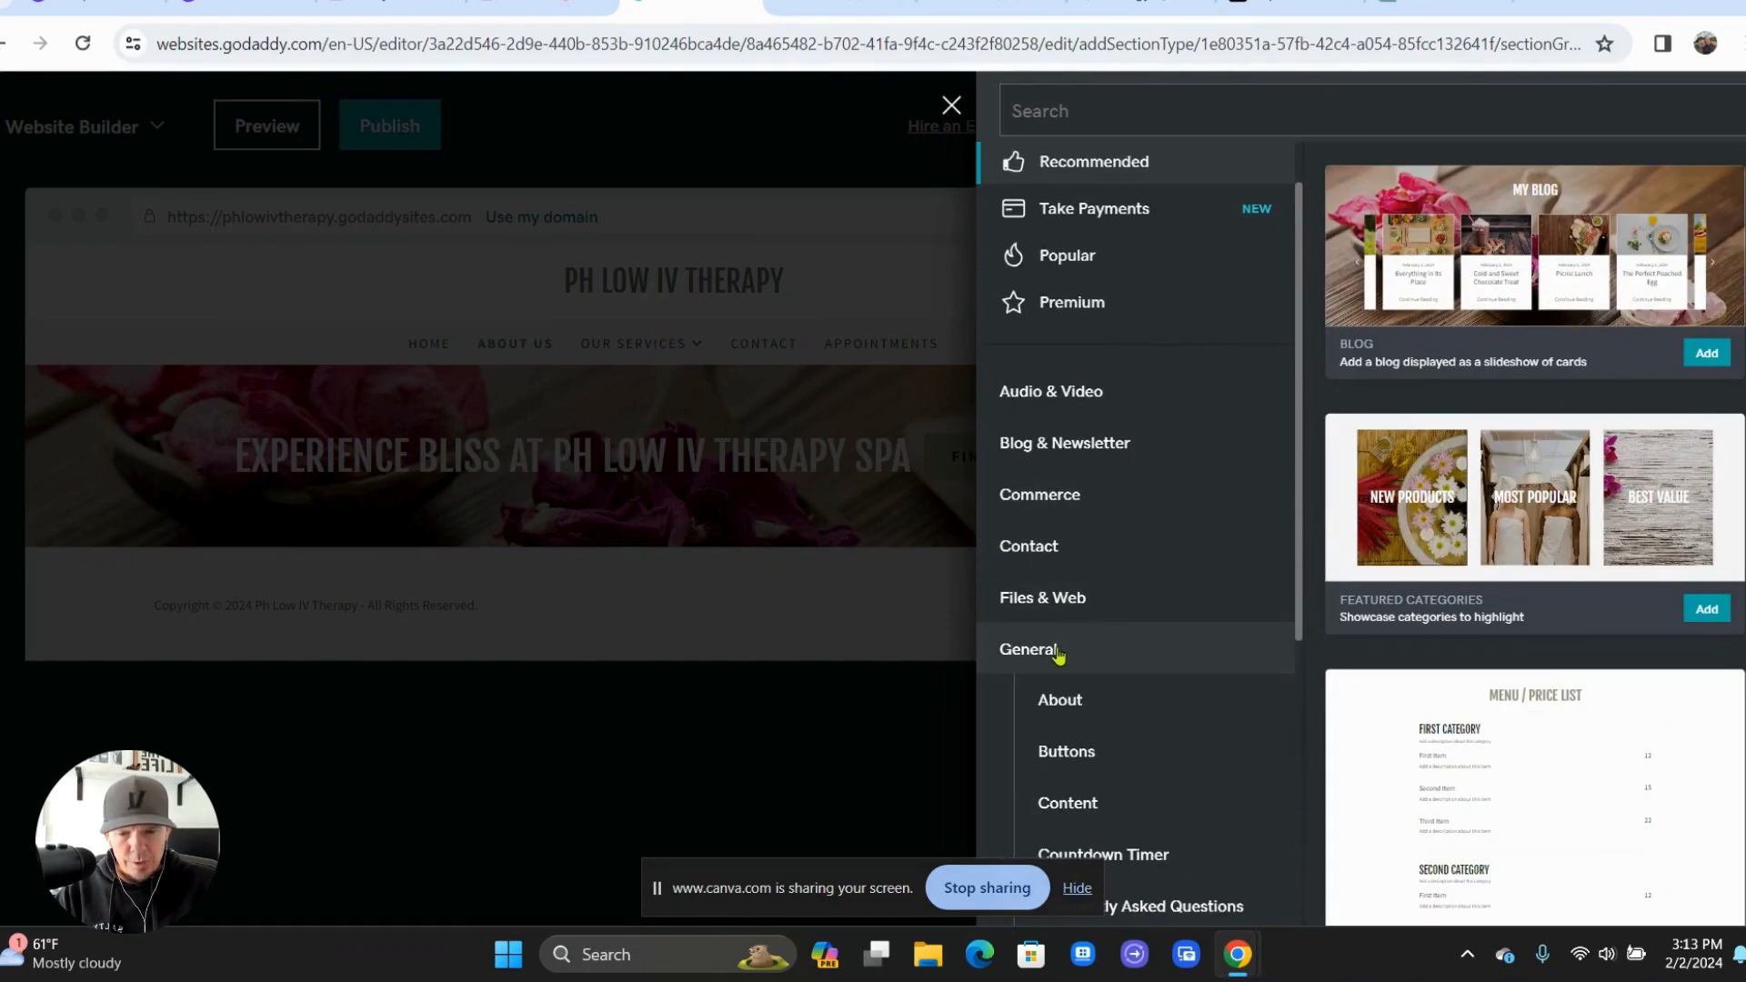
{"action": "left_click", "coordinate": [1060, 700]}
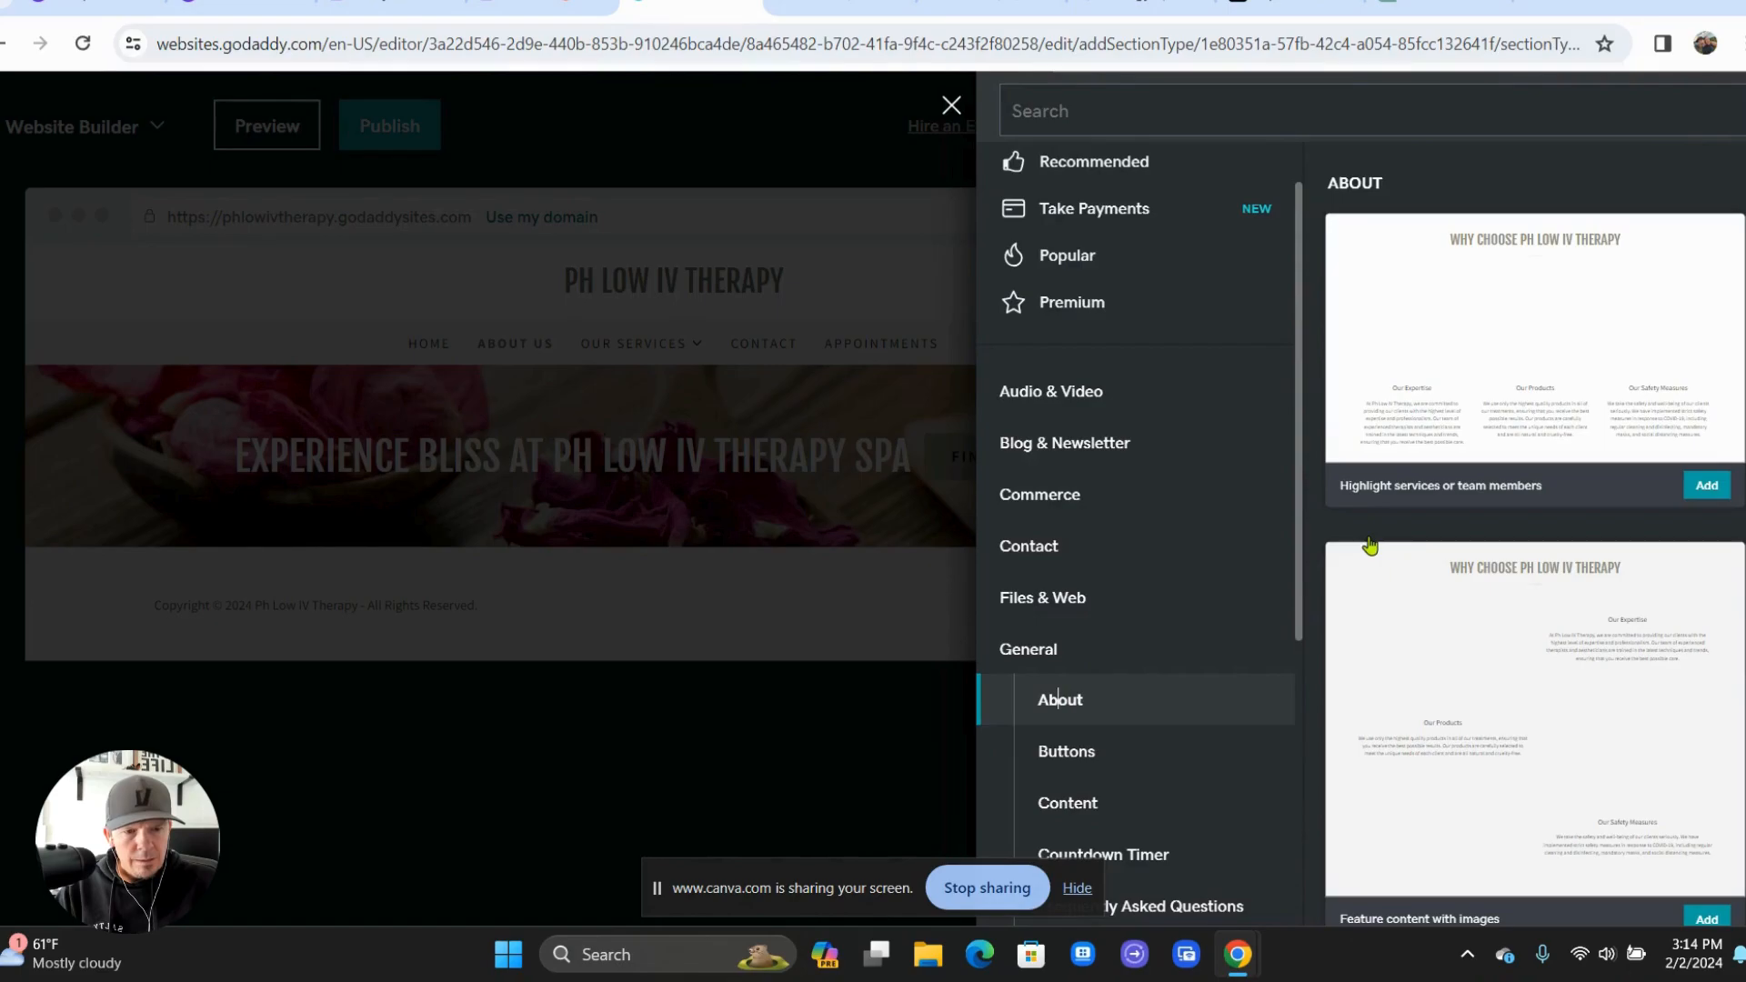
{"action": "scroll", "coordinate": [1372, 544], "scroll_direction": "down", "scroll_amount": 10}
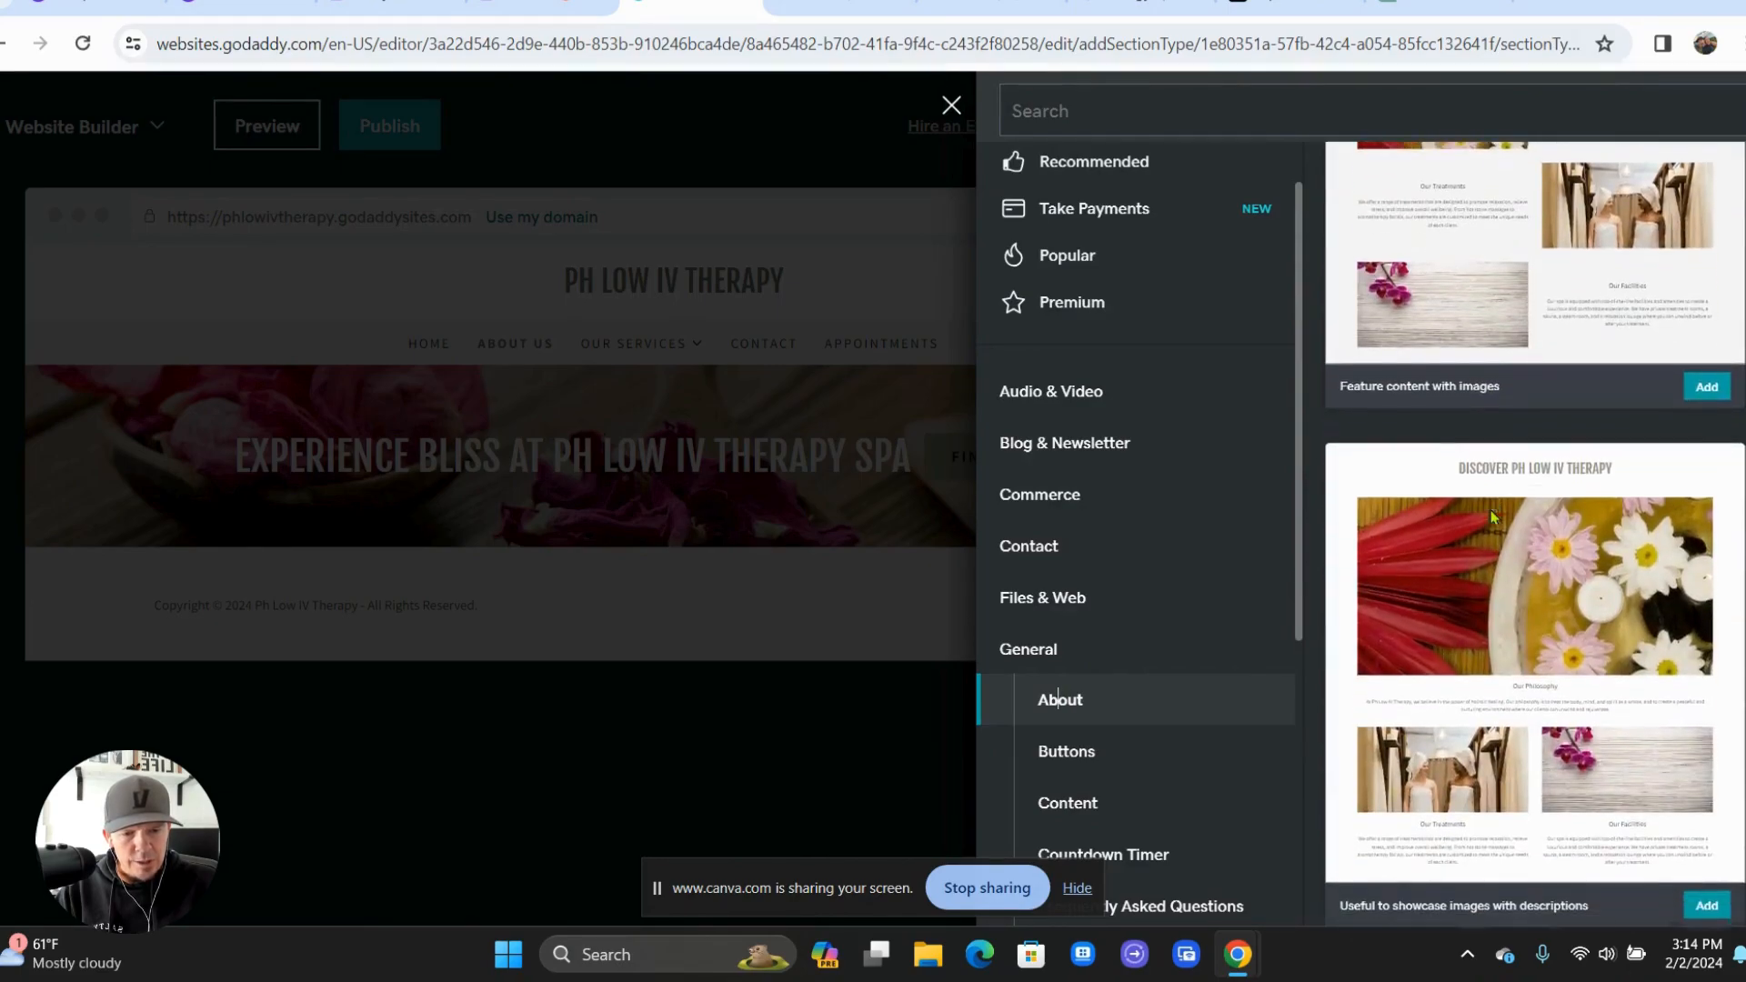
{"action": "scroll", "coordinate": [1491, 518], "scroll_direction": "down", "scroll_amount": 6}
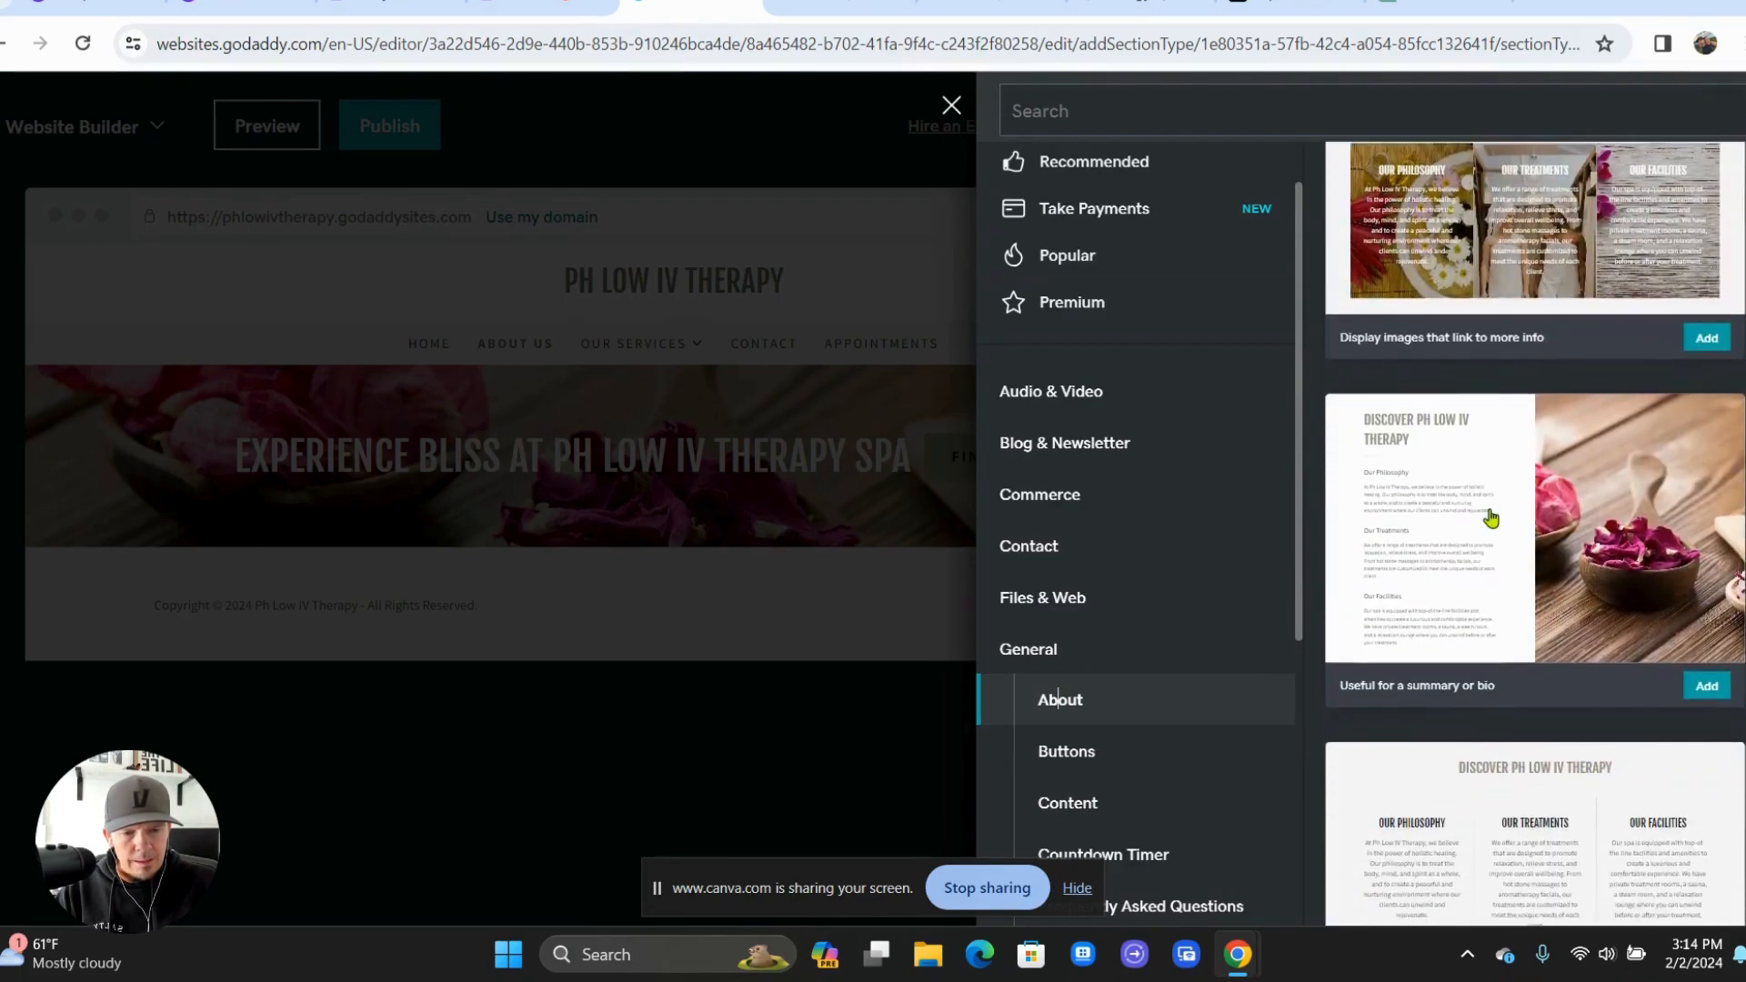
{"action": "scroll", "coordinate": [1491, 518], "scroll_direction": "down", "scroll_amount": 12}
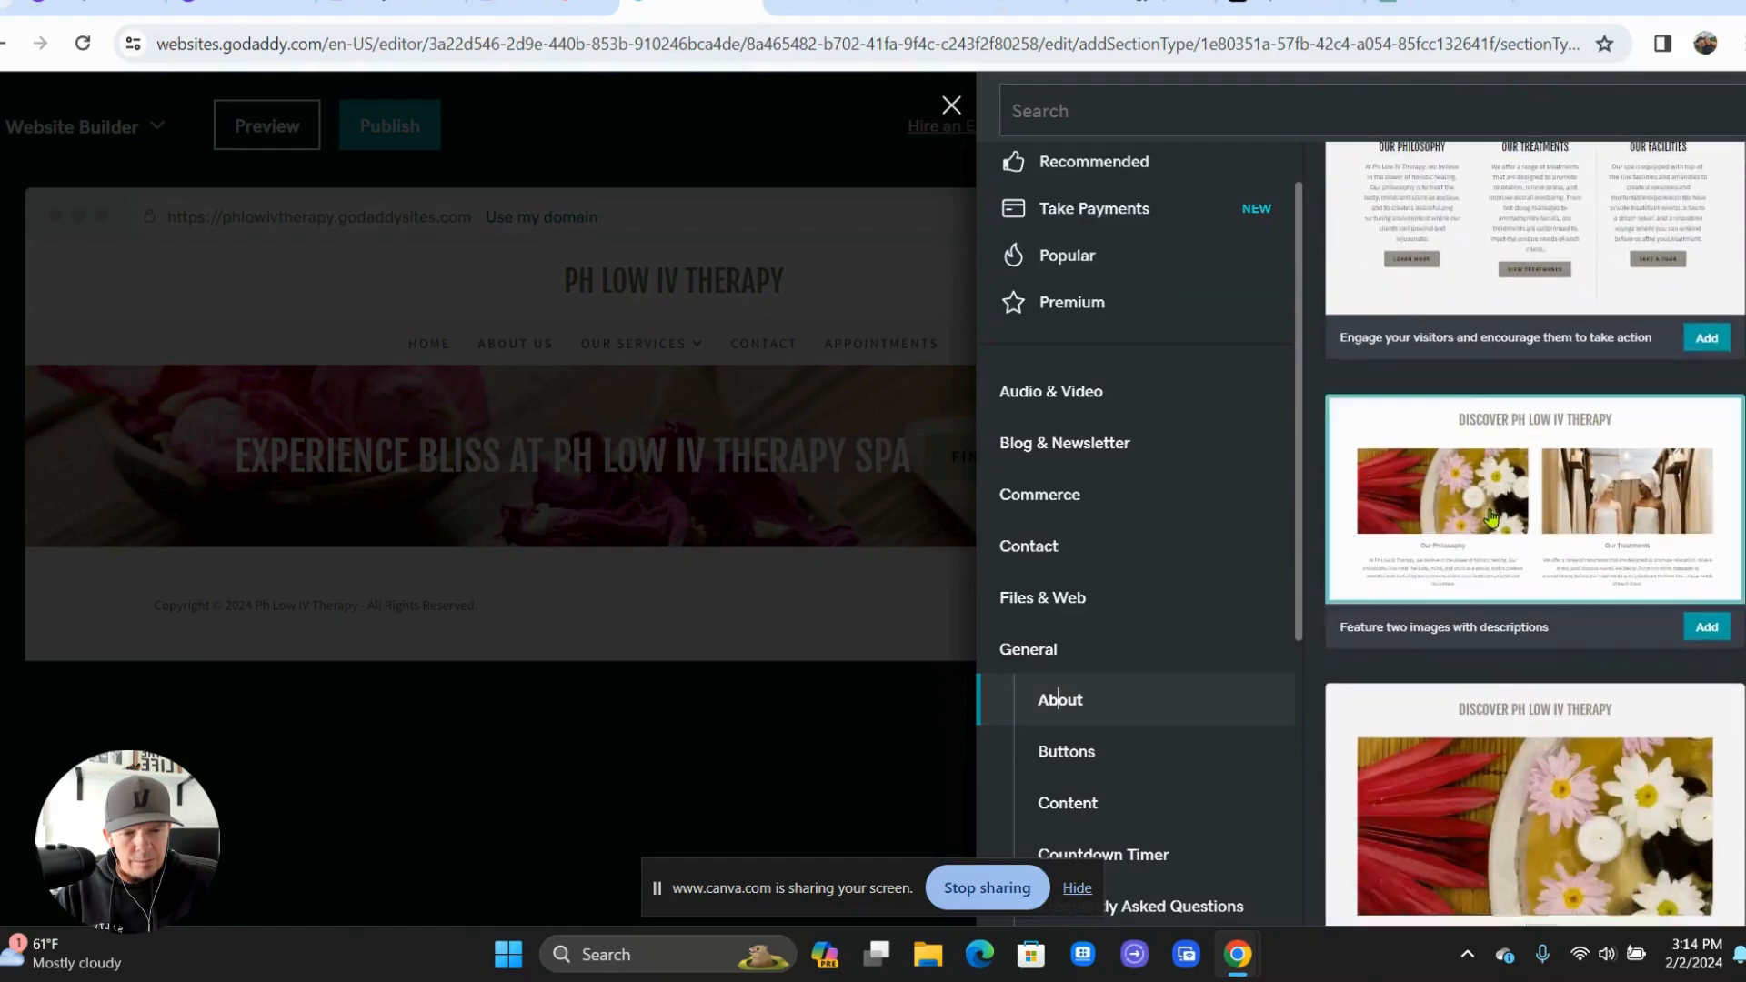
{"action": "scroll", "coordinate": [1492, 518], "scroll_direction": "down", "scroll_amount": 1}
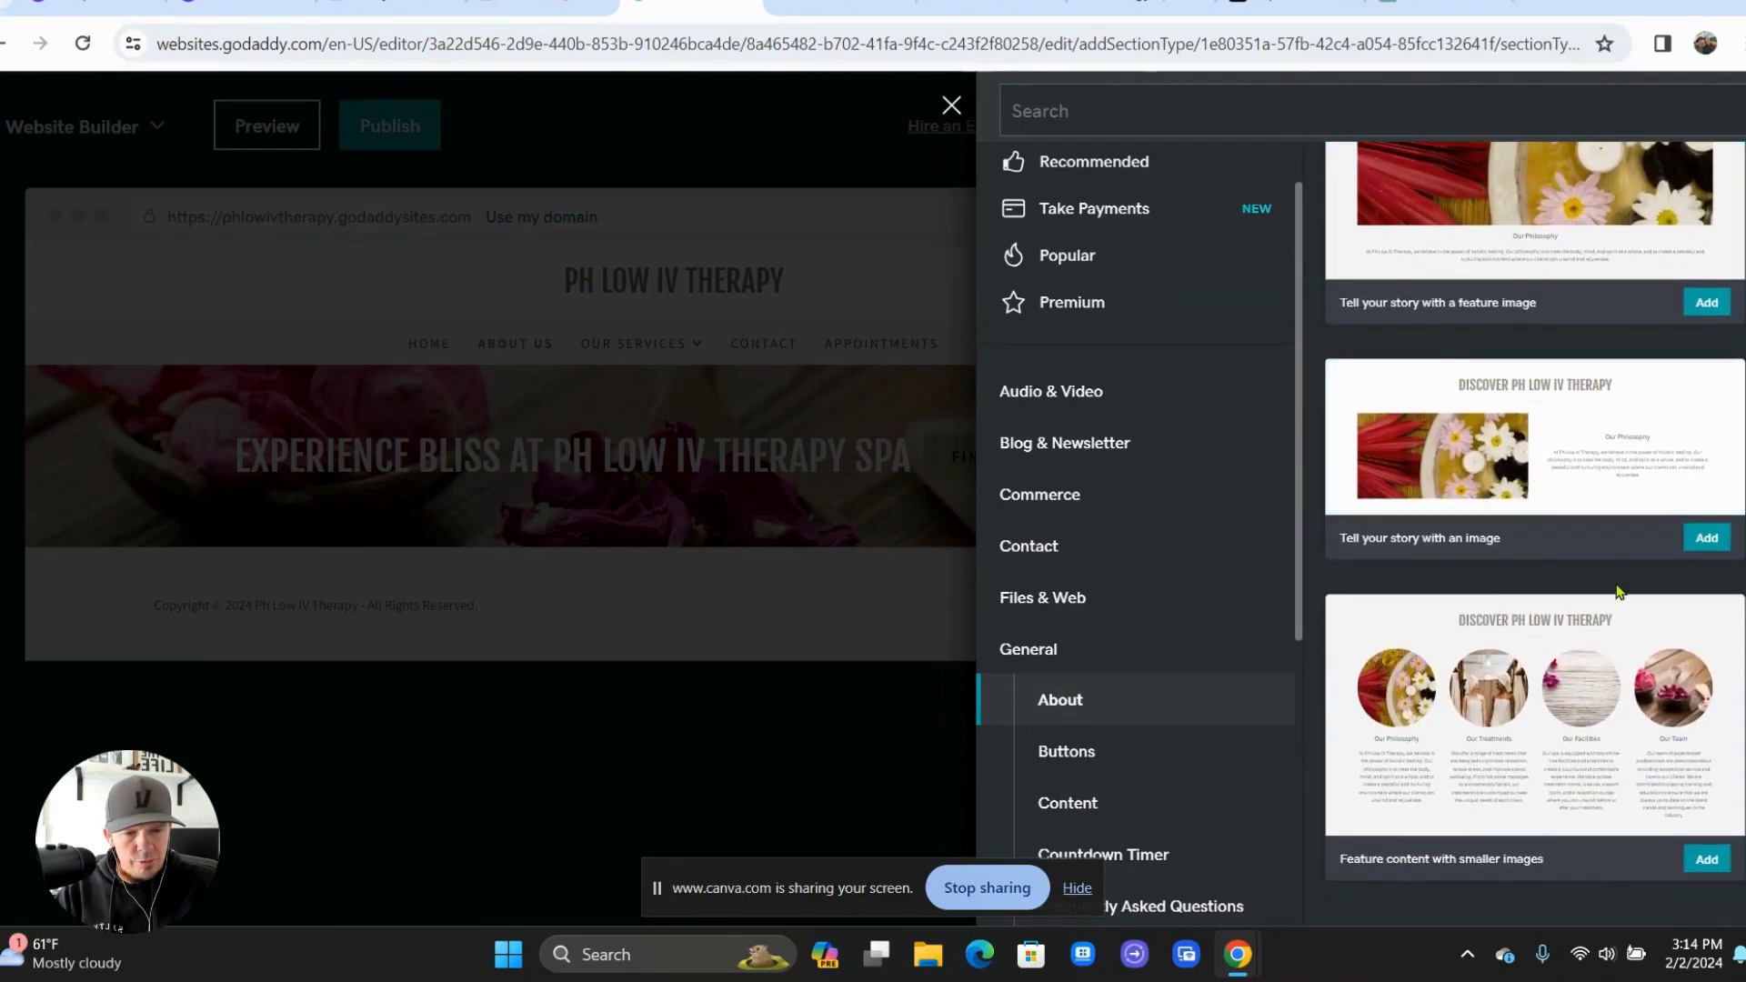
{"action": "scroll", "coordinate": [1617, 592], "scroll_direction": "up", "scroll_amount": 2}
{"action": "scroll", "coordinate": [1618, 592], "scroll_direction": "up", "scroll_amount": 5}
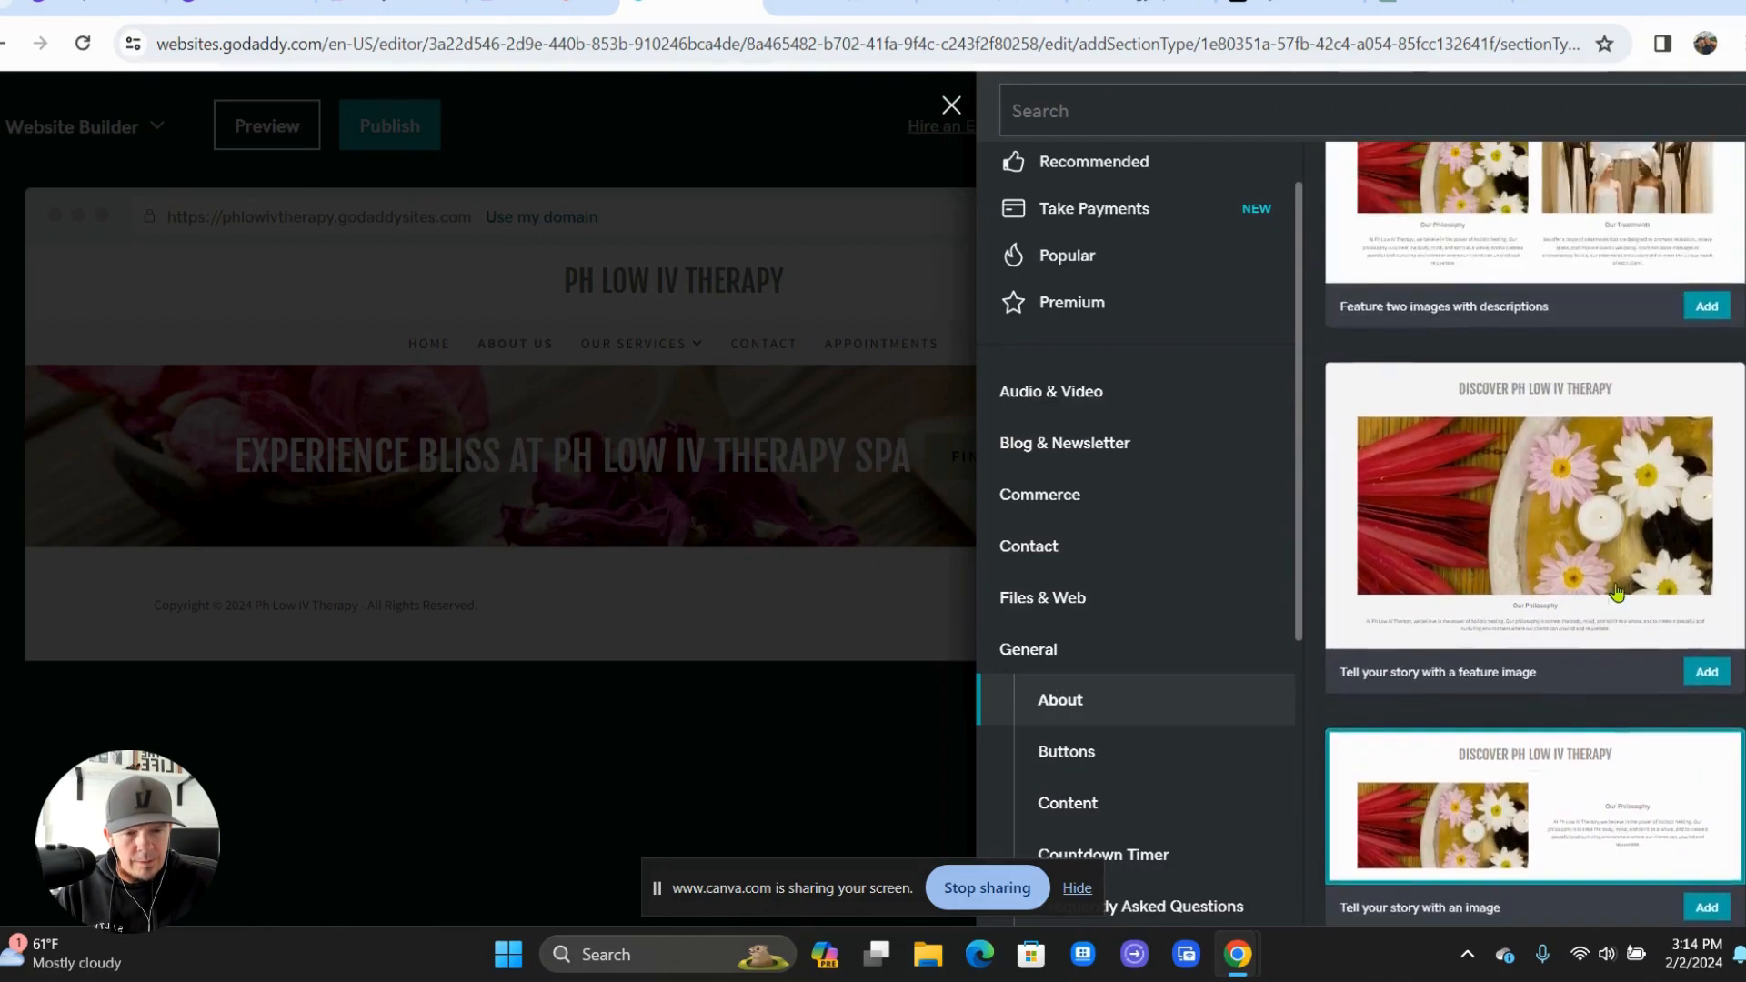
{"action": "scroll", "coordinate": [1618, 591], "scroll_direction": "up", "scroll_amount": 8}
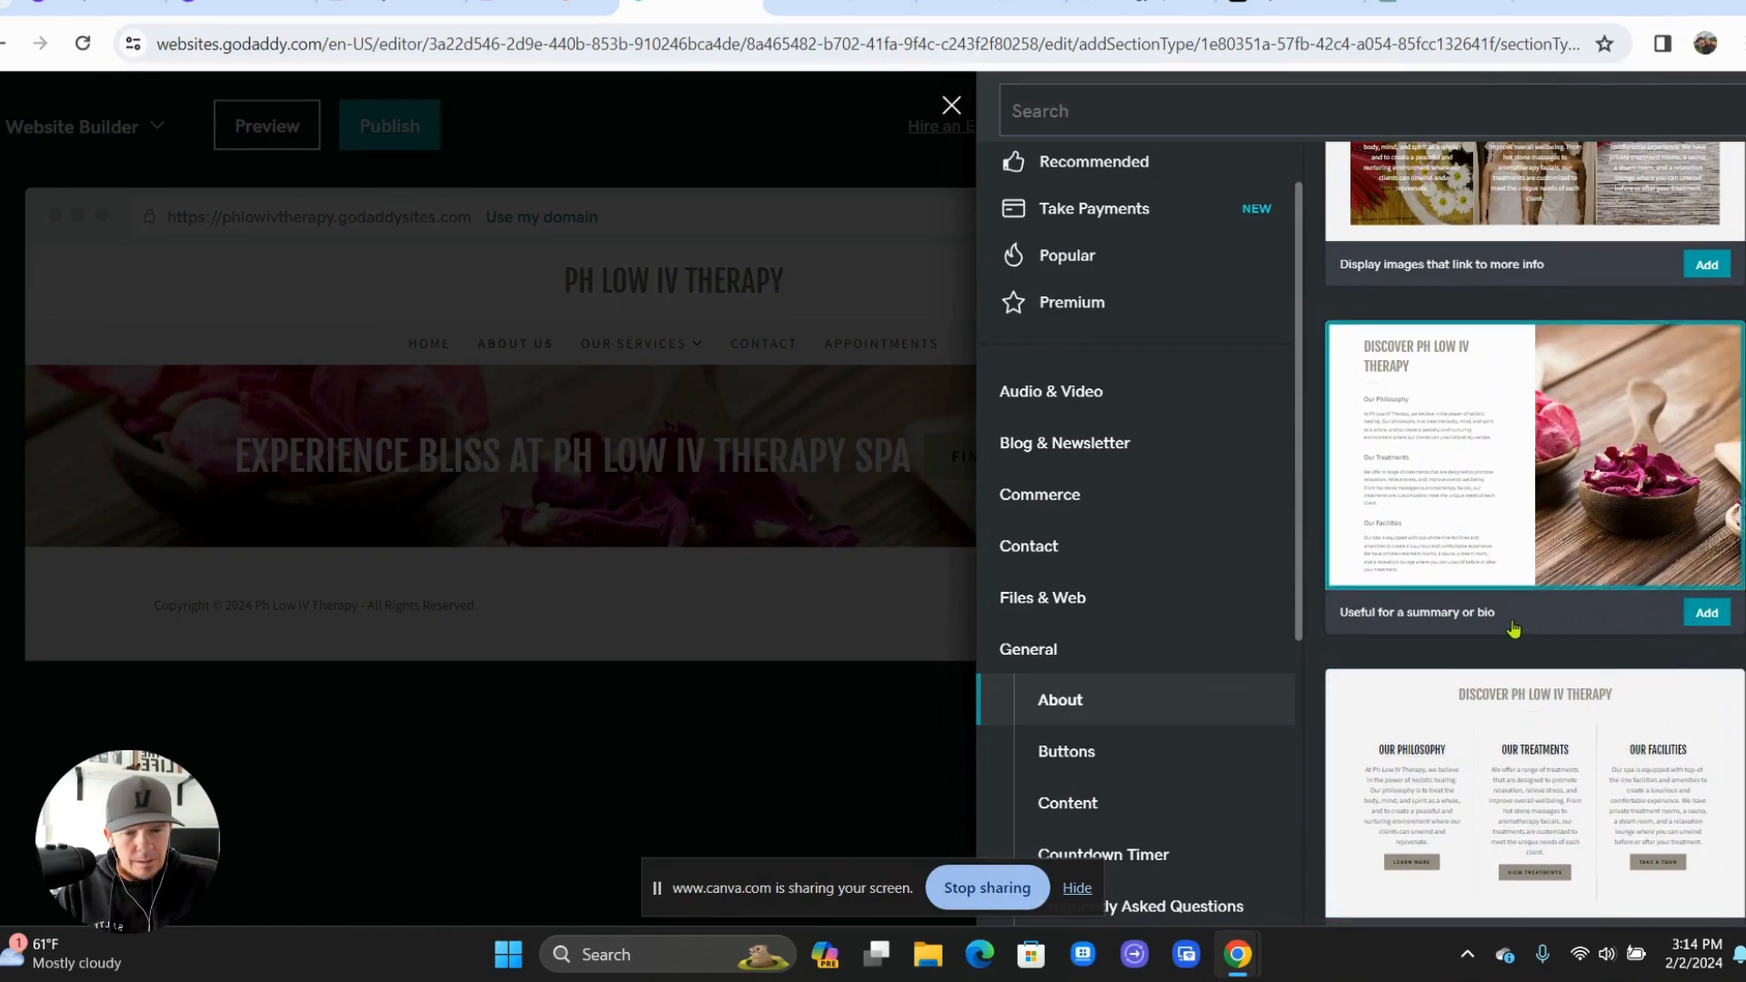
{"action": "left_click", "coordinate": [1705, 613]}
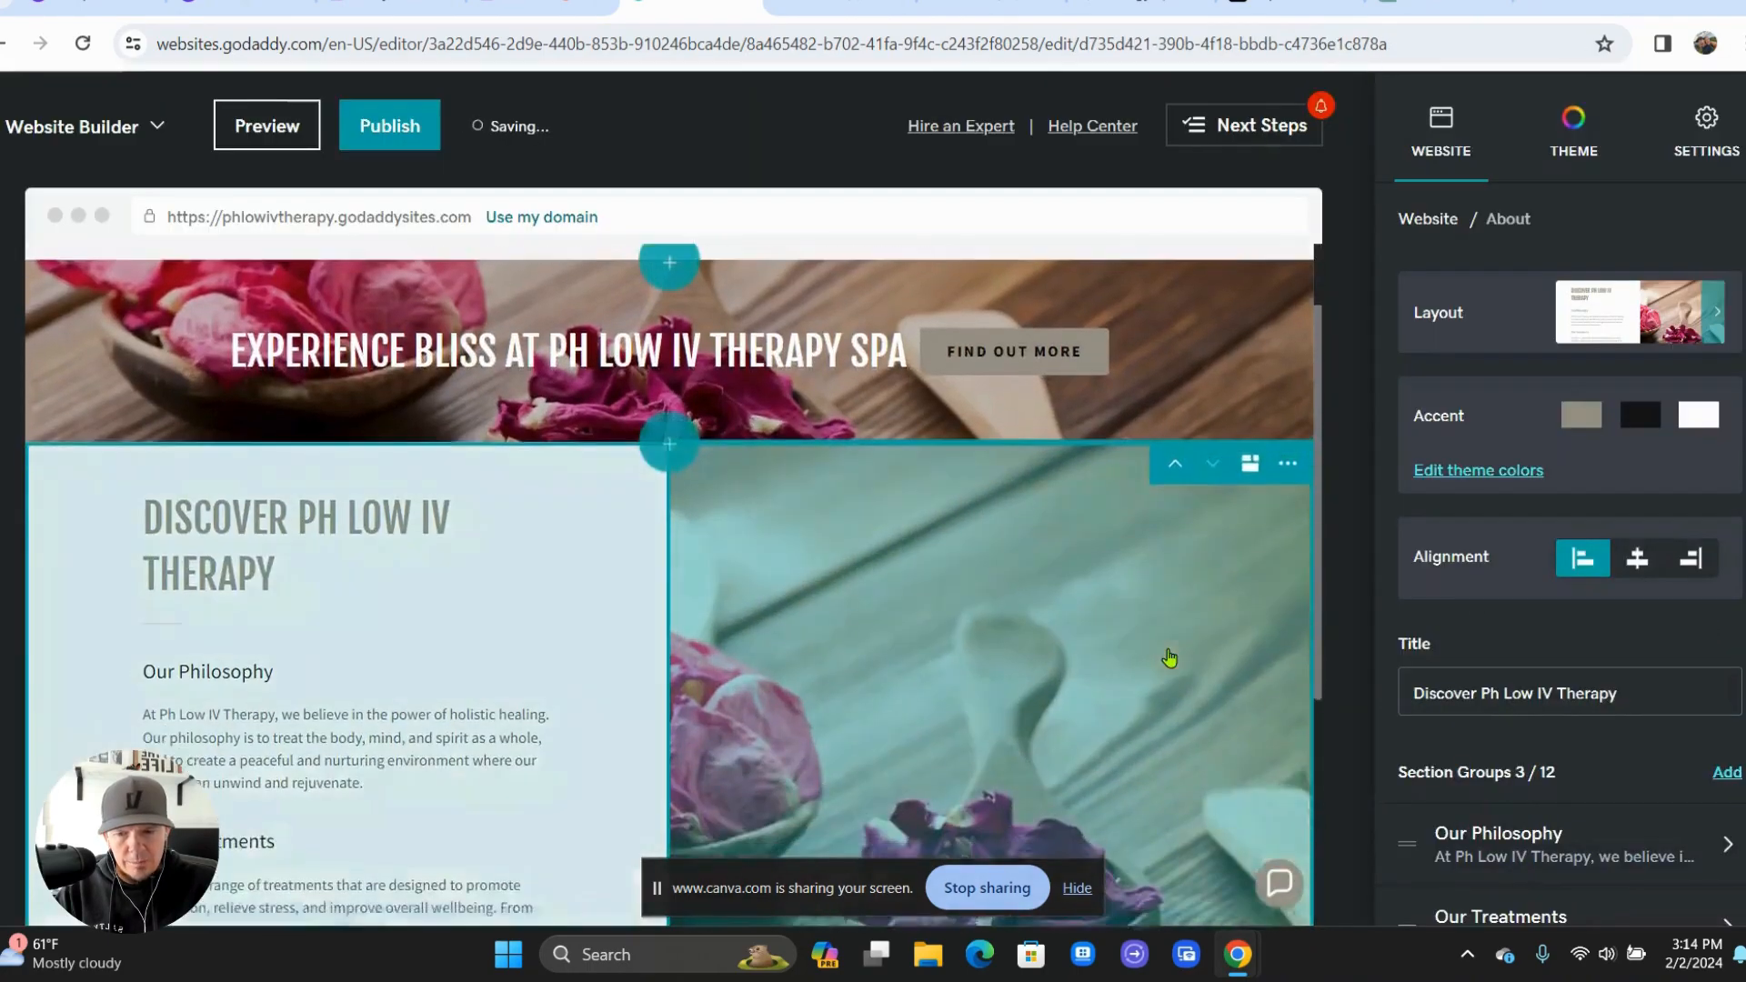
- Review the Discover Ph Low IV Therapy section and the rest of the About Us page
{"action": "scroll", "coordinate": [1169, 656], "scroll_direction": "down", "scroll_amount": 3}
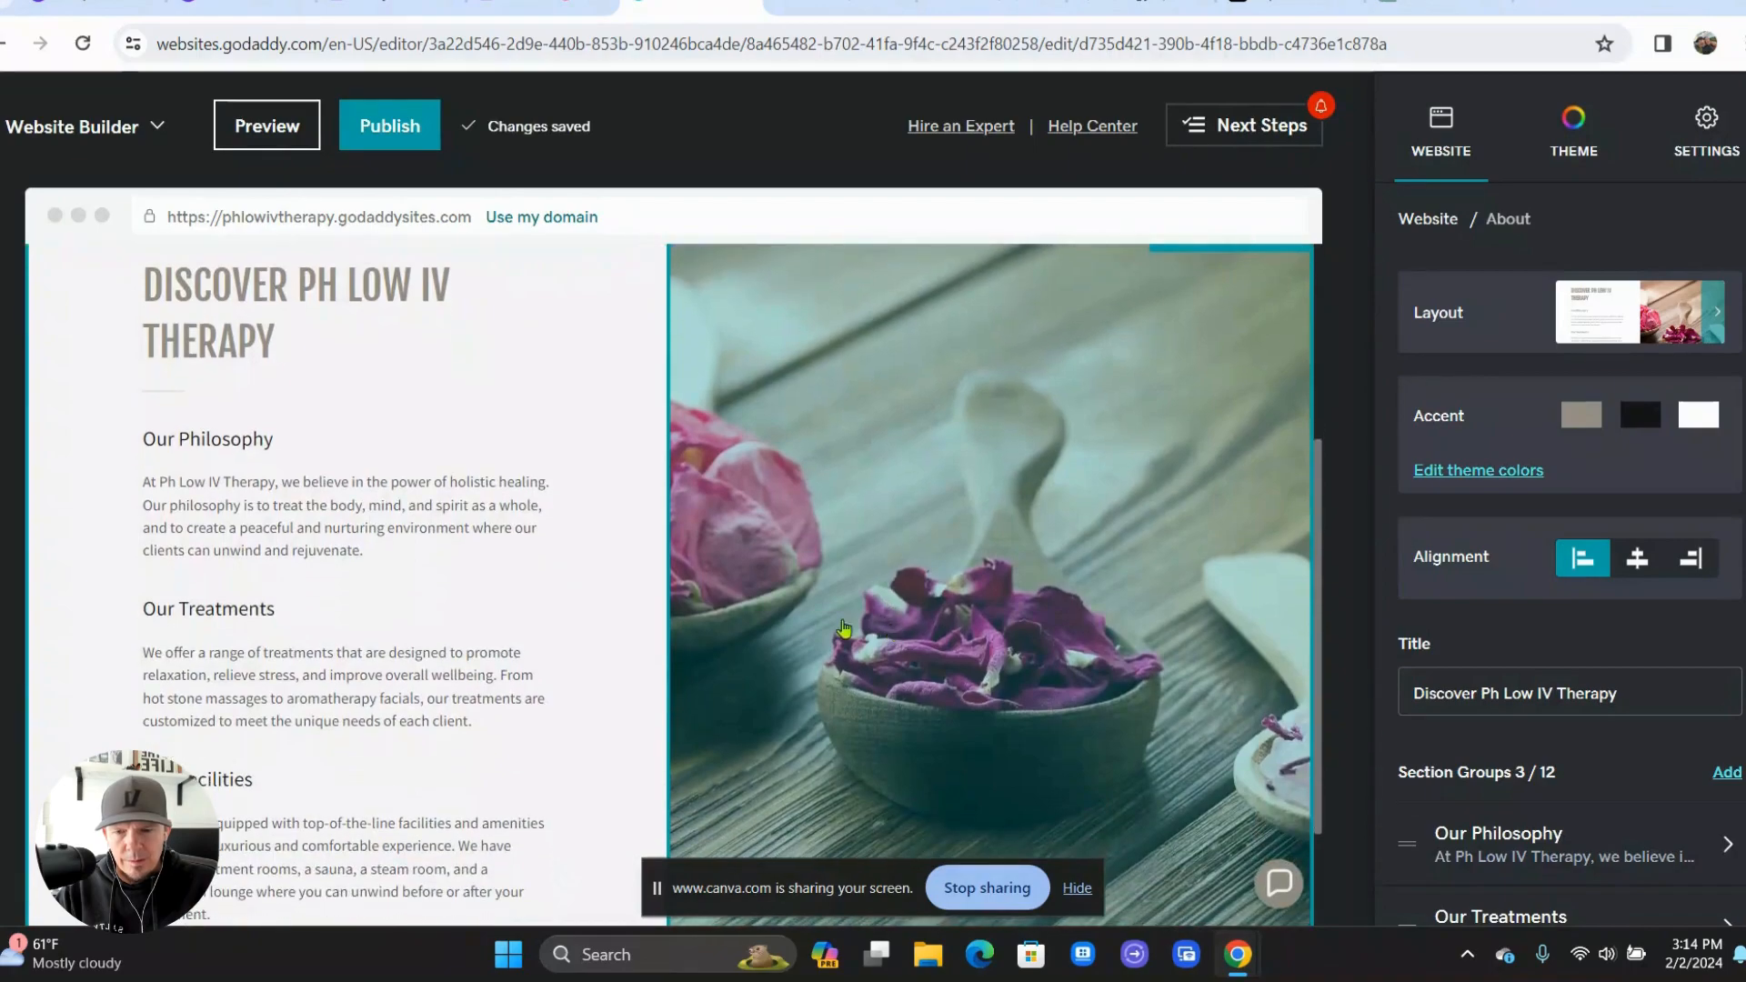
{"action": "scroll", "coordinate": [640, 604], "scroll_direction": "down", "scroll_amount": 2}
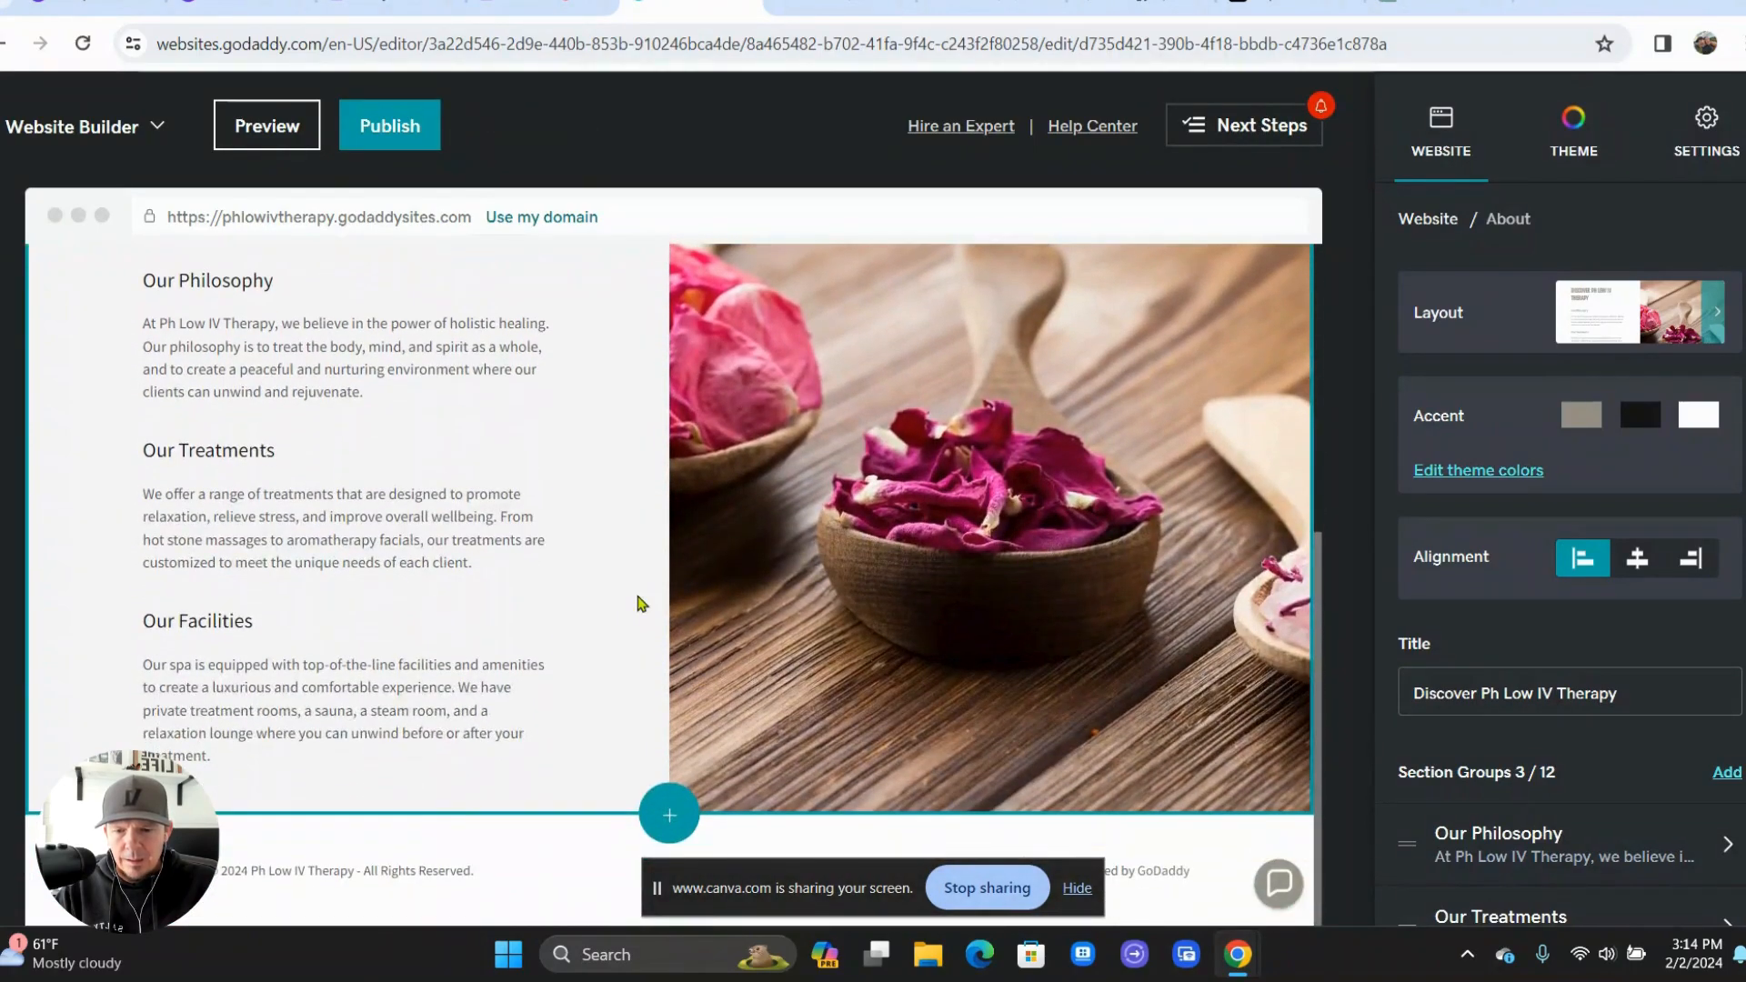
{"action": "scroll", "coordinate": [639, 604], "scroll_direction": "up", "scroll_amount": 6}
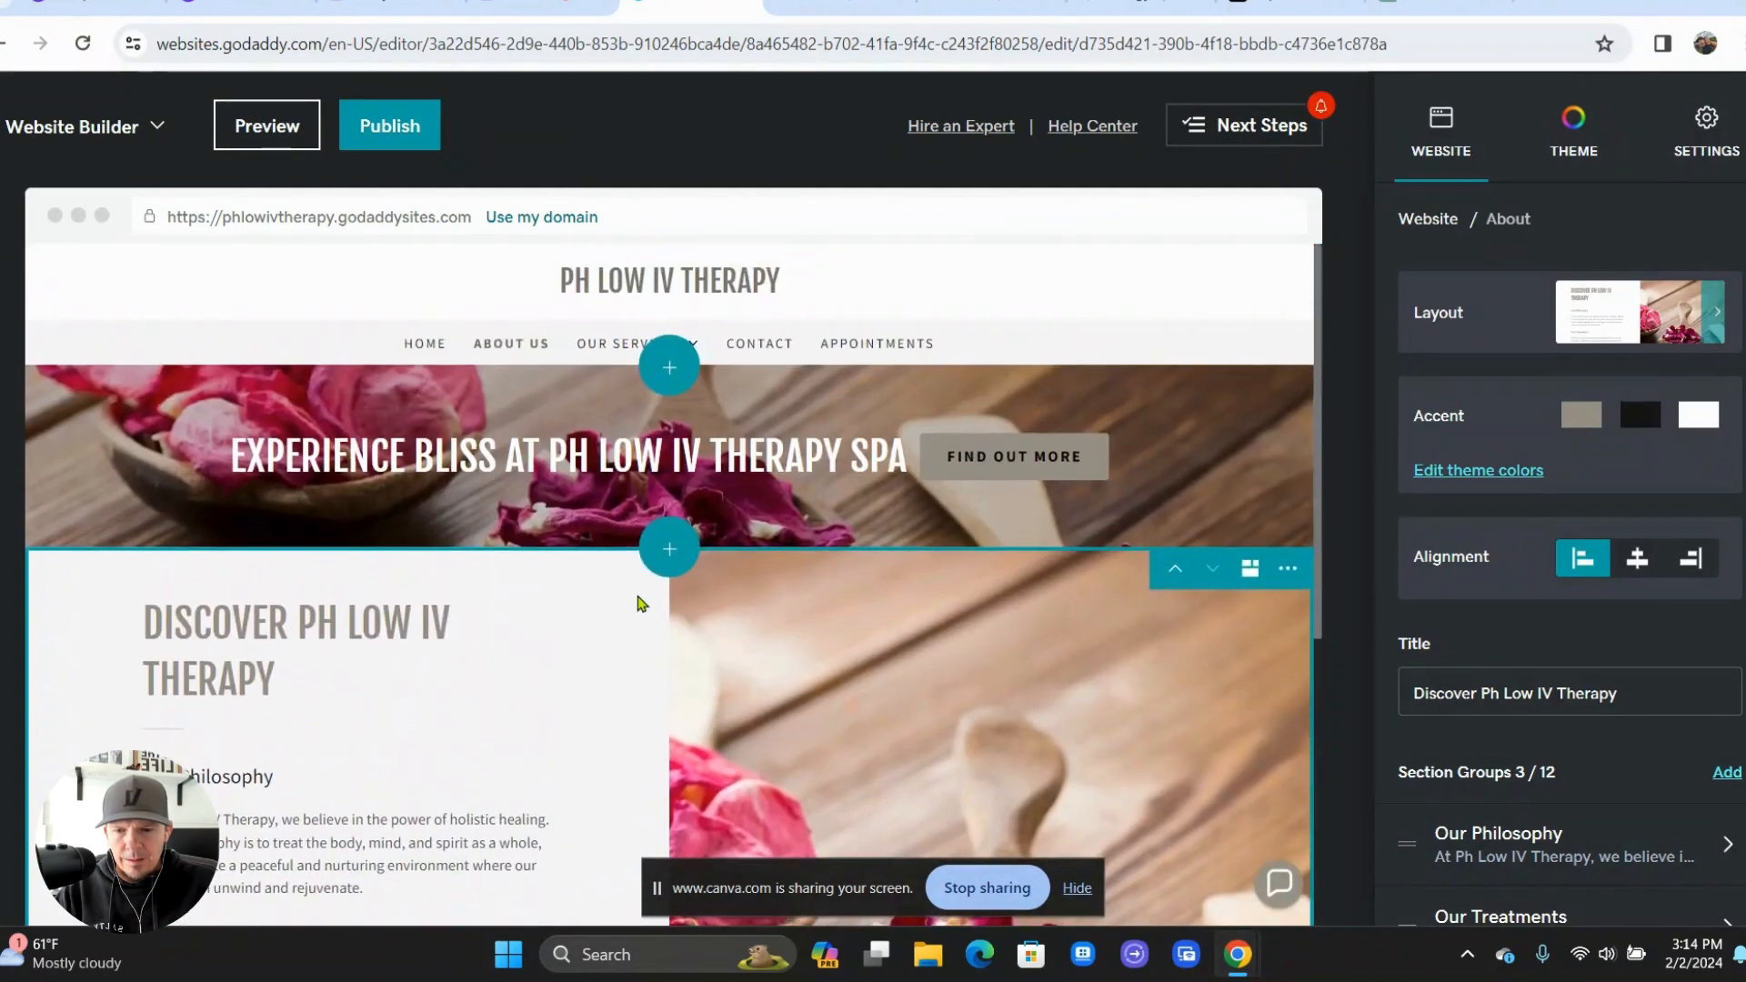
{"action": "scroll", "coordinate": [639, 604], "scroll_direction": "down", "scroll_amount": 4}
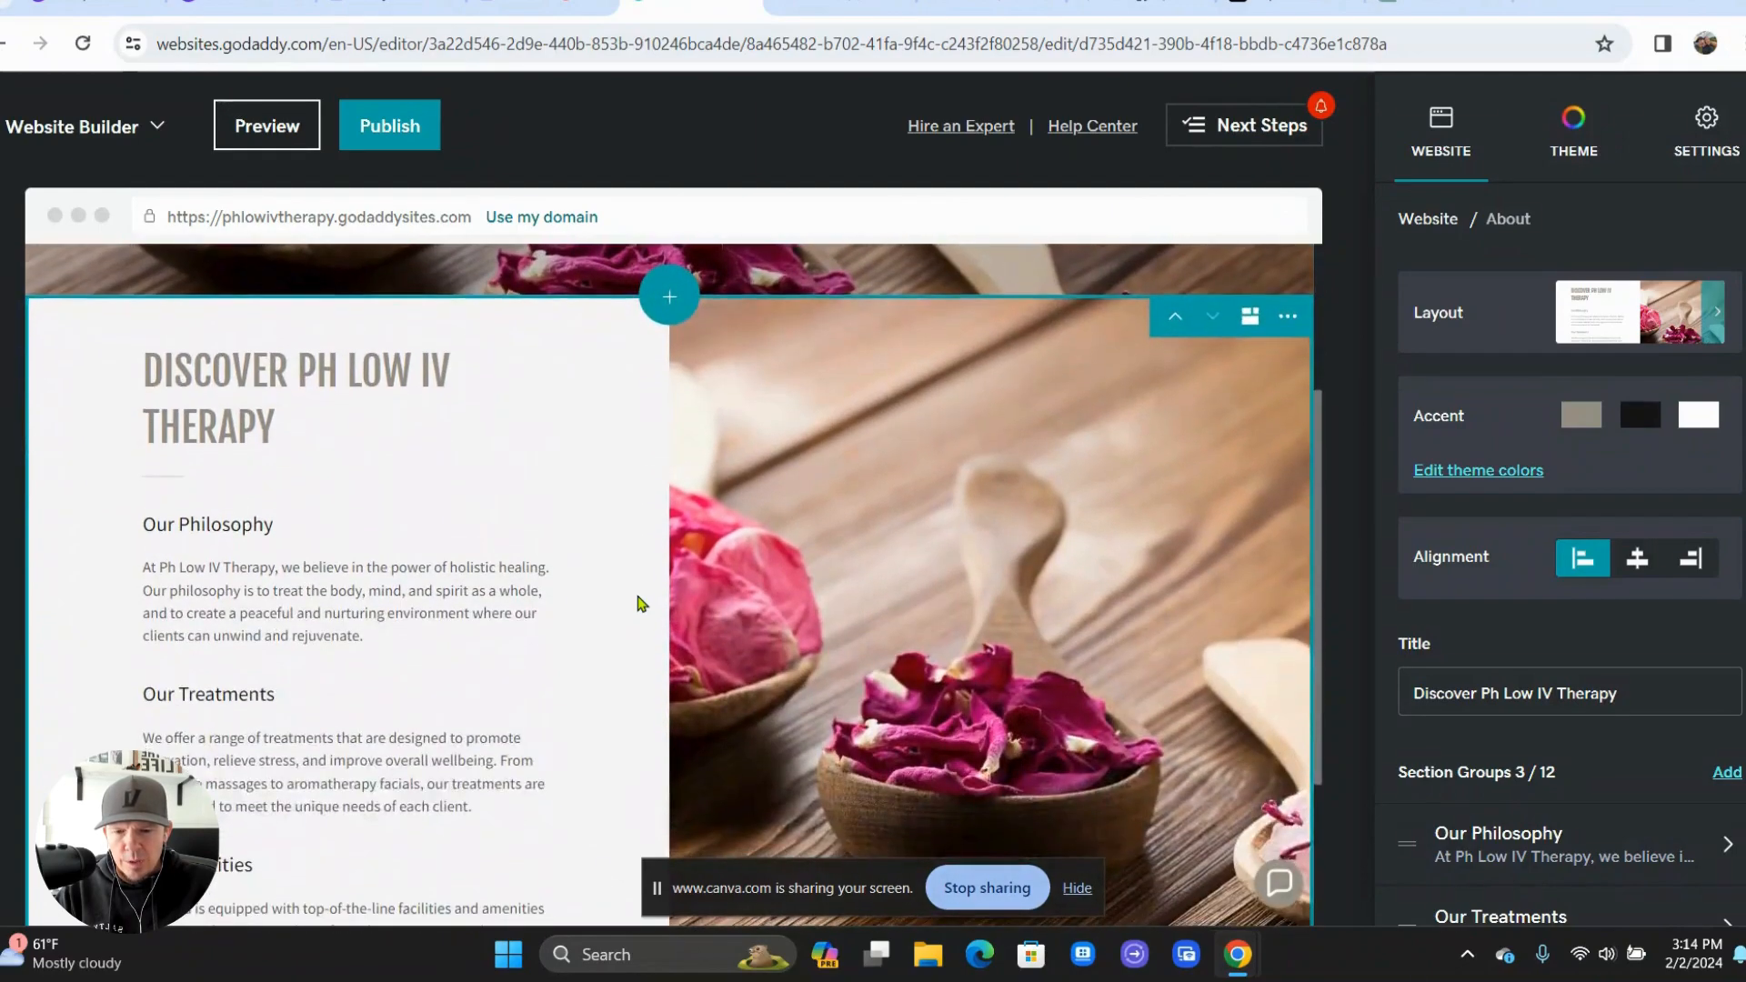
{"action": "scroll", "coordinate": [639, 603], "scroll_direction": "down", "scroll_amount": 2}
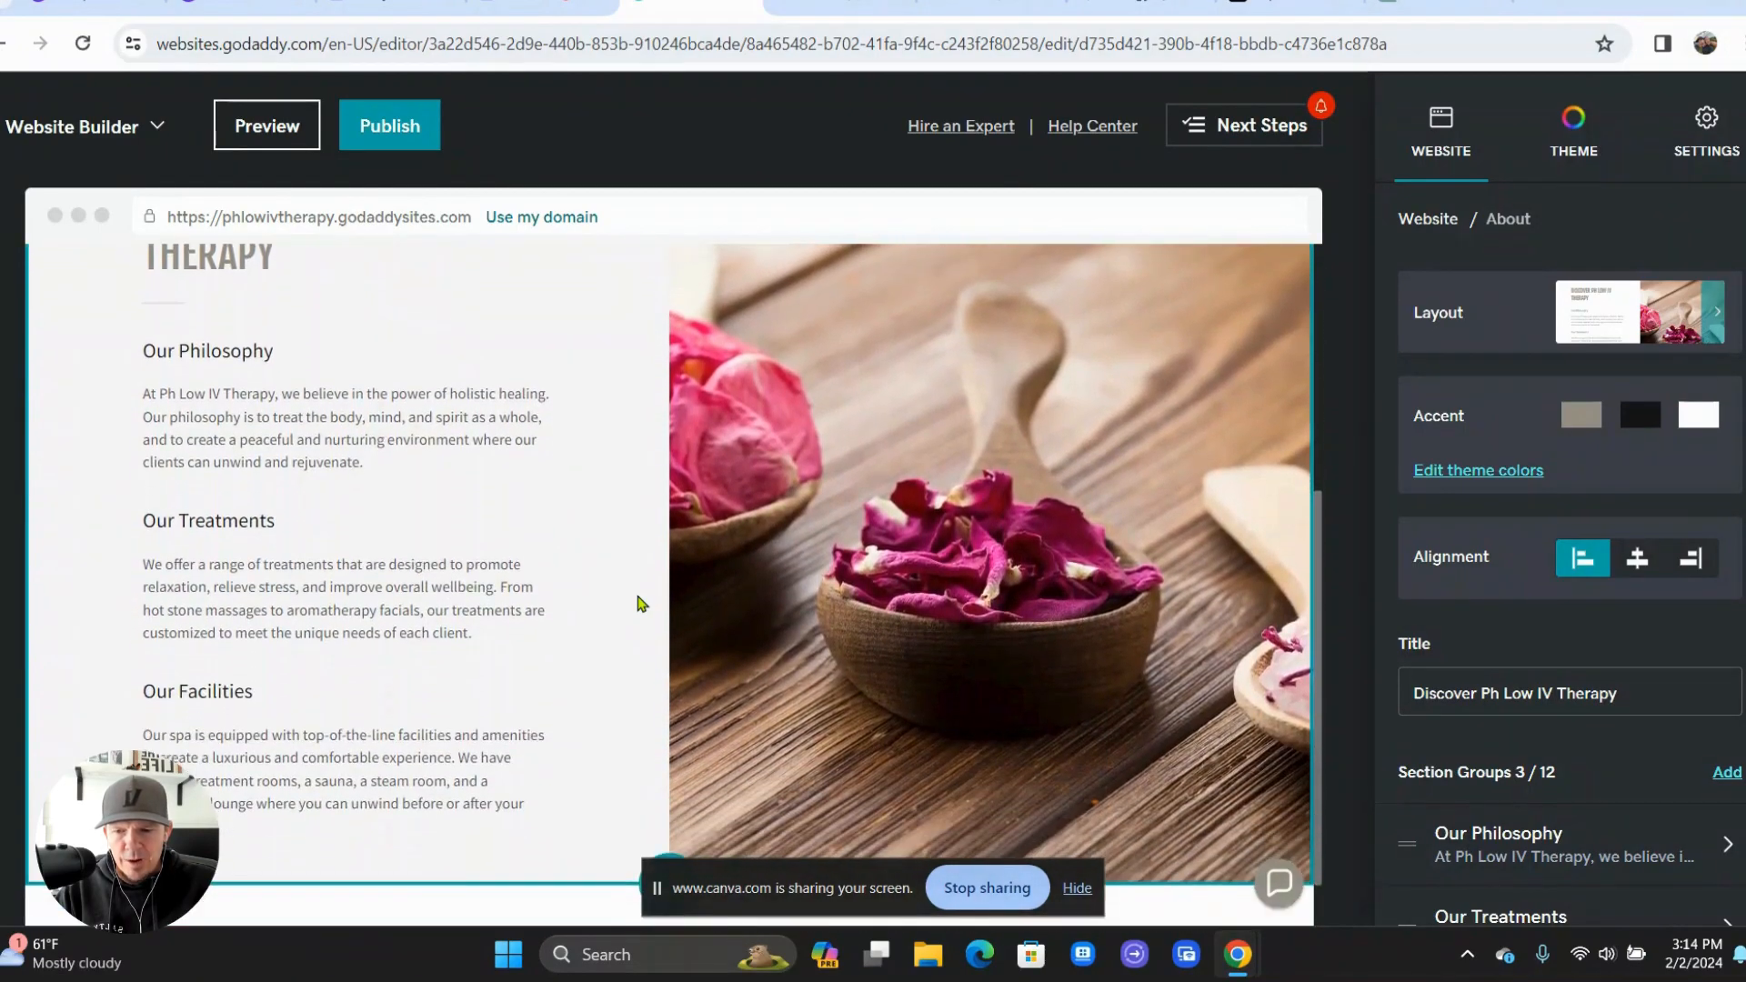
{"action": "scroll", "coordinate": [639, 604], "scroll_direction": "up", "scroll_amount": 4}
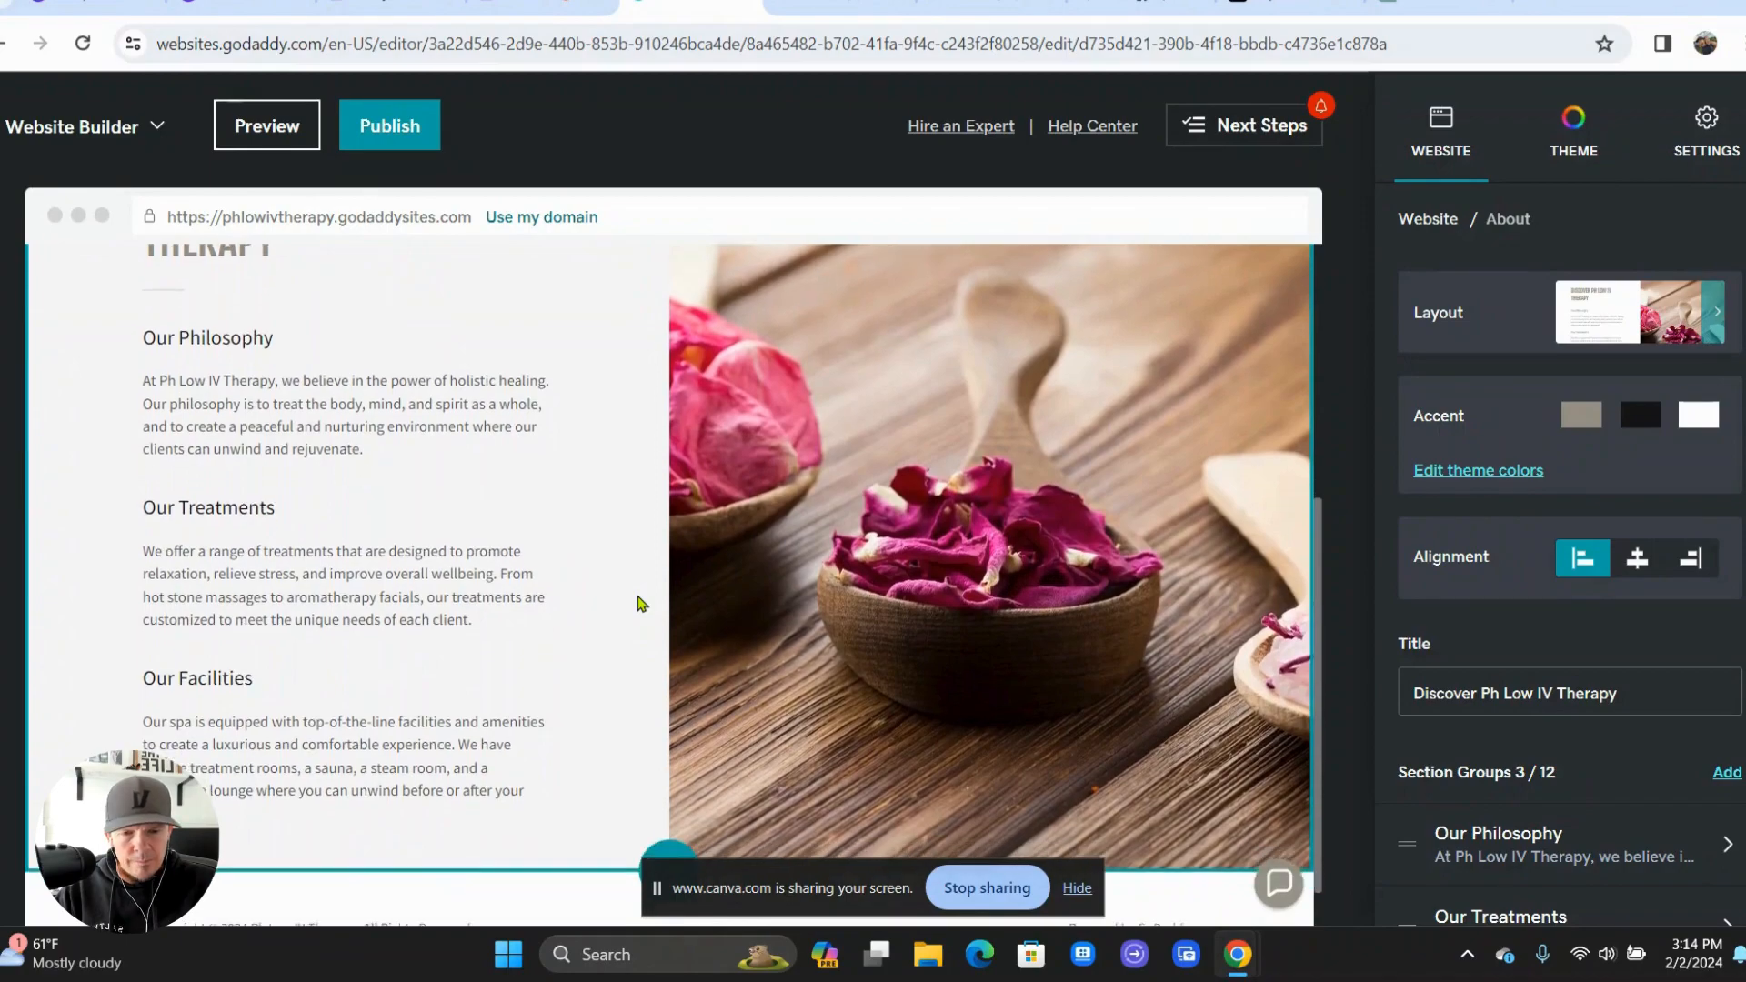
{"action": "scroll", "coordinate": [640, 604], "scroll_direction": "up", "scroll_amount": 1}
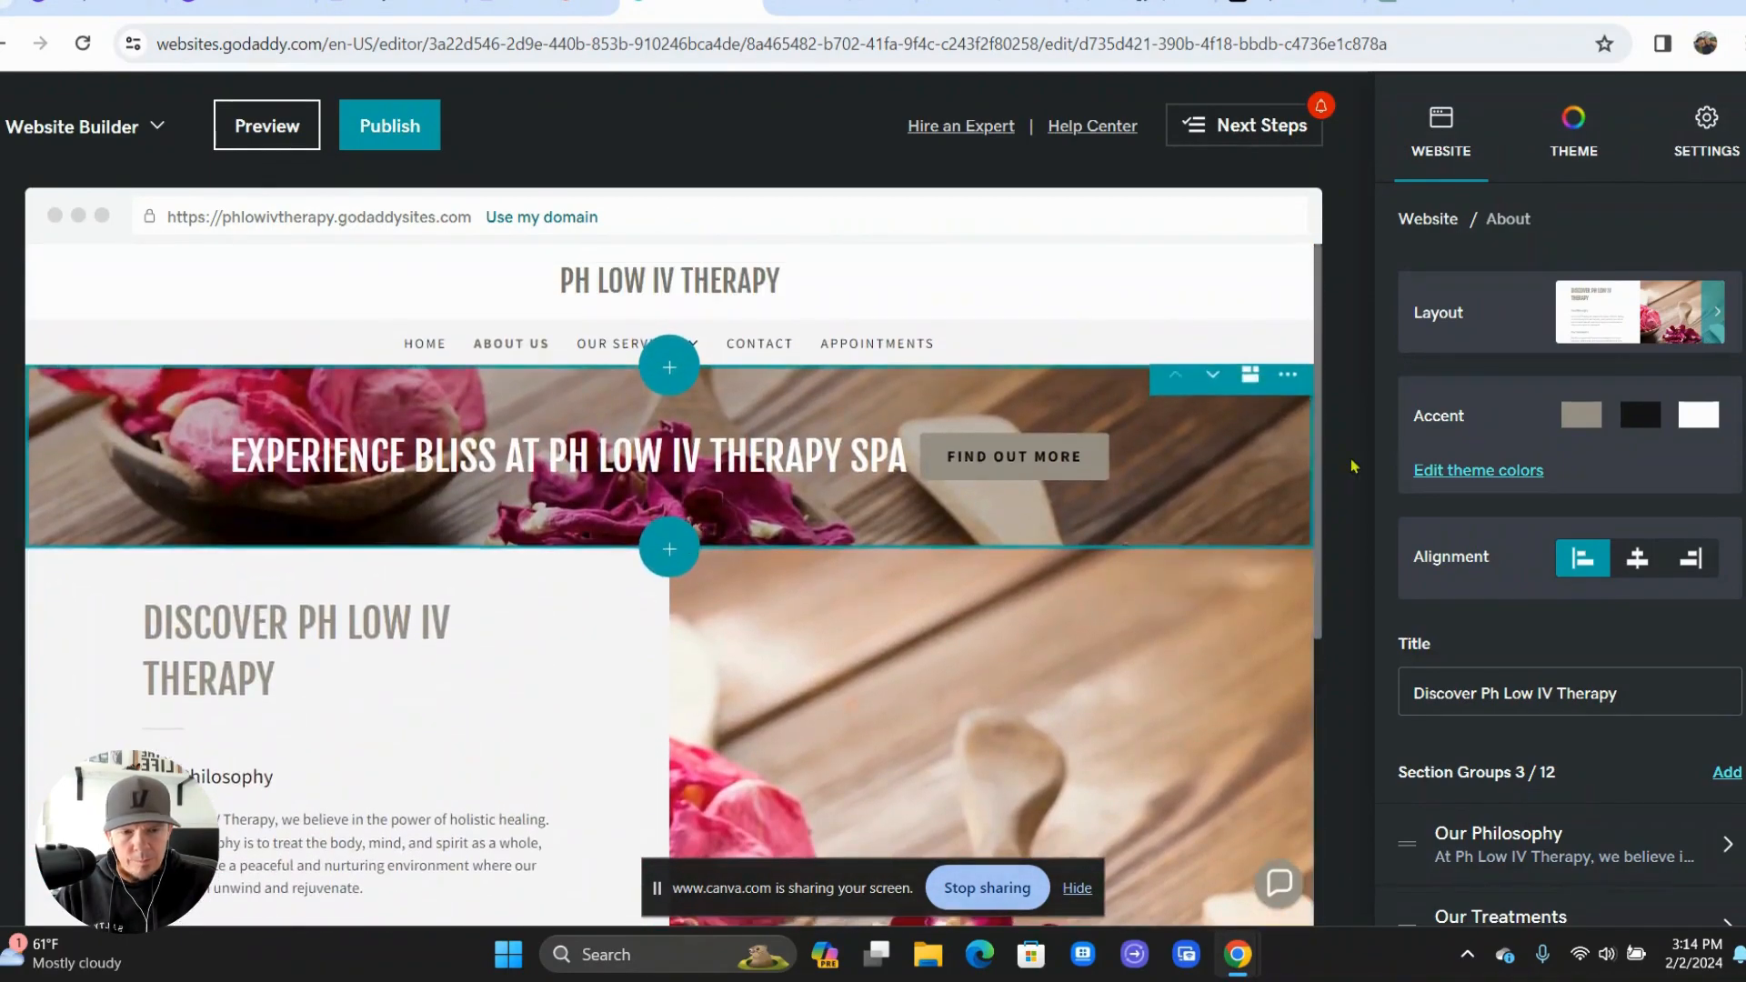
- Open the empty Contact page and start adding a section from the Contact Us layouts
{"action": "left_click", "coordinate": [1429, 220]}
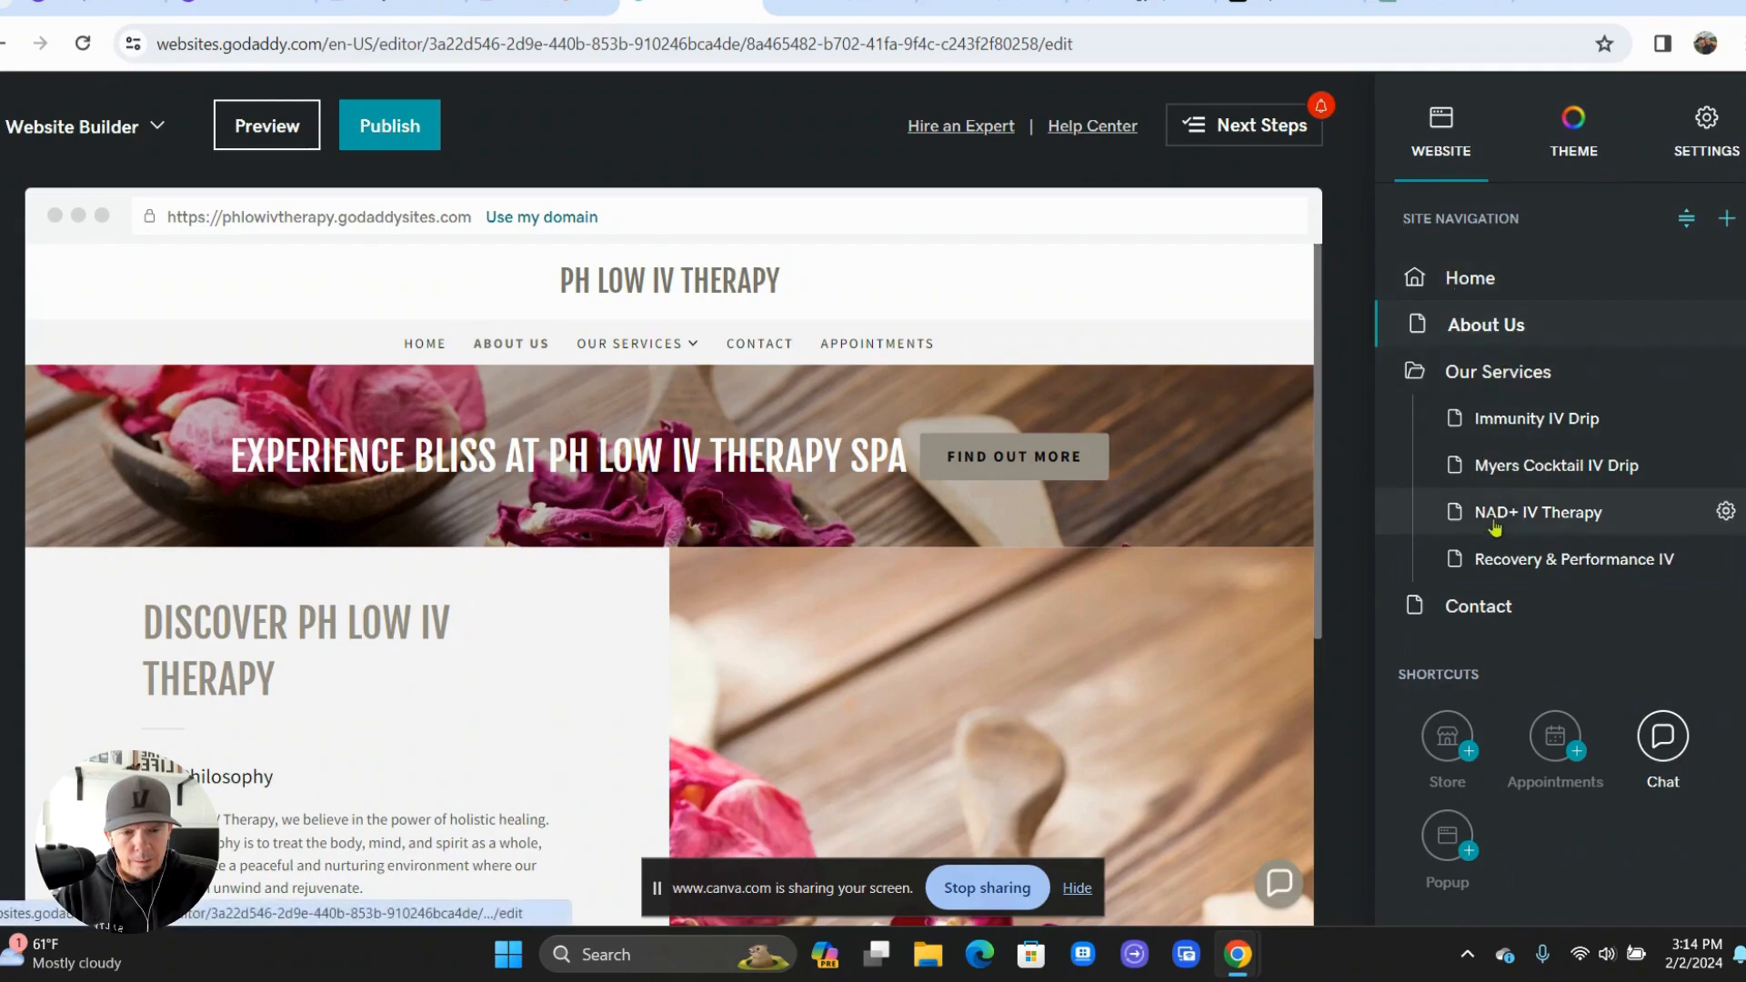
{"action": "left_click", "coordinate": [1486, 607]}
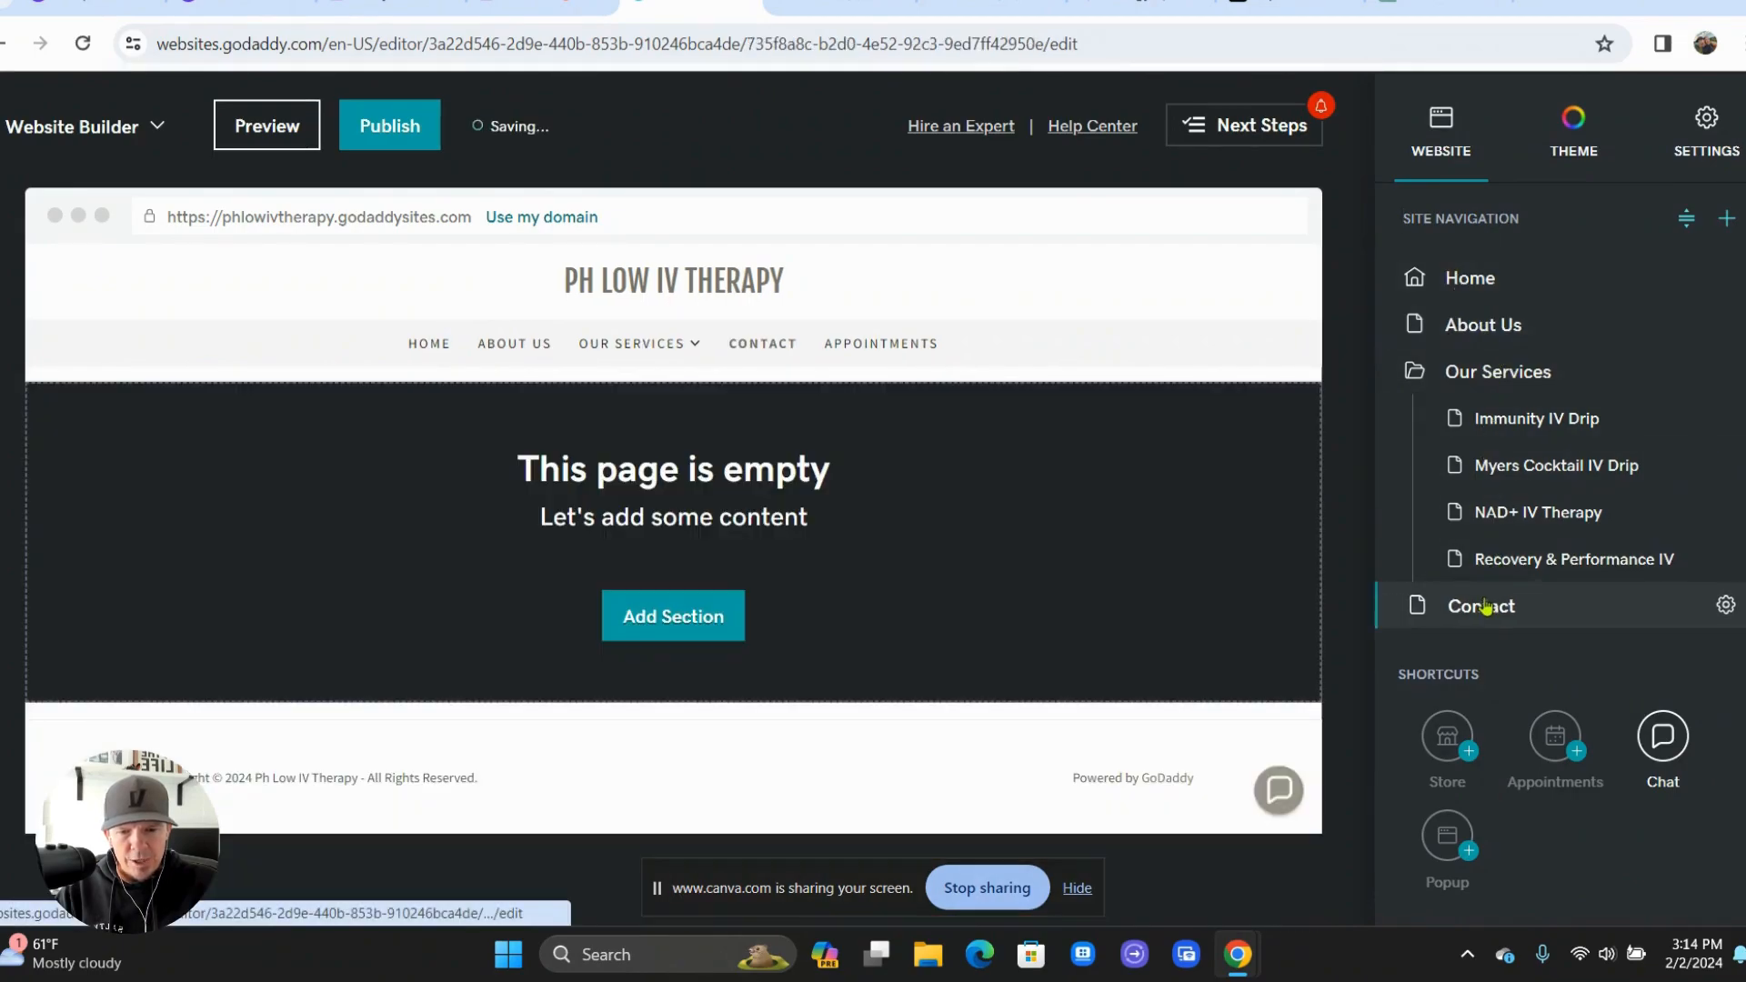
{"action": "left_click", "coordinate": [717, 615]}
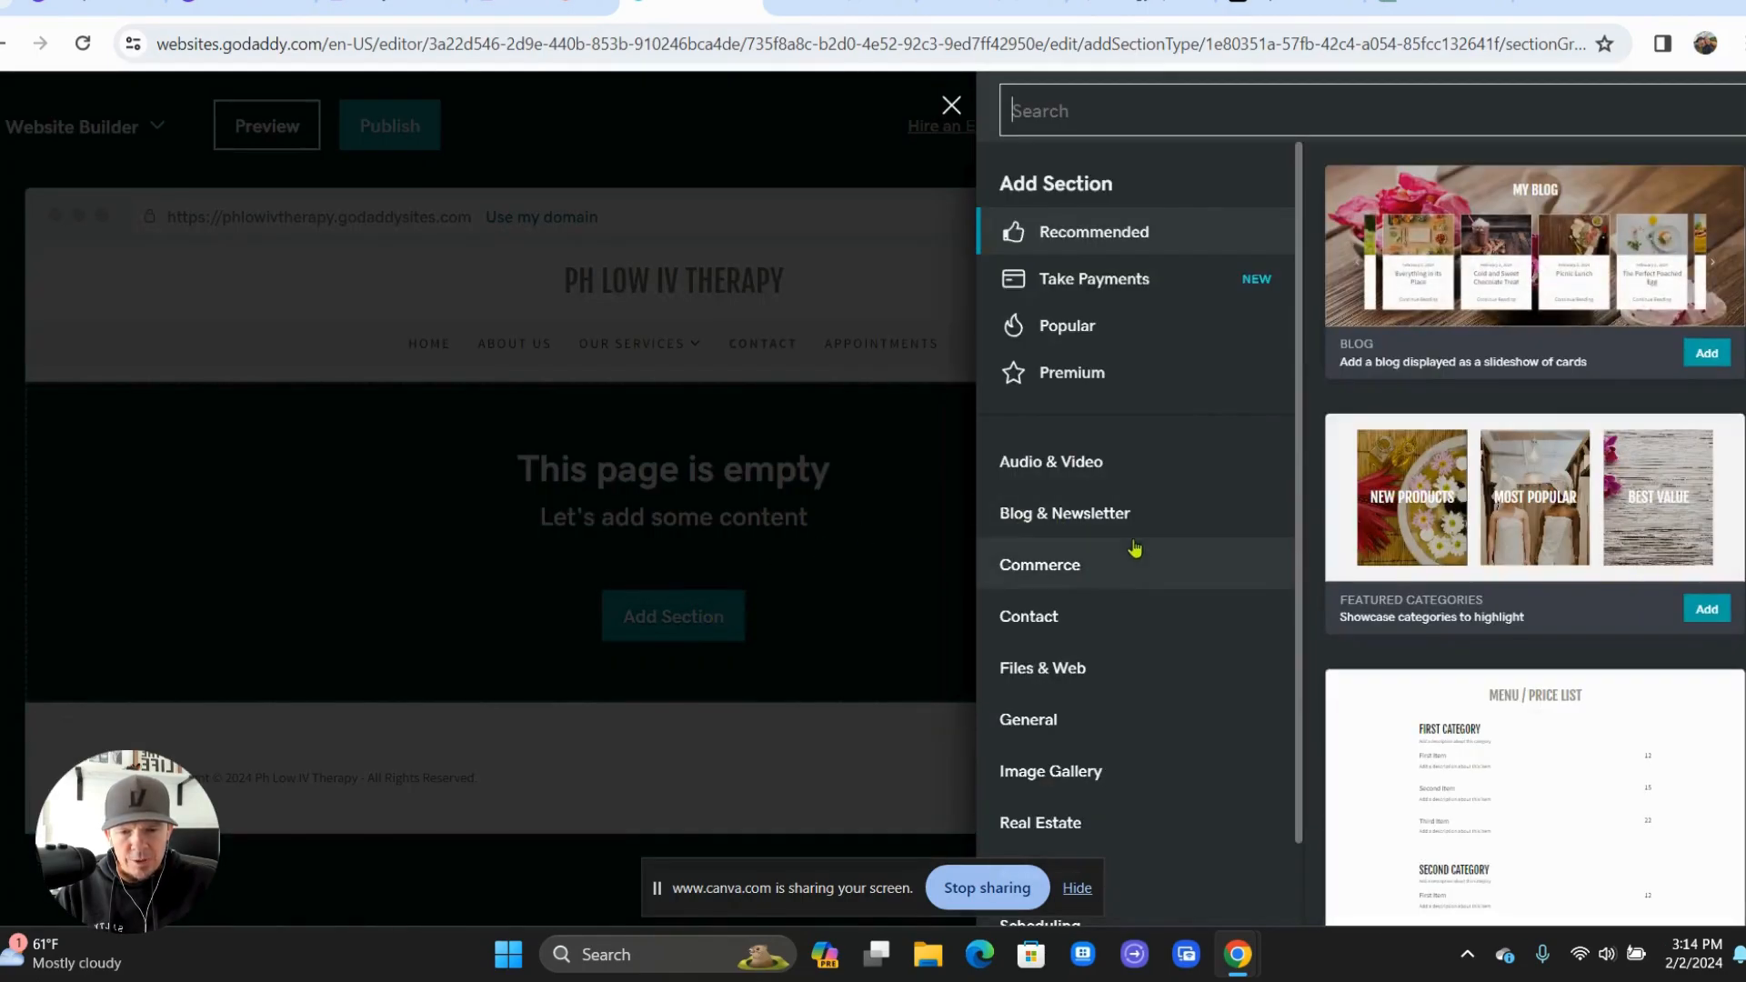
{"action": "scroll", "coordinate": [1134, 549], "scroll_direction": "down", "scroll_amount": 1}
{"action": "left_click", "coordinate": [1057, 570]}
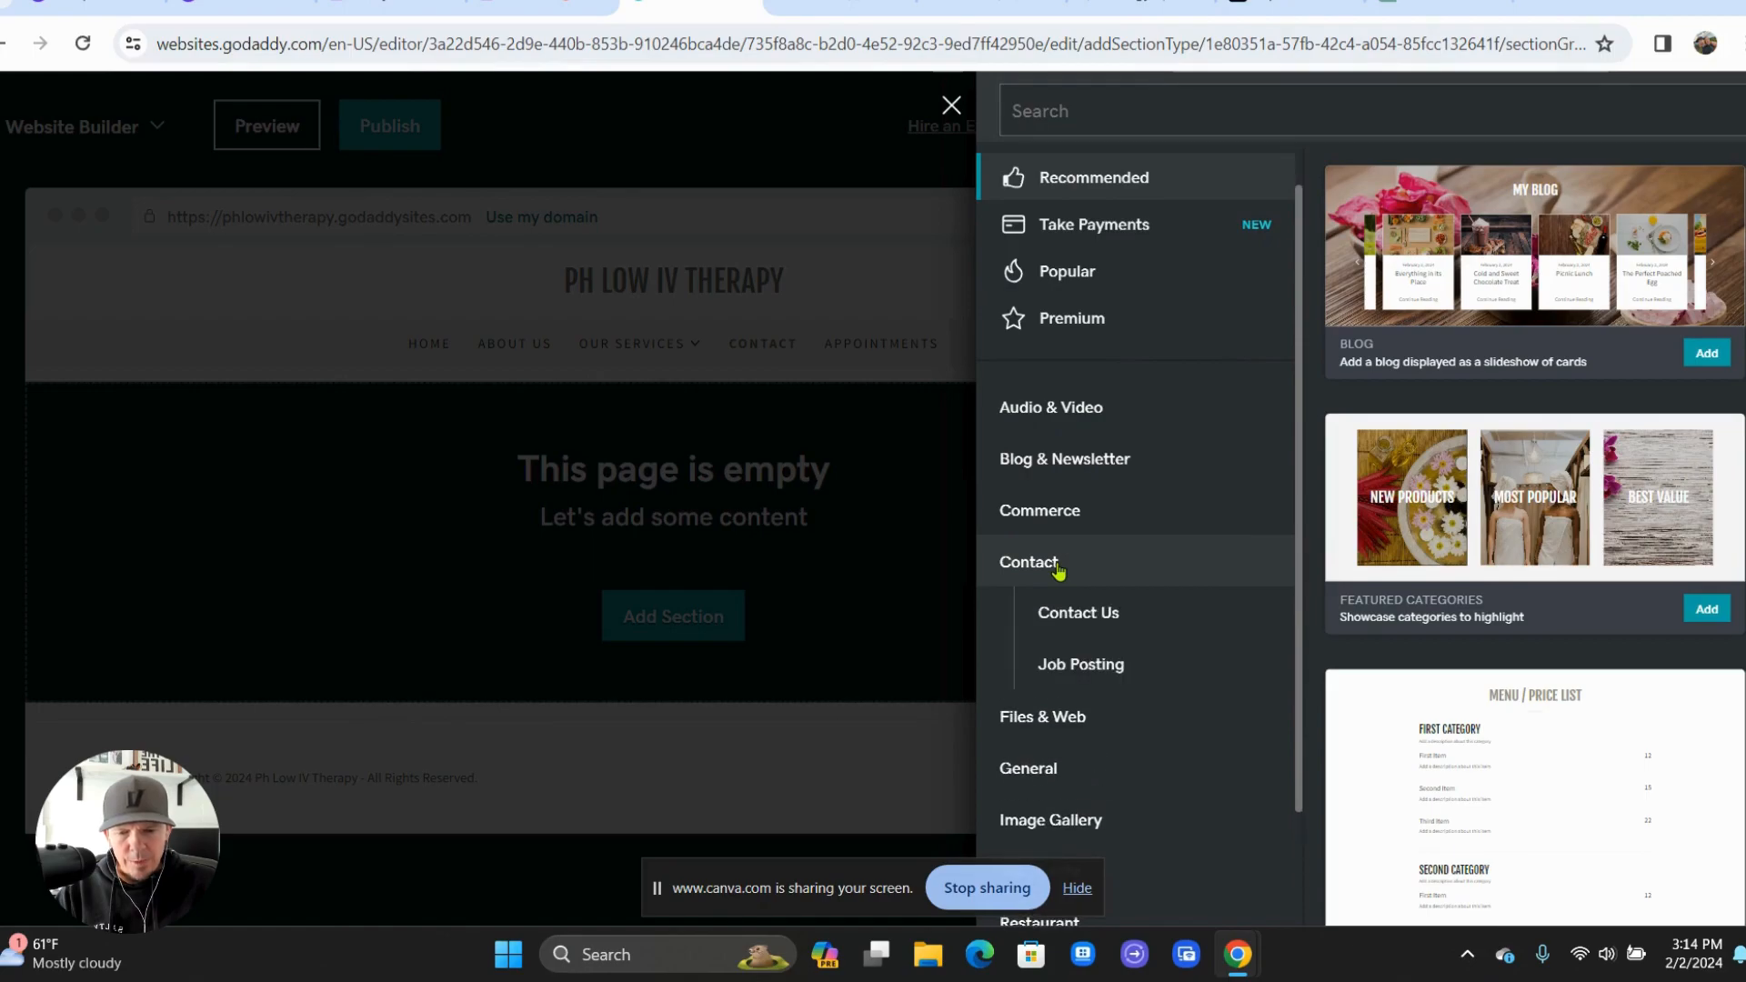
{"action": "left_click", "coordinate": [1060, 611]}
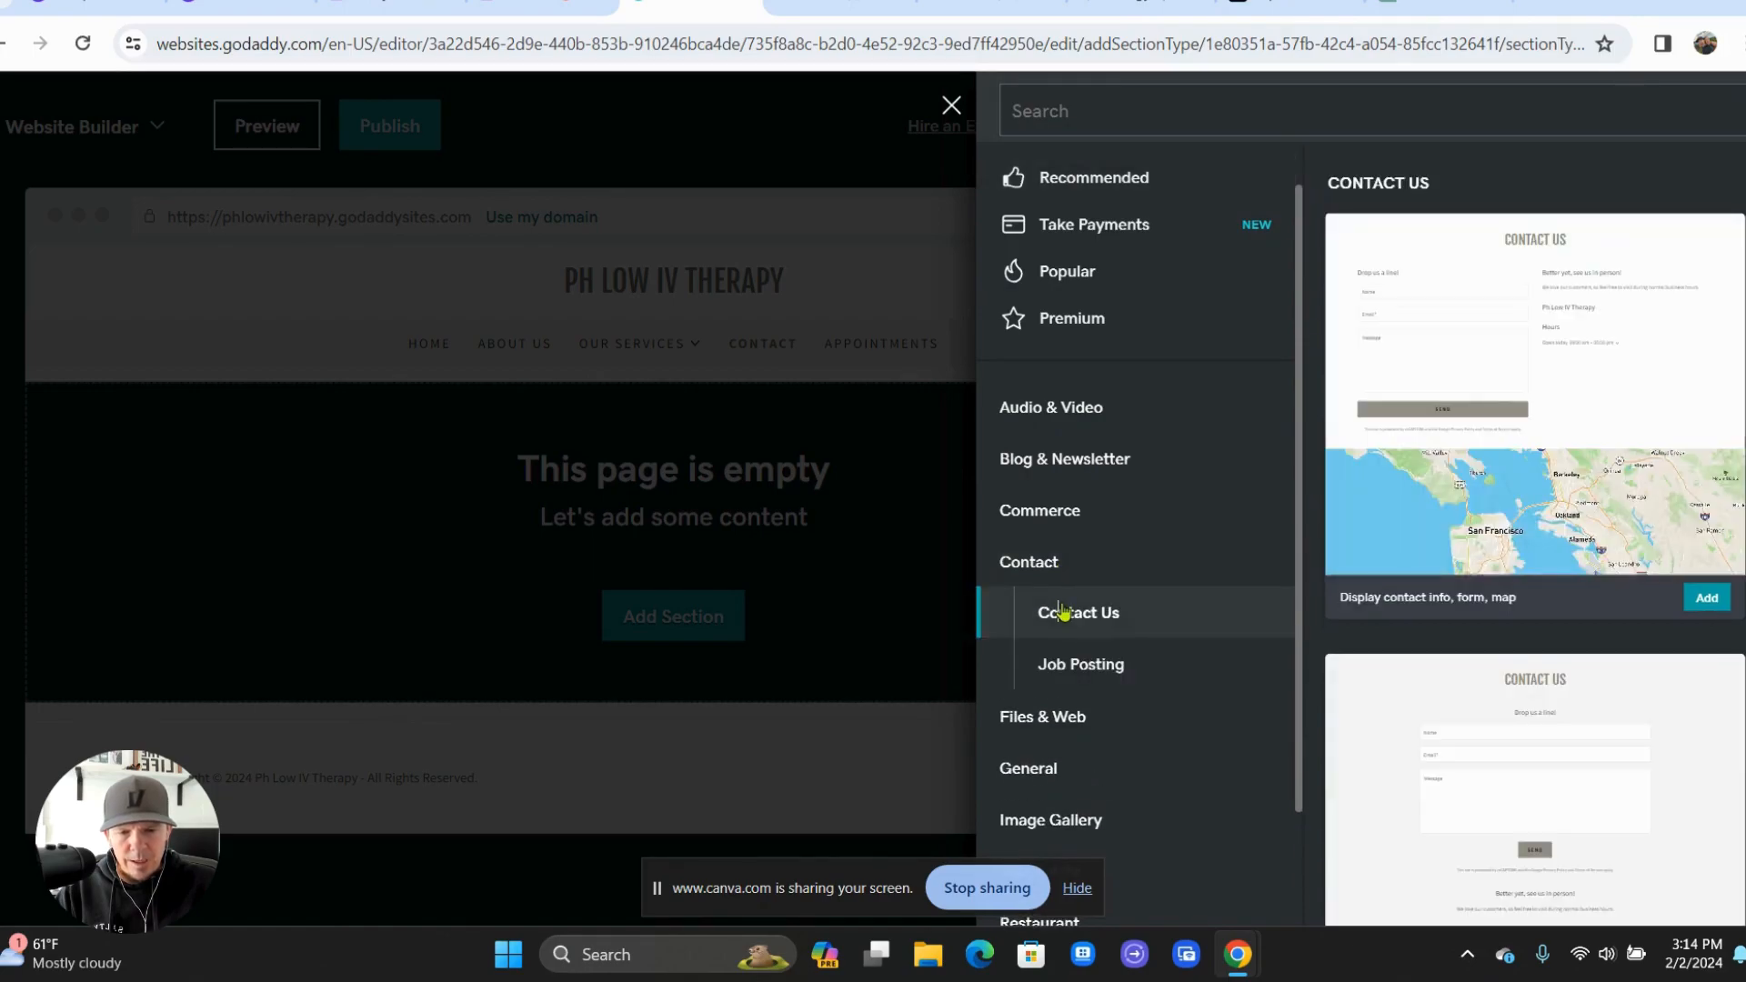
- Compare the available Contact Us section layouts, including those with contact form, business hours and map
{"action": "scroll", "coordinate": [1475, 511], "scroll_direction": "down", "scroll_amount": 1}
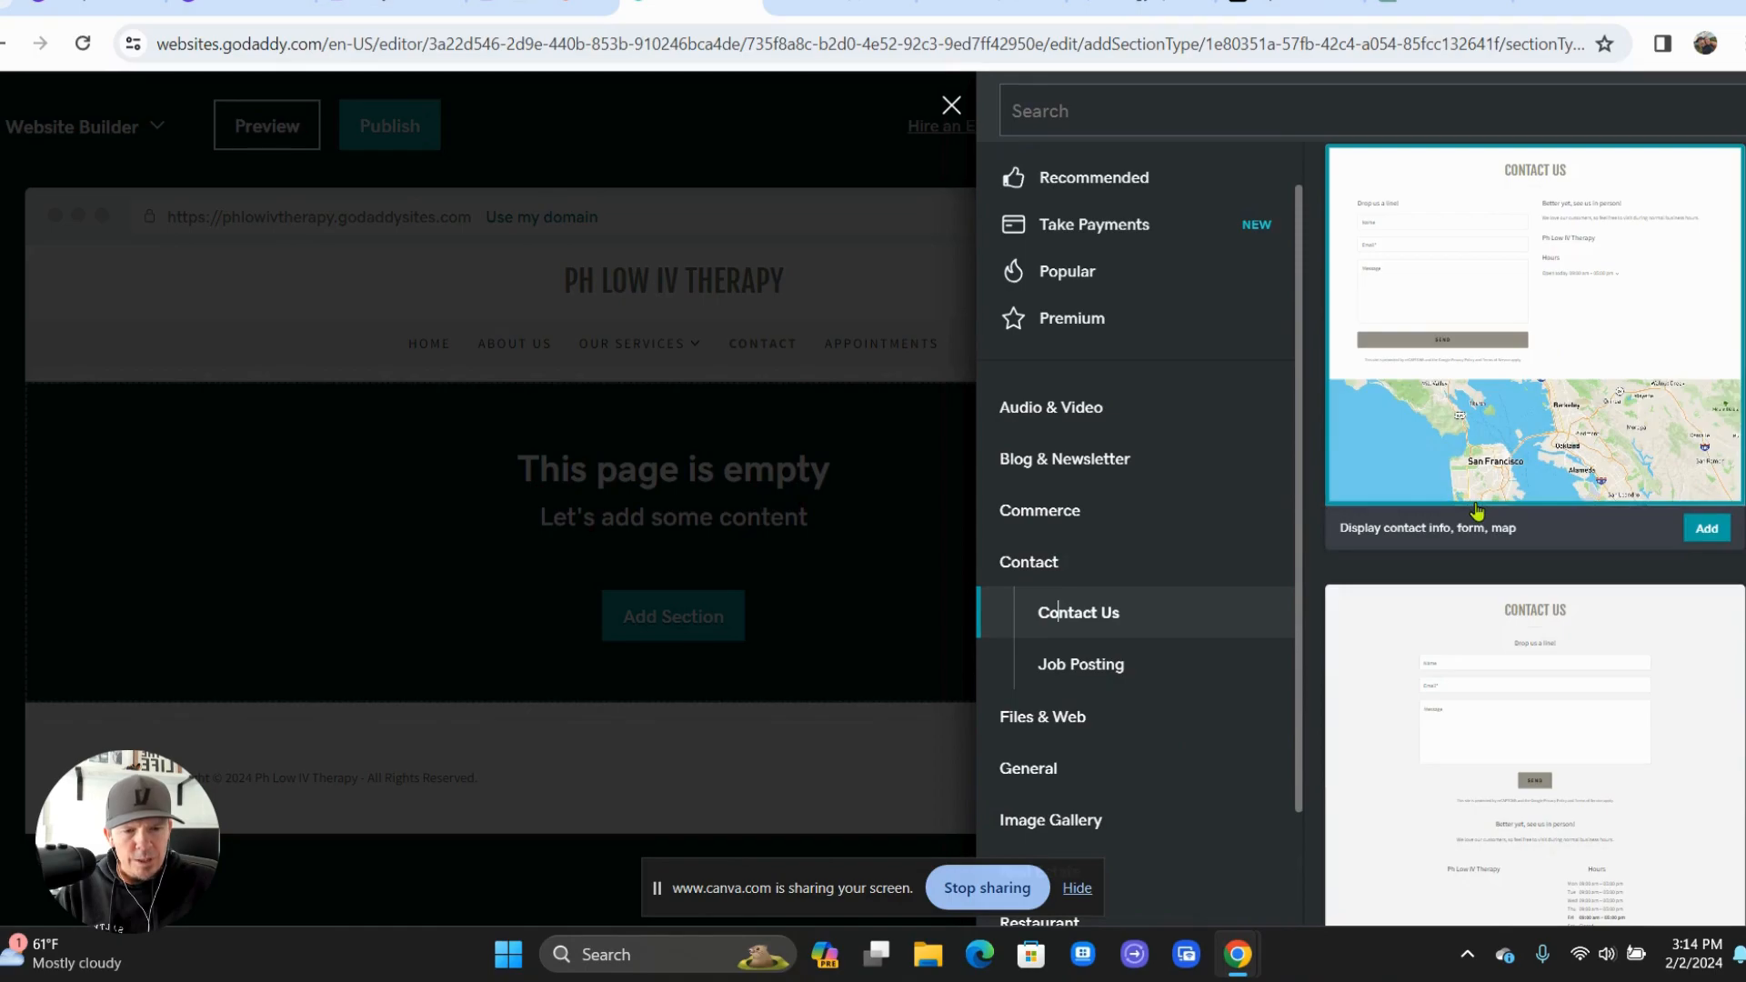
{"action": "scroll", "coordinate": [1476, 511], "scroll_direction": "down", "scroll_amount": 4}
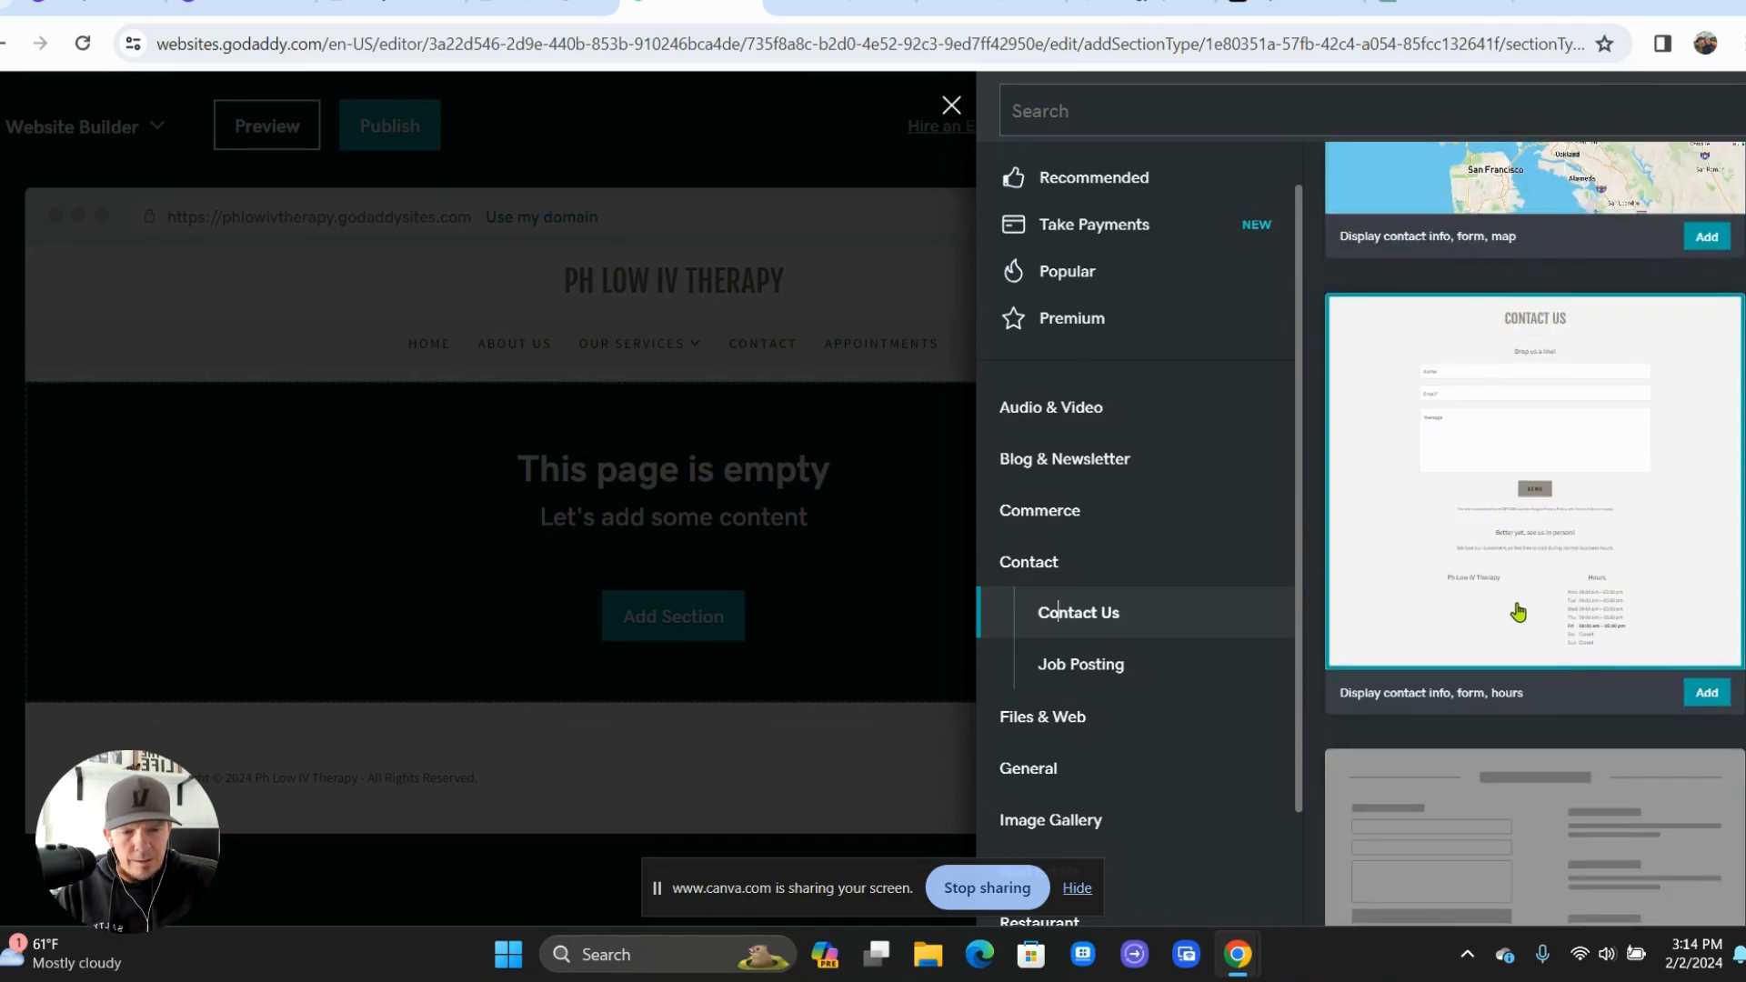
{"action": "scroll", "coordinate": [1517, 612], "scroll_direction": "down", "scroll_amount": 1}
{"action": "scroll", "coordinate": [1517, 612], "scroll_direction": "down", "scroll_amount": 5}
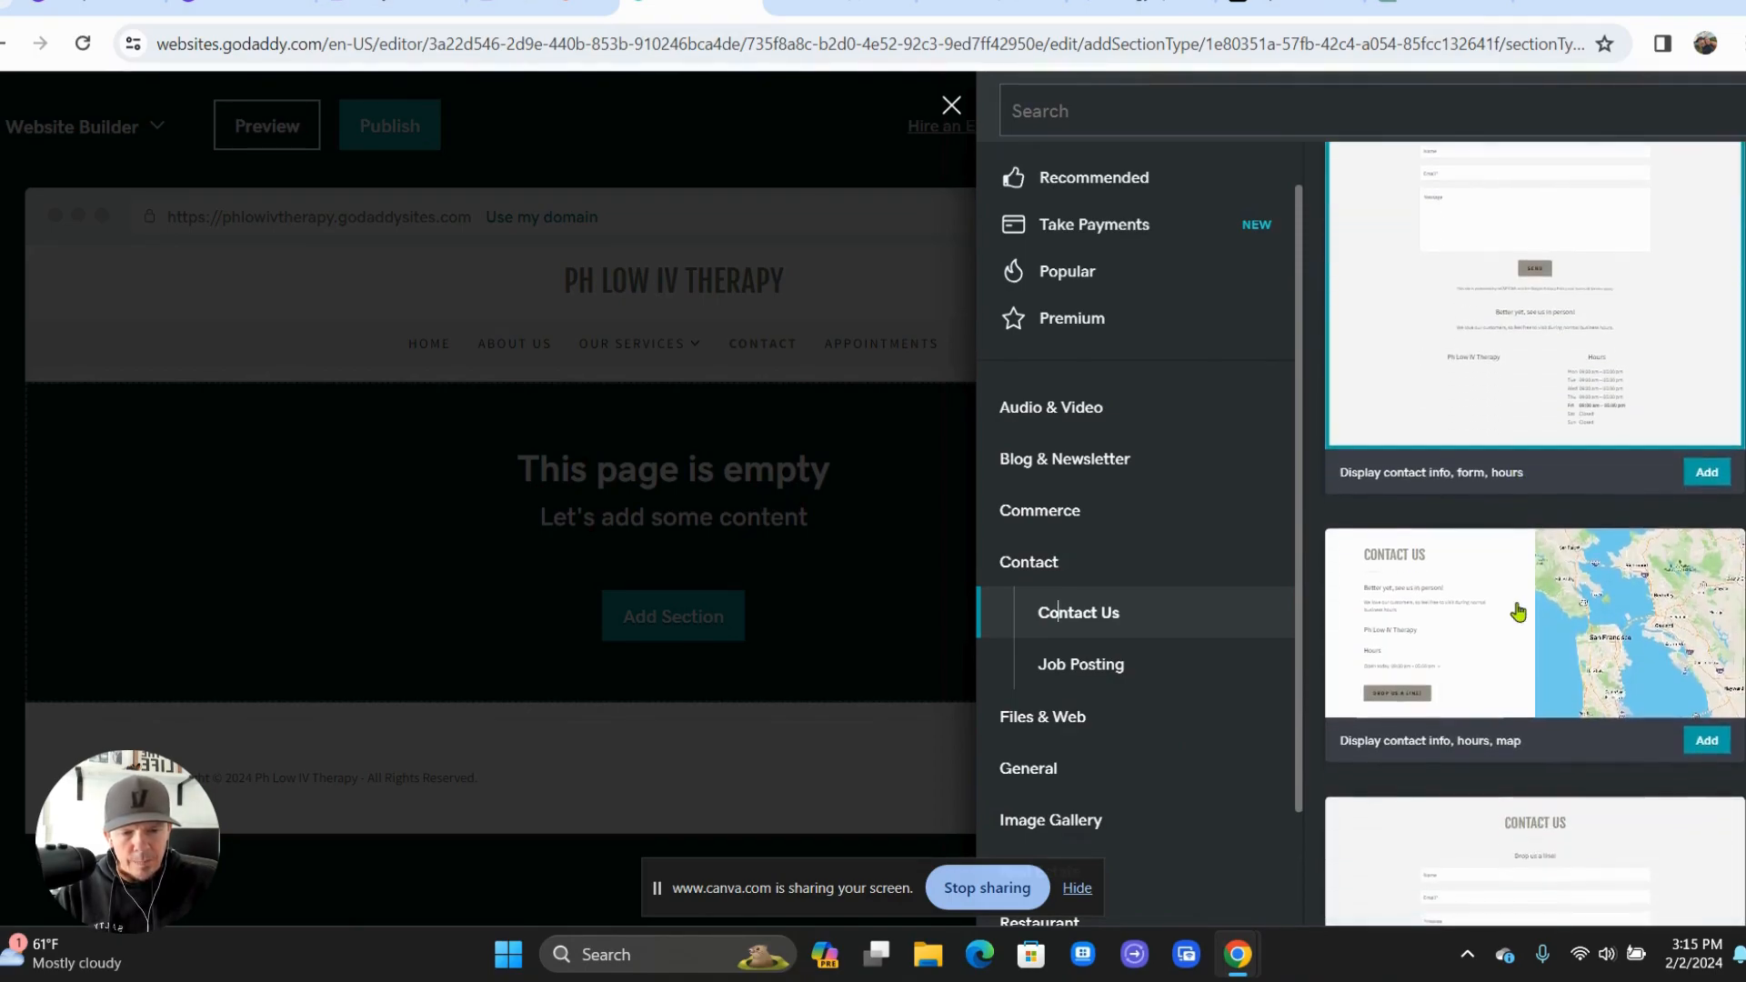
{"action": "scroll", "coordinate": [1518, 612], "scroll_direction": "down", "scroll_amount": 6}
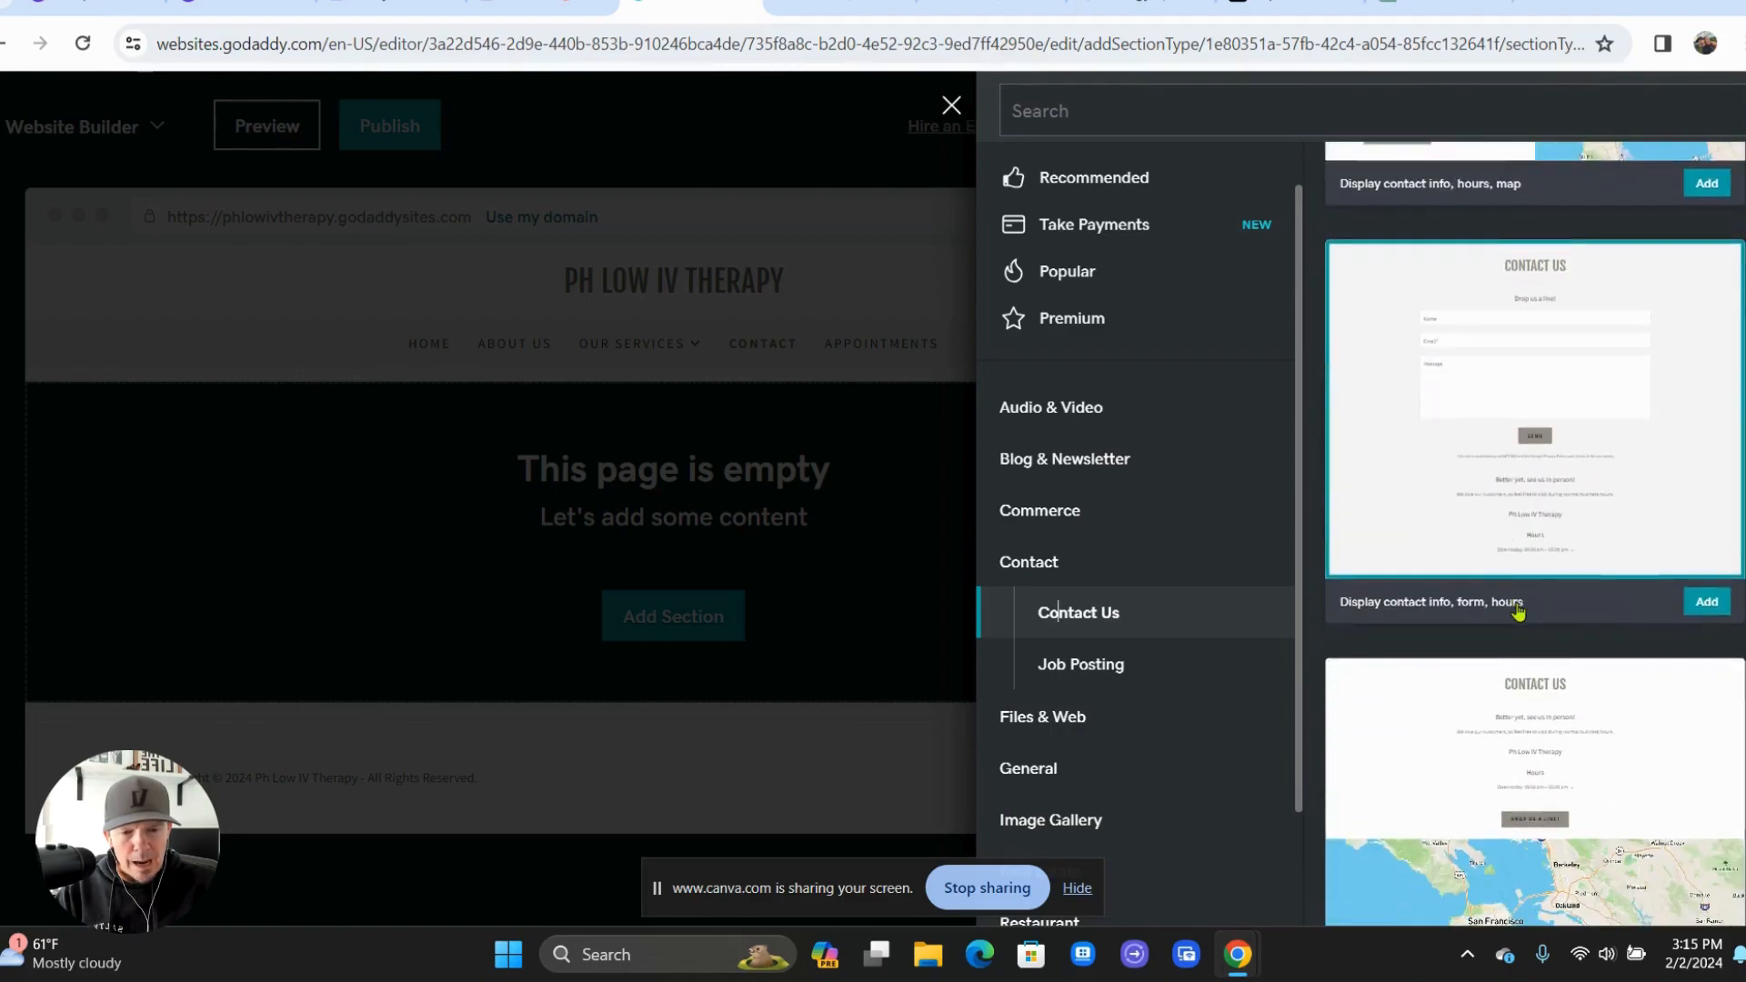
{"action": "scroll", "coordinate": [1517, 612], "scroll_direction": "down", "scroll_amount": 3}
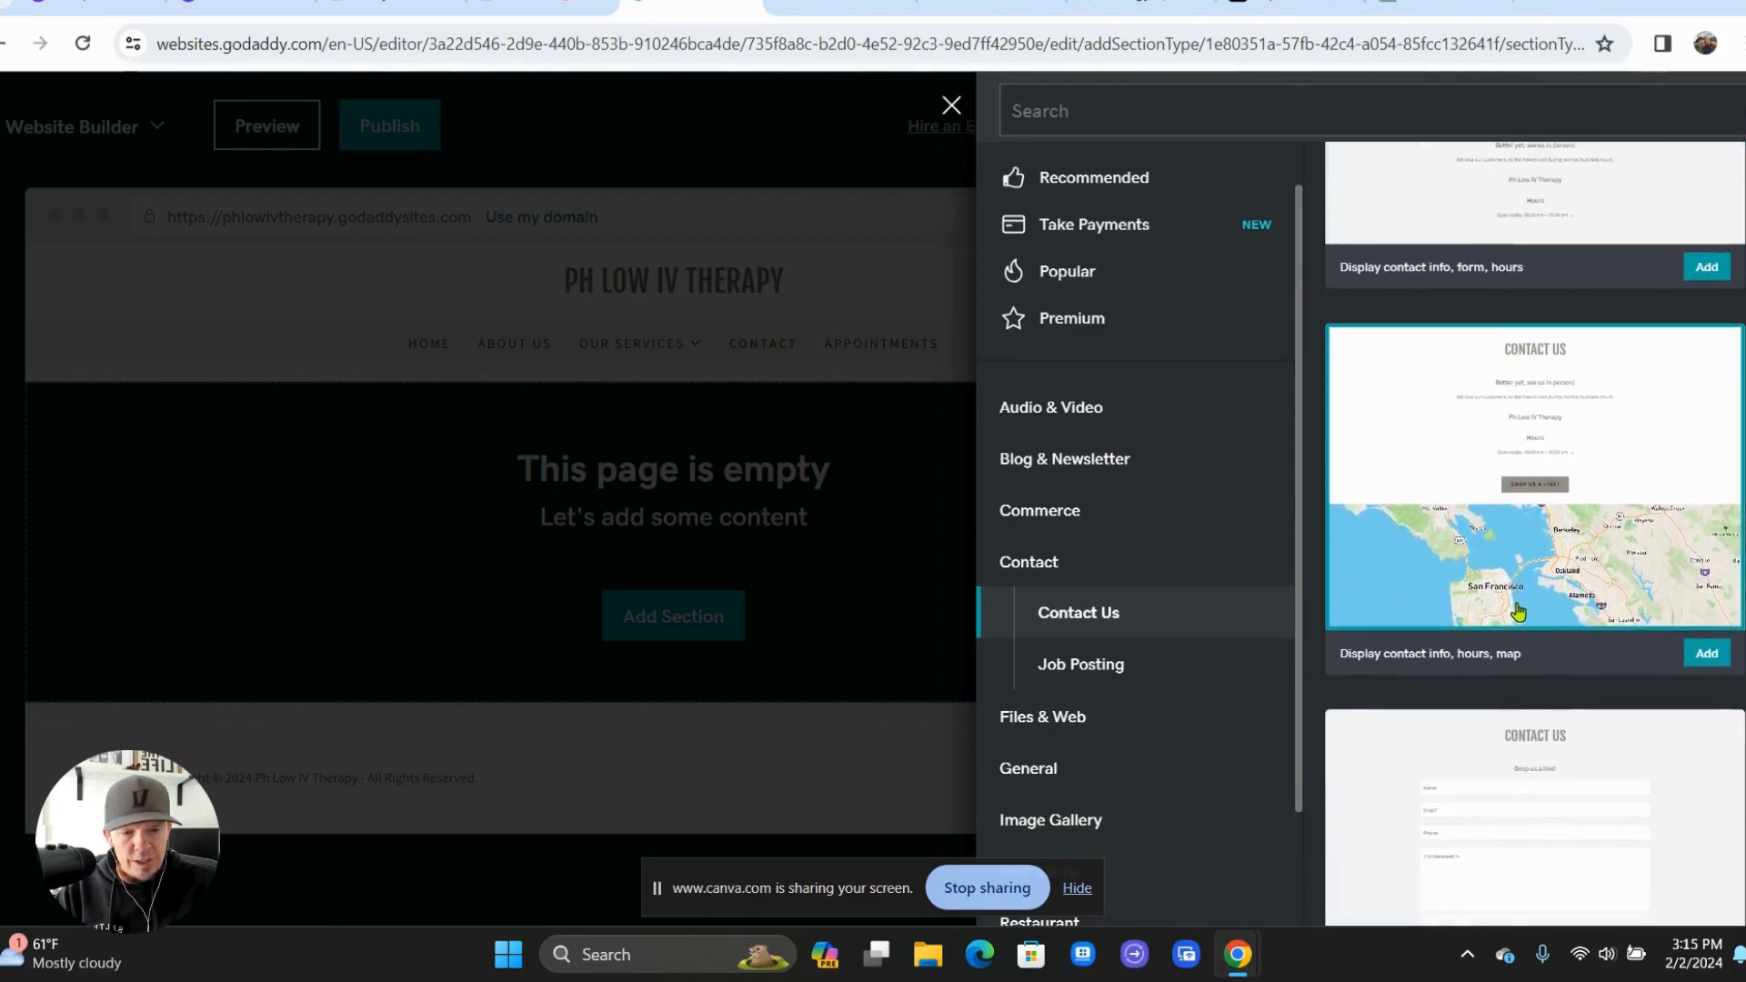
{"action": "scroll", "coordinate": [1517, 612], "scroll_direction": "down", "scroll_amount": 3}
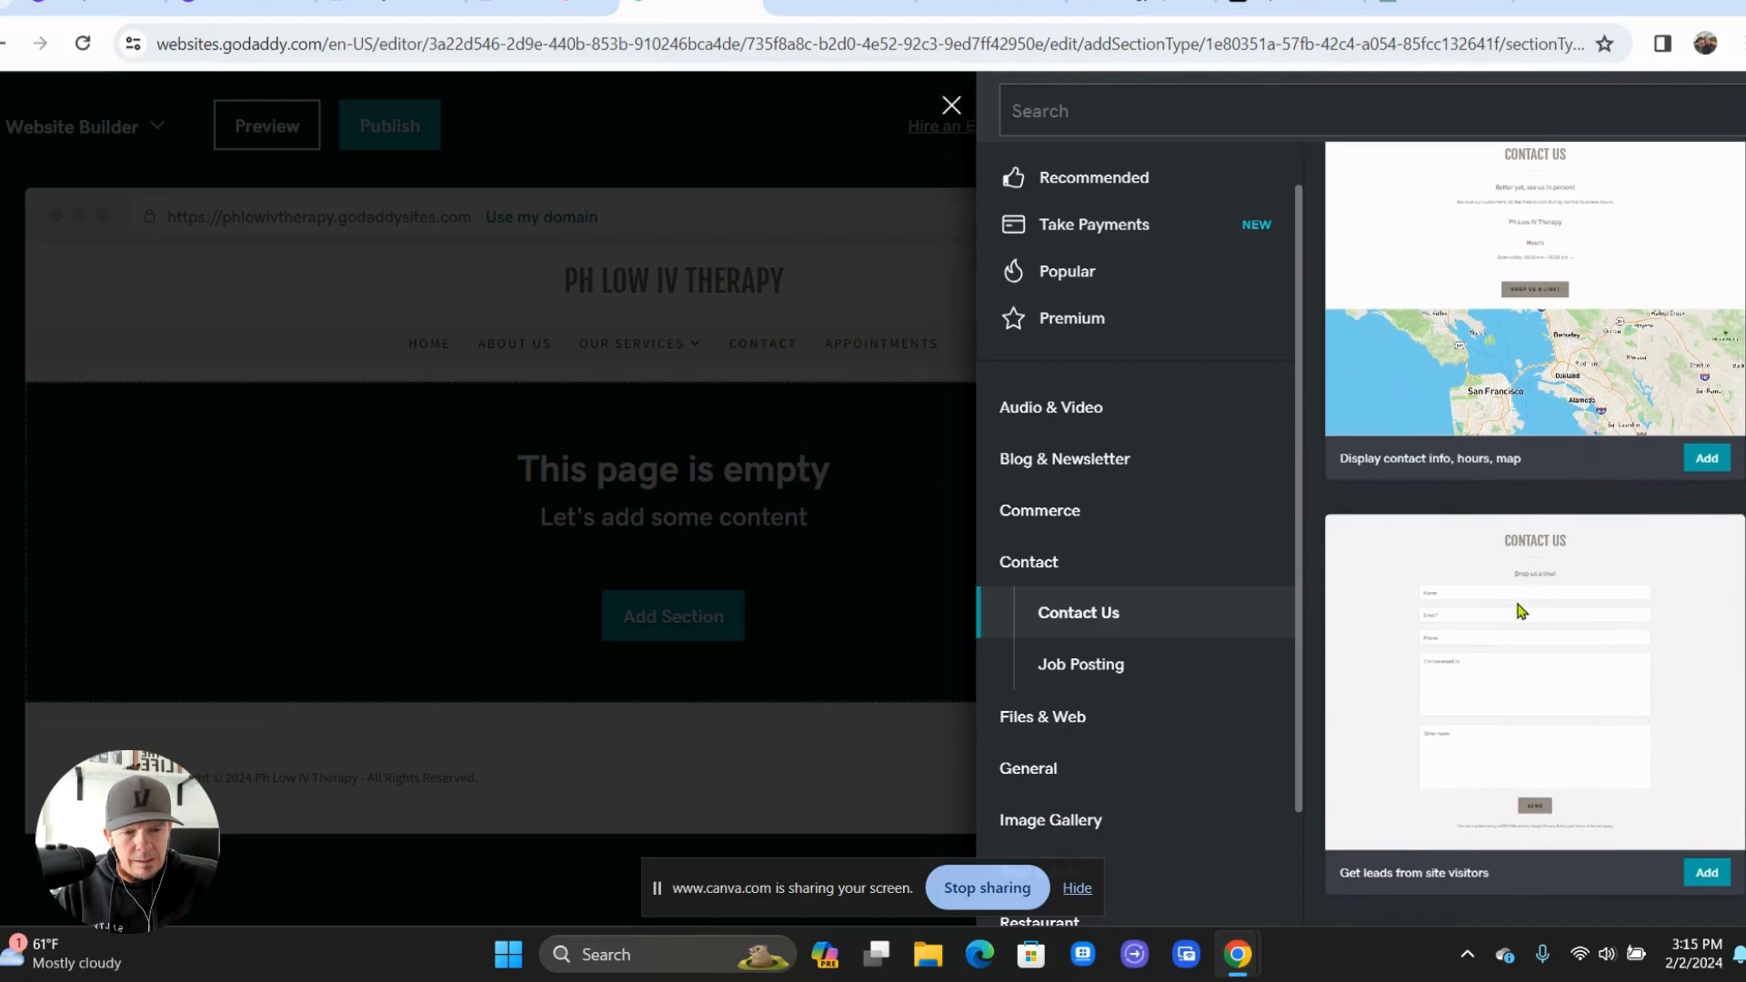
{"action": "scroll", "coordinate": [1517, 612], "scroll_direction": "down", "scroll_amount": 4}
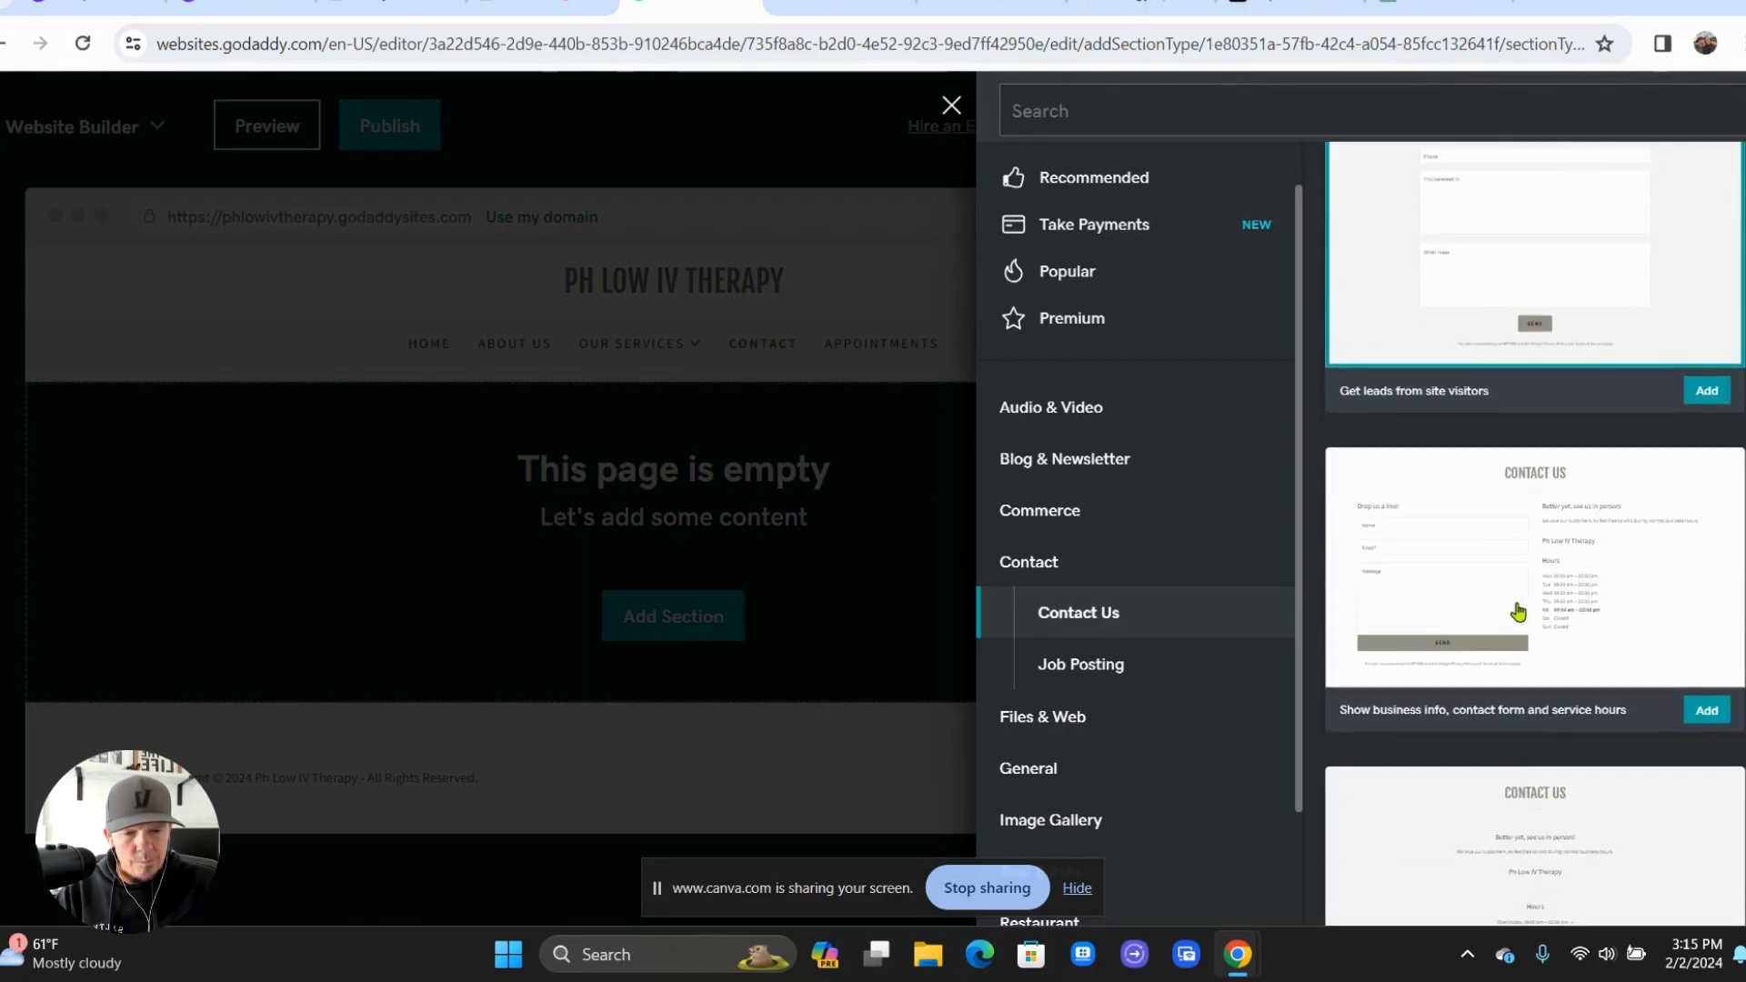
{"action": "scroll", "coordinate": [1518, 612], "scroll_direction": "down", "scroll_amount": 2}
{"action": "scroll", "coordinate": [1518, 612], "scroll_direction": "down", "scroll_amount": 1}
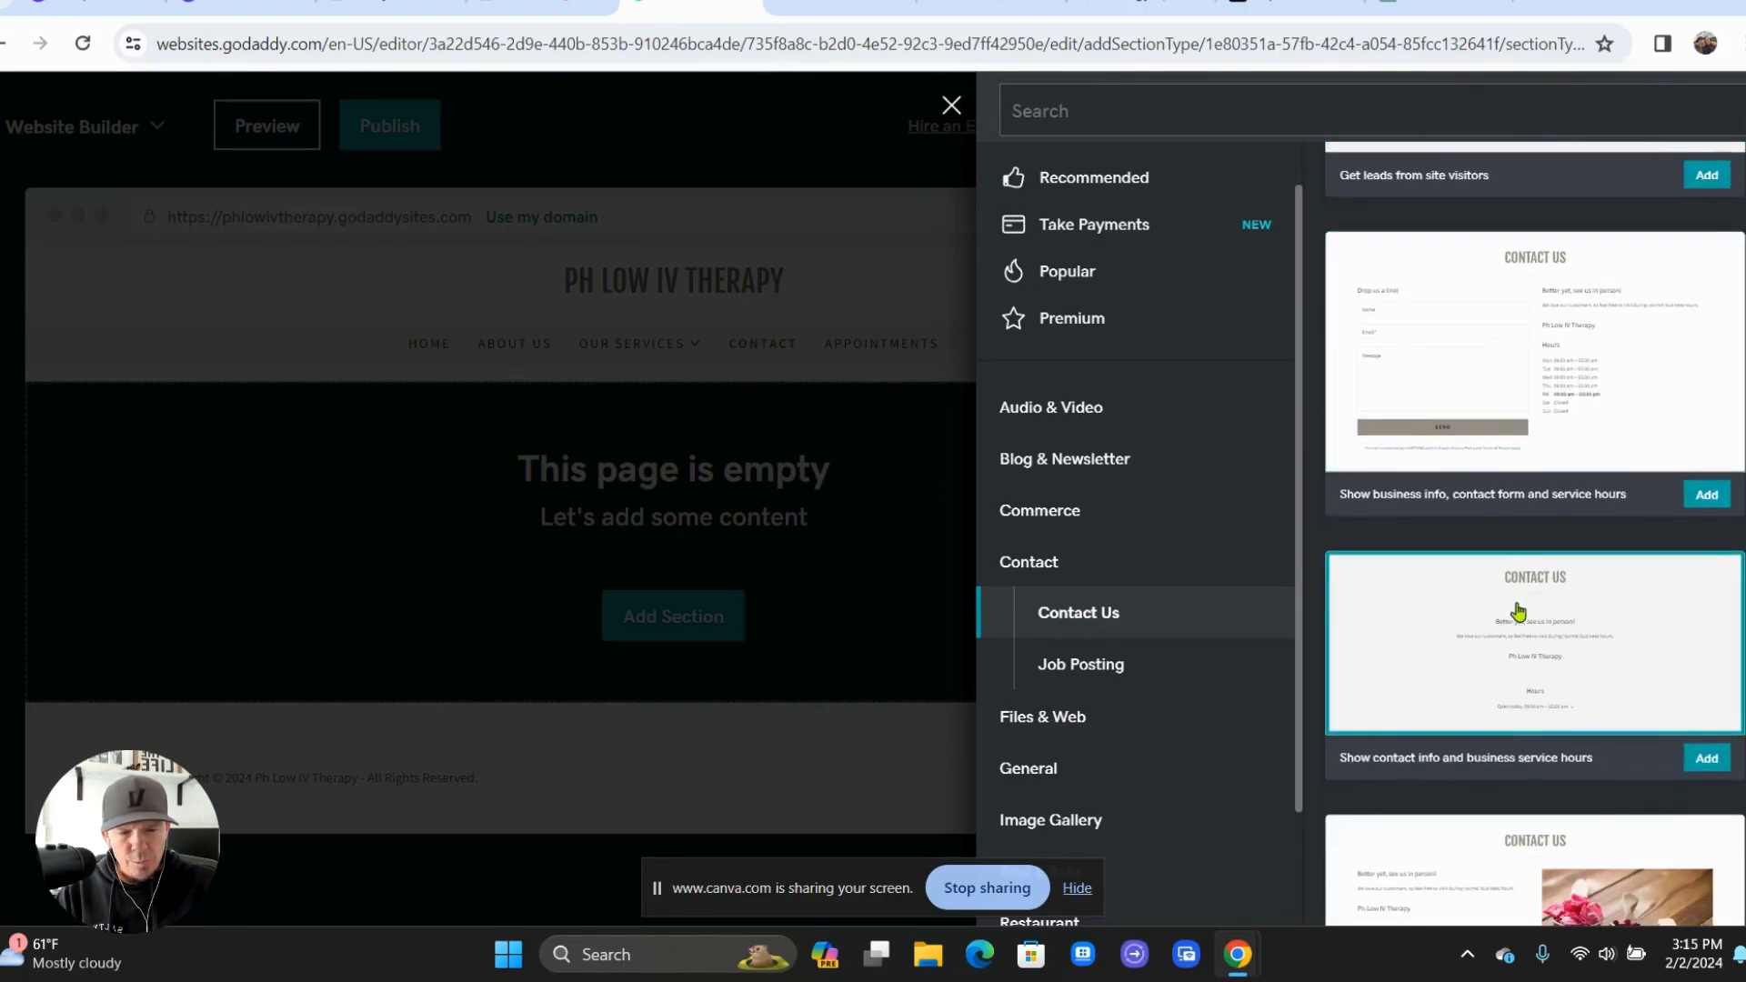
{"action": "scroll", "coordinate": [1518, 612], "scroll_direction": "down", "scroll_amount": 2}
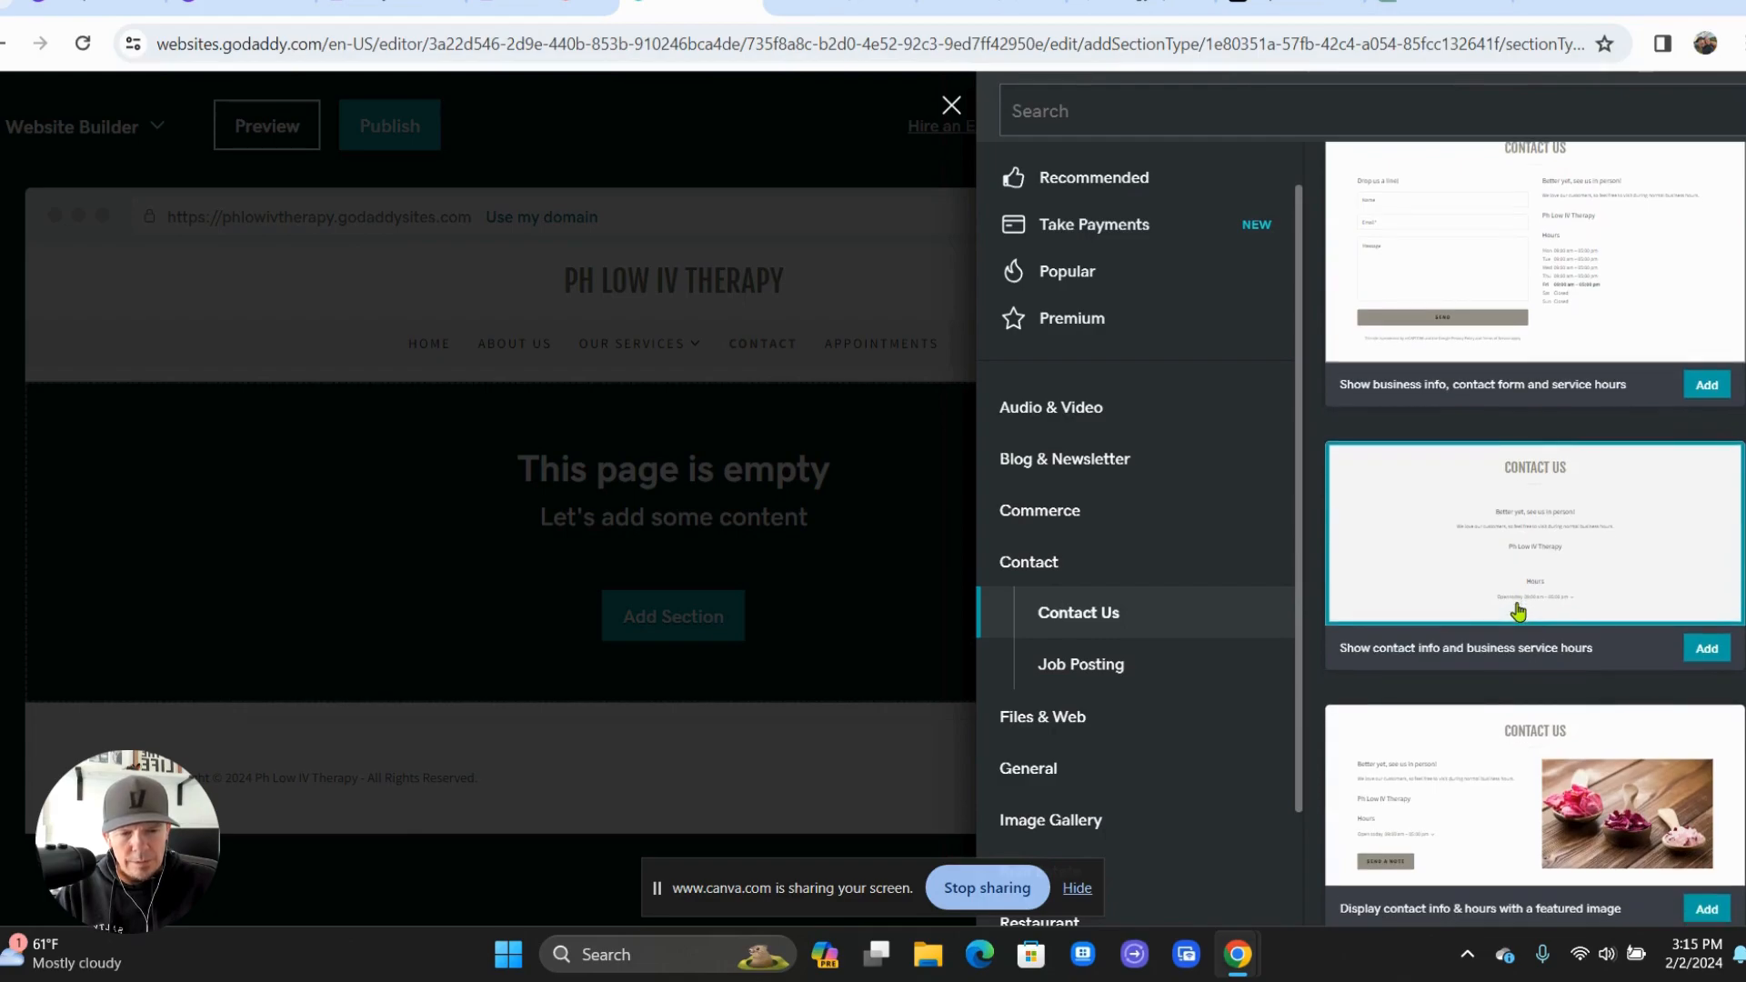
{"action": "scroll", "coordinate": [1518, 612], "scroll_direction": "down", "scroll_amount": 5}
{"action": "scroll", "coordinate": [1517, 612], "scroll_direction": "down", "scroll_amount": 10}
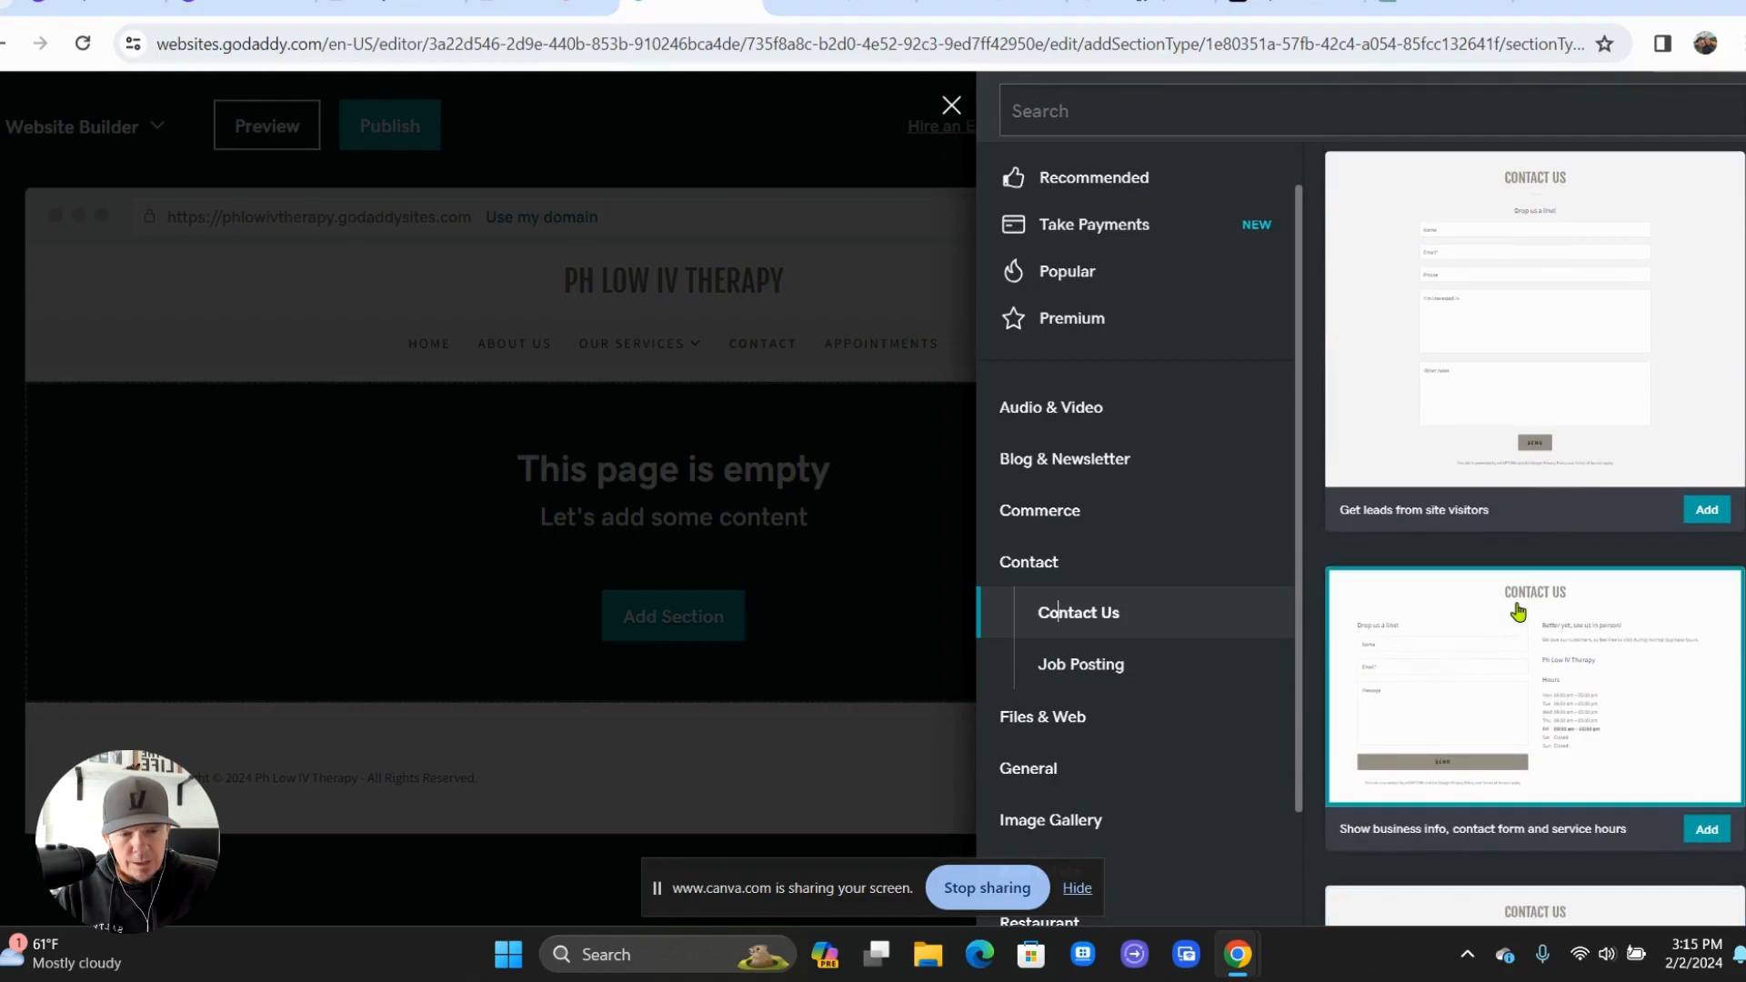
{"action": "scroll", "coordinate": [1517, 612], "scroll_direction": "up", "scroll_amount": 5}
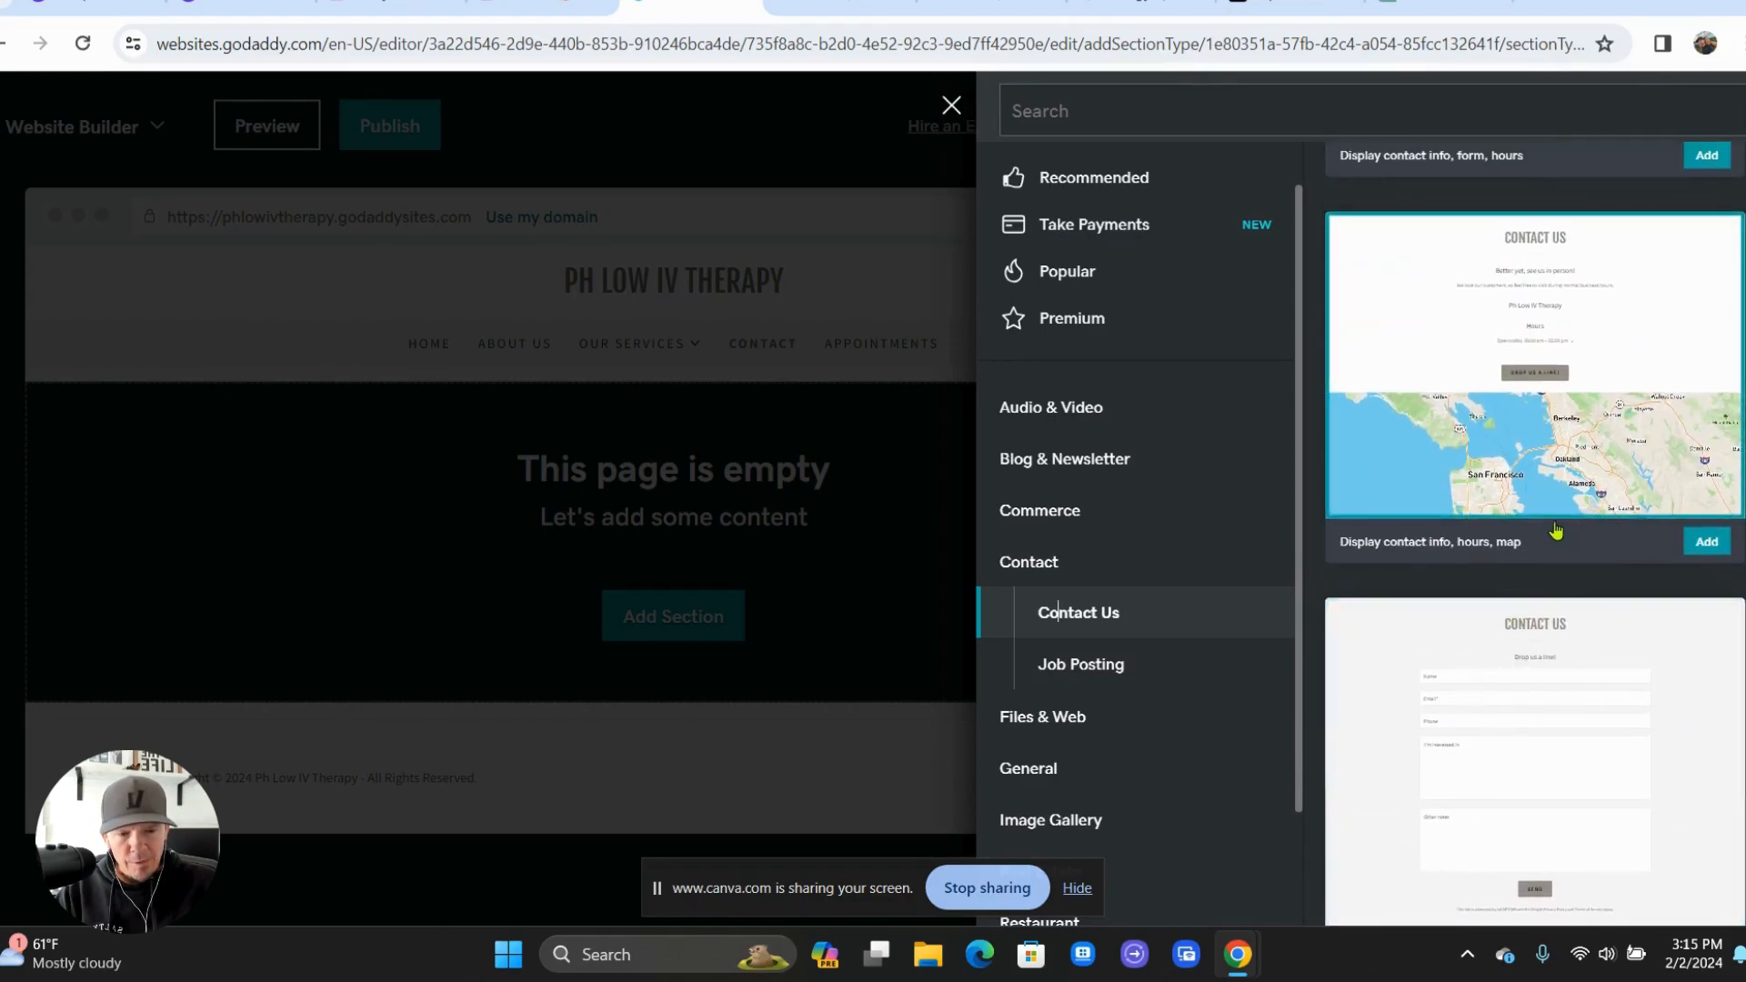
{"action": "scroll", "coordinate": [1556, 530], "scroll_direction": "up", "scroll_amount": 5}
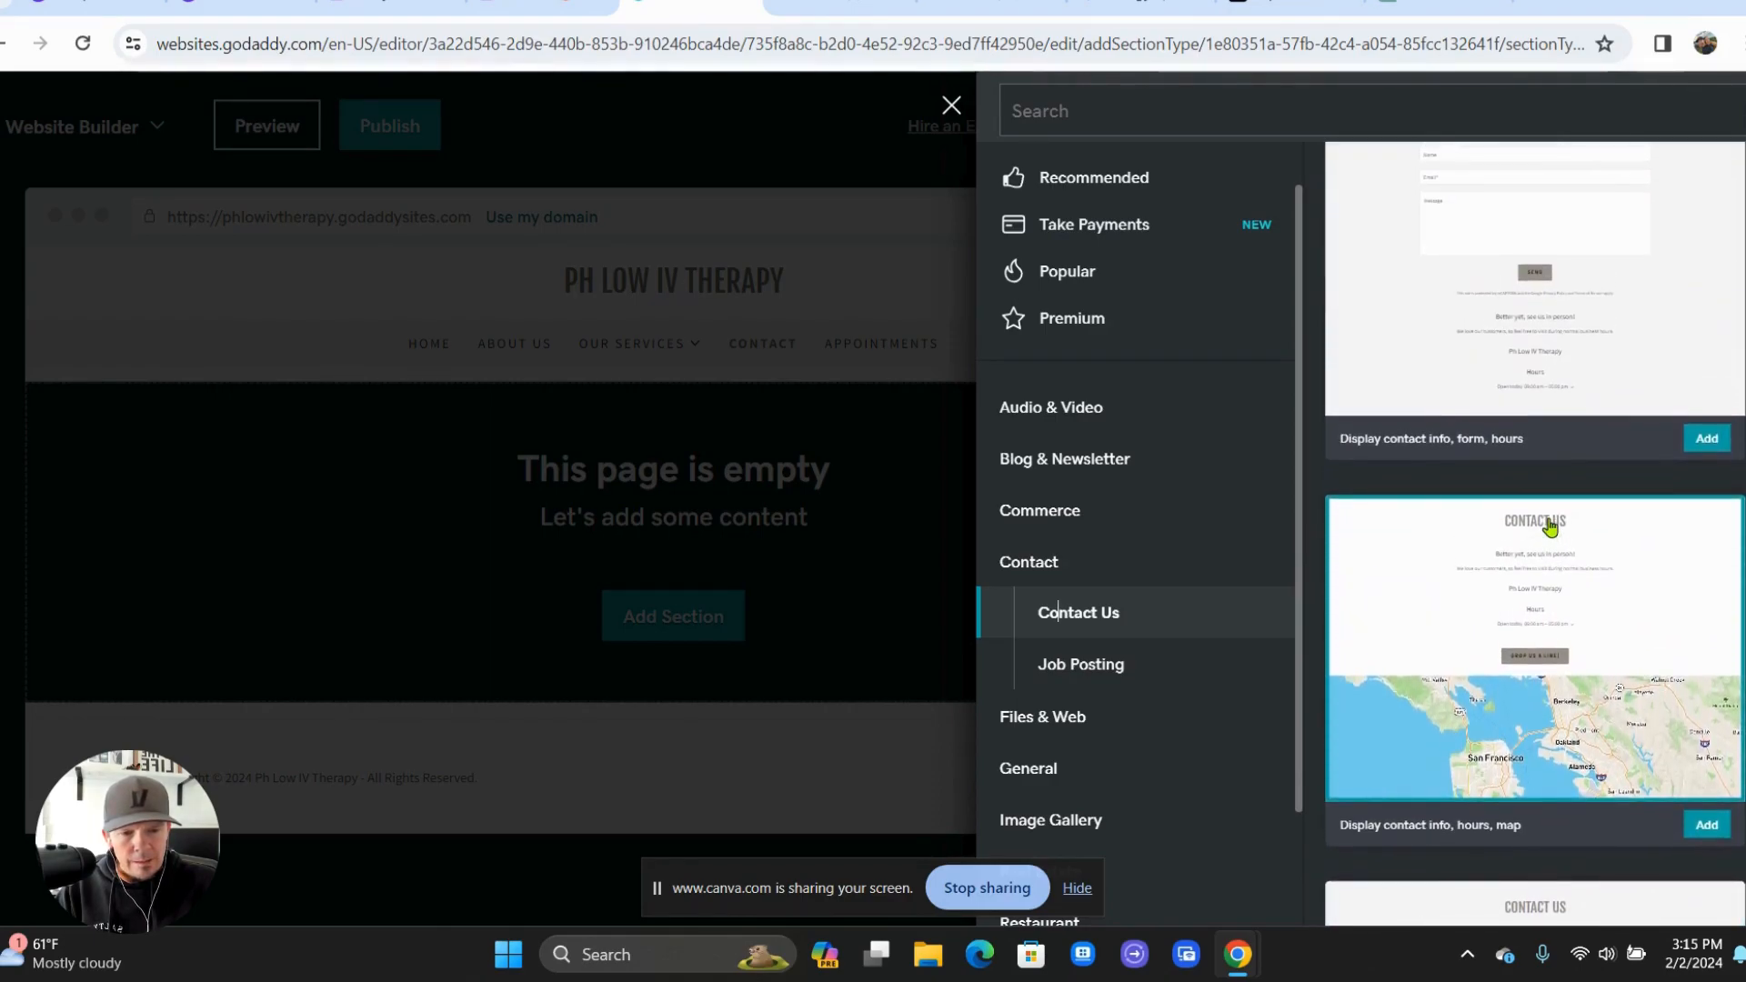
{"action": "scroll", "coordinate": [1549, 527], "scroll_direction": "down", "scroll_amount": 5}
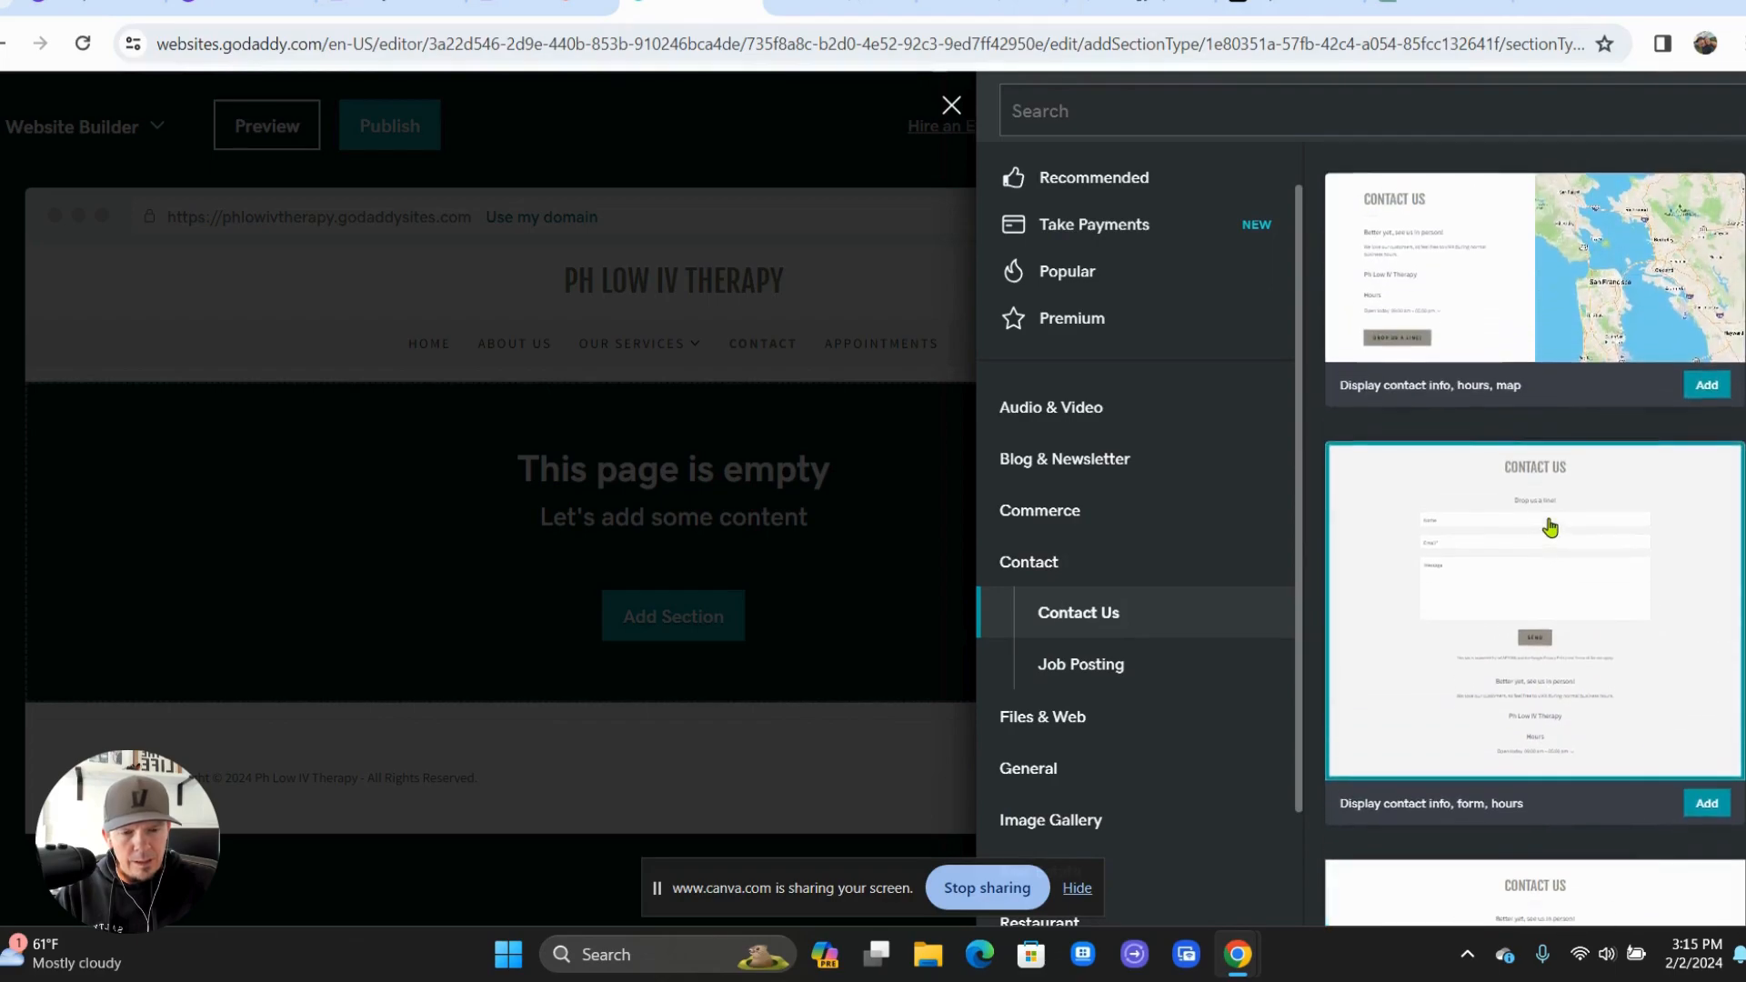
{"action": "scroll", "coordinate": [1550, 527], "scroll_direction": "up", "scroll_amount": 5}
{"action": "scroll", "coordinate": [1549, 527], "scroll_direction": "up", "scroll_amount": 8}
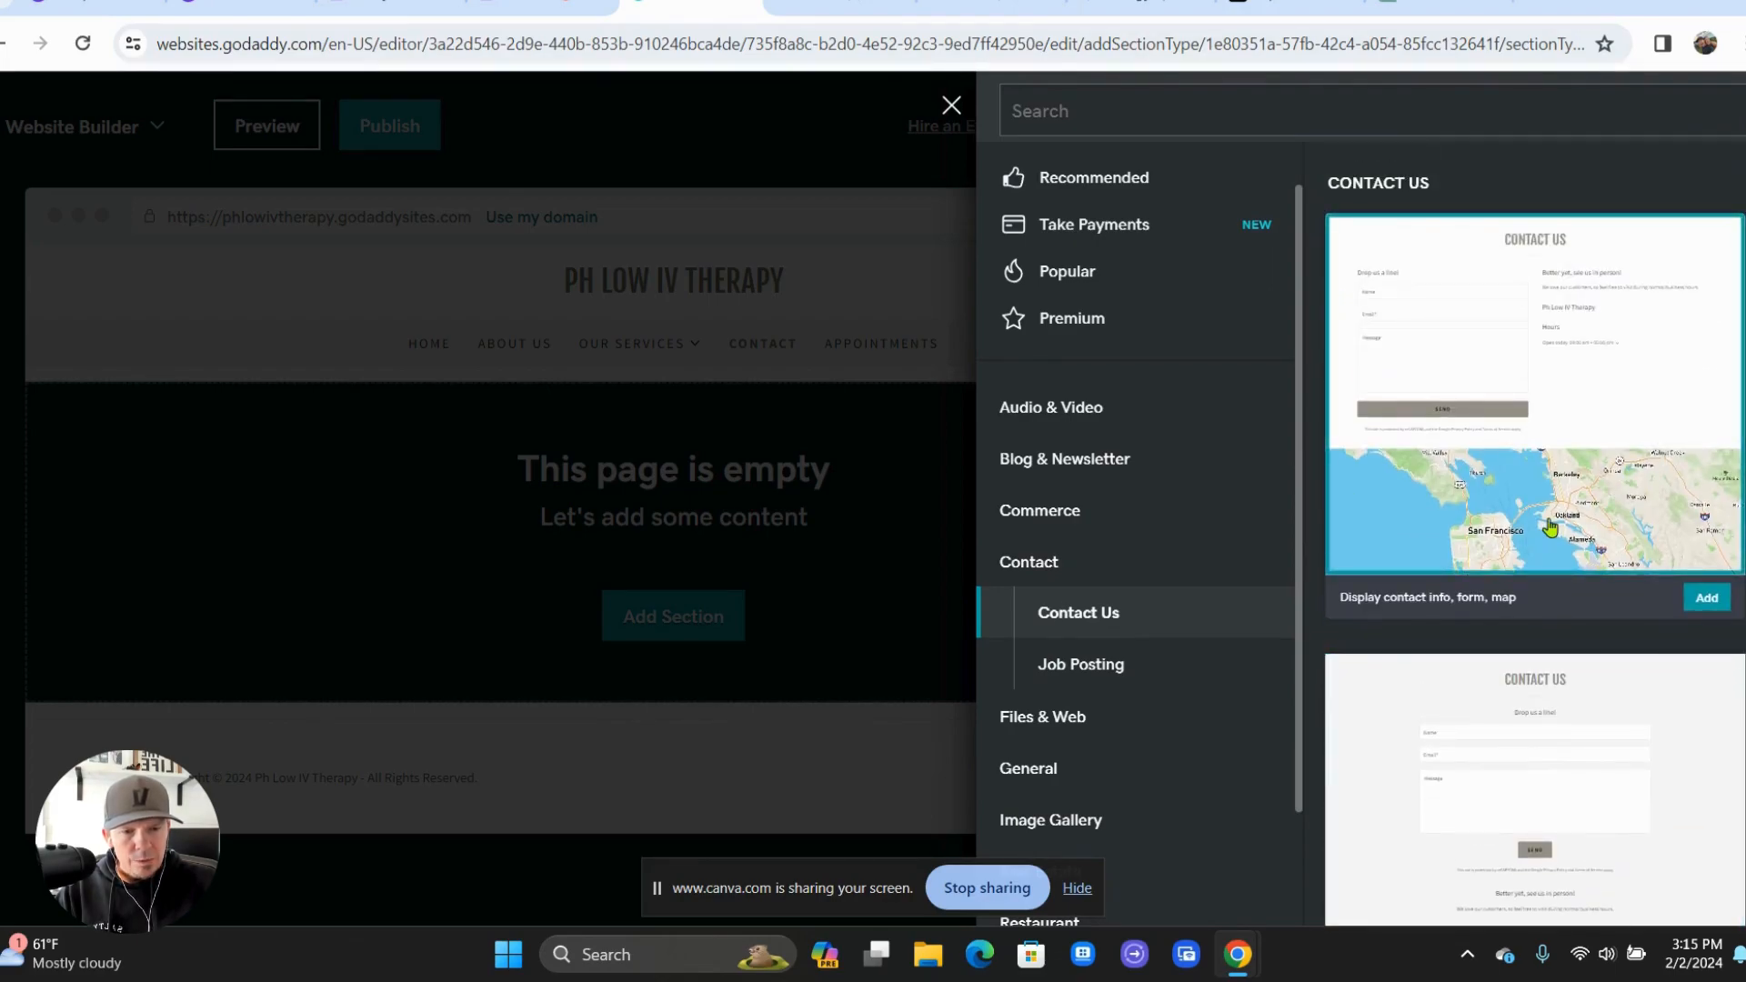
- Add a Contact Us section with the "Display contact info, form, map" layout to the empty Contact page
{"action": "left_click", "coordinate": [1706, 598]}
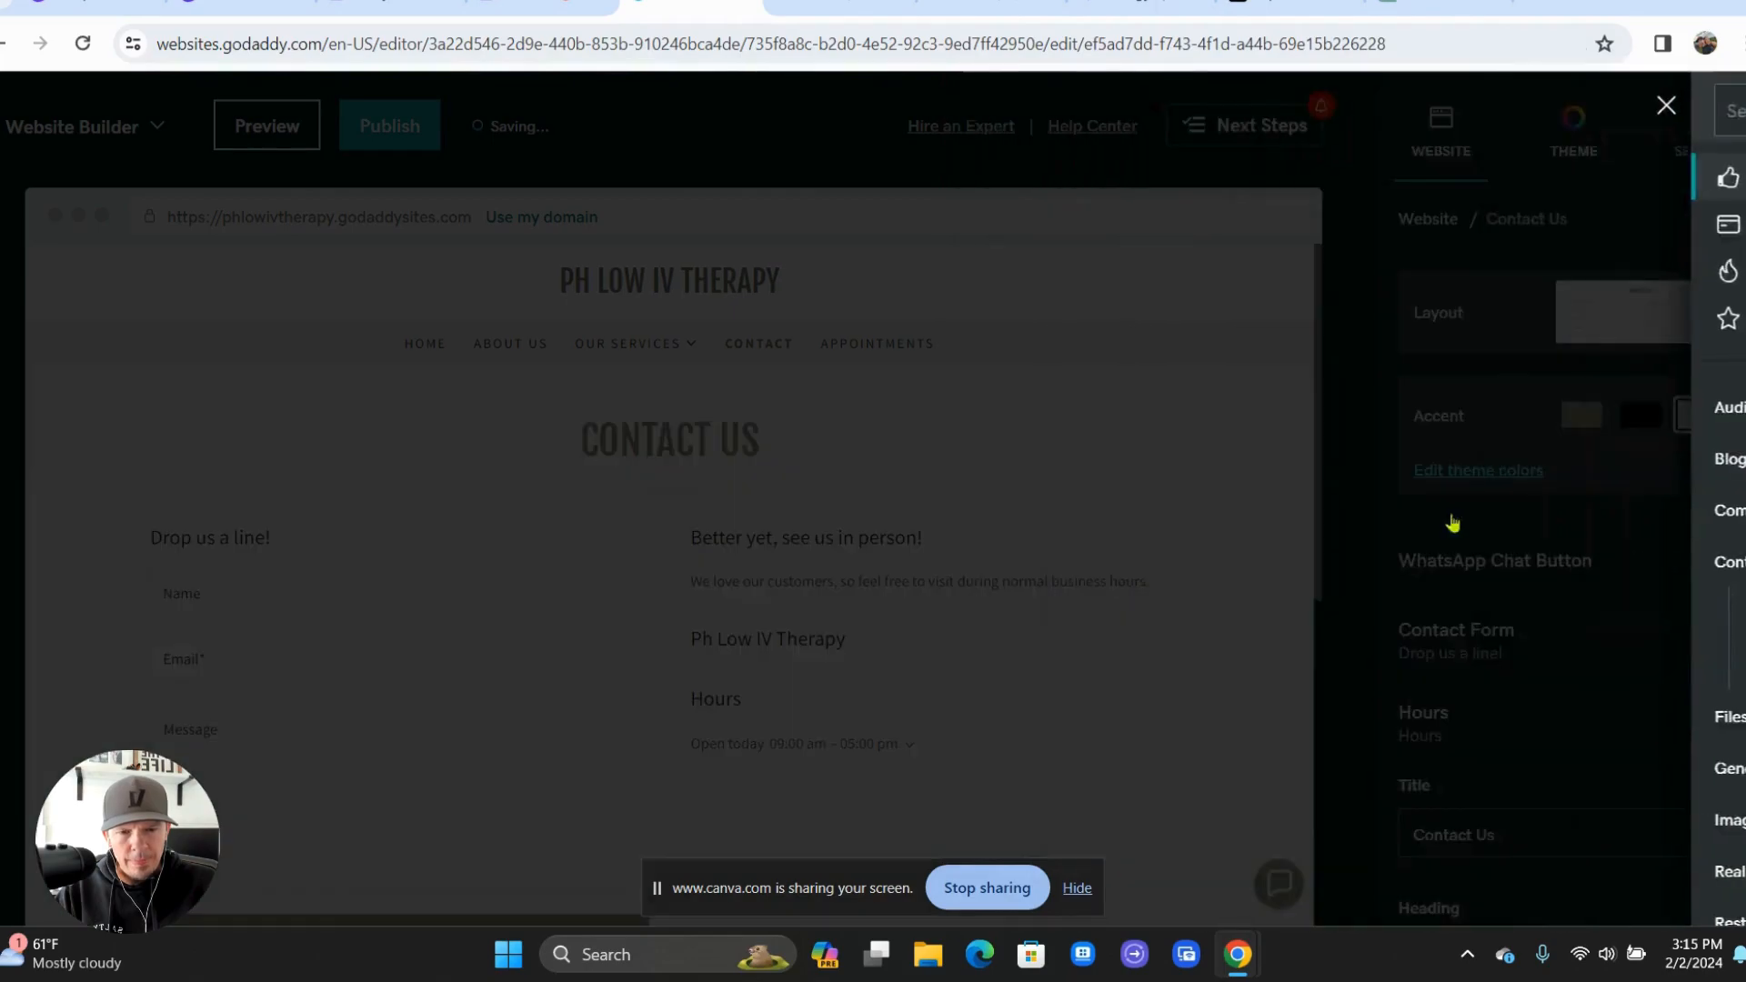
{"action": "scroll", "coordinate": [936, 517], "scroll_direction": "down", "scroll_amount": 2}
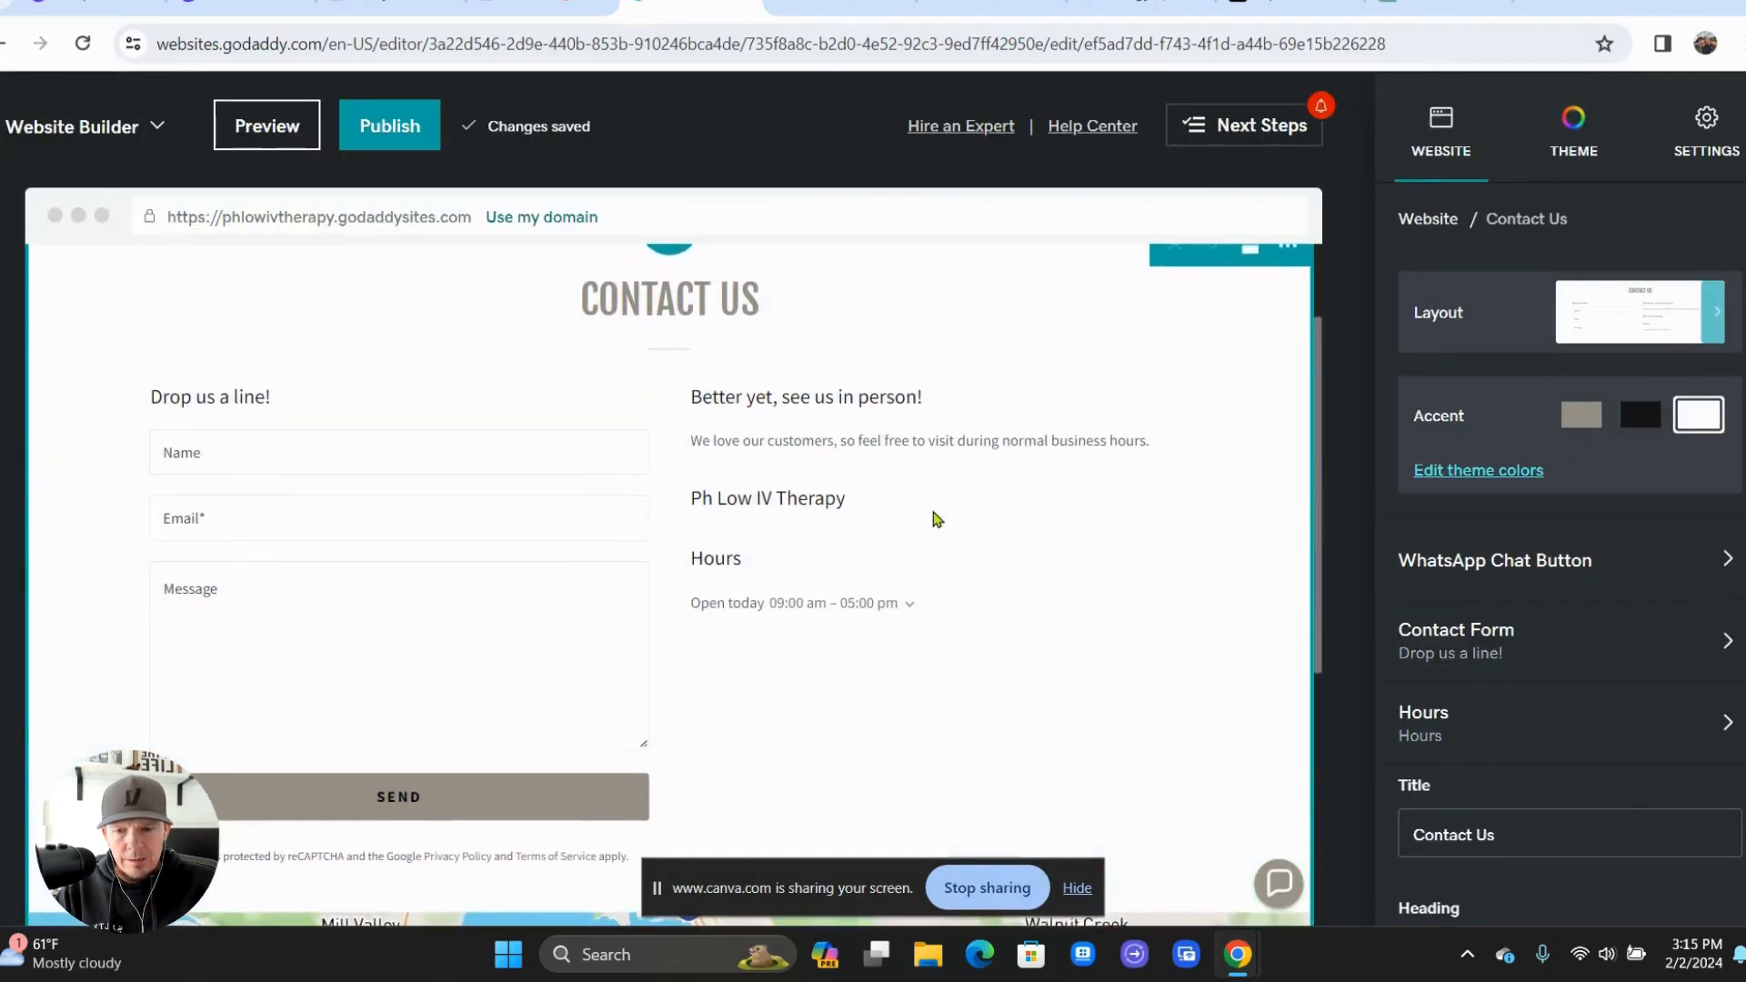
{"action": "scroll", "coordinate": [936, 517], "scroll_direction": "down", "scroll_amount": 2}
{"action": "scroll", "coordinate": [936, 517], "scroll_direction": "up", "scroll_amount": 2}
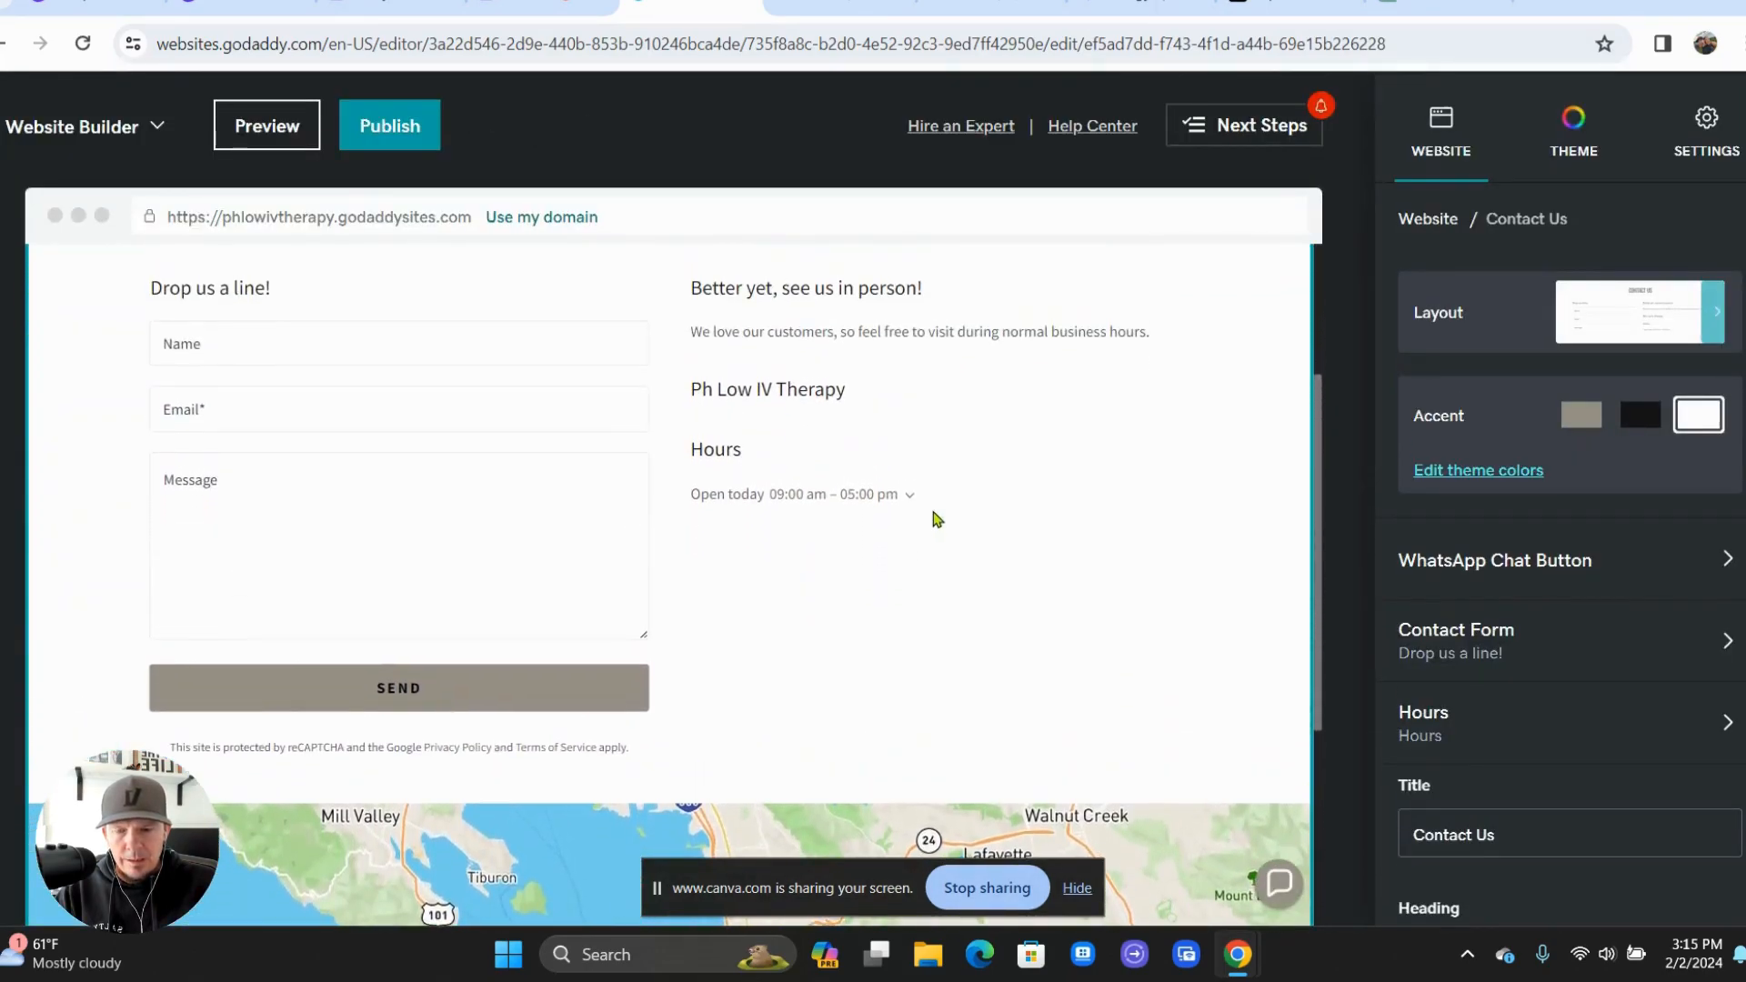
{"action": "scroll", "coordinate": [936, 517], "scroll_direction": "up", "scroll_amount": 1}
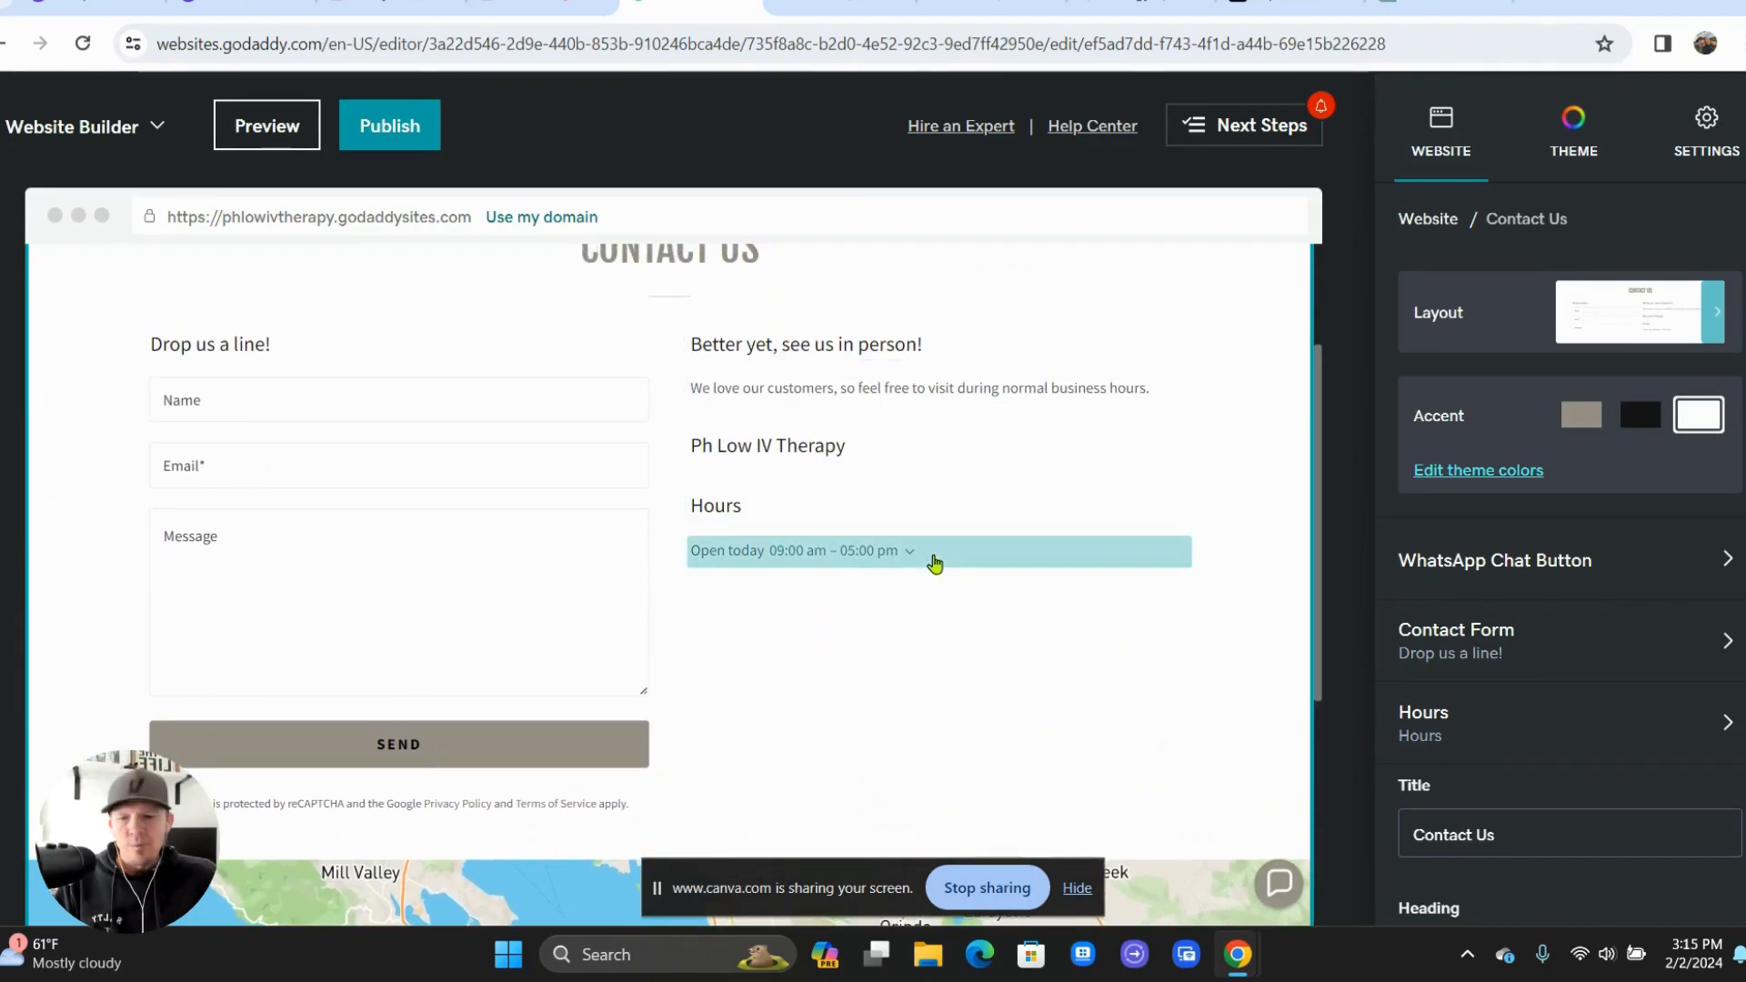
- Examine the business hours settings and the contact form's Email field settings in the Contact Us section
{"action": "left_click", "coordinate": [838, 553]}
{"action": "scroll", "coordinate": [1391, 651], "scroll_direction": "down", "scroll_amount": 3}
{"action": "scroll", "coordinate": [1391, 651], "scroll_direction": "down", "scroll_amount": 3}
{"action": "scroll", "coordinate": [1391, 651], "scroll_direction": "up", "scroll_amount": 6}
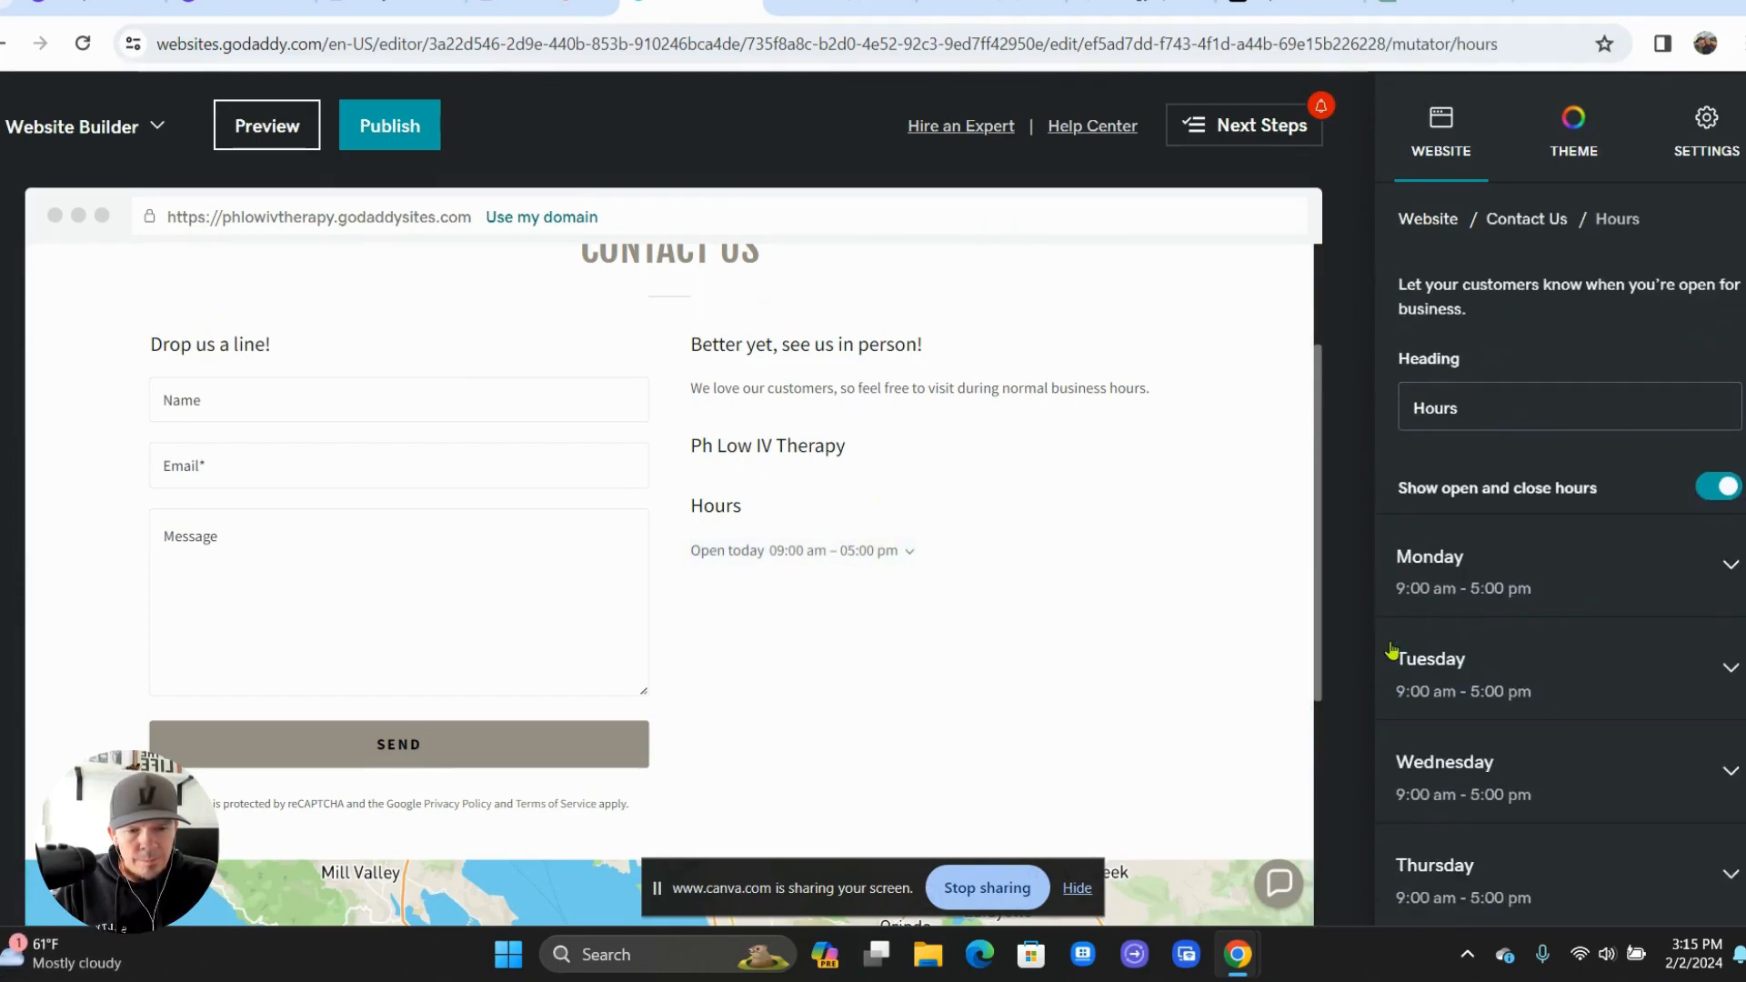
{"action": "left_click", "coordinate": [614, 462]}
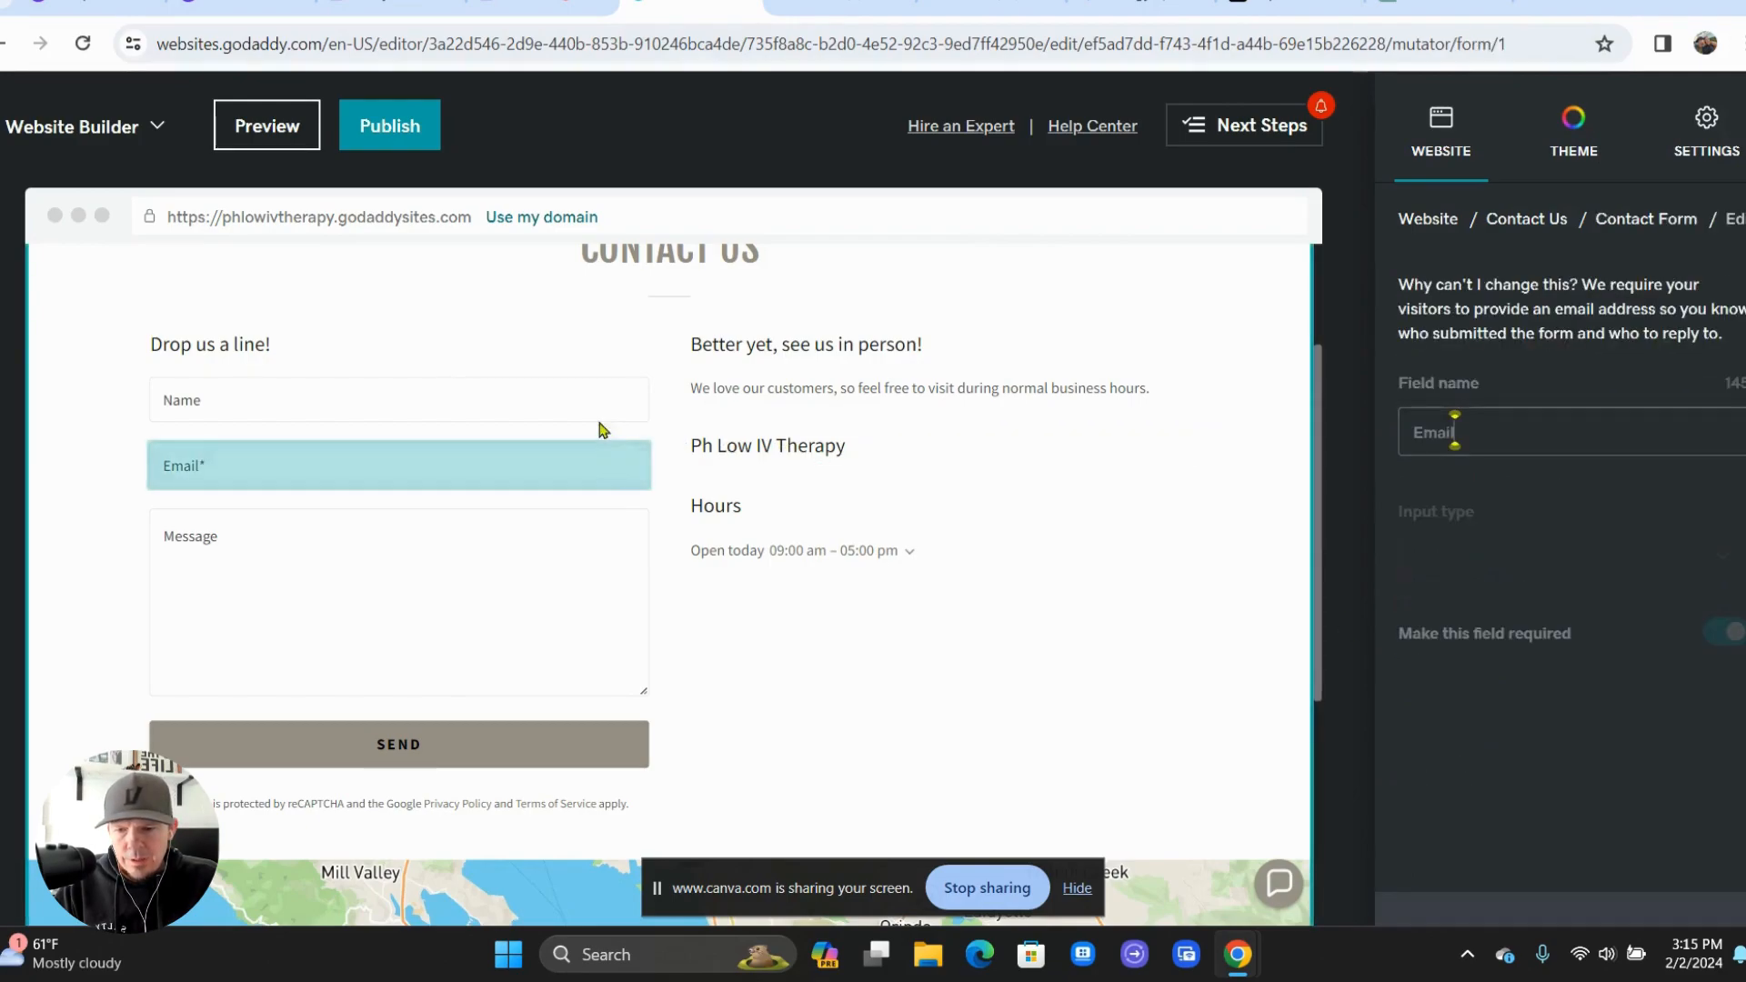
{"action": "left_click", "coordinate": [566, 367]}
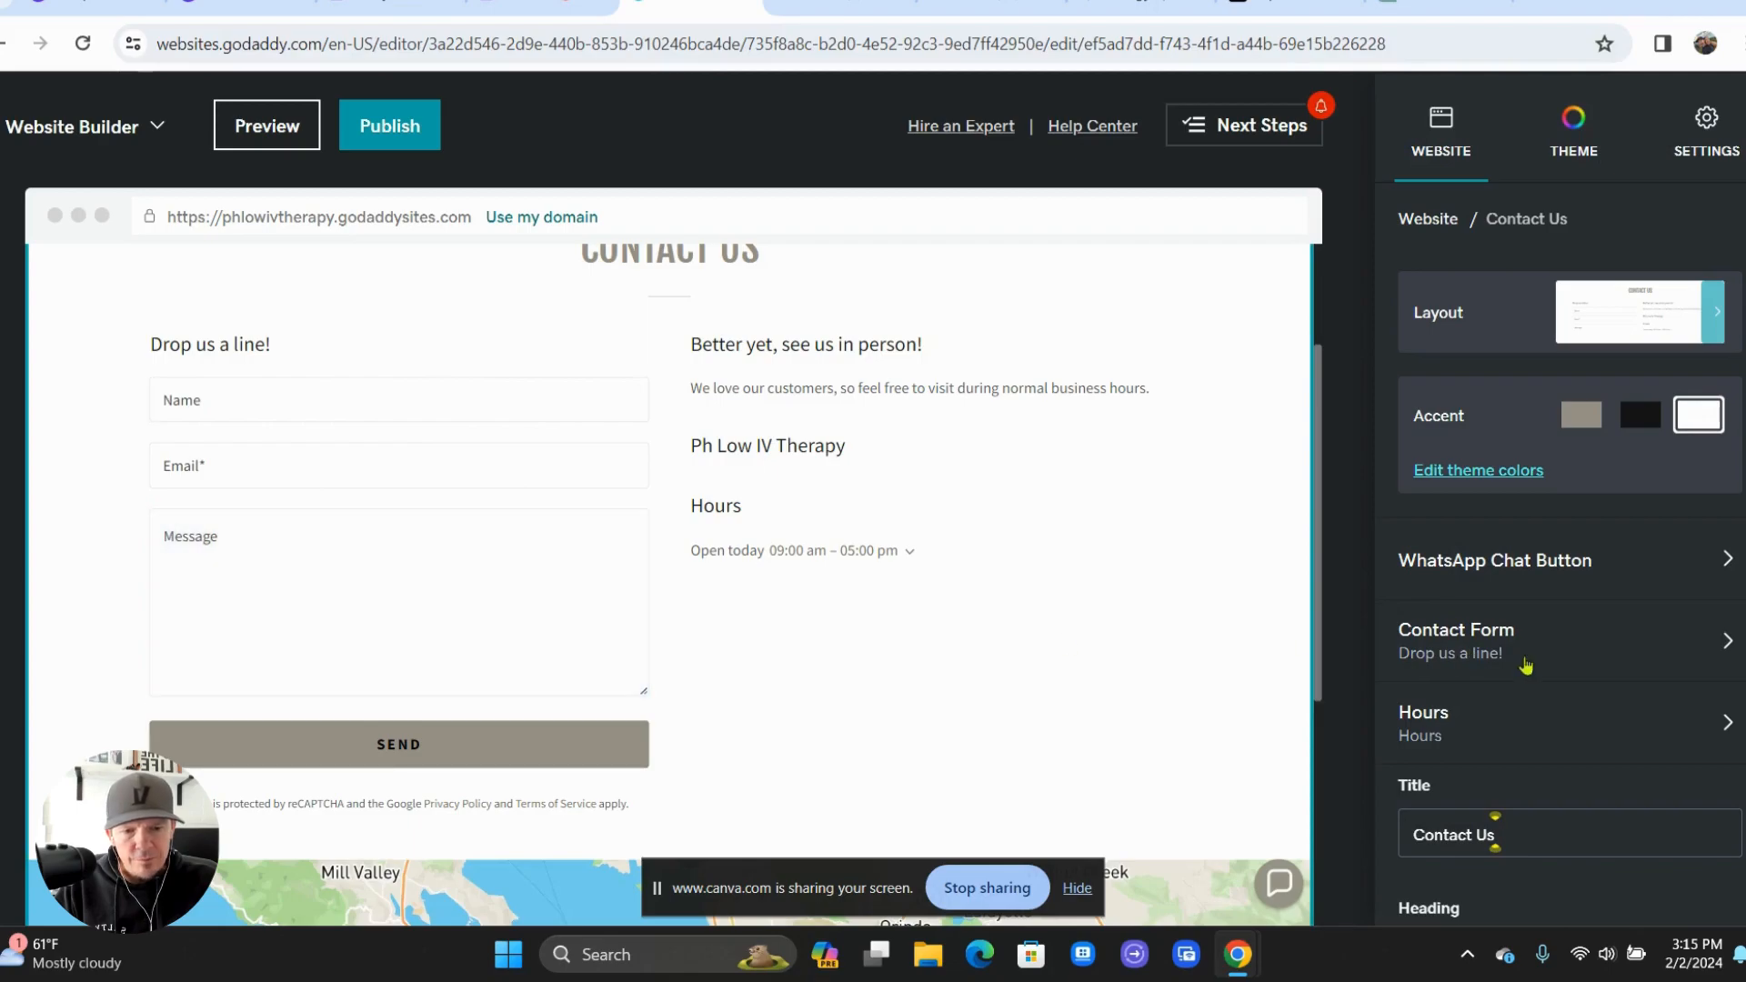
- Open the Contact Form settings of the Contact Us section and go to the Send Message To field
{"action": "scroll", "coordinate": [1560, 672], "scroll_direction": "down", "scroll_amount": 1}
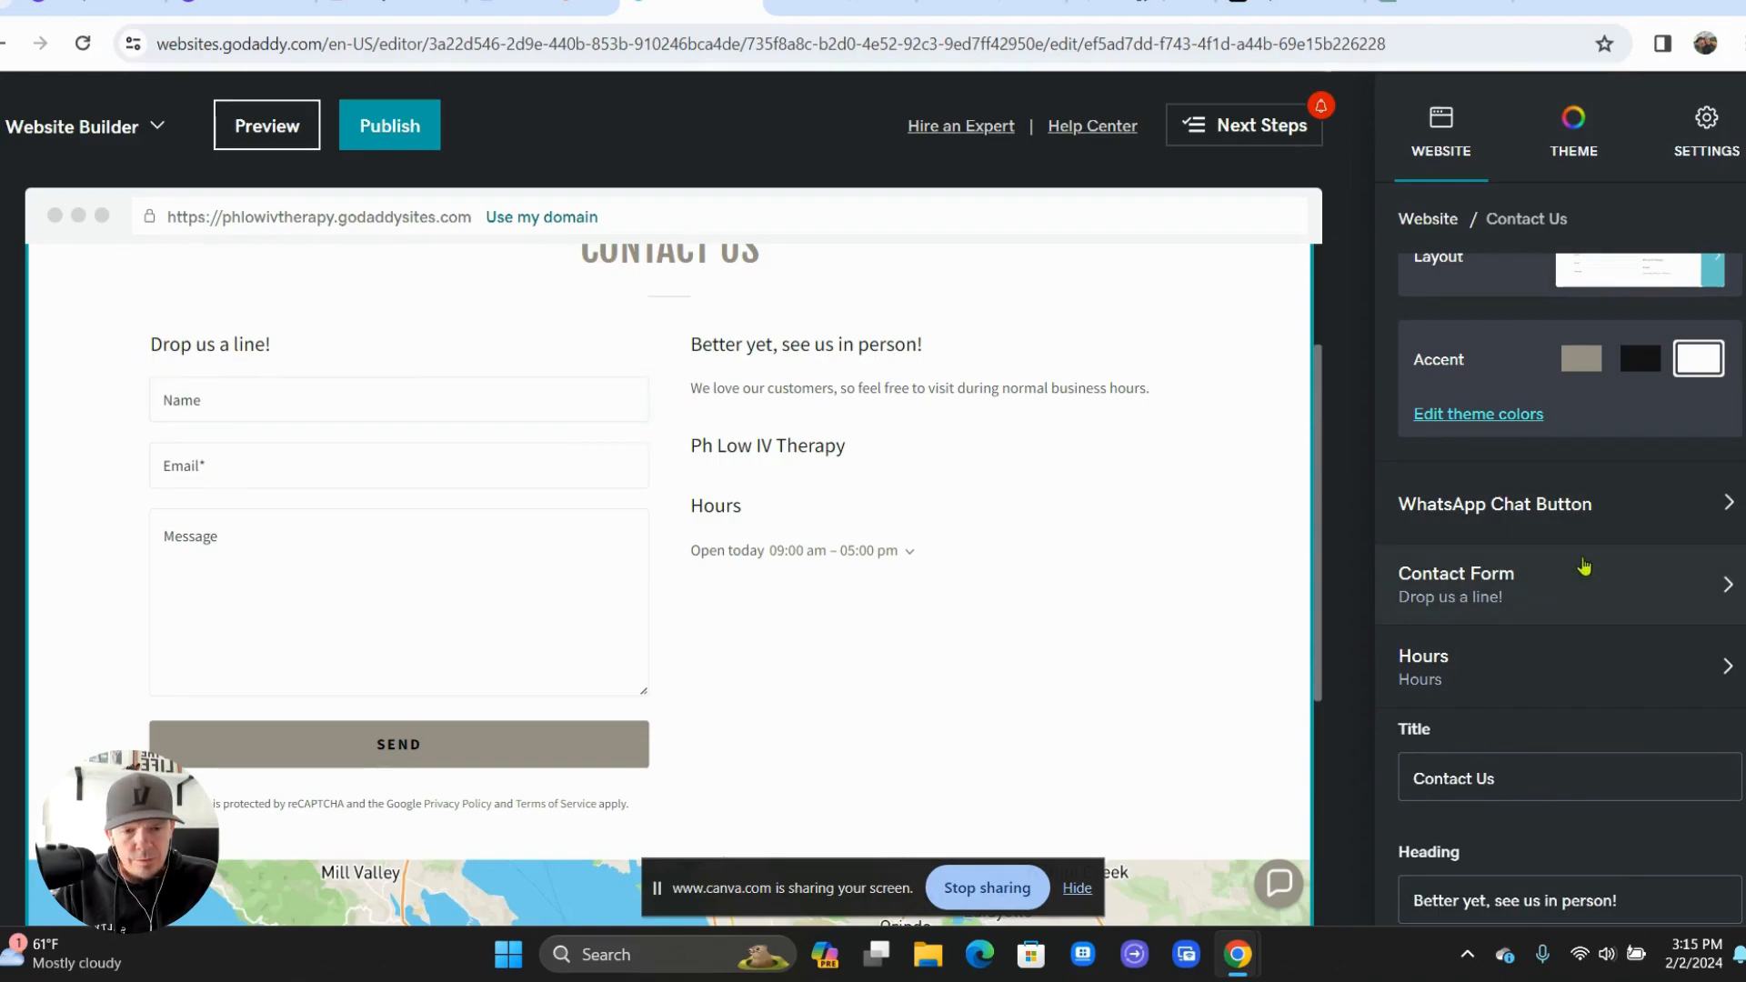
{"action": "scroll", "coordinate": [1583, 591], "scroll_direction": "down", "scroll_amount": 1}
{"action": "left_click", "coordinate": [1583, 538]}
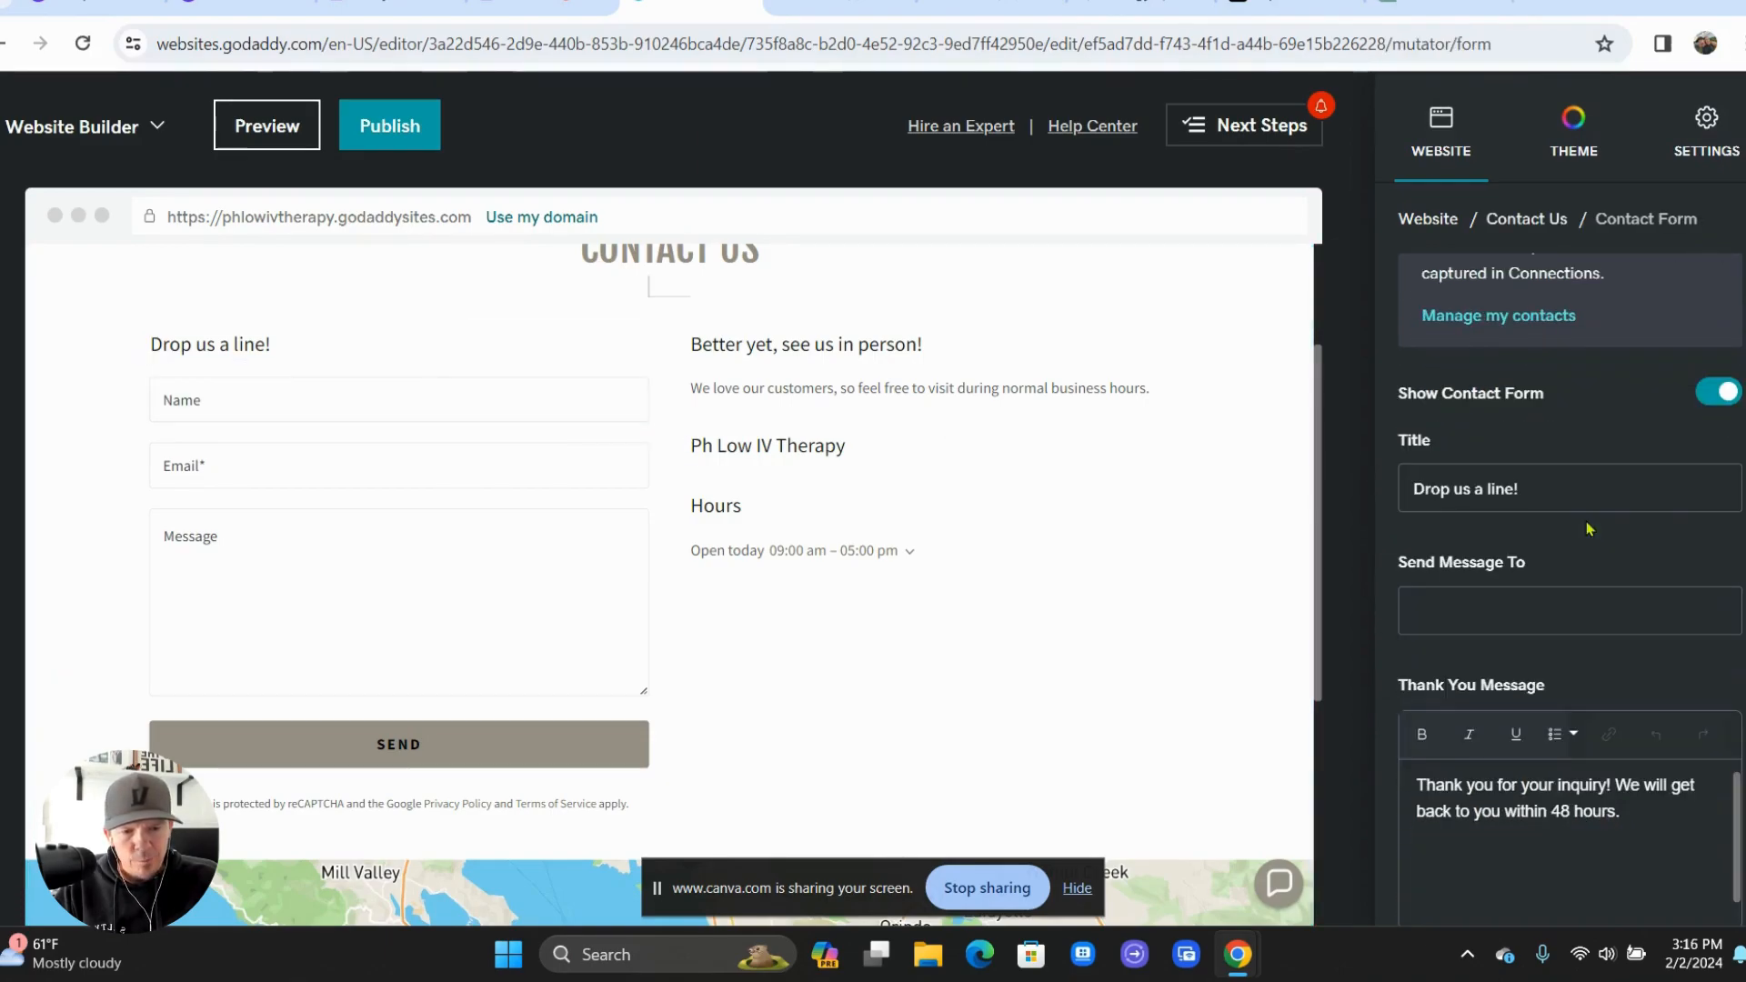
{"action": "scroll", "coordinate": [1543, 549], "scroll_direction": "down", "scroll_amount": 1}
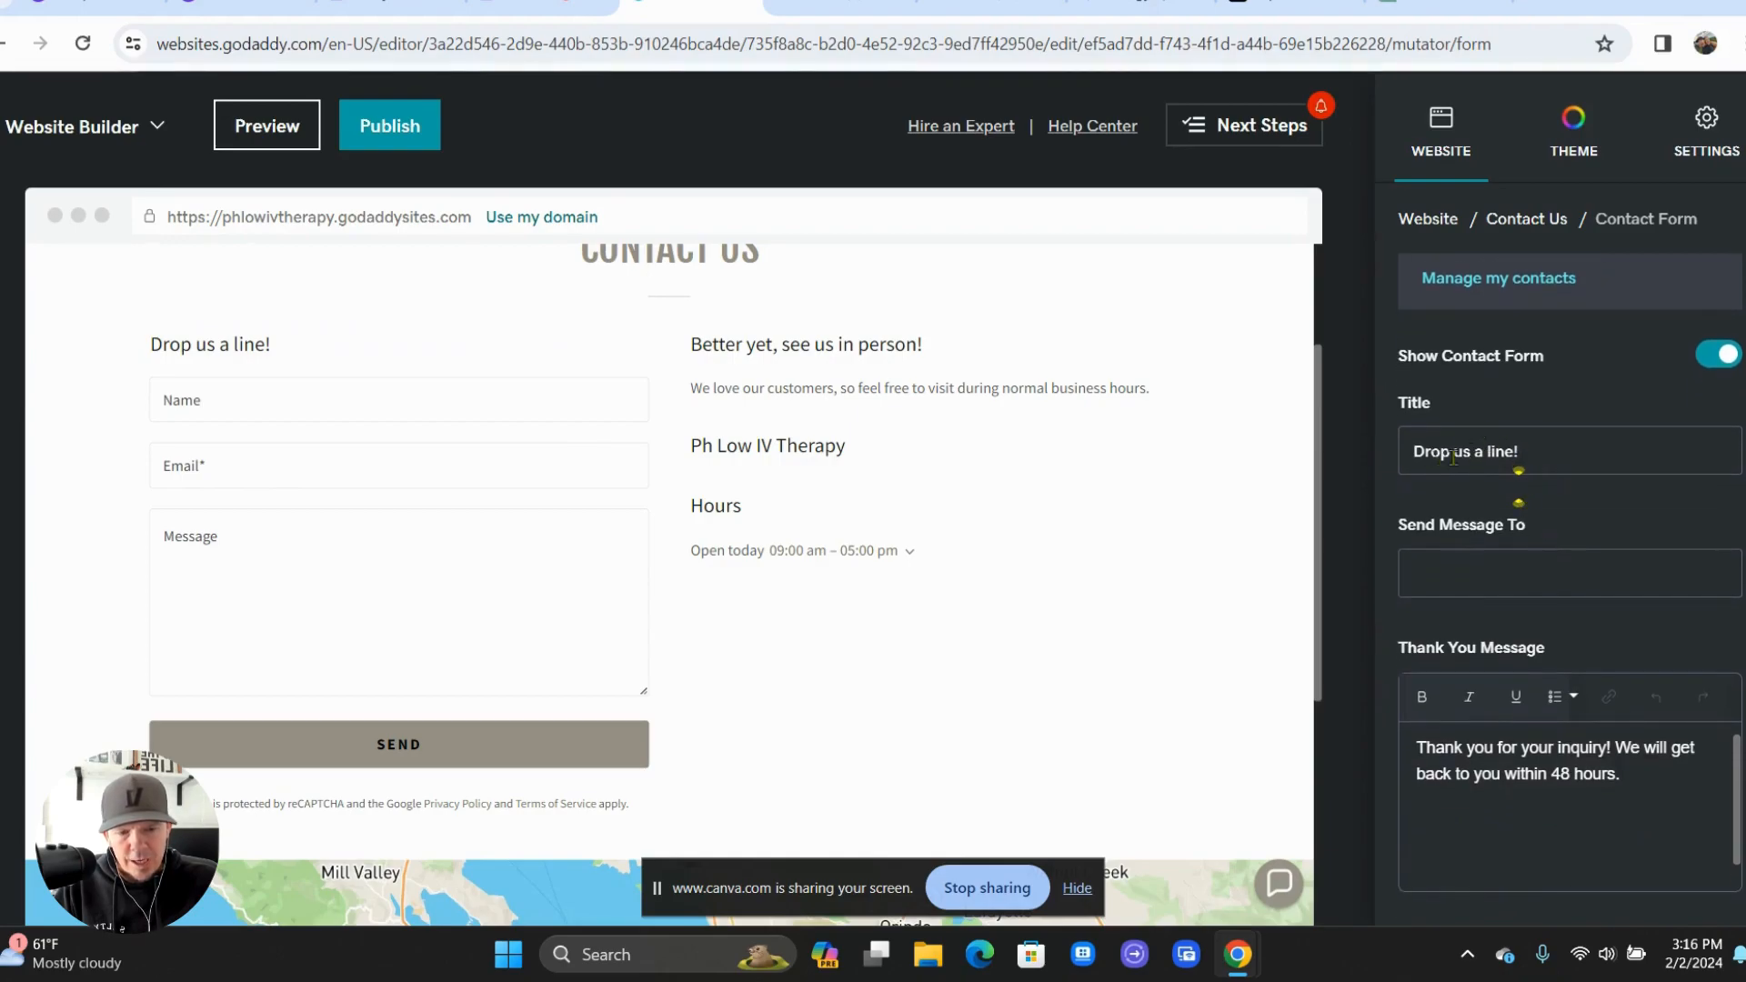
{"action": "scroll", "coordinate": [1517, 464], "scroll_direction": "down", "scroll_amount": 1}
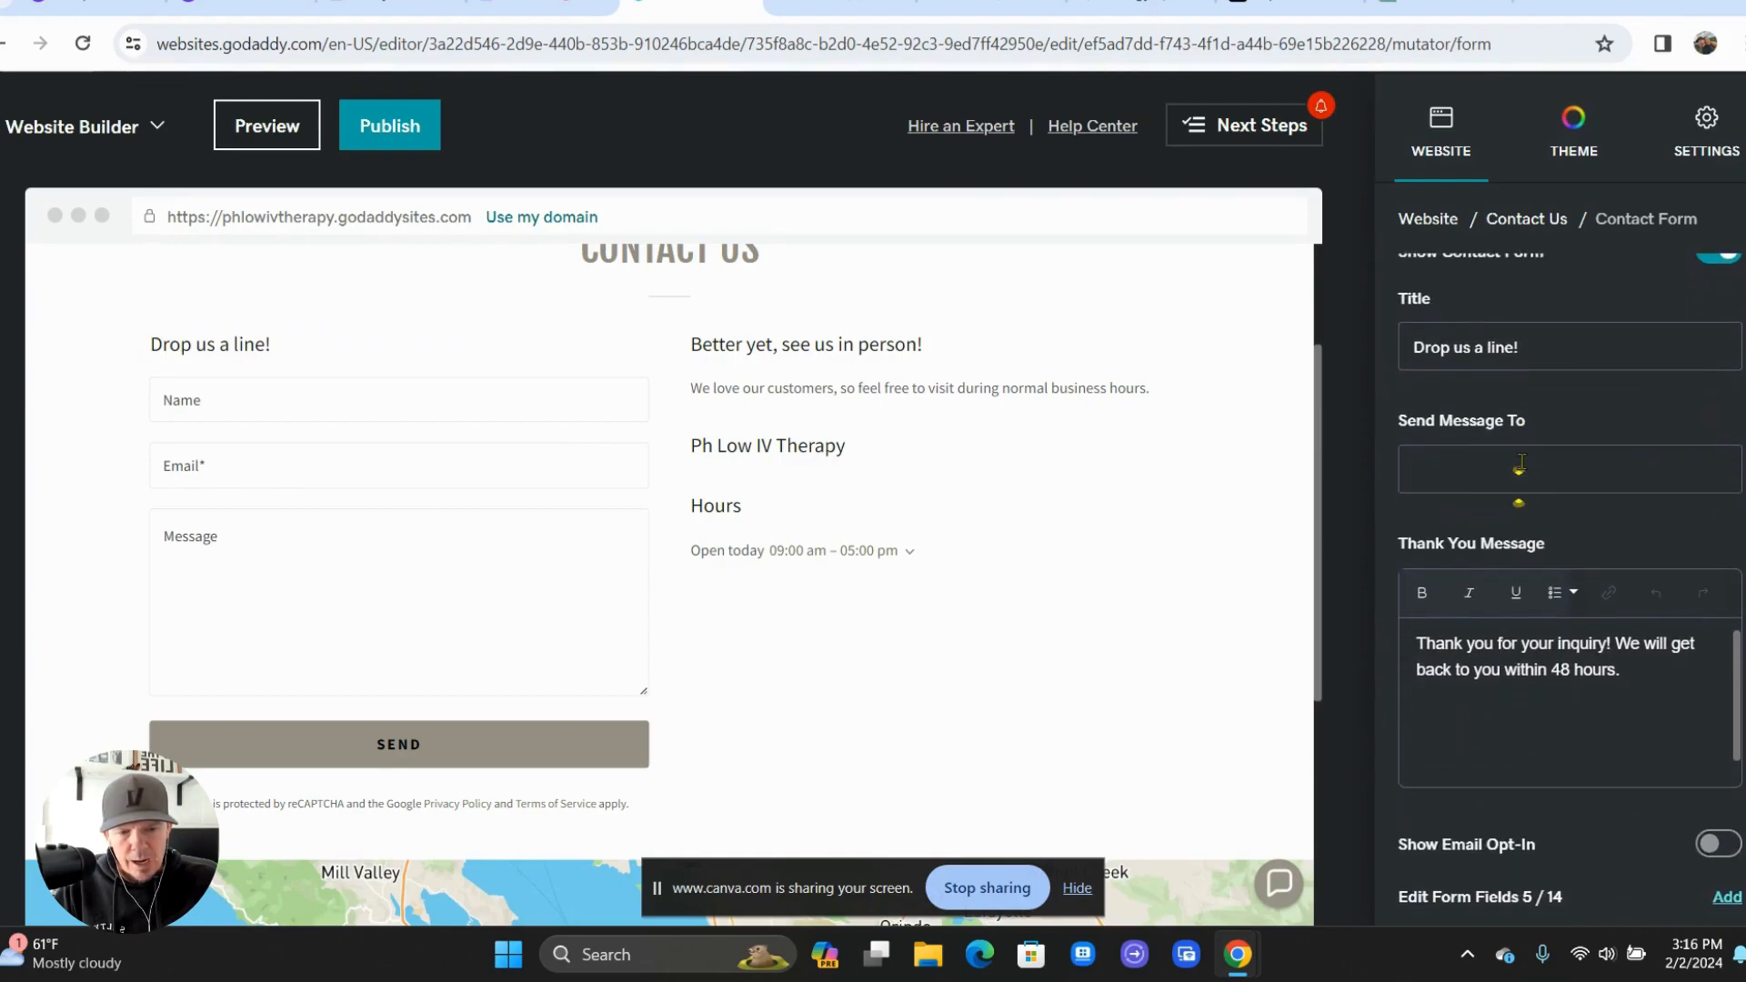
{"action": "left_click", "coordinate": [1443, 459]}
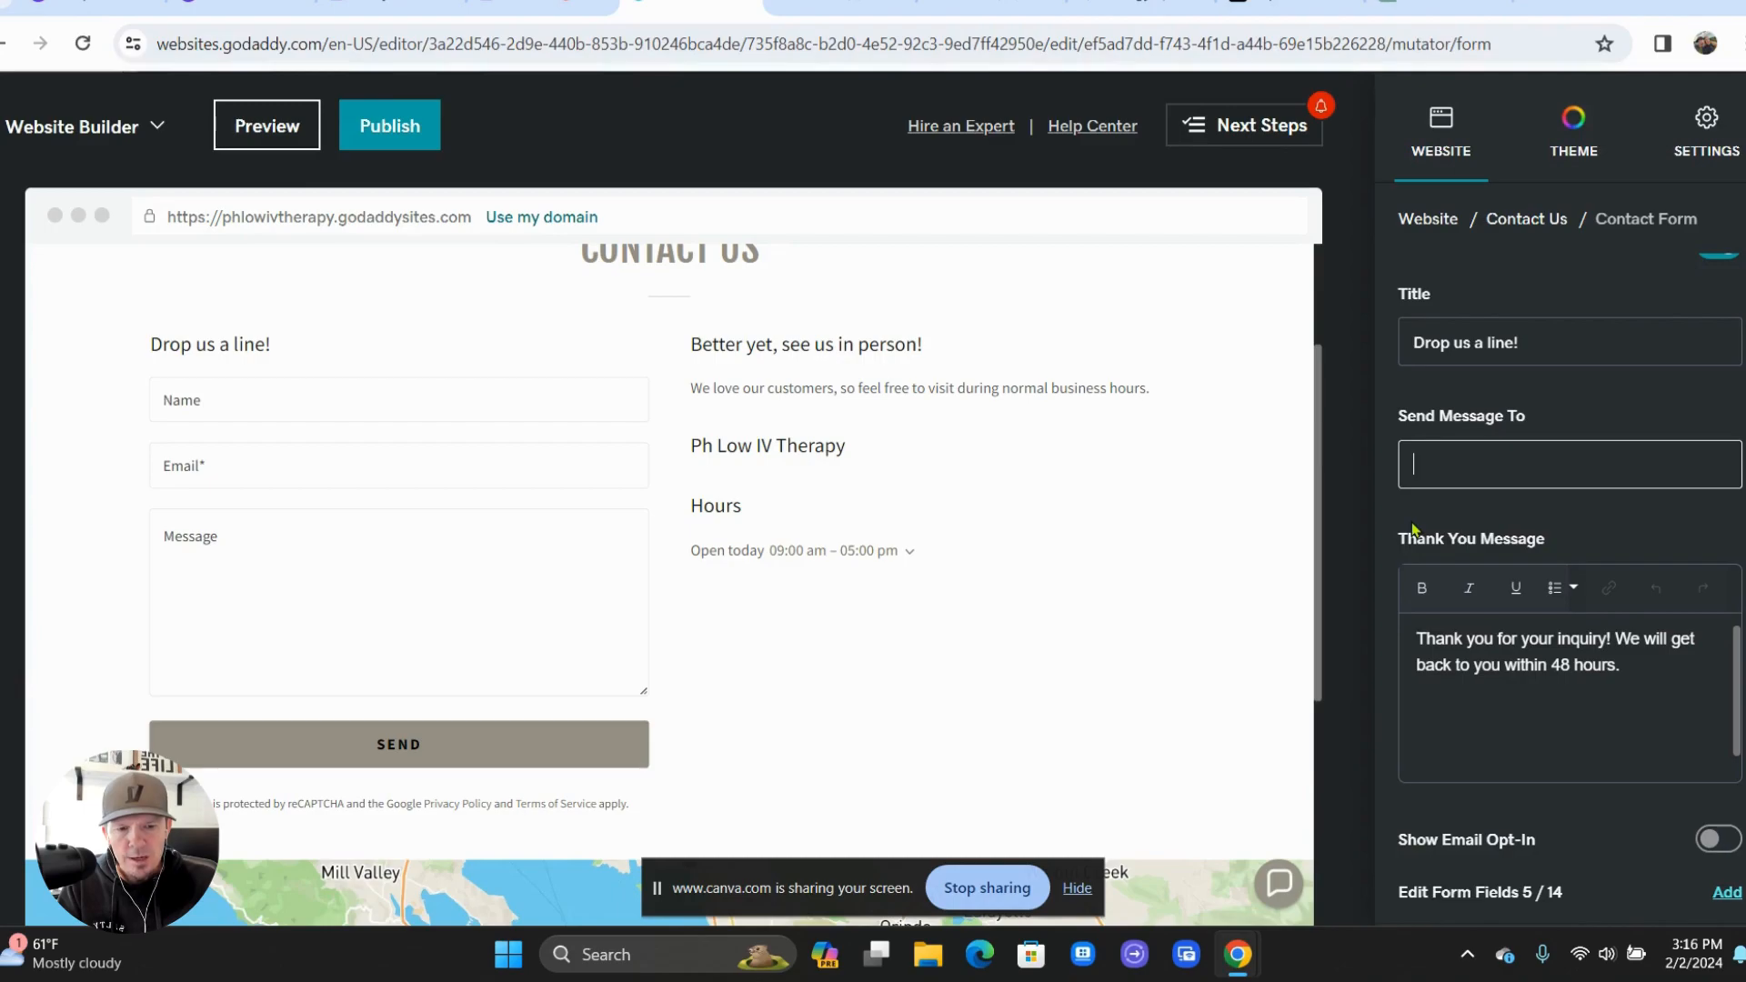
- Append "Book an appointment now." to the end of the contact form's Thank You Message
{"action": "scroll", "coordinate": [1414, 530], "scroll_direction": "down", "scroll_amount": 2}
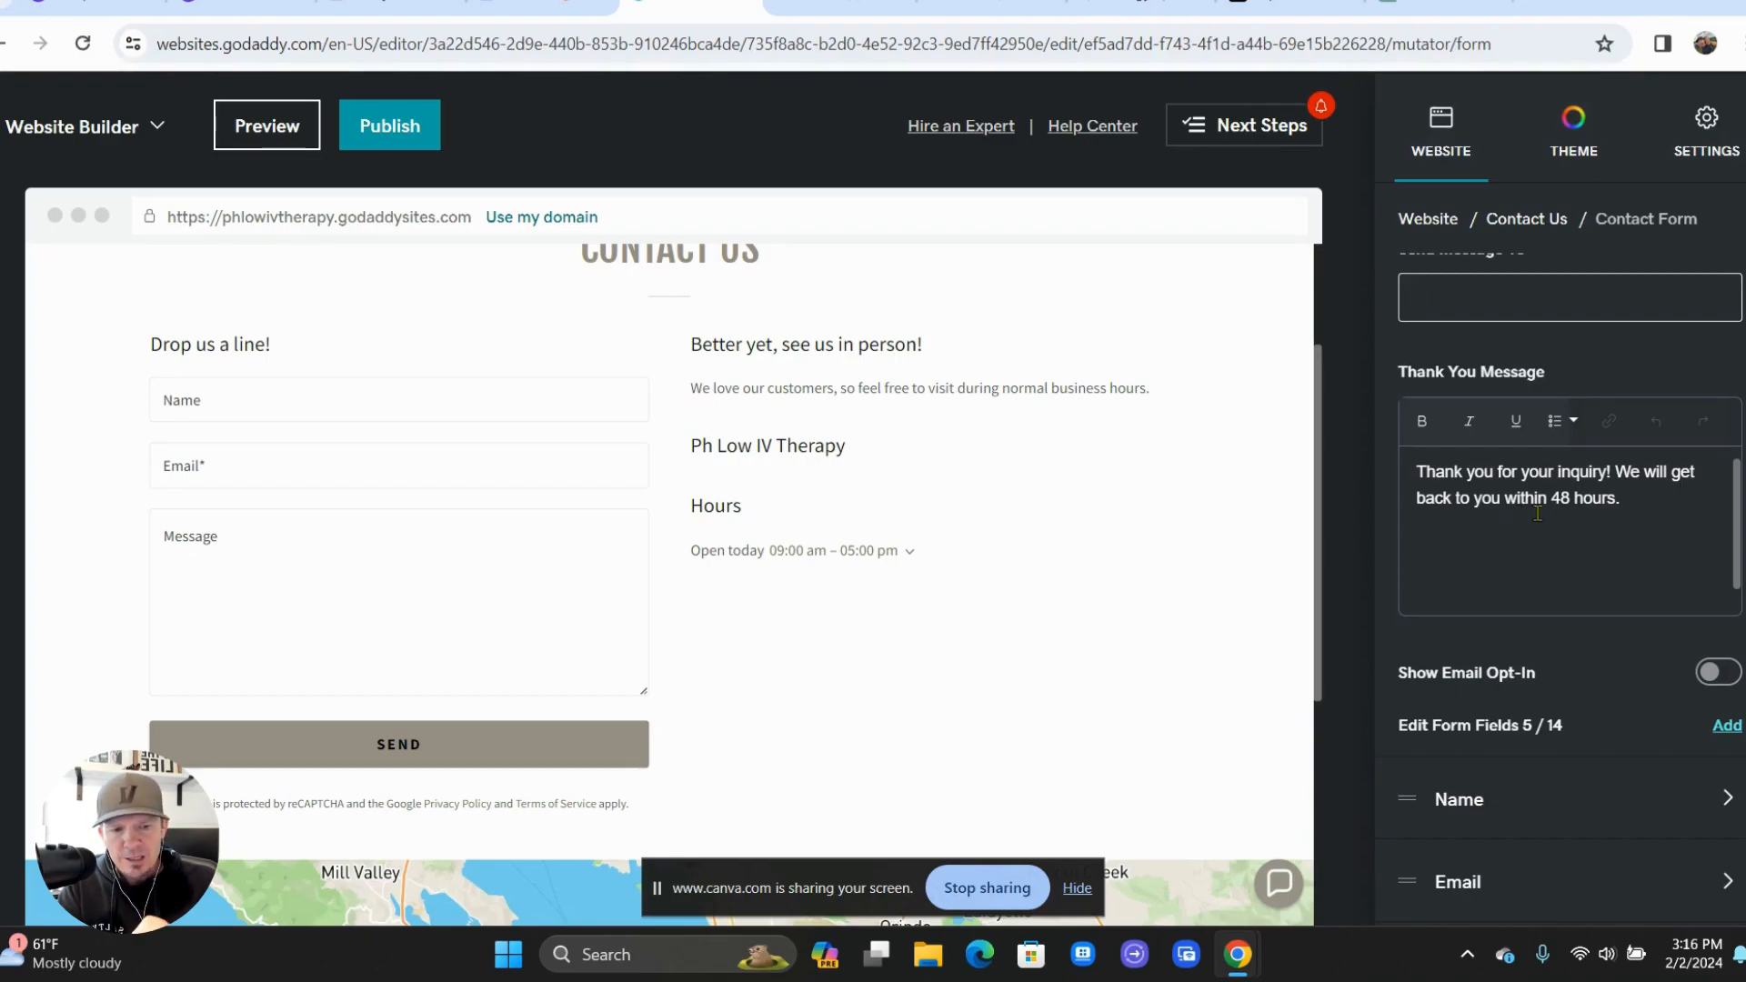
{"action": "left_click", "coordinate": [1659, 505]}
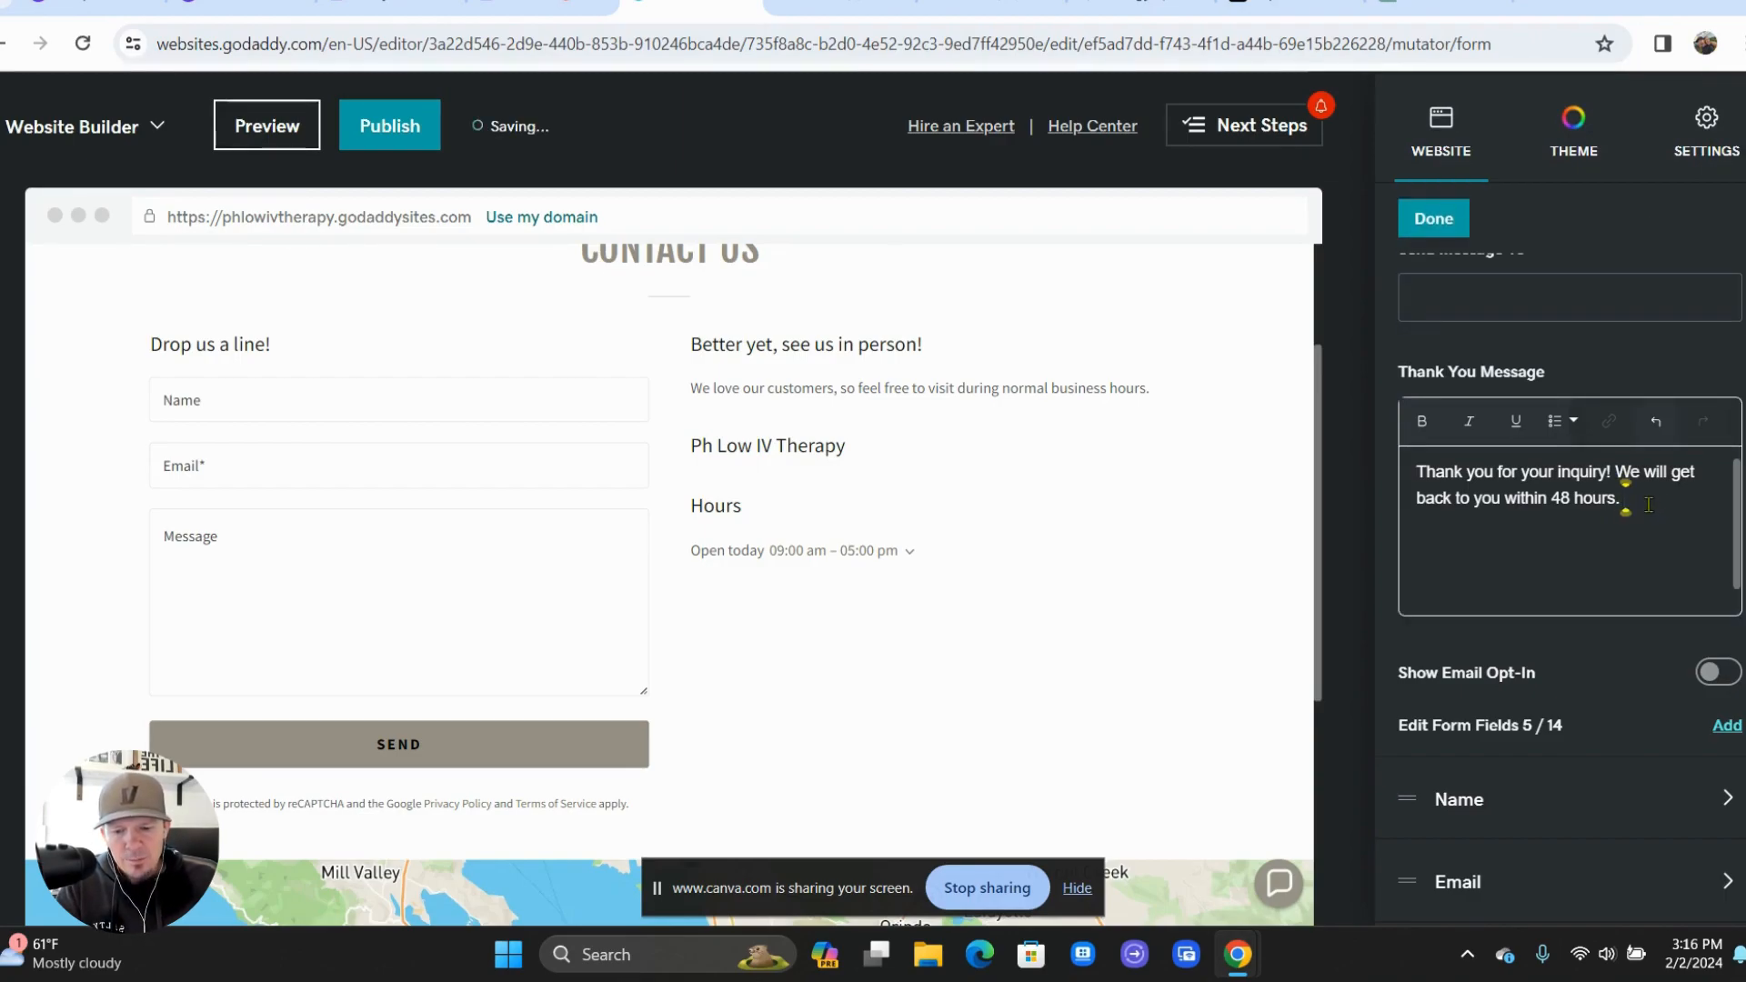
{"action": "type", "text": "Book"}
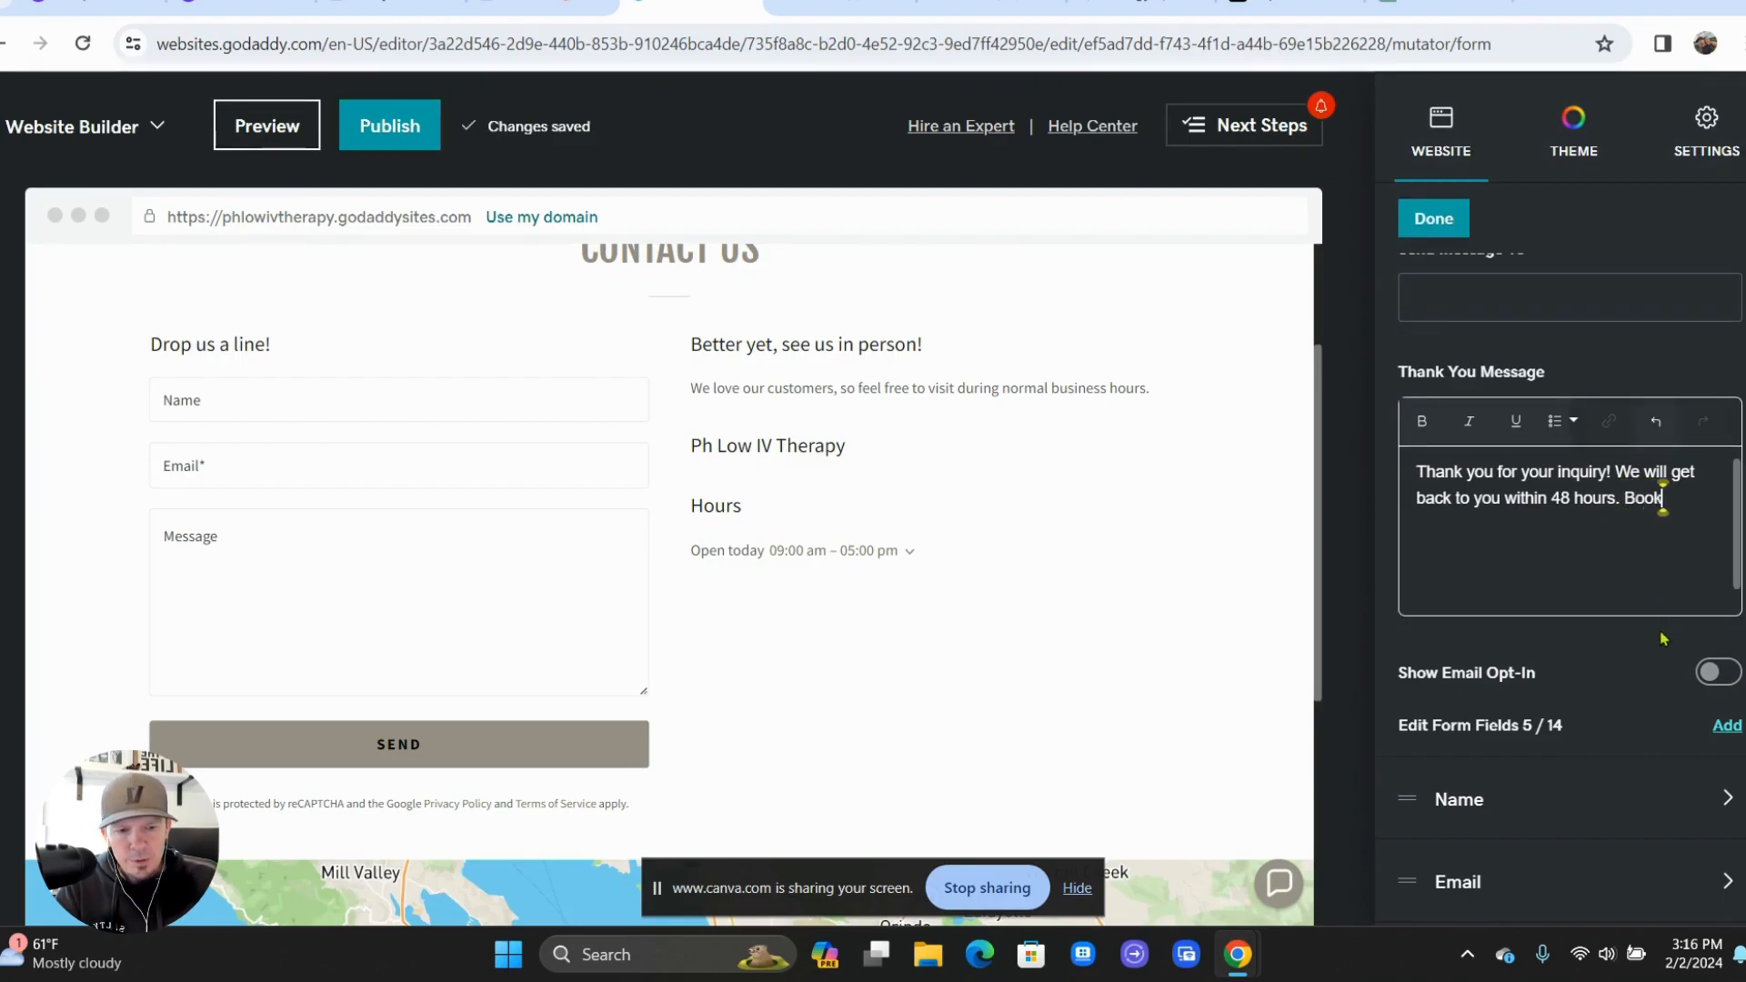
{"action": "type", "text": " an appoi"}
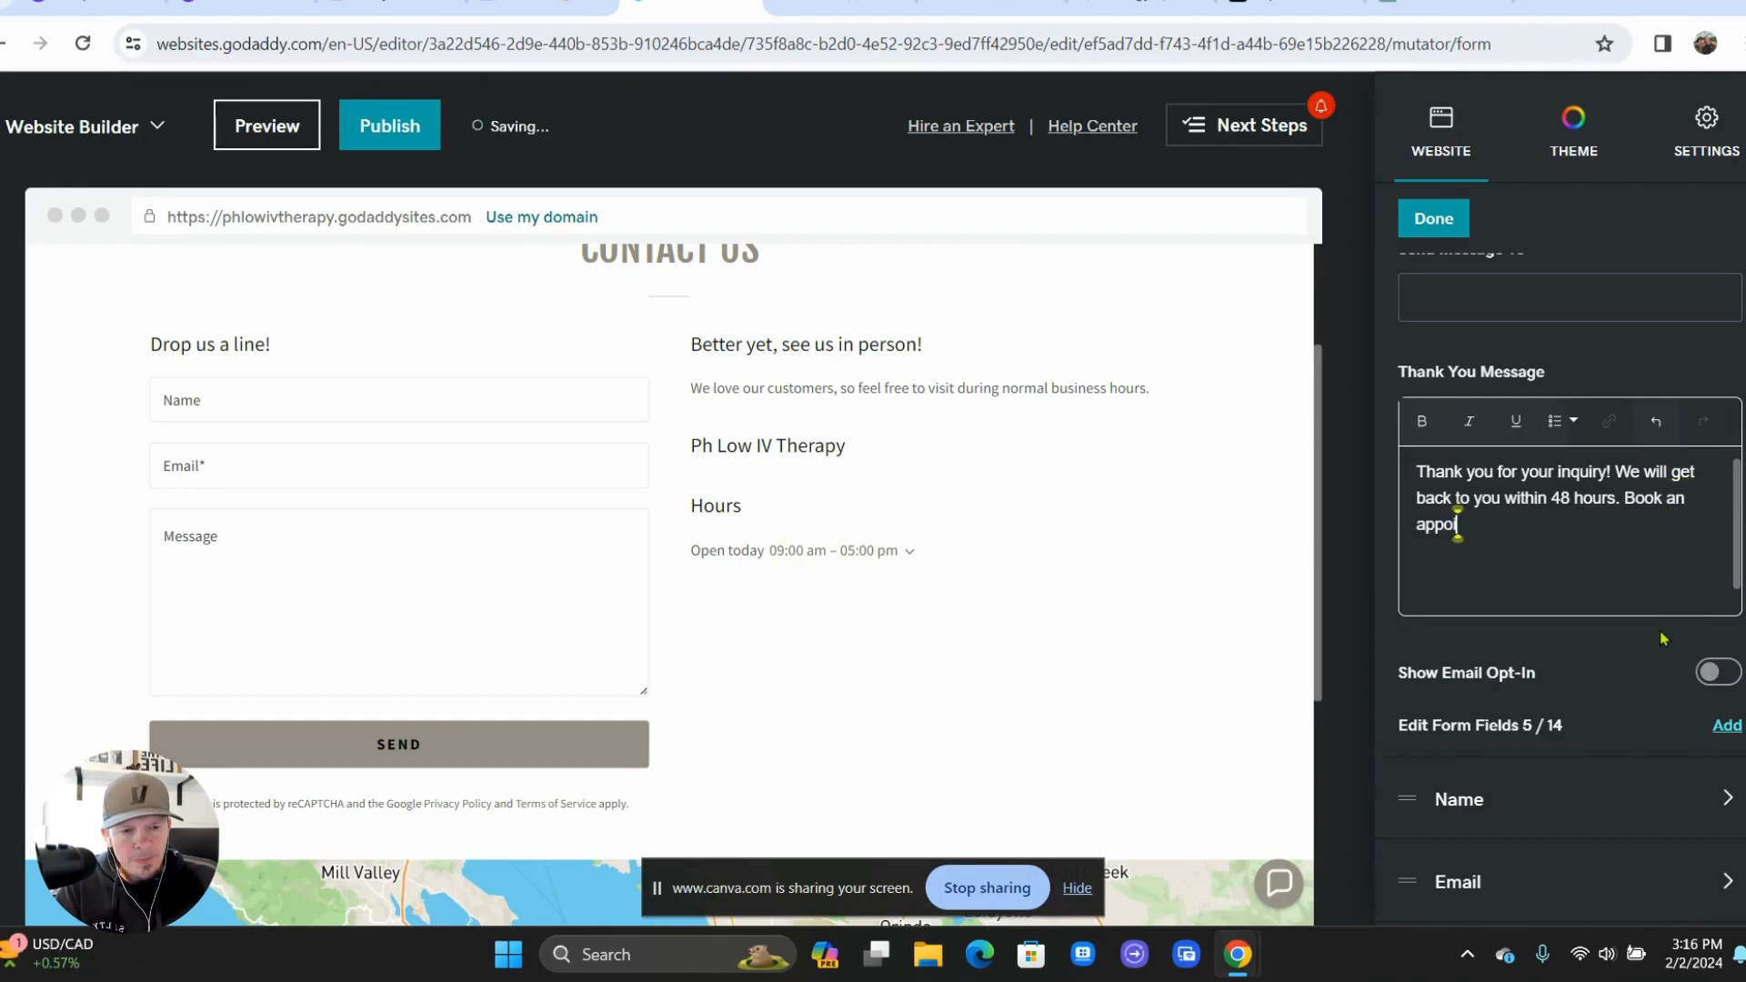
{"action": "type", "text": "ntment n"}
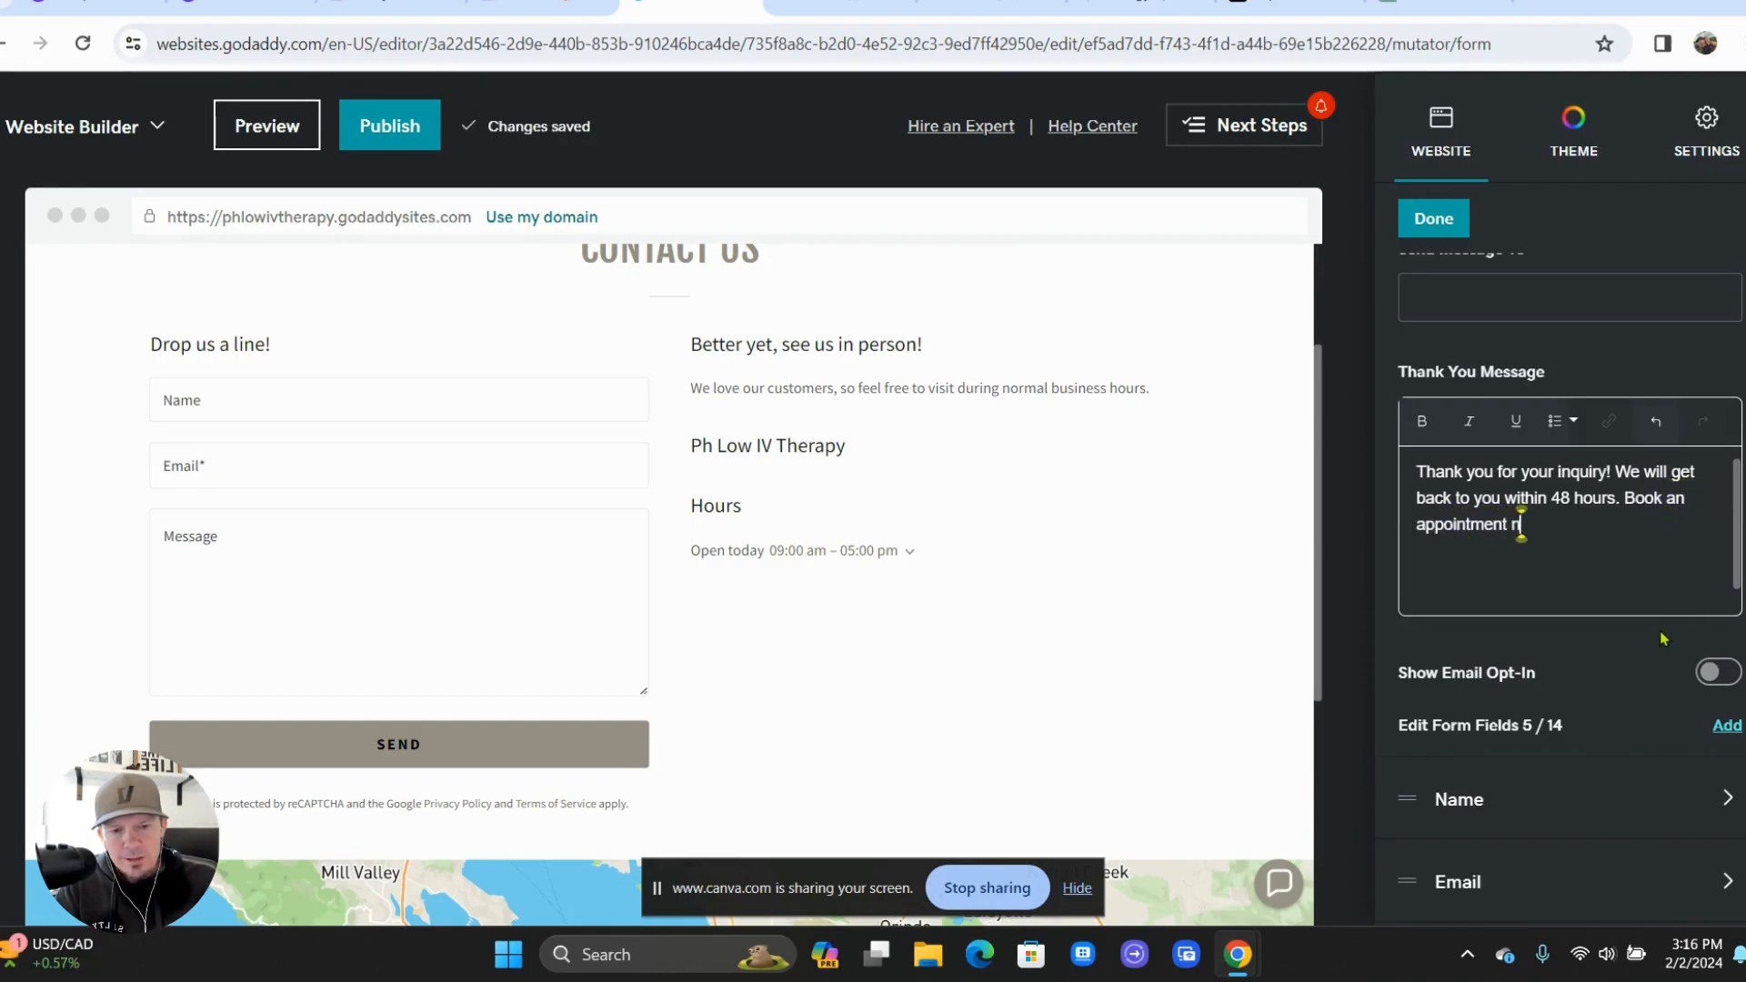
{"action": "type", "text": "ow."}
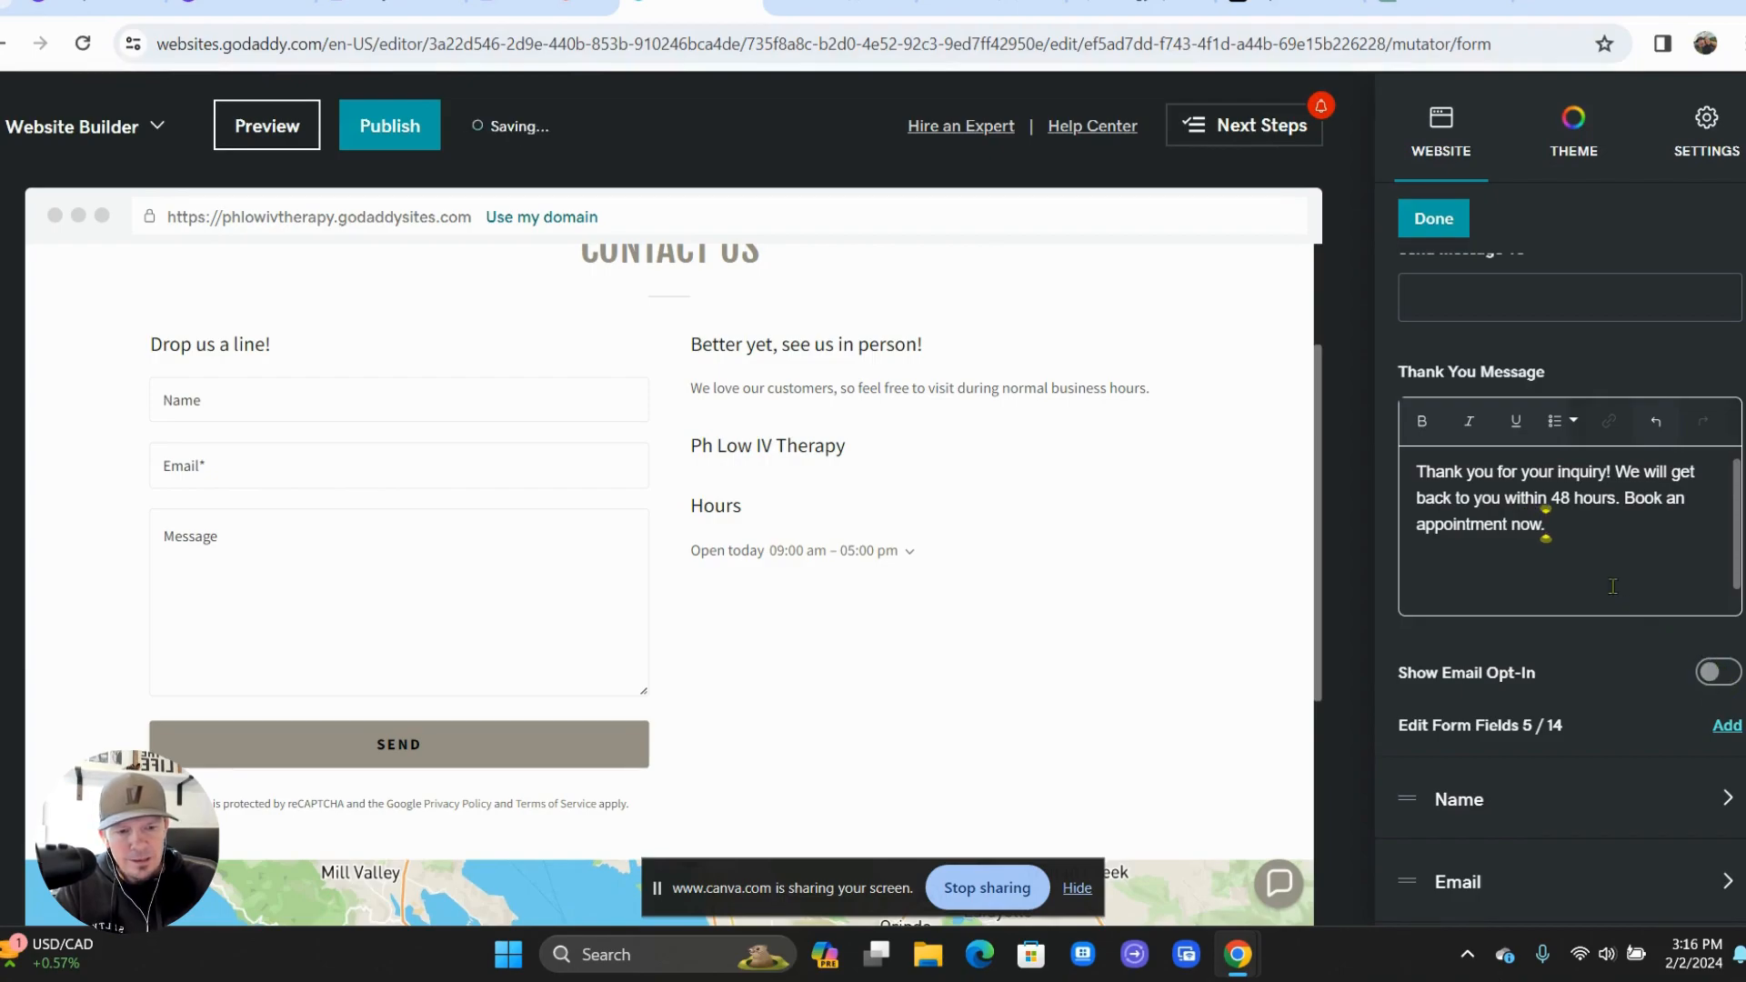
- Link the text "Book an appointment now." in the Thank You Message to the top of the Appointments page
{"action": "left_click_drag", "start_coordinate": [1586, 536], "coordinate": [1624, 498]}
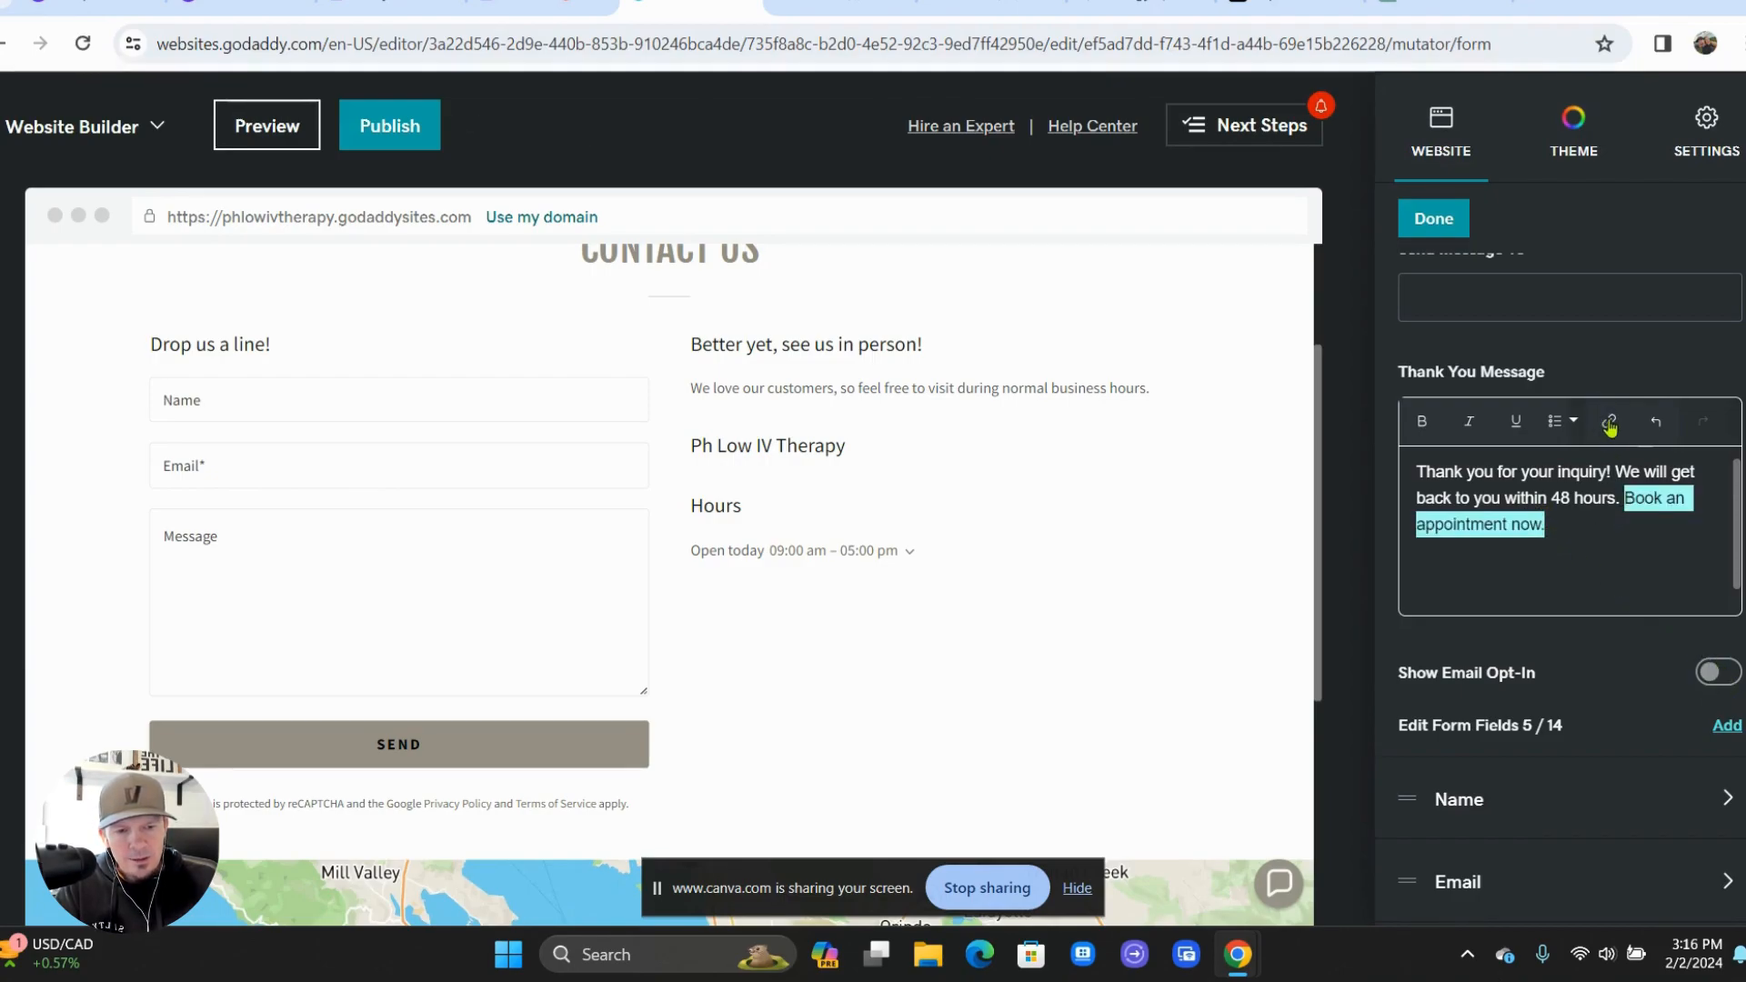
{"action": "left_click", "coordinate": [1608, 424]}
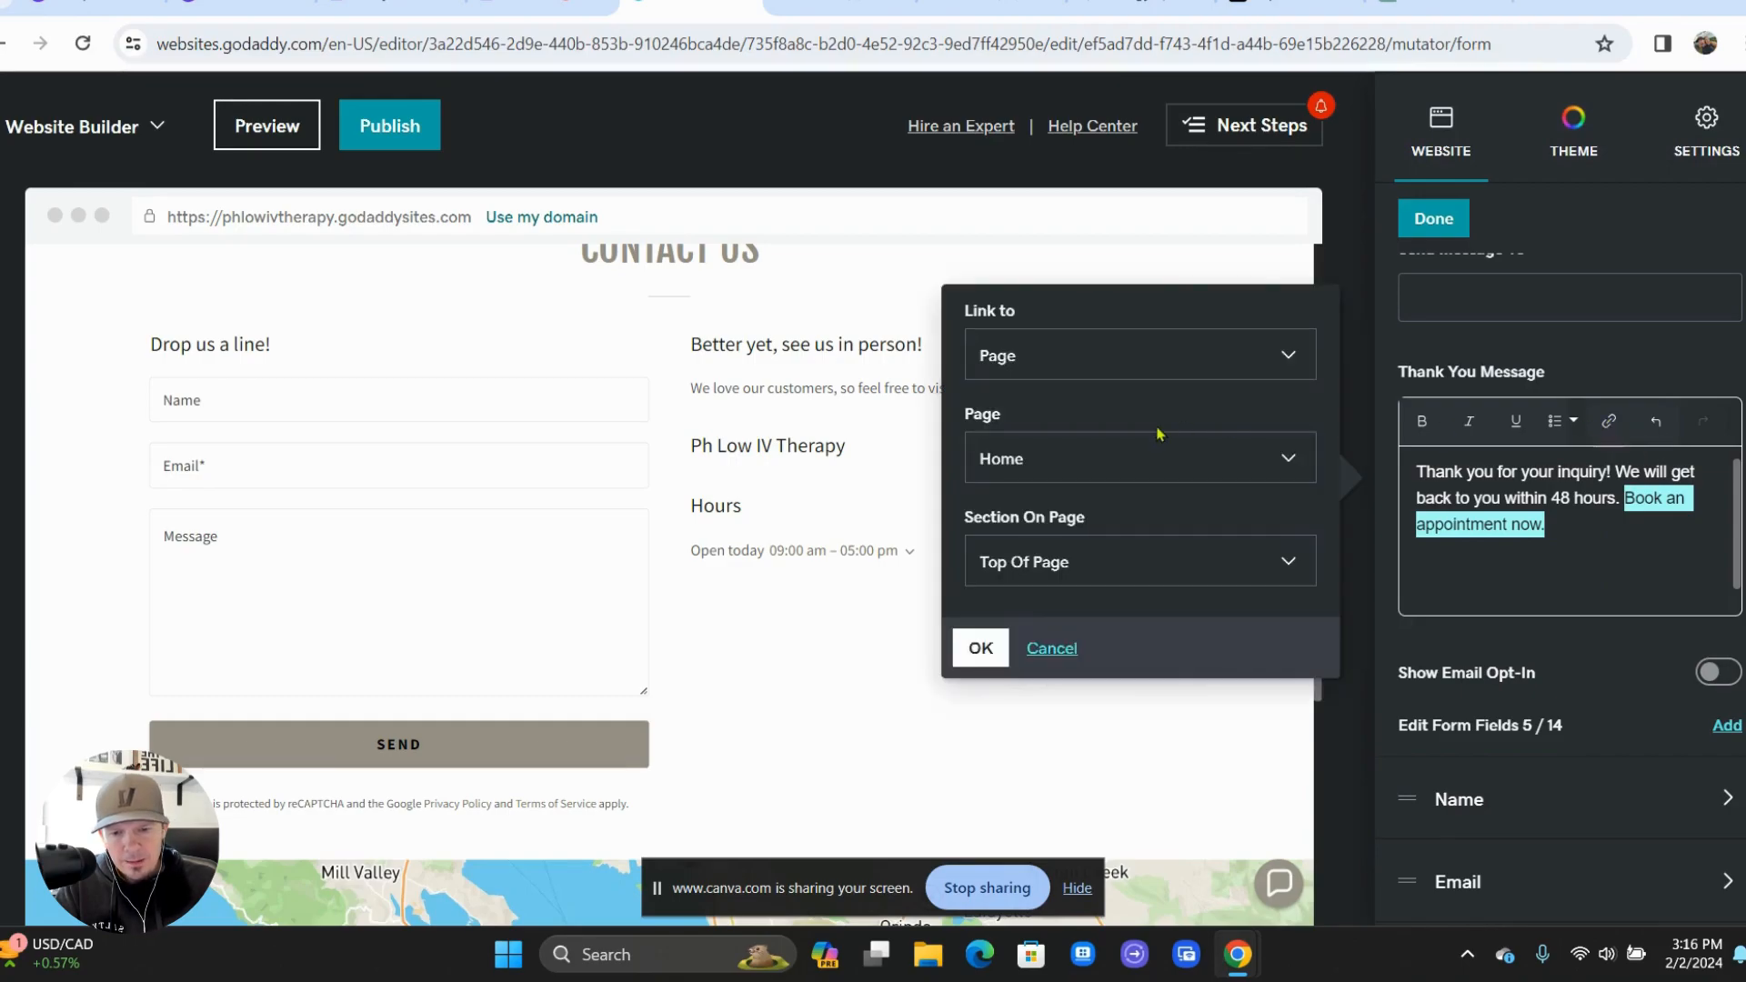
{"action": "left_click", "coordinate": [1158, 457]}
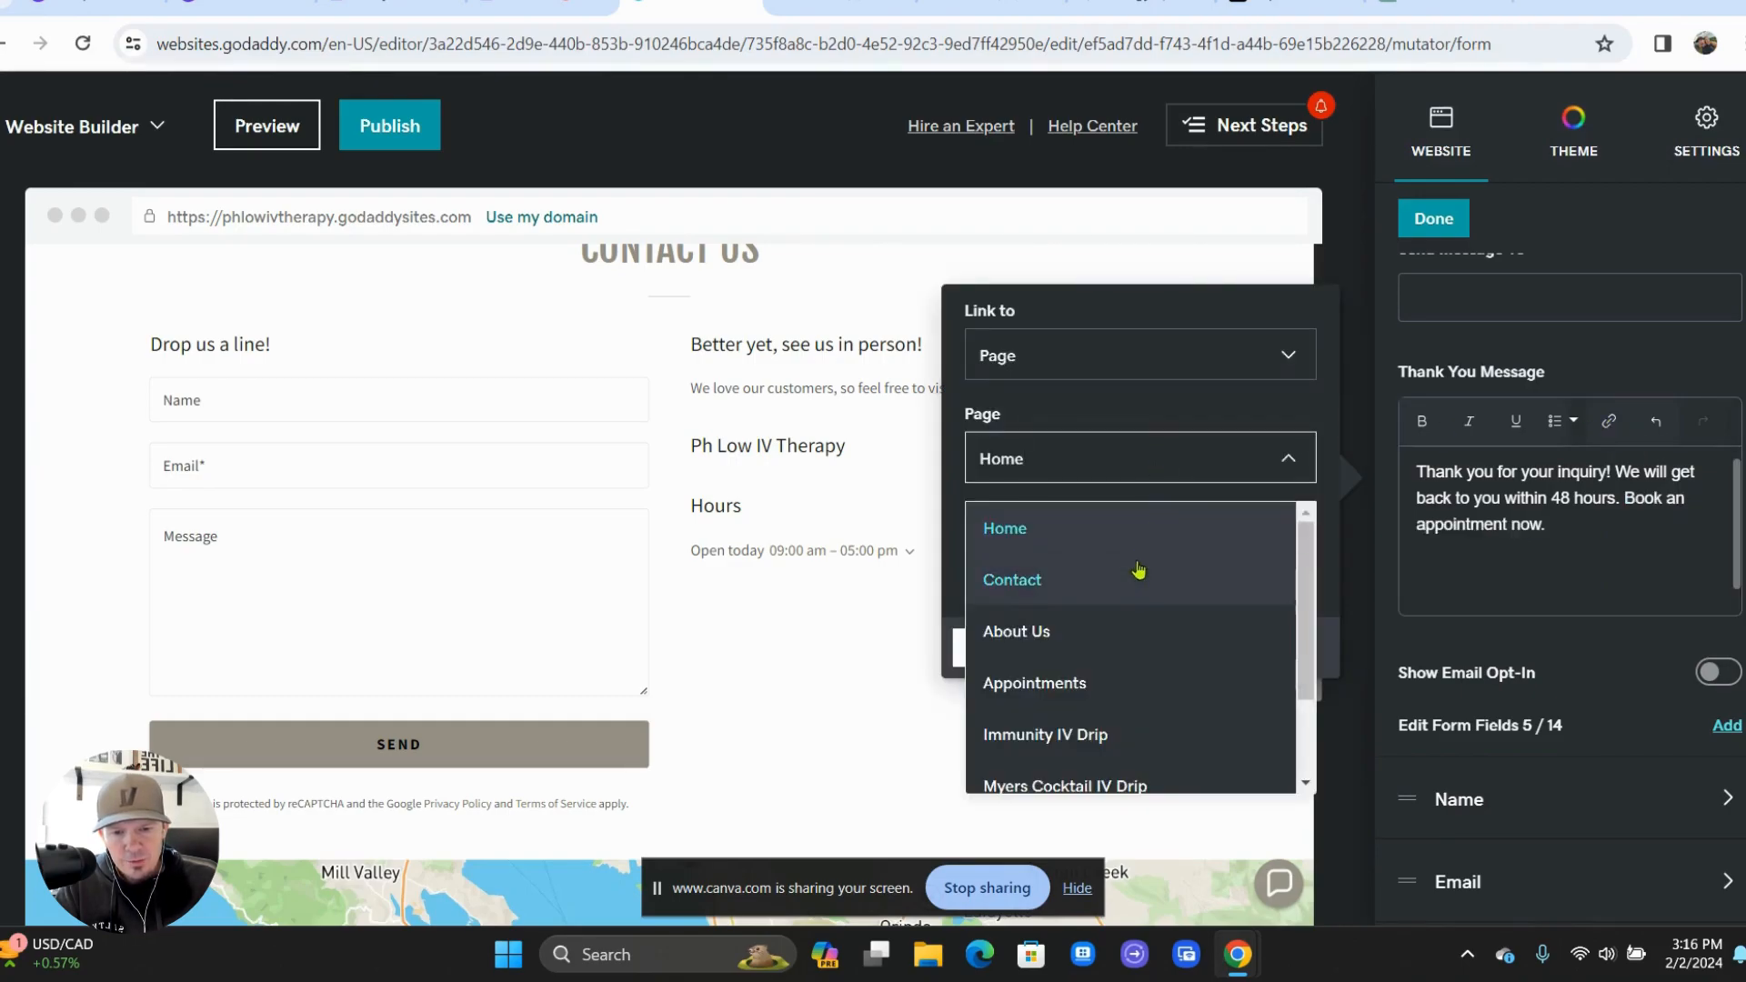
{"action": "left_click", "coordinate": [1105, 683]}
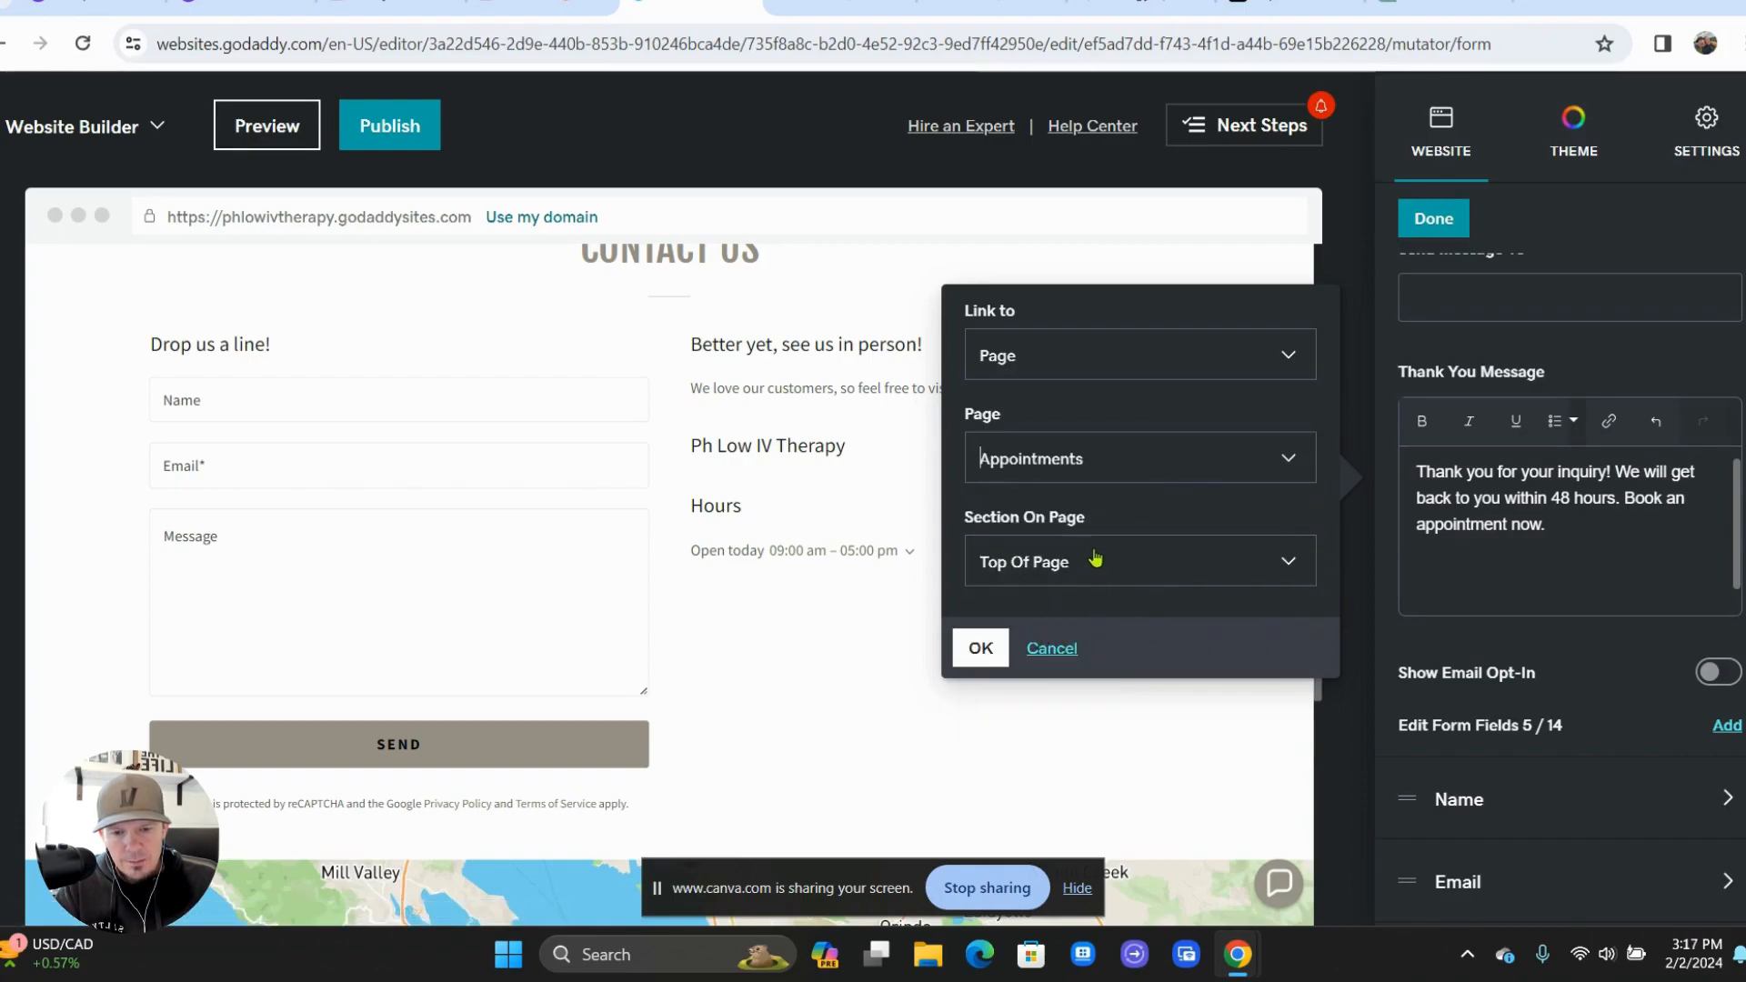
{"action": "left_click", "coordinate": [1104, 360]}
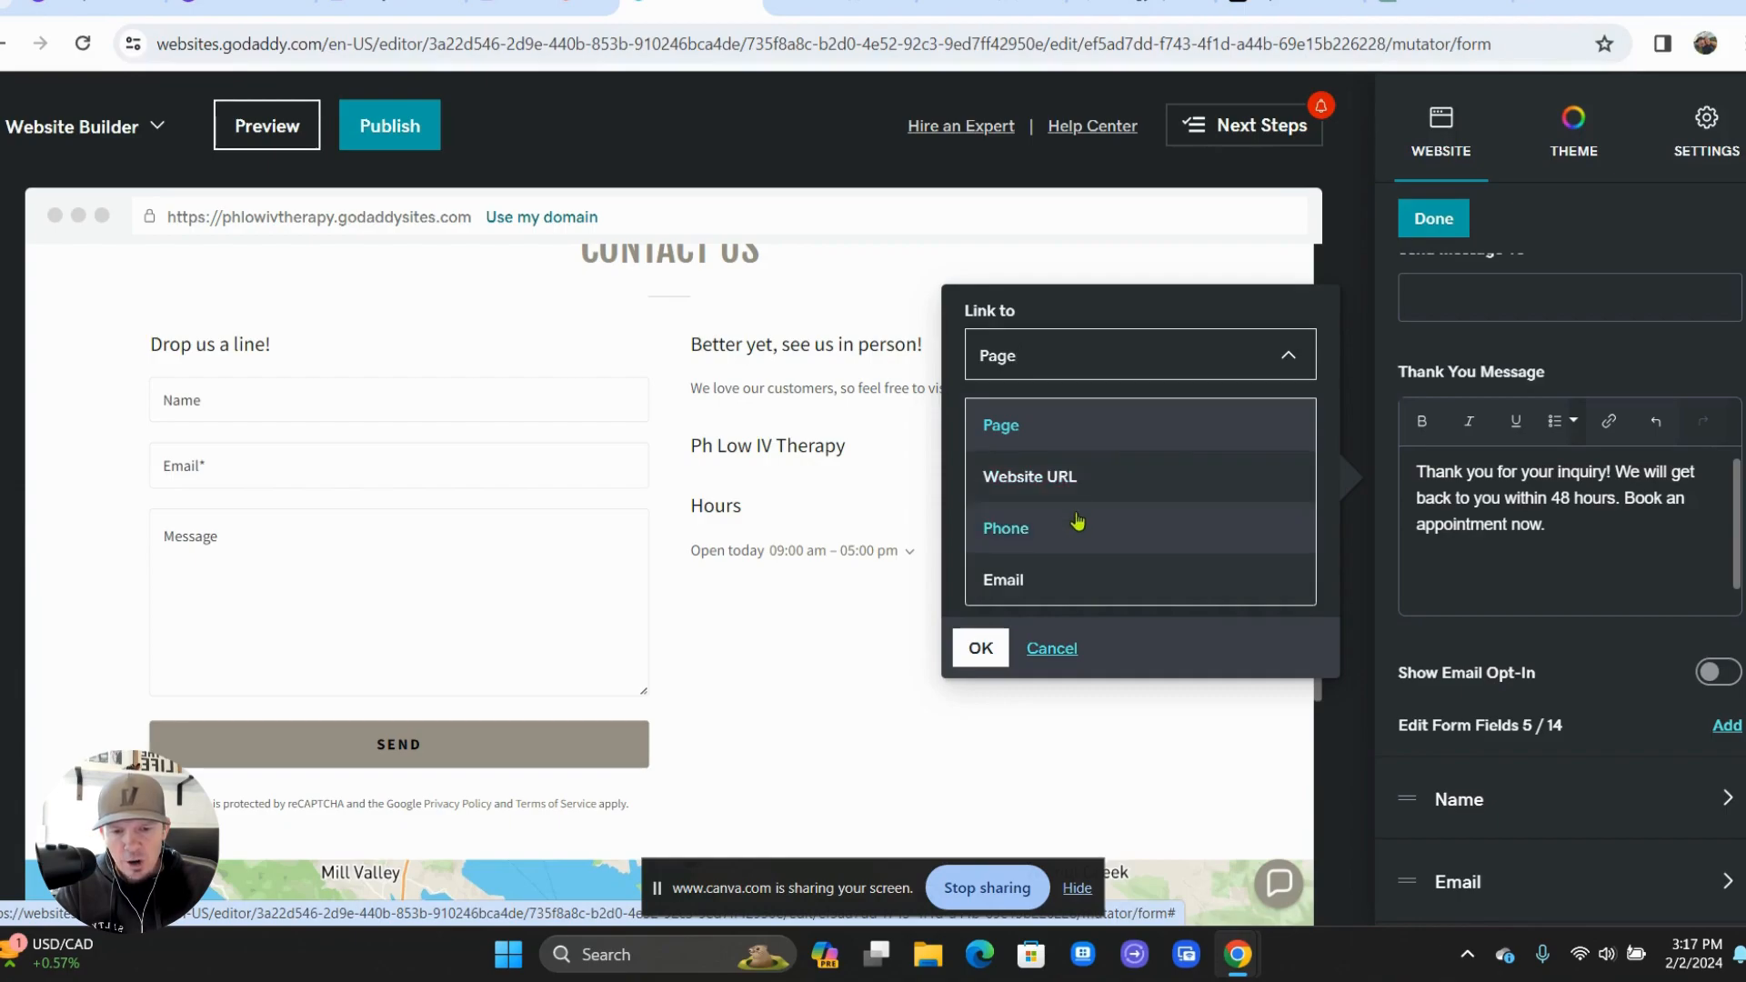
{"action": "left_click", "coordinate": [1050, 439]}
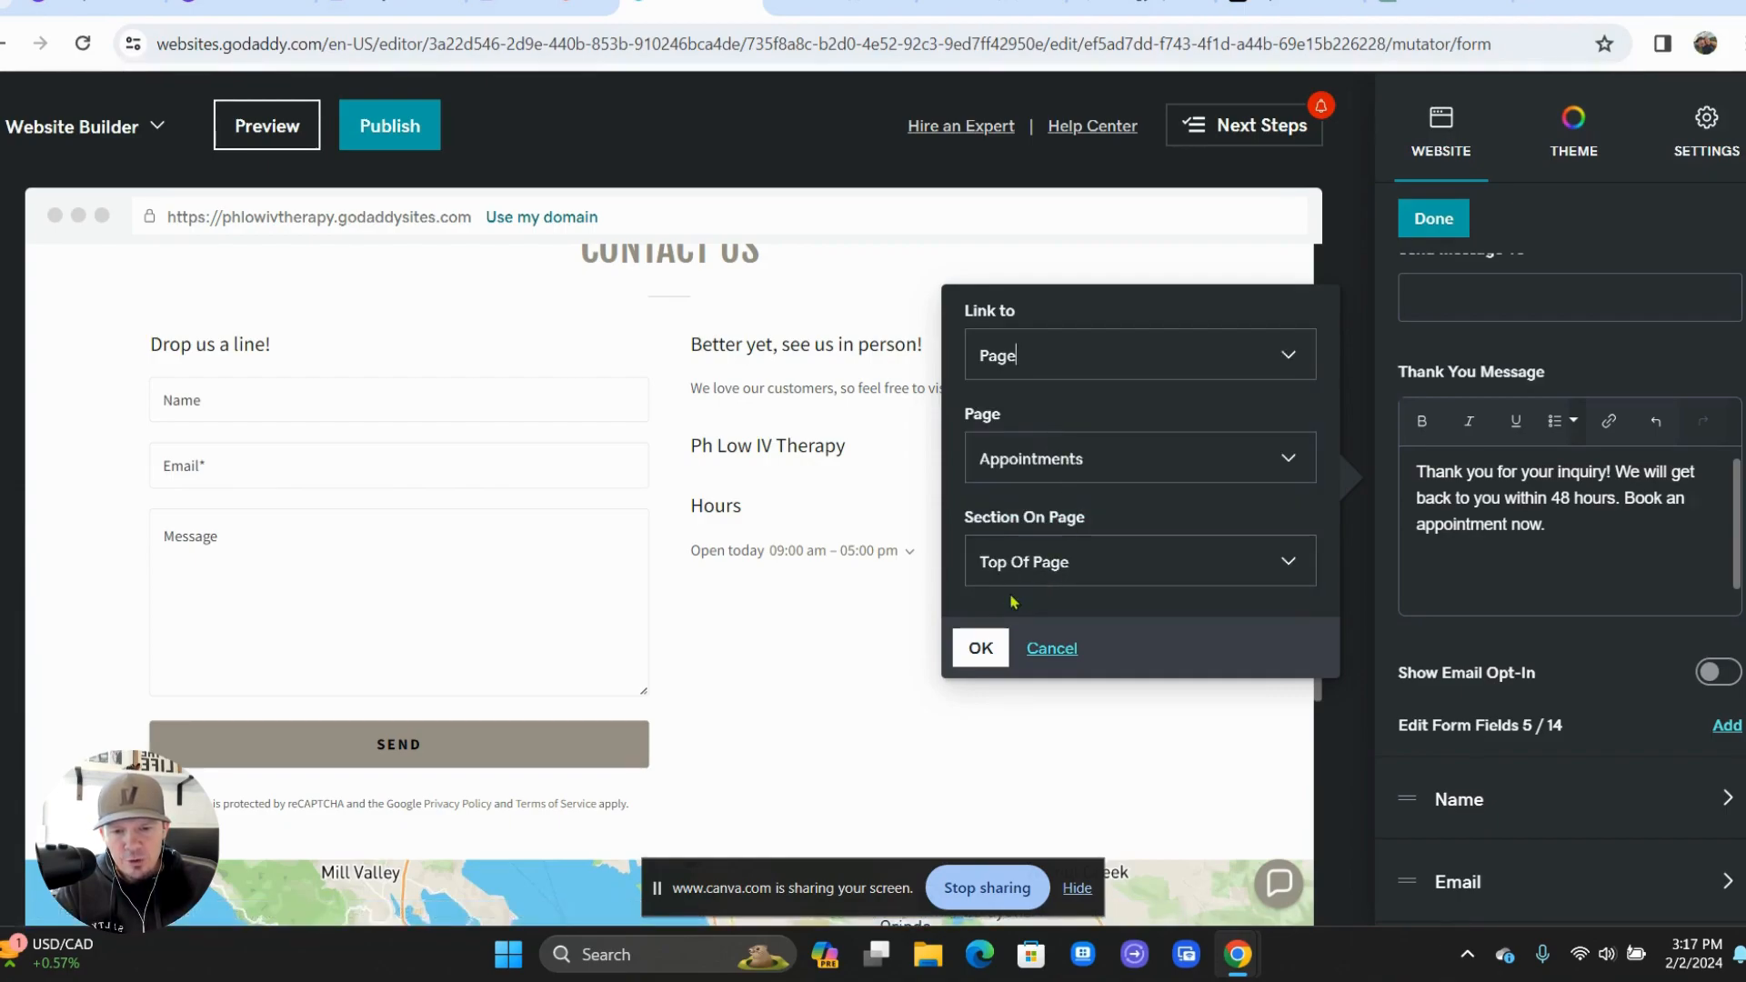
{"action": "left_click", "coordinate": [981, 645]}
{"action": "left_click", "coordinate": [1542, 570]}
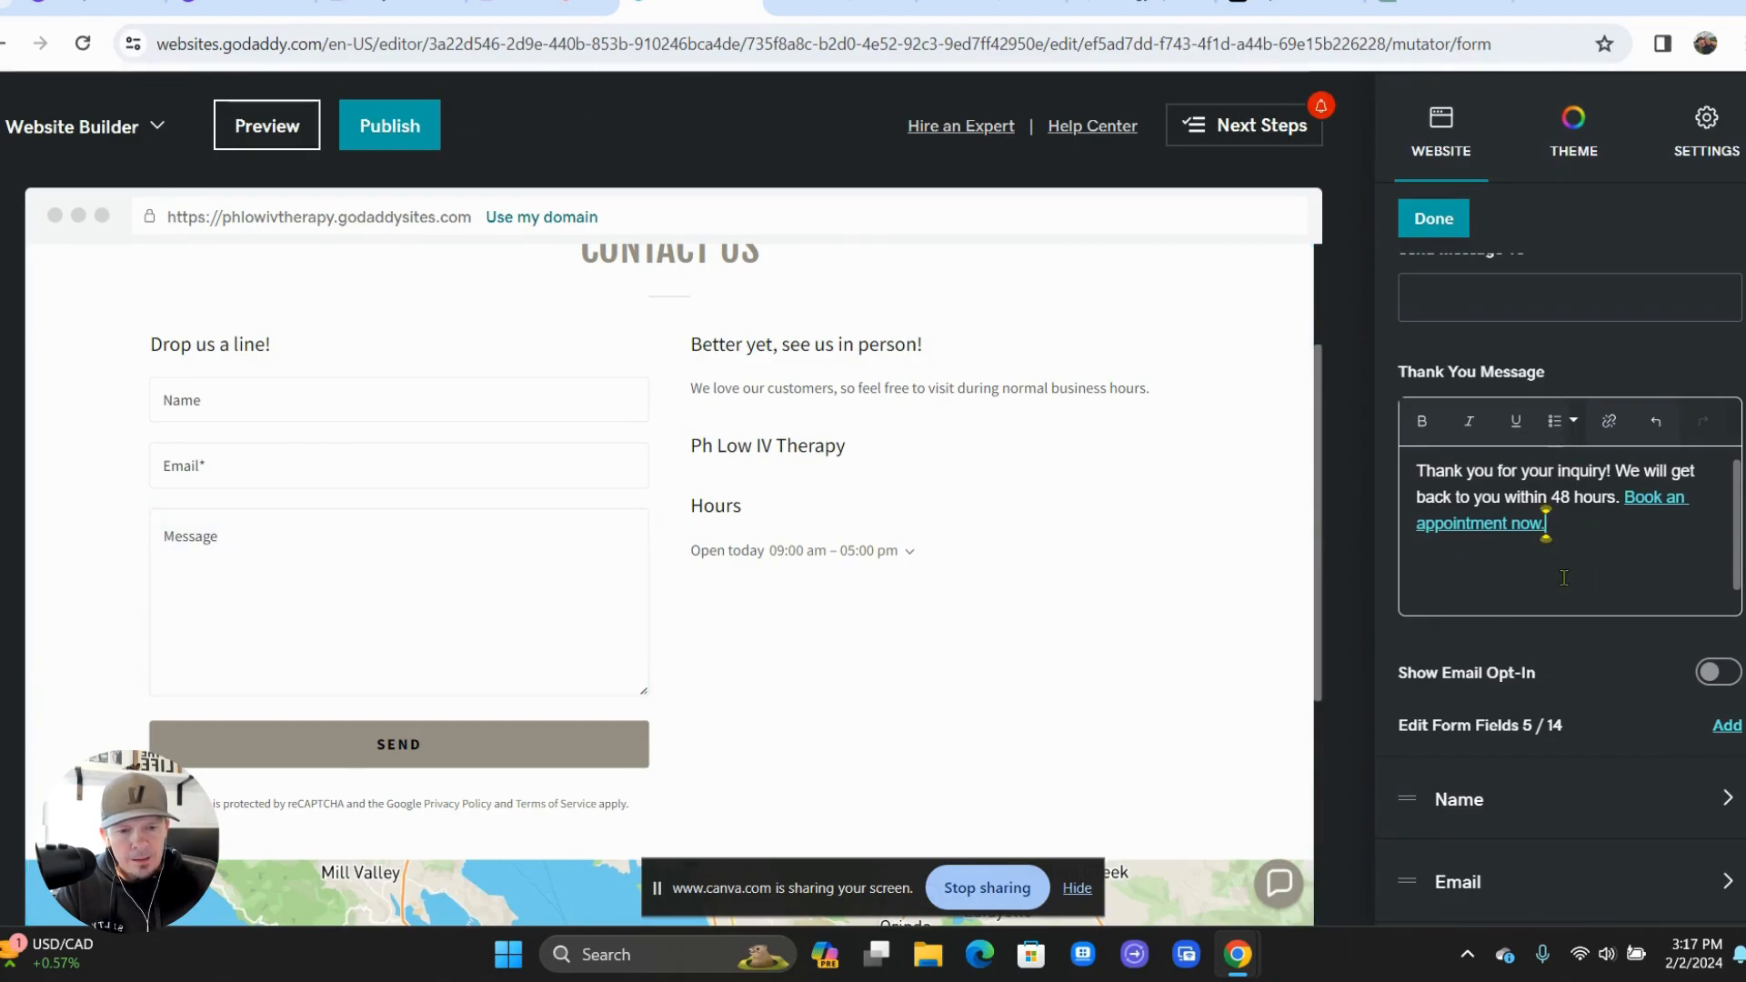
- Add a required single line text field named "Phone" to the contact form
{"action": "scroll", "coordinate": [1527, 736], "scroll_direction": "down", "scroll_amount": 3}
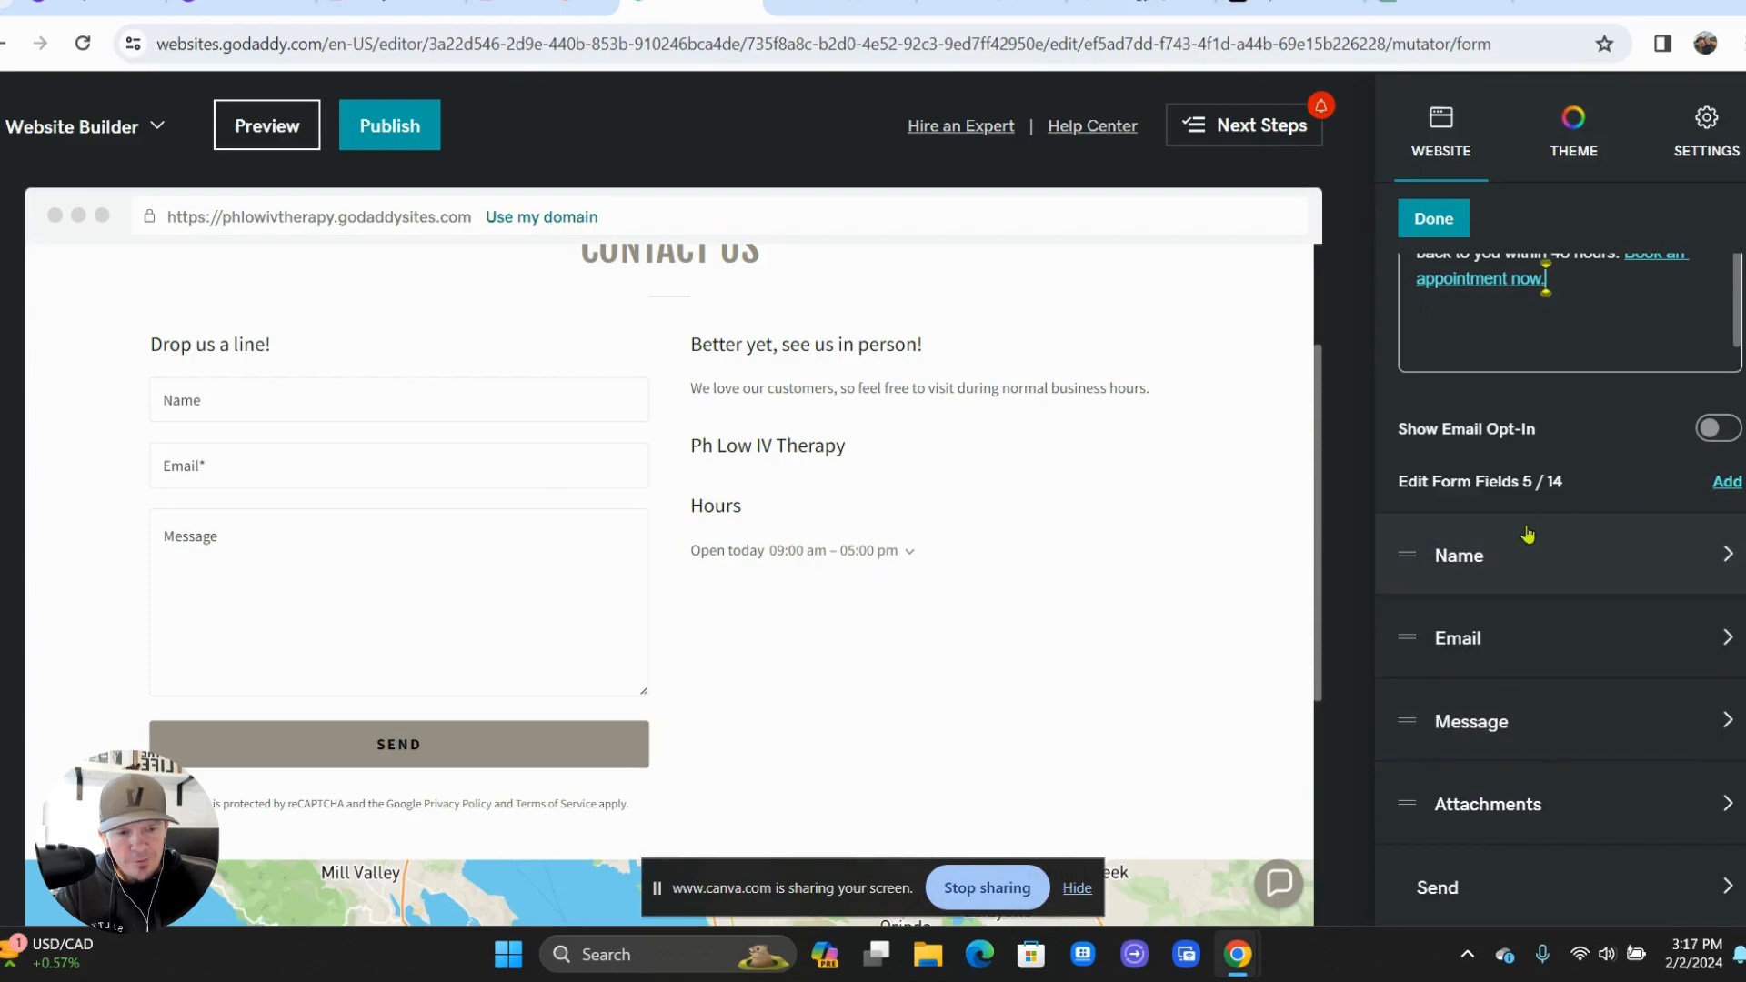
{"action": "left_click", "coordinate": [1727, 482]}
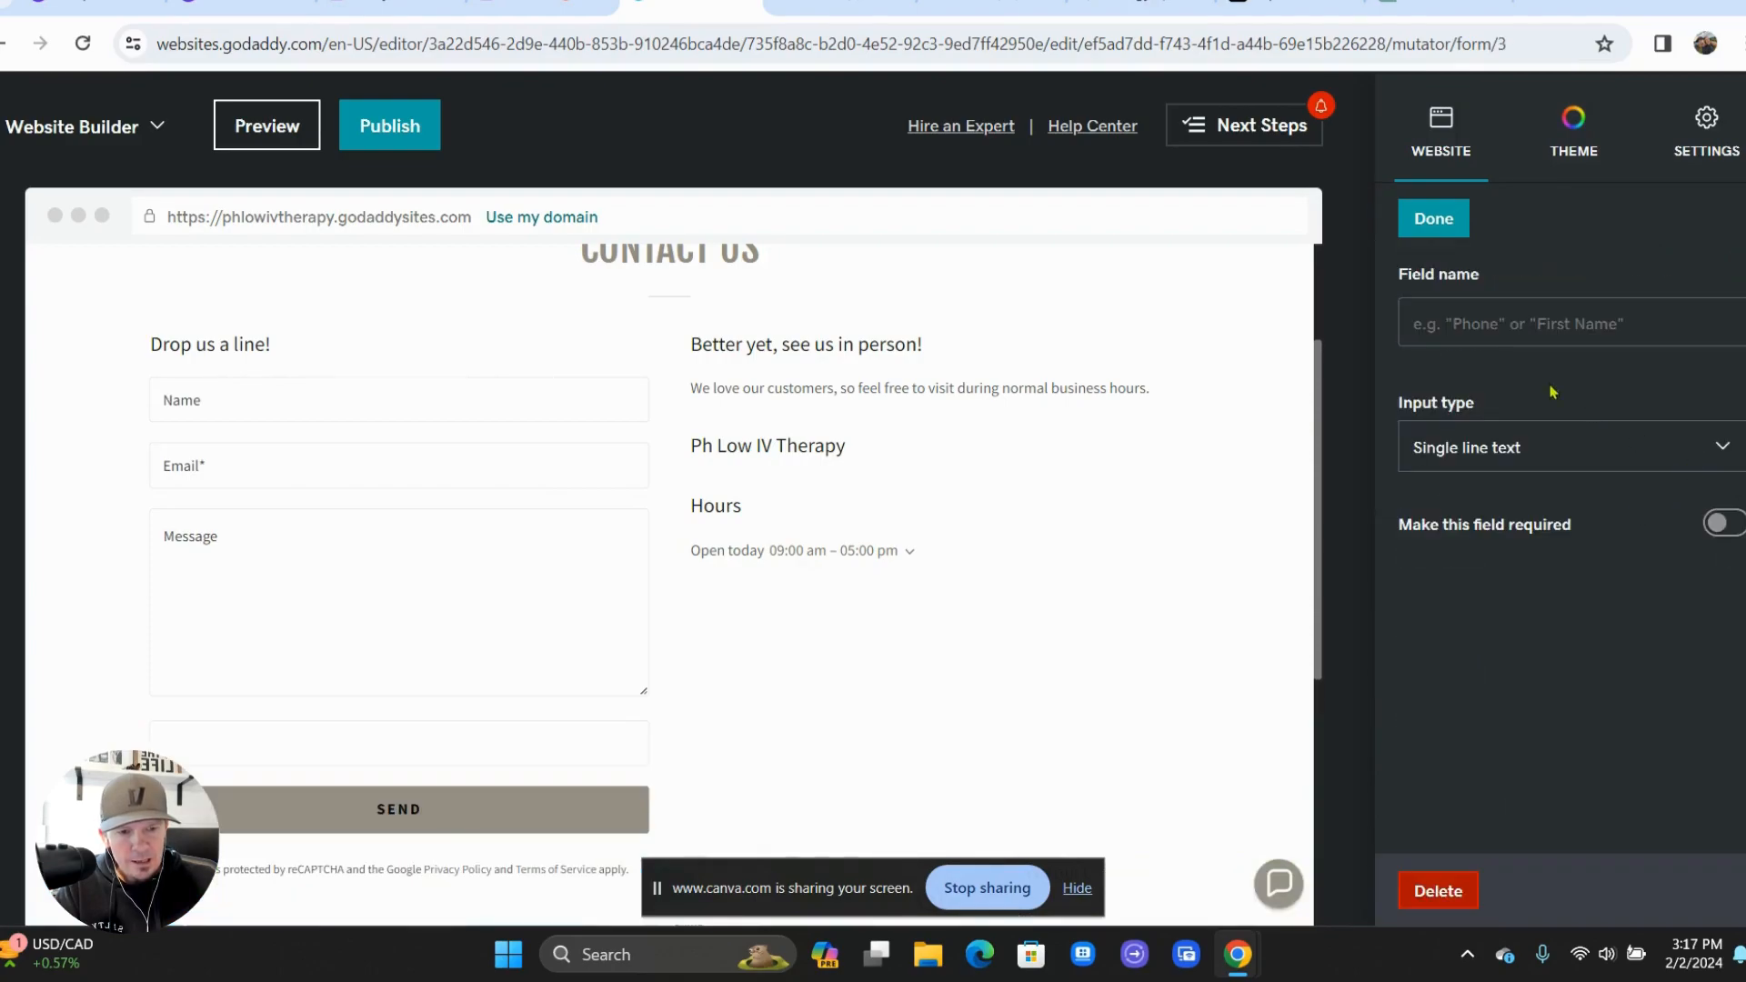
{"action": "left_click", "coordinate": [1488, 334]}
{"action": "type", "text": "Phone"}
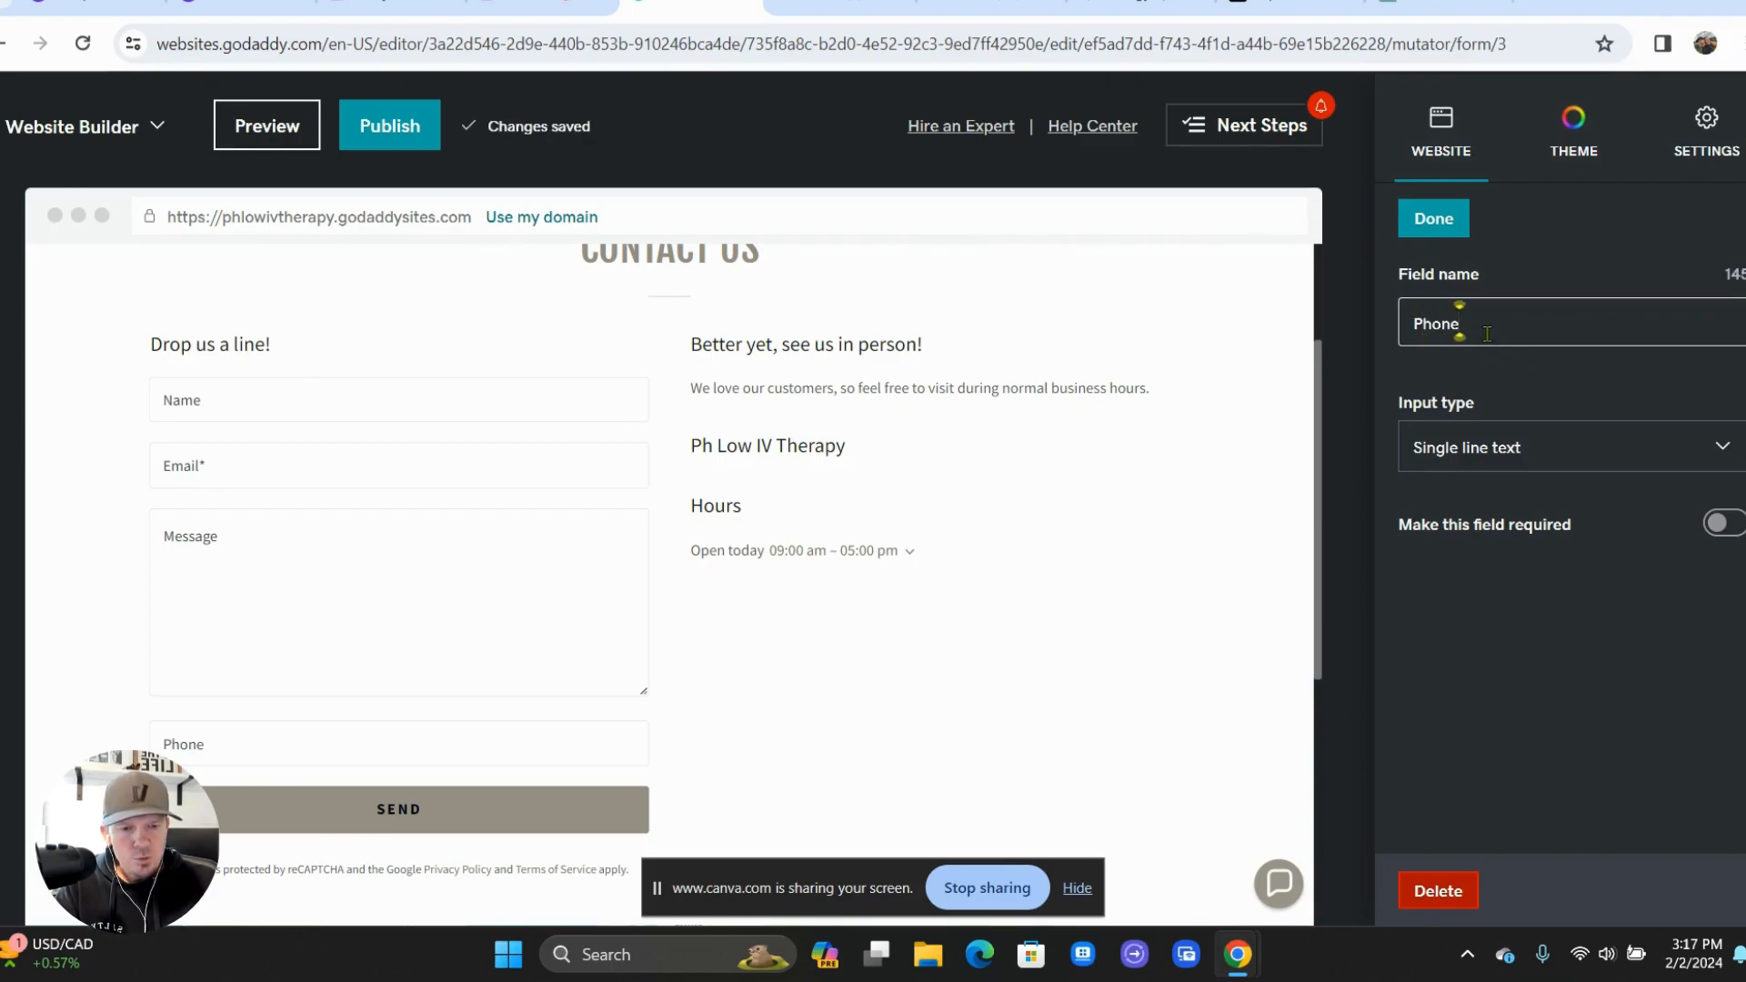
{"action": "left_click", "coordinate": [1723, 524]}
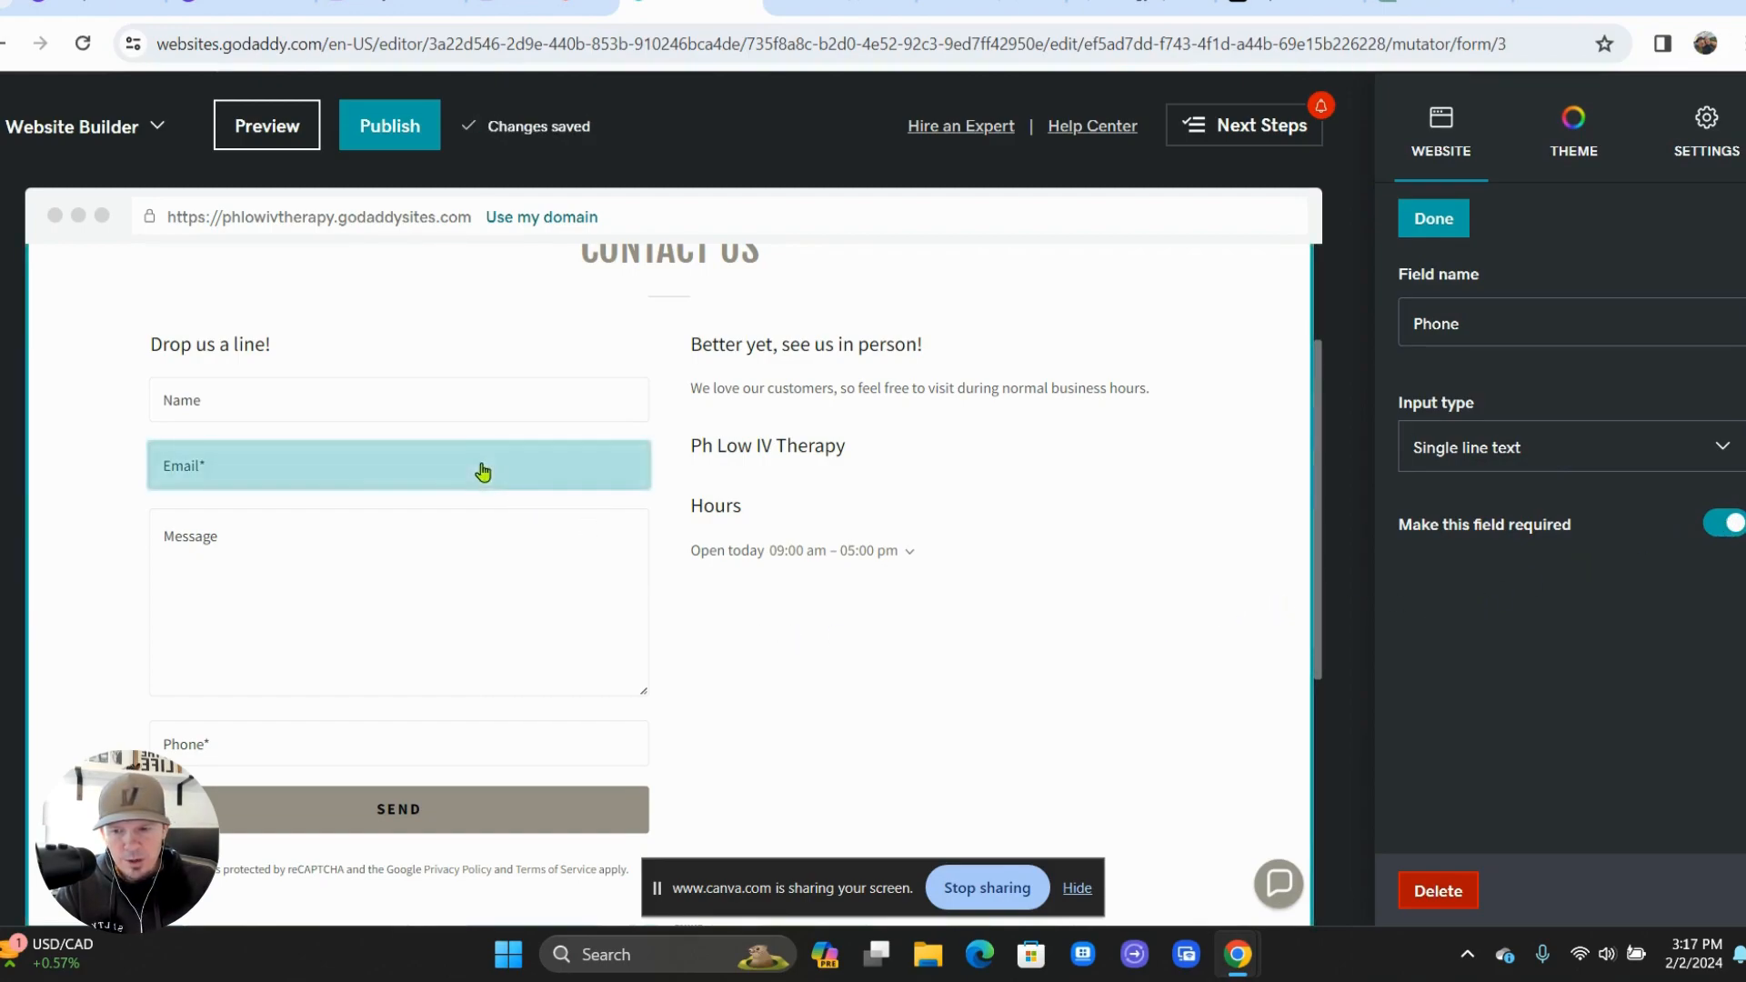
{"action": "left_click", "coordinate": [1433, 223]}
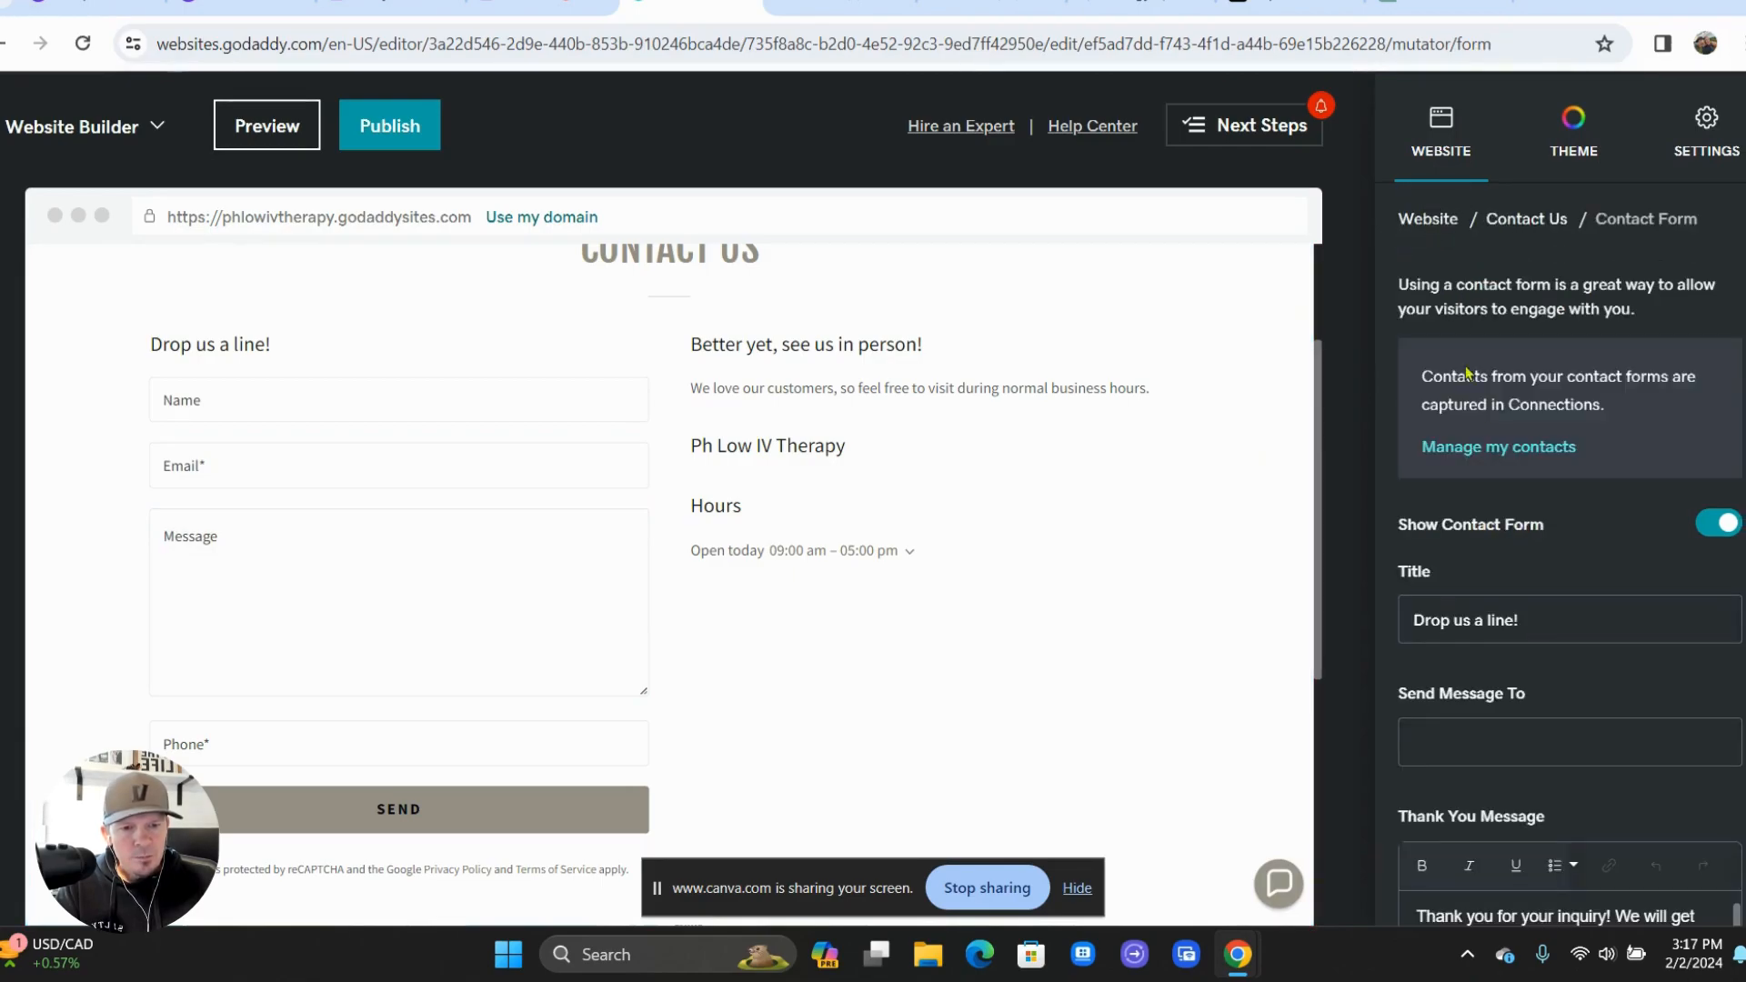
- Move the Phone field between Name and Email in the contact form's field order
{"action": "scroll", "coordinate": [1500, 507], "scroll_direction": "down", "scroll_amount": 5}
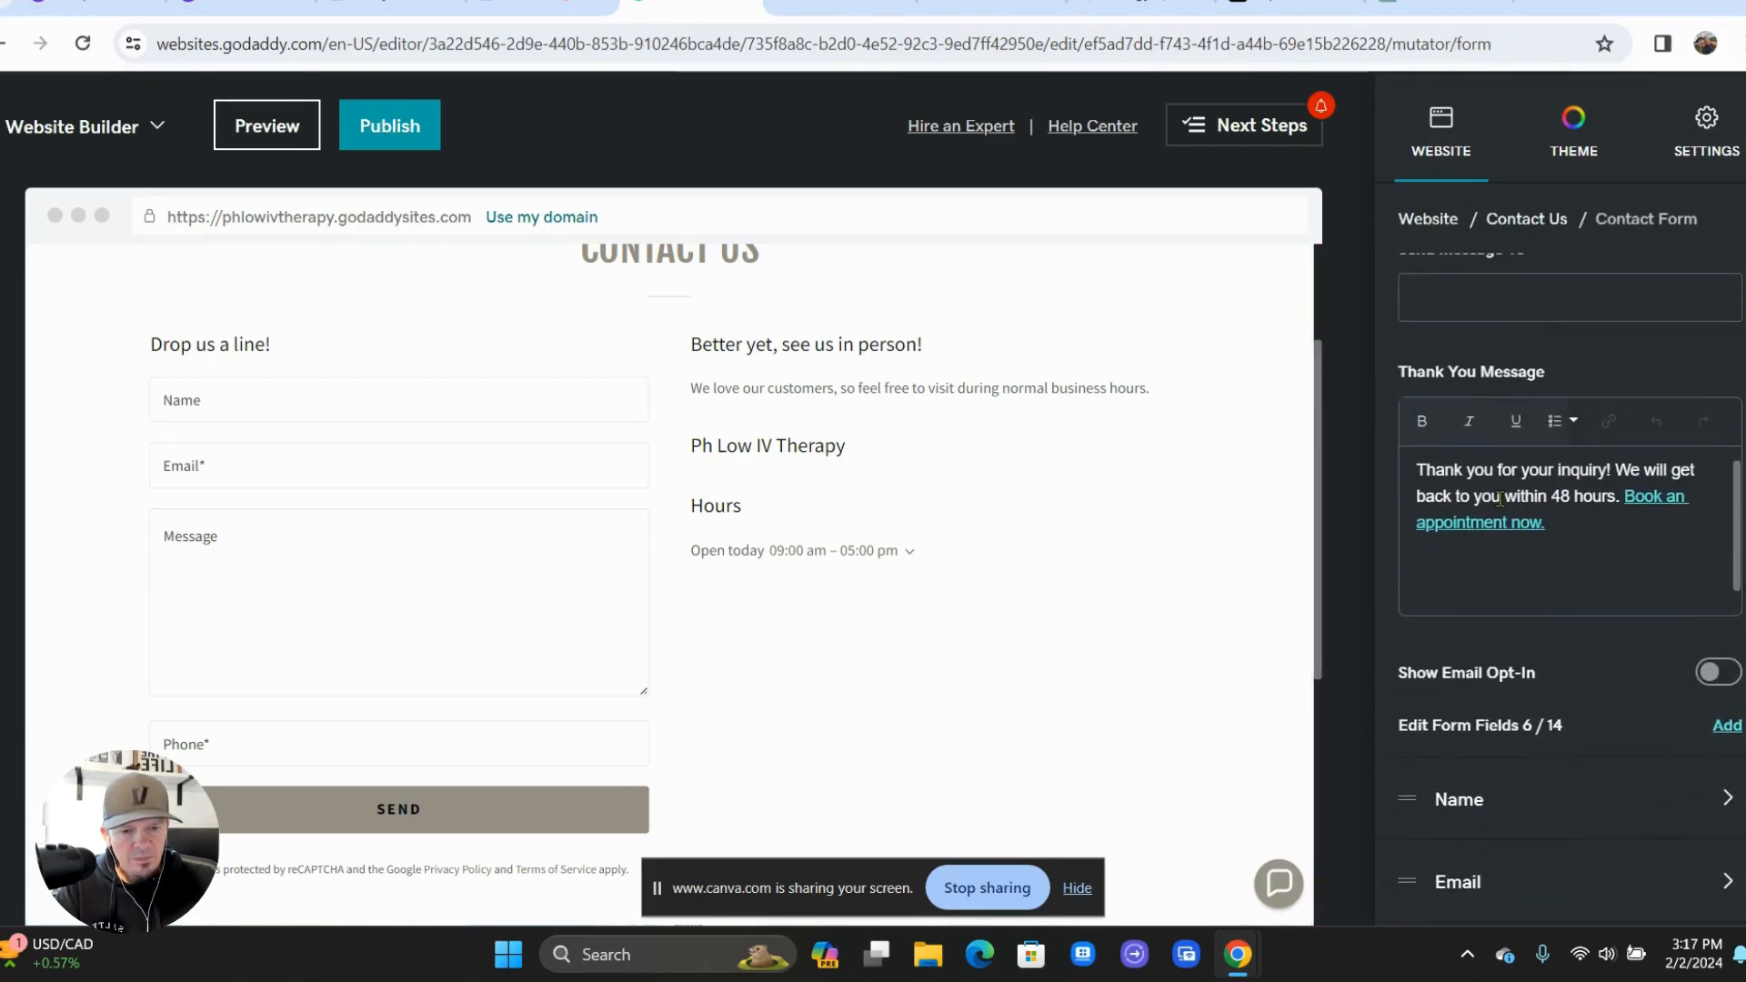
{"action": "scroll", "coordinate": [1500, 498], "scroll_direction": "down", "scroll_amount": 4}
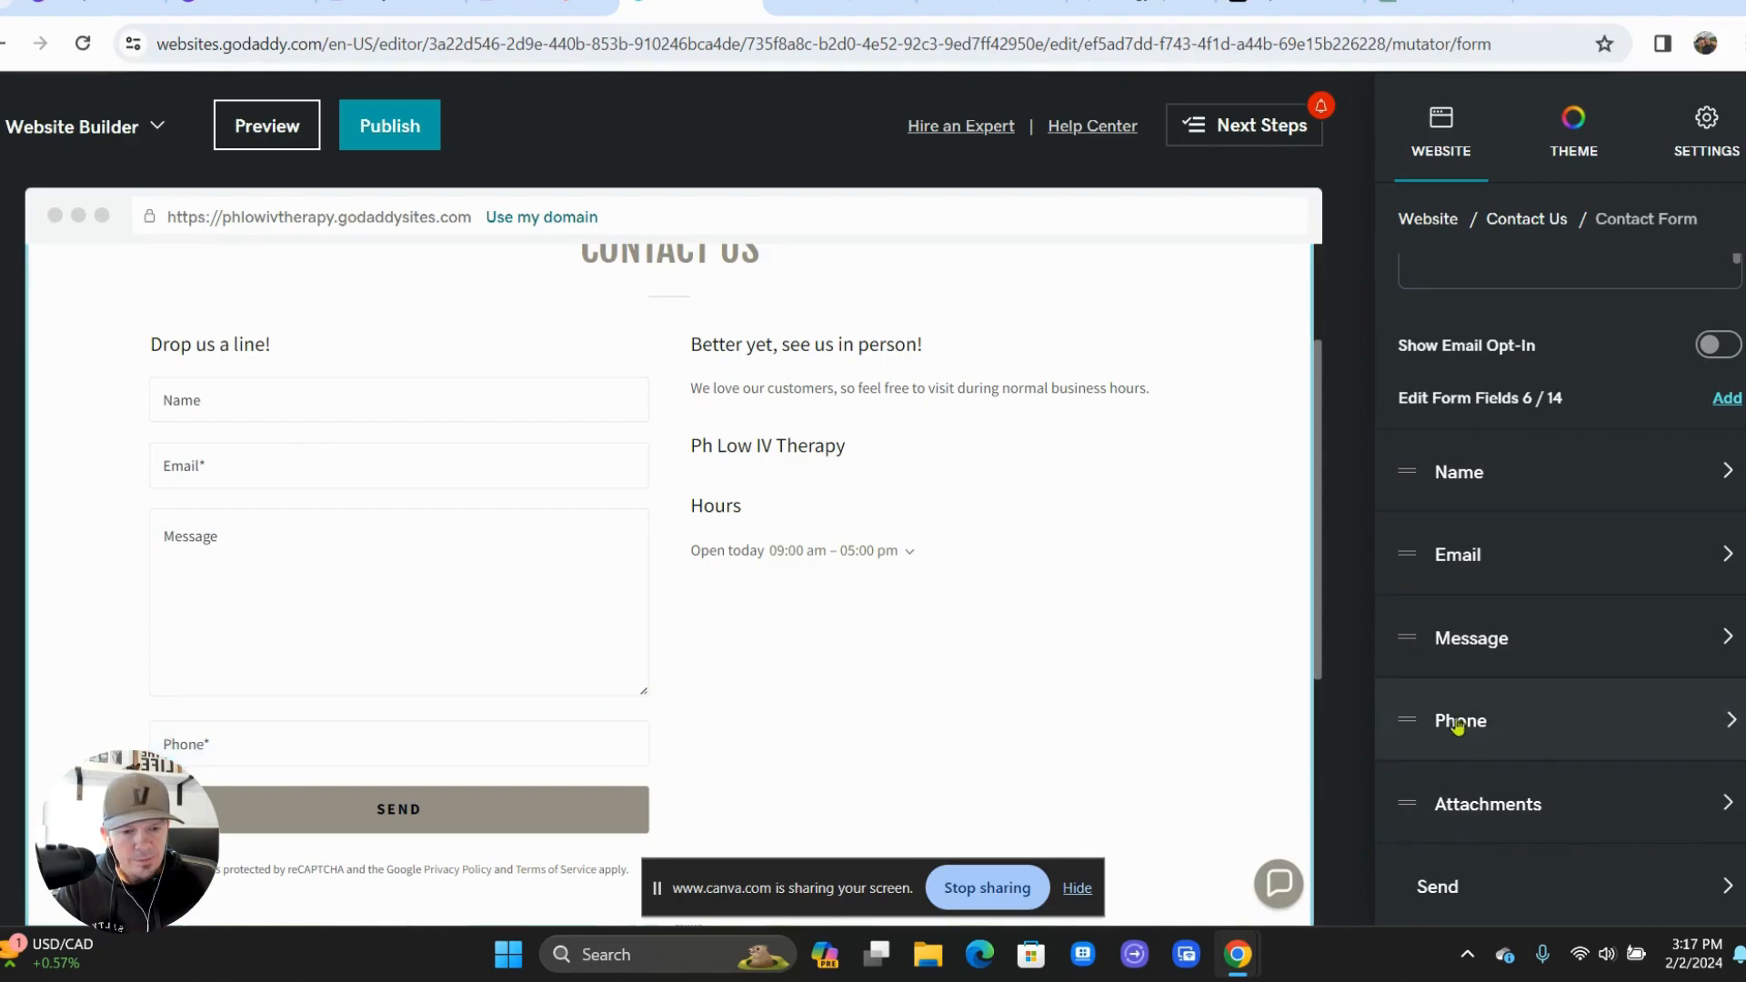
{"action": "left_click_drag", "start_coordinate": [1406, 716], "coordinate": [1402, 554]}
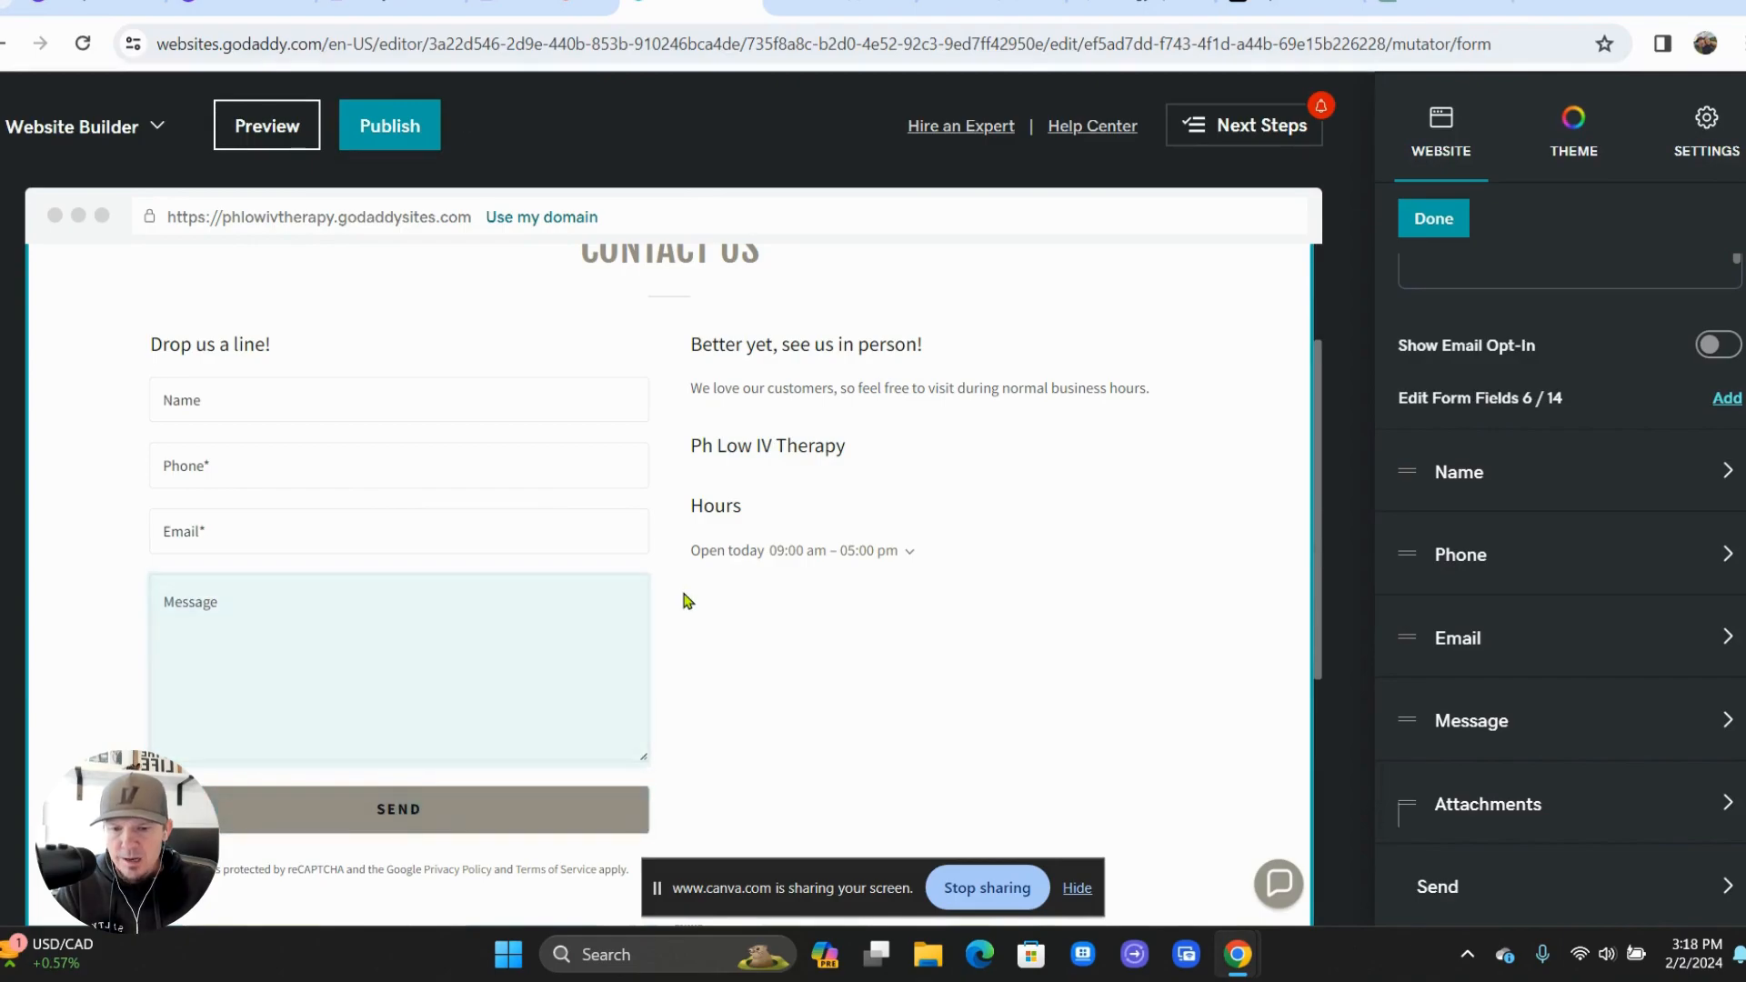
- Set the Contact Us section's address to "New Haven, Connecticut, United States" and block the browser's location request
{"action": "scroll", "coordinate": [683, 593], "scroll_direction": "up", "scroll_amount": 1}
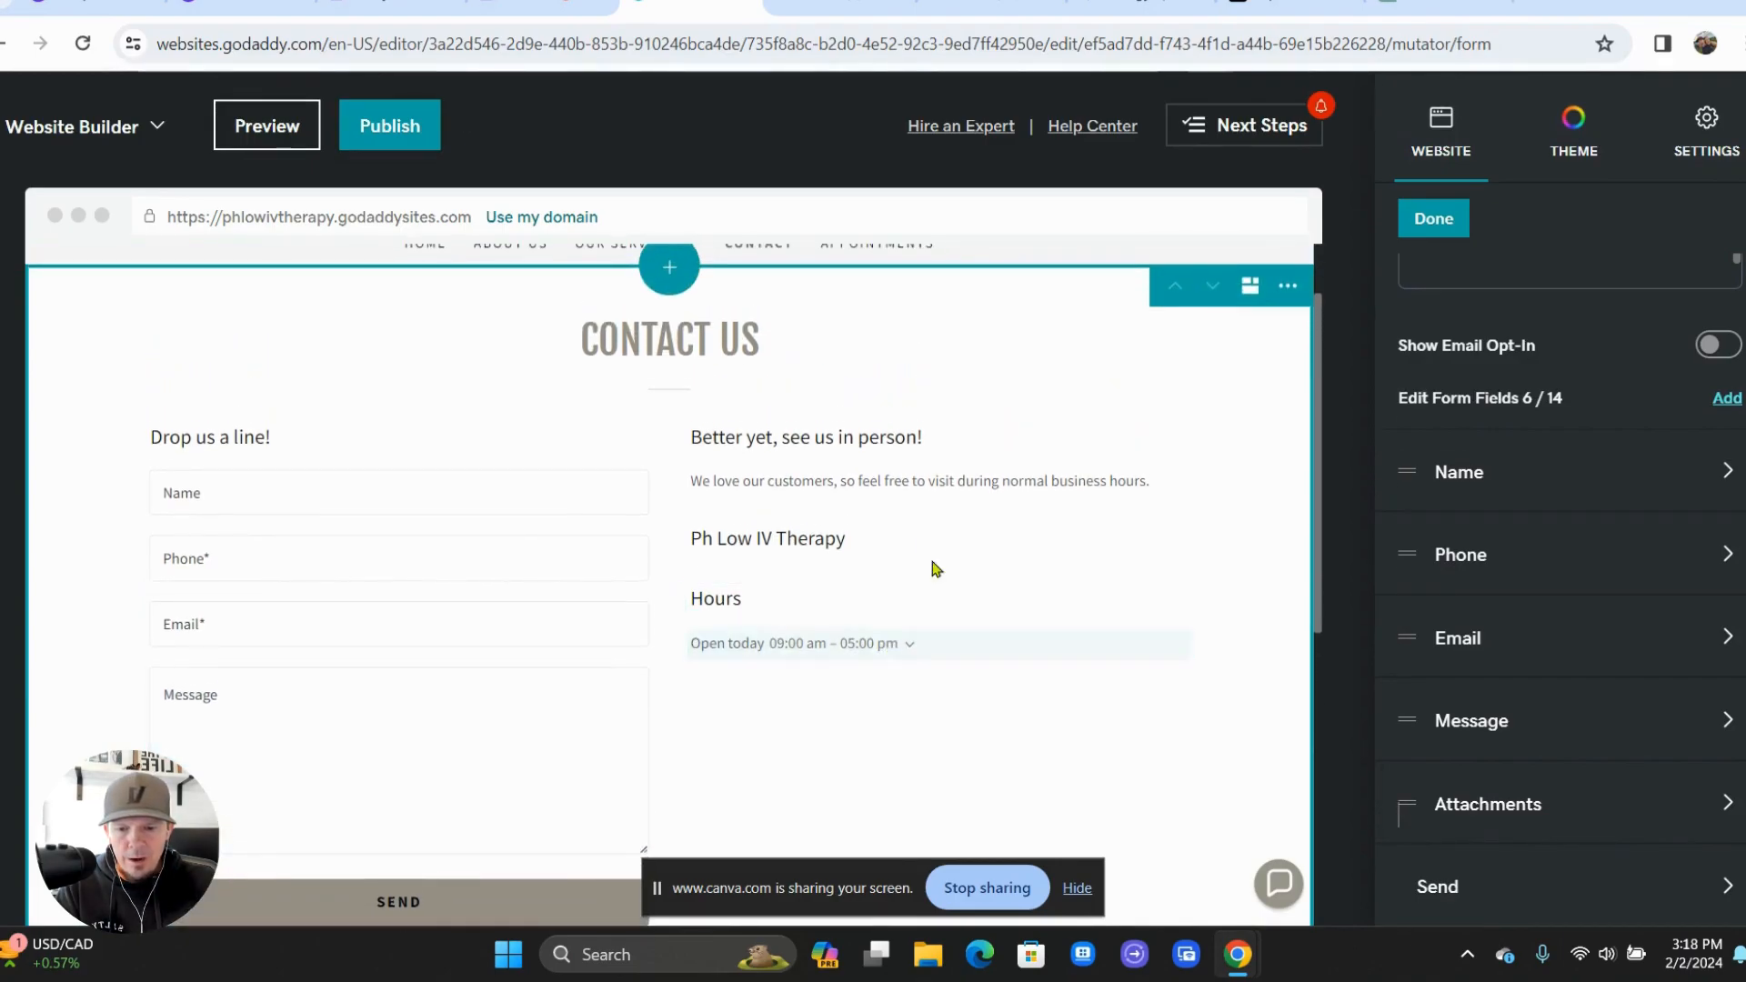
{"action": "scroll", "coordinate": [914, 510], "scroll_direction": "down", "scroll_amount": 5}
{"action": "scroll", "coordinate": [915, 510], "scroll_direction": "down", "scroll_amount": 1}
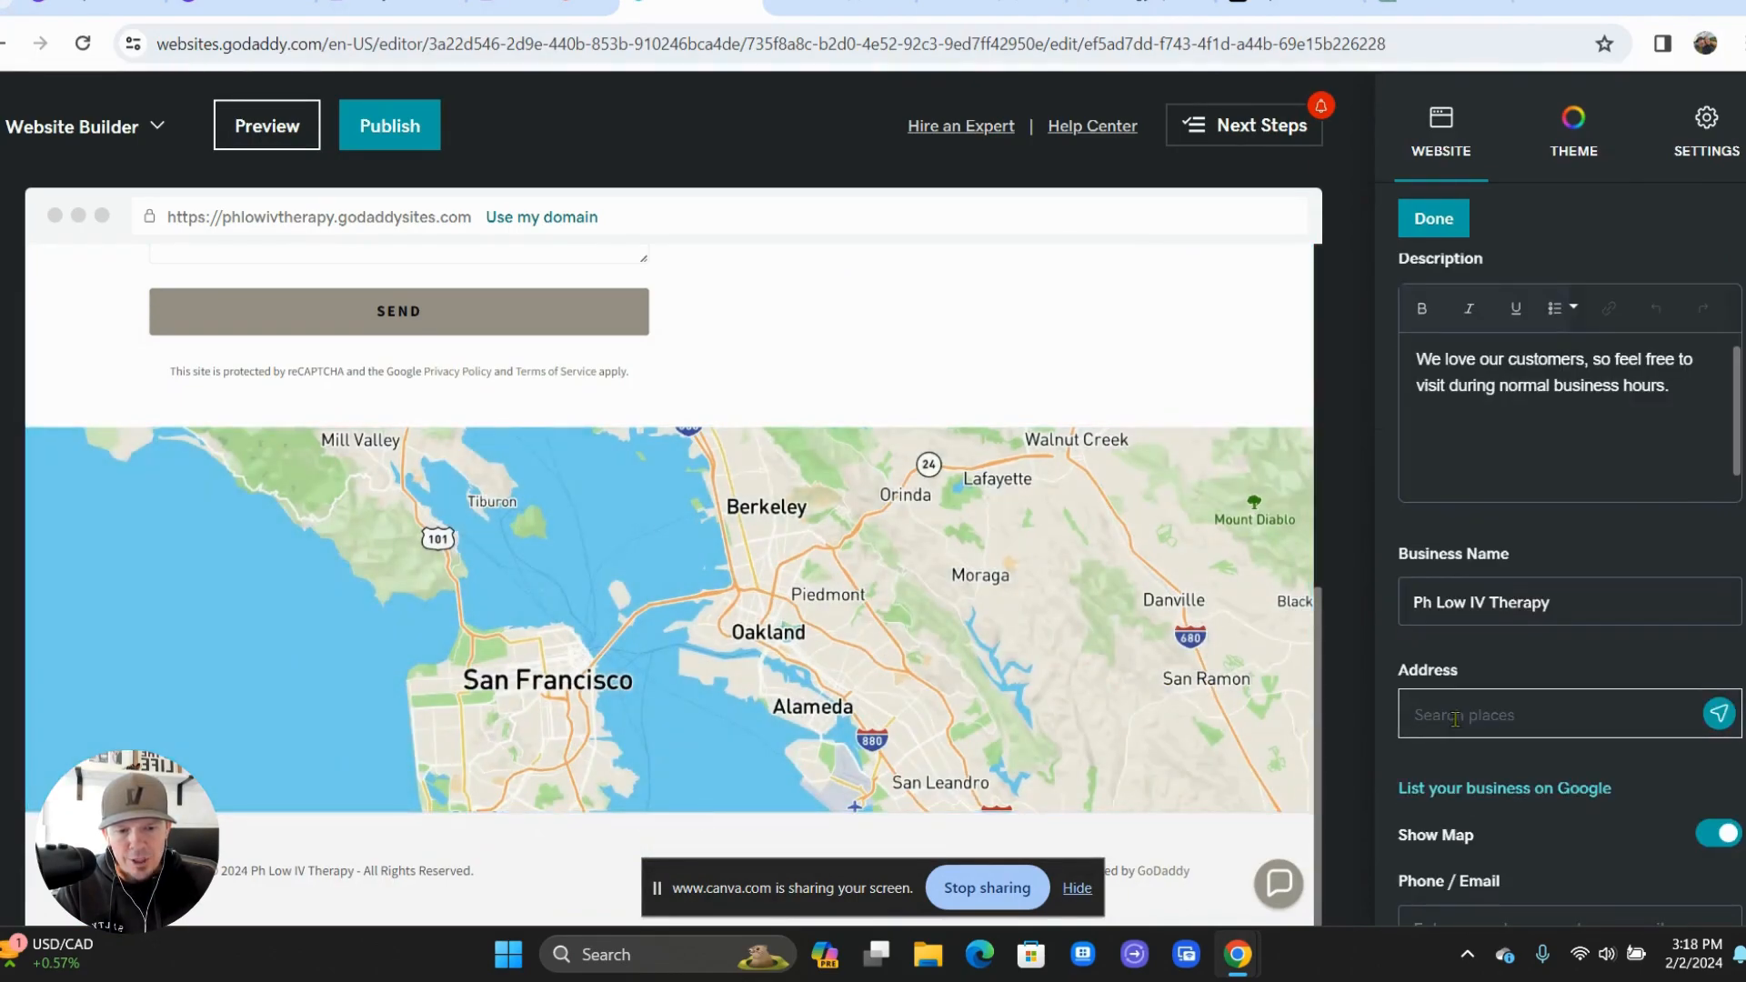
{"action": "type", "text": "New haven"}
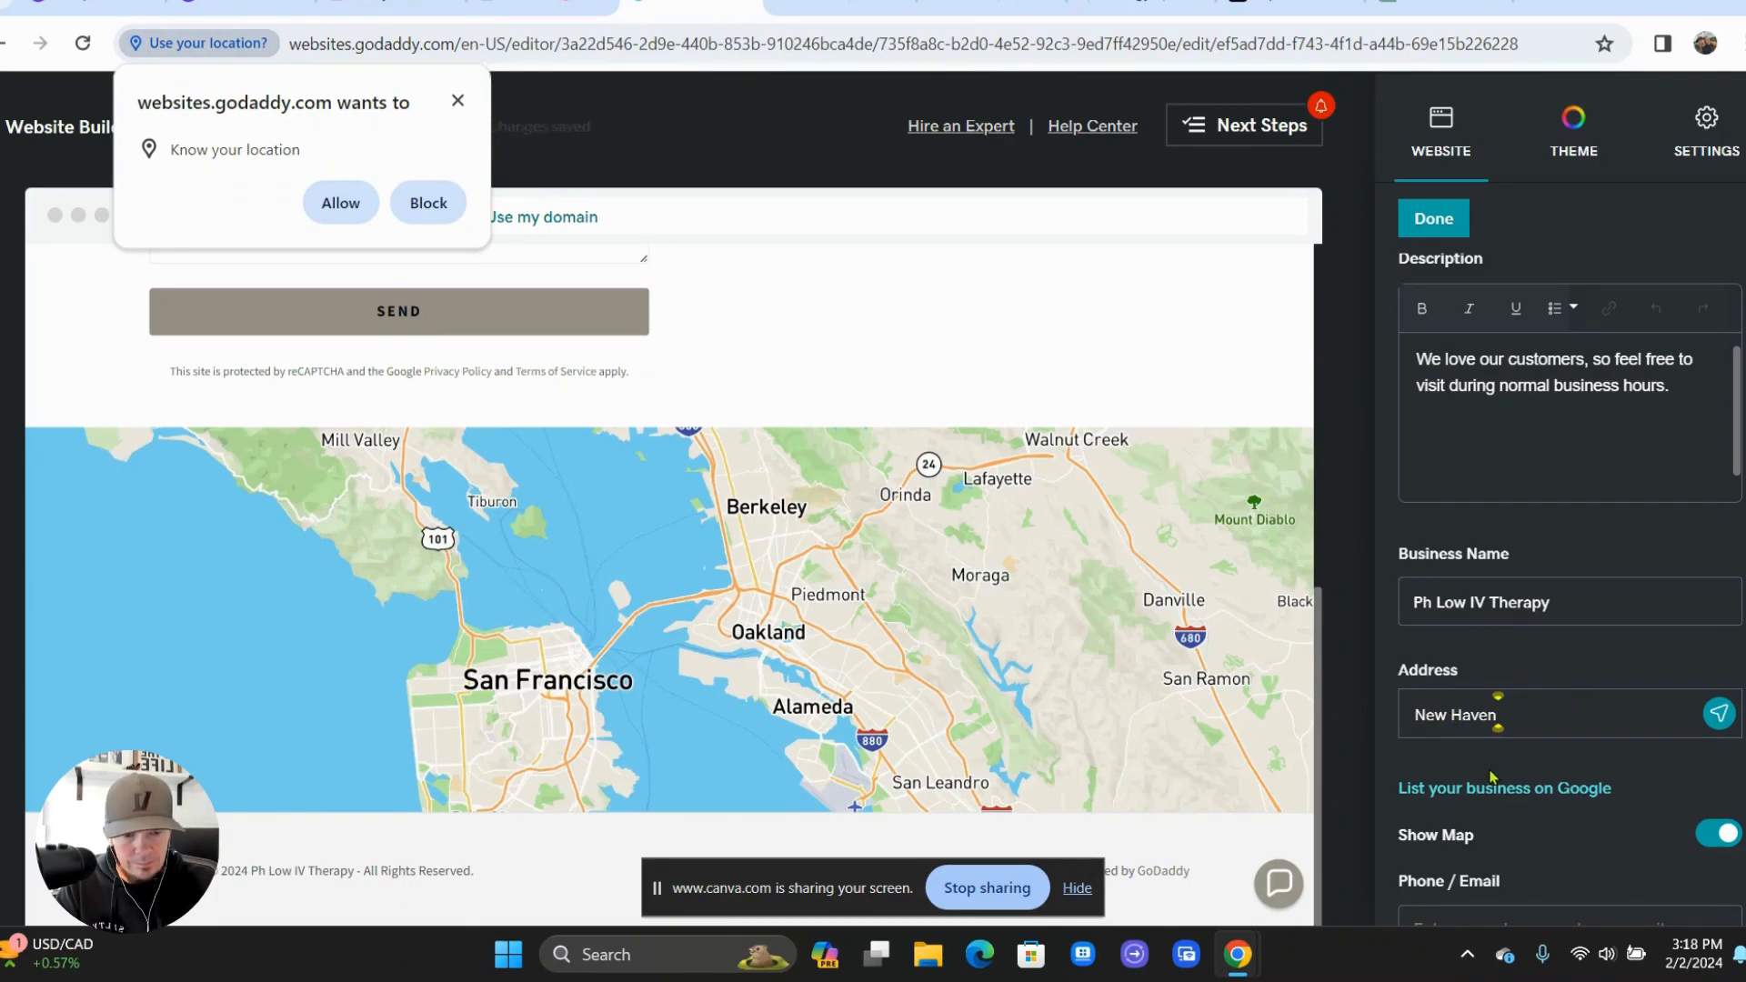
{"action": "left_click", "coordinate": [428, 203]}
{"action": "left_click", "coordinate": [1495, 714]}
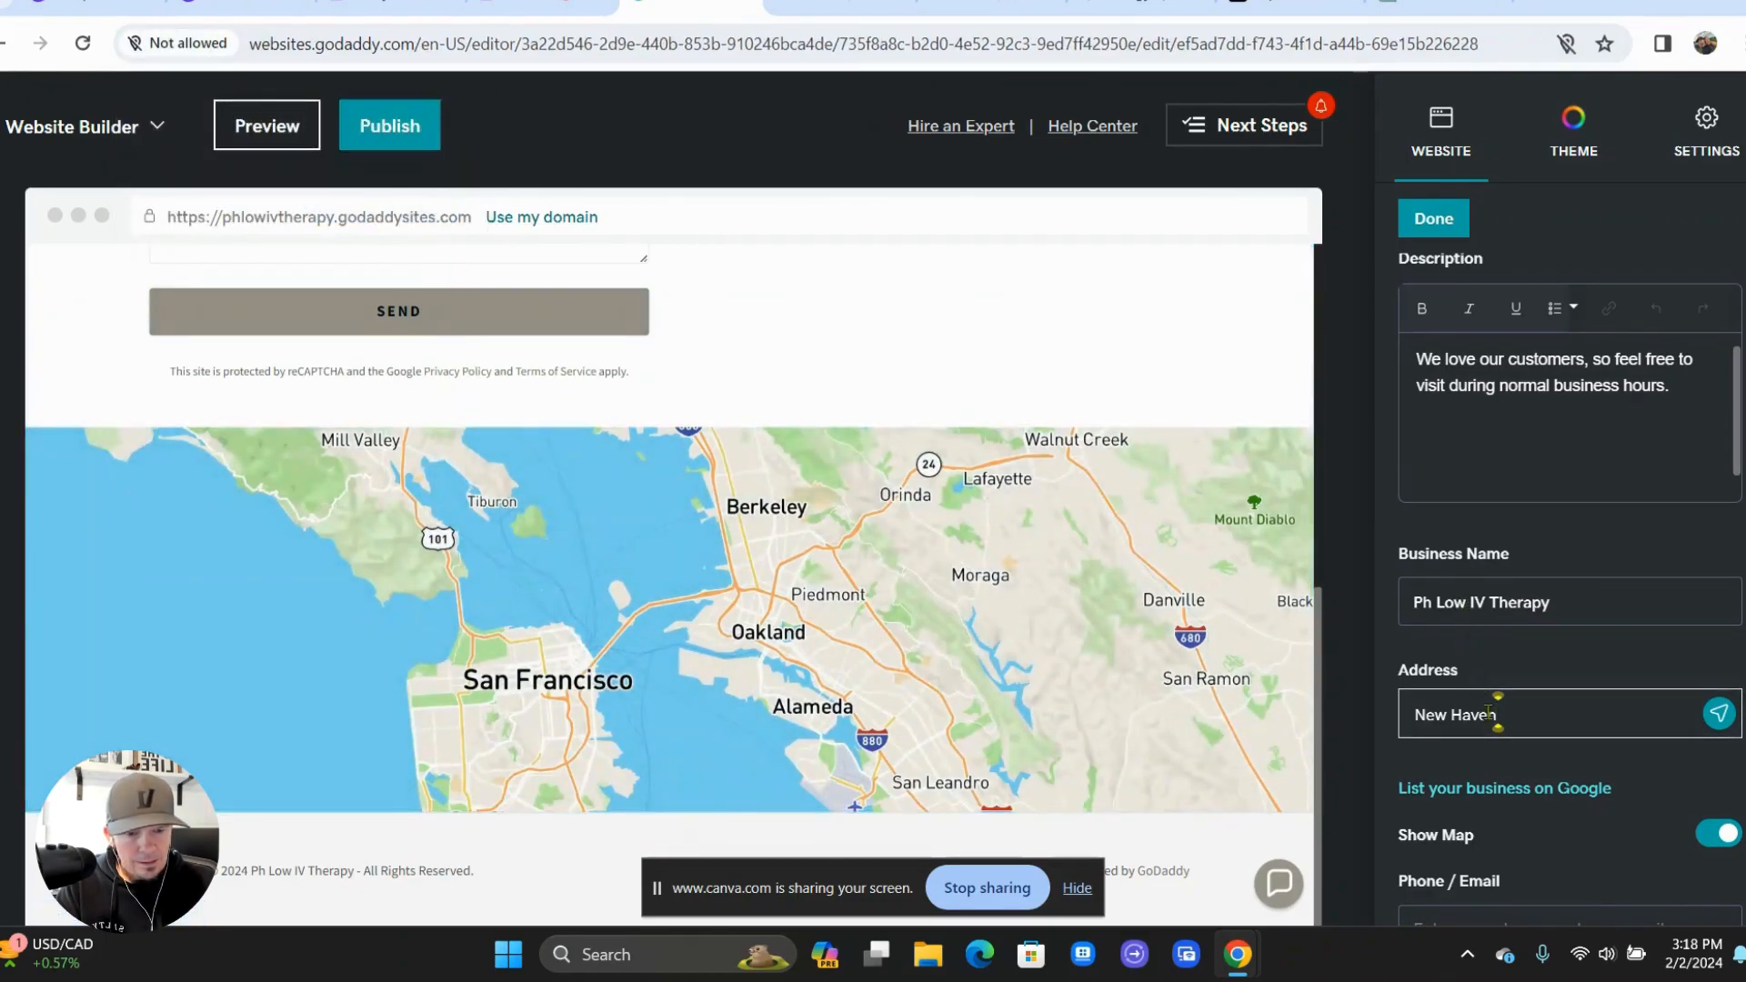
{"action": "type", "text": ", "}
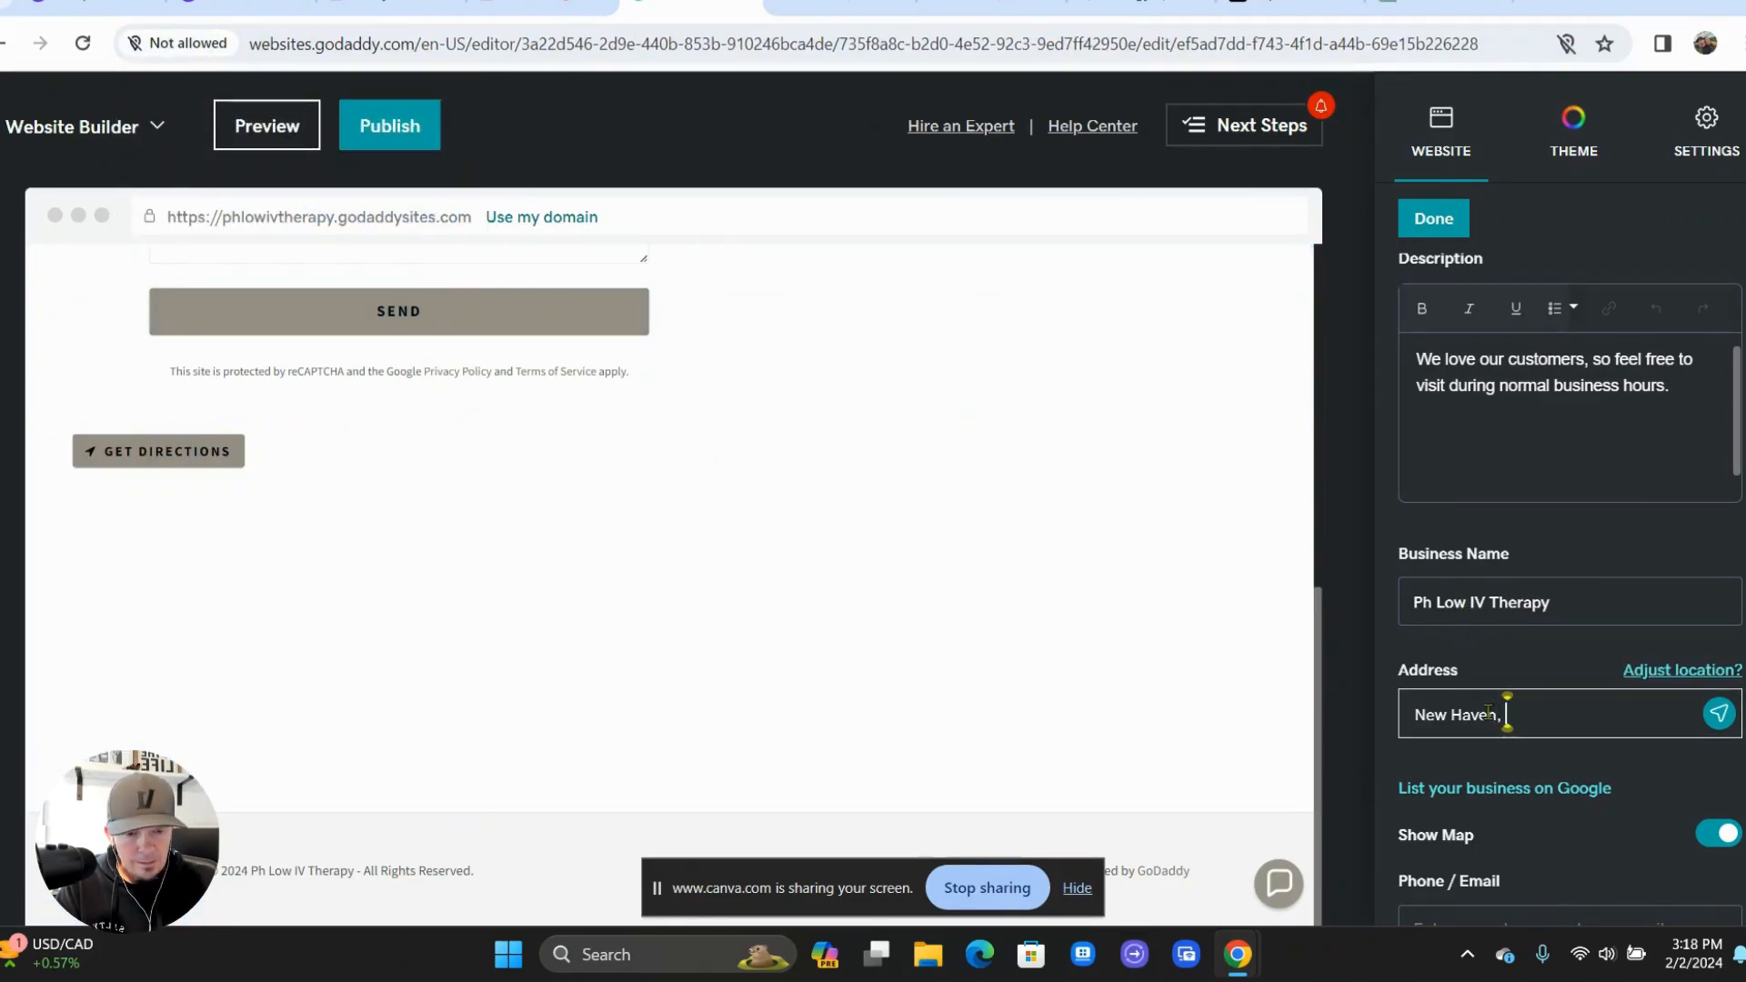
{"action": "type", "text": "connec"}
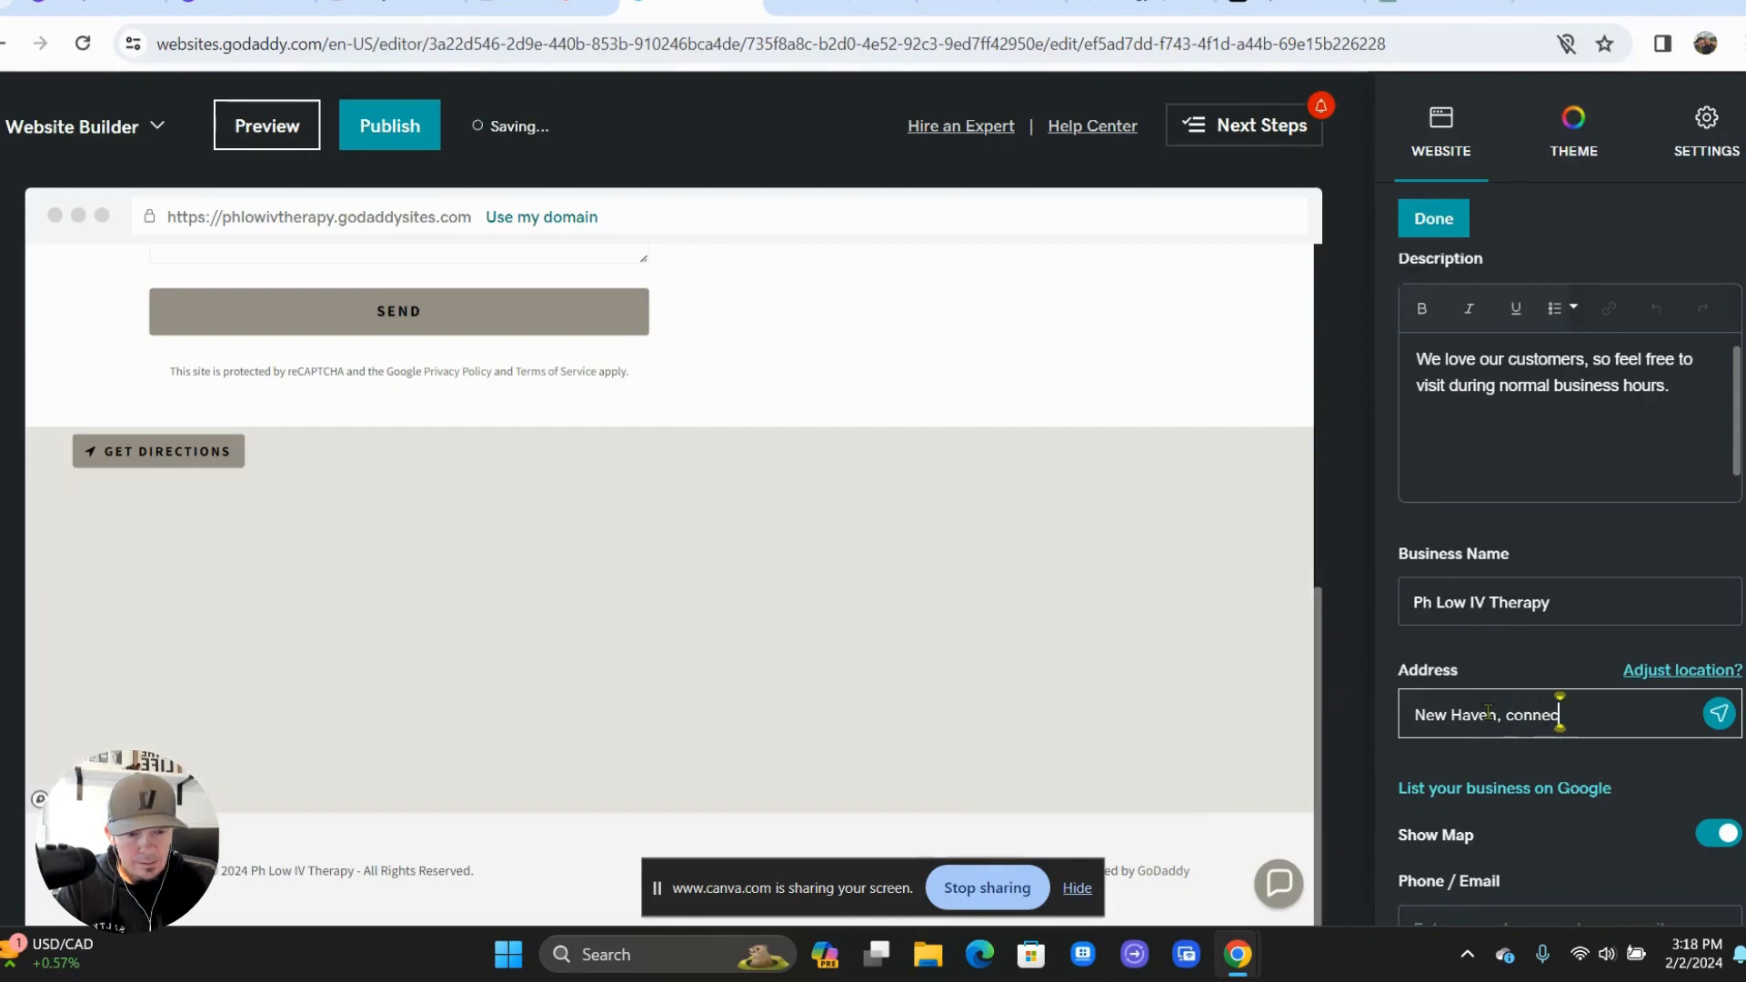
{"action": "type", "text": "ticut"}
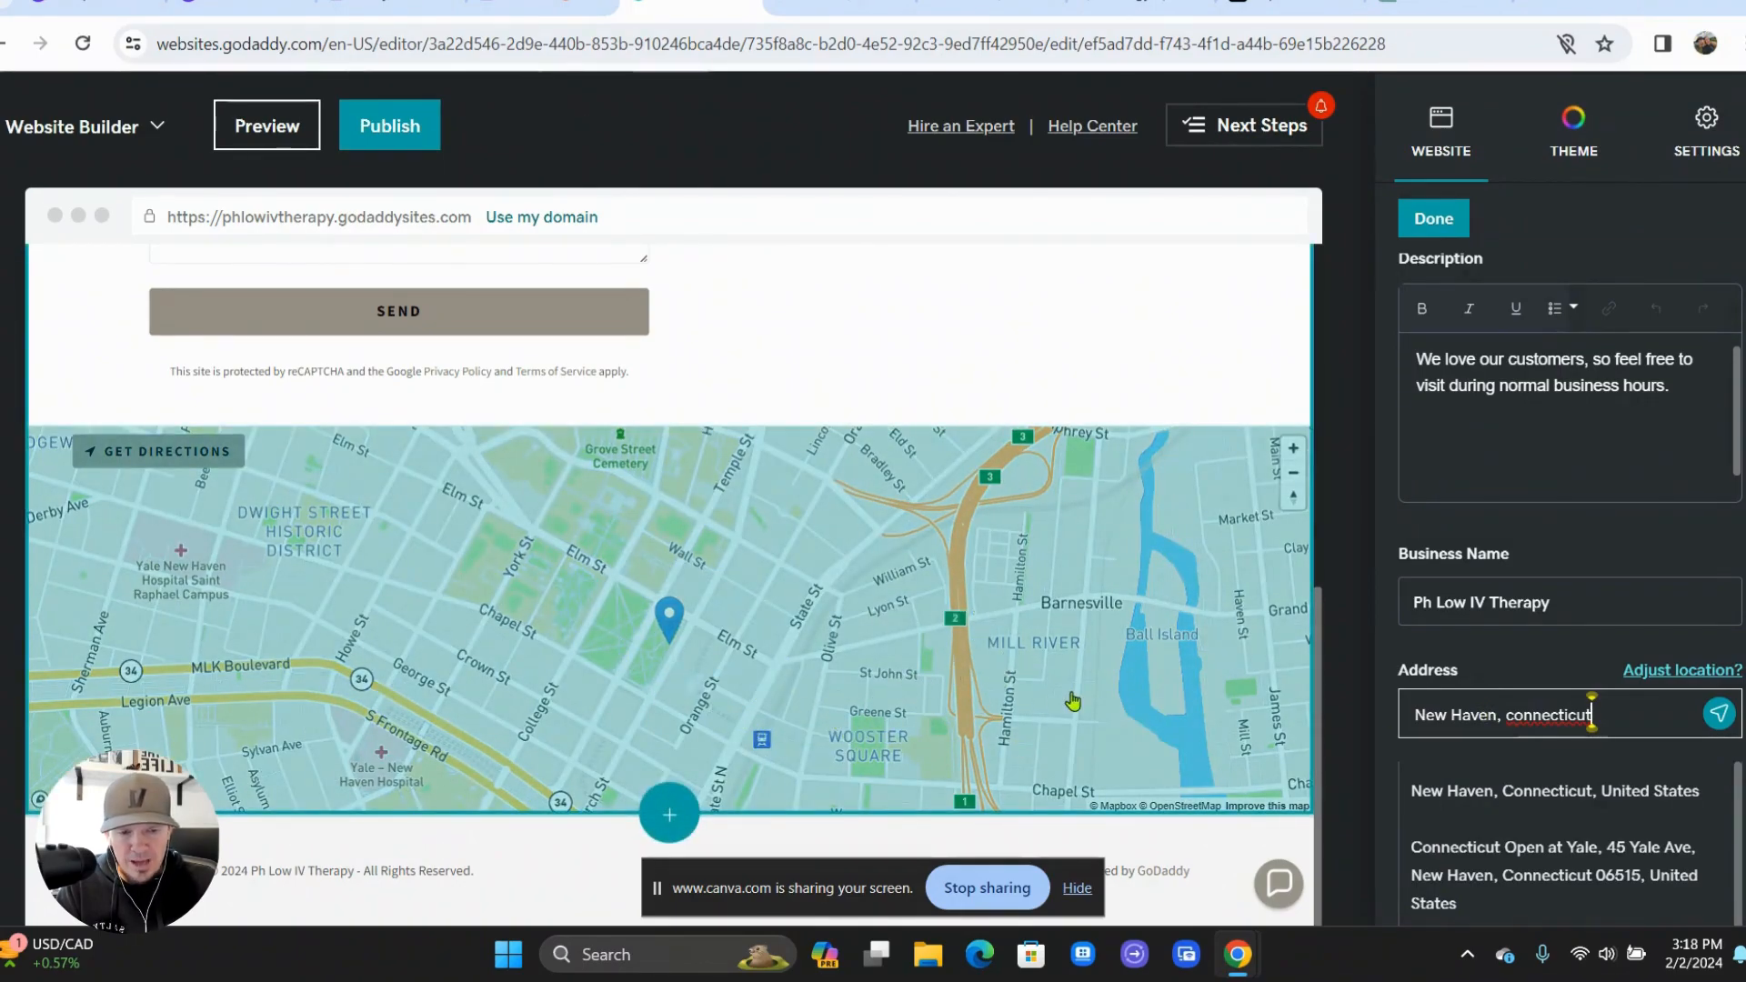
{"action": "left_click", "coordinate": [1502, 793]}
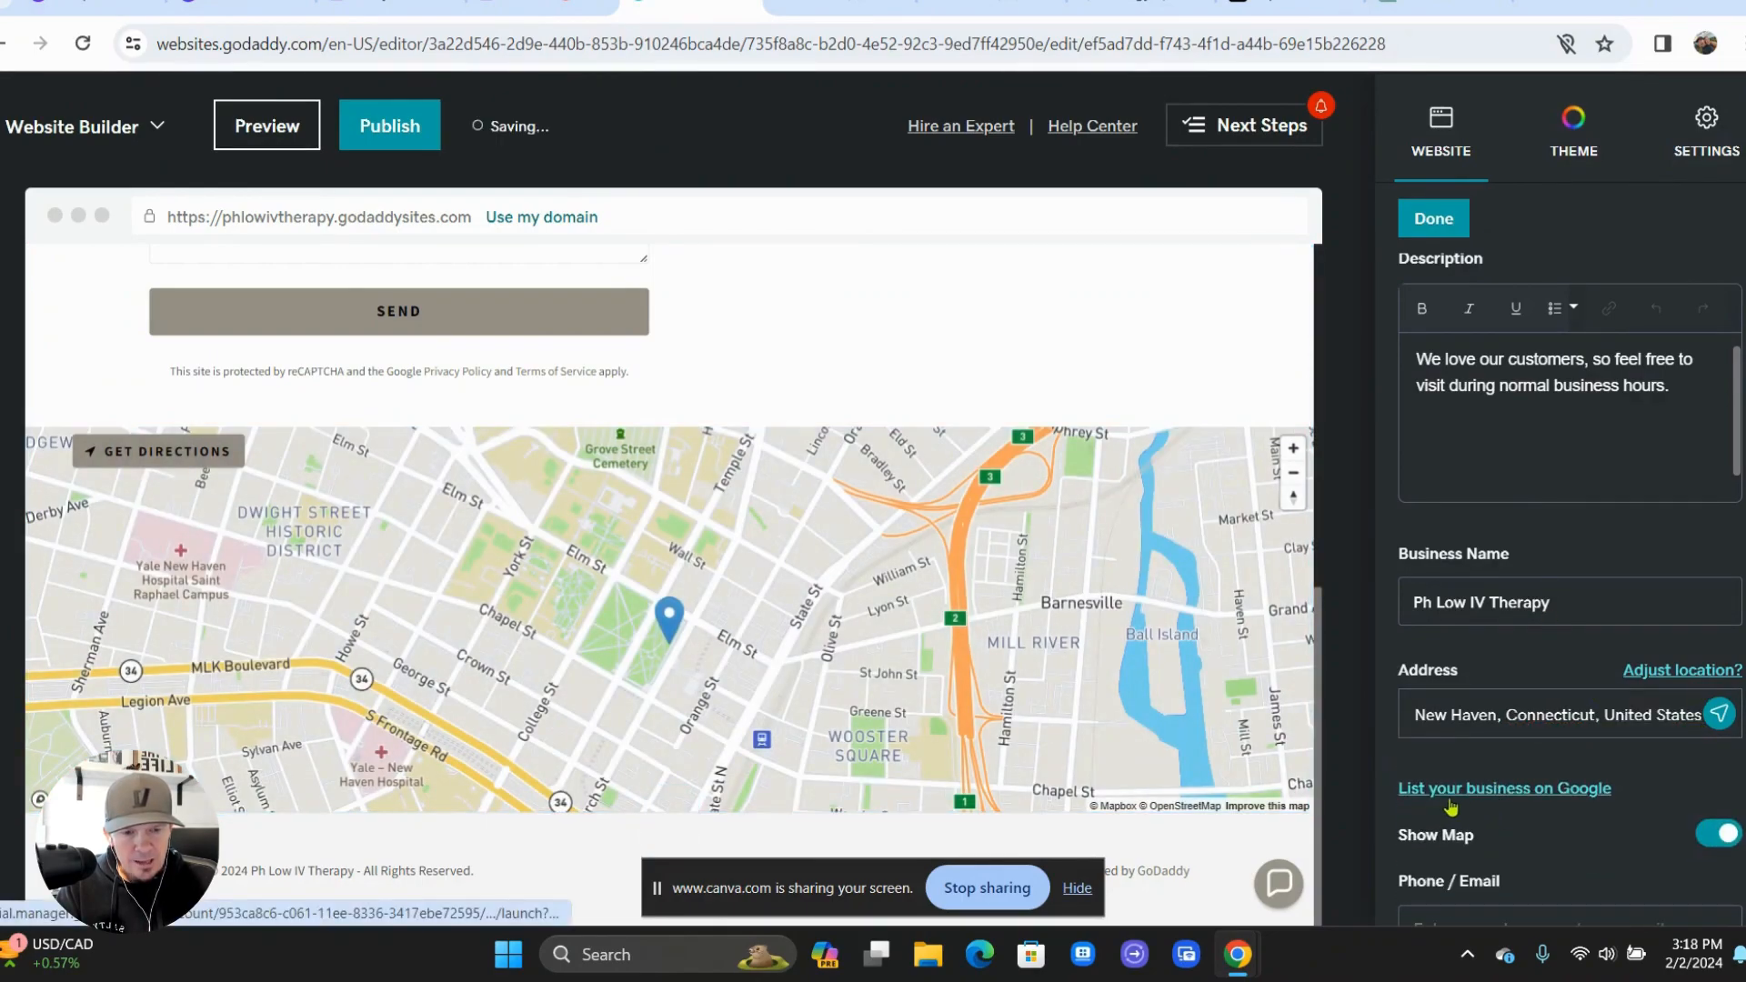
- Look at the Phone / Email field of the Contact Us section and finish editing the section
{"action": "scroll", "coordinate": [1455, 795], "scroll_direction": "down", "scroll_amount": 2}
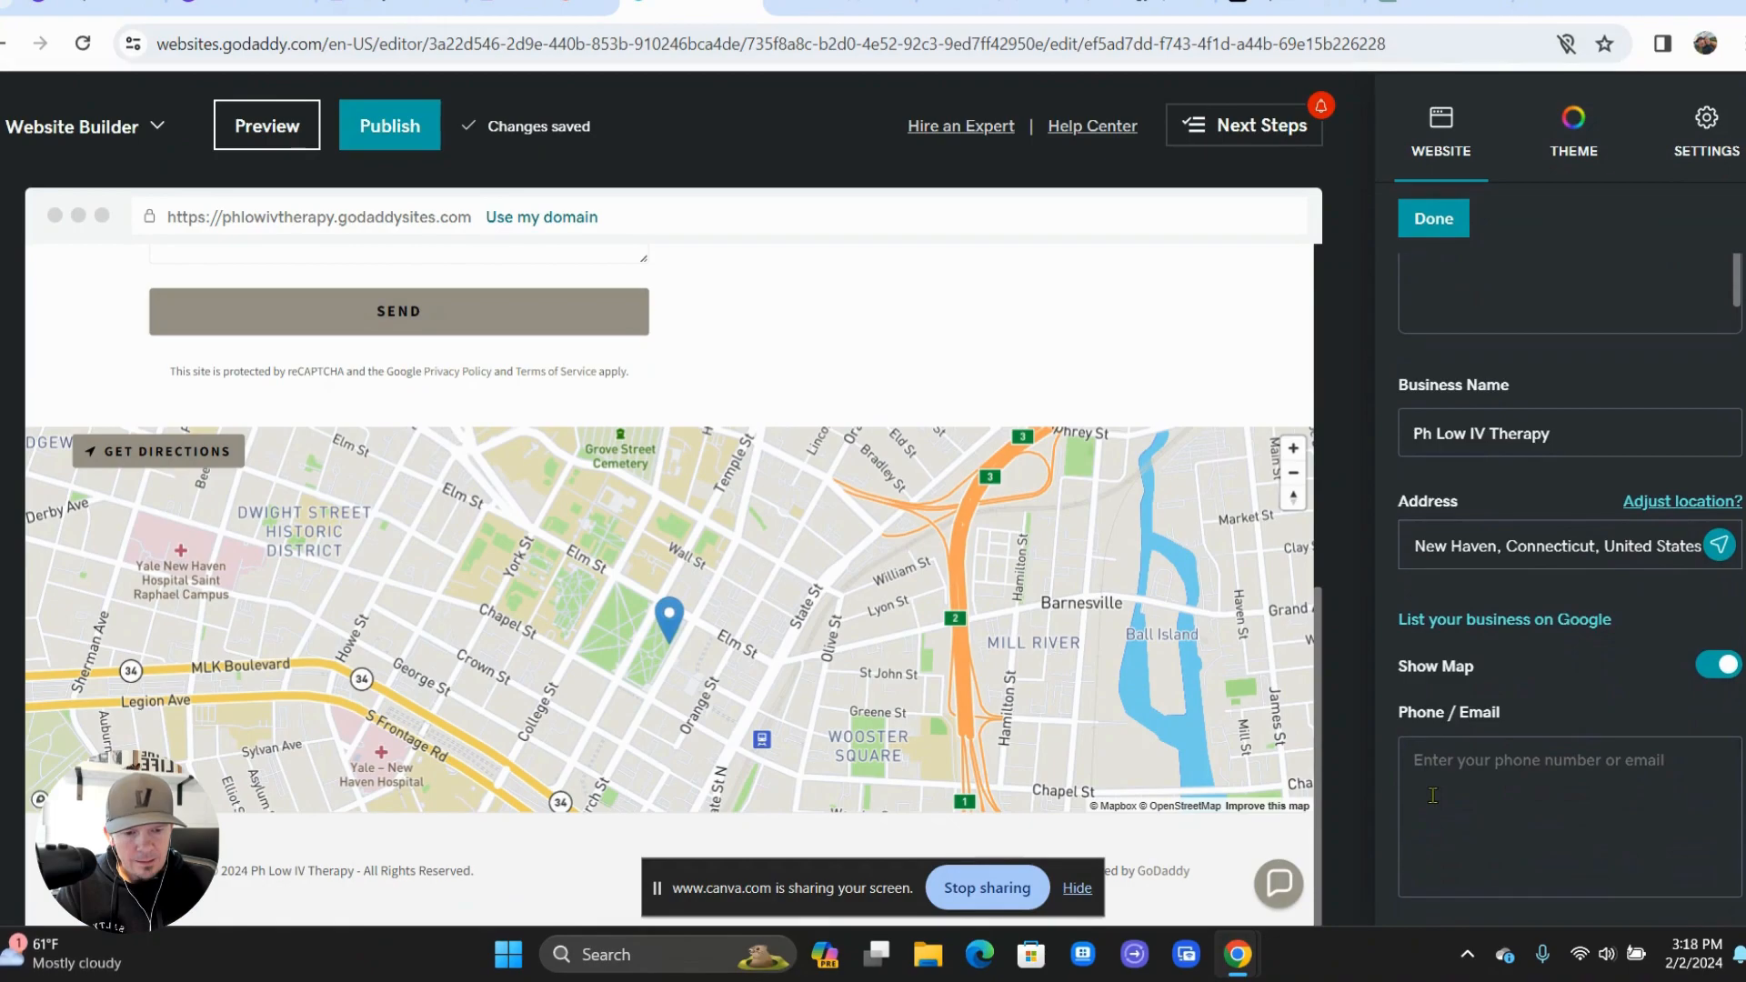
{"action": "left_click", "coordinate": [1594, 804]}
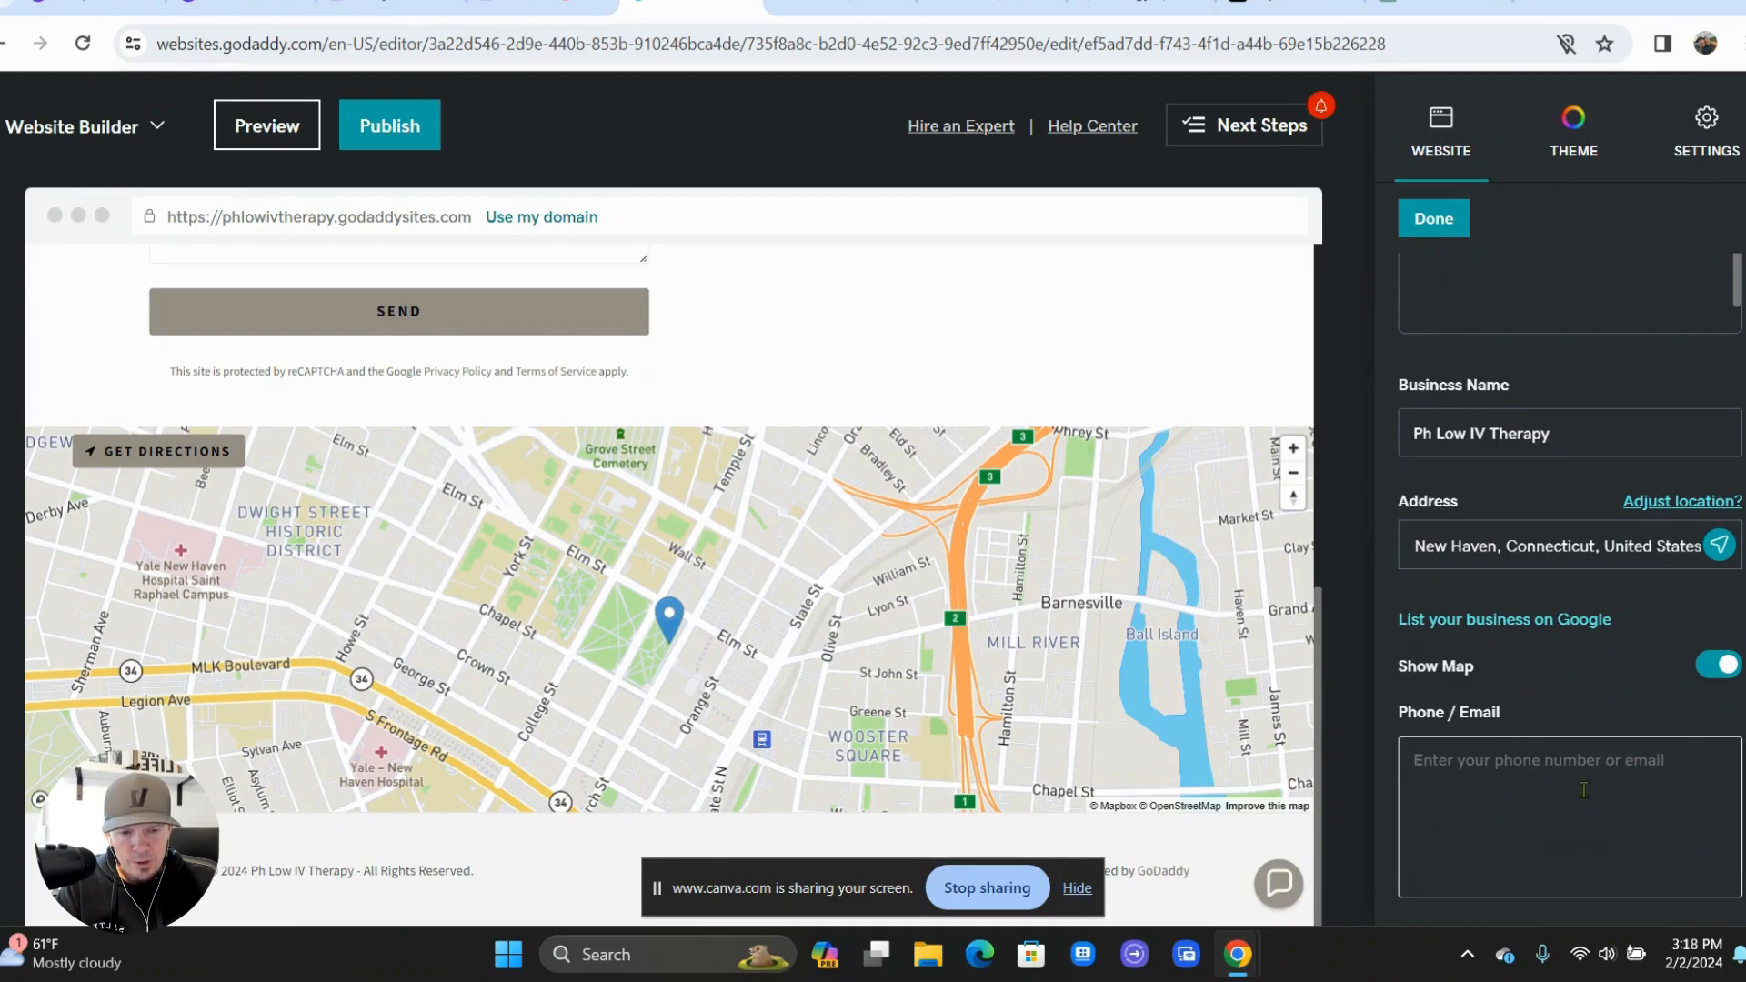
{"action": "scroll", "coordinate": [1562, 675], "scroll_direction": "up", "scroll_amount": 10}
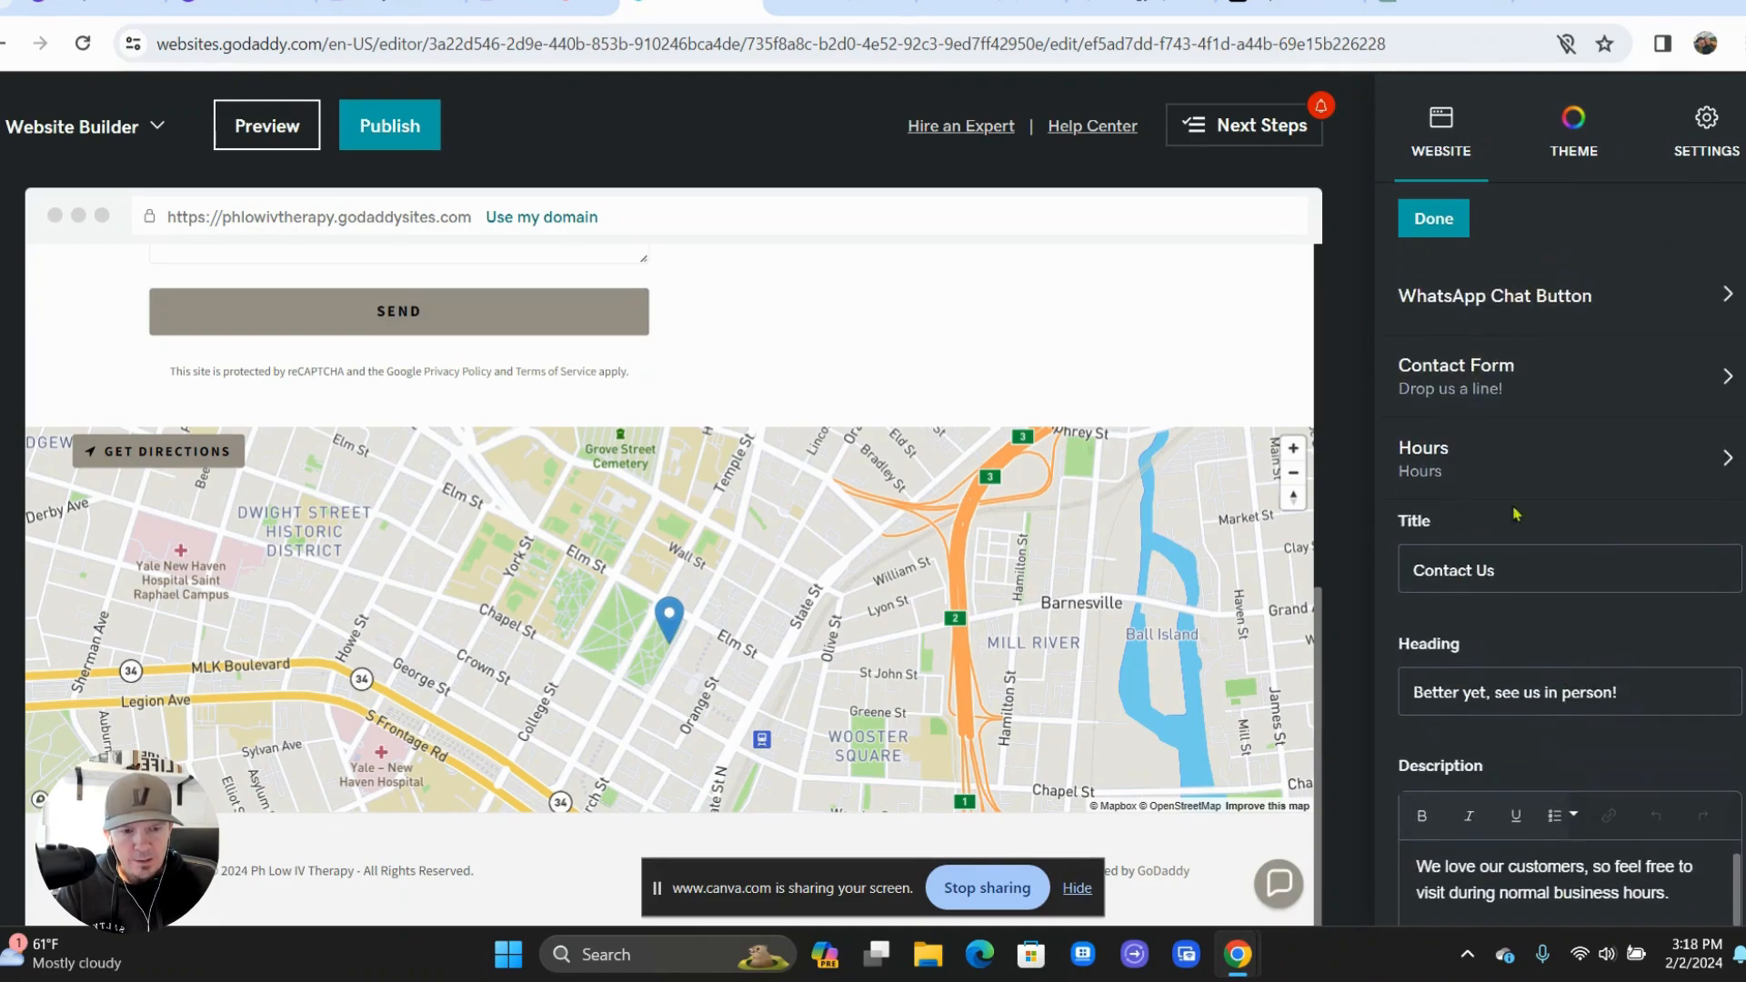
{"action": "left_click", "coordinate": [1450, 222]}
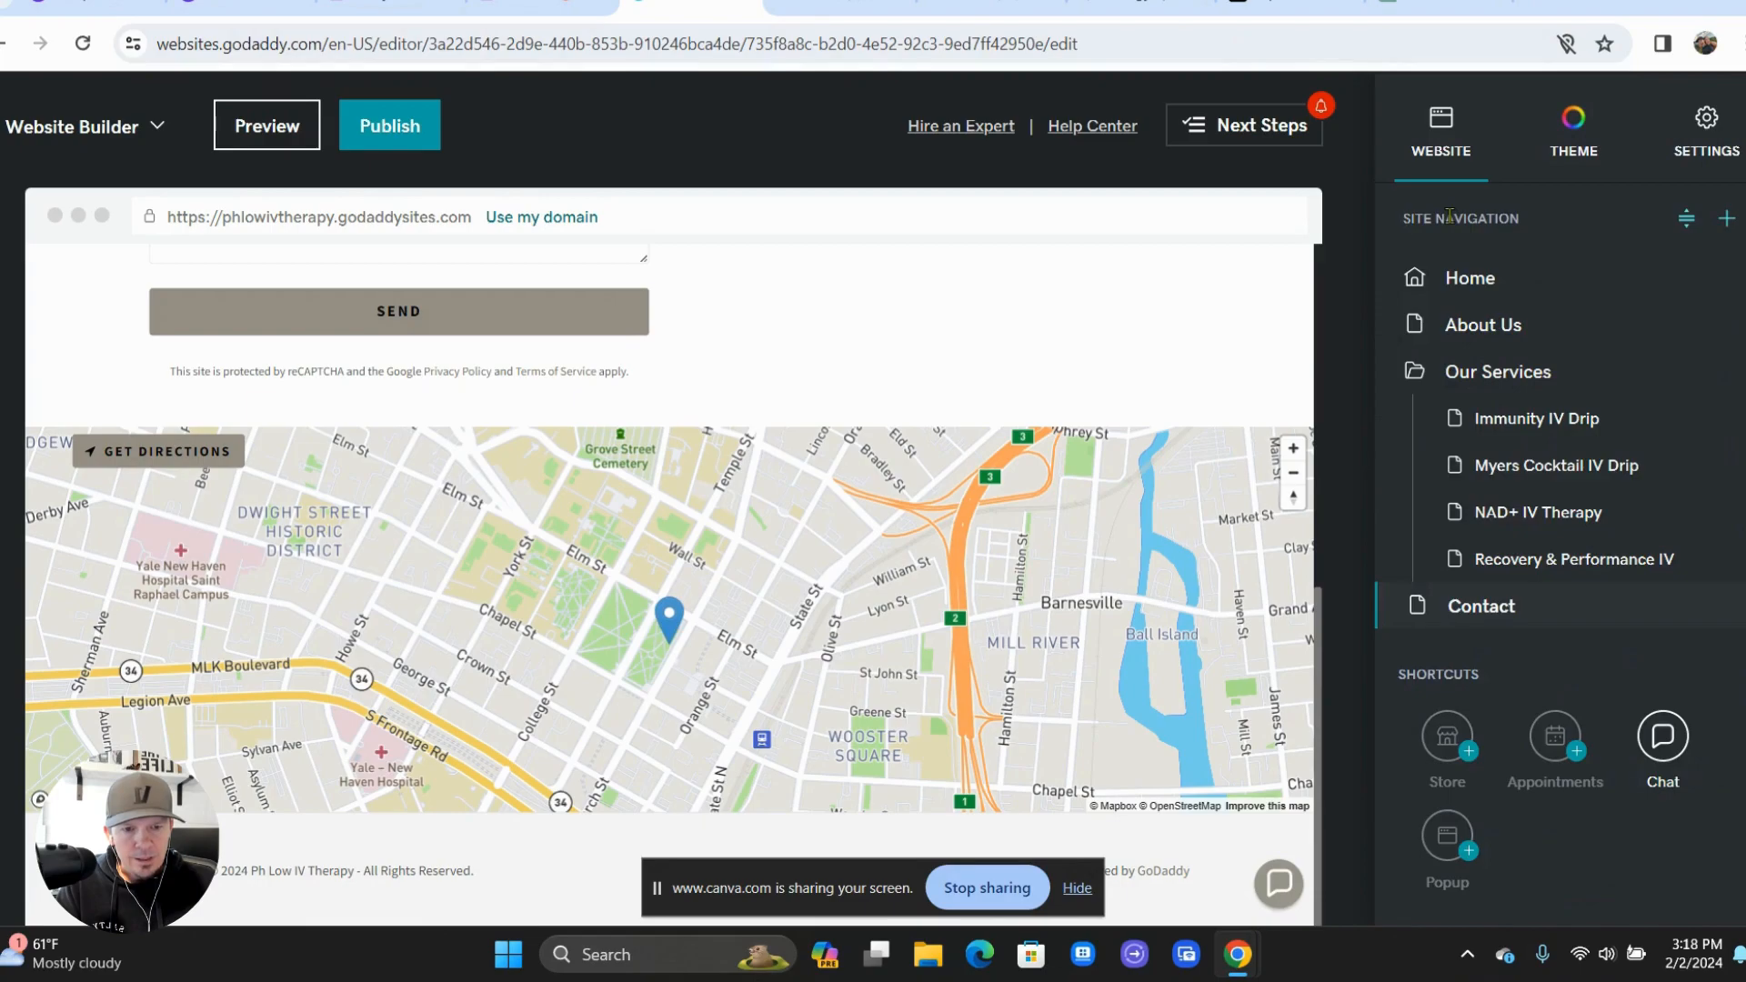
- Preview the Contact page and examine its contact form and map, panning the map and zooming it out around the location pin
{"action": "scroll", "coordinate": [793, 496], "scroll_direction": "up", "scroll_amount": 3}
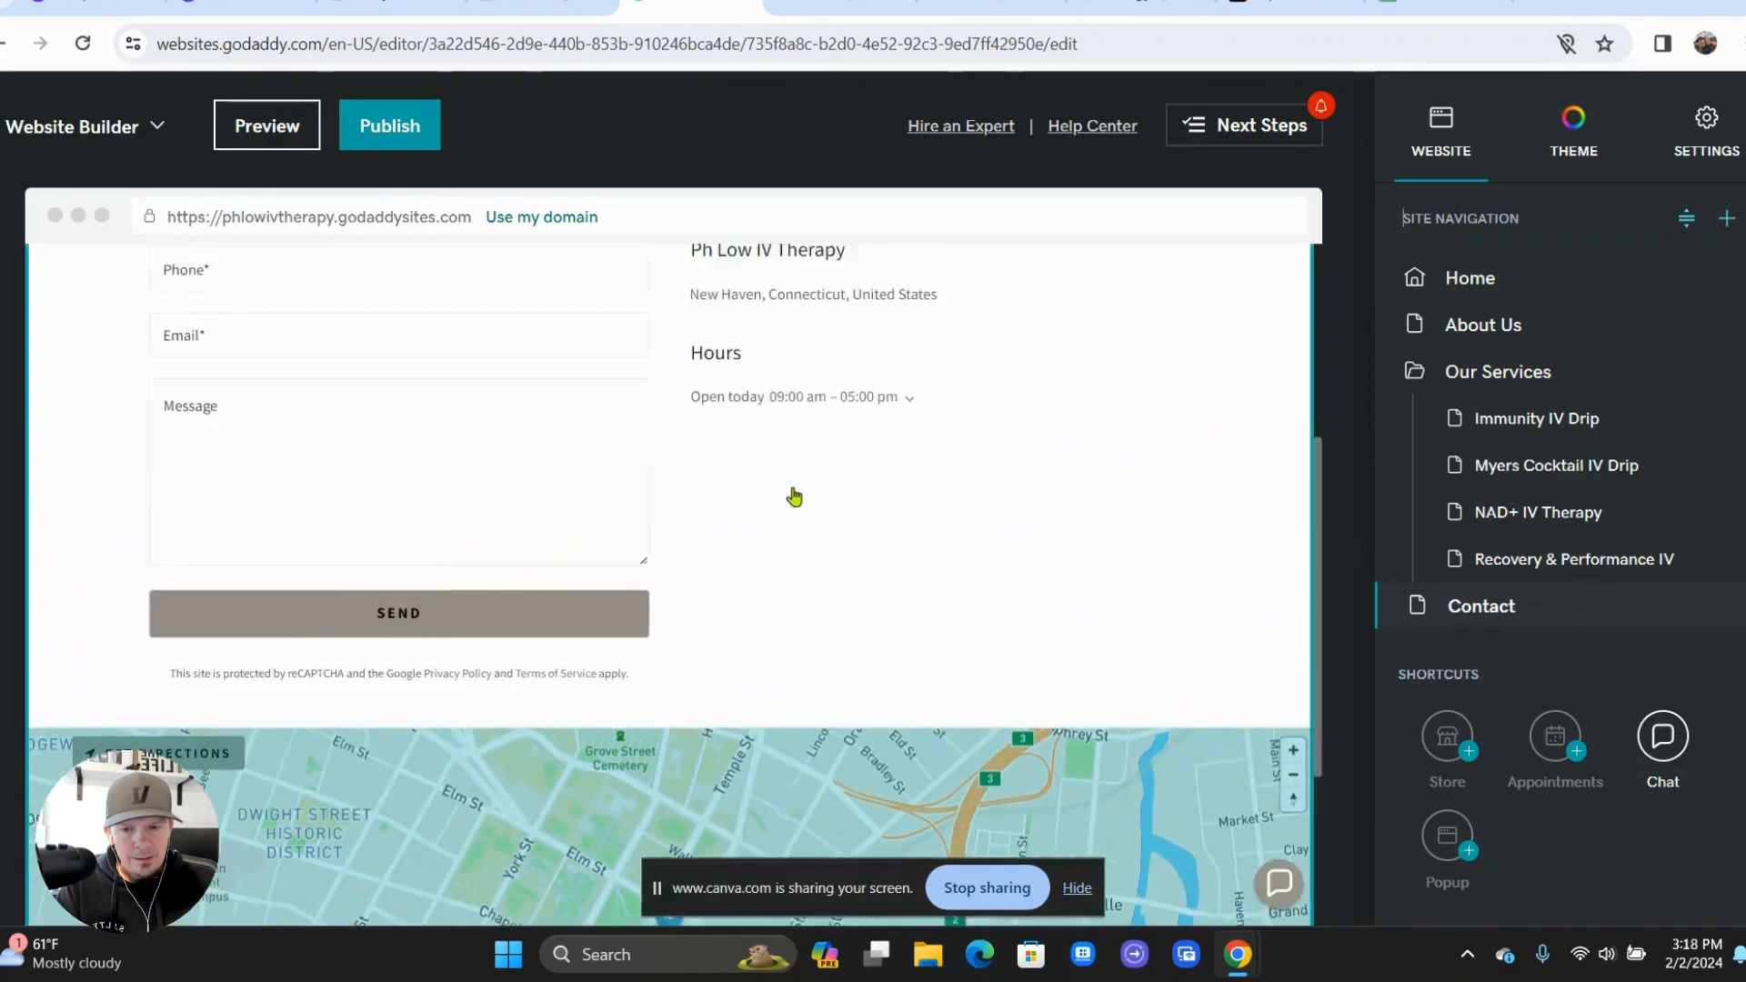
{"action": "scroll", "coordinate": [794, 497], "scroll_direction": "up", "scroll_amount": 4}
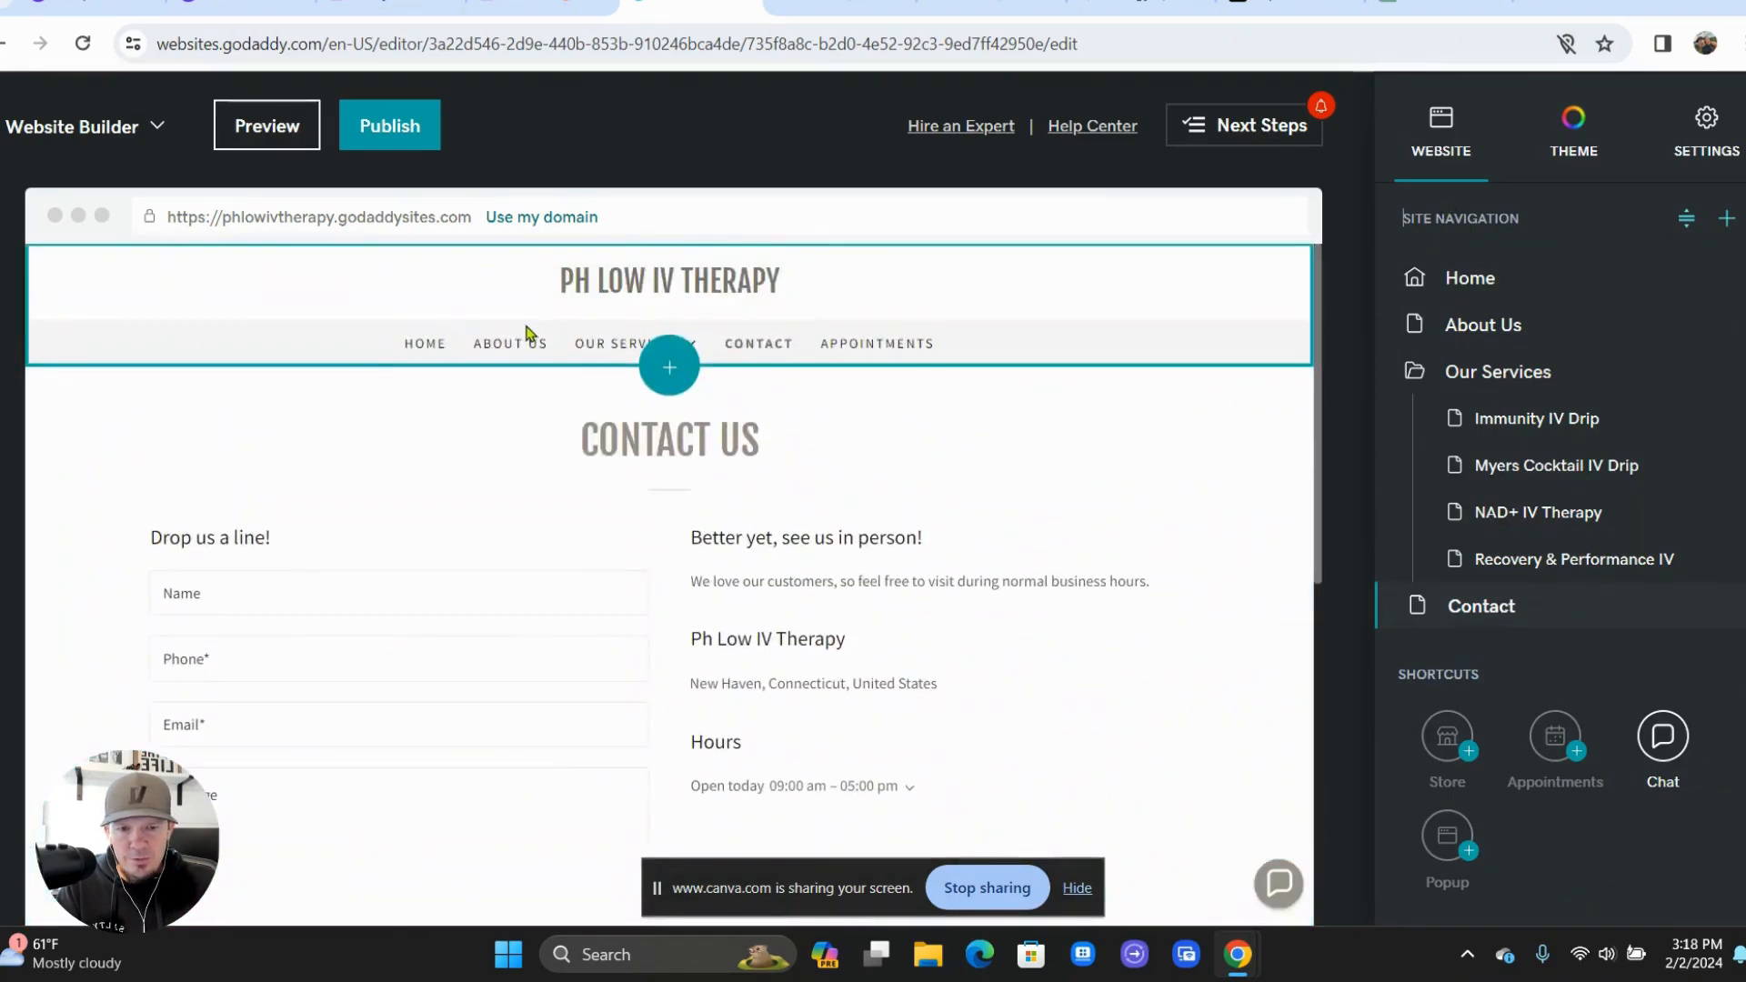
{"action": "left_click", "coordinate": [267, 127]}
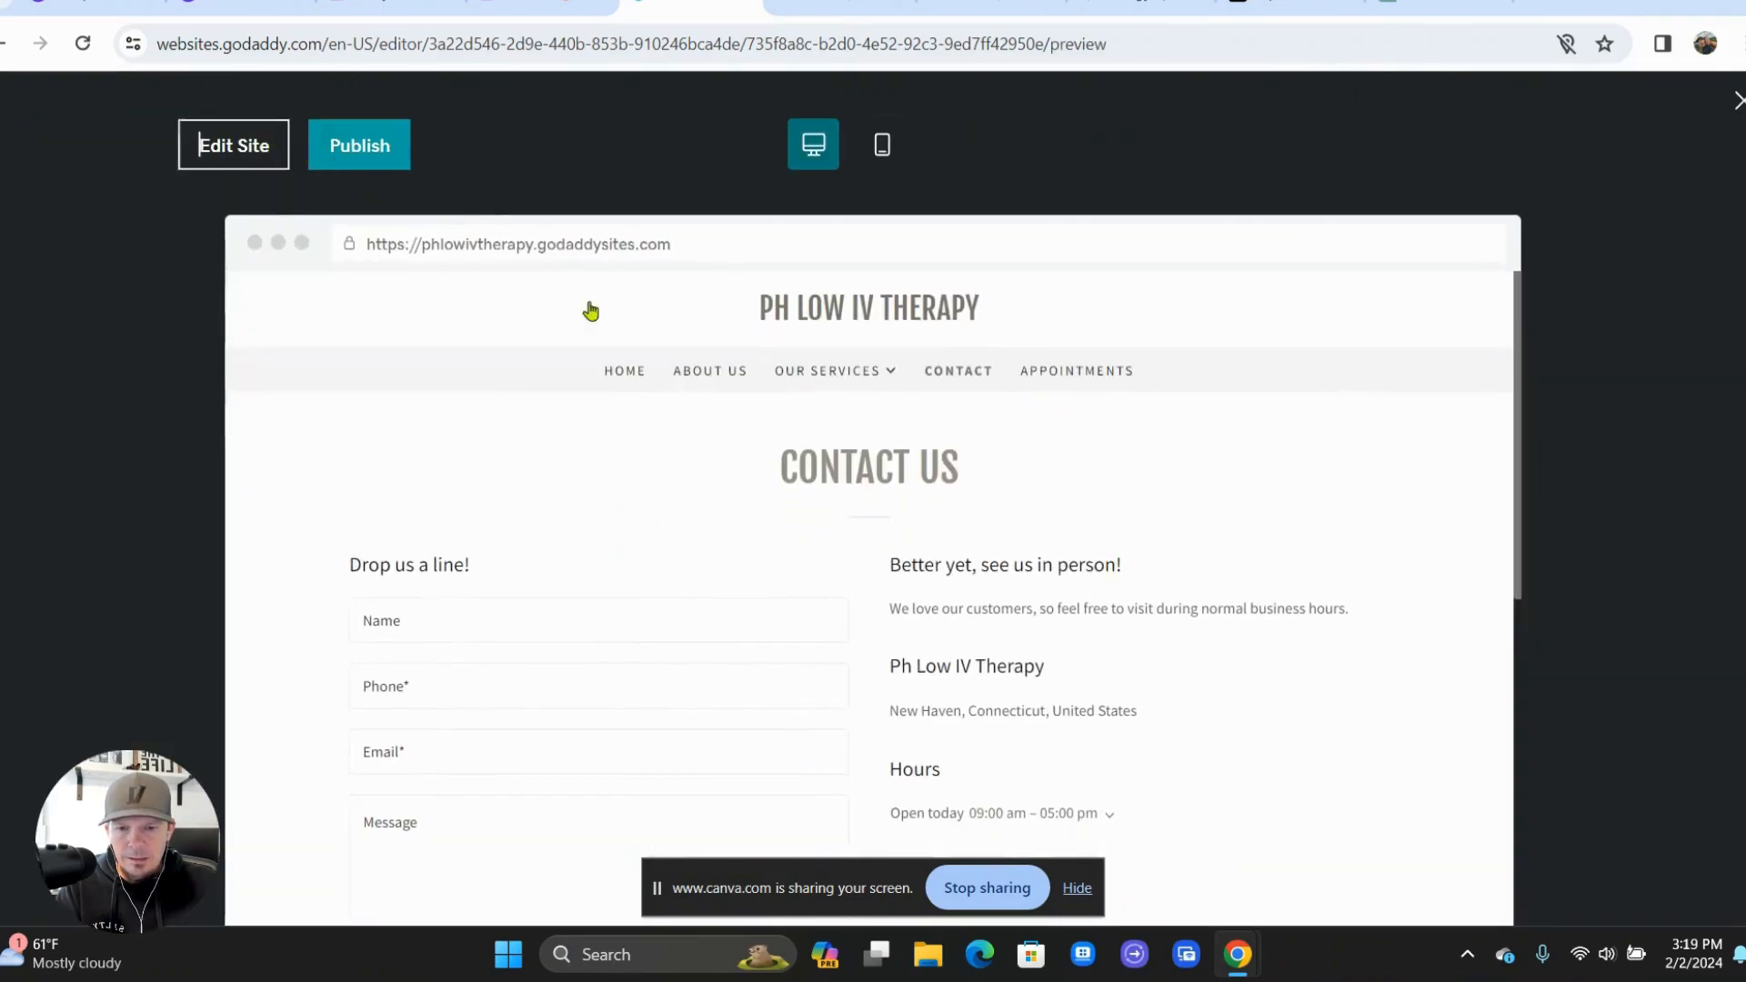
{"action": "scroll", "coordinate": [766, 415], "scroll_direction": "down", "scroll_amount": 7}
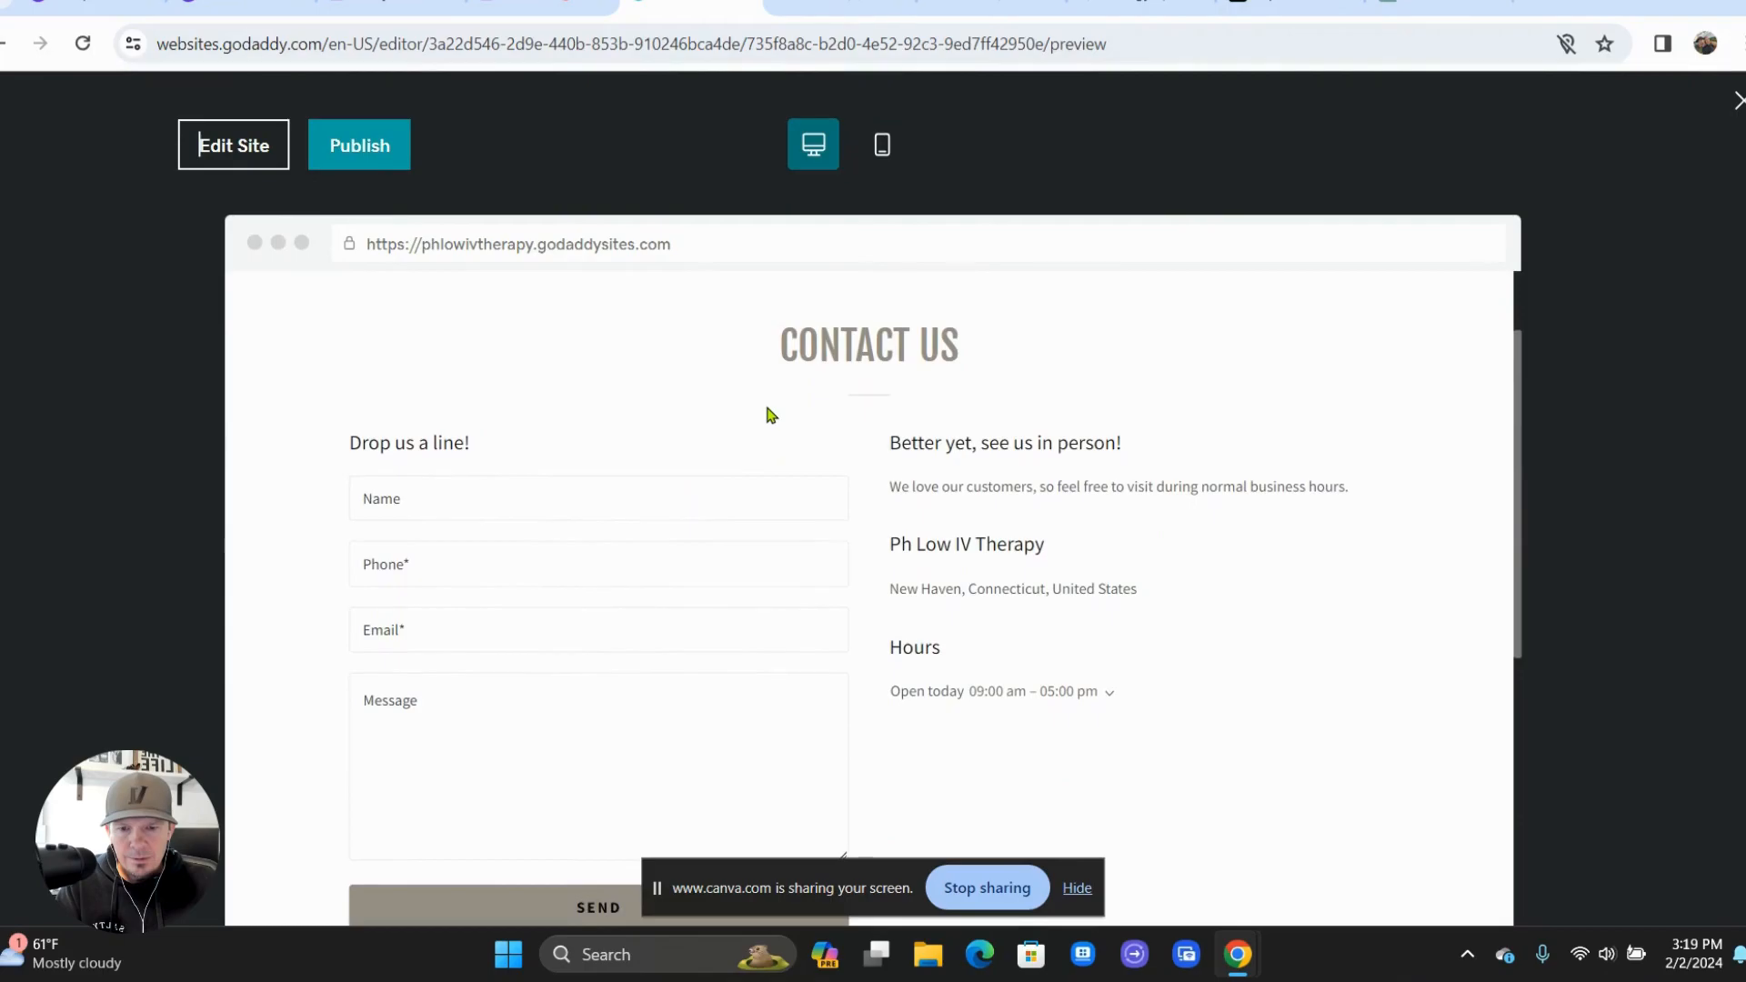
{"action": "scroll", "coordinate": [767, 407], "scroll_direction": "down", "scroll_amount": 1}
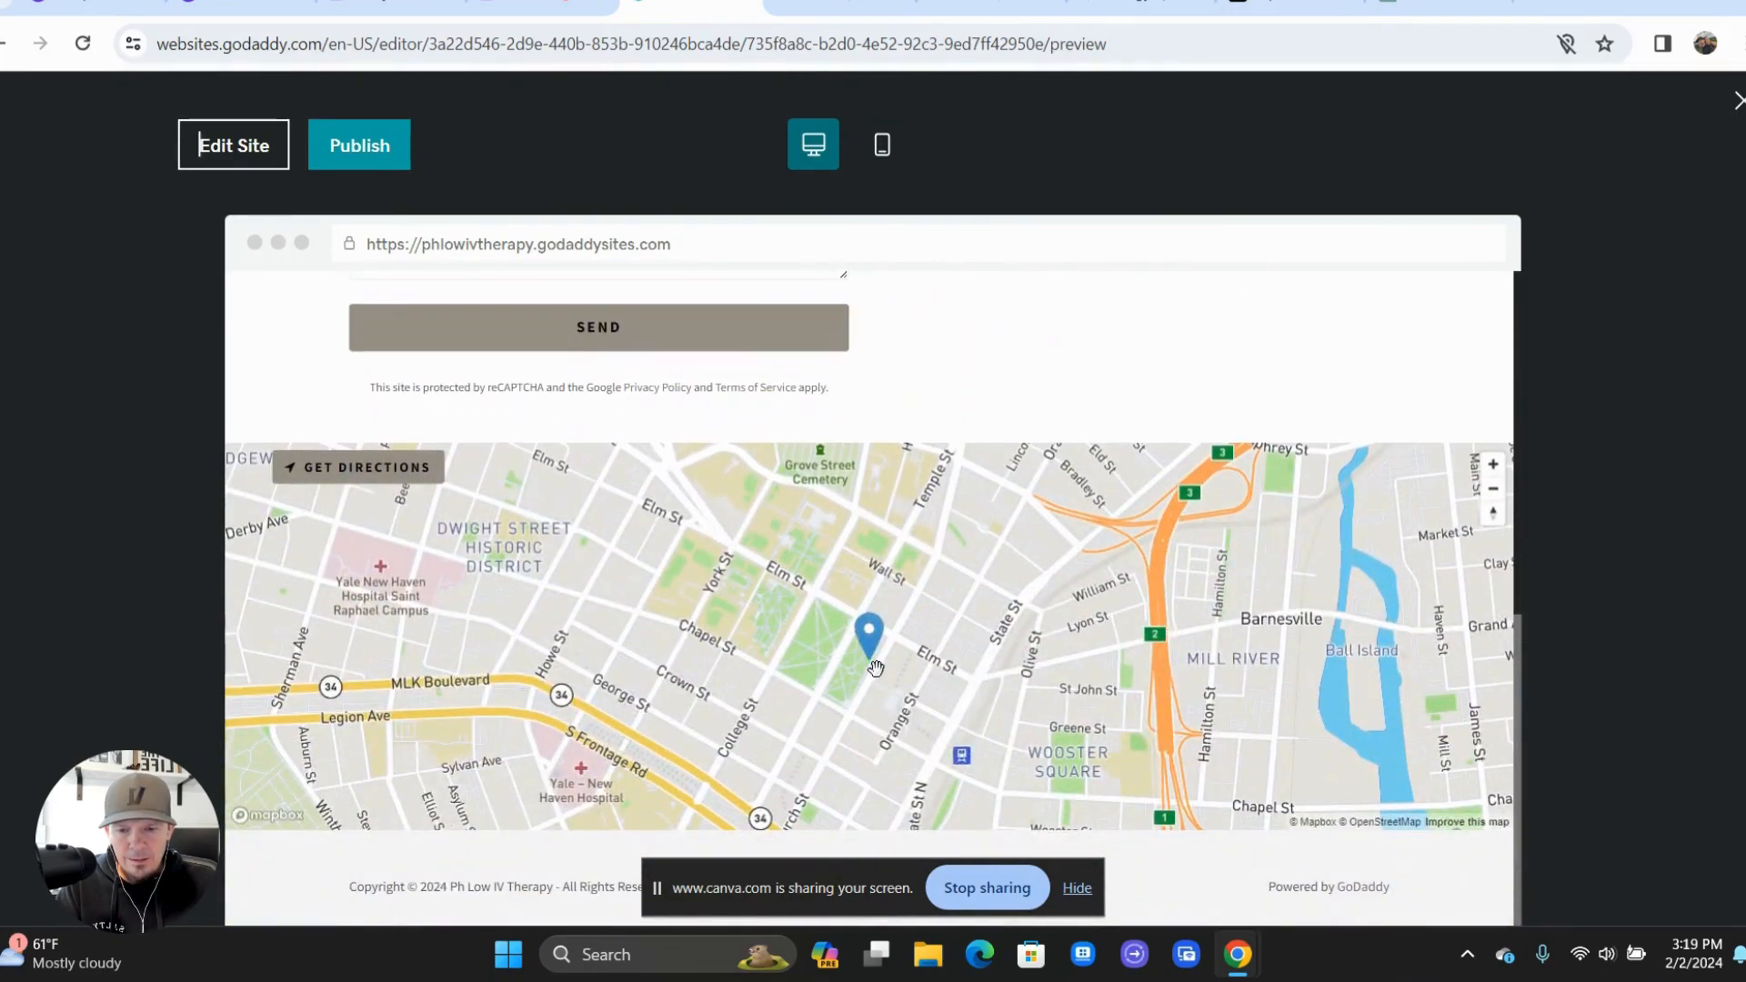
{"action": "left_click_drag", "start_coordinate": [915, 733], "coordinate": [1135, 616]}
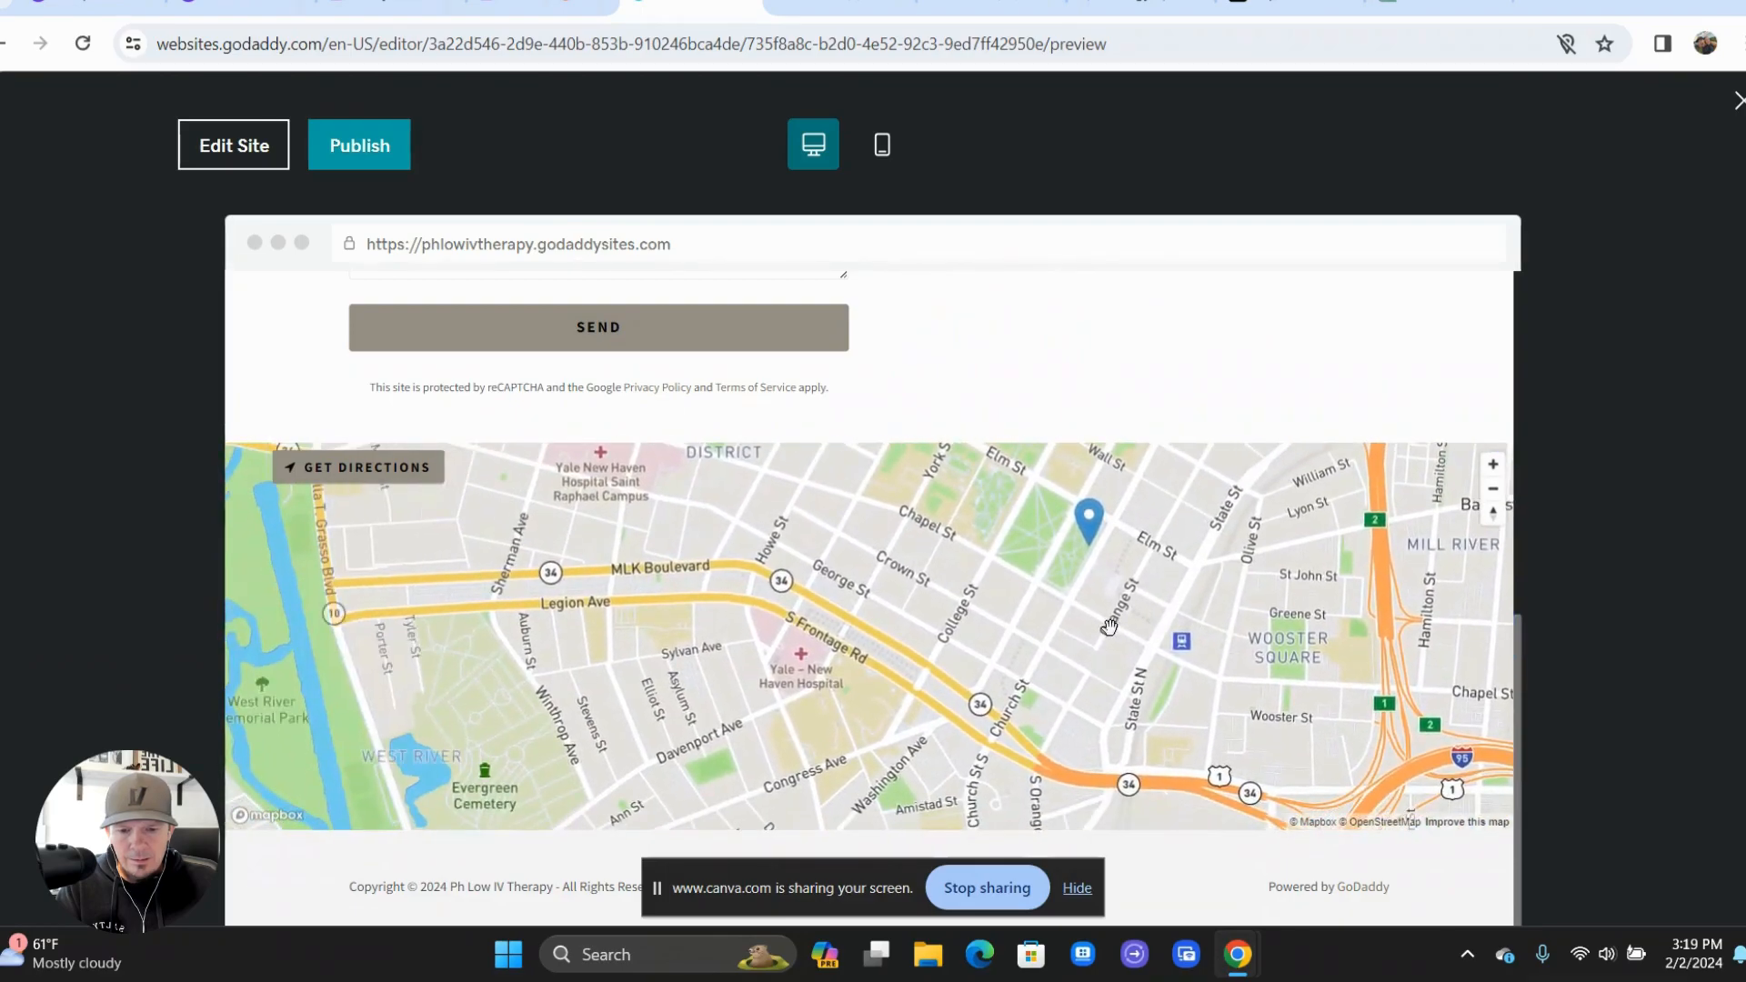
{"action": "left_click", "coordinate": [1492, 489]}
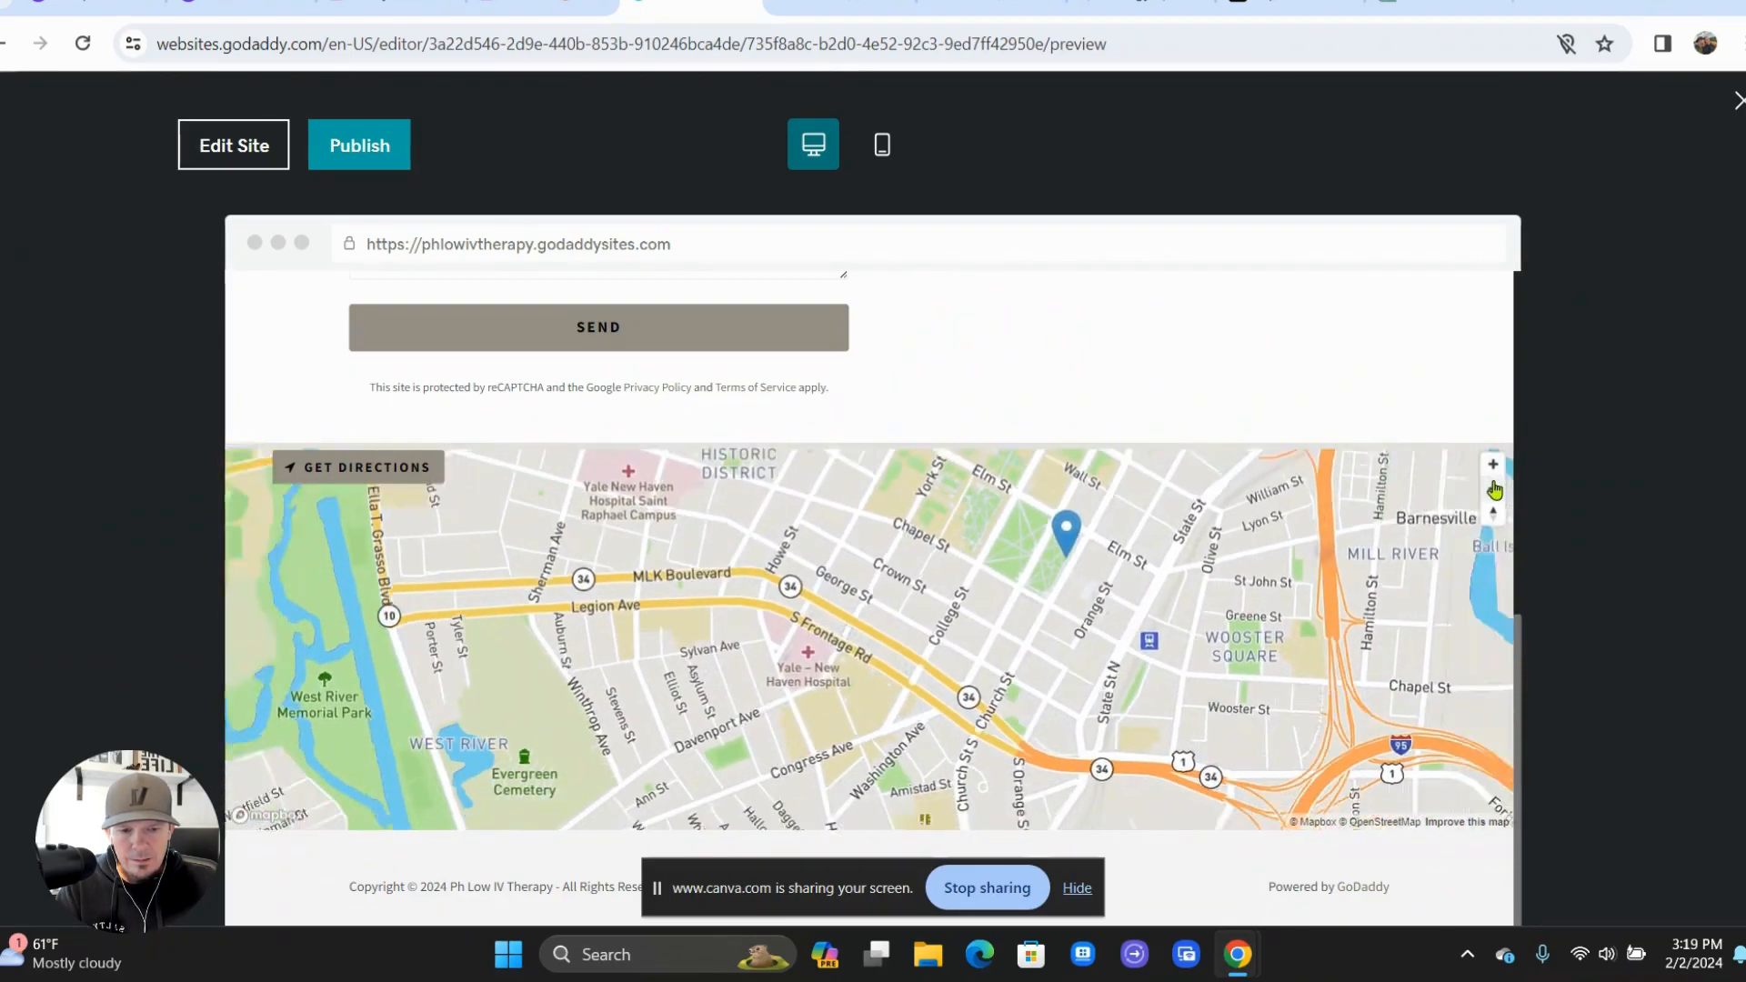
{"action": "left_click", "coordinate": [1492, 488]}
{"action": "left_click", "coordinate": [1492, 488]}
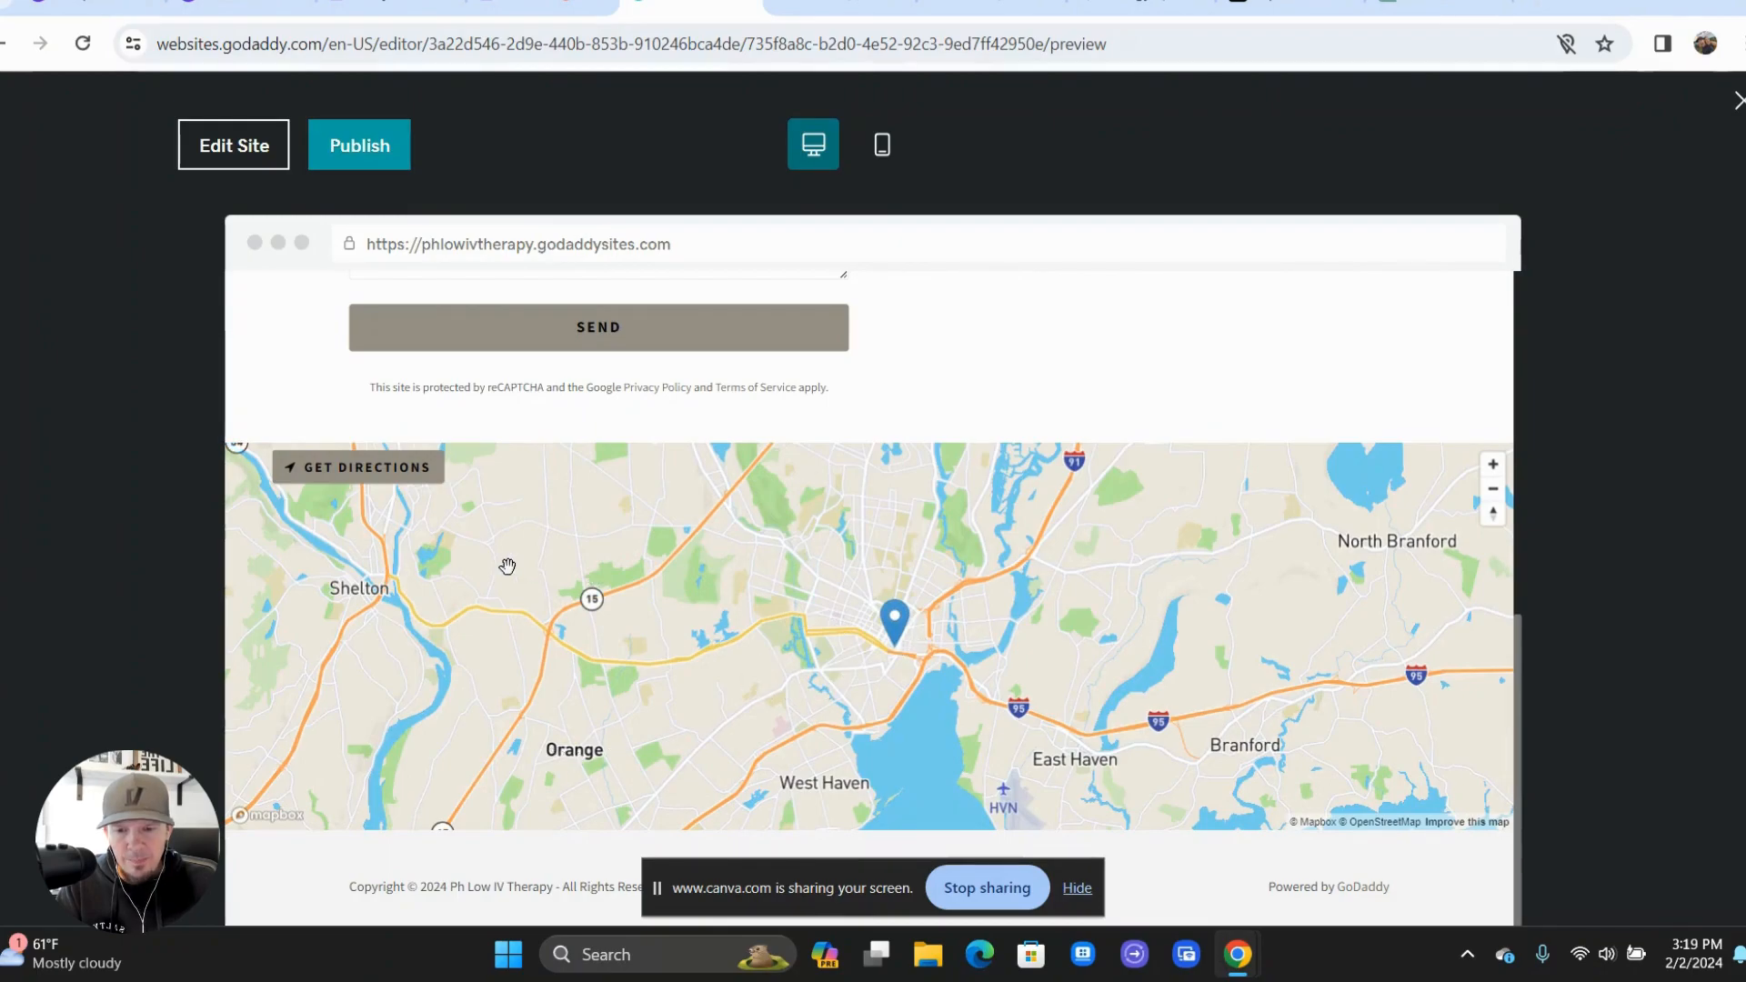
- Examine the contact form, address and business hours in the desktop preview of the Contact page
{"action": "scroll", "coordinate": [506, 564], "scroll_direction": "up", "scroll_amount": 10}
{"action": "scroll", "coordinate": [794, 701], "scroll_direction": "down", "scroll_amount": 2}
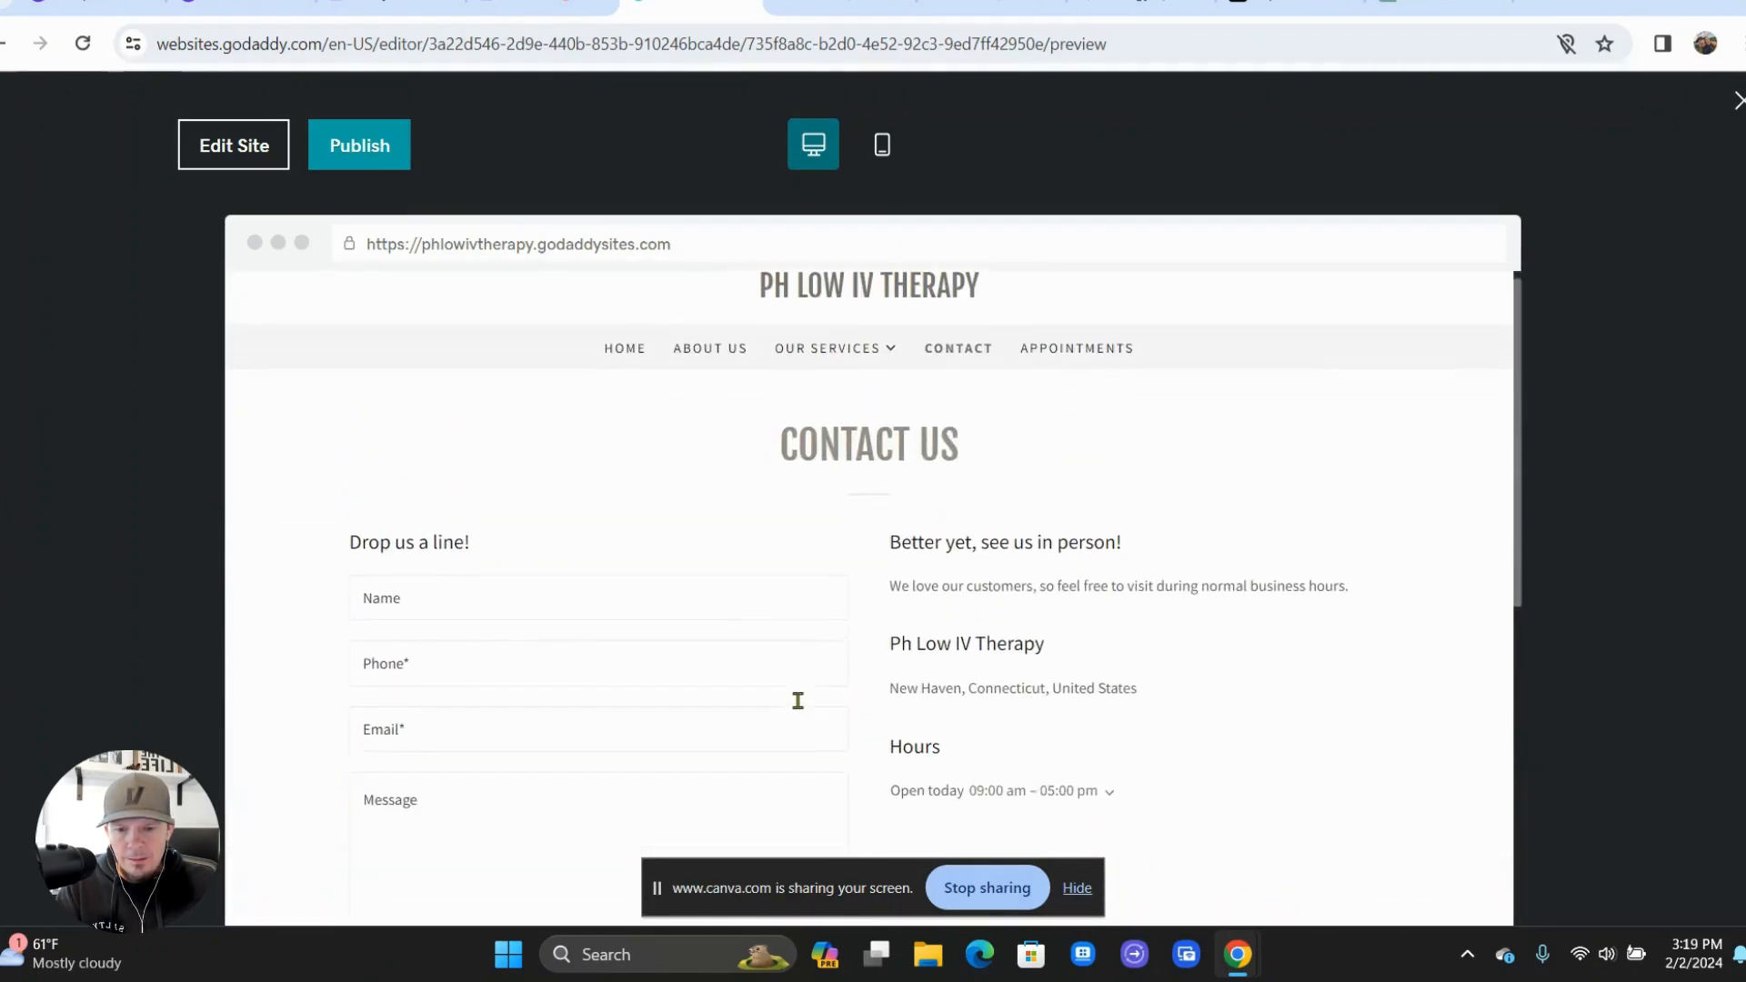
{"action": "left_click", "coordinate": [525, 447]}
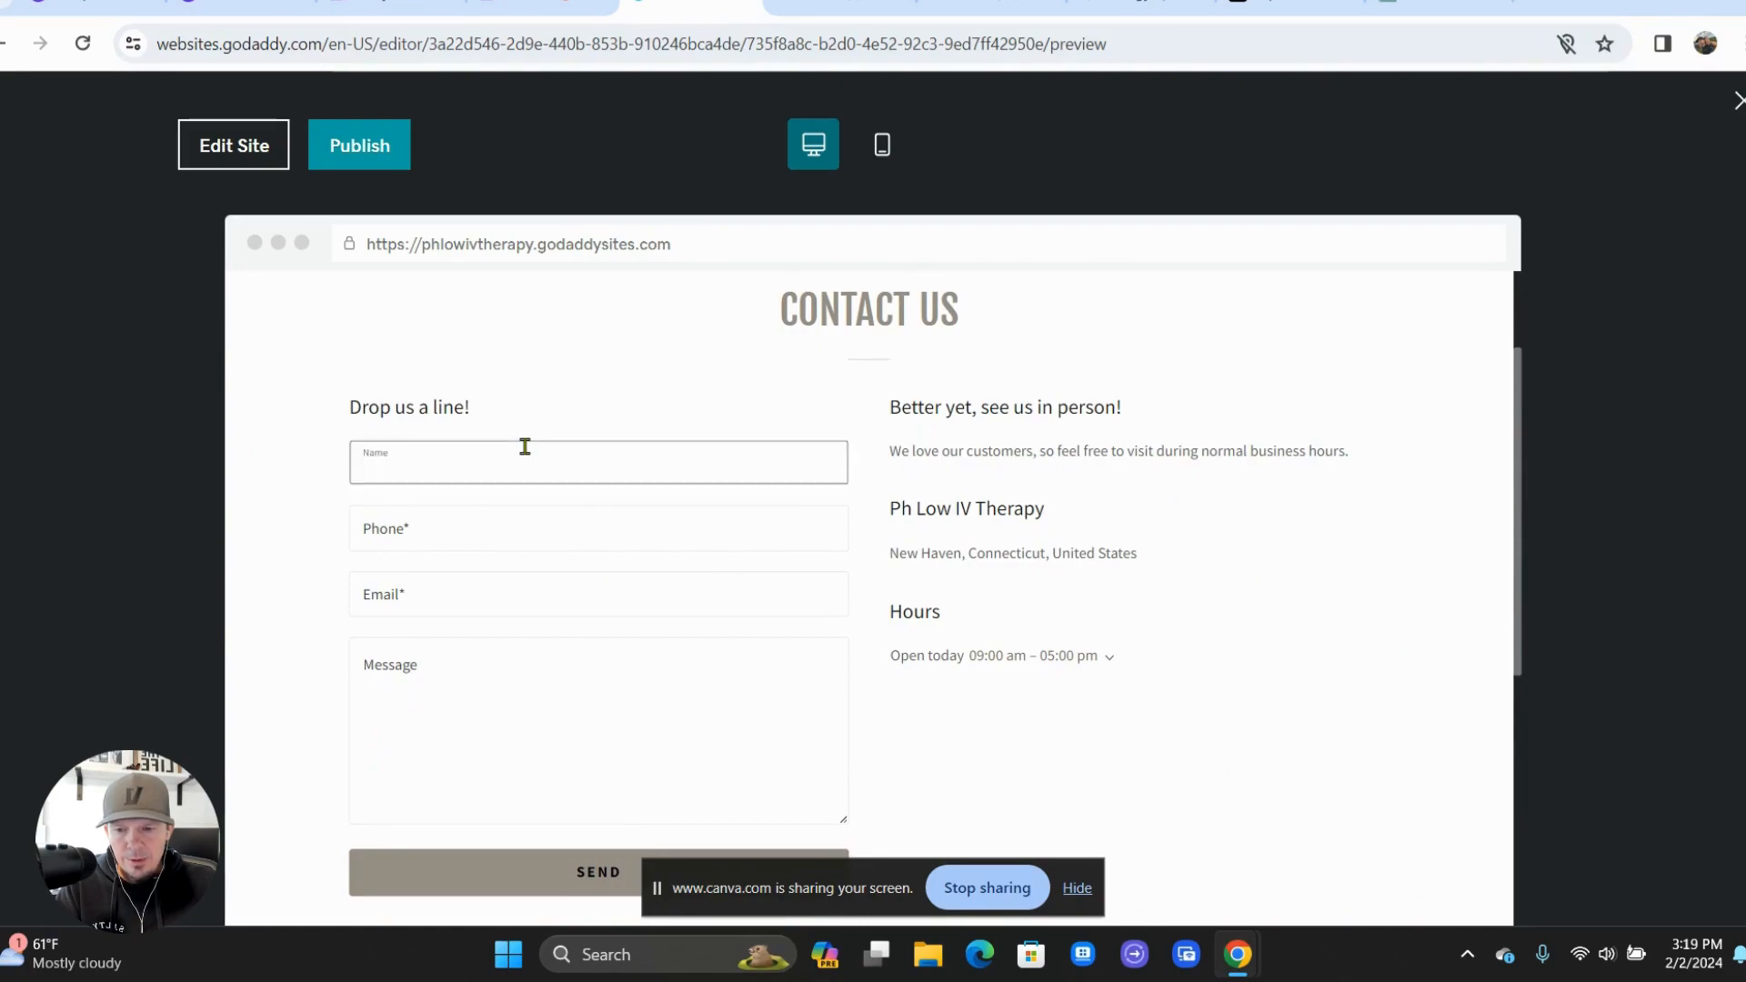
{"action": "scroll", "coordinate": [514, 564], "scroll_direction": "down", "scroll_amount": 2}
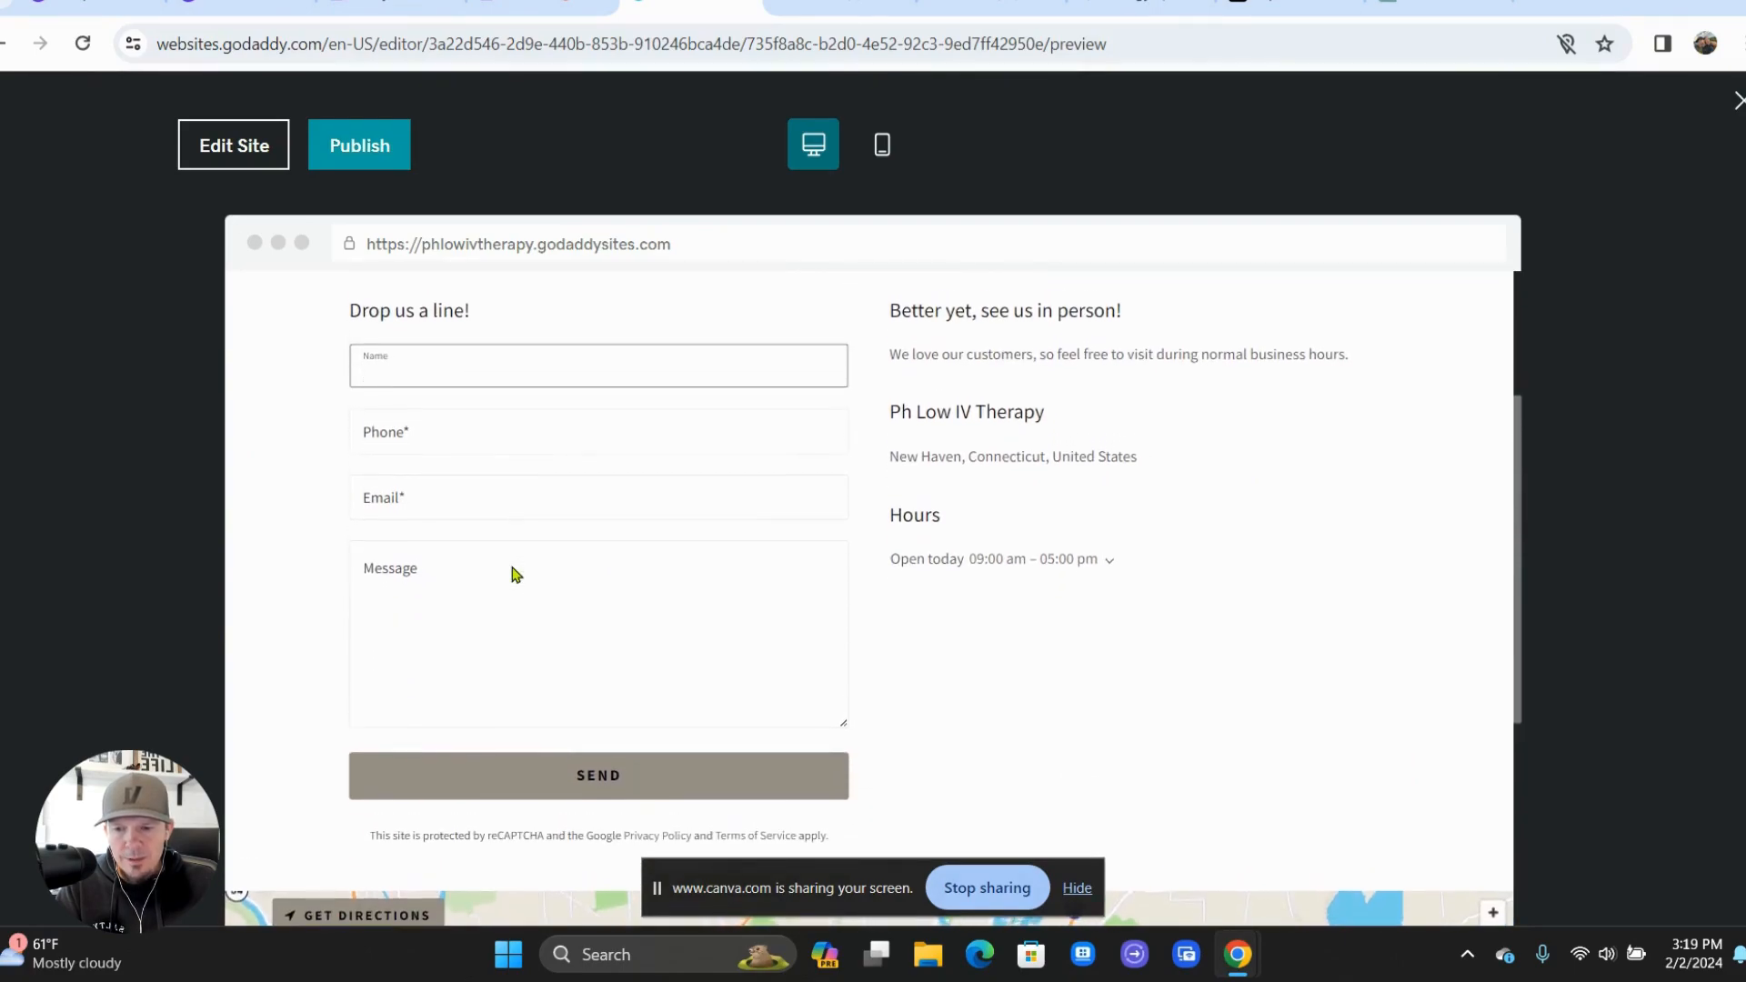
{"action": "scroll", "coordinate": [514, 571], "scroll_direction": "up", "scroll_amount": 1}
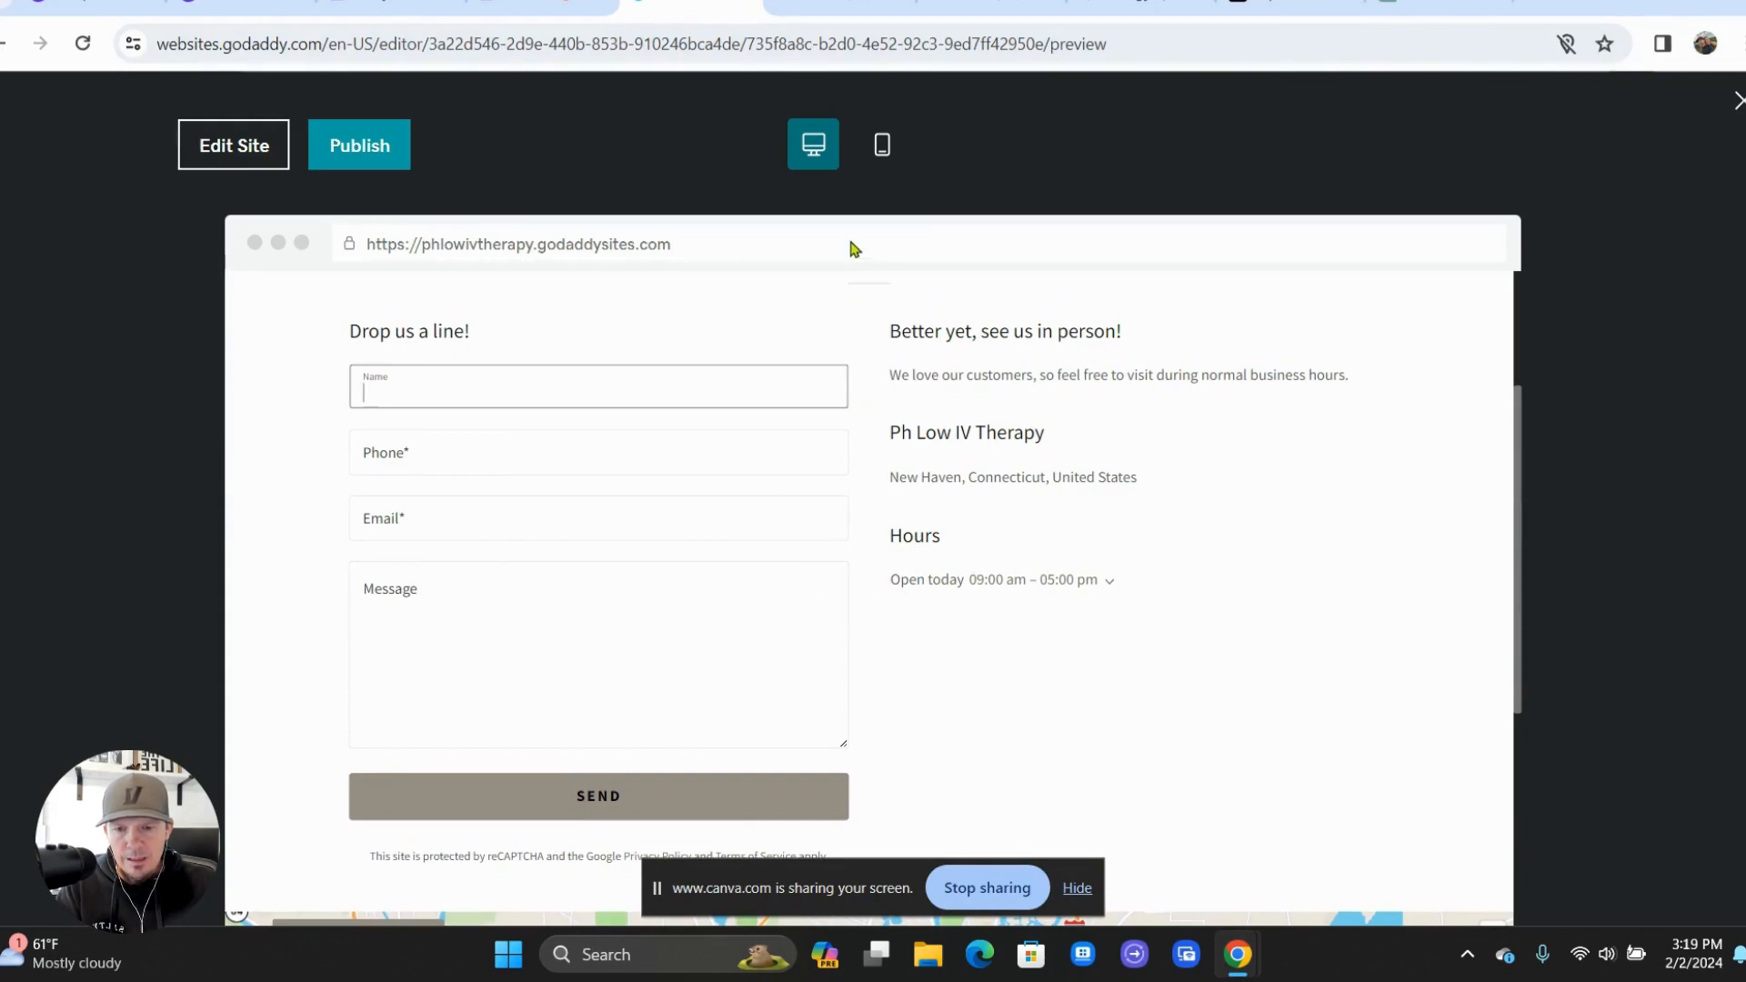
- Check the Contact page in the mobile preview from the form down to the map and footer, and return to the desktop preview
{"action": "left_click", "coordinate": [881, 145]}
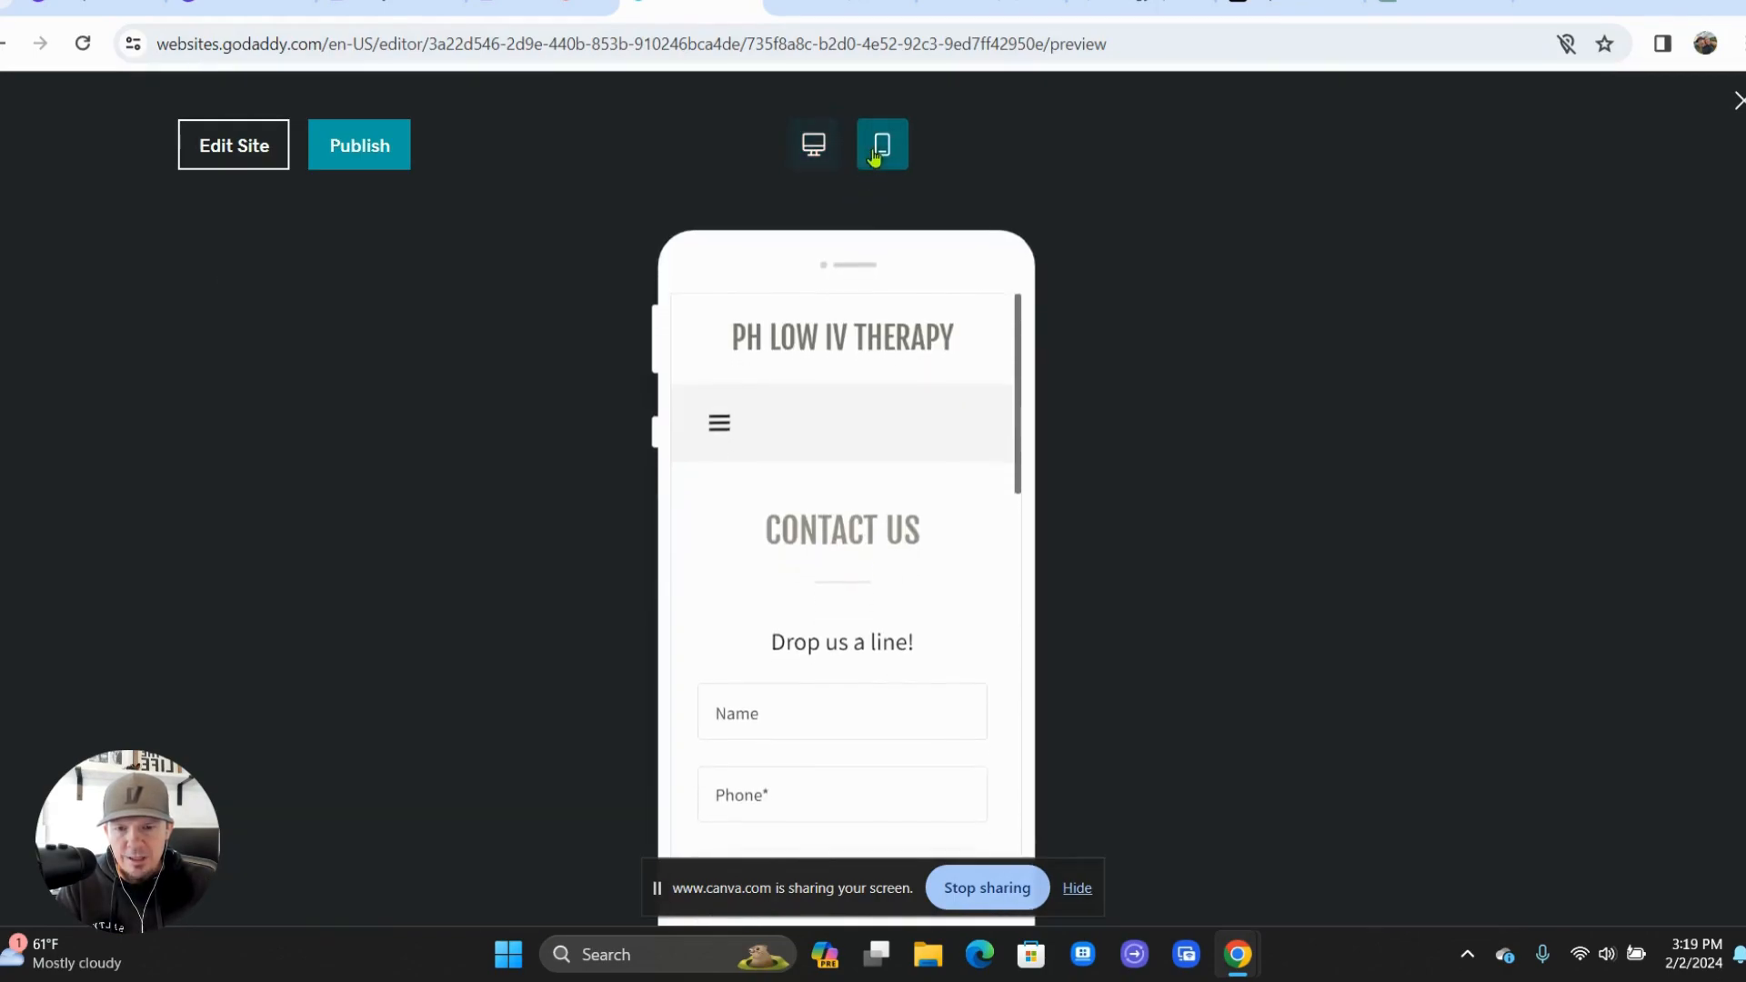
{"action": "scroll", "coordinate": [851, 369], "scroll_direction": "down", "scroll_amount": 3}
{"action": "scroll", "coordinate": [853, 365], "scroll_direction": "down", "scroll_amount": 10}
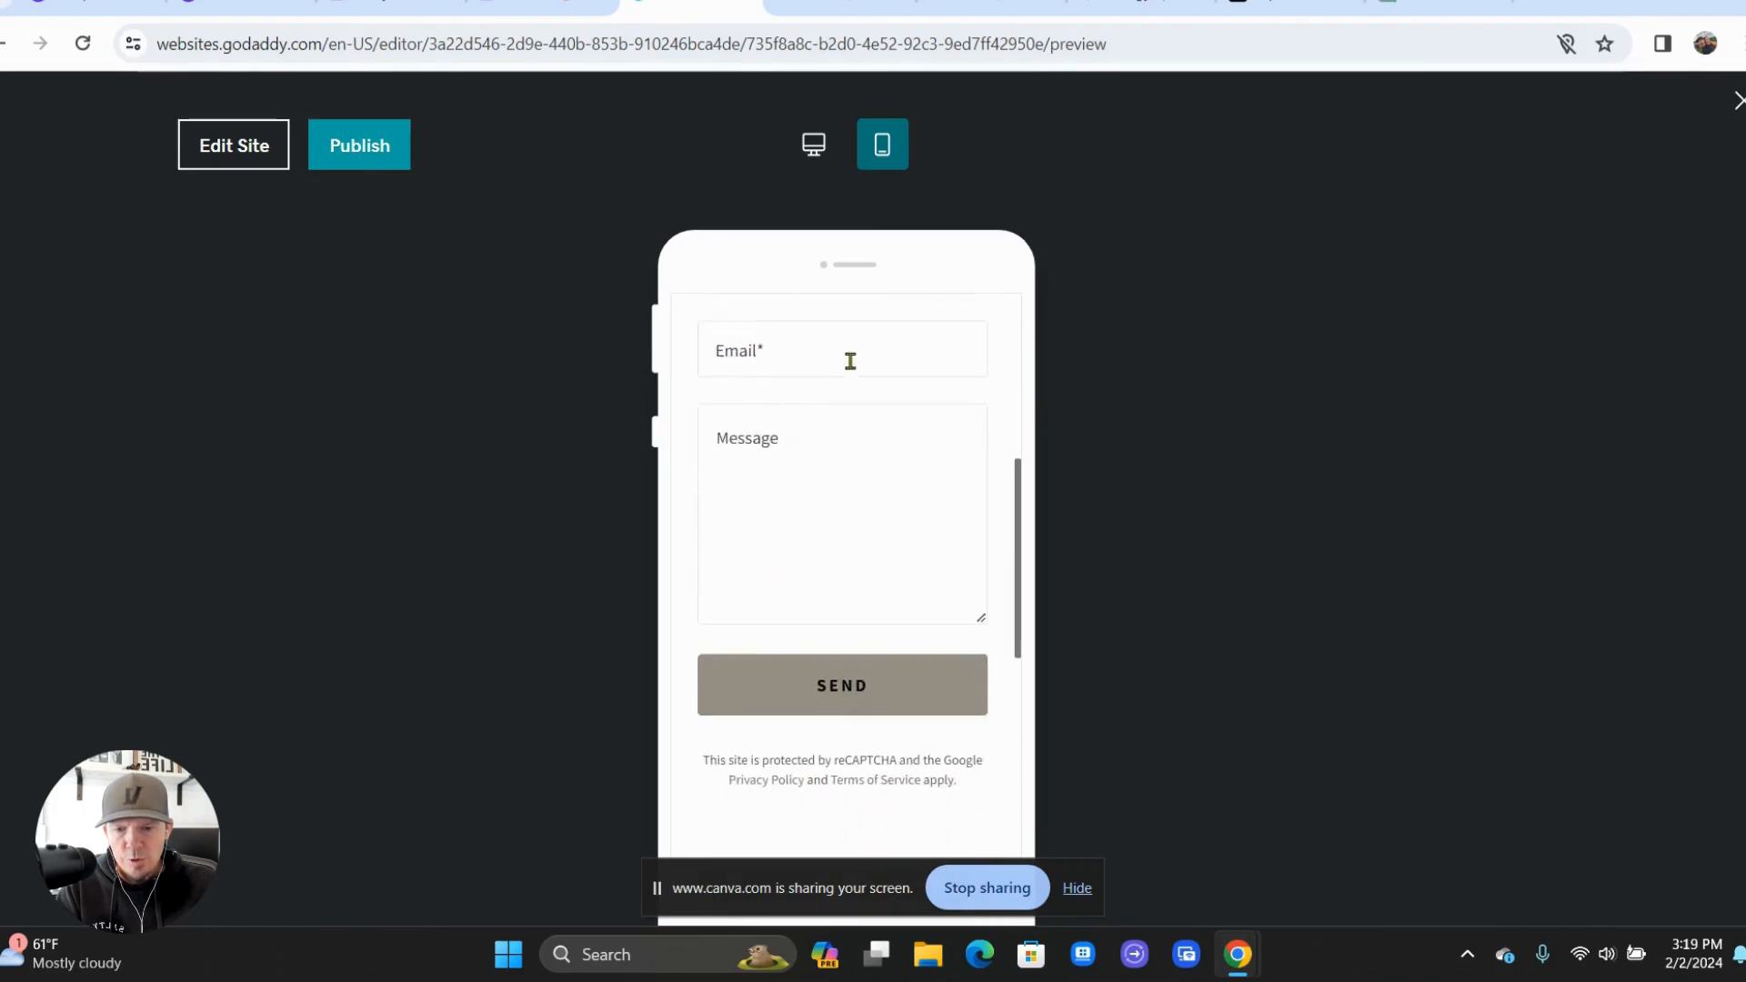
{"action": "scroll", "coordinate": [850, 361], "scroll_direction": "down", "scroll_amount": 2}
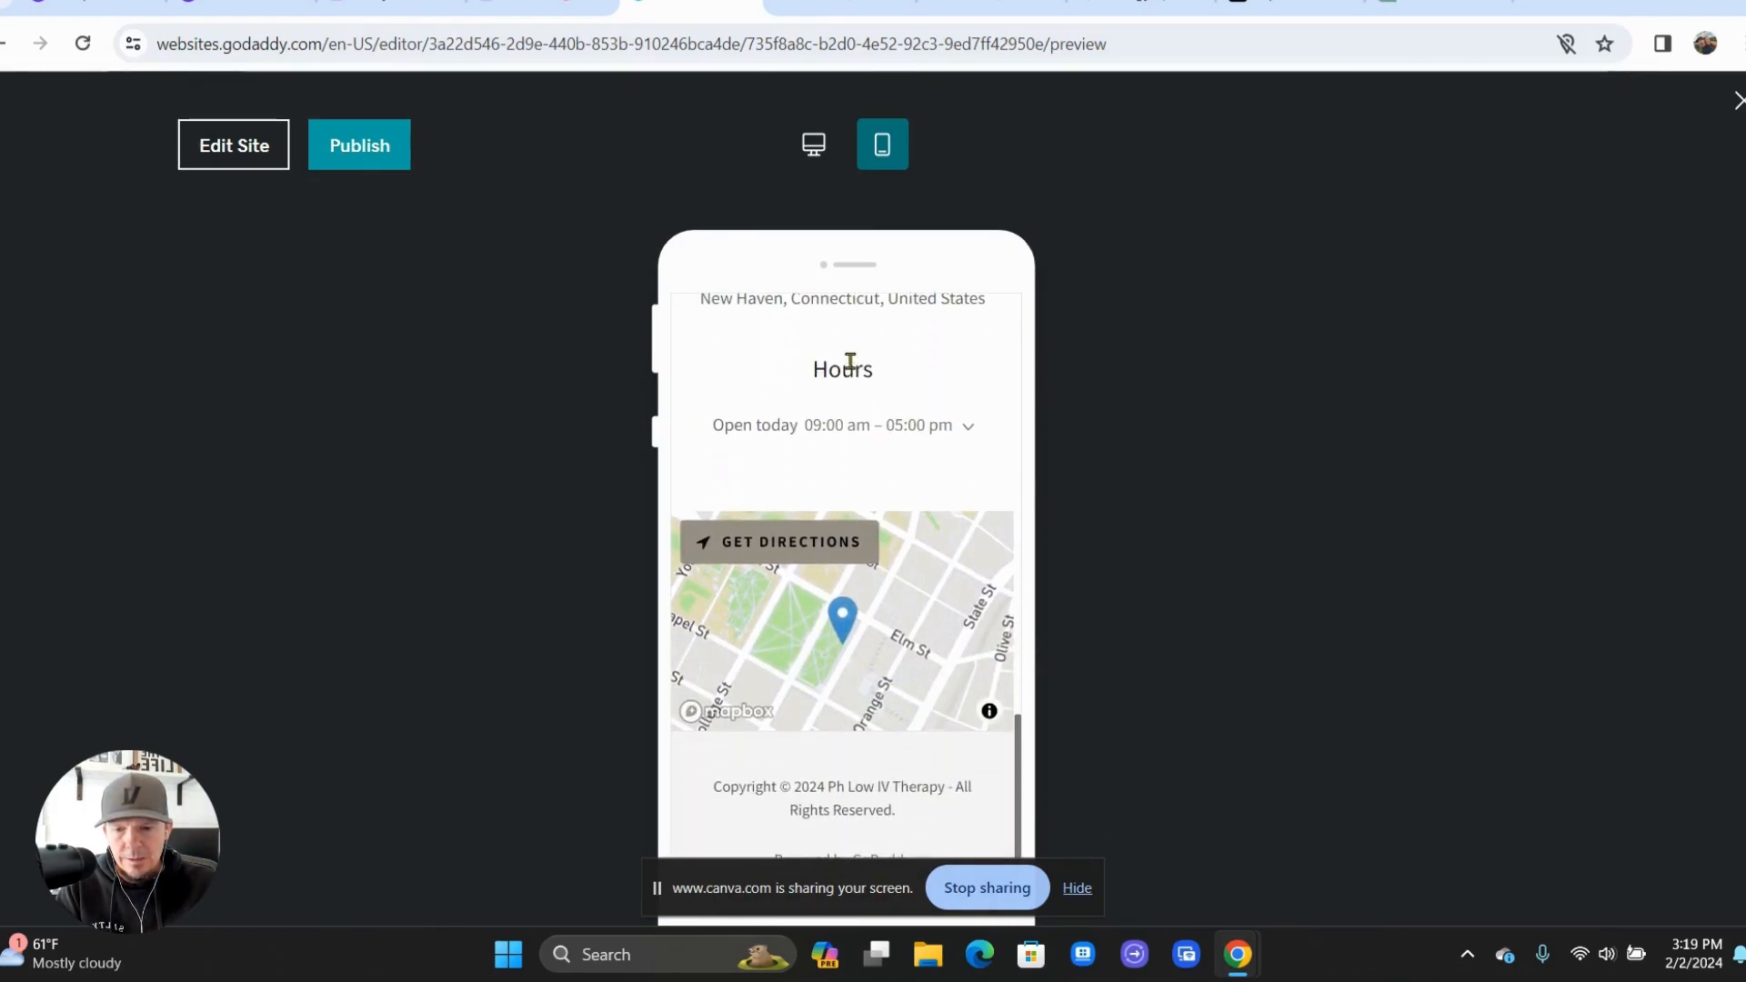
{"action": "scroll", "coordinate": [850, 360], "scroll_direction": "up", "scroll_amount": 10}
{"action": "scroll", "coordinate": [850, 361], "scroll_direction": "up", "scroll_amount": 3}
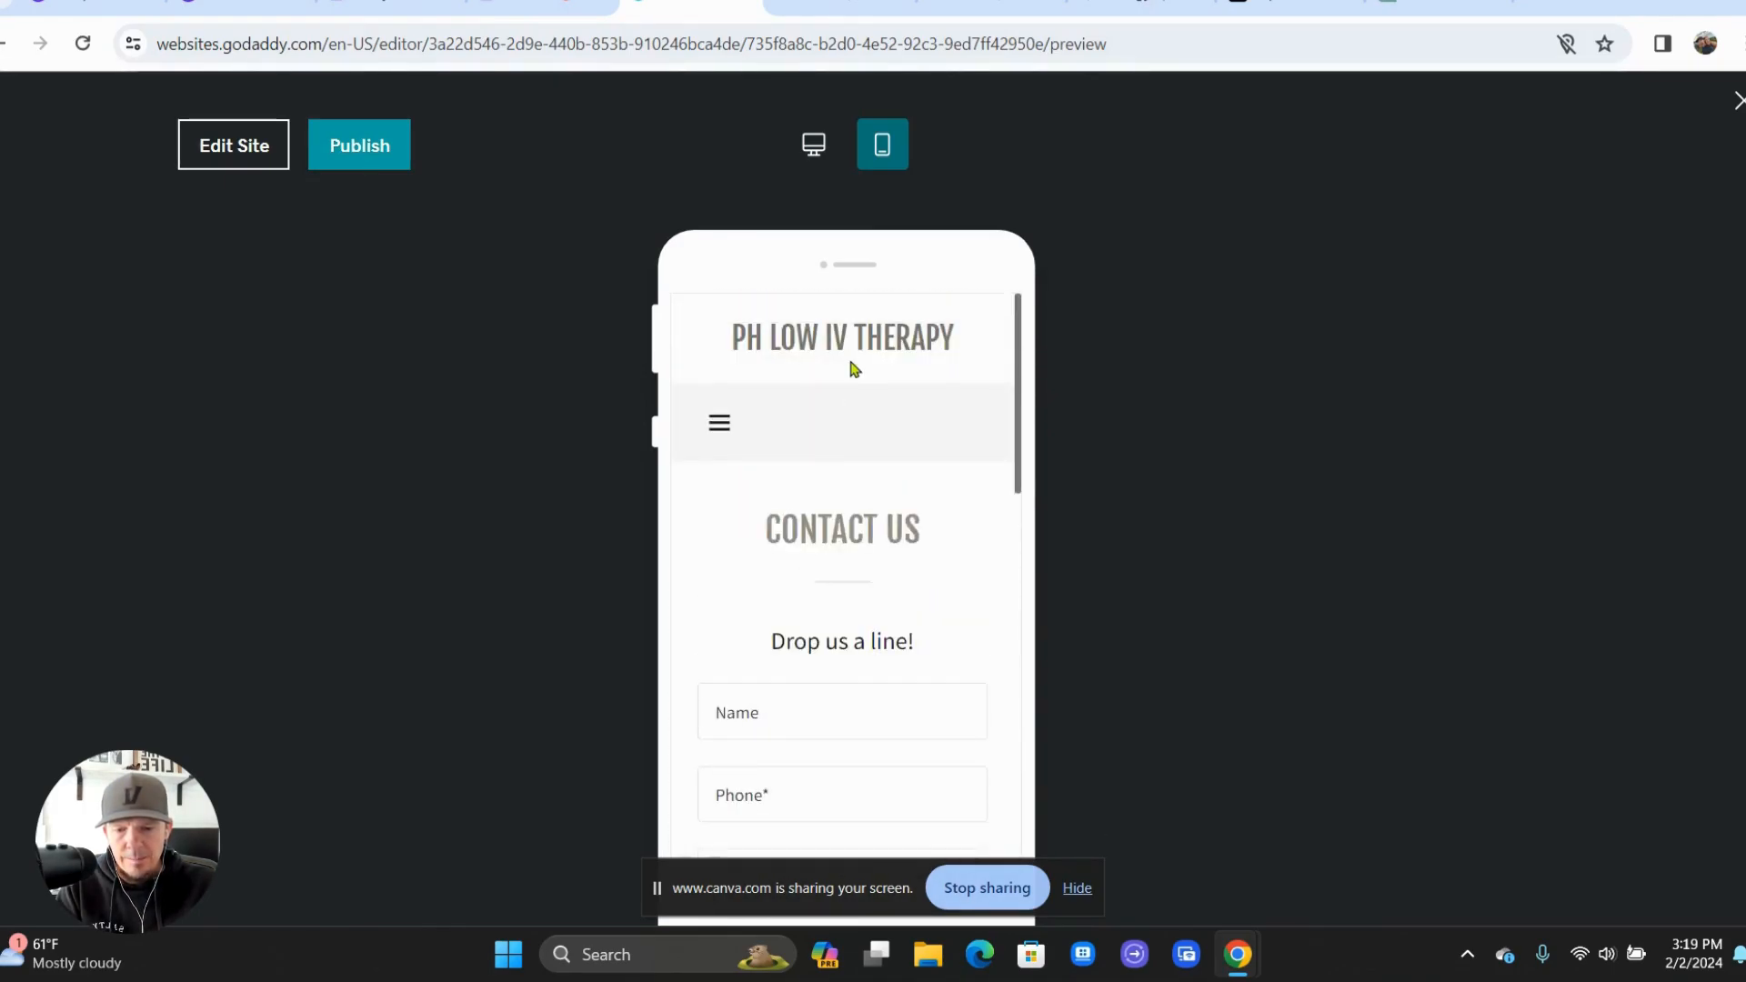
{"action": "left_click", "coordinate": [811, 148]}
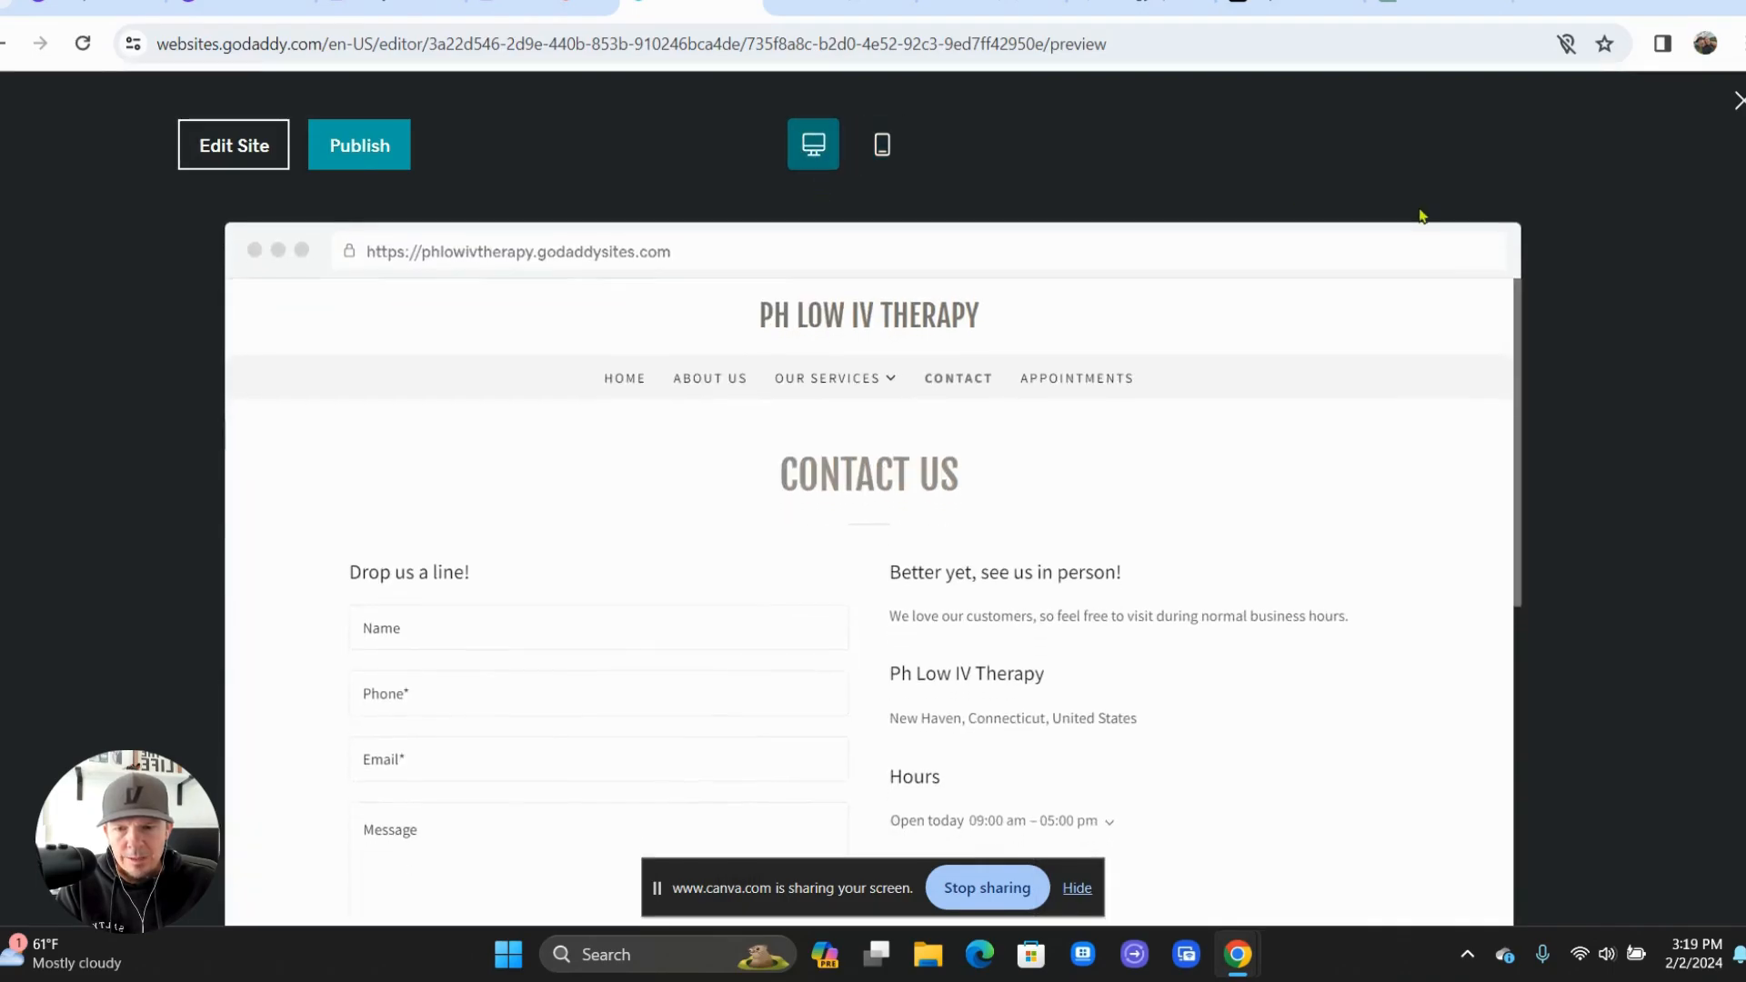
- Return from the preview to editing the site and dismiss the welcome tour
{"action": "left_click", "coordinate": [200, 145]}
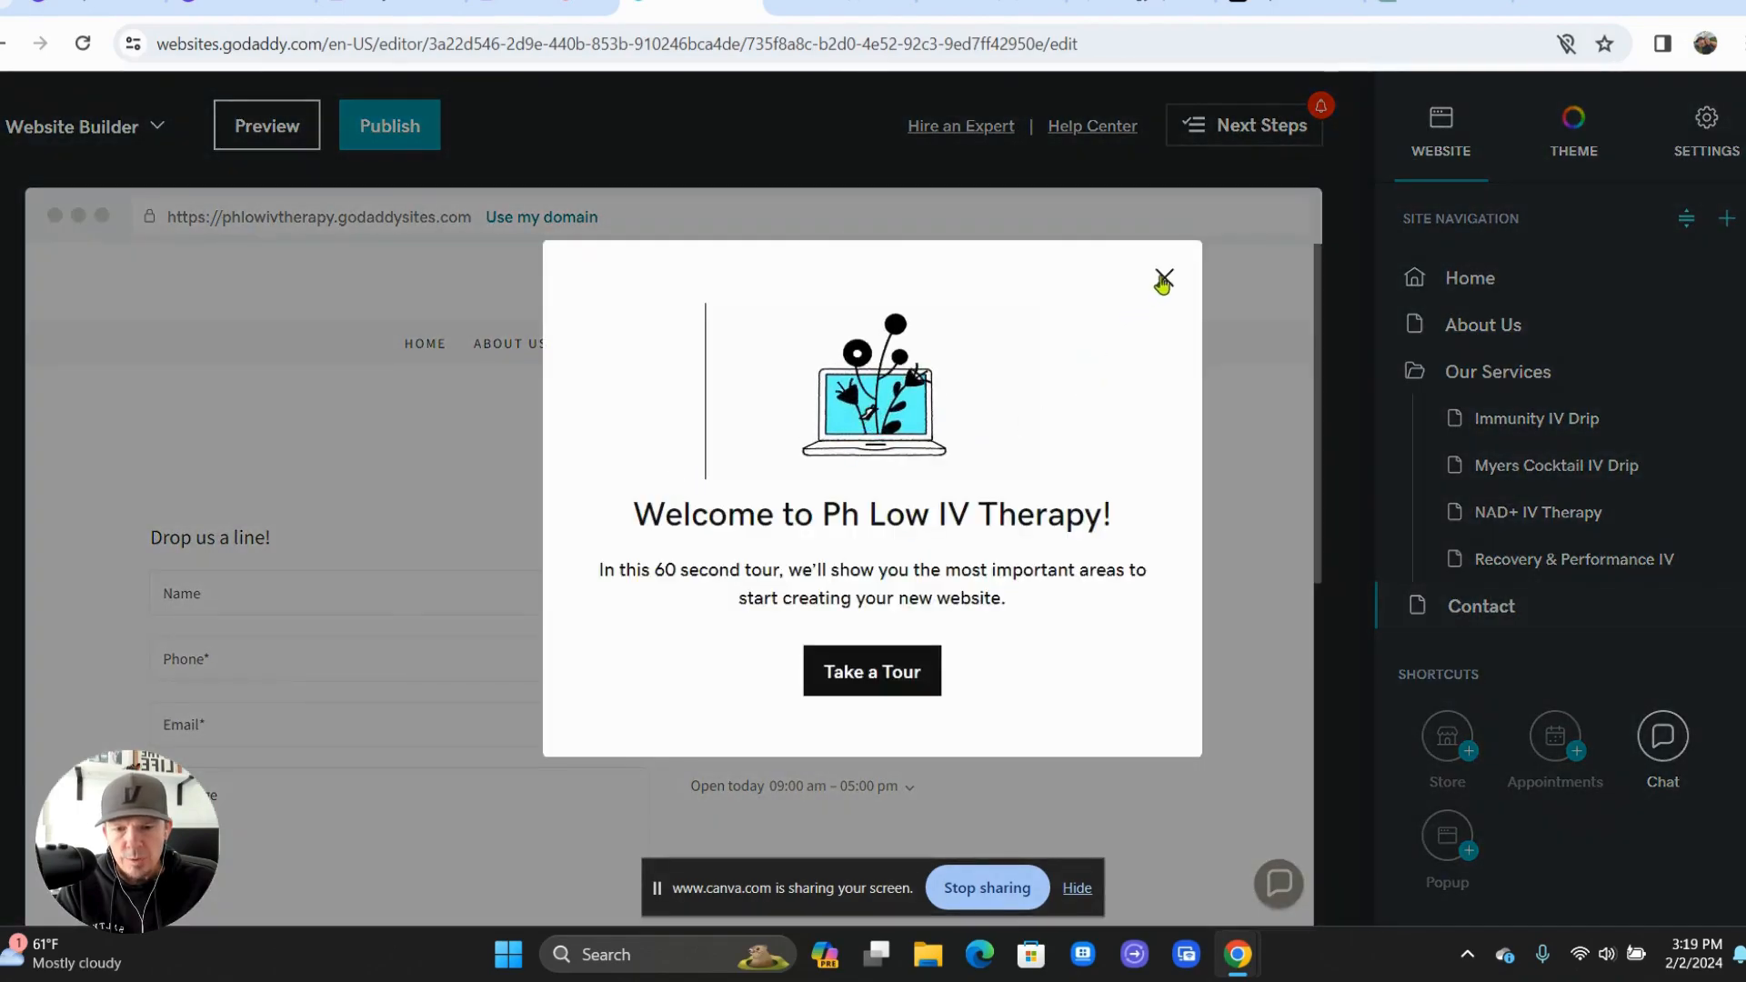
{"action": "left_click", "coordinate": [1163, 280]}
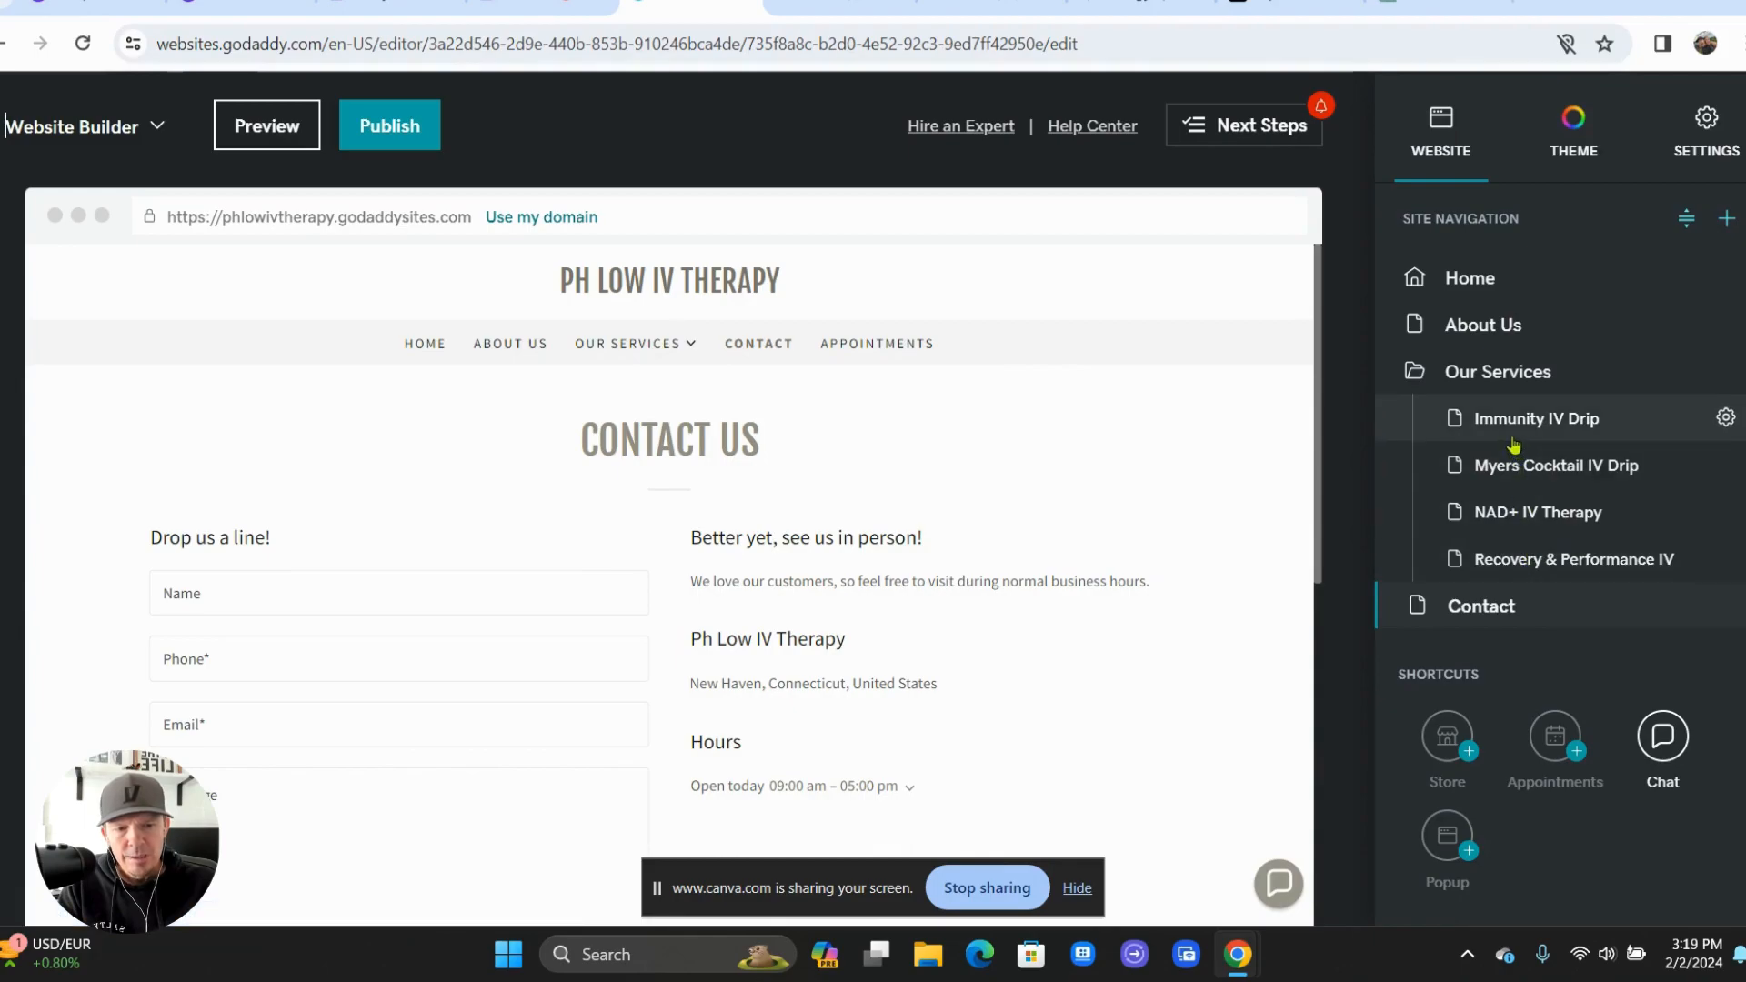
{"action": "scroll", "coordinate": [1509, 464], "scroll_direction": "down", "scroll_amount": 1}
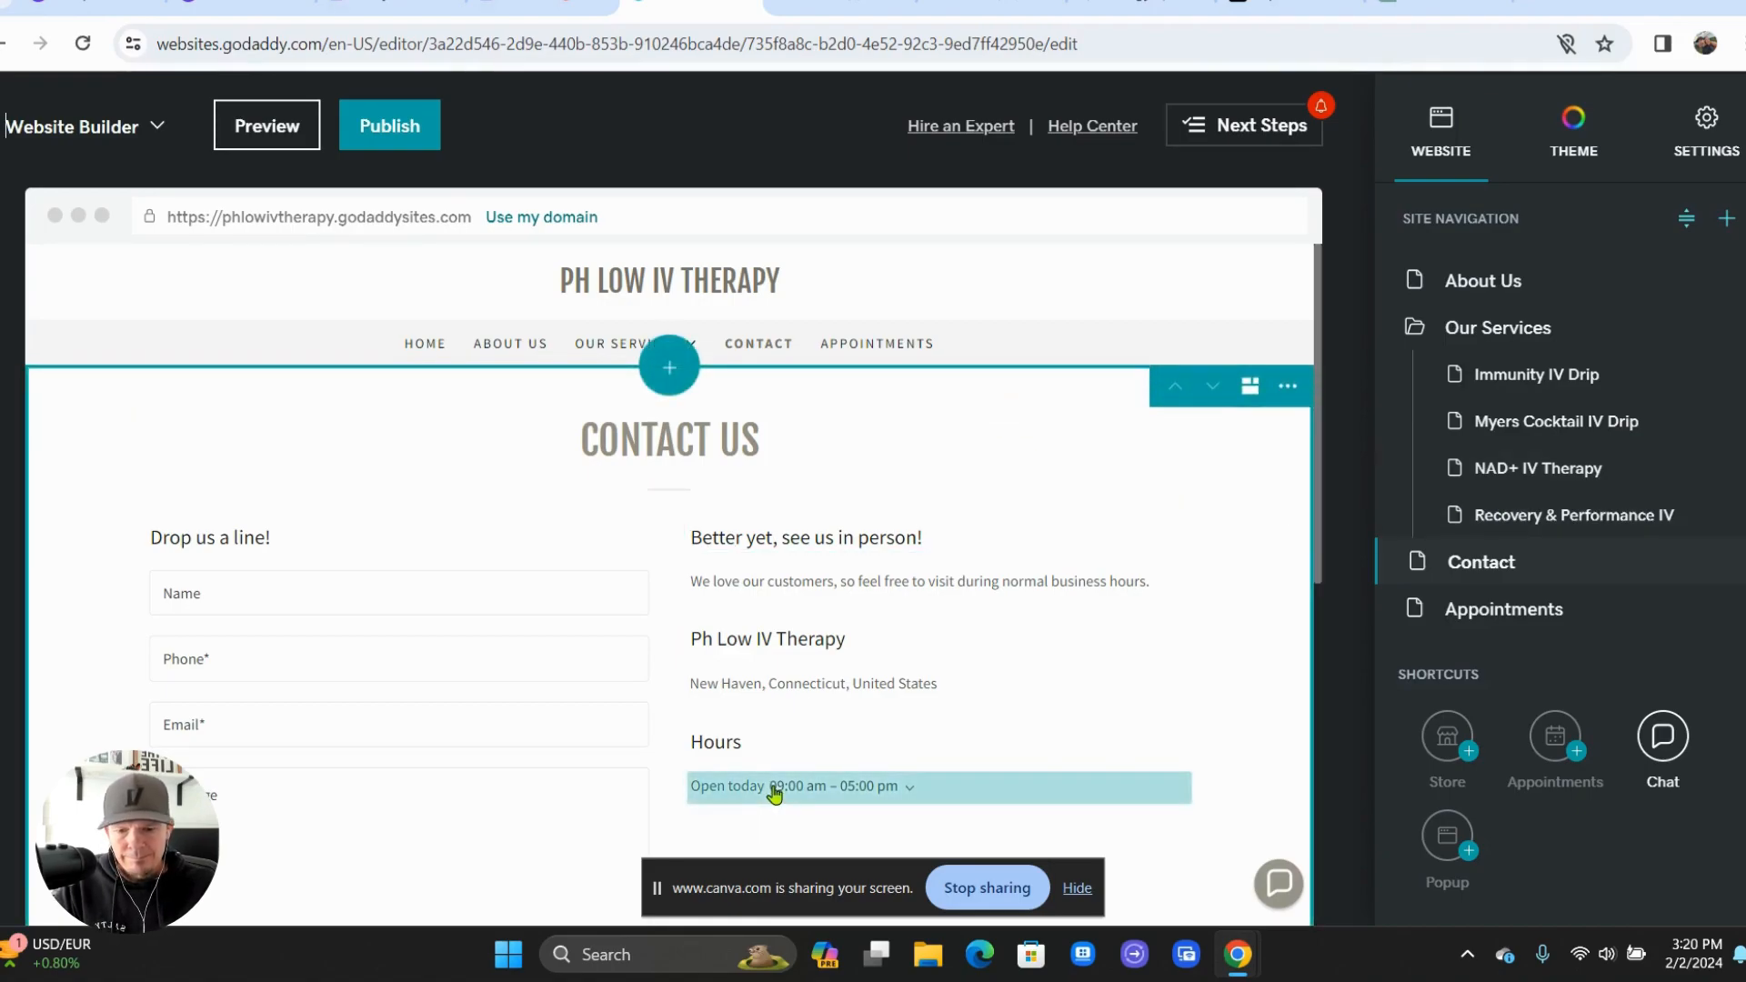
{"action": "left_click", "coordinate": [525, 5]}
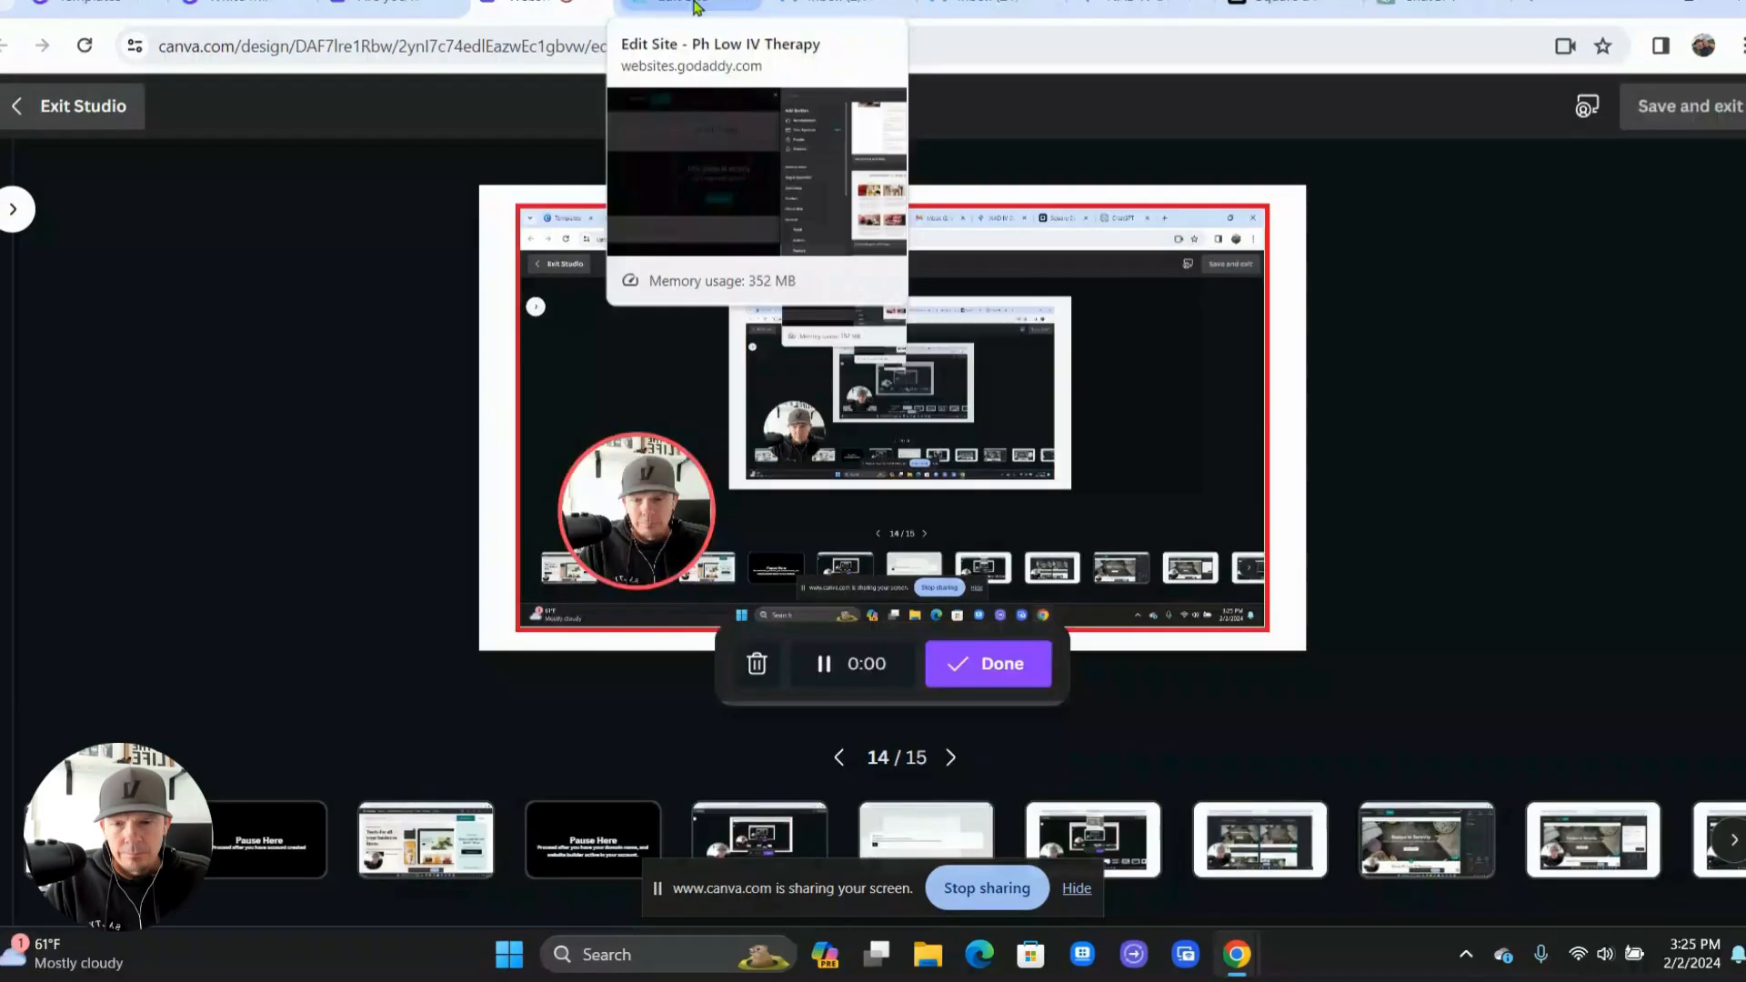
- Switch to the GoDaddy website builder, dismiss the section picker and open the Immunity IV Drip page for editing
{"action": "left_click", "coordinate": [700, 7]}
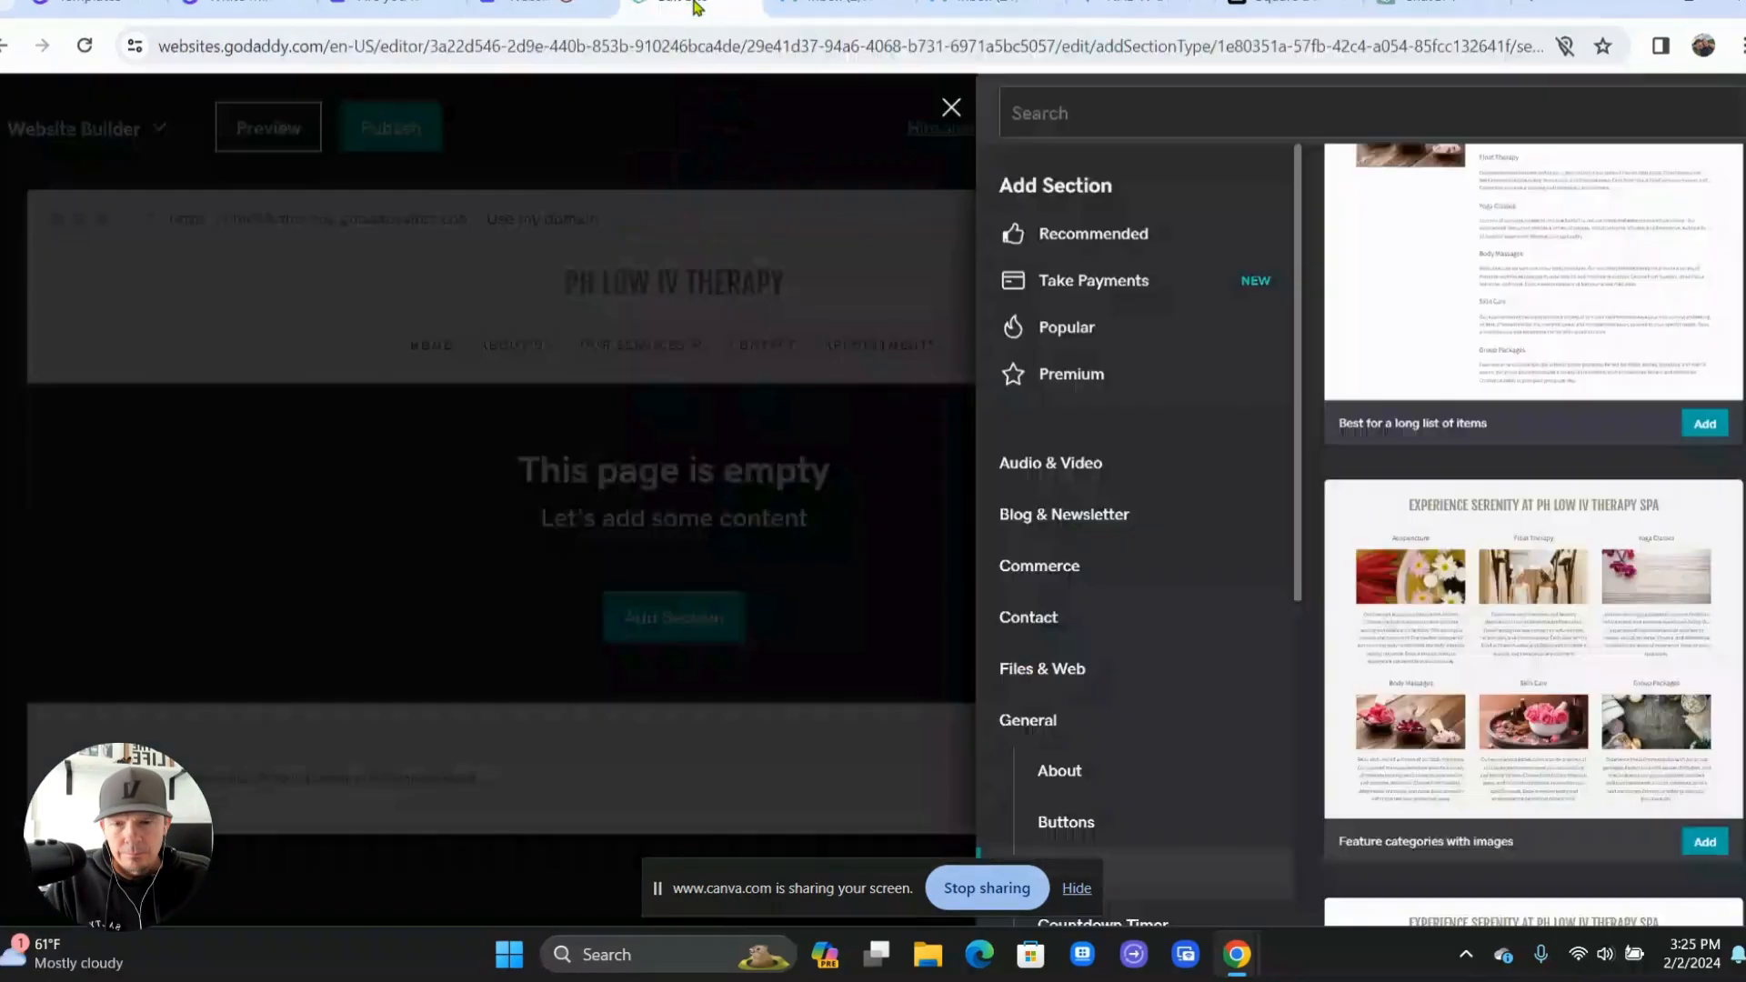
{"action": "left_click", "coordinate": [777, 273]}
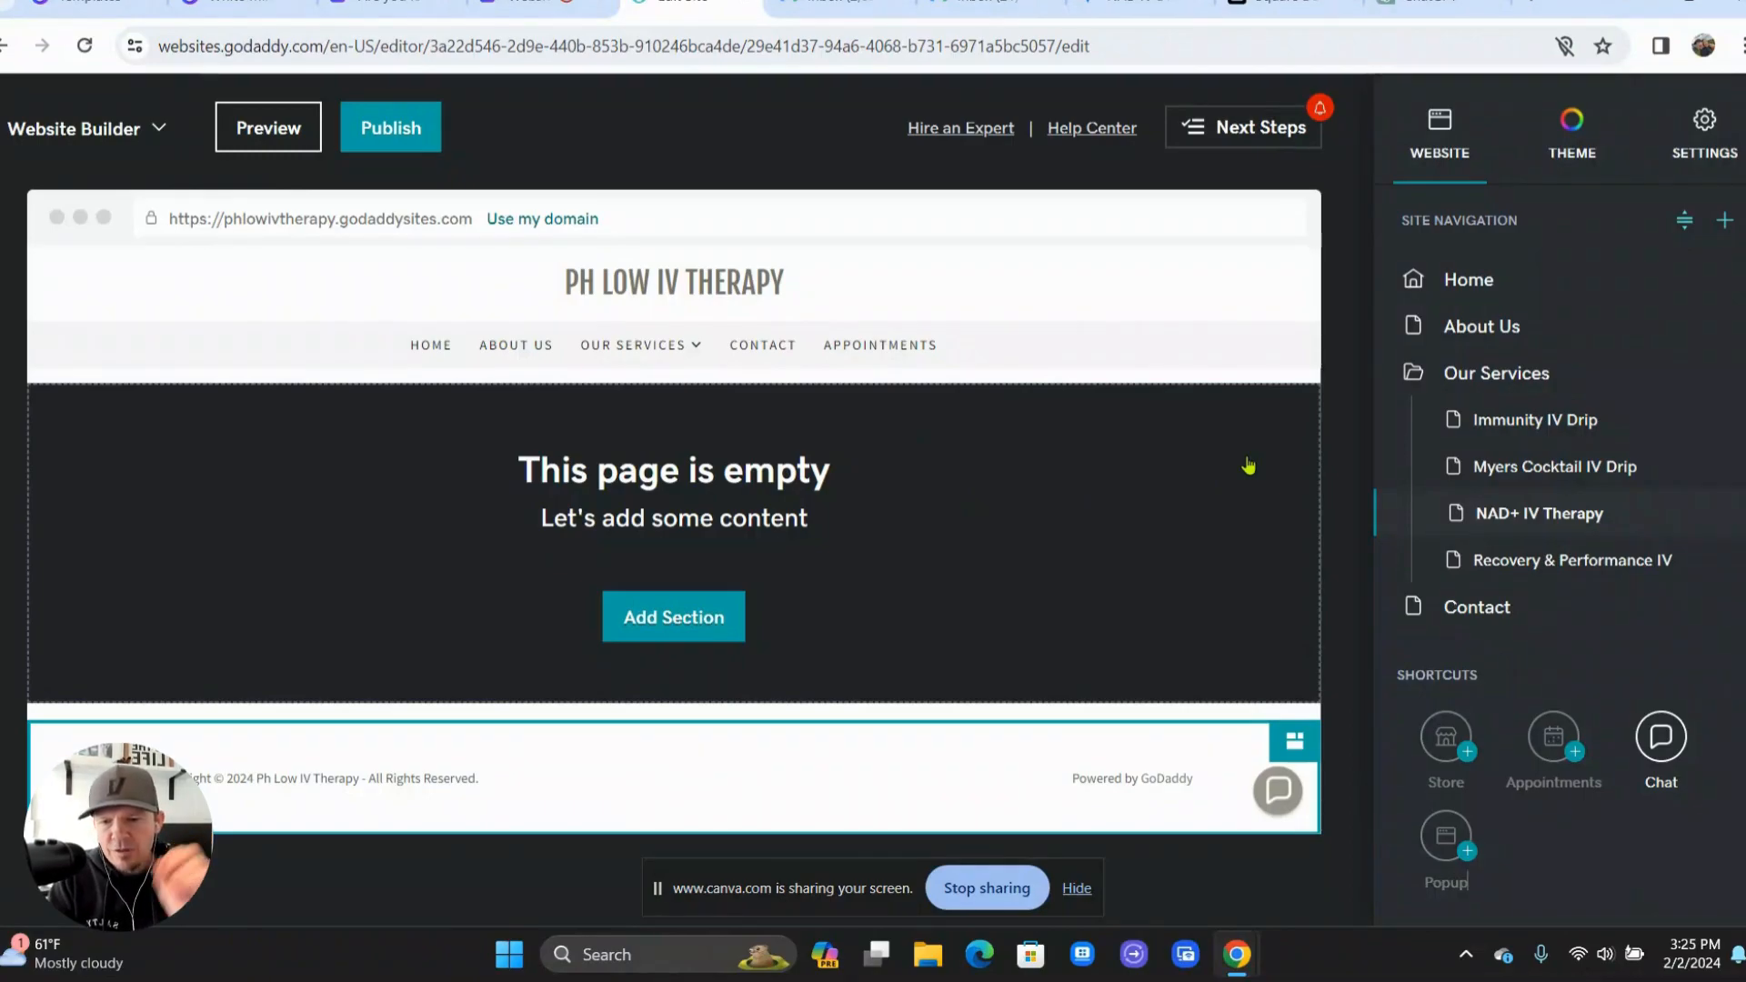
{"action": "left_click", "coordinate": [1513, 425]}
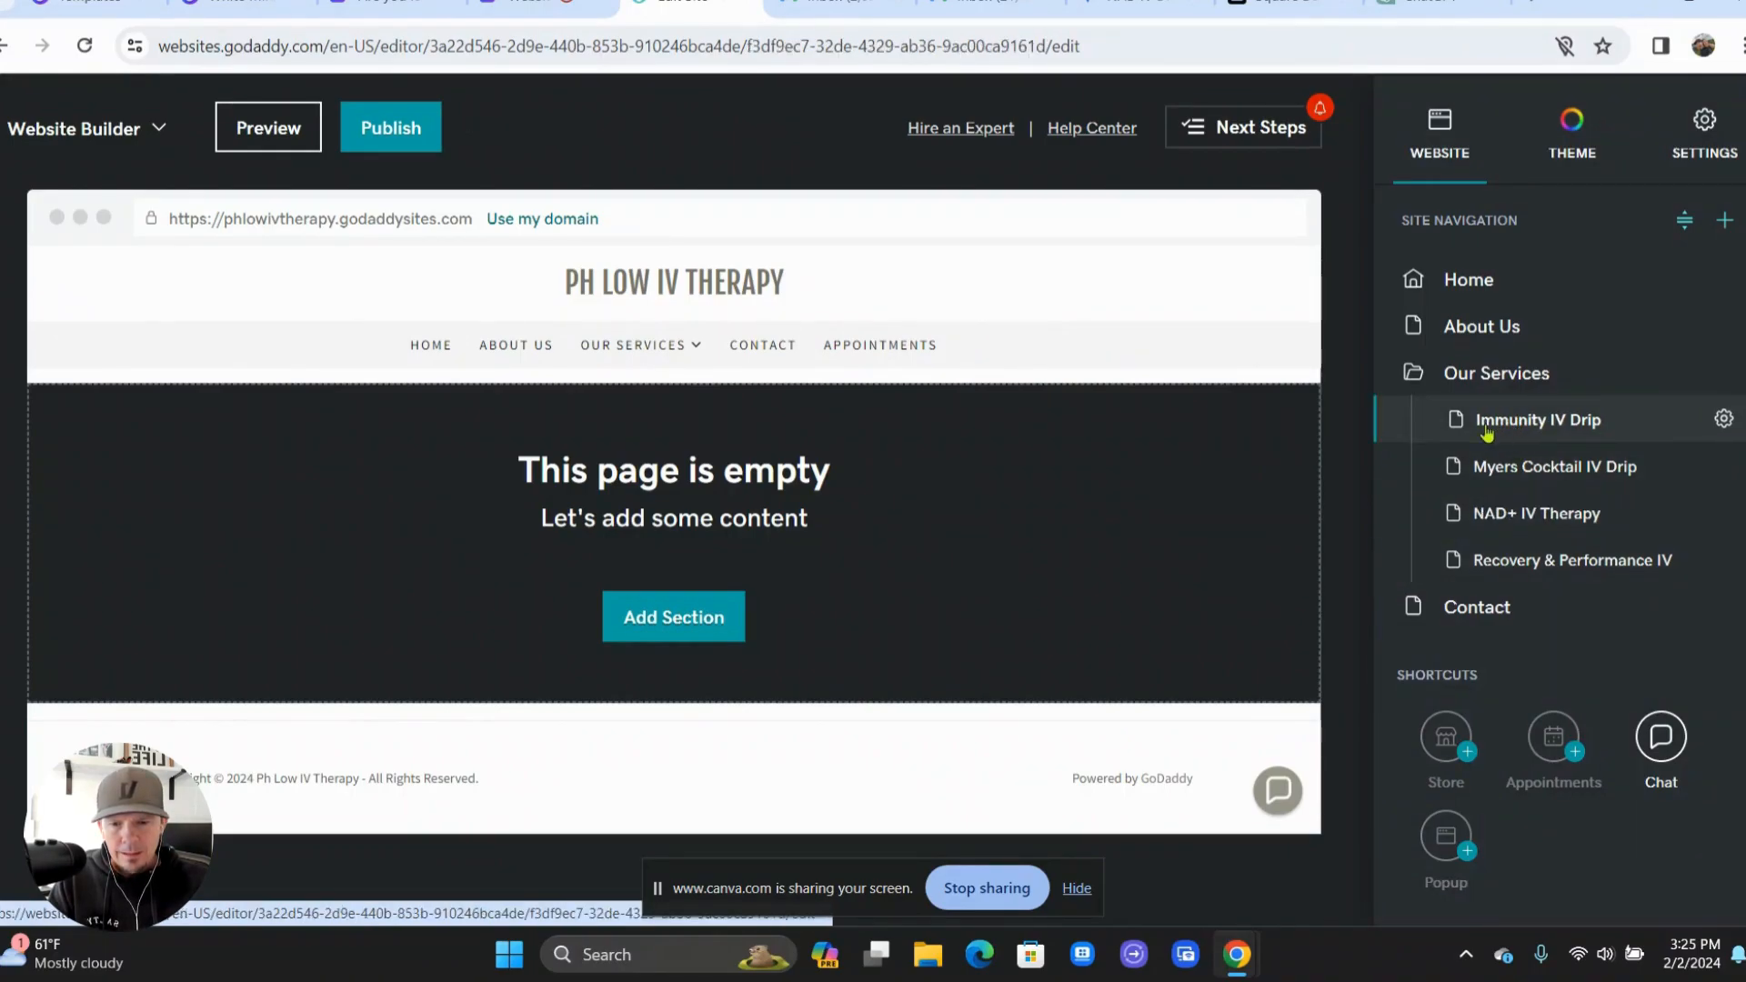
- Add an Introduction section to the empty page using the "Useful as a header or promotional message" layout
{"action": "left_click", "coordinate": [687, 620]}
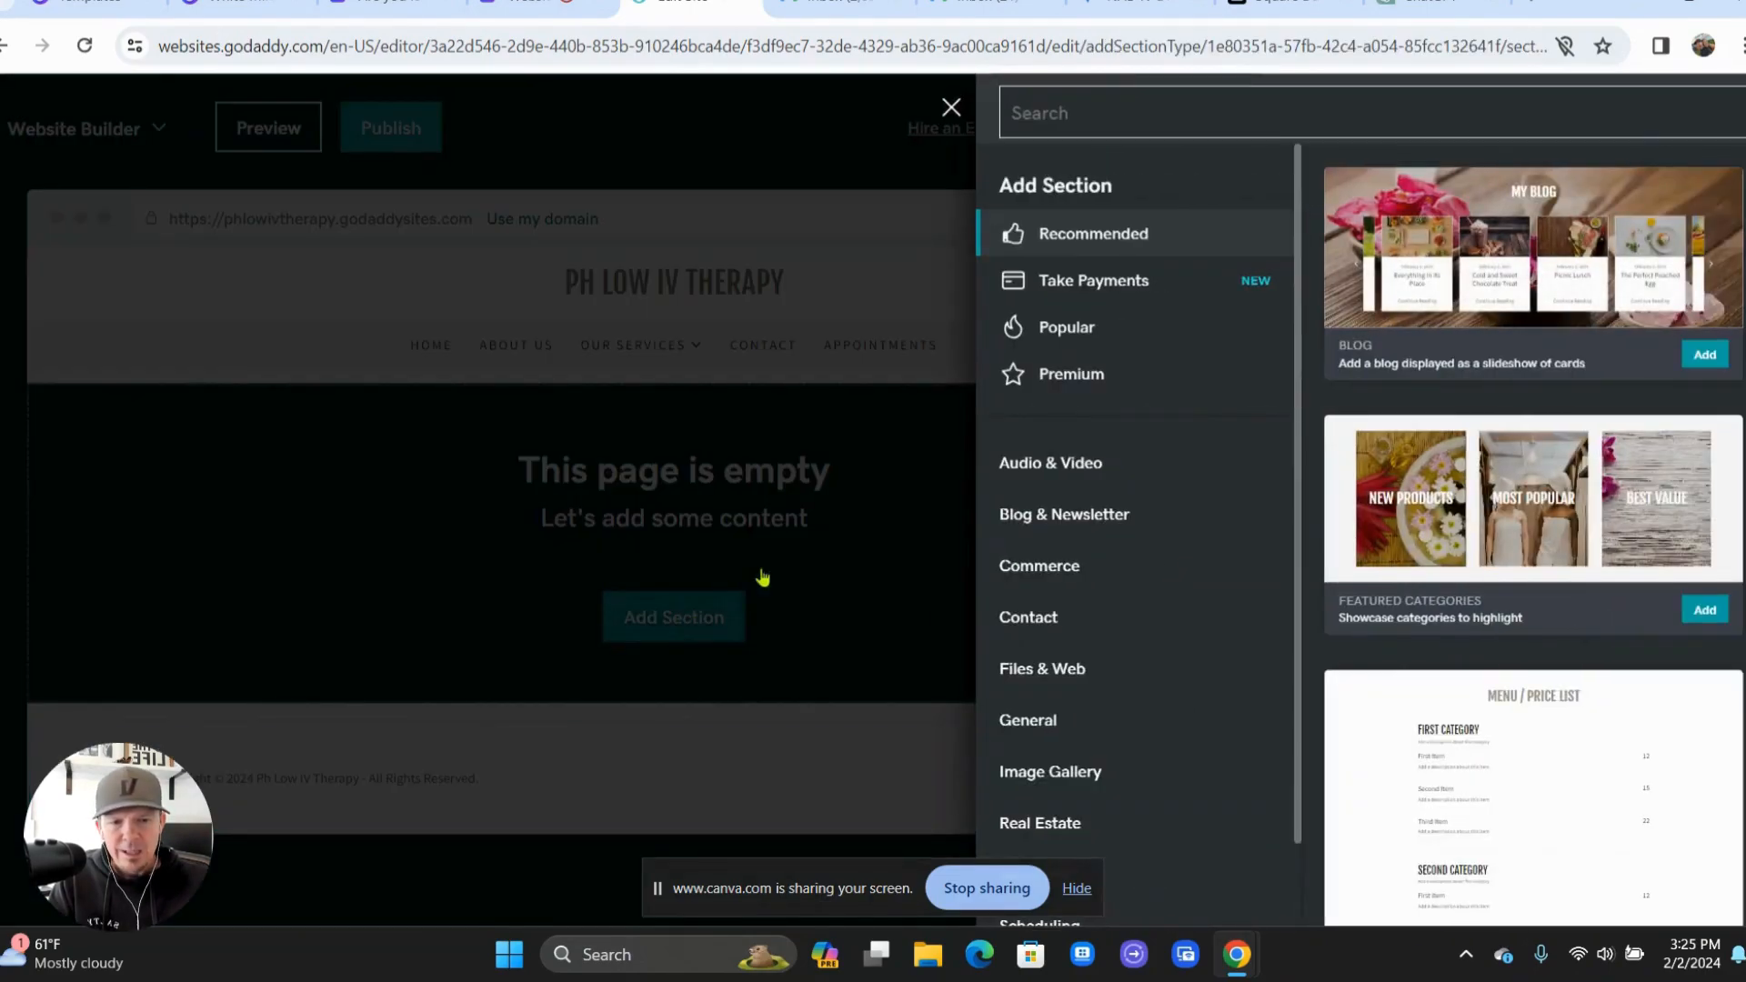
{"action": "left_click", "coordinate": [1095, 728]}
{"action": "scroll", "coordinate": [1094, 728], "scroll_direction": "down", "scroll_amount": 5}
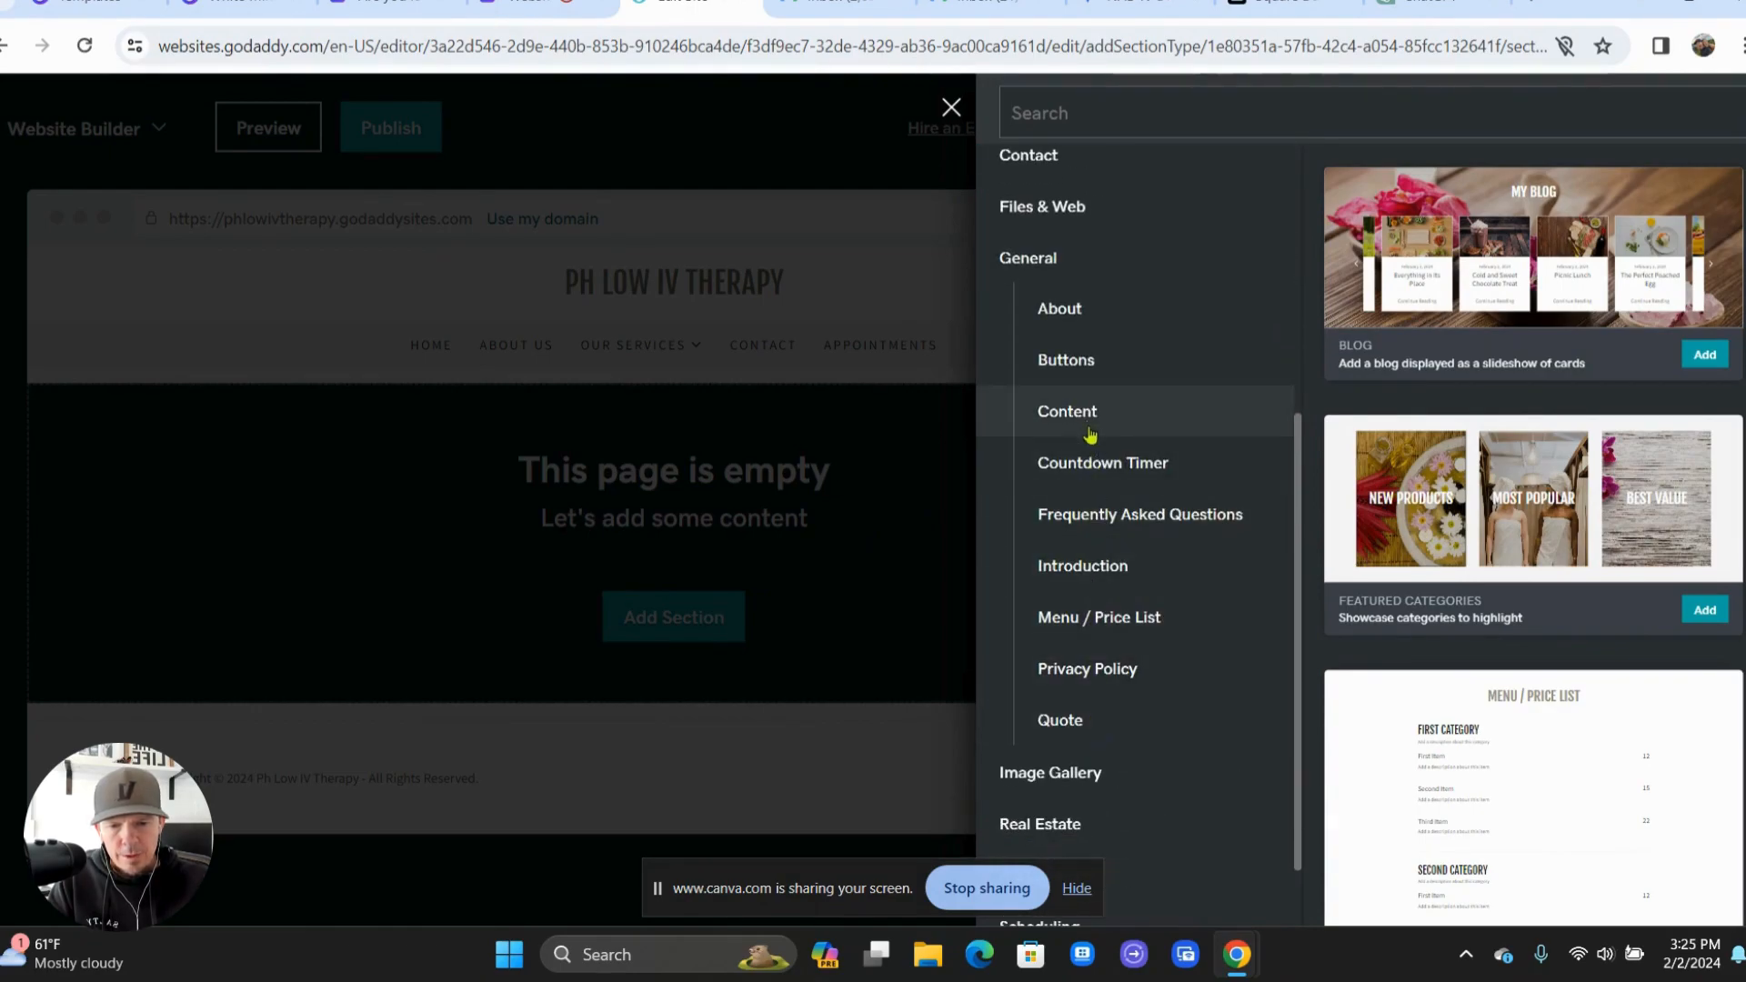
{"action": "left_click", "coordinate": [1106, 561]}
{"action": "scroll", "coordinate": [1430, 546], "scroll_direction": "down", "scroll_amount": 4}
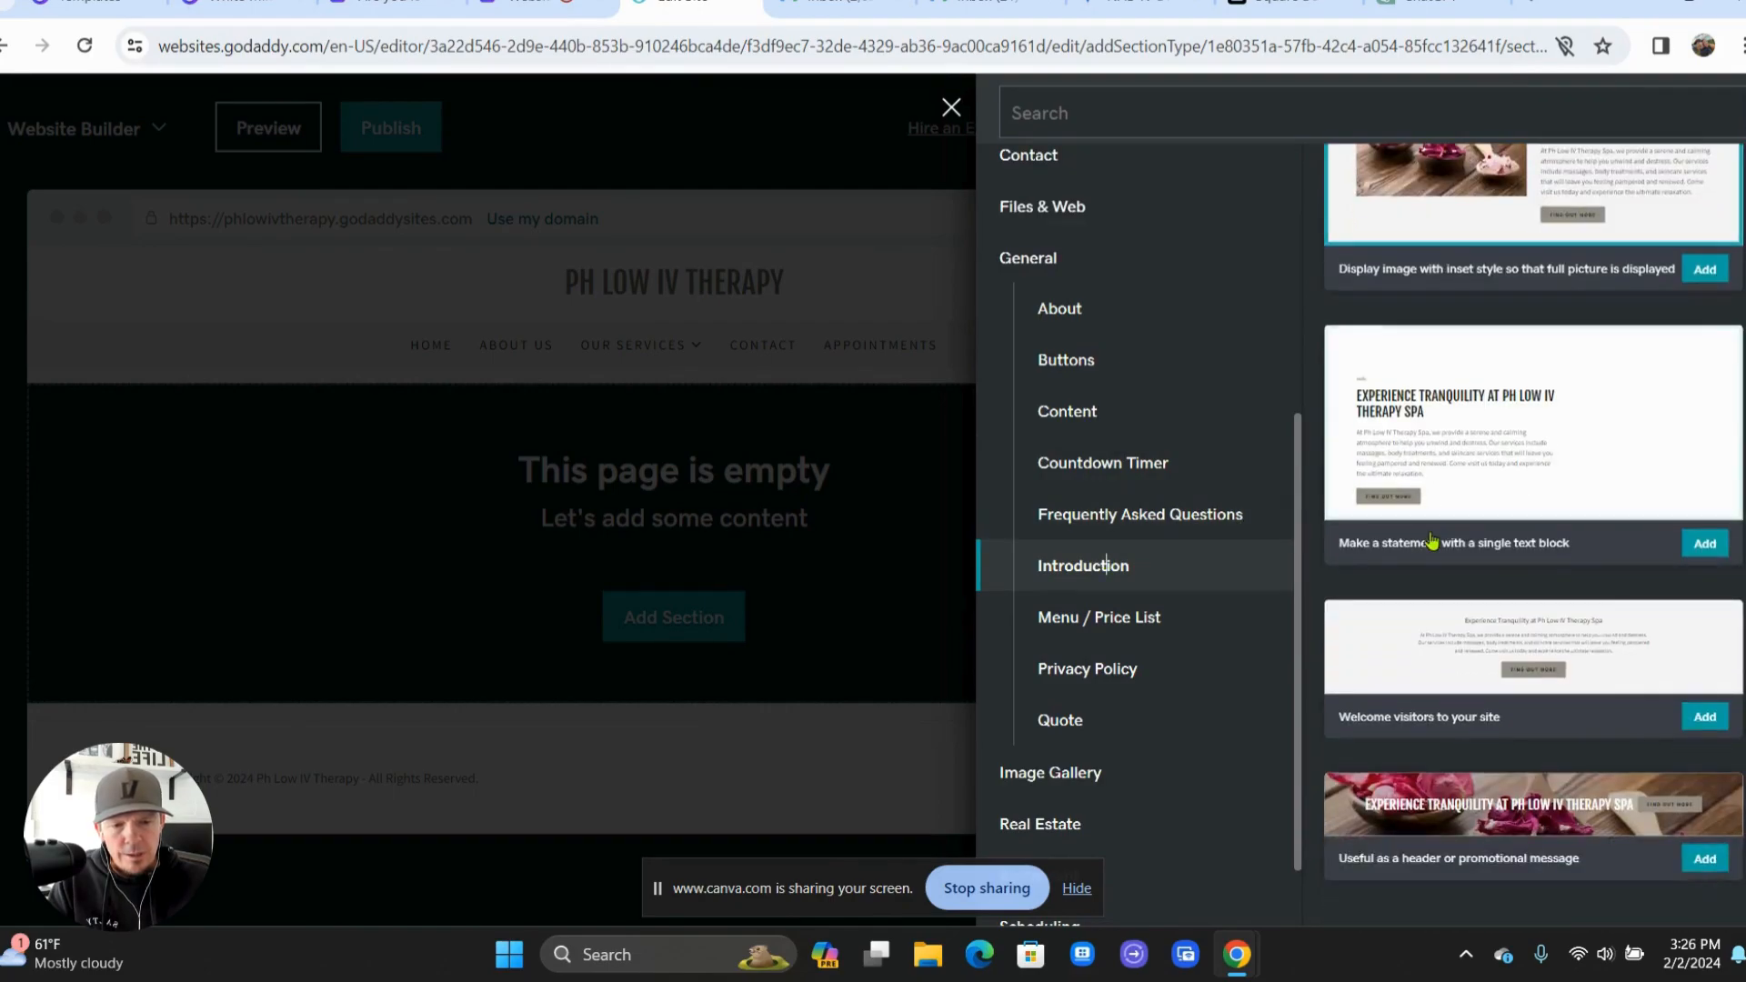
{"action": "left_click", "coordinate": [1430, 543]}
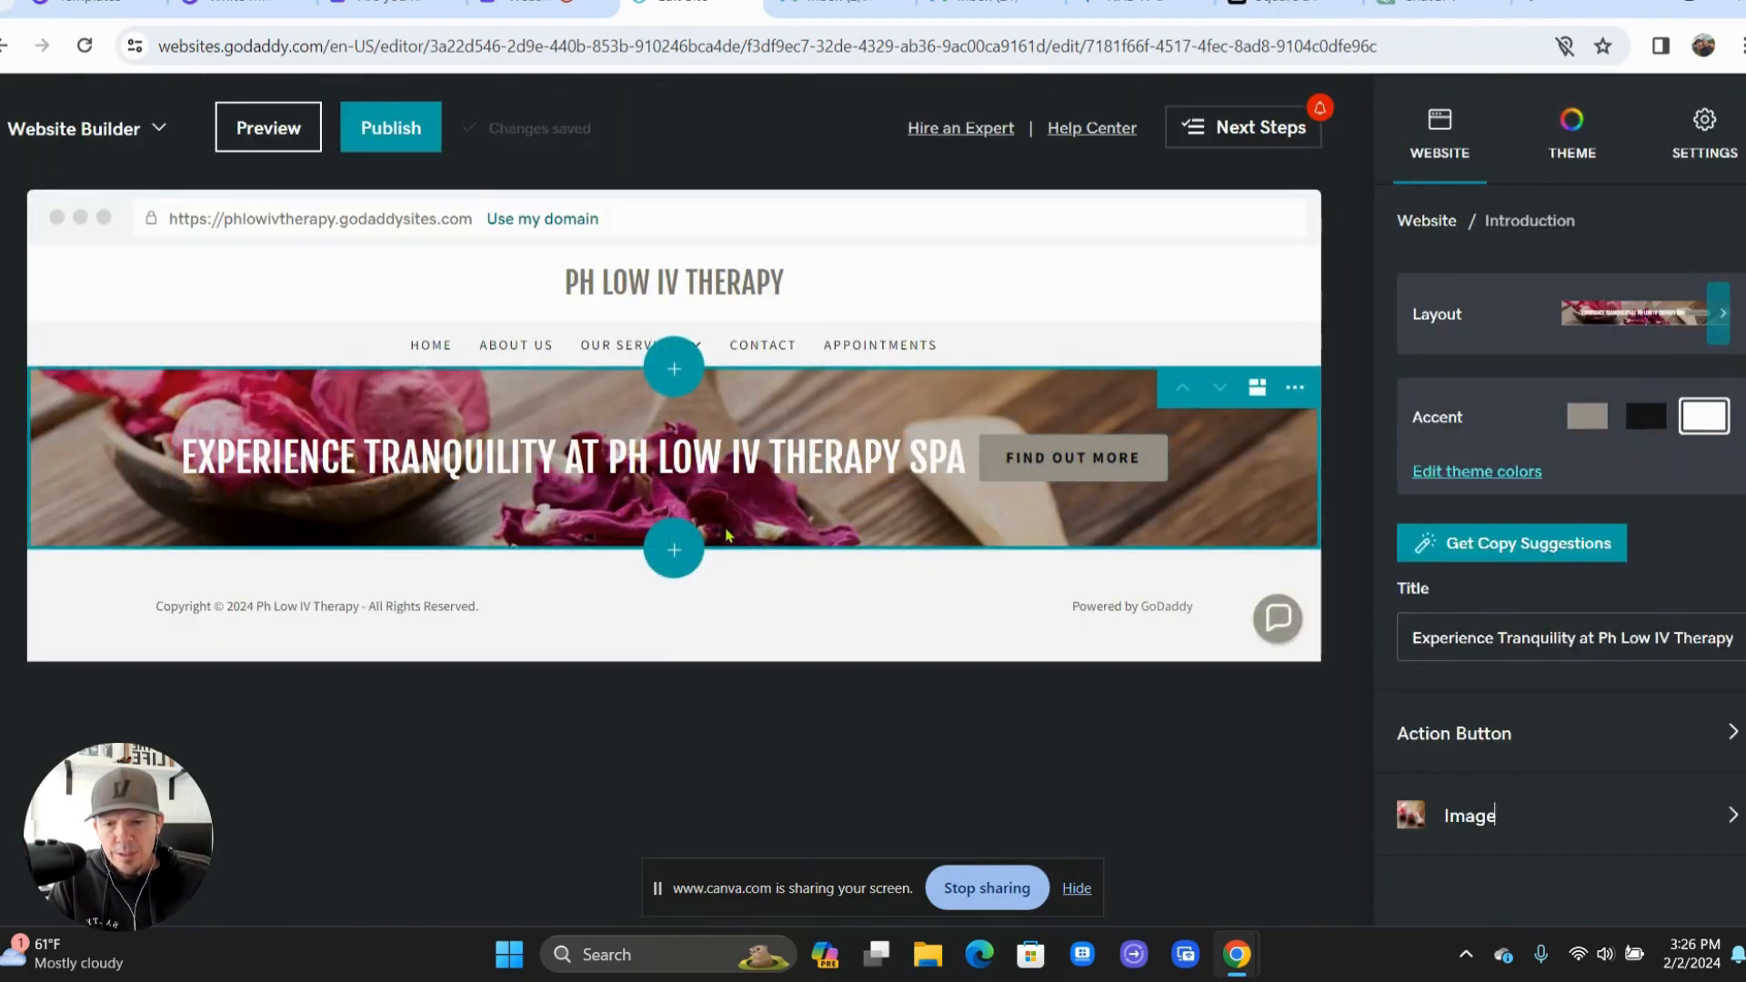
{"action": "left_click", "coordinate": [689, 549]}
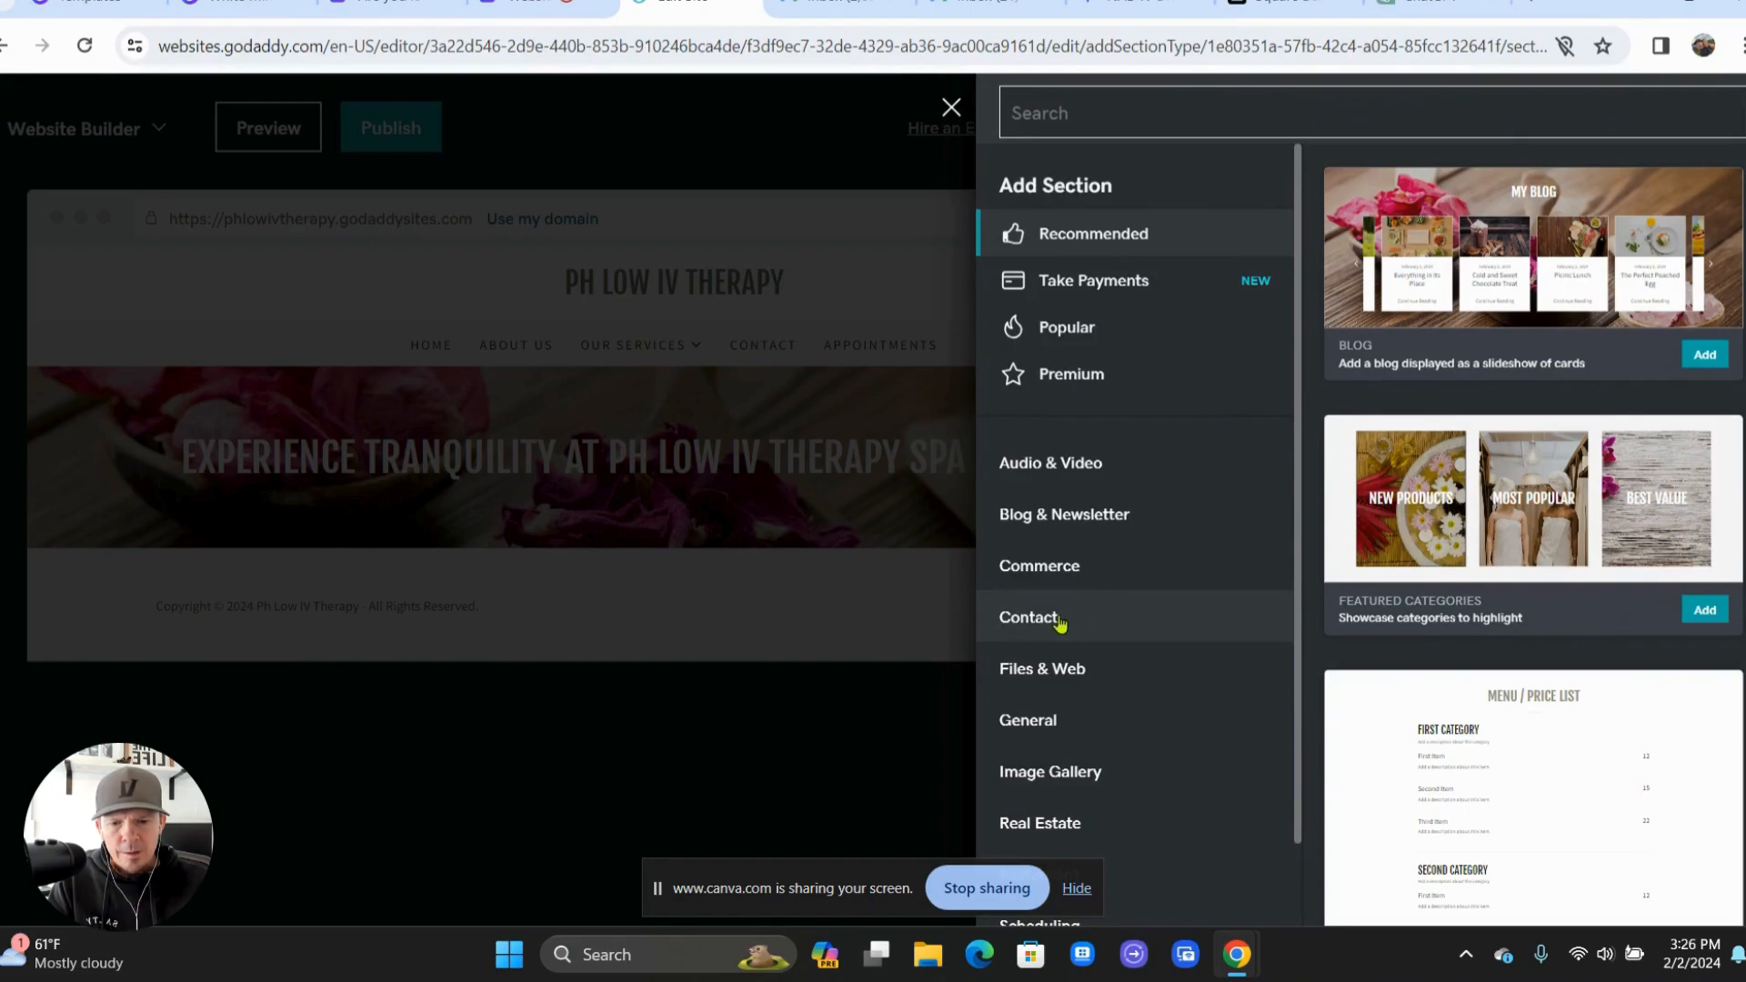
{"action": "left_click", "coordinate": [1045, 721]}
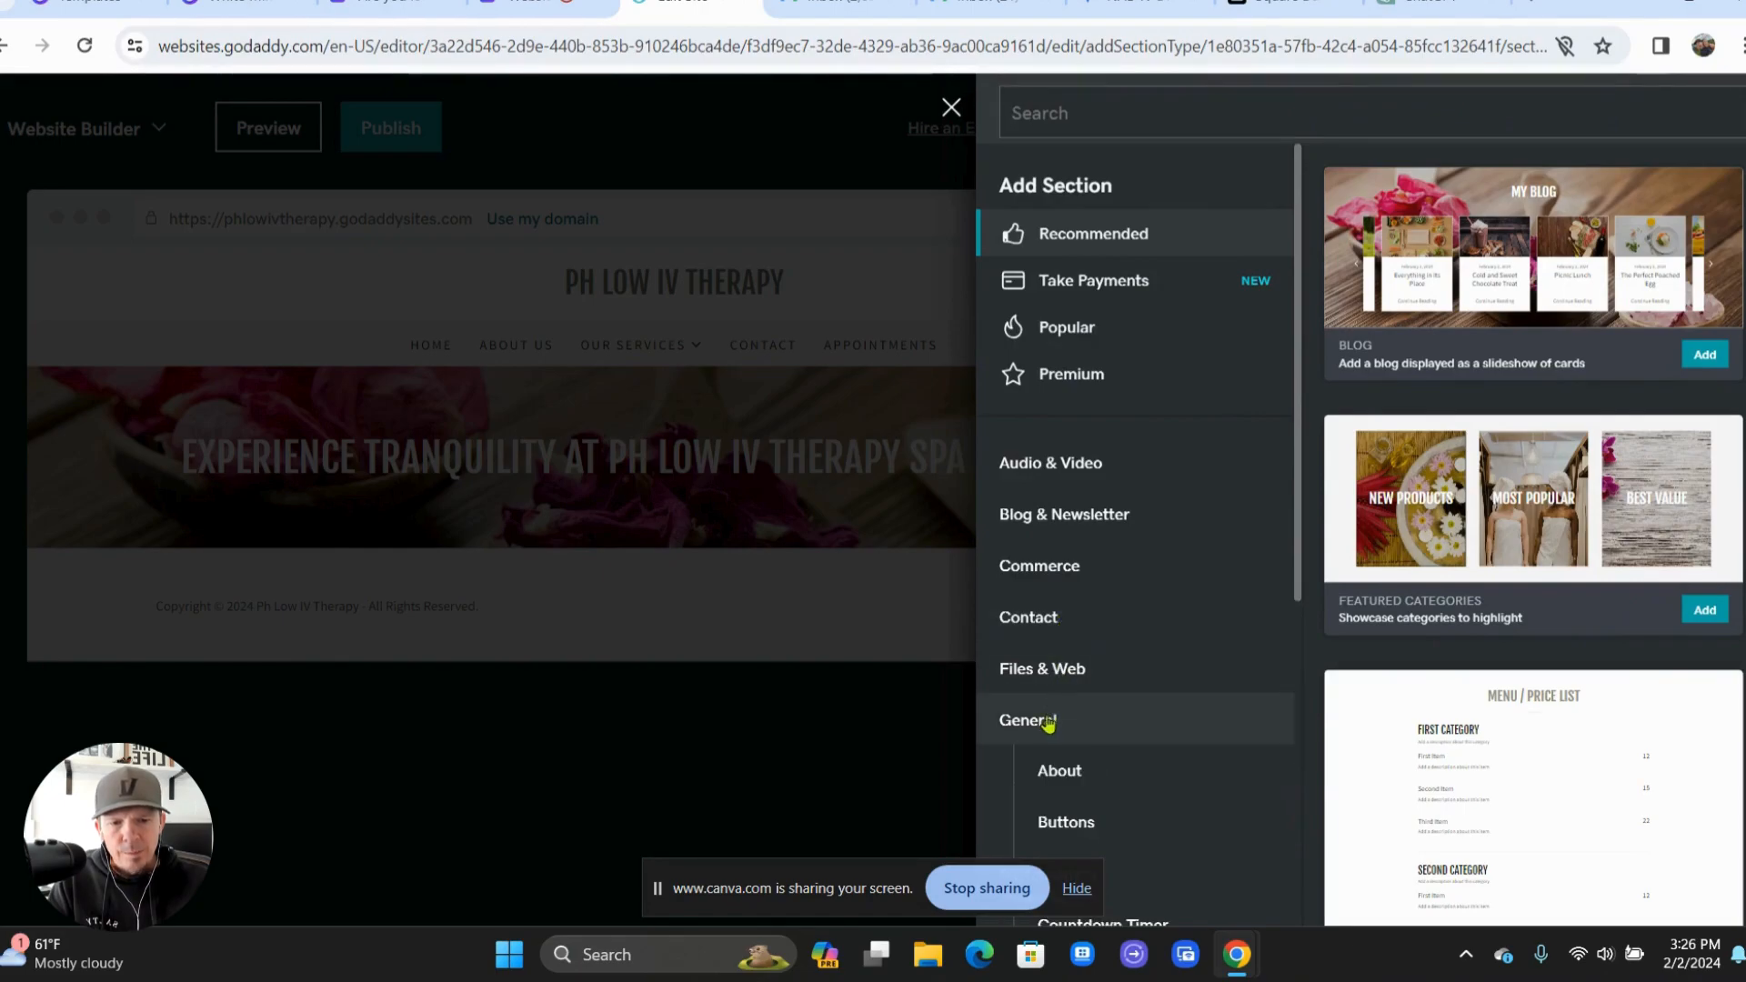
{"action": "scroll", "coordinate": [1343, 705], "scroll_direction": "down", "scroll_amount": 3}
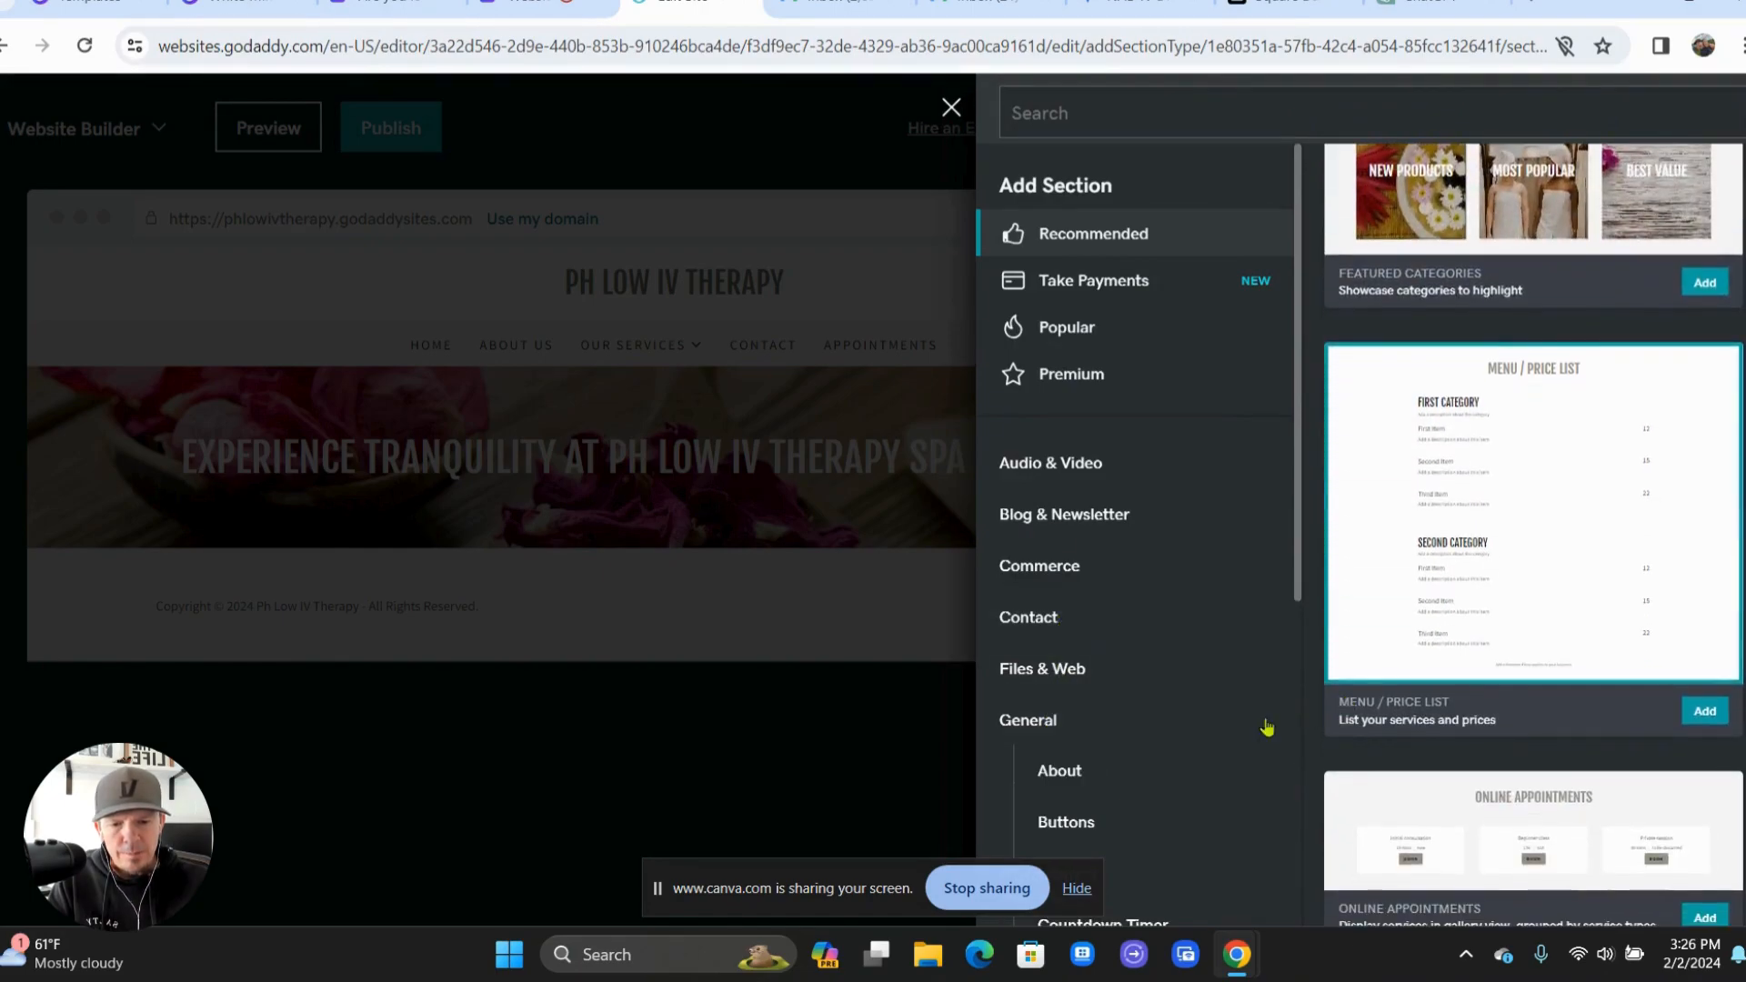
{"action": "scroll", "coordinate": [1267, 727], "scroll_direction": "down", "scroll_amount": 5}
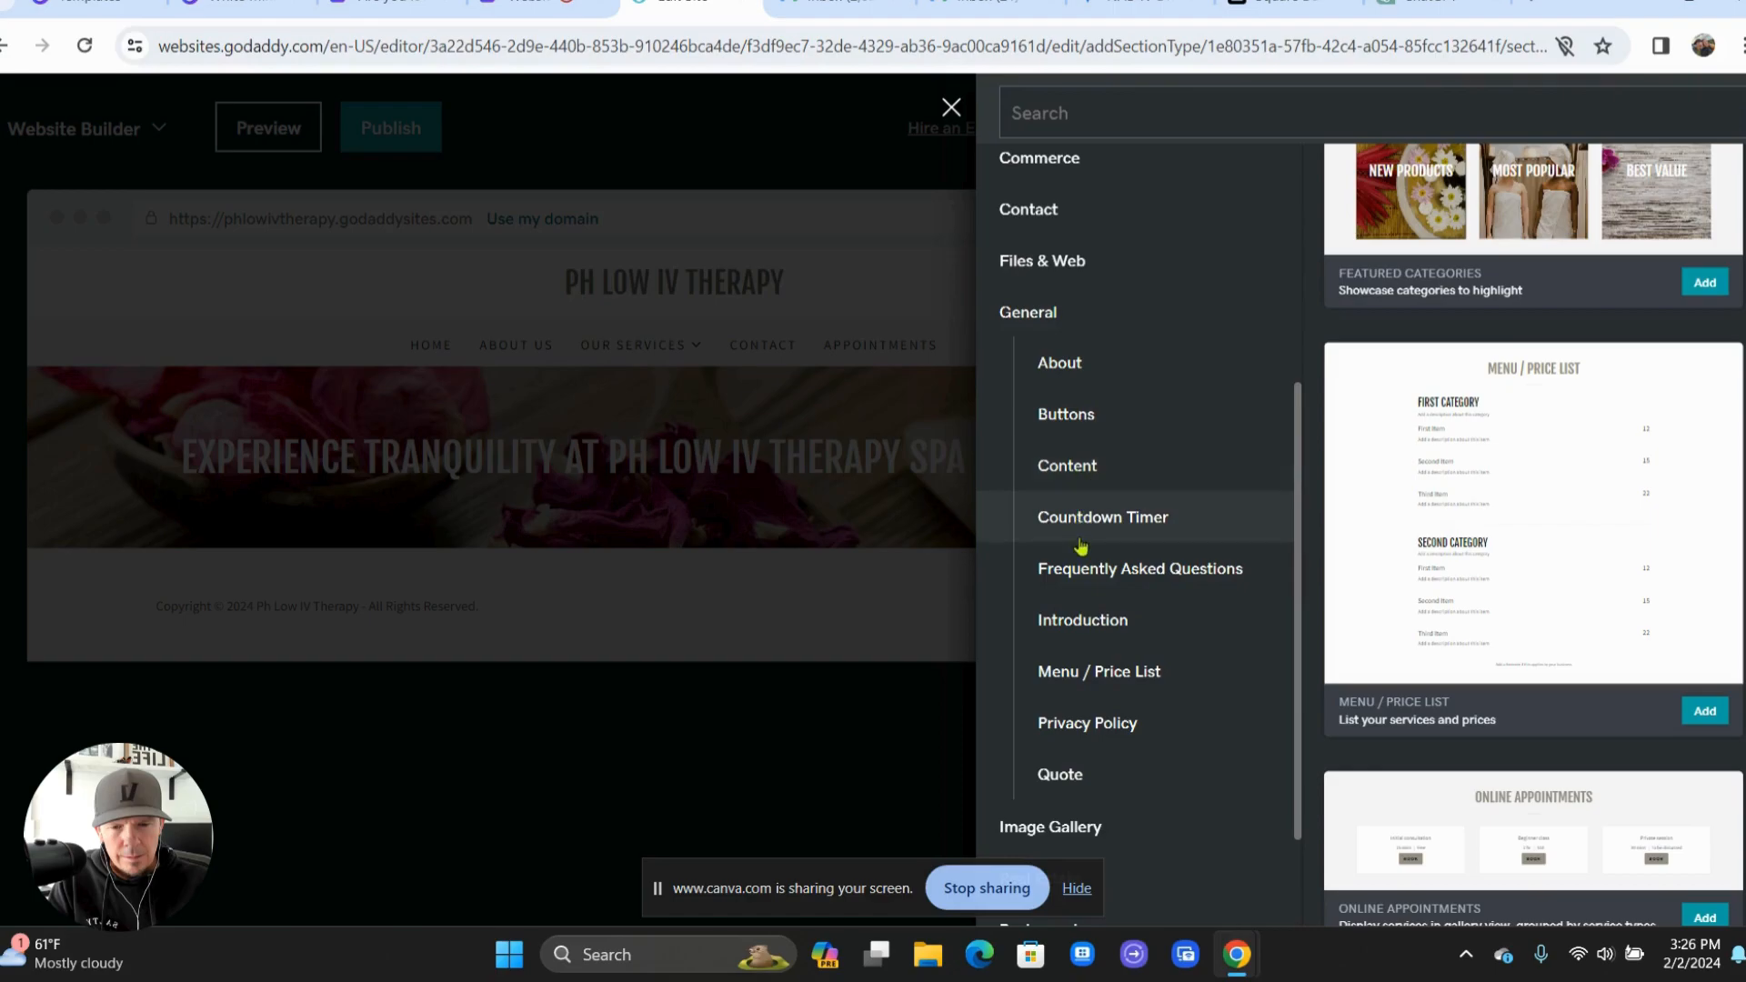
{"action": "left_click", "coordinate": [859, 586]}
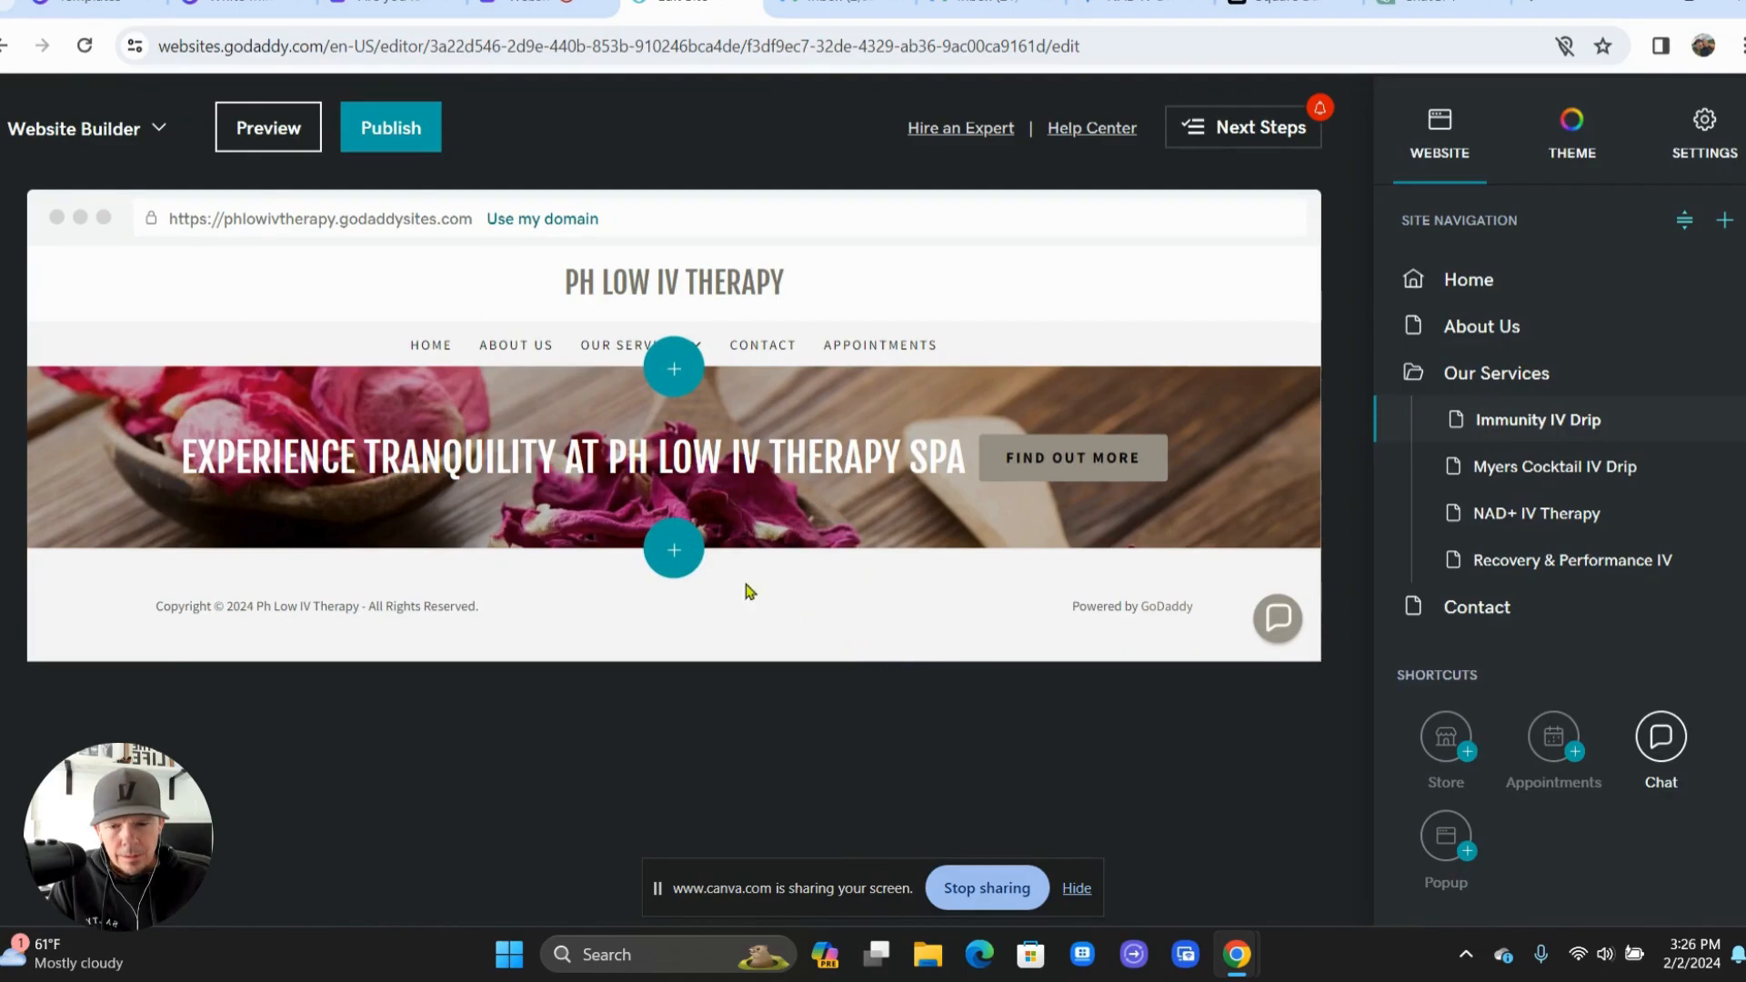
- Add a Content section below the header banner using the "Ideal for a long block of text" layout
{"action": "left_click", "coordinate": [680, 553]}
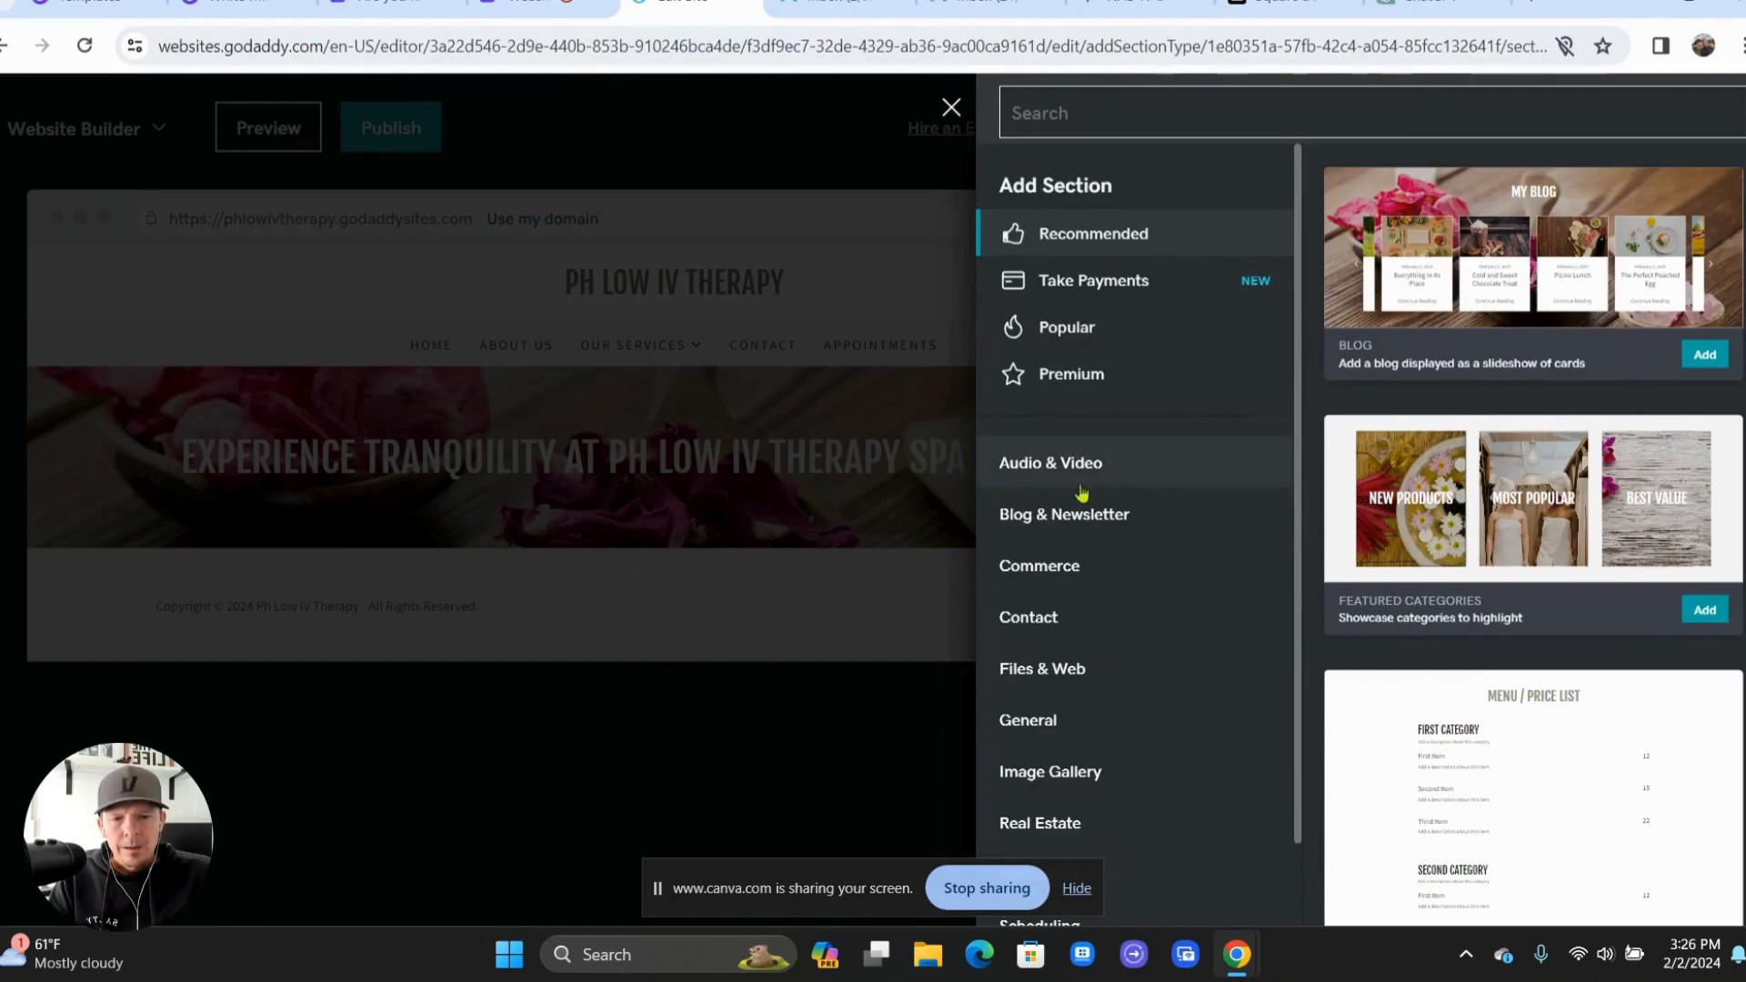
{"action": "scroll", "coordinate": [1166, 502], "scroll_direction": "down", "scroll_amount": 2}
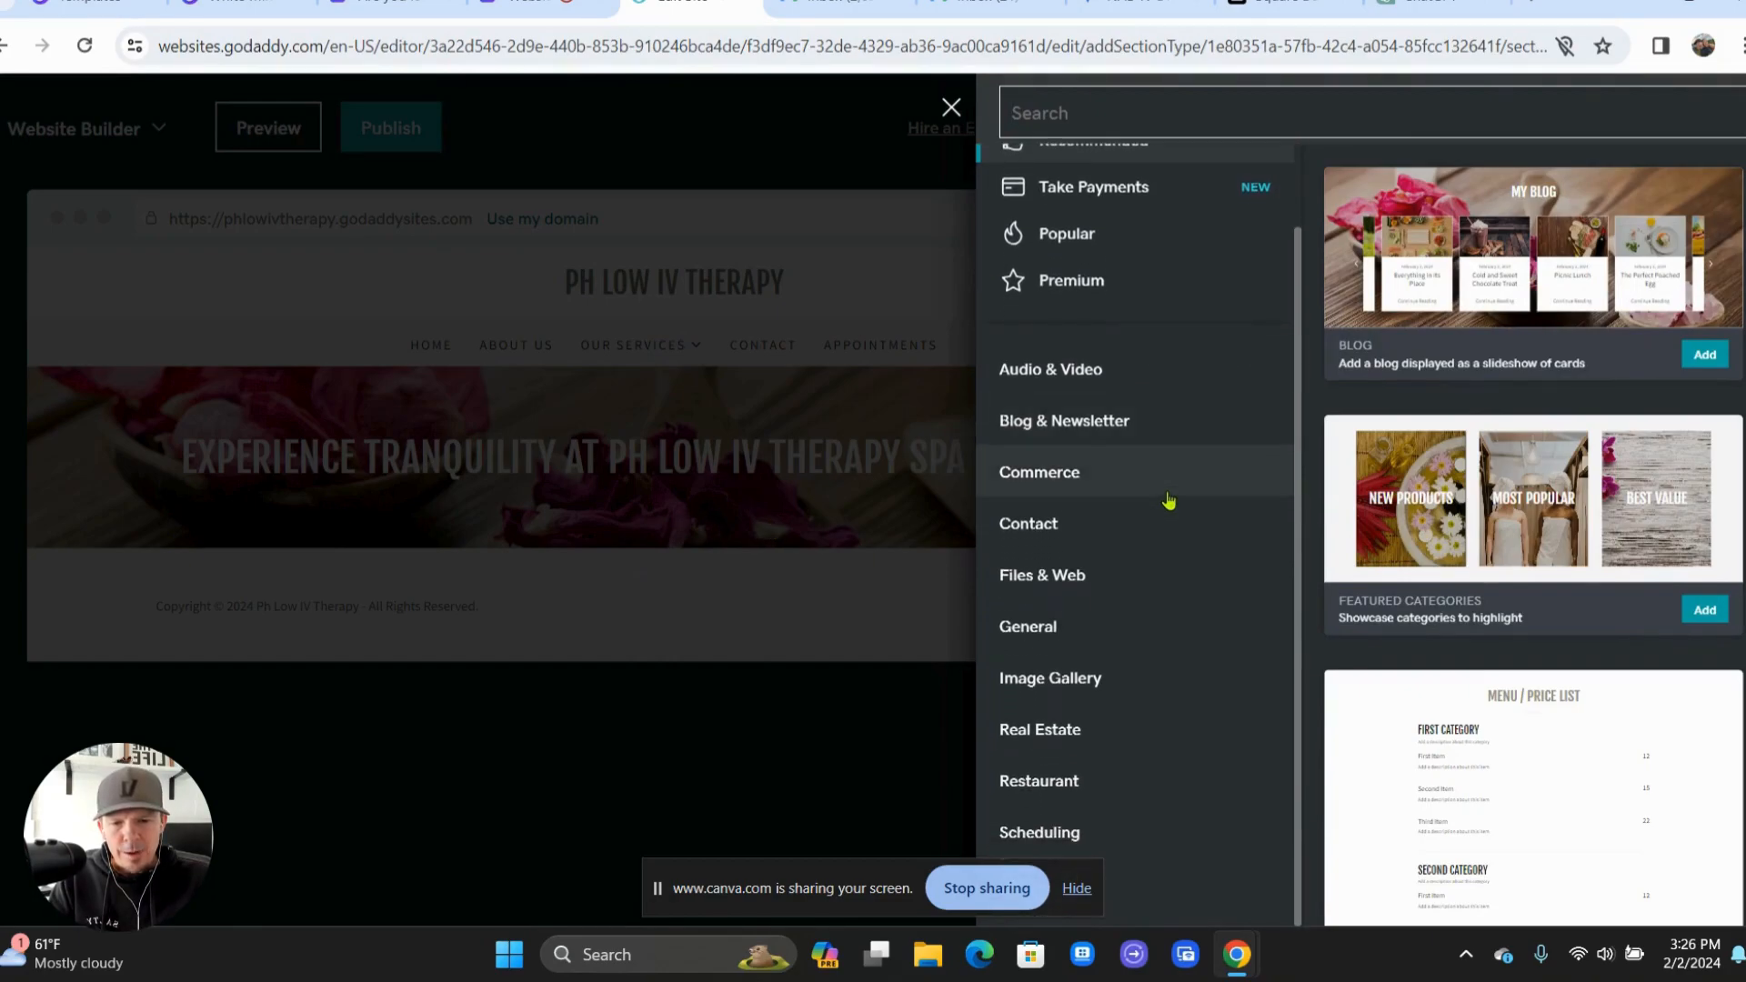
{"action": "left_click", "coordinate": [1068, 628]}
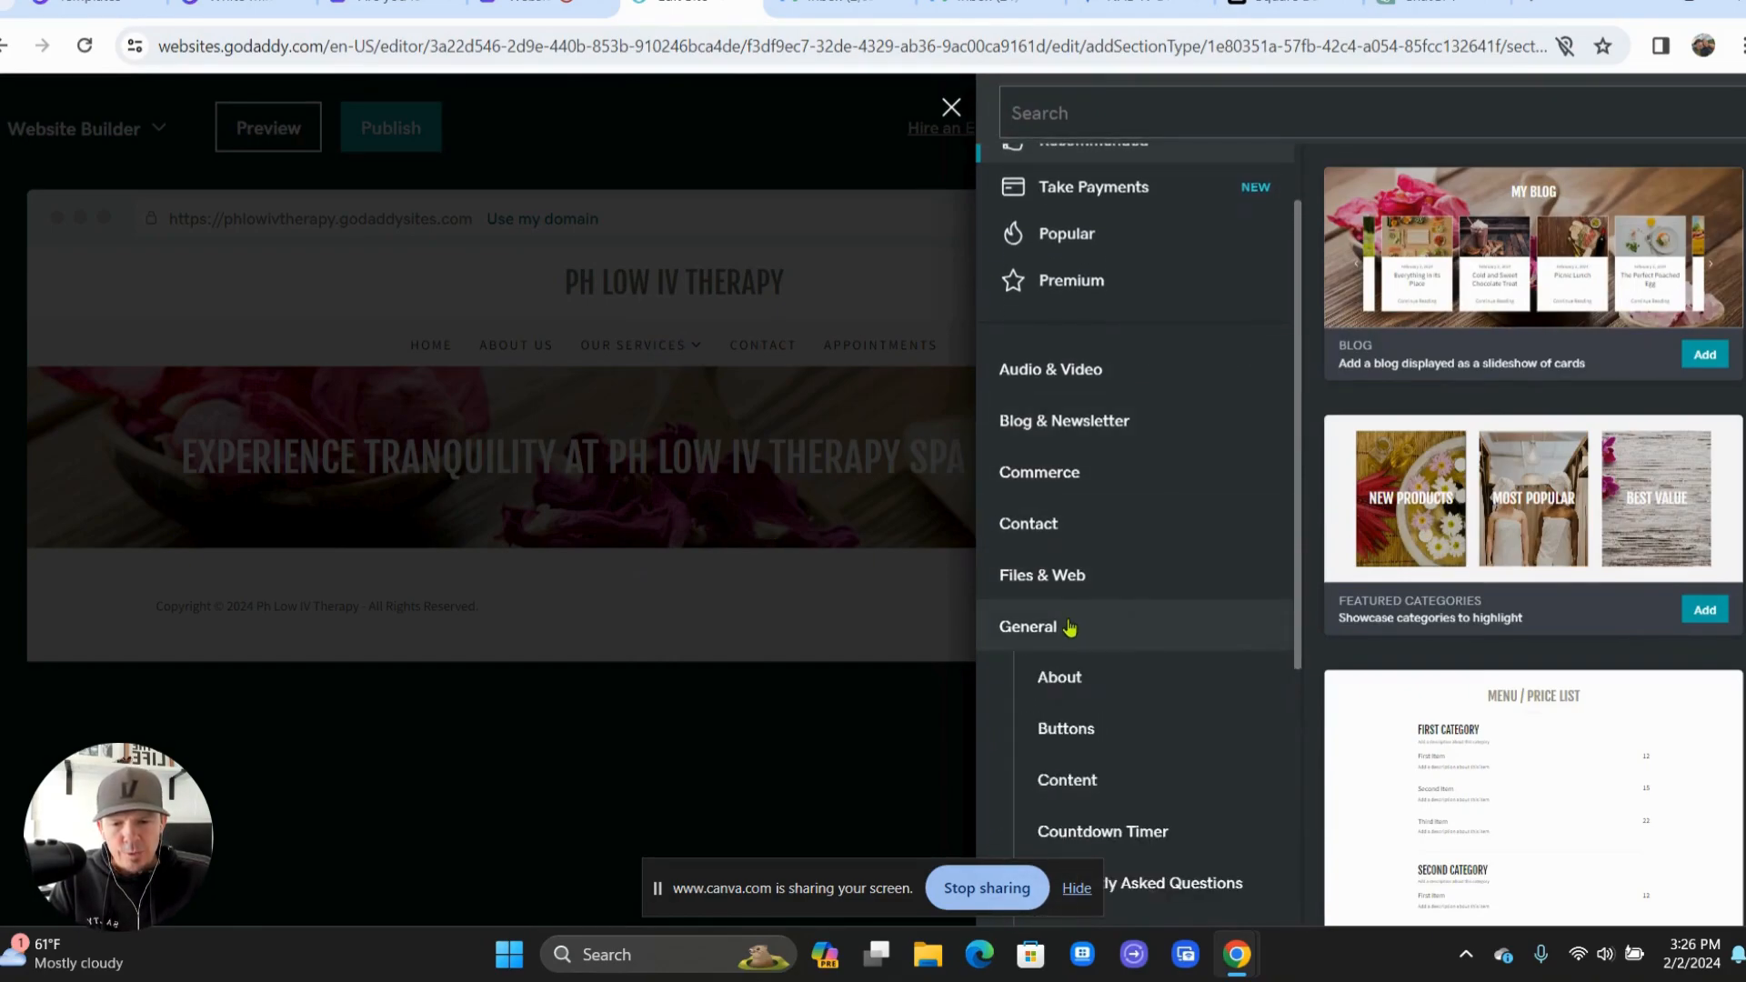
{"action": "scroll", "coordinate": [1069, 628], "scroll_direction": "down", "scroll_amount": 3}
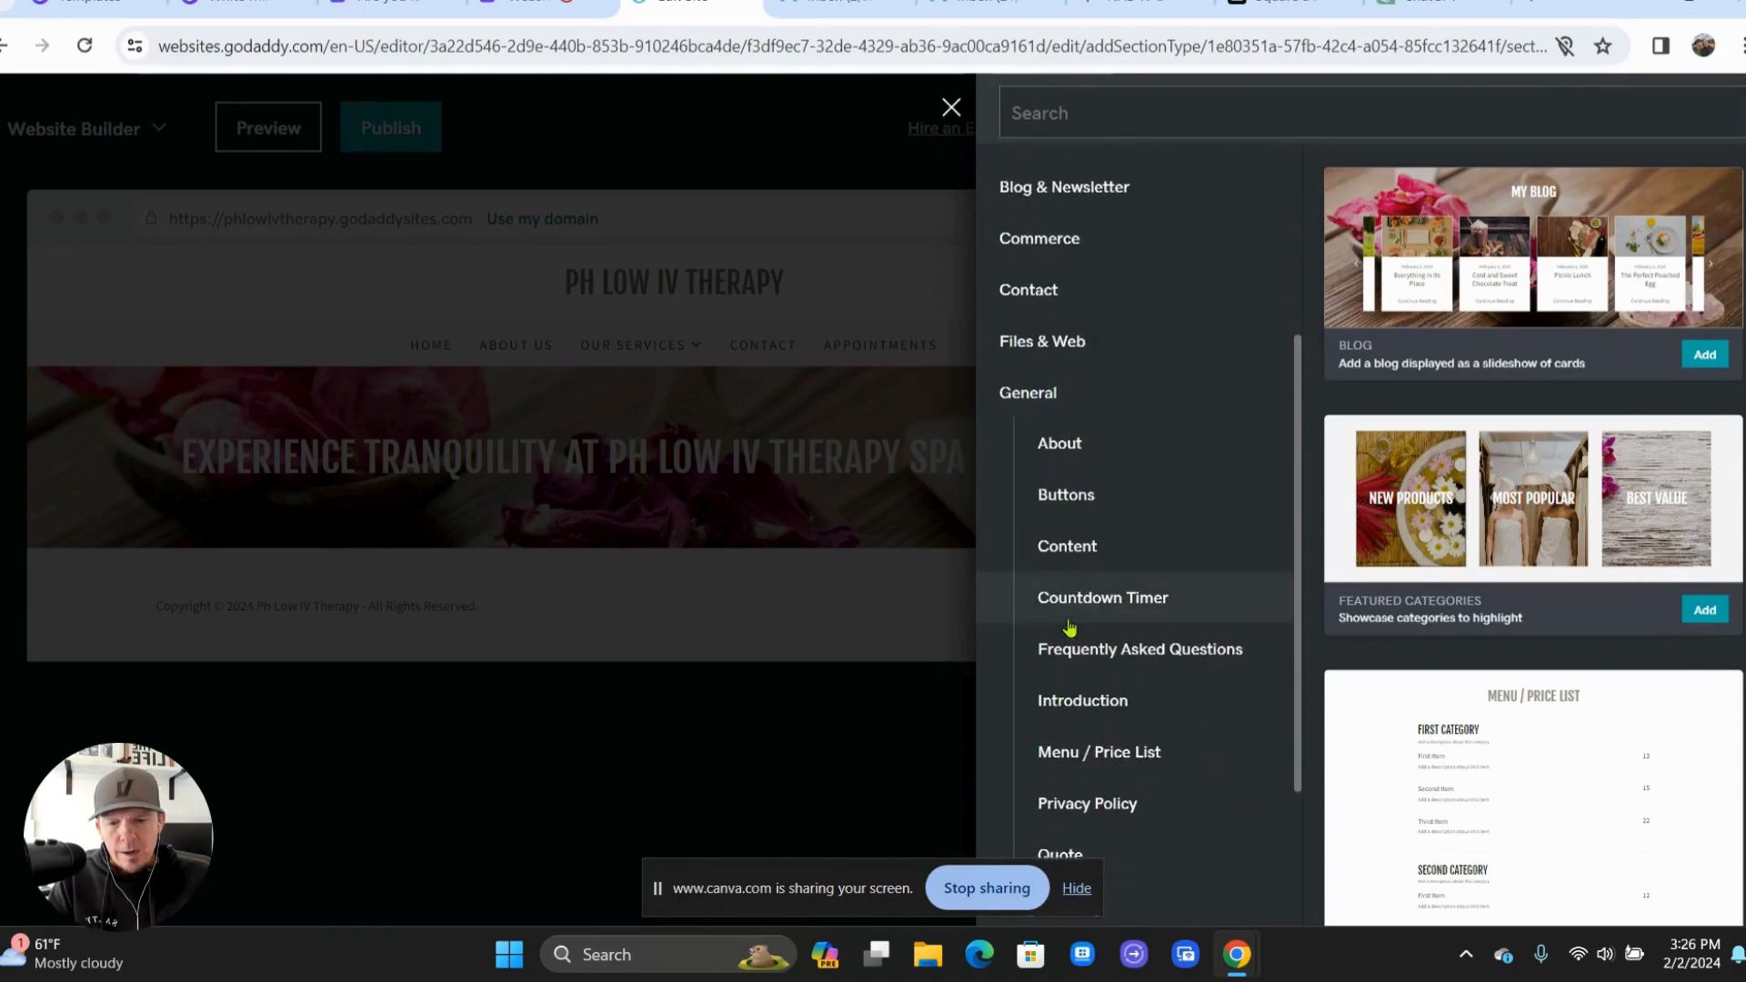
{"action": "left_click", "coordinate": [1074, 525]}
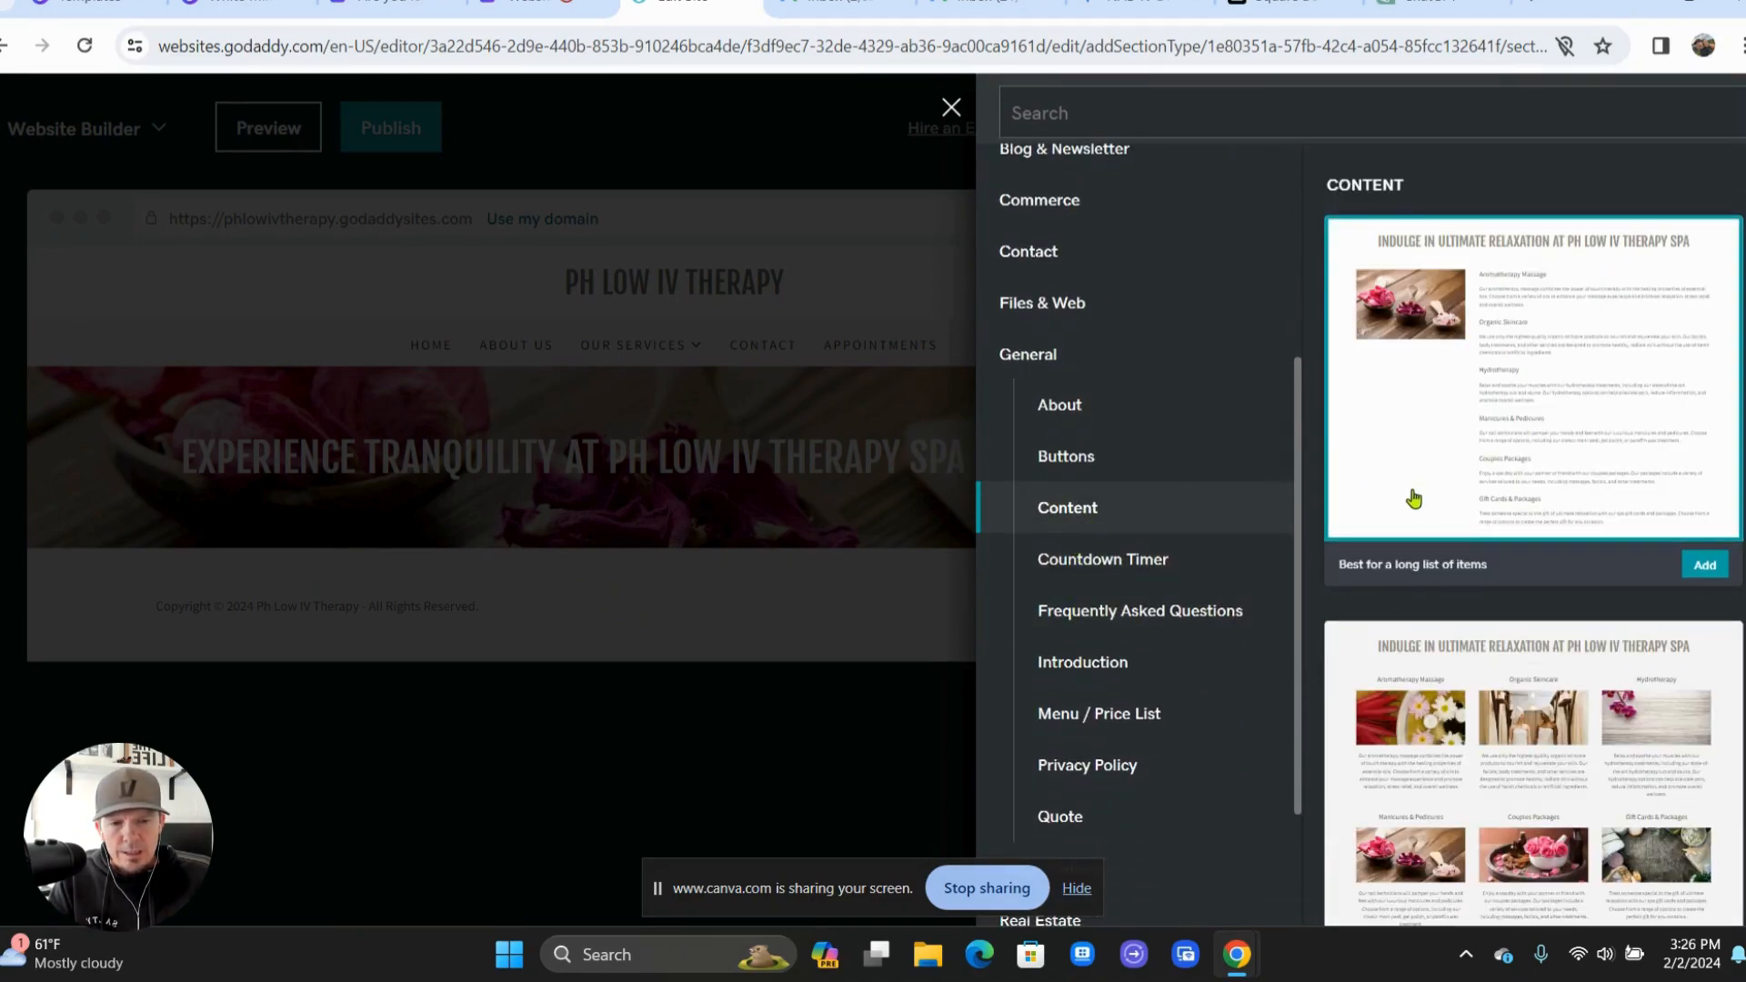
{"action": "scroll", "coordinate": [1414, 499], "scroll_direction": "down", "scroll_amount": 1}
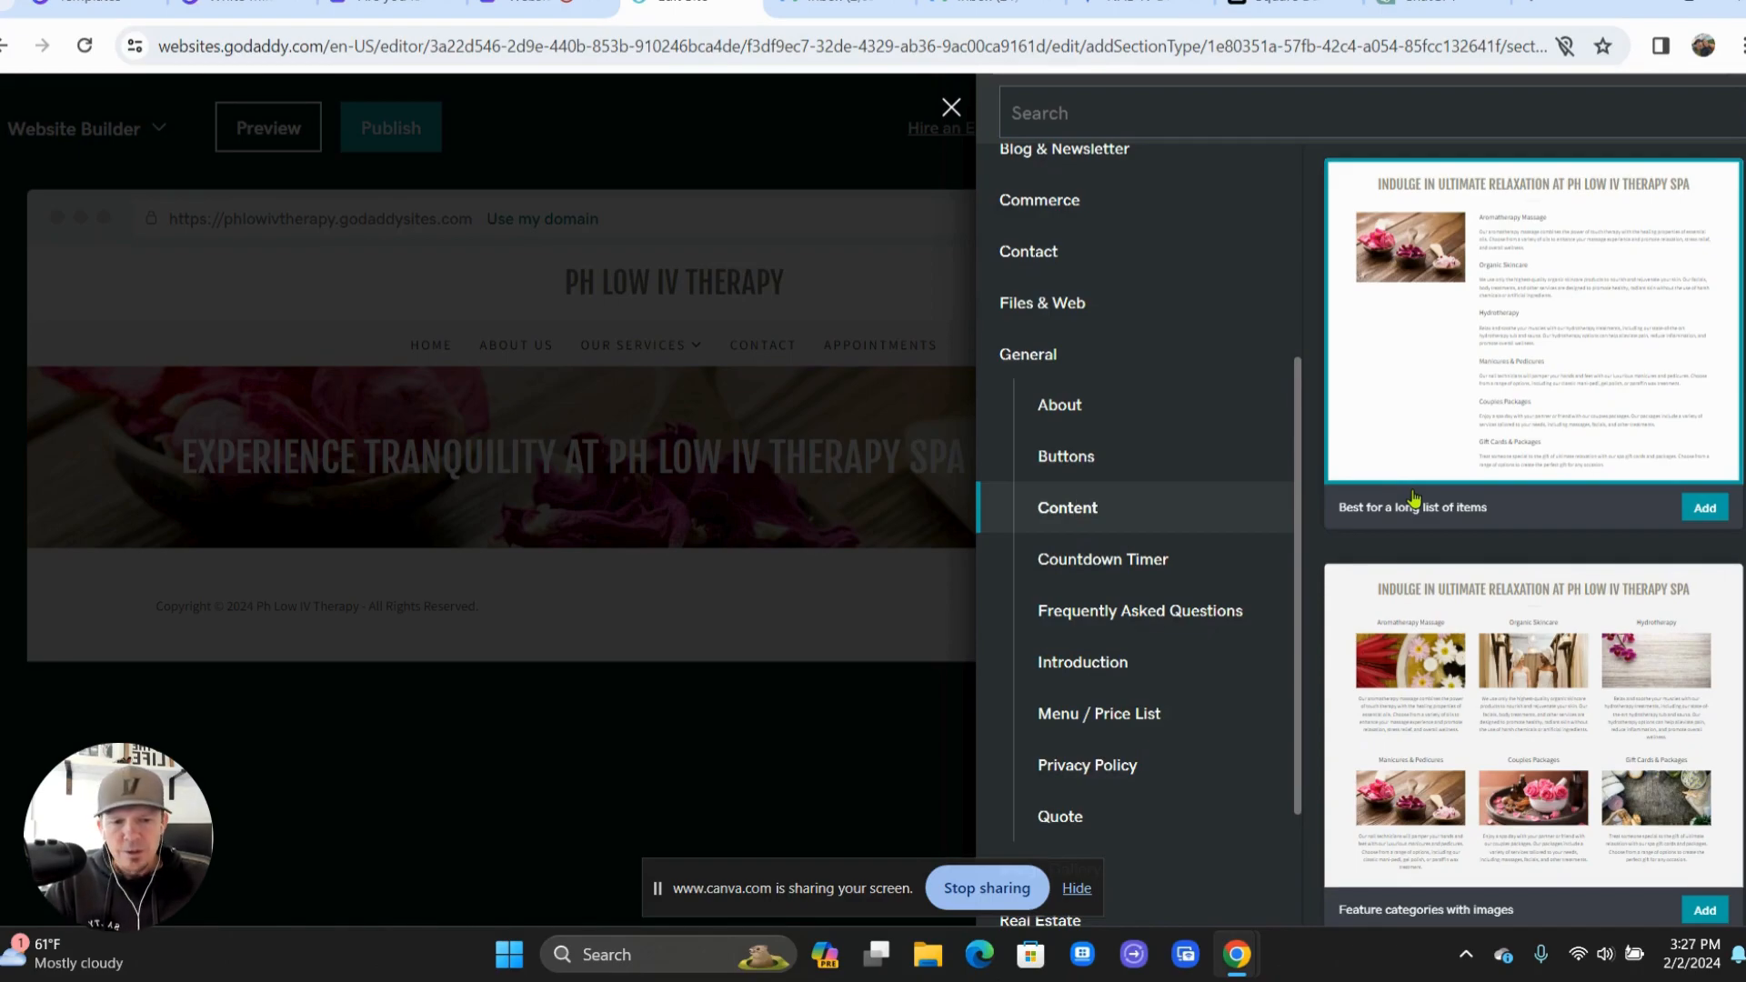
{"action": "scroll", "coordinate": [1523, 472], "scroll_direction": "down", "scroll_amount": 4}
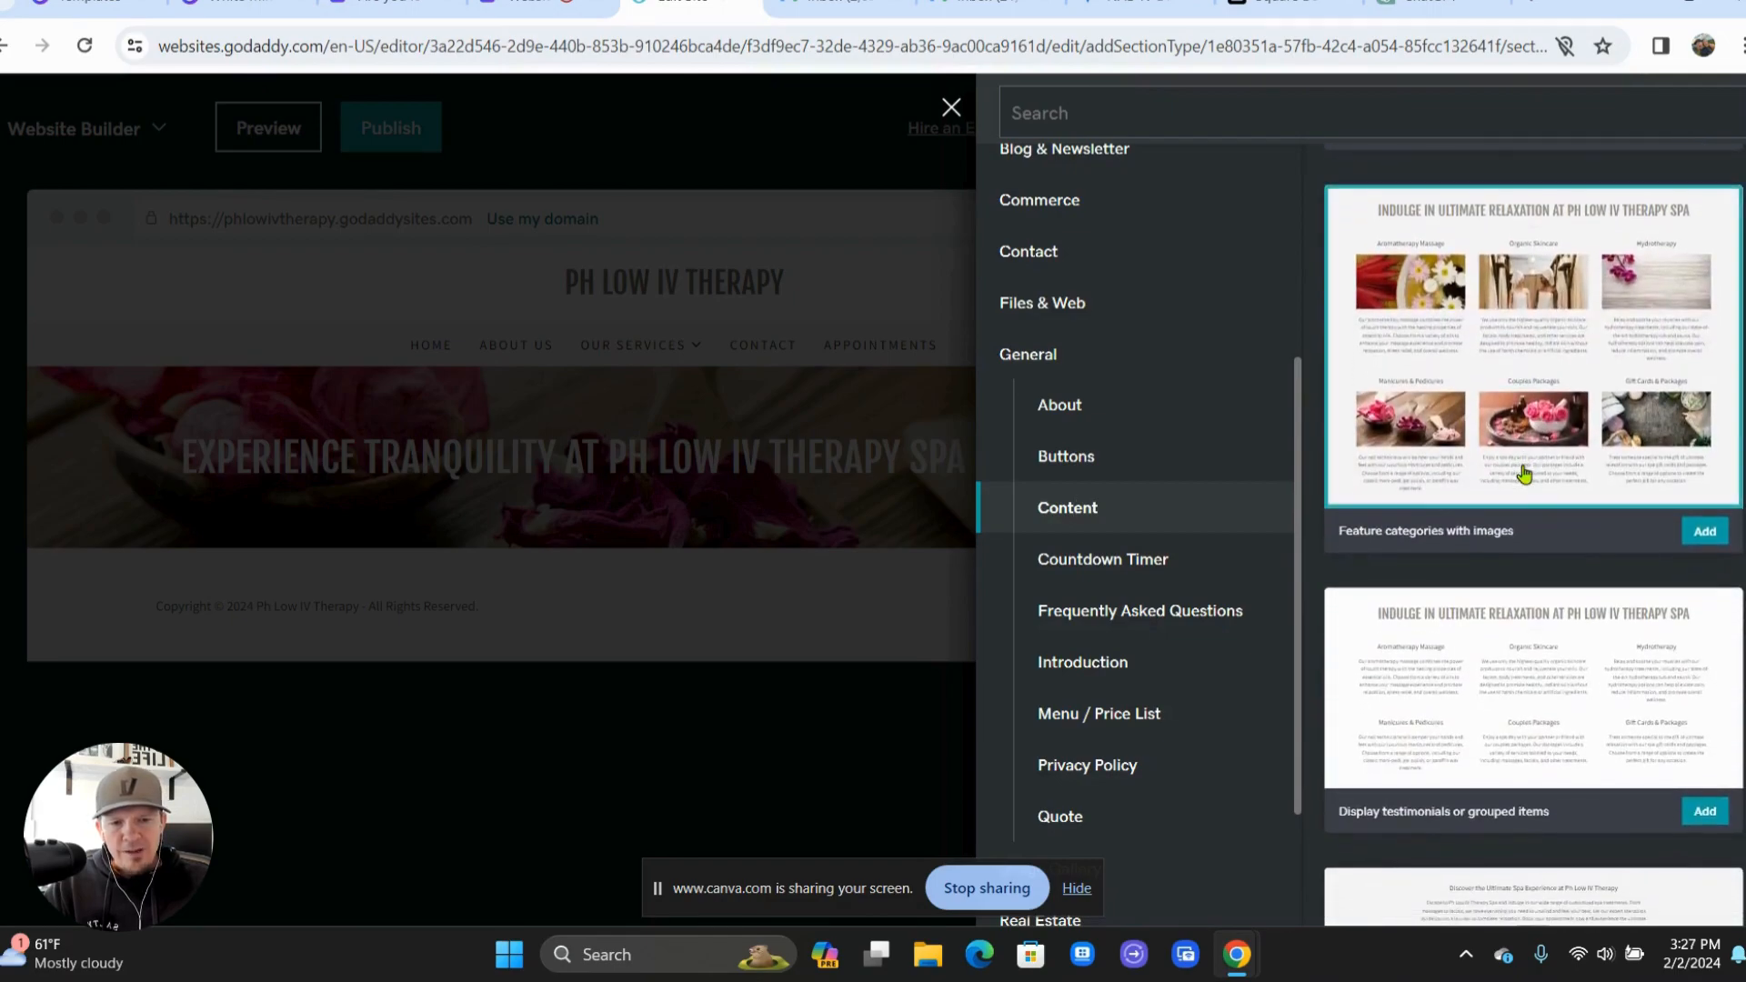
{"action": "scroll", "coordinate": [1524, 473], "scroll_direction": "down", "scroll_amount": 5}
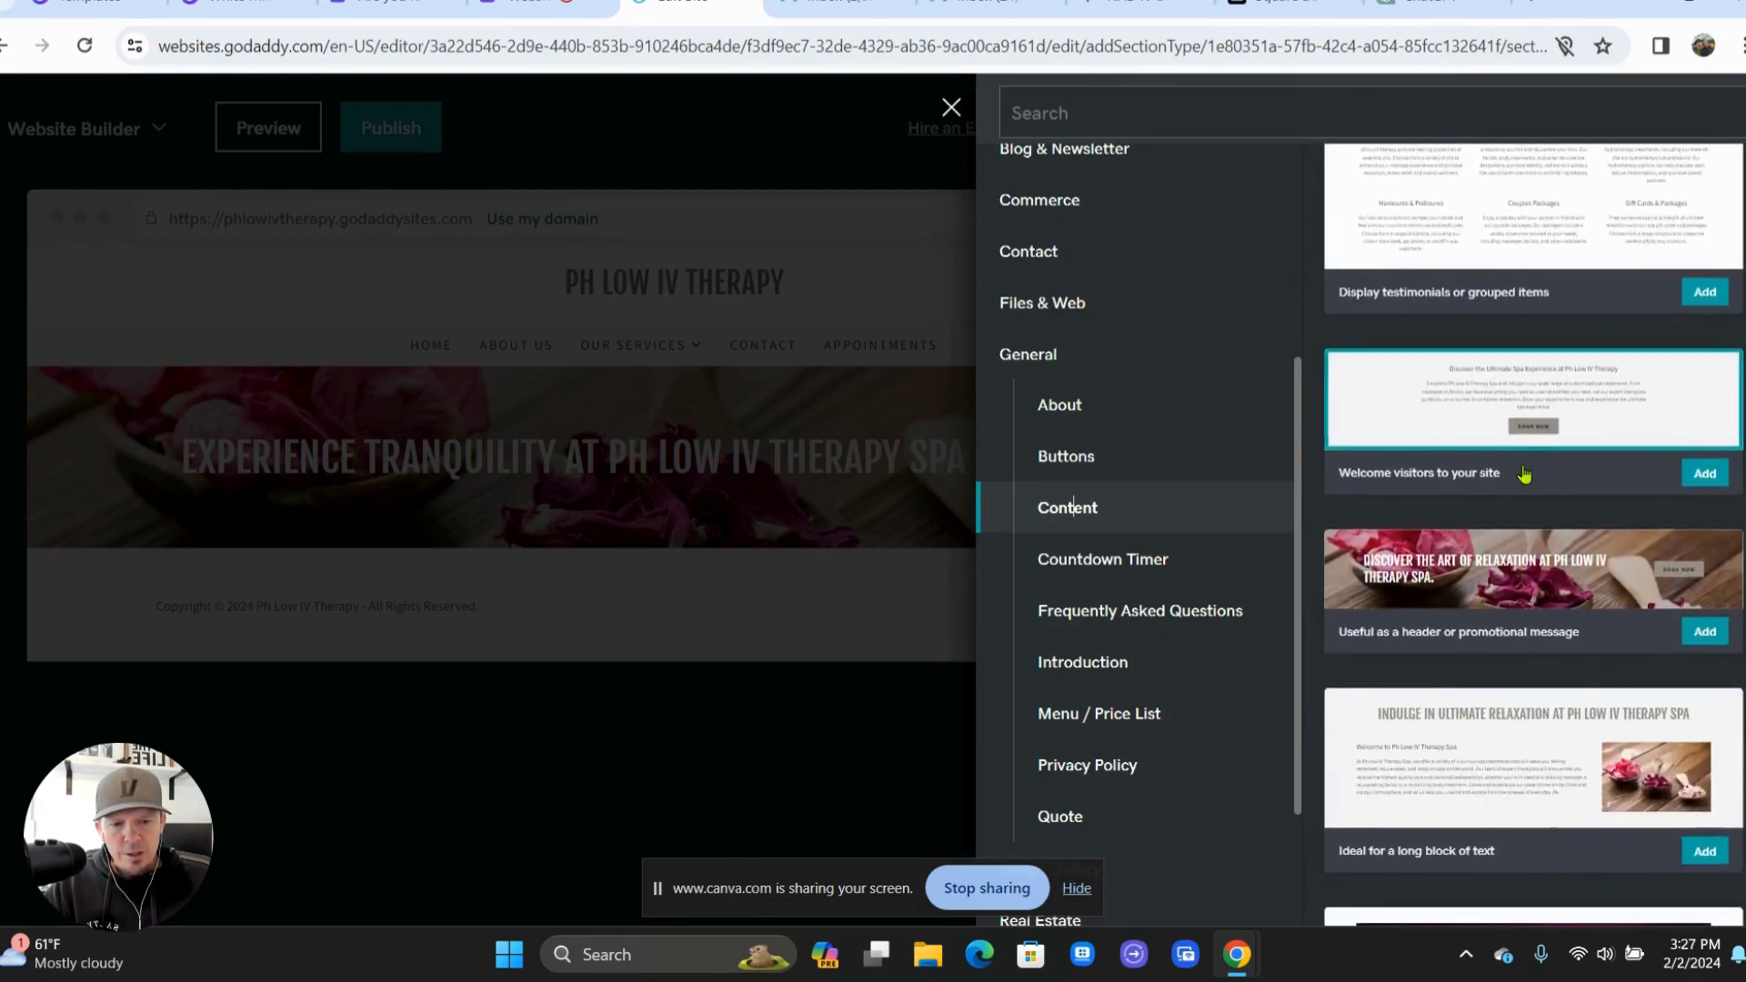
{"action": "scroll", "coordinate": [1524, 473], "scroll_direction": "down", "scroll_amount": 2}
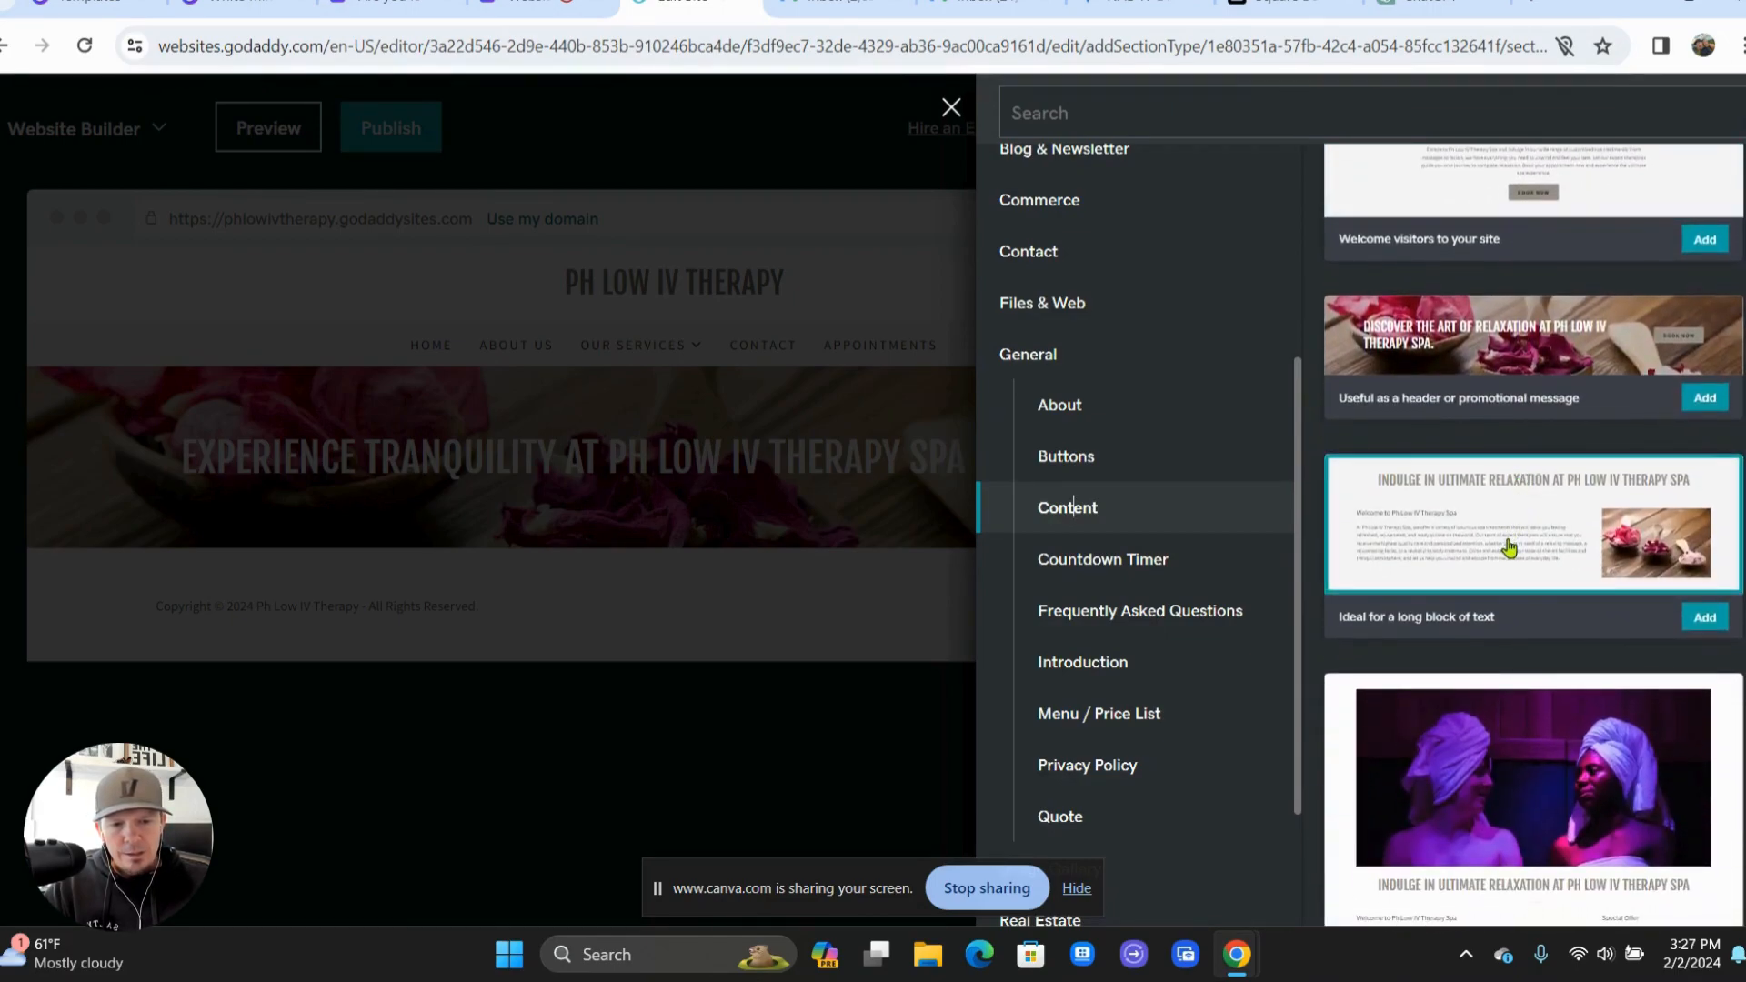
{"action": "left_click", "coordinate": [1510, 549]}
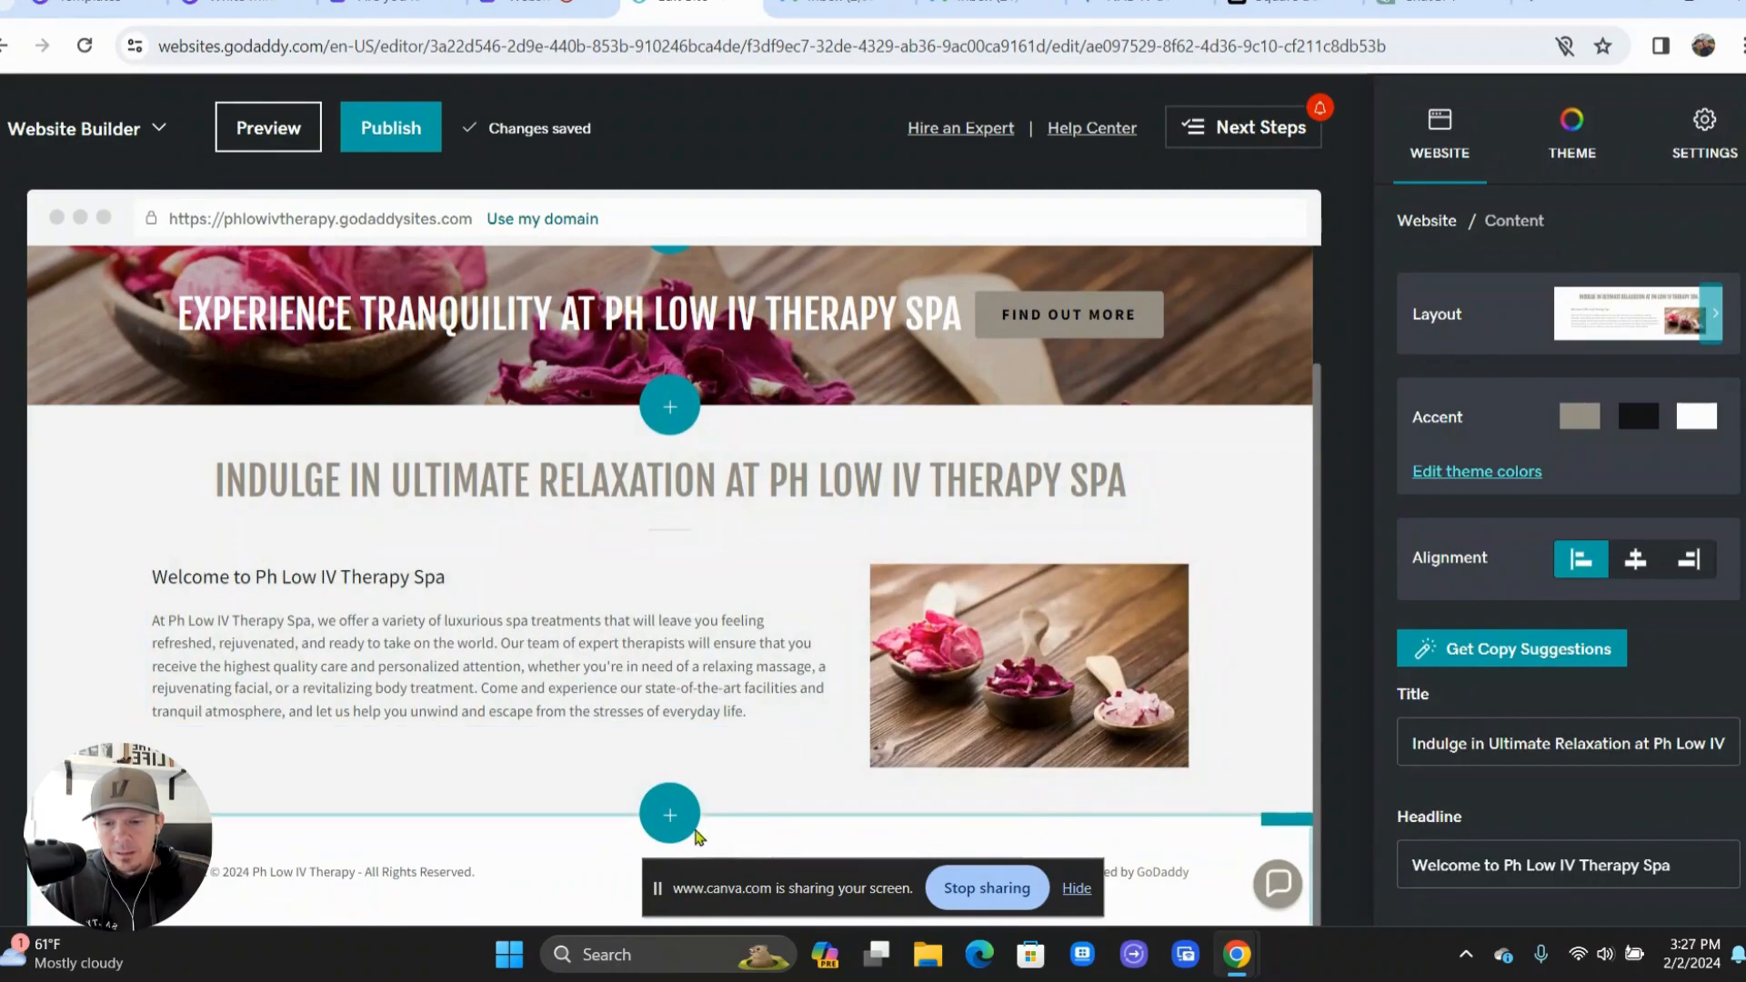
- Add another Content section below the welcome text block using the "Best for a long list of items" layout
{"action": "left_click", "coordinate": [672, 818]}
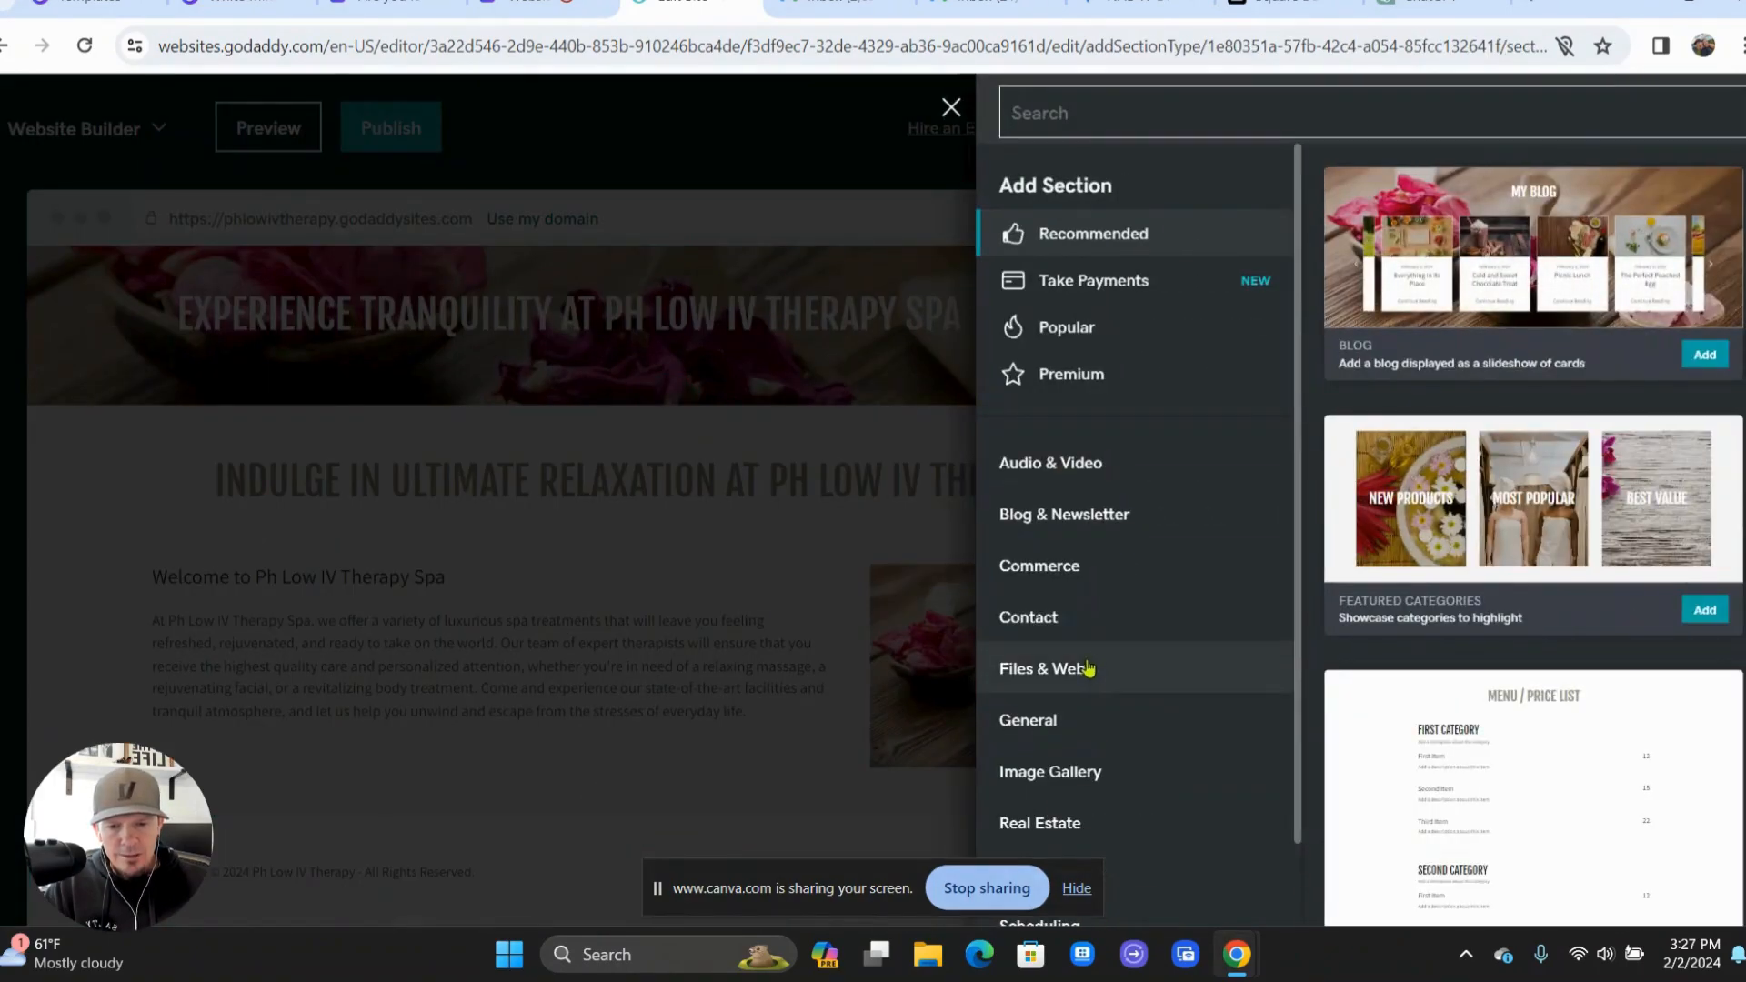
{"action": "left_click", "coordinate": [1072, 733]}
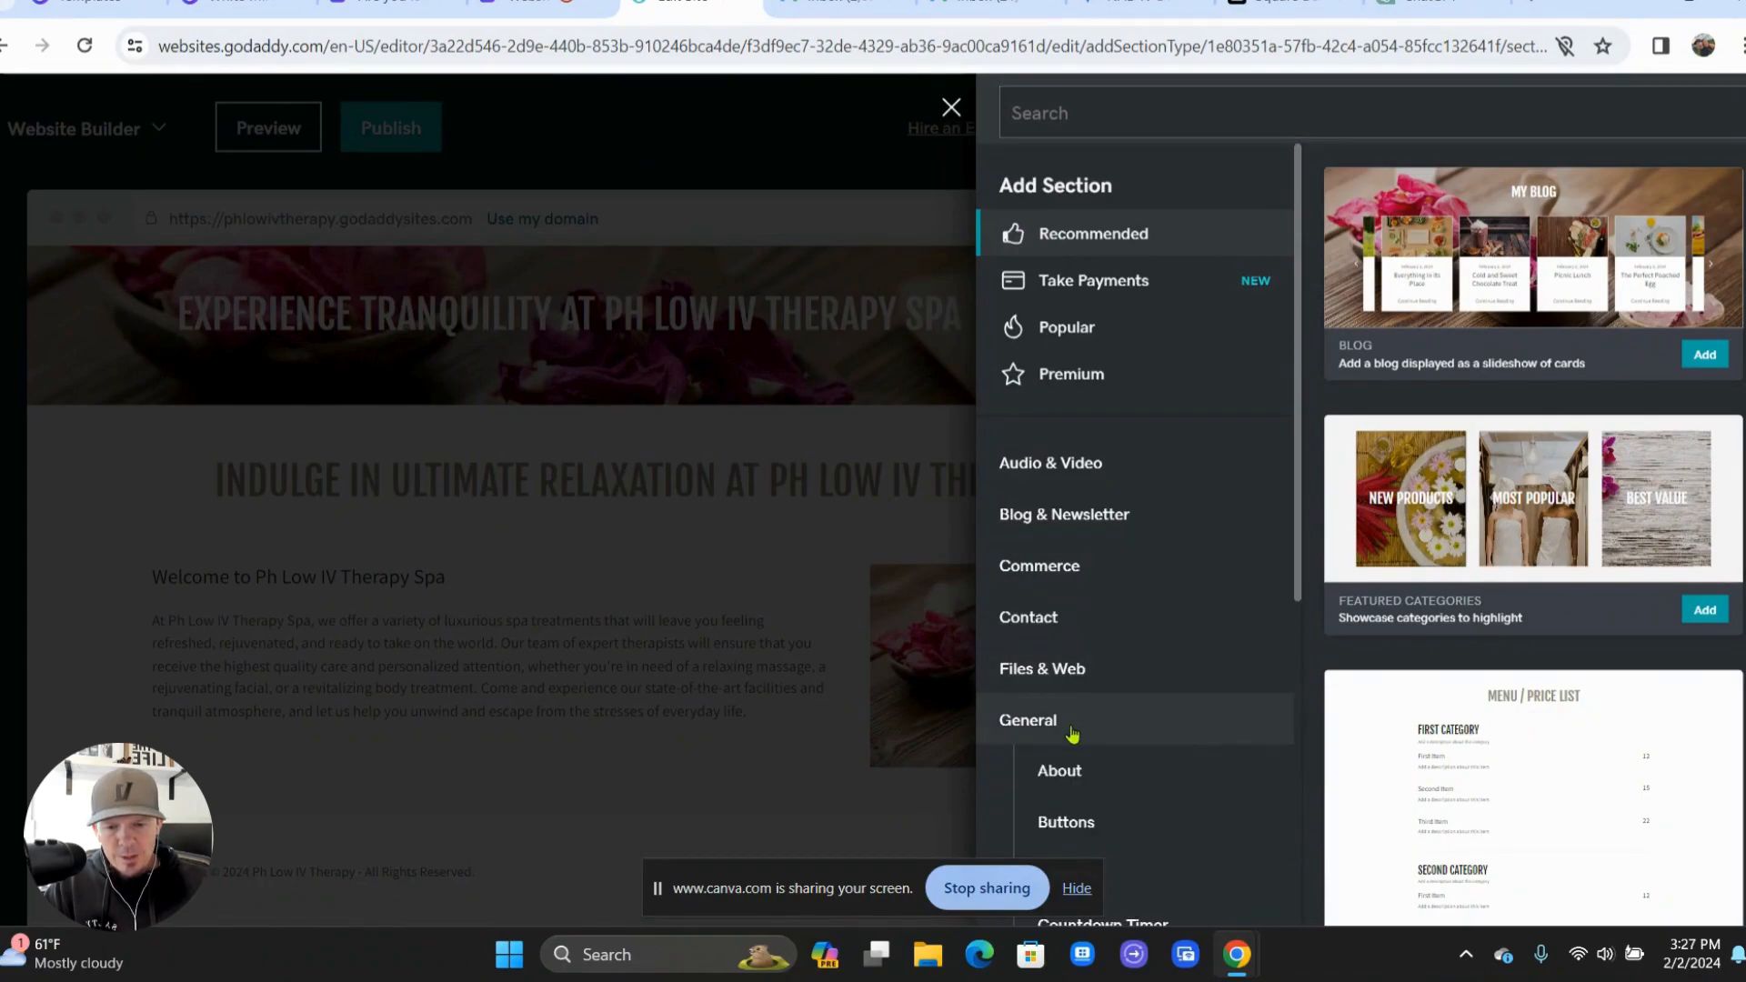
{"action": "scroll", "coordinate": [1071, 733], "scroll_direction": "down", "scroll_amount": 3}
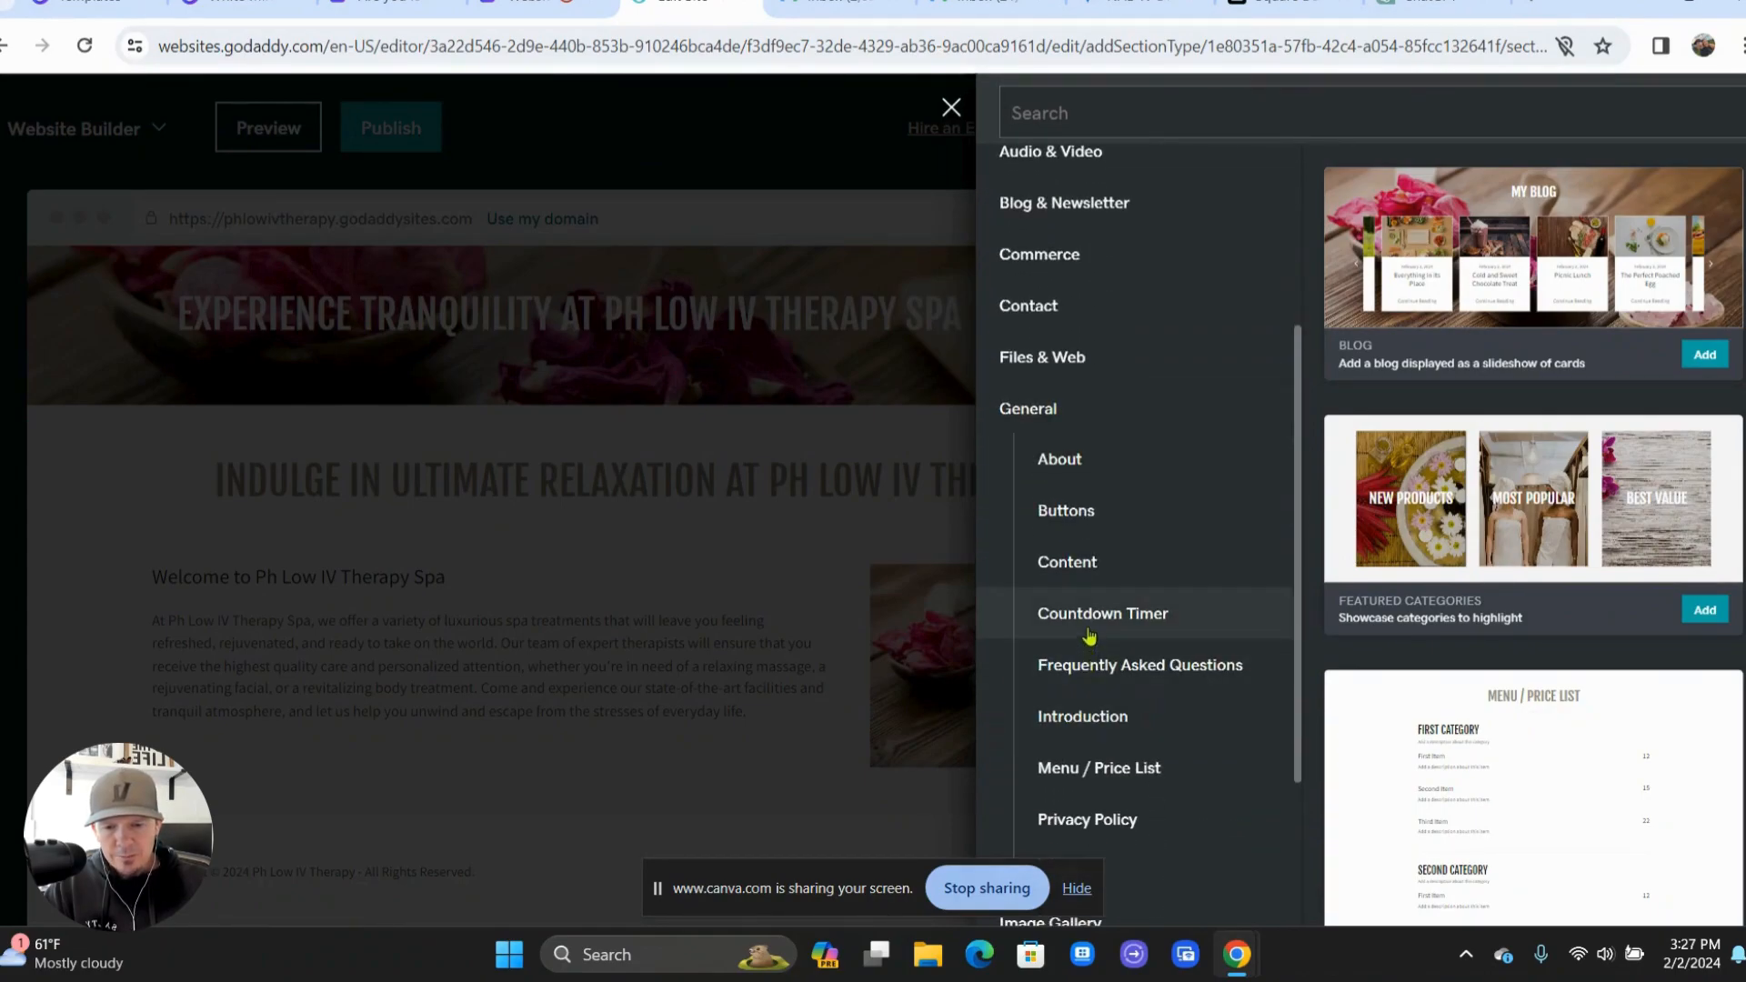
{"action": "left_click", "coordinate": [1092, 573]}
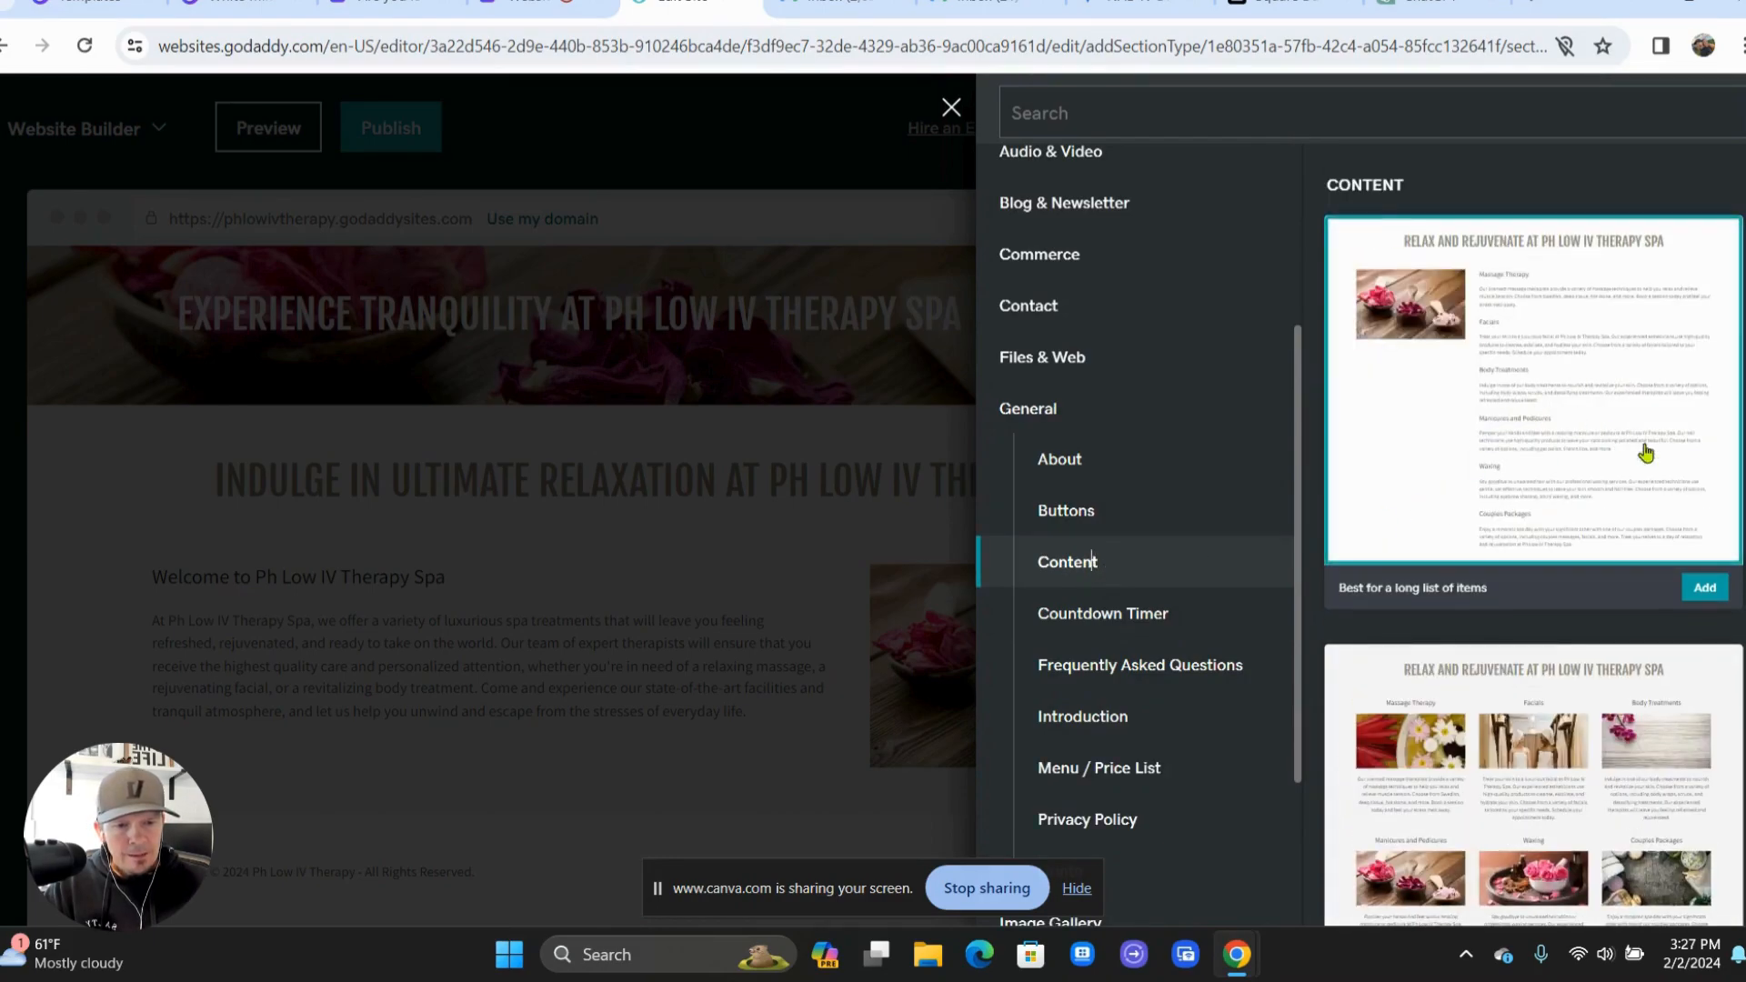
{"action": "left_click", "coordinate": [1719, 594]}
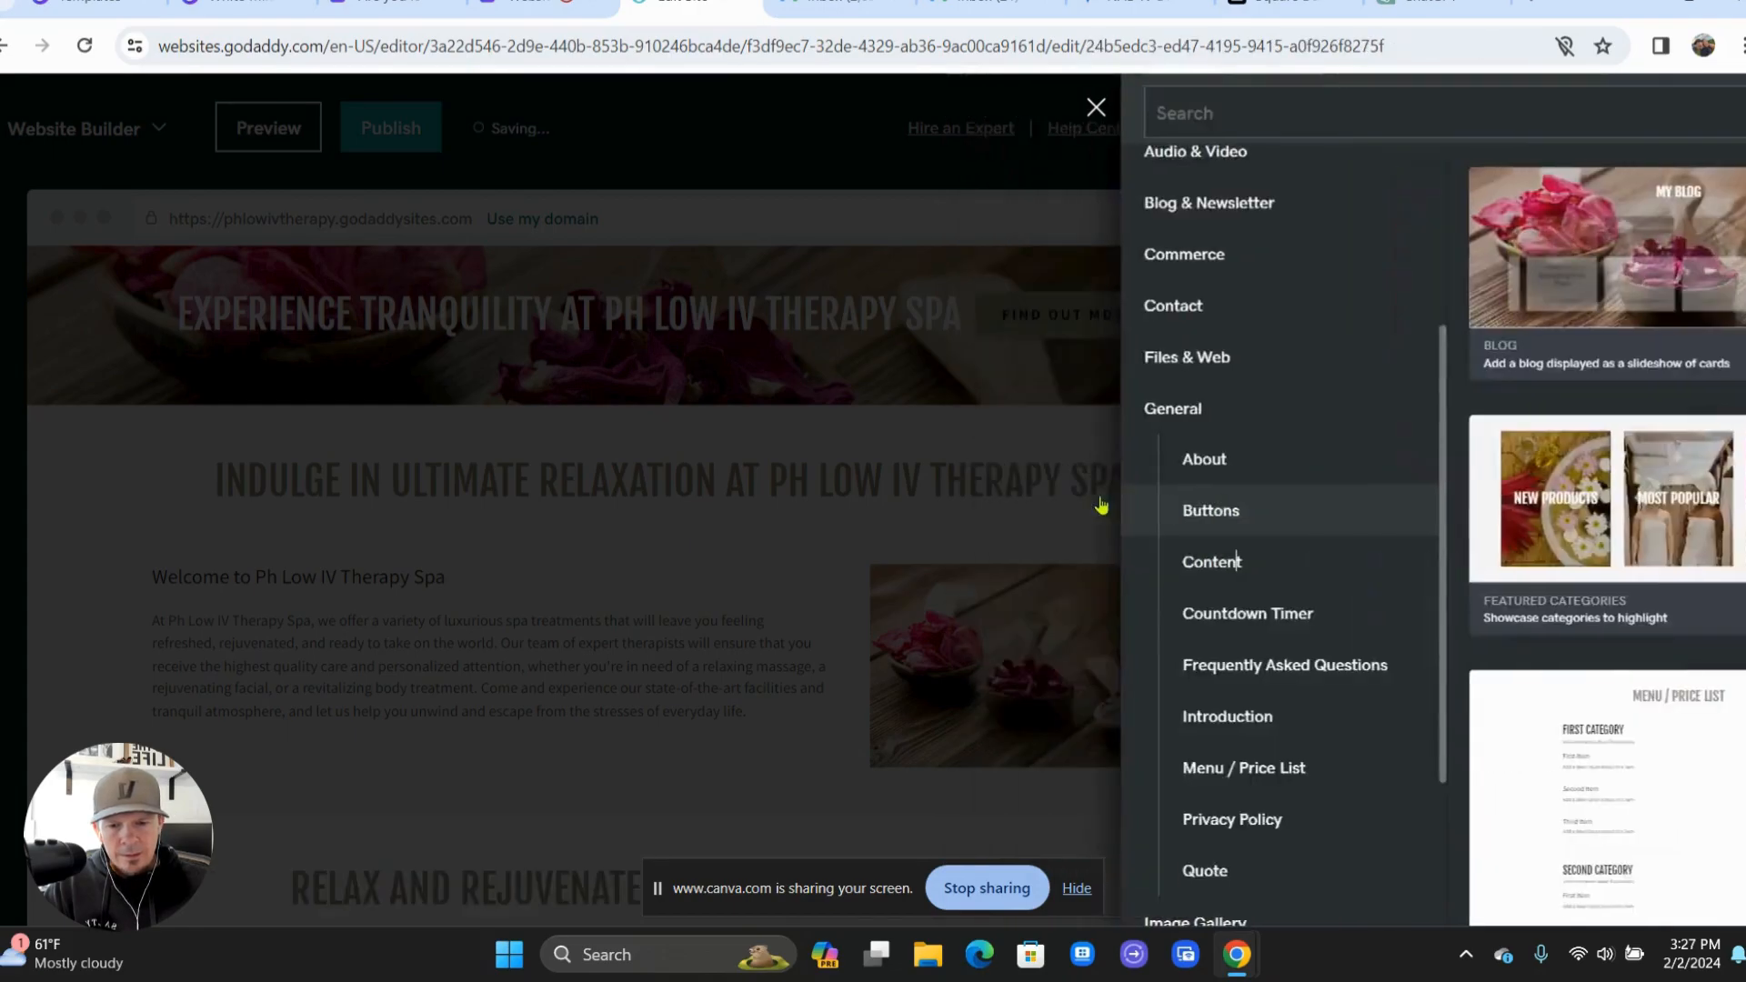
- Look at the replacement image options for the picture beside the welcome text, keeping the current image
{"action": "scroll", "coordinate": [827, 559], "scroll_direction": "down", "scroll_amount": 8}
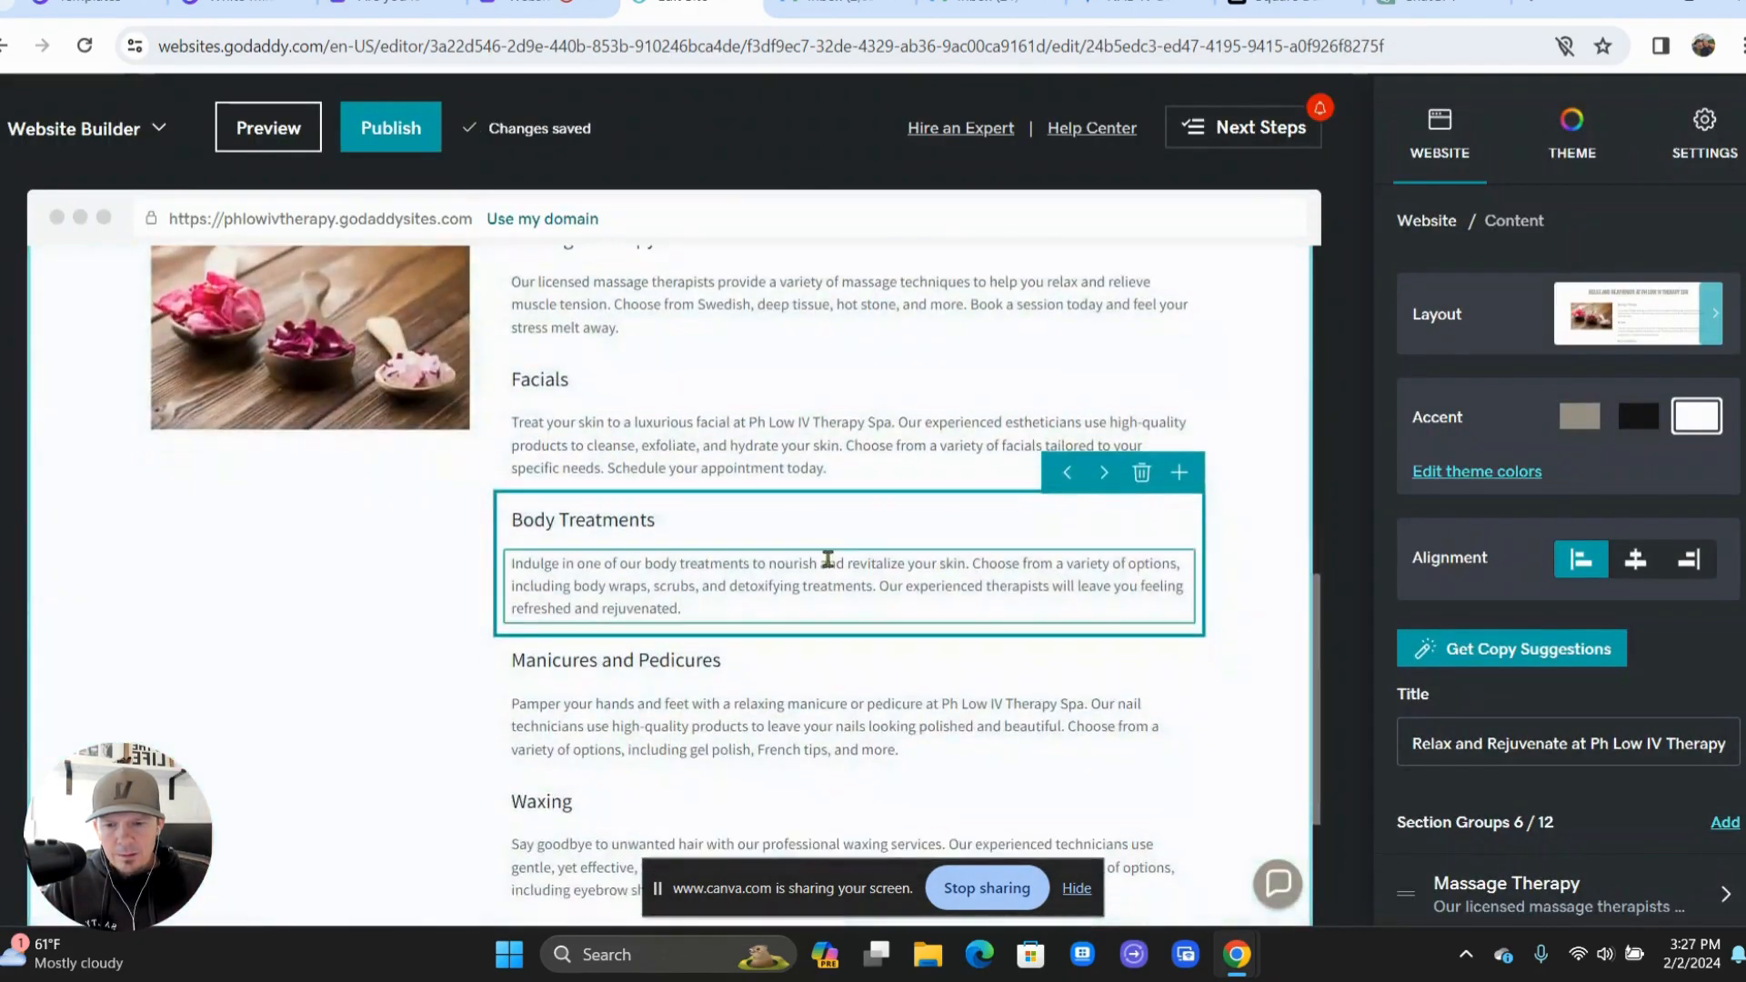
{"action": "scroll", "coordinate": [827, 559], "scroll_direction": "up", "scroll_amount": 10}
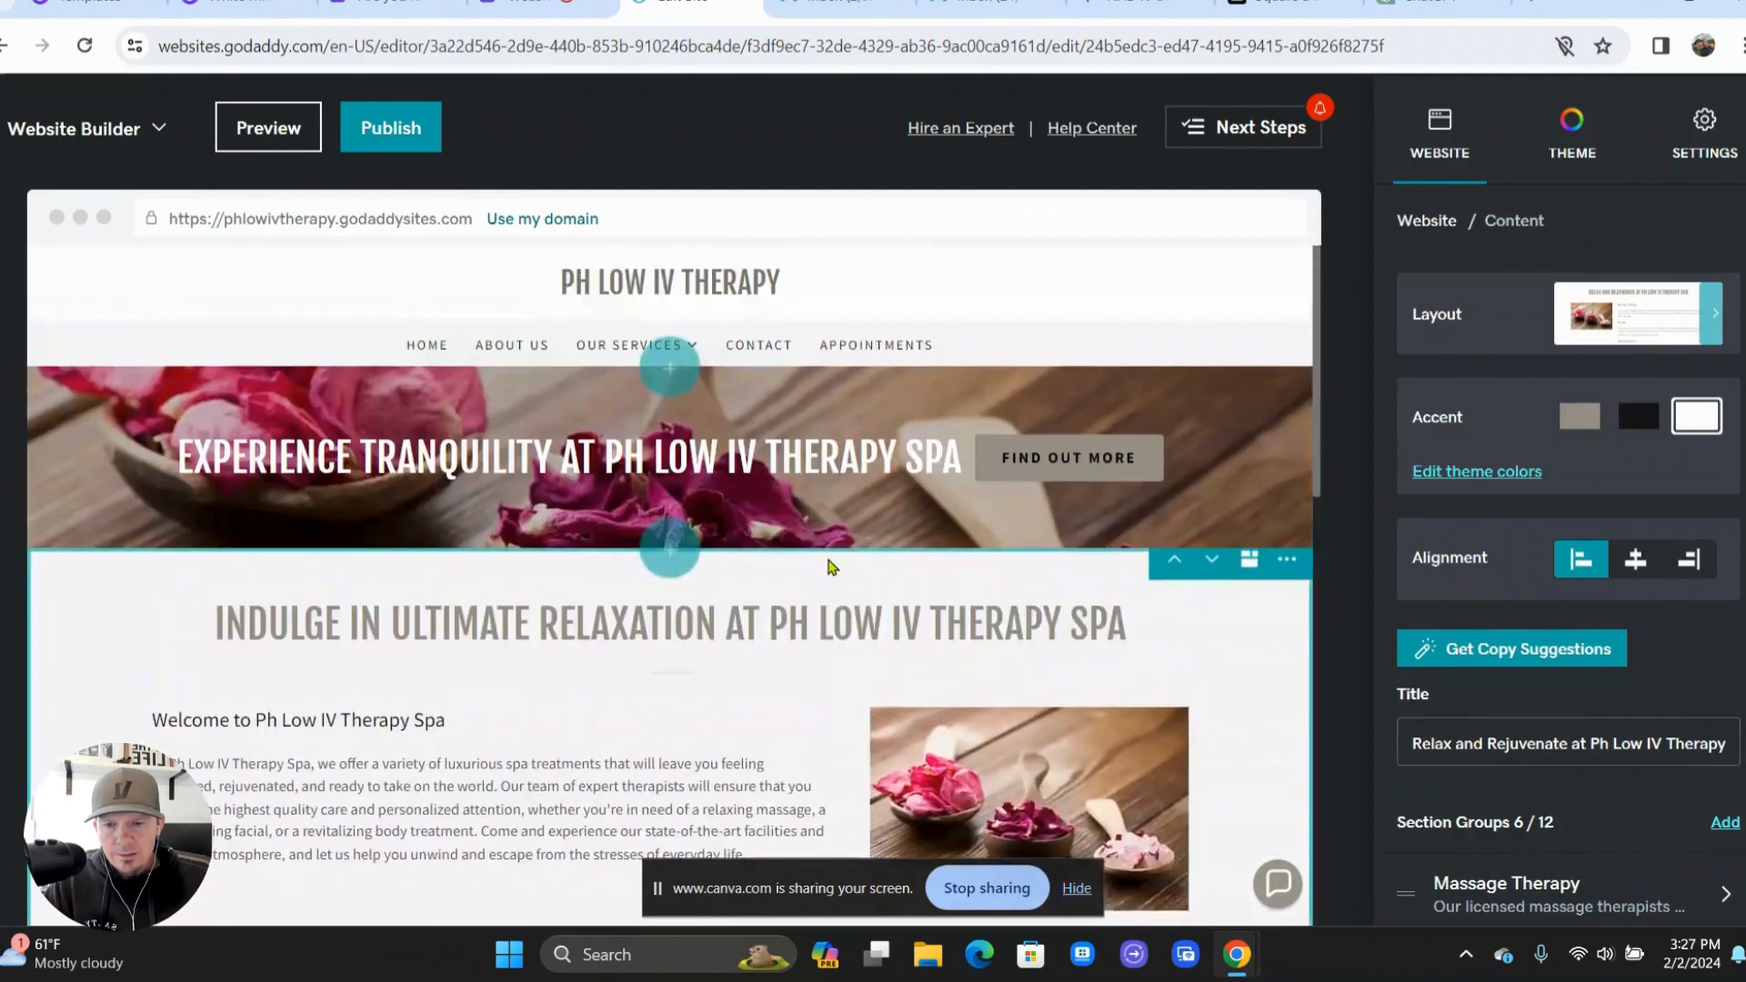
{"action": "scroll", "coordinate": [827, 564], "scroll_direction": "down", "scroll_amount": 1}
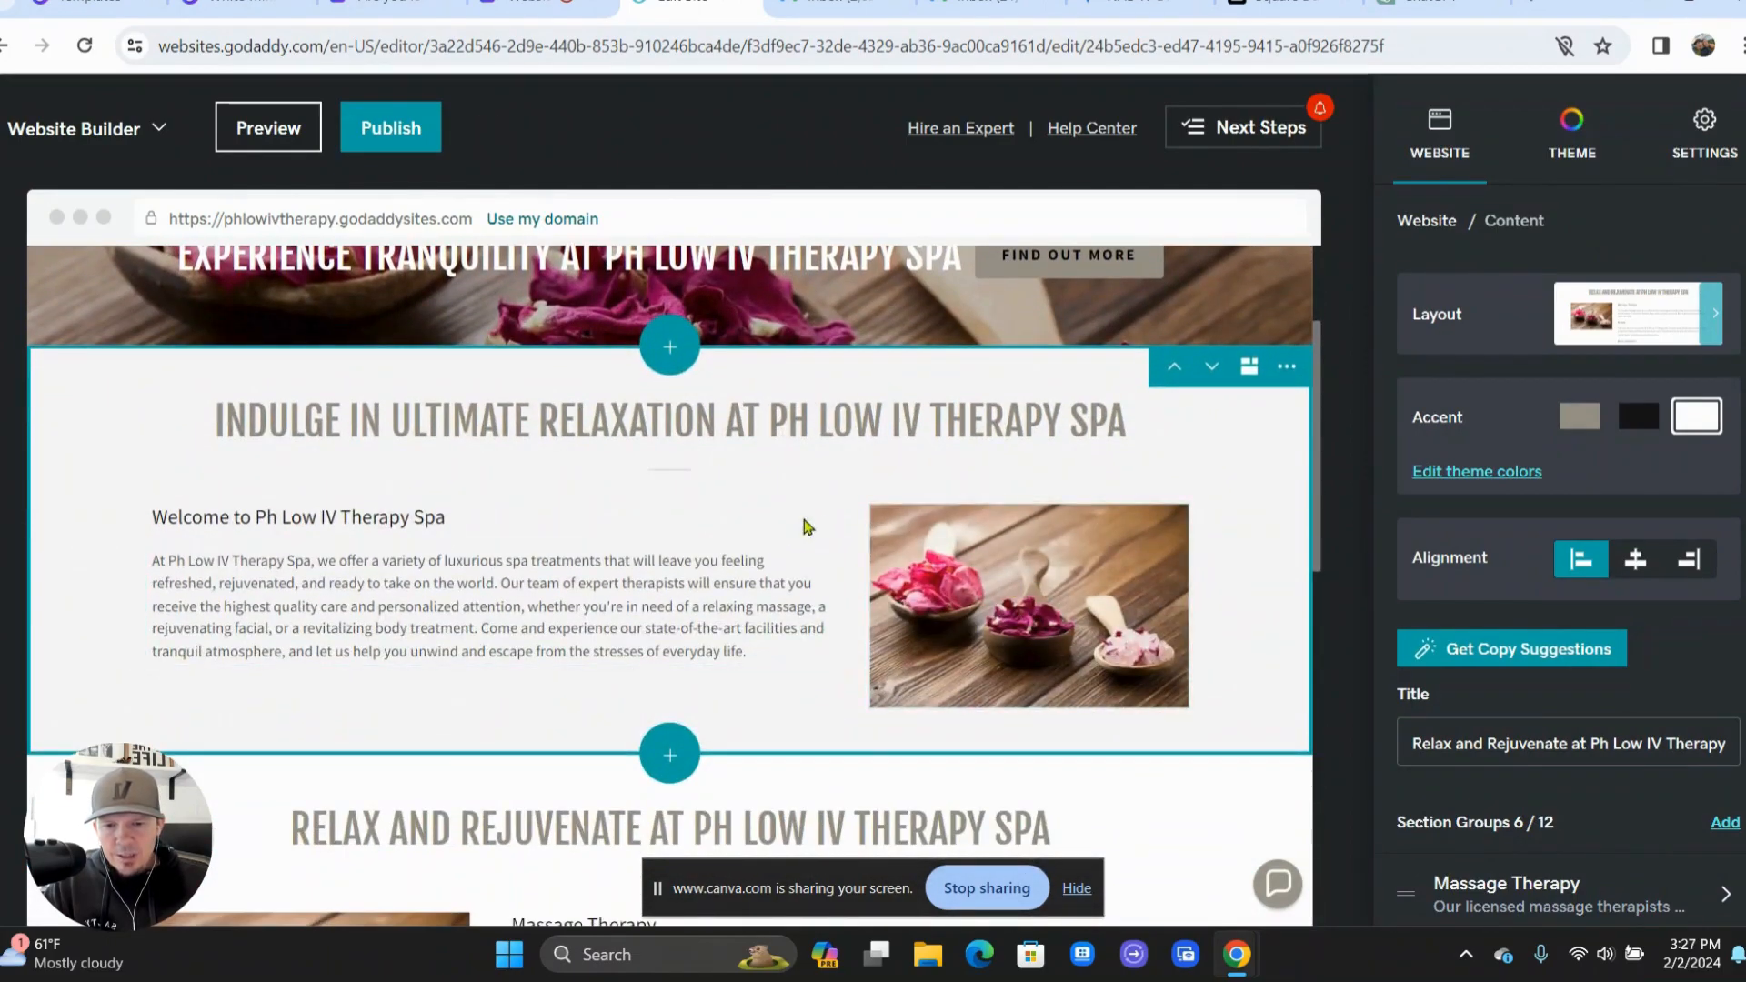
{"action": "left_click", "coordinate": [950, 596]}
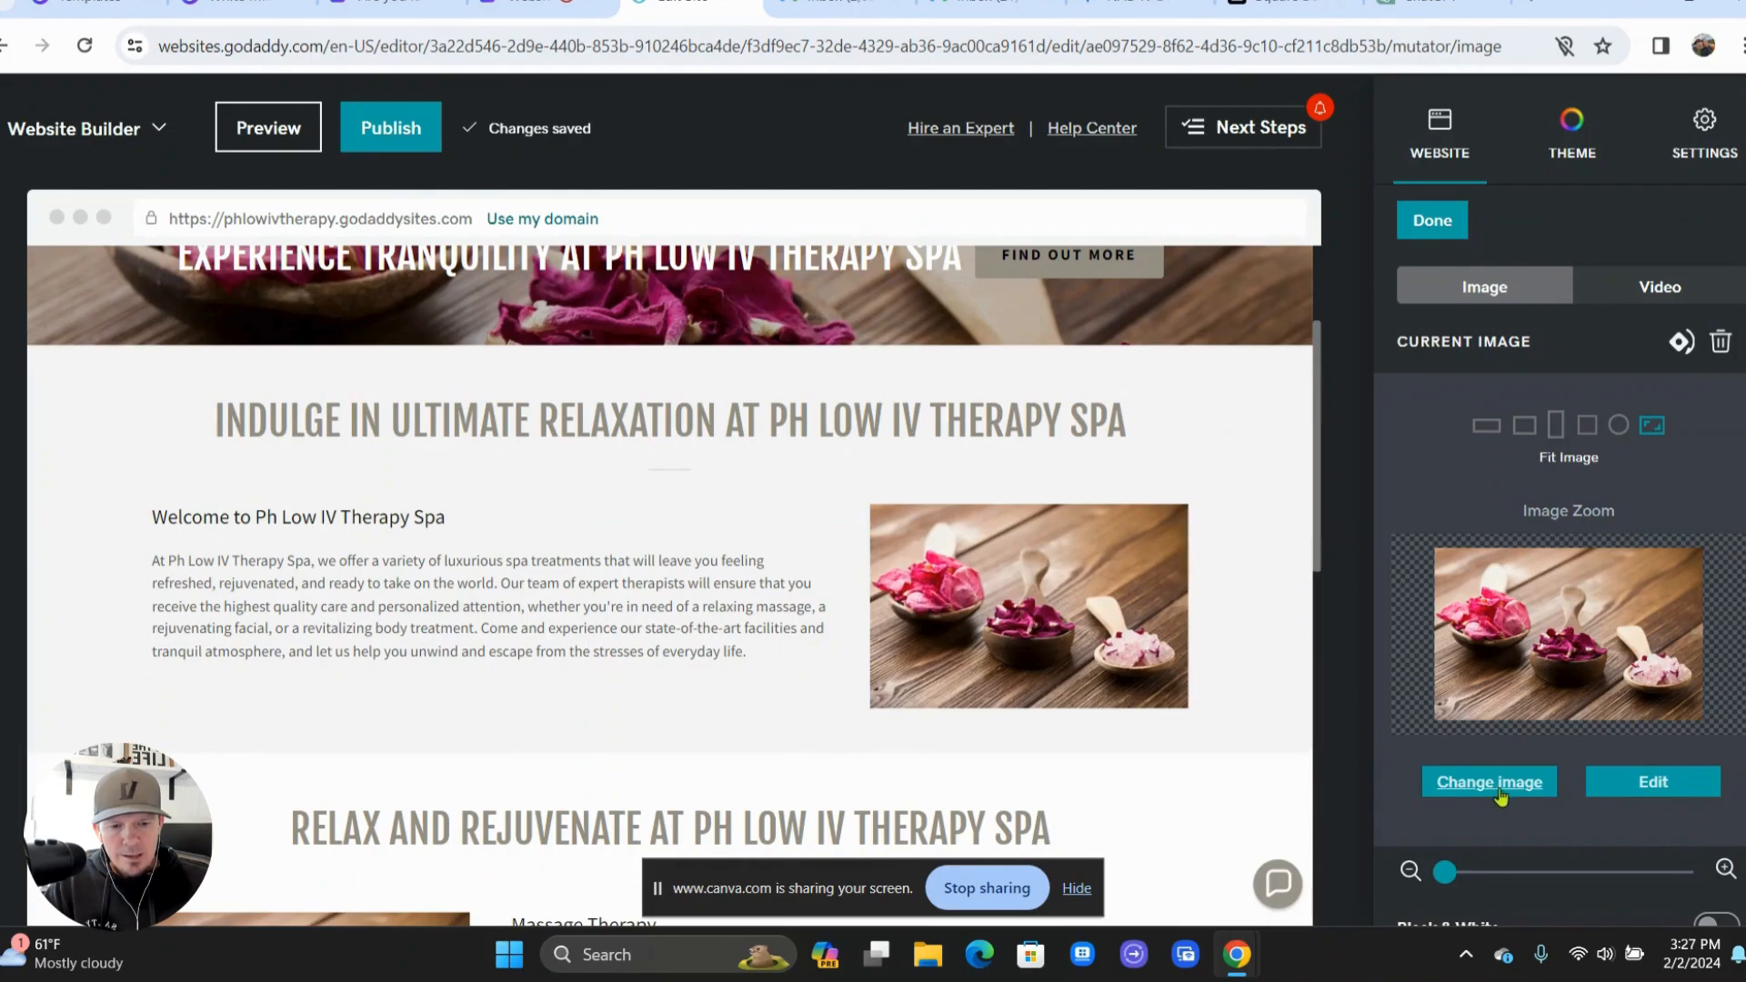
{"action": "left_click", "coordinate": [1501, 794]}
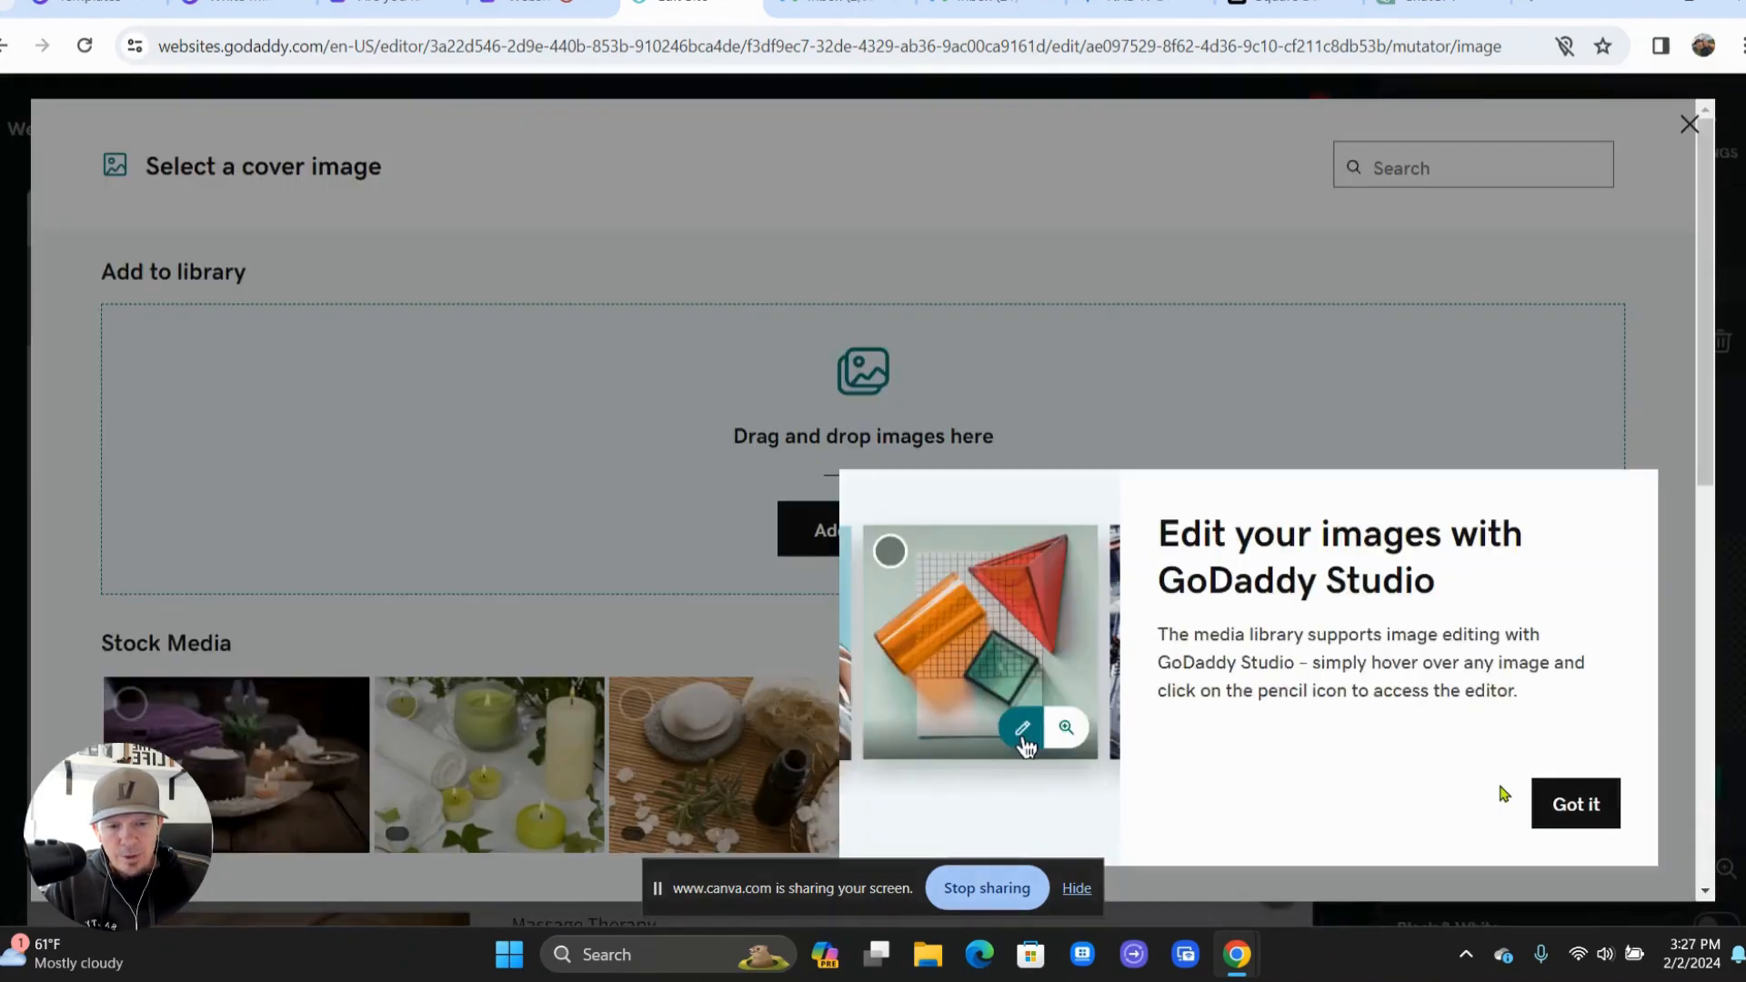
{"action": "left_click", "coordinate": [1581, 804]}
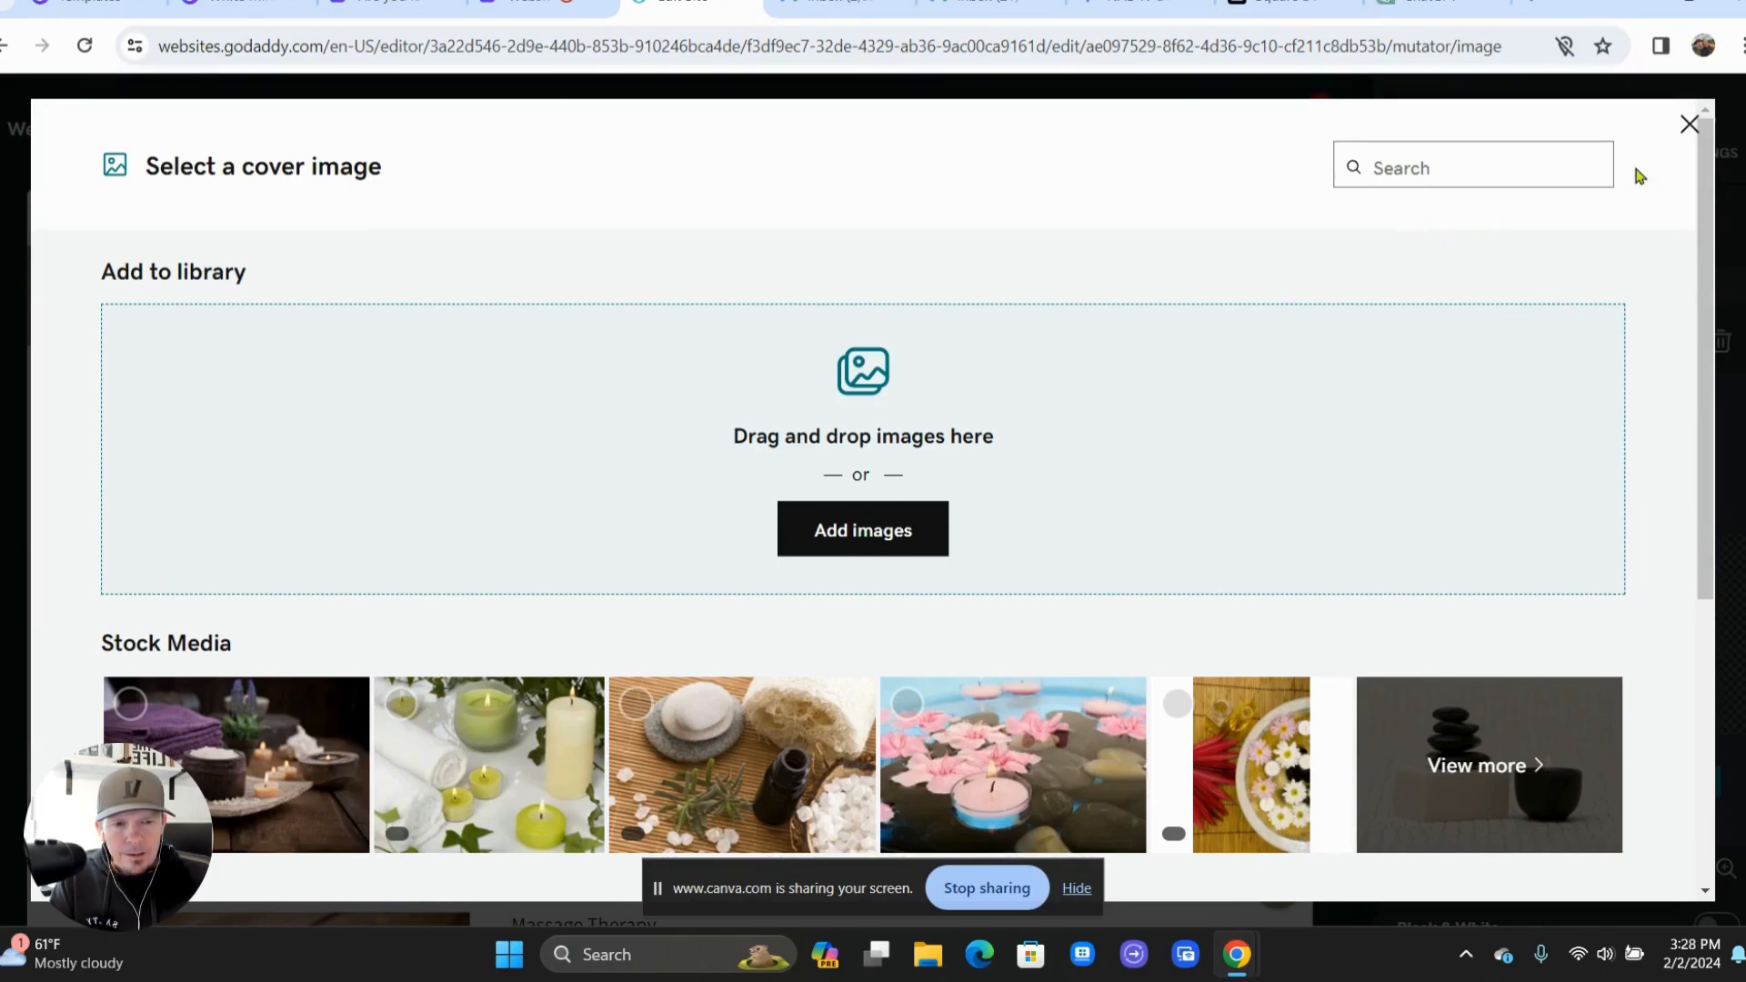
{"action": "left_click", "coordinate": [1688, 125]}
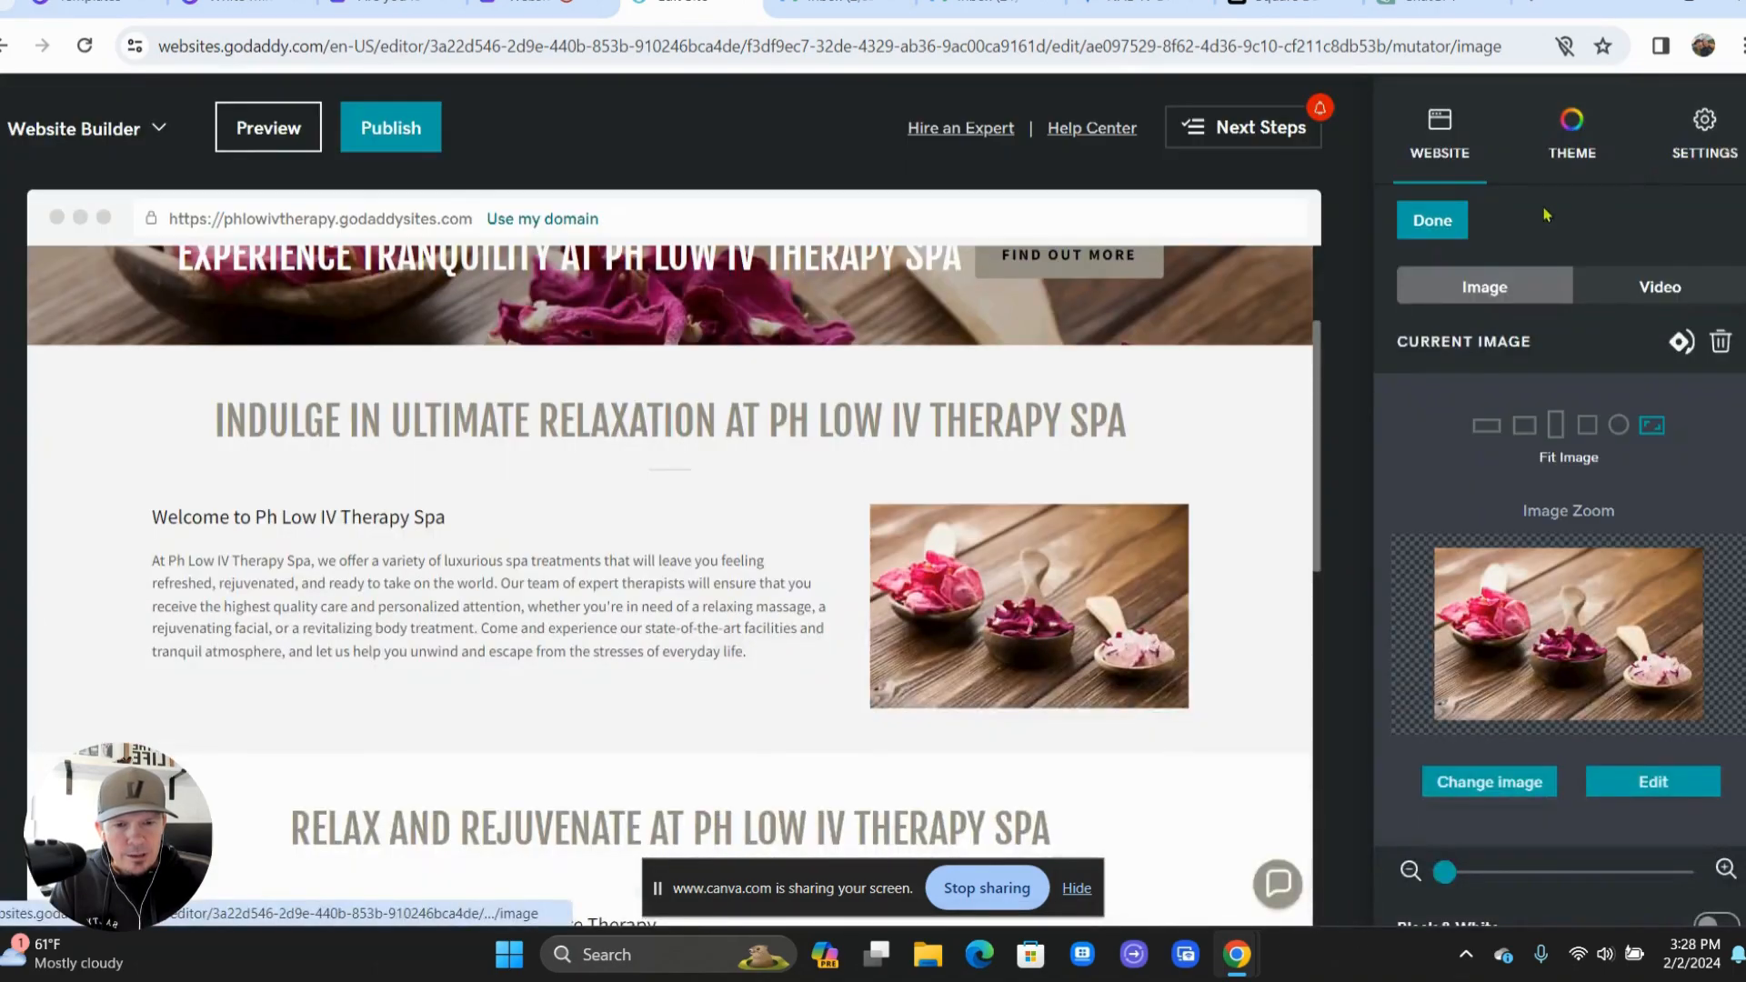
{"action": "left_click", "coordinate": [1434, 218]}
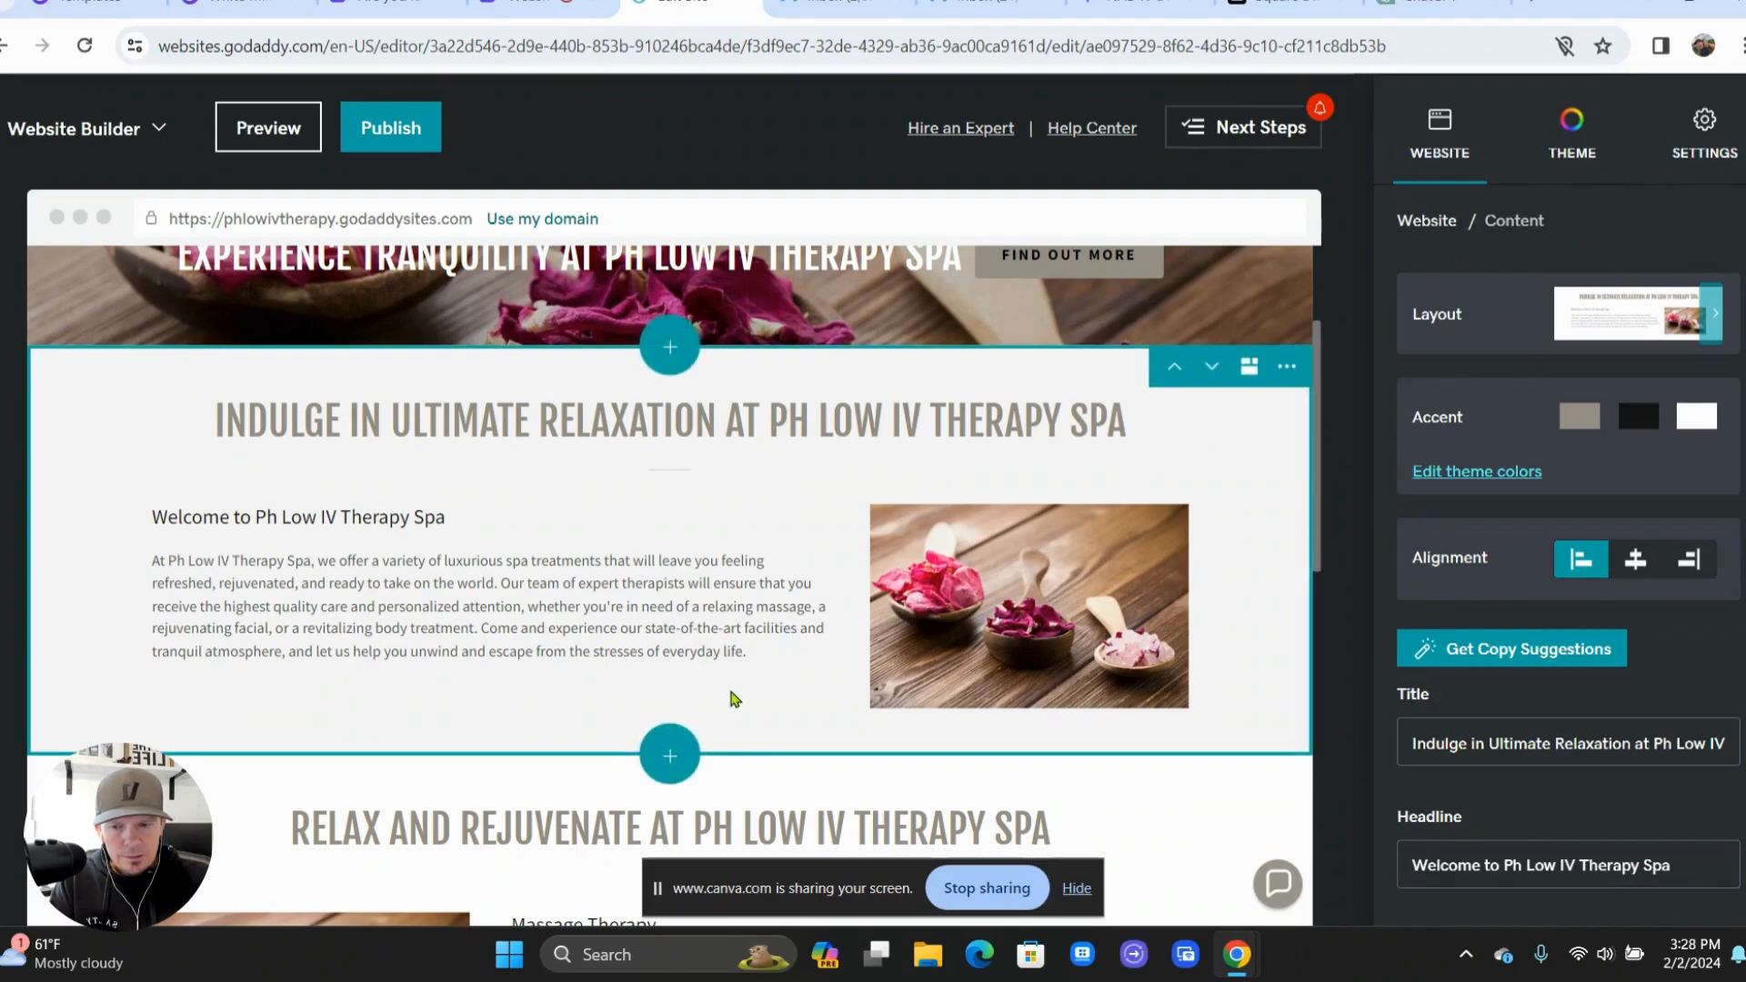
- Open the replacement image choices for the cover image of the Introduction header banner
{"action": "scroll", "coordinate": [735, 699], "scroll_direction": "up", "scroll_amount": 2}
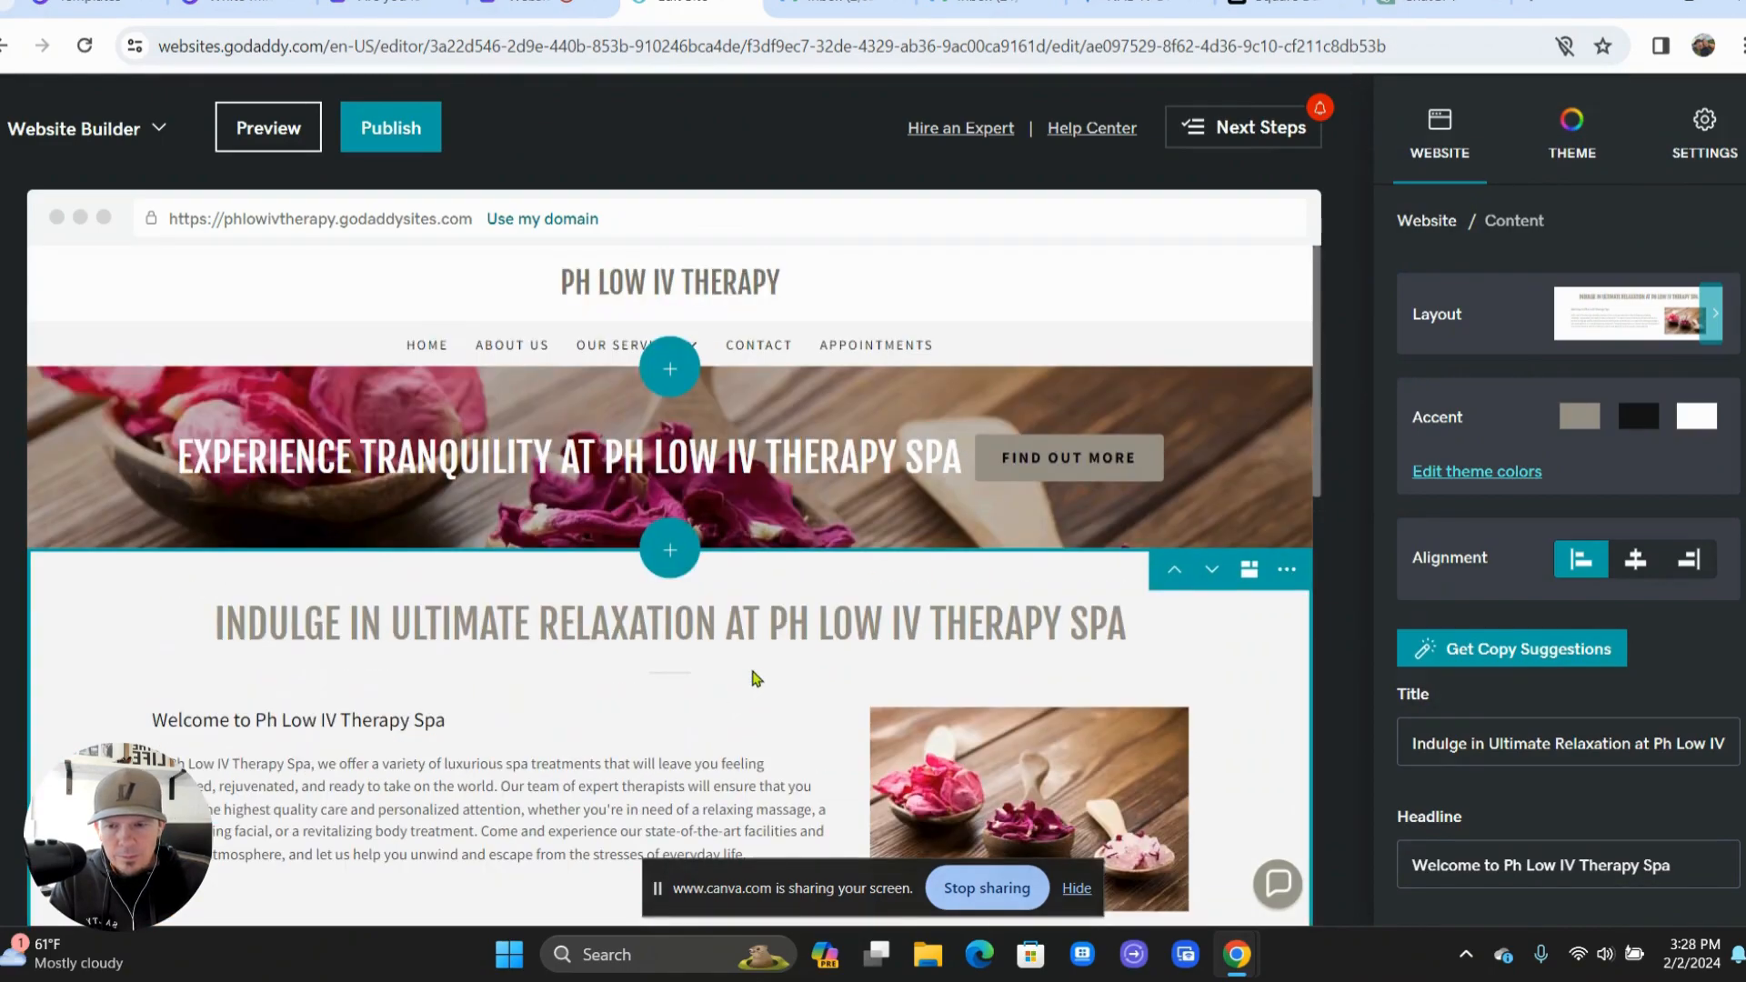
{"action": "left_click", "coordinate": [1415, 221]}
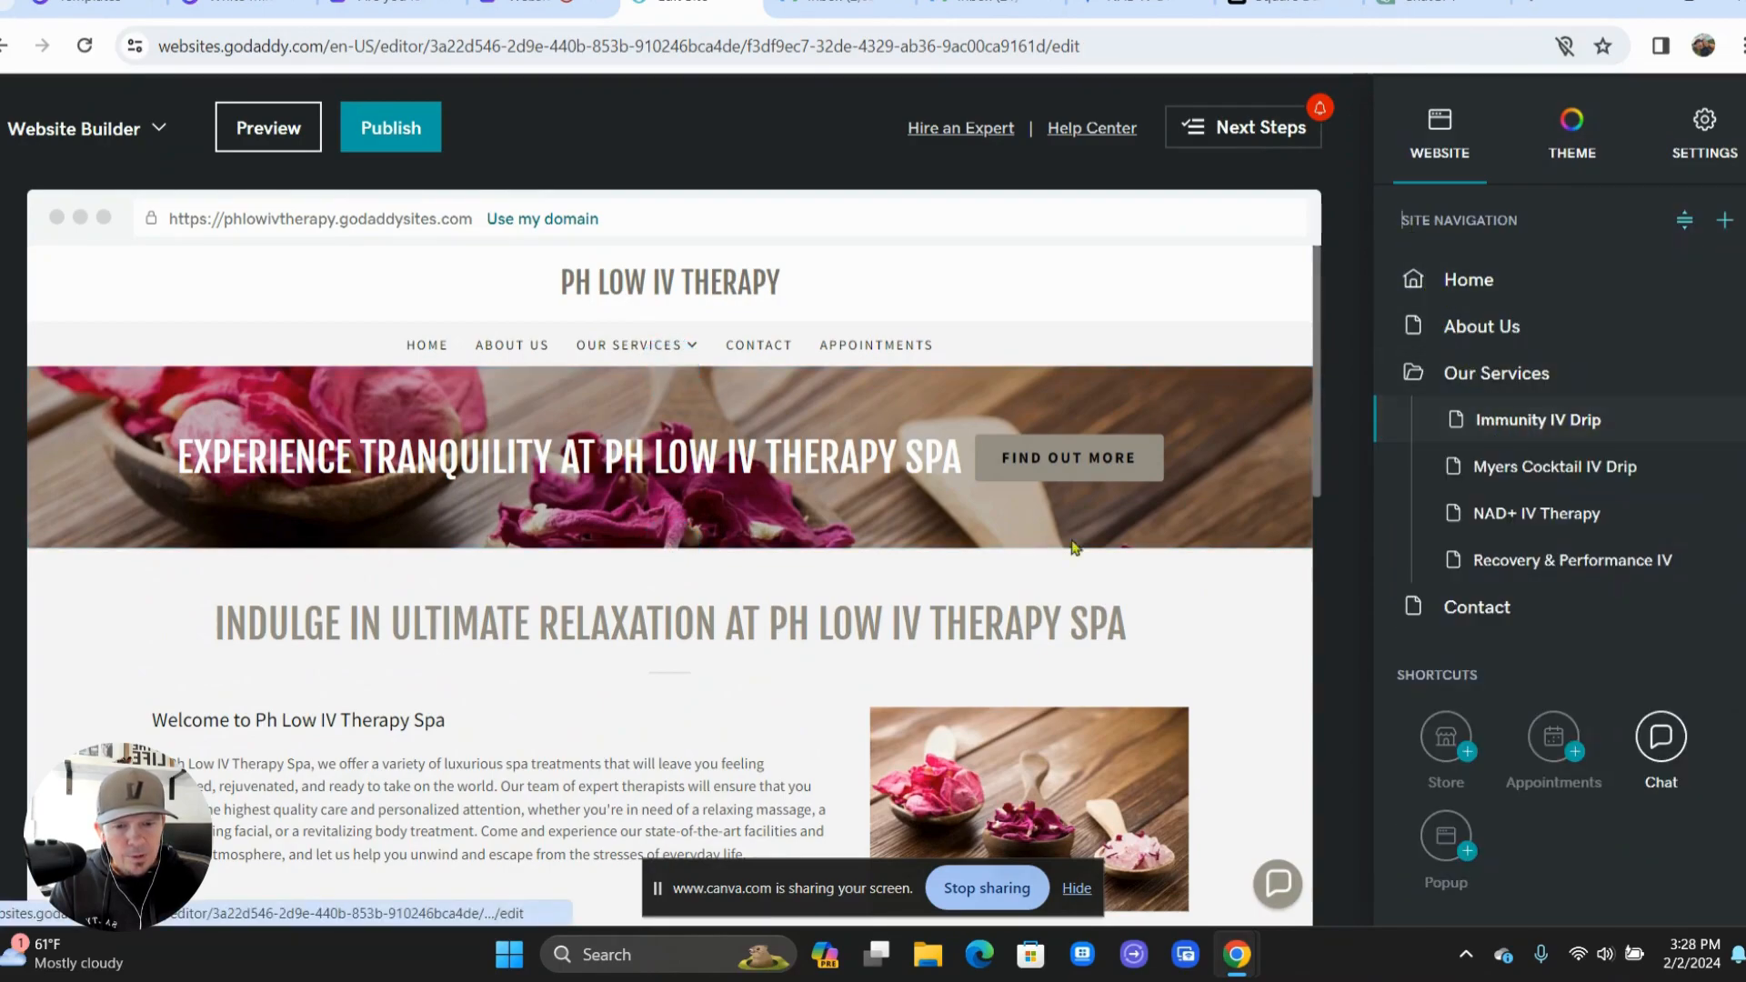
{"action": "left_click", "coordinate": [928, 536]}
{"action": "scroll", "coordinate": [928, 536], "scroll_direction": "down", "scroll_amount": 1}
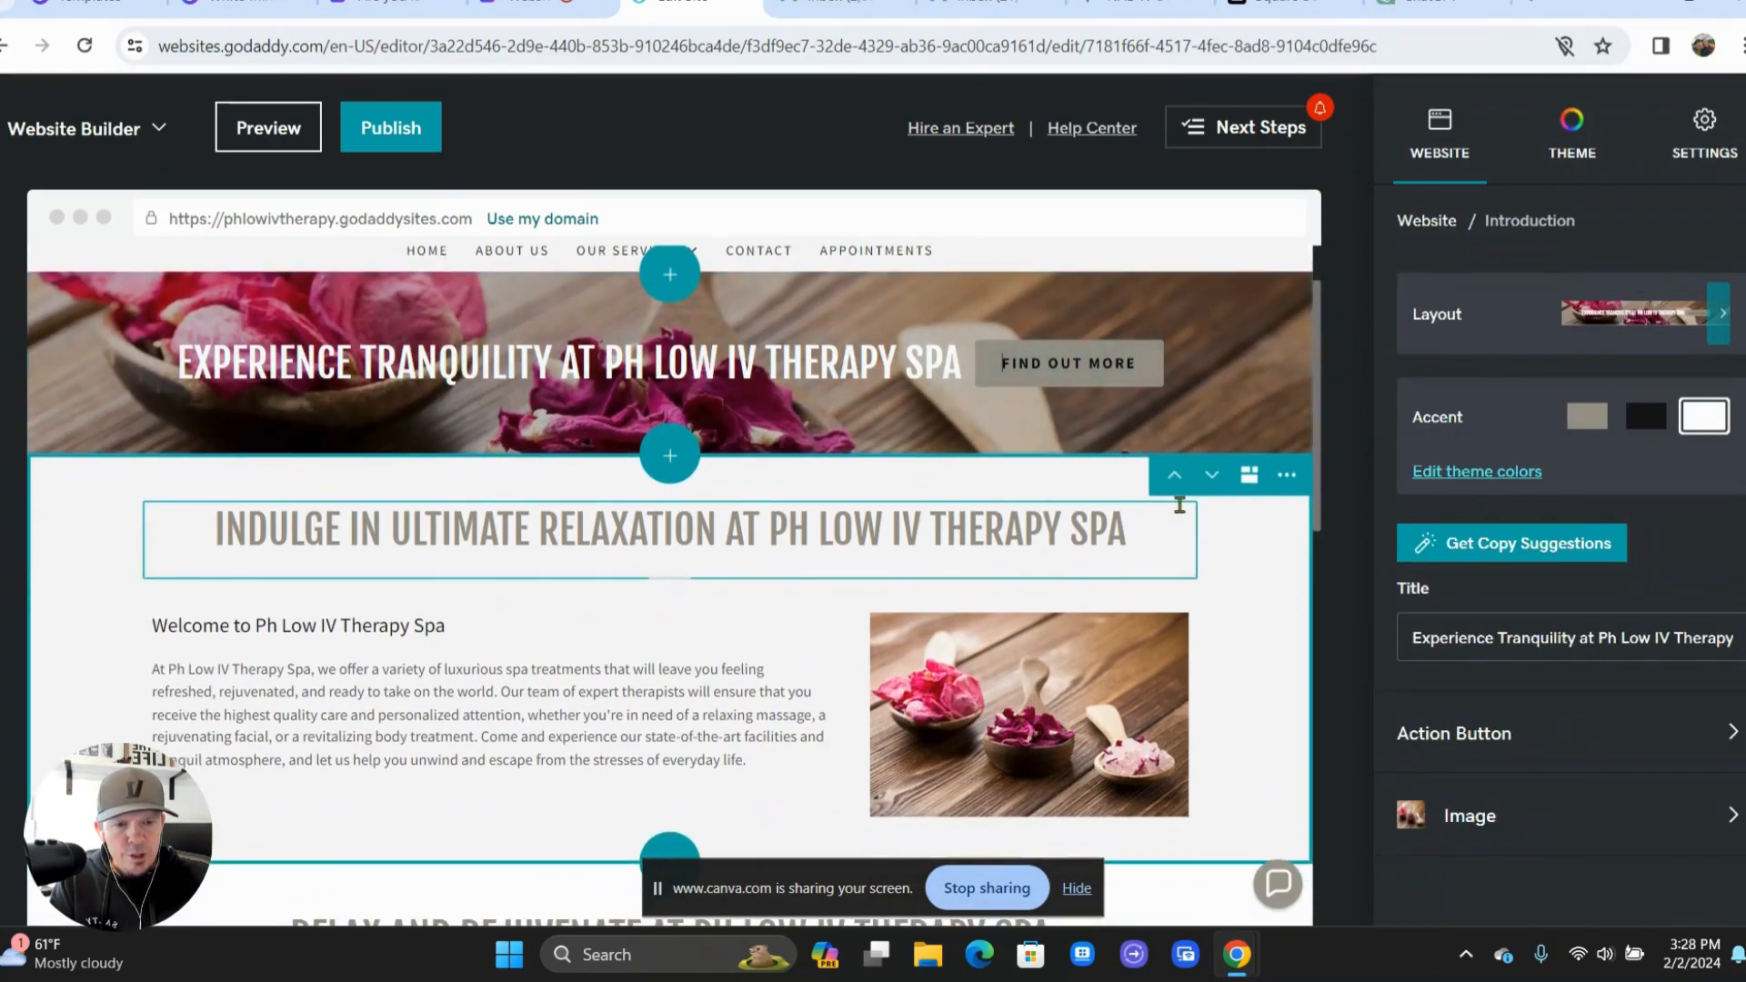
{"action": "left_click", "coordinate": [1498, 812]}
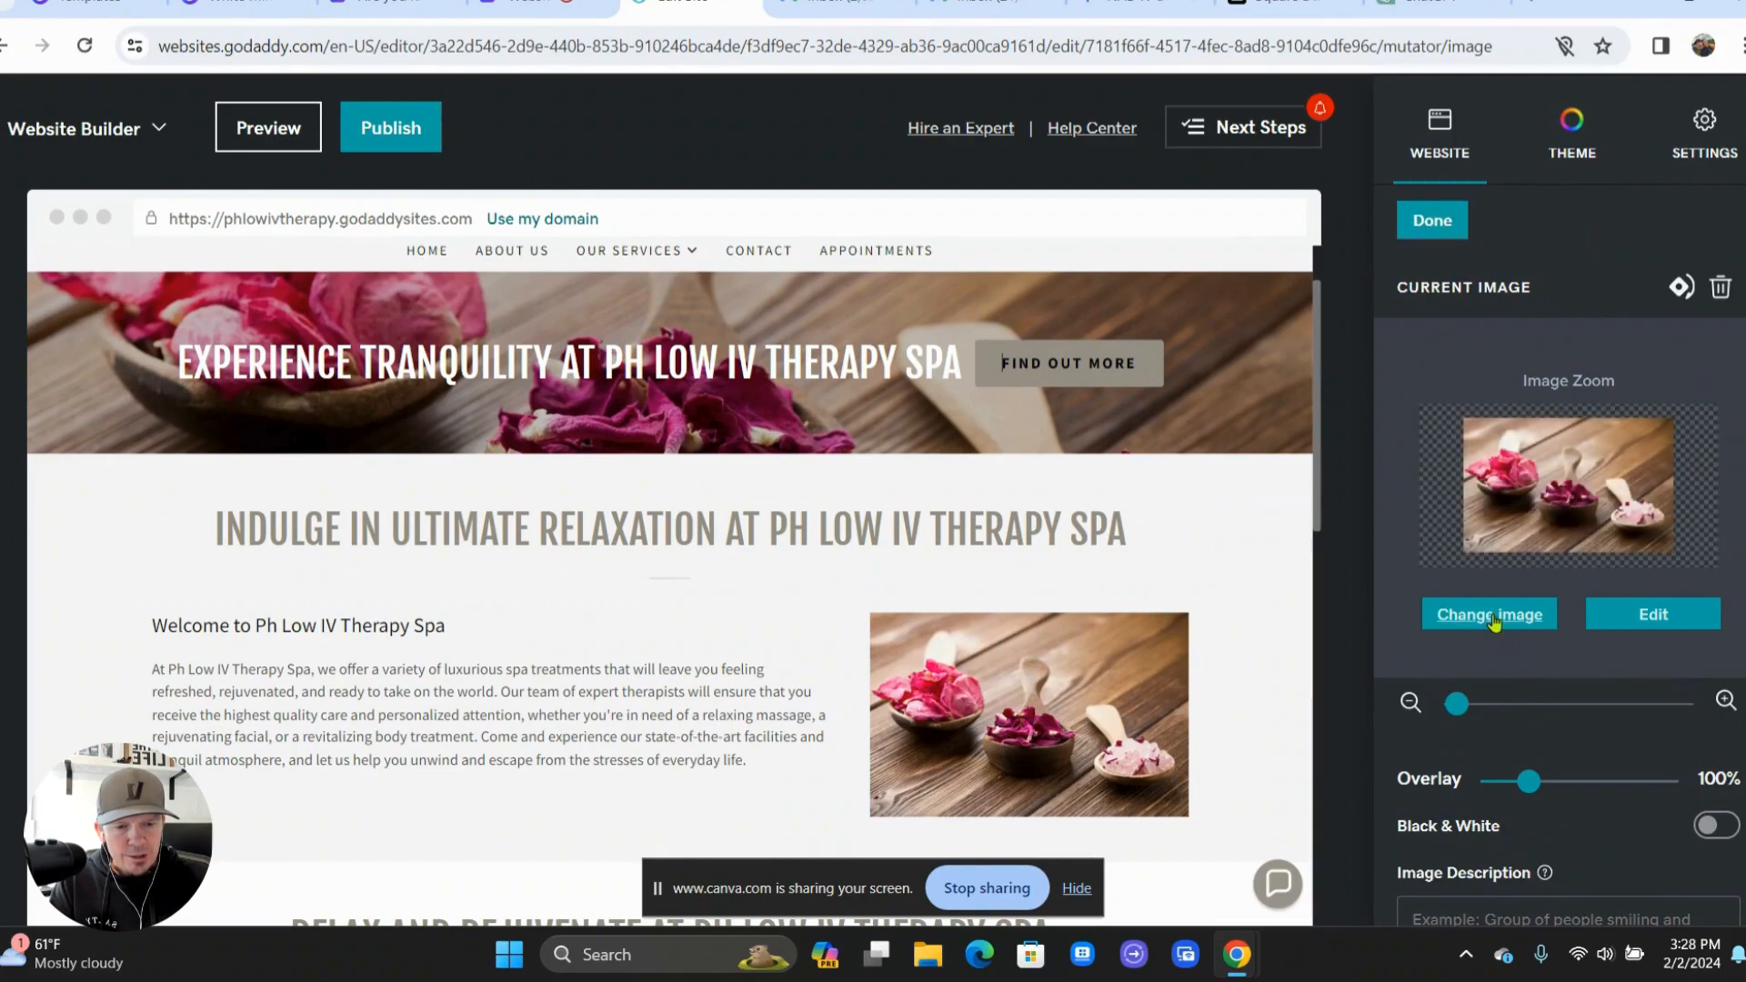
{"action": "left_click", "coordinate": [1496, 618]}
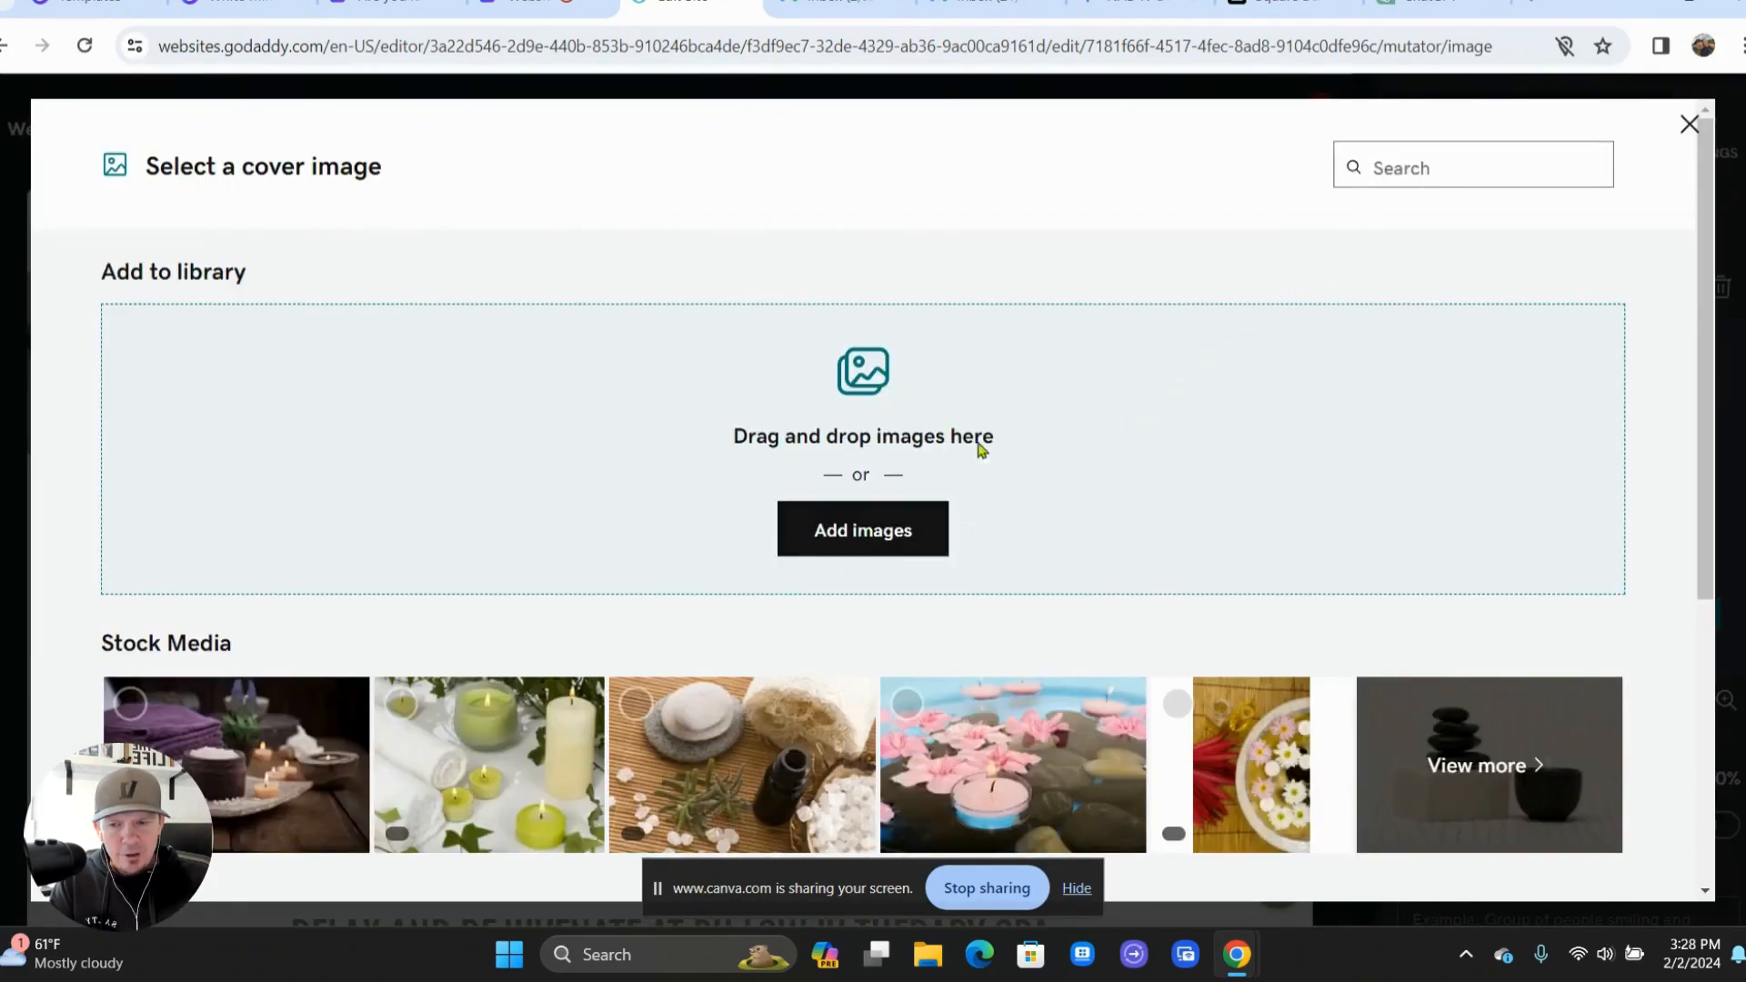
- Search the cover image library for "feeling sick" and look through all the matching stock images
{"action": "left_click", "coordinate": [1420, 152]}
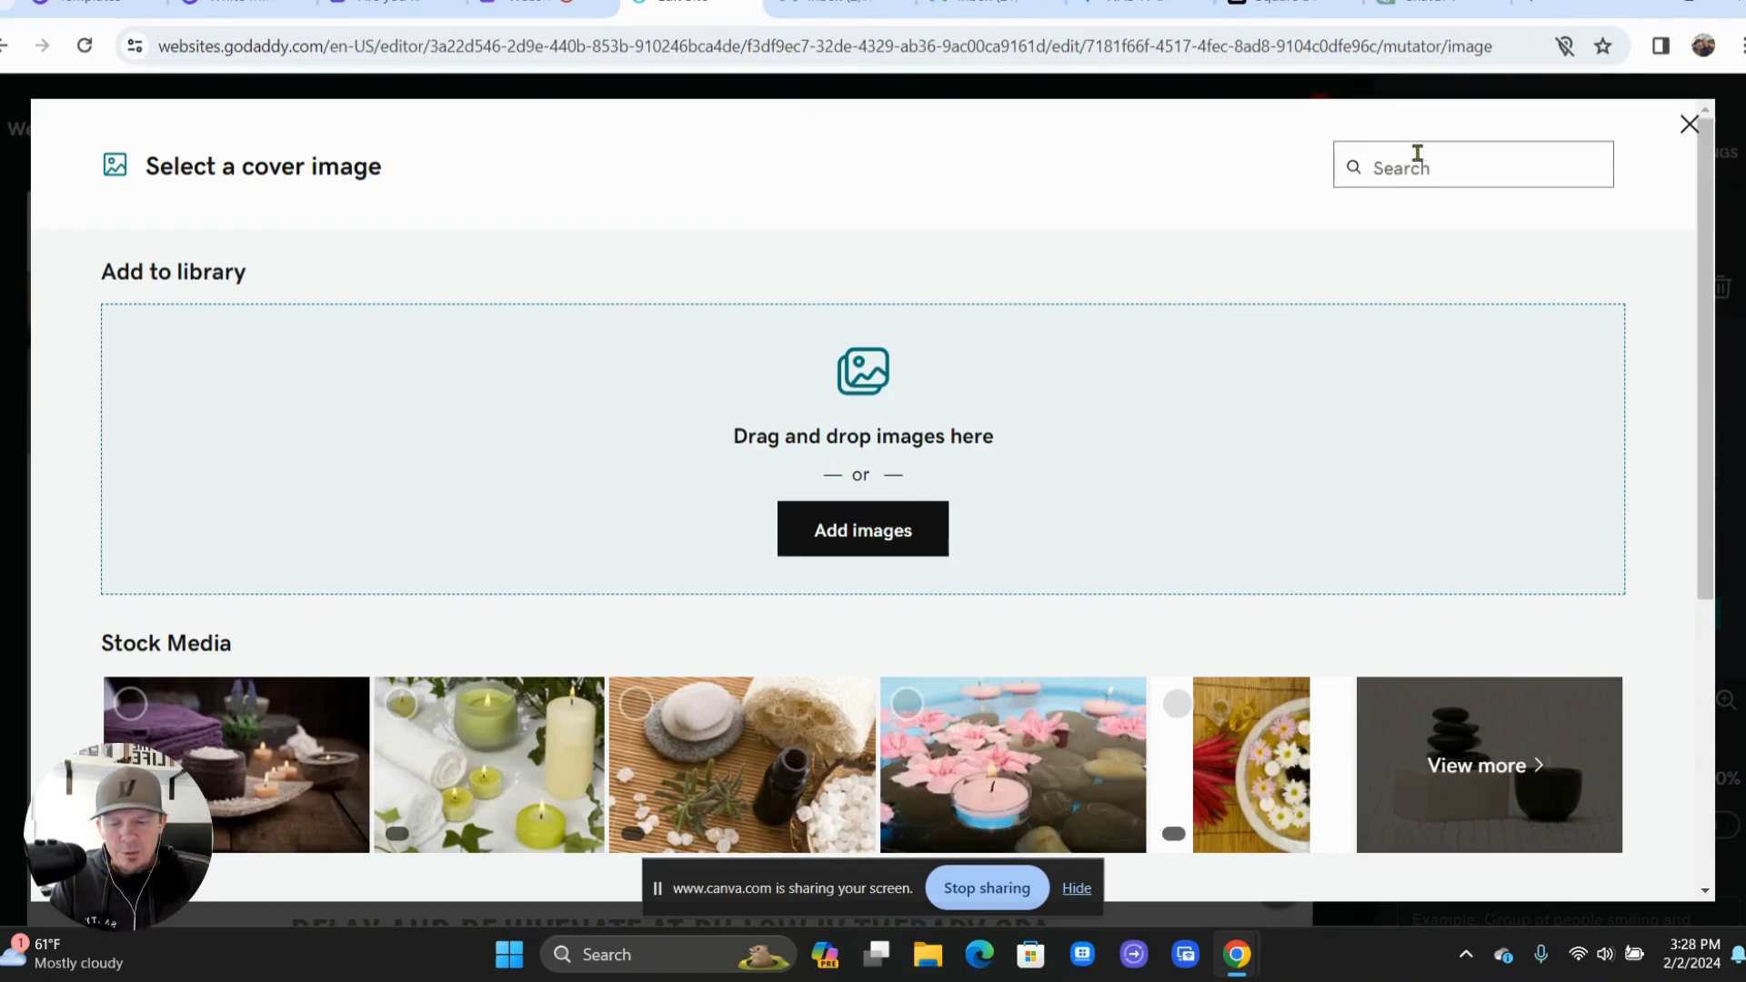
{"action": "type", "text": "feeling sick"}
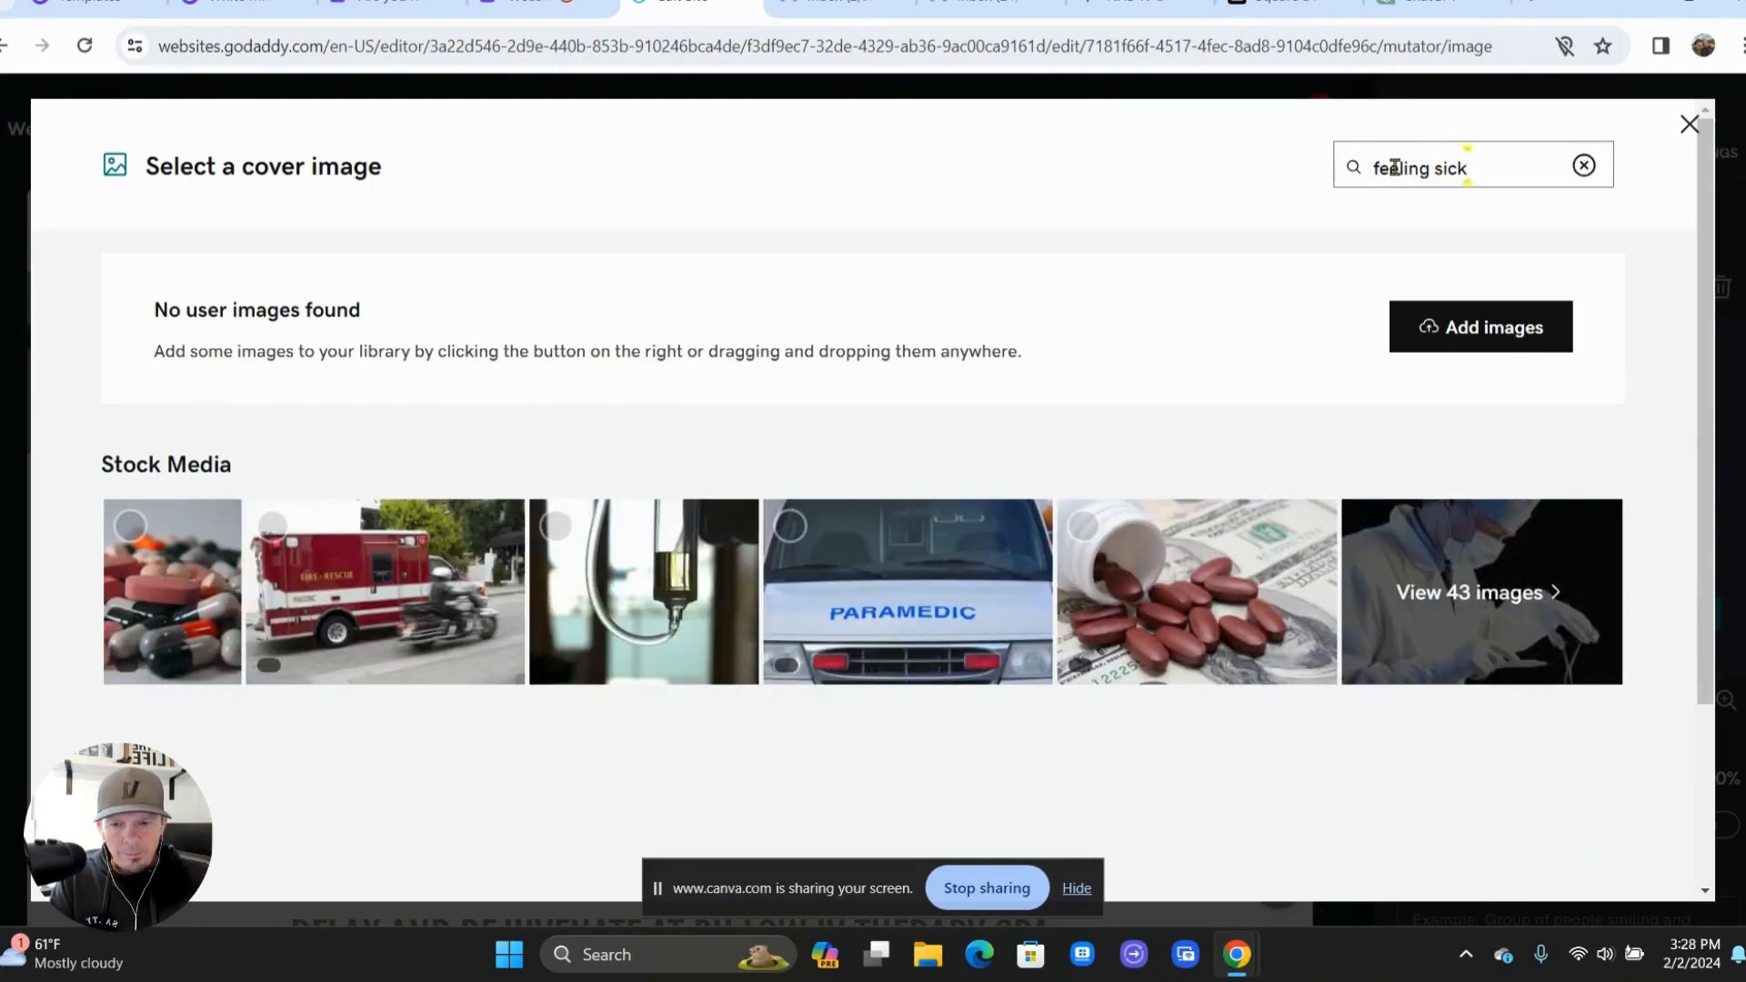
{"action": "scroll", "coordinate": [1031, 381], "scroll_direction": "down", "scroll_amount": 3}
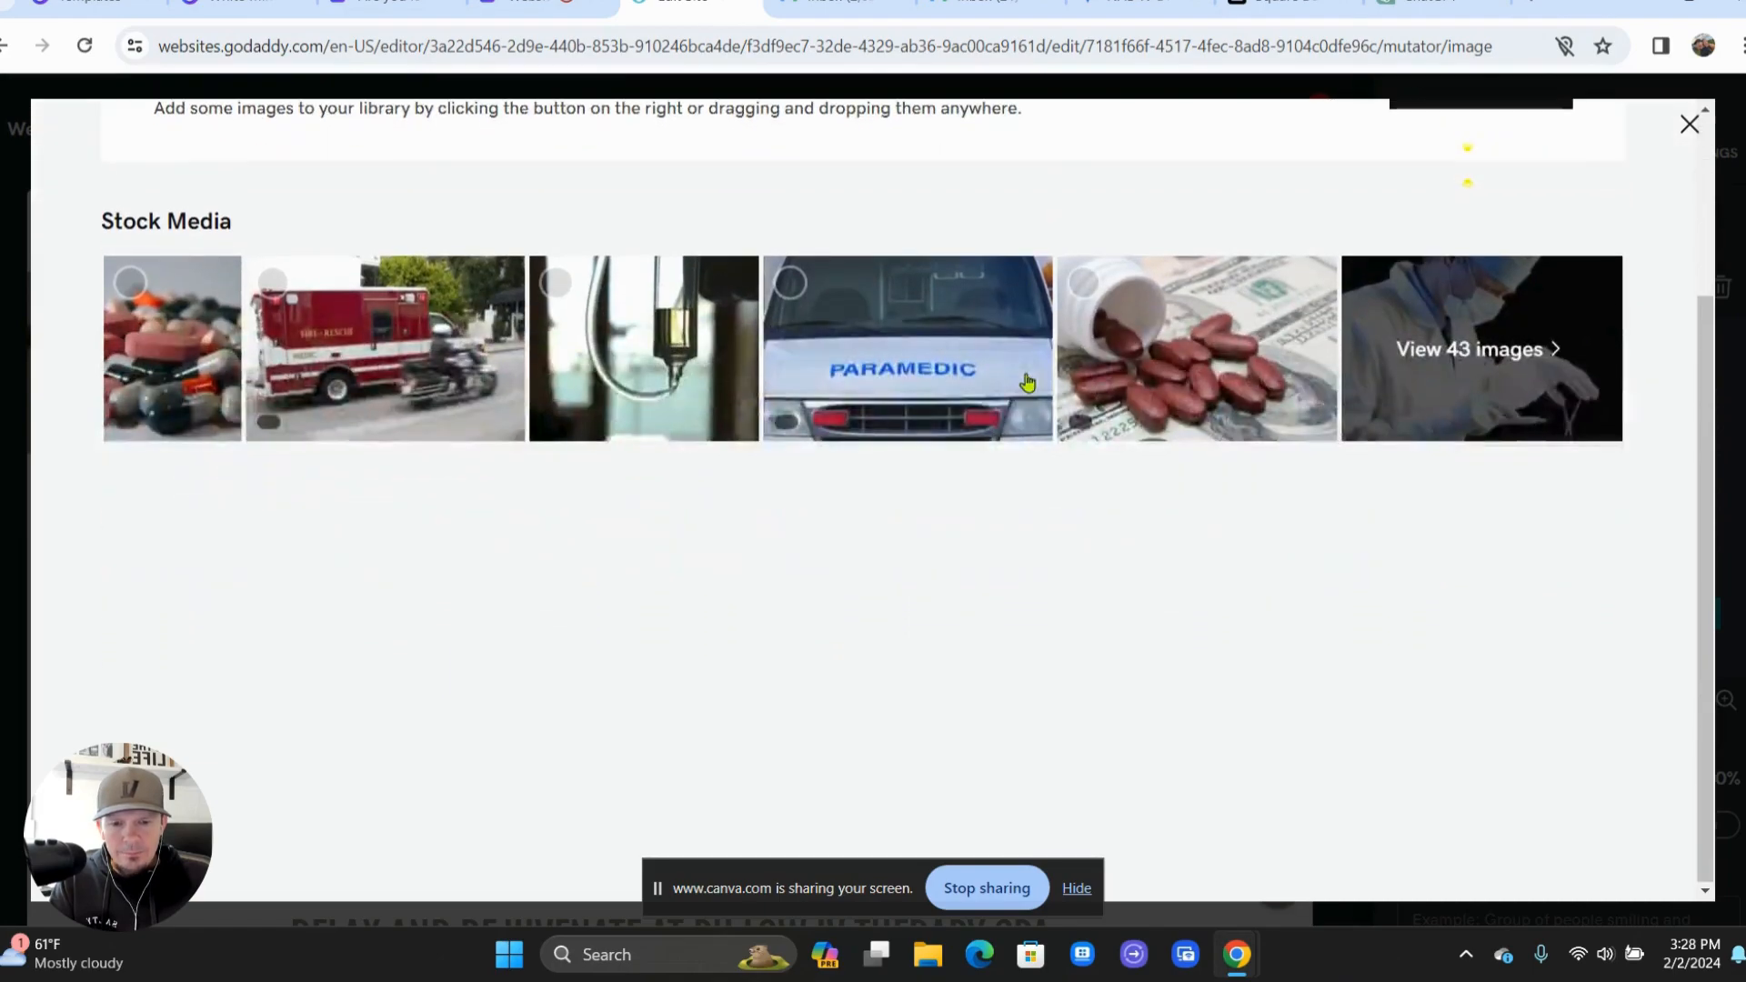
{"action": "scroll", "coordinate": [1027, 382], "scroll_direction": "up", "scroll_amount": 2}
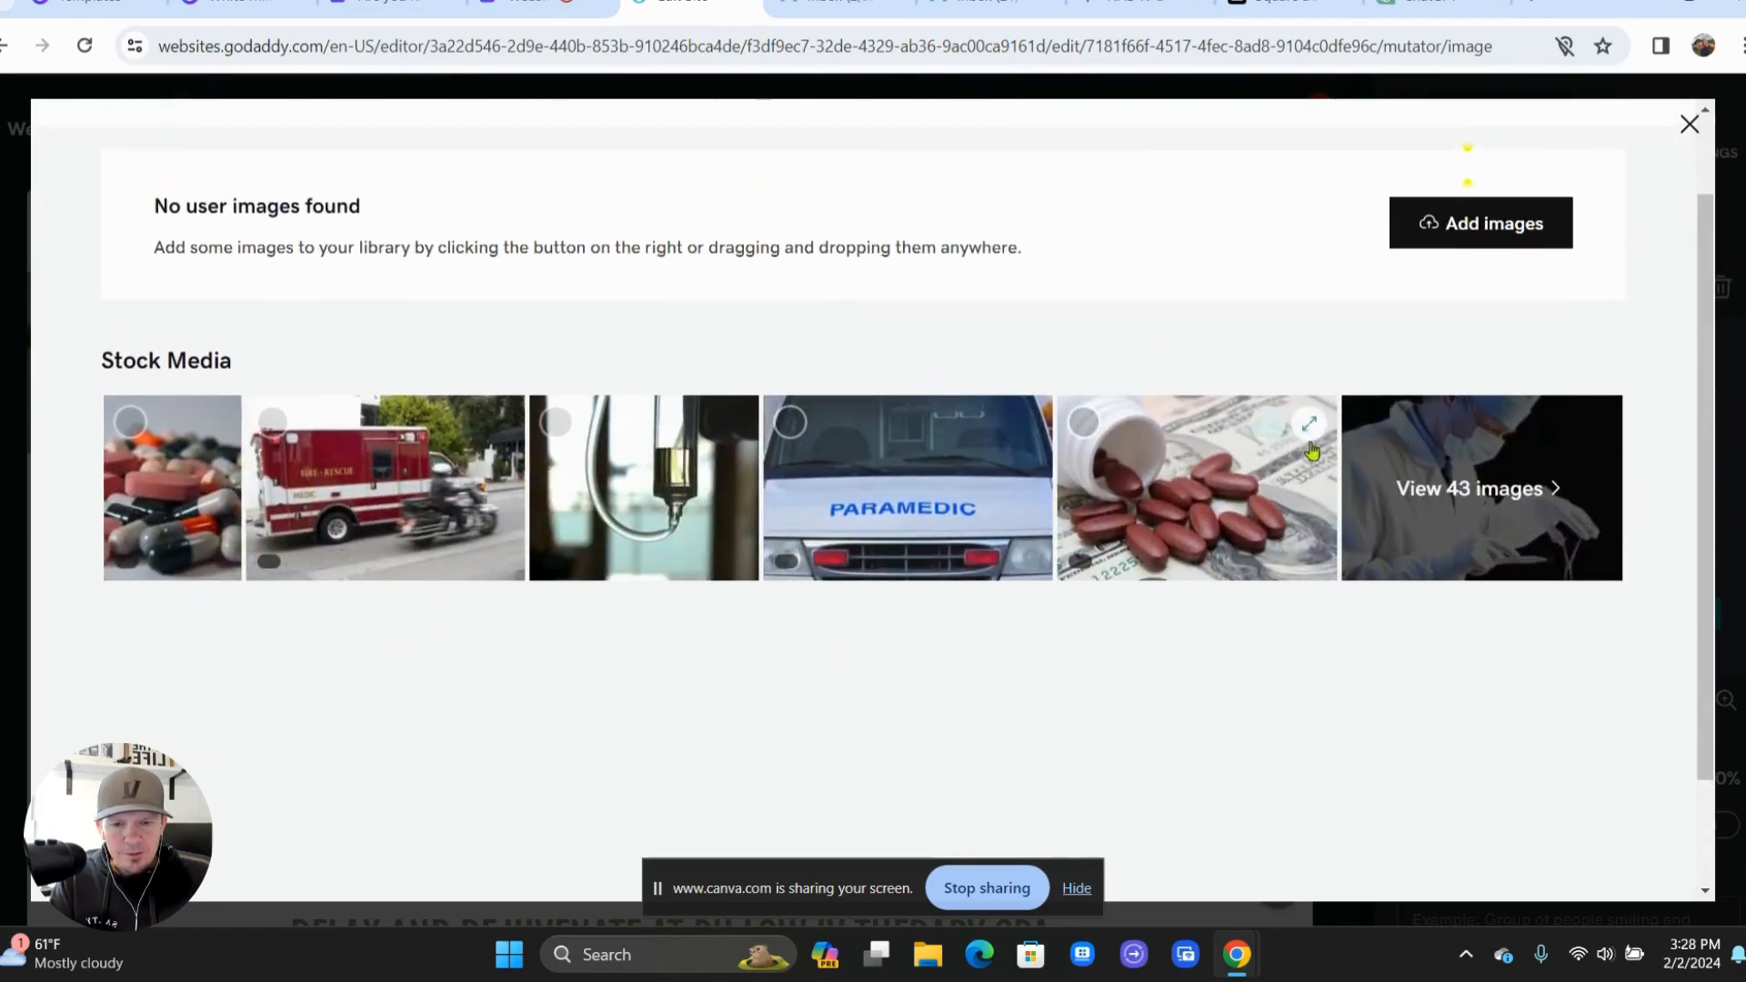
{"action": "left_click", "coordinate": [1427, 489]}
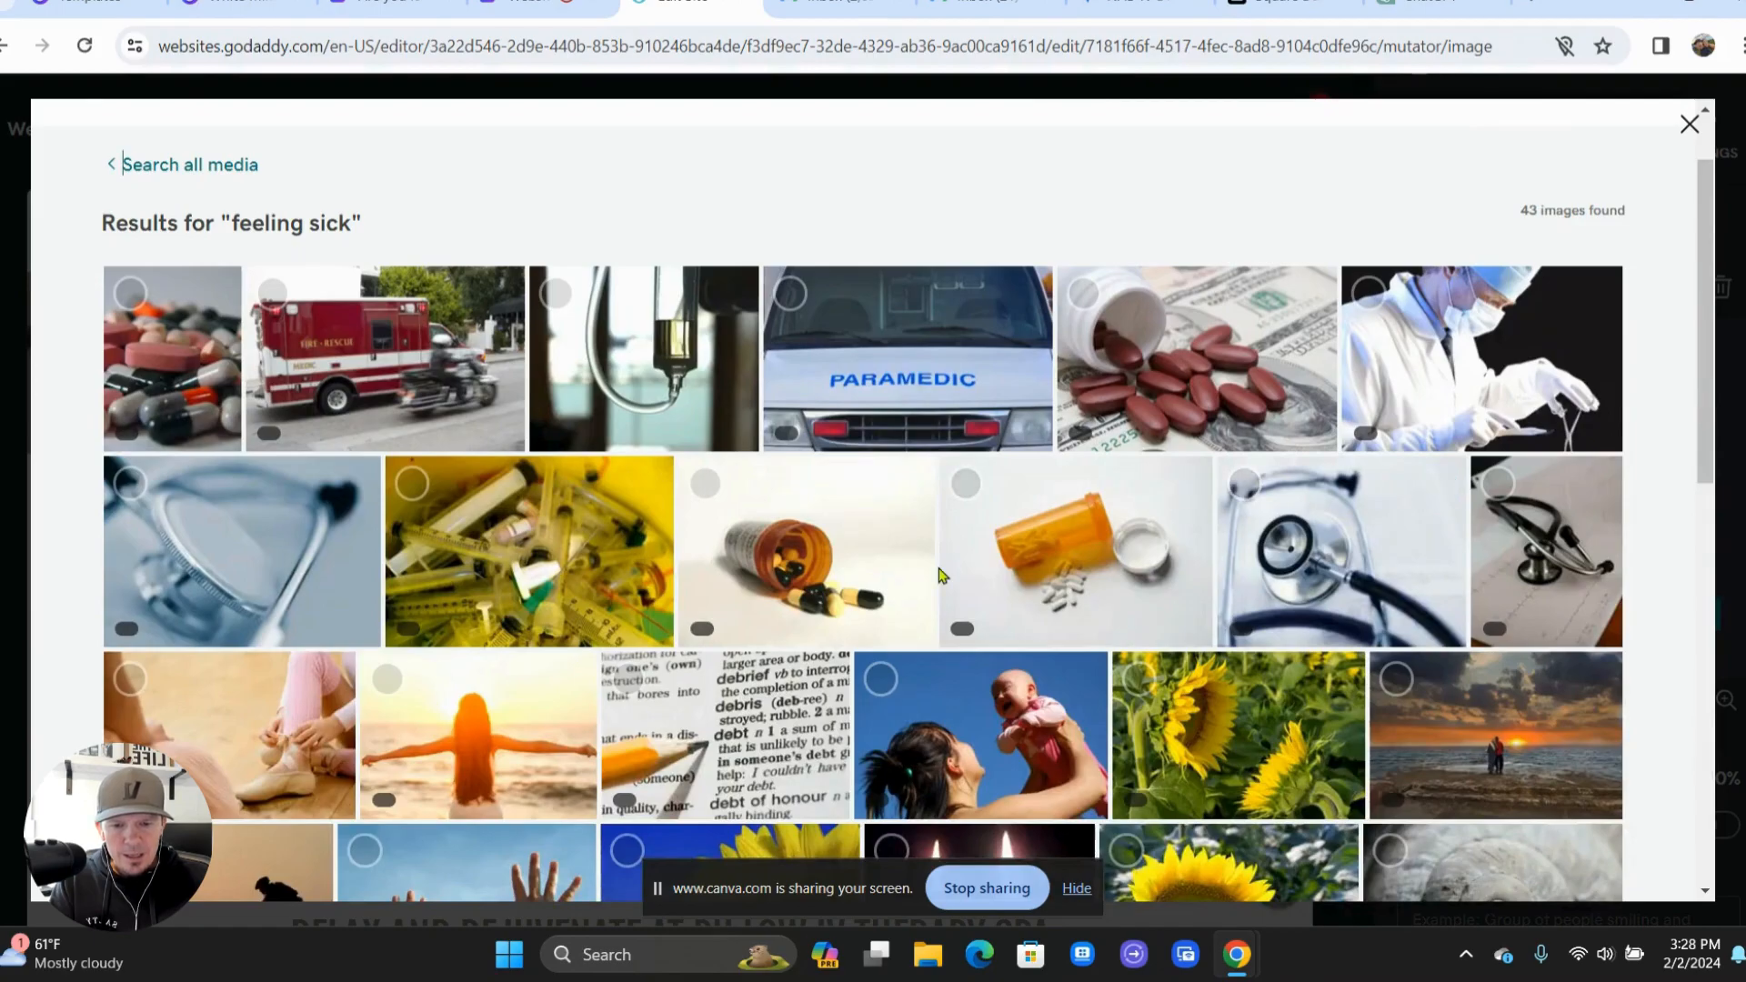
{"action": "scroll", "coordinate": [939, 575], "scroll_direction": "down", "scroll_amount": 3}
{"action": "scroll", "coordinate": [939, 575], "scroll_direction": "down", "scroll_amount": 6}
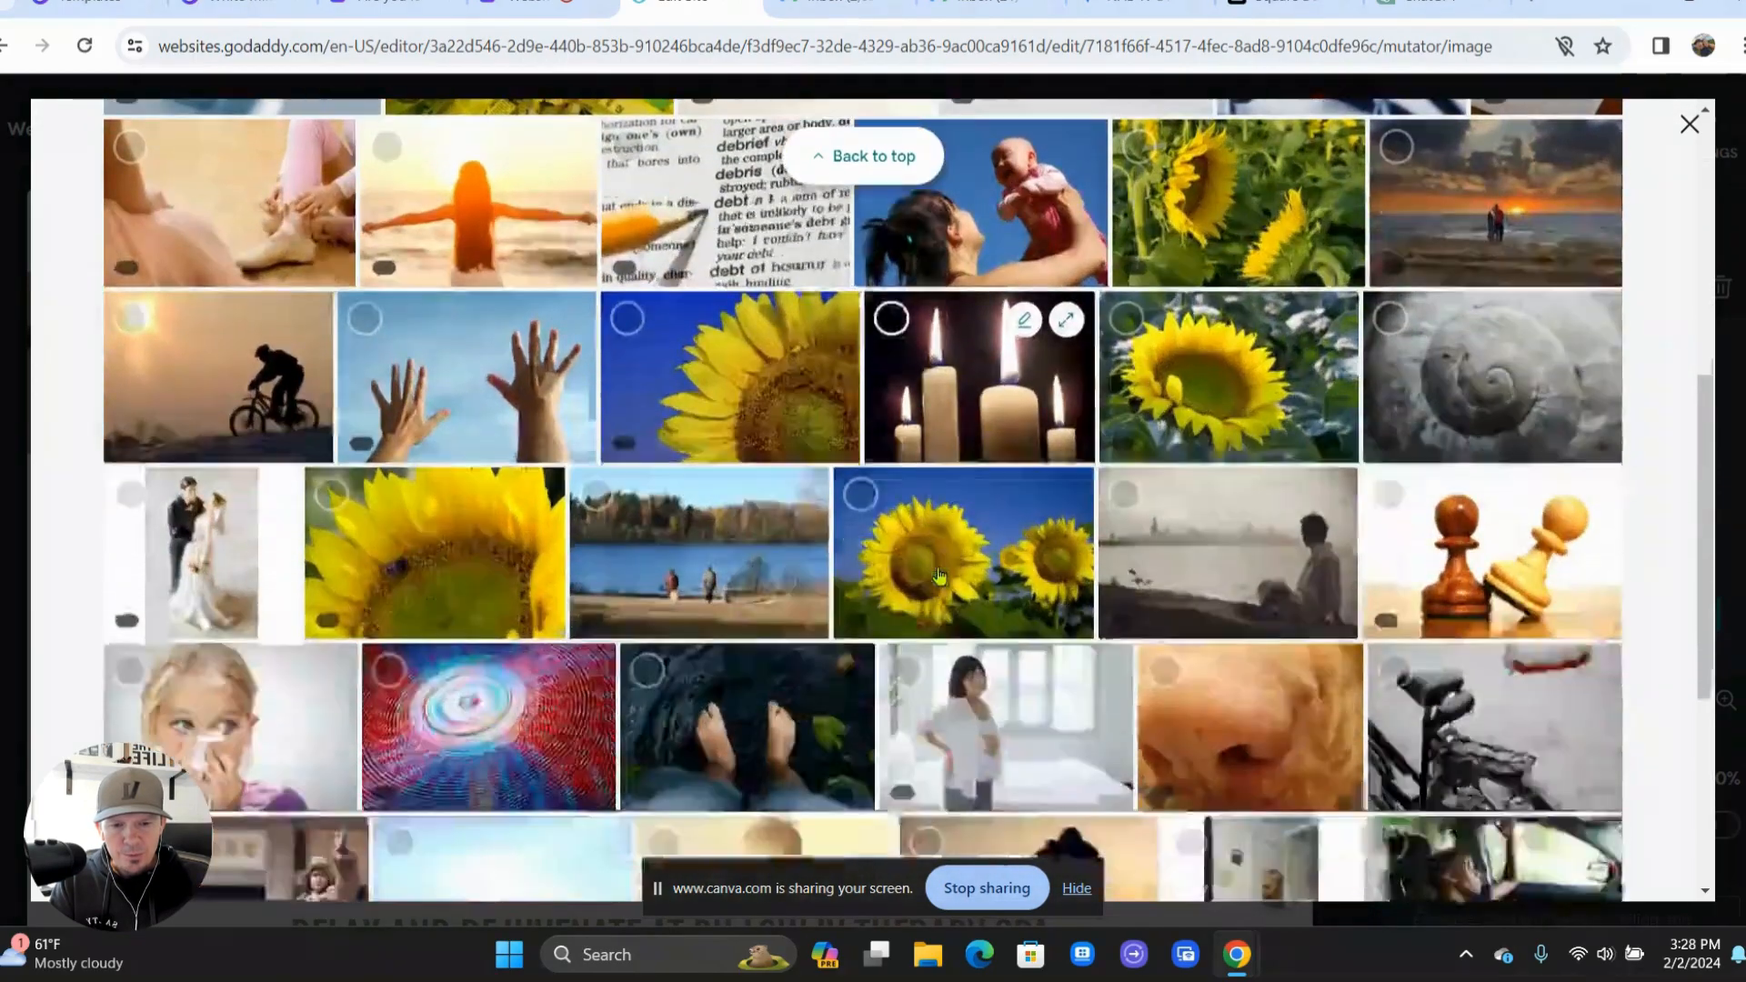
{"action": "scroll", "coordinate": [939, 575], "scroll_direction": "down", "scroll_amount": 2}
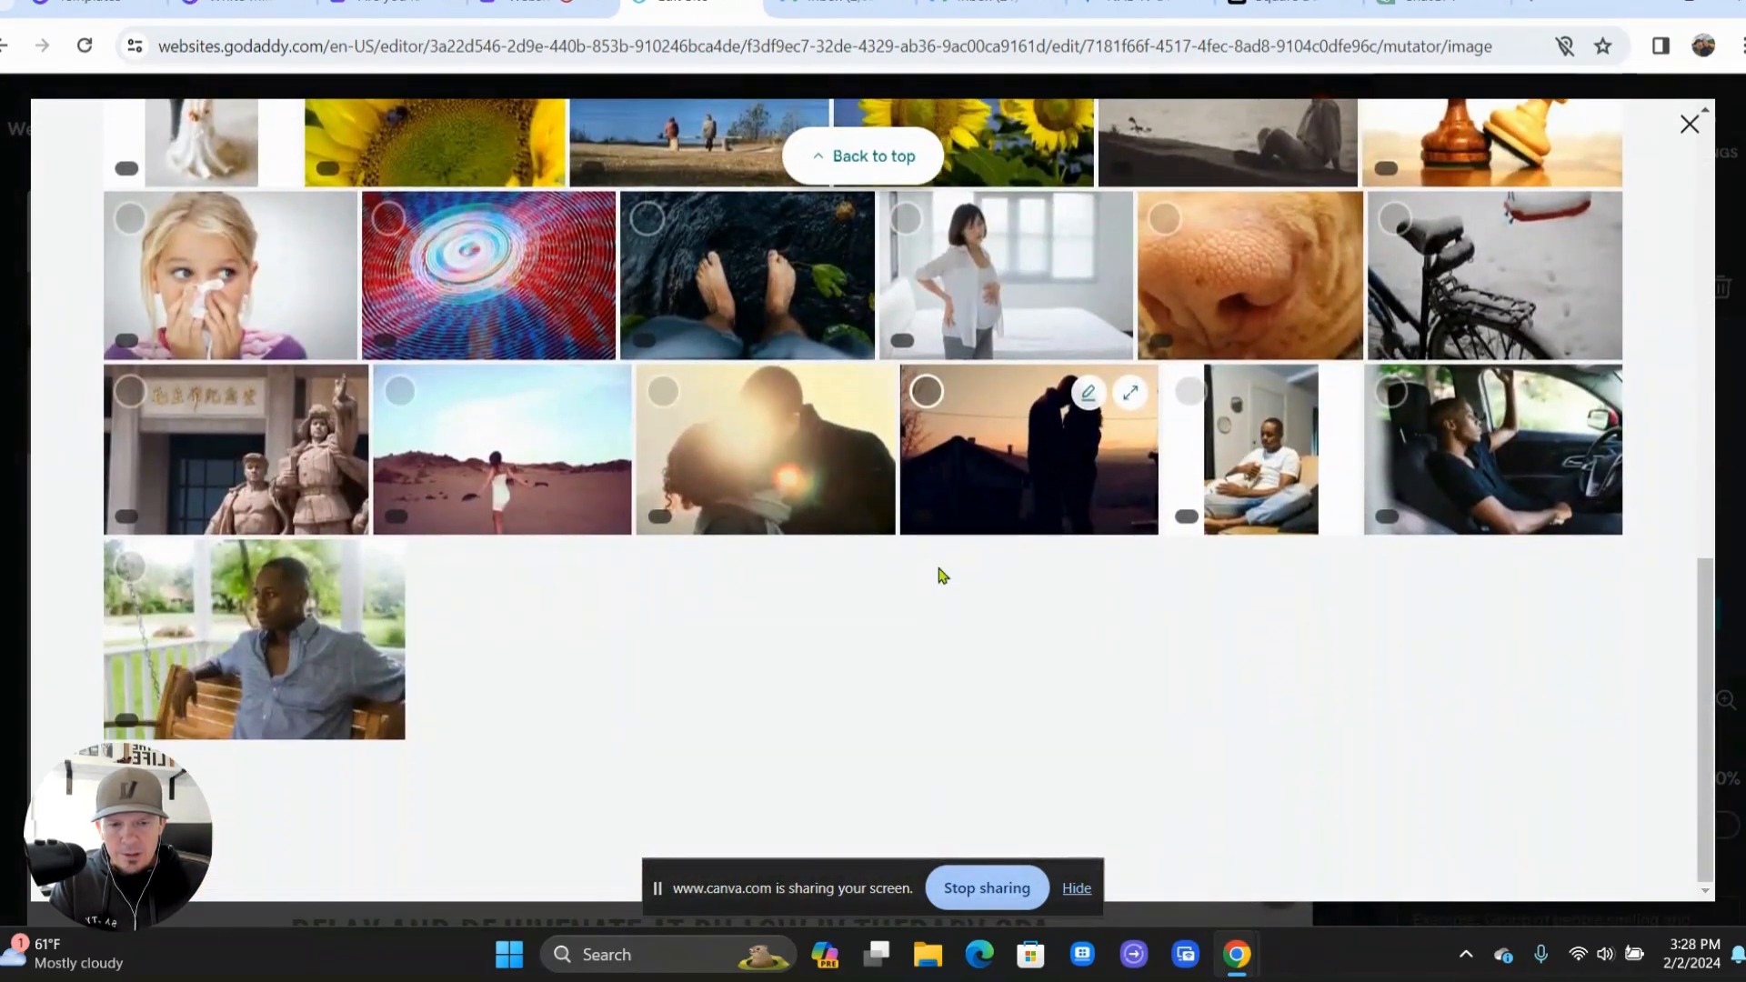
{"action": "scroll", "coordinate": [939, 576], "scroll_direction": "up", "scroll_amount": 11}
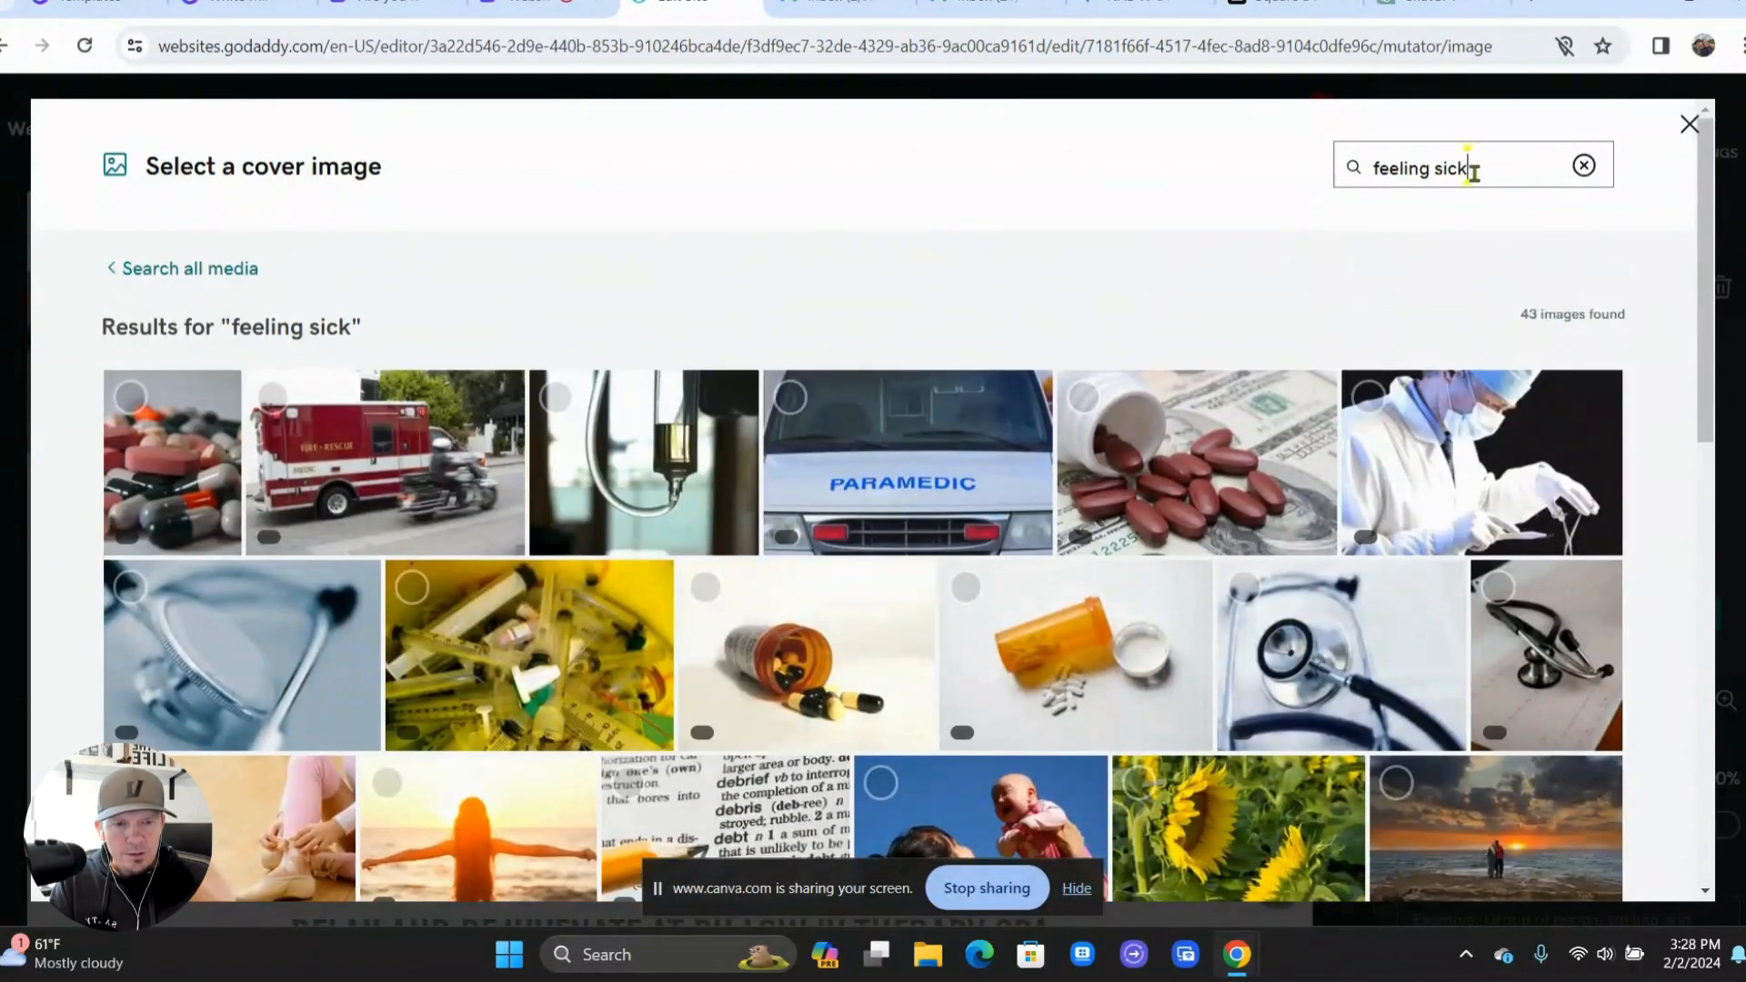
- Replace the stock image search term with "happy"
{"action": "left_click_drag", "start_coordinate": [1469, 170], "coordinate": [1370, 169]}
{"action": "type", "text": "hay"}
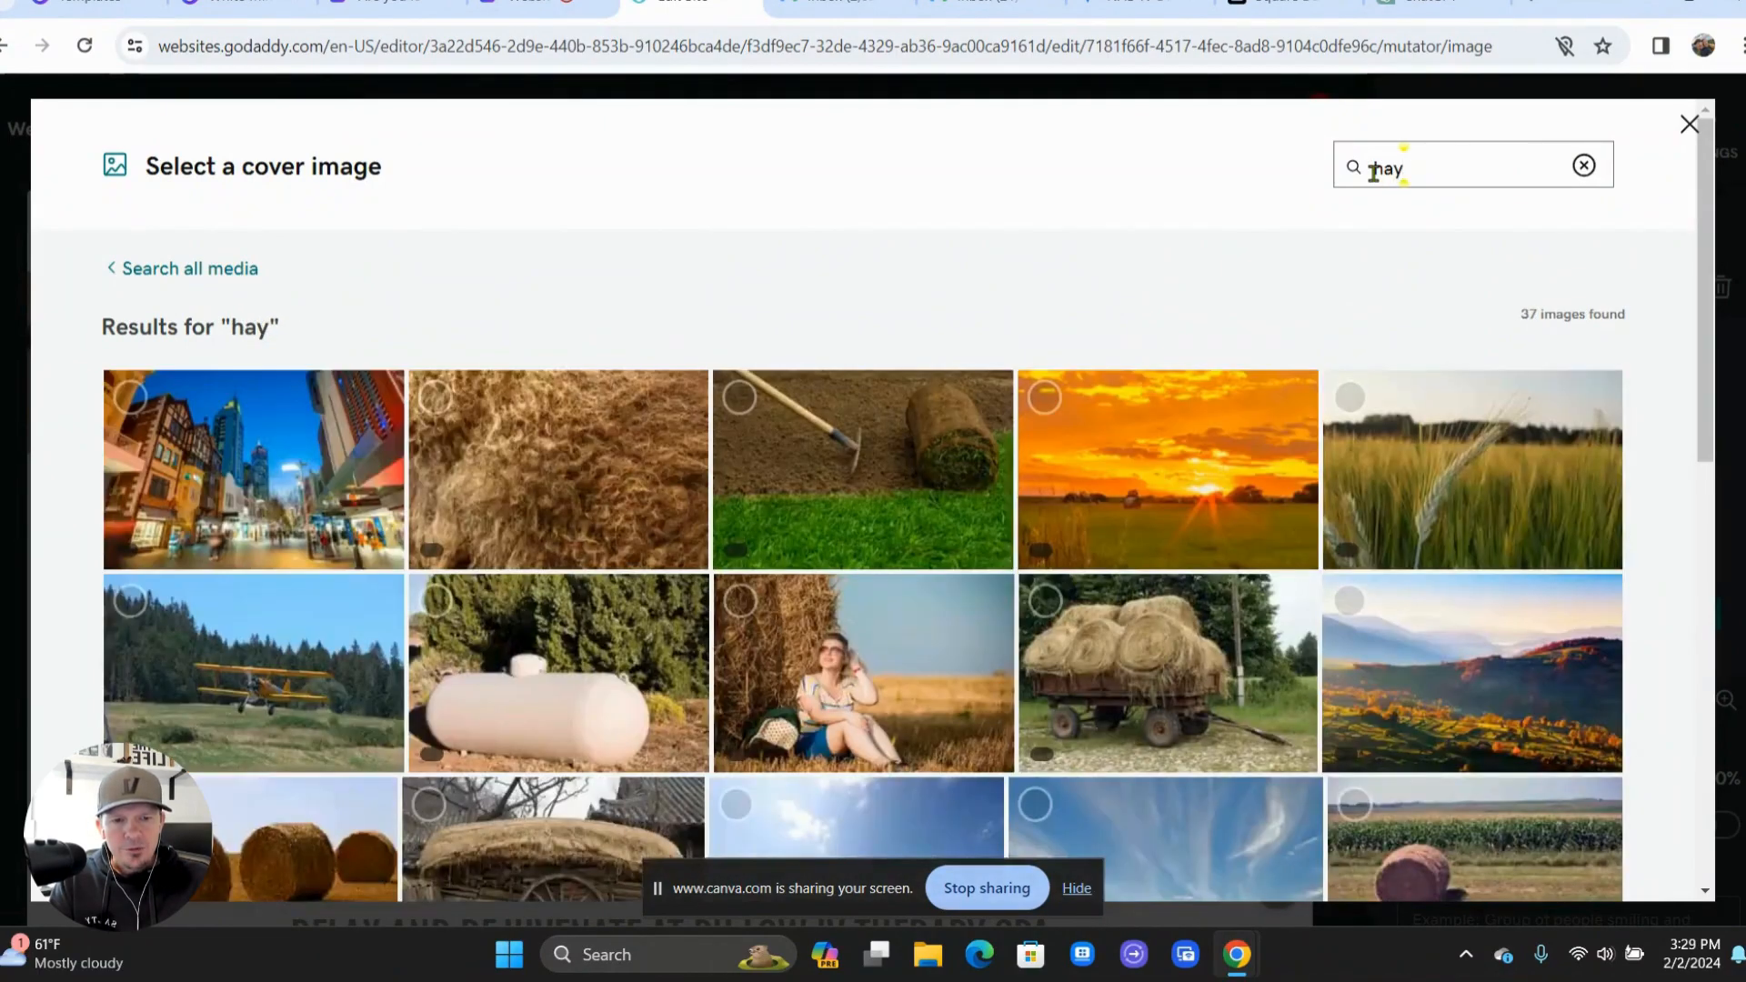
{"action": "key", "text": "BackSpace"}
{"action": "type", "text": "py"}
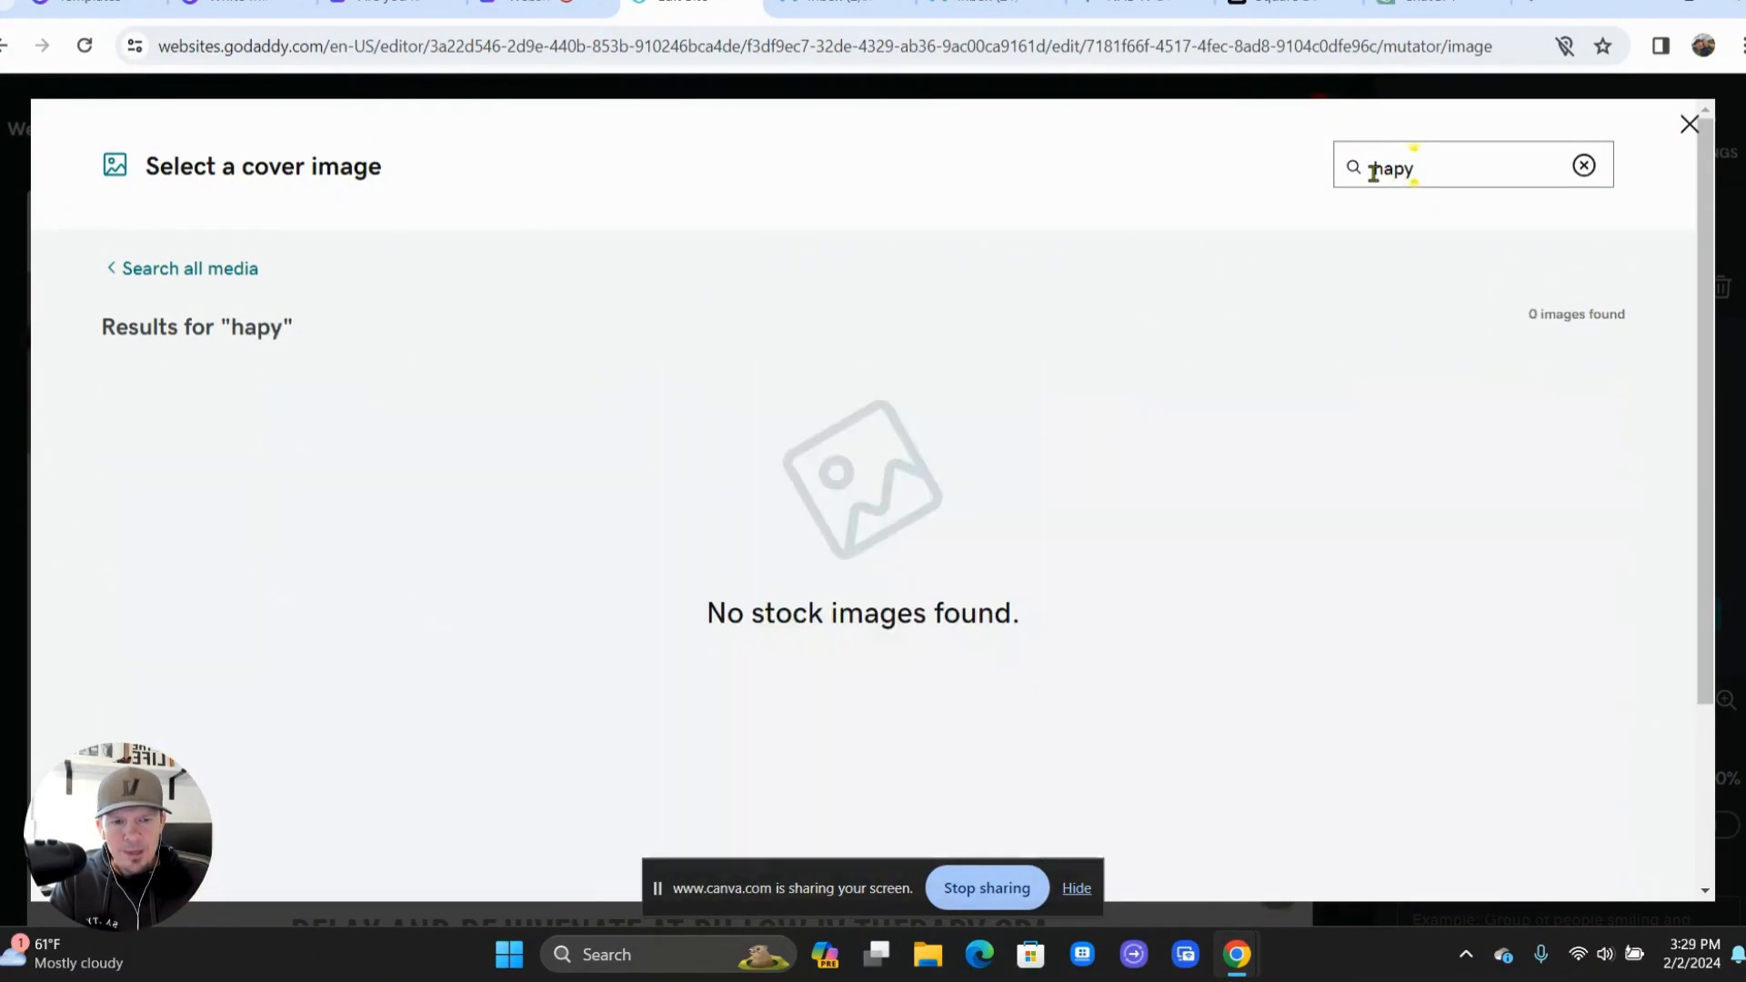
{"action": "key", "text": "BackSpace"}
{"action": "type", "text": "py"}
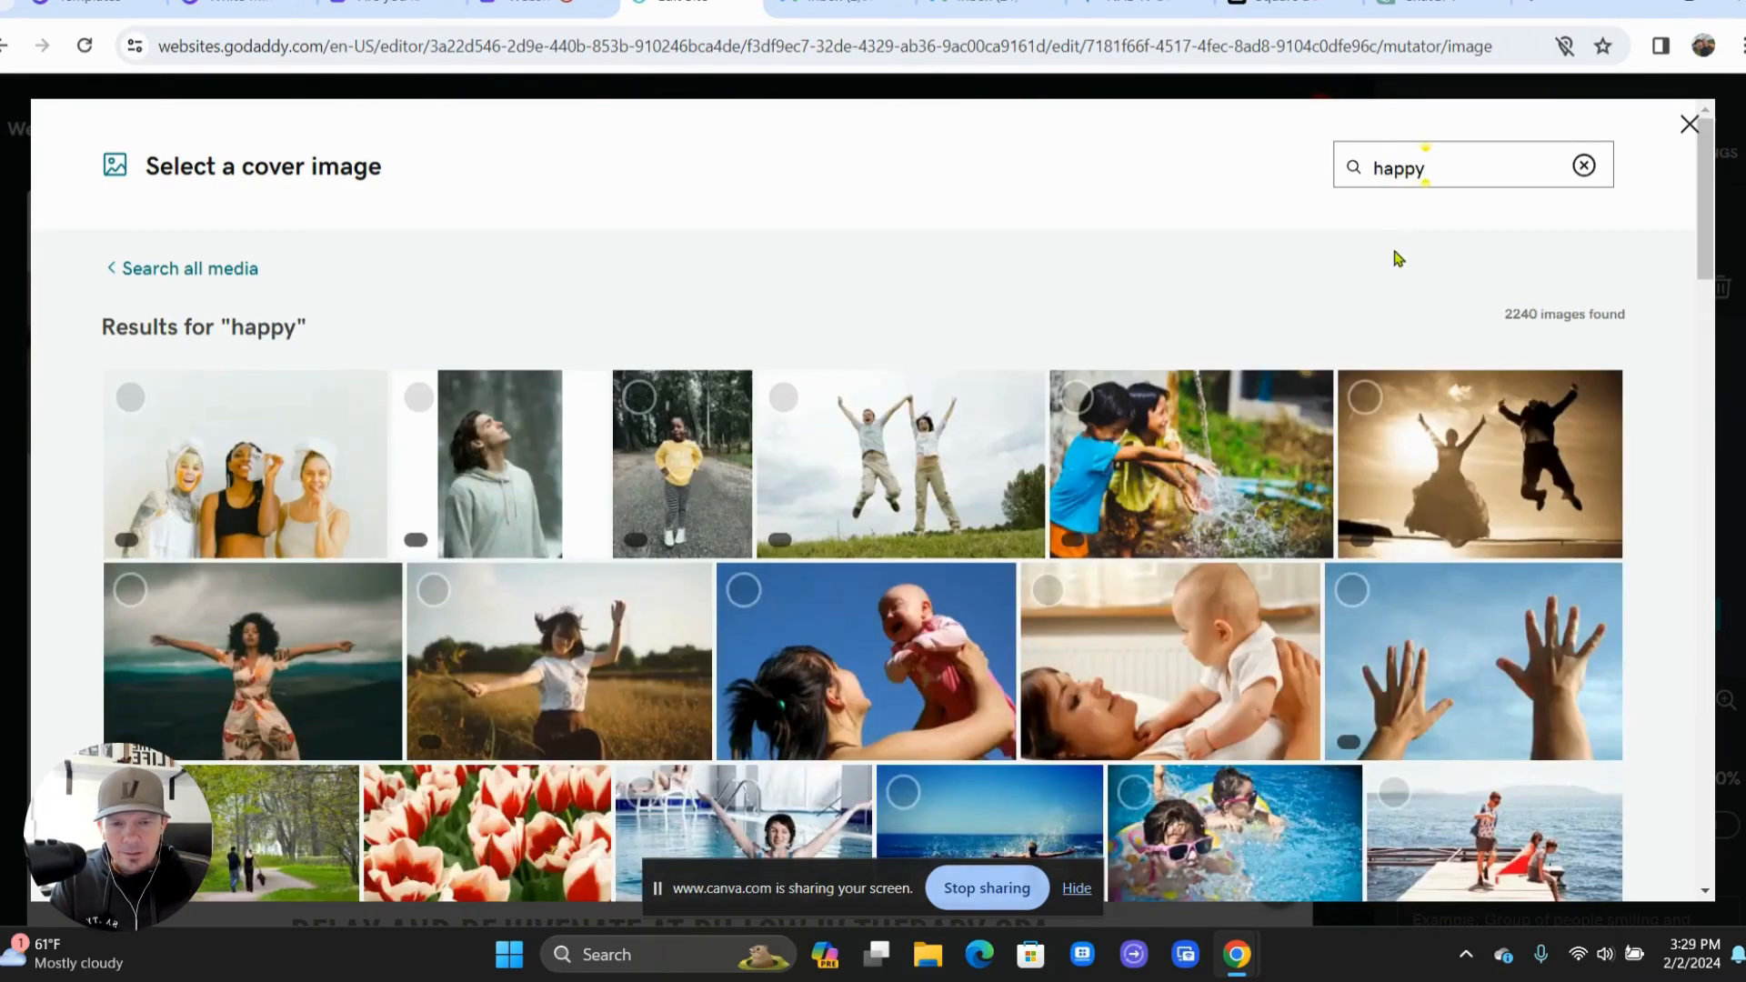
- Insert the stock photo of two people jumping on a grassy field as the header banner image, and zoom in on it
{"action": "scroll", "coordinate": [1364, 309], "scroll_direction": "down", "scroll_amount": 1}
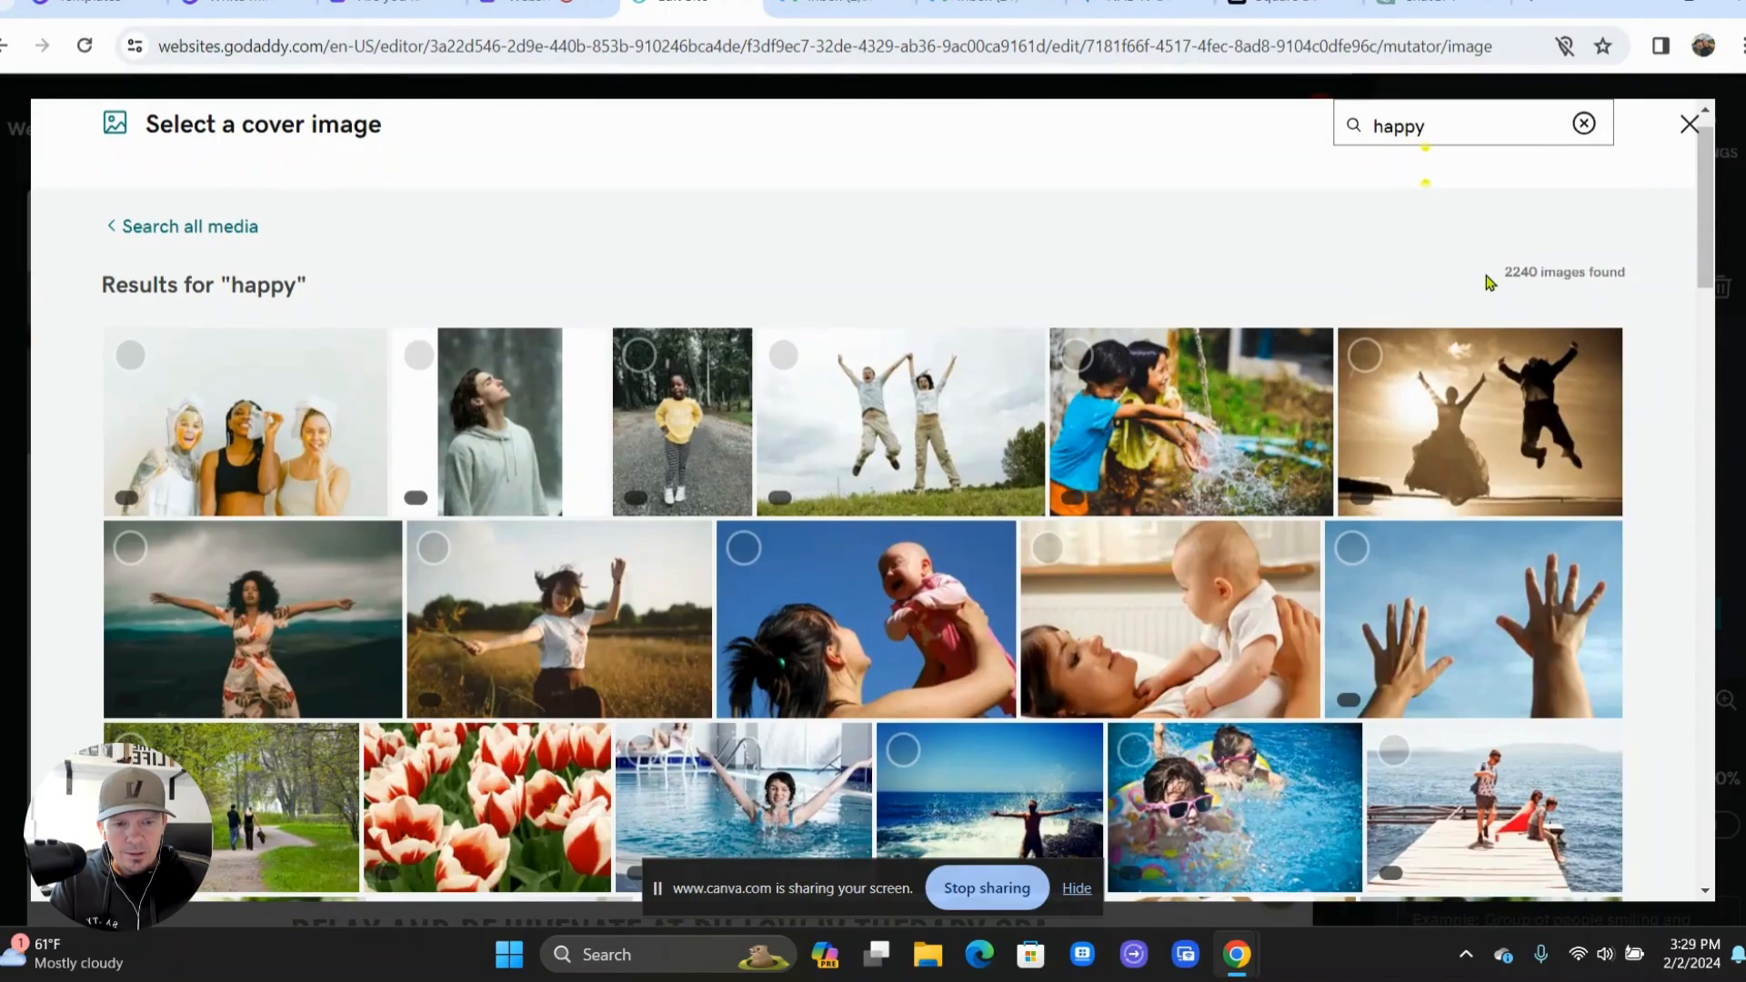
{"action": "scroll", "coordinate": [864, 466], "scroll_direction": "down", "scroll_amount": 3}
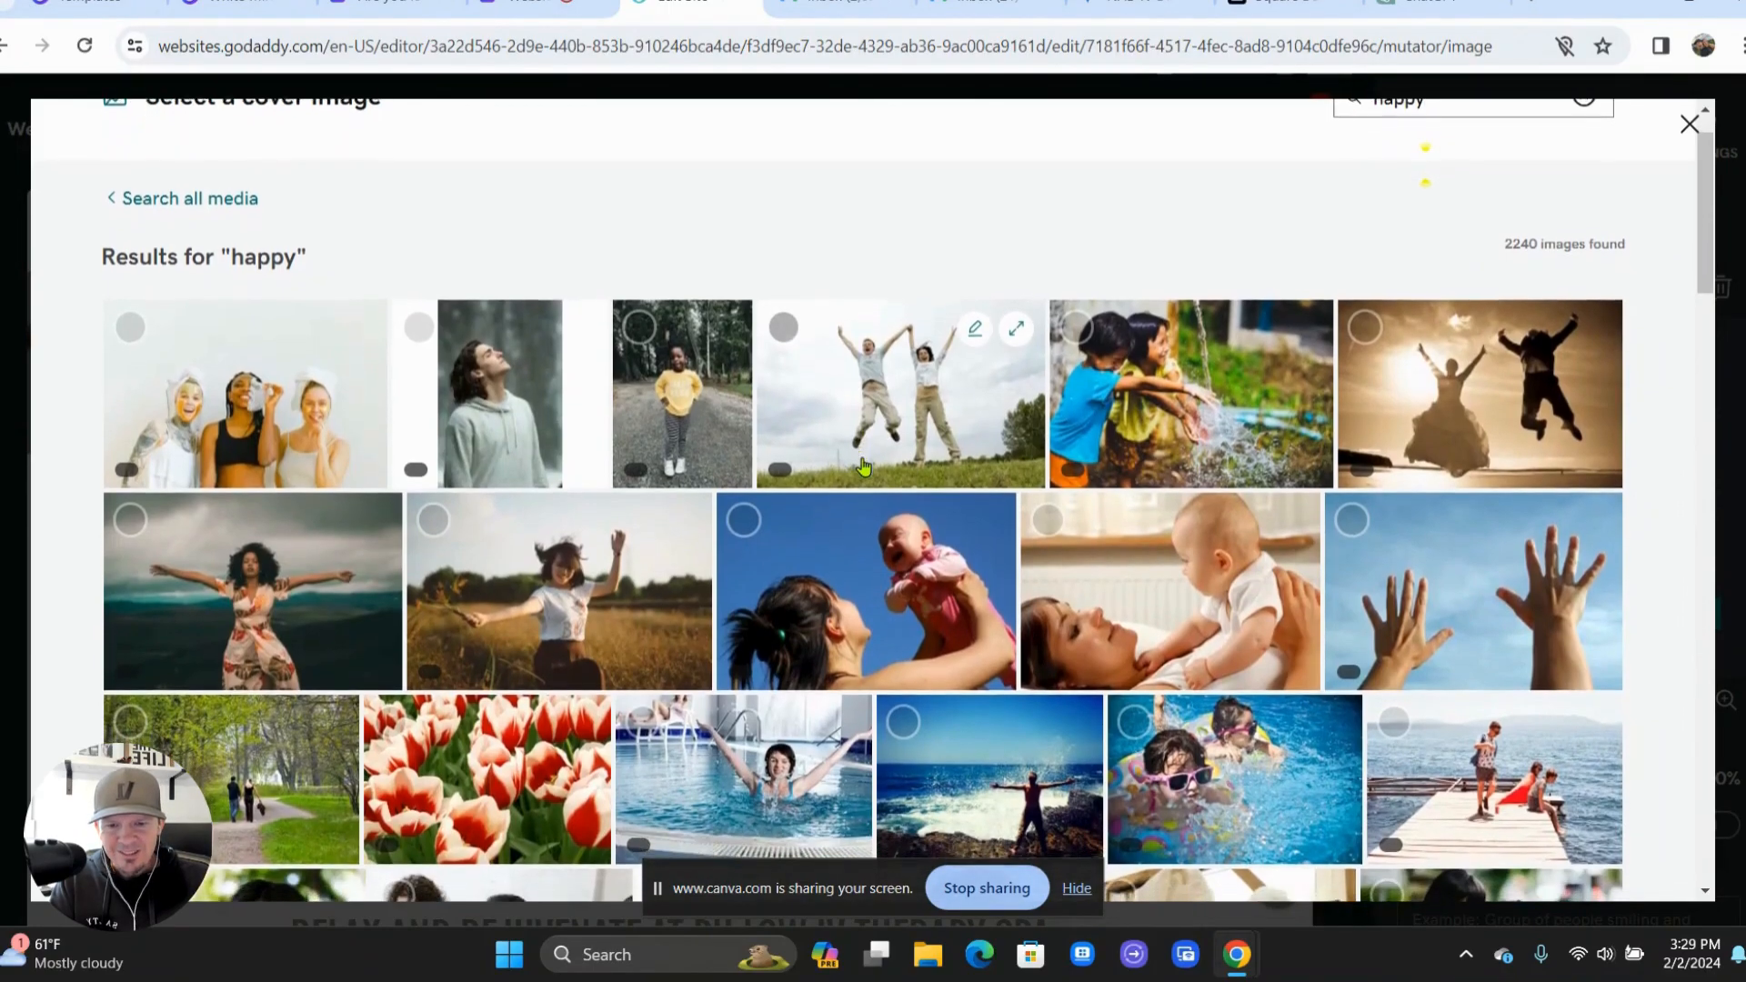
{"action": "scroll", "coordinate": [864, 466], "scroll_direction": "down", "scroll_amount": 1}
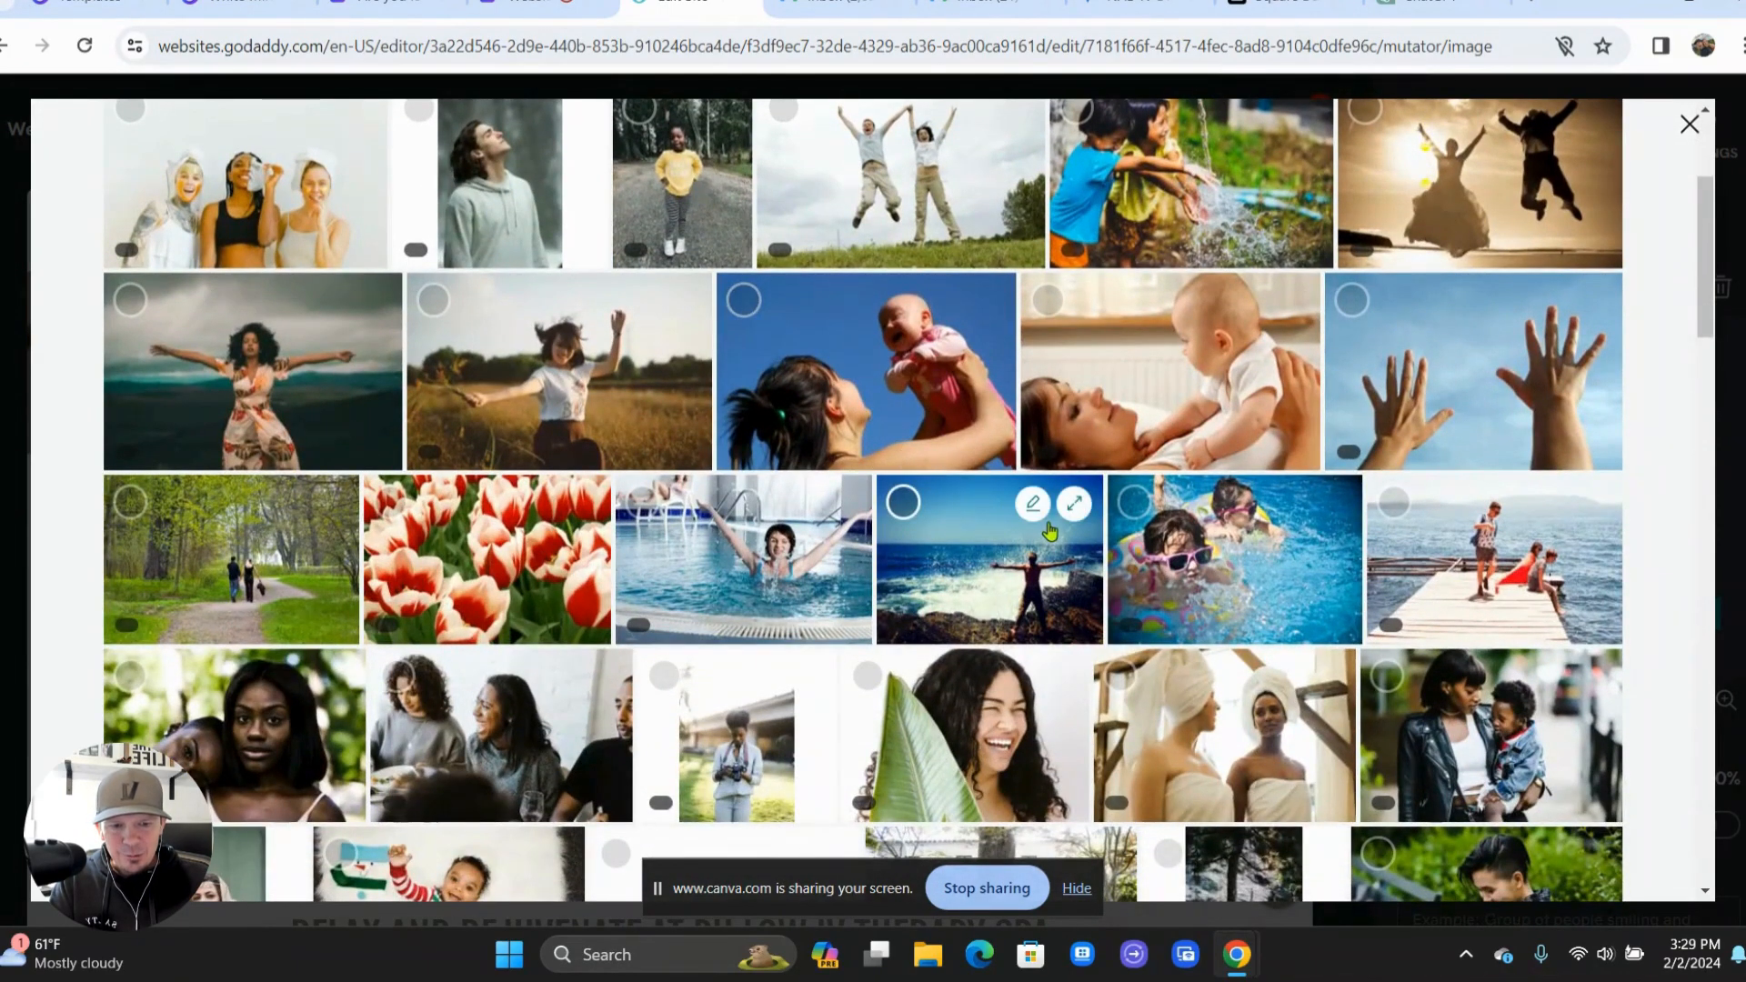
{"action": "scroll", "coordinate": [1050, 532], "scroll_direction": "down", "scroll_amount": 7}
{"action": "scroll", "coordinate": [1050, 532], "scroll_direction": "down", "scroll_amount": 1}
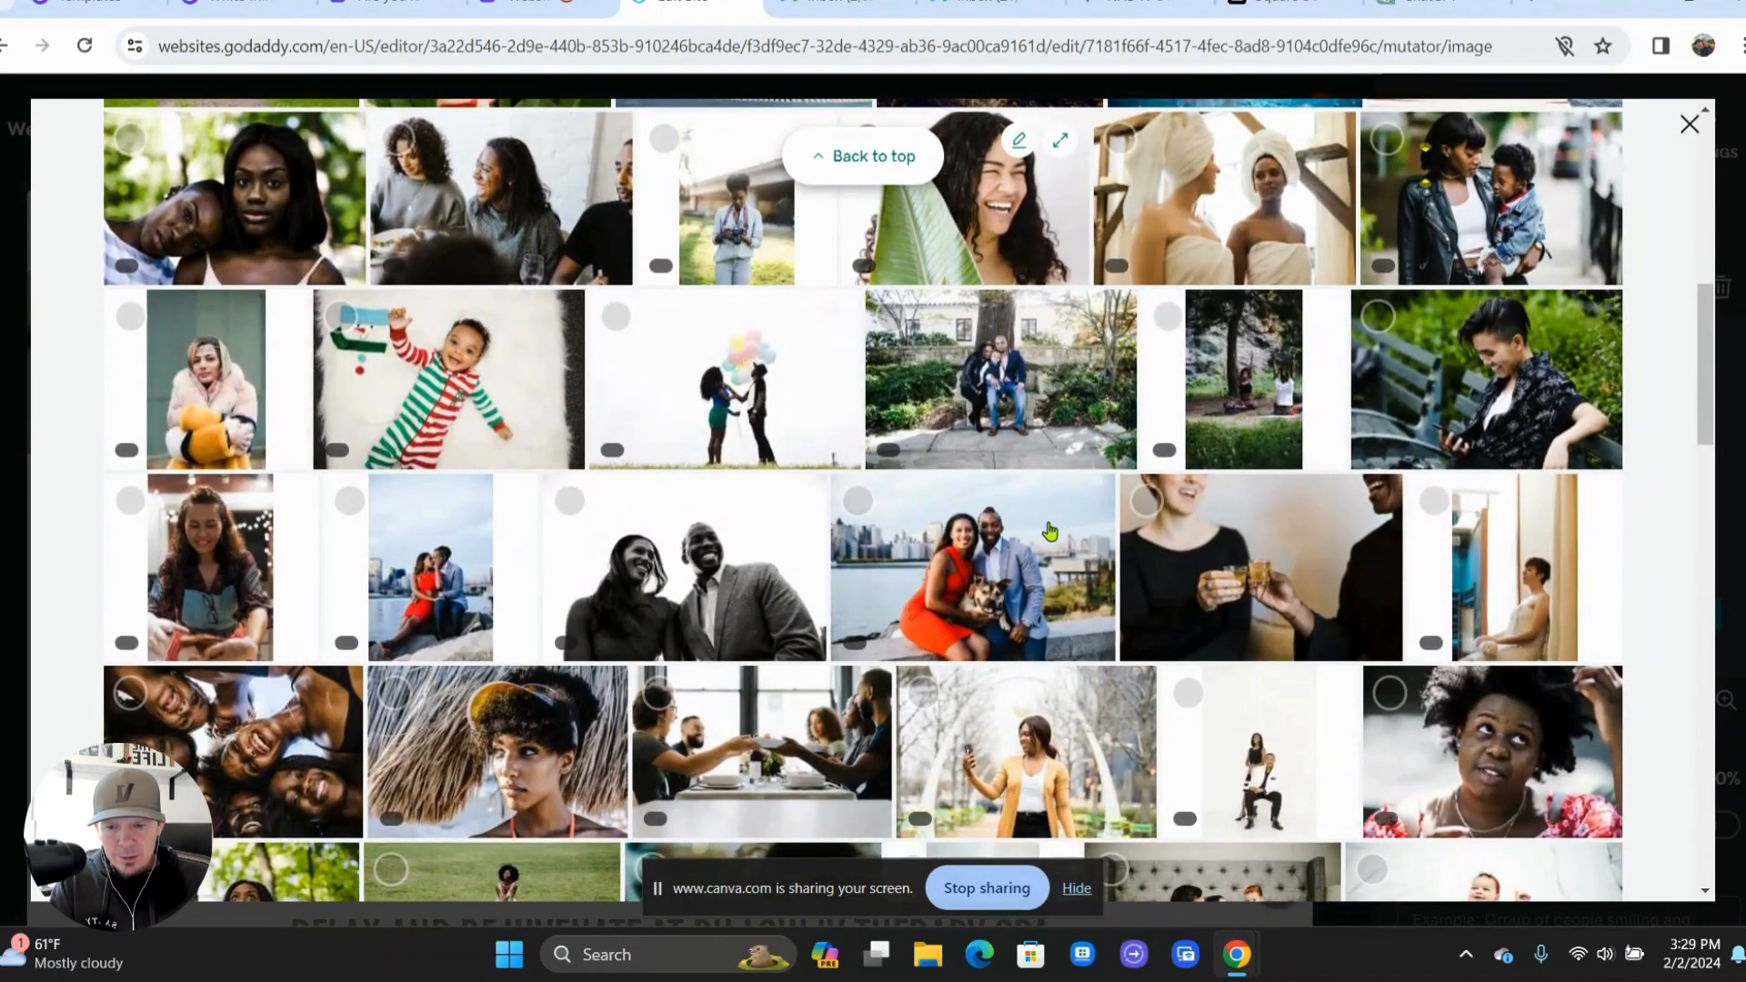
{"action": "scroll", "coordinate": [1050, 532], "scroll_direction": "up", "scroll_amount": 9}
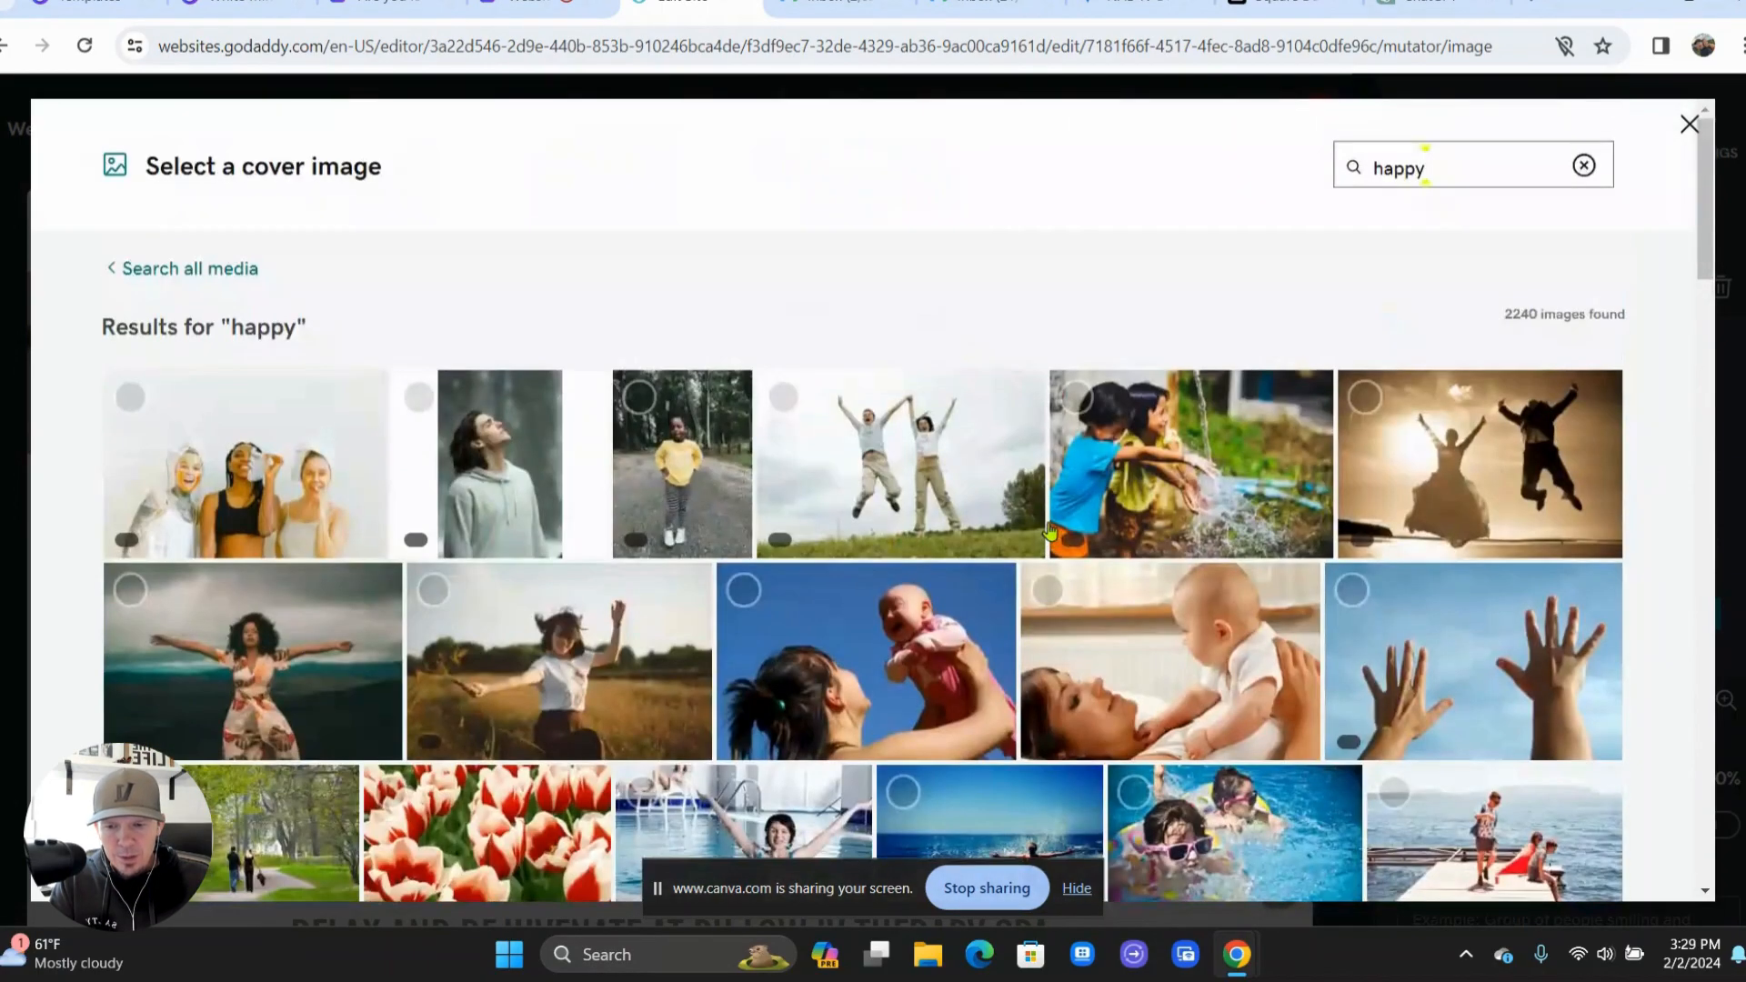
{"action": "left_click", "coordinate": [907, 485]}
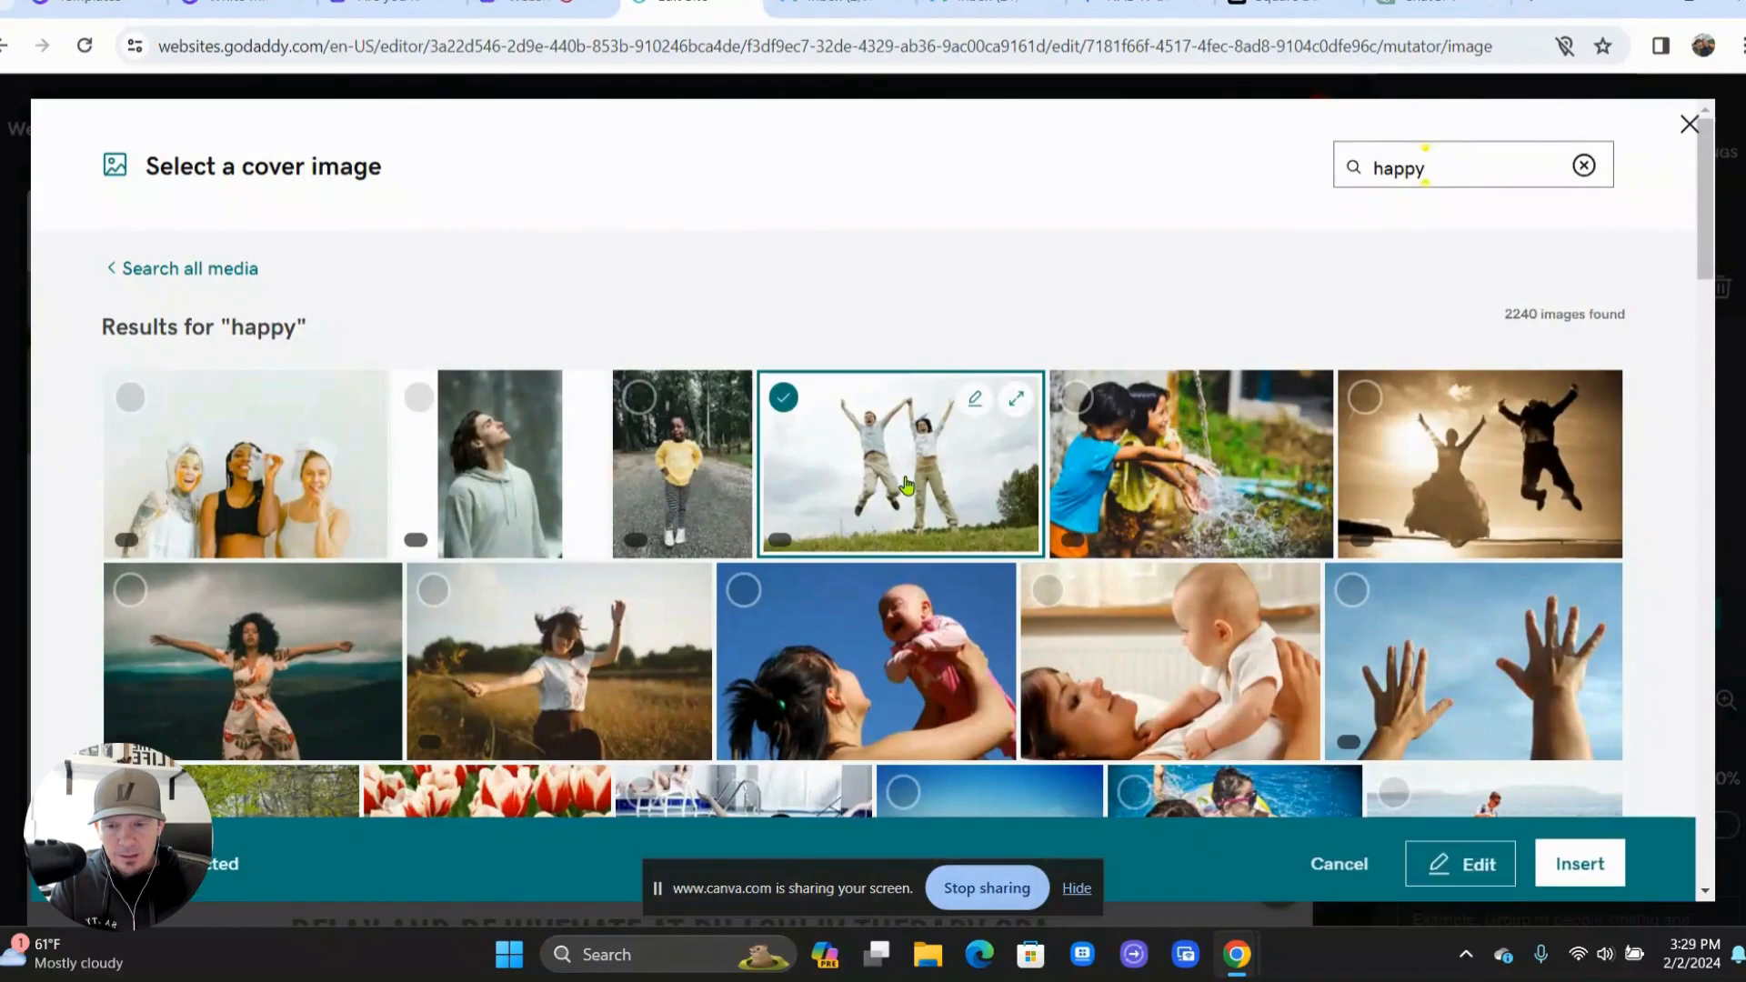
{"action": "left_click", "coordinate": [1579, 853]}
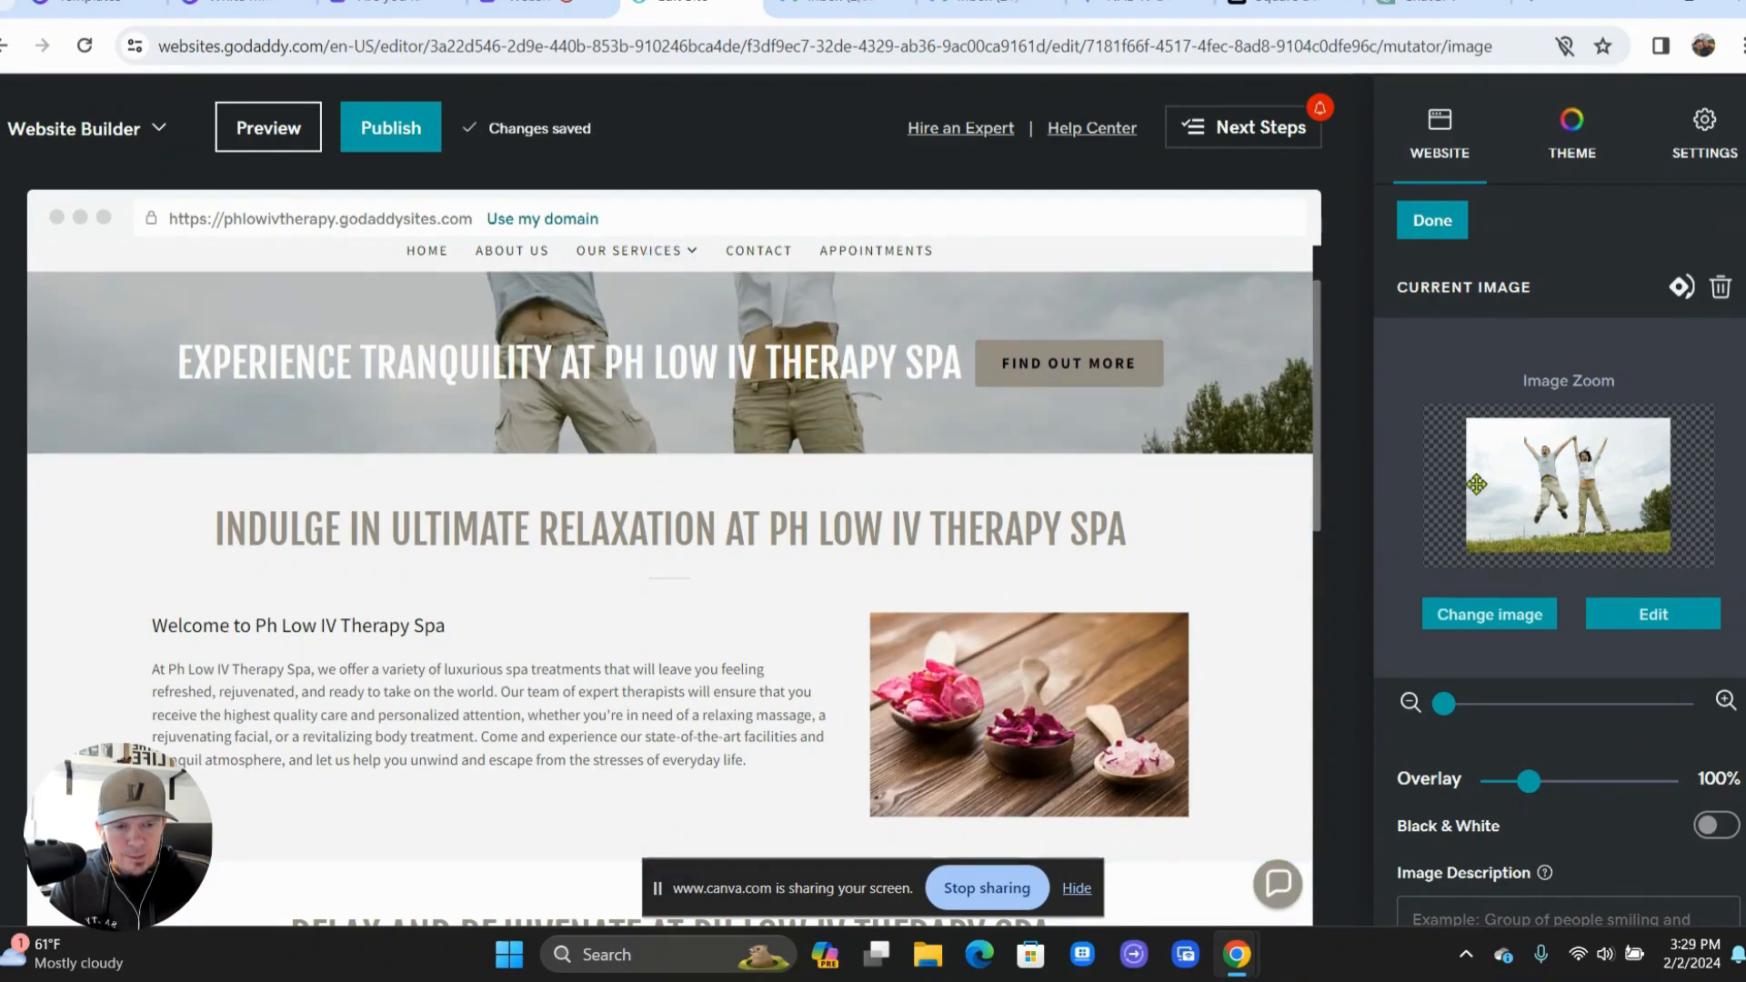
{"action": "left_click_drag", "start_coordinate": [1451, 706], "coordinate": [1536, 707]}
{"action": "left_click_drag", "start_coordinate": [1550, 496], "coordinate": [1560, 566]}
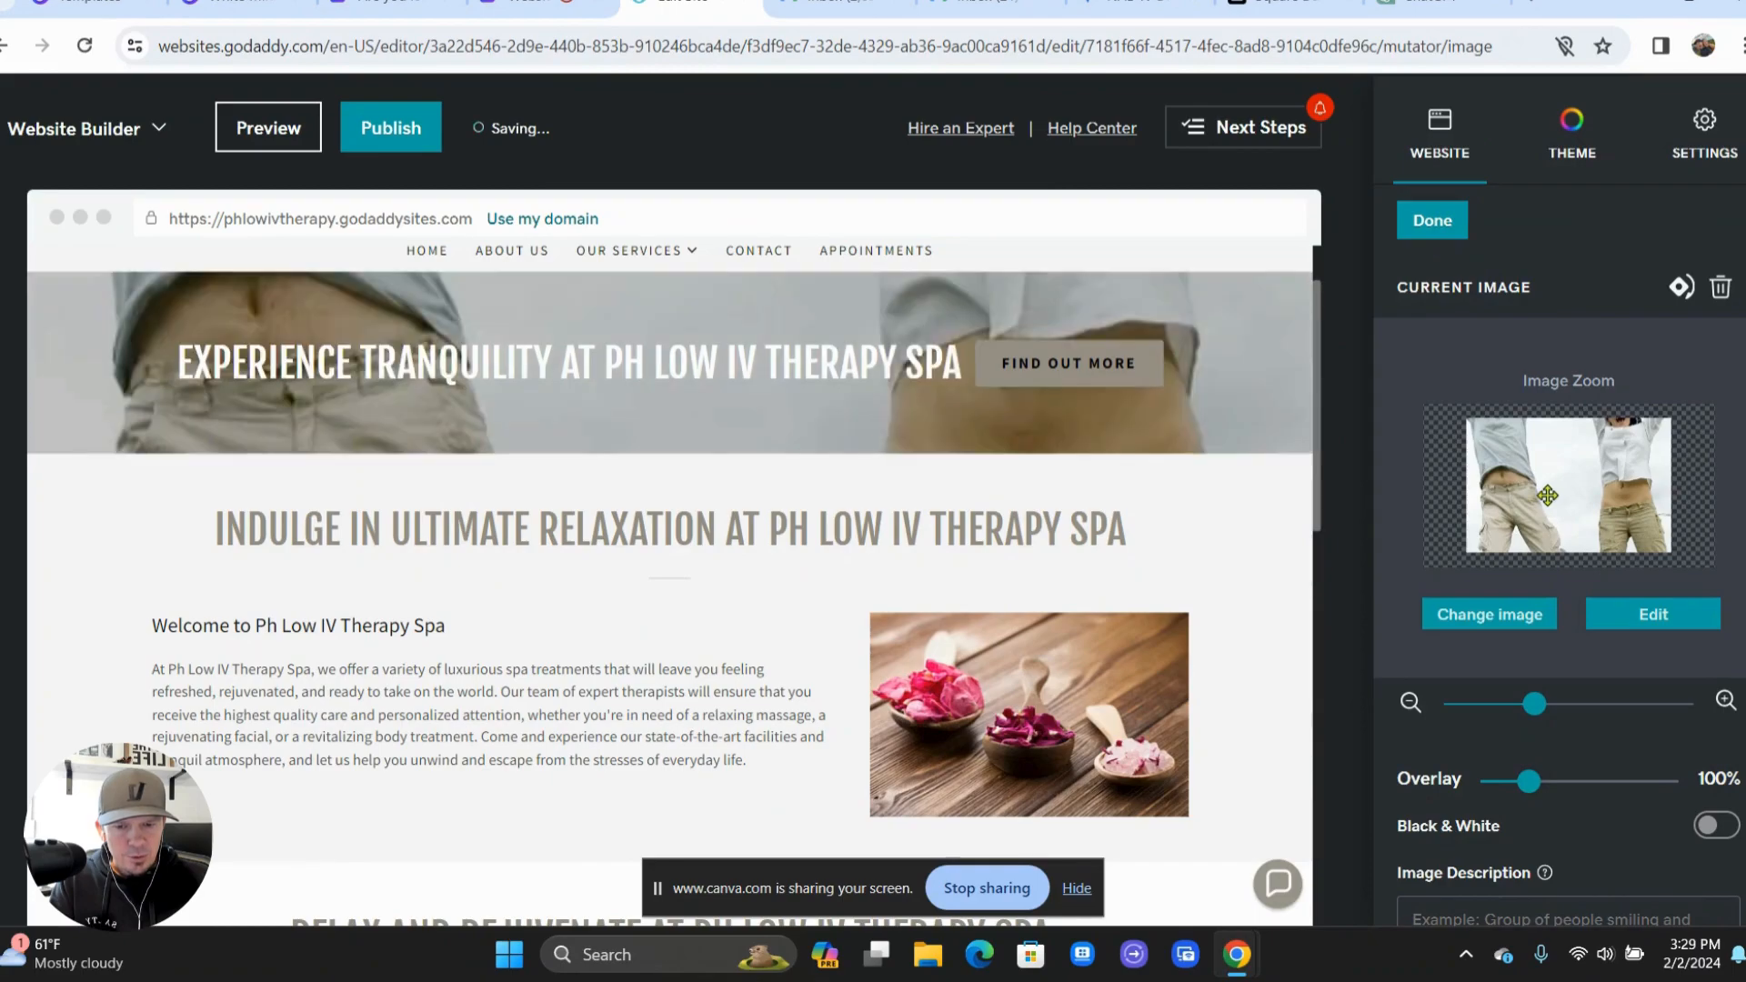
- Reopen the cover image choices for the header banner and search the stock images for "energetic"
{"action": "left_click", "coordinate": [1528, 616]}
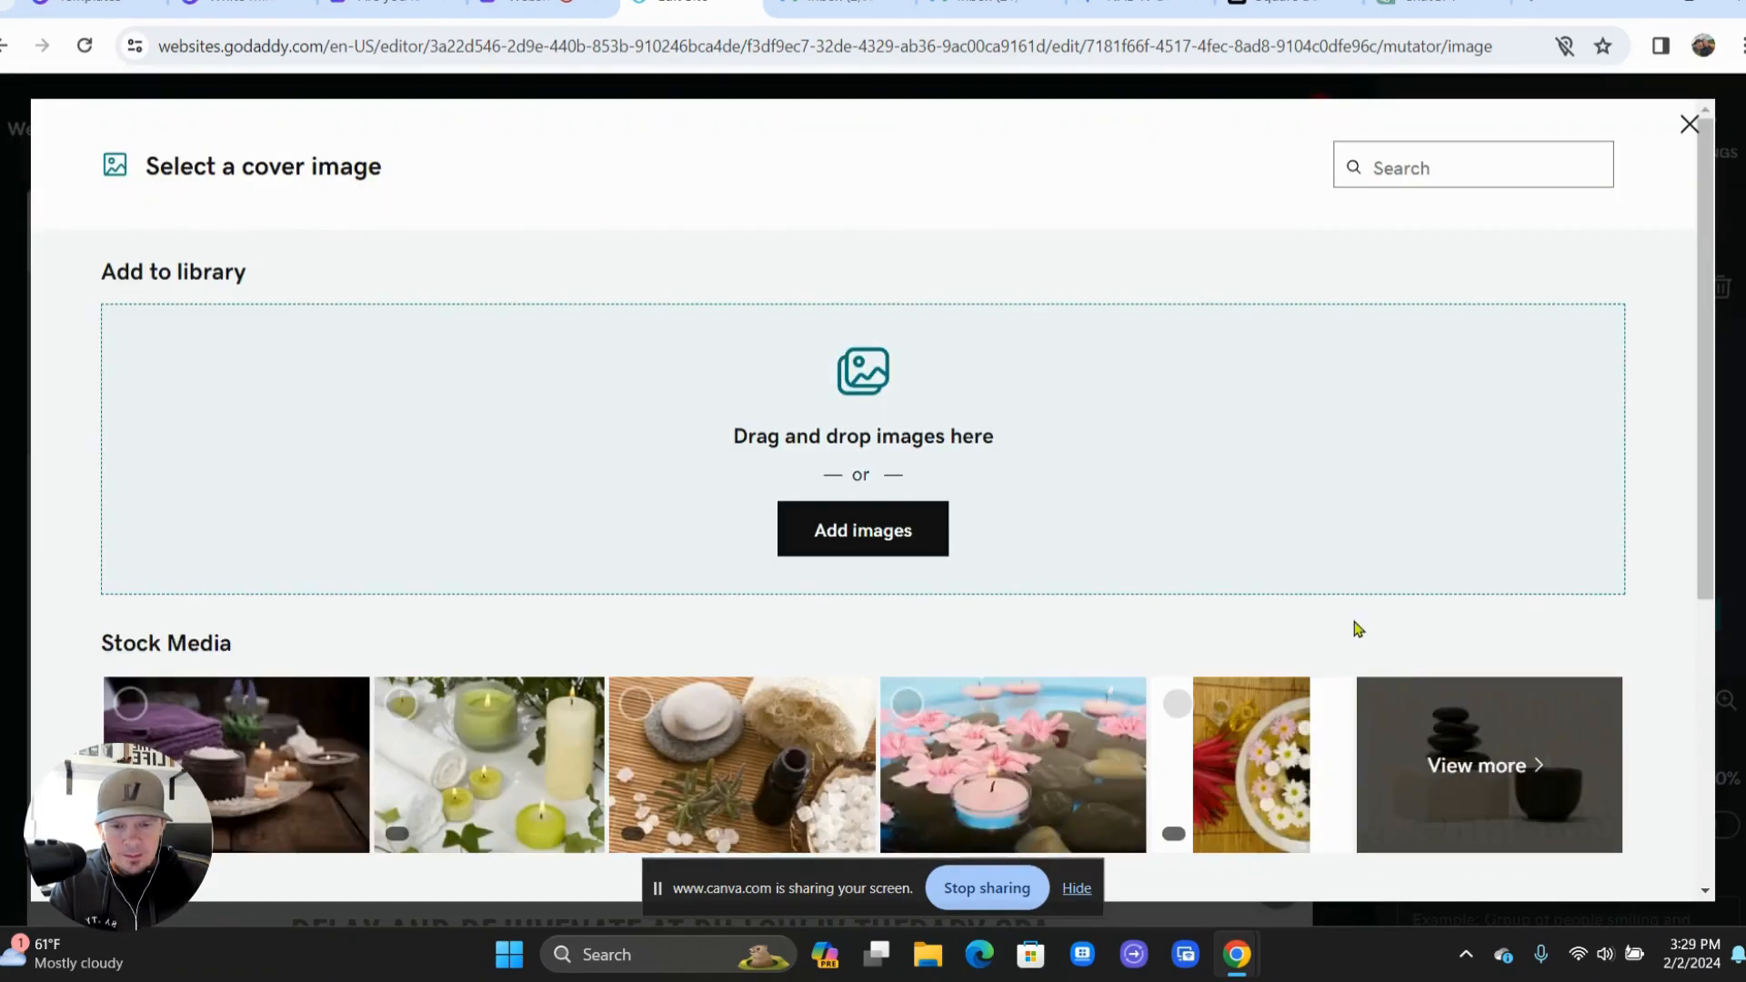
{"action": "scroll", "coordinate": [1251, 631], "scroll_direction": "down", "scroll_amount": 1}
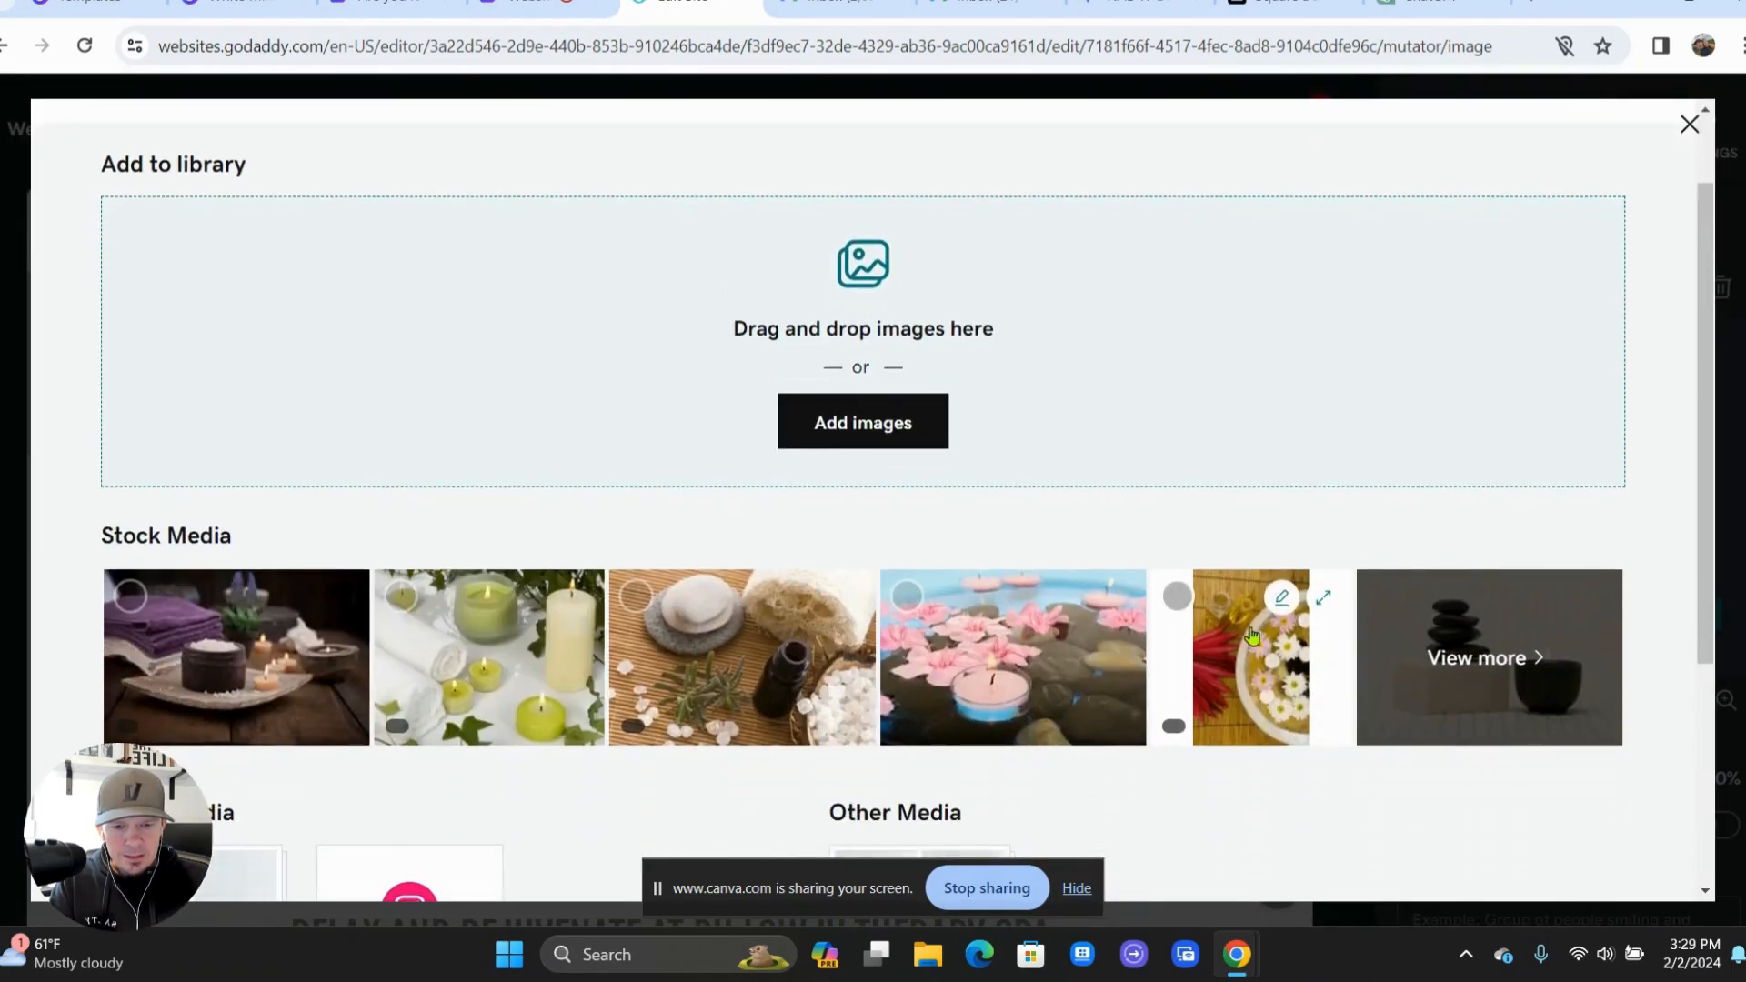
{"action": "scroll", "coordinate": [1158, 491], "scroll_direction": "up", "scroll_amount": 1}
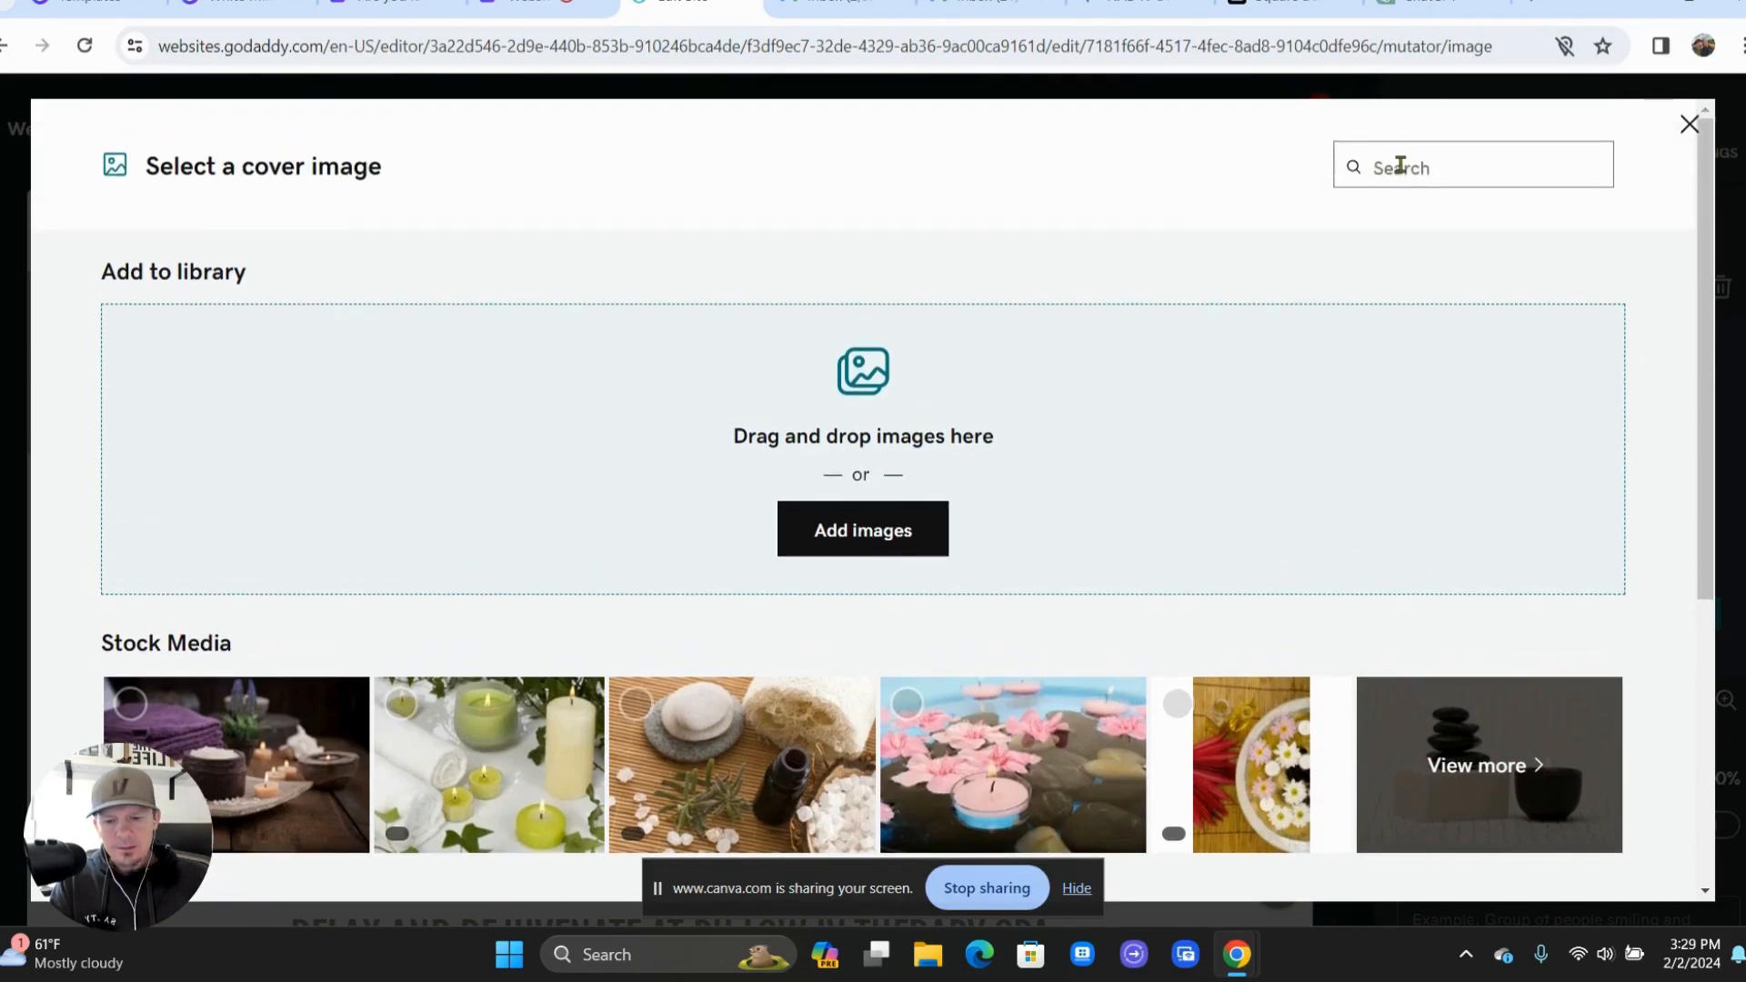
{"action": "type", "text": "en"}
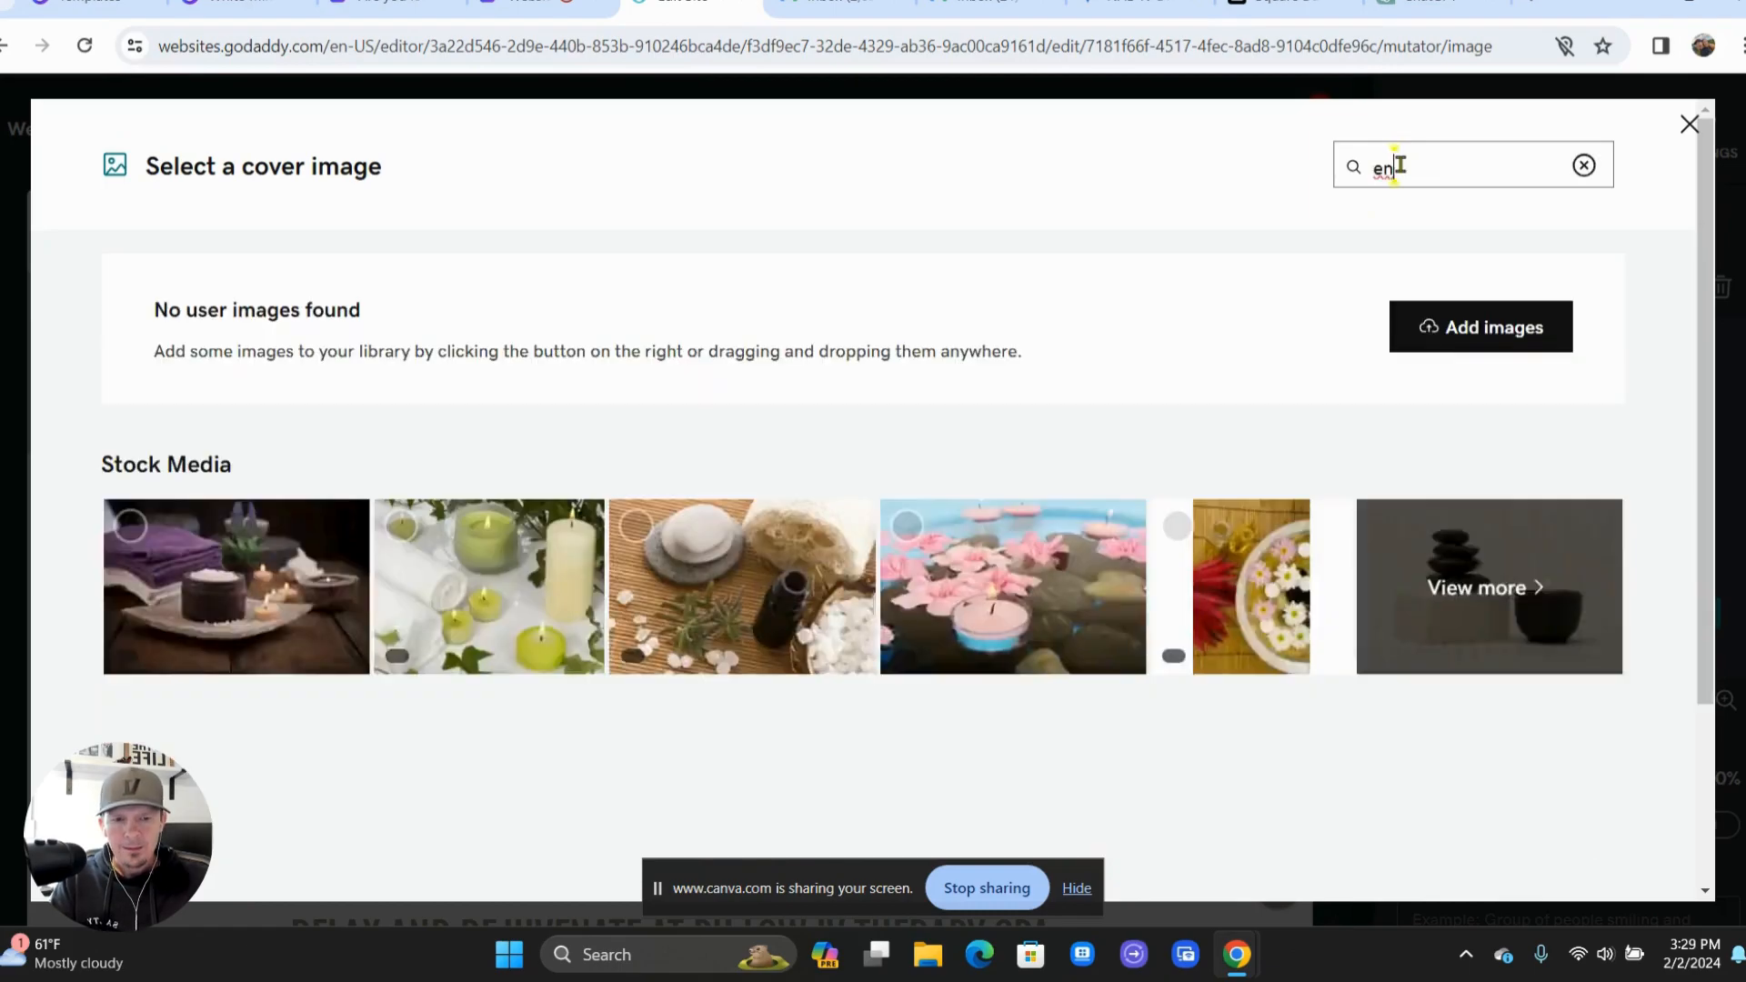
{"action": "type", "text": "ergetic"}
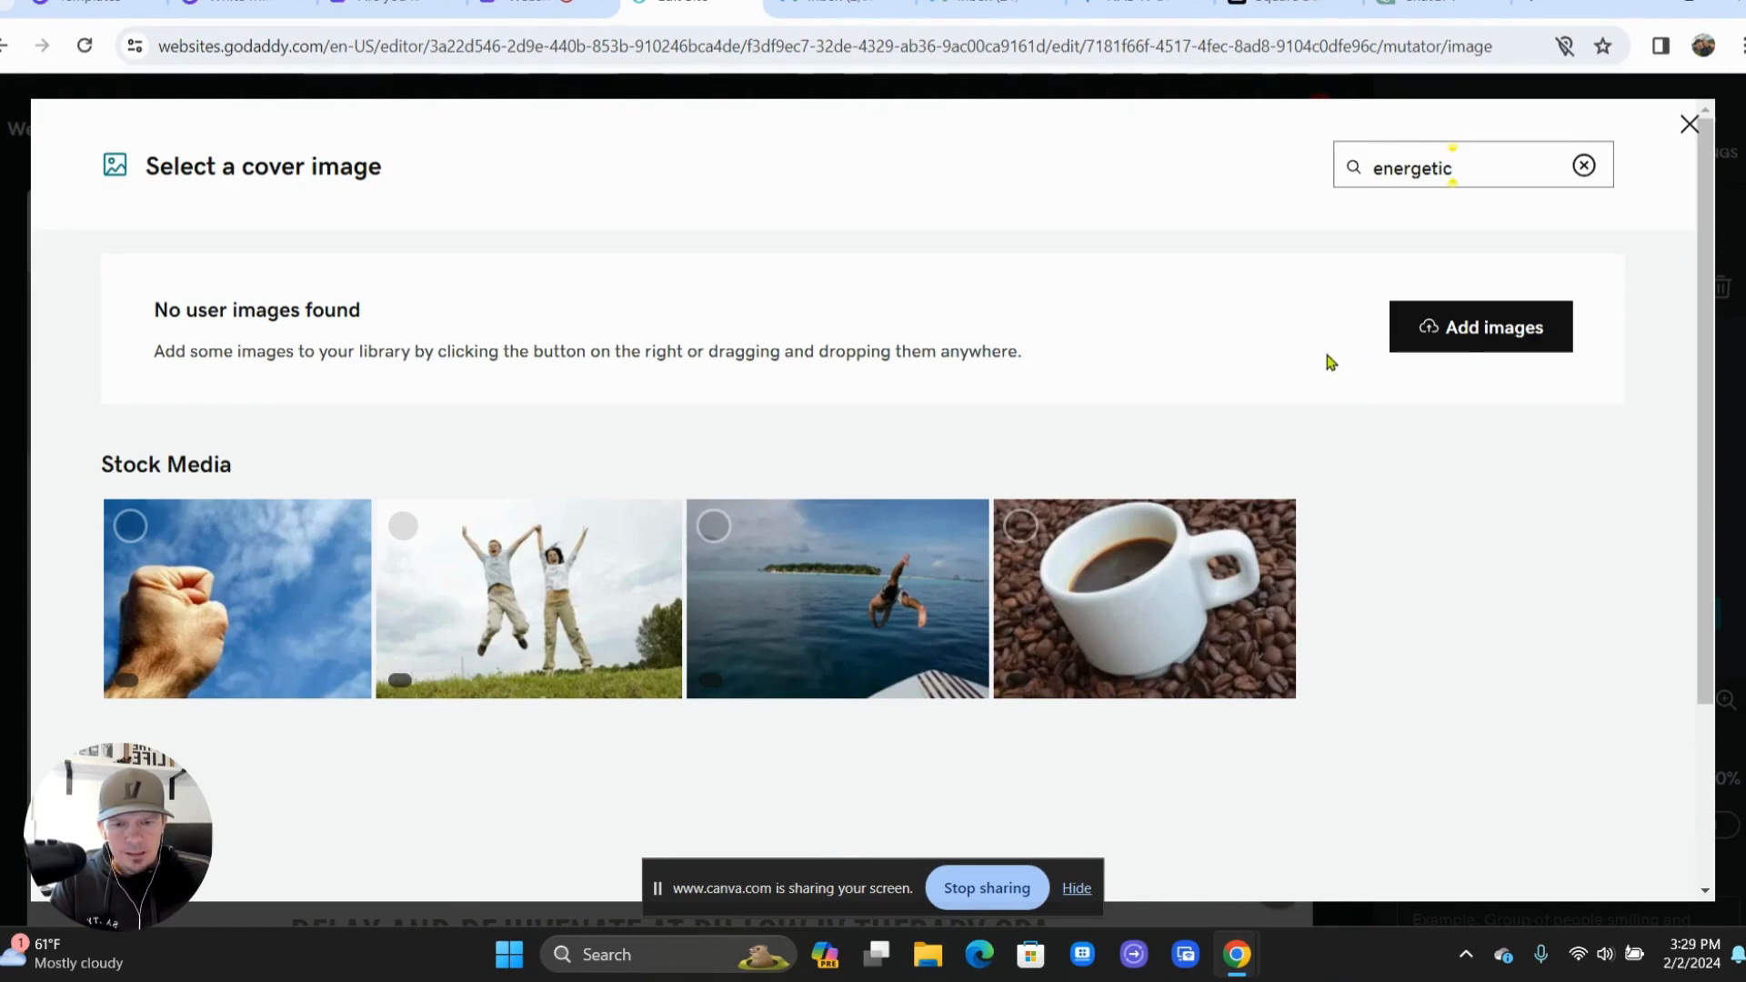
{"action": "scroll", "coordinate": [1123, 456], "scroll_direction": "down", "scroll_amount": 2}
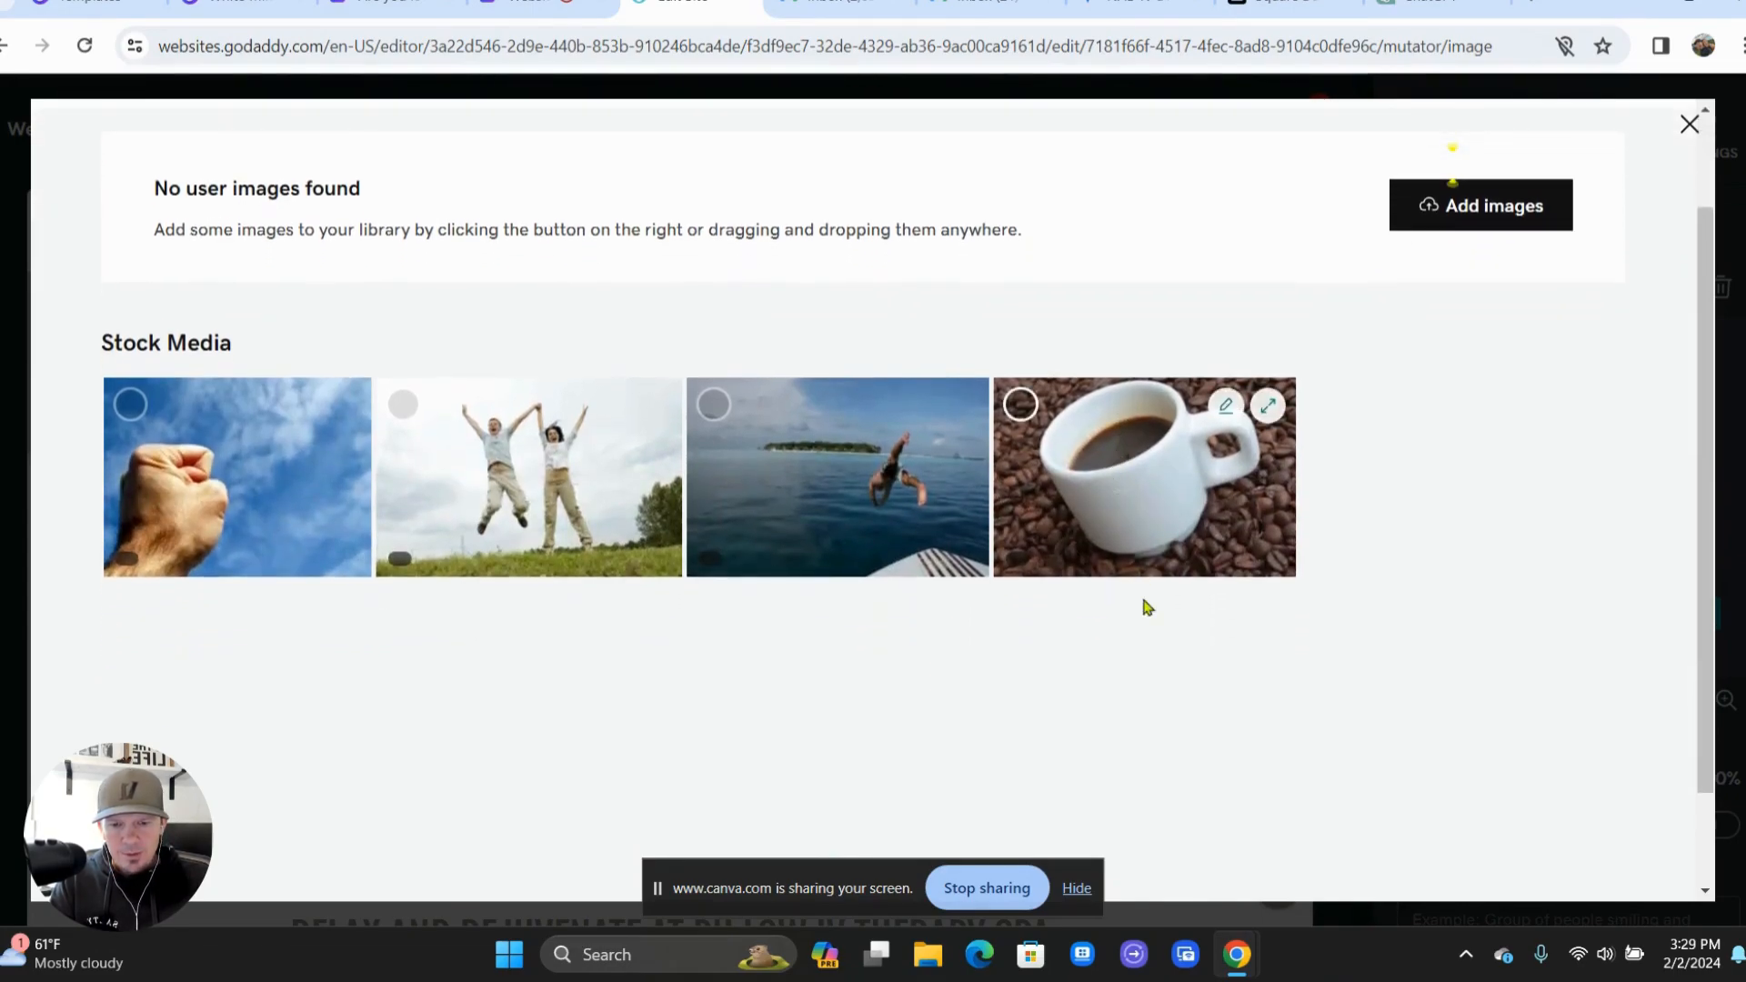
{"action": "scroll", "coordinate": [1005, 681], "scroll_direction": "down", "scroll_amount": 2}
{"action": "scroll", "coordinate": [1007, 680], "scroll_direction": "up", "scroll_amount": 4}
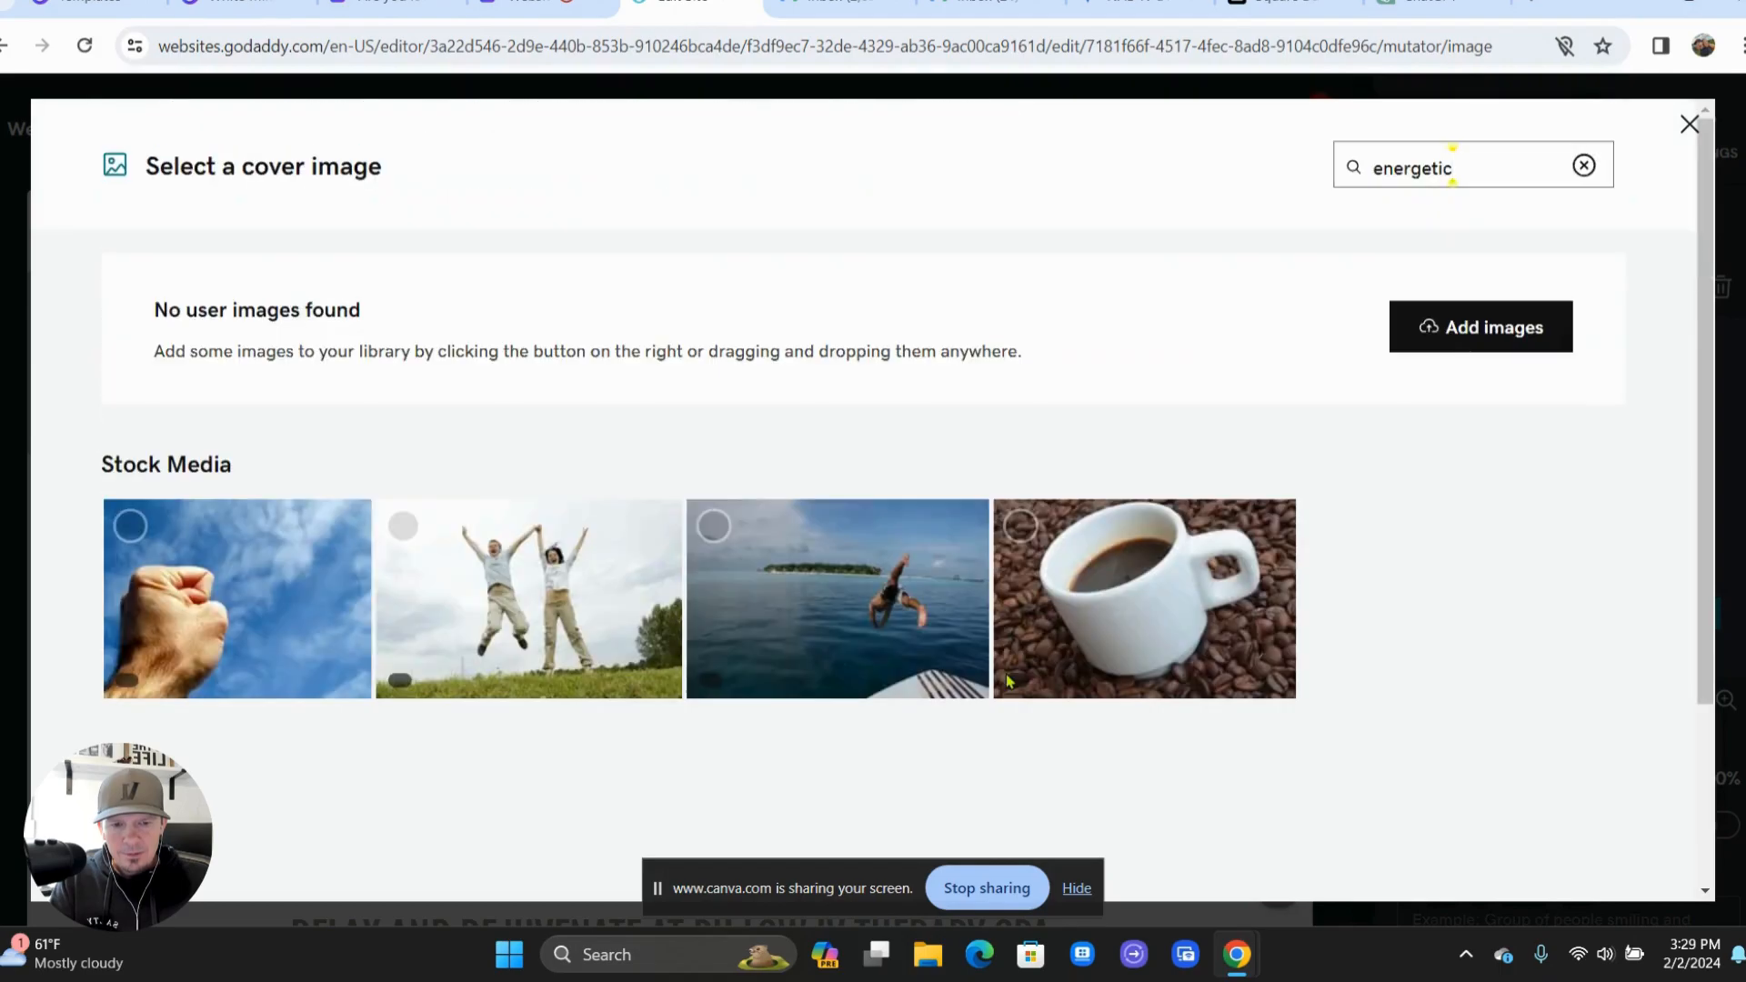
- Search the stock images for "health" and look through all the matching images
{"action": "left_click_drag", "start_coordinate": [1461, 167], "coordinate": [1356, 169]}
{"action": "type", "text": "health"}
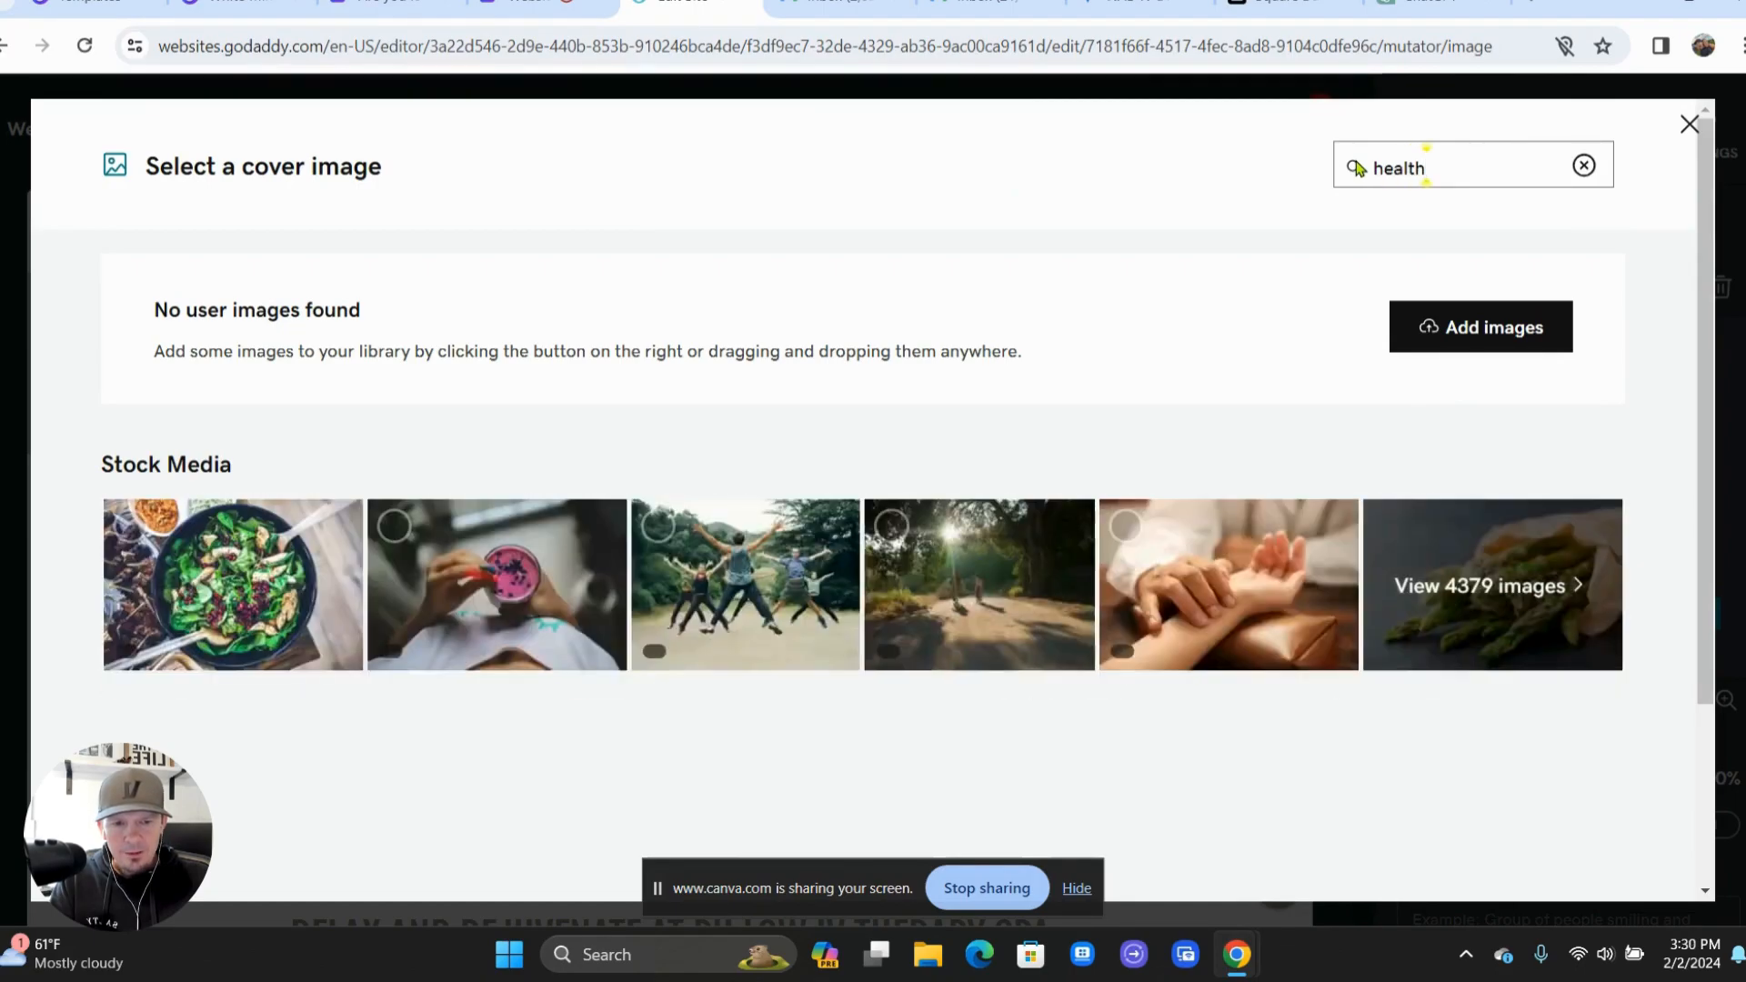
{"action": "left_click", "coordinate": [1466, 584]}
{"action": "scroll", "coordinate": [1196, 579], "scroll_direction": "down", "scroll_amount": 2}
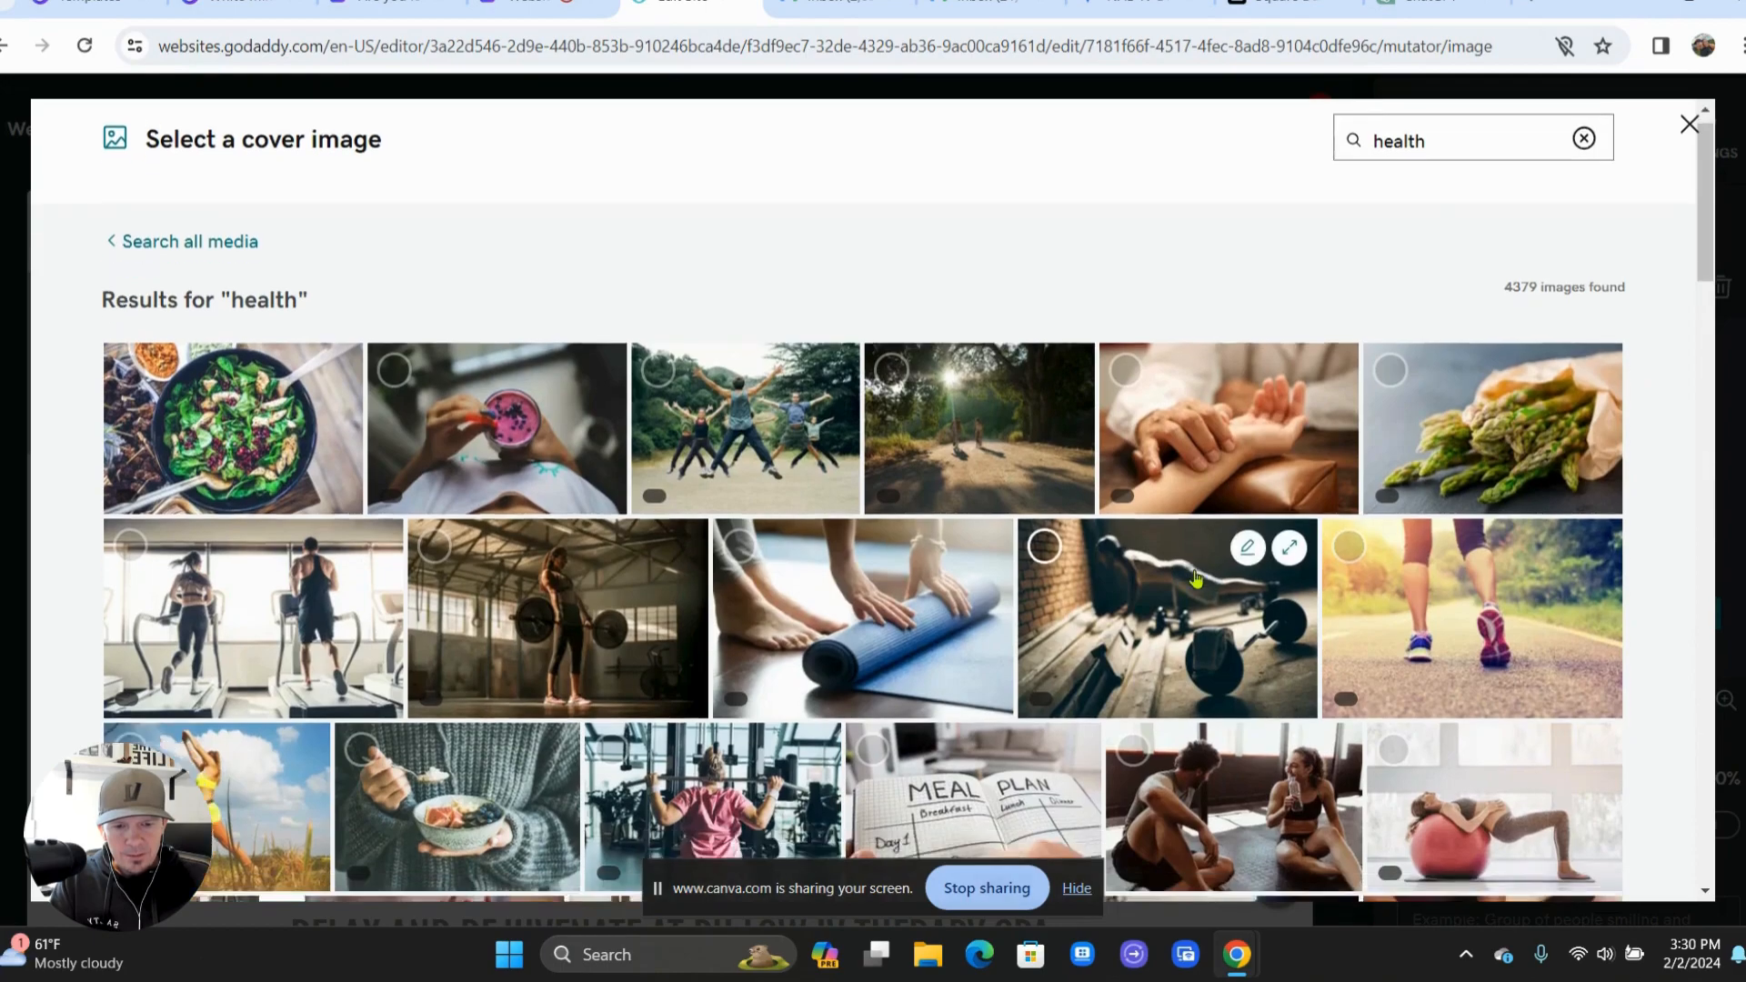
{"action": "scroll", "coordinate": [1197, 579], "scroll_direction": "down", "scroll_amount": 2}
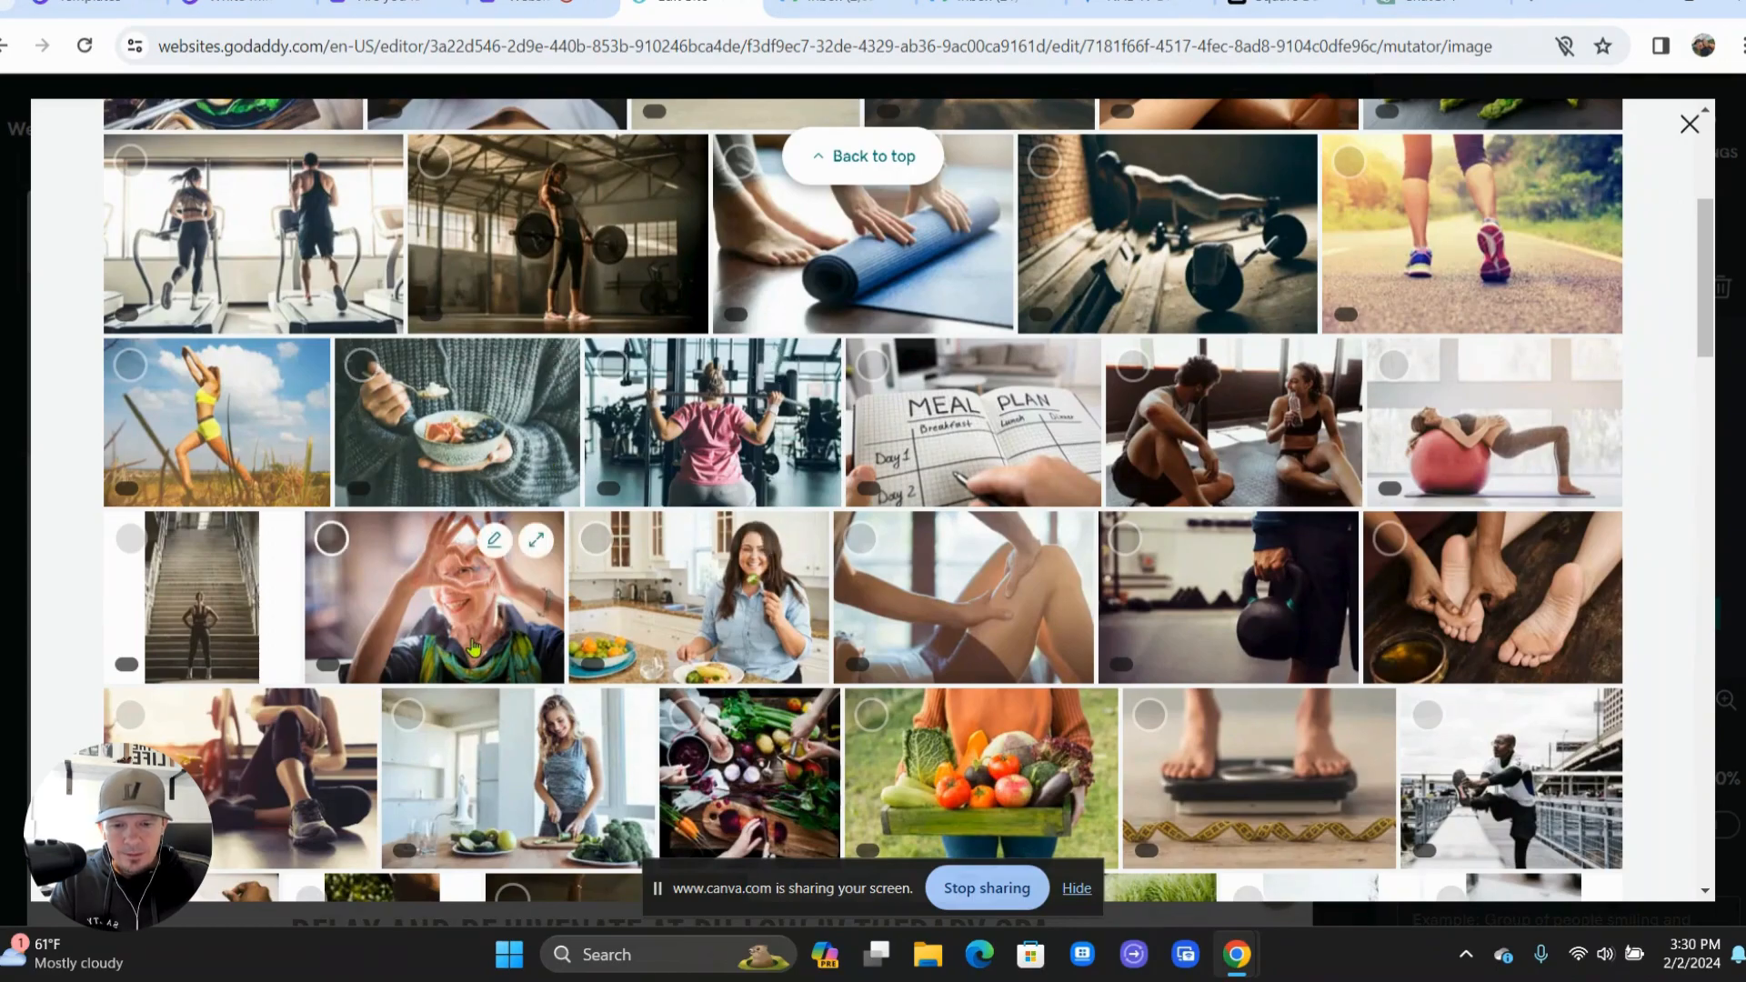
- Insert the stock photo of a person in a grey sweater holding a bowl of fruit as the header banner image
{"action": "left_click", "coordinate": [440, 430]}
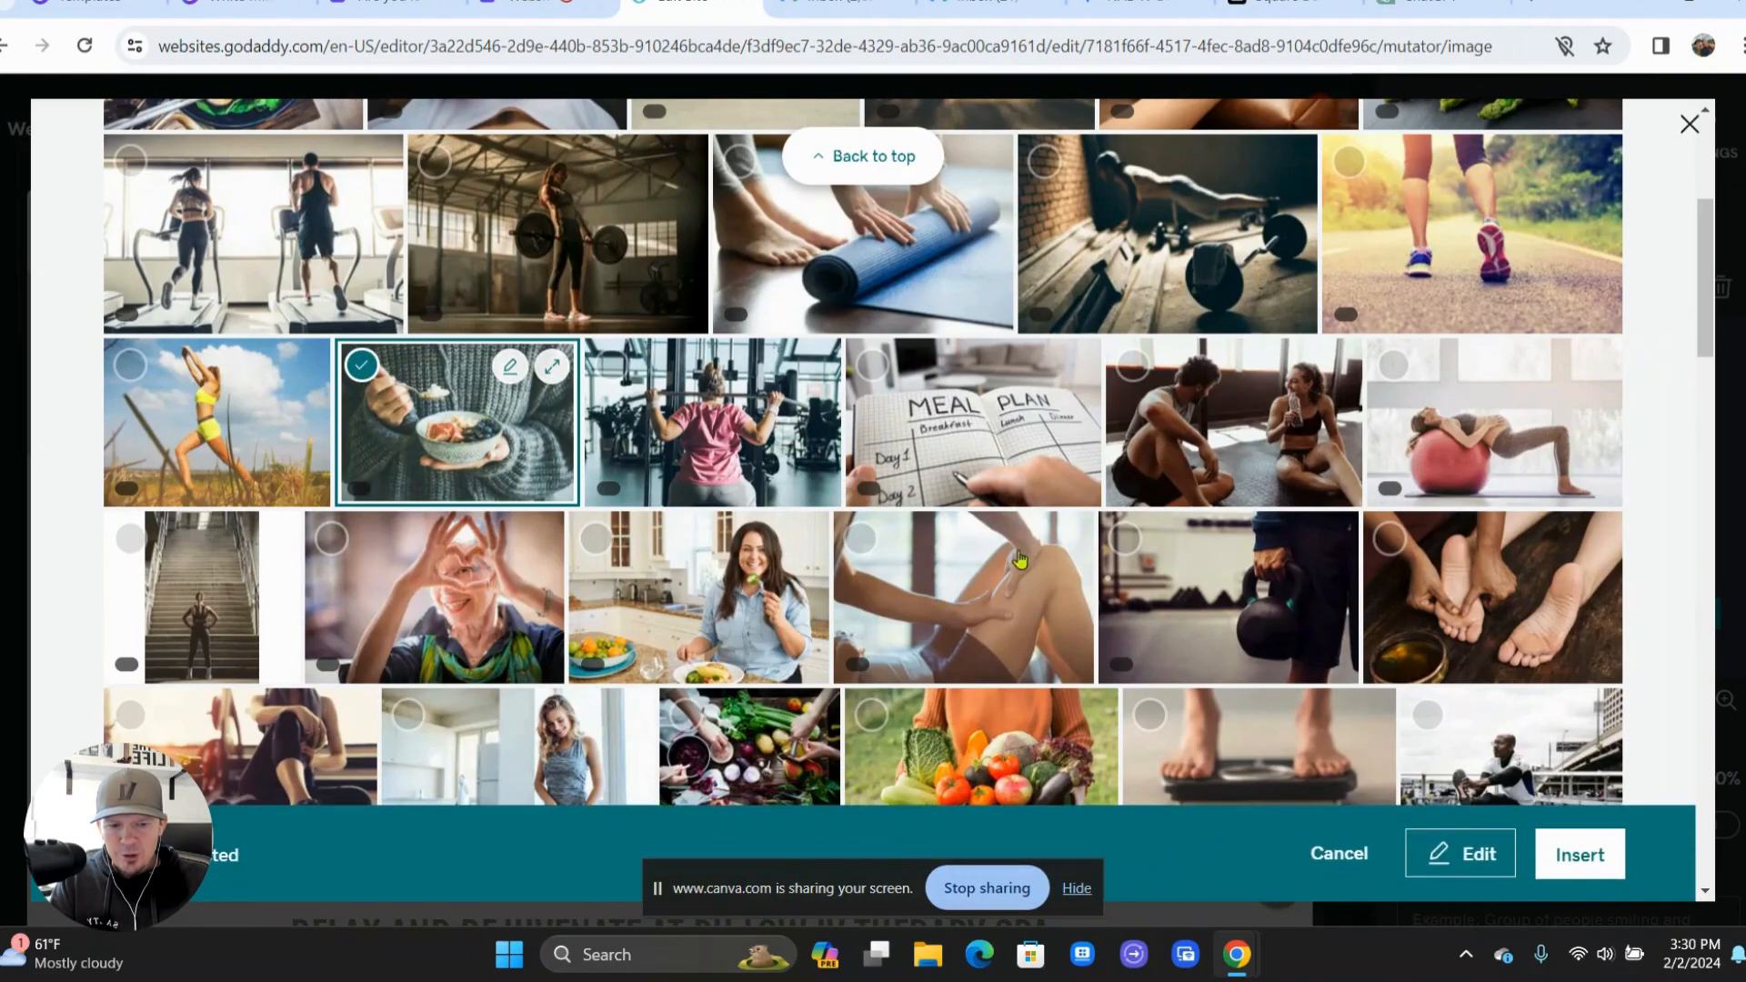
{"action": "left_click", "coordinate": [1573, 853]}
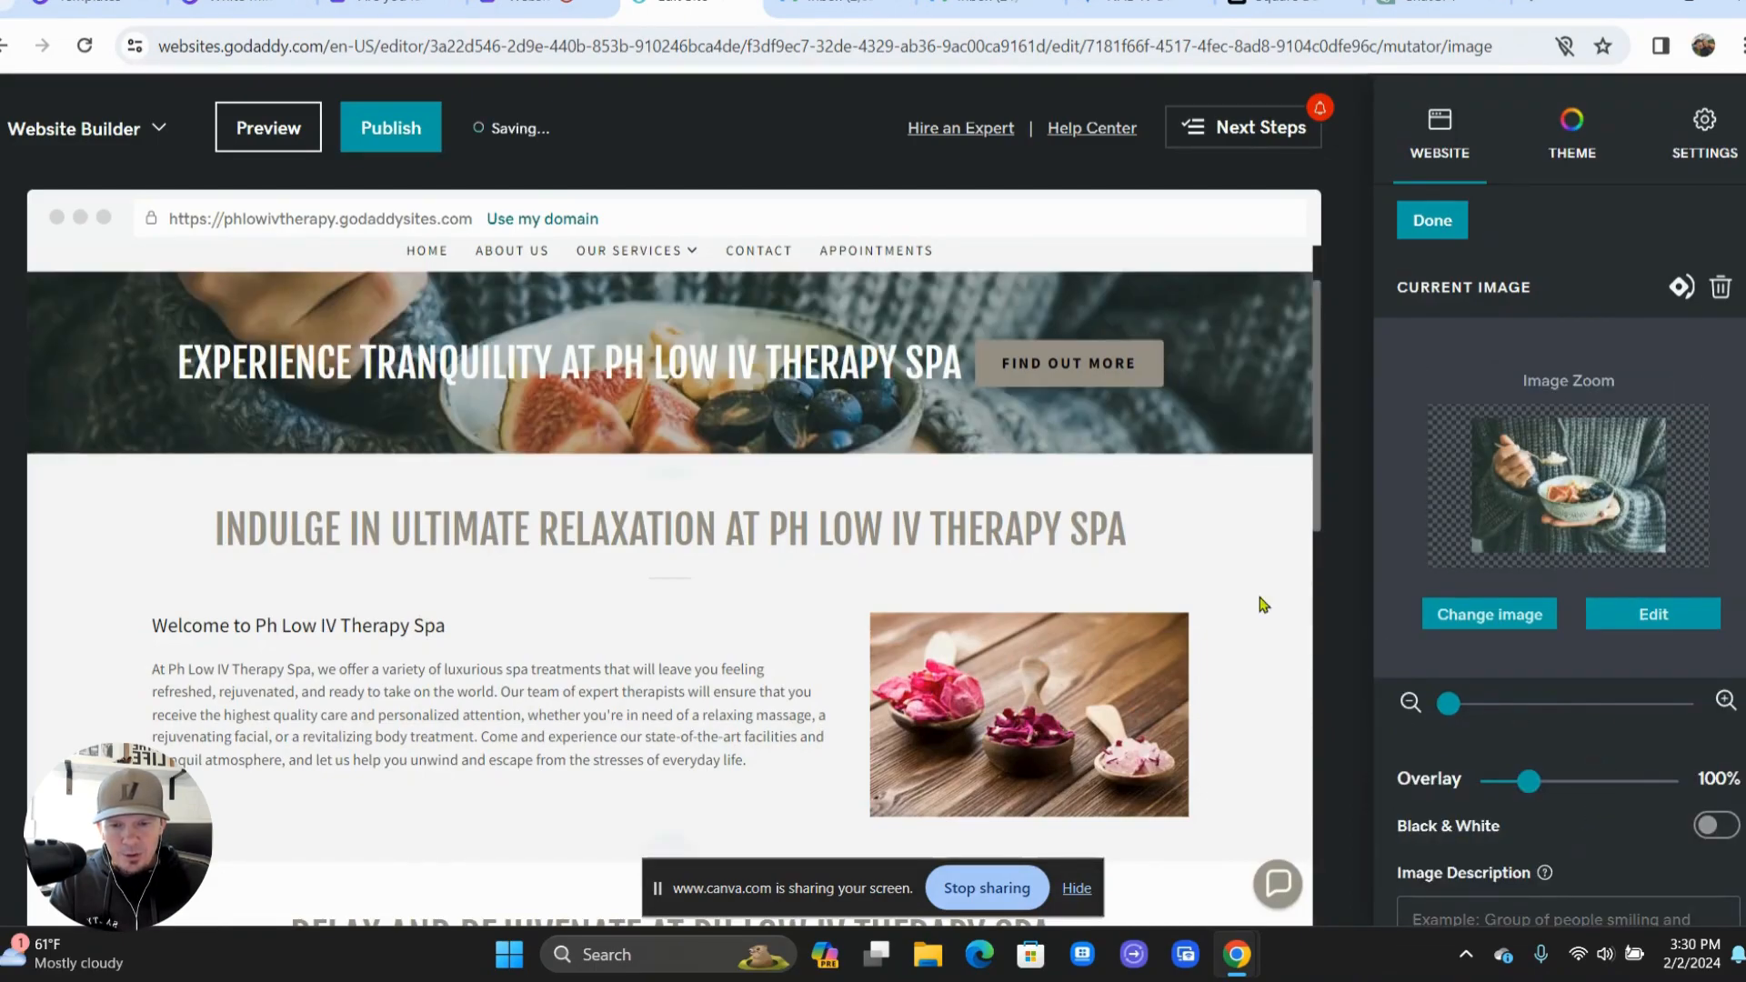
{"action": "scroll", "coordinate": [762, 616], "scroll_direction": "down", "scroll_amount": 1}
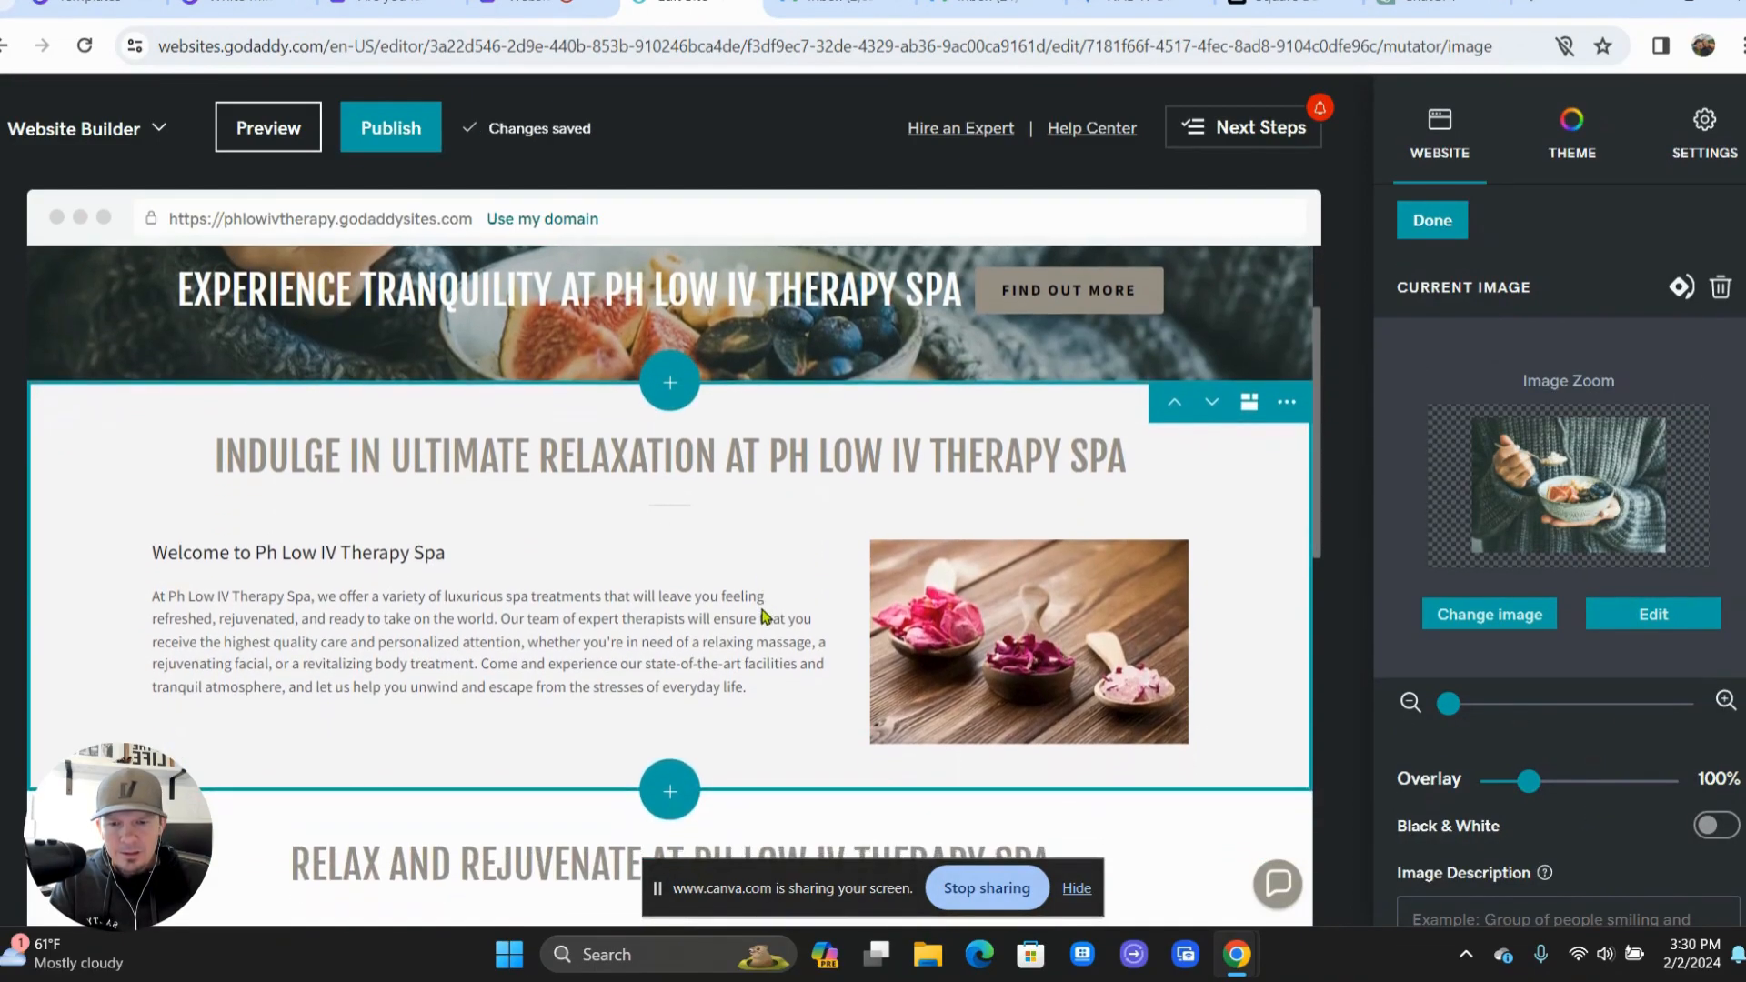
{"action": "scroll", "coordinate": [762, 617], "scroll_direction": "up", "scroll_amount": 1}
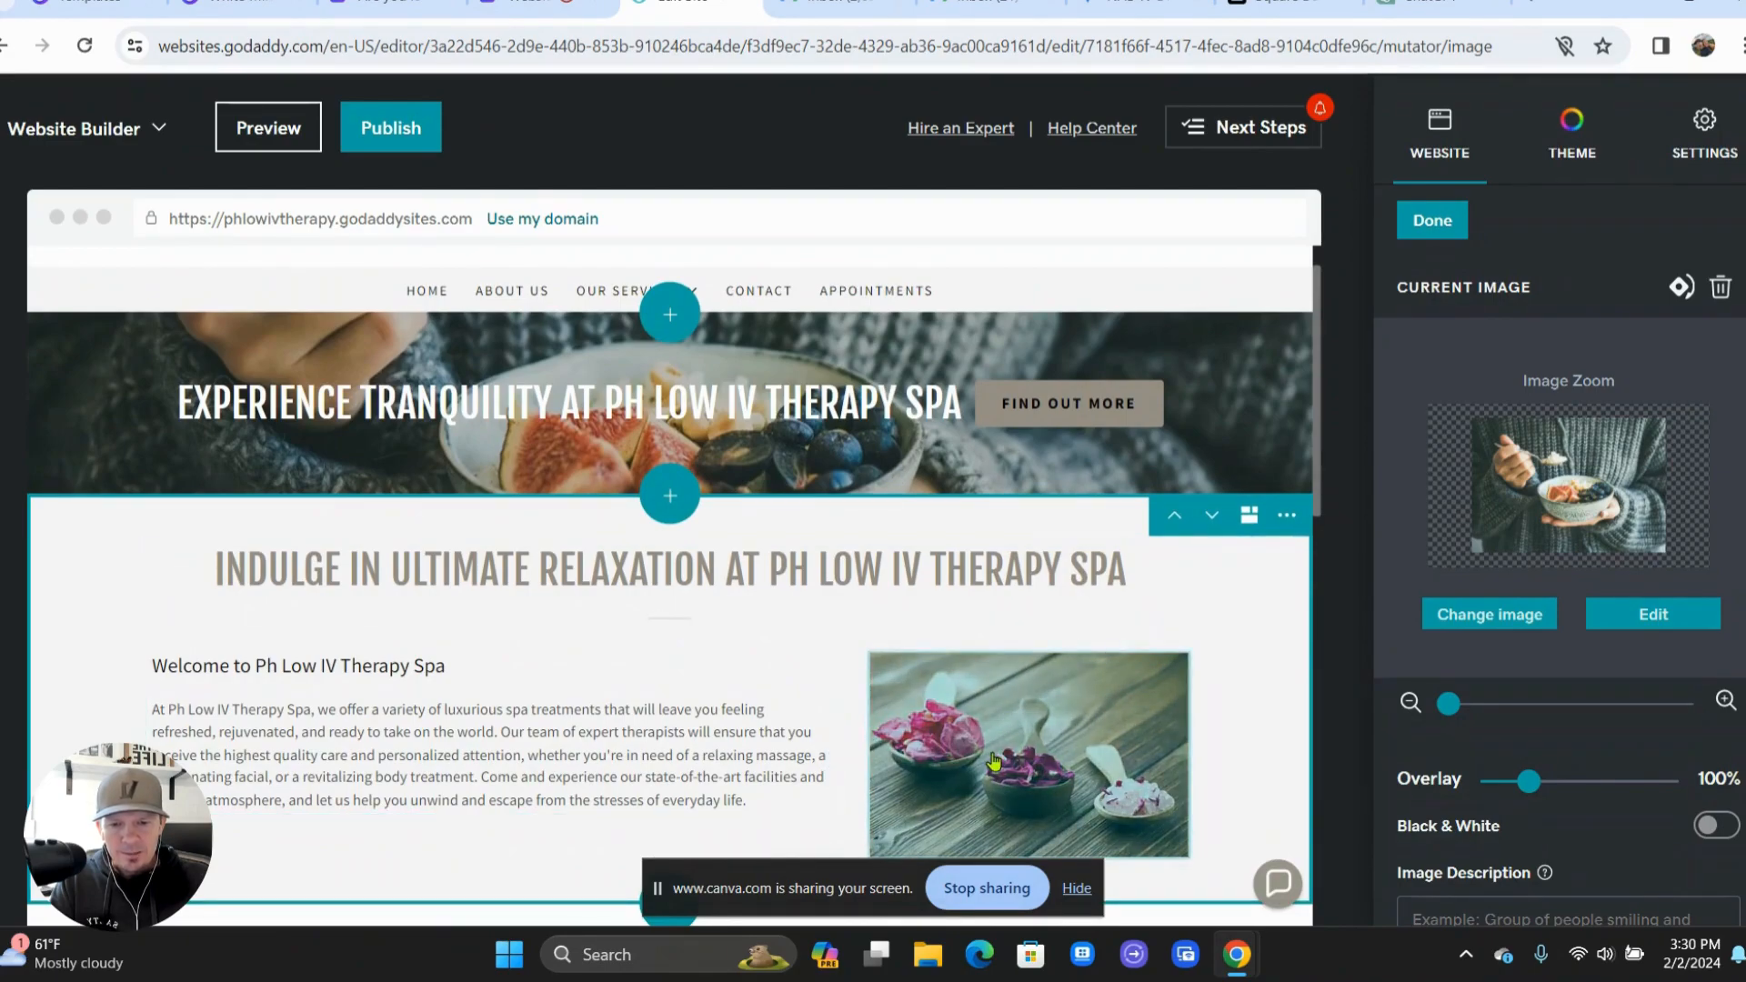
{"action": "left_click", "coordinate": [896, 755]}
{"action": "left_click", "coordinate": [1482, 782]}
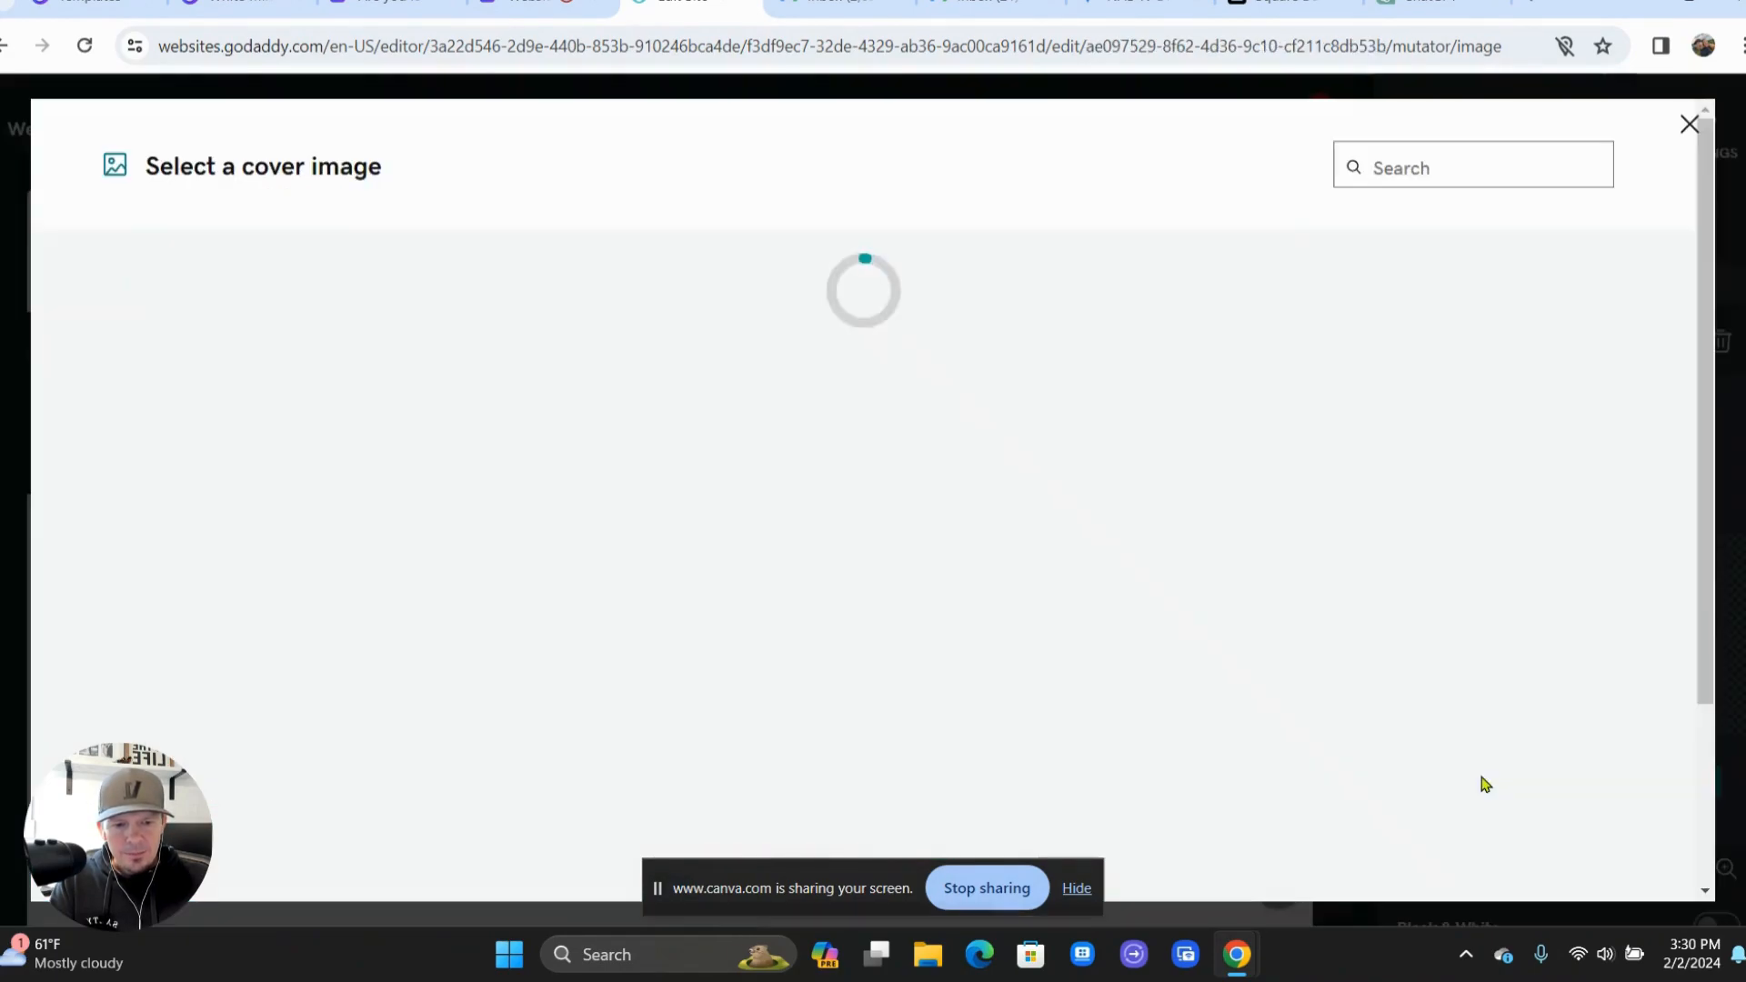
{"action": "scroll", "coordinate": [812, 645], "scroll_direction": "down", "scroll_amount": 5}
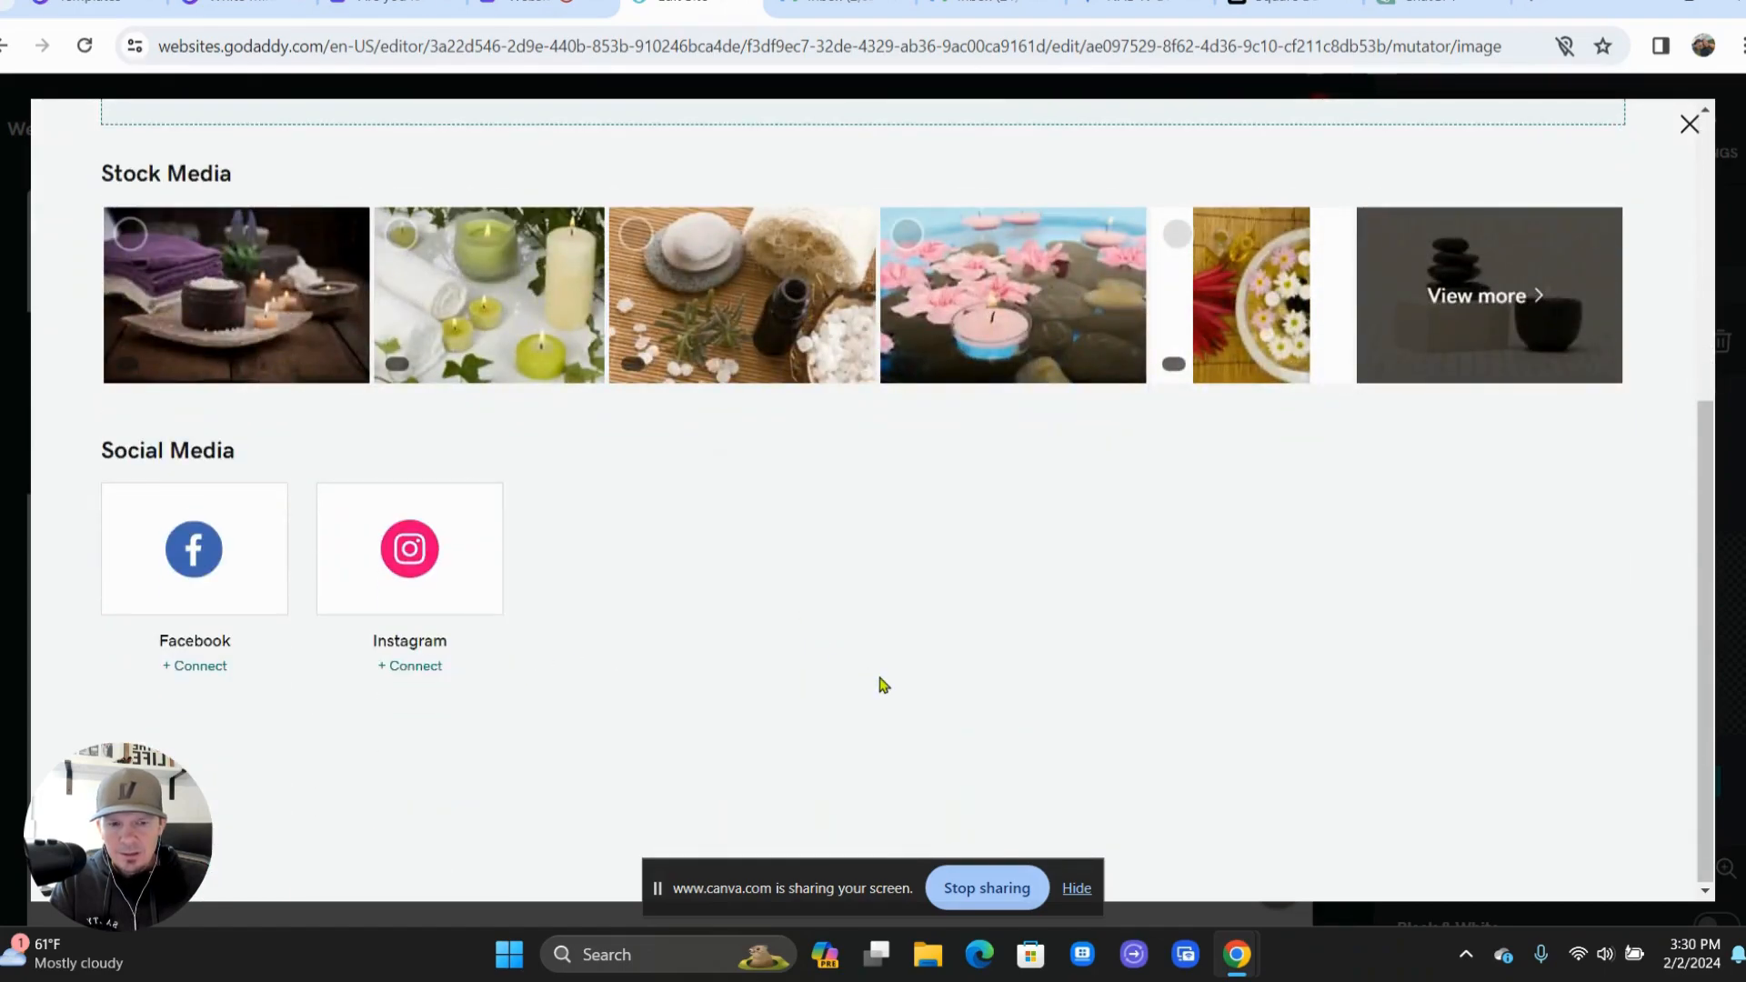
{"action": "scroll", "coordinate": [882, 684], "scroll_direction": "up", "scroll_amount": 5}
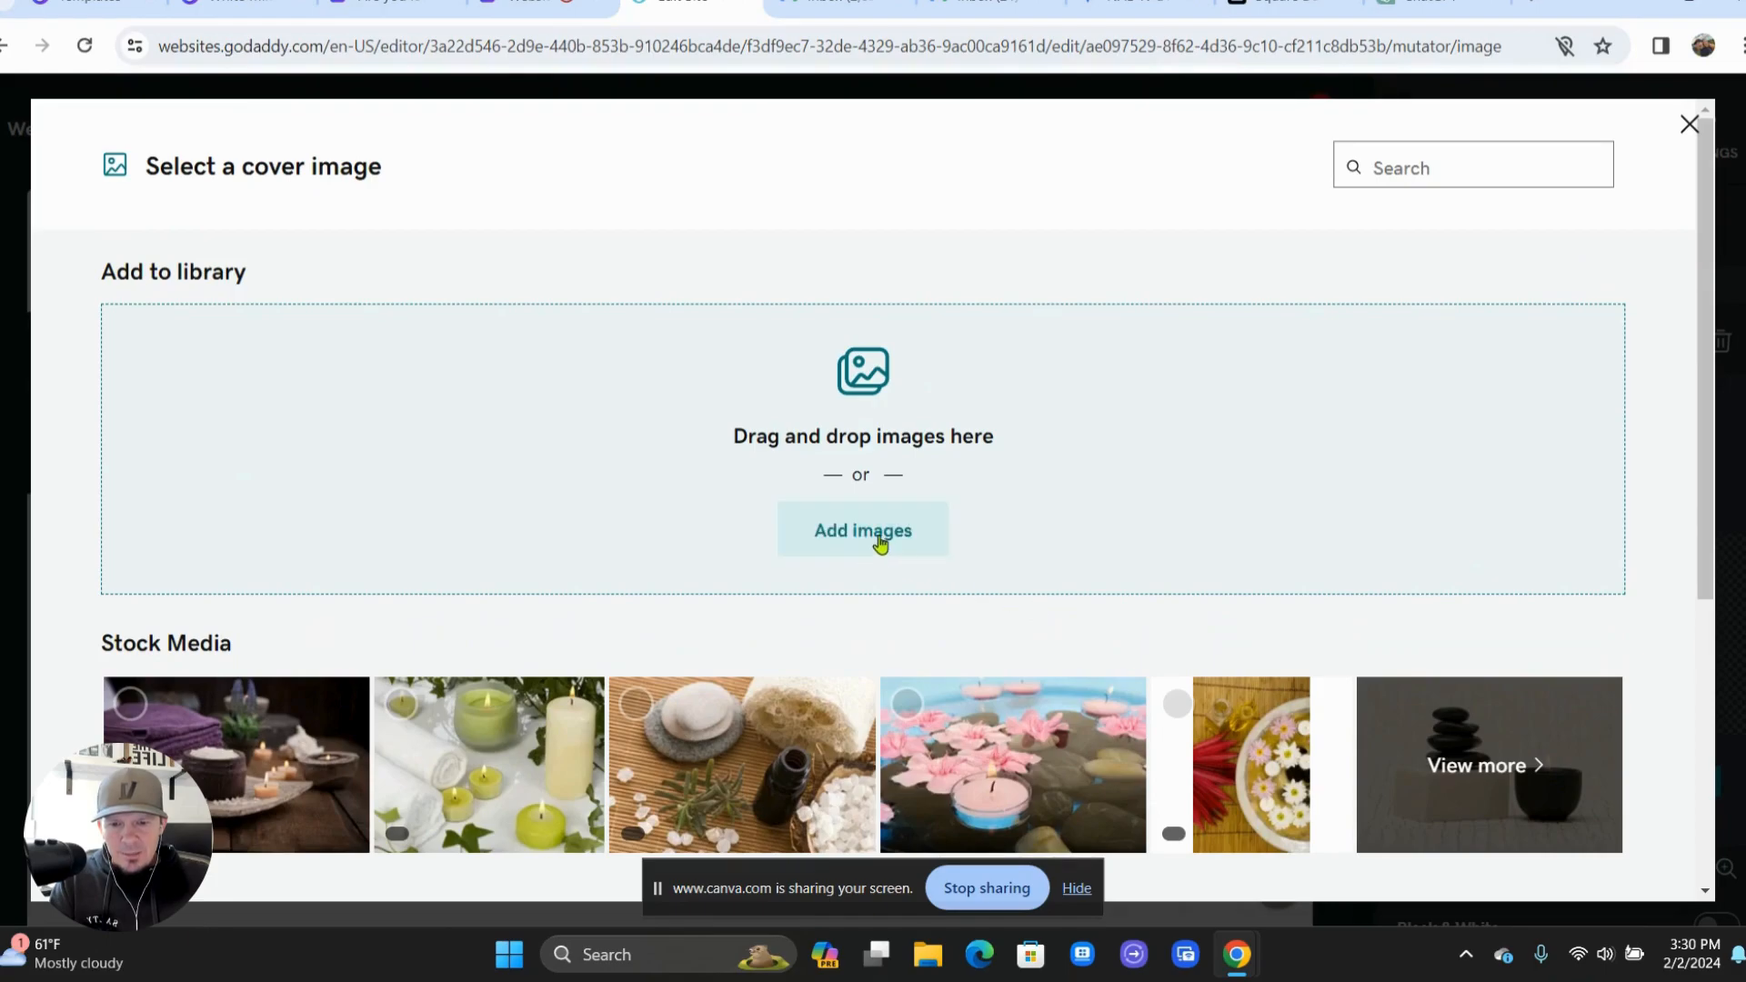
{"action": "left_click", "coordinate": [1689, 124]}
- Remove the image of flower petals in wooden spoons from the Relax and Rejuvenate section
{"action": "scroll", "coordinate": [1116, 468], "scroll_direction": "down", "scroll_amount": 4}
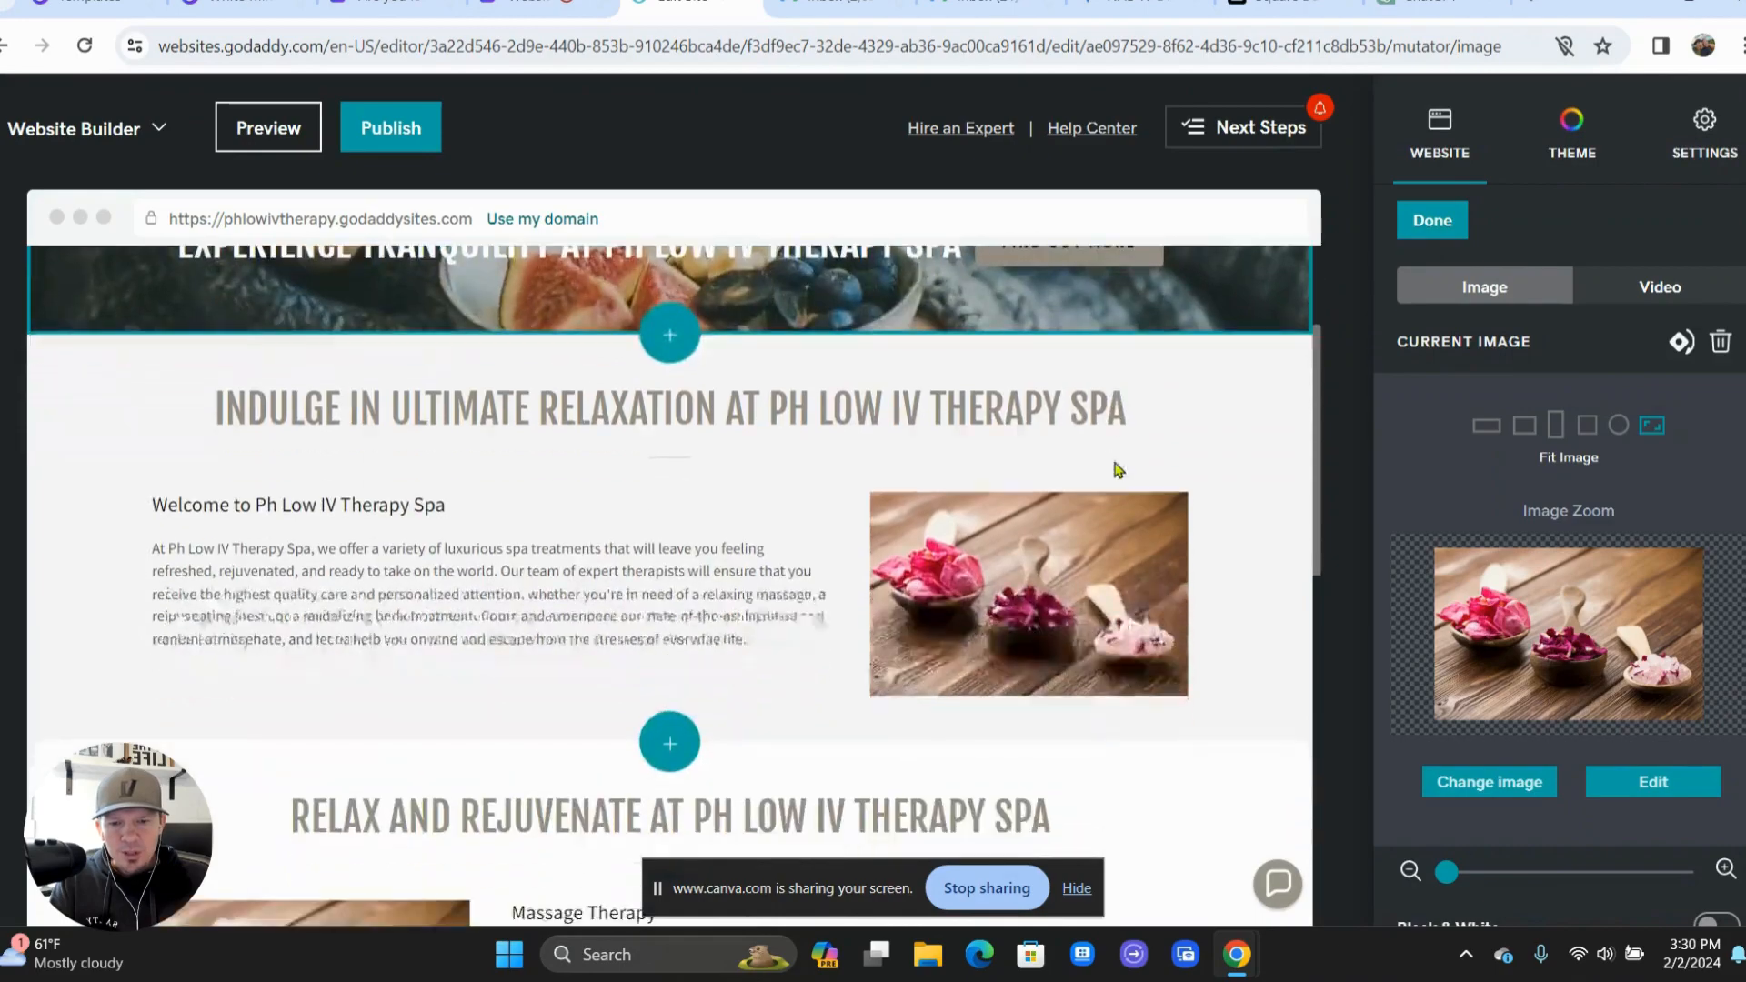
{"action": "scroll", "coordinate": [1115, 468], "scroll_direction": "down", "scroll_amount": 9}
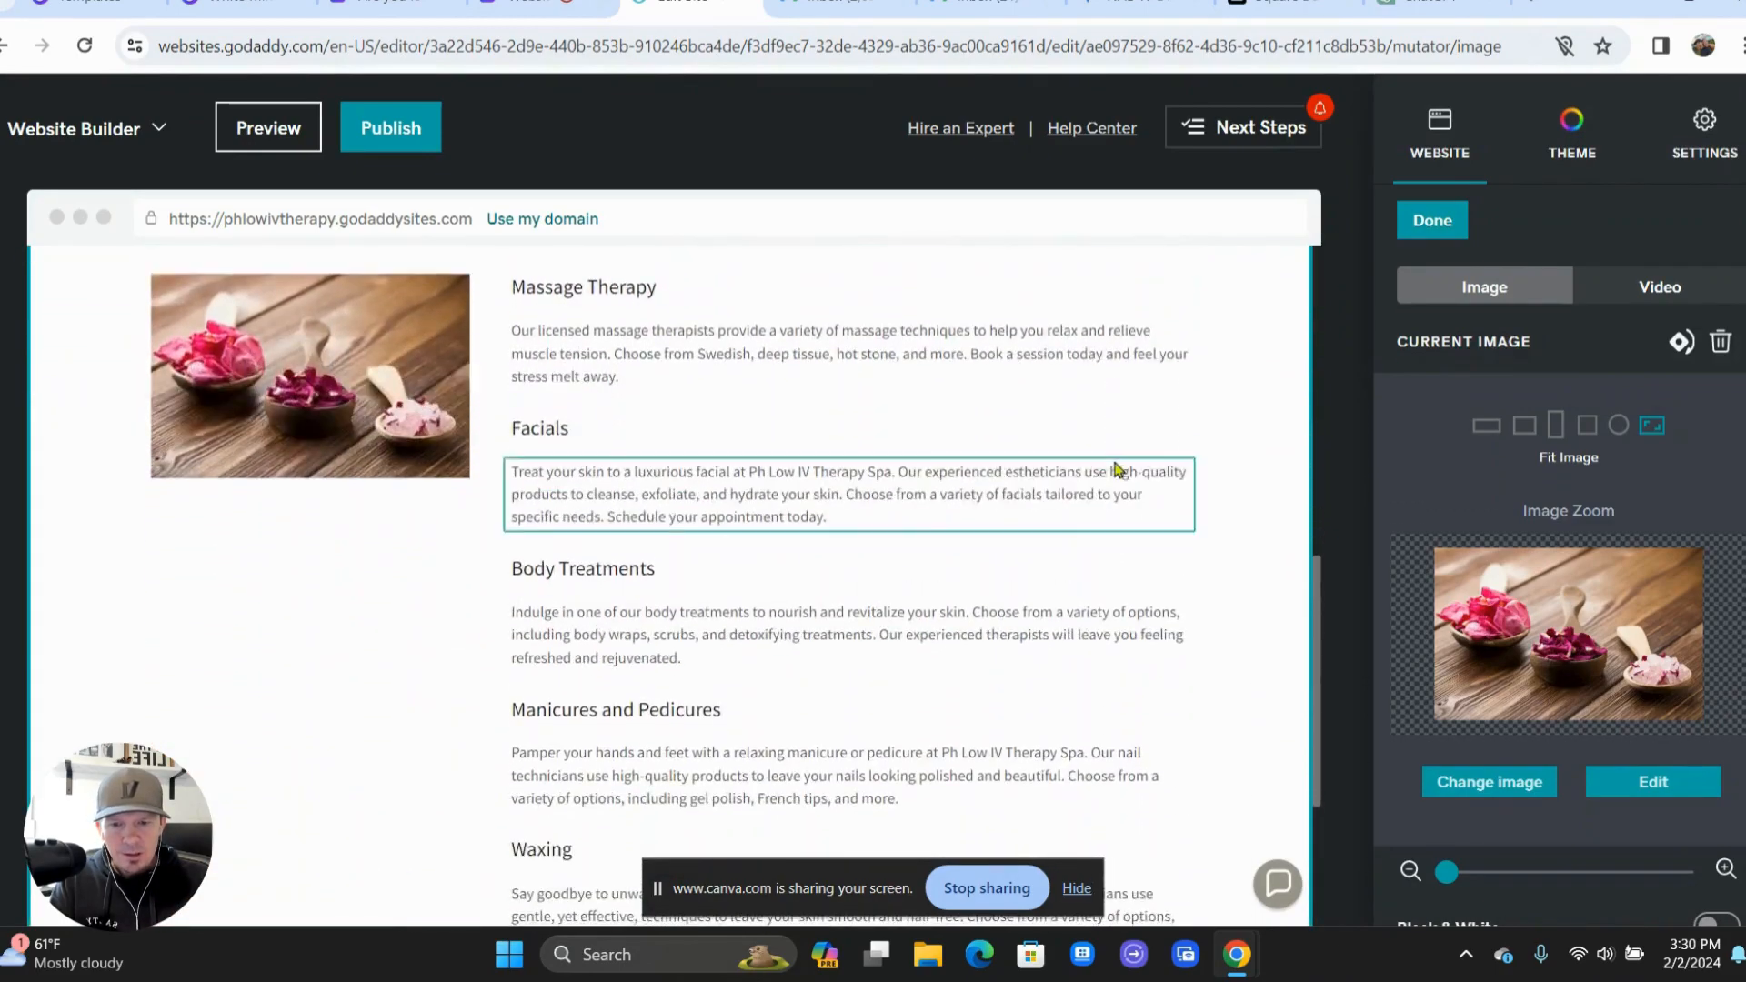
{"action": "scroll", "coordinate": [1114, 461], "scroll_direction": "up", "scroll_amount": 10}
{"action": "scroll", "coordinate": [1111, 460], "scroll_direction": "down", "scroll_amount": 6}
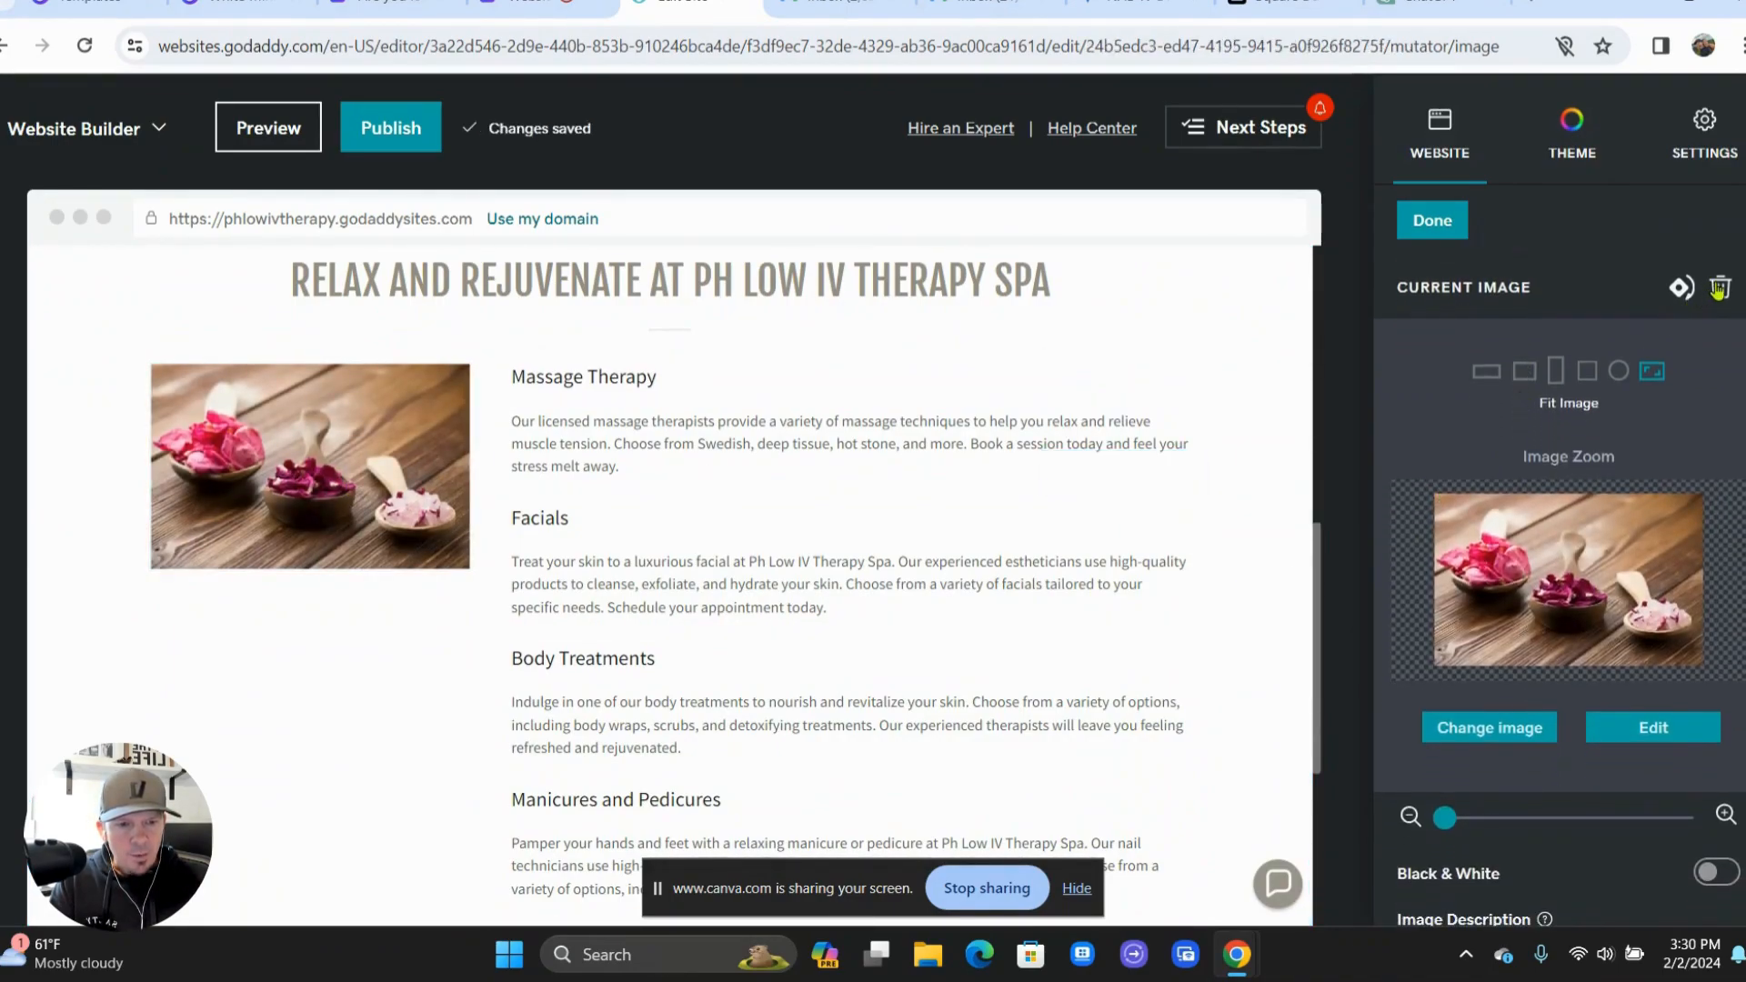
{"action": "left_click", "coordinate": [1718, 289]}
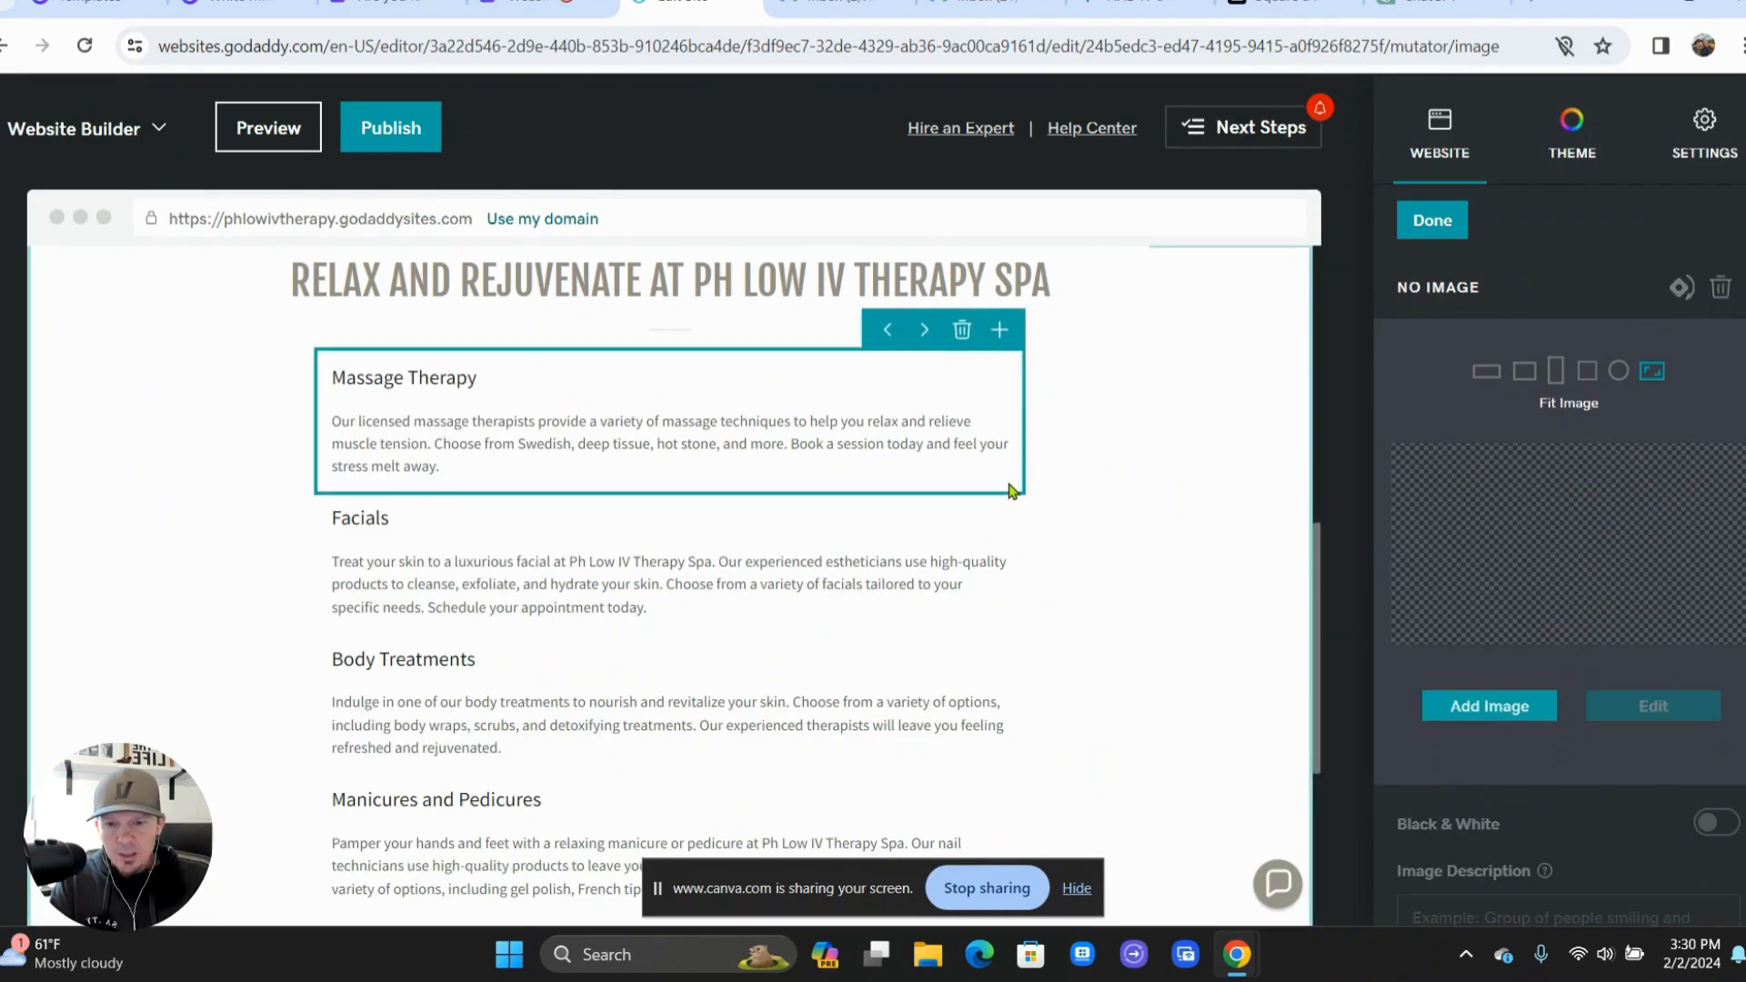
- Delete the Couples Packages content group from the Relax and Rejuvenate section
{"action": "scroll", "coordinate": [1012, 491], "scroll_direction": "down", "scroll_amount": 5}
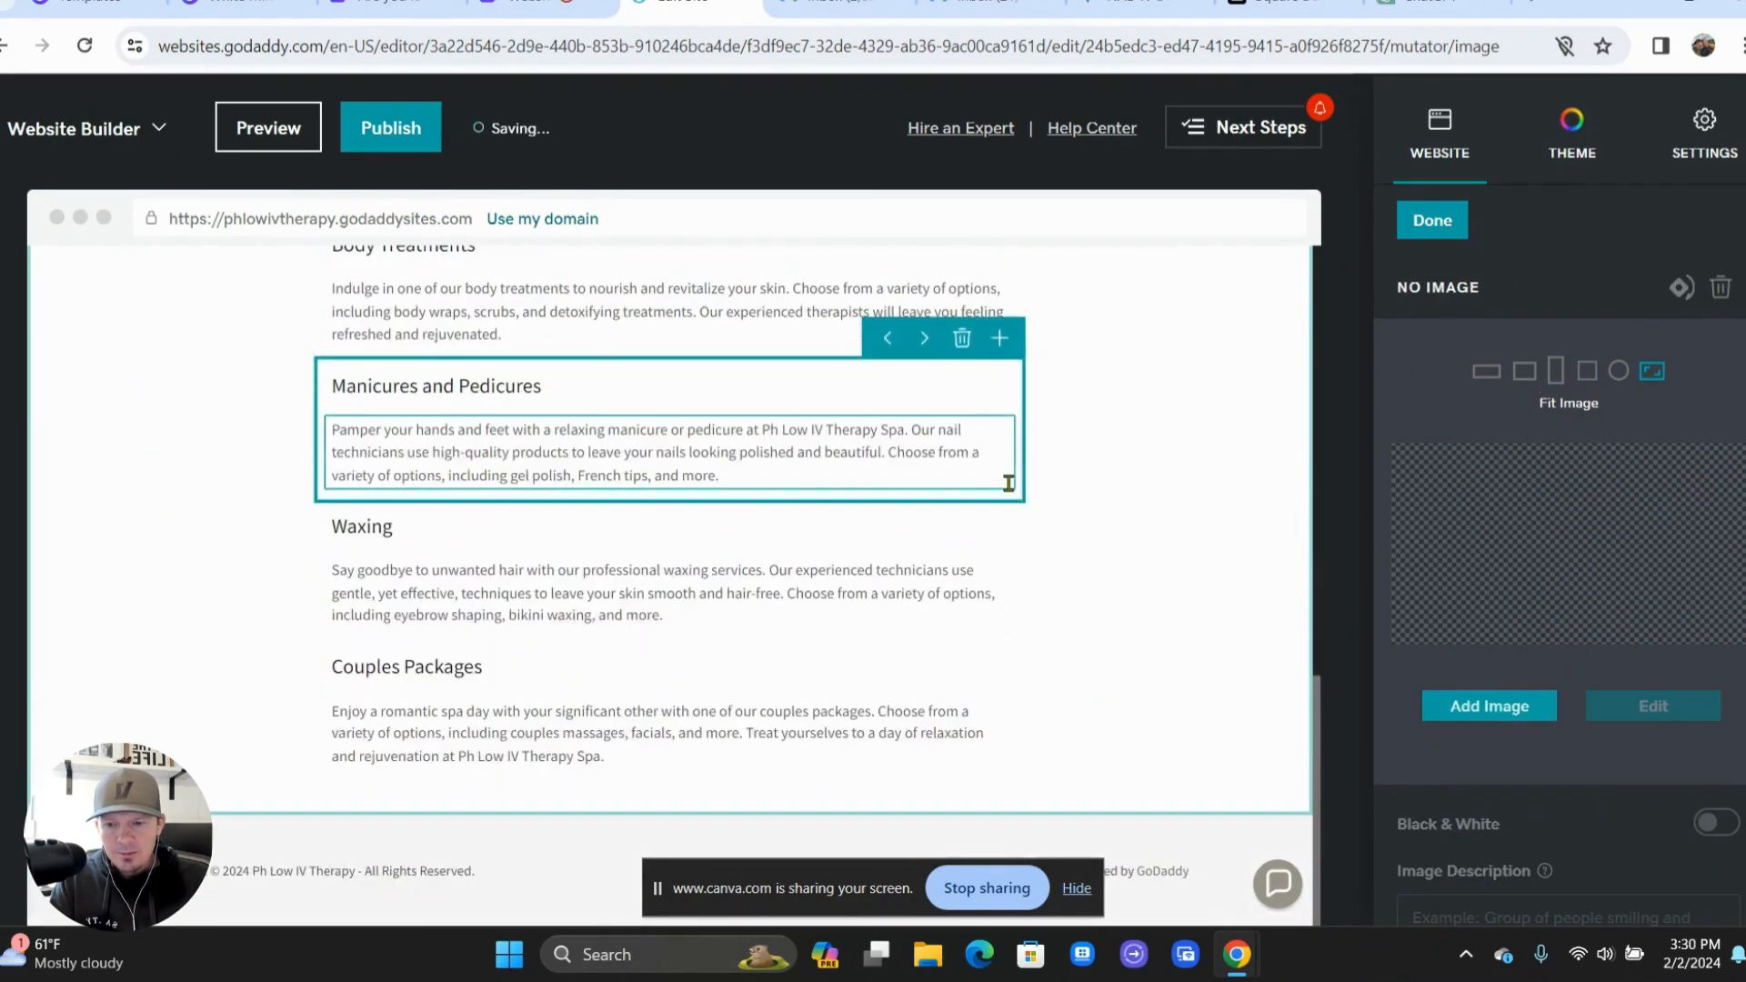
{"action": "scroll", "coordinate": [1001, 463], "scroll_direction": "down", "scroll_amount": 6}
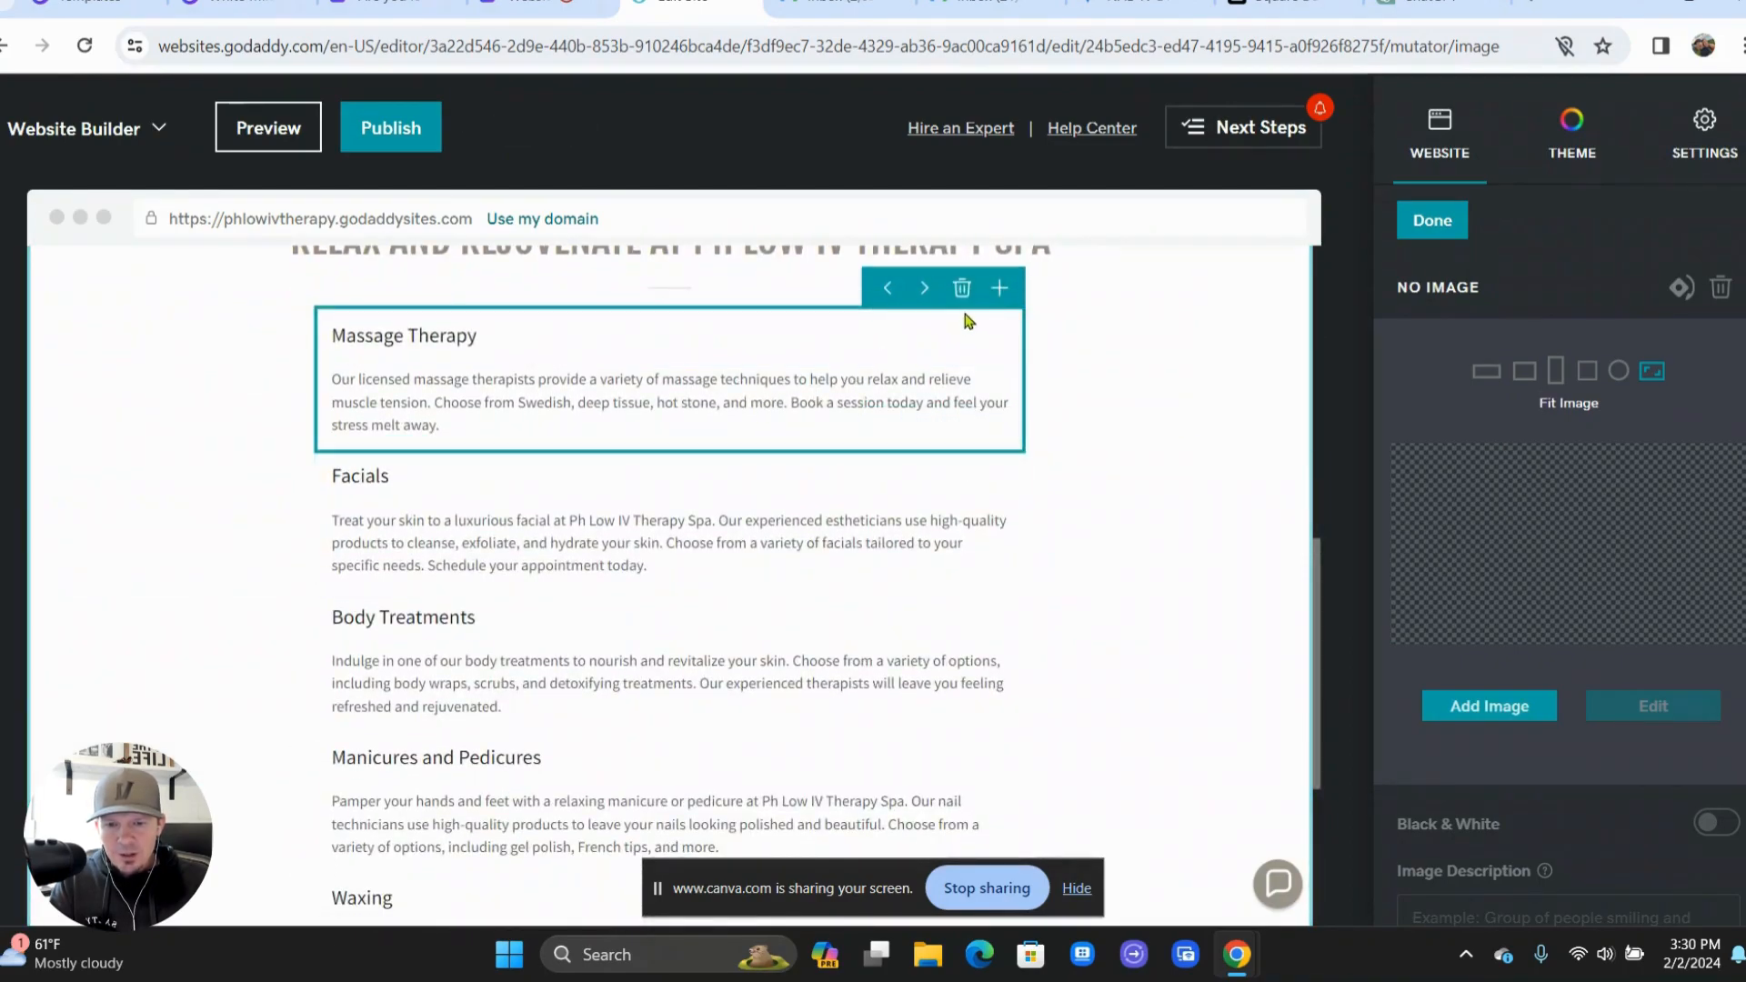
{"action": "scroll", "coordinate": [924, 545], "scroll_direction": "down", "scroll_amount": 4}
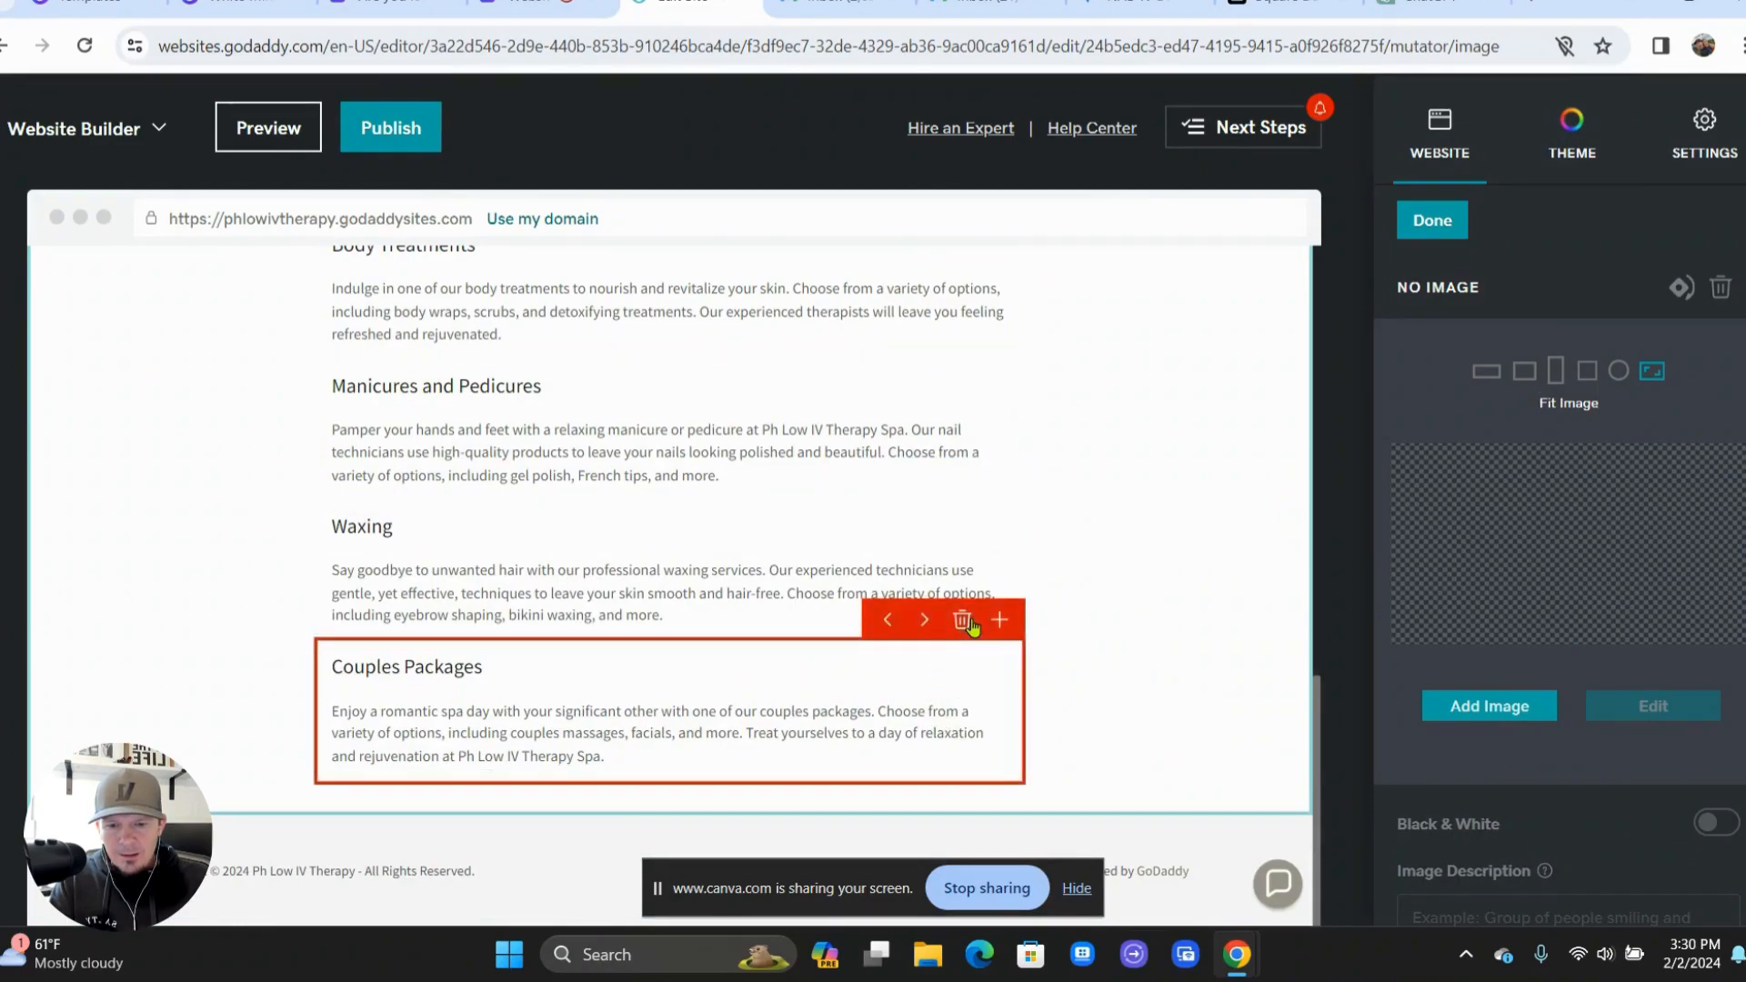
{"action": "left_click", "coordinate": [969, 627]}
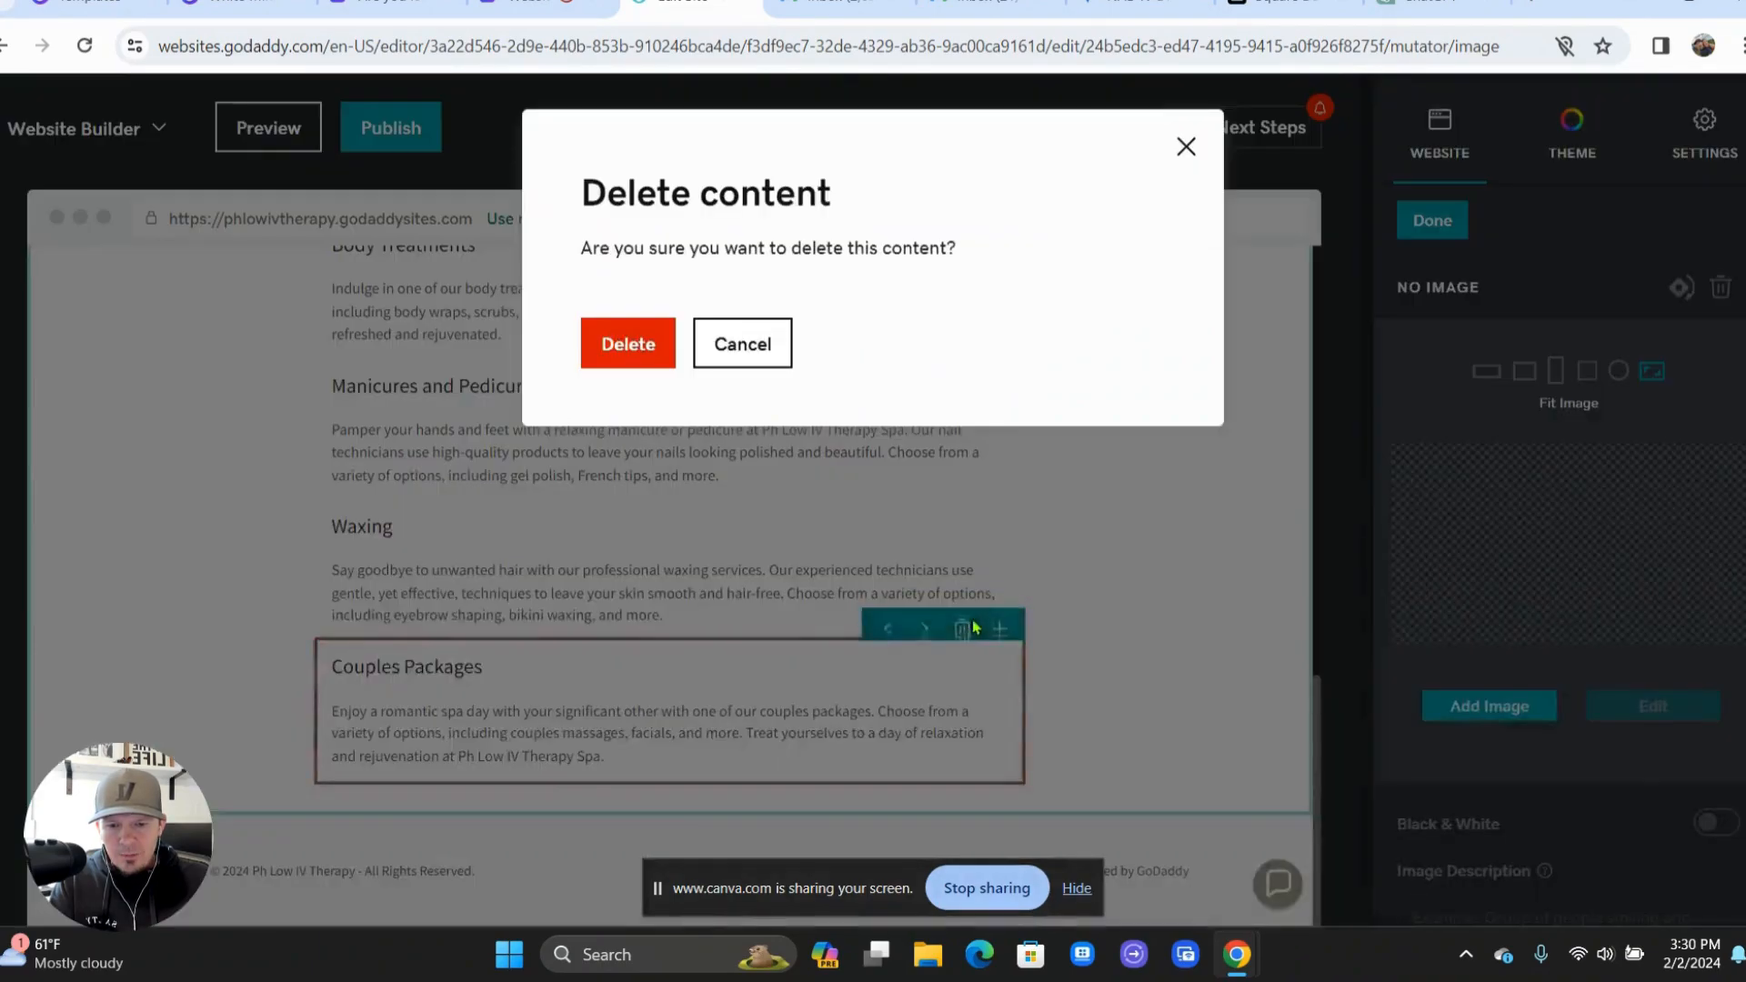
{"action": "left_click", "coordinate": [637, 345]}
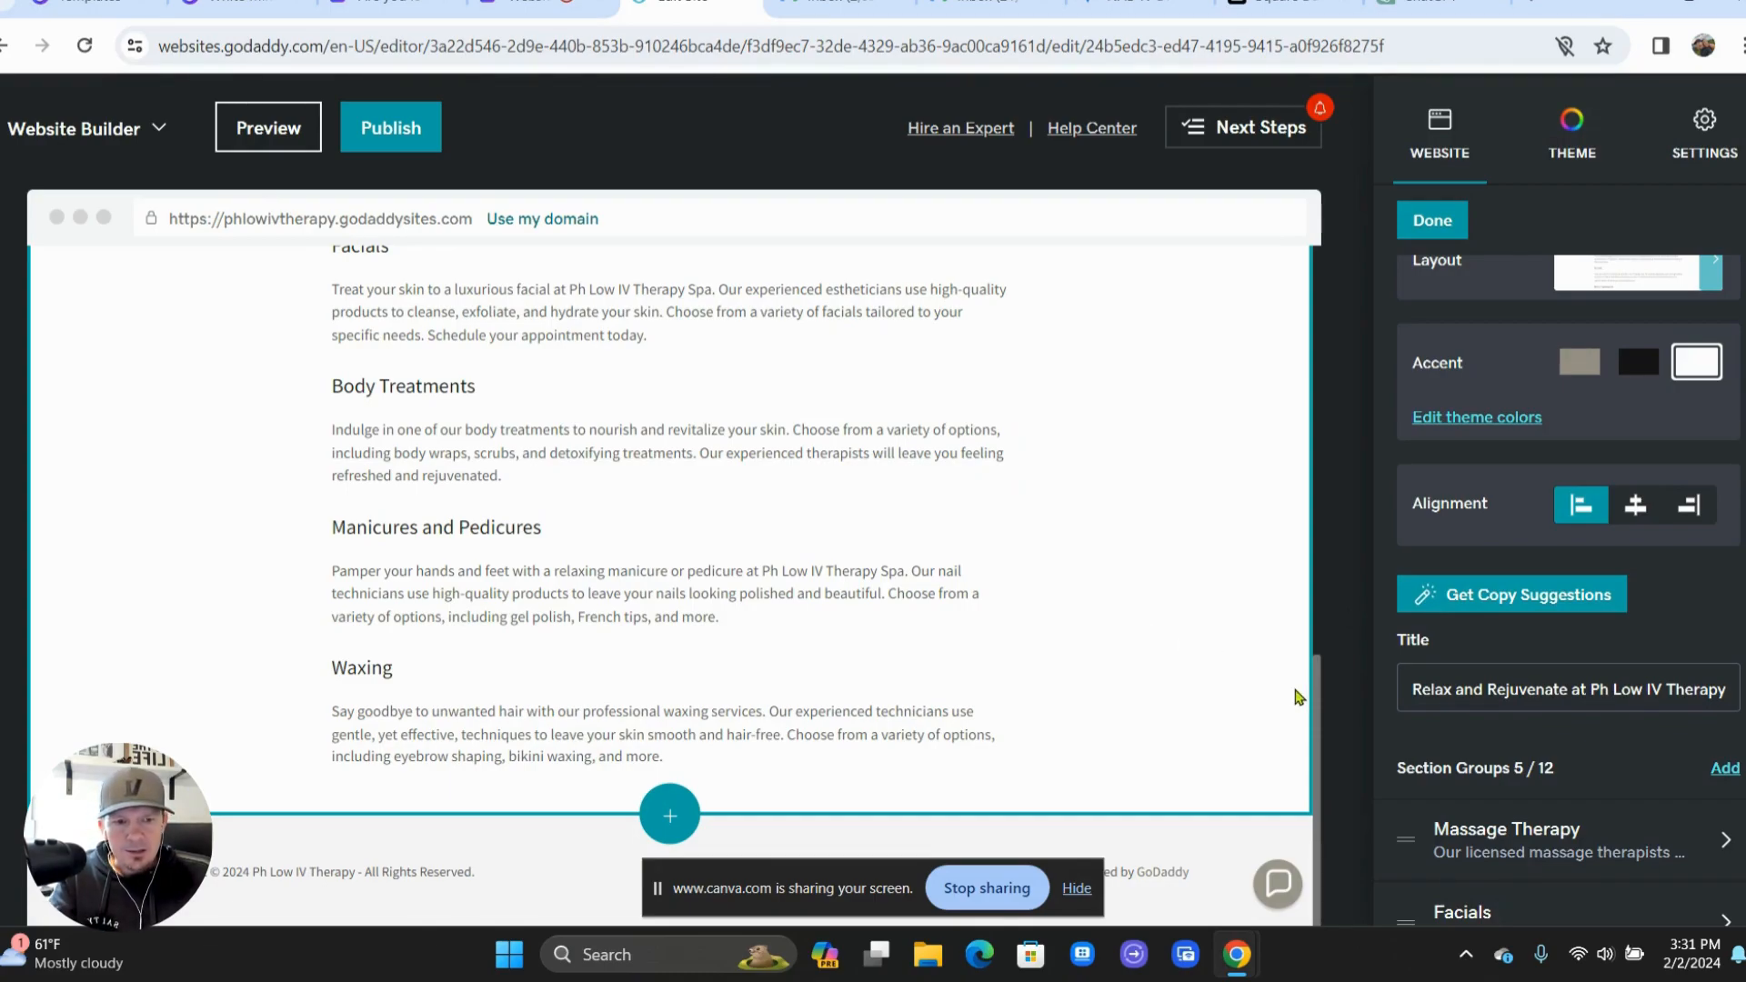
- Look through the site settings, including the site profile and analytics and tracking options, and return to the site navigation
{"action": "left_click", "coordinate": [1678, 156]}
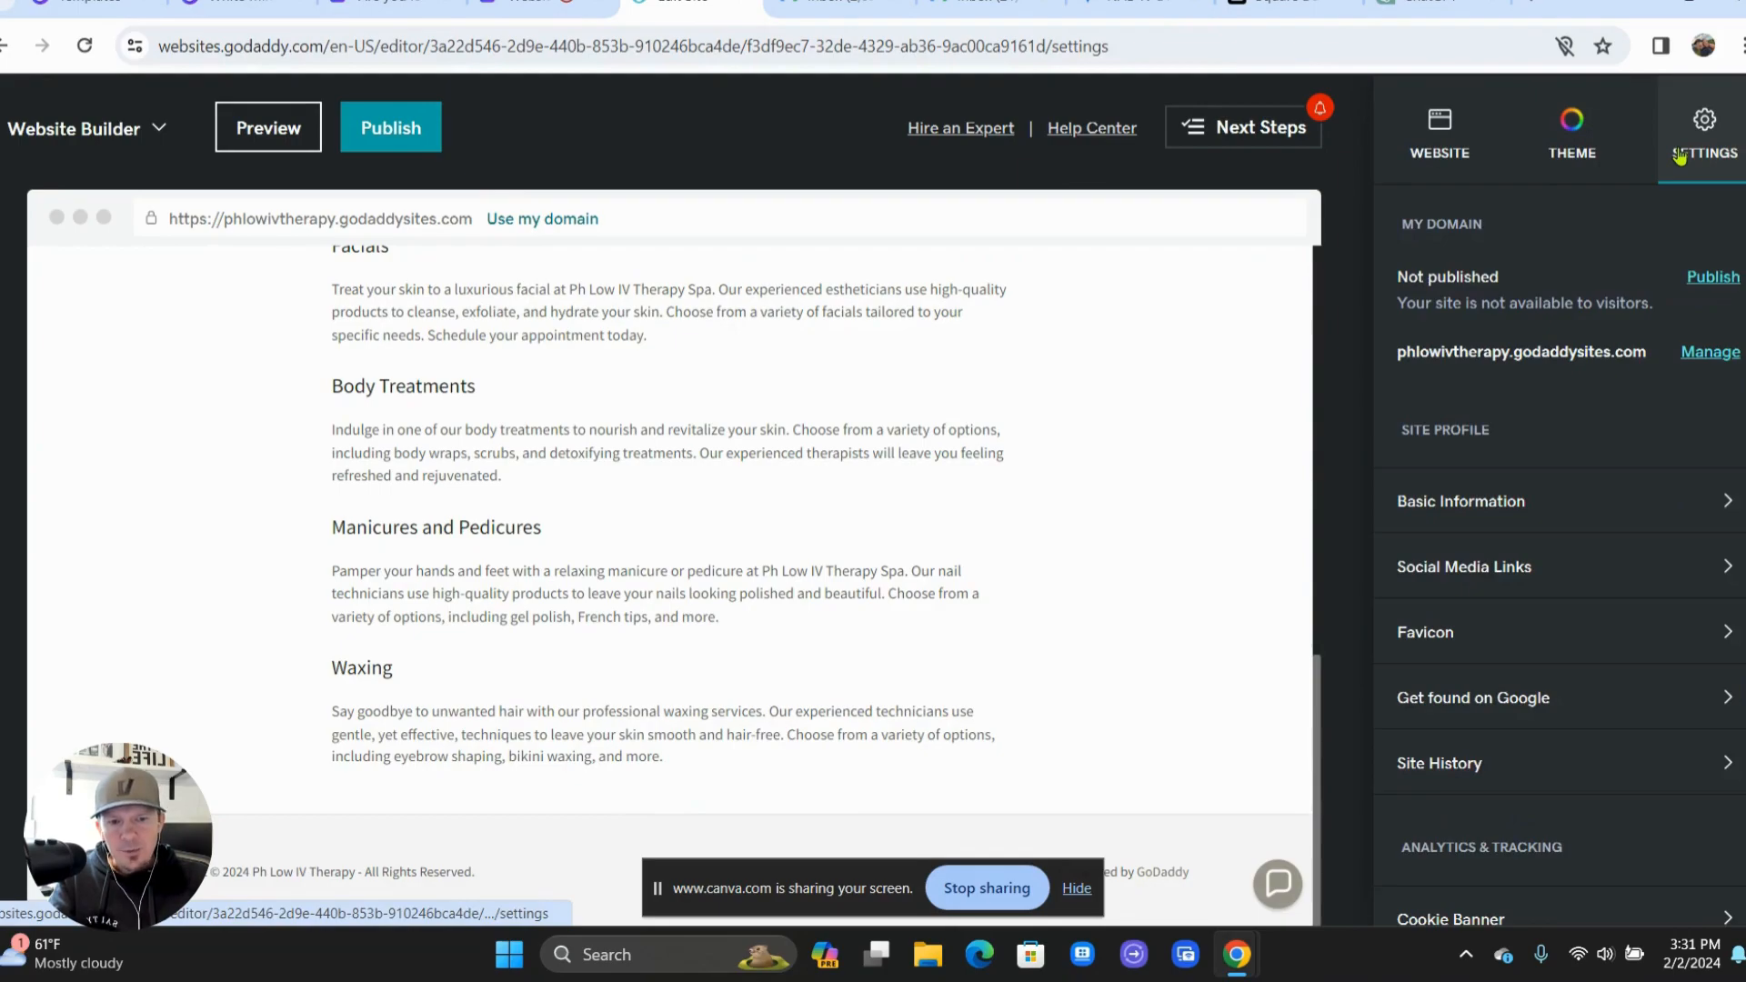
{"action": "scroll", "coordinate": [1564, 421], "scroll_direction": "down", "scroll_amount": 3}
{"action": "scroll", "coordinate": [1564, 421], "scroll_direction": "down", "scroll_amount": 2}
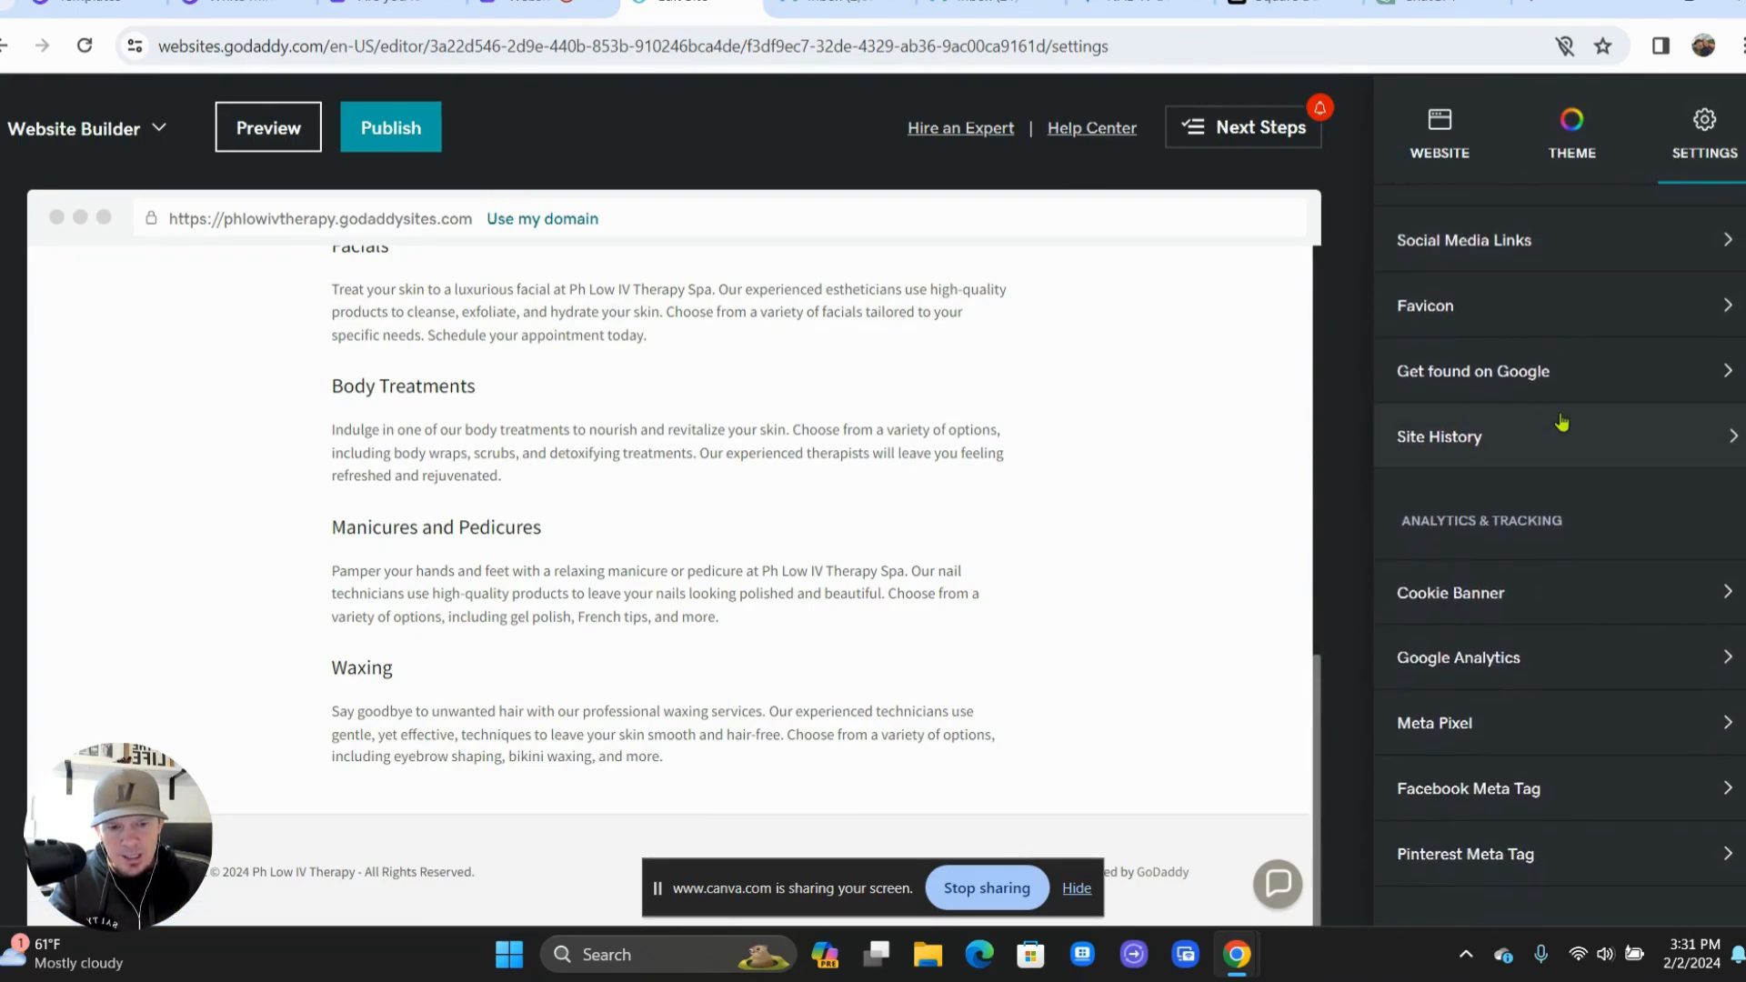
{"action": "scroll", "coordinate": [1561, 420], "scroll_direction": "up", "scroll_amount": 5}
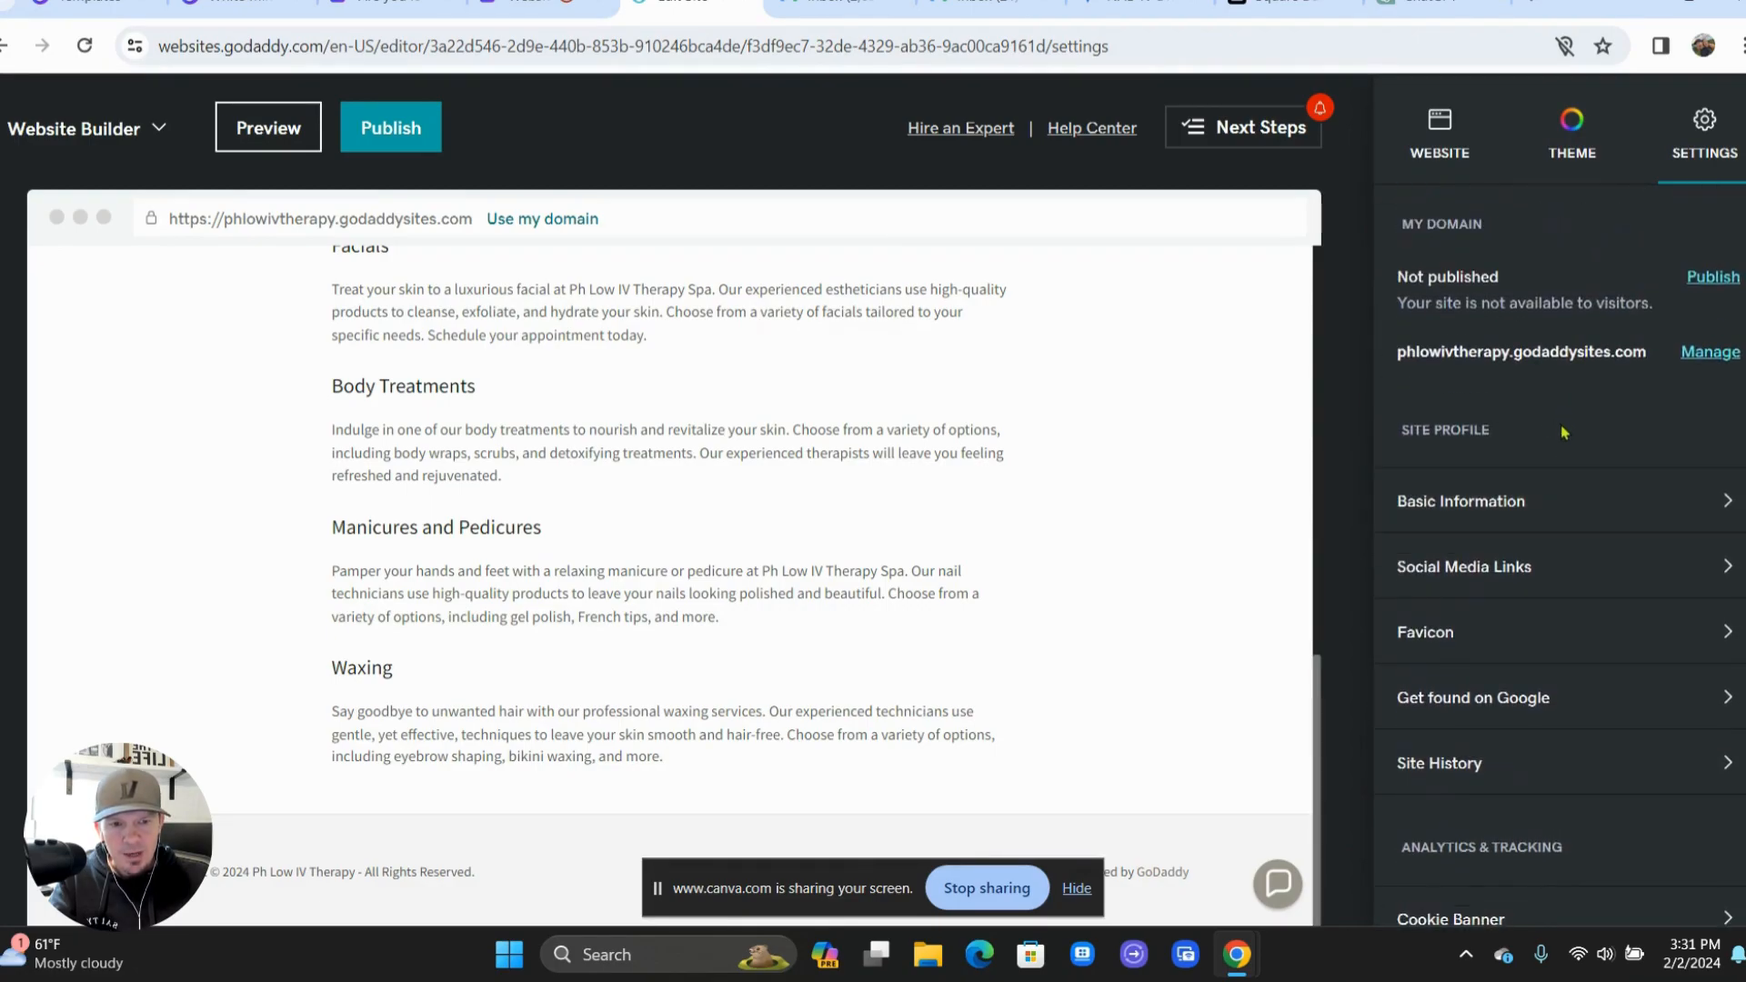
{"action": "scroll", "coordinate": [1563, 435], "scroll_direction": "down", "scroll_amount": 3}
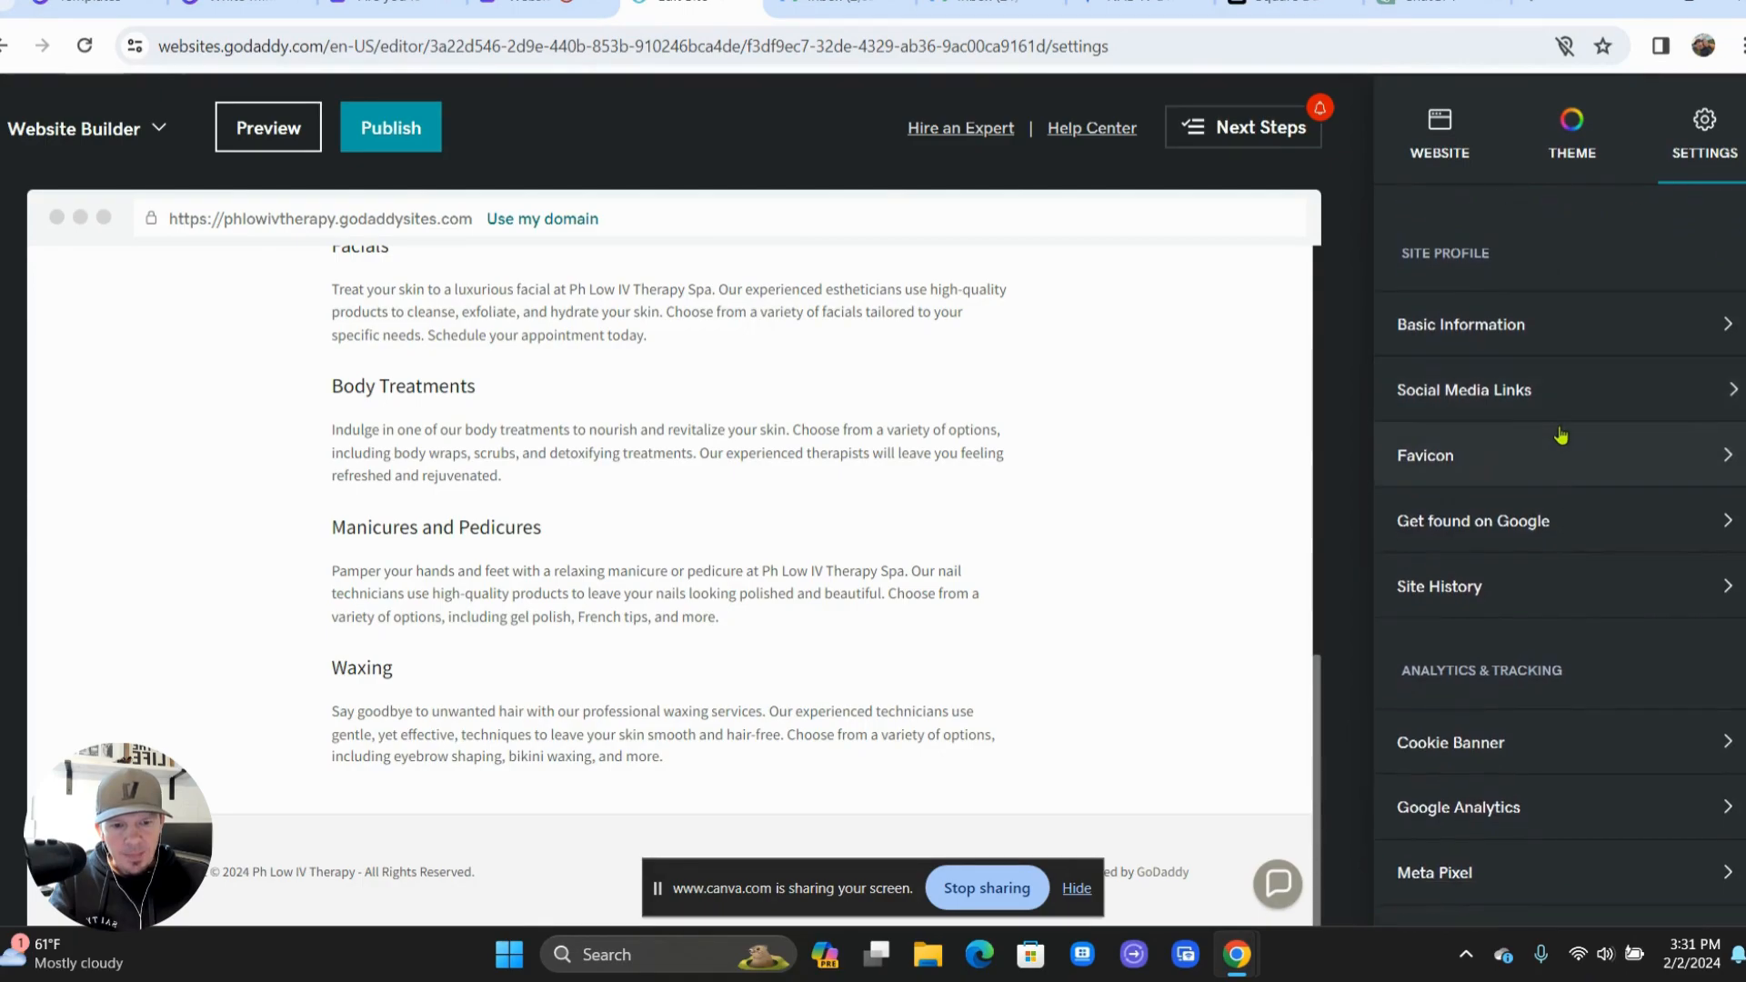
{"action": "scroll", "coordinate": [1589, 551], "scroll_direction": "down", "scroll_amount": 2}
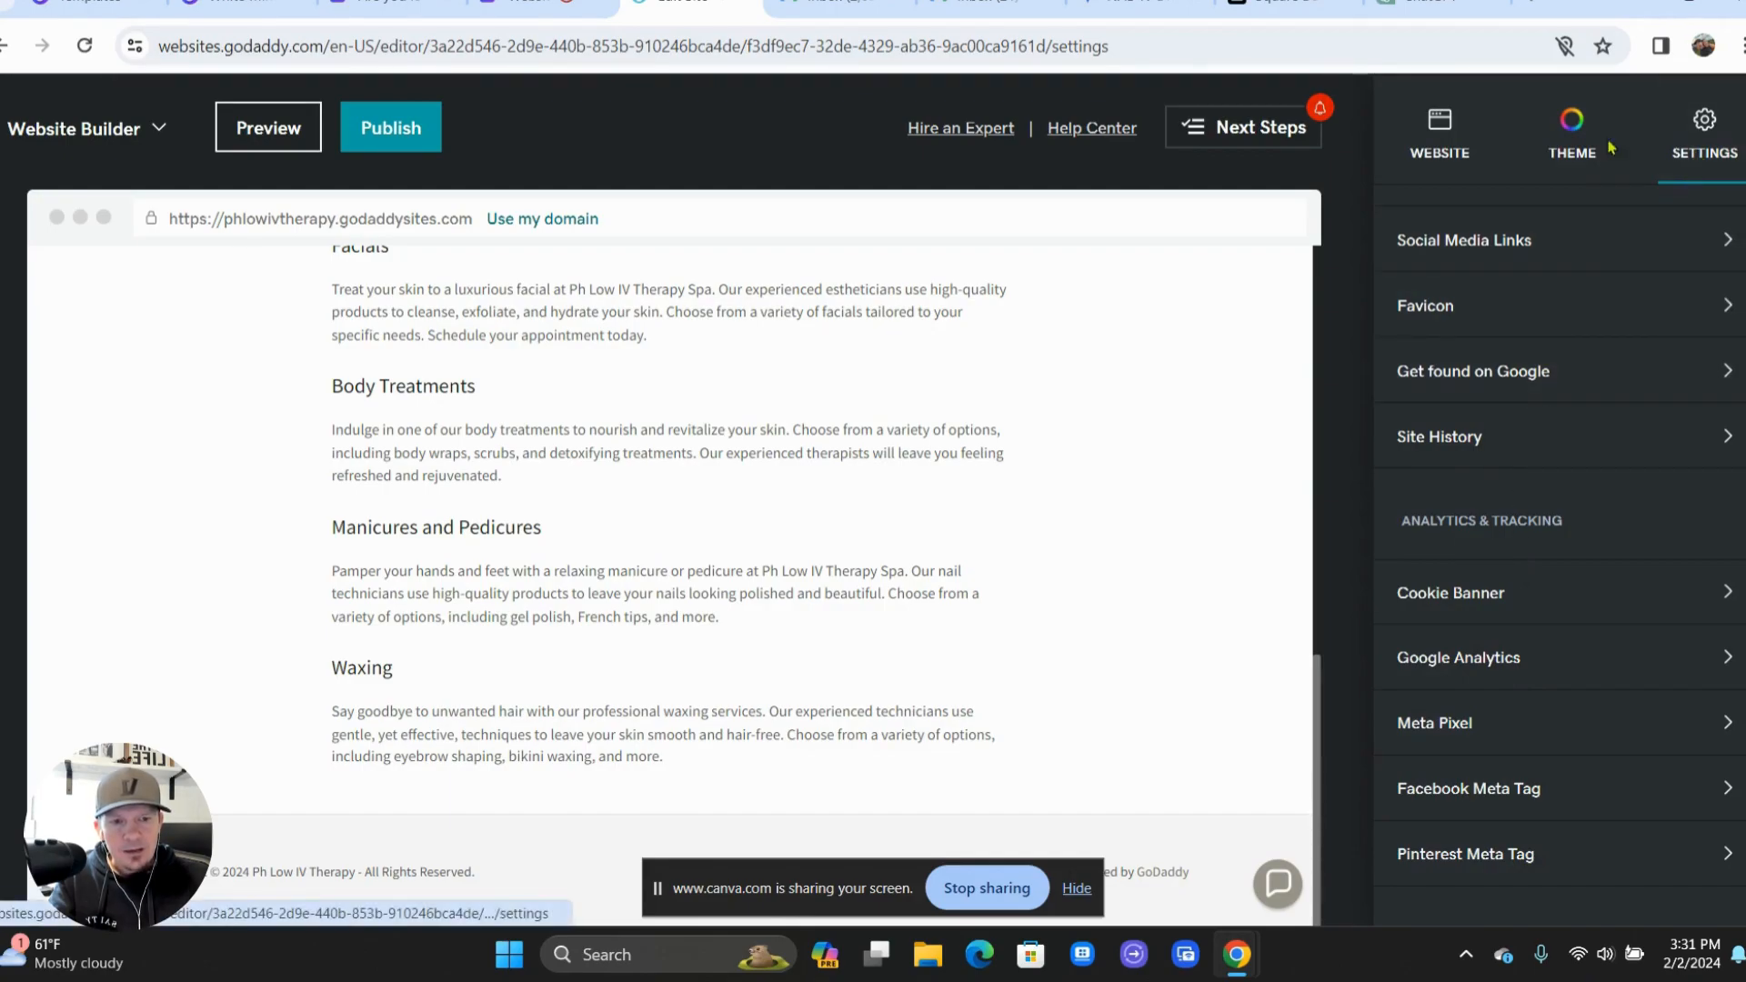
{"action": "left_click", "coordinate": [1455, 136]}
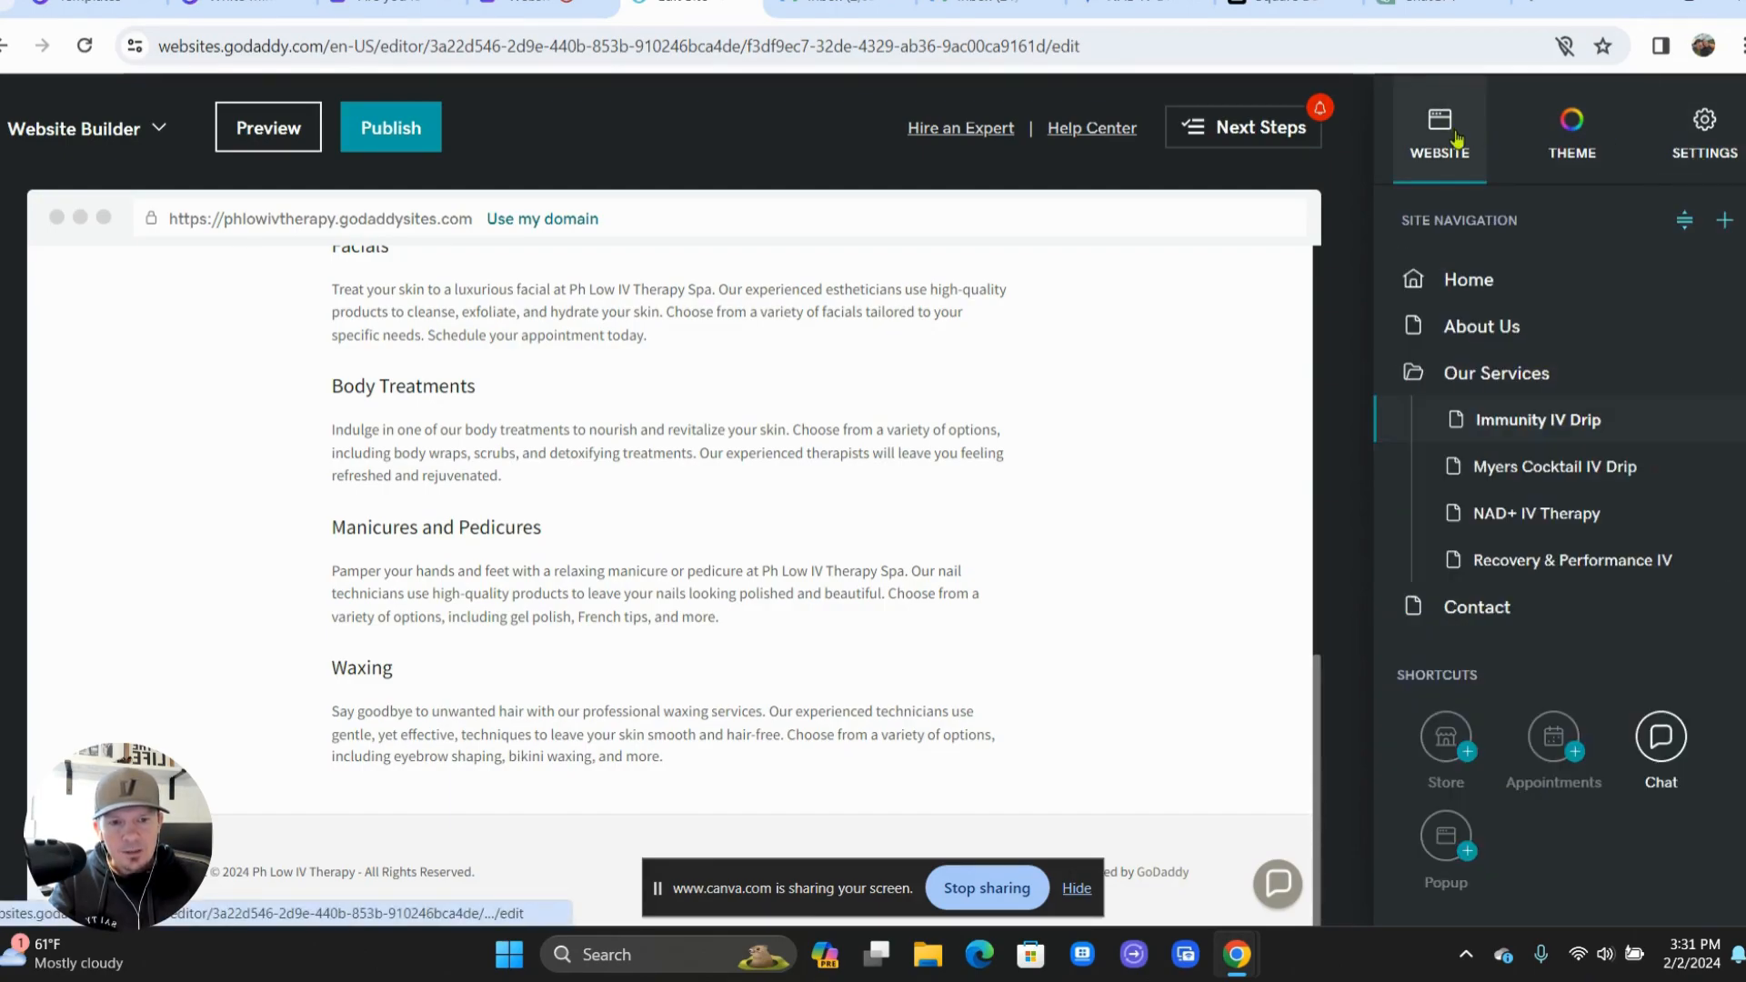
{"action": "left_click", "coordinate": [805, 499]}
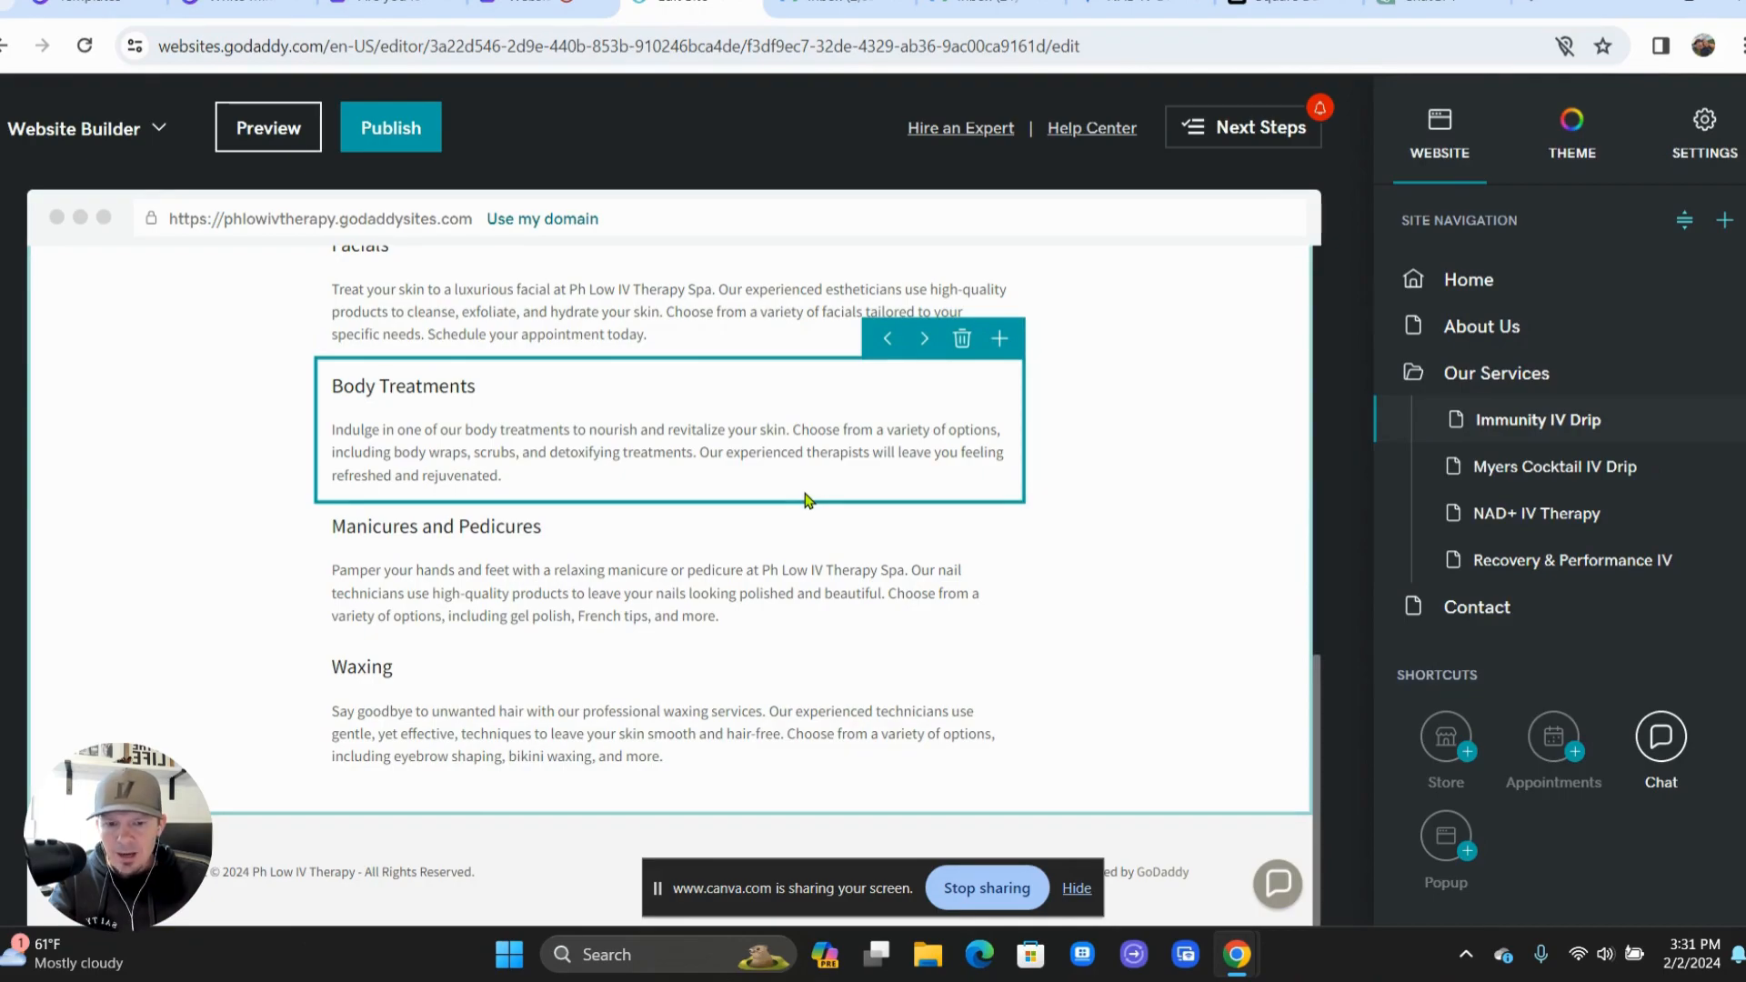
- Switch to the Canva recording and back to the website editor, and review the Immunity IV Drip page from header to footer
{"action": "left_click", "coordinate": [537, 11]}
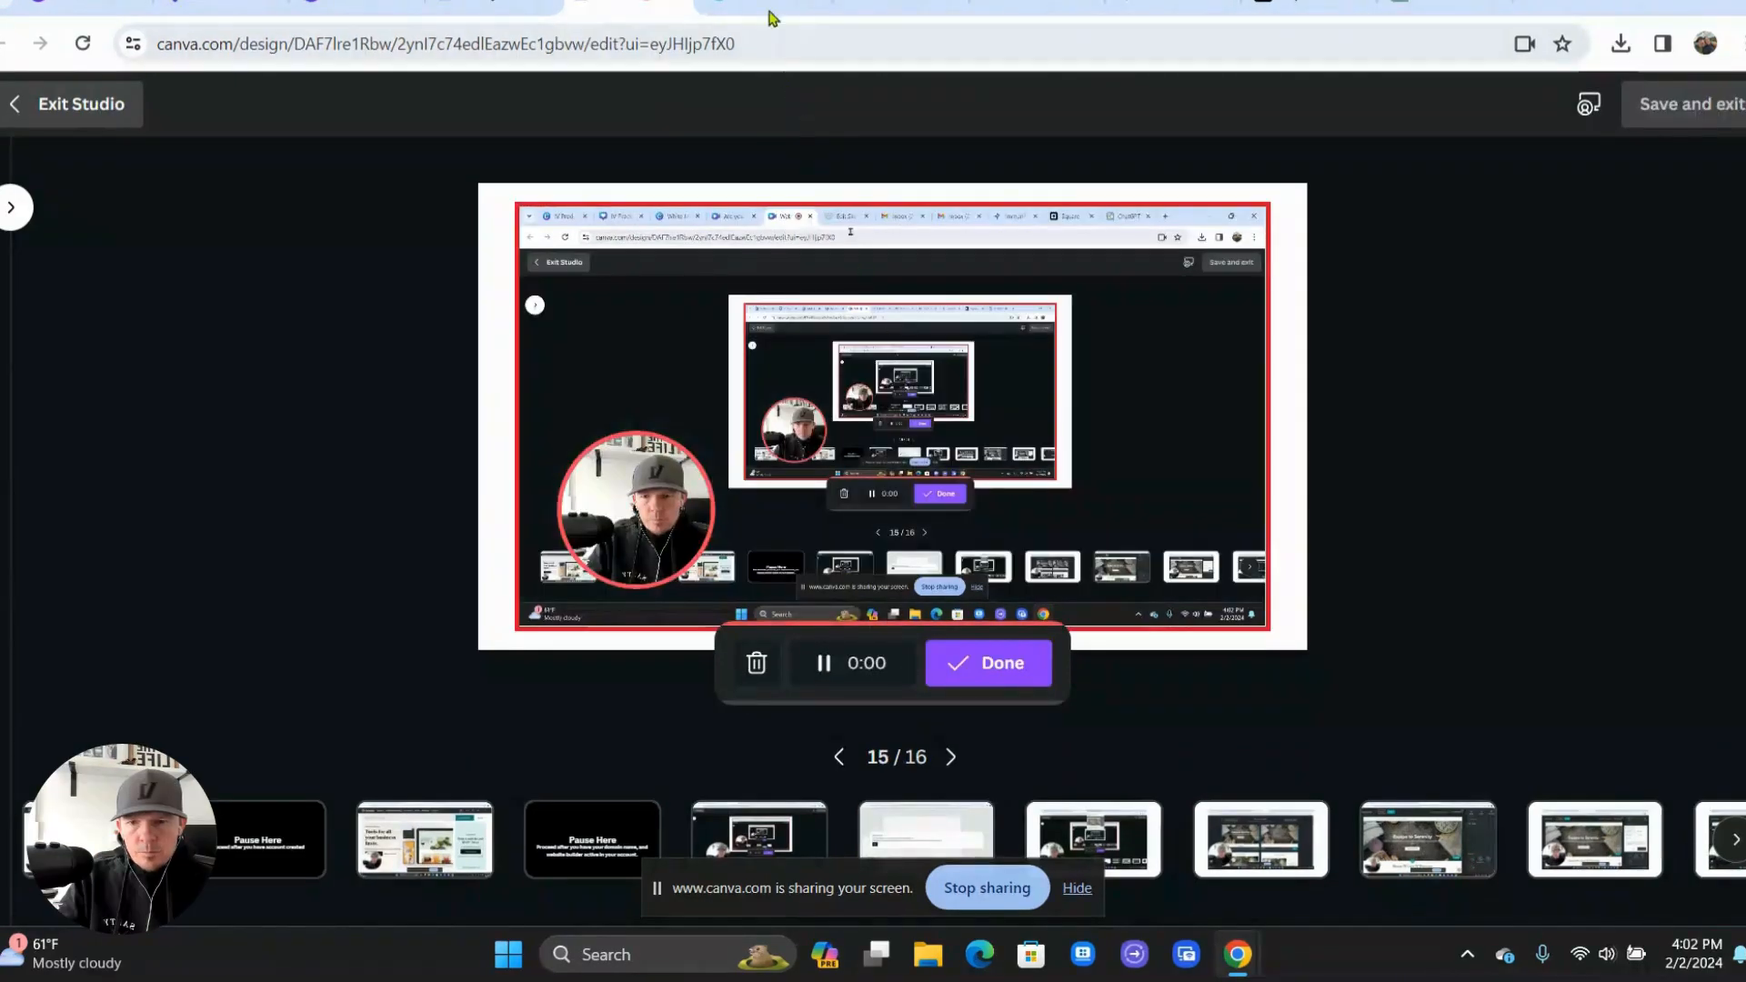
{"action": "left_click", "coordinate": [769, 14]}
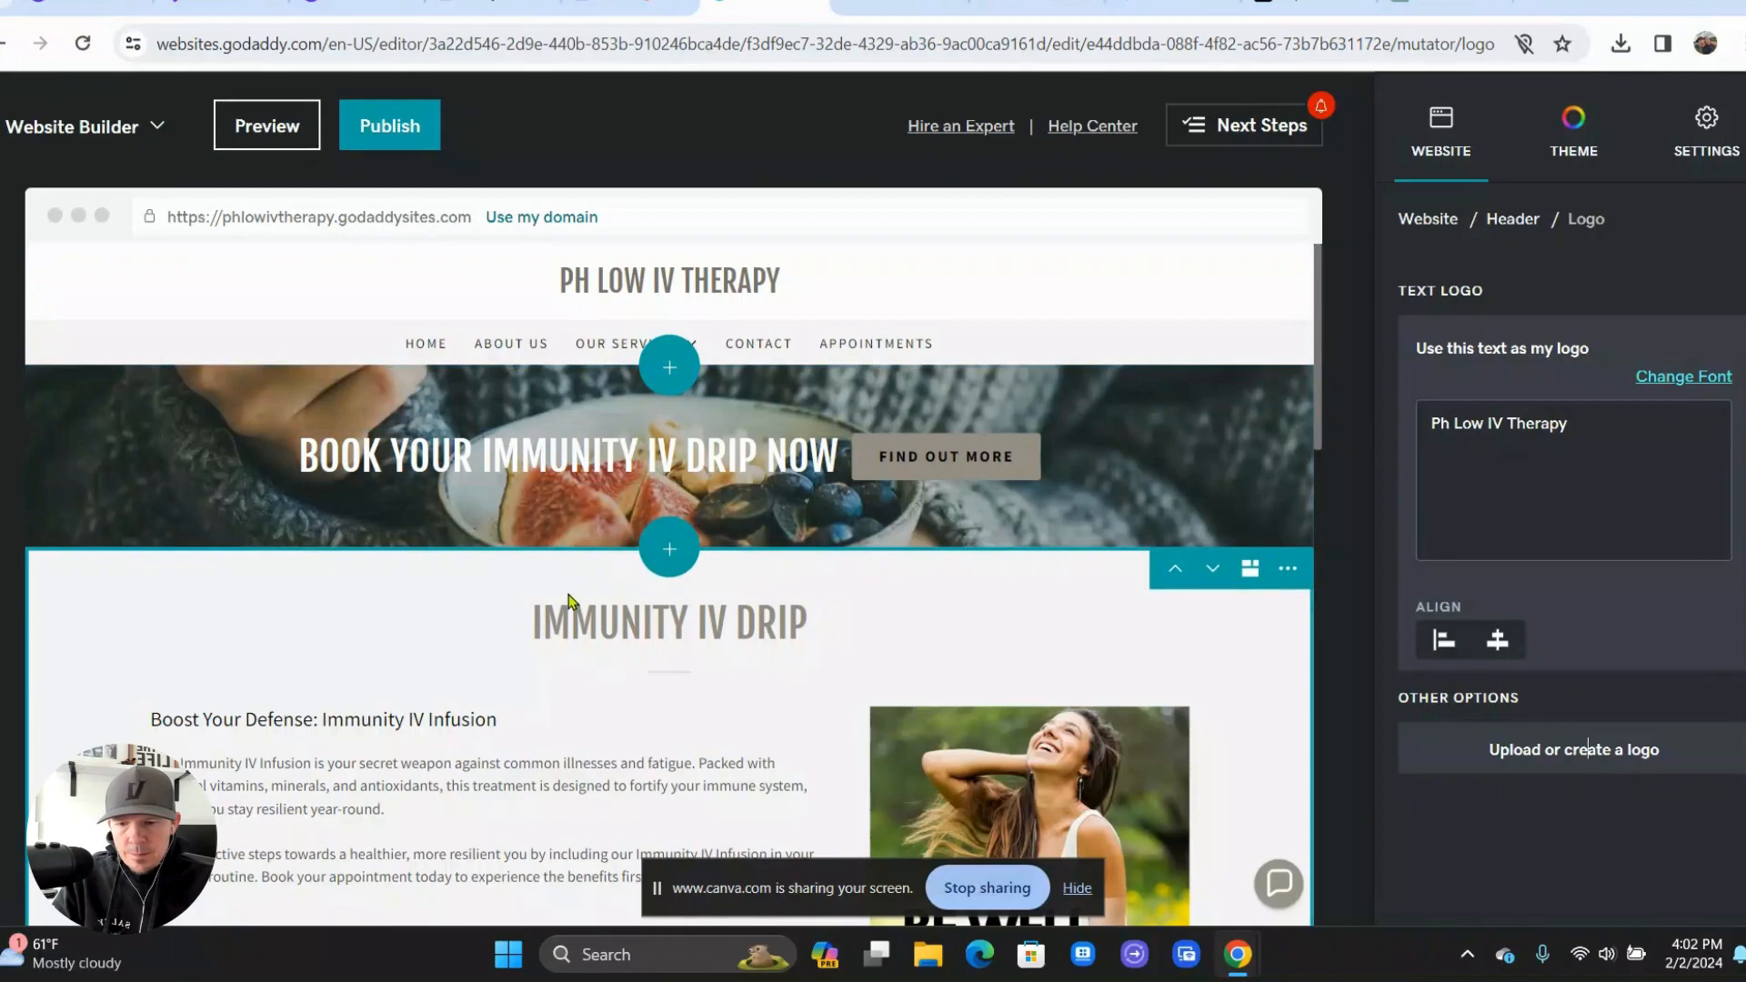
{"action": "scroll", "coordinate": [567, 600], "scroll_direction": "down", "scroll_amount": 2}
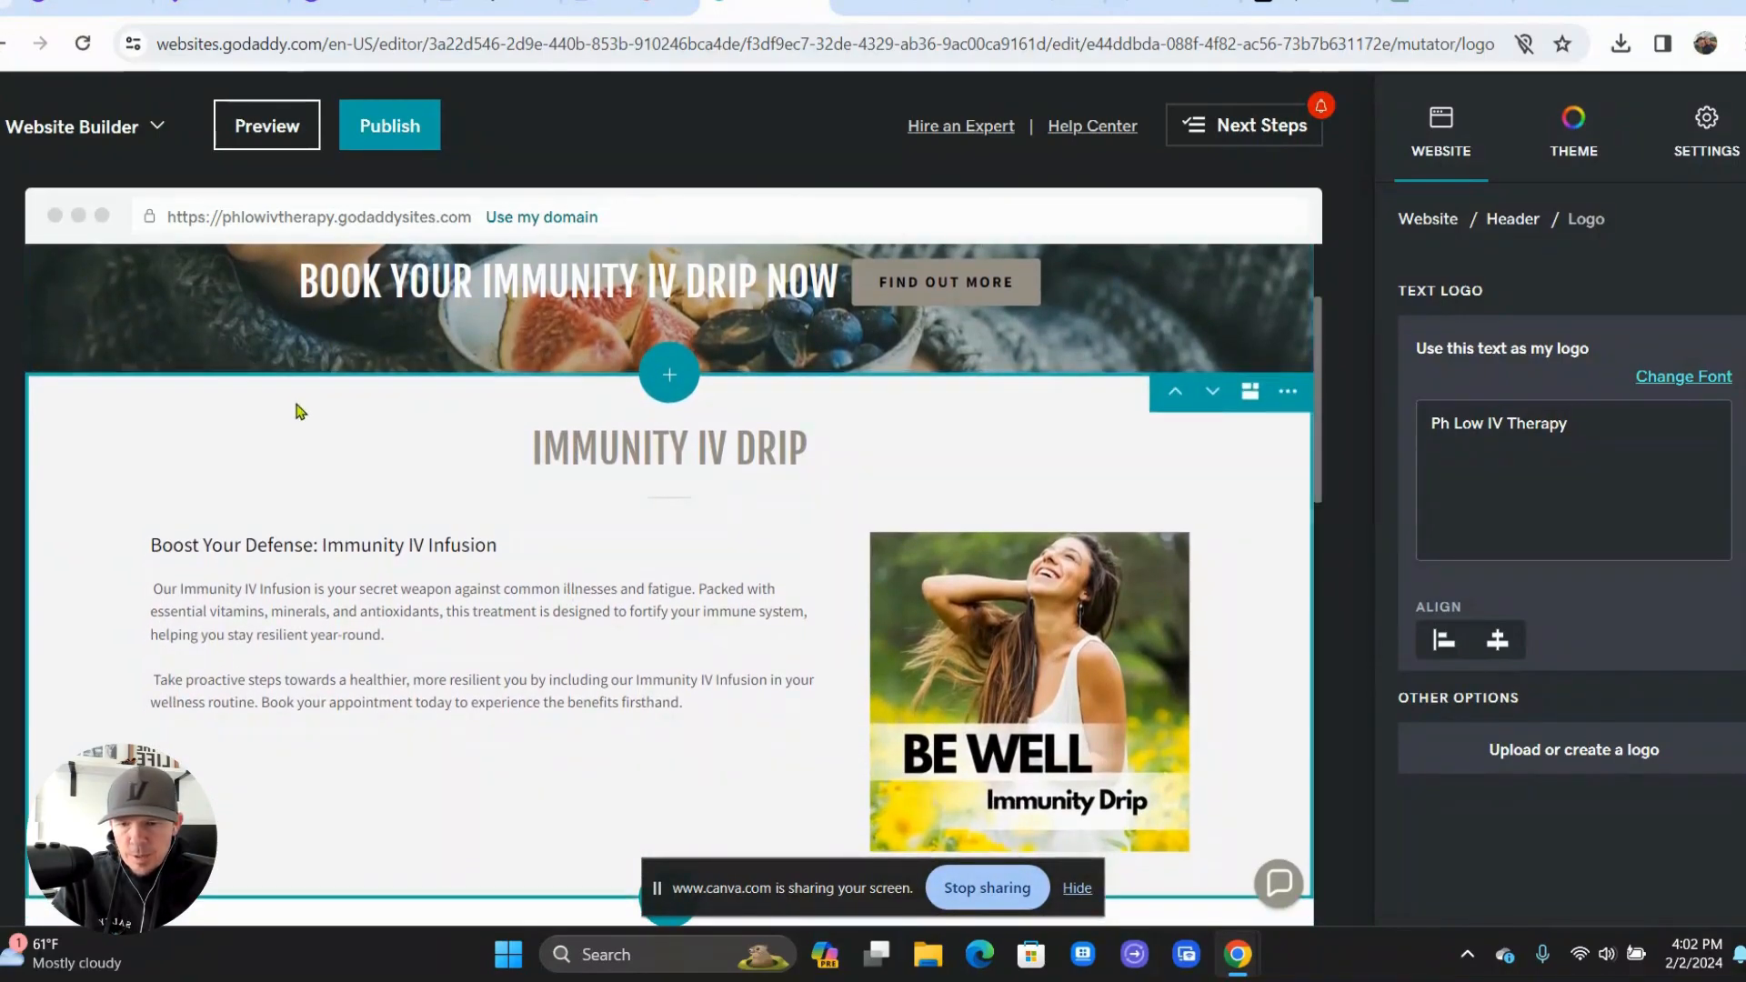
{"action": "scroll", "coordinate": [292, 405], "scroll_direction": "down", "scroll_amount": 3}
{"action": "scroll", "coordinate": [297, 402], "scroll_direction": "down", "scroll_amount": 9}
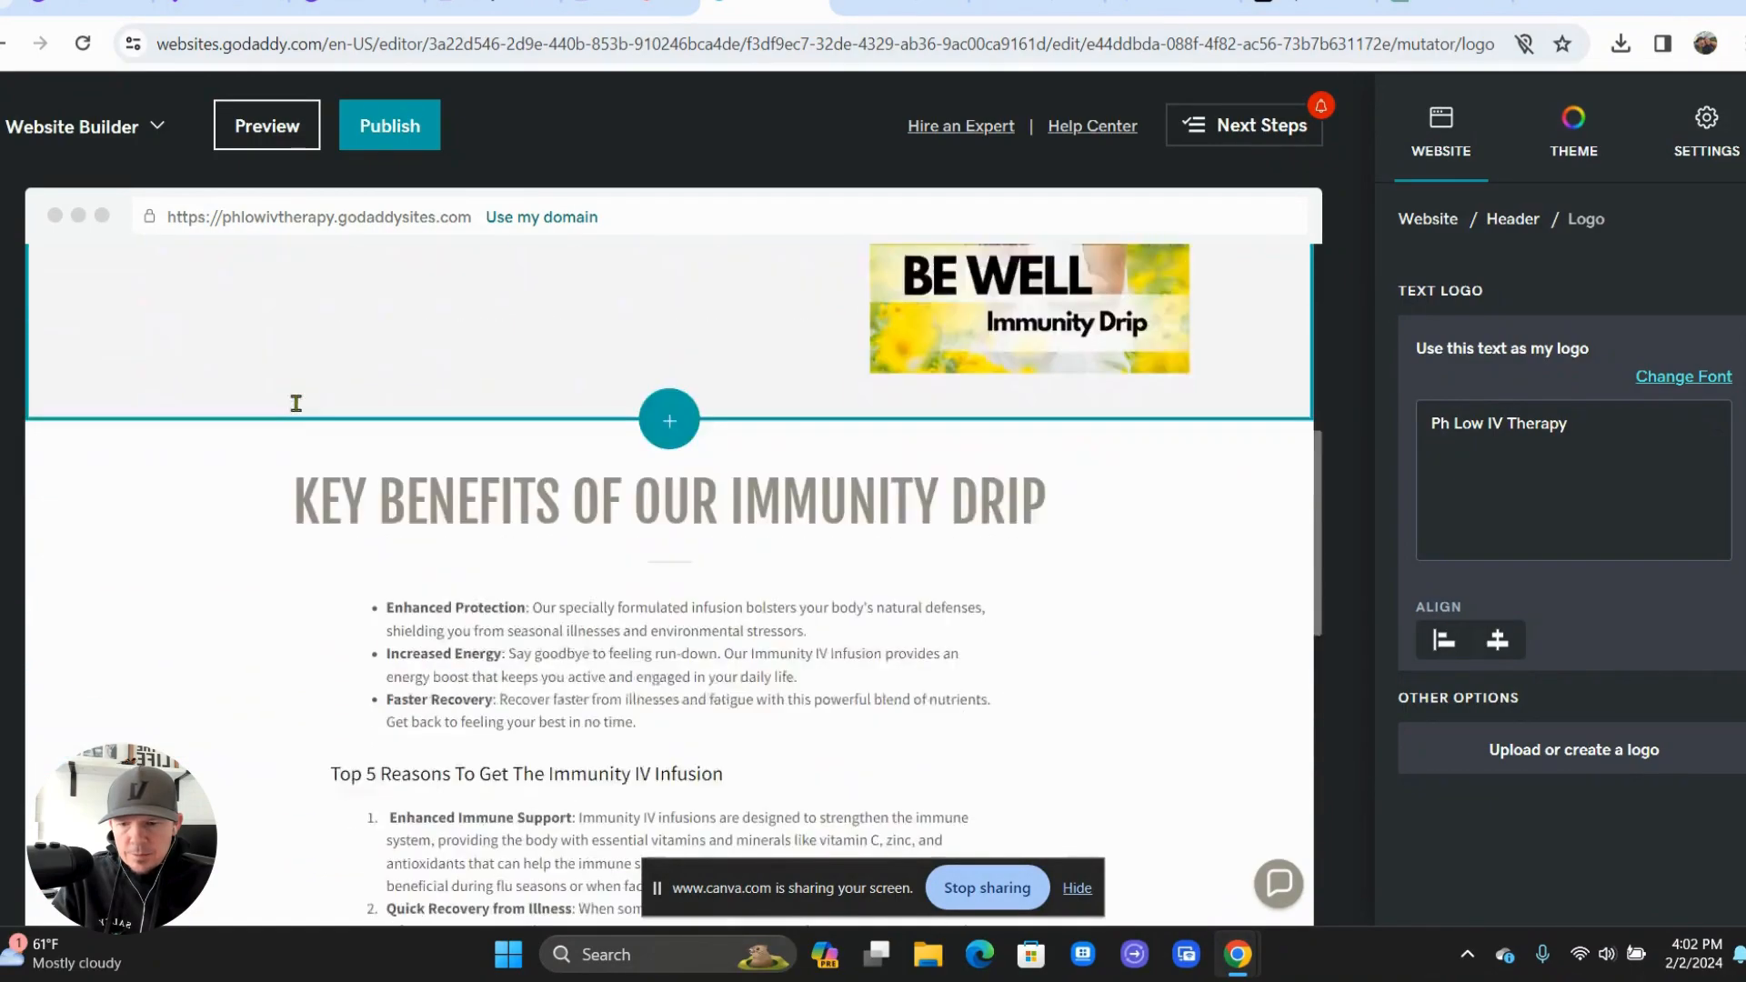
{"action": "scroll", "coordinate": [300, 411], "scroll_direction": "down", "scroll_amount": 4}
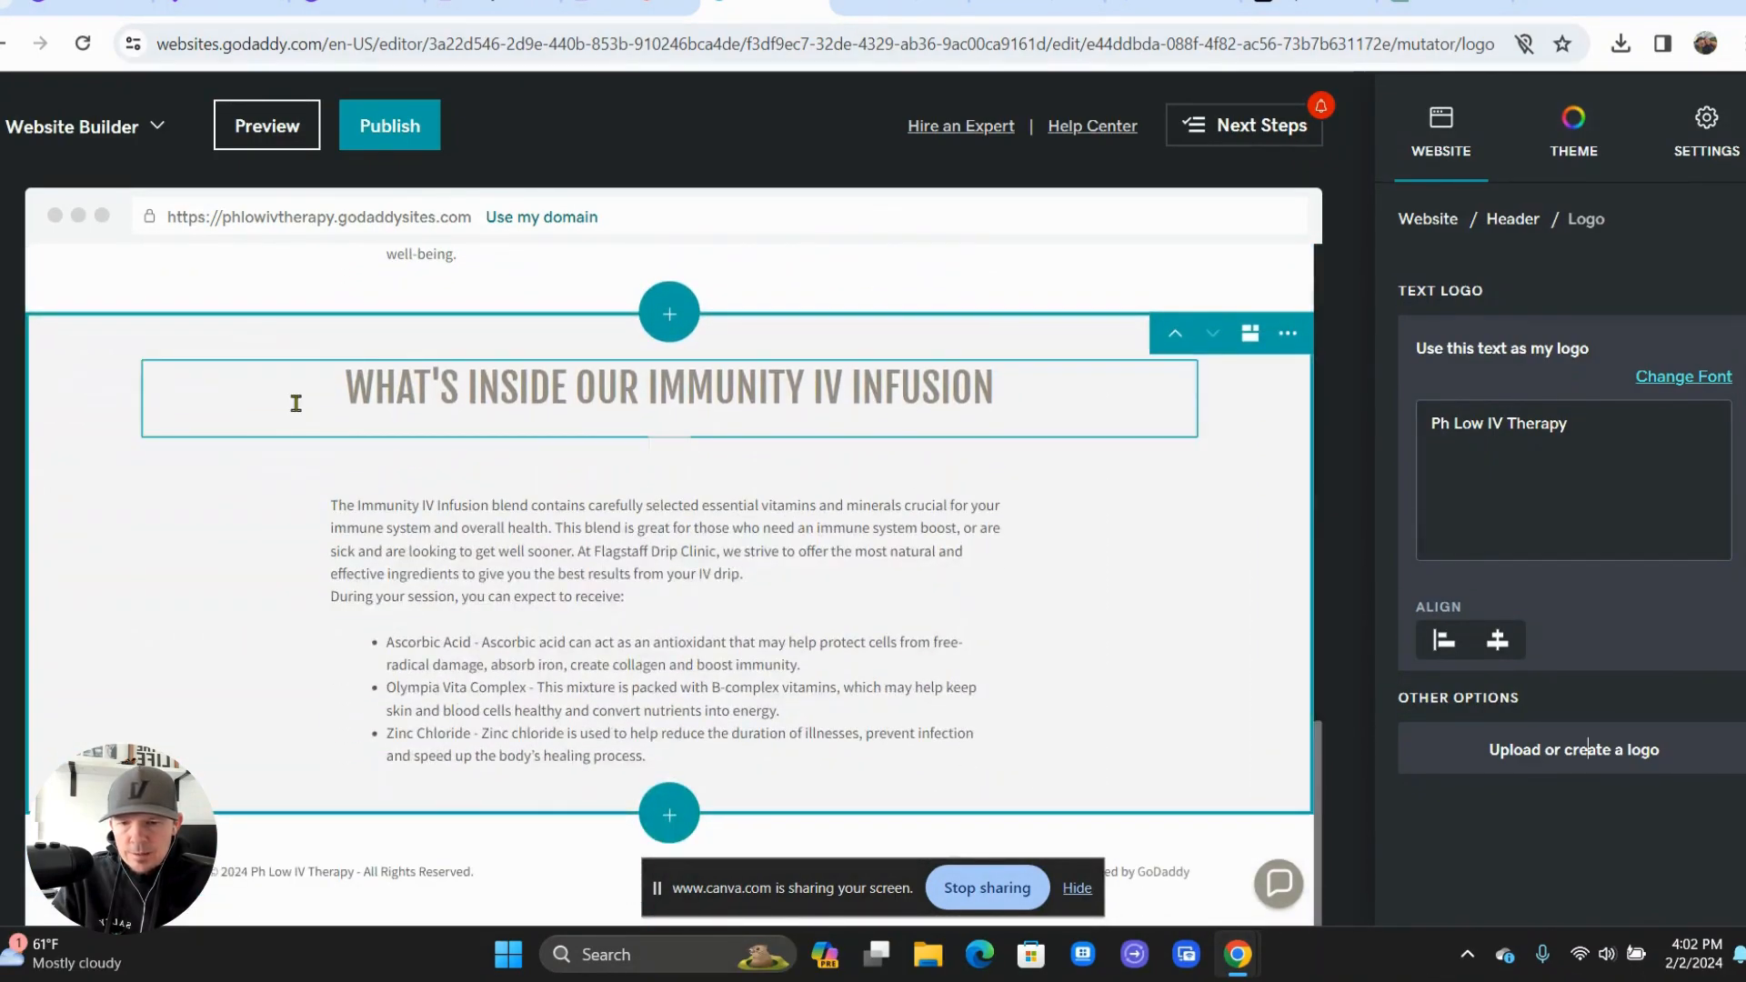
{"action": "scroll", "coordinate": [297, 403], "scroll_direction": "up", "scroll_amount": 13}
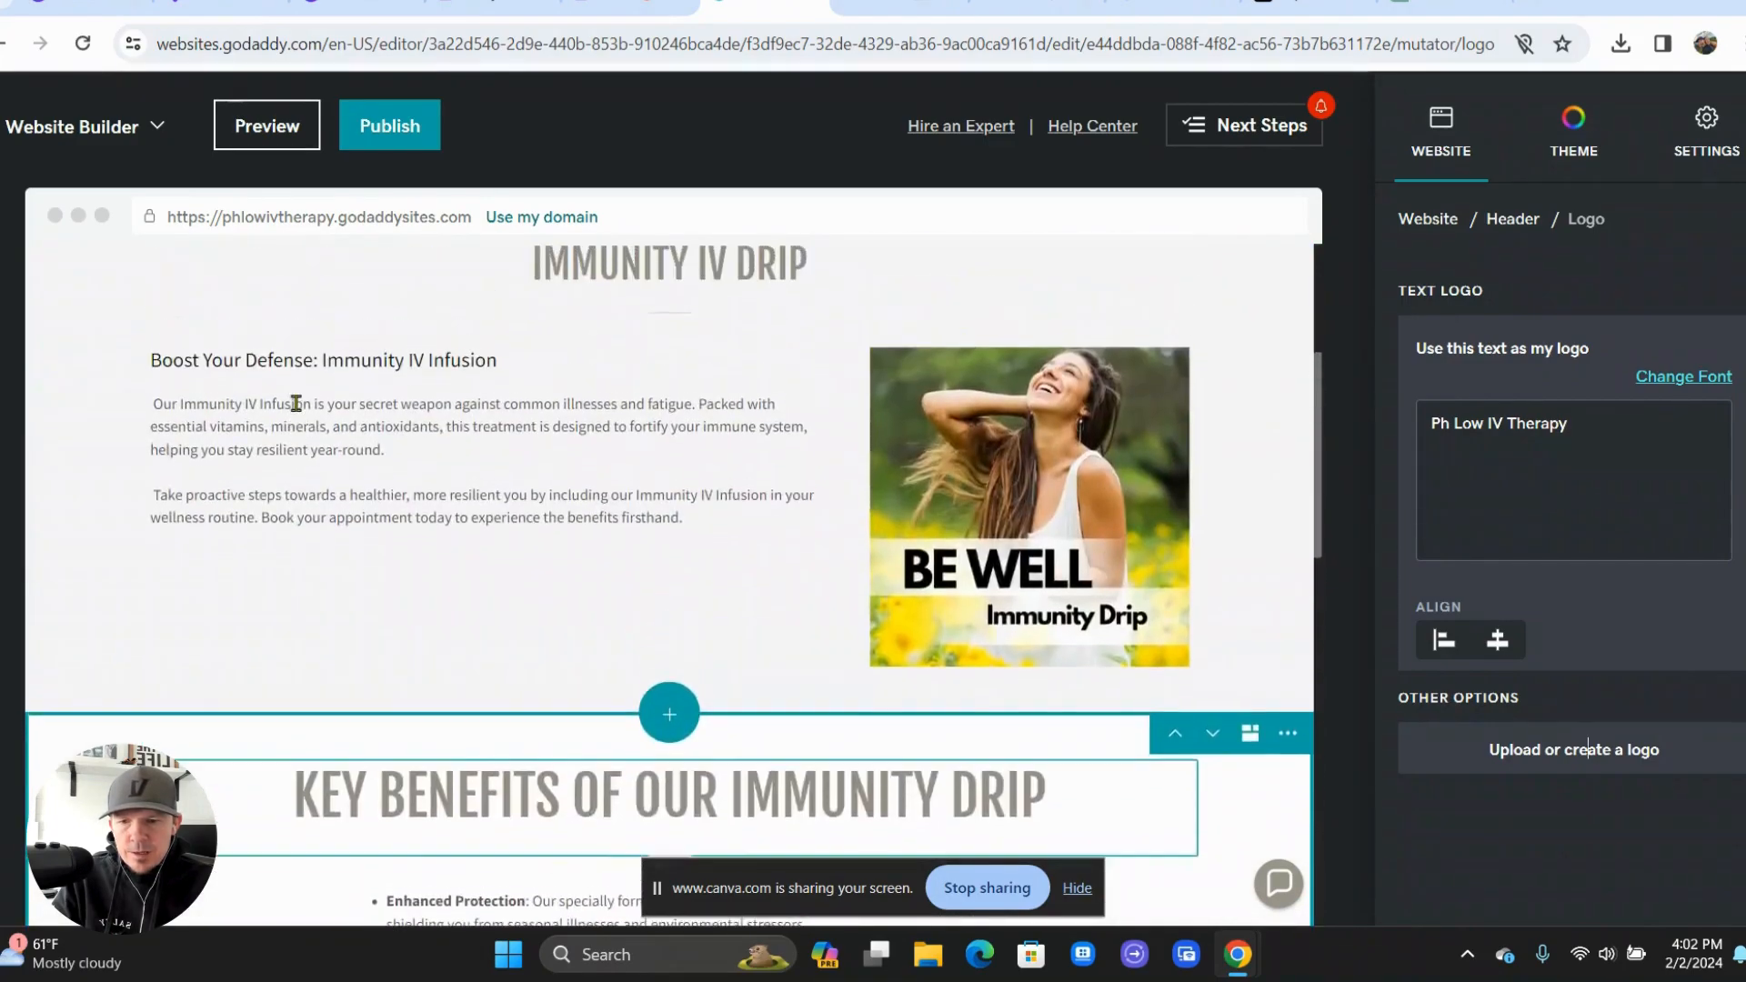
{"action": "scroll", "coordinate": [296, 403], "scroll_direction": "up", "scroll_amount": 3}
{"action": "scroll", "coordinate": [637, 431], "scroll_direction": "down", "scroll_amount": 2}
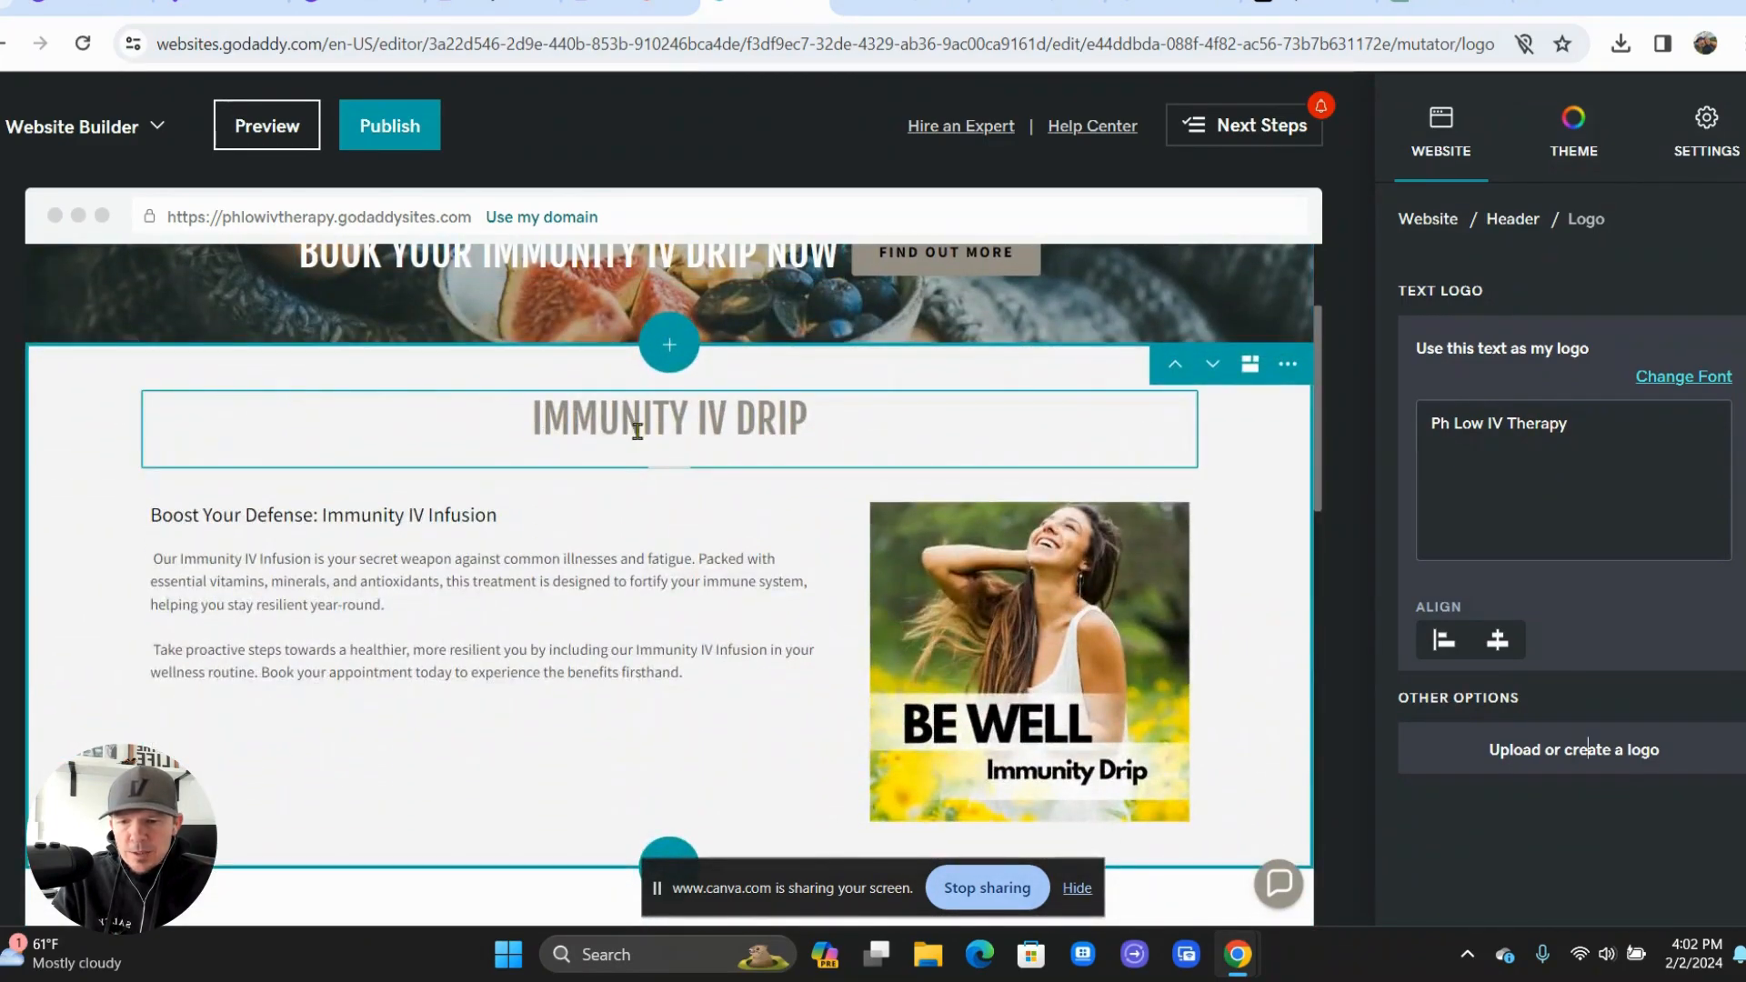
- Set the font size of the Immunity IV Drip section title to L
{"action": "left_click", "coordinate": [657, 433]}
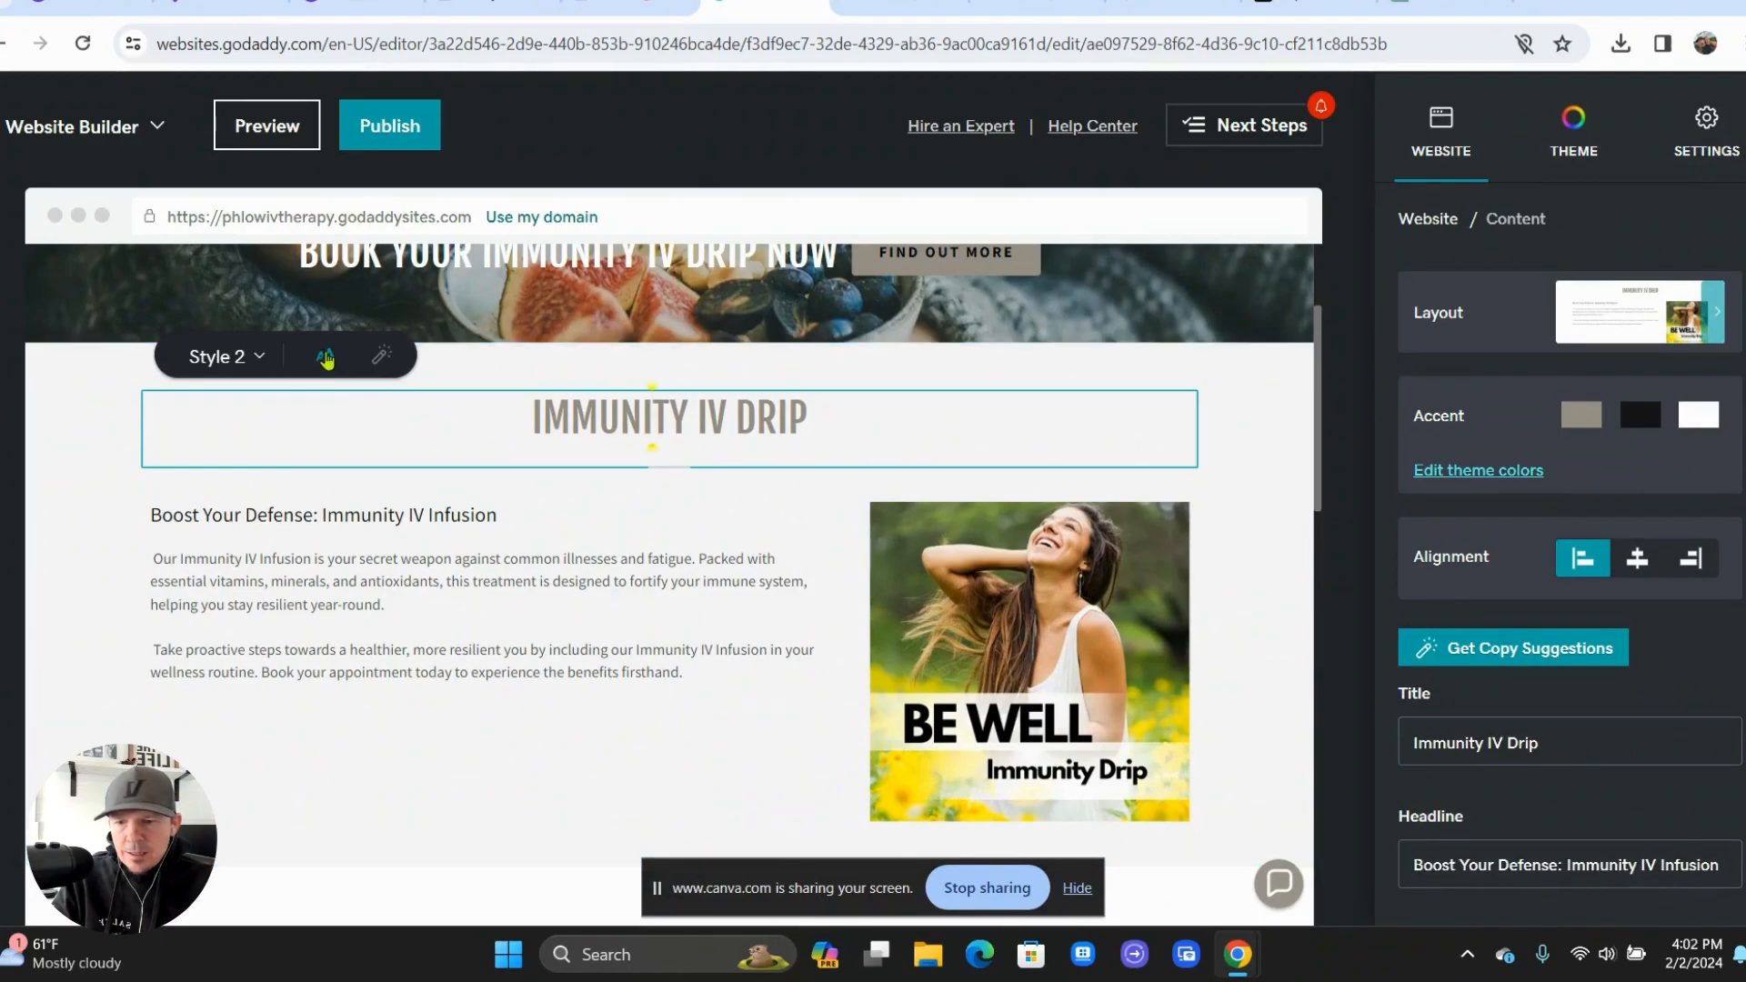
{"action": "left_click", "coordinate": [326, 359]}
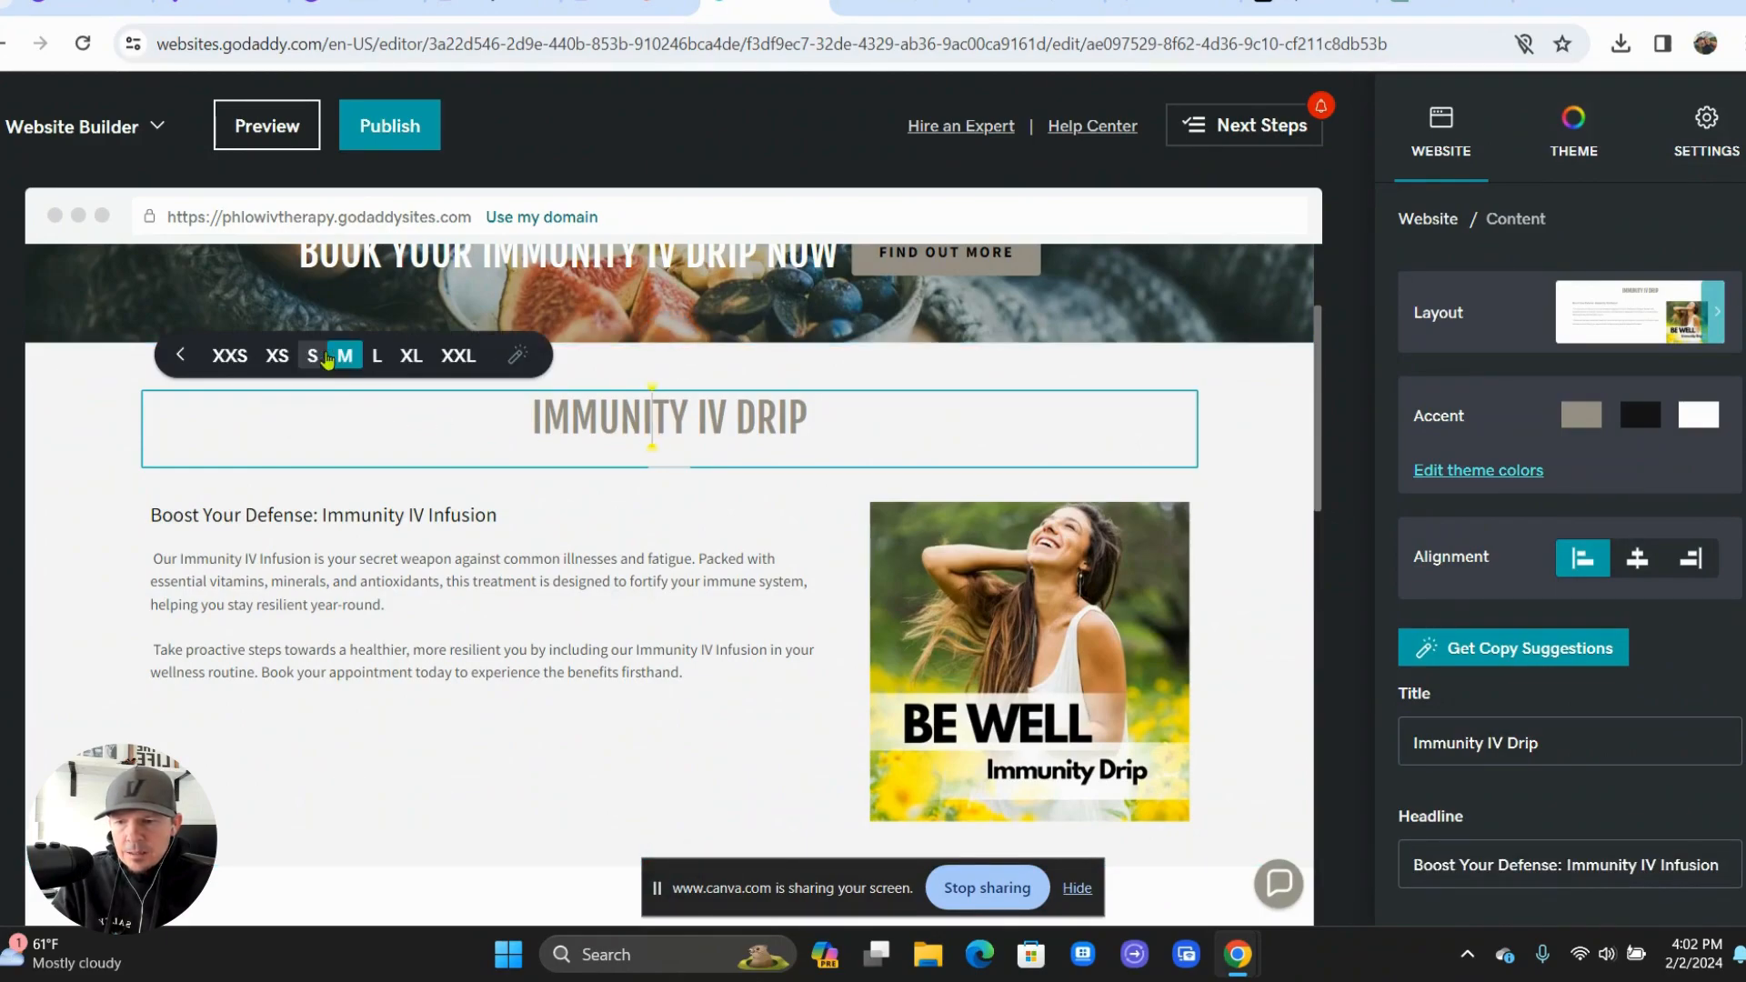
{"action": "left_click", "coordinate": [185, 356]}
{"action": "left_click", "coordinate": [216, 359]}
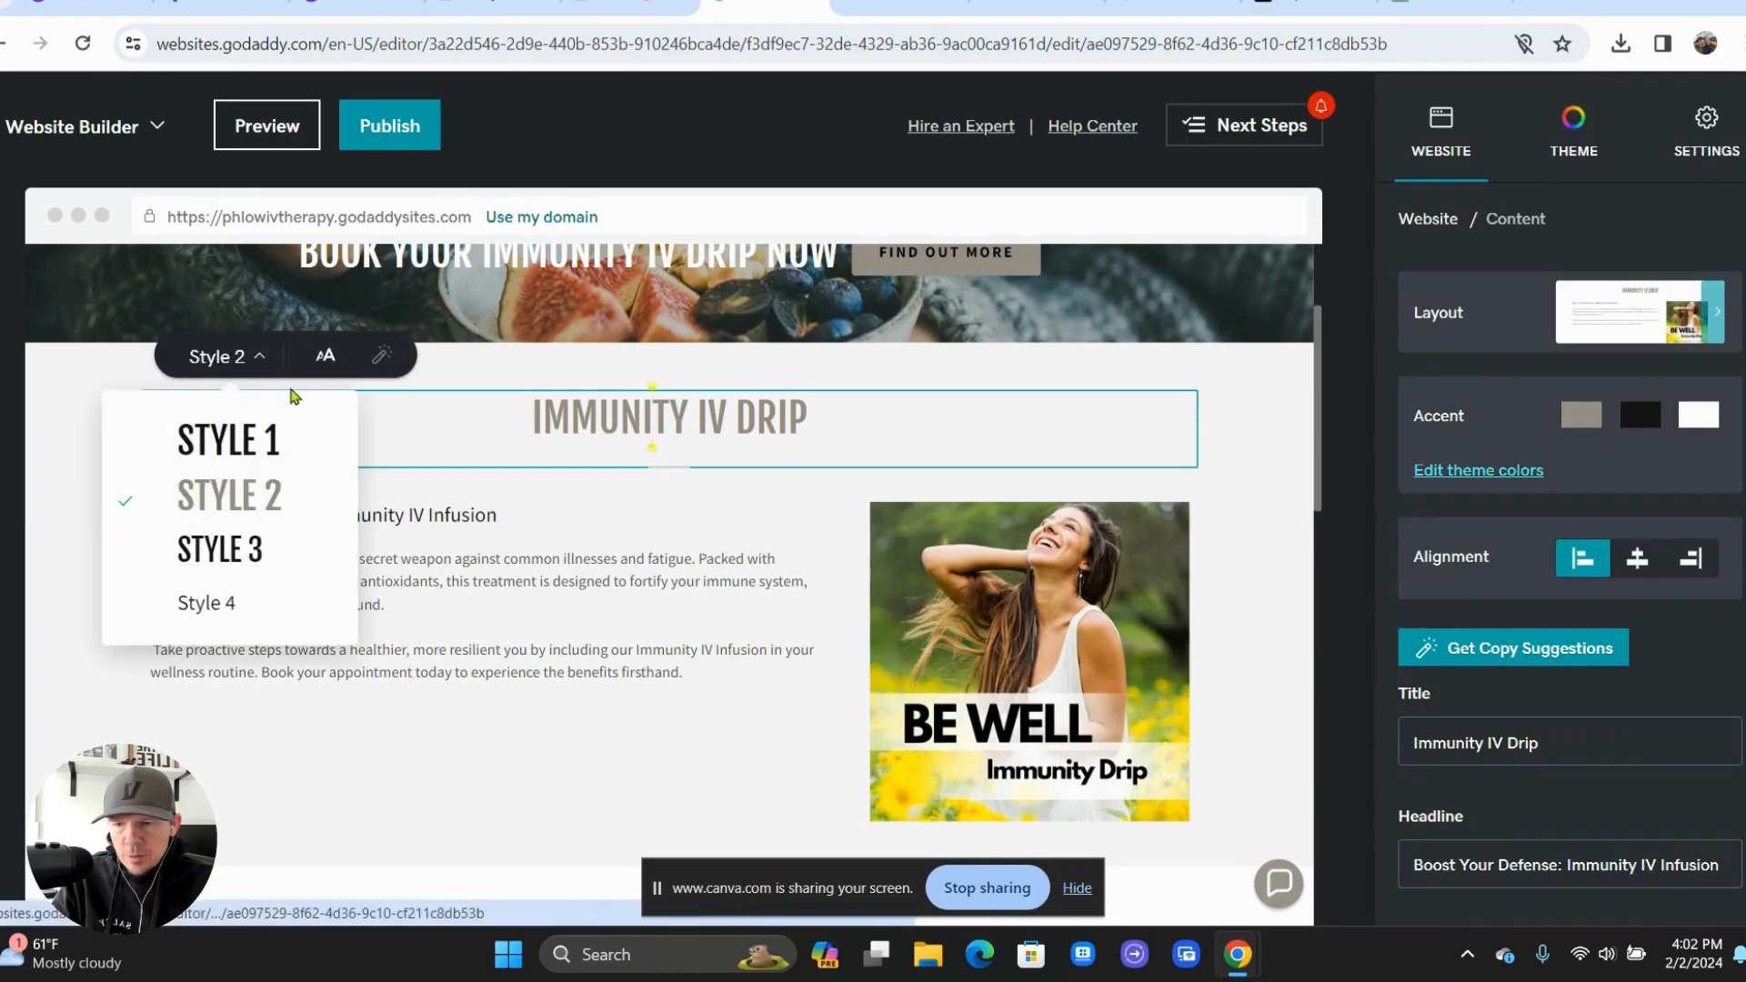
{"action": "left_click", "coordinate": [332, 358]}
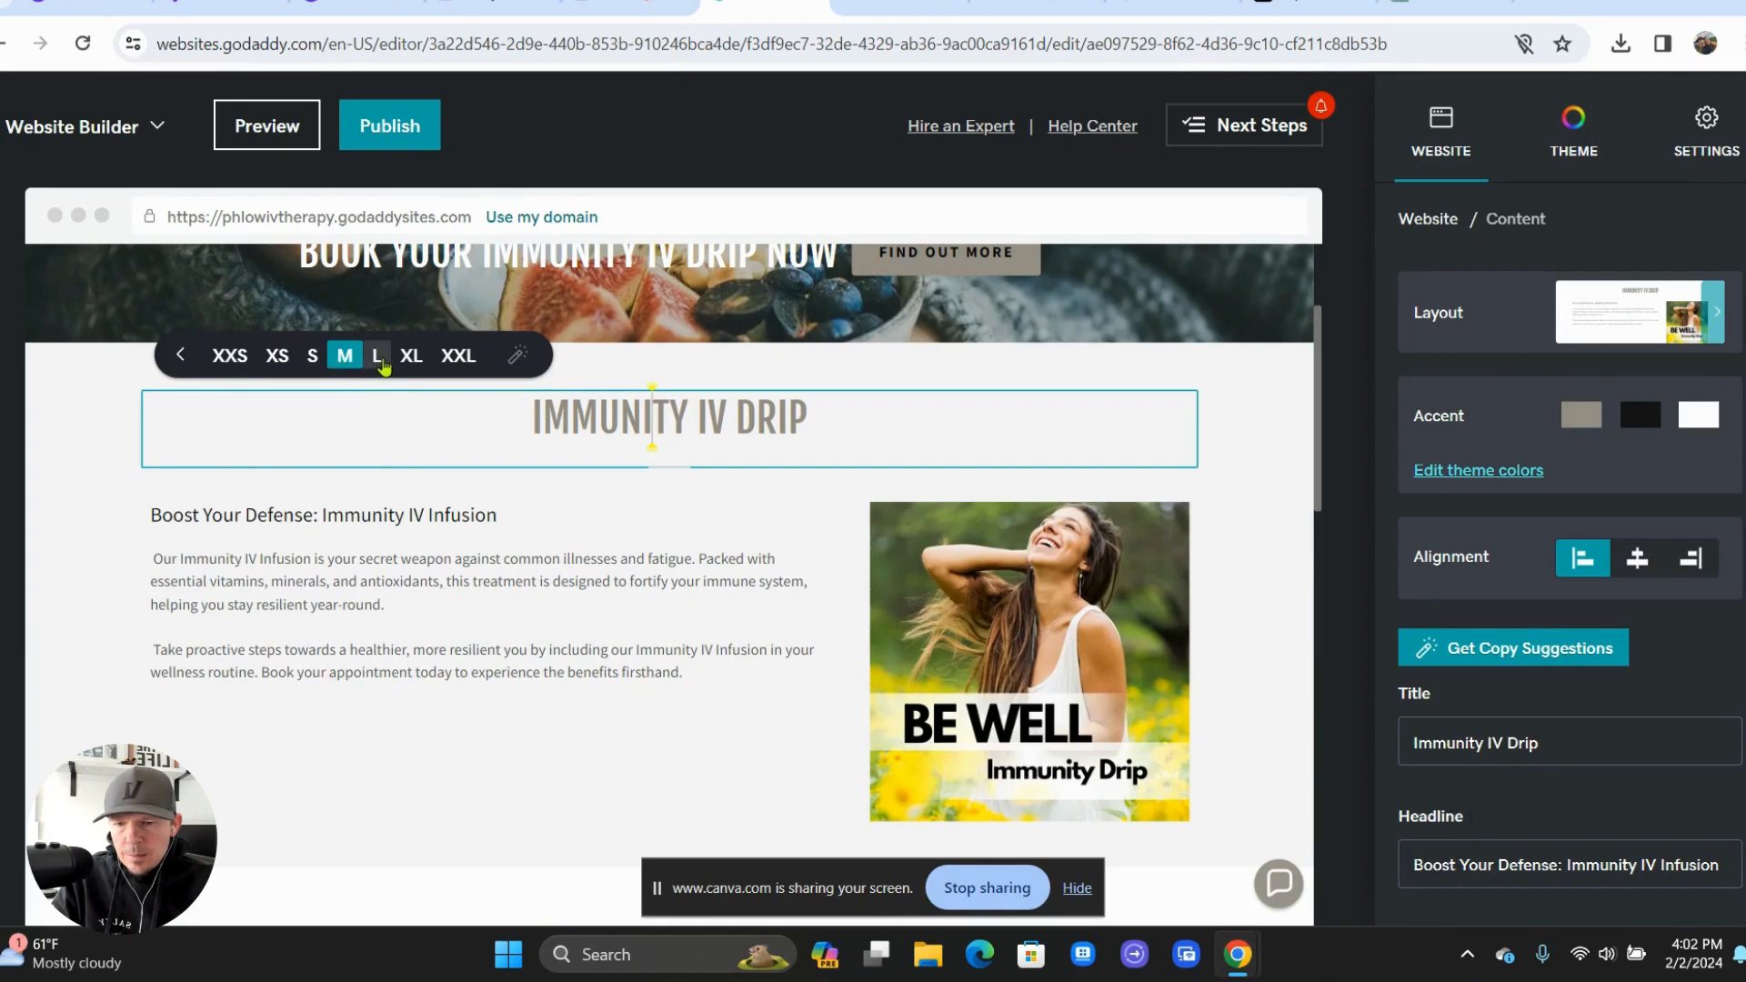
{"action": "left_click", "coordinate": [383, 365]}
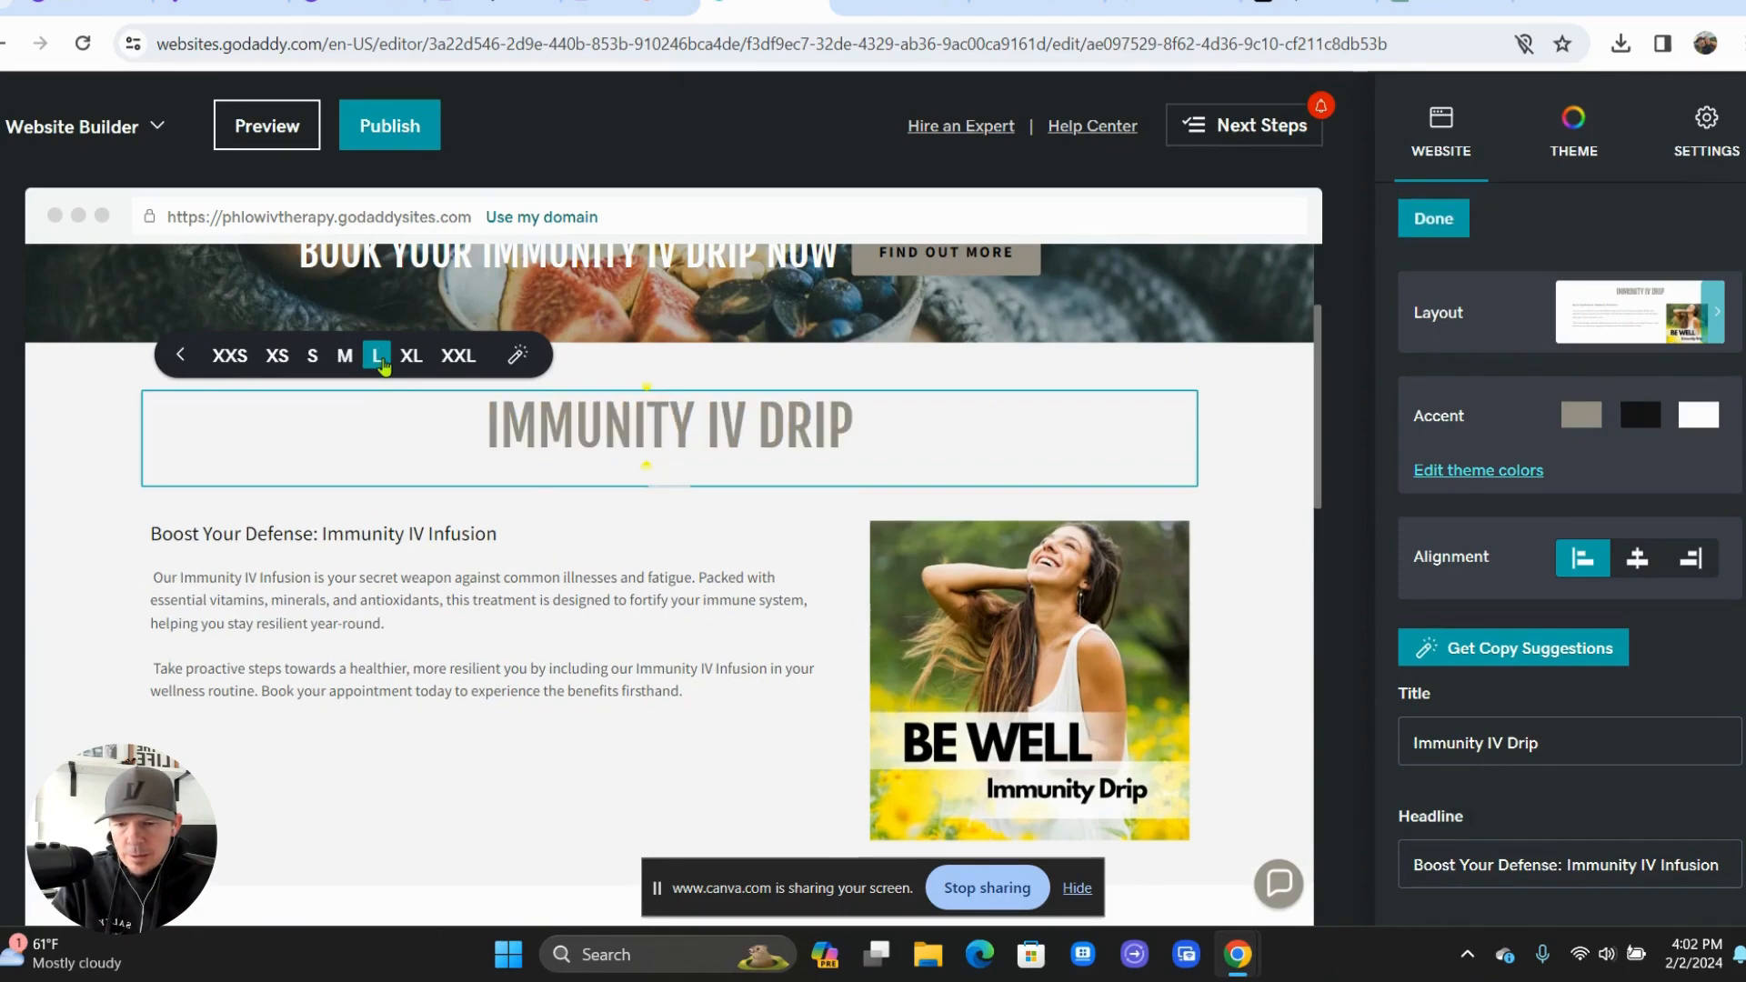
{"action": "left_click", "coordinate": [109, 586]}
- Try Style 2 on the "Boost Your Defense: Immunity IV Infusion" headline, and settle on Style 3
{"action": "left_click", "coordinate": [271, 534]}
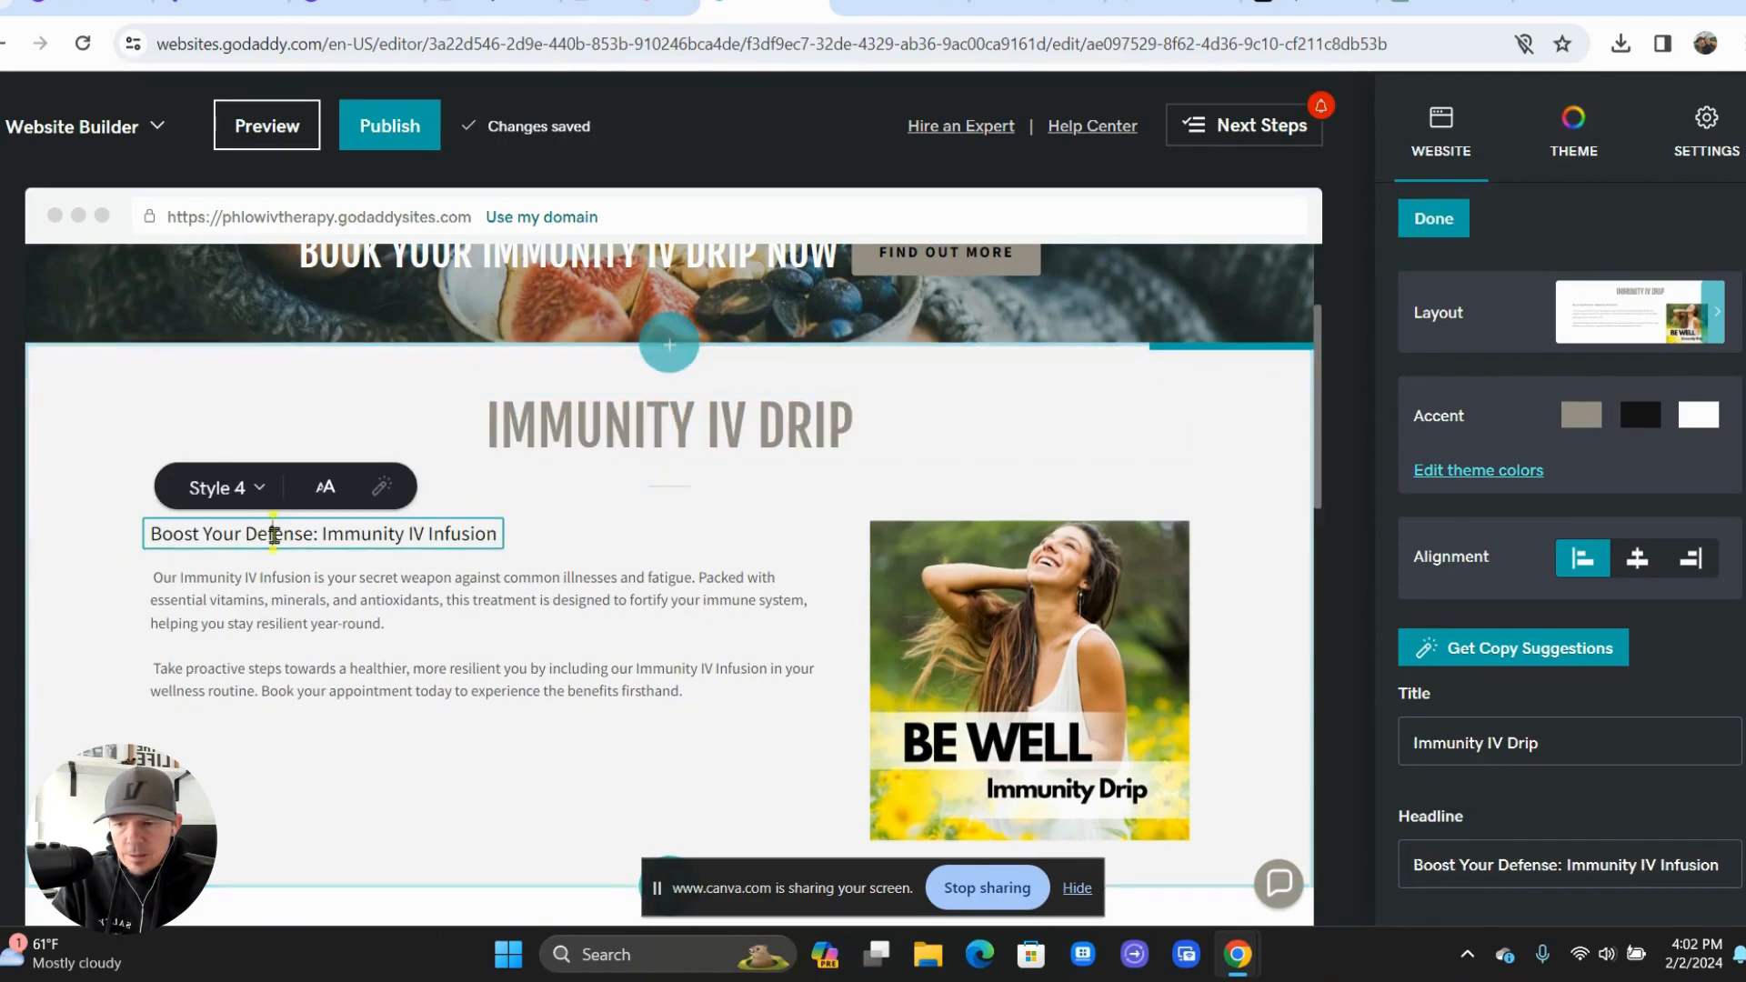
{"action": "left_click", "coordinate": [216, 488]}
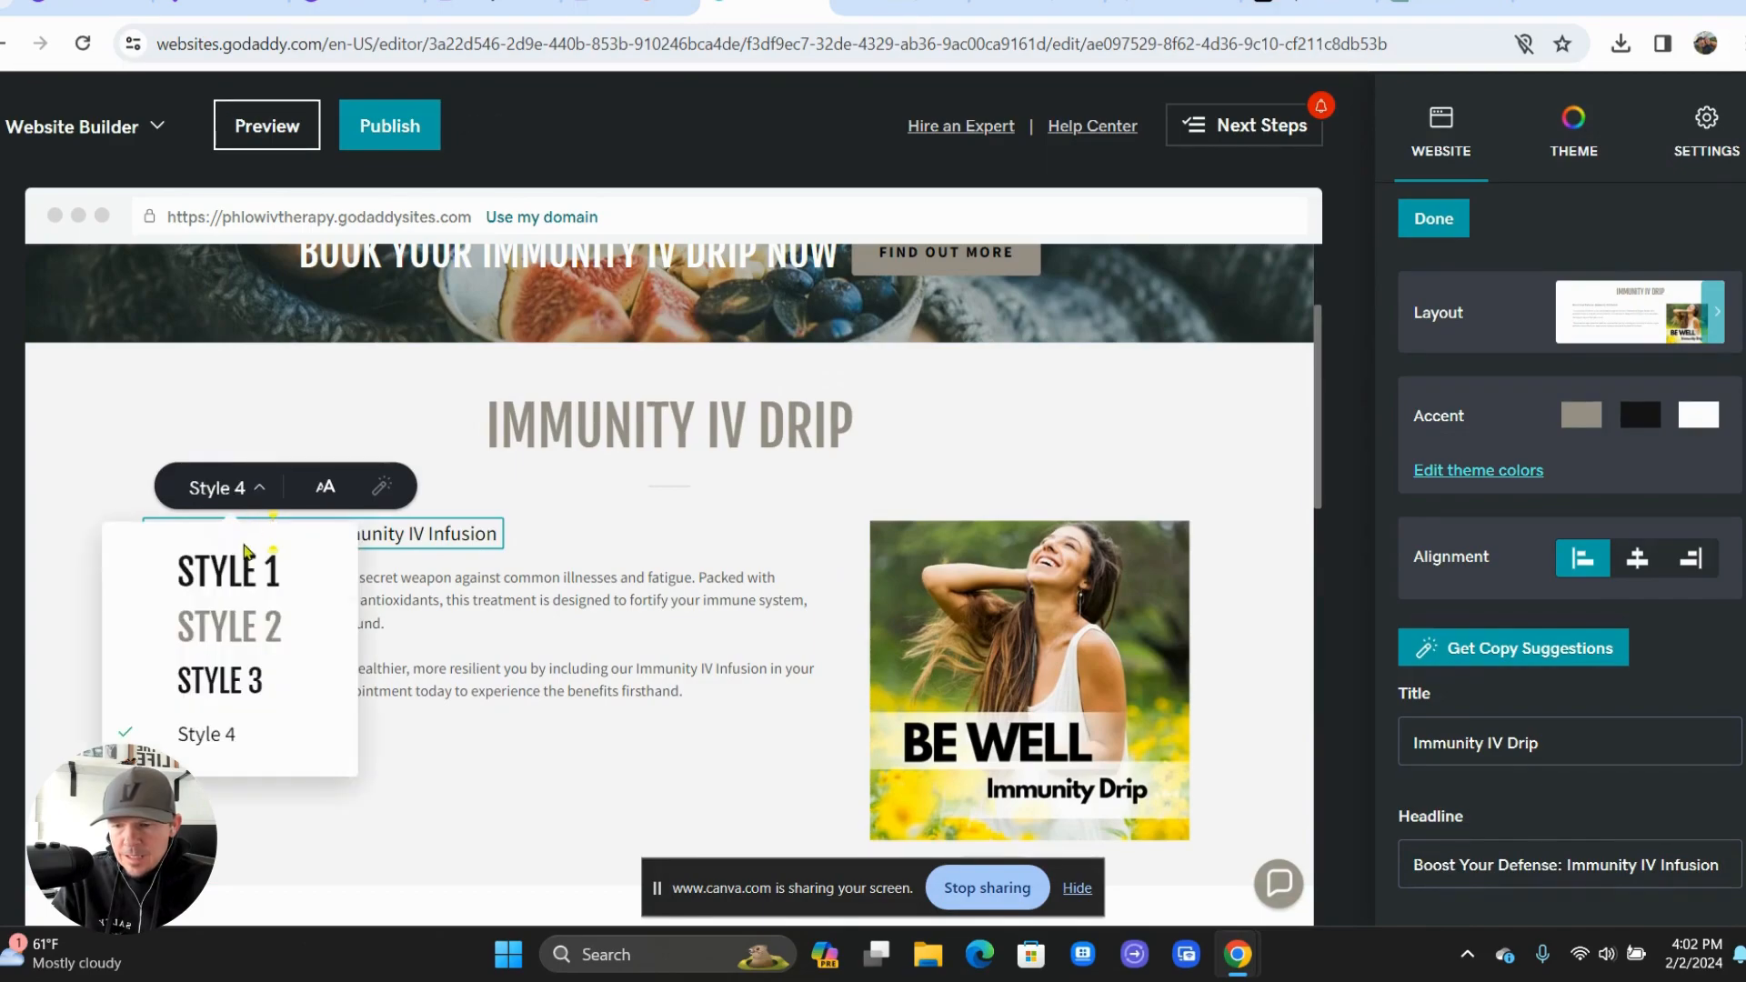
{"action": "left_click", "coordinate": [229, 629]}
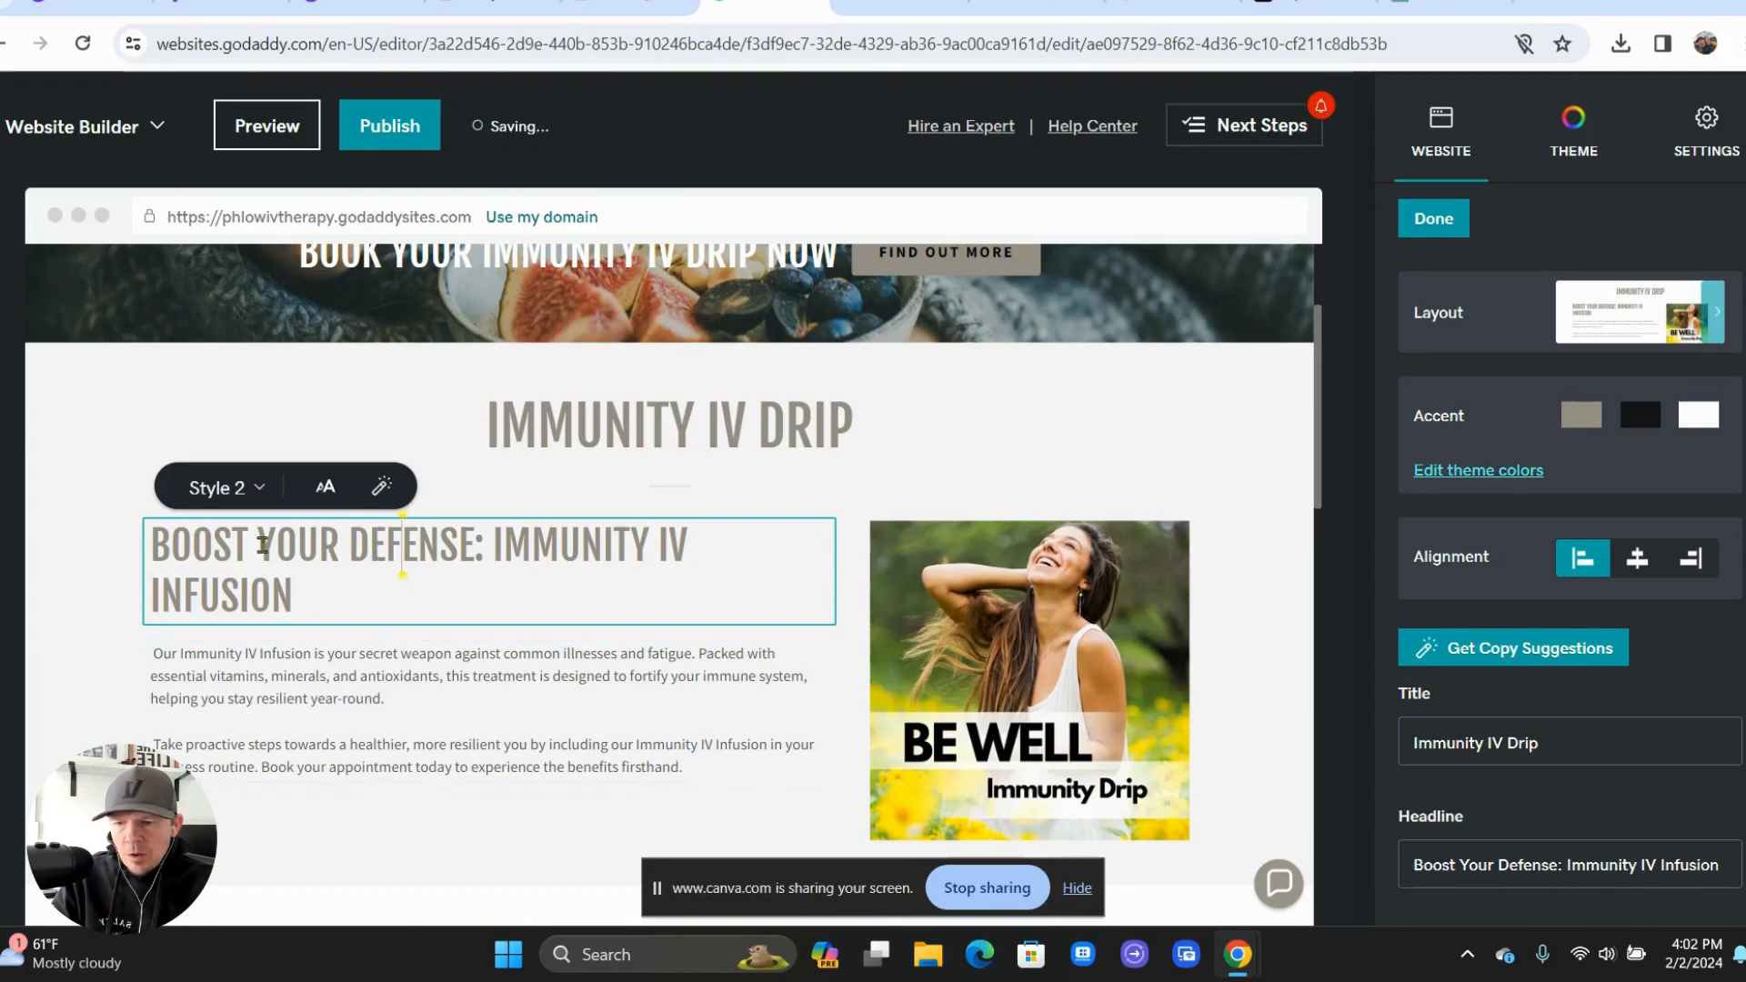
{"action": "left_click", "coordinate": [253, 498]}
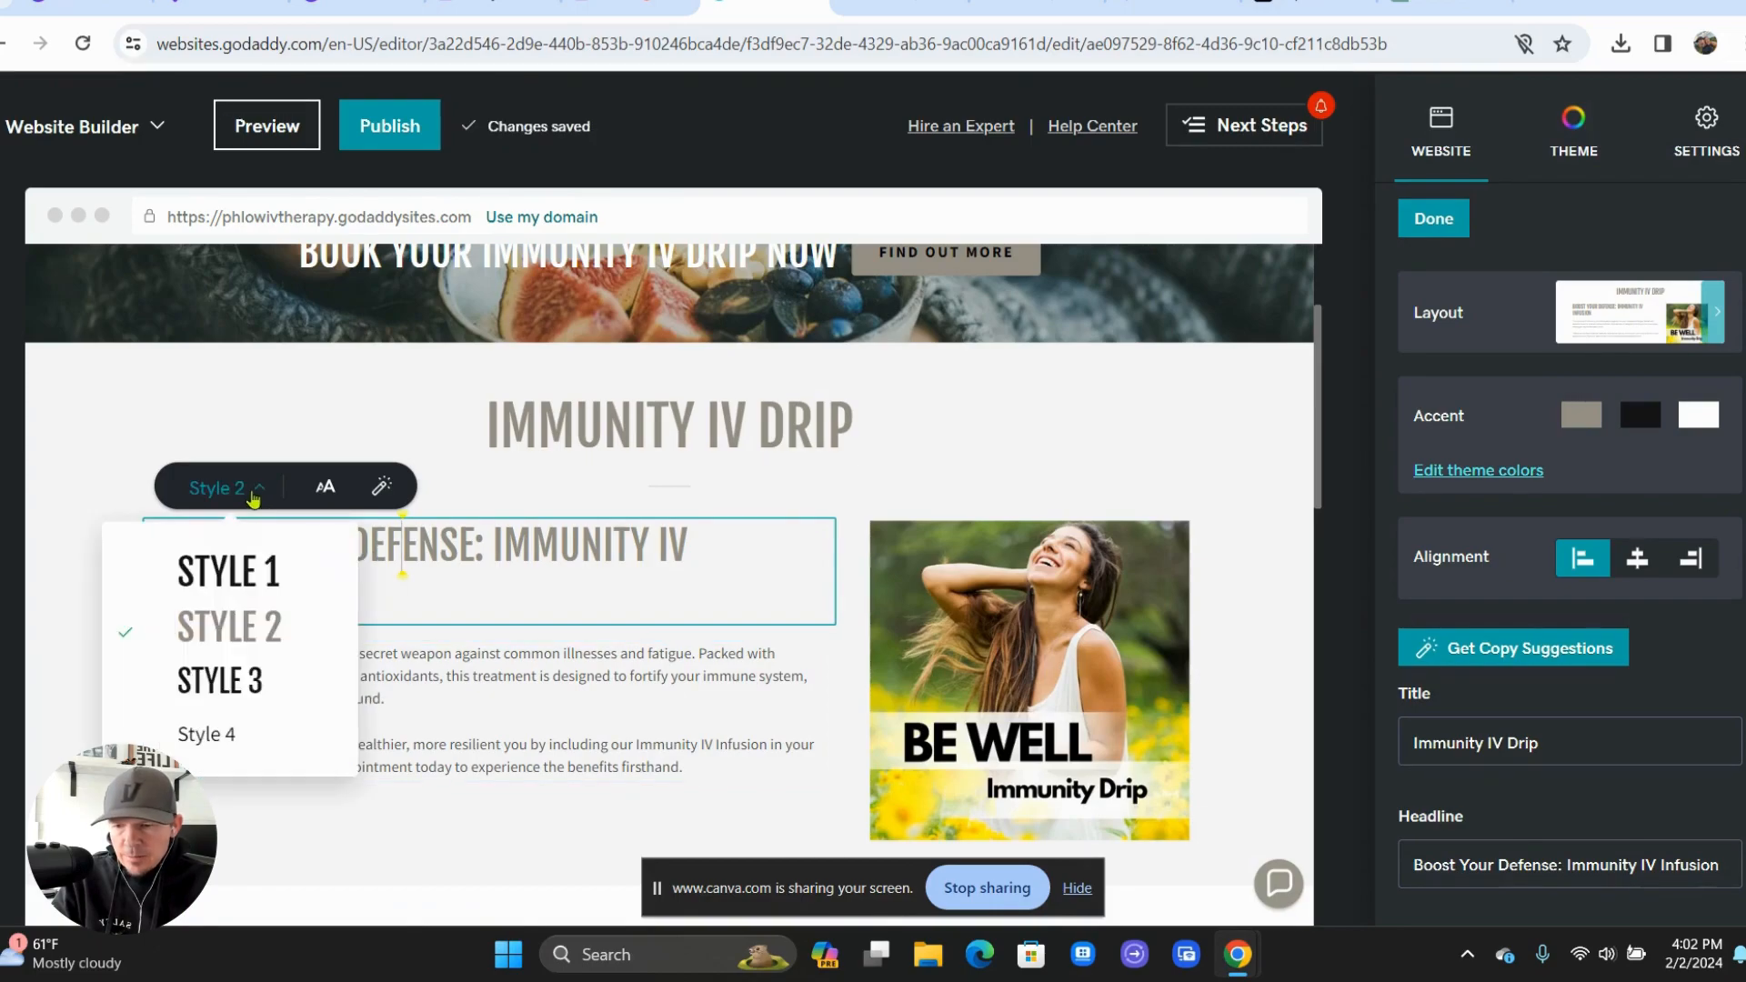
{"action": "left_click", "coordinate": [239, 674]}
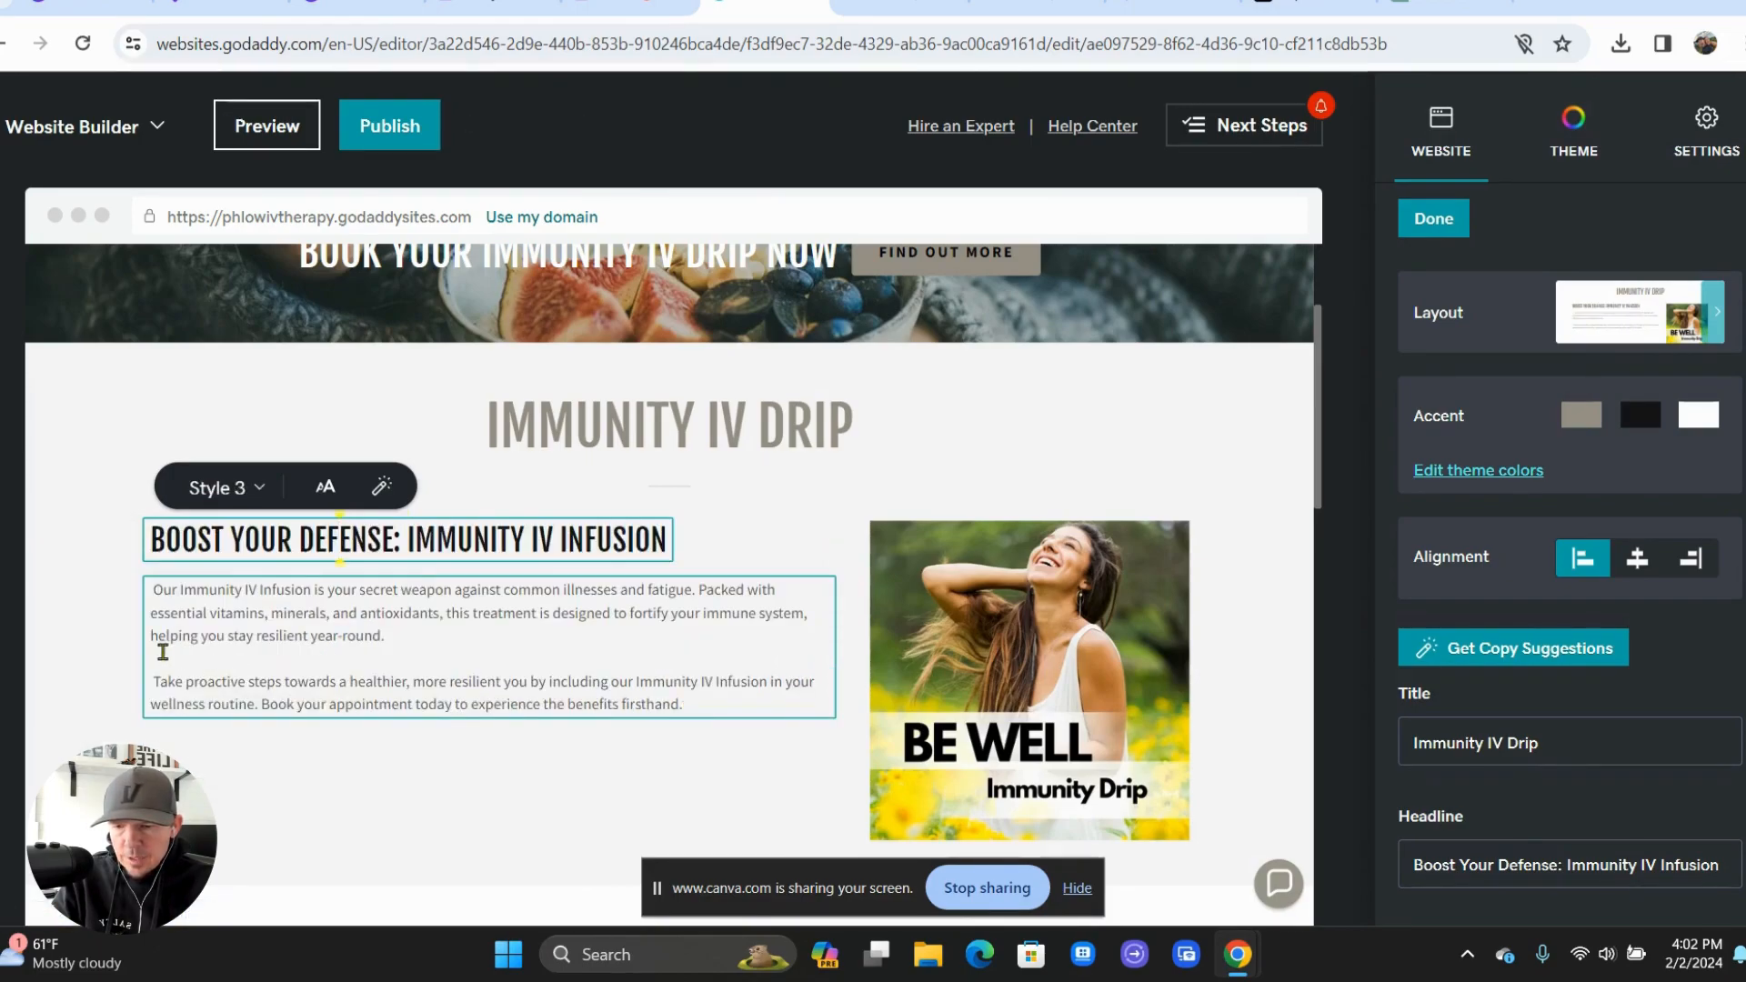
{"action": "left_click", "coordinate": [121, 658]}
- Set the font size of the description under the Boost Your Defense headline to XL
{"action": "left_click", "coordinate": [226, 627]}
{"action": "left_click", "coordinate": [226, 627]}
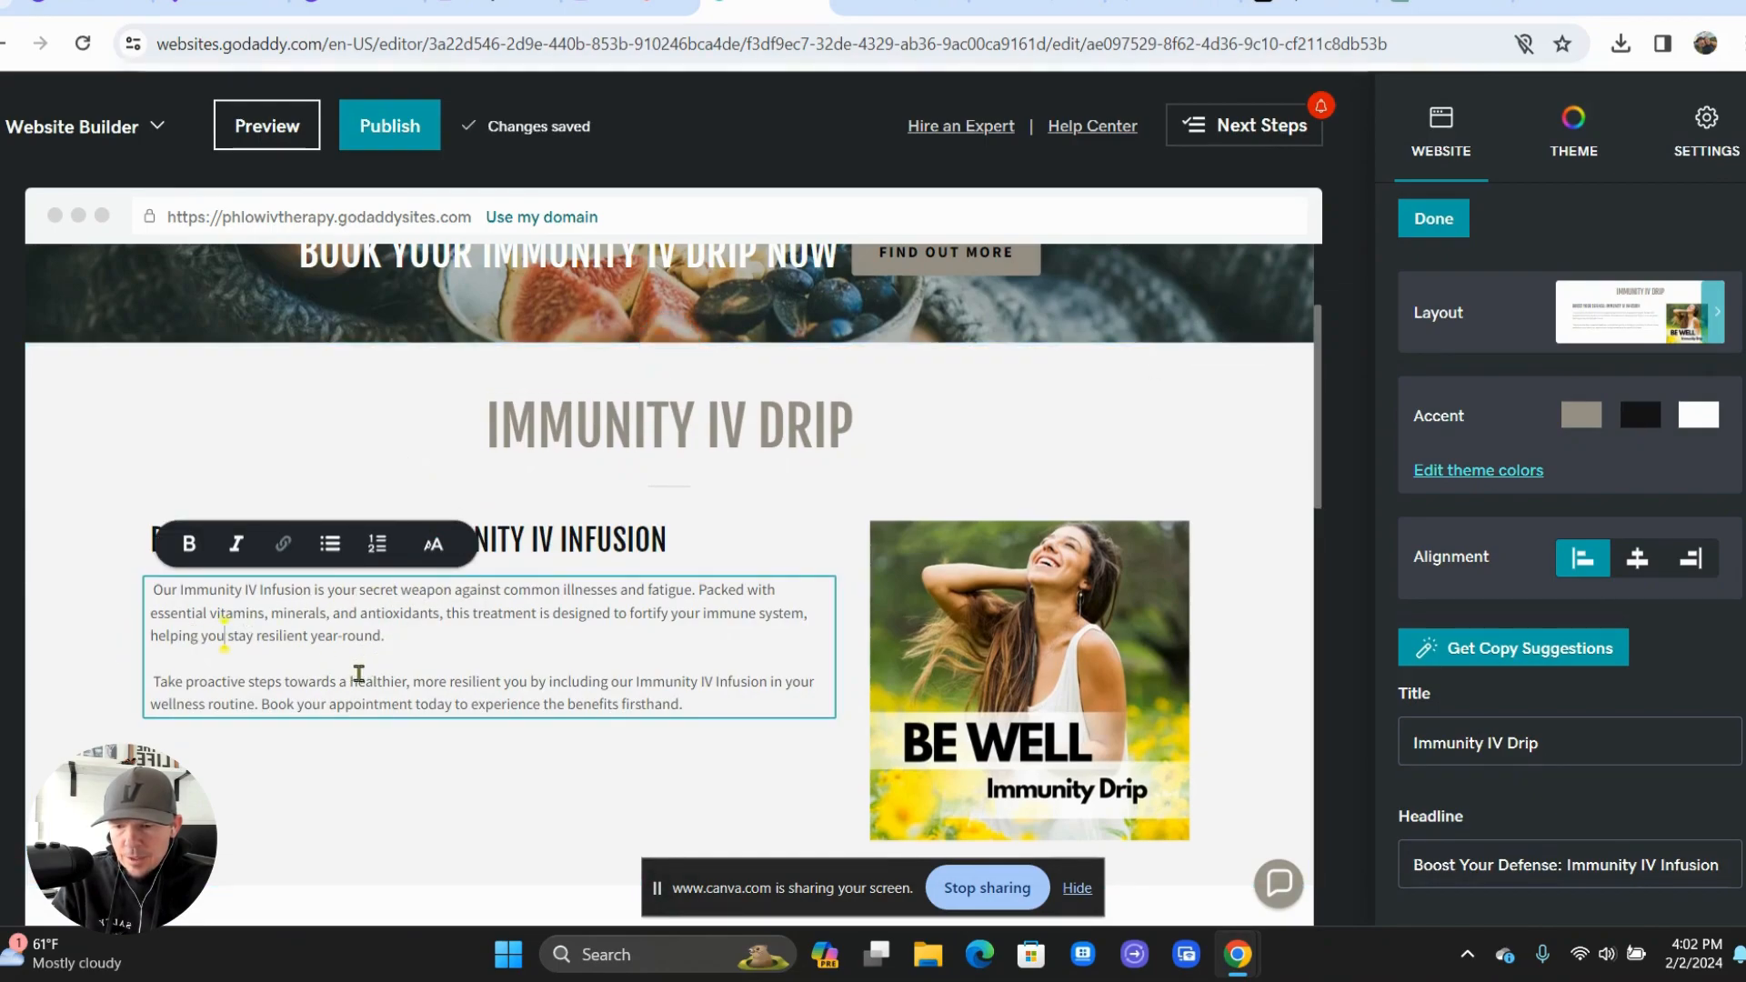
{"action": "left_click", "coordinate": [432, 546]}
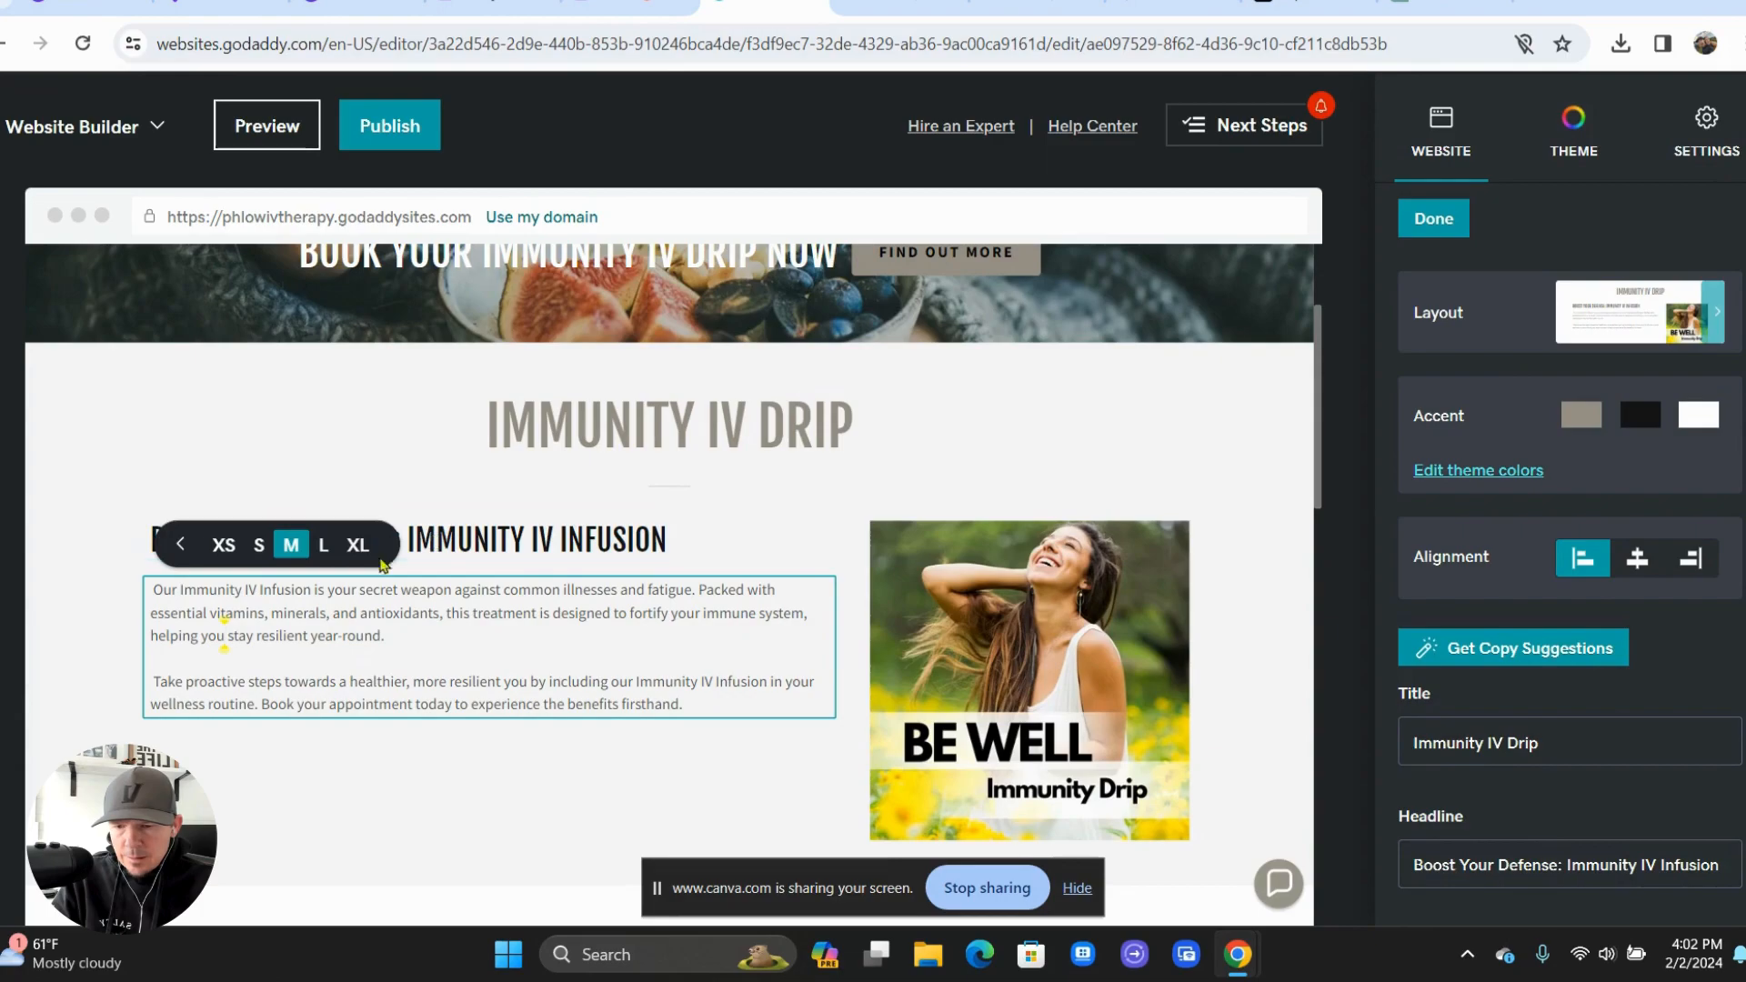
{"action": "left_click", "coordinate": [356, 546]}
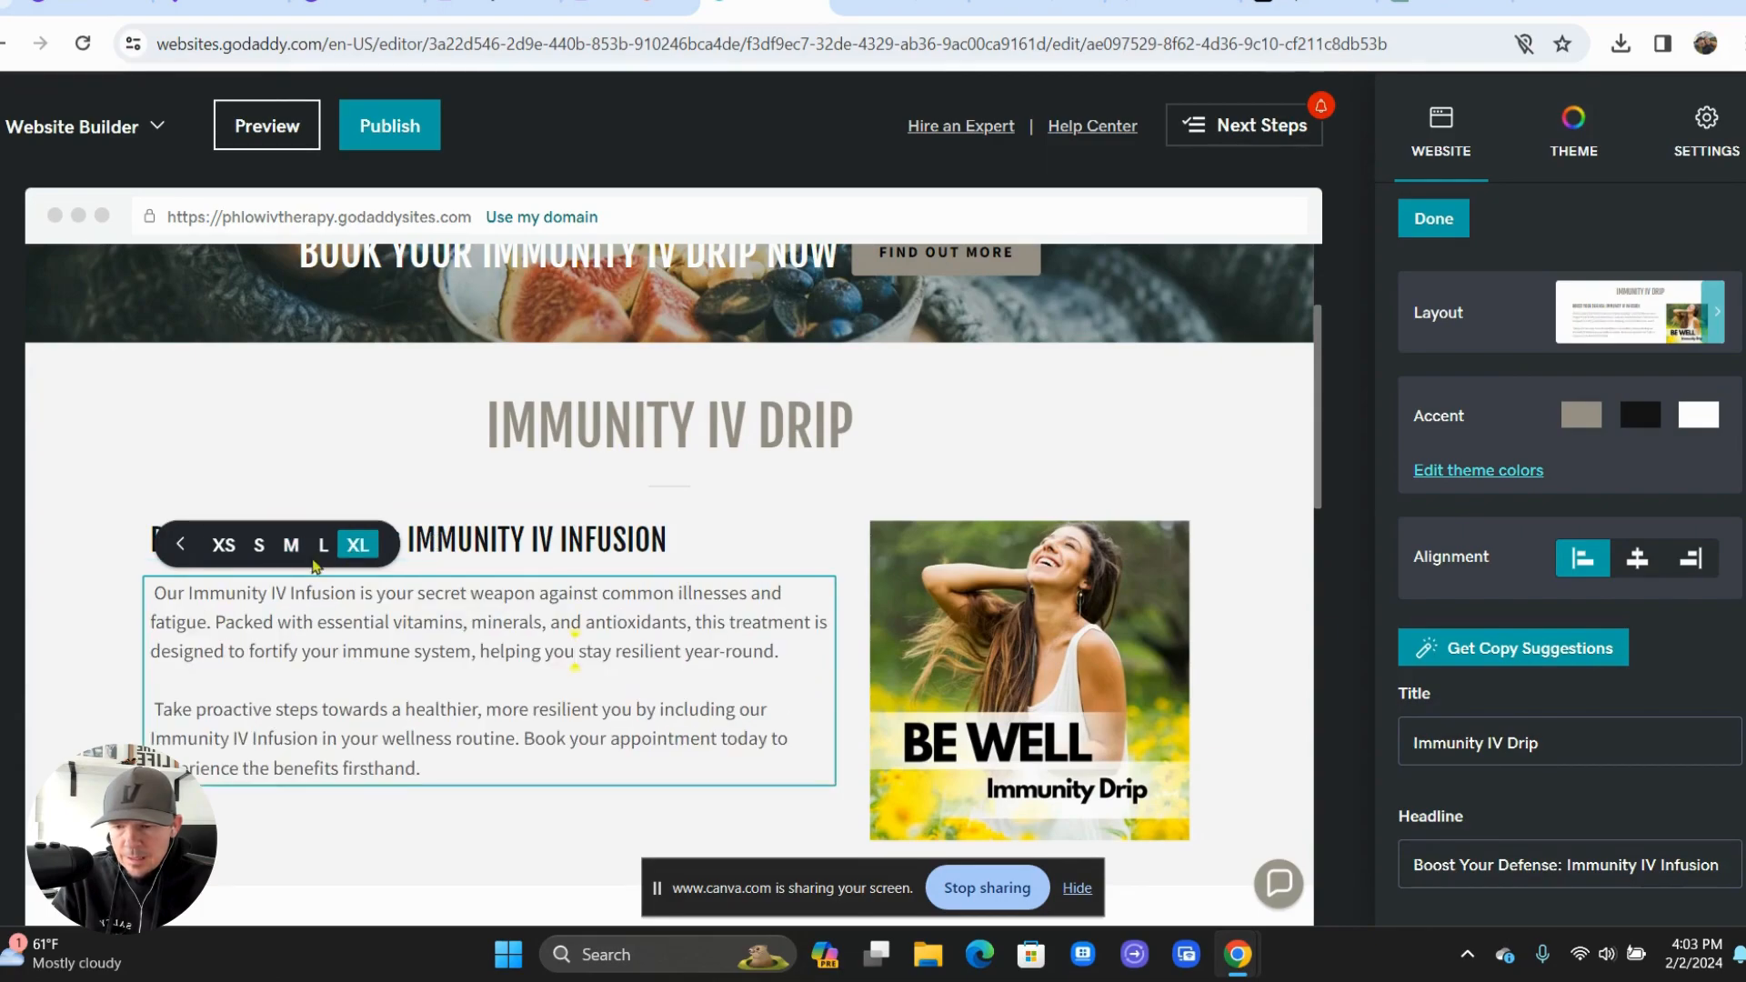
{"action": "left_click", "coordinate": [88, 662]}
- Check the font size of the "Key Benefits of our Immunity Drip" section title
{"action": "scroll", "coordinate": [88, 663], "scroll_direction": "down", "scroll_amount": 2}
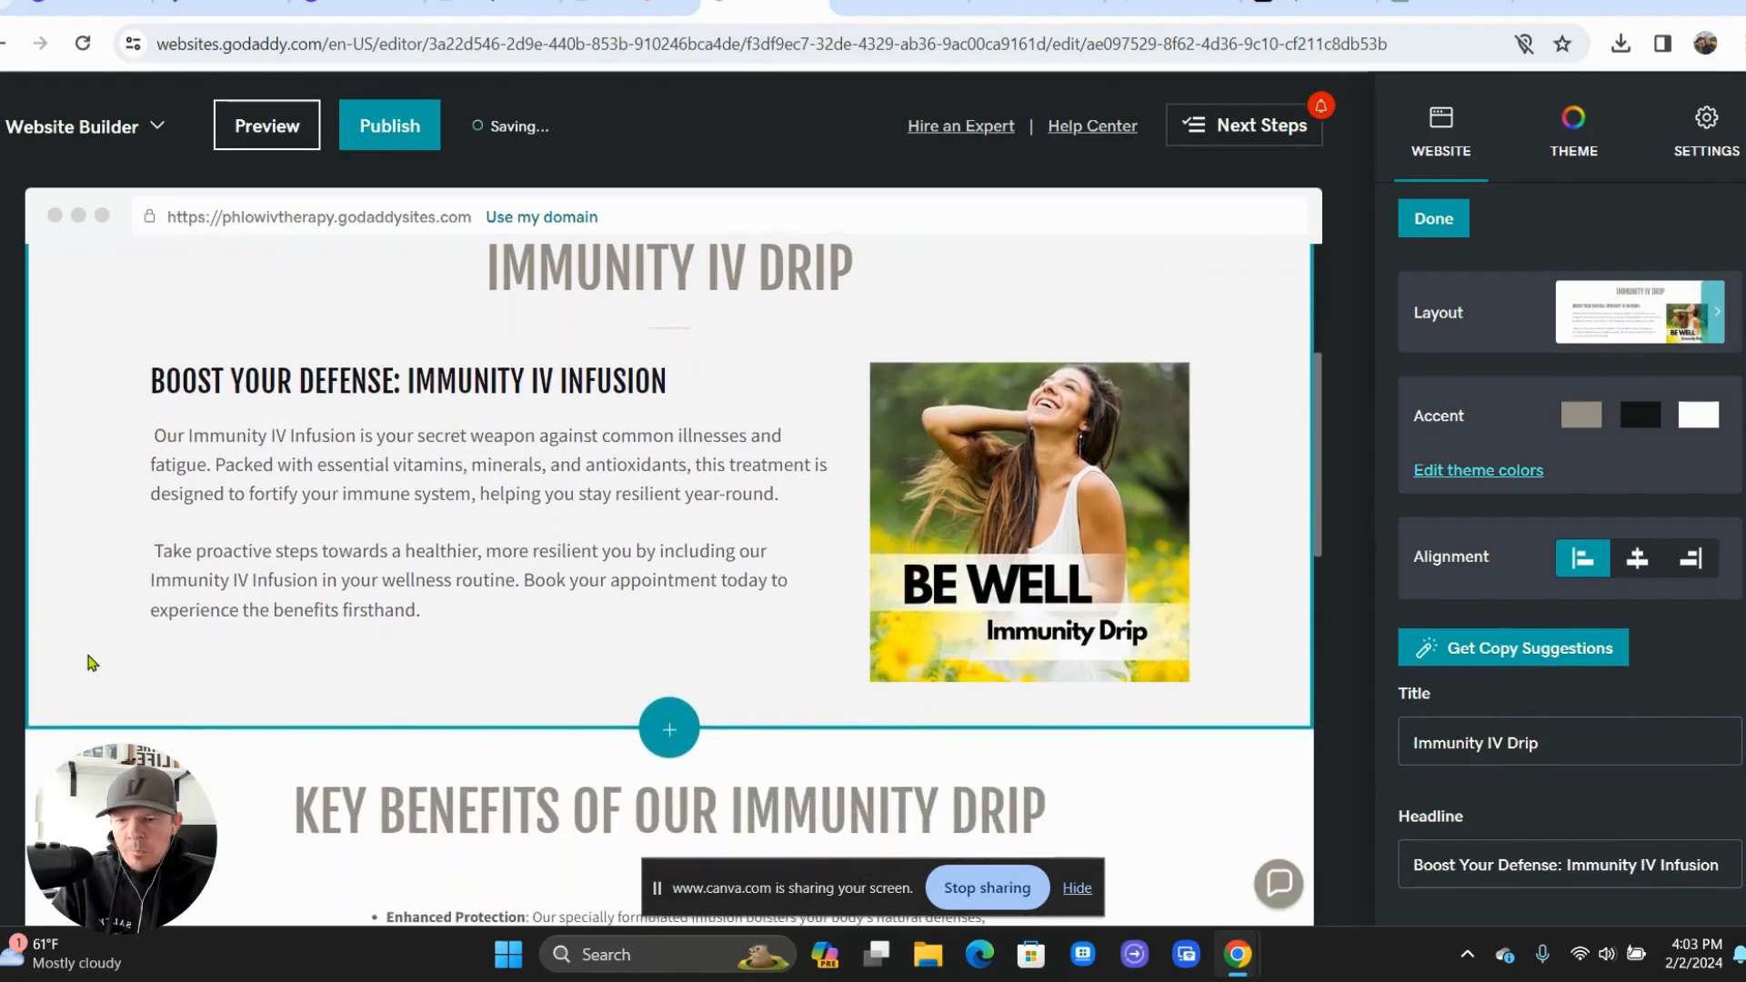
{"action": "scroll", "coordinate": [88, 663], "scroll_direction": "down", "scroll_amount": 4}
{"action": "left_click", "coordinate": [404, 493]}
{"action": "left_click", "coordinate": [329, 435]}
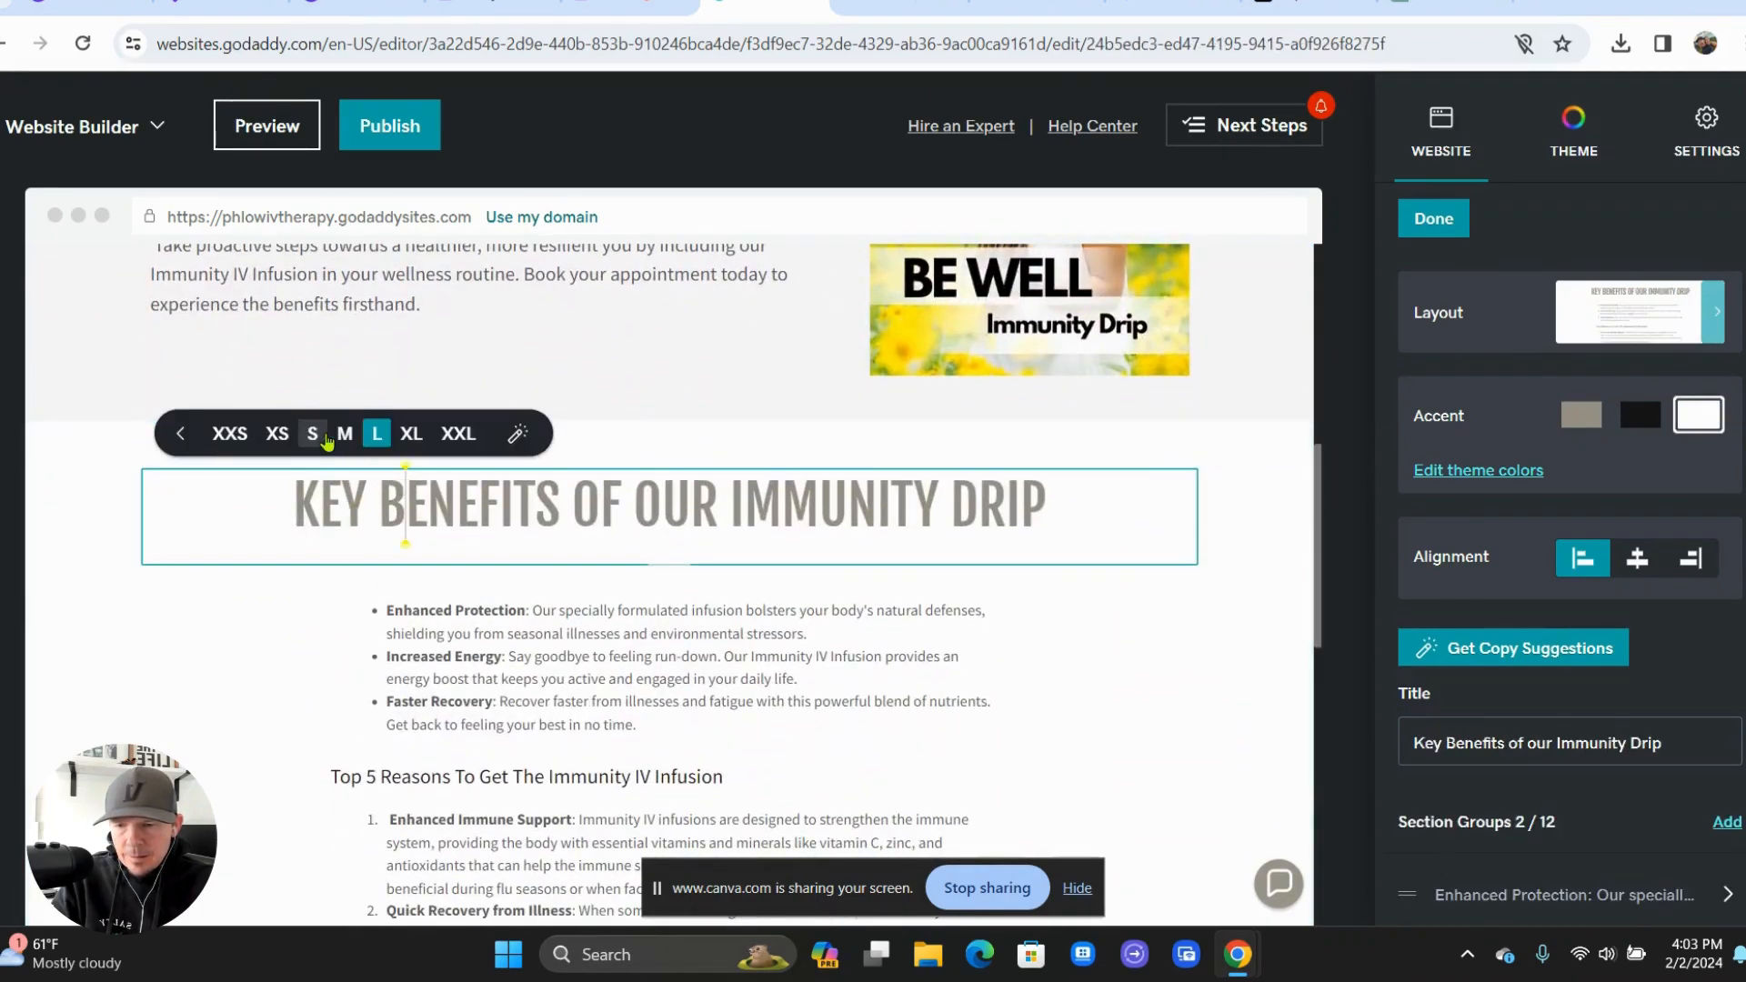
{"action": "left_click", "coordinate": [304, 642]}
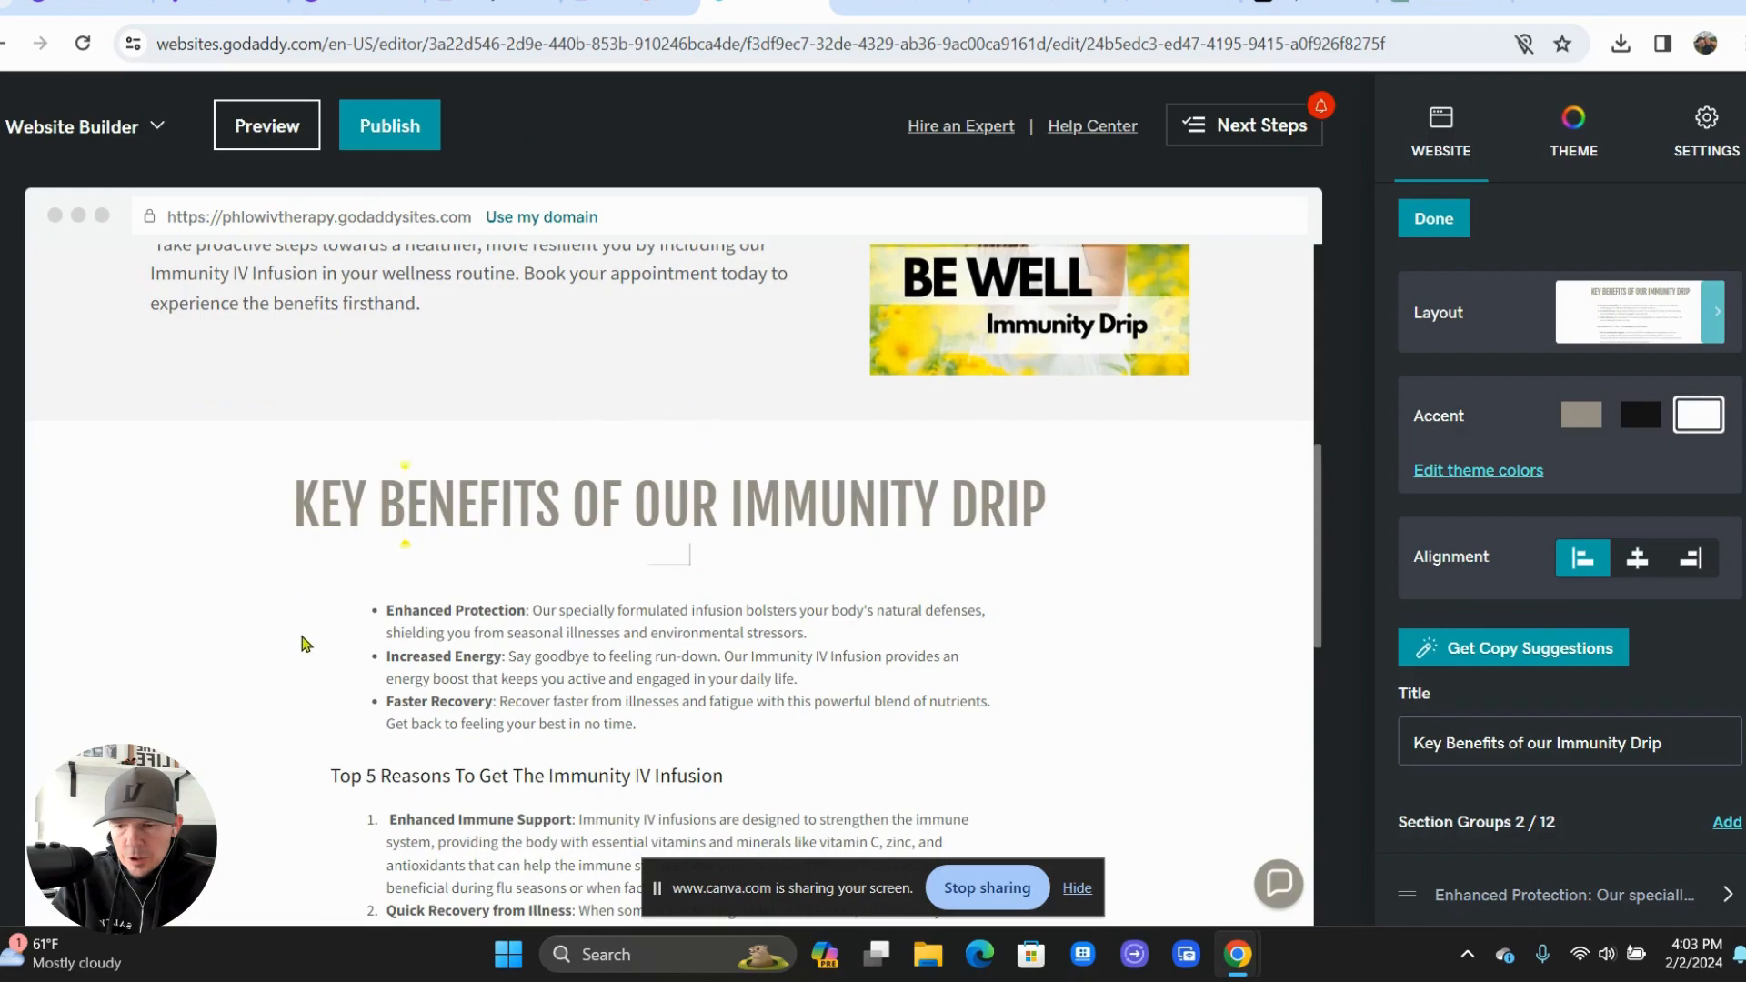
- Set the font size of the bulleted text under the Key Benefits title to XL
{"action": "scroll", "coordinate": [373, 605], "scroll_direction": "down", "scroll_amount": 1}
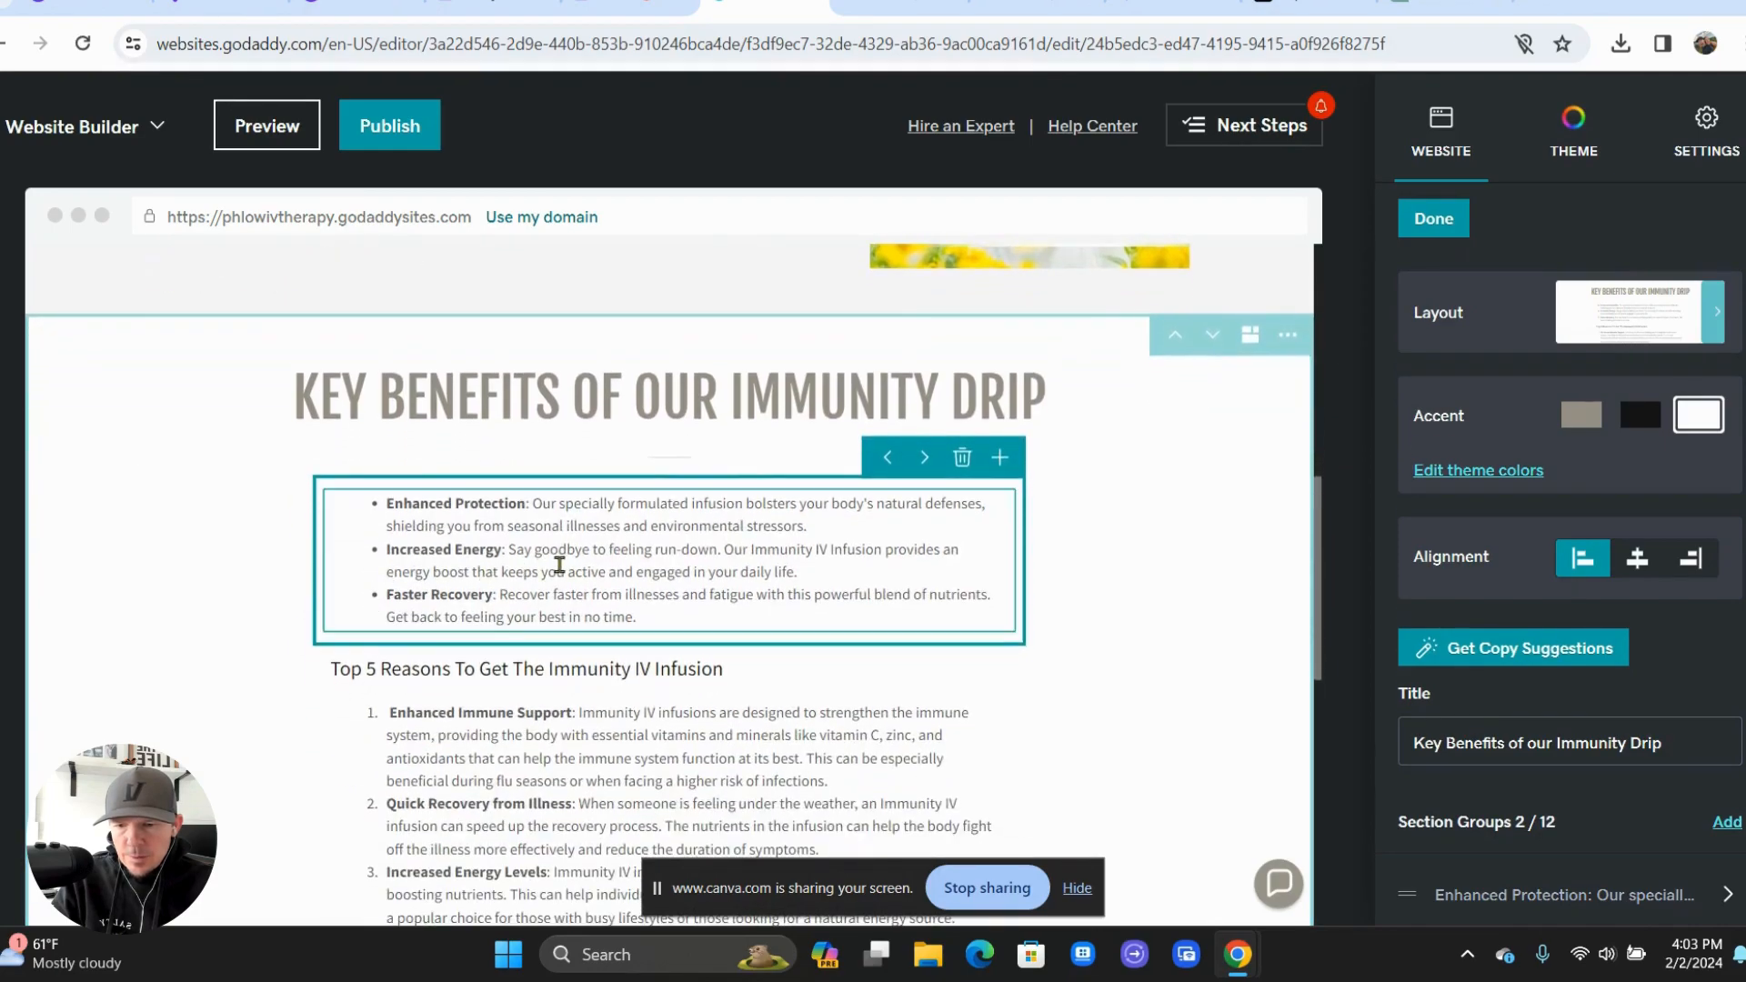
{"action": "left_click", "coordinate": [568, 556]}
{"action": "left_click", "coordinate": [613, 459]}
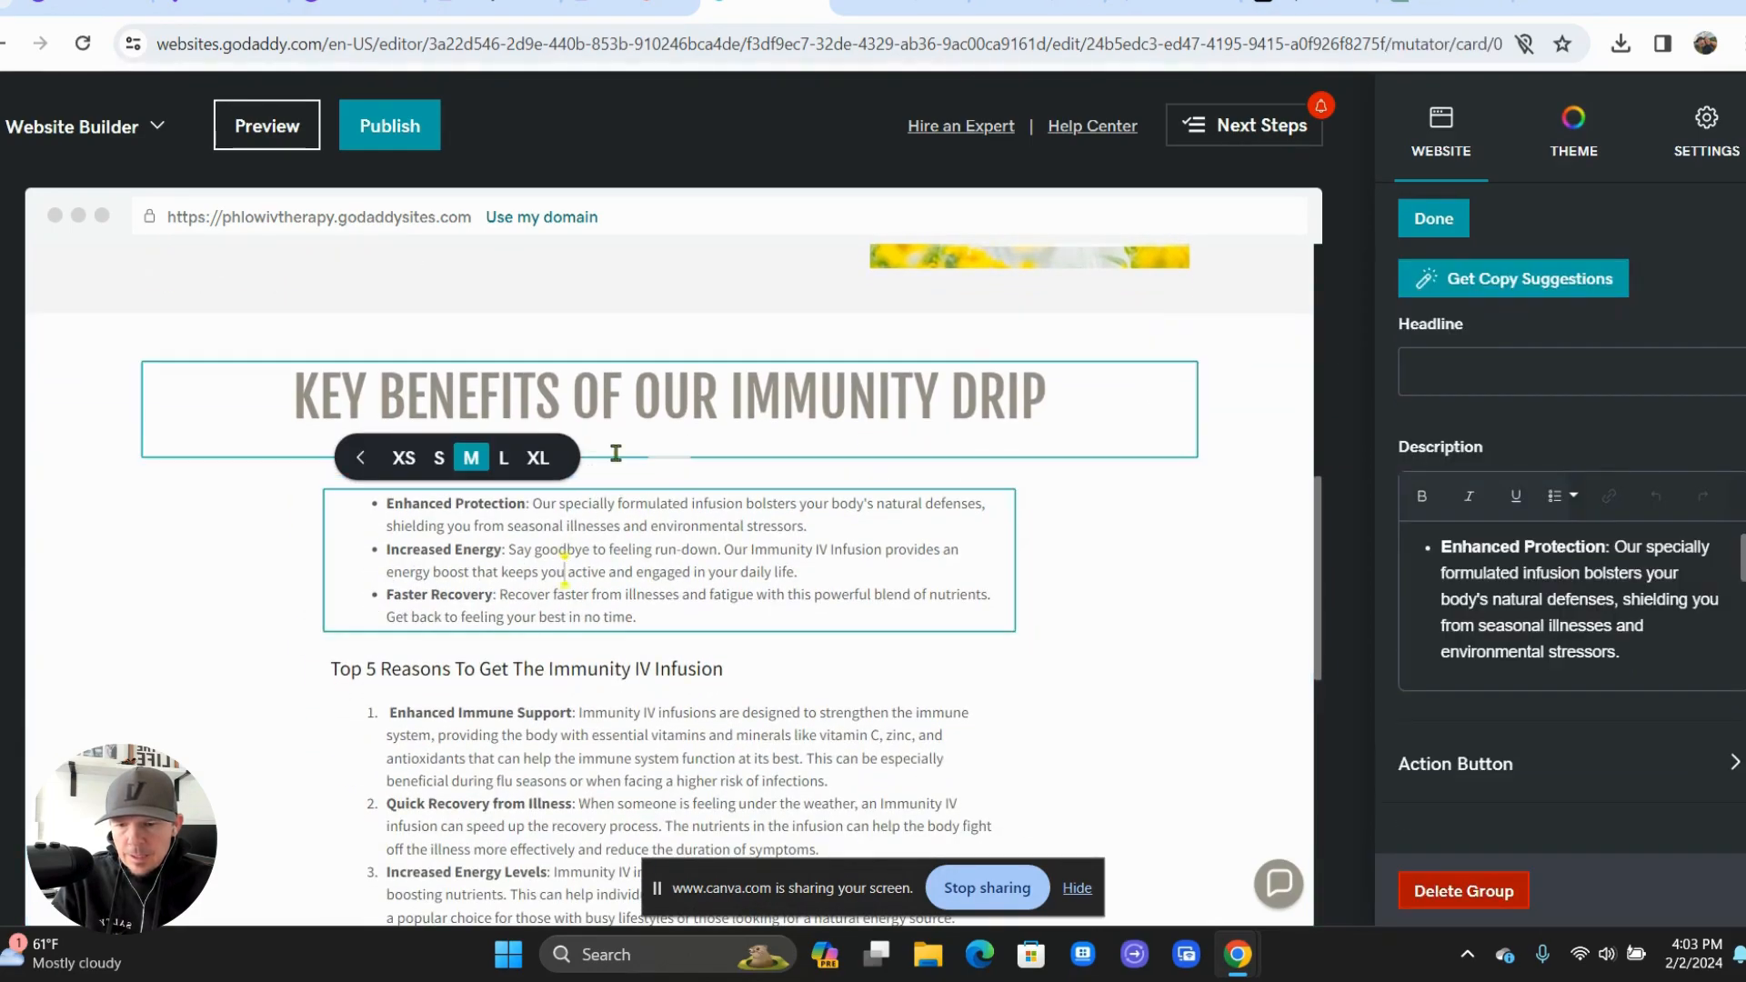
{"action": "left_click", "coordinate": [536, 459]}
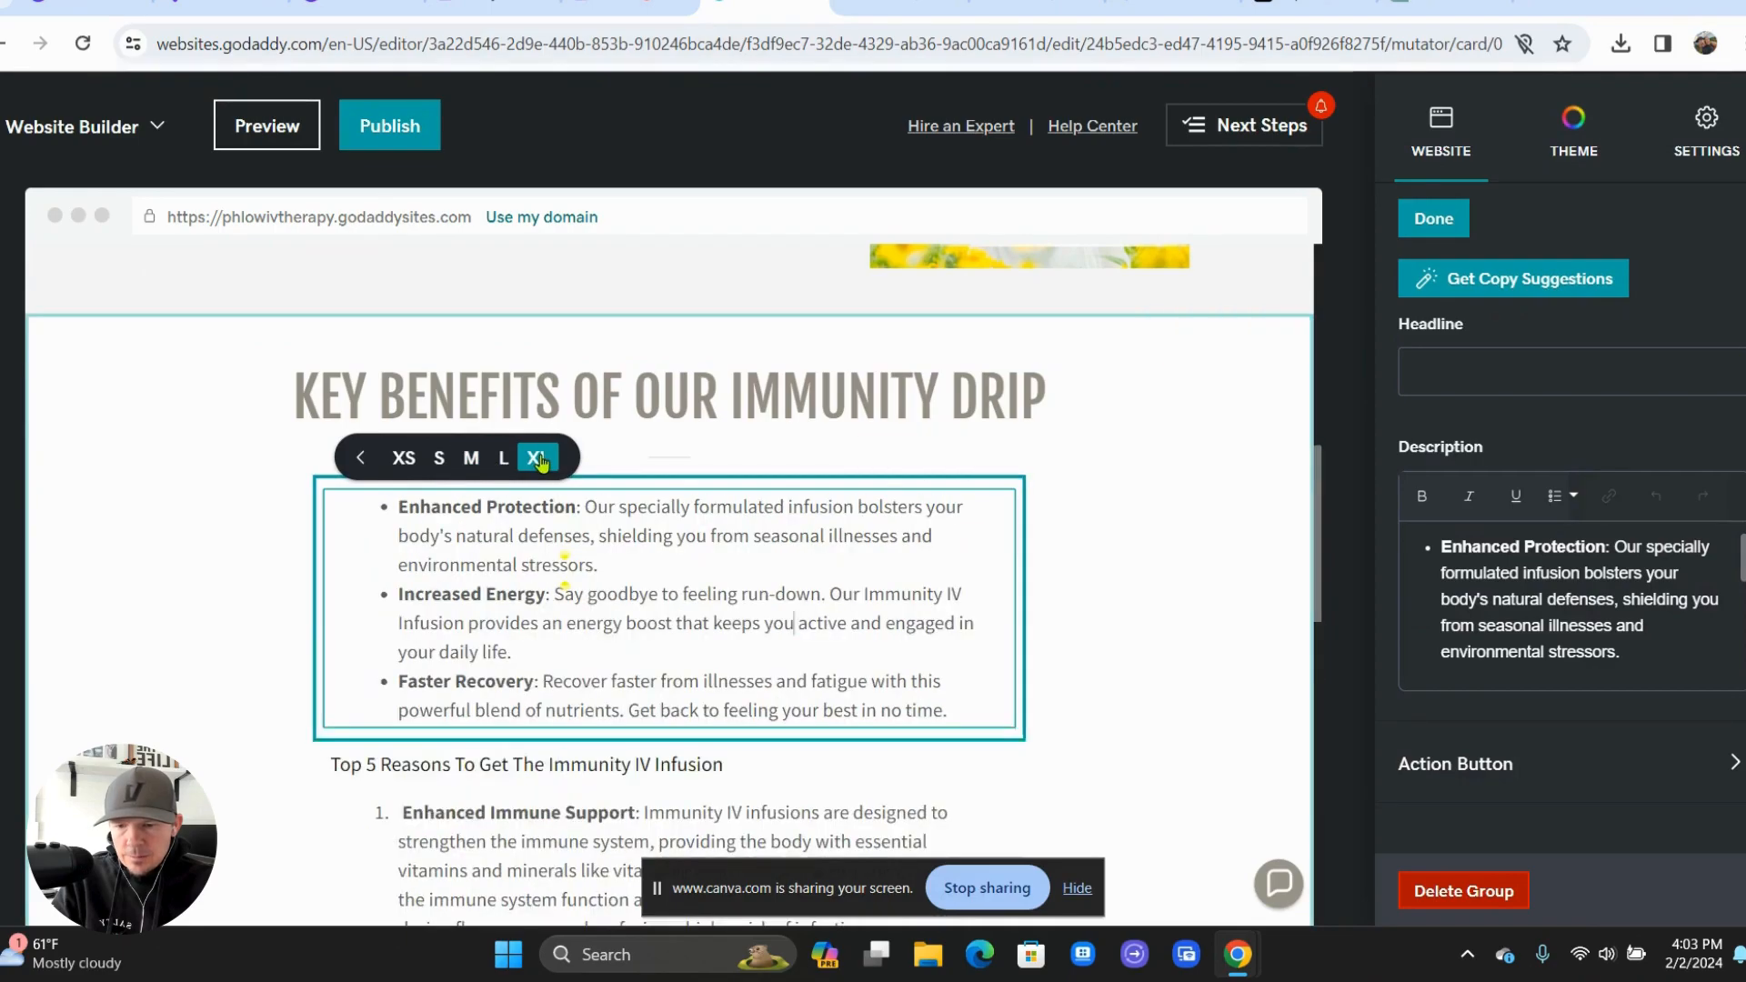
{"action": "left_click", "coordinate": [251, 608]}
- Apply Style 3 to the "Top 5 Reasons To Get The Immunity IV Infusion" headline and check the font size of its numbered list
{"action": "scroll", "coordinate": [252, 607], "scroll_direction": "down", "scroll_amount": 3}
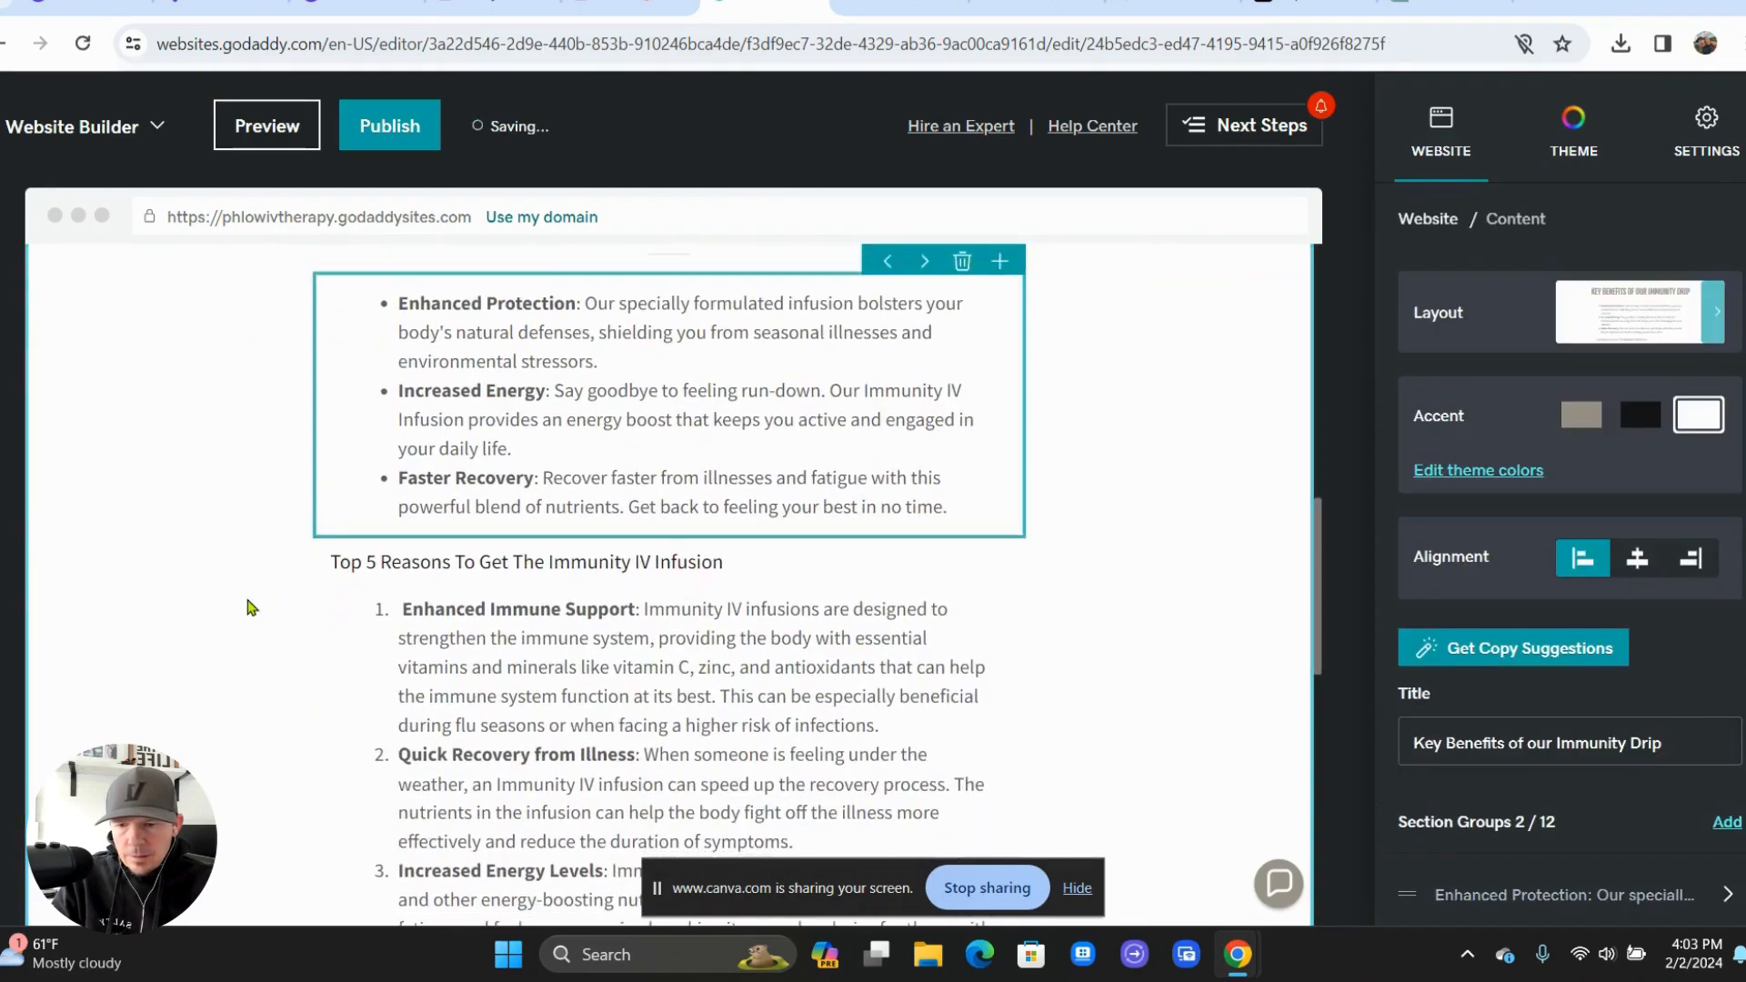
{"action": "left_click", "coordinate": [488, 445]}
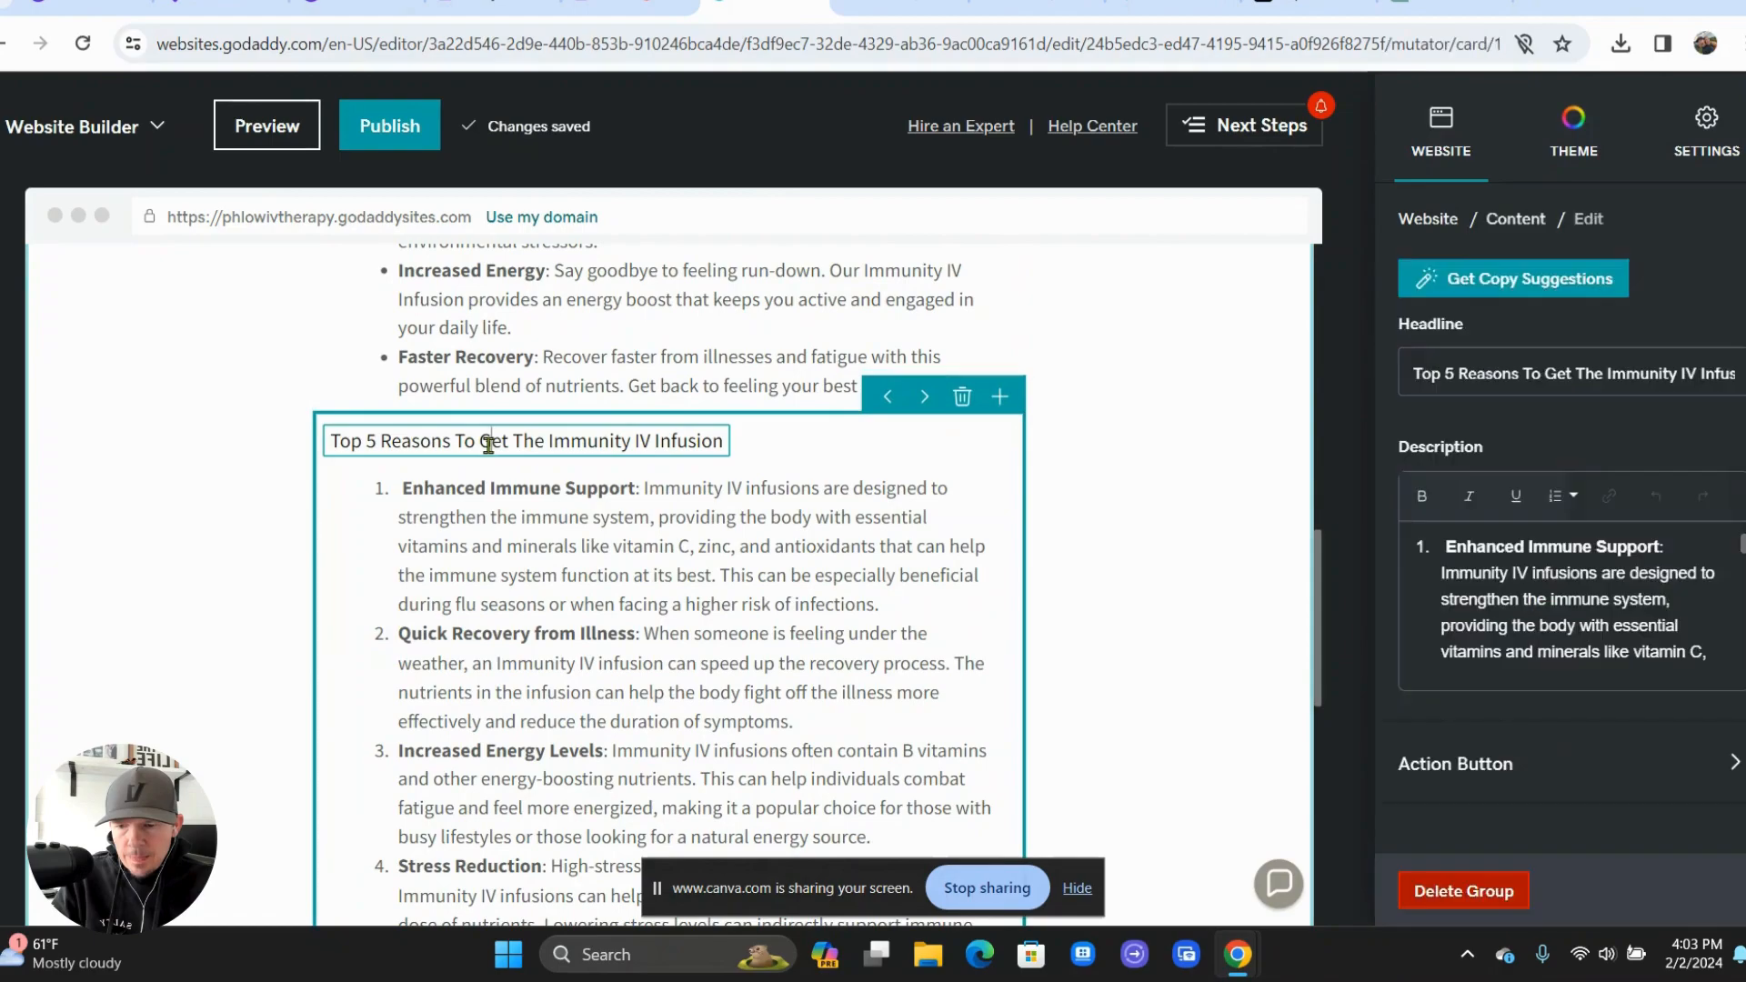
{"action": "left_click", "coordinate": [418, 400]}
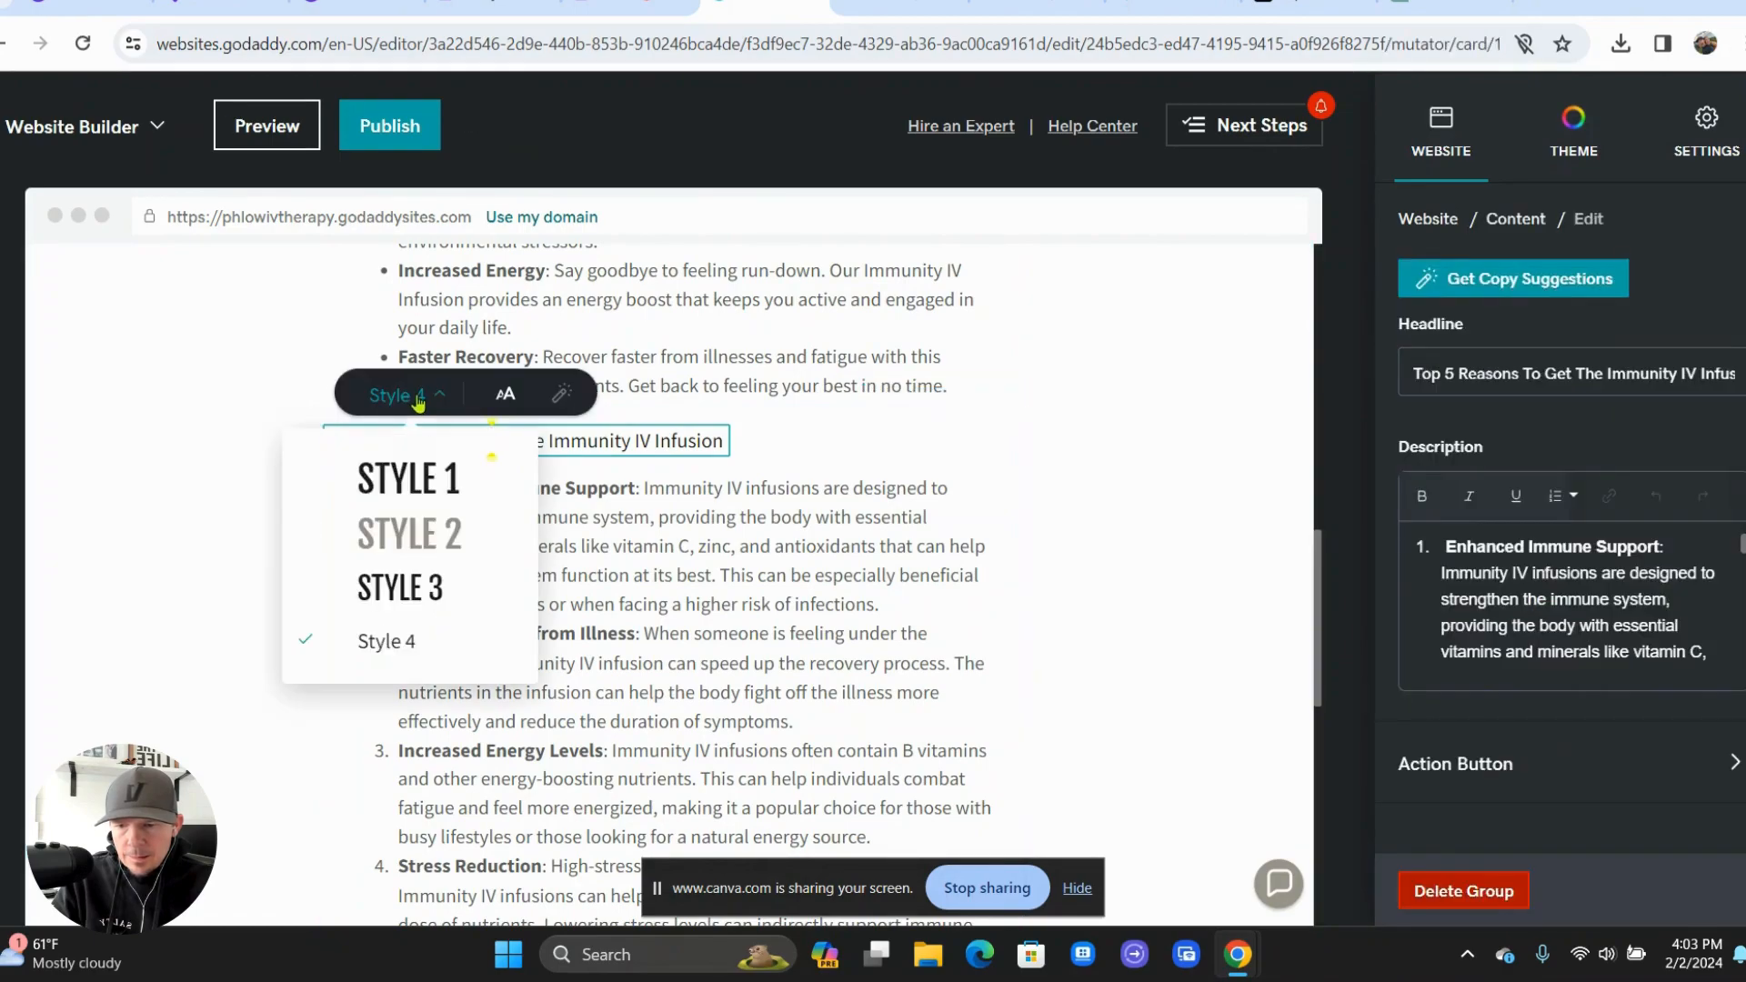
{"action": "left_click", "coordinate": [399, 583]}
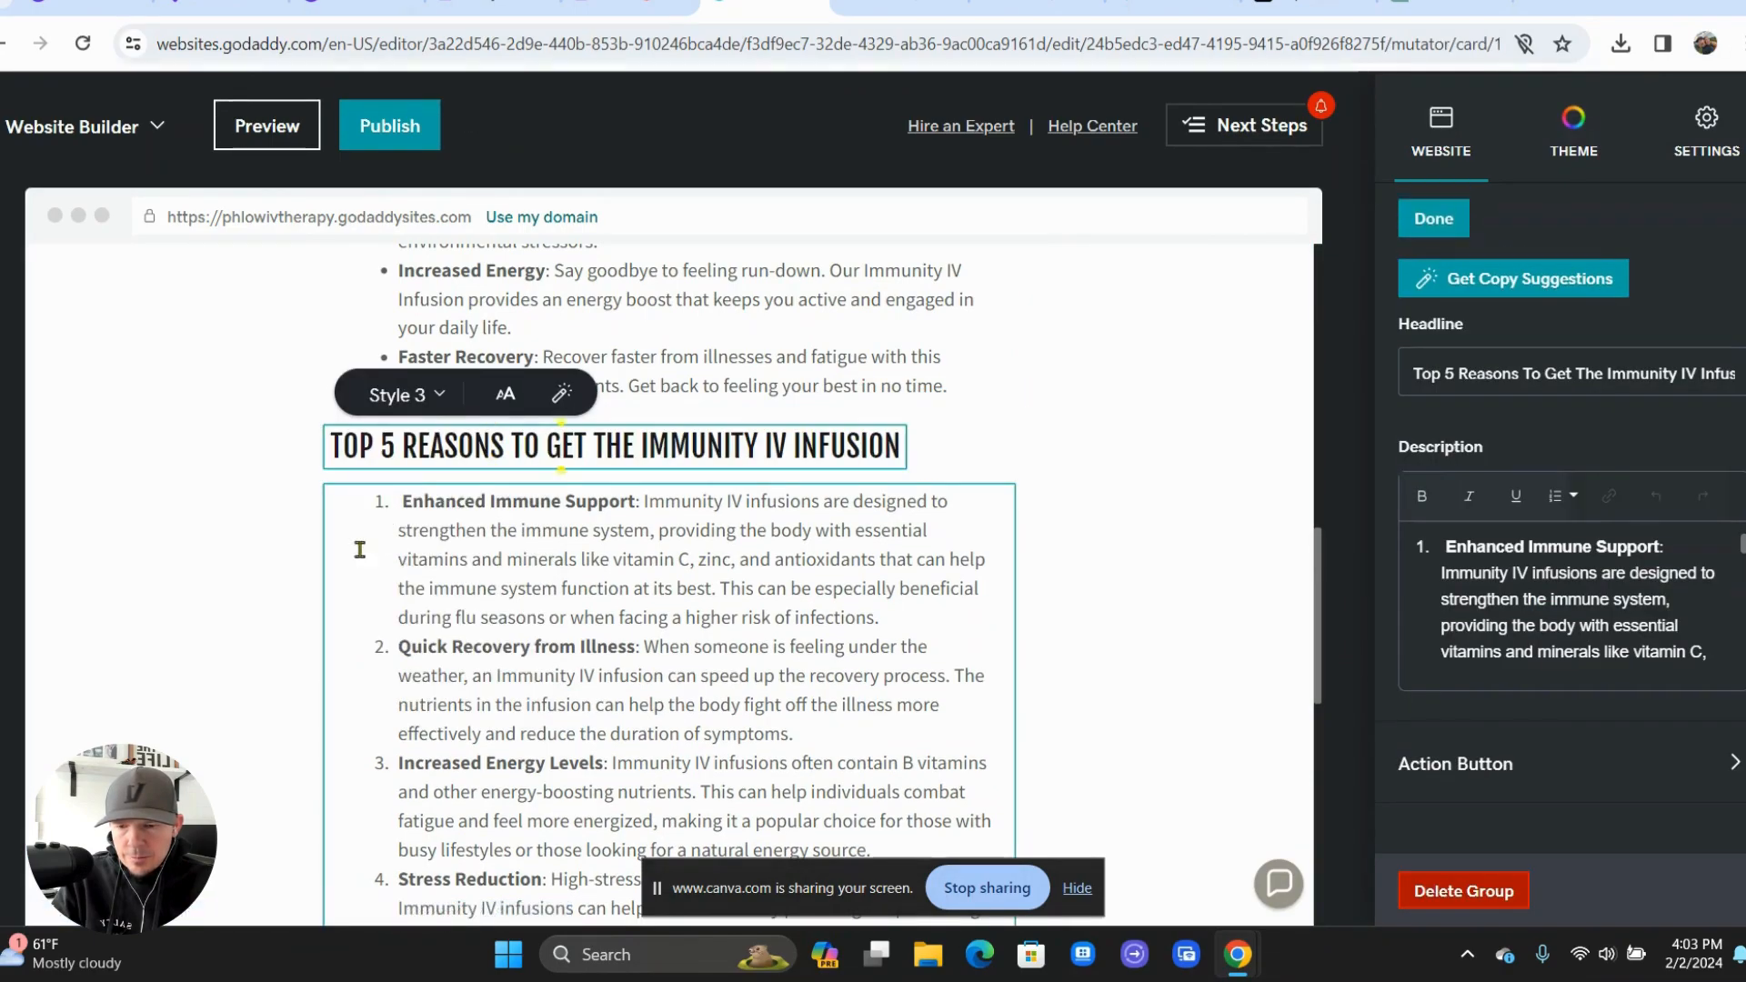
{"action": "left_click", "coordinate": [486, 605]}
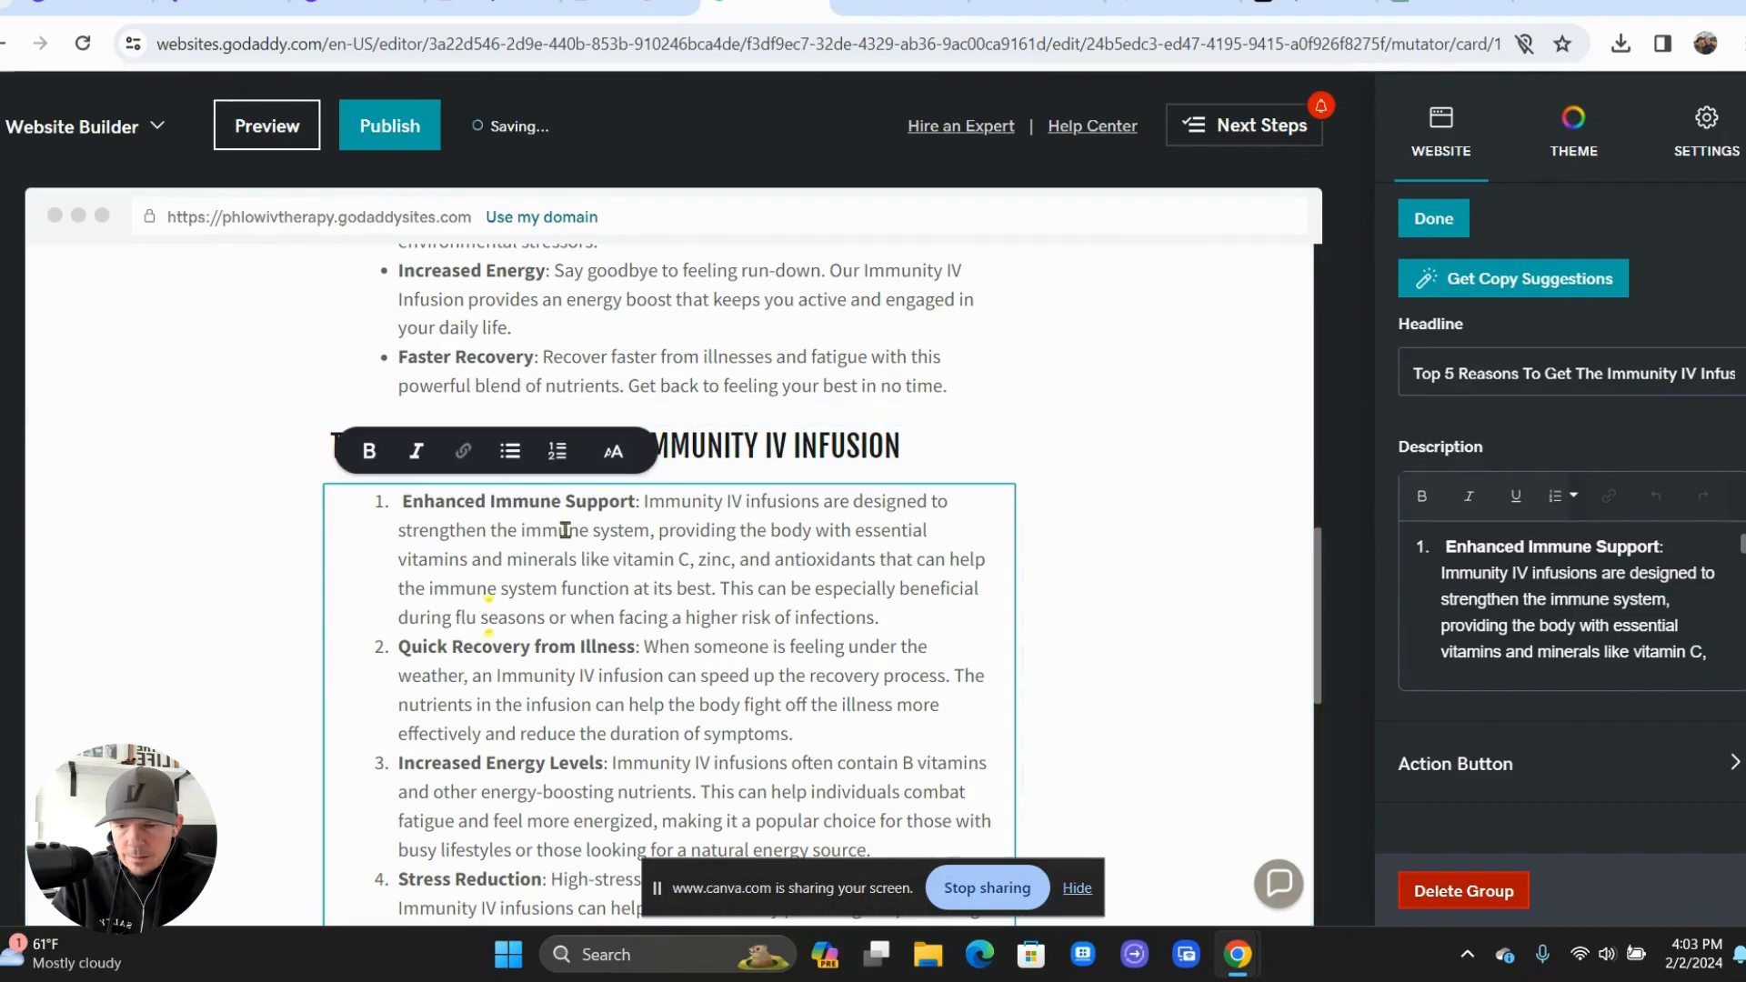
{"action": "left_click", "coordinate": [614, 453]}
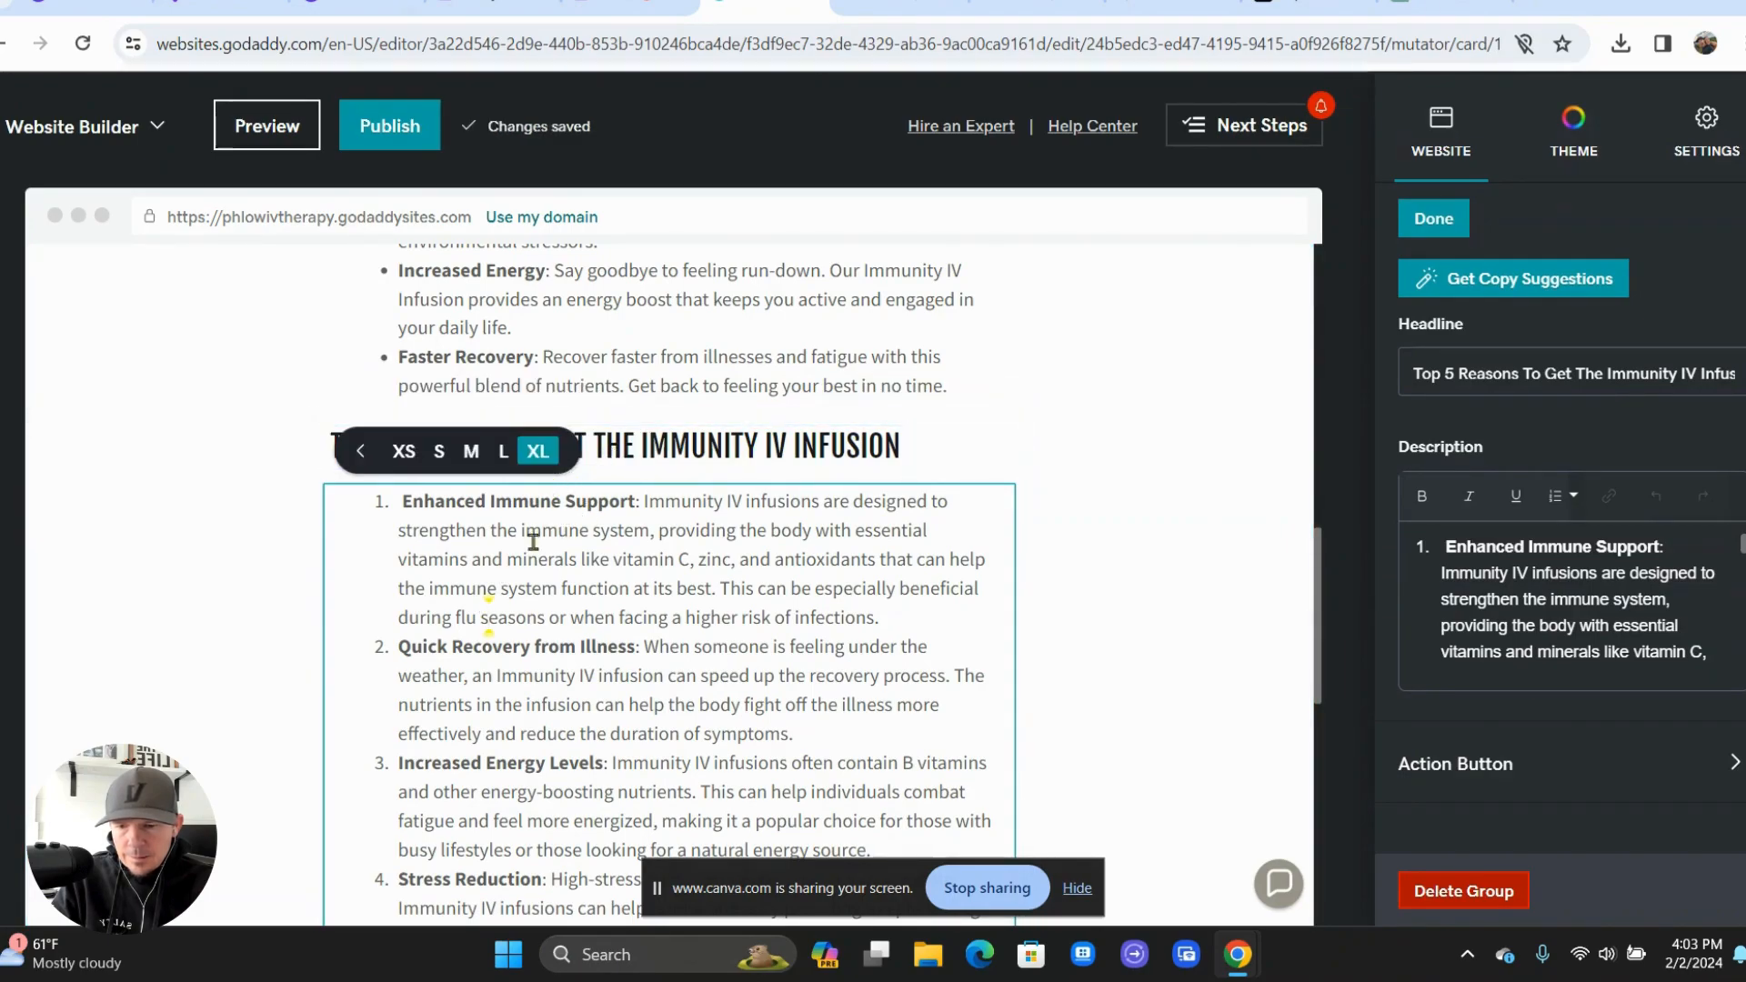
- Set the font size of the "What's inside our immunity iv infusion" section title to L
{"action": "scroll", "coordinate": [494, 615], "scroll_direction": "down", "scroll_amount": 5}
{"action": "scroll", "coordinate": [503, 626], "scroll_direction": "down", "scroll_amount": 2}
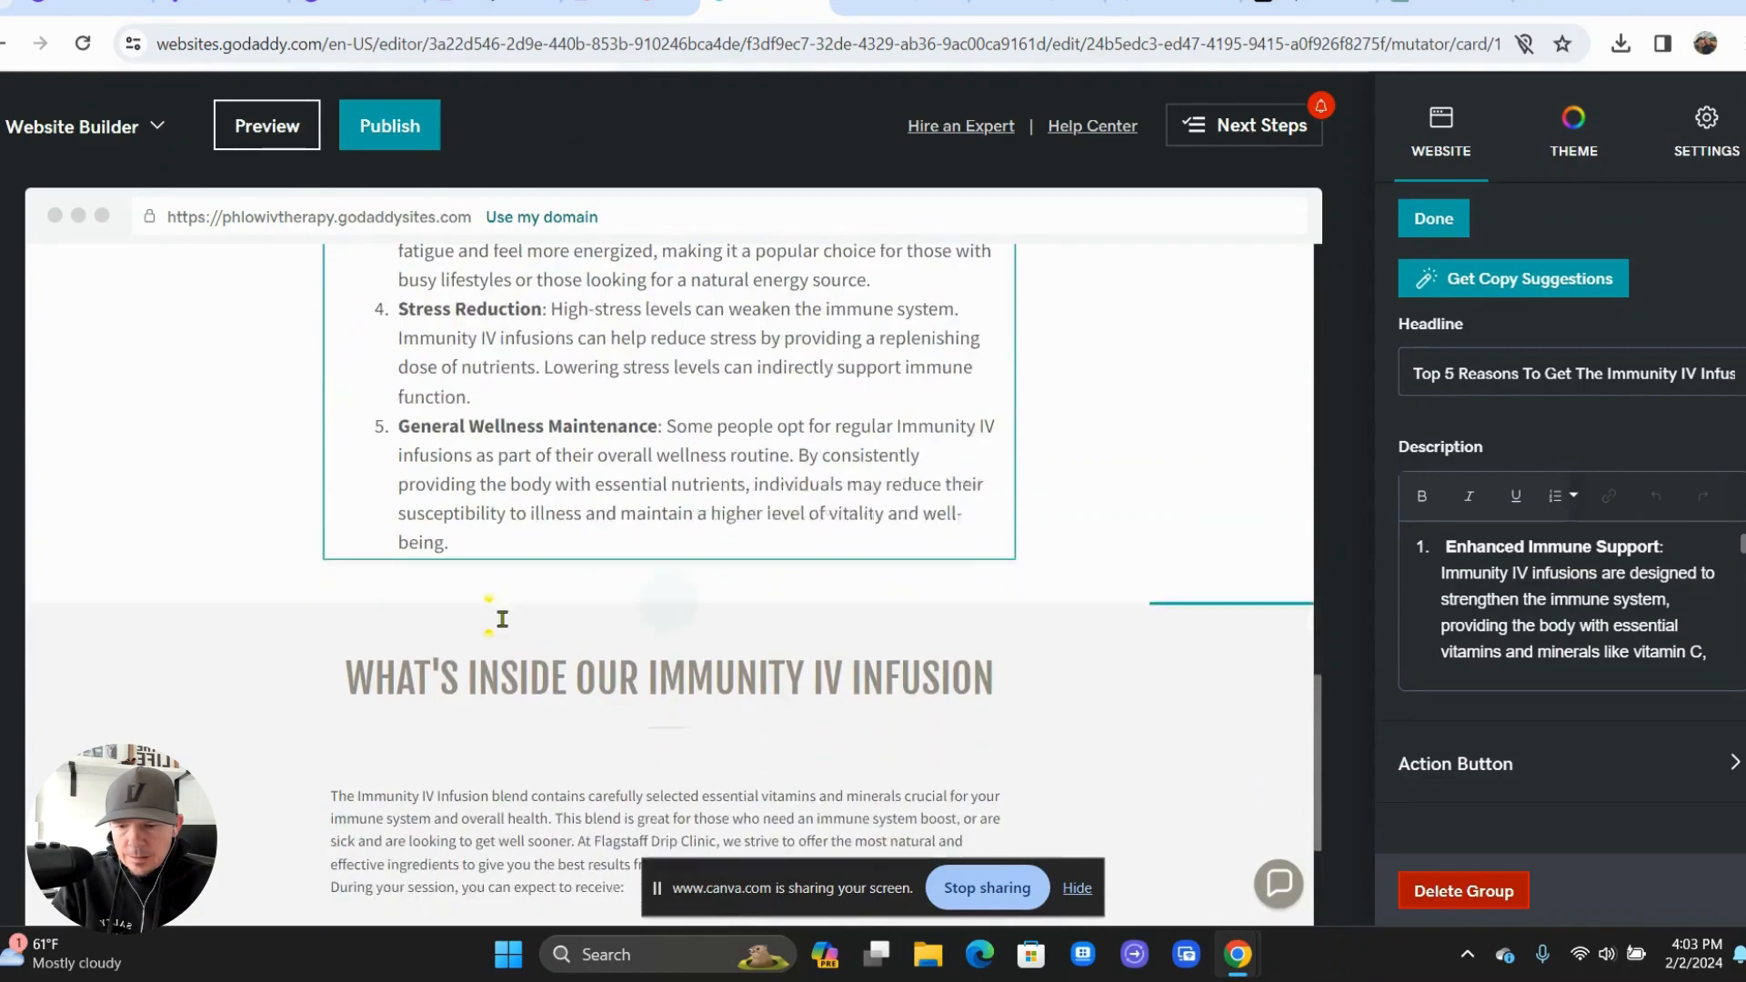
{"action": "left_click", "coordinate": [503, 583]}
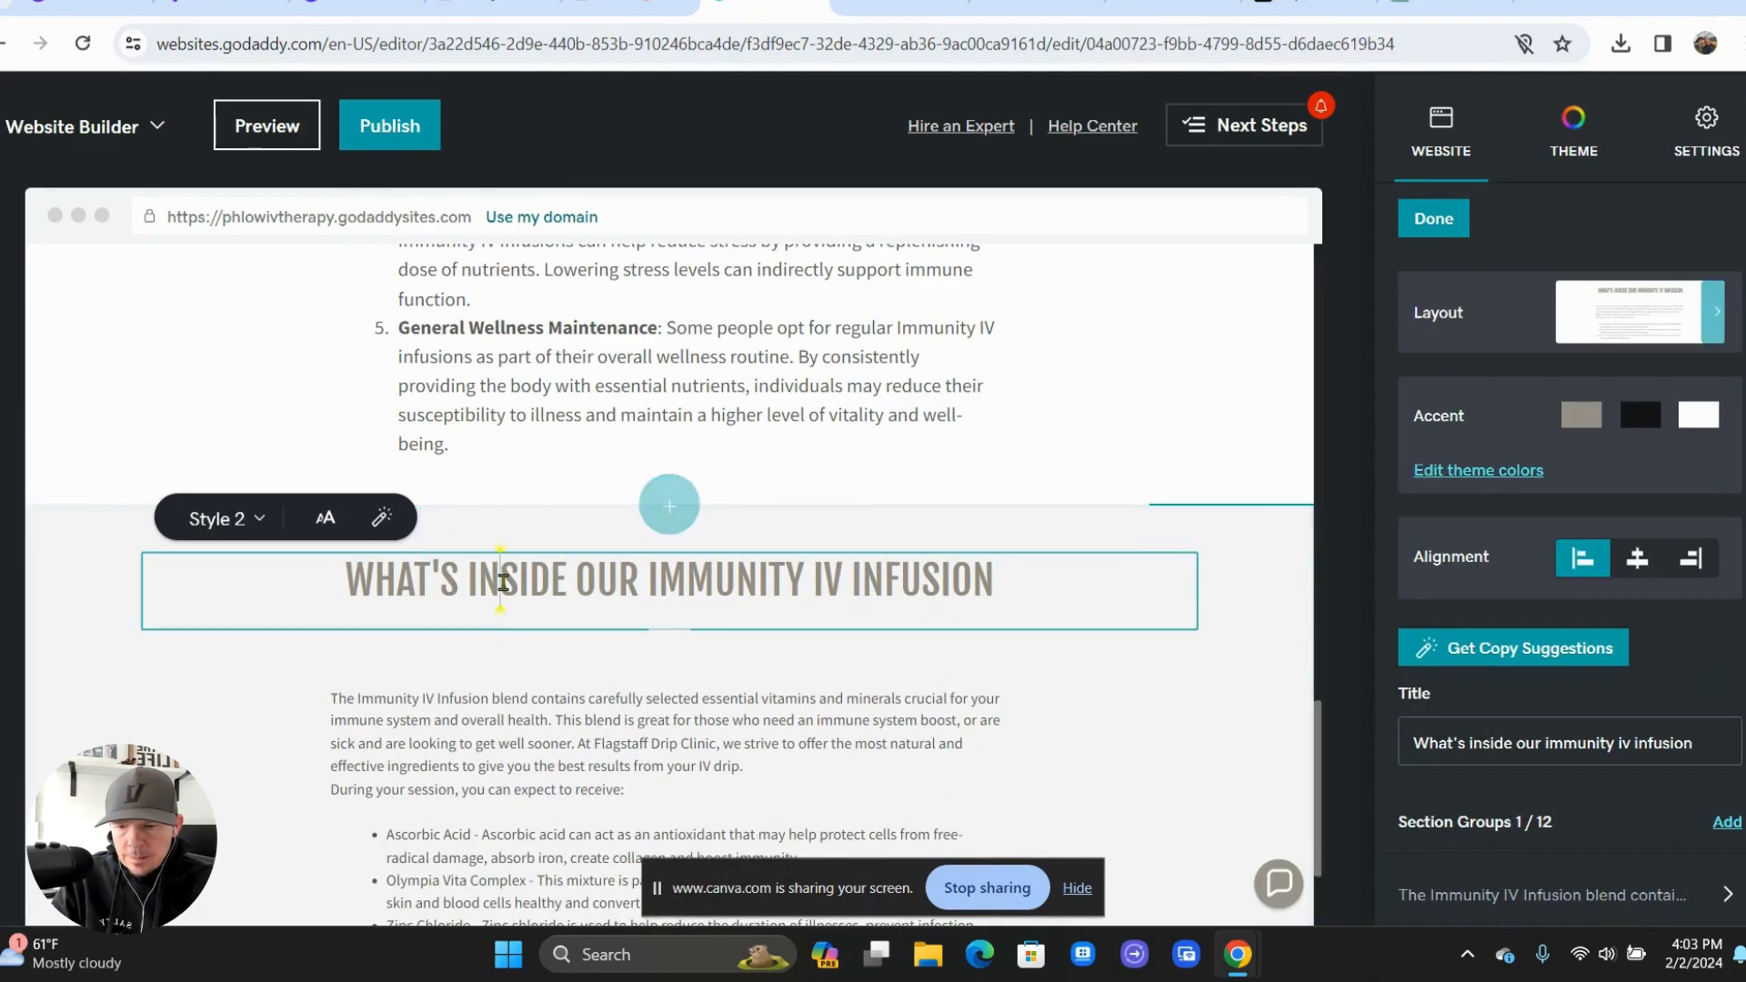
{"action": "left_click", "coordinate": [325, 517]}
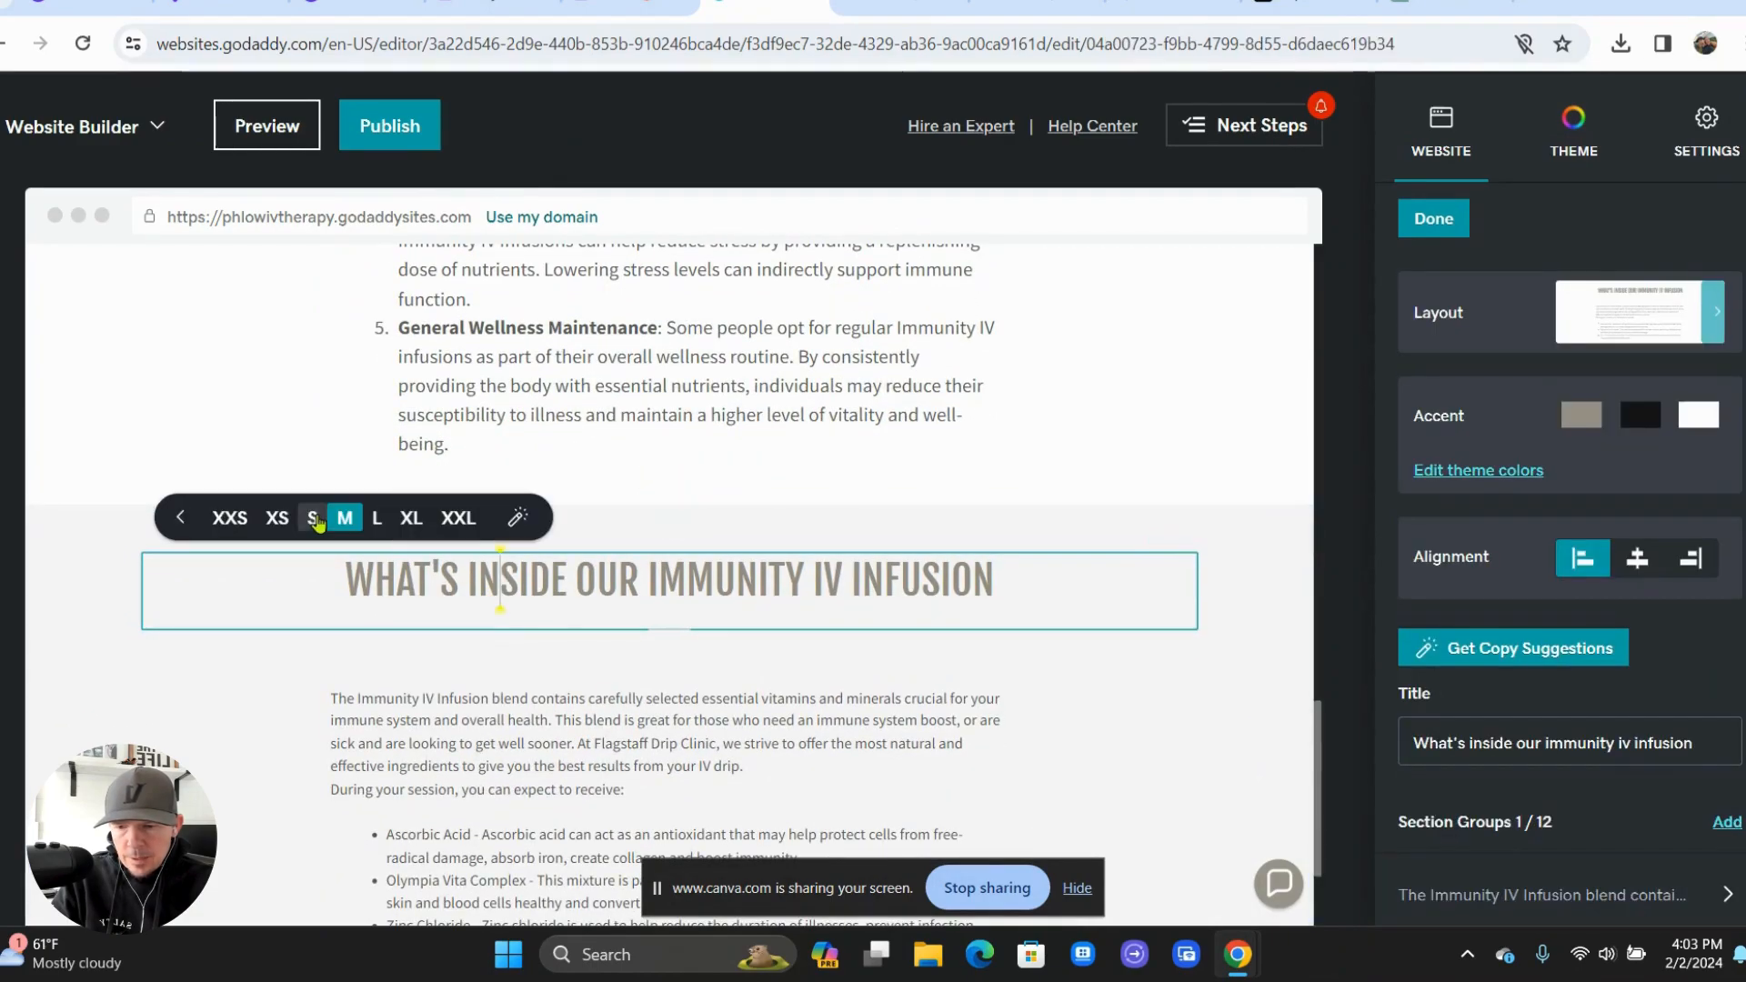
{"action": "left_click", "coordinate": [380, 517]}
{"action": "left_click", "coordinate": [226, 714]}
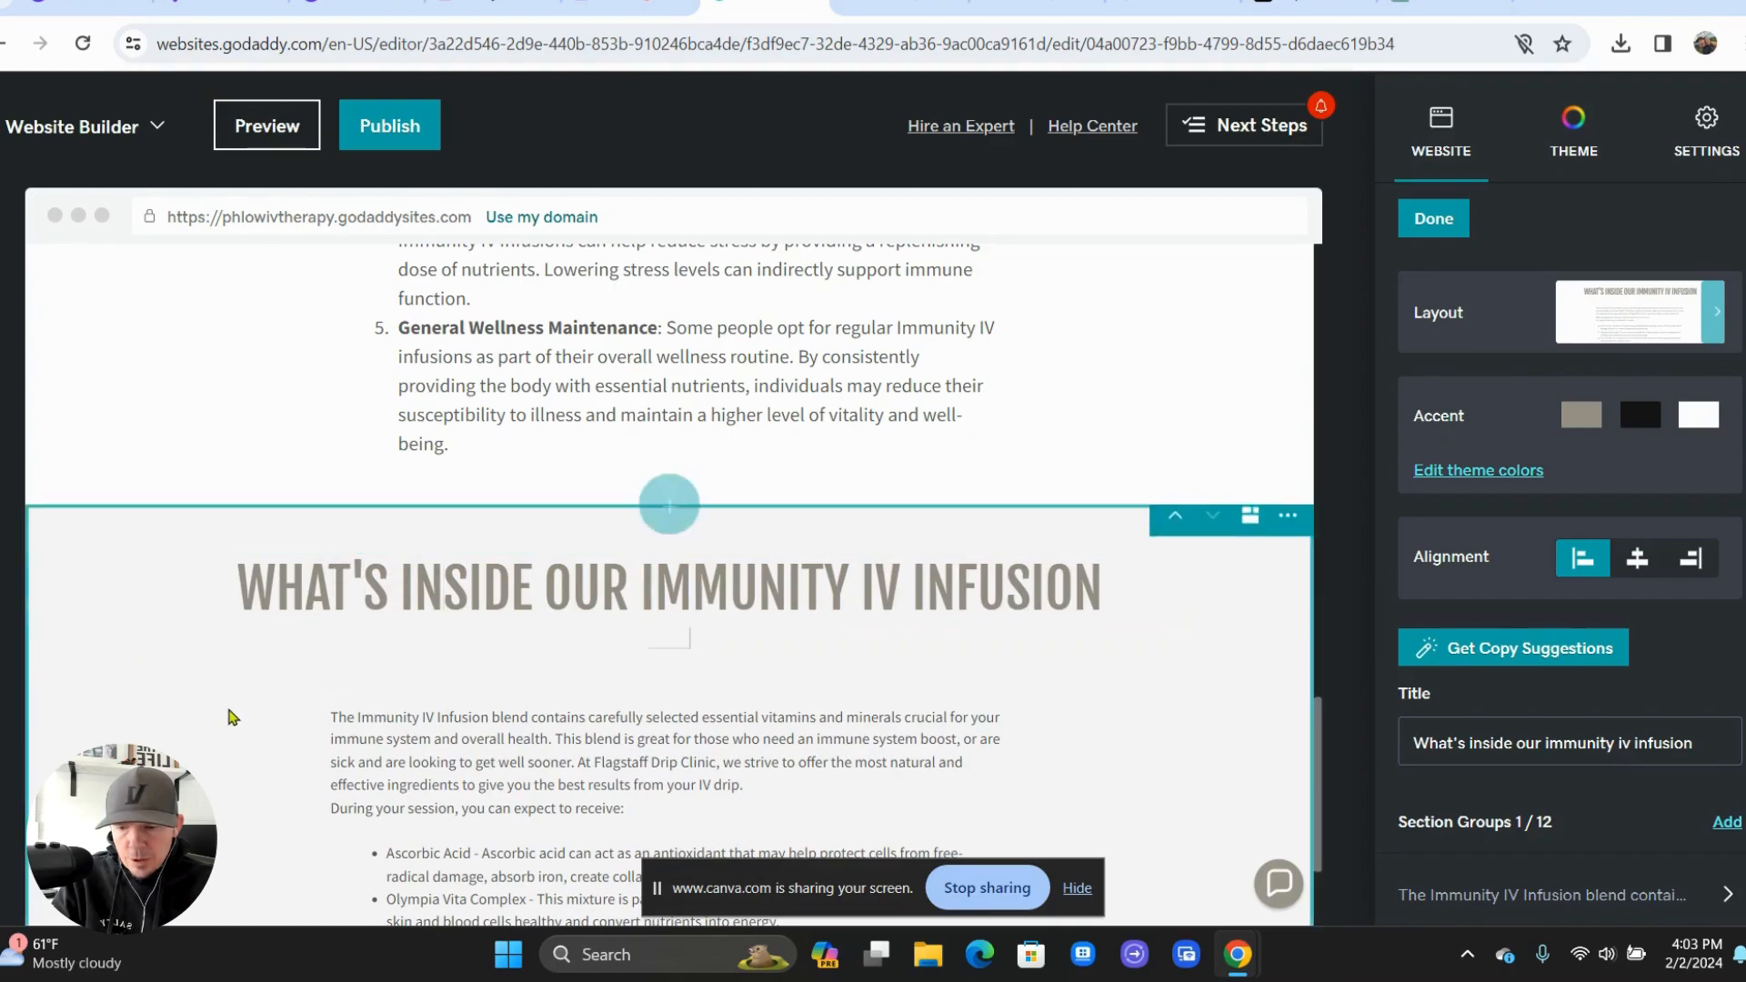
- Set the font size of the description and ingredient list in the What's Inside section to XL
{"action": "scroll", "coordinate": [232, 717], "scroll_direction": "down", "scroll_amount": 2}
{"action": "left_click", "coordinate": [489, 546]}
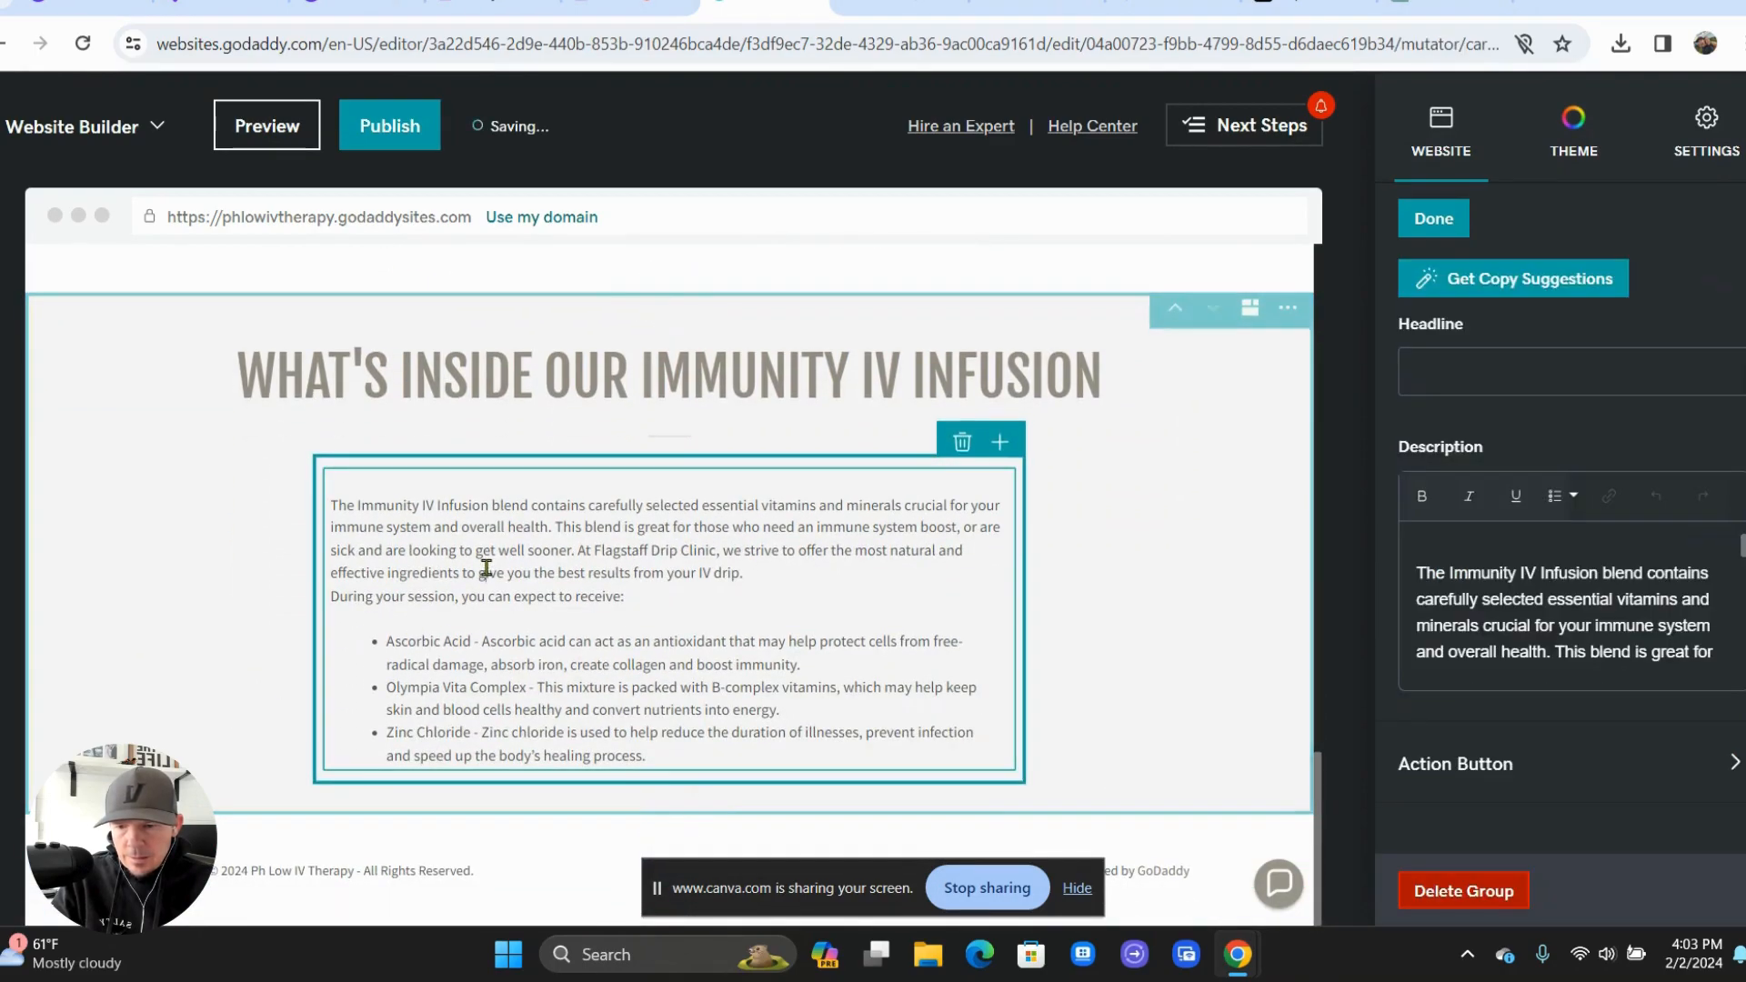
{"action": "left_click", "coordinate": [614, 437]}
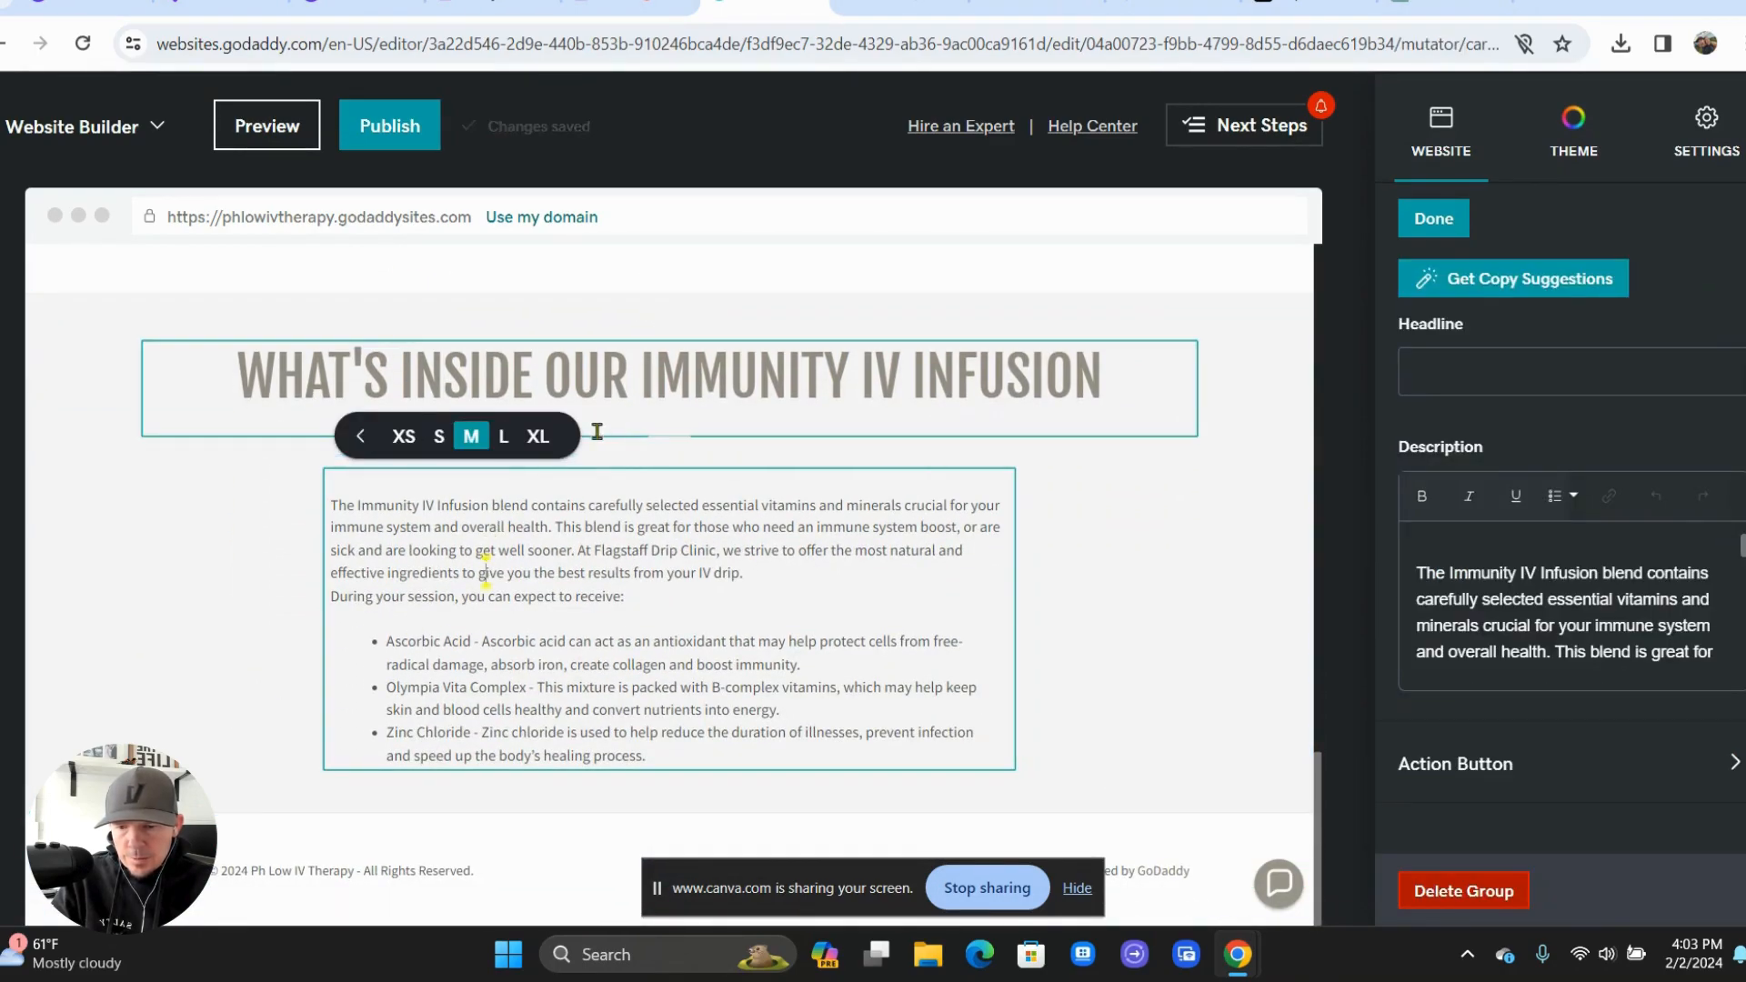
{"action": "left_click", "coordinate": [536, 437]}
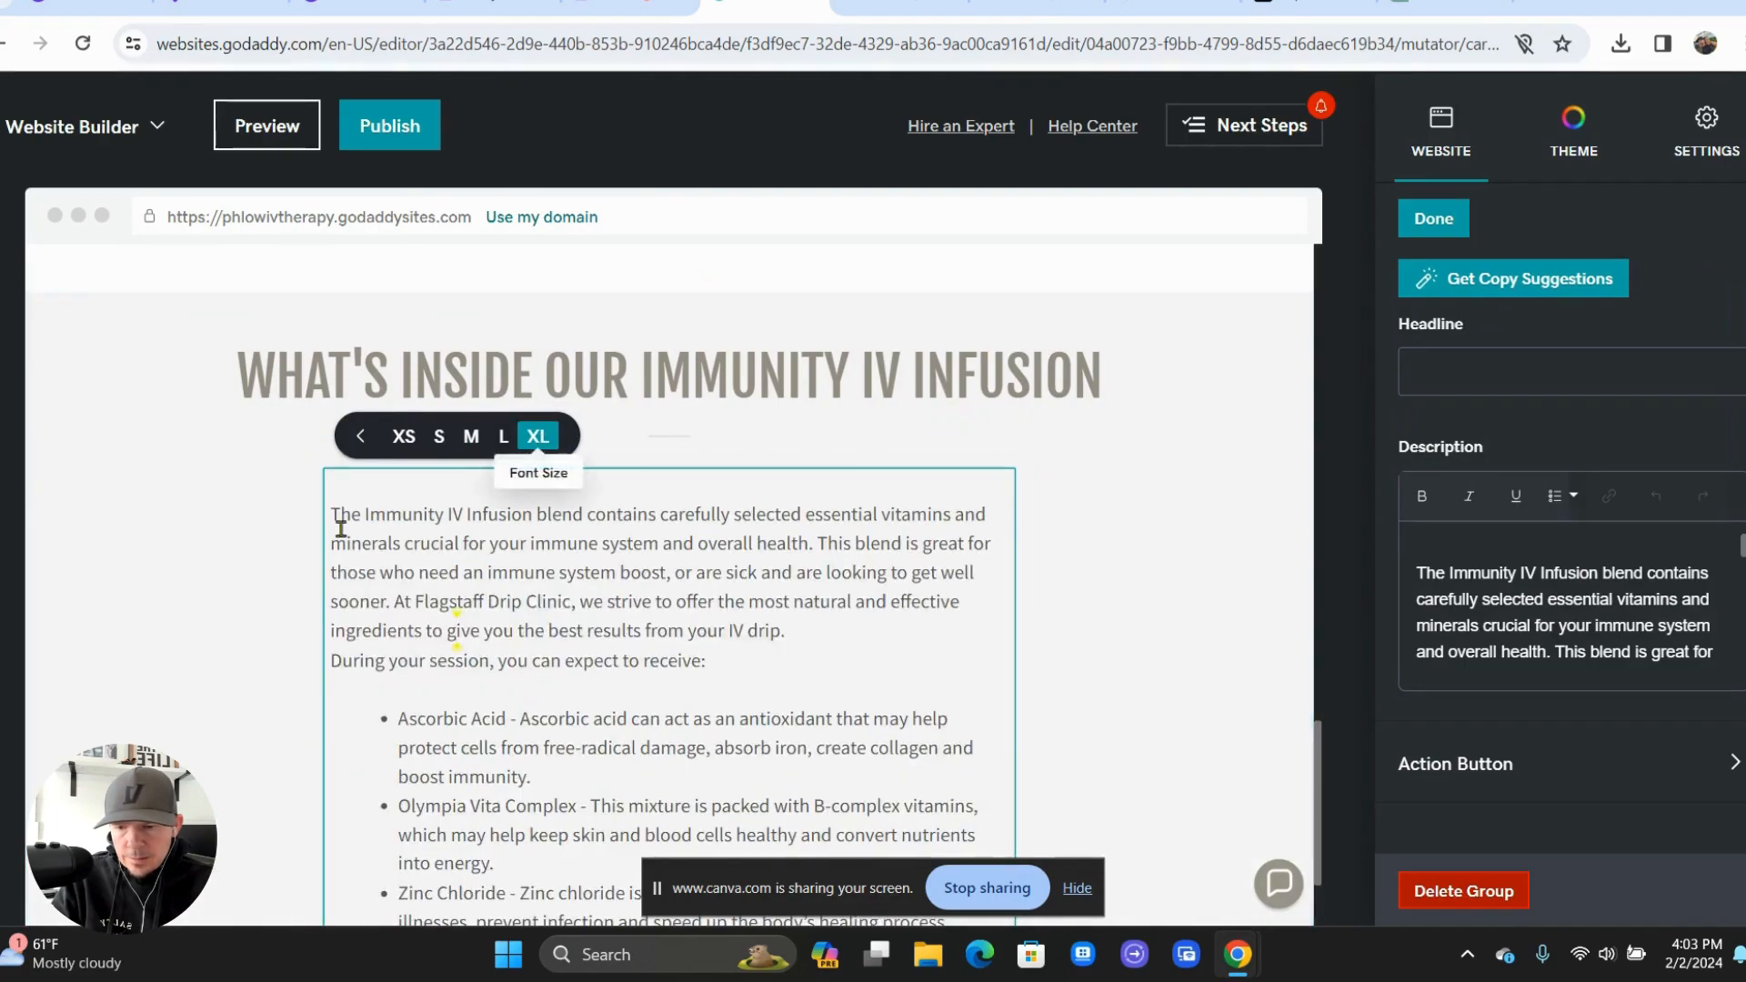
{"action": "scroll", "coordinate": [248, 611], "scroll_direction": "down", "scroll_amount": 2}
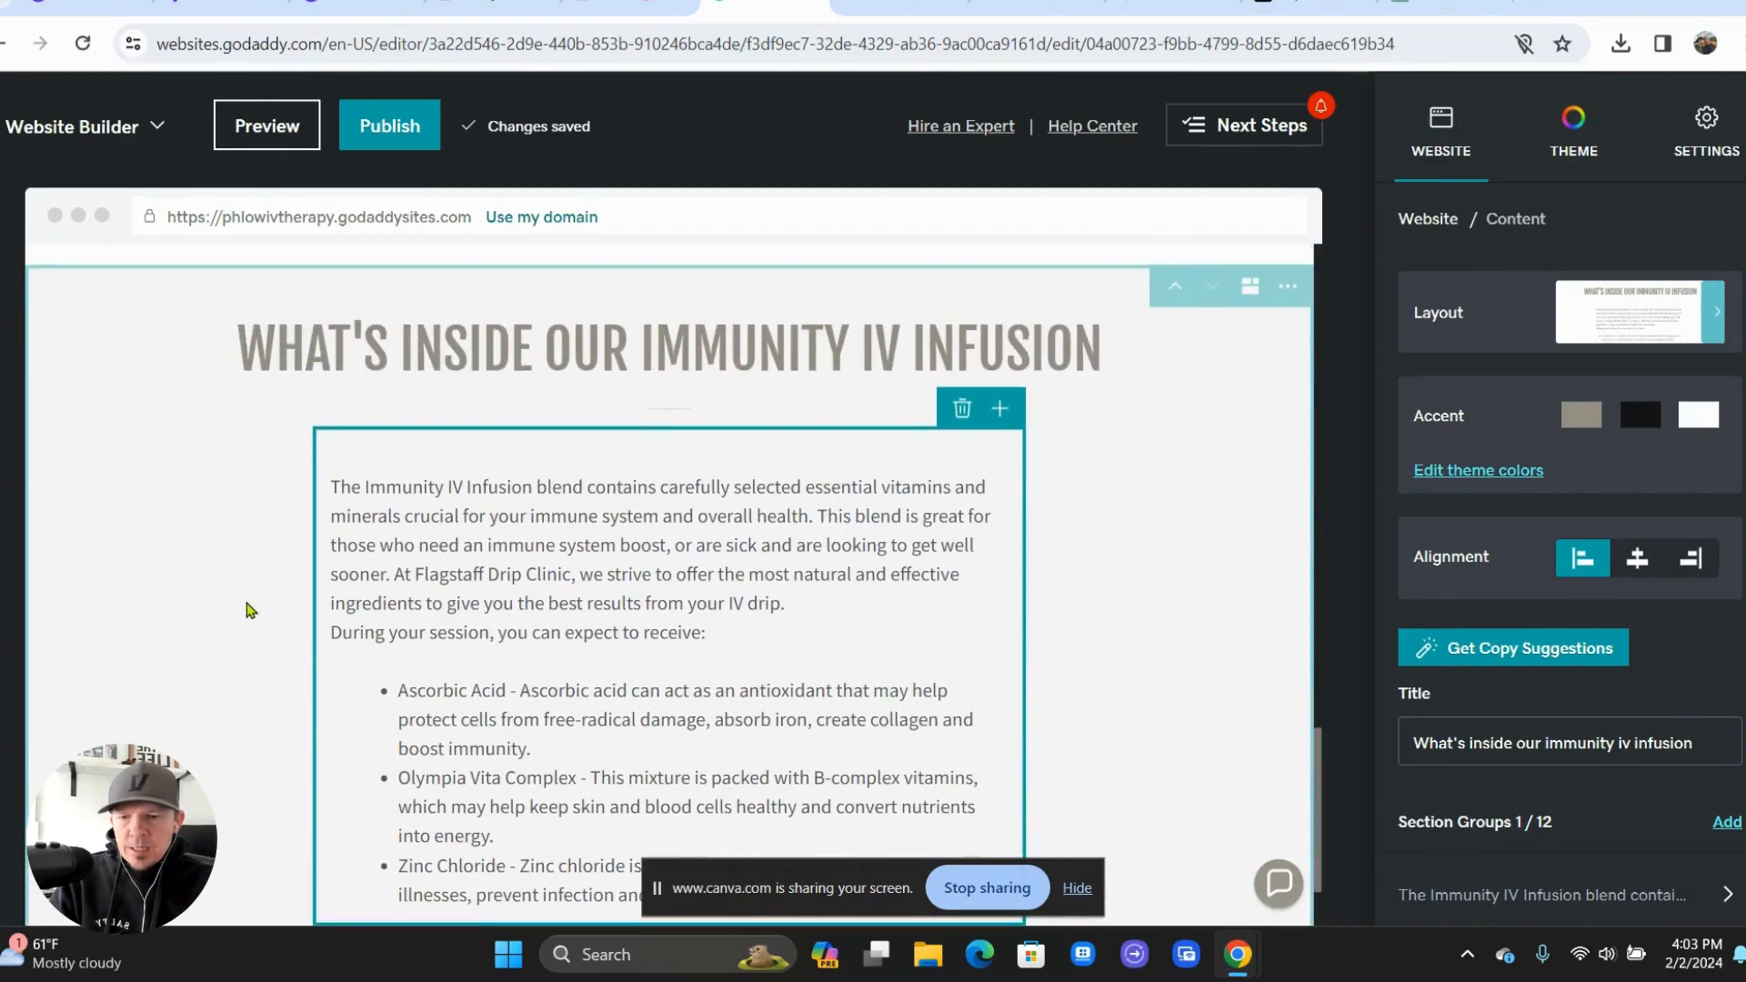
{"action": "scroll", "coordinate": [250, 610], "scroll_direction": "up", "scroll_amount": 4}
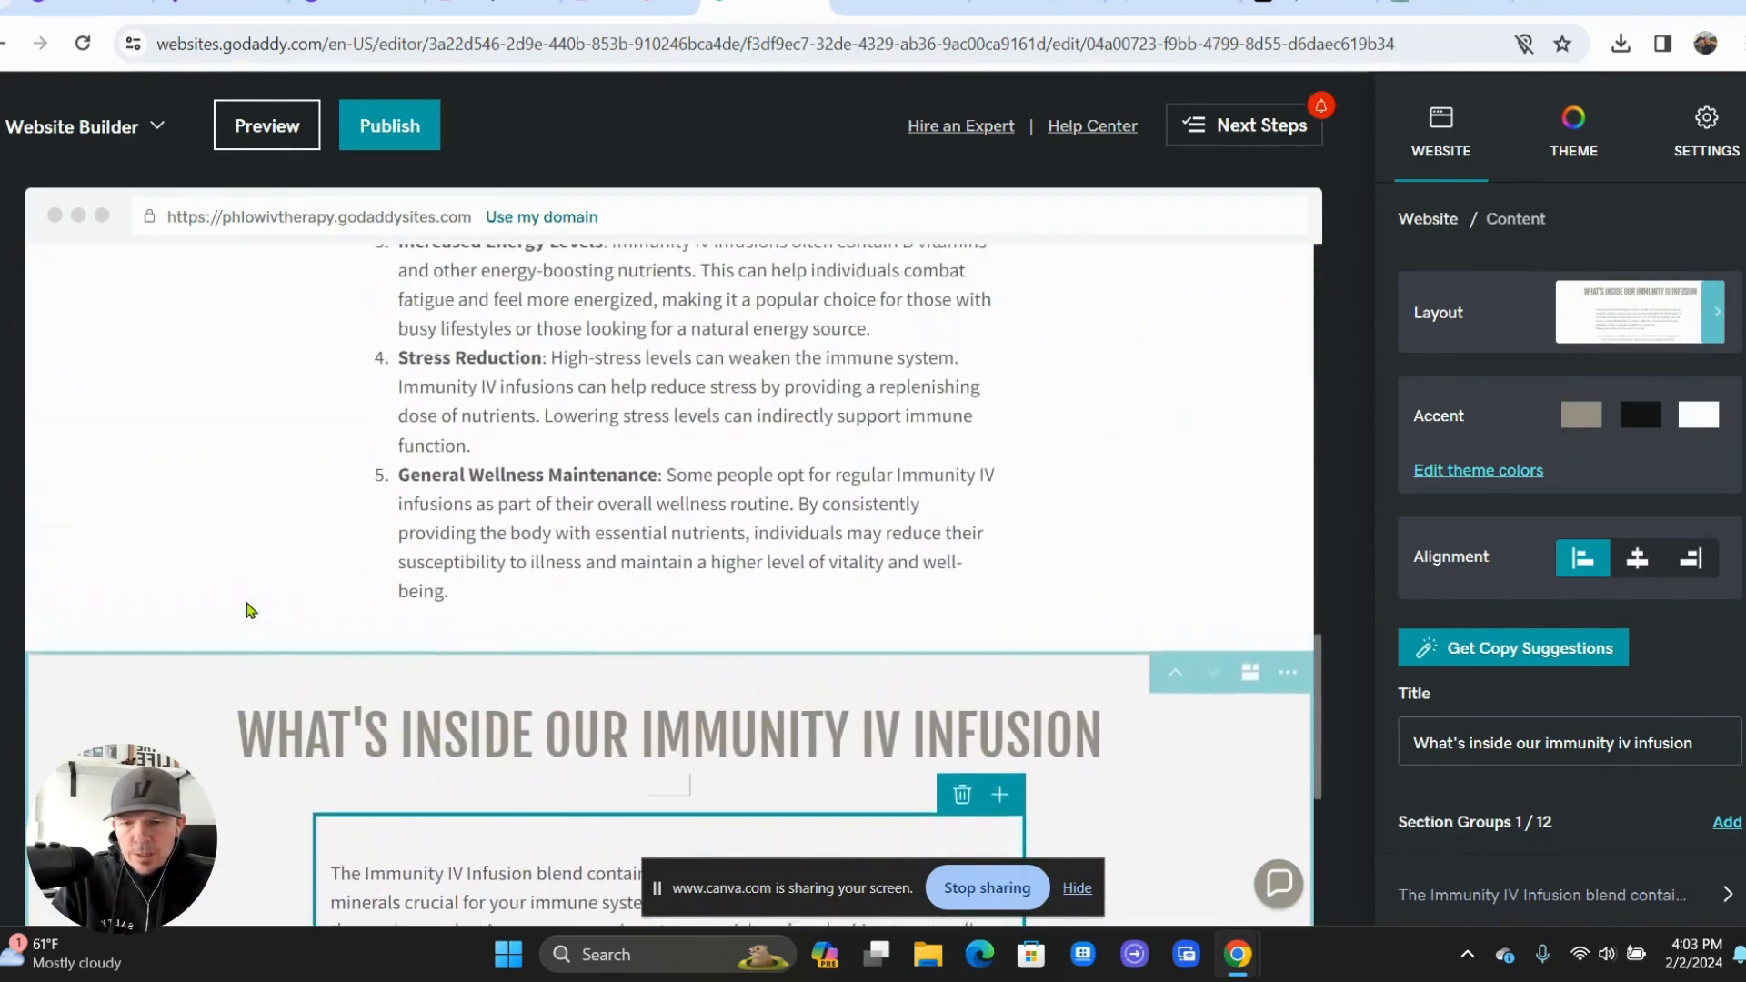
{"action": "scroll", "coordinate": [250, 609], "scroll_direction": "up", "scroll_amount": 6}
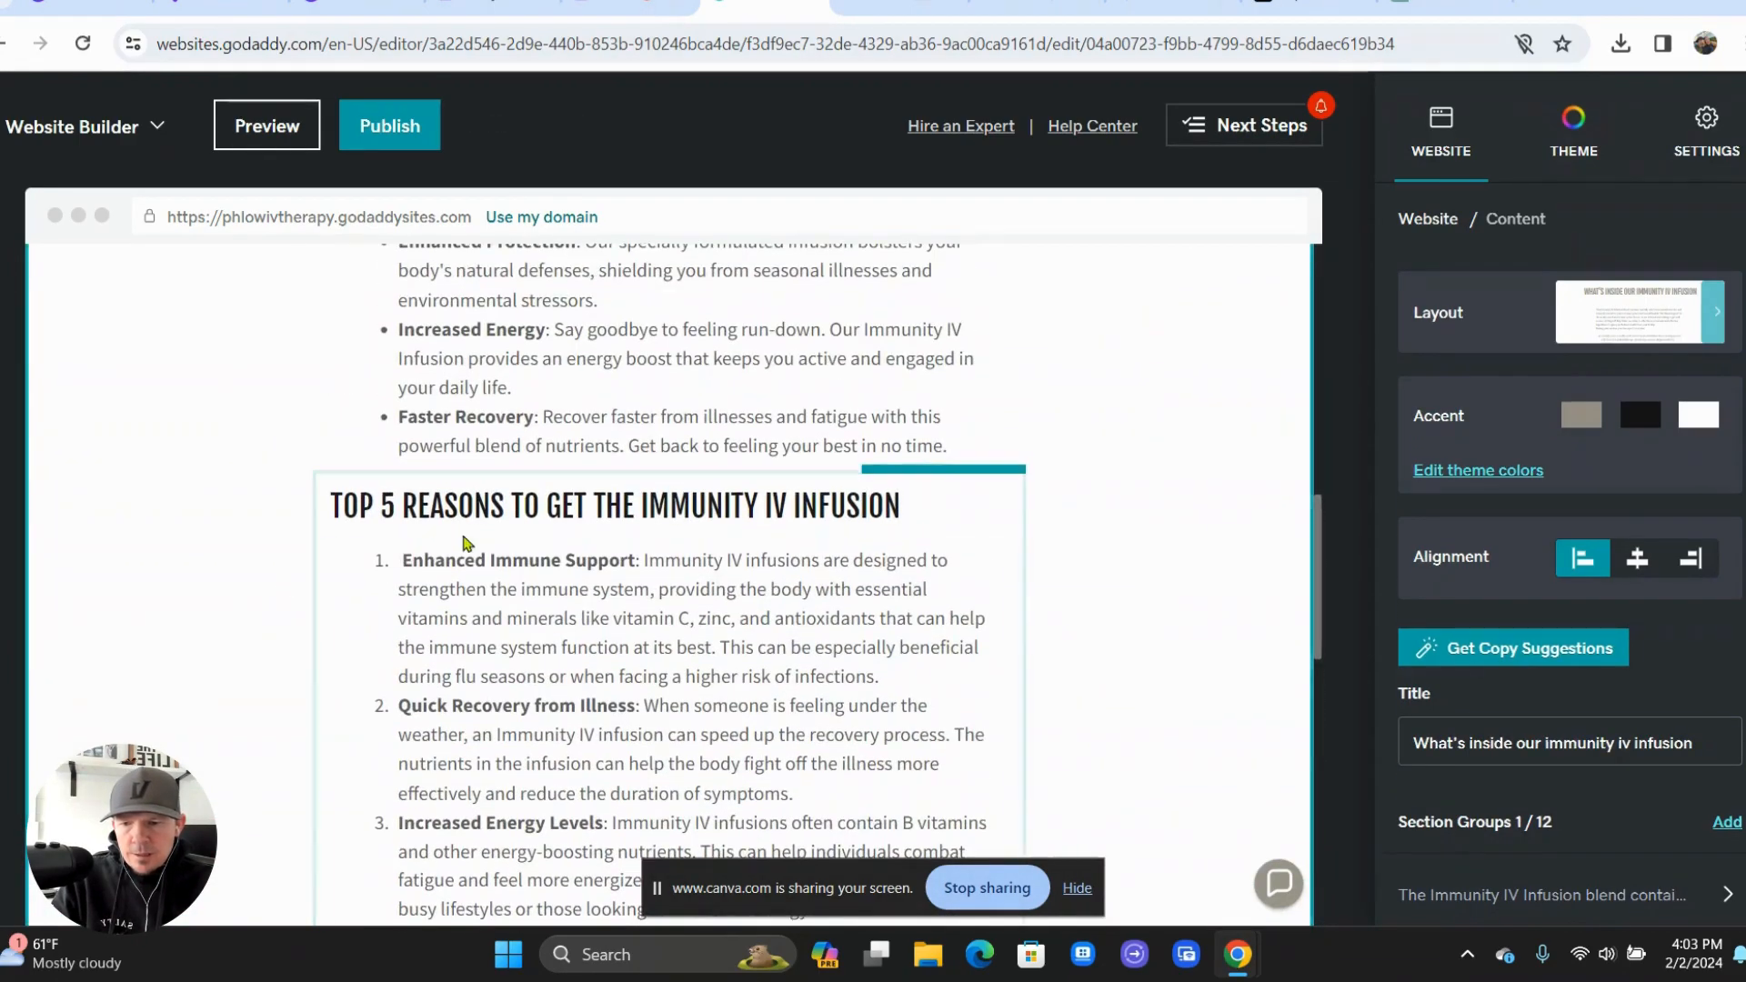
- Change the label of the action button in the "Book Your Immunity IV Drip Now" banner to "Book Now"
{"action": "scroll", "coordinate": [723, 507], "scroll_direction": "up", "scroll_amount": 3}
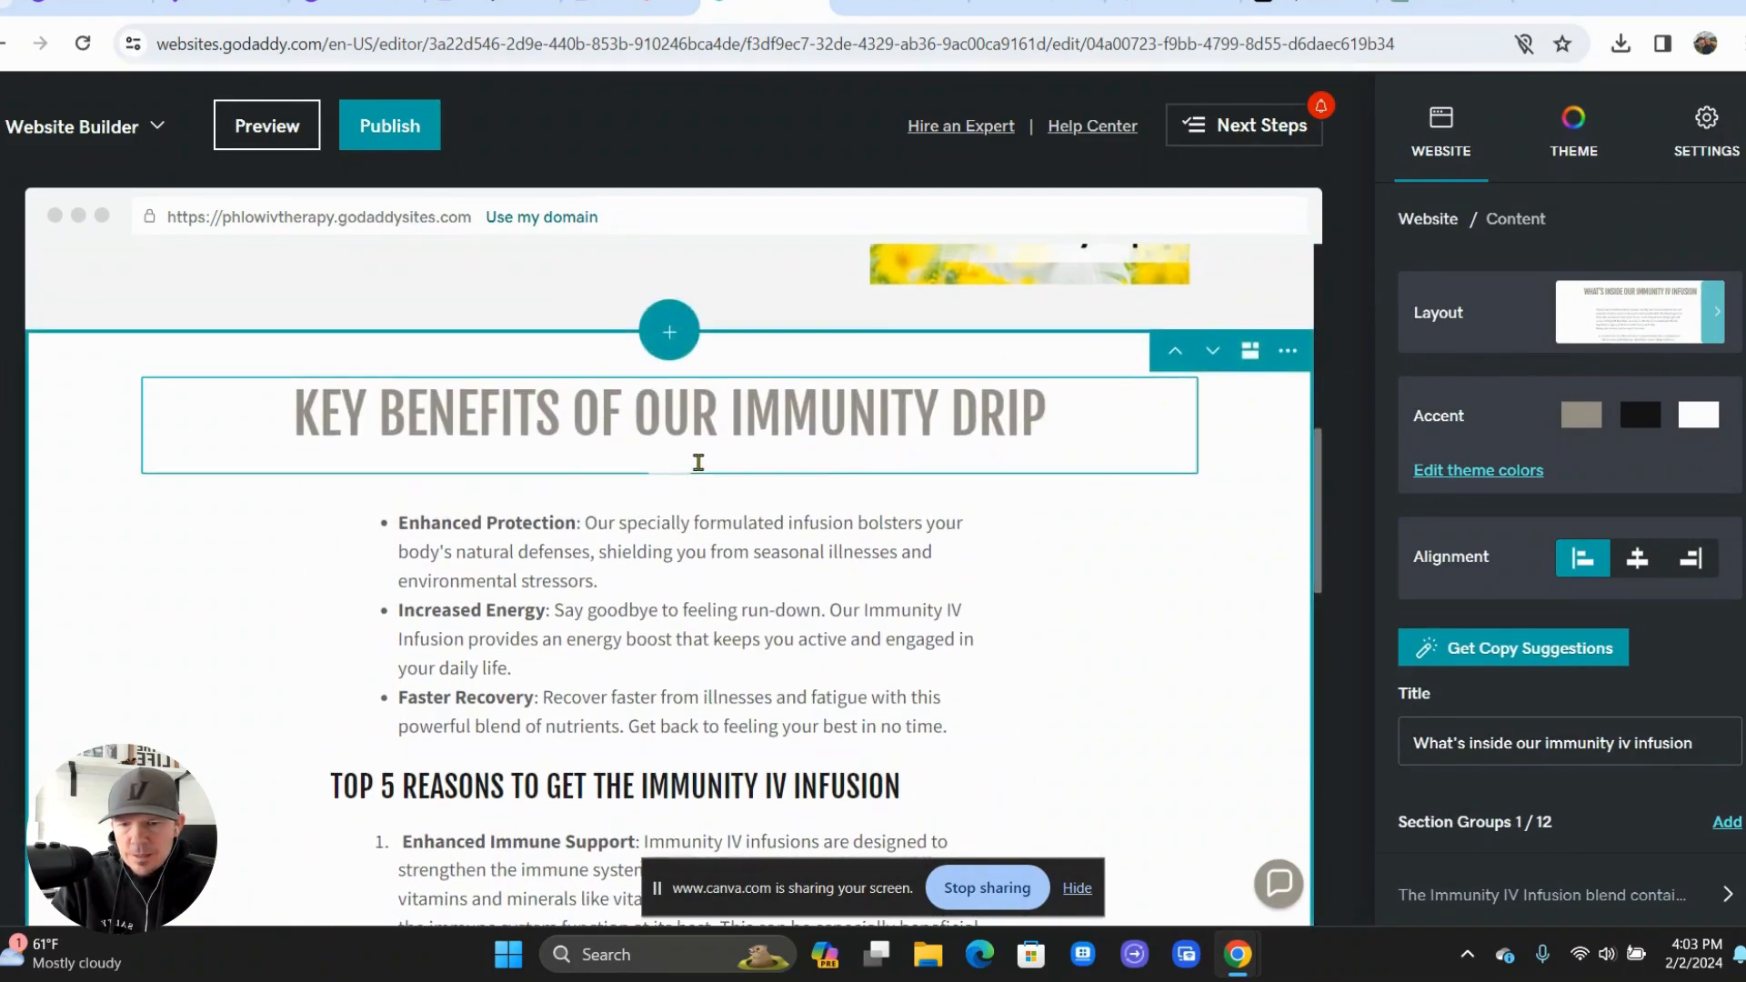
{"action": "scroll", "coordinate": [691, 459], "scroll_direction": "up", "scroll_amount": 4}
{"action": "scroll", "coordinate": [698, 462], "scroll_direction": "up", "scroll_amount": 2}
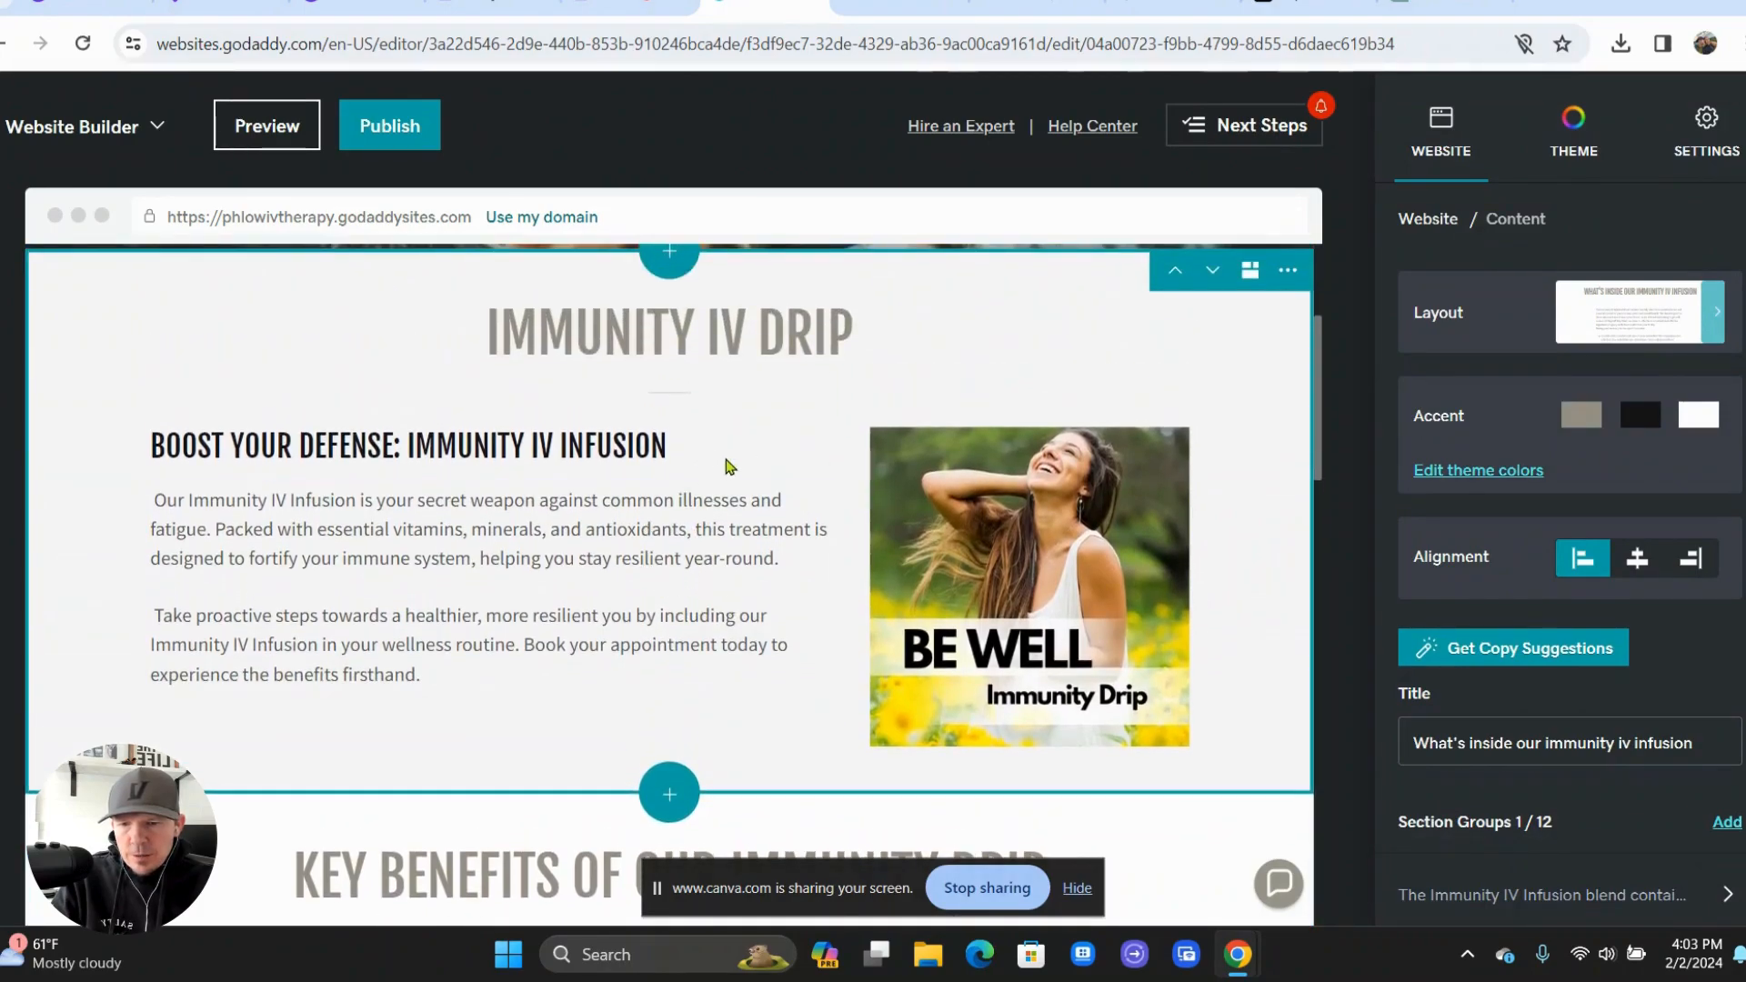
{"action": "scroll", "coordinate": [671, 502], "scroll_direction": "up", "scroll_amount": 1}
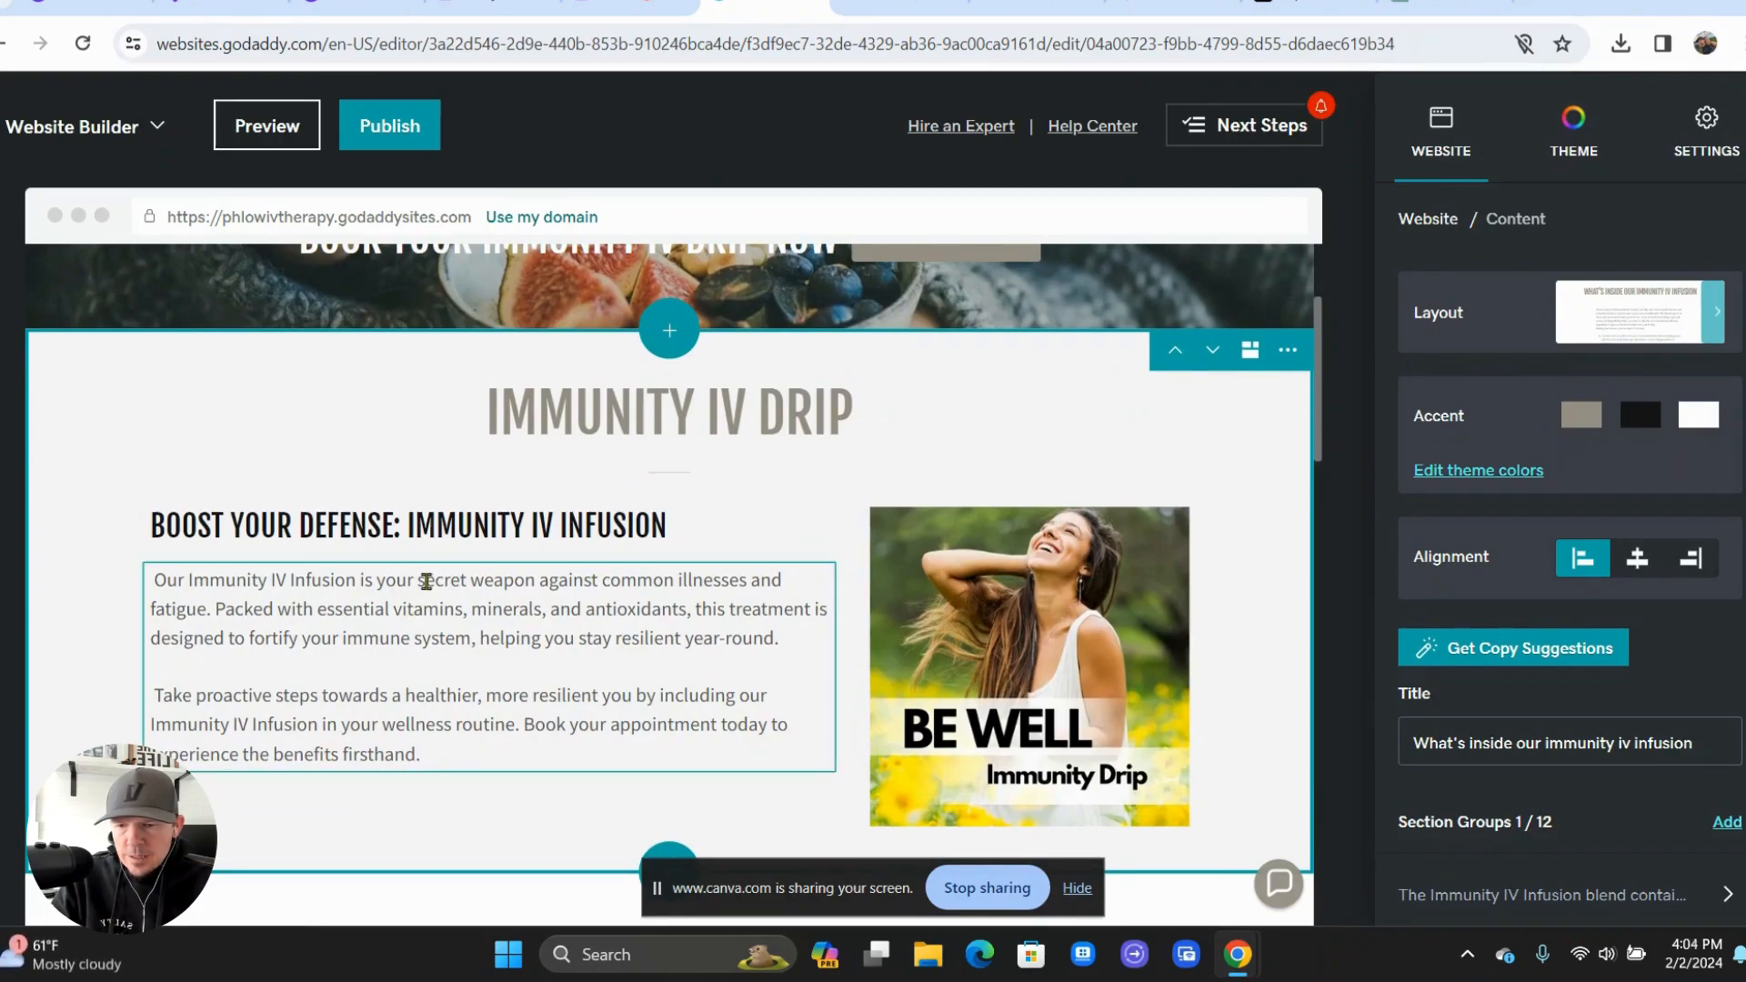
{"action": "scroll", "coordinate": [686, 630], "scroll_direction": "down", "scroll_amount": 1}
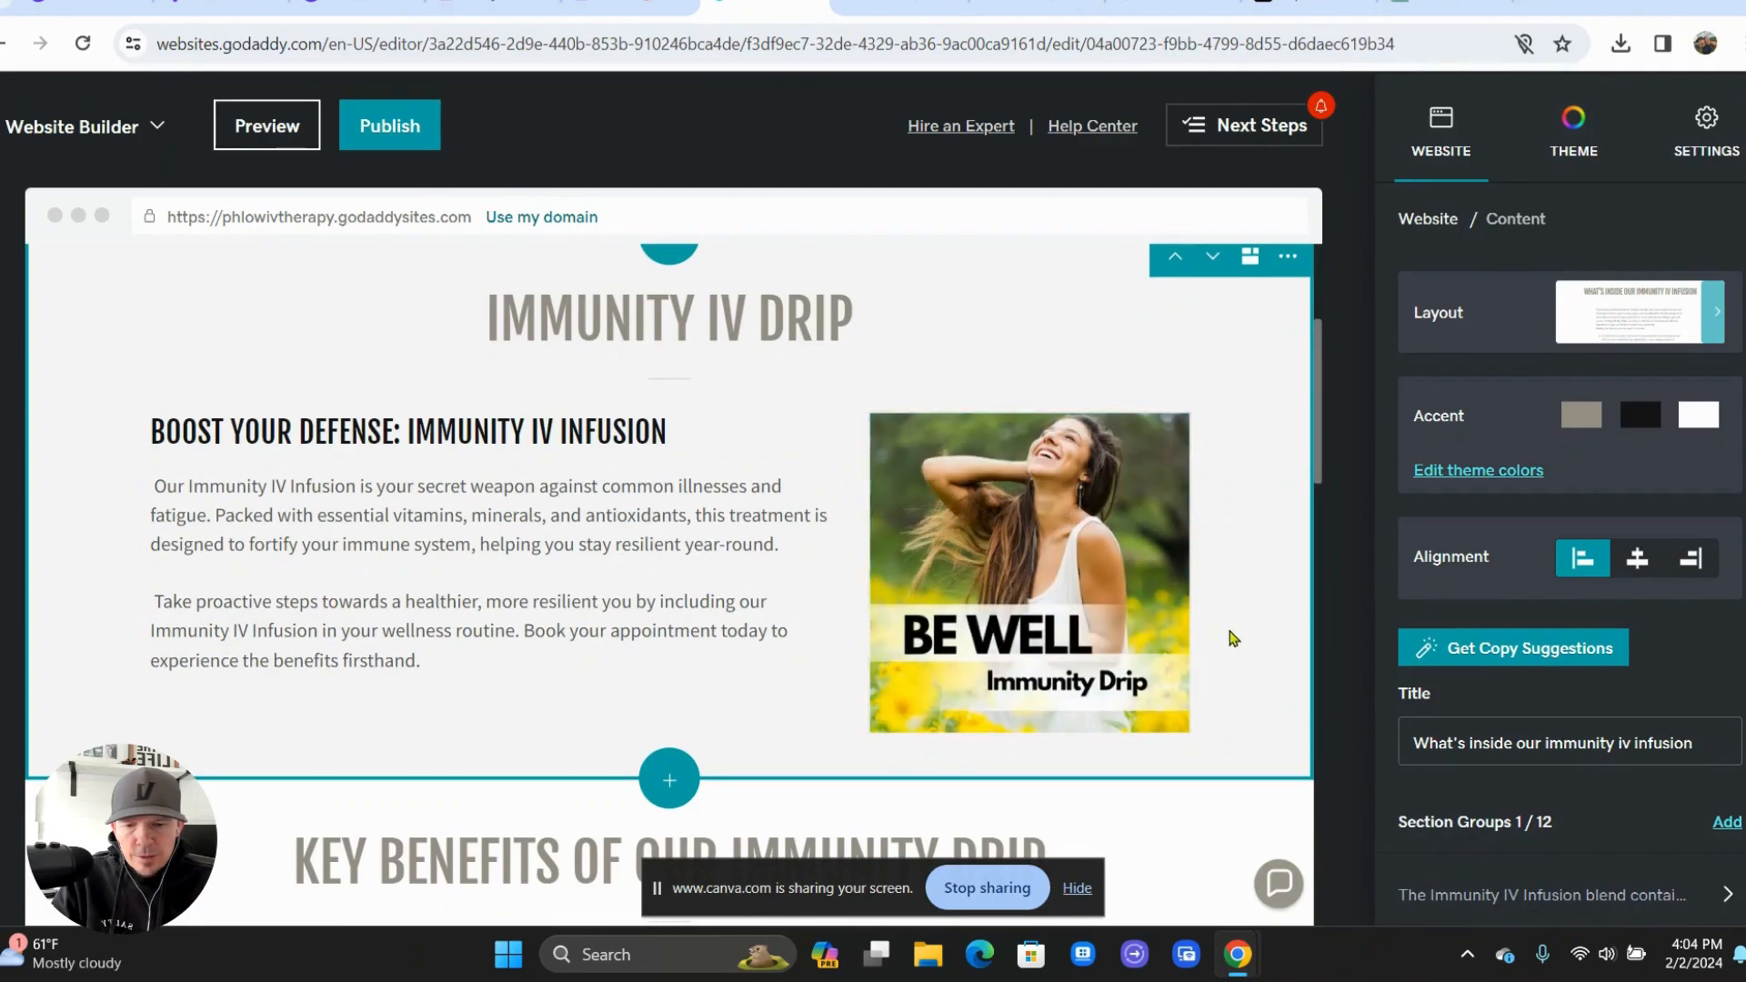
{"action": "scroll", "coordinate": [978, 574], "scroll_direction": "up", "scroll_amount": 3}
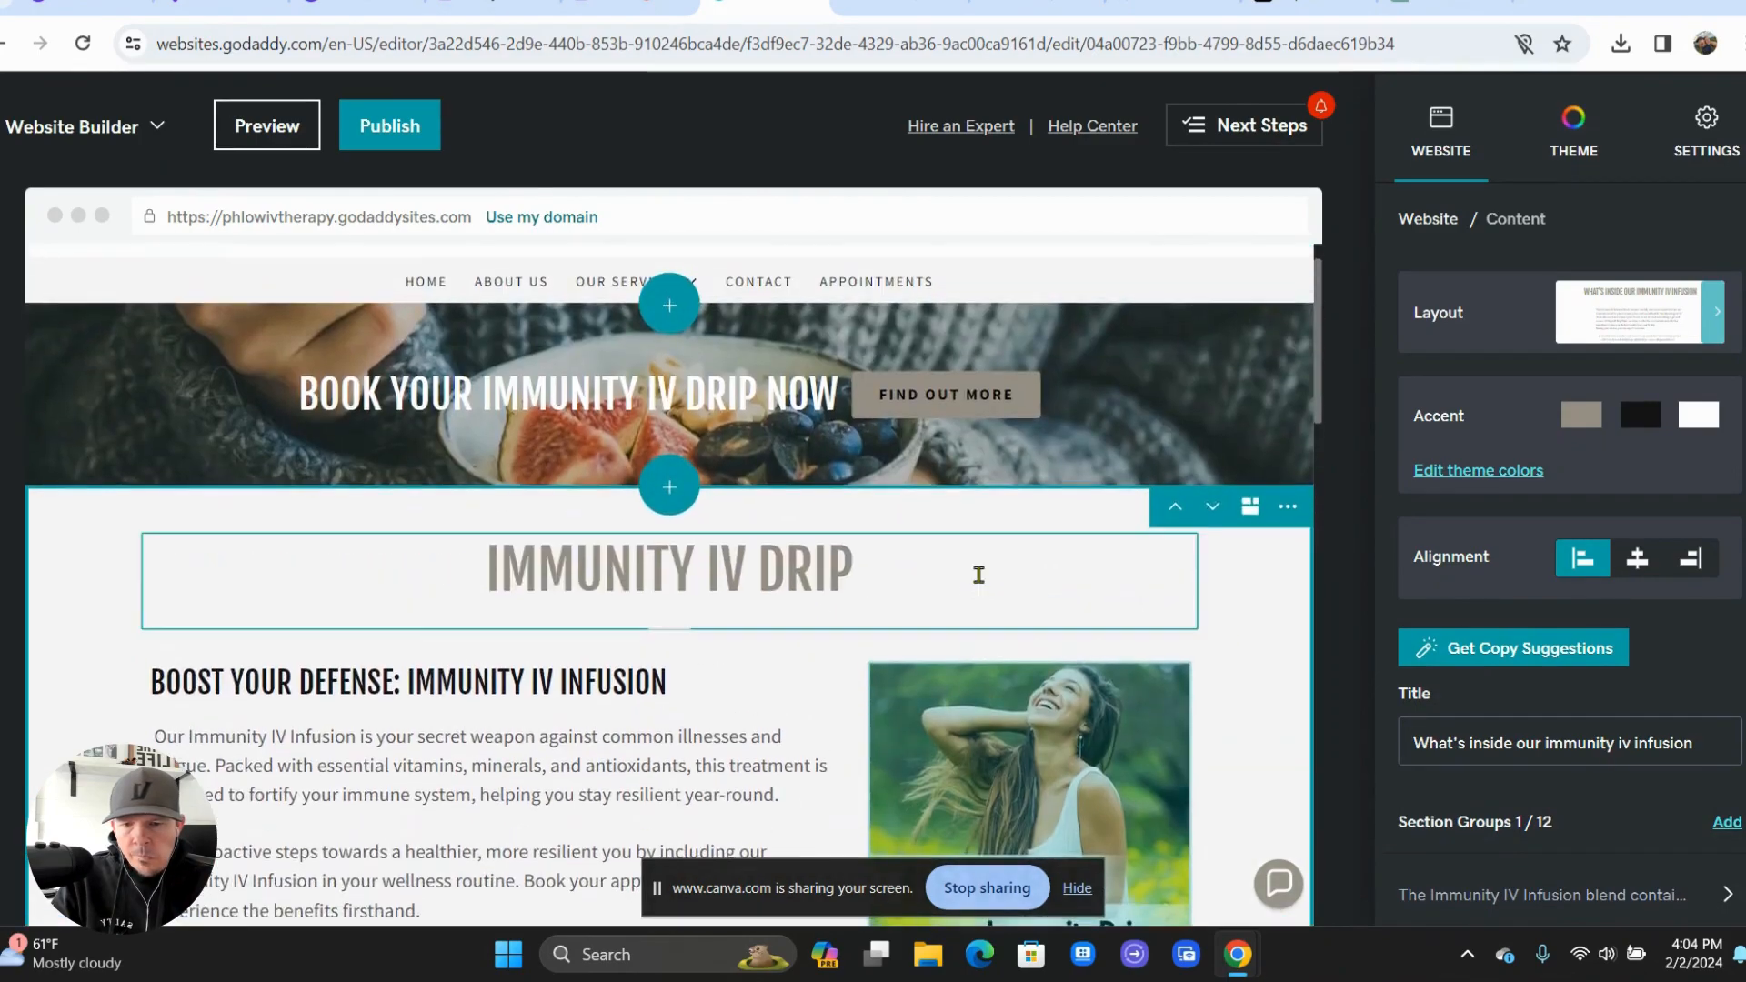
{"action": "scroll", "coordinate": [979, 574], "scroll_direction": "up", "scroll_amount": 1}
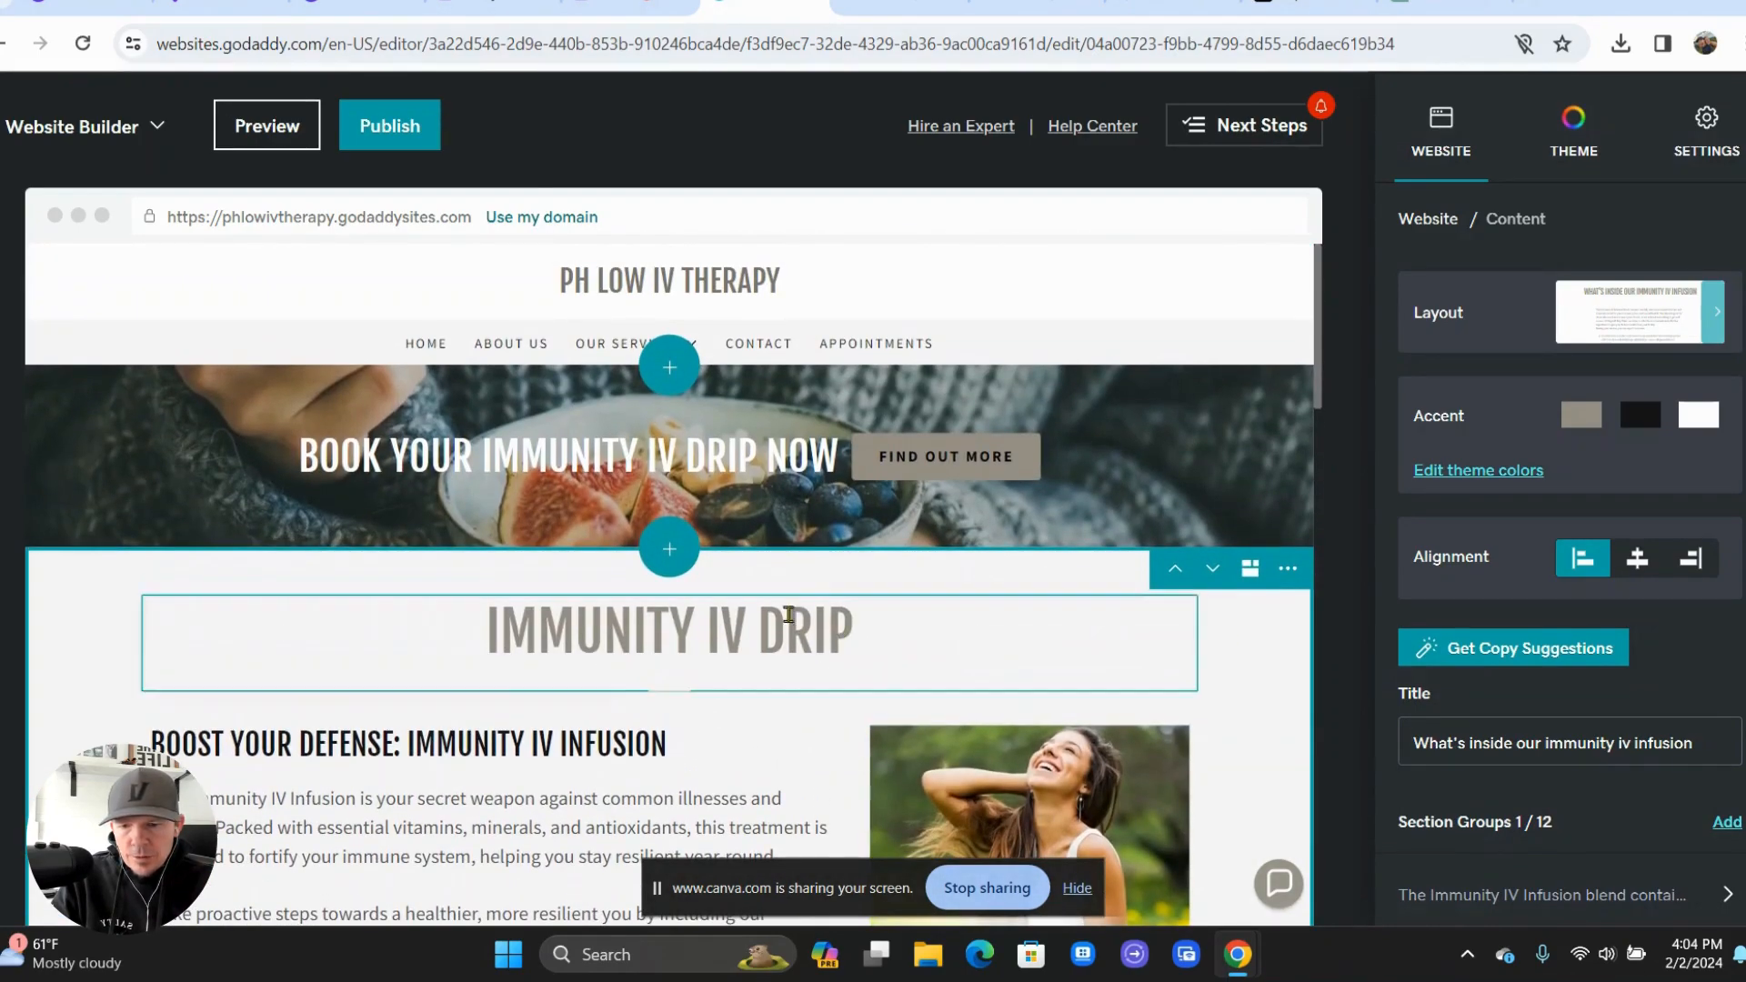
{"action": "left_click", "coordinate": [951, 473]}
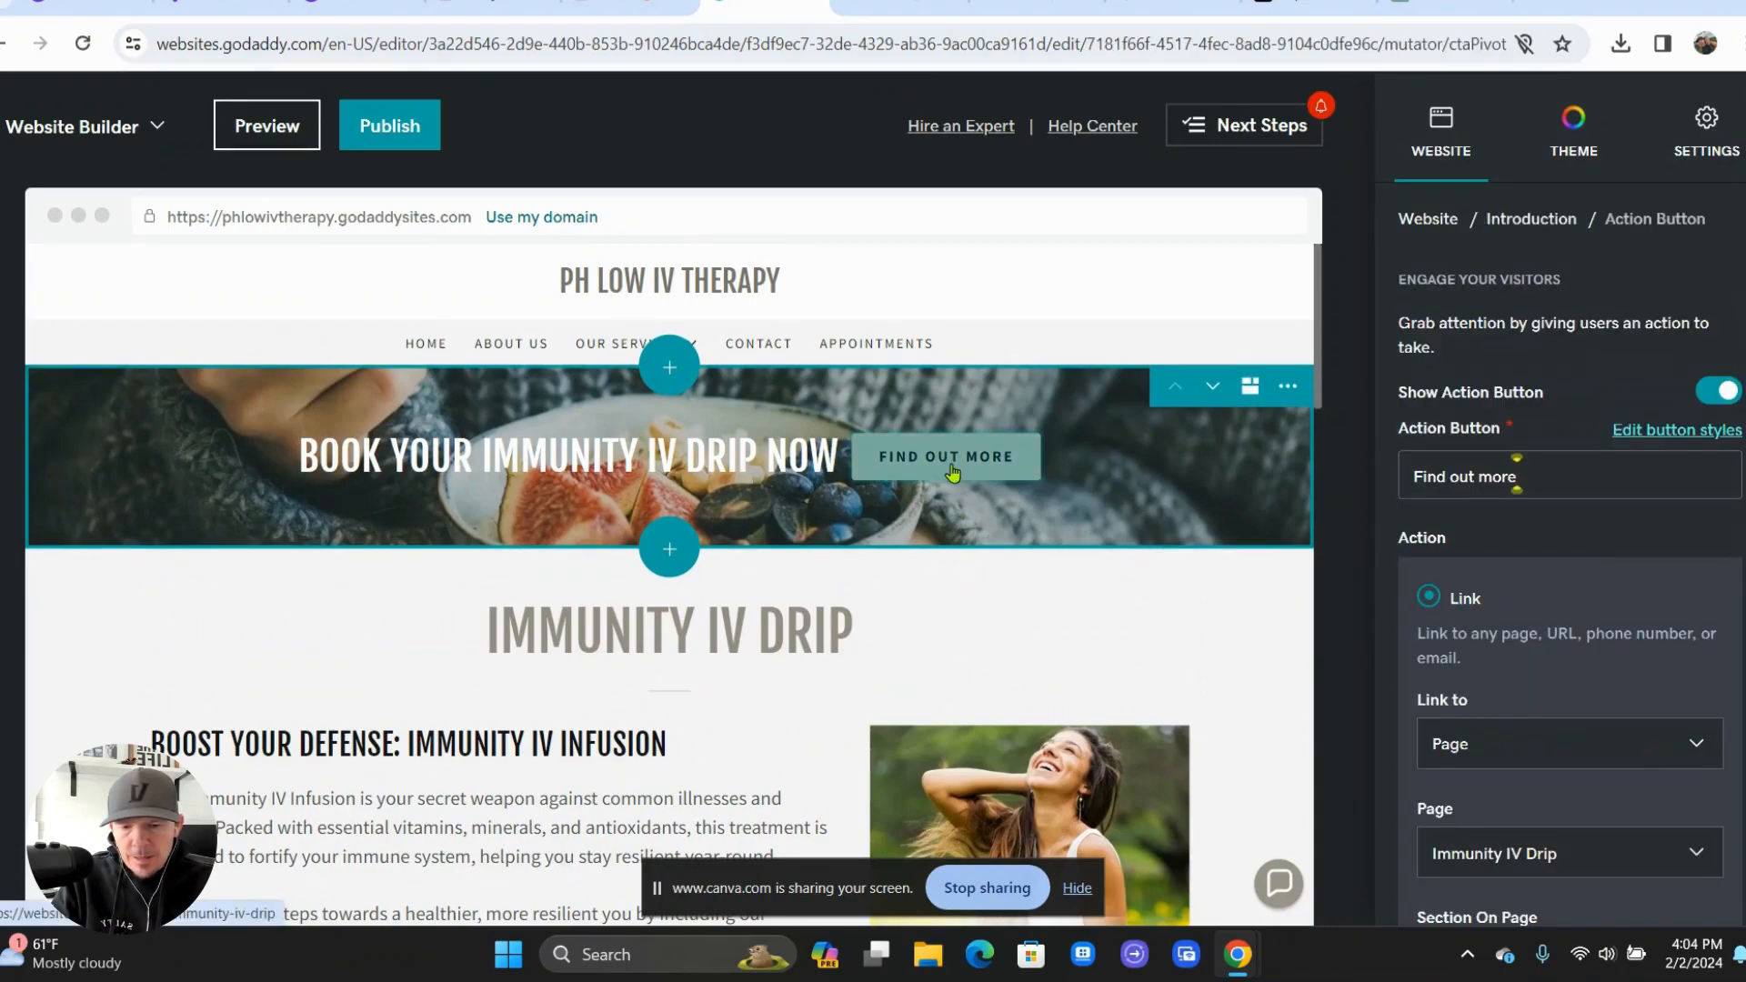
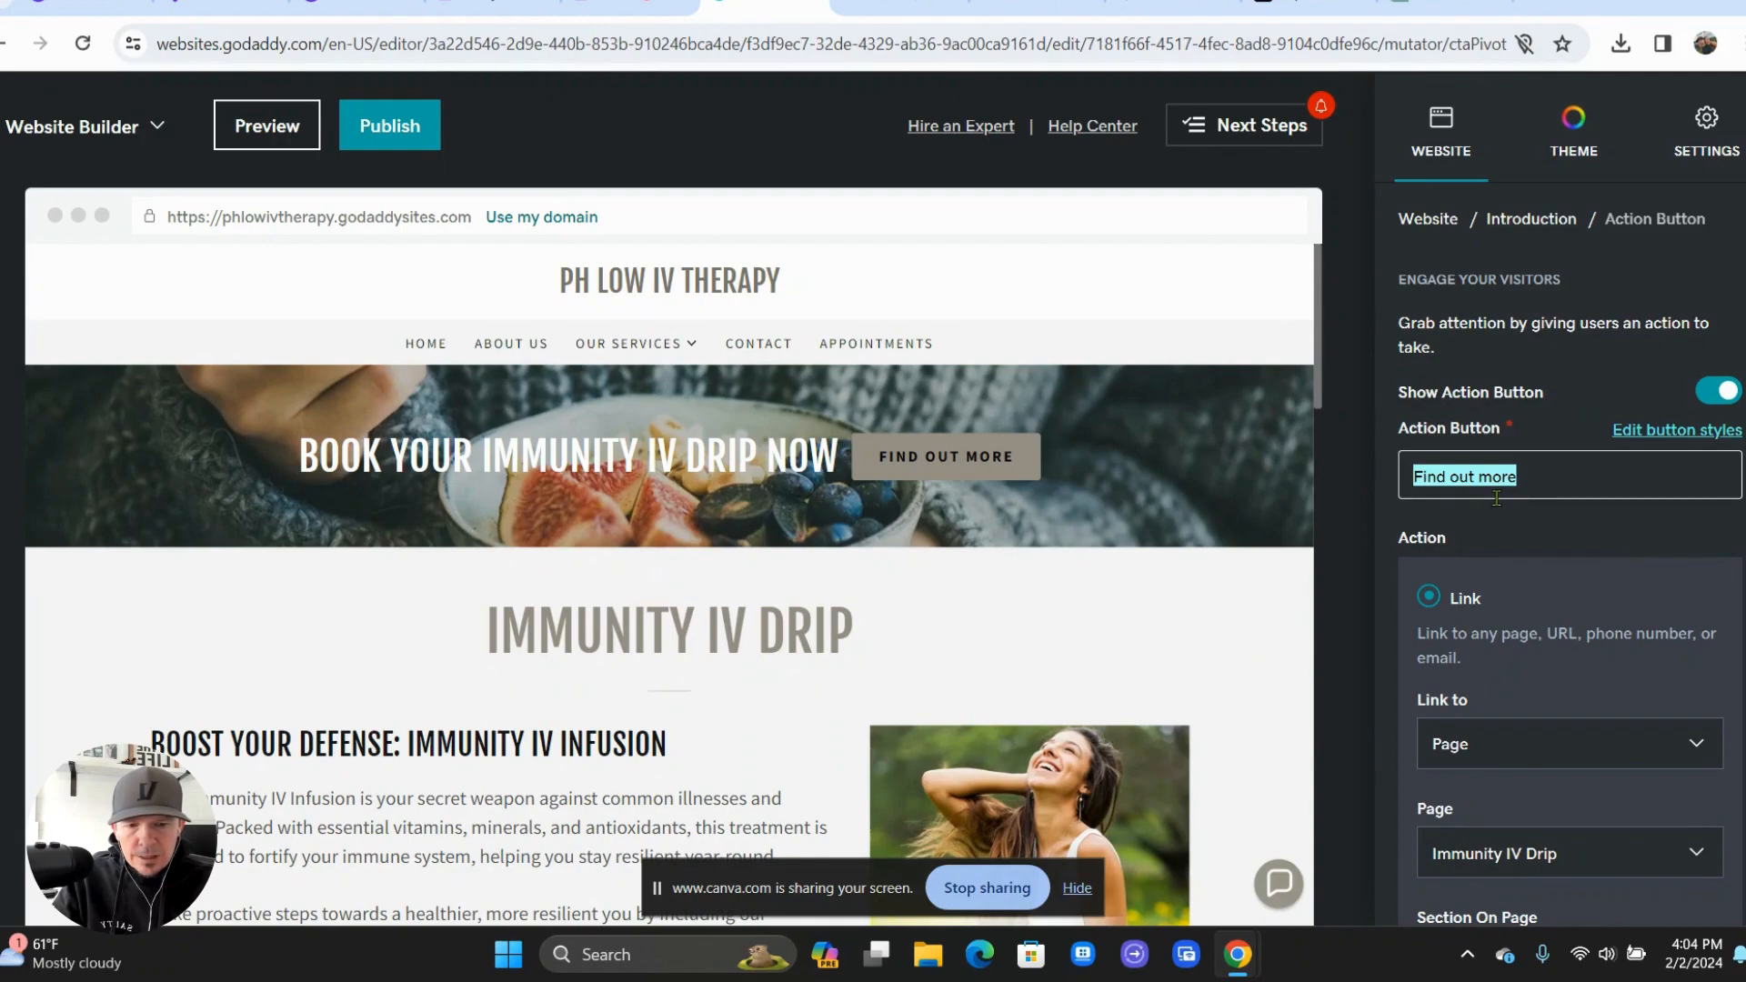
{"action": "type", "text": "Book NOw"}
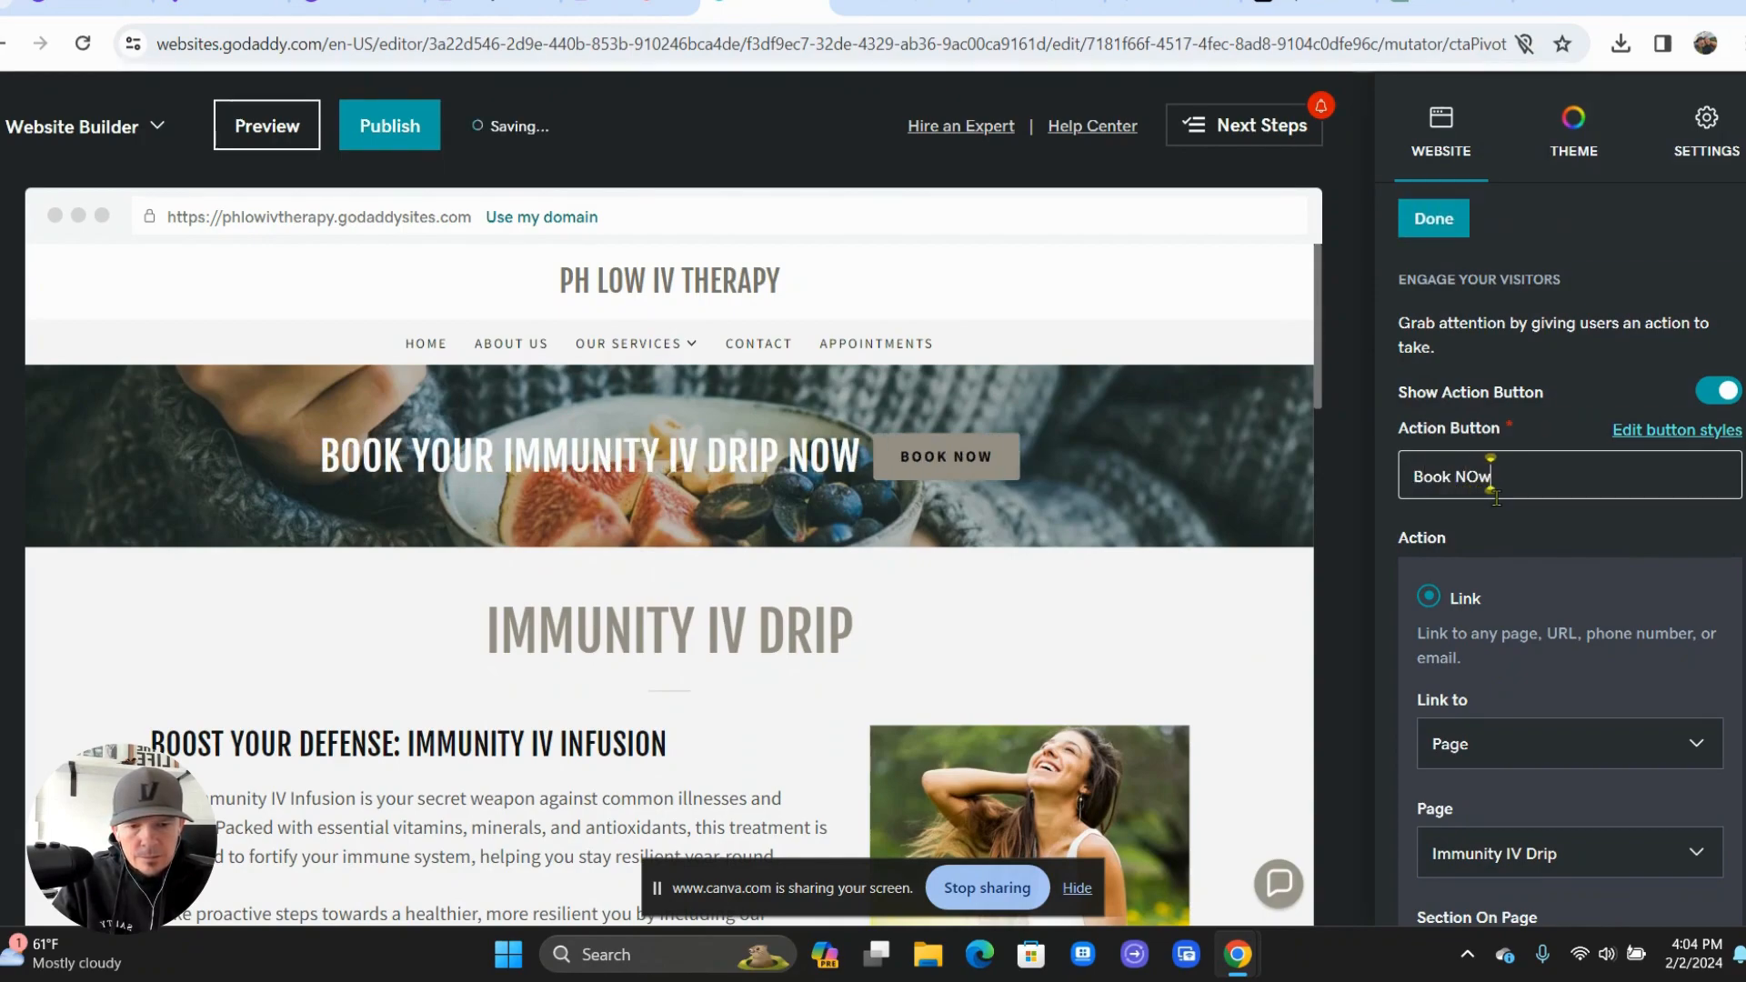
{"action": "key", "text": "BackSpace"}
{"action": "key", "text": "BackSpace"}
{"action": "type", "text": "ow"}
- Link the banner's Book Now button to the Appointments page and finish editing the button
{"action": "scroll", "coordinate": [1497, 499], "scroll_direction": "down", "scroll_amount": 2}
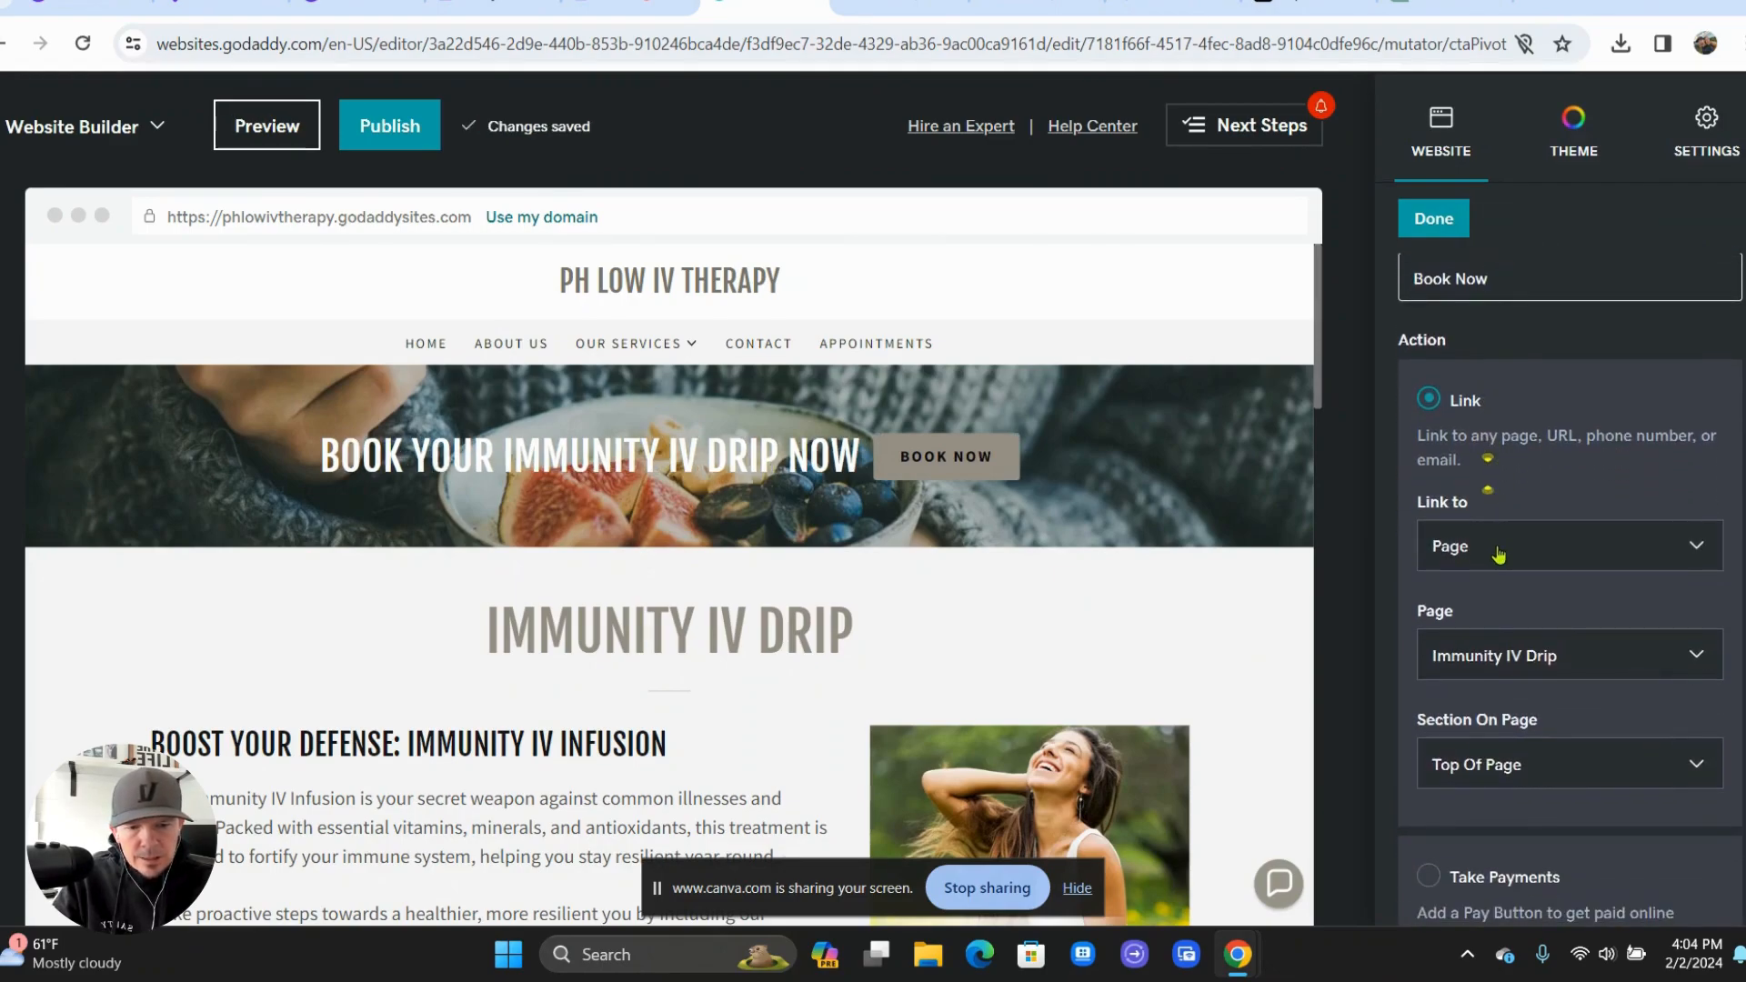
{"action": "left_click", "coordinate": [1533, 662]}
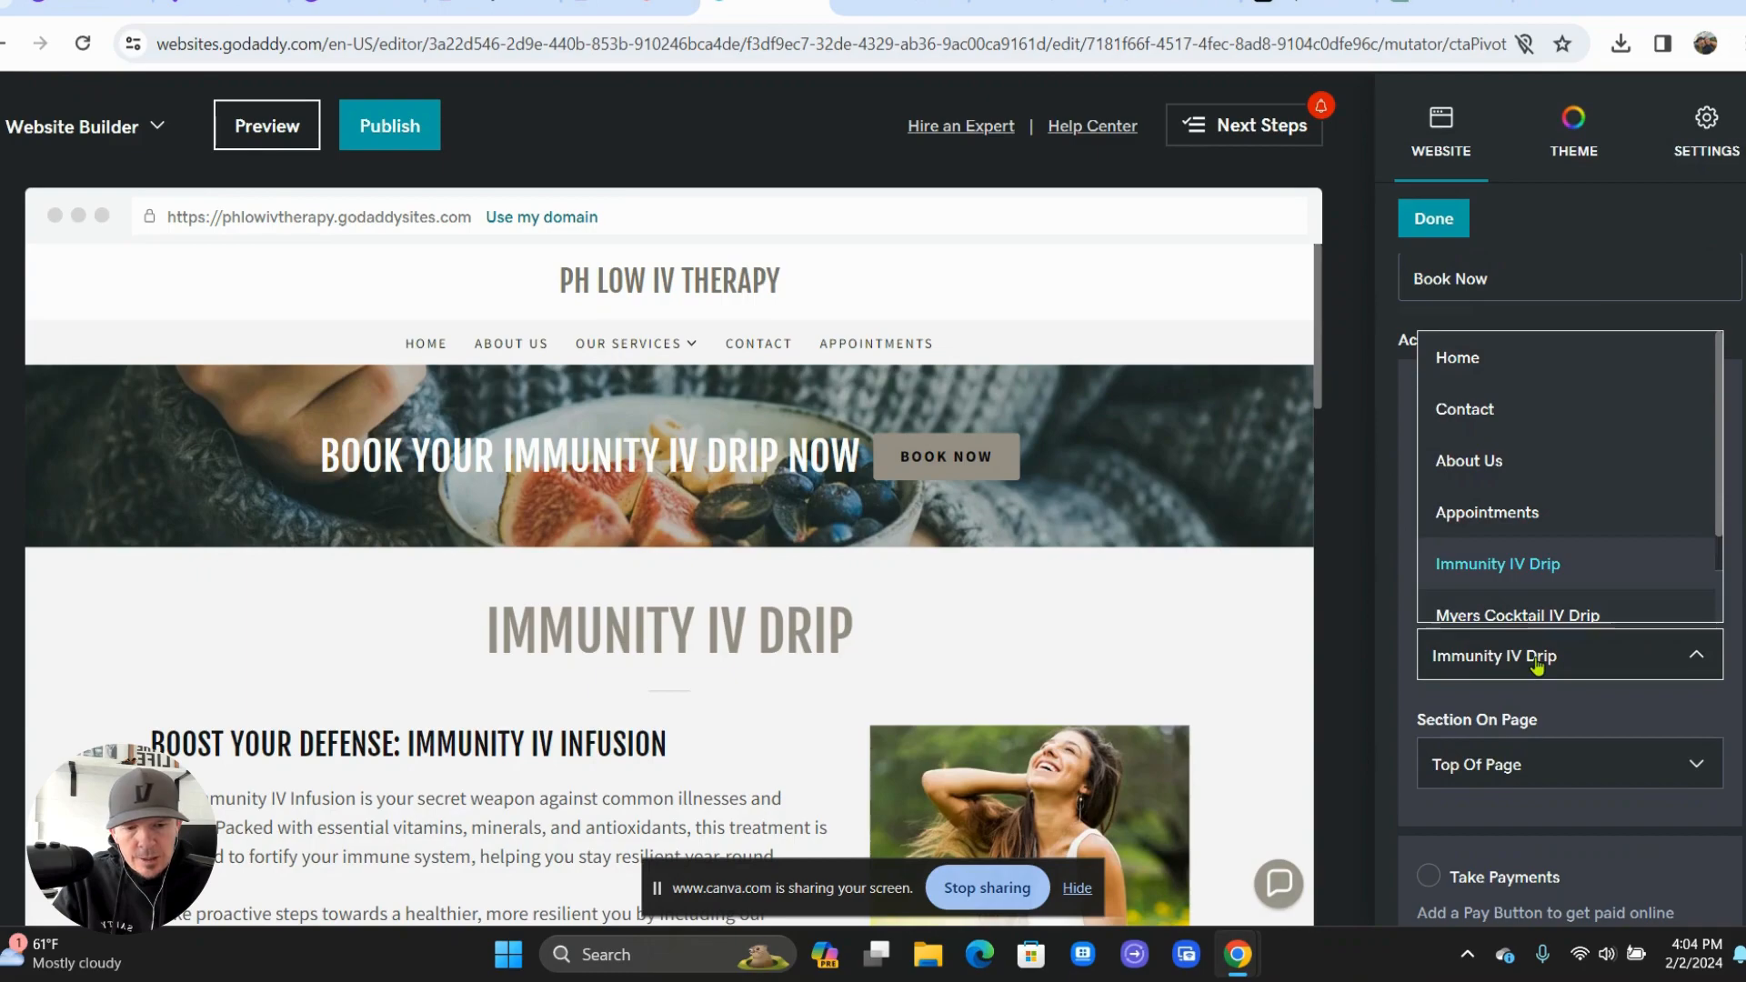
{"action": "left_click", "coordinate": [1515, 515]}
{"action": "scroll", "coordinate": [1517, 519], "scroll_direction": "down", "scroll_amount": 1}
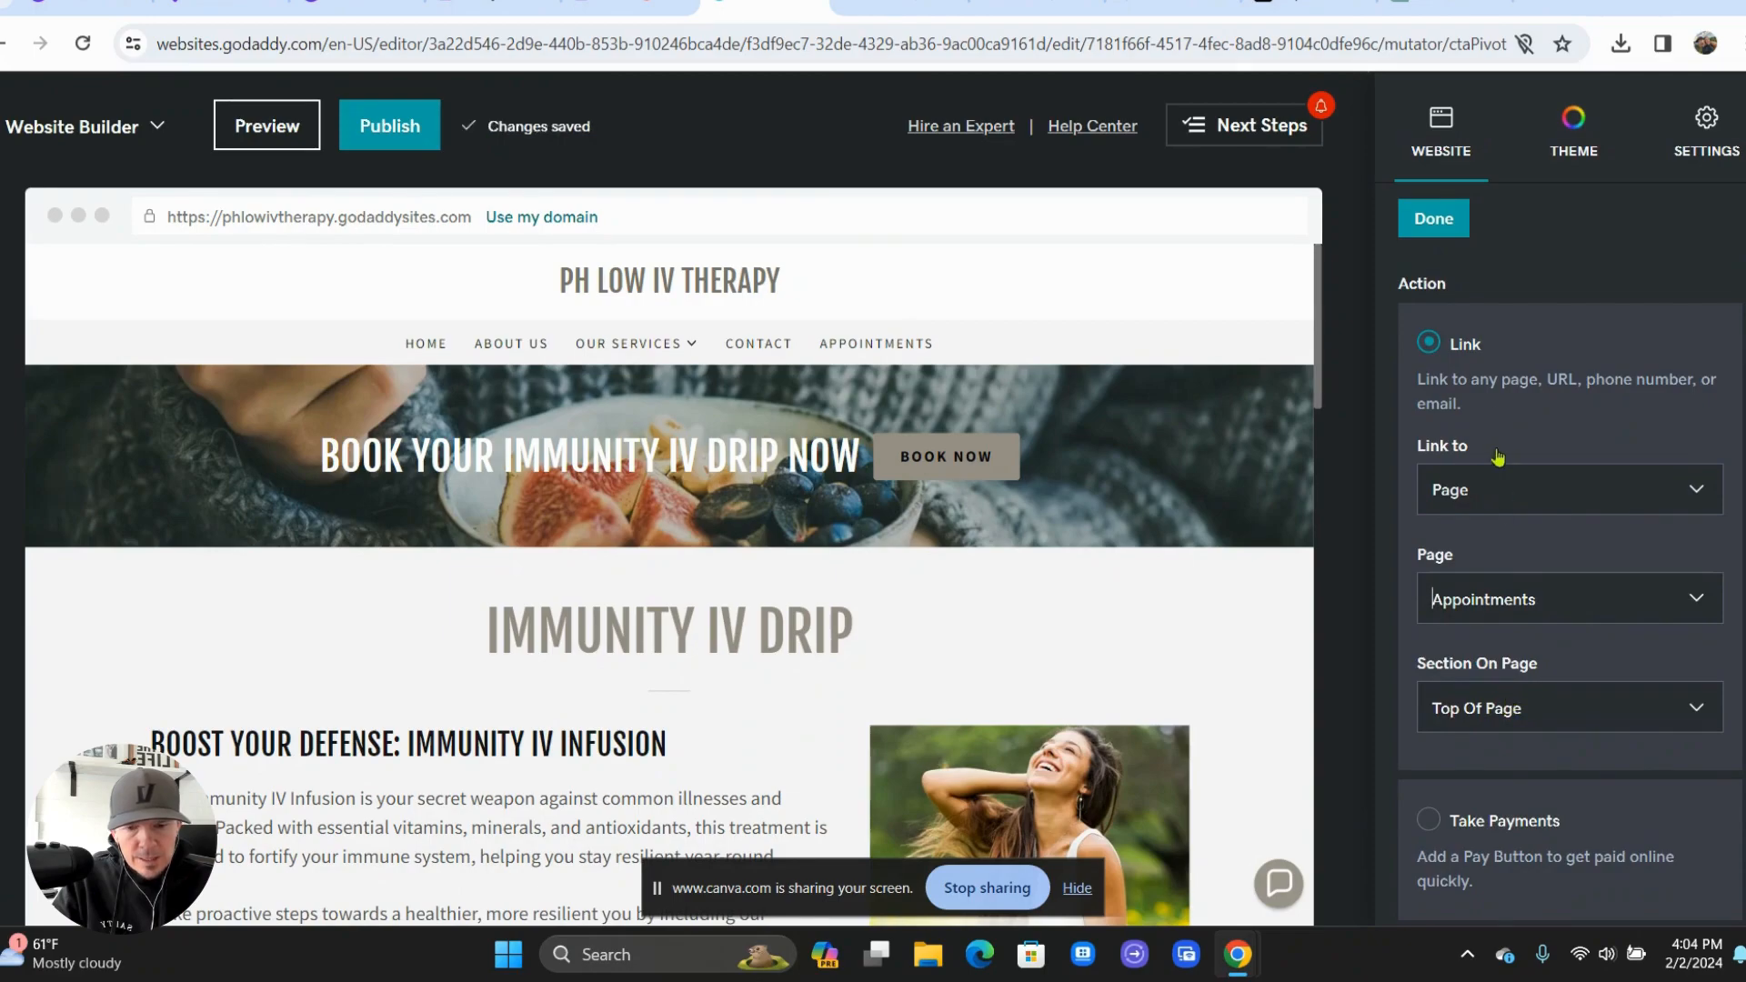
{"action": "left_click", "coordinate": [1451, 217]}
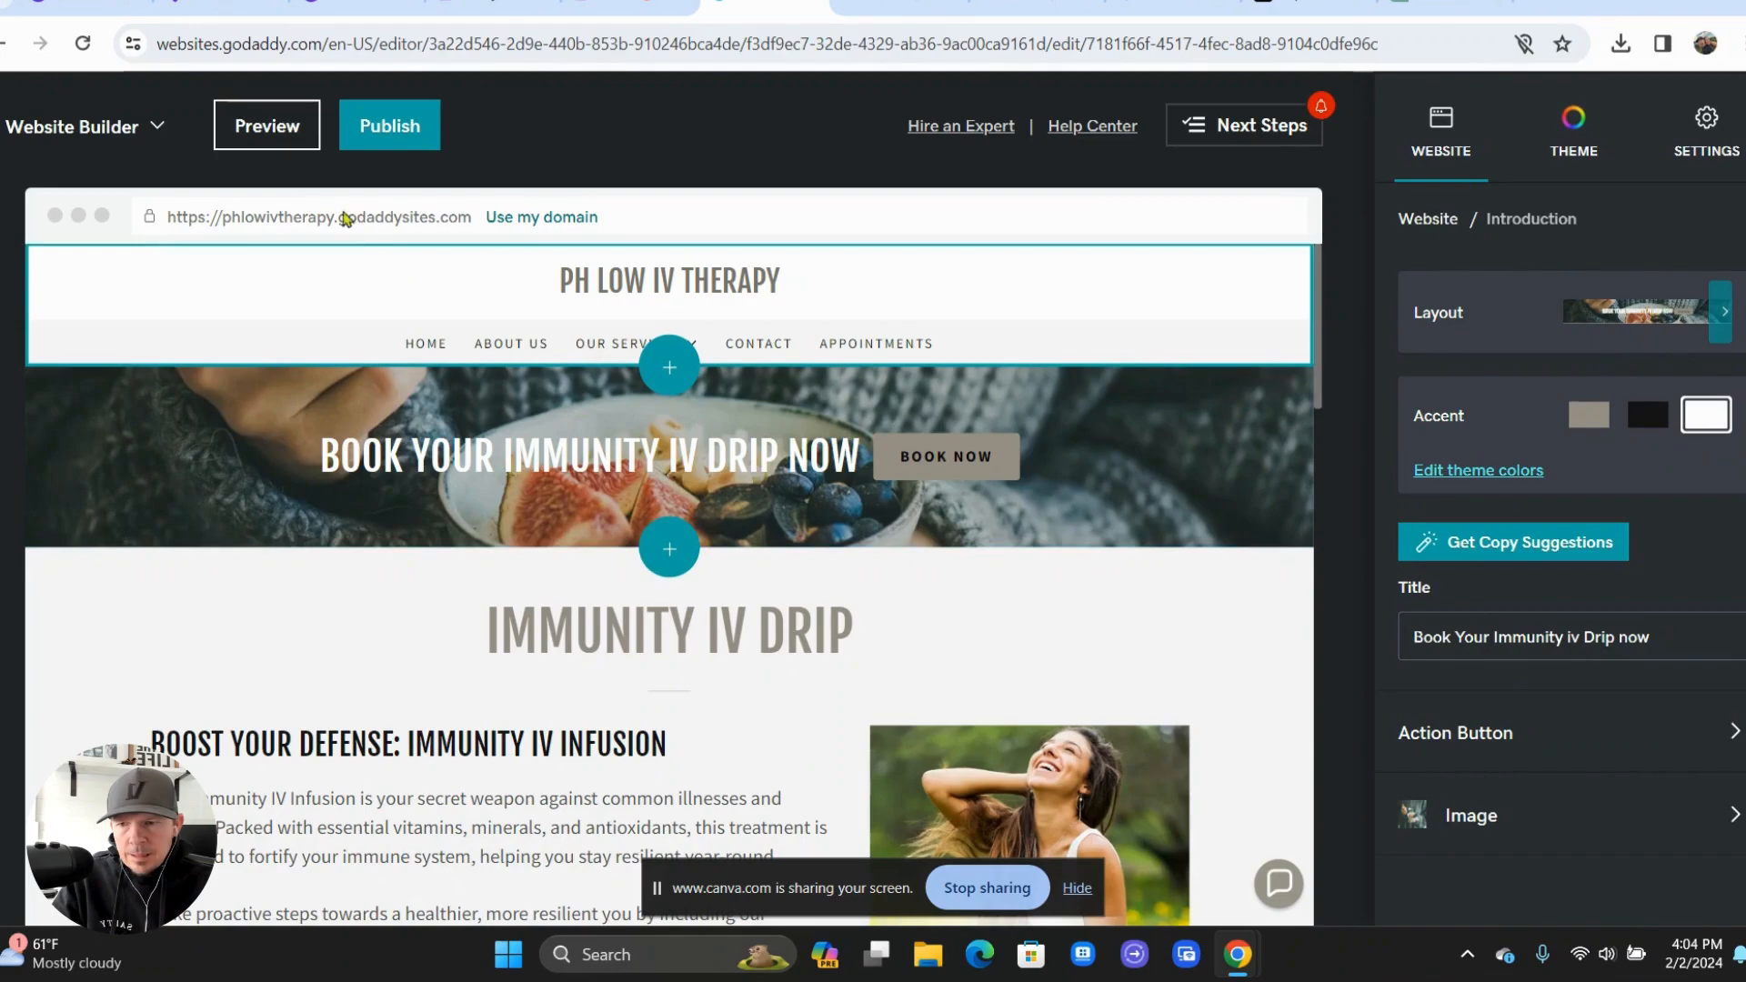
- Preview the Immunity IV Drip page in desktop view and review its sections from the banner to the ingredient list
{"action": "left_click", "coordinate": [269, 128]}
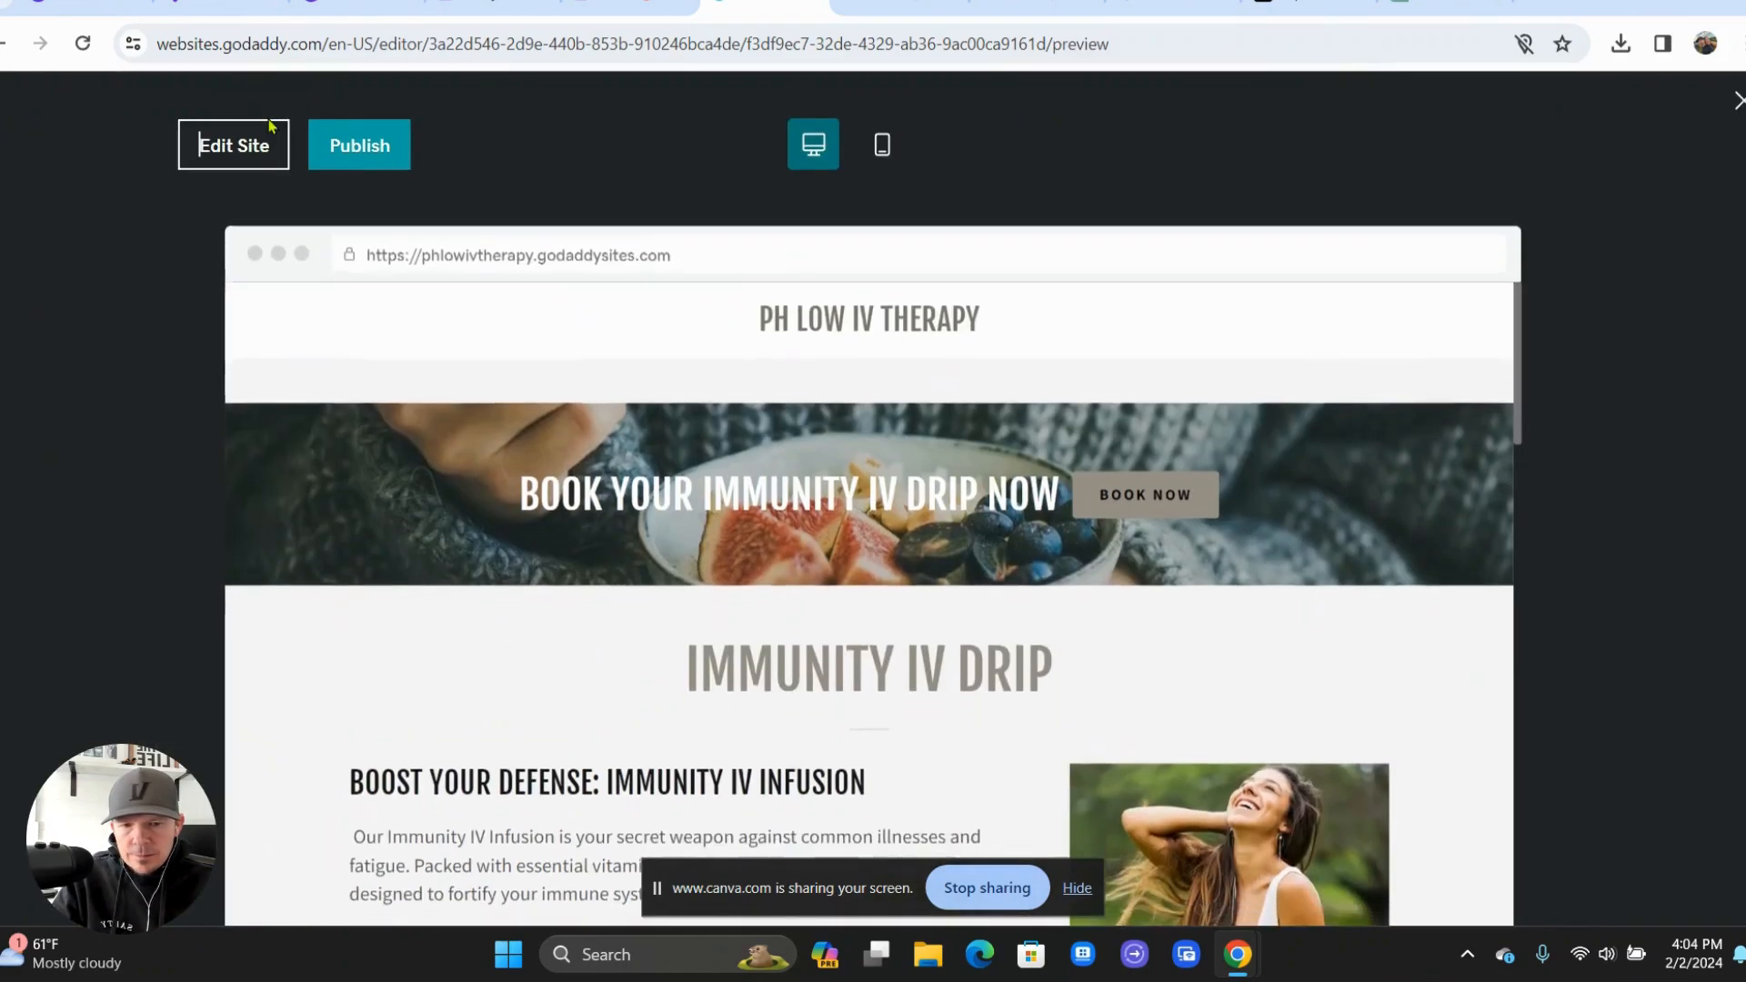
{"action": "scroll", "coordinate": [680, 476], "scroll_direction": "down", "scroll_amount": 1}
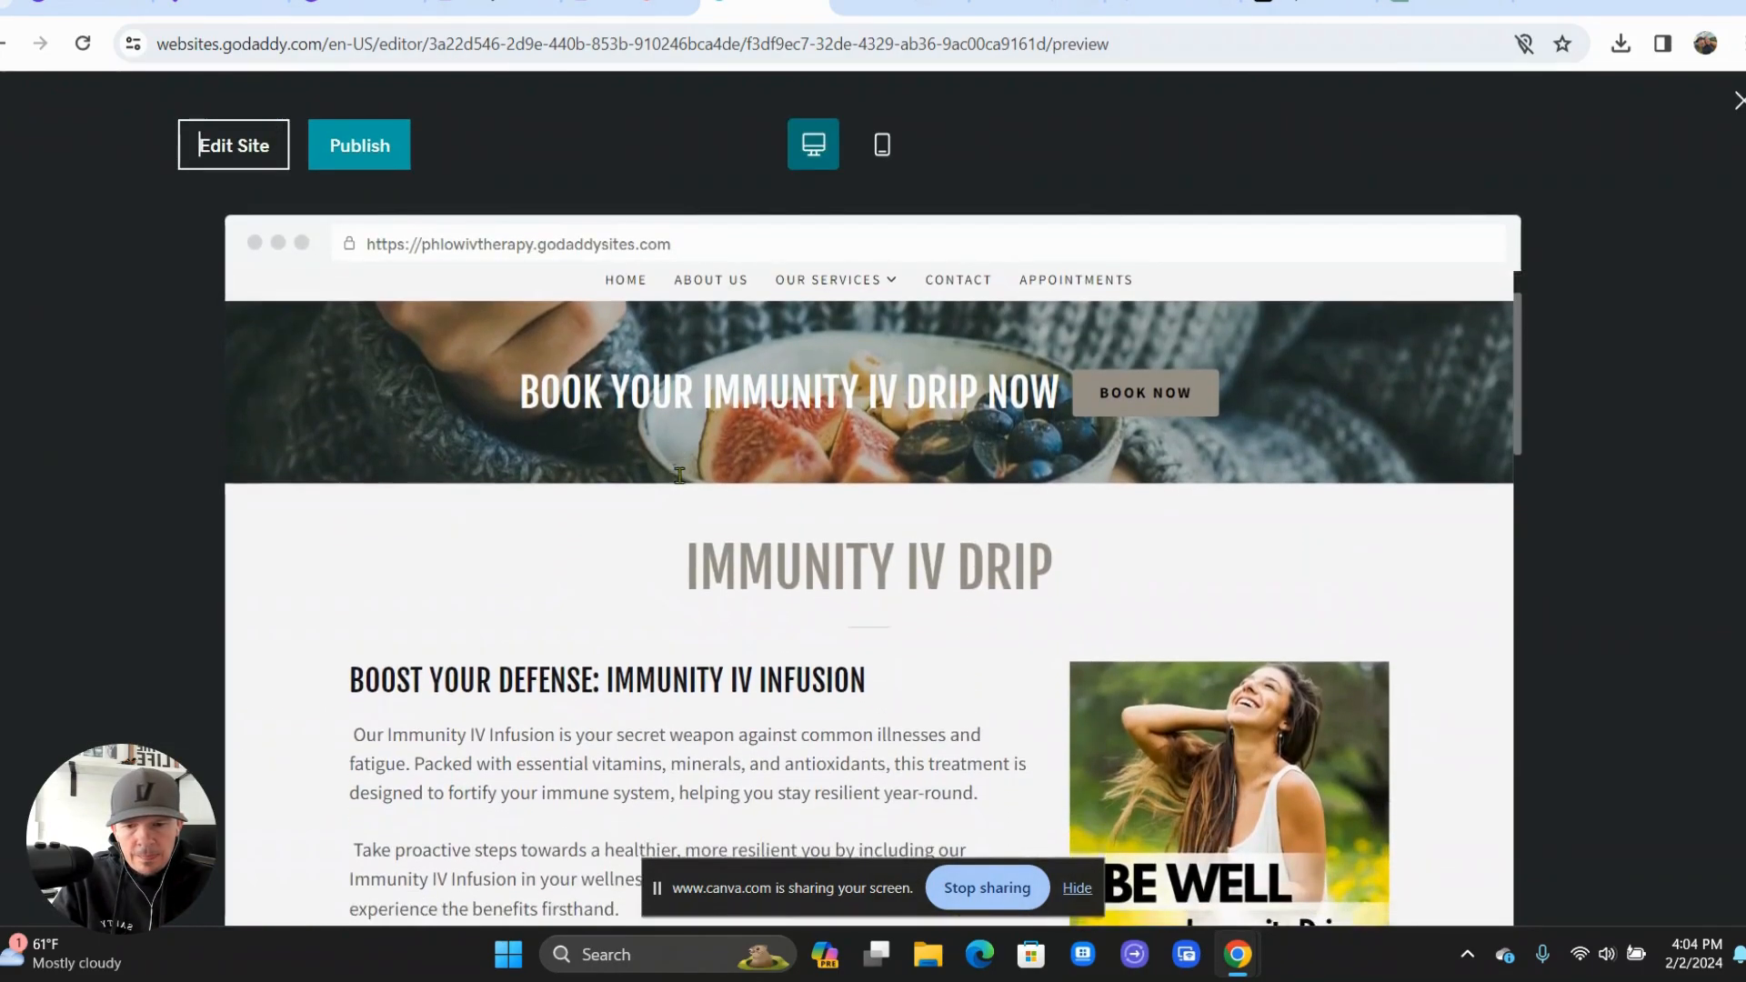
{"action": "scroll", "coordinate": [679, 476], "scroll_direction": "up", "scroll_amount": 1}
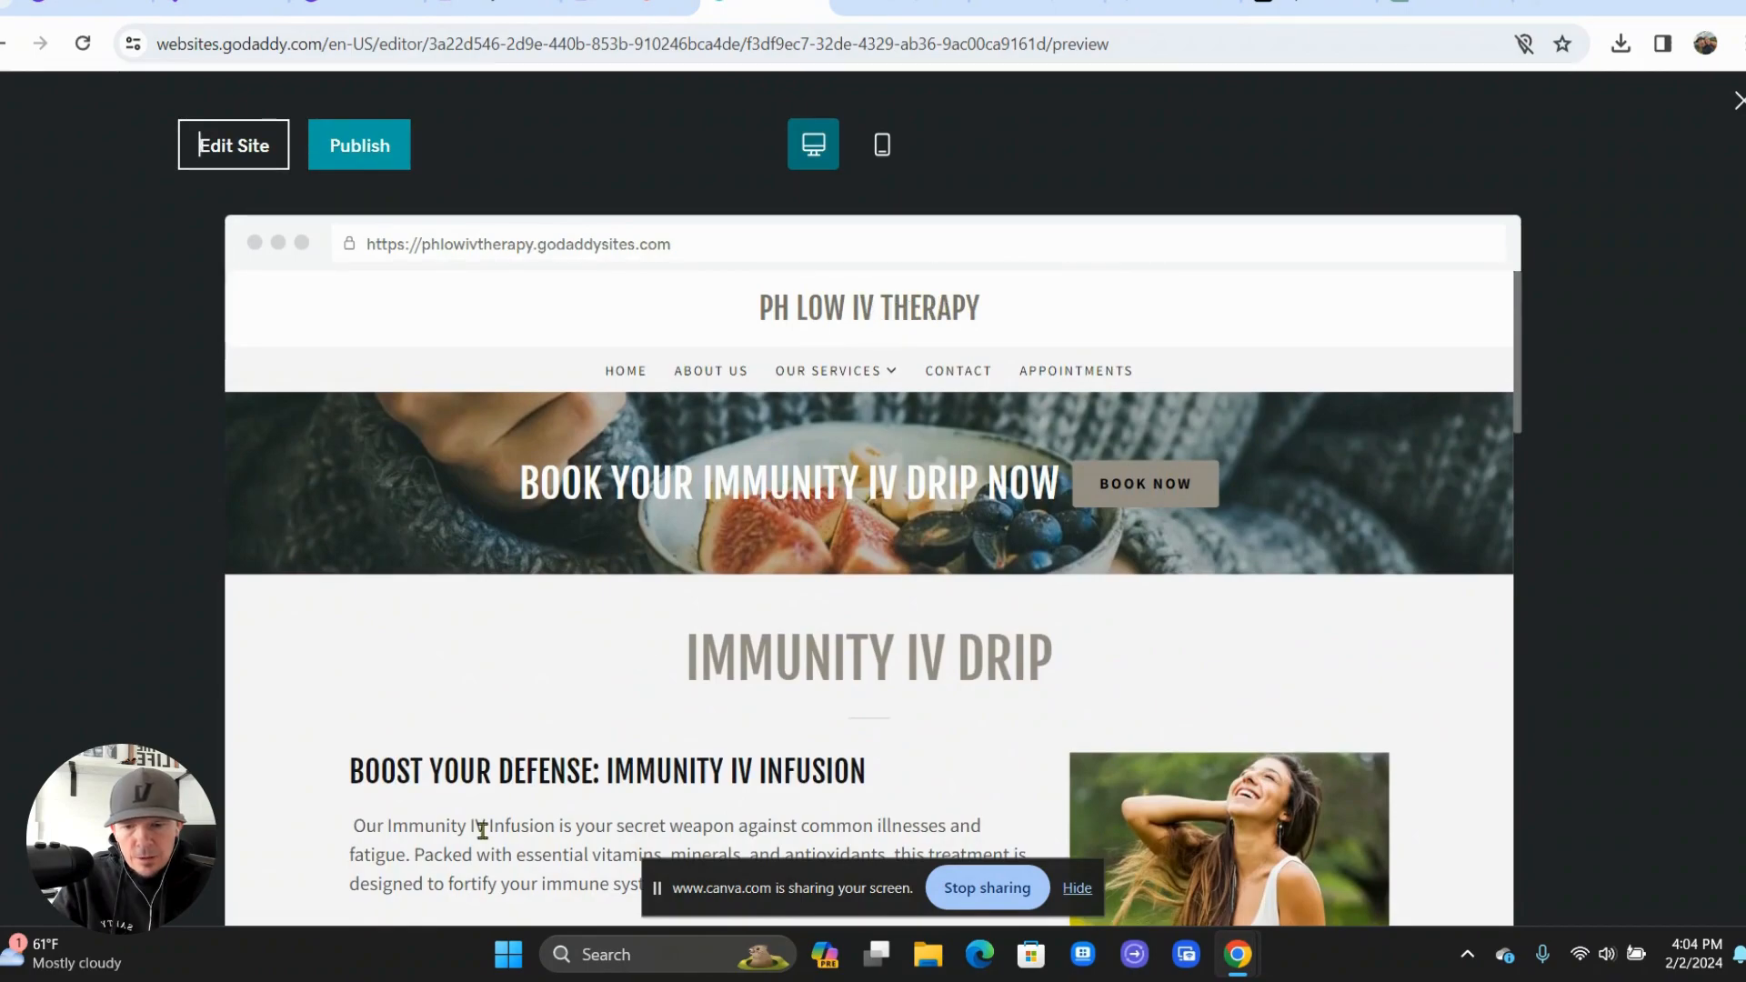
{"action": "scroll", "coordinate": [483, 830], "scroll_direction": "down", "scroll_amount": 1}
{"action": "scroll", "coordinate": [482, 830], "scroll_direction": "down", "scroll_amount": 1}
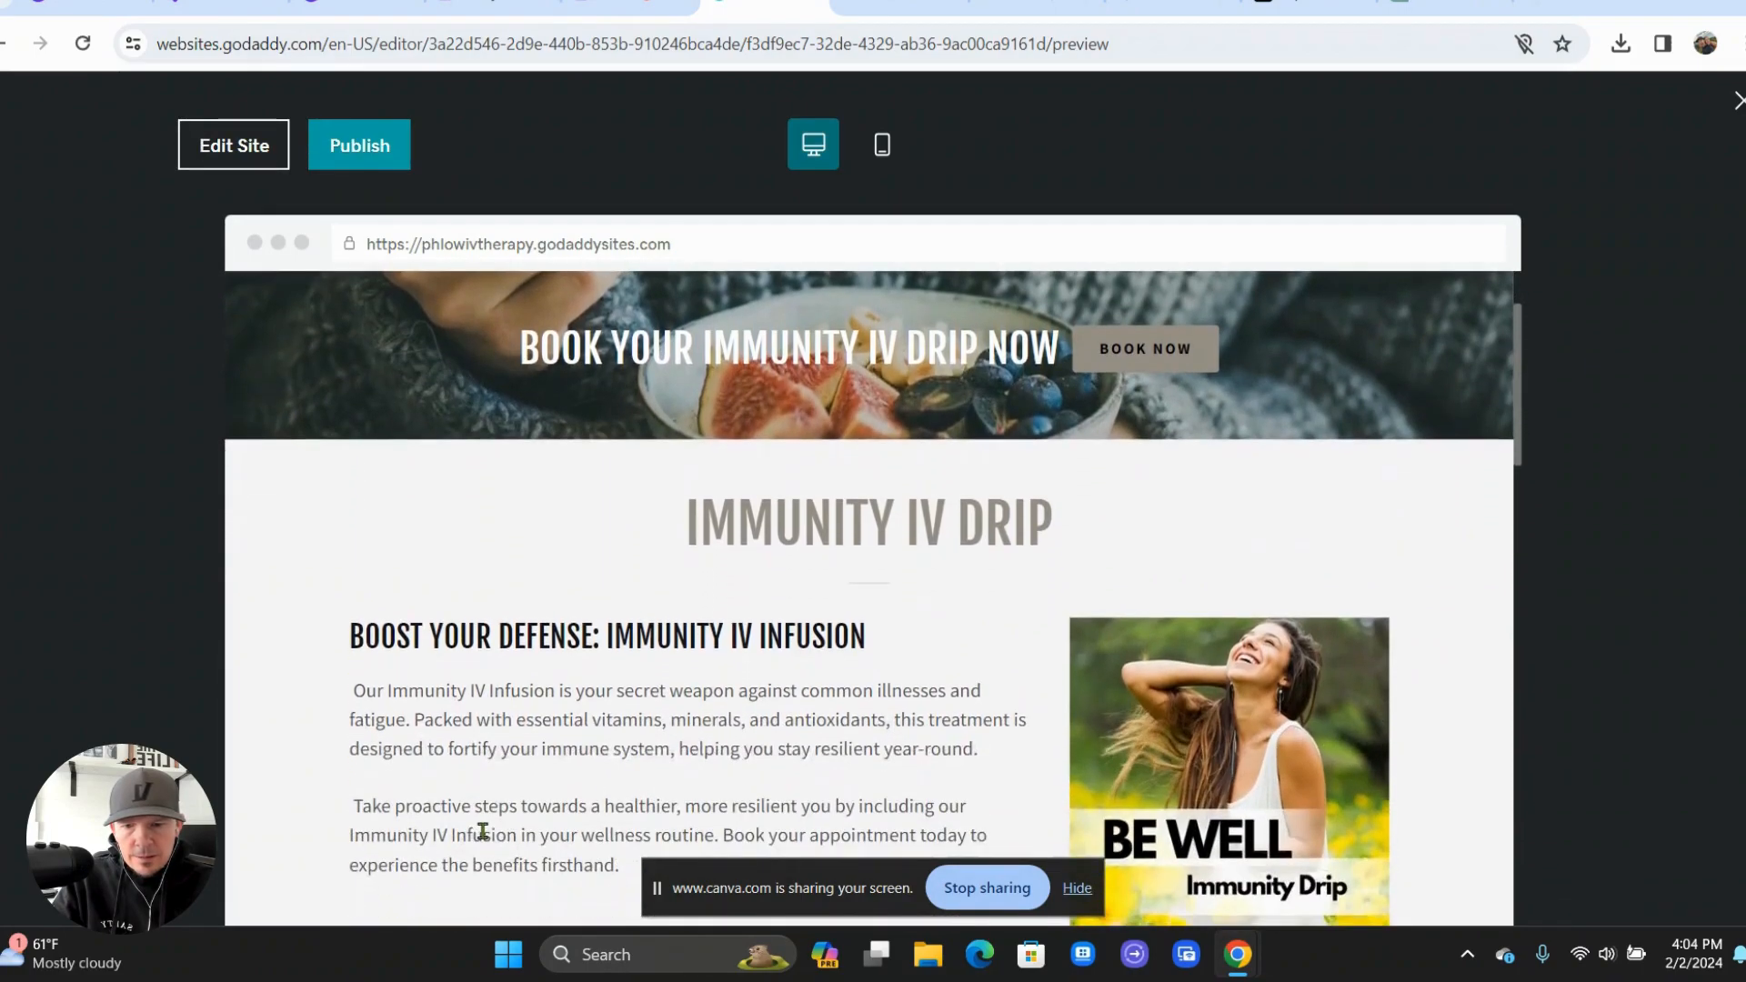
{"action": "scroll", "coordinate": [483, 830], "scroll_direction": "down", "scroll_amount": 7}
{"action": "scroll", "coordinate": [488, 839], "scroll_direction": "down", "scroll_amount": 10}
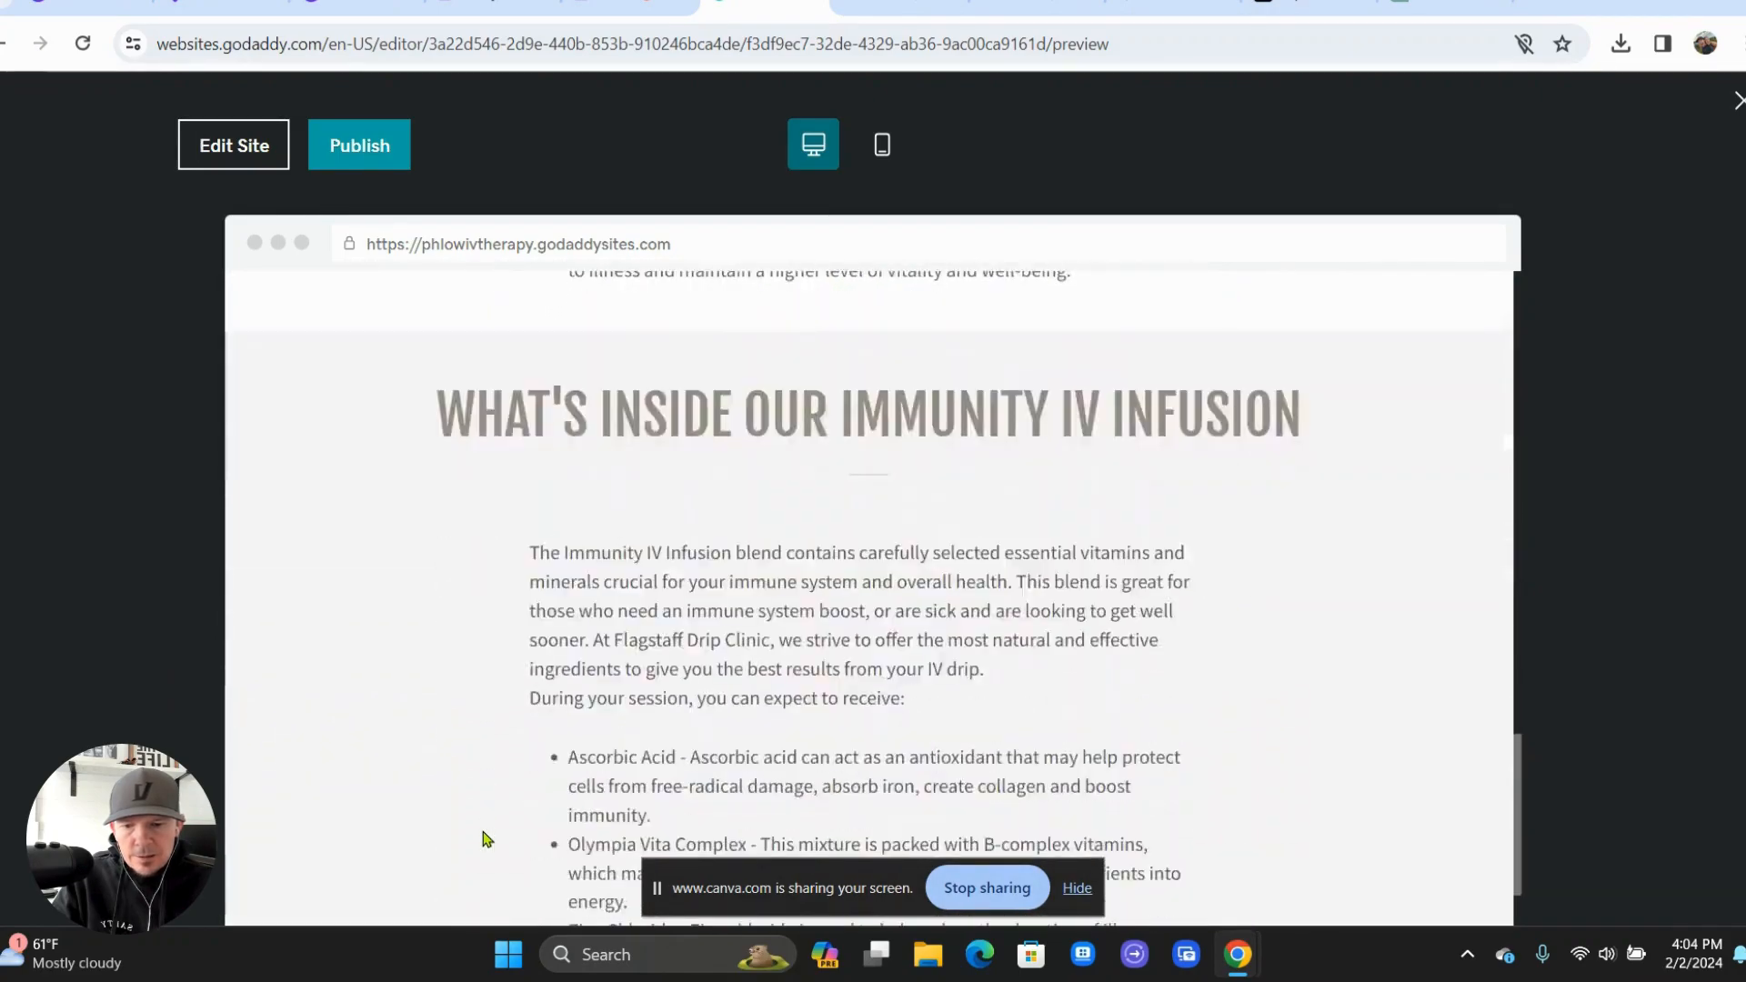
{"action": "scroll", "coordinate": [487, 839], "scroll_direction": "down", "scroll_amount": 2}
{"action": "scroll", "coordinate": [488, 838], "scroll_direction": "up", "scroll_amount": 12}
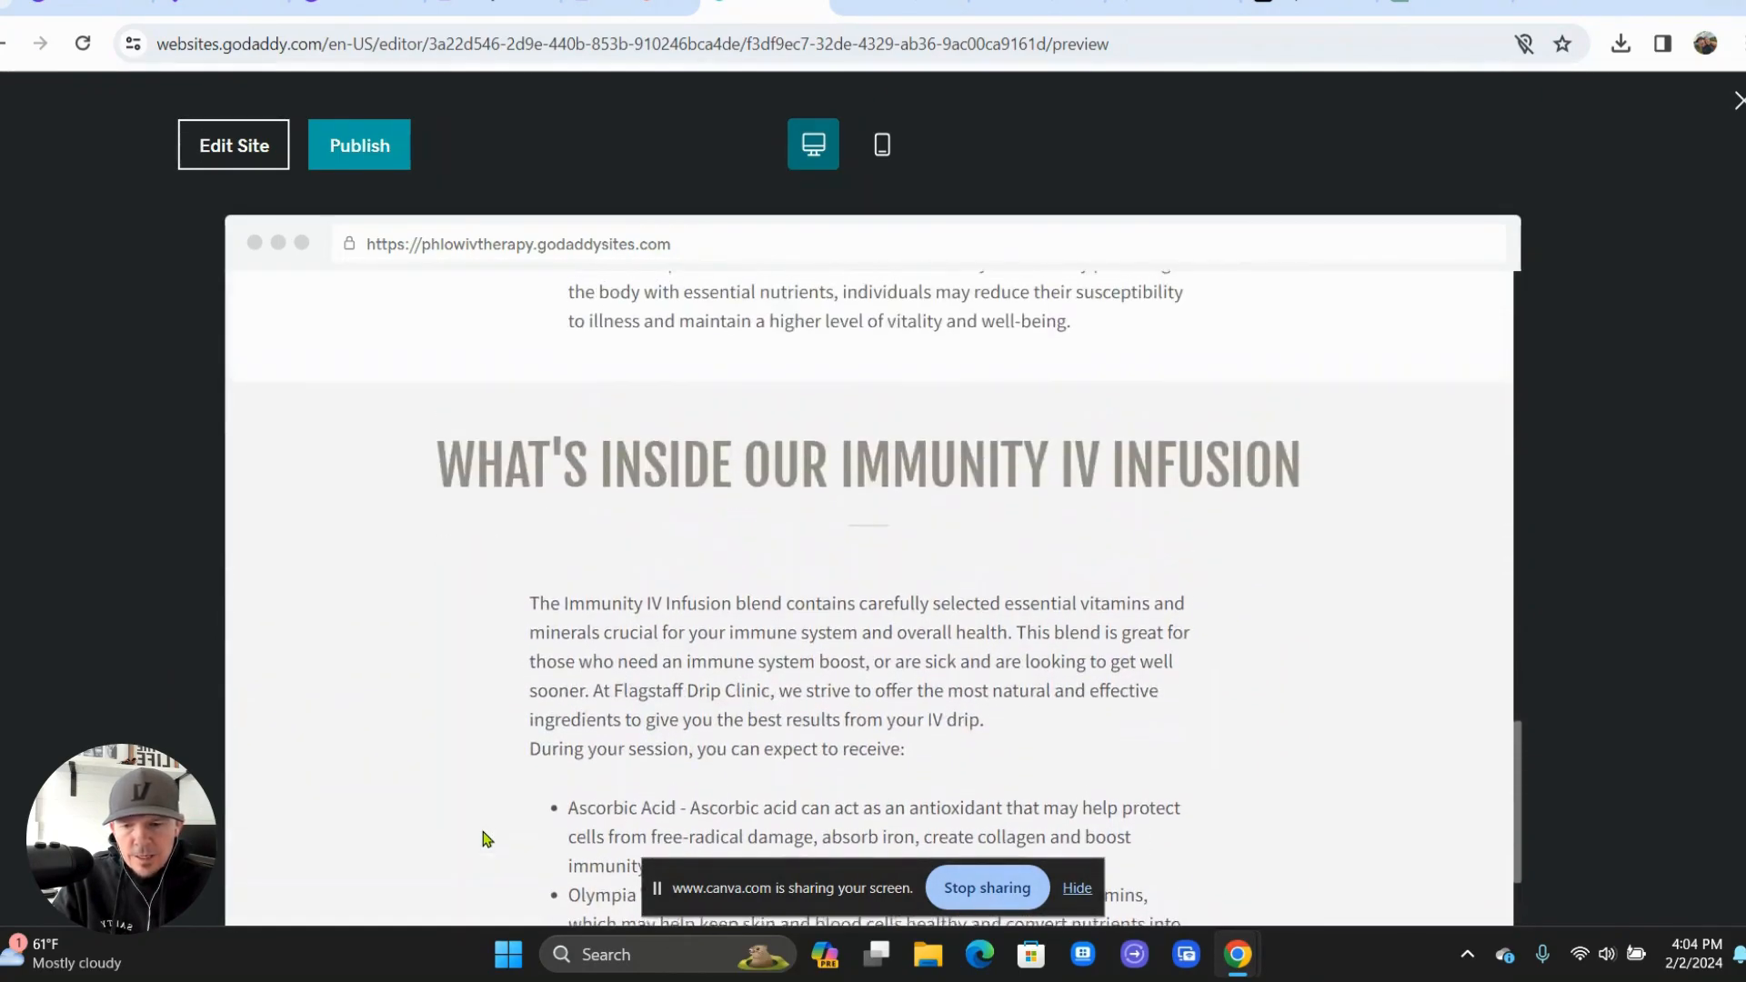
{"action": "scroll", "coordinate": [488, 838], "scroll_direction": "up", "scroll_amount": 6}
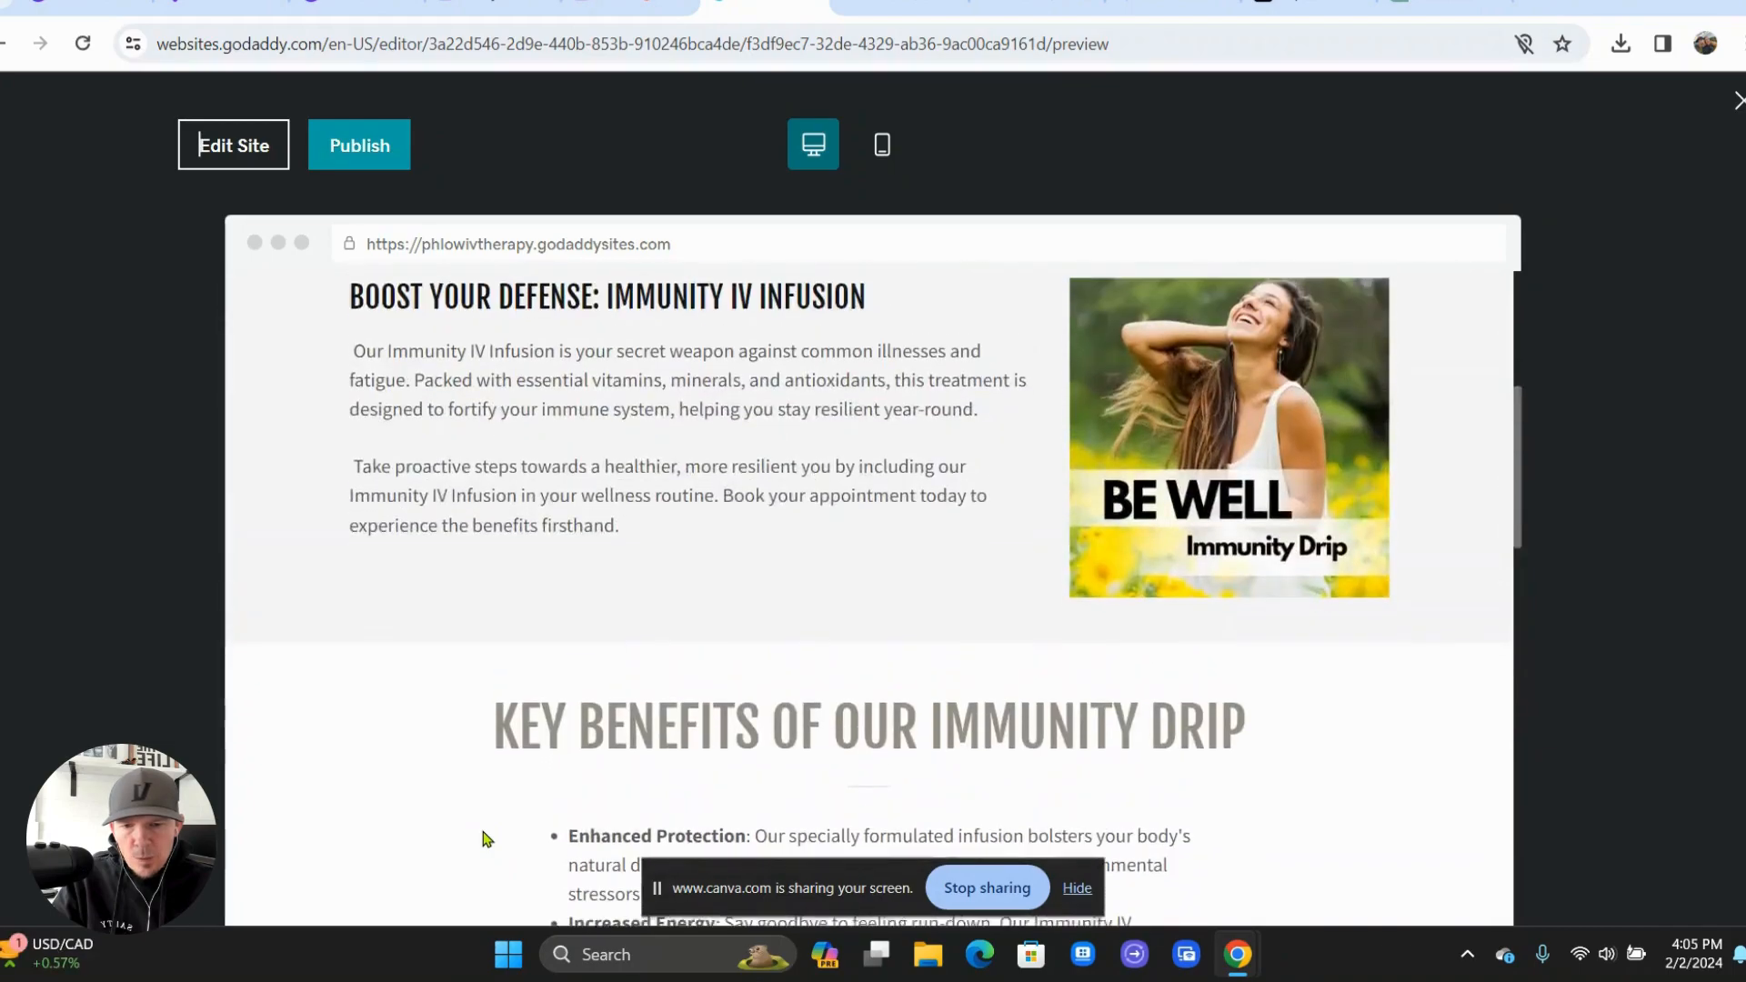
{"action": "scroll", "coordinate": [488, 838], "scroll_direction": "up", "scroll_amount": 2}
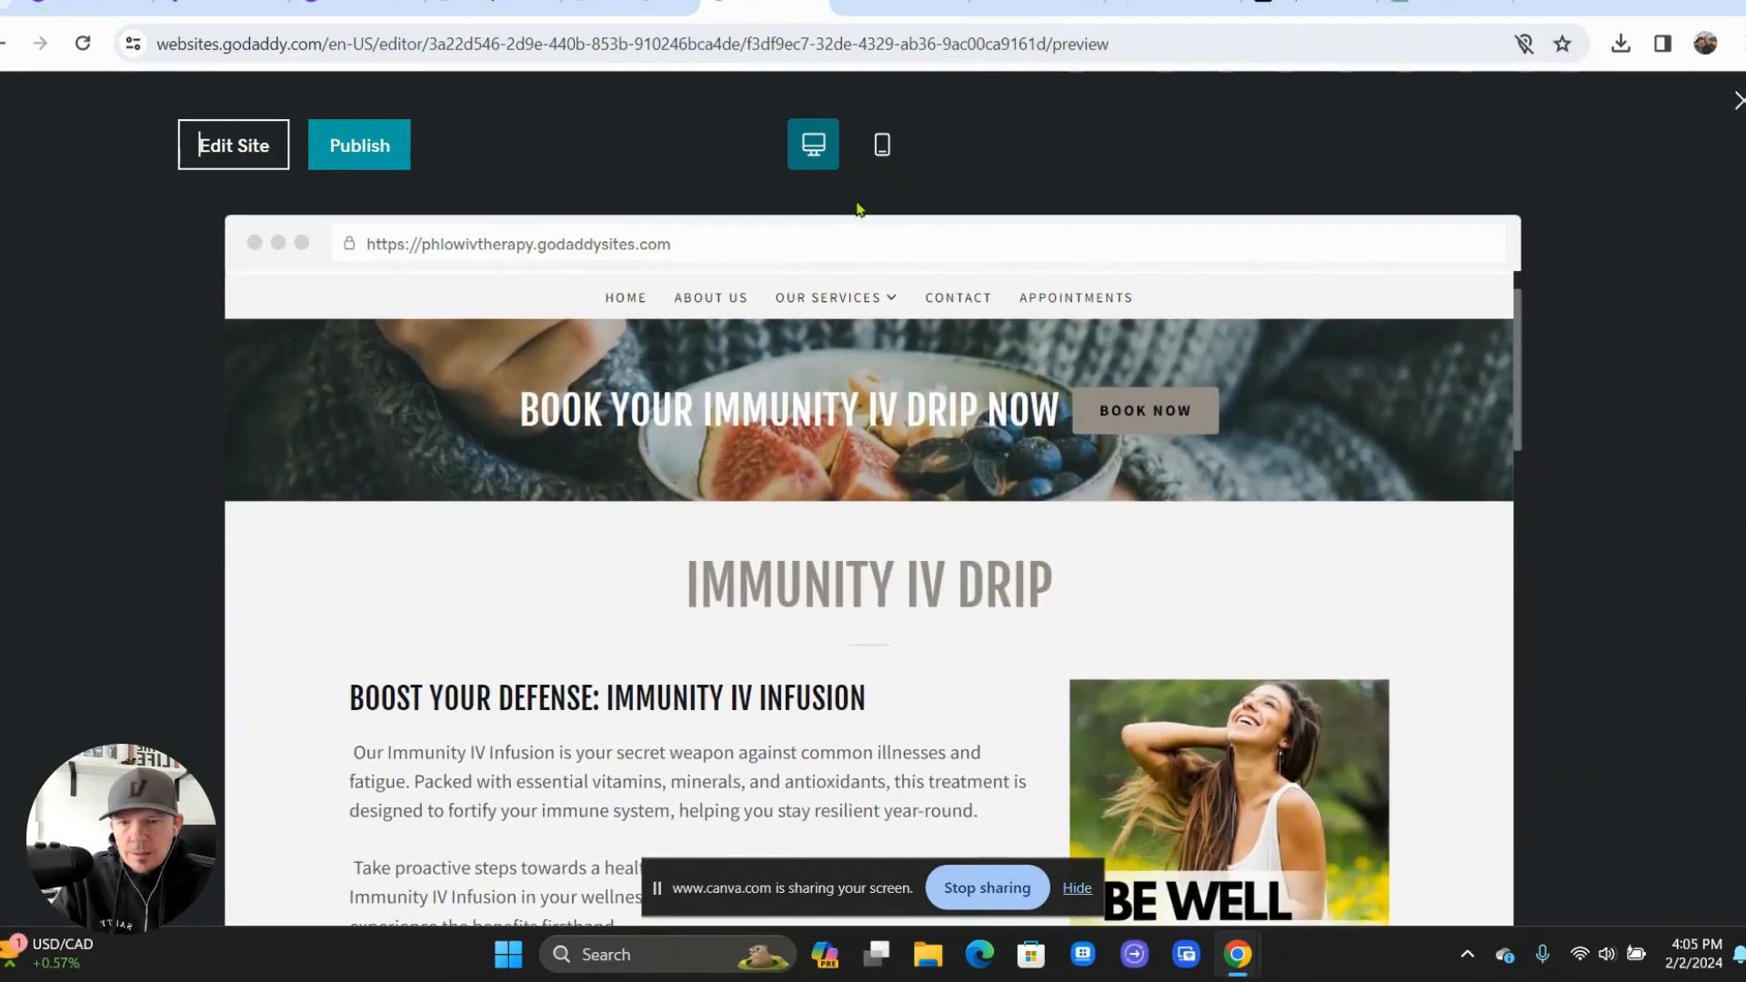
- Check the page in the mobile preview, then close the preview to return to the editor
{"action": "left_click", "coordinate": [883, 144]}
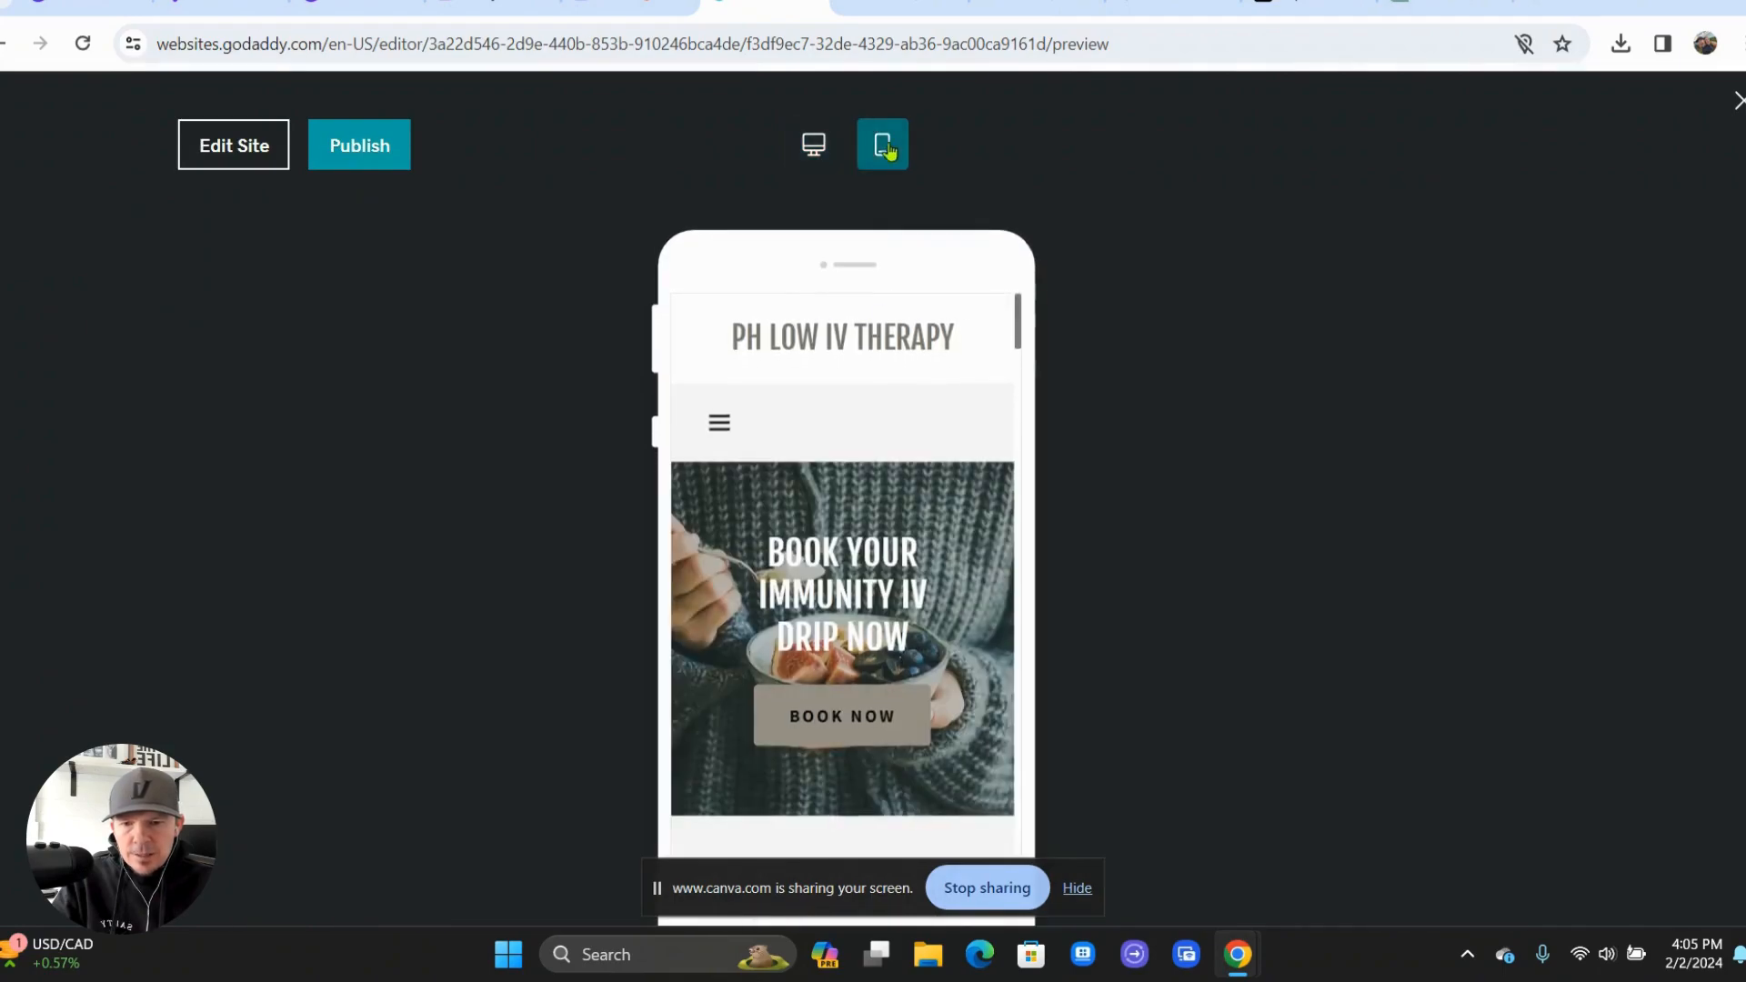
{"action": "scroll", "coordinate": [875, 462], "scroll_direction": "down", "scroll_amount": 3}
{"action": "scroll", "coordinate": [874, 462], "scroll_direction": "down", "scroll_amount": 10}
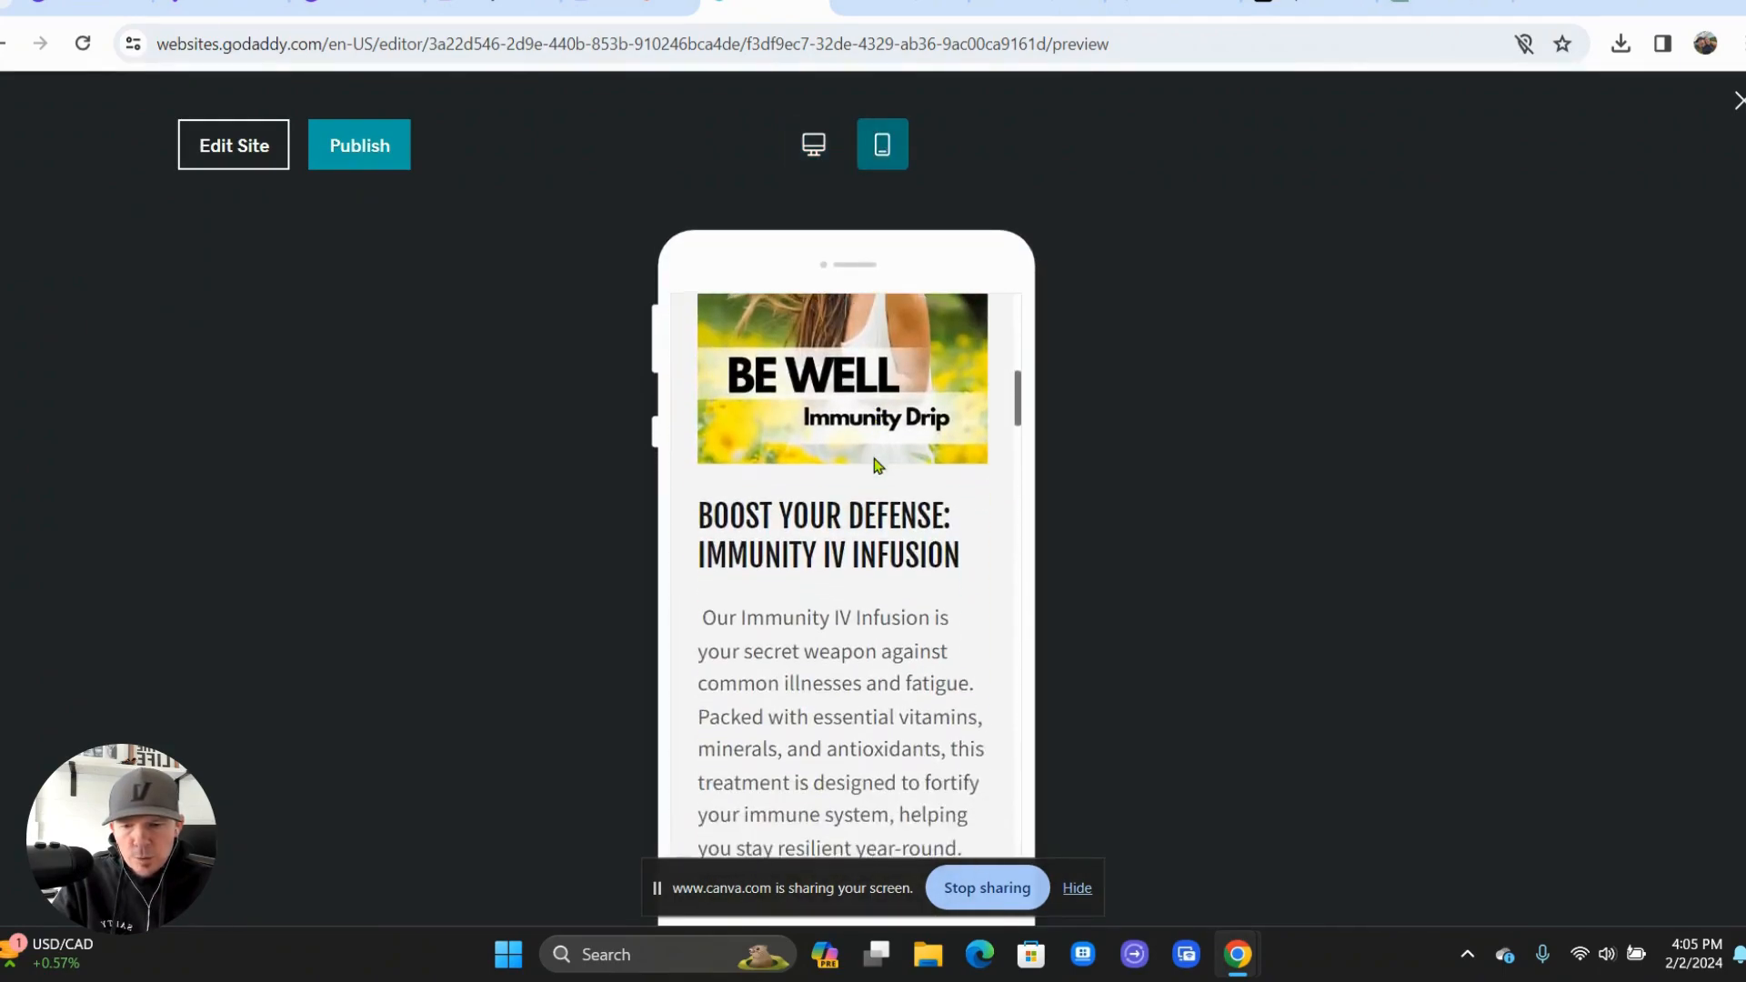
{"action": "scroll", "coordinate": [874, 458], "scroll_direction": "down", "scroll_amount": 10}
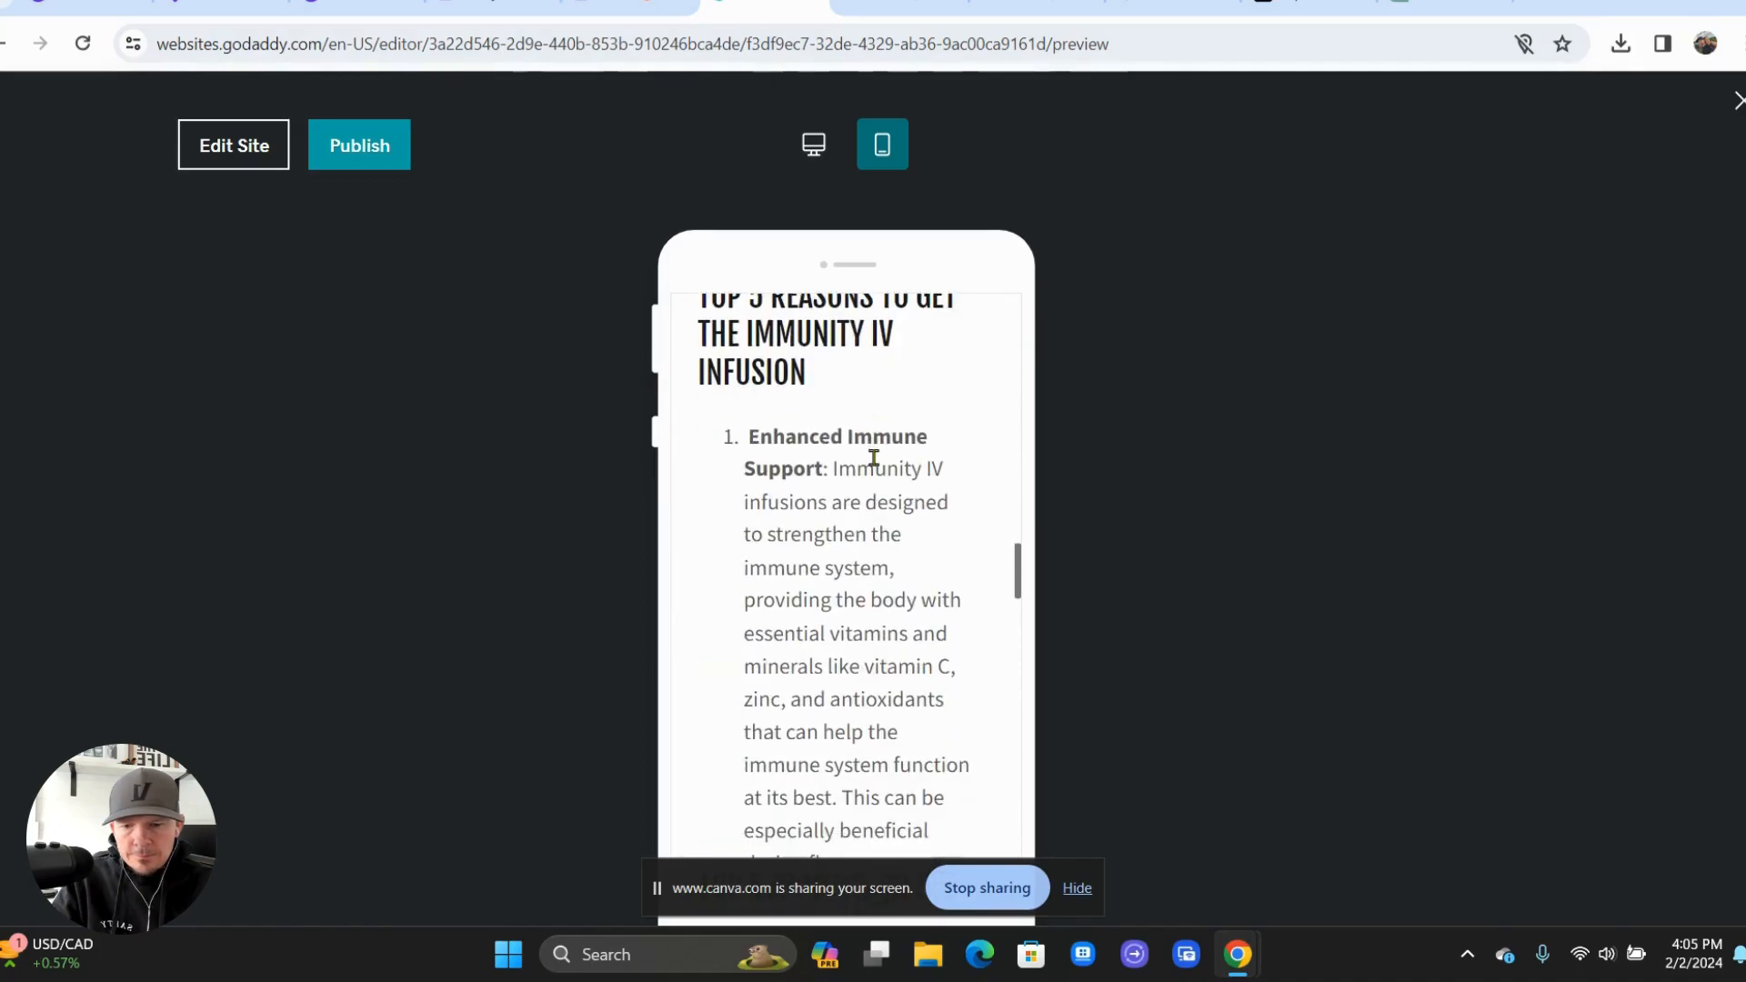
{"action": "scroll", "coordinate": [874, 457], "scroll_direction": "up", "scroll_amount": 3}
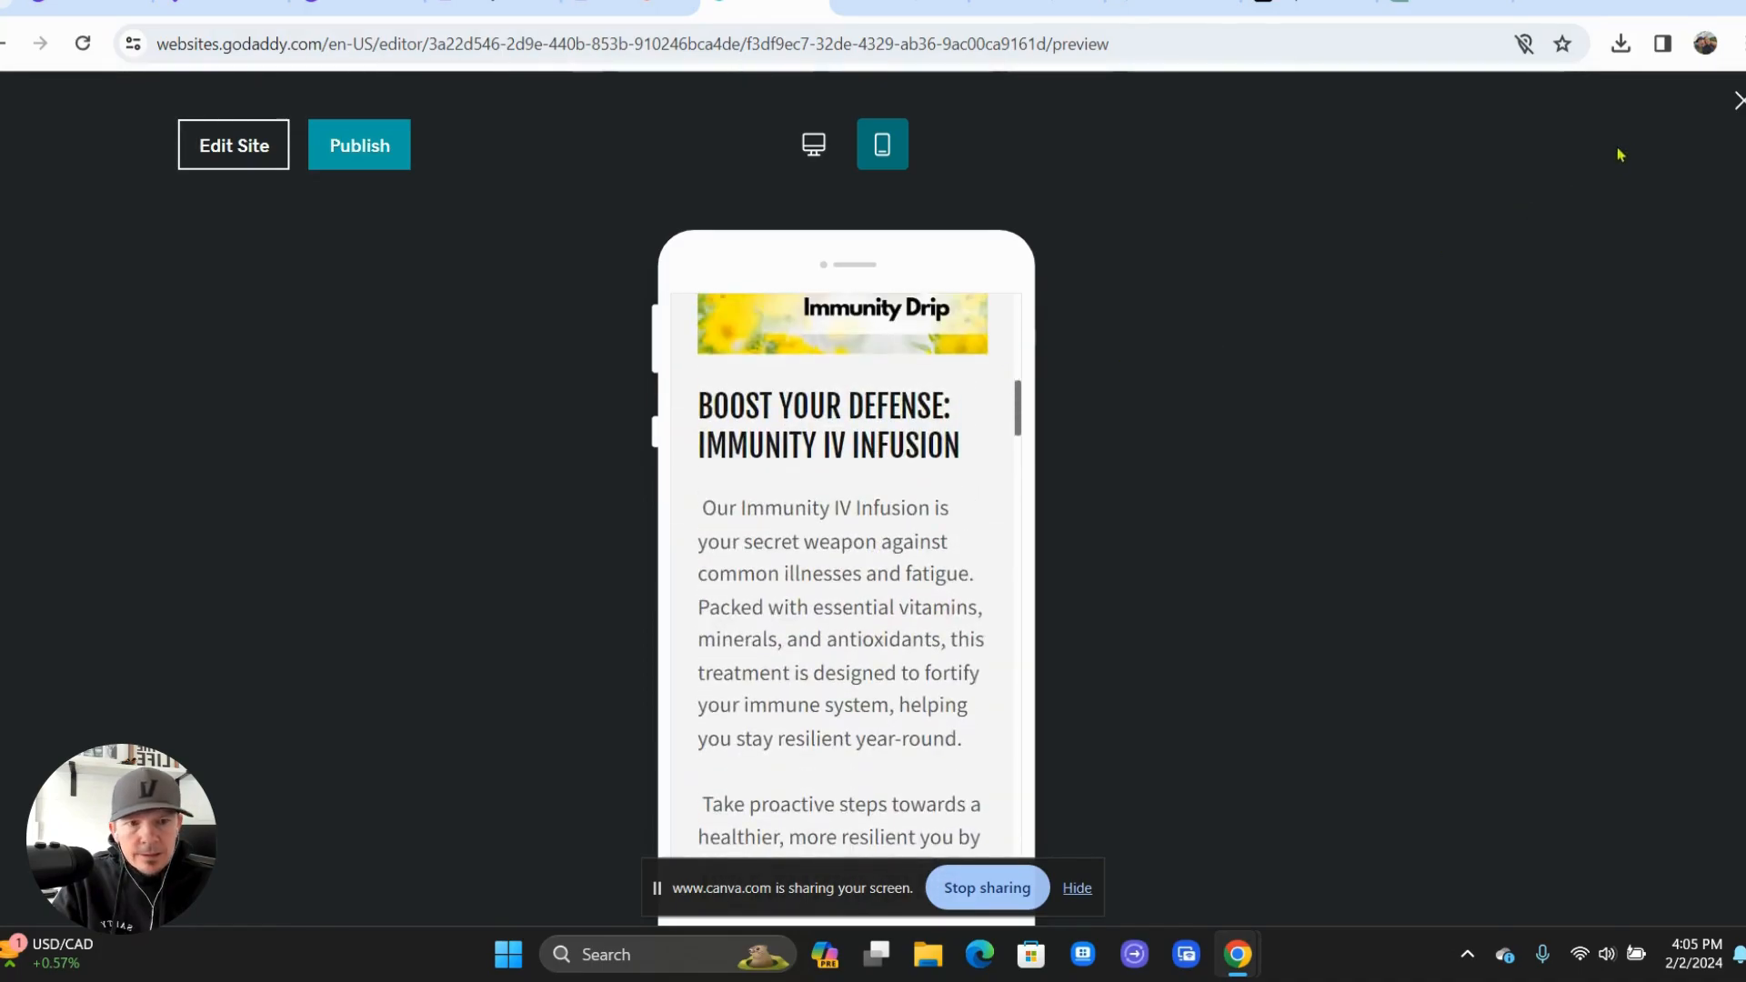
{"action": "left_click", "coordinate": [1735, 104]}
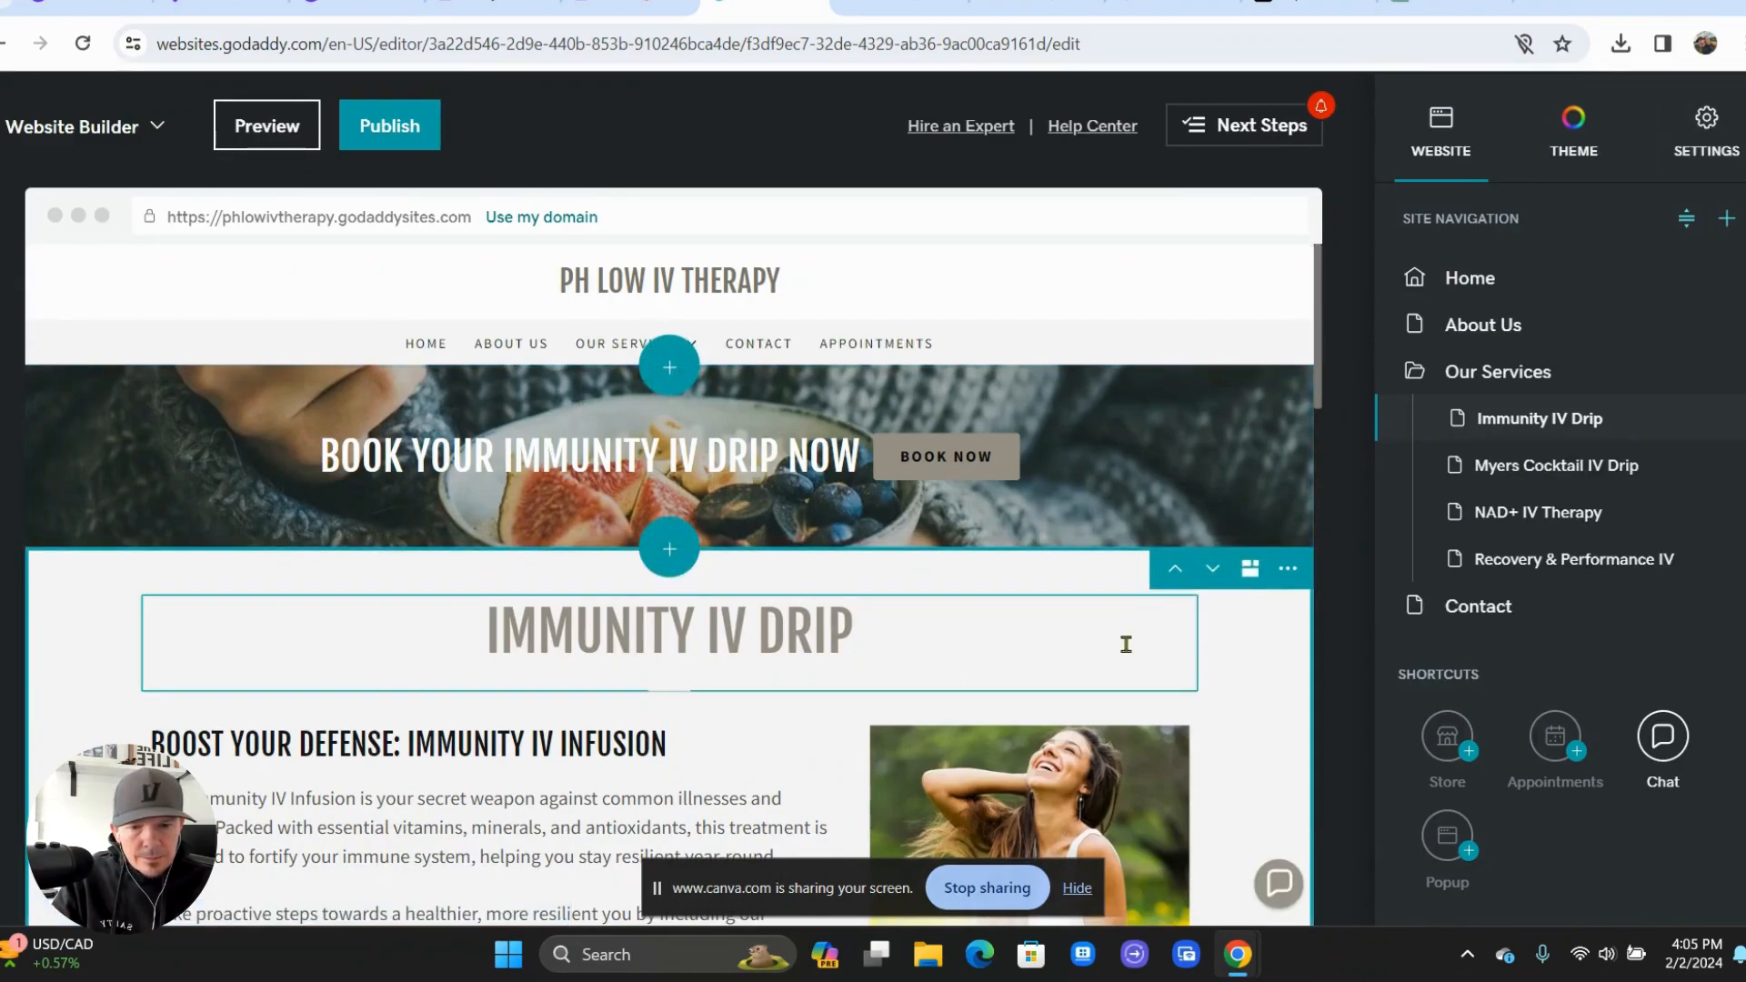
- Review the layout and backgrounds of the Immunity IV Drip page's sections in the editor
{"action": "scroll", "coordinate": [1126, 645], "scroll_direction": "down", "scroll_amount": 4}
{"action": "scroll", "coordinate": [1127, 651], "scroll_direction": "down", "scroll_amount": 2}
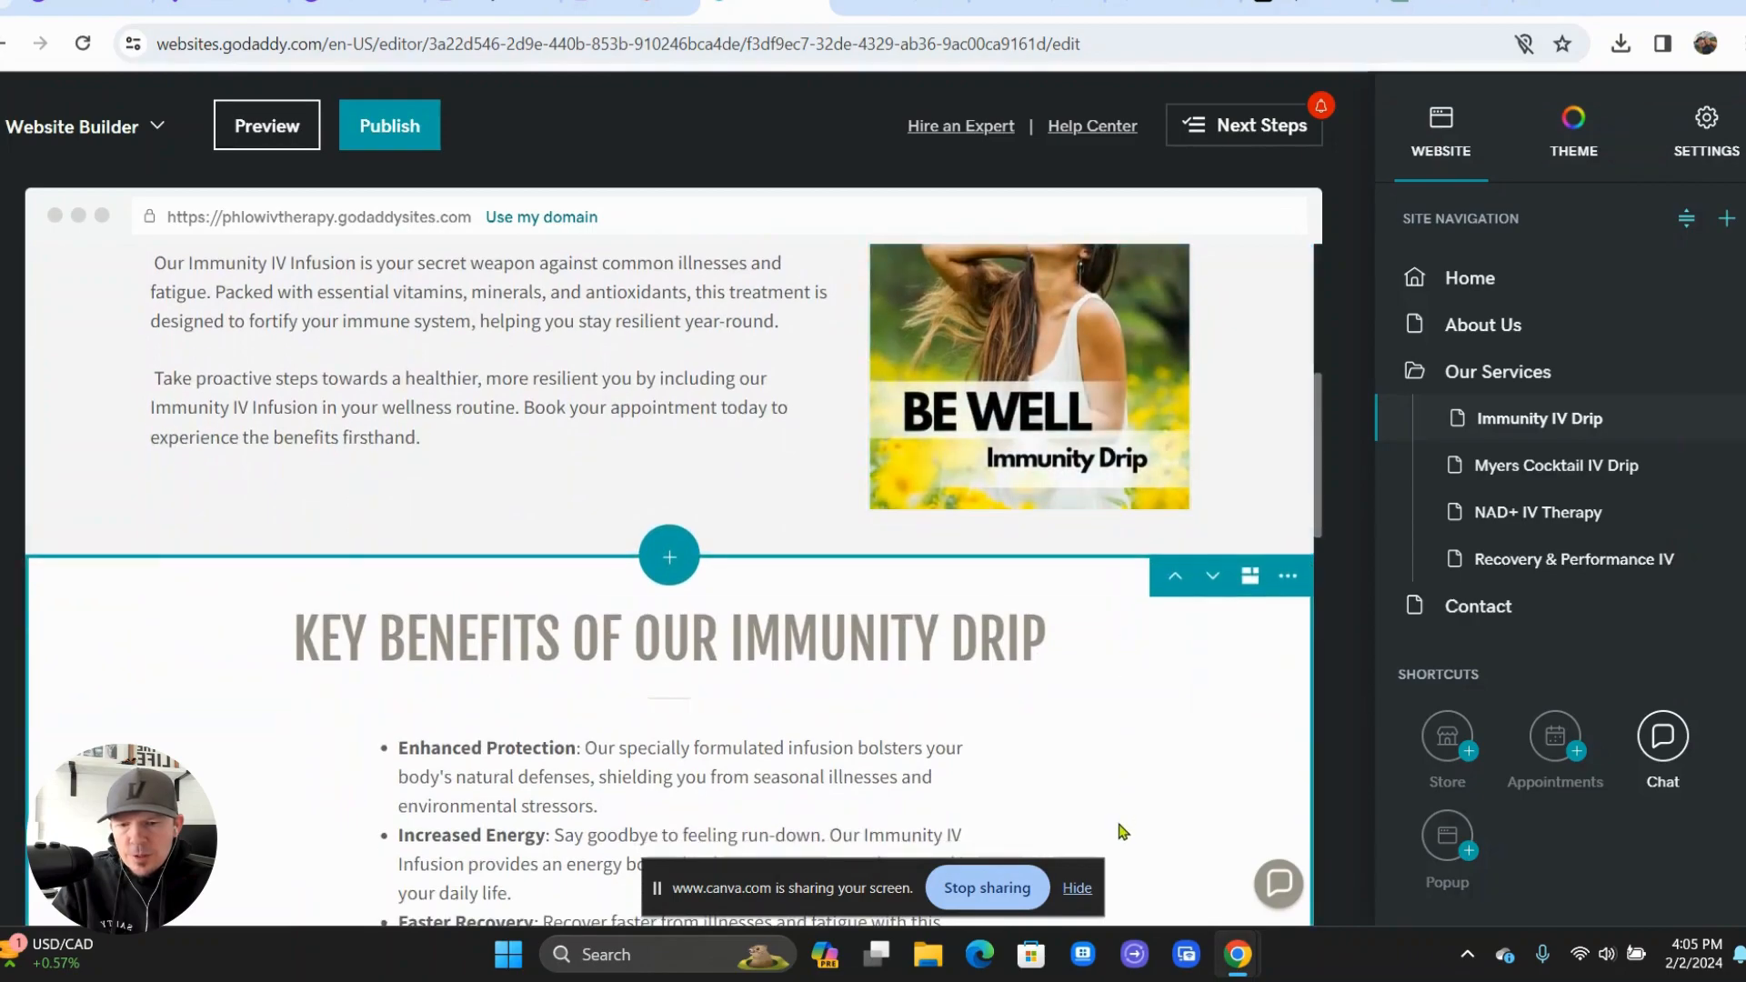
{"action": "scroll", "coordinate": [914, 830], "scroll_direction": "down", "scroll_amount": 5}
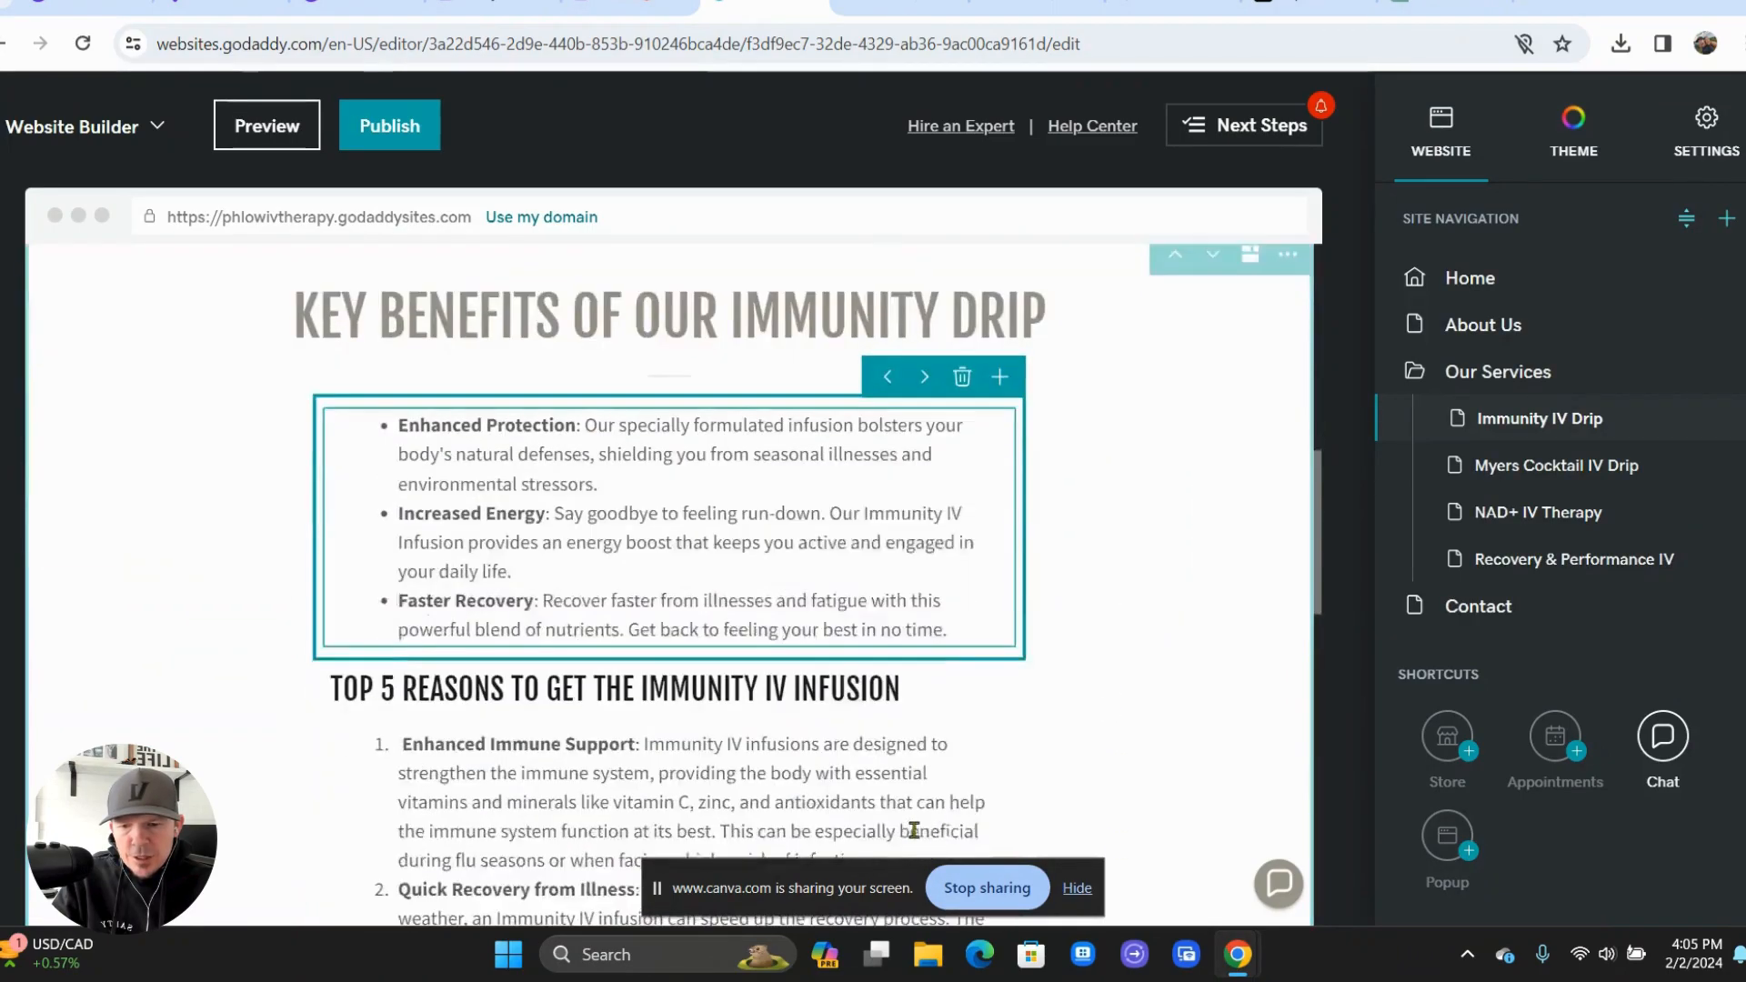
{"action": "scroll", "coordinate": [914, 830], "scroll_direction": "down", "scroll_amount": 4}
{"action": "scroll", "coordinate": [914, 830], "scroll_direction": "up", "scroll_amount": 6}
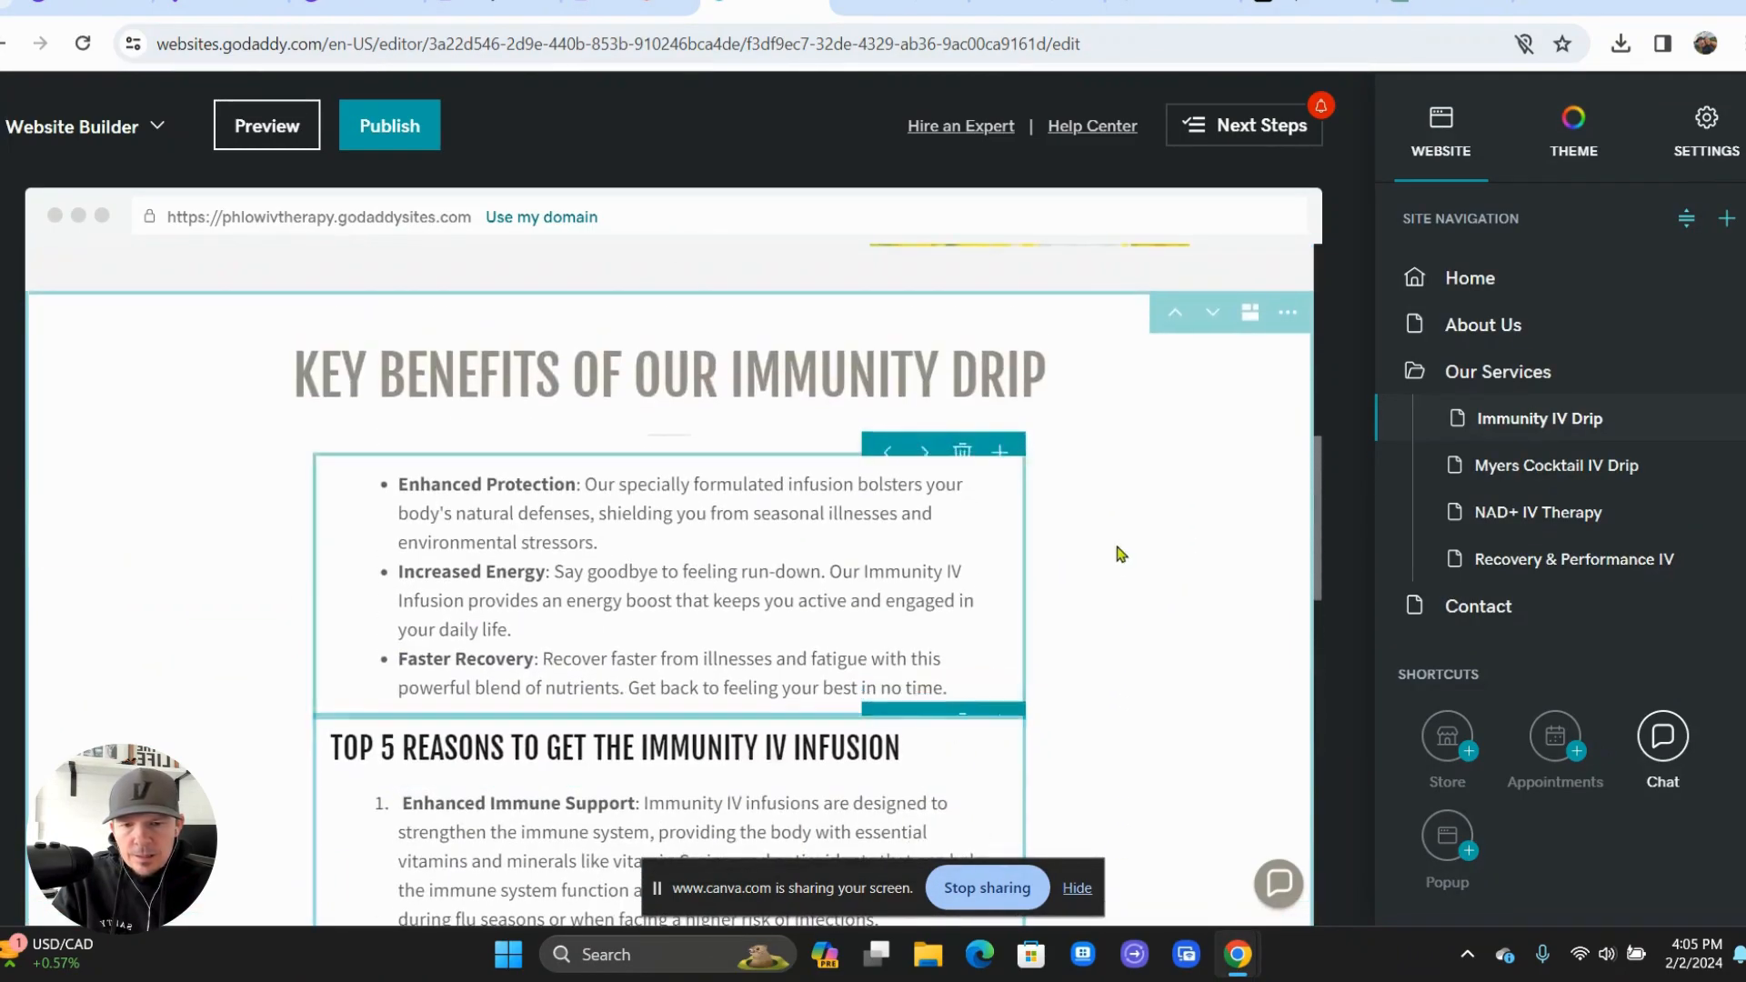
{"action": "scroll", "coordinate": [1119, 551], "scroll_direction": "up", "scroll_amount": 4}
{"action": "scroll", "coordinate": [1118, 551], "scroll_direction": "up", "scroll_amount": 5}
{"action": "scroll", "coordinate": [1118, 552], "scroll_direction": "down", "scroll_amount": 4}
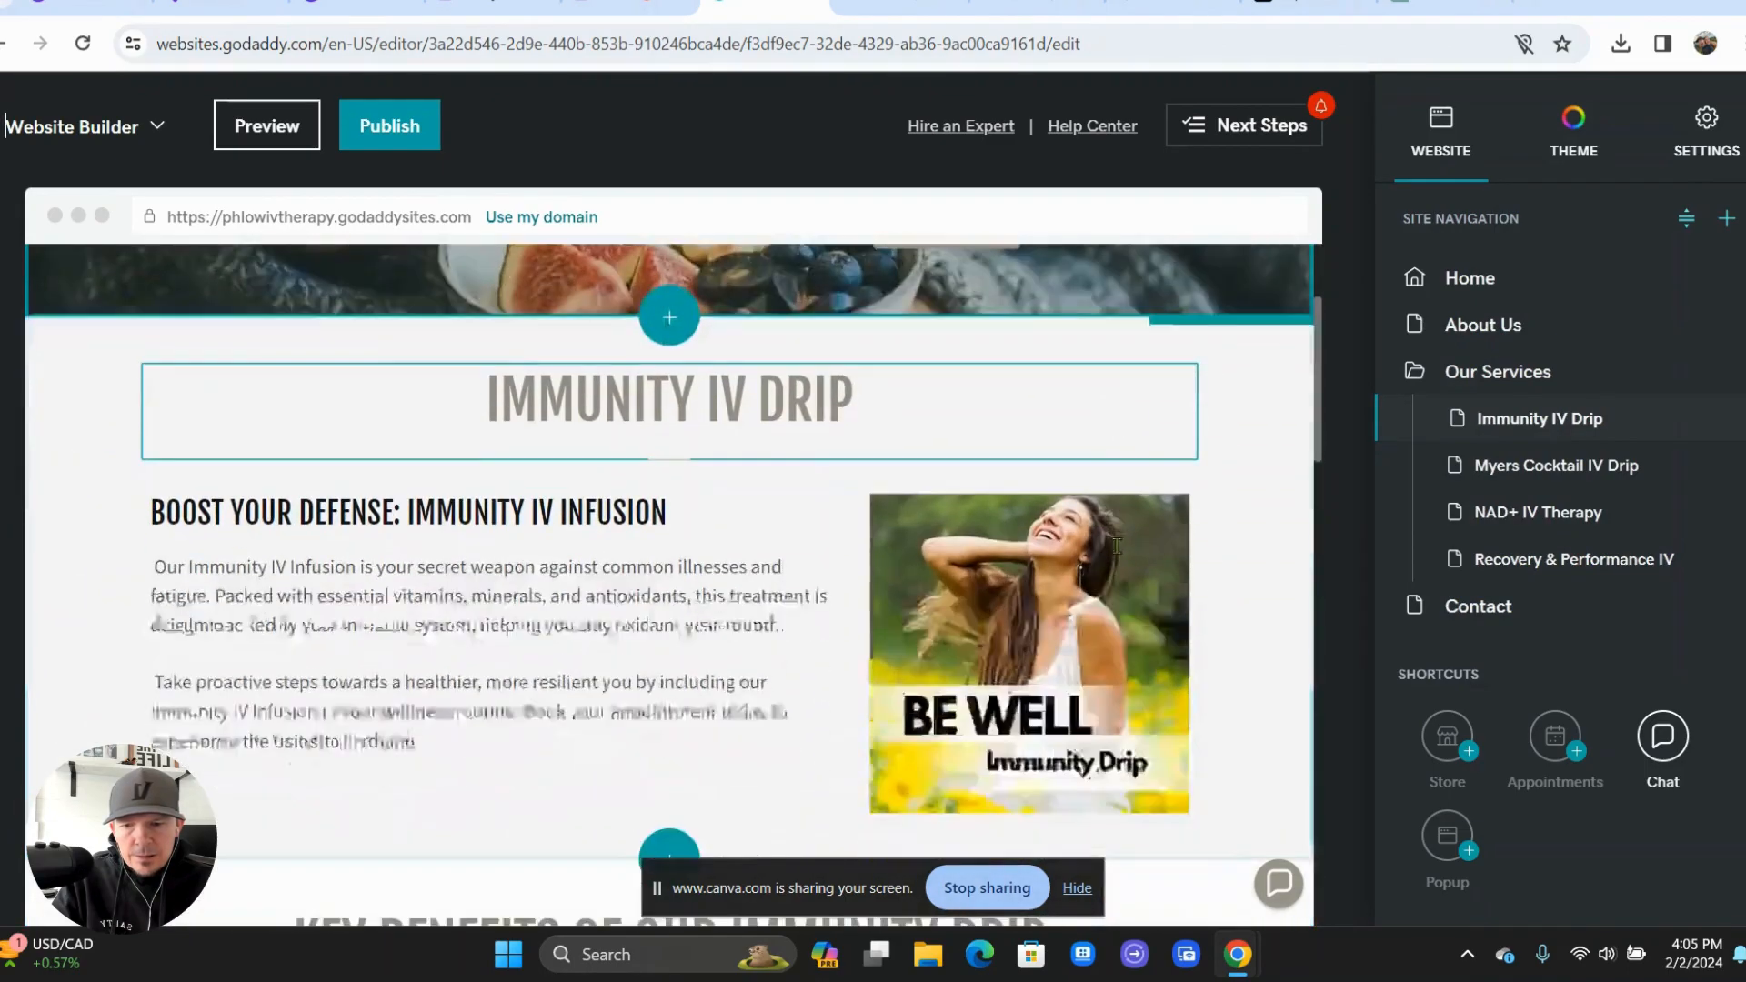
{"action": "scroll", "coordinate": [1118, 553], "scroll_direction": "down", "scroll_amount": 2}
- Compare the taupe and black accents on the Key Benefits section and apply the taupe one
{"action": "left_click", "coordinate": [1240, 572]}
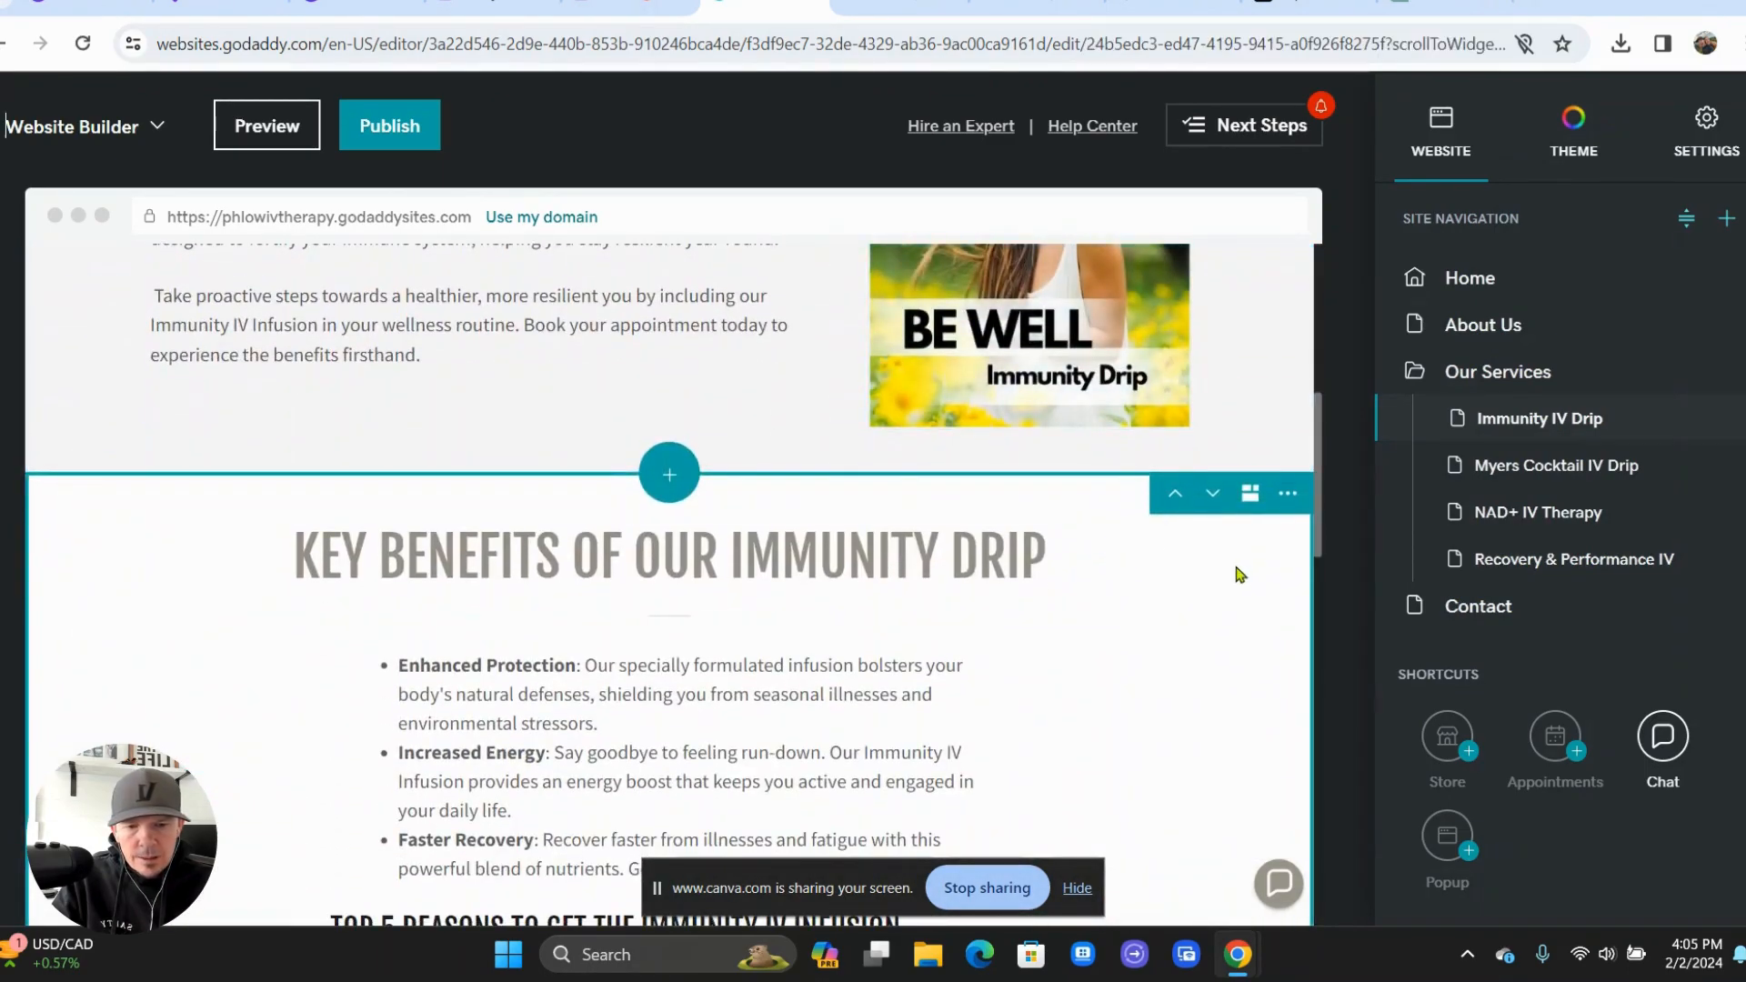
{"action": "scroll", "coordinate": [1239, 573], "scroll_direction": "down", "scroll_amount": 2}
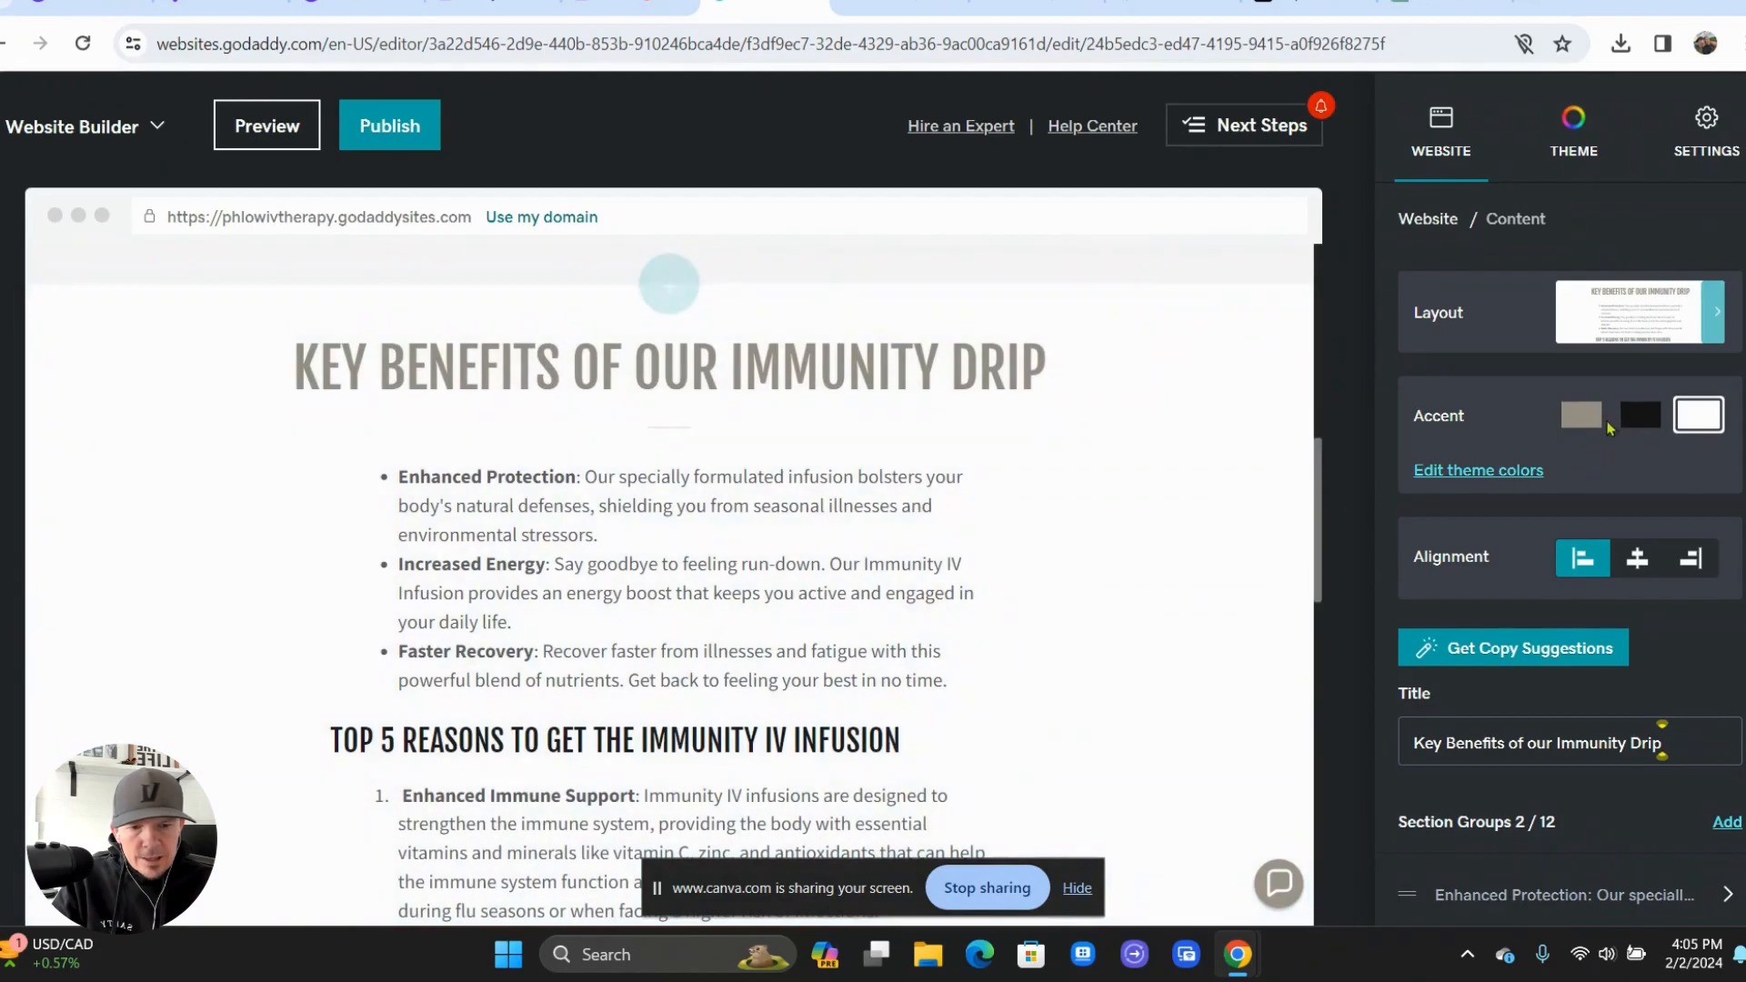
{"action": "left_click", "coordinate": [1586, 416]}
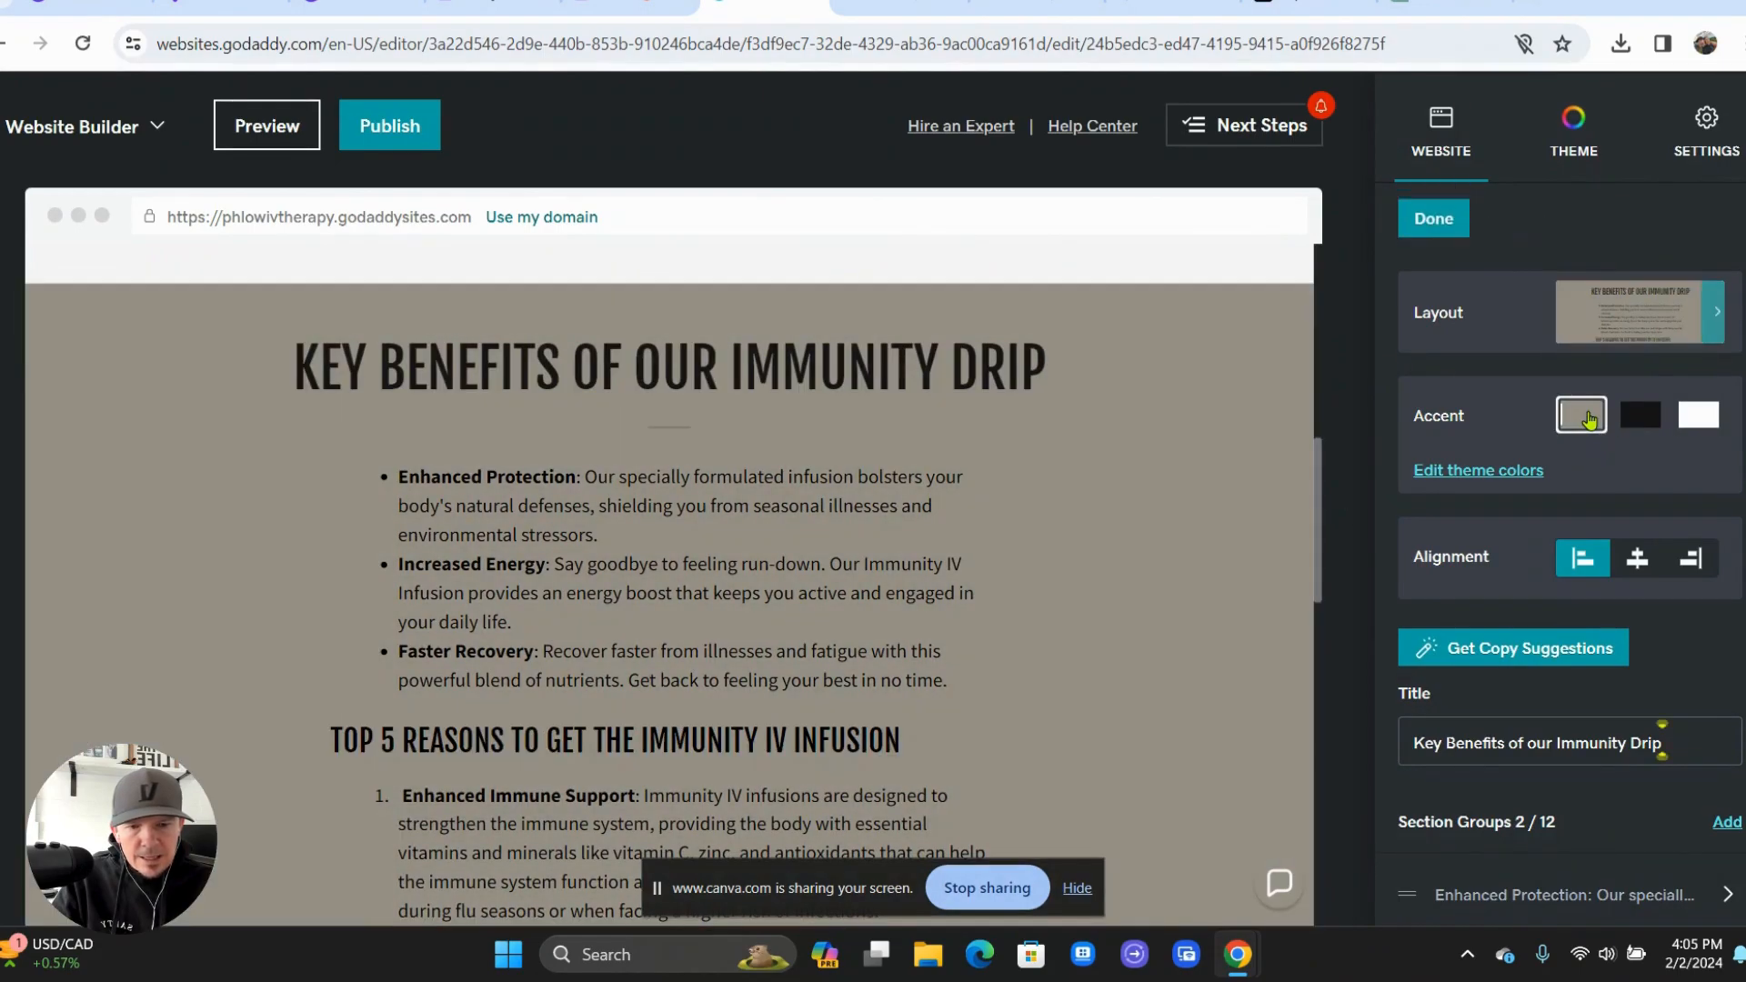
{"action": "left_click", "coordinate": [1635, 417]}
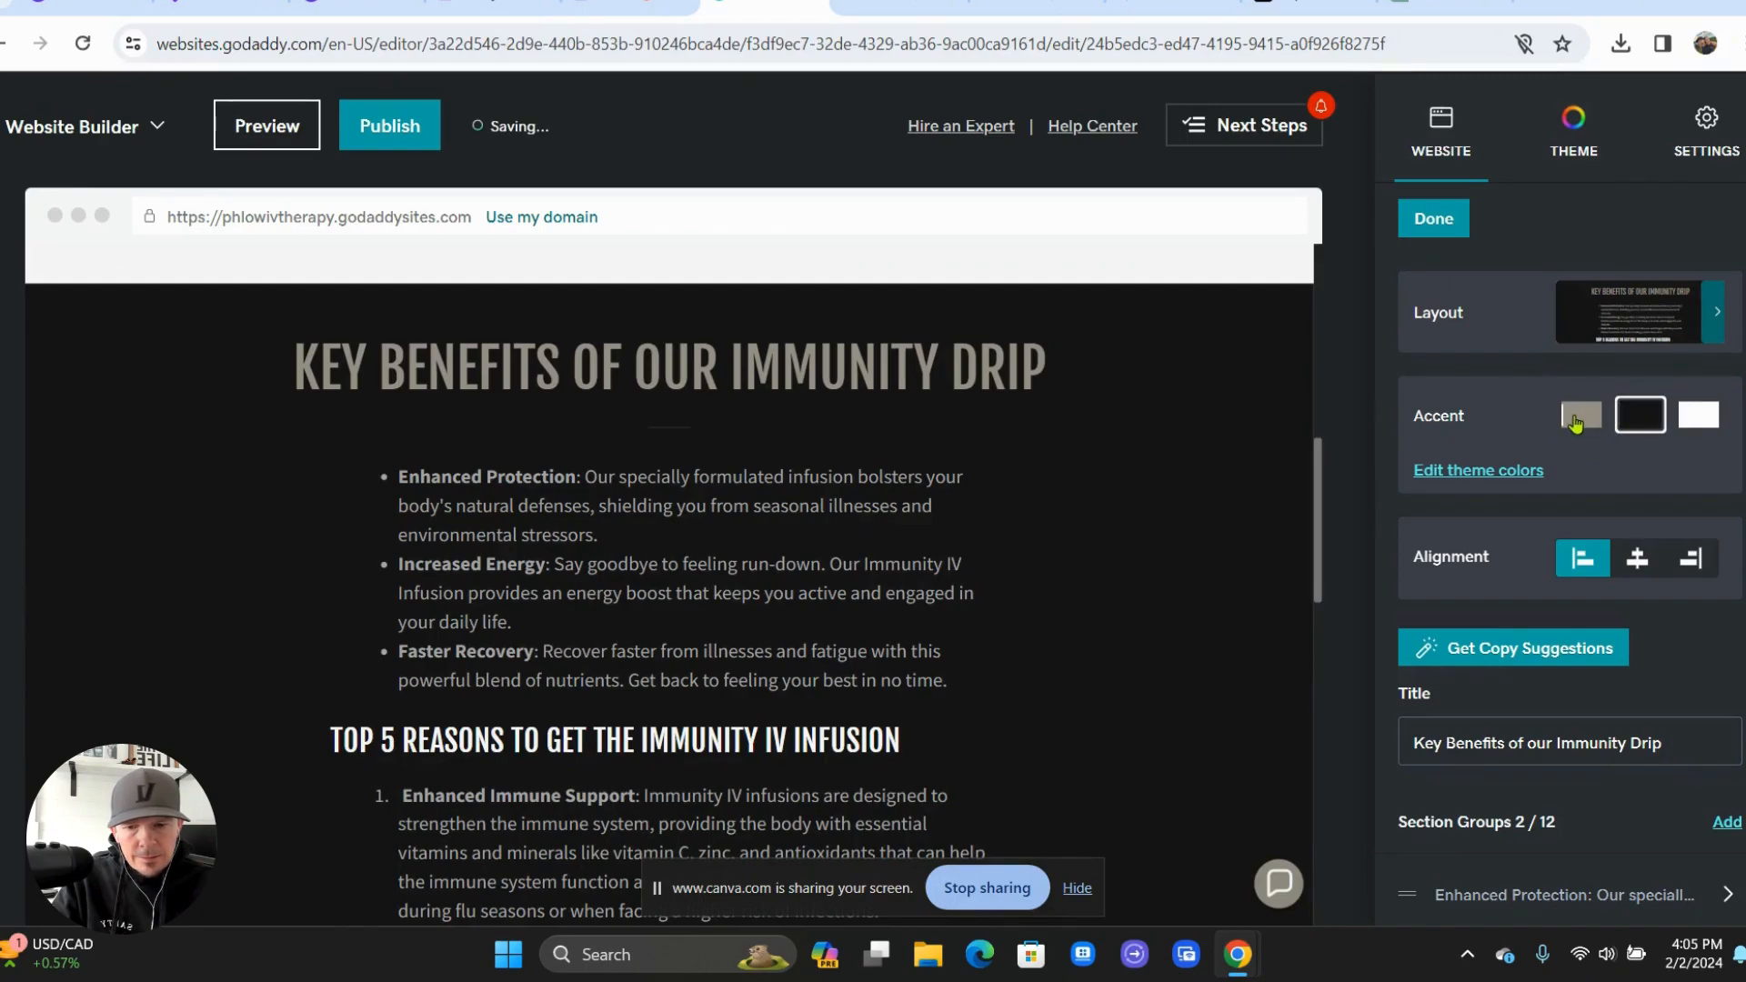
{"action": "left_click", "coordinate": [1580, 416]}
{"action": "scroll", "coordinate": [1128, 542], "scroll_direction": "down", "scroll_amount": 2}
{"action": "scroll", "coordinate": [1128, 542], "scroll_direction": "down", "scroll_amount": 10}
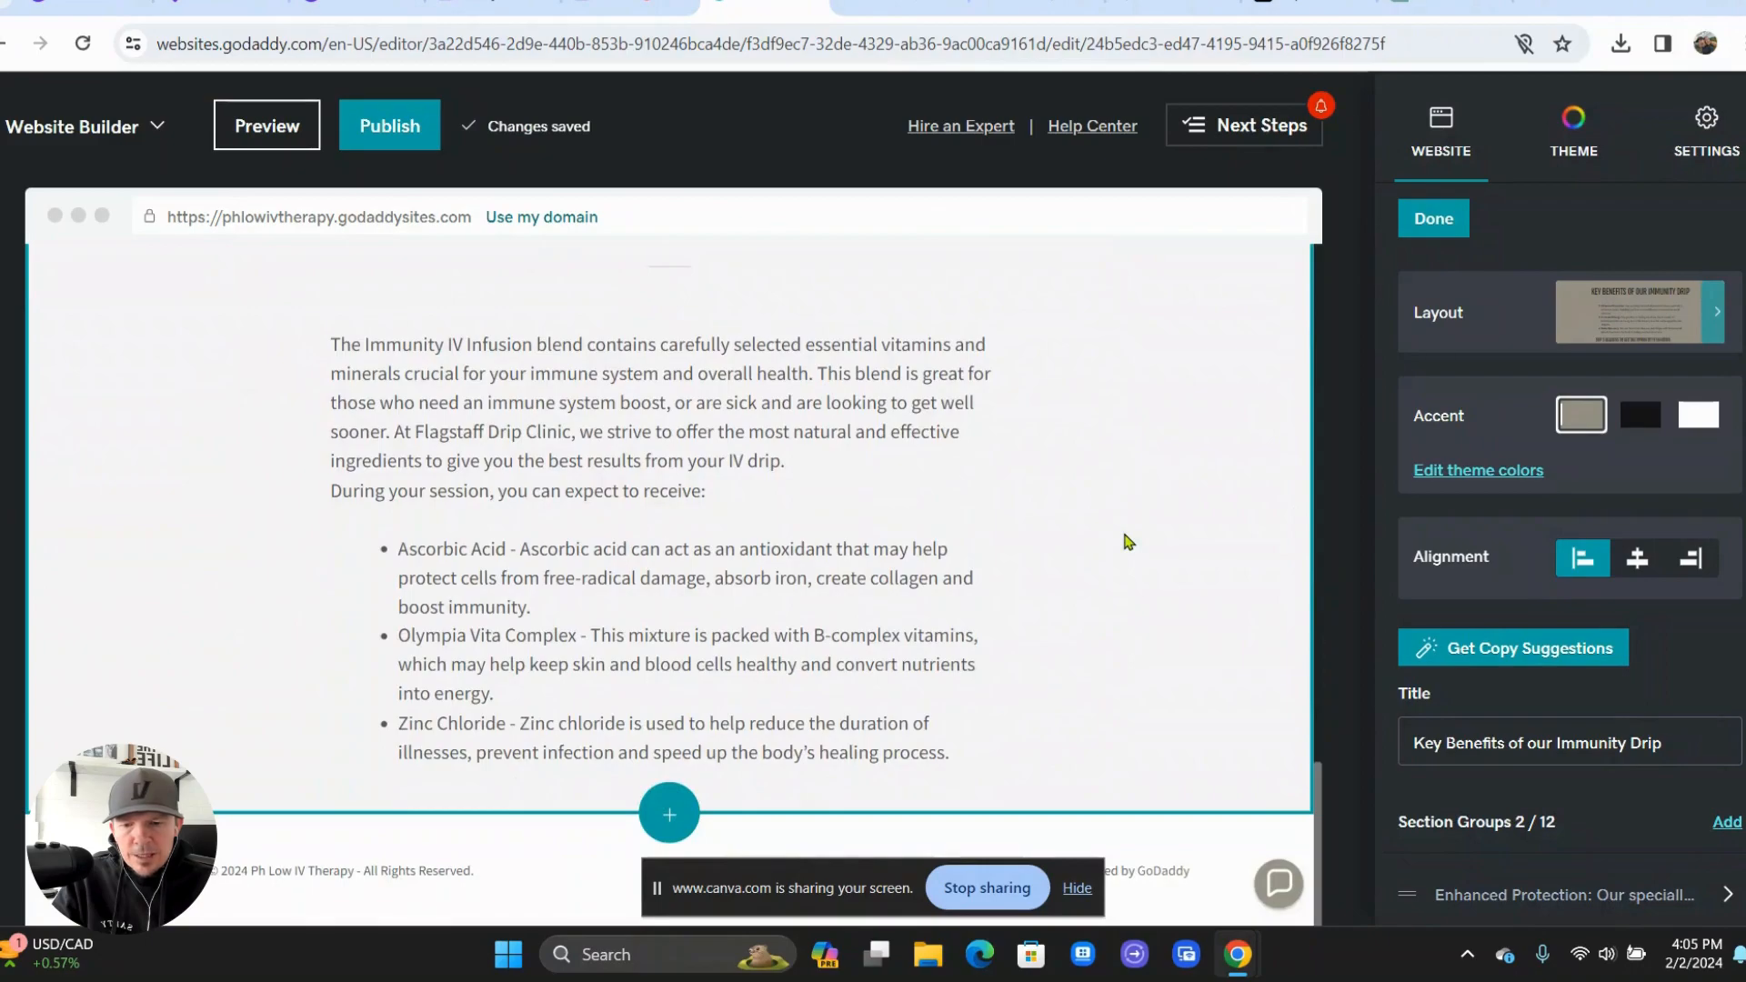
- Change the website's theme color to the custom blue-violet #5F54FF
{"action": "scroll", "coordinate": [1127, 542], "scroll_direction": "up", "scroll_amount": 15}
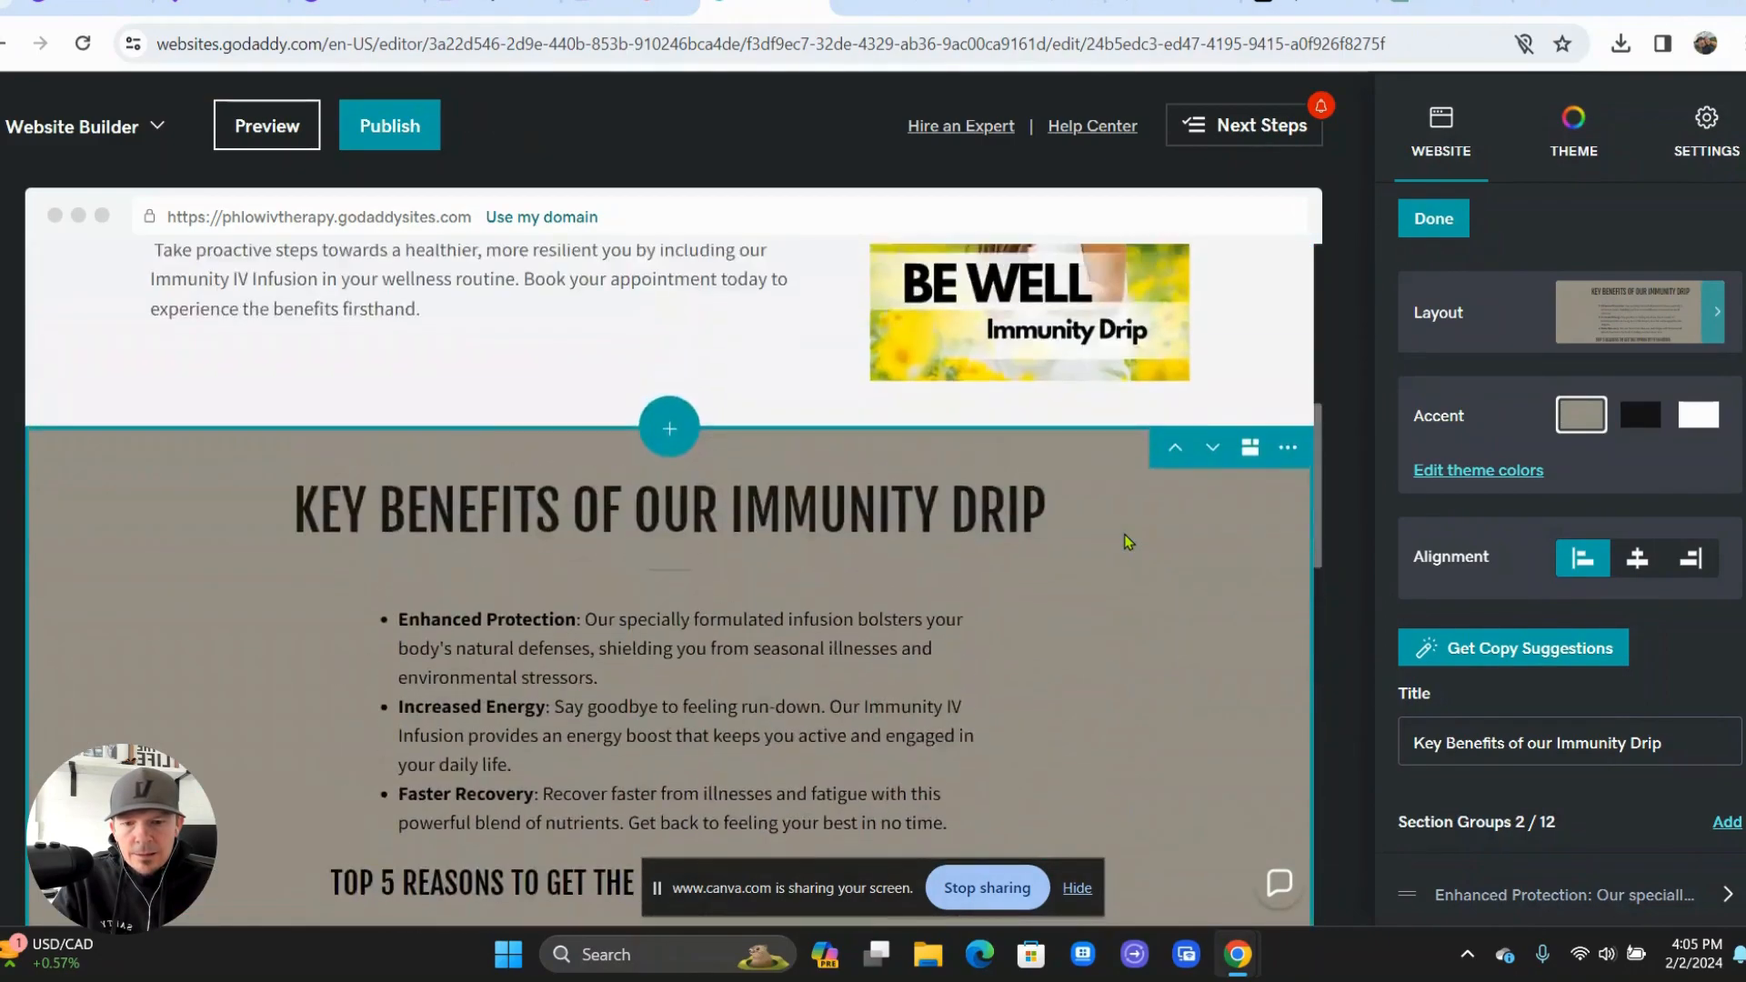
{"action": "scroll", "coordinate": [1128, 542], "scroll_direction": "up", "scroll_amount": 3}
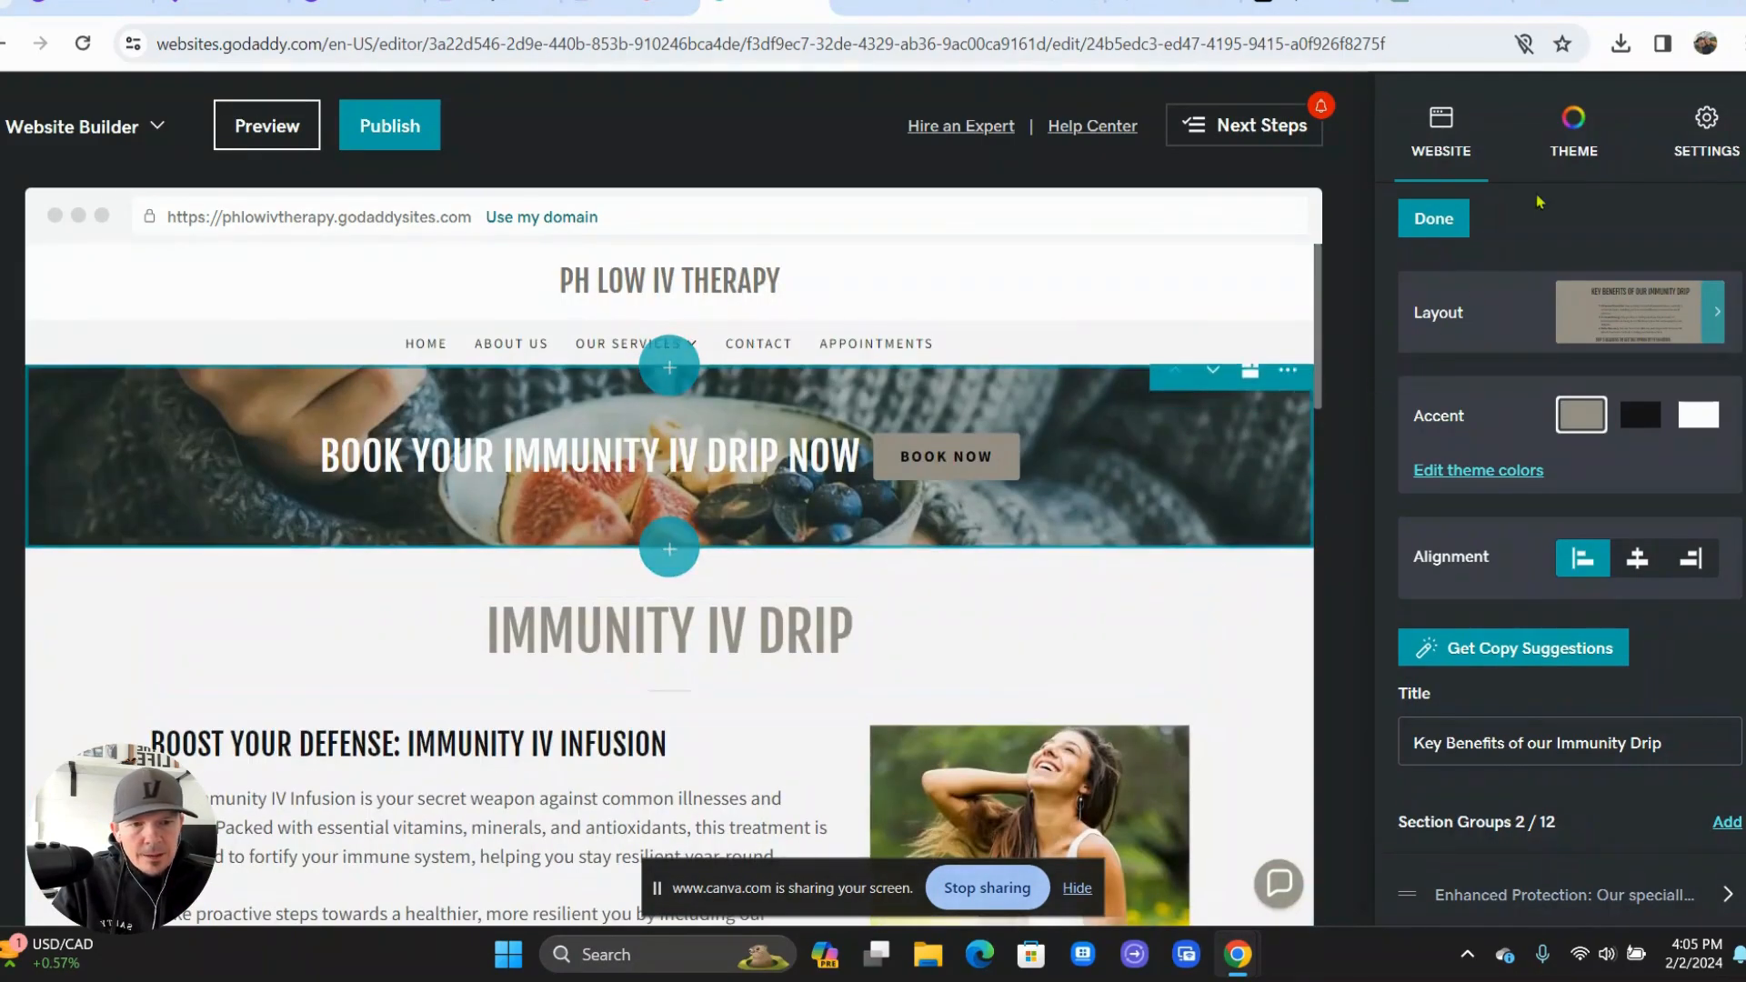
{"action": "left_click", "coordinate": [1573, 132]}
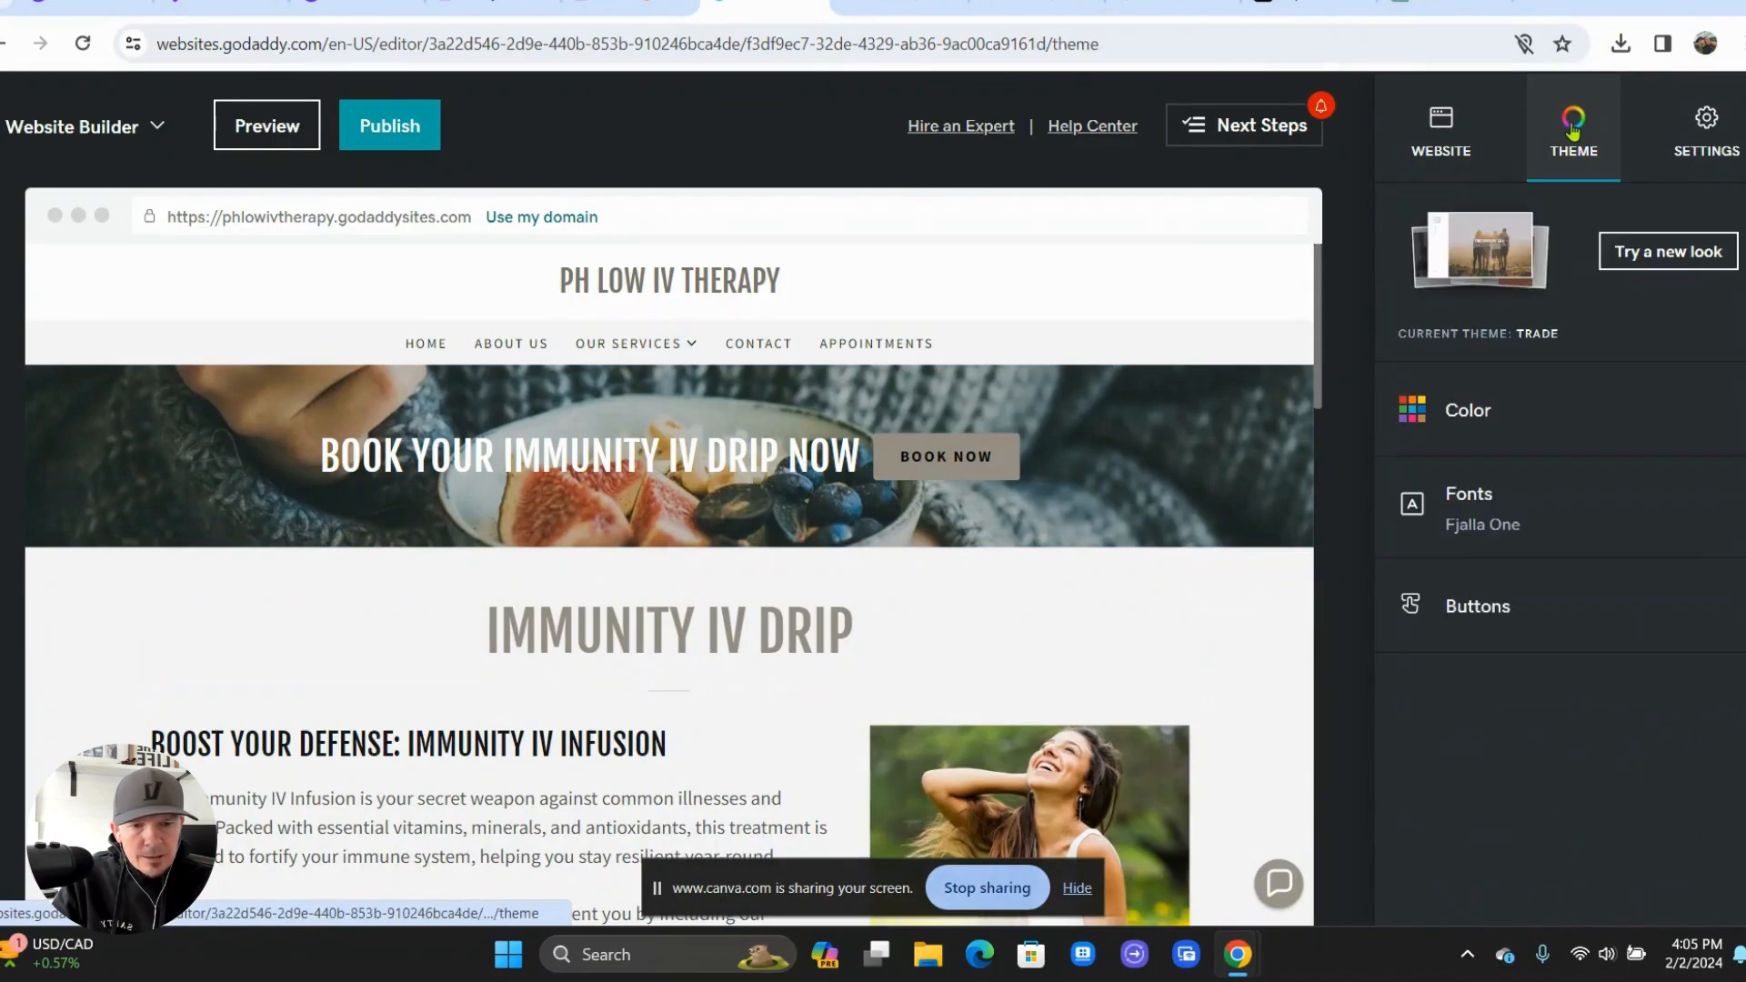
{"action": "left_click", "coordinate": [1536, 422]}
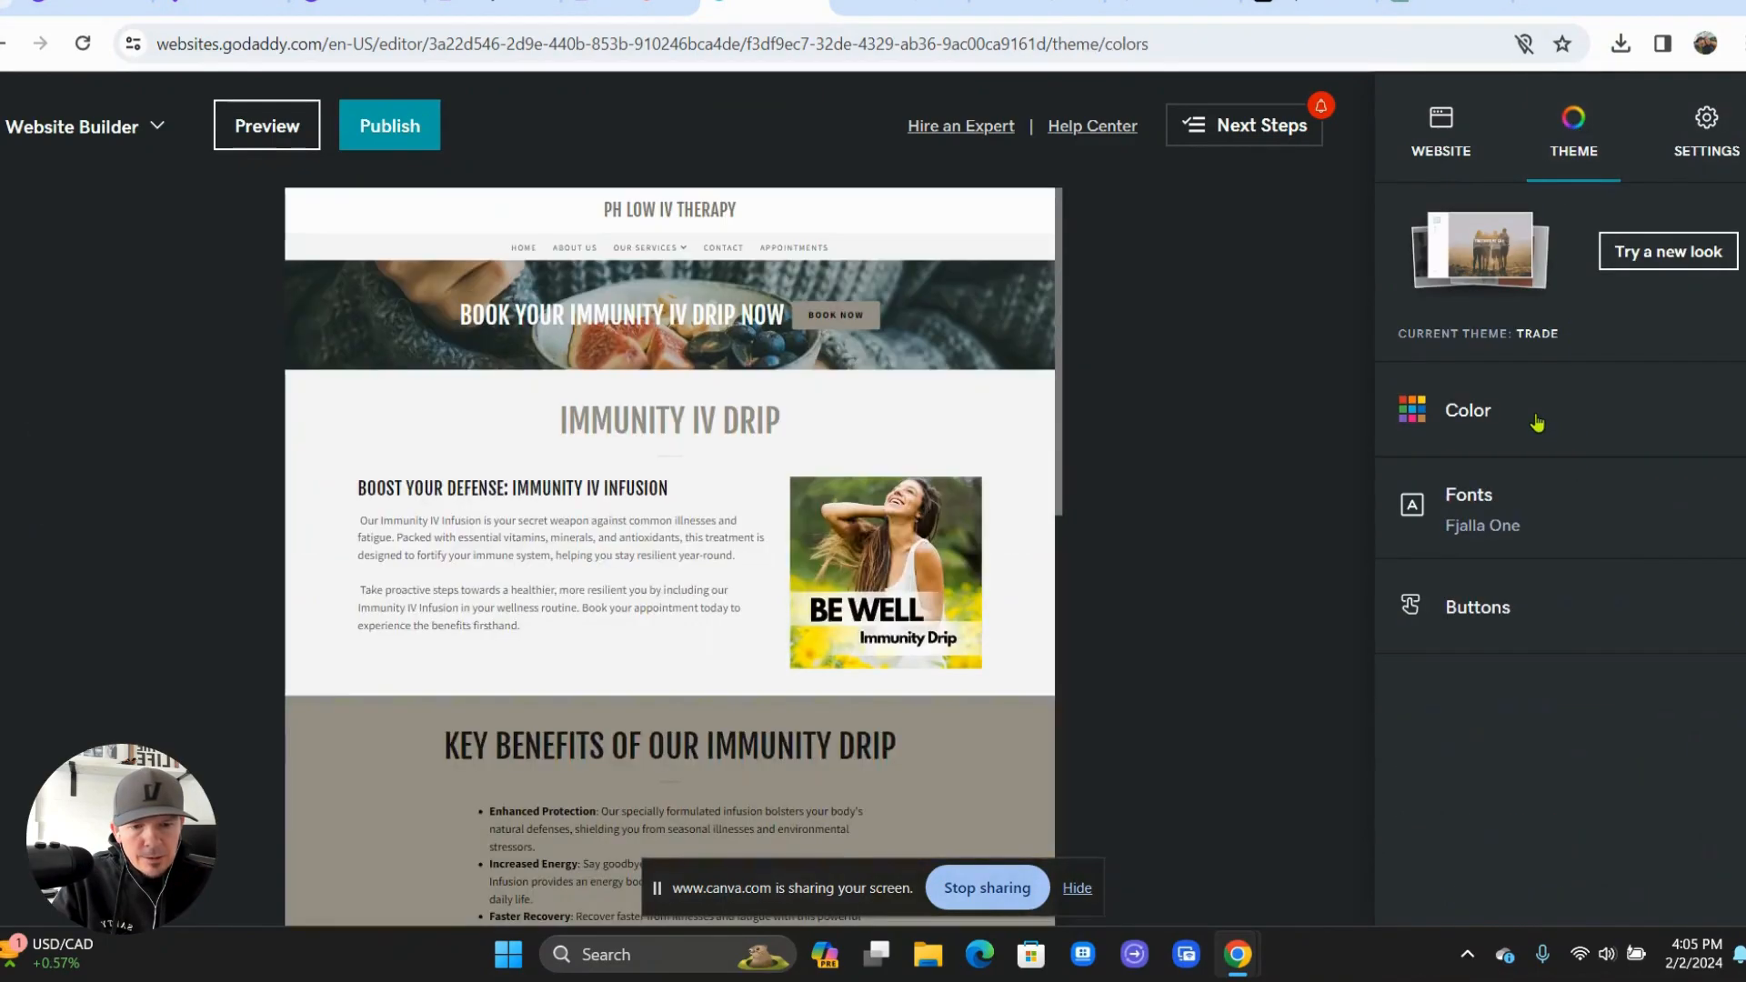
{"action": "scroll", "coordinate": [1573, 618], "scroll_direction": "down", "scroll_amount": 1}
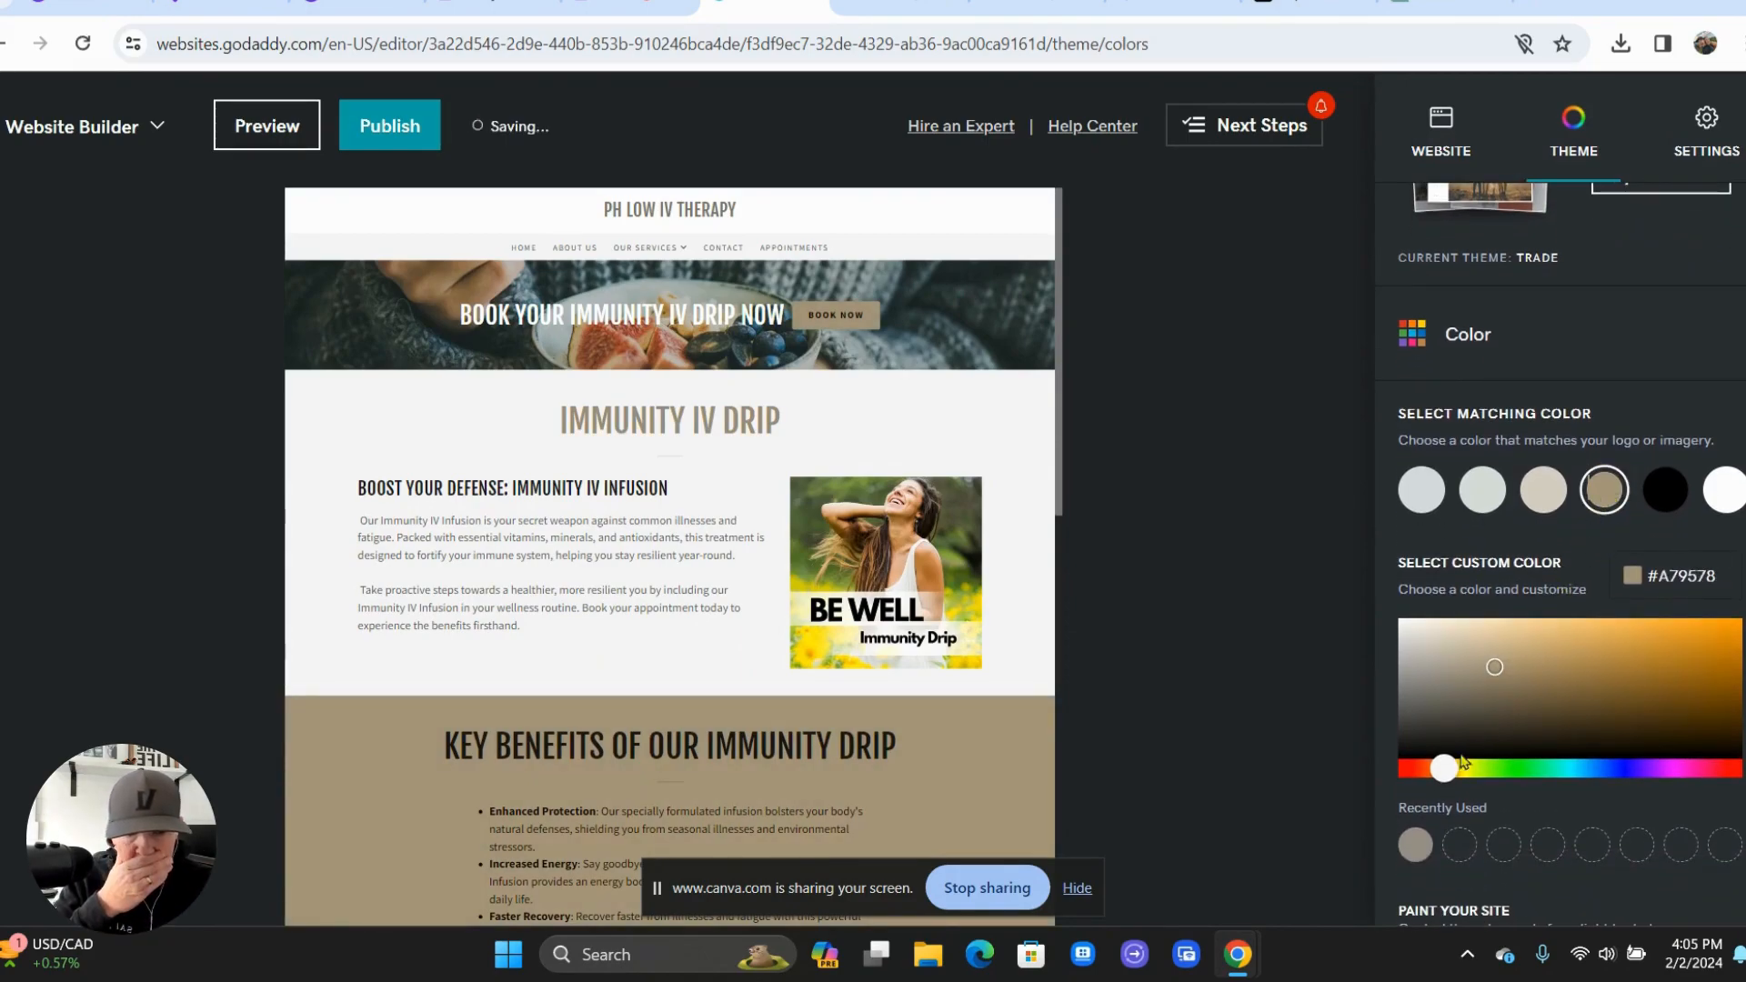
{"action": "left_click_drag", "start_coordinate": [1446, 773], "coordinate": [1630, 810]}
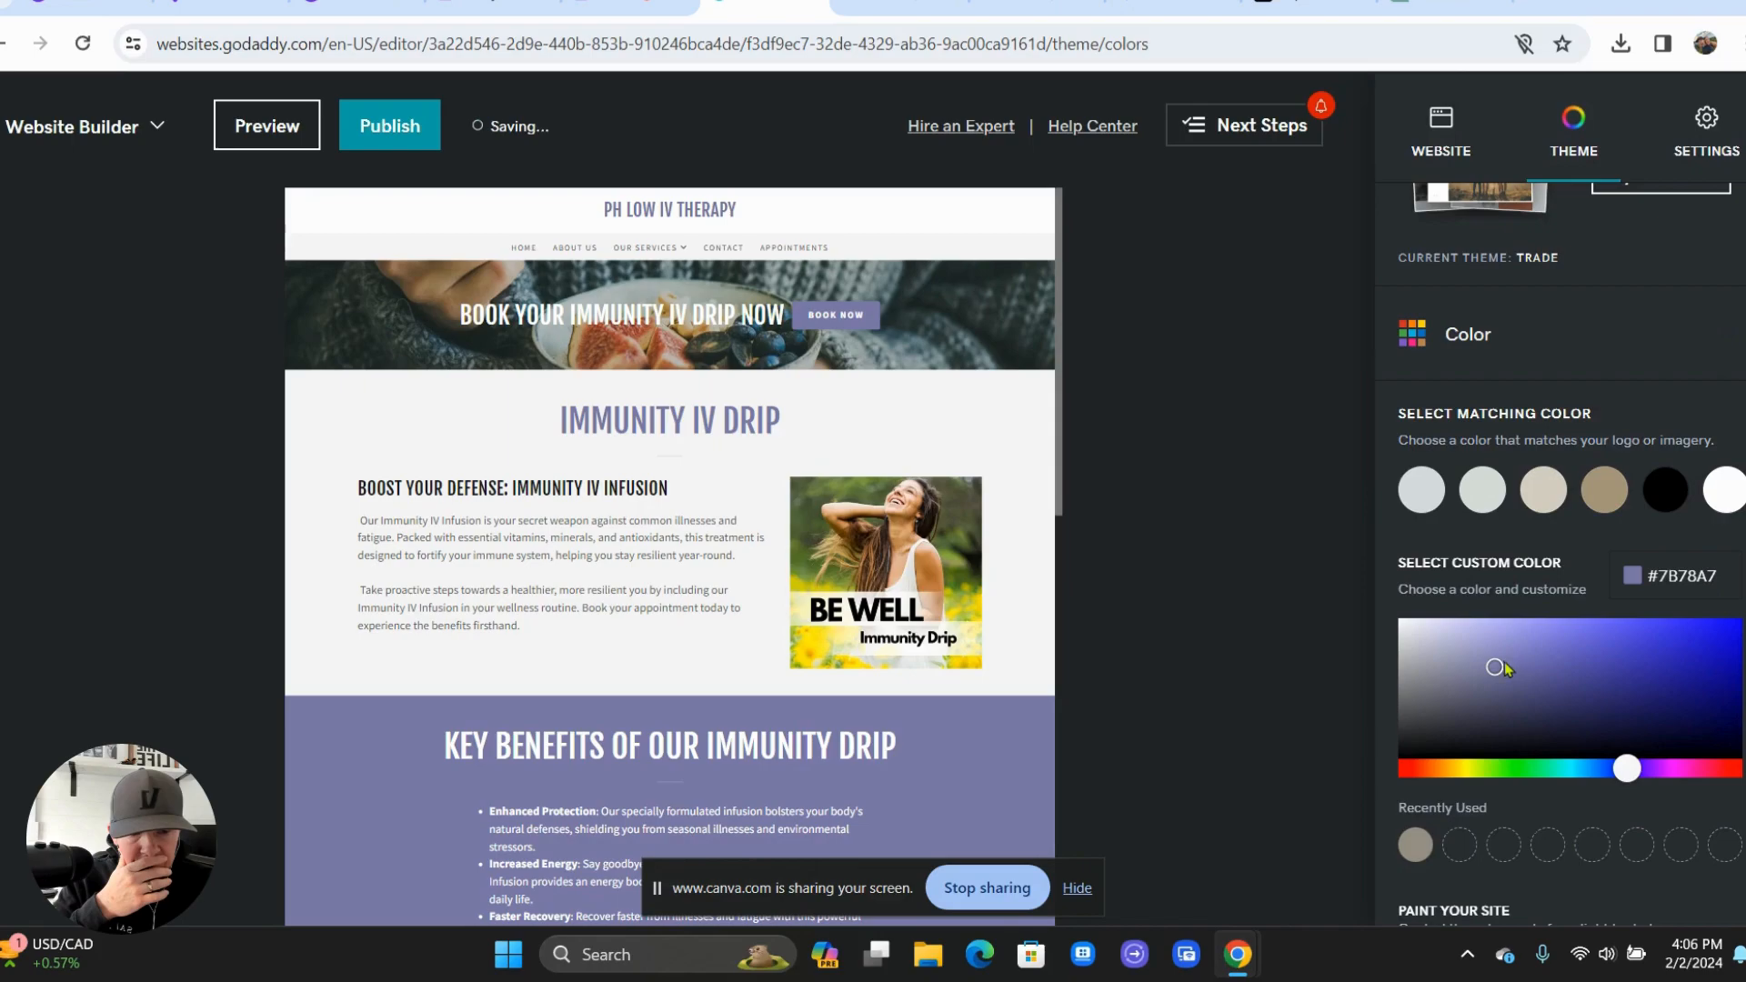
{"action": "left_click", "coordinate": [1634, 624]}
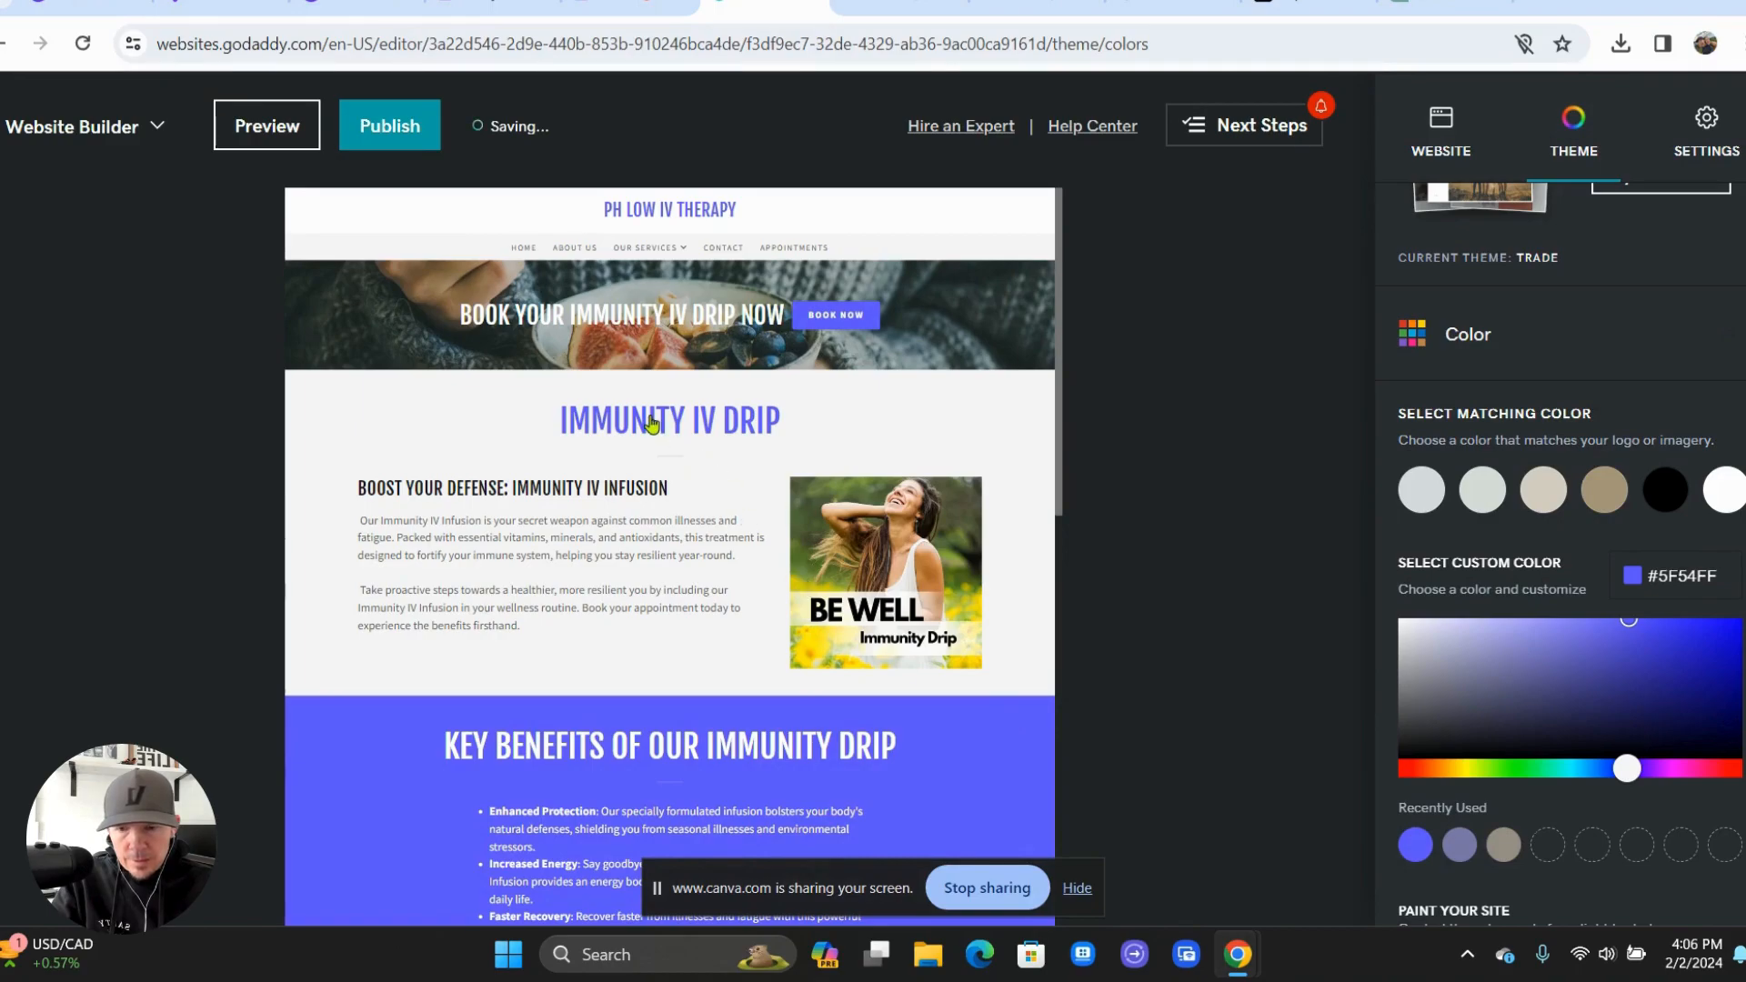
- Review the new theme color on the Immunity IV Drip page's headings, booking button, Key Benefits section and ingredient section
{"action": "scroll", "coordinate": [652, 423], "scroll_direction": "down", "scroll_amount": 15}
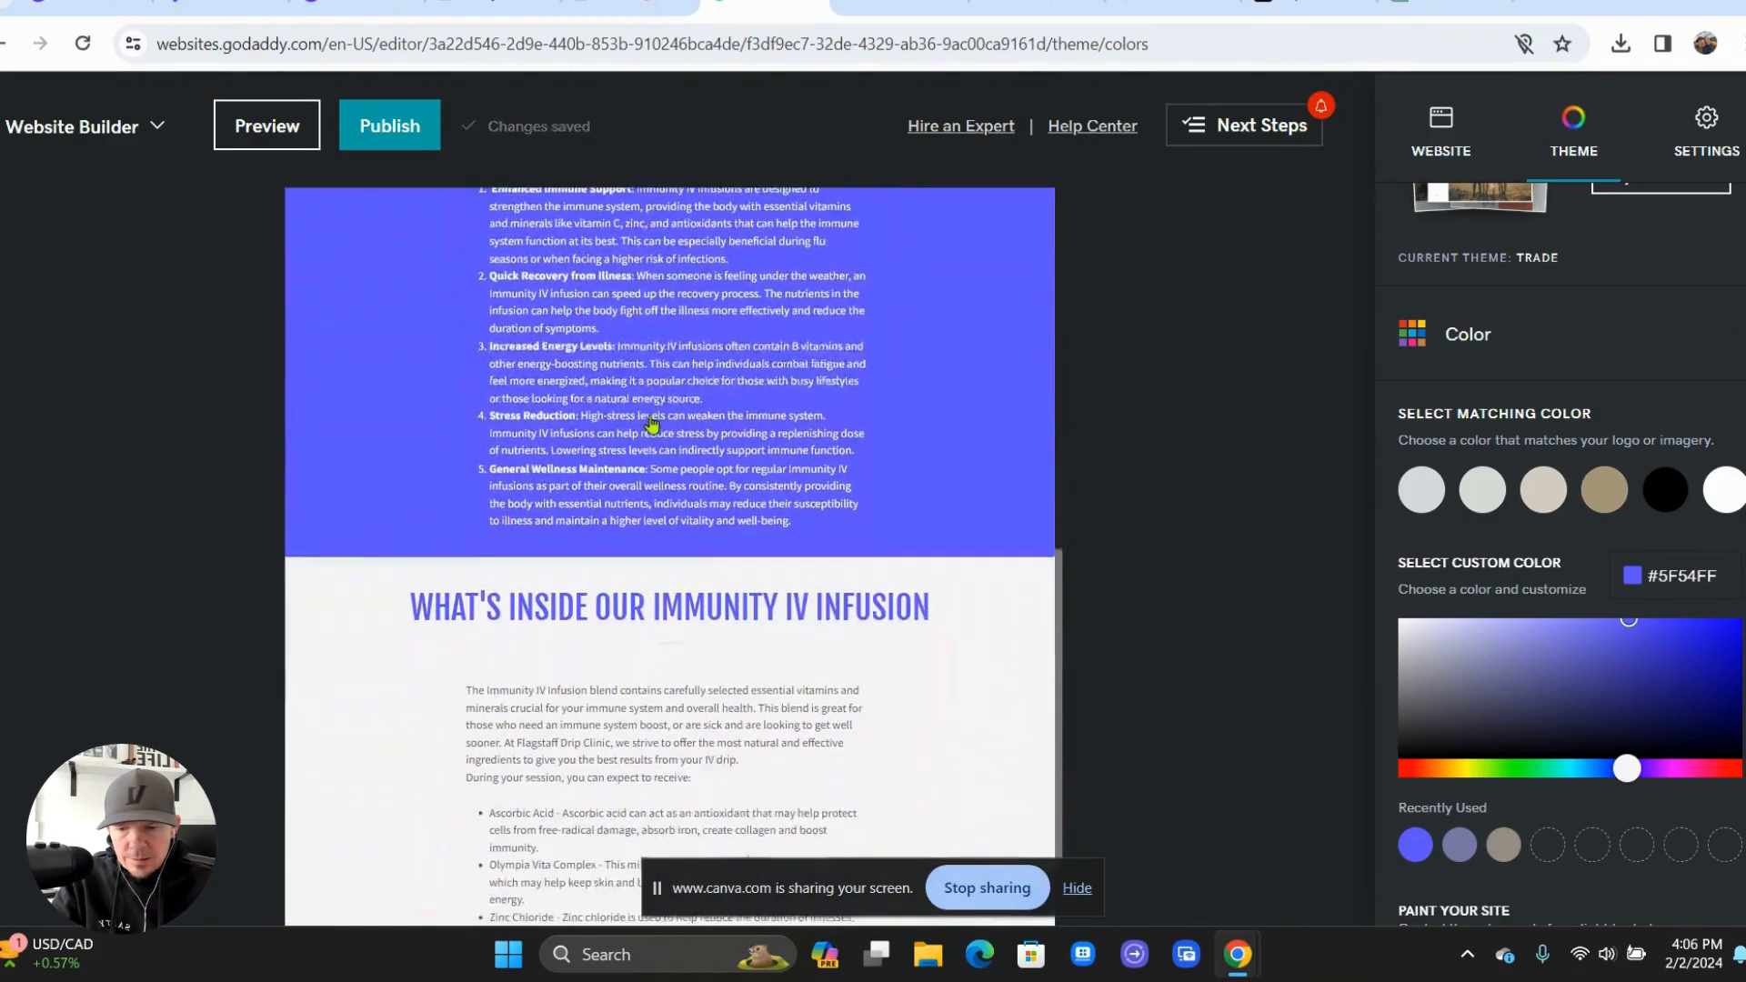
{"action": "scroll", "coordinate": [652, 423], "scroll_direction": "up", "scroll_amount": 6}
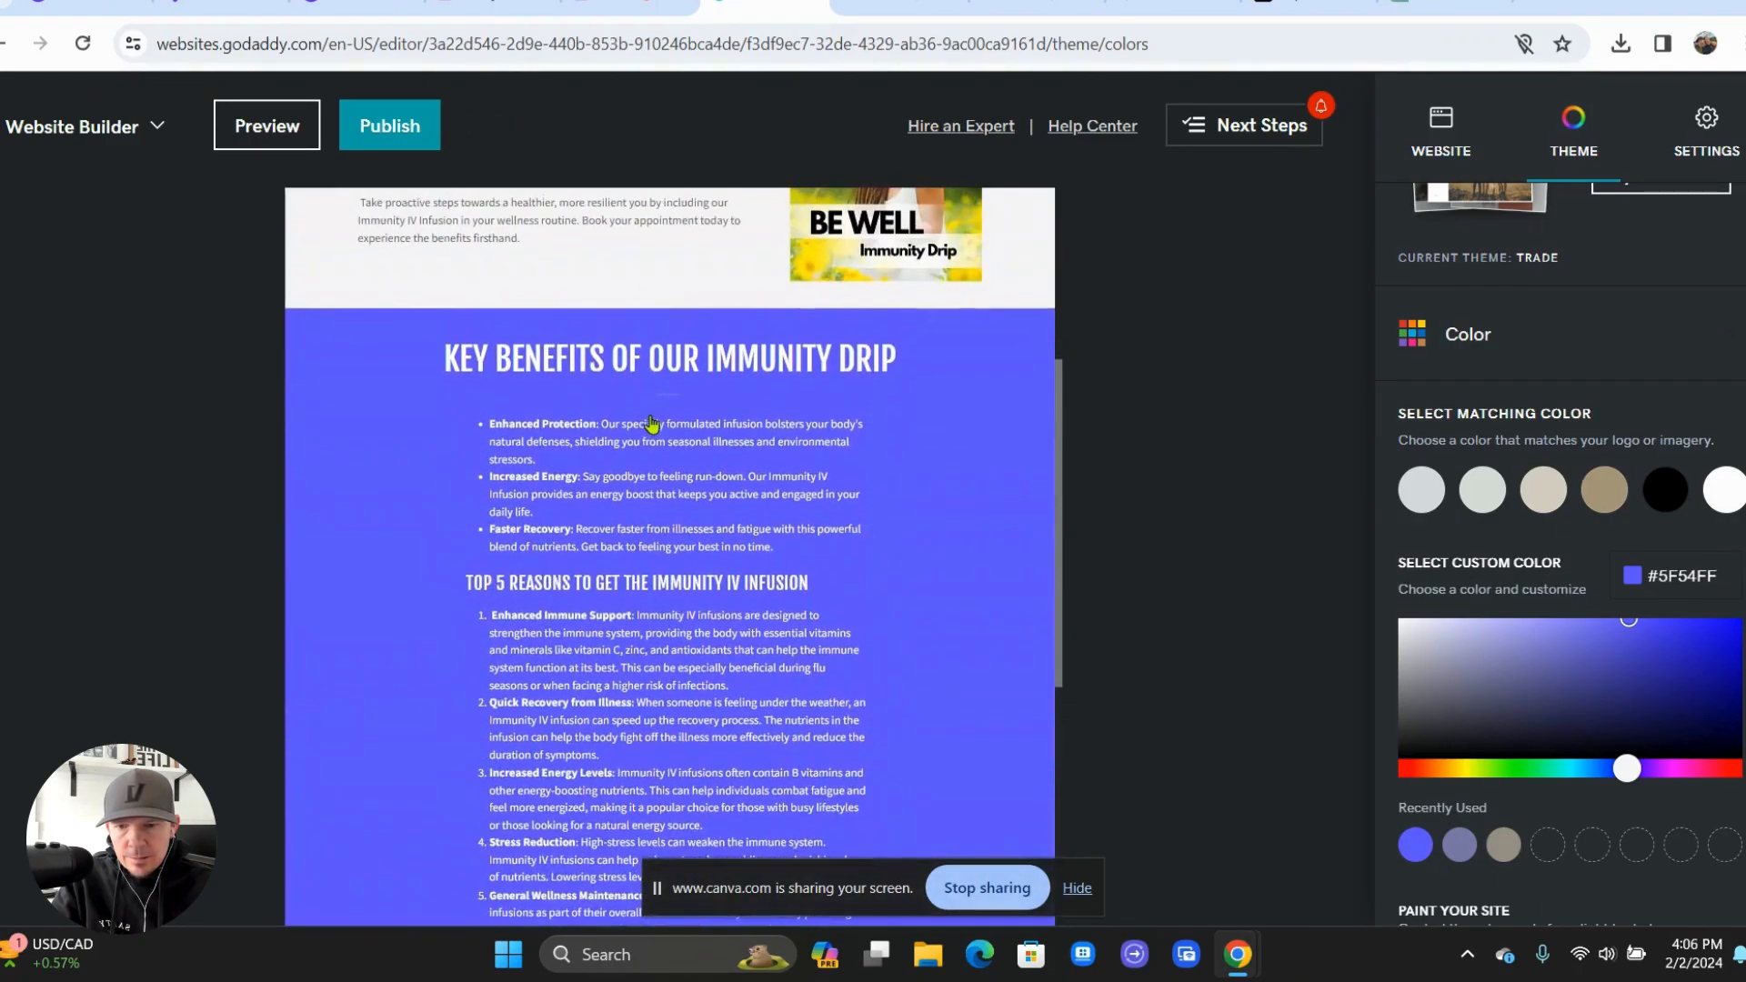
{"action": "left_click", "coordinate": [1609, 357]}
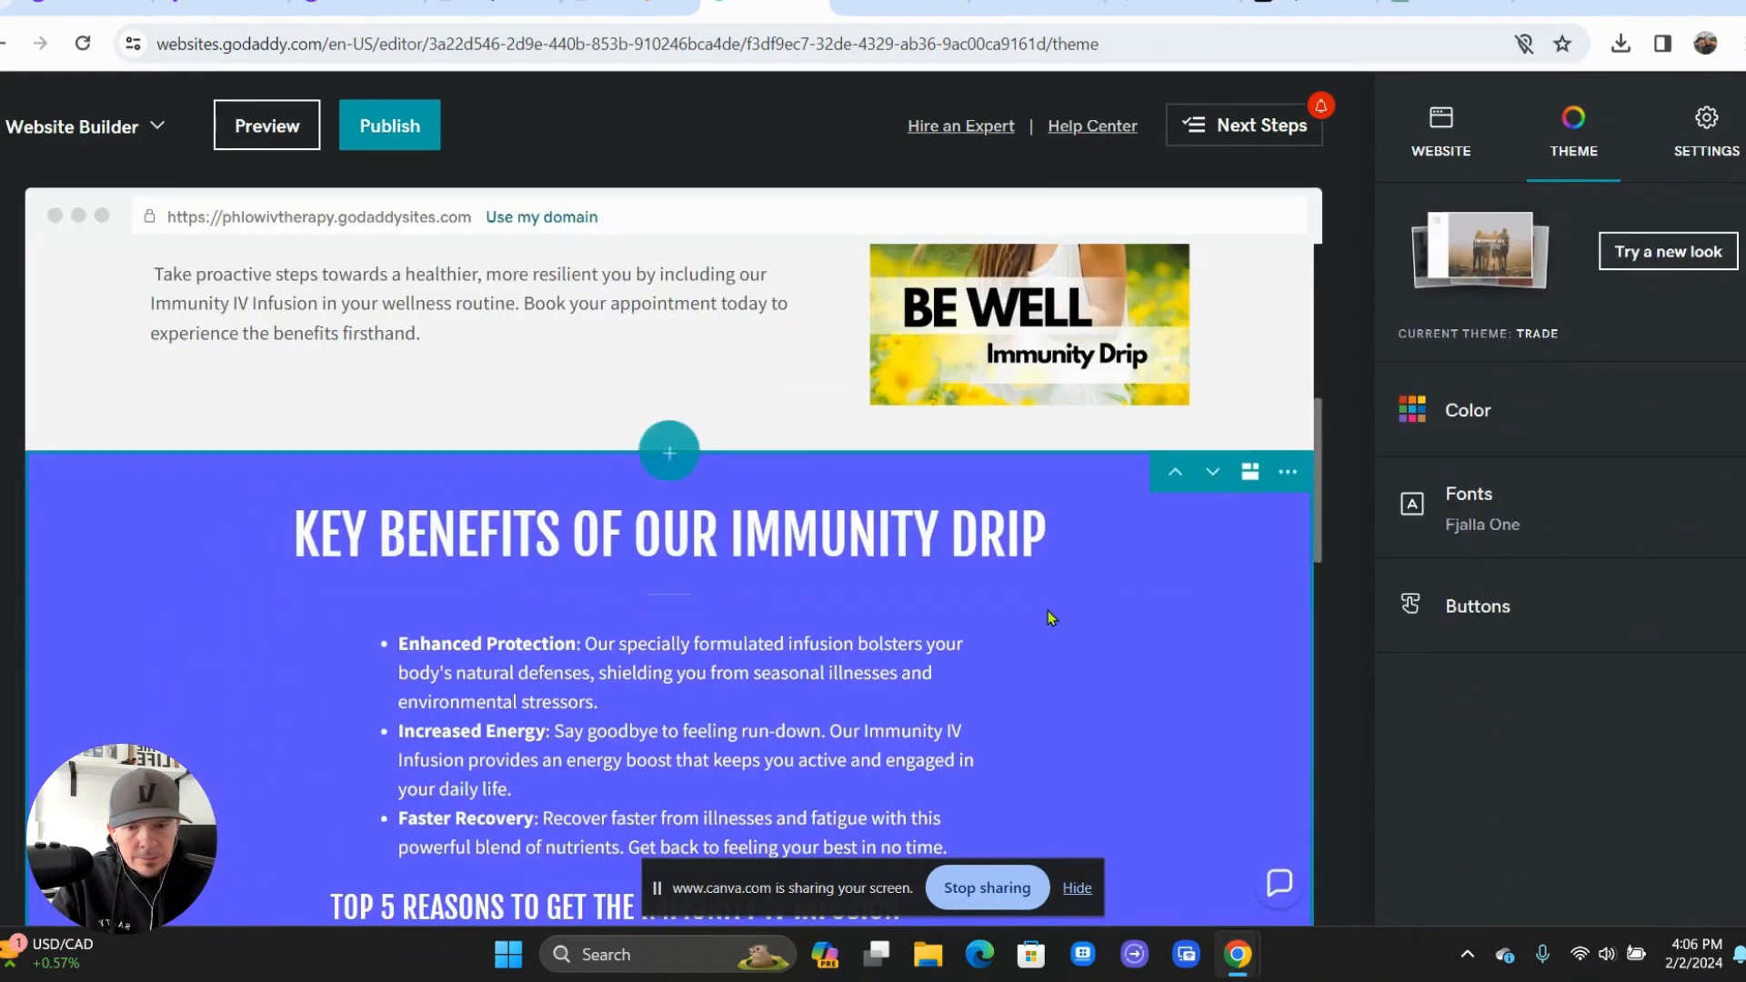
{"action": "scroll", "coordinate": [1048, 611], "scroll_direction": "up", "scroll_amount": 3}
{"action": "scroll", "coordinate": [1047, 610], "scroll_direction": "up", "scroll_amount": 4}
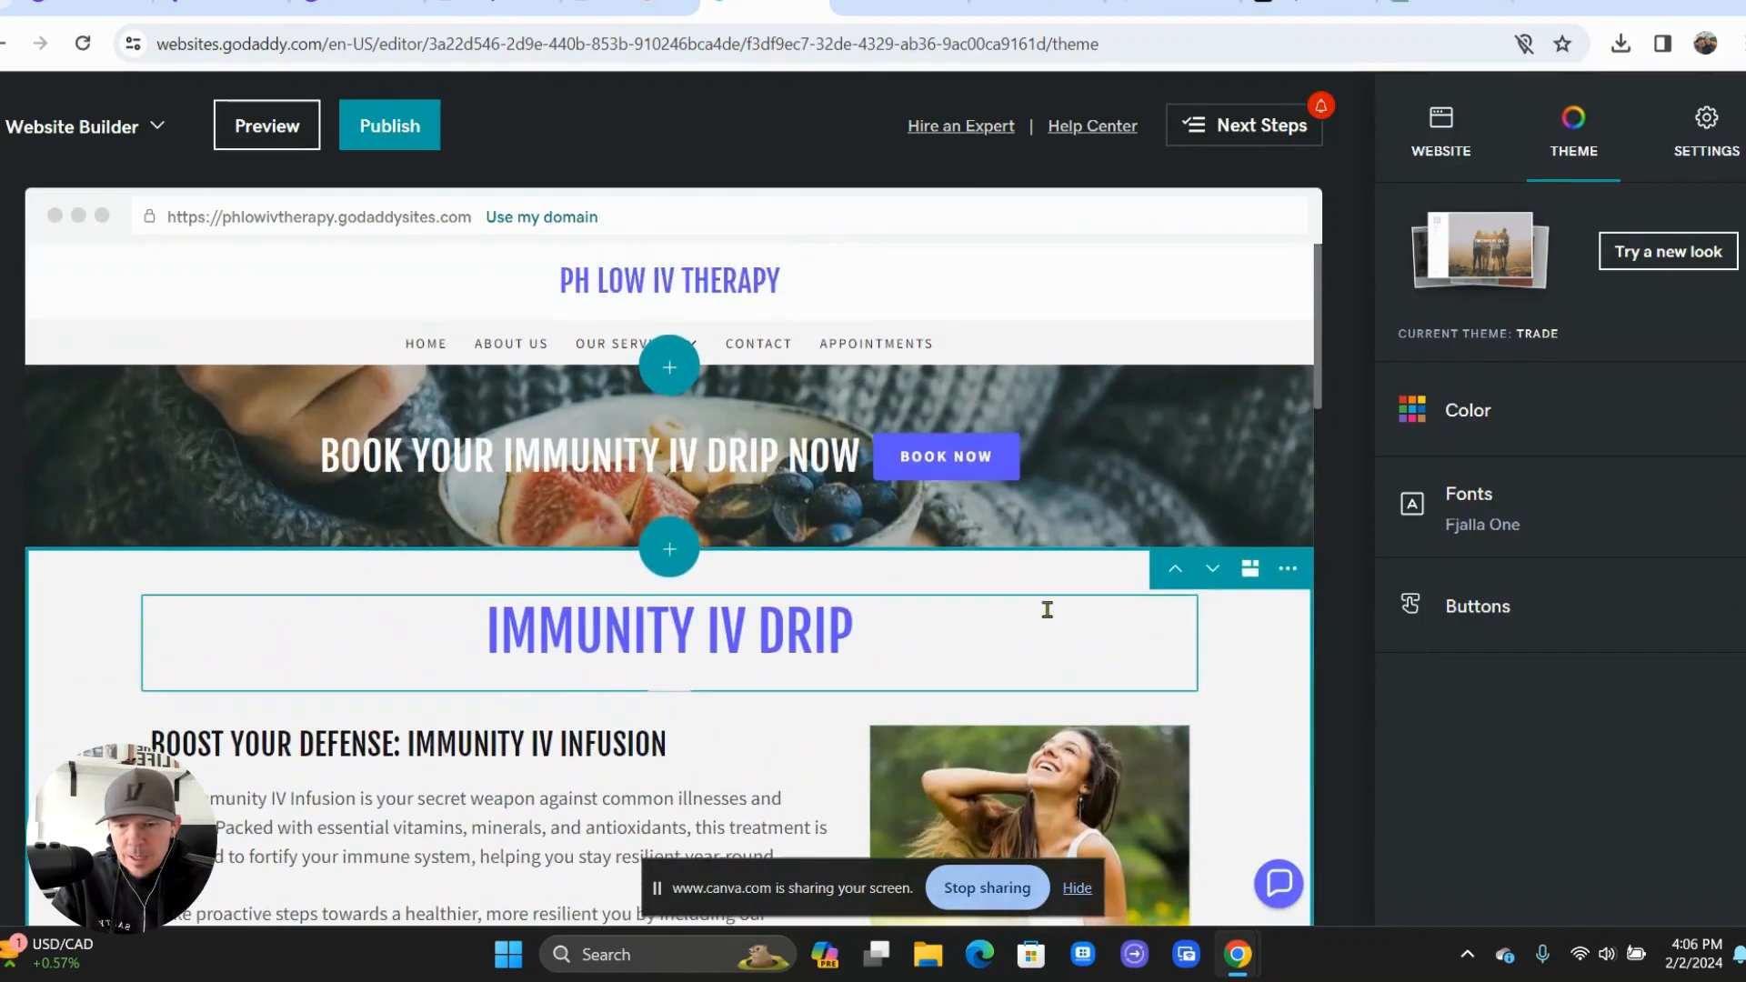
{"action": "scroll", "coordinate": [1047, 610], "scroll_direction": "down", "scroll_amount": 4}
{"action": "scroll", "coordinate": [1048, 611], "scroll_direction": "down", "scroll_amount": 8}
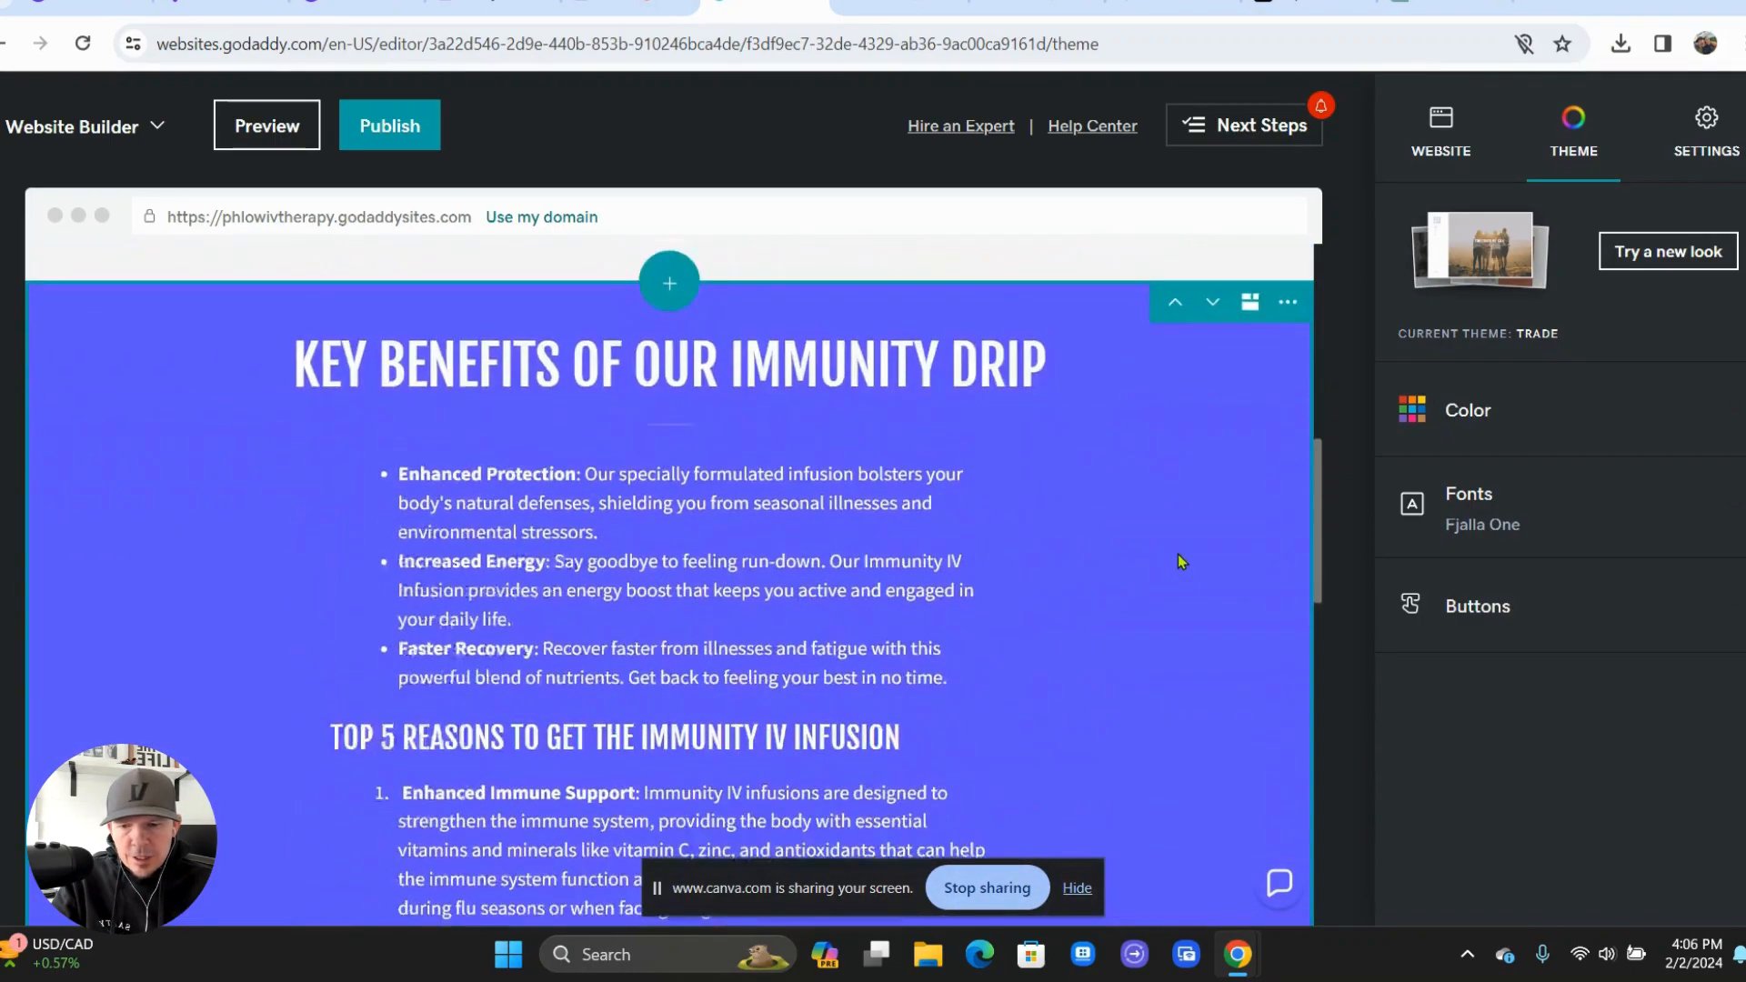
{"action": "scroll", "coordinate": [1179, 561], "scroll_direction": "down", "scroll_amount": 12}
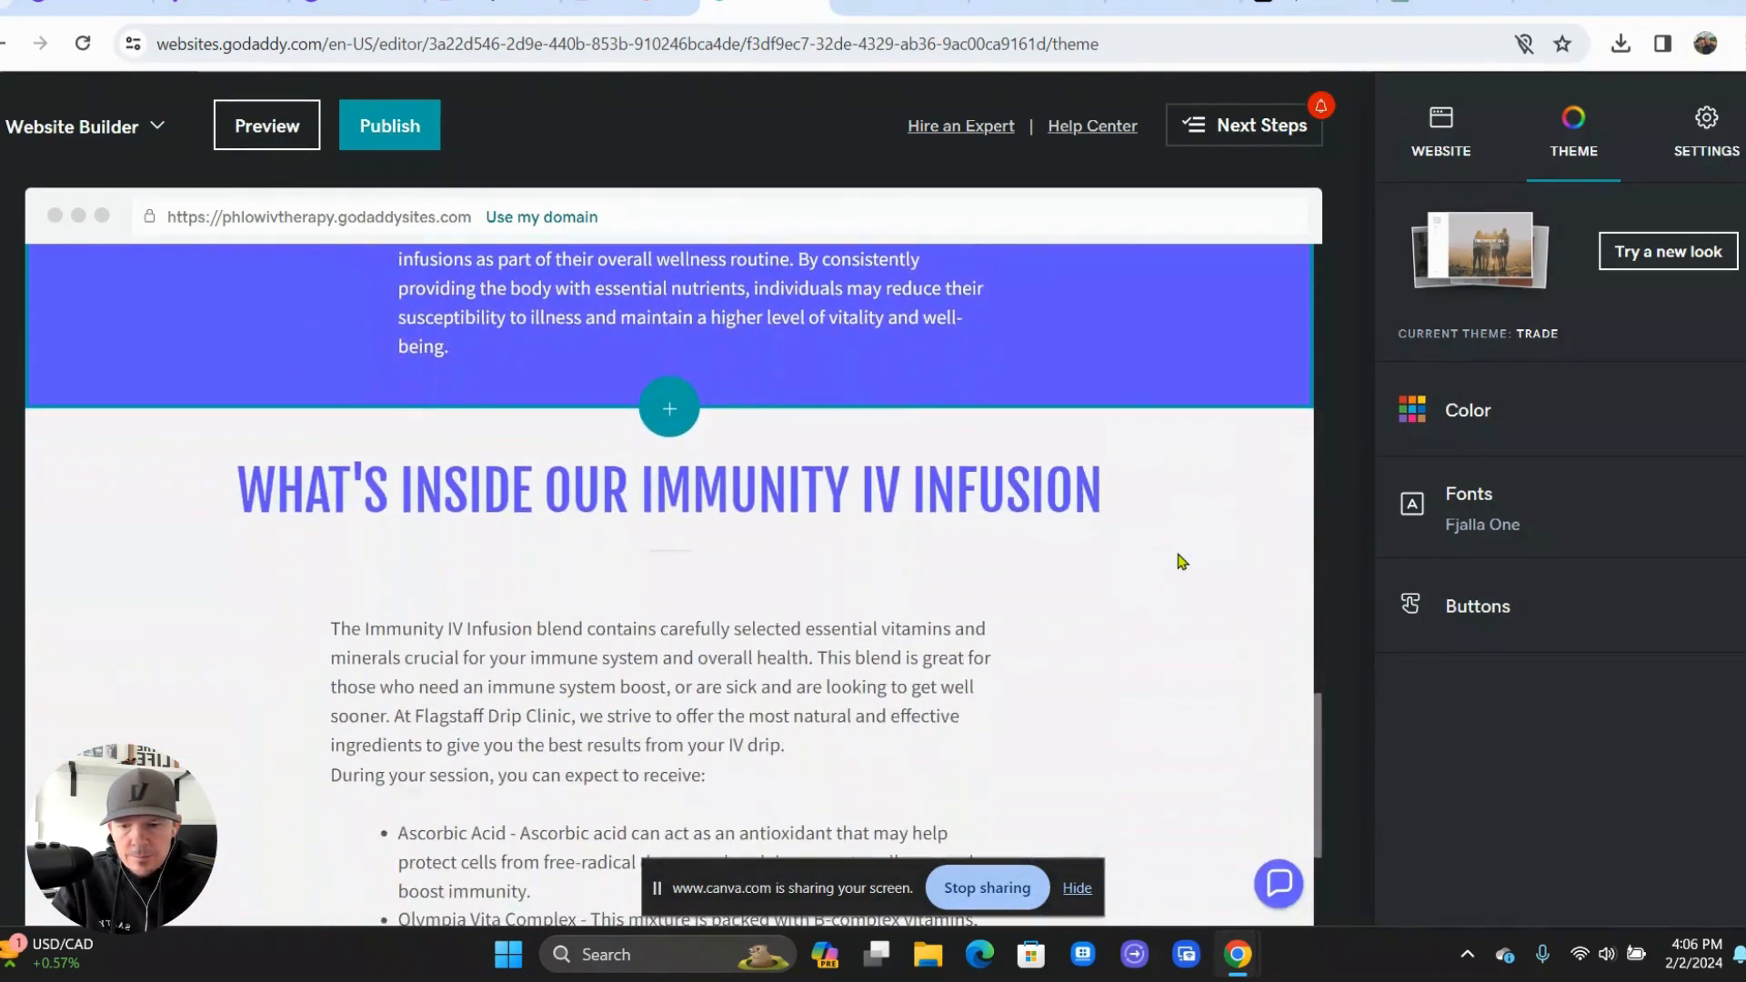
{"action": "scroll", "coordinate": [1179, 561], "scroll_direction": "down", "scroll_amount": 2}
{"action": "scroll", "coordinate": [1179, 561], "scroll_direction": "up", "scroll_amount": 20}
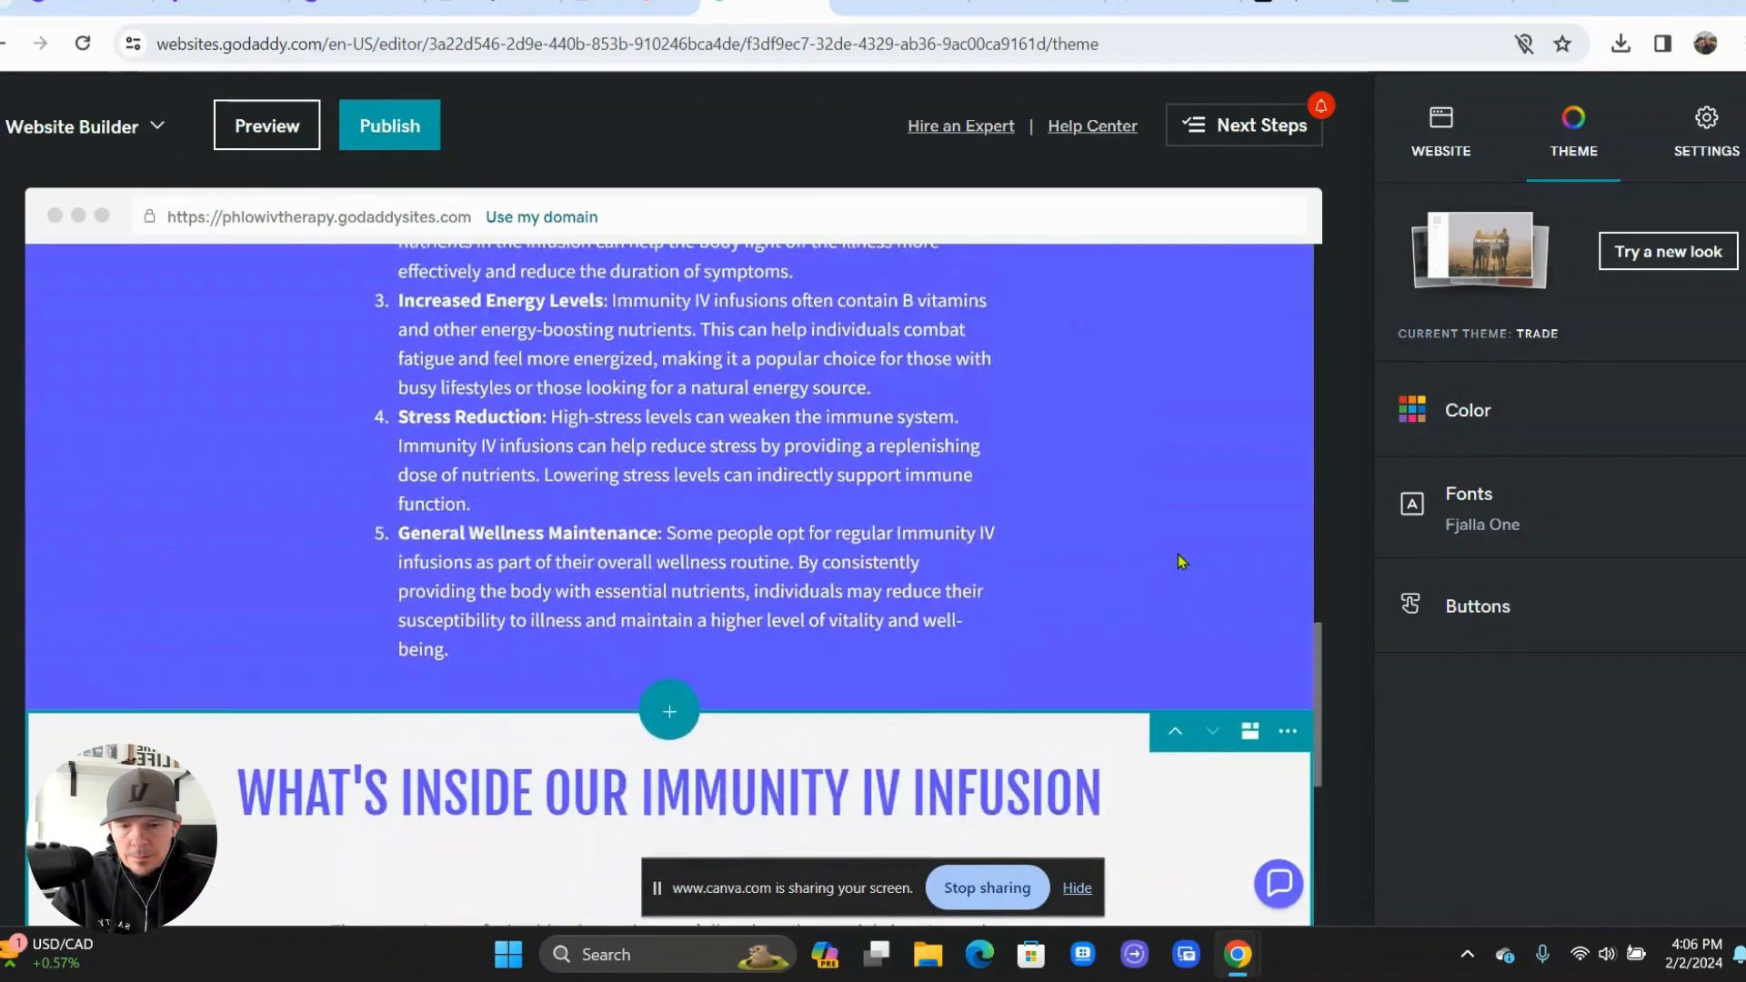
{"action": "scroll", "coordinate": [1178, 561], "scroll_direction": "up", "scroll_amount": 5}
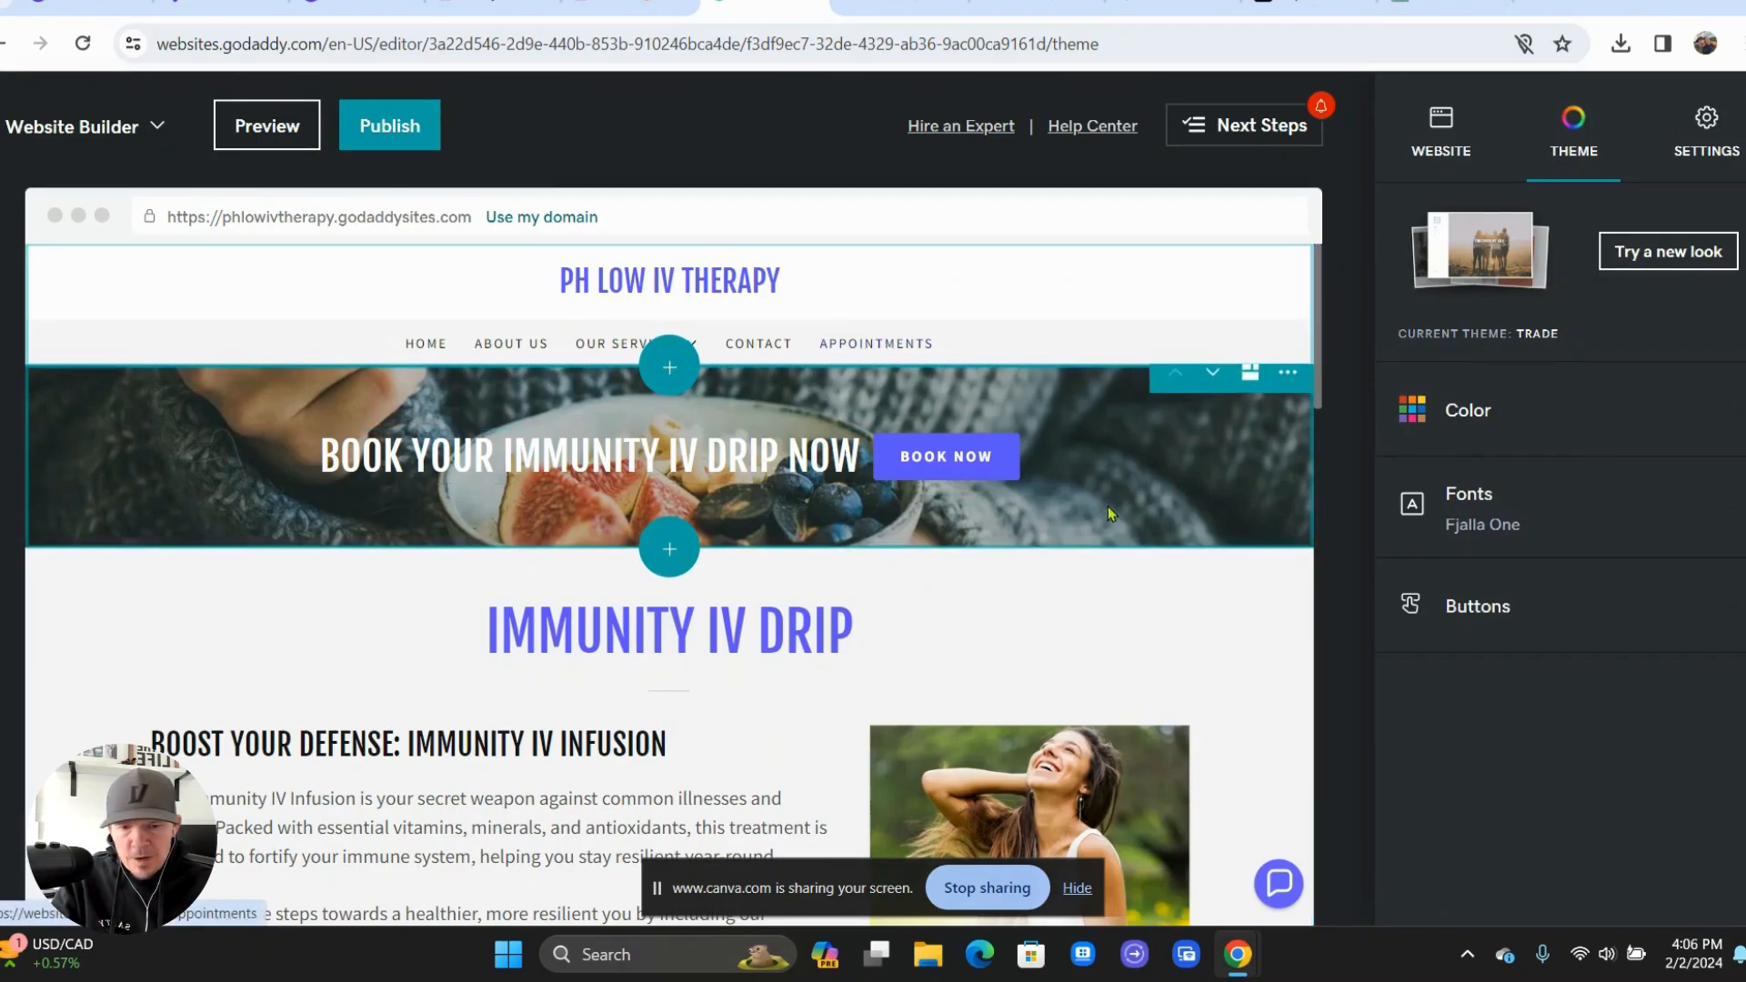
- Open the empty Appointments page and add the General content section that features categories with images
{"action": "left_click", "coordinate": [894, 349]}
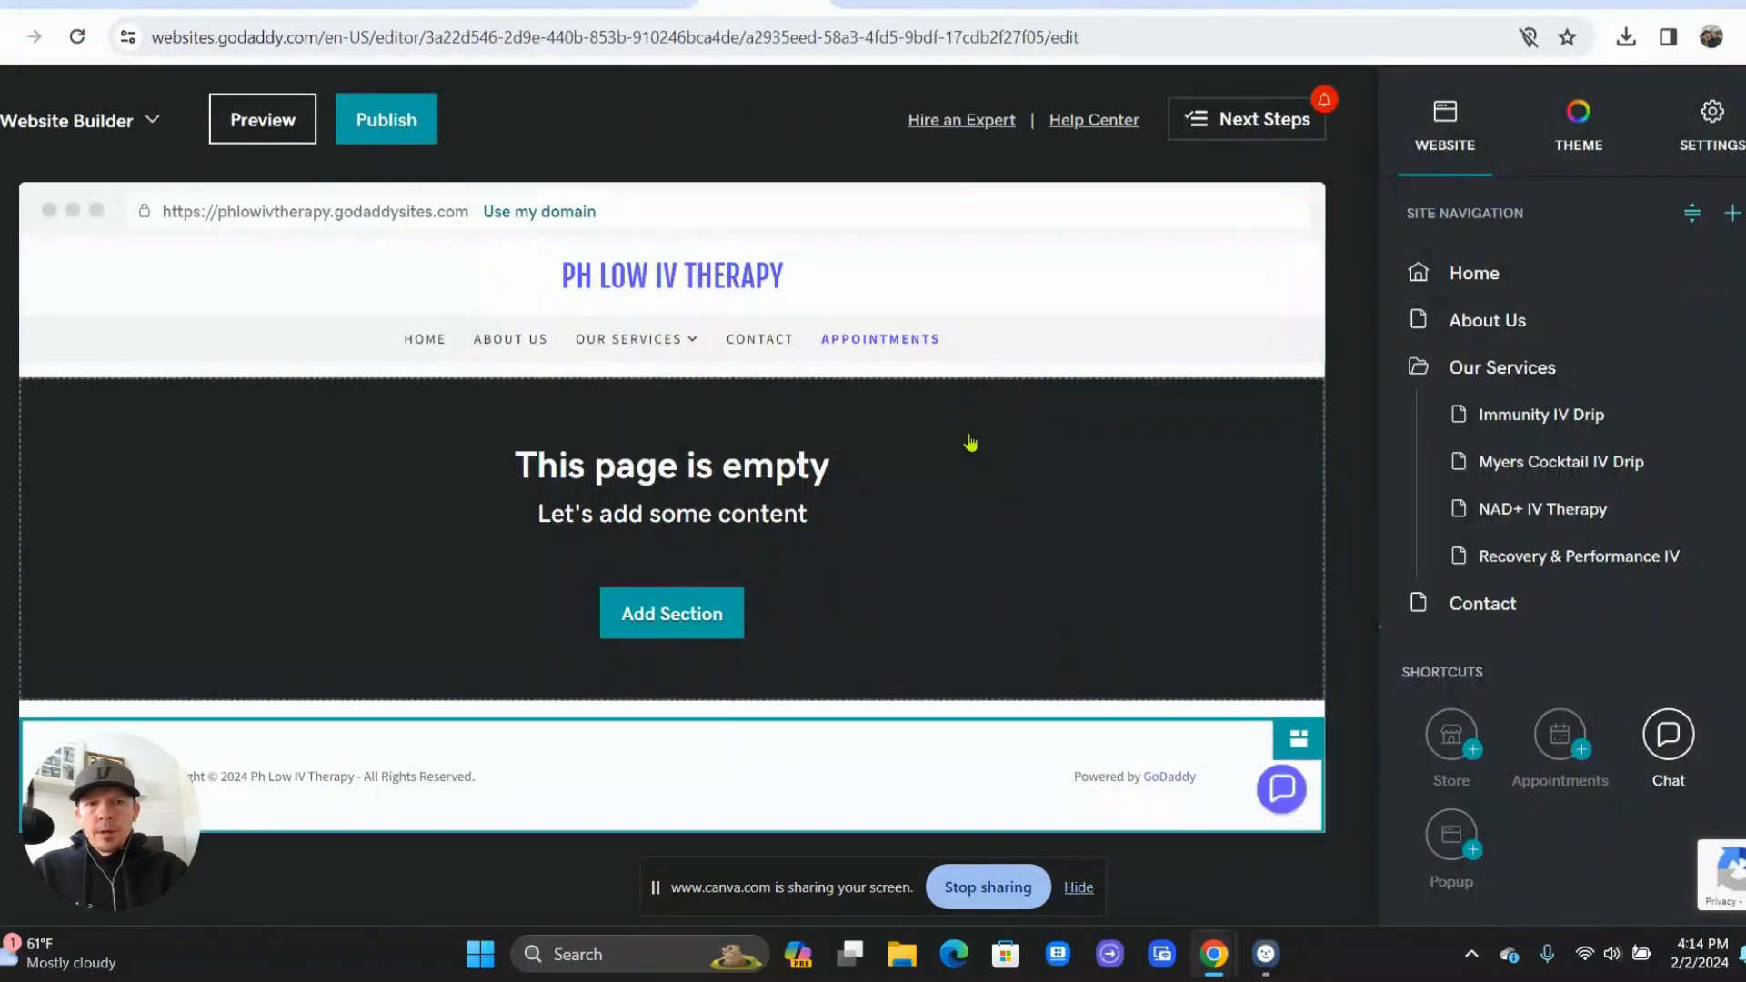
{"action": "scroll", "coordinate": [1455, 454], "scroll_direction": "down", "scroll_amount": 1}
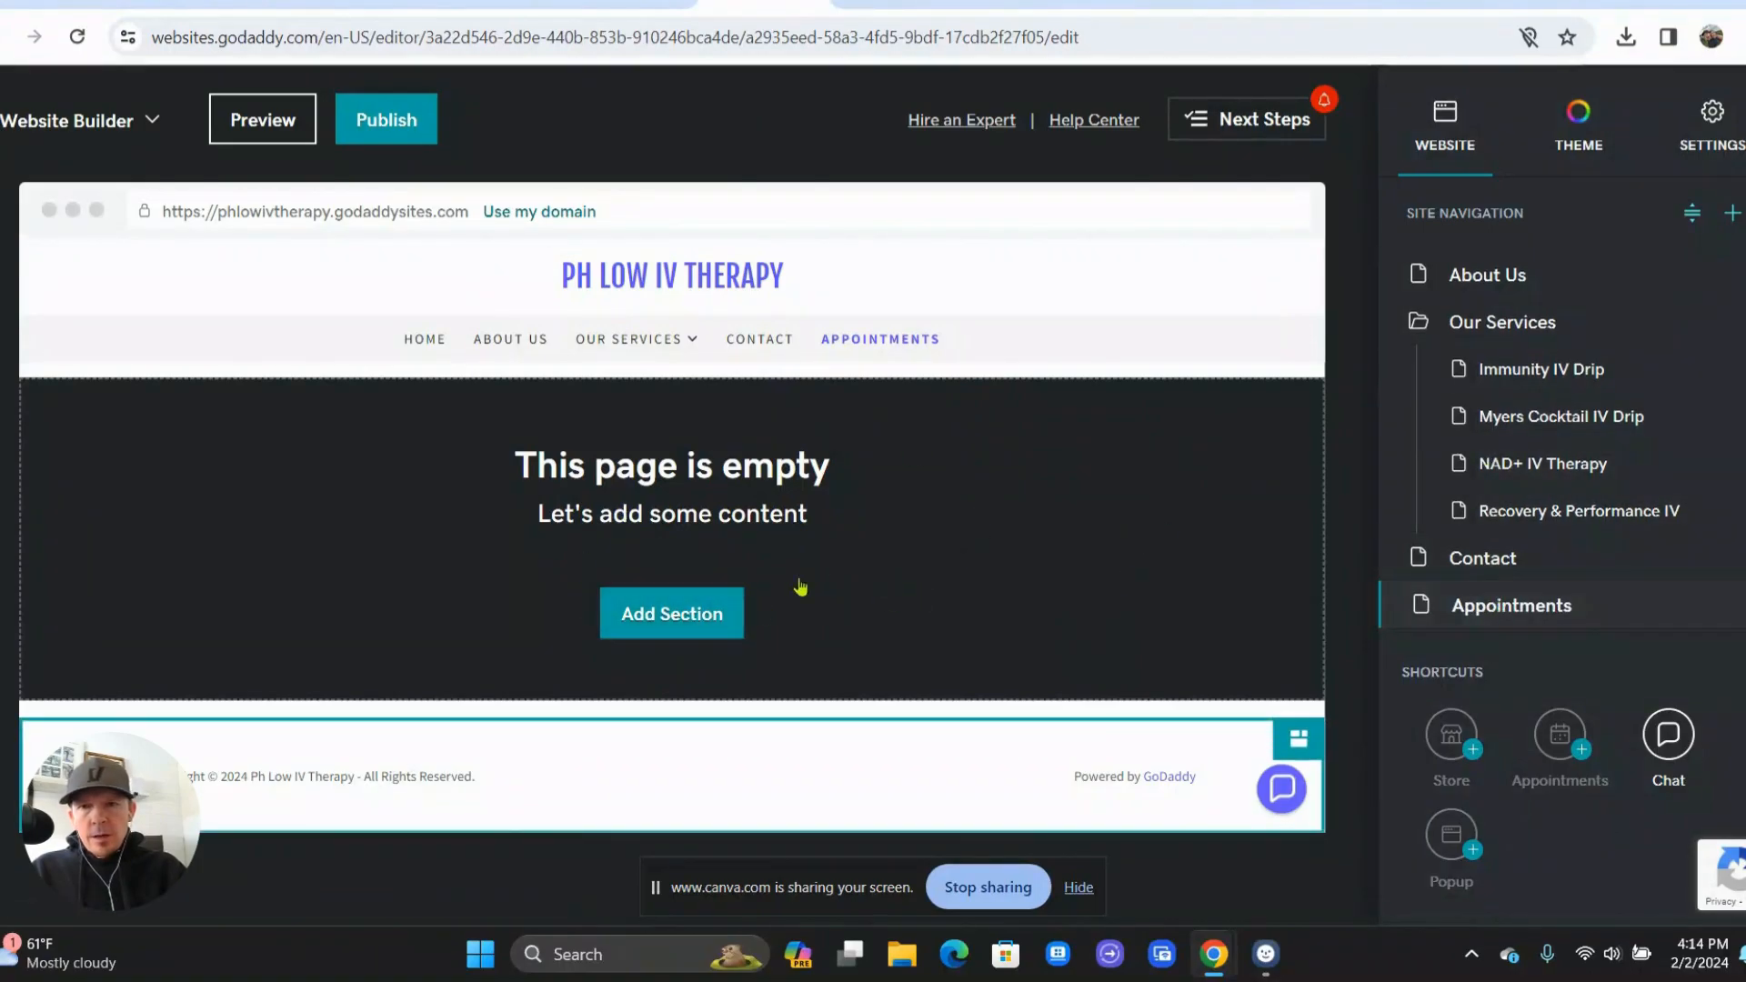
{"action": "left_click", "coordinate": [705, 620]}
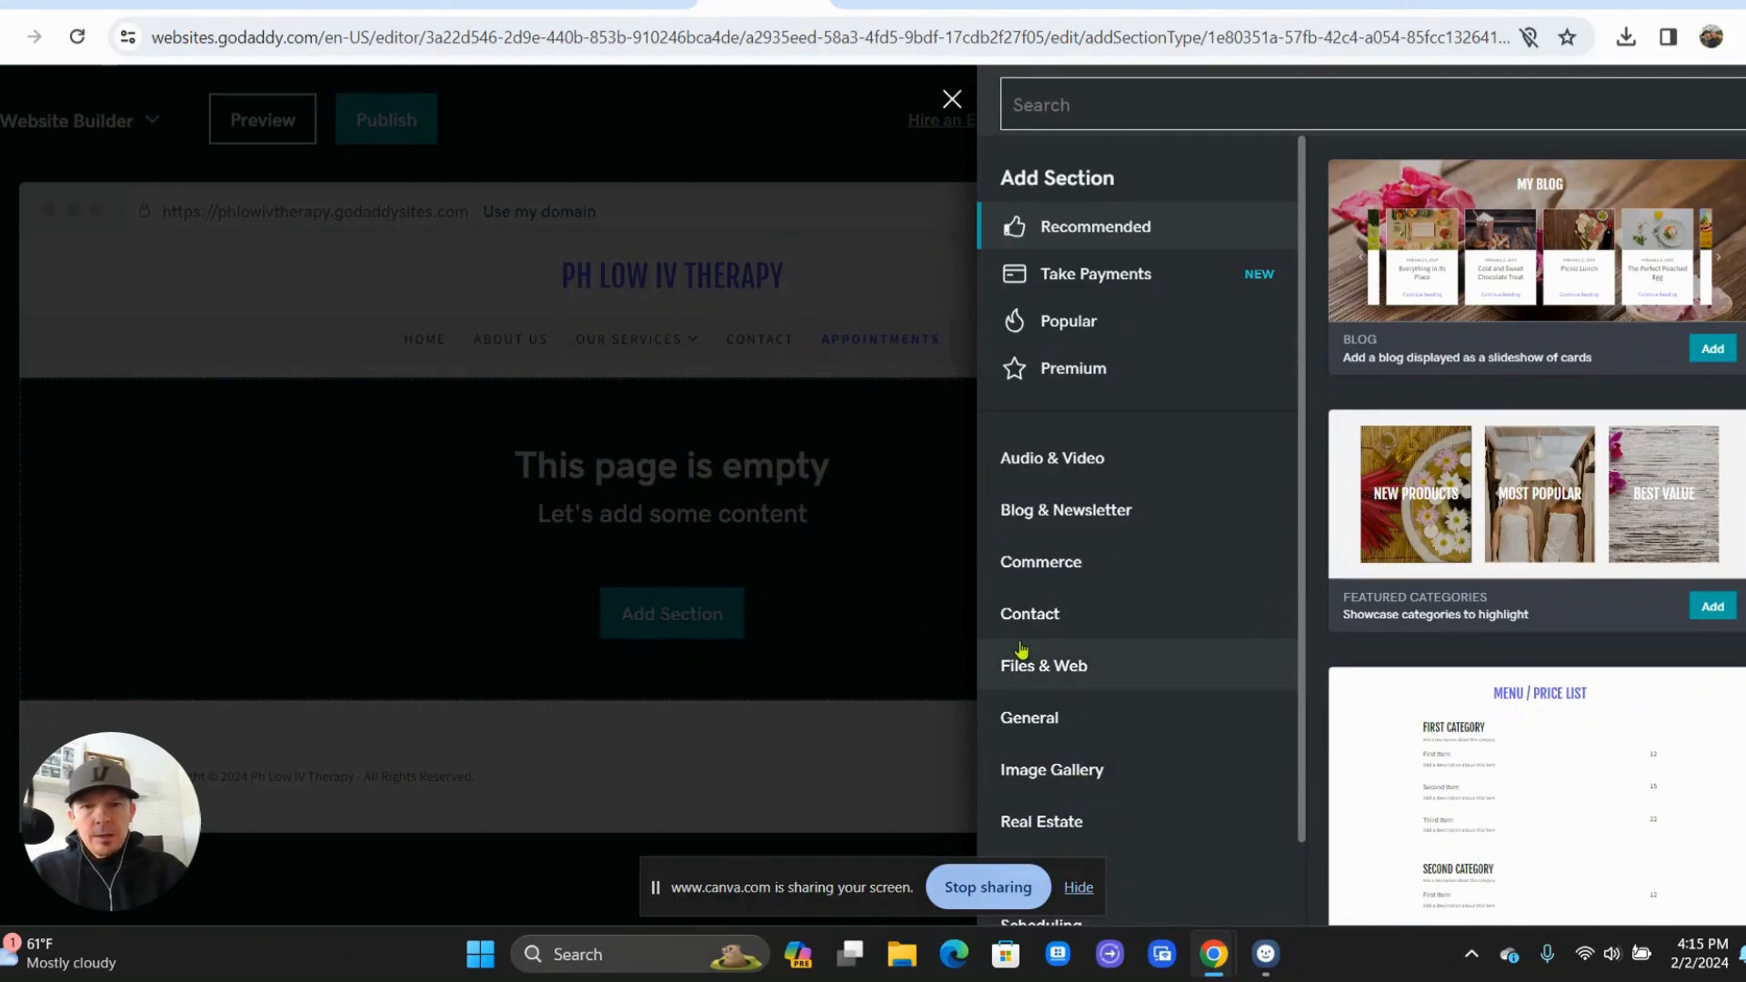
{"action": "left_click", "coordinate": [1084, 717]}
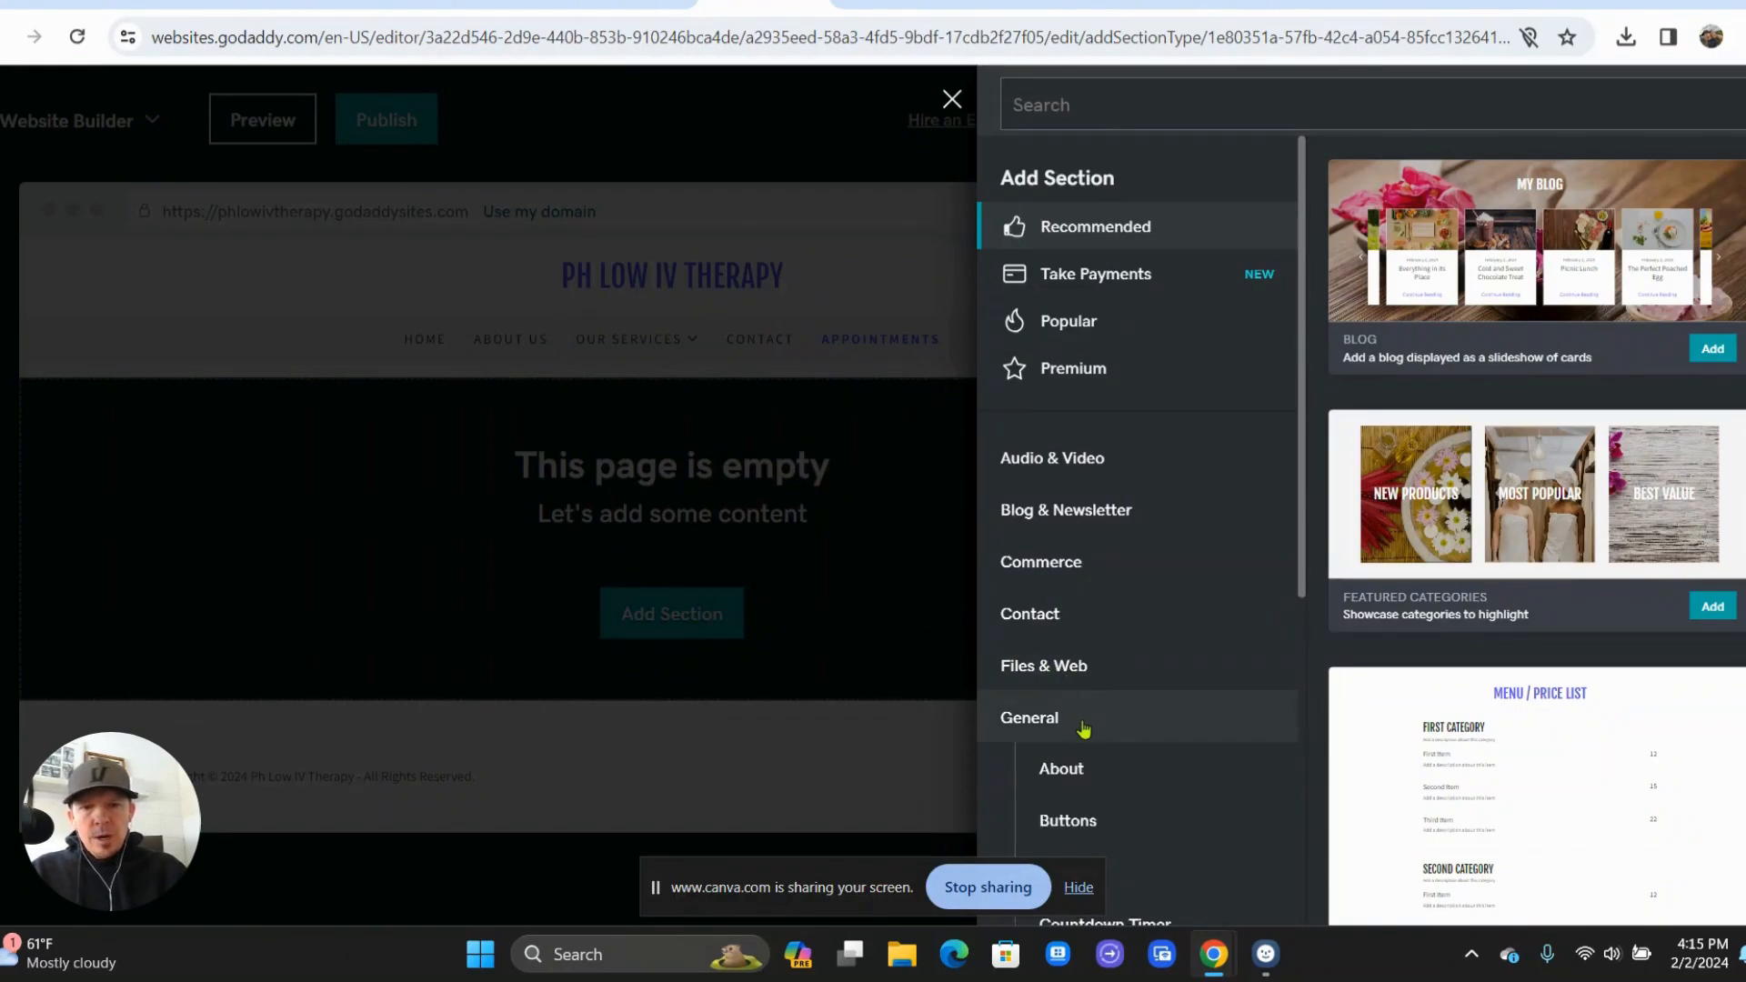
{"action": "scroll", "coordinate": [1083, 727], "scroll_direction": "down", "scroll_amount": 4}
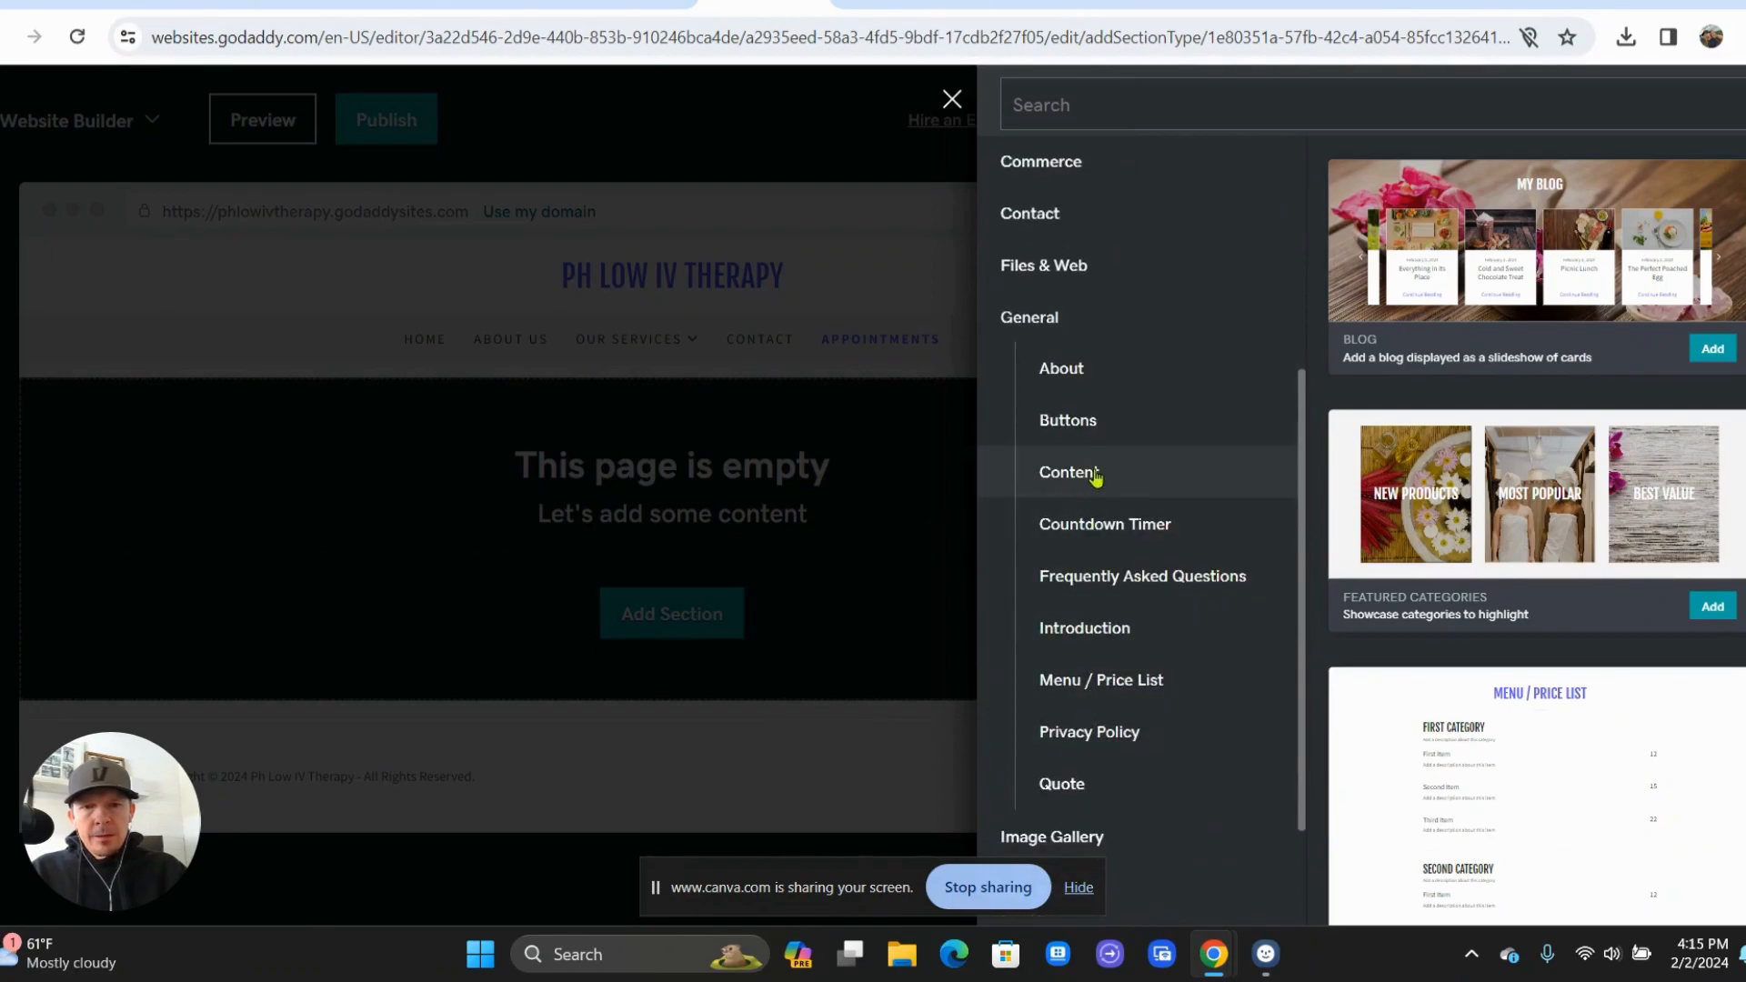
{"action": "left_click", "coordinate": [1095, 473]}
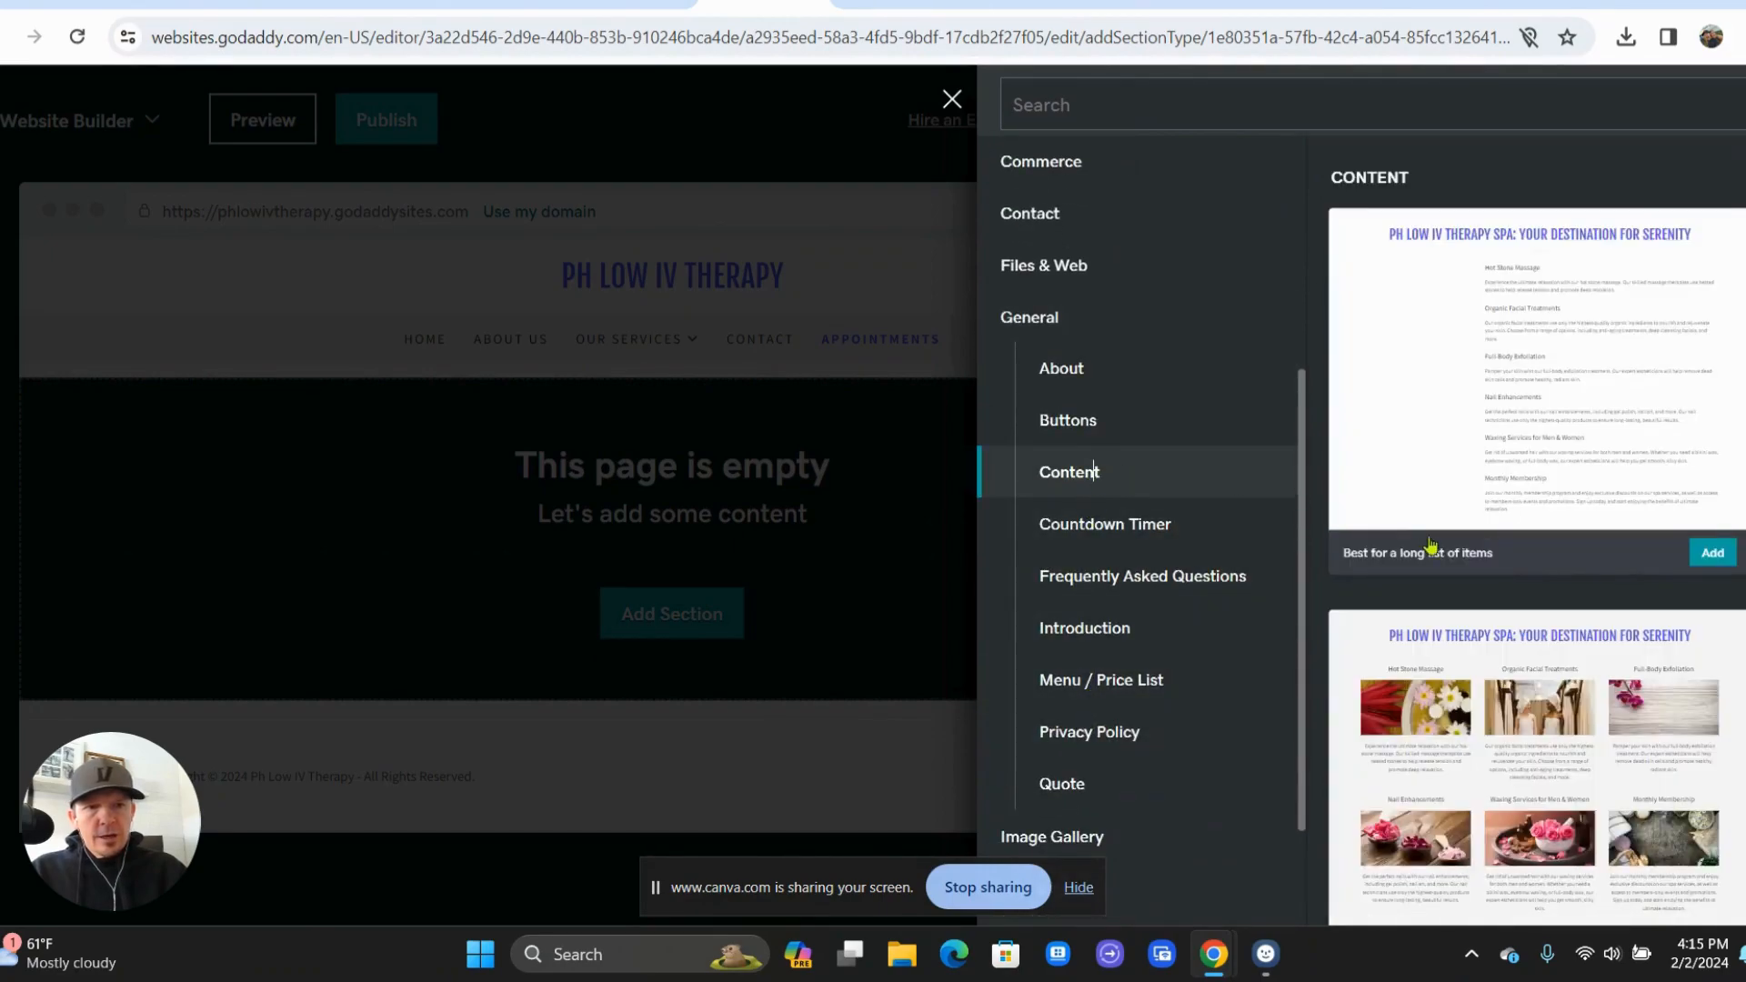
{"action": "scroll", "coordinate": [1432, 546], "scroll_direction": "down", "scroll_amount": 2}
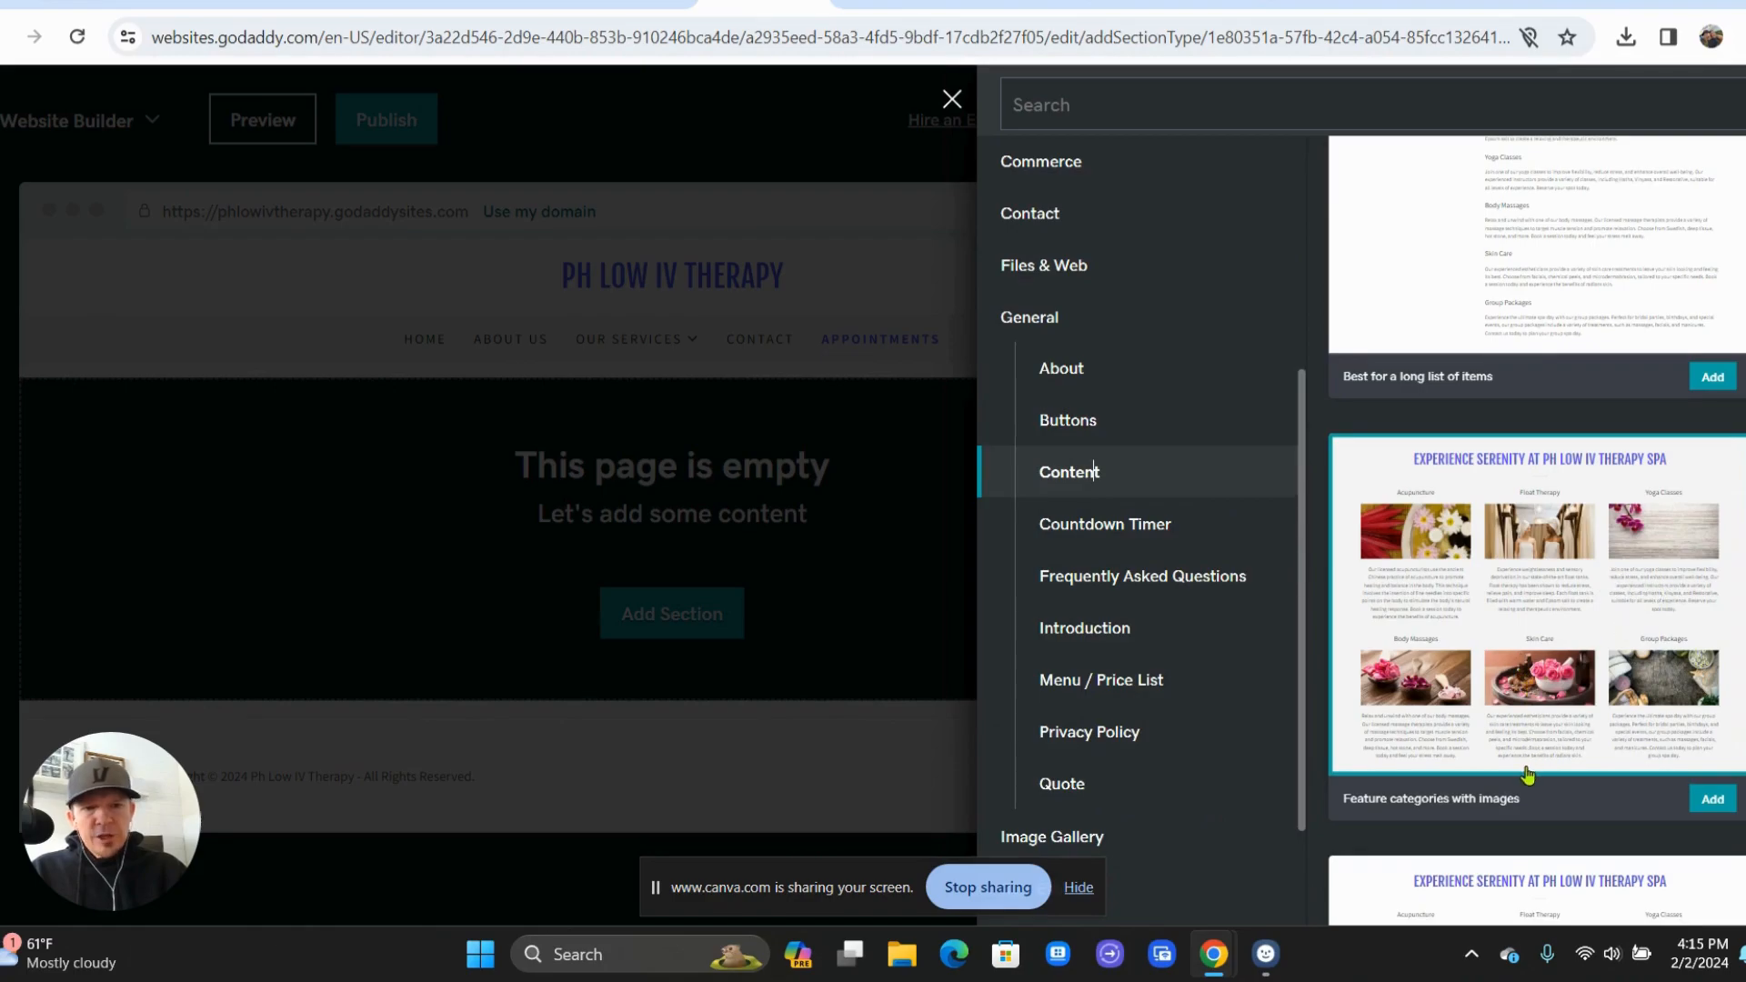
{"action": "left_click", "coordinate": [1708, 799]}
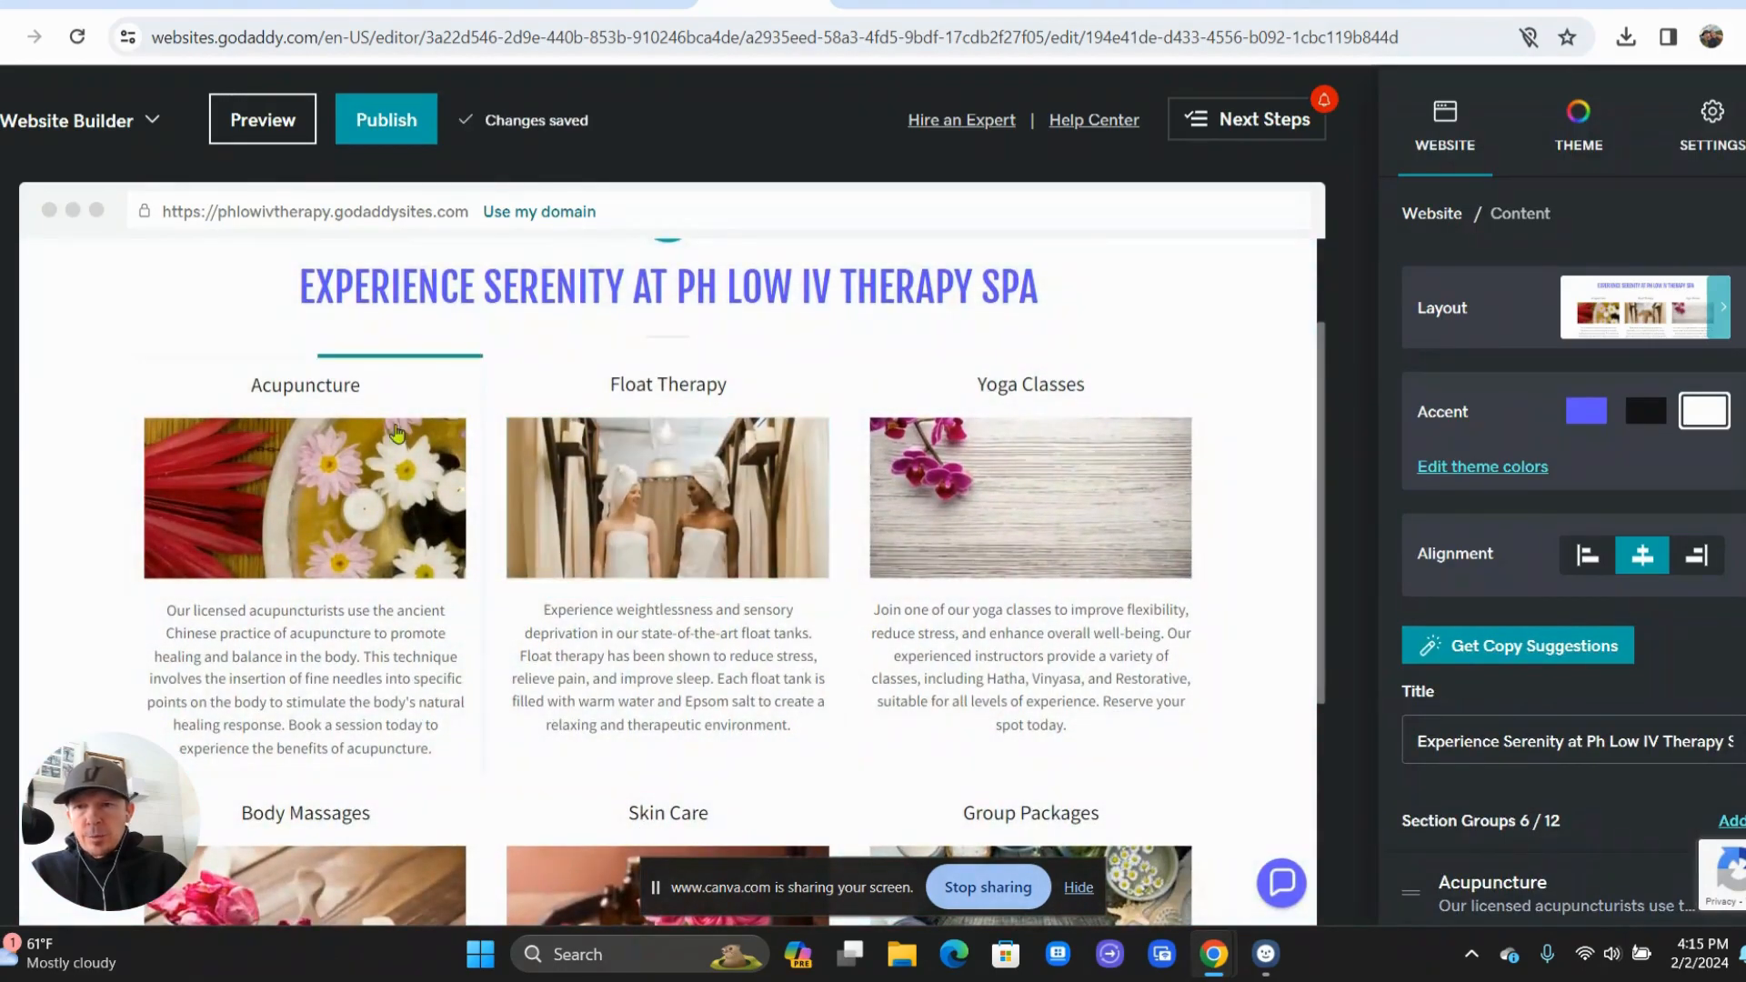
- Replace the Acupuncture headline of the first content group with "Immunity IV Infusion"
{"action": "left_click", "coordinate": [380, 393]}
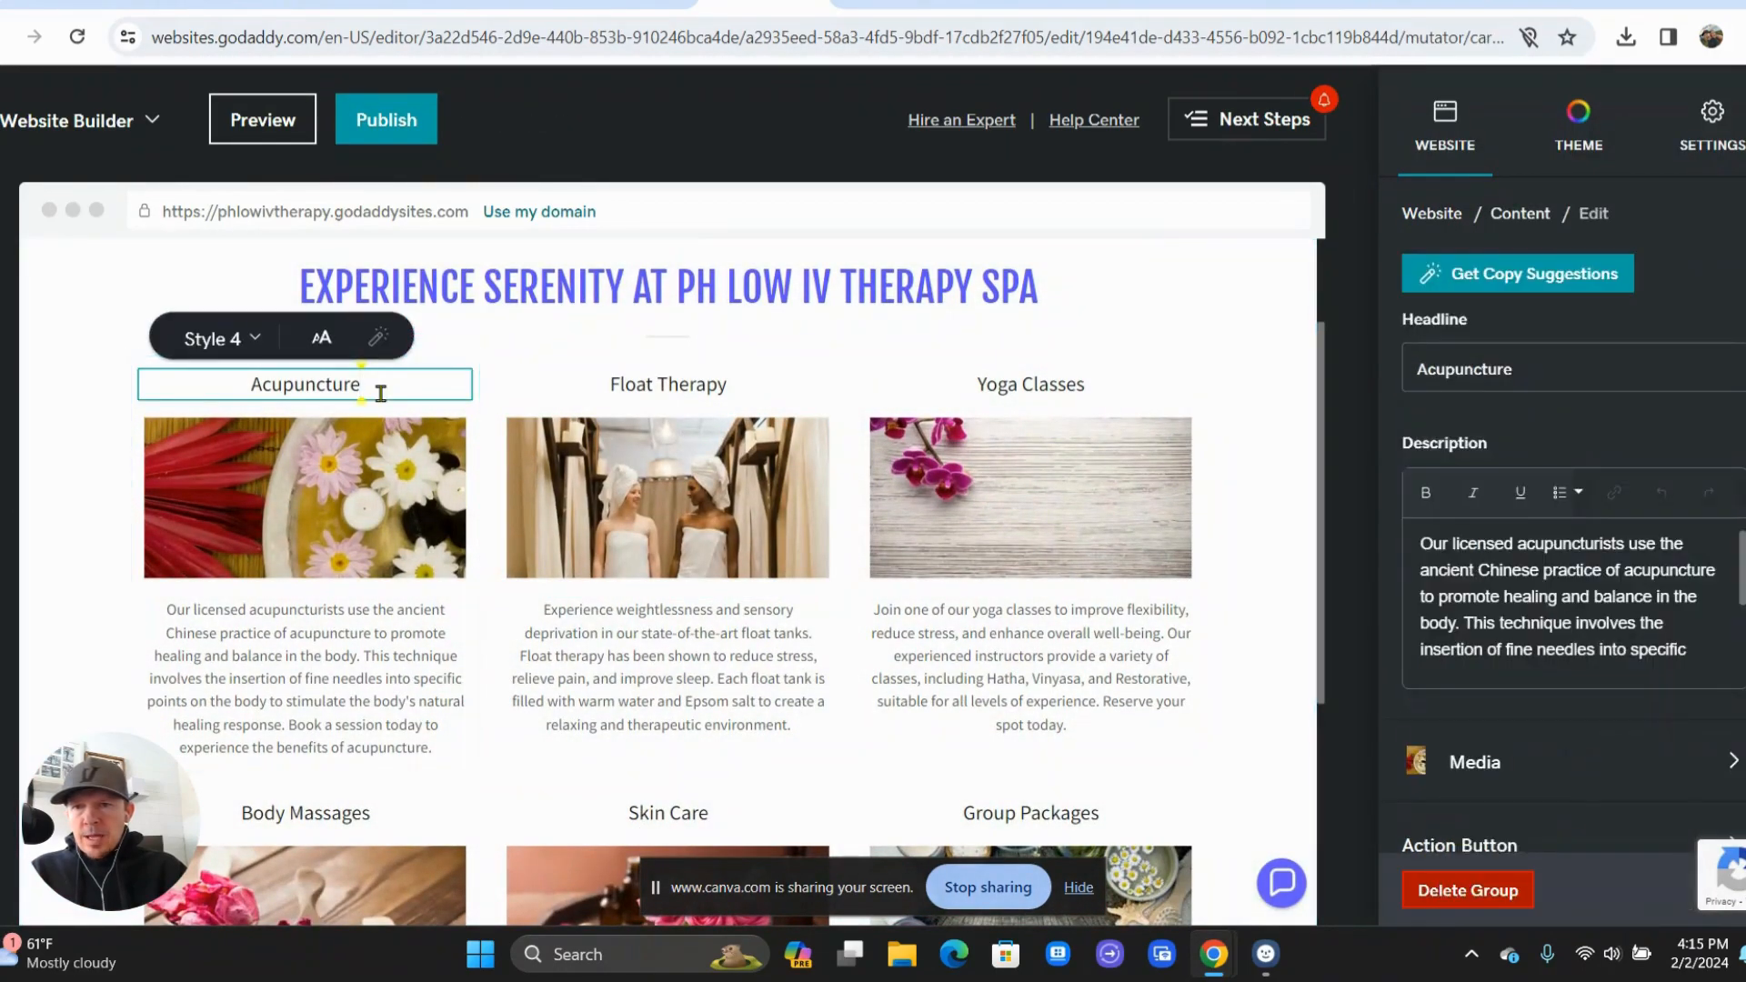
{"action": "left_click_drag", "start_coordinate": [369, 397], "coordinate": [244, 383]}
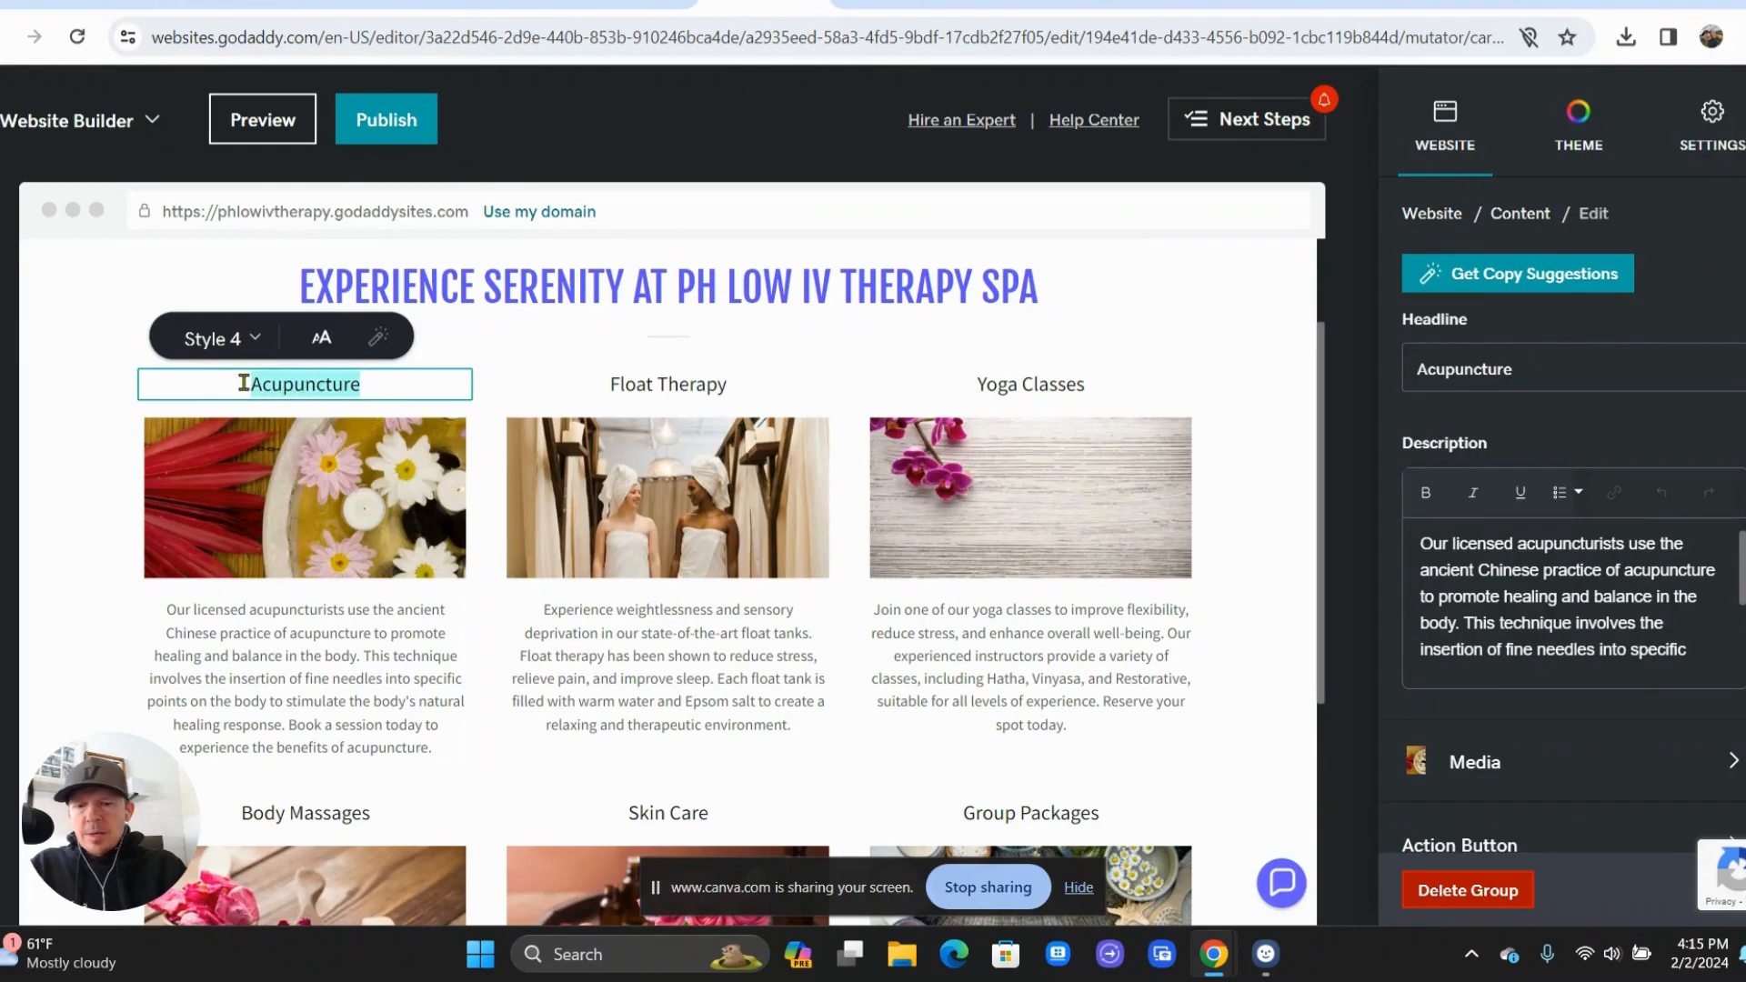
{"action": "key", "text": "BackSpace"}
{"action": "type", "text": "Immunity"}
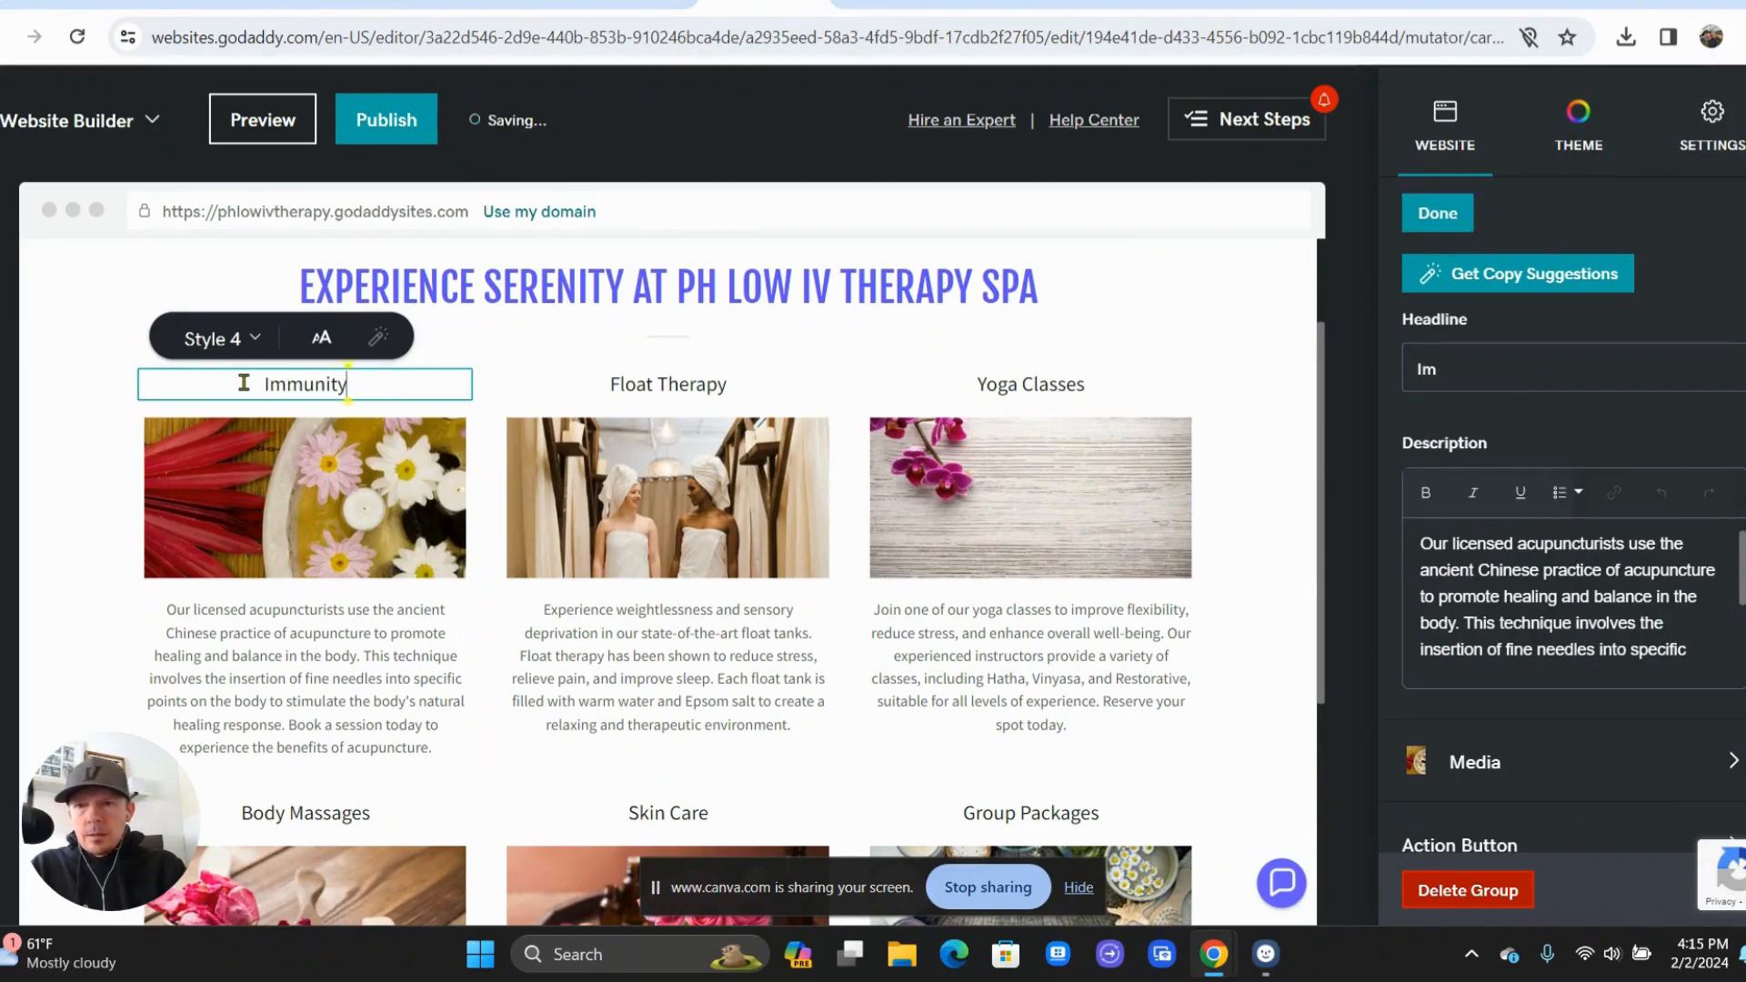
{"action": "type", "text": " IV I"}
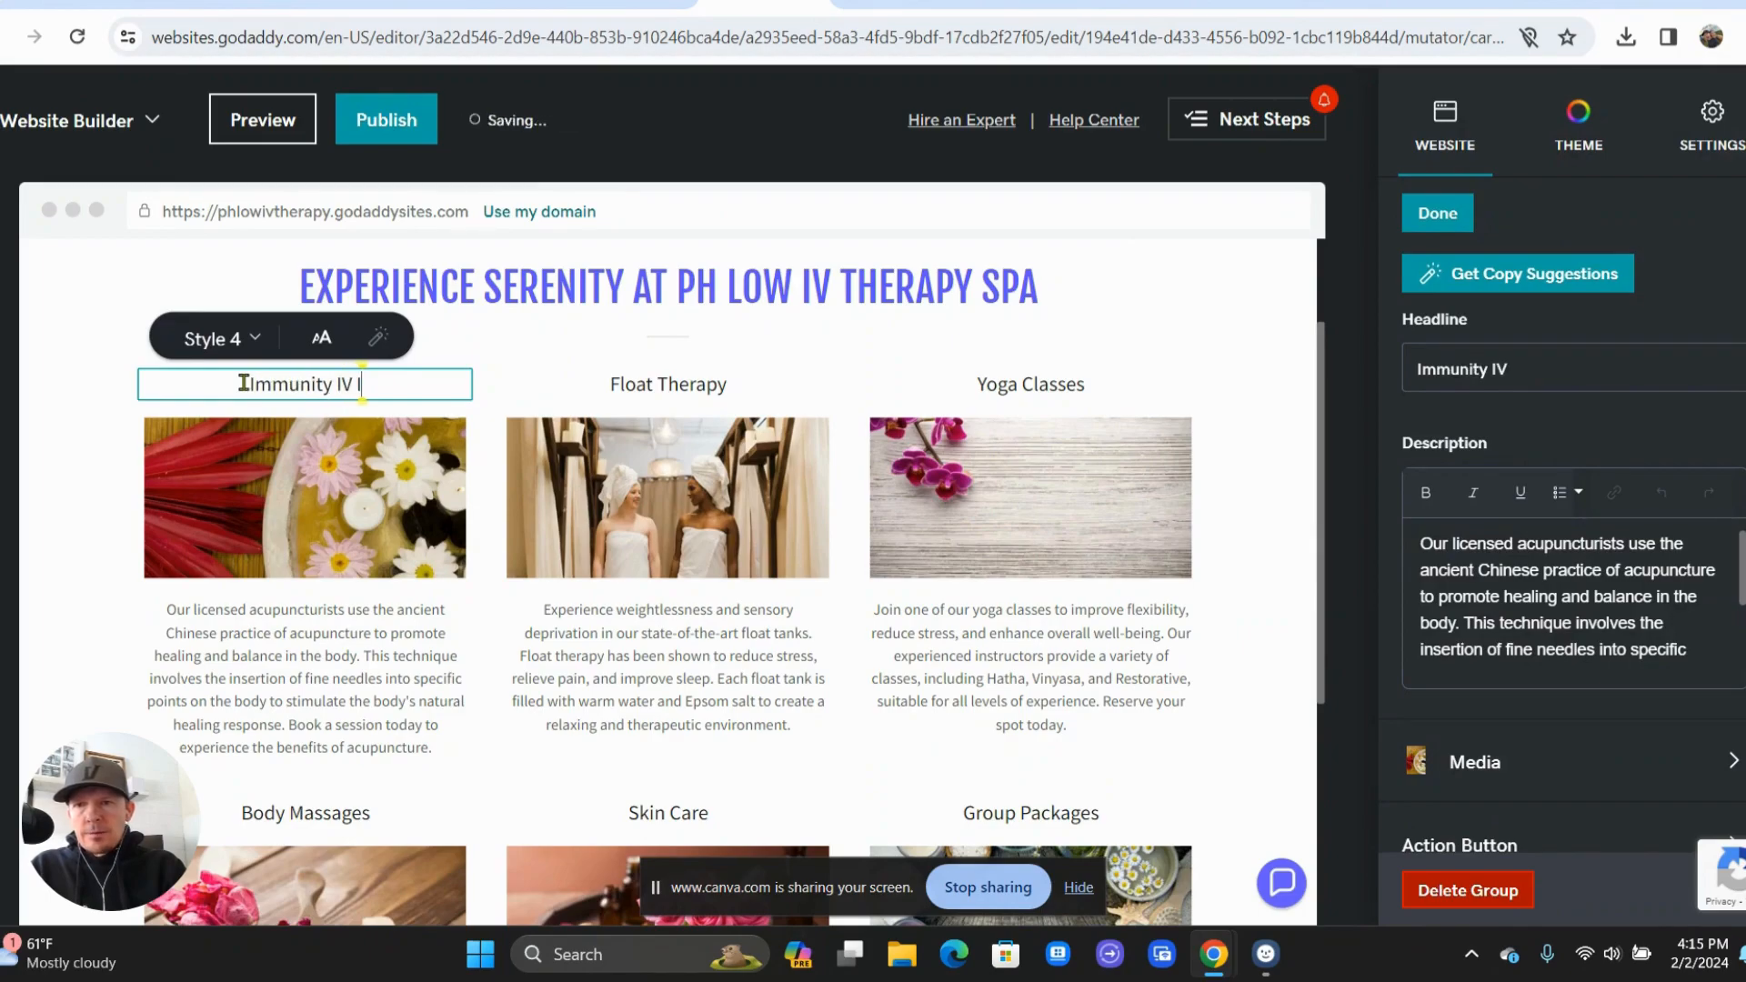
{"action": "type", "text": "nfusion"}
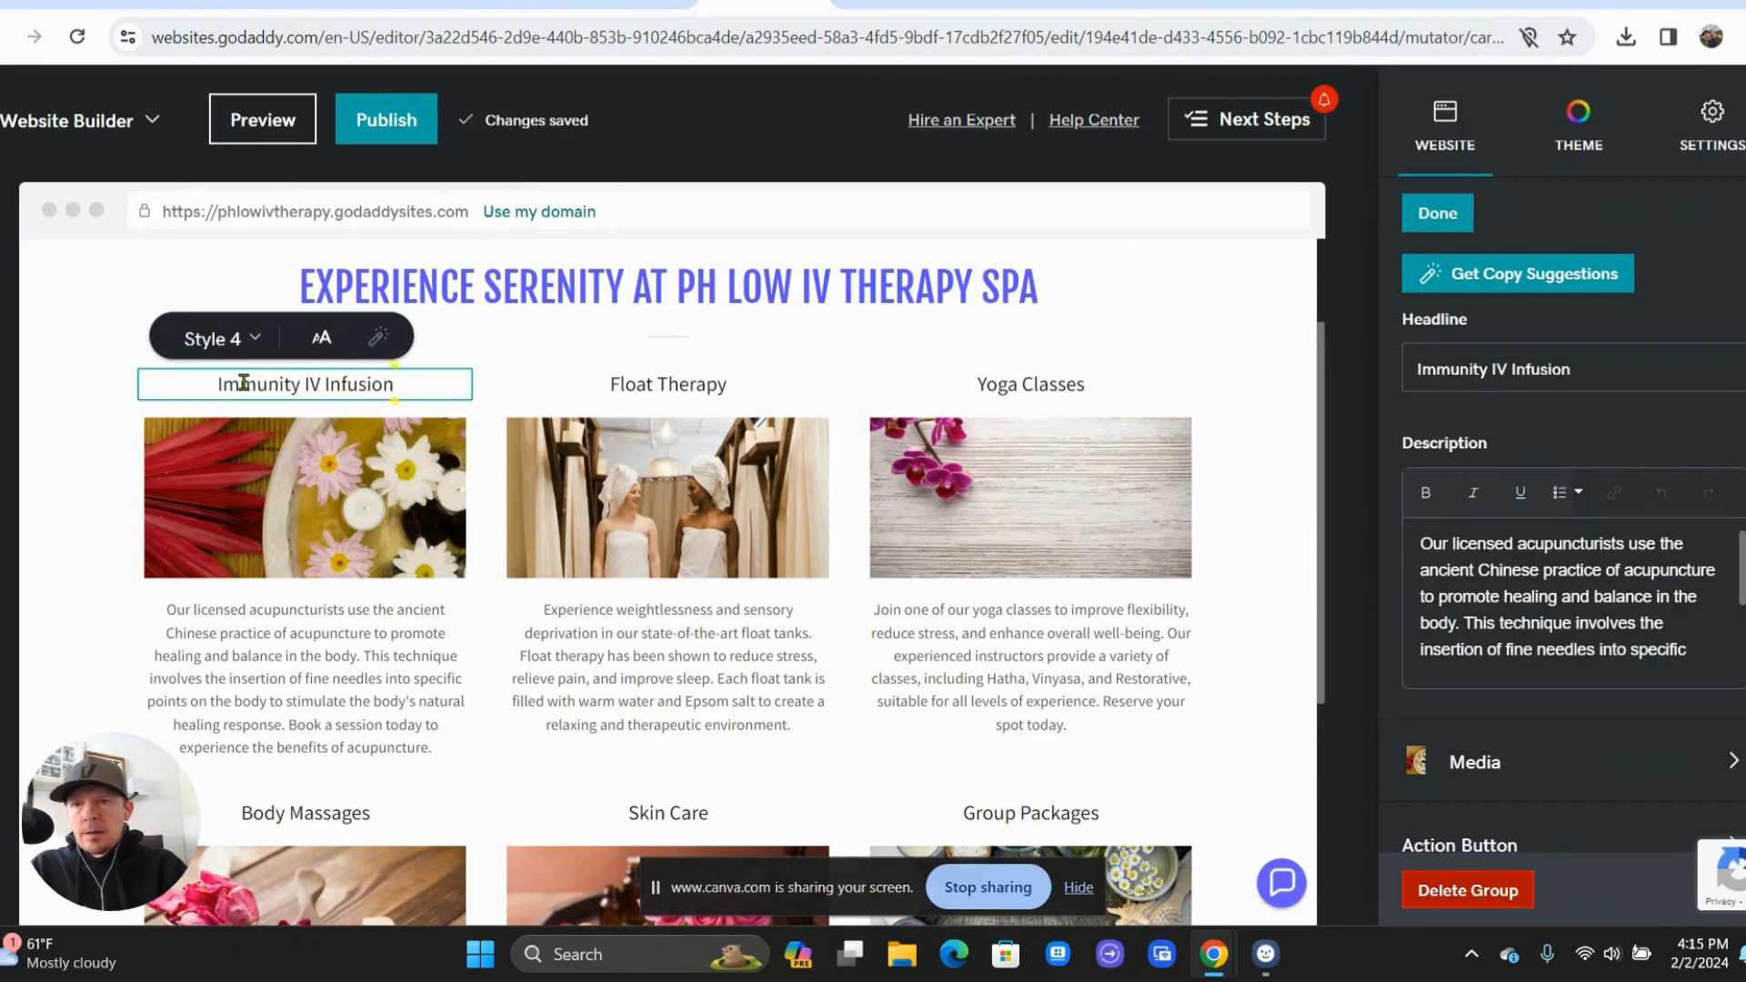
- Replace the Immunity IV Infusion group's picture with IV Product Images.png and set its shape to Square
{"action": "left_click", "coordinate": [338, 506]}
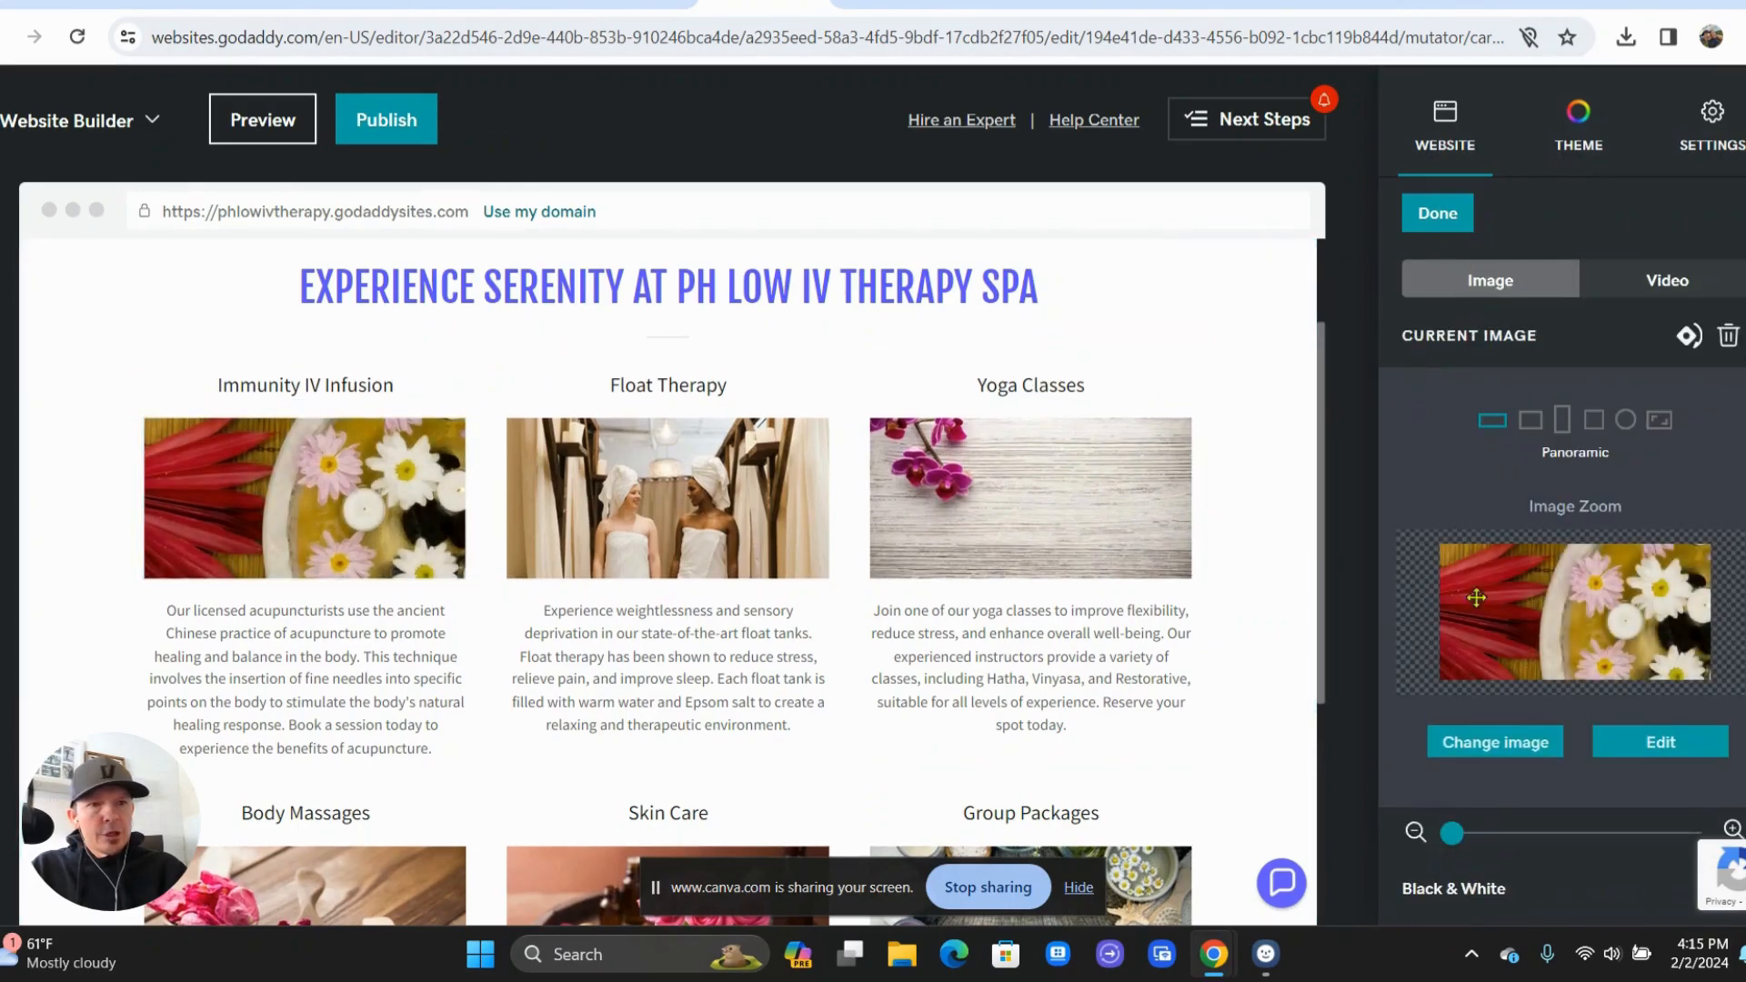
{"action": "left_click", "coordinate": [1495, 742]}
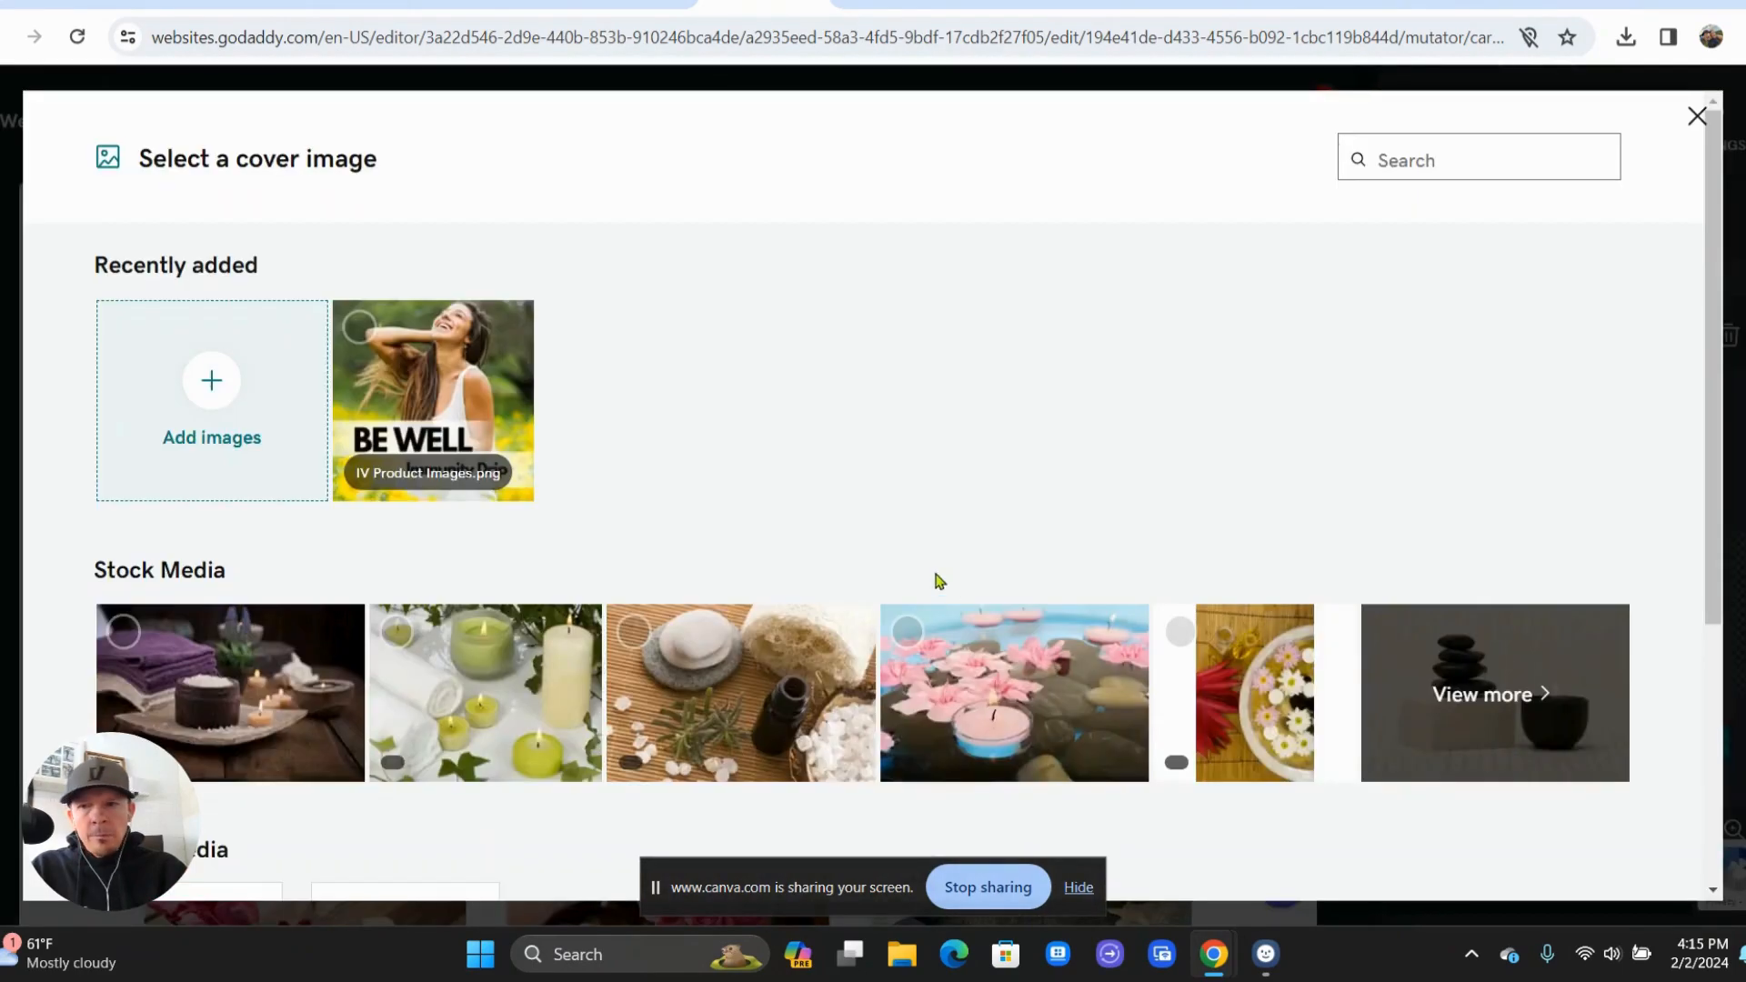
{"action": "left_click", "coordinate": [495, 407]}
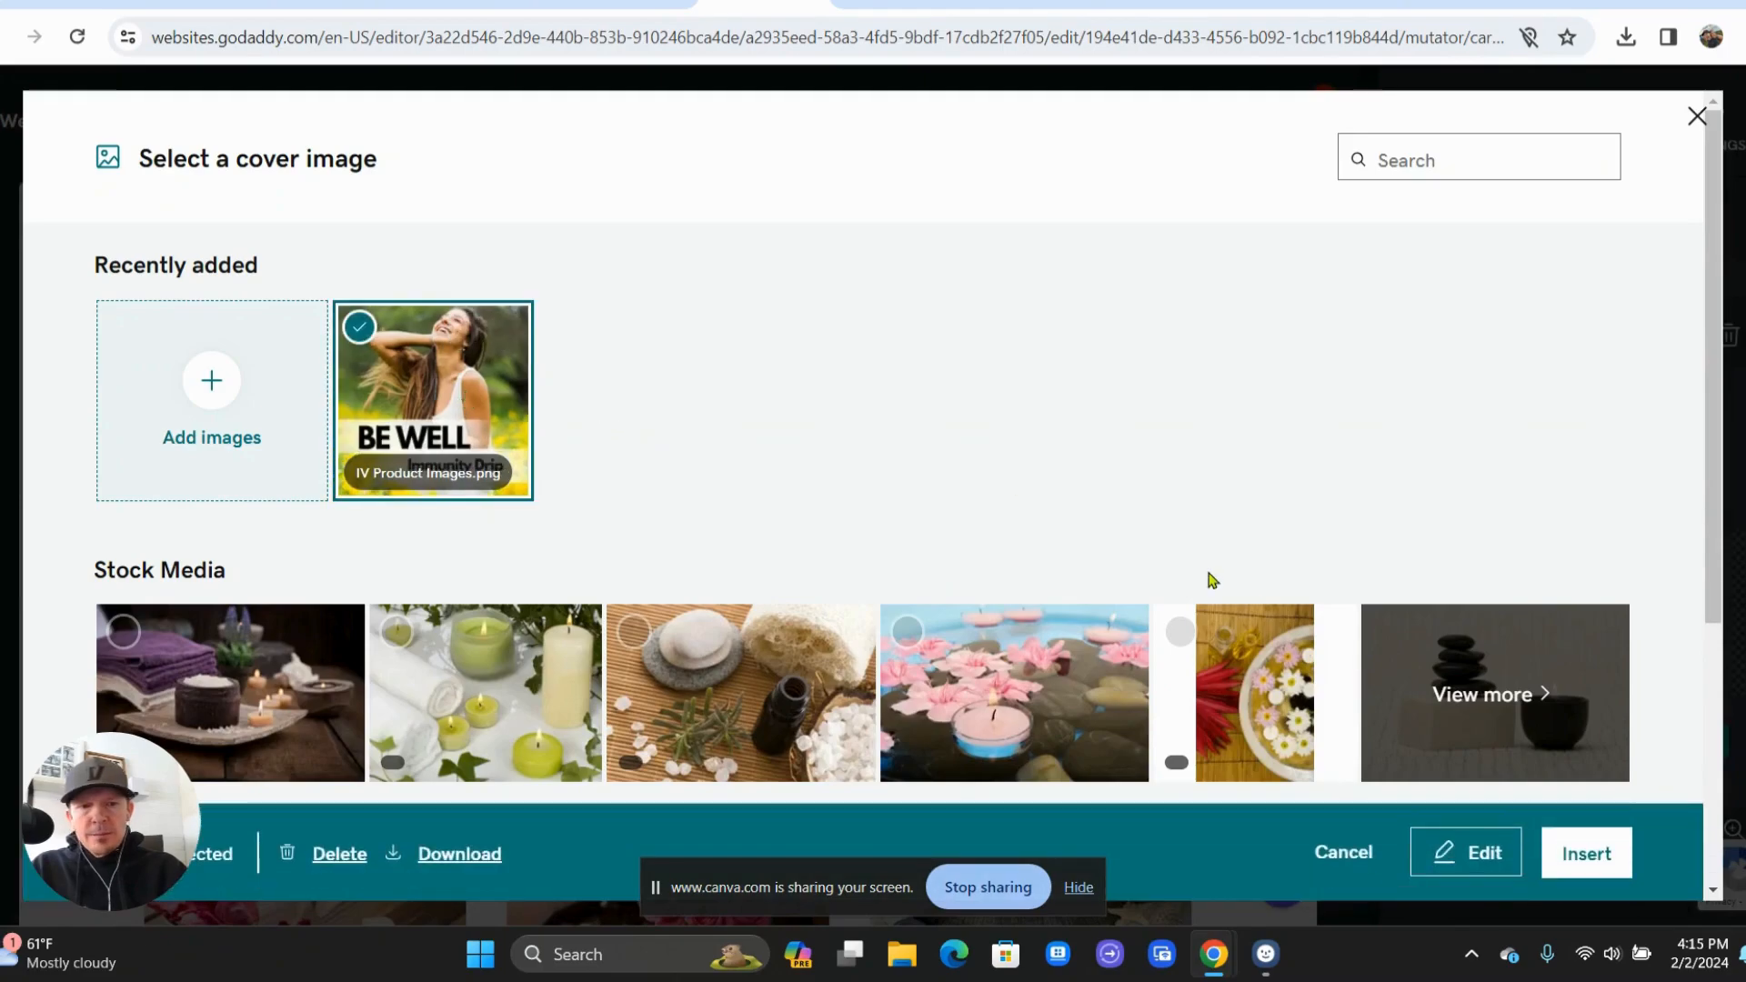
{"action": "left_click", "coordinate": [1568, 850]}
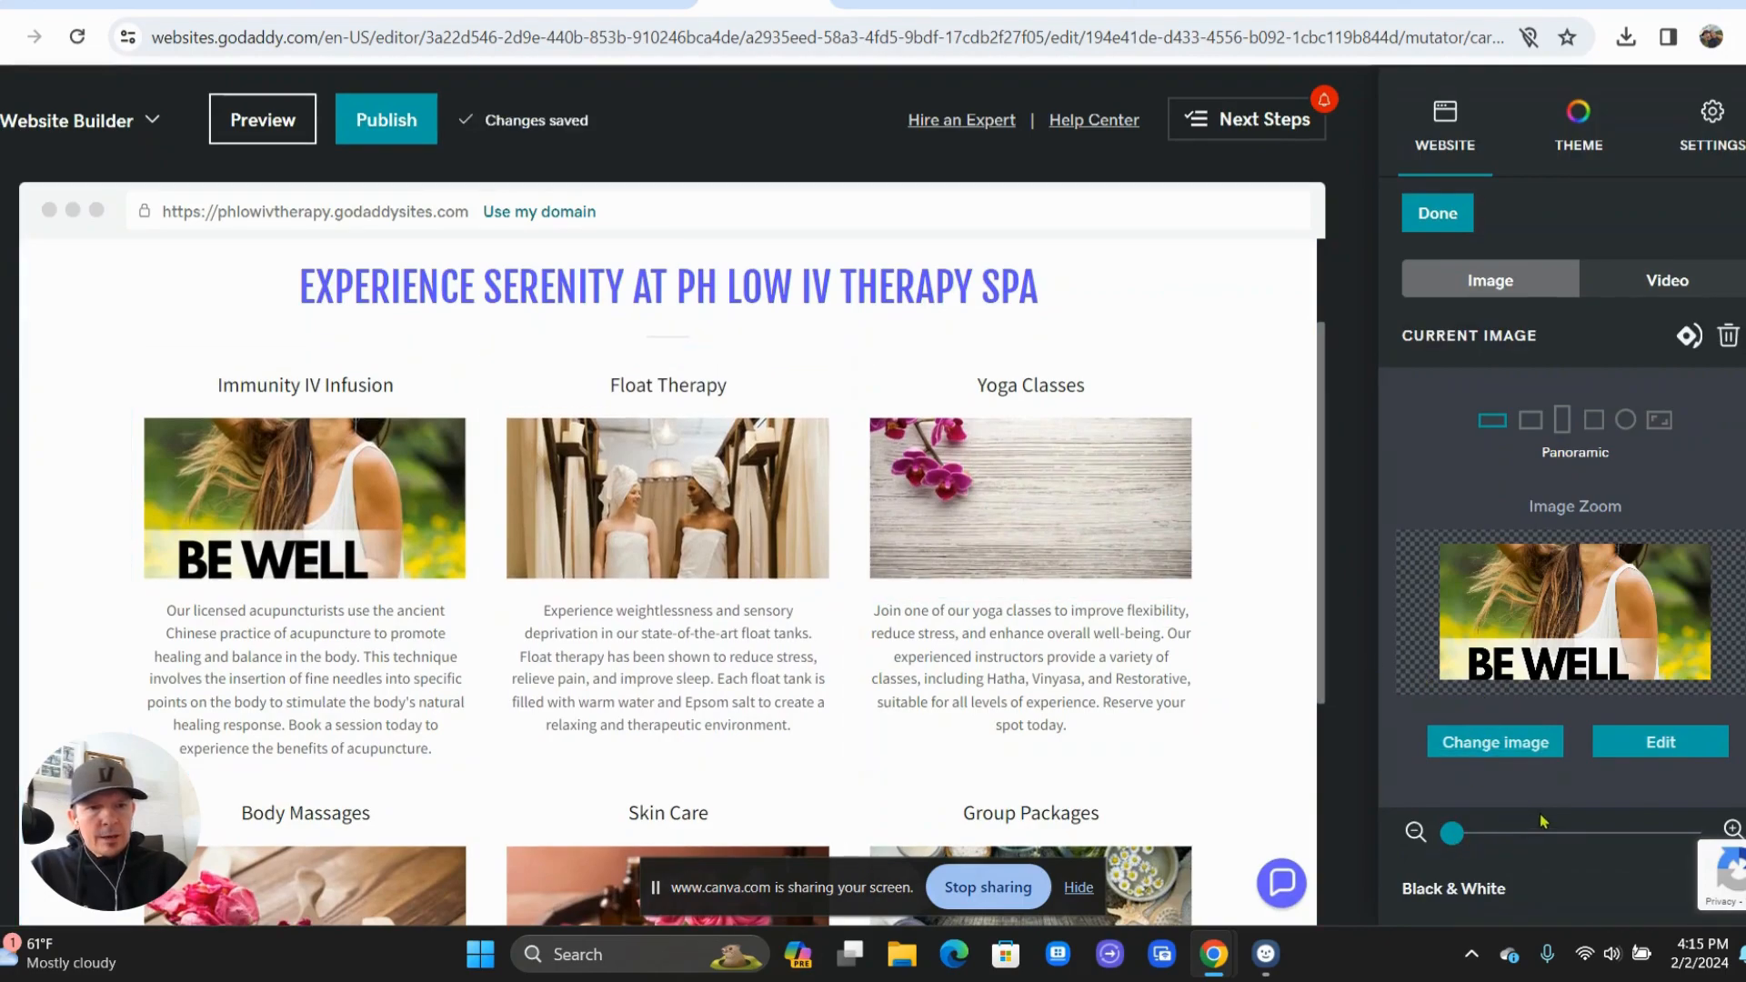
{"action": "left_click", "coordinate": [1594, 421]}
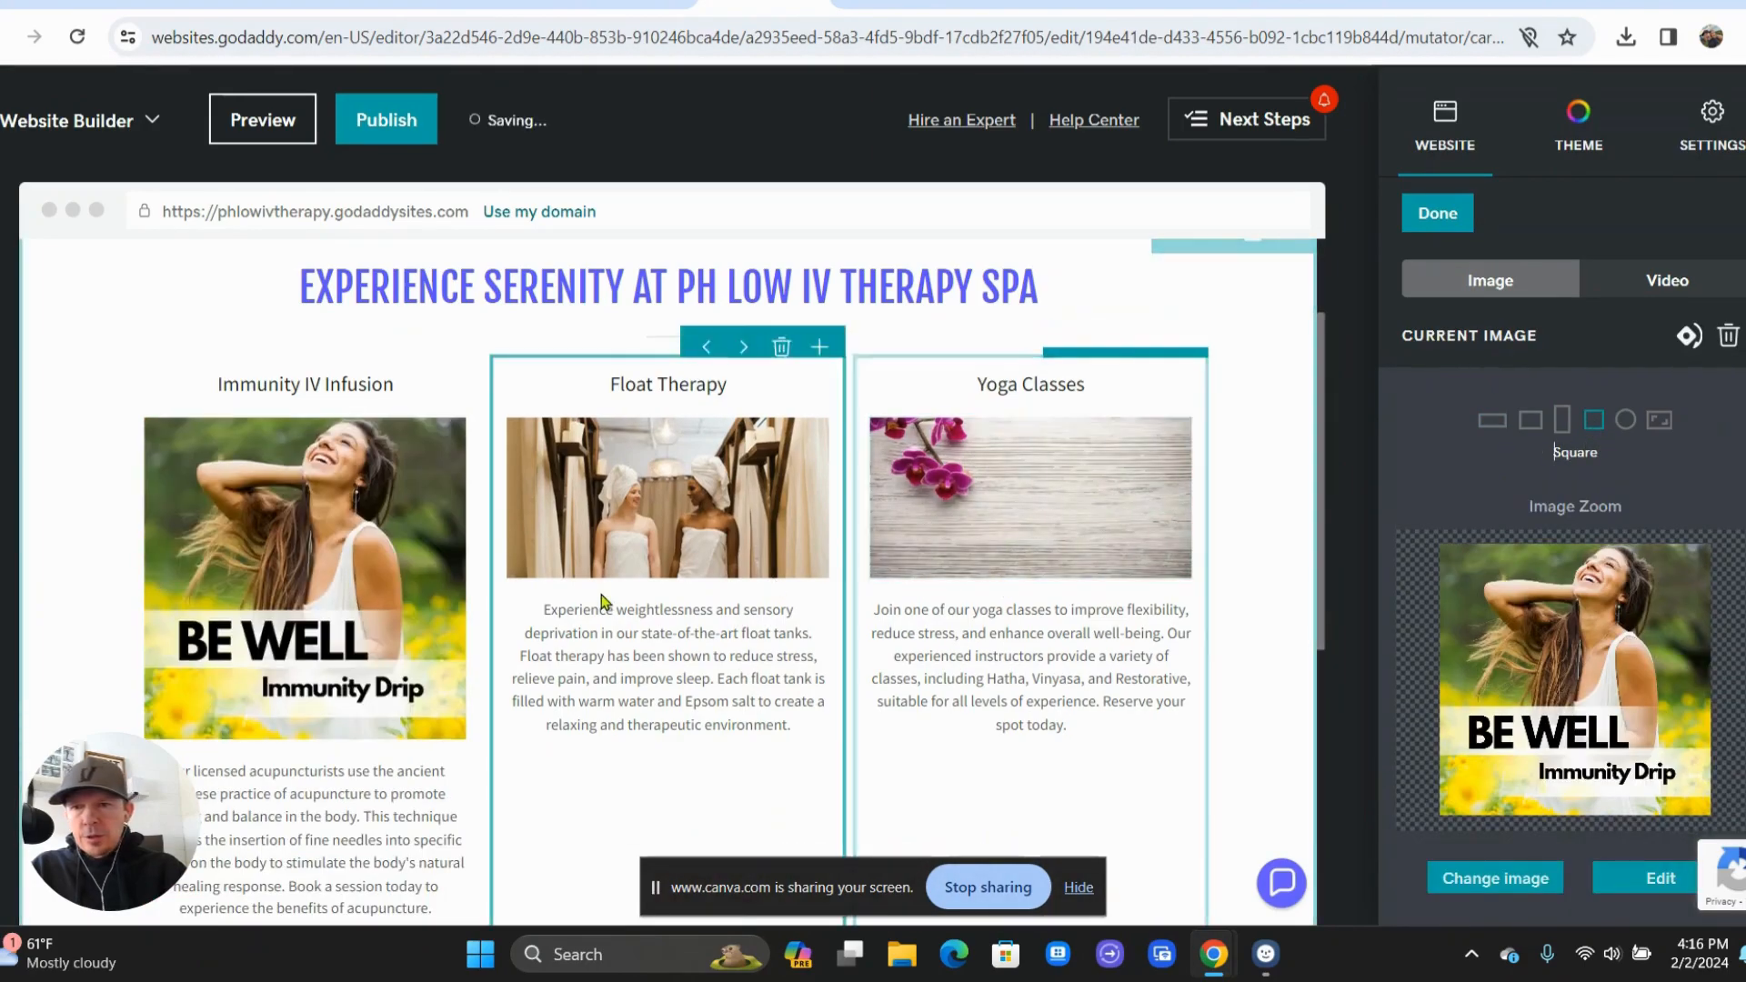
- Delete the placeholder acupuncture description under the Immunity IV Infusion picture
{"action": "scroll", "coordinate": [591, 605], "scroll_direction": "down", "scroll_amount": 1}
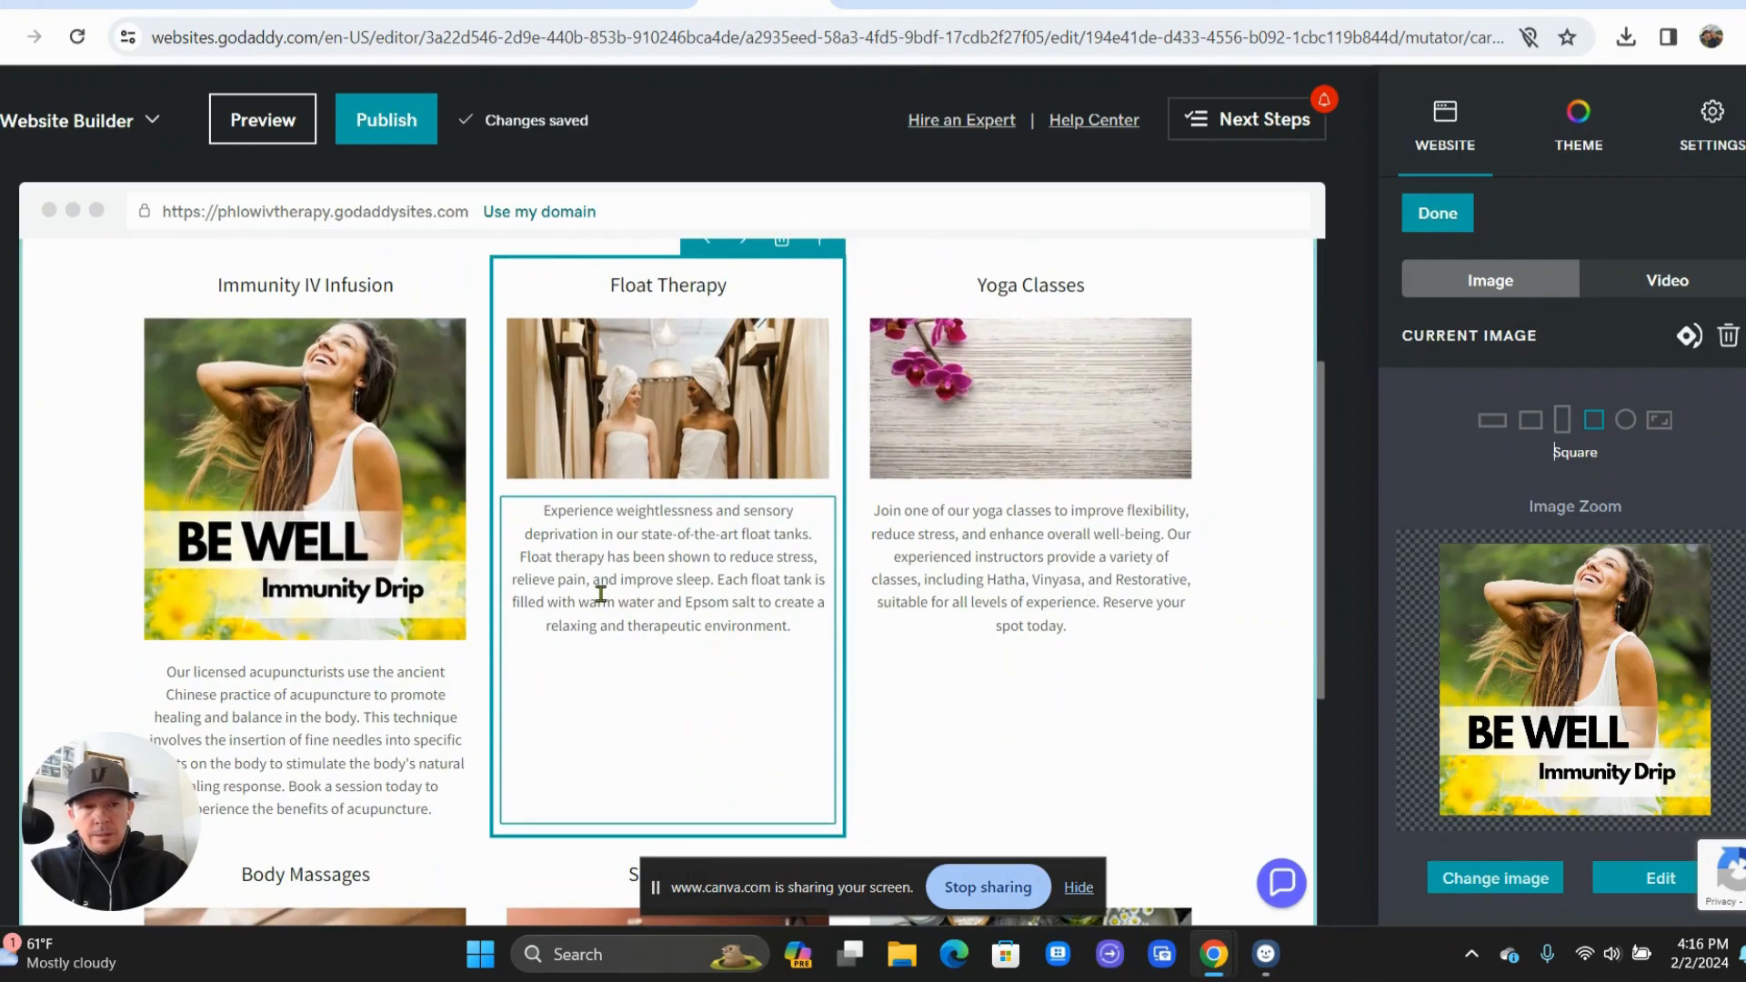
{"action": "left_click", "coordinate": [268, 704]}
{"action": "left_click_drag", "start_coordinate": [447, 807], "coordinate": [157, 672]}
{"action": "key", "text": "BackSpace"}
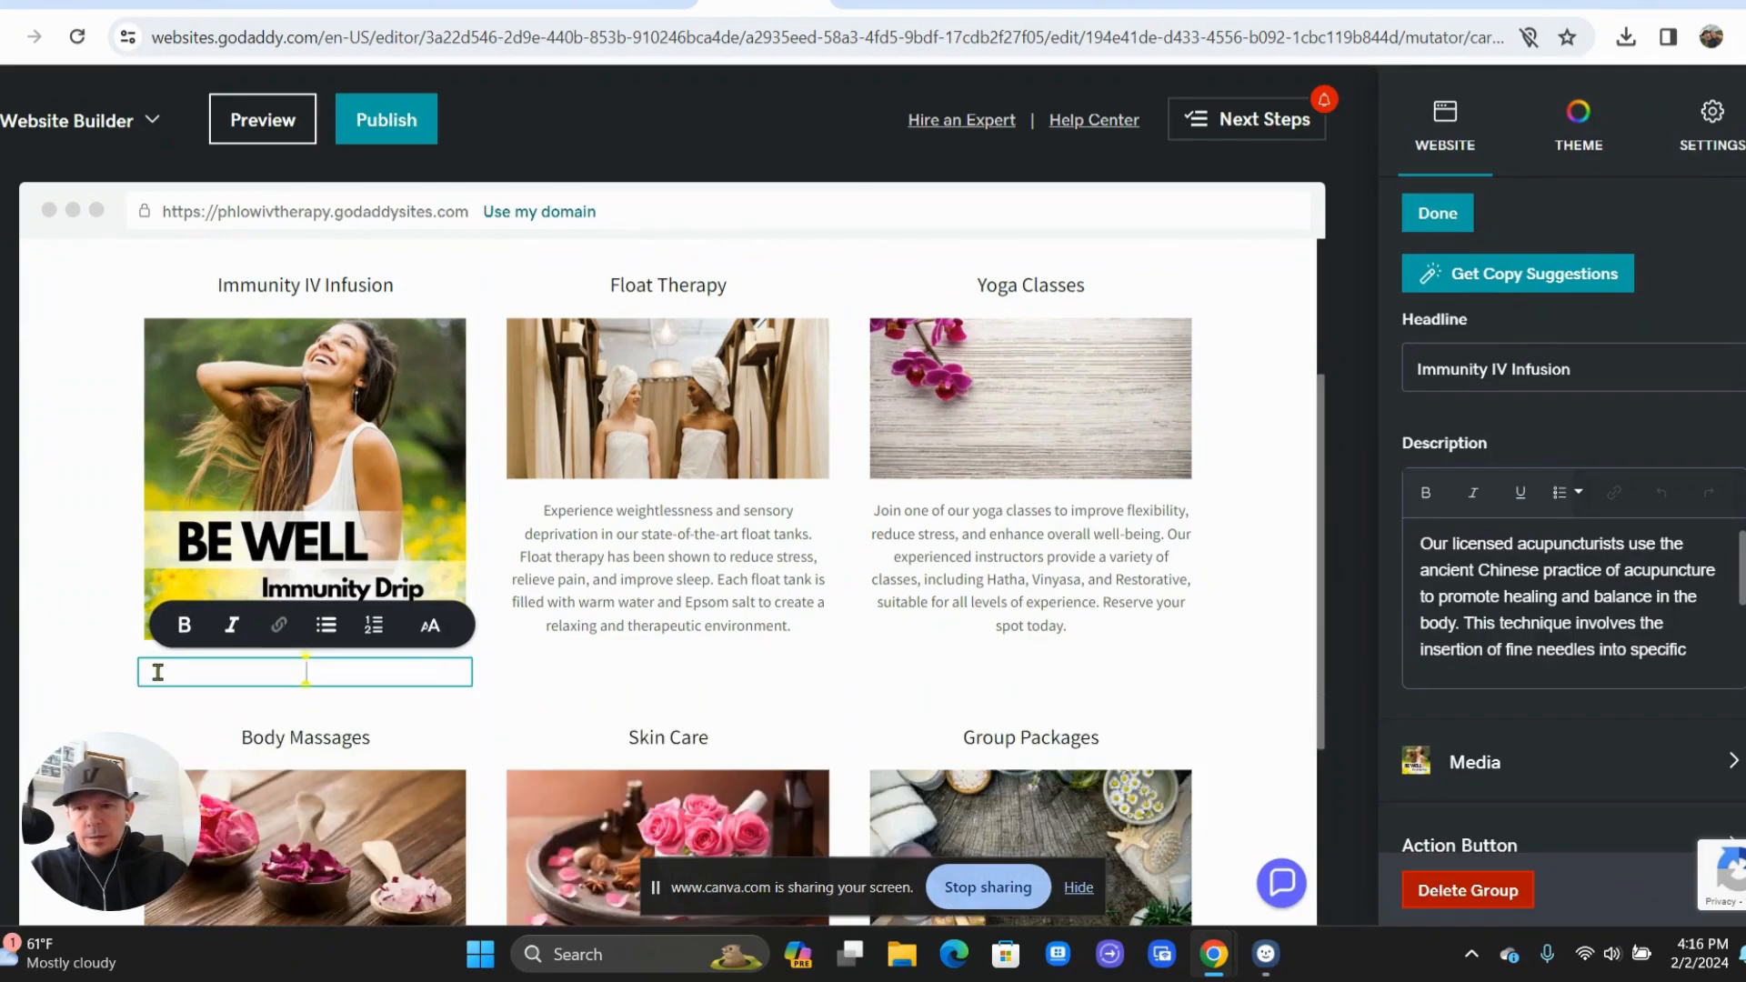
- Show a Book Now action button on the Immunity IV Infusion group and set its link type to Website URL
{"action": "scroll", "coordinate": [1437, 797], "scroll_direction": "down", "scroll_amount": 1}
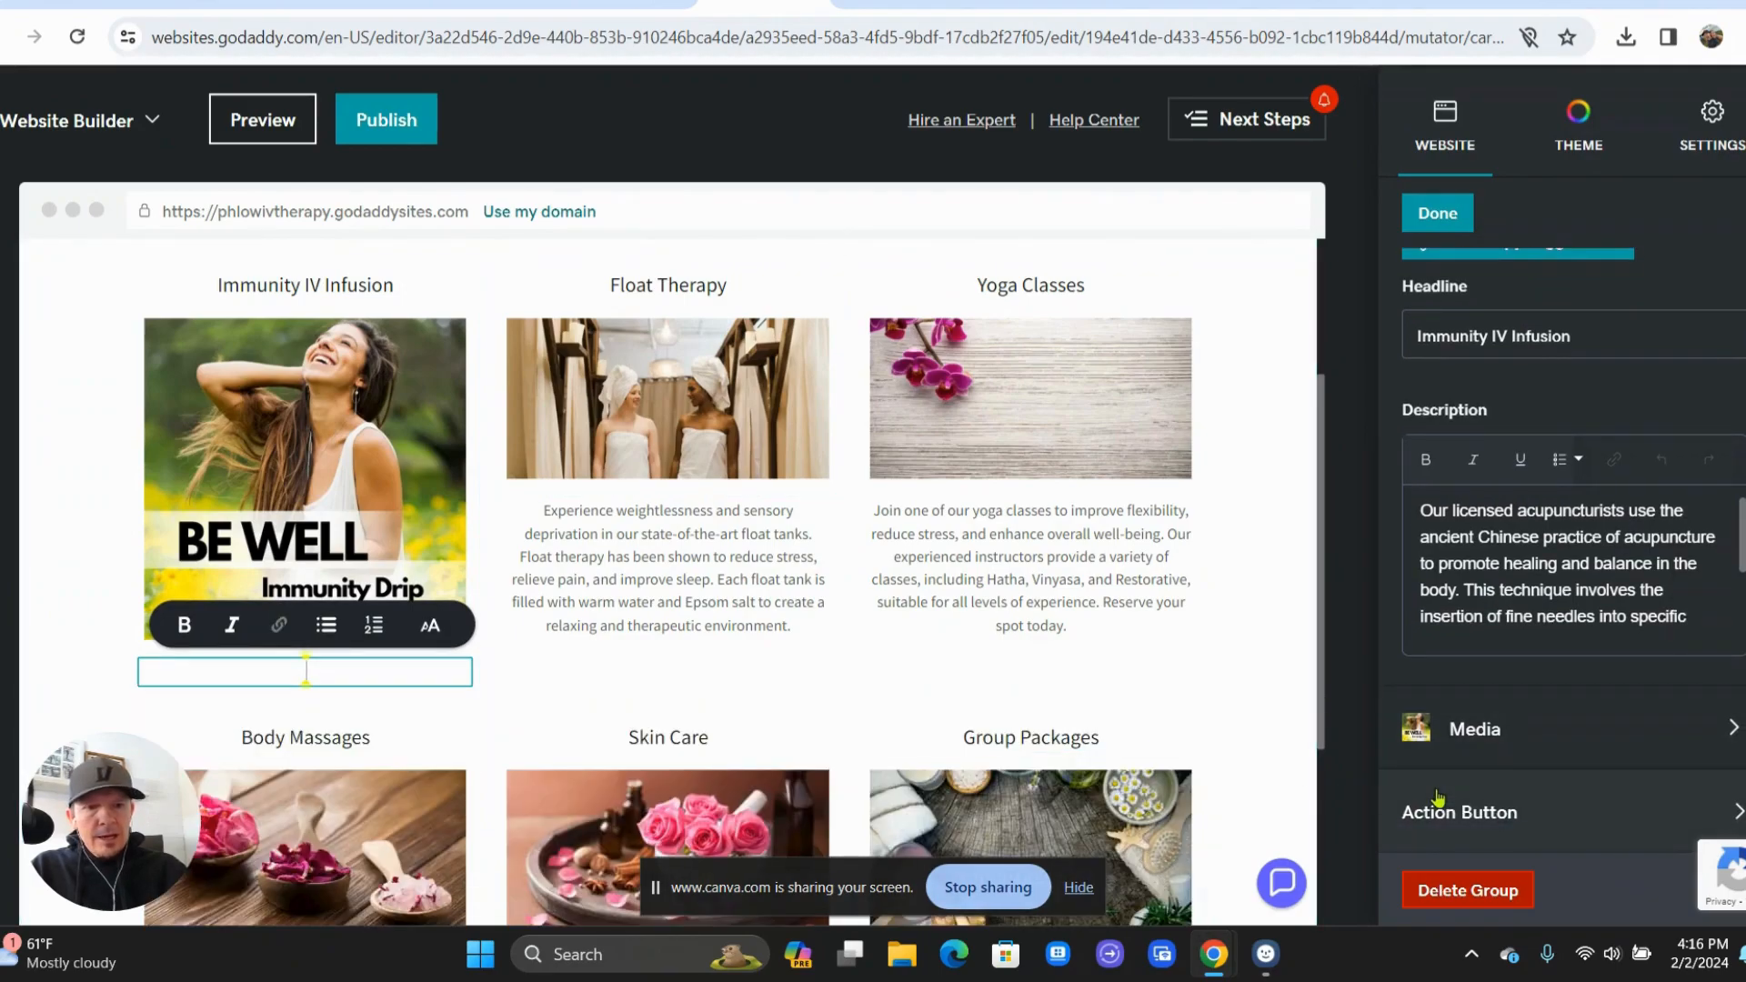
{"action": "left_click", "coordinate": [1475, 814]}
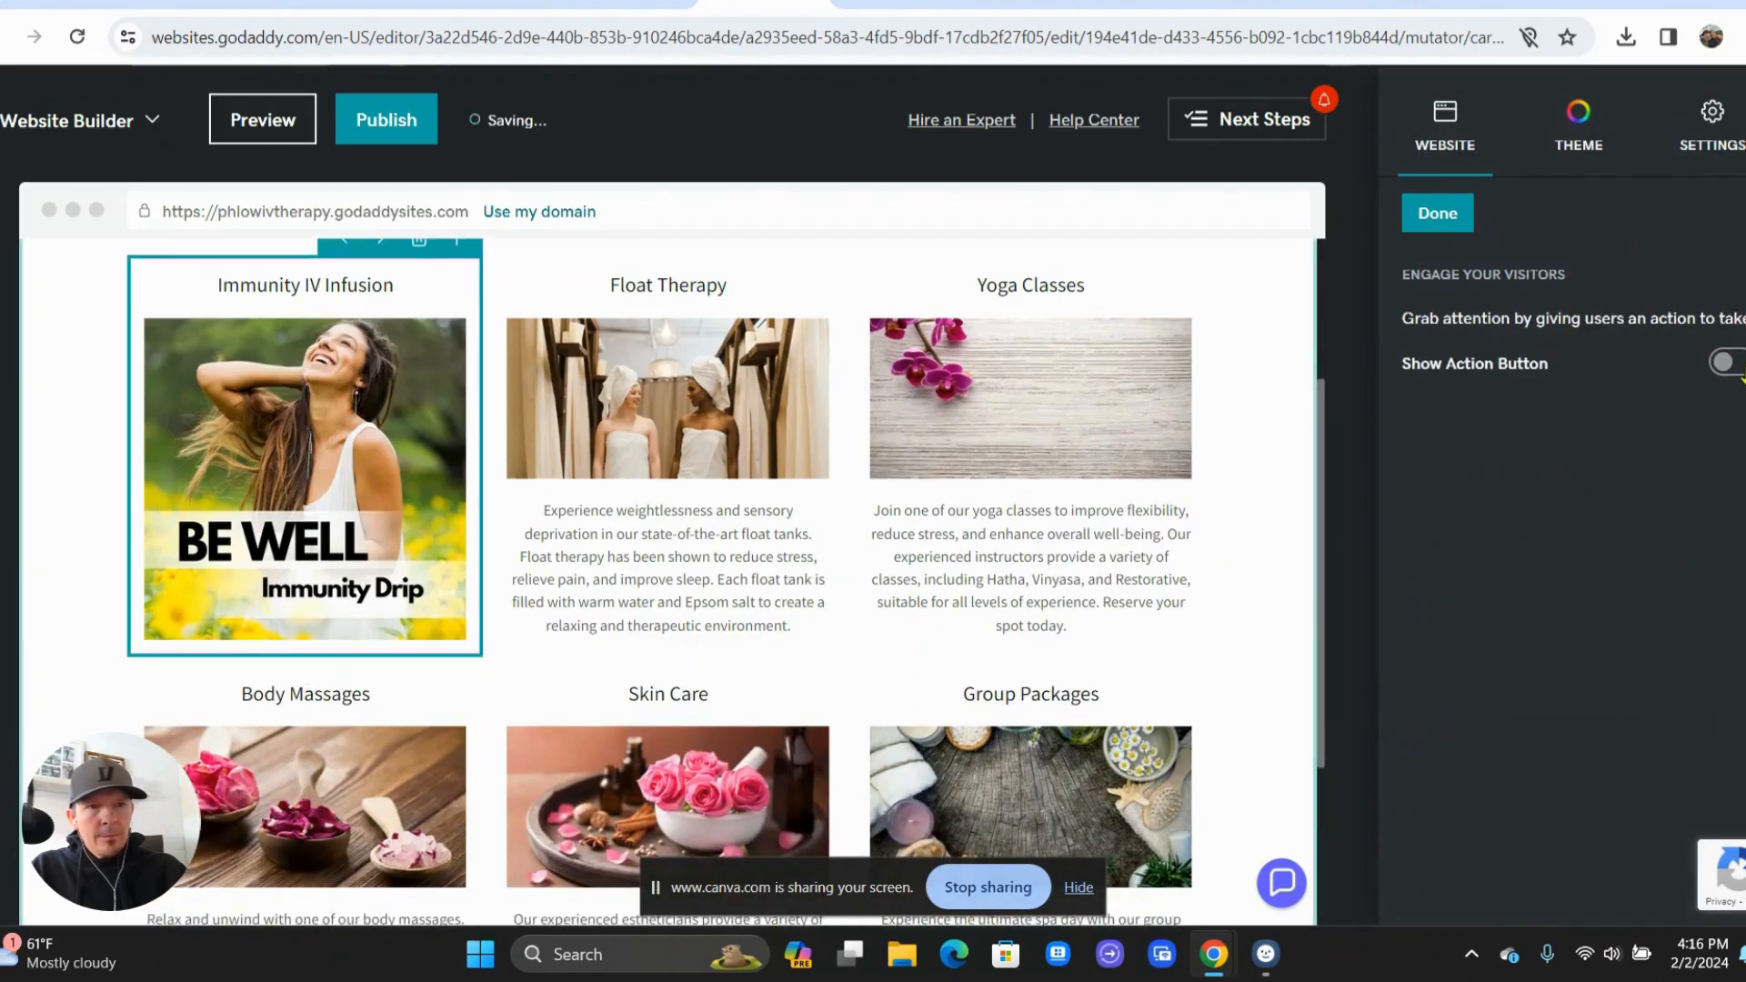
{"action": "left_click", "coordinate": [1737, 365]}
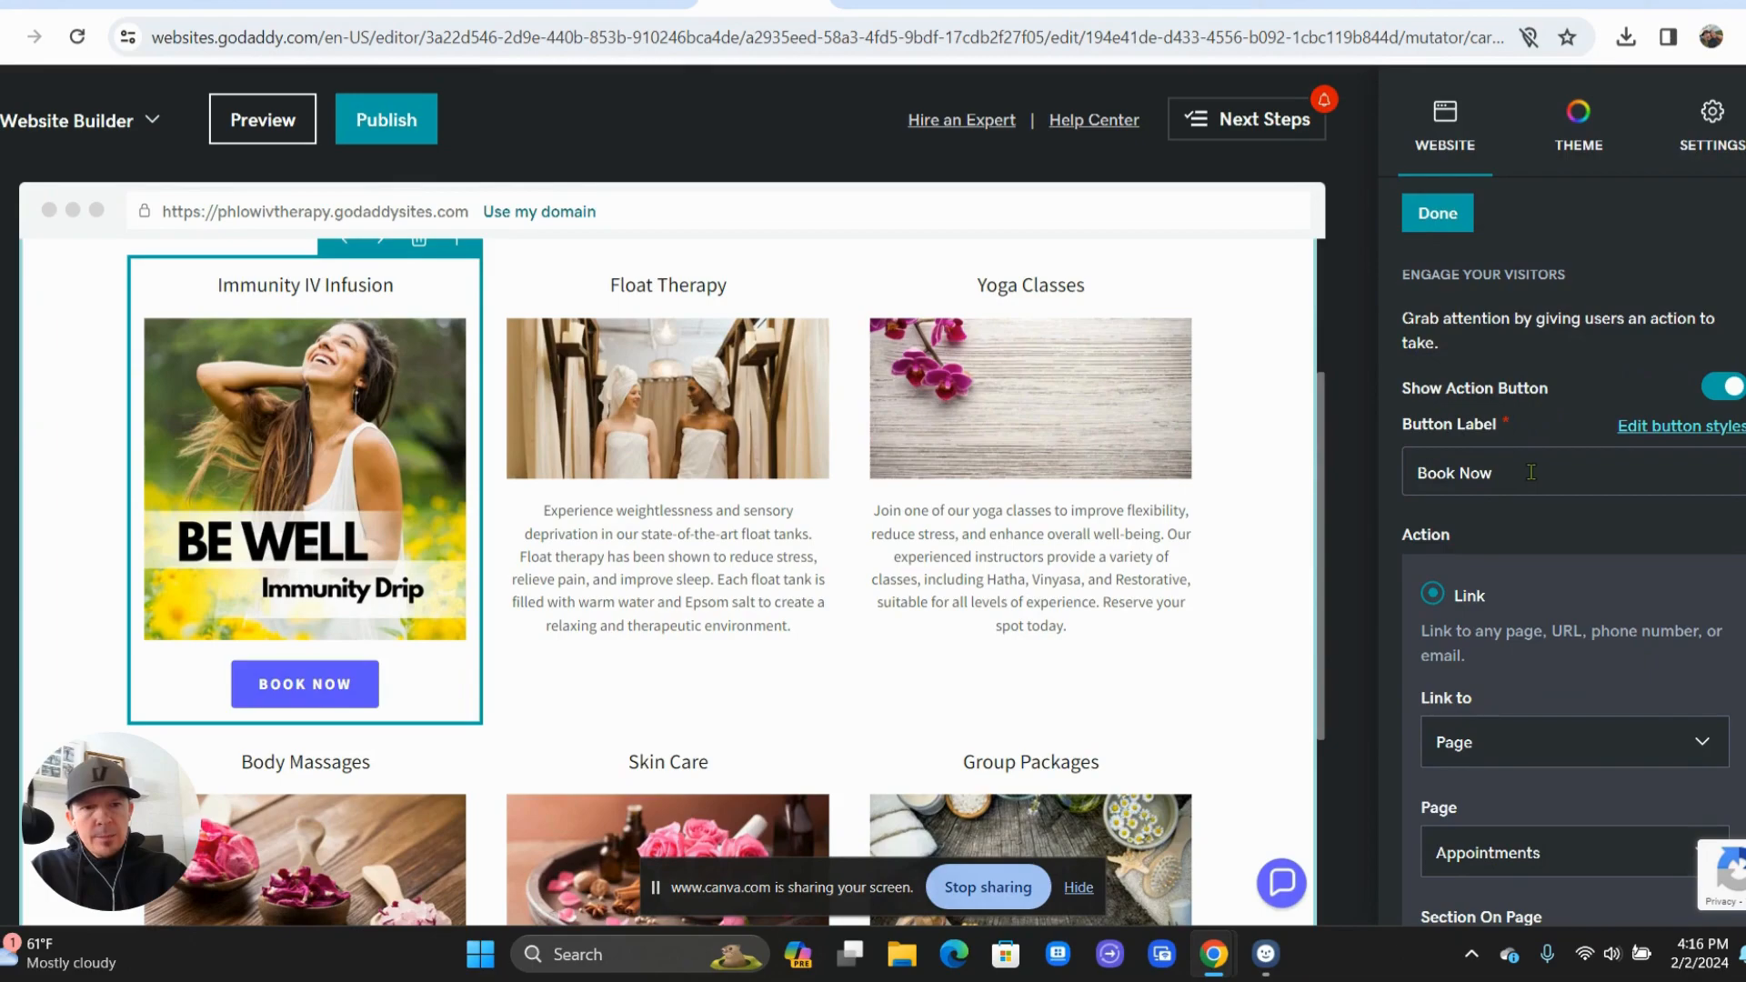
{"action": "scroll", "coordinate": [1531, 472], "scroll_direction": "down", "scroll_amount": 2}
{"action": "left_click", "coordinate": [1536, 556]}
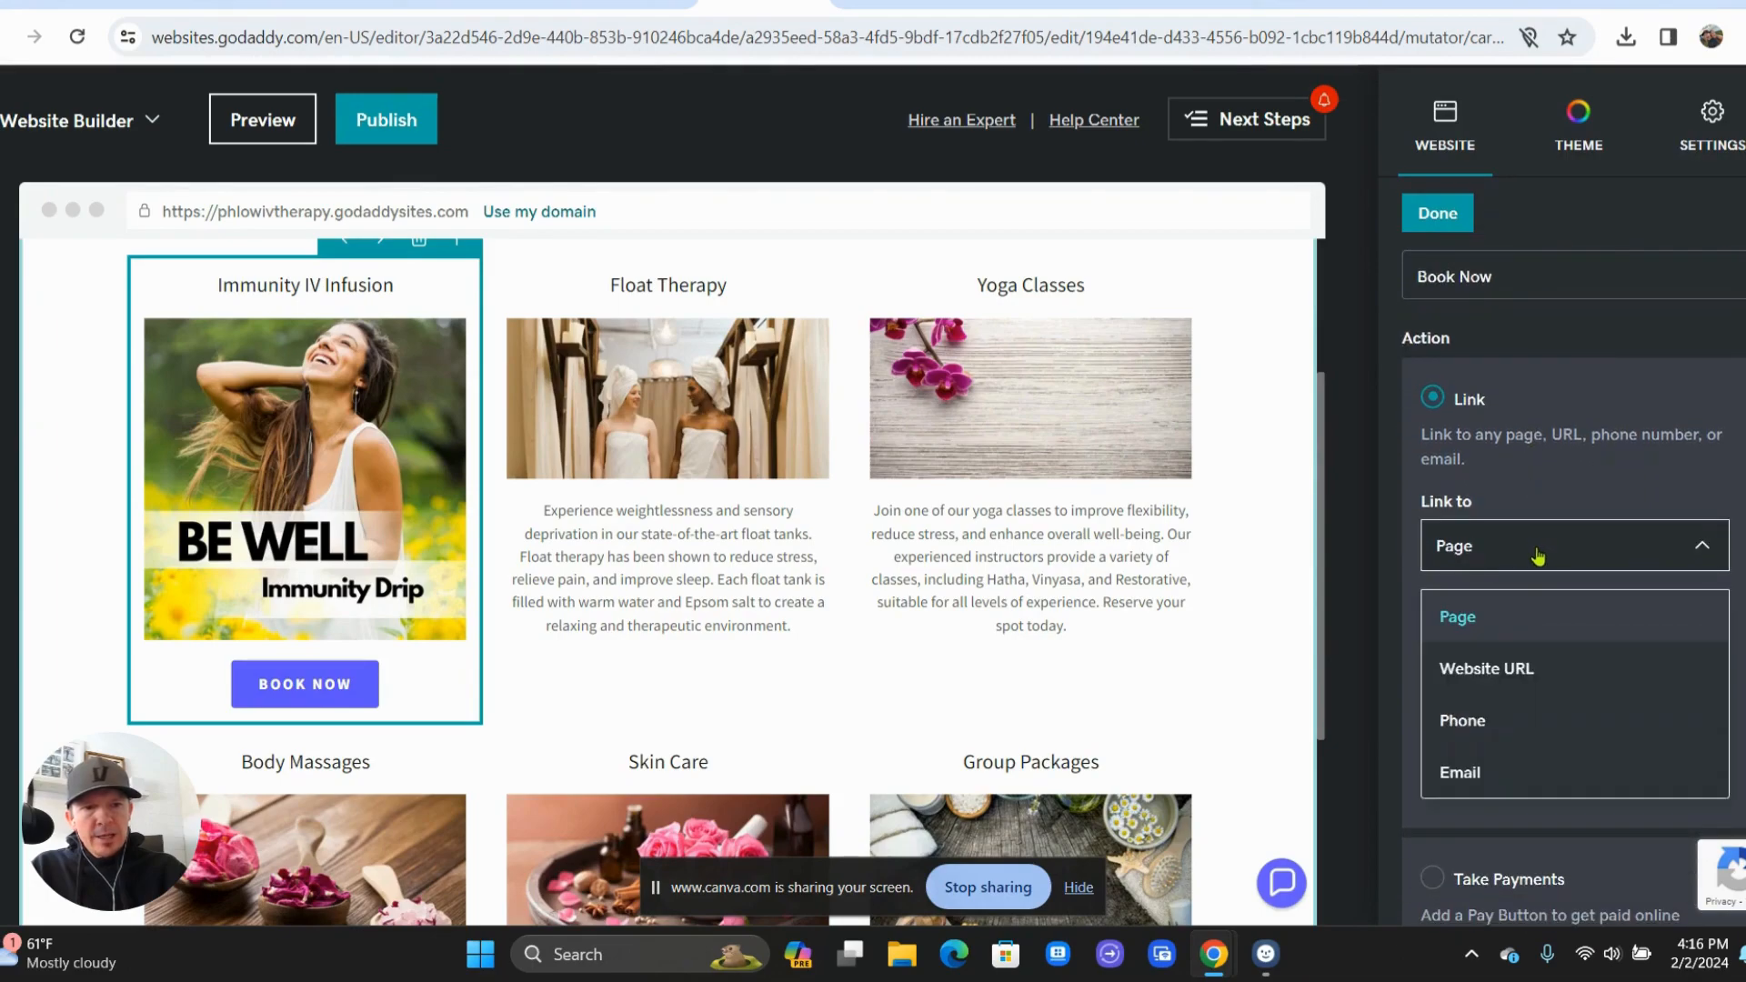
{"action": "scroll", "coordinate": [1537, 556], "scroll_direction": "down", "scroll_amount": 1}
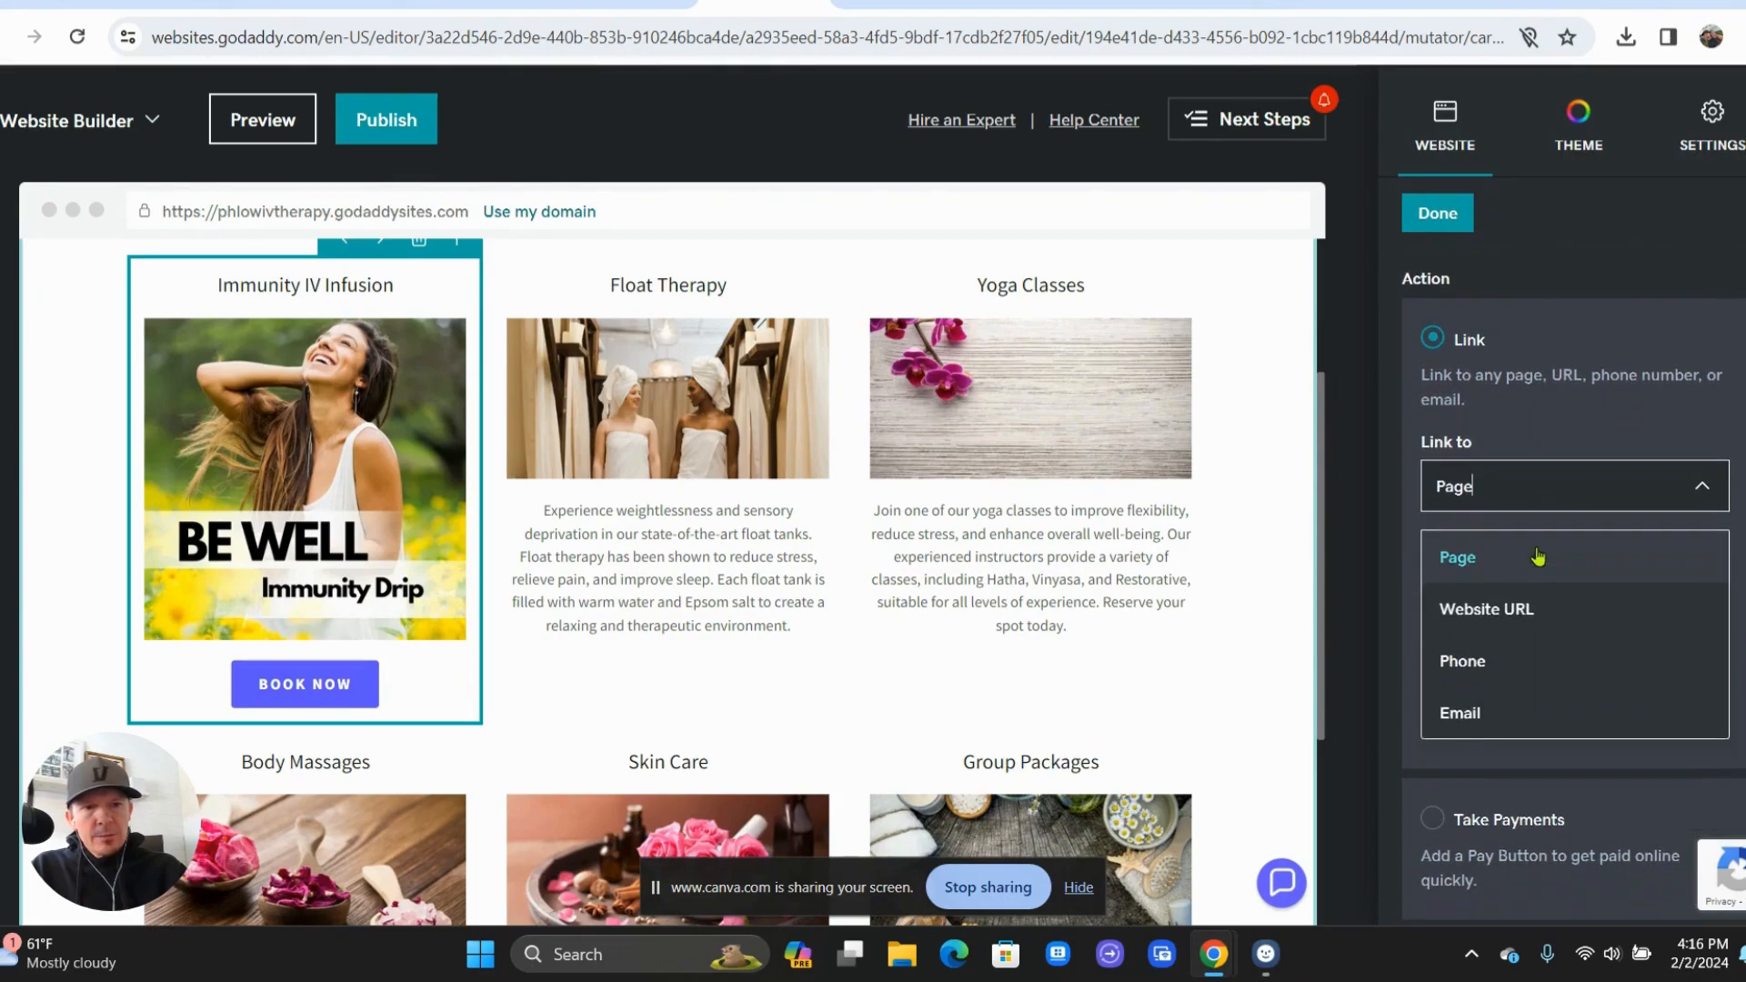
{"action": "left_click", "coordinate": [1523, 624]}
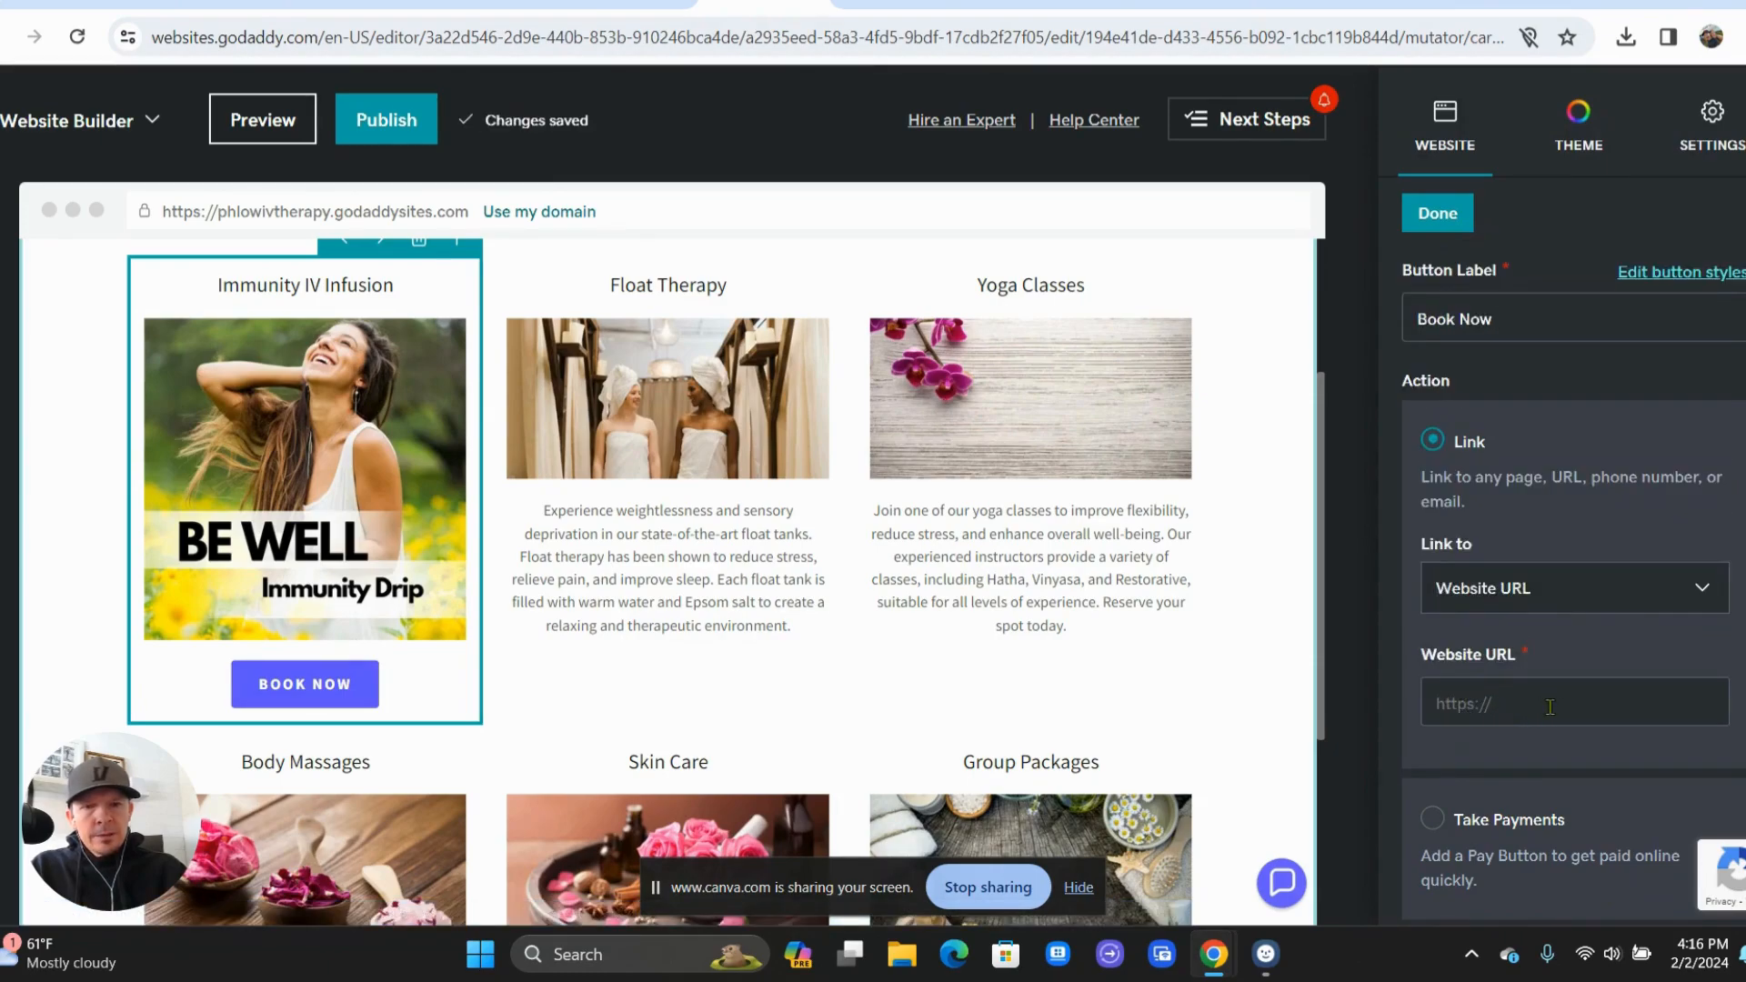
{"action": "left_click", "coordinate": [1438, 216]}
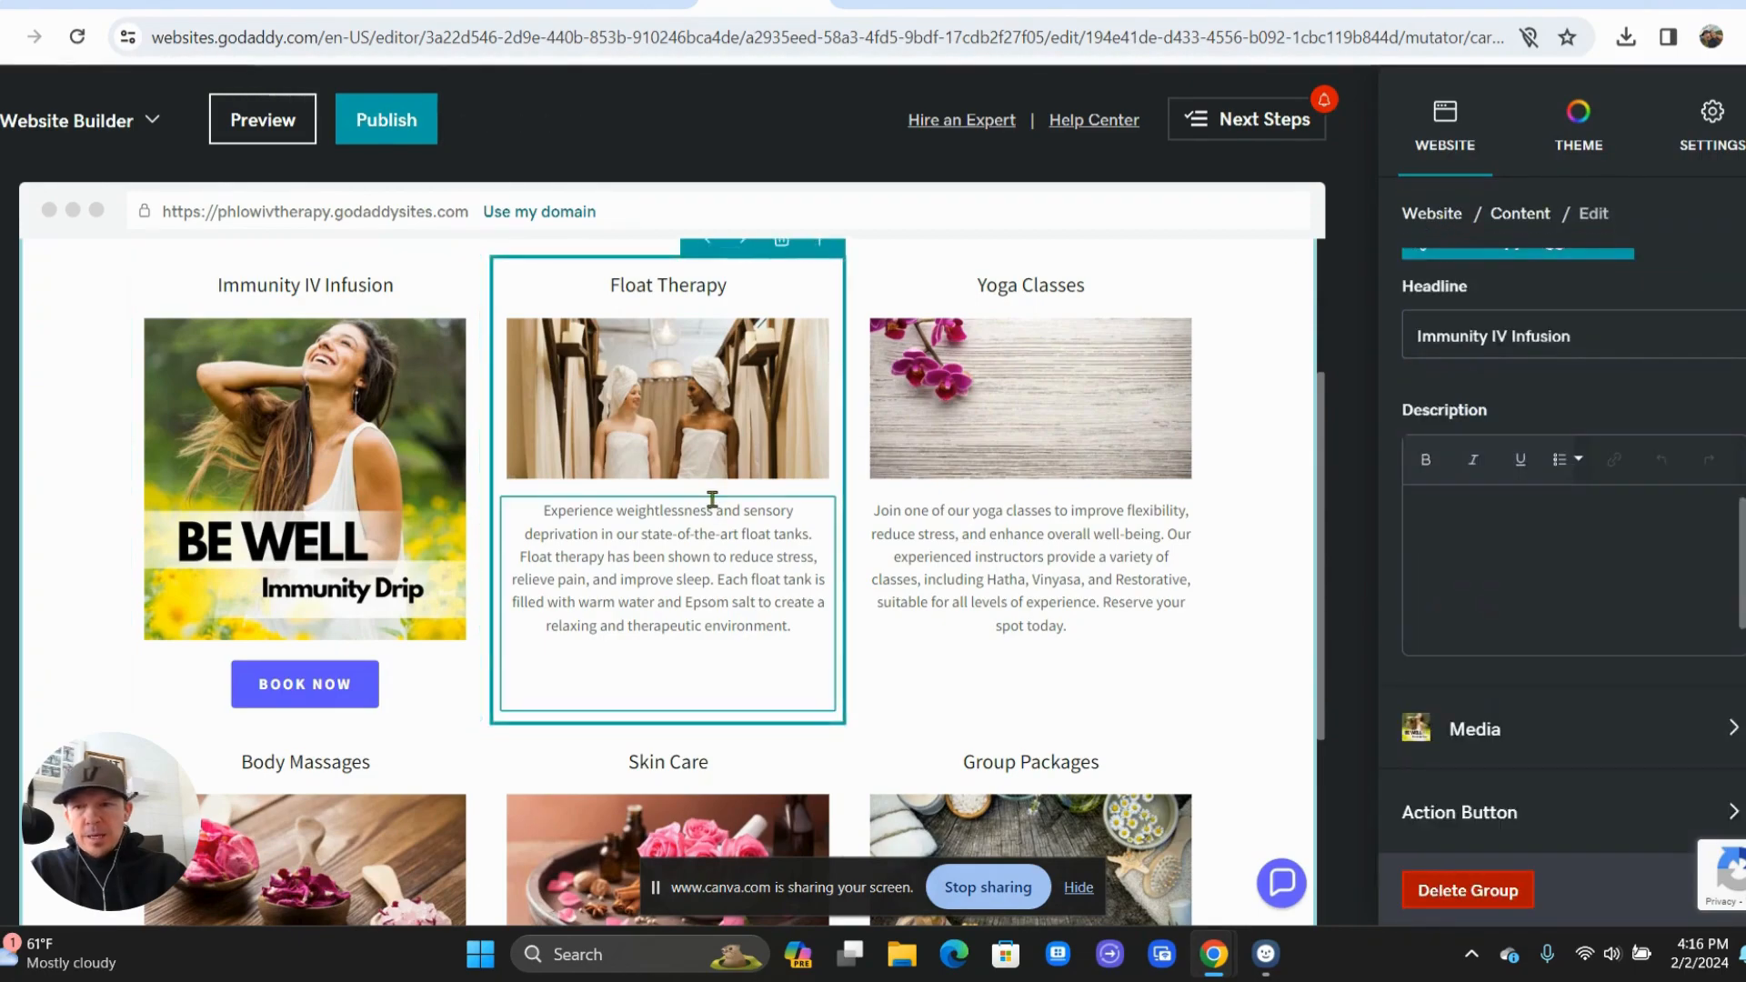
{"action": "scroll", "coordinate": [713, 499], "scroll_direction": "down", "scroll_amount": 1}
{"action": "scroll", "coordinate": [713, 499], "scroll_direction": "up", "scroll_amount": 1}
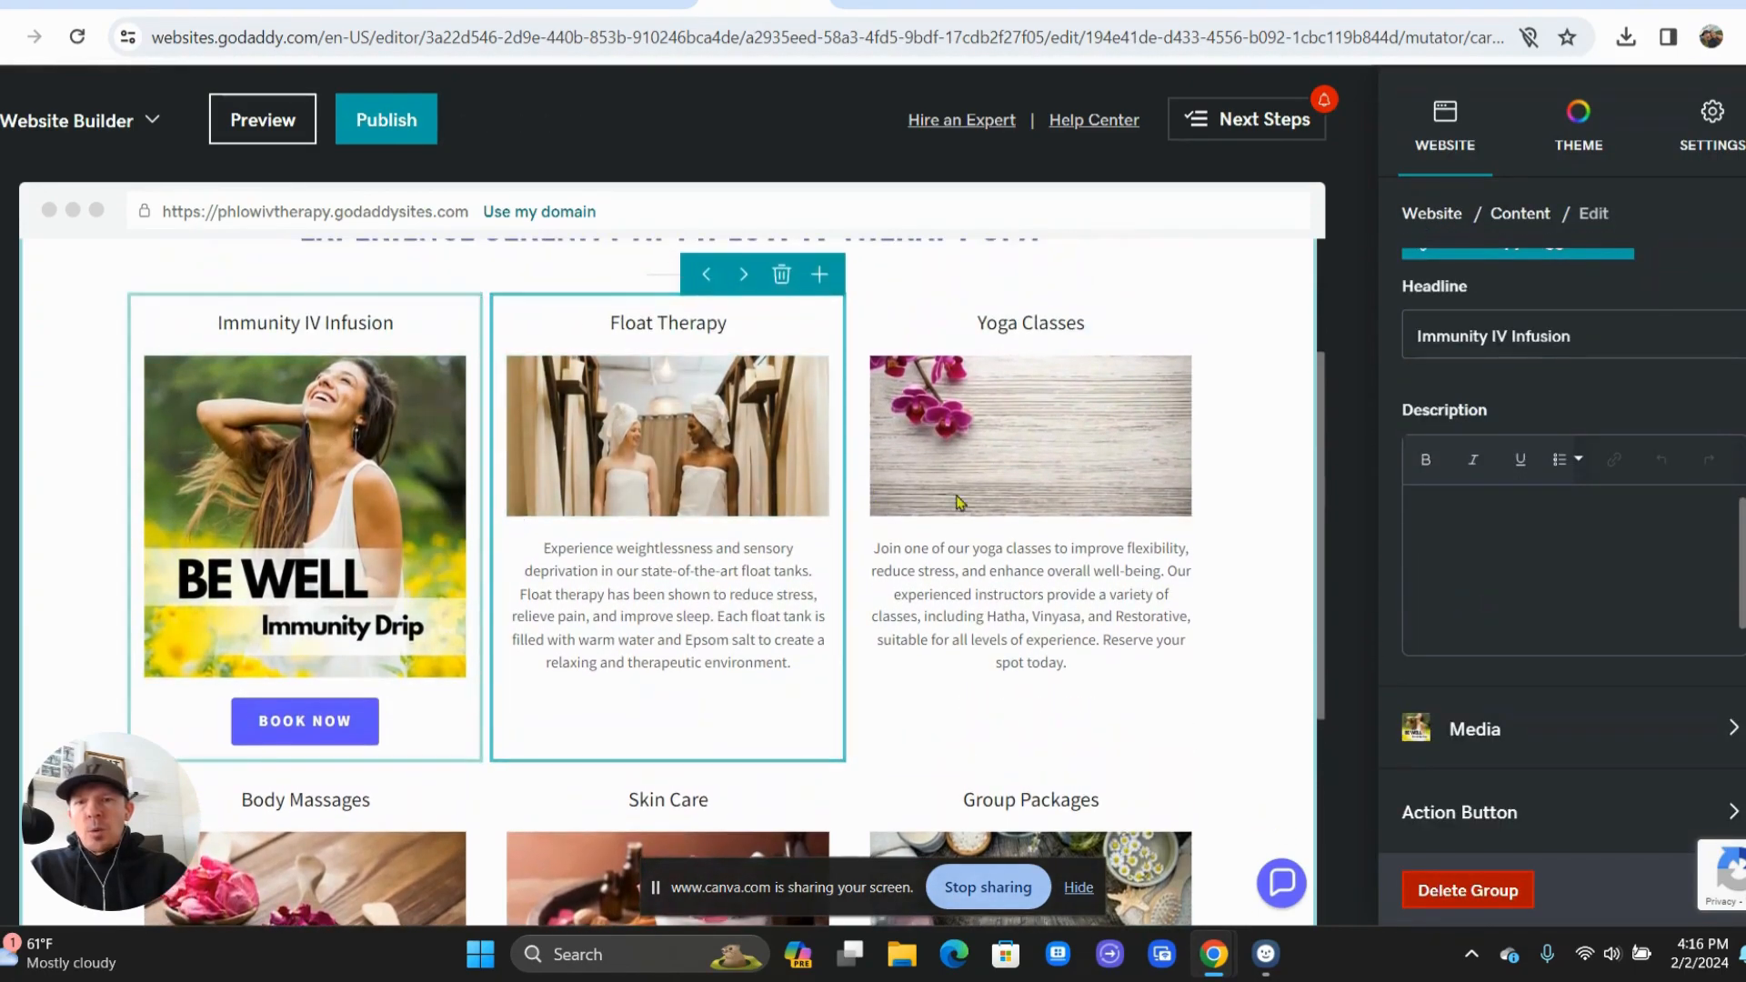
{"action": "scroll", "coordinate": [837, 608], "scroll_direction": "up", "scroll_amount": 2}
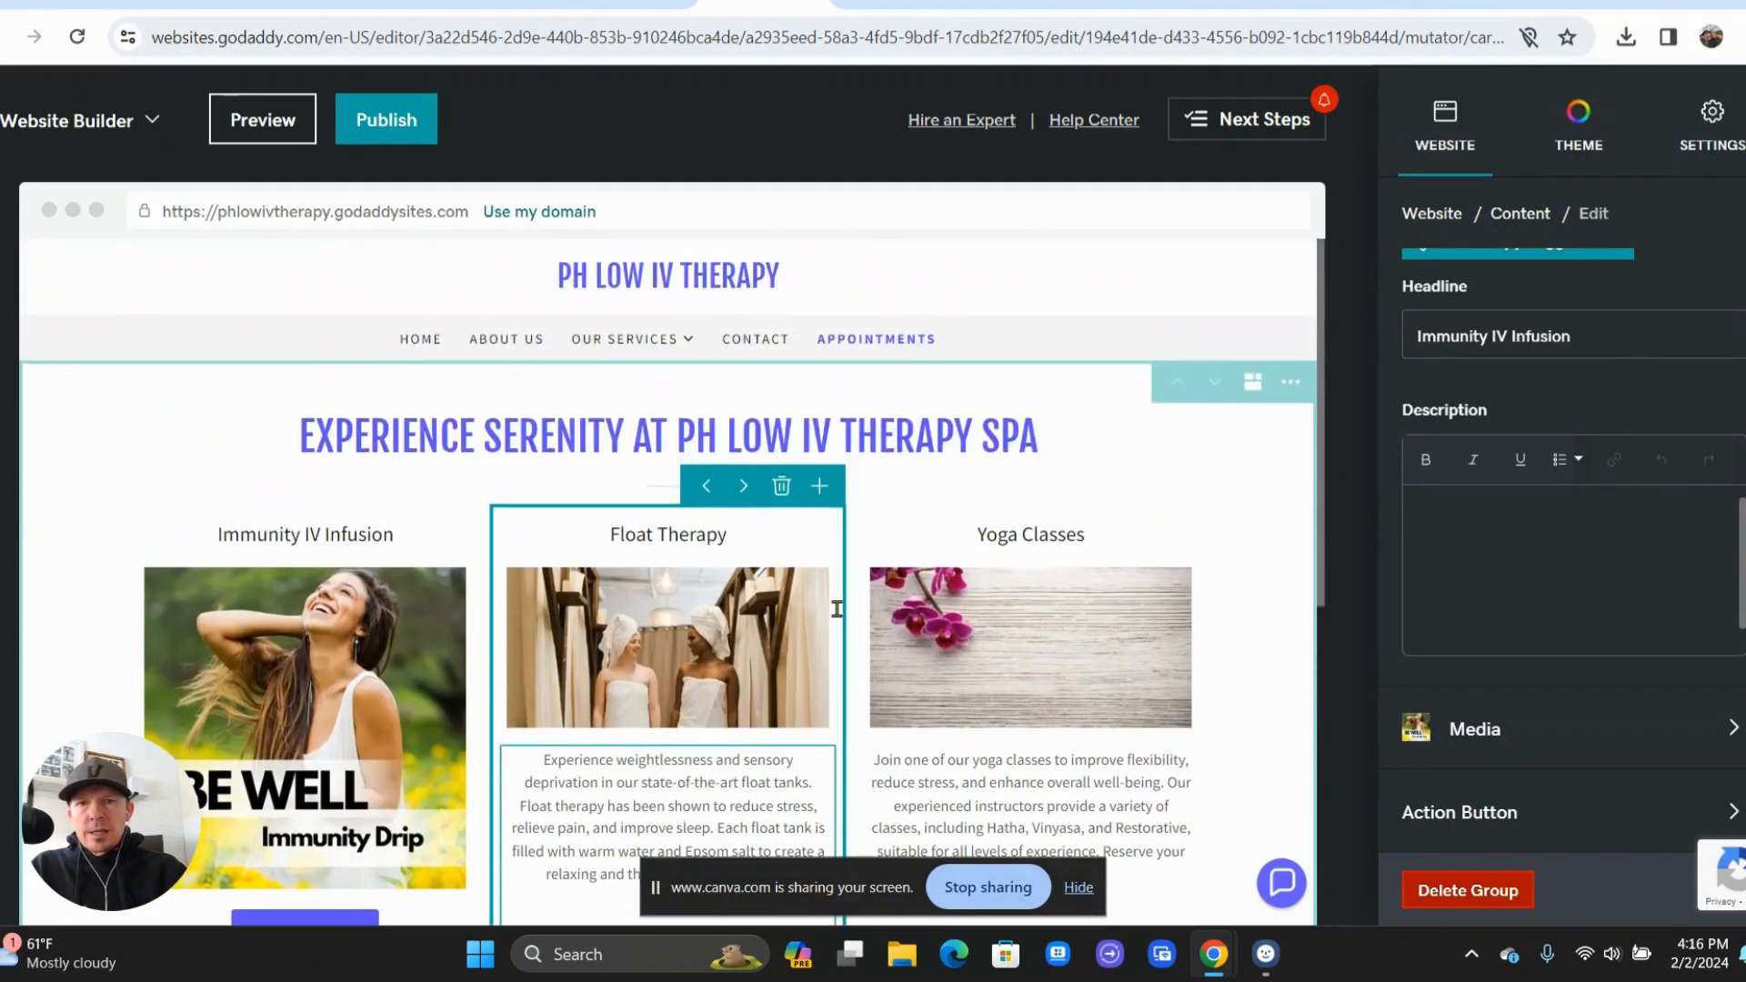
{"action": "scroll", "coordinate": [837, 608], "scroll_direction": "down", "scroll_amount": 1}
{"action": "scroll", "coordinate": [836, 609], "scroll_direction": "up", "scroll_amount": 1}
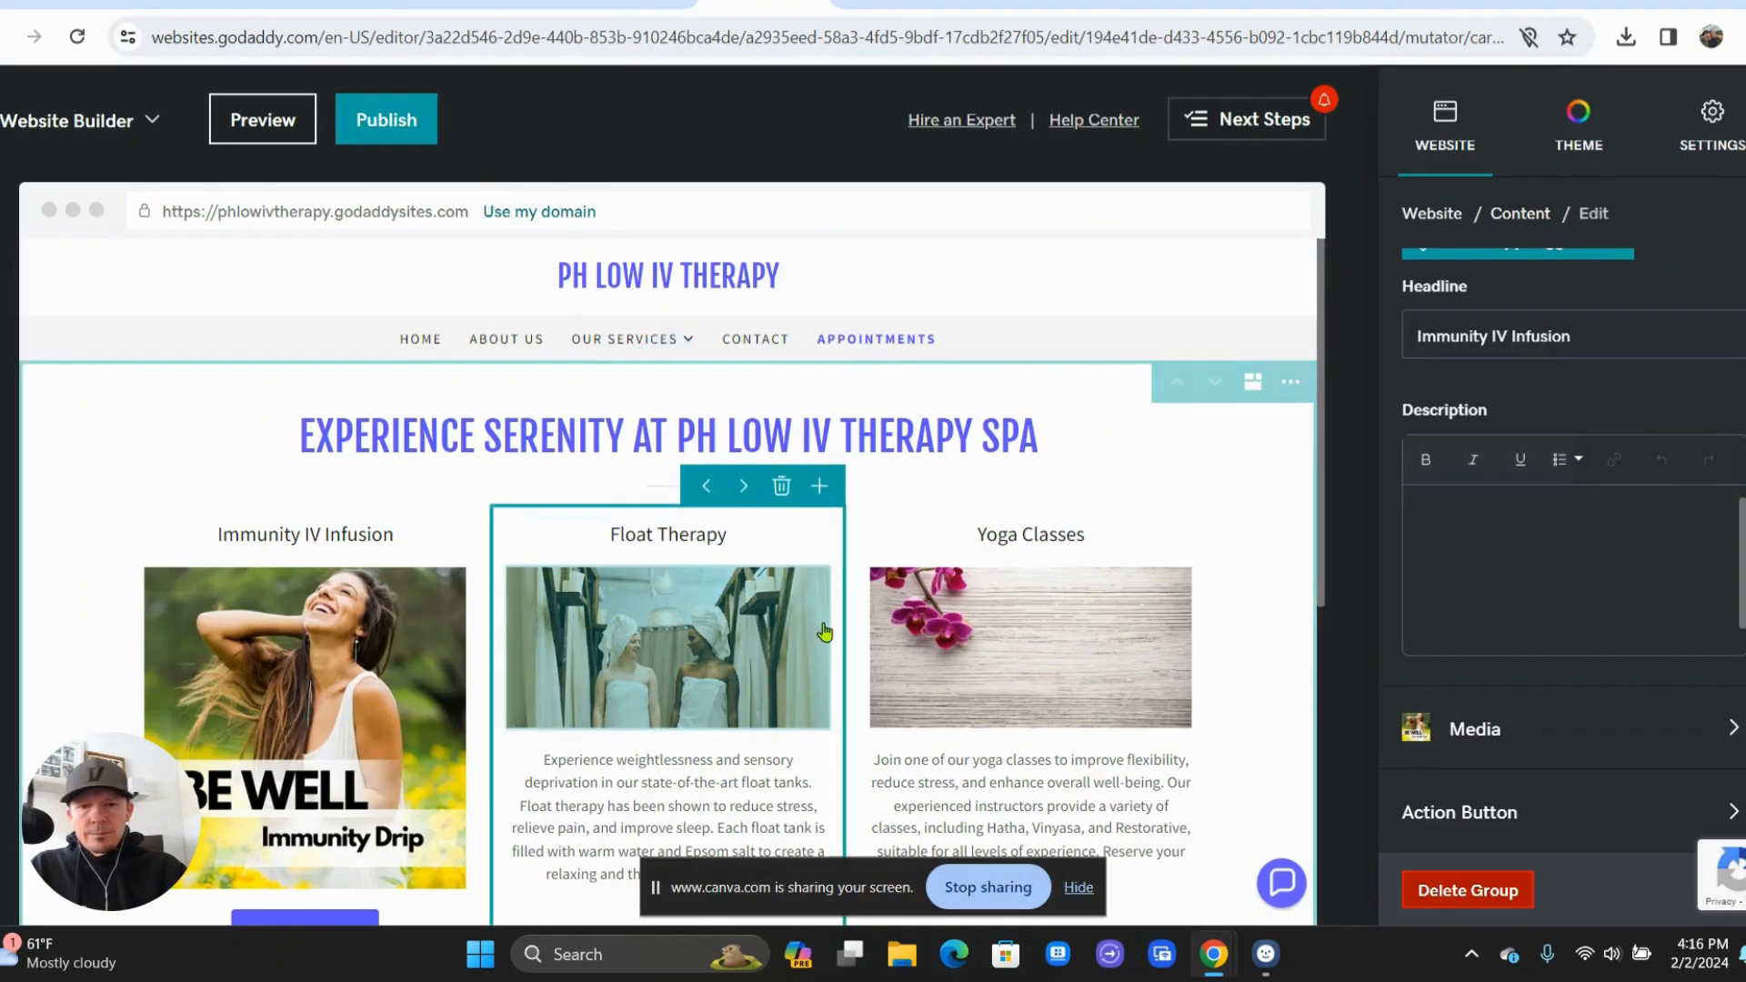
{"action": "scroll", "coordinate": [830, 636], "scroll_direction": "down", "scroll_amount": 2}
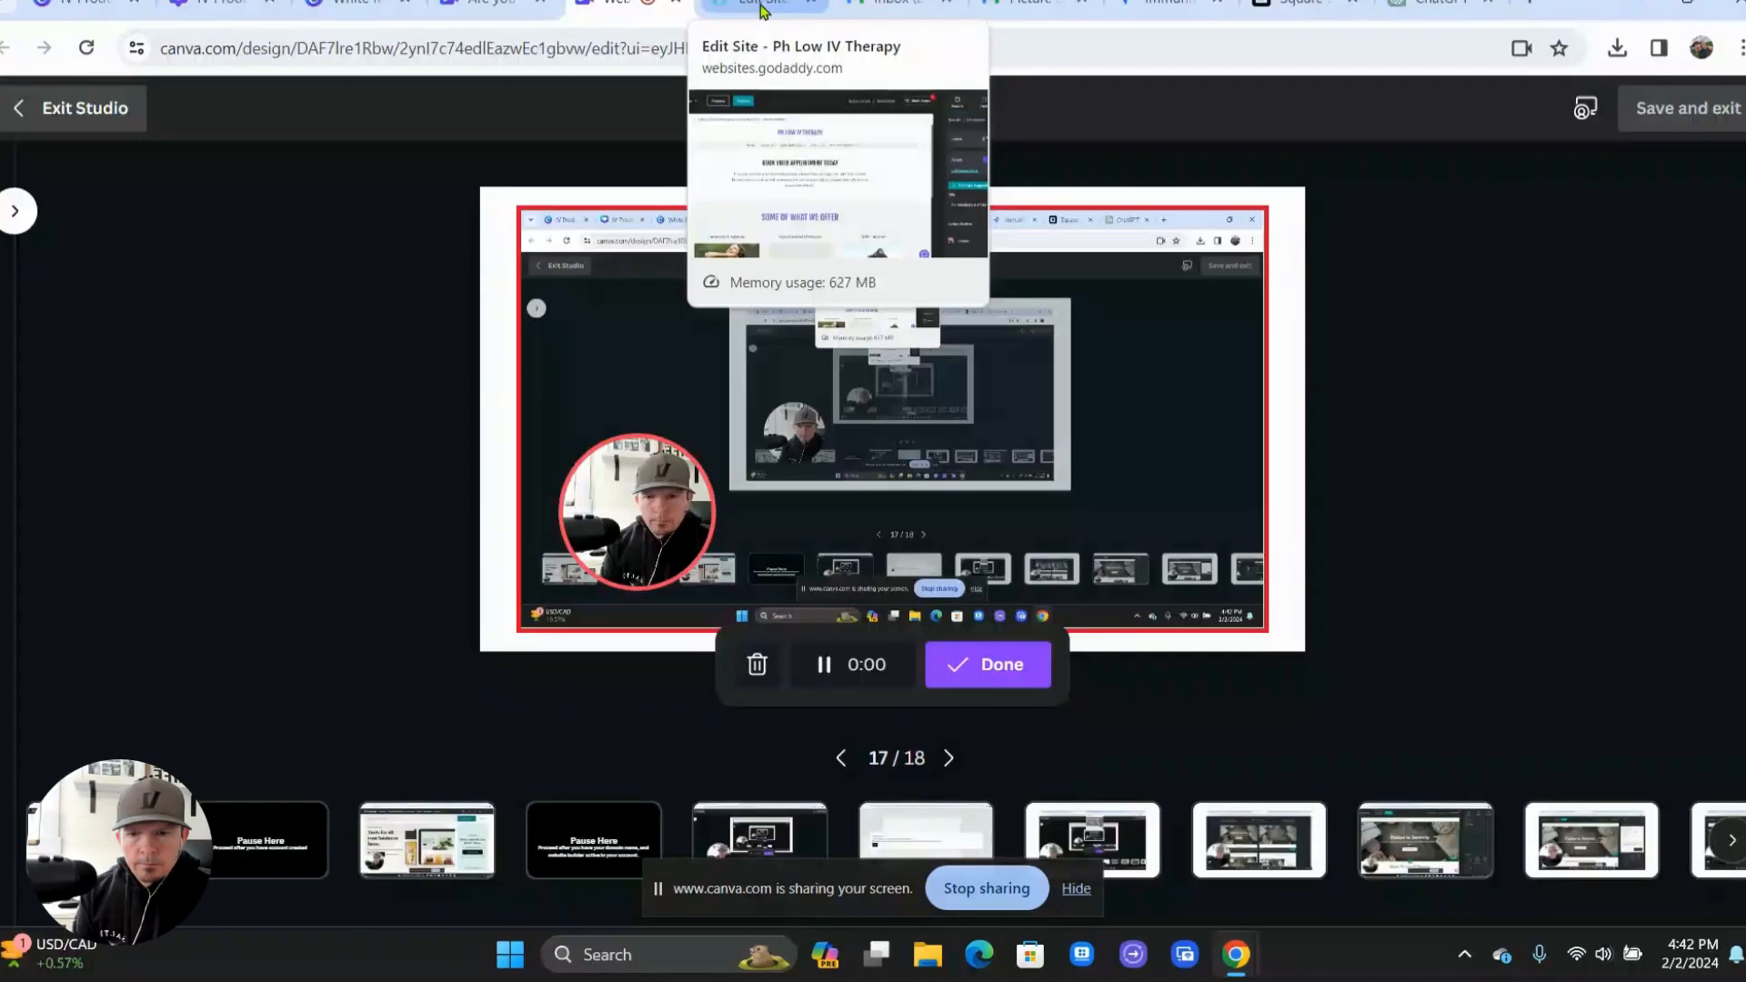
- Switch to the GoDaddy site editor and examine the Appointments page from its booking heading down to the All Services banner
{"action": "left_click", "coordinate": [762, 9]}
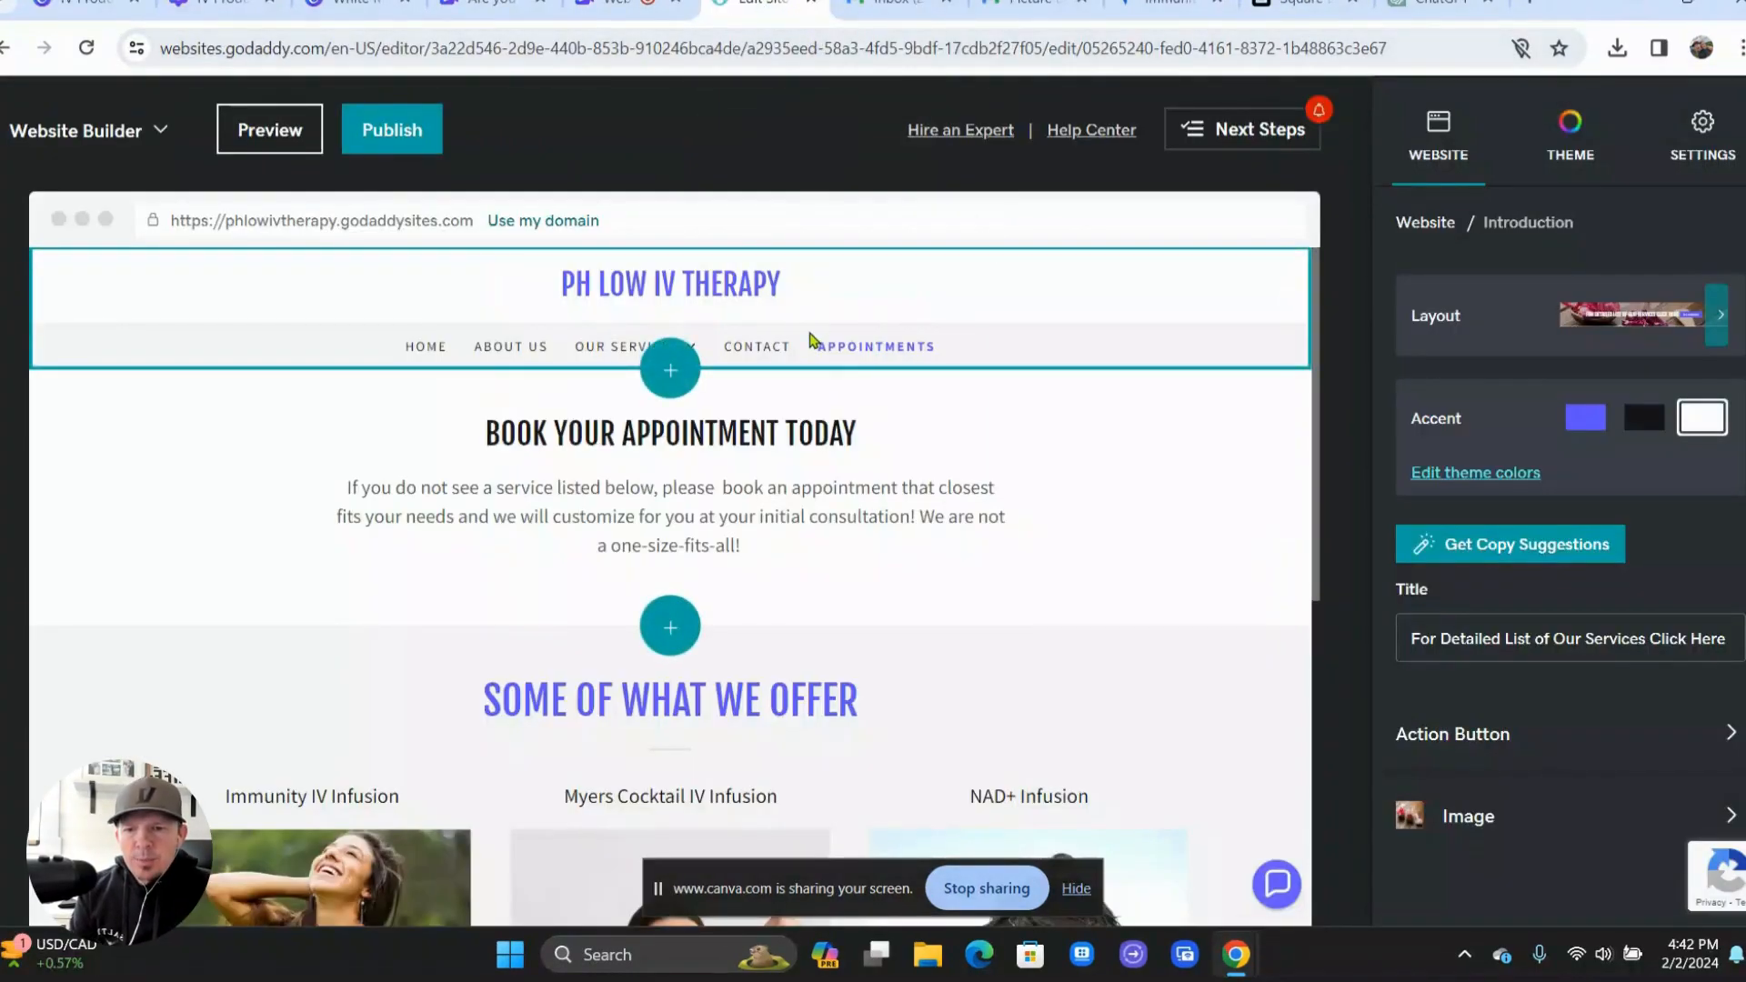
{"action": "scroll", "coordinate": [814, 339], "scroll_direction": "down", "scroll_amount": 1}
{"action": "scroll", "coordinate": [812, 339], "scroll_direction": "up", "scroll_amount": 1}
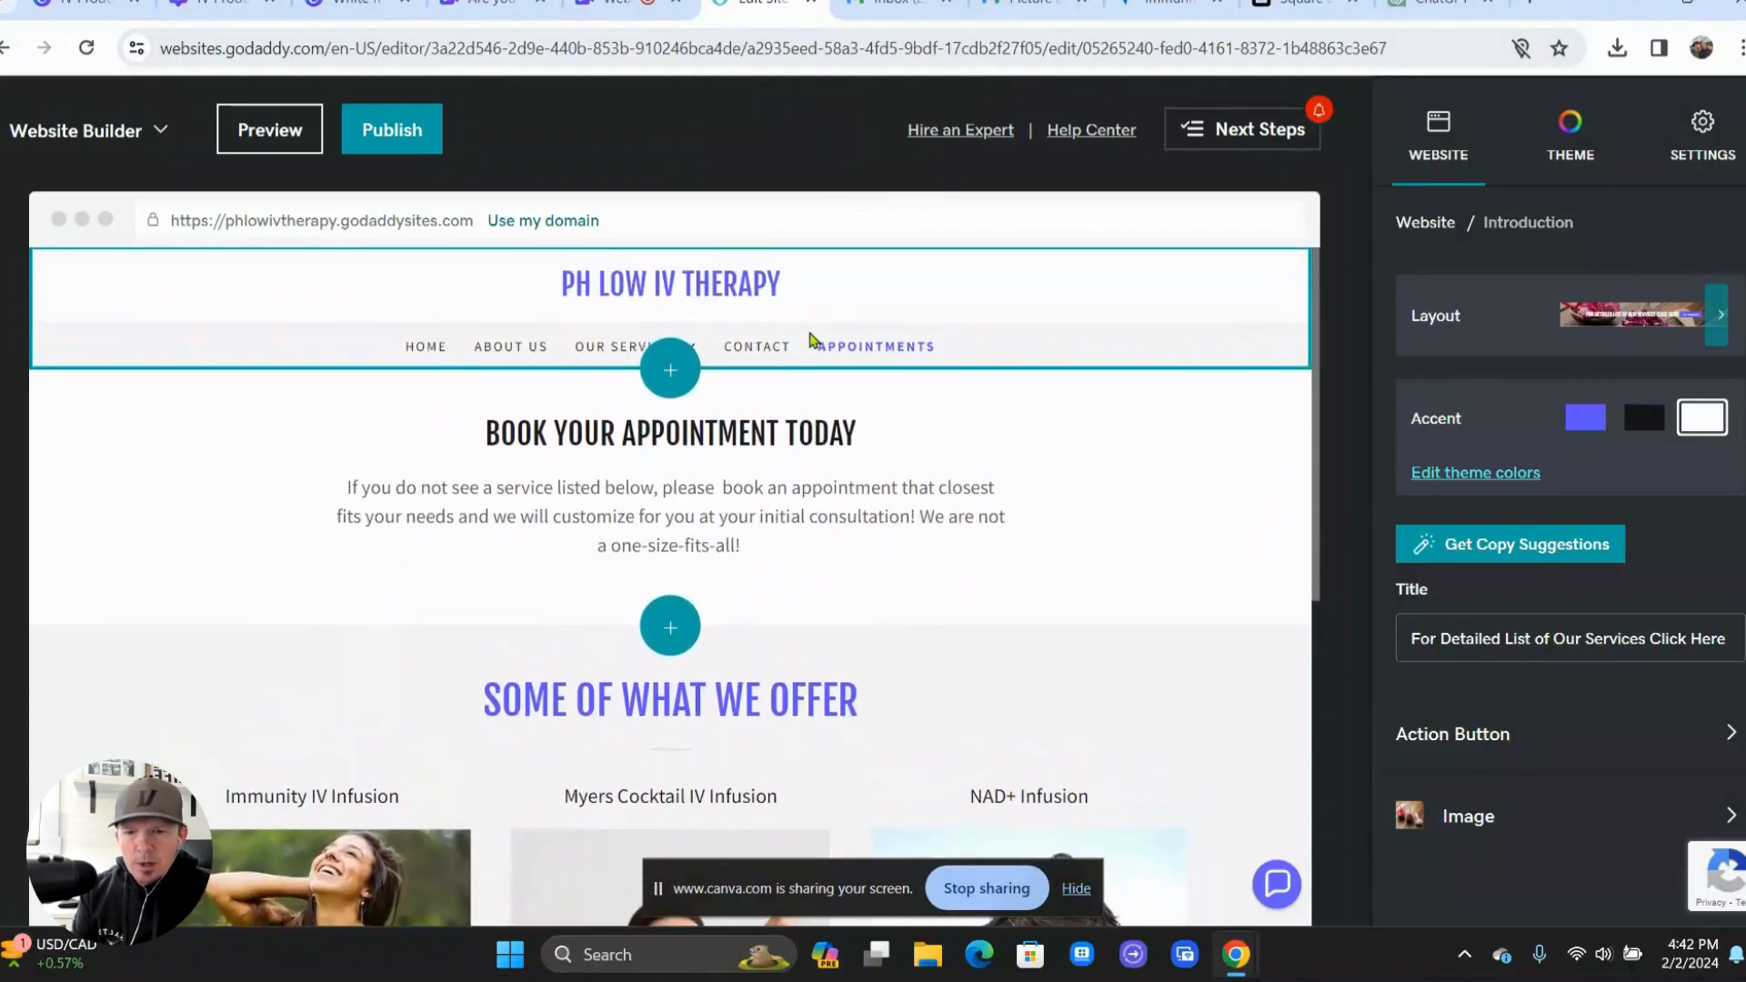
{"action": "scroll", "coordinate": [812, 339], "scroll_direction": "down", "scroll_amount": 1}
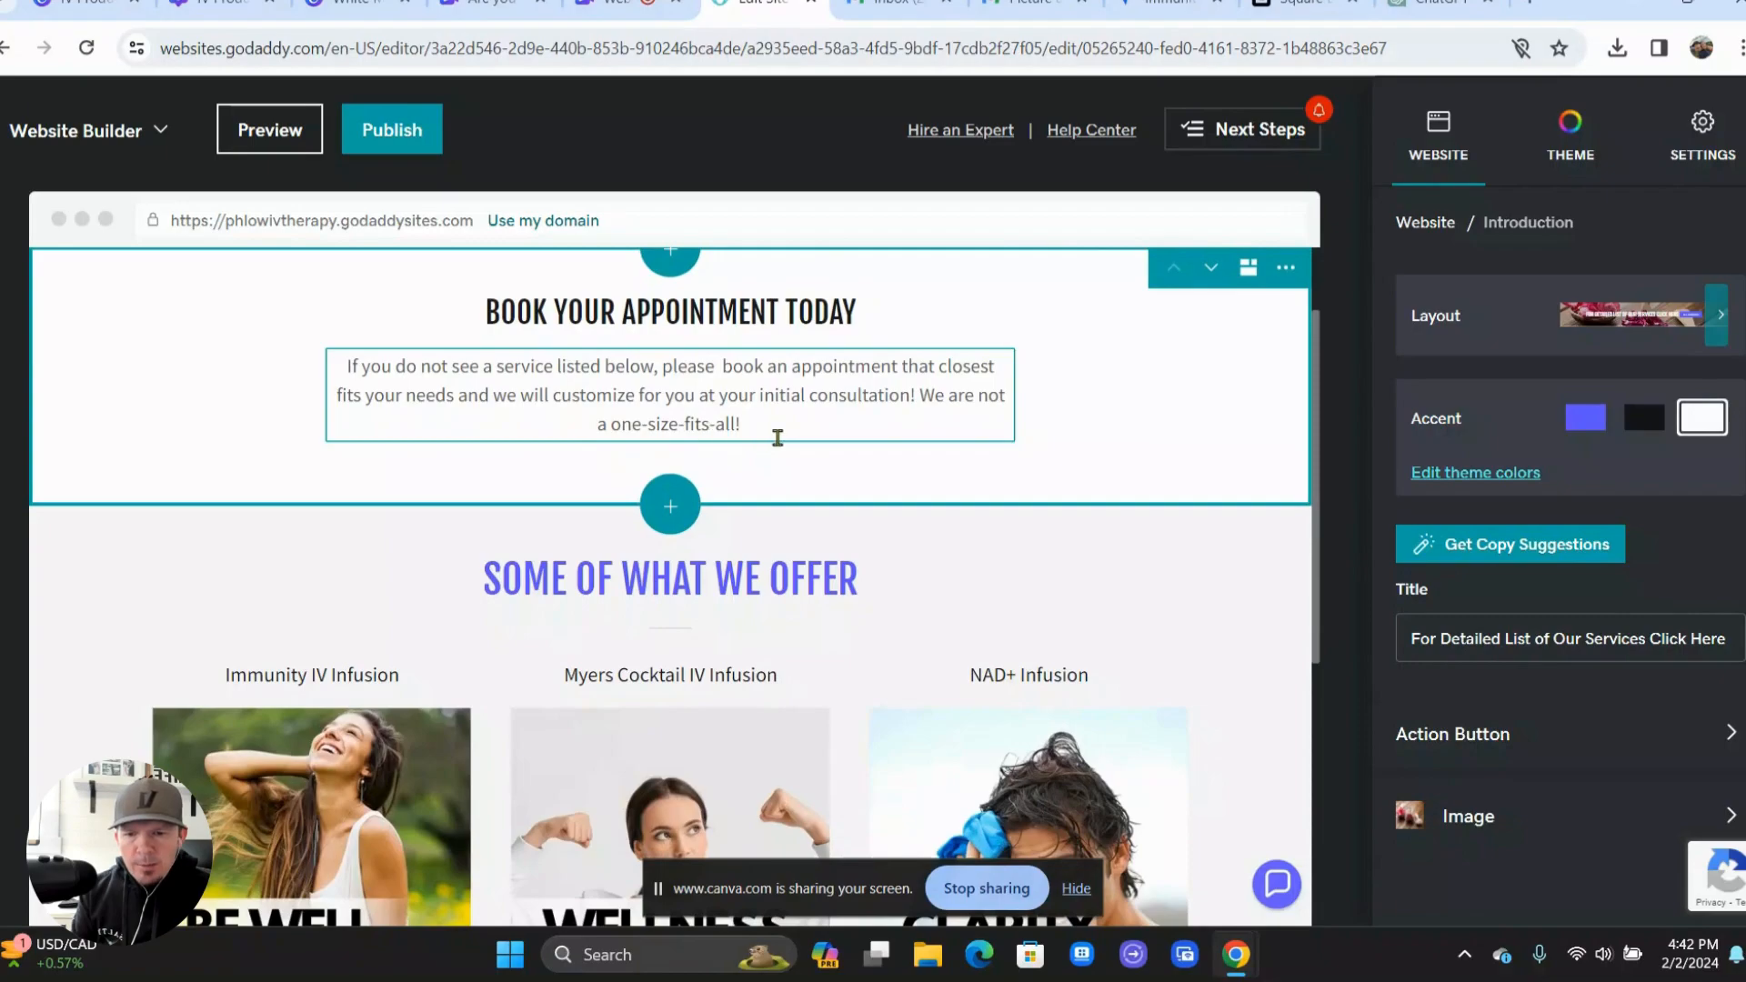
{"action": "scroll", "coordinate": [778, 437], "scroll_direction": "down", "scroll_amount": 1}
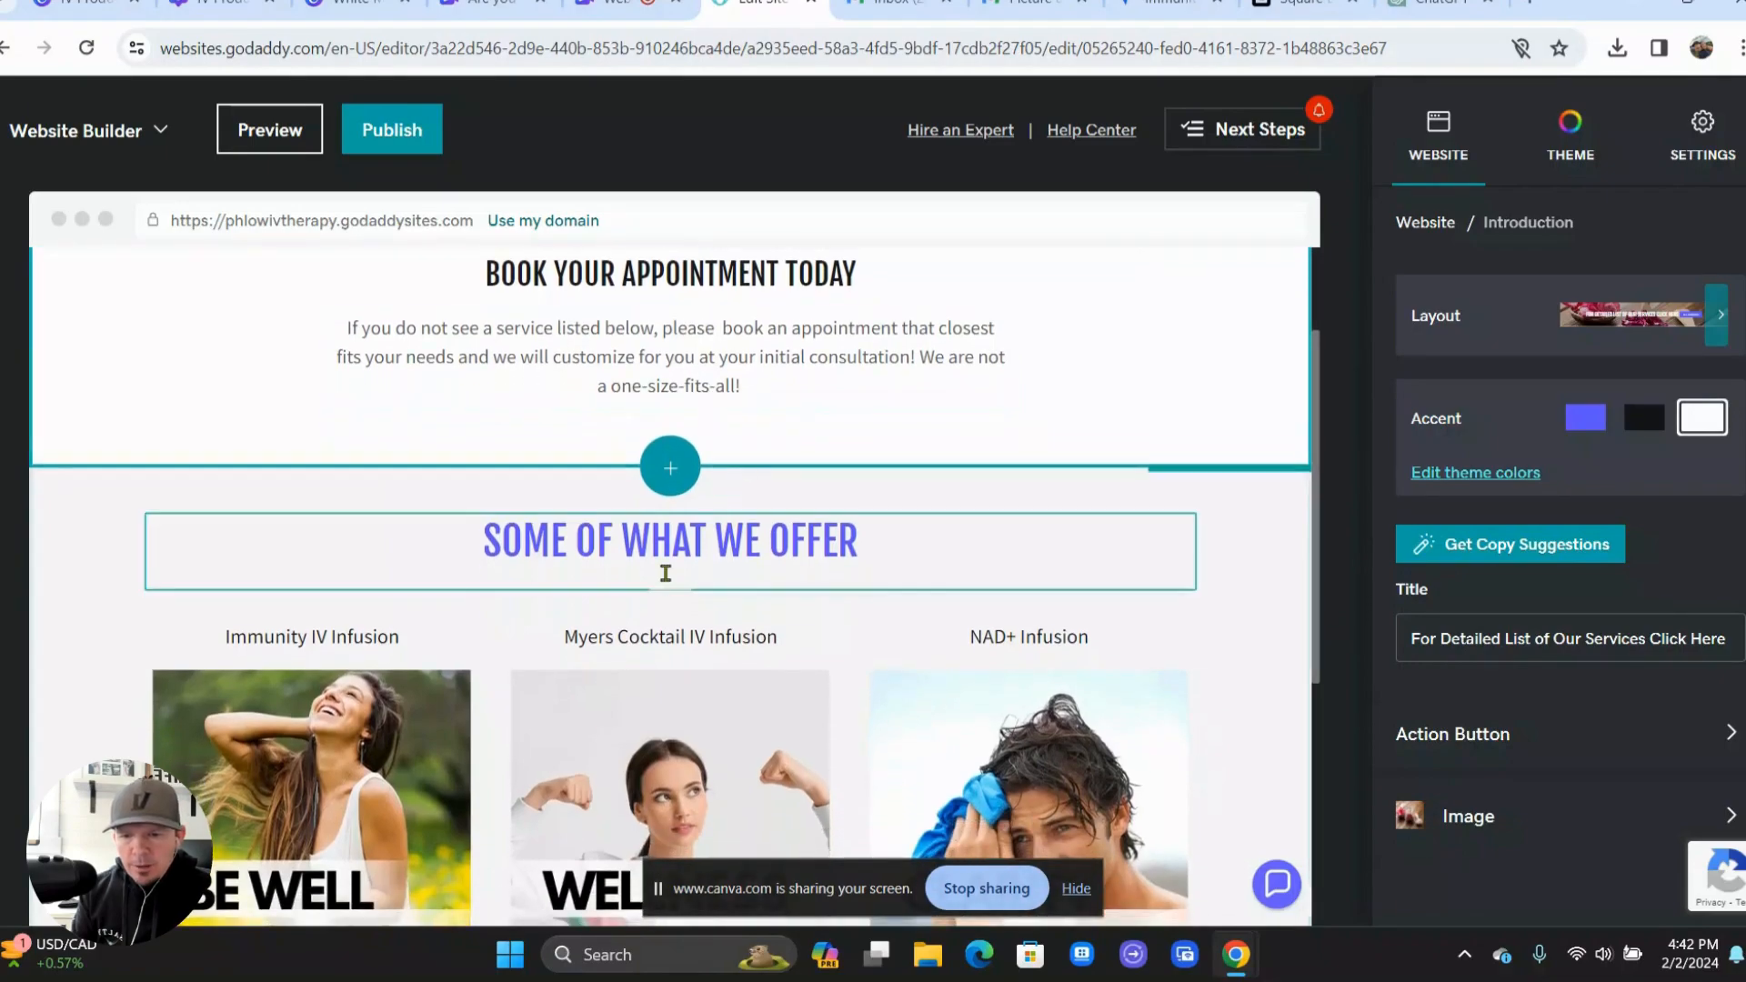
{"action": "scroll", "coordinate": [665, 574], "scroll_direction": "down", "scroll_amount": 1}
{"action": "scroll", "coordinate": [666, 582], "scroll_direction": "down", "scroll_amount": 3}
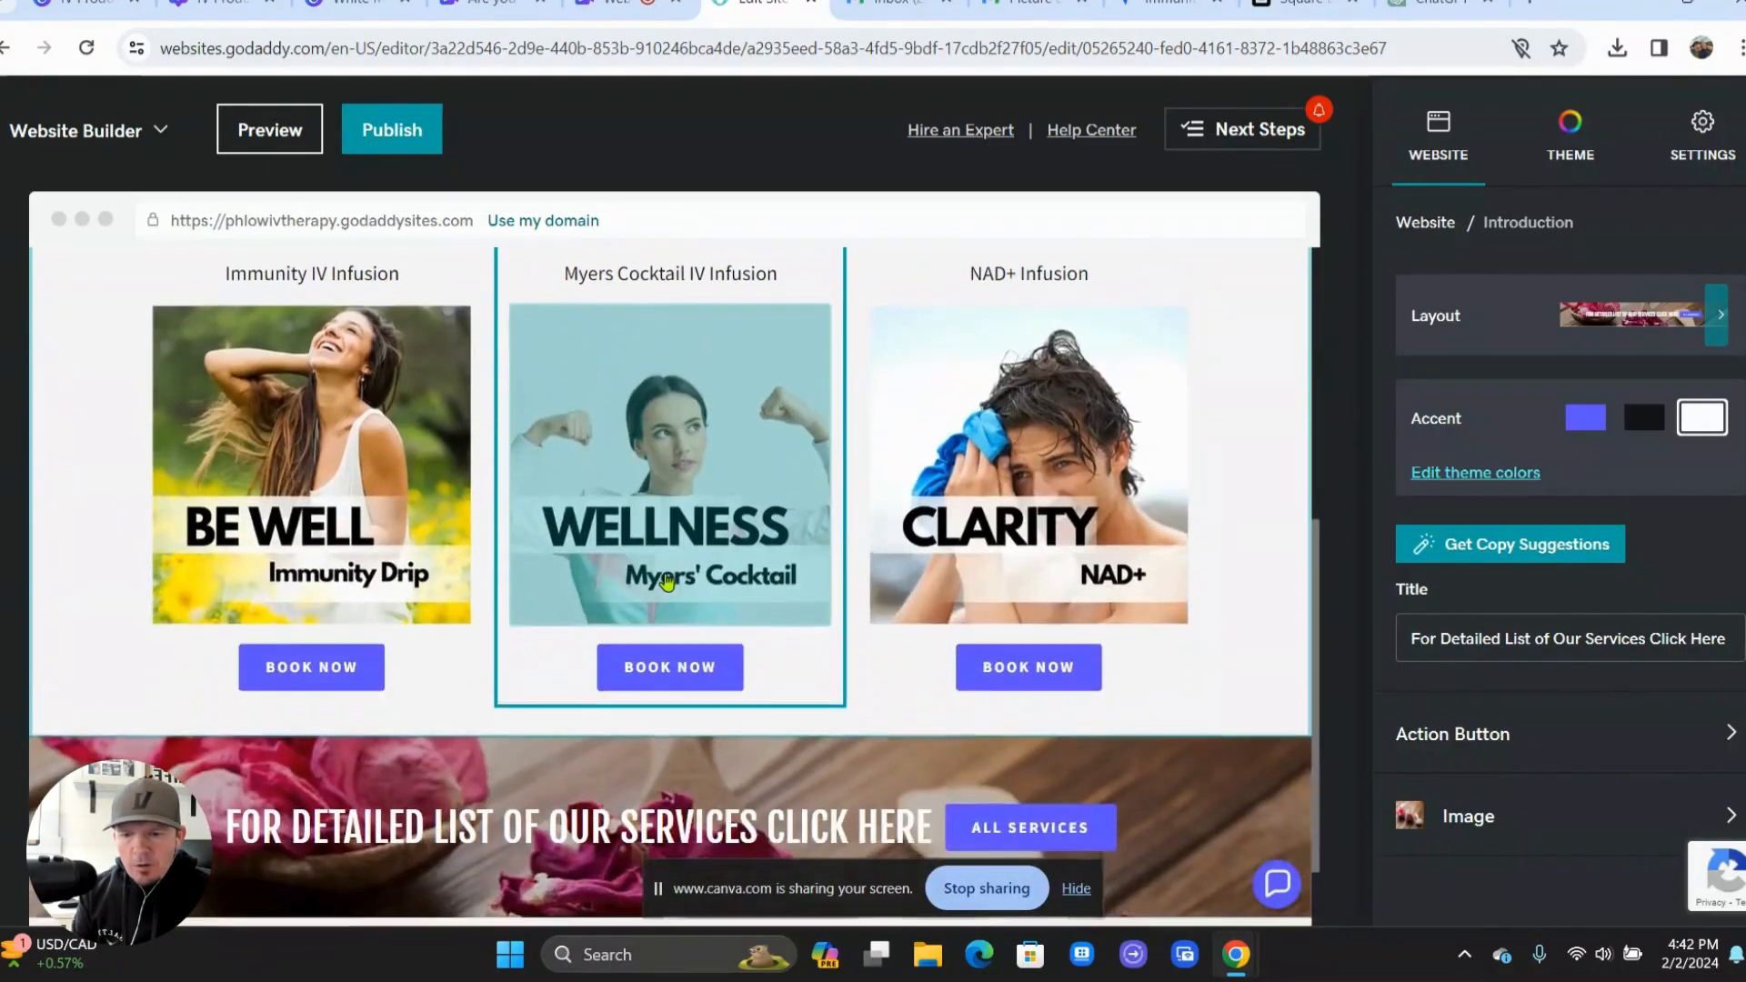
{"action": "scroll", "coordinate": [667, 582], "scroll_direction": "up", "scroll_amount": 2}
{"action": "scroll", "coordinate": [666, 582], "scroll_direction": "up", "scroll_amount": 1}
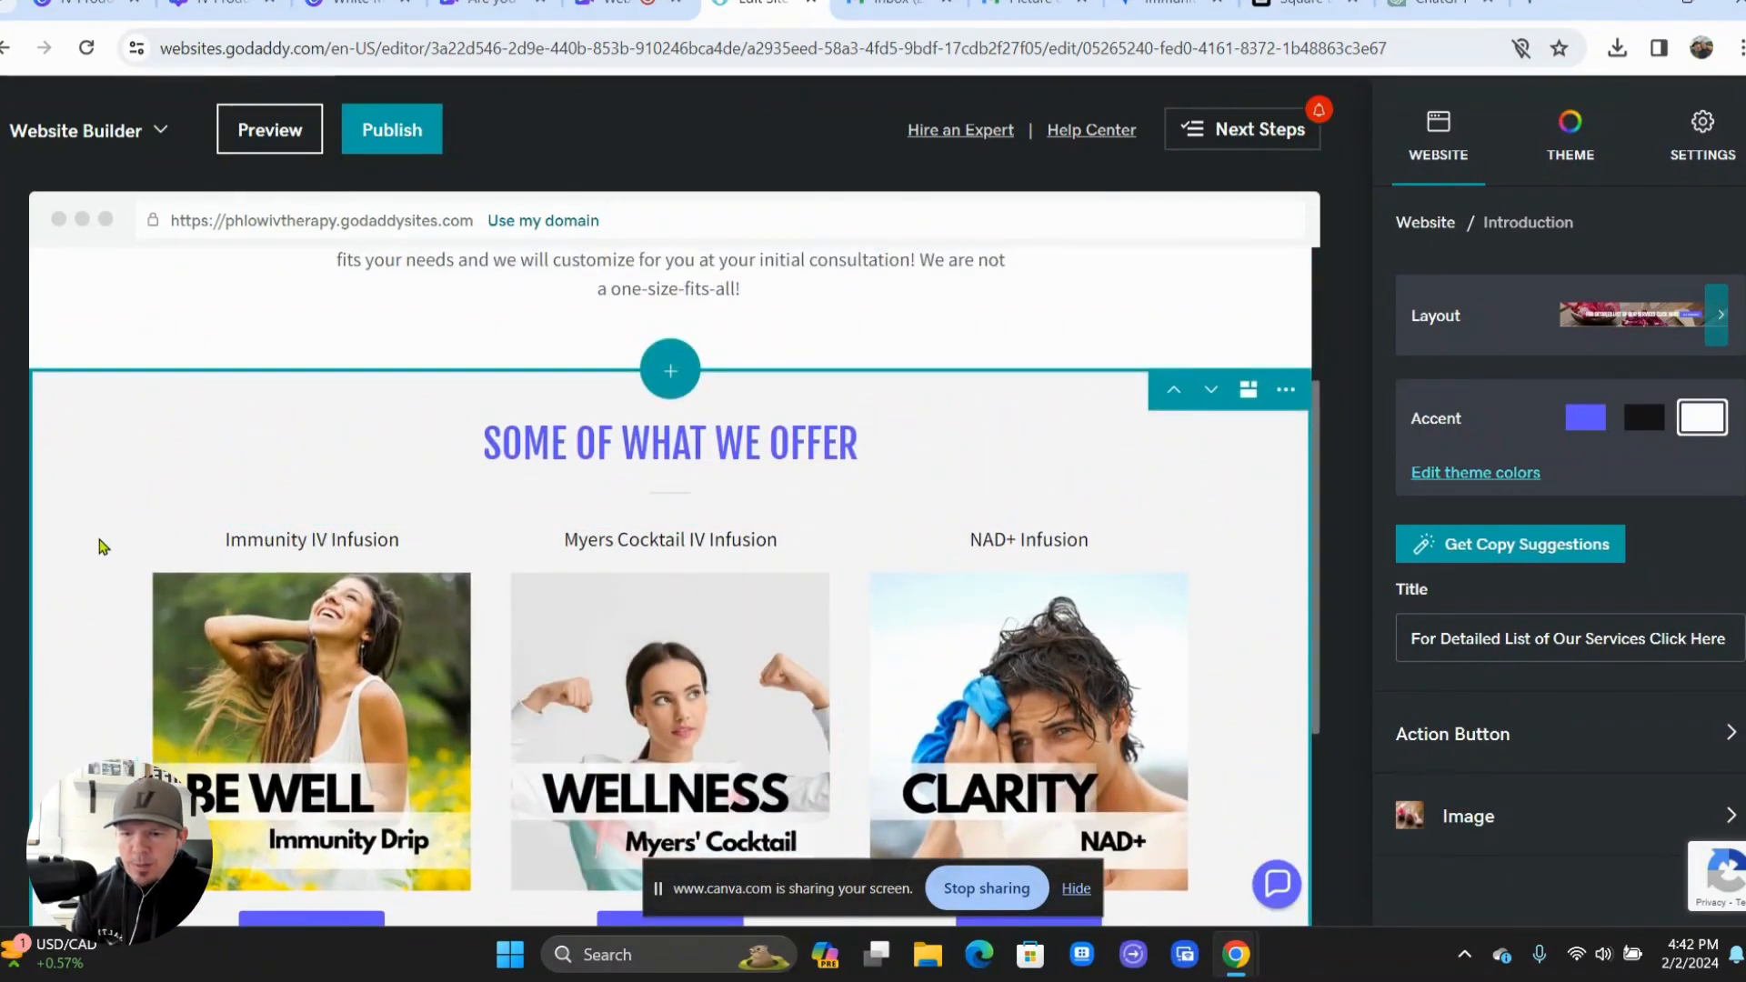
{"action": "scroll", "coordinate": [103, 545], "scroll_direction": "down", "scroll_amount": 3}
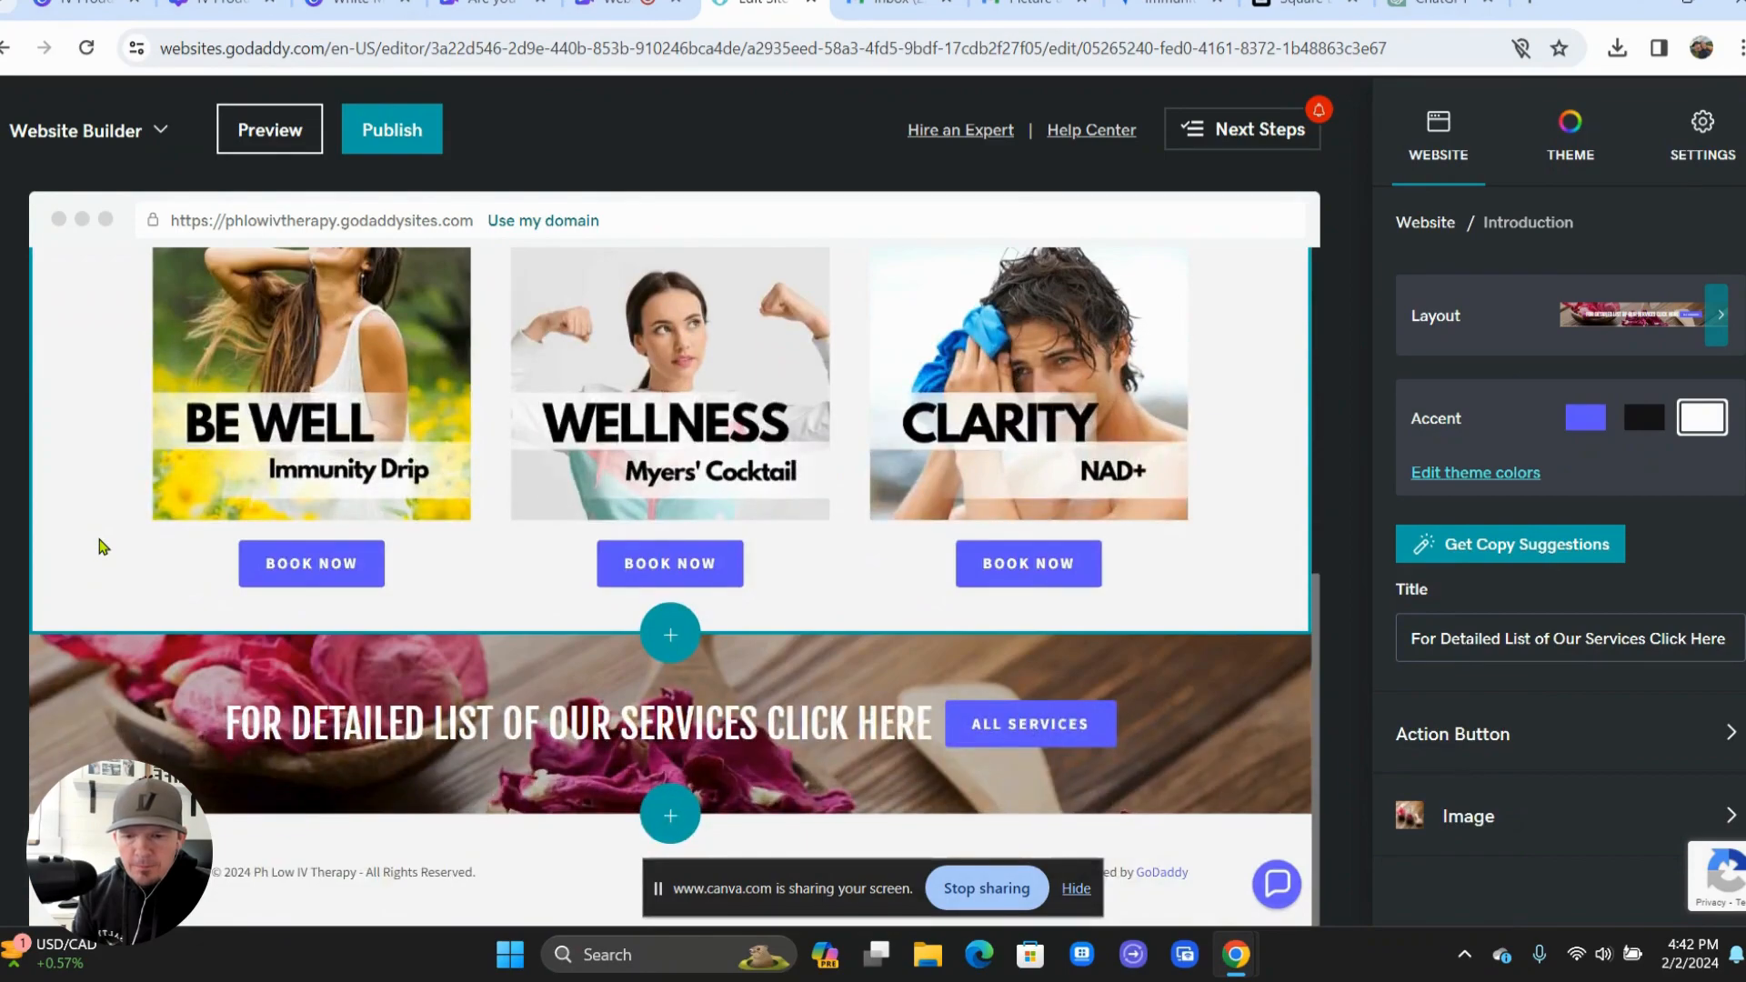
{"action": "scroll", "coordinate": [103, 545], "scroll_direction": "up", "scroll_amount": 3}
{"action": "scroll", "coordinate": [103, 545], "scroll_direction": "down", "scroll_amount": 2}
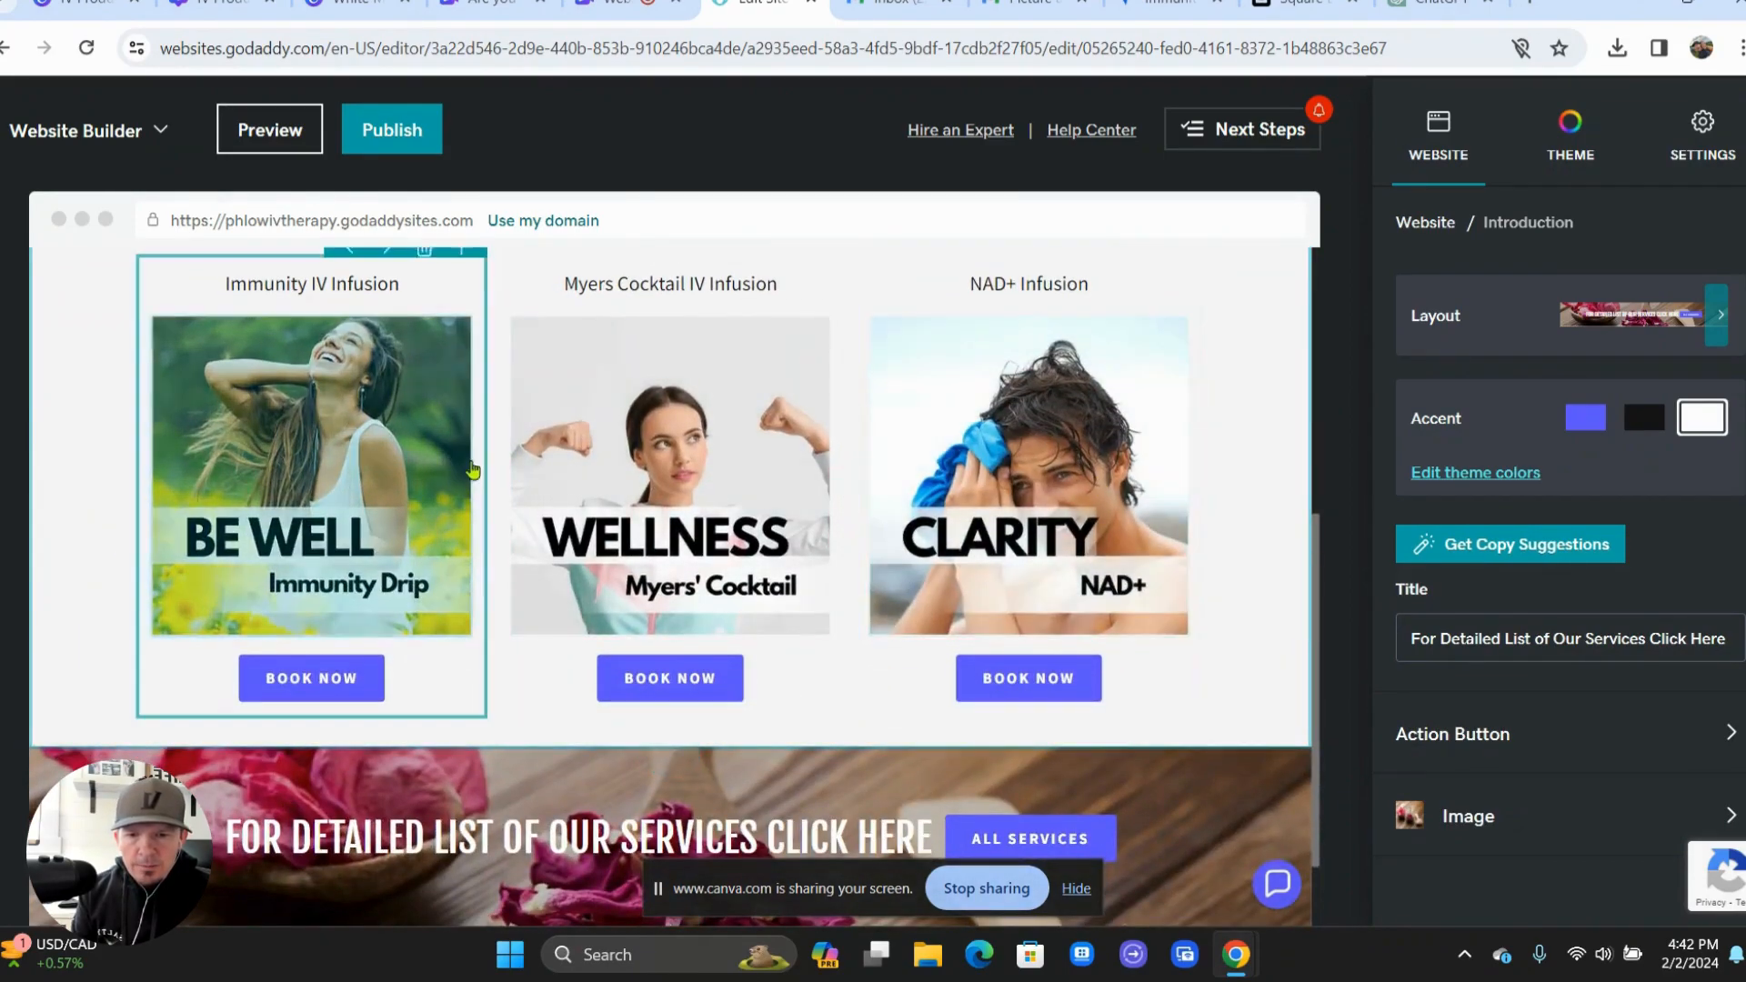
{"action": "scroll", "coordinate": [1271, 511], "scroll_direction": "up", "scroll_amount": 2}
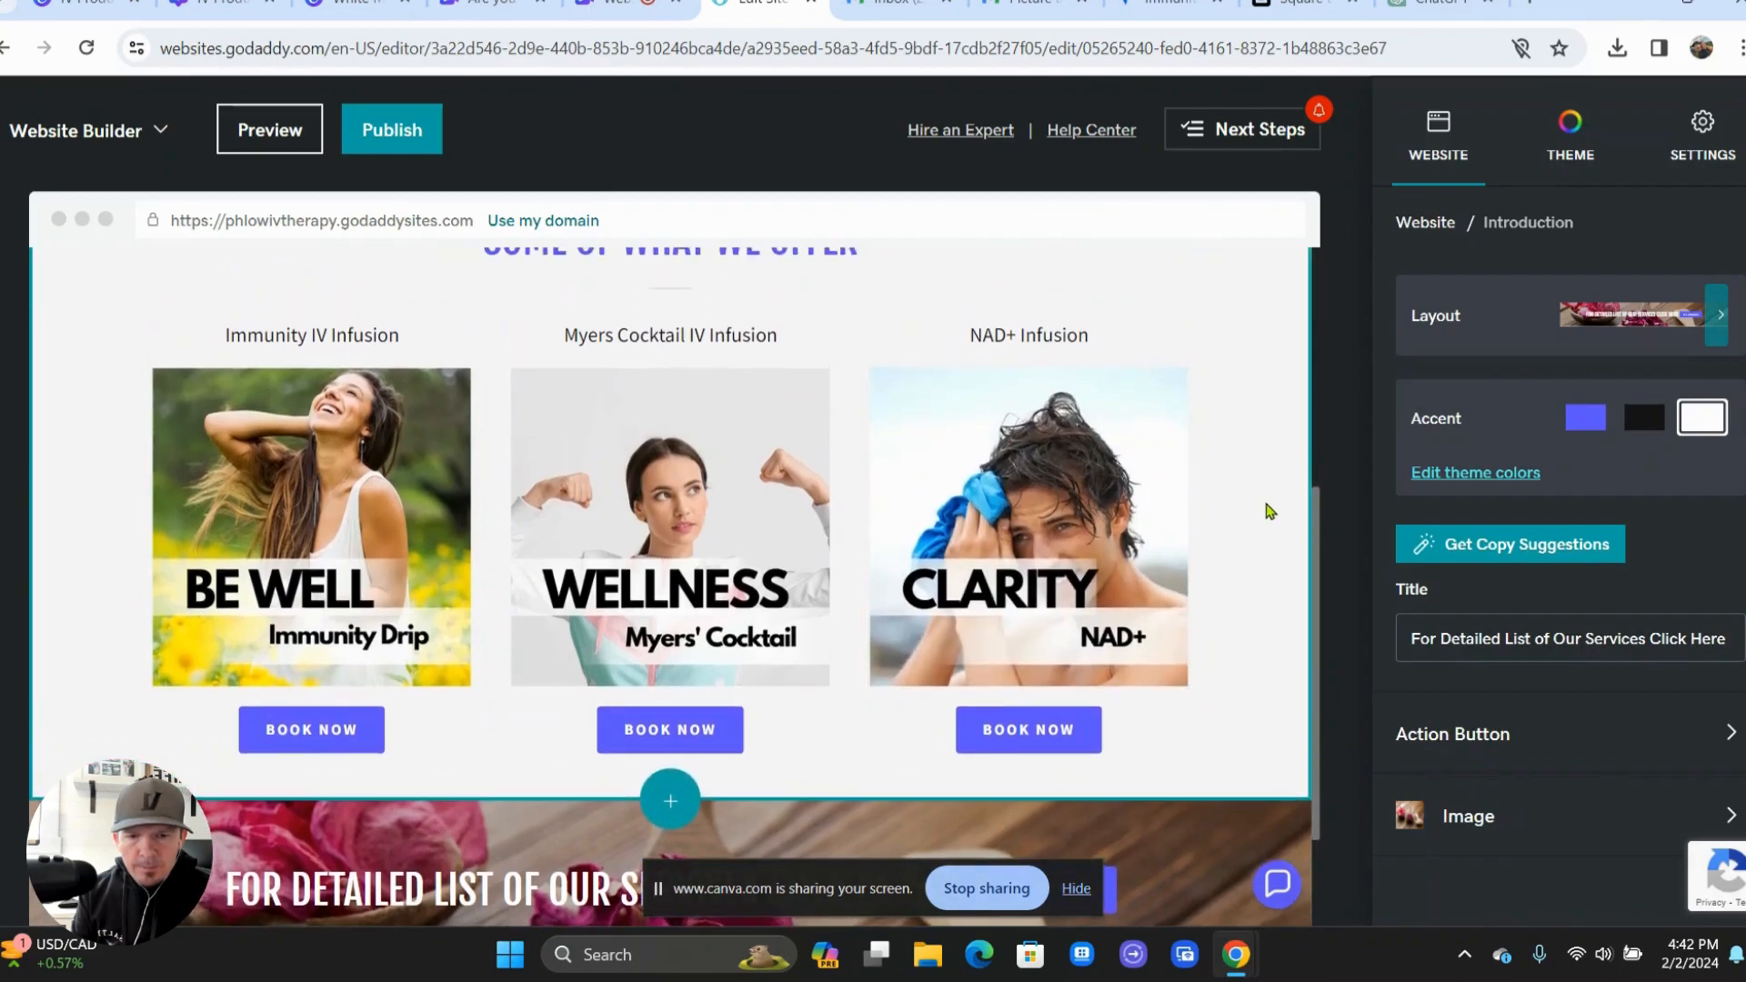
- Add two more groups after the NAD+ Infusion group in the Some of What We Offer section
{"action": "mouse_move", "coordinate": [1096, 446]}
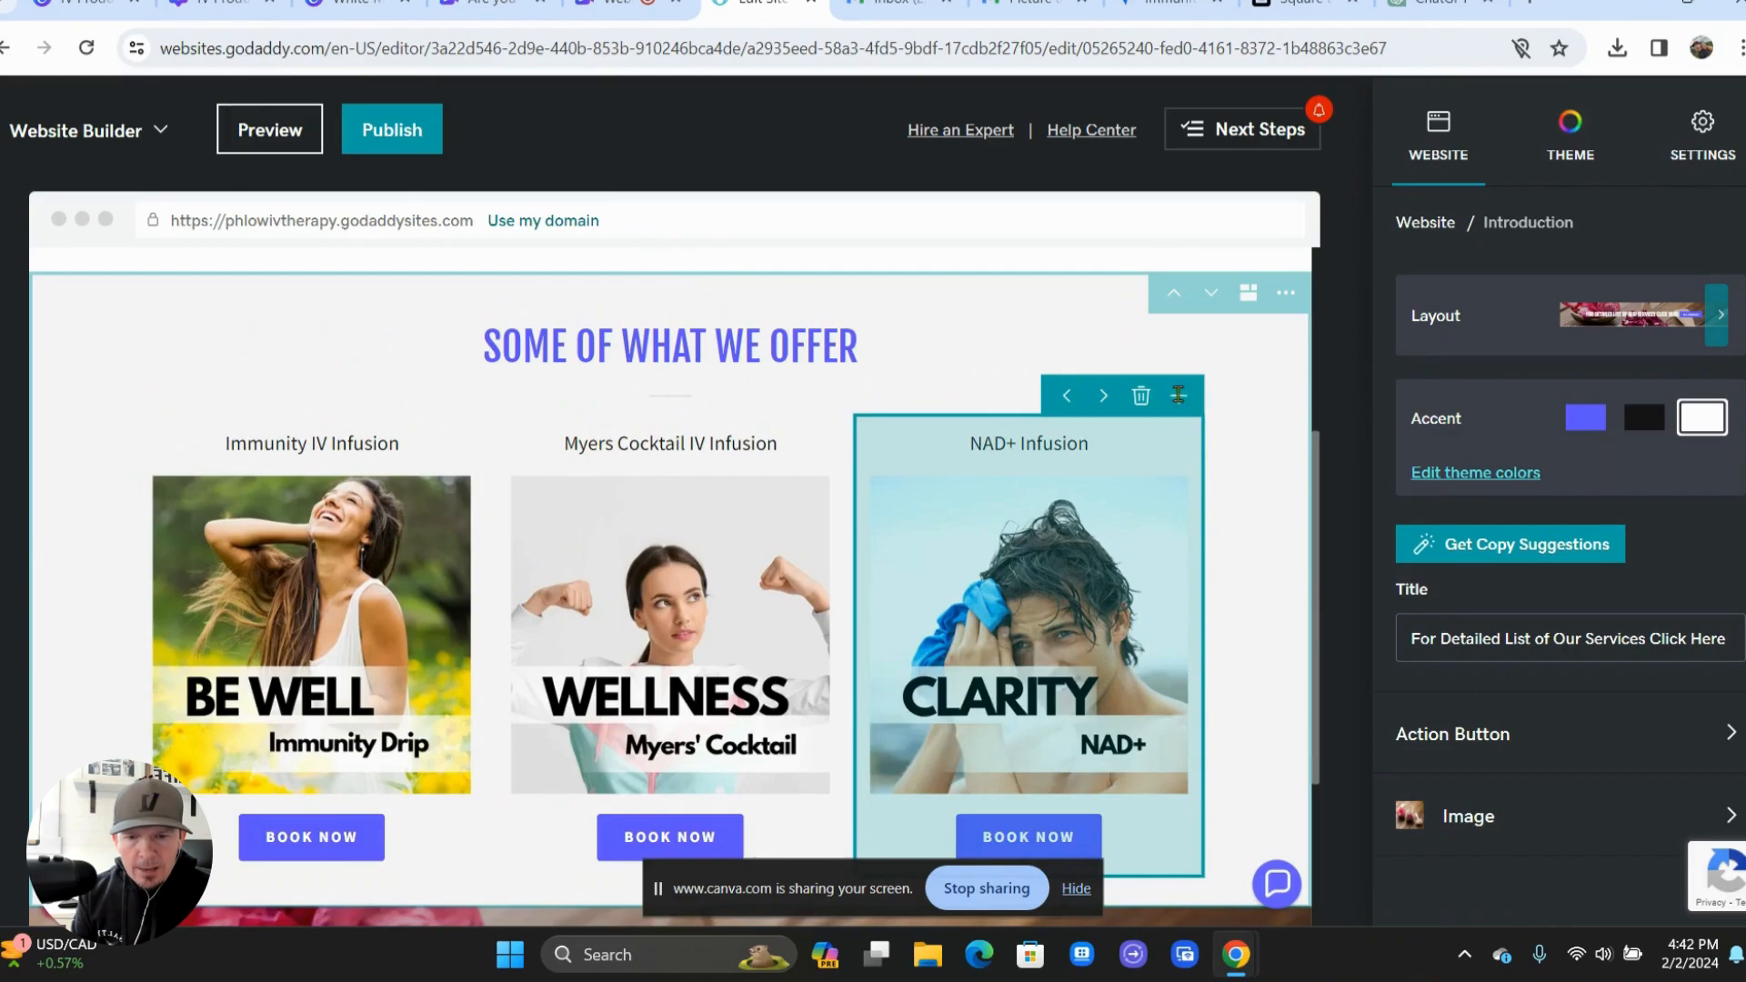
{"action": "left_click", "coordinate": [1178, 394]}
{"action": "scroll", "coordinate": [991, 568], "scroll_direction": "down", "scroll_amount": 5}
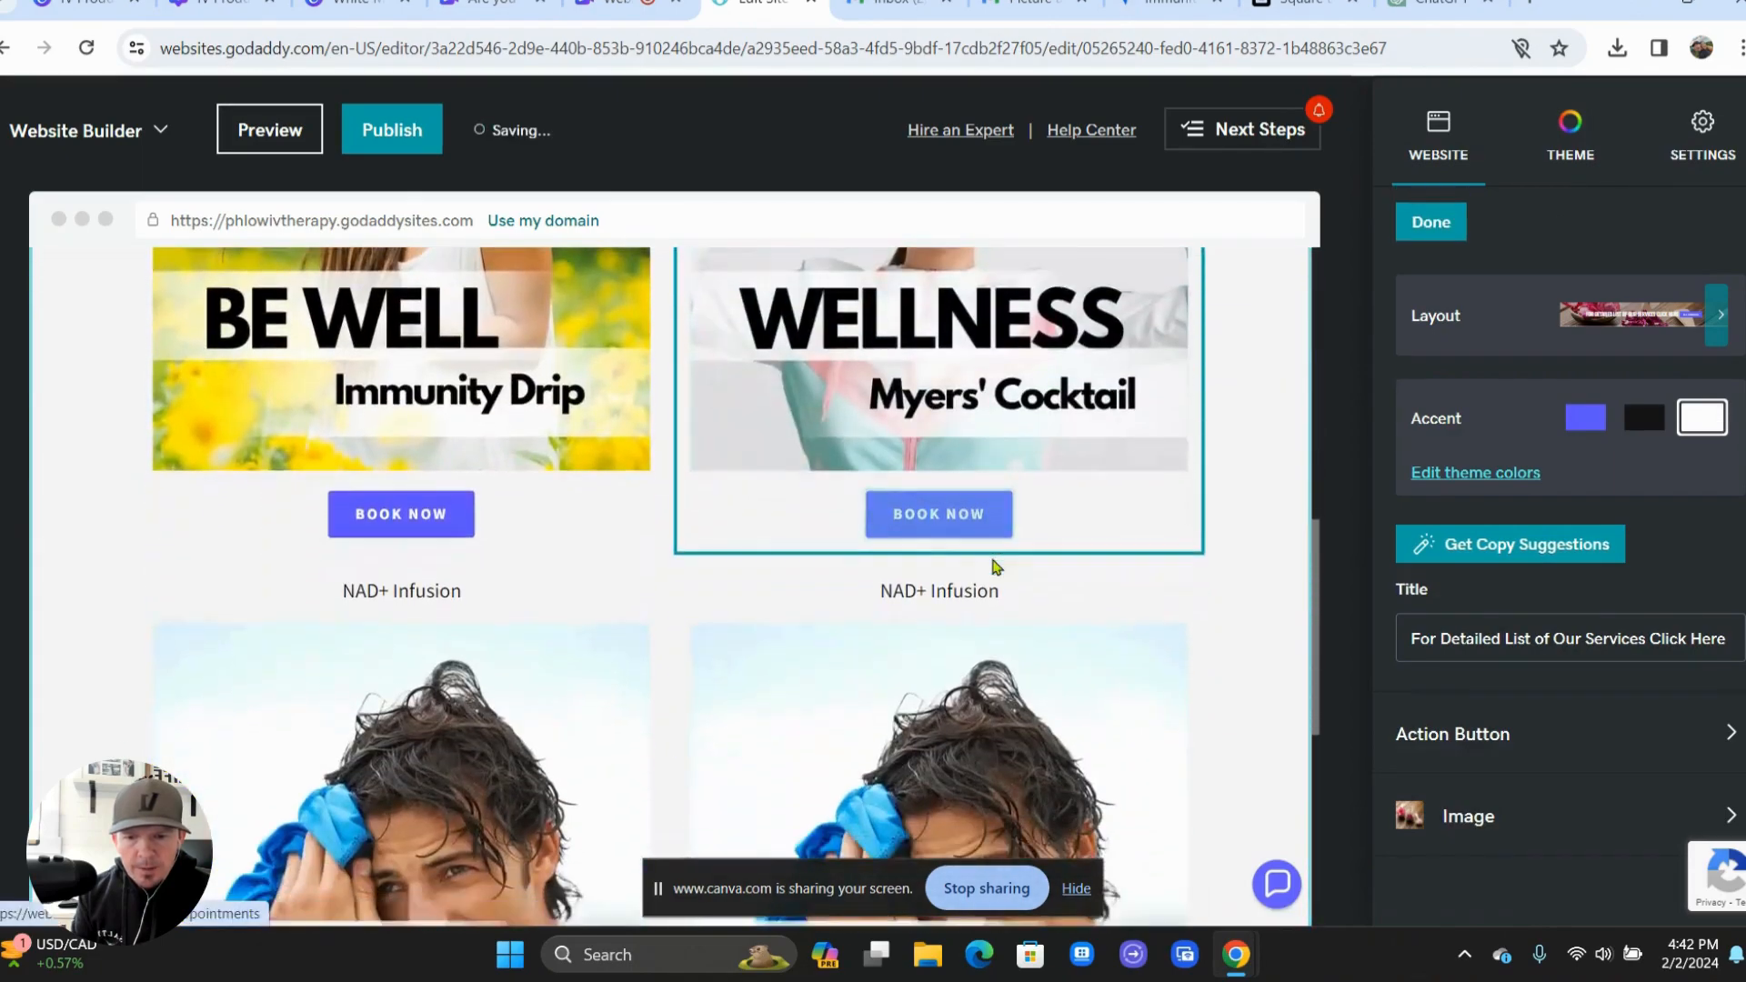
{"action": "scroll", "coordinate": [995, 567], "scroll_direction": "down", "scroll_amount": 2}
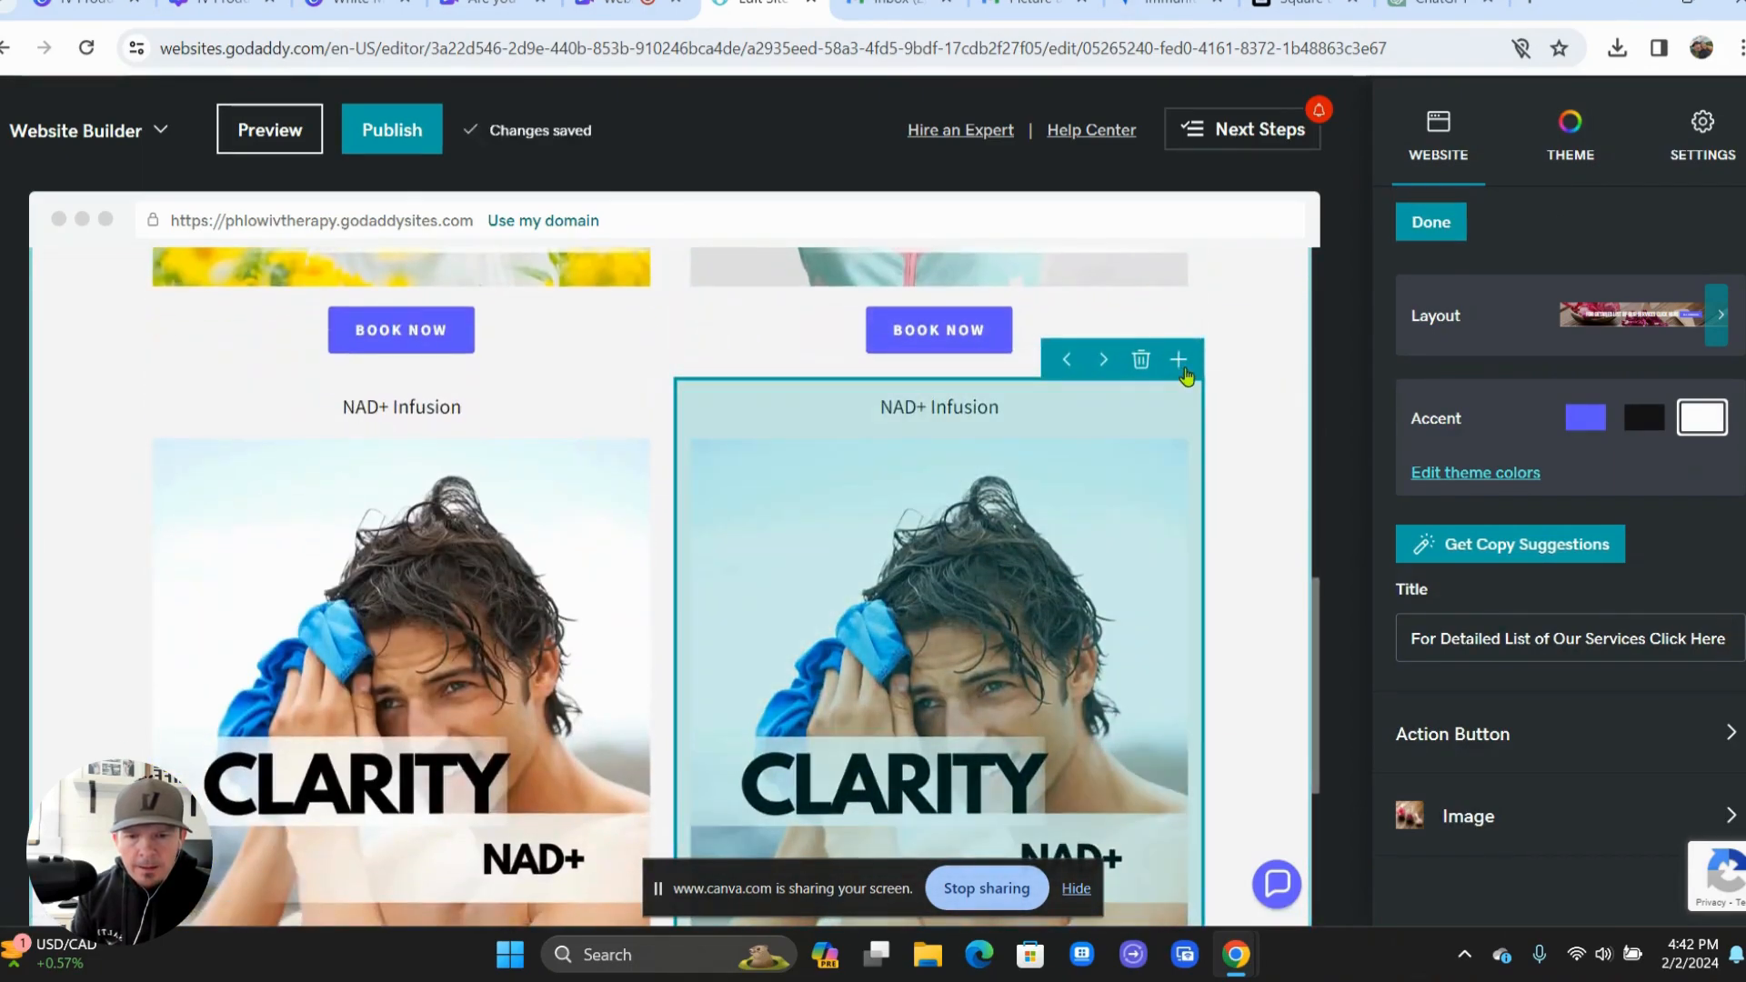
{"action": "left_click", "coordinate": [1179, 361]}
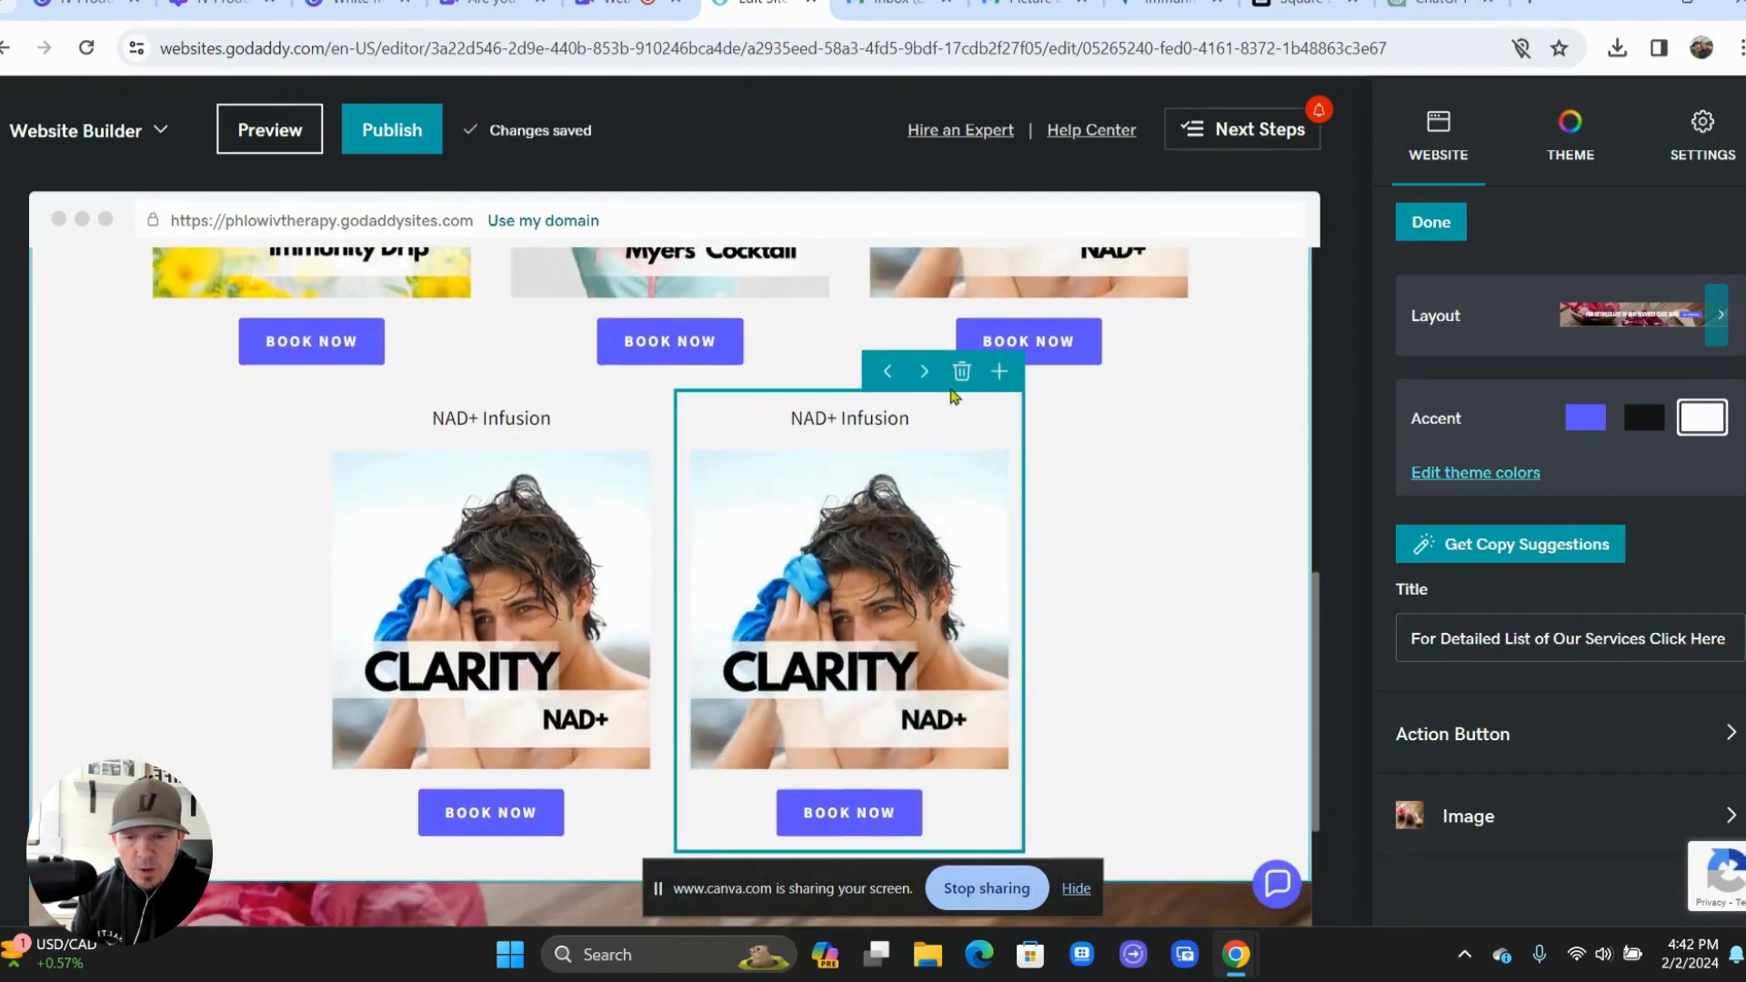
- Delete the two extra NAD+ Infusion groups from the second row of the services section
{"action": "left_click", "coordinate": [961, 372]}
{"action": "left_click", "coordinate": [629, 347]}
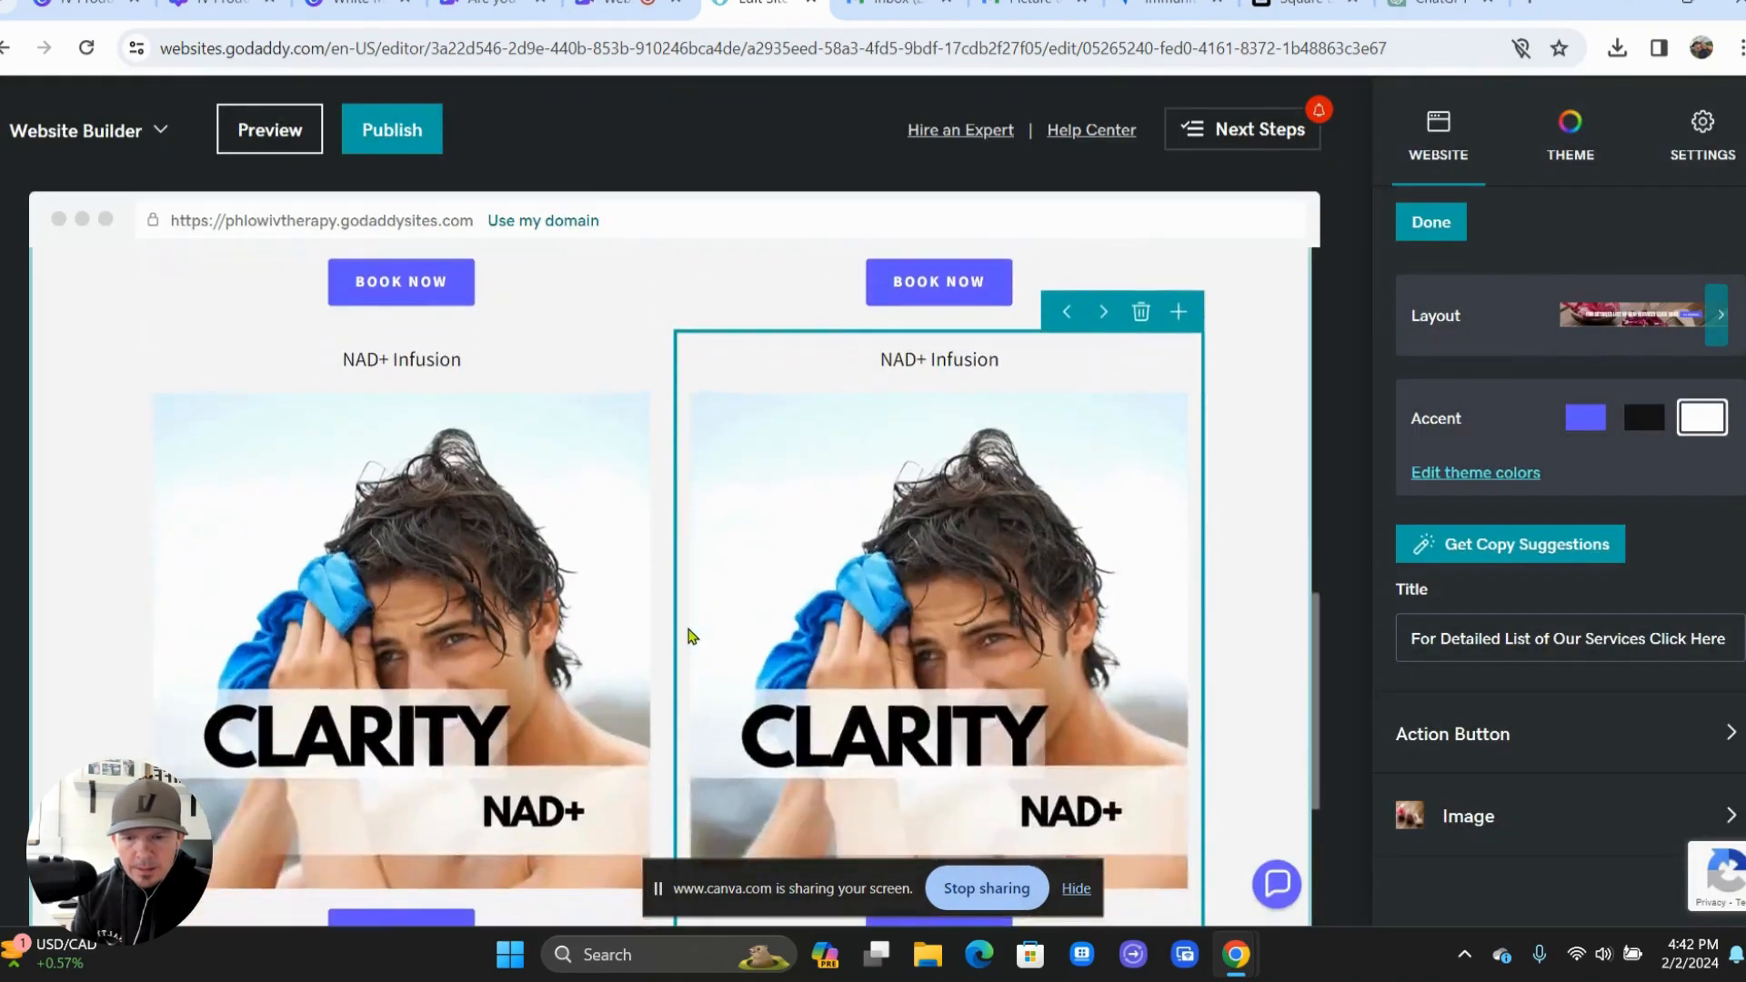
{"action": "left_click", "coordinate": [1140, 312]}
{"action": "left_click", "coordinate": [629, 346]}
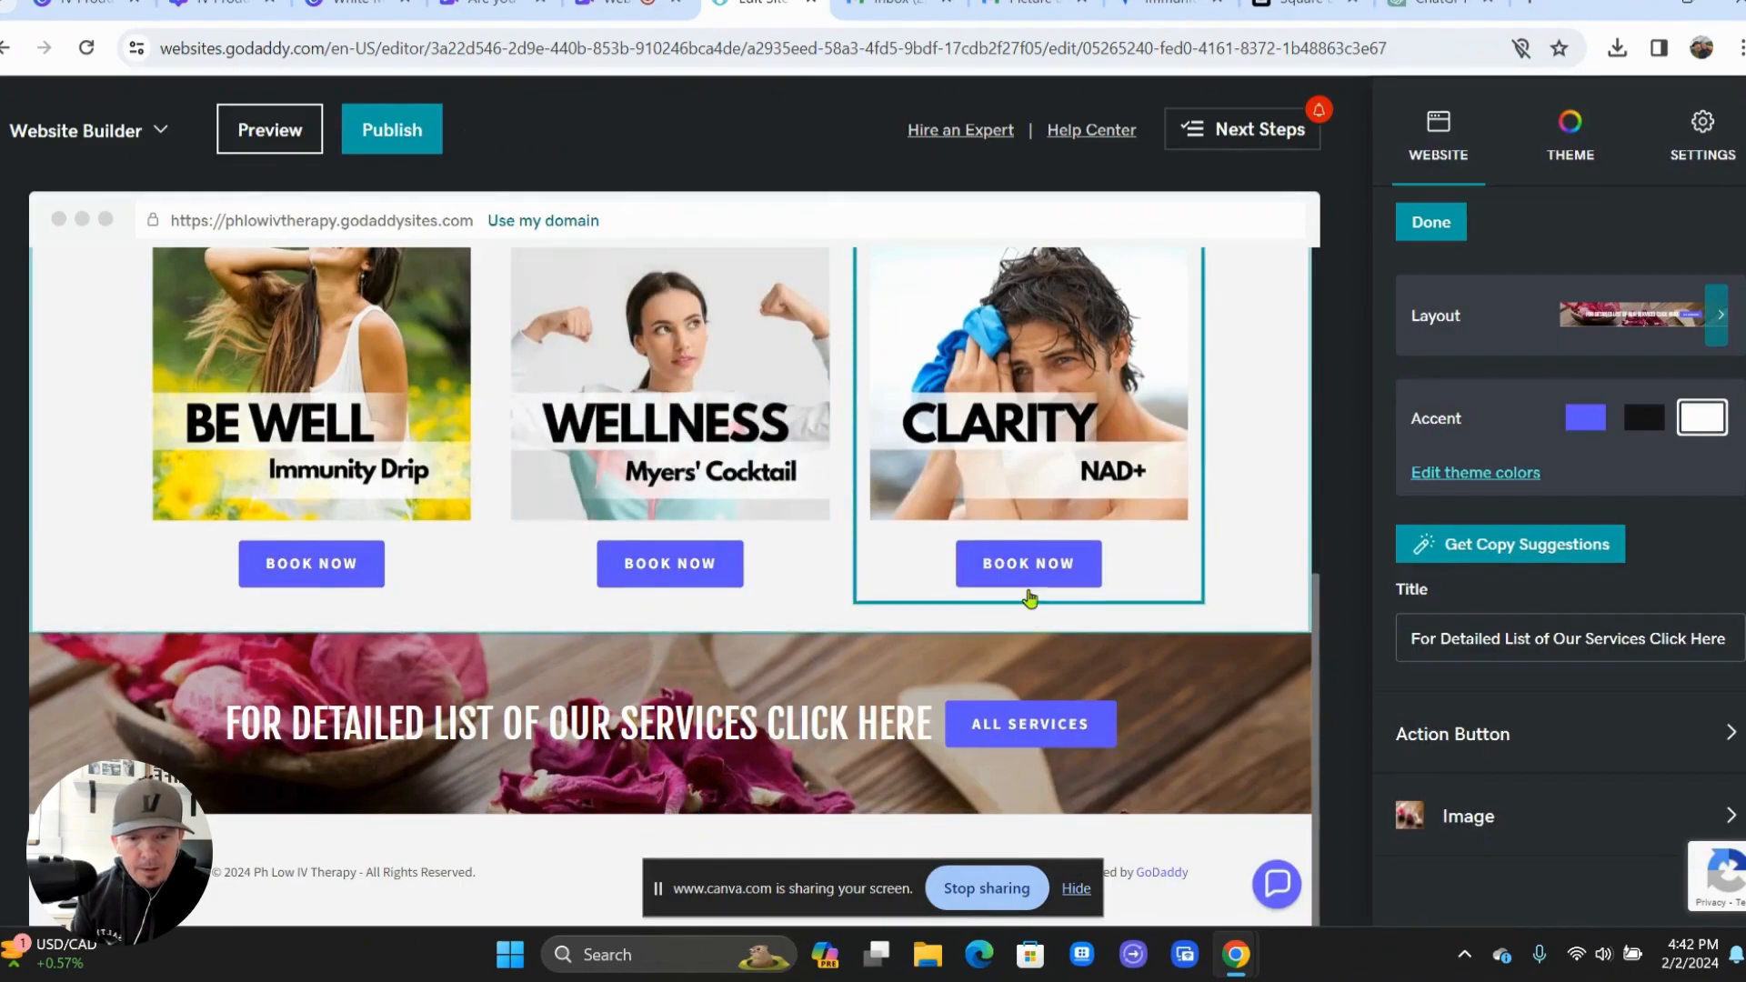
- Add a Content section in the "Feature categories with images" layout between the service cards and the All Services banner
{"action": "left_click", "coordinate": [689, 634]}
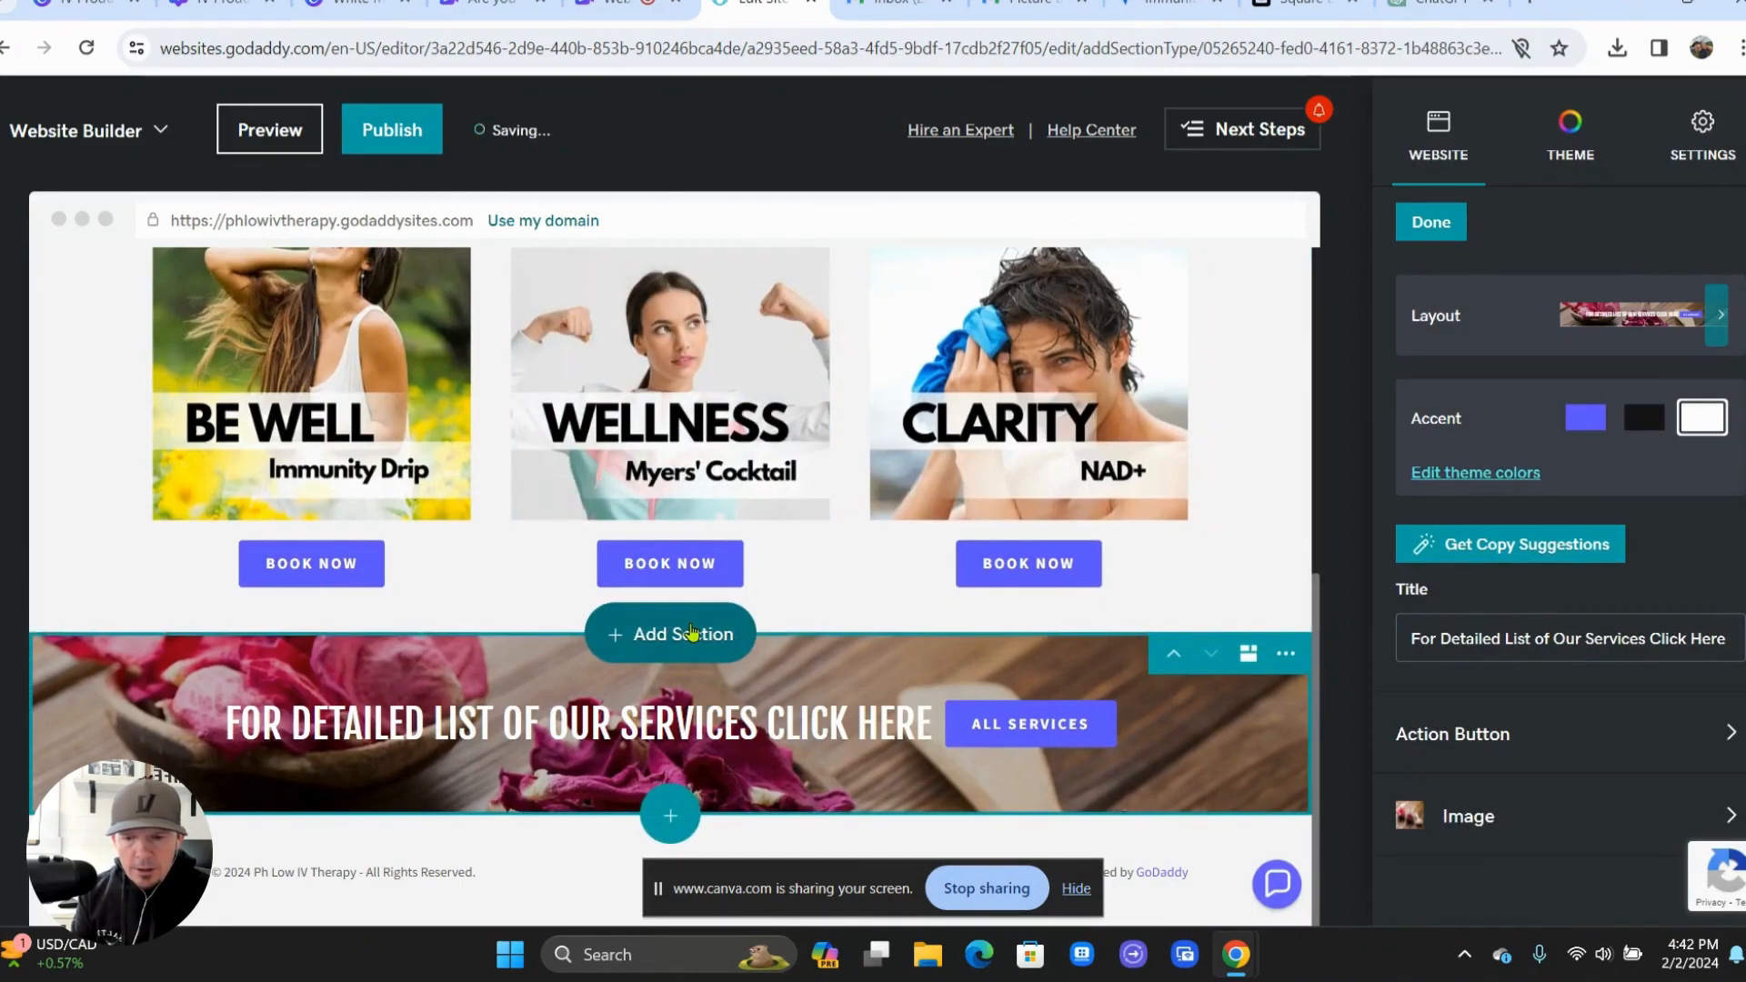
{"action": "left_click", "coordinate": [689, 633]}
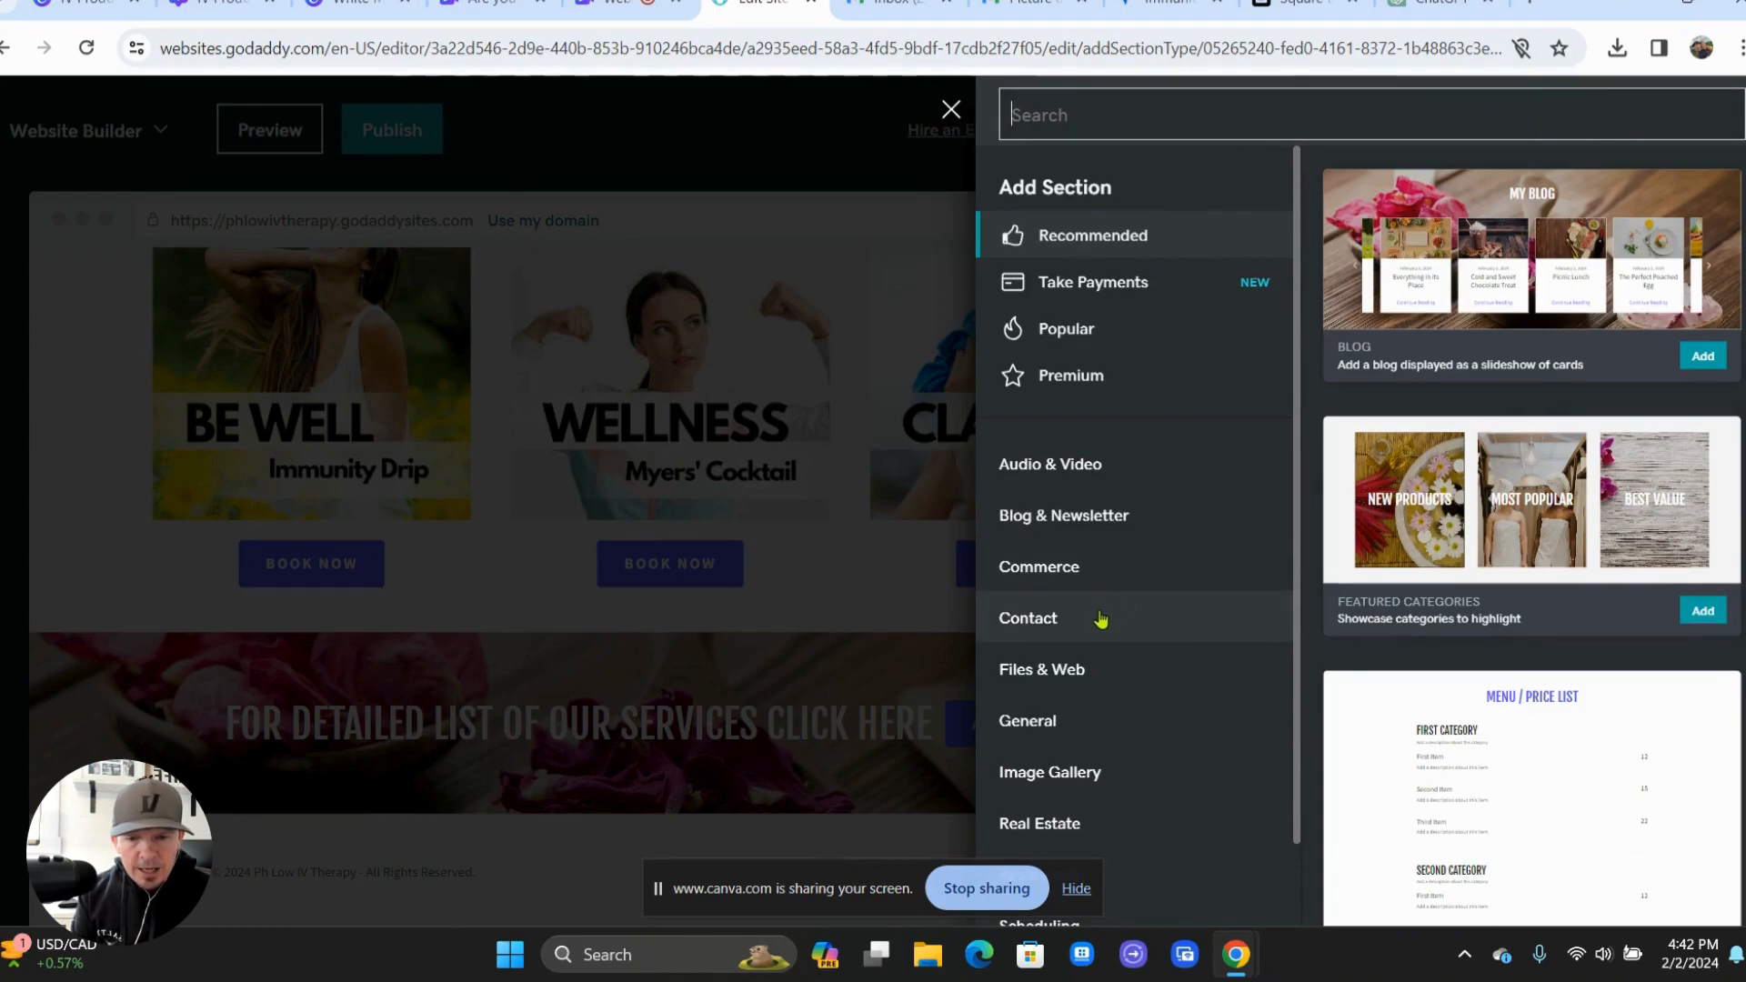
{"action": "scroll", "coordinate": [1101, 619], "scroll_direction": "down", "scroll_amount": 1}
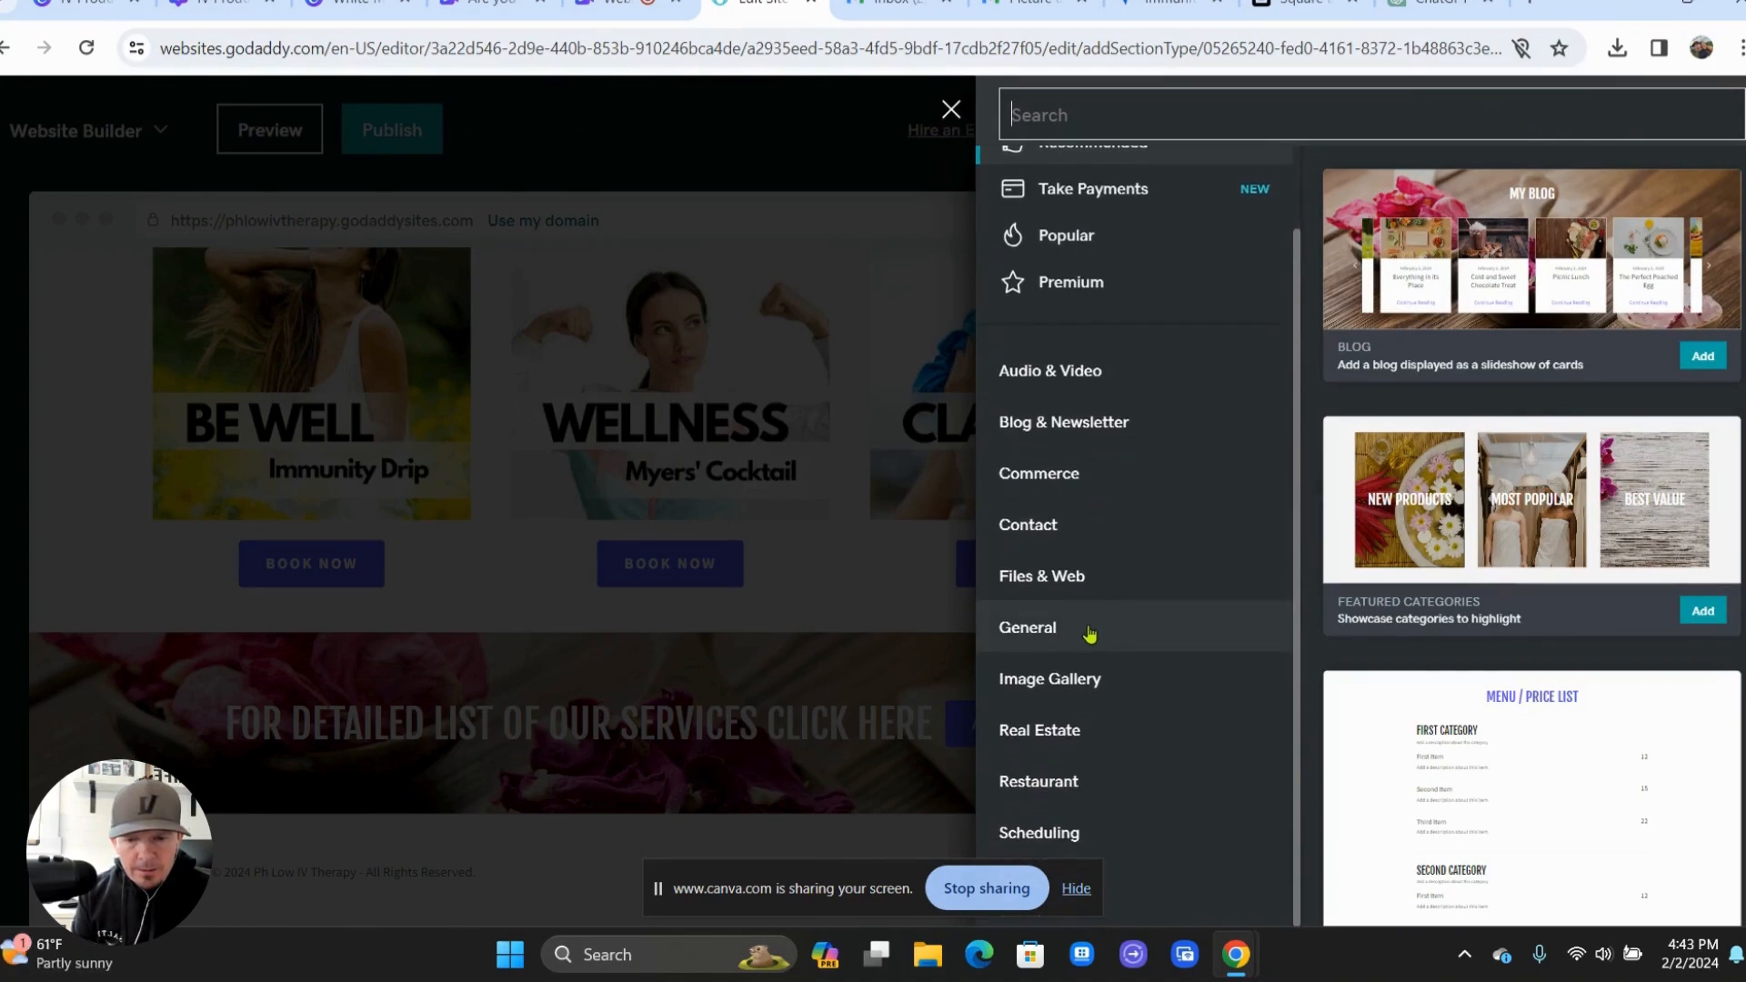
{"action": "left_click", "coordinate": [1090, 634]}
{"action": "scroll", "coordinate": [1091, 634], "scroll_direction": "down", "scroll_amount": 3}
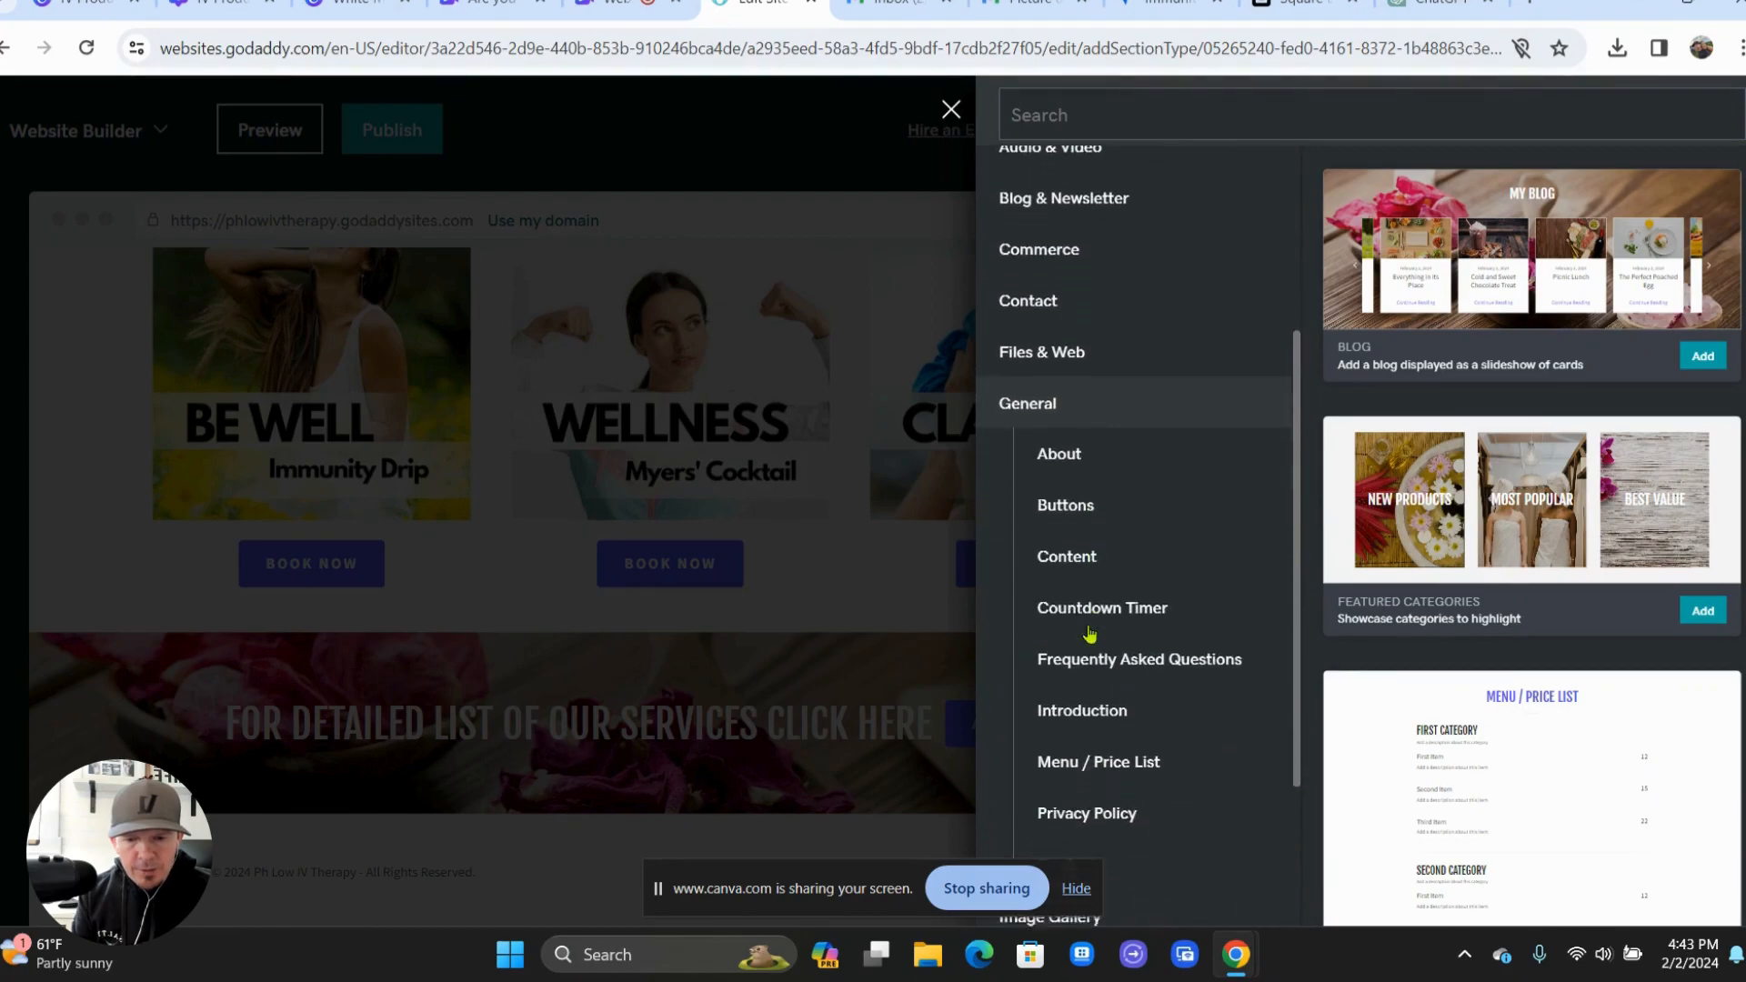
{"action": "scroll", "coordinate": [1090, 633], "scroll_direction": "down", "scroll_amount": 1}
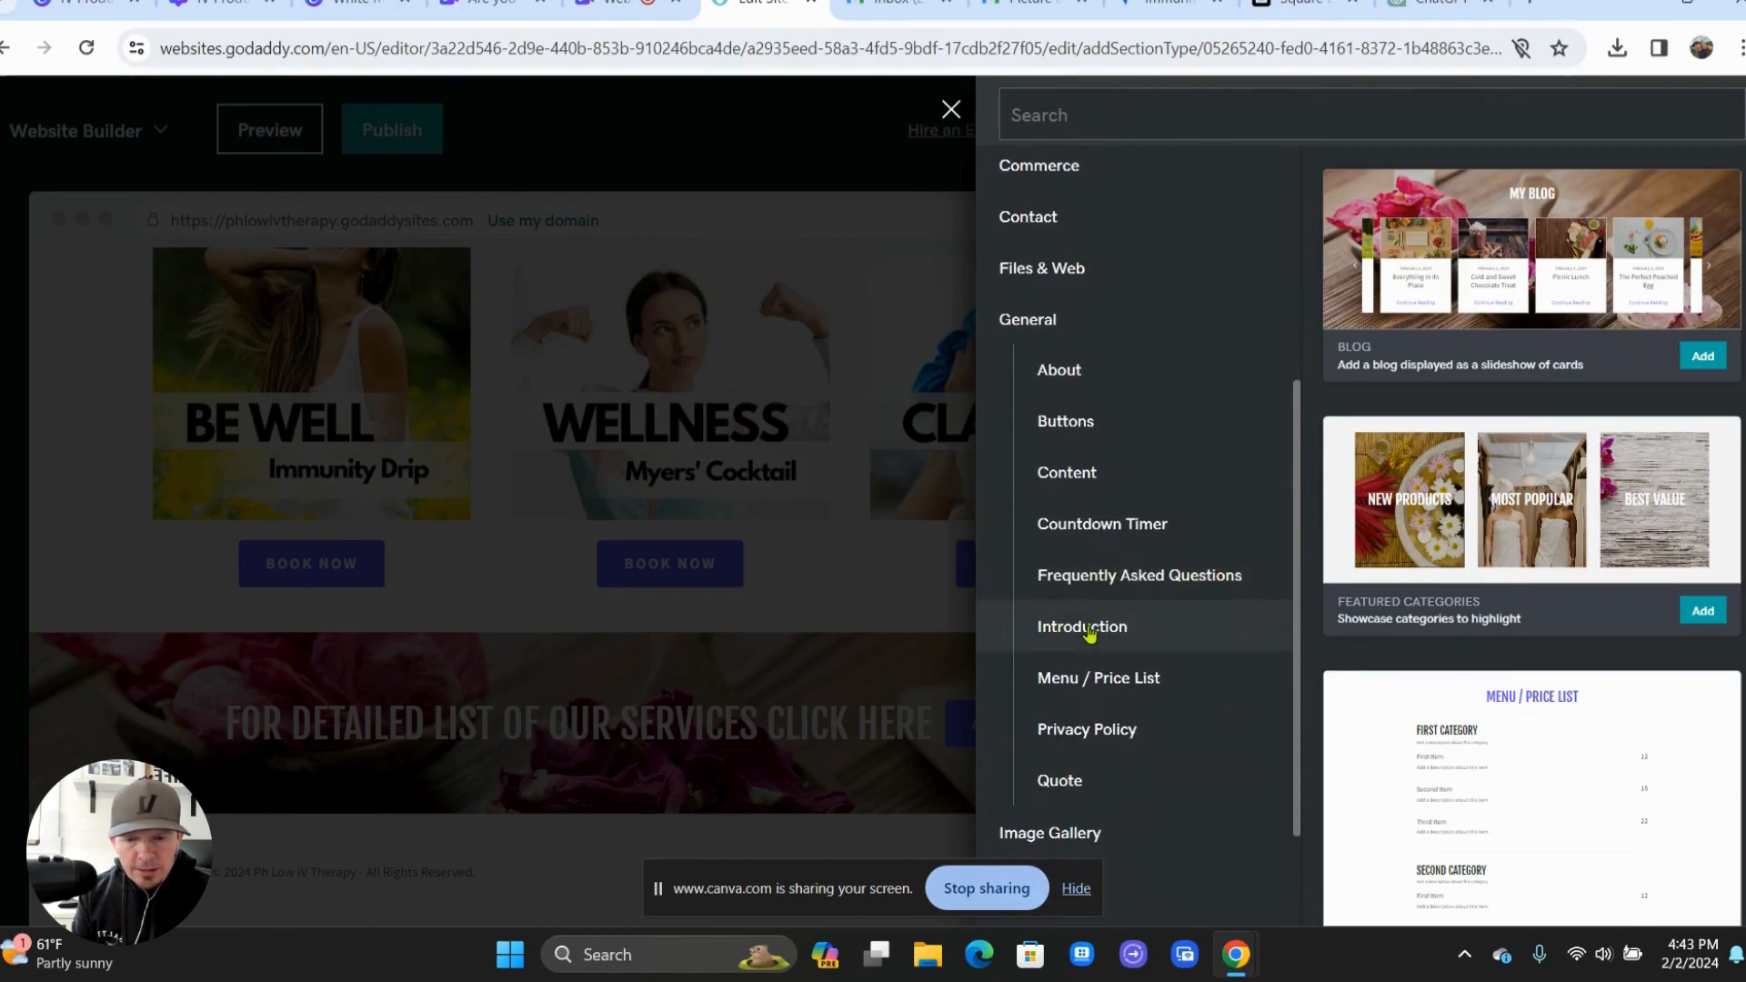
{"action": "left_click", "coordinate": [1082, 456]}
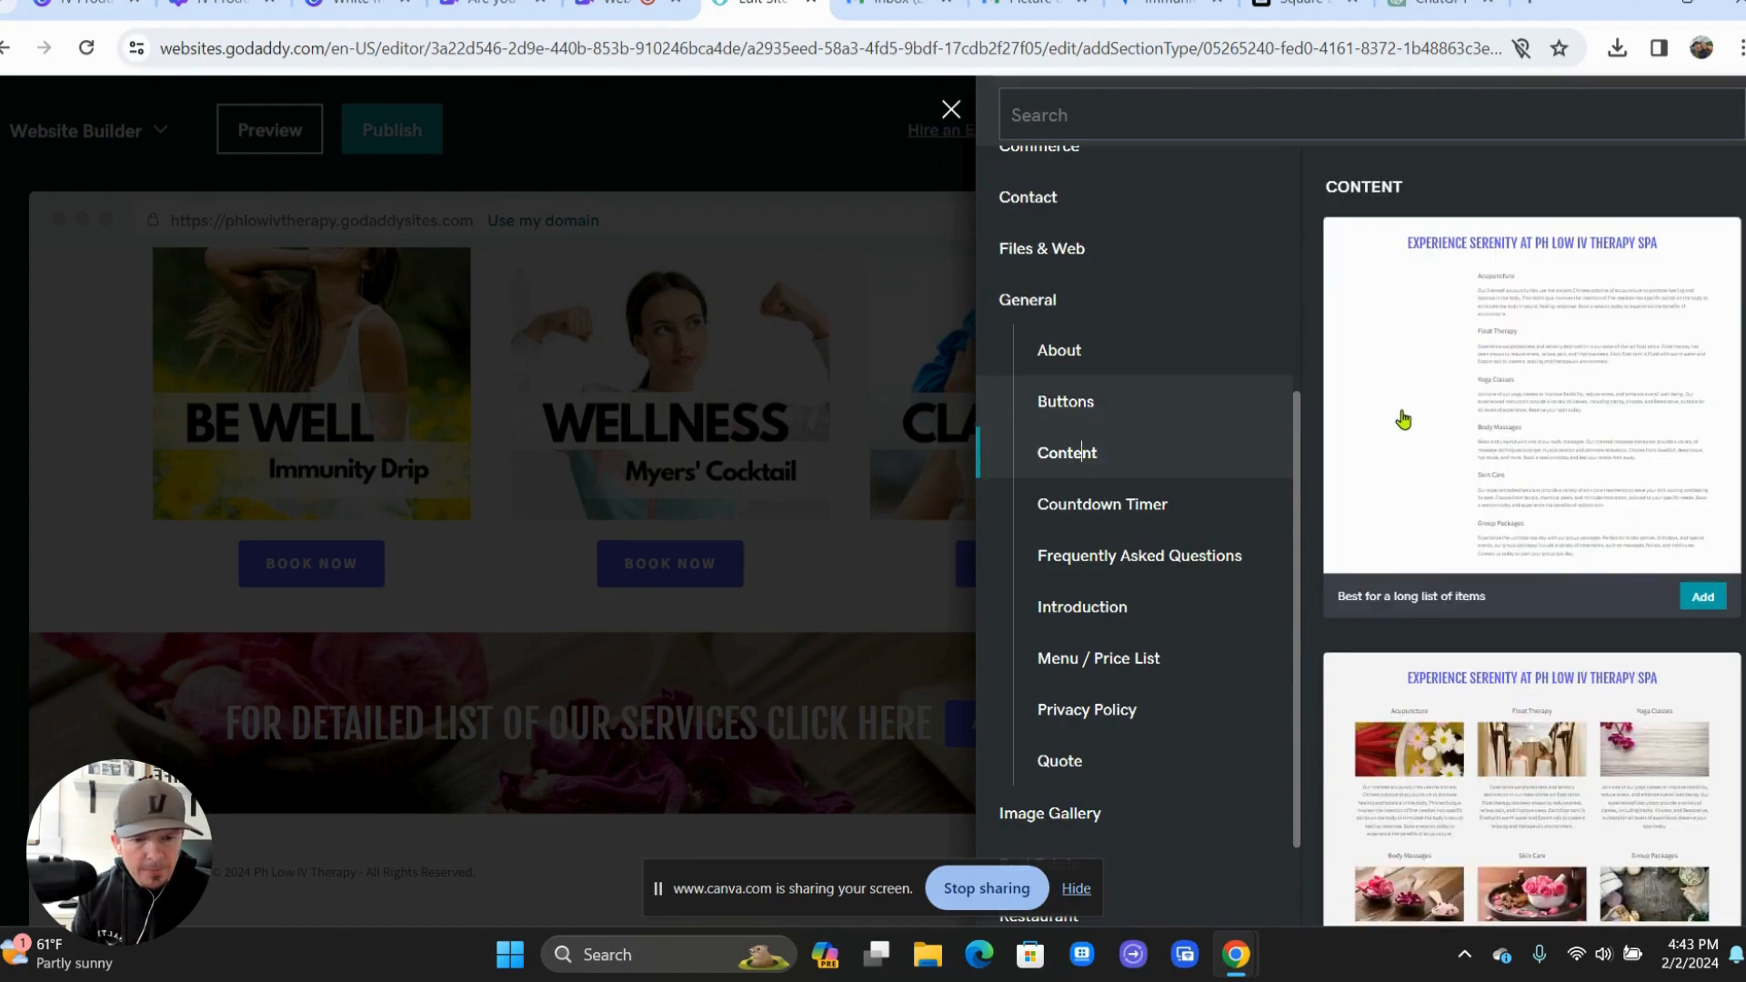
{"action": "scroll", "coordinate": [1403, 419], "scroll_direction": "down", "scroll_amount": 4}
{"action": "scroll", "coordinate": [1403, 420], "scroll_direction": "down", "scroll_amount": 10}
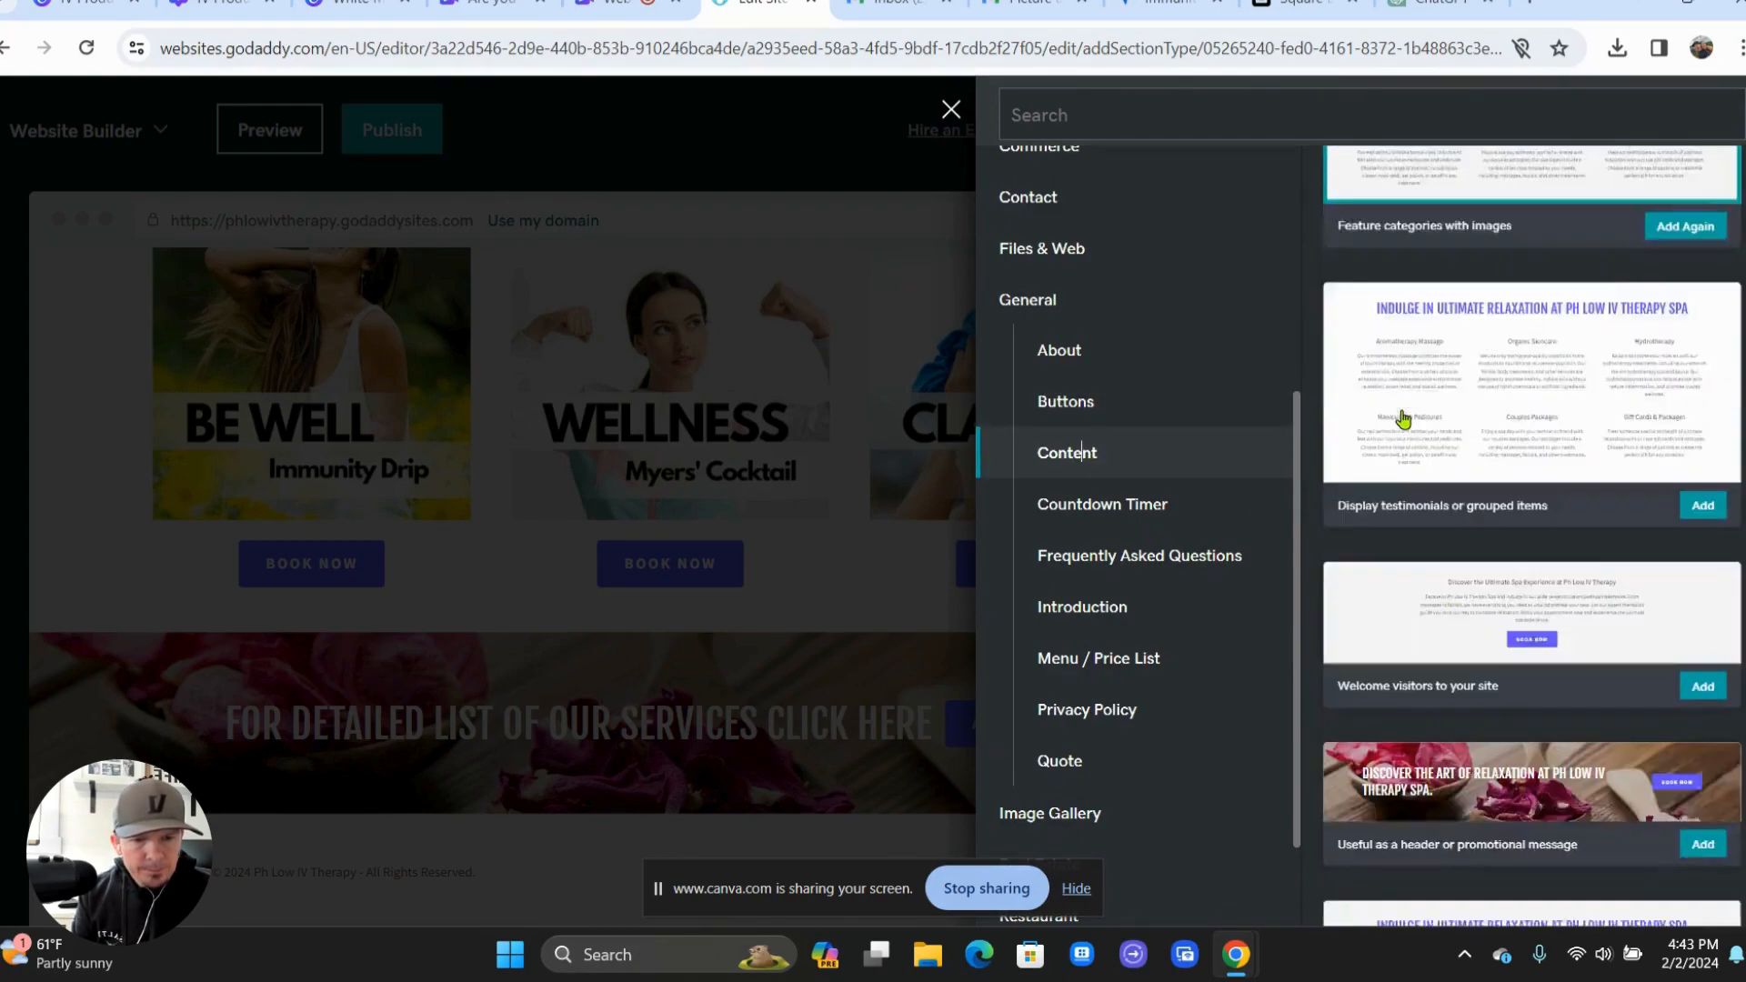
{"action": "scroll", "coordinate": [1403, 419], "scroll_direction": "down", "scroll_amount": 10}
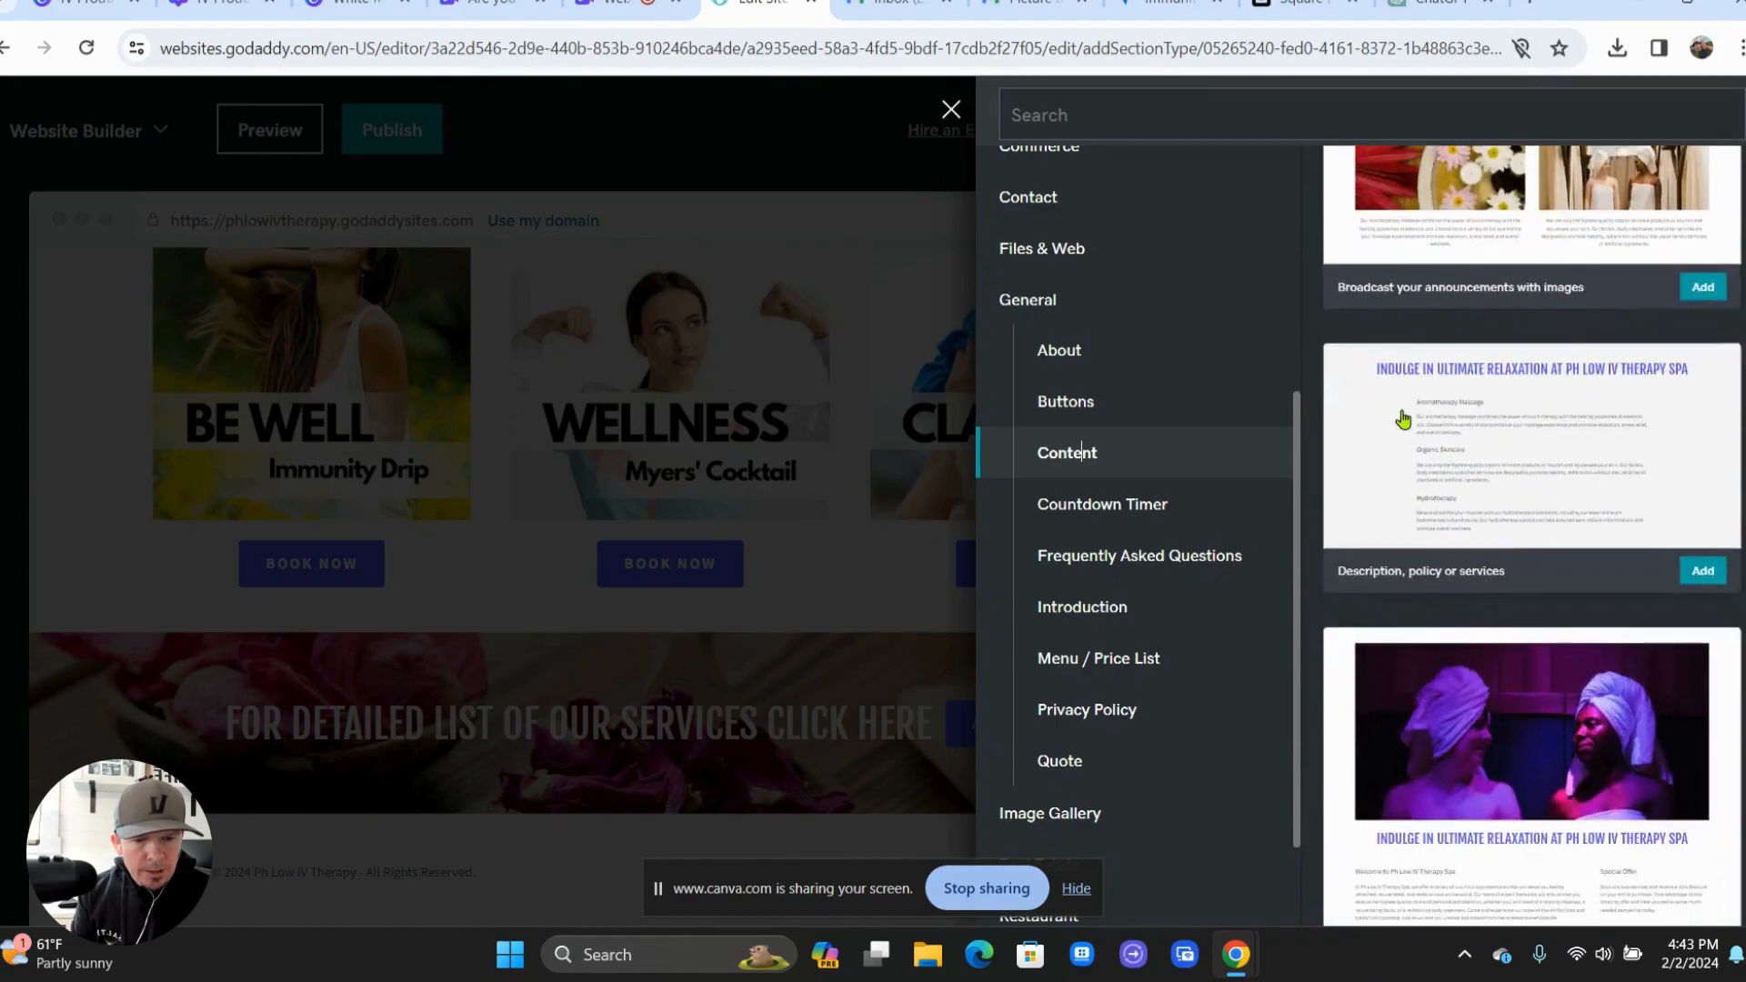
{"action": "scroll", "coordinate": [1403, 420], "scroll_direction": "up", "scroll_amount": 20}
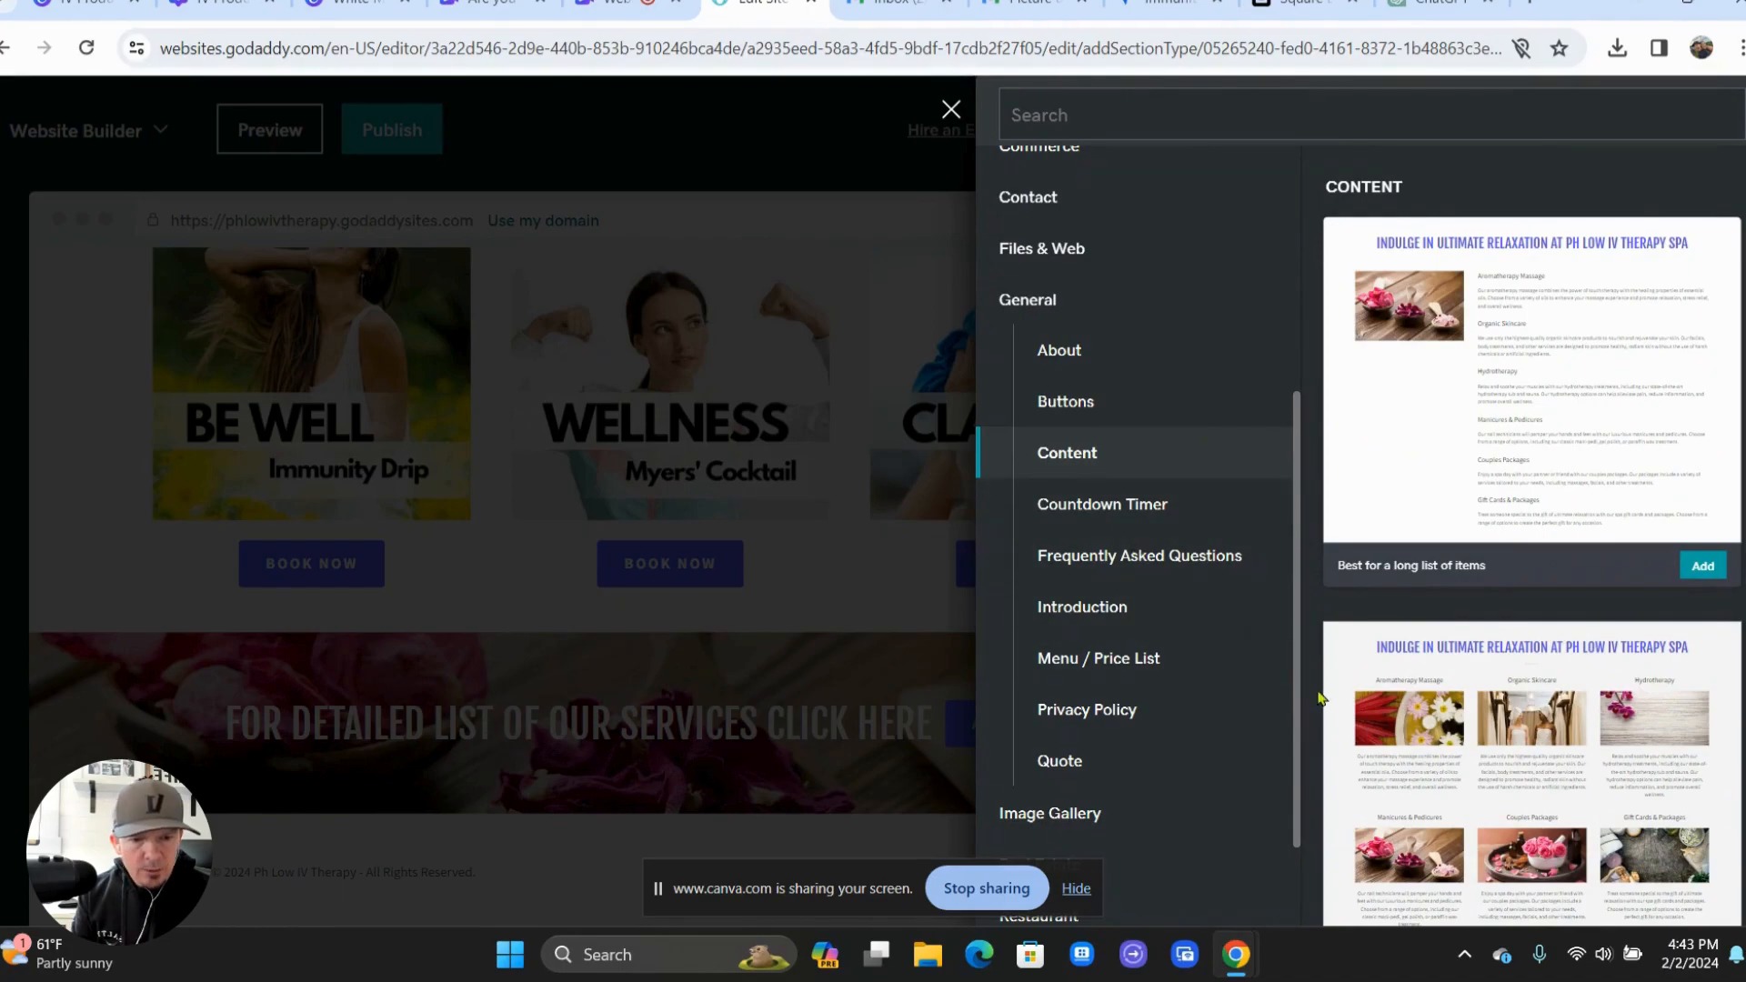
{"action": "left_click", "coordinate": [1426, 734]}
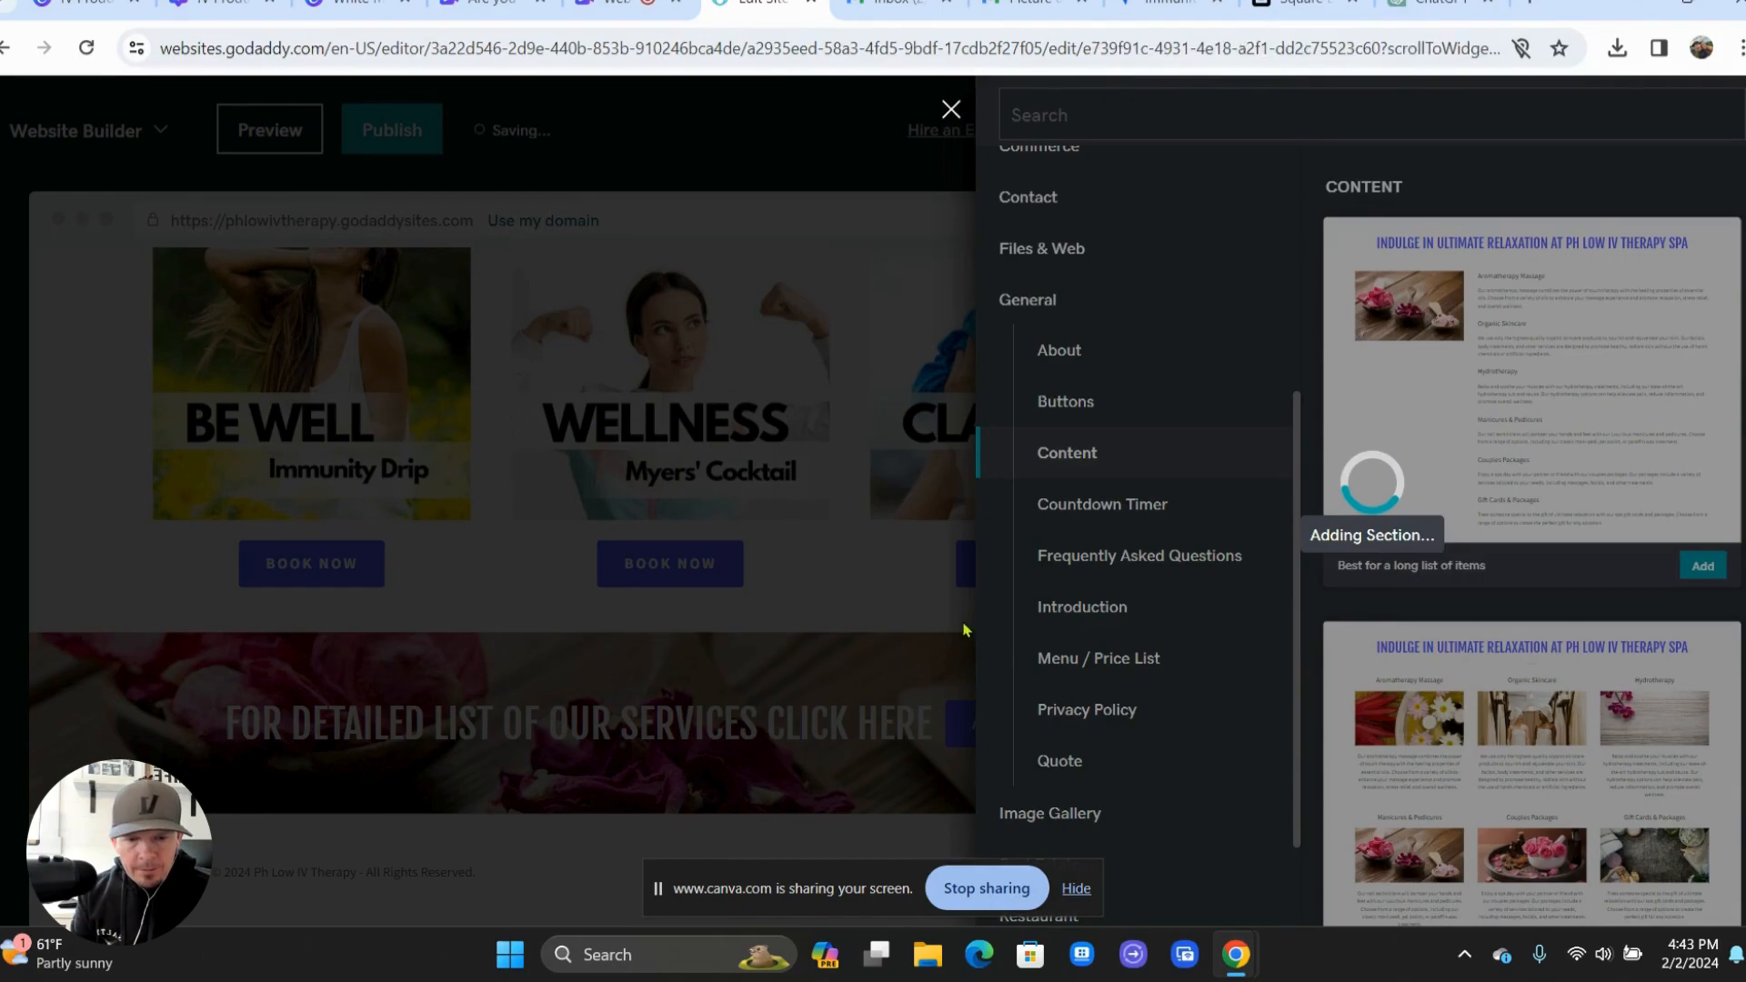
- Try the Circle shape on the Aromatherapy Massage image, and set it back to Panoramic
{"action": "scroll", "coordinate": [962, 622], "scroll_direction": "down", "scroll_amount": 1}
{"action": "scroll", "coordinate": [486, 398], "scroll_direction": "up", "scroll_amount": 2}
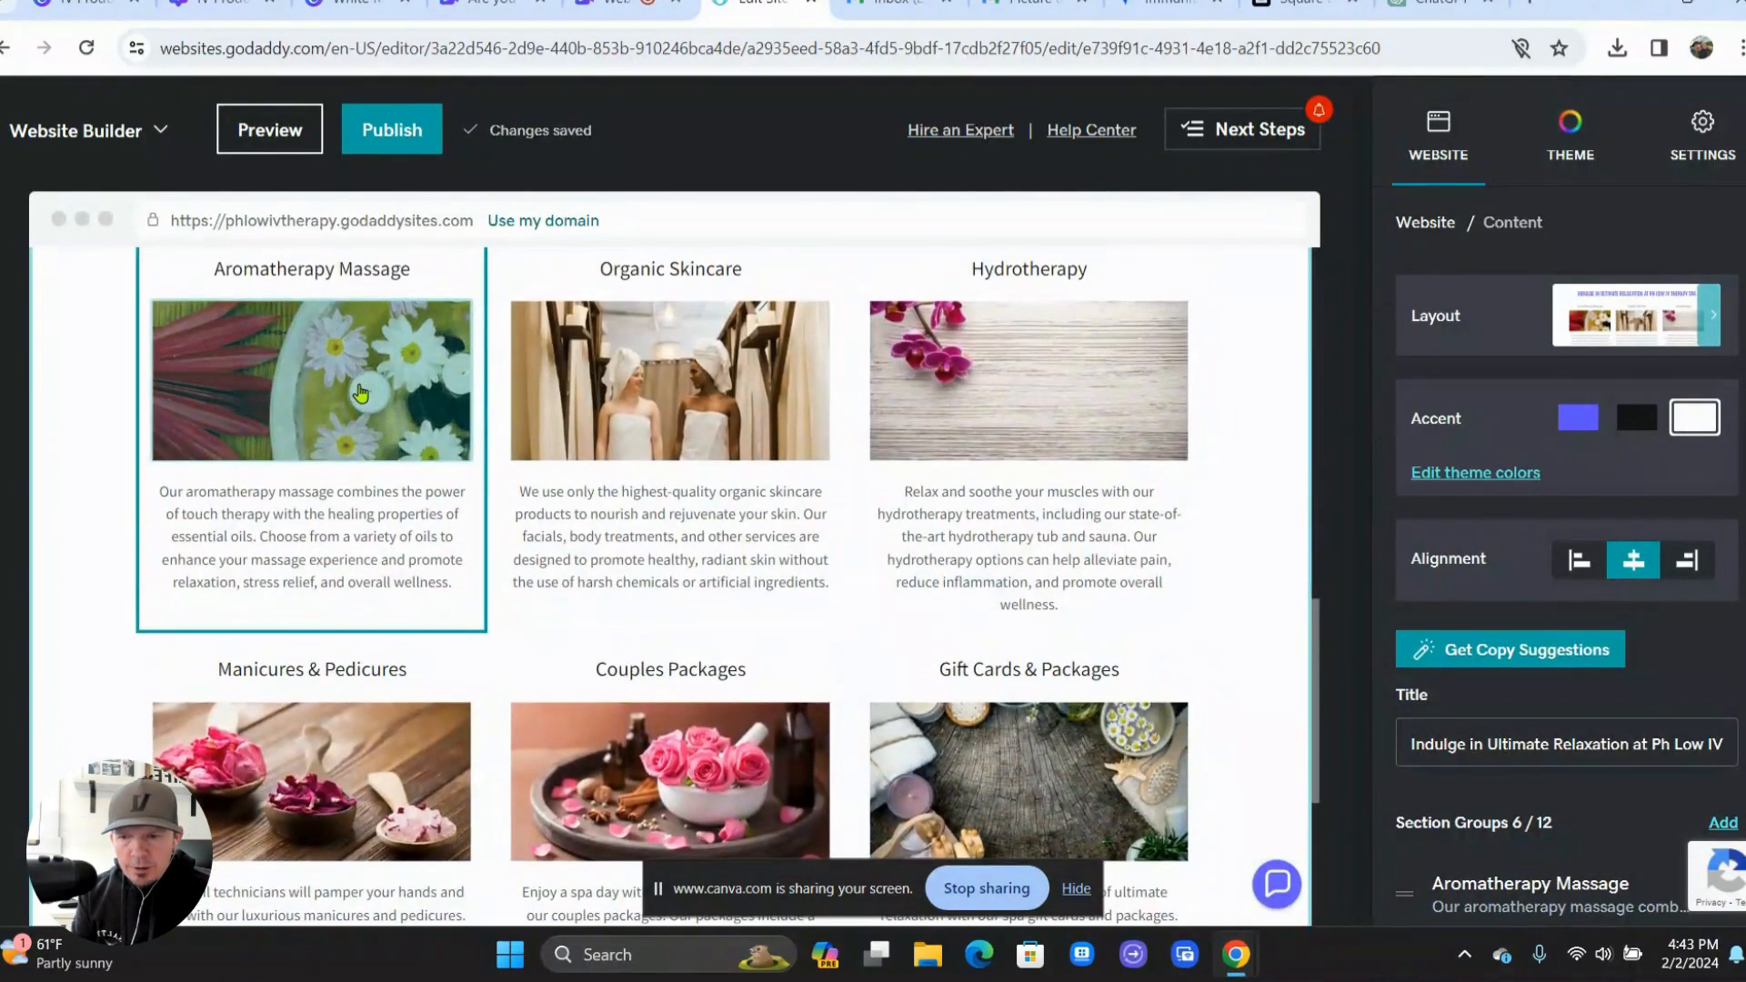
{"action": "left_click", "coordinate": [360, 393]}
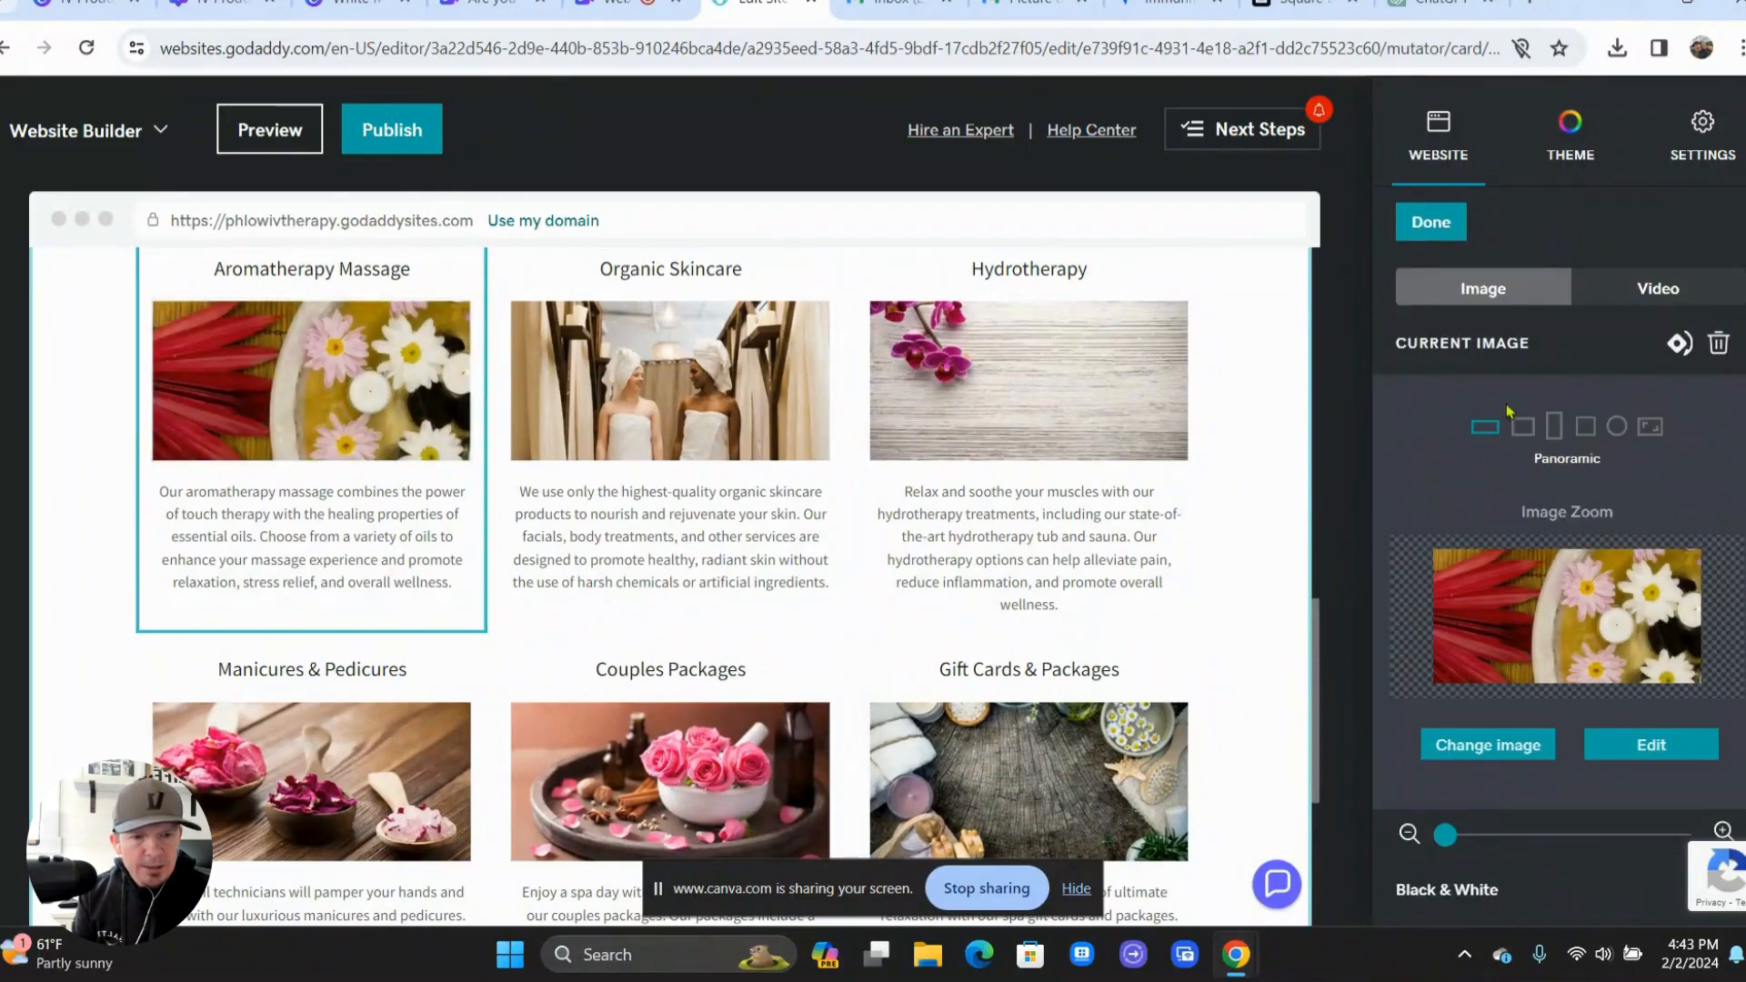
{"action": "left_click", "coordinate": [1618, 427]}
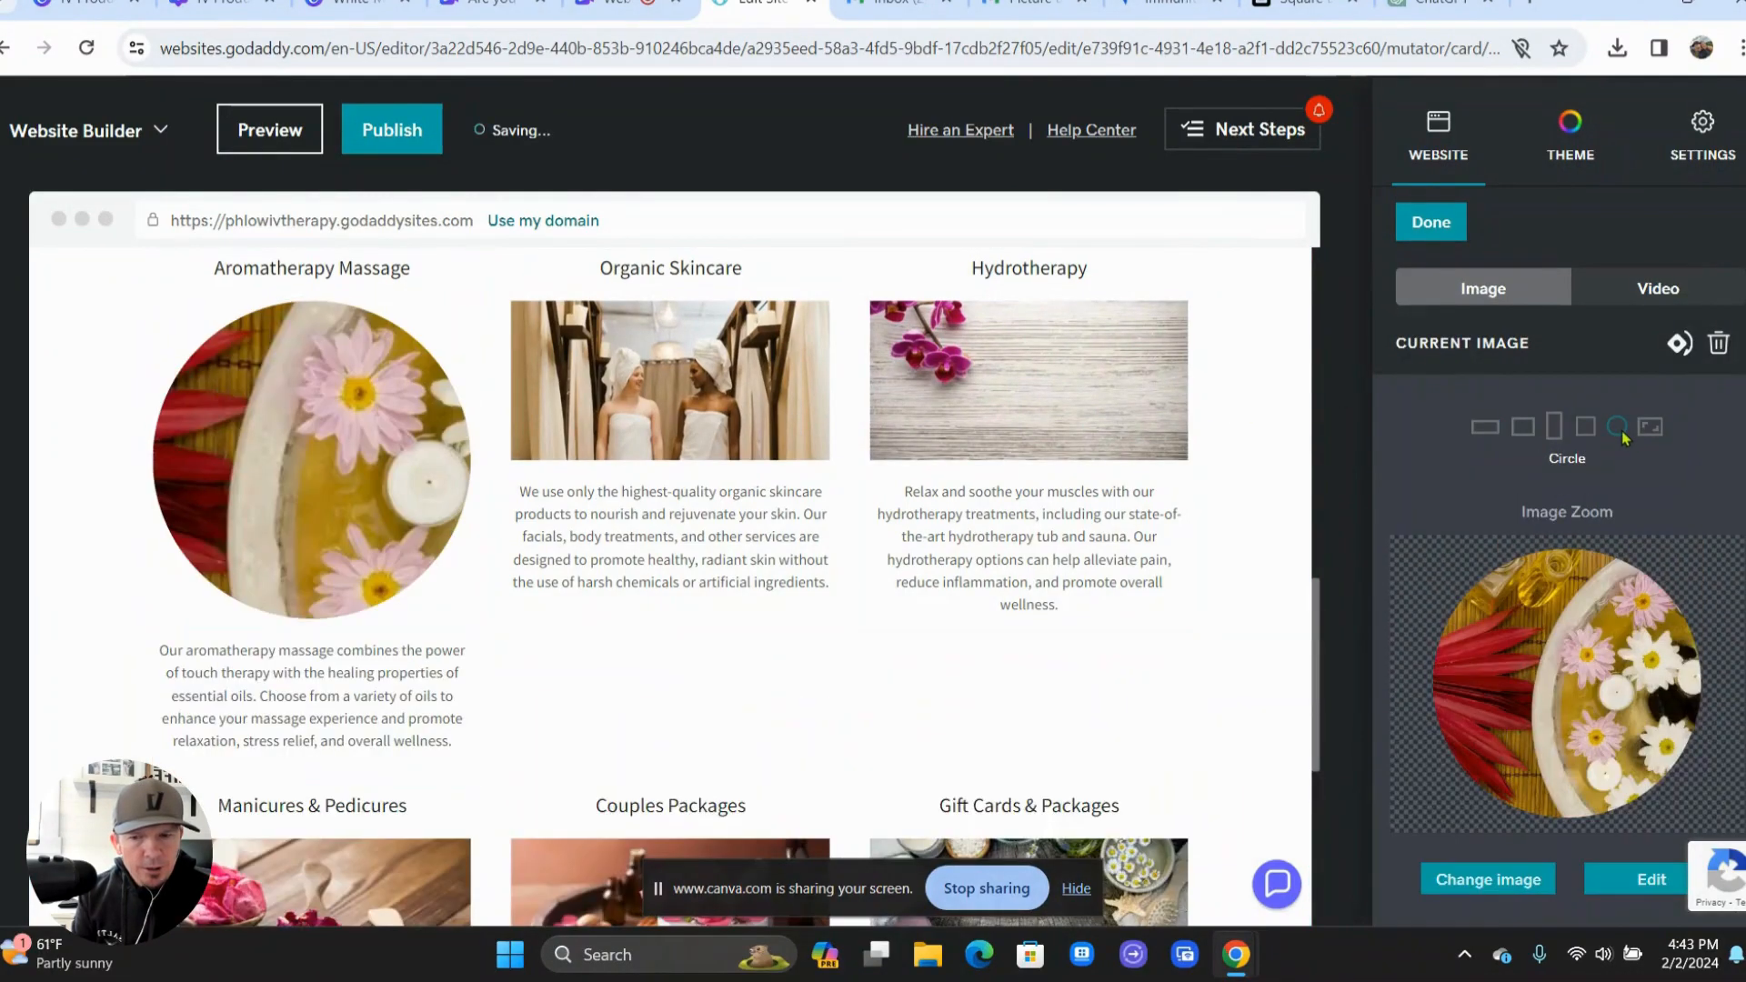
{"action": "left_click", "coordinate": [1486, 427]}
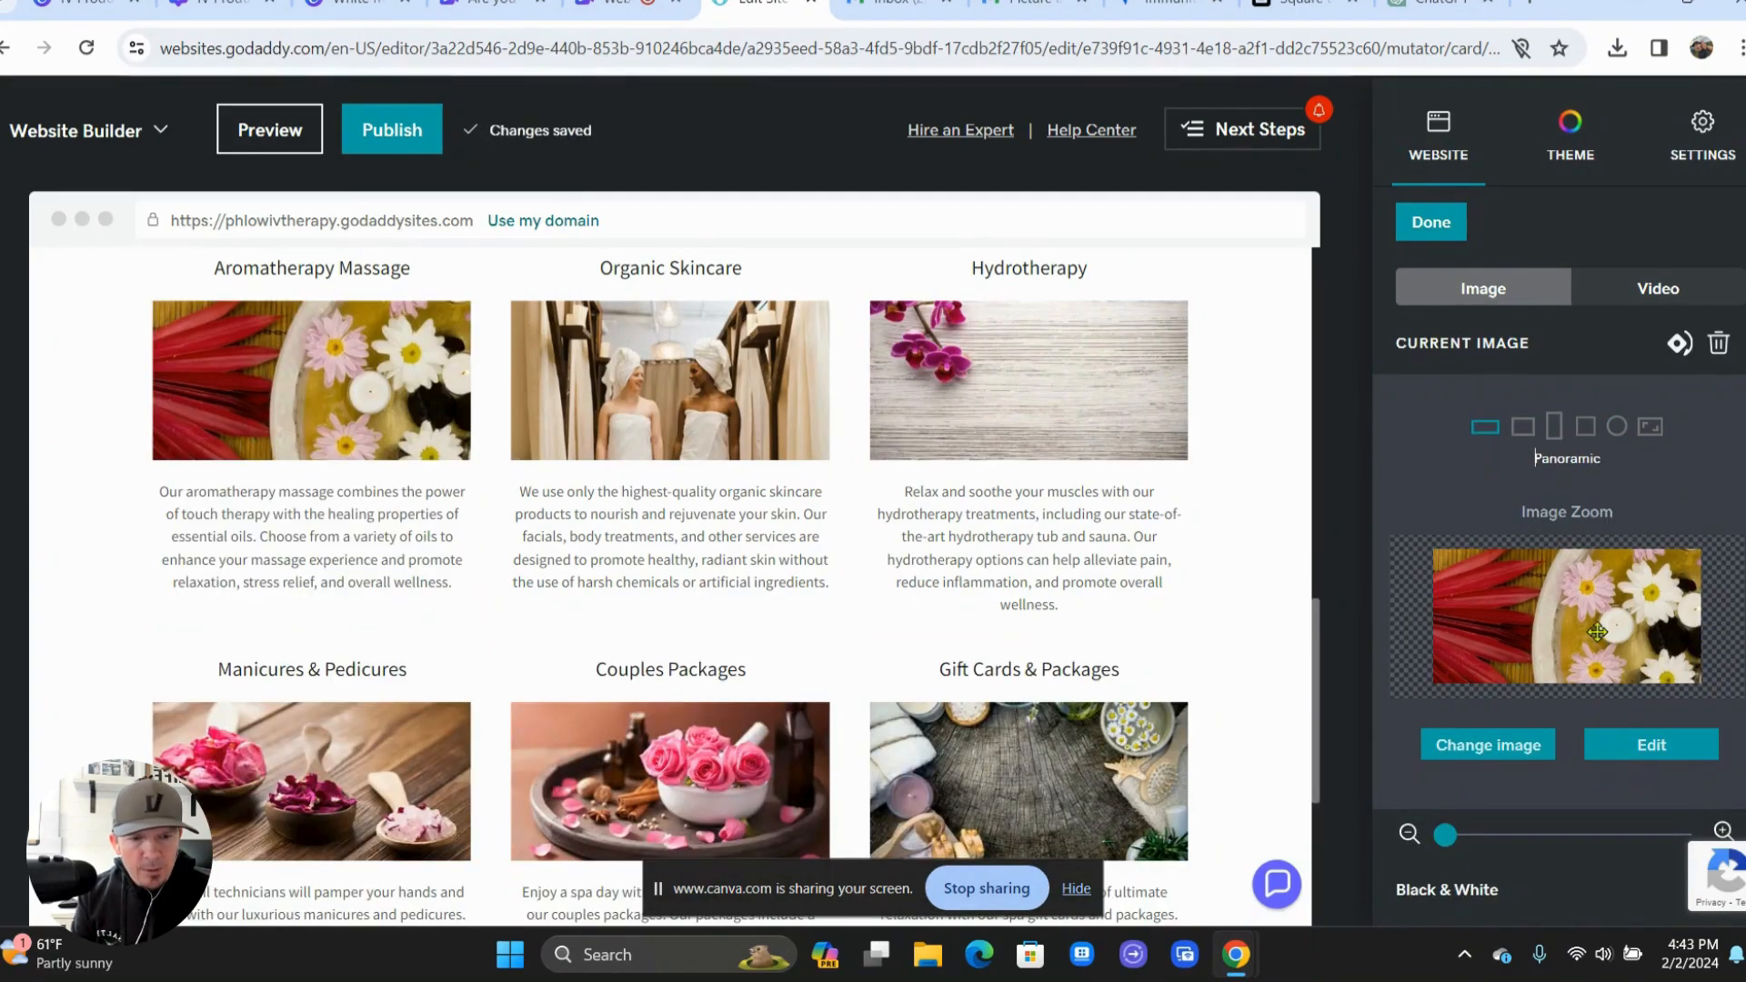
{"action": "left_click", "coordinate": [1269, 603]}
{"action": "scroll", "coordinate": [900, 616], "scroll_direction": "up", "scroll_amount": 2}
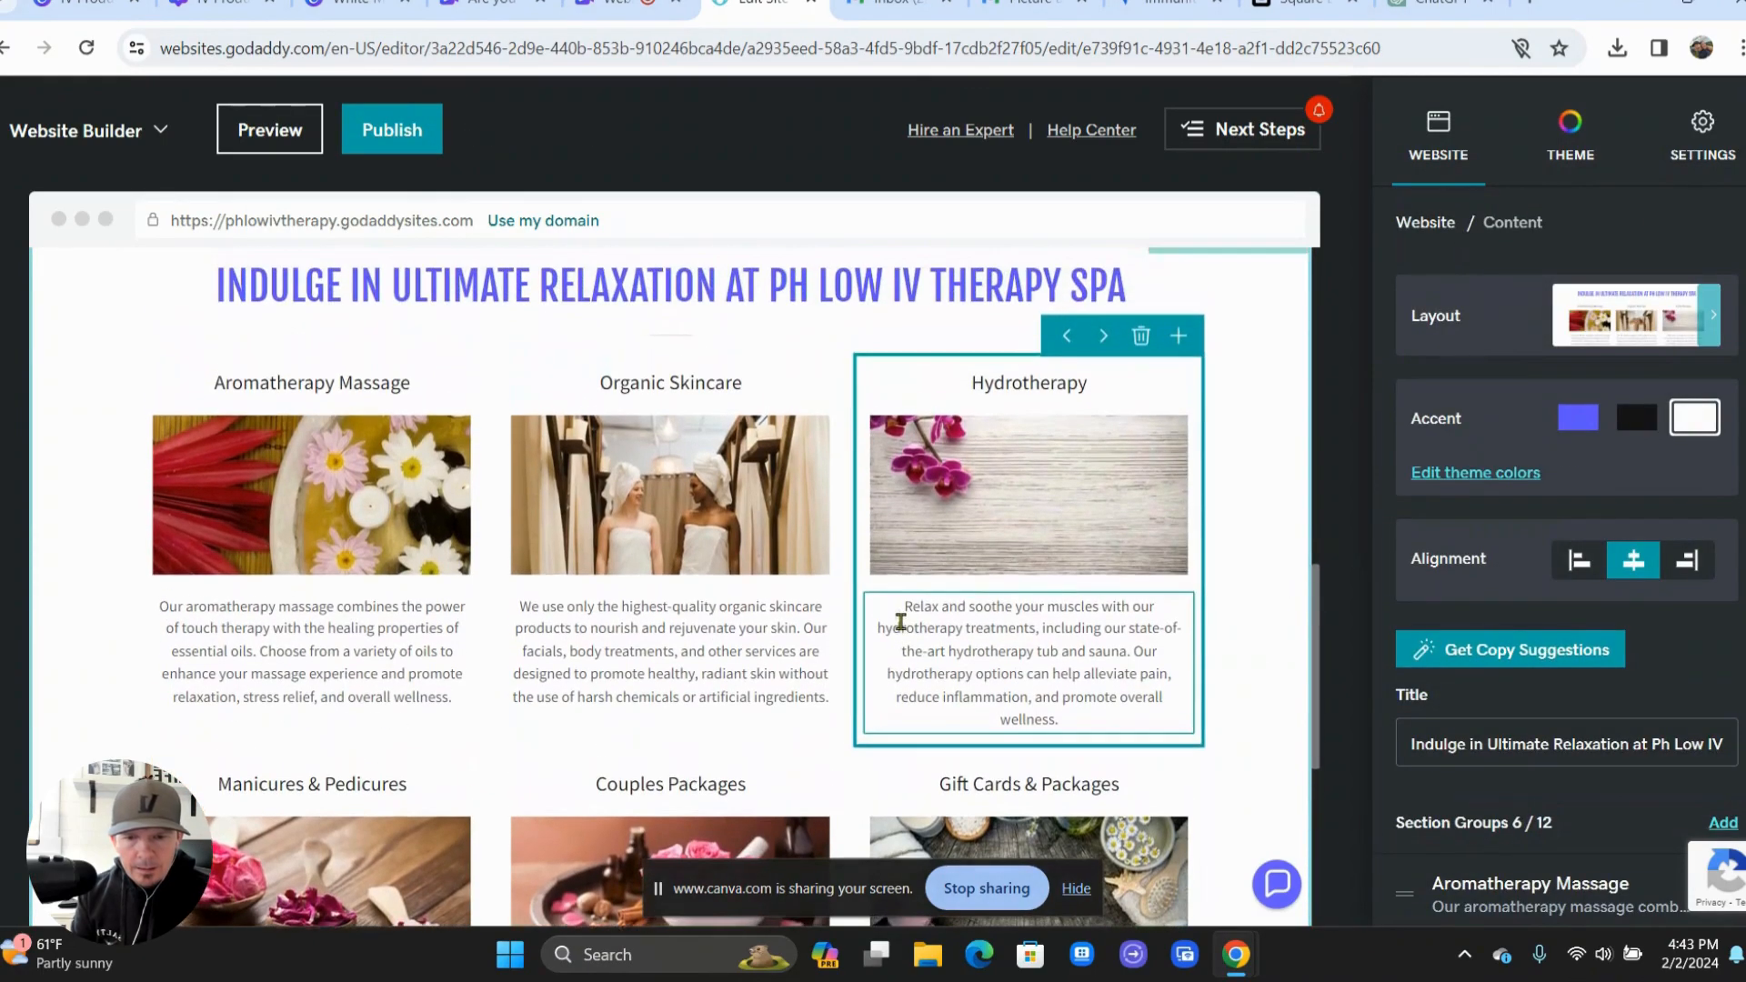
- Delete the Indulge in Ultimate Relaxation content section from the Appointments page
{"action": "scroll", "coordinate": [900, 621], "scroll_direction": "up", "scroll_amount": 2}
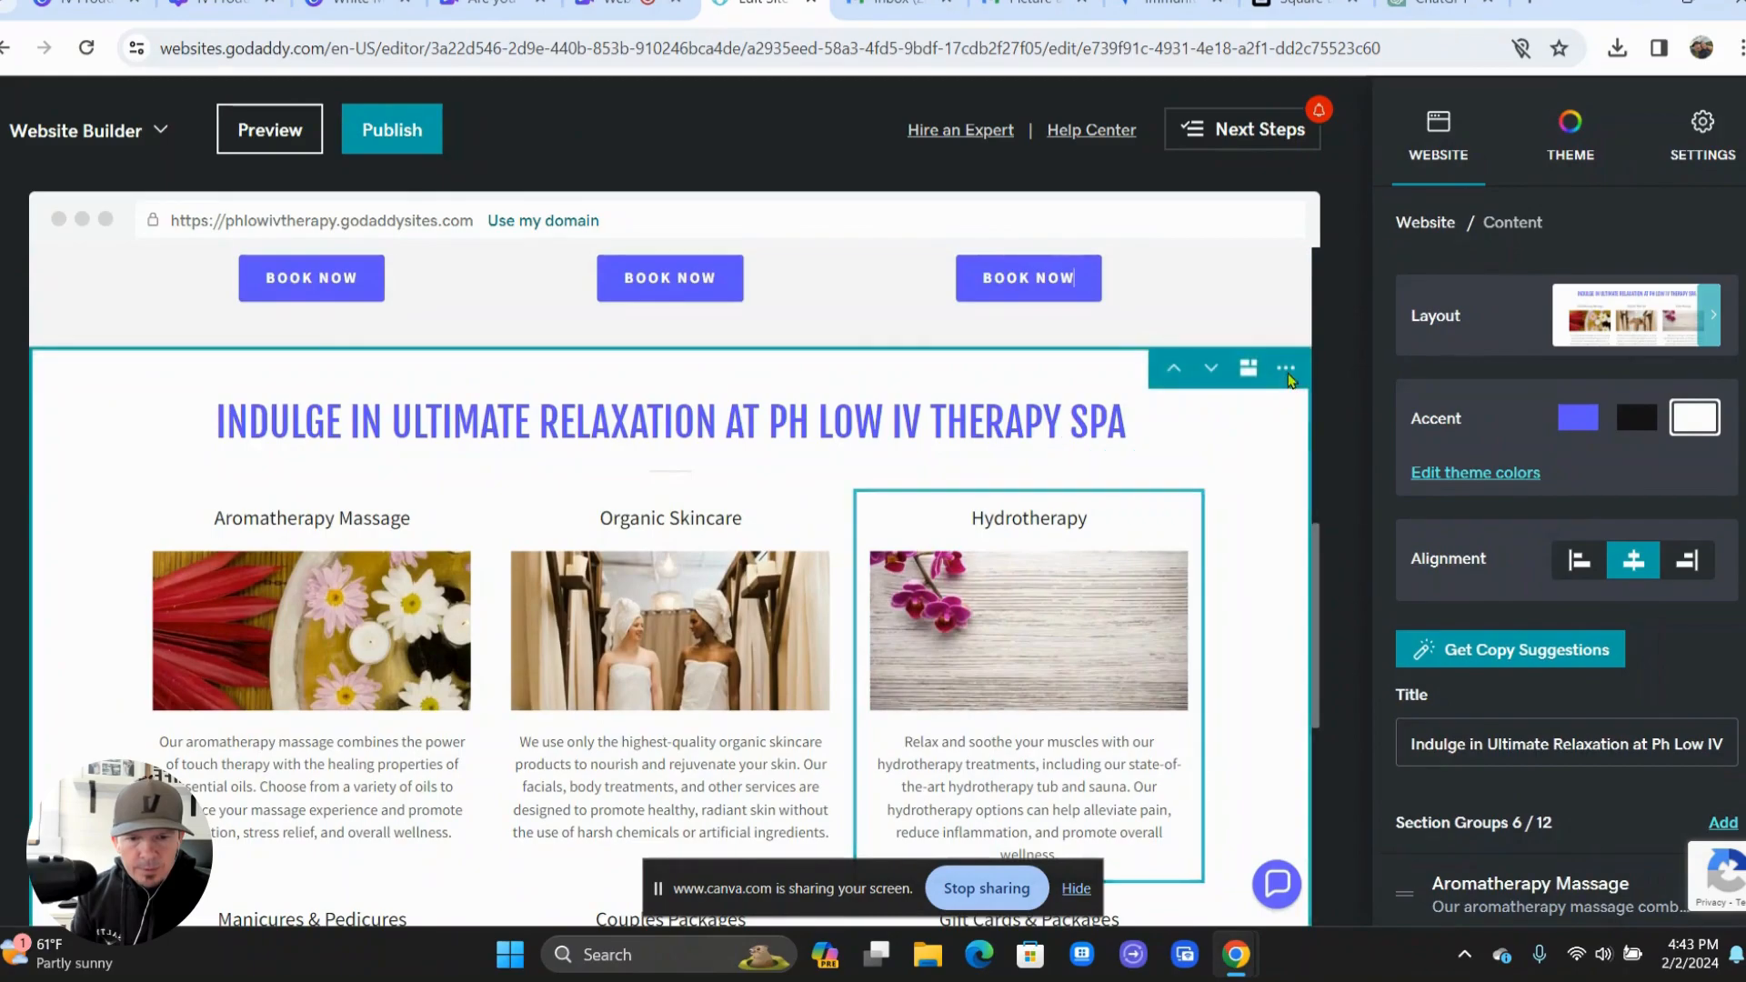
{"action": "left_click", "coordinate": [1286, 370]}
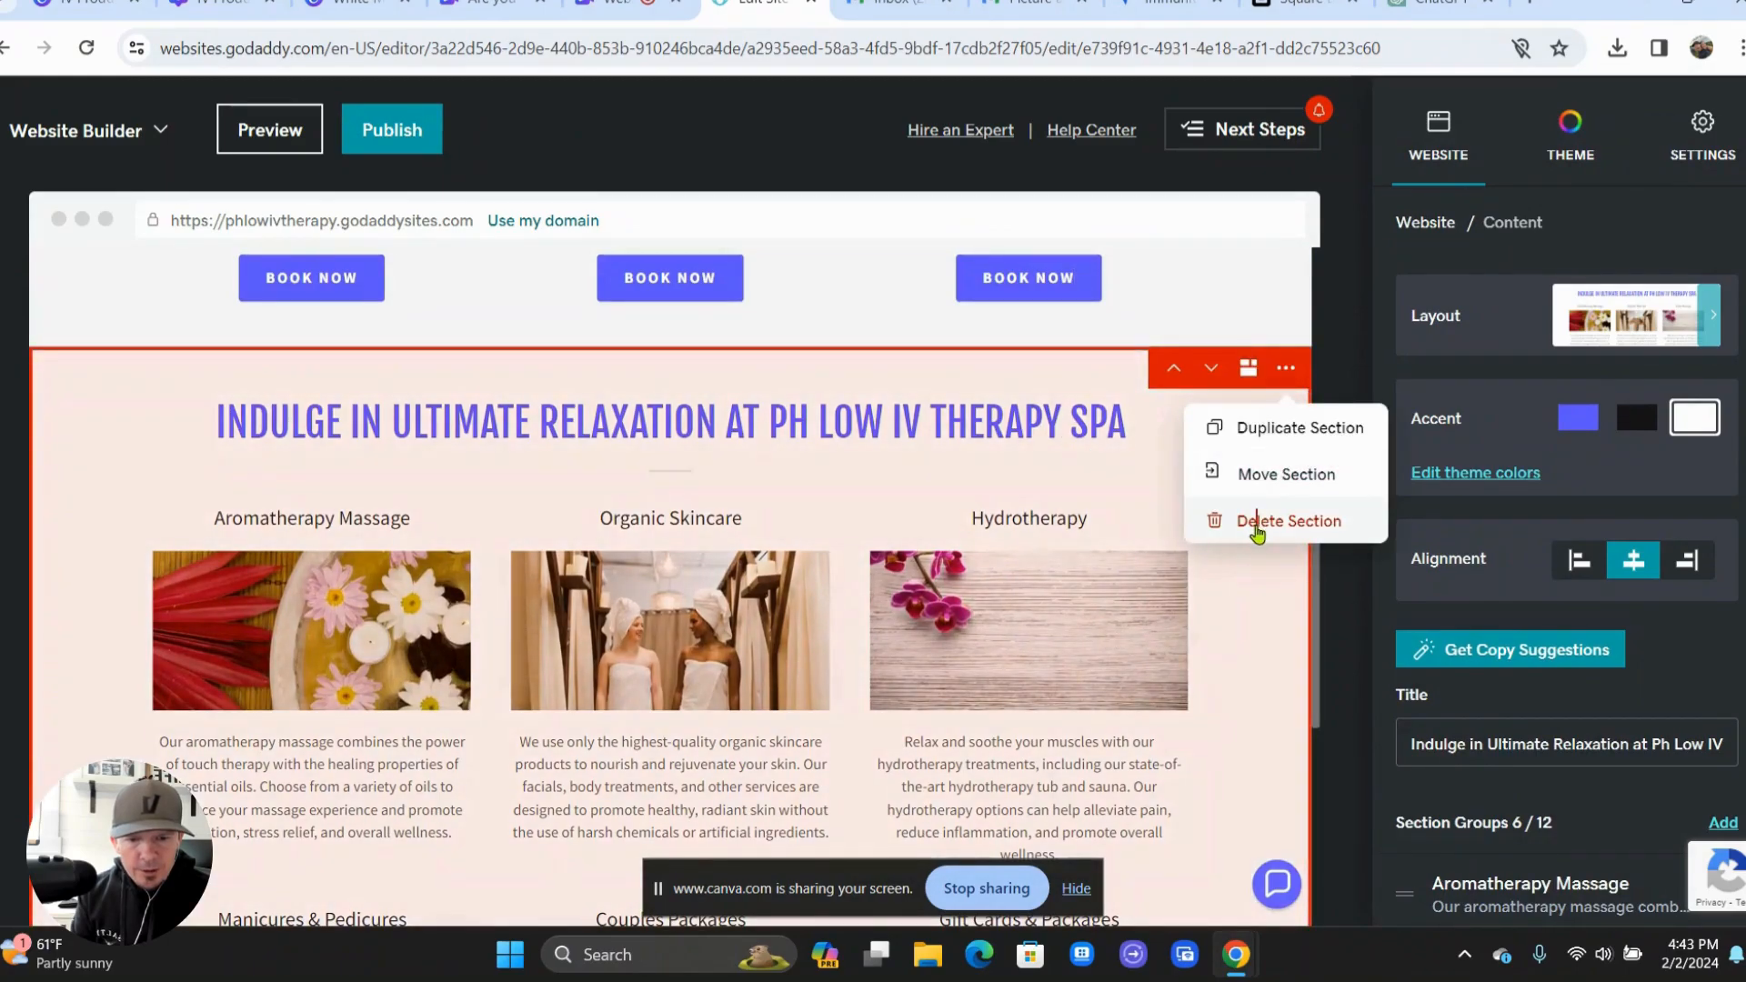
{"action": "left_click", "coordinate": [1257, 525]}
{"action": "left_click", "coordinate": [624, 382]}
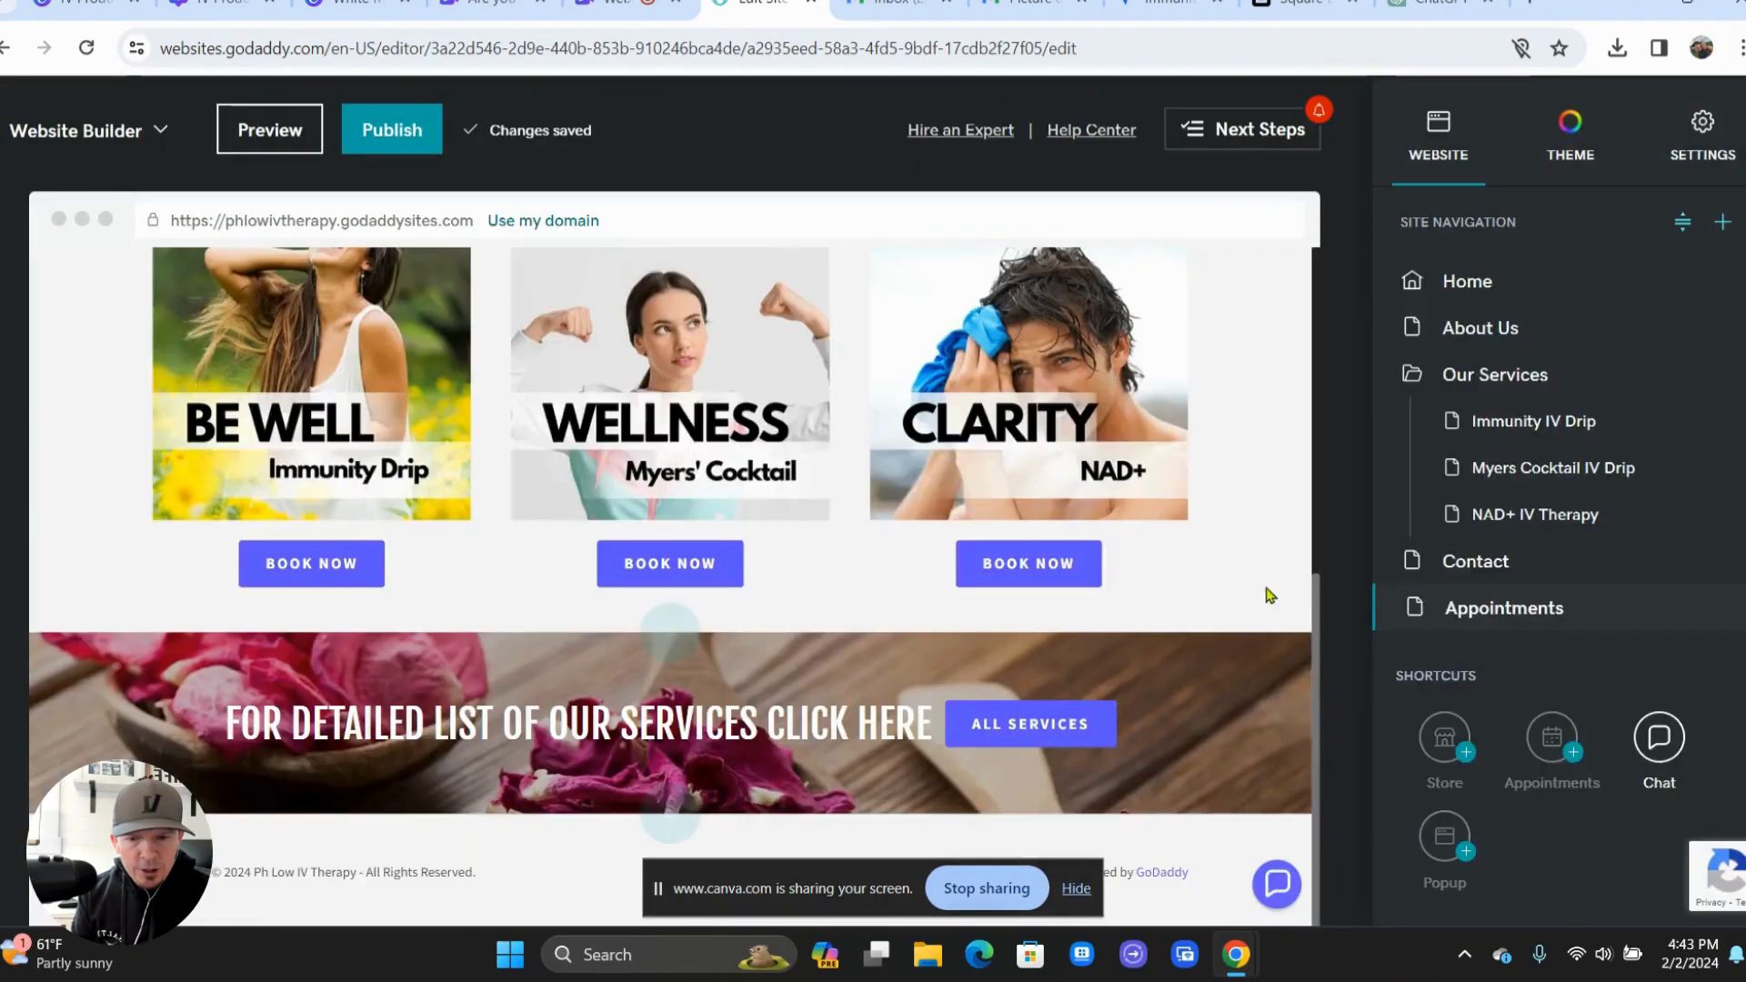
- Add an About section in the "Engage your visitors and encourage them to take action" layout above the All Services banner
{"action": "left_click", "coordinate": [683, 634]}
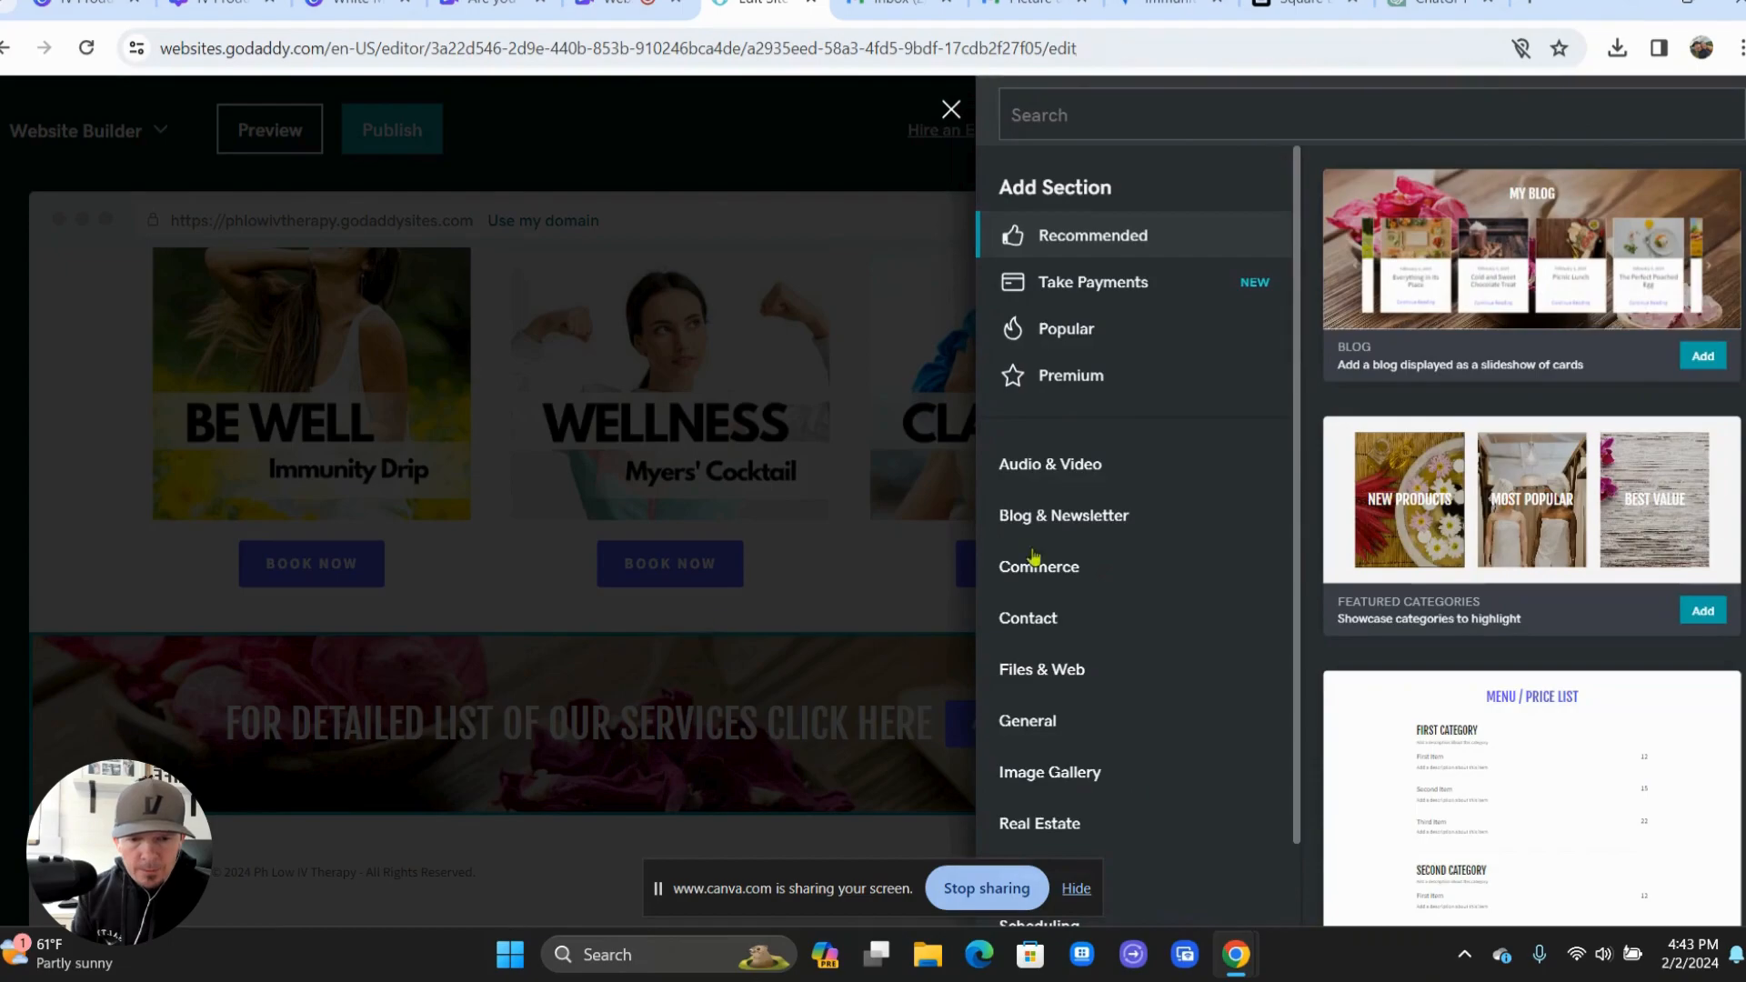
{"action": "key", "text": "Escape"}
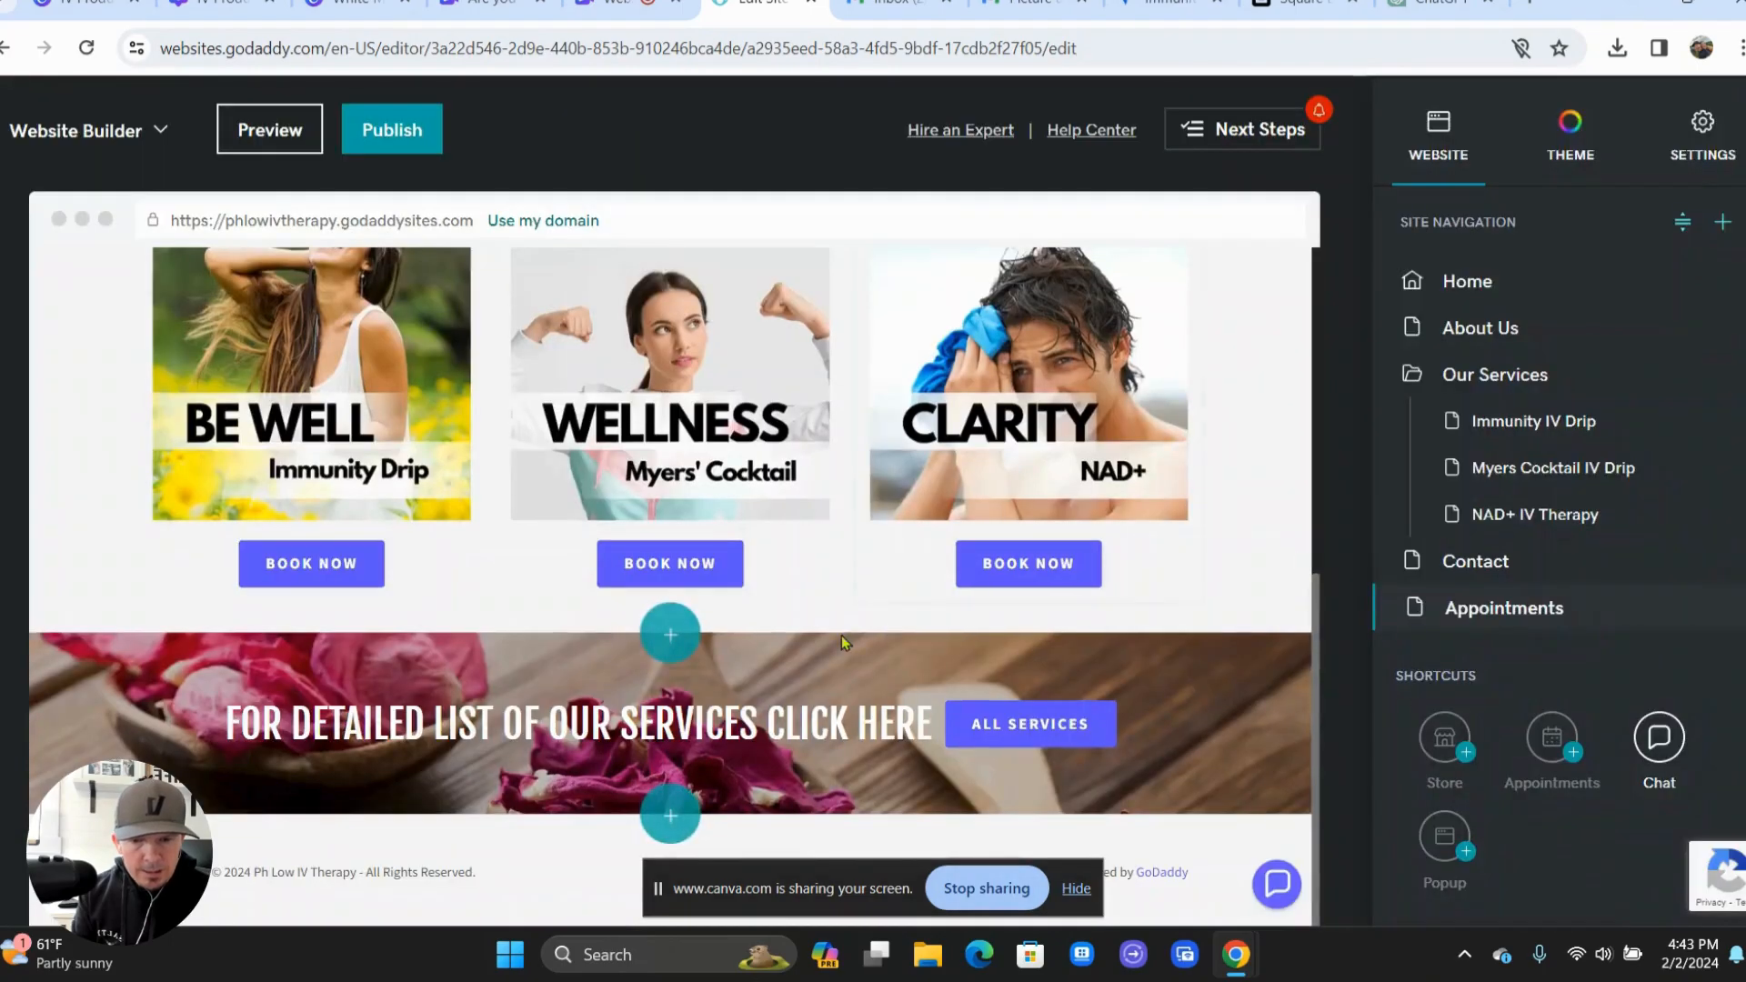
{"action": "left_click", "coordinate": [657, 639]}
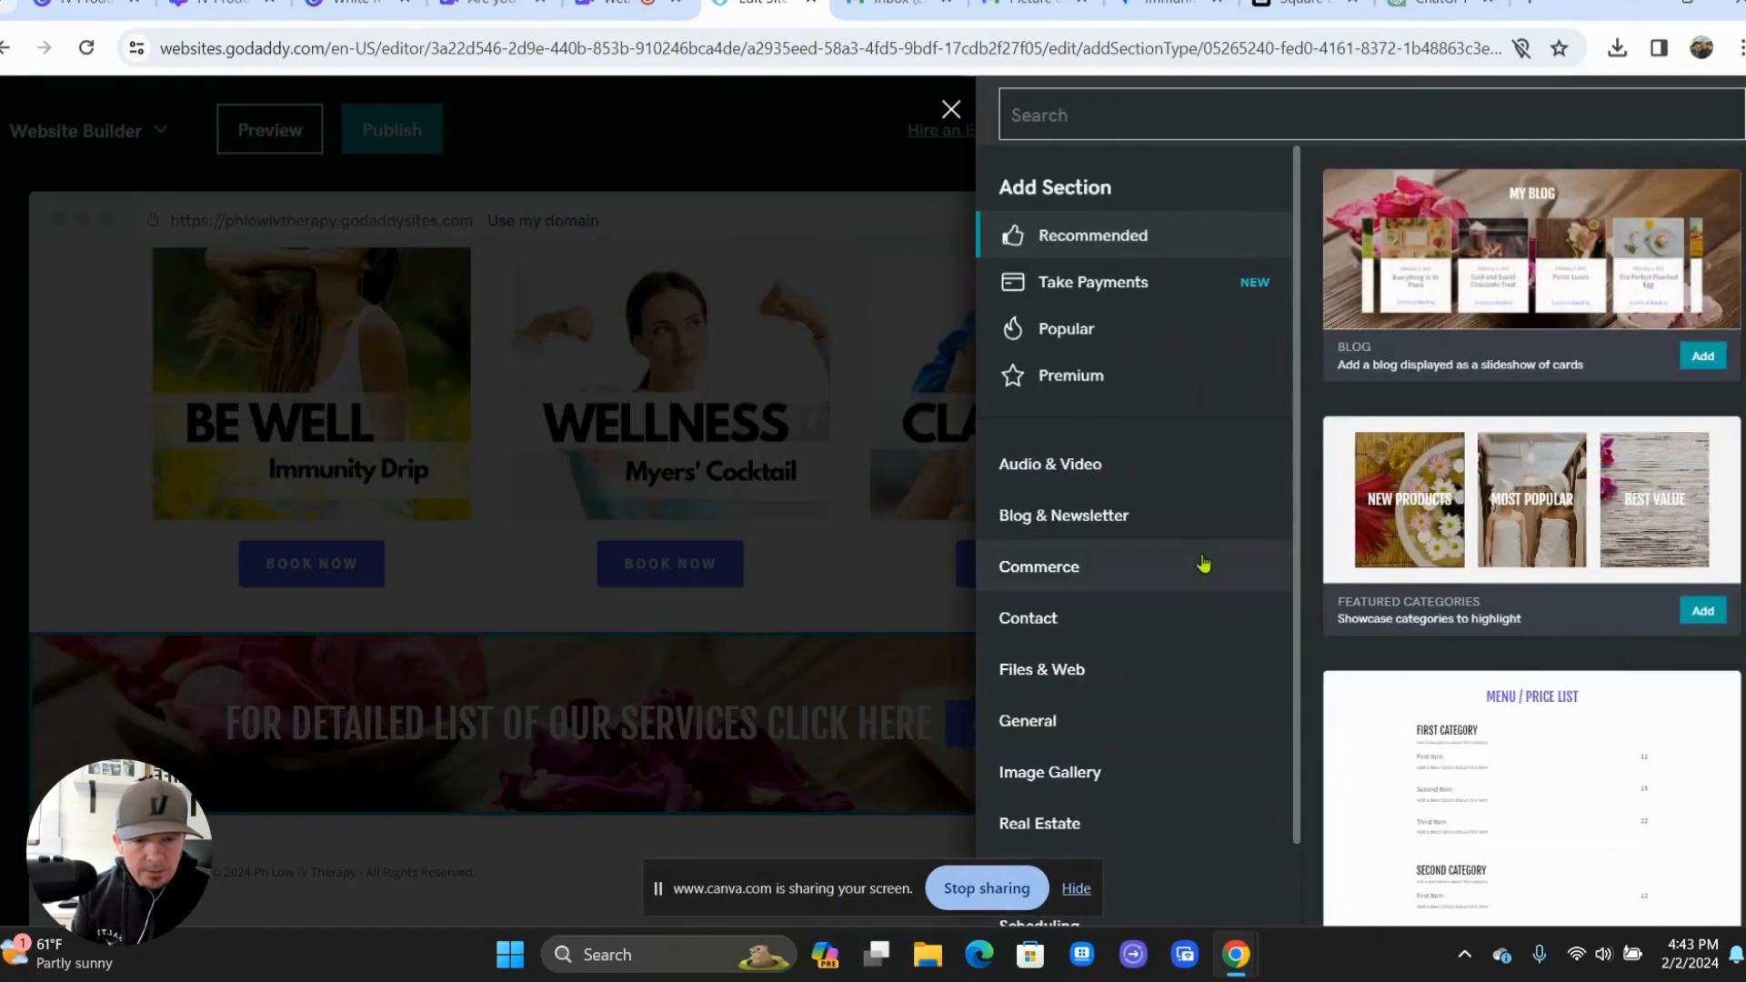
{"action": "left_click", "coordinate": [1081, 719]}
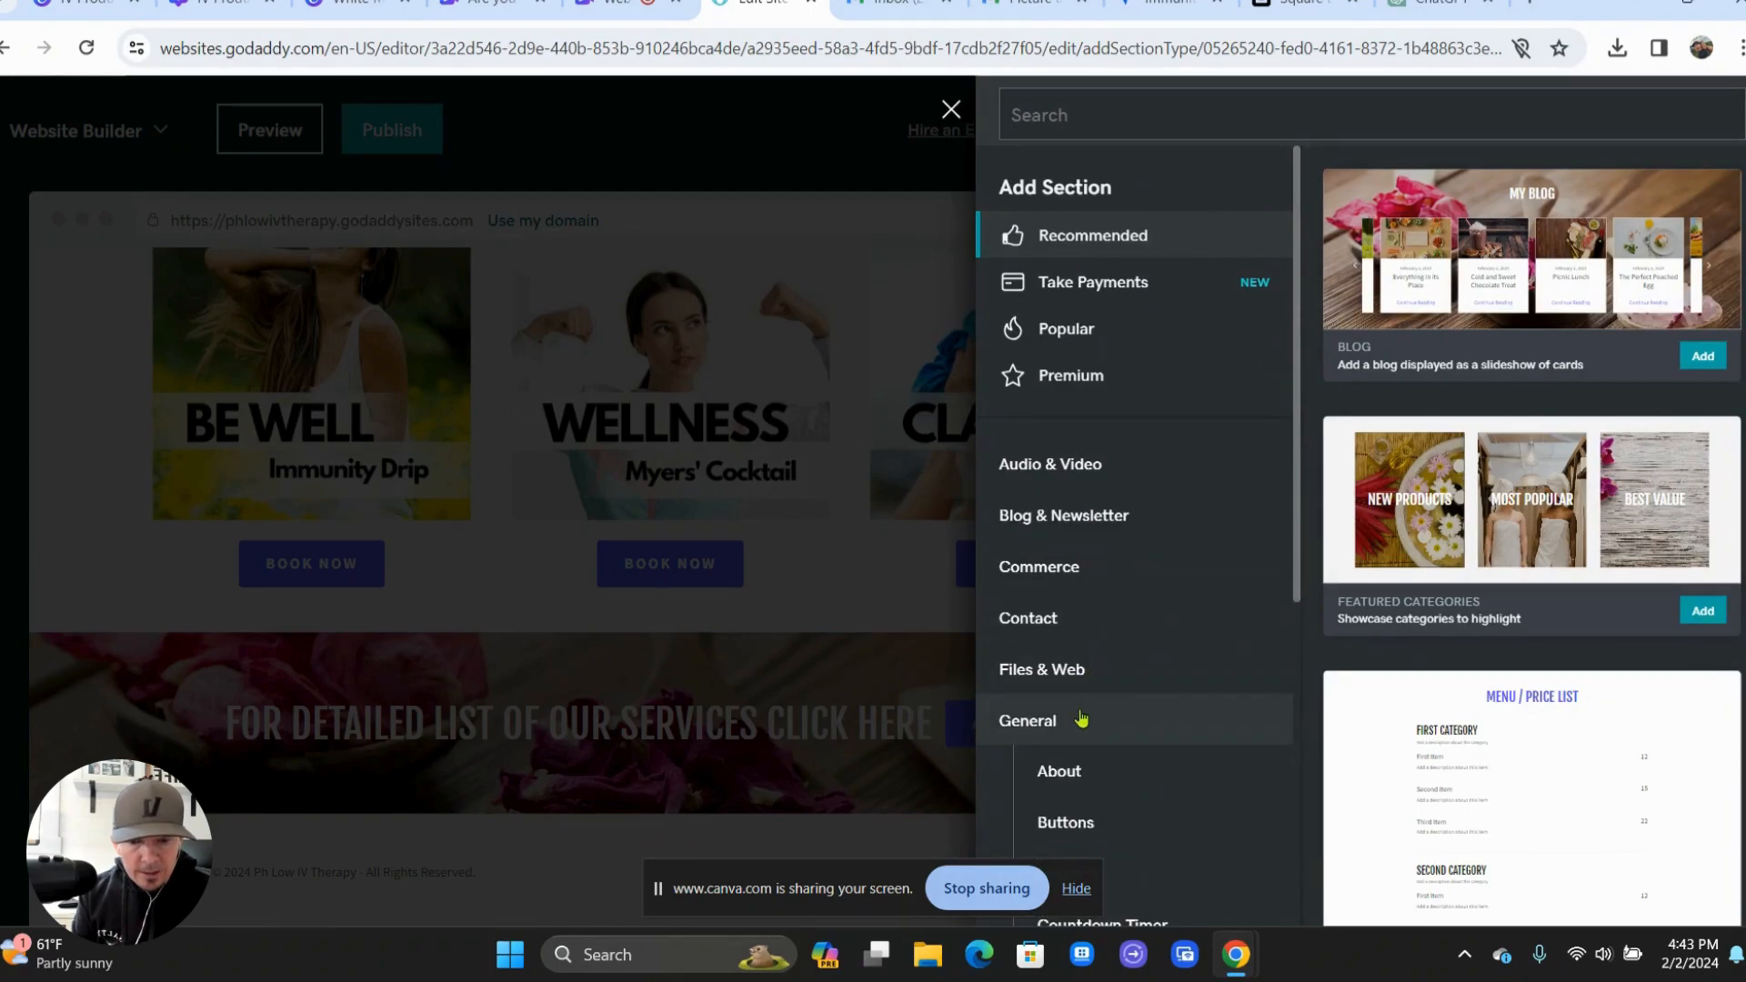
{"action": "scroll", "coordinate": [1081, 719], "scroll_direction": "down", "scroll_amount": 3}
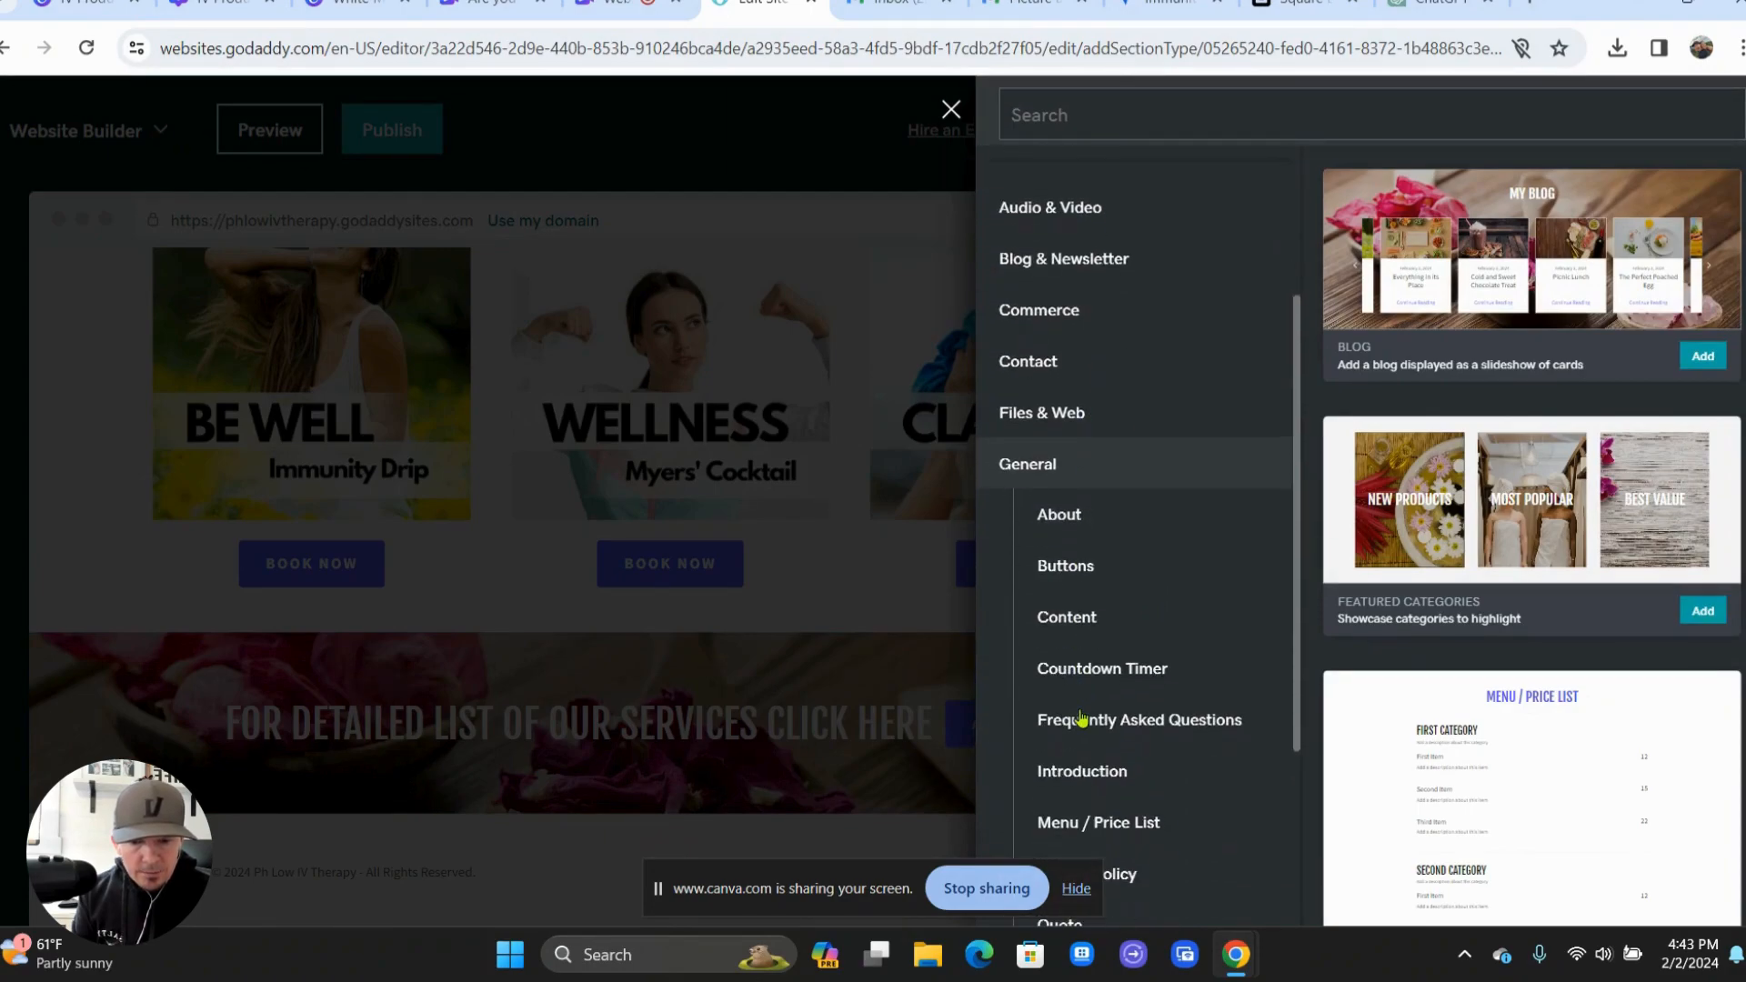
{"action": "left_click", "coordinate": [1077, 526]}
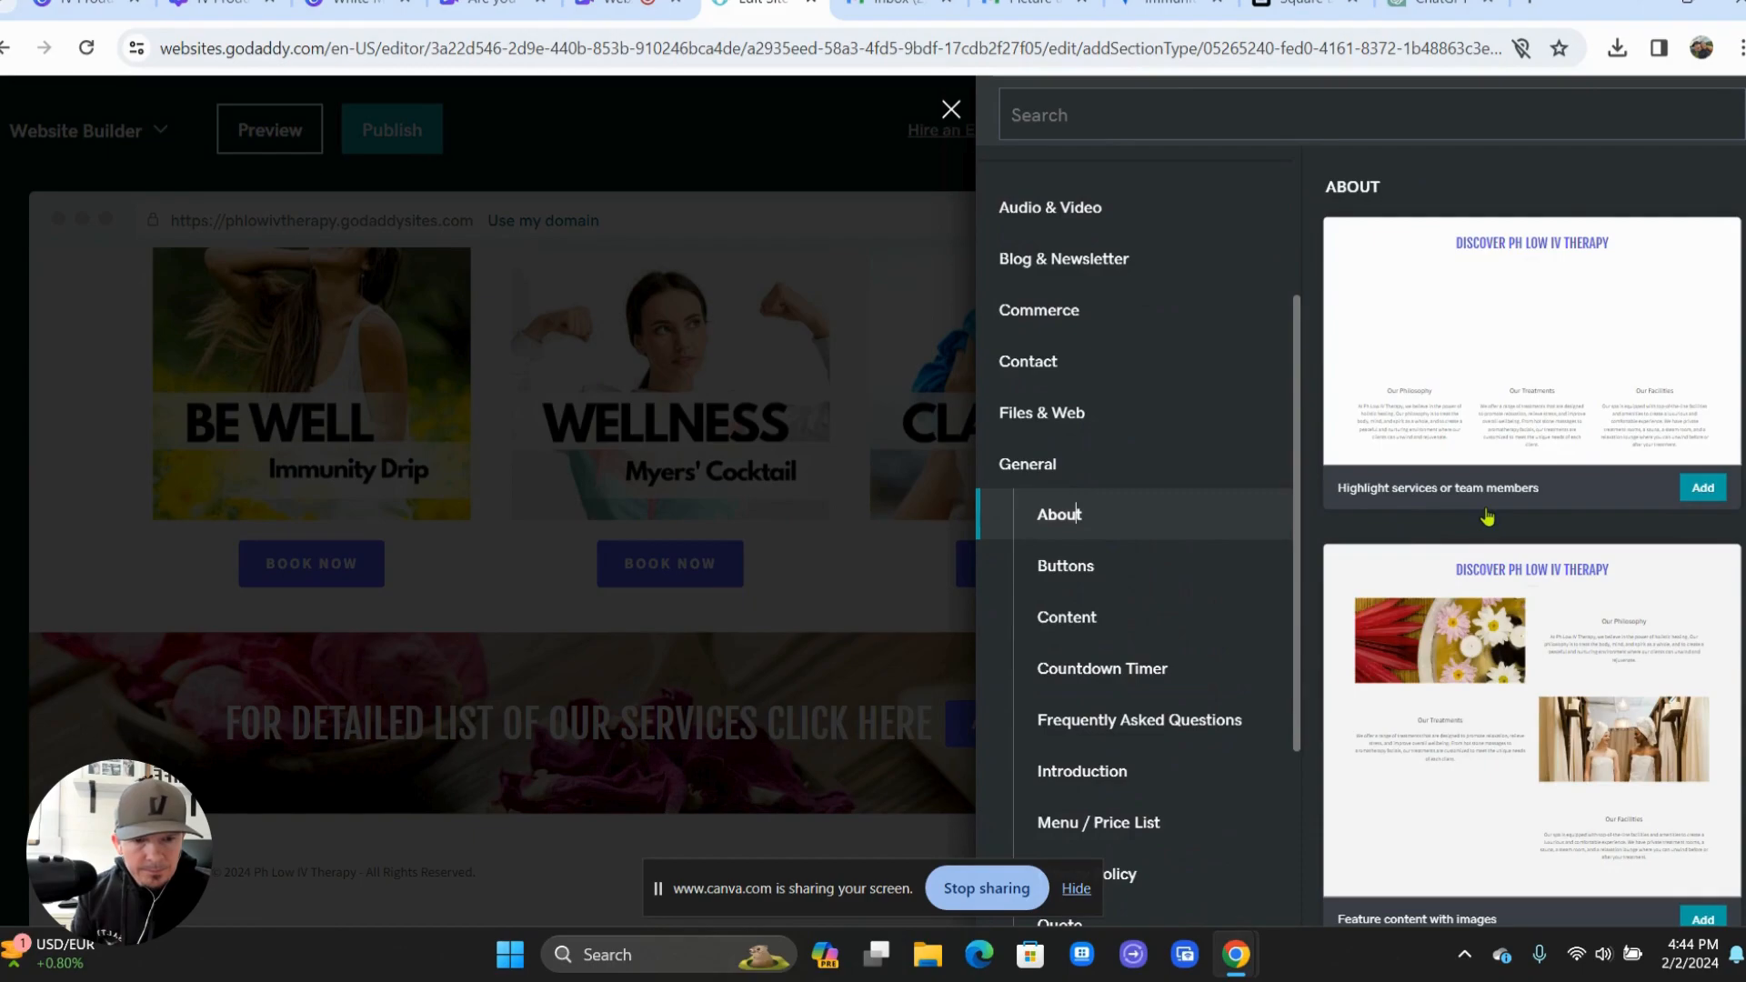
{"action": "scroll", "coordinate": [1487, 516], "scroll_direction": "down", "scroll_amount": 12}
{"action": "scroll", "coordinate": [1487, 516], "scroll_direction": "down", "scroll_amount": 7}
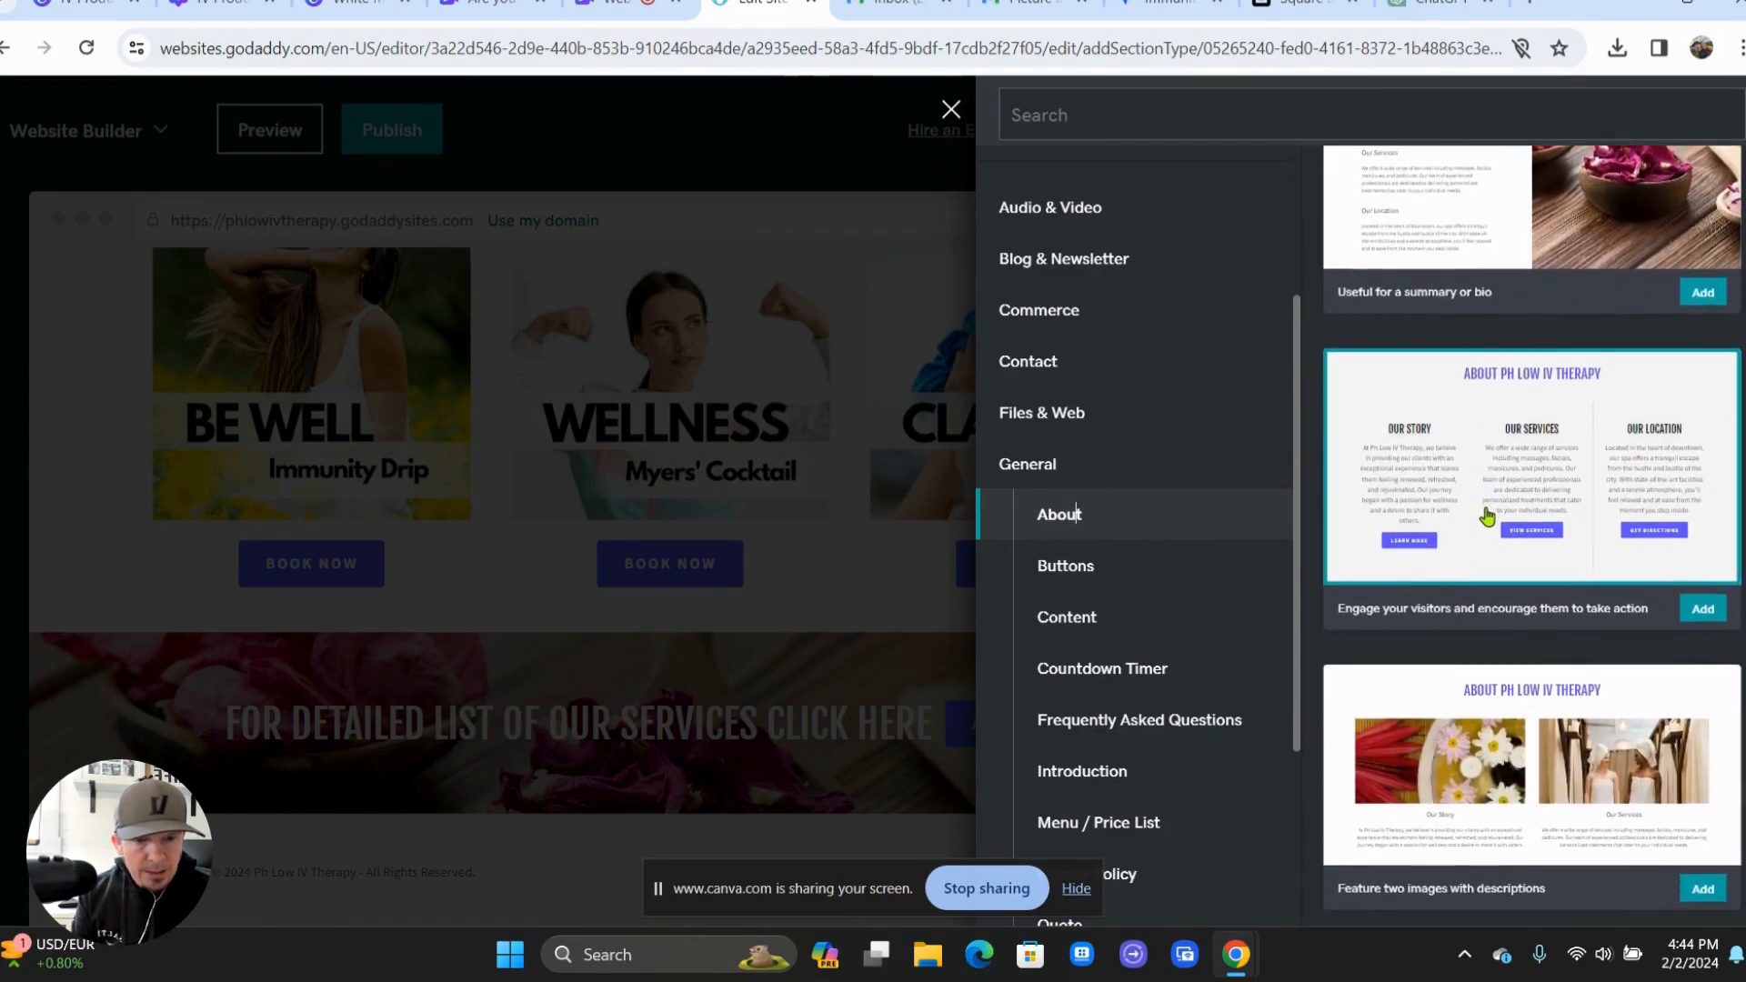
{"action": "scroll", "coordinate": [1487, 517], "scroll_direction": "down", "scroll_amount": 1}
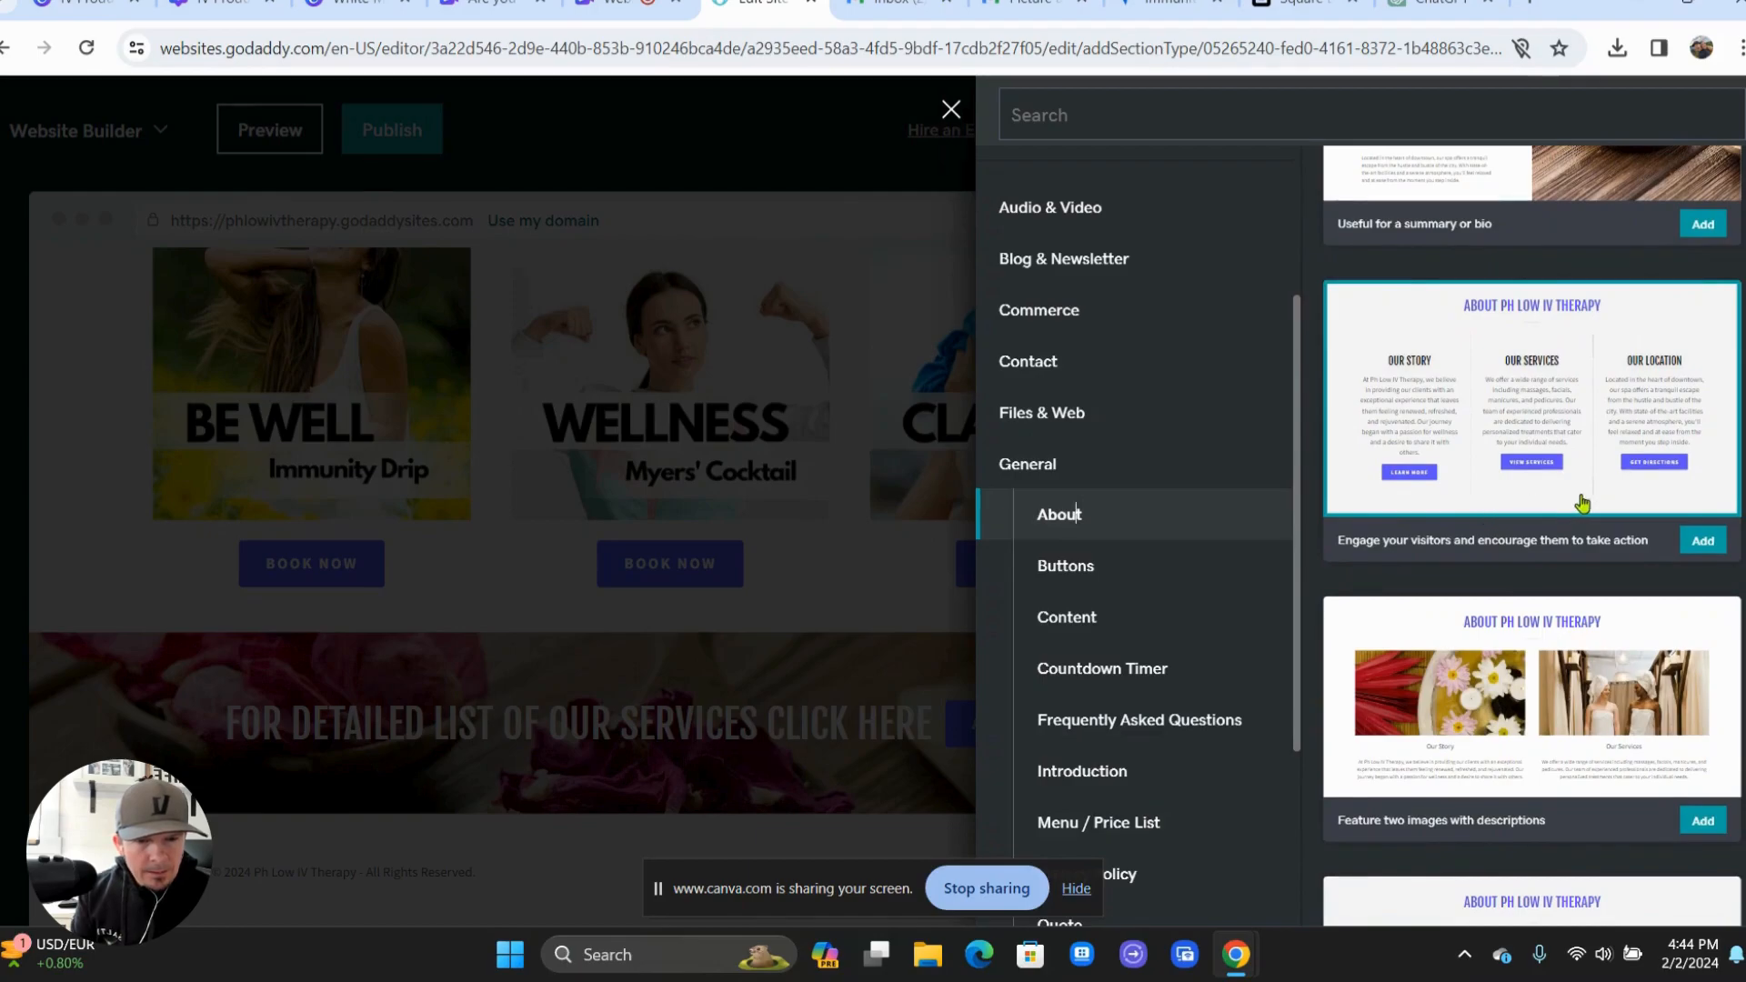
{"action": "scroll", "coordinate": [1607, 507], "scroll_direction": "down", "scroll_amount": 9}
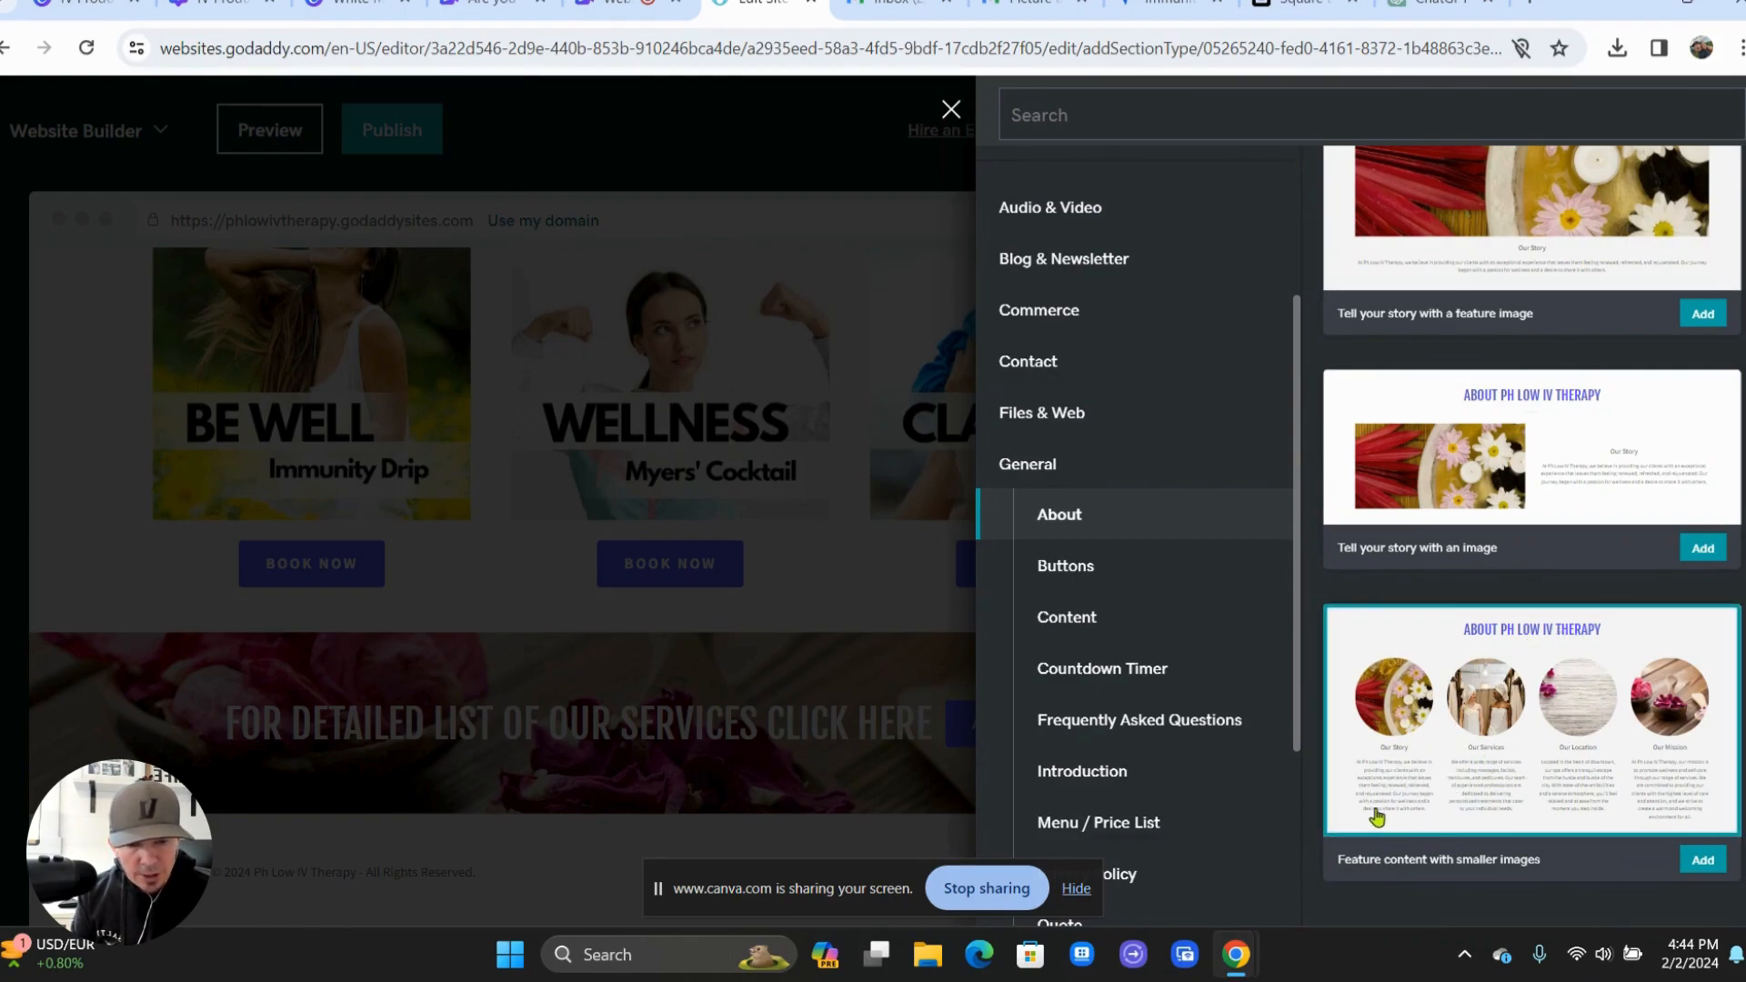
{"action": "scroll", "coordinate": [1445, 791], "scroll_direction": "up", "scroll_amount": 10}
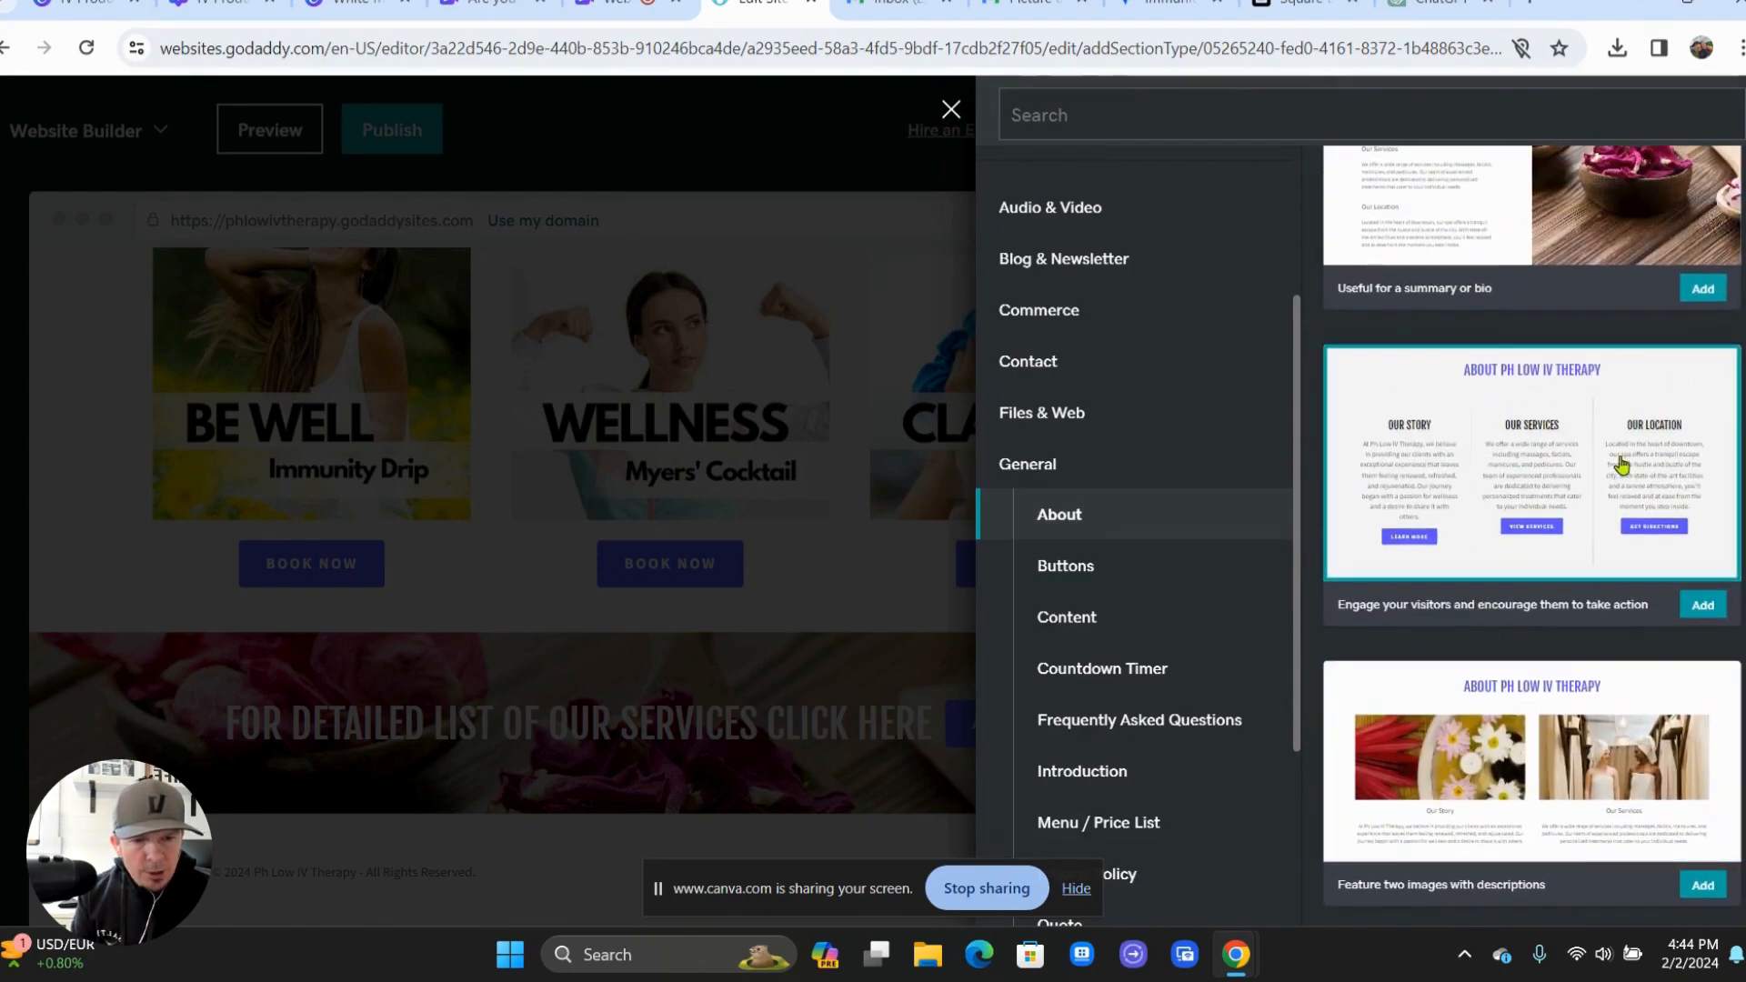
{"action": "left_click", "coordinate": [1703, 607]}
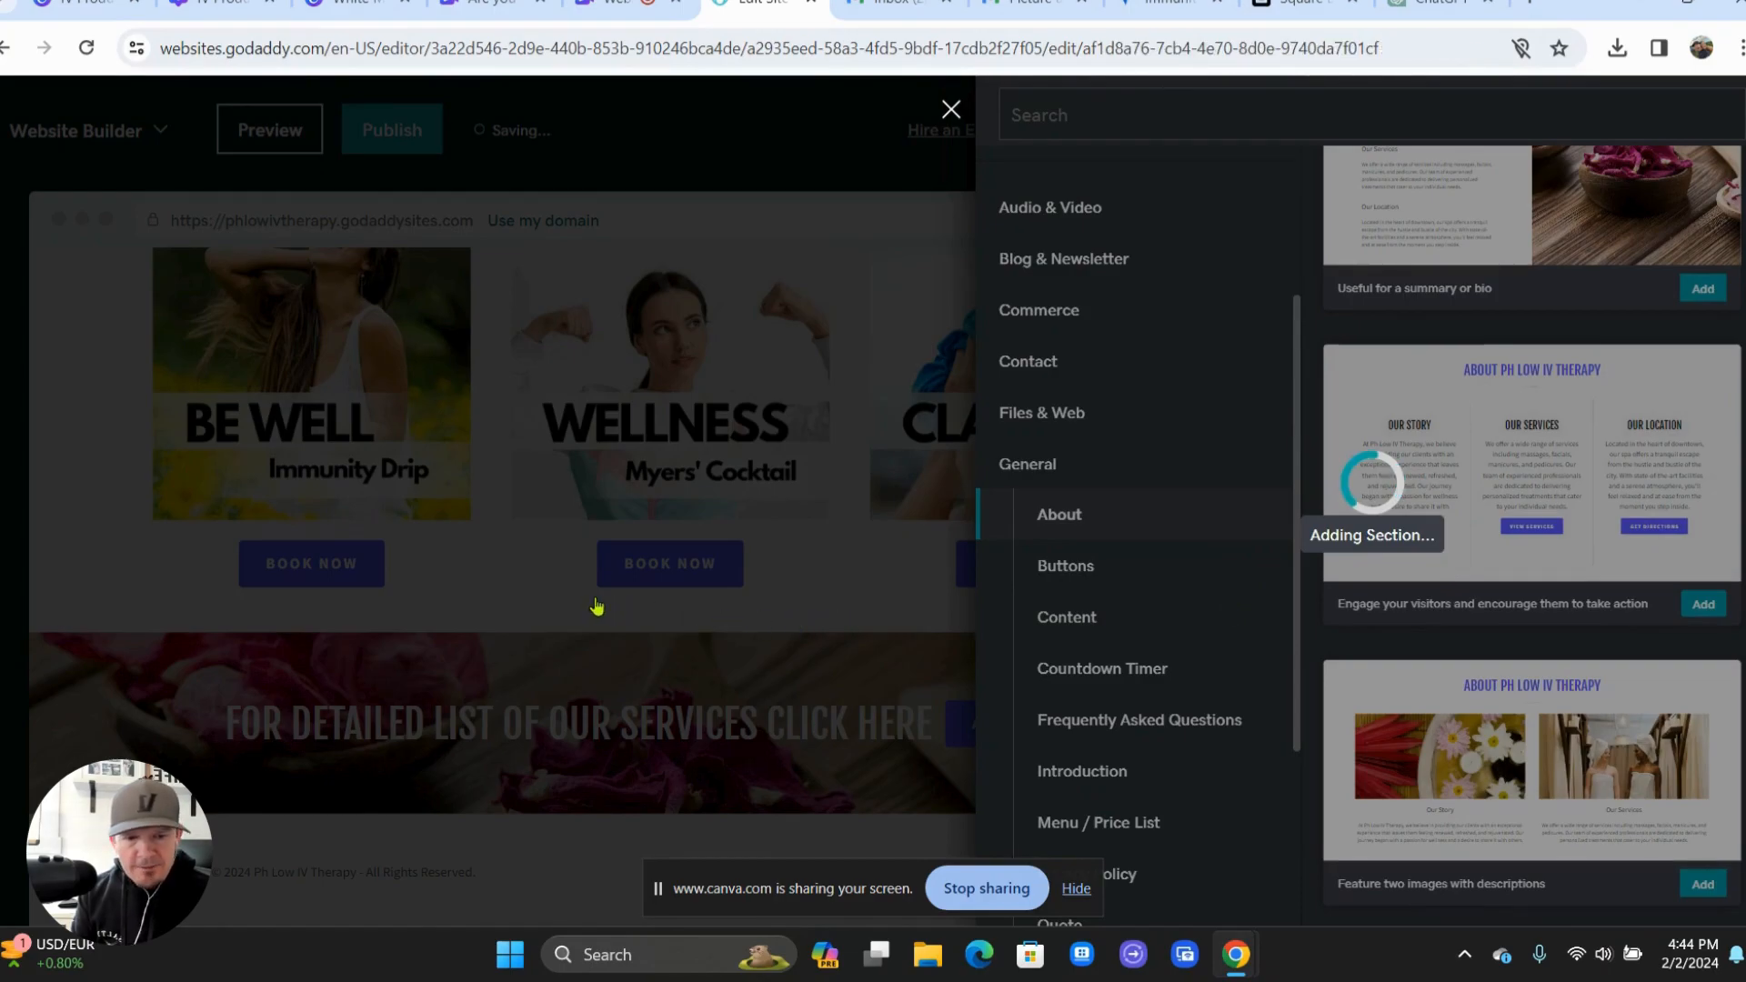
- Clear the description text of the Our Story group in the About section
{"action": "scroll", "coordinate": [596, 597], "scroll_direction": "down", "scroll_amount": 1}
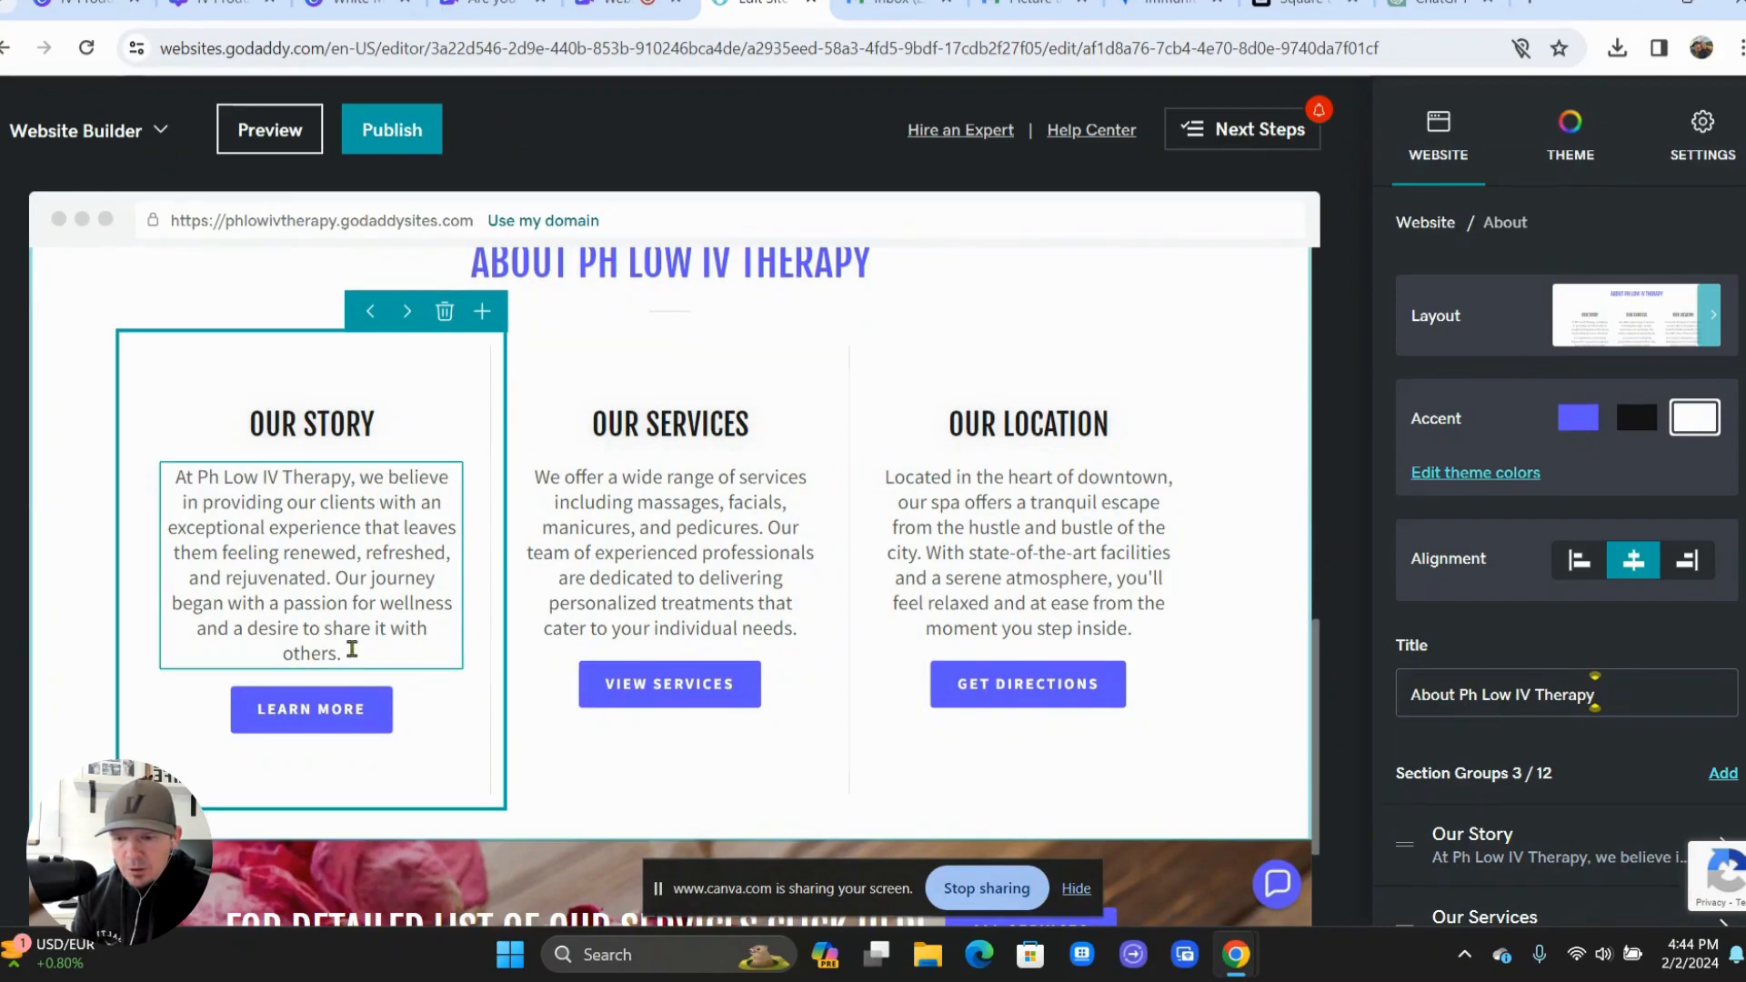
{"action": "left_click_drag", "start_coordinate": [350, 652], "coordinate": [164, 479]}
{"action": "key", "text": "BackSpace"}
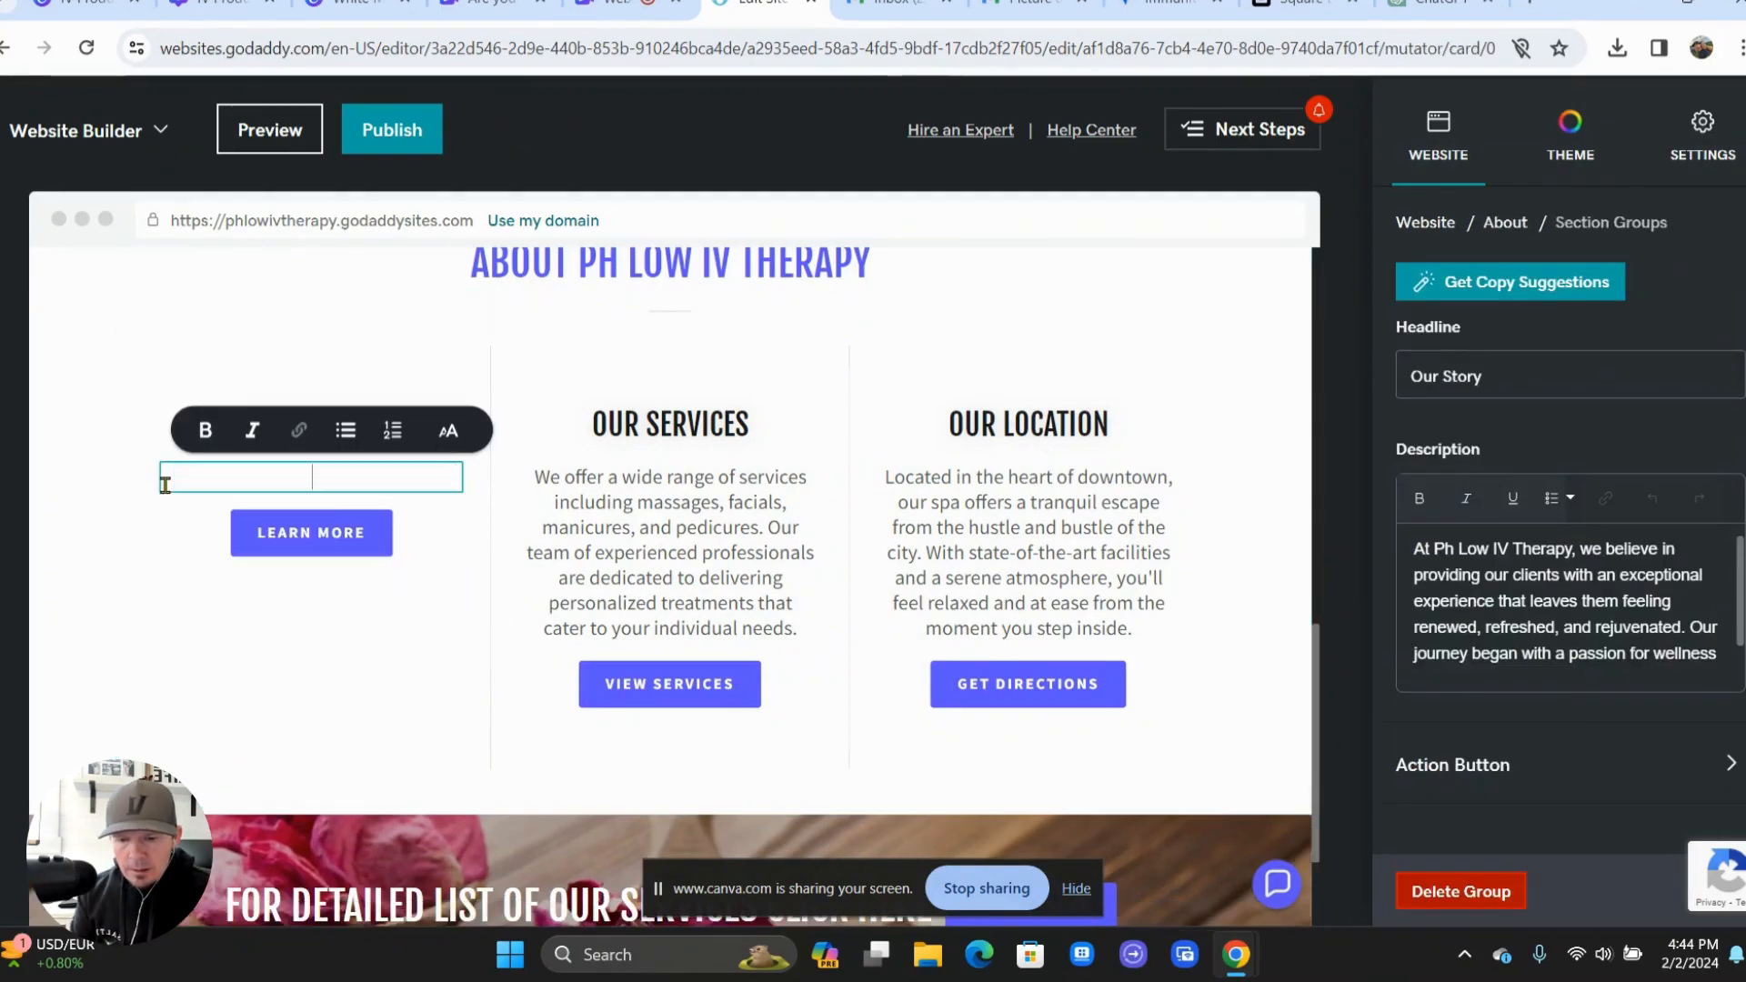
{"action": "left_click", "coordinate": [207, 566]}
- Replace the Our Story headline with "Immunity IV Drip"
{"action": "left_click", "coordinate": [329, 423]}
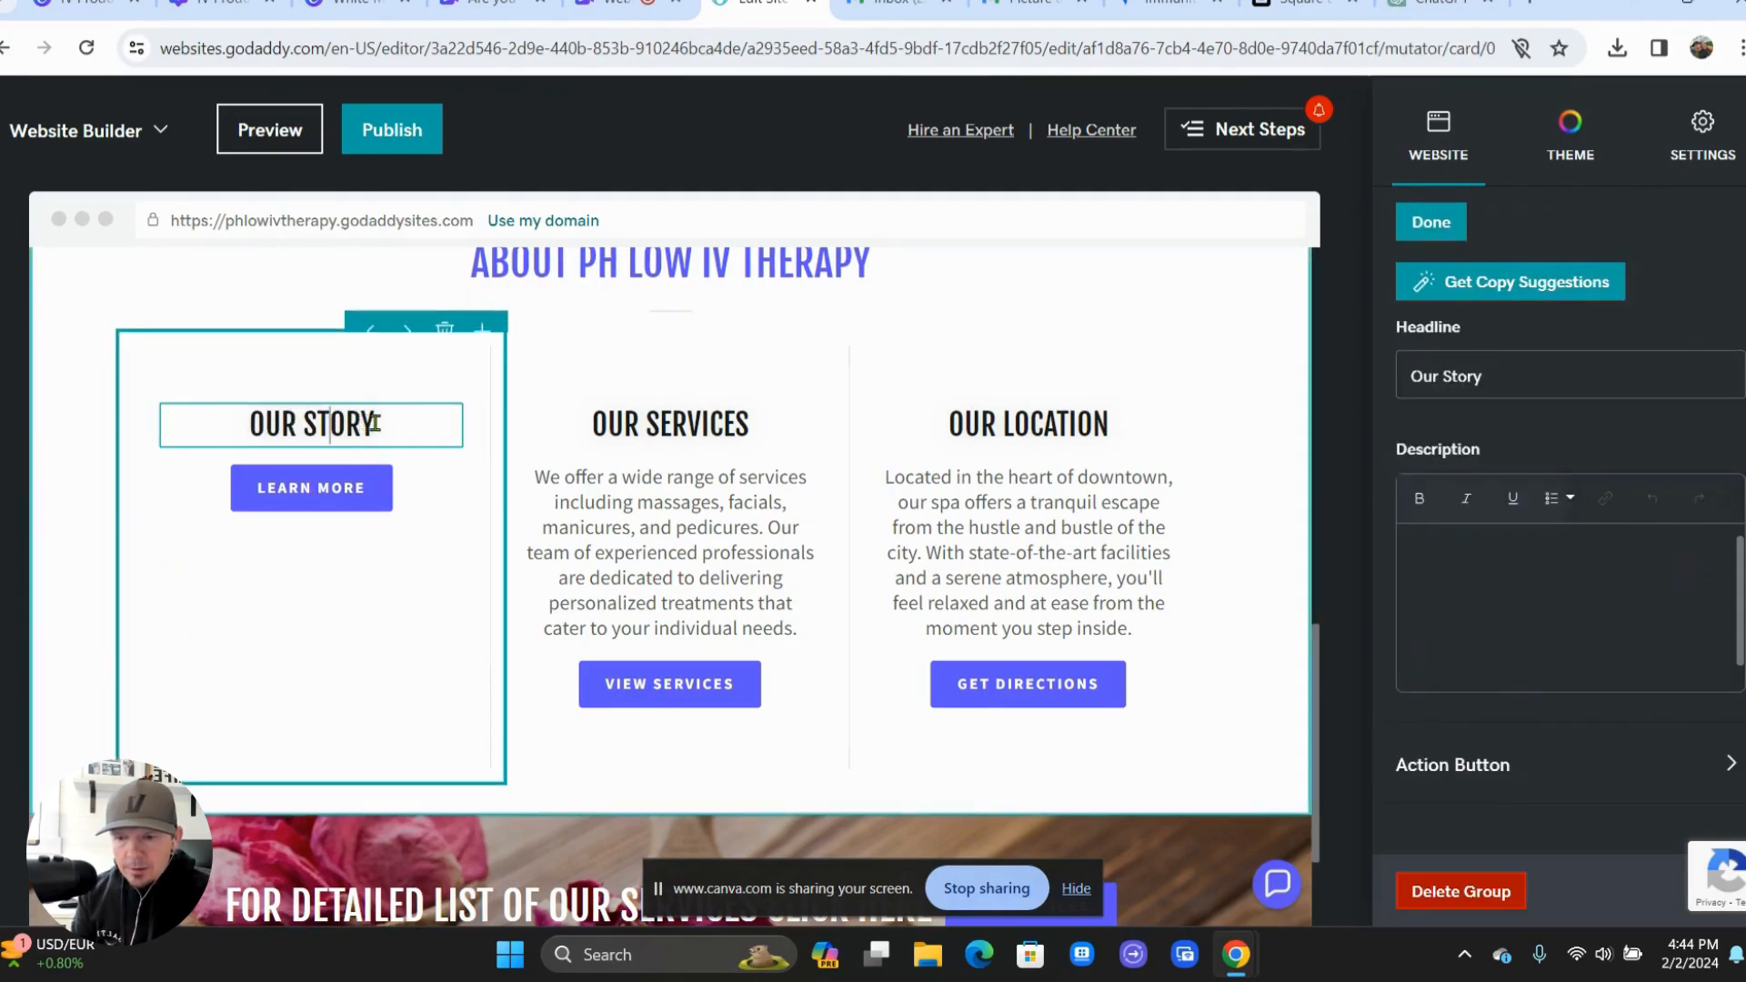
{"action": "left_click_drag", "start_coordinate": [375, 424], "coordinate": [245, 430]}
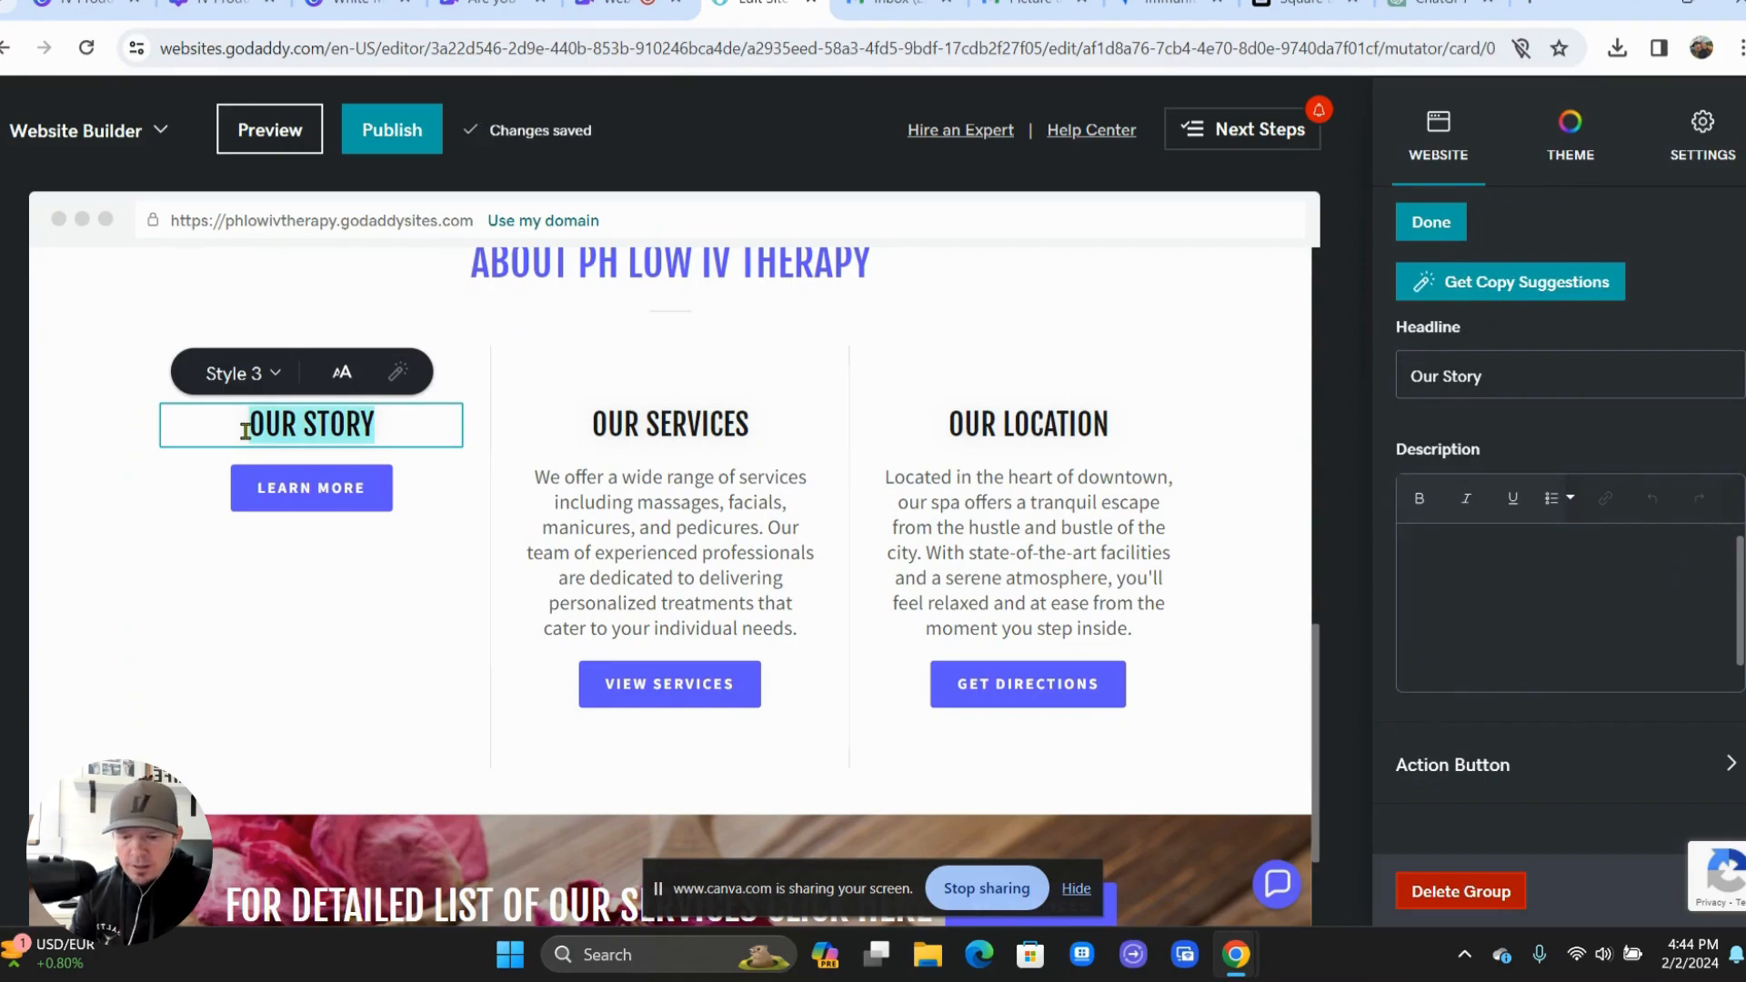
{"action": "type", "text": "IMMUNITY IV "}
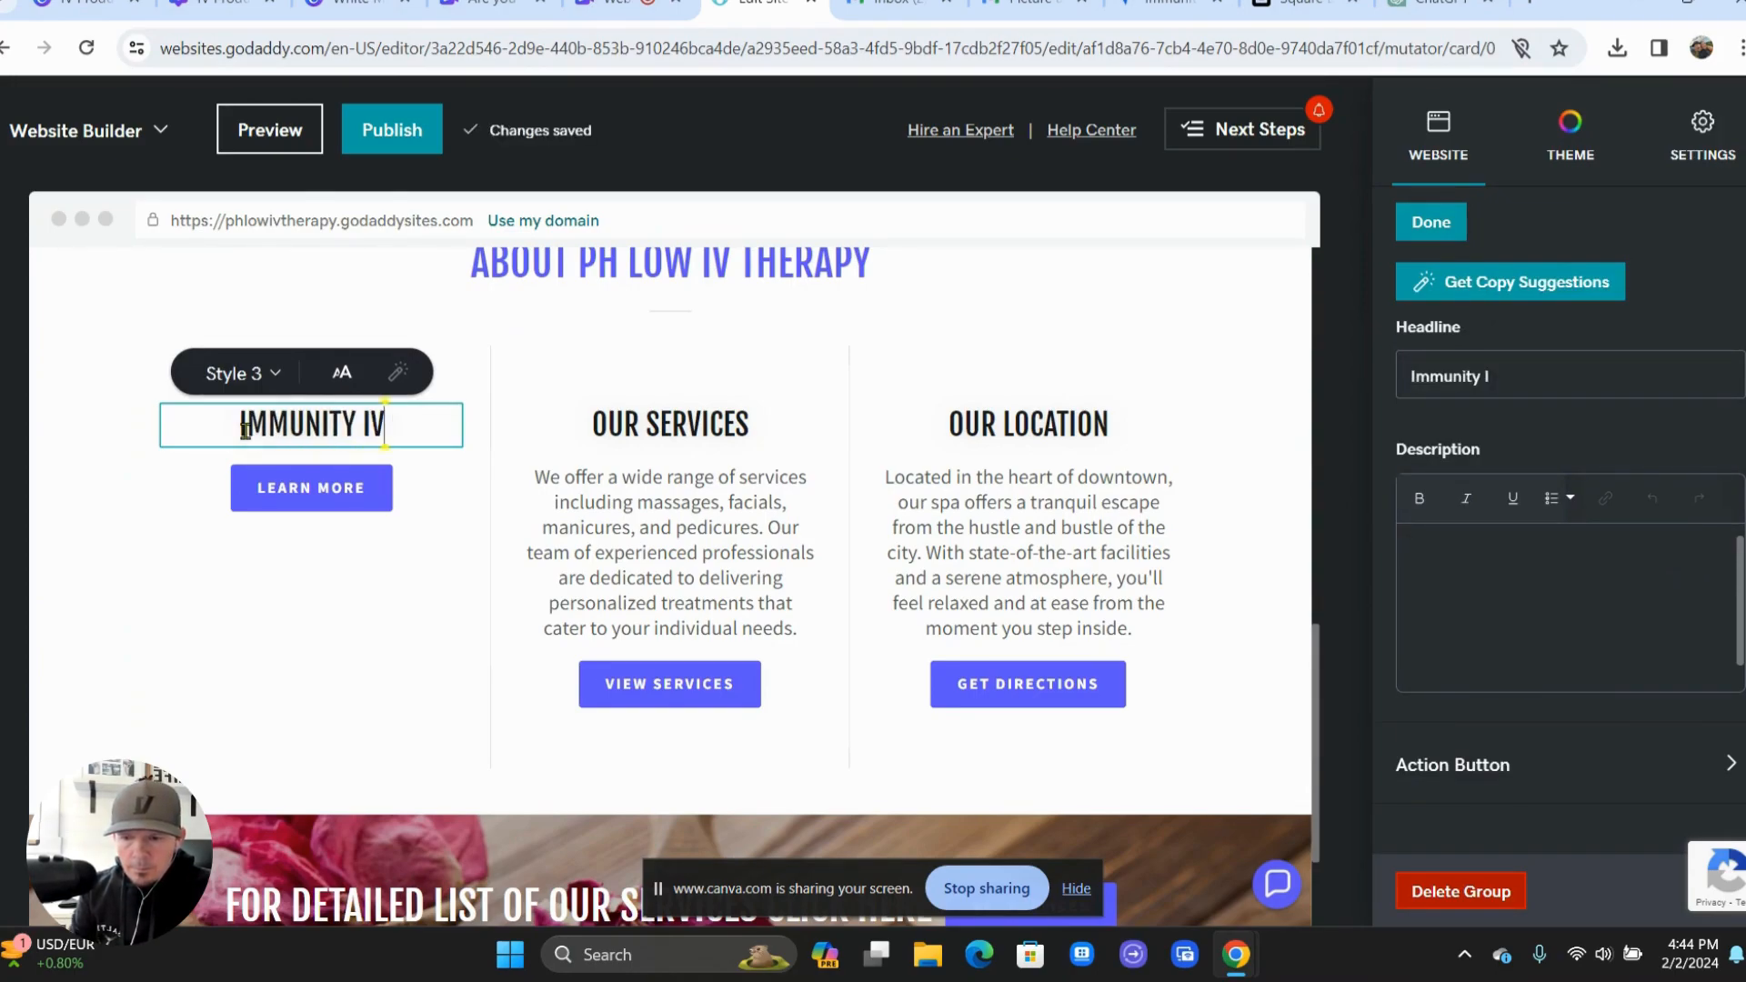
{"action": "type", "text": "F"}
{"action": "type", "text": "DRIP"}
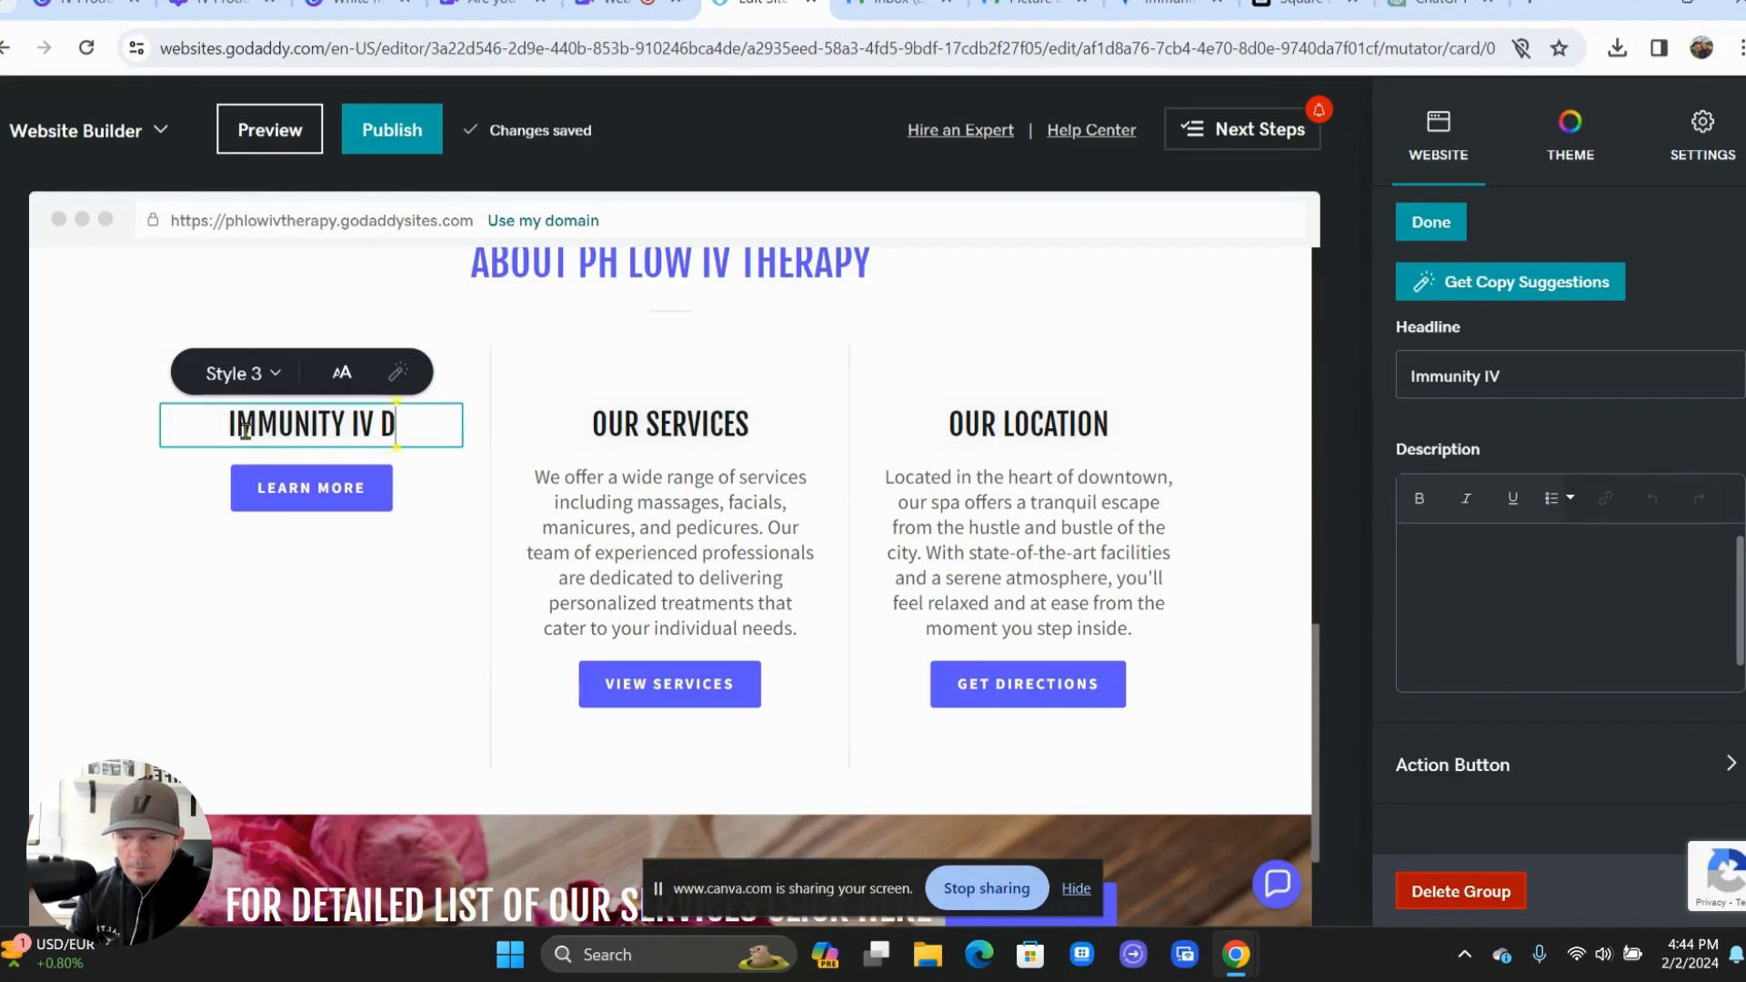
- Change the button label of the Immunity IV Drip group in the About section to "Book Now"
{"action": "left_click", "coordinate": [244, 666]}
{"action": "left_click", "coordinate": [327, 505]}
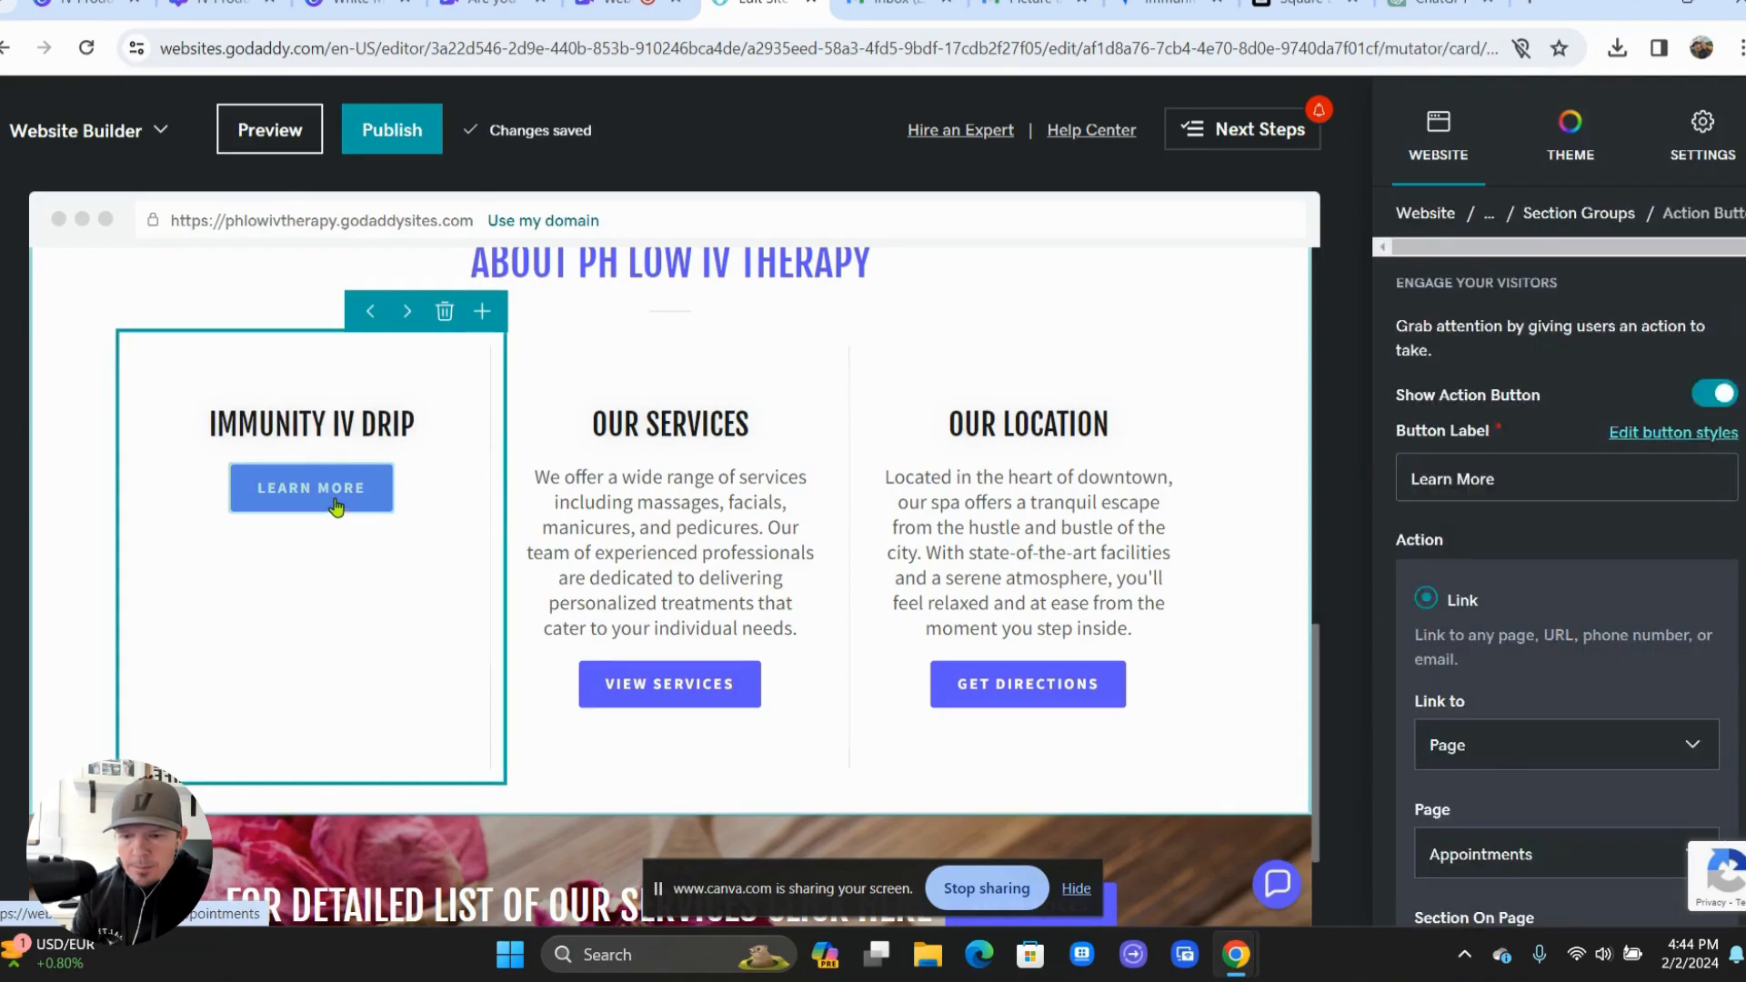
{"action": "left_click_drag", "start_coordinate": [1499, 480], "coordinate": [1386, 484]}
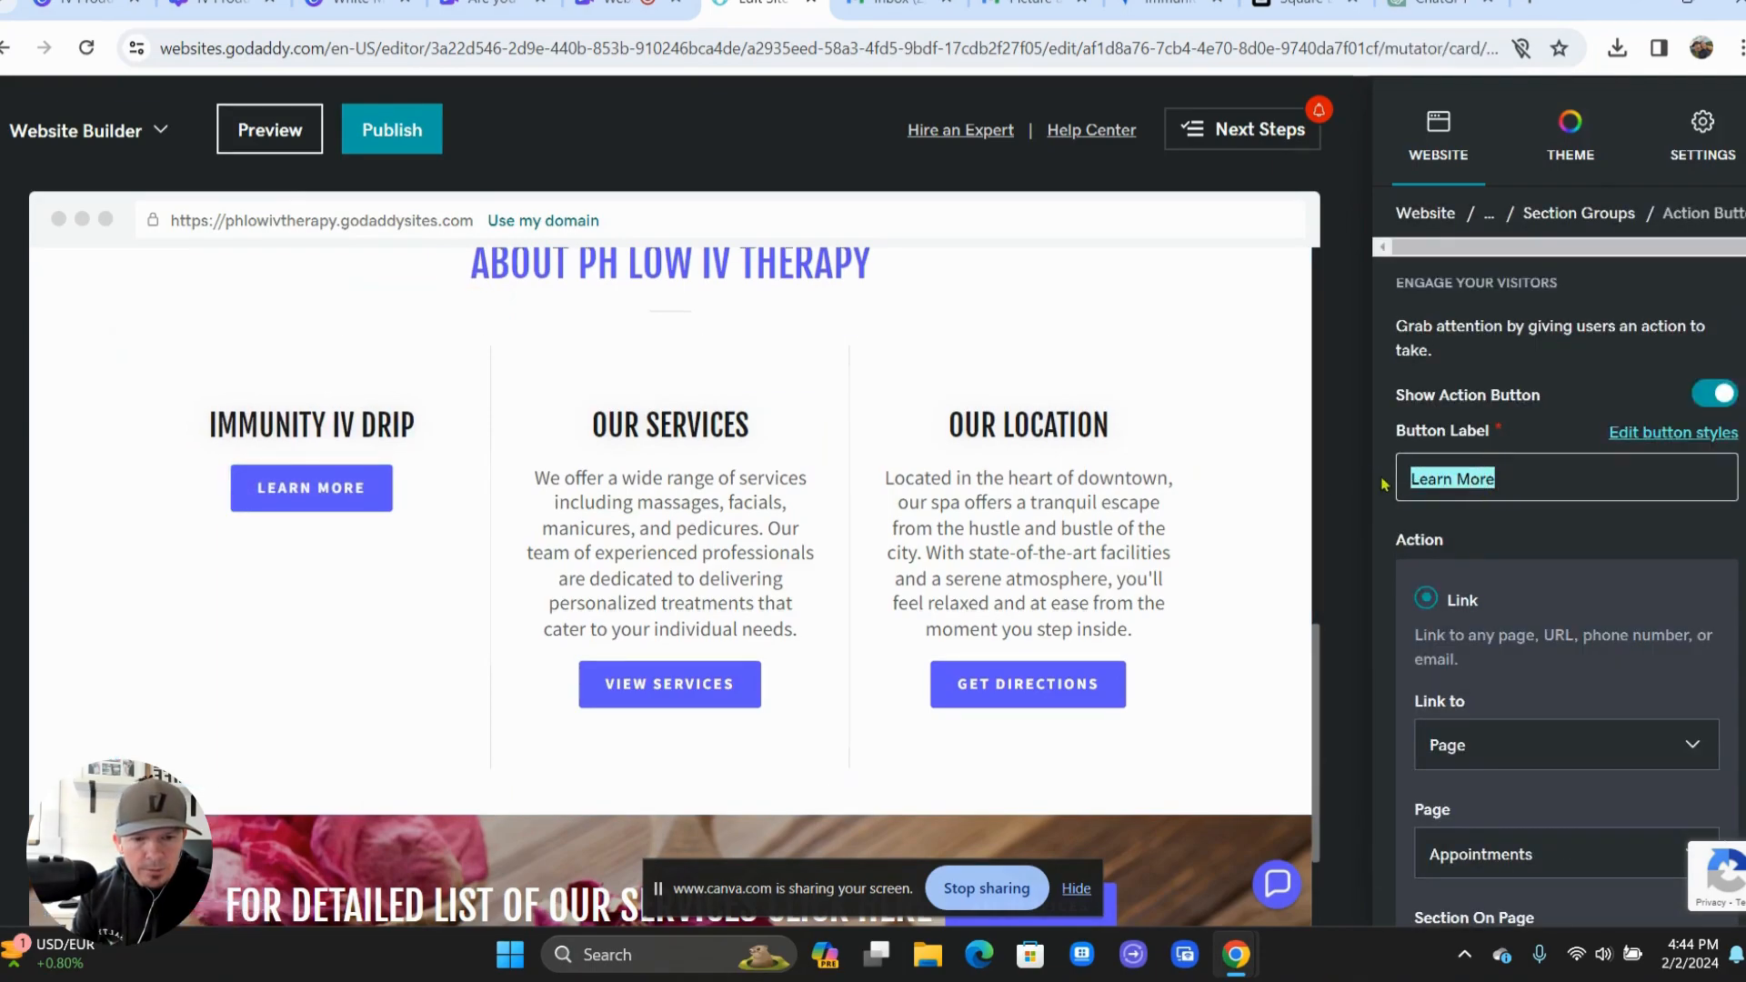
{"action": "type", "text": "Book"}
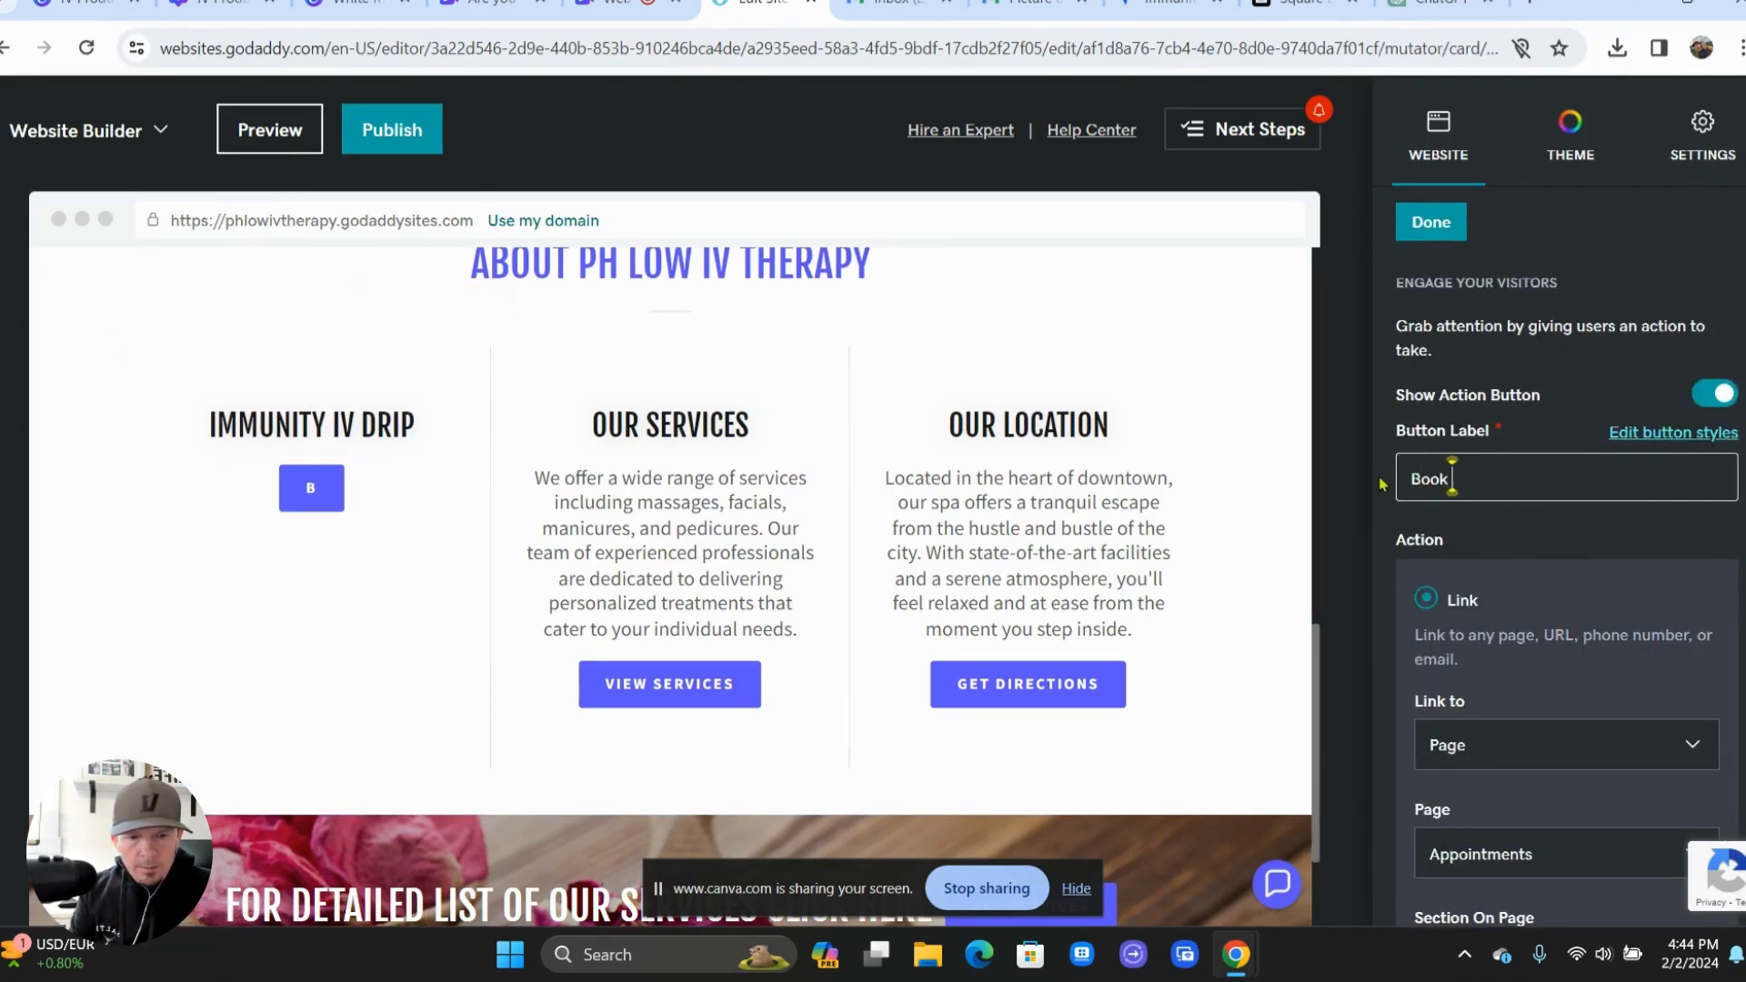
{"action": "type", "text": " Now"}
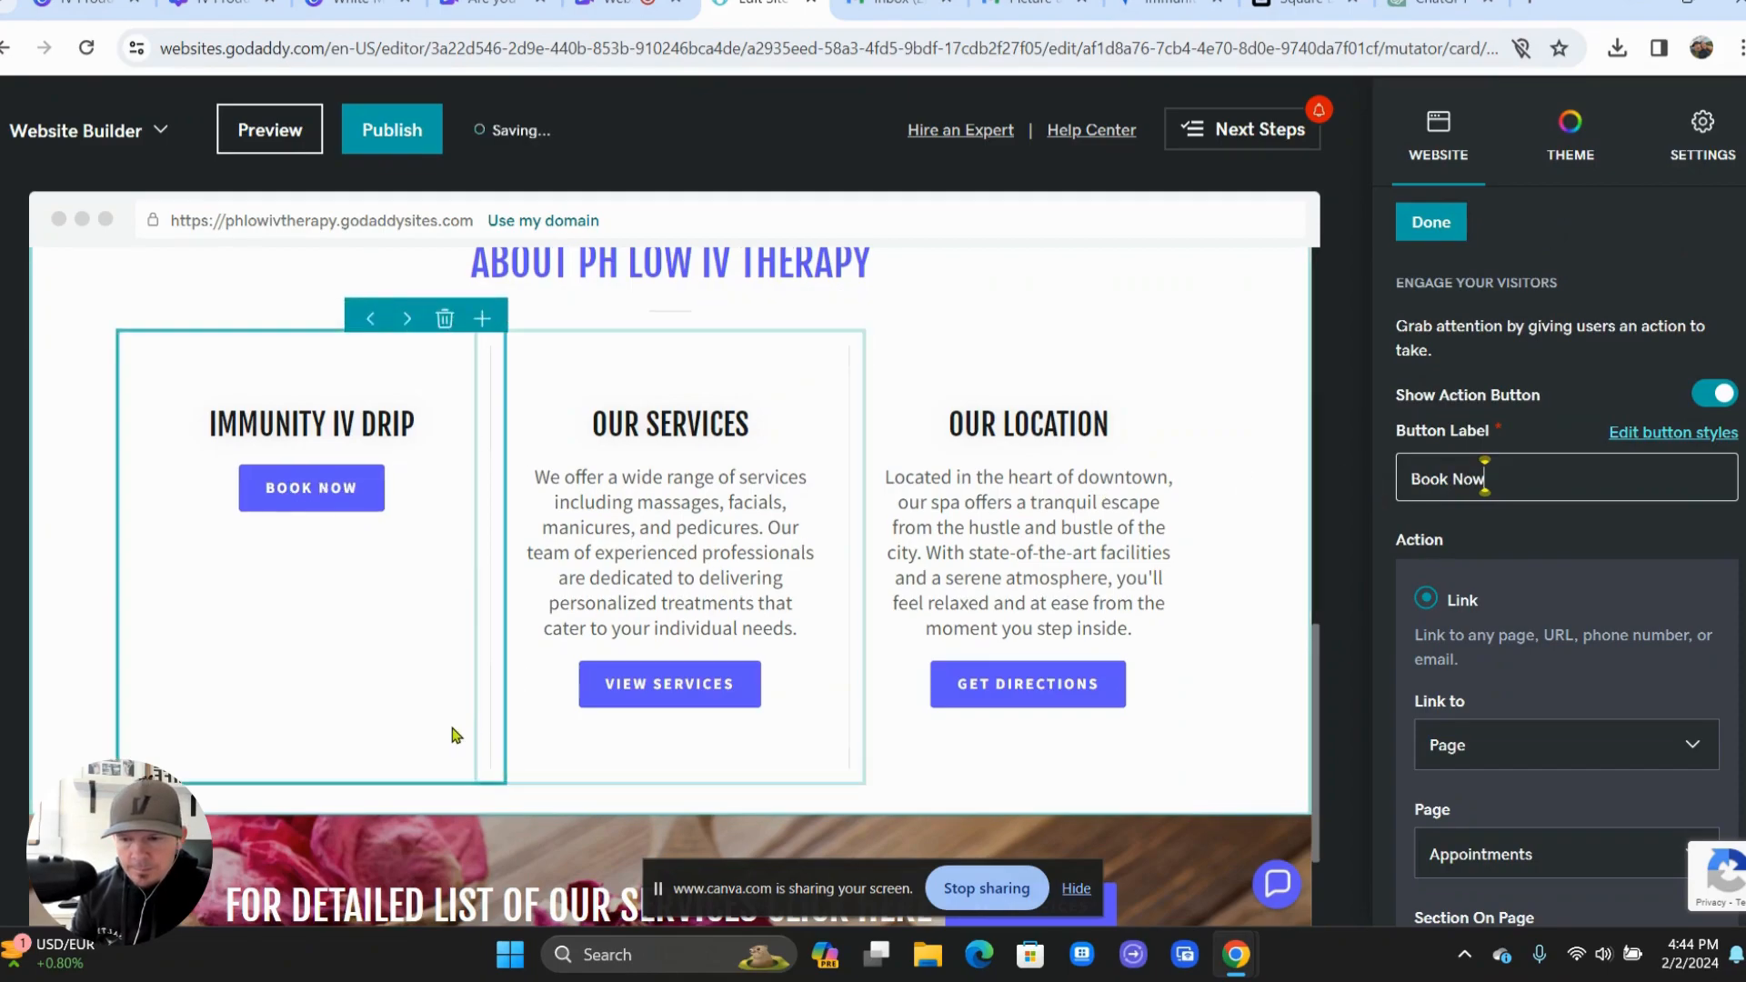
{"action": "left_click", "coordinate": [455, 733]}
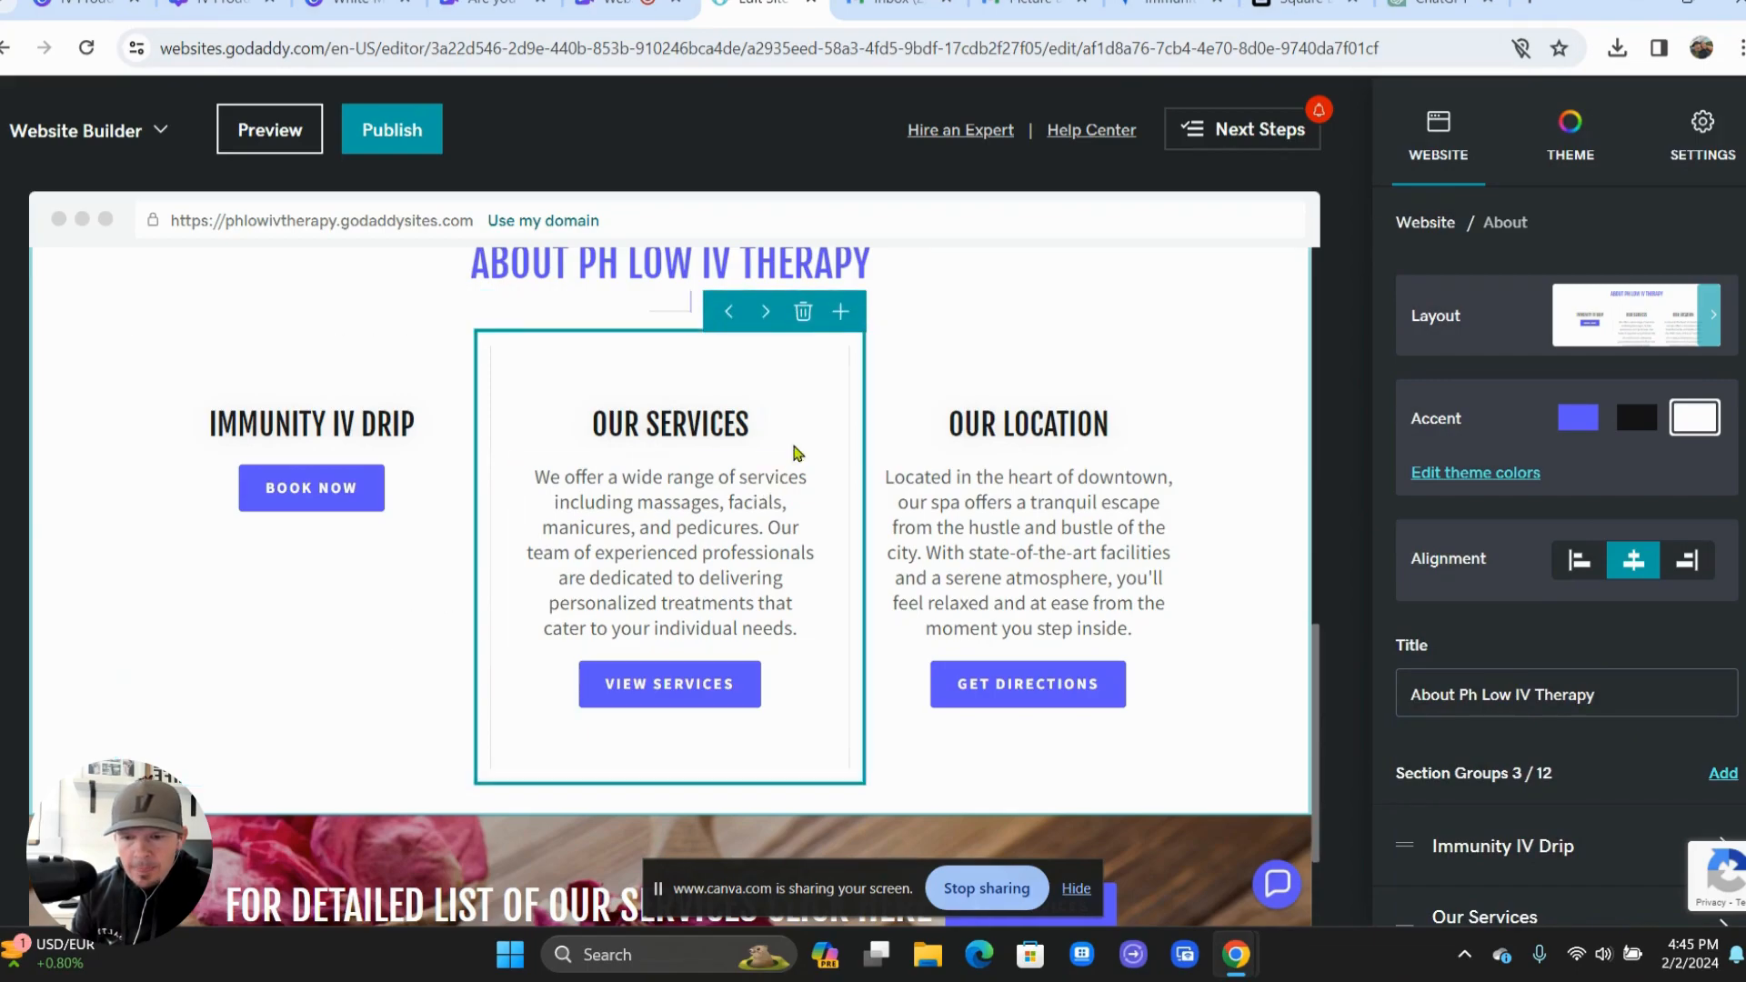
- Clear the description texts of the Our Services and Our Location groups in the About section
{"action": "left_click", "coordinate": [762, 519]}
{"action": "left_click_drag", "start_coordinate": [802, 628], "coordinate": [509, 489]}
{"action": "key", "text": "BackSpace"}
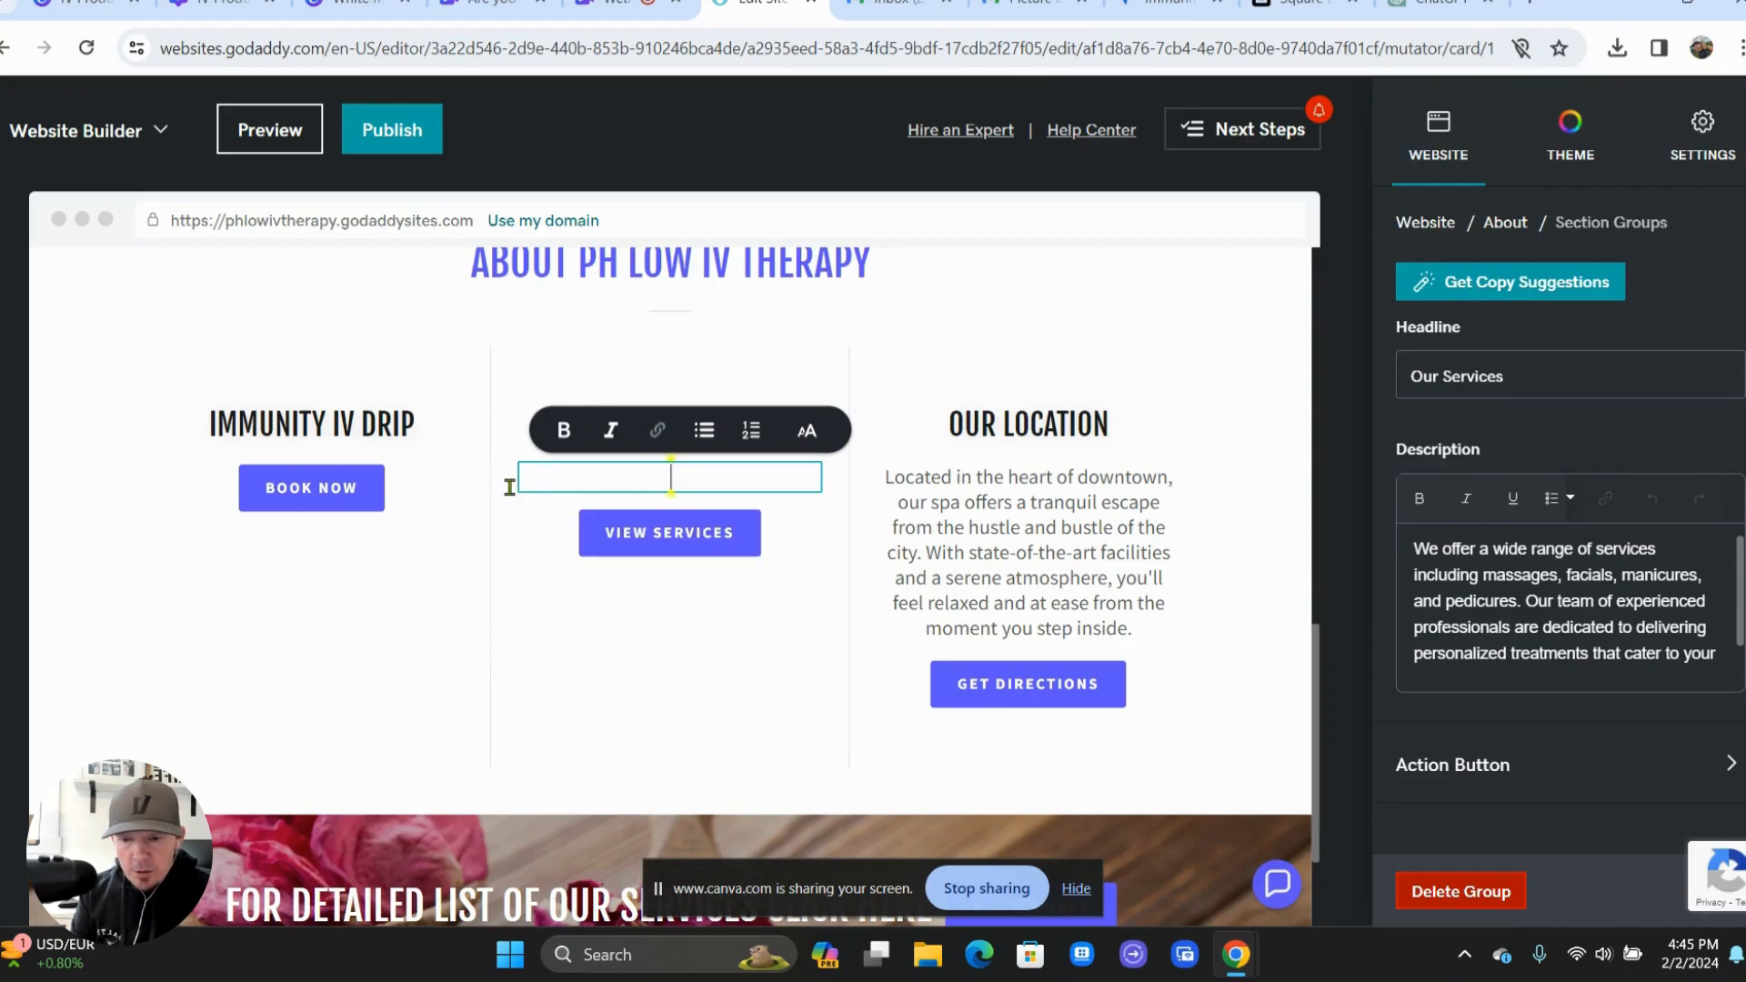
{"action": "left_click", "coordinate": [1154, 630]}
{"action": "left_click_drag", "start_coordinate": [1132, 627], "coordinate": [882, 477]}
{"action": "key", "text": "BackSpace"}
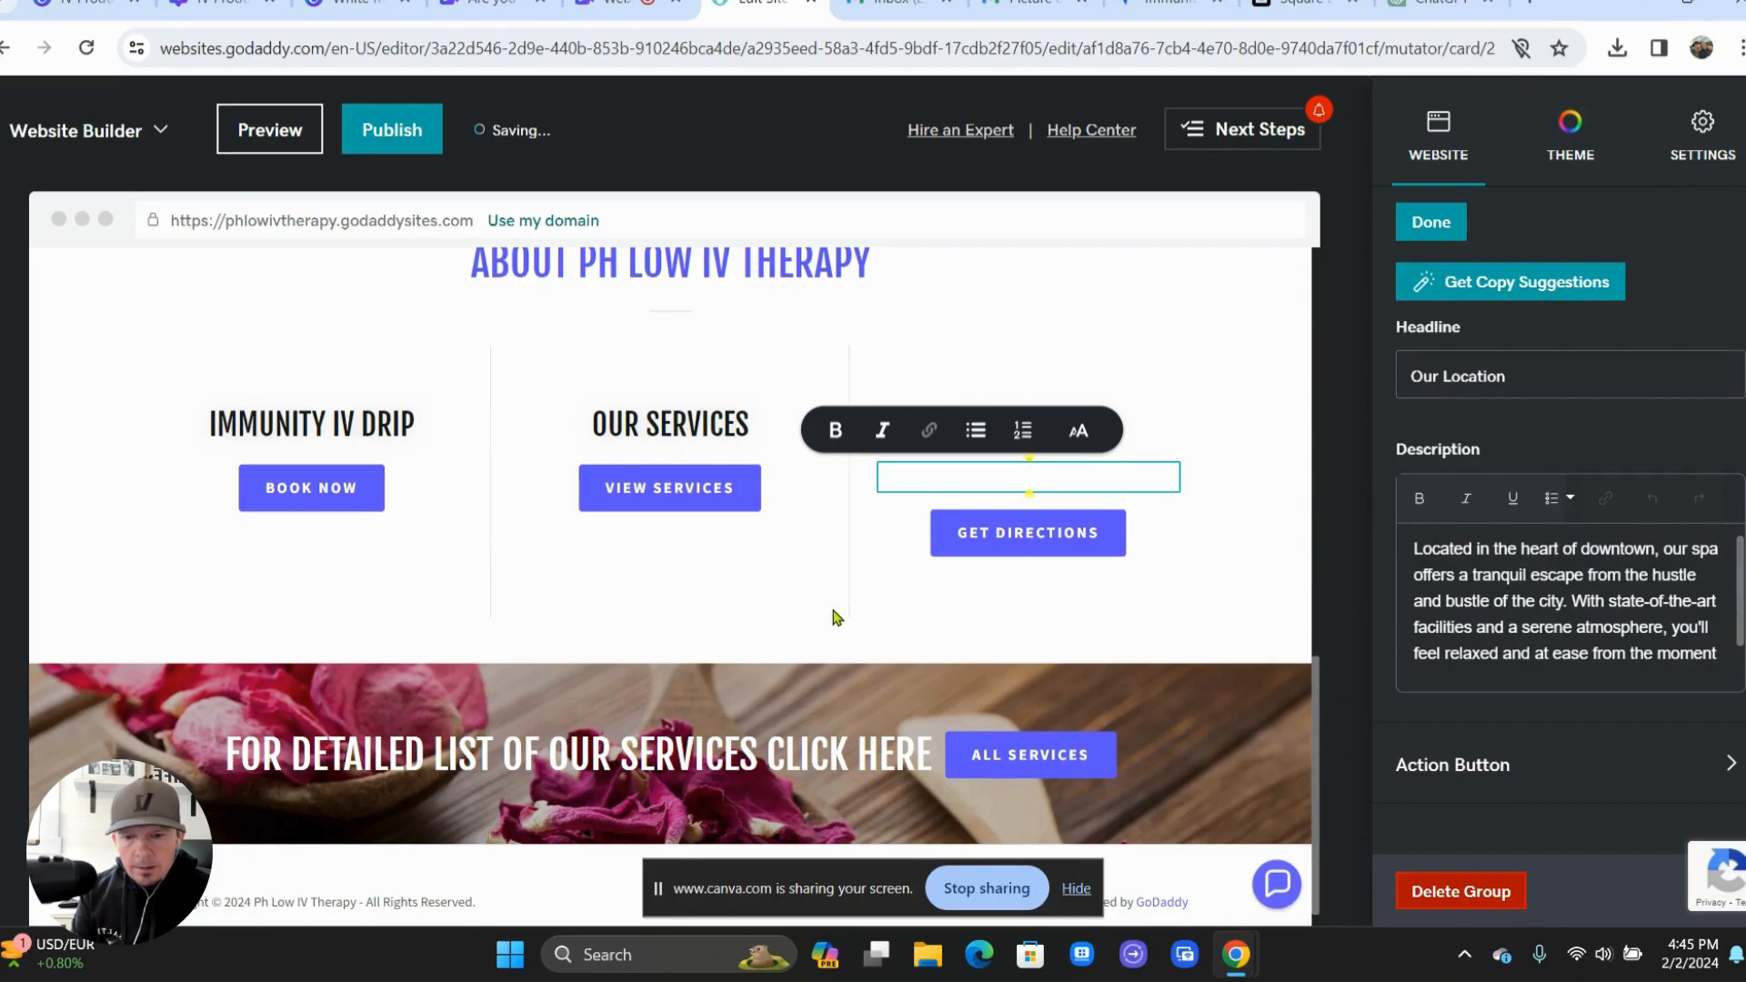
{"action": "left_click", "coordinate": [719, 616]}
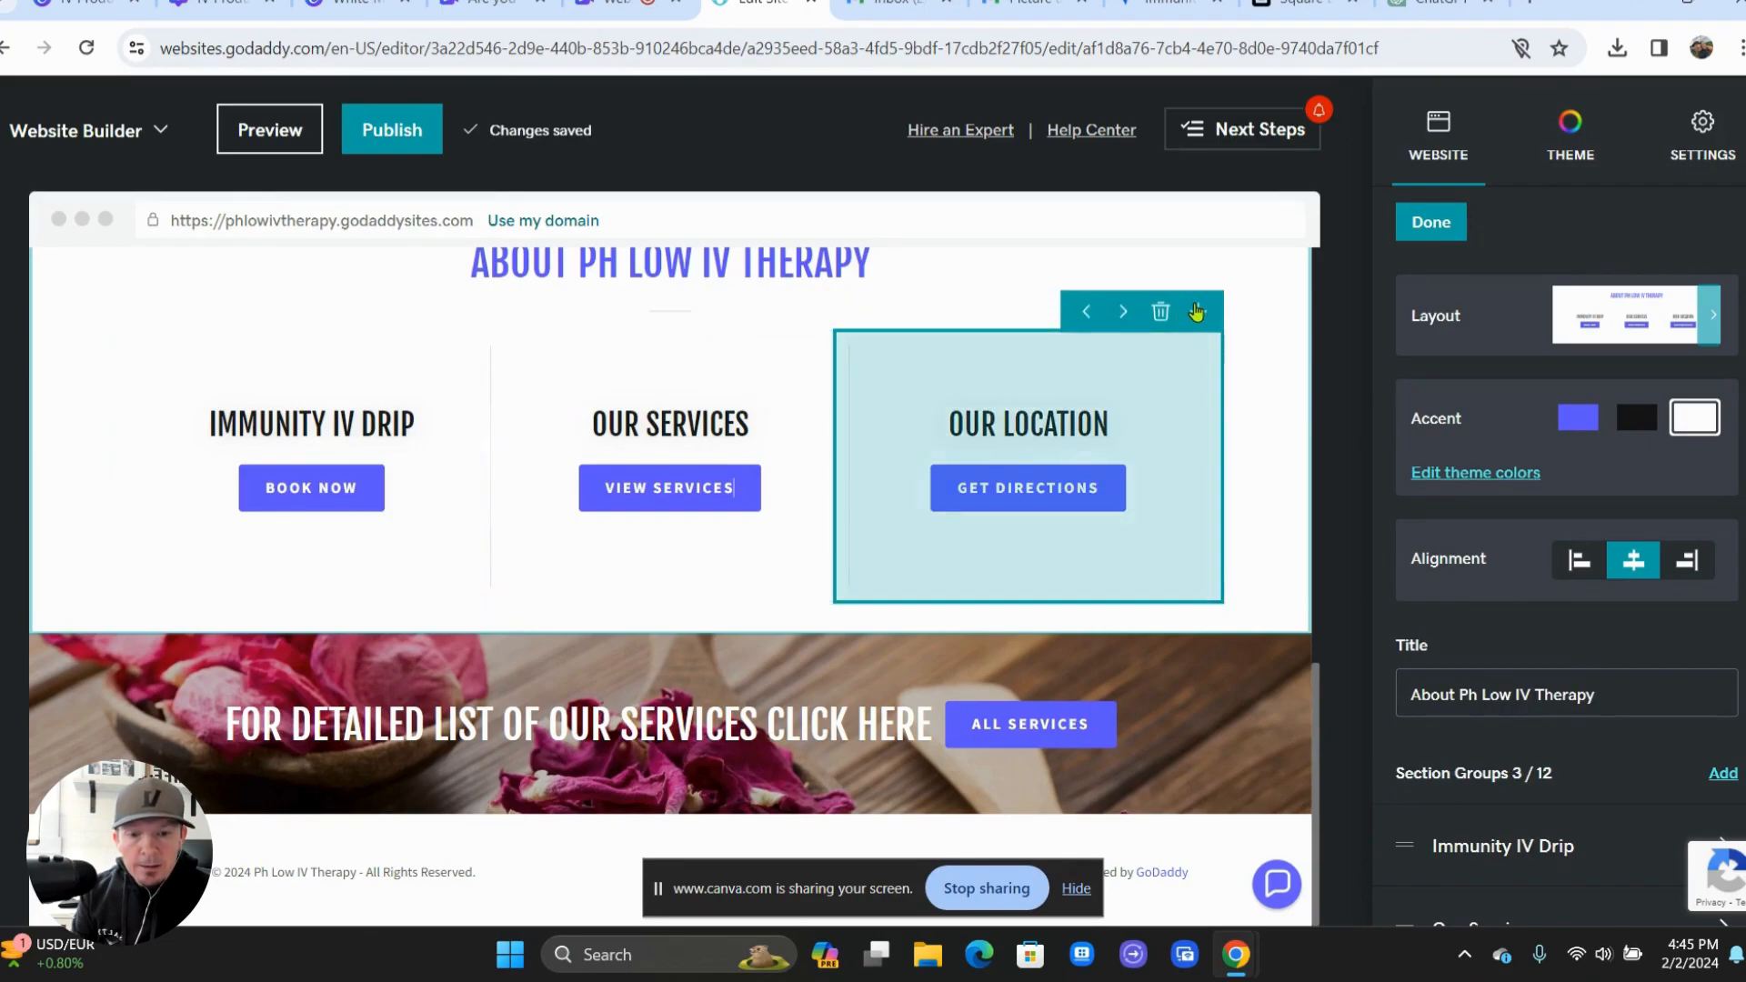
- Duplicate the Our Location group six times so the About section holds nine groups in three rows
{"action": "left_click", "coordinate": [1195, 312]}
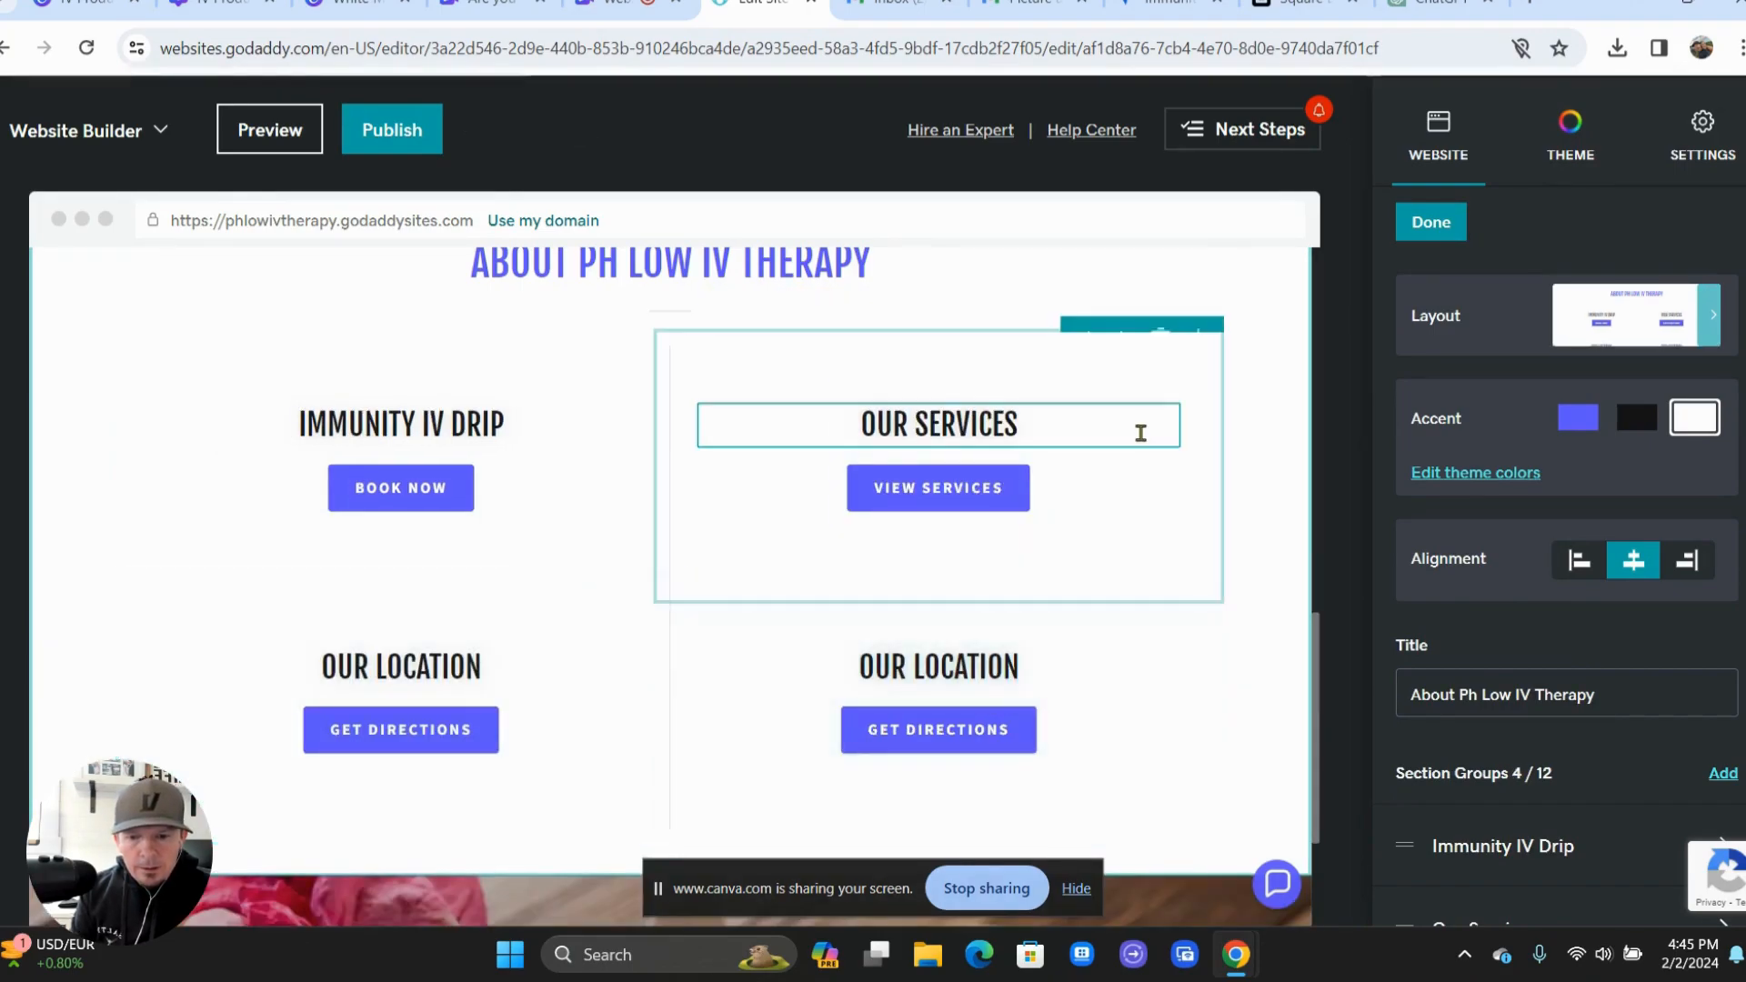
{"action": "scroll", "coordinate": [1142, 432], "scroll_direction": "down", "scroll_amount": 1}
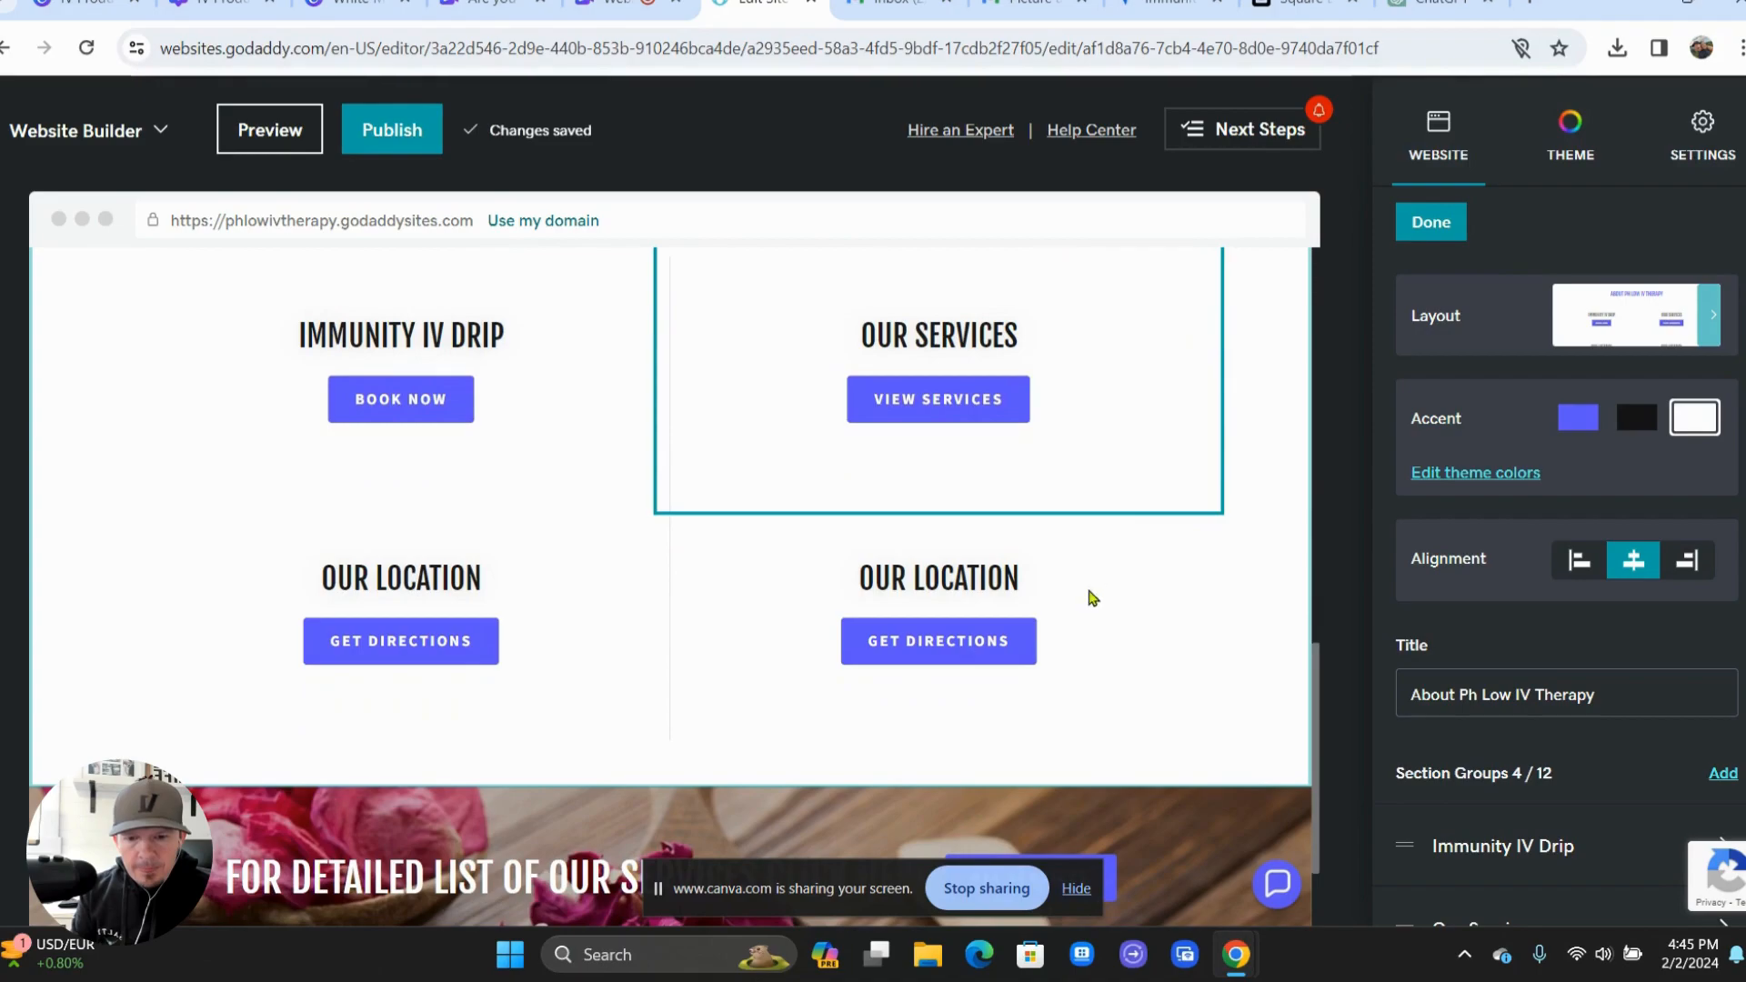
{"action": "left_click", "coordinate": [1198, 466]}
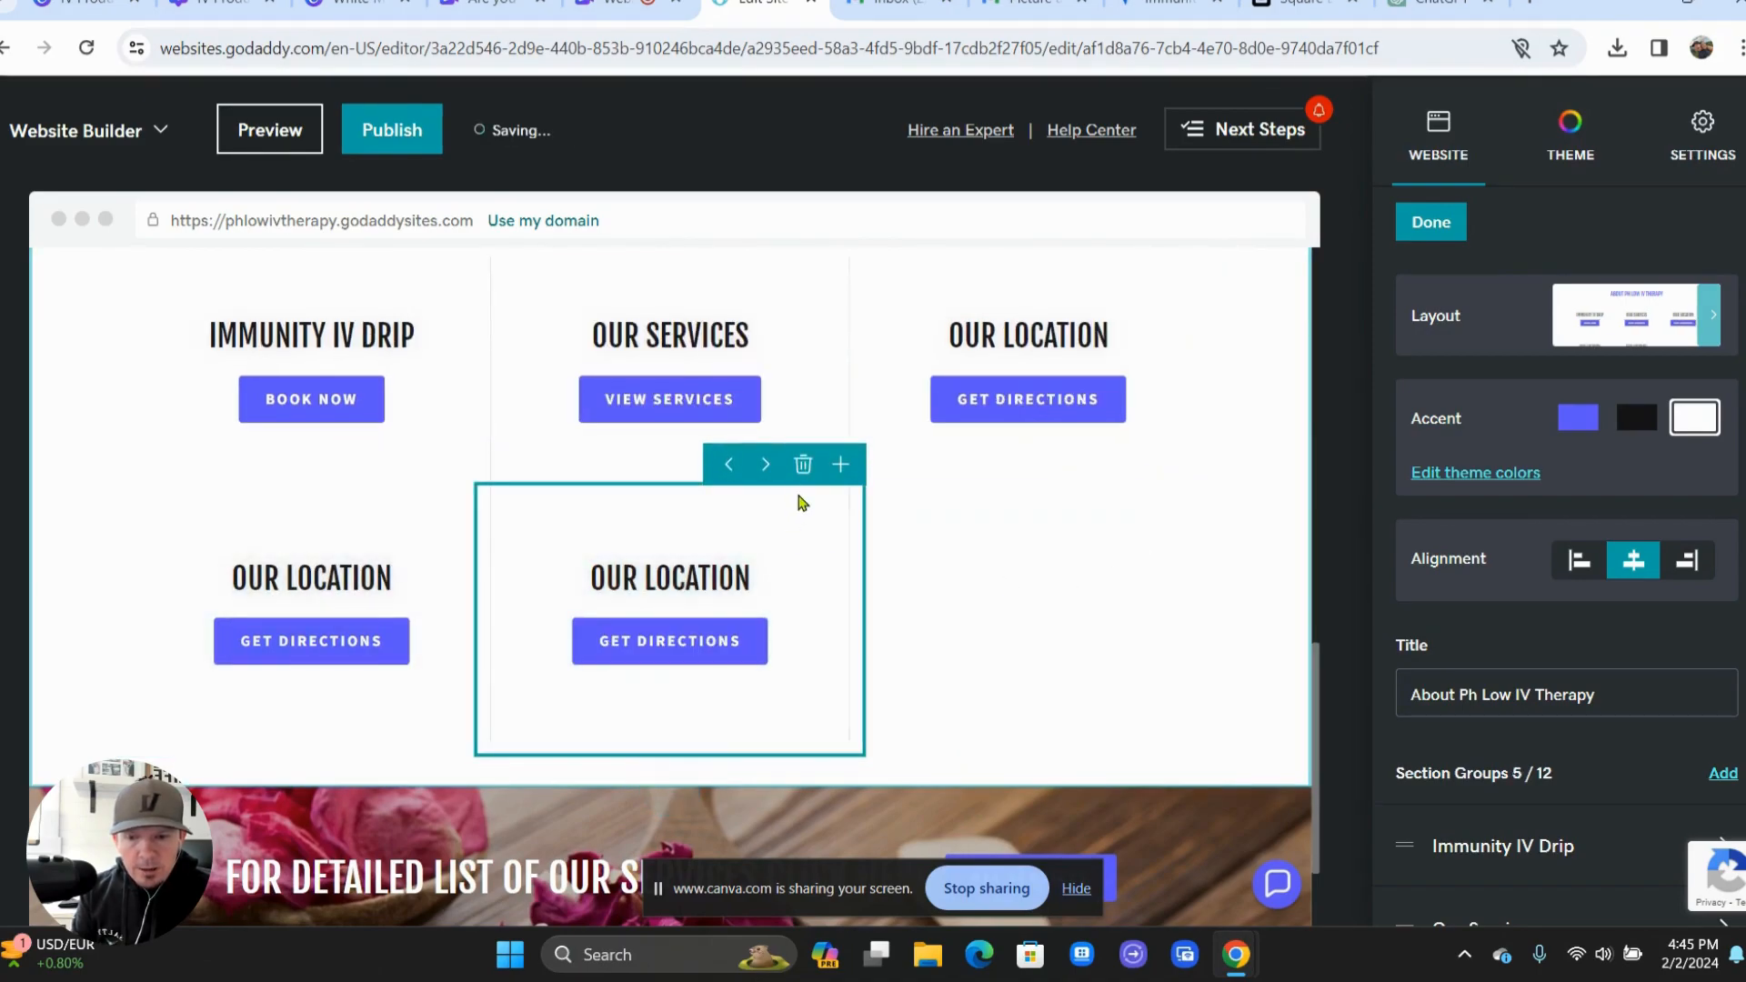
{"action": "left_click", "coordinate": [841, 468]}
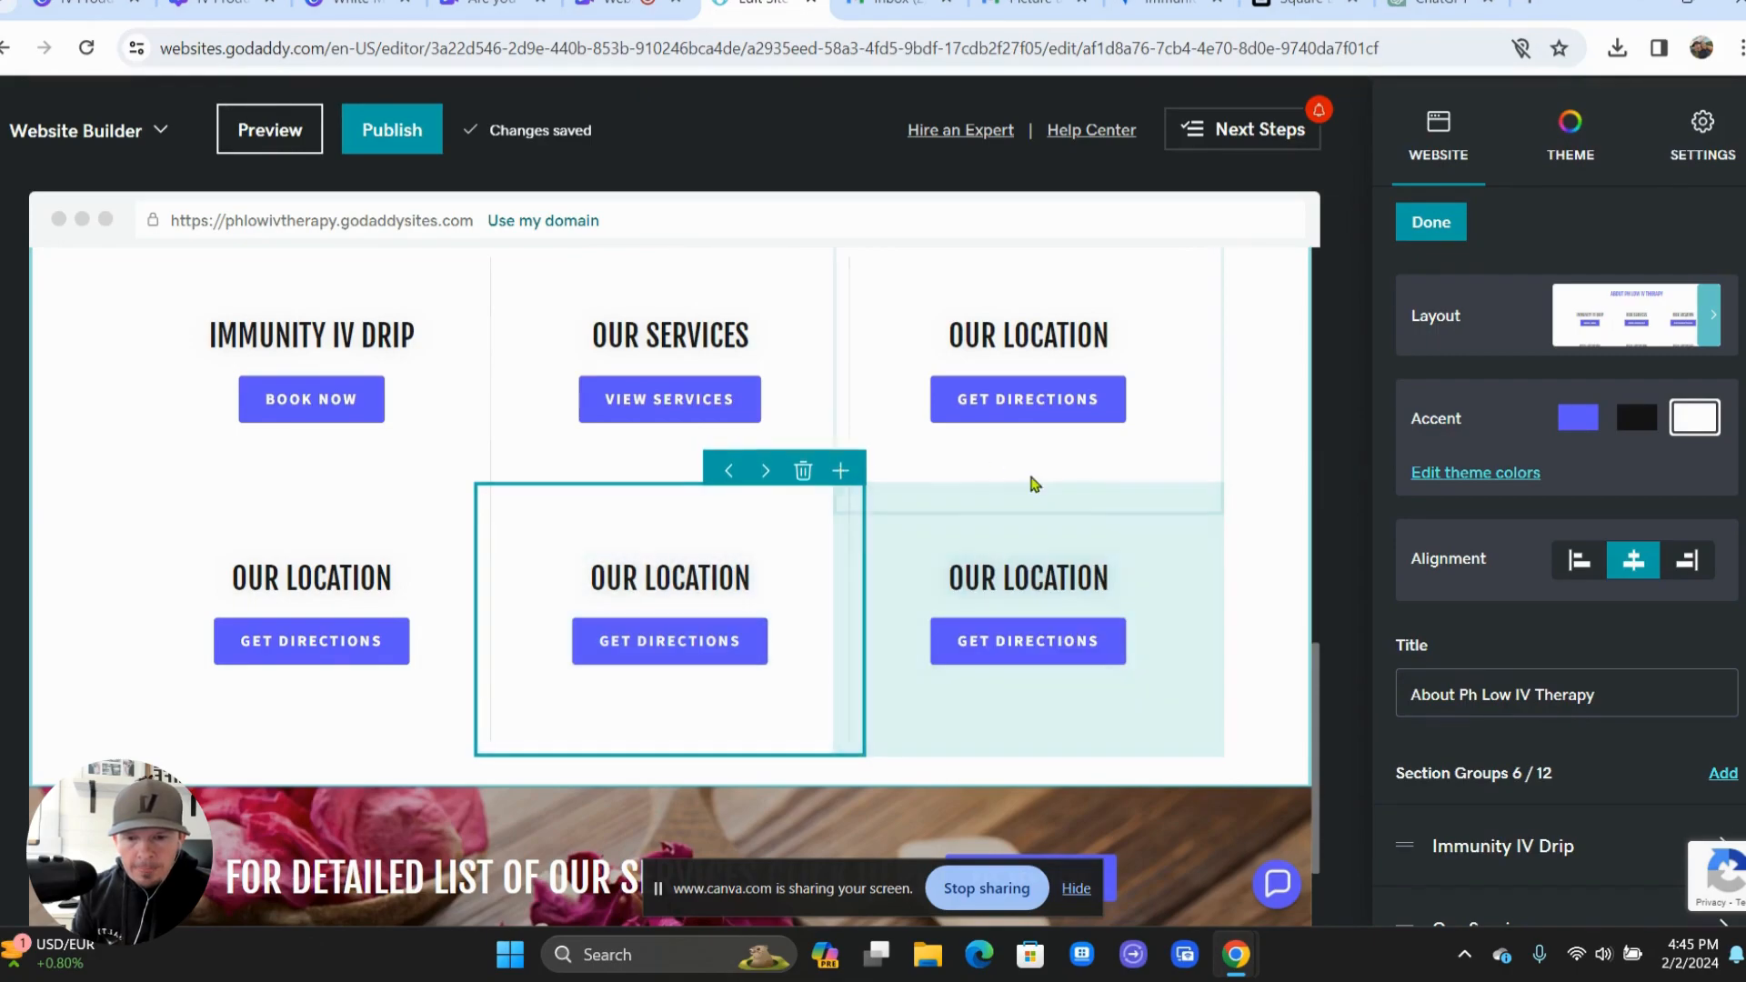
{"action": "left_click", "coordinate": [1198, 467]}
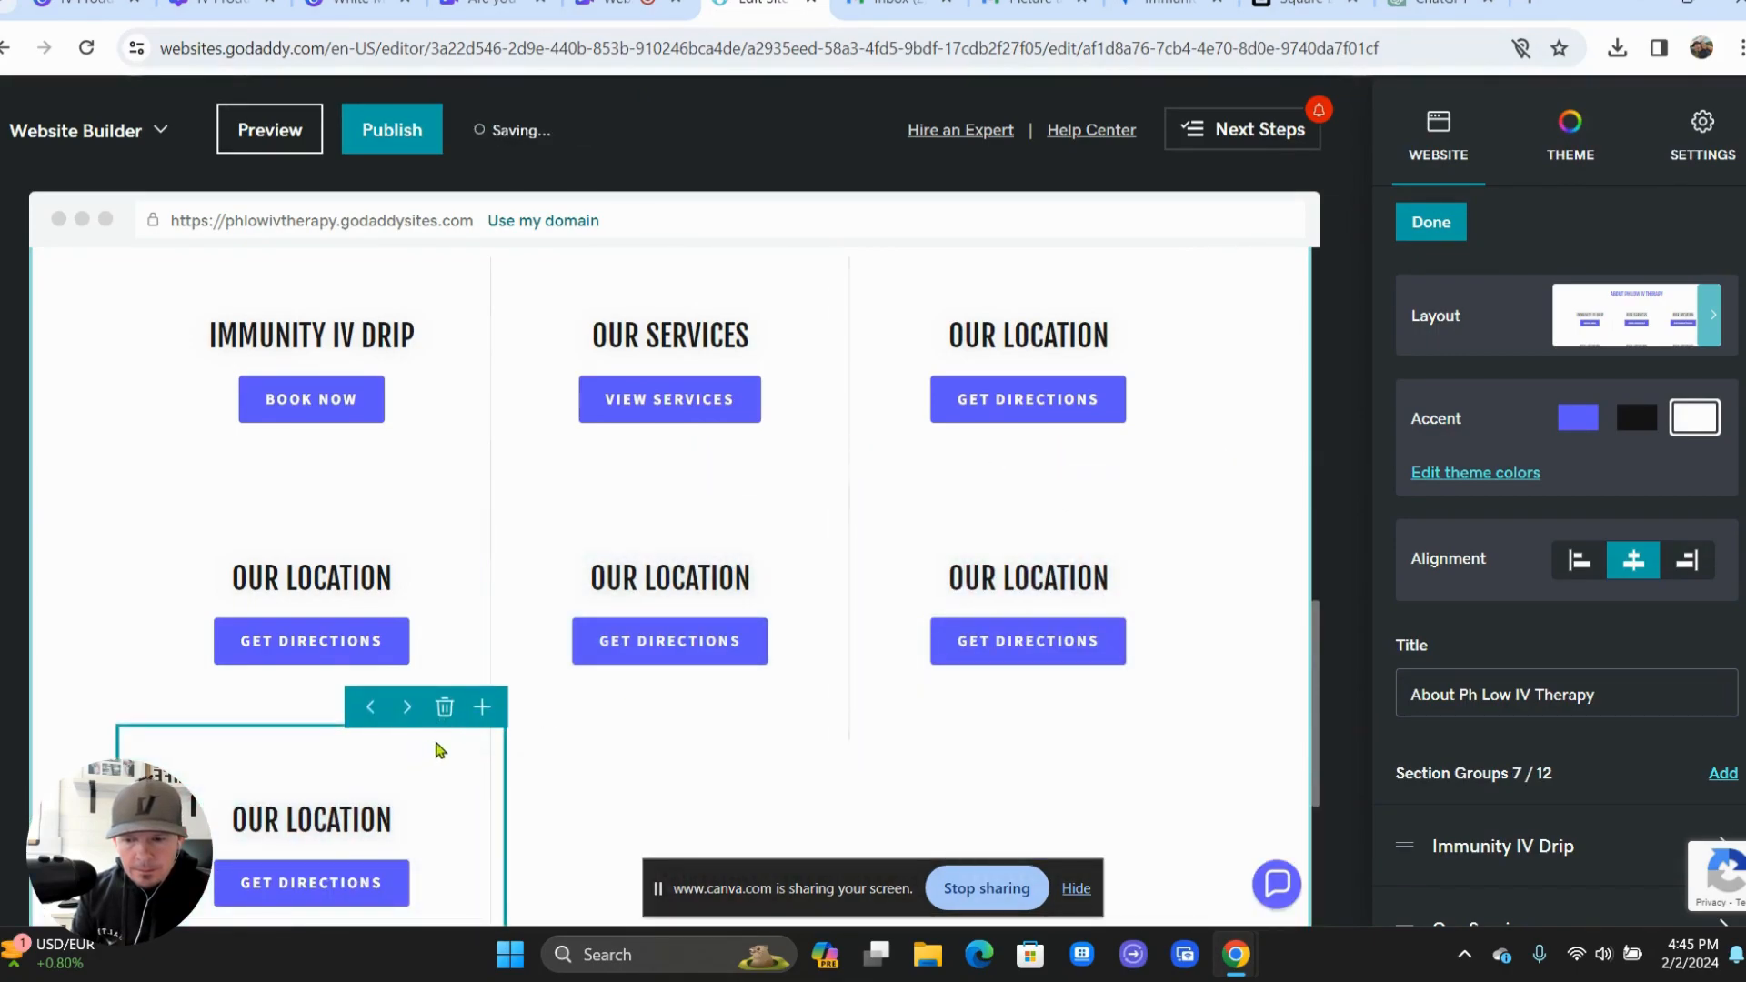
{"action": "left_click", "coordinate": [482, 710]}
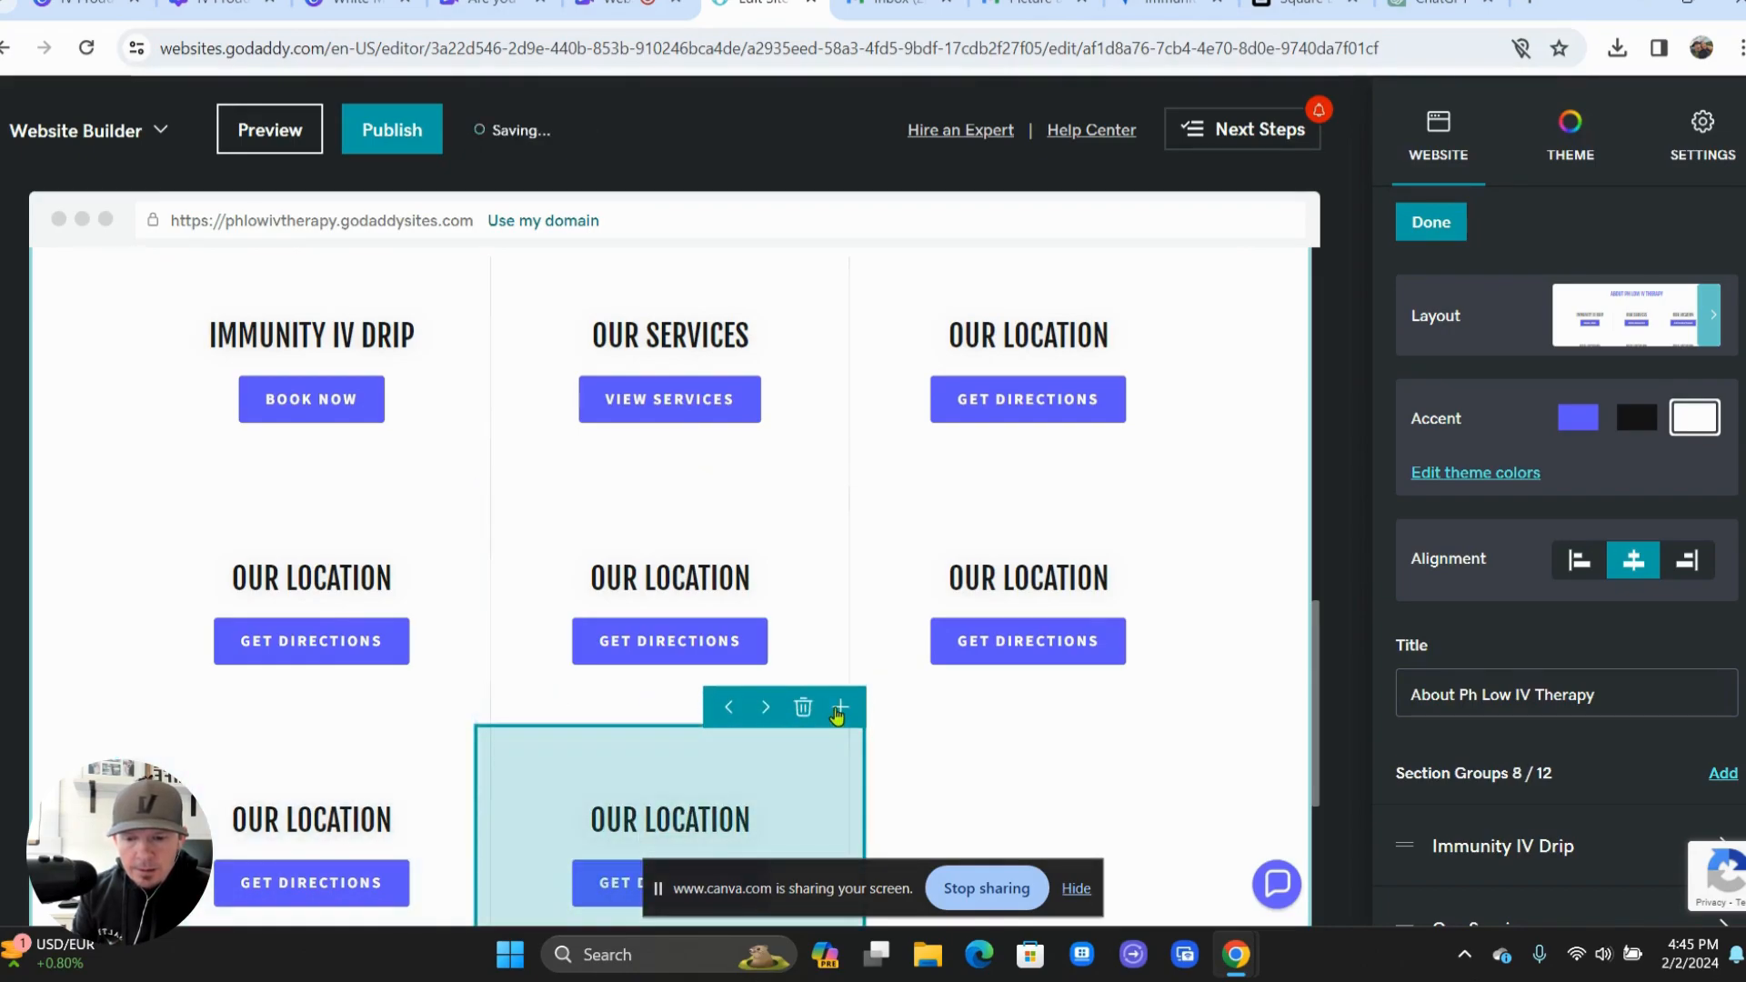
{"action": "left_click", "coordinate": [838, 711]}
- Preview the Appointments page in desktop view and examine its layout from the heading down to the footer
{"action": "scroll", "coordinate": [1071, 713], "scroll_direction": "up", "scroll_amount": 3}
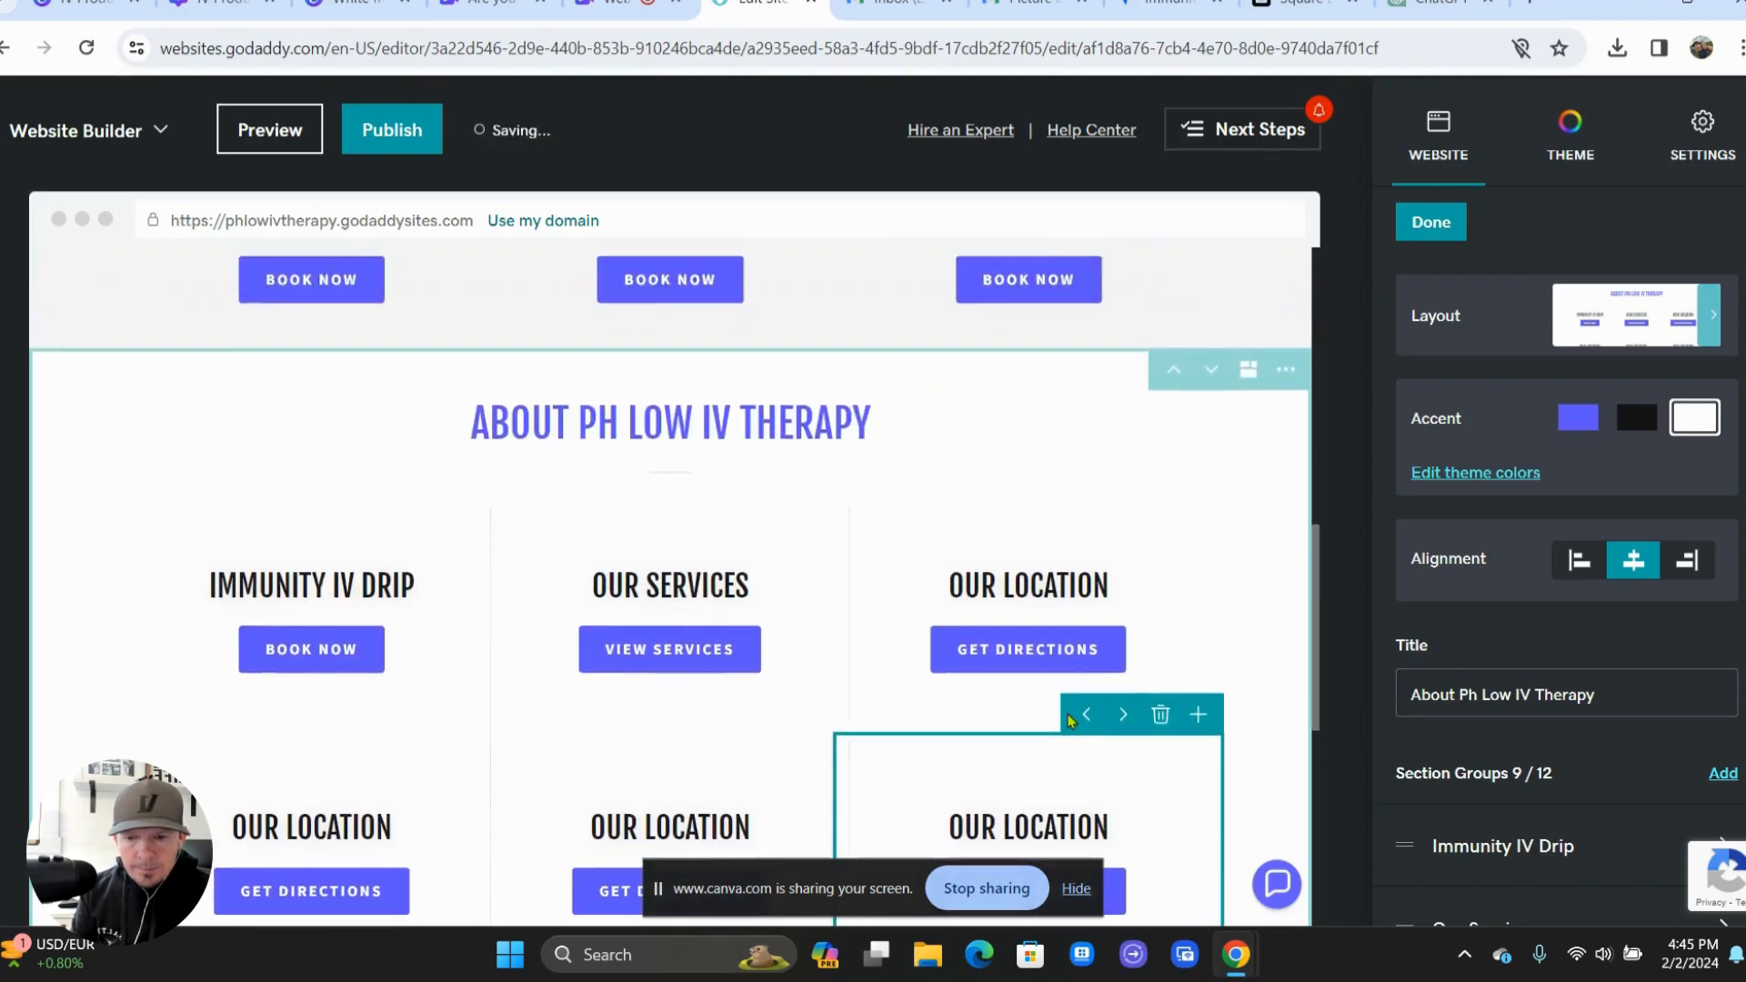
{"action": "scroll", "coordinate": [1068, 721], "scroll_direction": "up", "scroll_amount": 4}
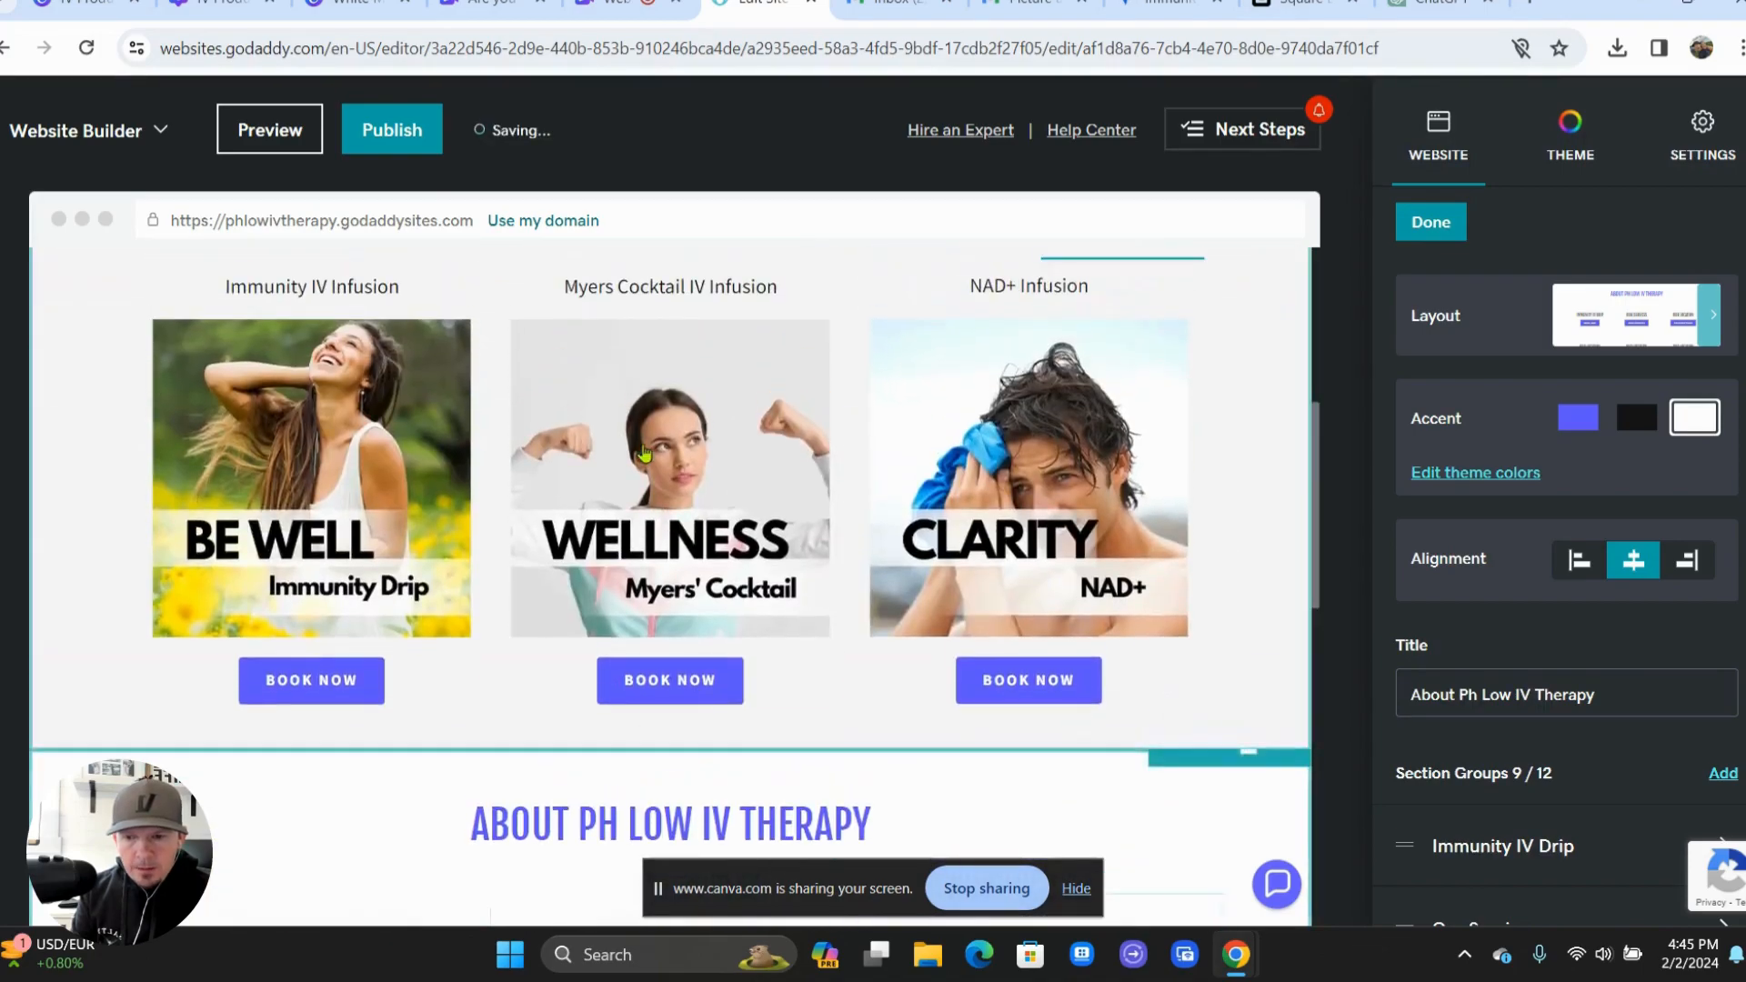
{"action": "left_click", "coordinate": [272, 126]}
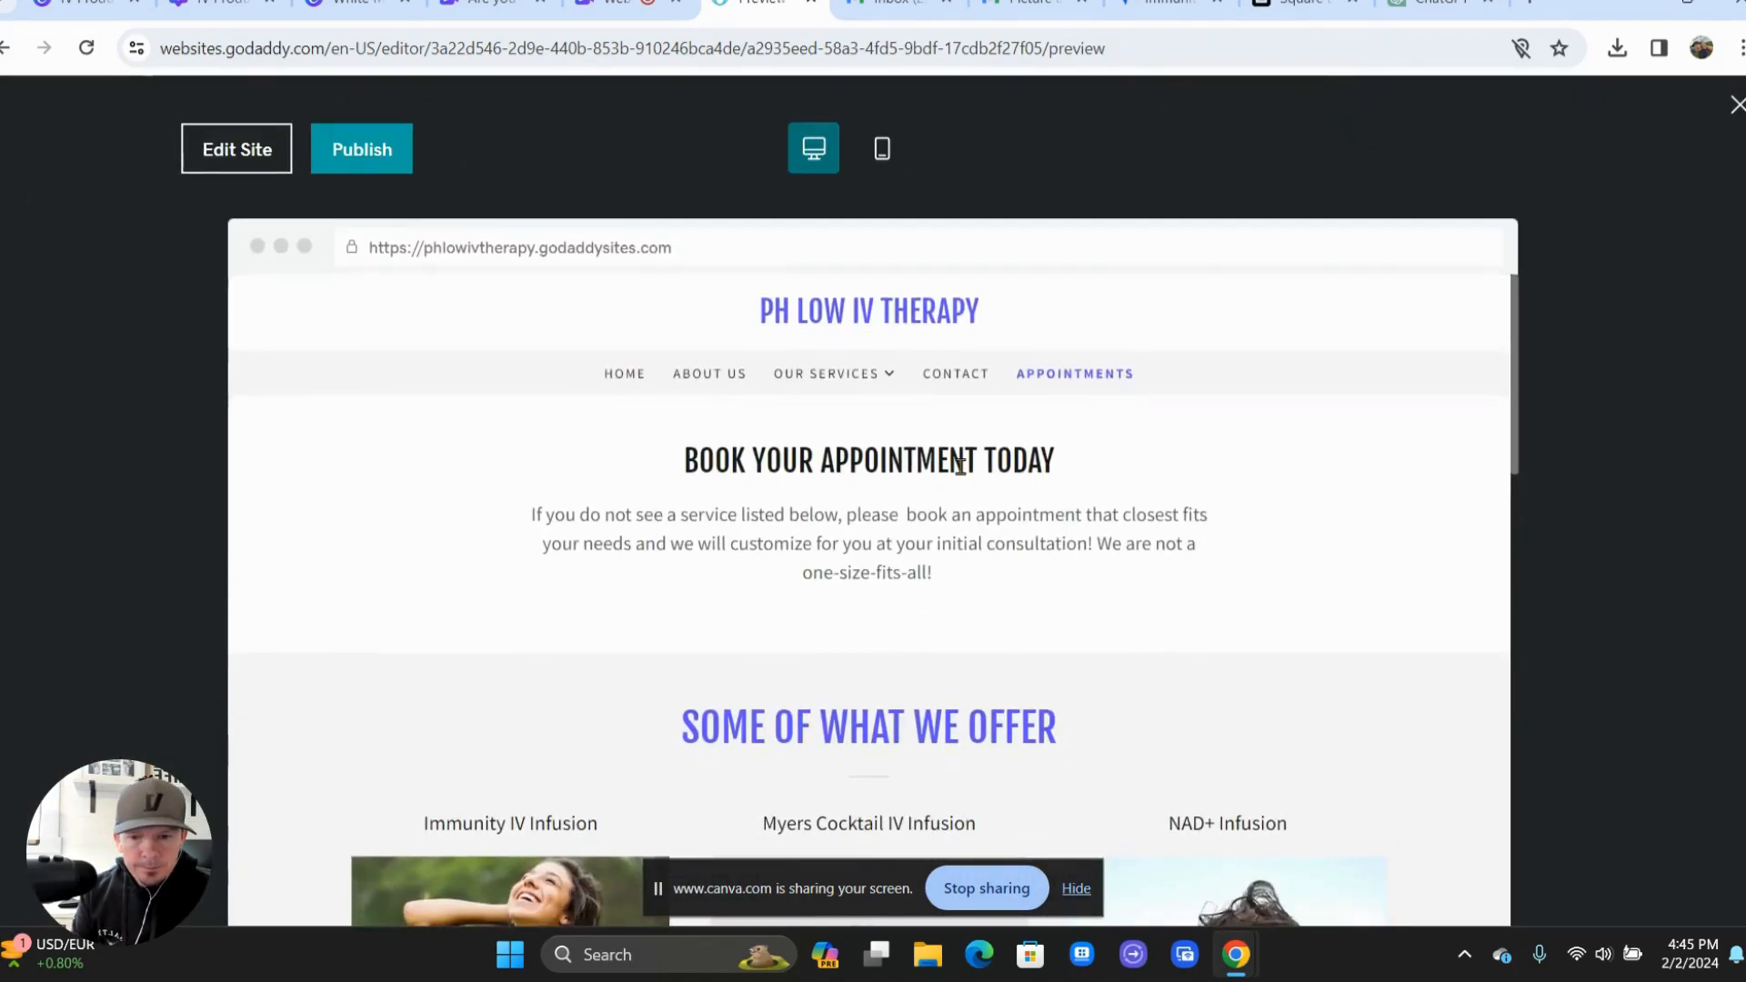
{"action": "scroll", "coordinate": [960, 464], "scroll_direction": "down", "scroll_amount": 3}
{"action": "scroll", "coordinate": [959, 465], "scroll_direction": "down", "scroll_amount": 3}
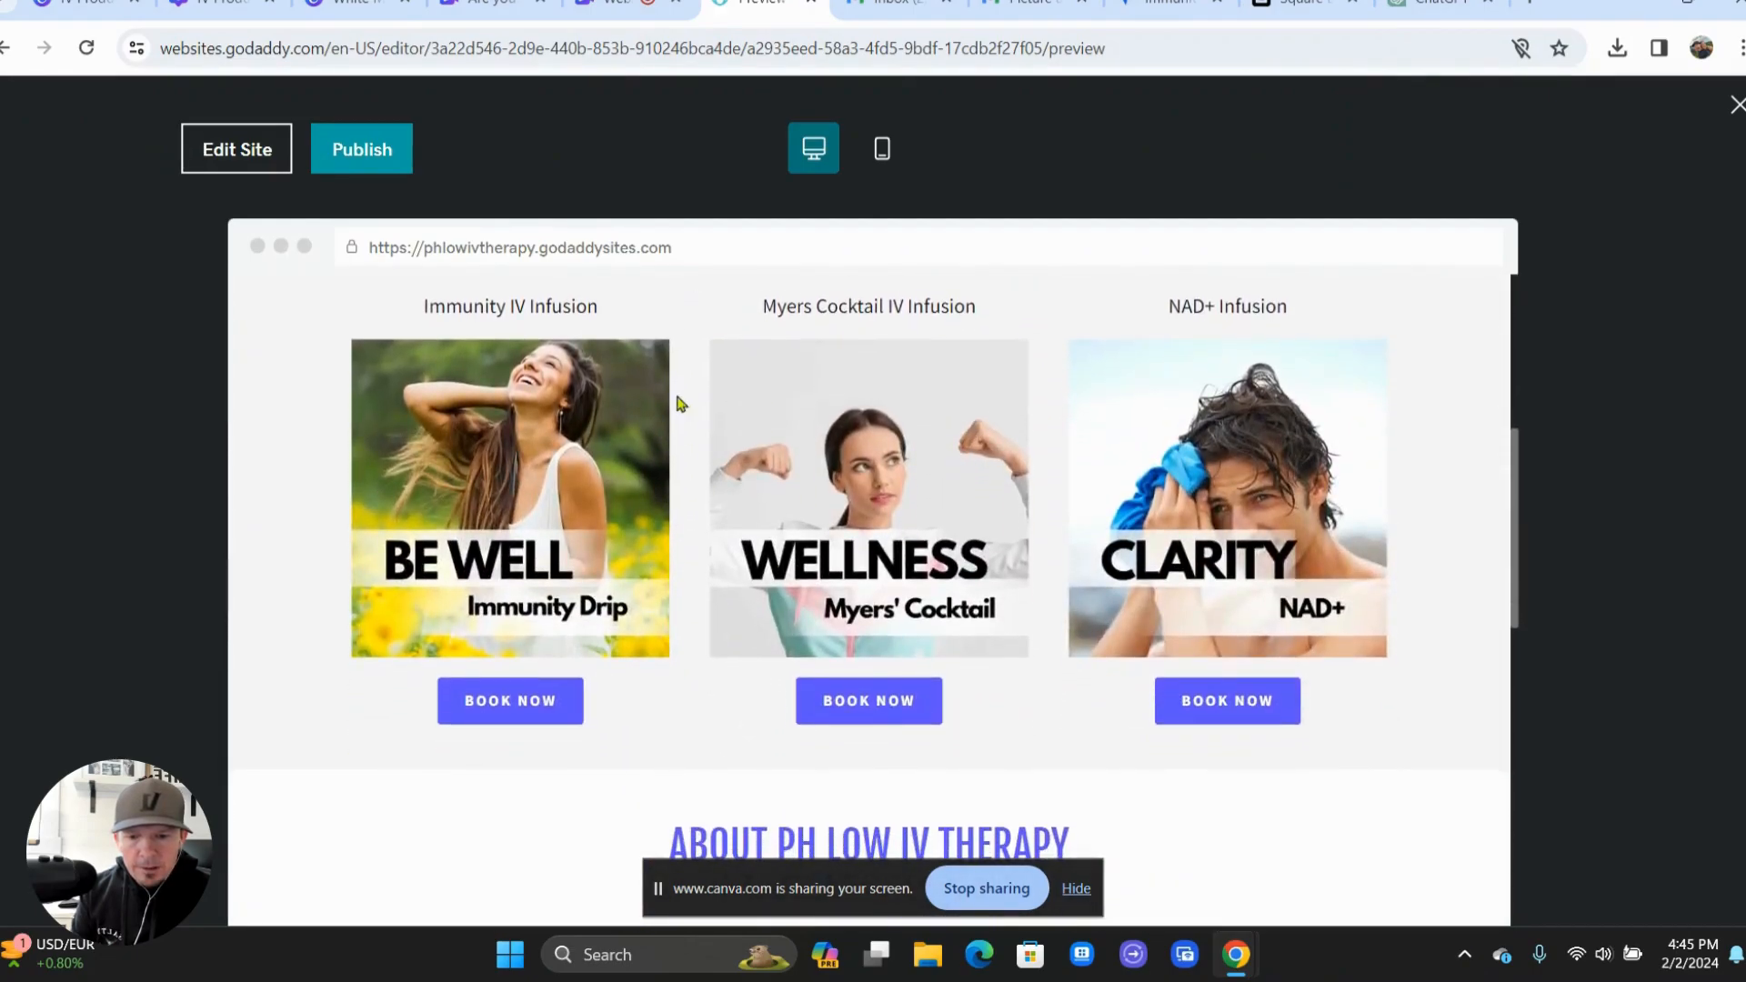
{"action": "scroll", "coordinate": [930, 659], "scroll_direction": "down", "scroll_amount": 5}
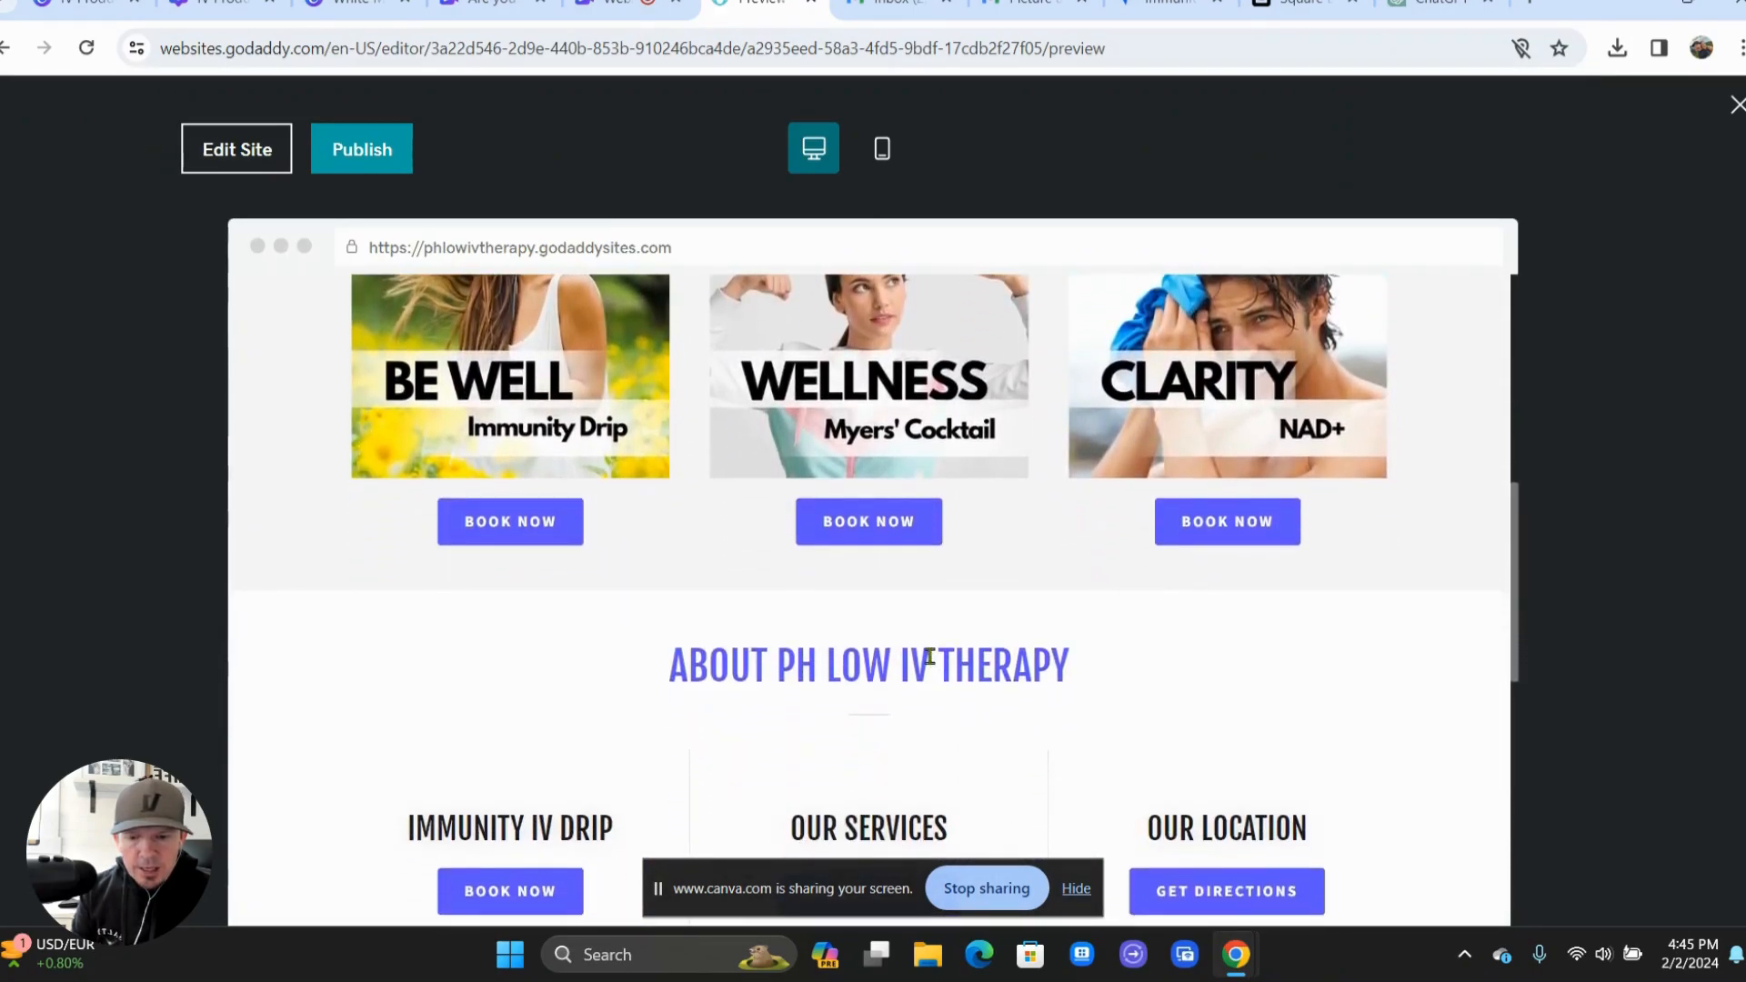
{"action": "scroll", "coordinate": [929, 656], "scroll_direction": "down", "scroll_amount": 1}
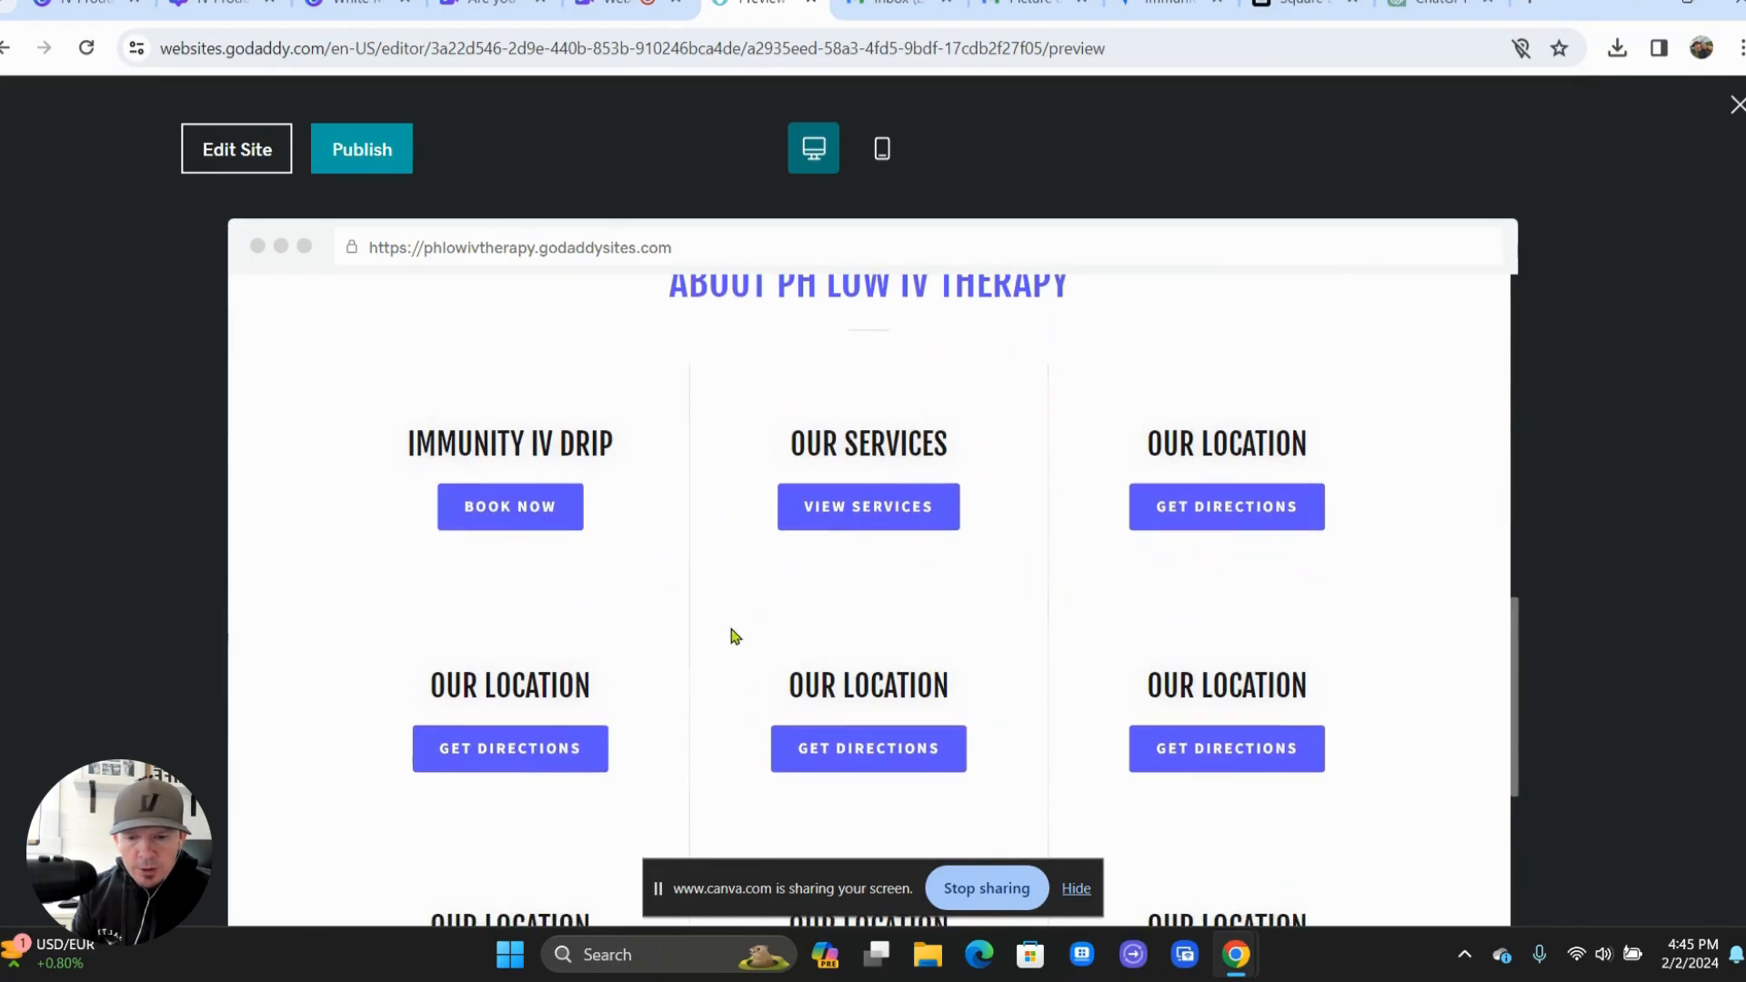
{"action": "scroll", "coordinate": [783, 629], "scroll_direction": "down", "scroll_amount": 5}
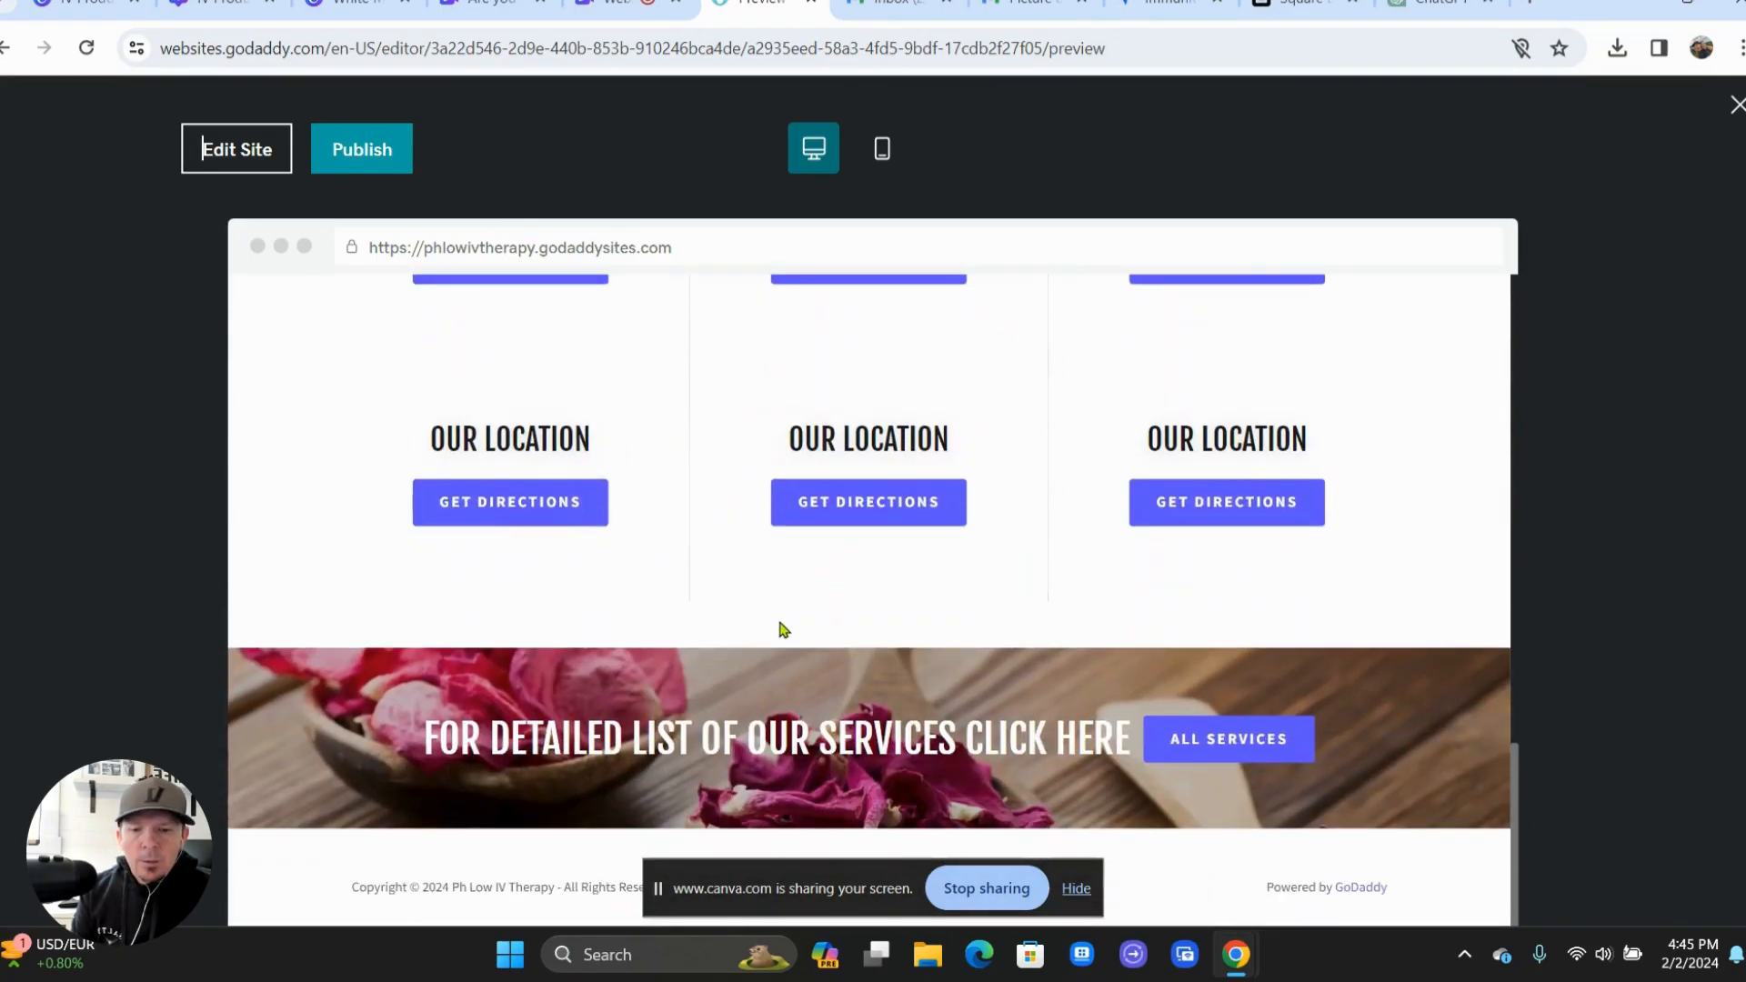
{"action": "scroll", "coordinate": [782, 627], "scroll_direction": "up", "scroll_amount": 5}
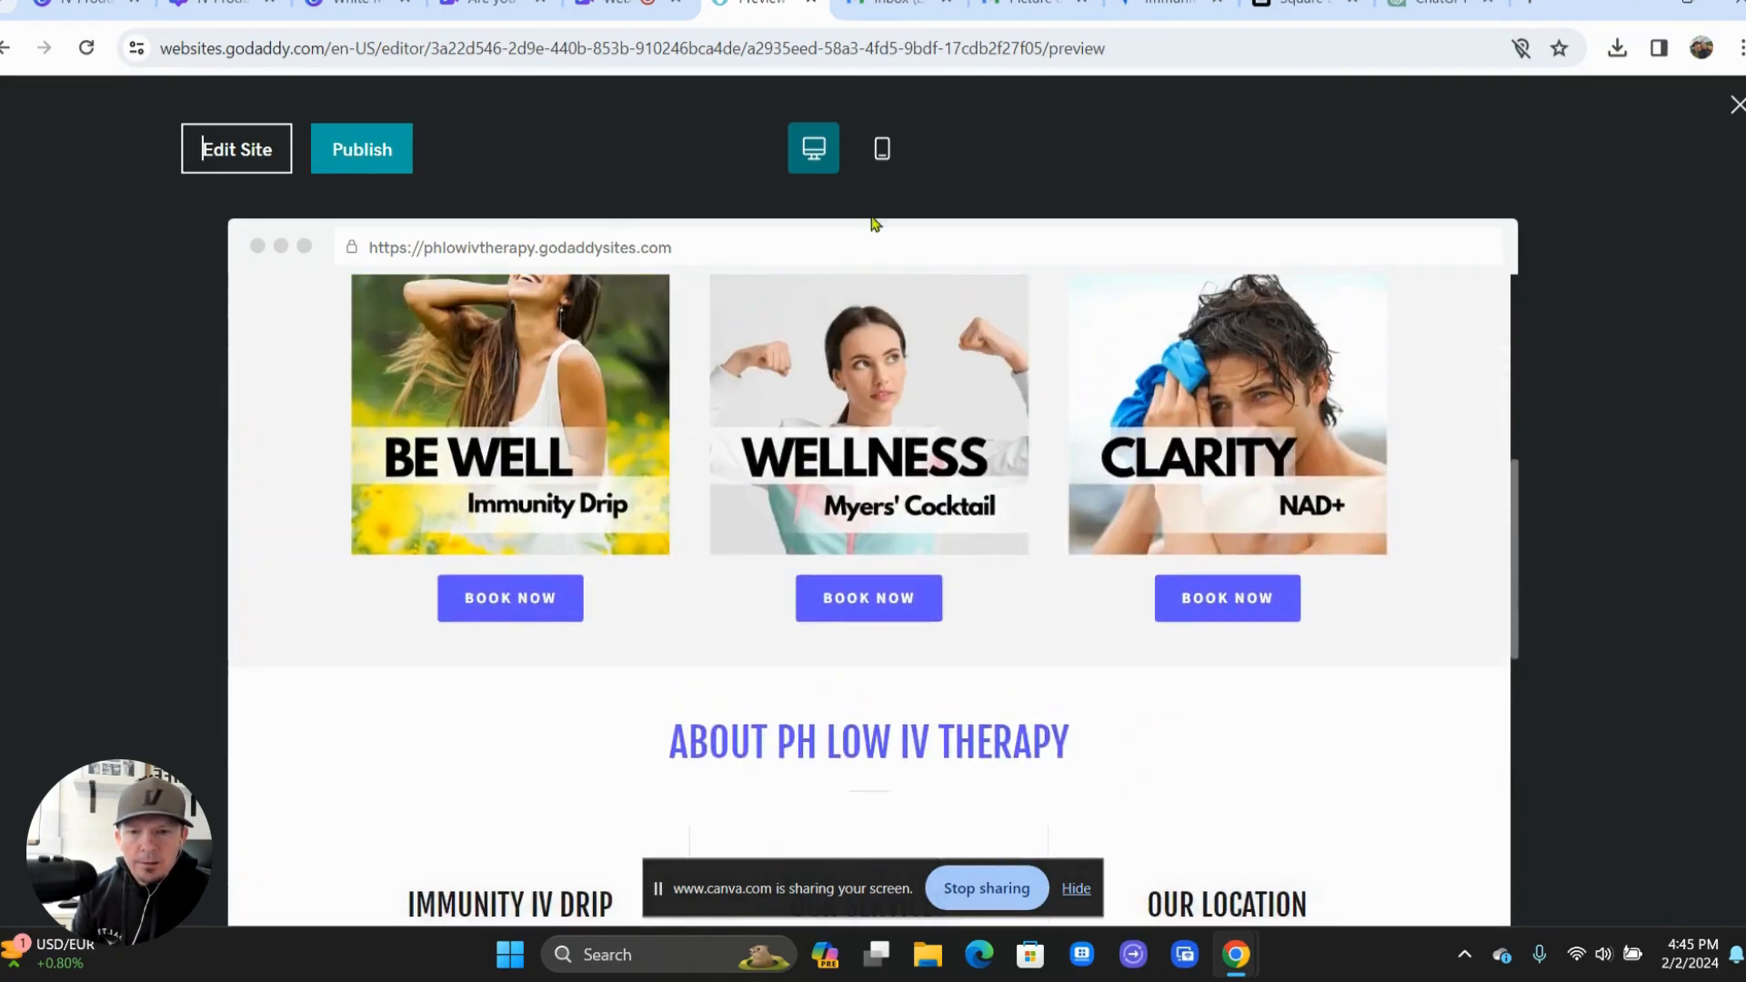
- Examine the Appointments page in the mobile preview, then return to the editor and dismiss the welcome tour
{"action": "left_click", "coordinate": [882, 150]}
{"action": "scroll", "coordinate": [853, 466], "scroll_direction": "down", "scroll_amount": 6}
{"action": "scroll", "coordinate": [858, 468], "scroll_direction": "down", "scroll_amount": 10}
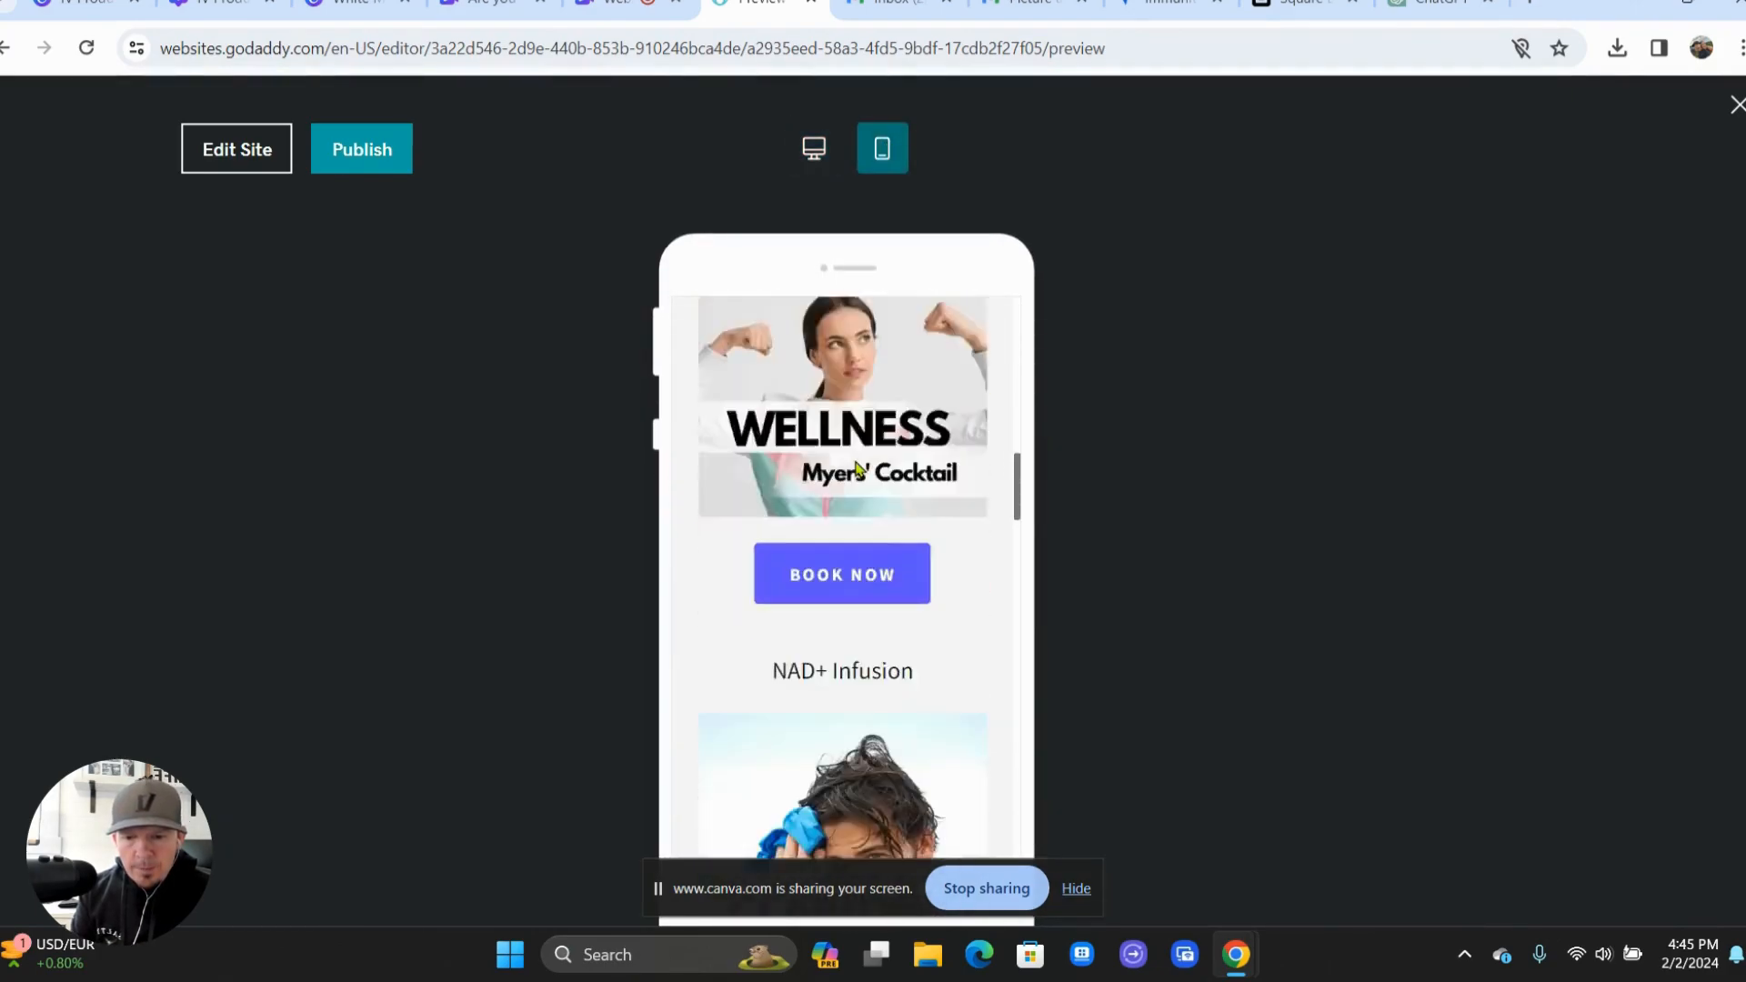
{"action": "scroll", "coordinate": [857, 468], "scroll_direction": "down", "scroll_amount": 8}
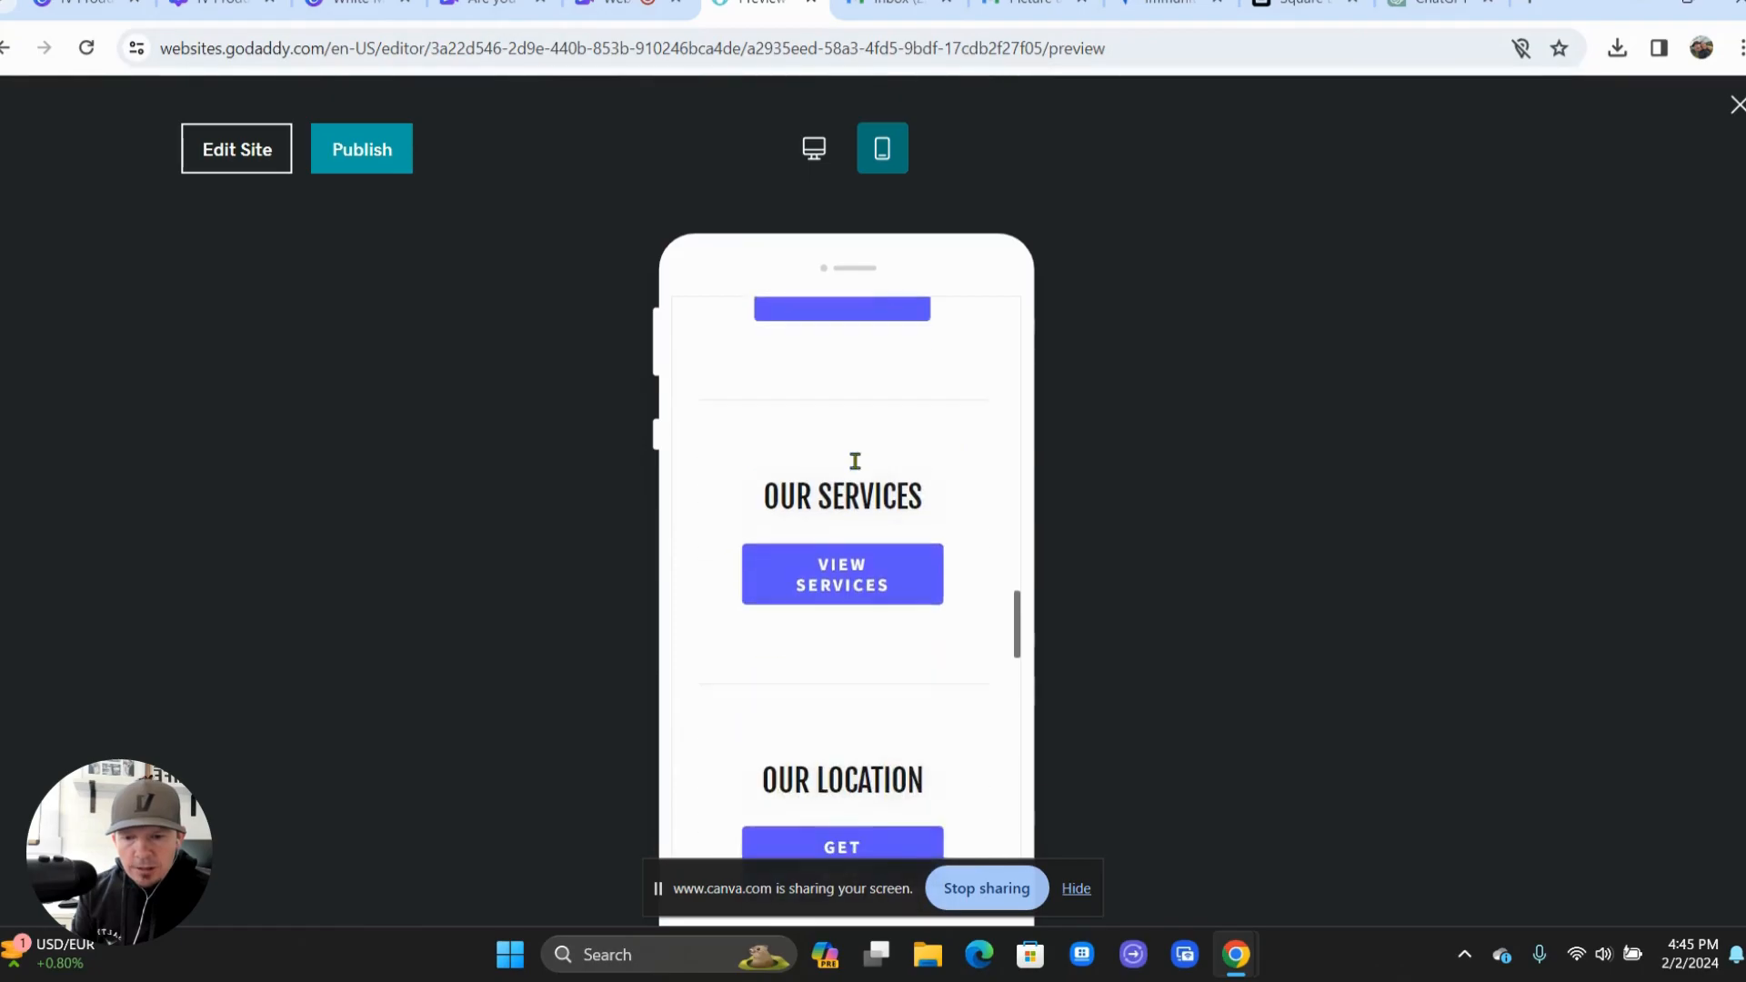
{"action": "scroll", "coordinate": [855, 464], "scroll_direction": "down", "scroll_amount": 1}
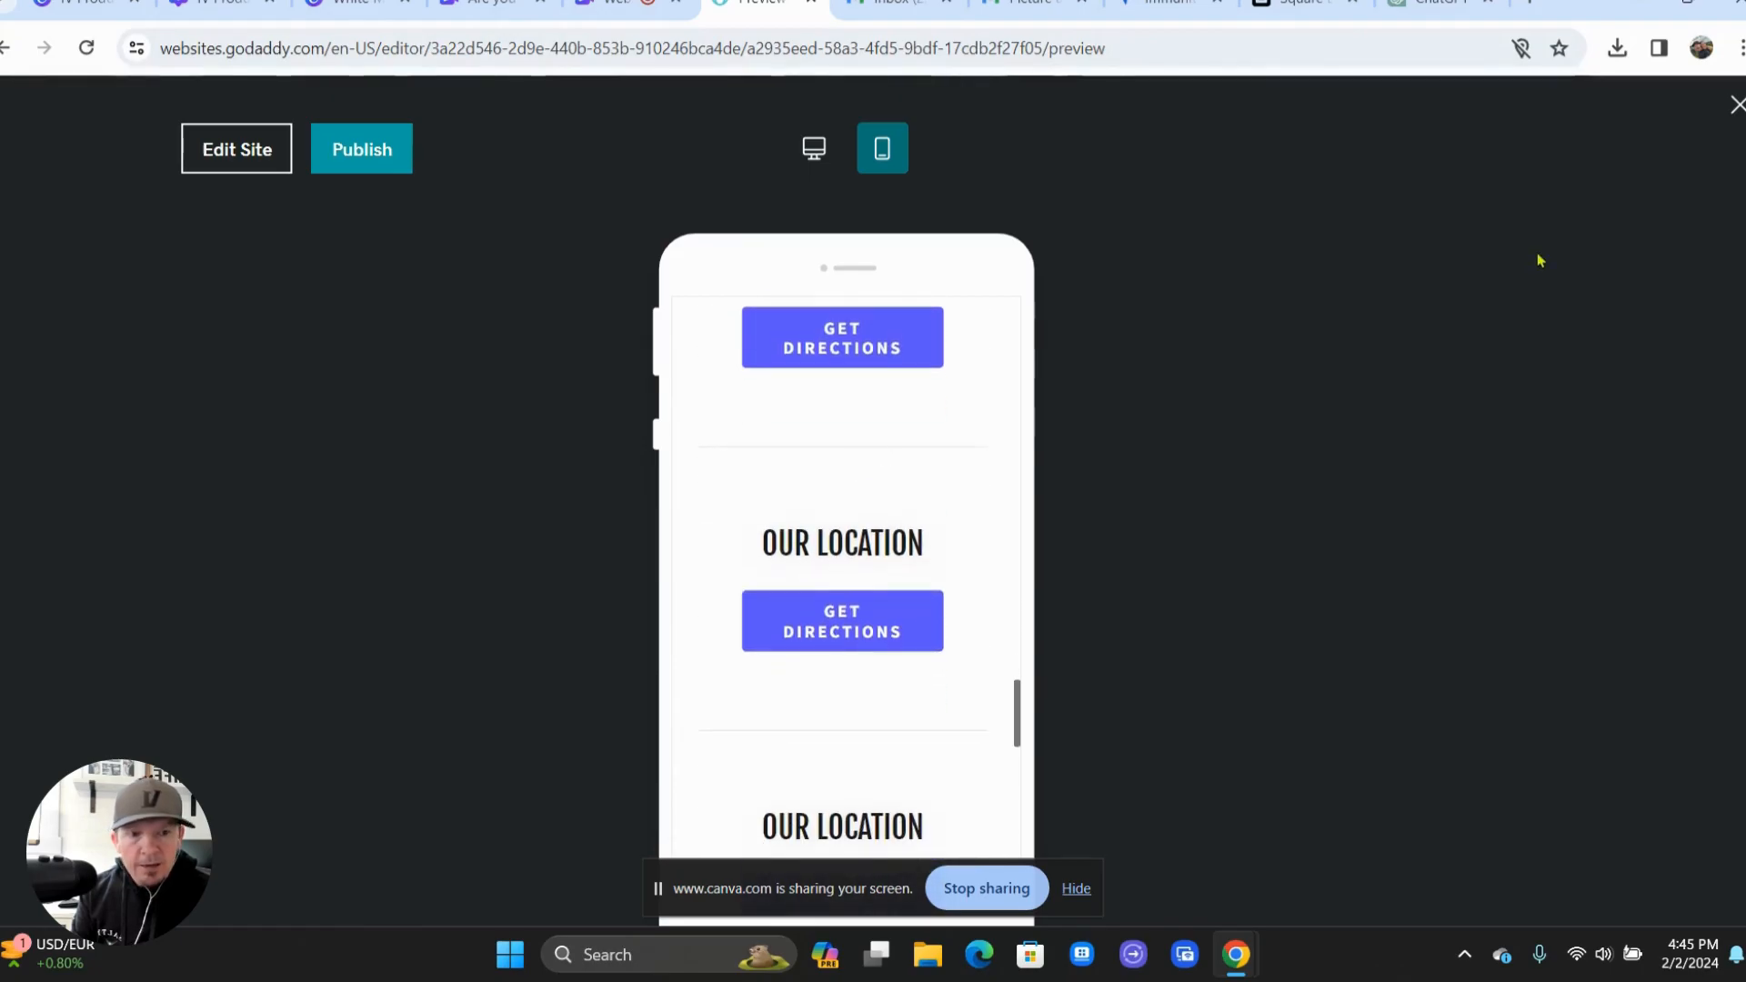
{"action": "left_click", "coordinate": [1397, 346]}
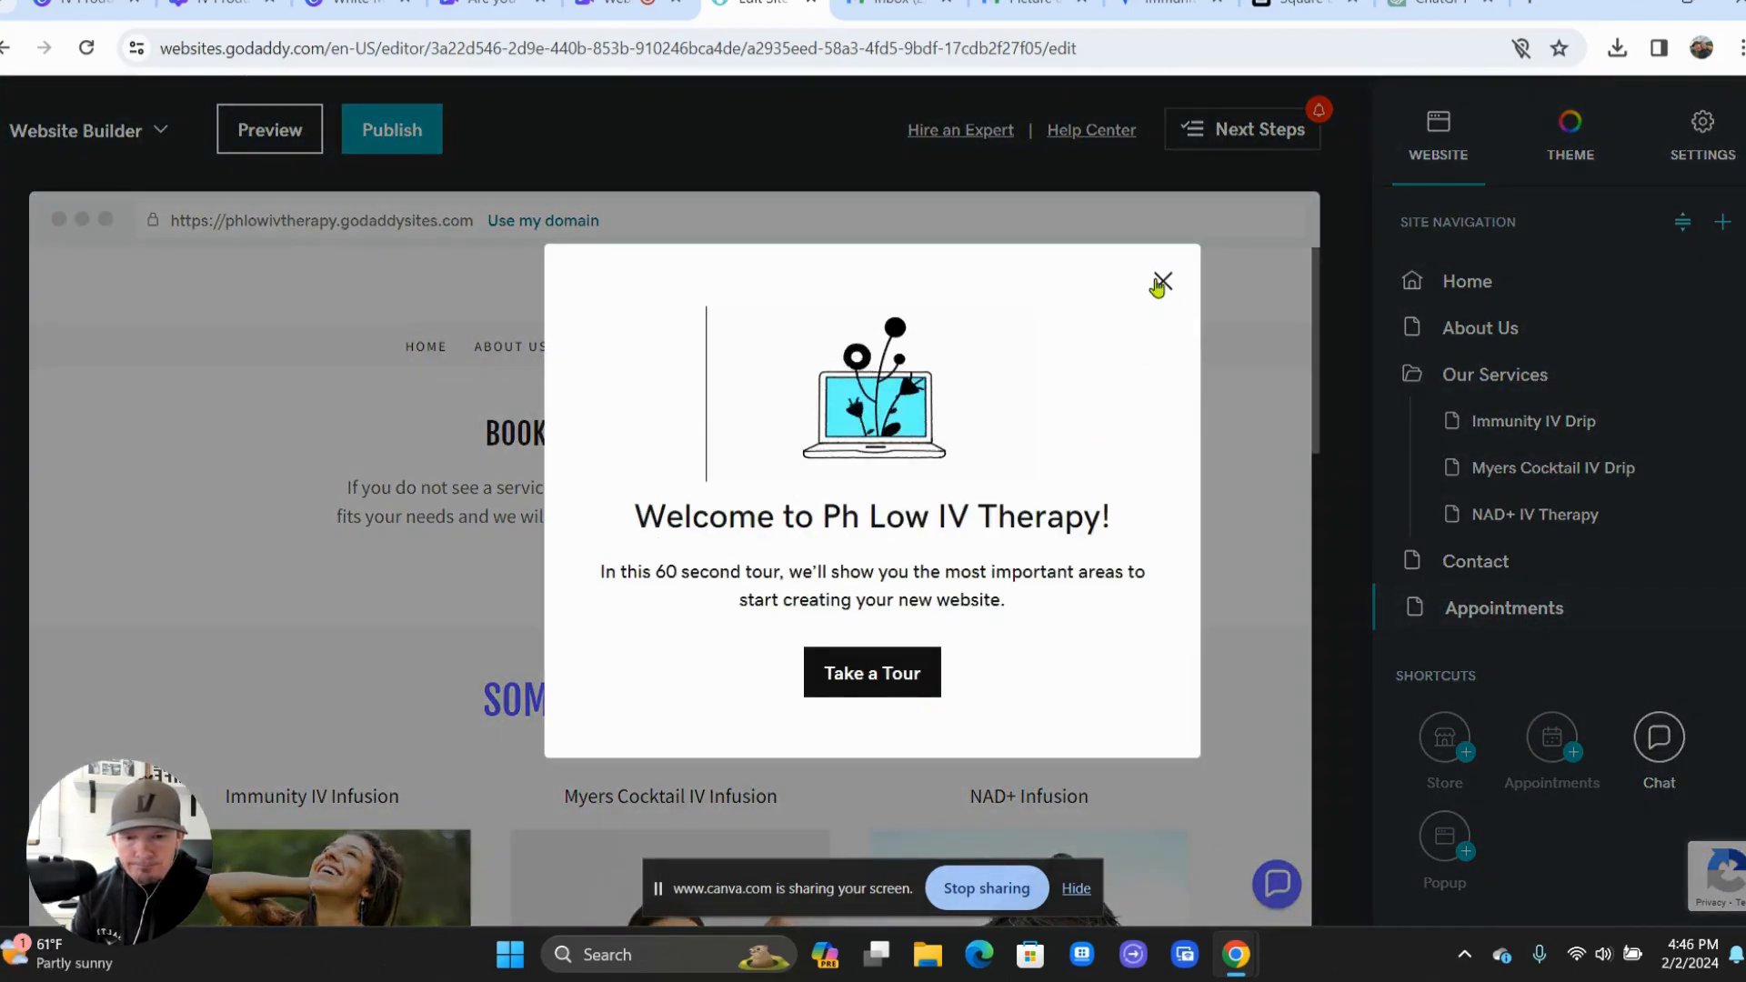
{"action": "left_click", "coordinate": [1162, 278]}
- Delete the About Ph Low IV Therapy section from the Appointments page
{"action": "scroll", "coordinate": [948, 576], "scroll_direction": "down", "scroll_amount": 8}
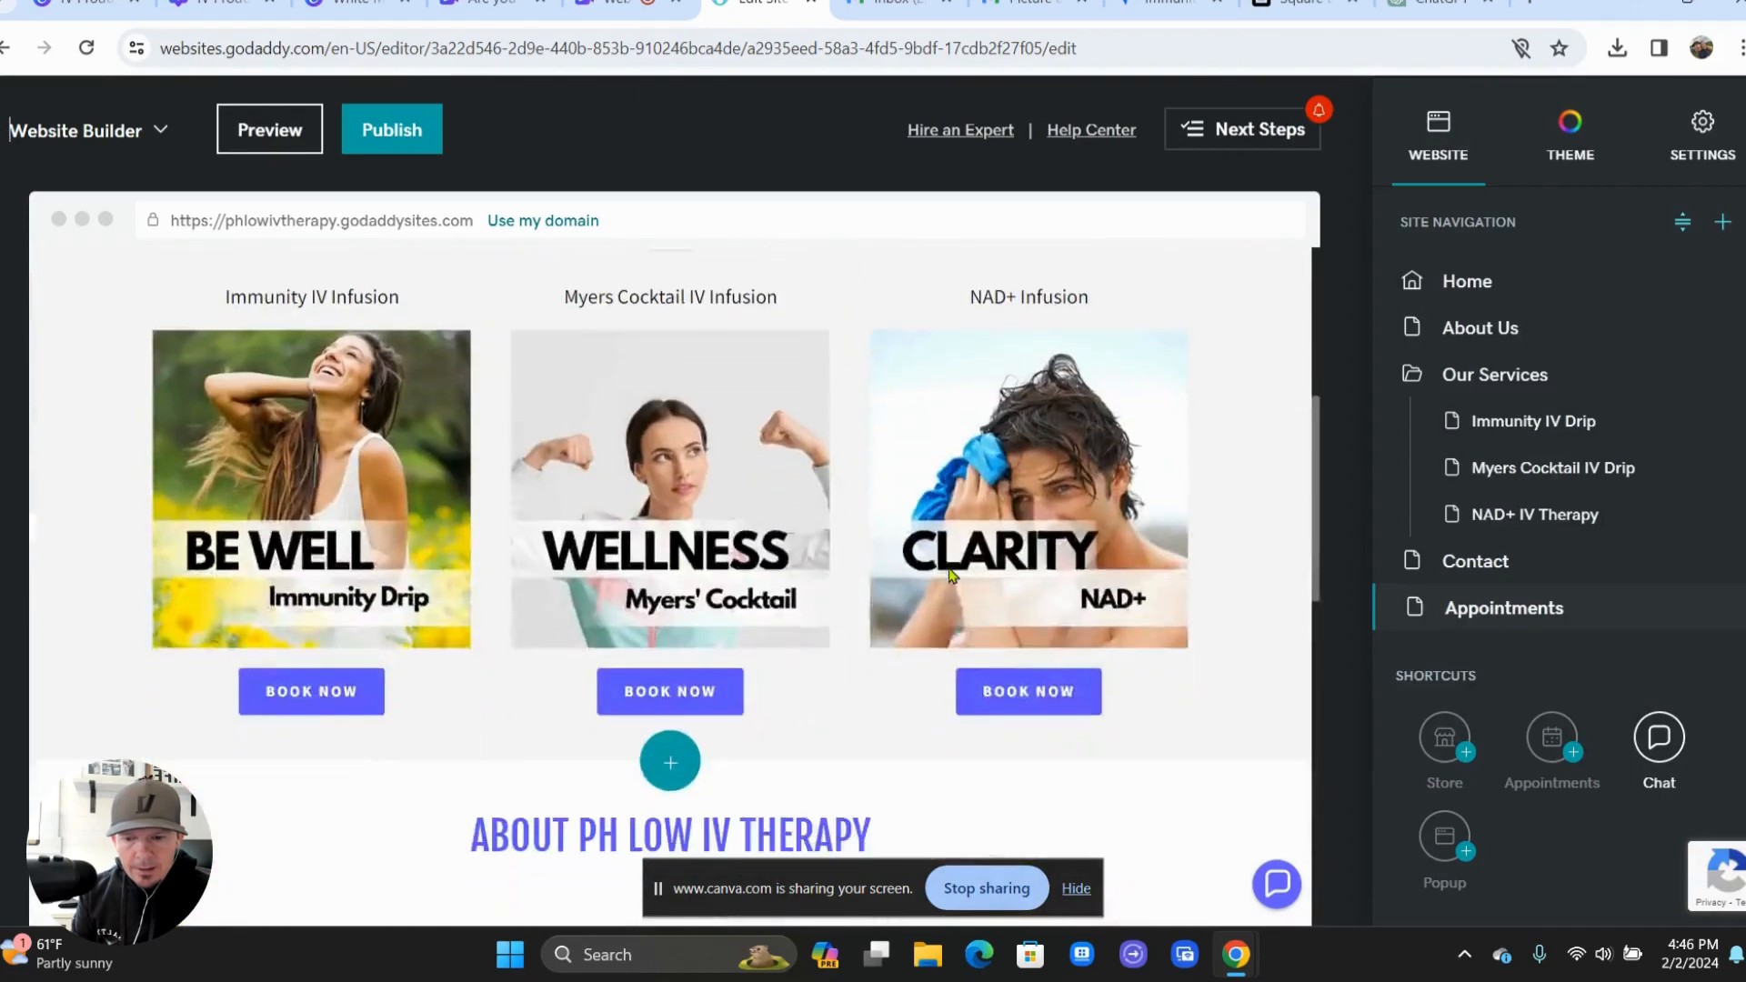
{"action": "scroll", "coordinate": [959, 576], "scroll_direction": "down", "scroll_amount": 1}
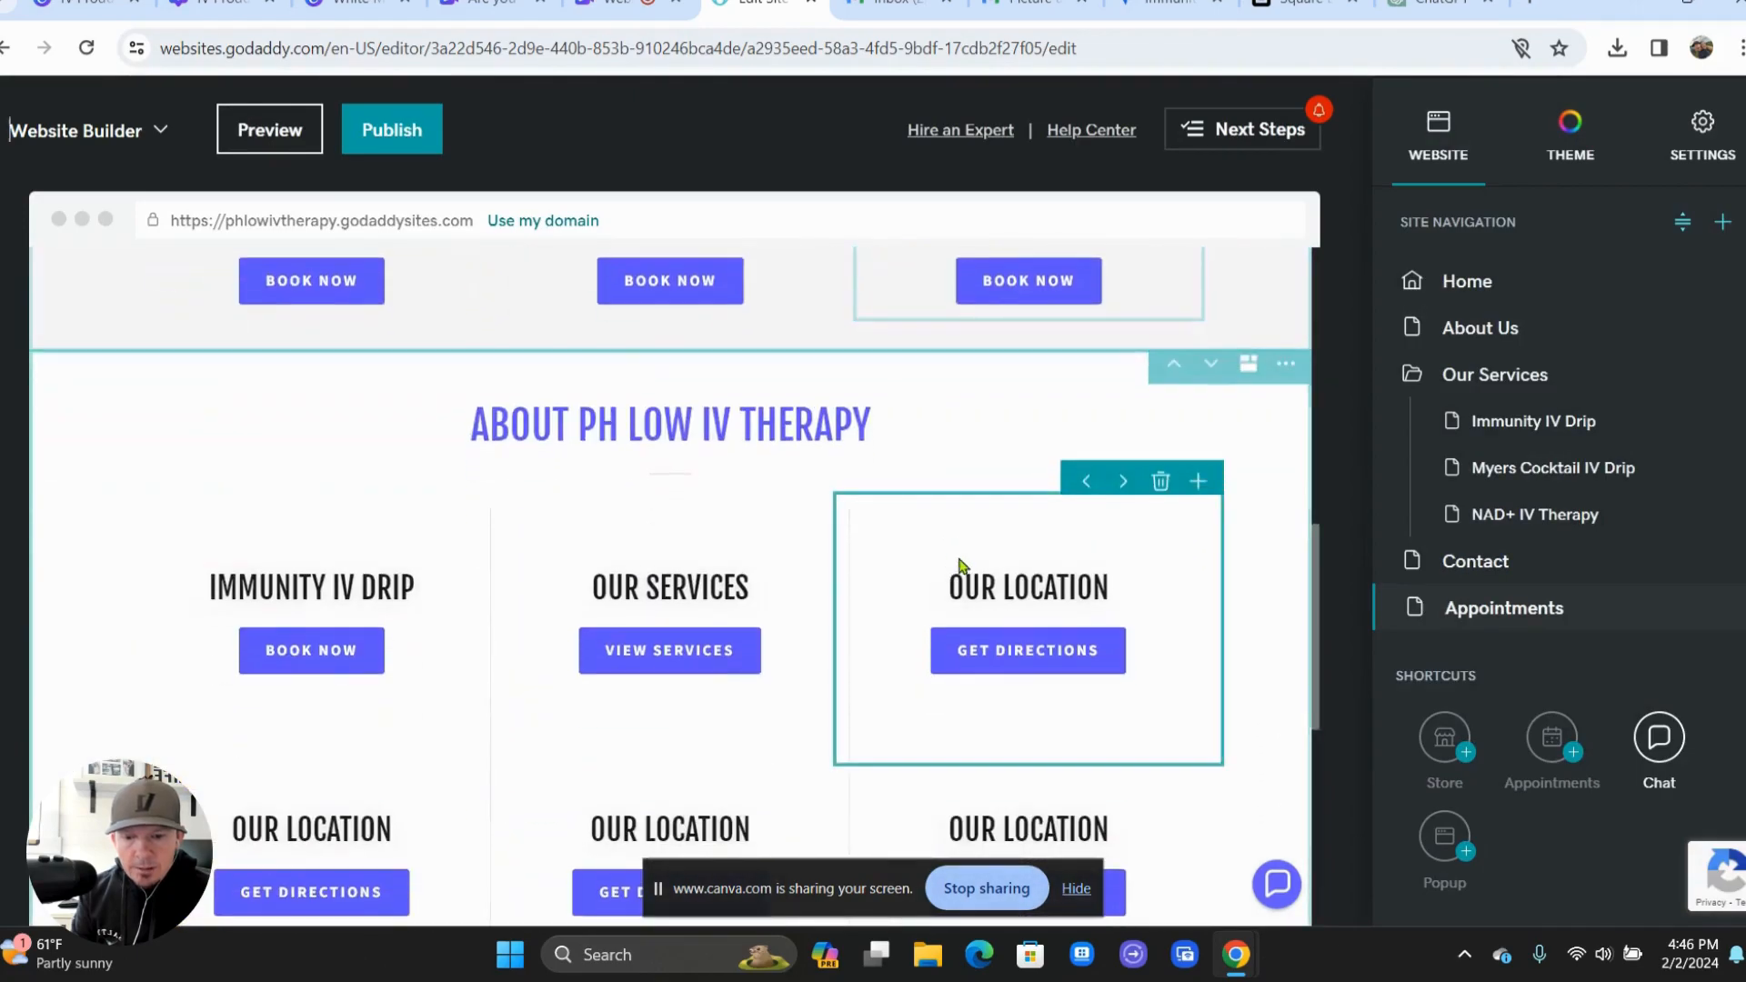
{"action": "left_click", "coordinate": [1285, 372]}
{"action": "left_click", "coordinate": [1275, 524]}
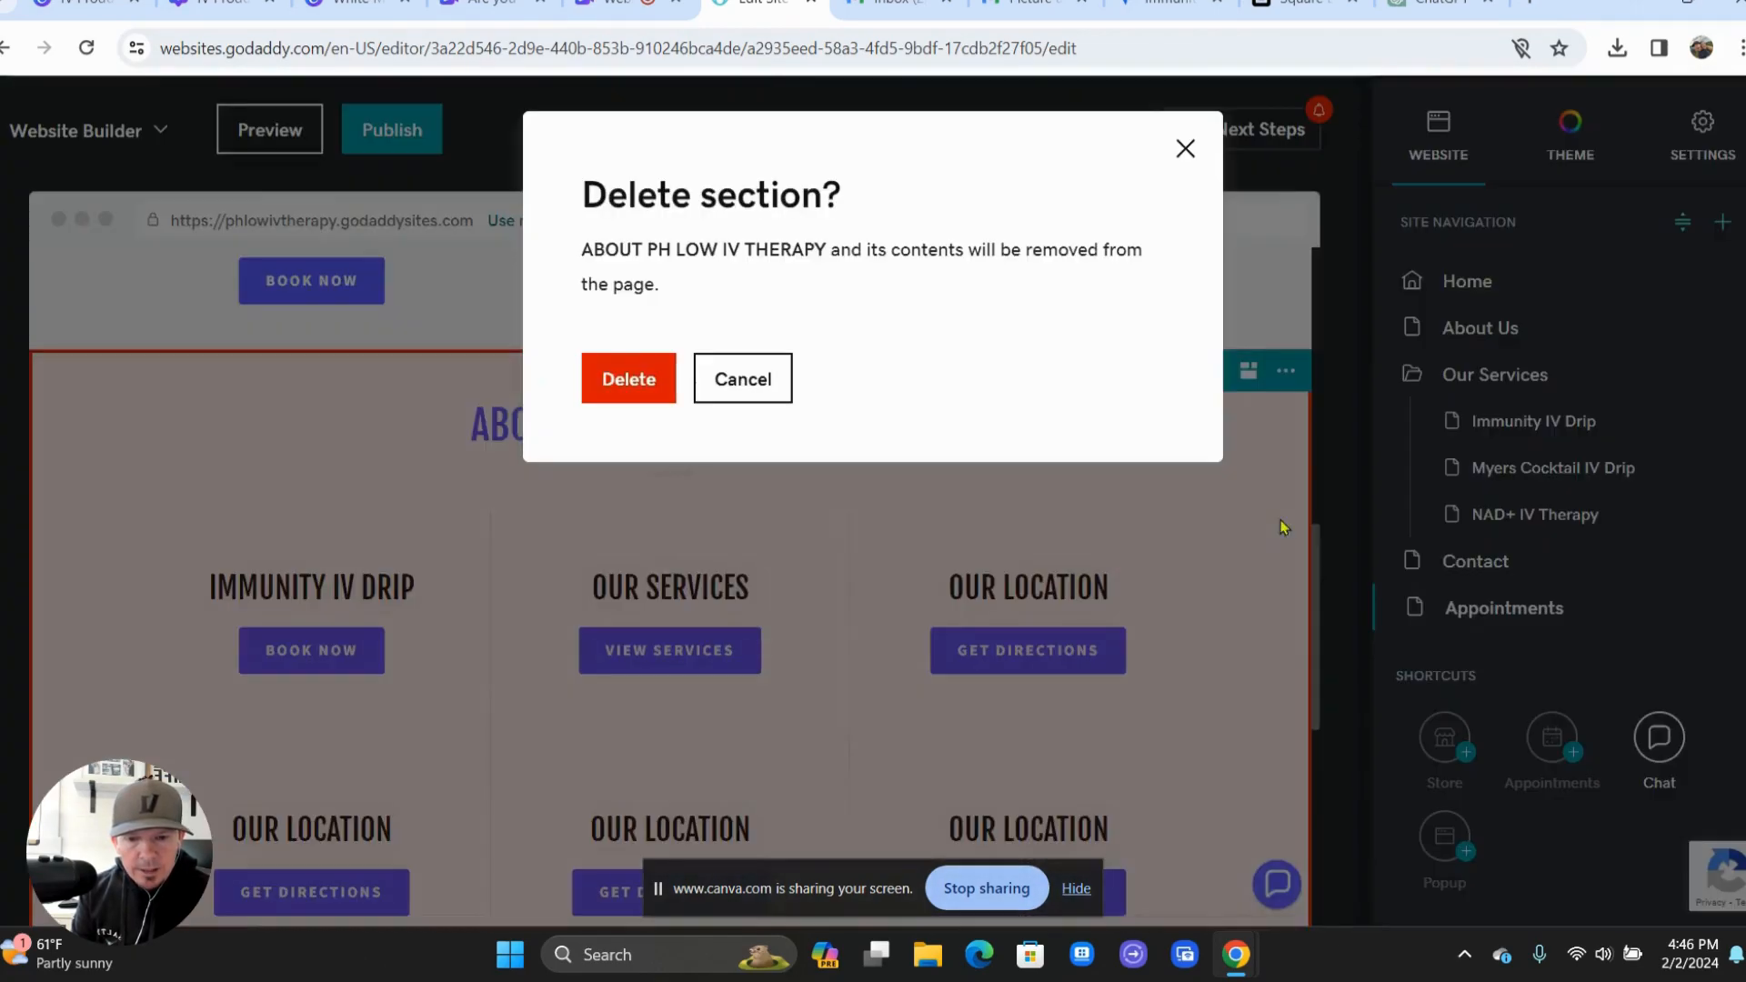
{"action": "left_click", "coordinate": [618, 377]}
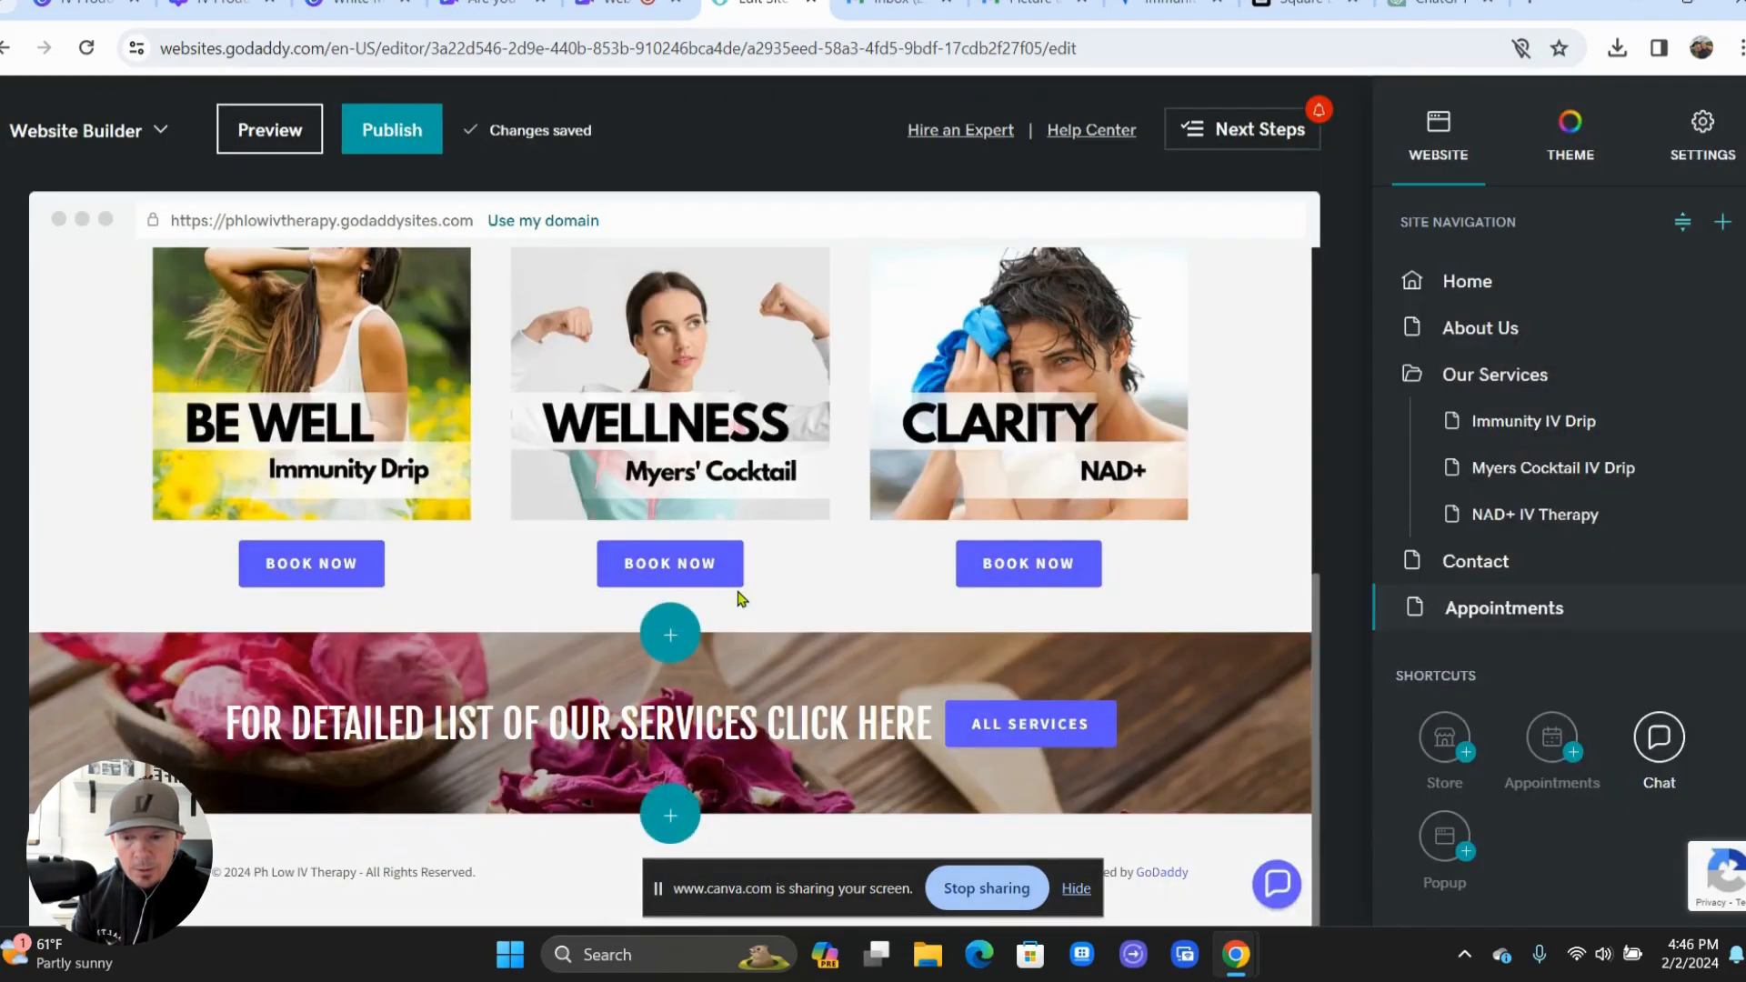
- Remove the background image from the All Services banner and set the banner's accent to black
{"action": "left_click", "coordinate": [1246, 710]}
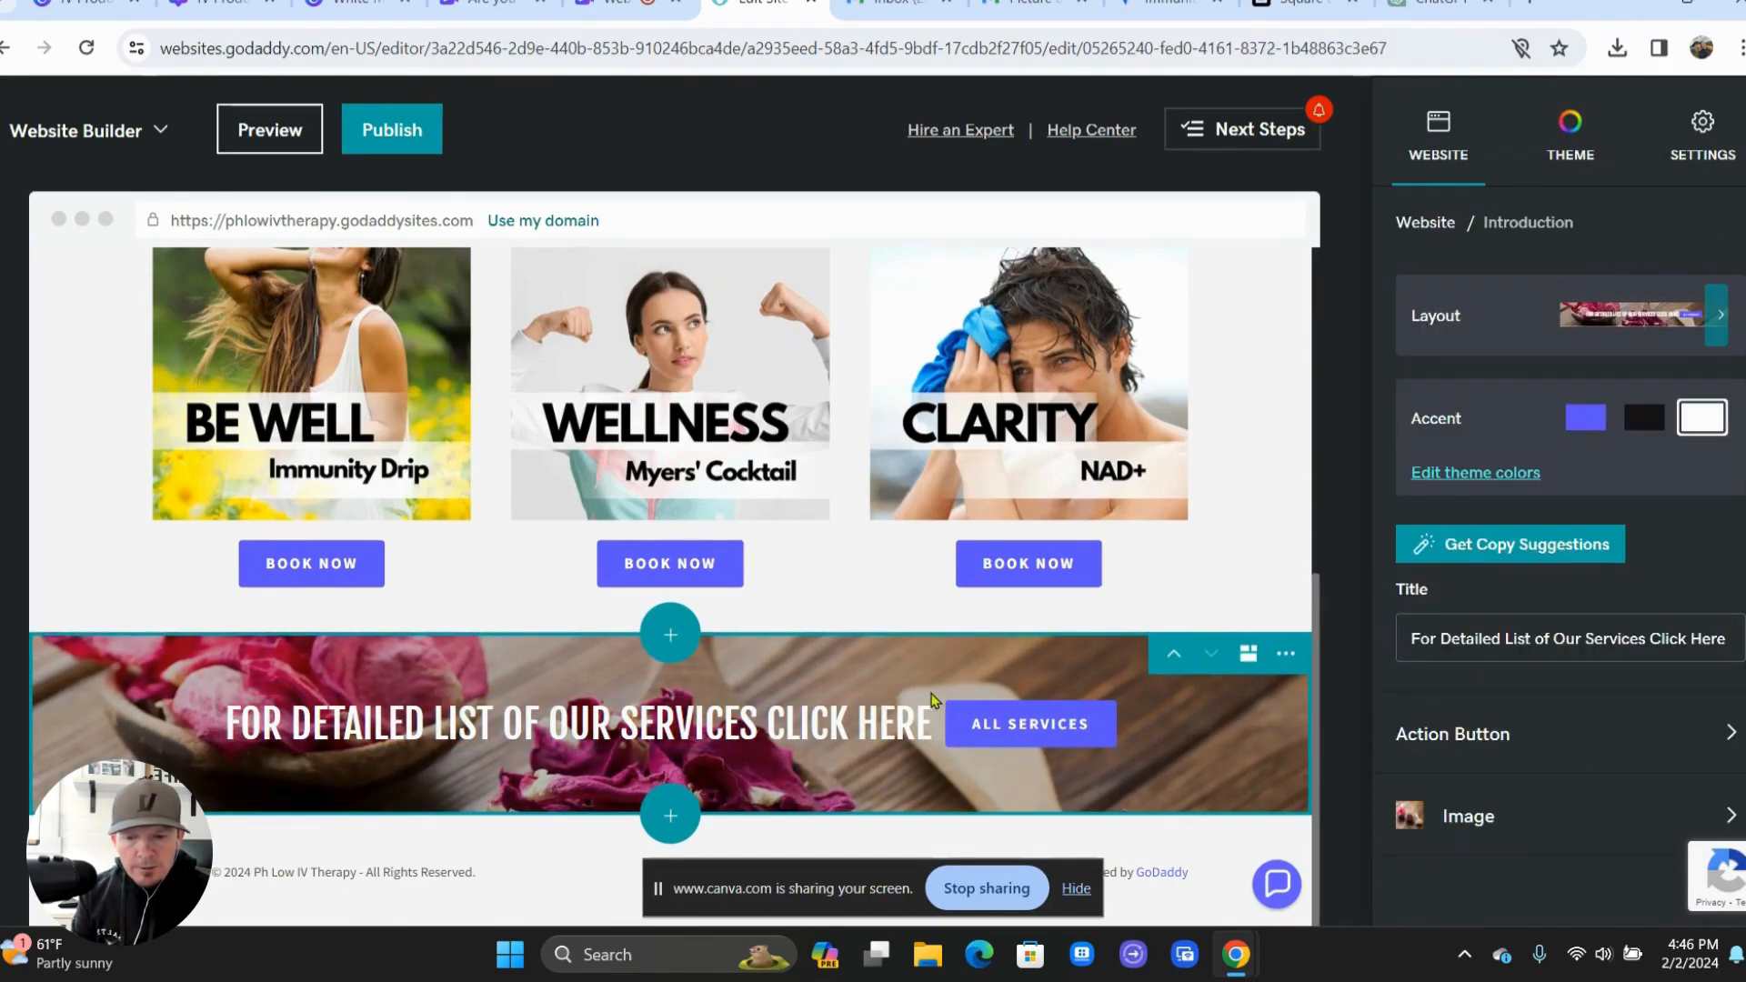
{"action": "left_click", "coordinate": [1488, 803]}
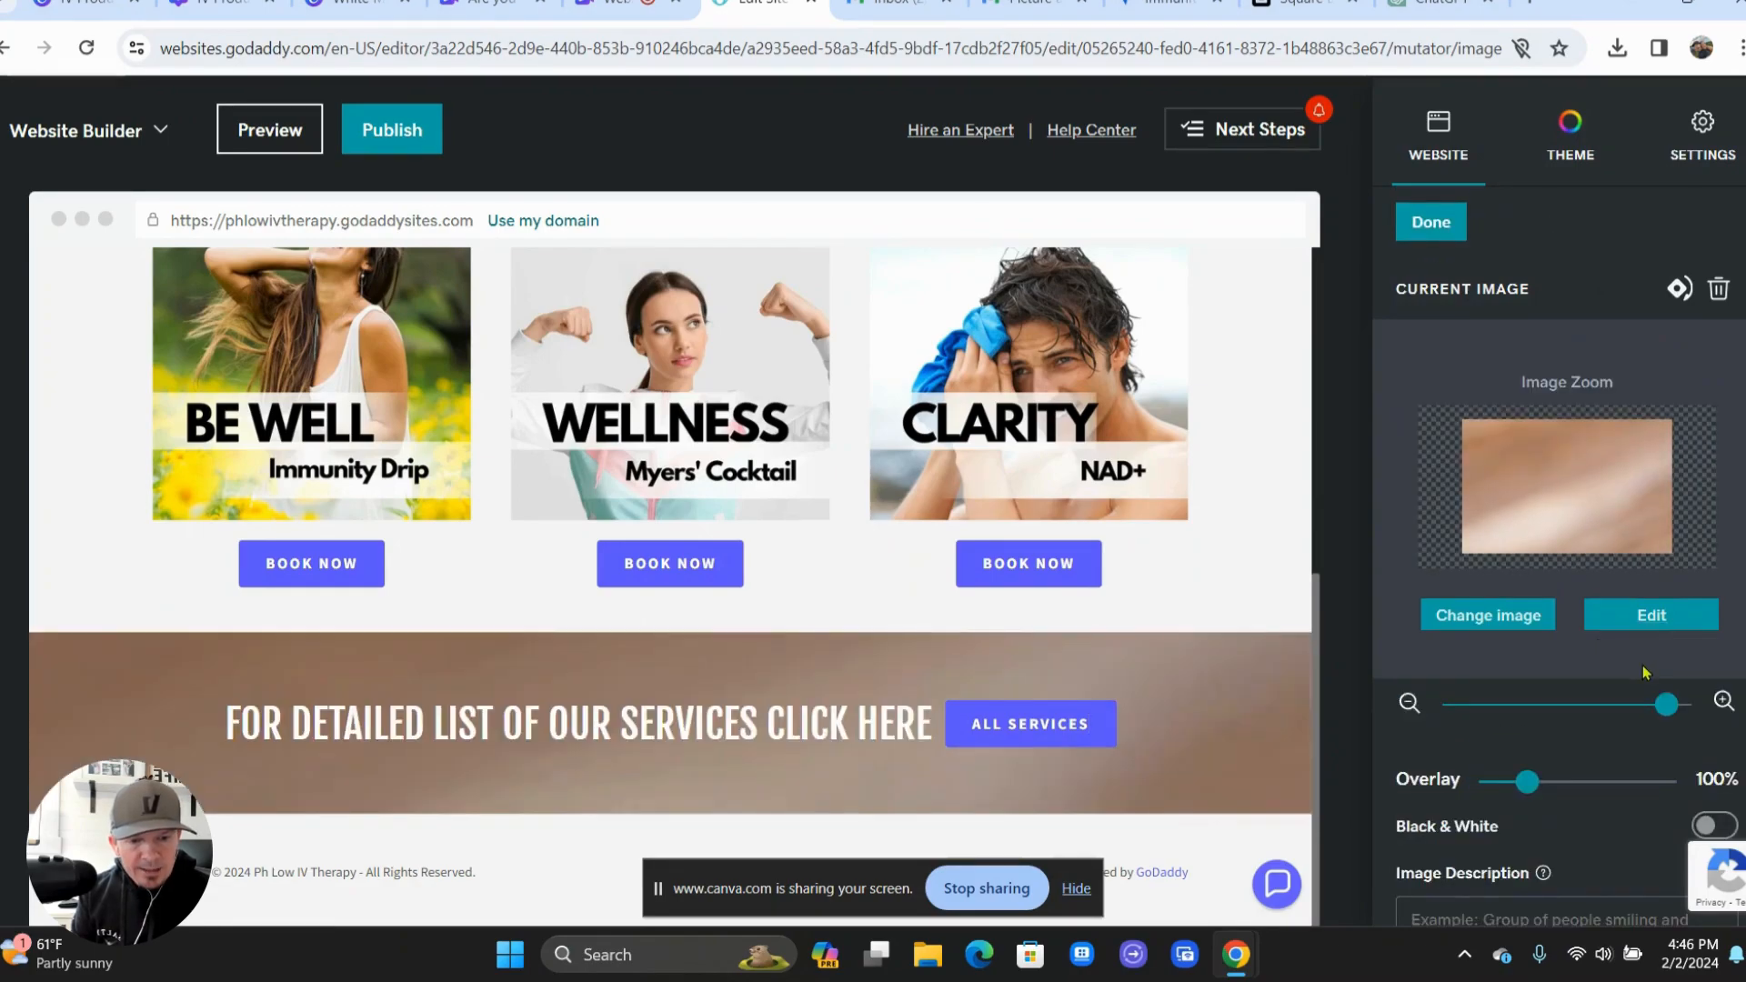
{"action": "left_click", "coordinate": [1720, 291]}
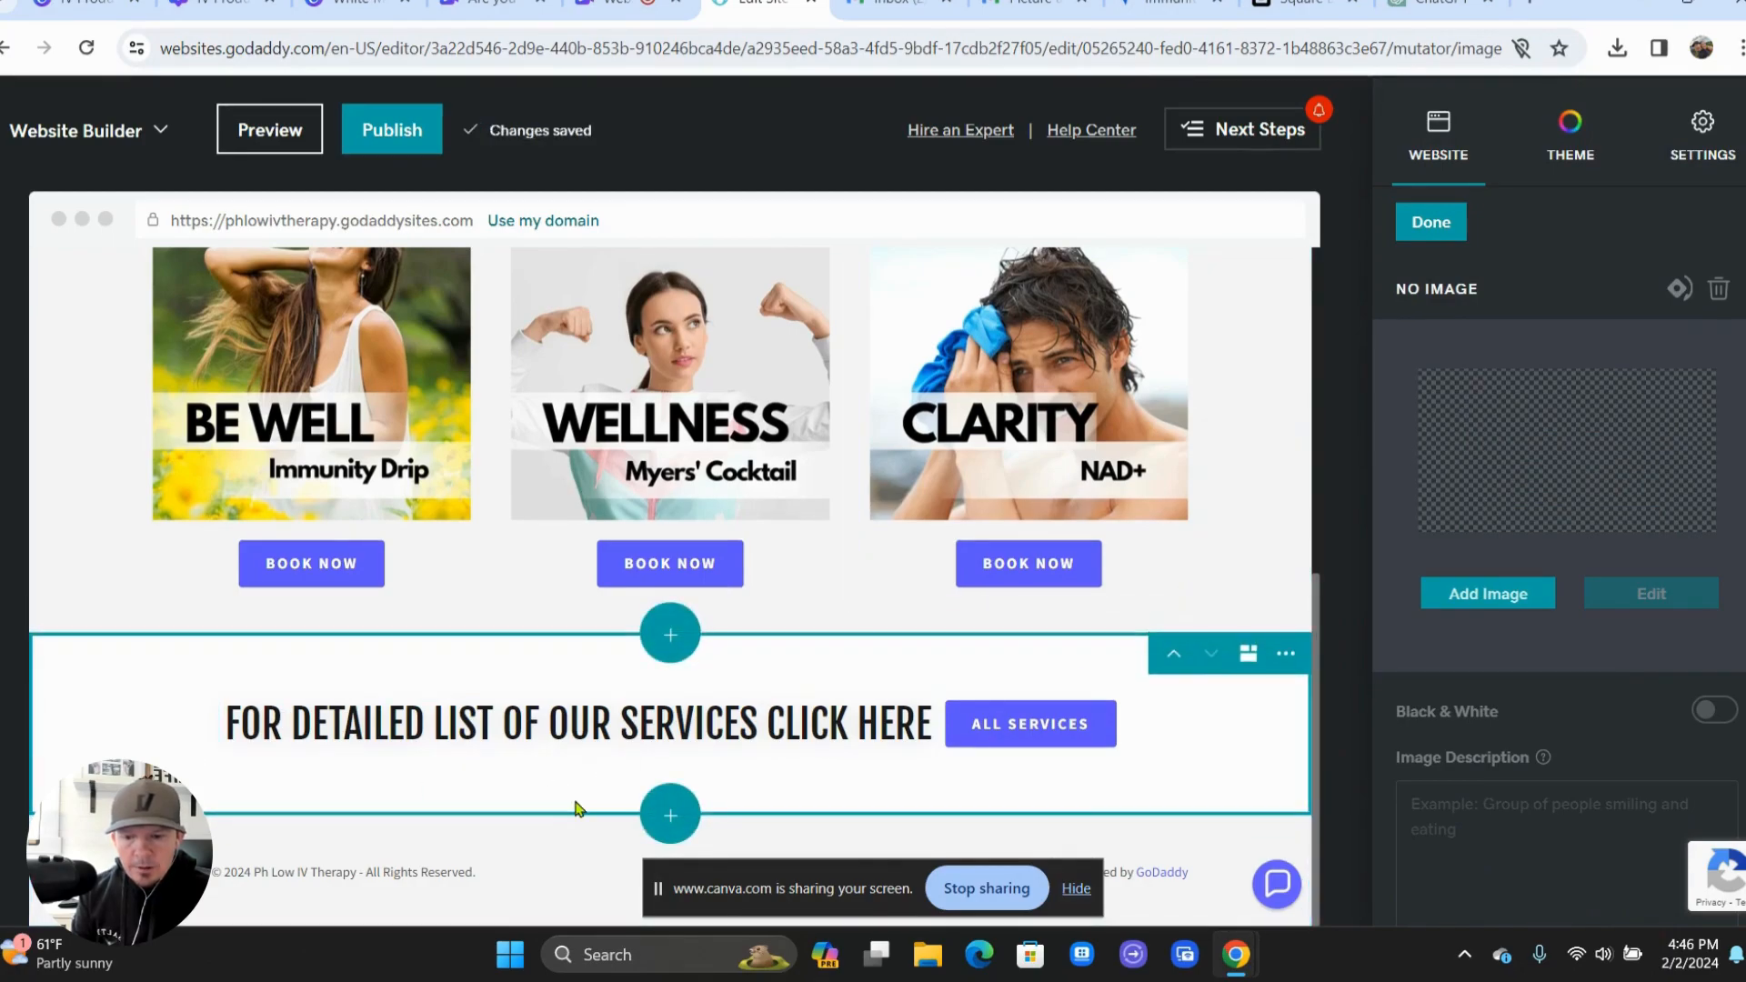
{"action": "left_click", "coordinate": [1206, 784]}
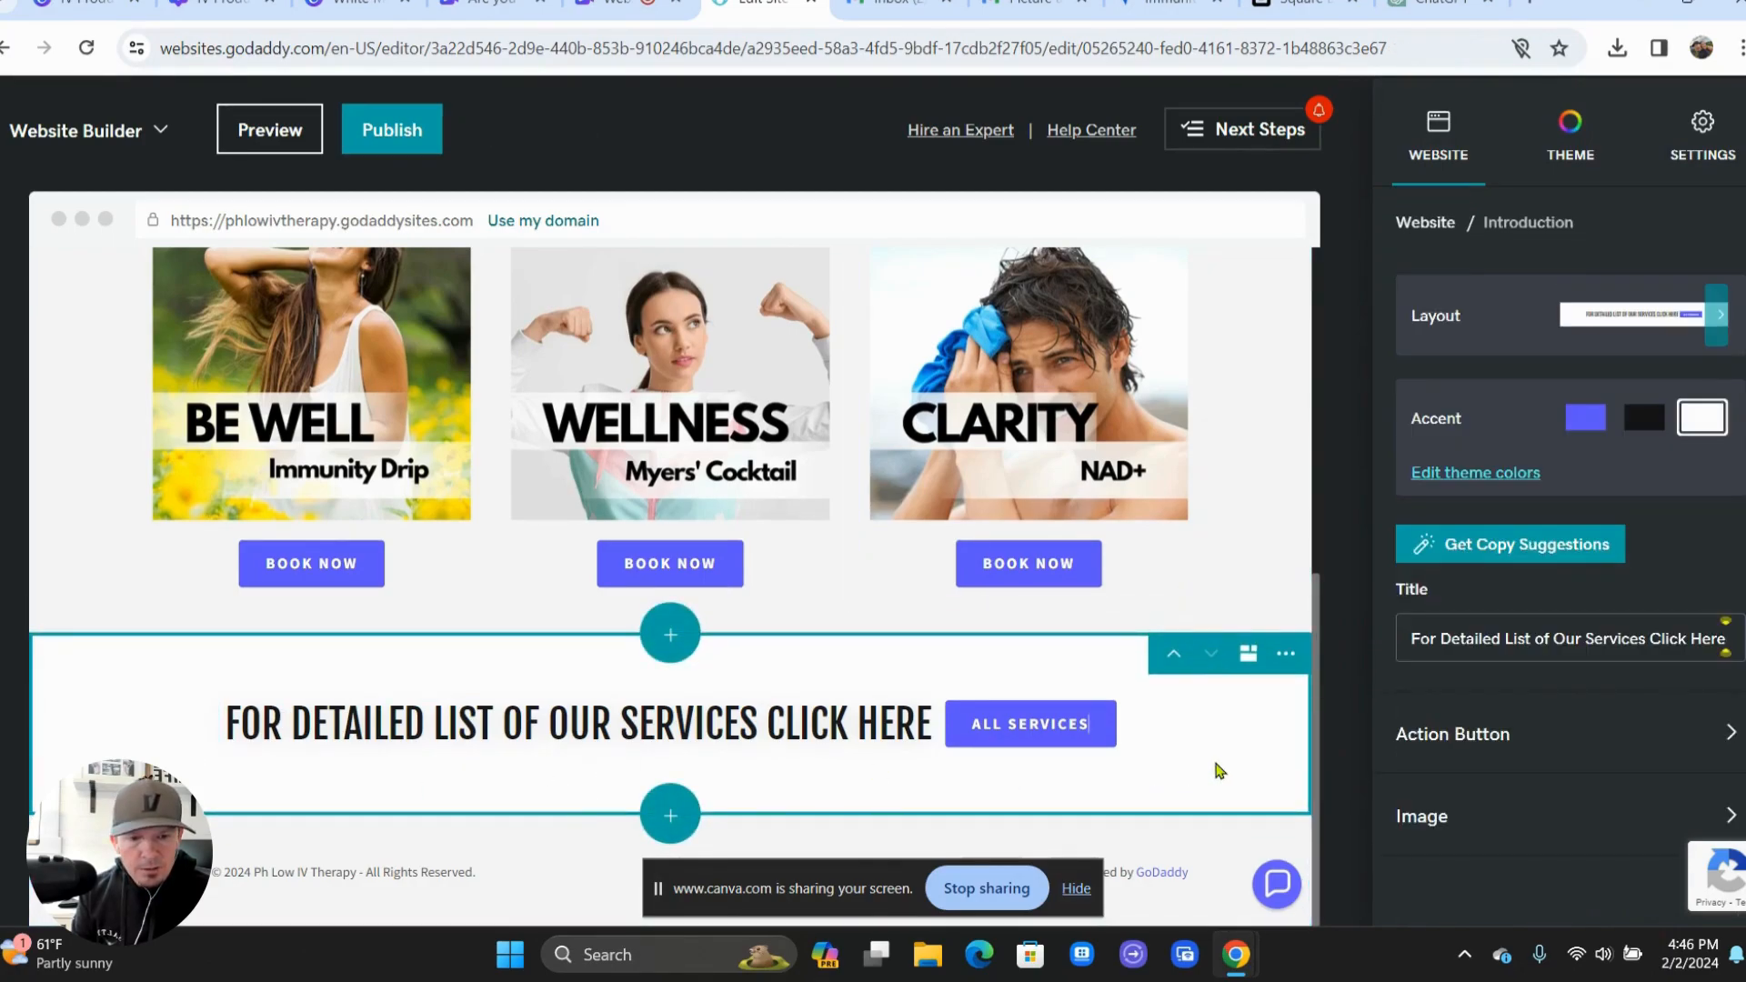
{"action": "left_click", "coordinate": [1643, 420]}
{"action": "left_click", "coordinate": [1227, 541]}
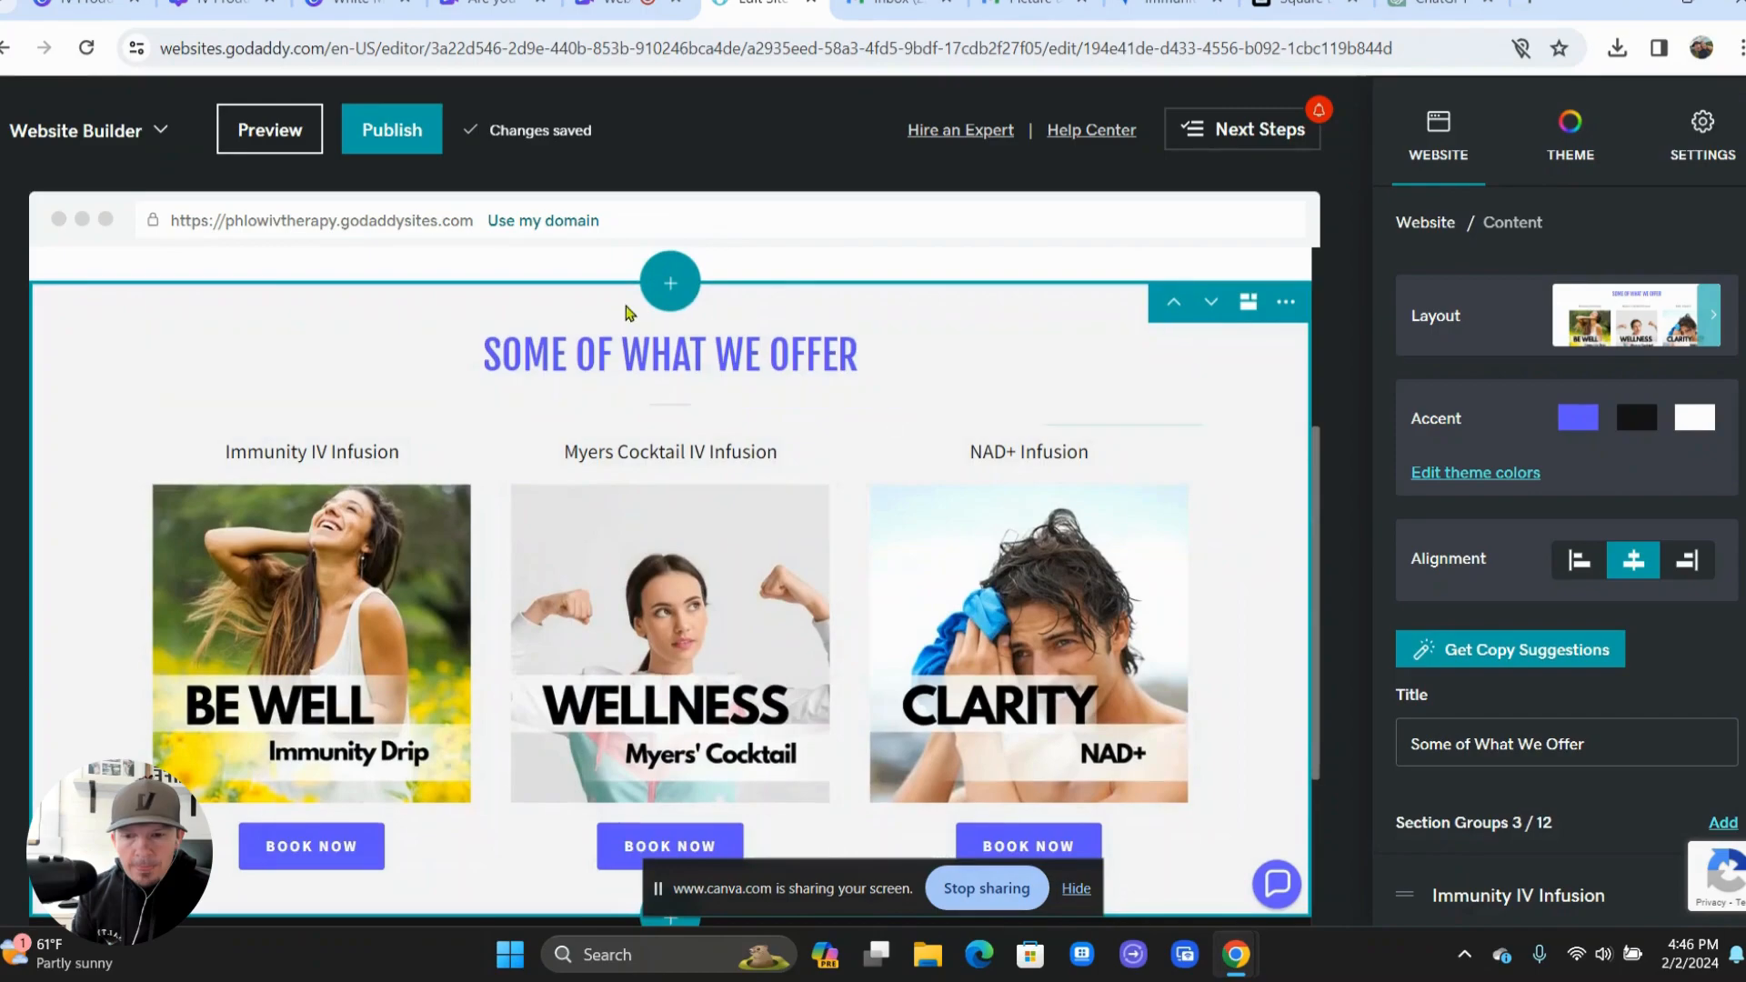
- Preview the edited Appointments page in desktop view and review the service cards and the All Services banner
{"action": "left_click", "coordinate": [283, 137]}
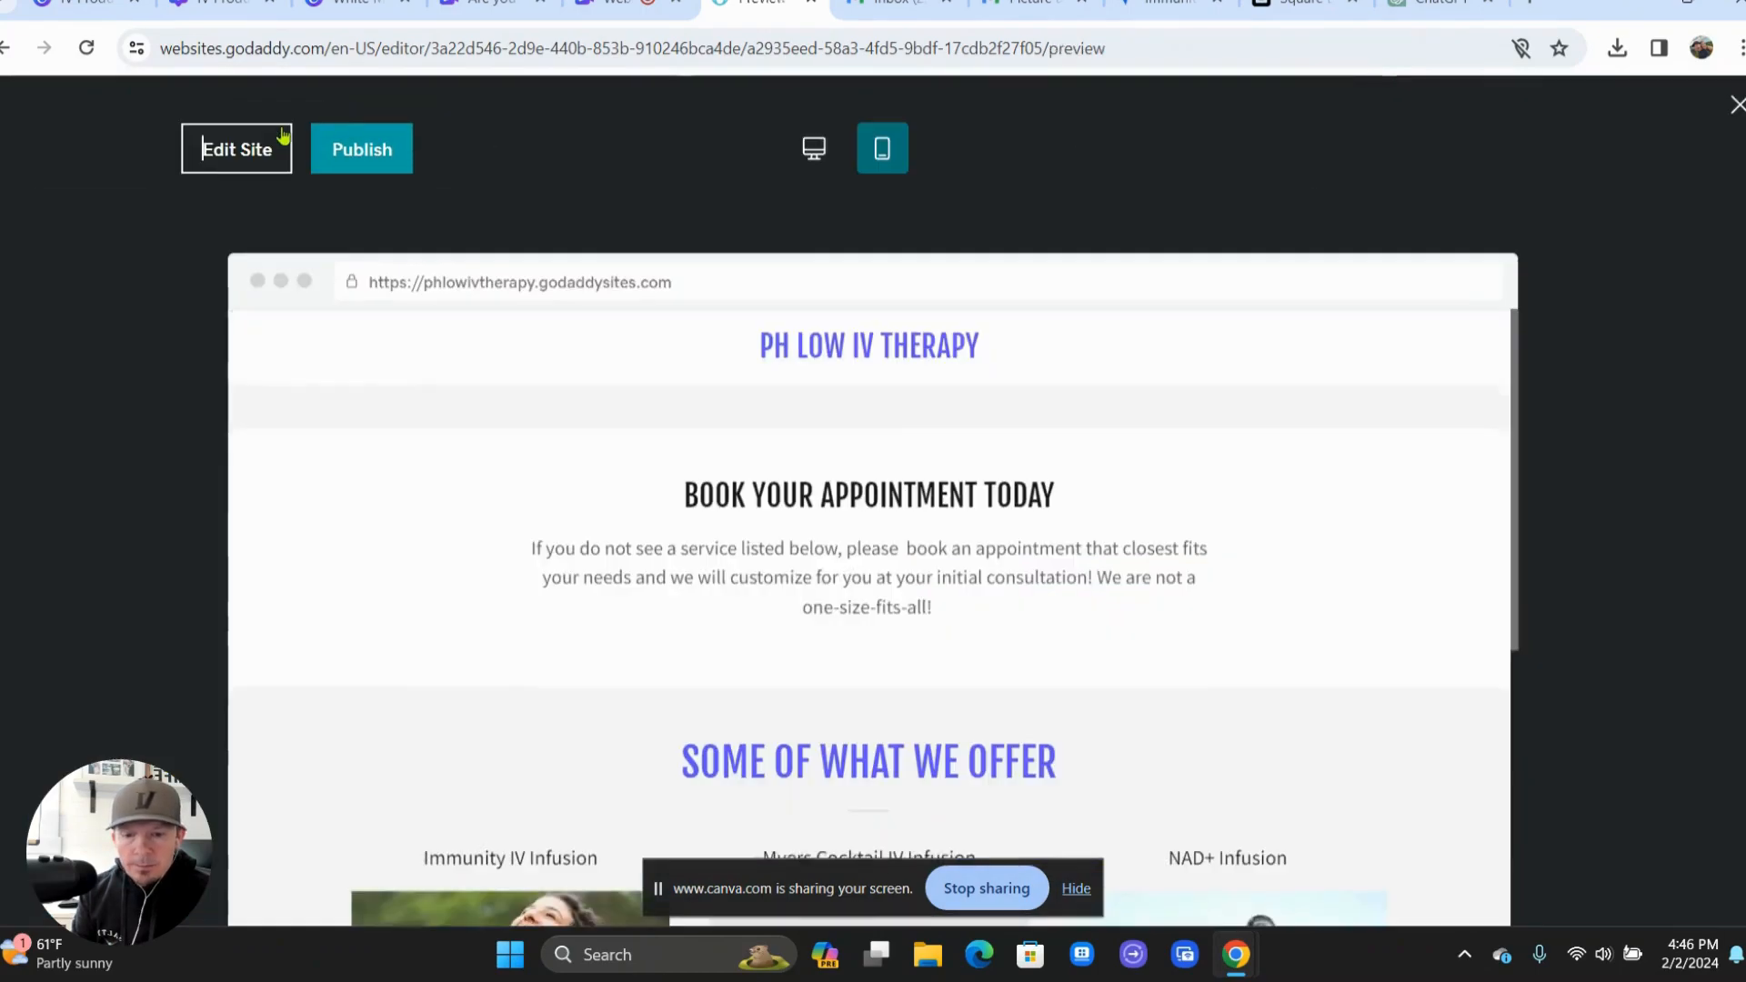
{"action": "scroll", "coordinate": [762, 491], "scroll_direction": "down", "scroll_amount": 5}
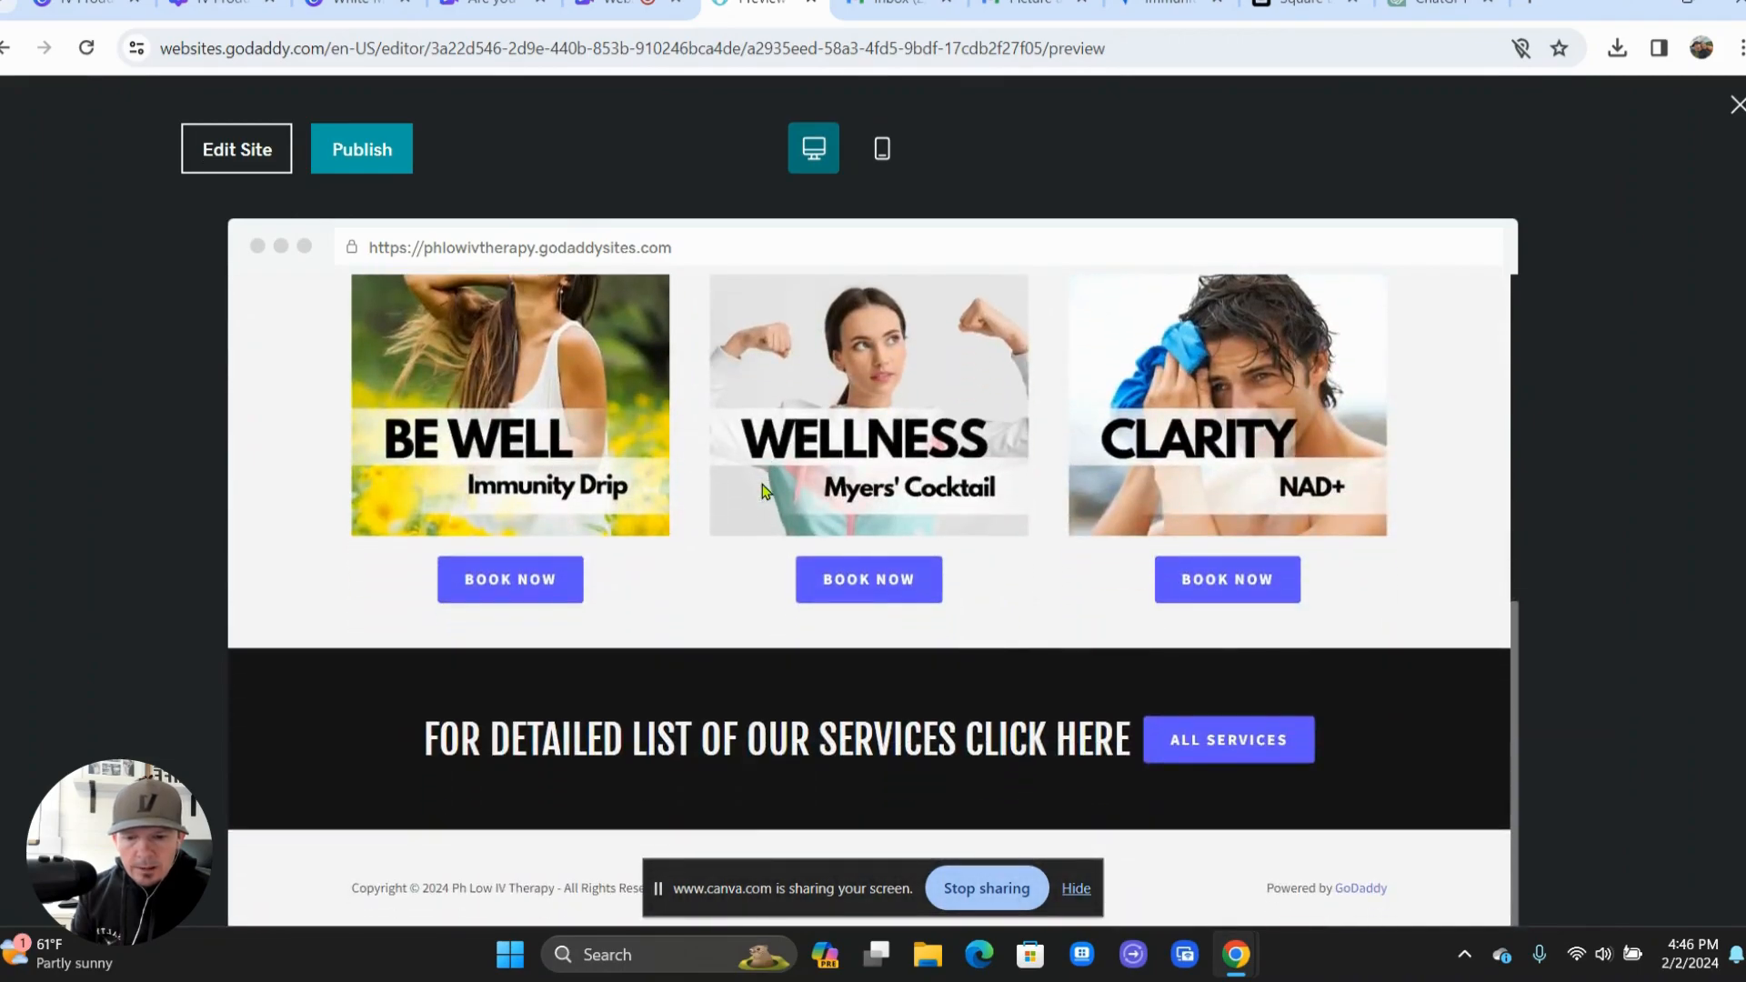
{"action": "scroll", "coordinate": [762, 491], "scroll_direction": "up", "scroll_amount": 7}
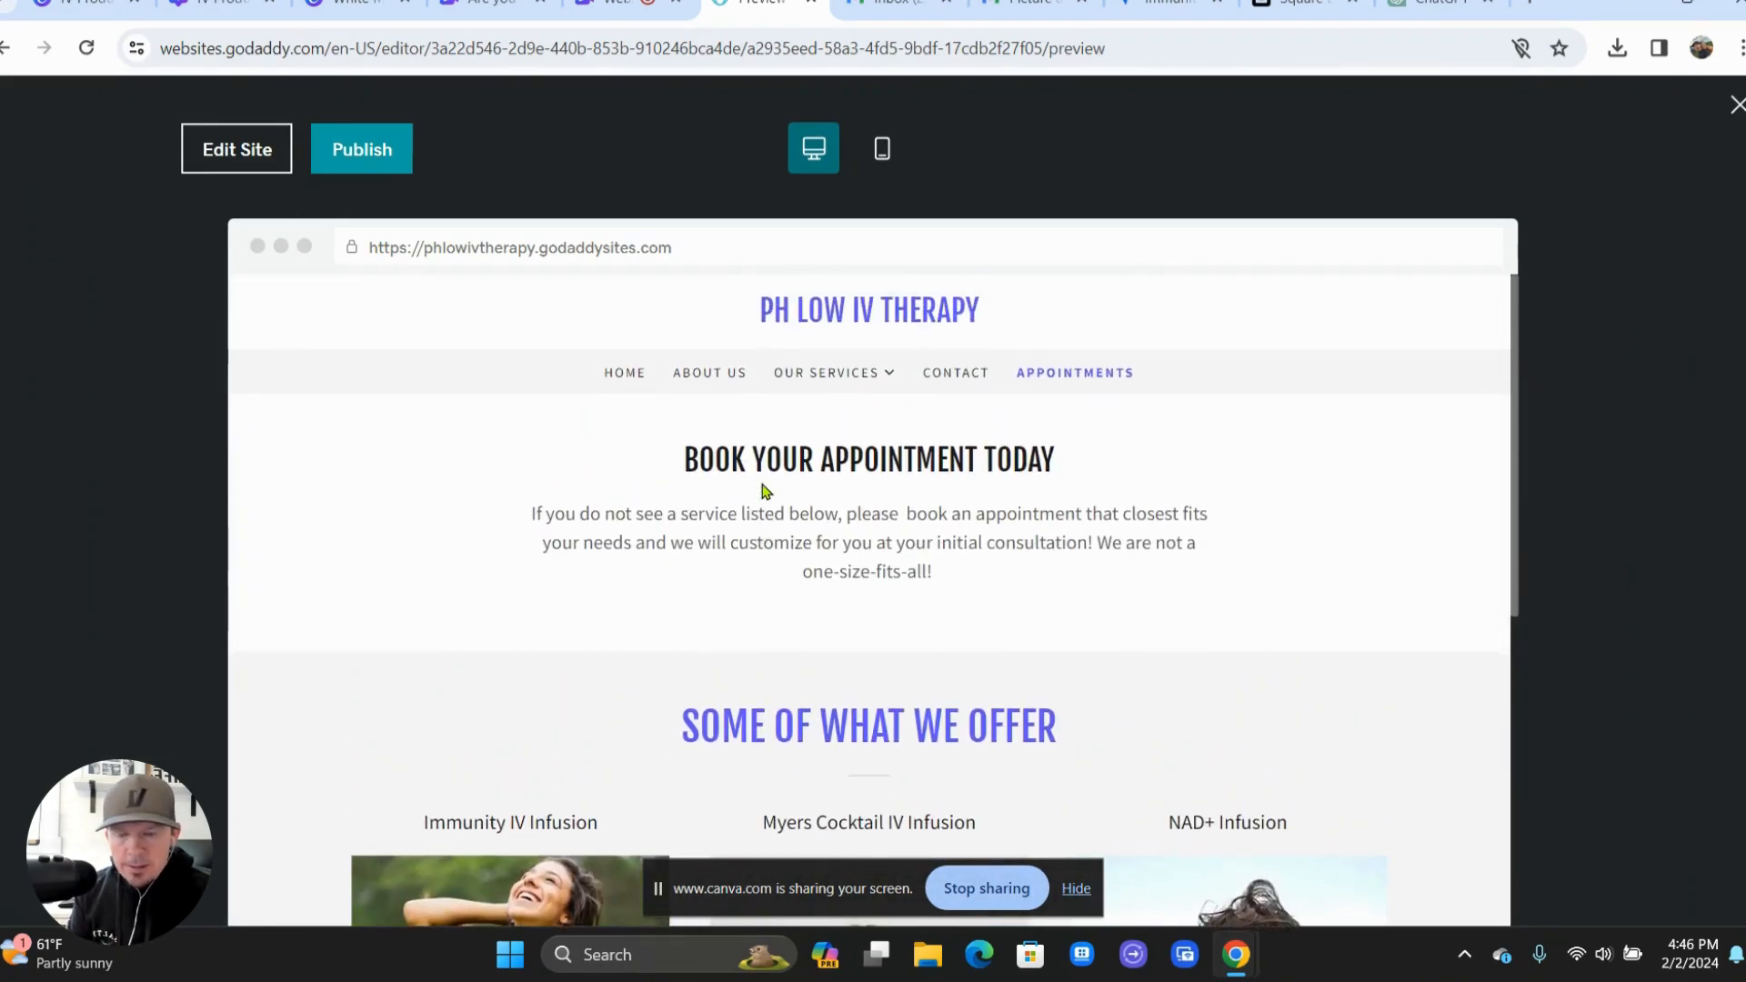
{"action": "scroll", "coordinate": [762, 491], "scroll_direction": "down", "scroll_amount": 4}
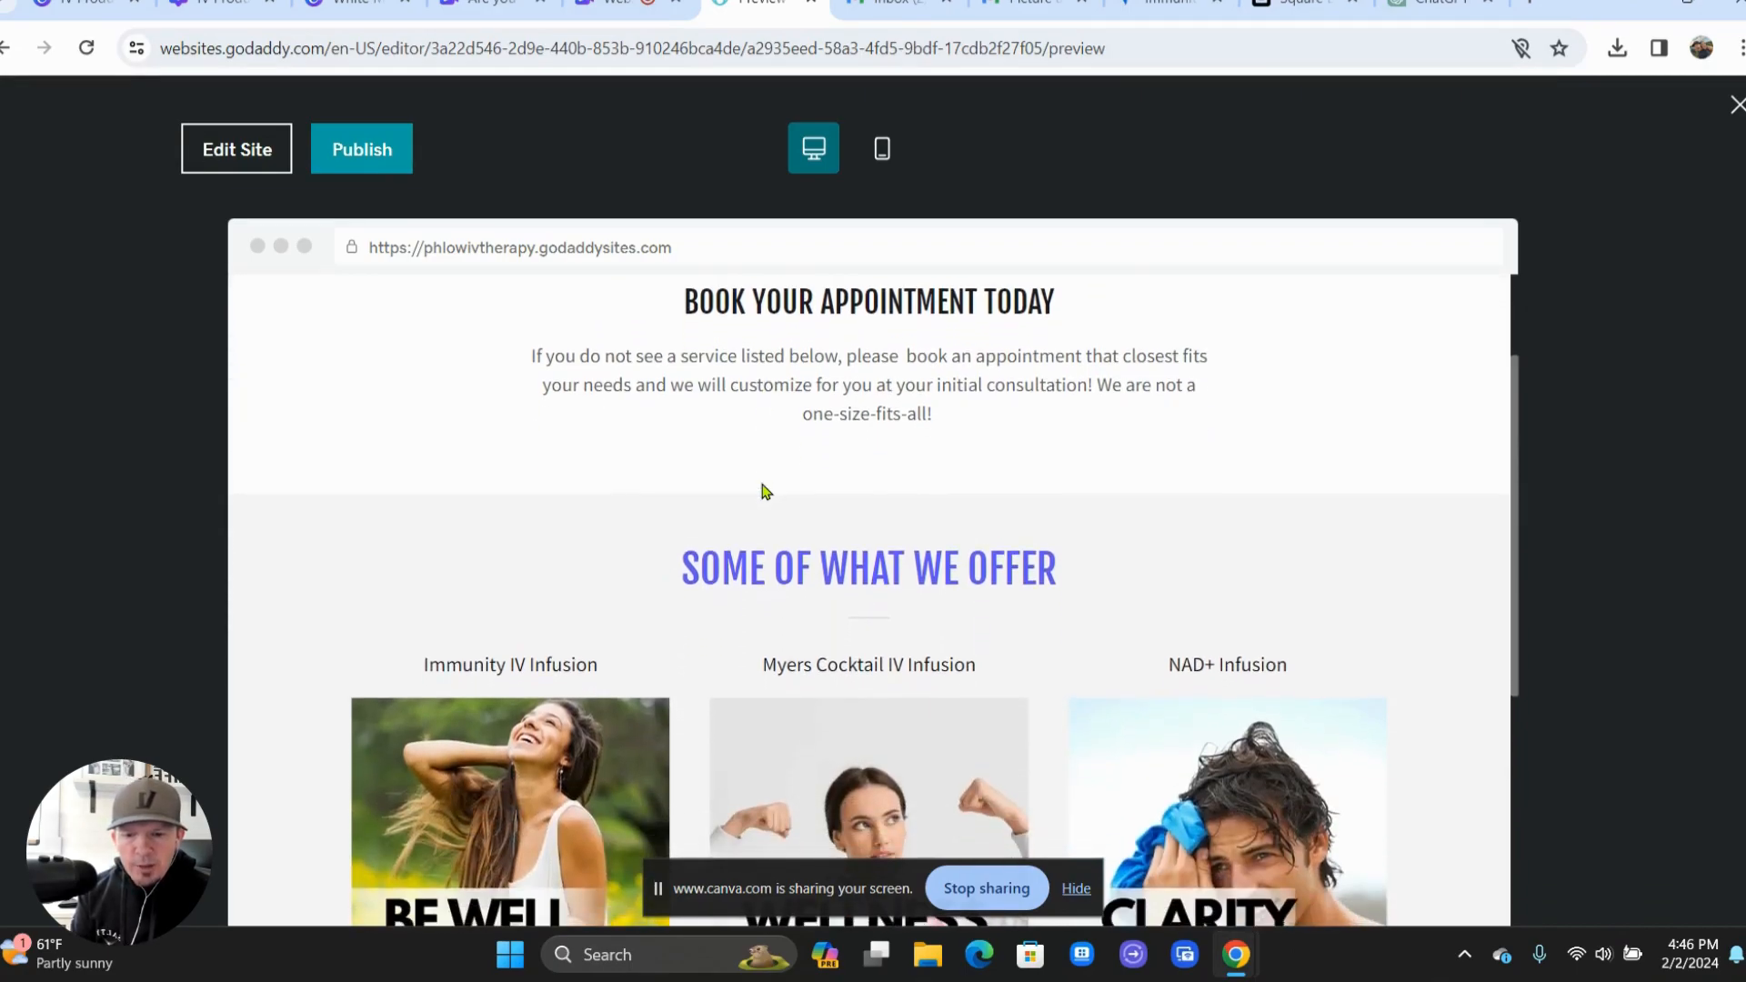
{"action": "scroll", "coordinate": [762, 491], "scroll_direction": "down", "scroll_amount": 3}
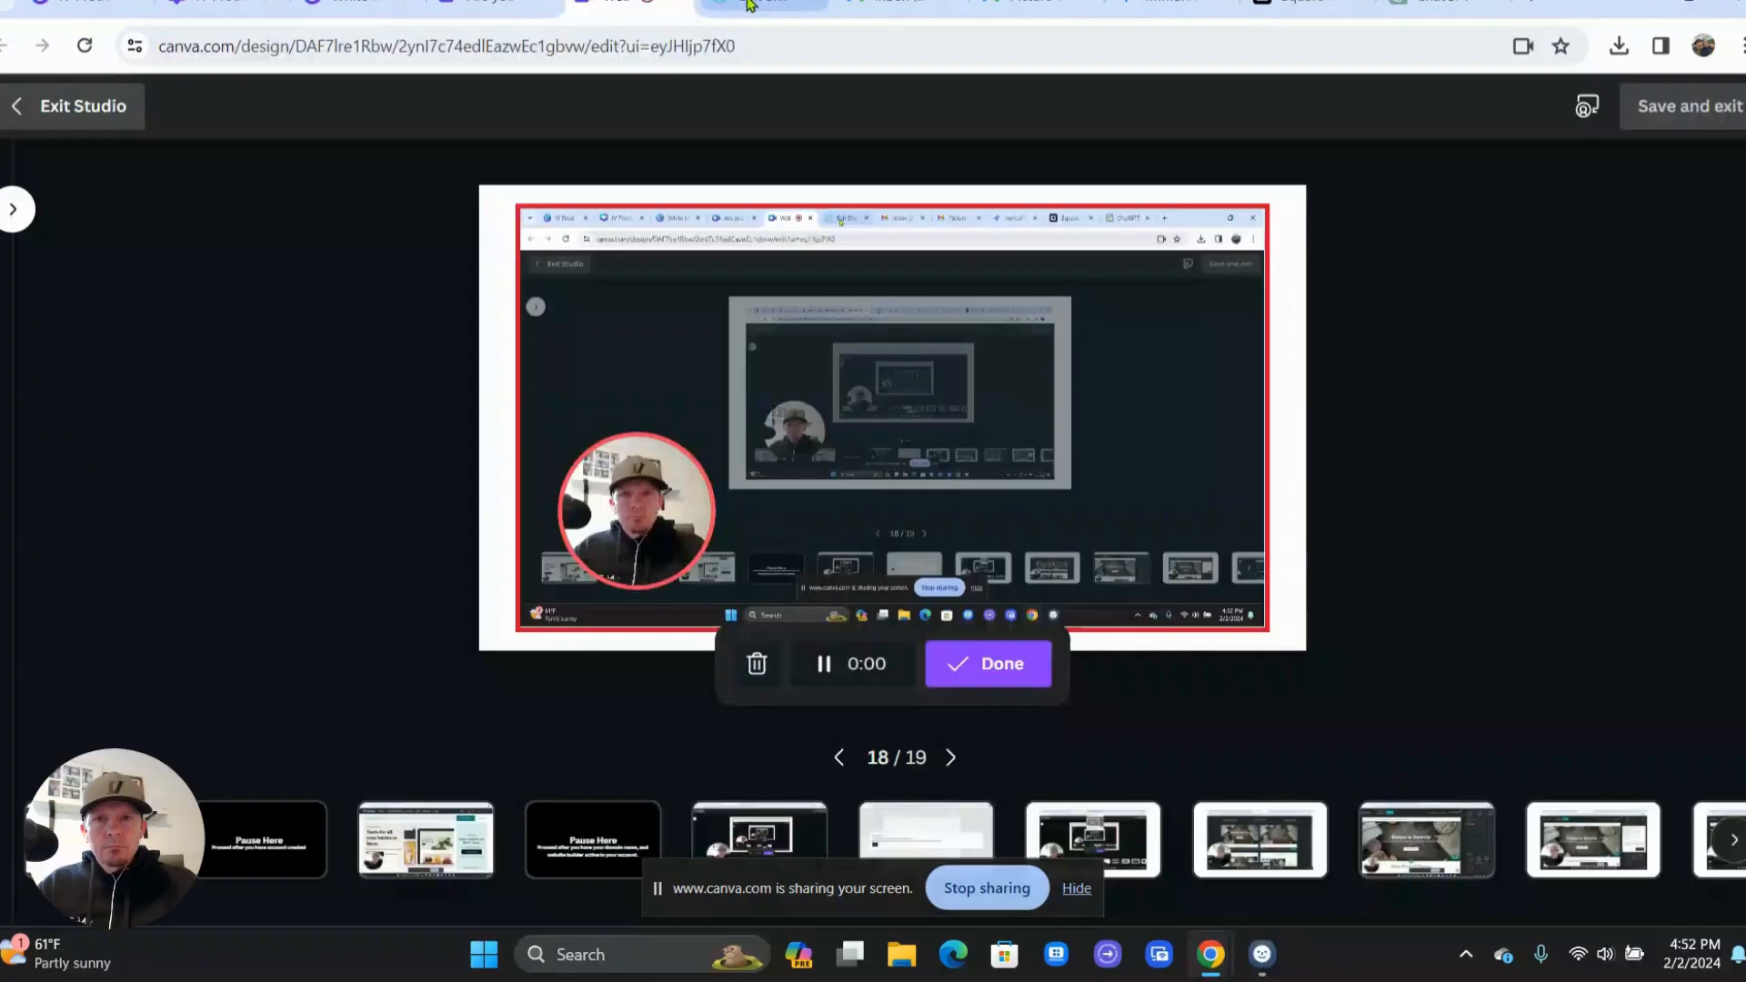
- Delete the Myers Cocktail IV Drip page from the Our Services folder in the GoDaddy website editor
{"action": "left_click", "coordinate": [748, 5]}
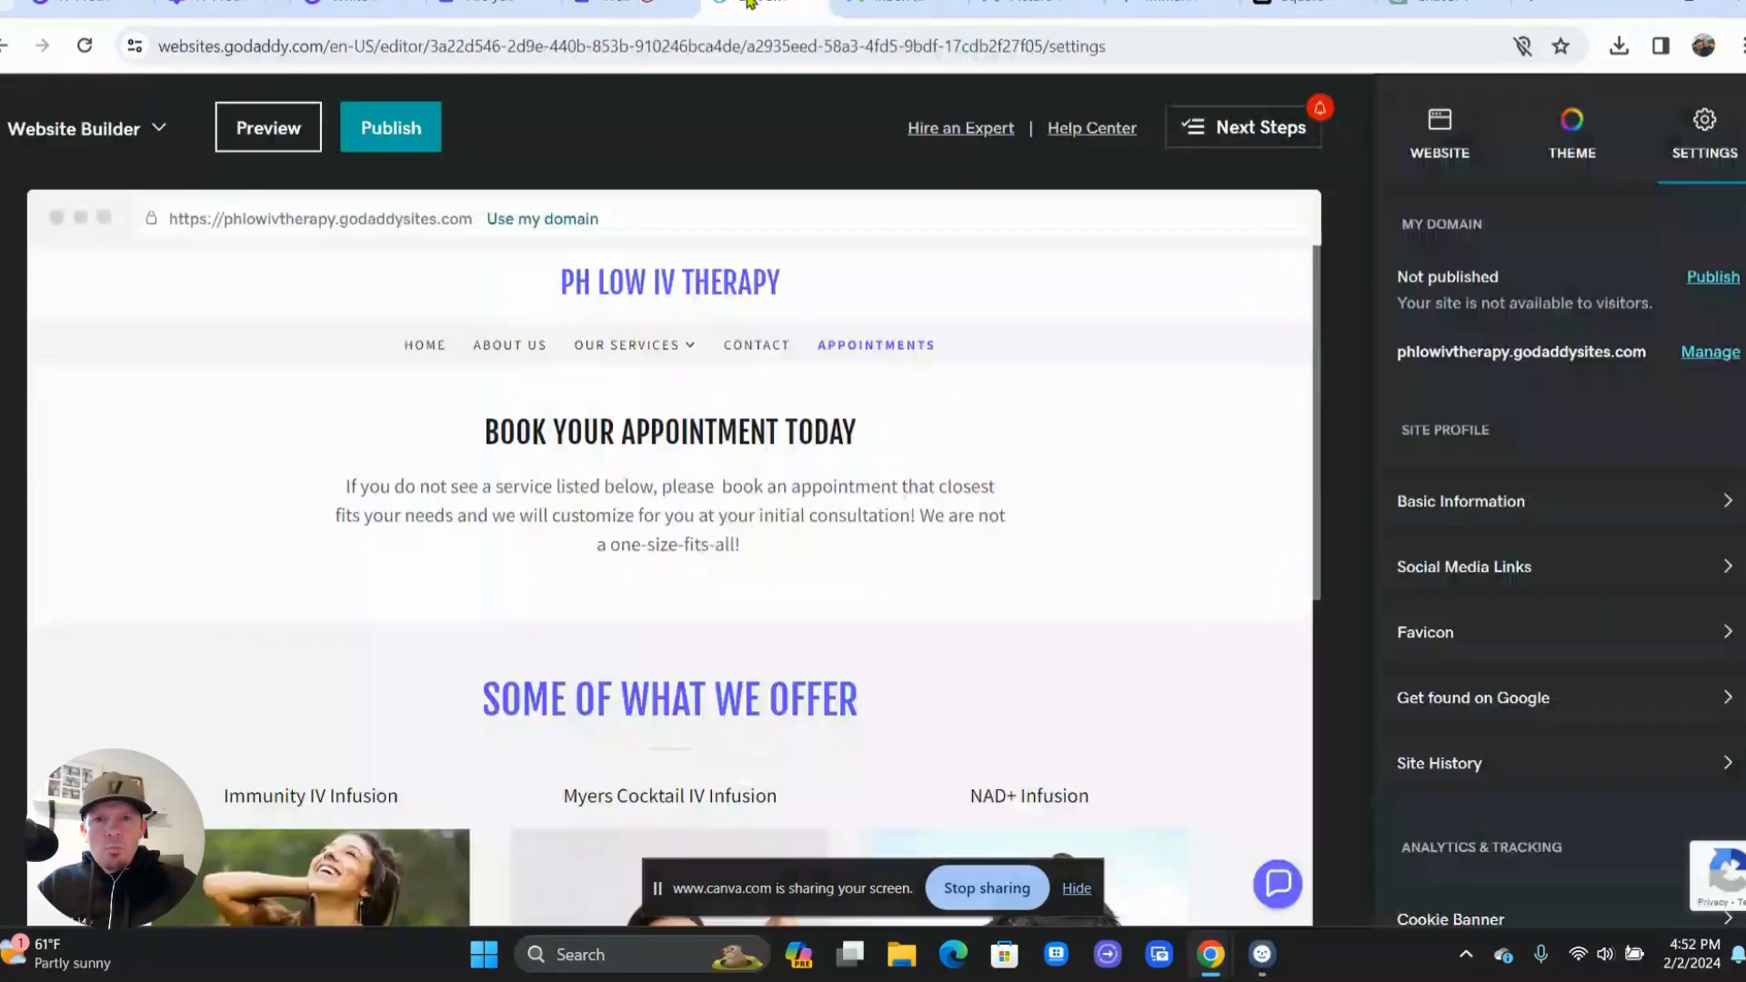
{"action": "scroll", "coordinate": [980, 590], "scroll_direction": "down", "scroll_amount": 6}
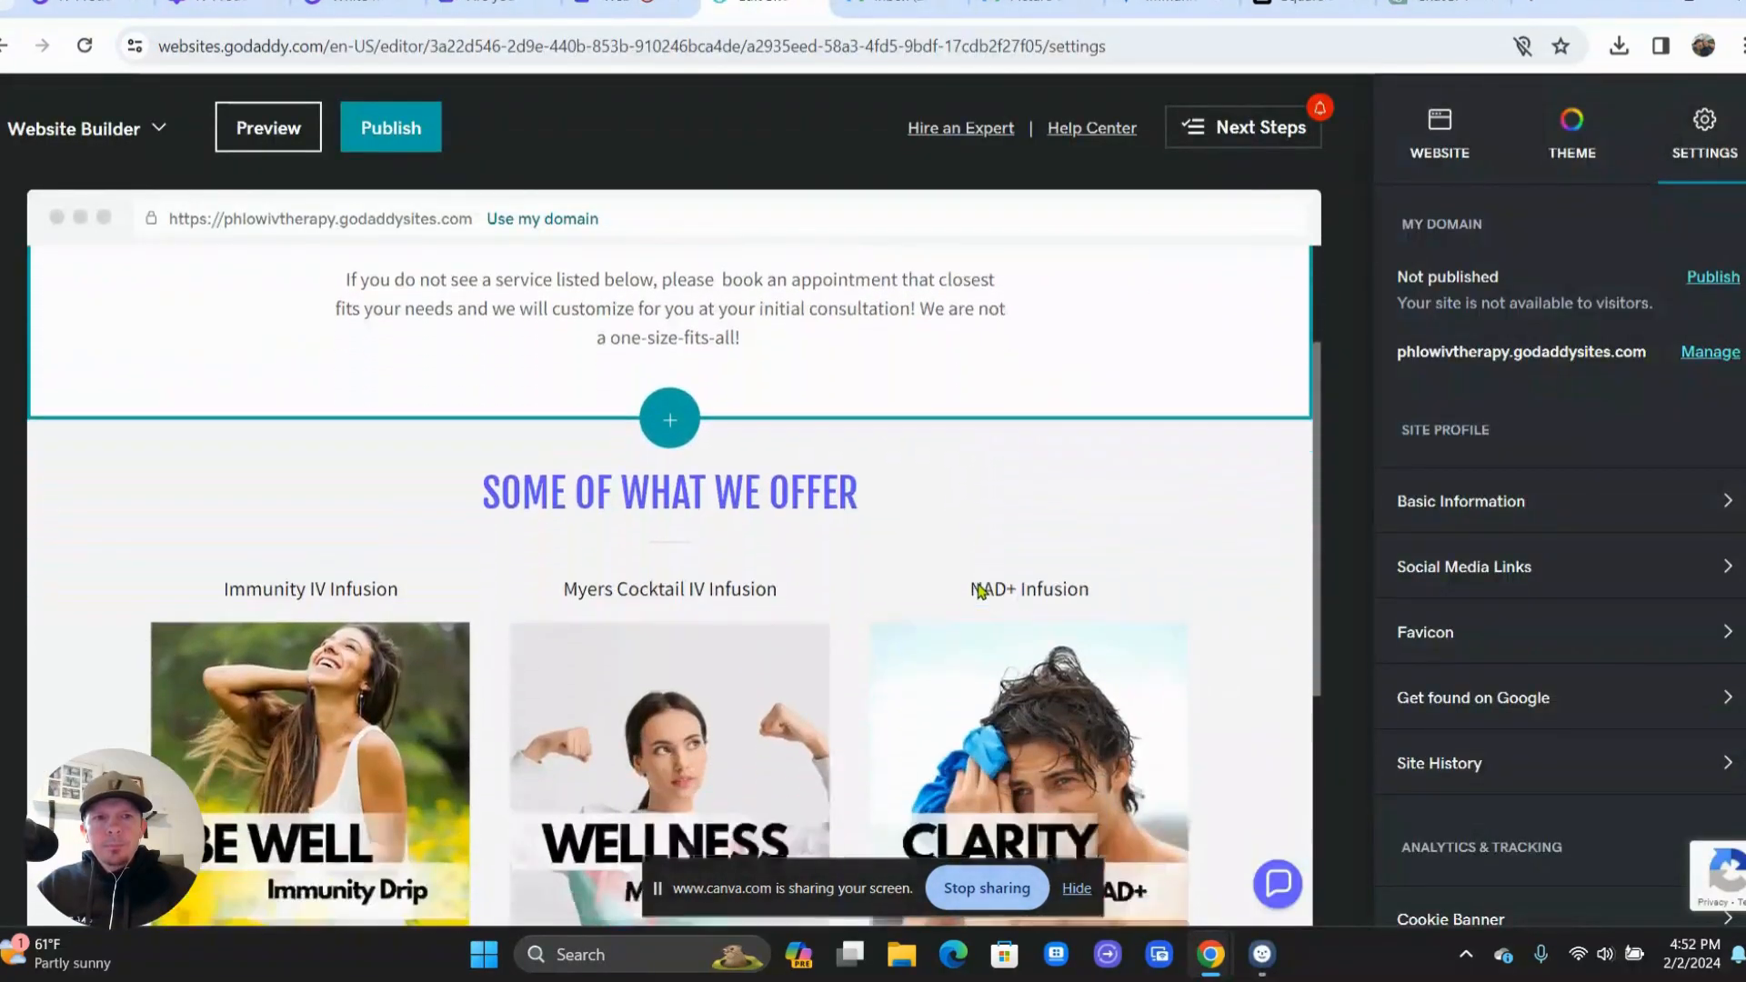
{"action": "scroll", "coordinate": [979, 592], "scroll_direction": "up", "scroll_amount": 6}
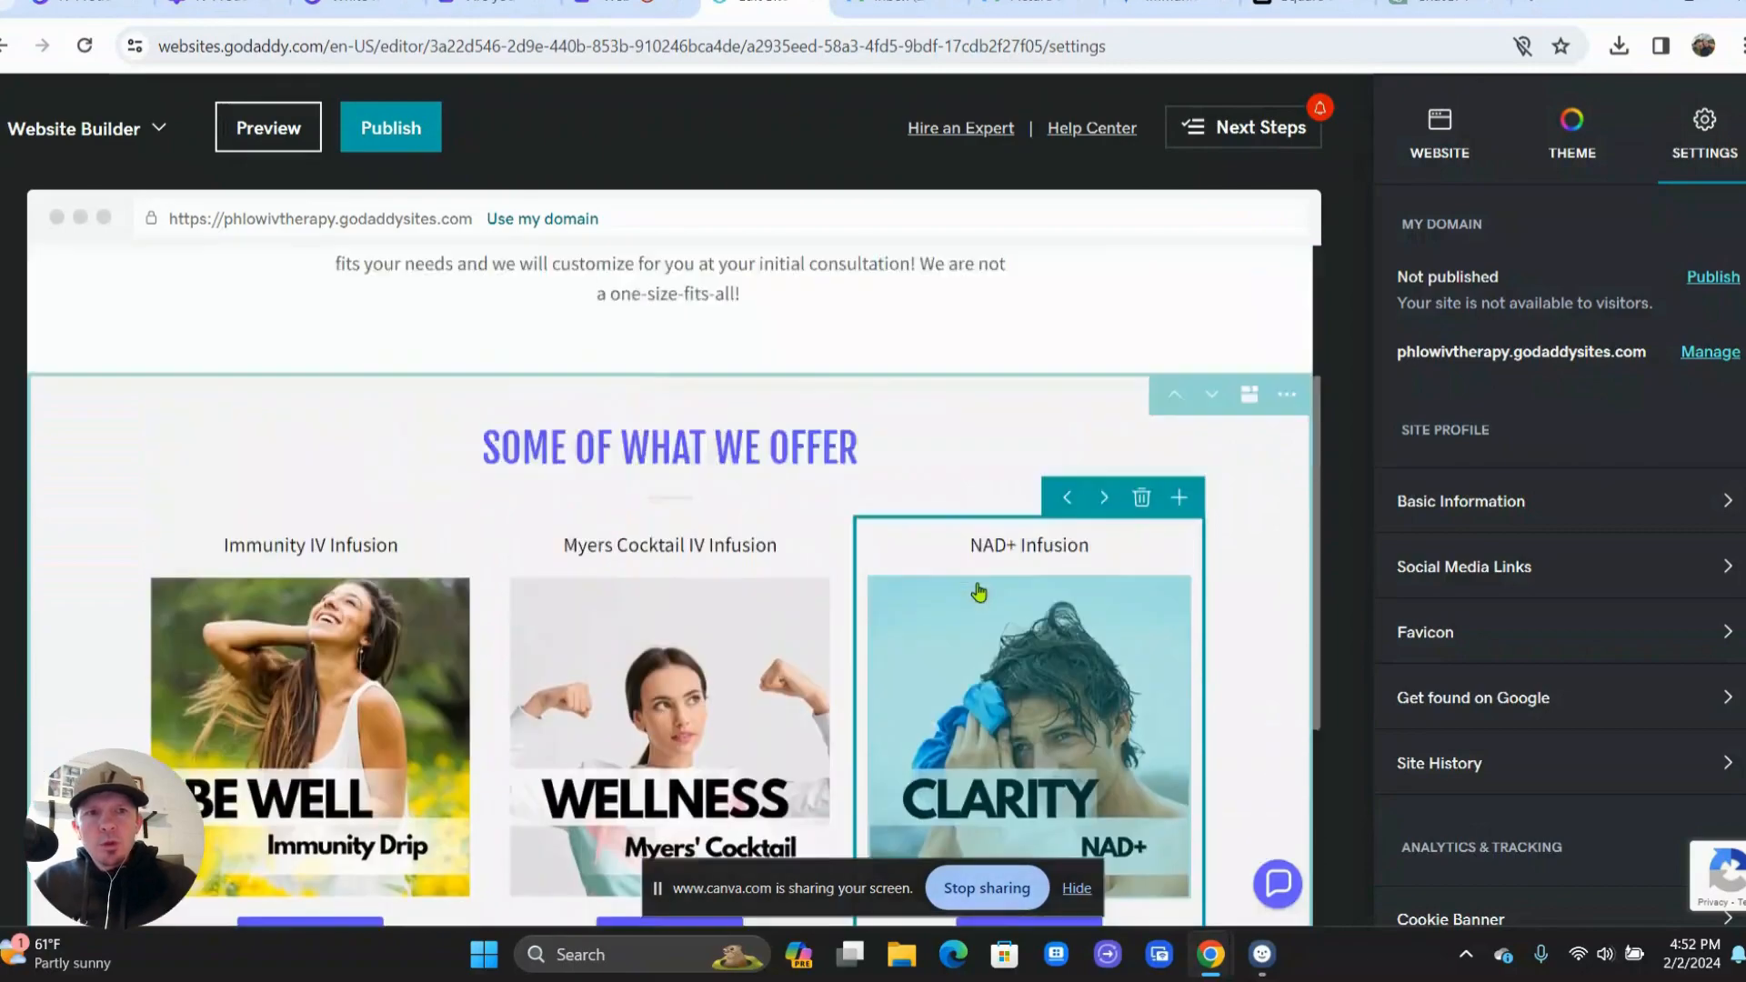
{"action": "left_click", "coordinate": [1448, 163]}
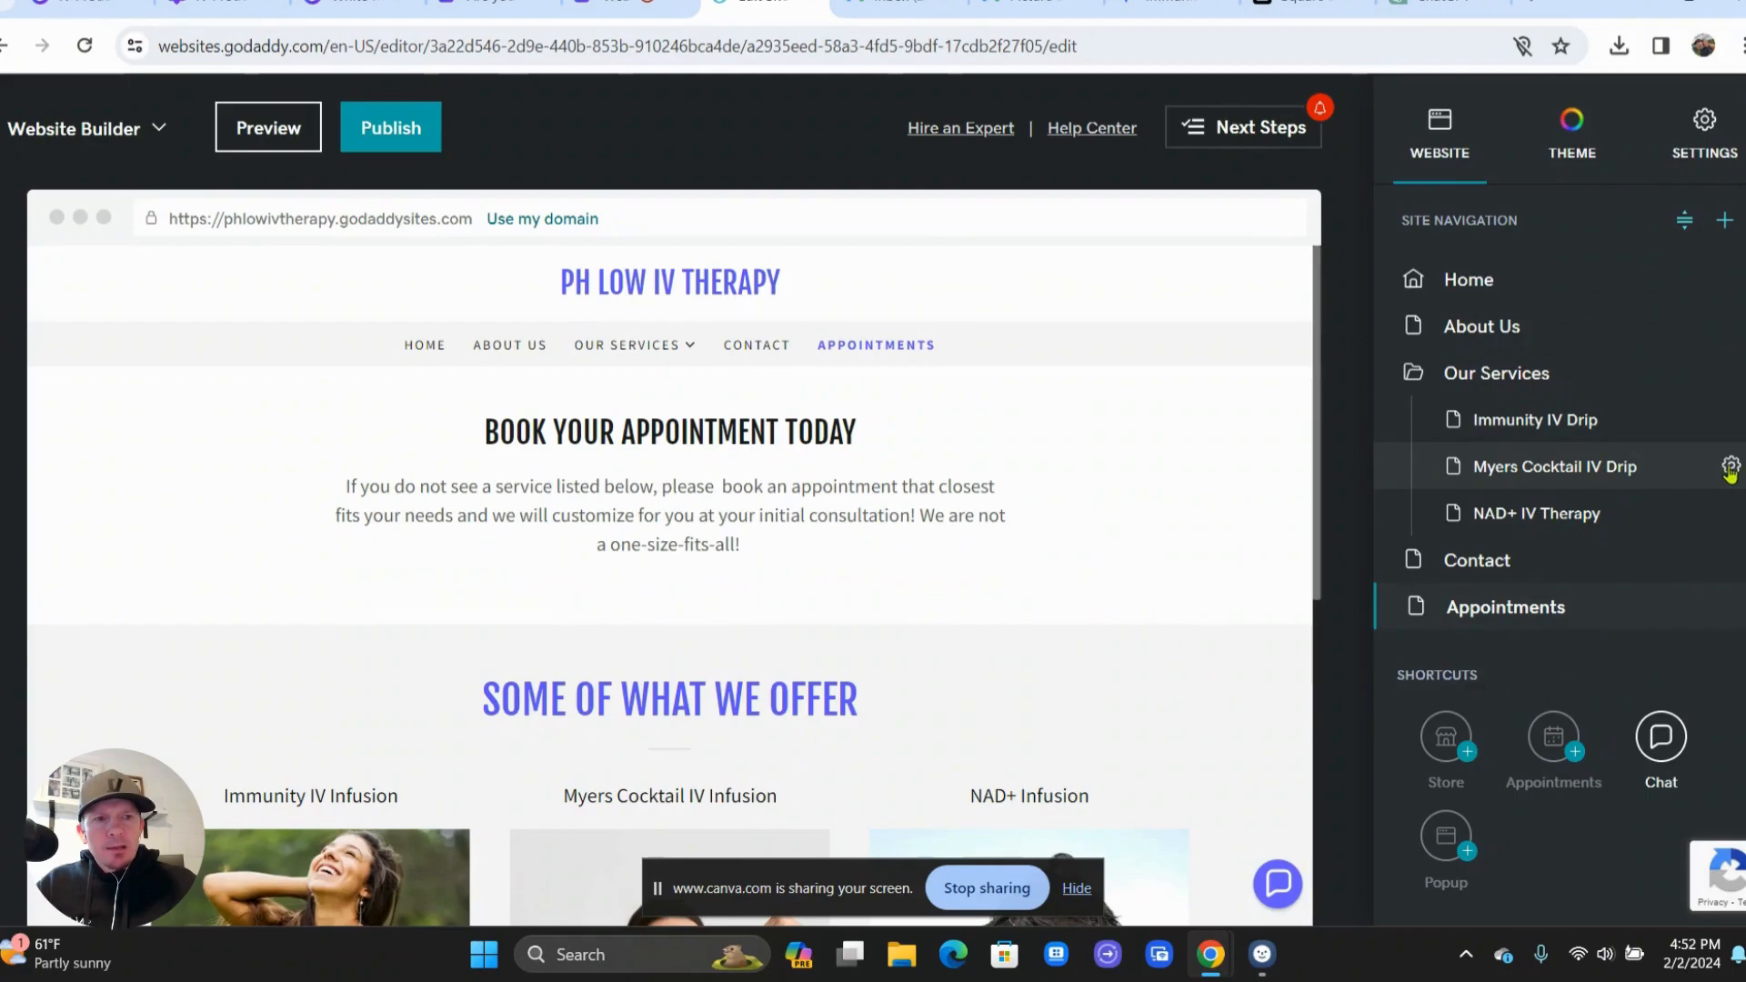
{"action": "left_click", "coordinate": [1730, 468]}
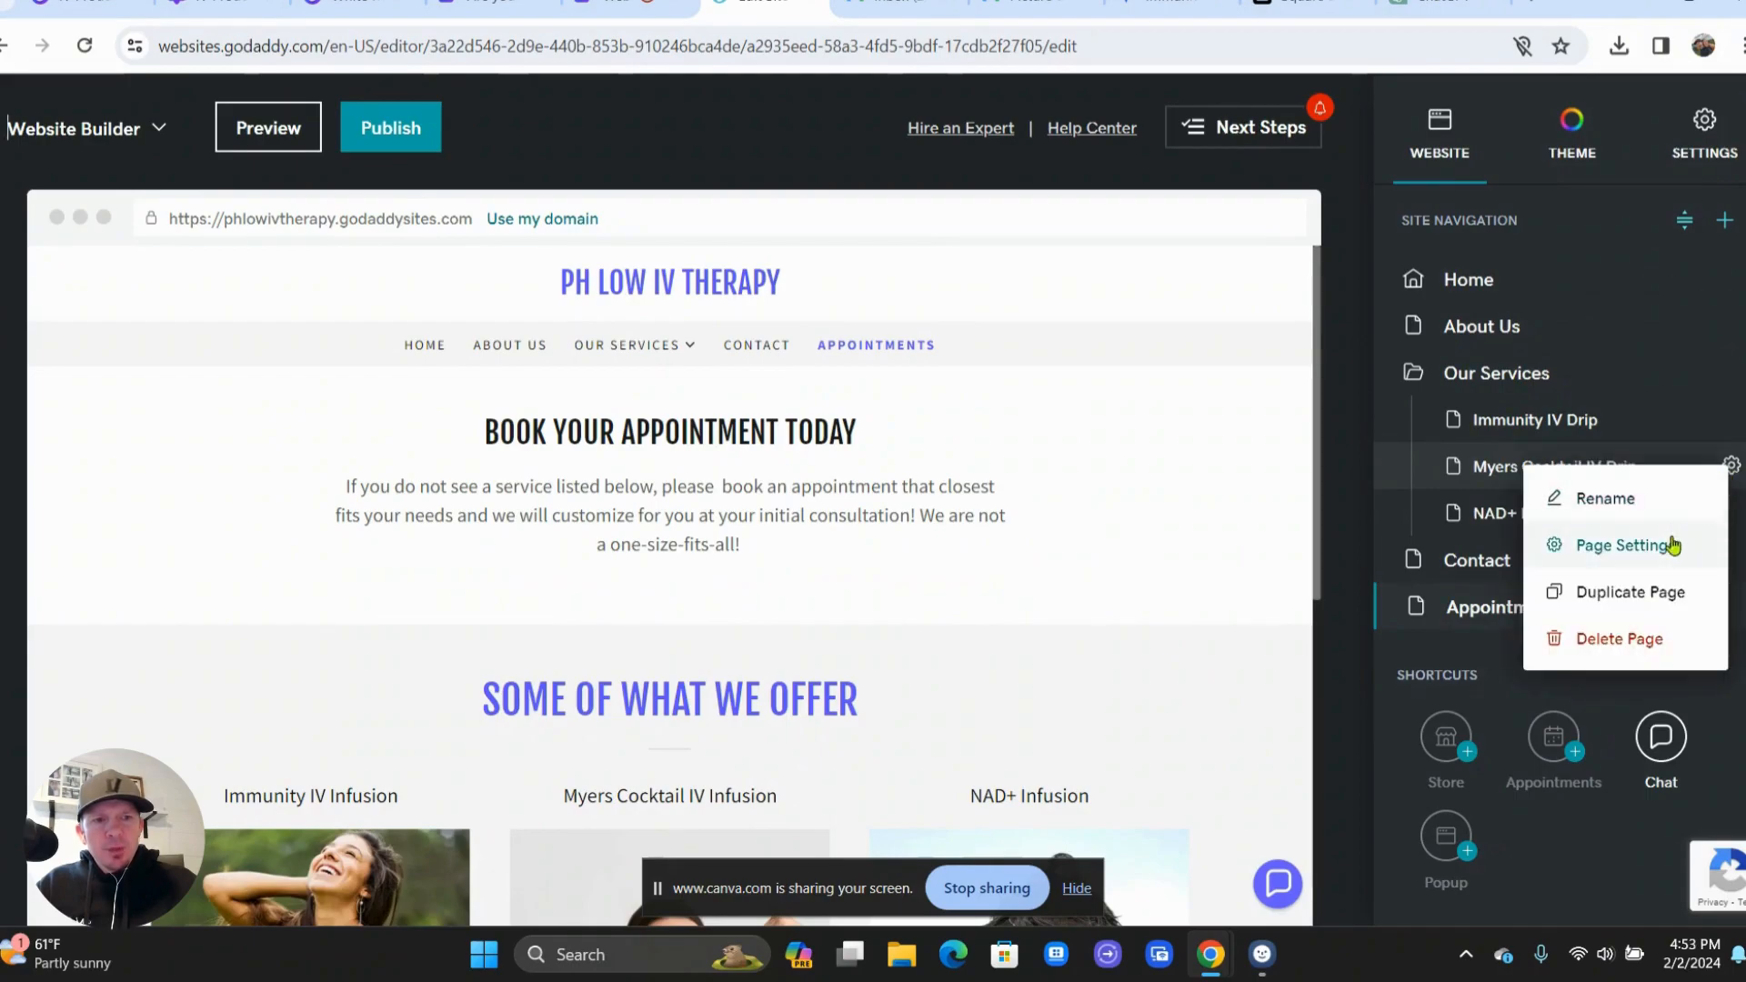
{"action": "left_click", "coordinate": [1623, 642]}
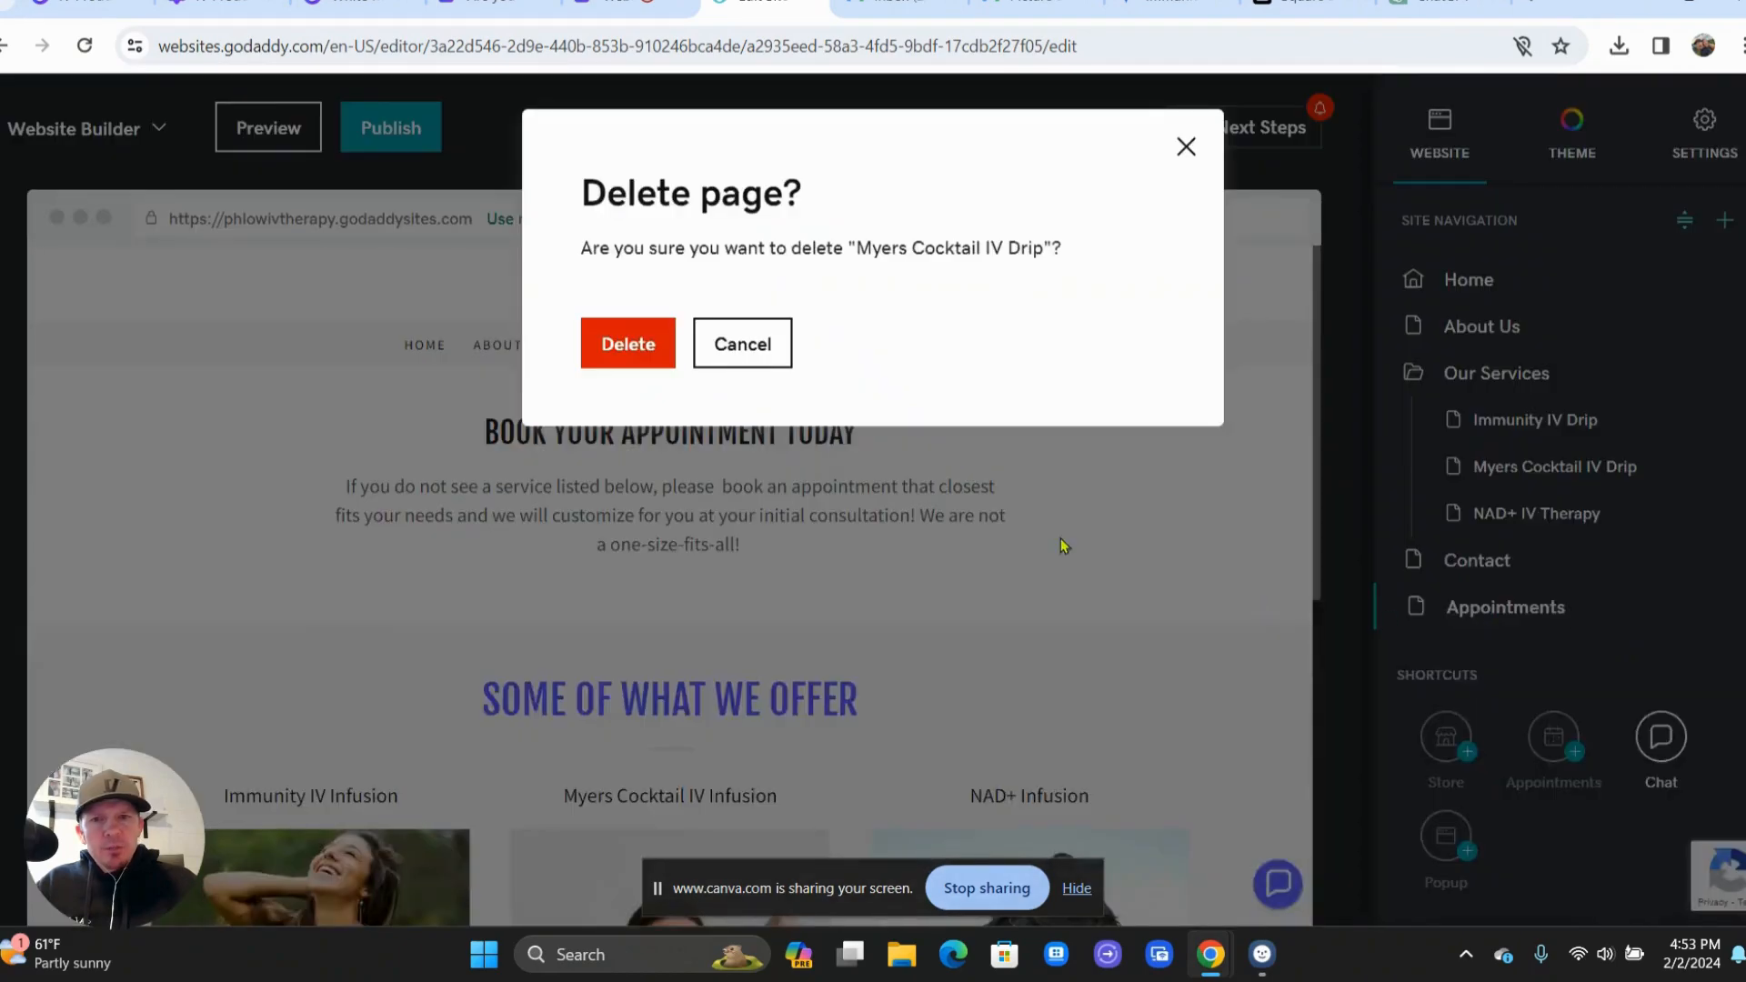
{"action": "left_click", "coordinate": [638, 346]}
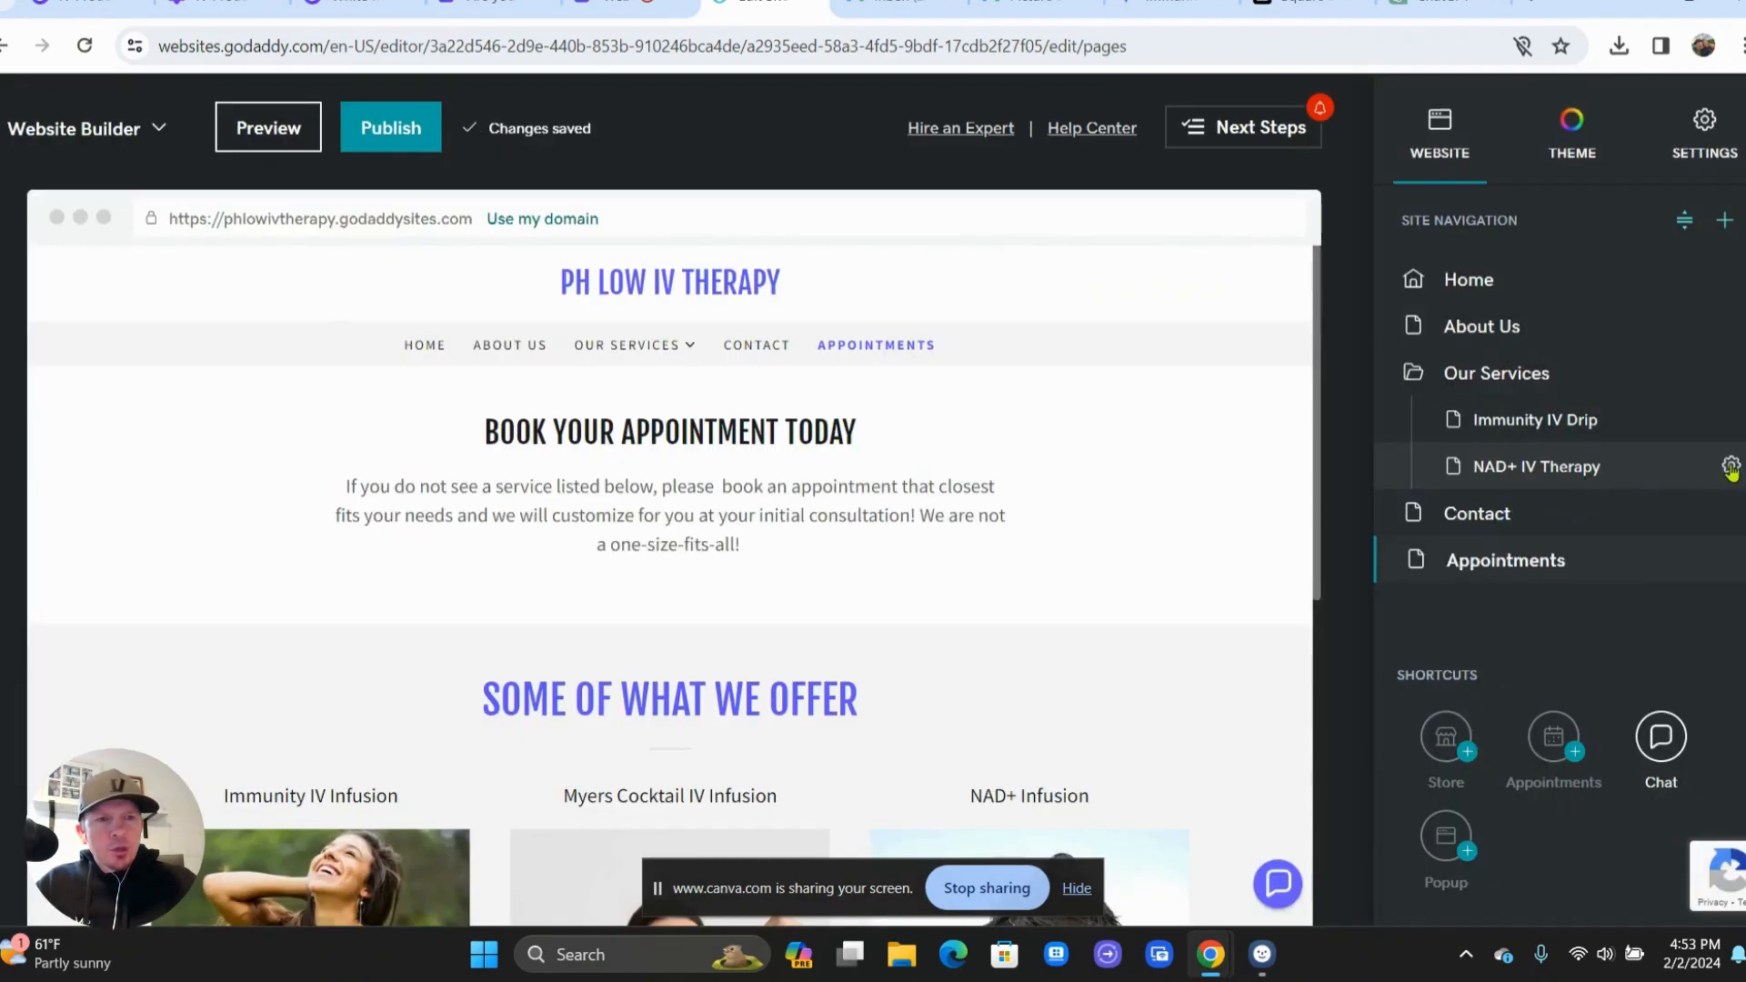
- Delete the NAD+ IV Therapy page from the Our Services folder
{"action": "left_click", "coordinate": [1731, 467]}
{"action": "left_click", "coordinate": [1636, 635]}
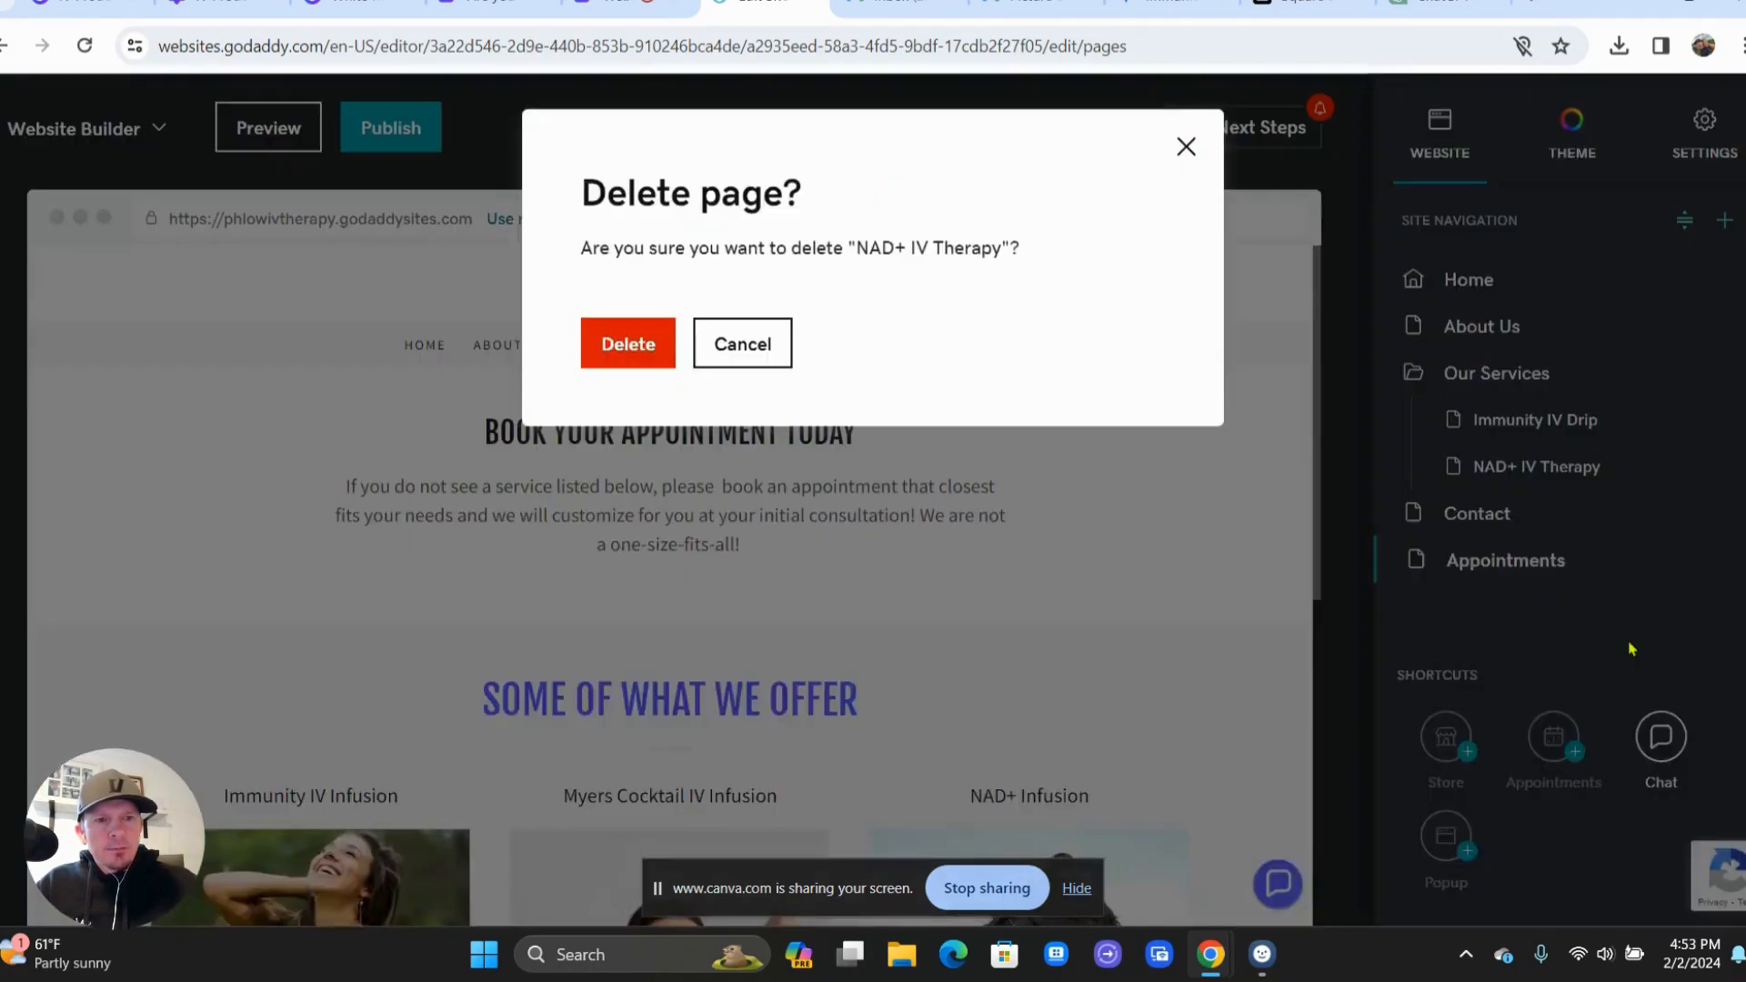
{"action": "left_click", "coordinate": [642, 342]}
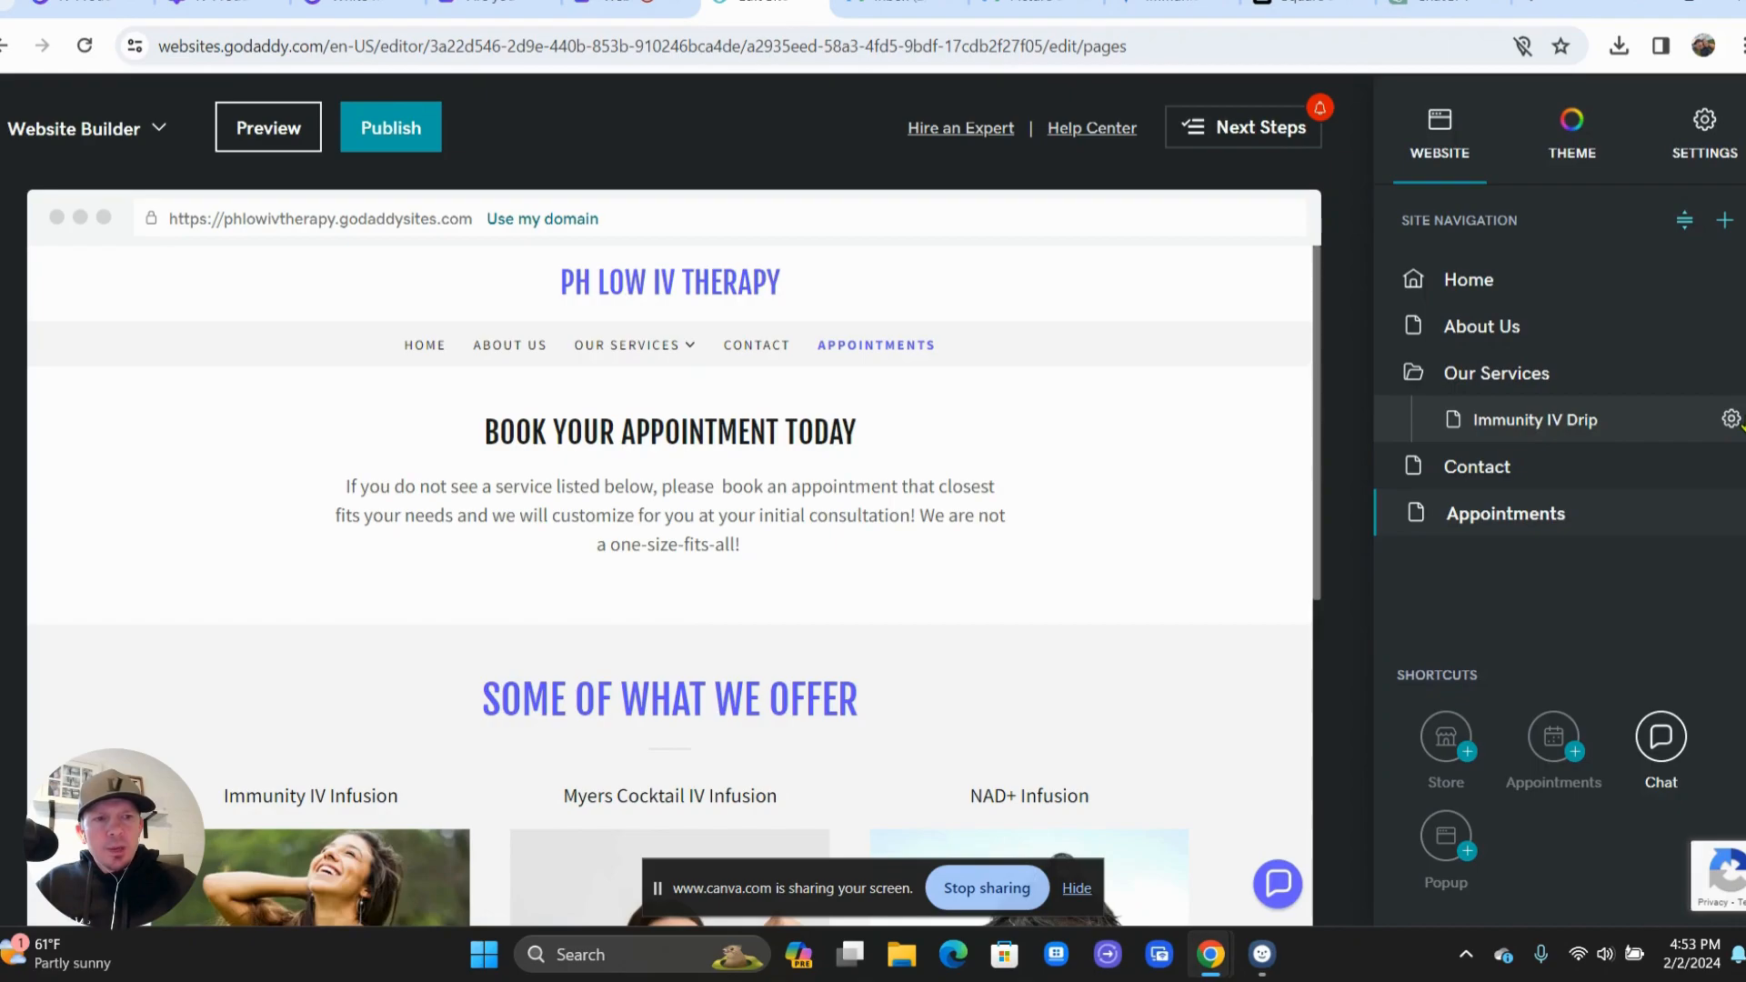
- Duplicate the finished Immunity IV Drip page twice within the Our Services folder
{"action": "scroll", "coordinate": [977, 604], "scroll_direction": "down", "scroll_amount": 4}
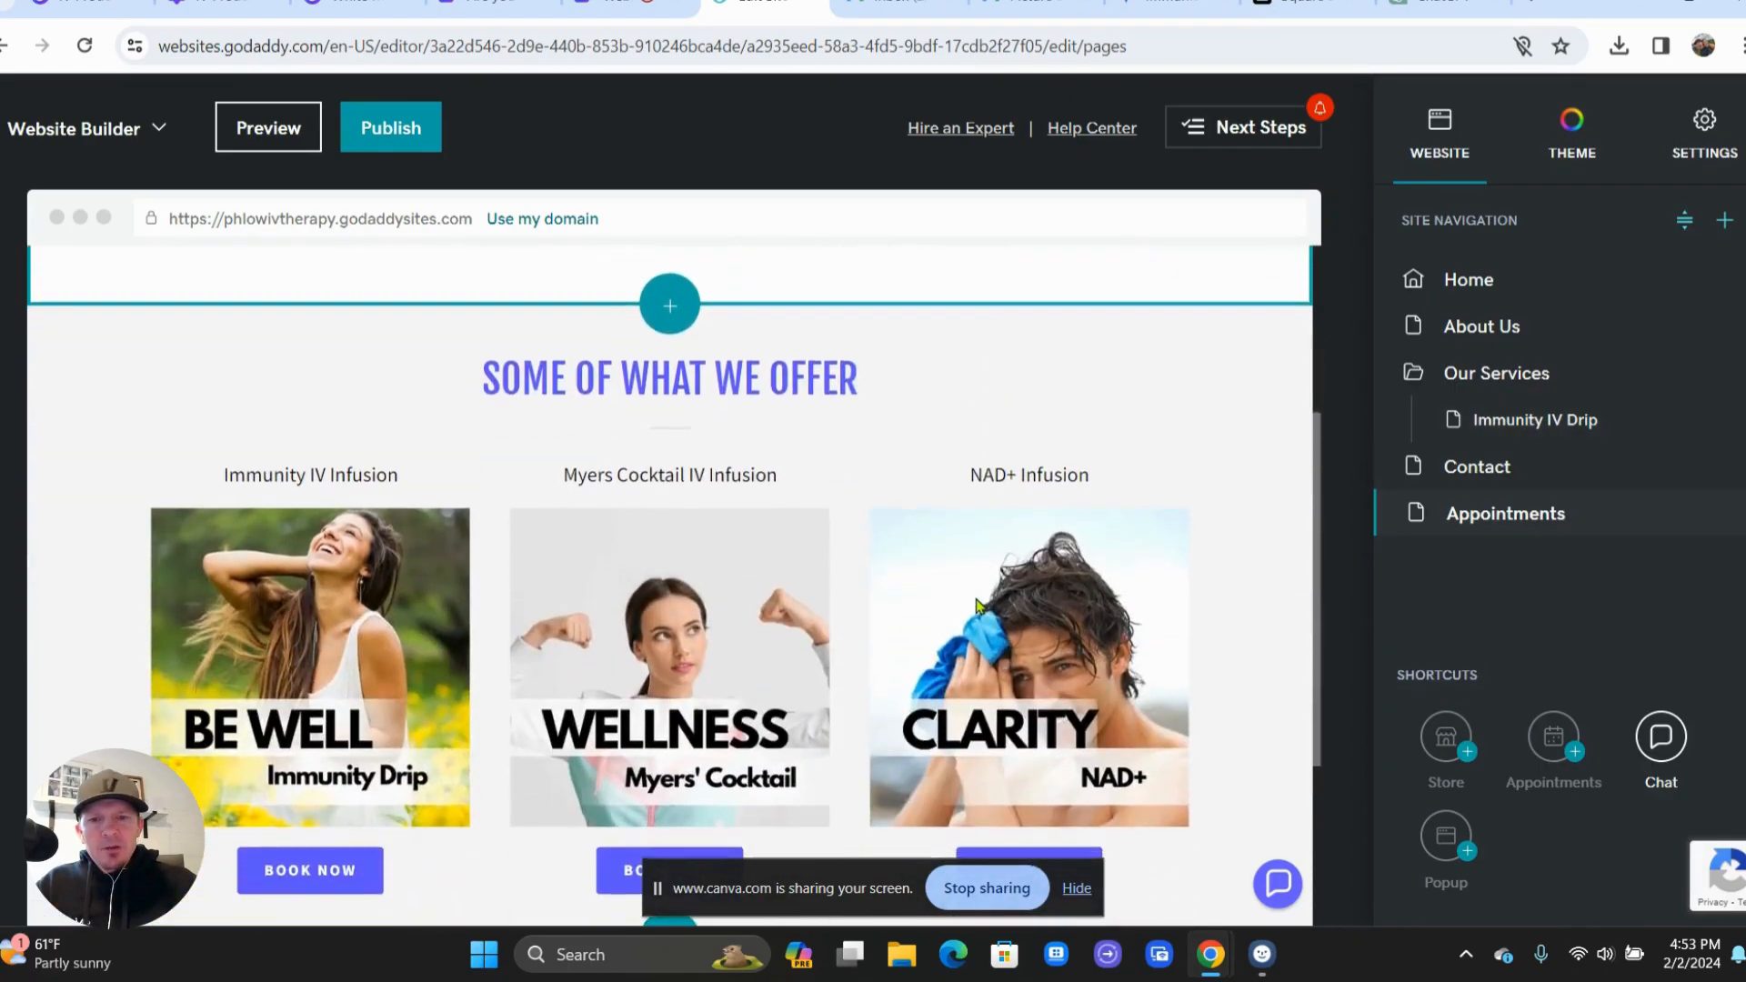
{"action": "scroll", "coordinate": [977, 604], "scroll_direction": "up", "scroll_amount": 4}
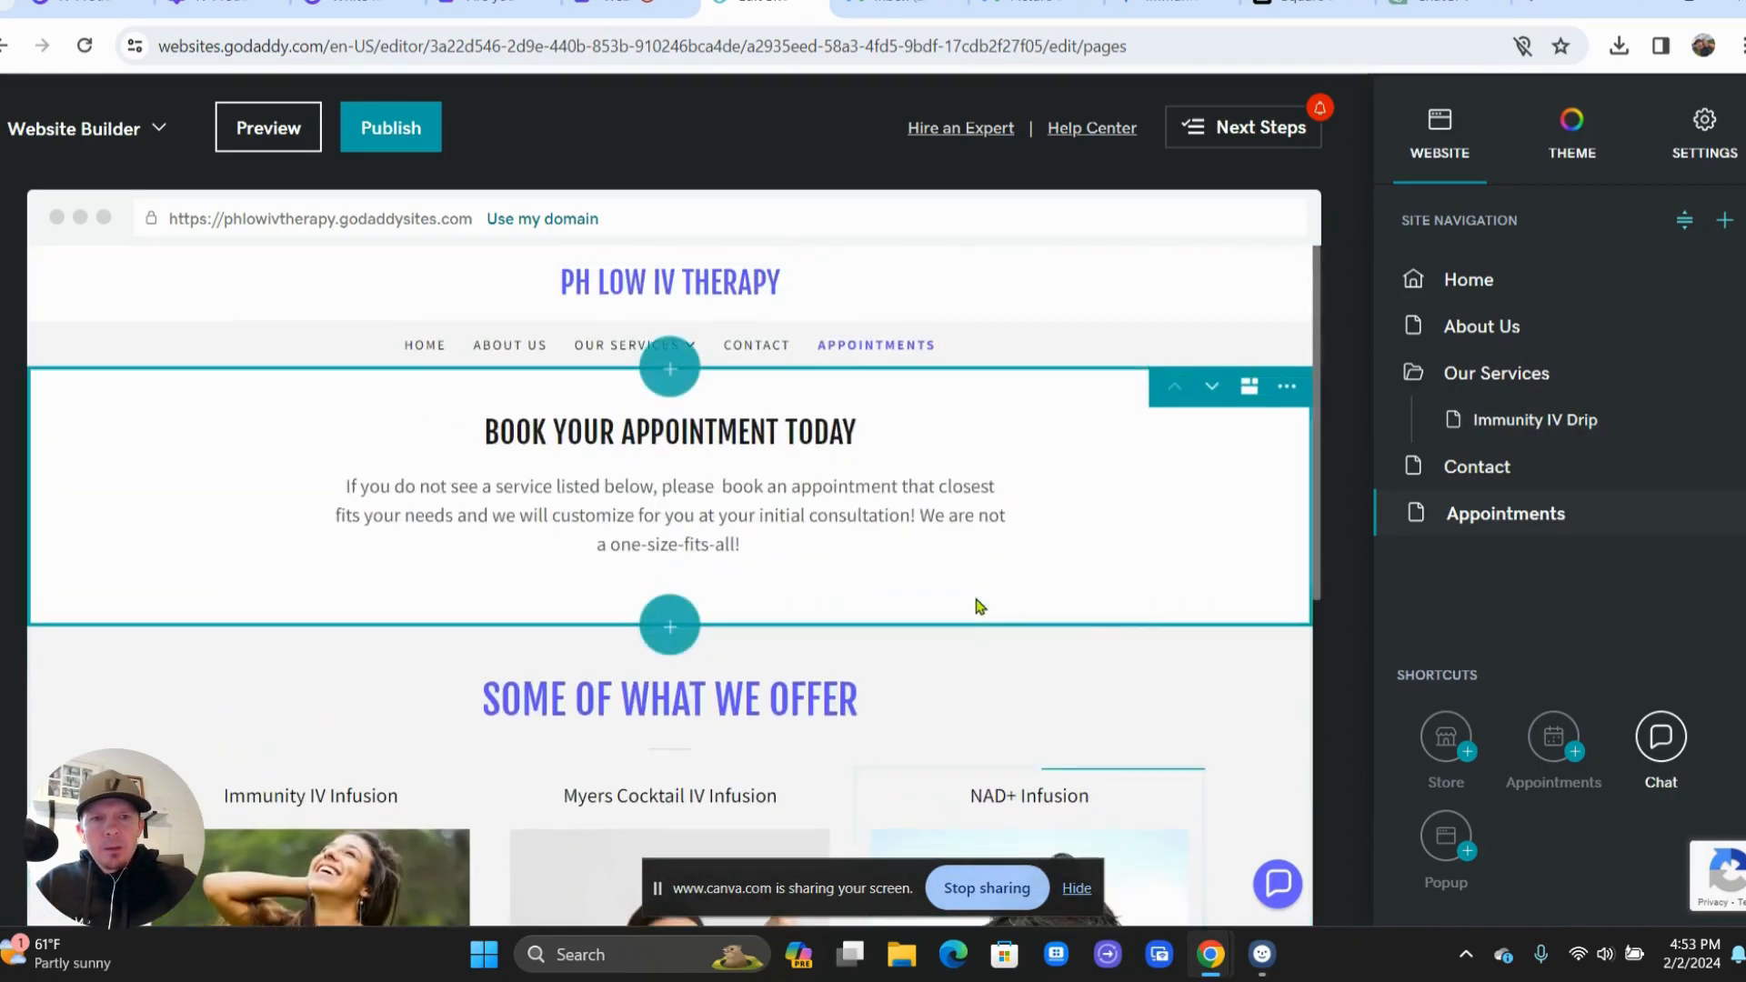
{"action": "left_click", "coordinate": [1493, 435]}
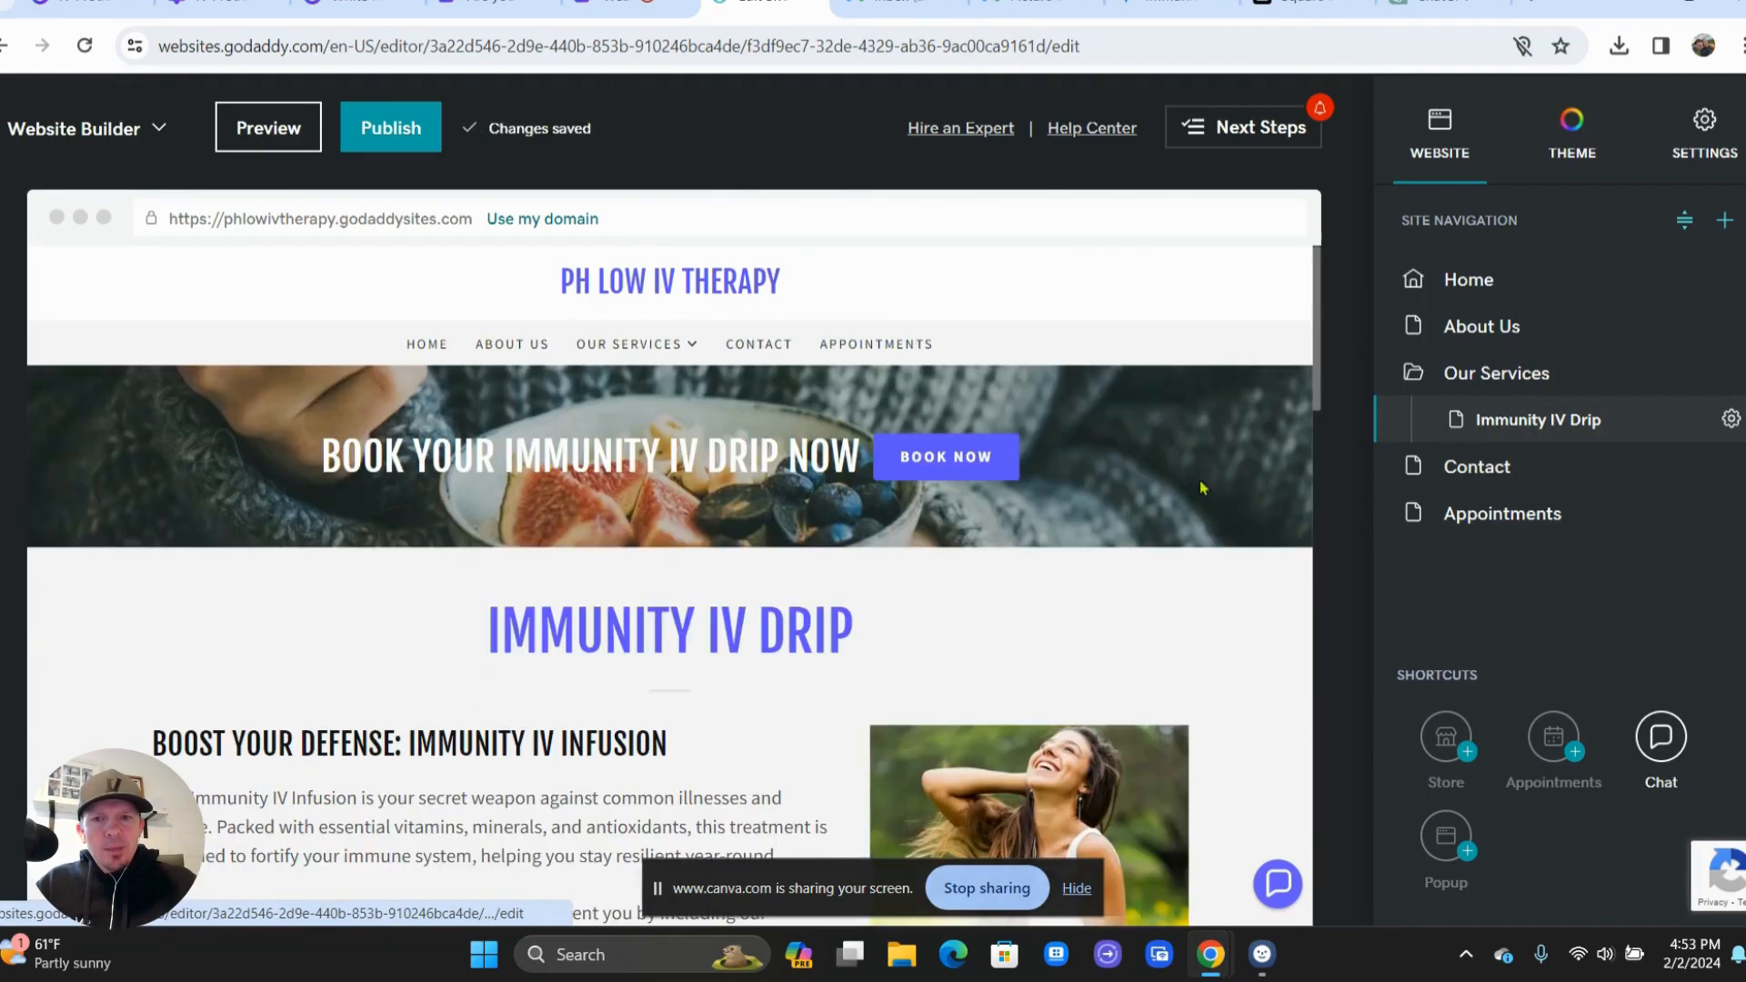
{"action": "scroll", "coordinate": [897, 599], "scroll_direction": "down", "scroll_amount": 15}
{"action": "scroll", "coordinate": [895, 593], "scroll_direction": "up", "scroll_amount": 15}
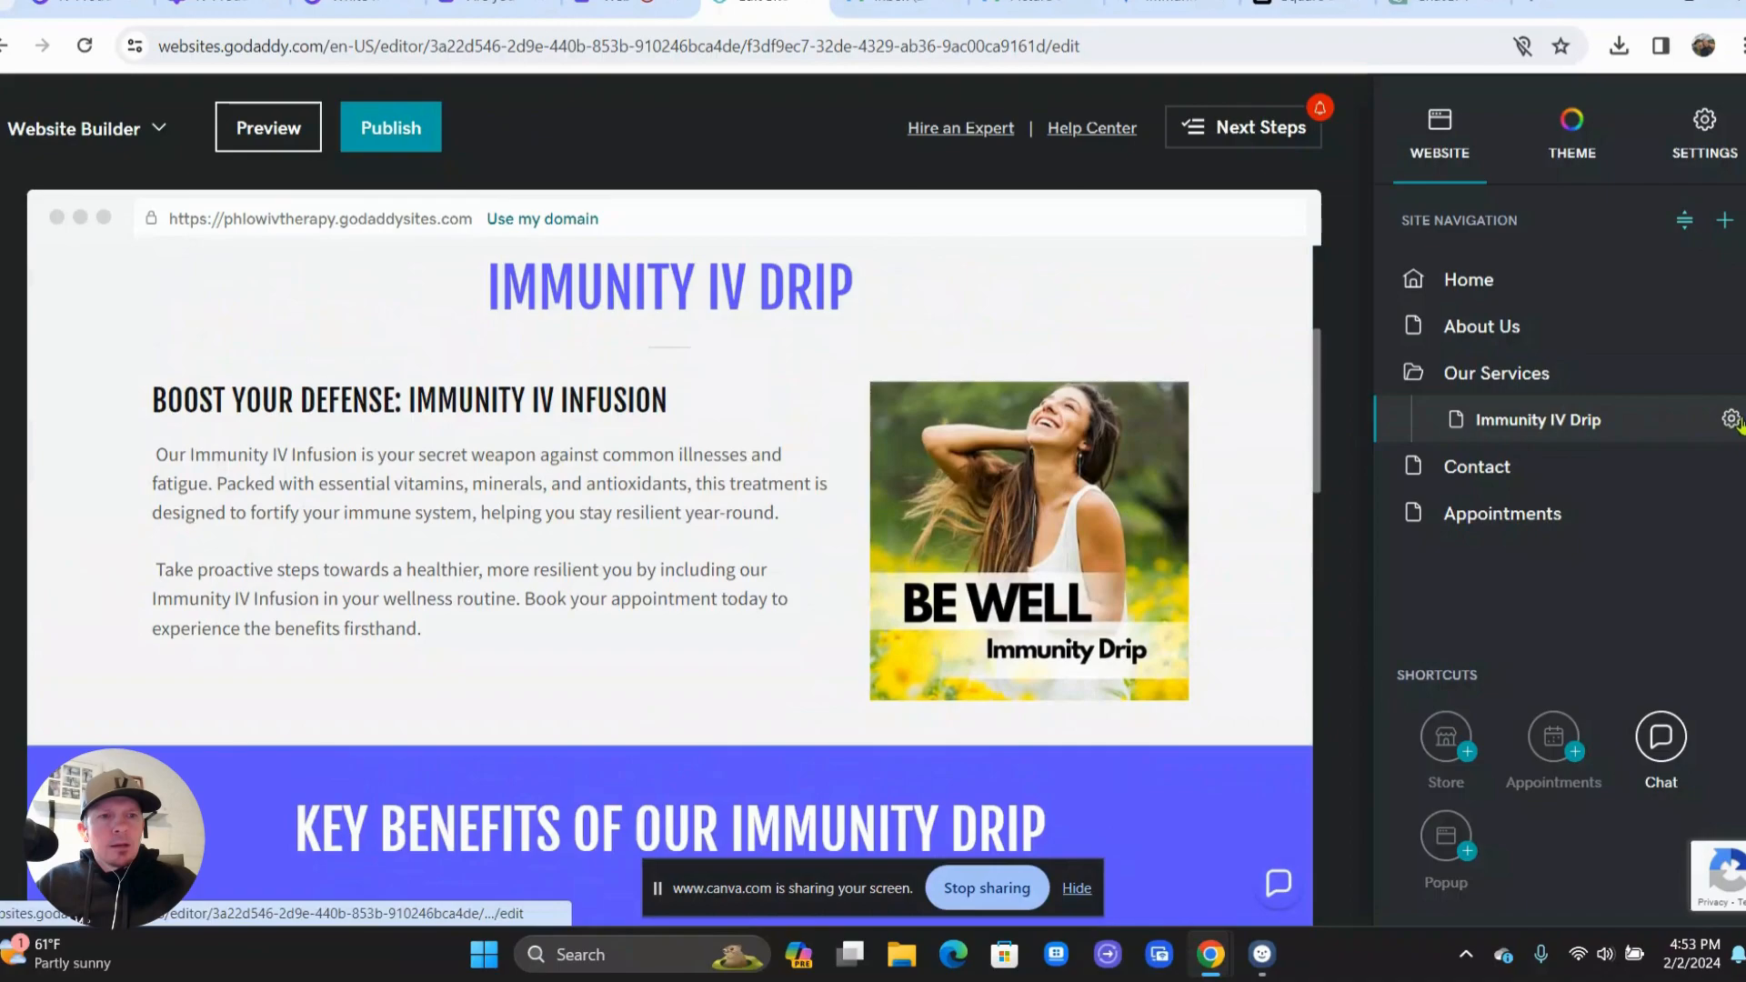
{"action": "left_click", "coordinate": [1731, 419]}
{"action": "left_click", "coordinate": [1669, 546]}
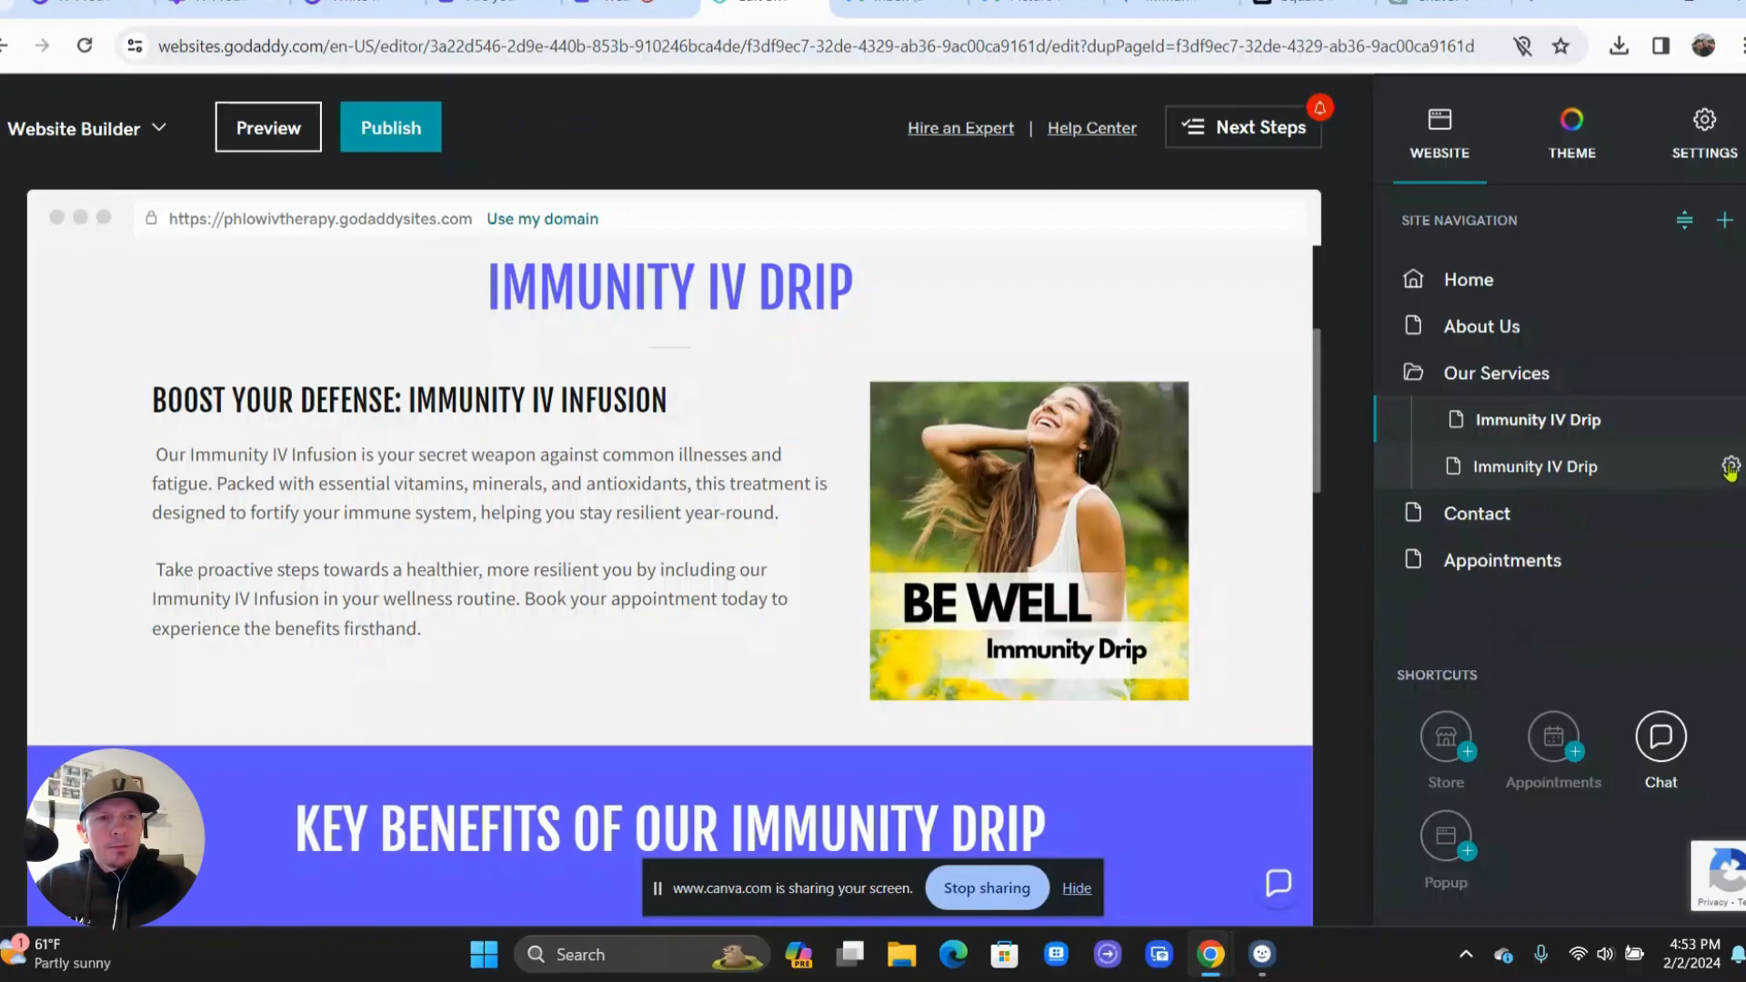
{"action": "left_click", "coordinate": [1729, 469]}
{"action": "left_click", "coordinate": [1661, 593]}
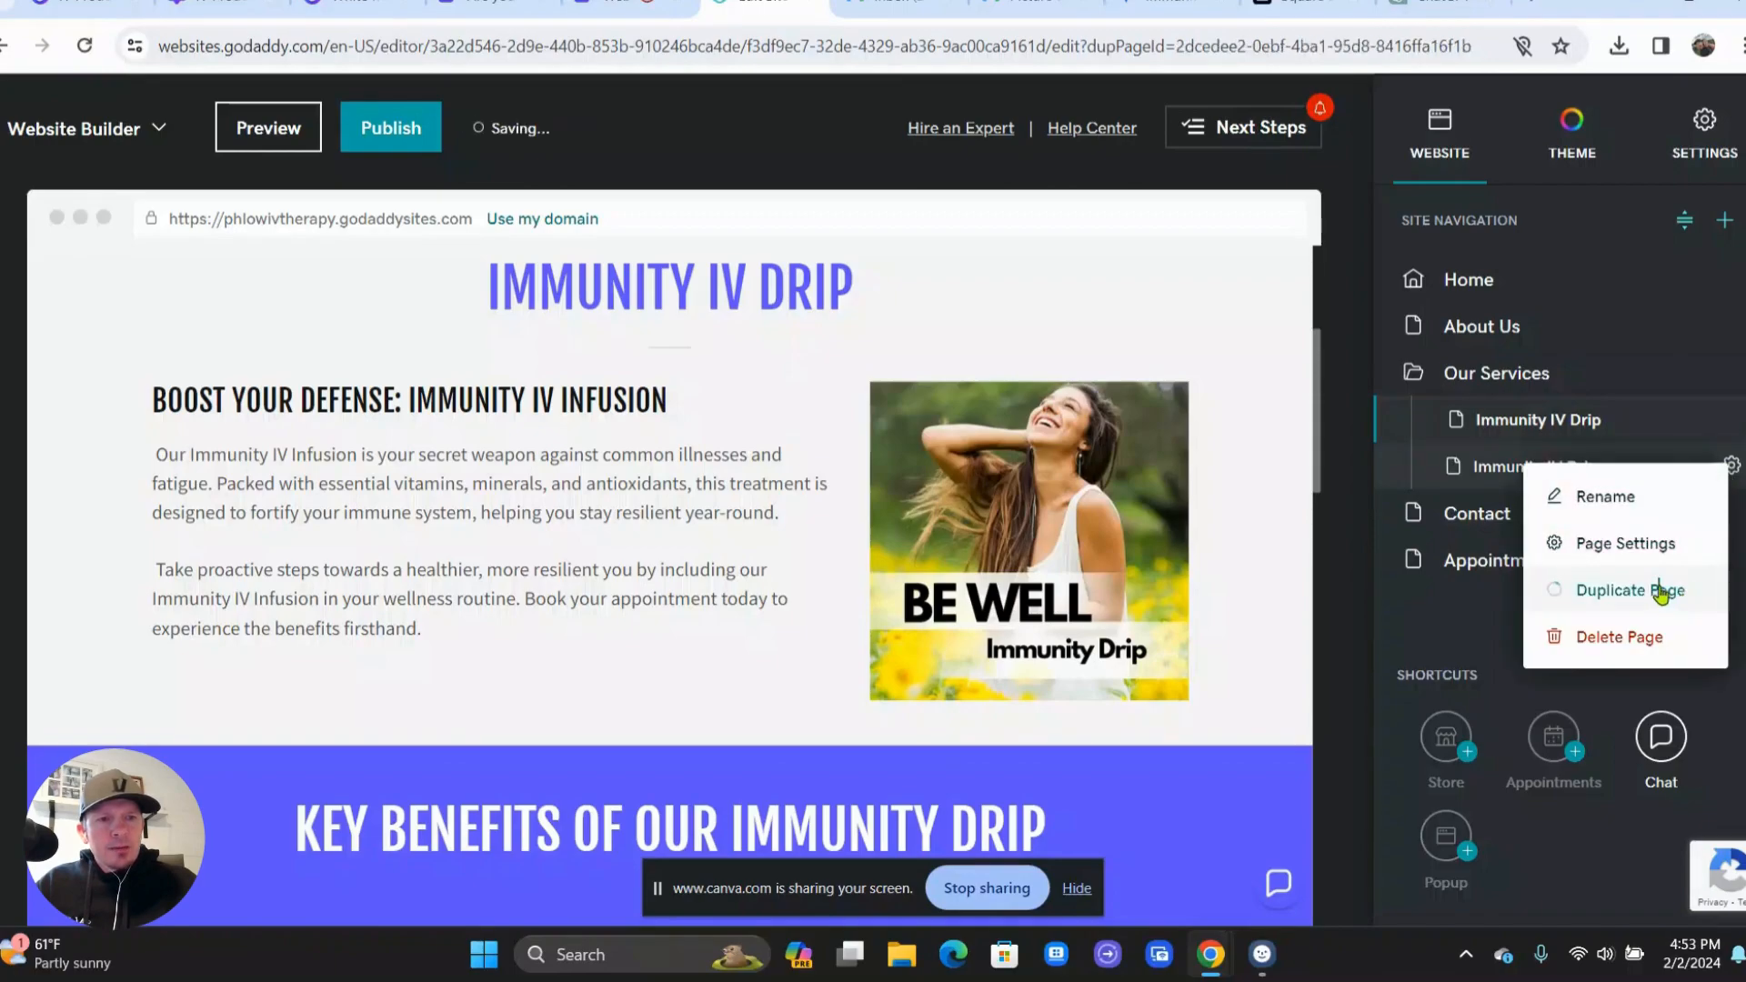
- Rename the first copy of the Immunity IV Drip page as NAD IV Infusion
{"action": "left_click", "coordinate": [1731, 466]}
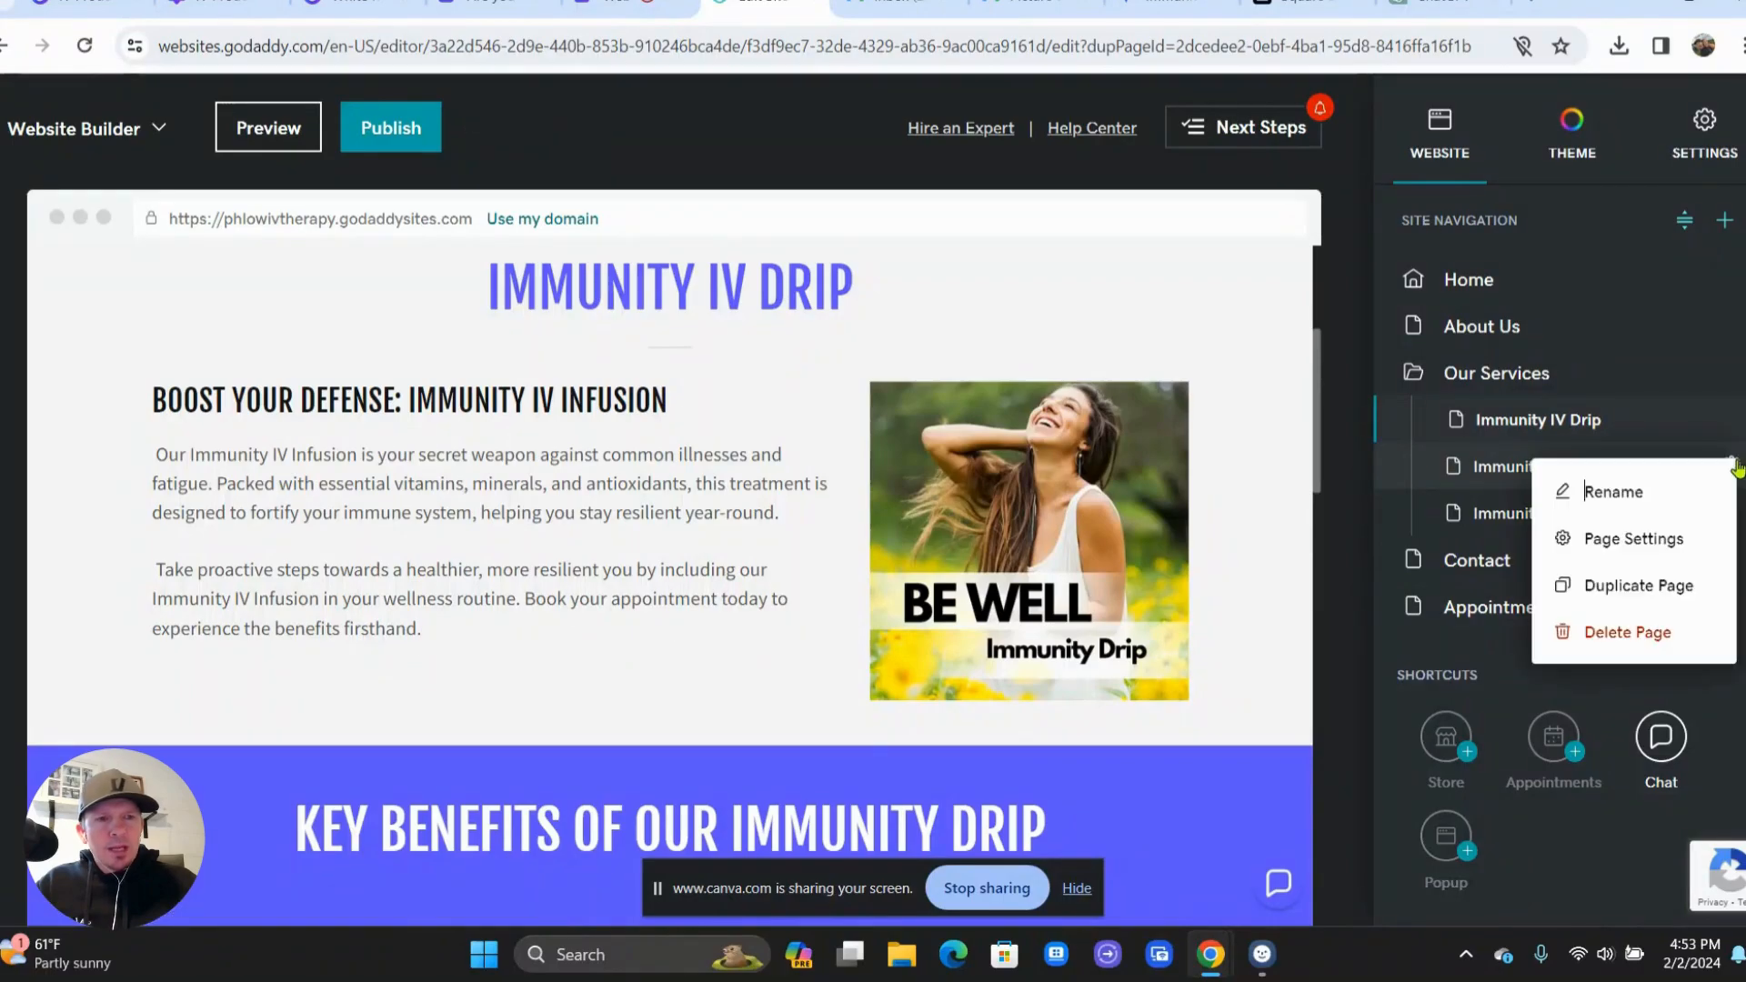
{"action": "left_click", "coordinate": [1646, 502]}
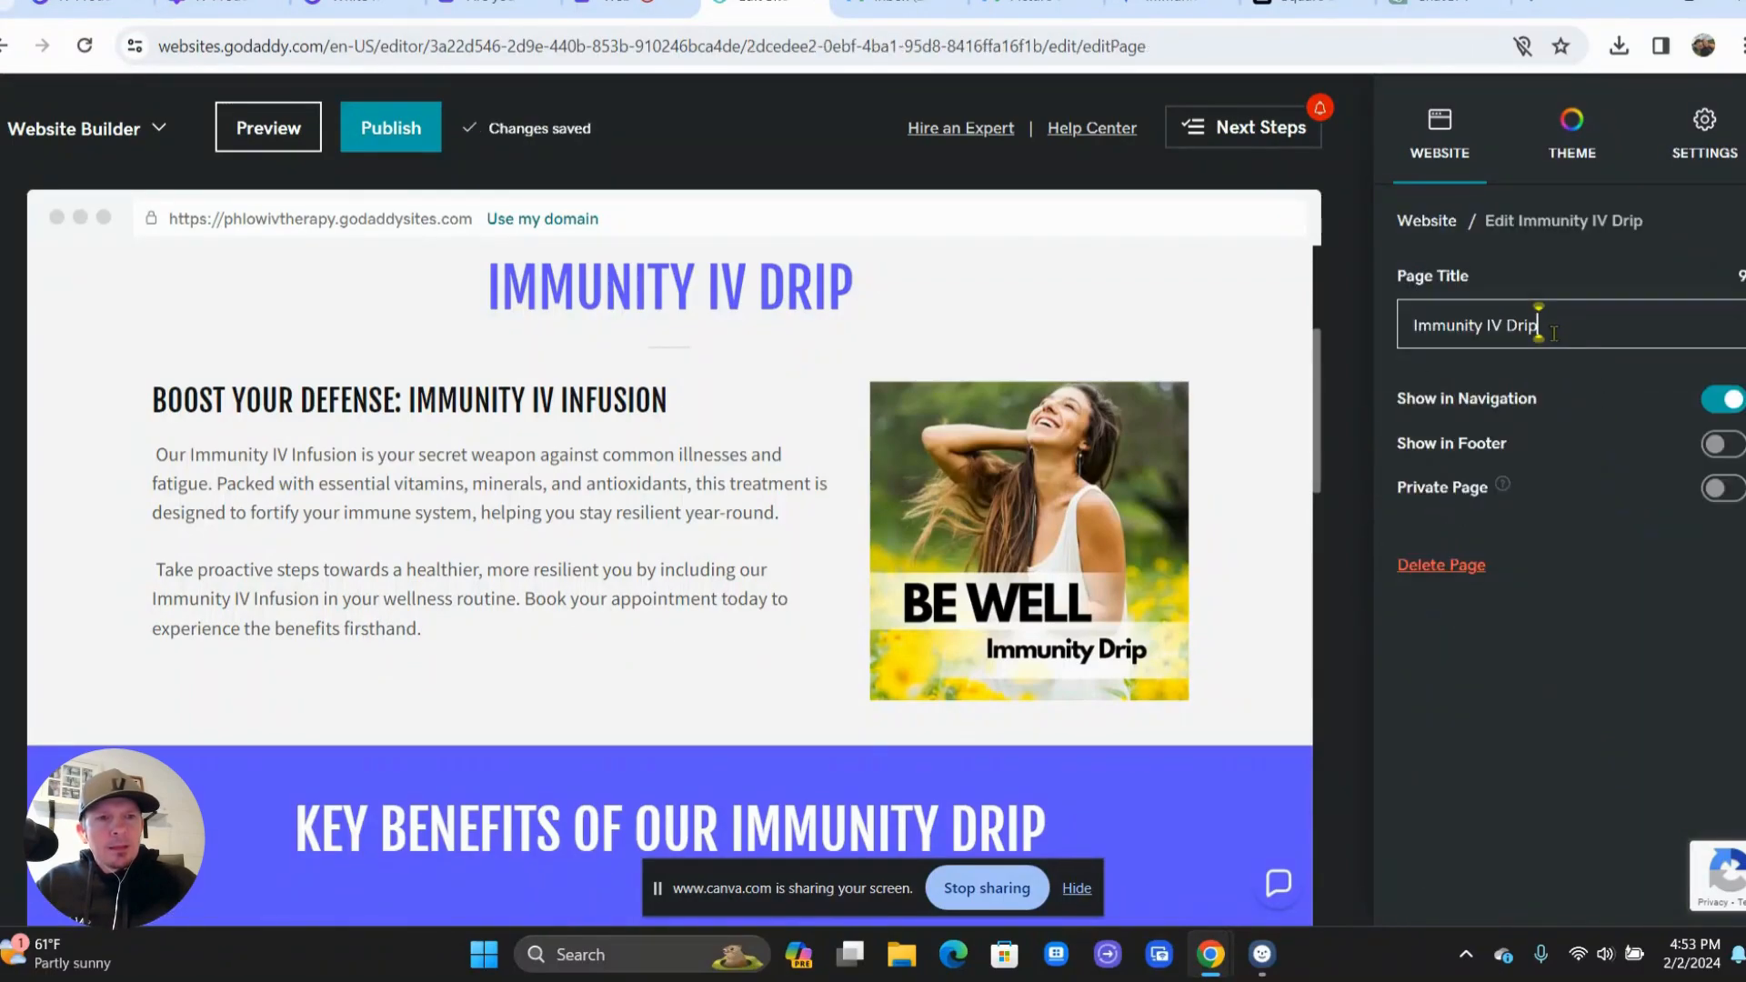
{"action": "left_click_drag", "start_coordinate": [1546, 330], "coordinate": [1392, 326]}
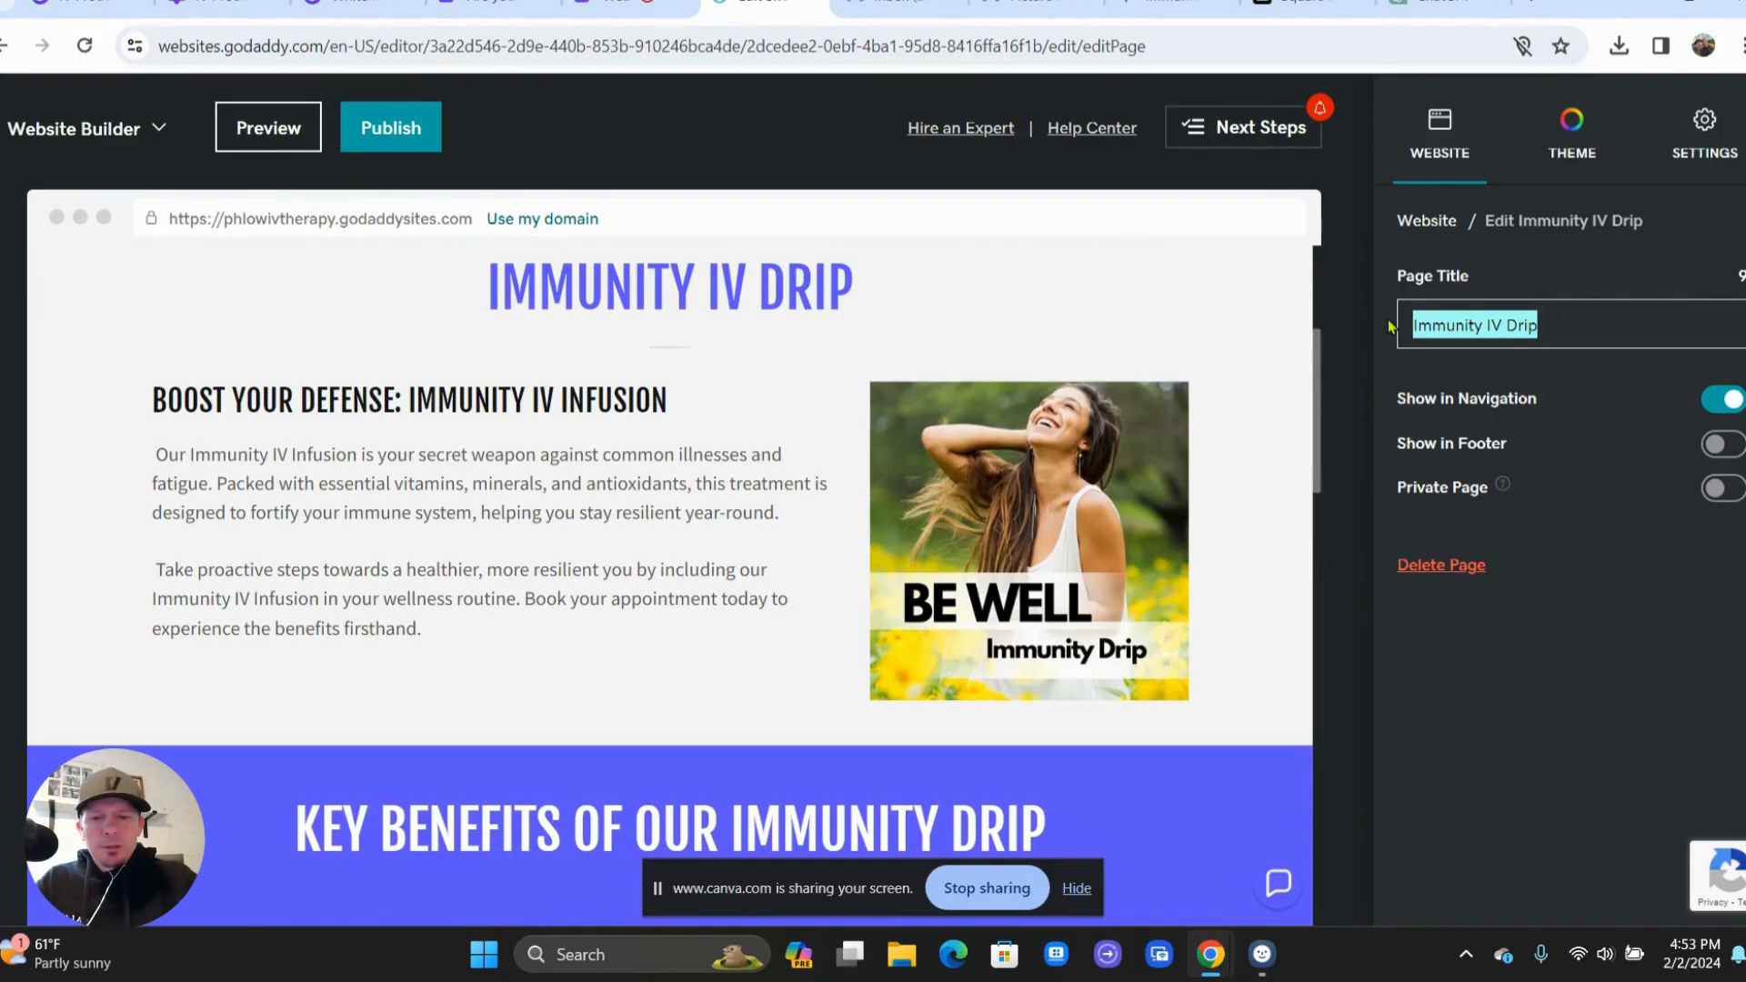
{"action": "type", "text": "NAD"}
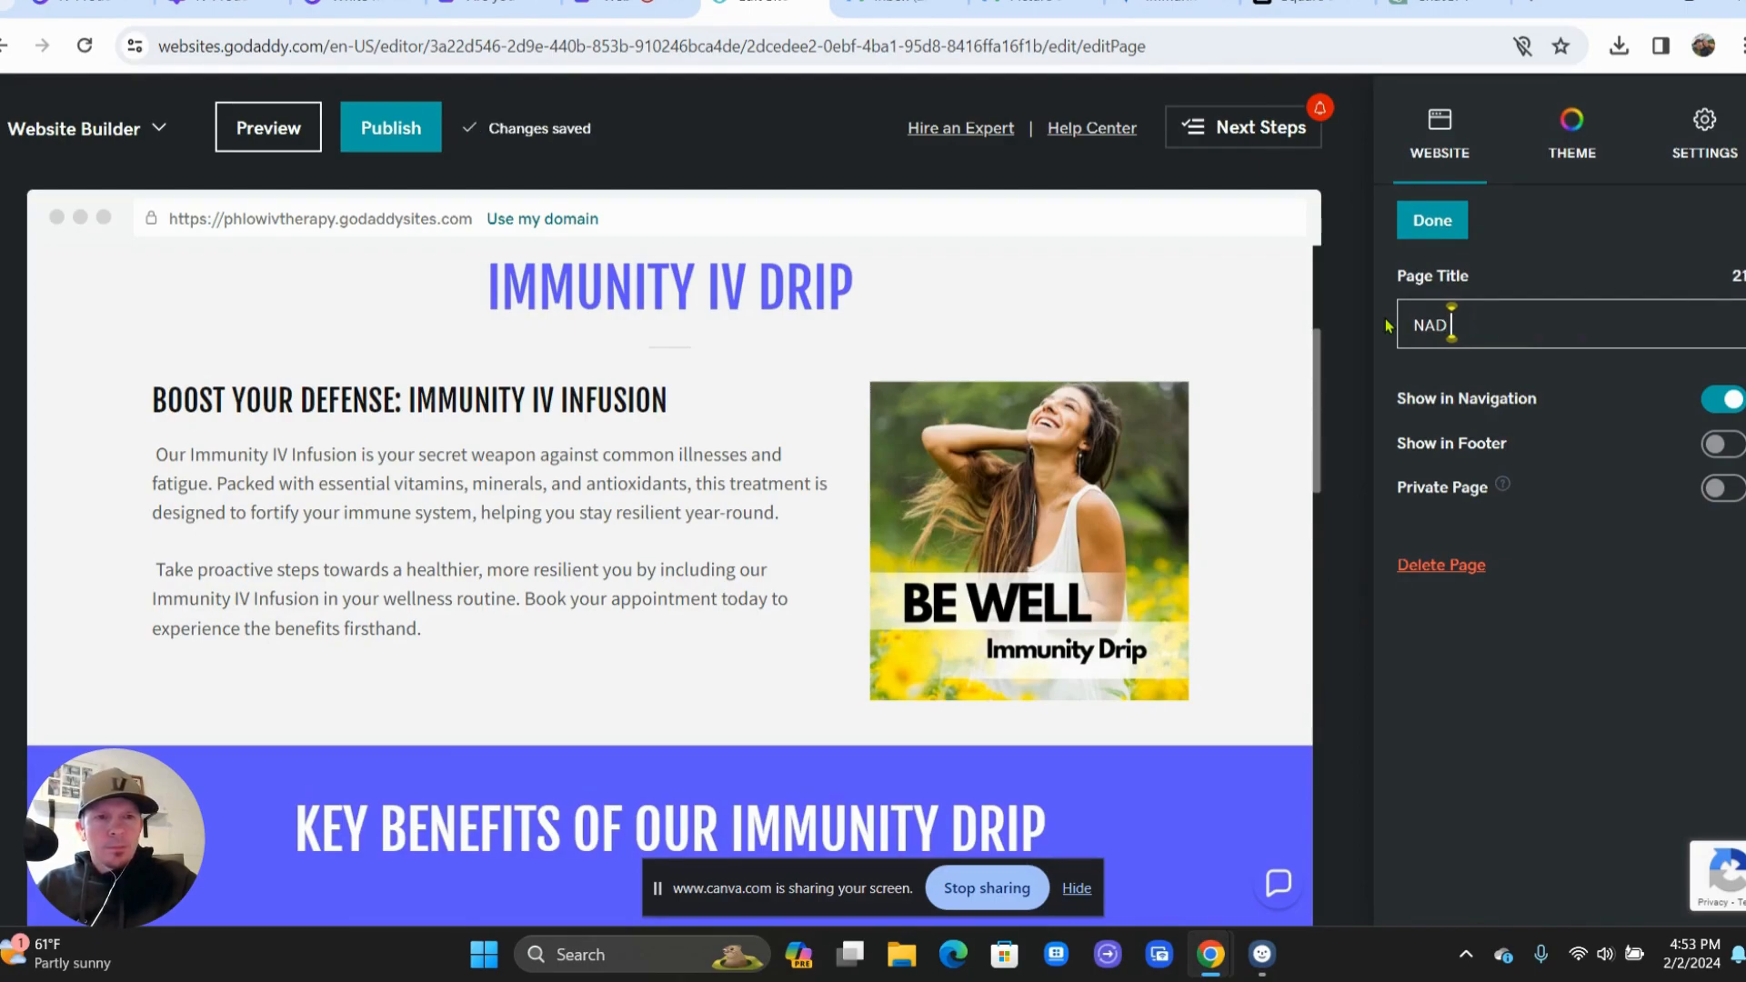
{"action": "type", "text": " IV"}
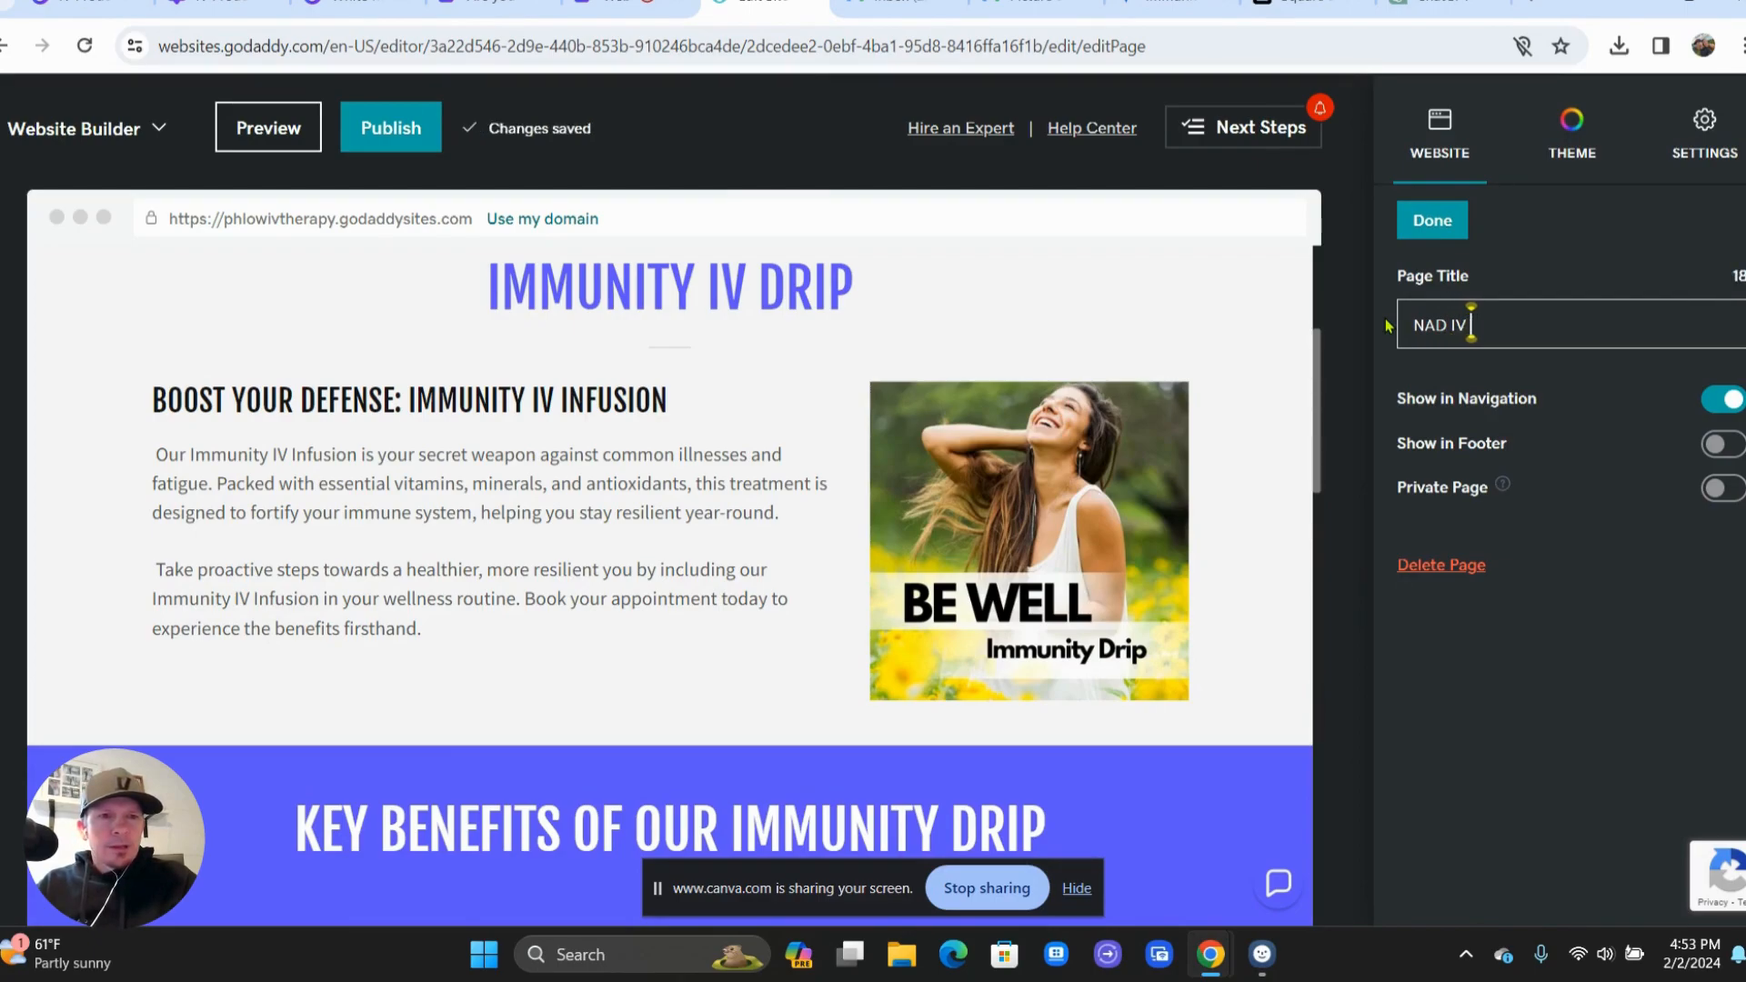
{"action": "type", "text": " Infusion"}
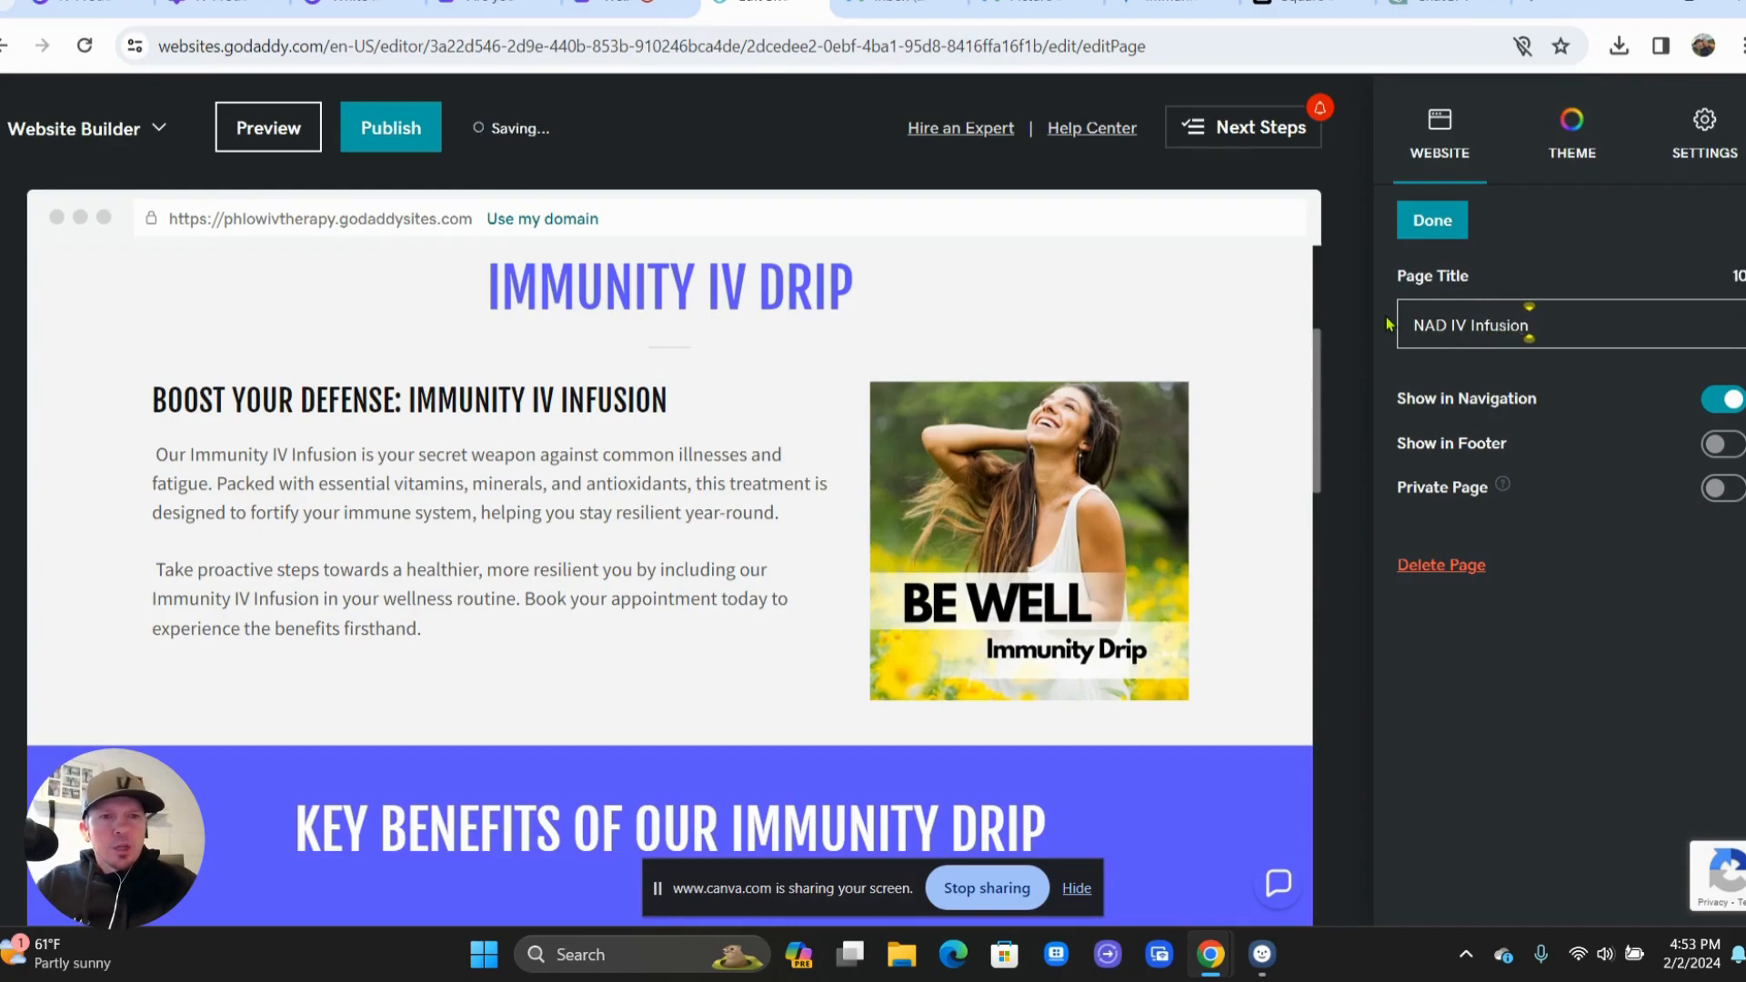
{"action": "left_click", "coordinate": [1432, 220]}
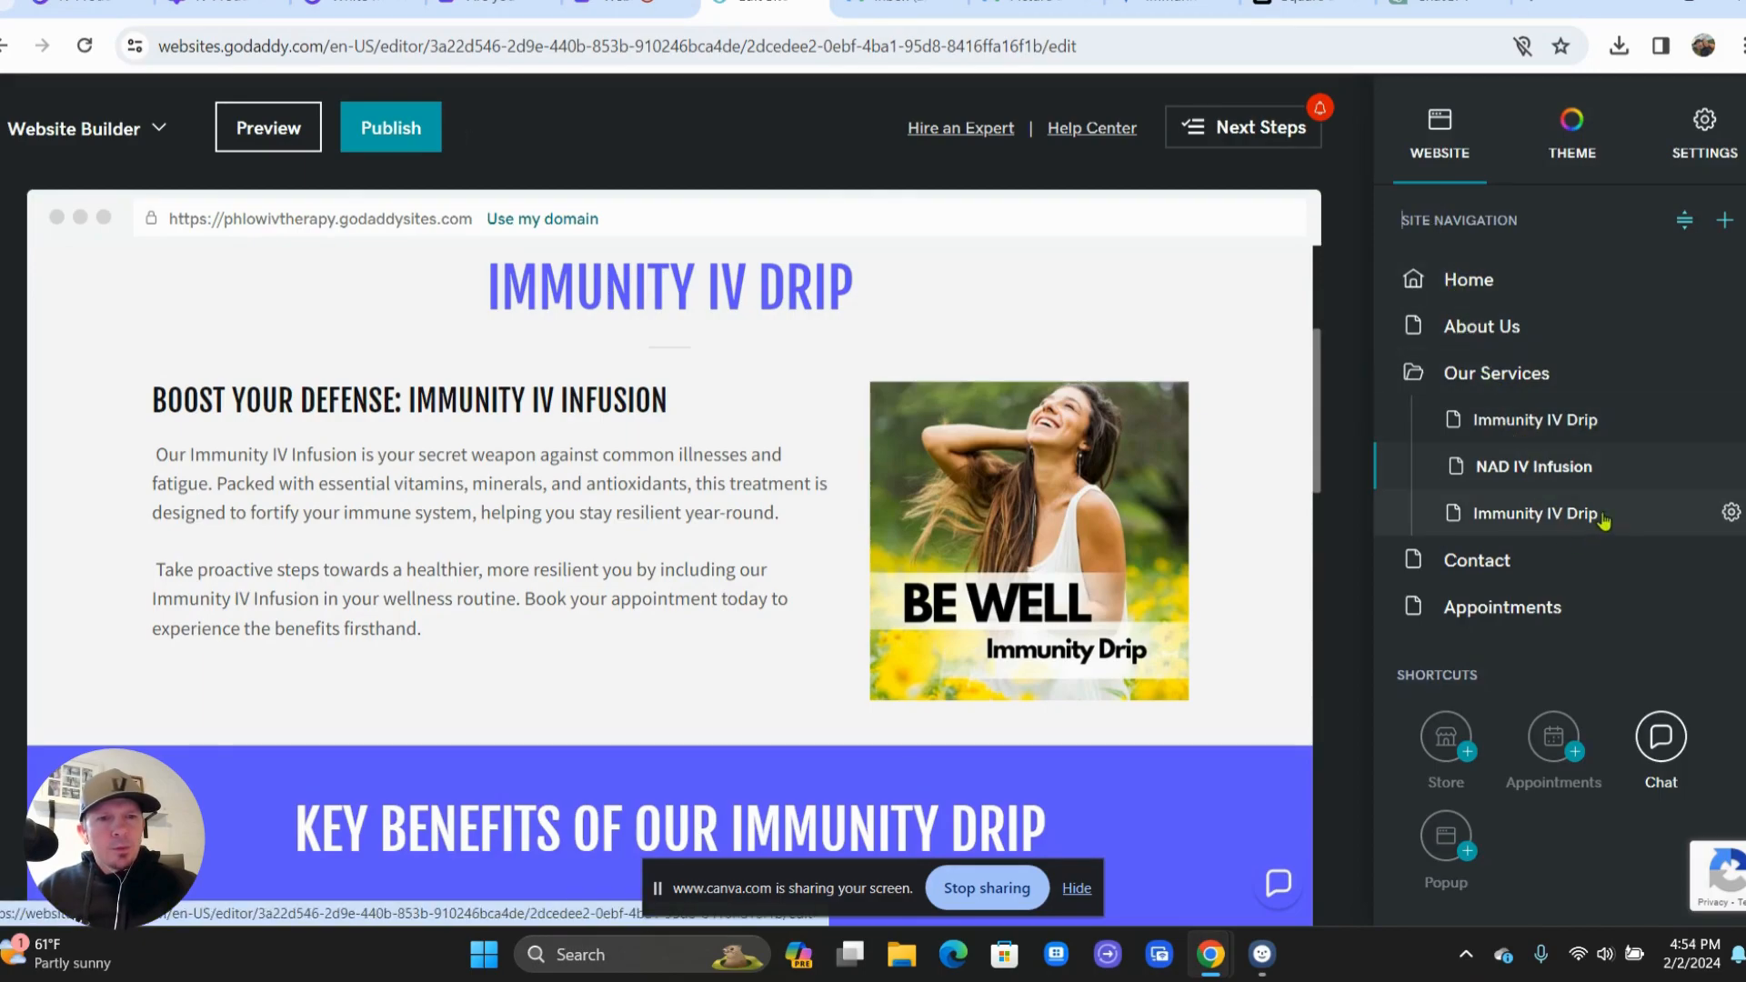
- Check the service names on the Appointments page, rename the remaining Immunity IV Drip copy as Myers Cocktail, and look through the other service pages
{"action": "left_click", "coordinate": [1525, 609]}
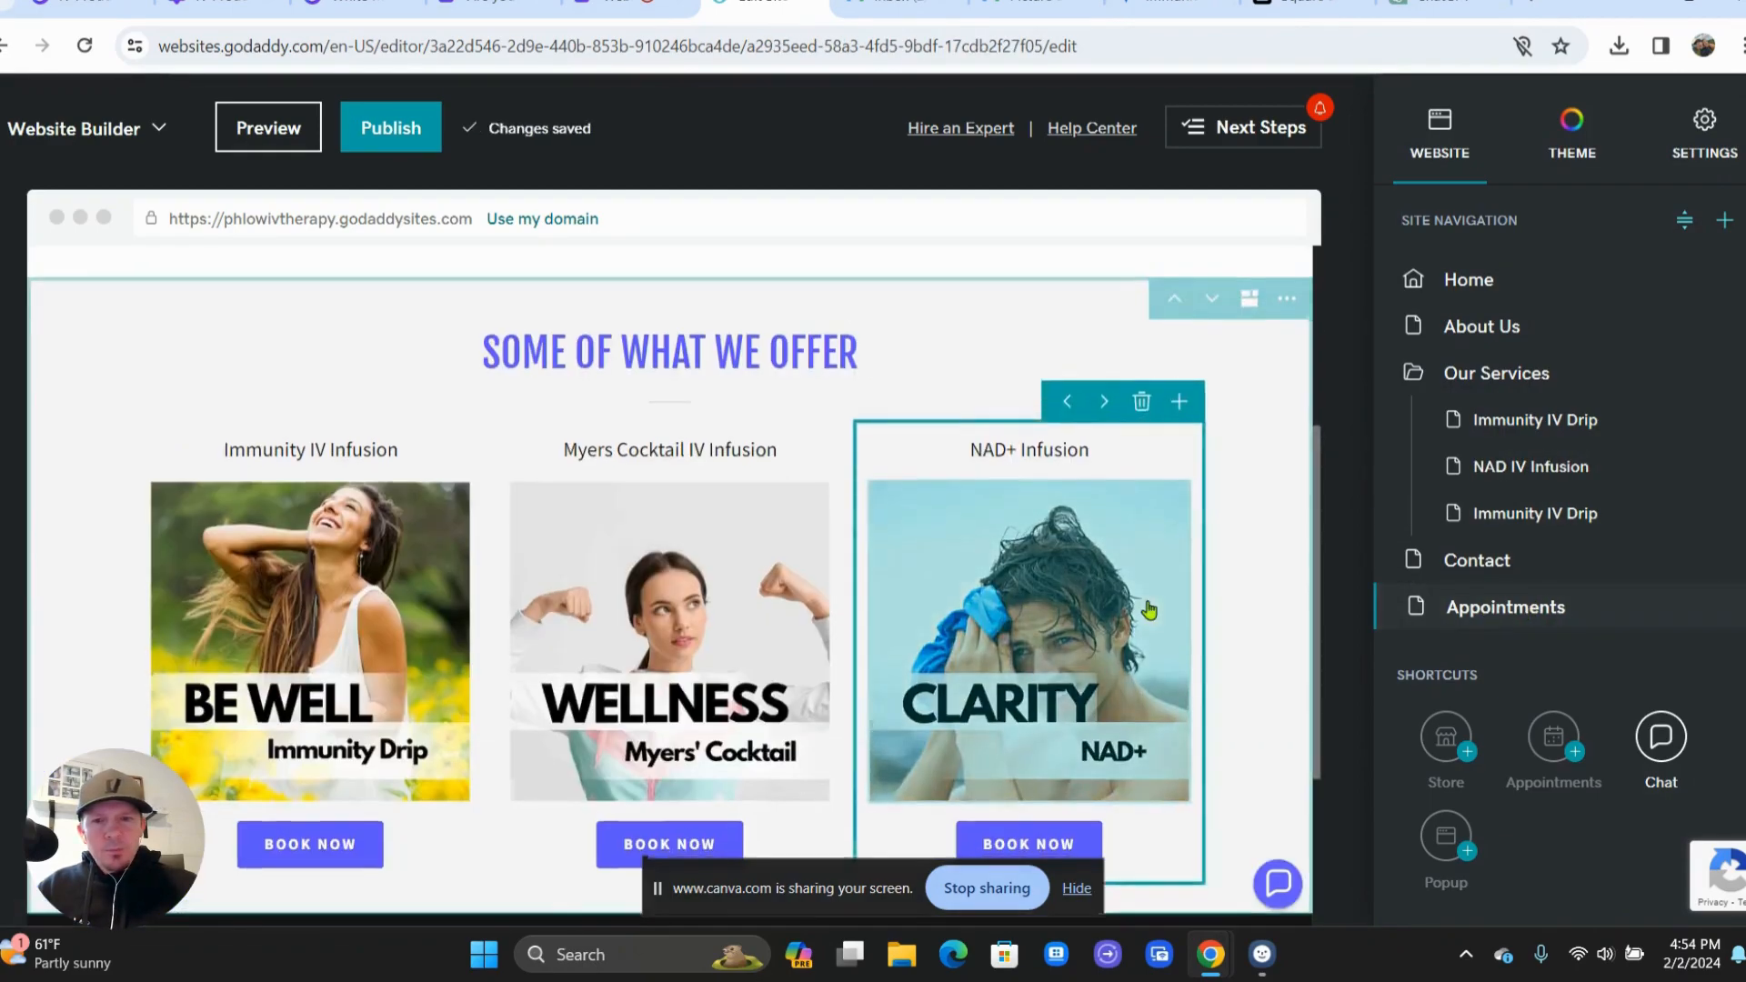
{"action": "scroll", "coordinate": [1150, 609], "scroll_direction": "down", "scroll_amount": 2}
{"action": "scroll", "coordinate": [1151, 609], "scroll_direction": "up", "scroll_amount": 2}
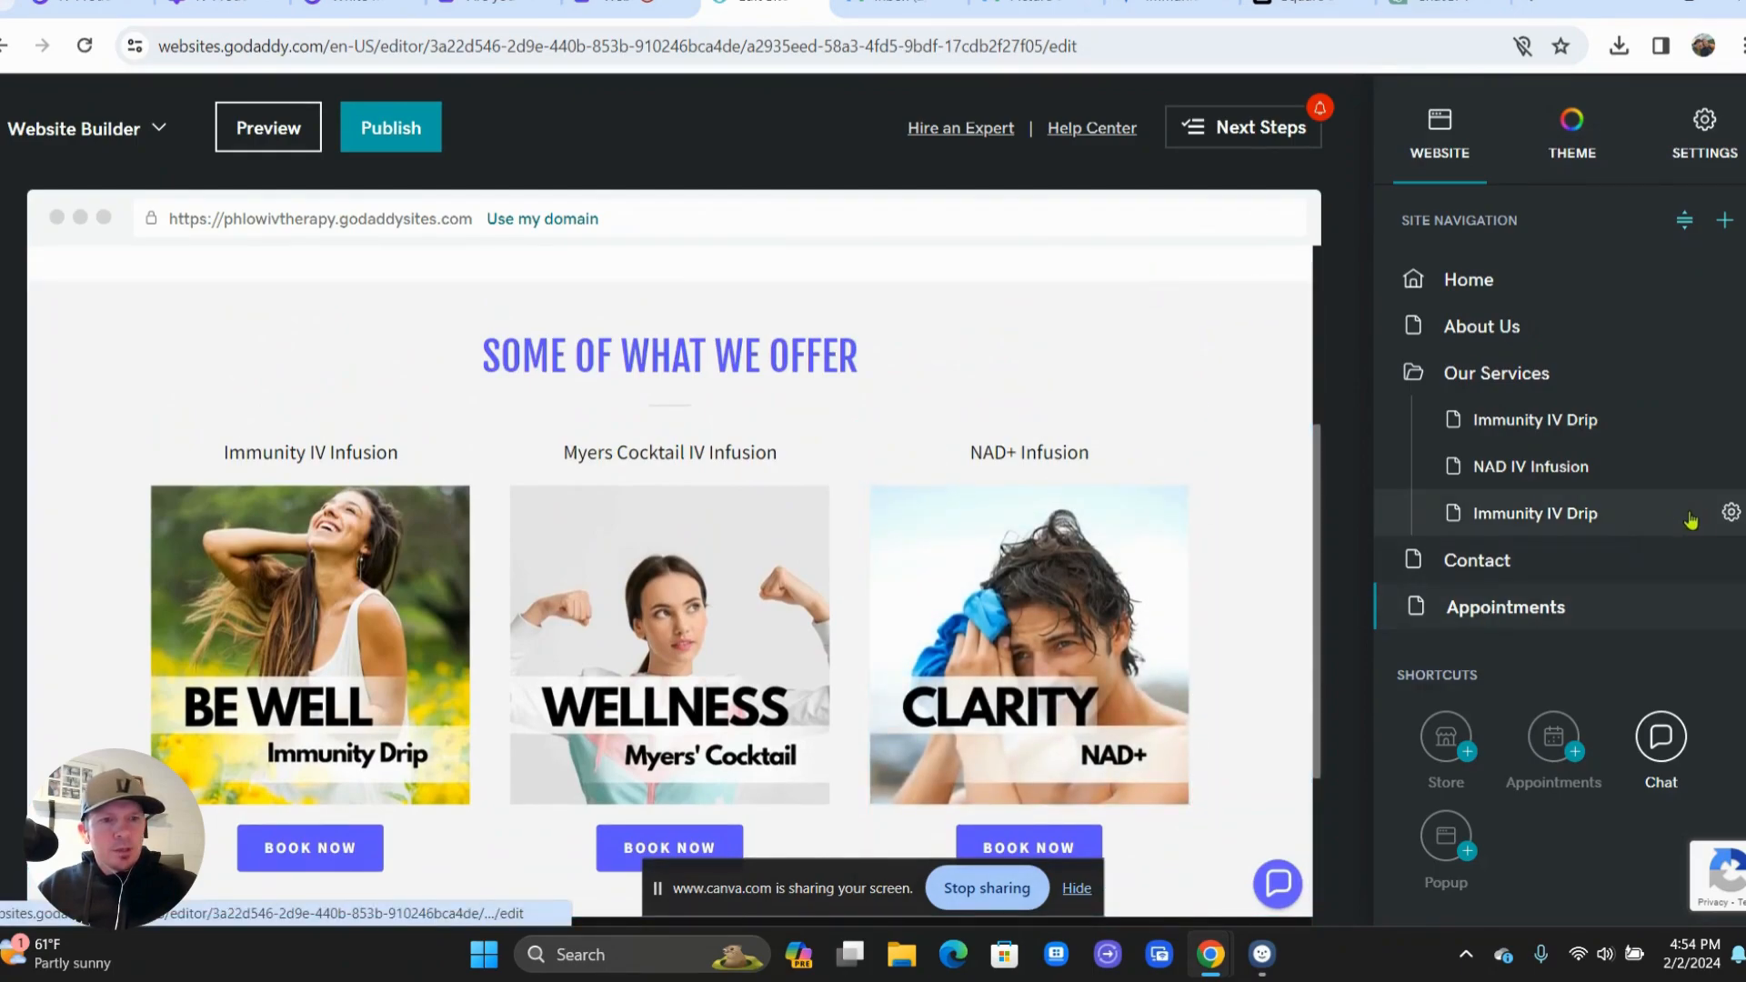
{"action": "left_click", "coordinate": [1730, 513]}
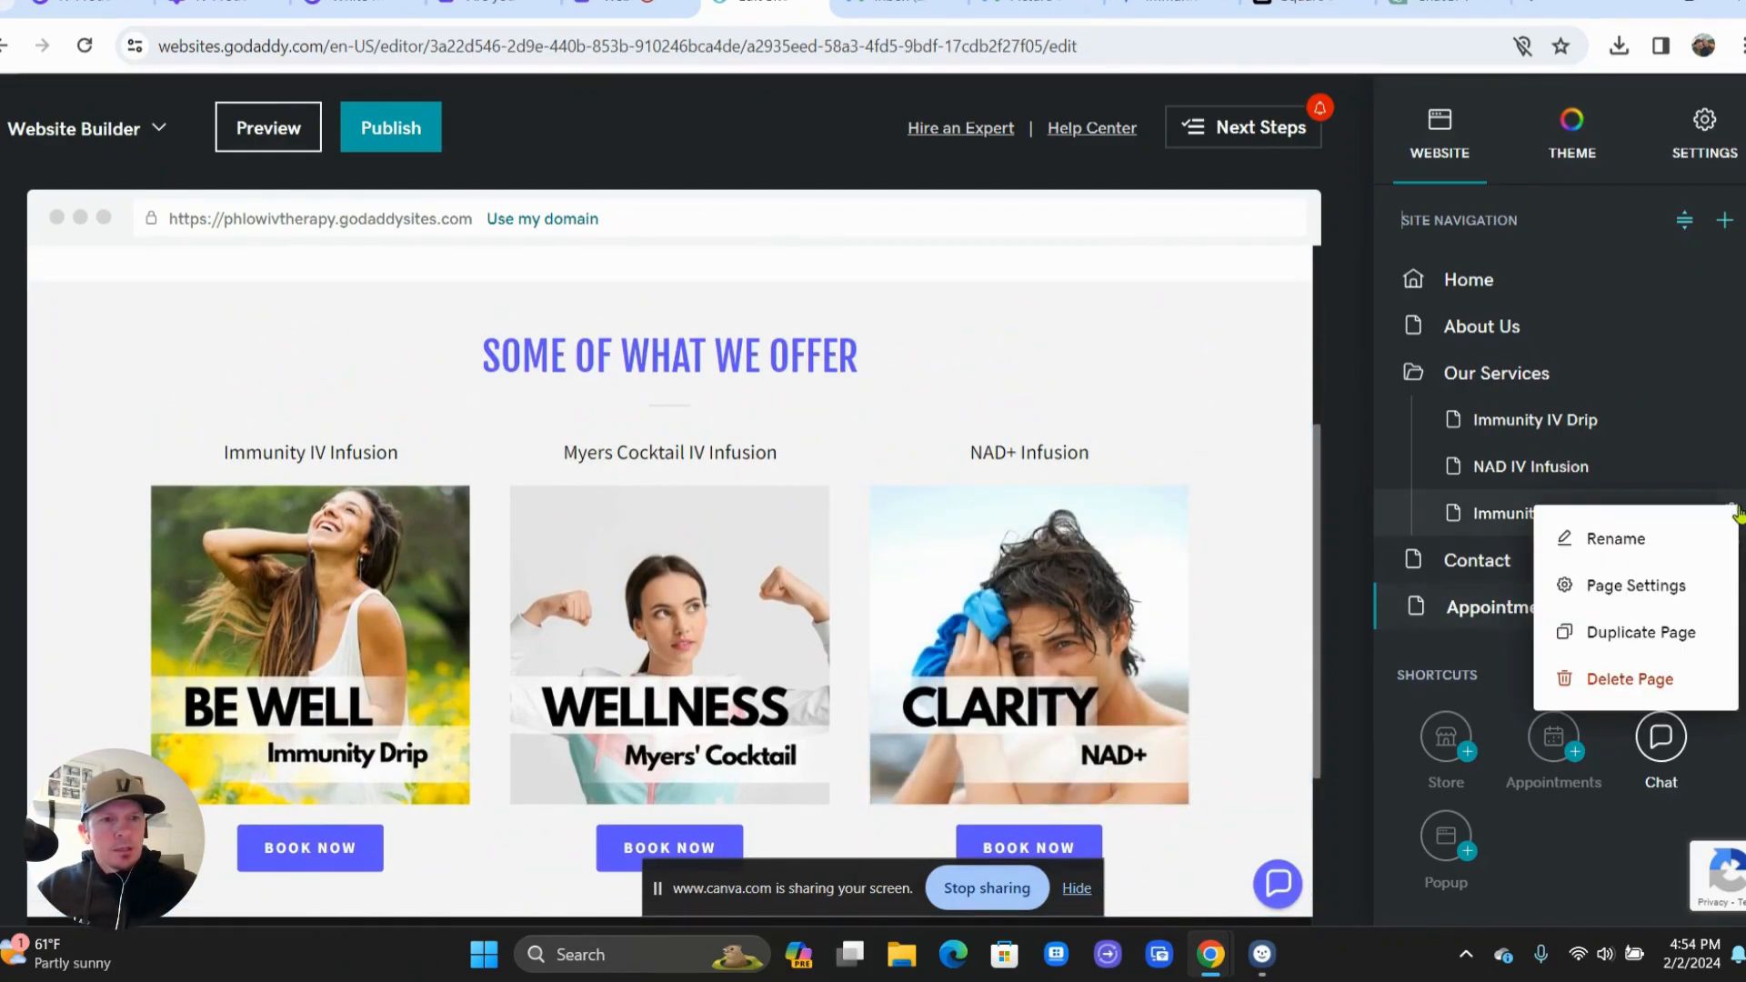
{"action": "left_click", "coordinate": [1630, 542]}
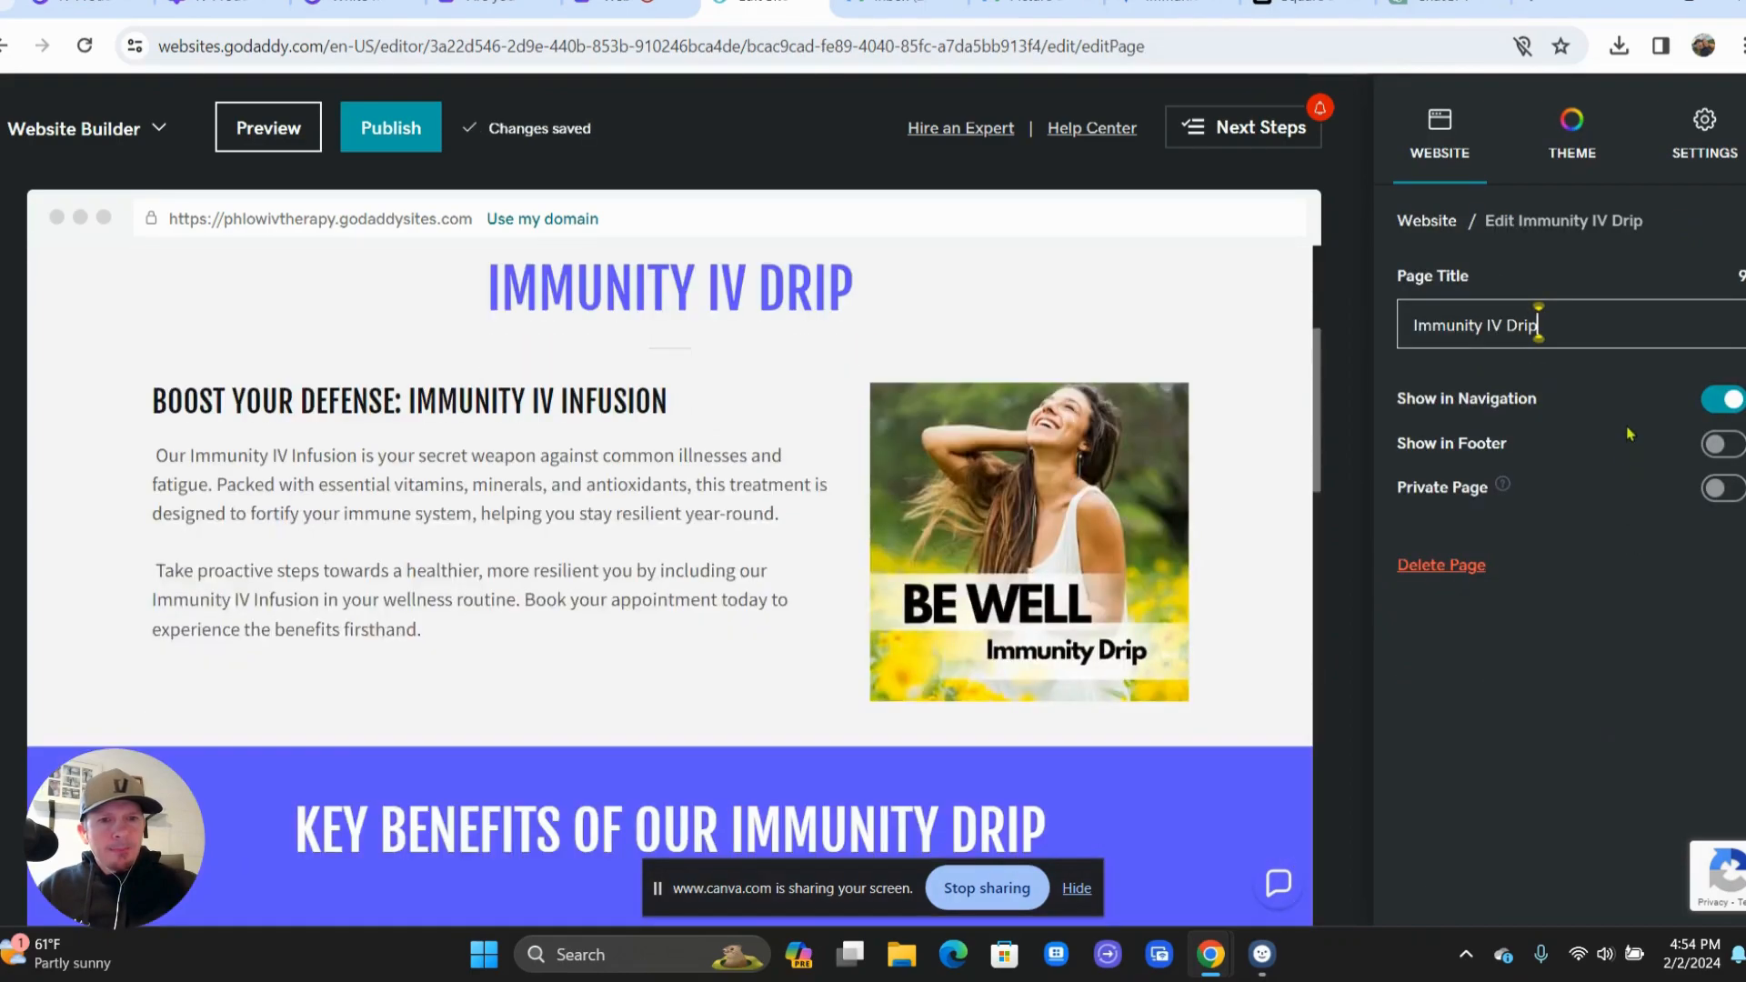
{"action": "left_click_drag", "start_coordinate": [1546, 325], "coordinate": [1363, 320]}
{"action": "type", "text": "Myers Cocktail"}
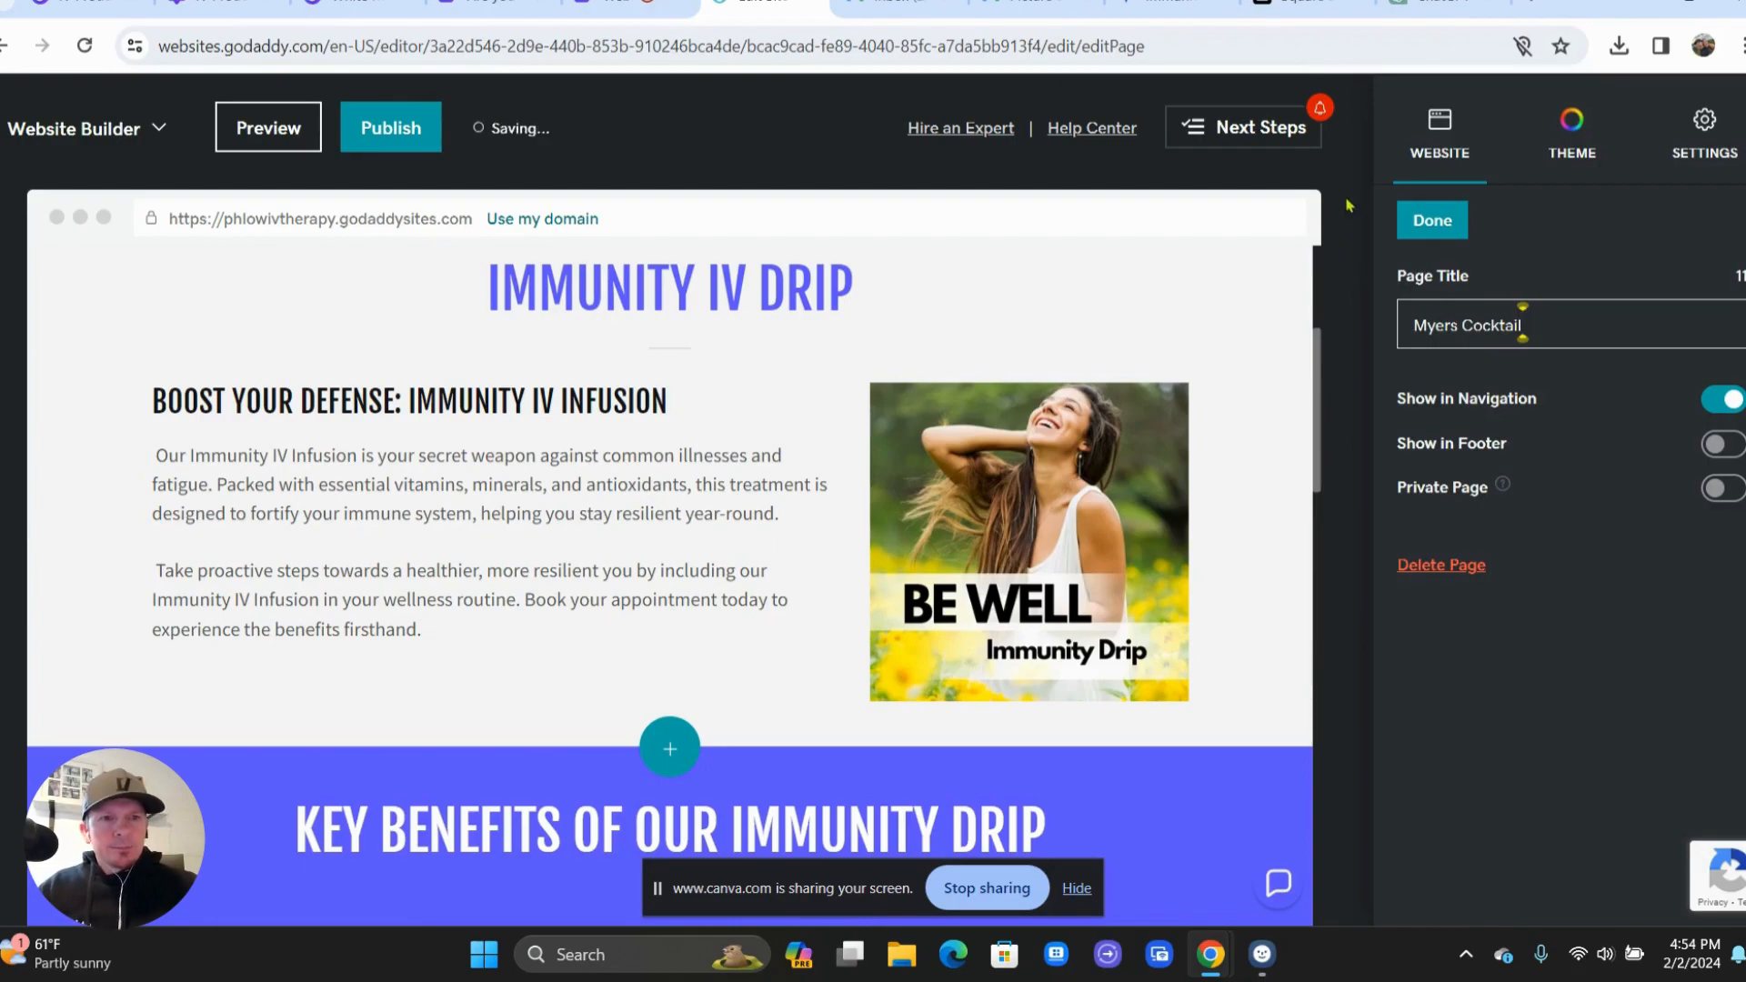
{"action": "left_click", "coordinate": [1432, 220]}
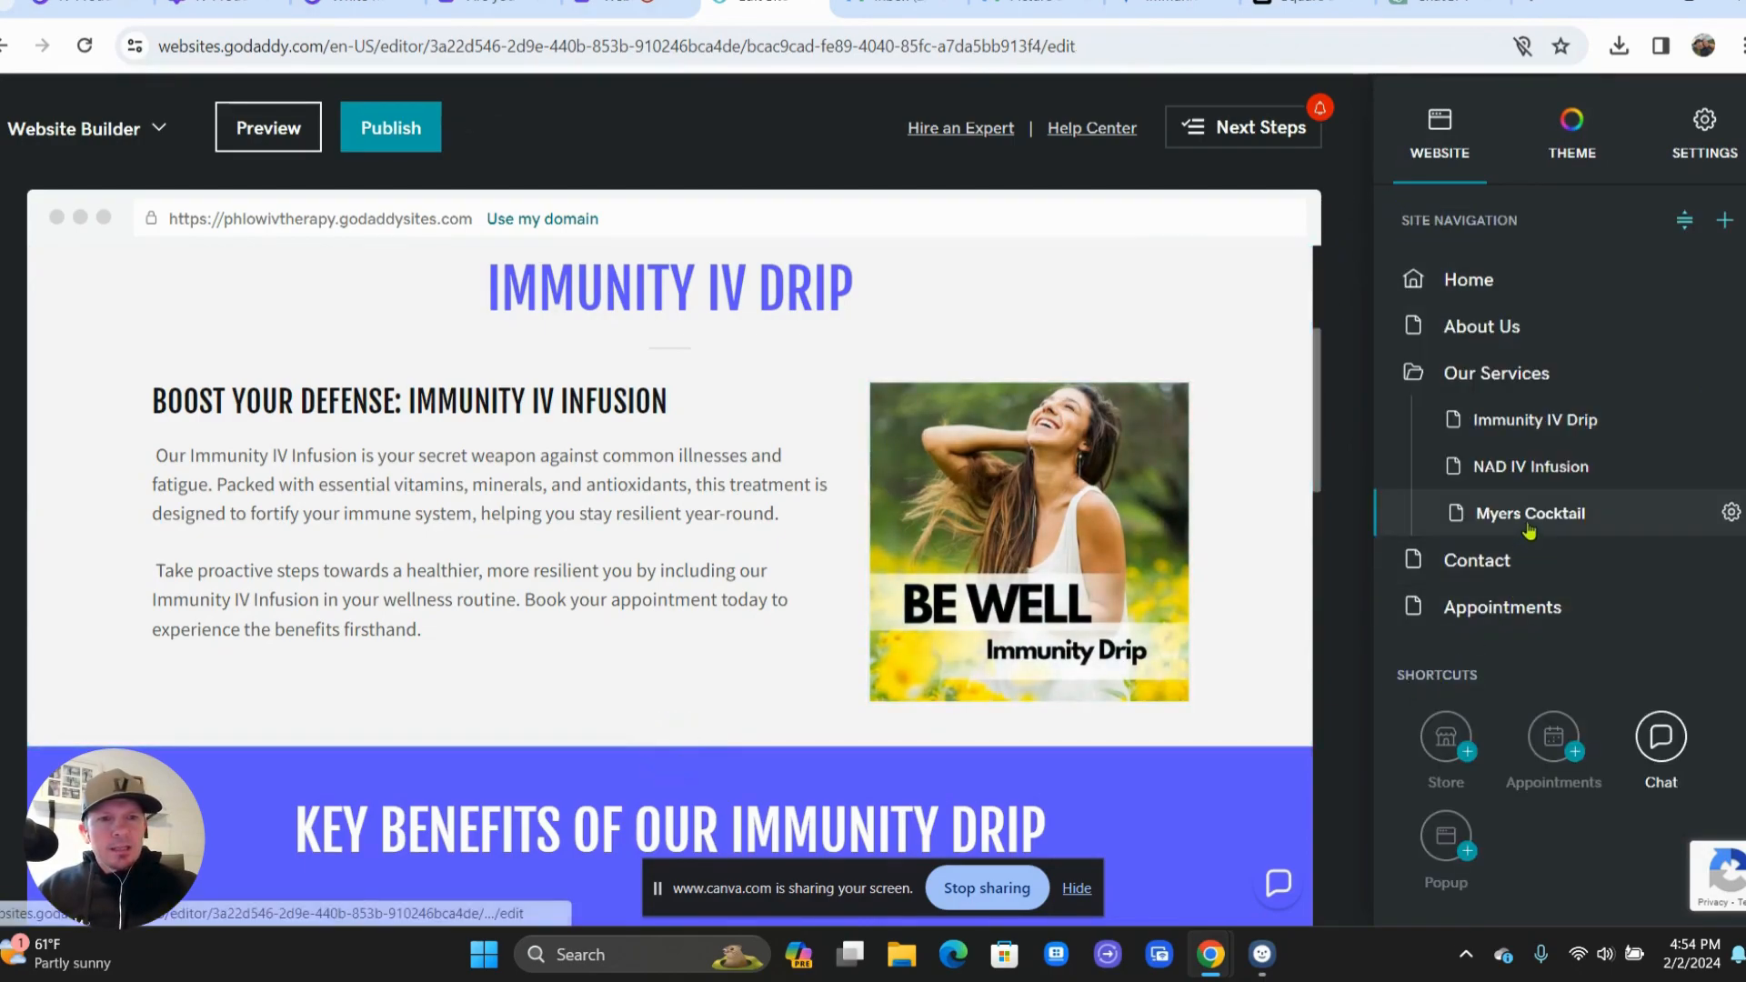
{"action": "left_click", "coordinate": [1516, 471]}
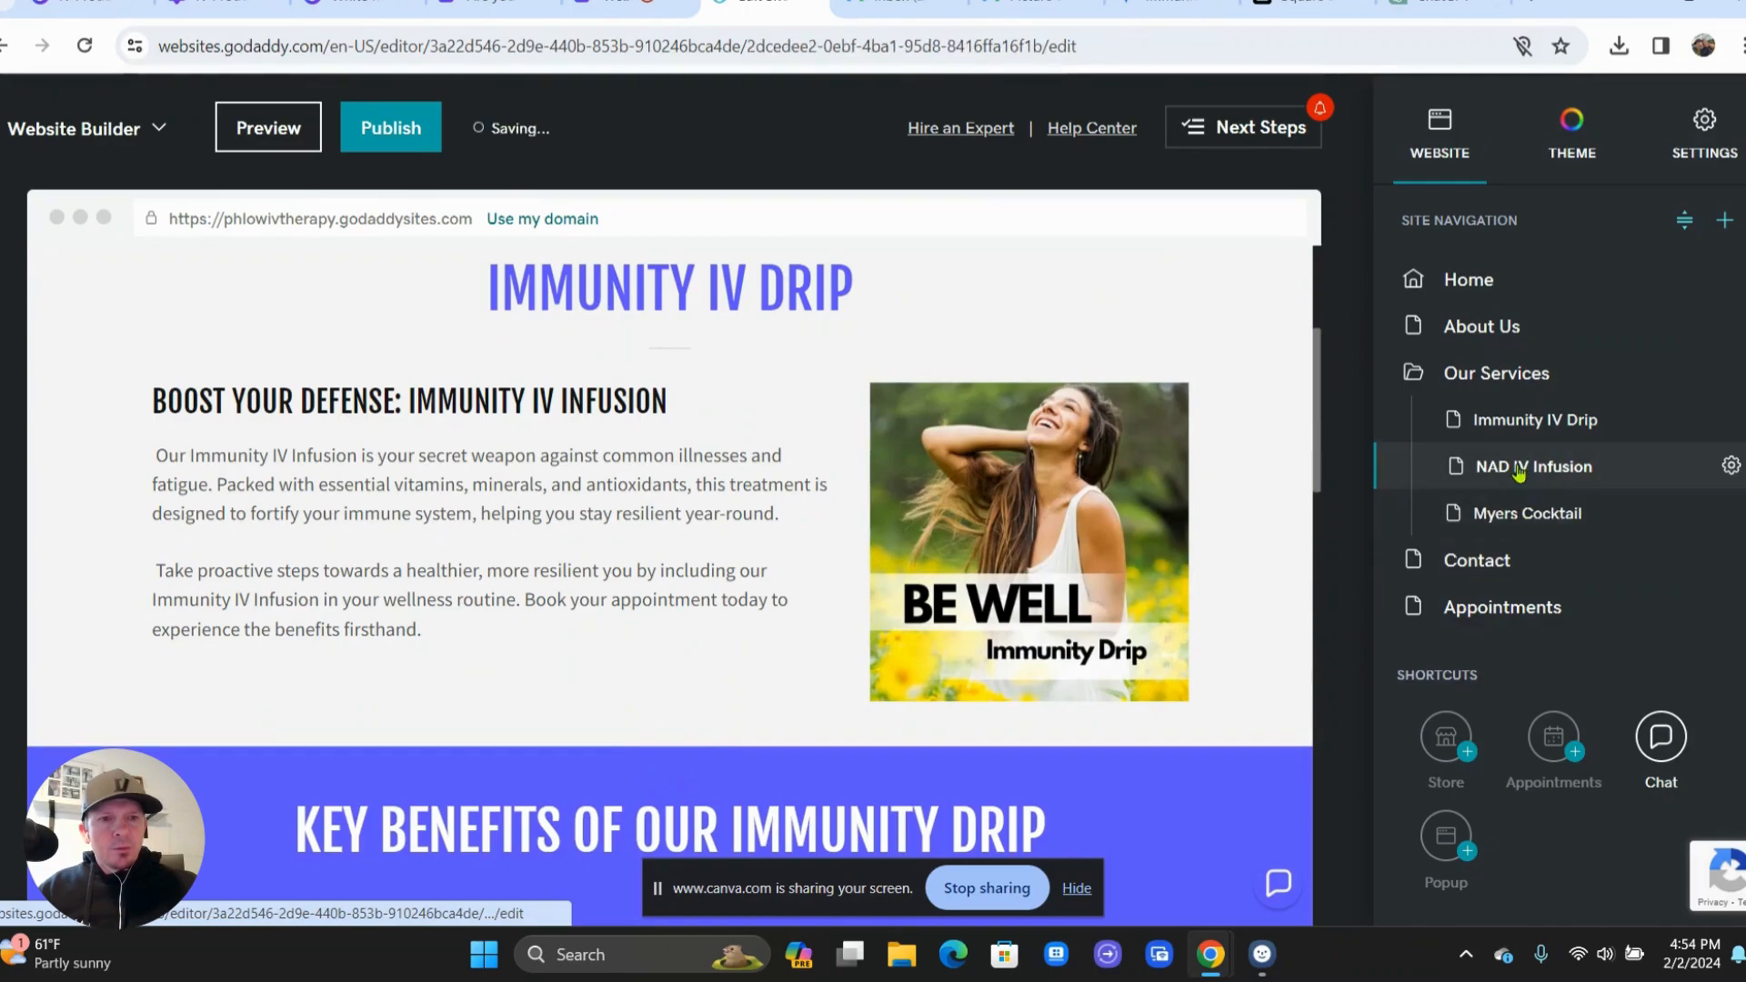
{"action": "left_click", "coordinate": [1519, 431]}
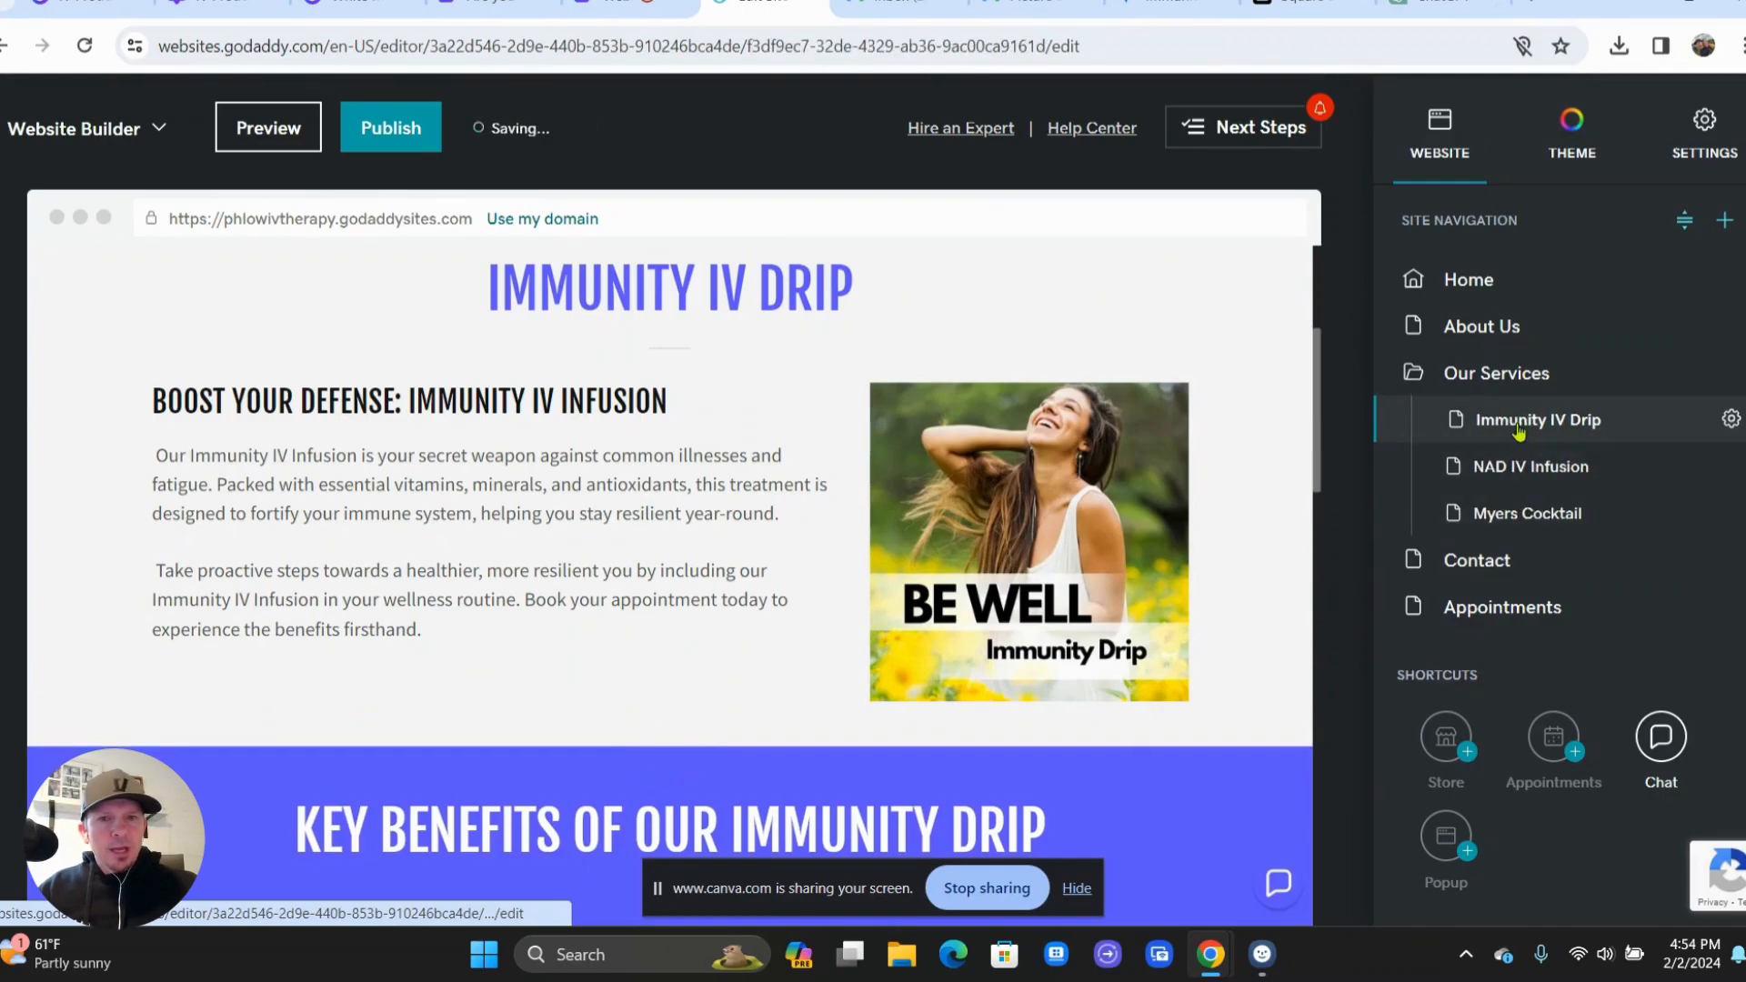
- Look through the NAD IV Infusion page from its banner down to its last section for duplicated Immunity content
{"action": "left_click", "coordinate": [1506, 471]}
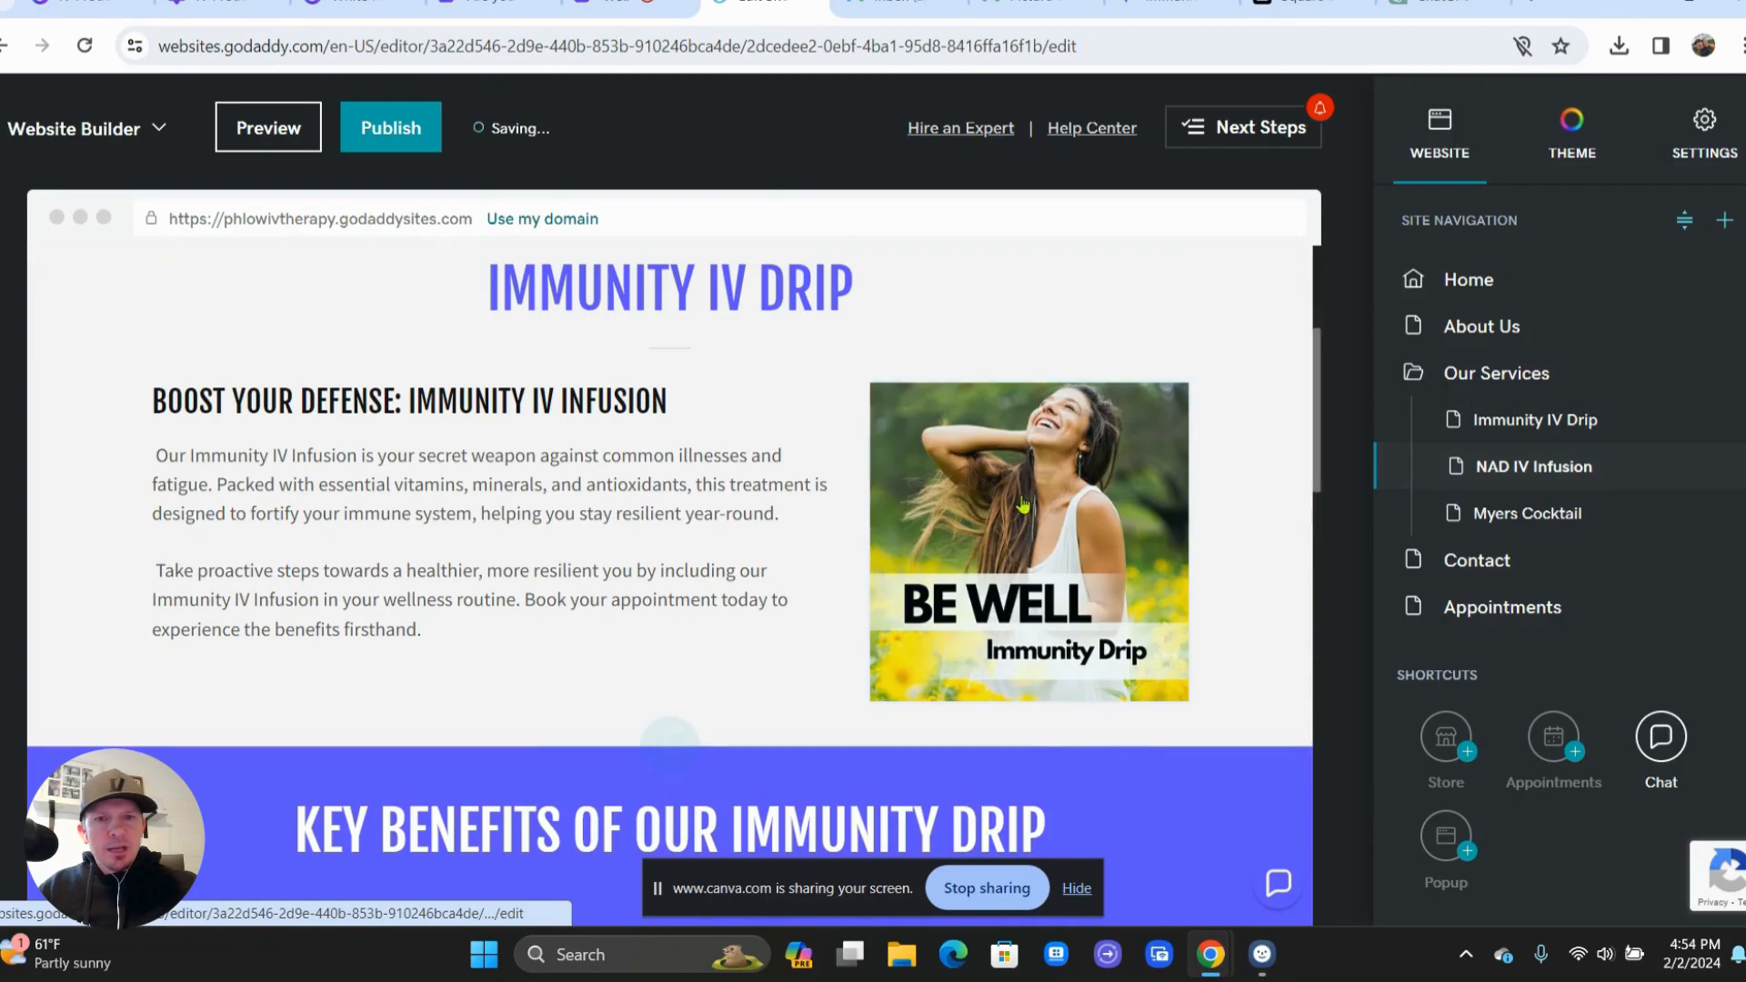
{"action": "scroll", "coordinate": [677, 488], "scroll_direction": "down", "scroll_amount": 10}
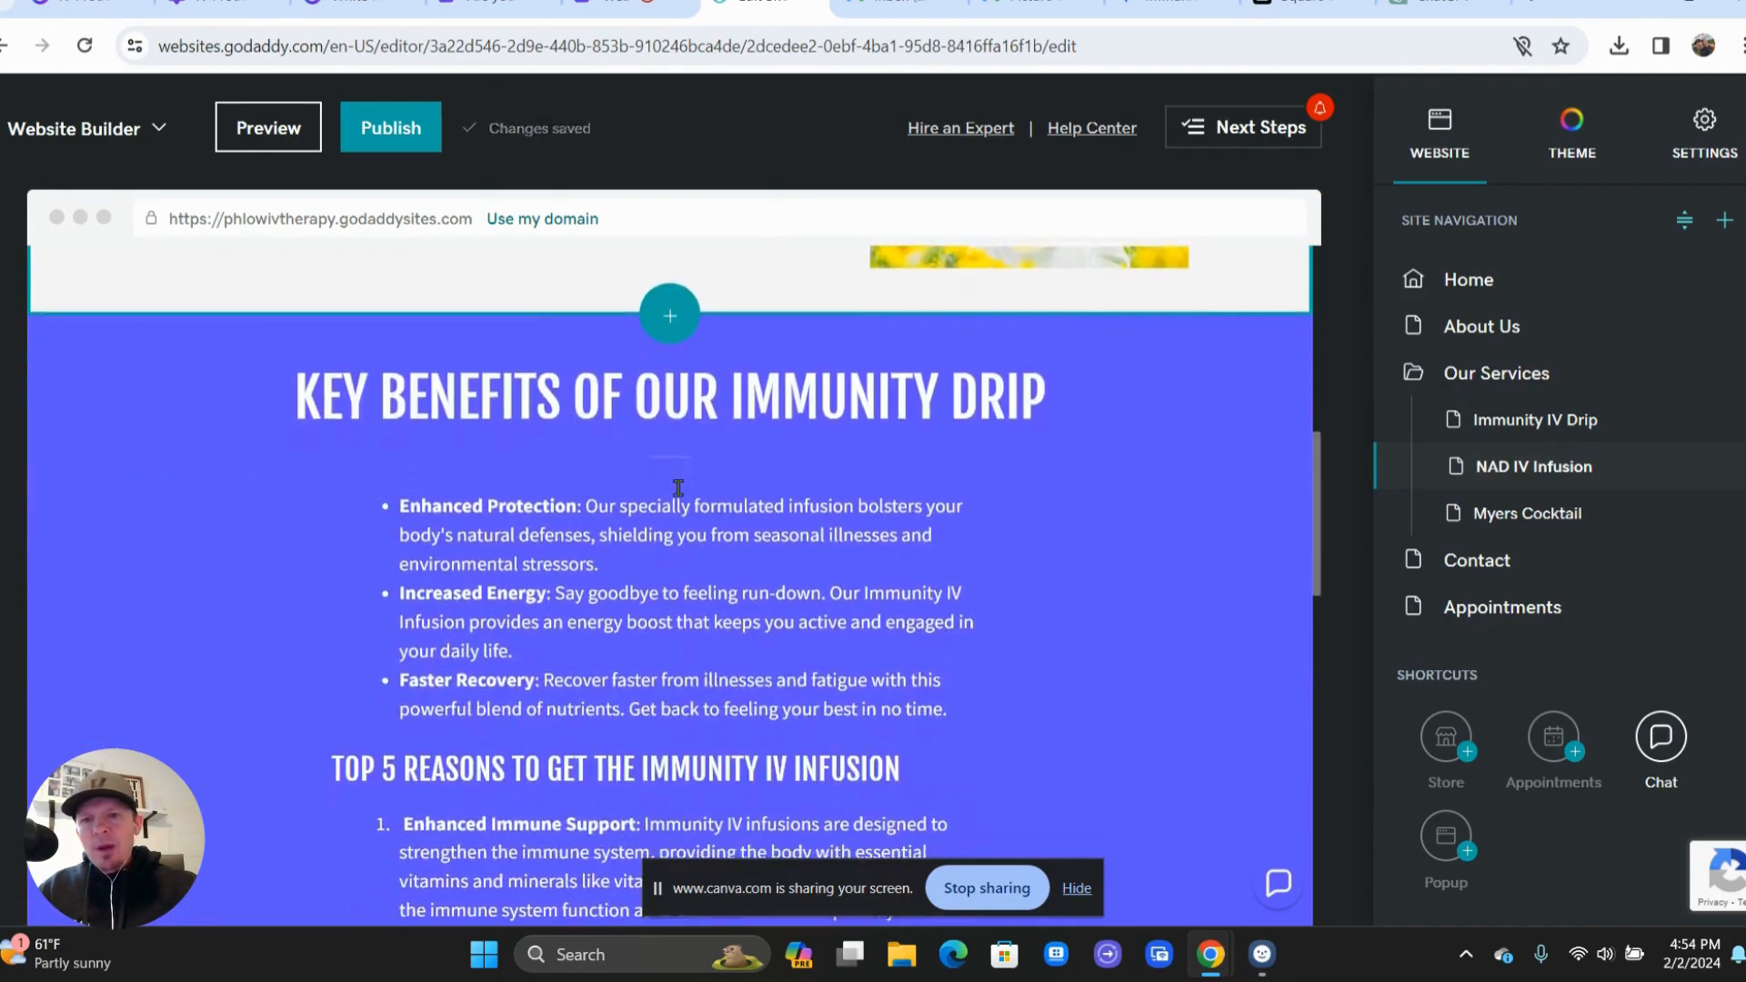
{"action": "scroll", "coordinate": [677, 488], "scroll_direction": "down", "scroll_amount": 7}
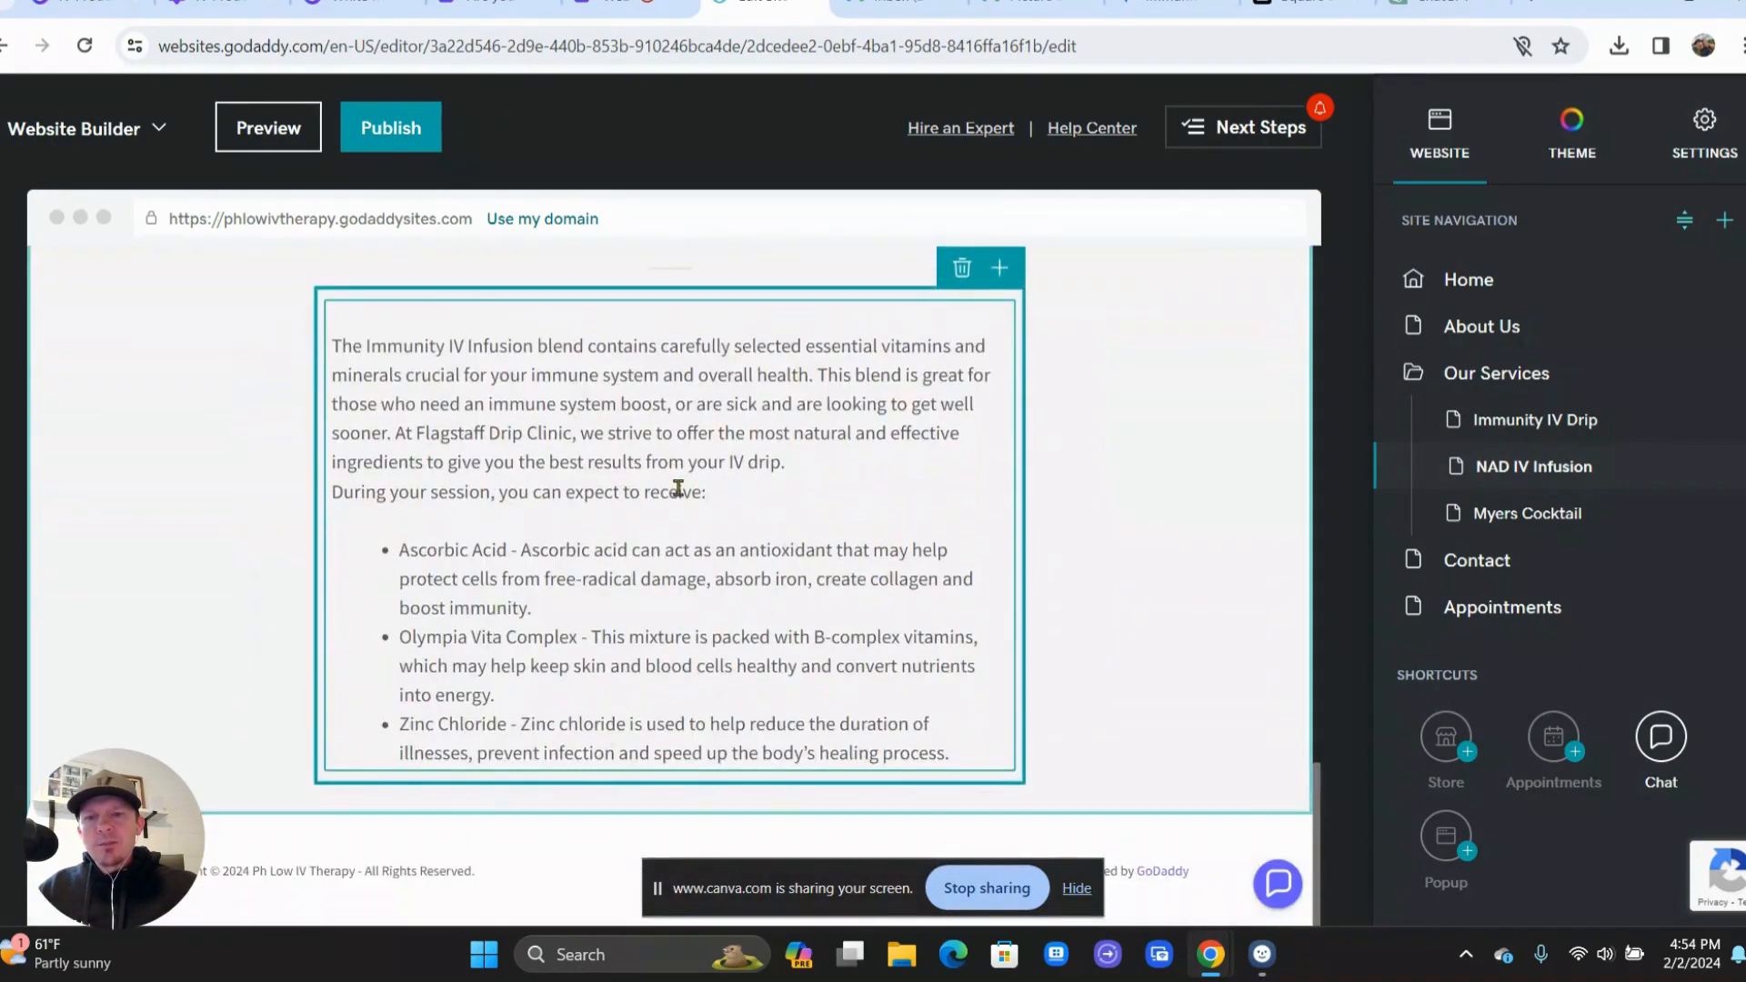
{"action": "scroll", "coordinate": [677, 488], "scroll_direction": "up", "scroll_amount": 6}
{"action": "scroll", "coordinate": [678, 488], "scroll_direction": "up", "scroll_amount": 12}
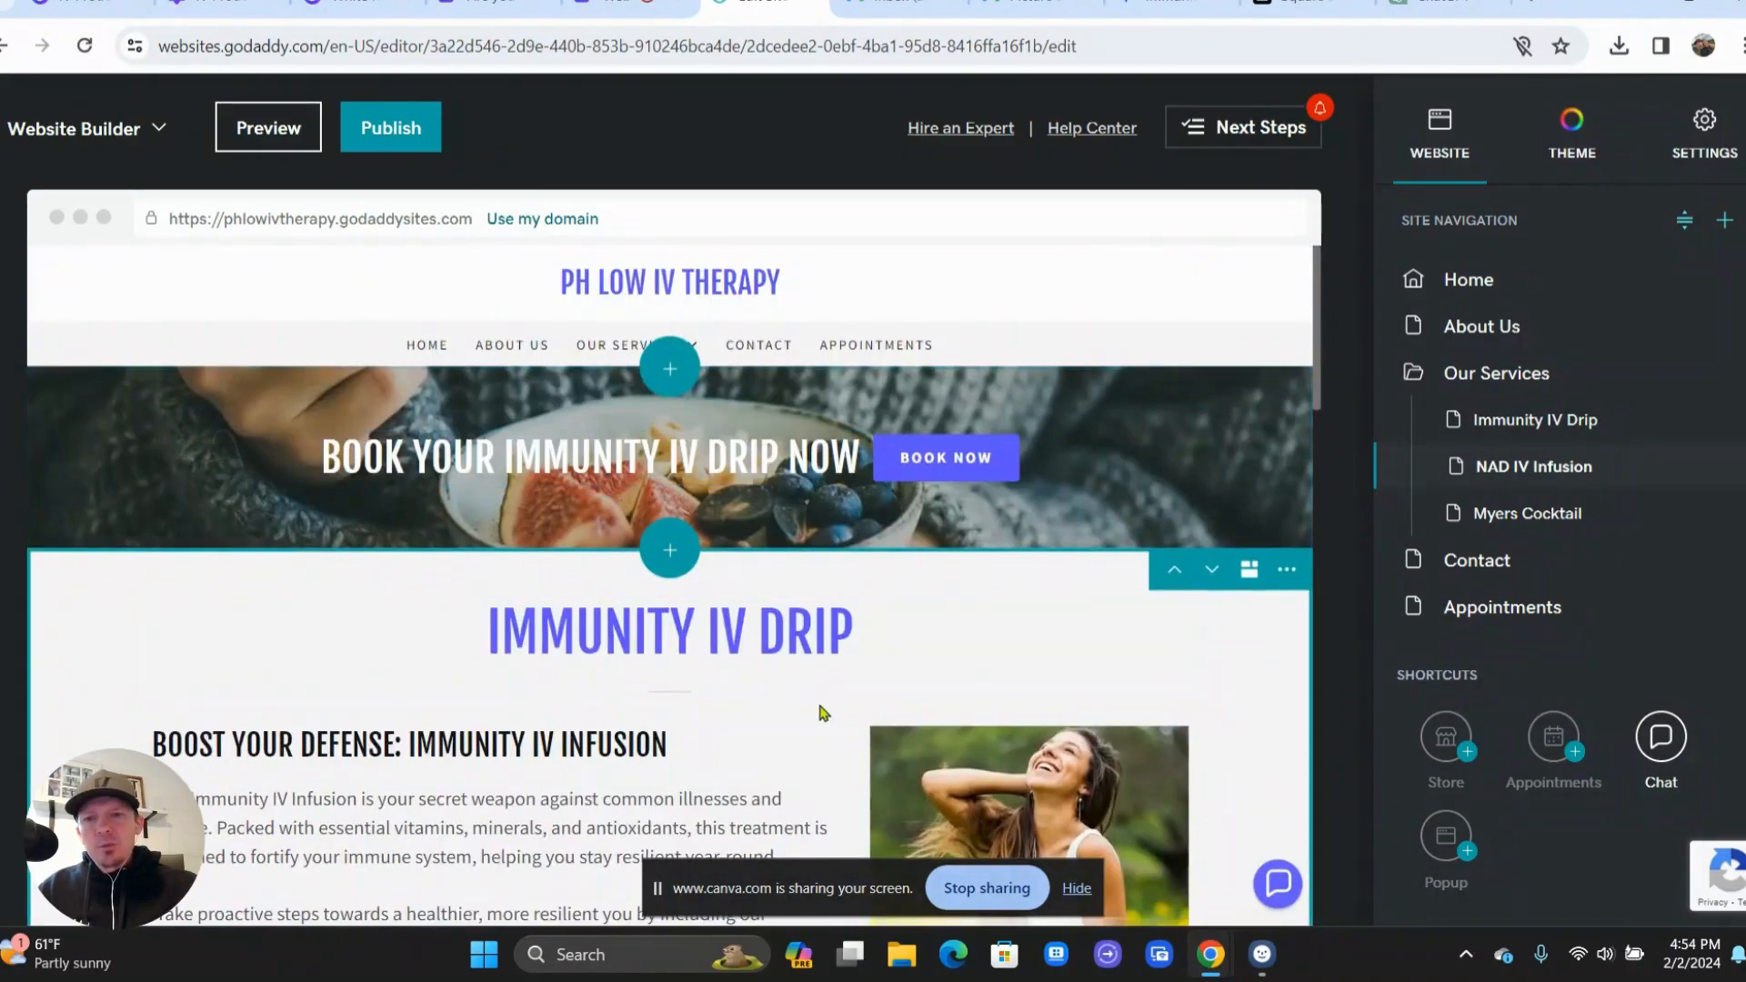
{"action": "scroll", "coordinate": [818, 712], "scroll_direction": "down", "scroll_amount": 2}
{"action": "scroll", "coordinate": [818, 704], "scroll_direction": "down", "scroll_amount": 1}
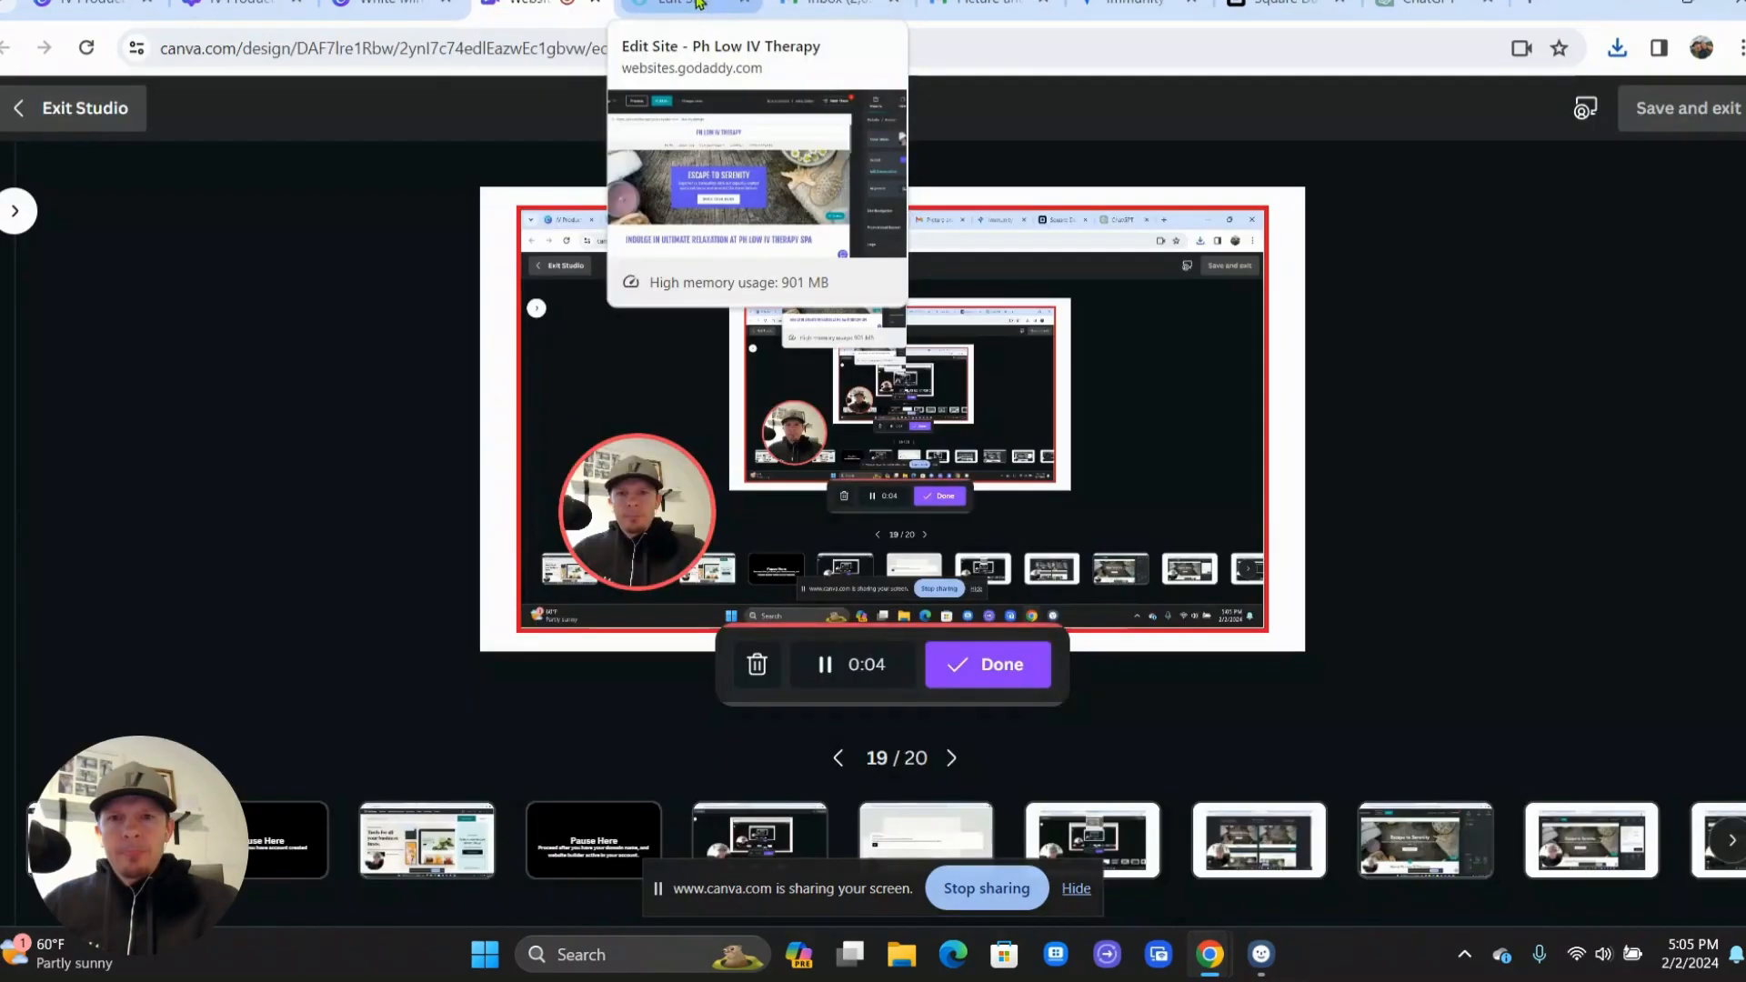
- Replace the Home page header's text logo with the newest White Minimalist Design logo PNG uploaded from the Downloads folder
{"action": "left_click", "coordinate": [698, 3]}
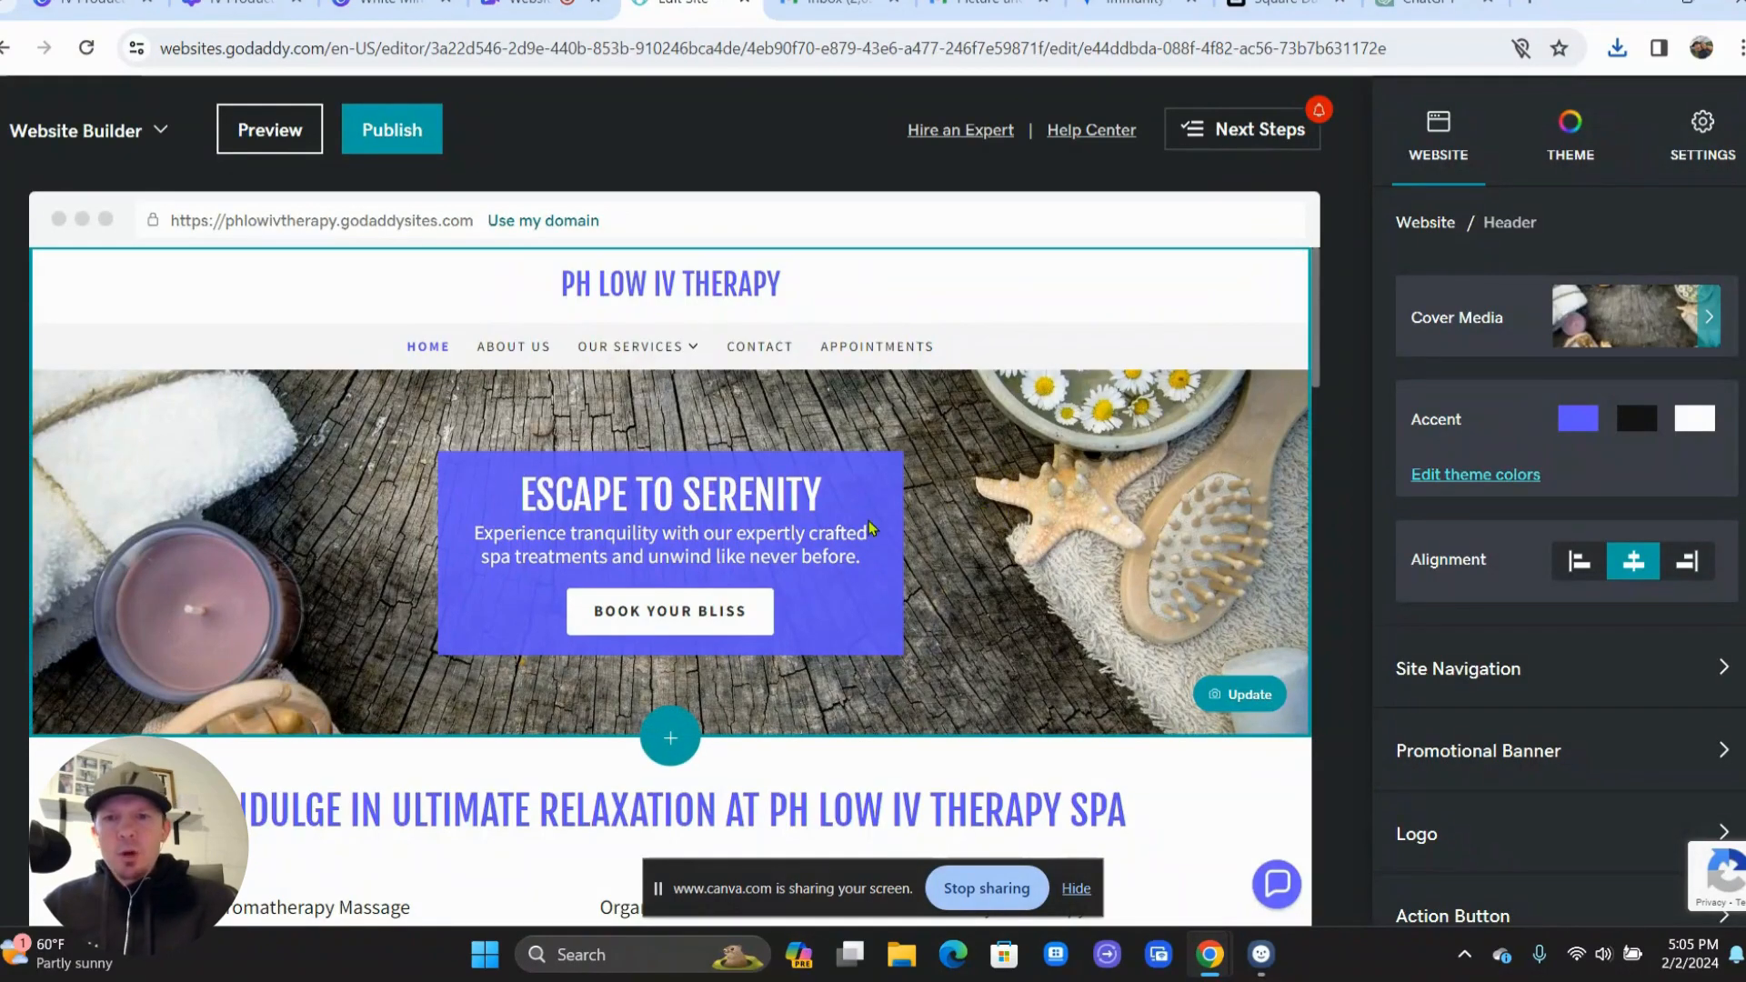
{"action": "scroll", "coordinate": [654, 543], "scroll_direction": "down", "scroll_amount": 3}
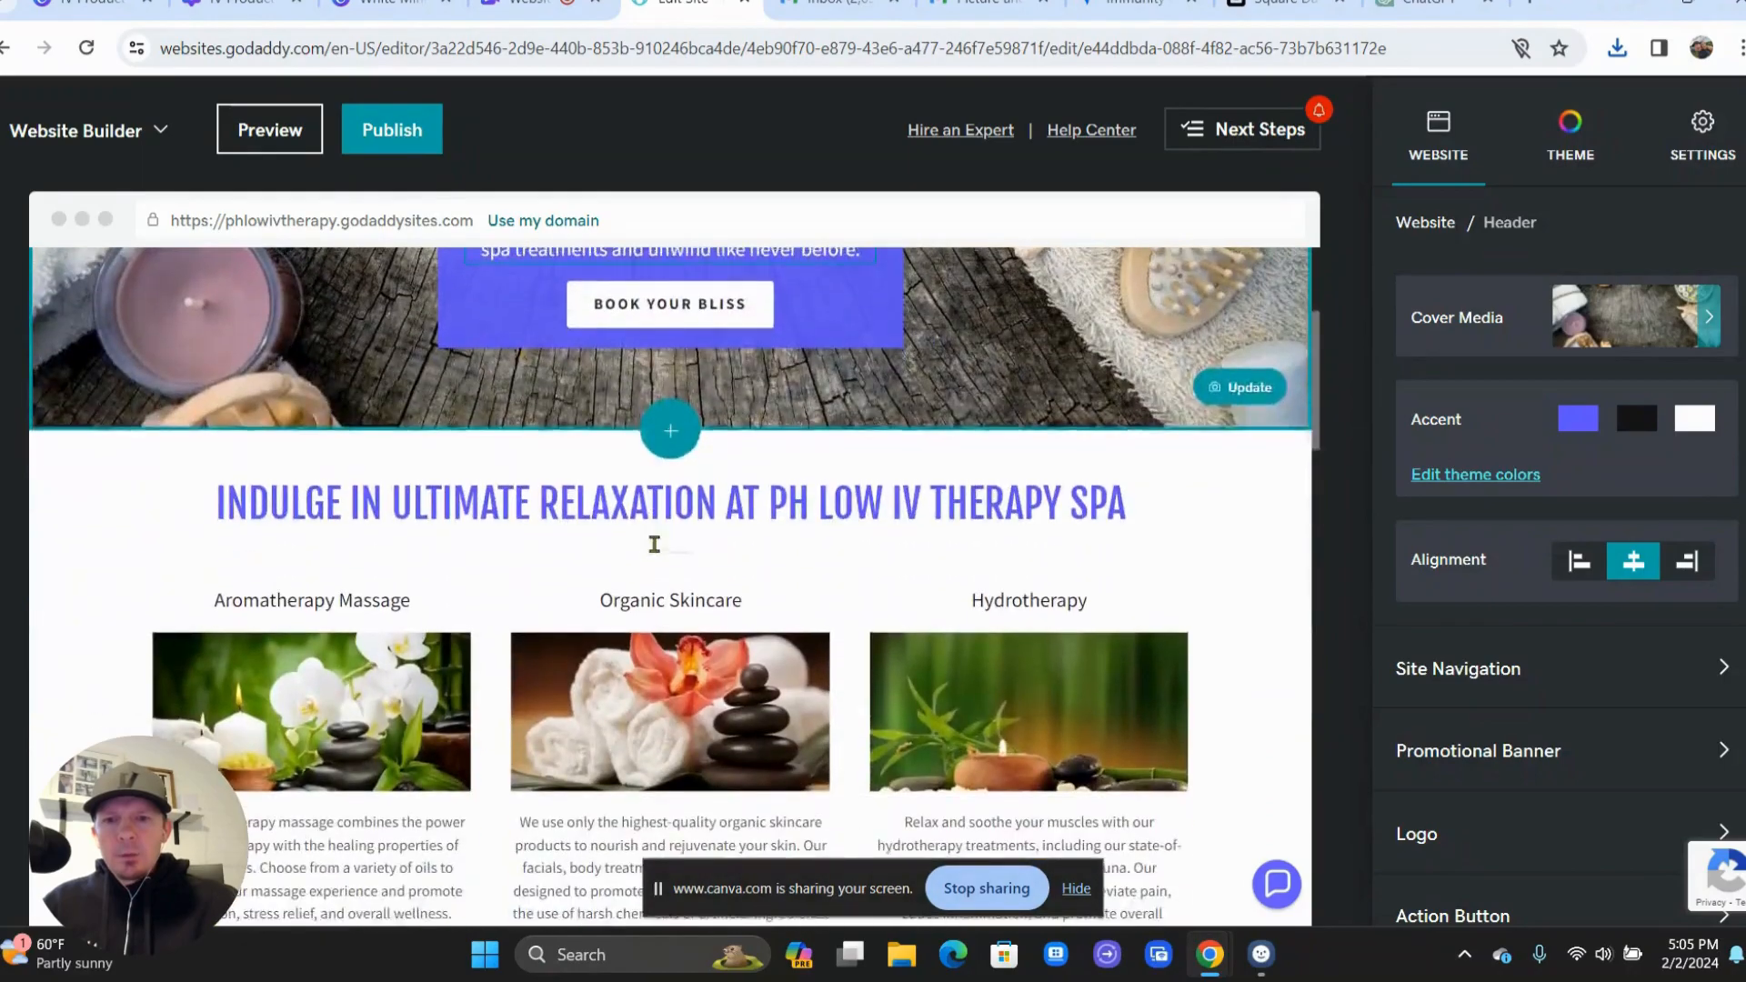
{"action": "scroll", "coordinate": [654, 544], "scroll_direction": "up", "scroll_amount": 3}
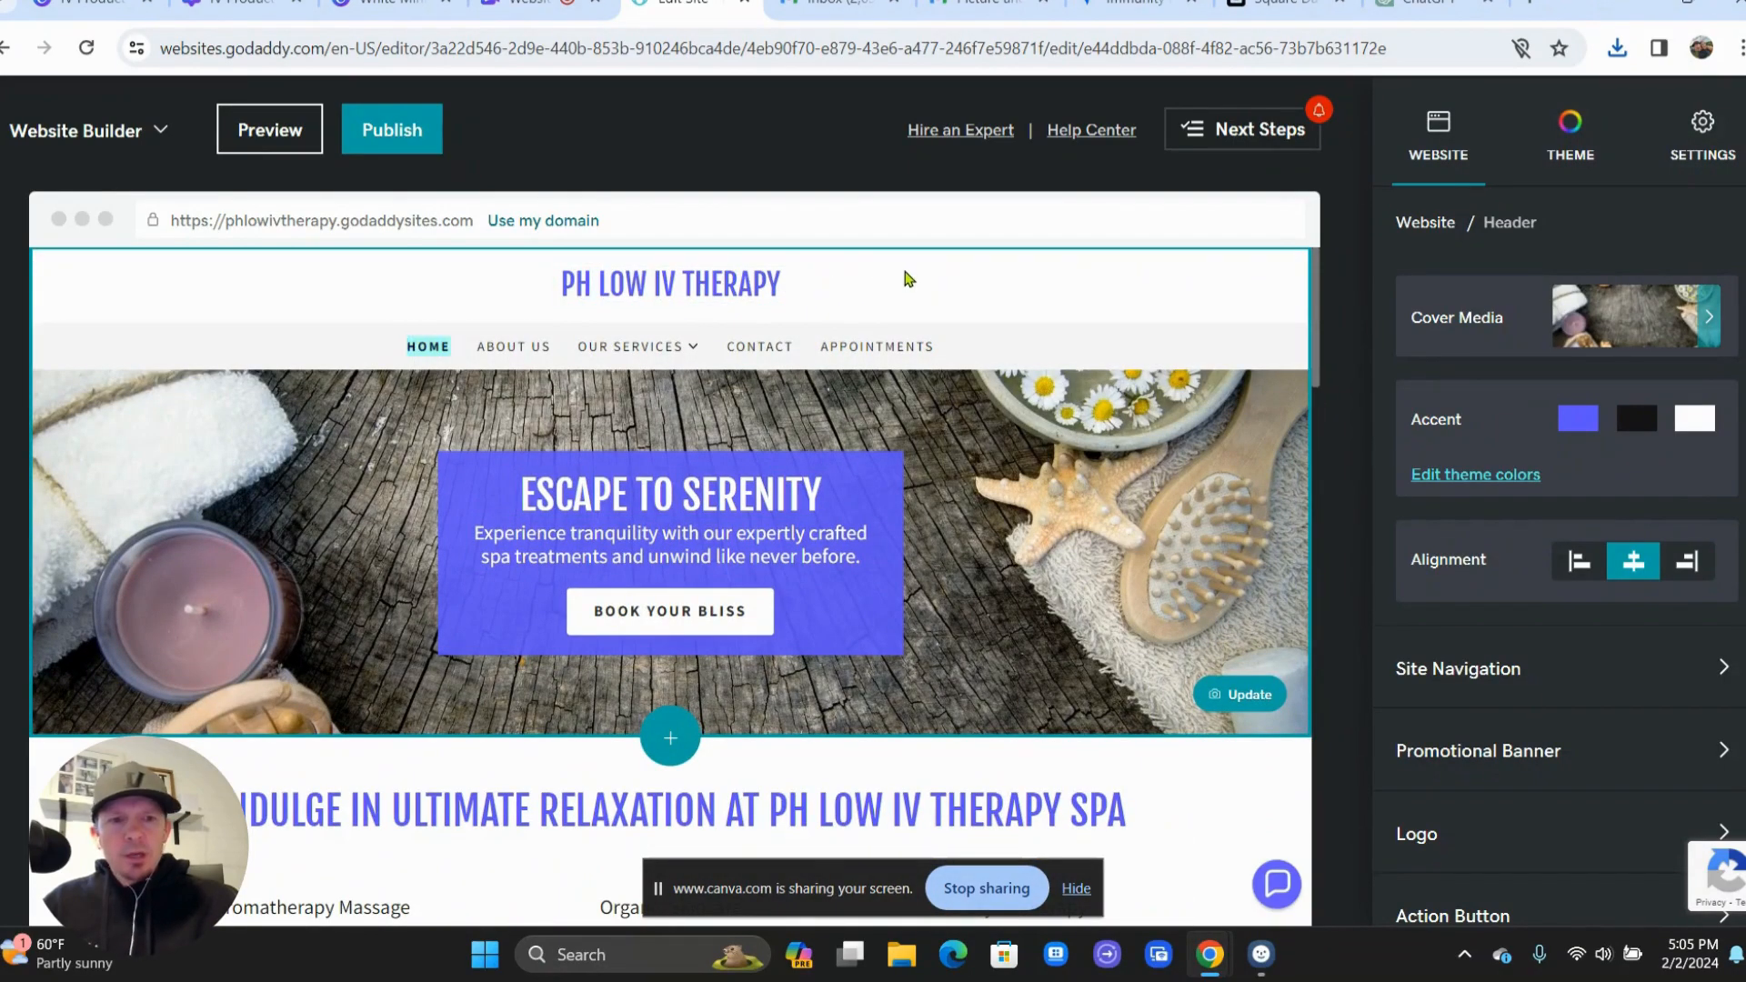
{"action": "scroll", "coordinate": [1633, 374], "scroll_direction": "down", "scroll_amount": 3}
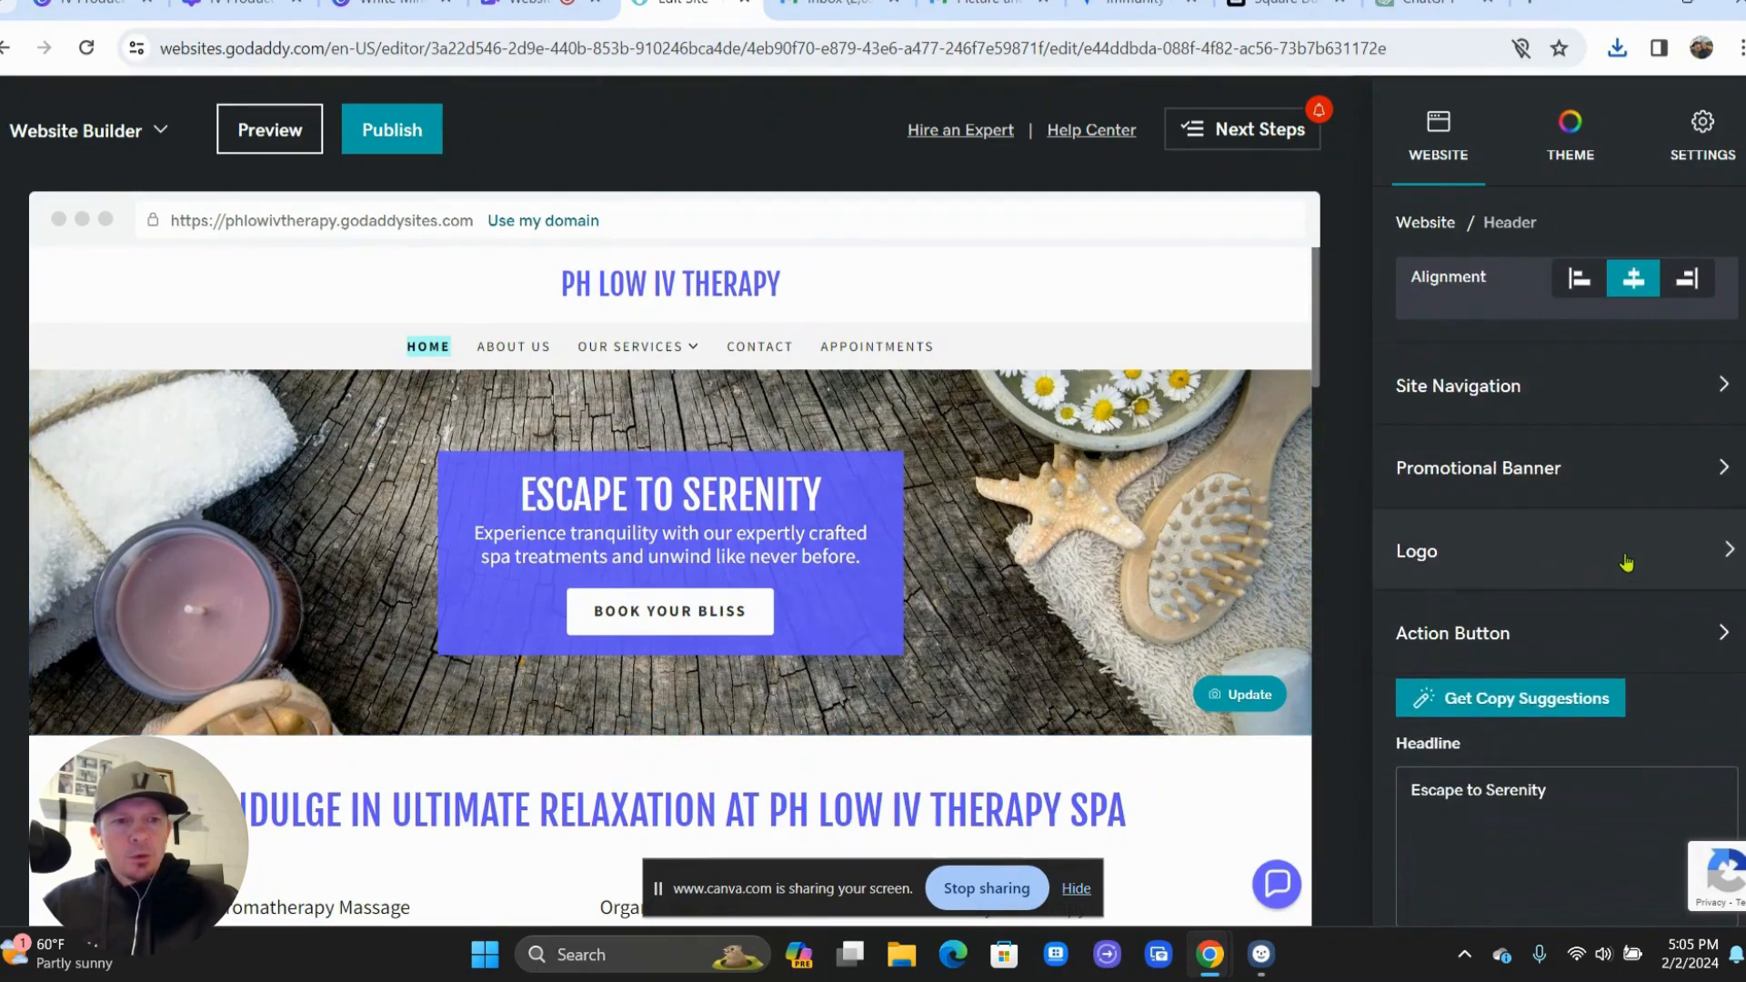
{"action": "left_click", "coordinate": [1629, 564]}
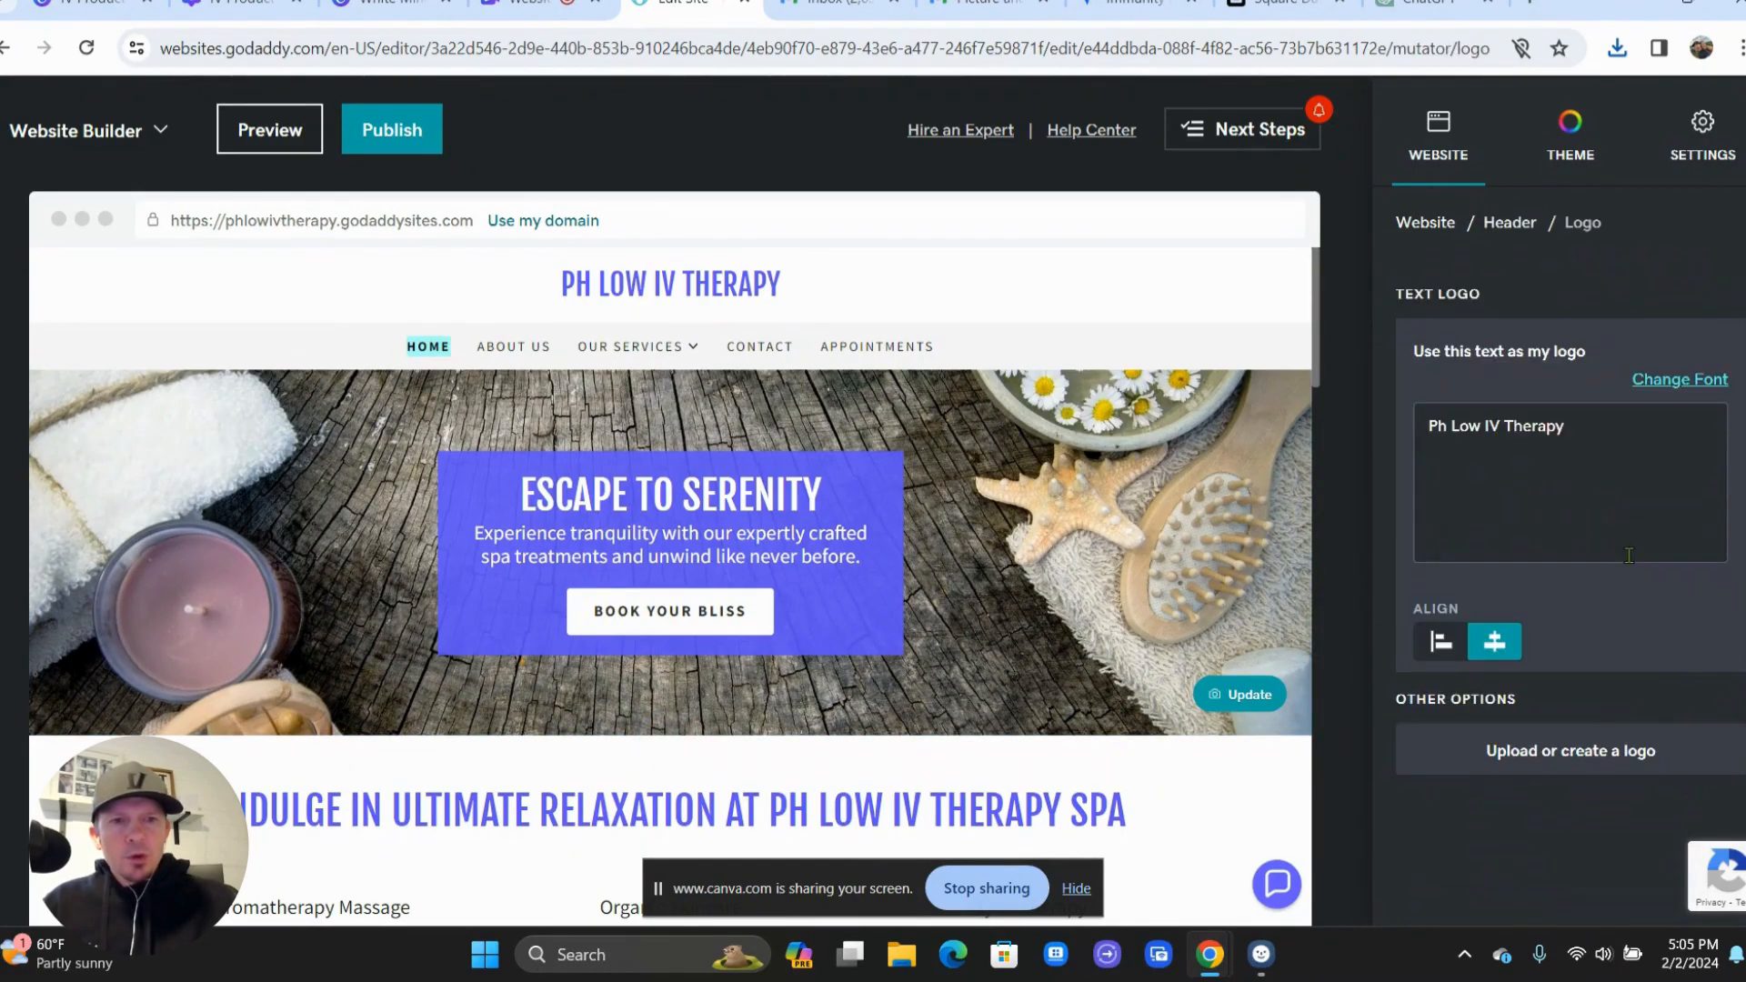
{"action": "left_click", "coordinate": [1559, 762]}
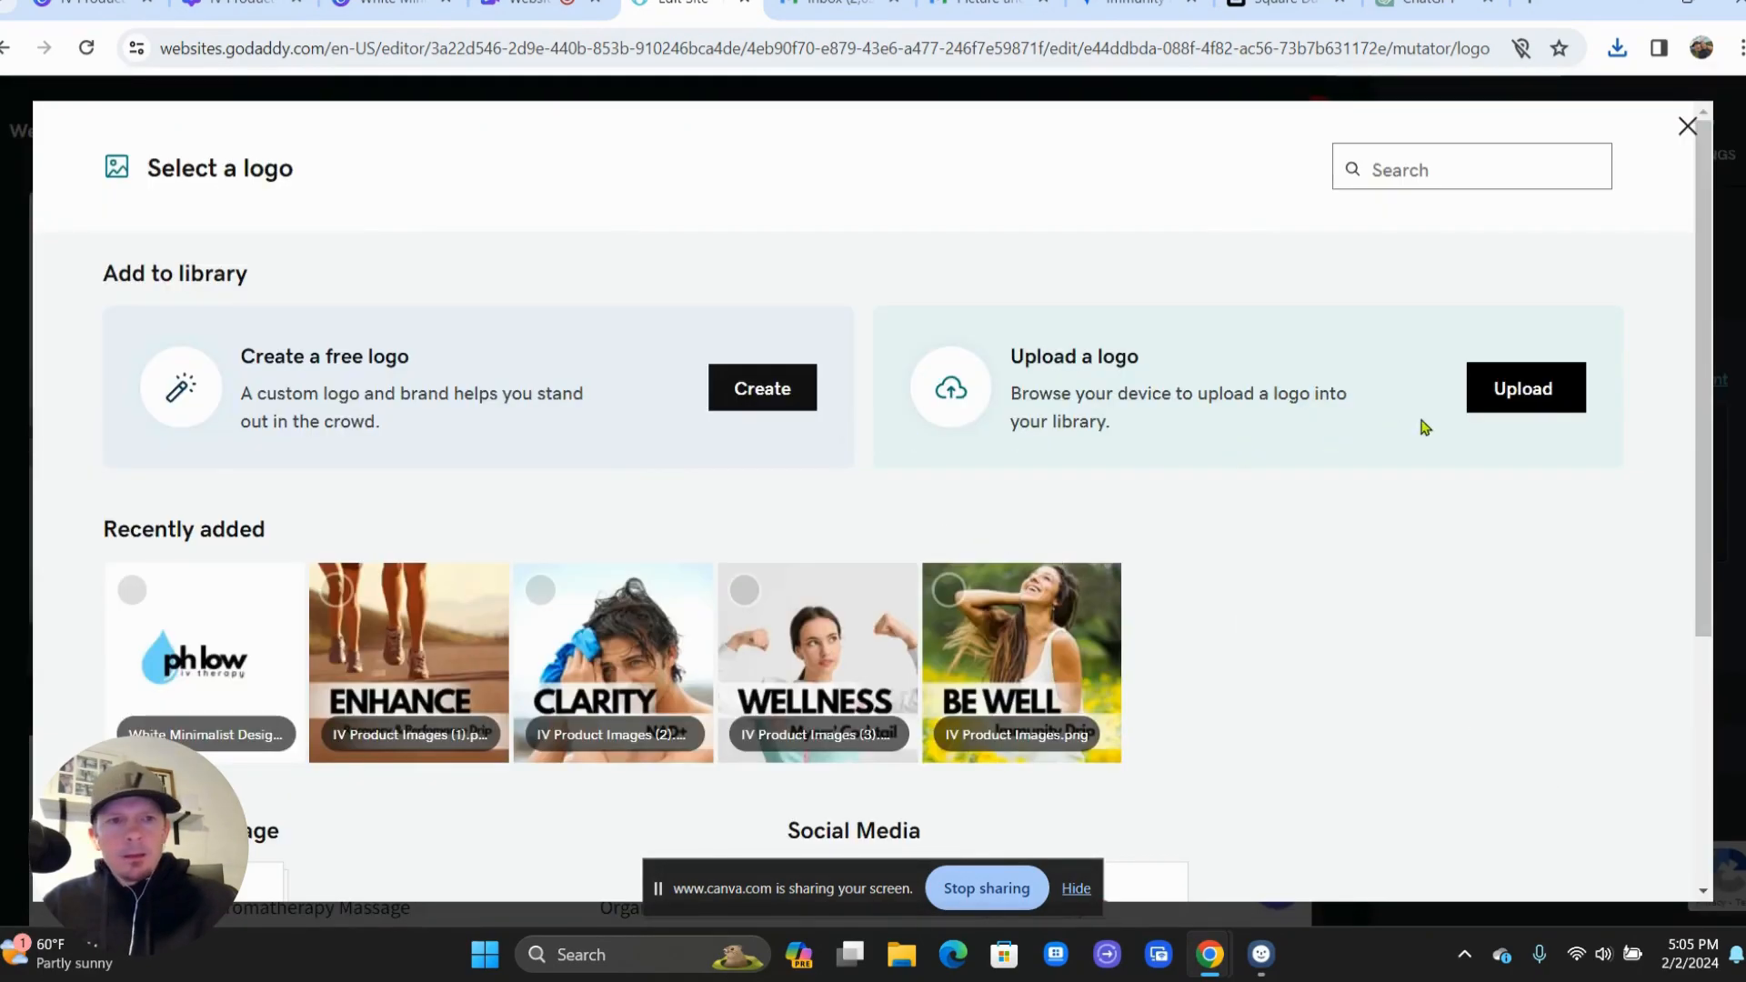
{"action": "left_click", "coordinate": [1506, 400]}
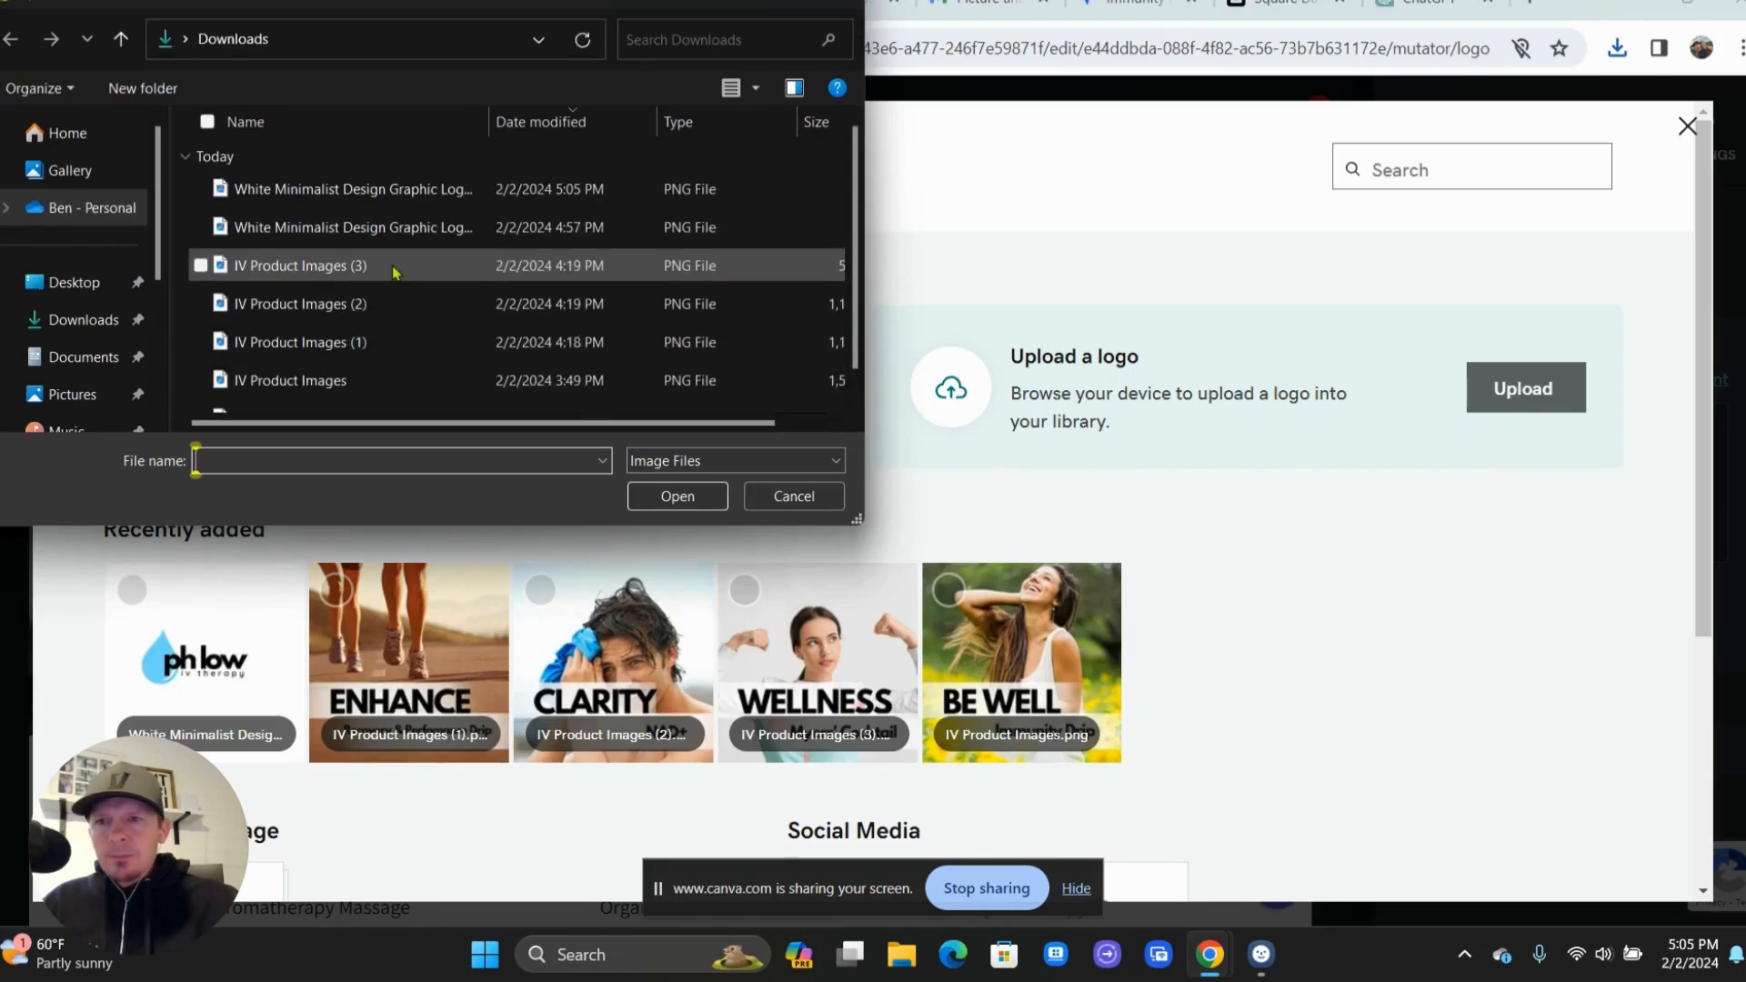
{"action": "left_click", "coordinate": [393, 192]}
{"action": "left_click", "coordinate": [677, 495]}
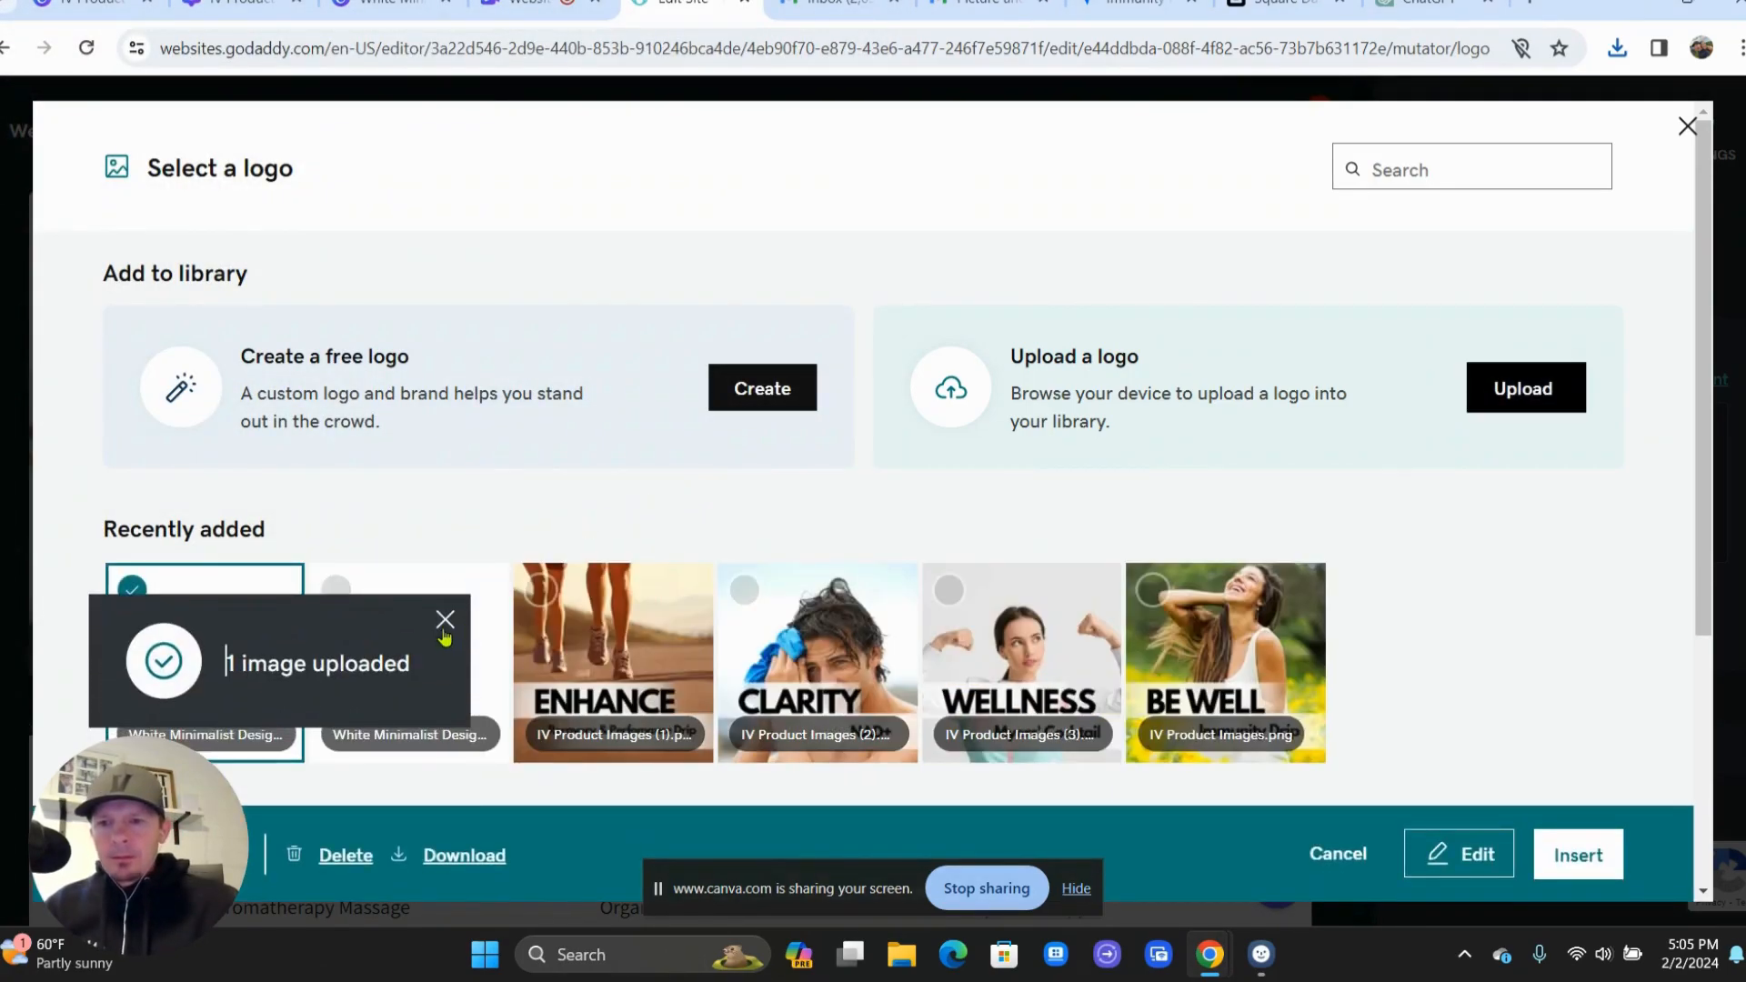
{"action": "left_click", "coordinate": [444, 619]}
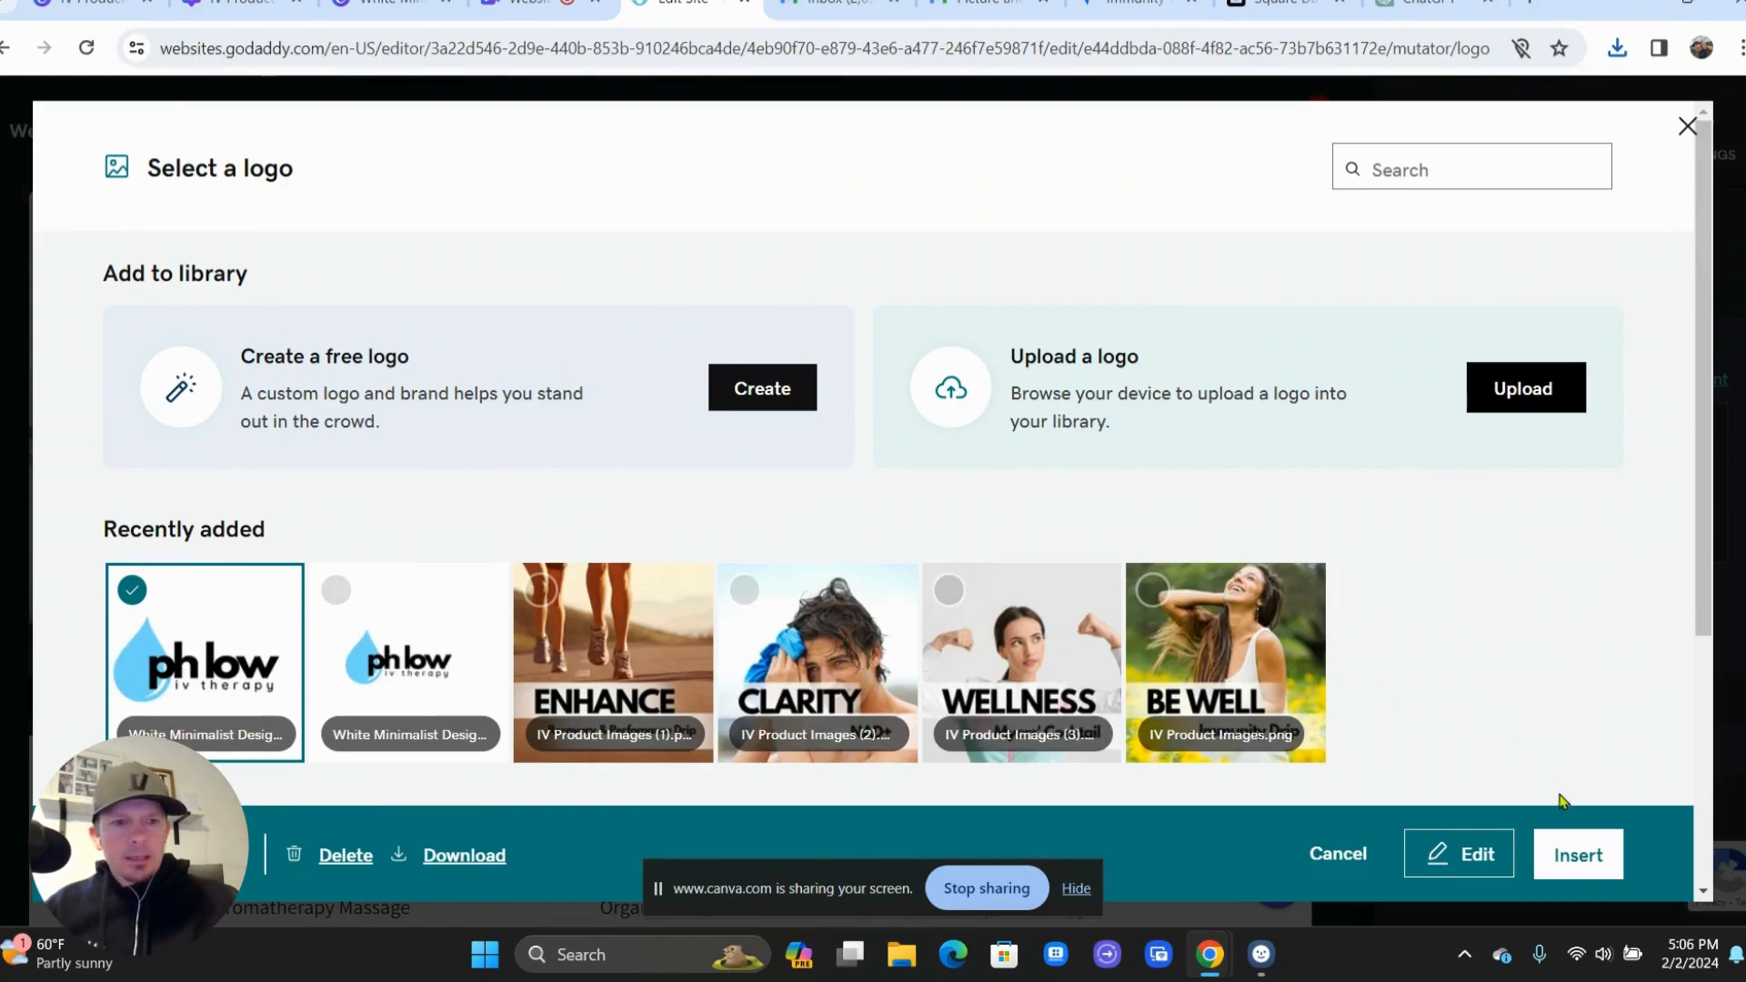
{"action": "left_click", "coordinate": [1593, 849]}
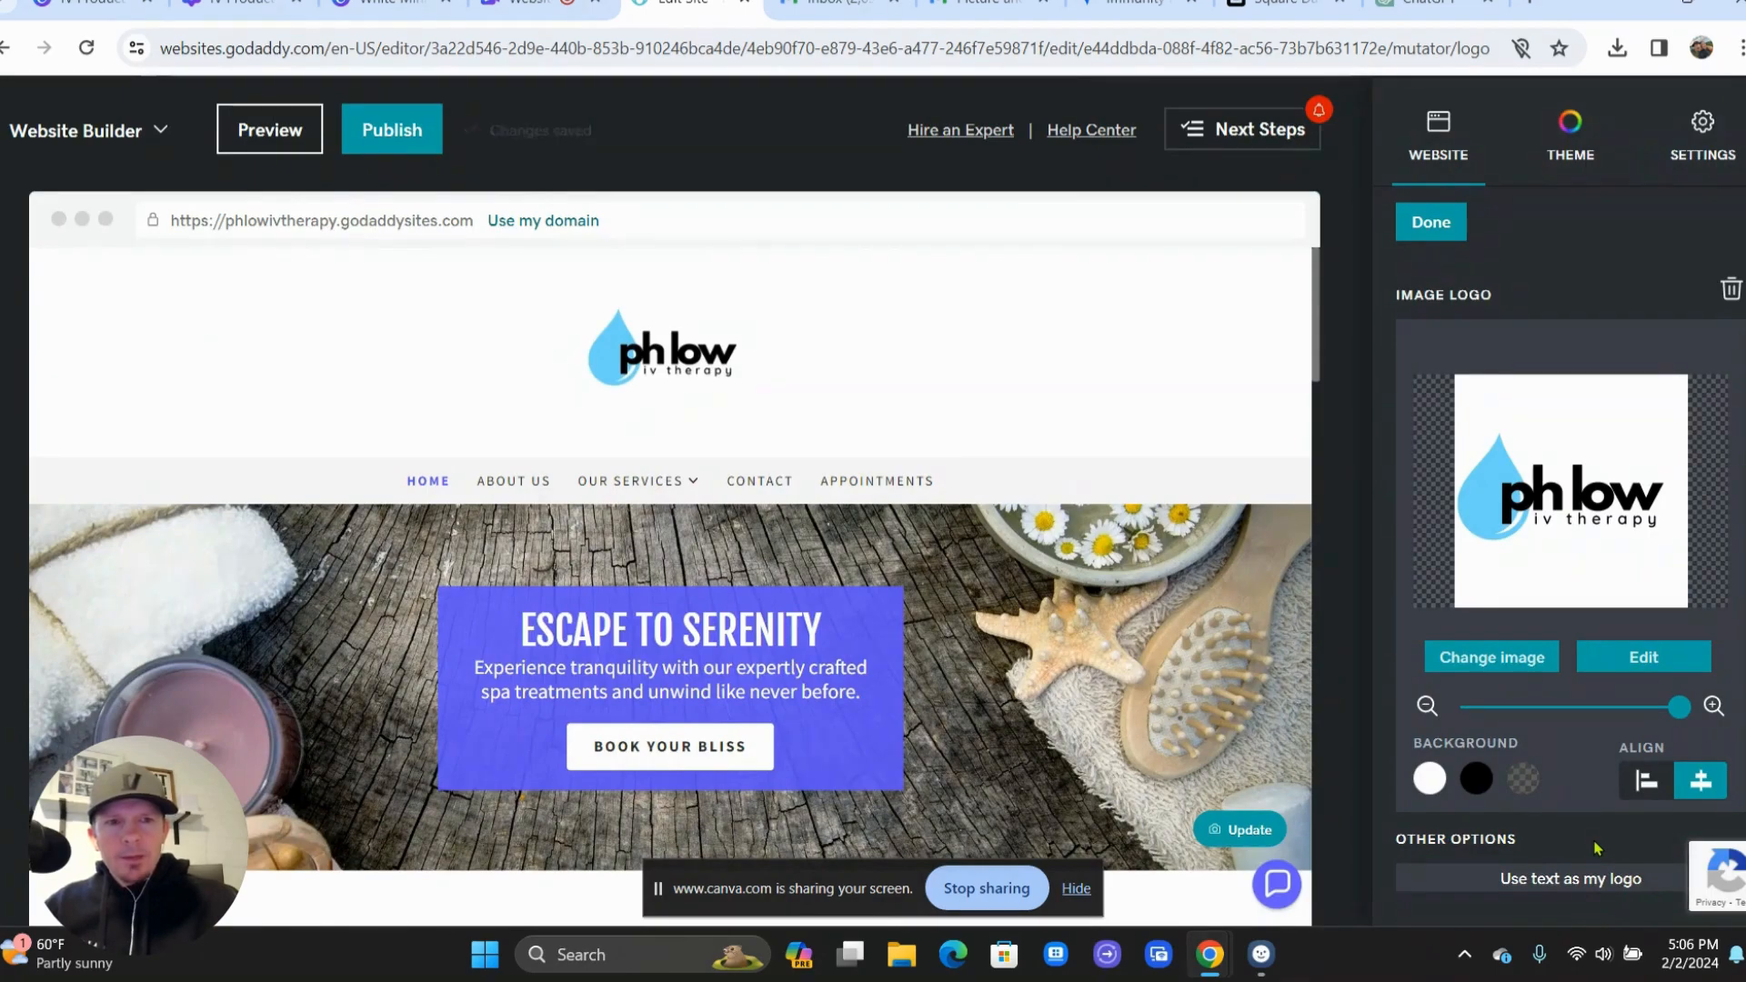
- Crop the header logo with a custom frame that trims the blank space above and below the artwork
{"action": "left_click", "coordinate": [1639, 662]}
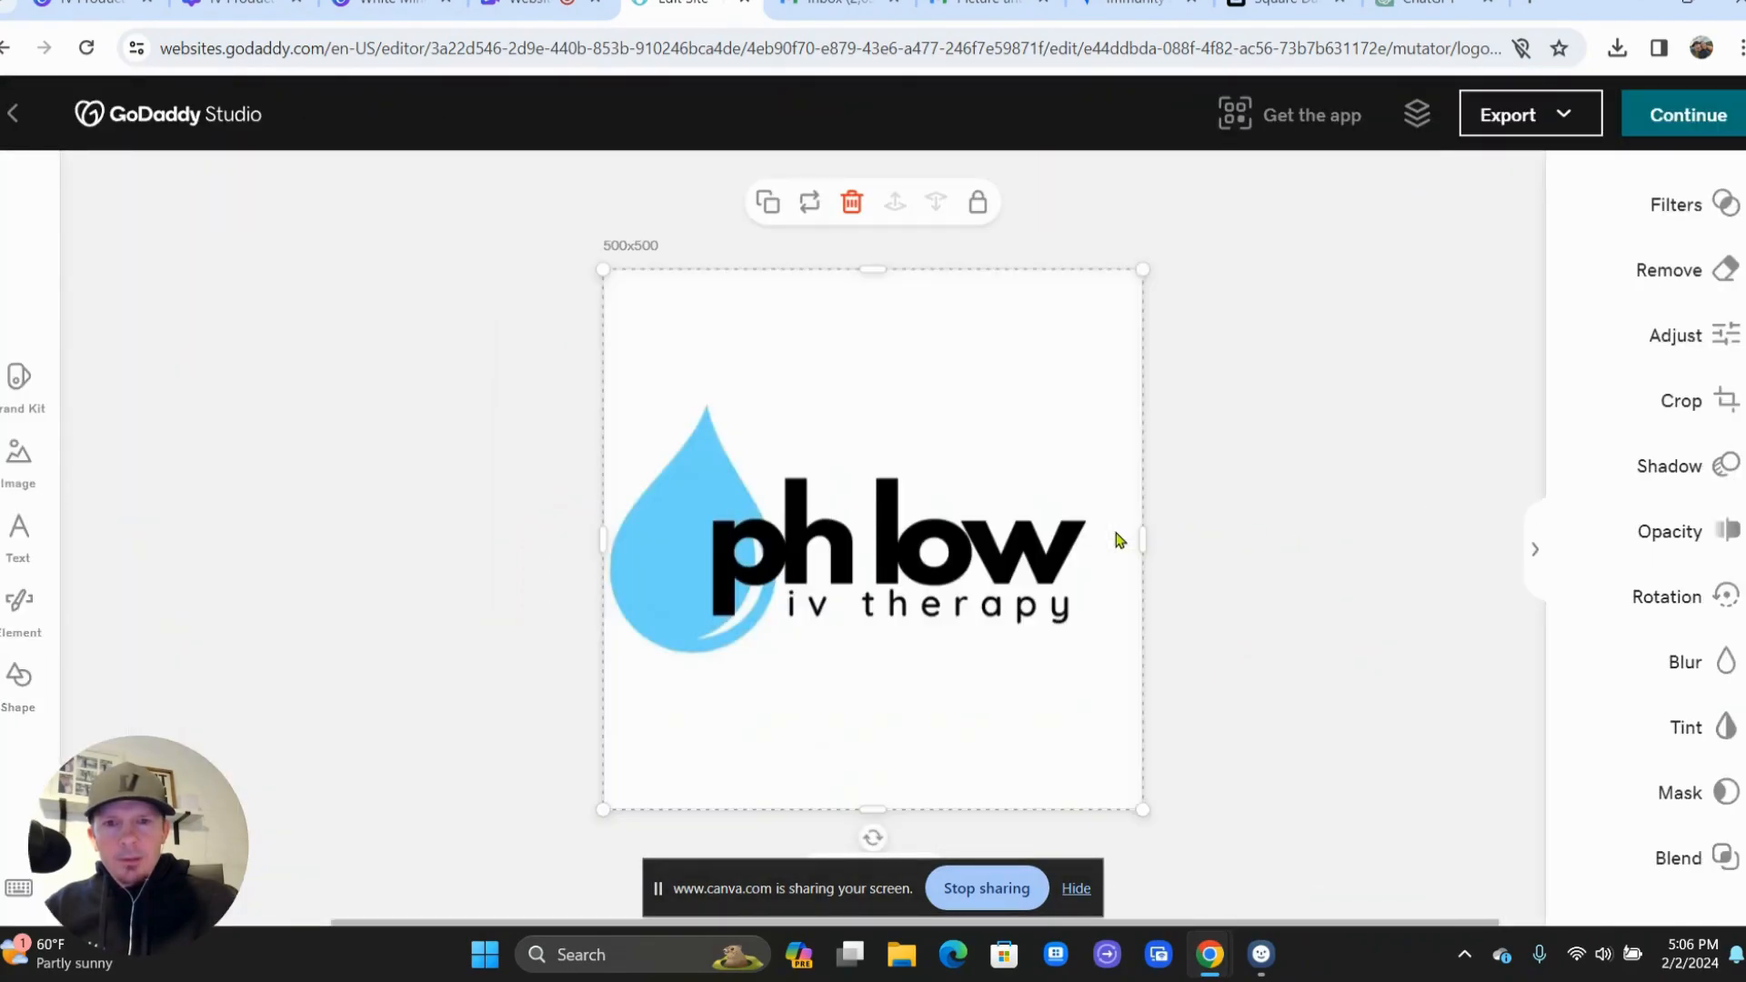
{"action": "left_click", "coordinate": [1689, 417]}
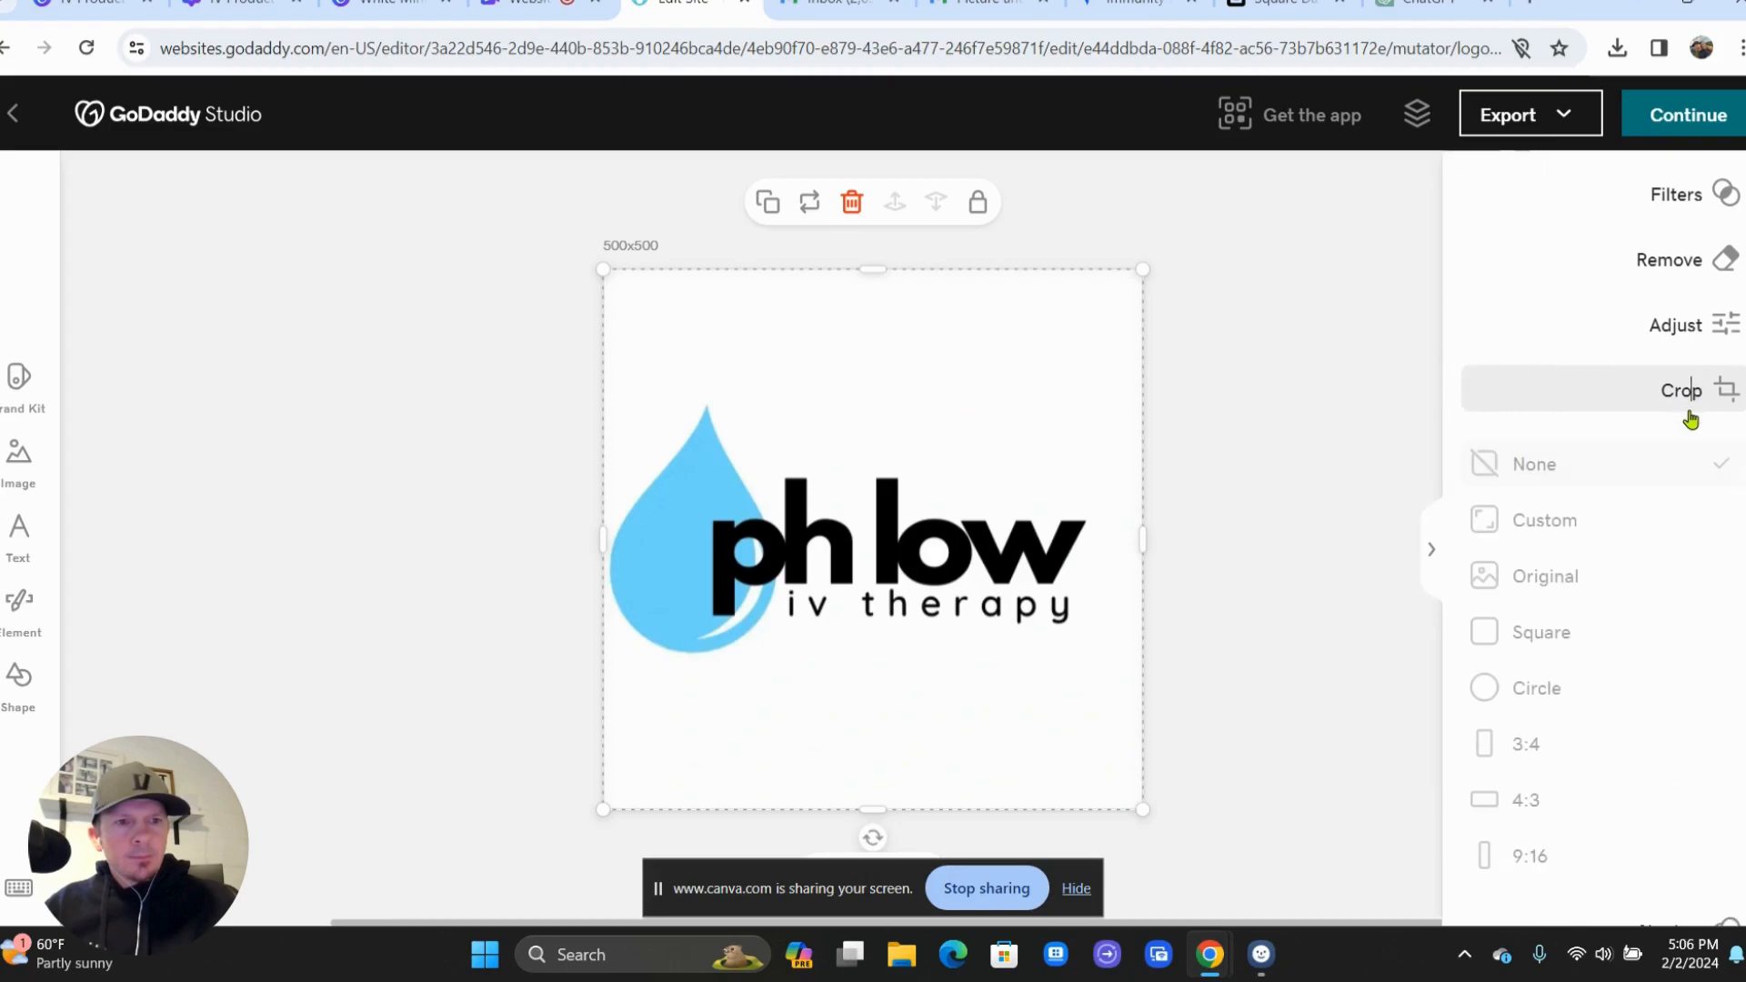
{"action": "left_click", "coordinate": [1621, 522]}
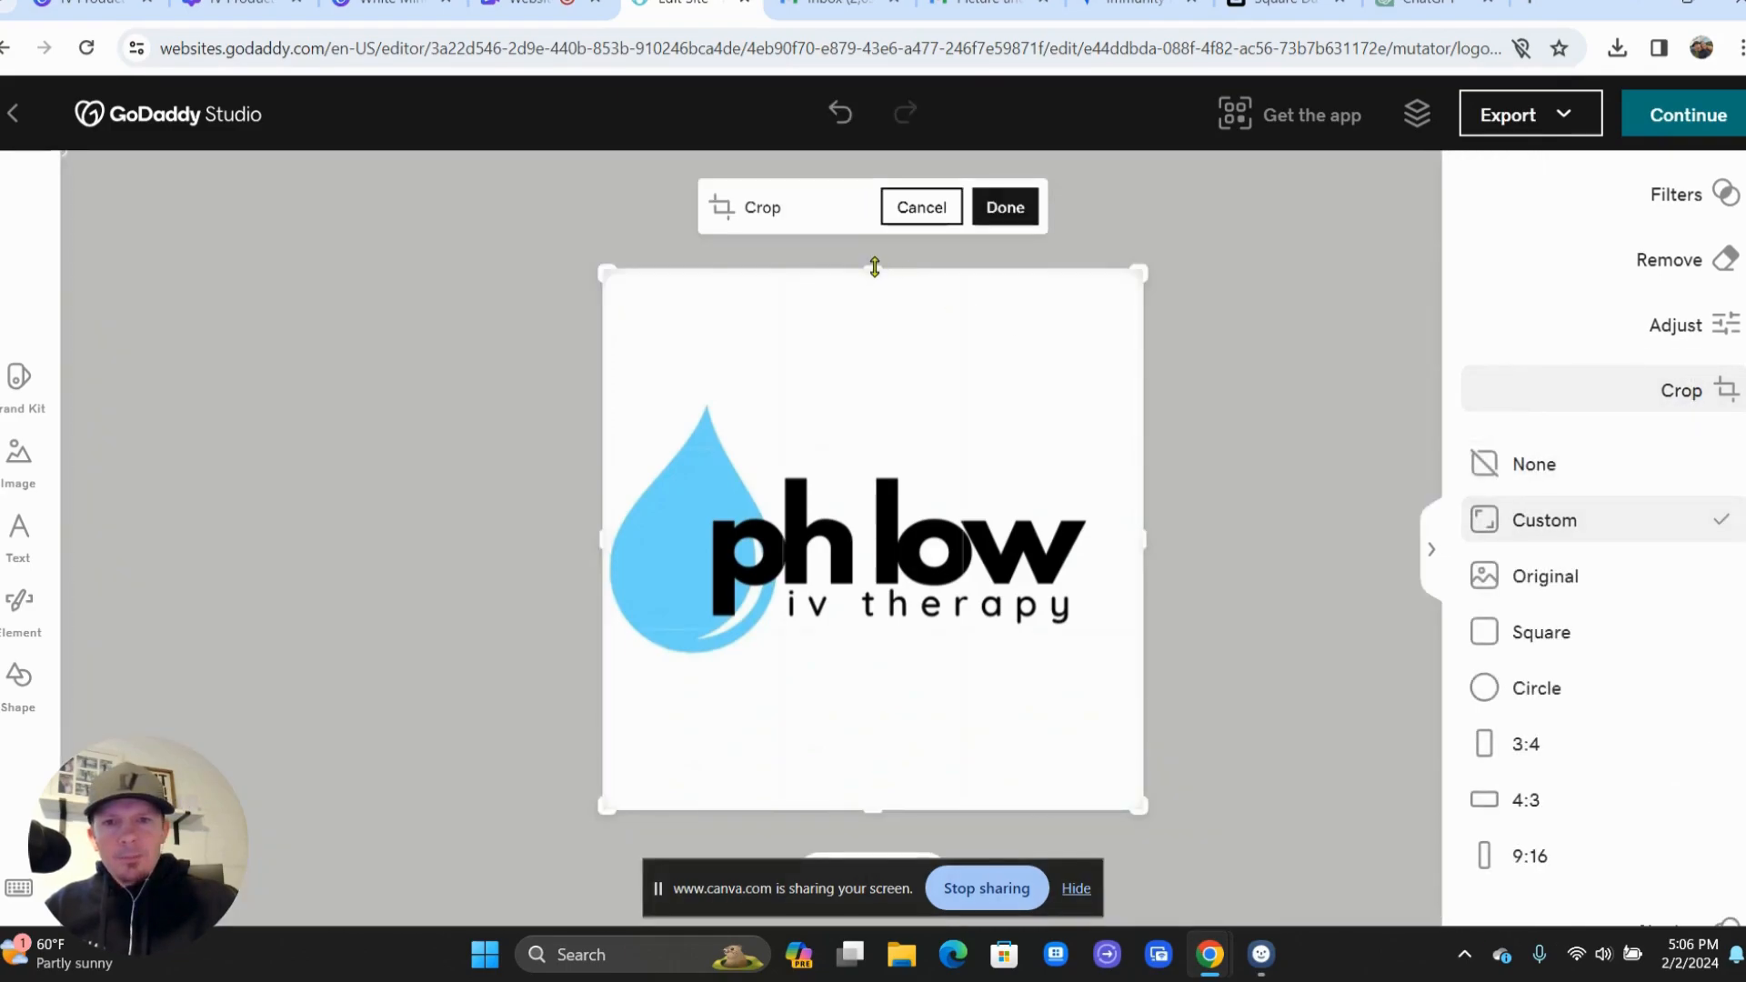
{"action": "left_click_drag", "start_coordinate": [875, 270], "coordinate": [867, 382]}
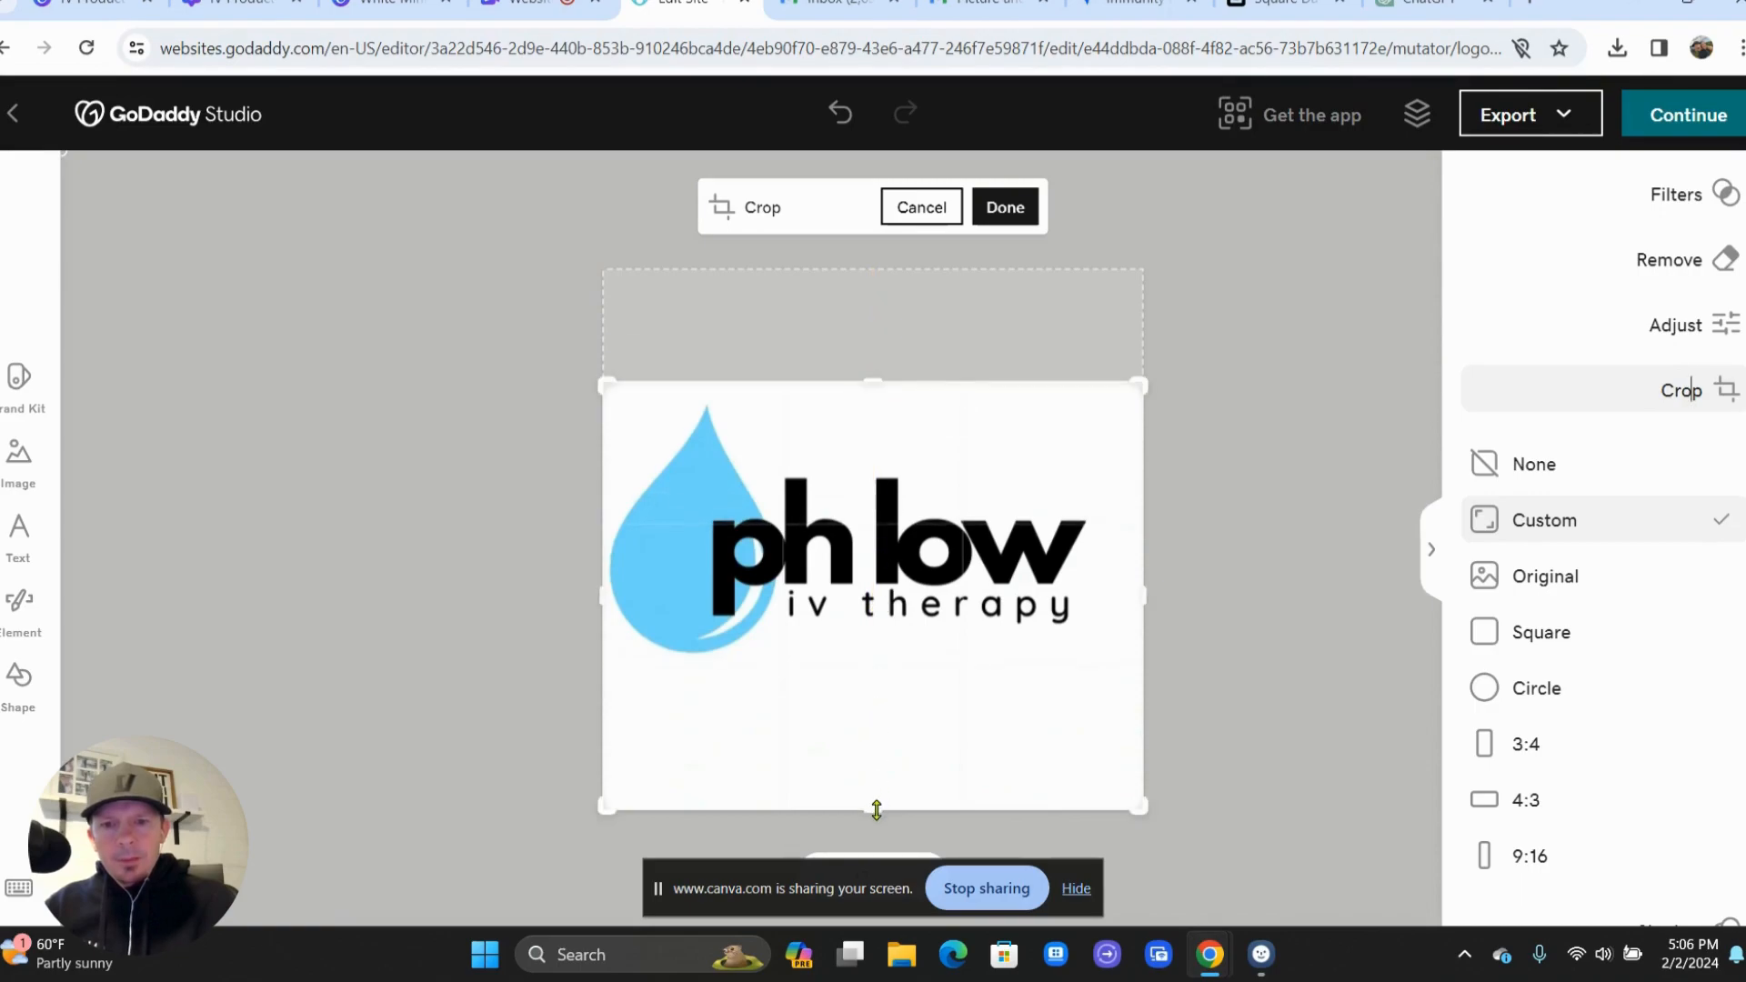
{"action": "left_click_drag", "start_coordinate": [876, 810], "coordinate": [869, 676]}
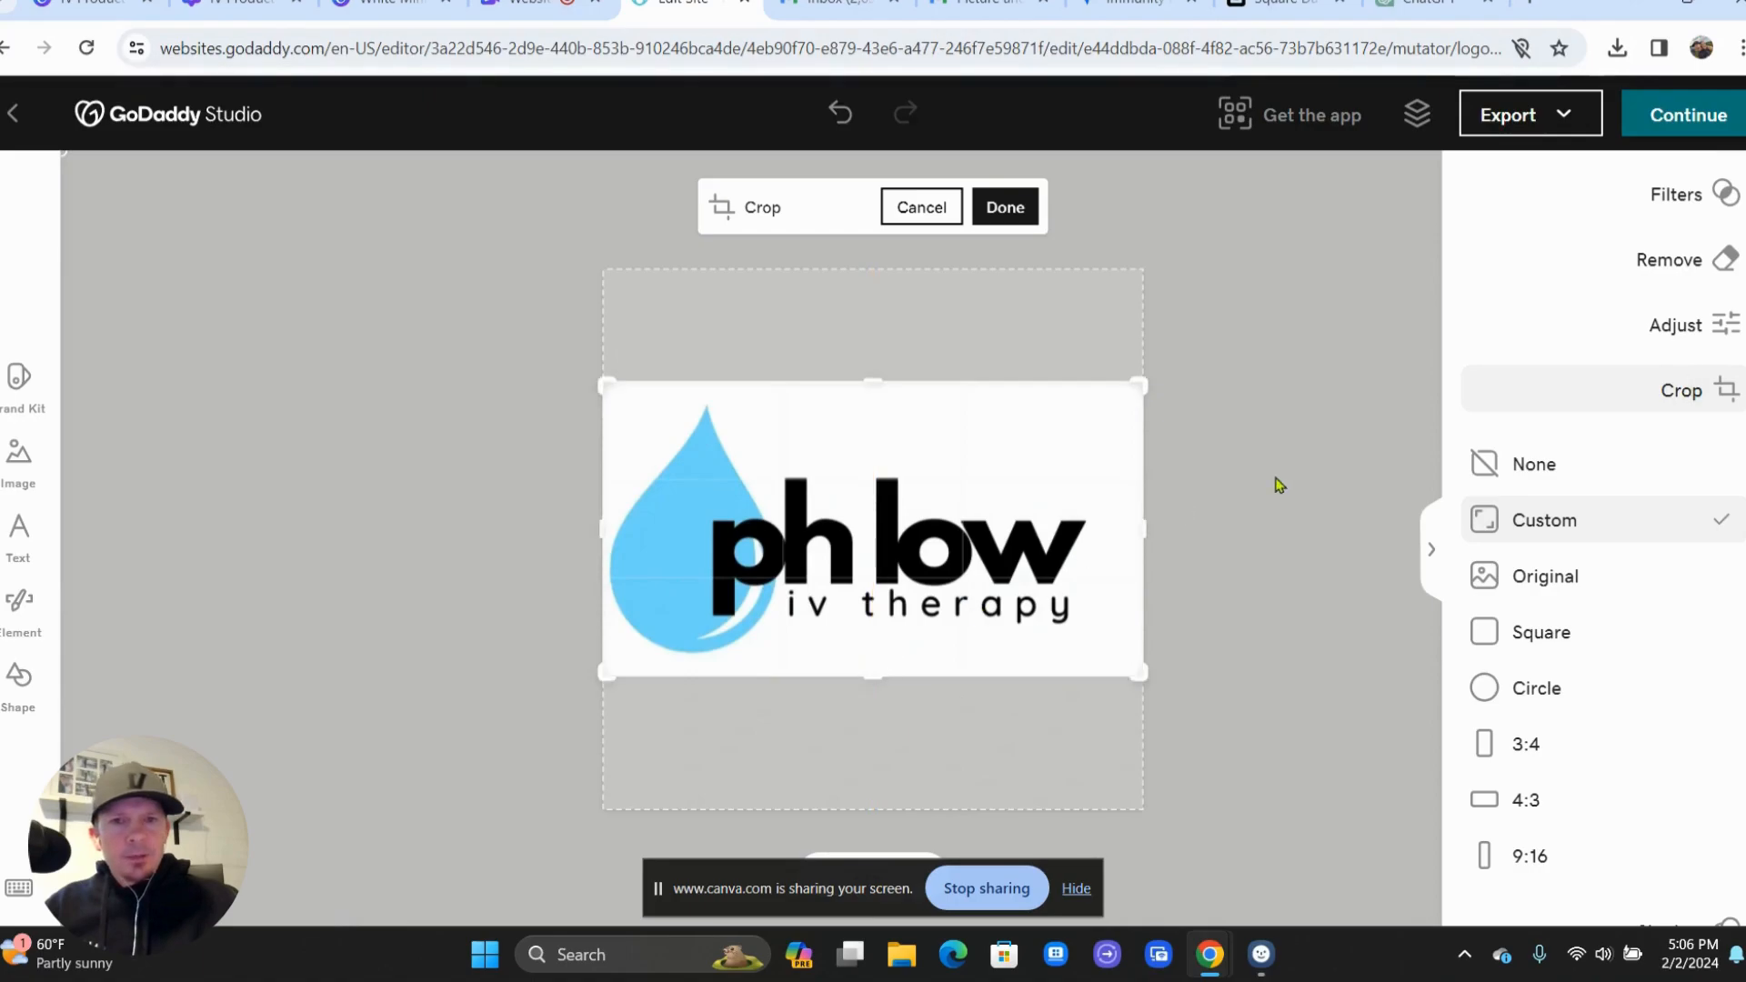
{"action": "left_click", "coordinate": [991, 216]}
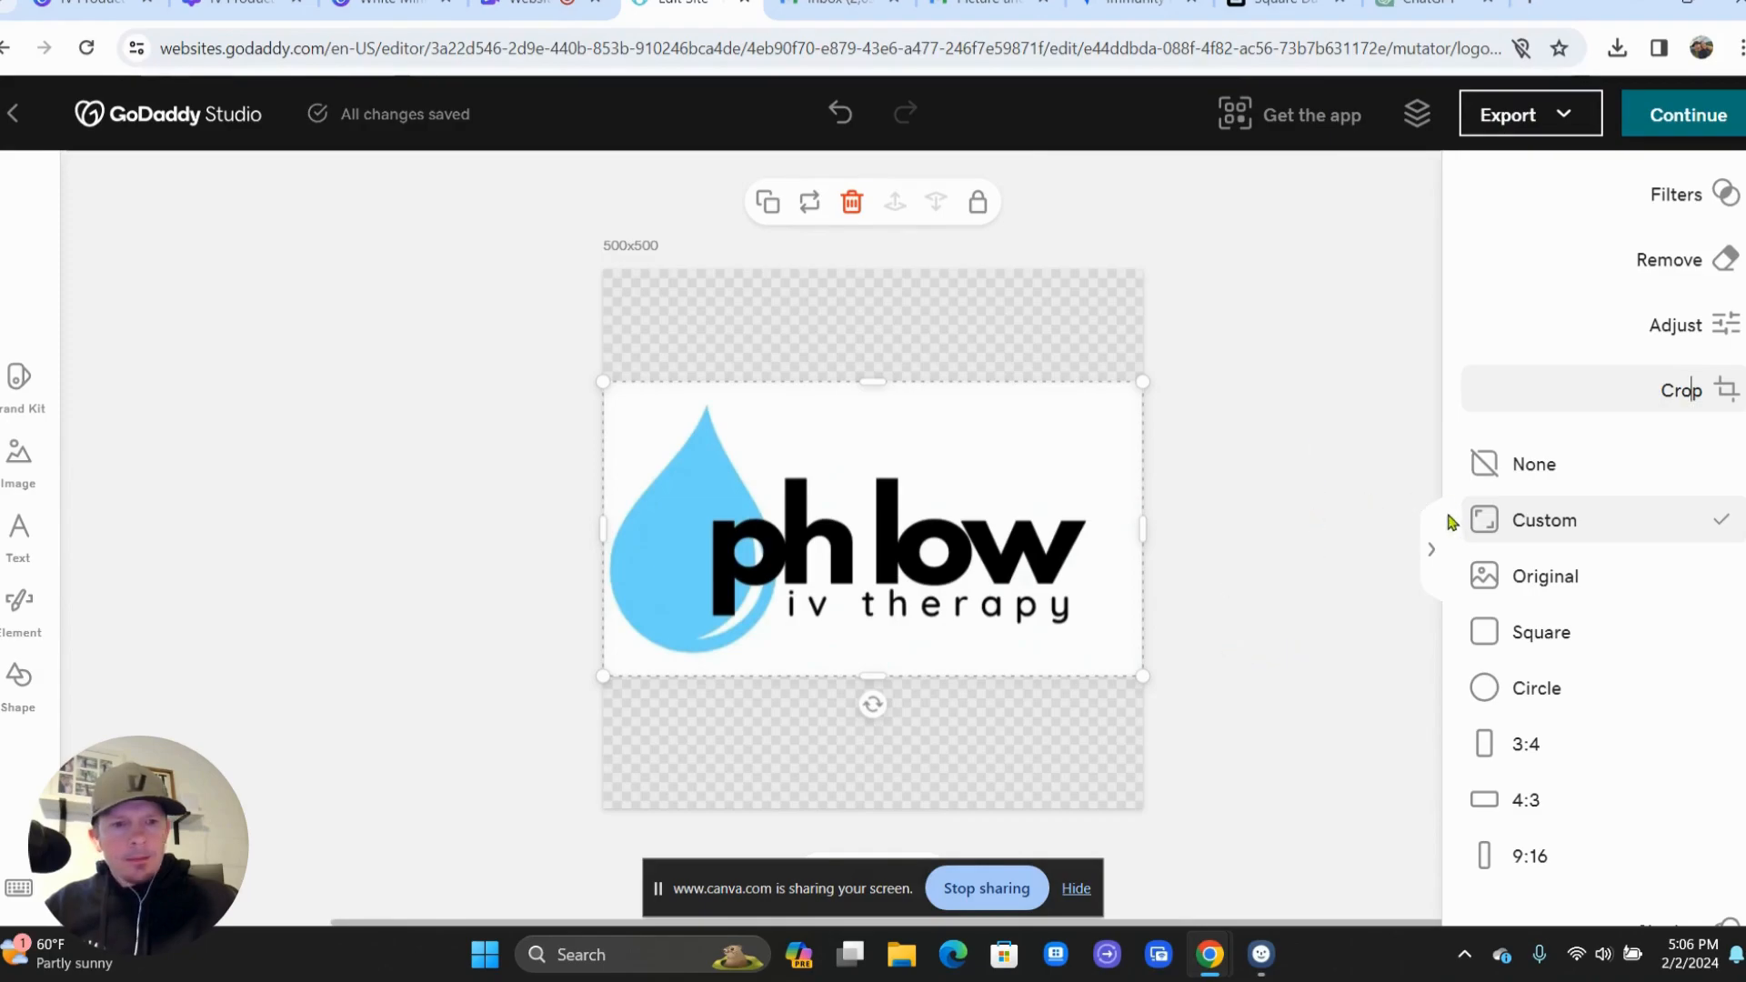
- Crop the logo to the 4:3 ratio and apply the edited image to the website header
{"action": "left_click", "coordinate": [1534, 802]}
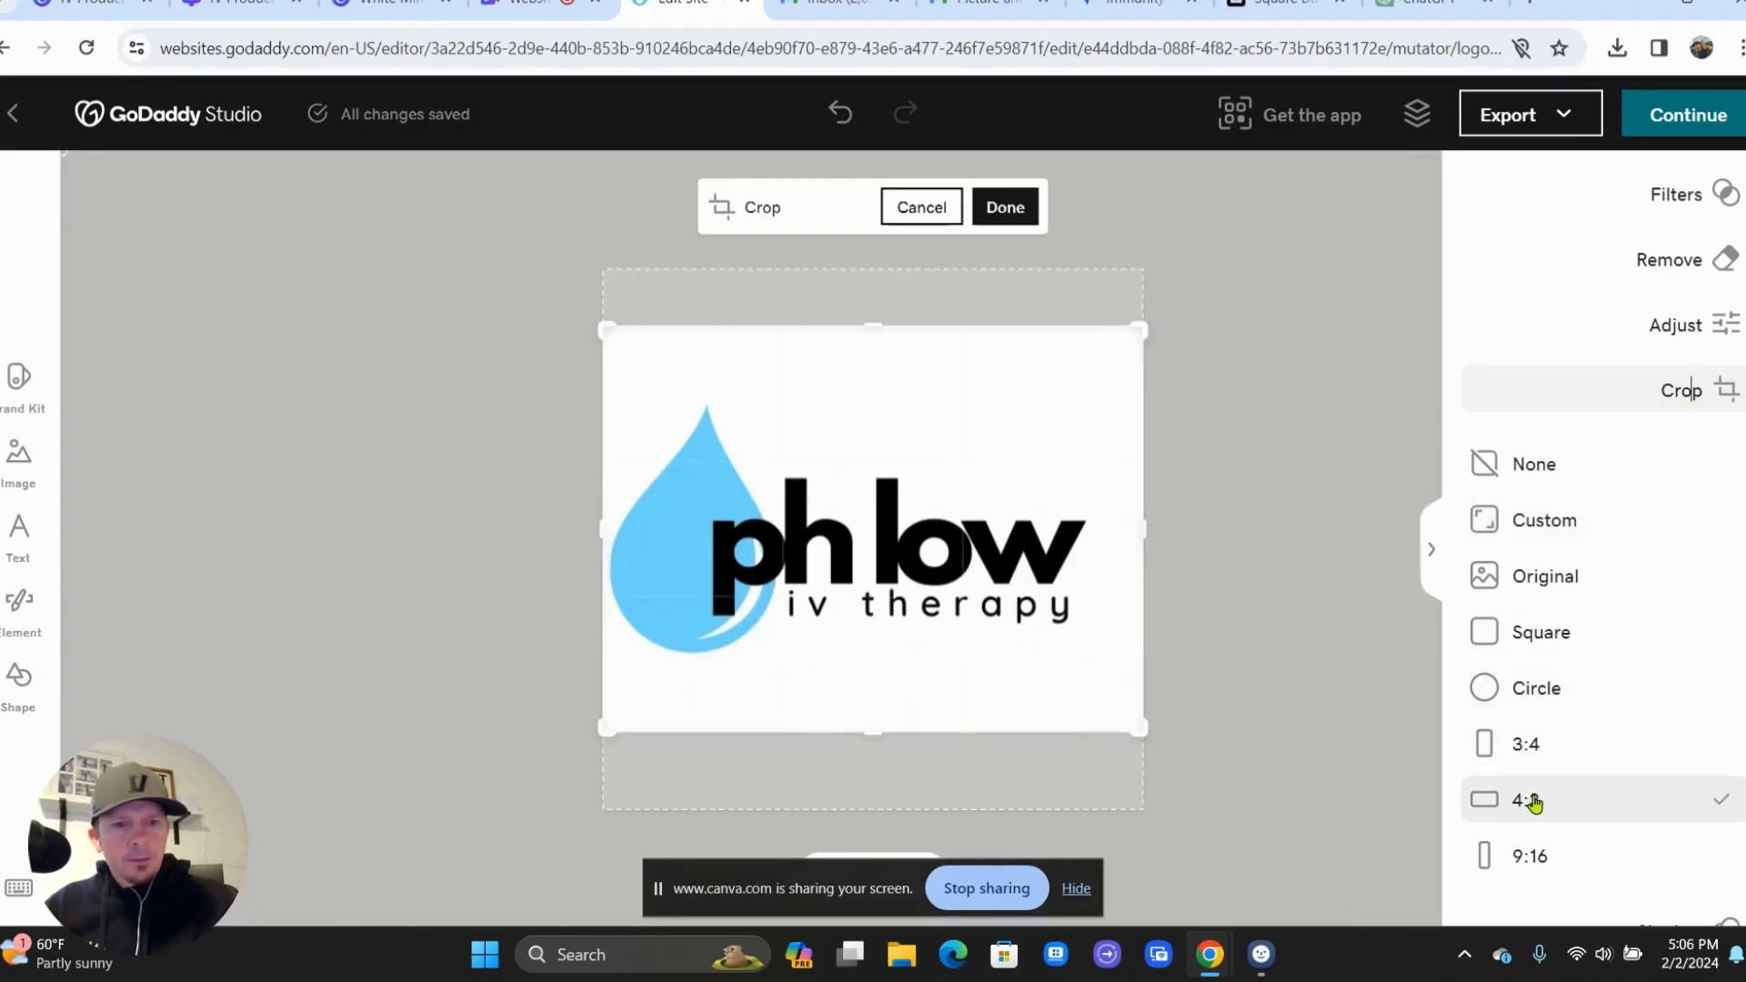
{"action": "scroll", "coordinate": [1534, 801], "scroll_direction": "down", "scroll_amount": 1}
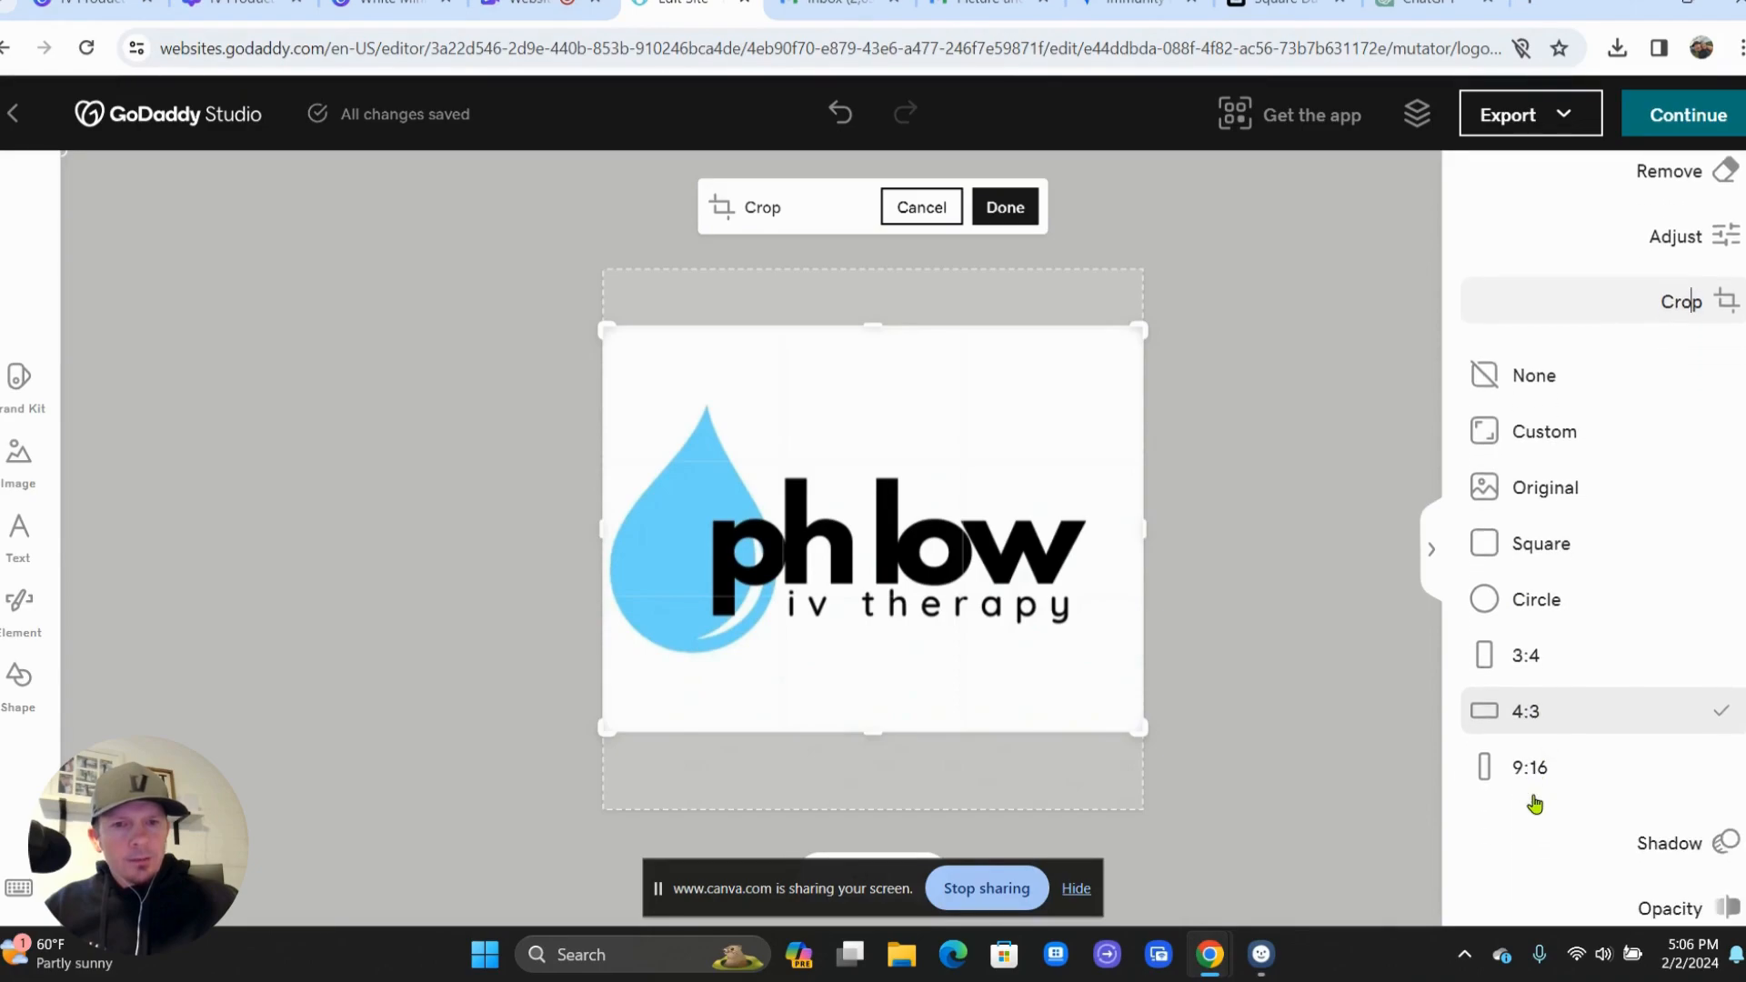
{"action": "scroll", "coordinate": [1534, 802], "scroll_direction": "down", "scroll_amount": 1}
{"action": "scroll", "coordinate": [1533, 804], "scroll_direction": "up", "scroll_amount": 1}
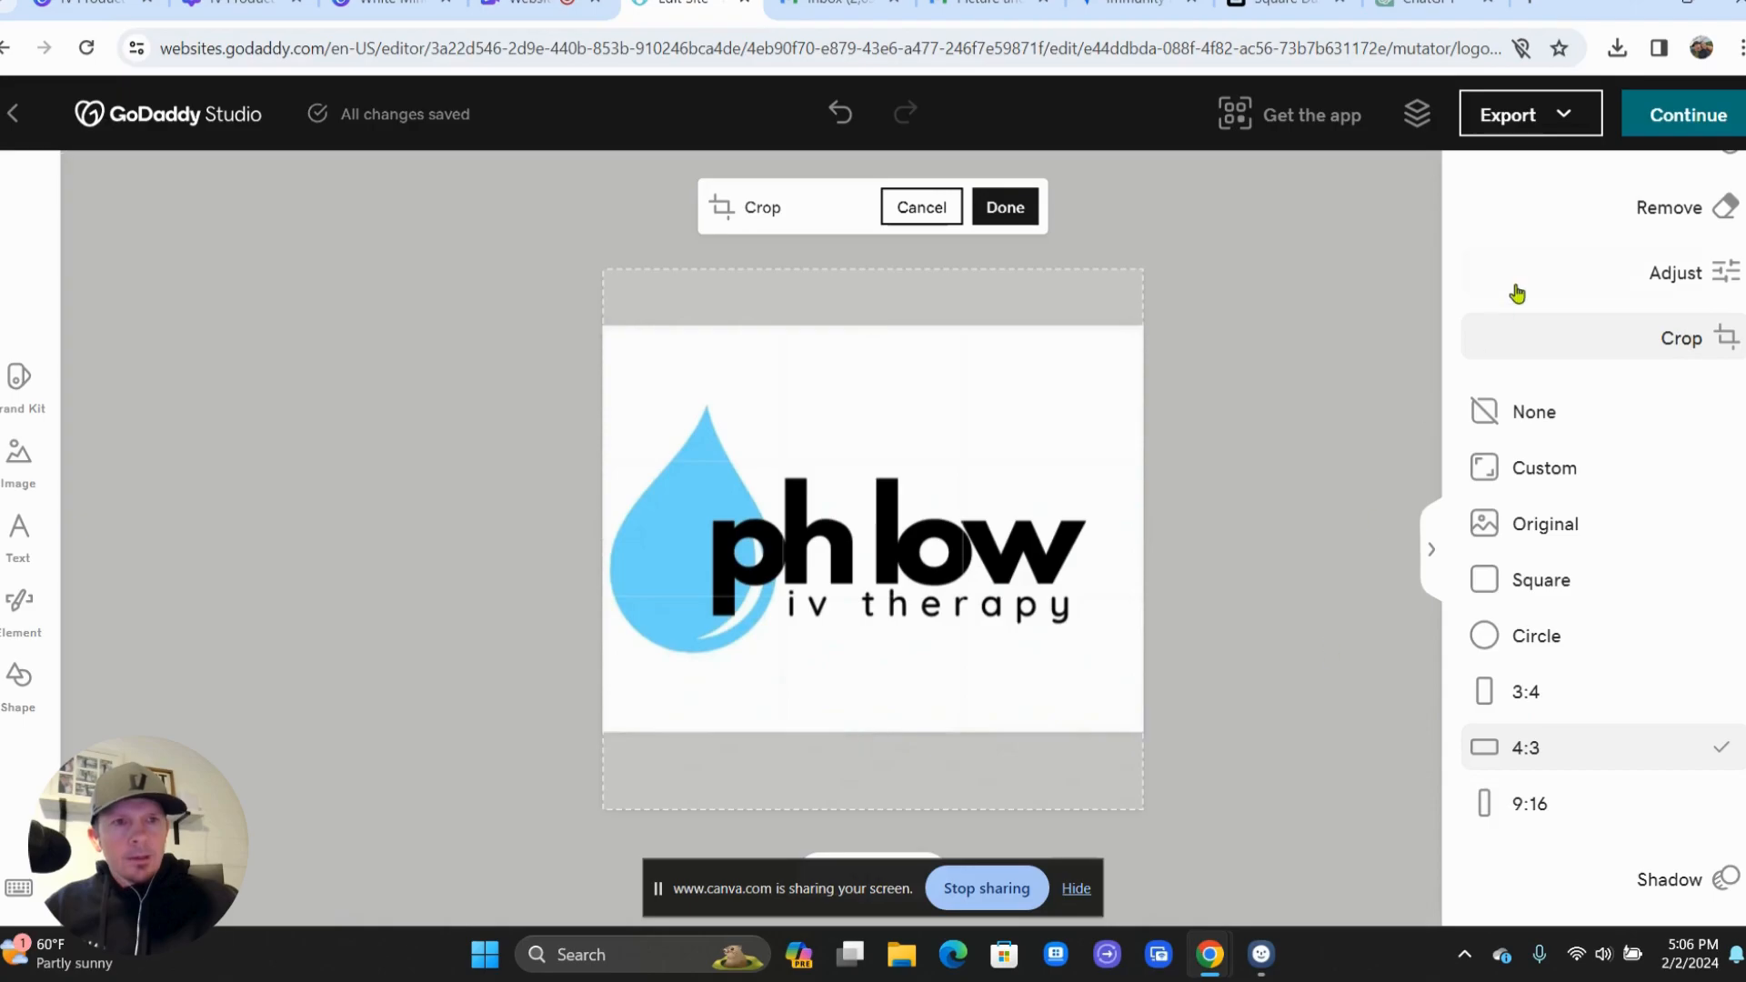
{"action": "left_click", "coordinate": [1661, 123]}
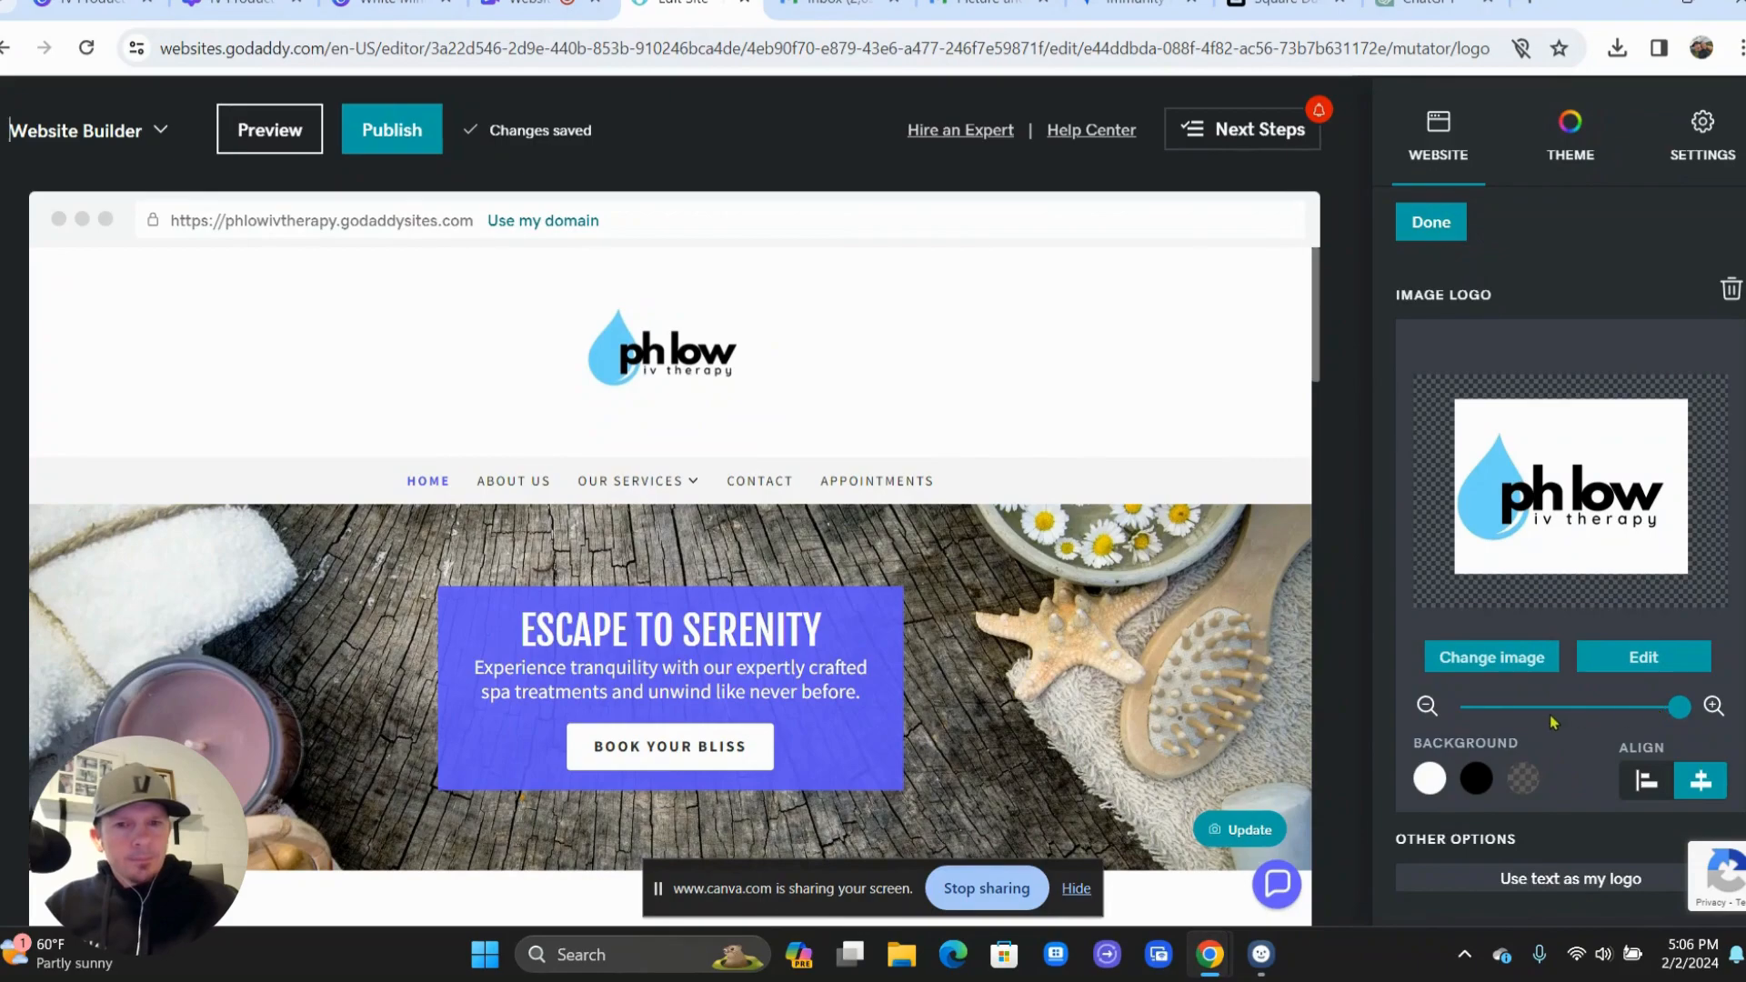
{"action": "left_click", "coordinate": [1145, 435]}
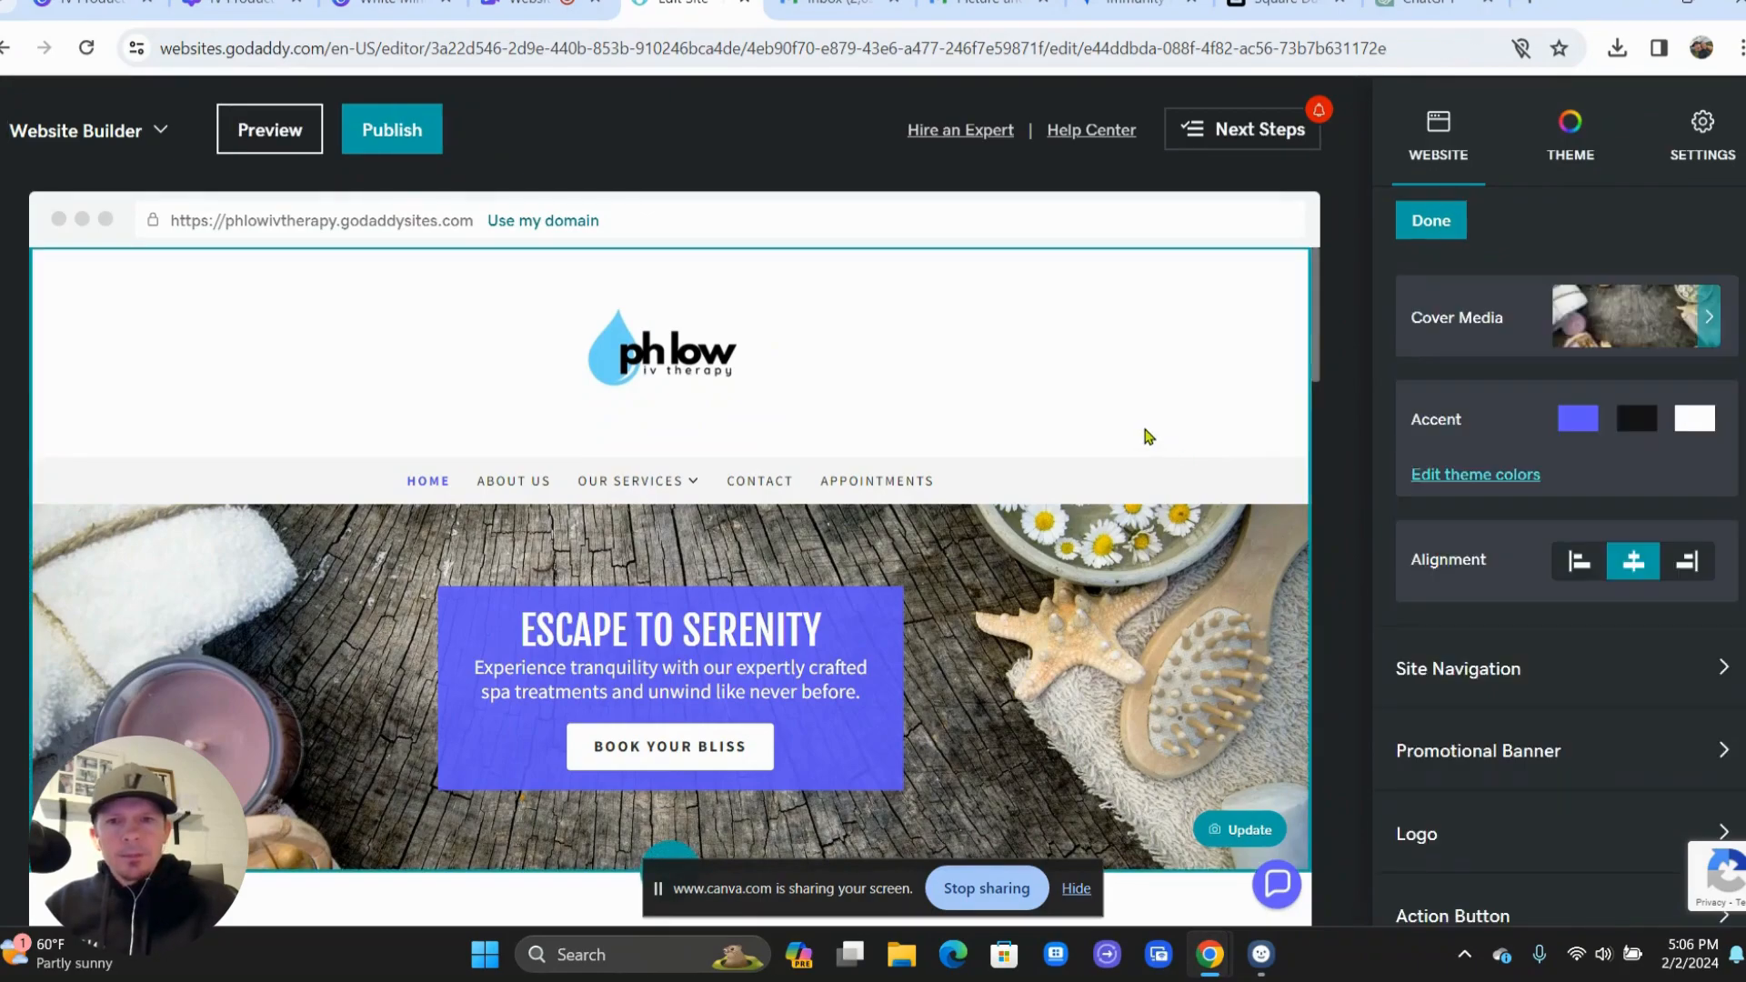
{"action": "scroll", "coordinate": [875, 458], "scroll_direction": "down", "scroll_amount": 1}
{"action": "scroll", "coordinate": [876, 457], "scroll_direction": "up", "scroll_amount": 1}
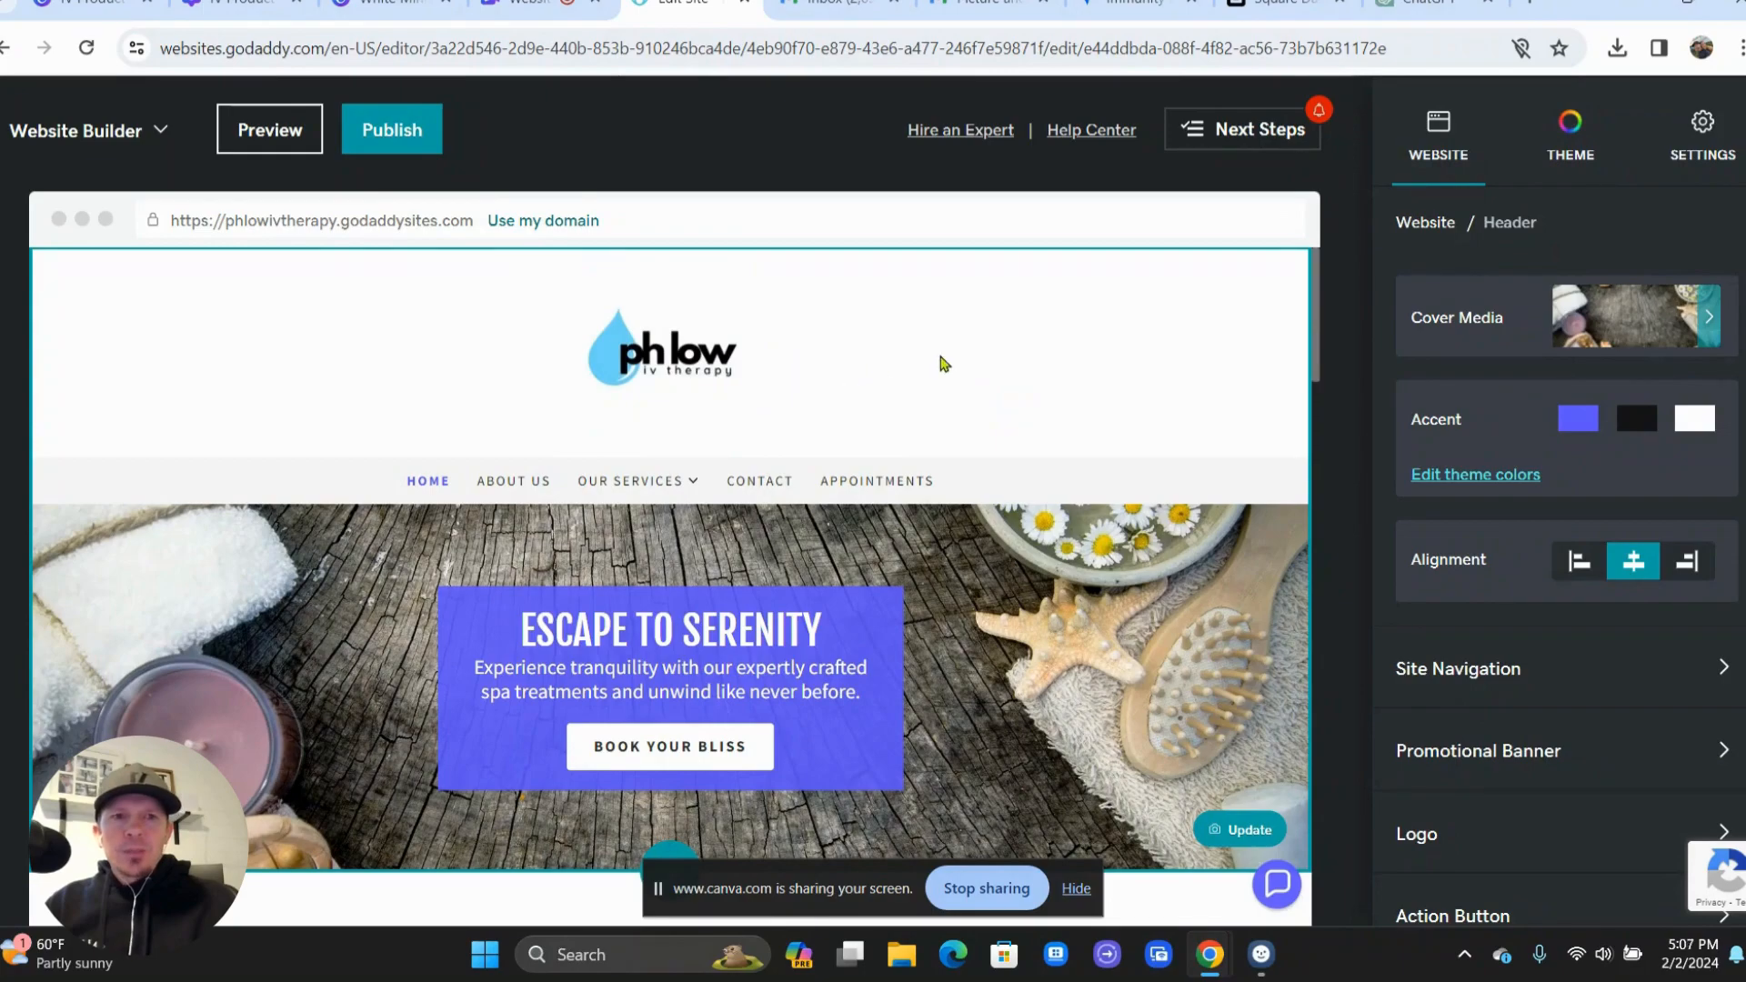
- Browse the alternative website themes to compare how each displays the logo, and return to the current Trade theme
{"action": "left_click", "coordinate": [1569, 146]}
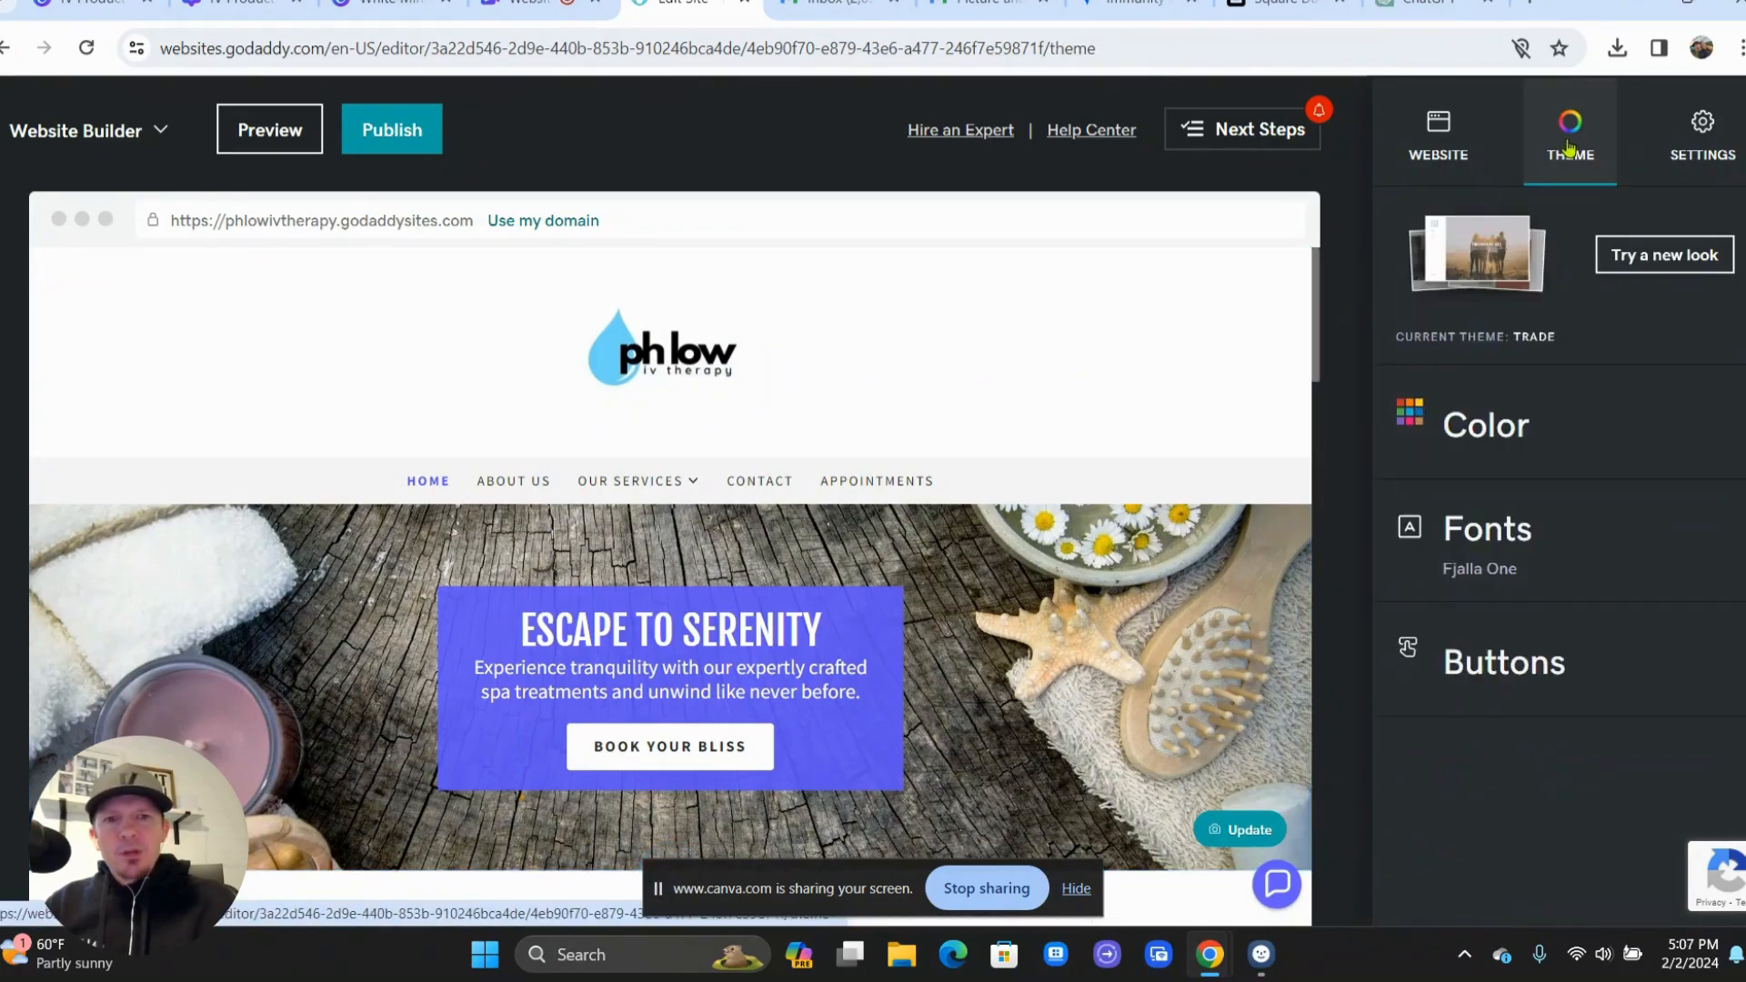
{"action": "left_click", "coordinate": [1640, 264]}
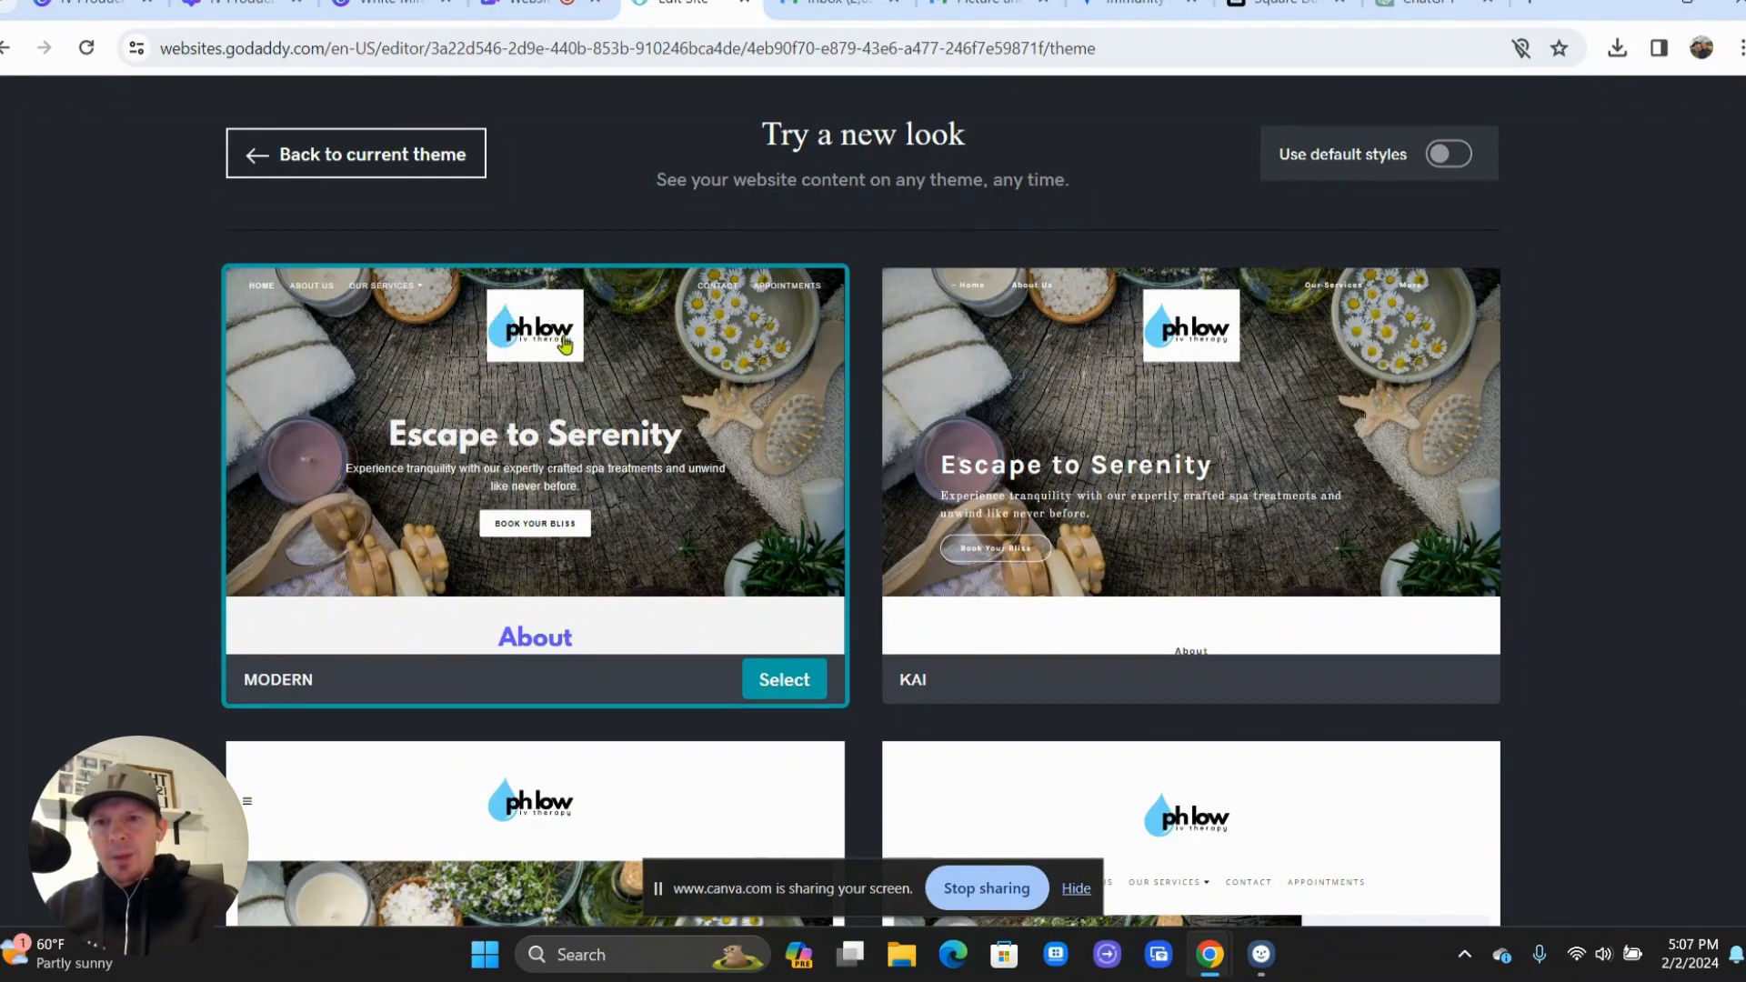
{"action": "scroll", "coordinate": [350, 351], "scroll_direction": "down", "scroll_amount": 8}
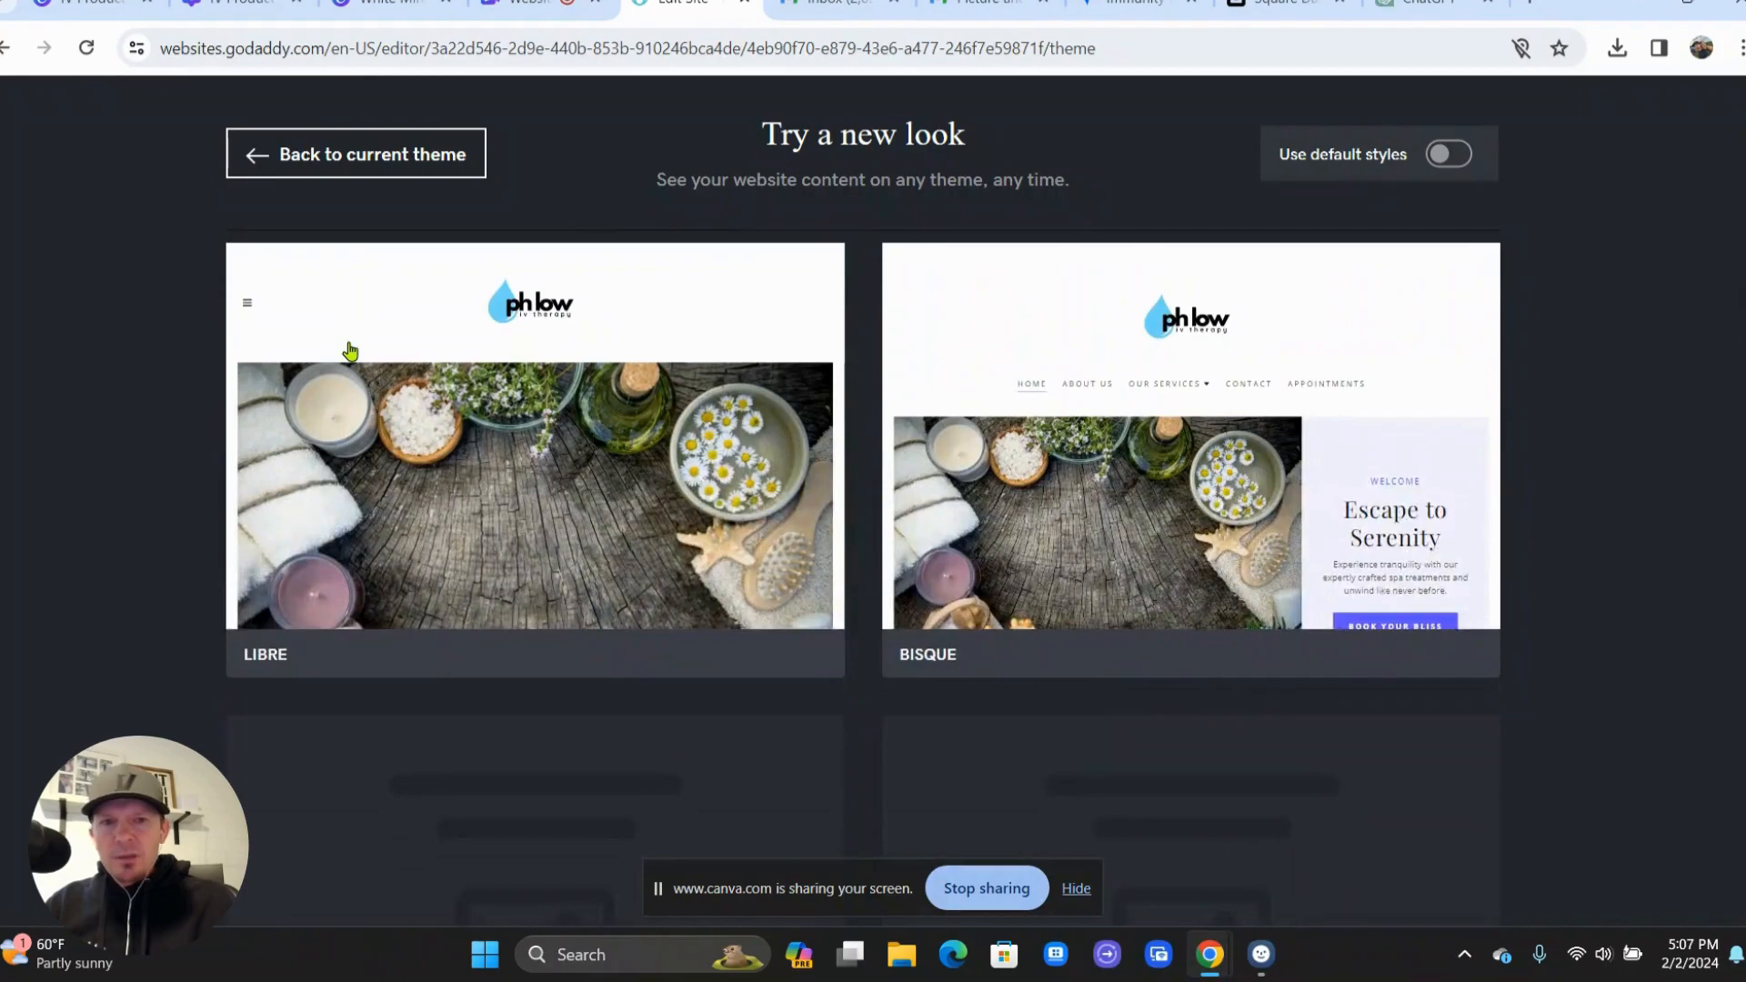
{"action": "scroll", "coordinate": [350, 351], "scroll_direction": "up", "scroll_amount": 8}
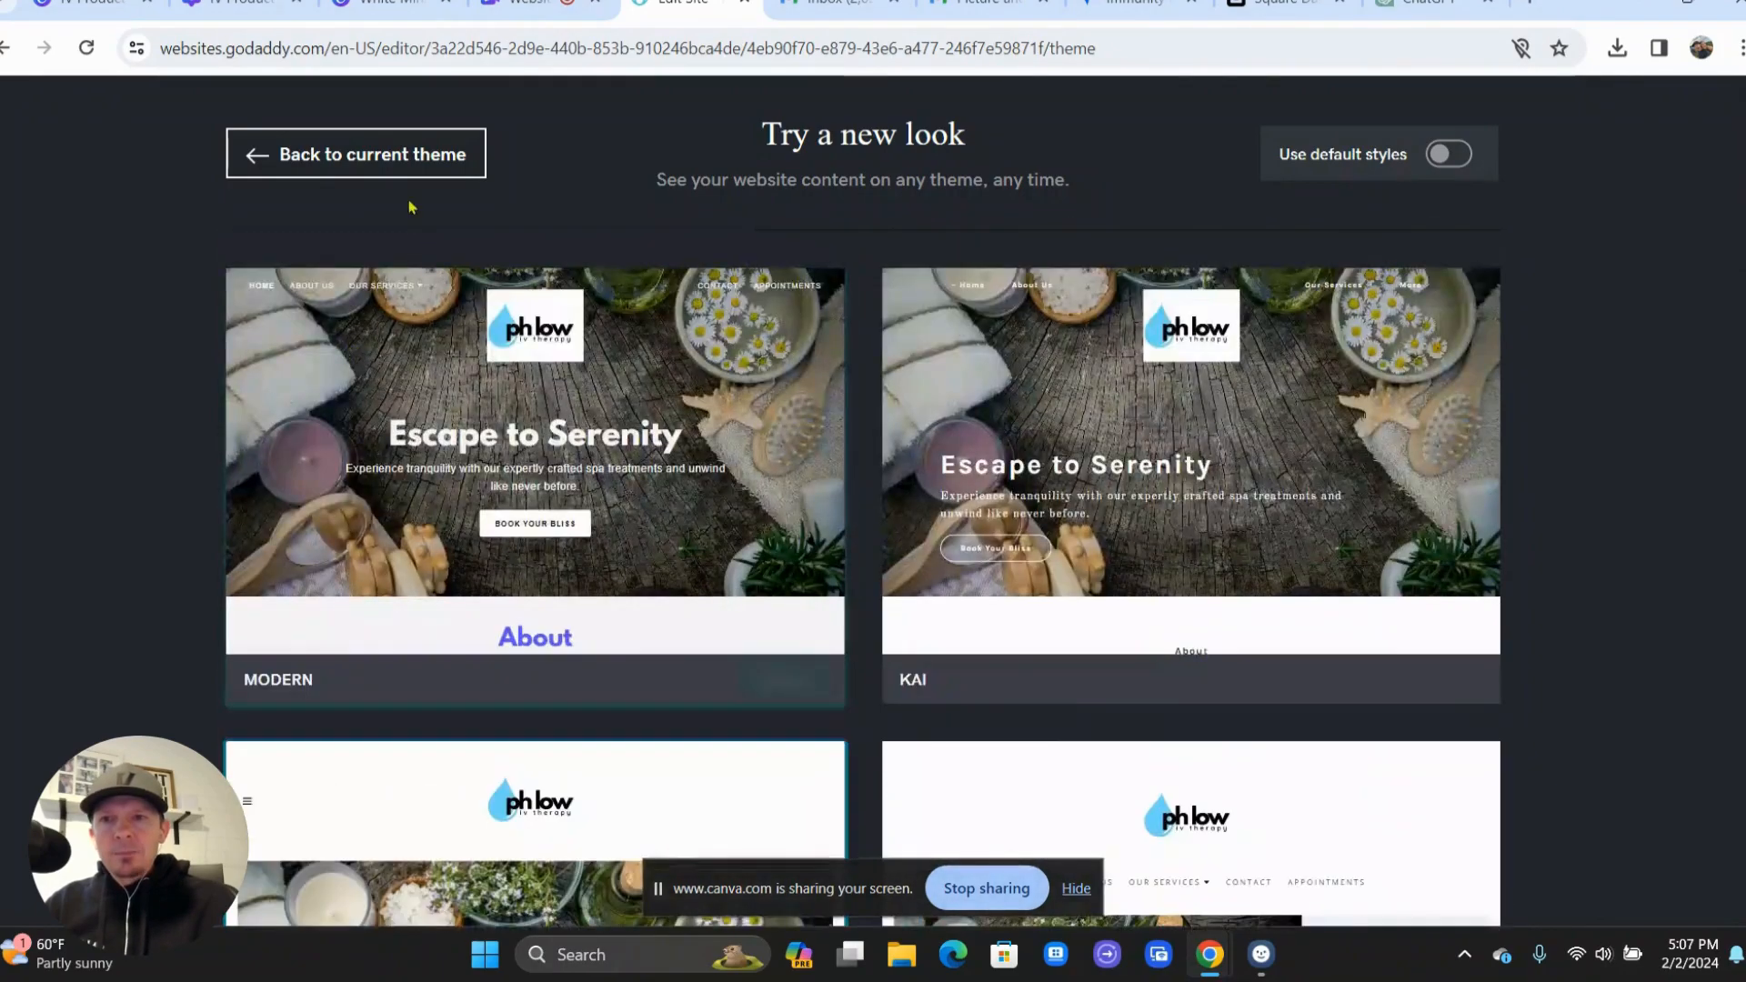
{"action": "left_click", "coordinate": [327, 157]}
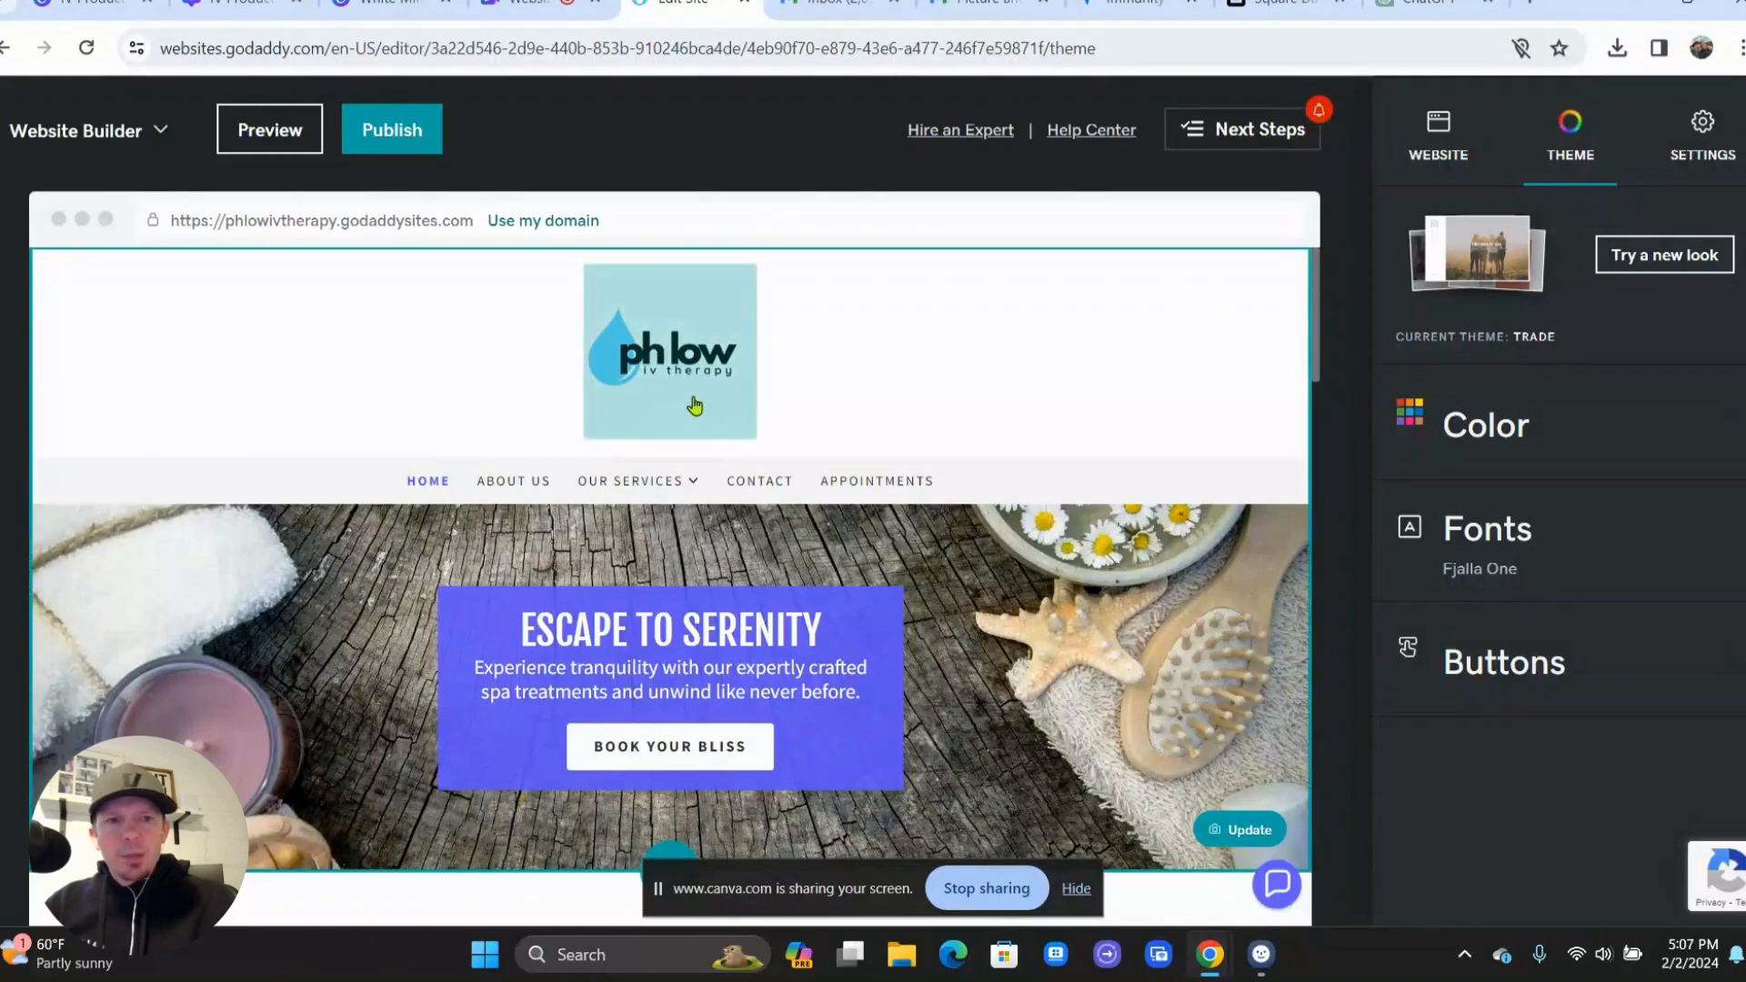
- Set the already owned domain phlowdrip.com as the site's publishing address and close the publishing dialog without publishing
{"action": "left_click", "coordinate": [1074, 391]}
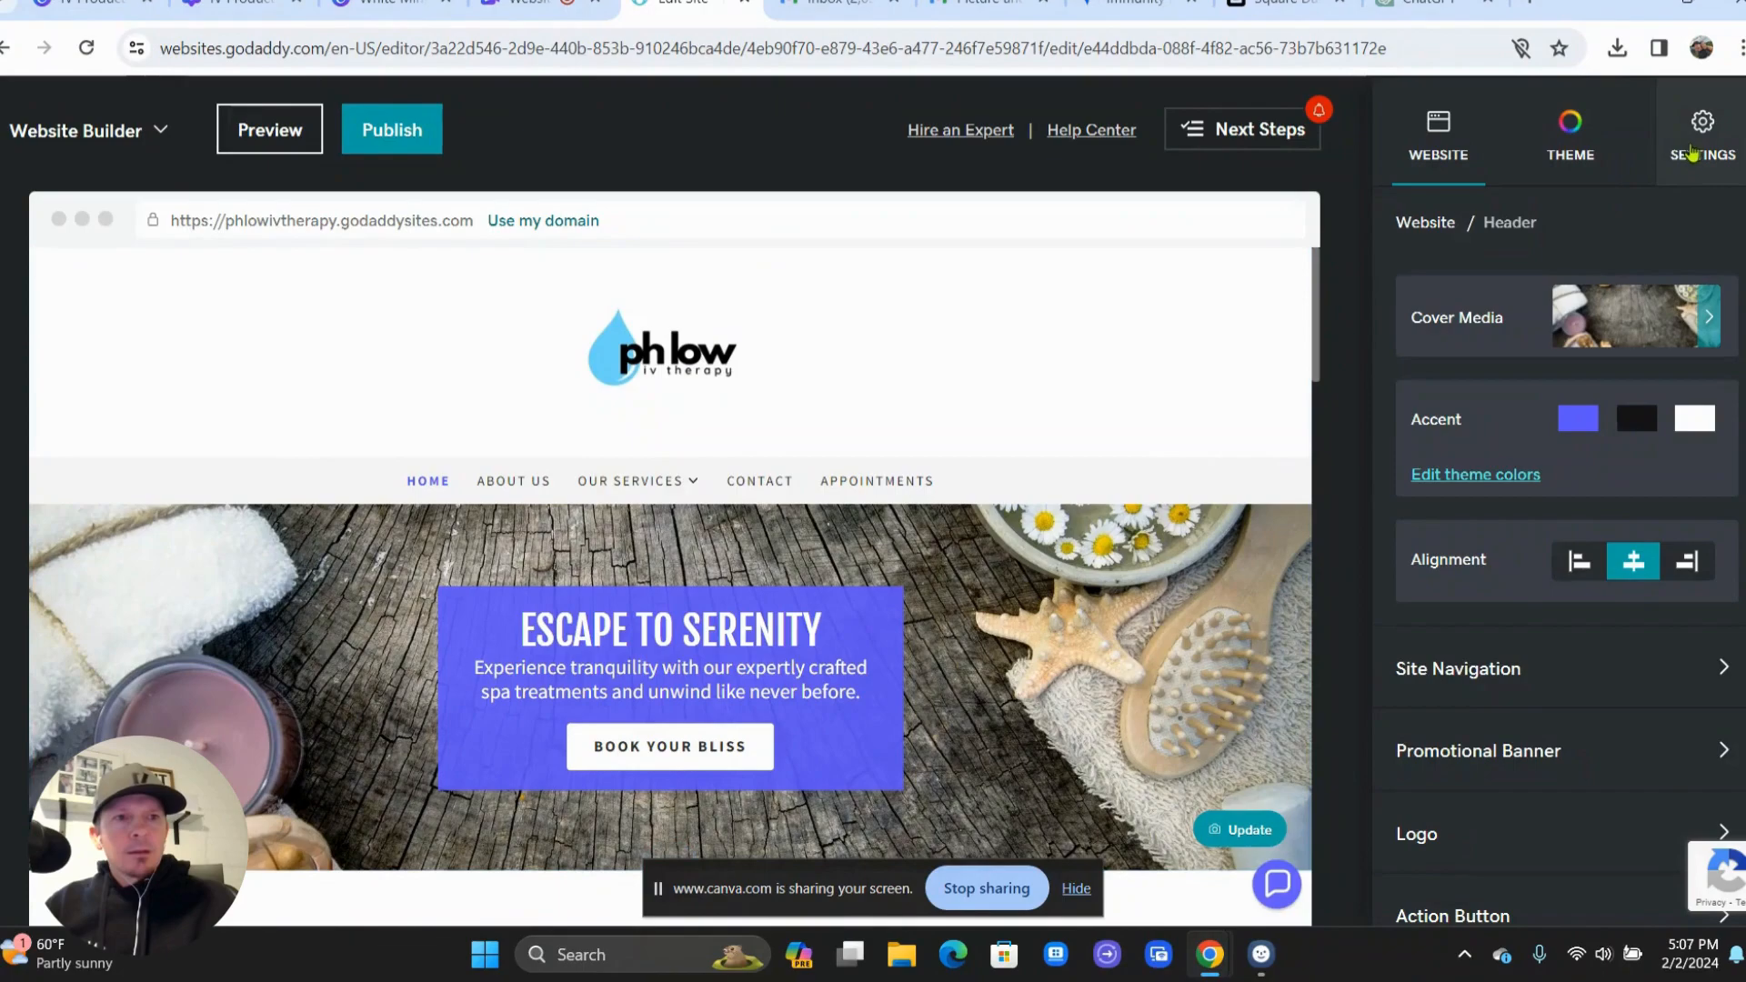
{"action": "left_click", "coordinate": [1692, 149]}
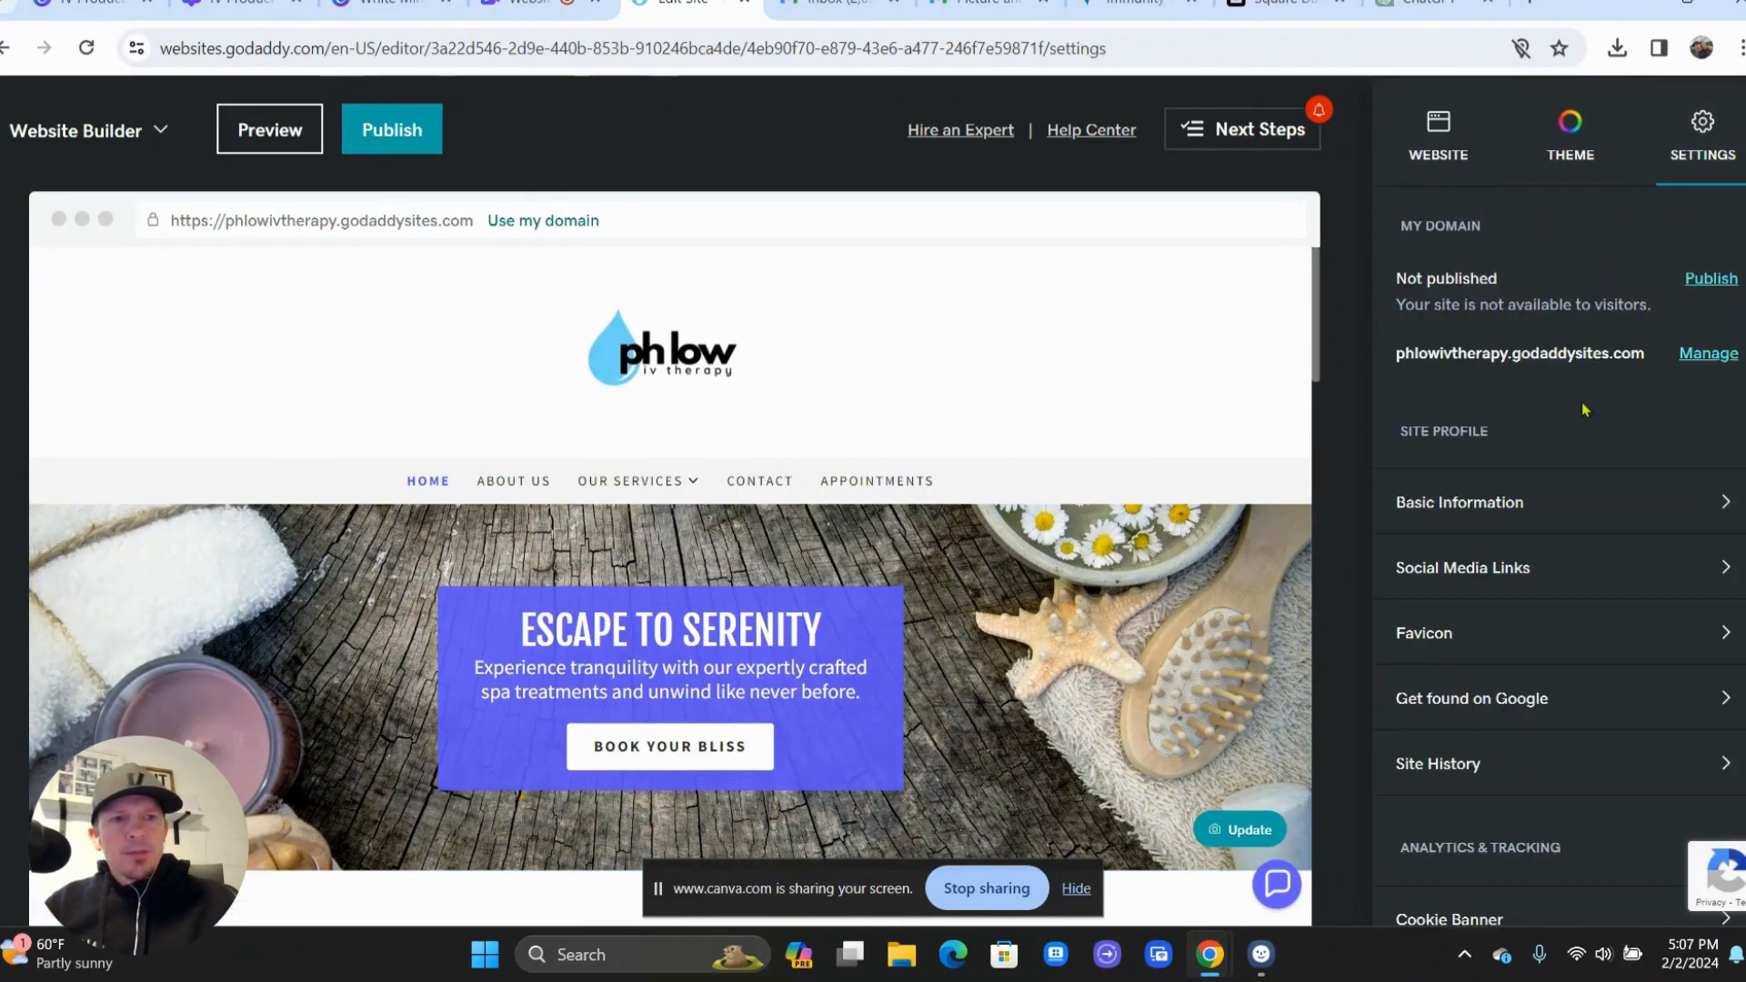
{"action": "scroll", "coordinate": [1583, 410], "scroll_direction": "down", "scroll_amount": 1}
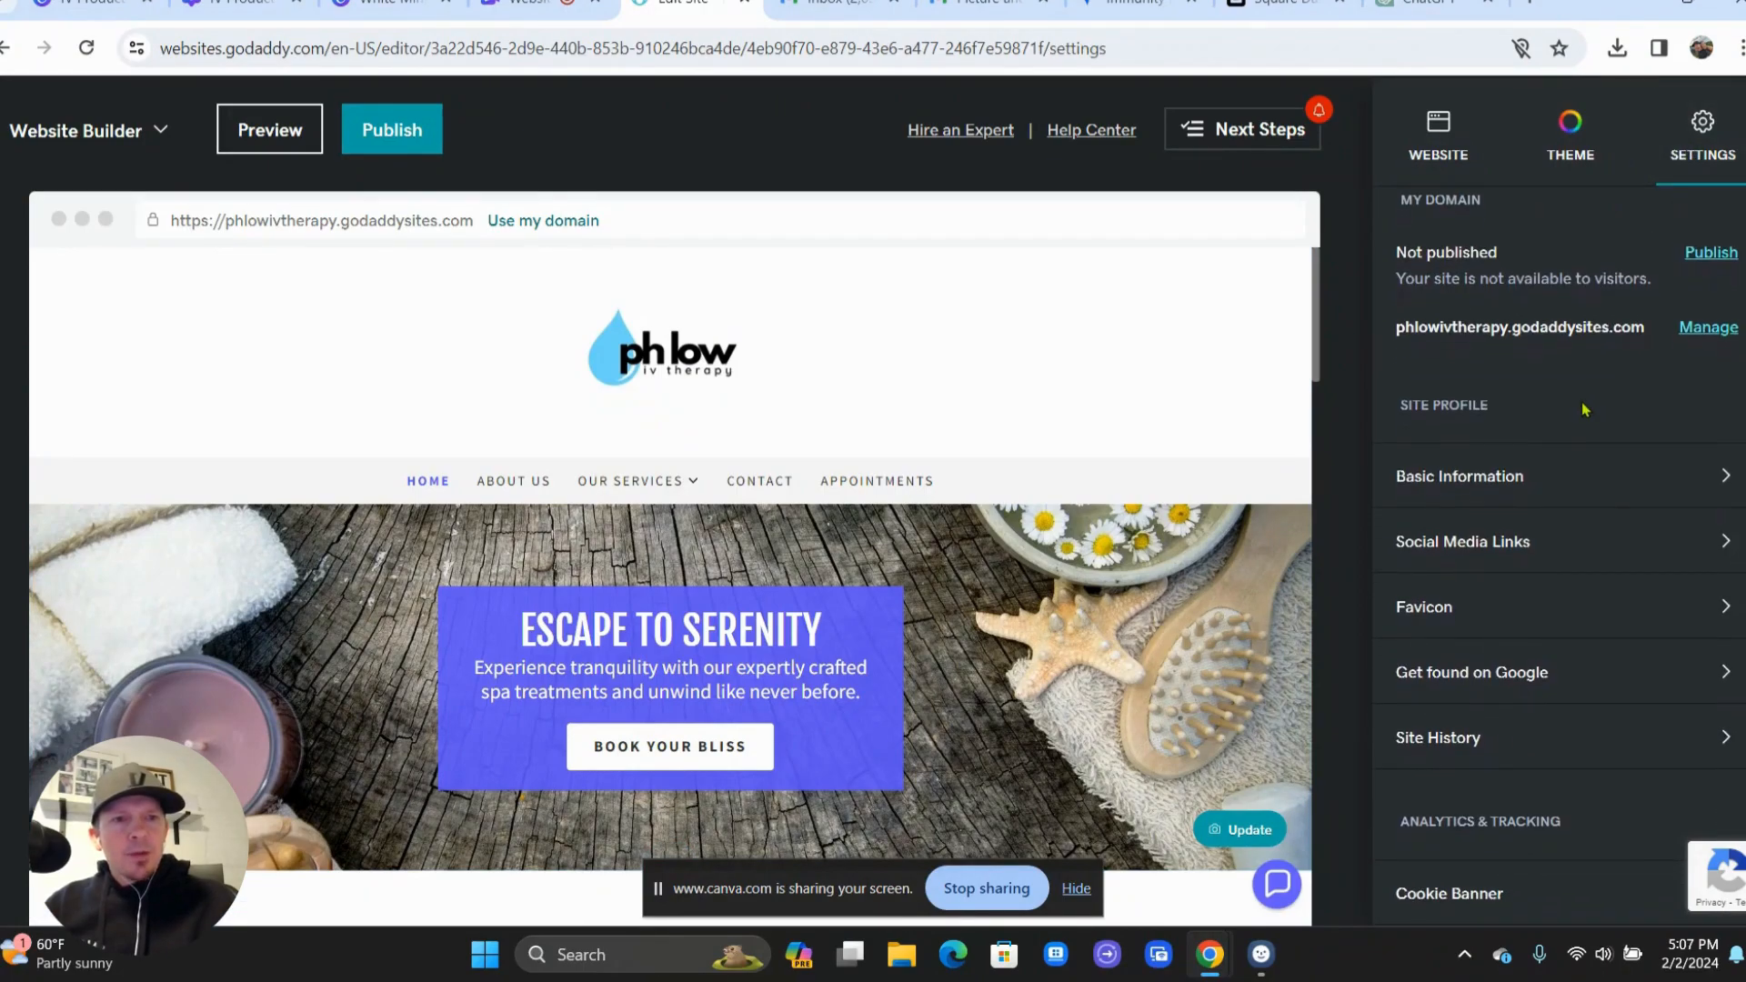
{"action": "scroll", "coordinate": [1583, 410], "scroll_direction": "up", "scroll_amount": 1}
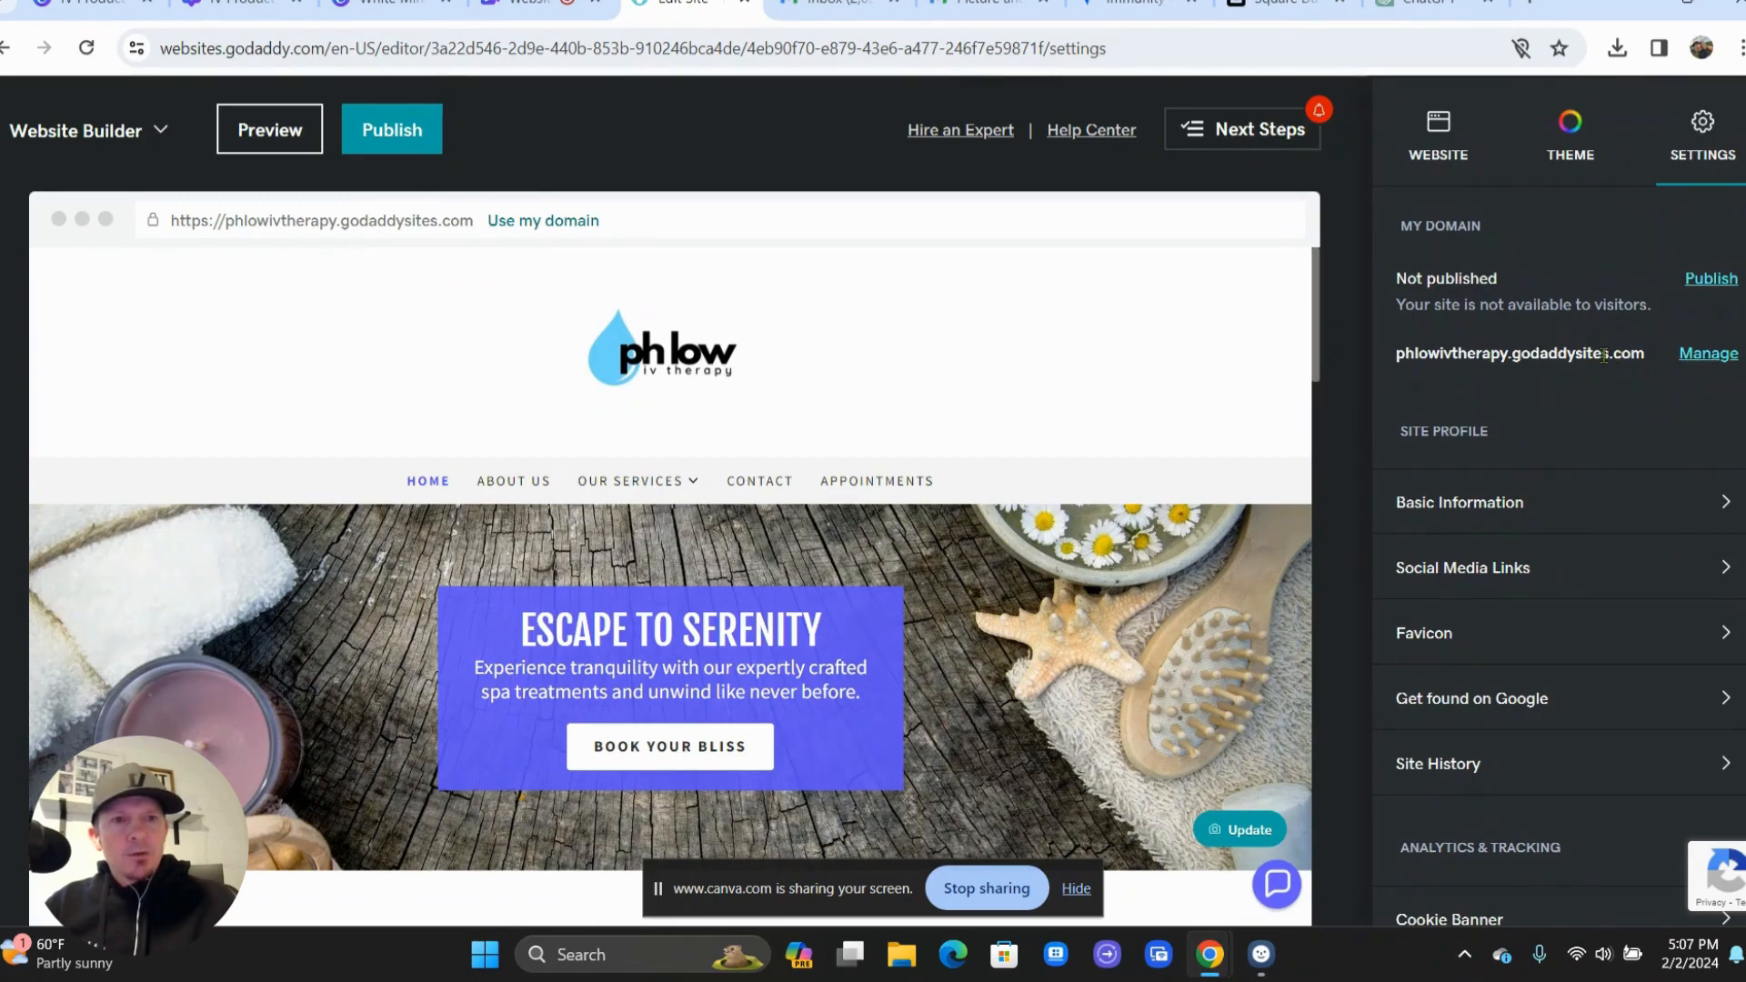
{"action": "left_click", "coordinate": [1726, 358]}
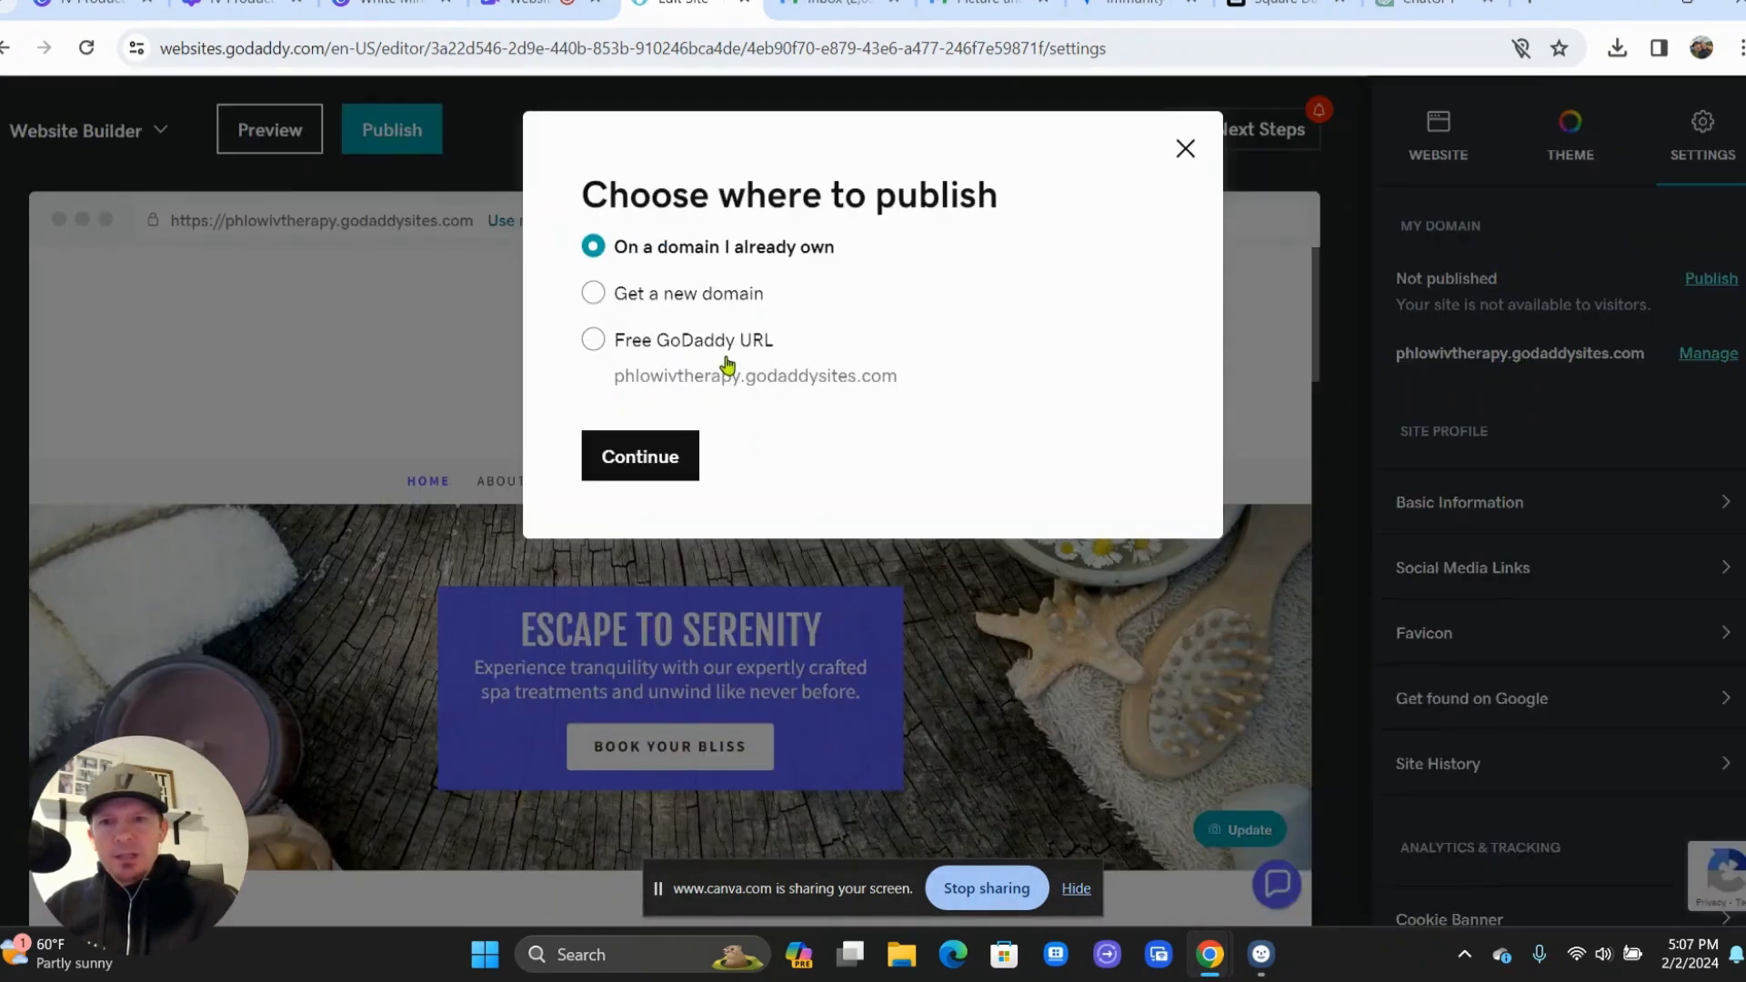
{"action": "left_click", "coordinate": [651, 459]}
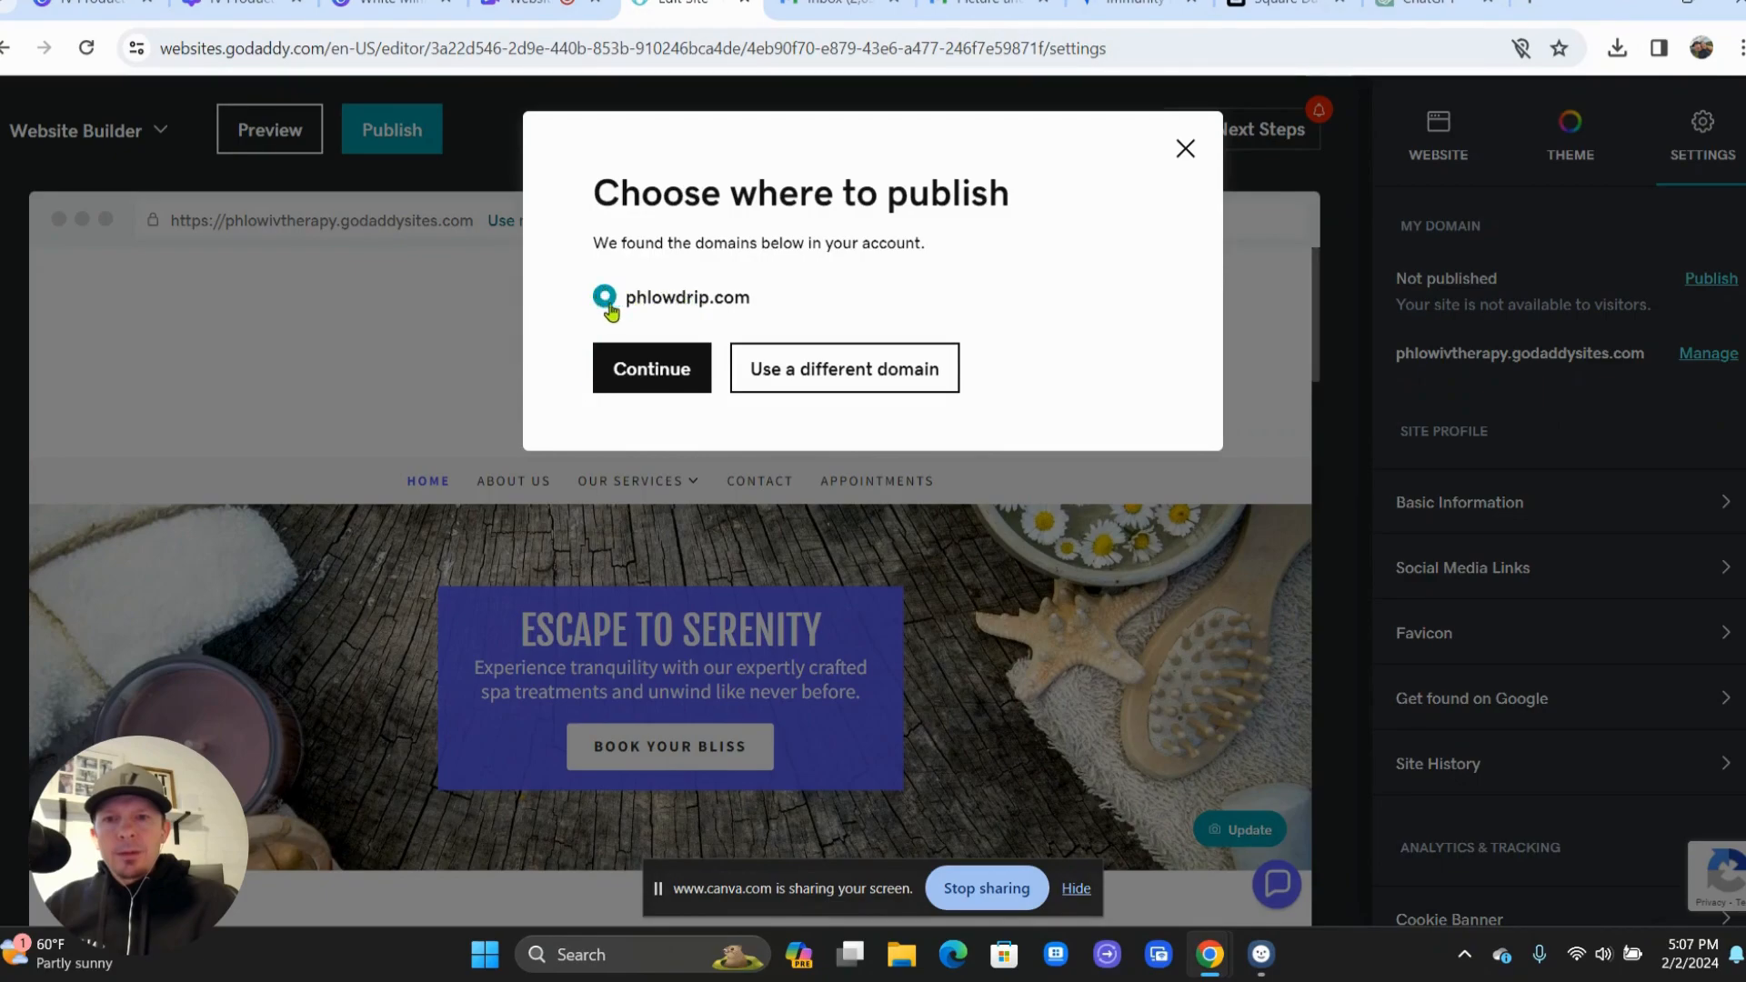
{"action": "left_click", "coordinate": [675, 366]}
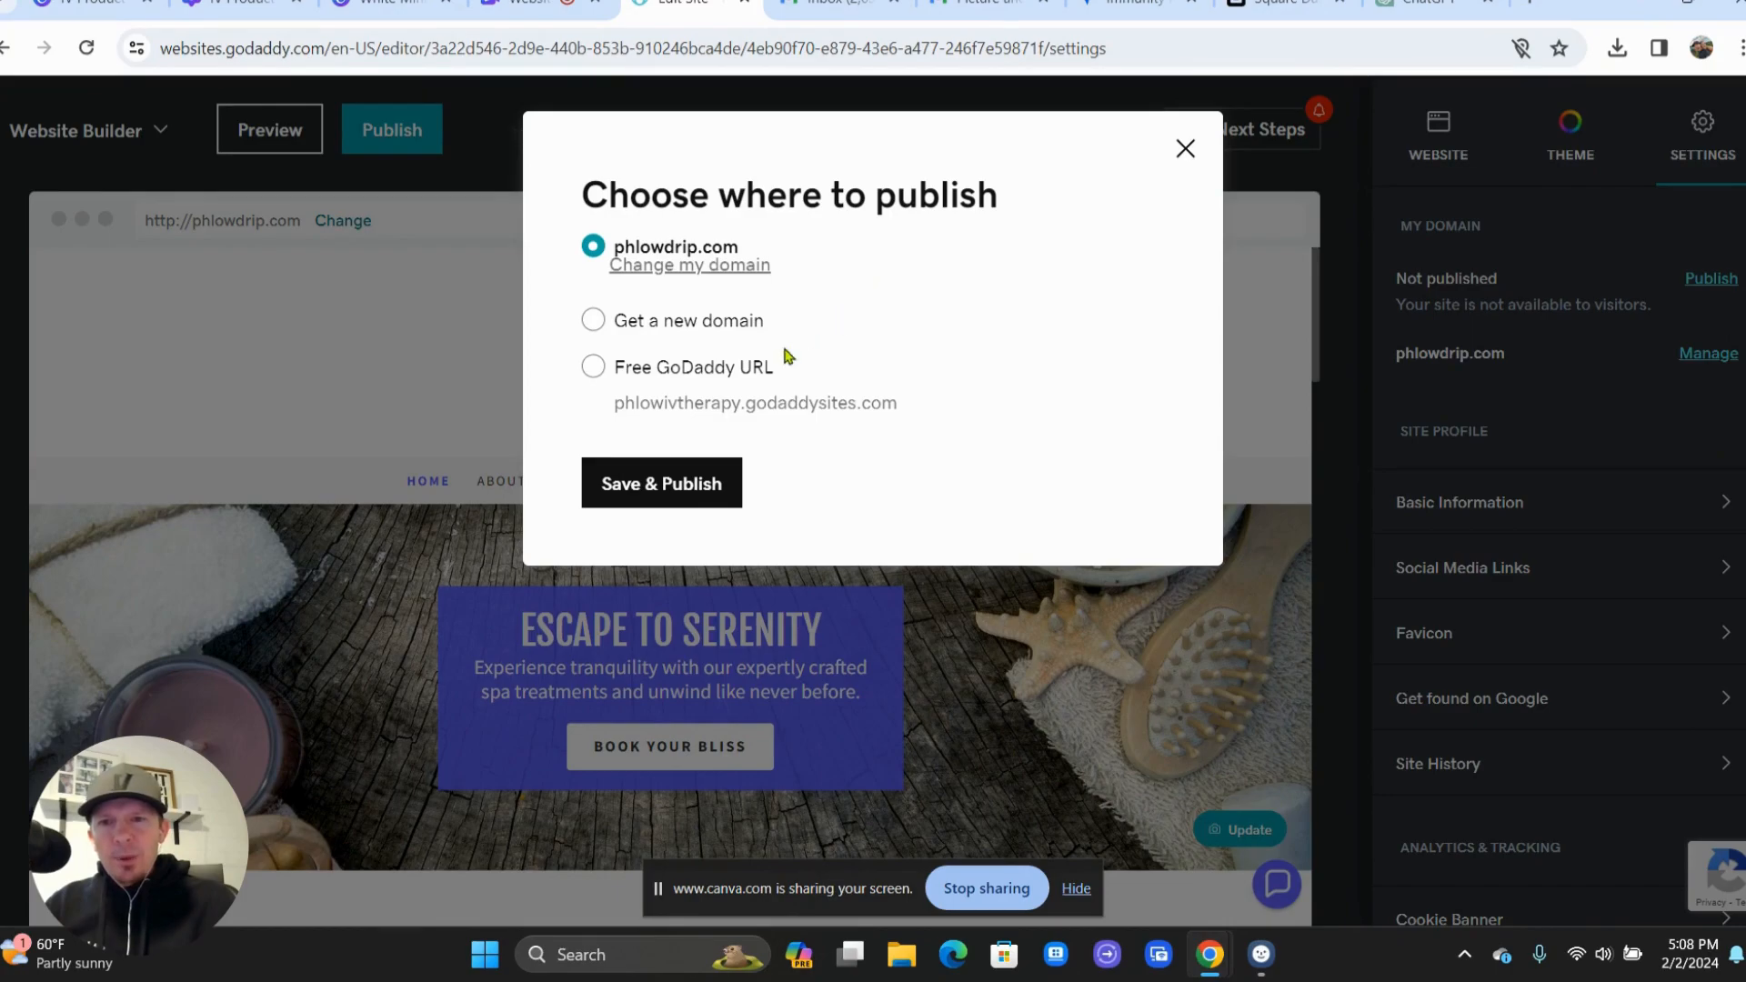
{"action": "left_click", "coordinate": [1184, 149]}
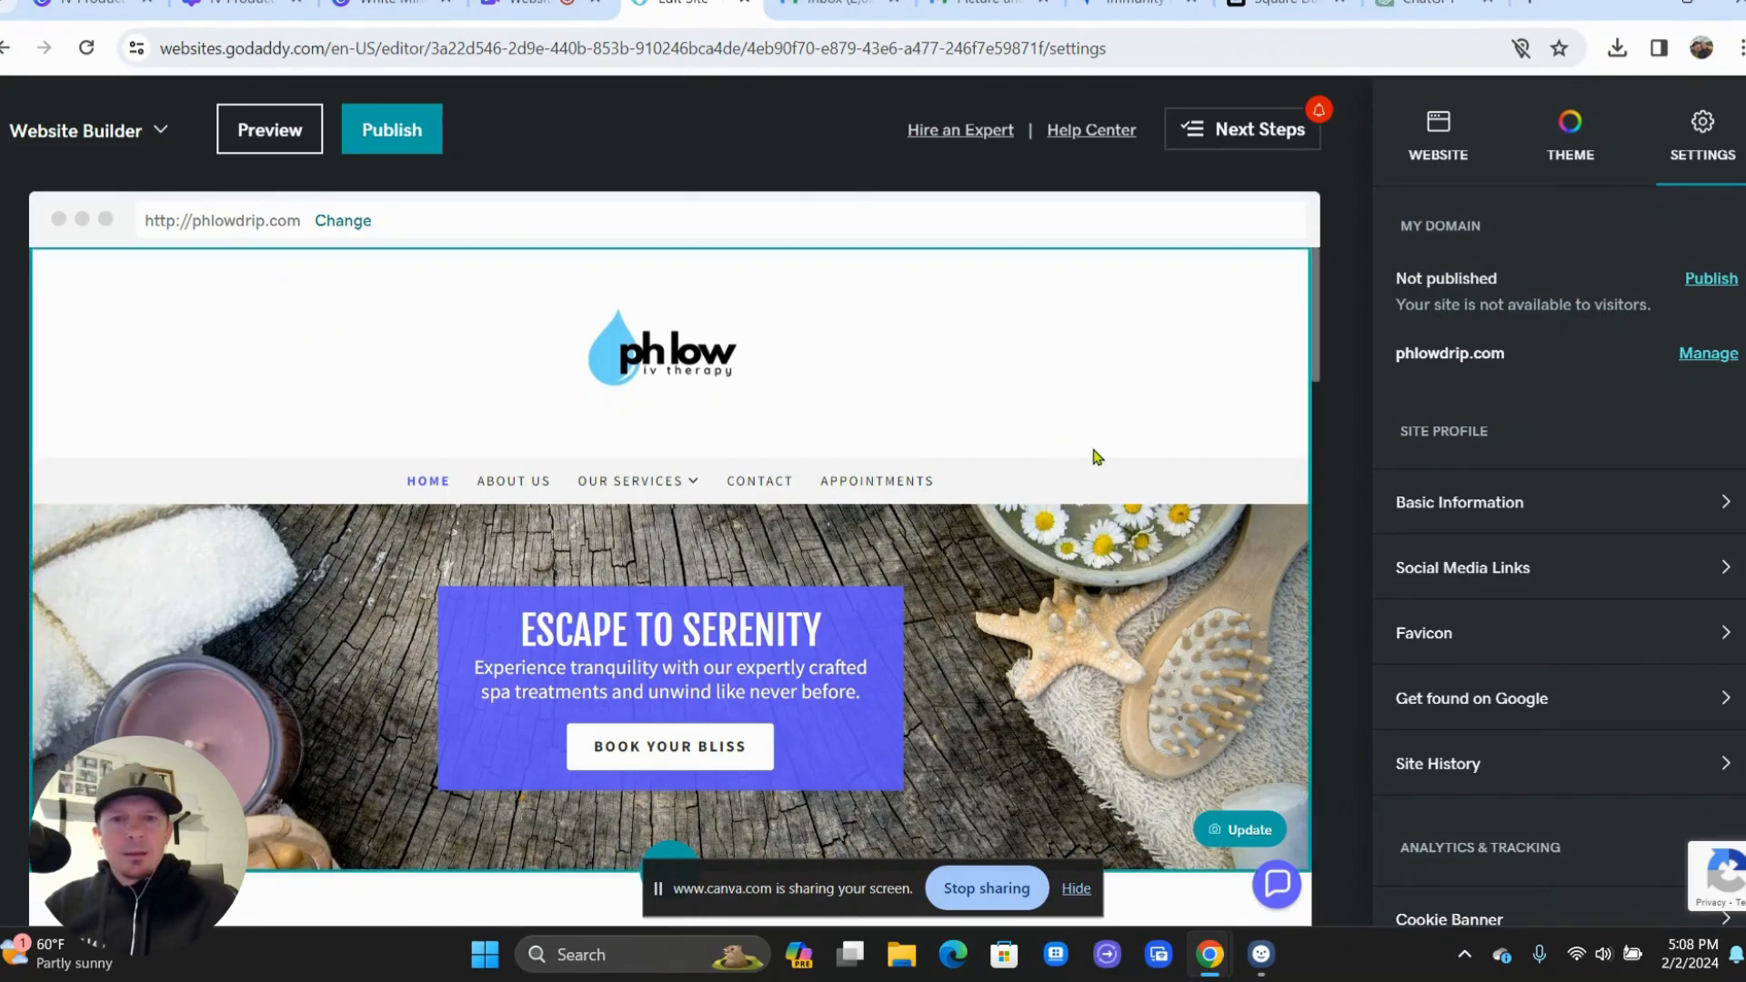
- Set the business category to Health Clinic in the site's basic information and finish editing the profile
{"action": "scroll", "coordinate": [1096, 457], "scroll_direction": "down", "scroll_amount": 2}
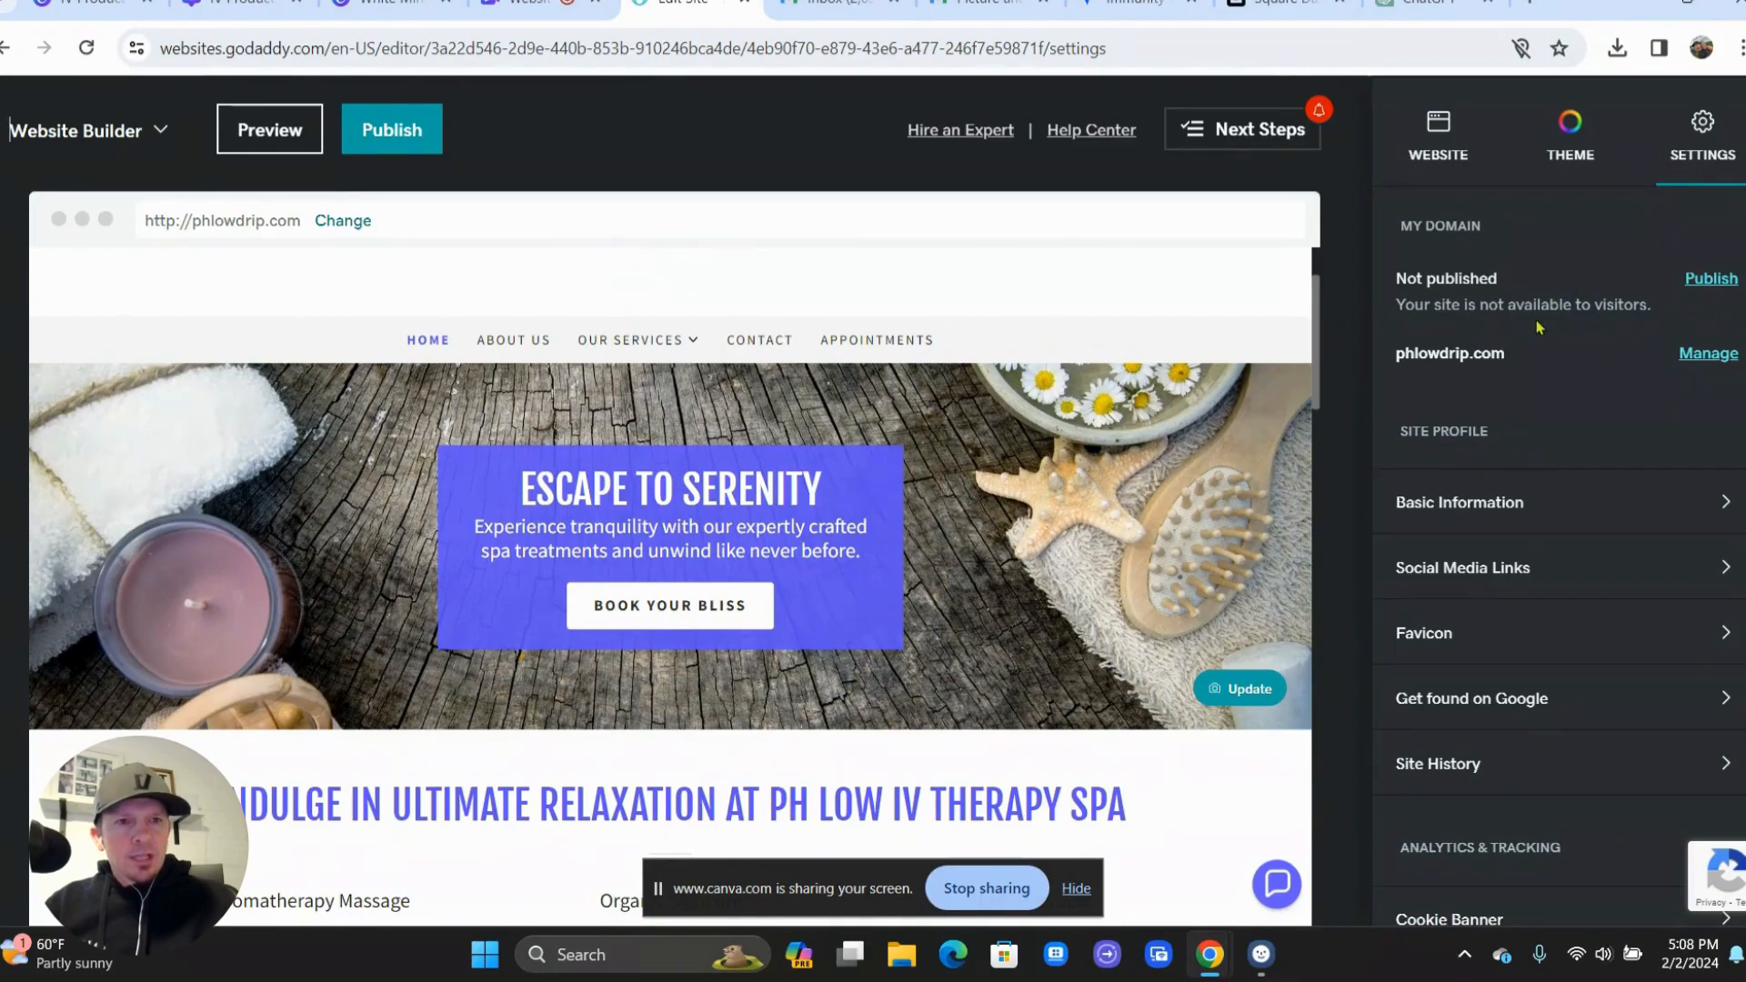
{"action": "scroll", "coordinate": [1535, 332], "scroll_direction": "down", "scroll_amount": 1}
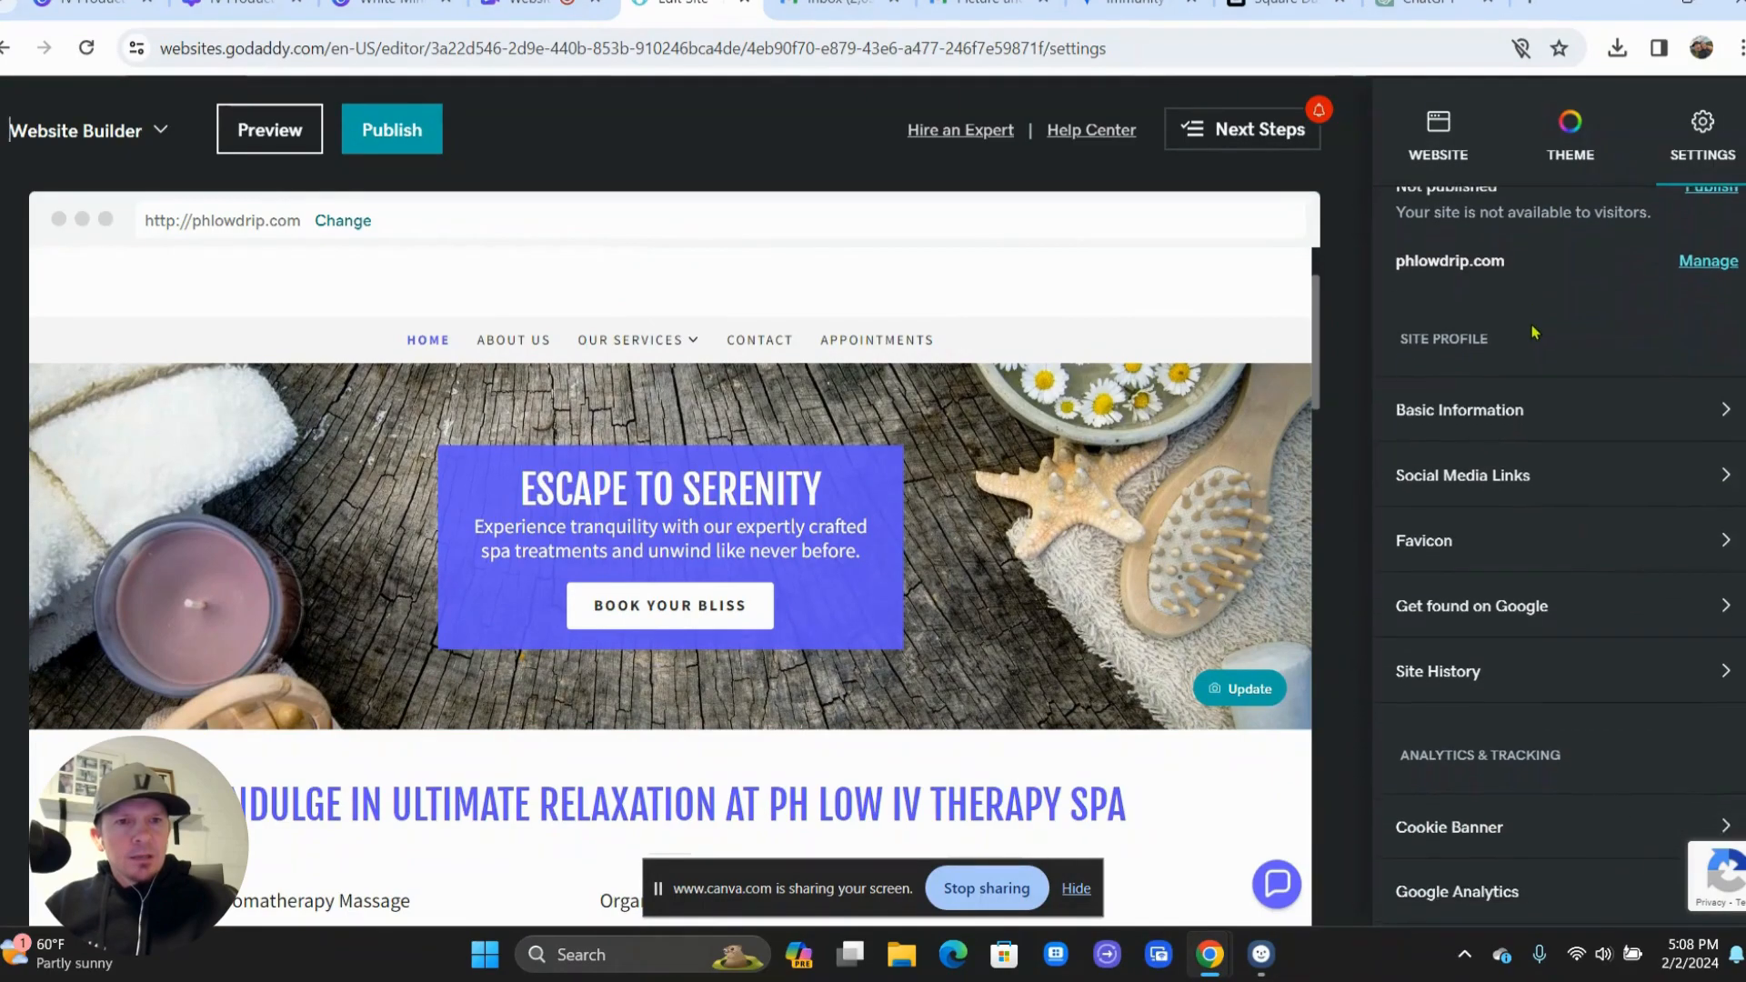
{"action": "left_click", "coordinate": [1535, 407]}
{"action": "scroll", "coordinate": [1535, 406], "scroll_direction": "down", "scroll_amount": 1}
{"action": "left_click", "coordinate": [1456, 517]}
{"action": "key", "text": "BackSpace"}
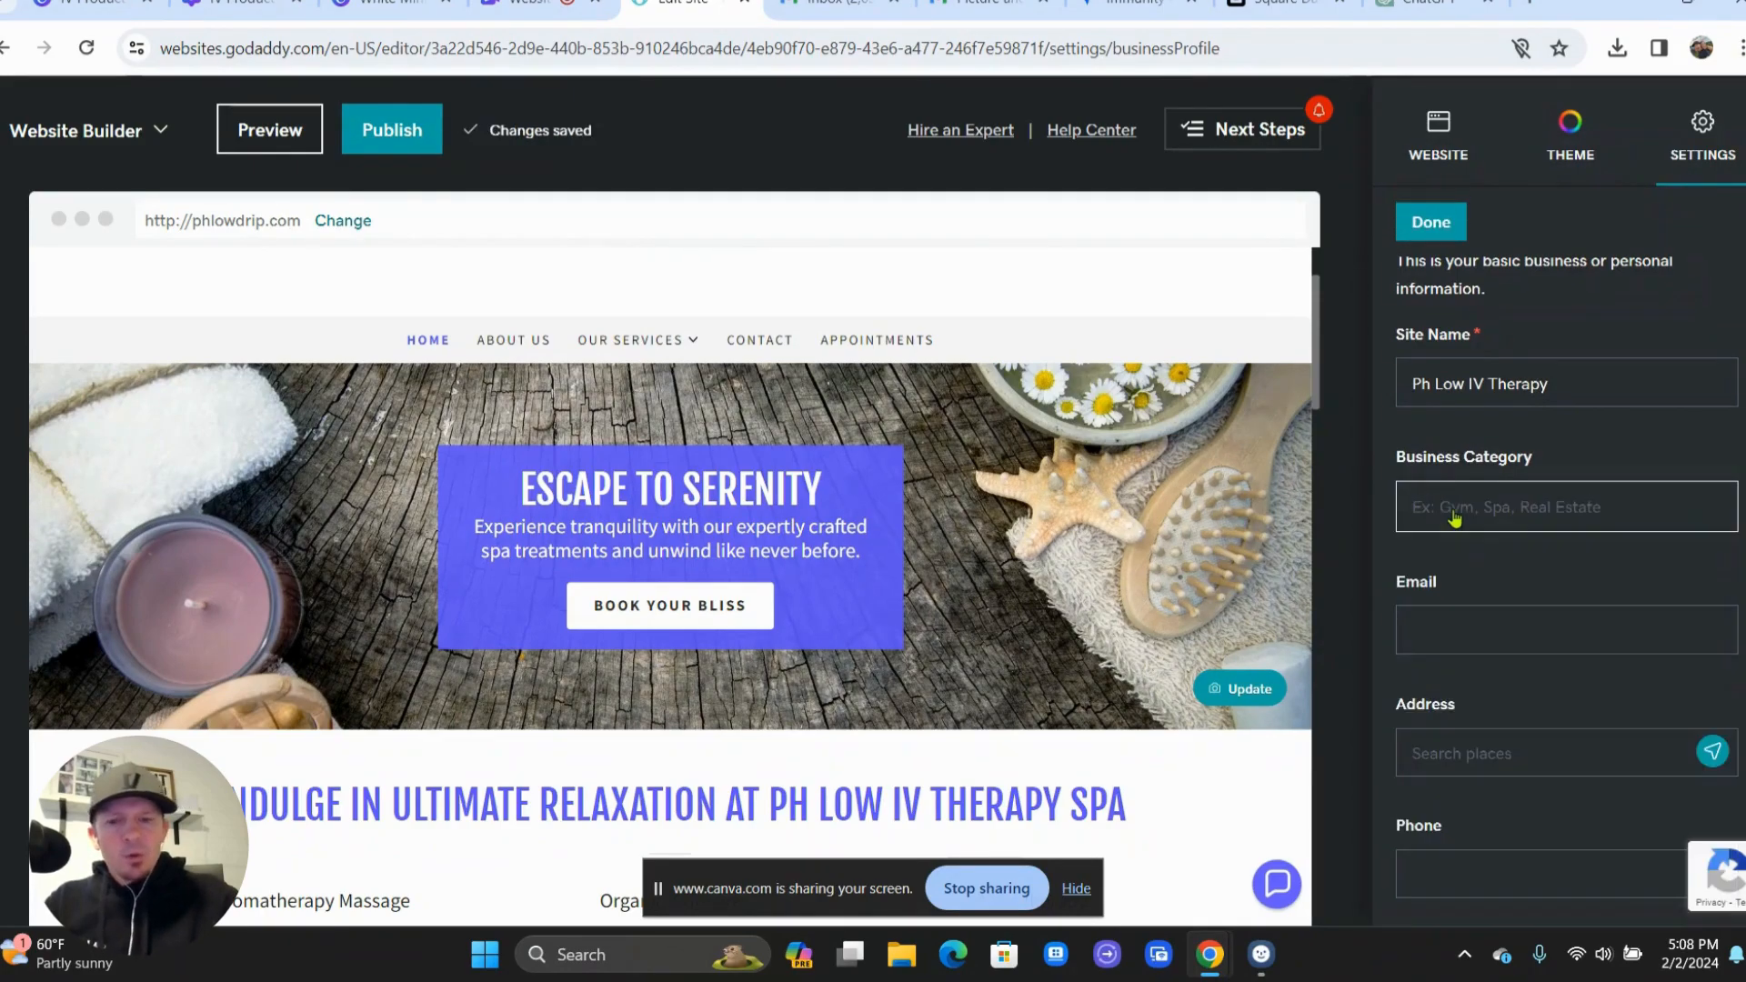
{"action": "type", "text": "I"}
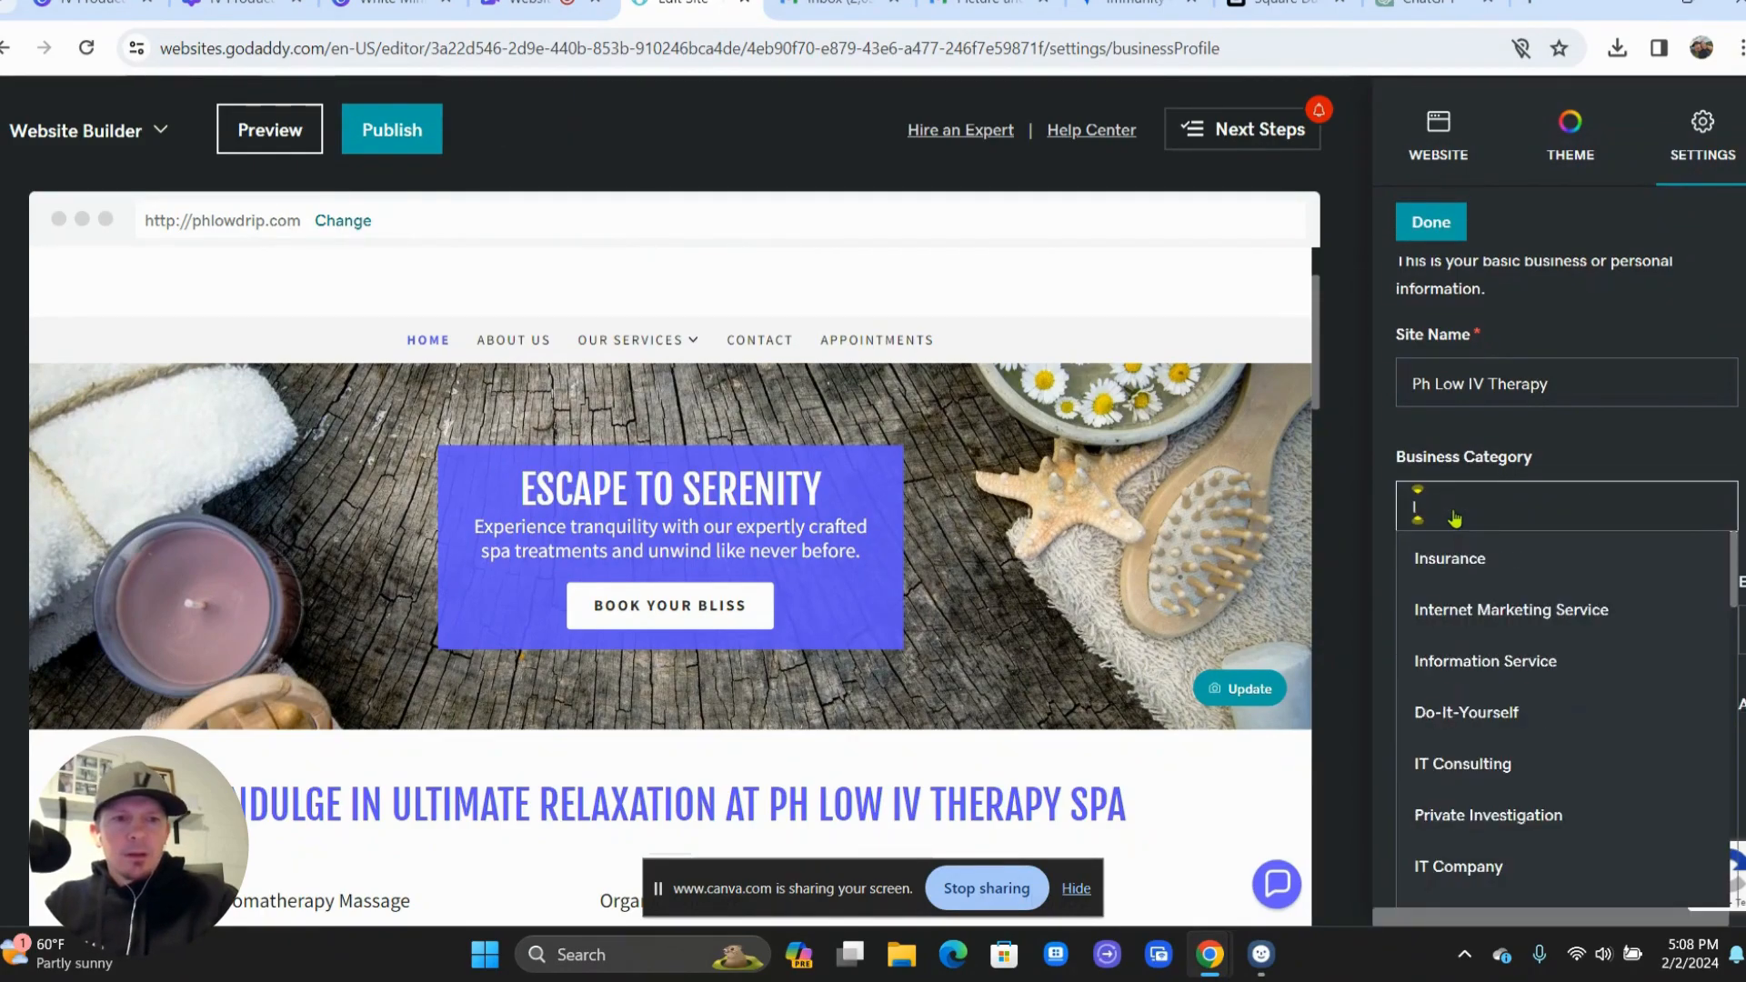
{"action": "type", "text": "V Therapy"}
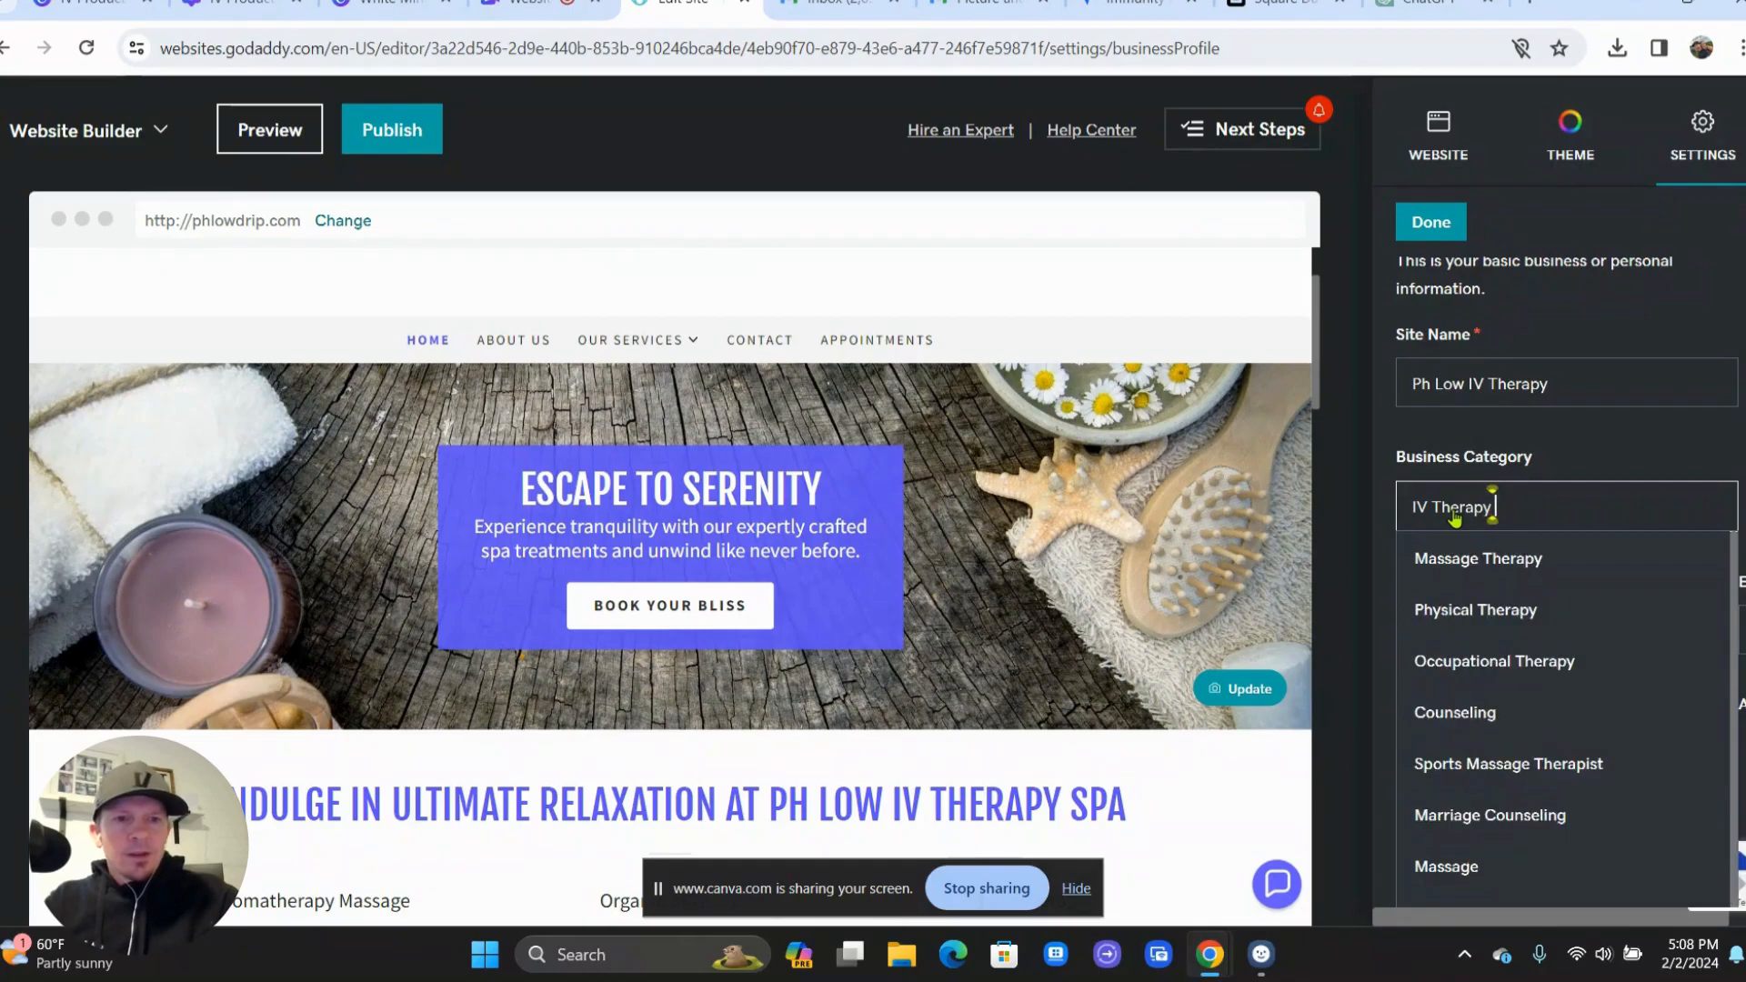
{"action": "type", "text": " Clinic"}
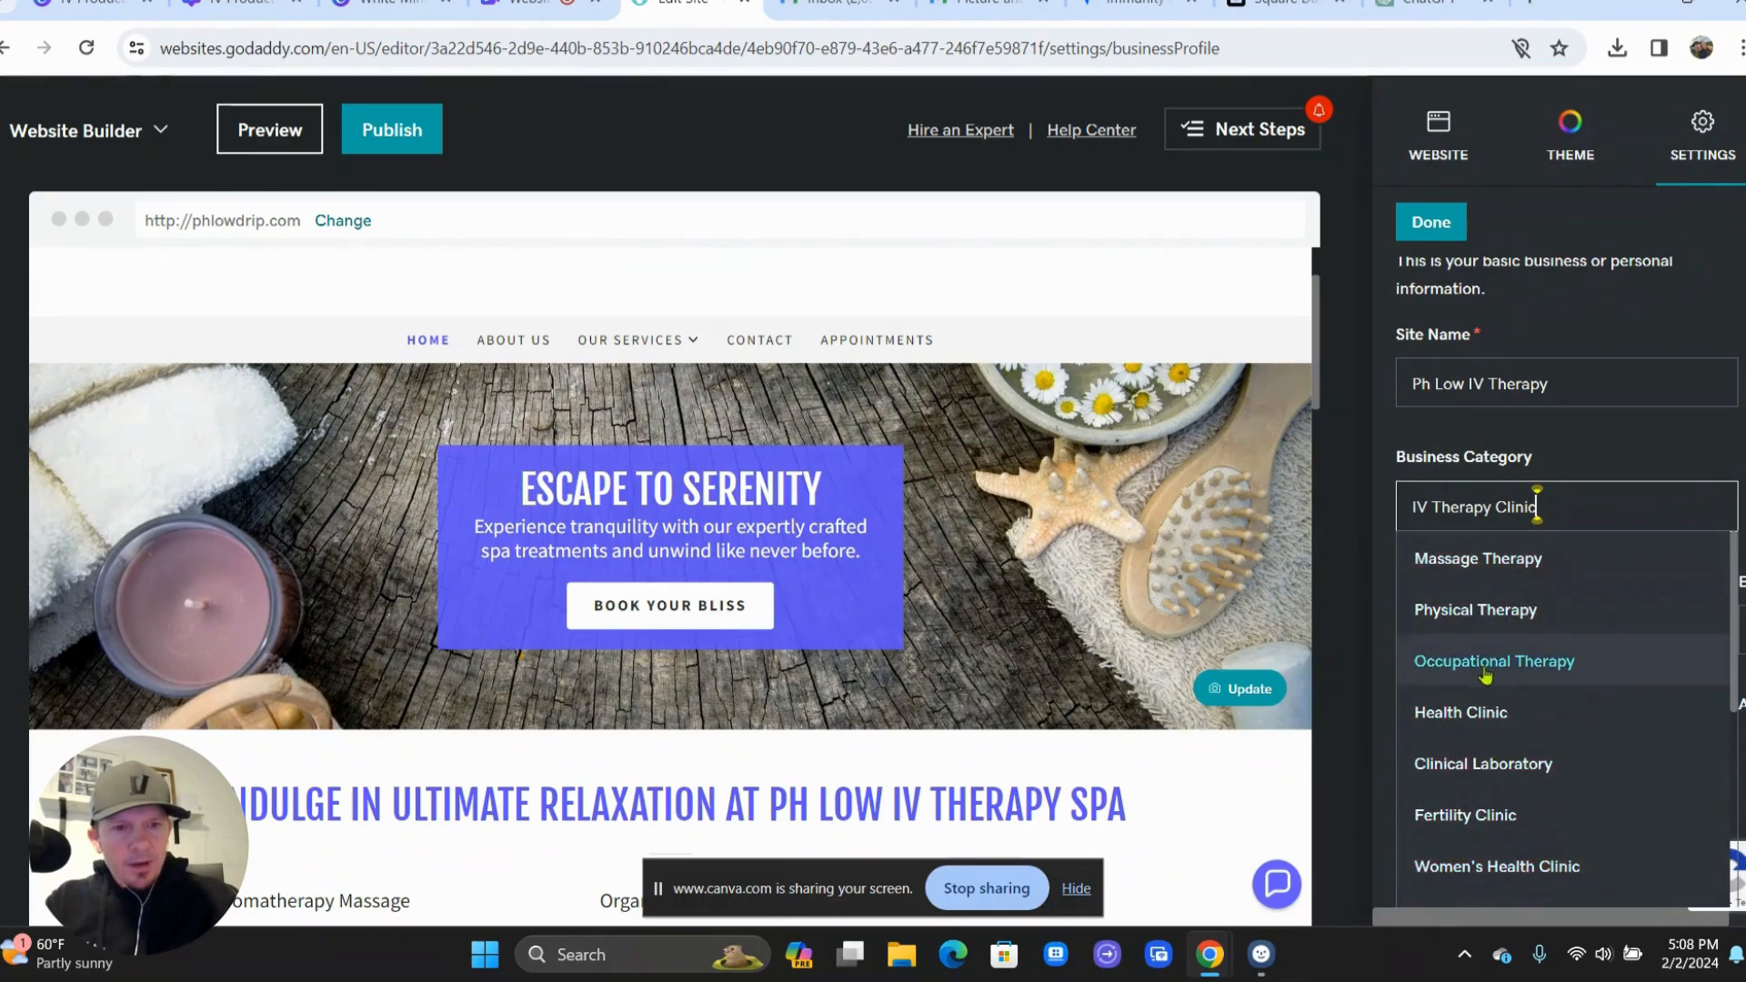
{"action": "left_click", "coordinate": [1471, 717]}
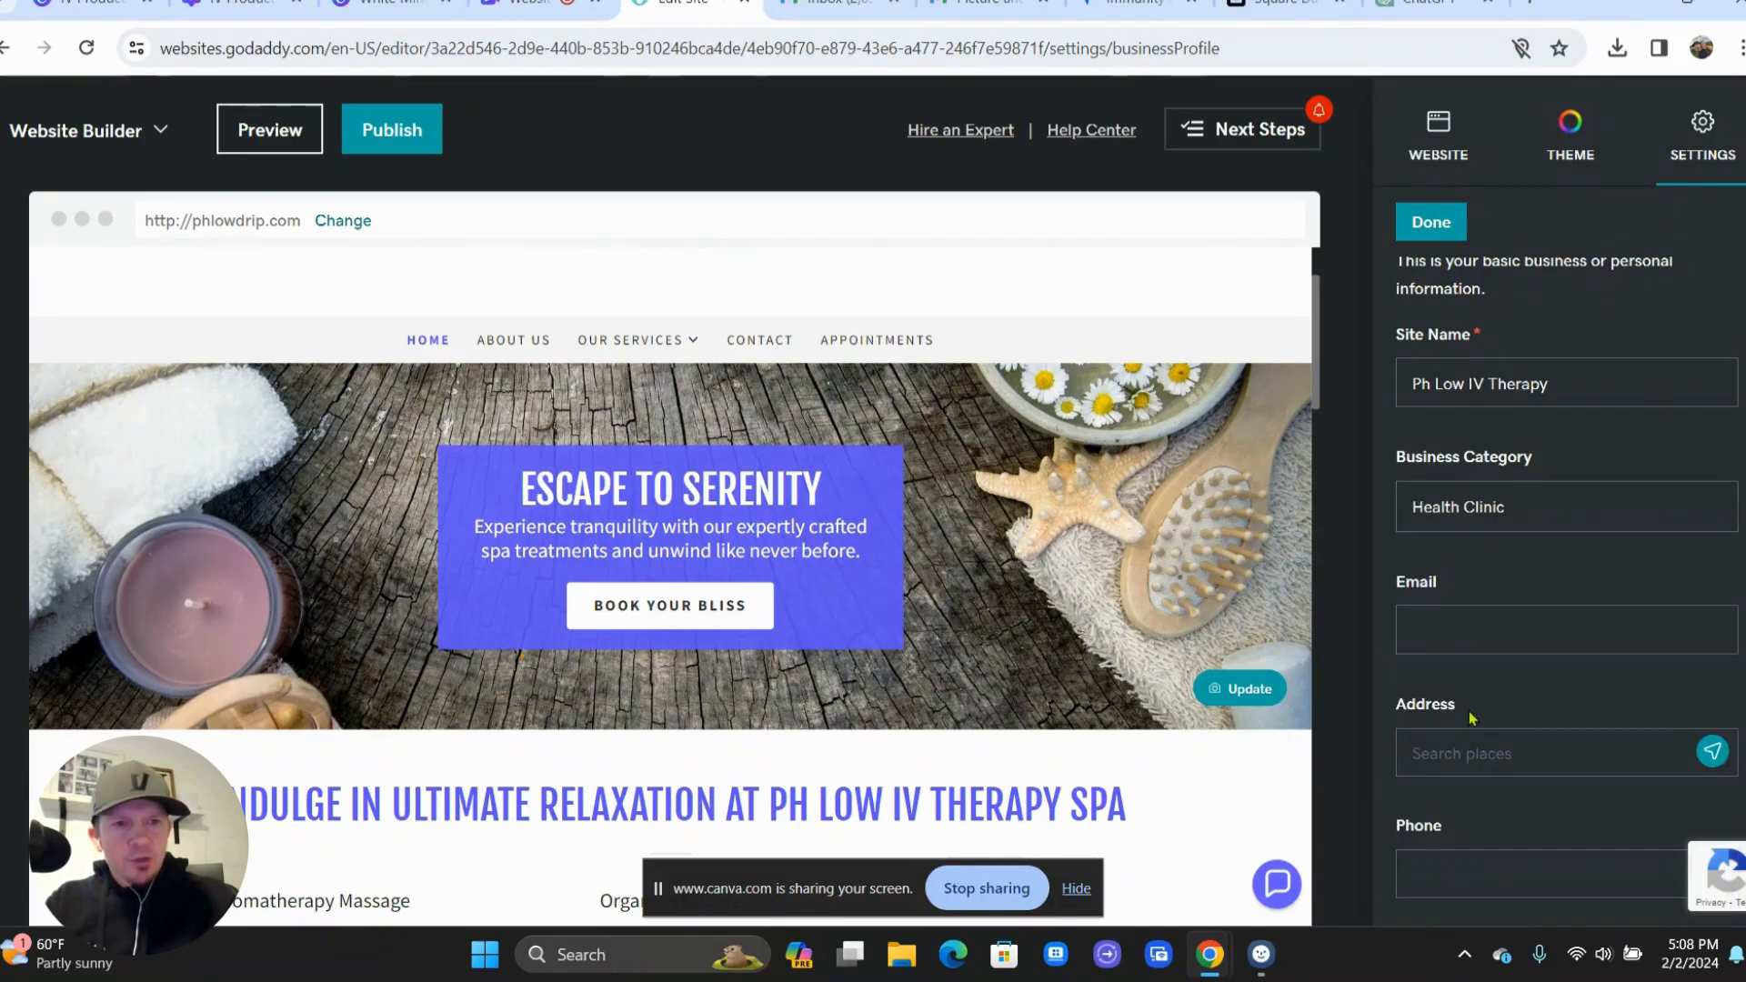
{"action": "left_click", "coordinate": [1462, 624]}
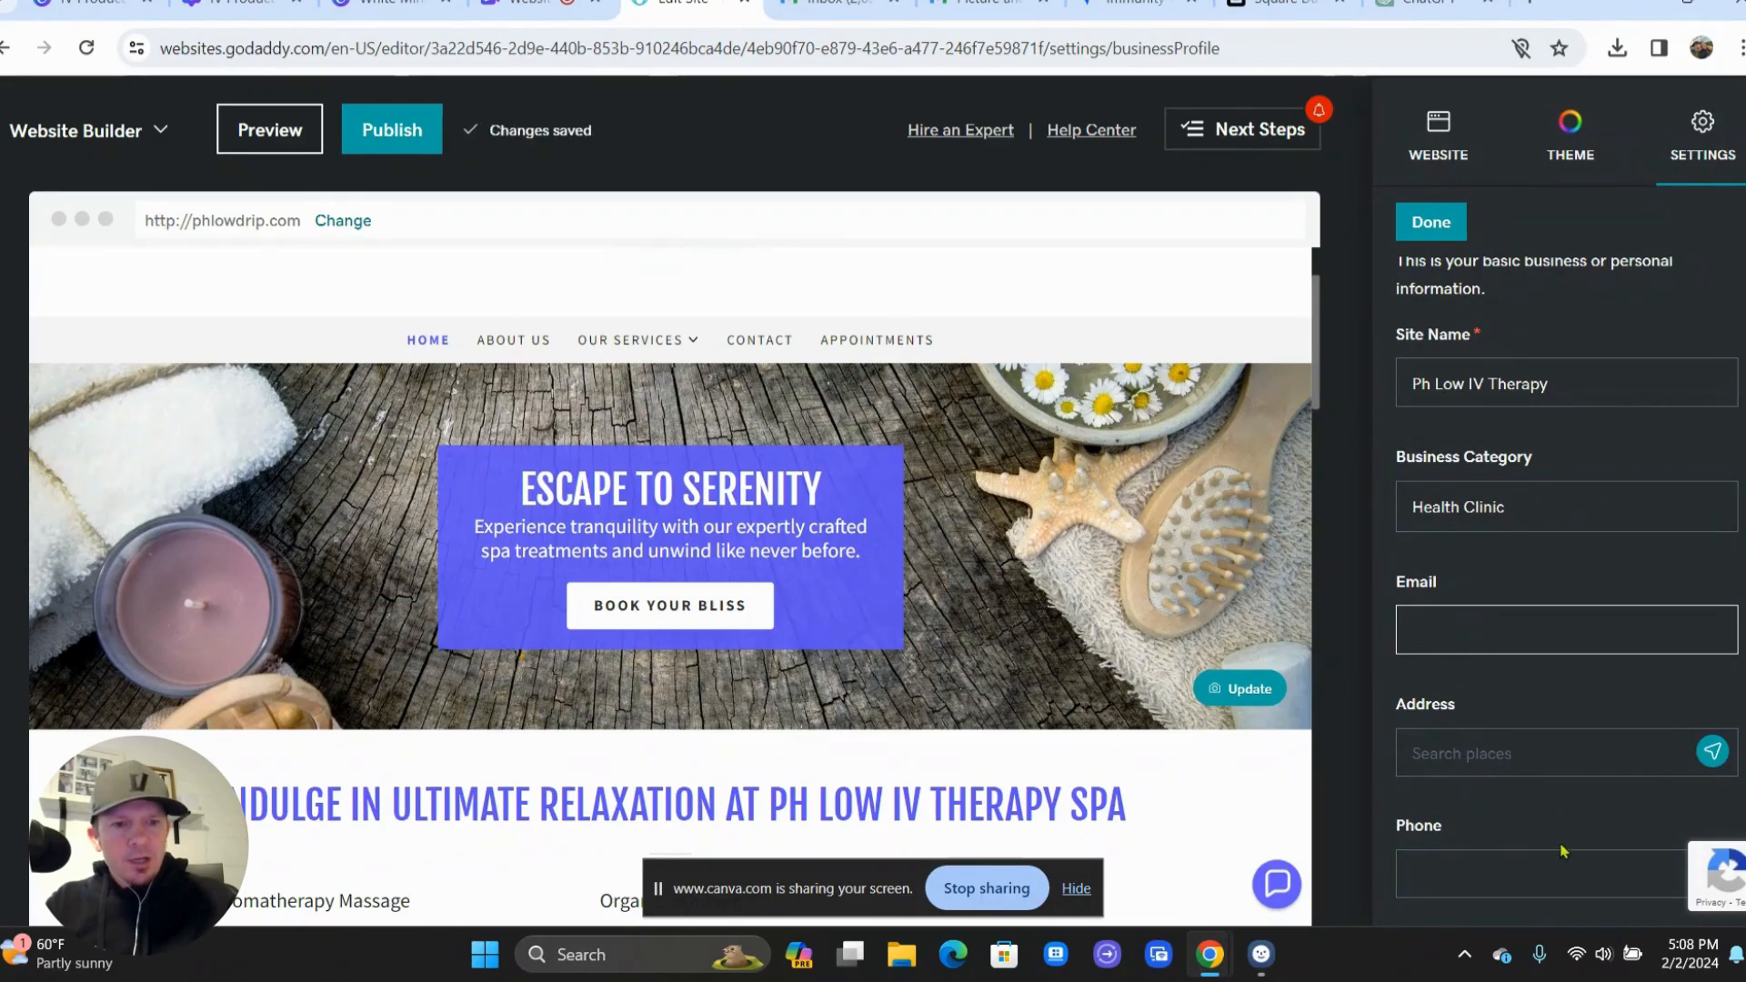
{"action": "left_click", "coordinate": [1451, 233]}
- Upload the White Minimalist Design Graphic Logo (1) PNG from the Downloads folder as the site's favicon
{"action": "scroll", "coordinate": [1507, 302], "scroll_direction": "down", "scroll_amount": 2}
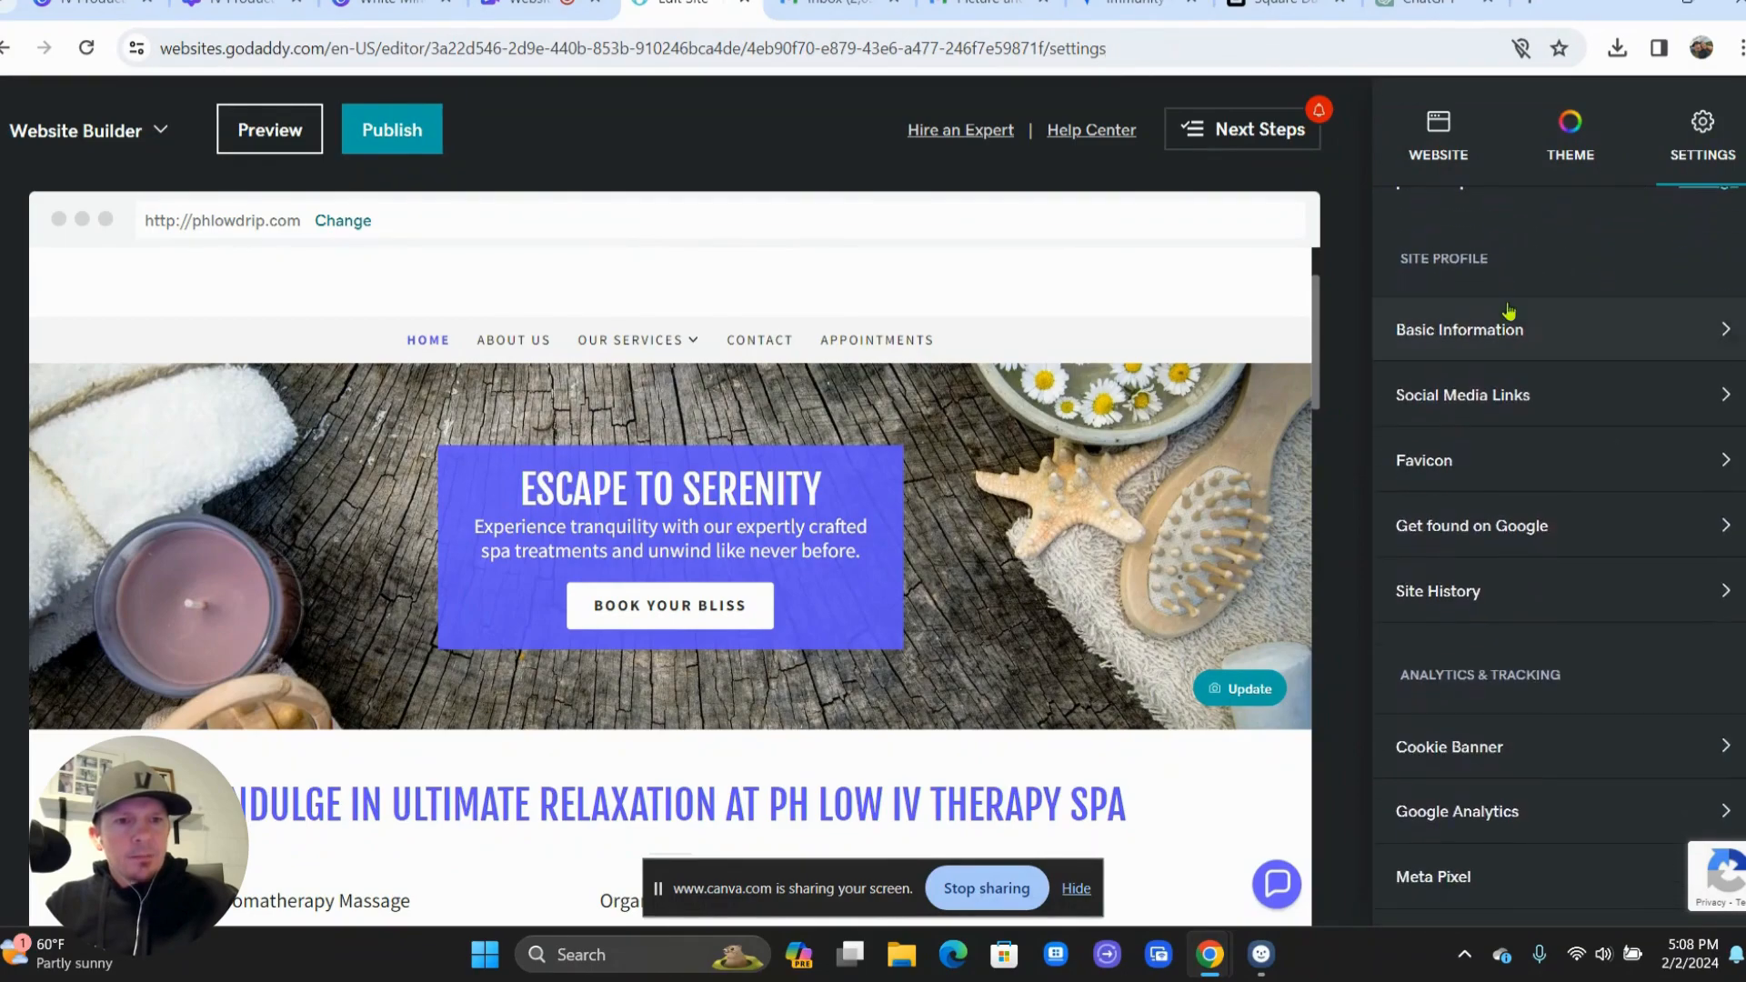
{"action": "left_click", "coordinate": [1533, 462]}
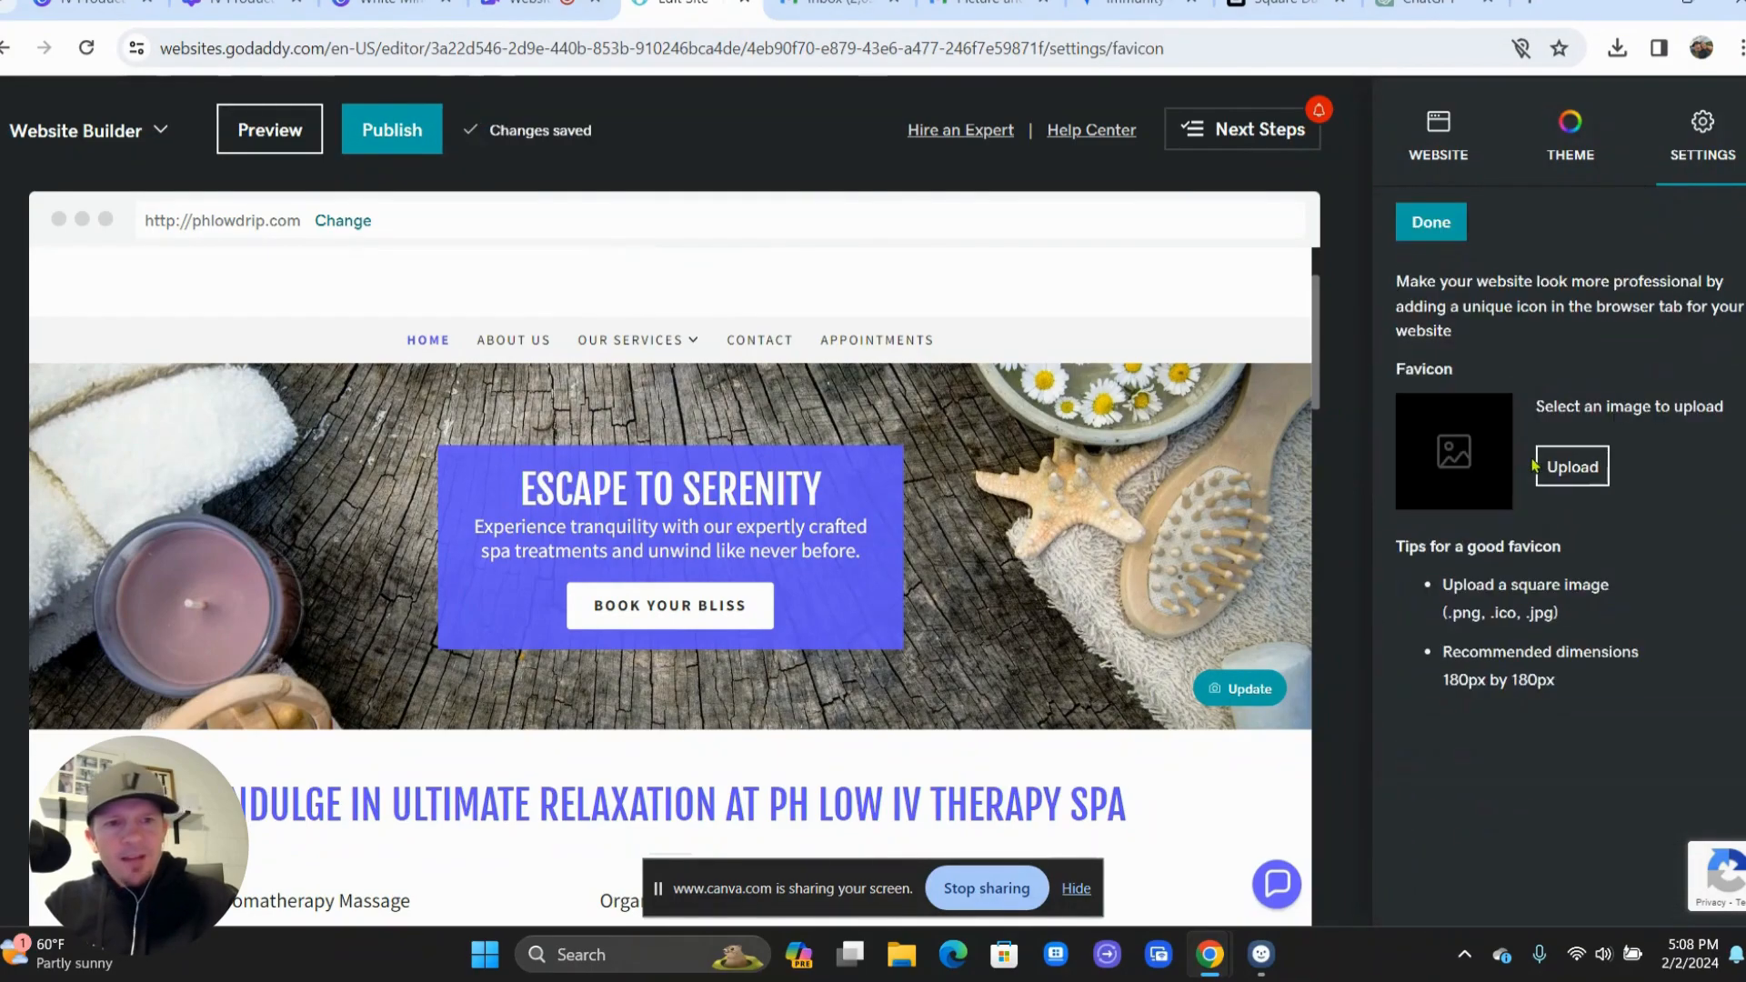
{"action": "left_click", "coordinate": [1581, 479]}
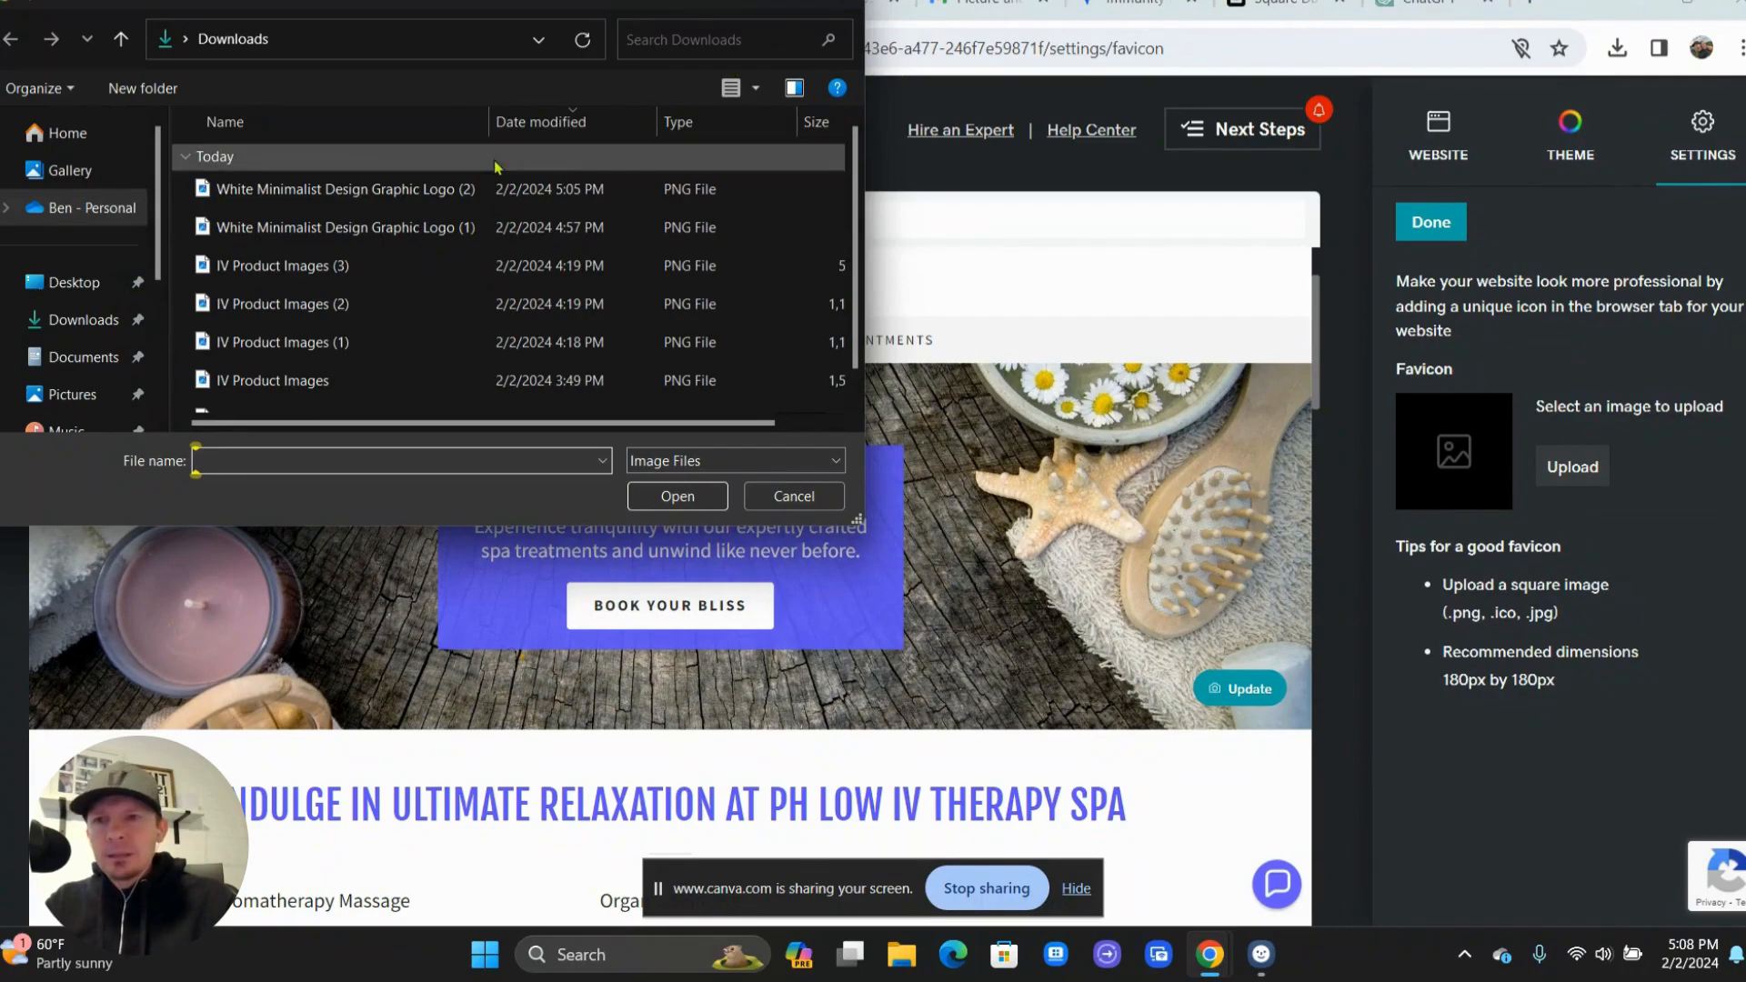
{"action": "left_click", "coordinate": [389, 227]}
{"action": "left_click", "coordinate": [666, 496]}
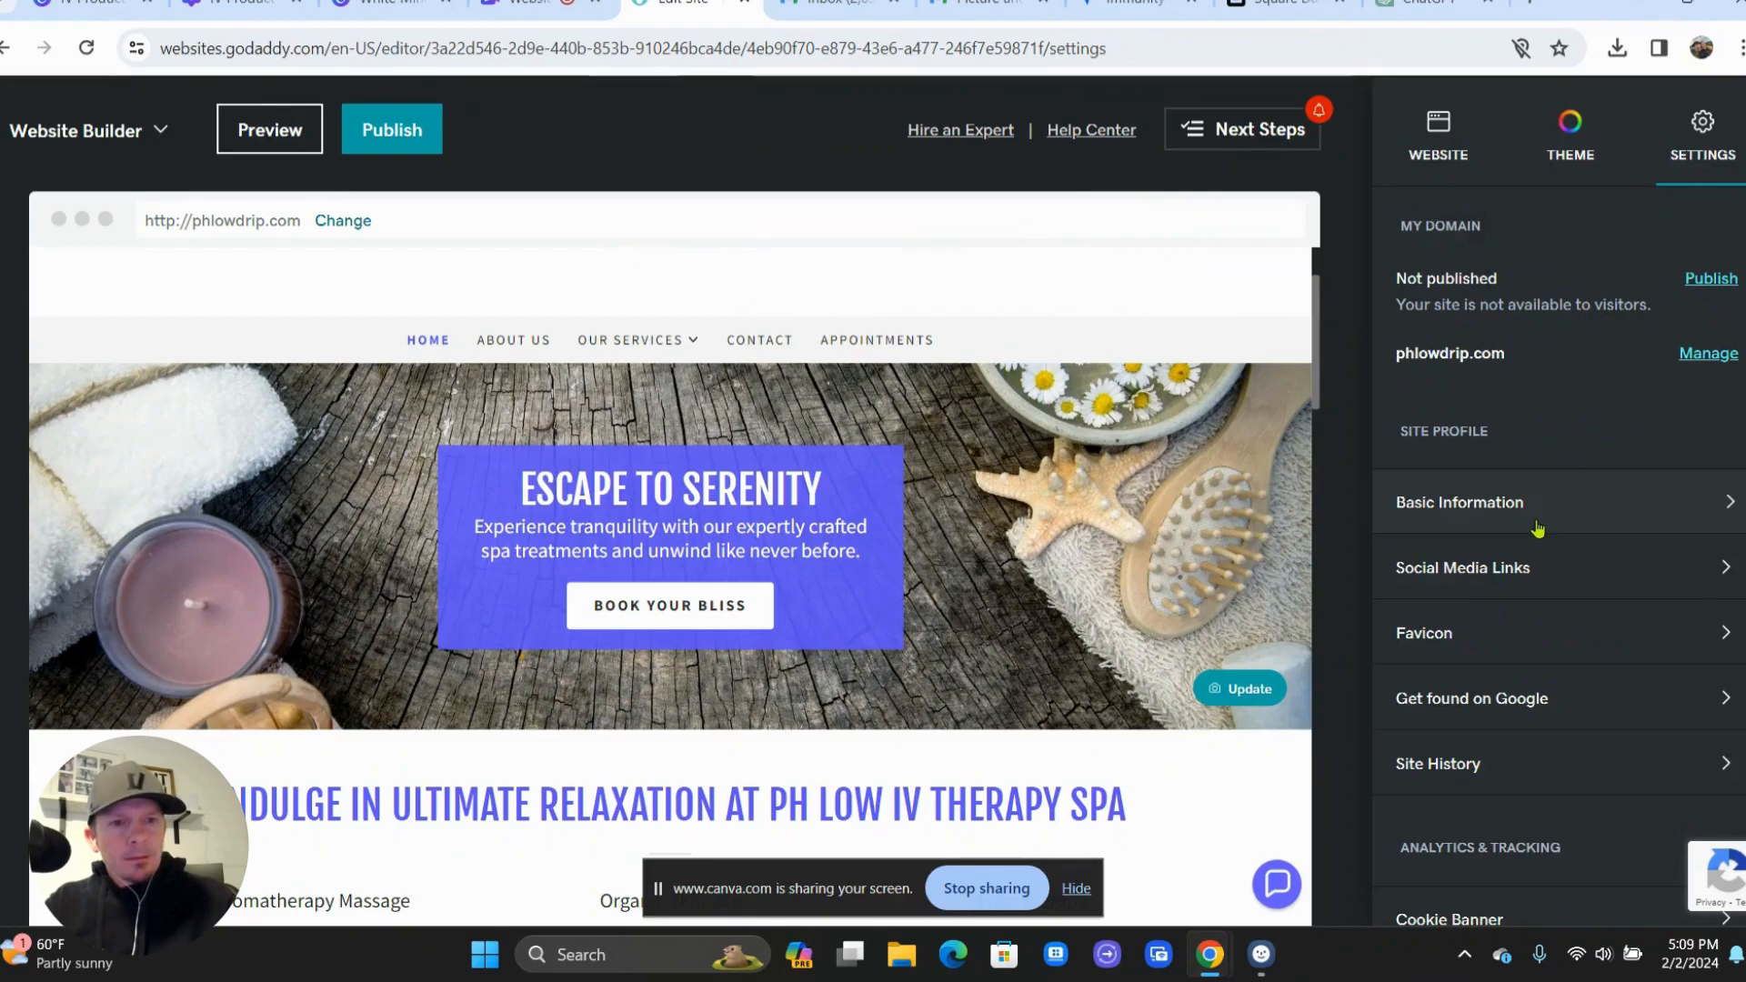
{"action": "scroll", "coordinate": [1538, 527], "scroll_direction": "down", "scroll_amount": 2}
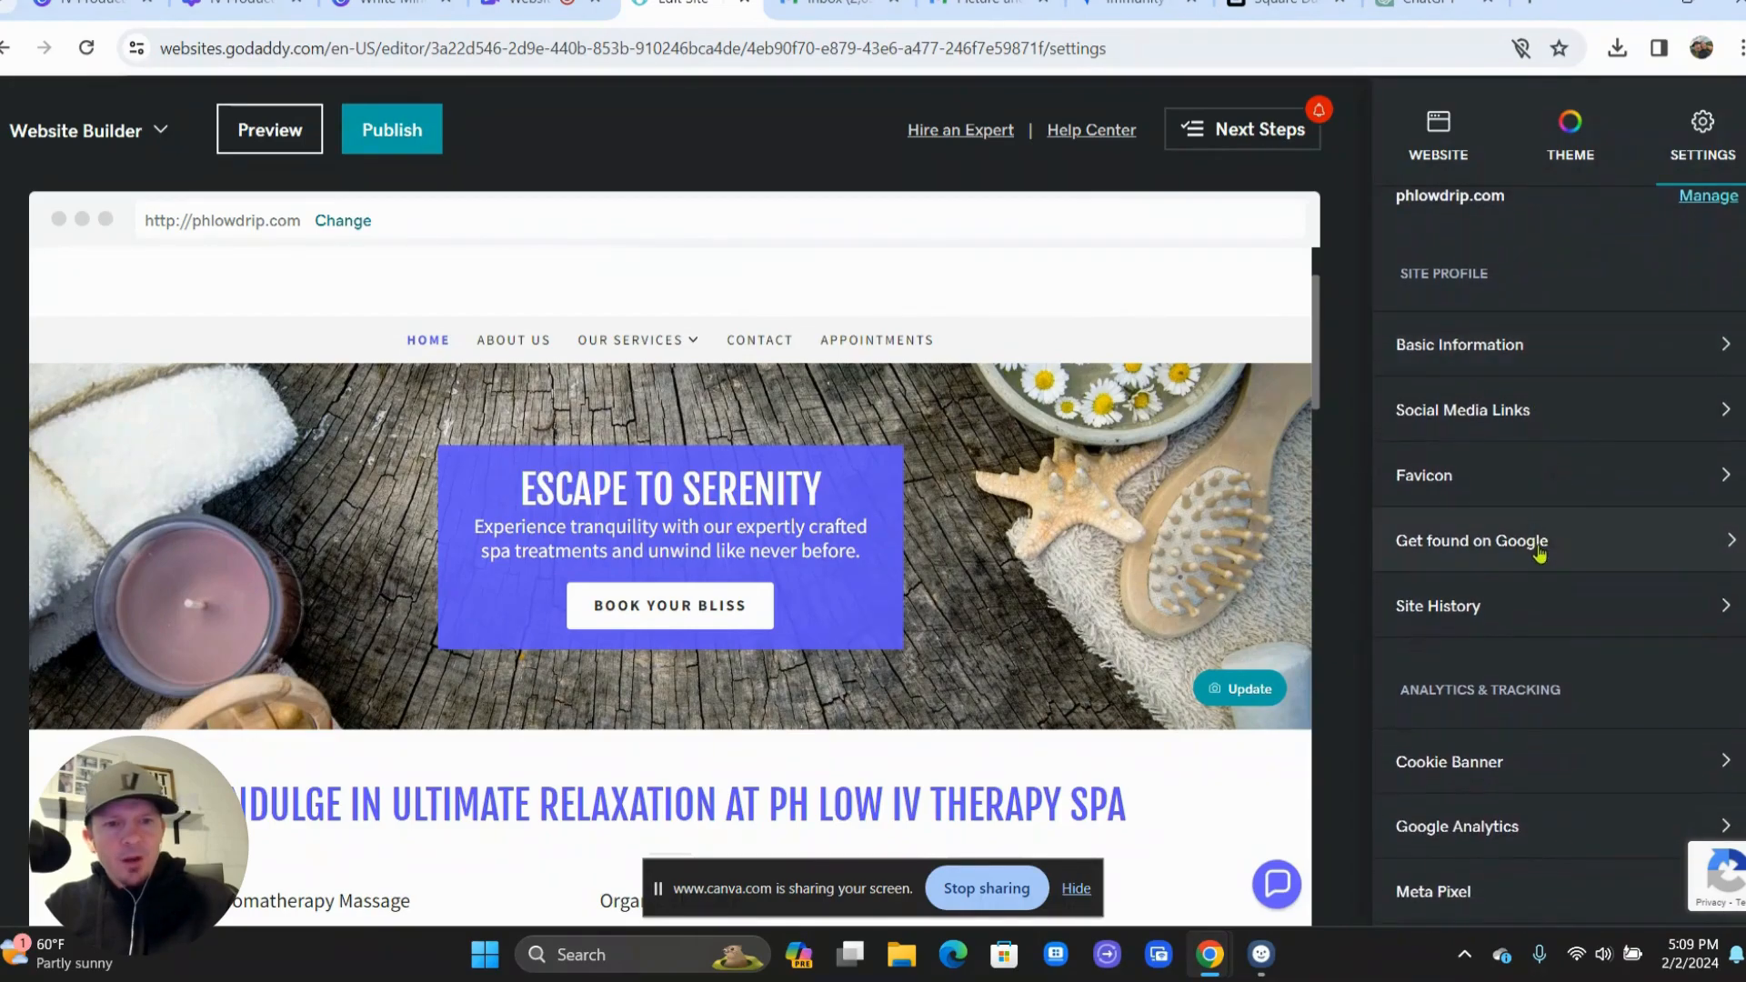
{"action": "scroll", "coordinate": [1540, 553], "scroll_direction": "down", "scroll_amount": 2}
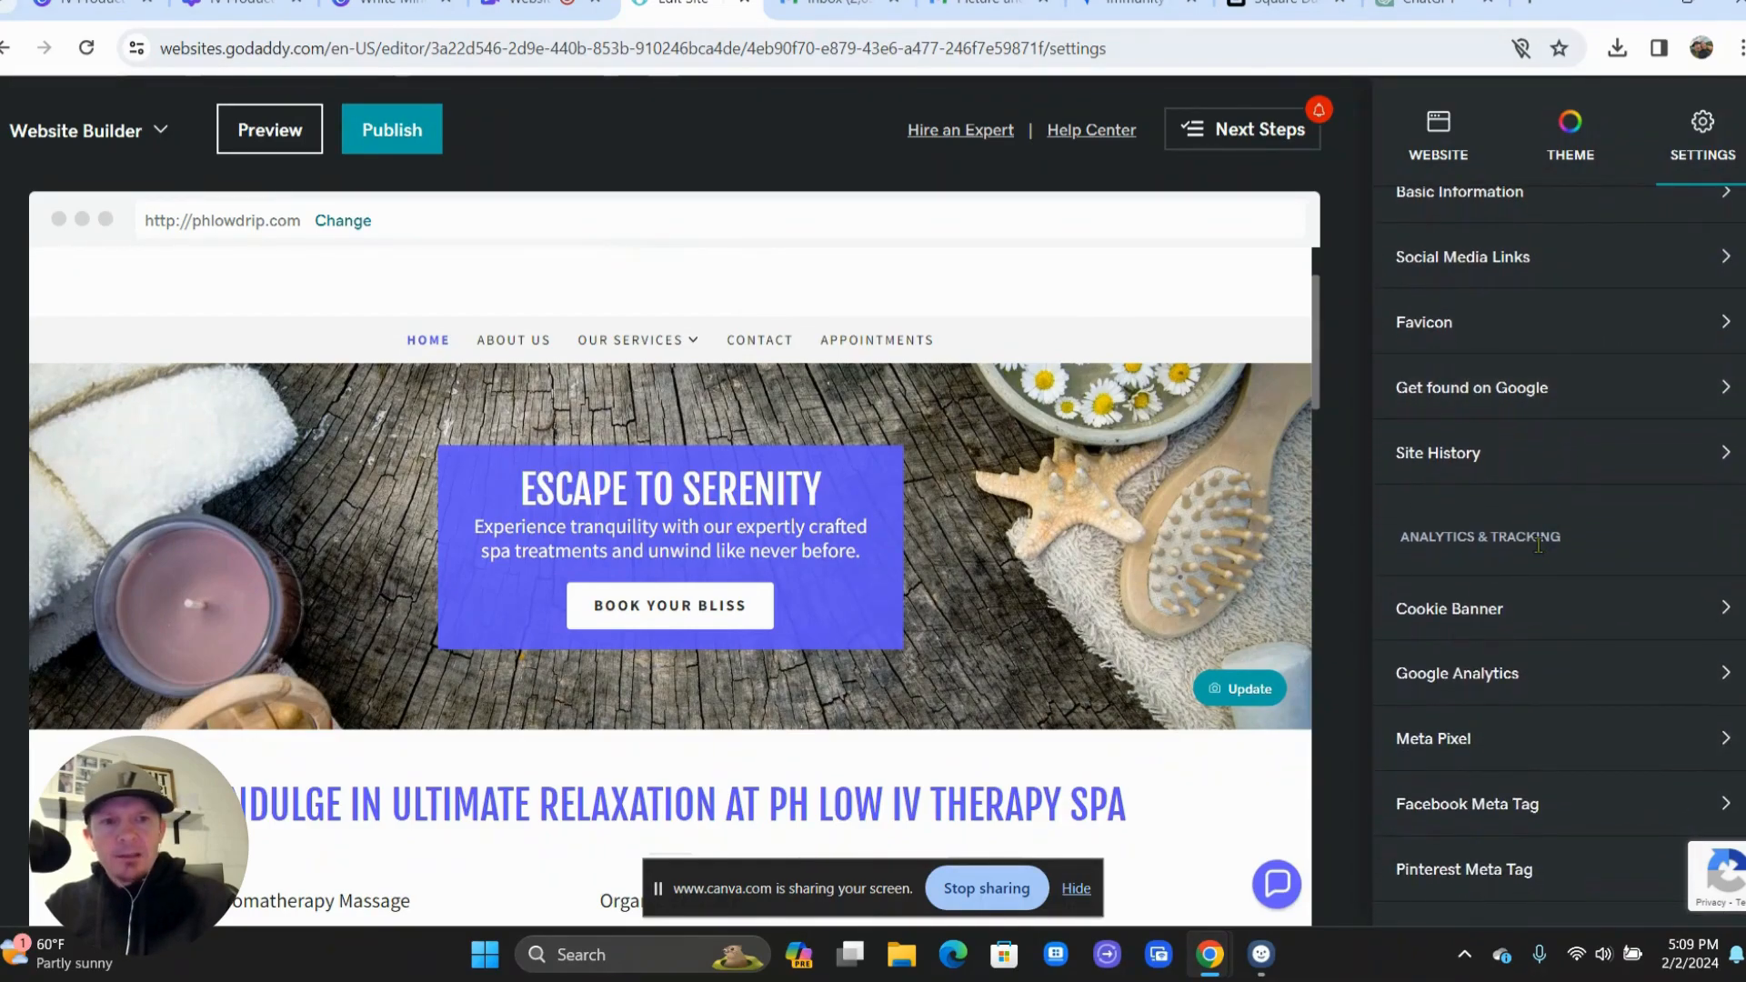
{"action": "scroll", "coordinate": [1531, 612], "scroll_direction": "down", "scroll_amount": 1}
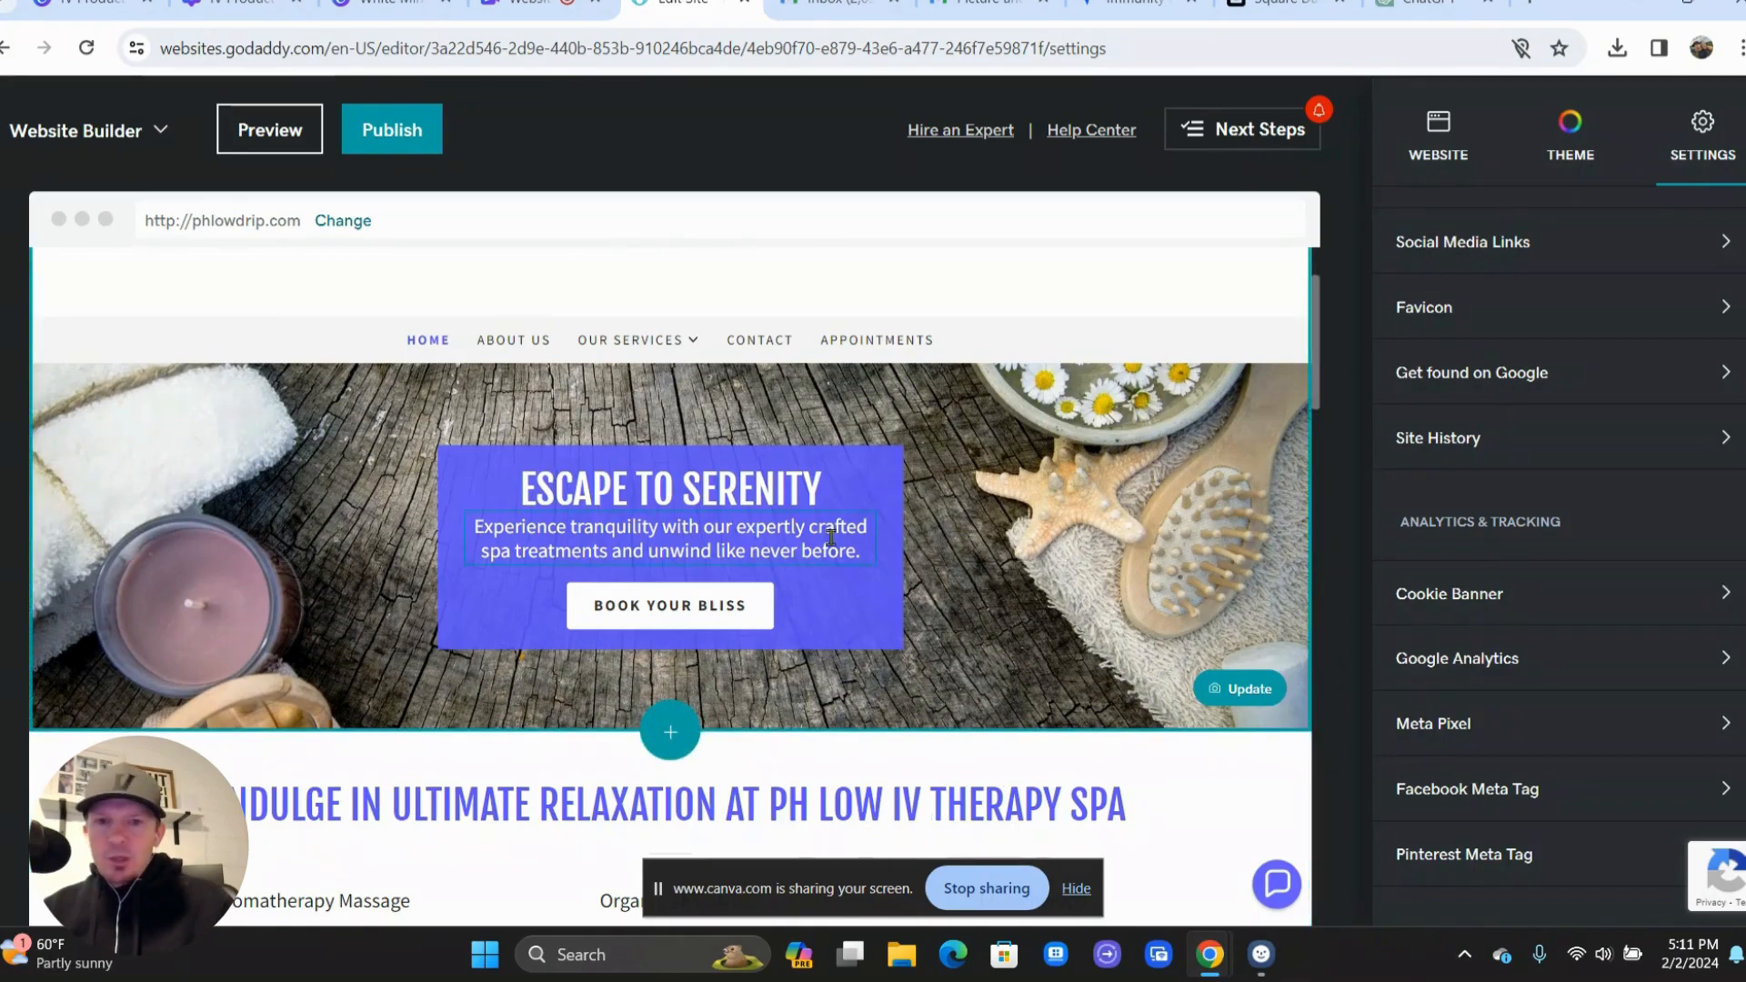
{"action": "scroll", "coordinate": [537, 725], "scroll_direction": "down", "scroll_amount": 3}
{"action": "scroll", "coordinate": [537, 725], "scroll_direction": "down", "scroll_amount": 5}
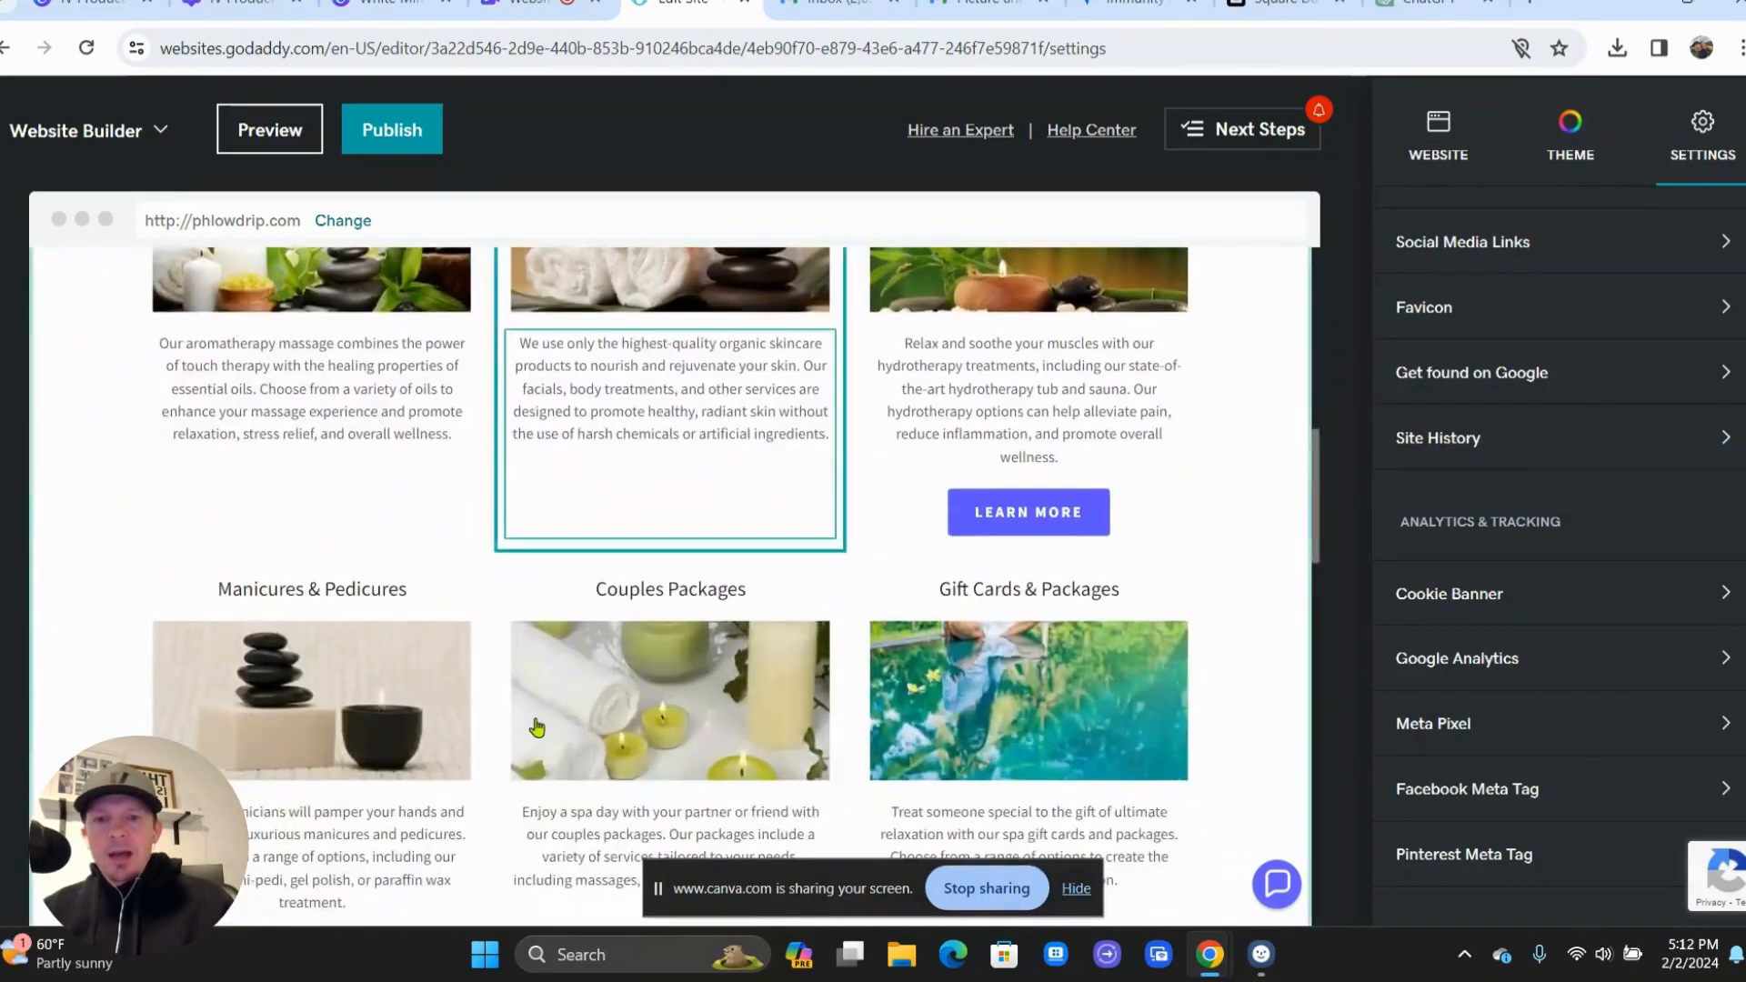
{"action": "scroll", "coordinate": [537, 725], "scroll_direction": "up", "scroll_amount": 10}
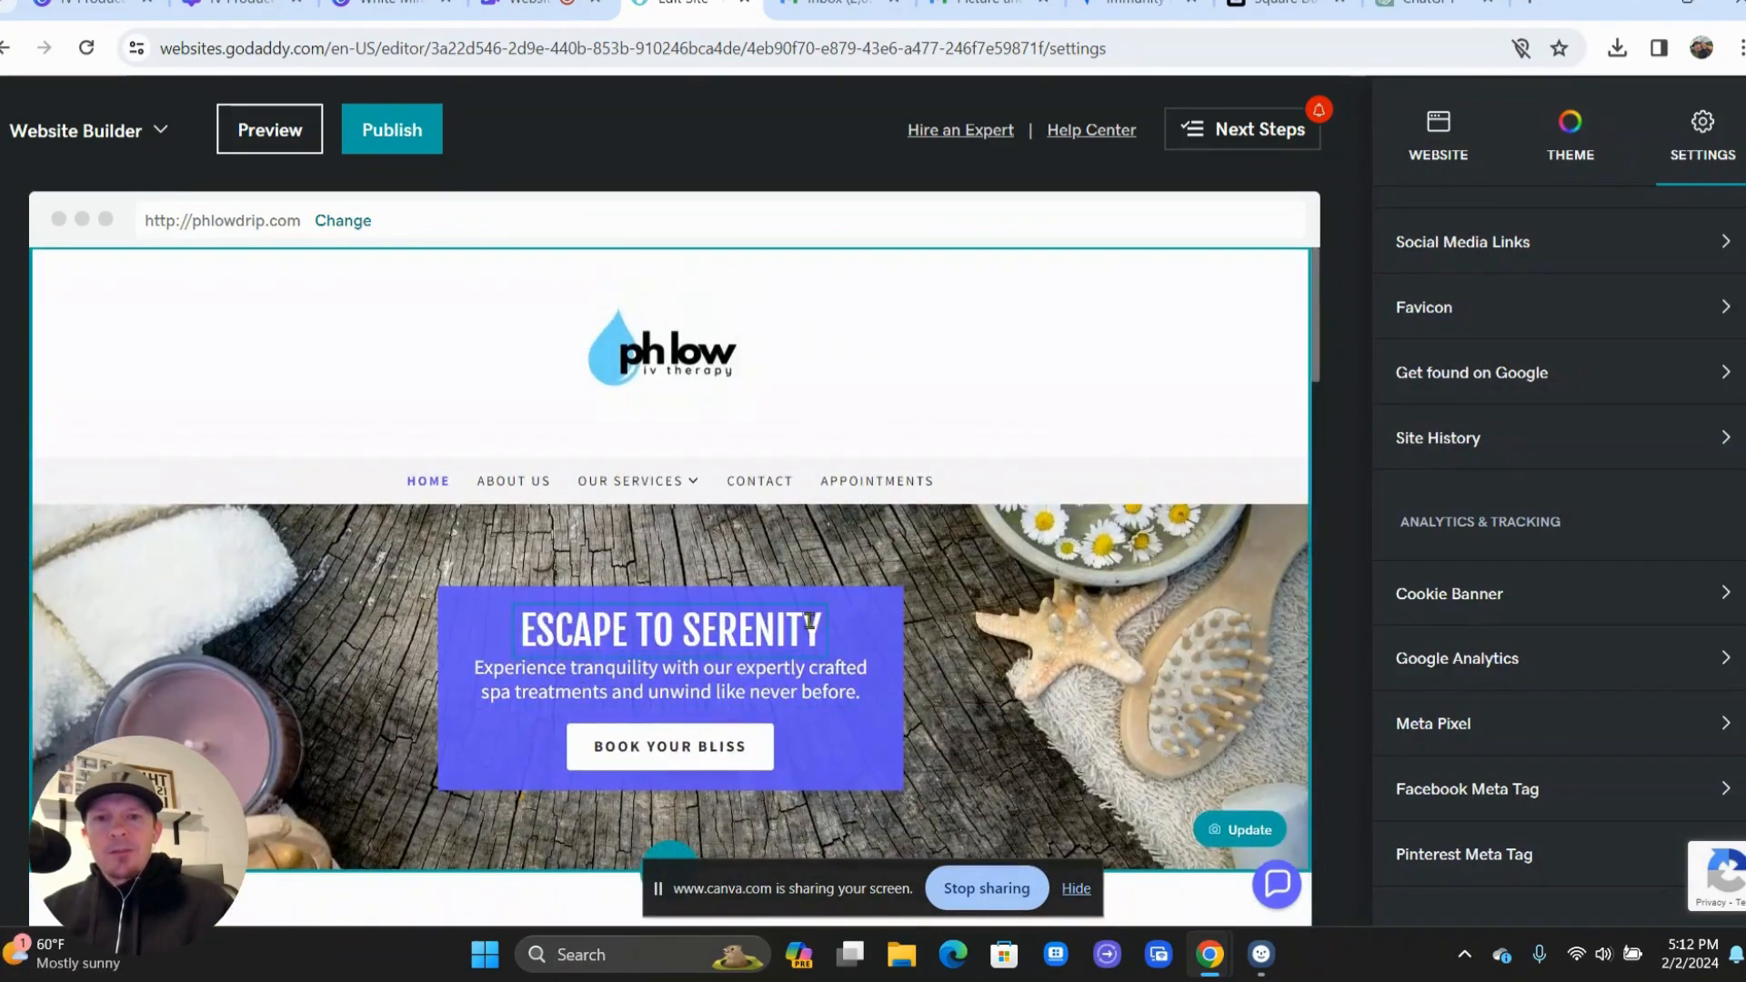